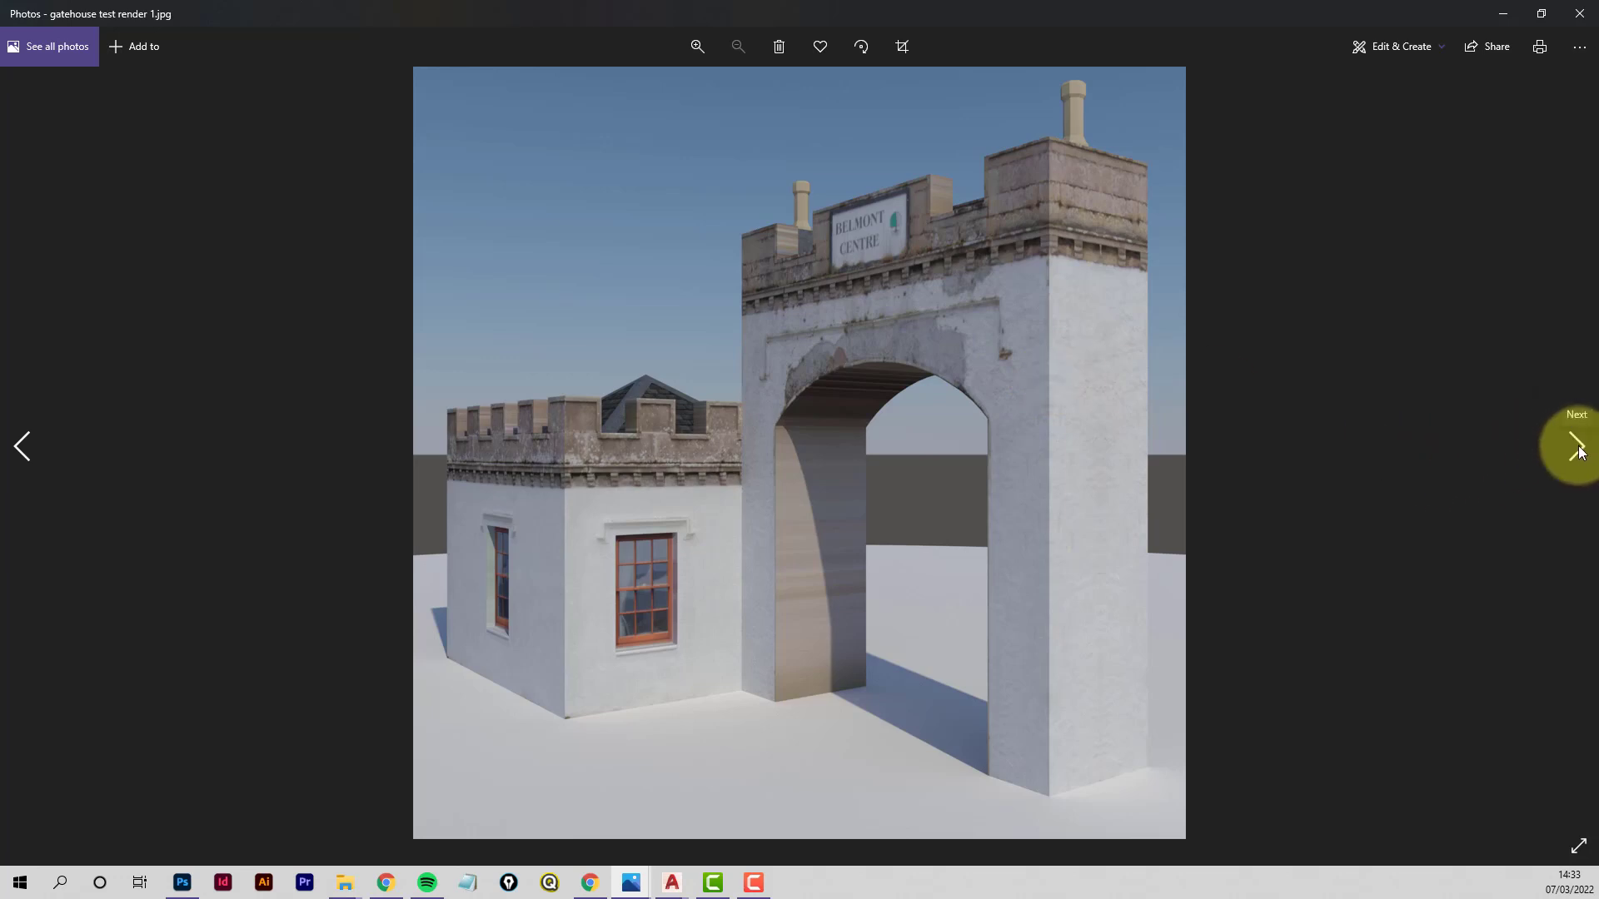
# Browse the gatehouse test renders in sequence from render 1 through render 6
pyautogui.click(1577, 447)
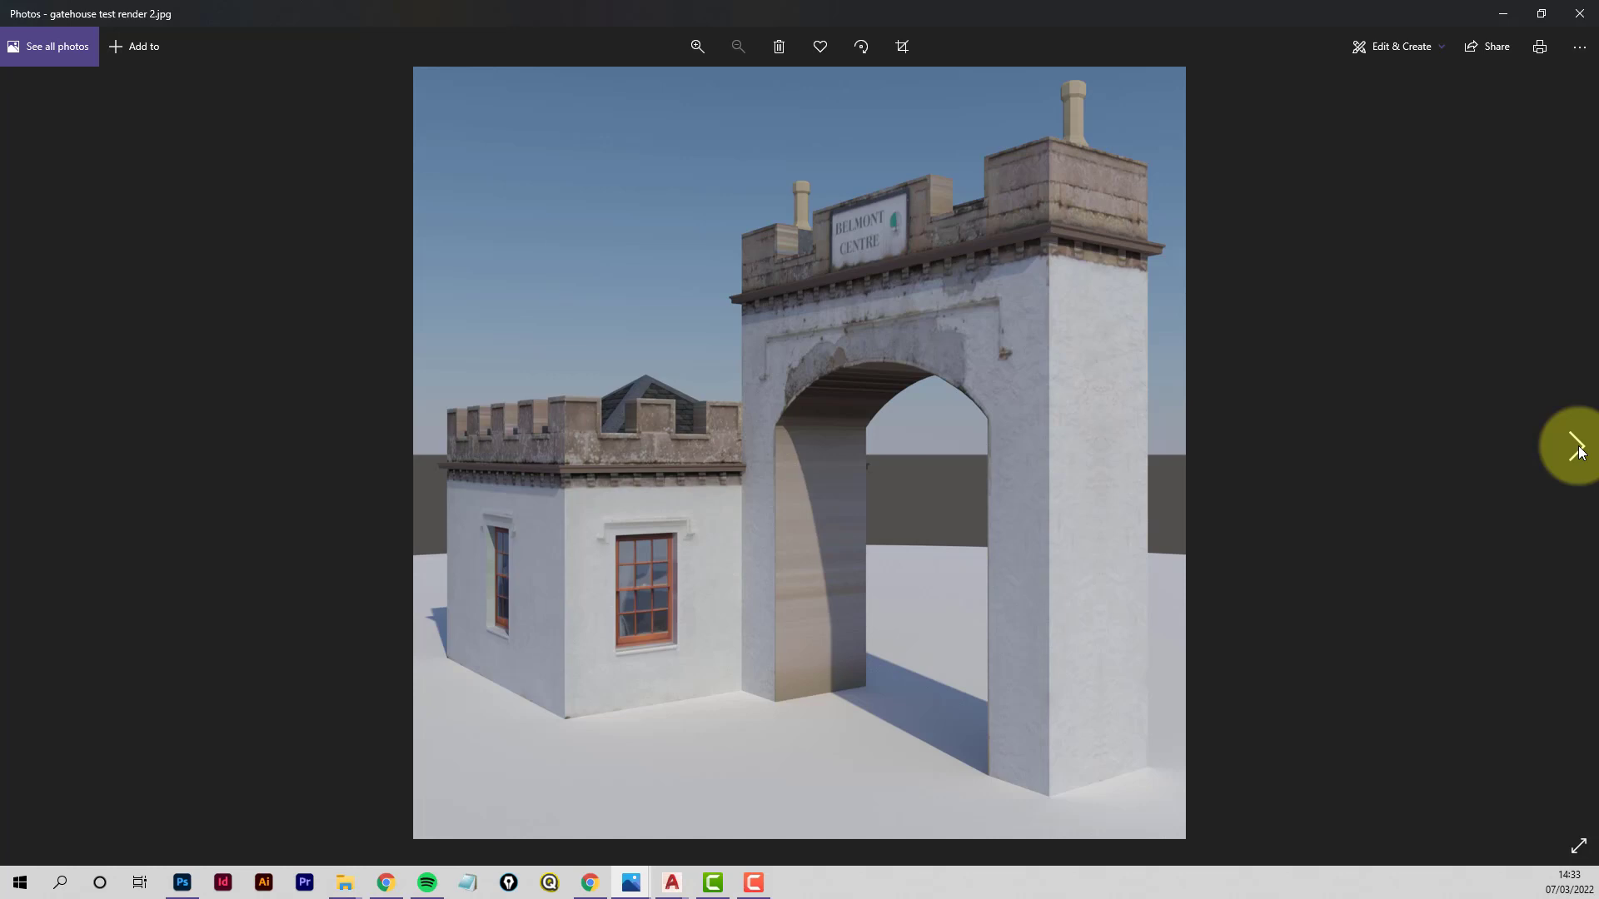
pyautogui.click(1576, 447)
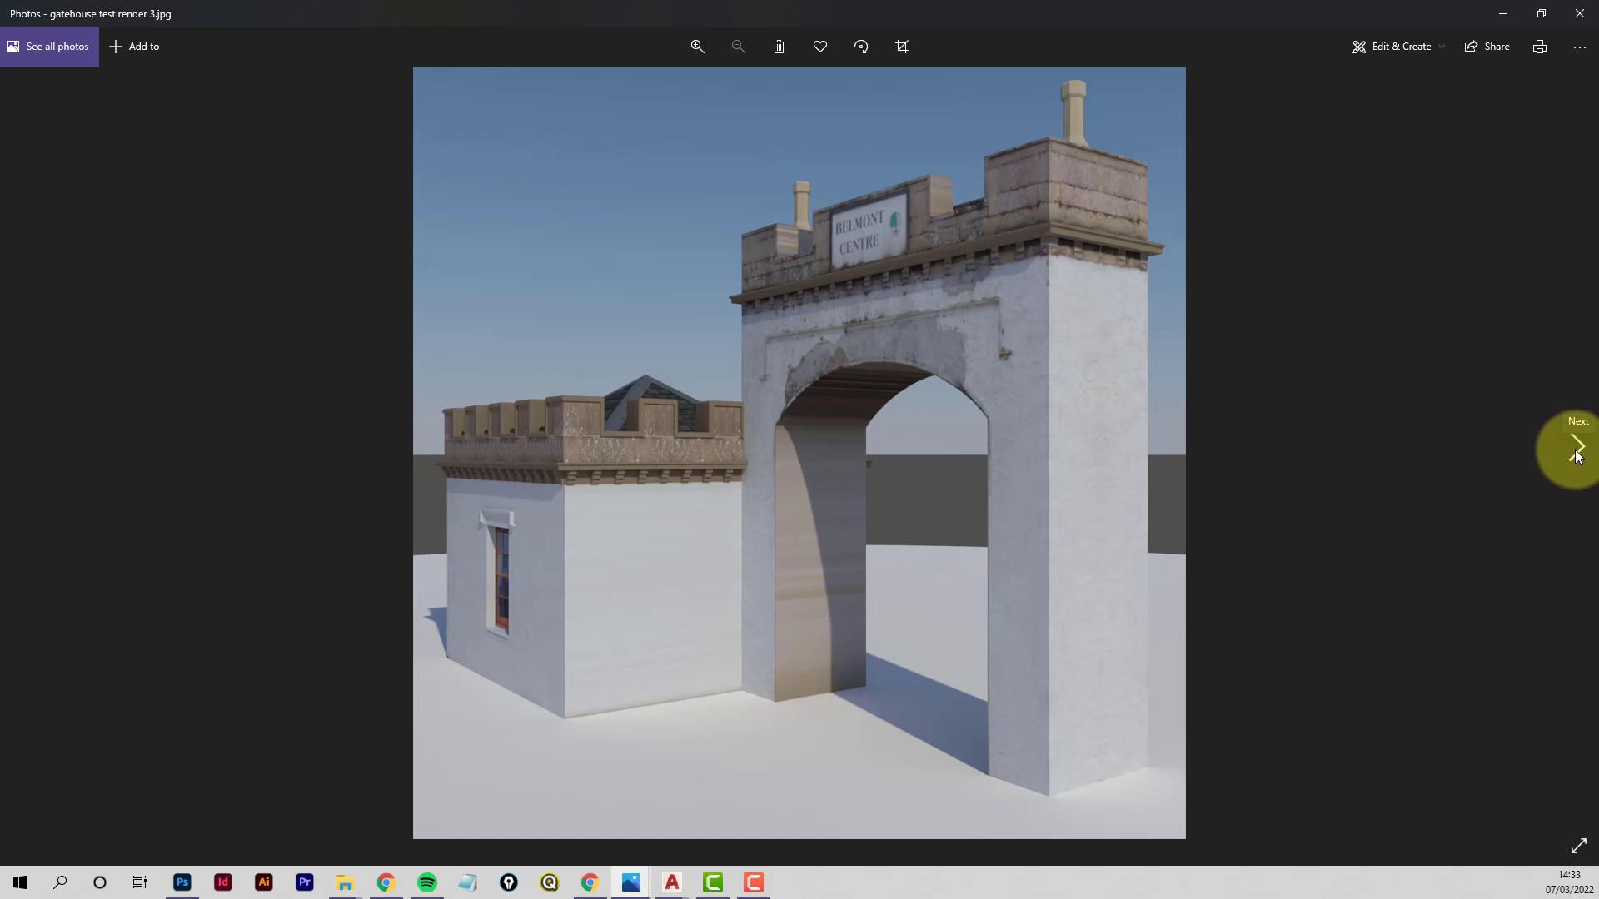
pyautogui.click(1577, 449)
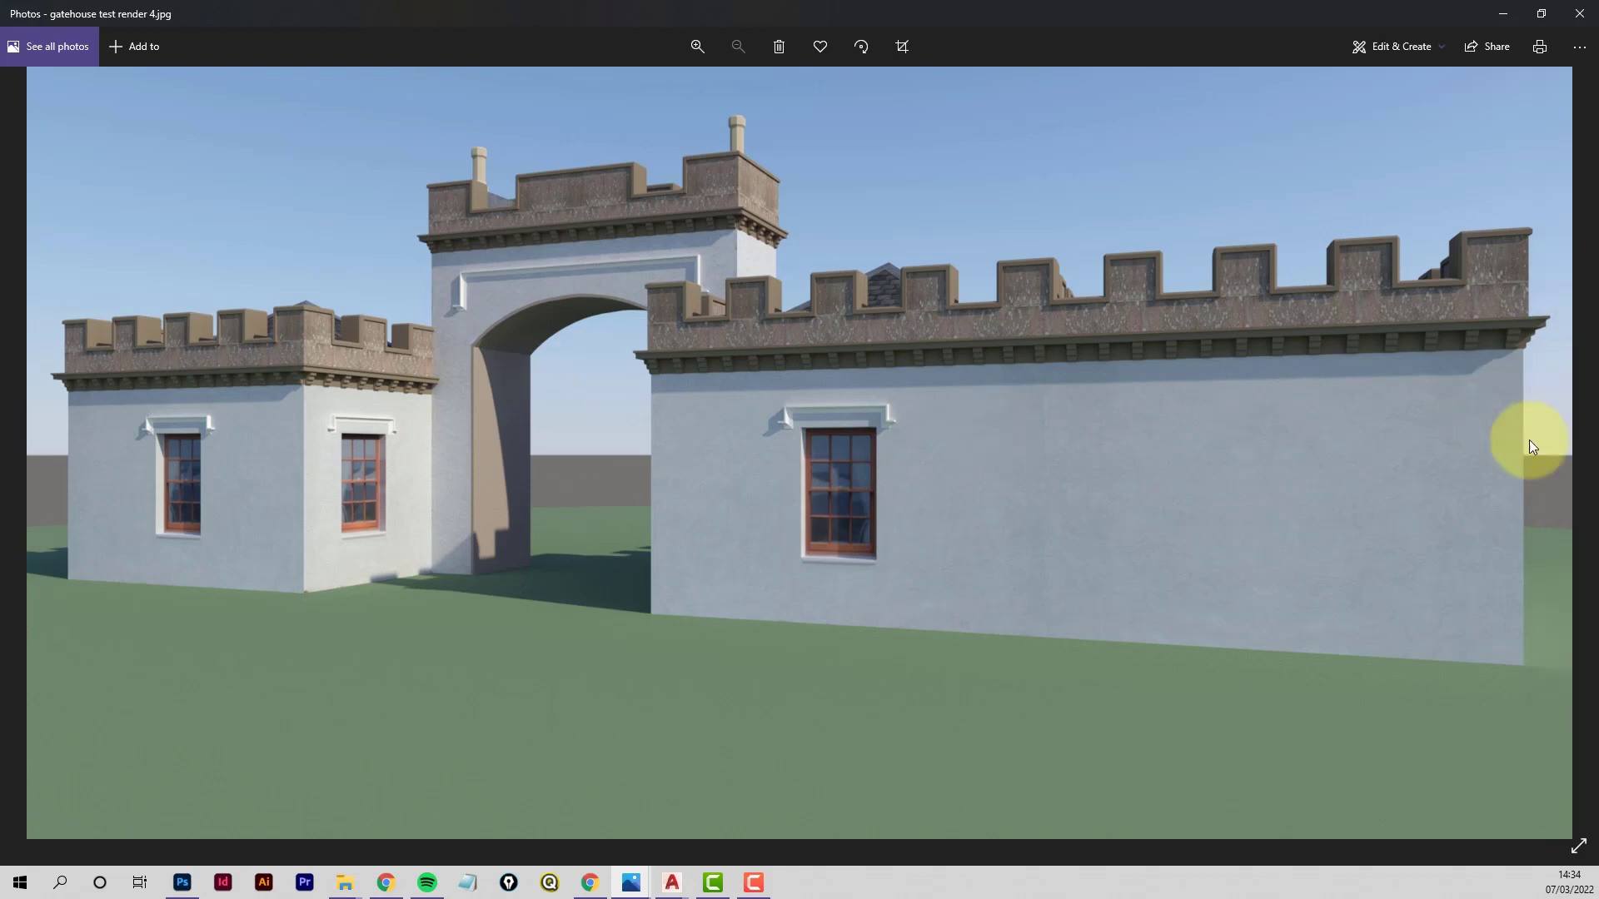
pyautogui.click(1576, 450)
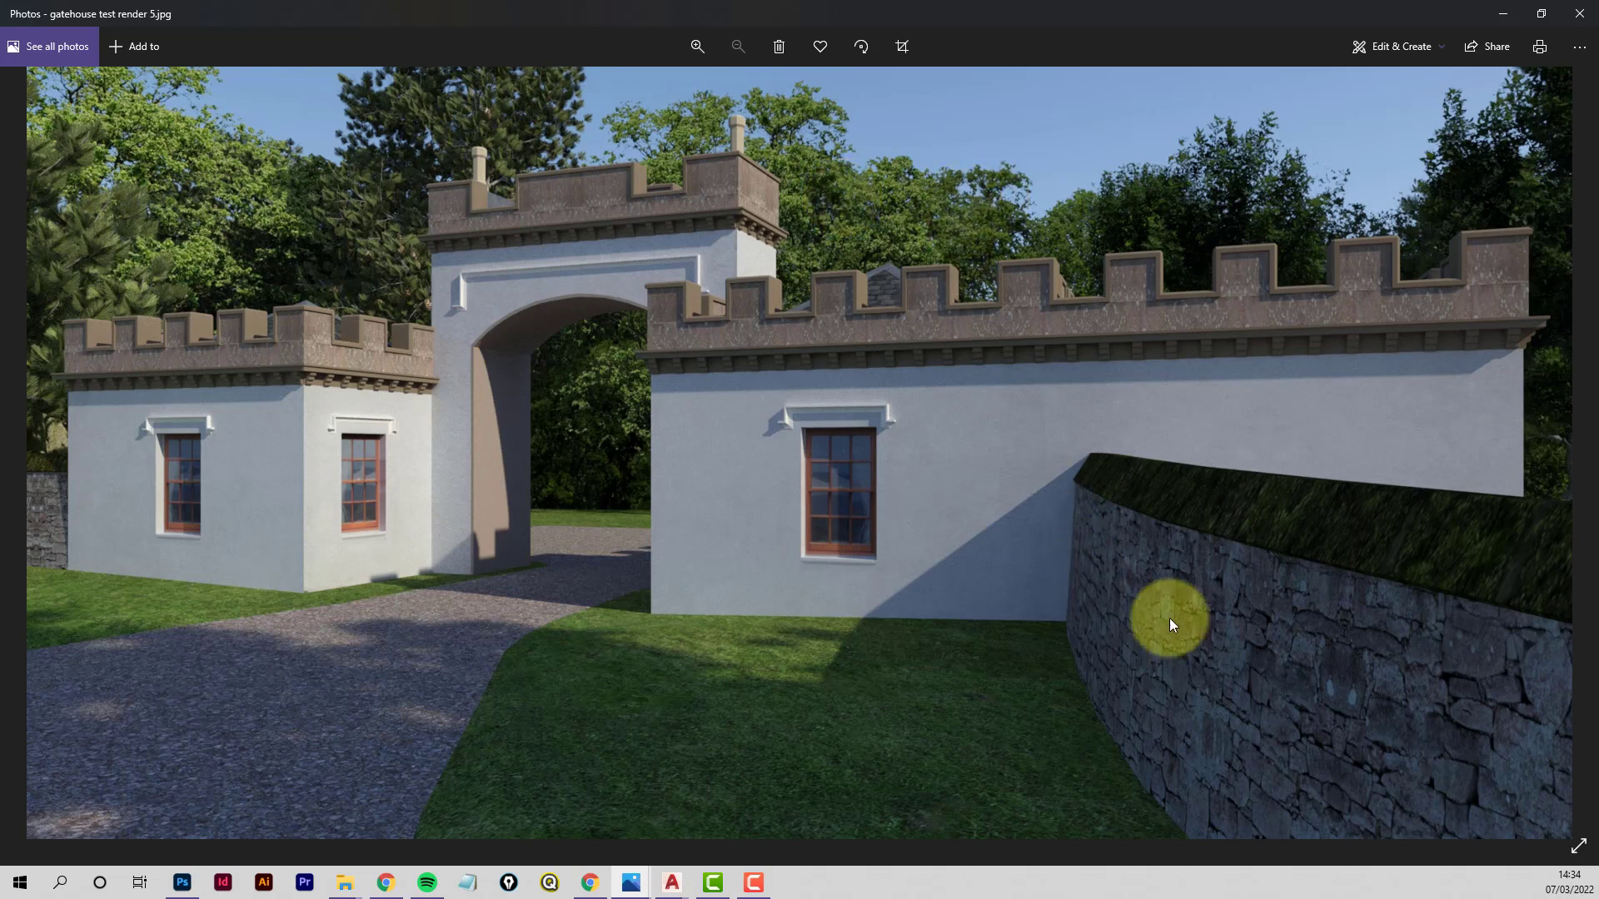
pyautogui.moveTo(1570, 485)
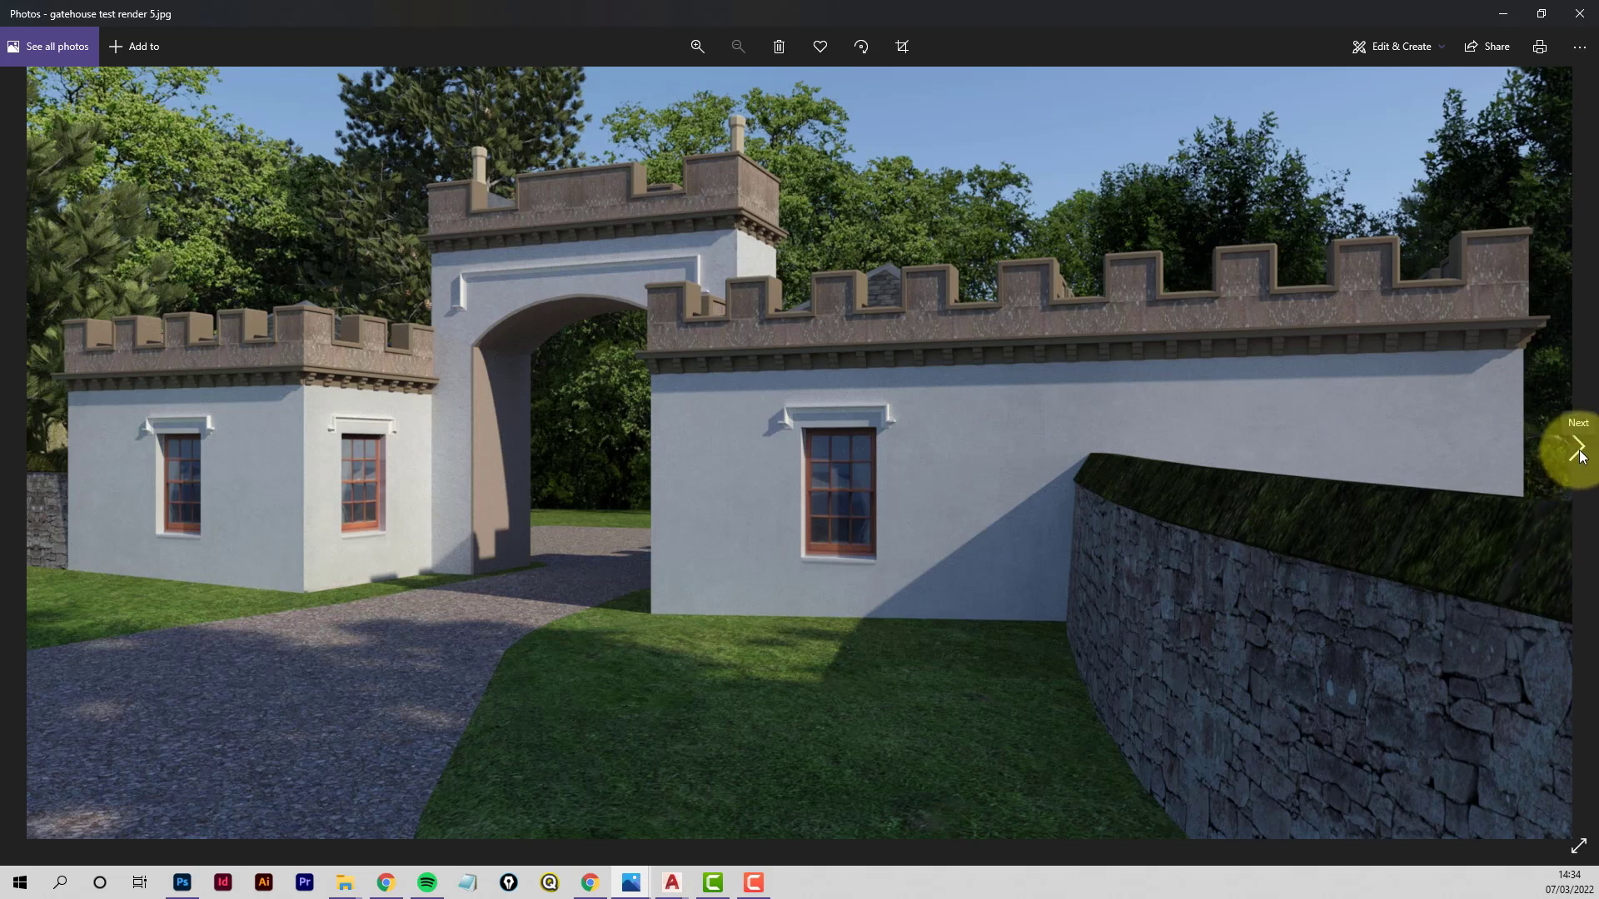
pyautogui.click(1578, 449)
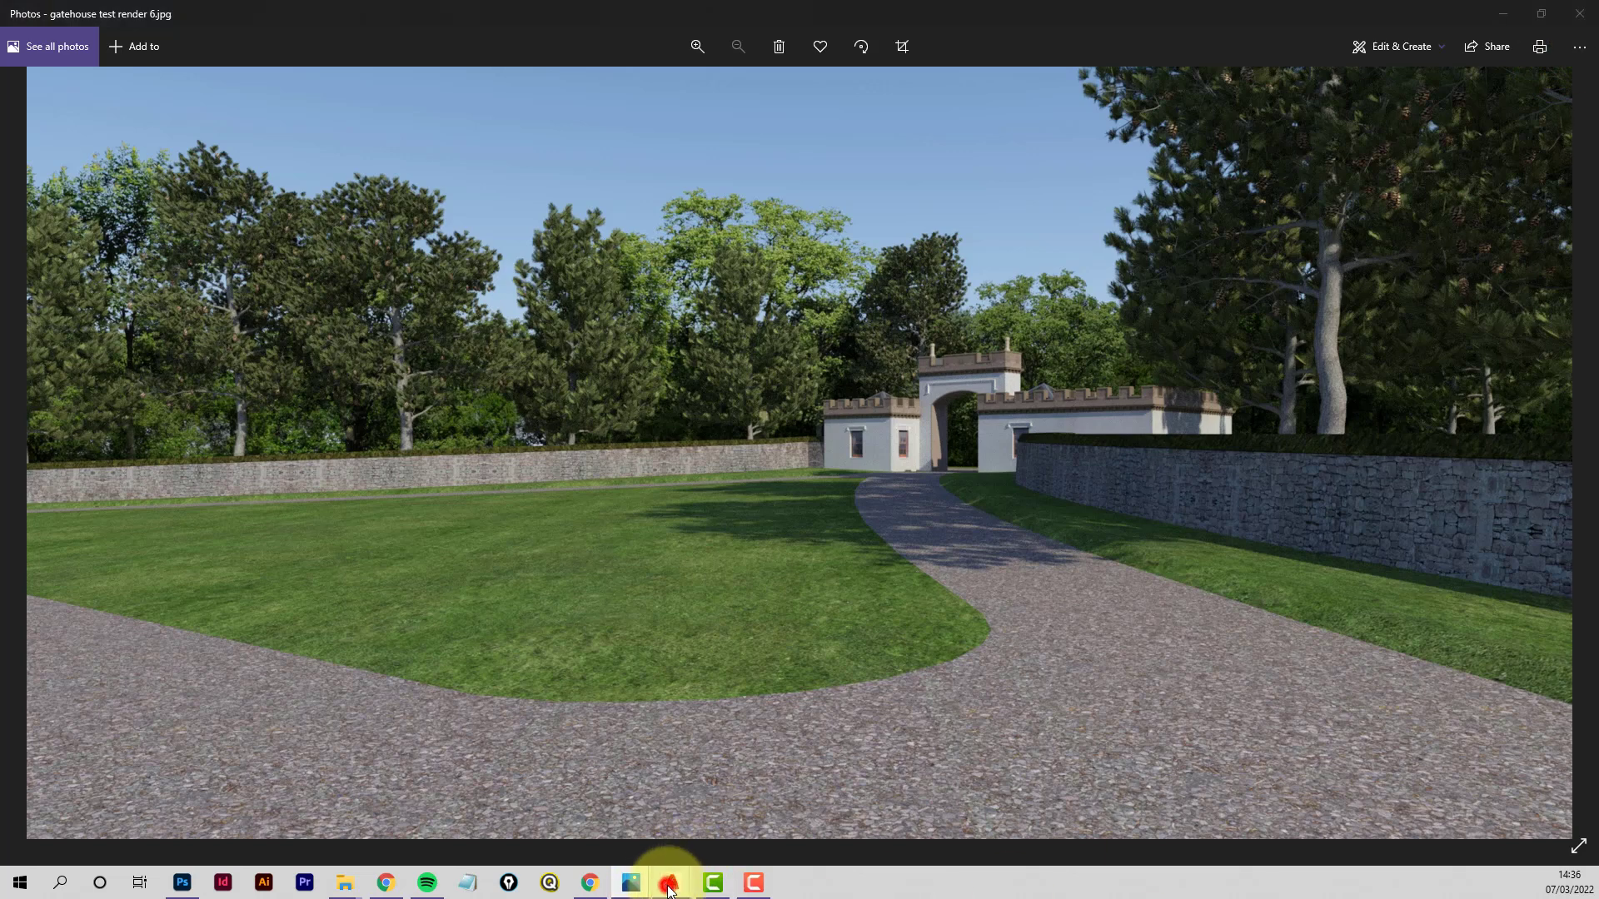
# Switch to AutoCAD with the drawing "belmont site model demo area complete" and maximise its window
pyautogui.moveTo(671, 887)
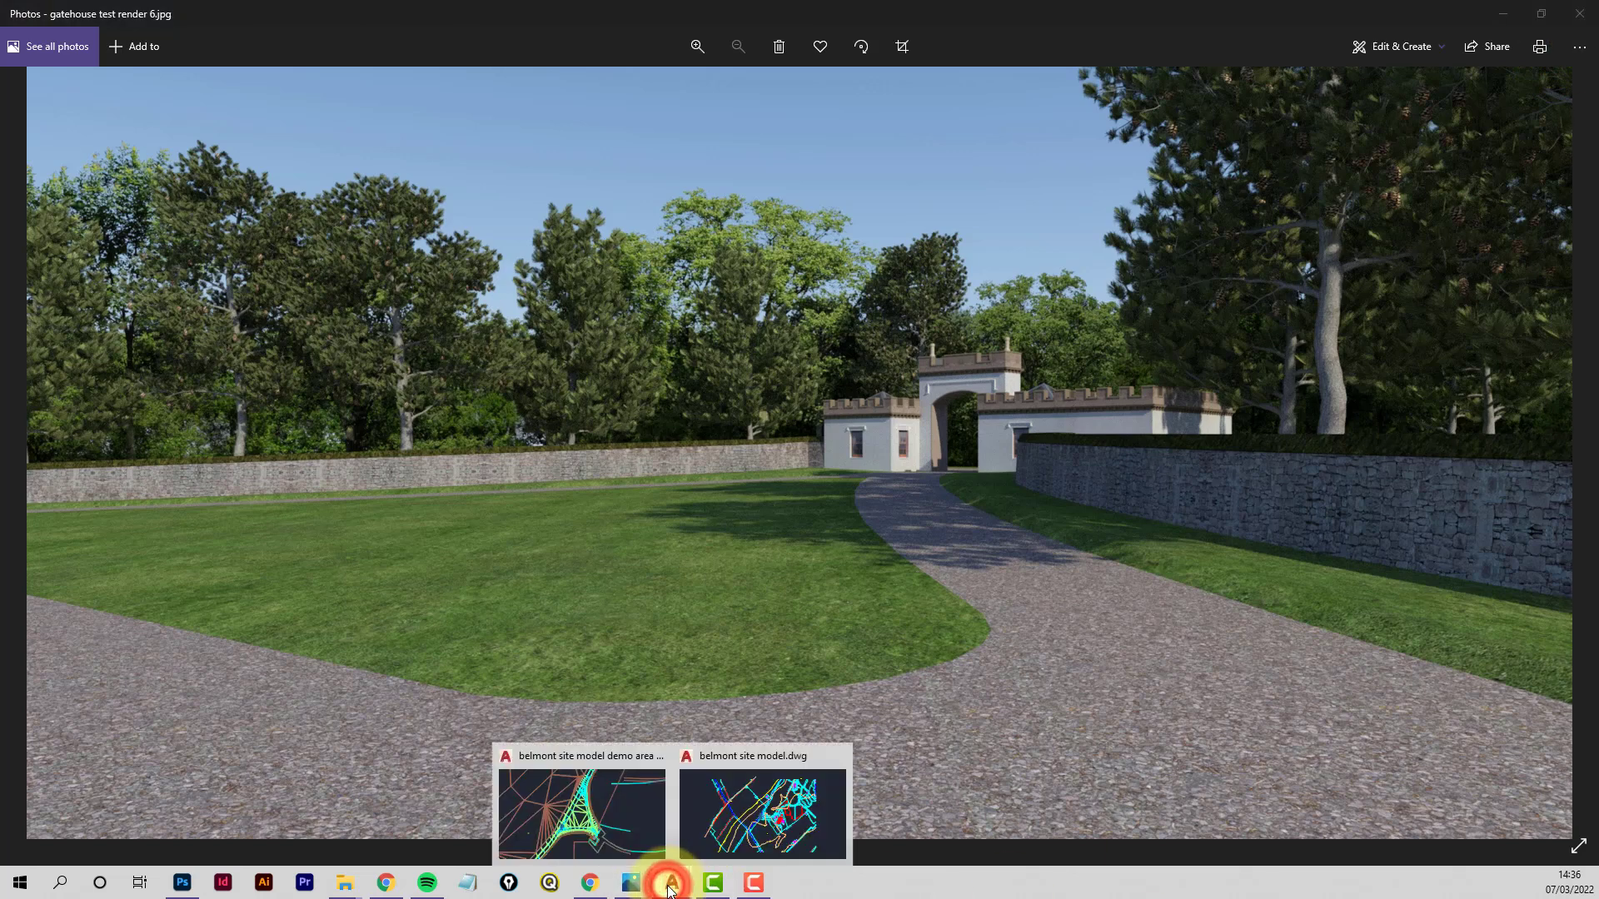
pyautogui.click(601, 821)
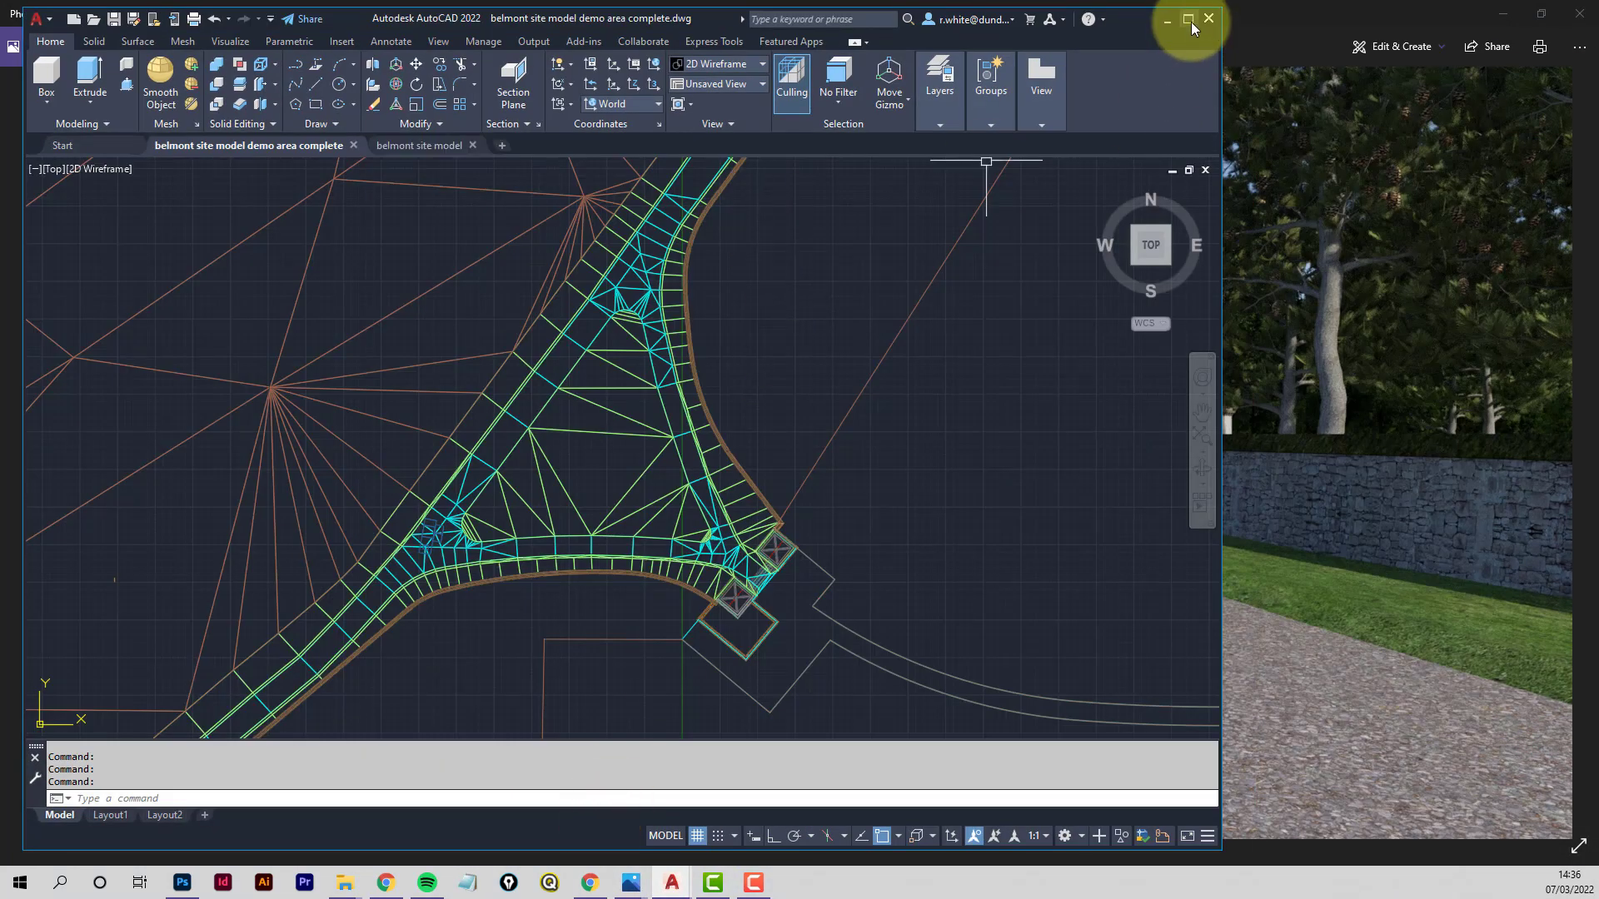
pyautogui.click(1191, 22)
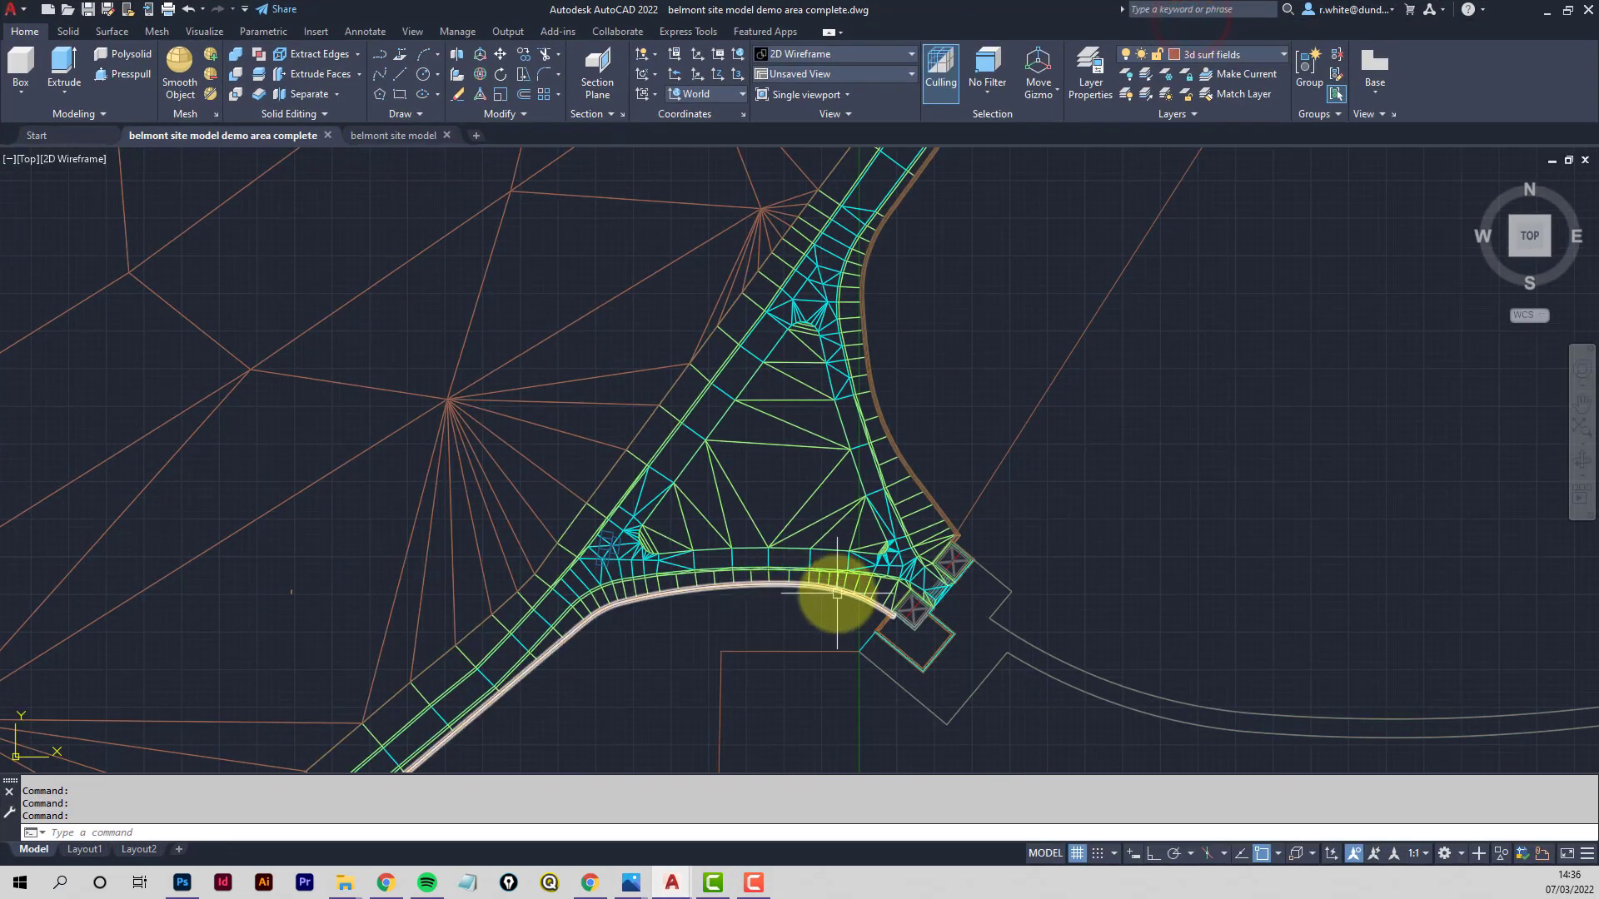
# Inspect the road junction and gatehouse in plan, briefly highlighting the two large field outlines east and south of the gatehouse
pyautogui.scroll(-1, 837, 593)
pyautogui.scroll(1, 786, 579)
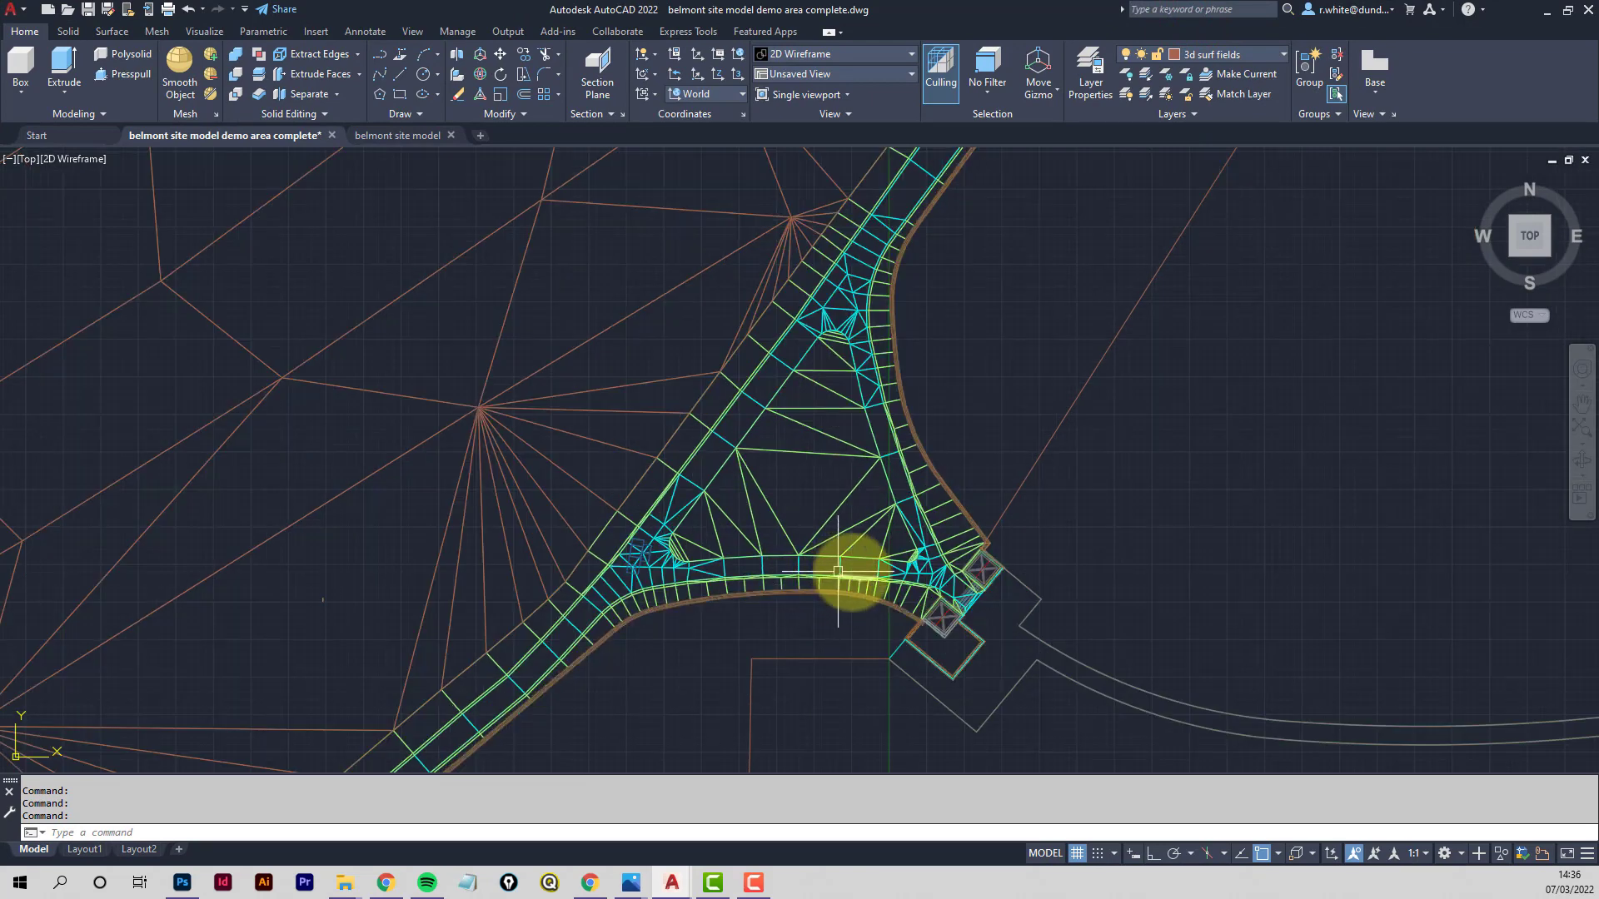
pyautogui.moveTo(870, 562); pyautogui.dragTo(870, 409, button='middle')
pyautogui.scroll(1, 949, 456)
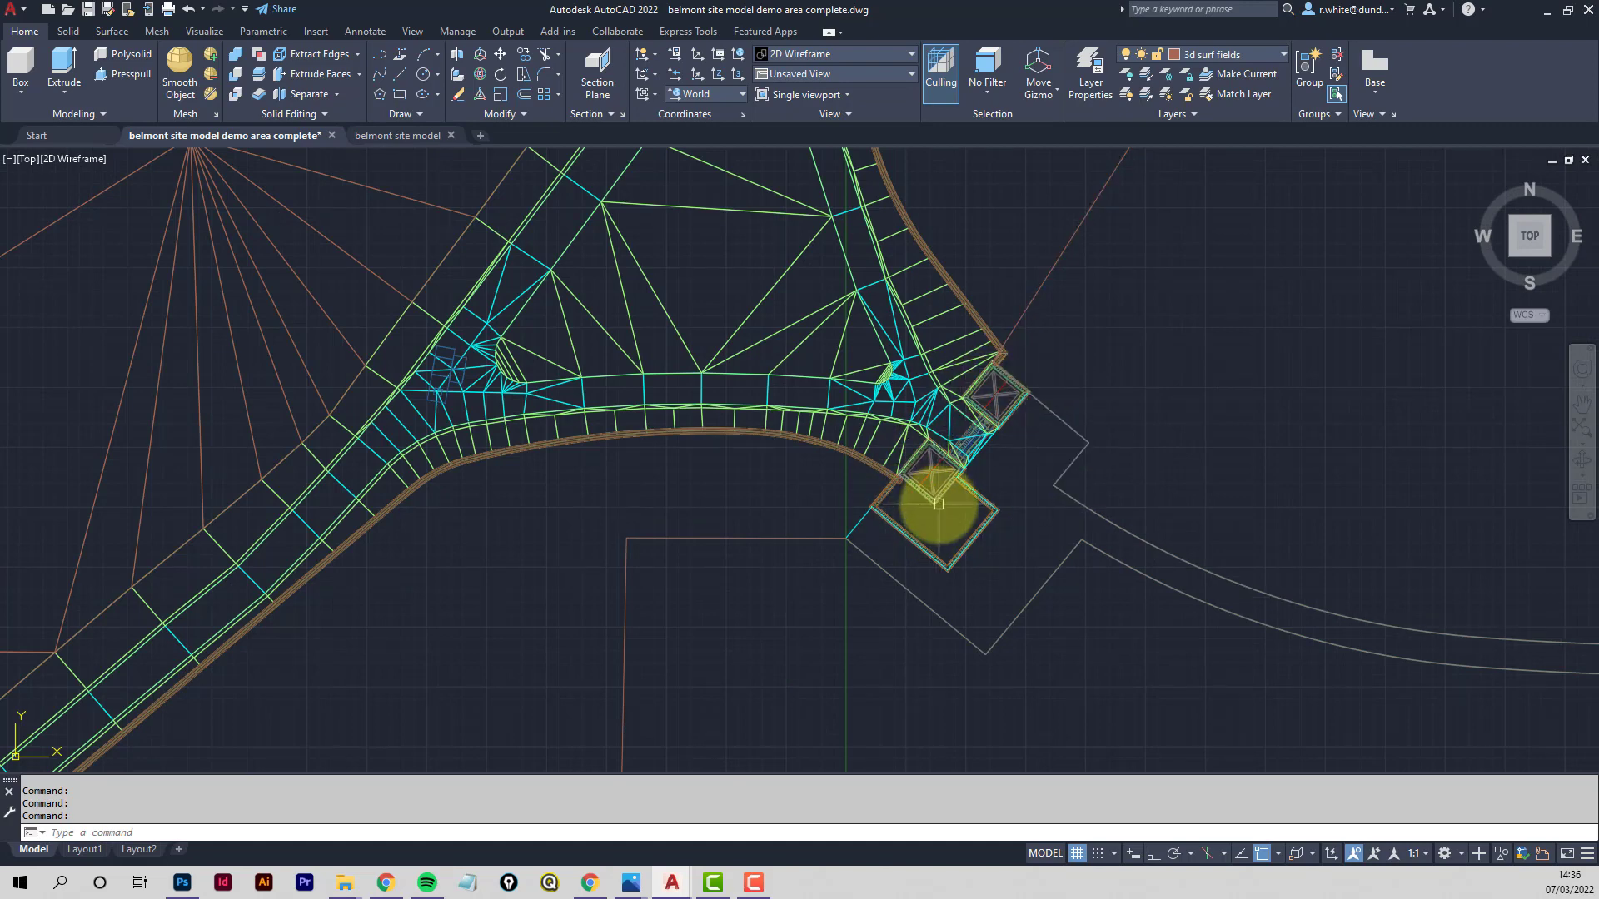
pyautogui.scroll(3, 952, 465)
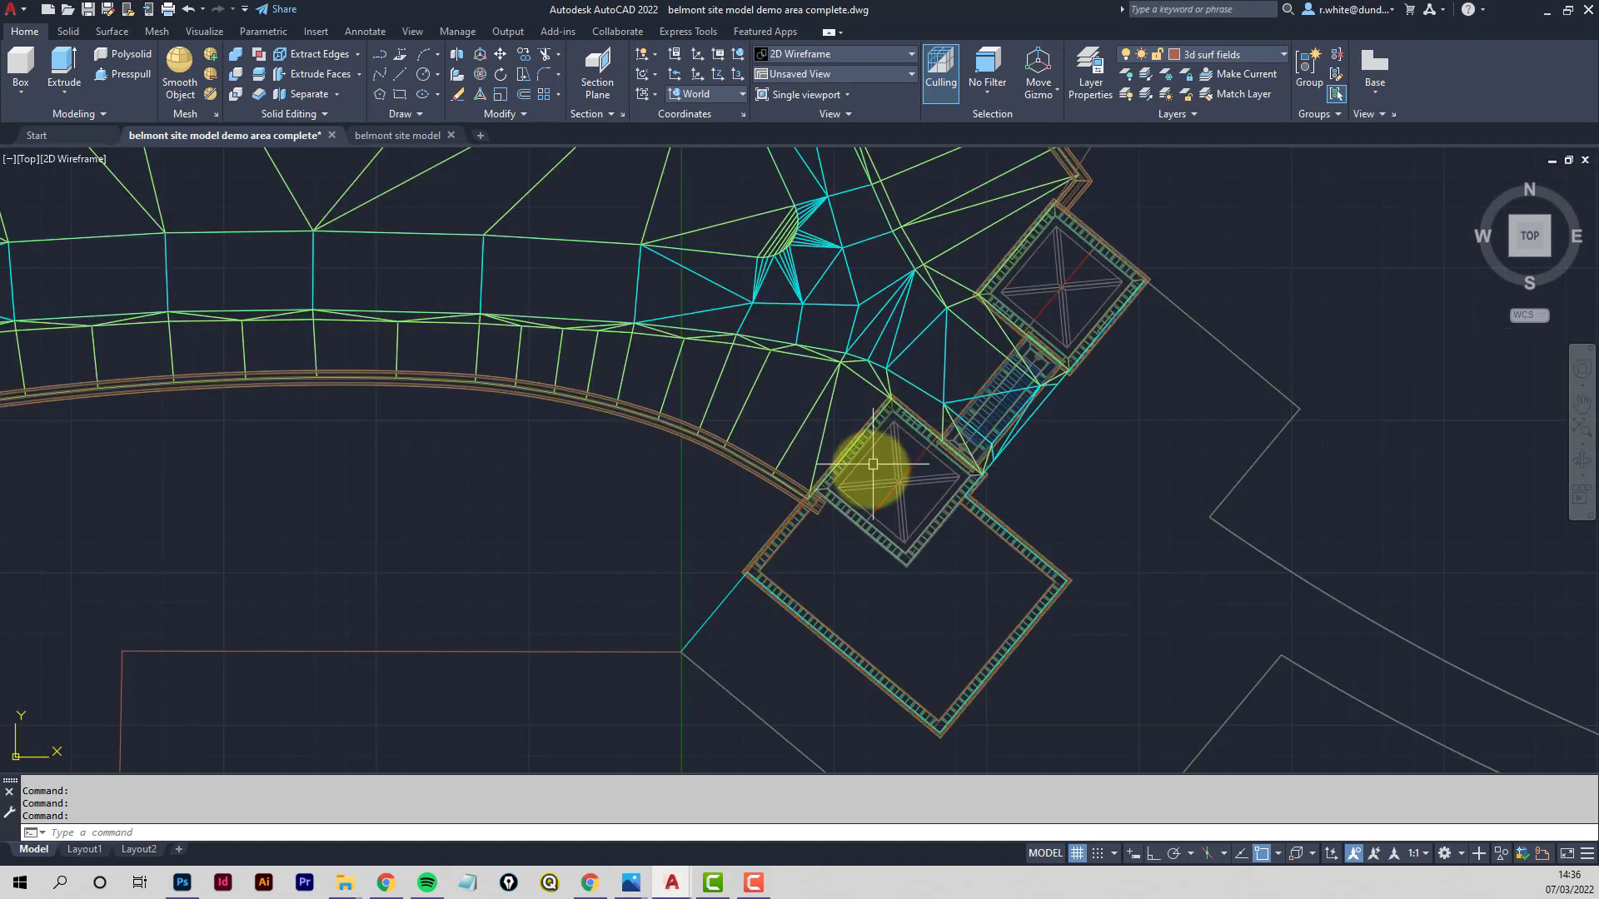
pyautogui.scroll(-6, 975, 366)
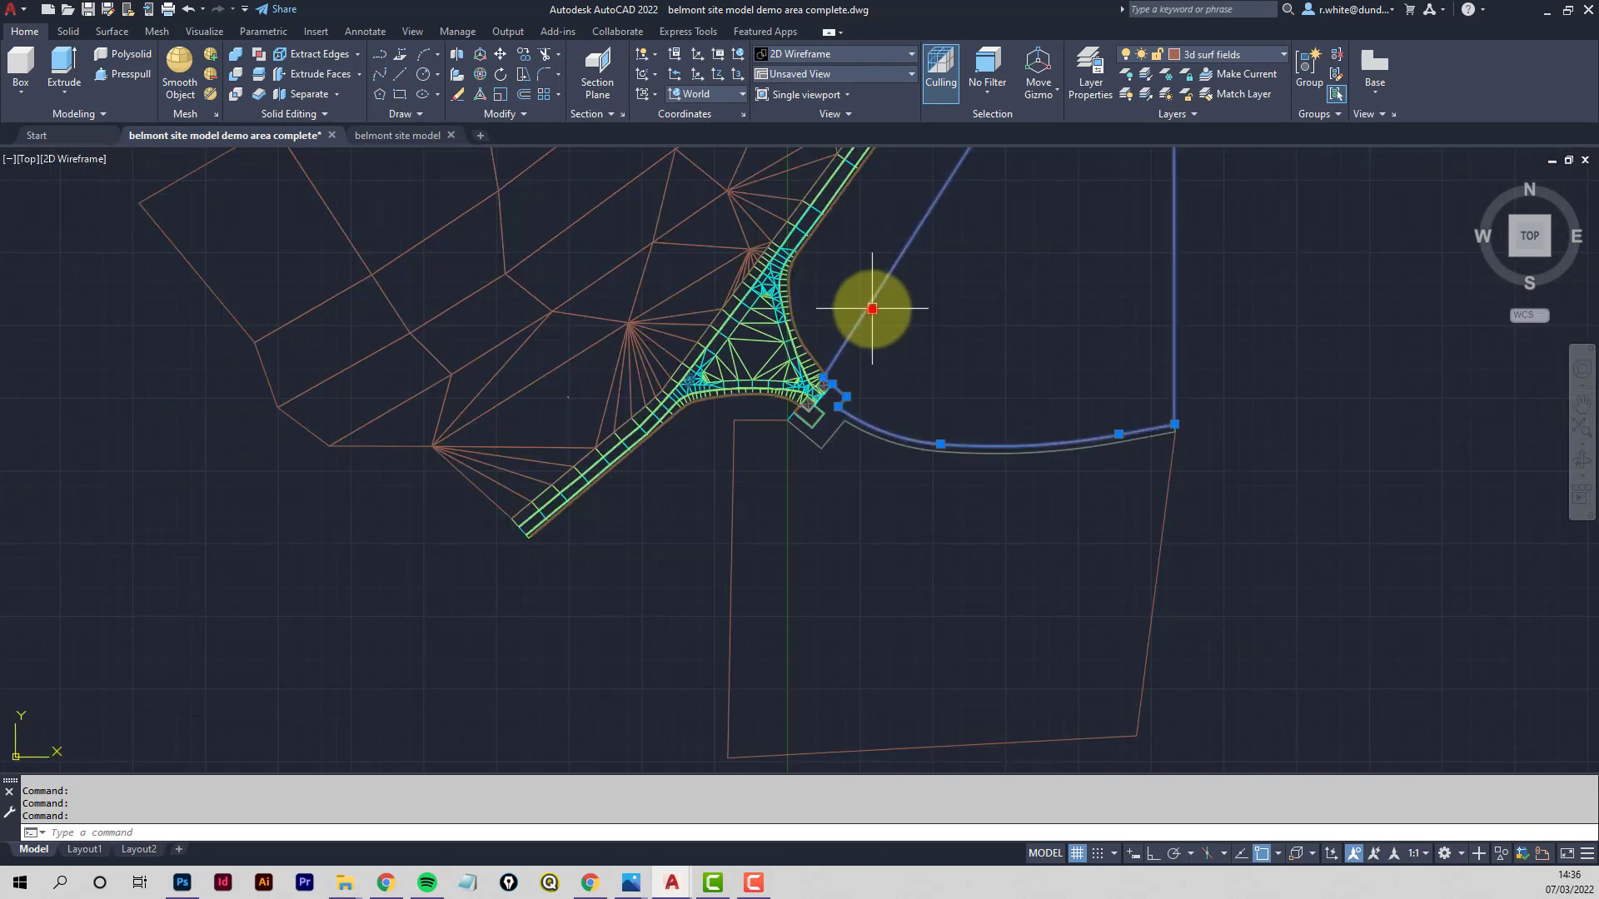
pyautogui.click(872, 308)
pyautogui.click(732, 512)
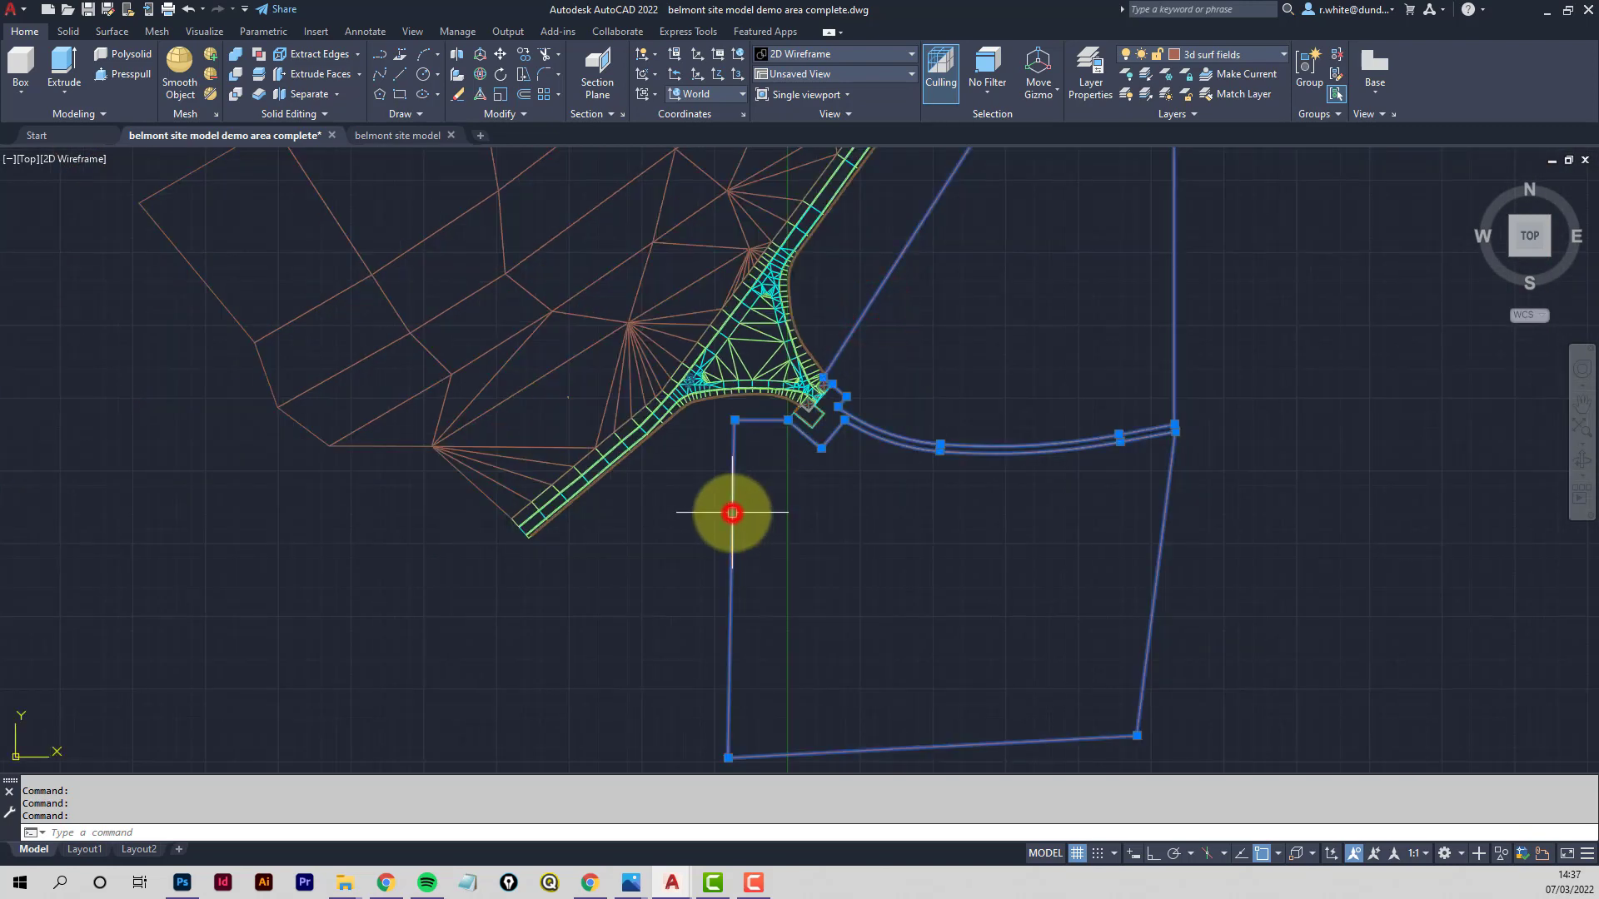
pyautogui.press('Escape')
pyautogui.press('Escape')
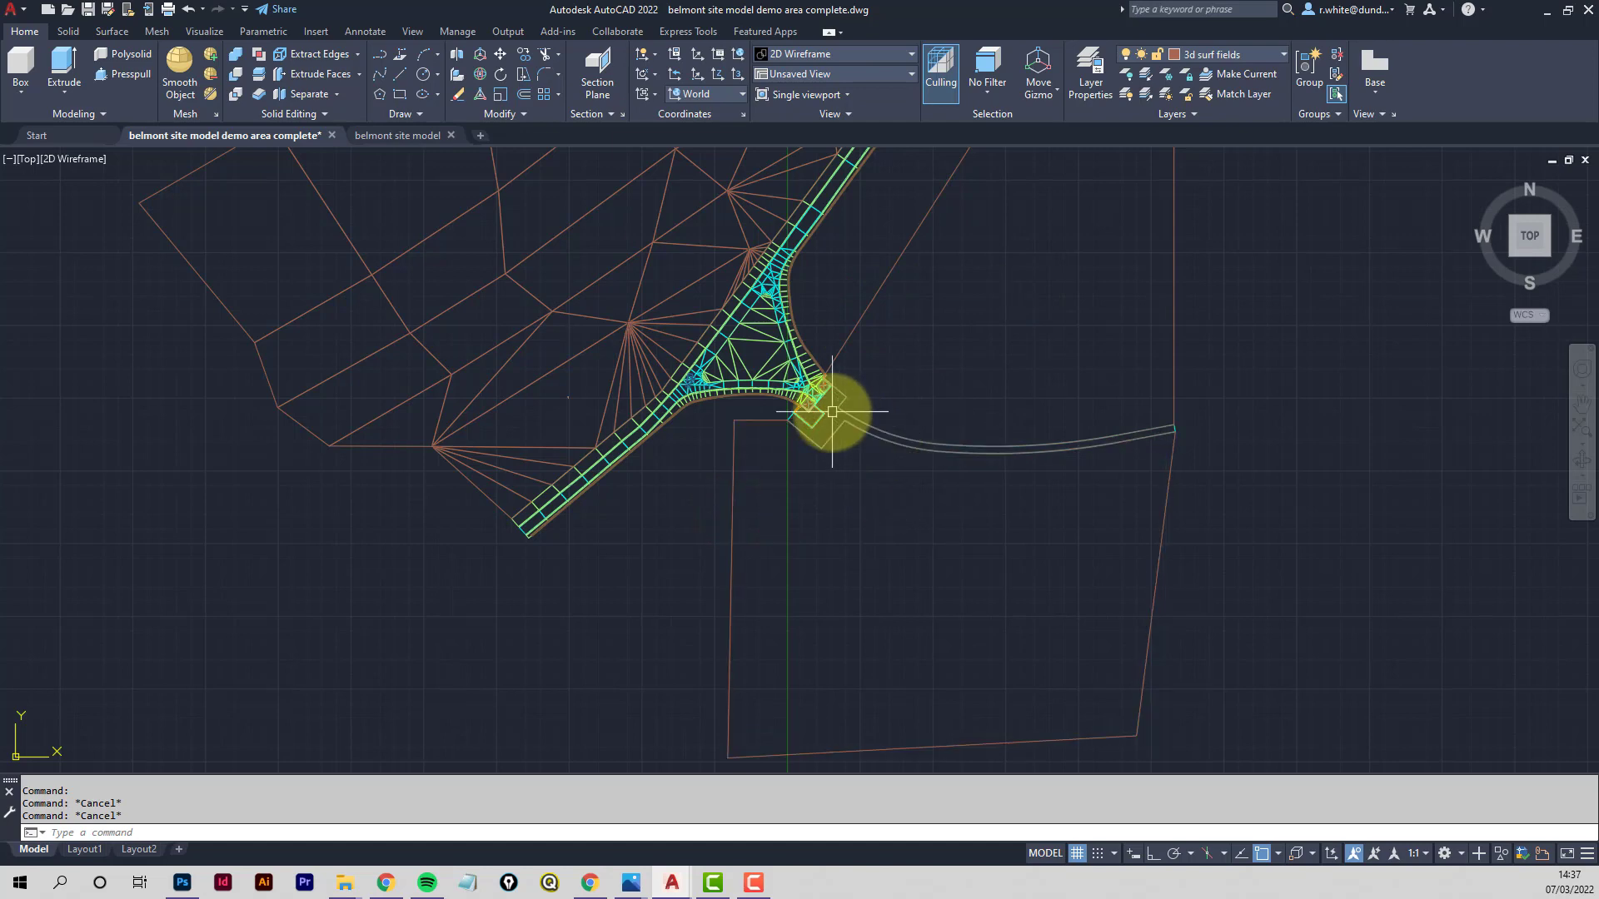
# Highlight the curved road outline running east from the gatehouse to check its extent, and clear the selection
pyautogui.scroll(2, 1174, 425)
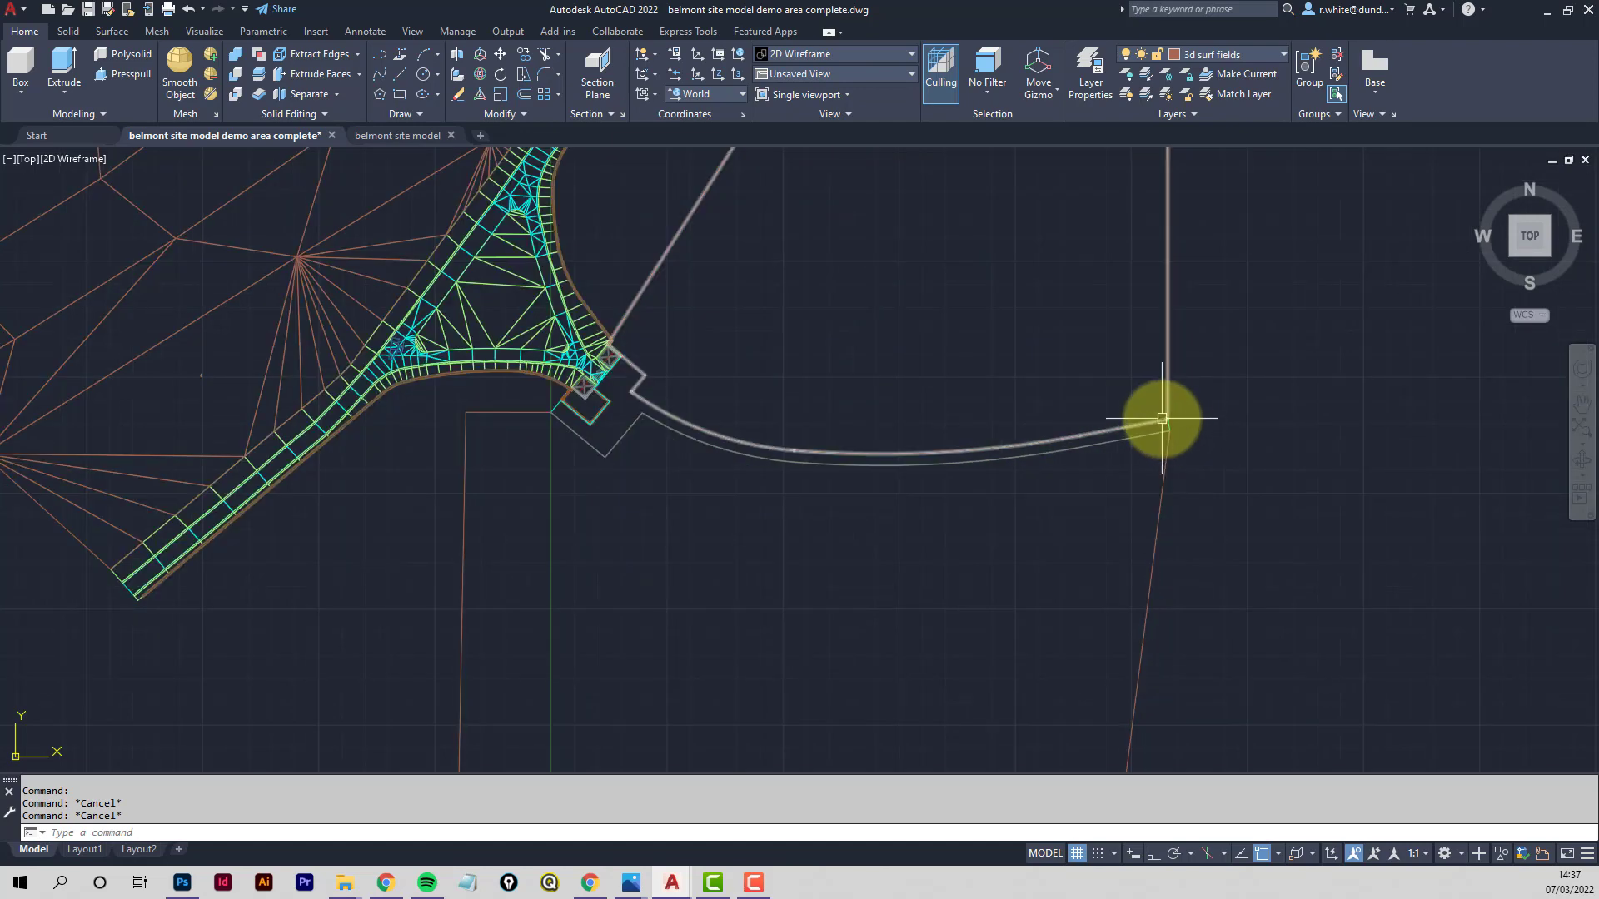
pyautogui.scroll(2, 1171, 425)
pyautogui.click(1160, 427)
pyautogui.scroll(-4, 1161, 425)
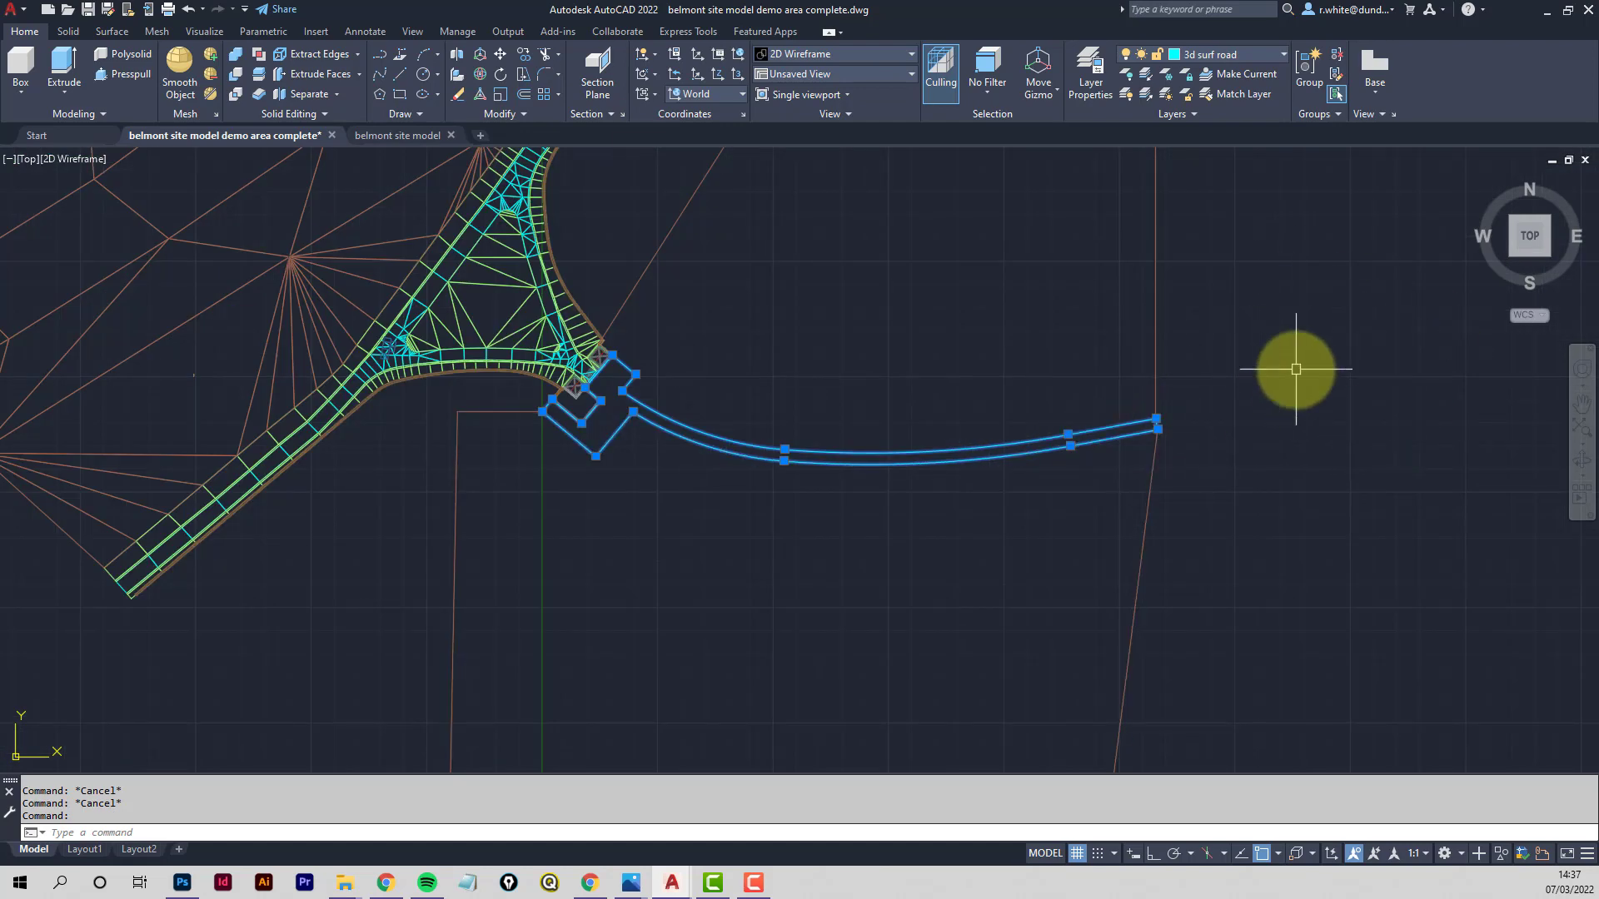
pyautogui.scroll(-4, 795, 403)
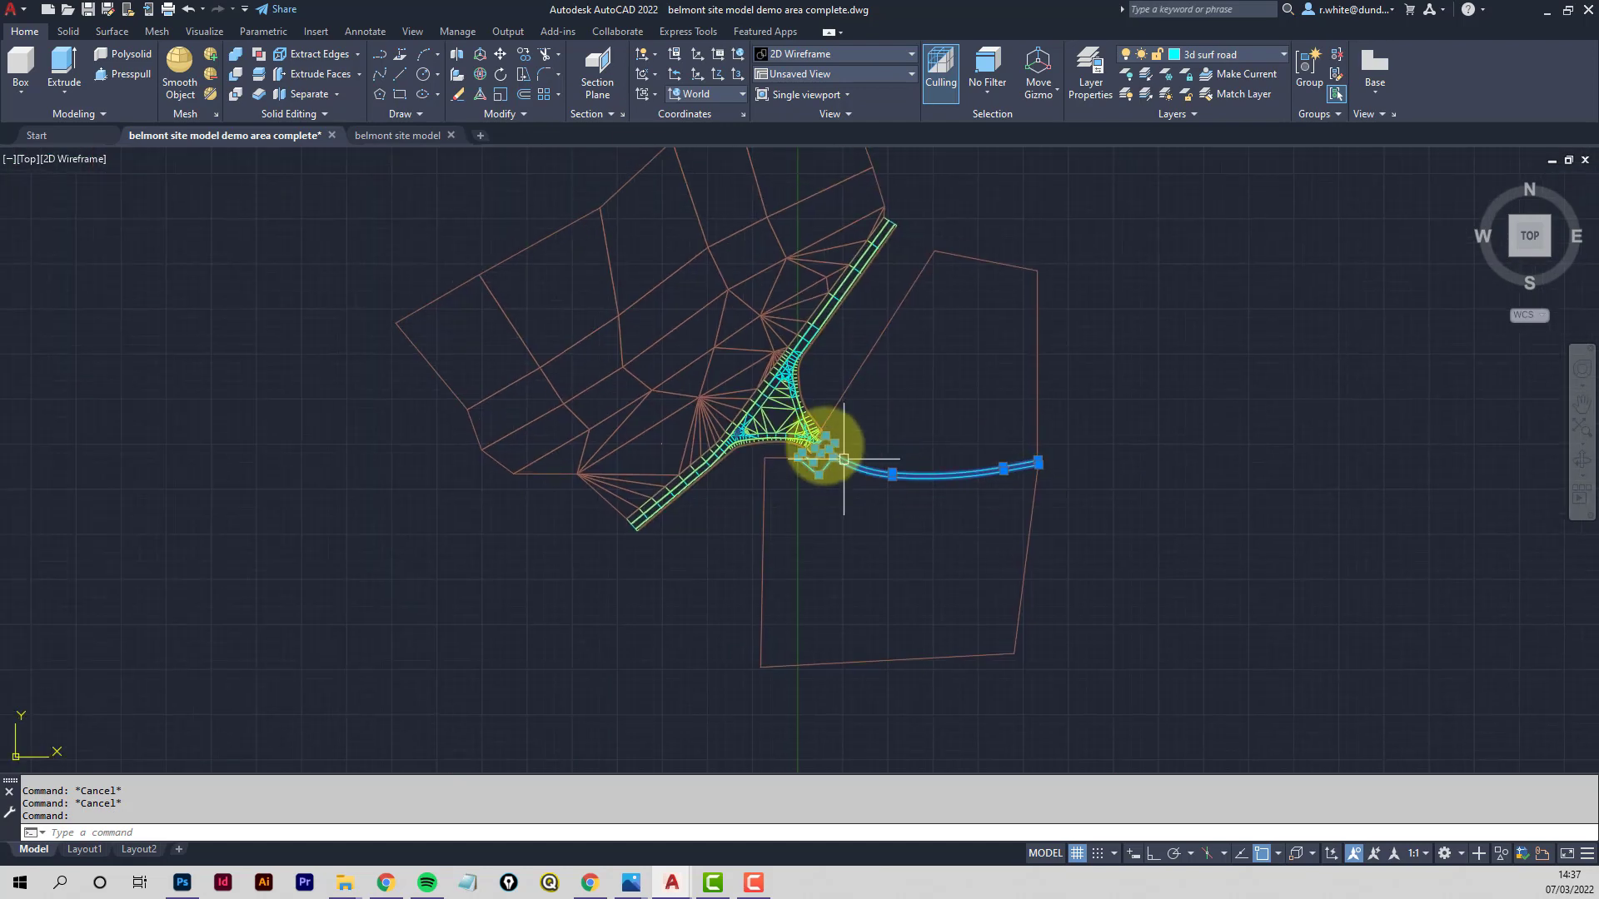
pyautogui.scroll(4, 790, 392)
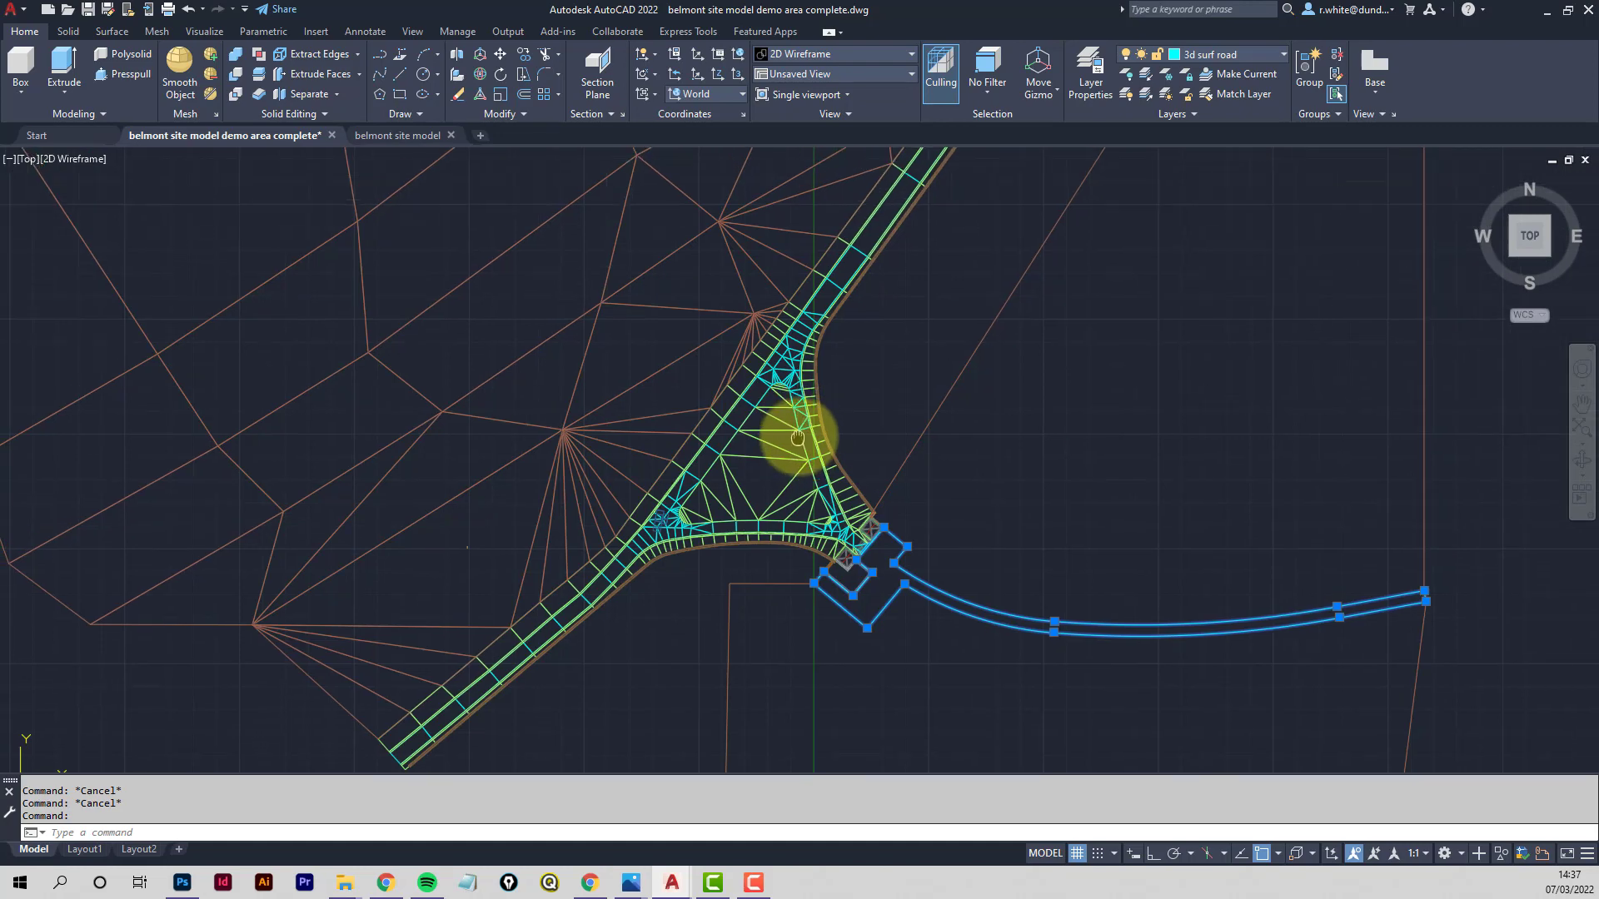
pyautogui.press('Escape')
pyautogui.press('Escape')
# Examine the field surface northwest of the road junction, highlighting one four-sided face and clearing the selection
pyautogui.scroll(2, 851, 542)
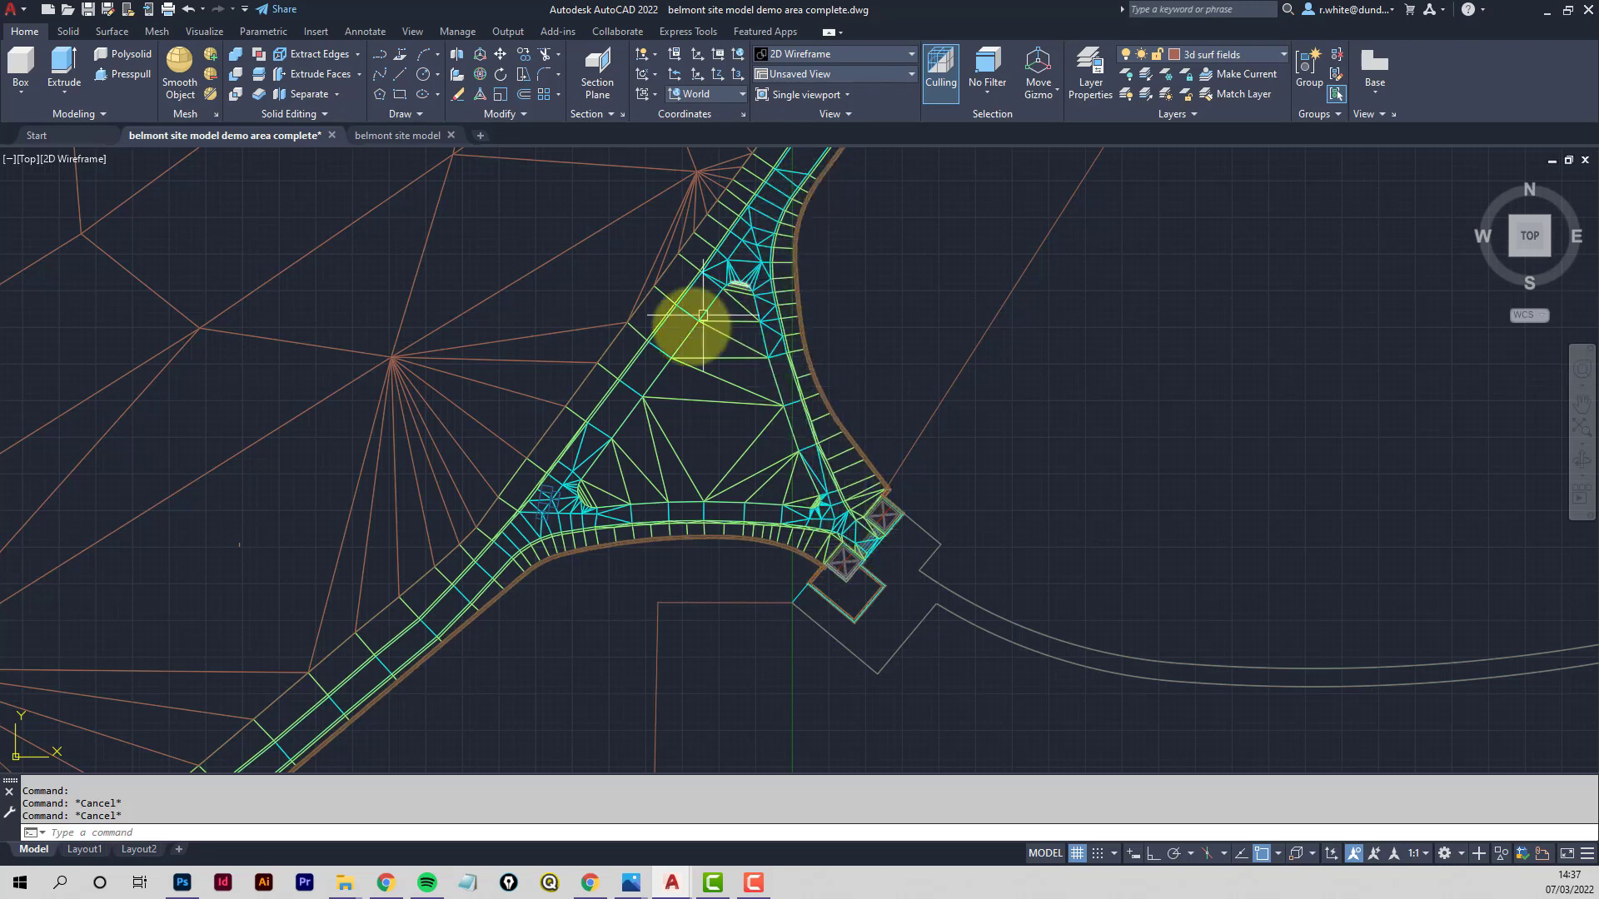
pyautogui.scroll(-3, 843, 564)
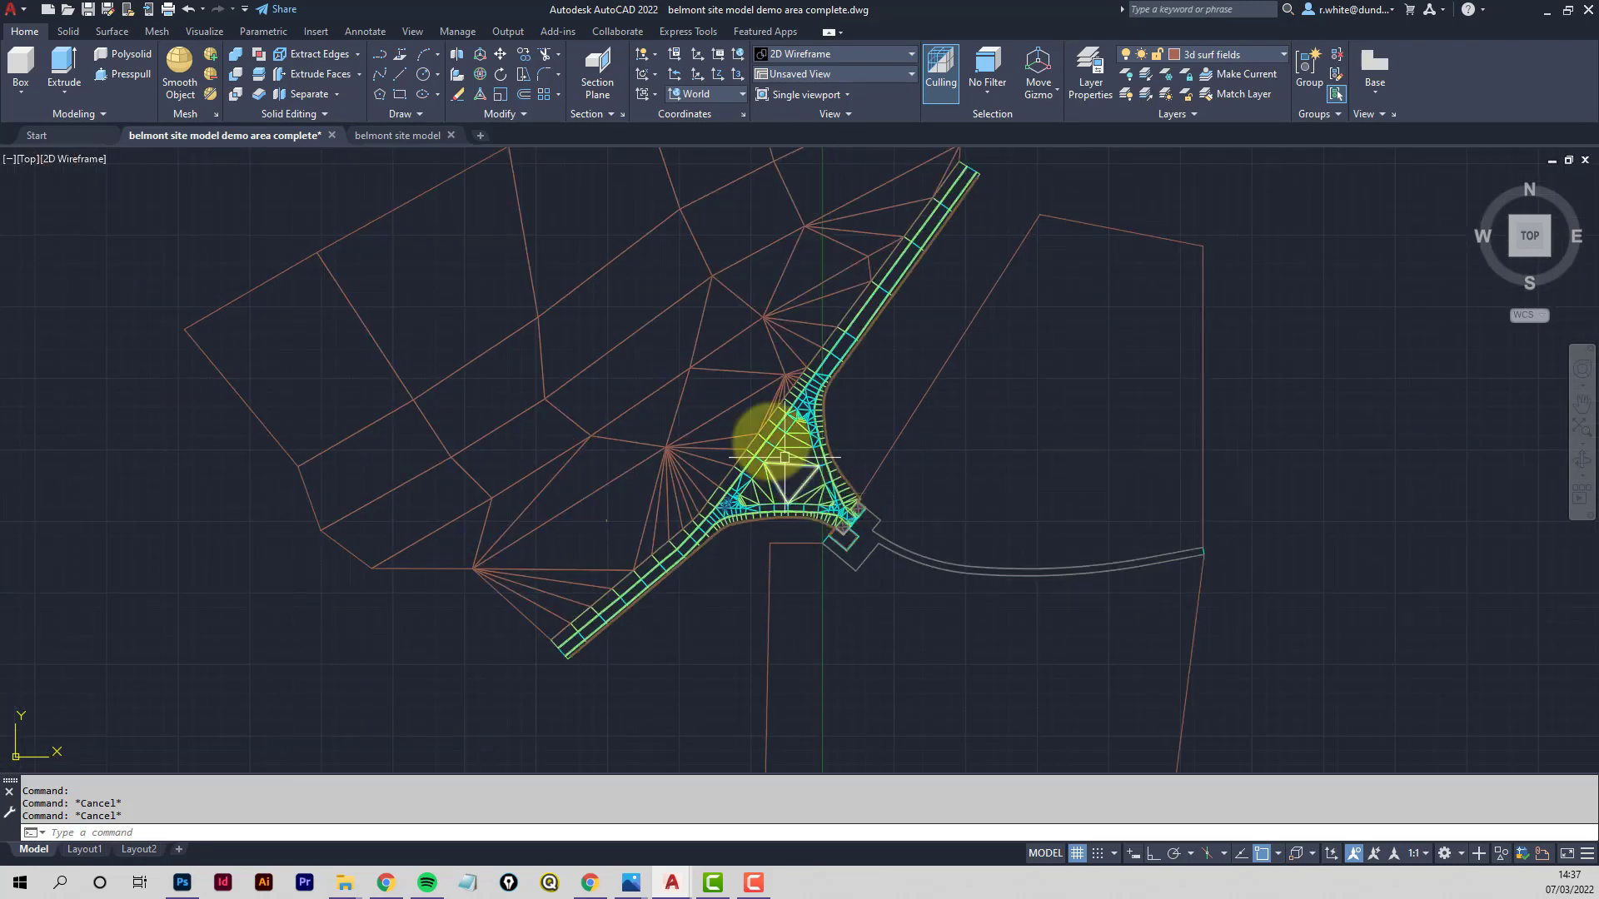
pyautogui.moveTo(476, 258); pyautogui.dragTo(402, 376, button='middle')
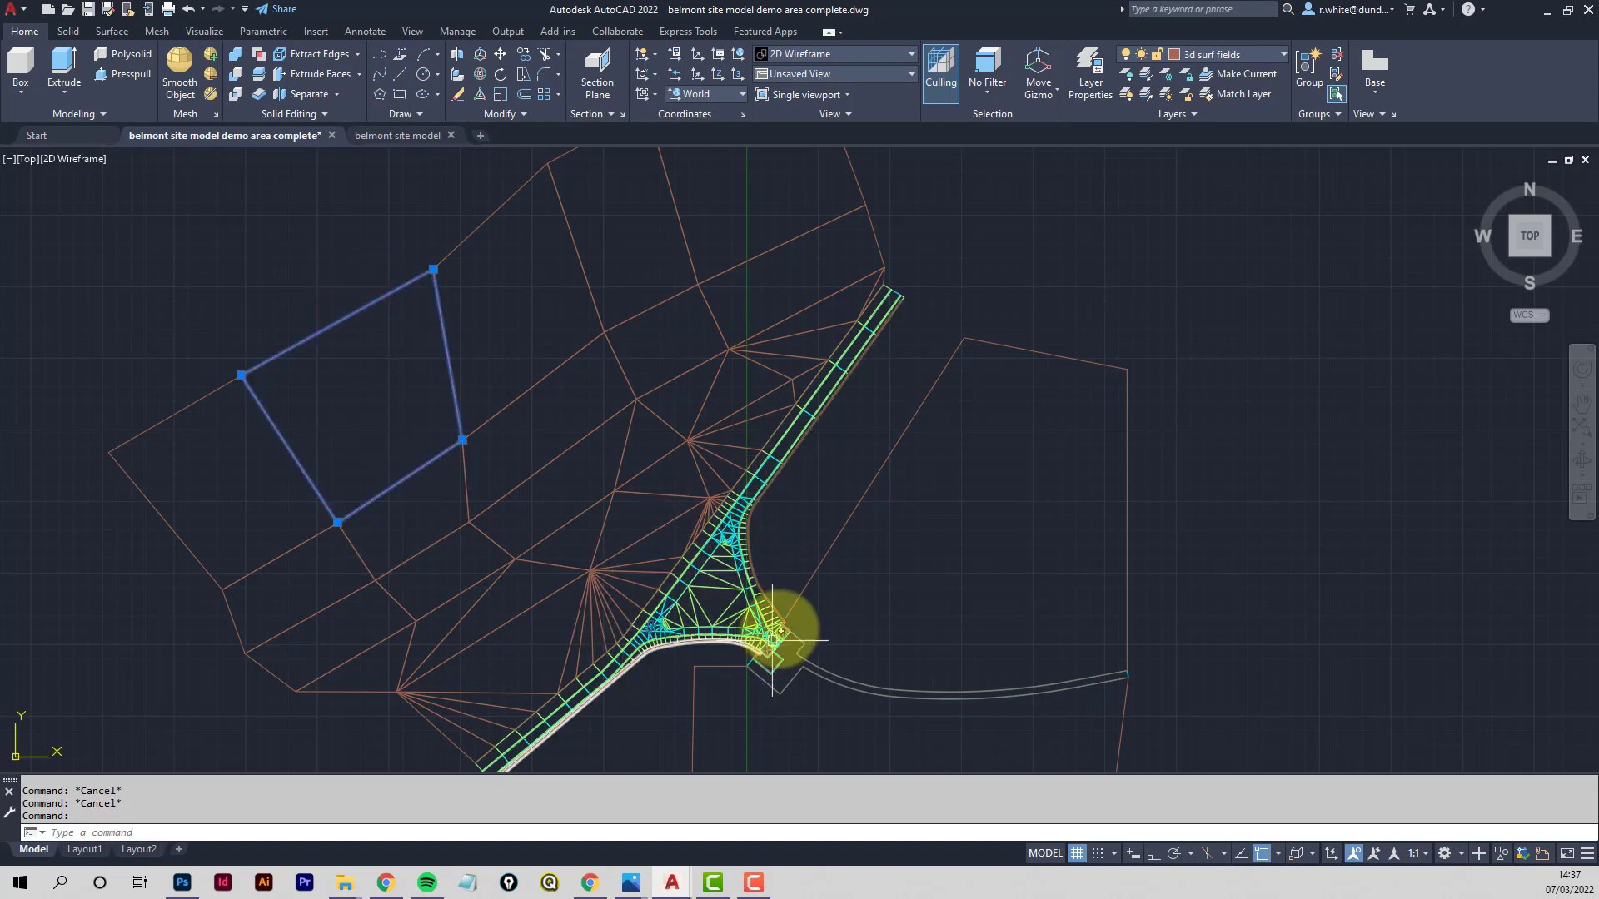
pyautogui.press('Escape')
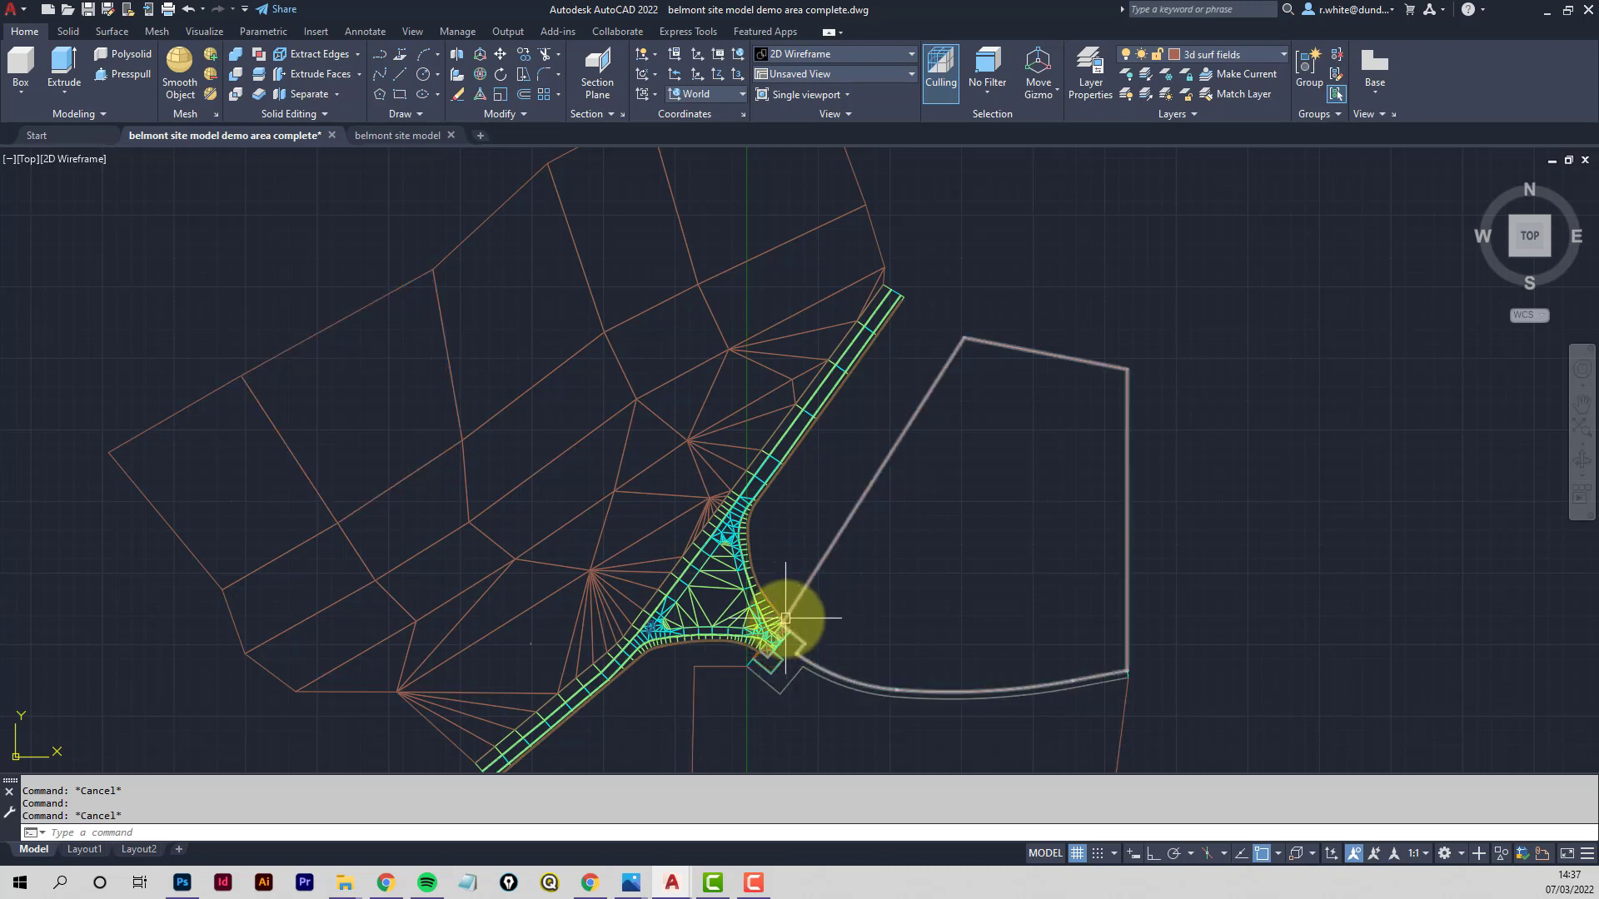
pyautogui.moveTo(785, 618); pyautogui.dragTo(835, 528, button='middle')
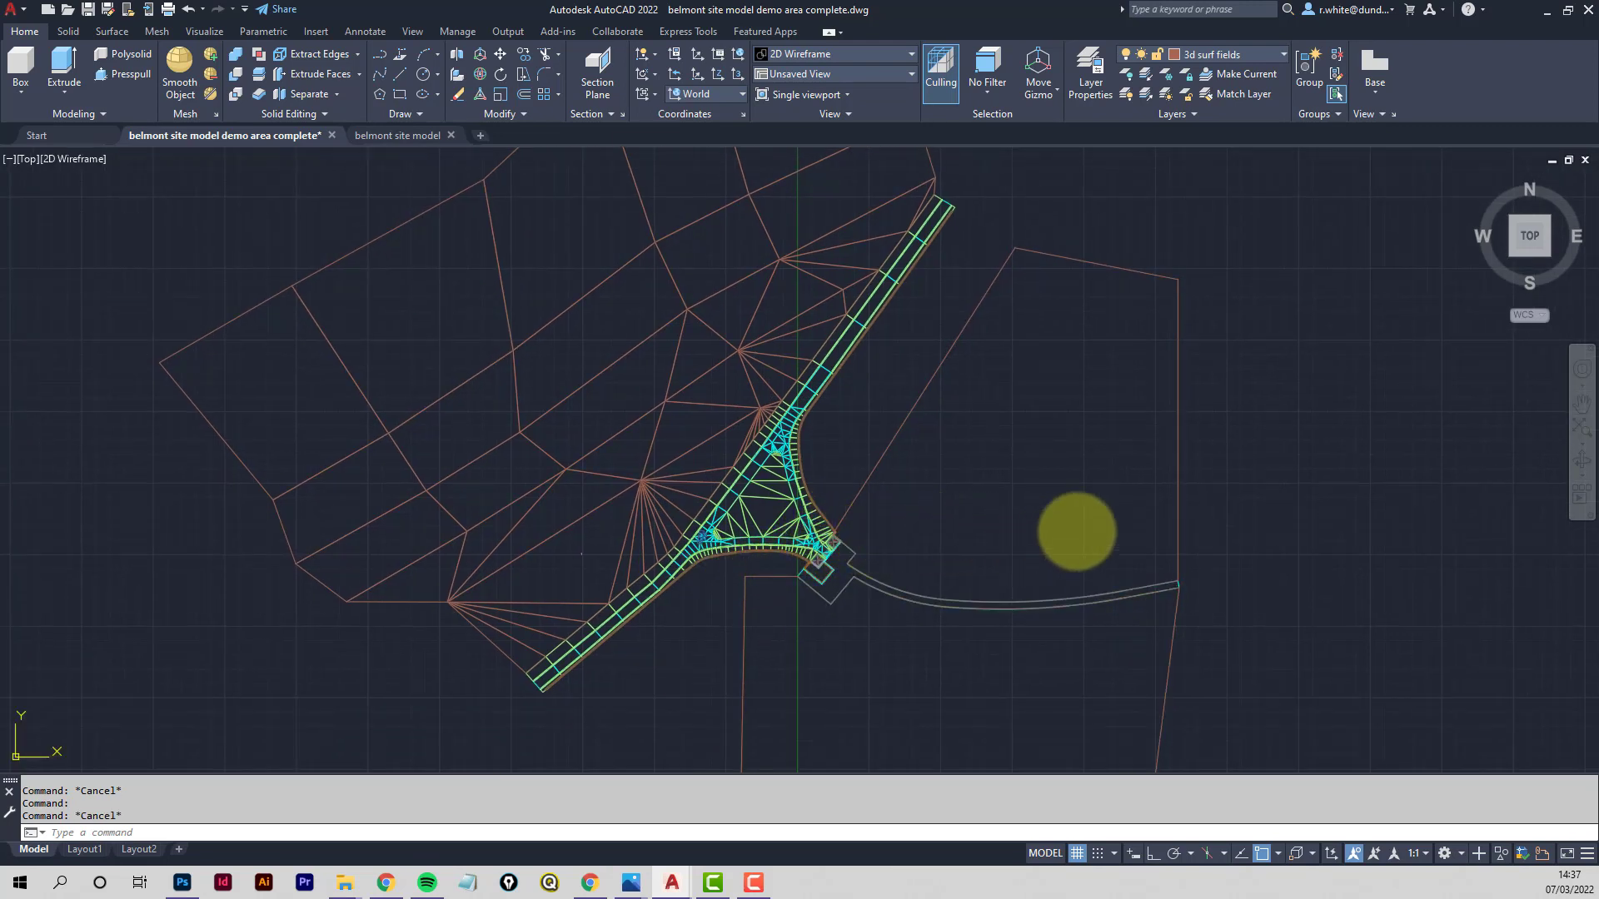
# Examine the site model in an angled 3D view, from the road junction and its camera to the gatehouse wireframe
pyautogui.keyDown('shift'); pyautogui.moveTo(760, 547); pyautogui.dragTo(795, 401, button='middle'); pyautogui.keyUp('shift')
pyautogui.scroll(6, 874, 420)
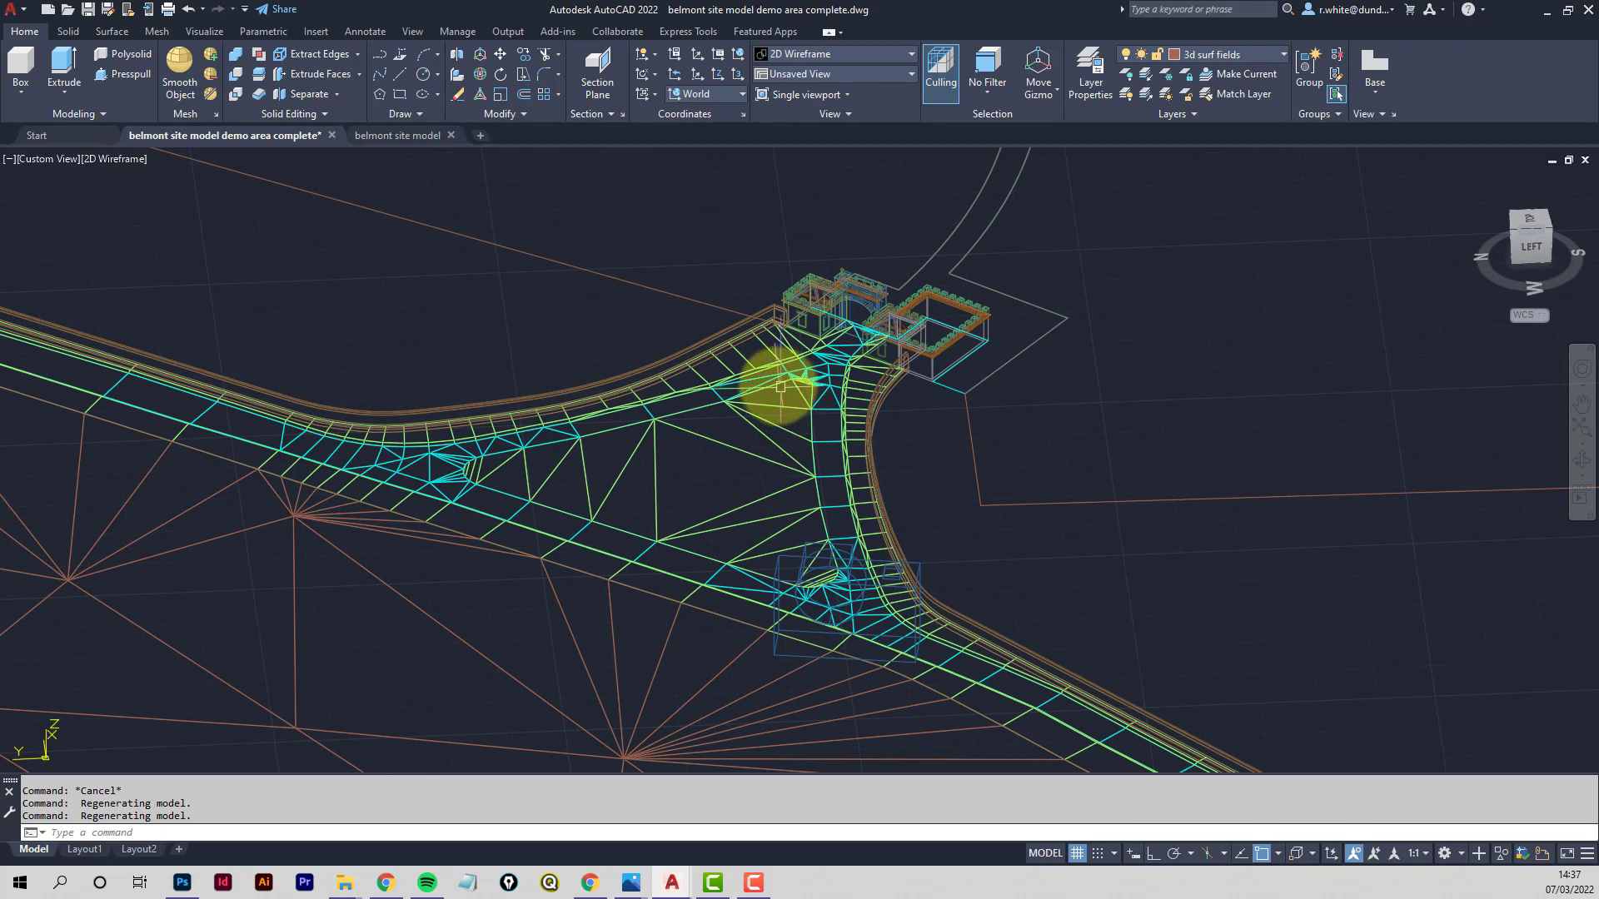
pyautogui.scroll(3, 778, 393)
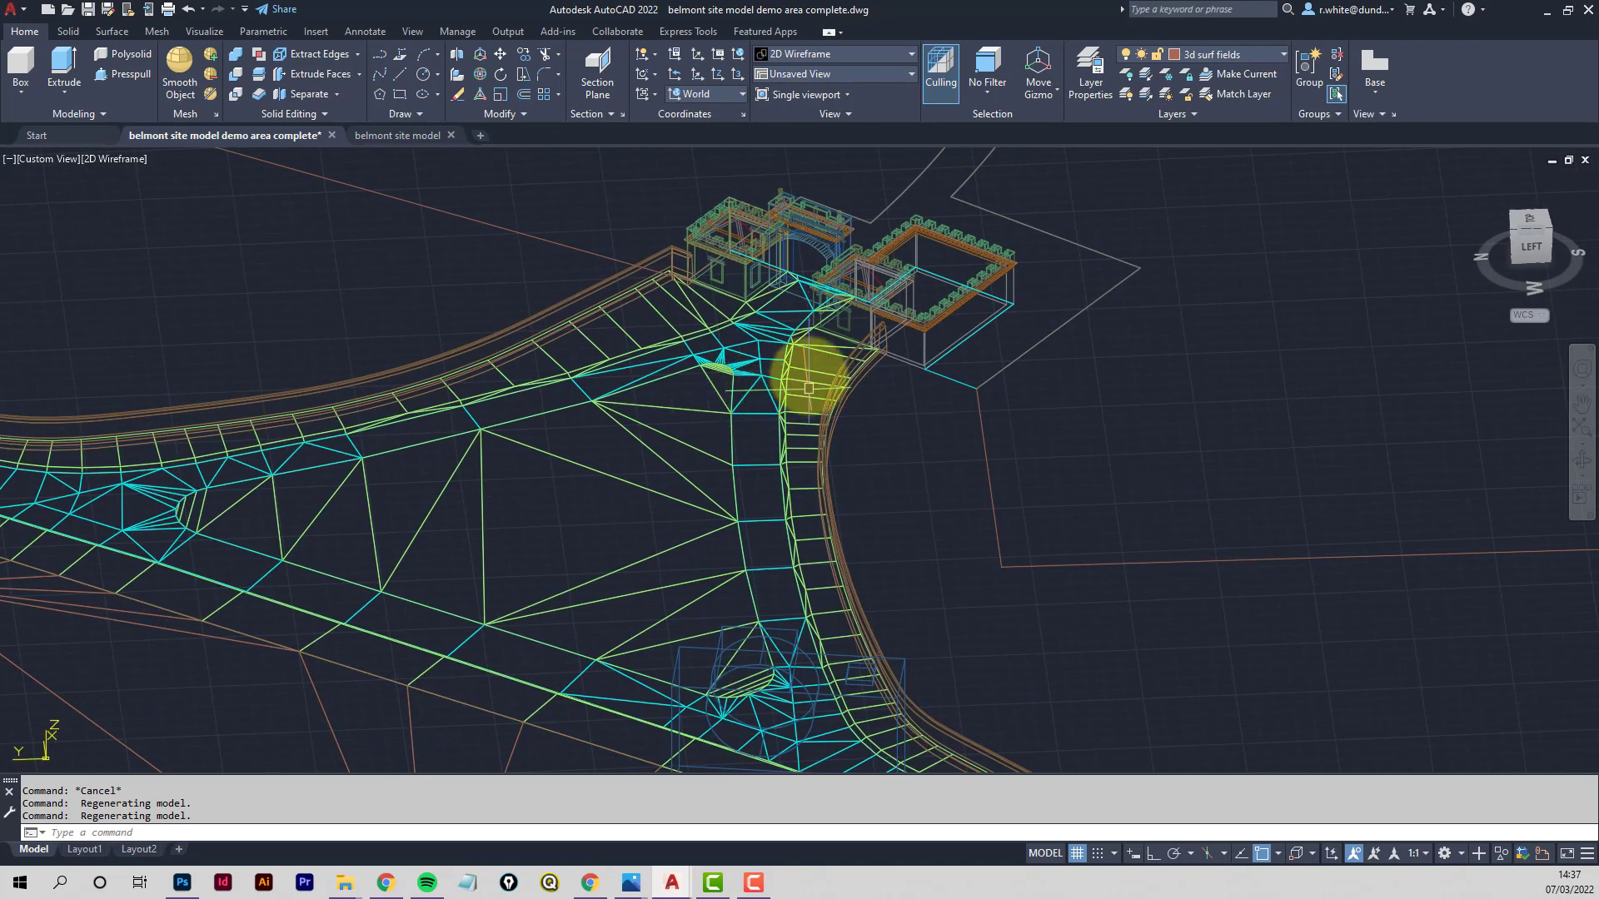
pyautogui.scroll(-2, 885, 438)
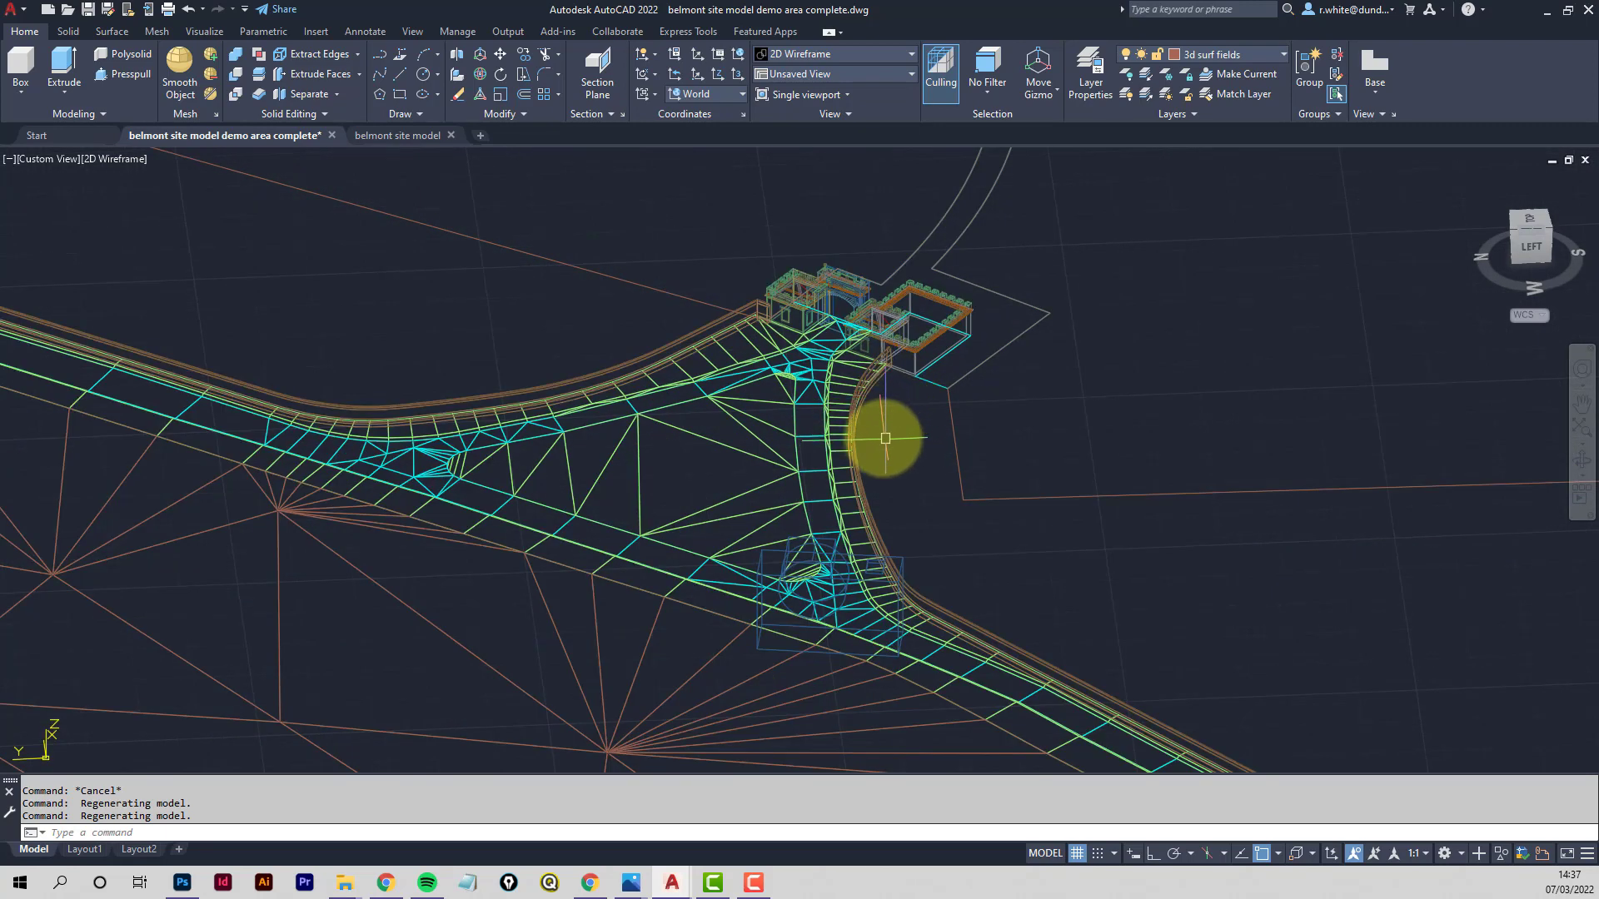
pyautogui.moveTo(885, 438); pyautogui.dragTo(853, 451, button='middle')
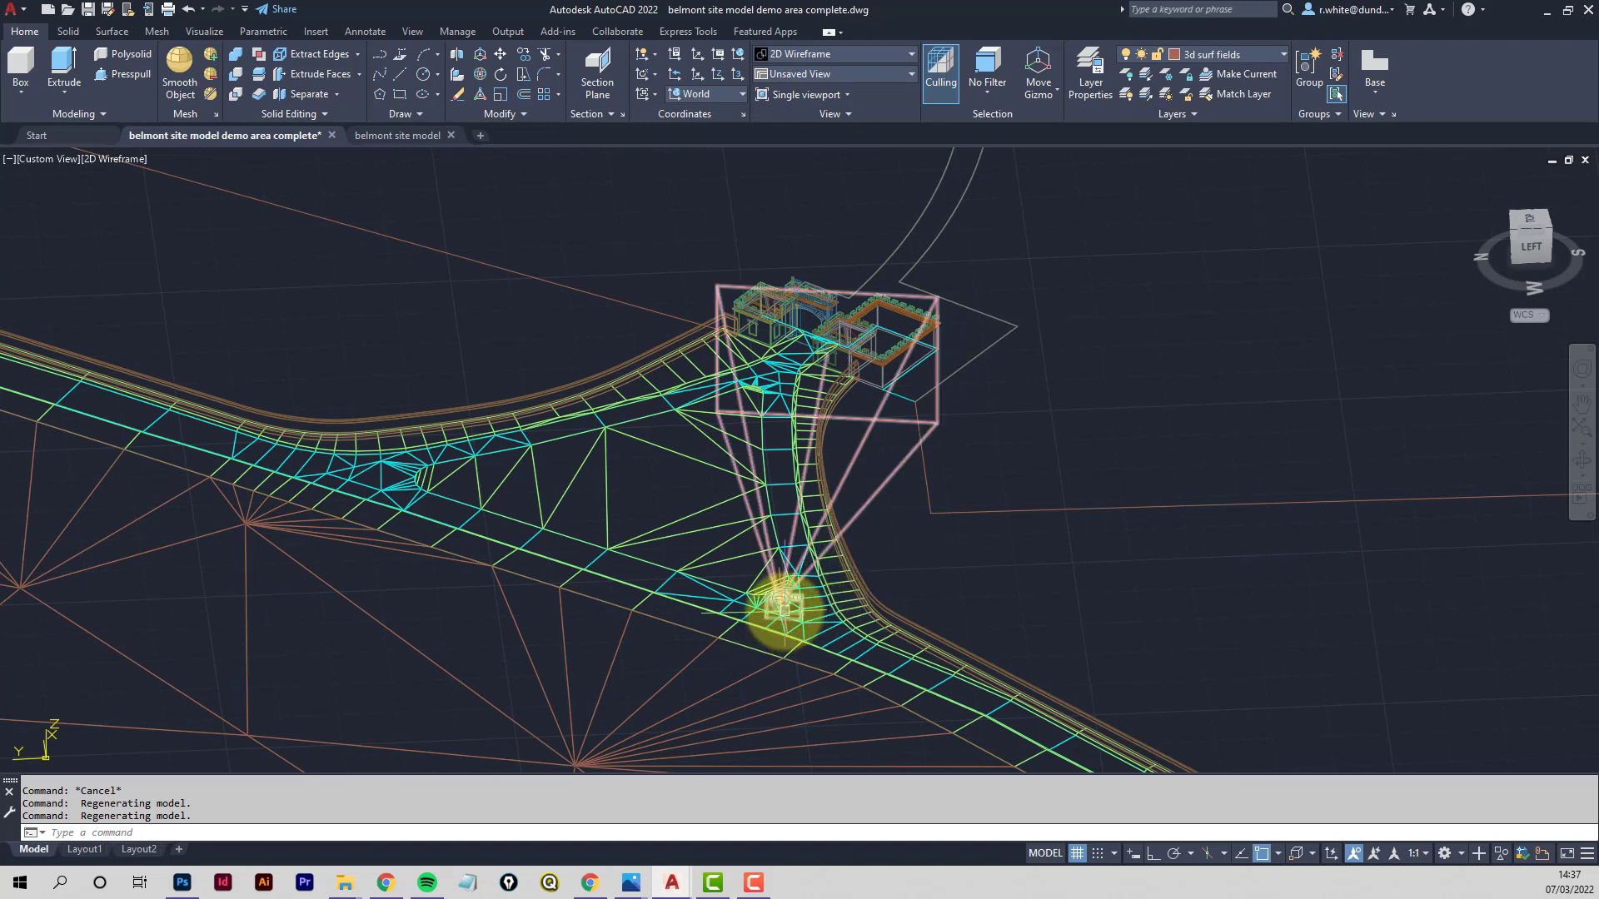
pyautogui.press('Escape')
pyautogui.press('Escape')
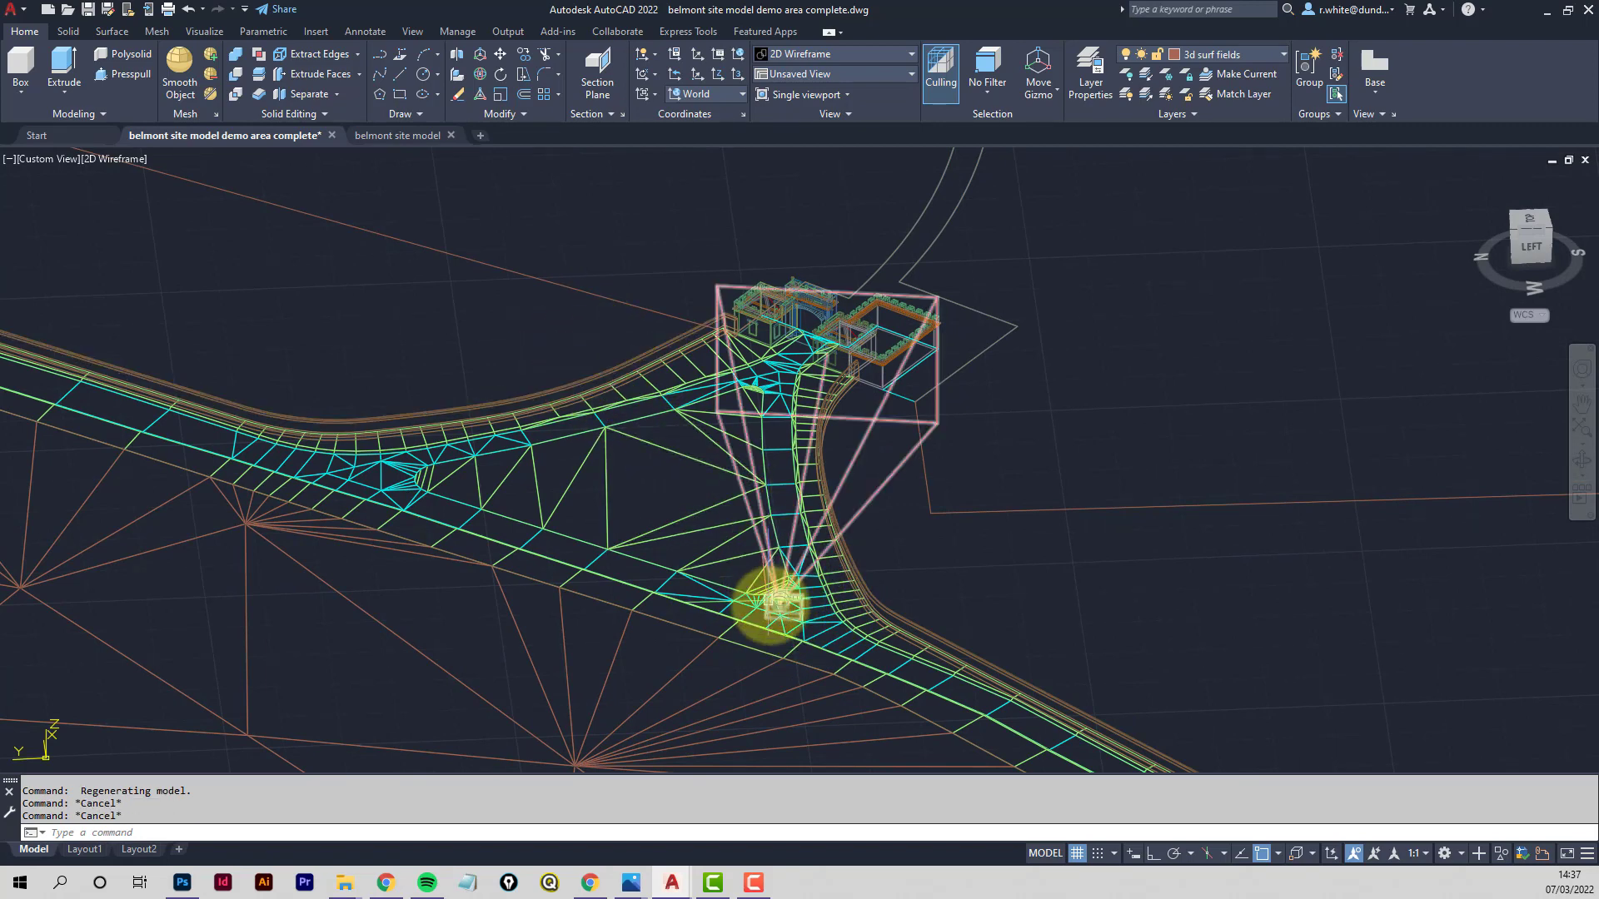
pyautogui.scroll(2, 782, 617)
pyautogui.moveTo(817, 485); pyautogui.dragTo(798, 677, button='middle')
pyautogui.scroll(4, 790, 326)
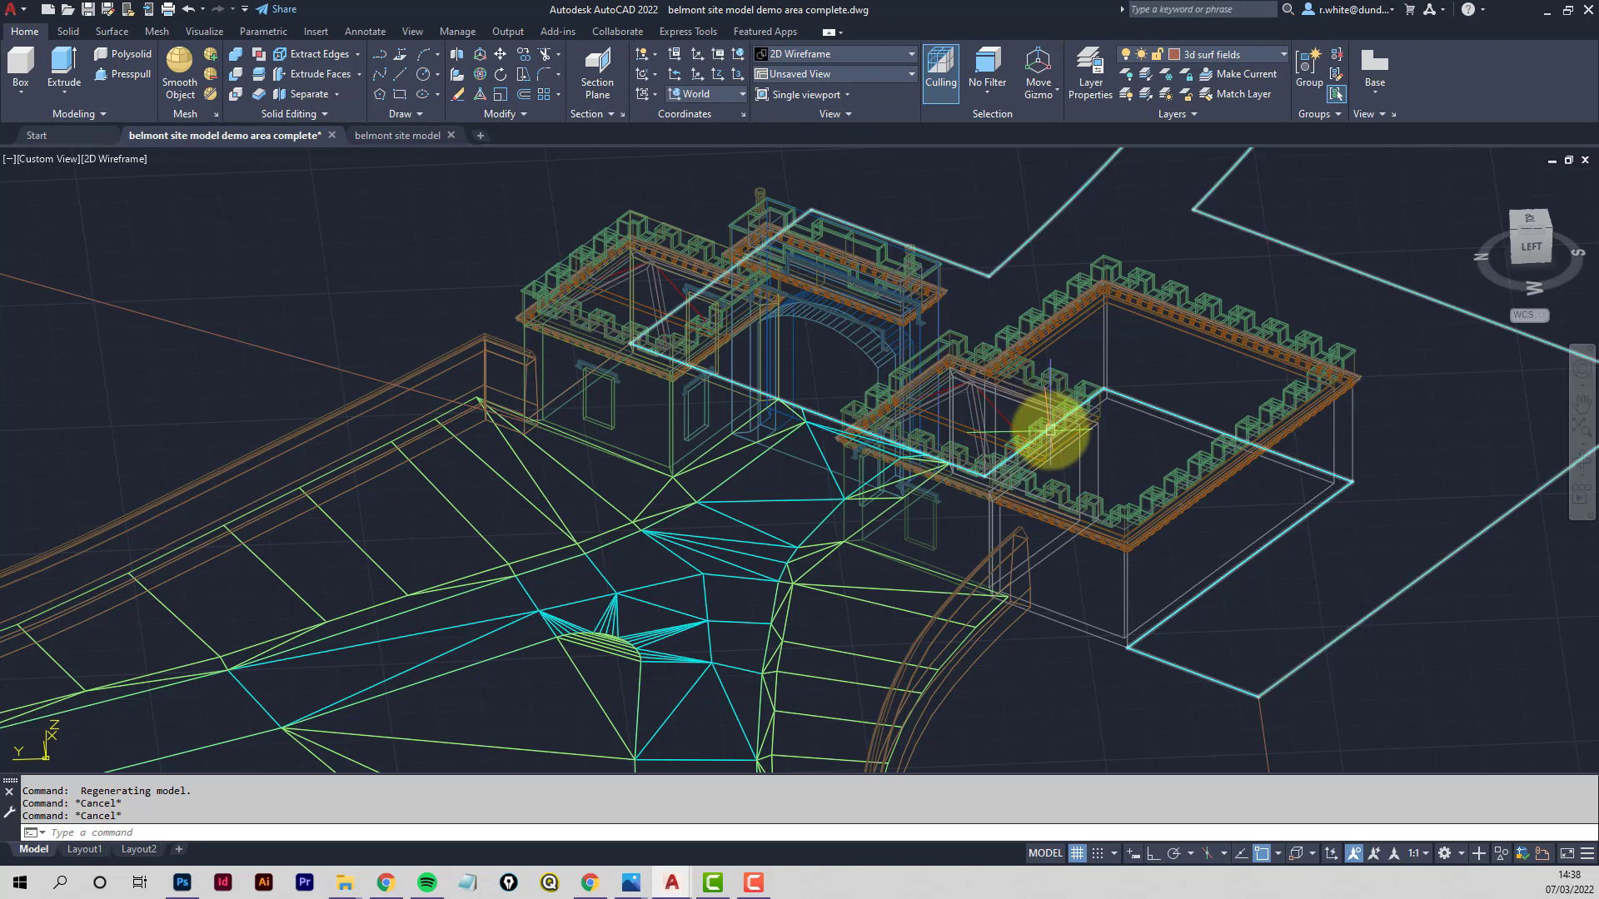
# Select the gatehouse model to check that it is an external reference, and deselect it
pyautogui.click(662, 256)
pyautogui.press('Escape')
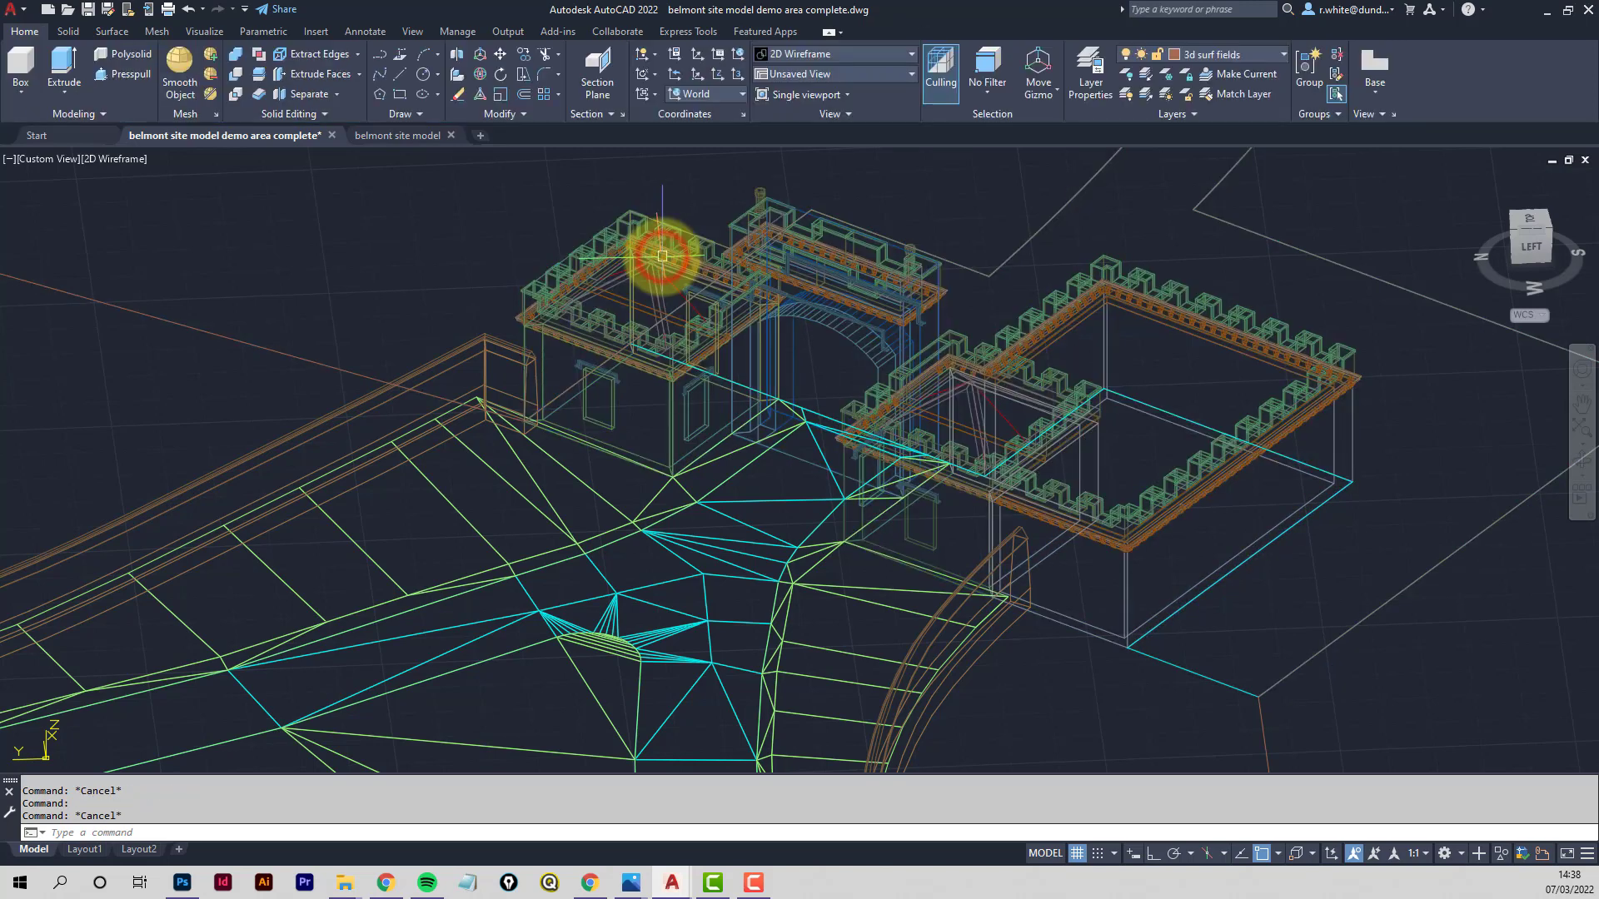
pyautogui.click(662, 256)
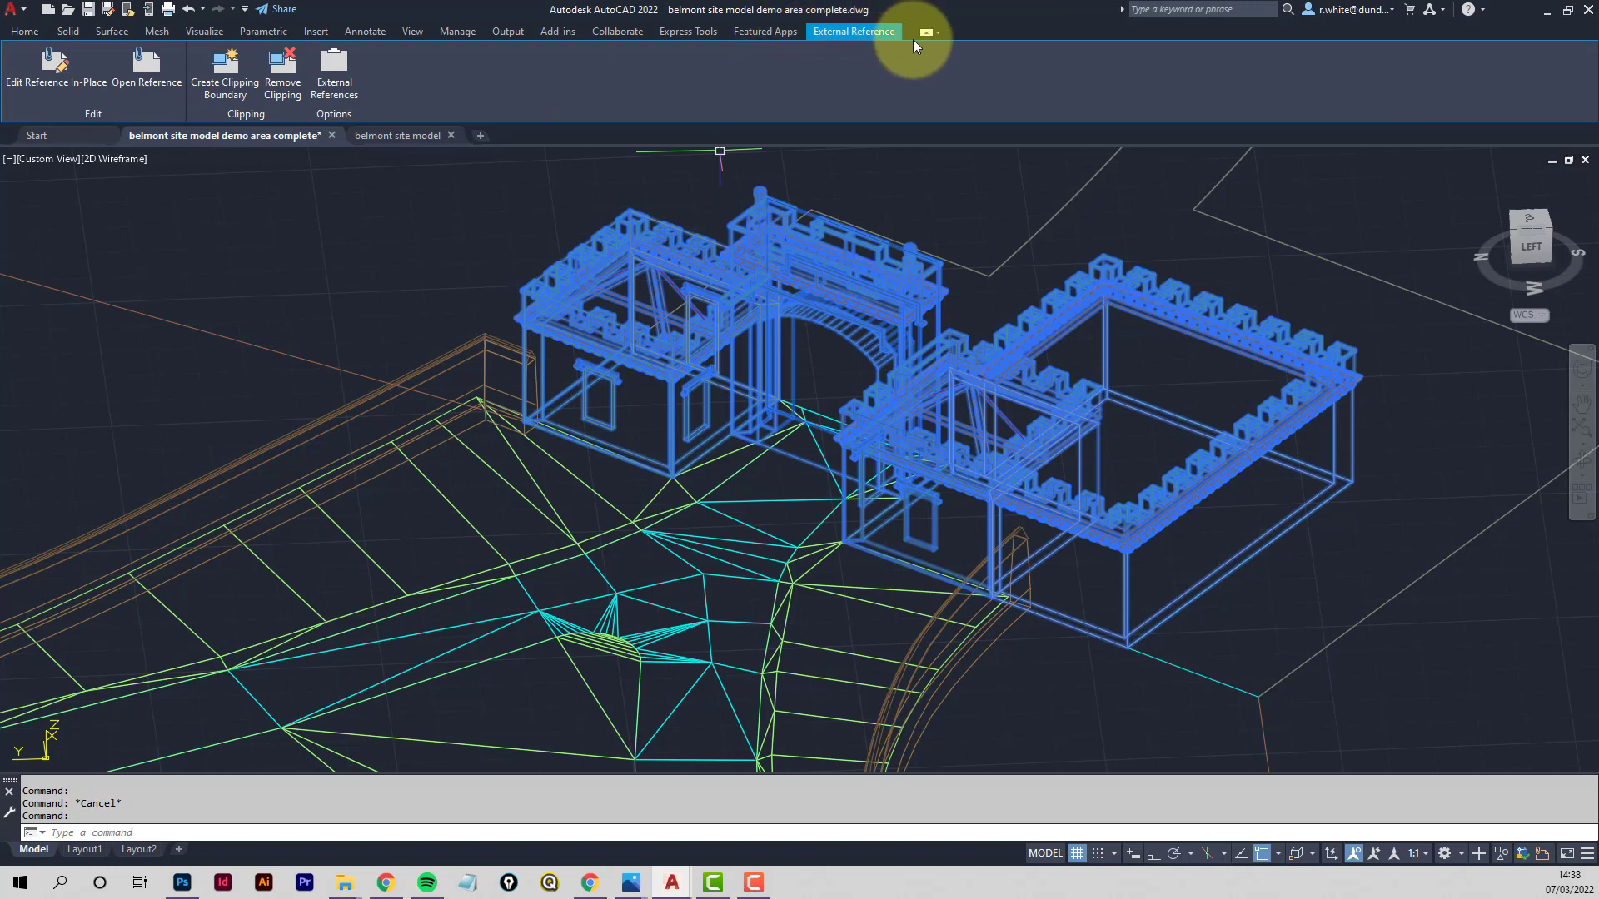
pyautogui.press('Escape')
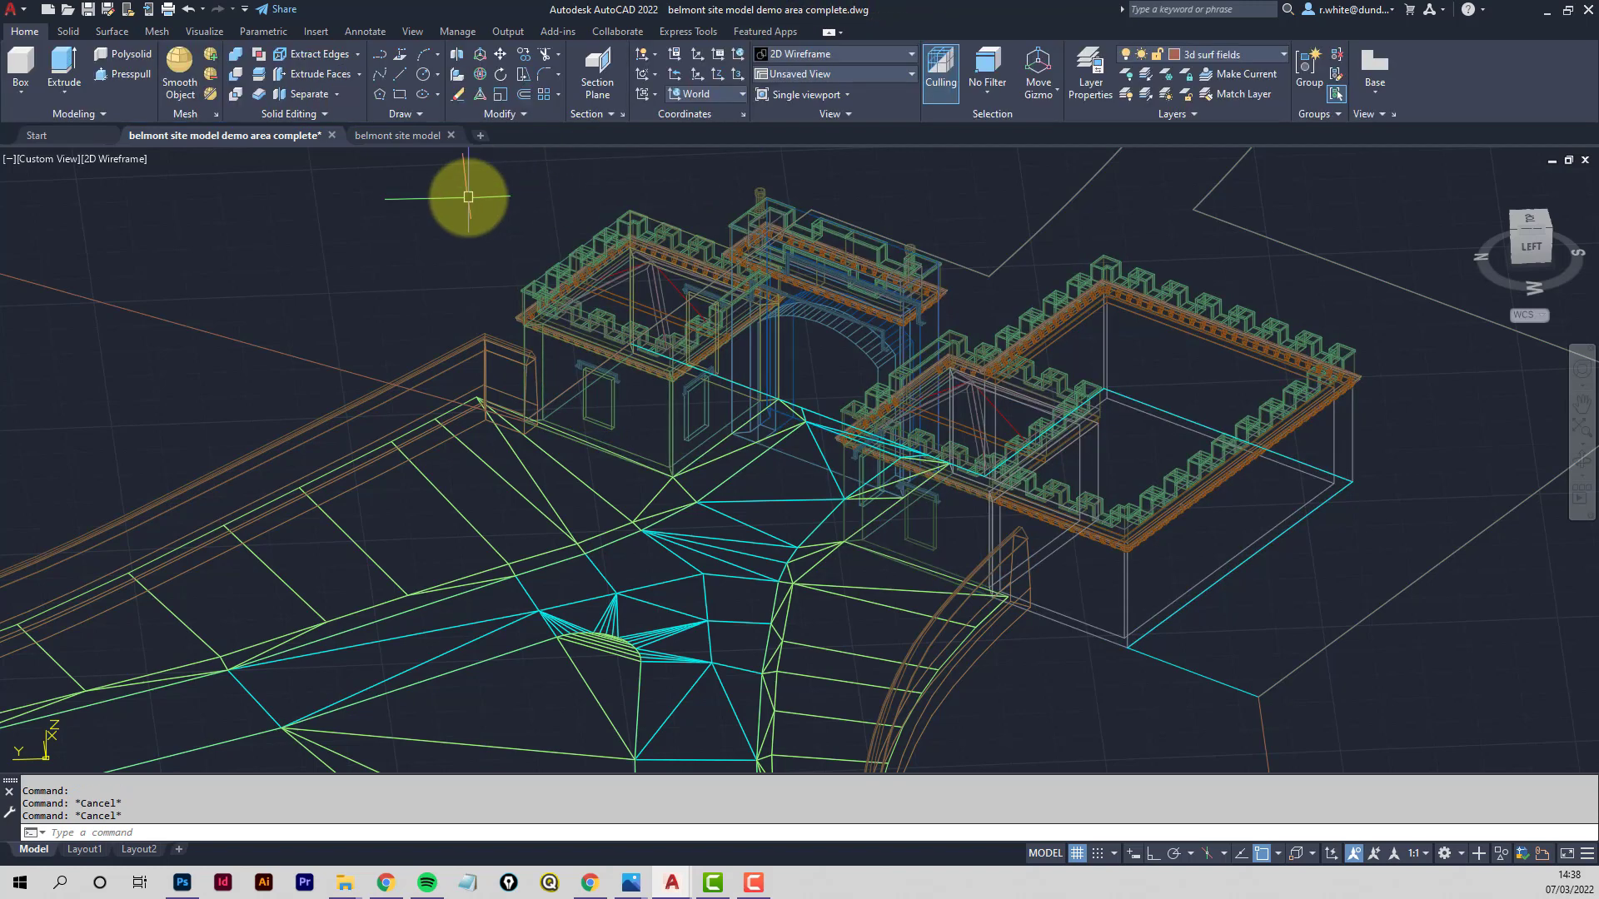
# Open the layer properties and review the drawing's layers, including those belonging to the gatehouse reference
pyautogui.click(1094, 79)
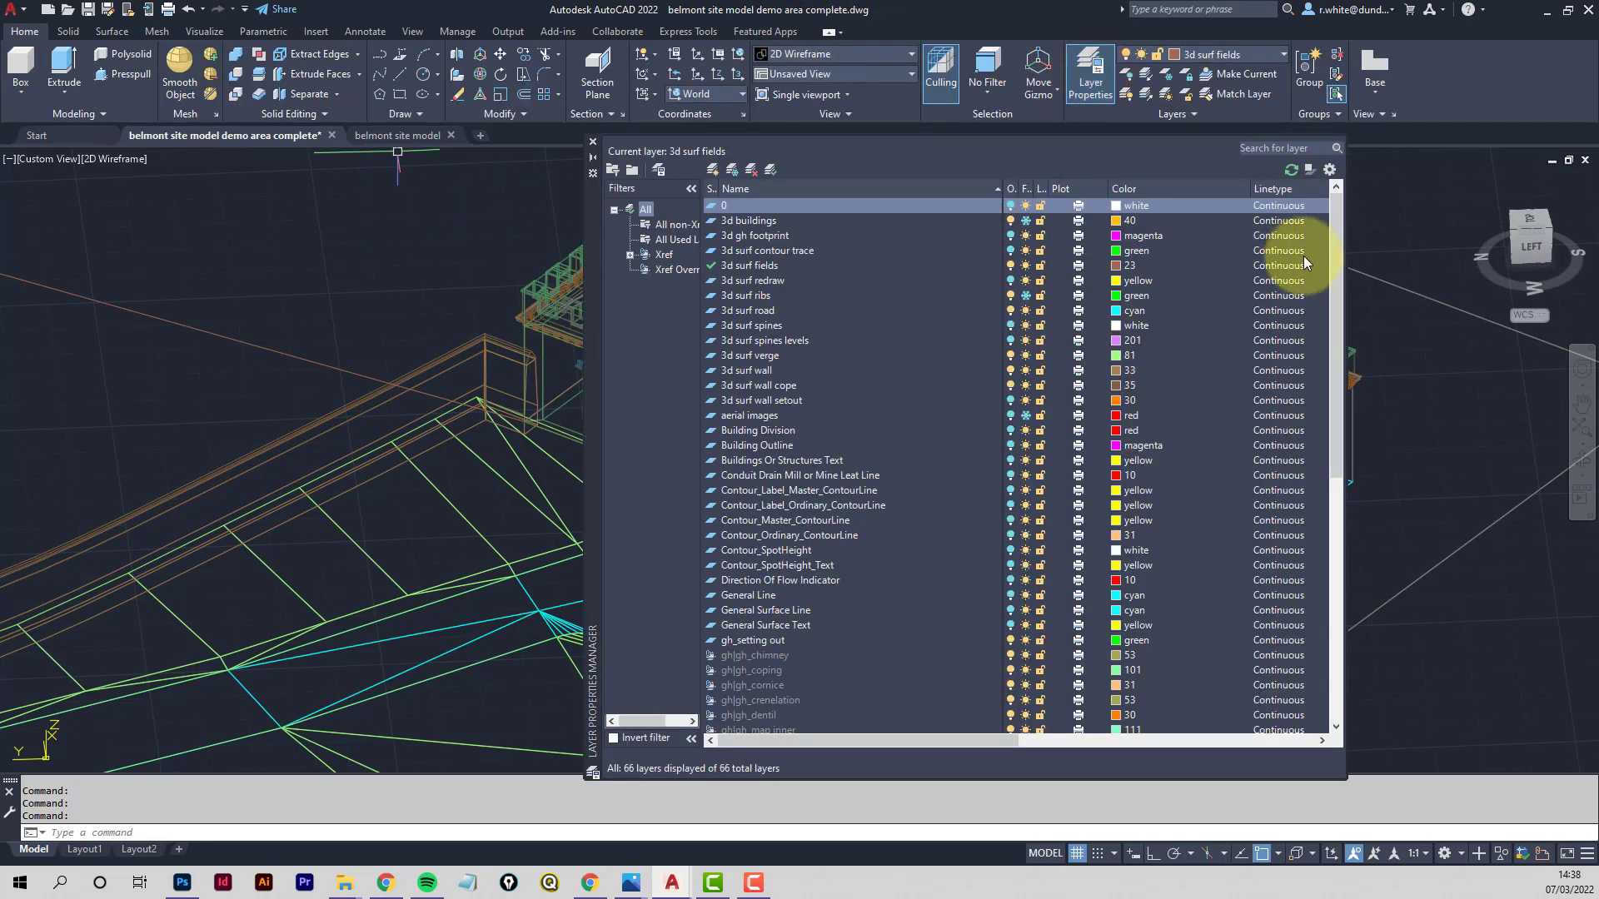
pyautogui.moveTo(1332, 297); pyautogui.dragTo(1321, 536)
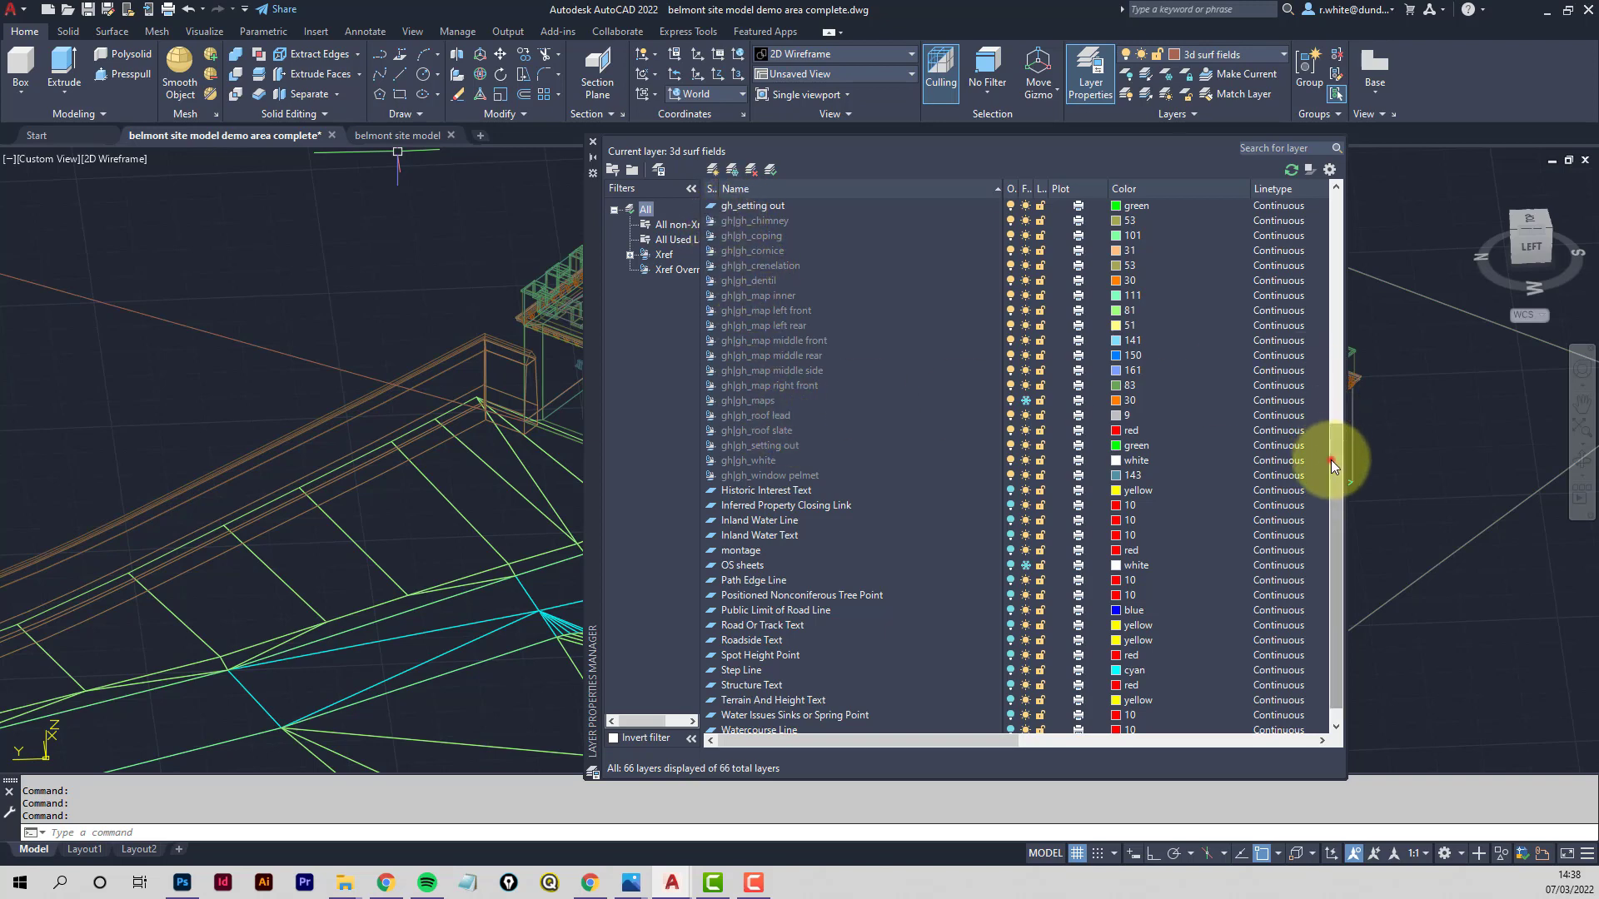
# Close the layer properties and display the site model in the Shaded with edges visual style
pyautogui.moveTo(1331, 460); pyautogui.dragTo(1331, 413)
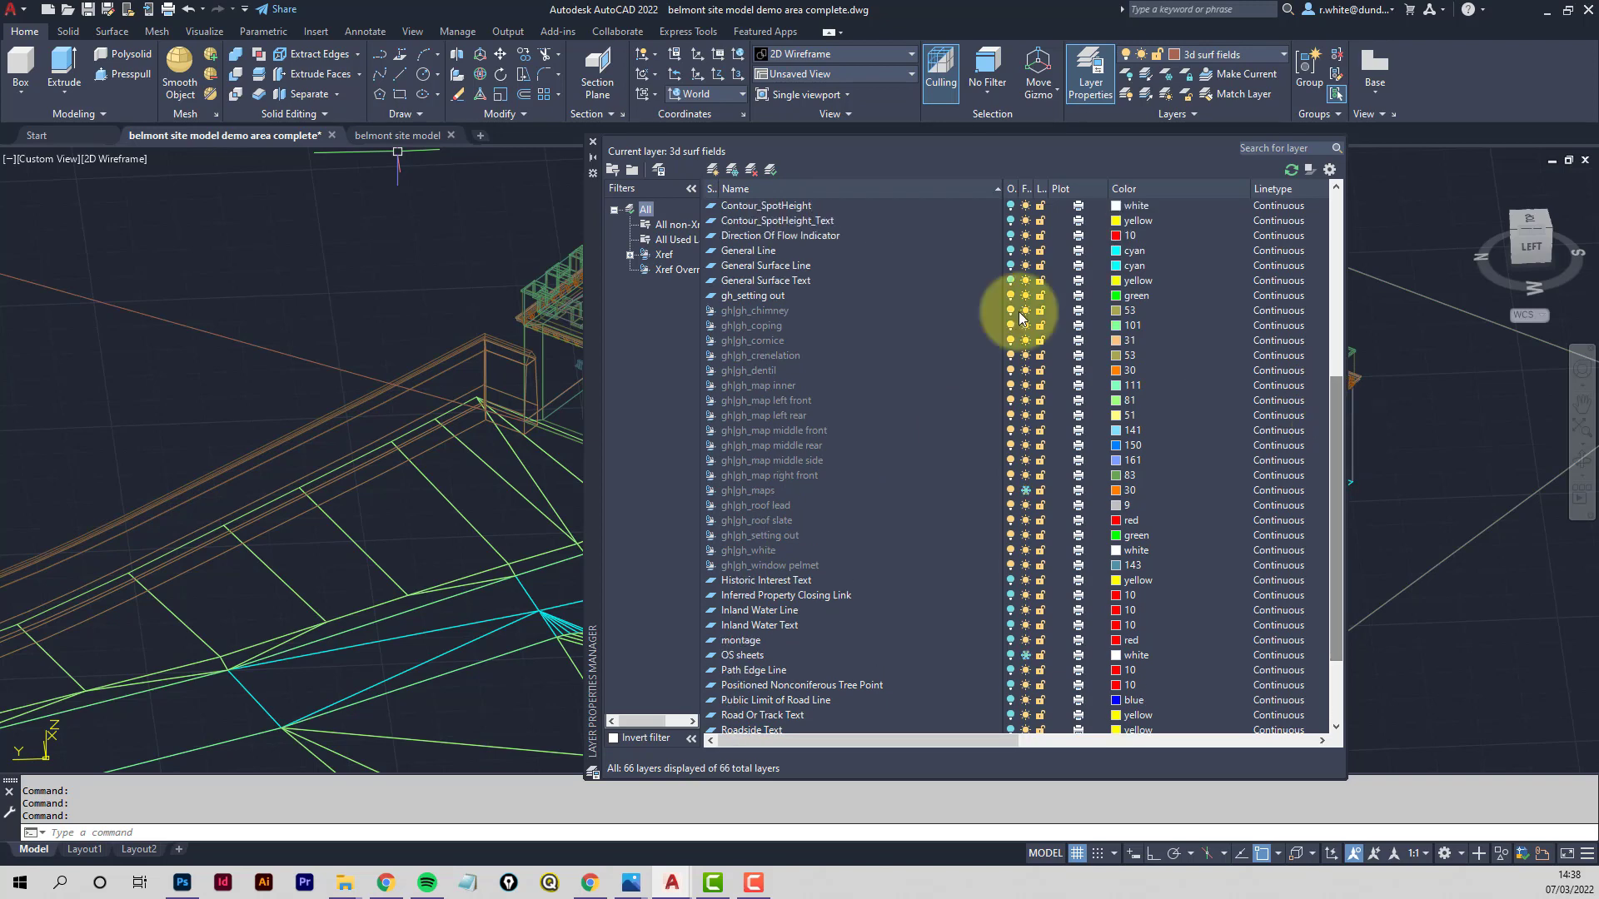
pyautogui.click(592, 141)
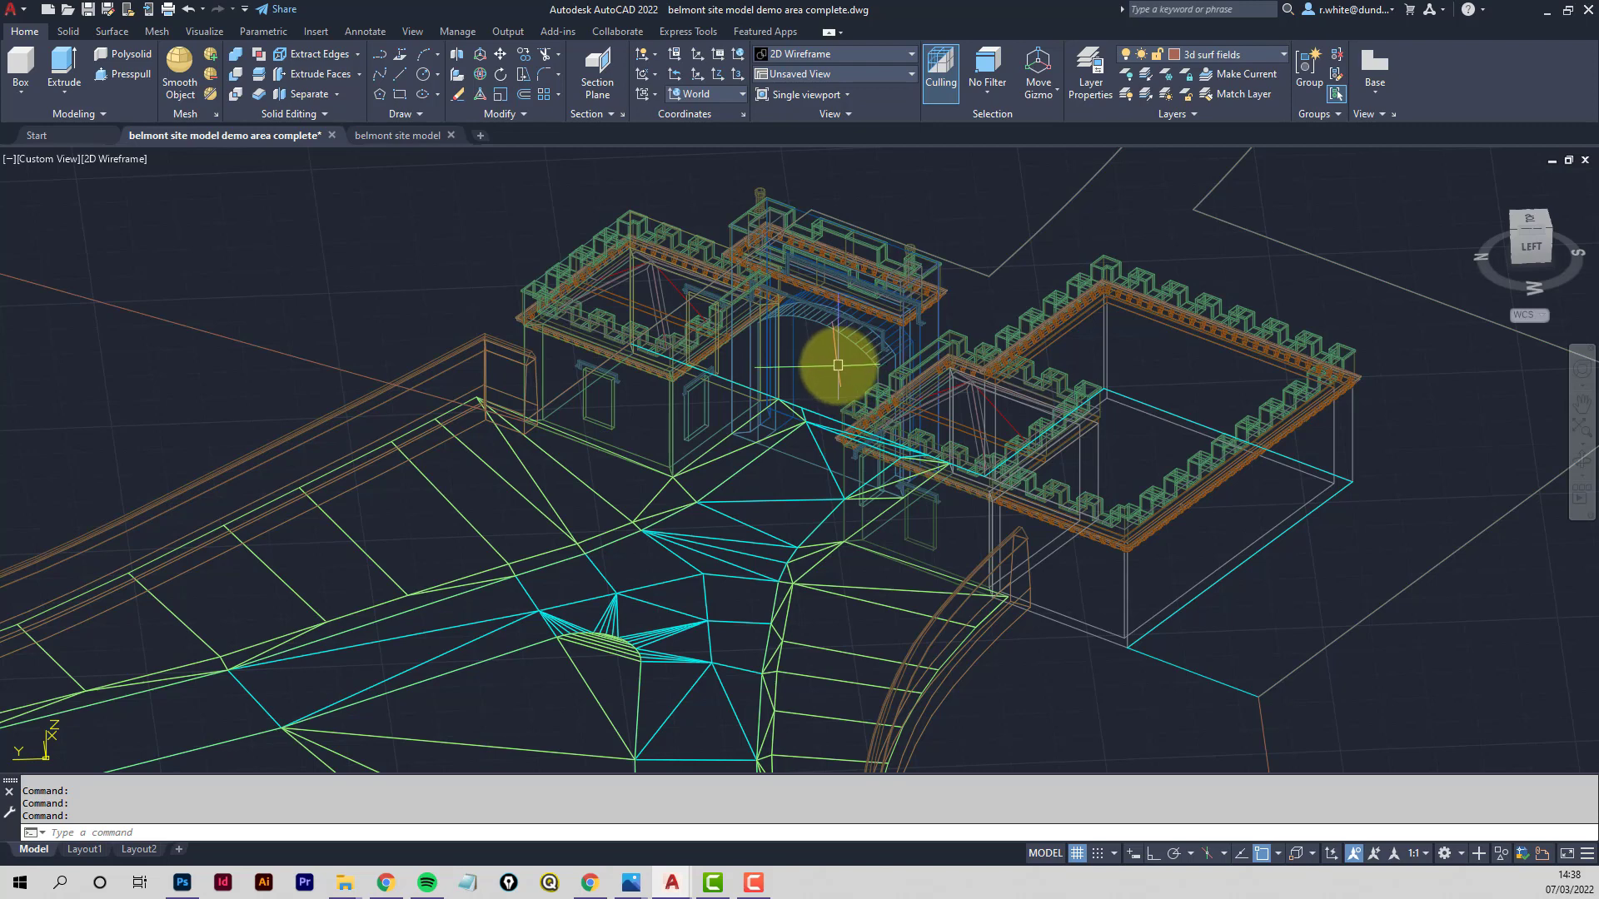
pyautogui.scroll(-6, 838, 365)
pyautogui.moveTo(832, 367); pyautogui.dragTo(842, 278, button='middle')
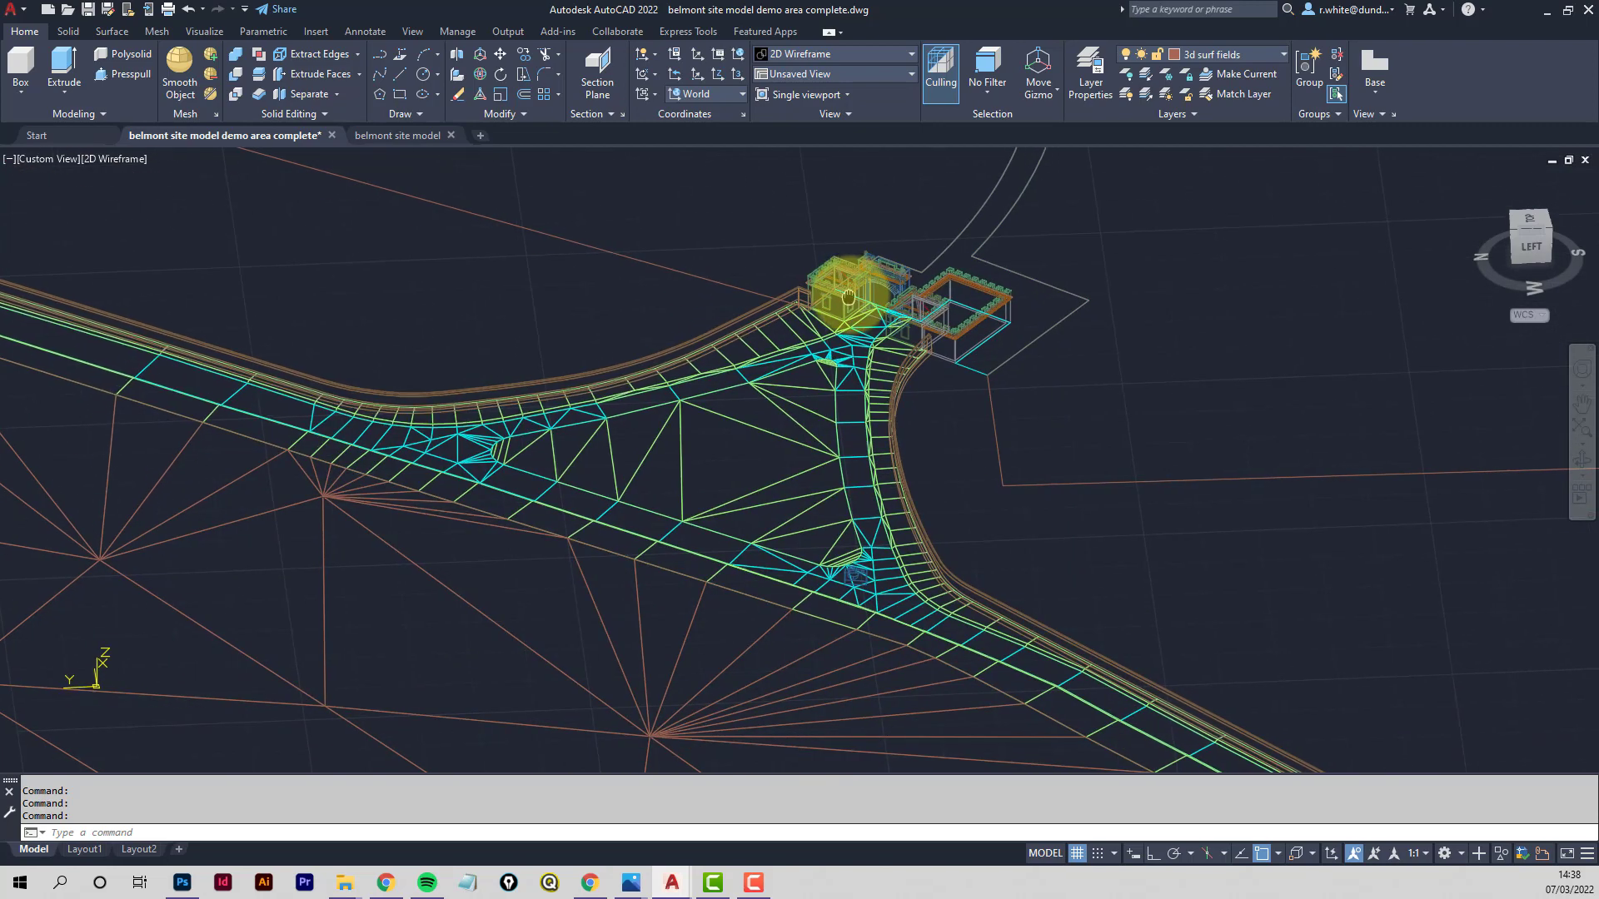
pyautogui.click(117, 158)
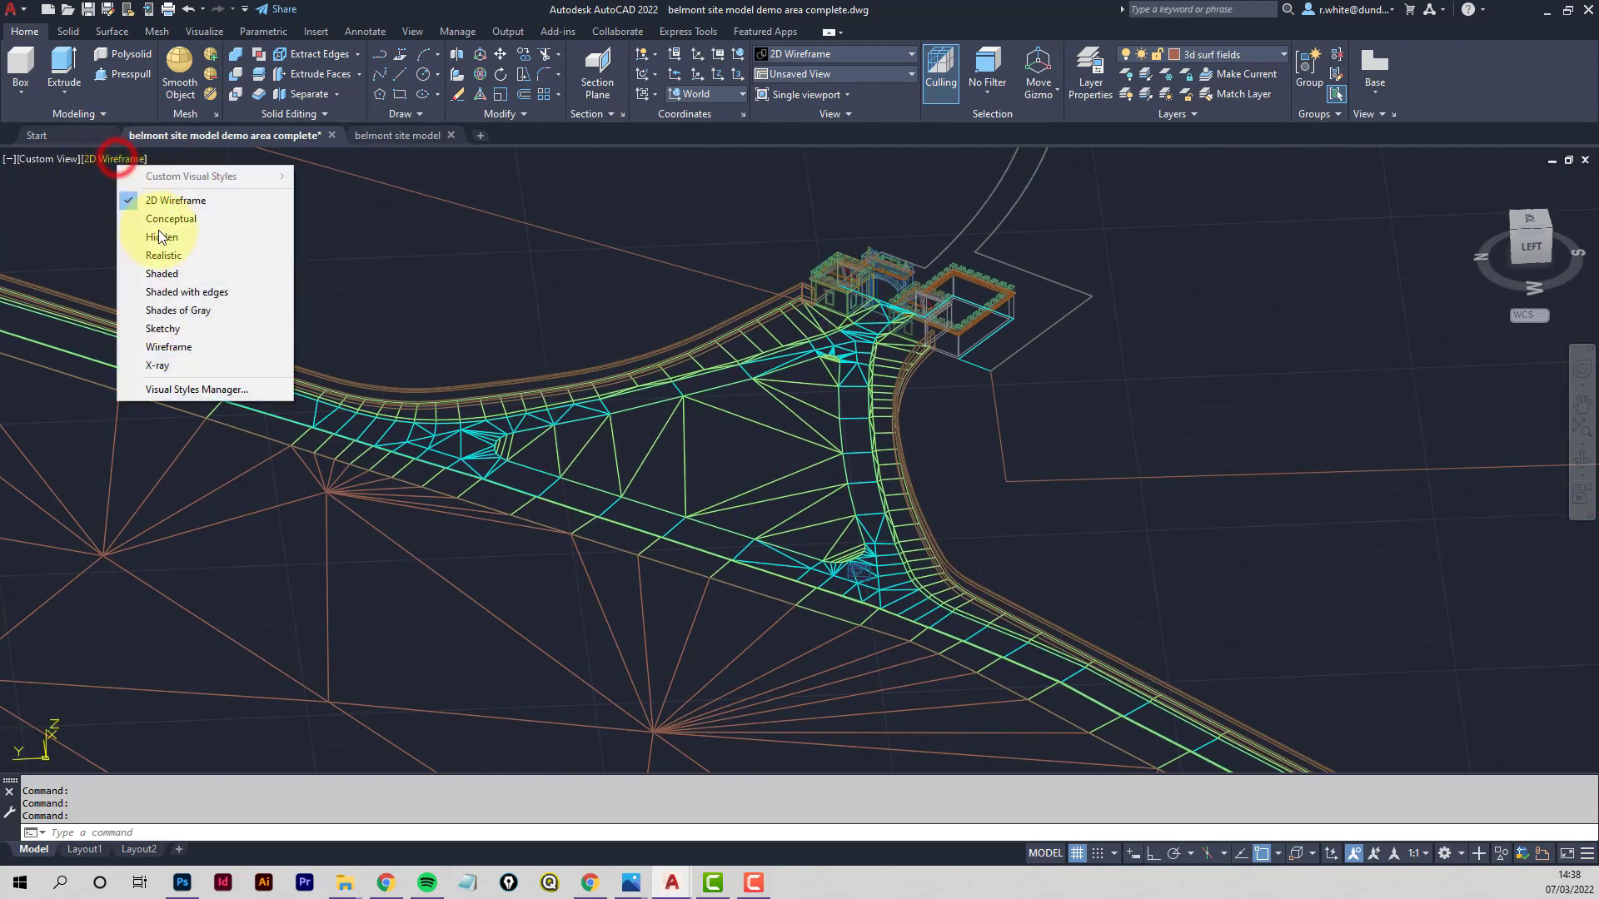
pyautogui.click(158, 293)
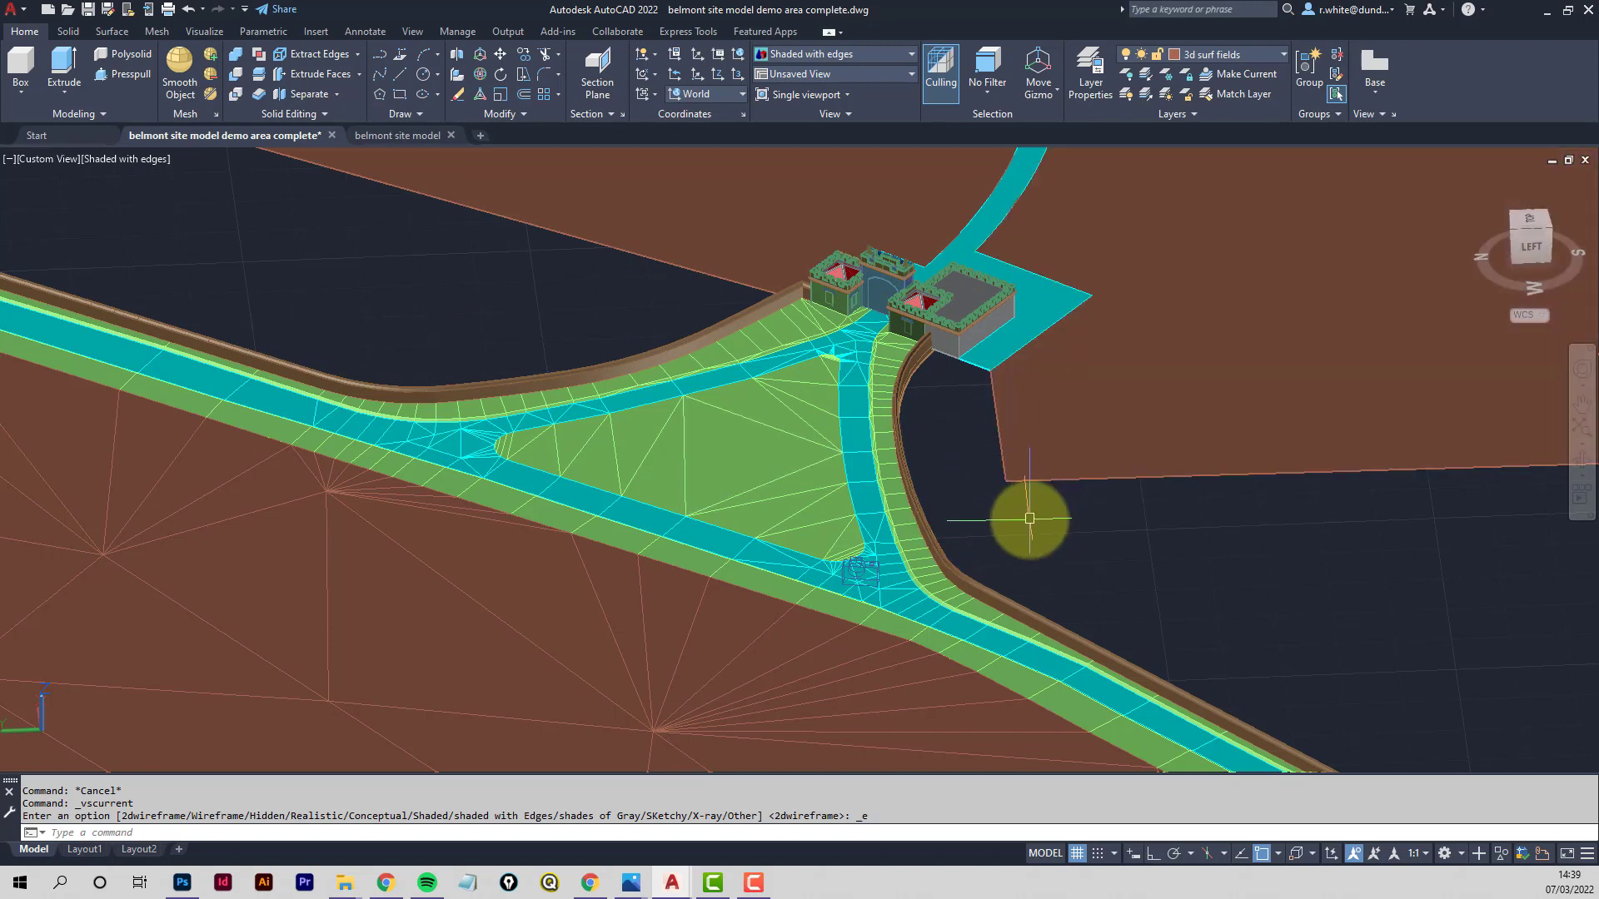
# Examine the shaded gatehouse, boundary wall and road junction from several angles, highlighting the wall beside the gatehouse and clearing the selection
pyautogui.scroll(1, 912, 325)
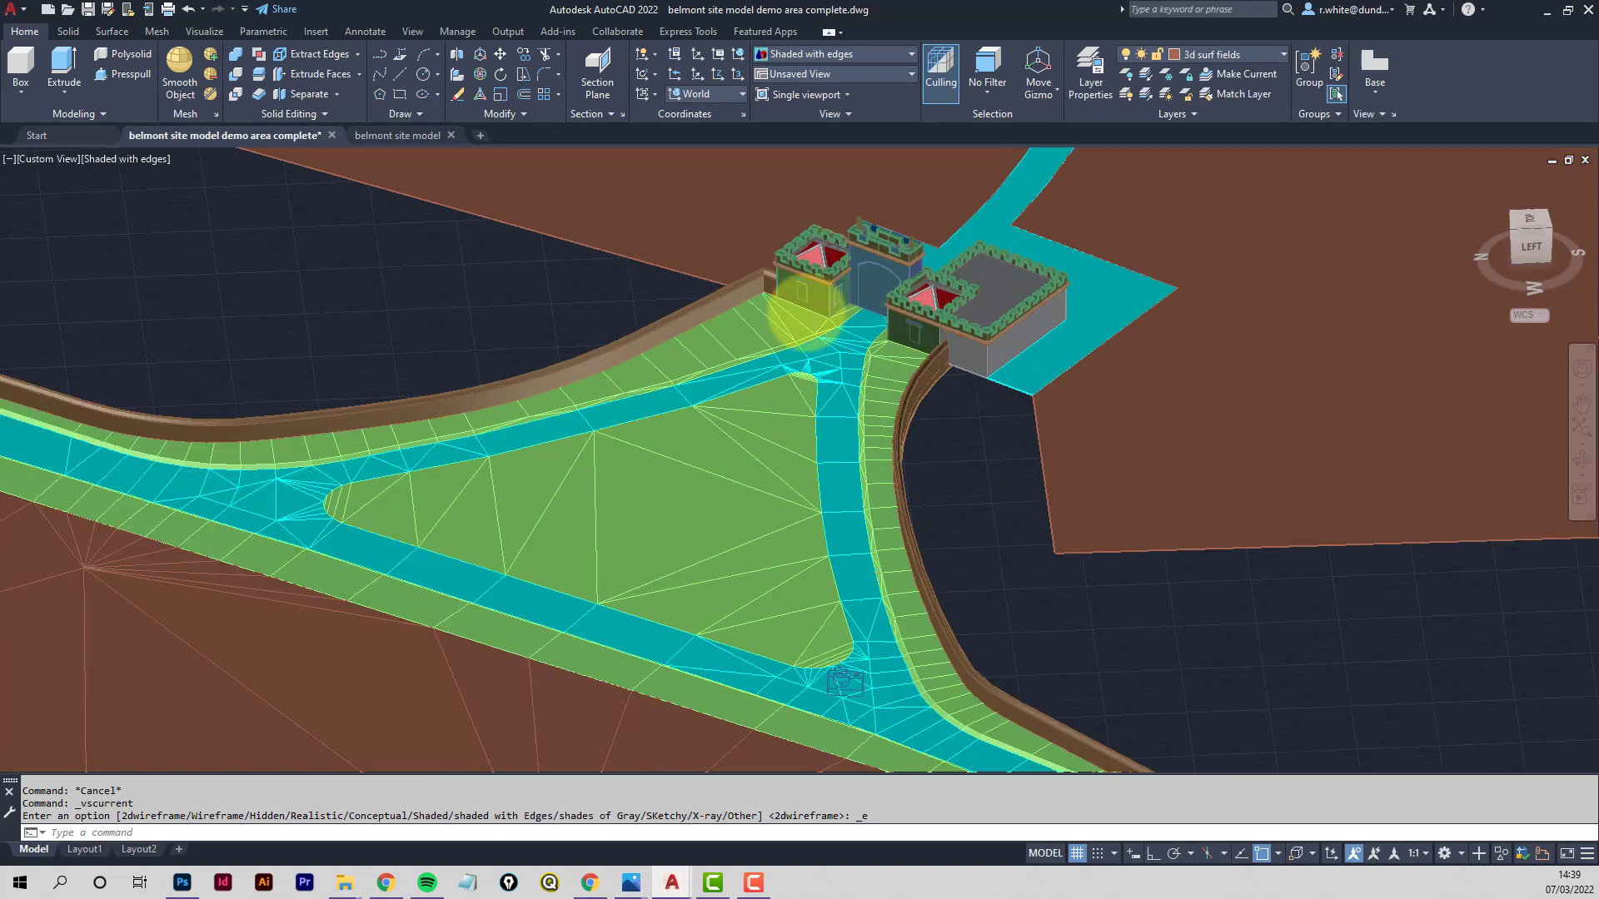
pyautogui.scroll(2, 883, 333)
pyautogui.scroll(2, 733, 338)
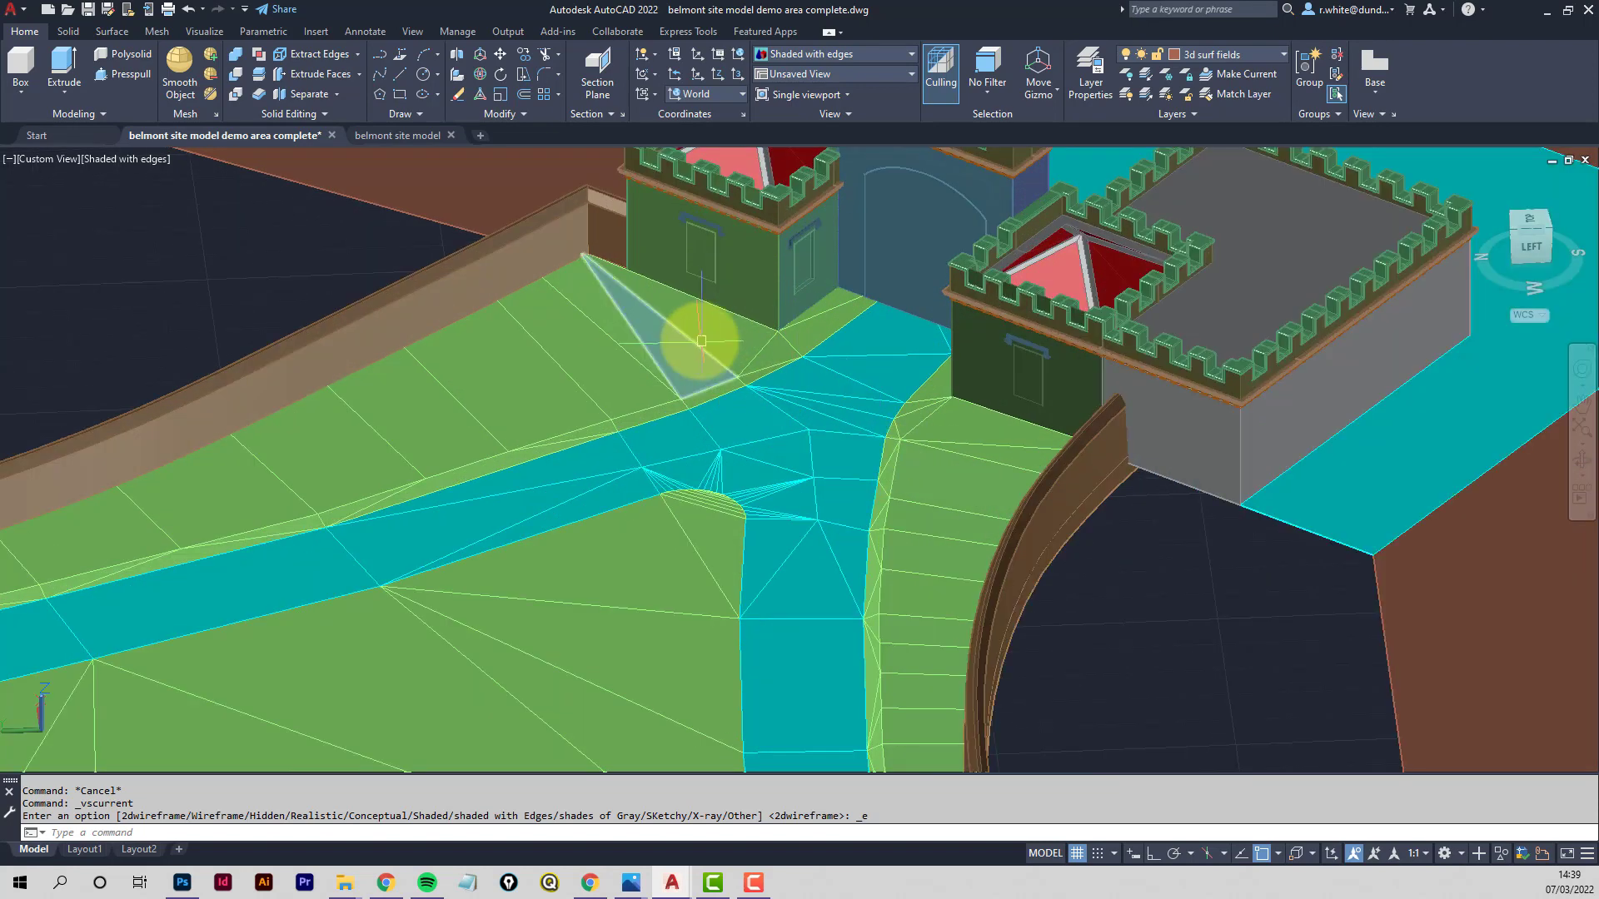
pyautogui.moveTo(699, 342)
pyautogui.mouseDown(button='middle')
pyautogui.moveTo(824, 400)
pyautogui.moveTo(663, 359)
pyautogui.moveTo(757, 307)
pyautogui.moveTo(719, 302)
pyautogui.moveTo(696, 322)
pyautogui.mouseUp(button='middle')
pyautogui.scroll(2, 646, 329)
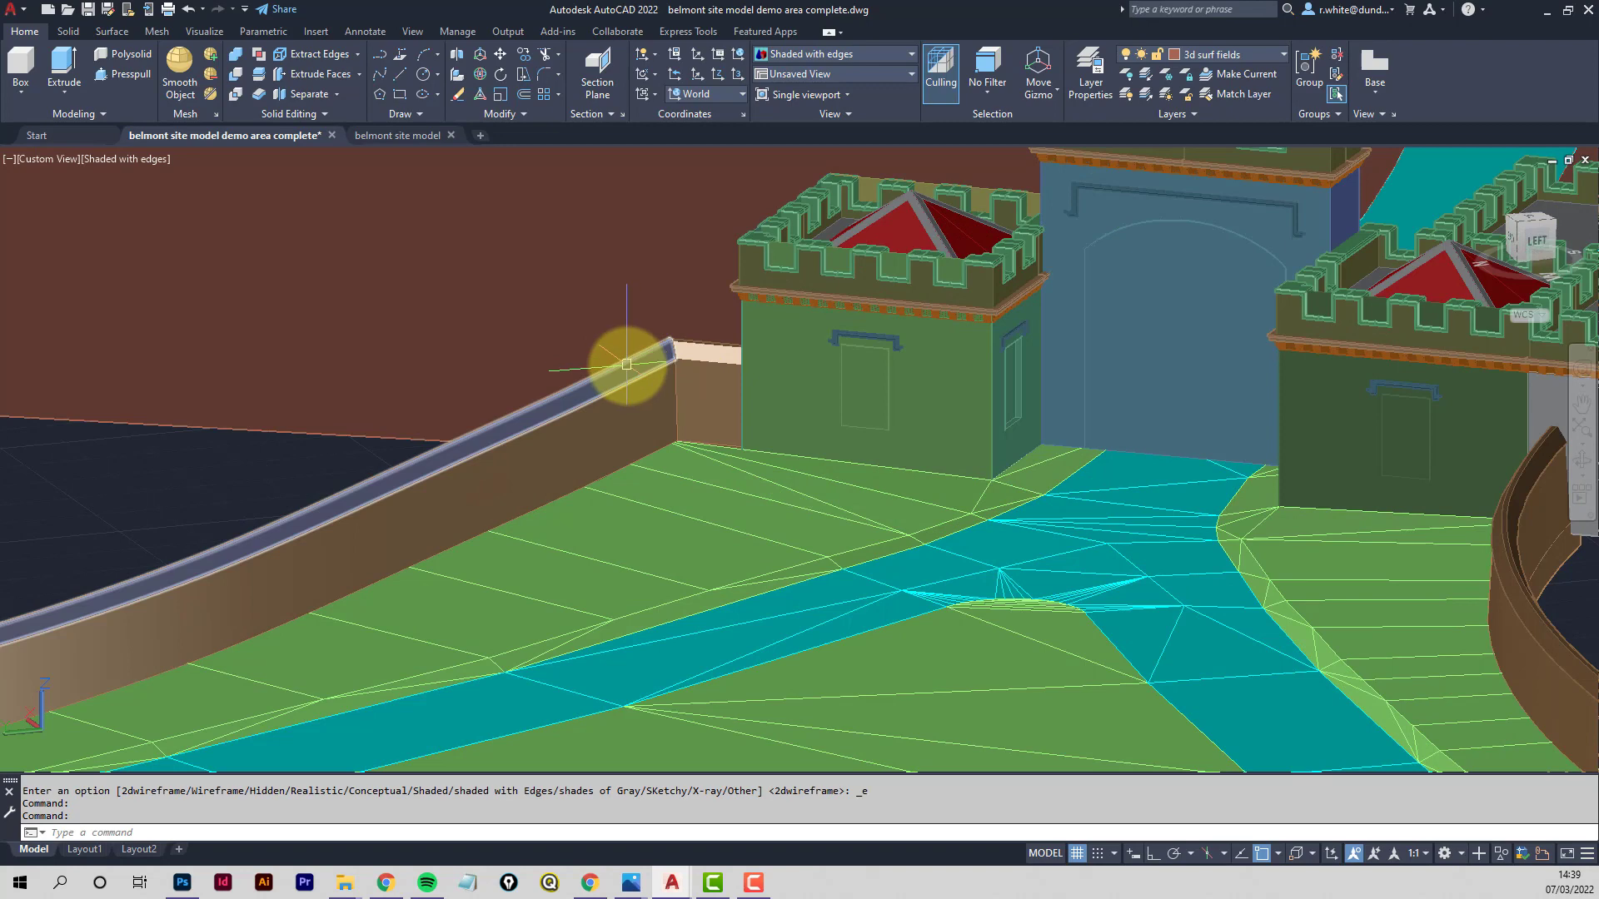
pyautogui.press('Escape')
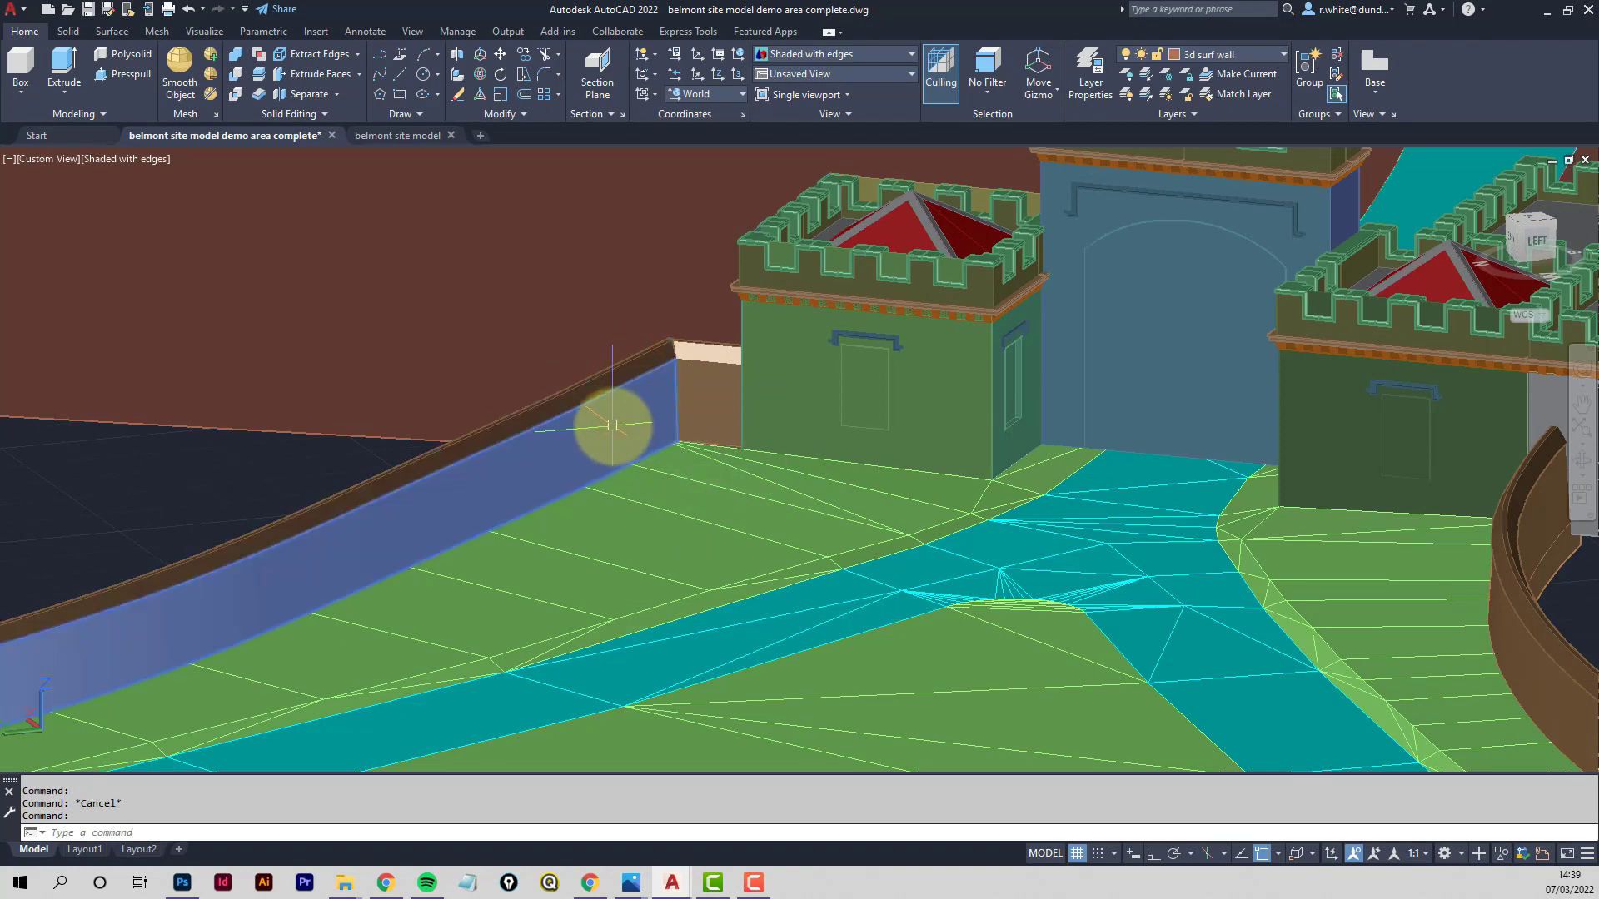
pyautogui.scroll(-5, 612, 425)
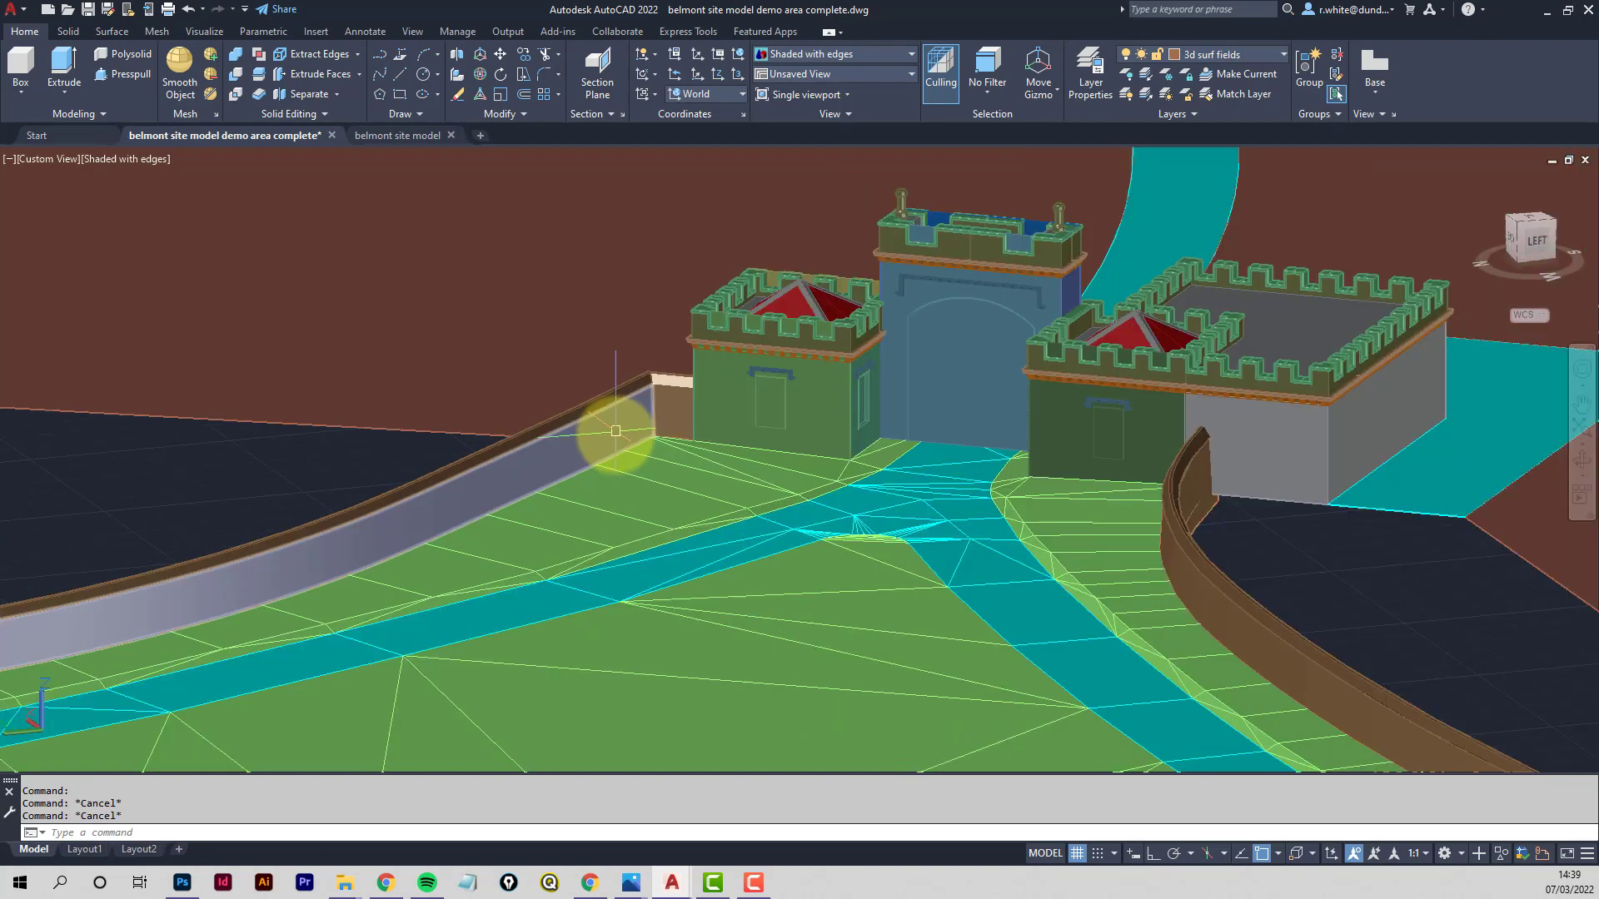
pyautogui.moveTo(592, 453); pyautogui.dragTo(825, 388, button='middle')
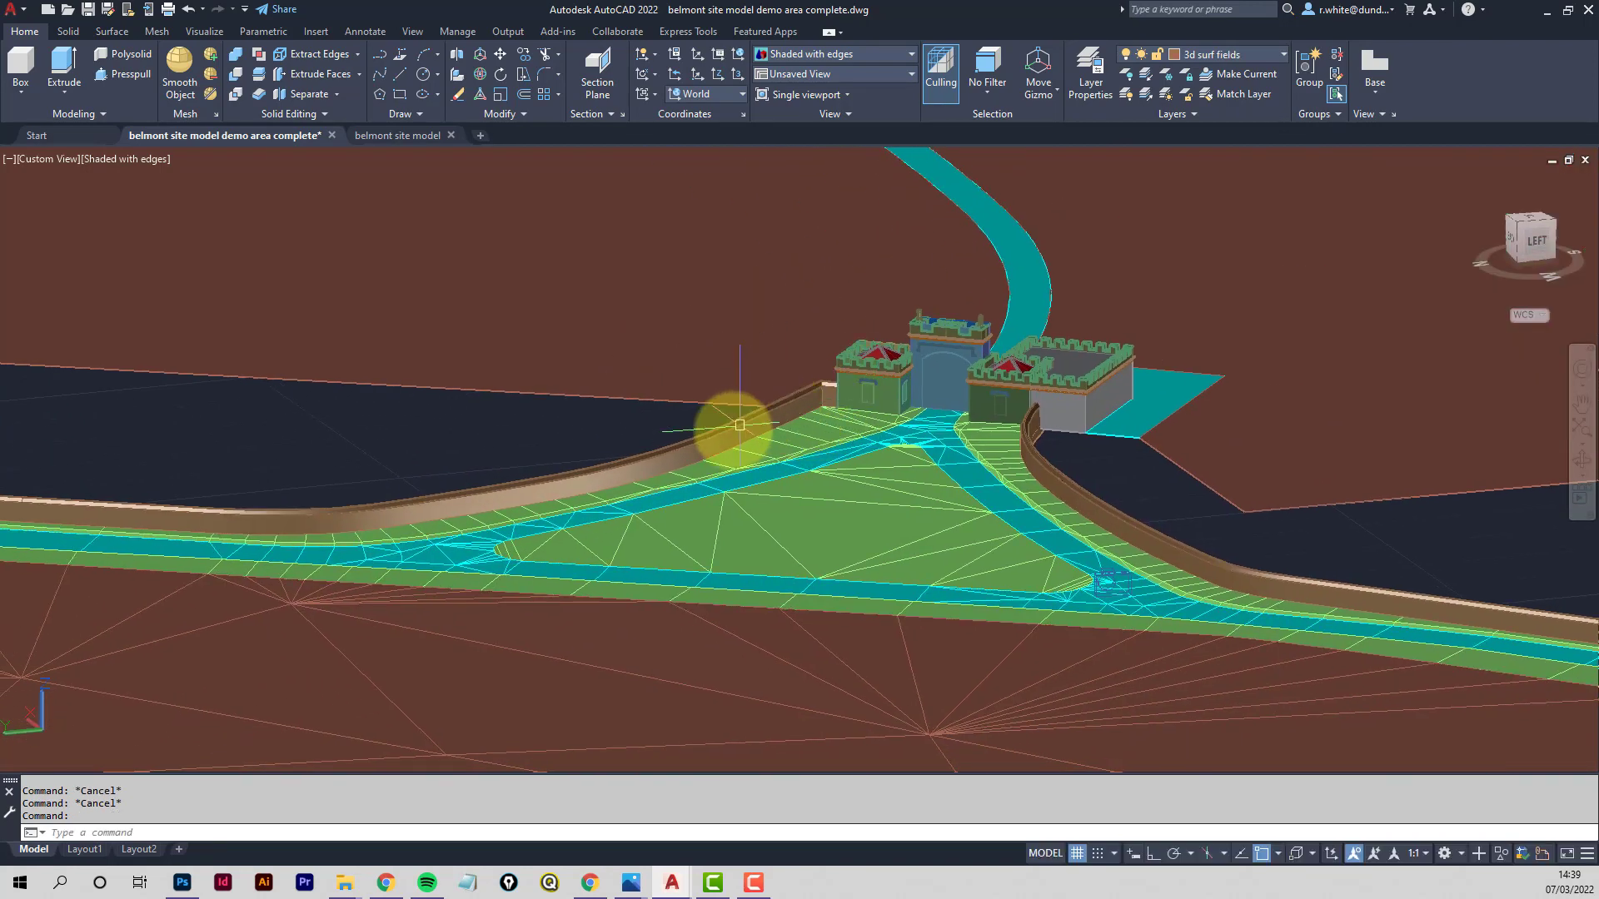
pyautogui.scroll(2, 792, 417)
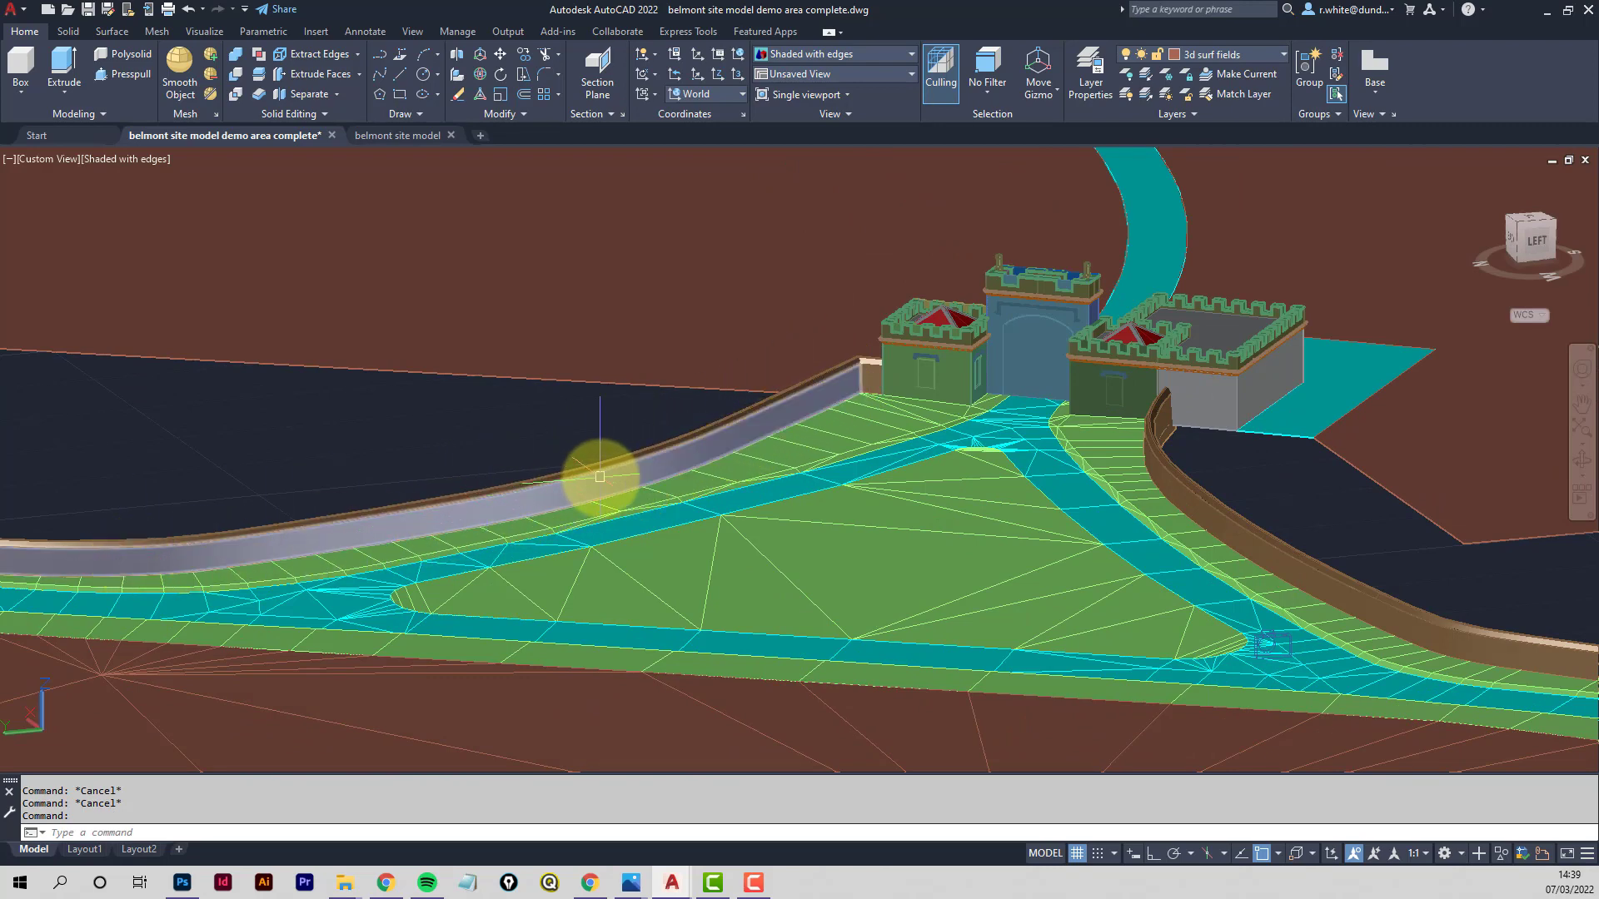
pyautogui.keyDown('shift'); pyautogui.moveTo(659, 483); pyautogui.dragTo(695, 396, button='middle'); pyautogui.keyUp('shift')
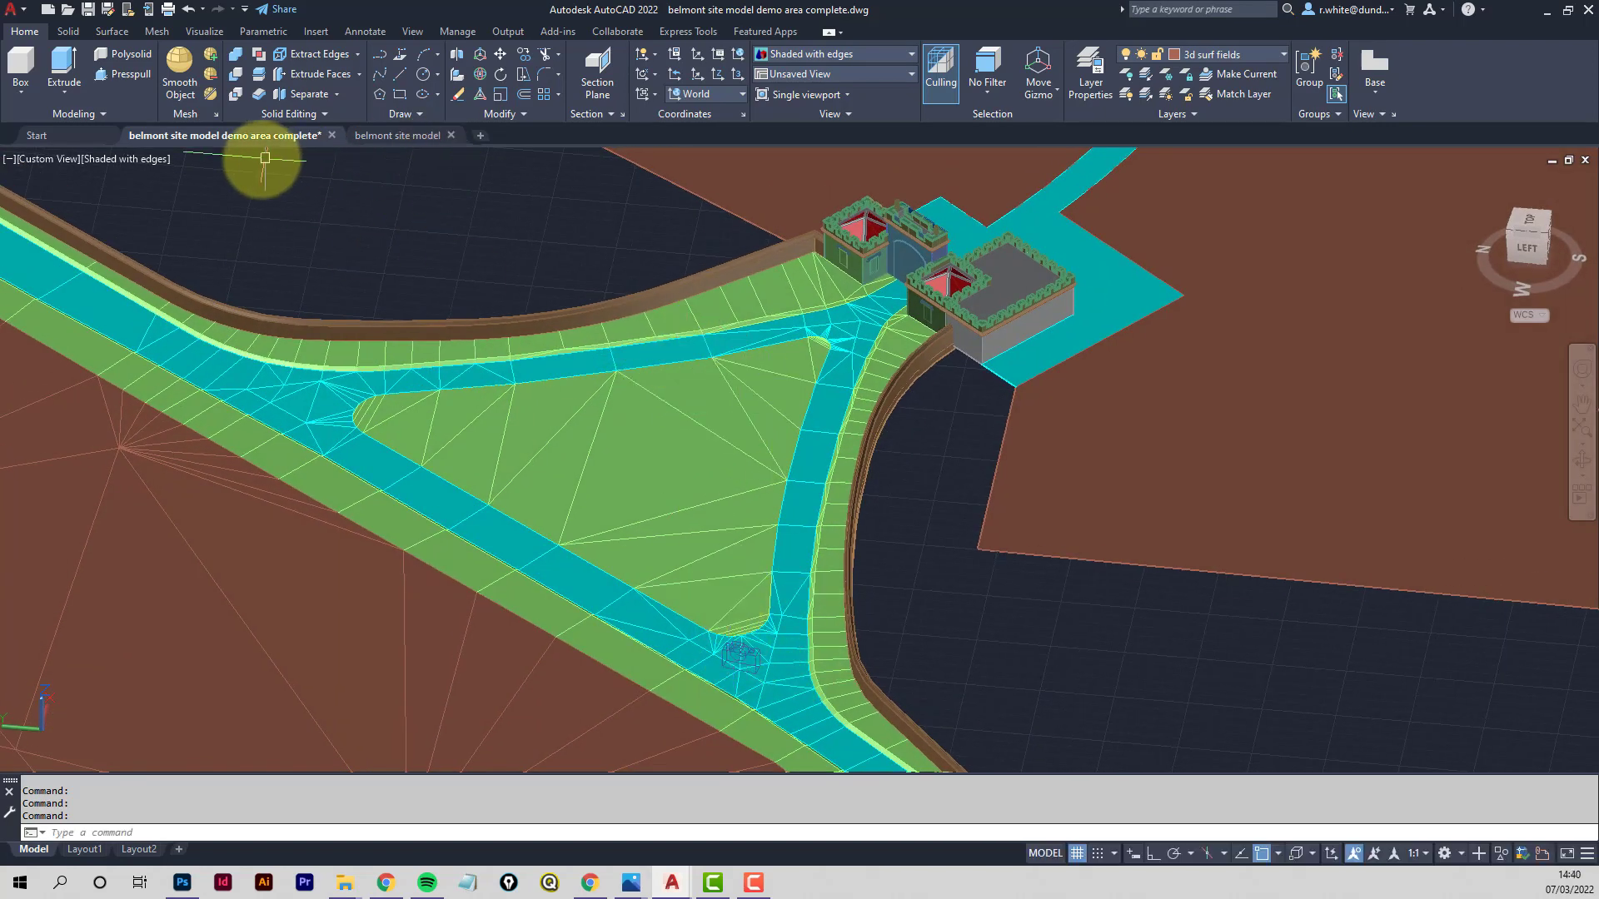
# Switch to the belmont site model drawing and examine its map linework, from the whole site to the road junction beside the Lodge
pyautogui.click(388, 136)
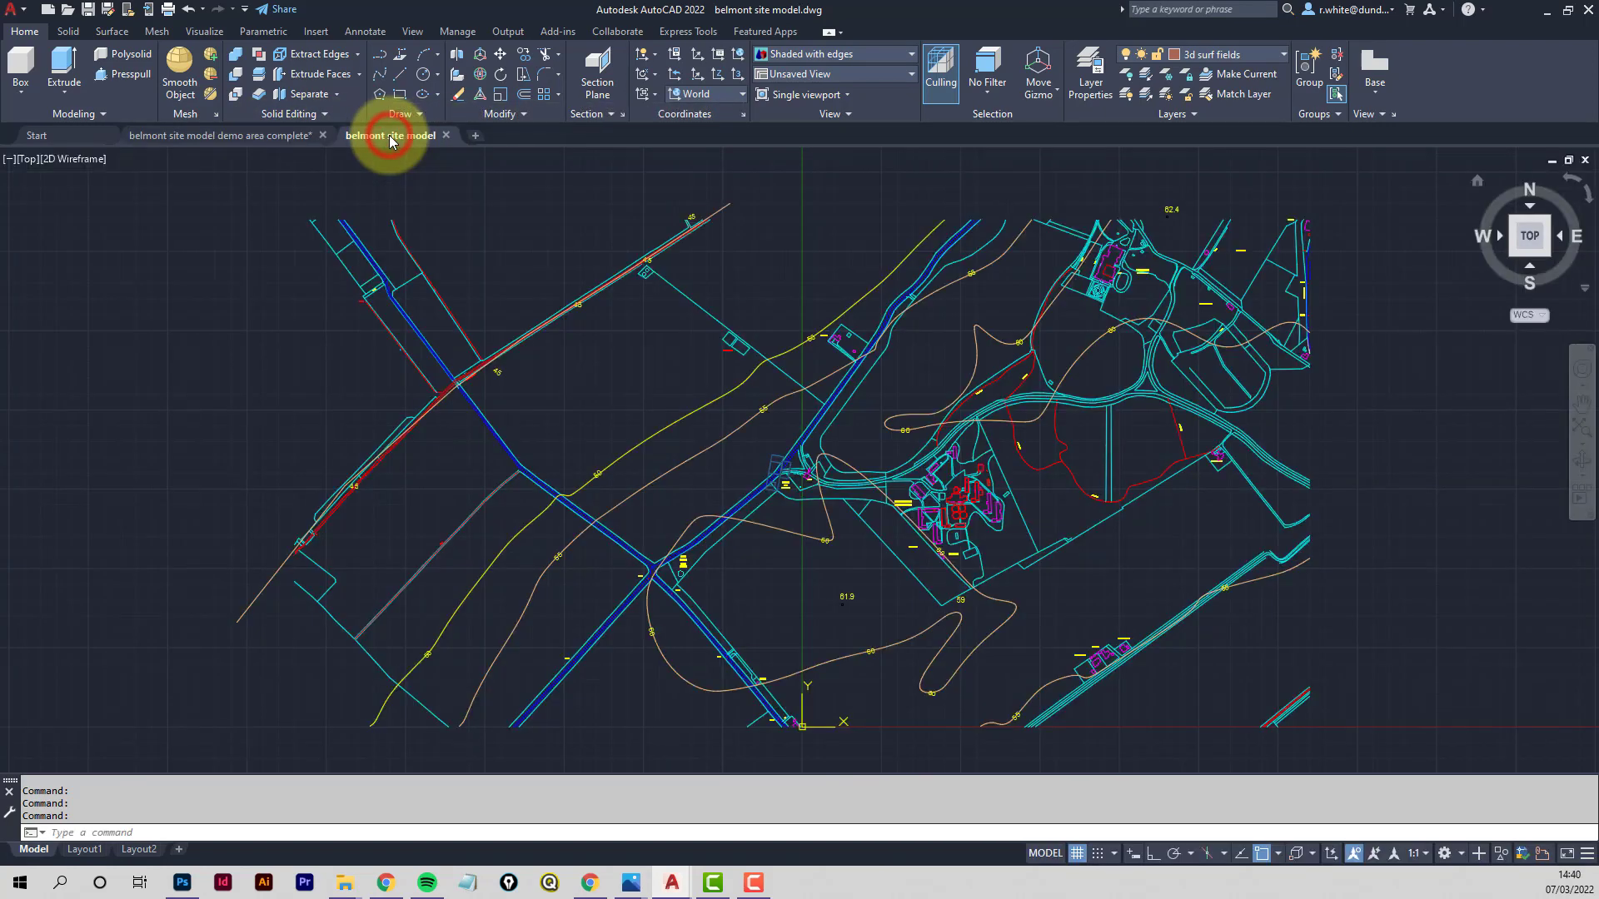
pyautogui.scroll(-3, 790, 411)
pyautogui.moveTo(785, 396)
pyautogui.mouseDown(button='middle')
pyautogui.moveTo(742, 528)
pyautogui.moveTo(741, 671)
pyautogui.mouseUp(button='middle')
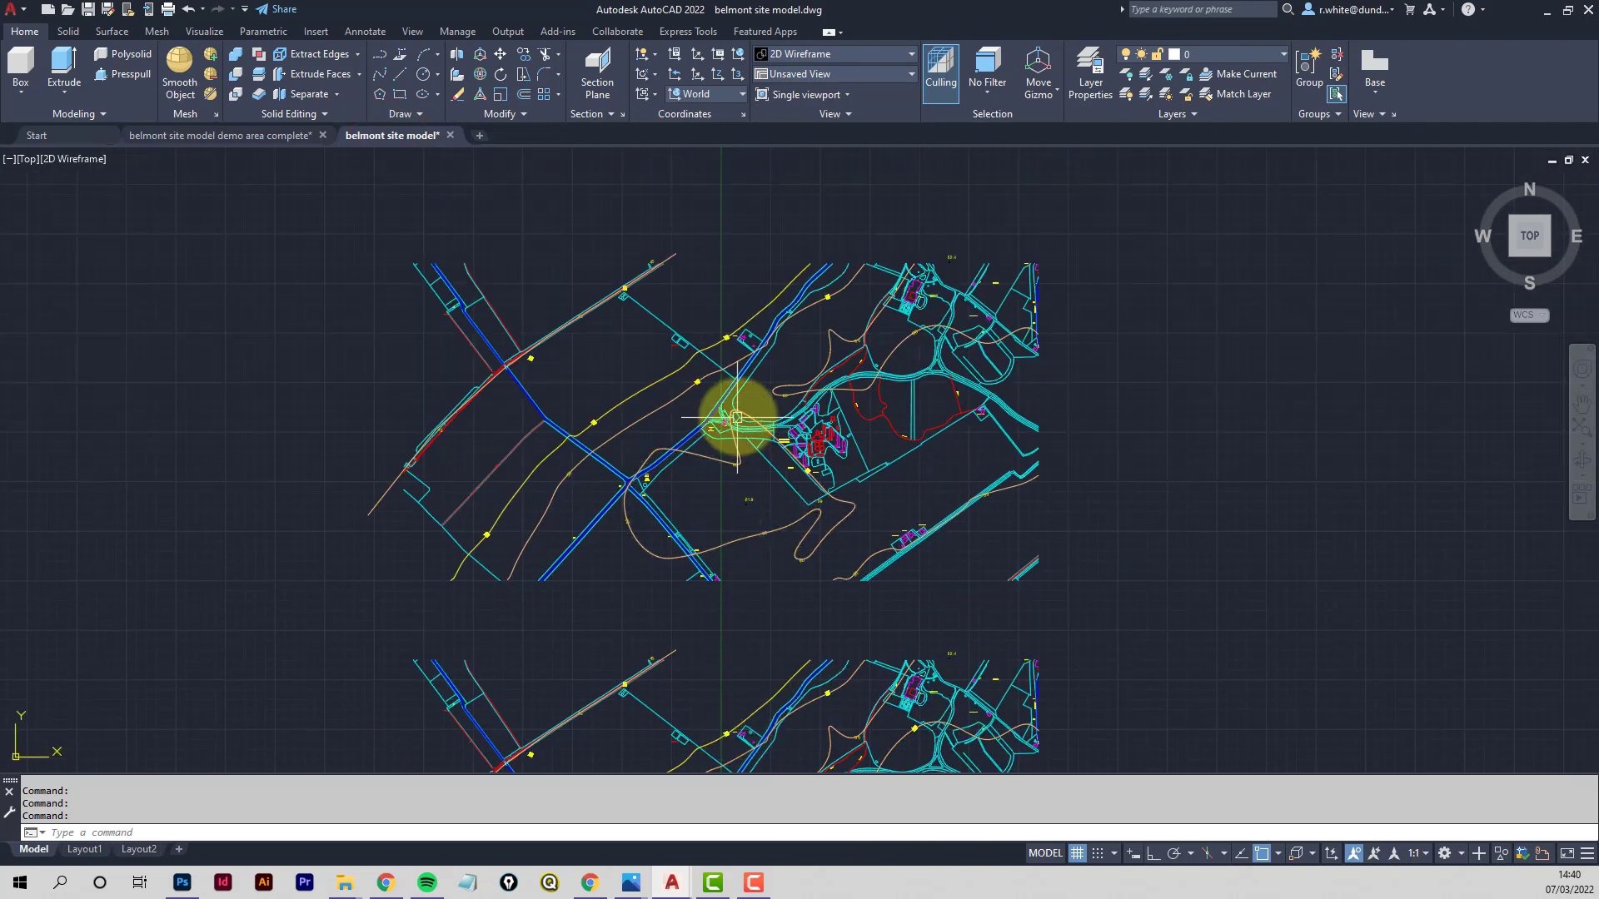
pyautogui.scroll(2, 737, 419)
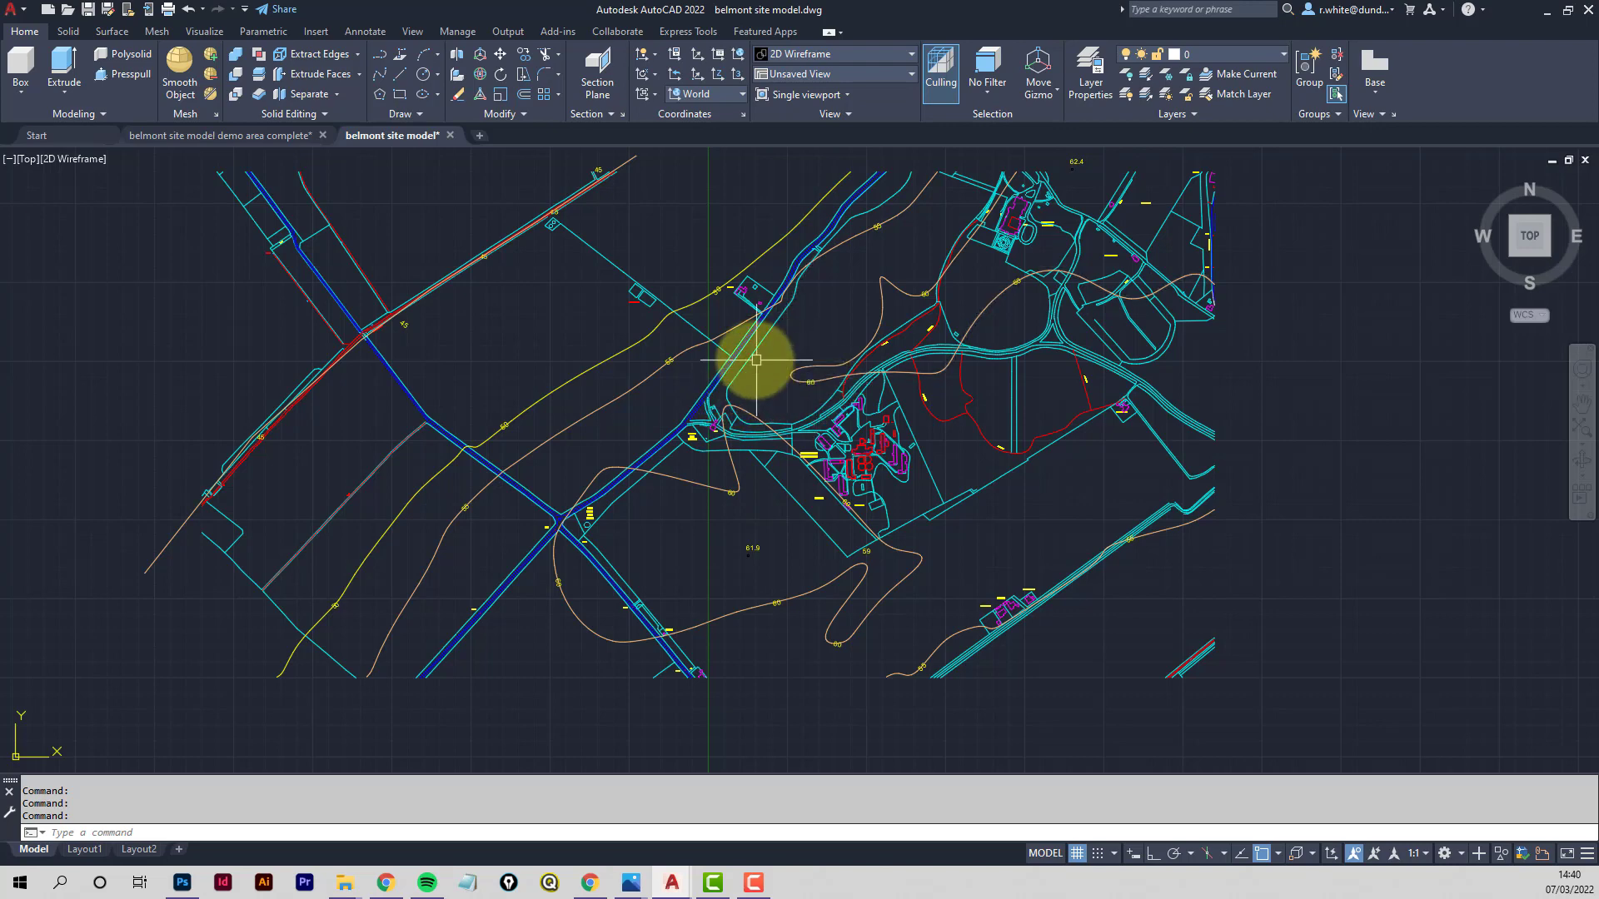
pyautogui.scroll(6, 756, 359)
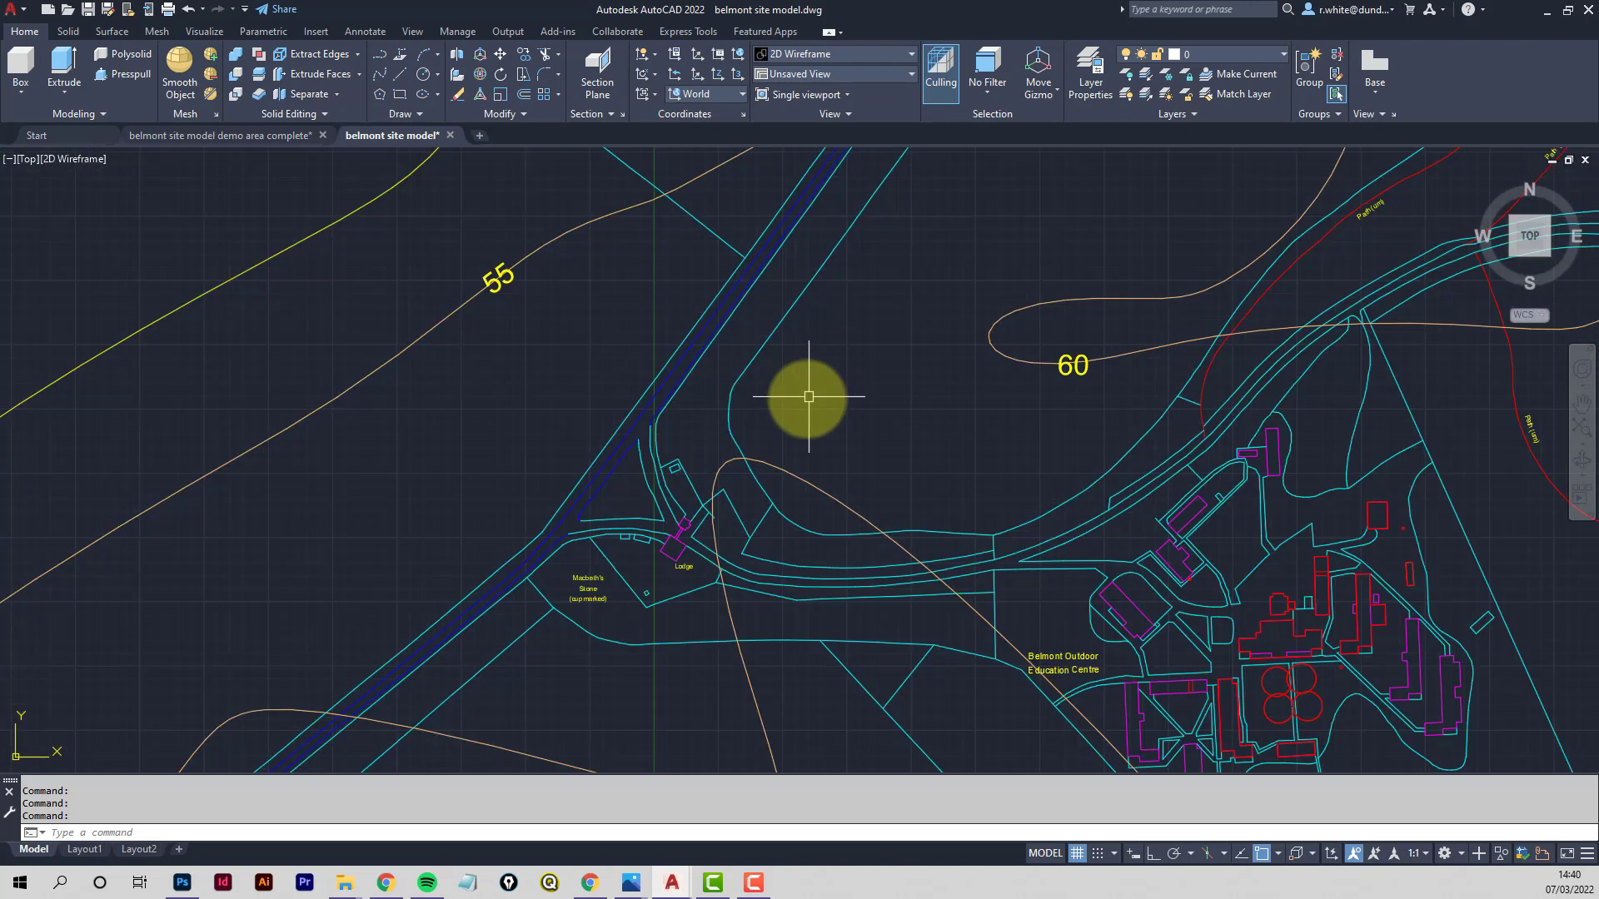
pyautogui.scroll(-2, 795, 400)
pyautogui.scroll(2, 755, 461)
pyautogui.moveTo(754, 461)
pyautogui.mouseDown(button='middle')
pyautogui.moveTo(739, 428)
pyautogui.moveTo(721, 452)
pyautogui.mouseUp(button='middle')
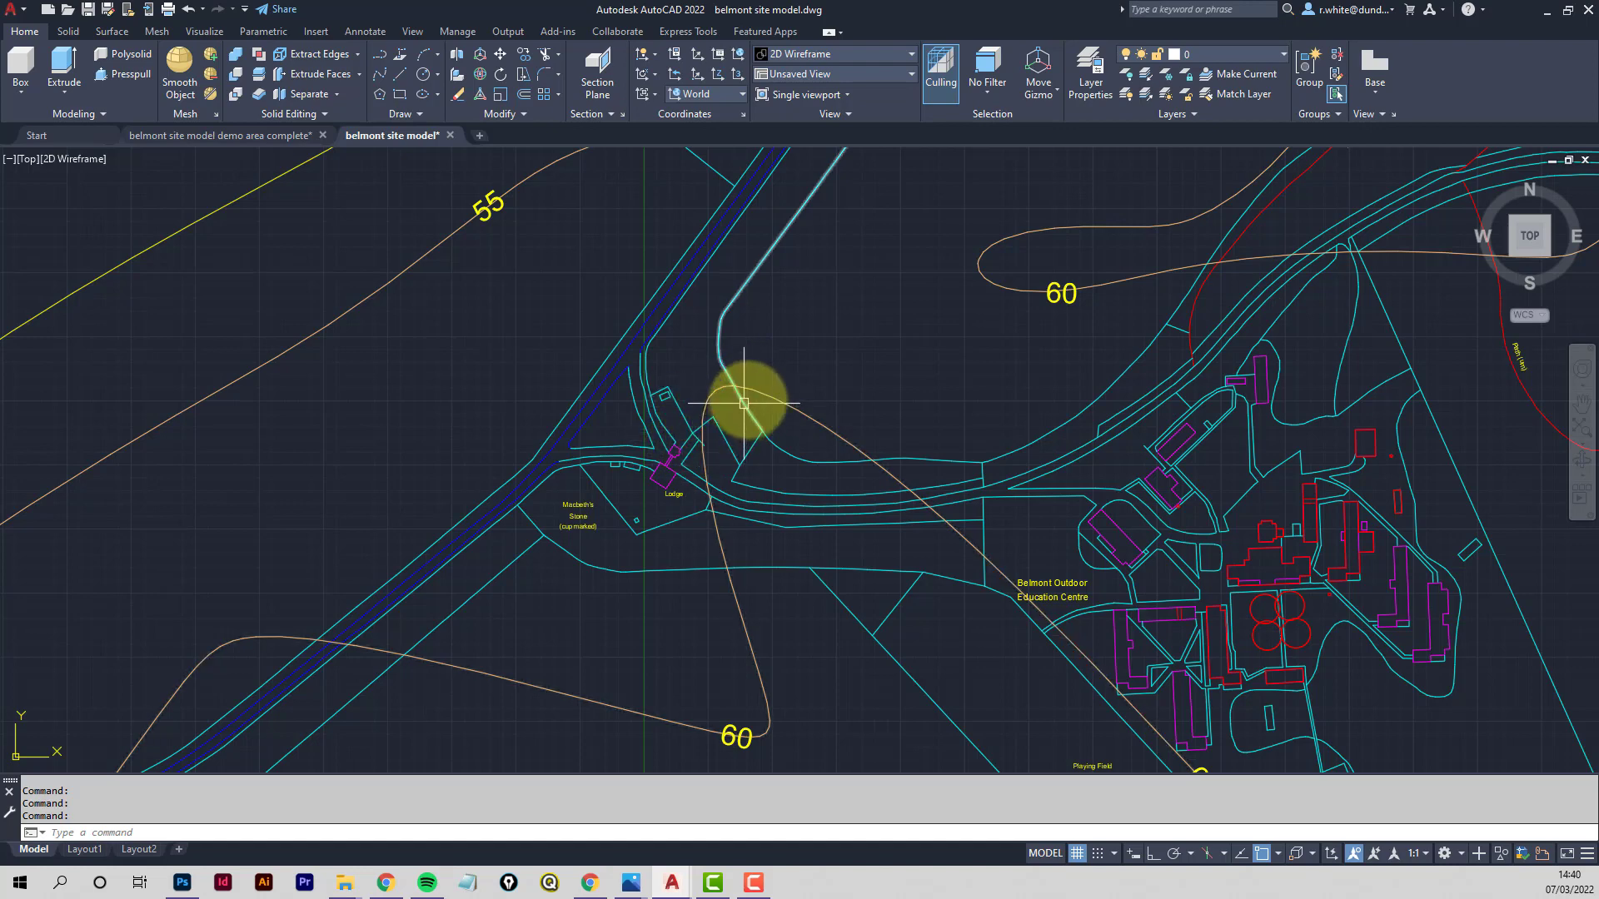
pyautogui.scroll(2, 633, 454)
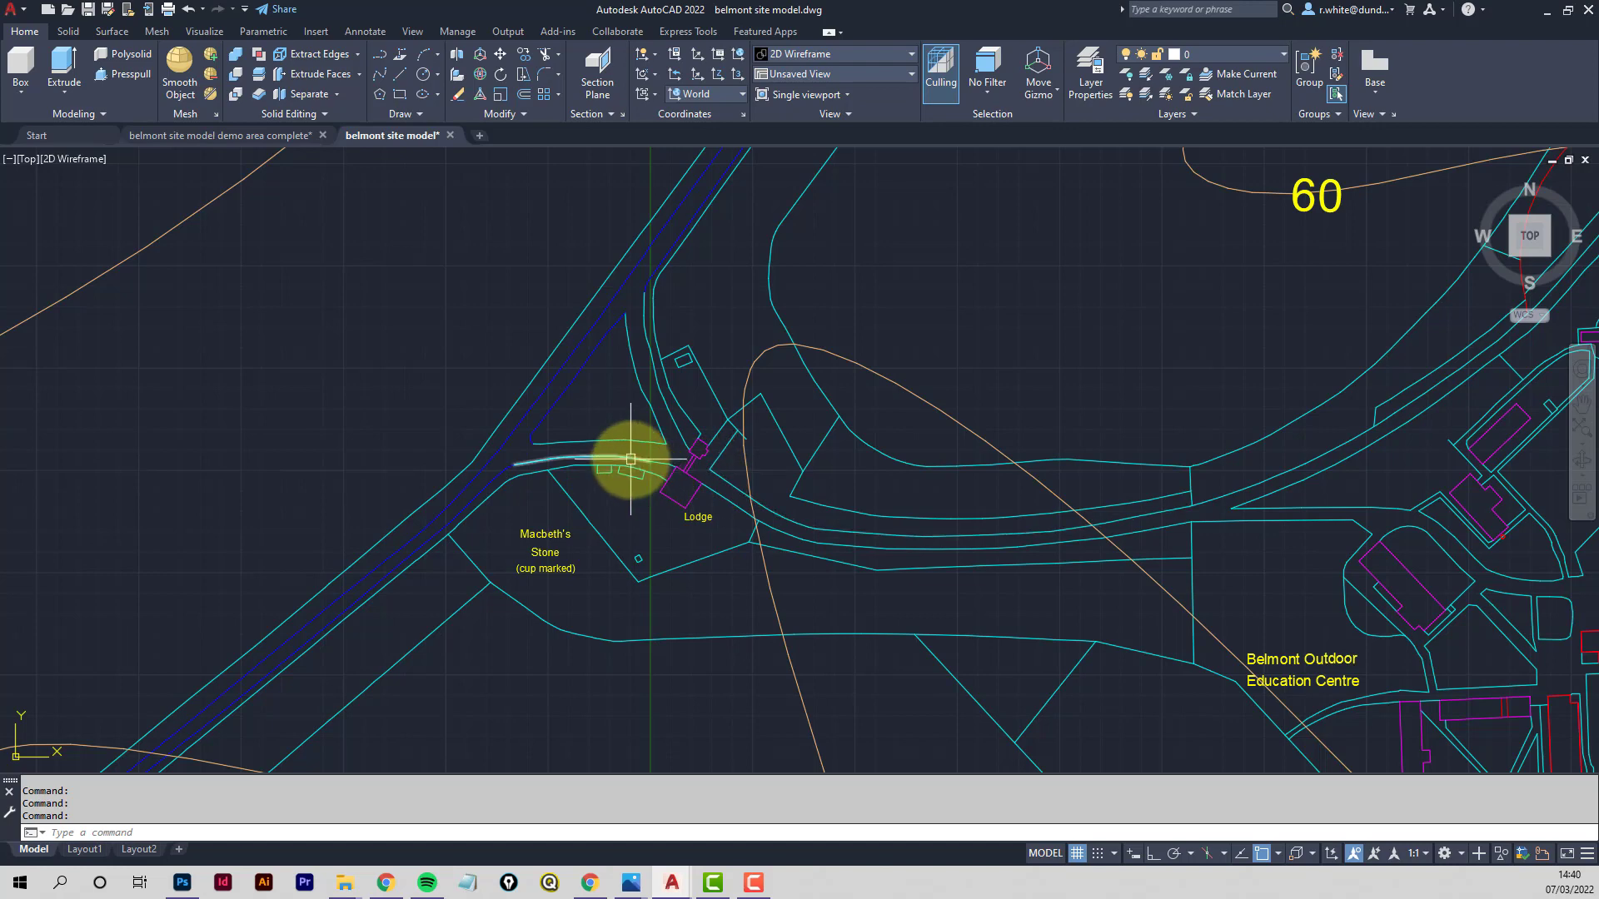
pyautogui.scroll(4, 630, 457)
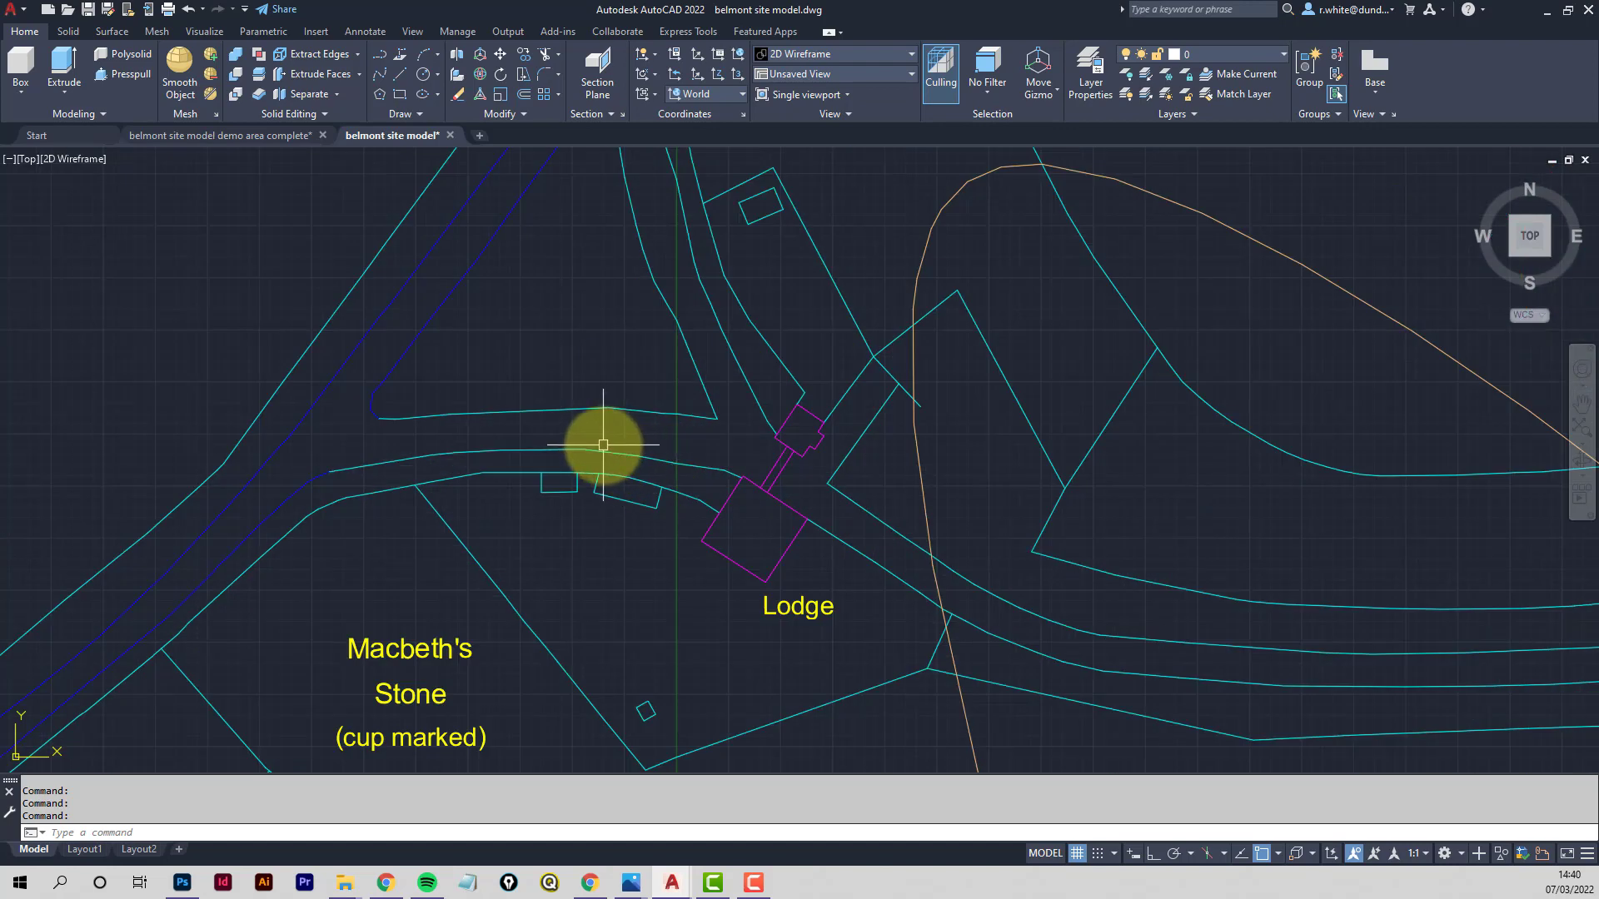
# Select each edge line of the access road west of the Lodge to check how it is segmented, and deselect it
pyautogui.click(529, 449)
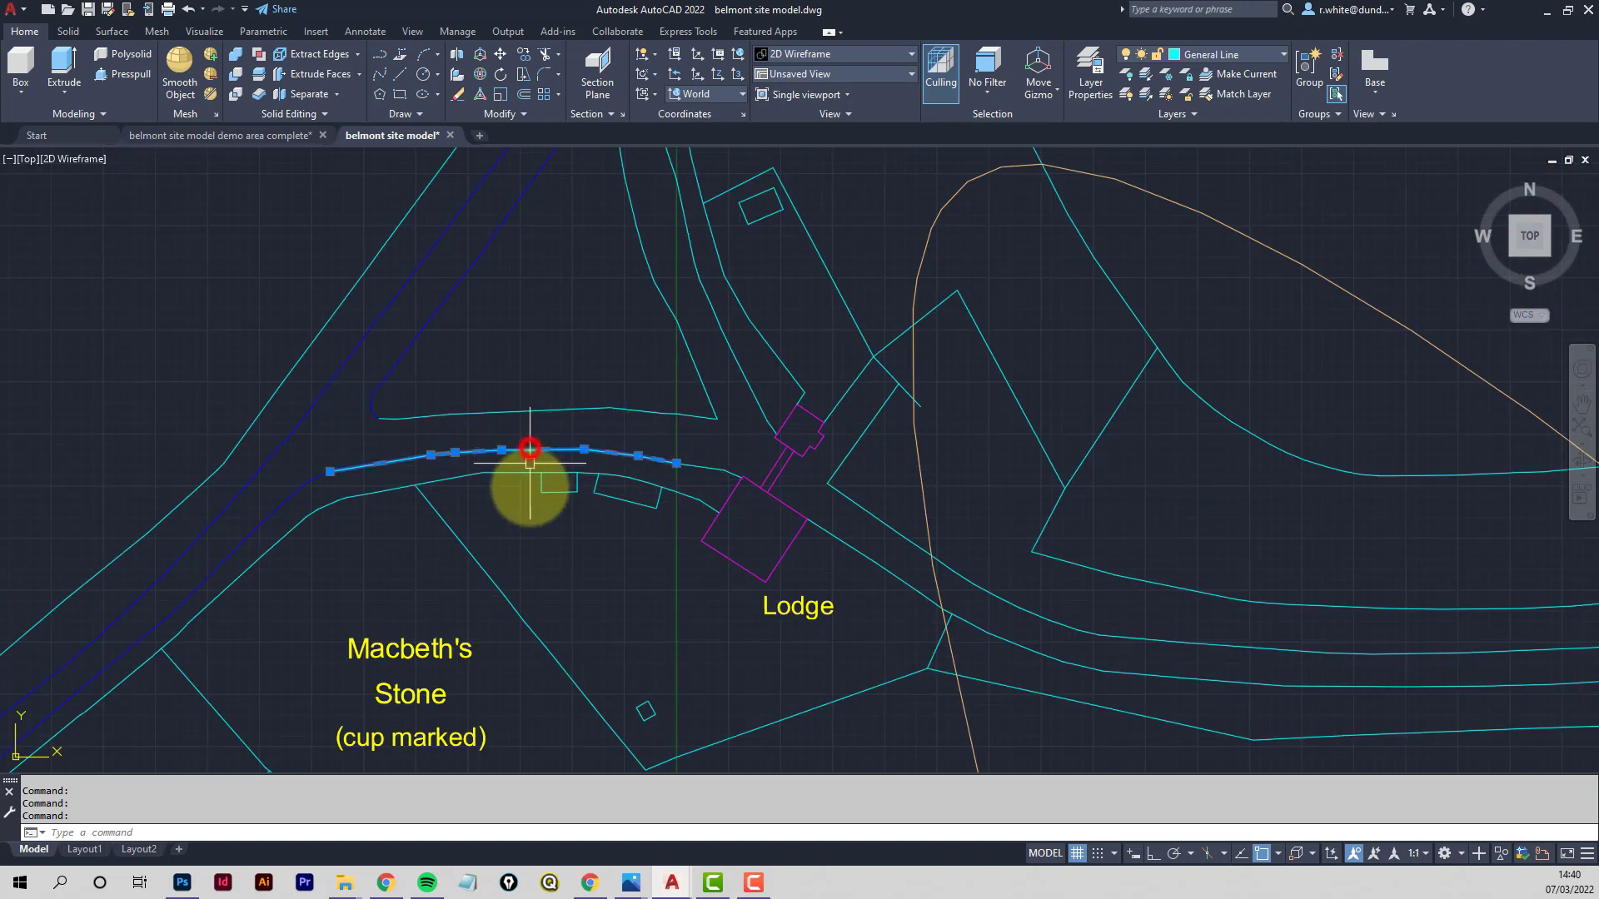
pyautogui.press('Escape')
pyautogui.scroll(4, 538, 409)
pyautogui.click(537, 406)
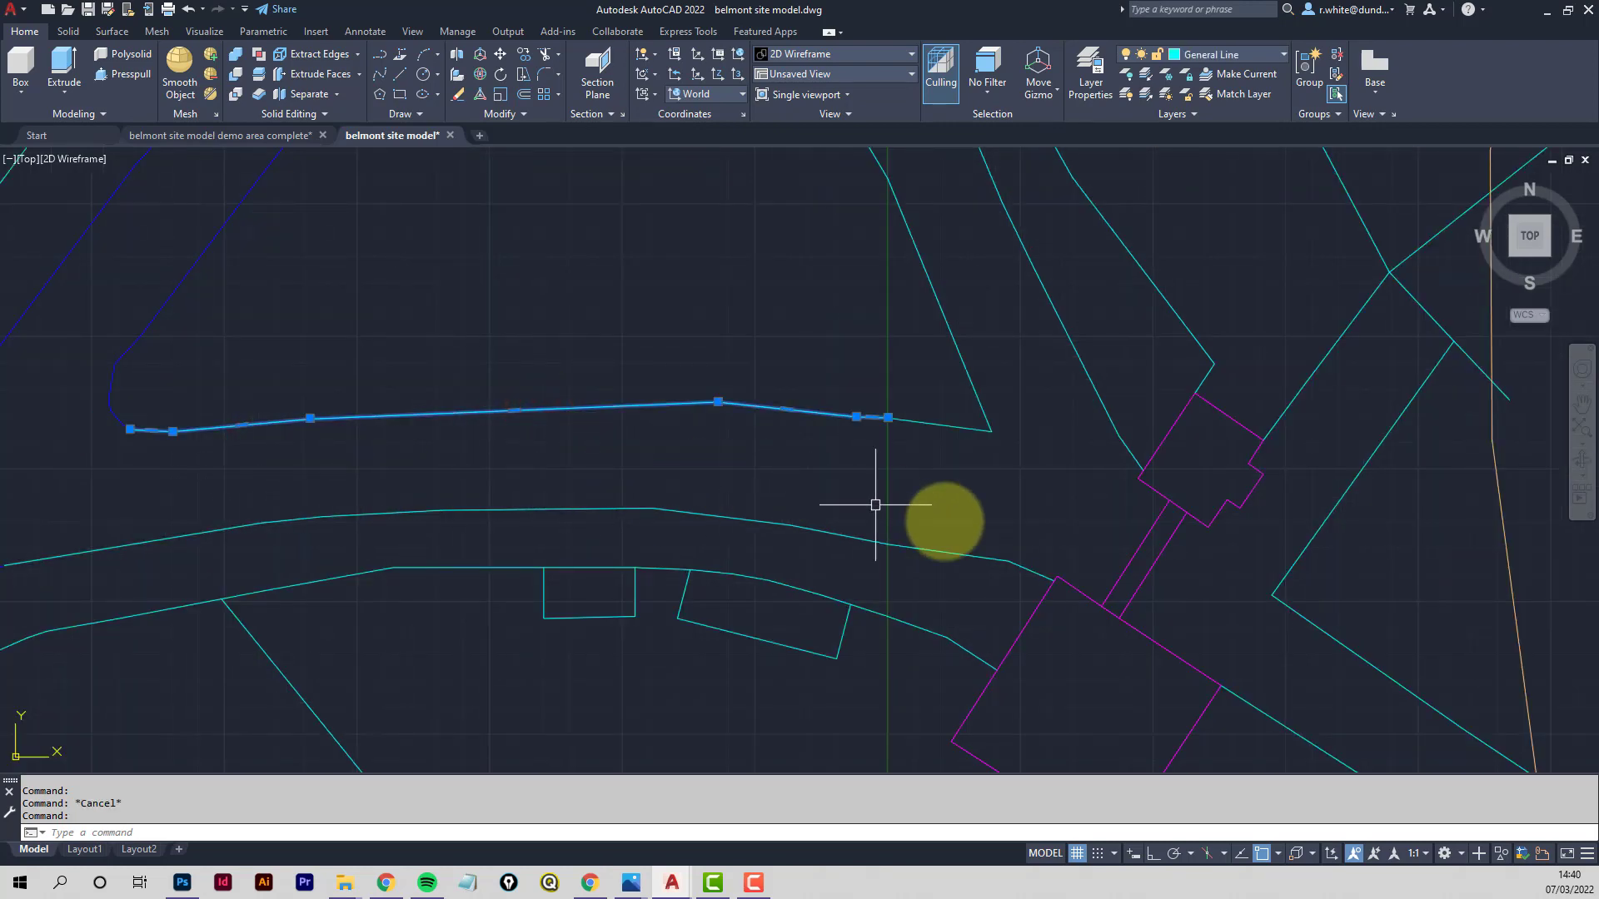
pyautogui.press('Escape')
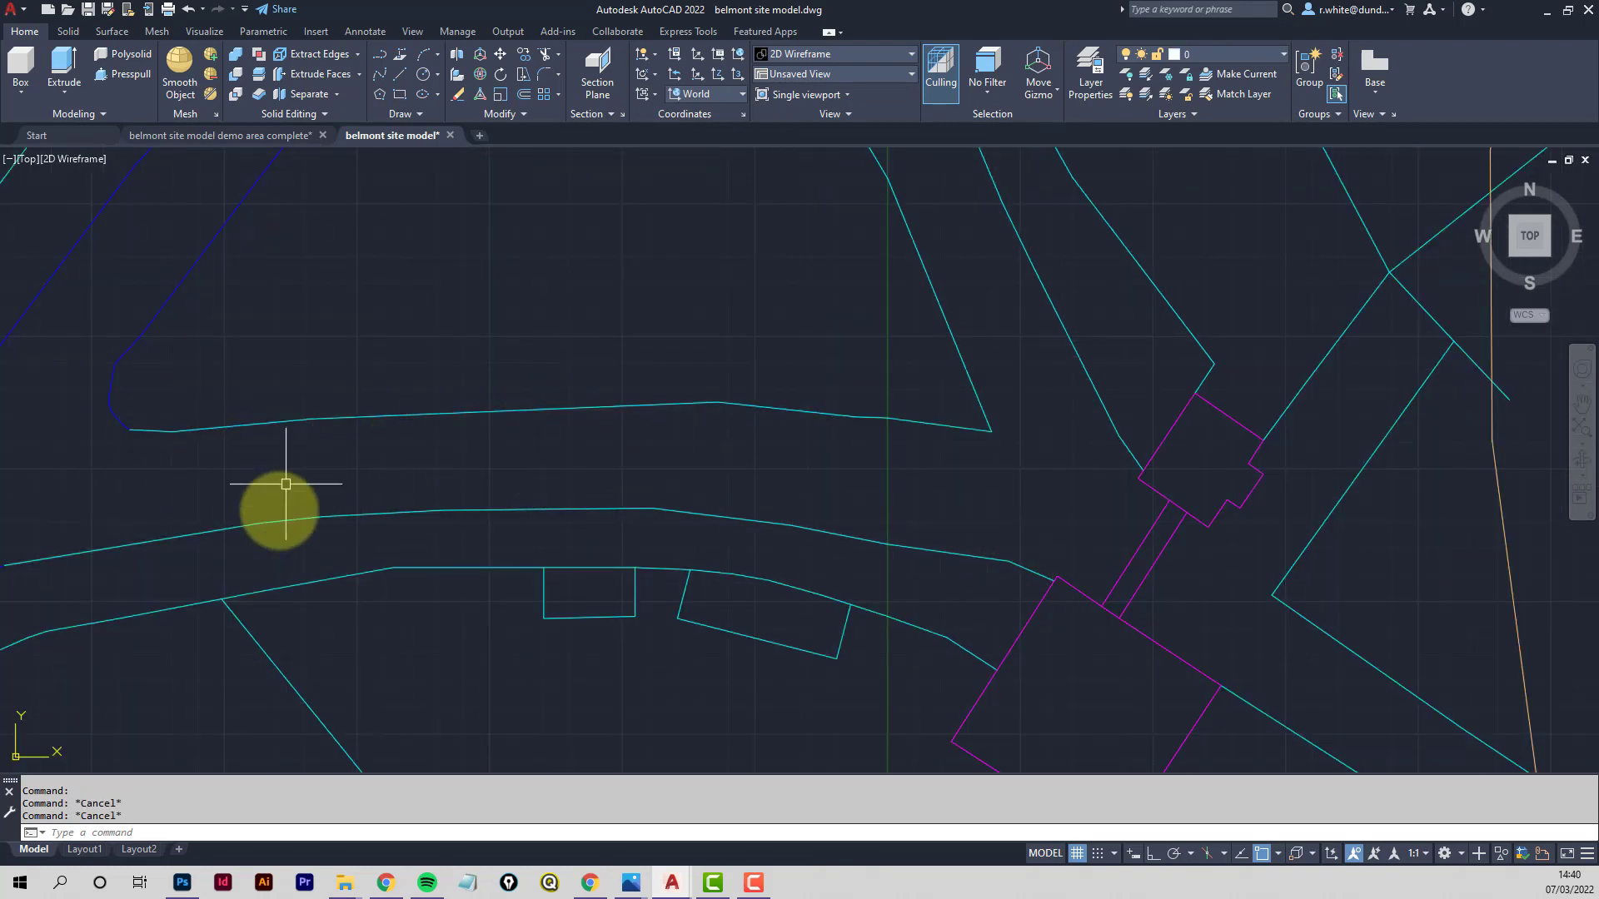
# Measure the distance between the two edge lines of the access road west of the Lodge
pyautogui.scroll(-3, 500, 382)
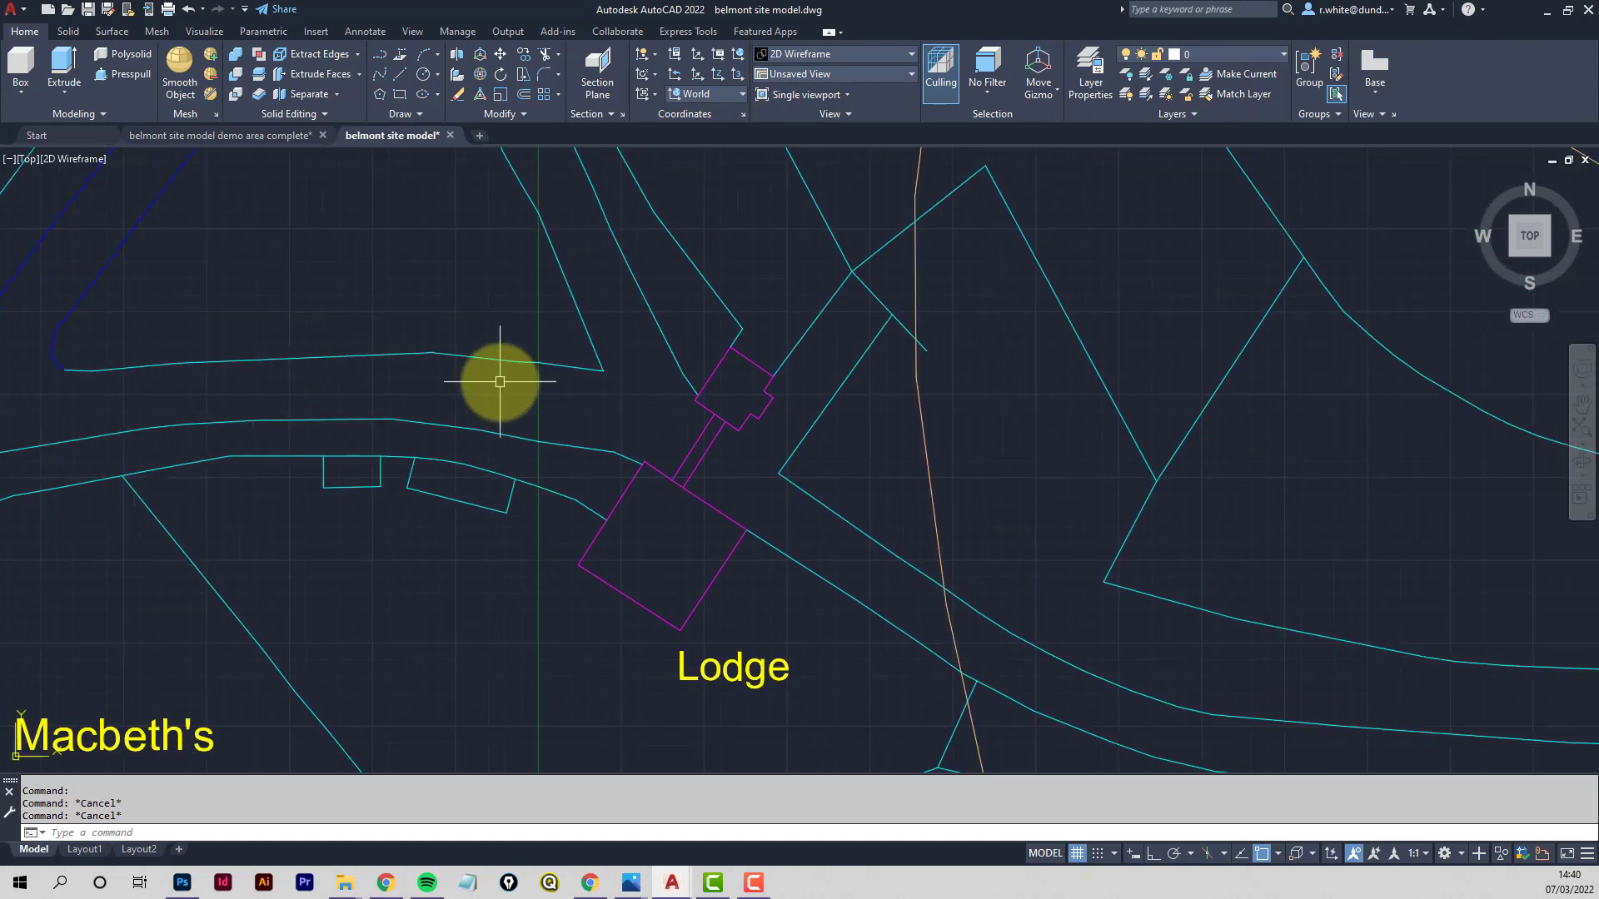
pyautogui.moveTo(548, 405); pyautogui.dragTo(742, 428, button='middle')
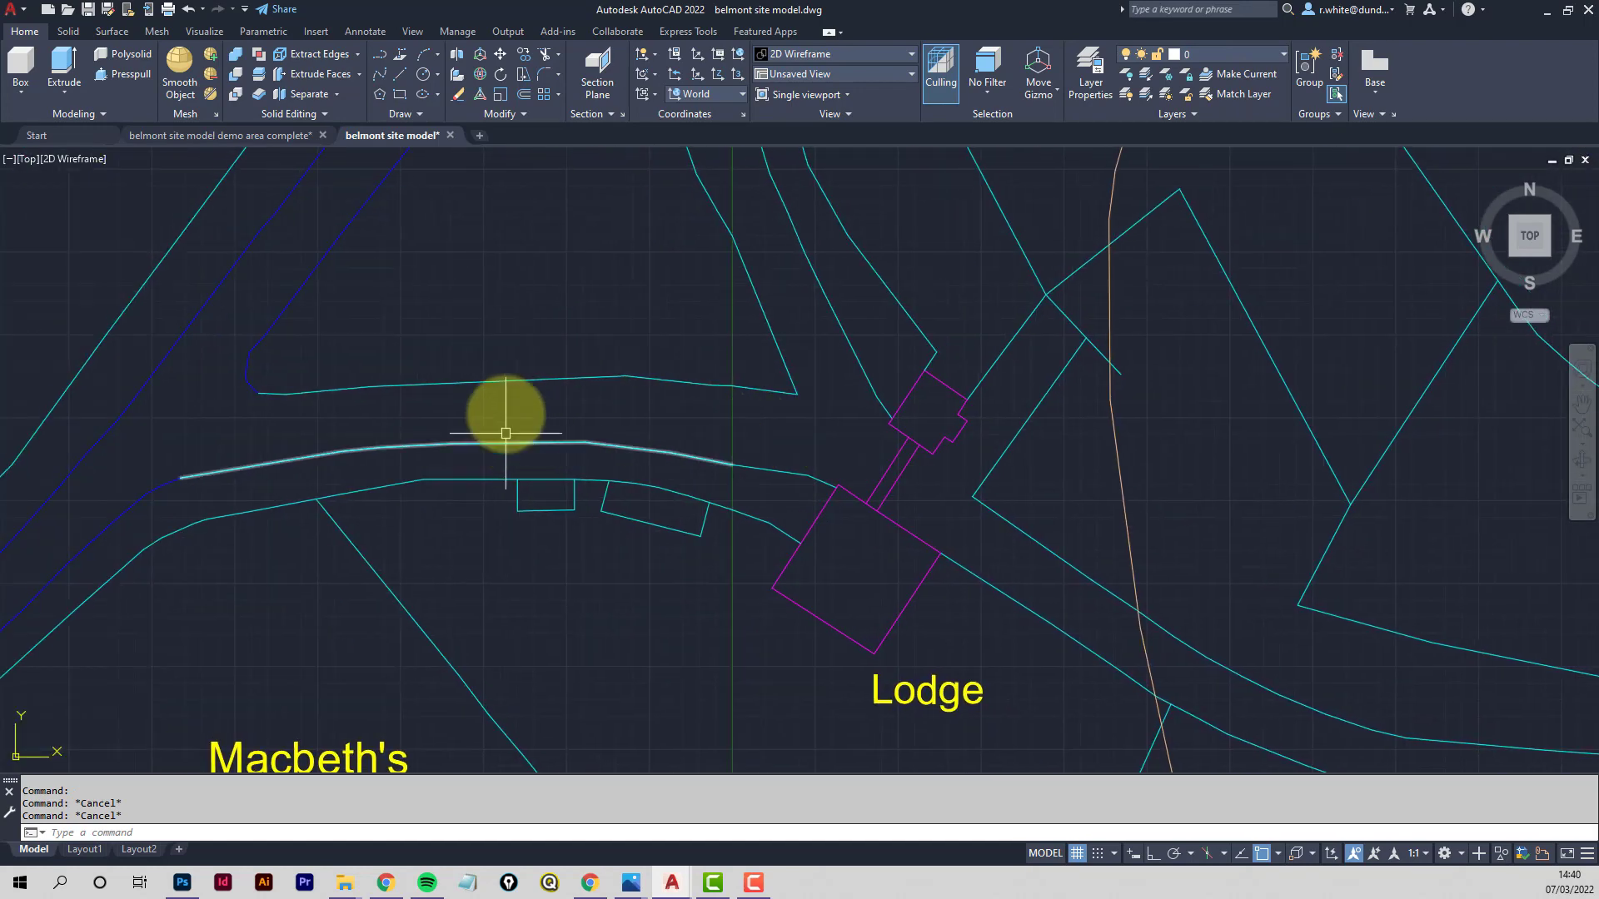
pyautogui.write('d')
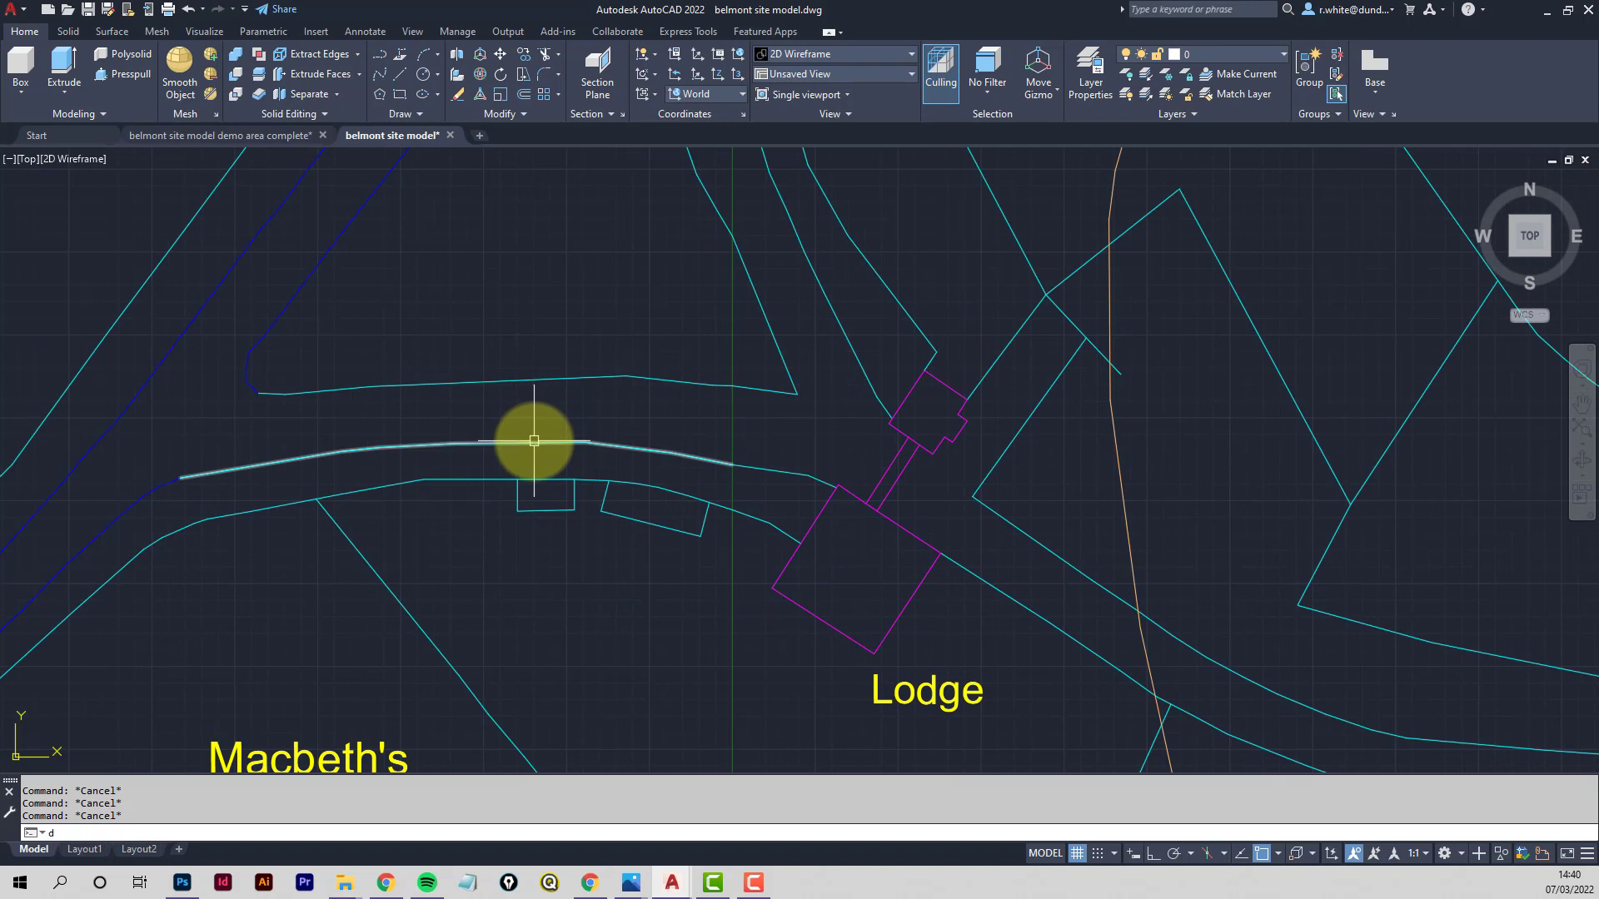
pyautogui.write('i')
pyautogui.press('Return')
pyautogui.click(635, 448)
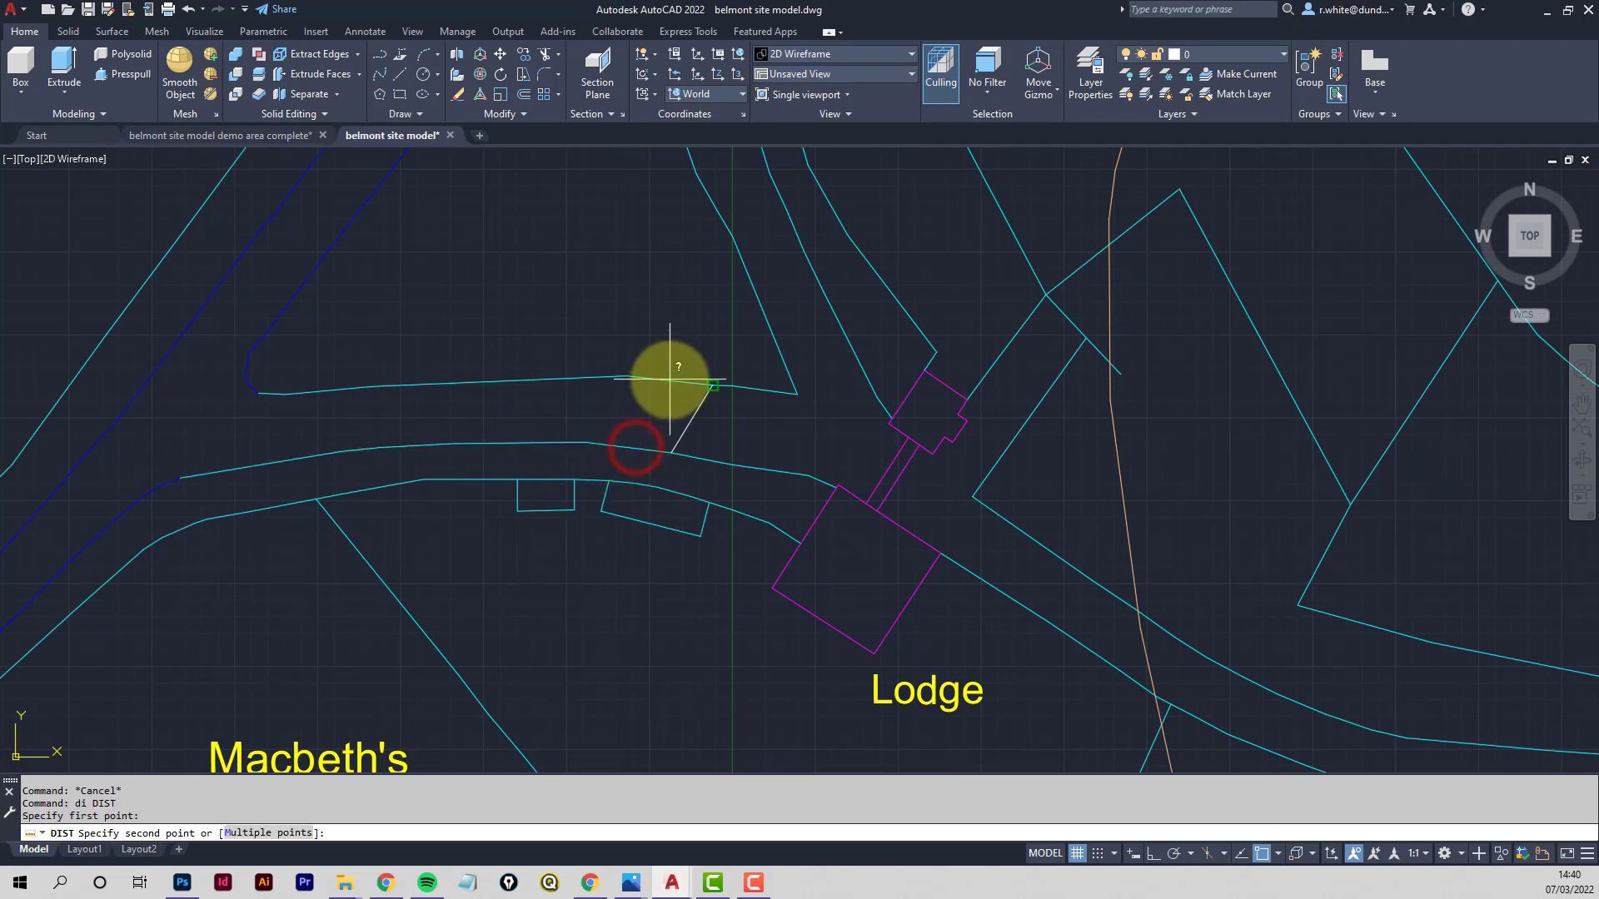
pyautogui.click(670, 381)
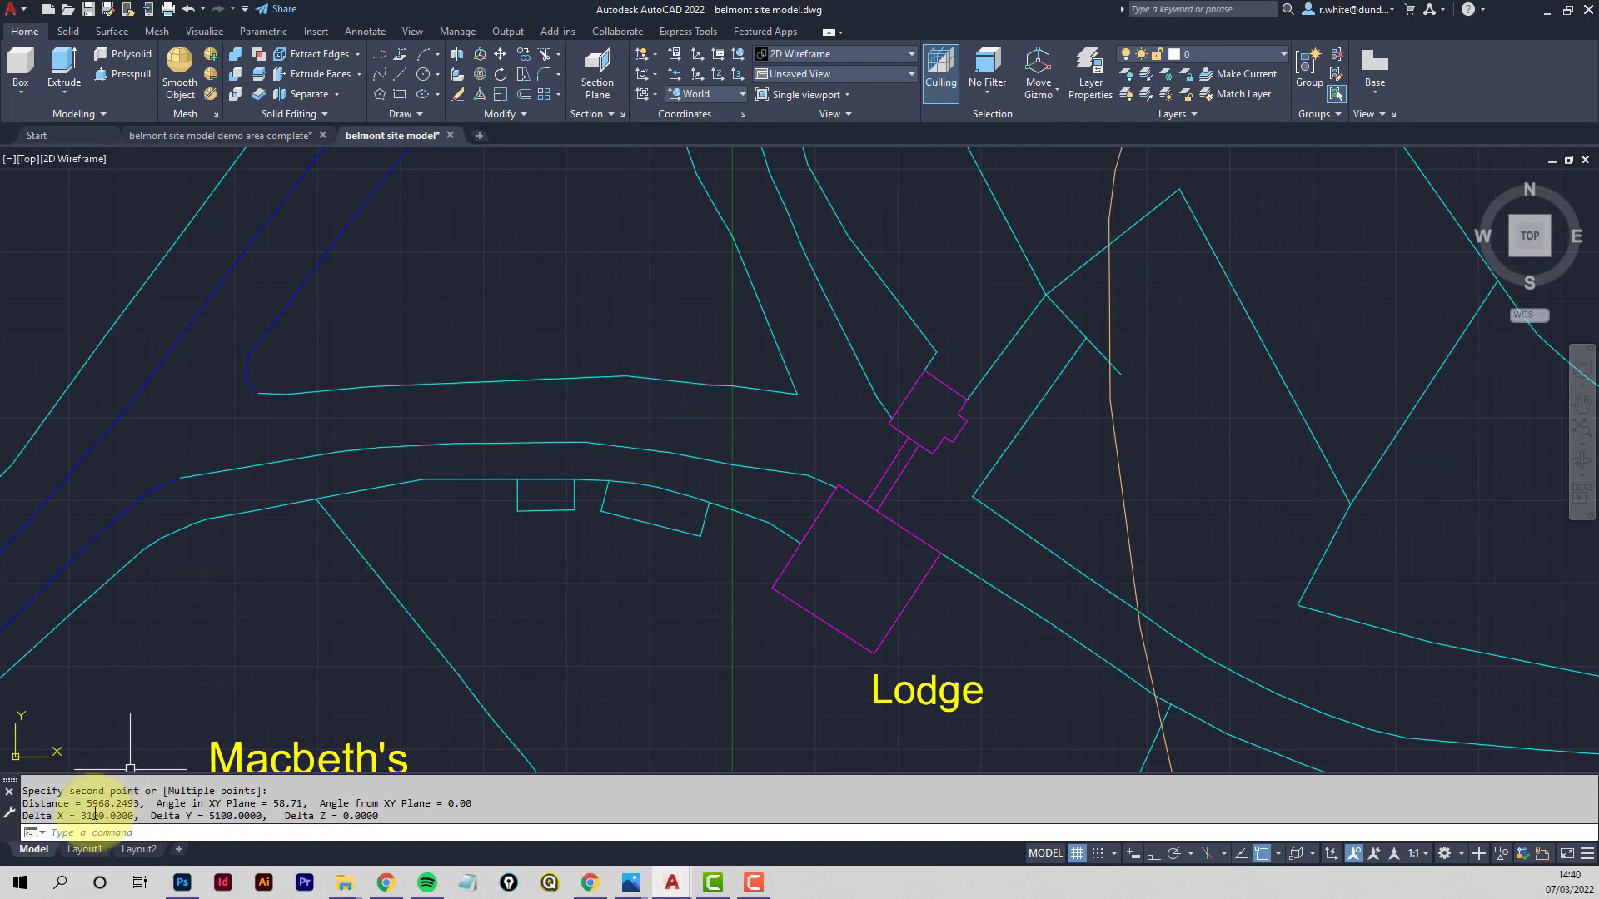
pyautogui.press('Escape')
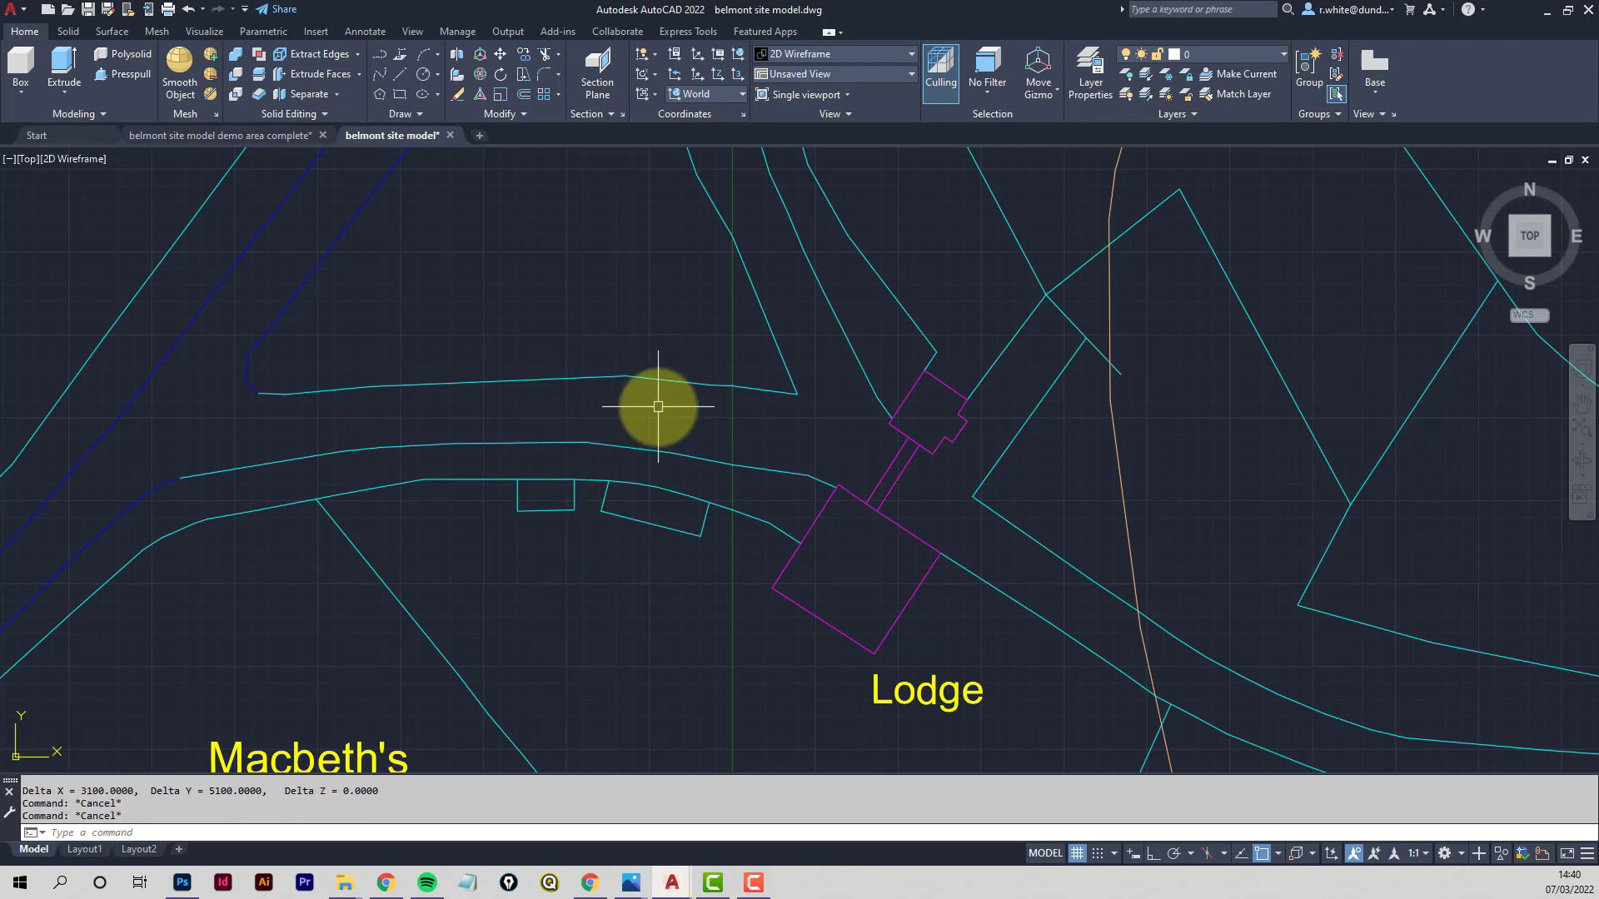
# Turn on the 3d surf redraw layer to compare the redrawn road edges with the map linework around the Lodge
pyautogui.scroll(-6, 786, 354)
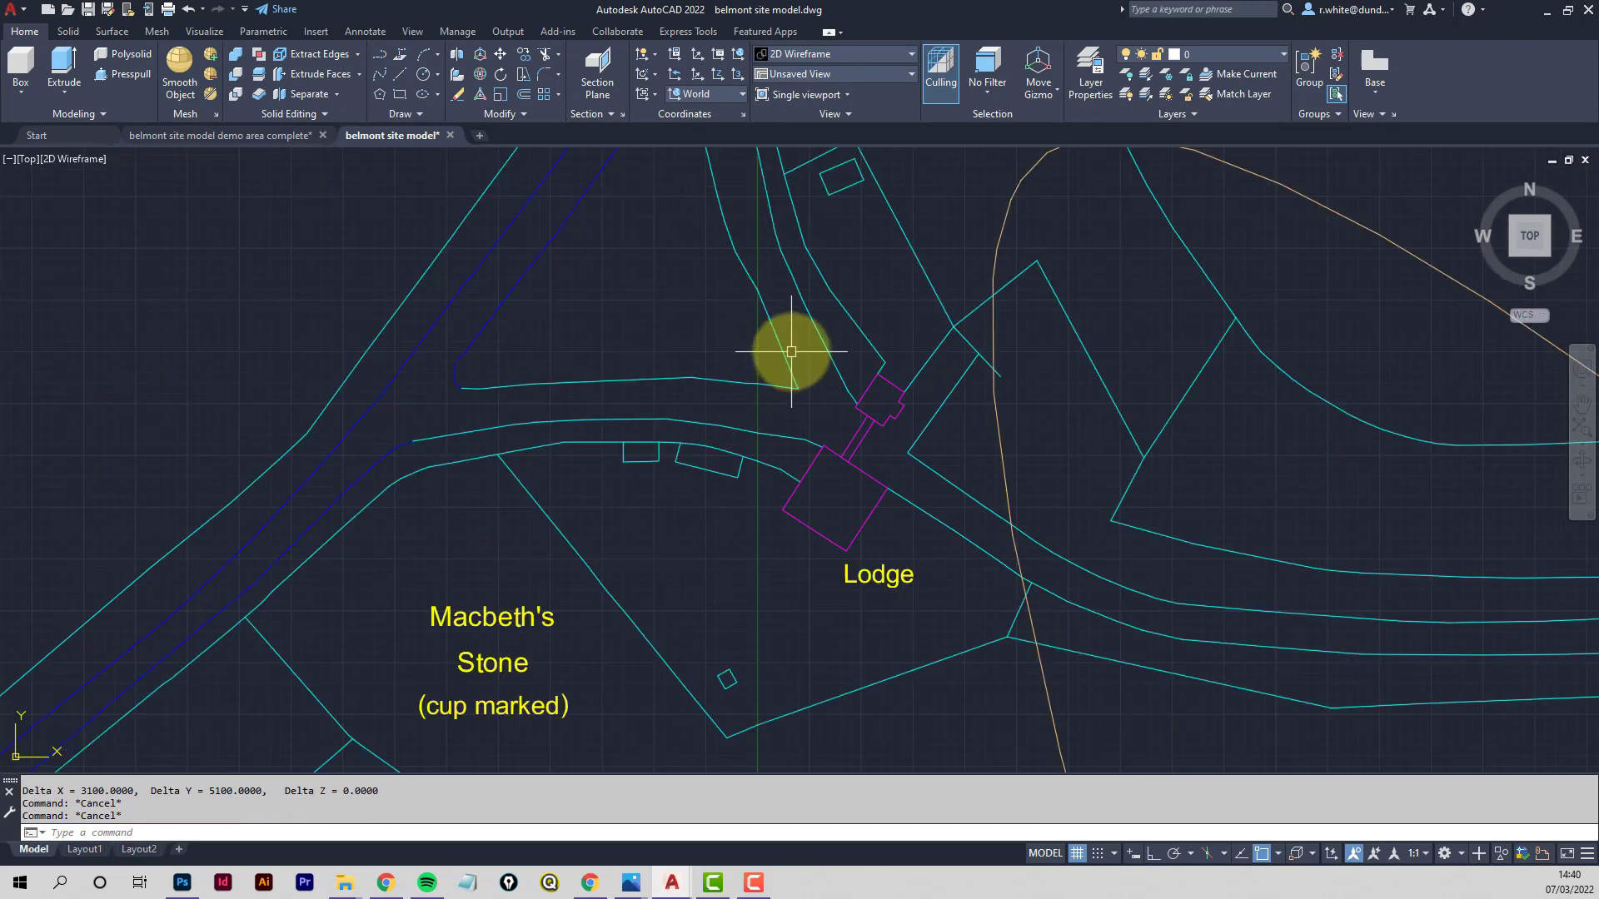
pyautogui.moveTo(777, 366)
pyautogui.mouseDown(button='middle')
pyautogui.moveTo(729, 443)
pyautogui.moveTo(701, 425)
pyautogui.moveTo(598, 468)
pyautogui.mouseUp(button='middle')
pyautogui.scroll(1, 733, 442)
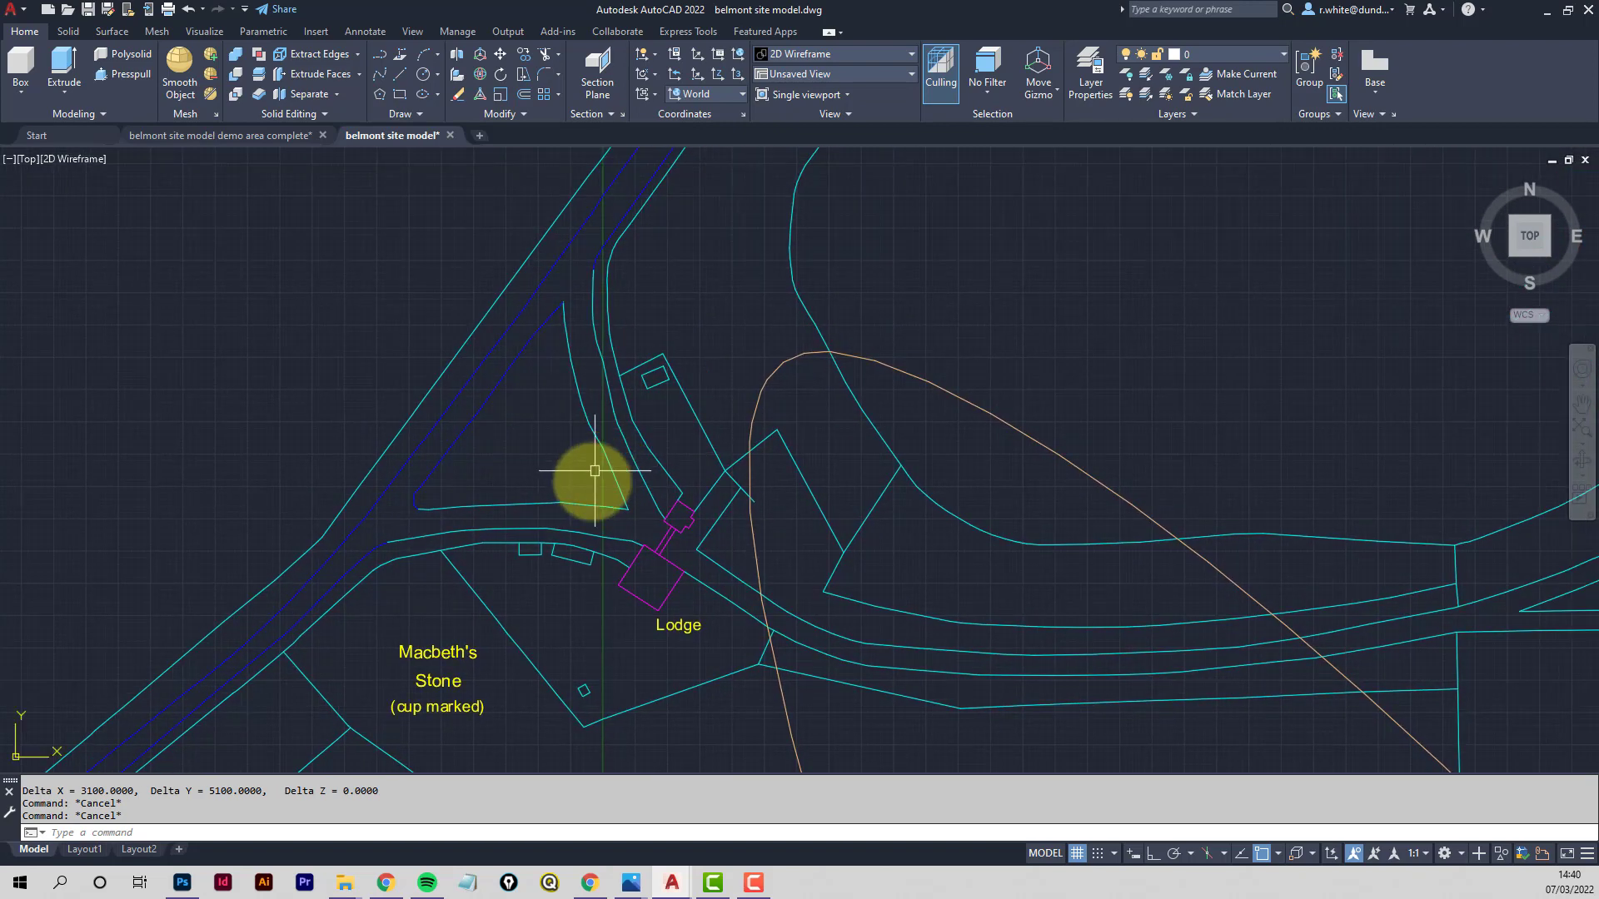
pyautogui.scroll(1, 733, 588)
pyautogui.moveTo(735, 587); pyautogui.dragTo(671, 529, button='middle')
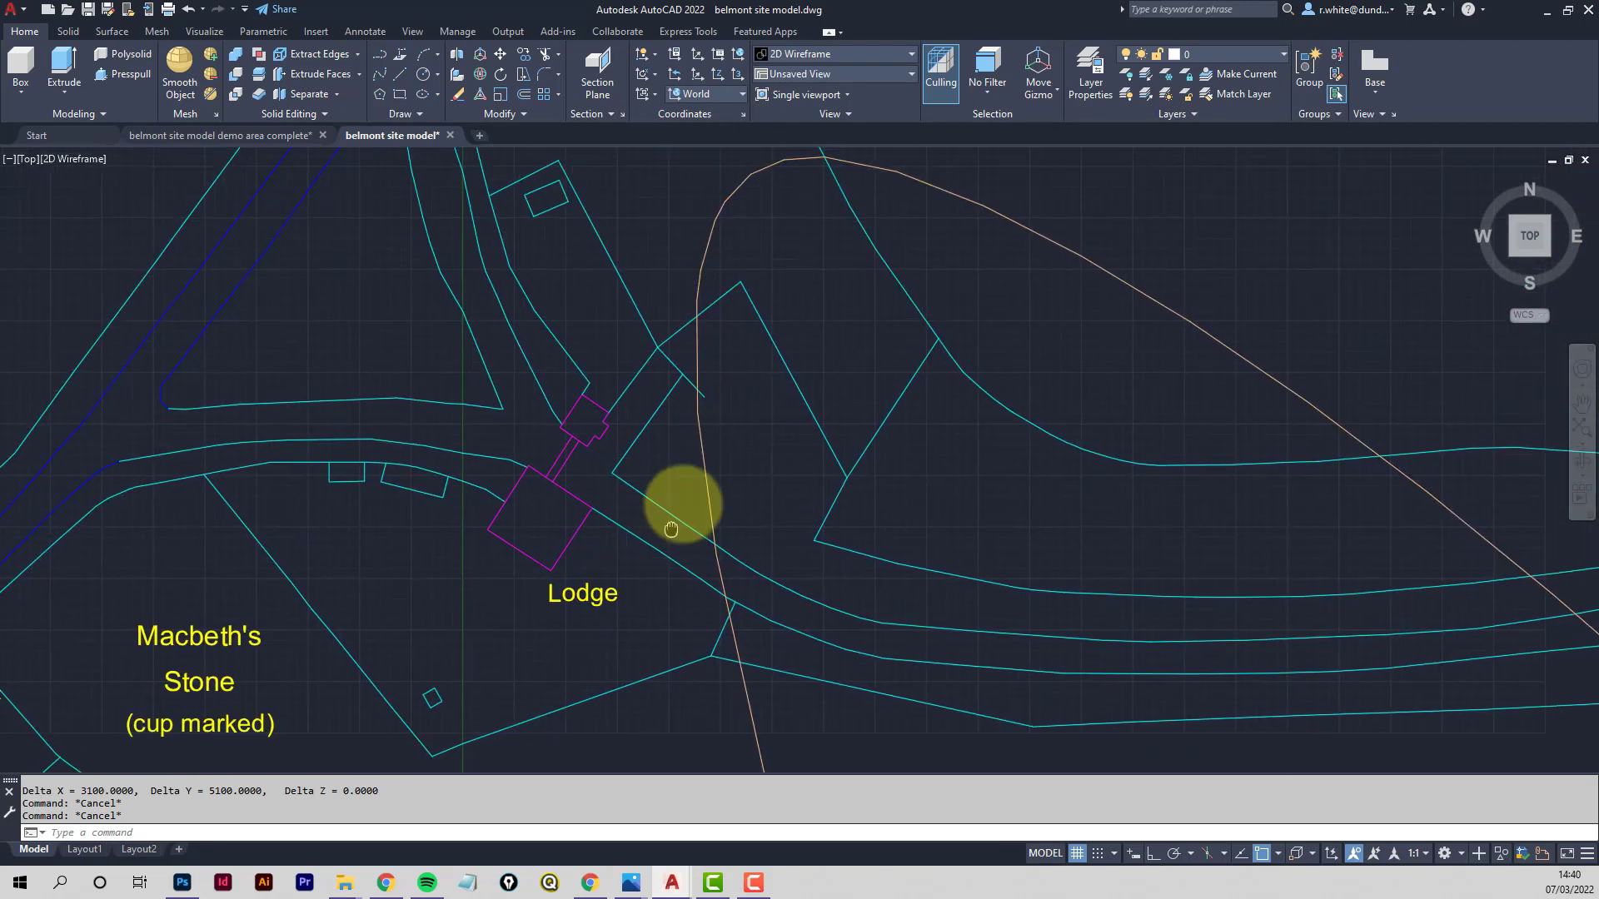
pyautogui.click(1279, 58)
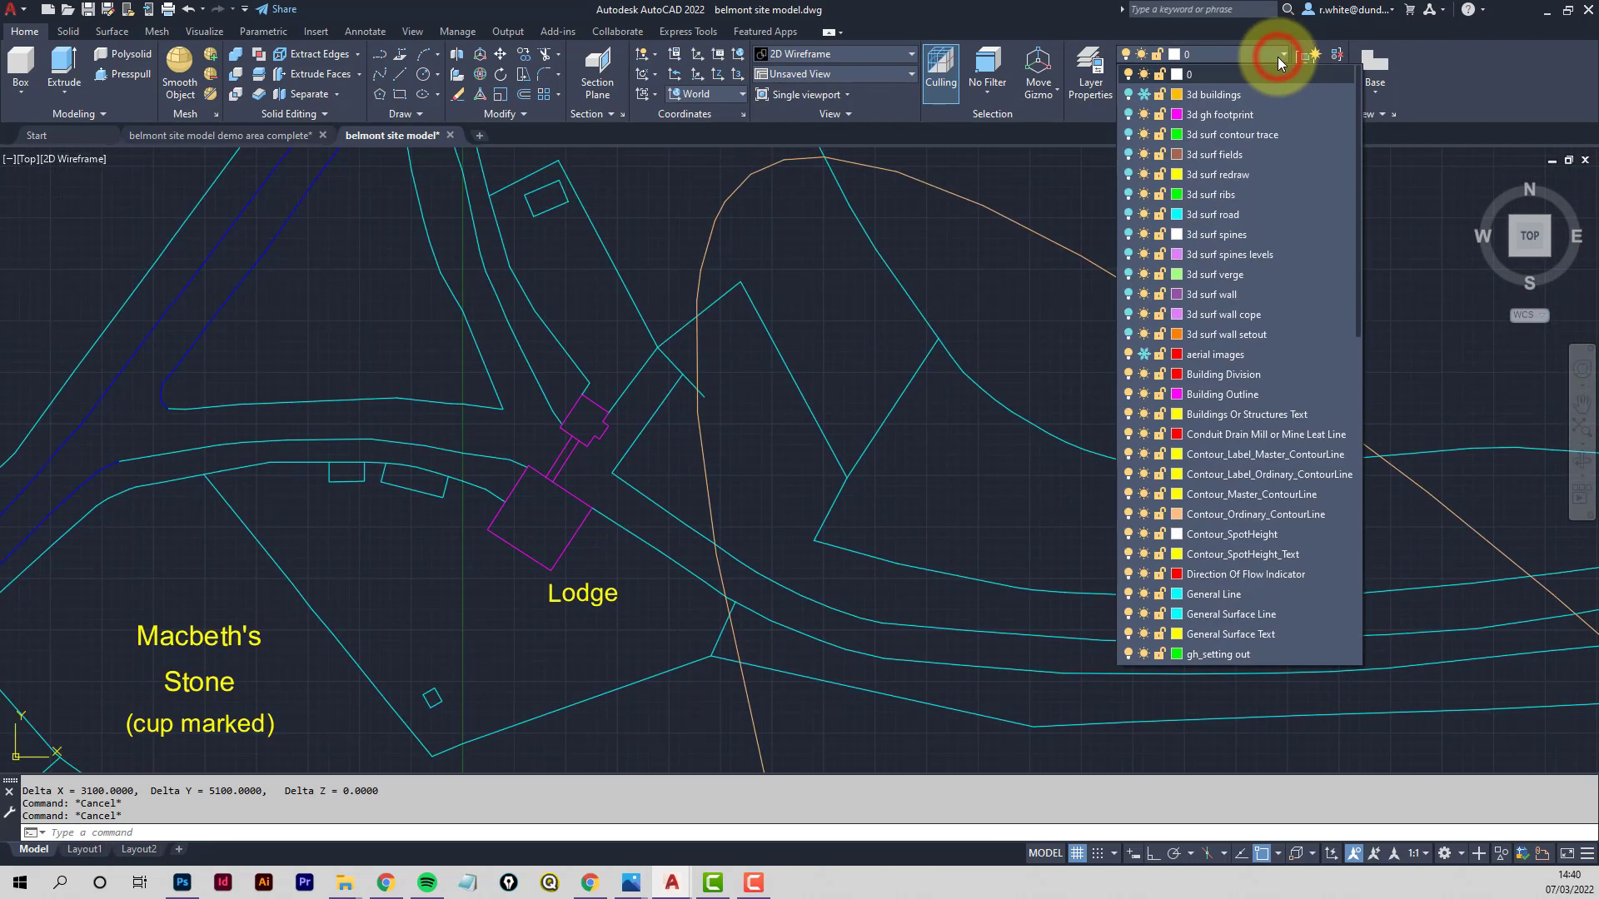
pyautogui.click(1129, 175)
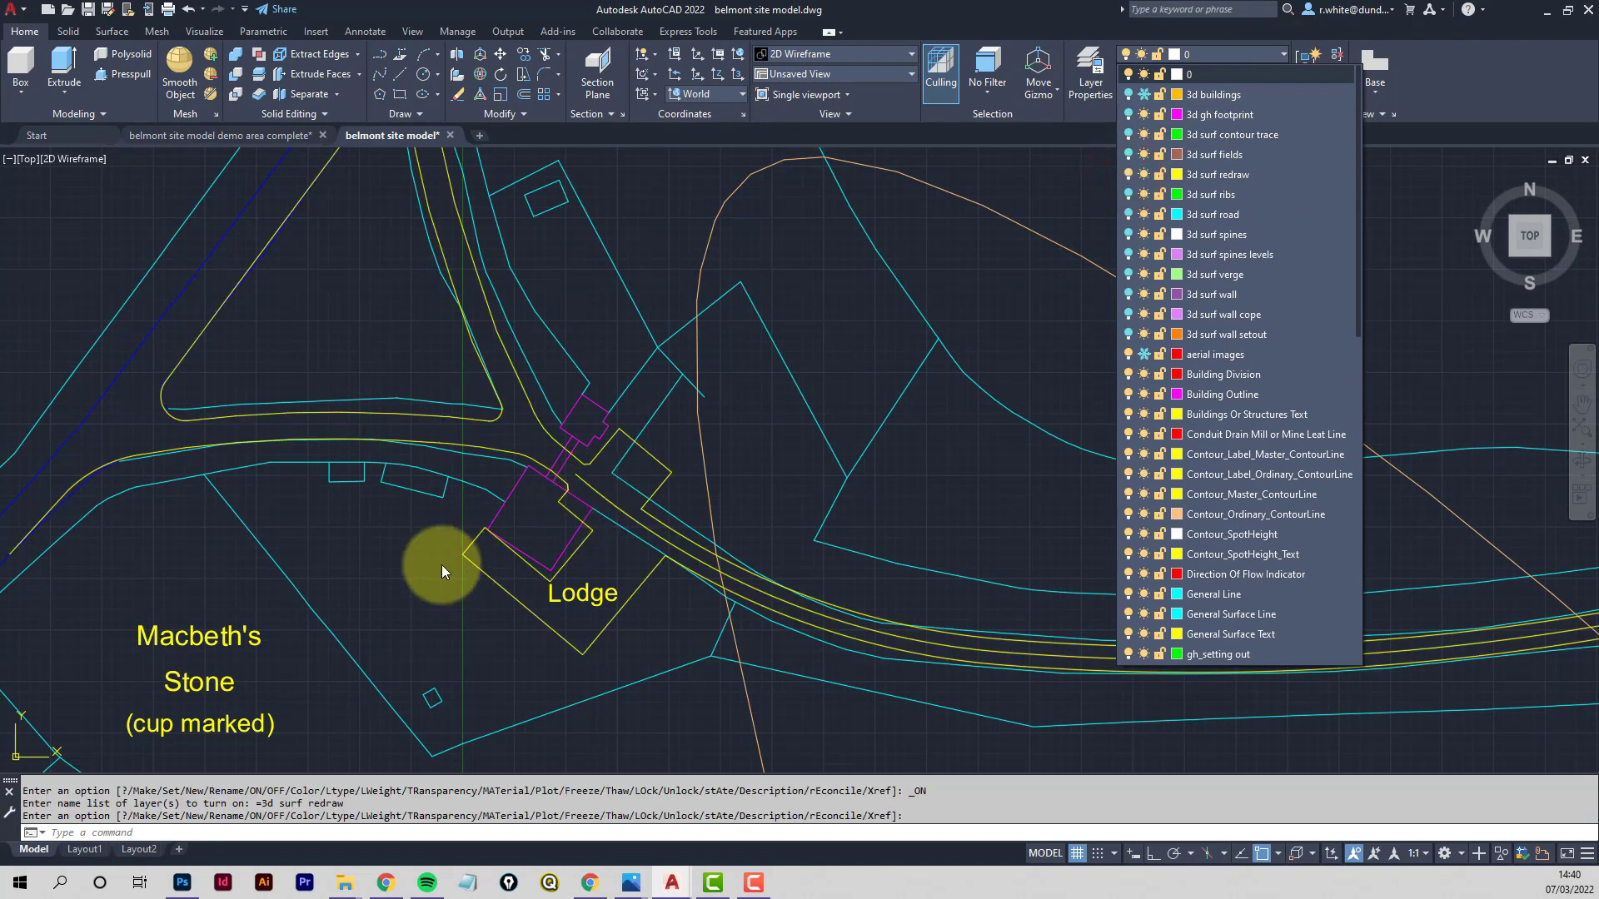
pyautogui.click(421, 553)
pyautogui.moveTo(408, 538); pyautogui.dragTo(525, 565, button='middle')
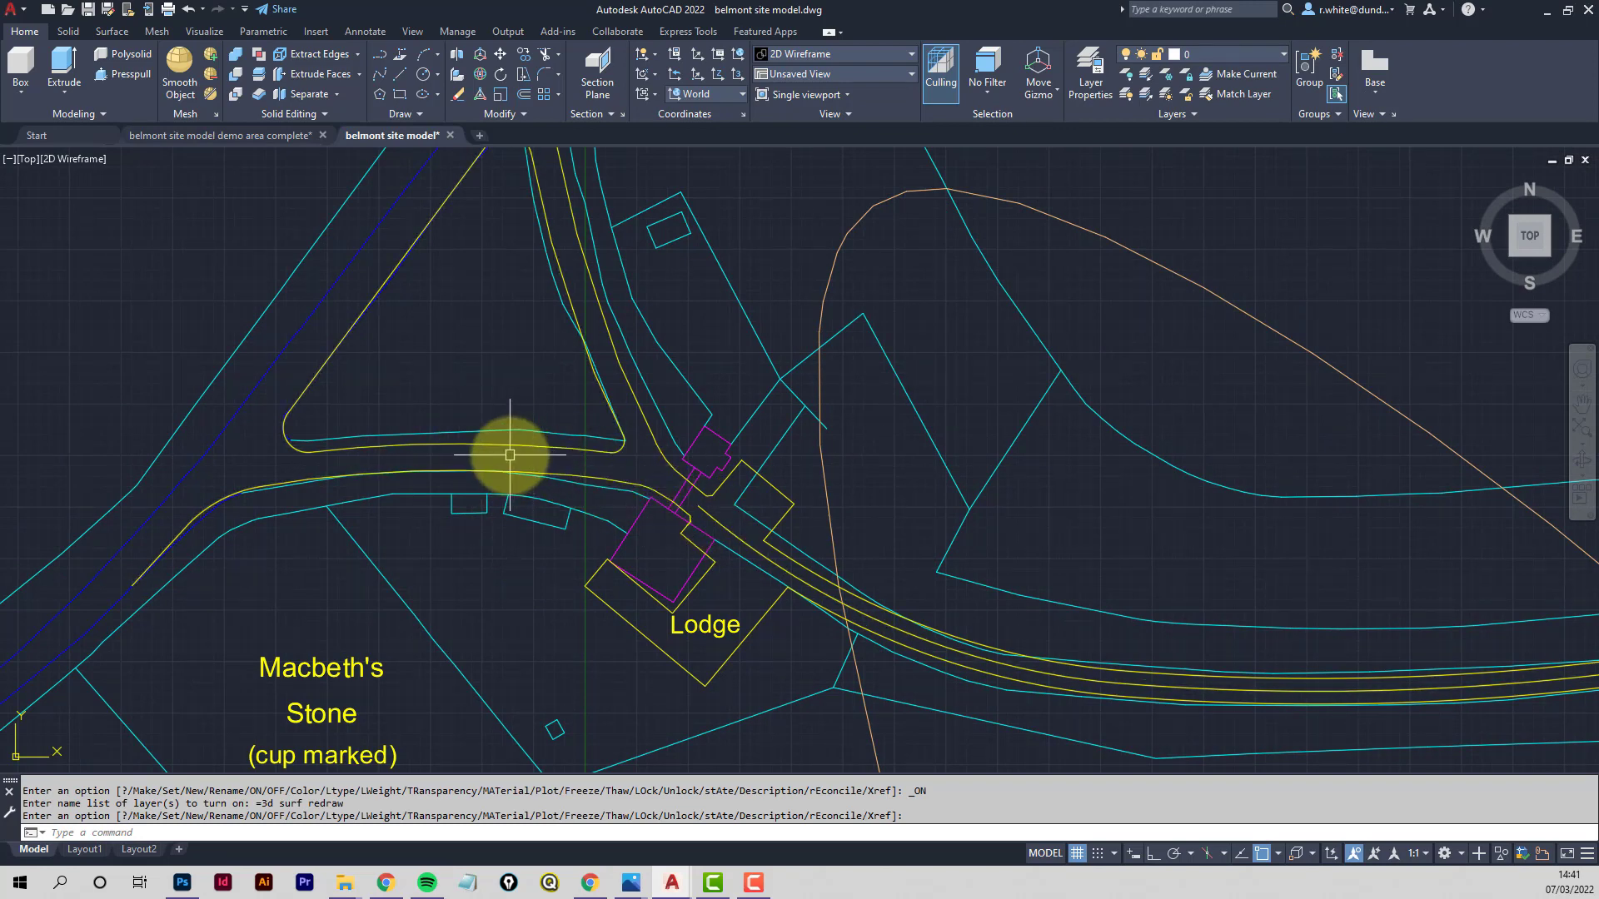
# Select the redrawn outline of the triangular road island west of the Lodge, then deselect it and inspect its rounded corner against the map linework
pyautogui.scroll(4, 500, 446)
pyautogui.click(488, 431)
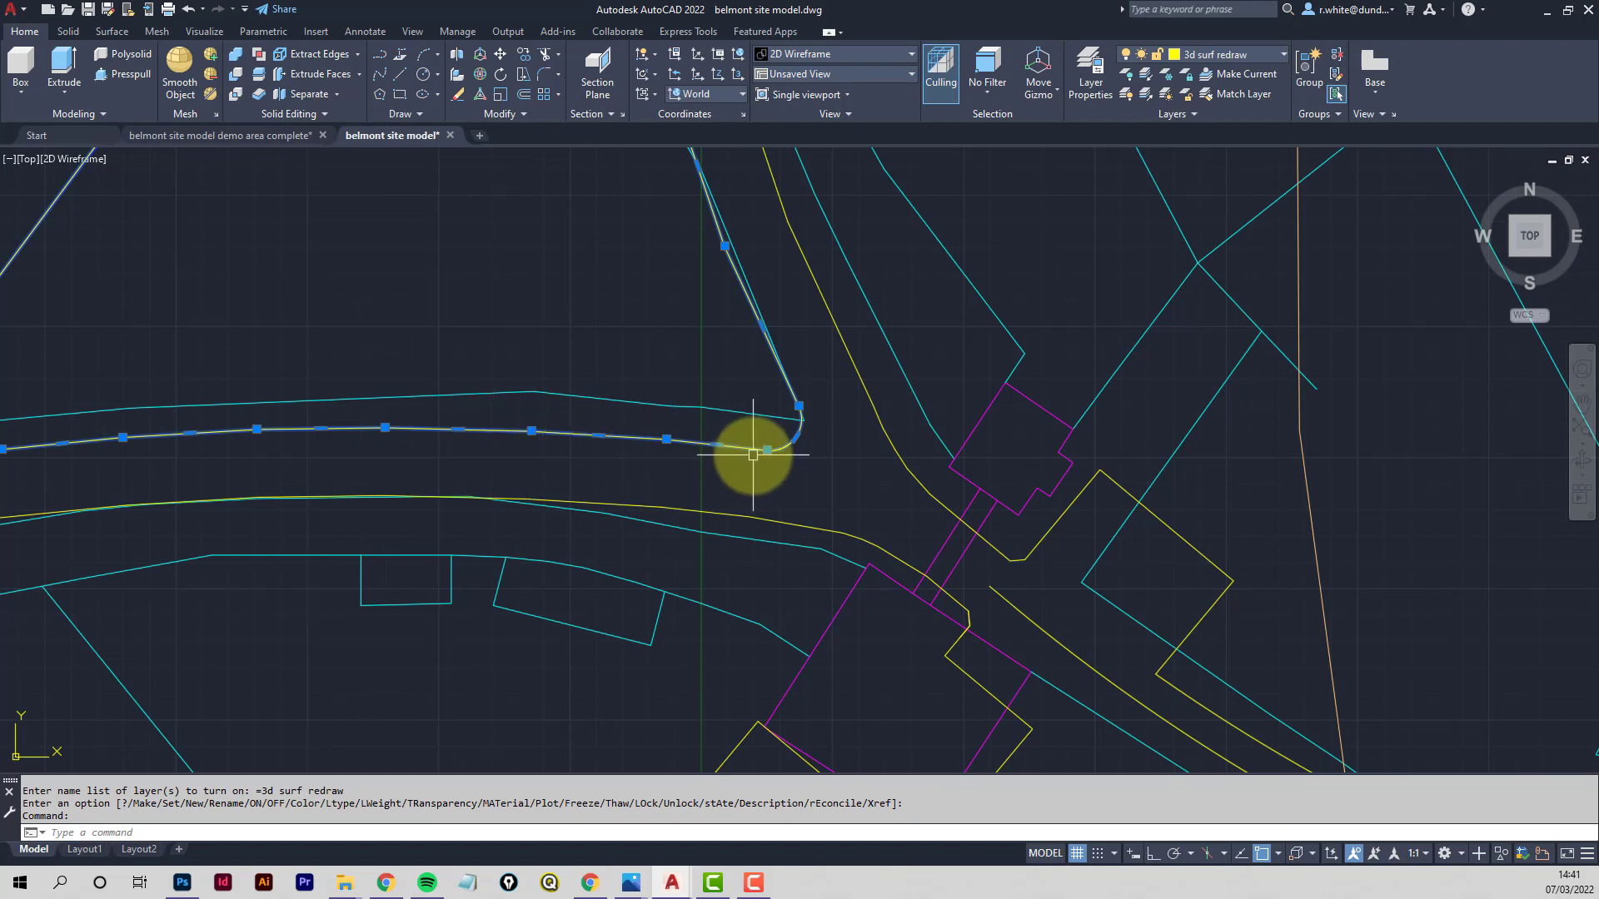
pyautogui.scroll(2, 786, 419)
pyautogui.press('Escape')
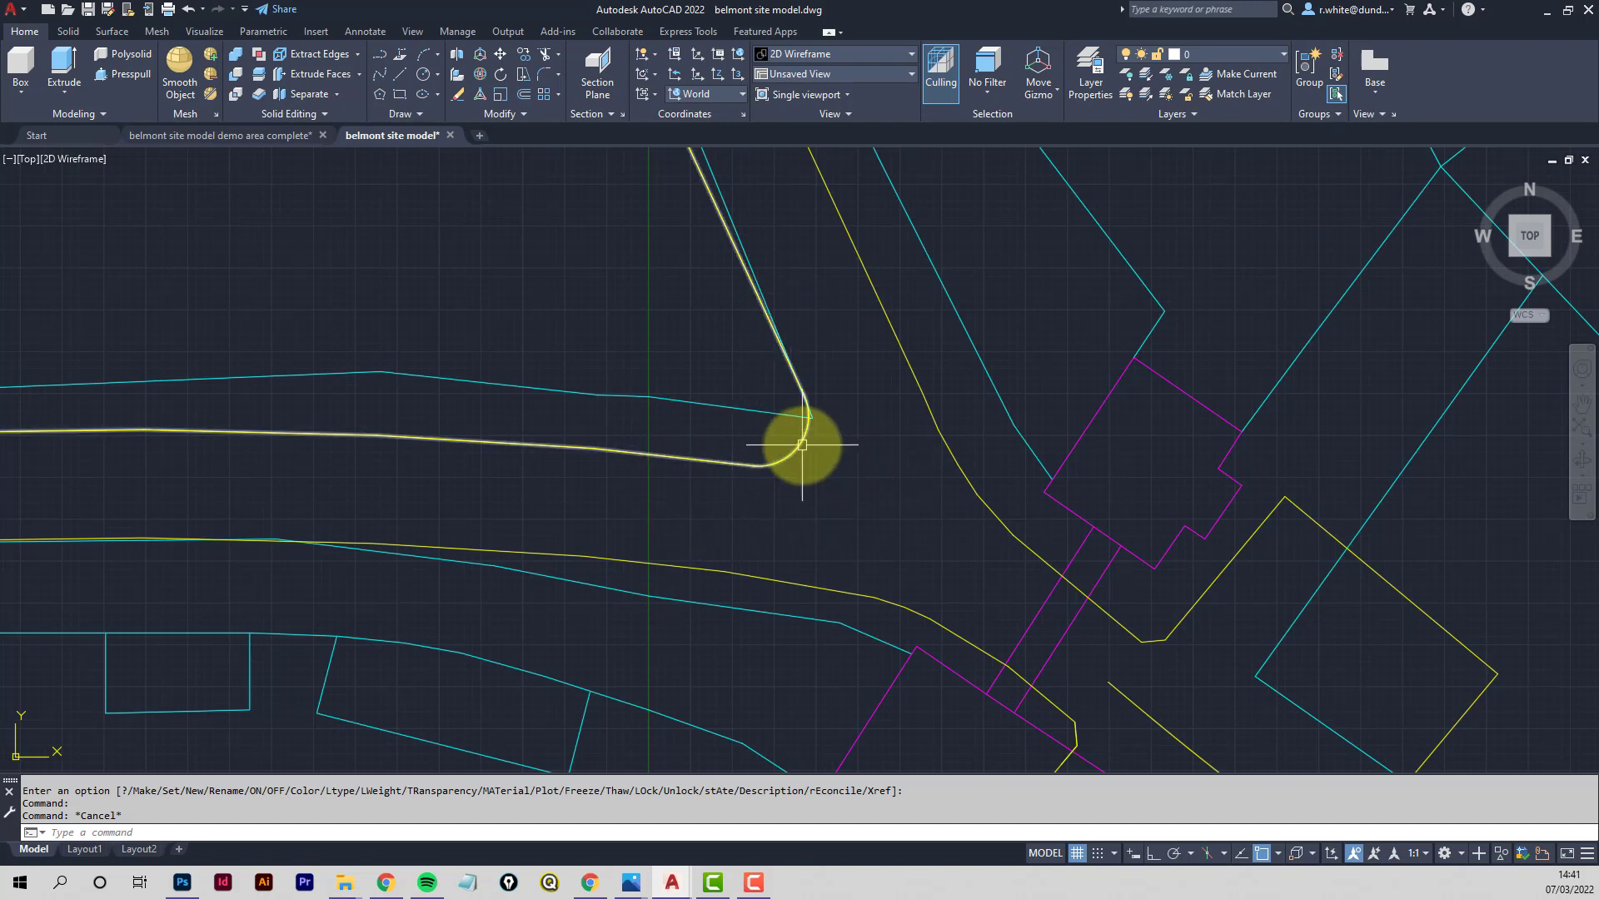
pyautogui.scroll(2, 799, 441)
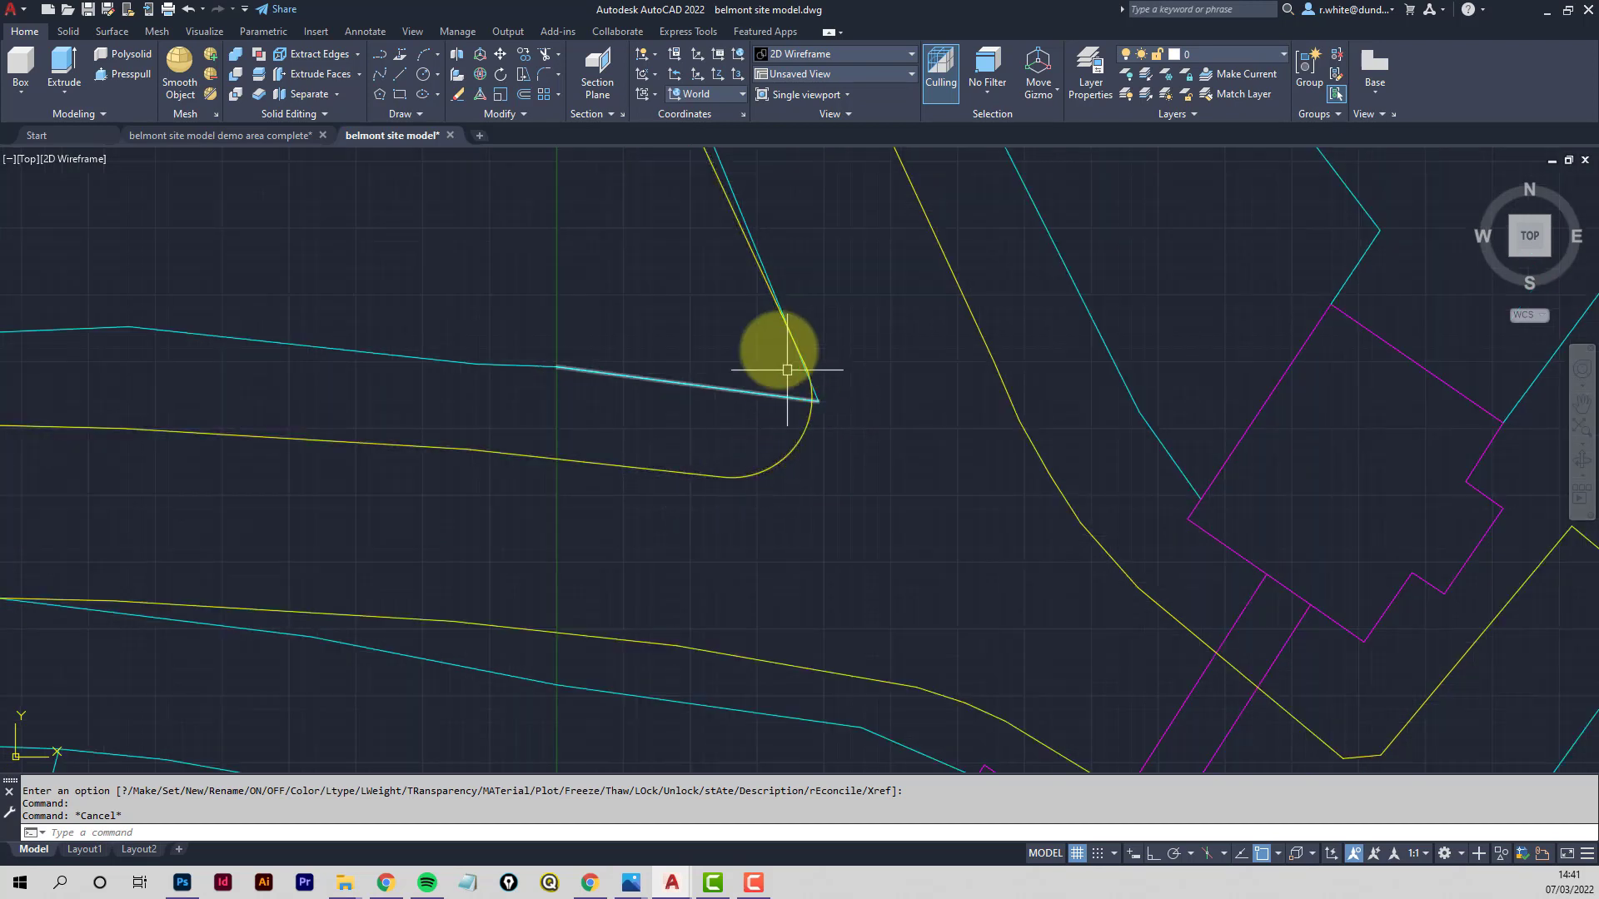
pyautogui.scroll(-2, 829, 331)
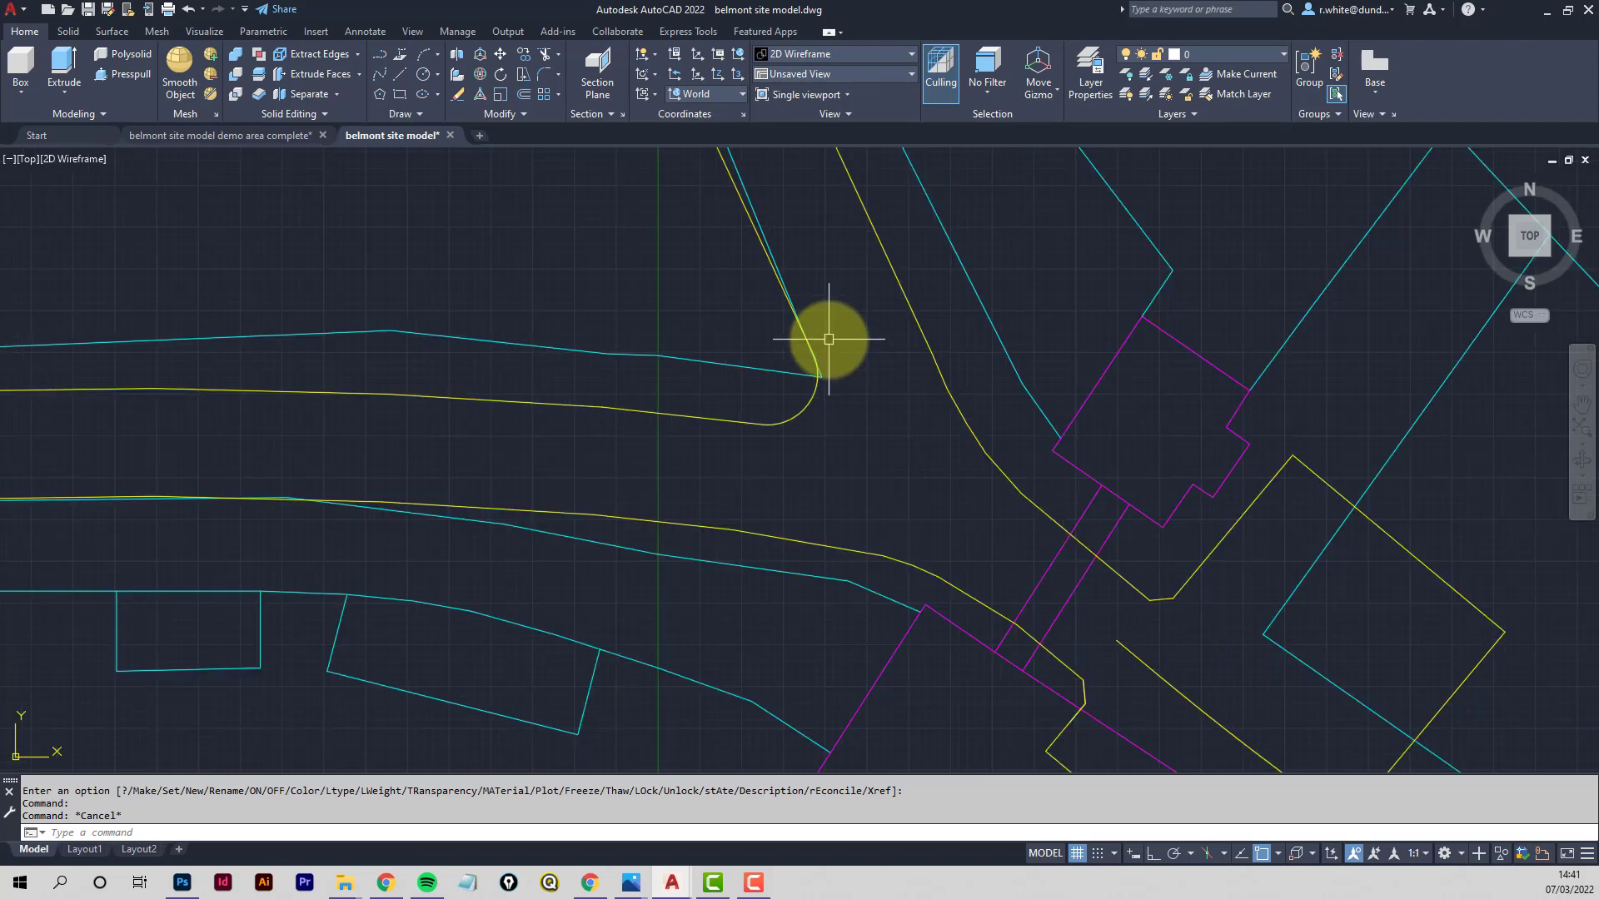
pyautogui.scroll(-4, 820, 354)
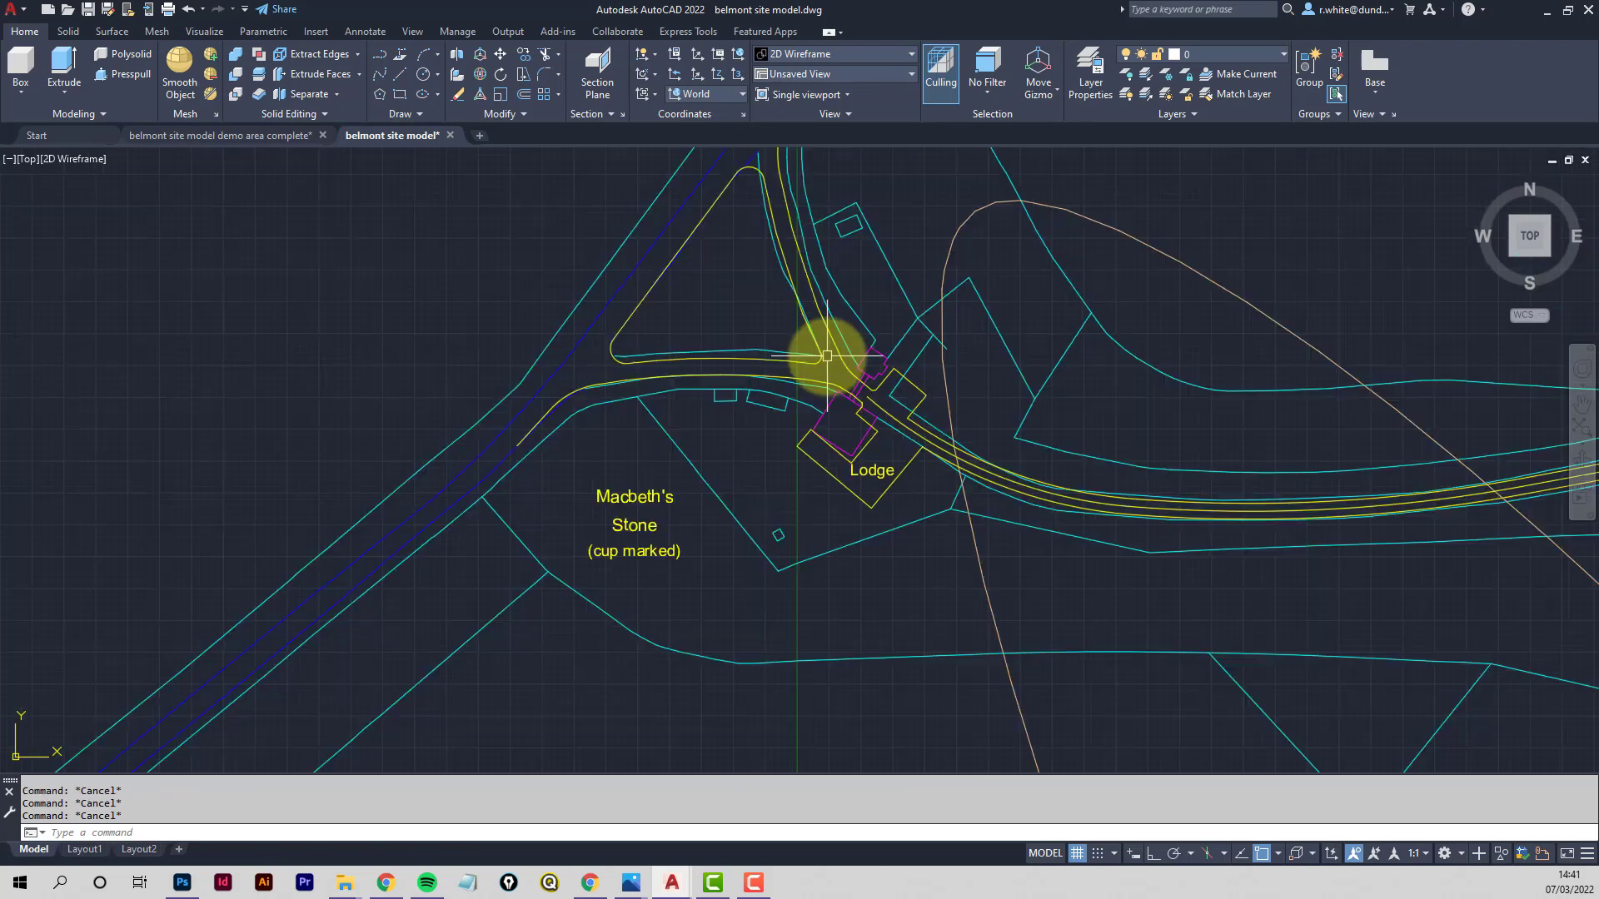
# Examine the redrawn road lines running east from the Lodge, selecting the middle line to check its curve, and deselect it
pyautogui.moveTo(868, 411); pyautogui.dragTo(679, 489, button='middle')
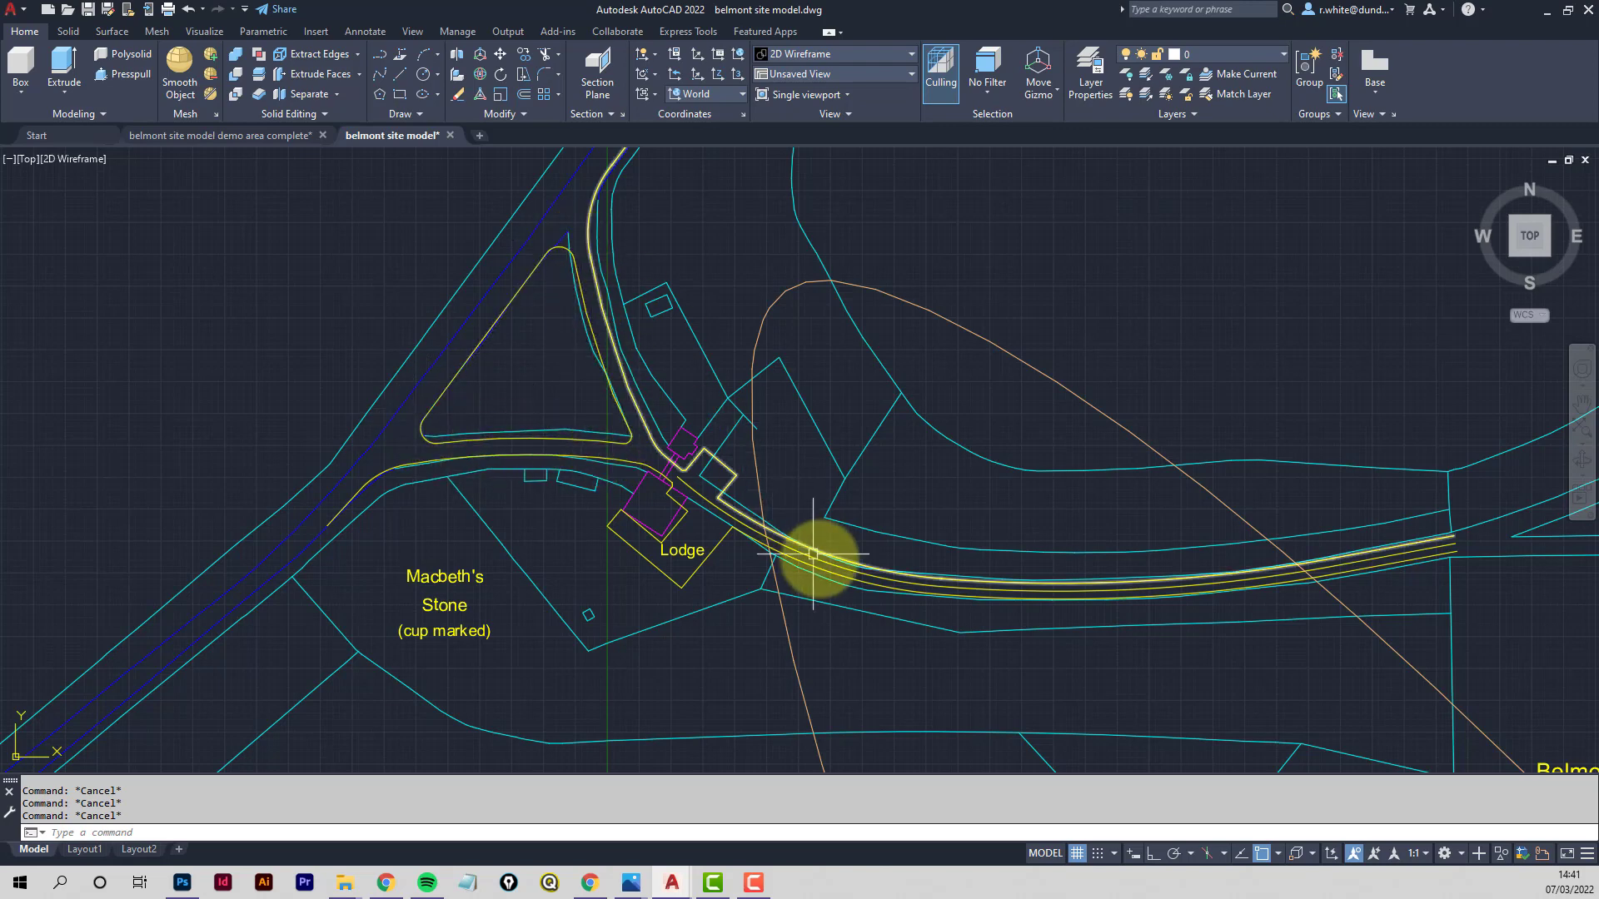
pyautogui.moveTo(821, 571); pyautogui.dragTo(753, 514, button='middle')
pyautogui.scroll(2, 888, 539)
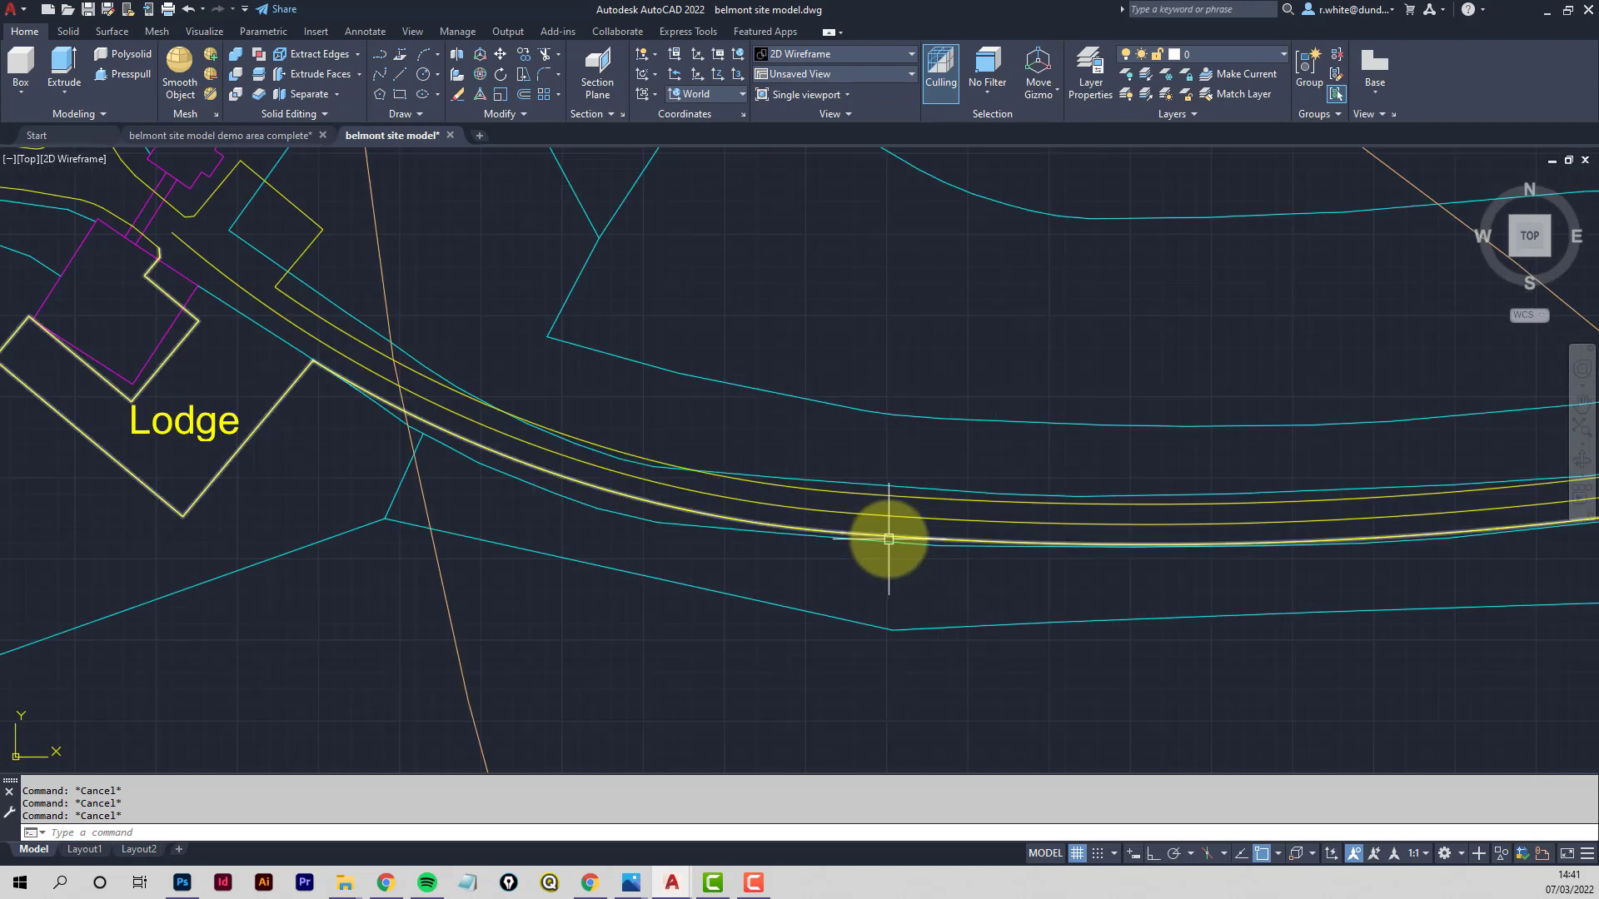
pyautogui.click(795, 508)
pyautogui.scroll(-1, 791, 507)
pyautogui.moveTo(868, 492); pyautogui.dragTo(662, 495, button='middle')
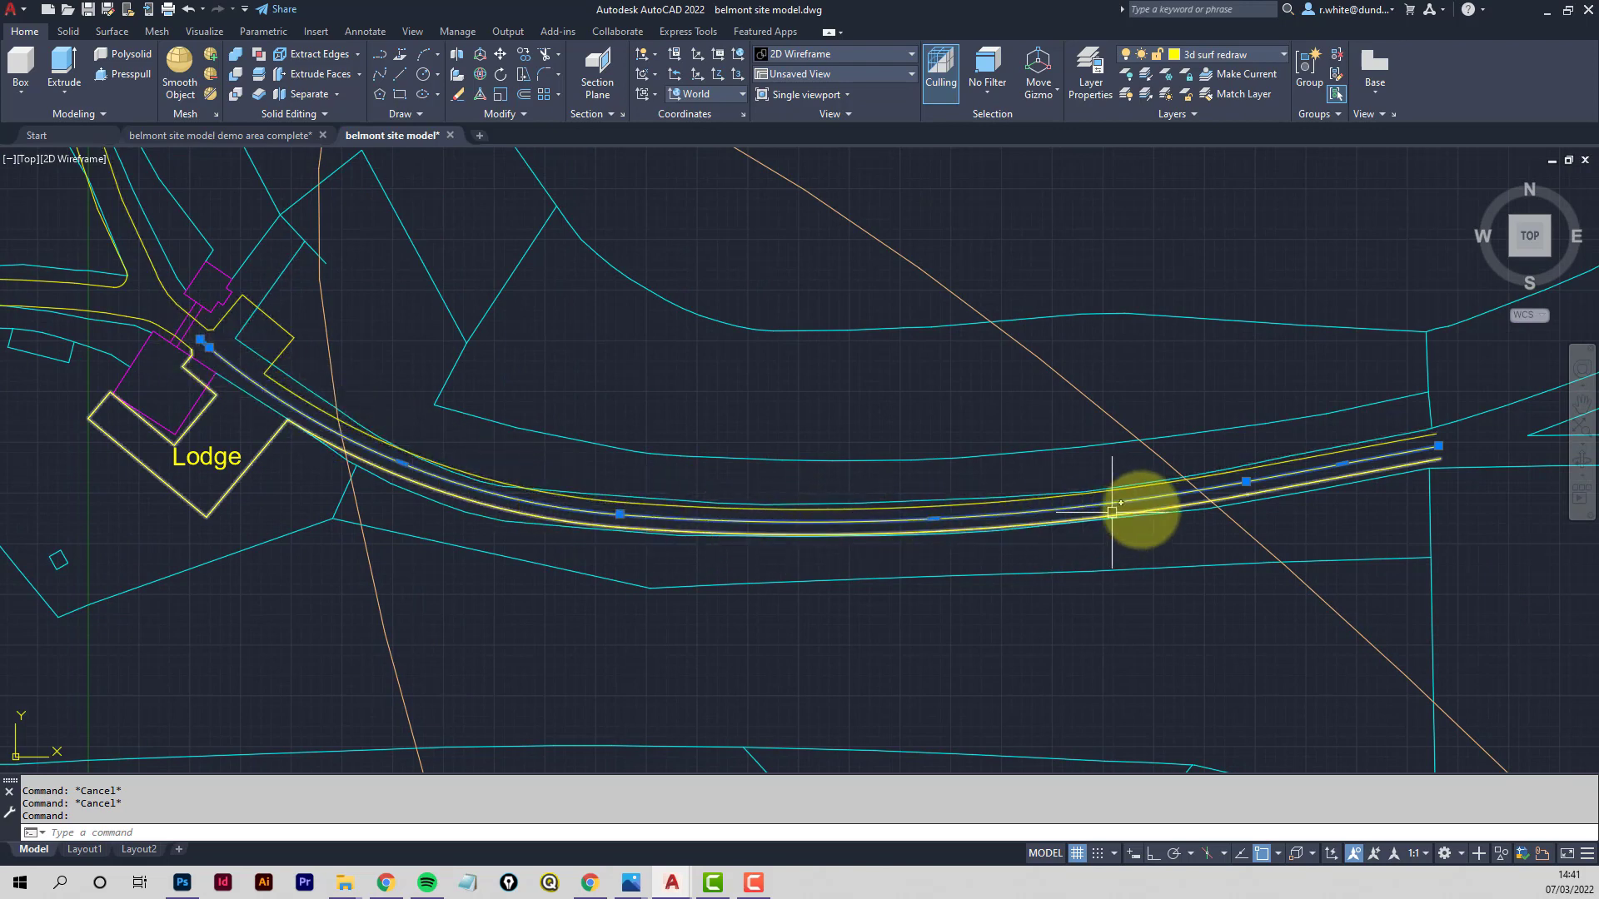
pyautogui.scroll(2, 1402, 455)
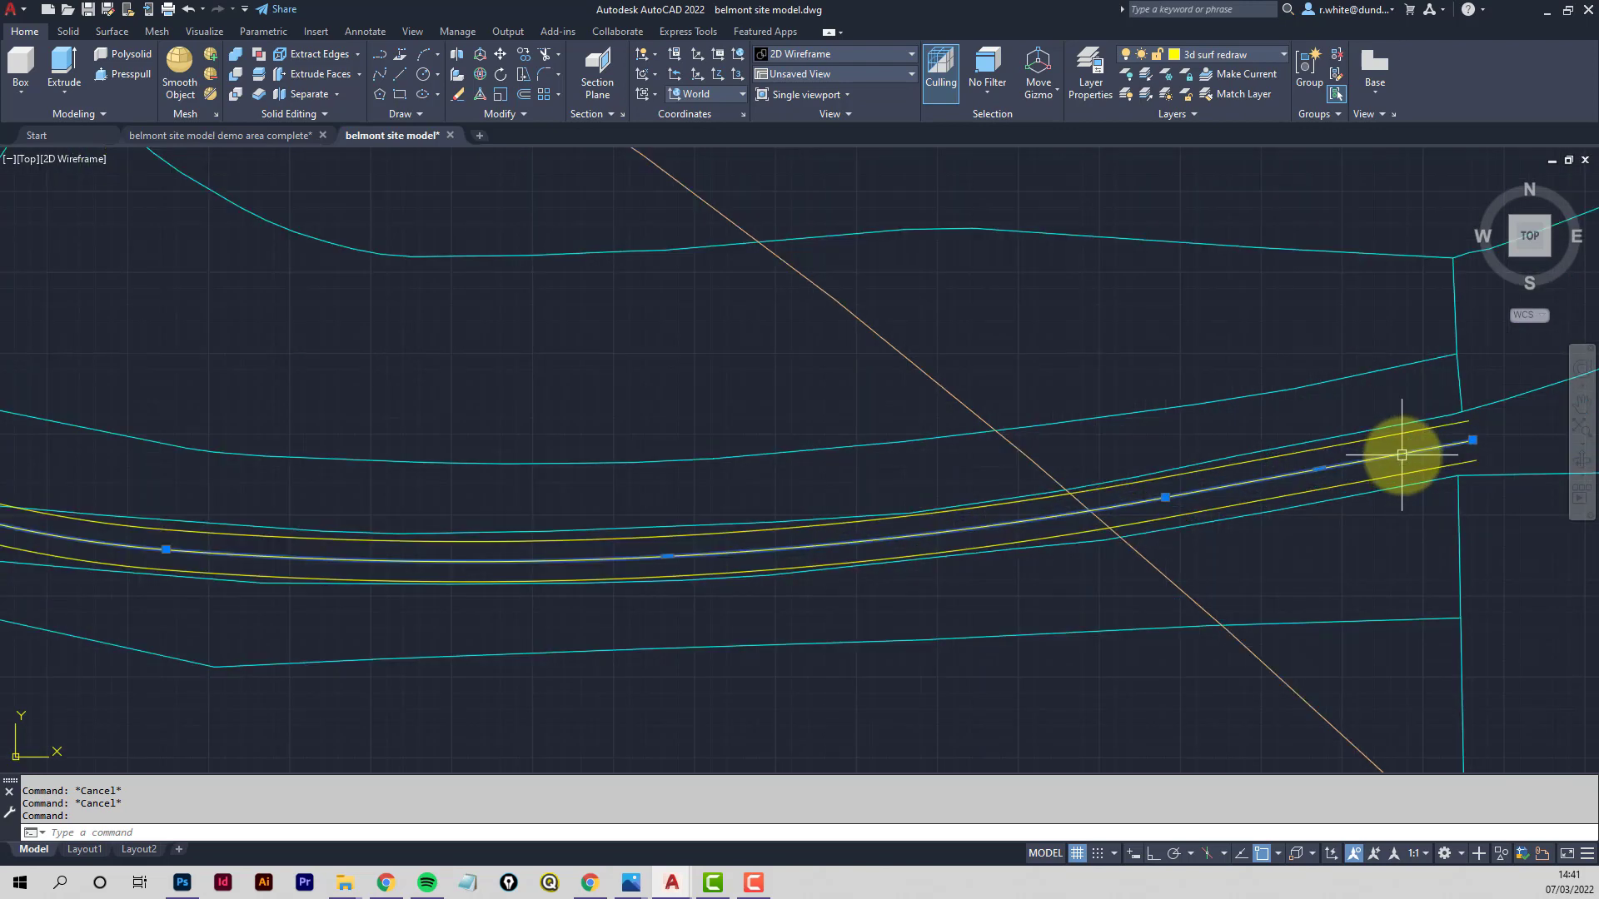
pyautogui.scroll(2, 1402, 456)
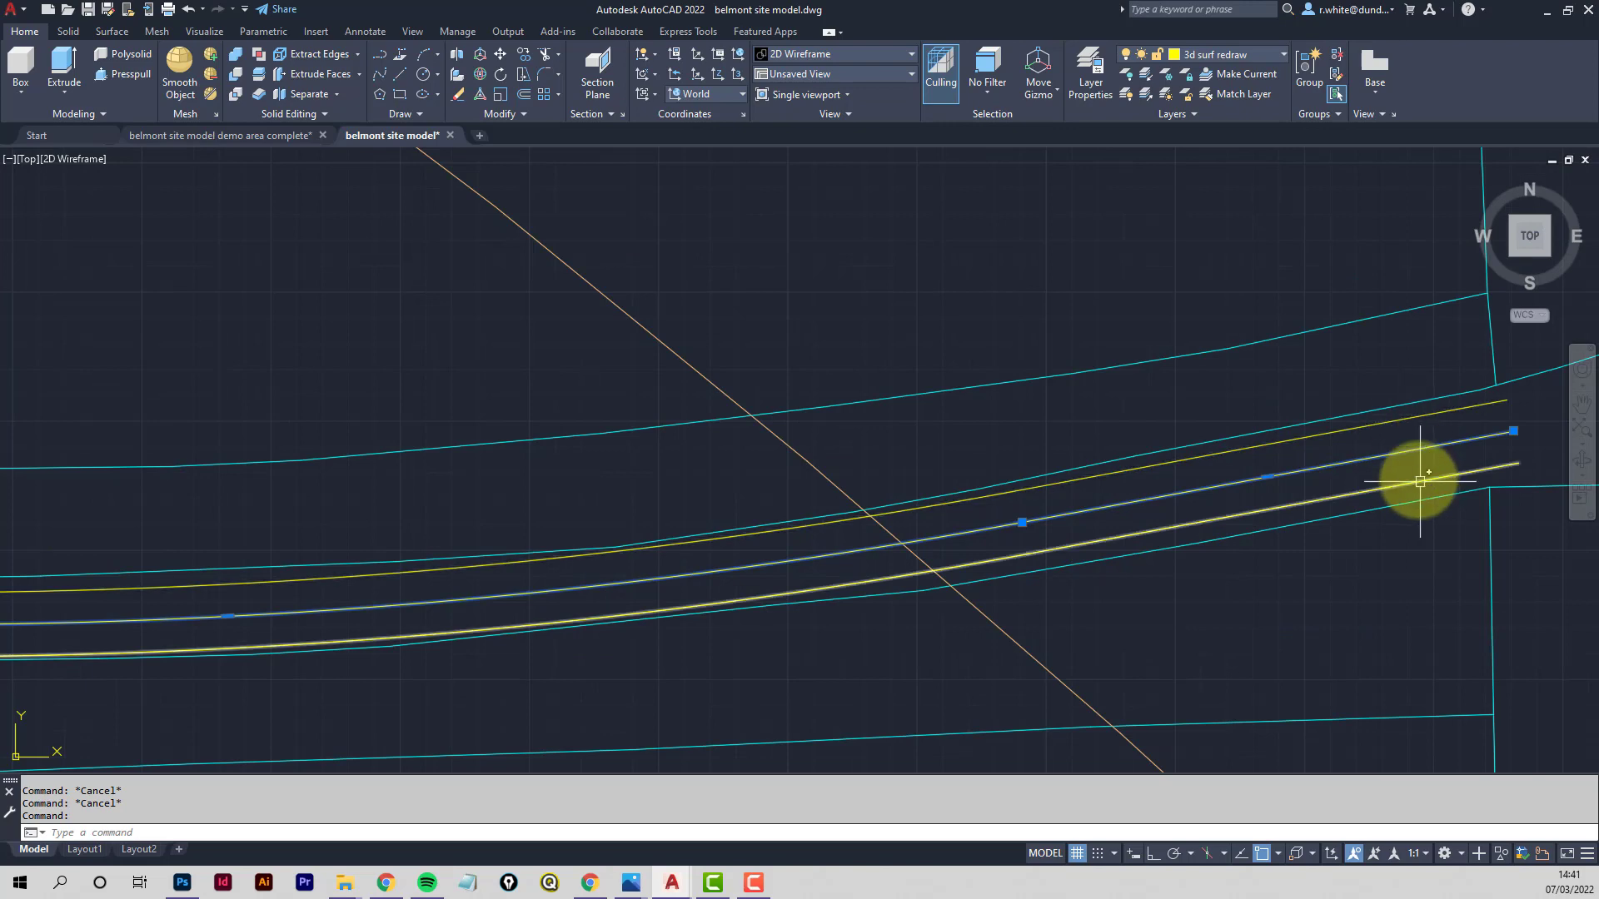
pyautogui.scroll(-2, 1332, 466)
pyautogui.press('Escape')
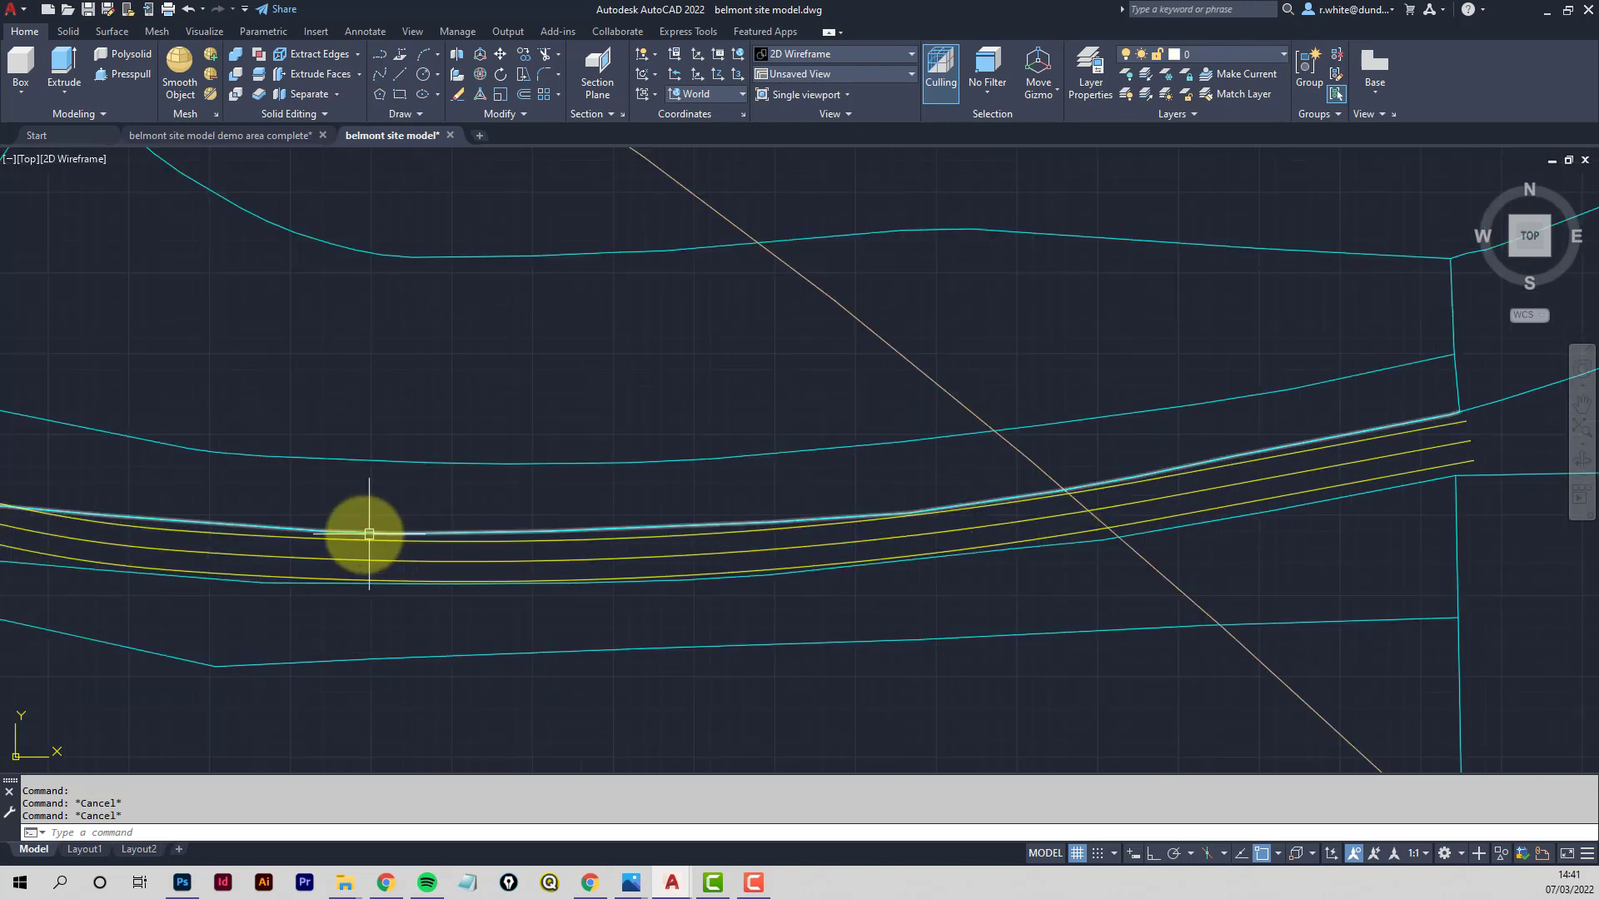
# Thaw the XREF_GH layer to show the referenced building at the Lodge
pyautogui.moveTo(369, 533)
pyautogui.mouseDown(button='middle')
pyautogui.moveTo(778, 542)
pyautogui.moveTo(292, 509)
pyautogui.moveTo(386, 450)
pyautogui.moveTo(525, 507)
pyautogui.mouseUp(button='middle')
pyautogui.moveTo(411, 425)
pyautogui.mouseDown(button='middle')
pyautogui.moveTo(474, 452)
pyautogui.moveTo(553, 437)
pyautogui.mouseUp(button='middle')
pyautogui.scroll(2, 568, 476)
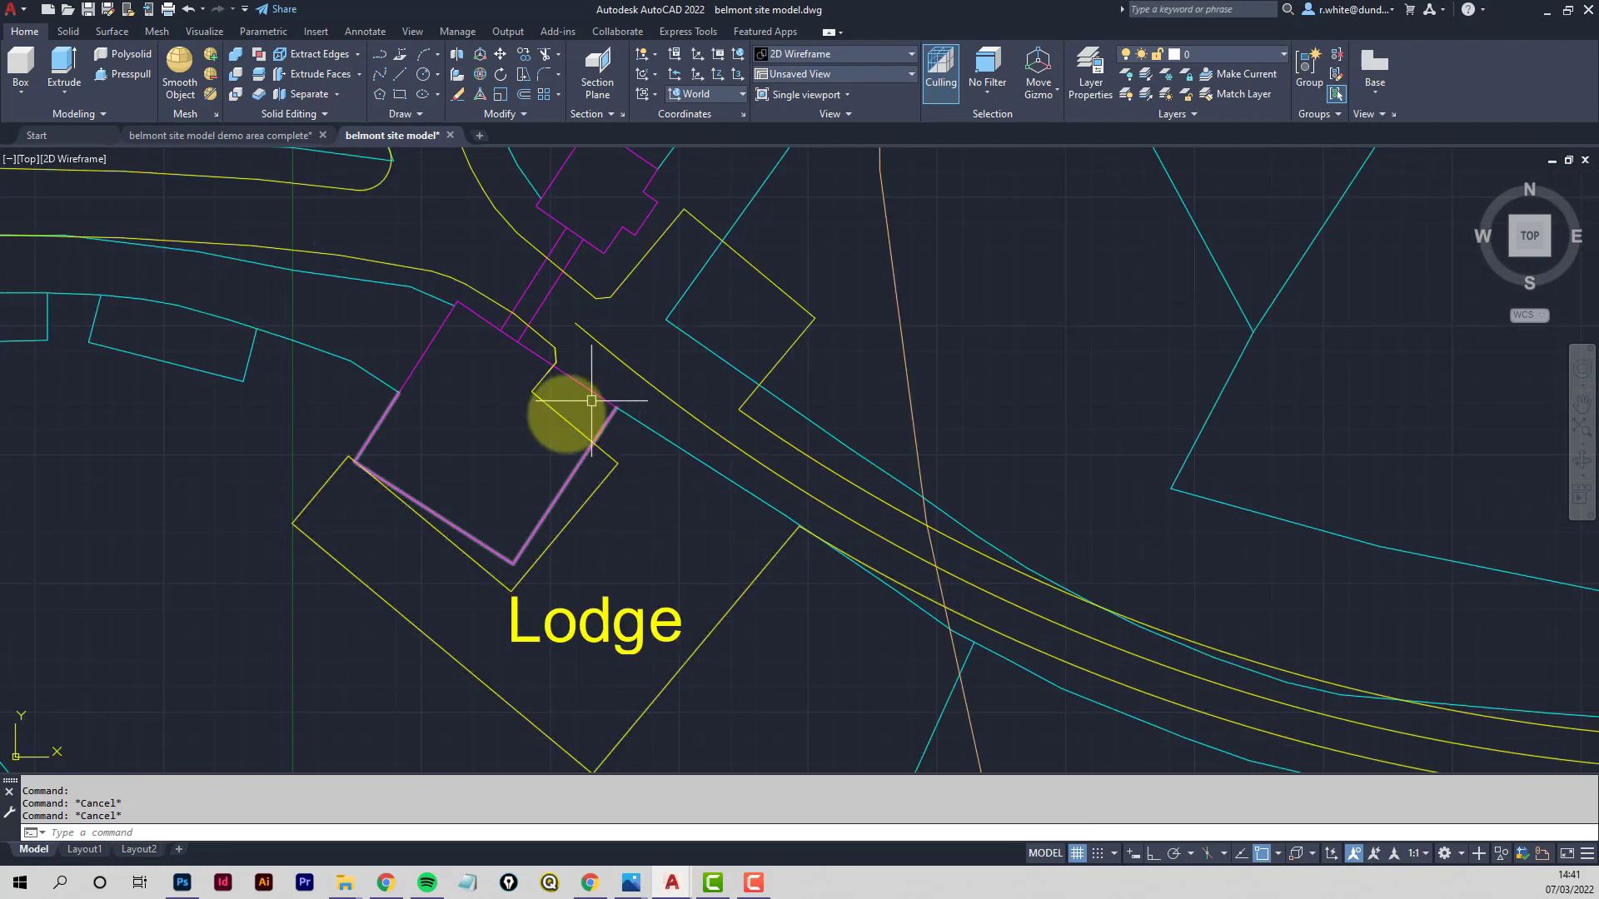
pyautogui.moveTo(541, 381); pyautogui.dragTo(523, 450, button='middle')
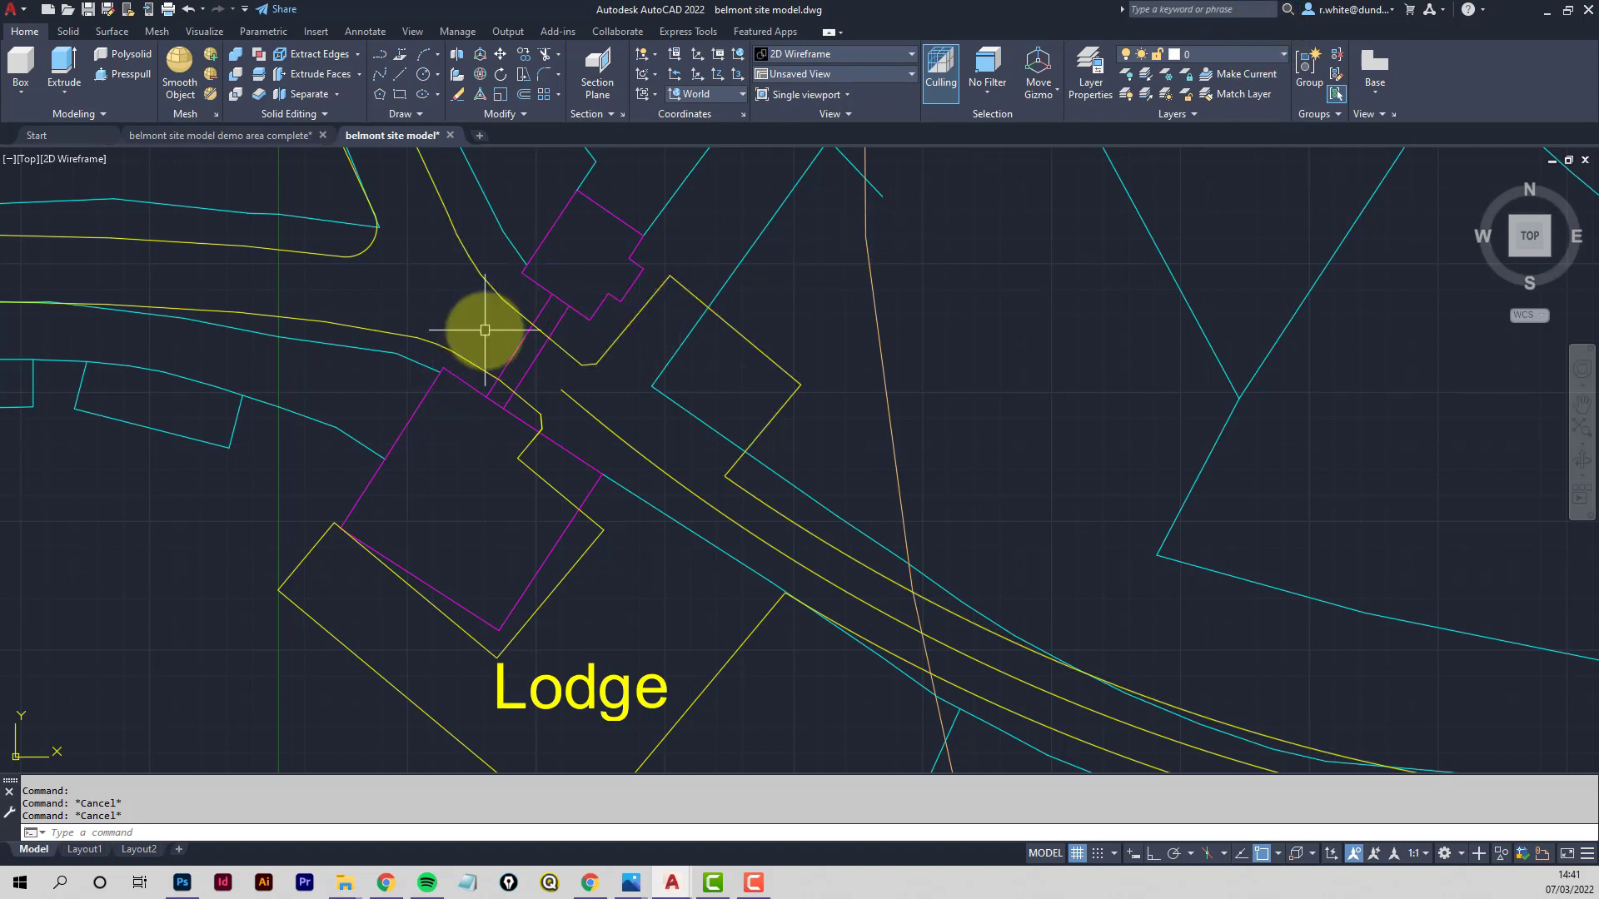
pyautogui.click(1283, 55)
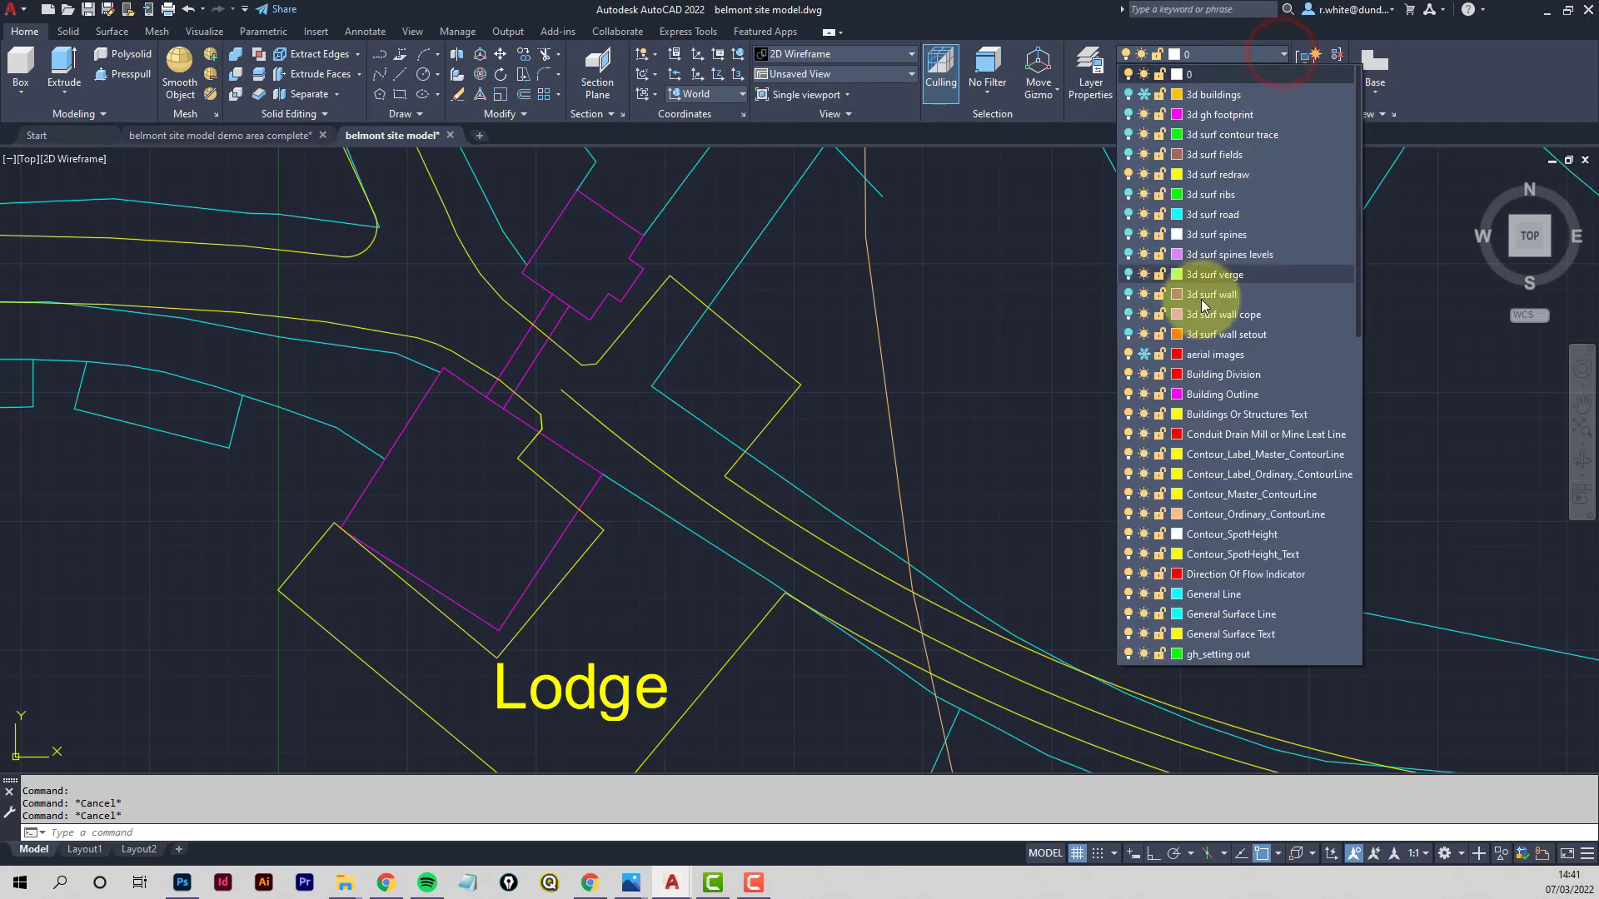
pyautogui.moveTo(1362, 310); pyautogui.dragTo(1356, 661)
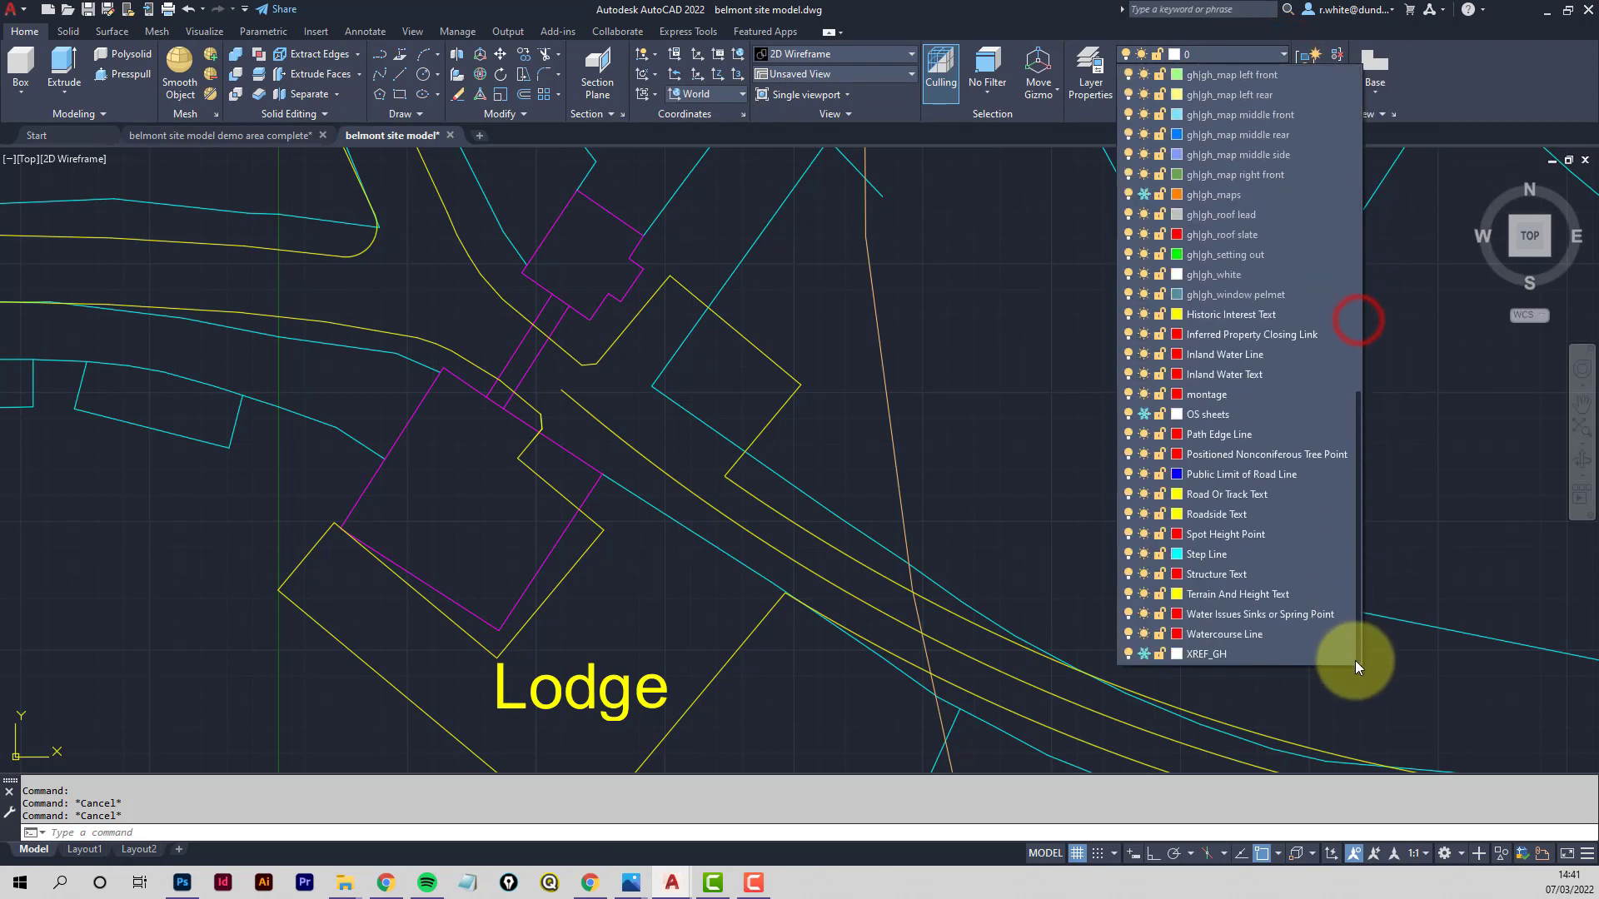
pyautogui.click(1135, 656)
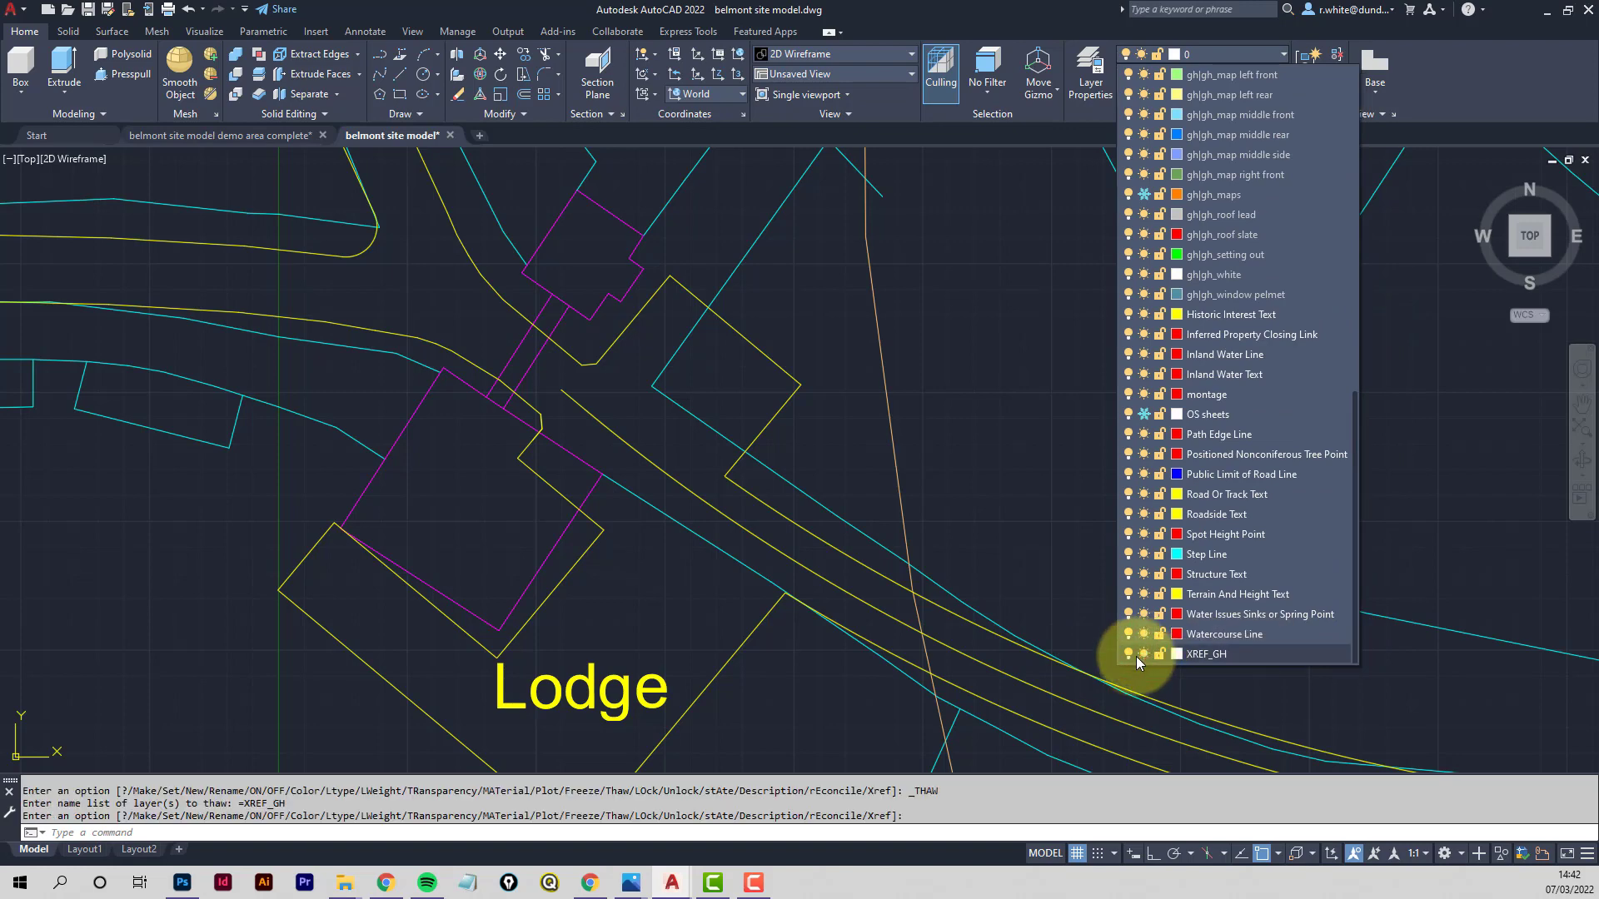
pyautogui.scroll(3, 1230, 286)
pyautogui.scroll(9, 1231, 292)
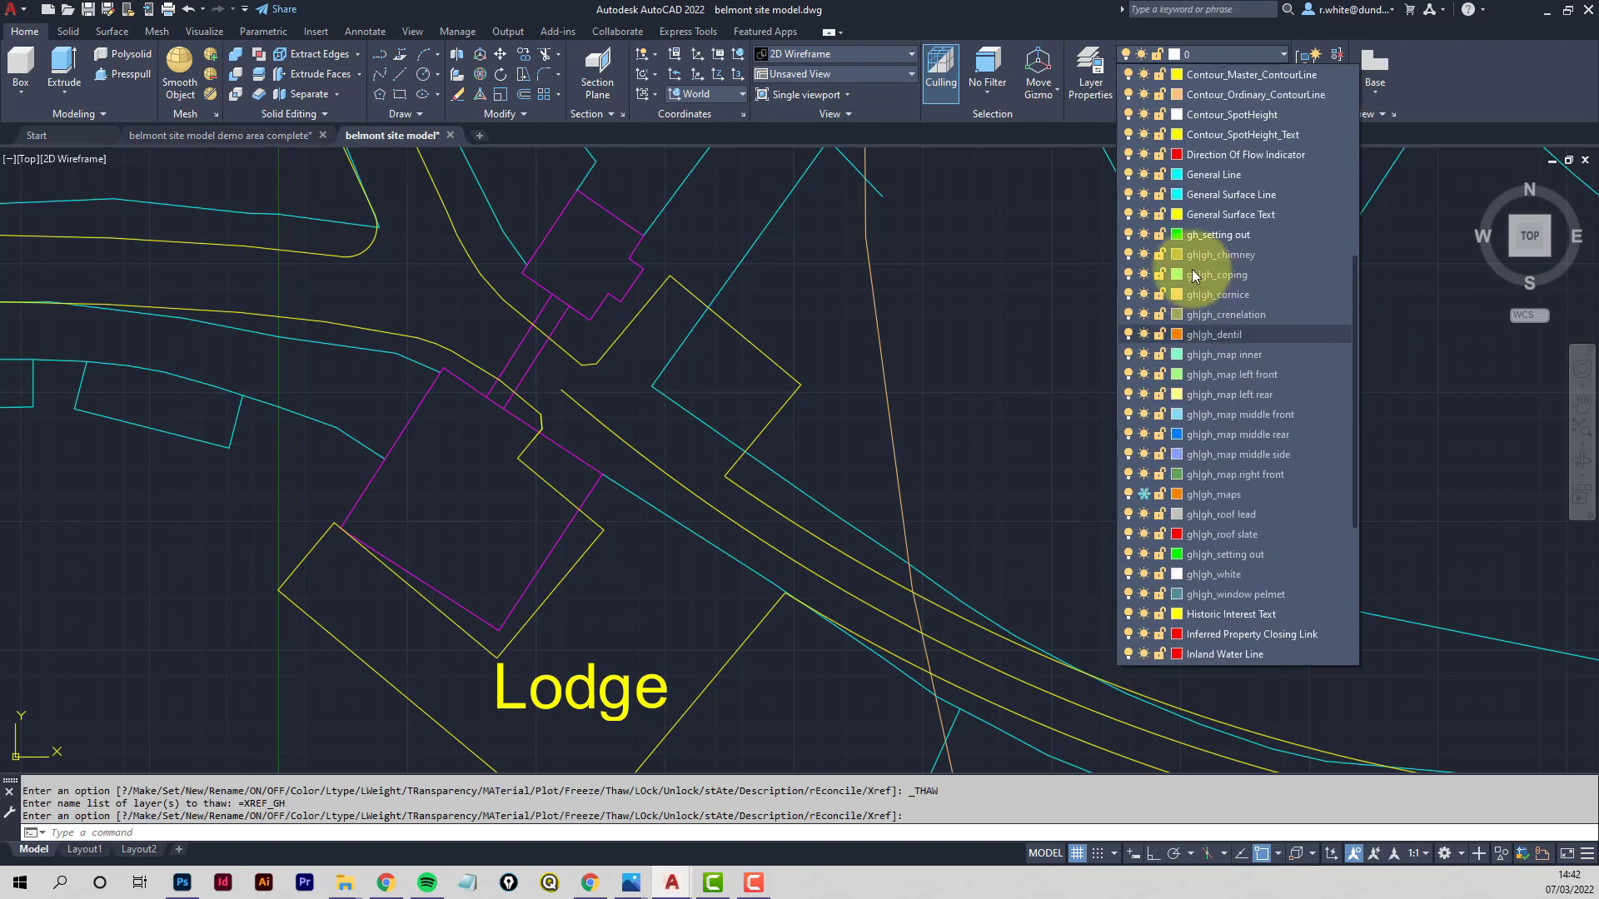
pyautogui.scroll(-4, 1207, 433)
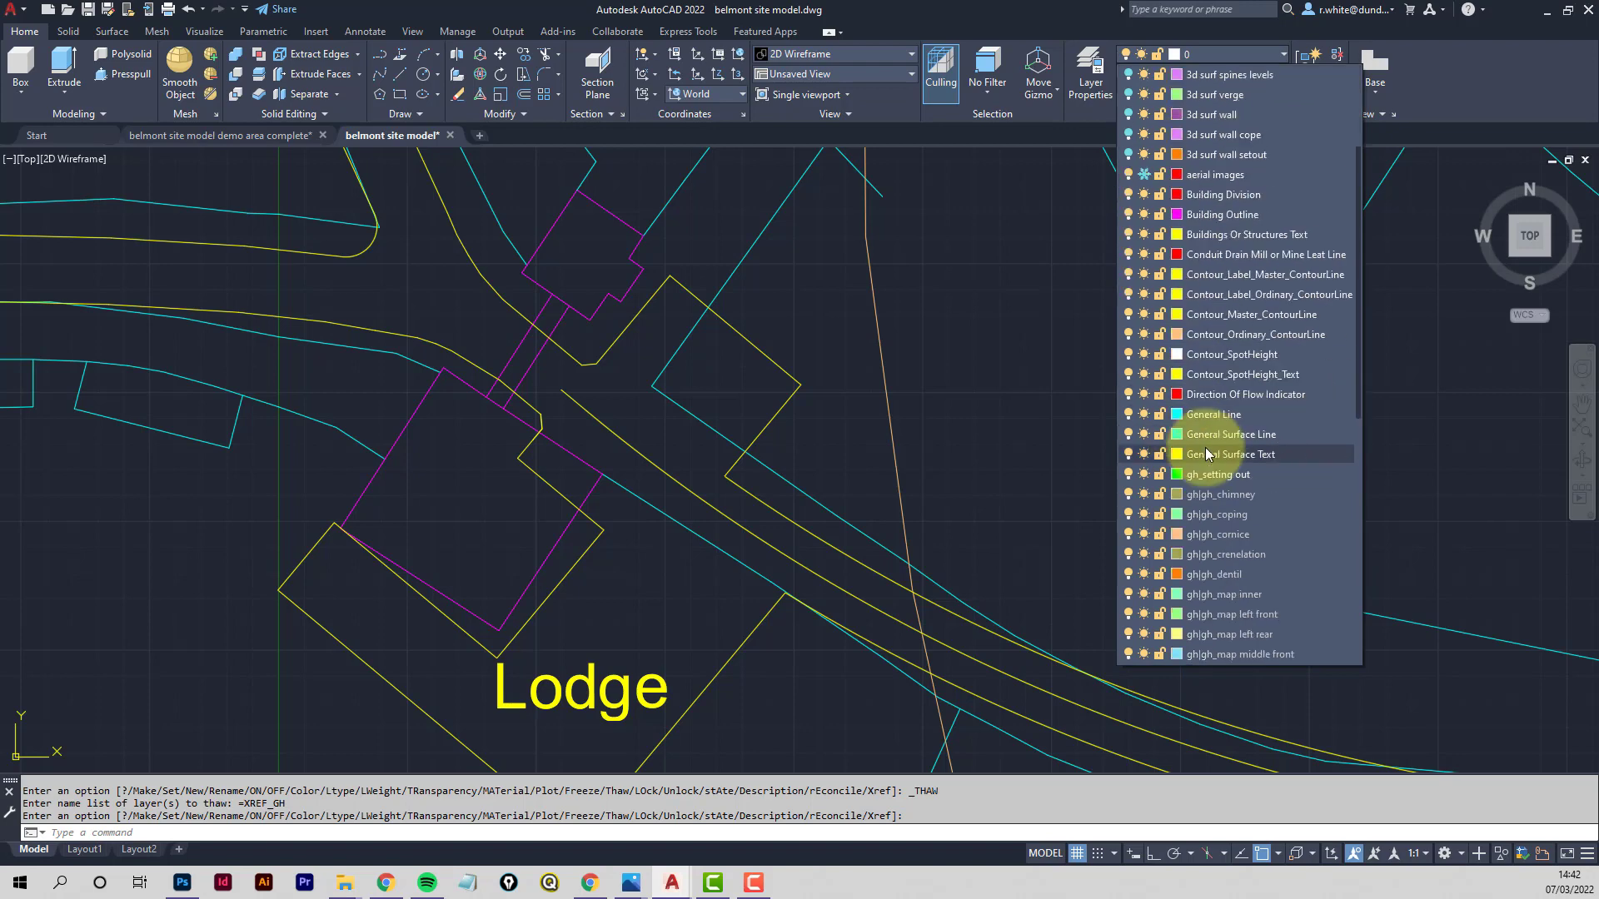
pyautogui.click(838, 460)
pyautogui.press('Escape')
pyautogui.press('Escape')
# Select the referenced building at the Lodge to see which geometry belongs to the external reference, and deselect it
pyautogui.scroll(-5, 838, 461)
pyautogui.moveTo(871, 708); pyautogui.dragTo(774, 217, button='middle')
pyautogui.moveTo(767, 667); pyautogui.dragTo(803, 375, button='middle')
pyautogui.scroll(2, 802, 469)
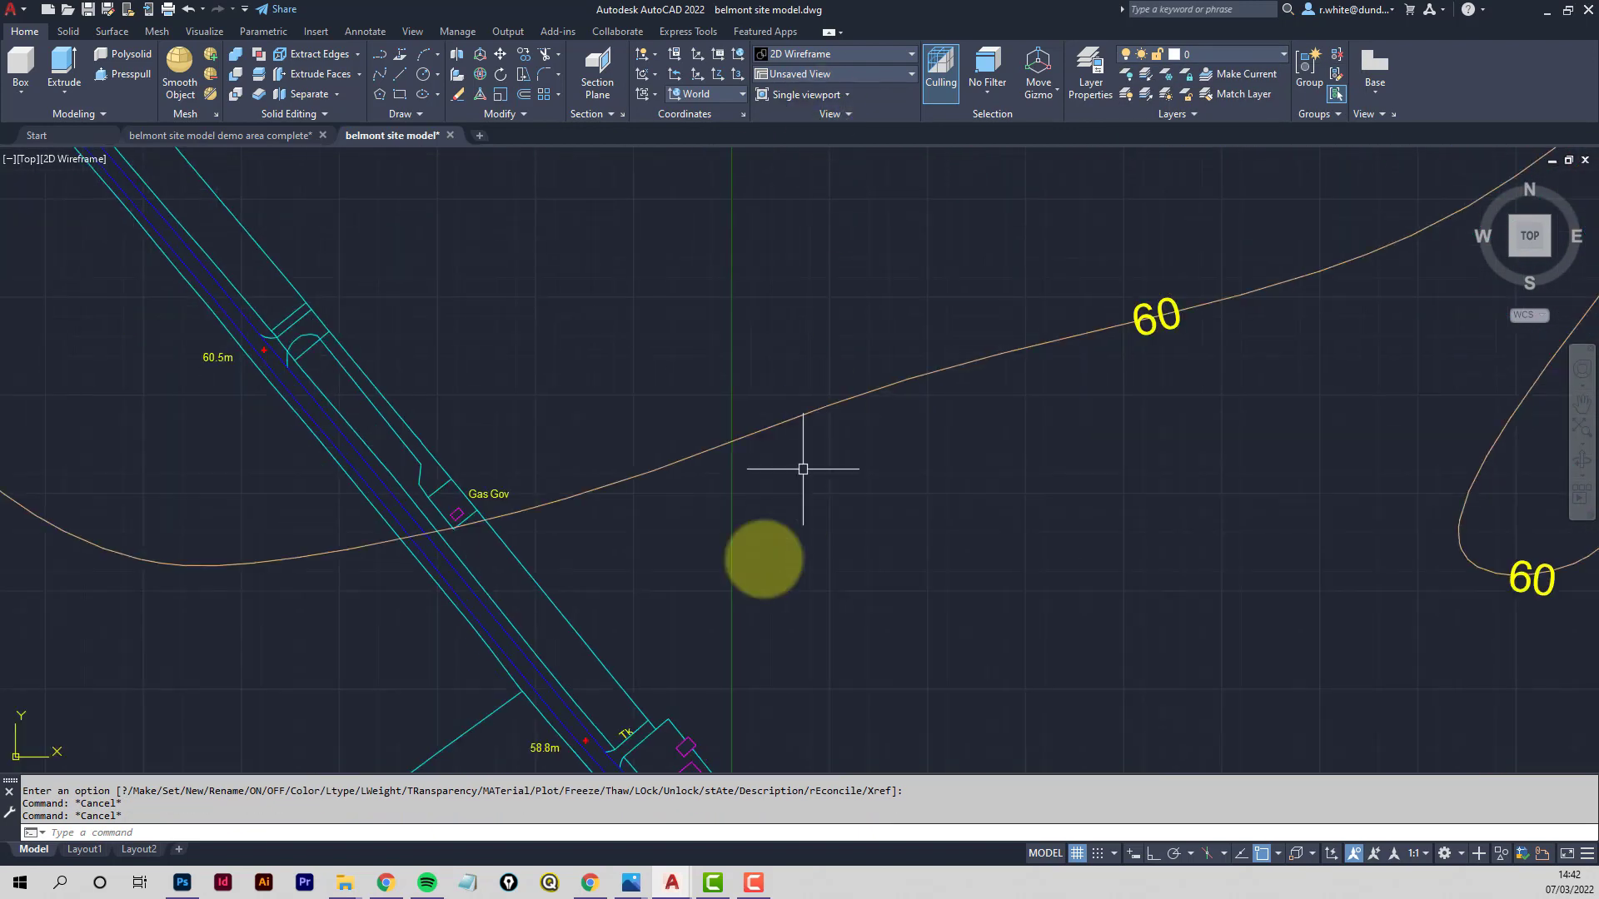
pyautogui.moveTo(761, 559); pyautogui.dragTo(839, 56, button='middle')
pyautogui.scroll(-8, 840, 471)
pyautogui.scroll(4, 853, 197)
pyautogui.moveTo(818, 574); pyautogui.dragTo(730, 344, button='middle')
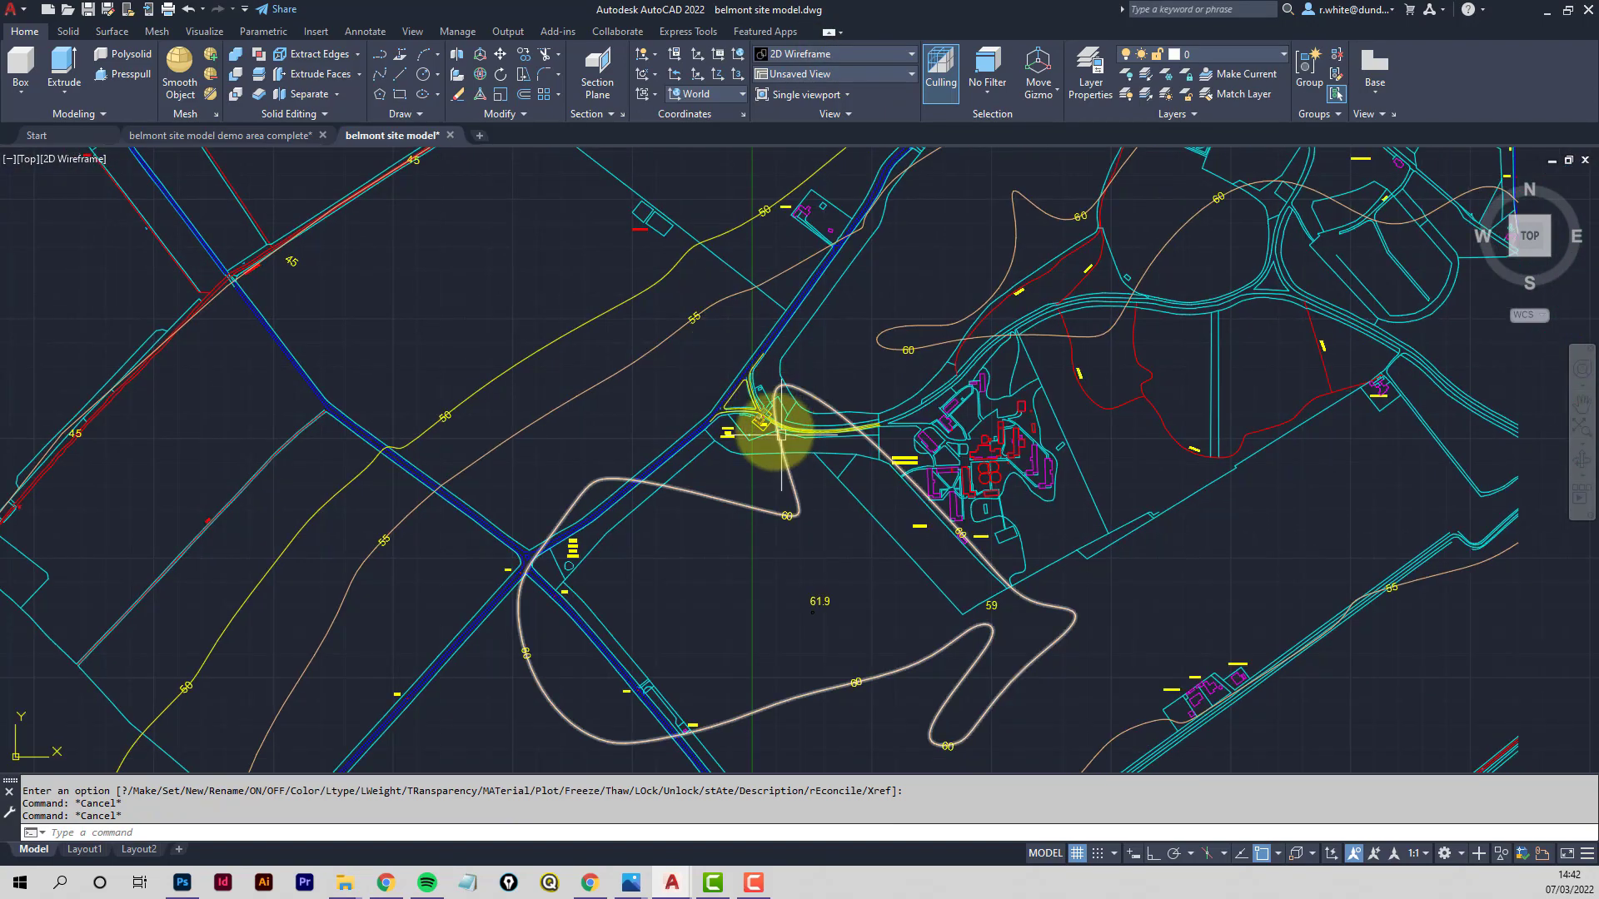
pyautogui.scroll(6, 781, 433)
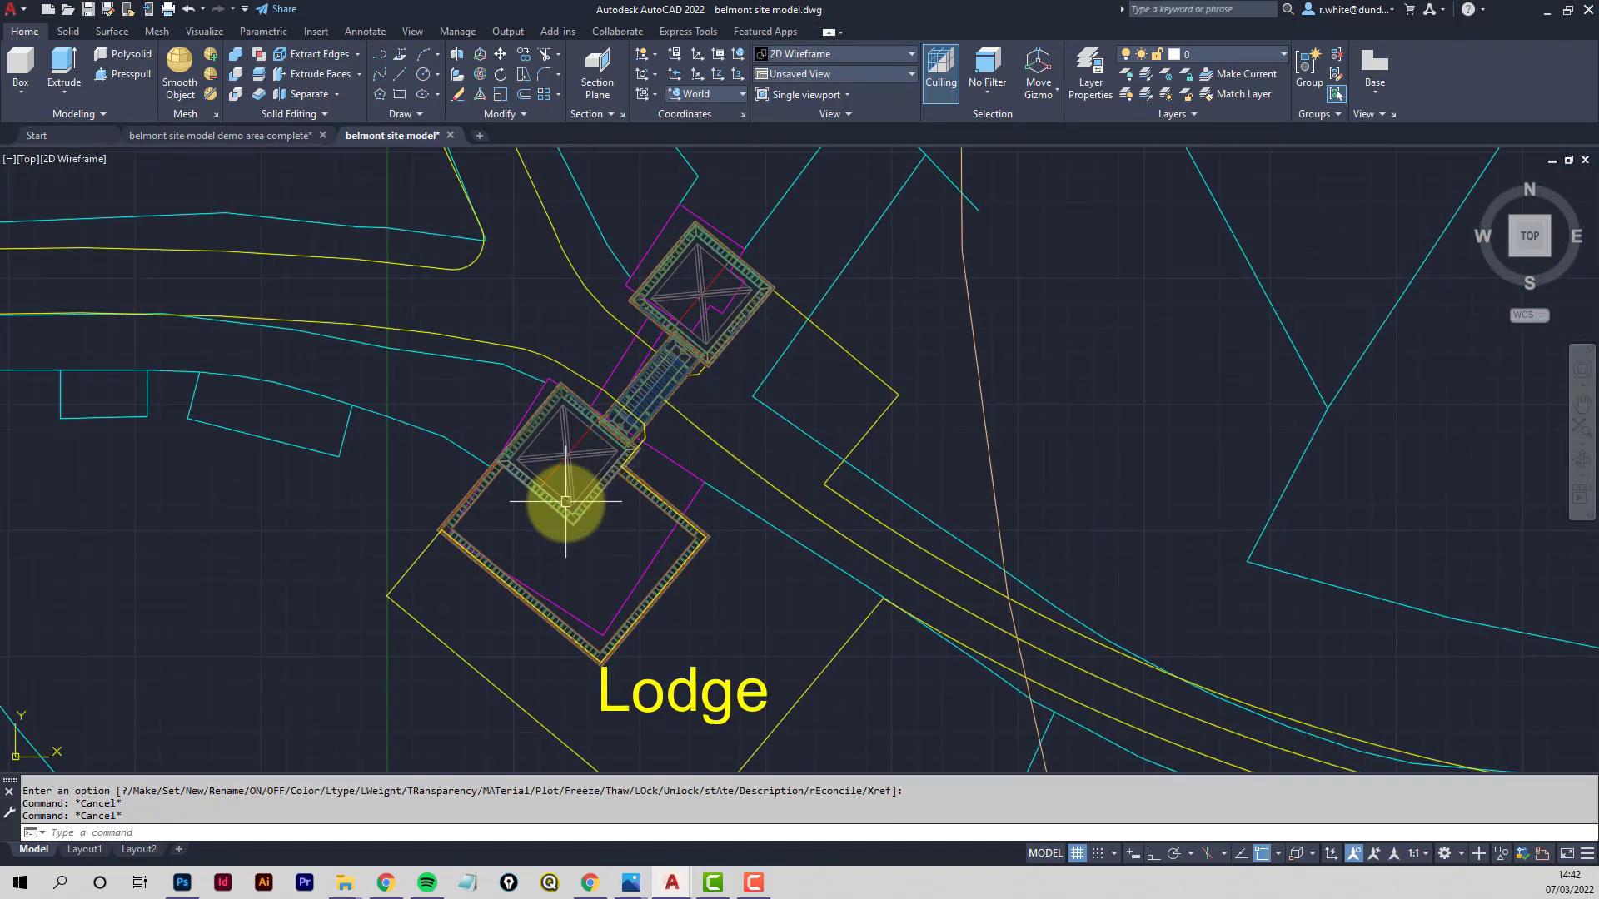
pyautogui.click(569, 508)
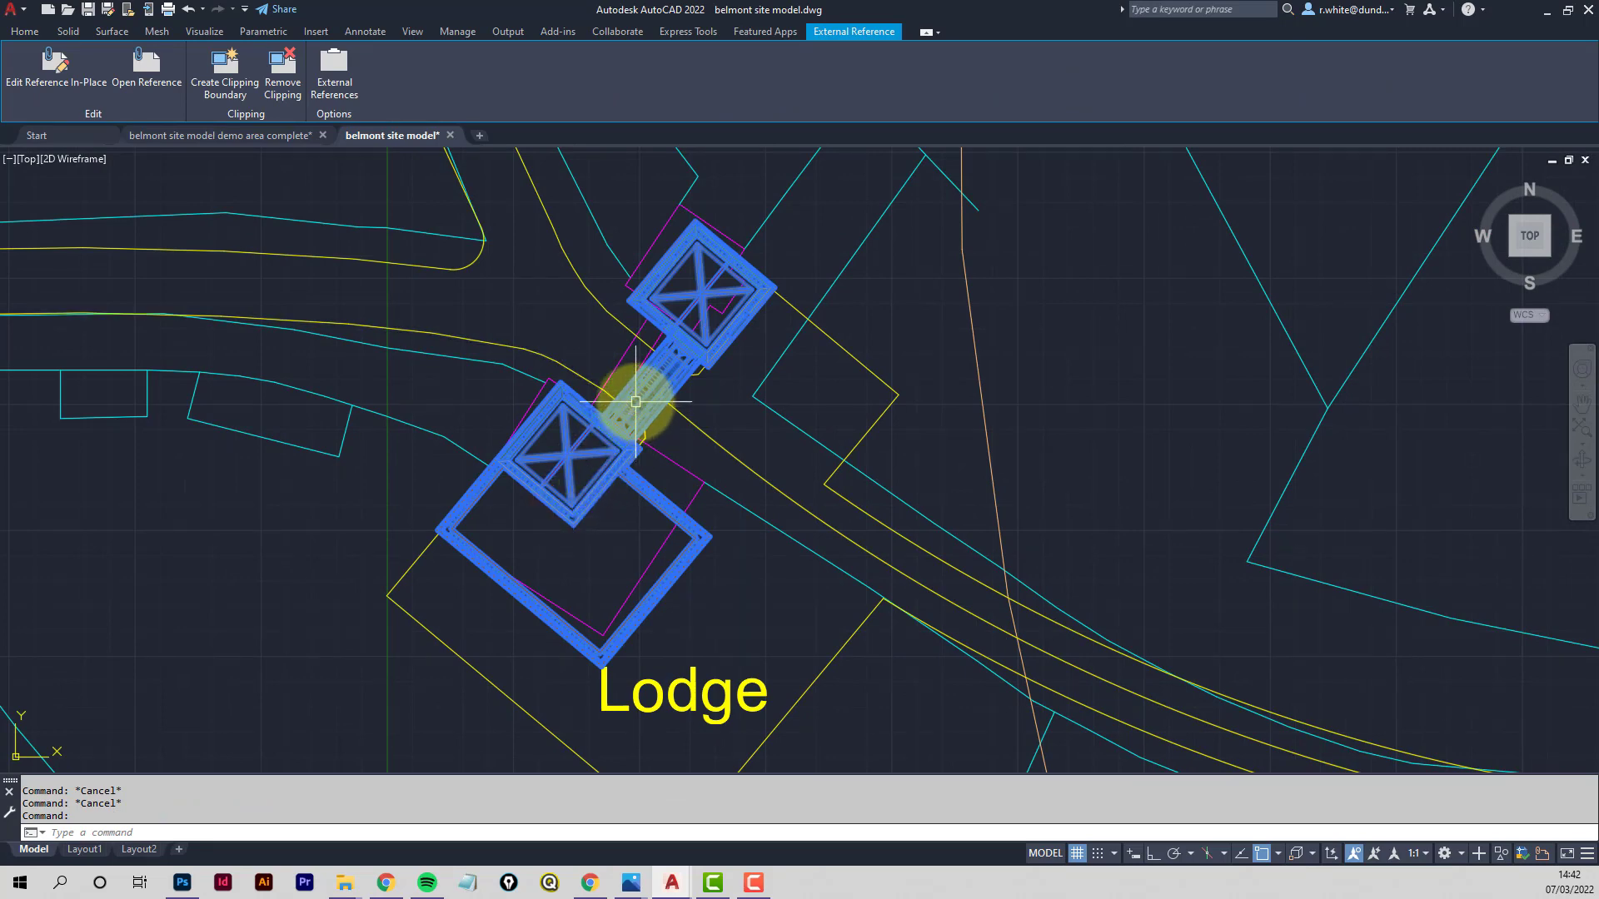
pyautogui.press('Escape')
pyautogui.press('Escape')
# Undo the thawing of the XREF_GH layer and return to the linework around the Lodge
pyautogui.scroll(-5, 741, 362)
pyautogui.moveTo(853, 258); pyautogui.dragTo(790, 651, button='middle')
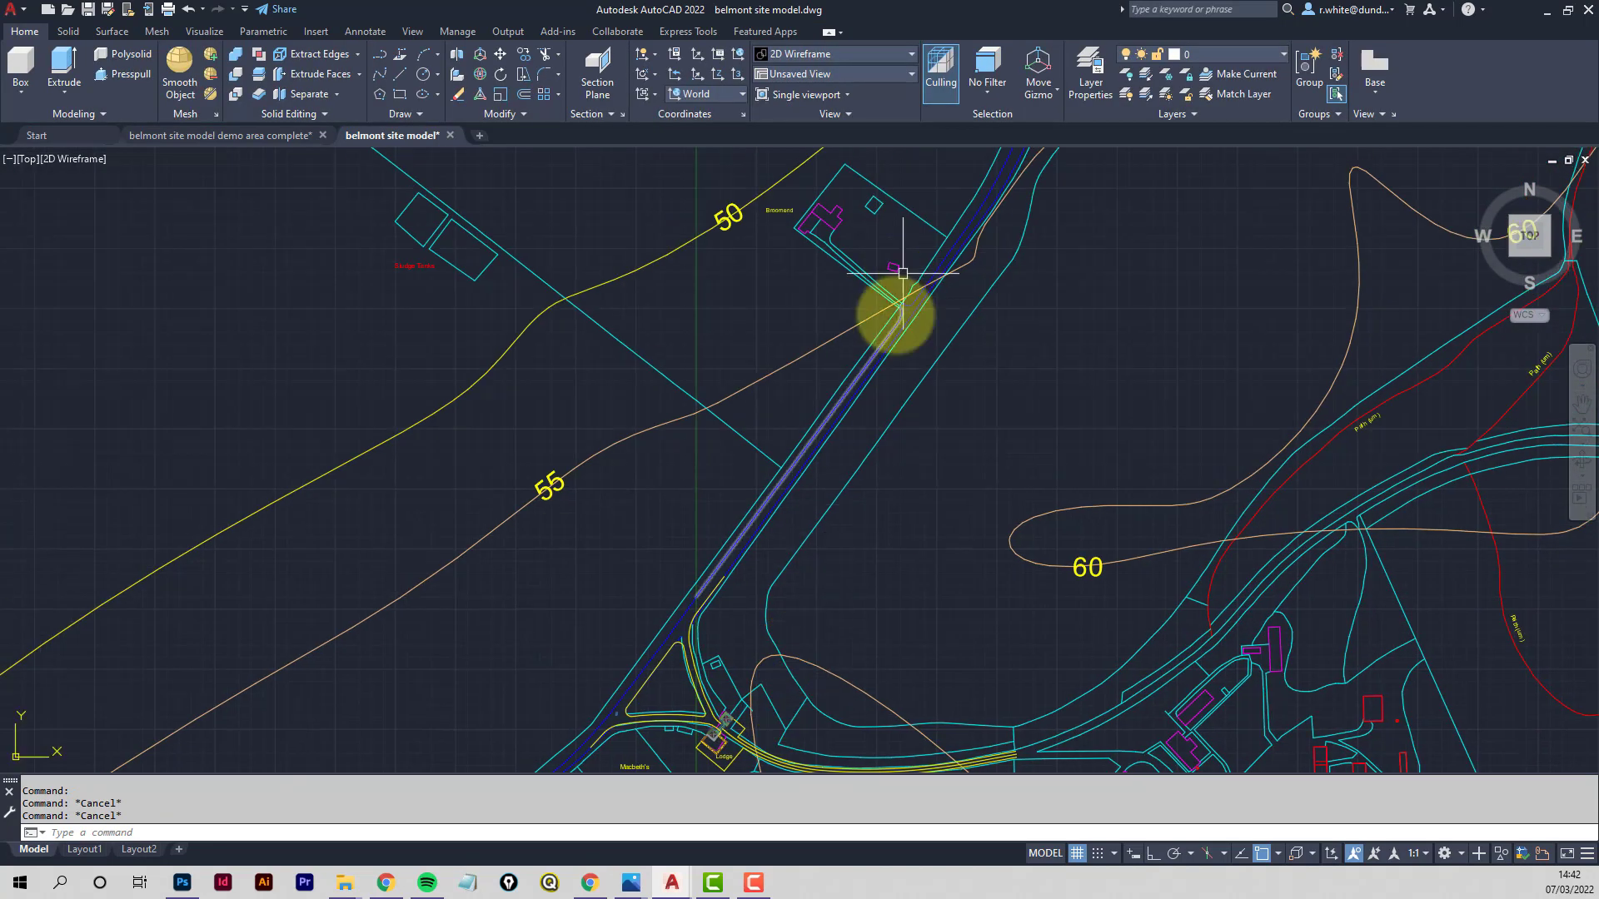
pyautogui.moveTo(958, 190); pyautogui.dragTo(937, 653, button='middle')
pyautogui.scroll(-4, 958, 414)
pyautogui.moveTo(989, 278); pyautogui.dragTo(911, 584, button='middle')
pyautogui.moveTo(917, 300); pyautogui.dragTo(901, 587, button='middle')
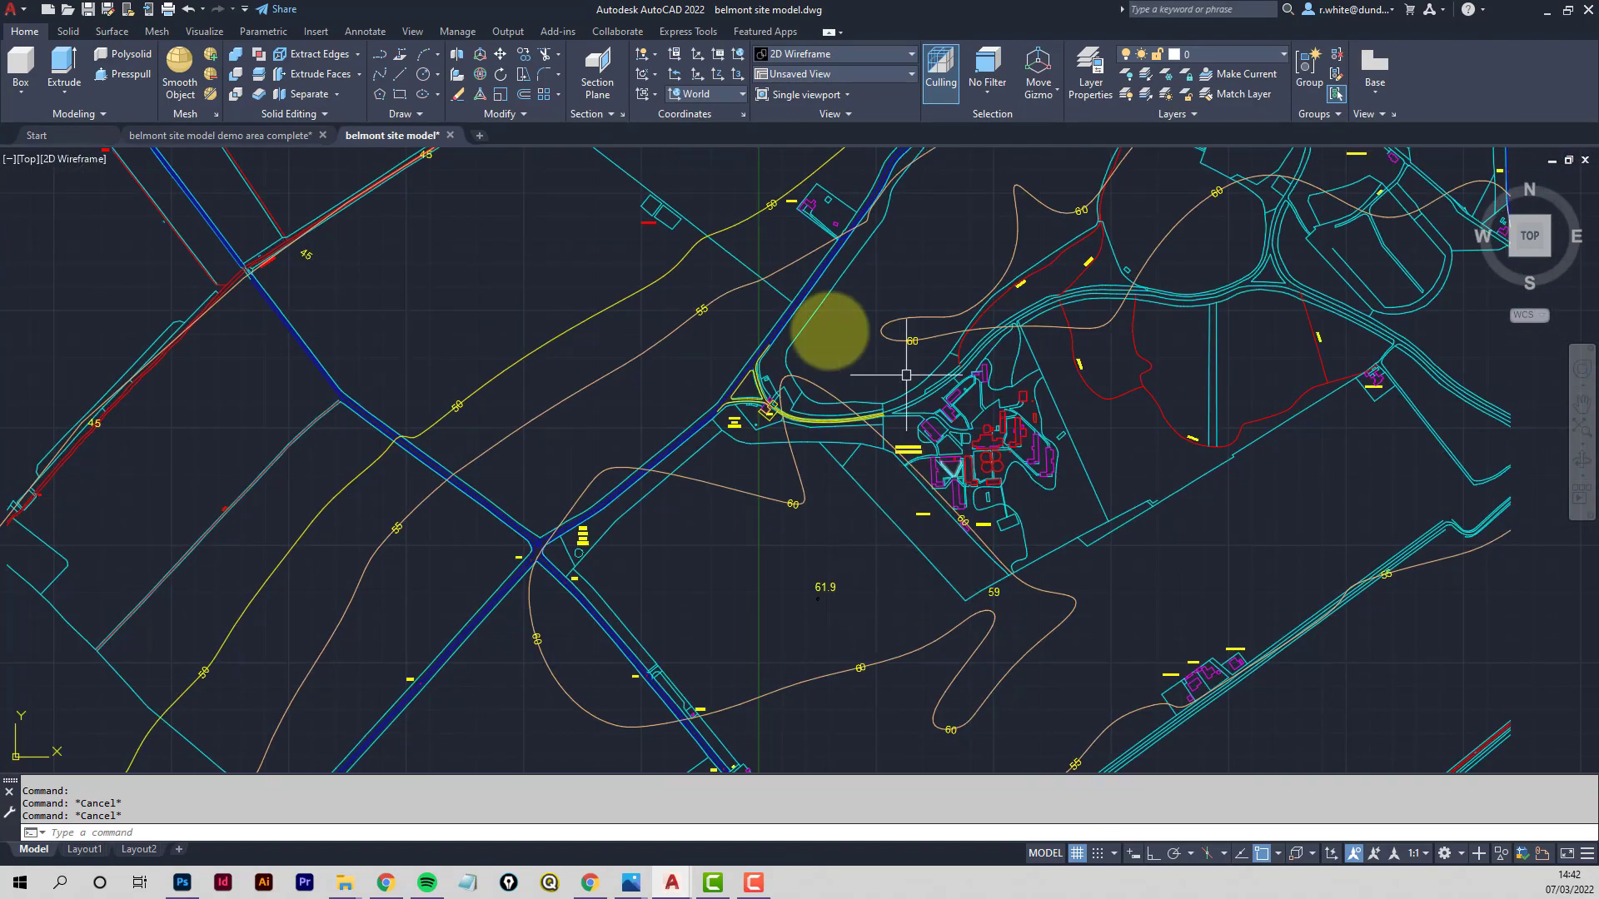
pyautogui.moveTo(784, 380); pyautogui.dragTo(769, 503, button='middle')
pyautogui.scroll(6, 749, 526)
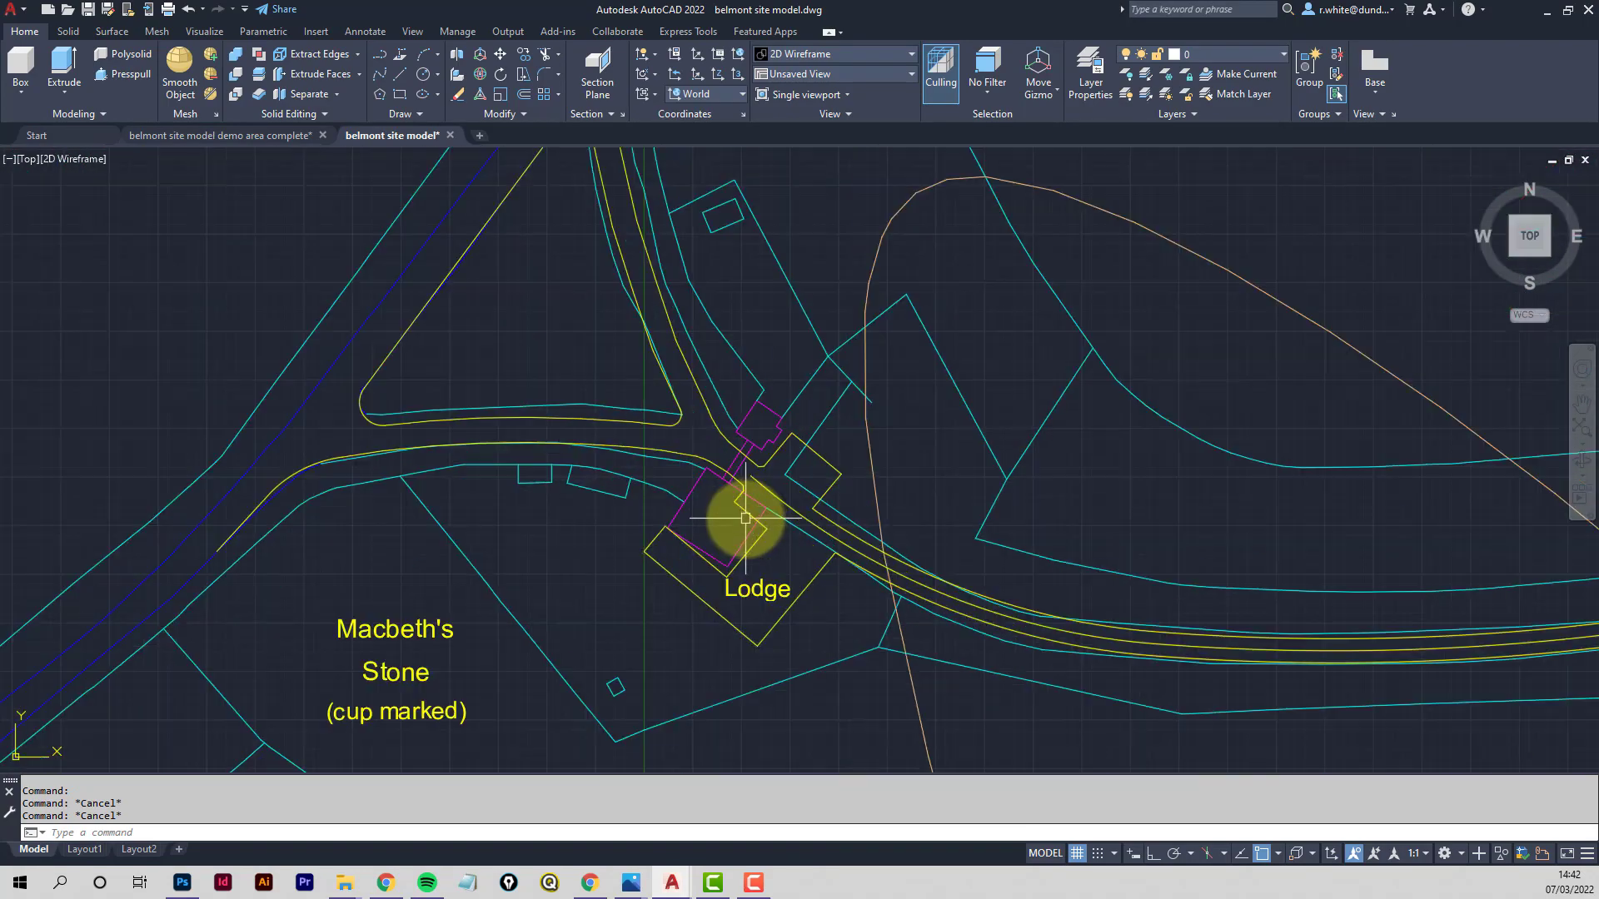
# Turn on the 3d gh footprint layer and compare the footprint with the map's building outline at the Lodge
pyautogui.click(1280, 56)
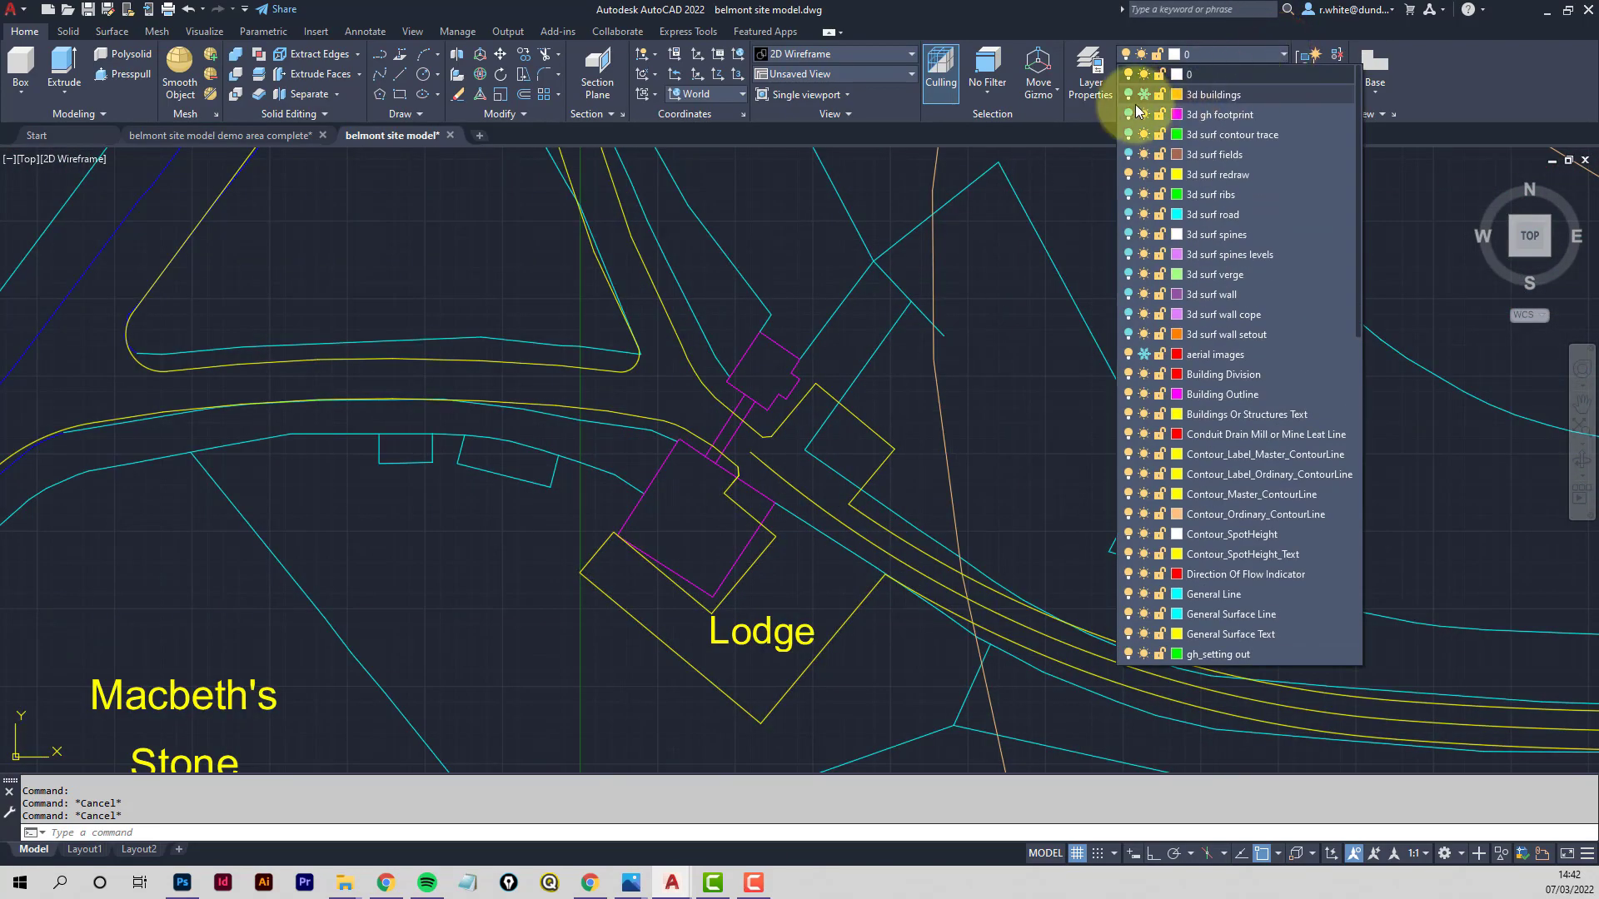
pyautogui.click(1126, 115)
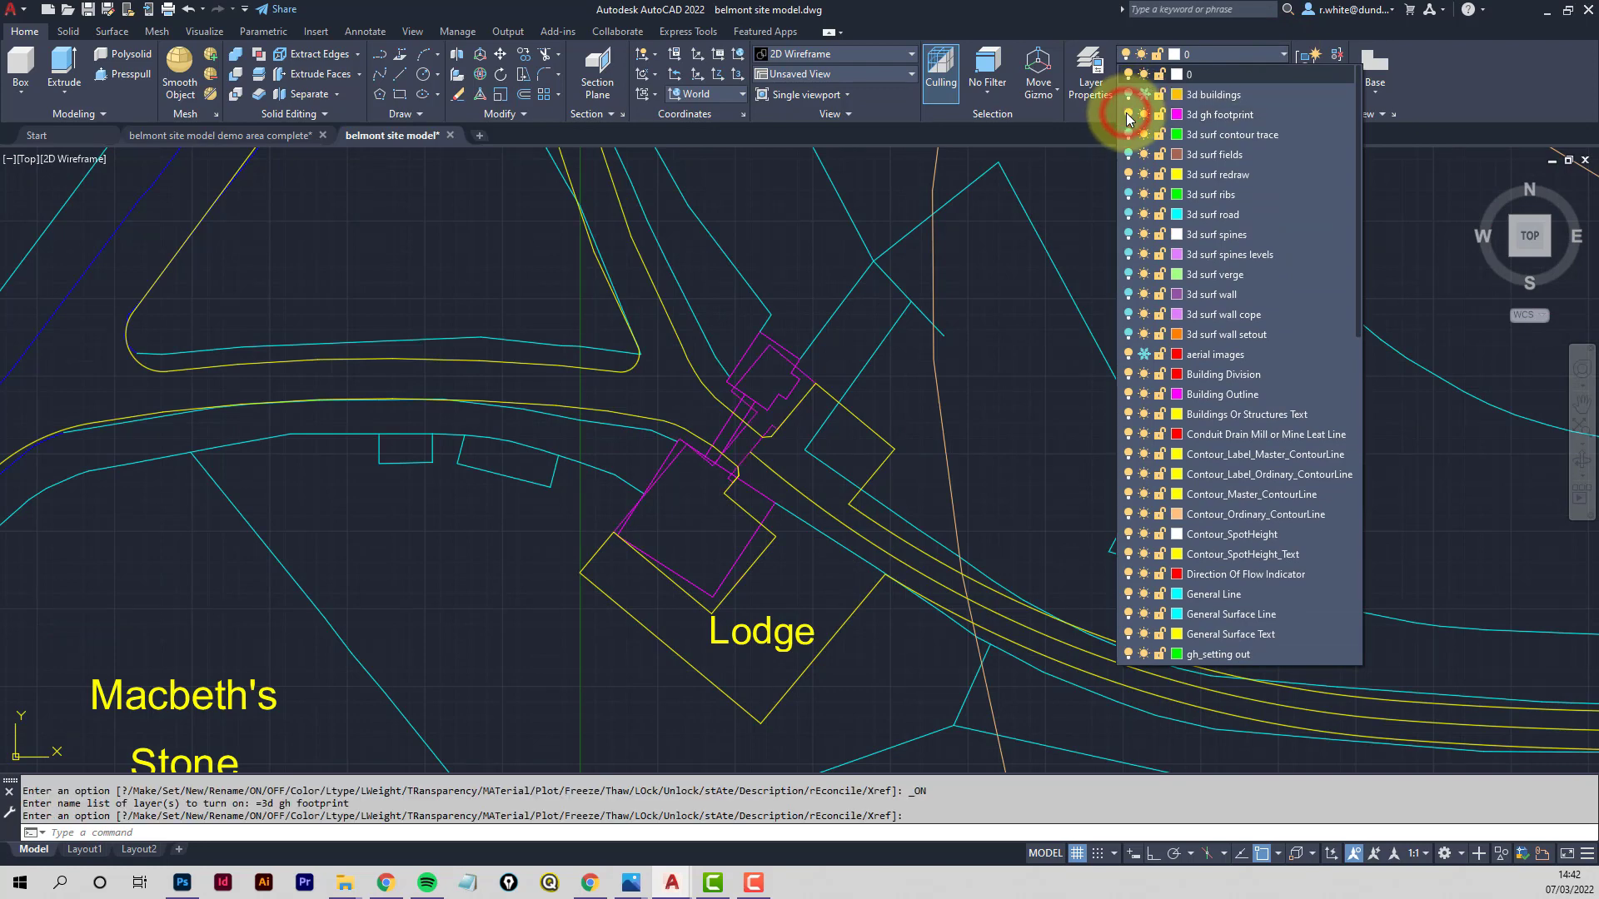
pyautogui.click(978, 421)
pyautogui.scroll(2, 744, 459)
pyautogui.scroll(2, 771, 547)
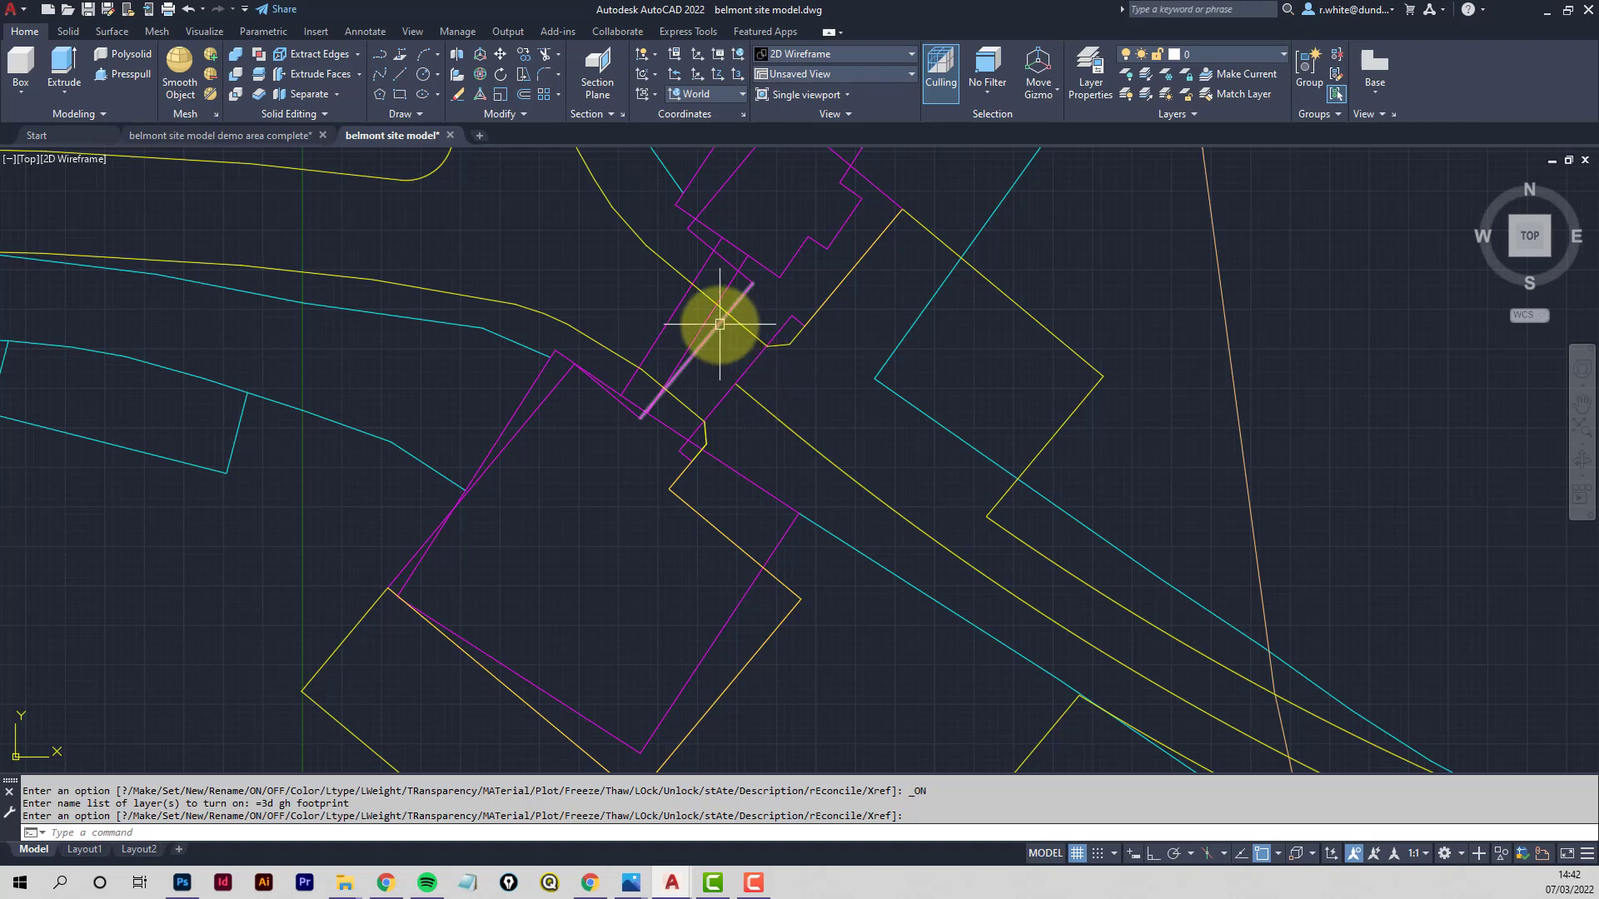
pyautogui.moveTo(745, 324); pyautogui.dragTo(759, 424, button='middle')
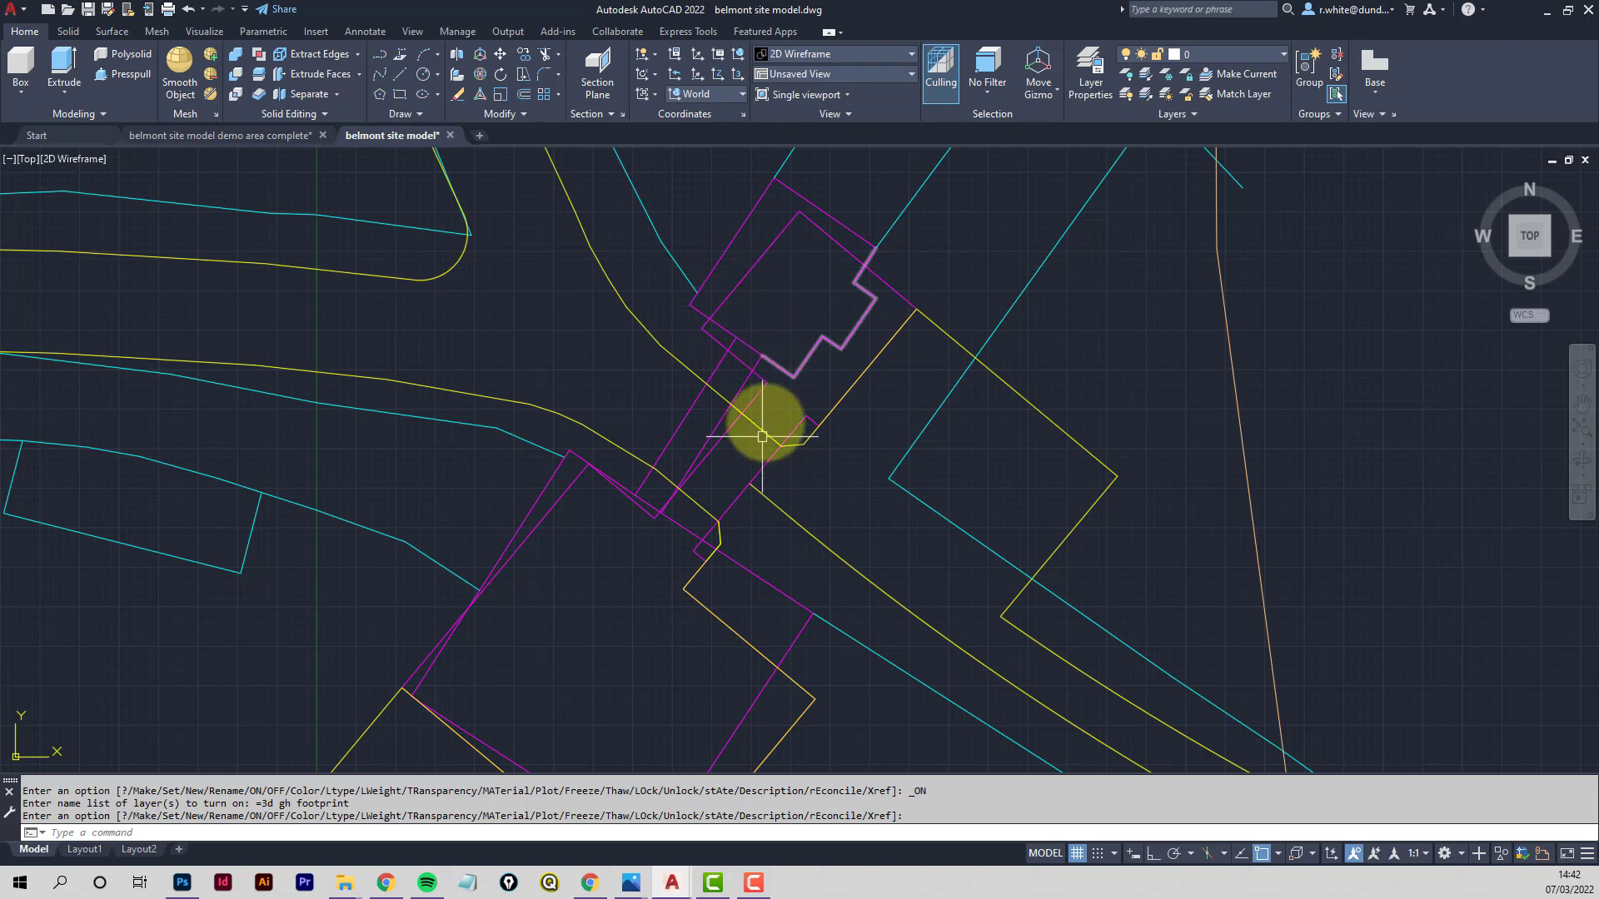
pyautogui.moveTo(764, 428)
pyautogui.mouseDown(button='middle')
pyautogui.moveTo(762, 355)
pyautogui.moveTo(769, 403)
pyautogui.mouseUp(button='middle')
pyautogui.scroll(-1, 770, 366)
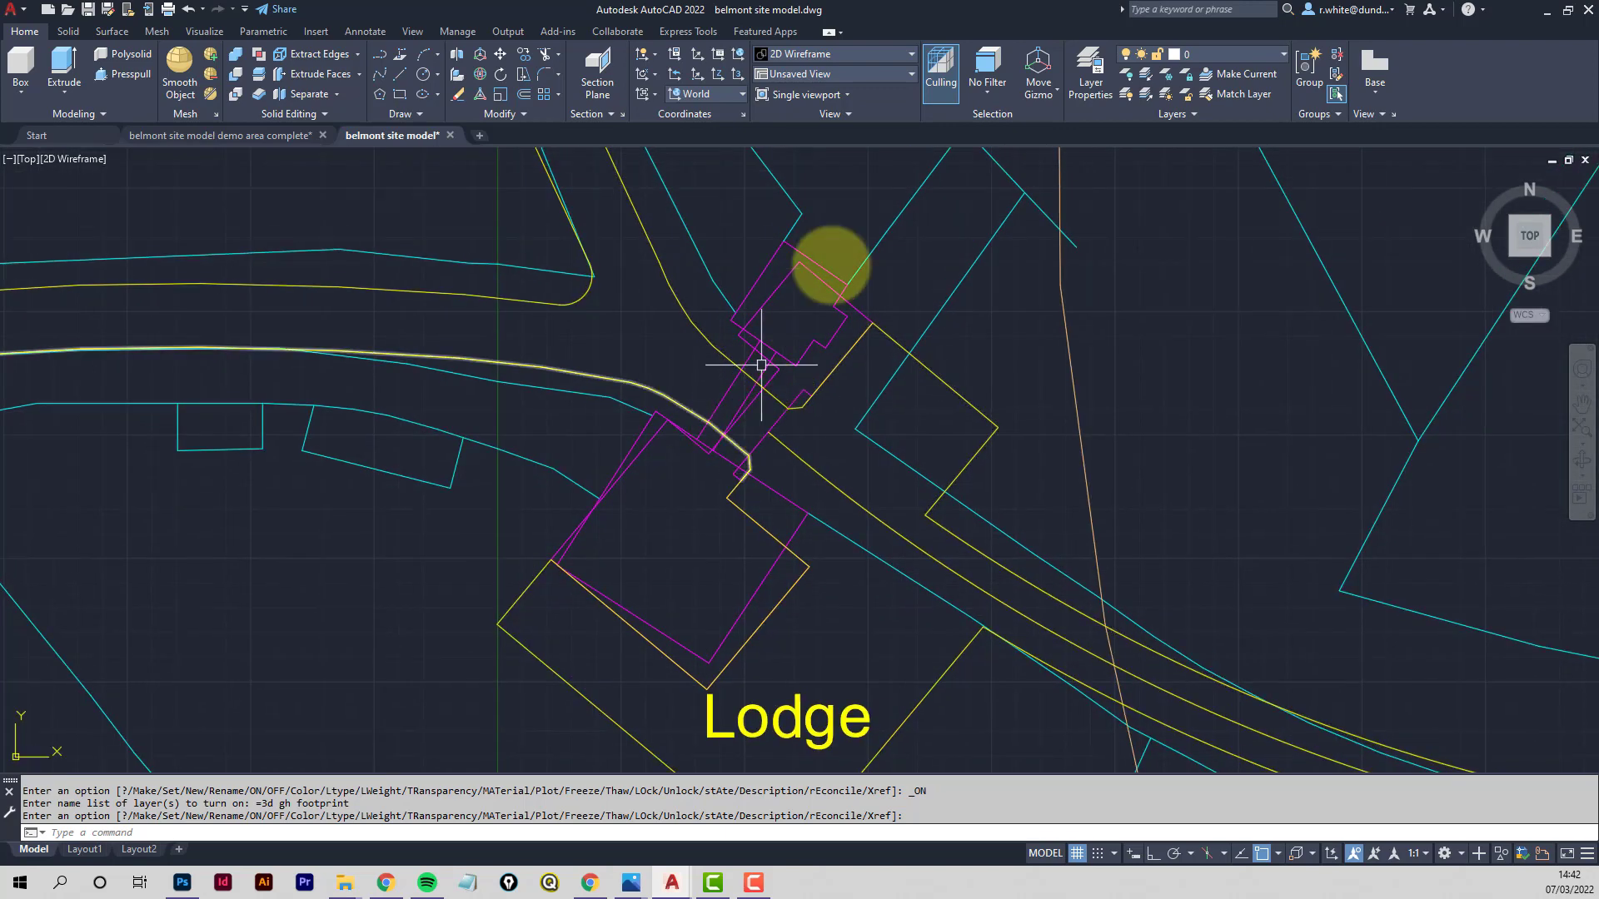
# Turn off the Building Outline layer by picking one of the map's building lines between the Lodge buildings
pyautogui.click(1130, 76)
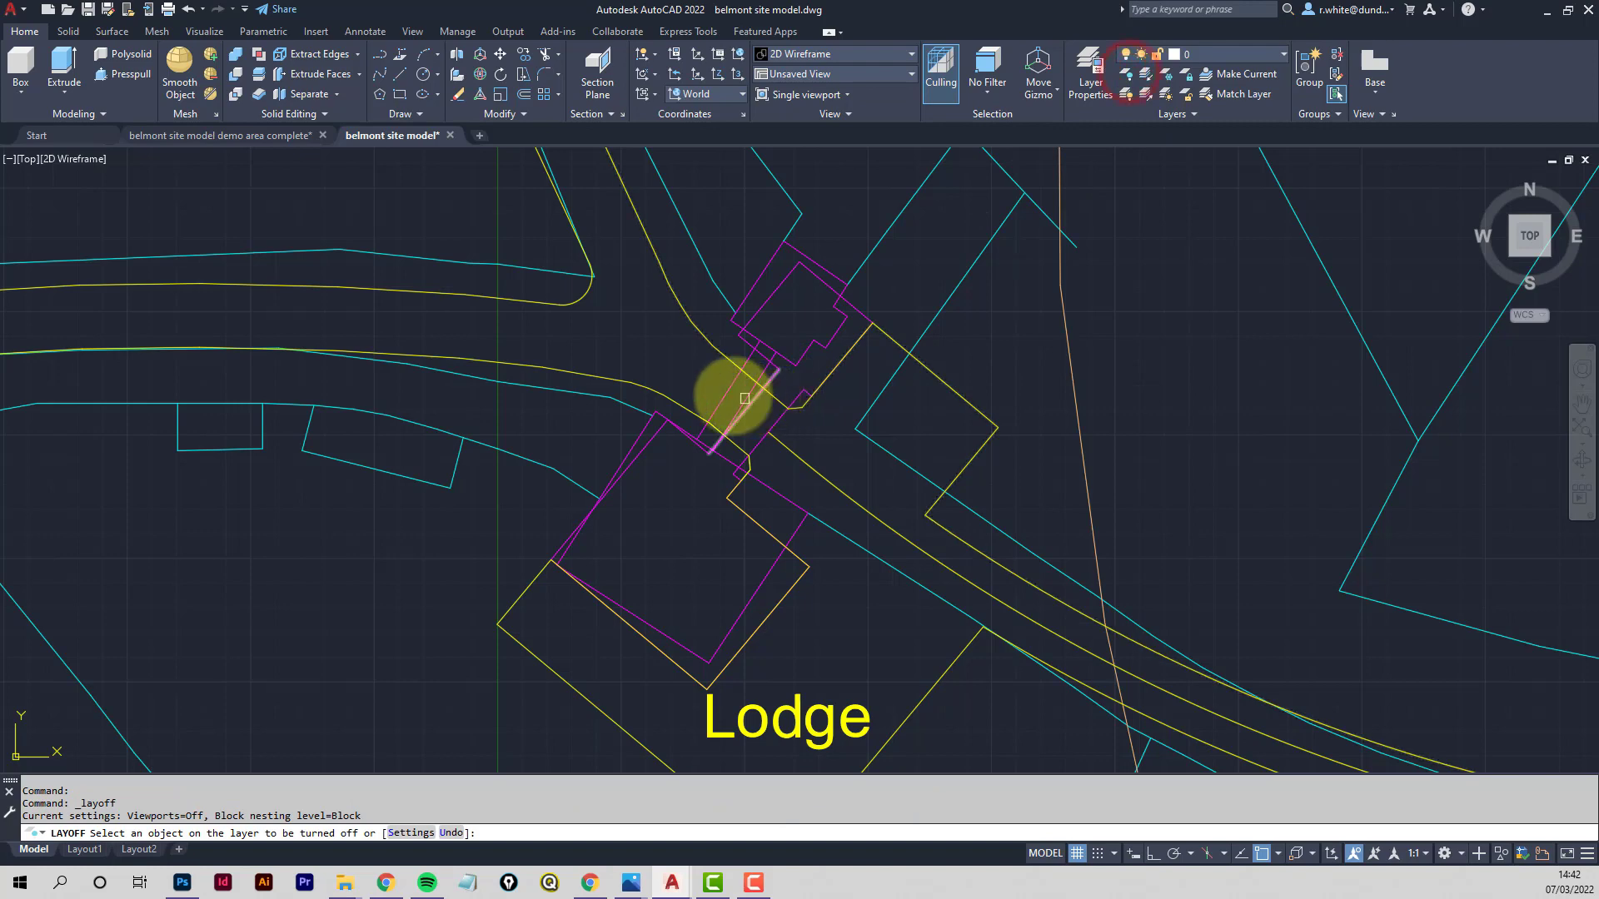
pyautogui.click(729, 393)
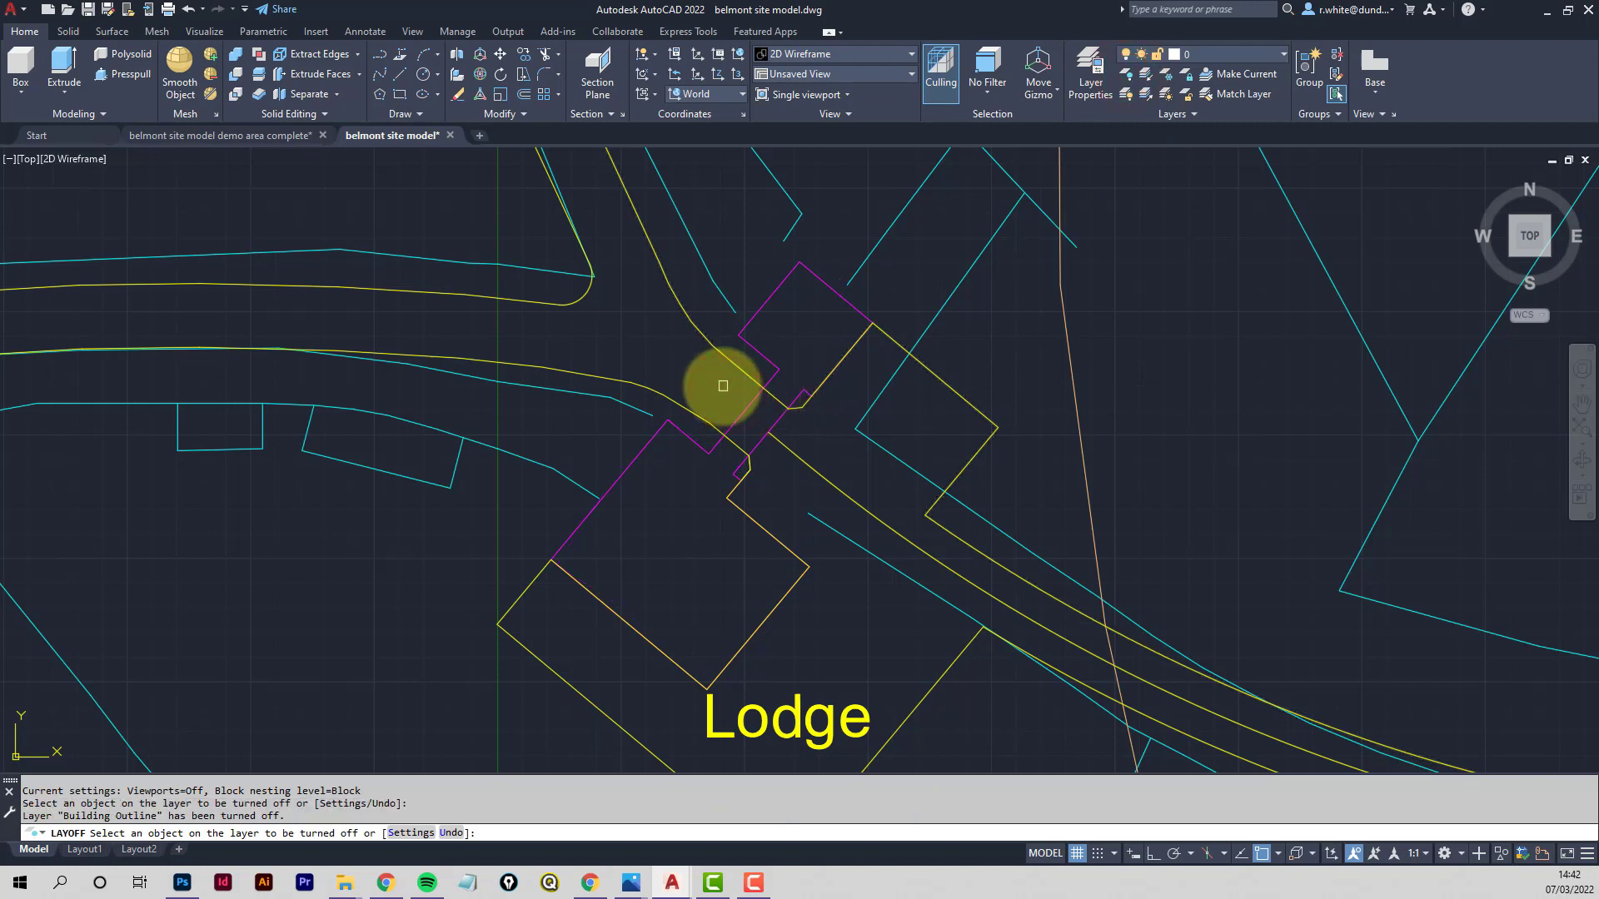
pyautogui.press('Escape')
pyautogui.press('Escape')
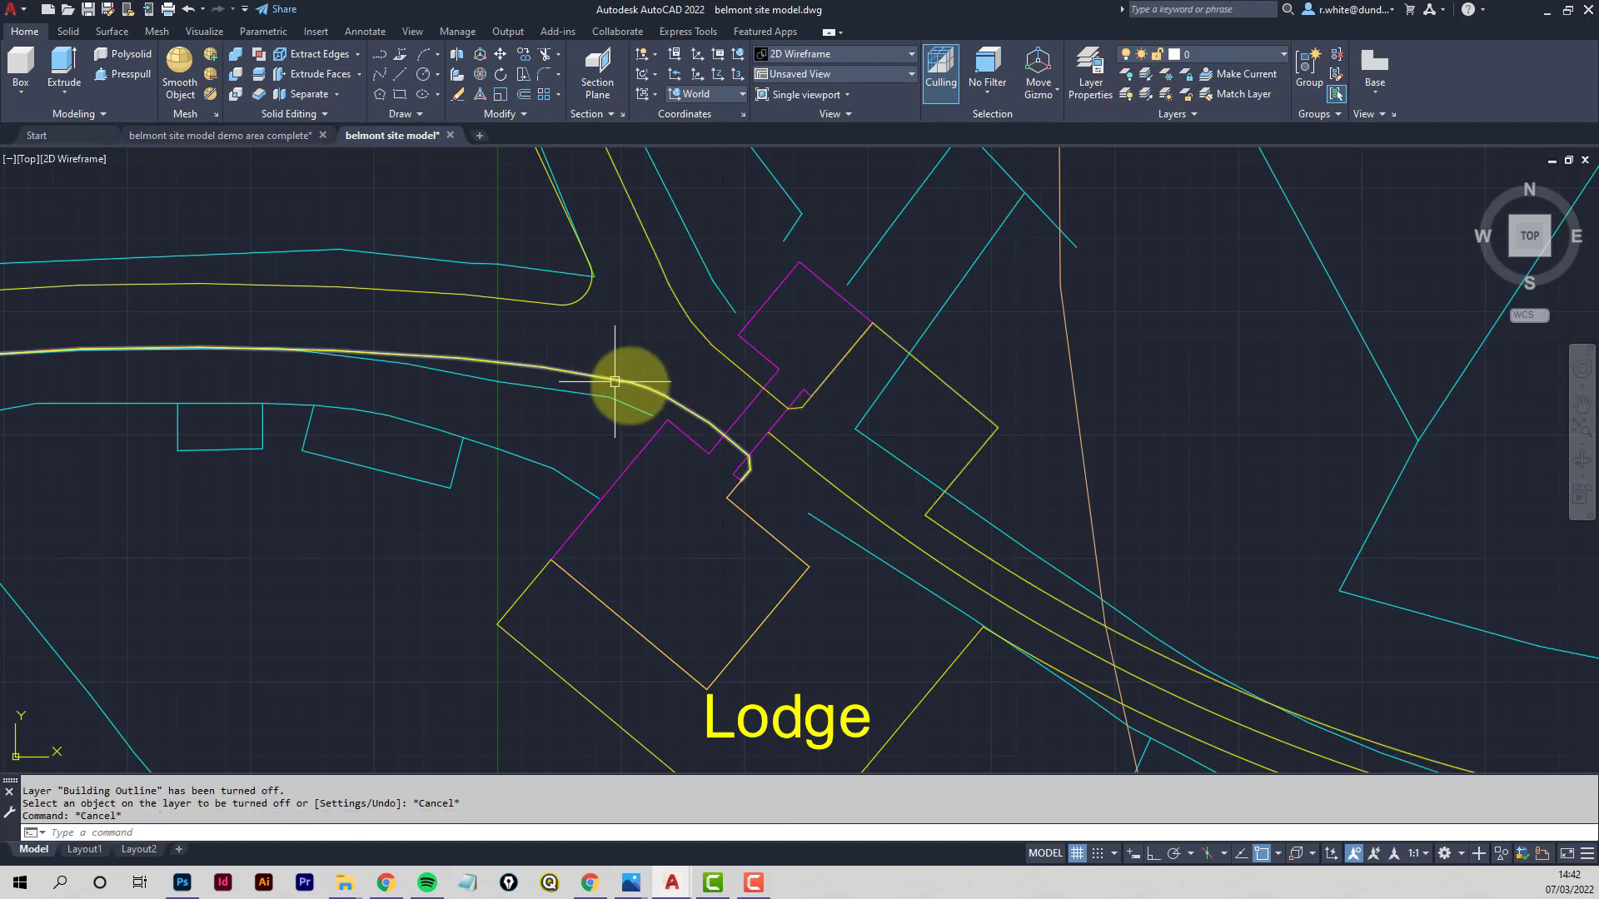
pyautogui.scroll(2, 649, 393)
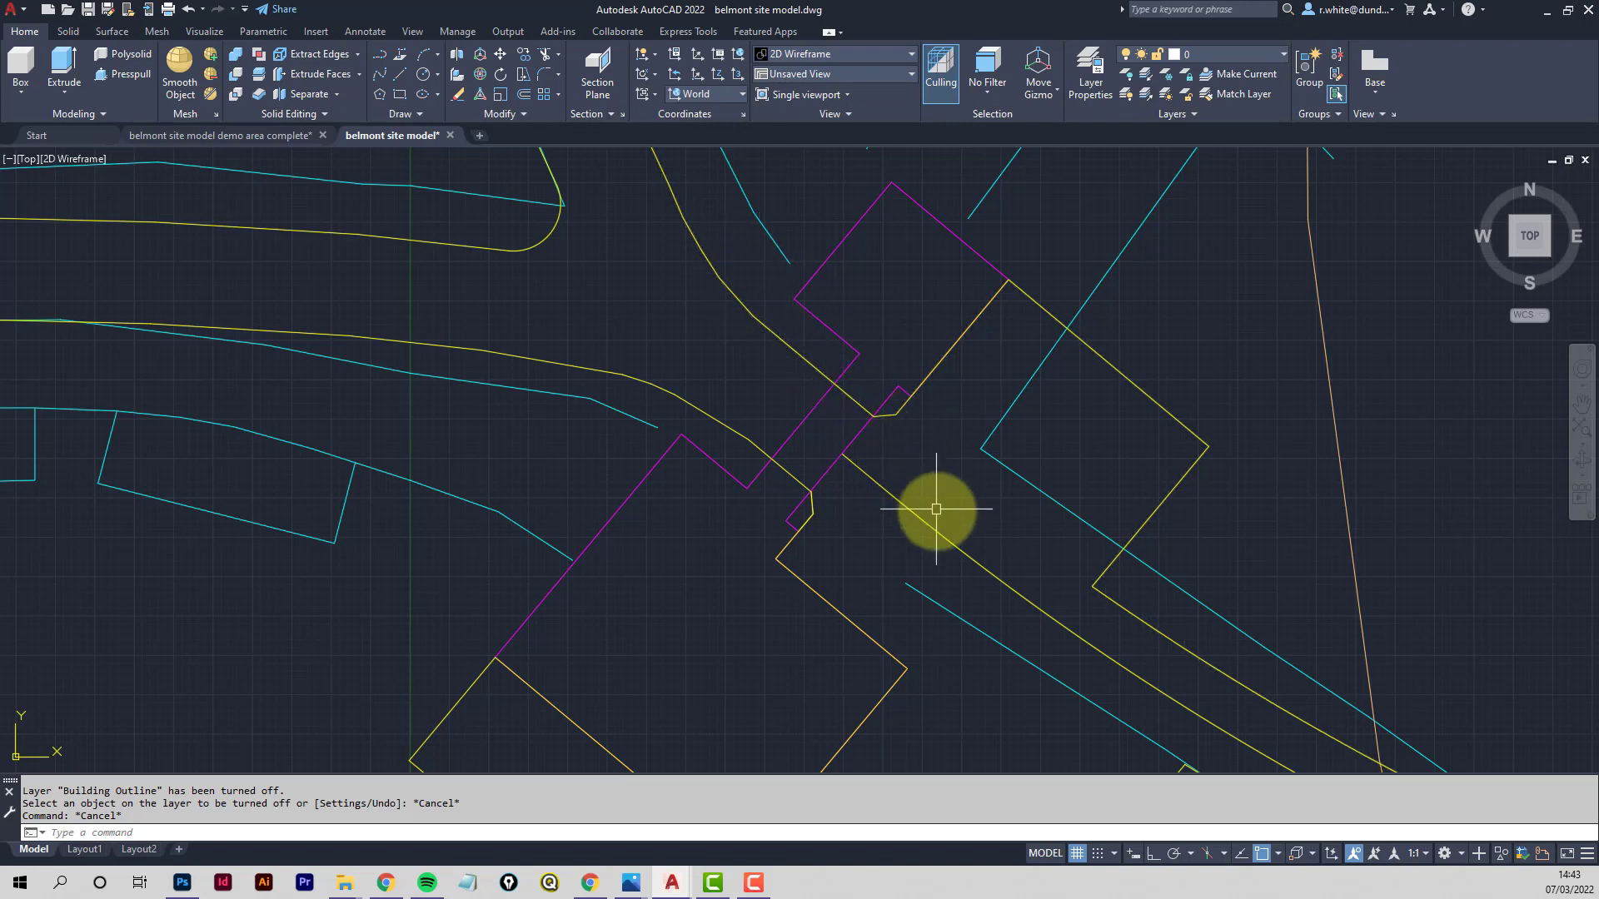
pyautogui.scroll(-4, 755, 375)
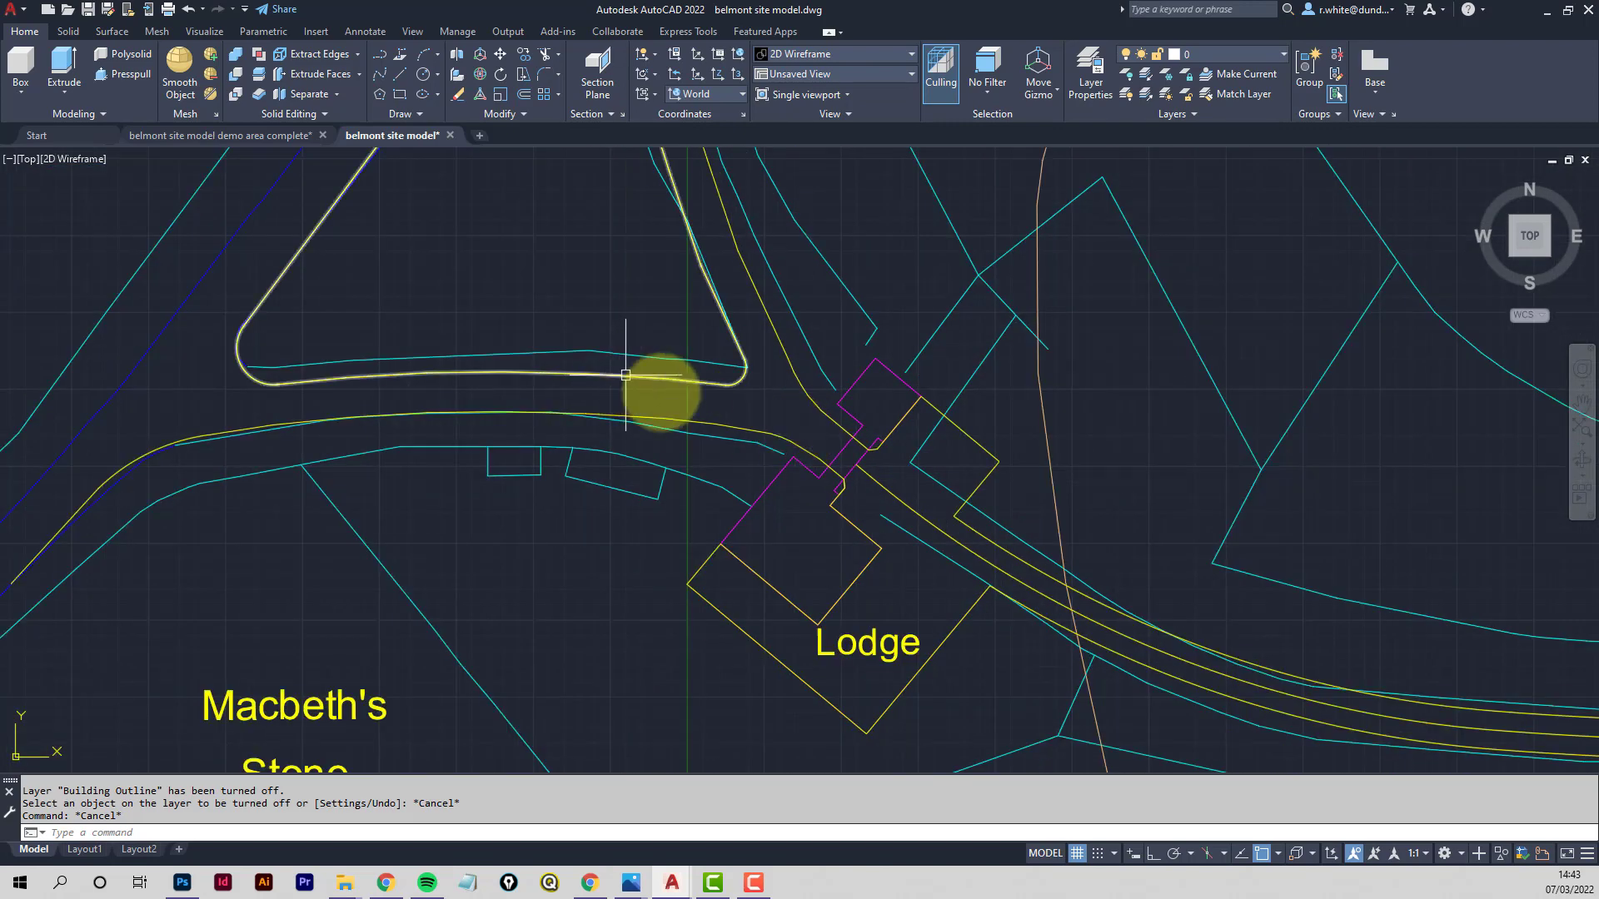
# Examine the redrawn road edges and building footprint at the Lodge against the map's original linework and the surrounding contours
pyautogui.scroll(3, 839, 459)
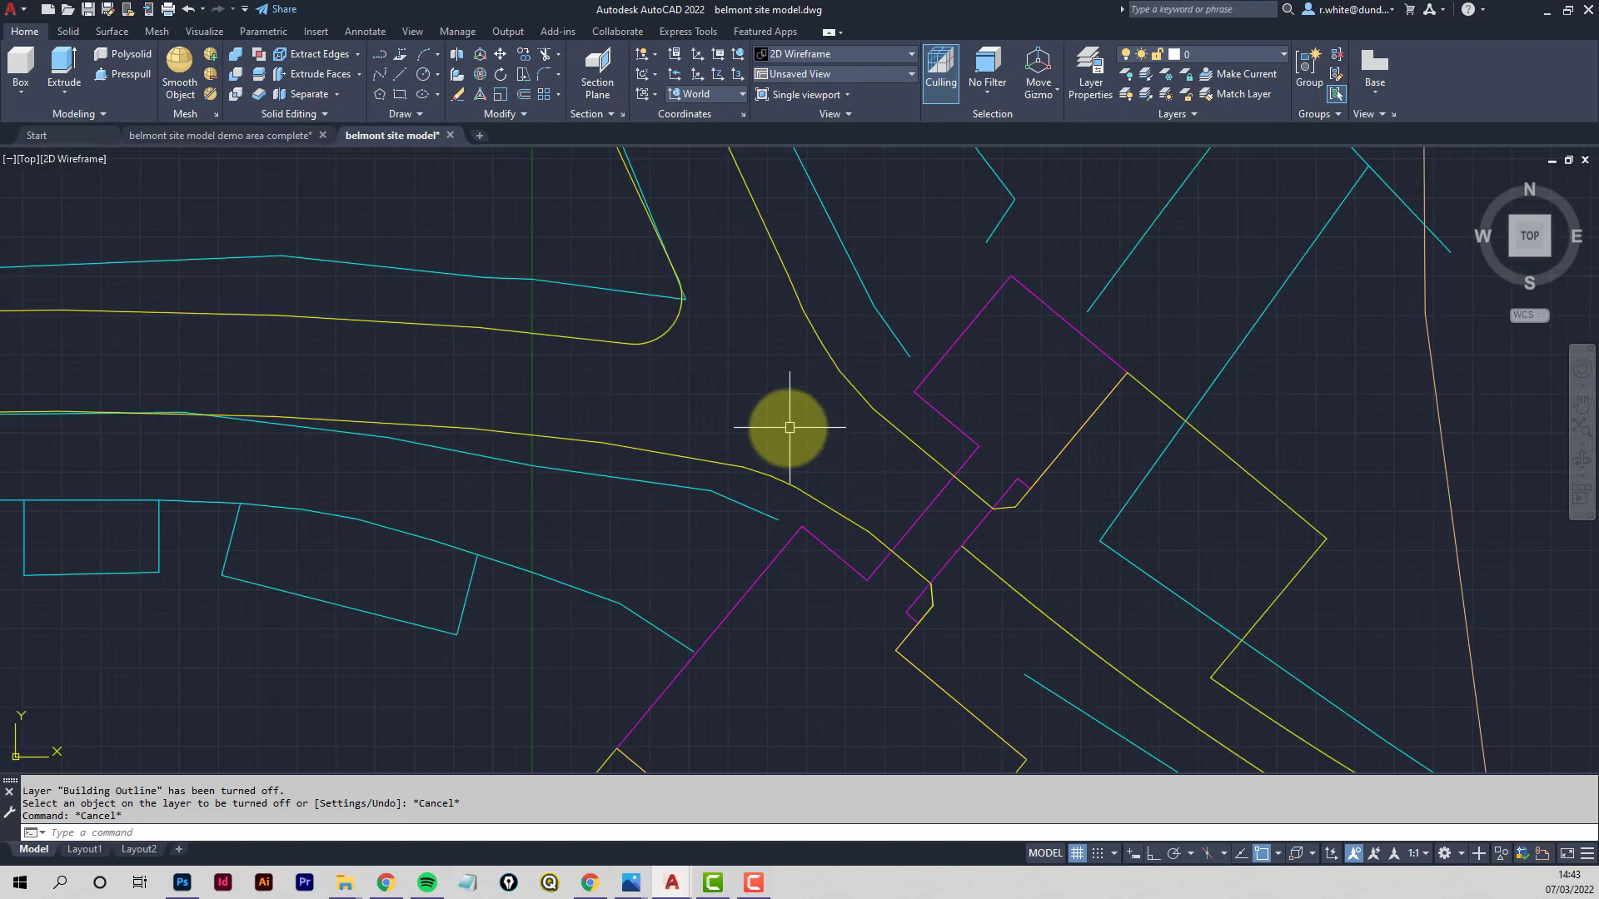
pyautogui.scroll(-4, 758, 391)
pyautogui.scroll(3, 753, 446)
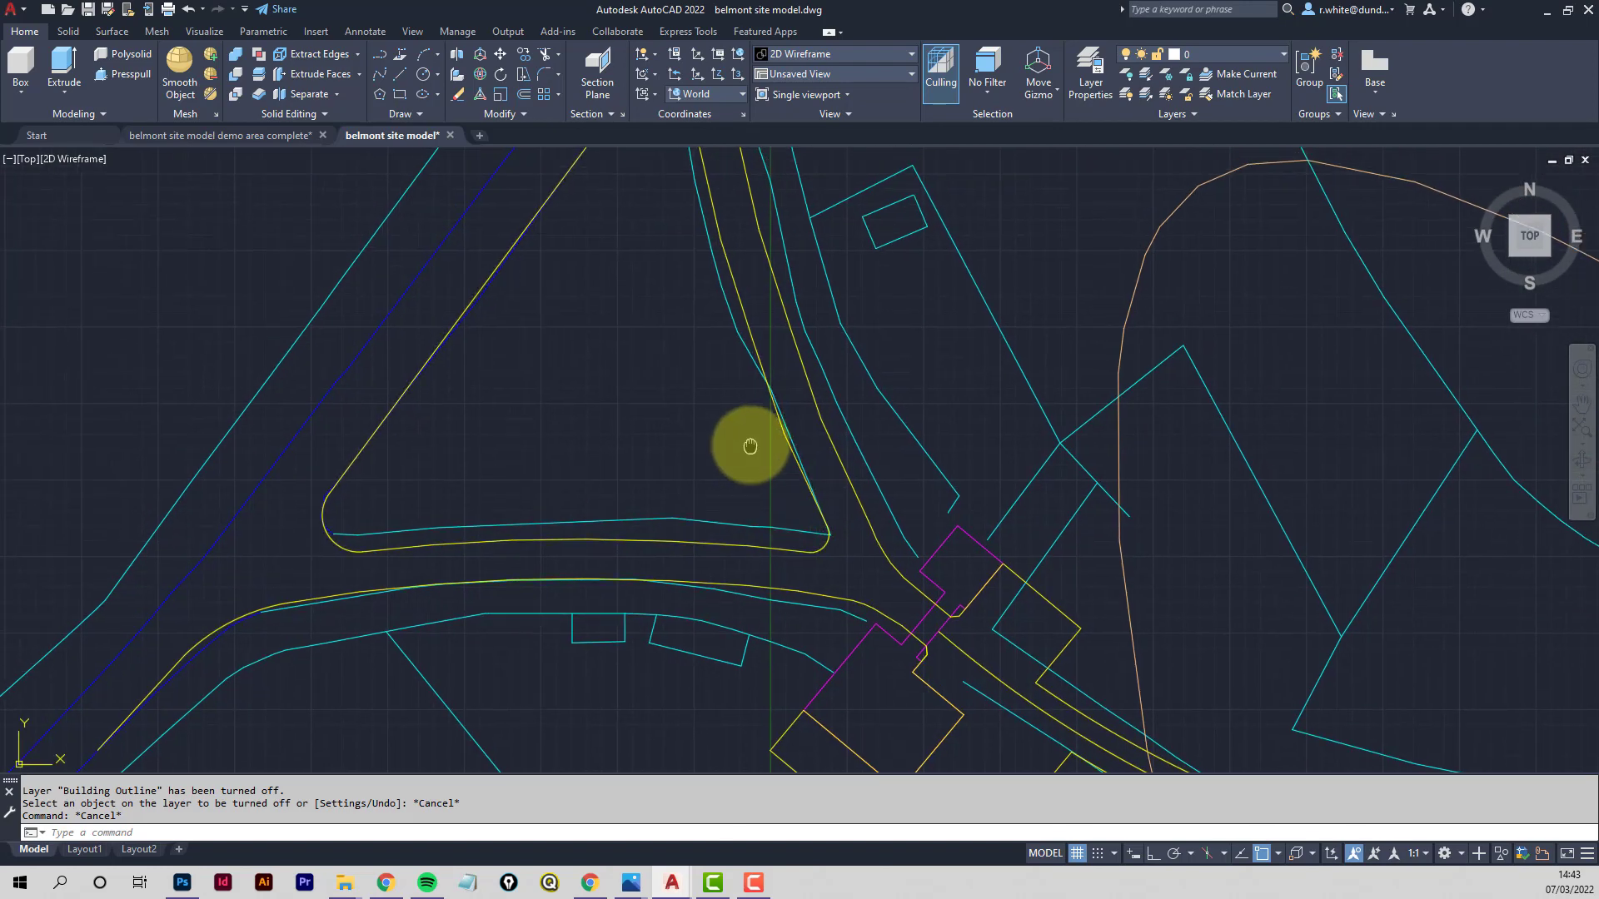
pyautogui.moveTo(744, 439); pyautogui.dragTo(746, 426, button='middle')
pyautogui.scroll(-4, 747, 427)
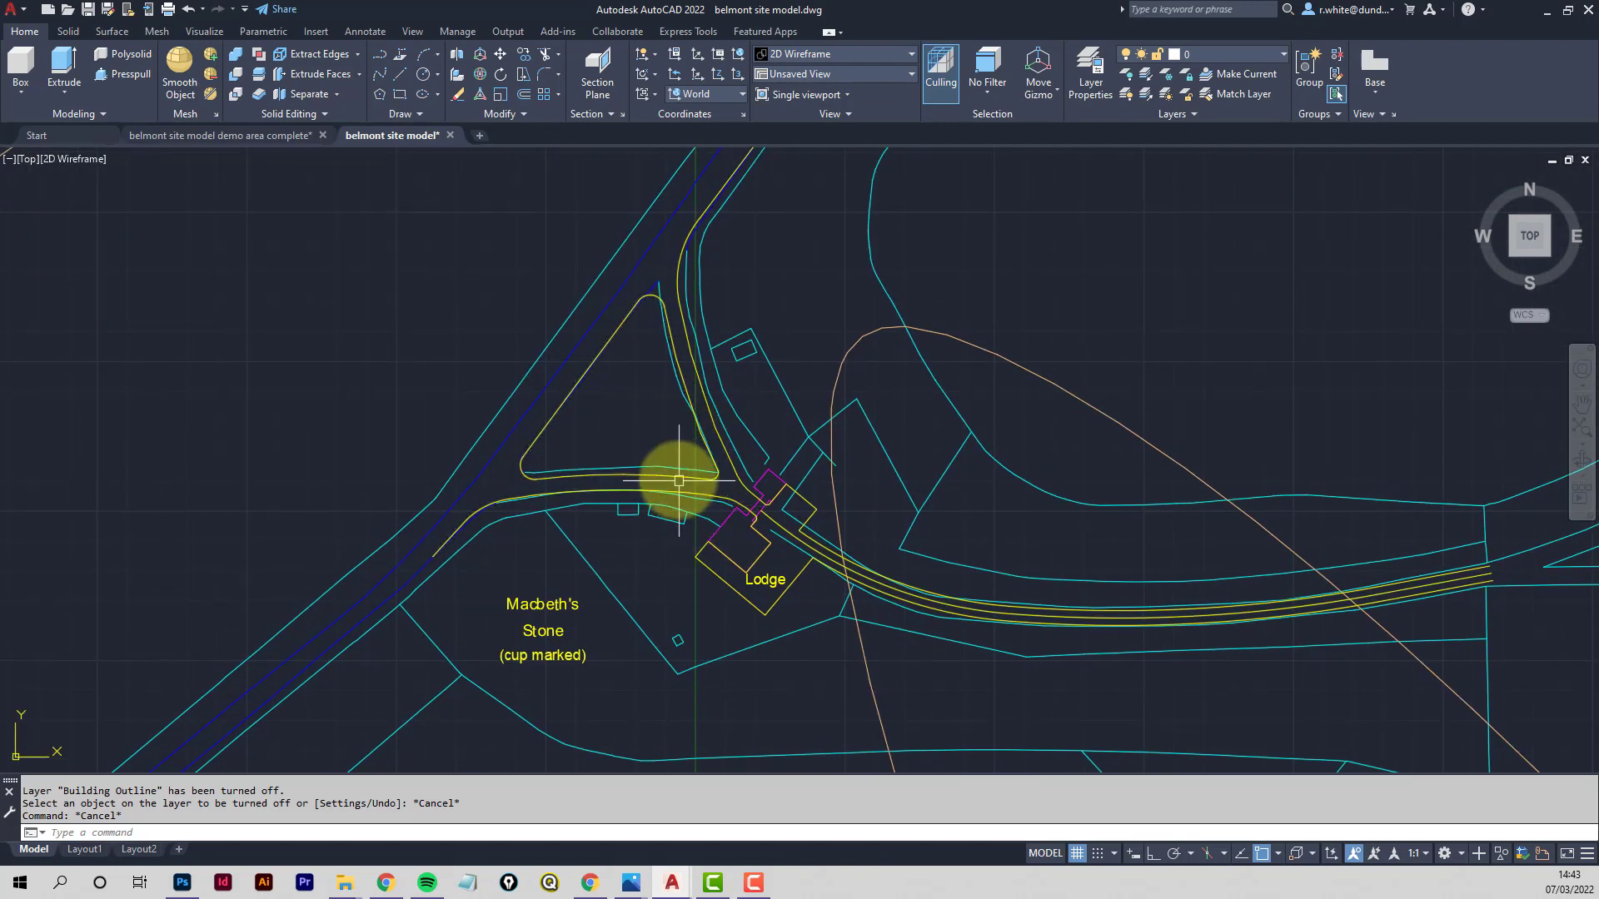
pyautogui.scroll(-2, 798, 411)
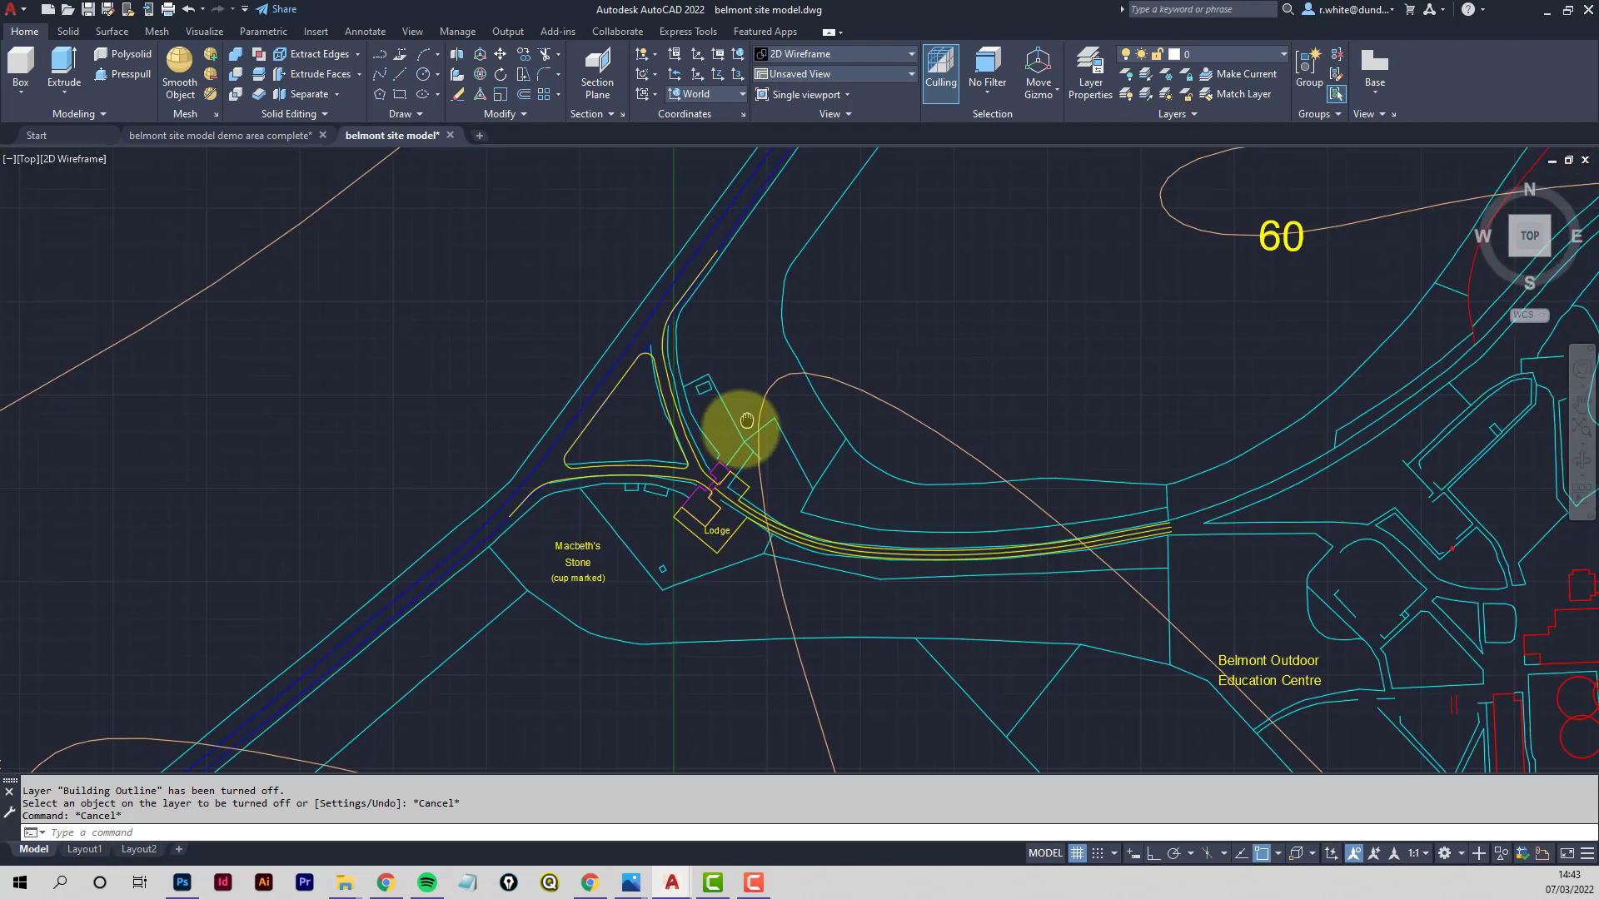
pyautogui.scroll(-2, 769, 391)
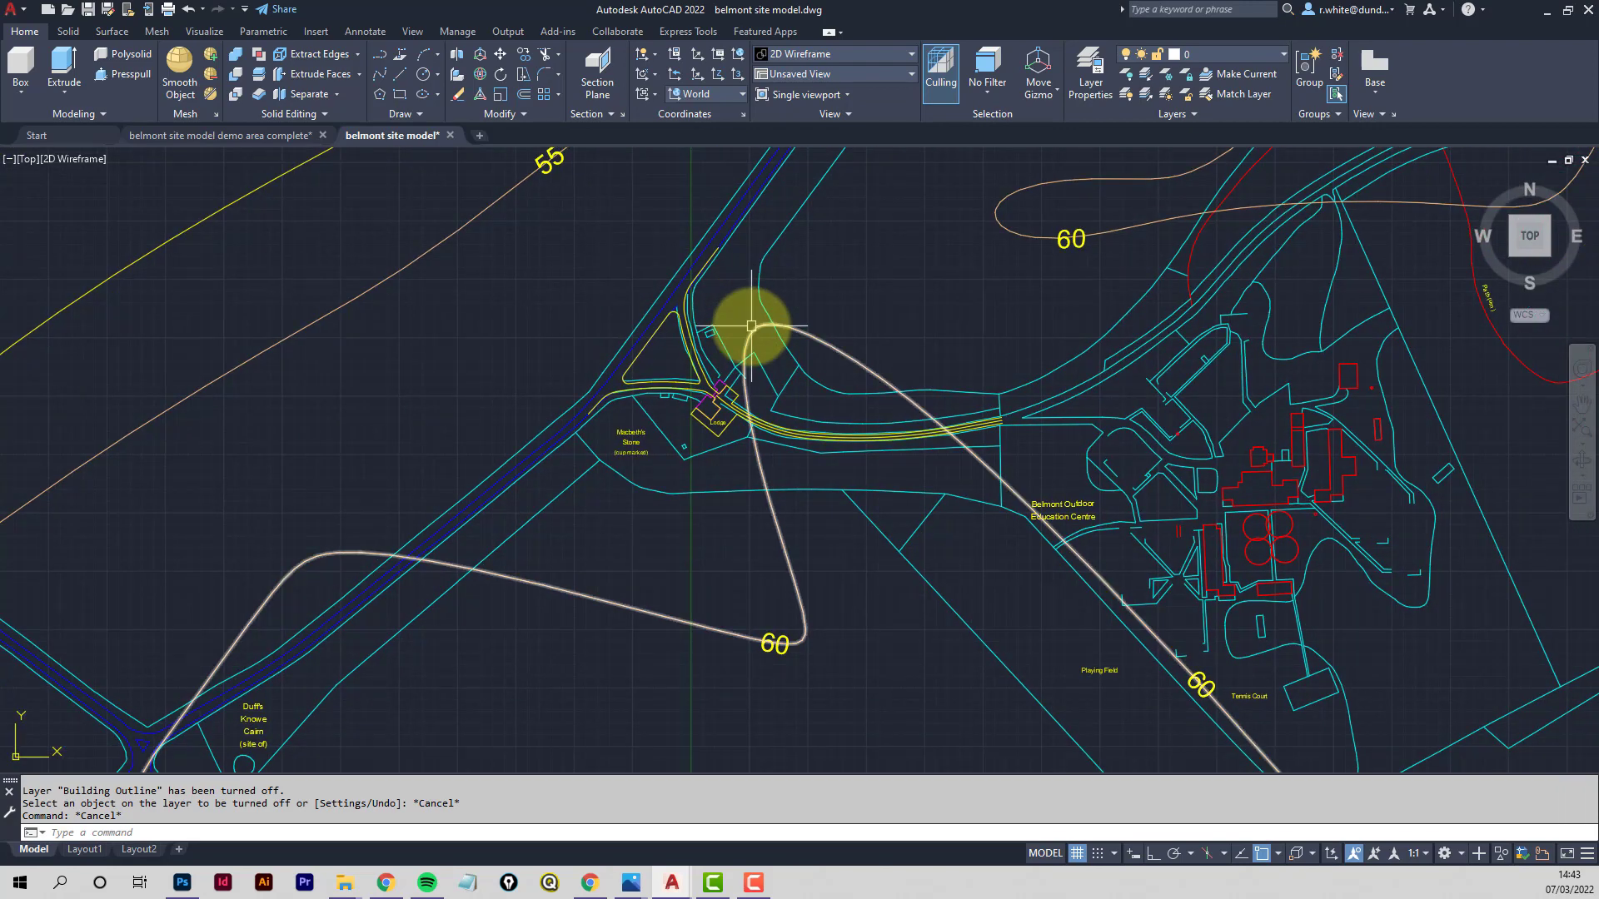
# Select the ordinary contour line looping beside the Lodge to inspect its course relative to the road junction, and deselect it
pyautogui.click(753, 334)
pyautogui.scroll(5, 721, 370)
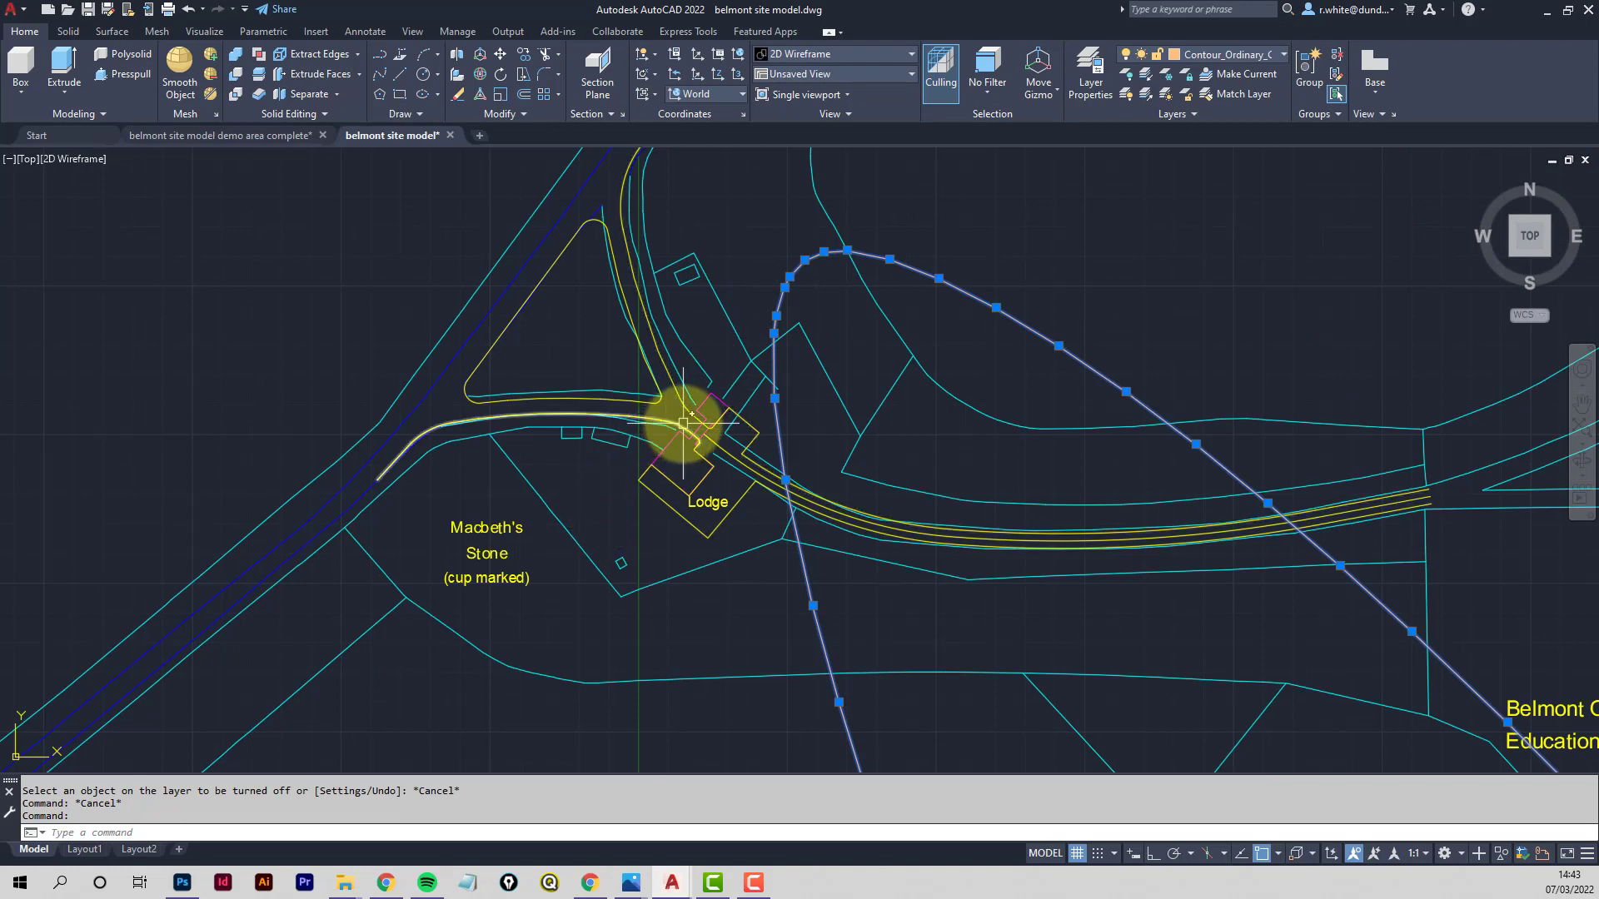
pyautogui.scroll(4, 649, 447)
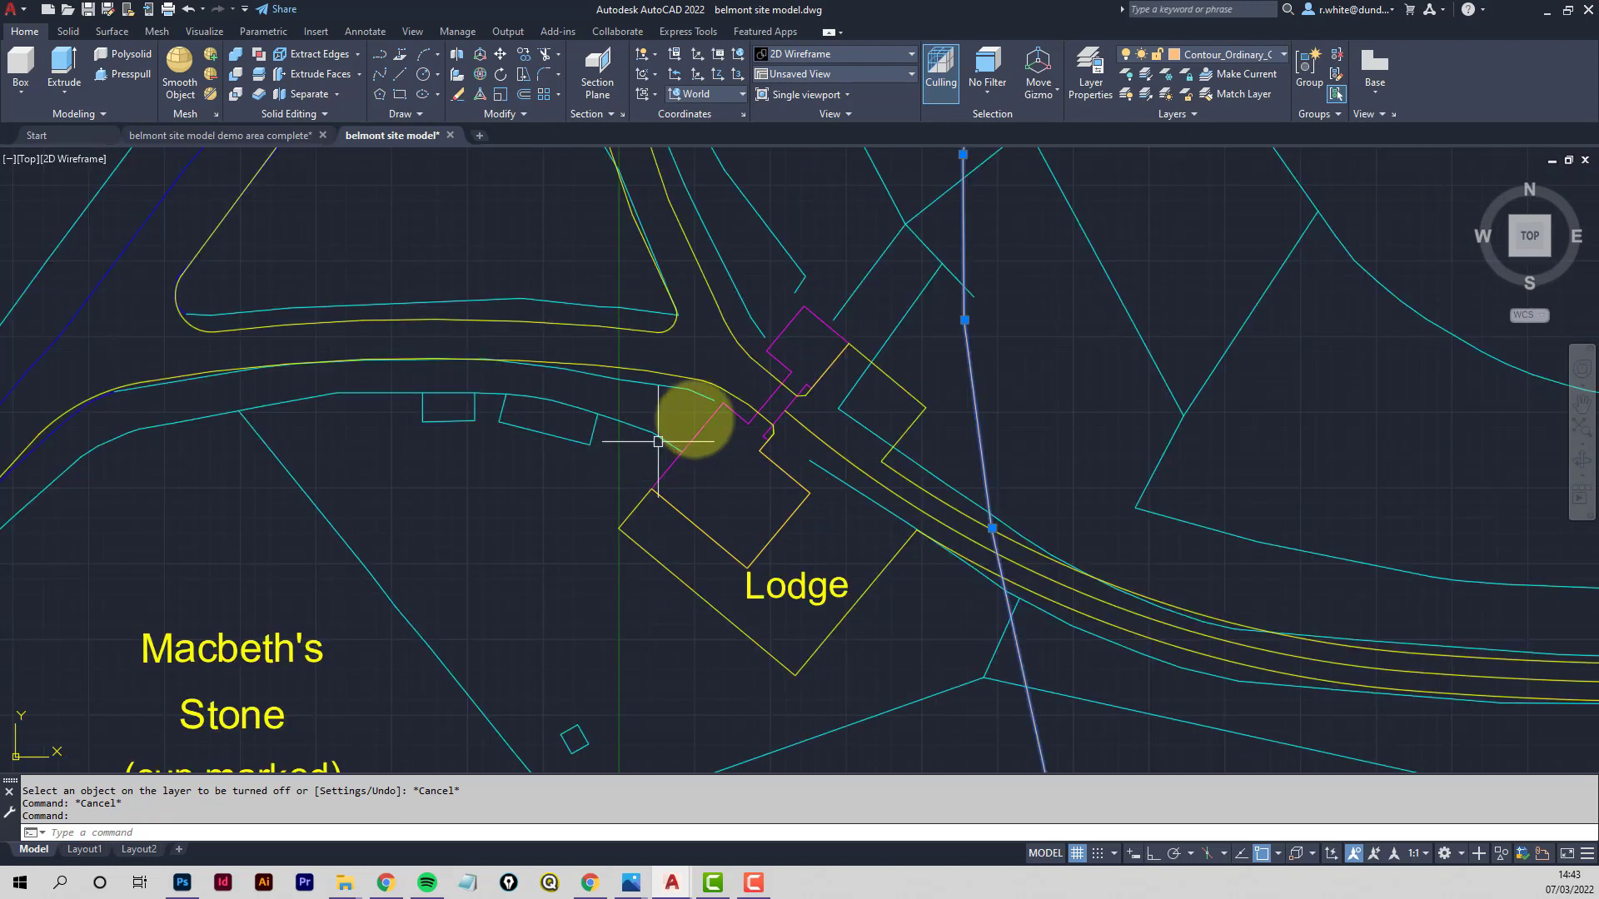
pyautogui.scroll(-2, 704, 412)
pyautogui.moveTo(707, 386); pyautogui.dragTo(654, 483, button='middle')
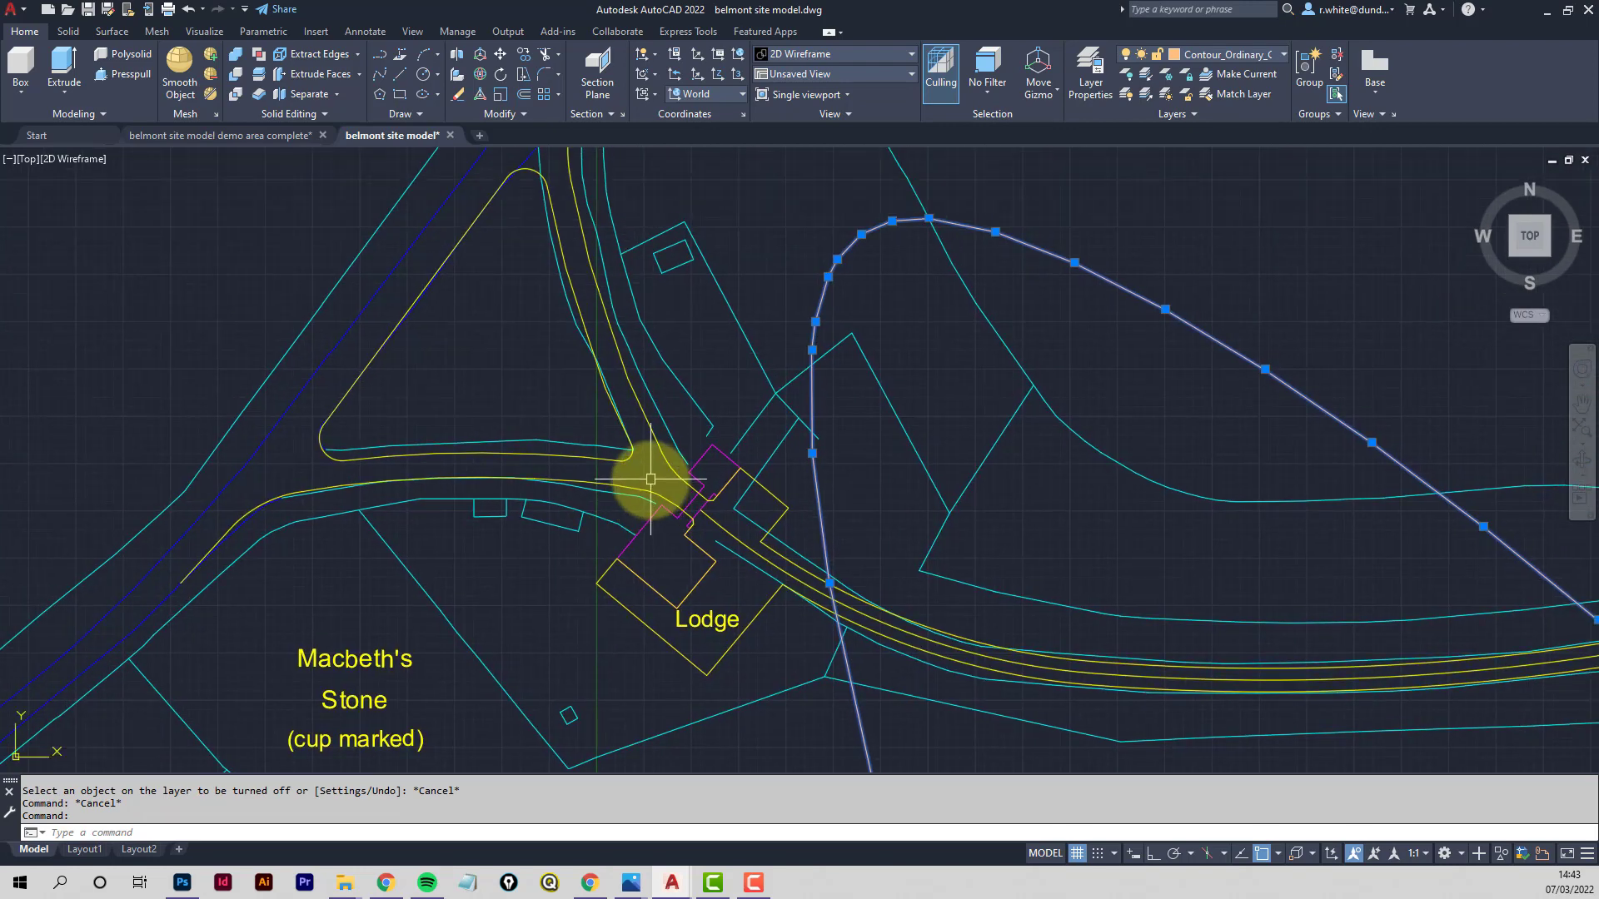
pyautogui.press('Escape')
pyautogui.press('Escape')
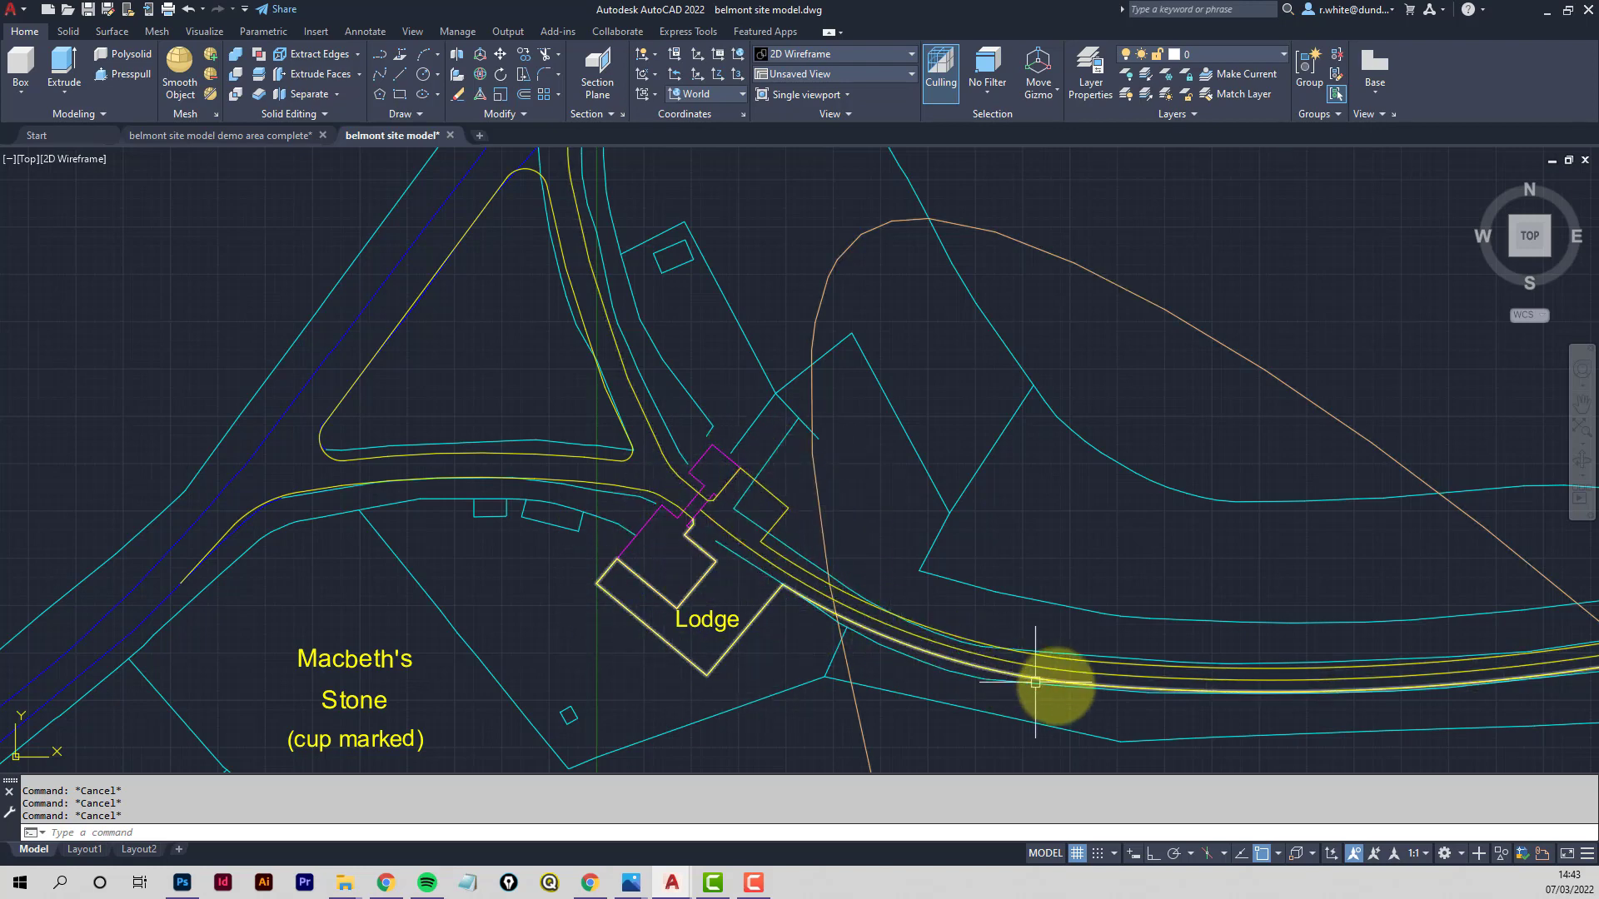
# Turn on the 3d surf spines layer
pyautogui.moveTo(1393, 668)
pyautogui.mouseDown(button='middle')
pyautogui.moveTo(1270, 678)
pyautogui.moveTo(1080, 646)
pyautogui.mouseUp(button='middle')
pyautogui.scroll(-1, 1261, 670)
pyautogui.scroll(-1, 723, 589)
pyautogui.moveTo(757, 599); pyautogui.dragTo(761, 464, button='middle')
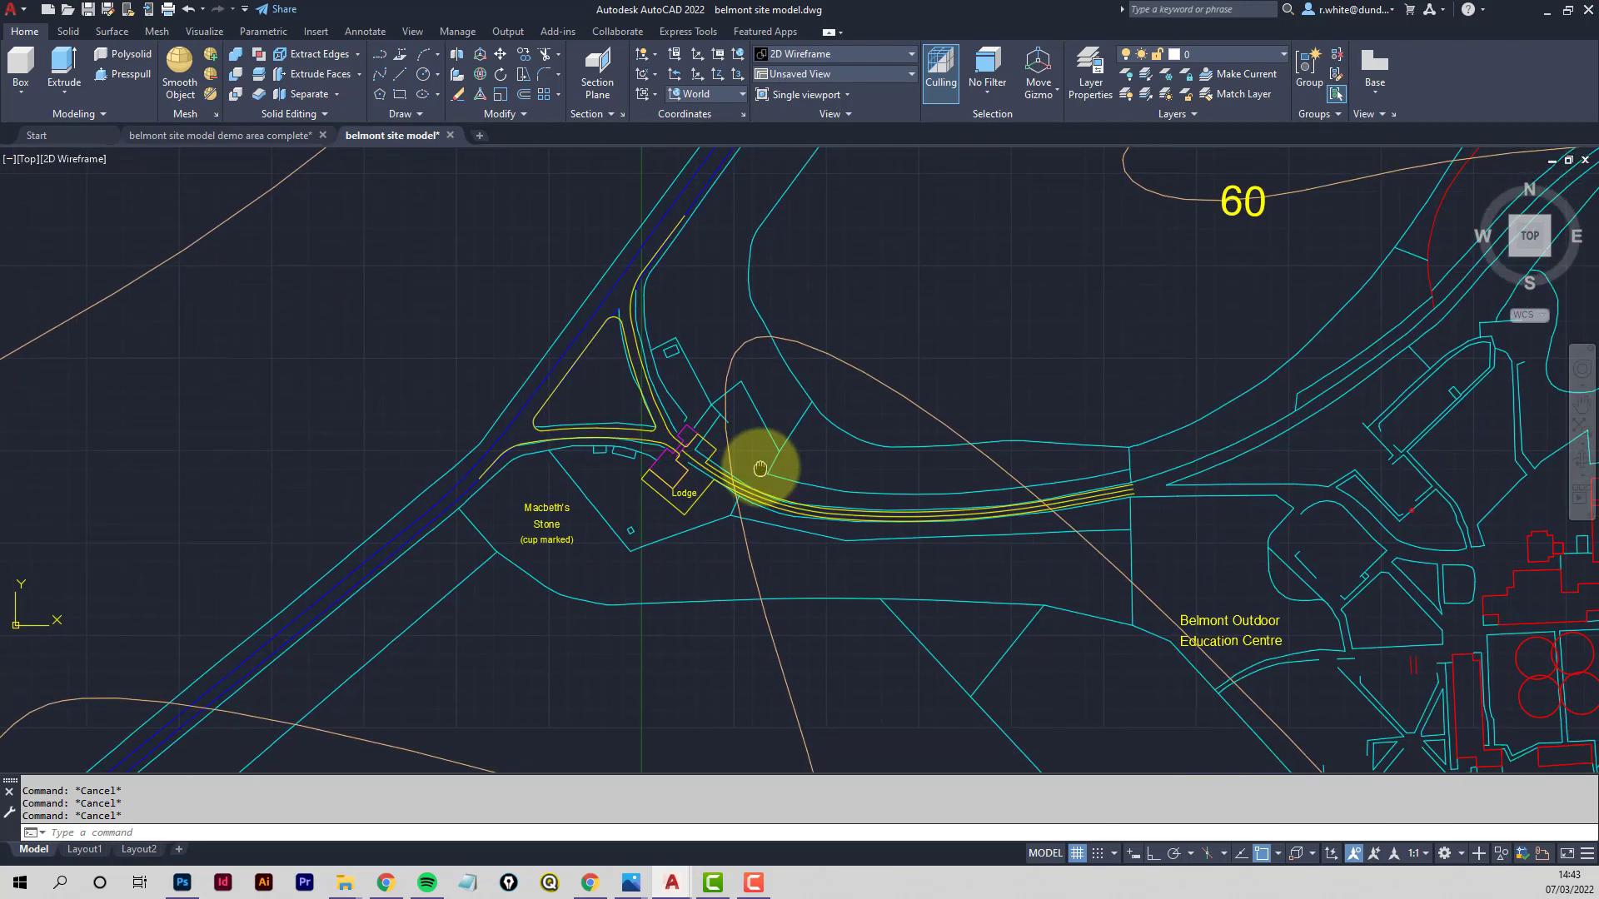
pyautogui.scroll(-1, 1114, 521)
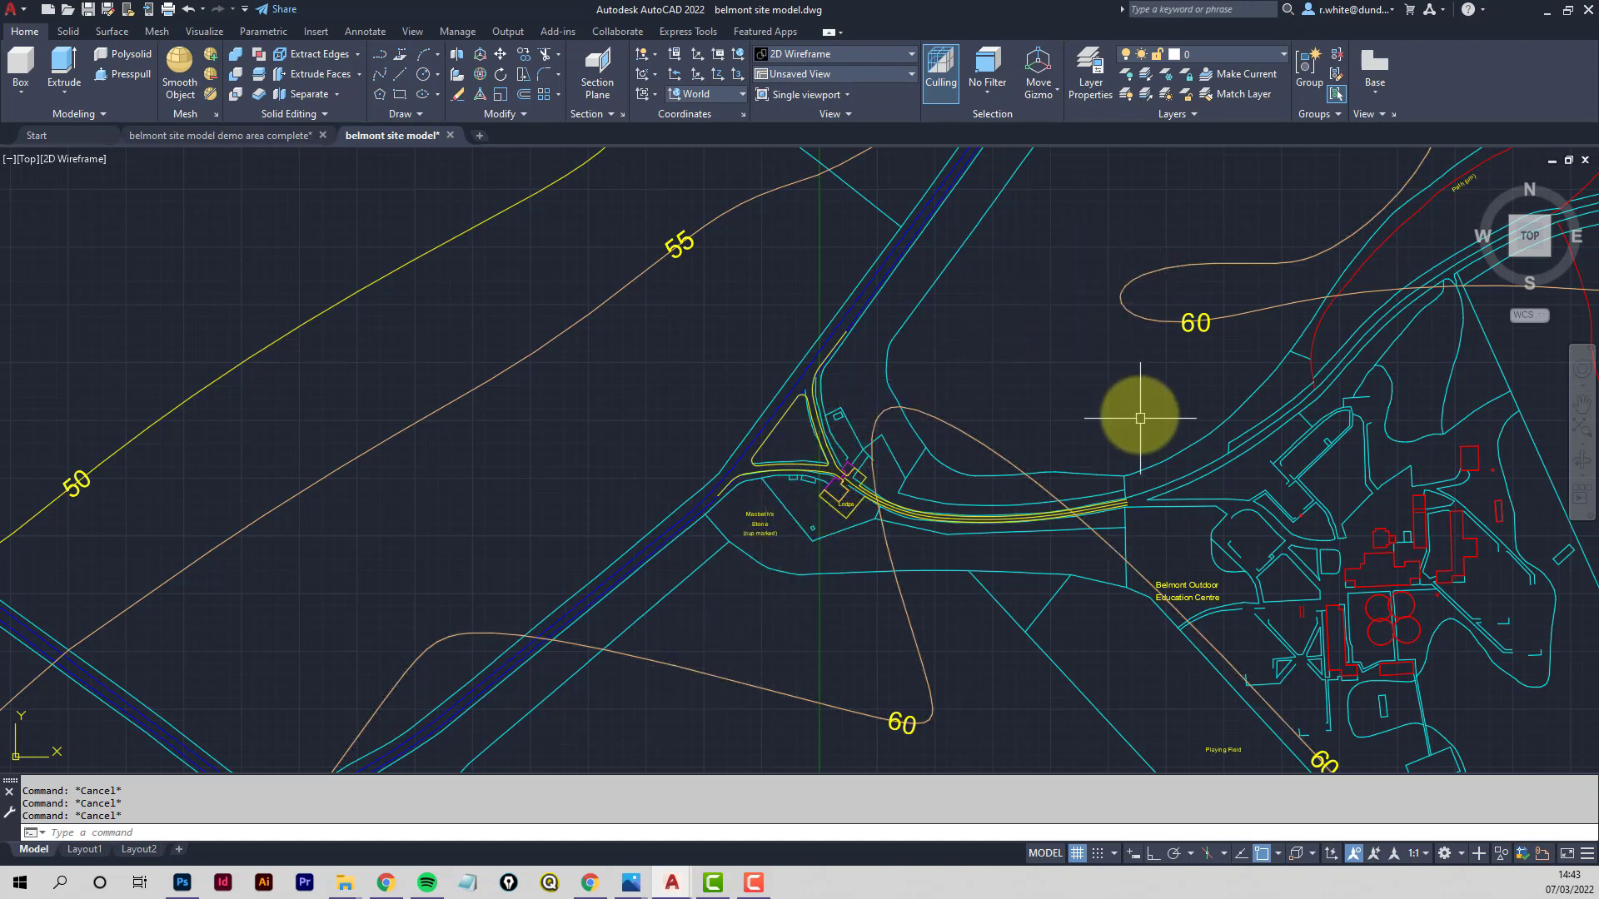
pyautogui.click(1281, 56)
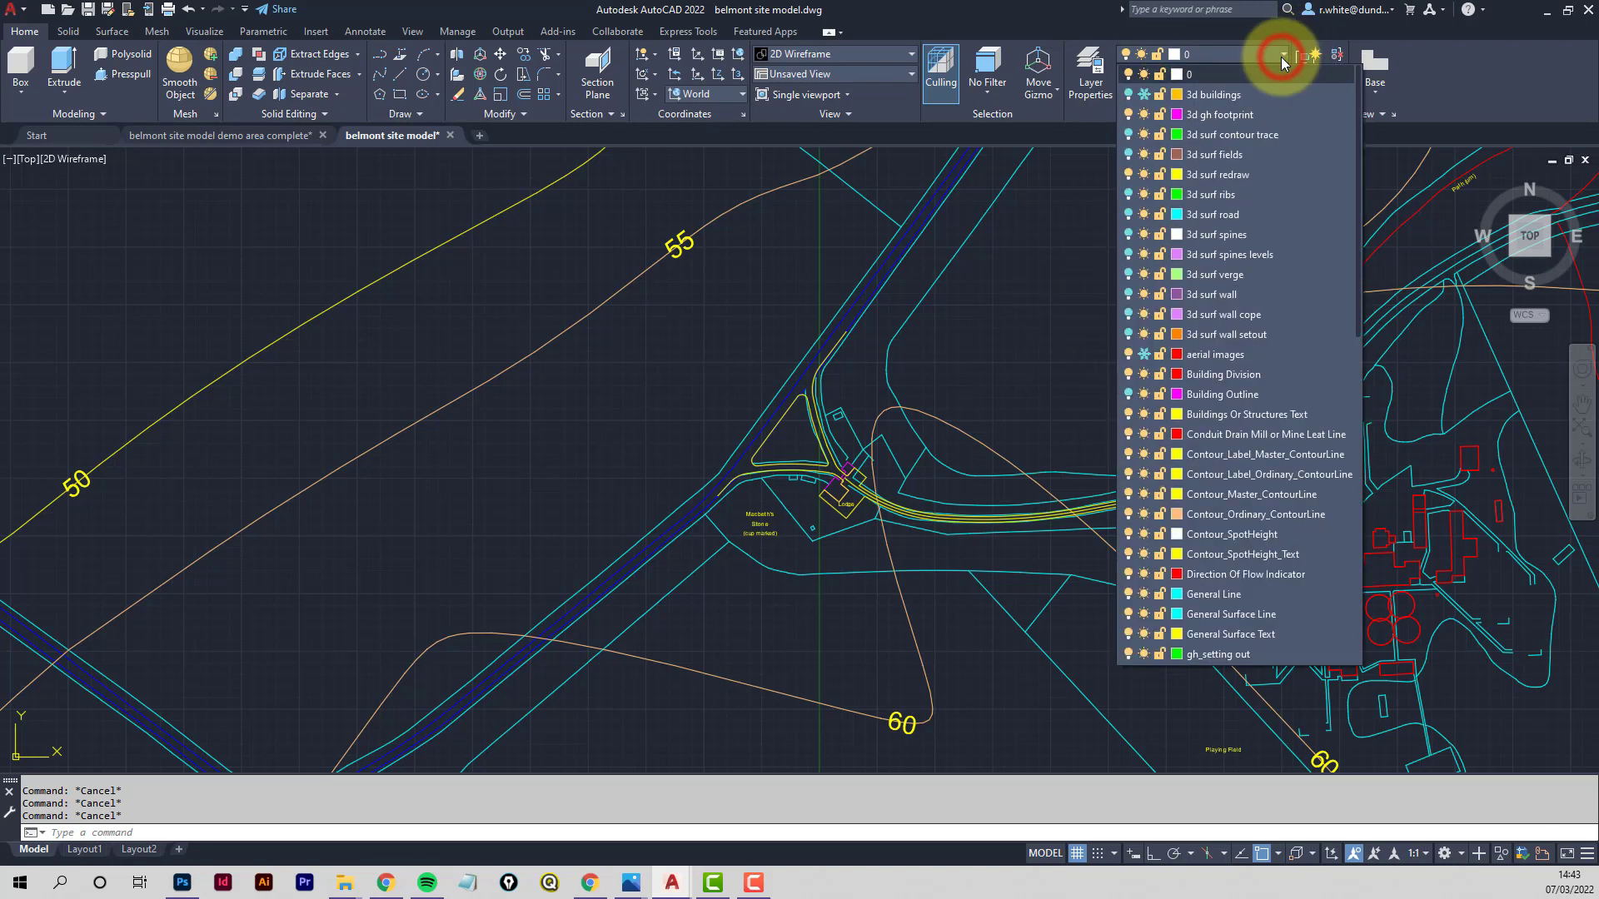
pyautogui.click(1129, 236)
pyautogui.click(1042, 357)
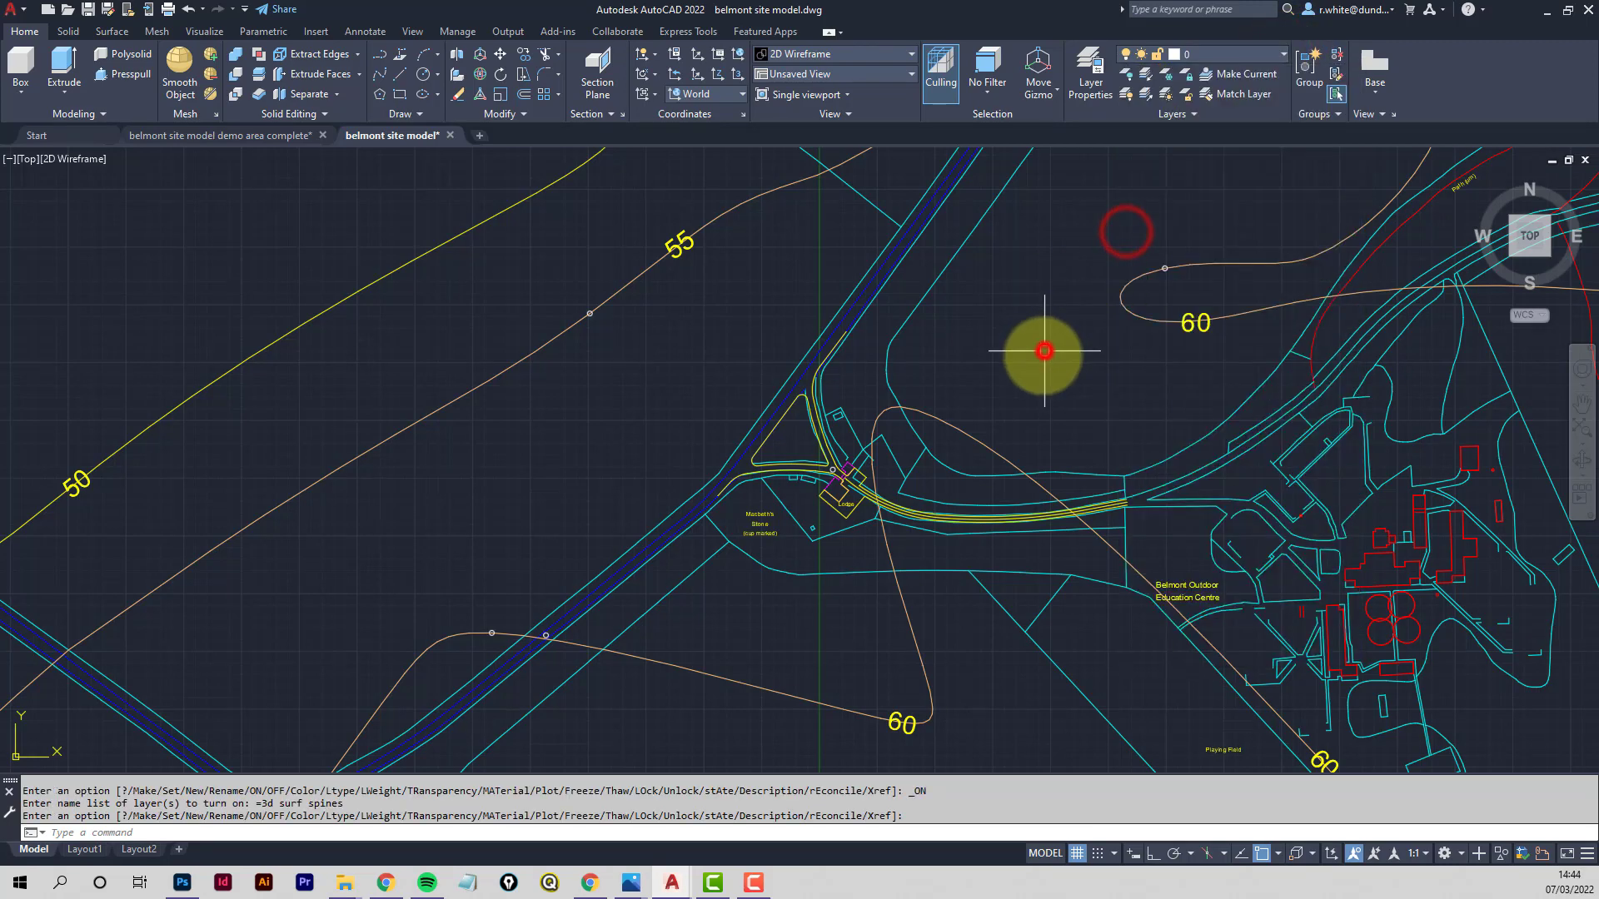
pyautogui.moveTo(1052, 349); pyautogui.dragTo(1049, 364, button='middle')
# Start a polyline at the centre of the marker circle on the north-eastern 60 contour and draw four vertices south-west towards the Lodge
pyautogui.write('pl')
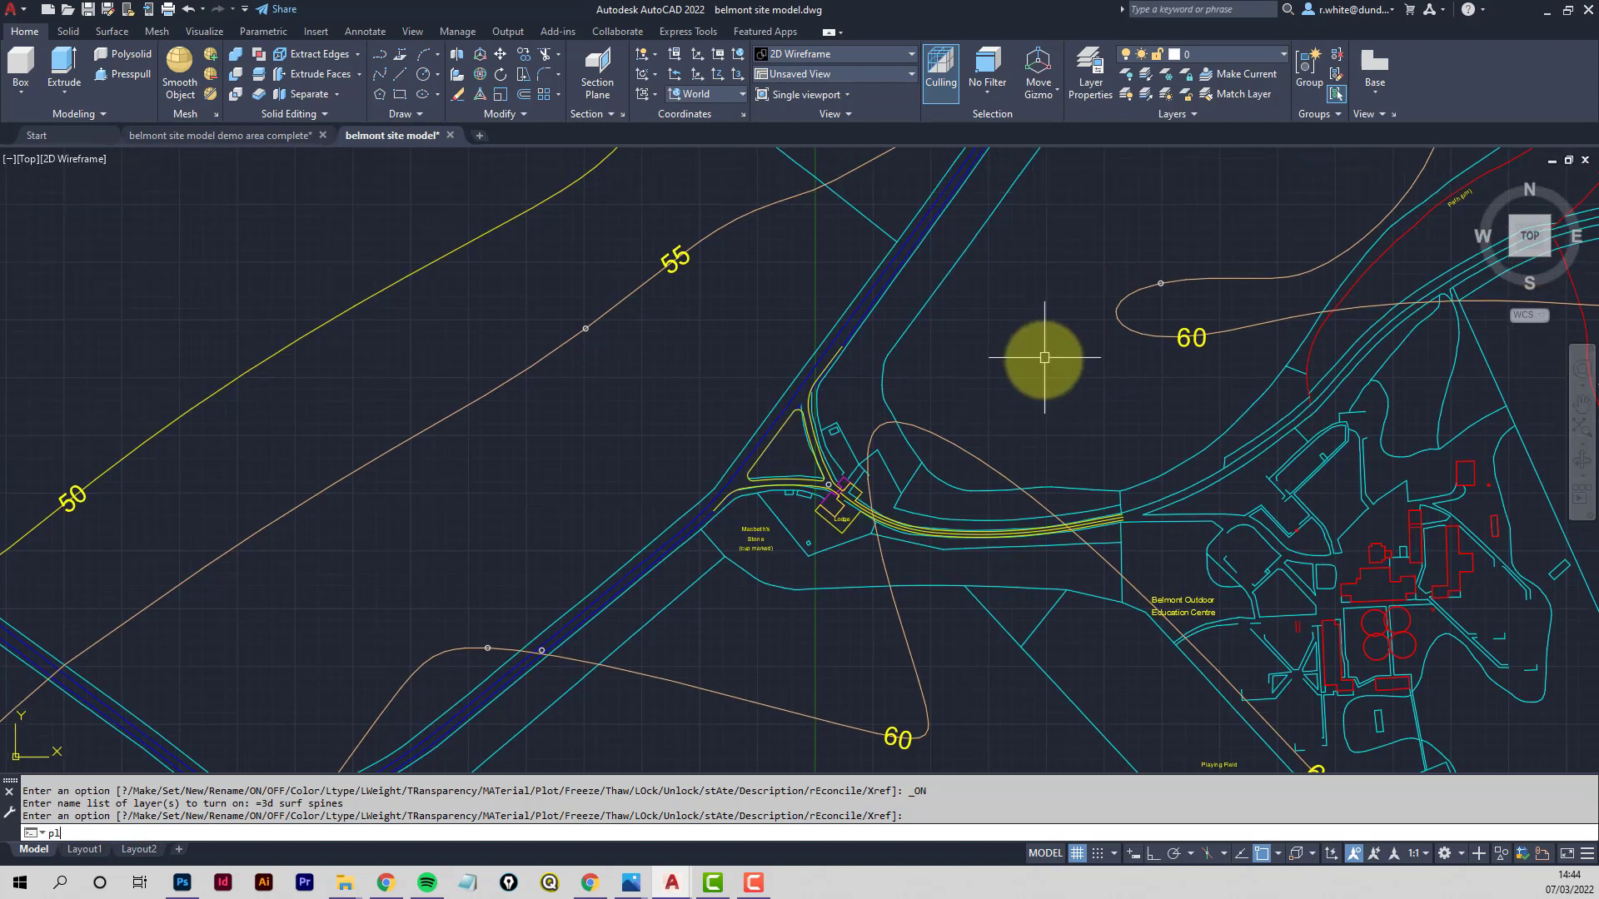
pyautogui.press('Return')
pyautogui.write('cen')
pyautogui.press('Return')
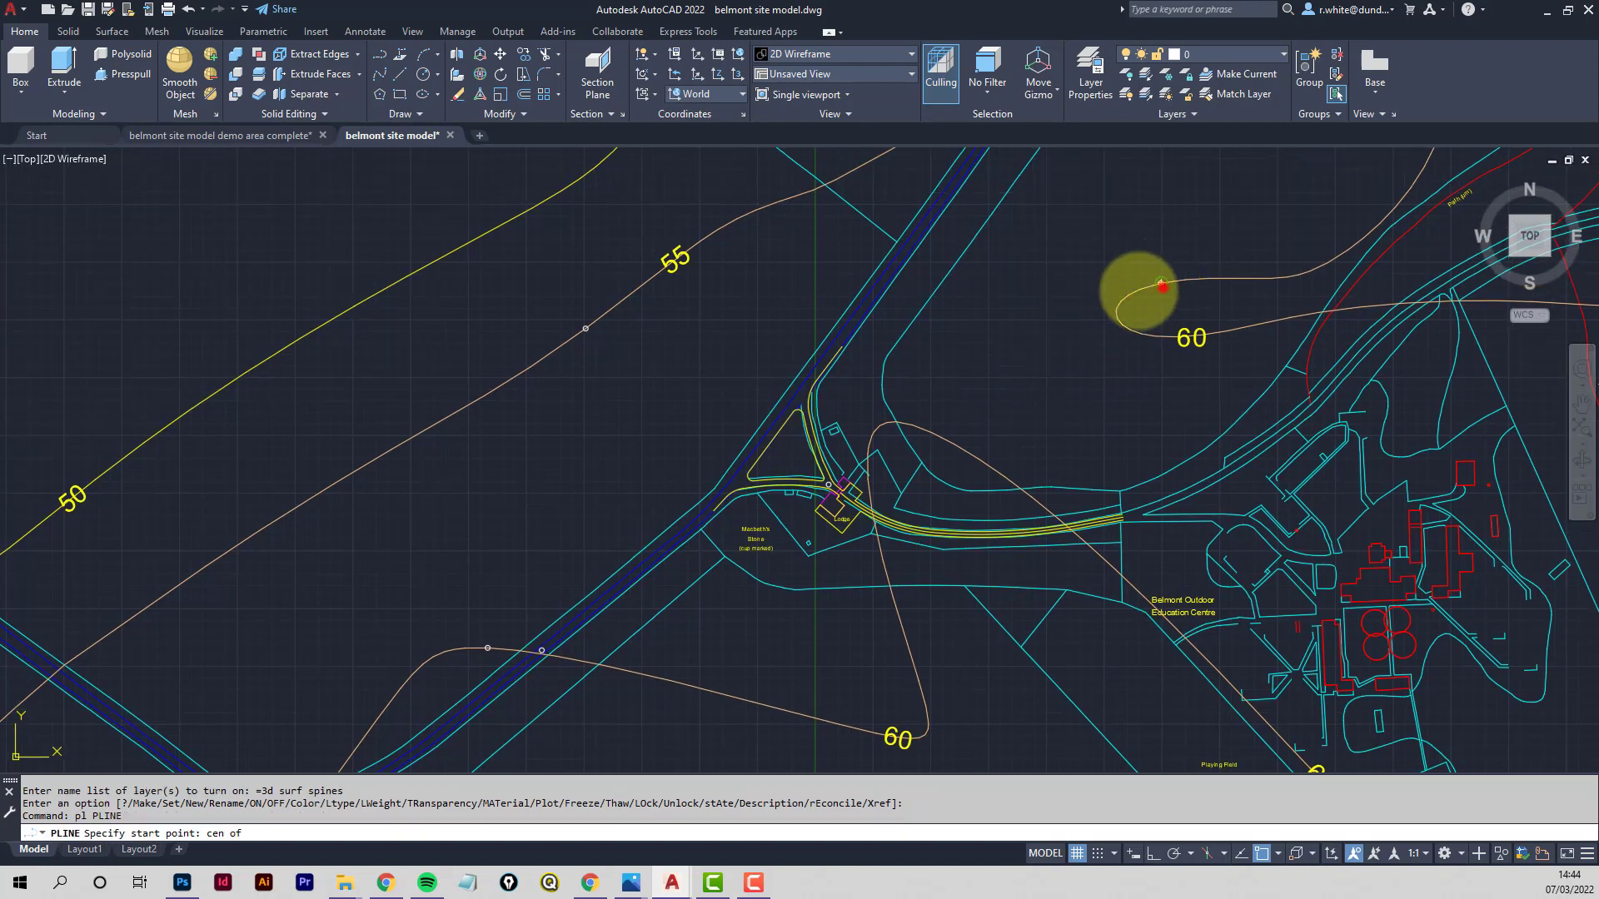
pyautogui.click(1162, 285)
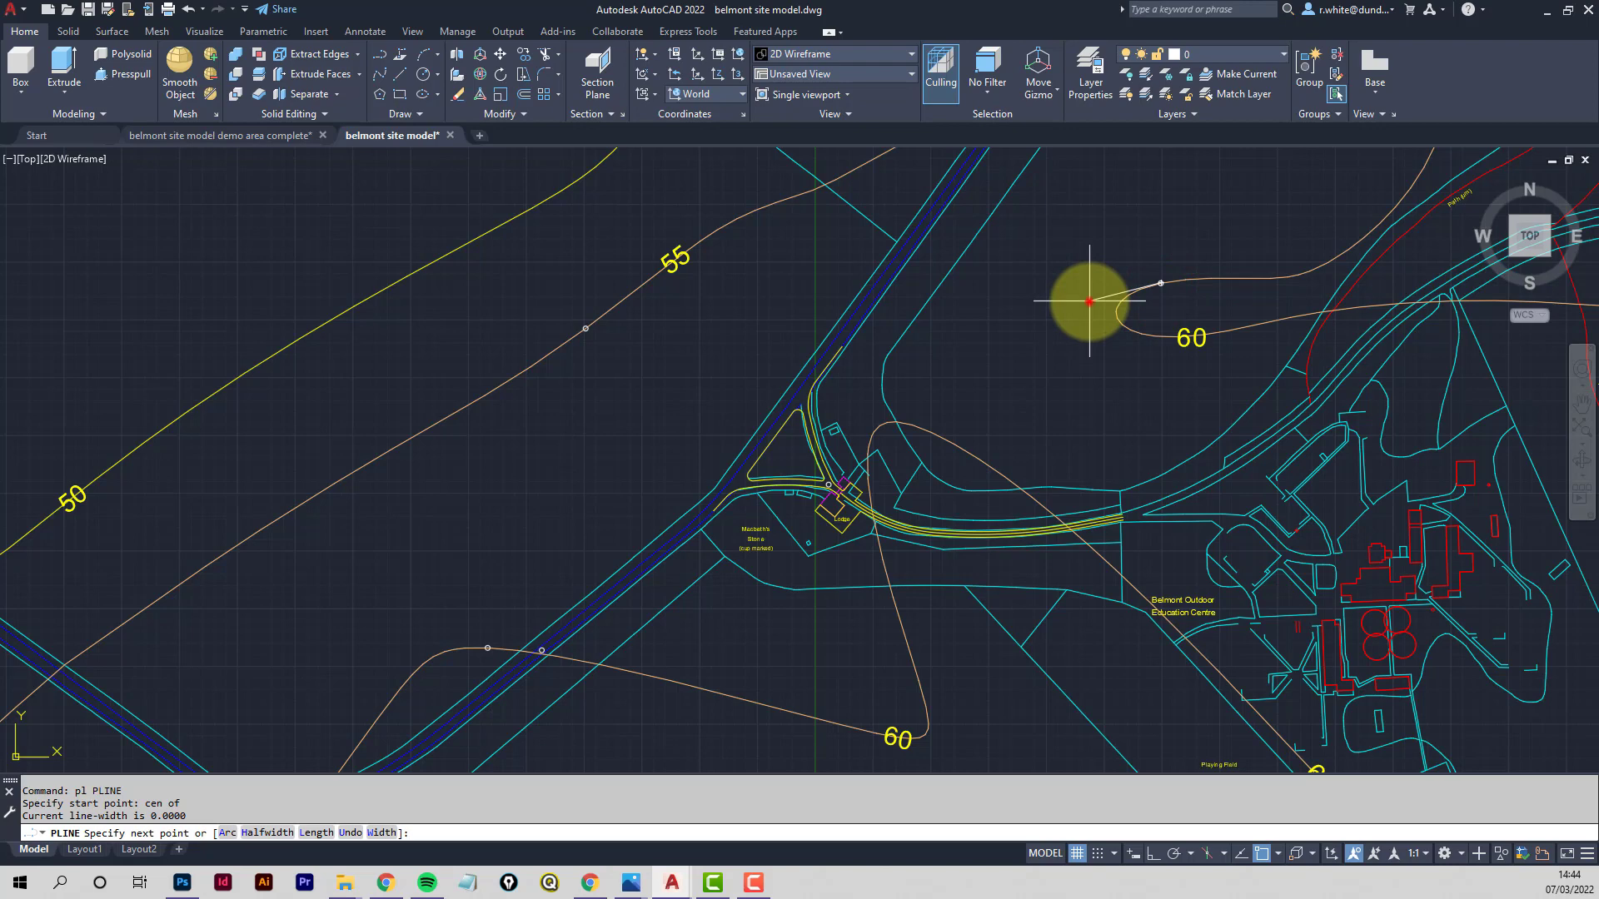
pyautogui.click(1090, 302)
pyautogui.click(1037, 321)
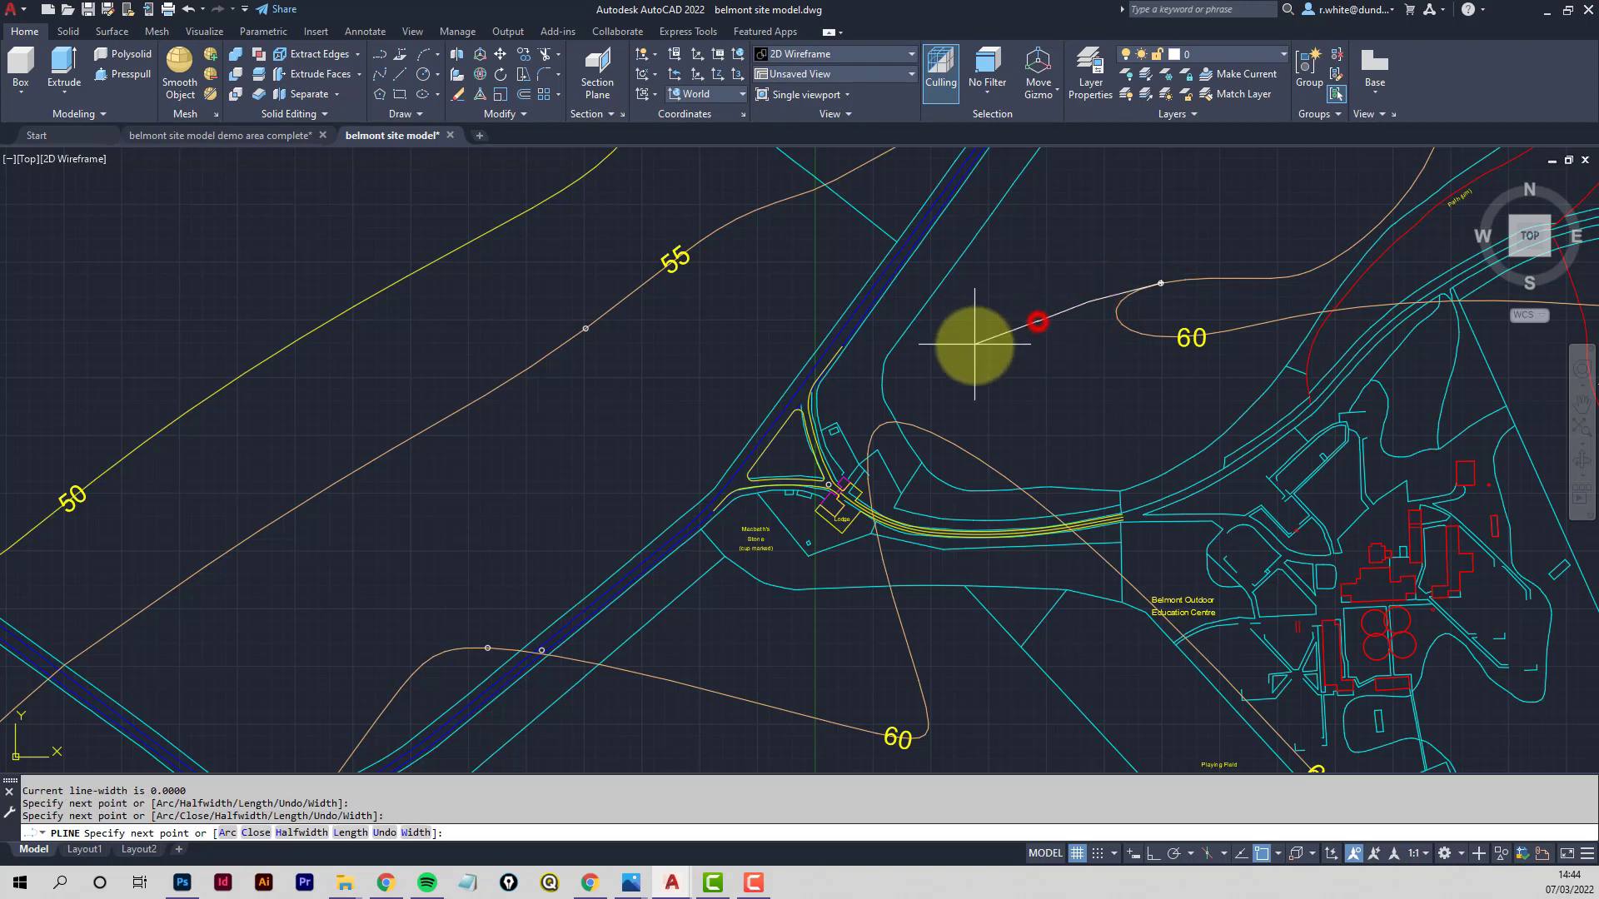
pyautogui.click(975, 352)
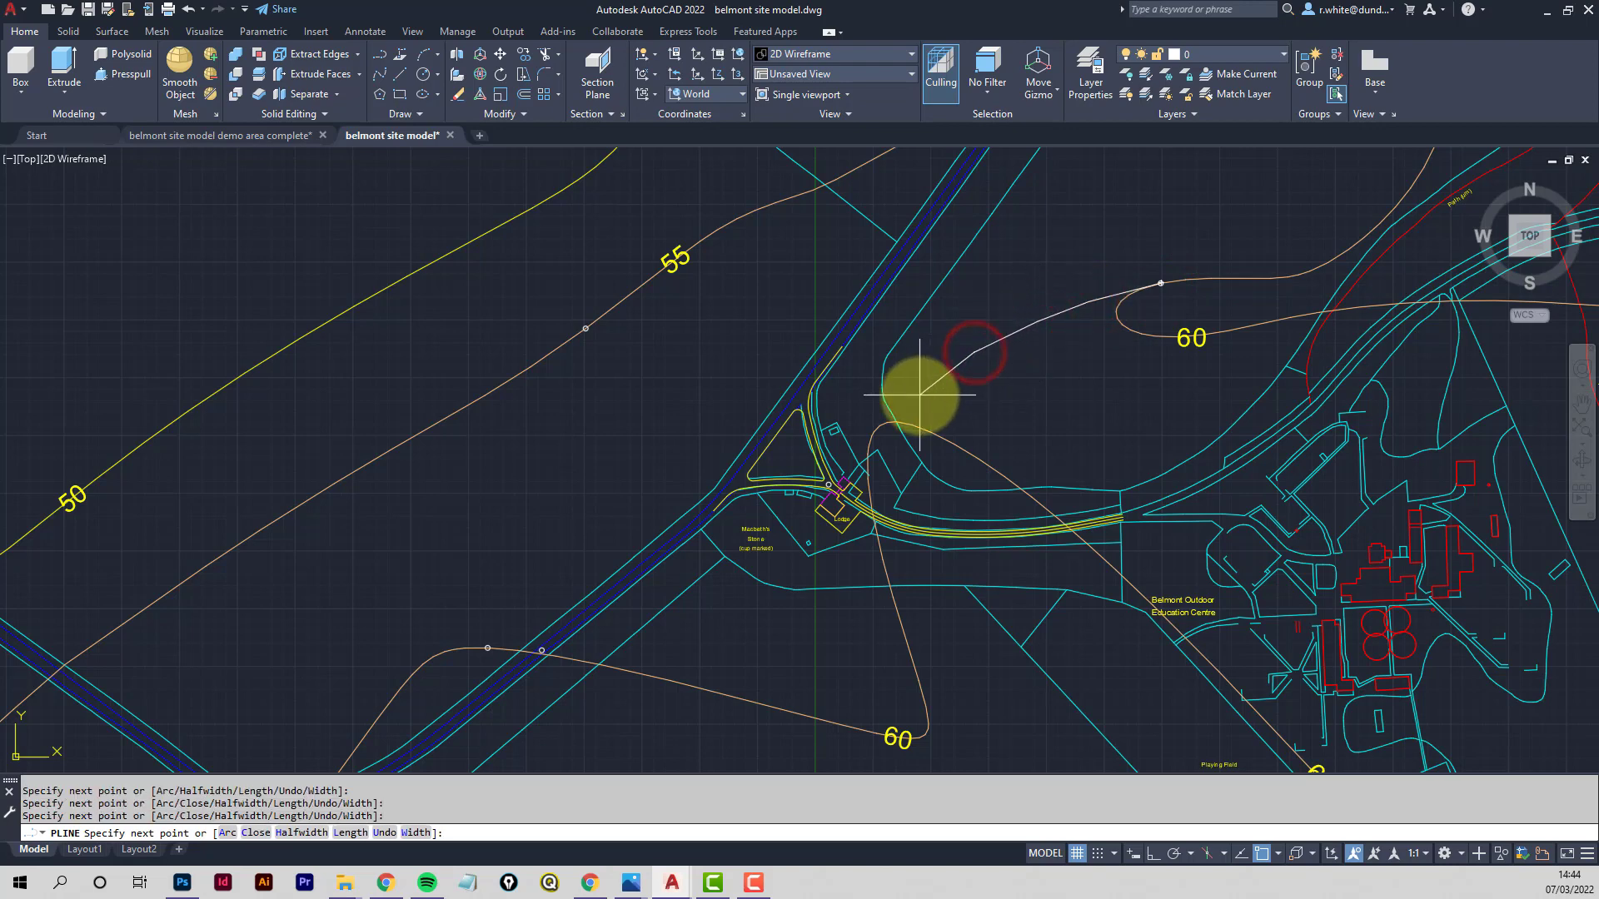
pyautogui.click(920, 394)
# Continue the polyline across the contour loop and over the marker circle at the Lodge entrance to a vertex south-west of it
pyautogui.scroll(4, 875, 417)
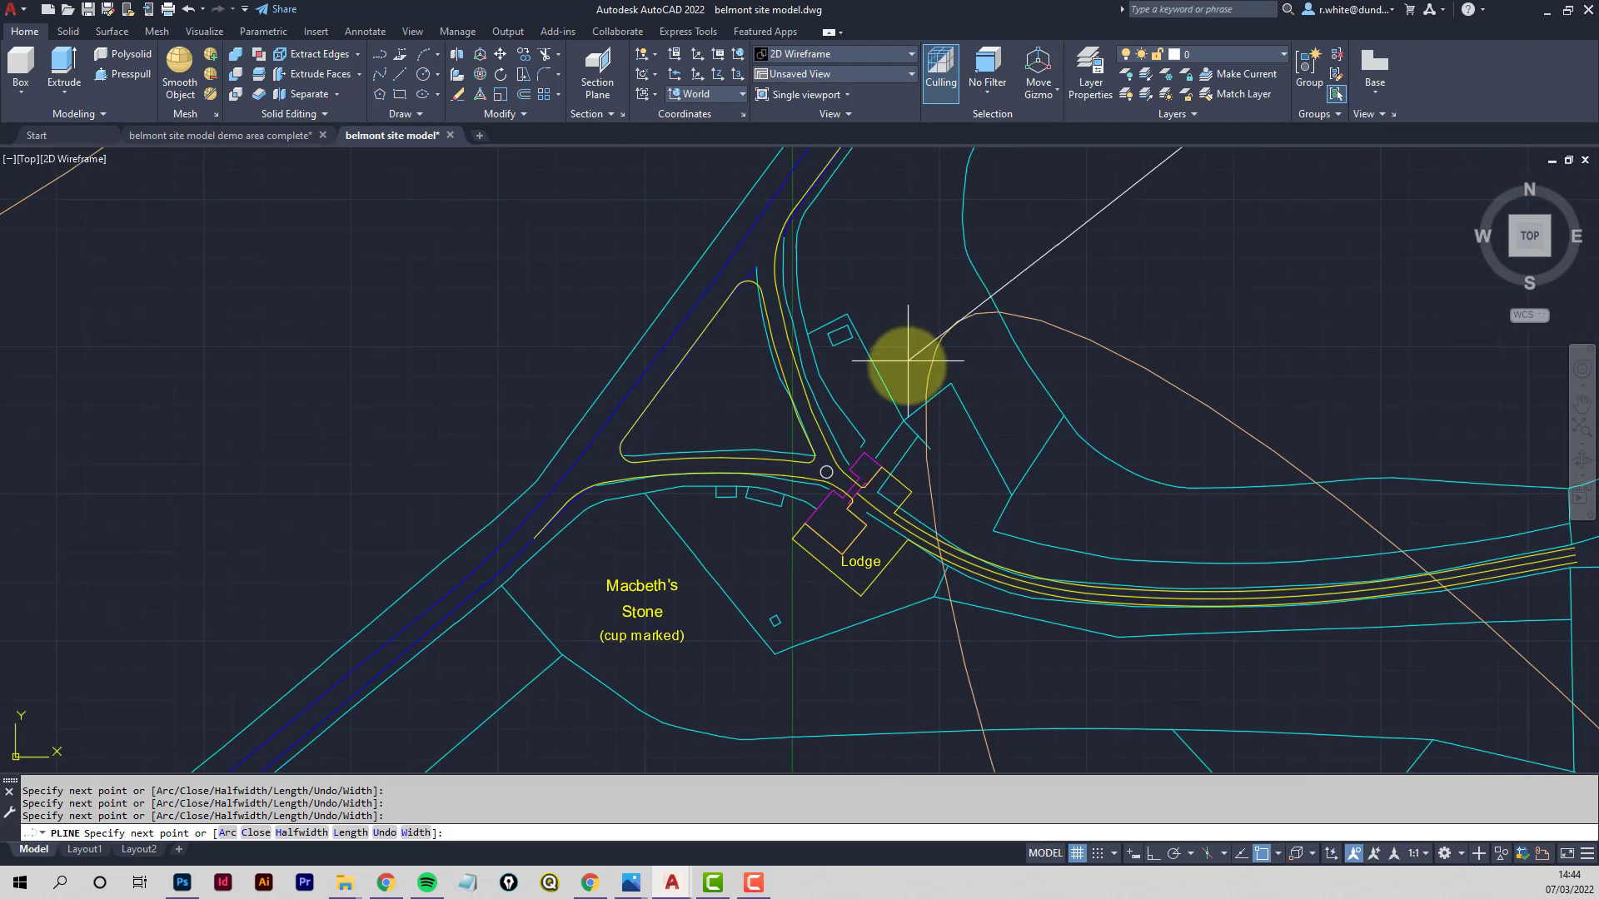
pyautogui.click(908, 368)
pyautogui.scroll(4, 866, 408)
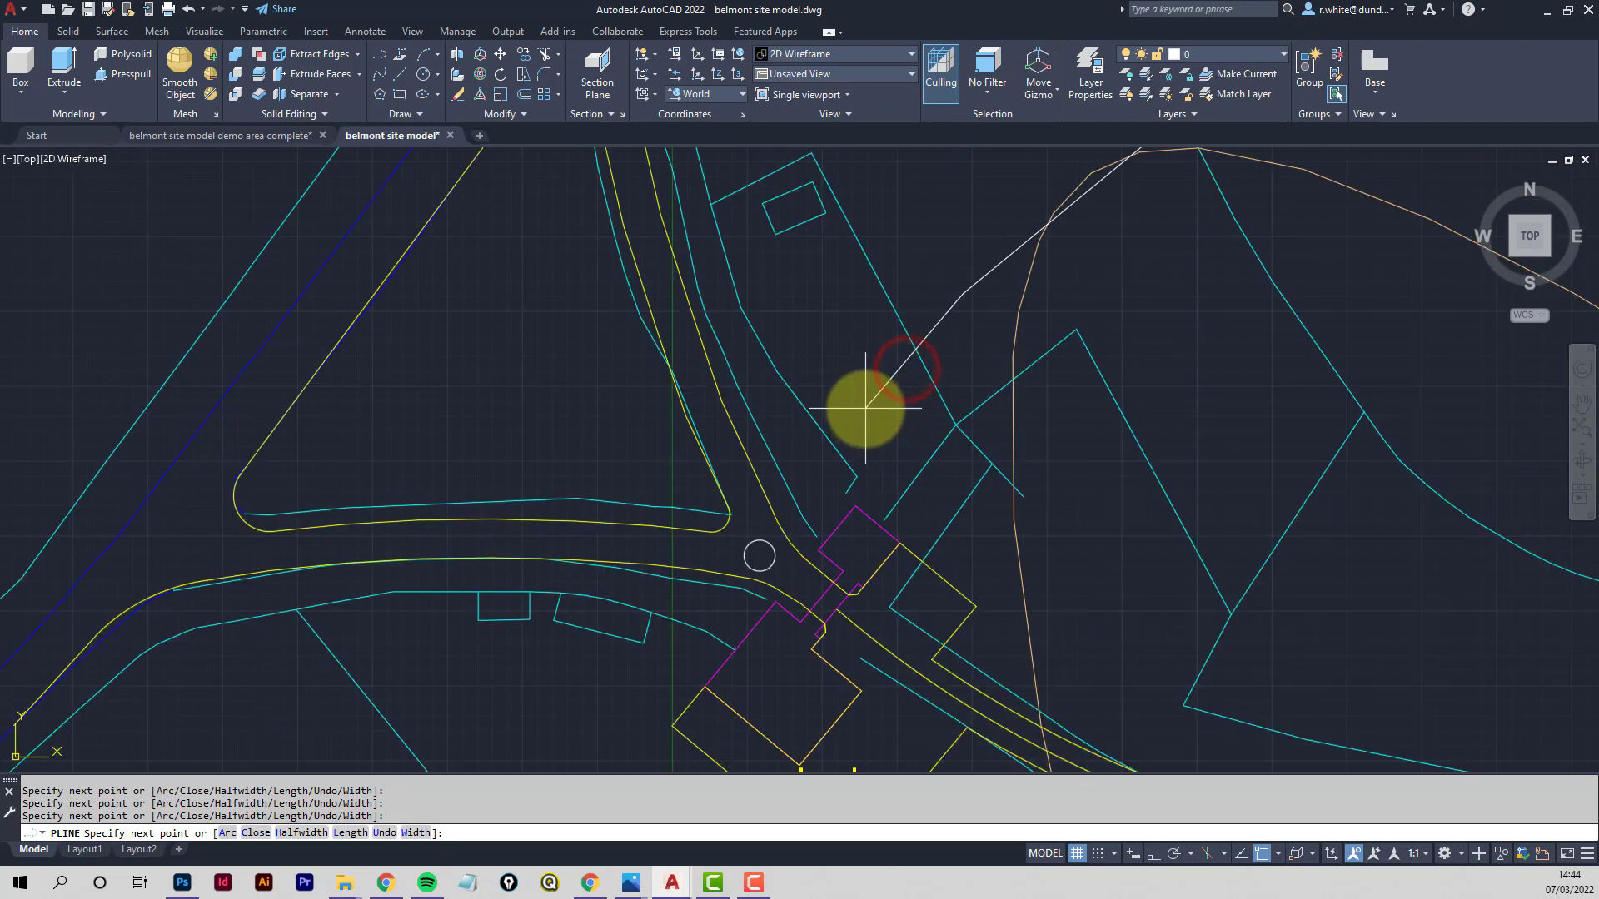
pyautogui.click(865, 412)
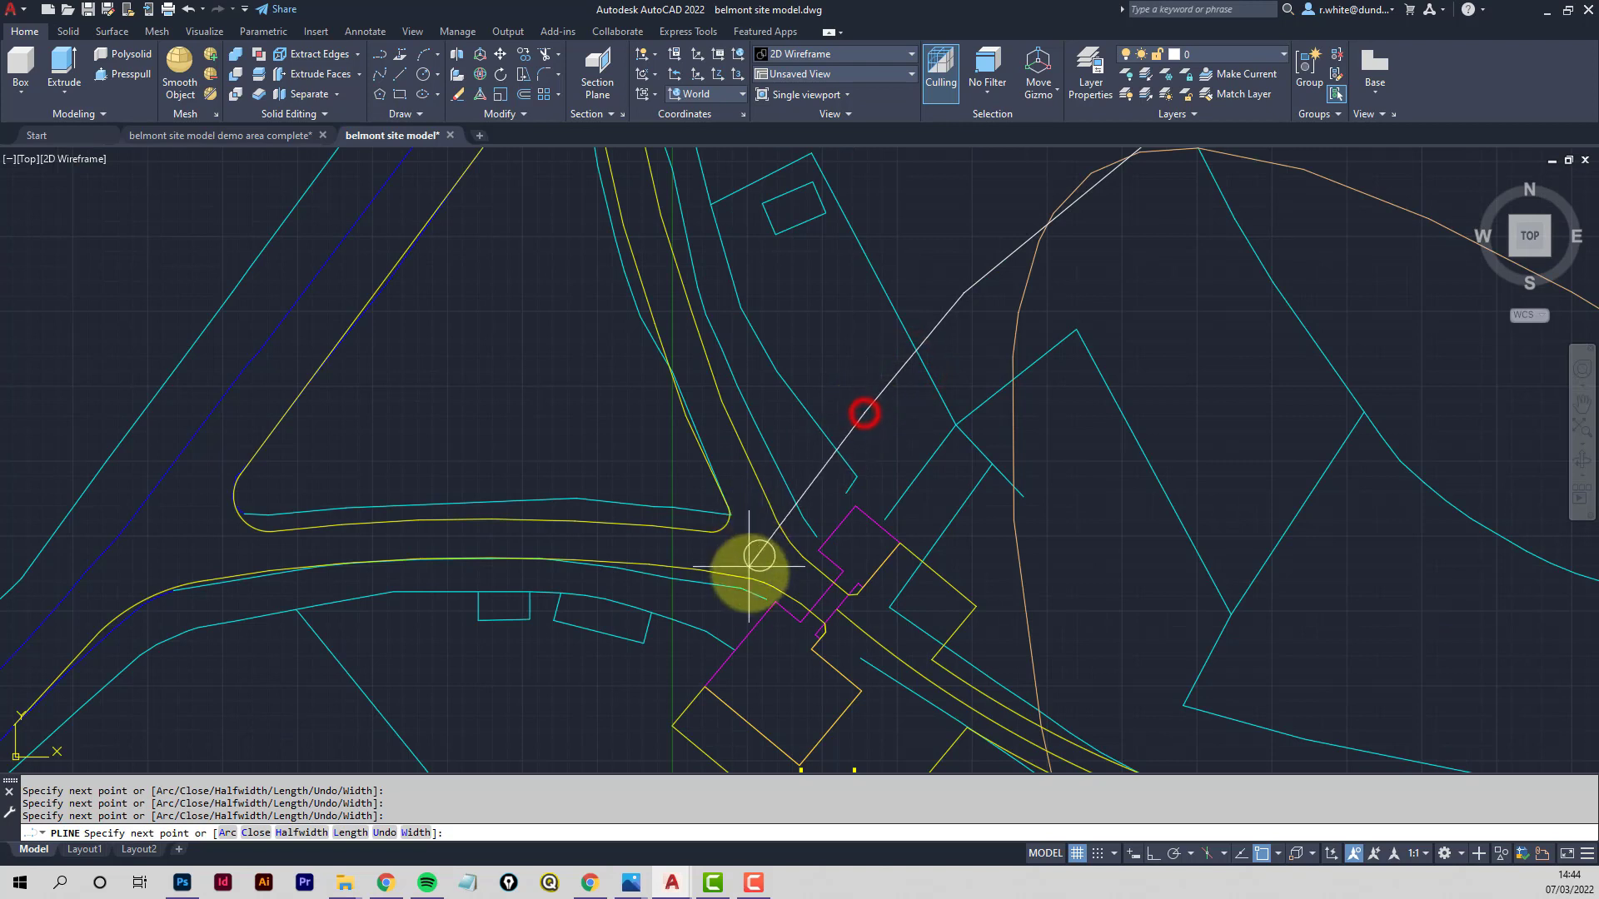
pyautogui.click(636, 713)
# Extend the polyline south-west with three vertices past Macbeth's Stone and across the field towards the main road
pyautogui.scroll(-4, 712, 541)
pyautogui.moveTo(679, 604)
pyautogui.mouseDown(button='middle')
pyautogui.moveTo(939, 306)
pyautogui.moveTo(943, 371)
pyautogui.mouseUp(button='middle')
pyautogui.scroll(-2, 922, 327)
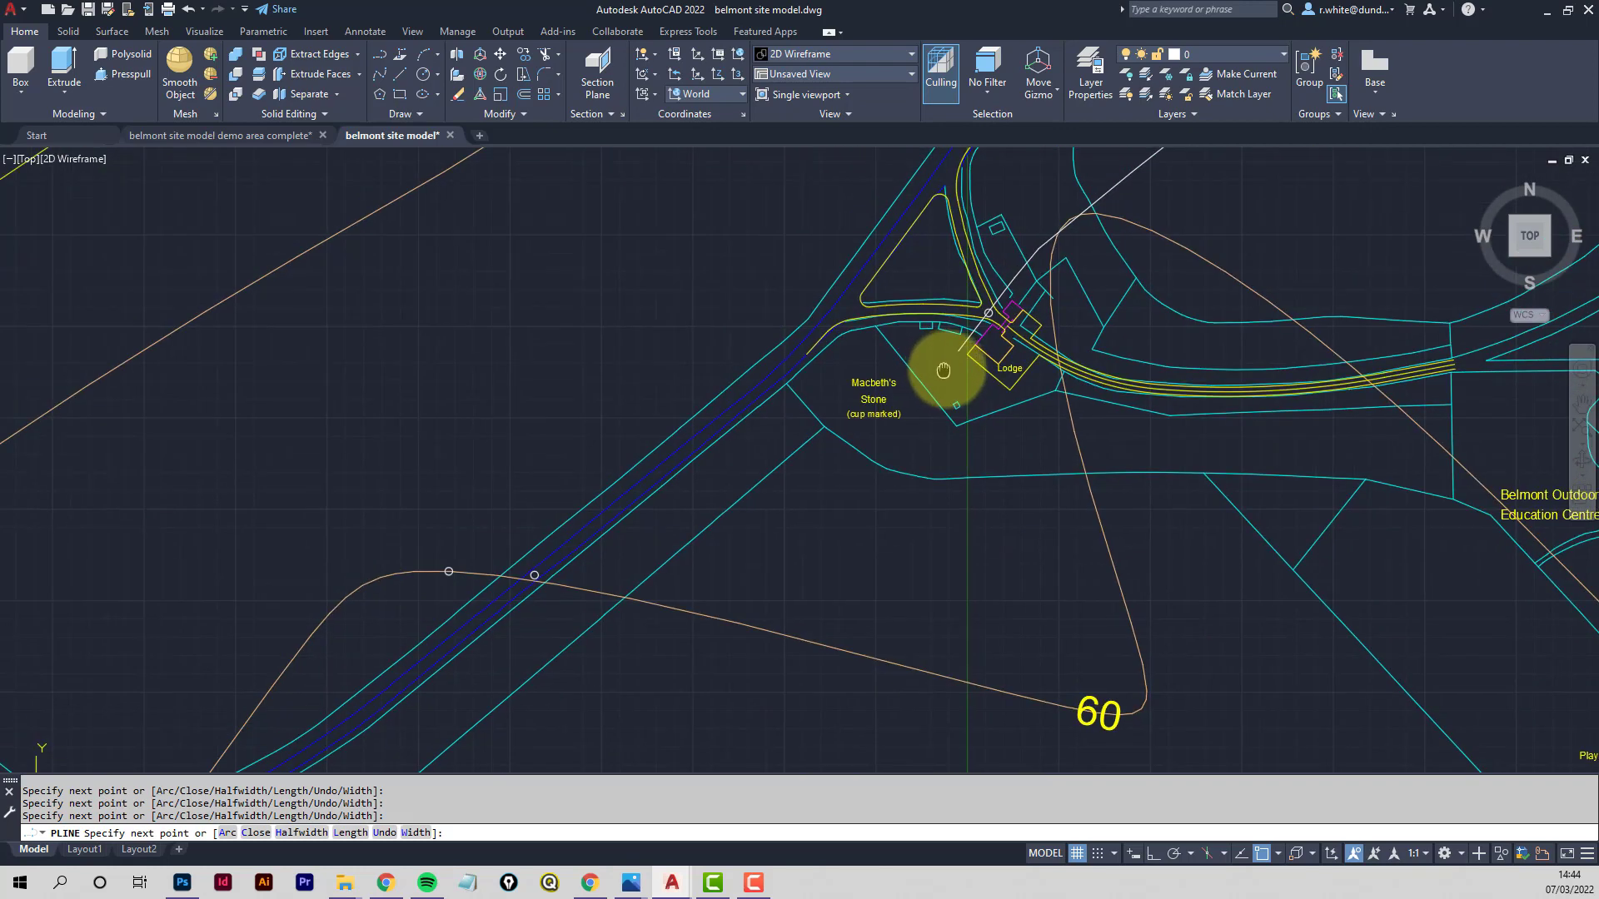
pyautogui.scroll(2, 933, 371)
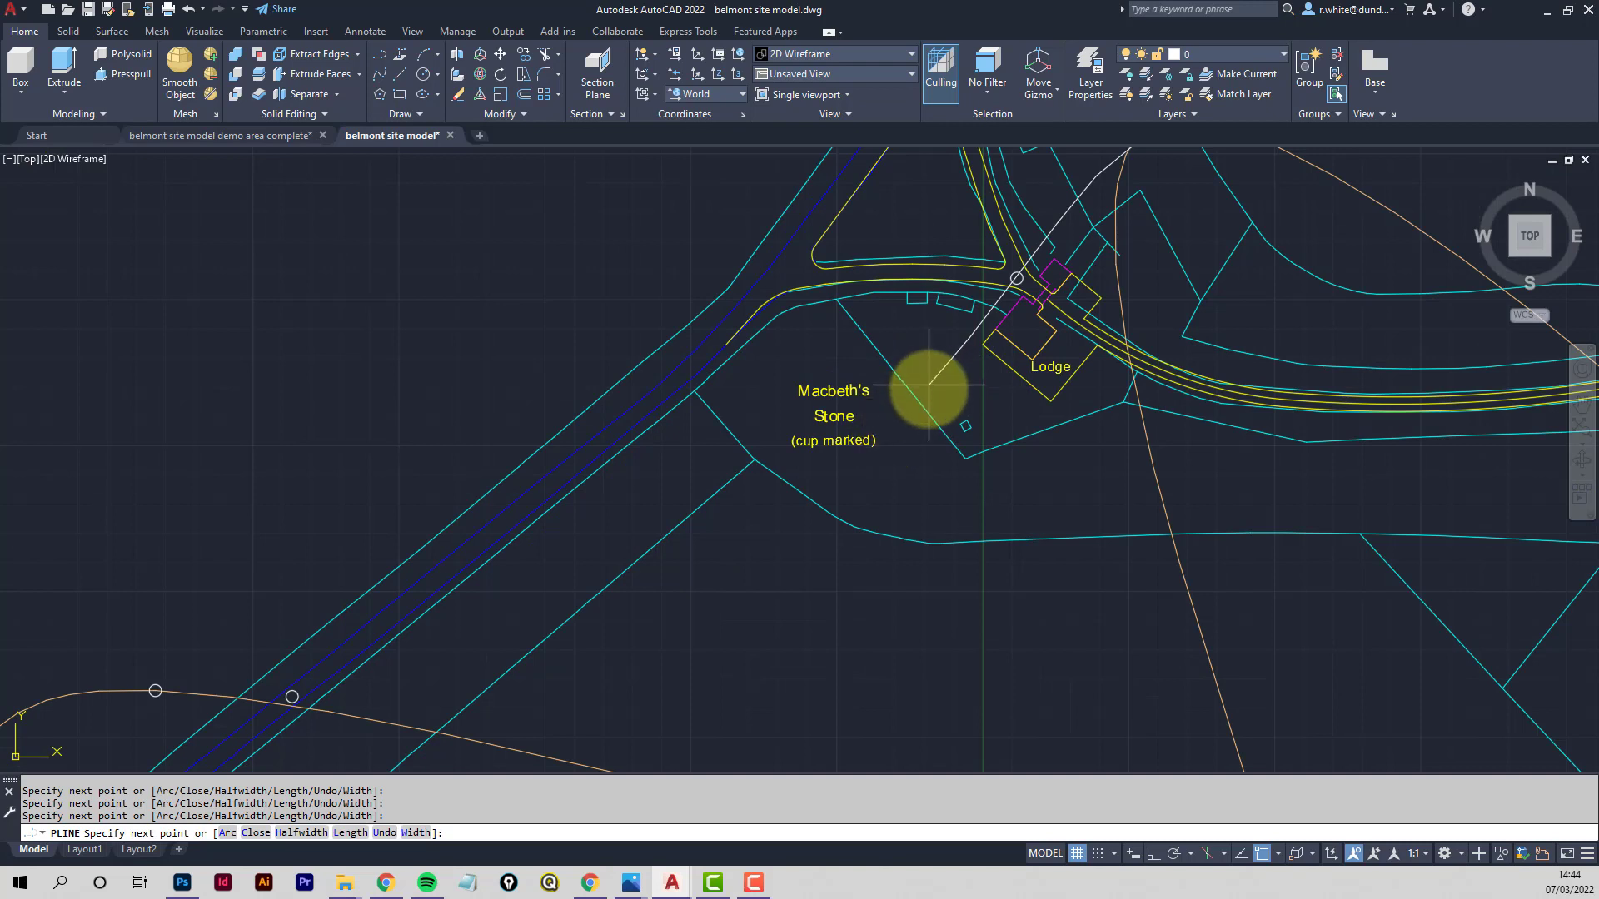
pyautogui.click(901, 416)
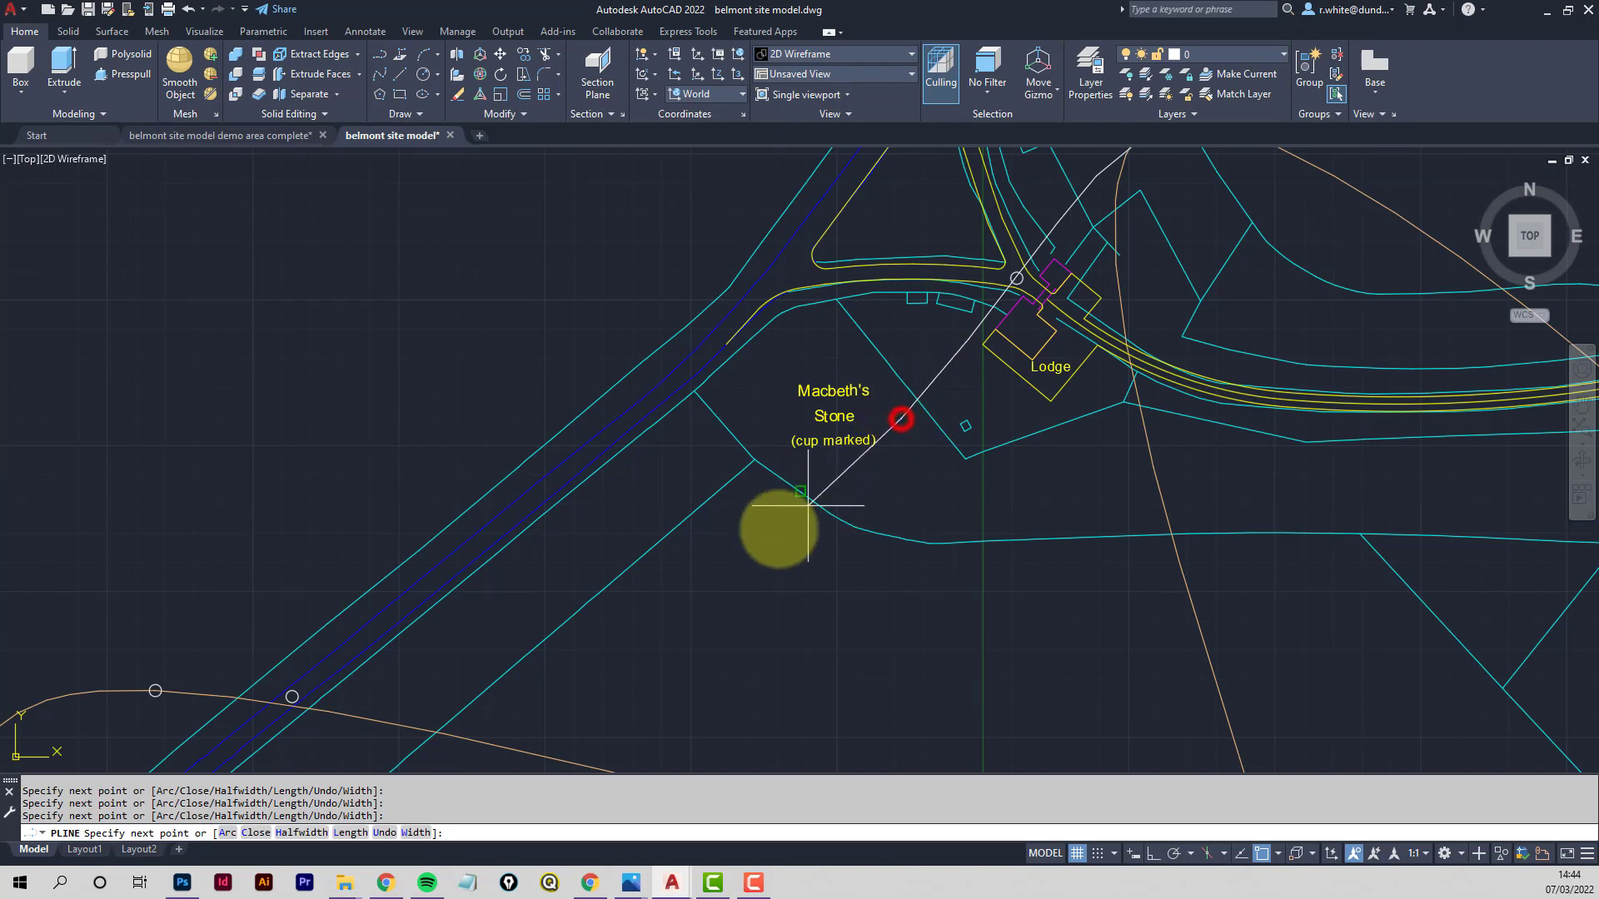
pyautogui.click(749, 554)
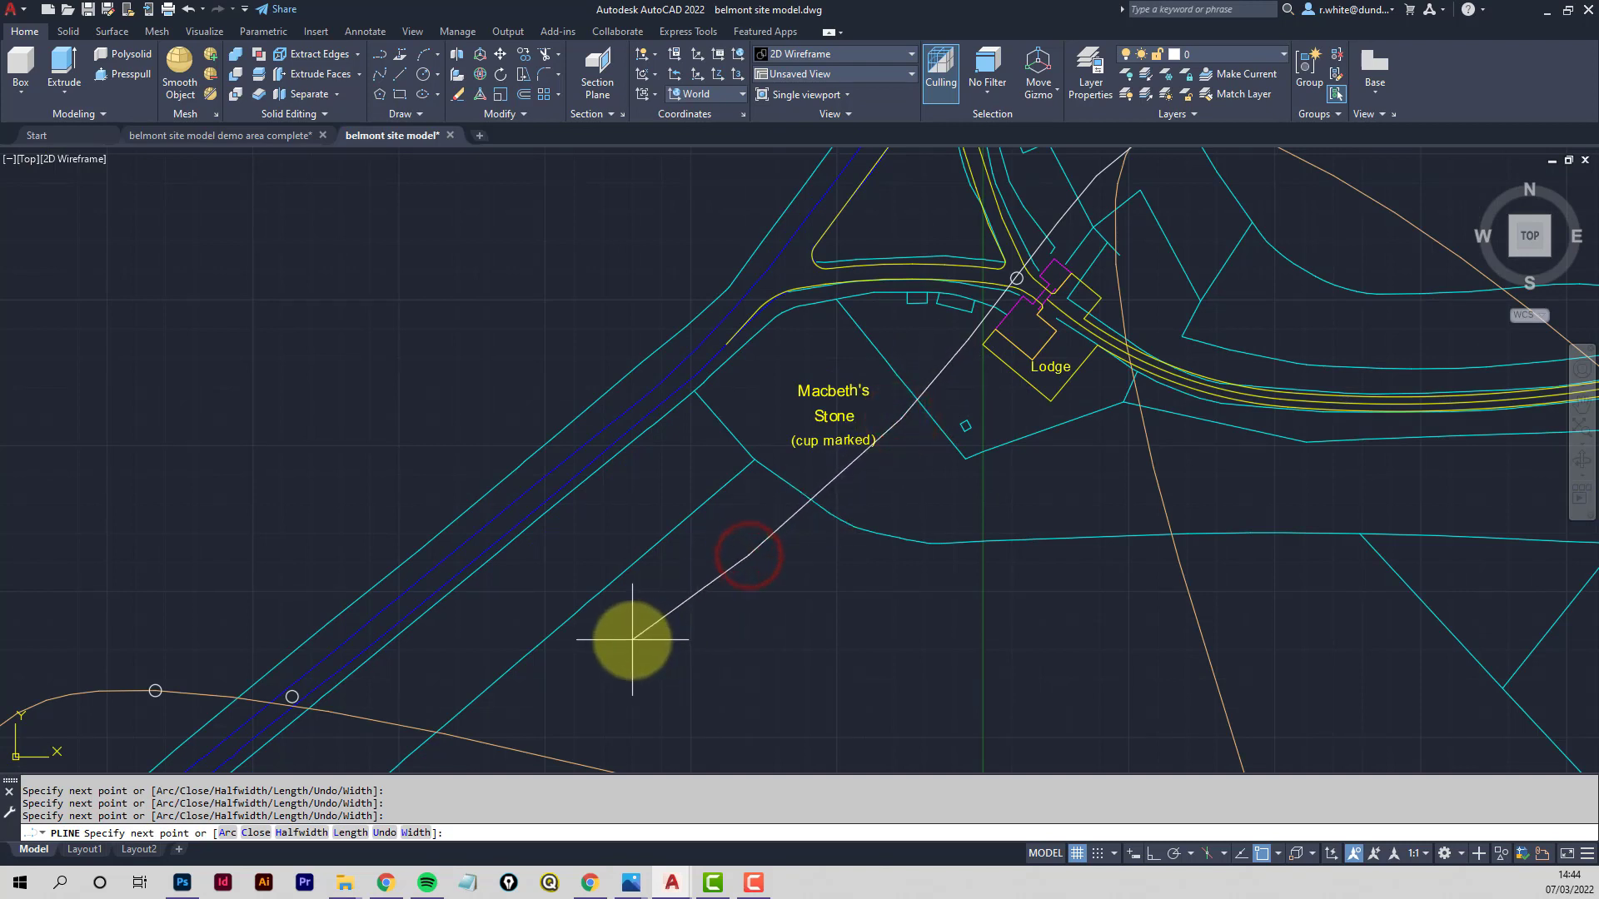
pyautogui.click(630, 641)
# With object snap off, curve the polyline west across the road and end it at the centre of the marker circle on the 60 contour
pyautogui.moveTo(502, 691); pyautogui.dragTo(989, 509, button='middle')
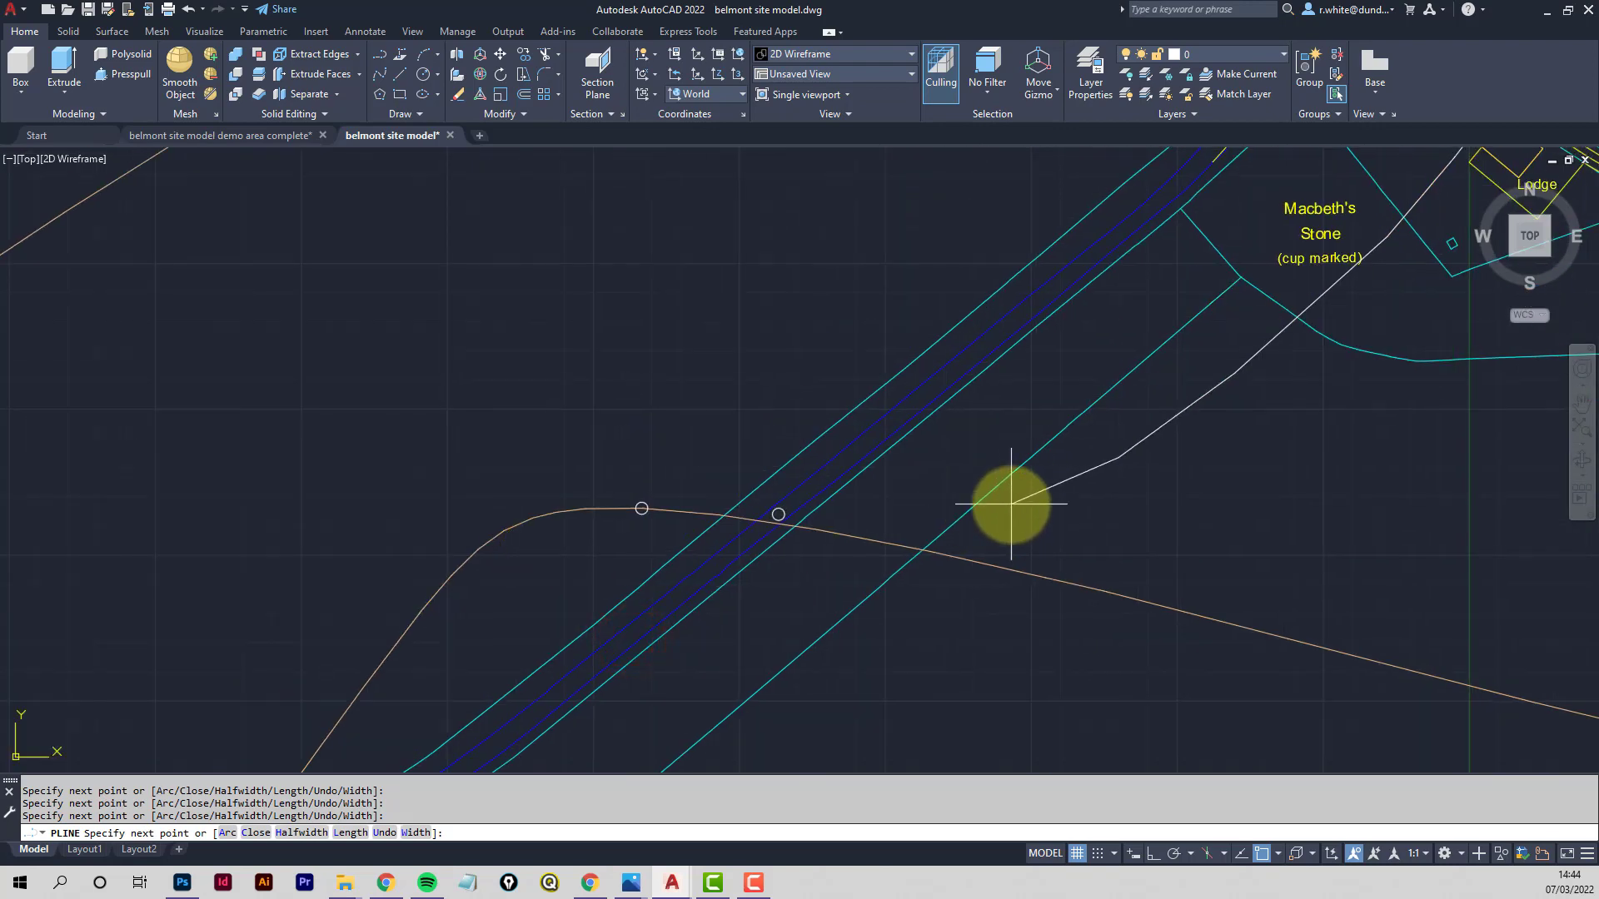
pyautogui.press('F3')
pyautogui.click(896, 518)
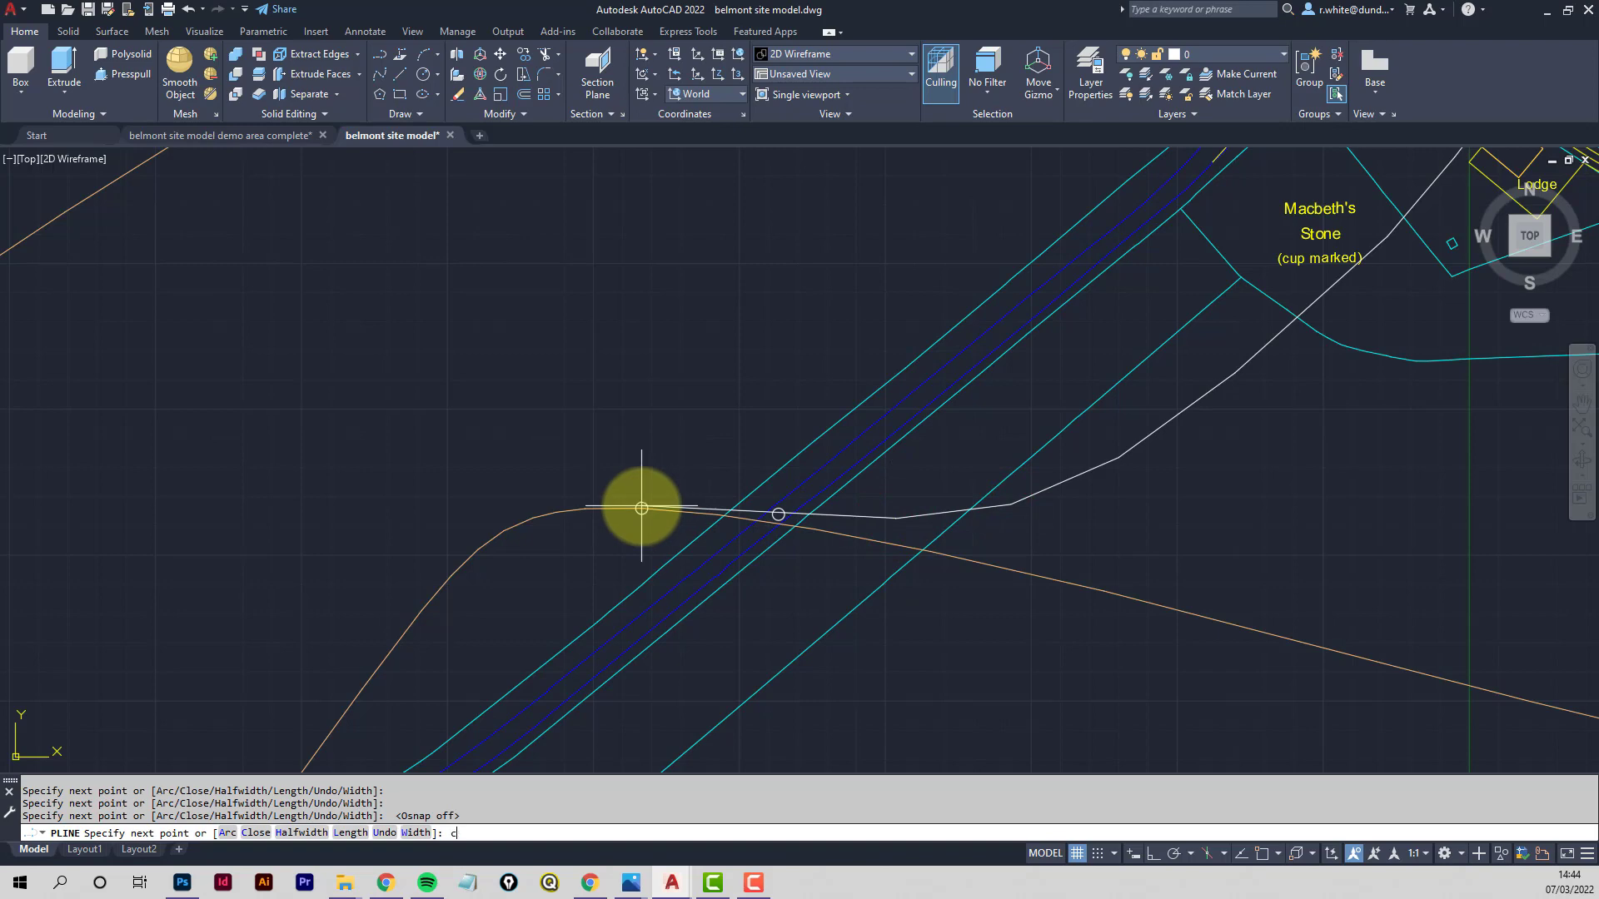
pyautogui.press('Return')
pyautogui.scroll(-2, 829, 489)
pyautogui.moveTo(943, 455); pyautogui.dragTo(778, 553, button='middle')
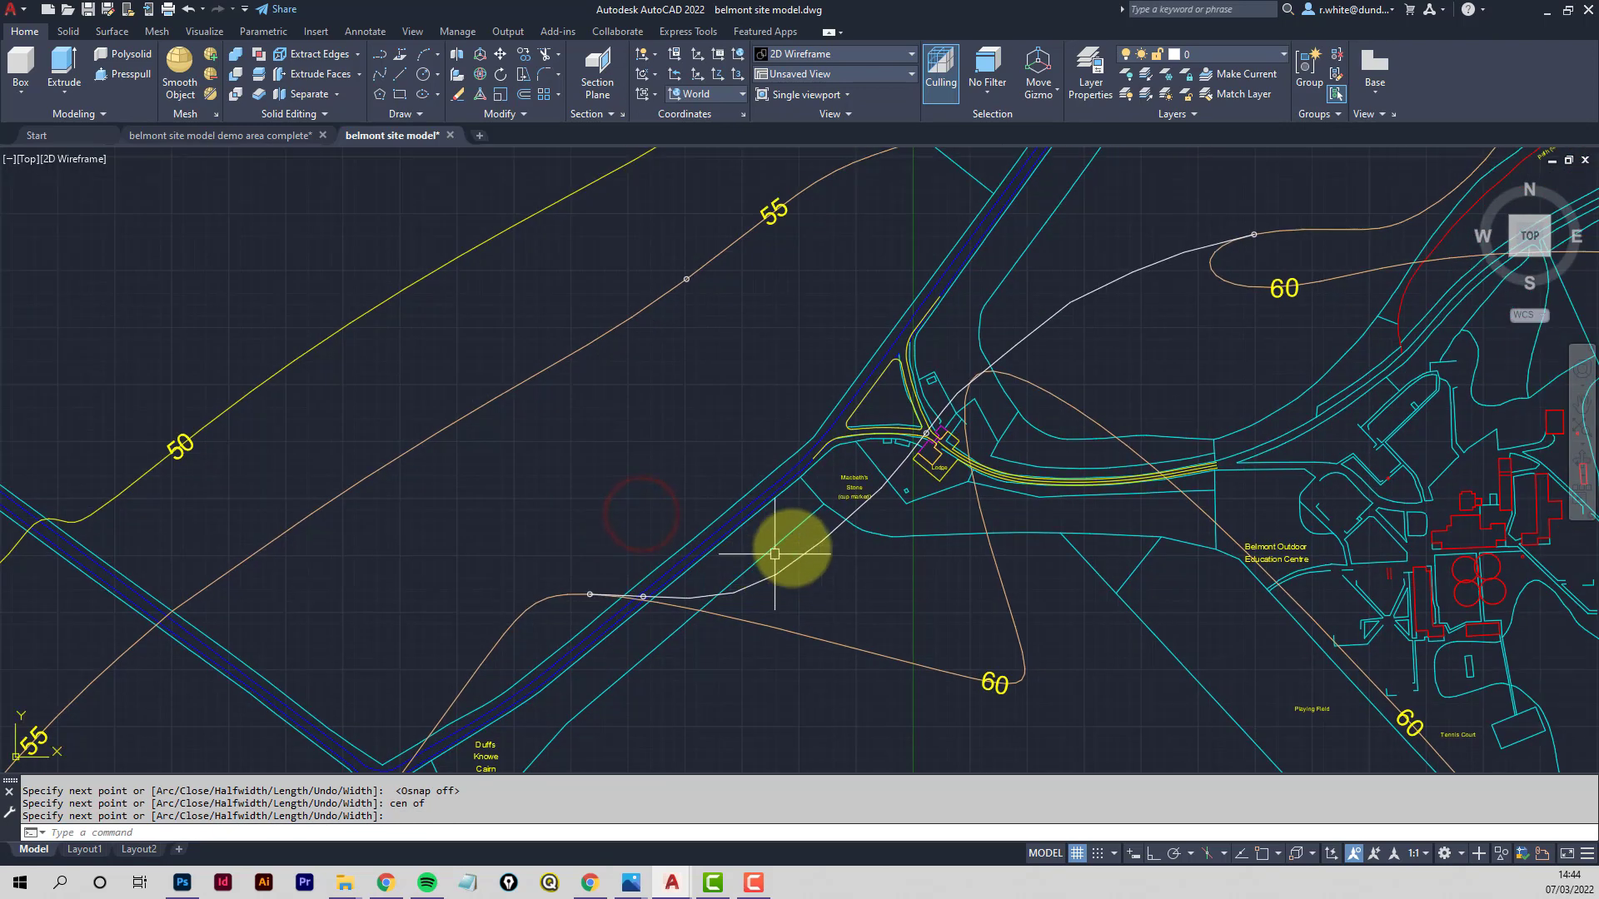
pyautogui.press('Escape')
pyautogui.press('Escape')
# Select the drawn polyline to inspect its run between the two 60 contours, and deselect it
pyautogui.click(799, 557)
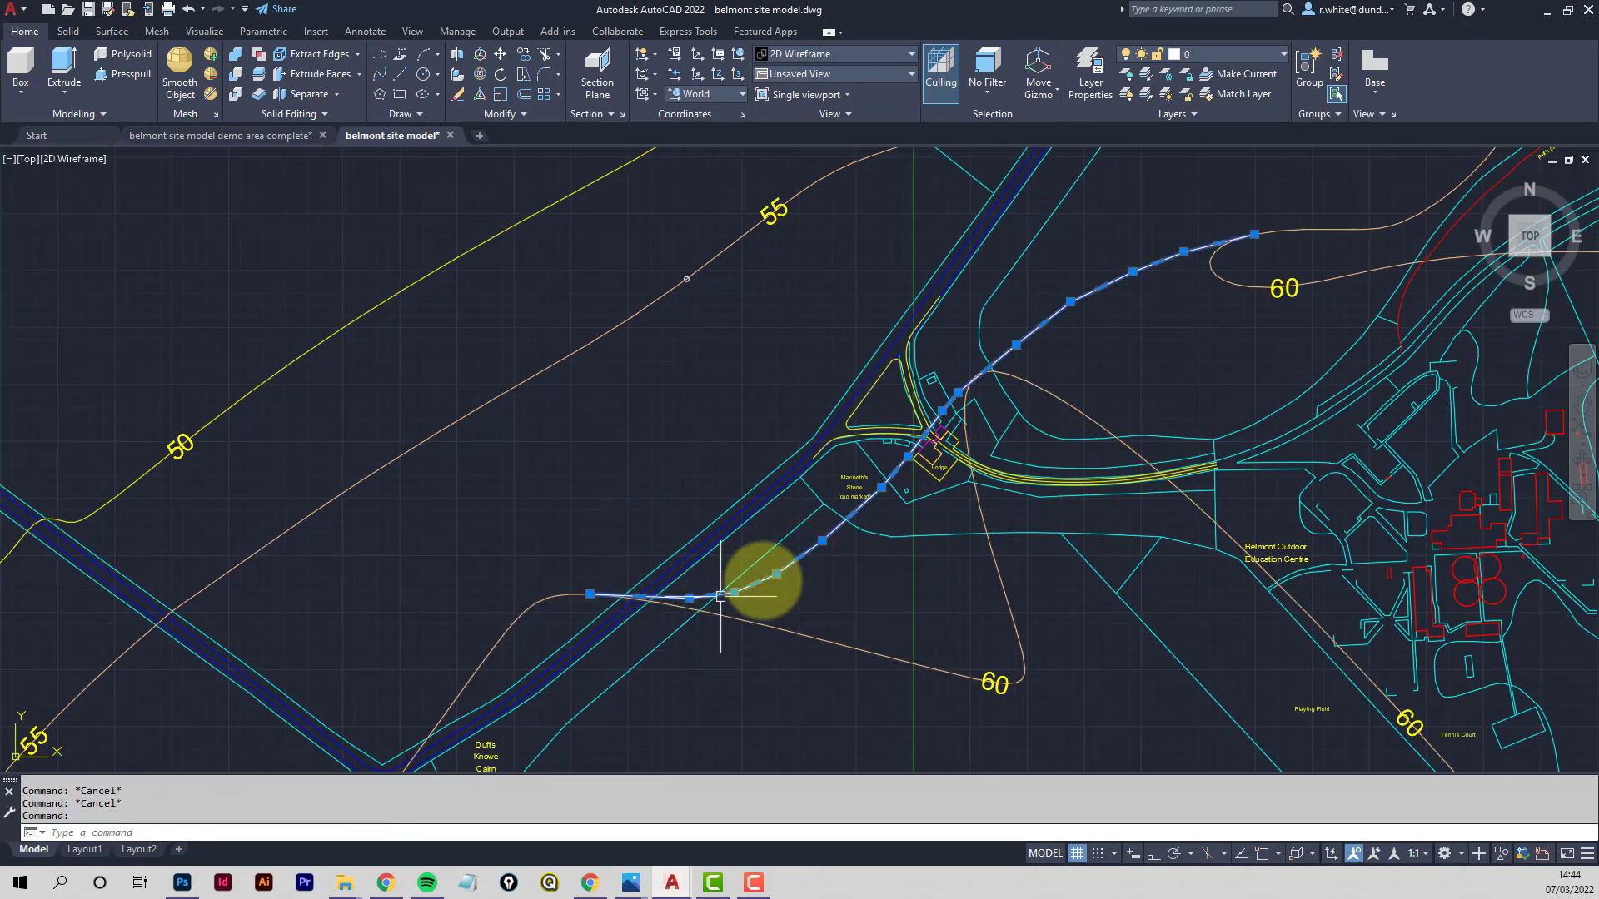
pyautogui.moveTo(971, 343); pyautogui.dragTo(964, 403, button='middle')
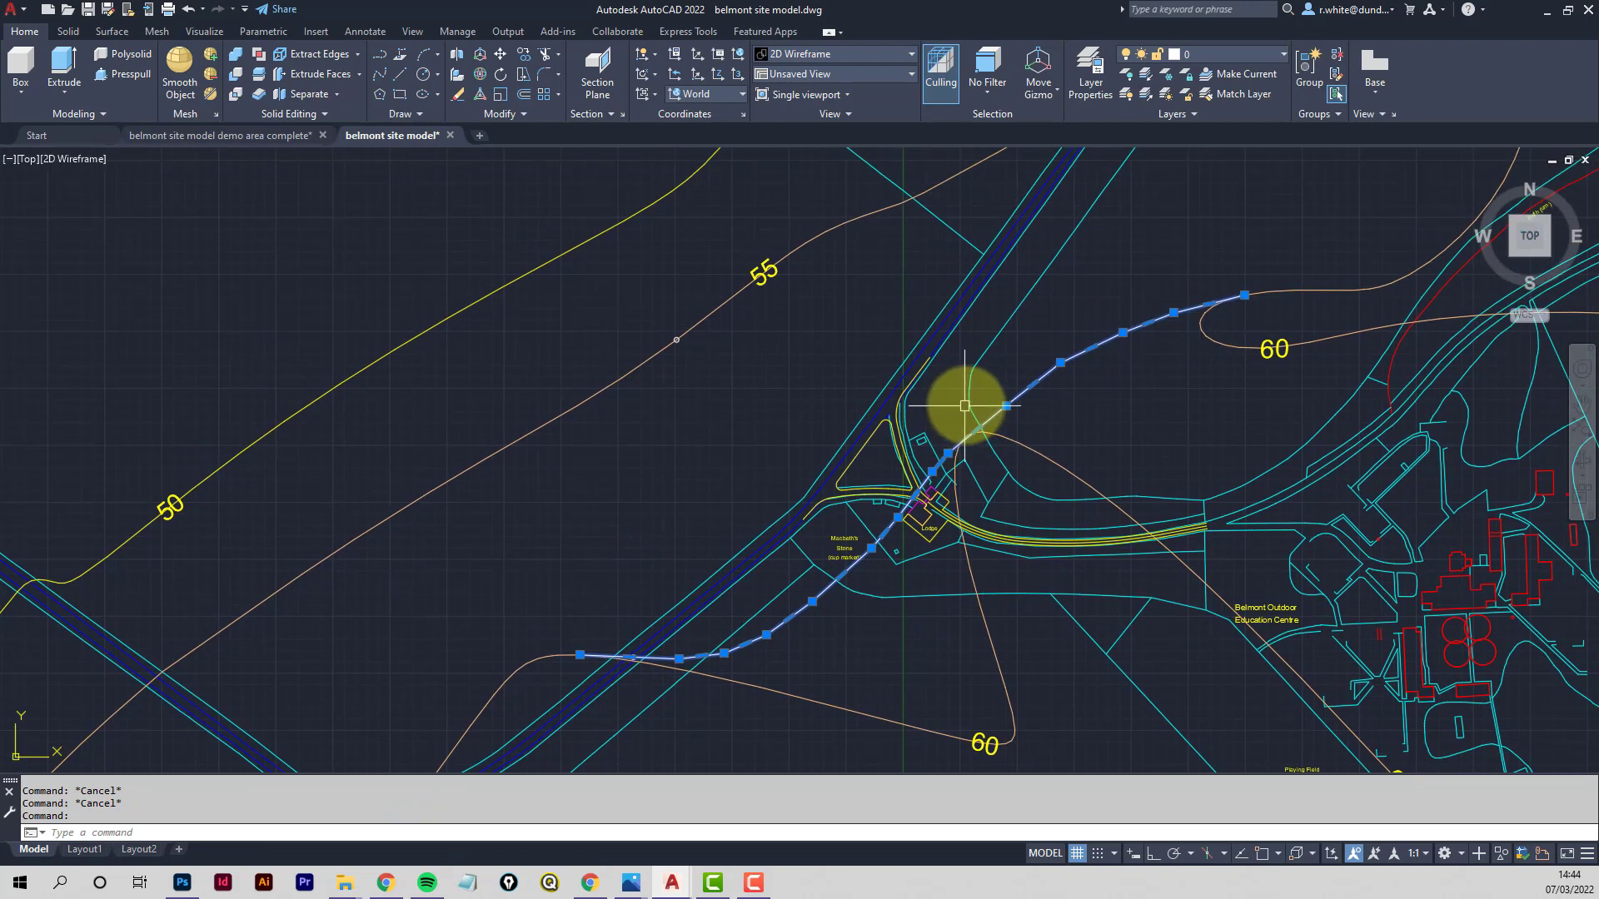
pyautogui.scroll(-2, 962, 404)
pyautogui.press('Escape')
pyautogui.press('Escape')
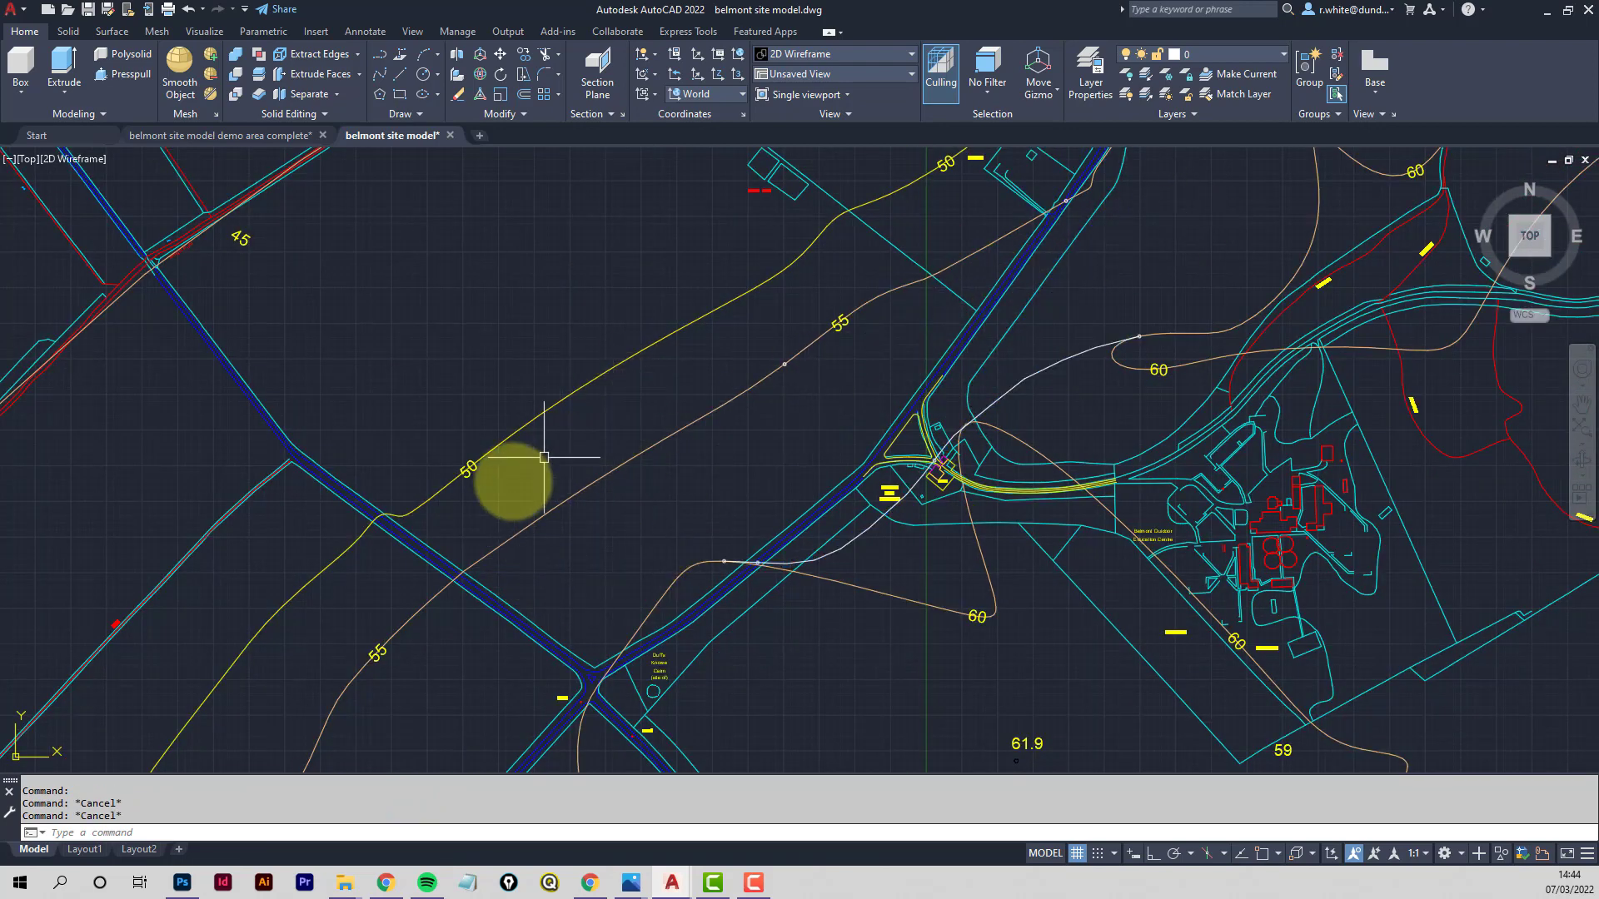
# Move the marker circle at the Lodge entrance by its centre onto the nearest point of the interpolated 60 m polyline
pyautogui.moveTo(912, 232); pyautogui.dragTo(842, 314, button='middle')
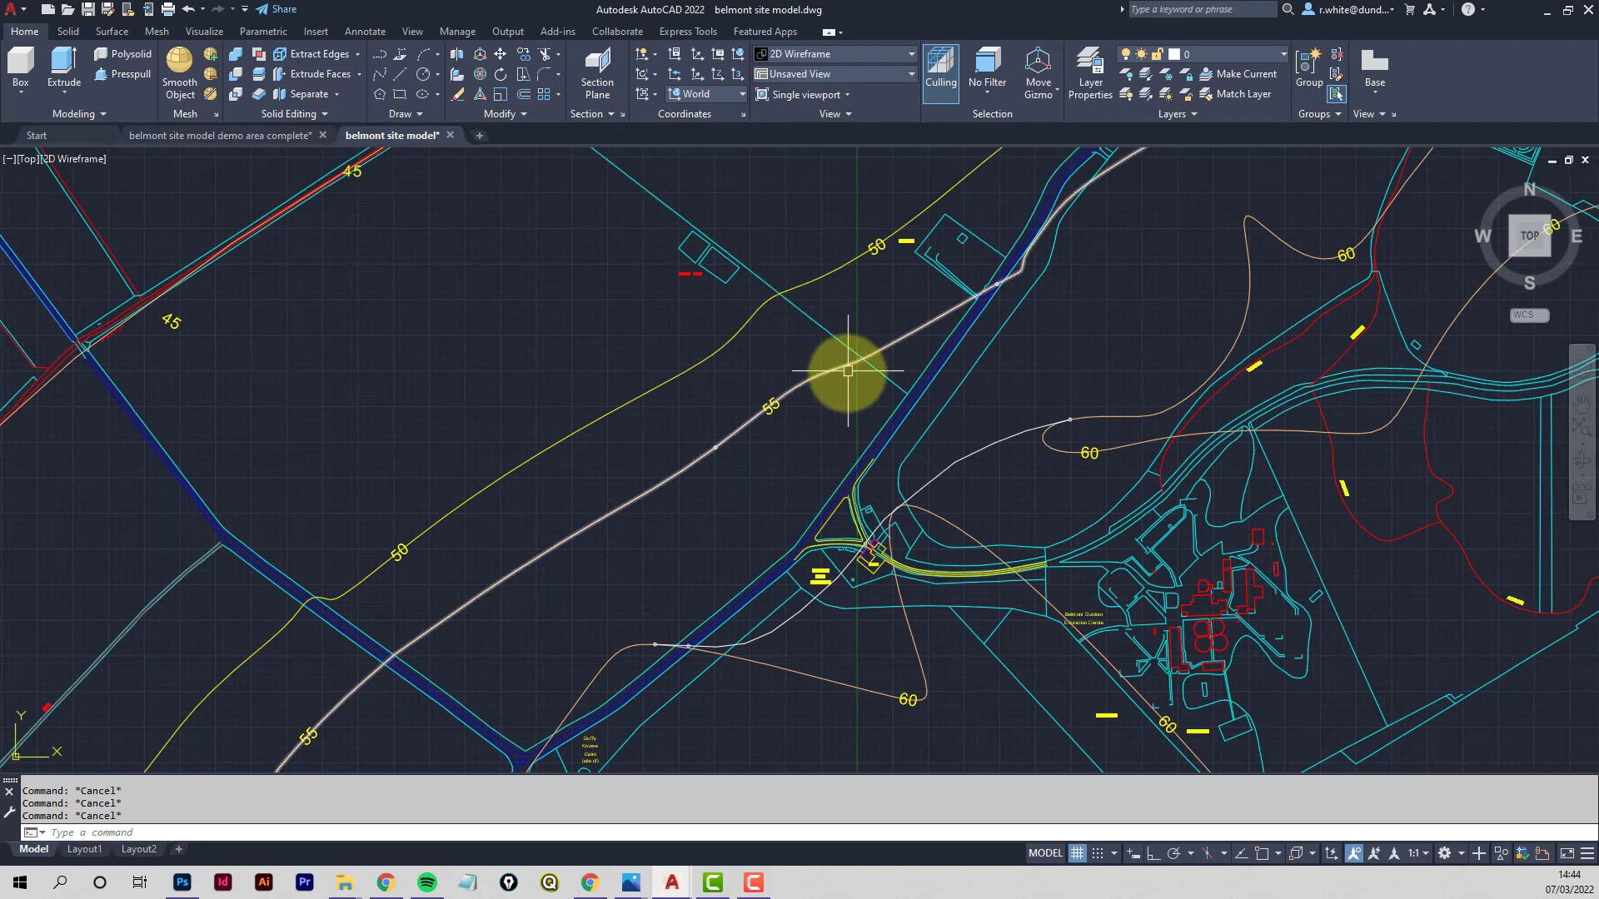
pyautogui.scroll(5, 837, 549)
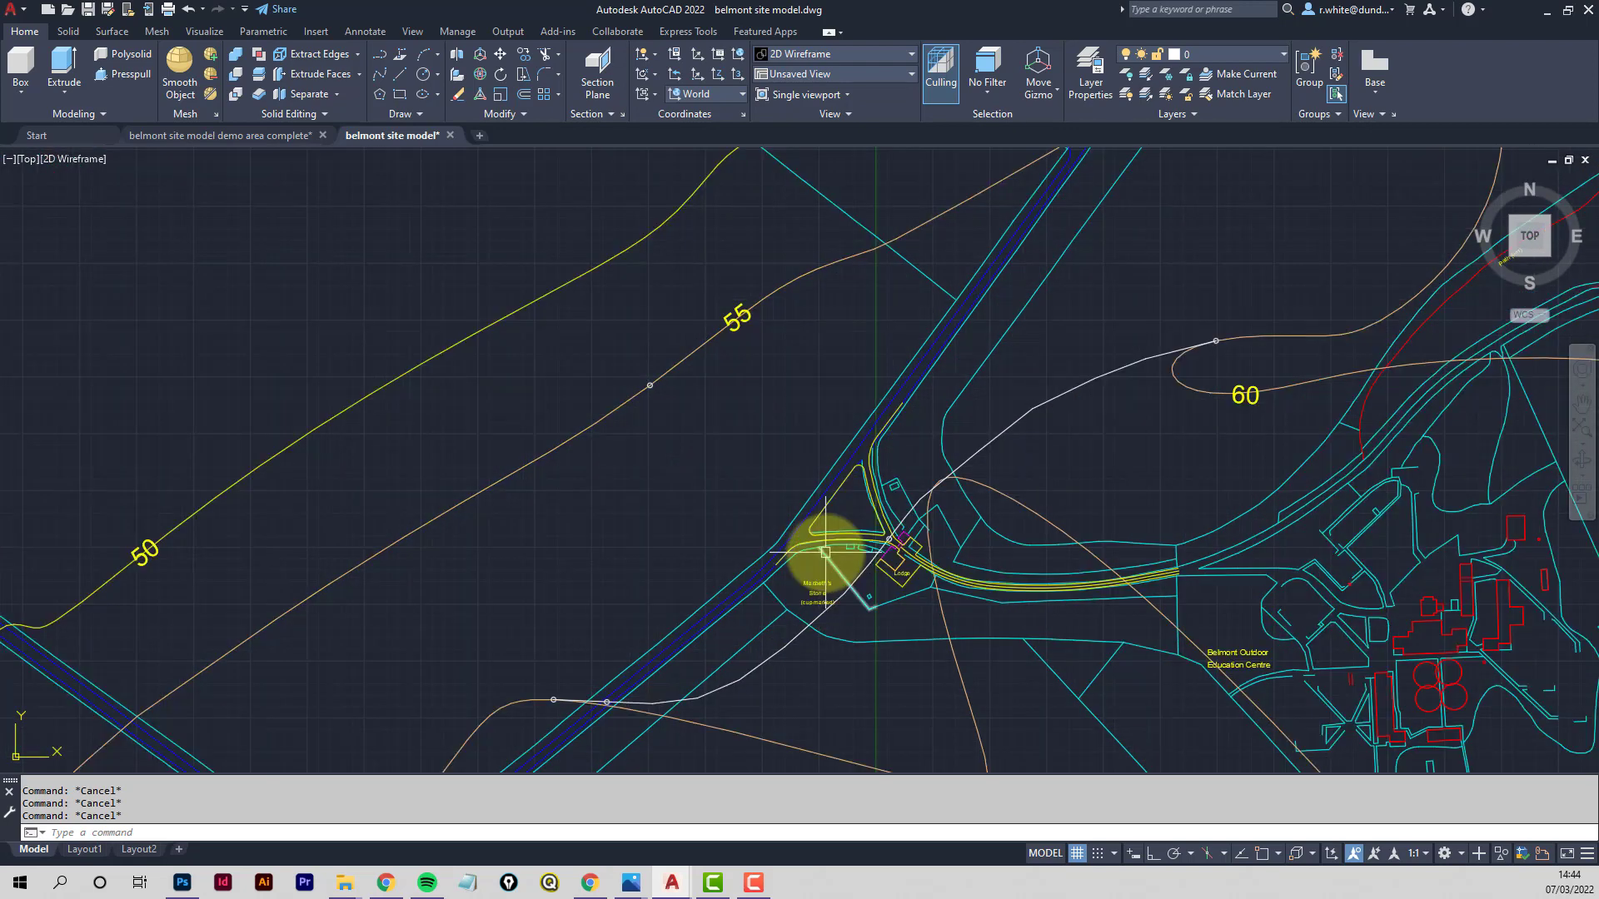
pyautogui.scroll(5, 948, 538)
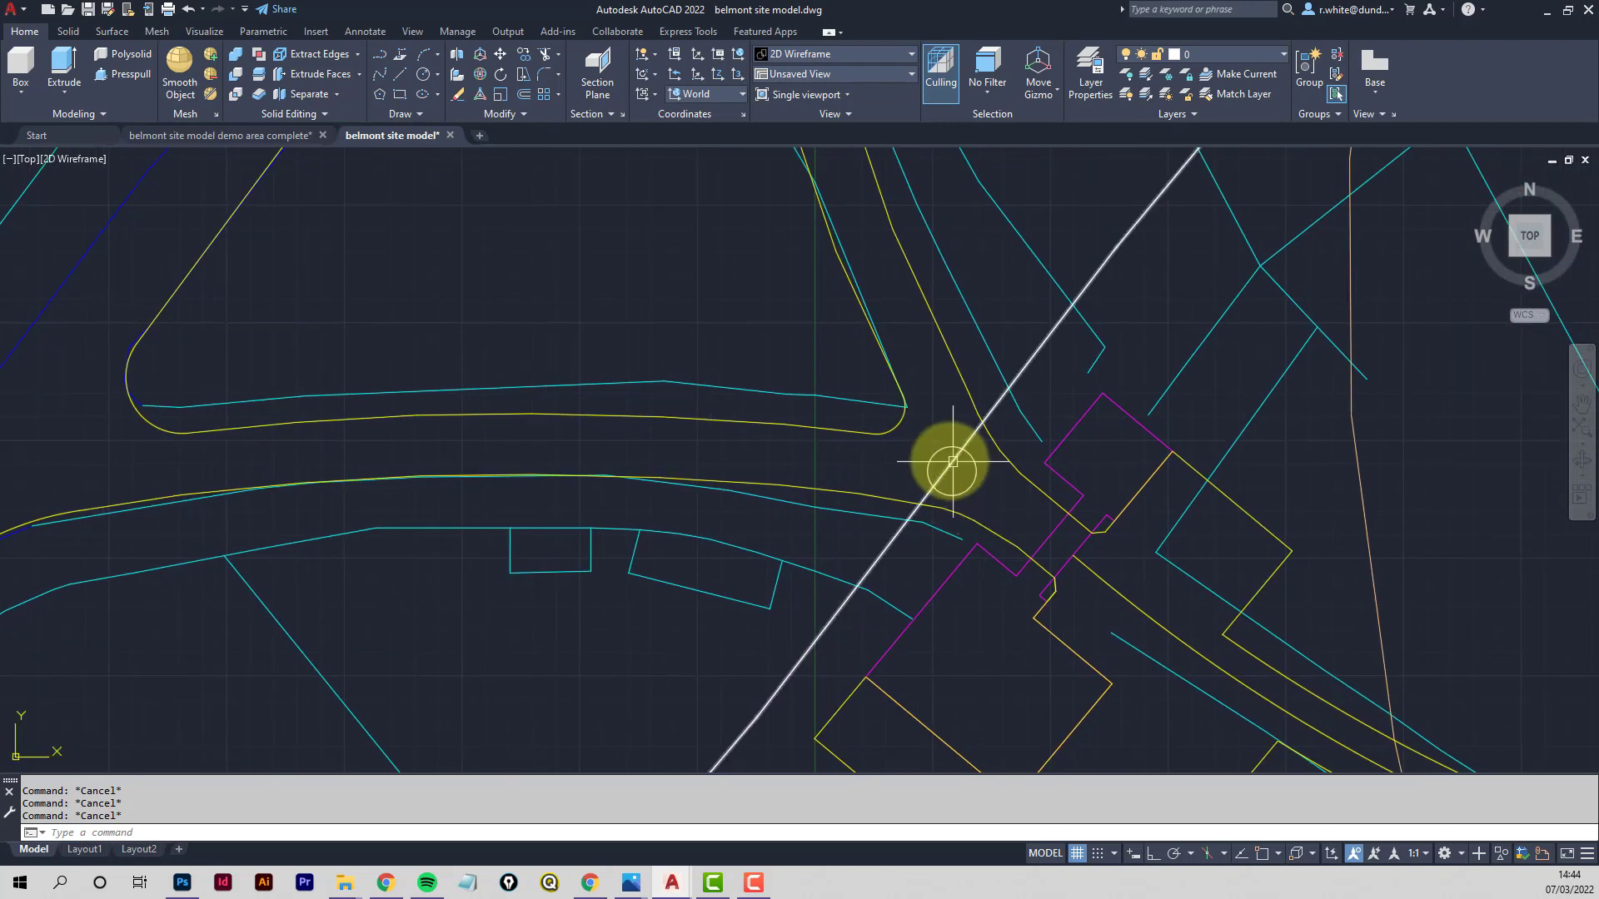
pyautogui.write('m')
pyautogui.press('Return')
pyautogui.click(964, 488)
pyautogui.press('Return')
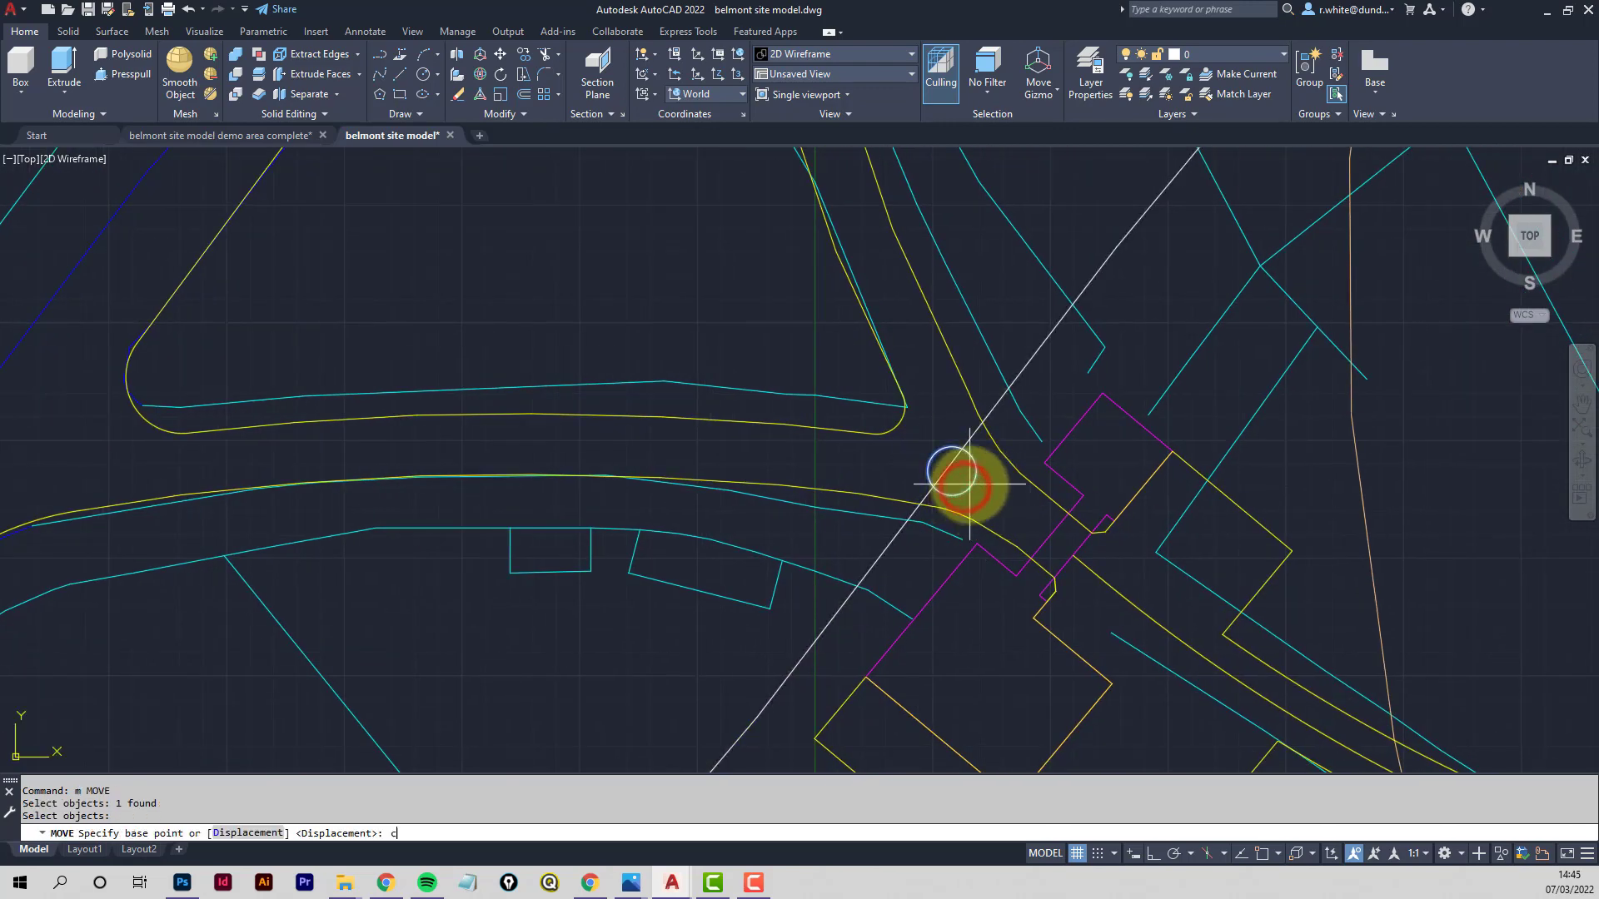
pyautogui.click(976, 484)
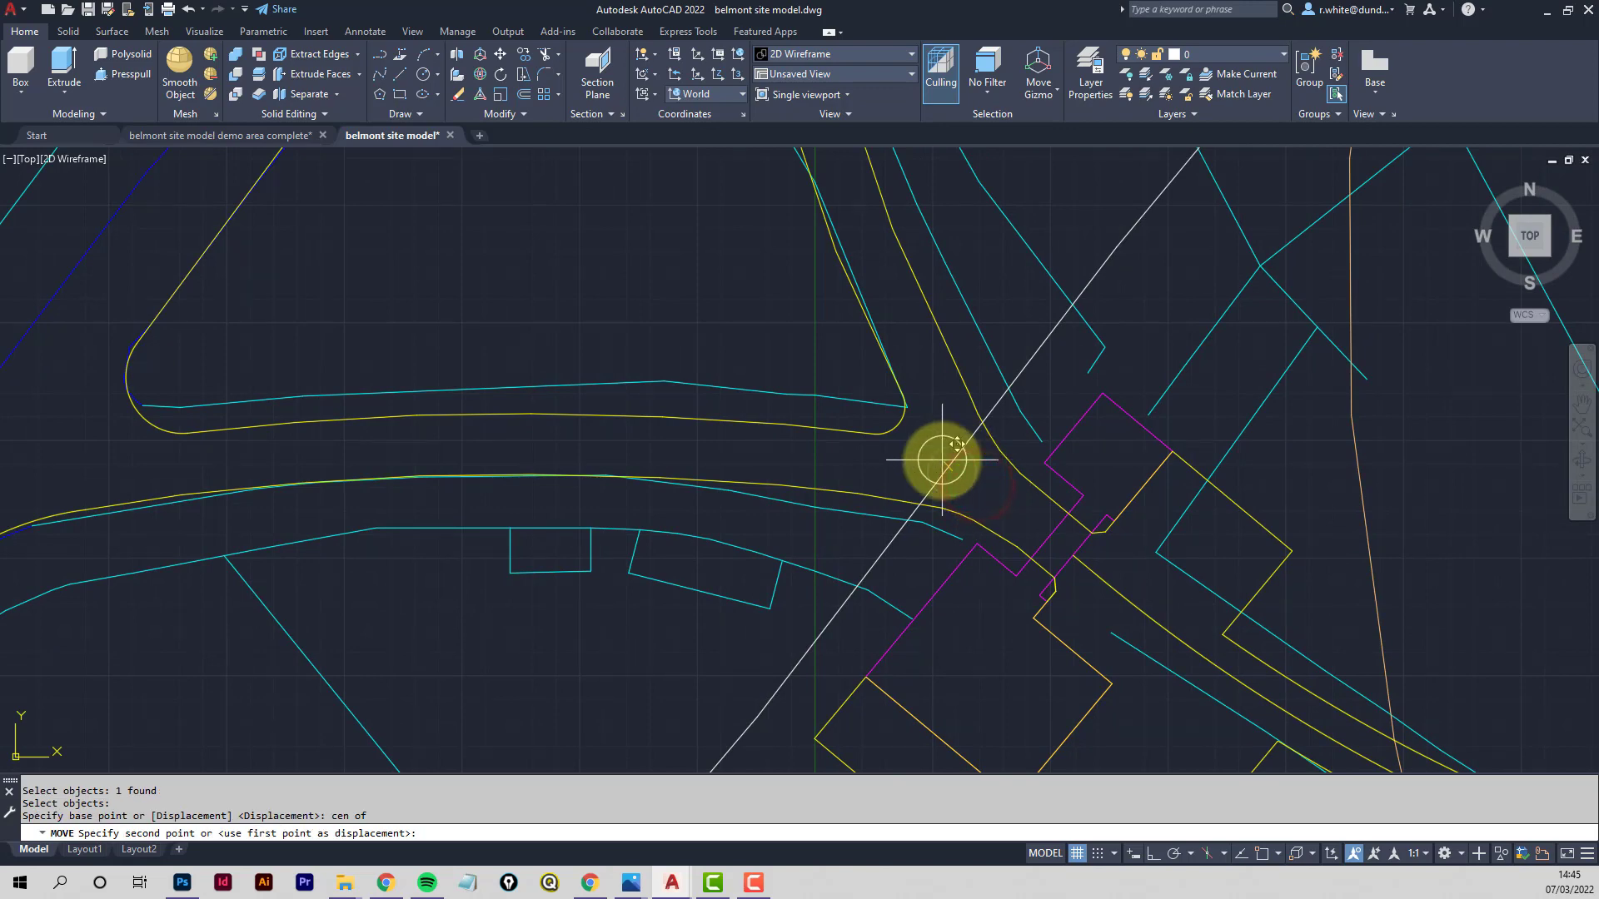
pyautogui.write('nea')
pyautogui.scroll(2, 957, 444)
pyautogui.press('Return')
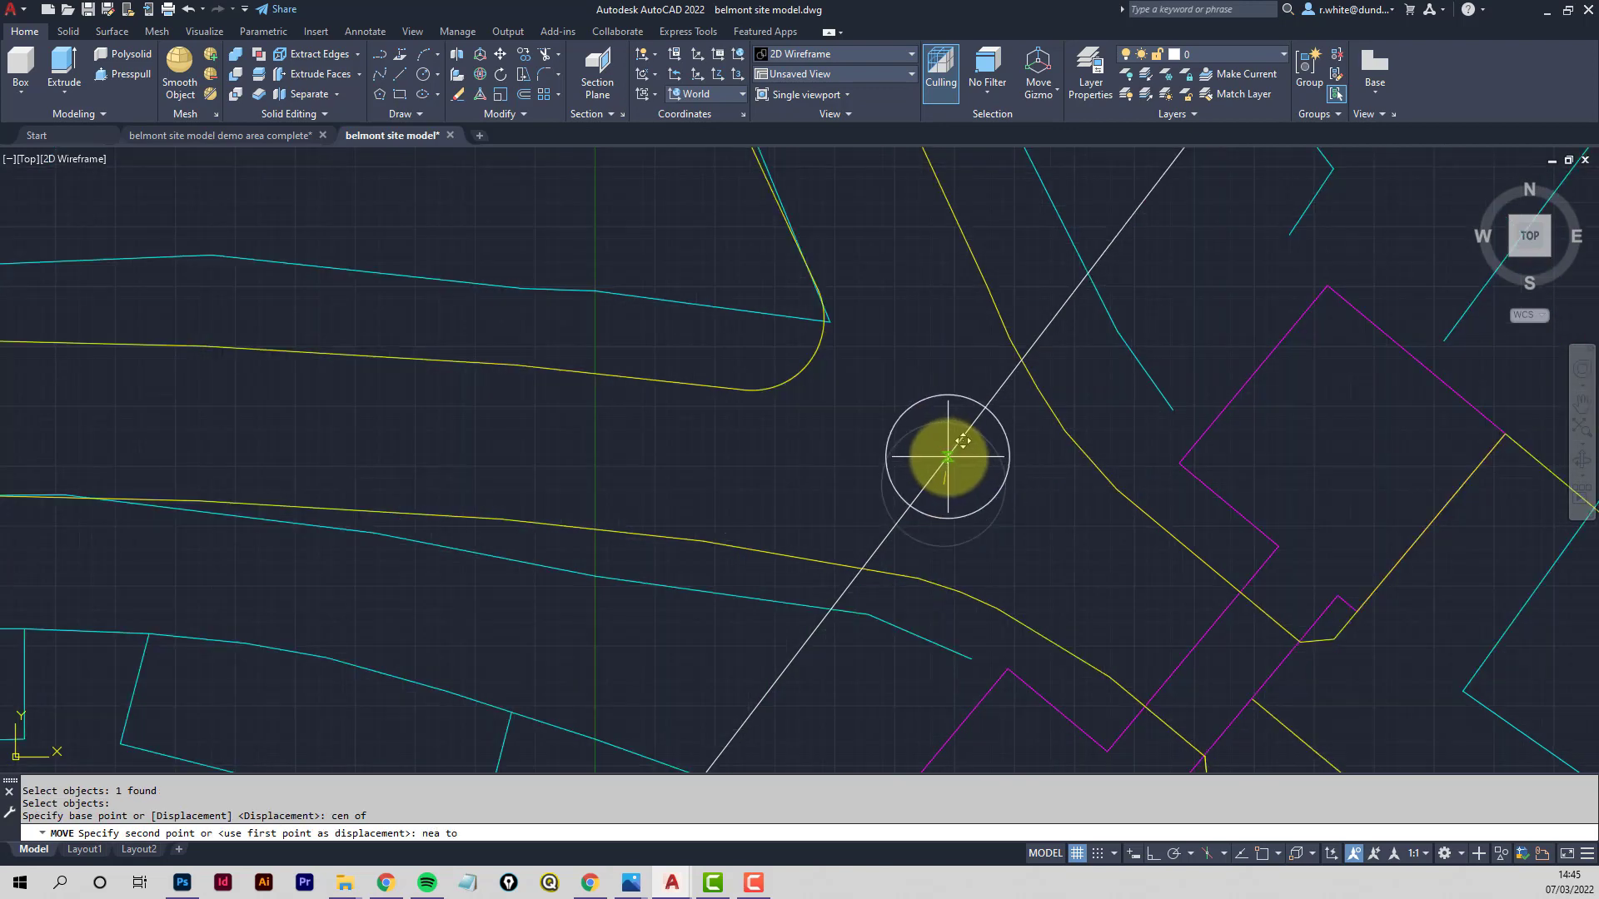
pyautogui.press('Escape')
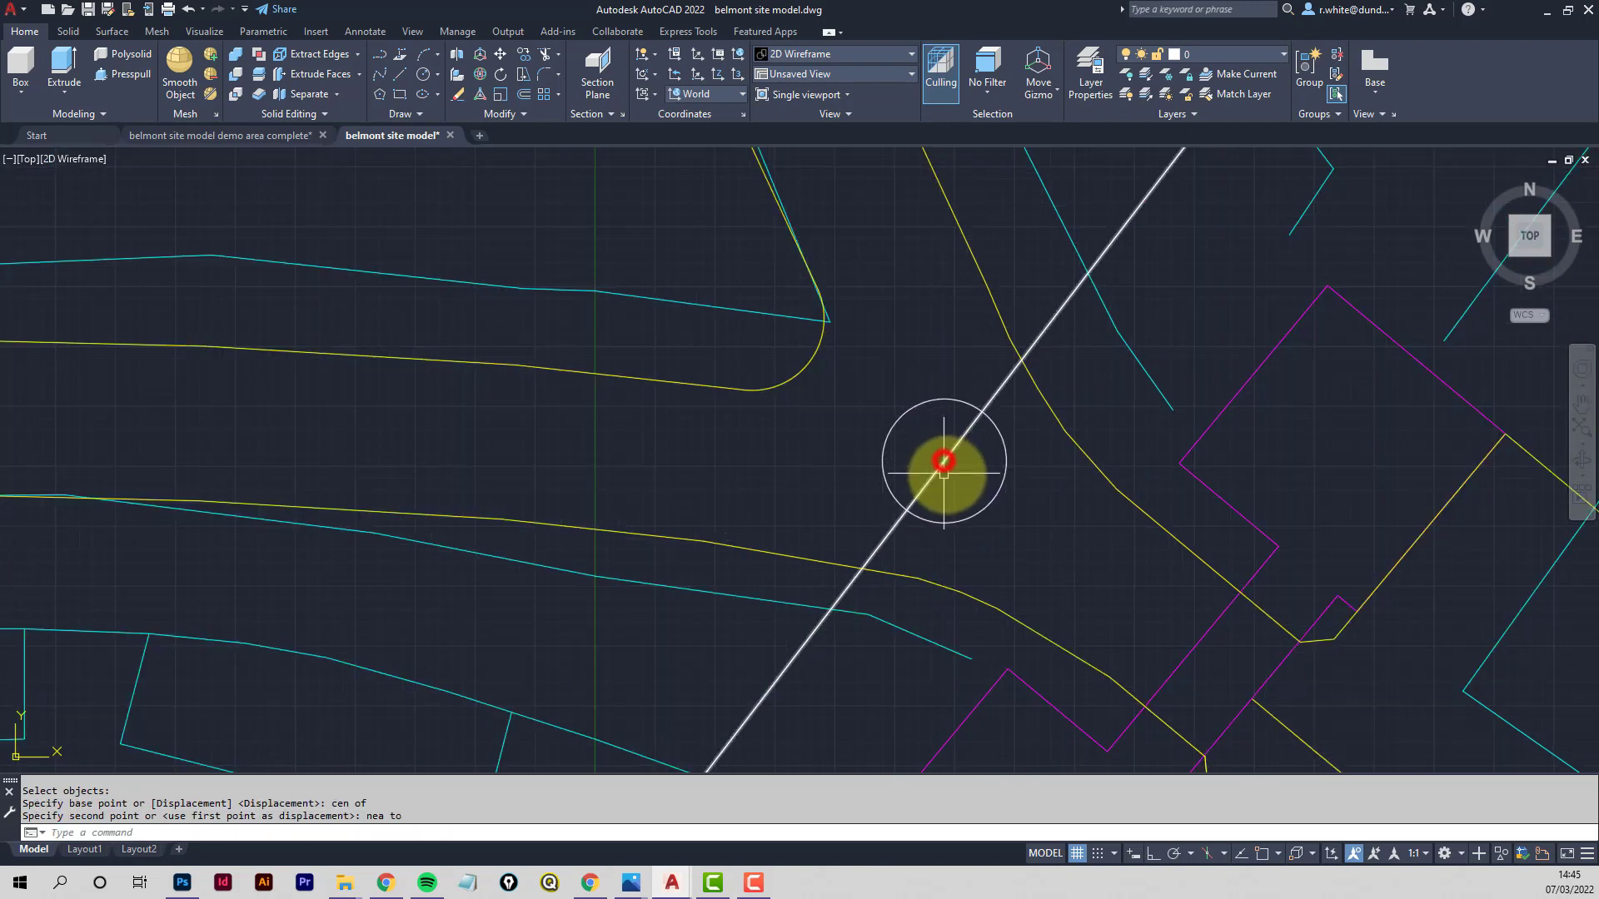
pyautogui.scroll(-2, 950, 454)
pyautogui.press('Escape')
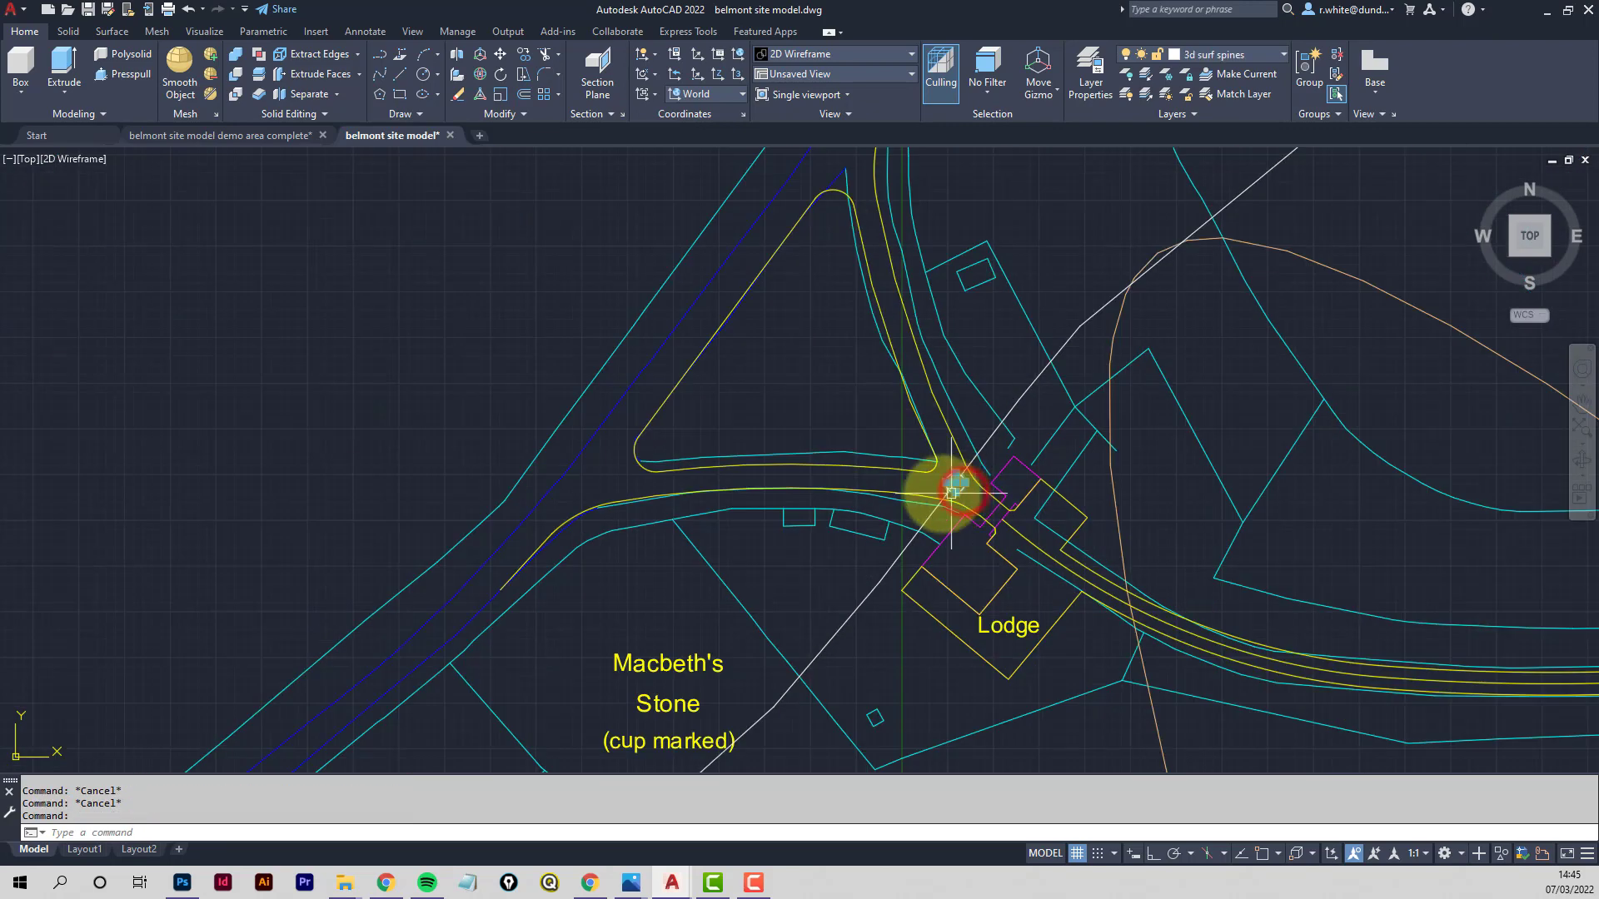
# Turn on the layer "3d surf spines levels" to display the level labels beside the marker circles
pyautogui.scroll(-3, 966, 495)
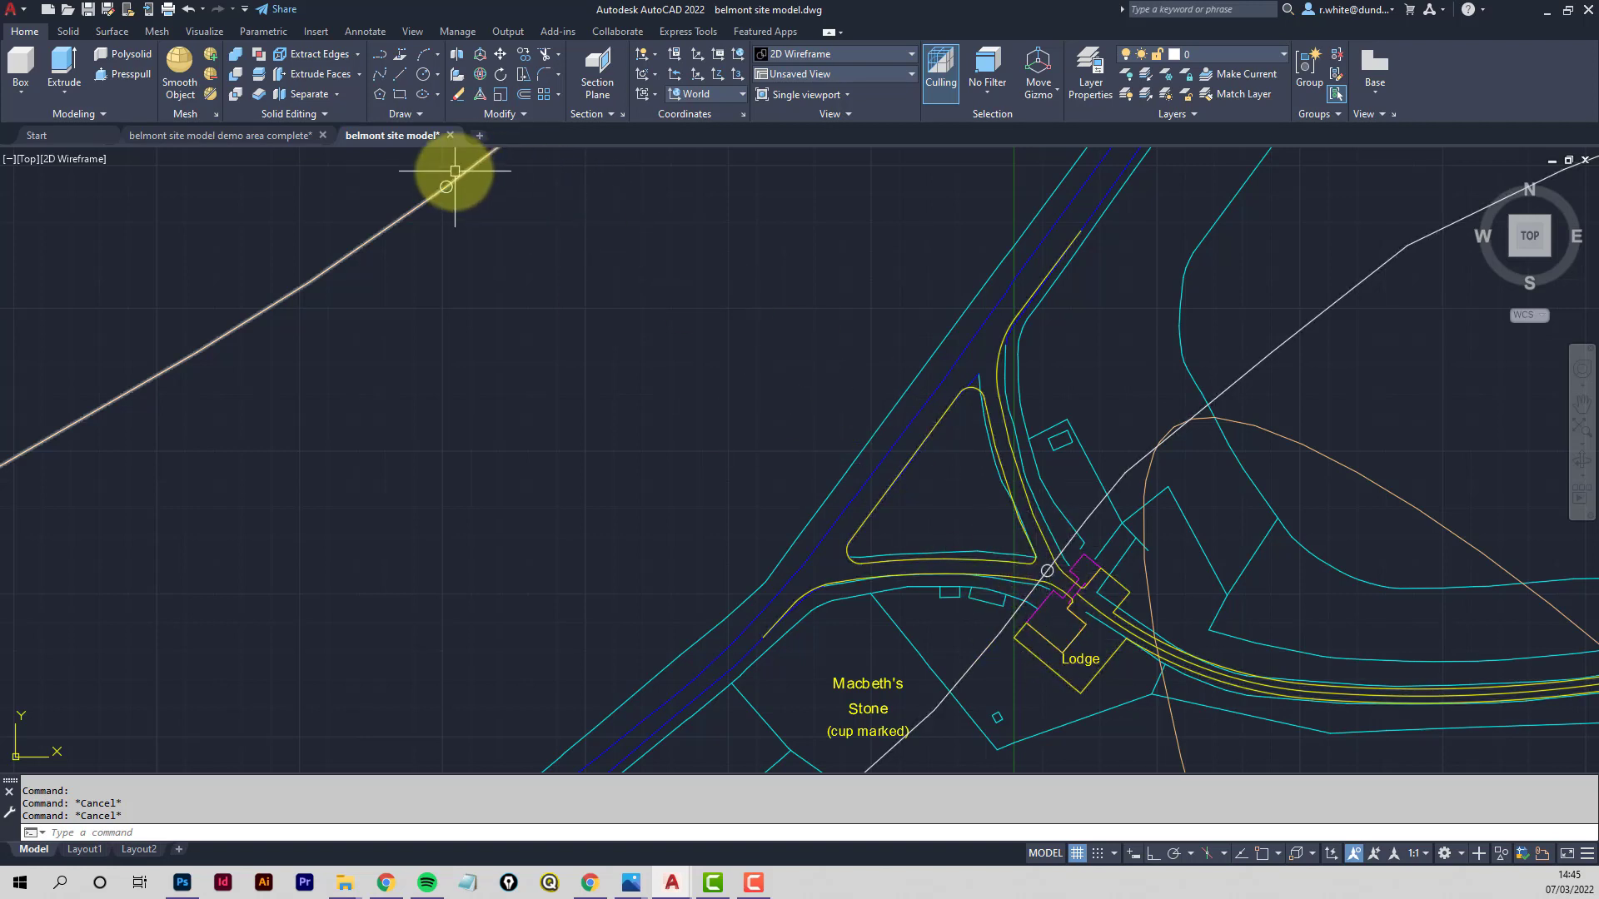
pyautogui.click(1259, 55)
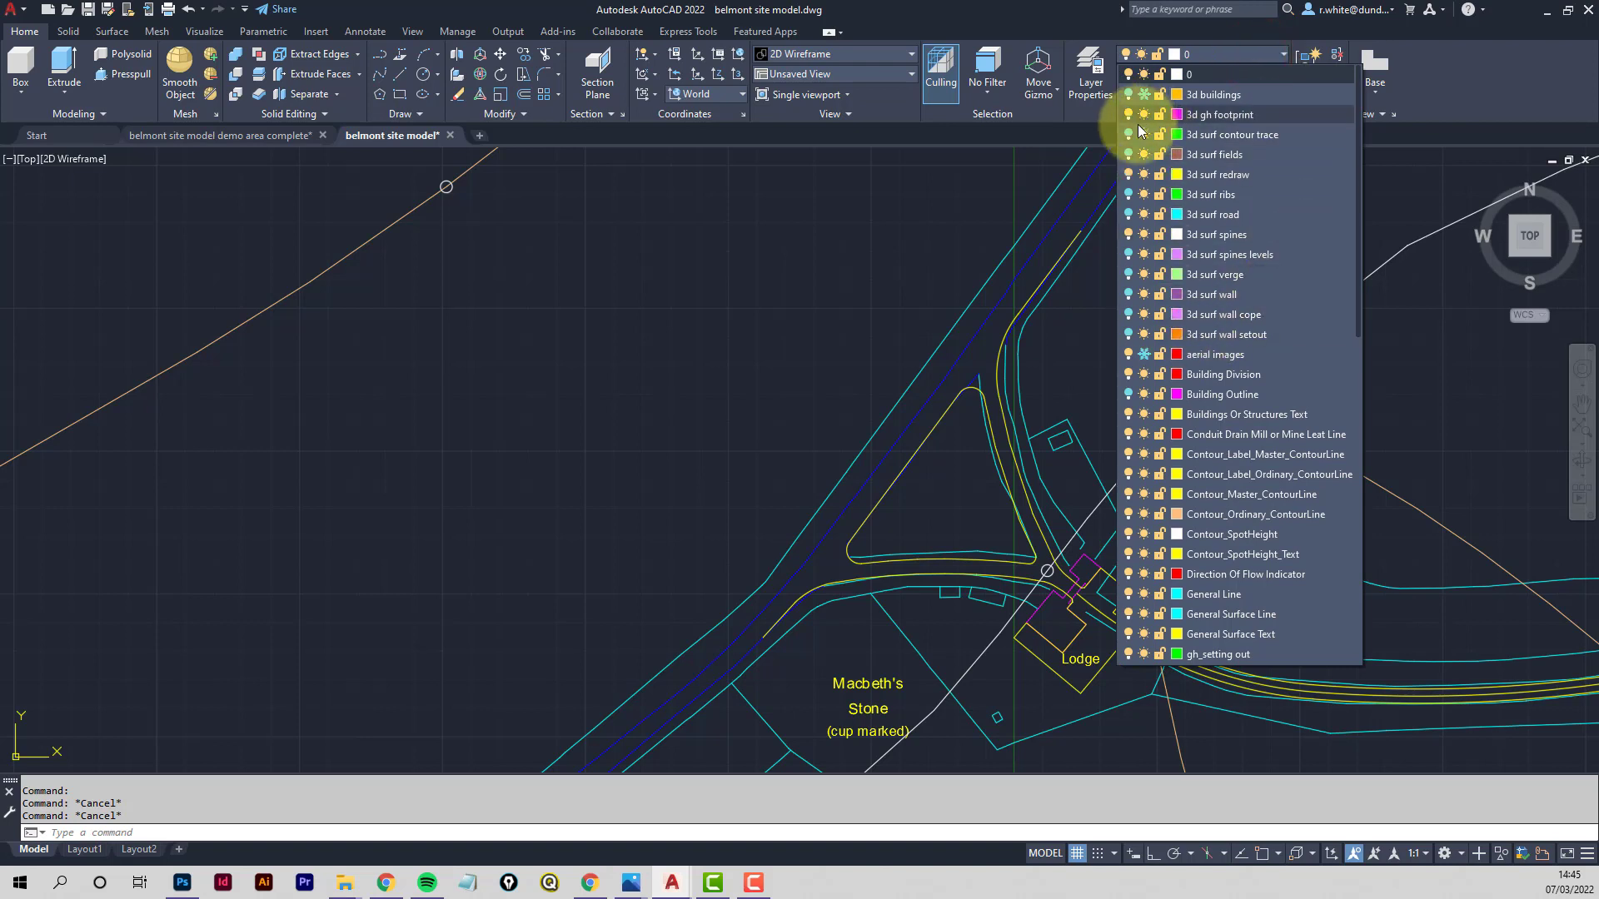
pyautogui.click(1128, 254)
pyautogui.click(716, 398)
pyautogui.moveTo(784, 436); pyautogui.dragTo(748, 475, button='middle')
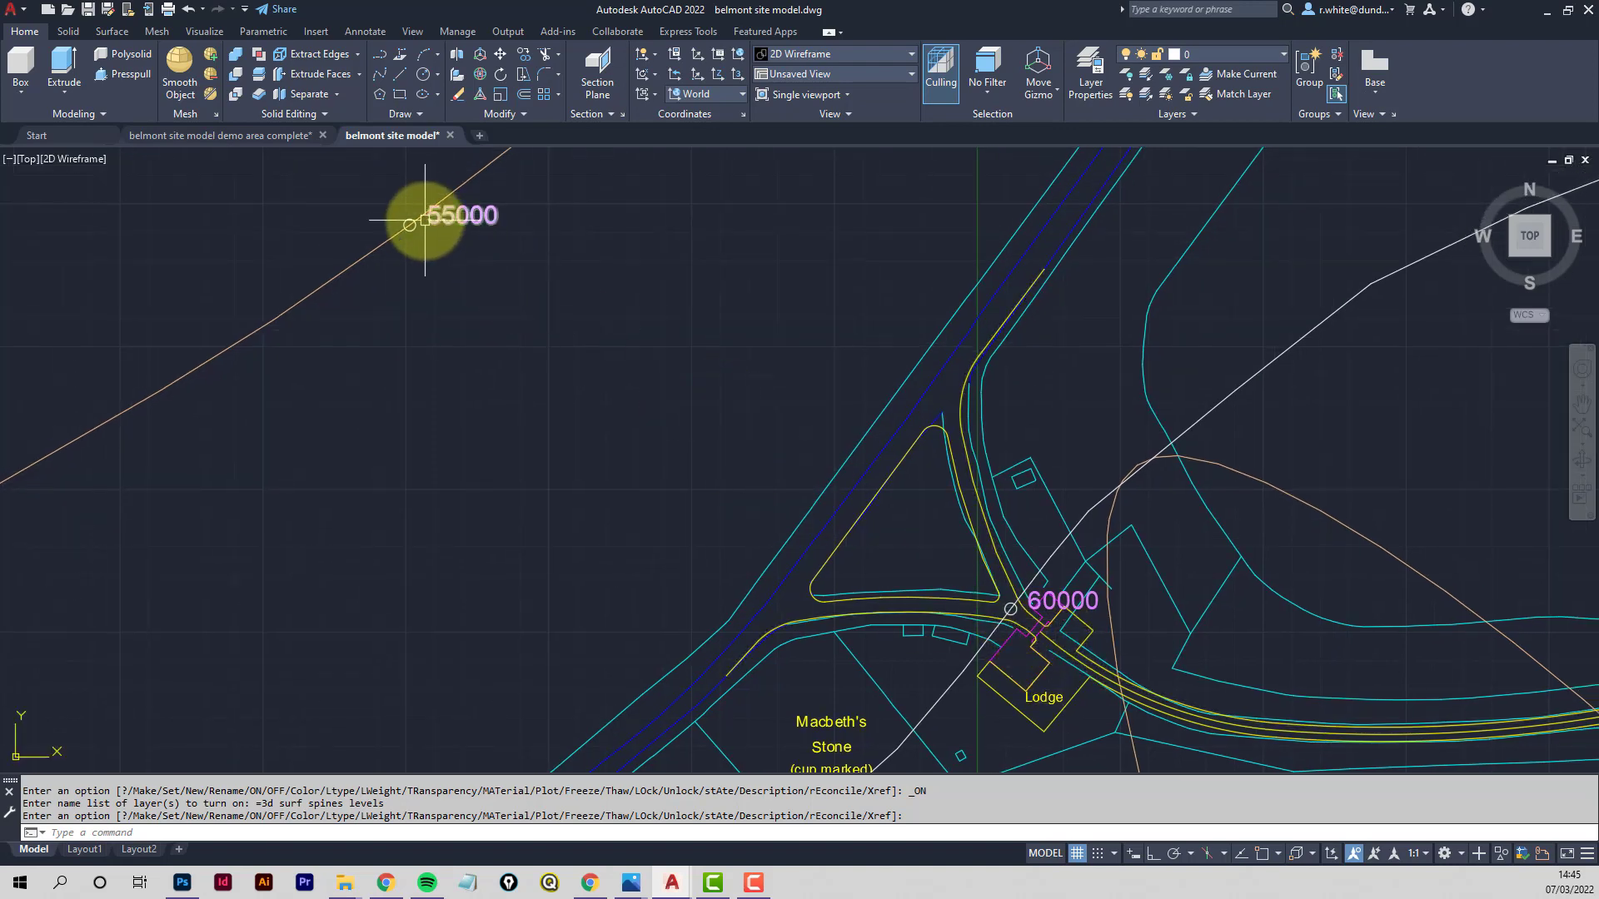
pyautogui.write('l')
pyautogui.press('Return')
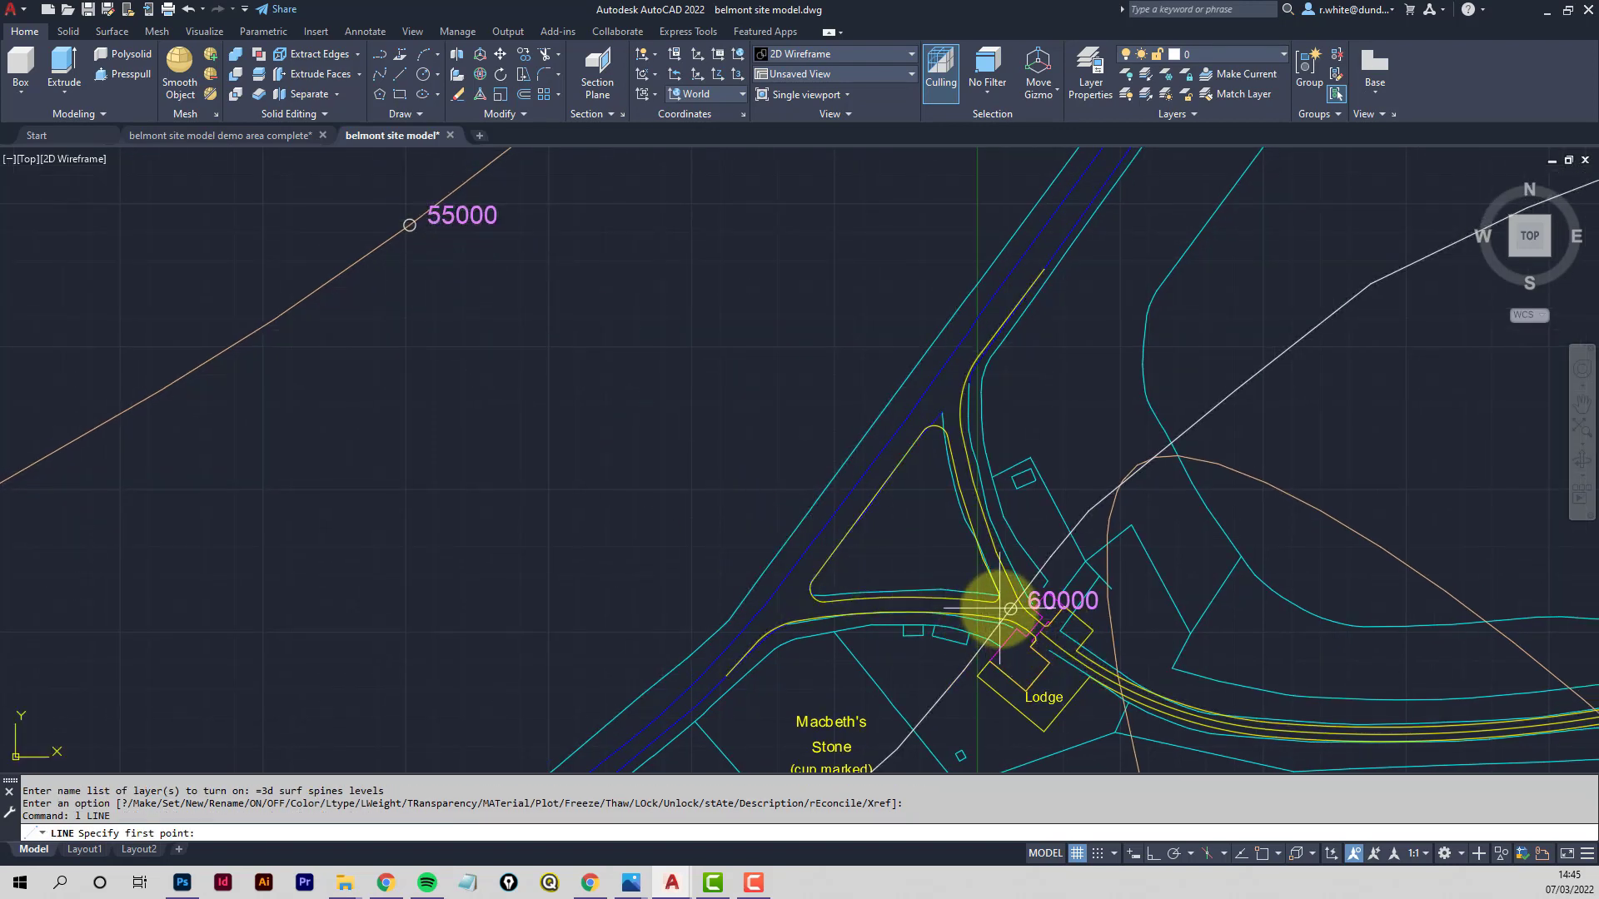
pyautogui.scroll(2, 999, 608)
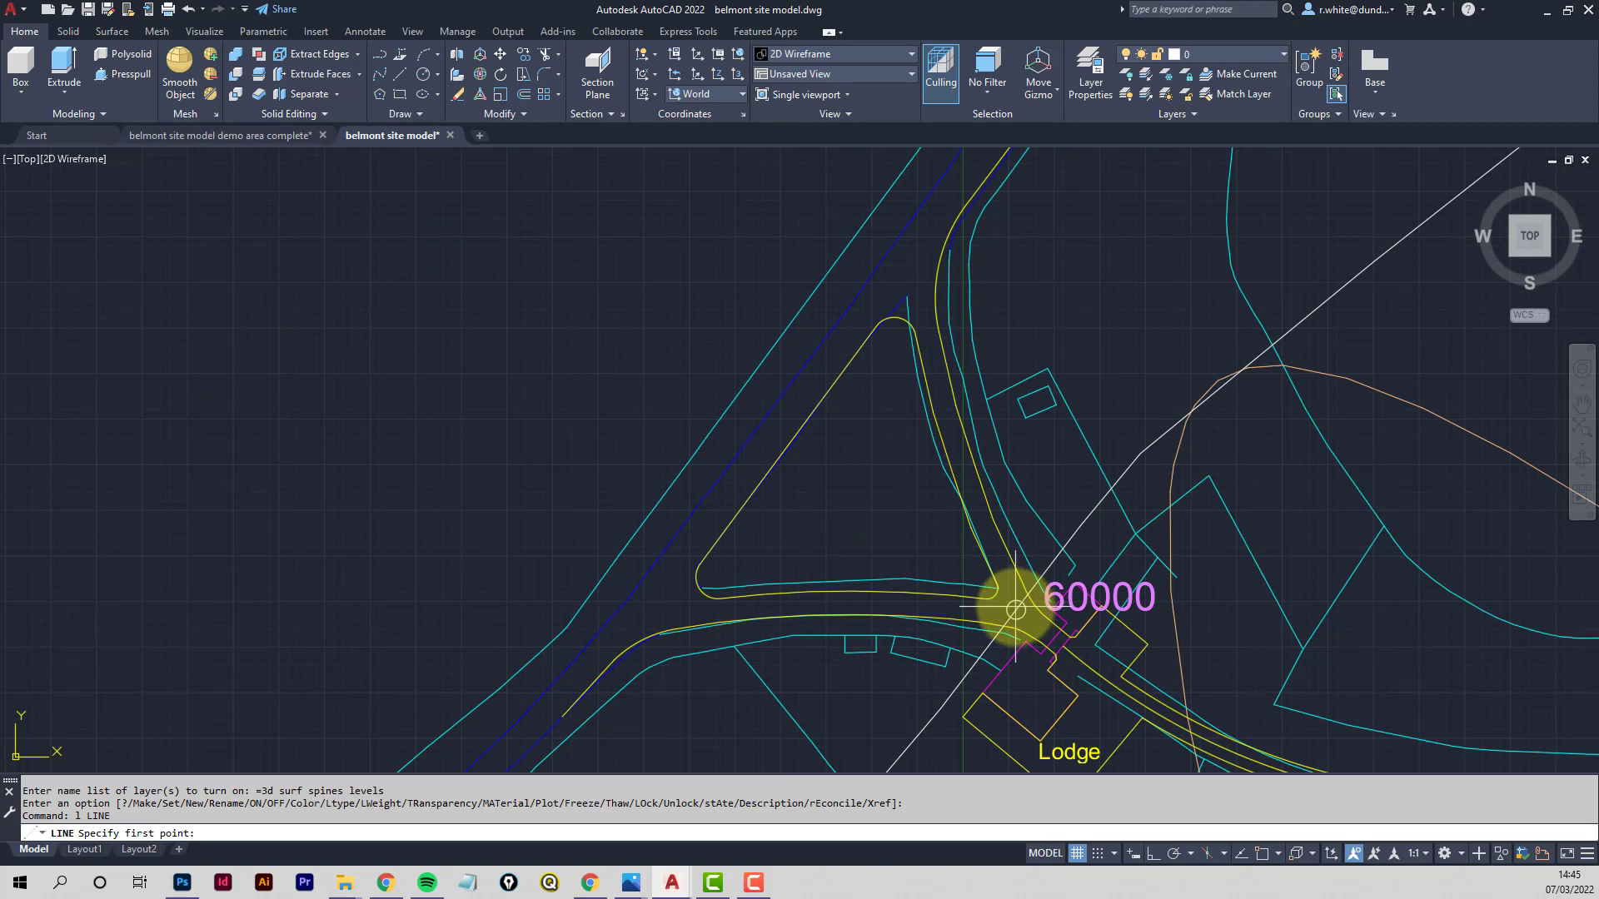
pyautogui.press('Escape')
pyautogui.press('Escape')
pyautogui.click(1091, 518)
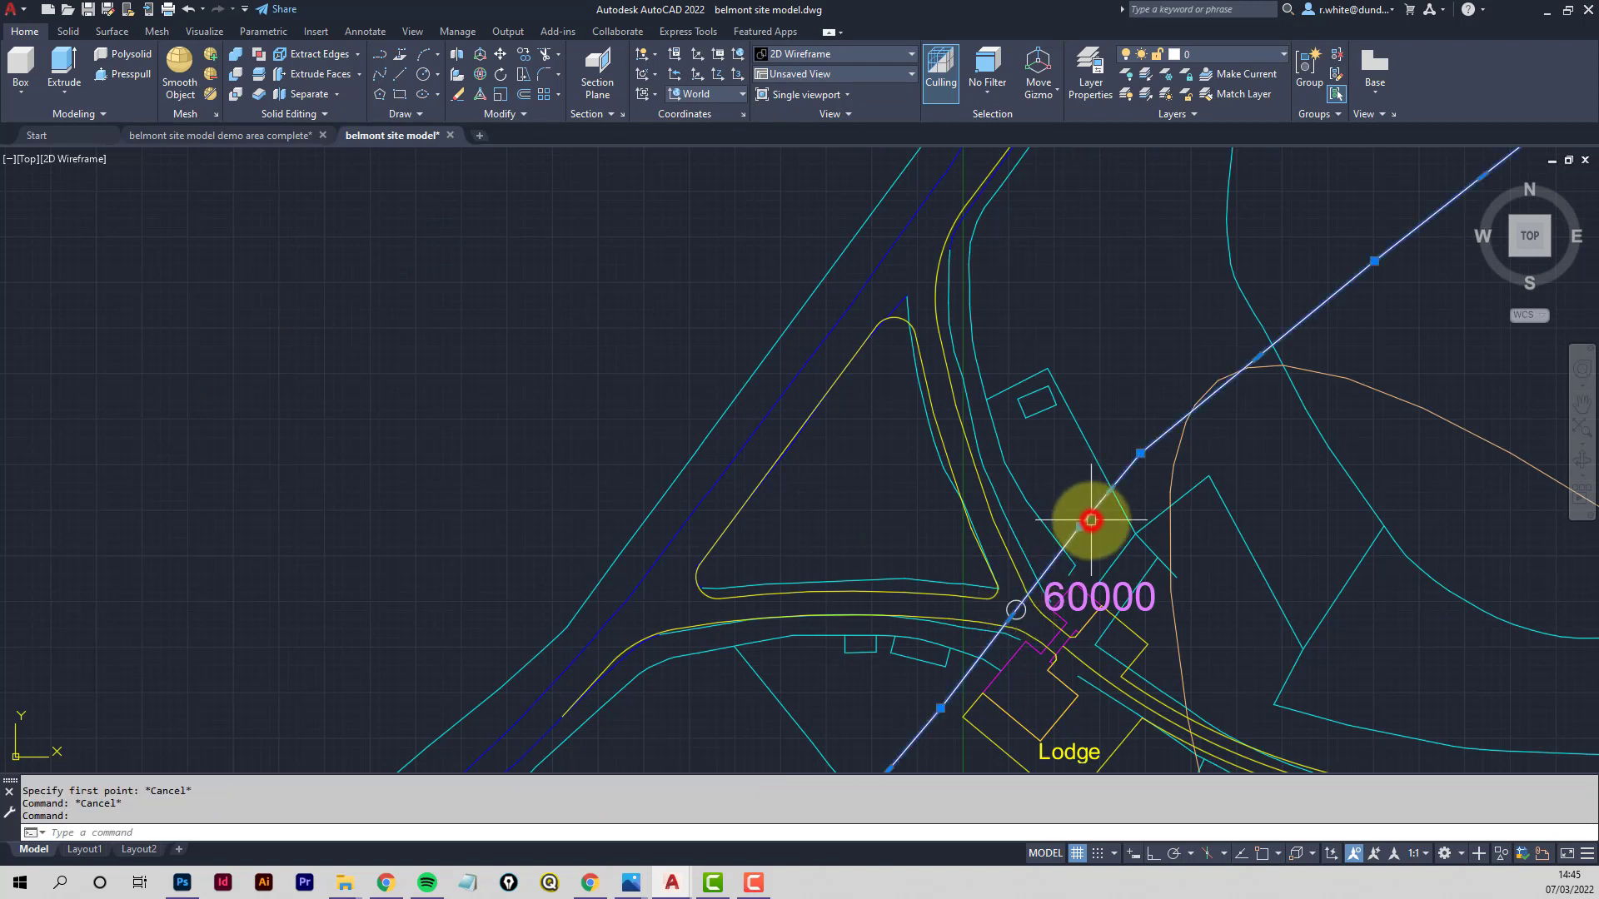
pyautogui.press('Escape')
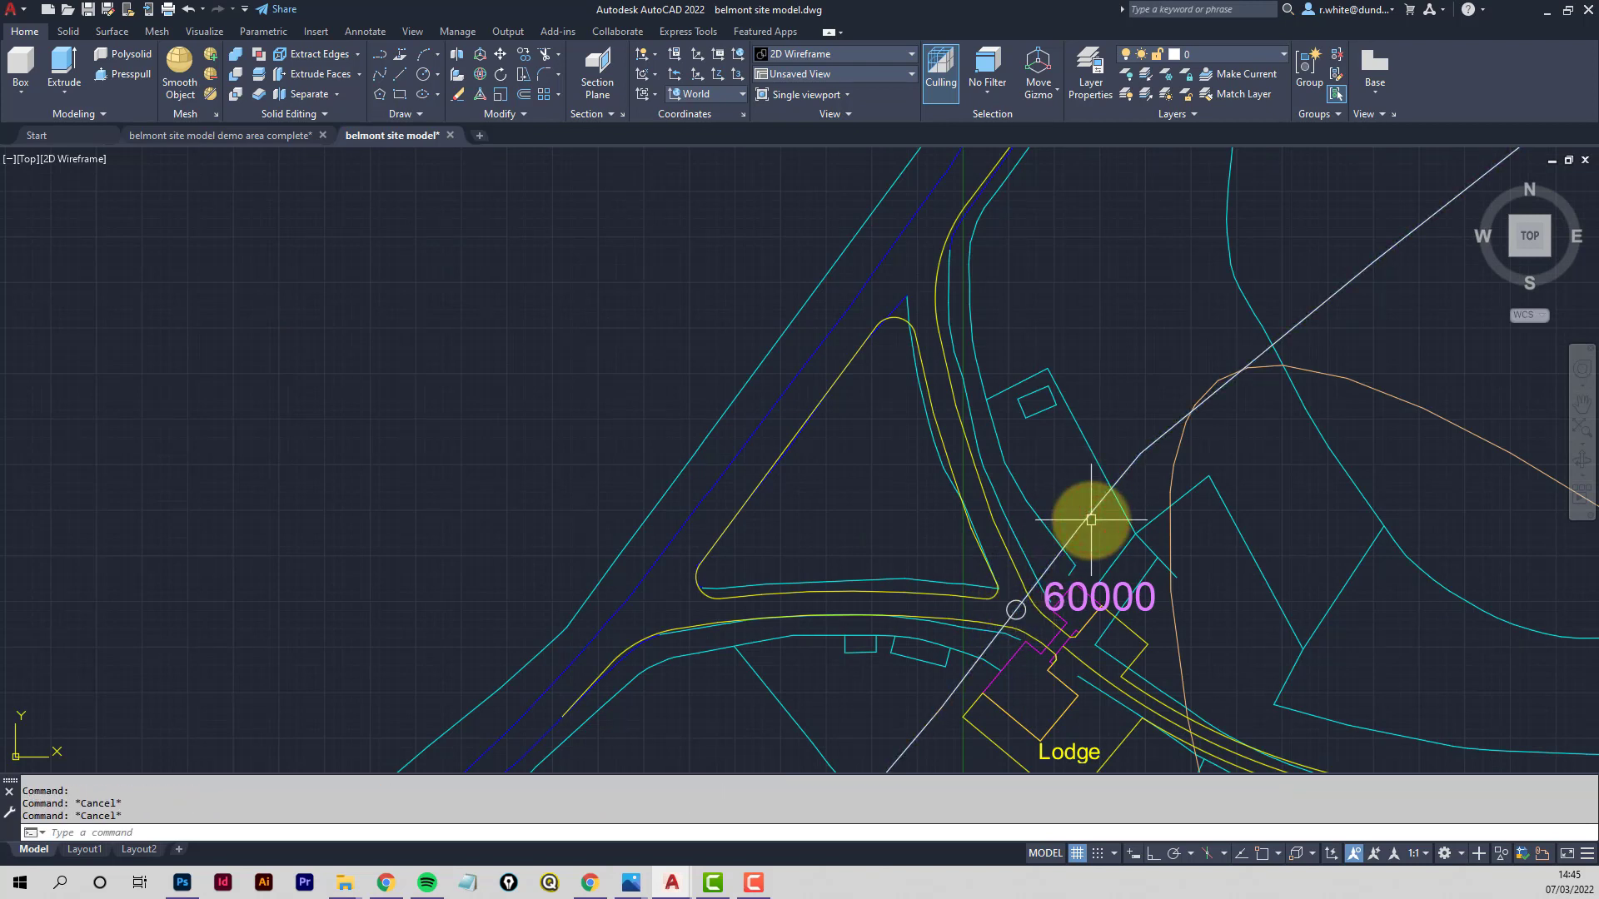
# Draw a line from the centre of the 60000 marker circle at the Lodge to the centre of the 55000 marker circle
pyautogui.press('Return')
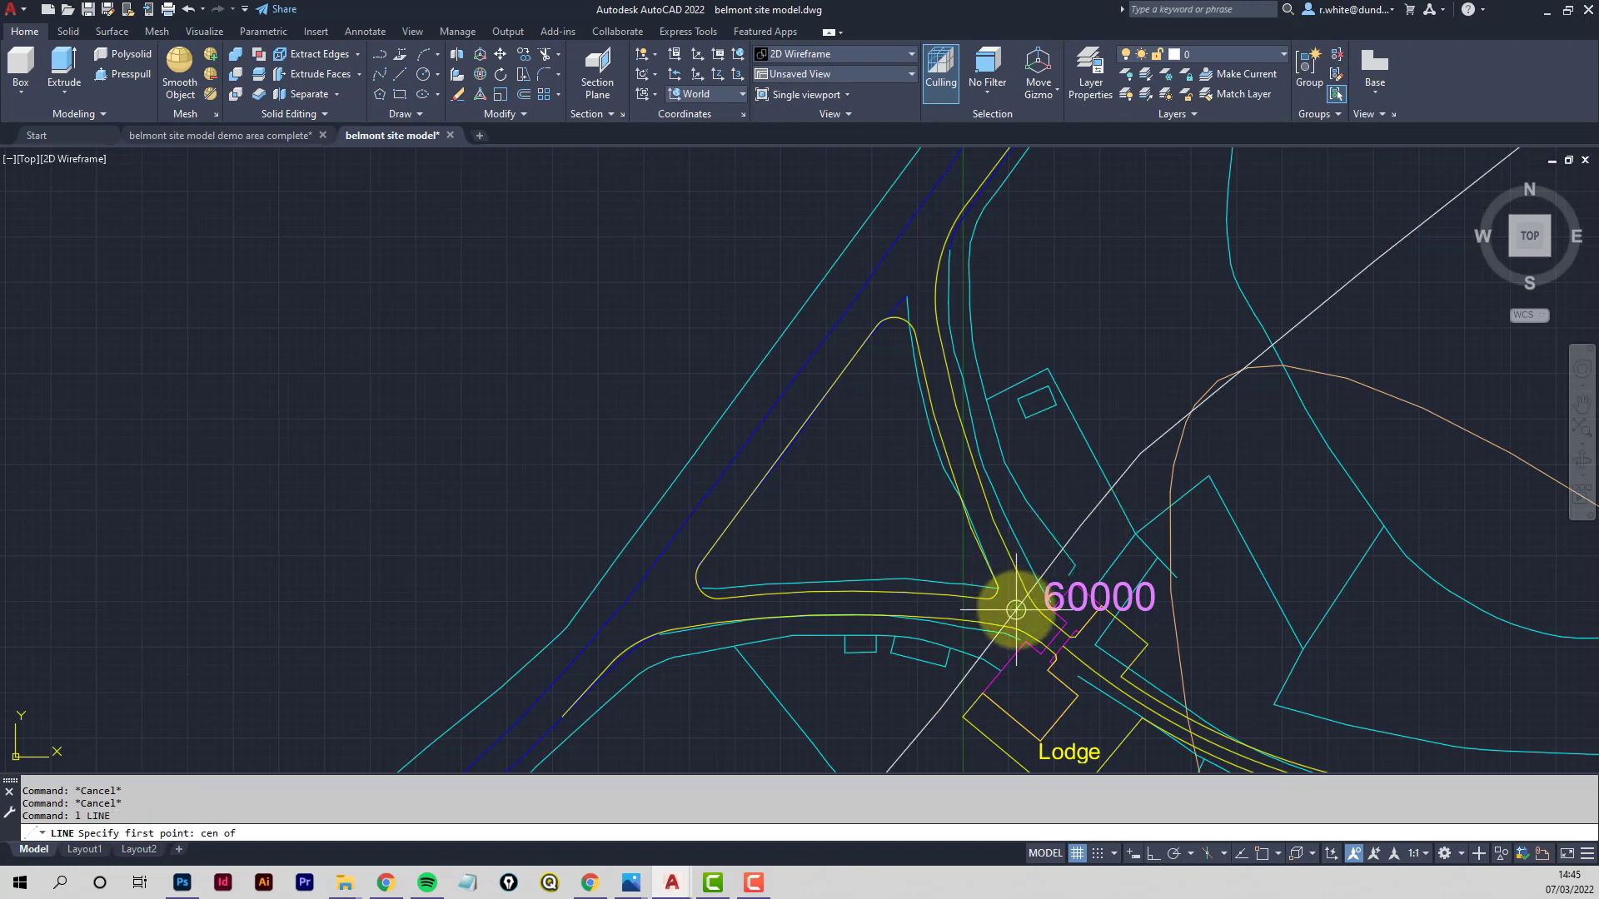
pyautogui.click(1016, 610)
pyautogui.scroll(-4, 746, 472)
pyautogui.scroll(5, 633, 389)
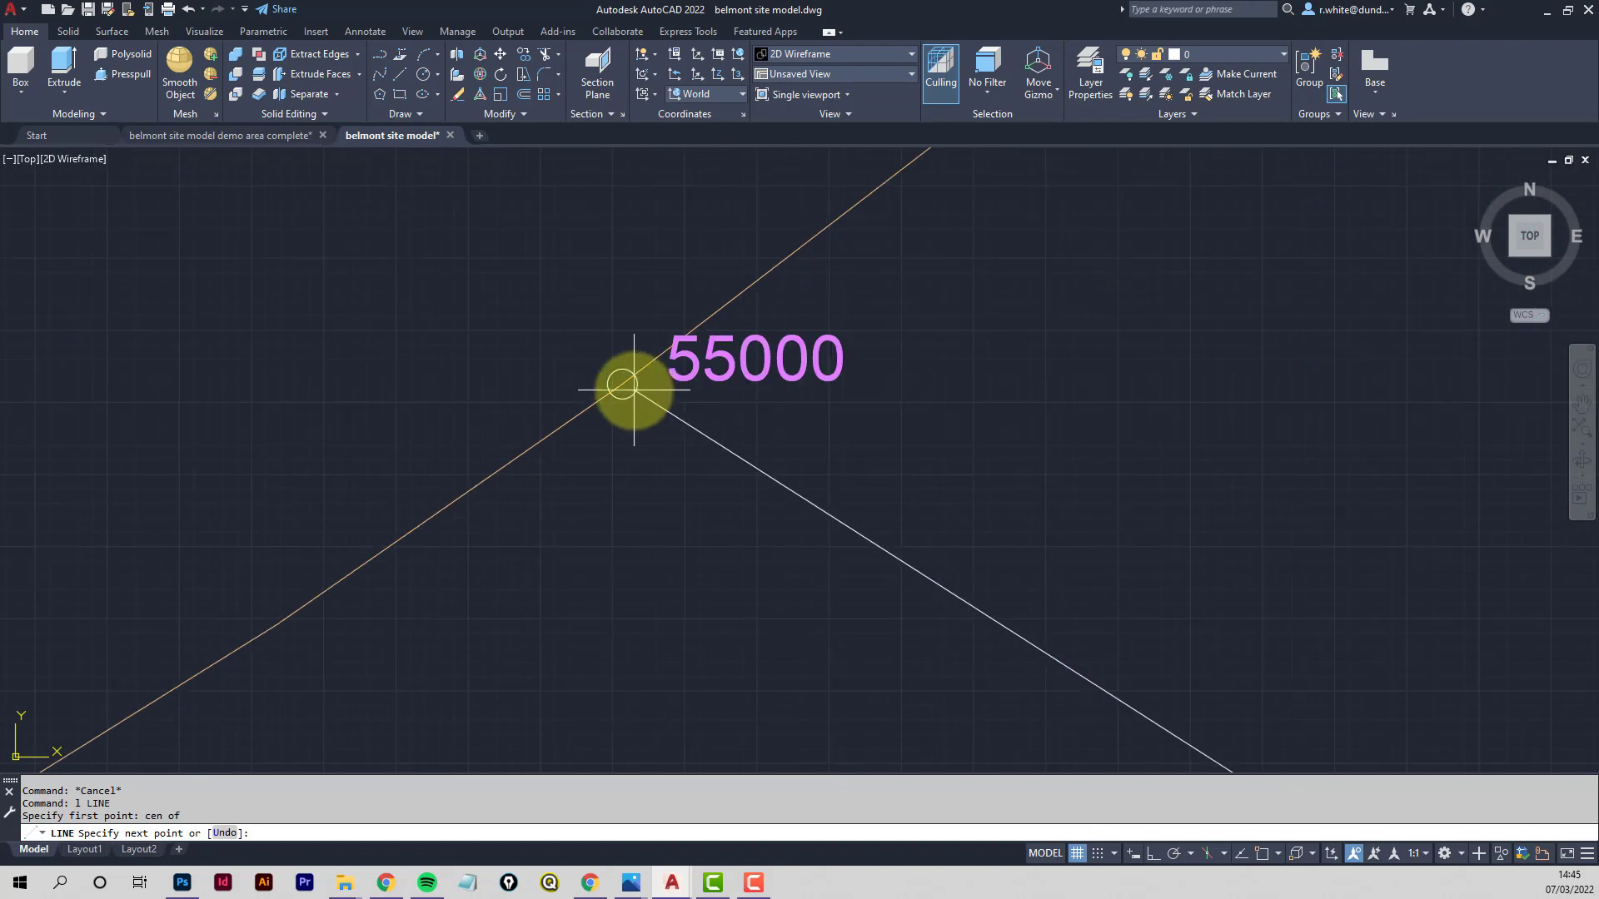
pyautogui.write('cen')
pyautogui.press('Return')
pyautogui.click(630, 391)
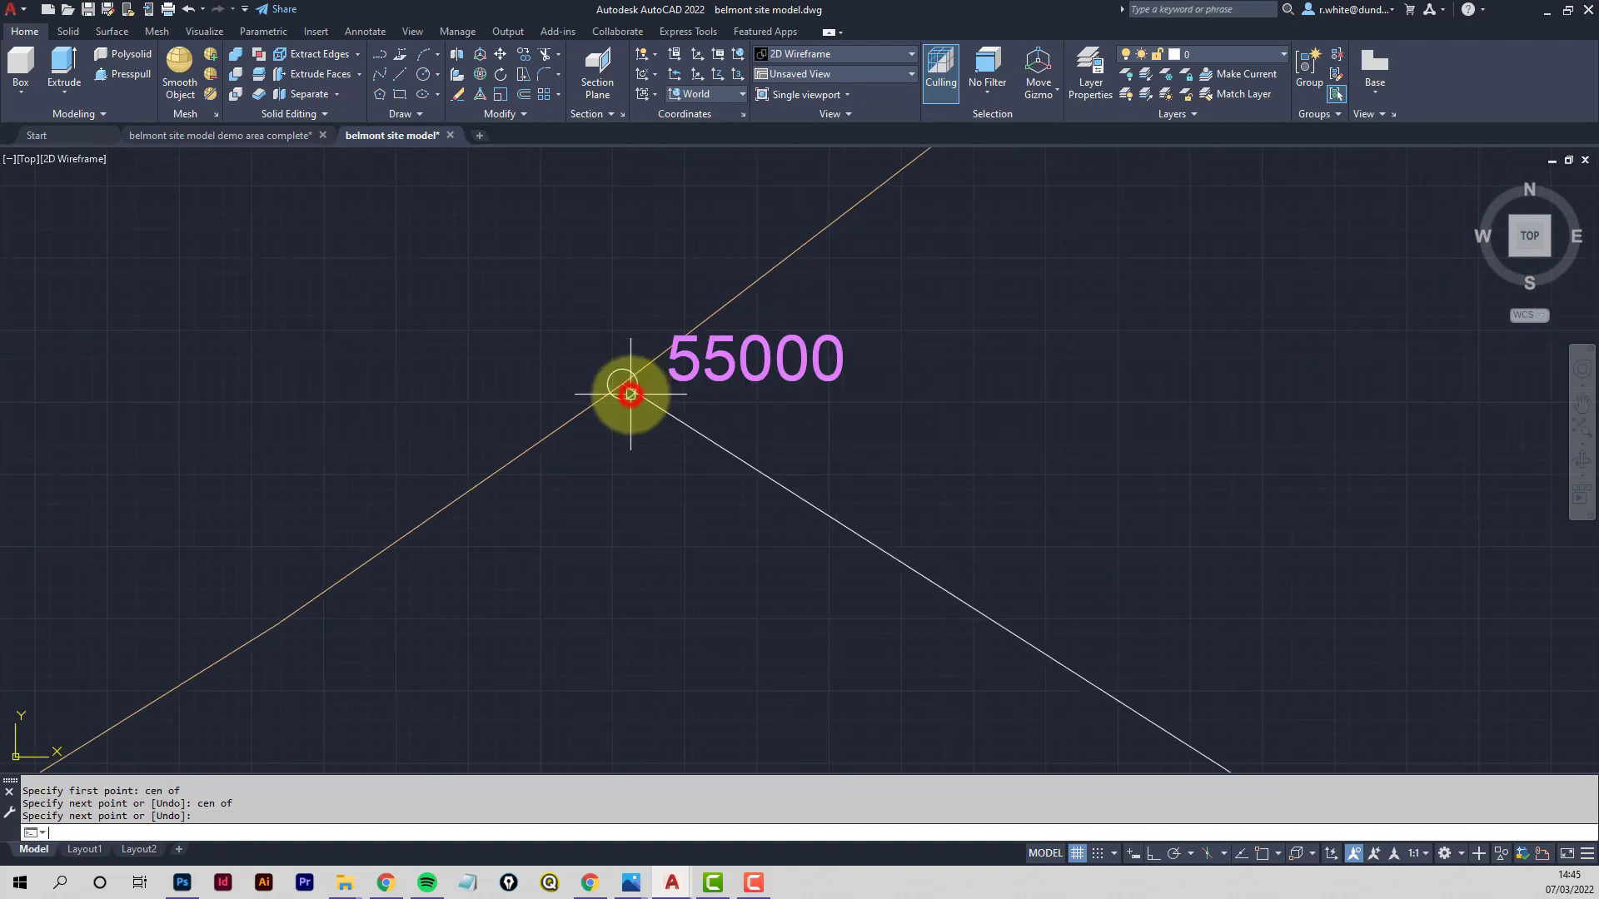
pyautogui.scroll(-3, 694, 359)
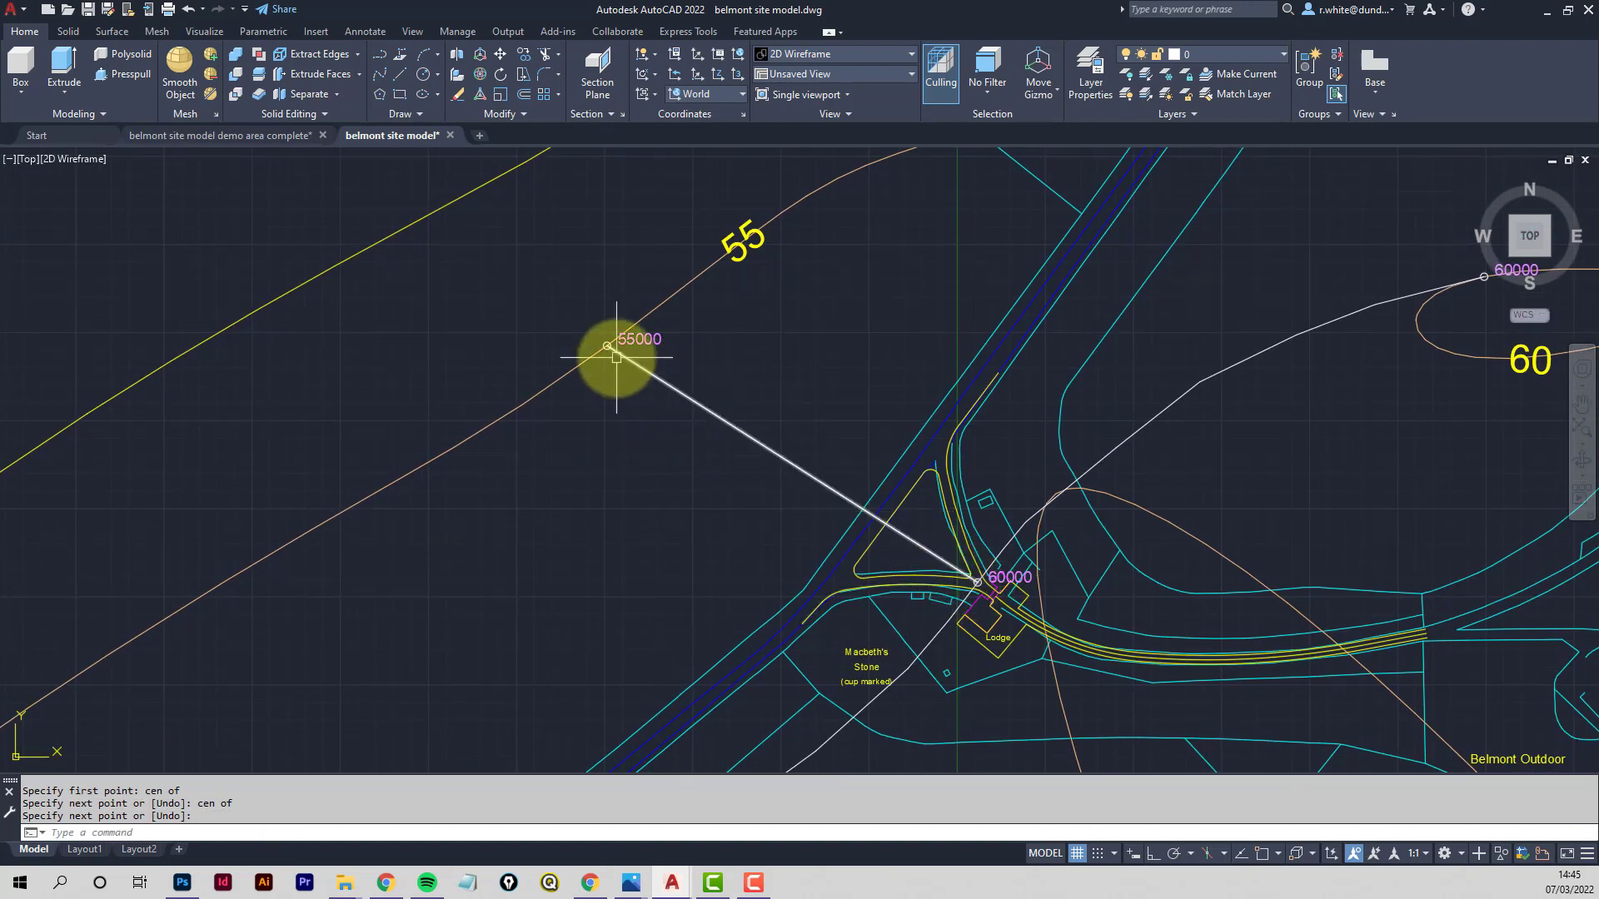
# List the properties of the new line between the two marker circles, check the Z values of both endpoints, and close the listing
pyautogui.scroll(2, 733, 404)
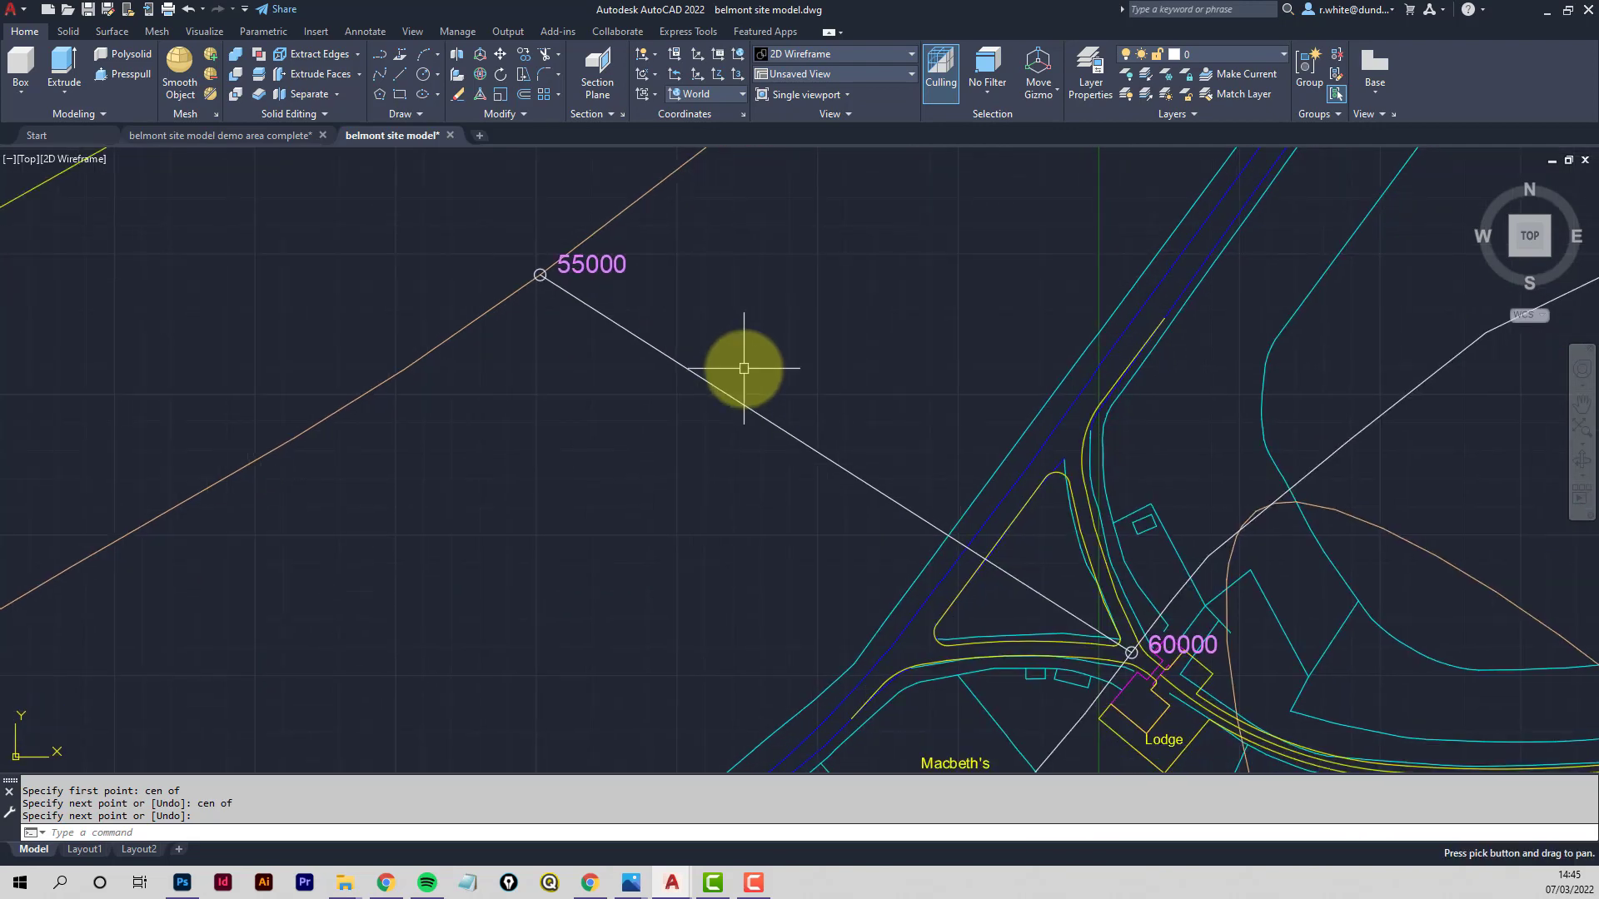
pyautogui.press('Escape')
pyautogui.press('Escape')
pyautogui.write('lis')
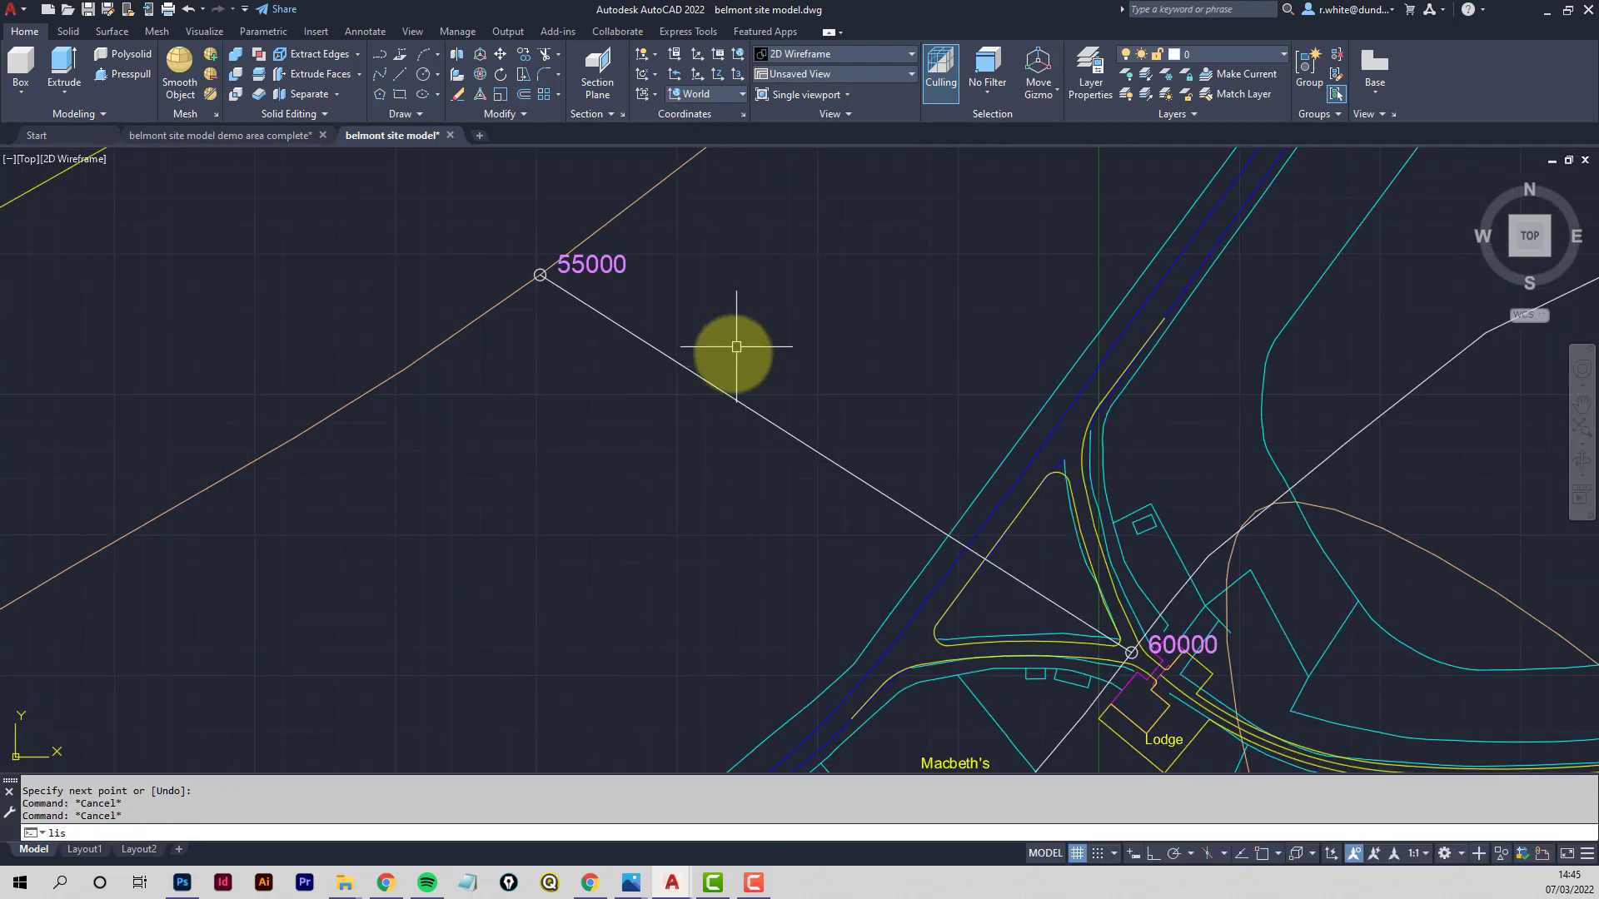
pyautogui.write('t')
pyautogui.press('Return')
pyautogui.press('Return')
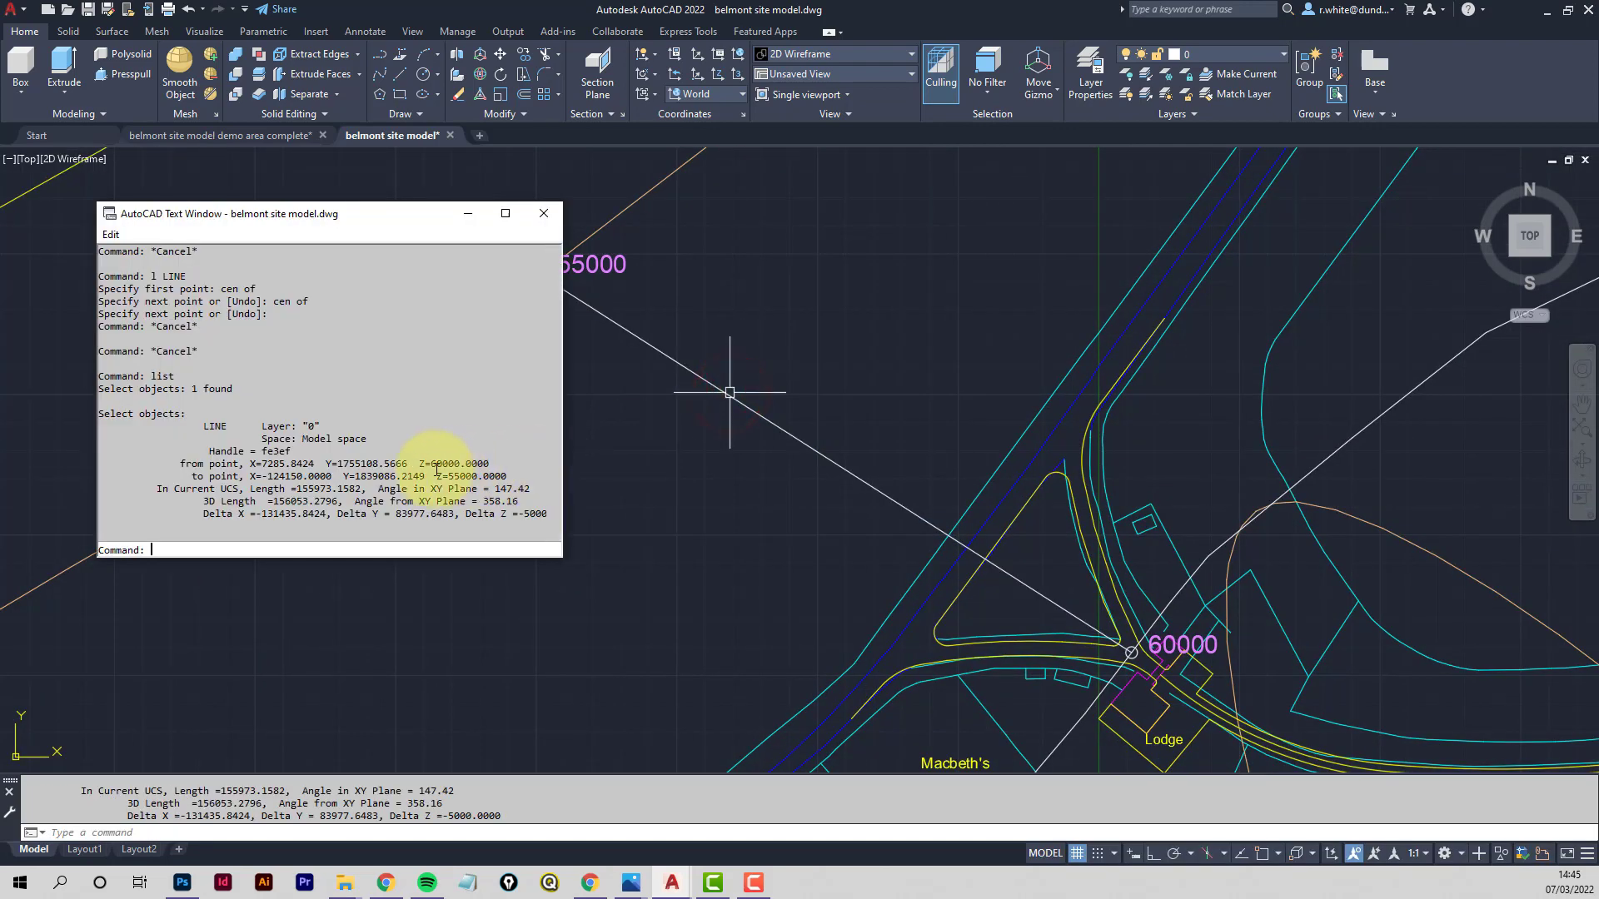
pyautogui.moveTo(418, 464); pyautogui.dragTo(488, 464)
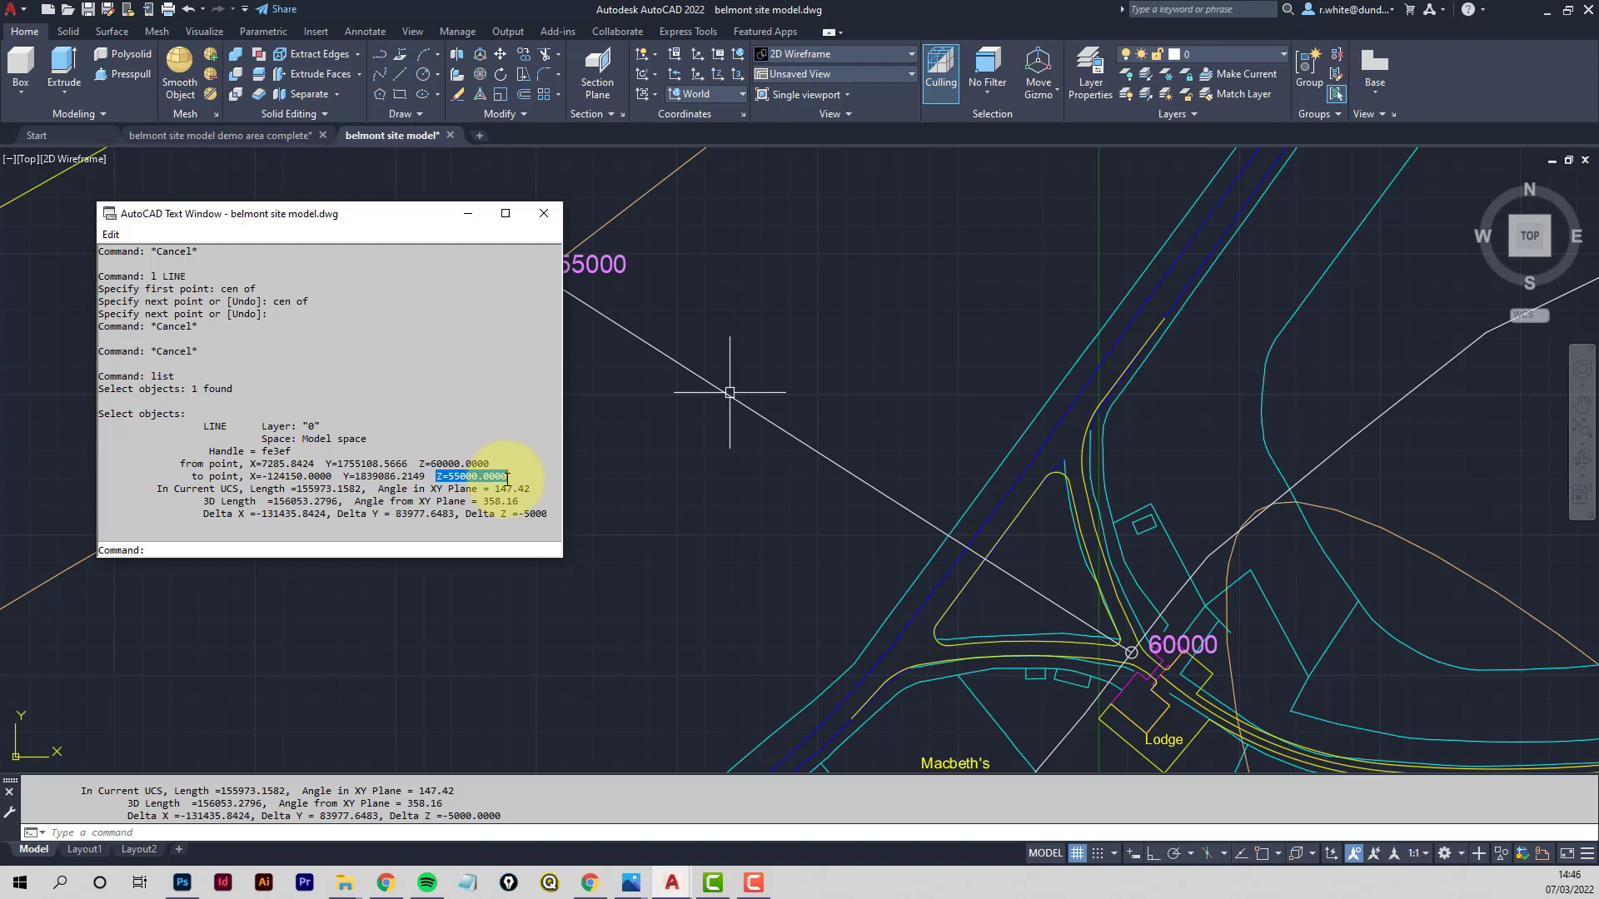
pyautogui.click(544, 214)
pyautogui.press('Escape')
pyautogui.press('Escape')
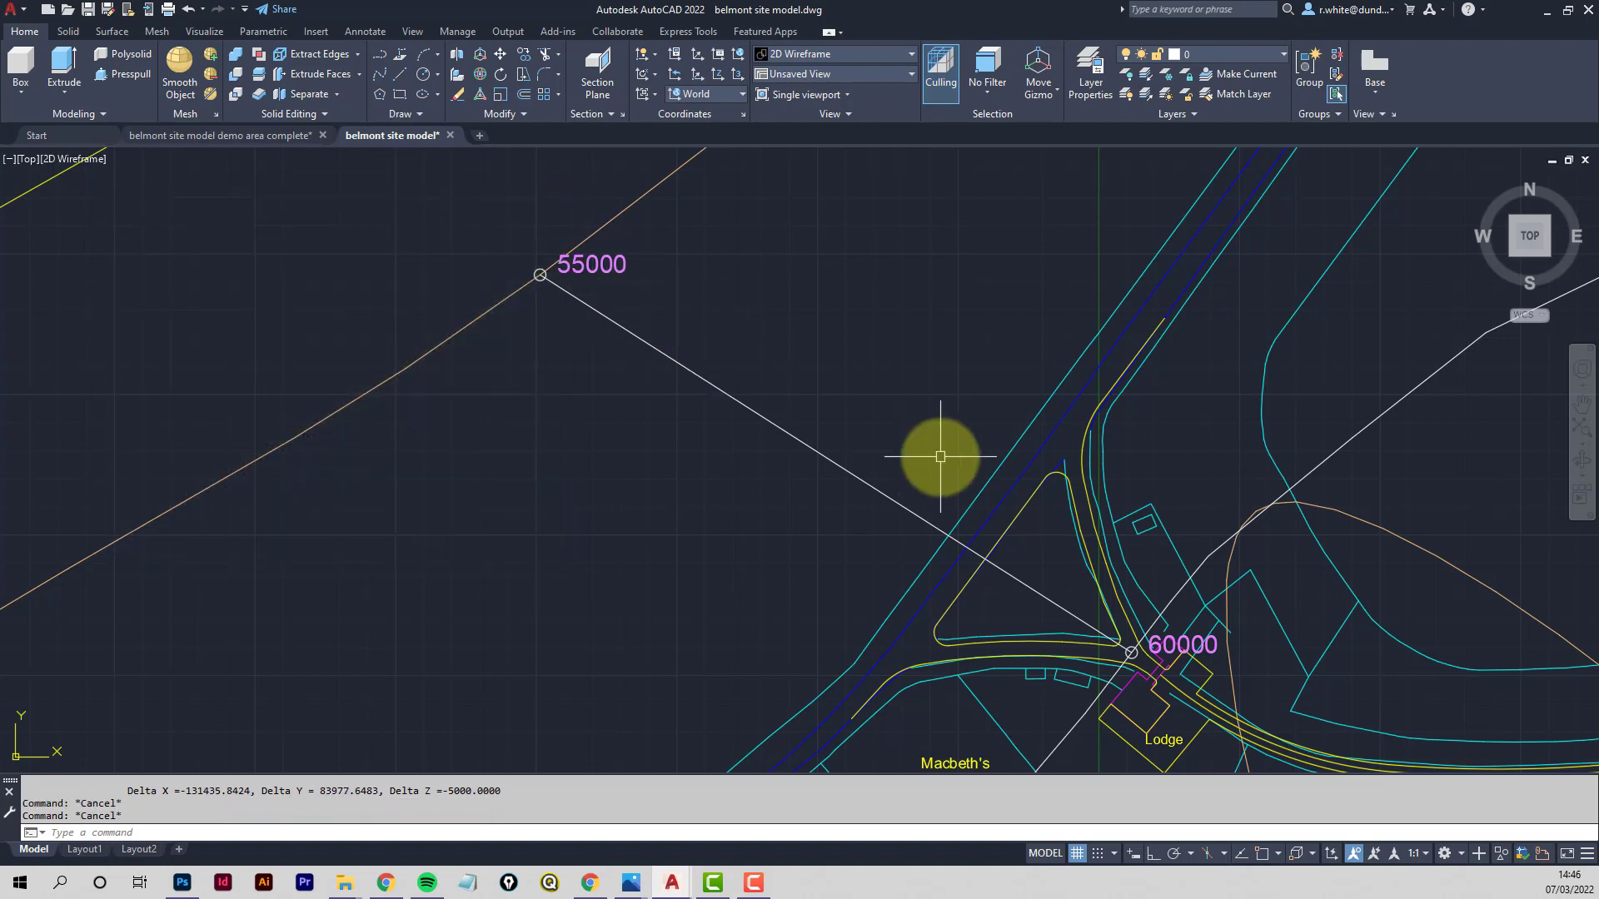
# Add Nearest to the running object snap modes for placing points on the new line where it crosses the main road
pyautogui.moveTo(919, 453); pyautogui.dragTo(831, 464, button='middle')
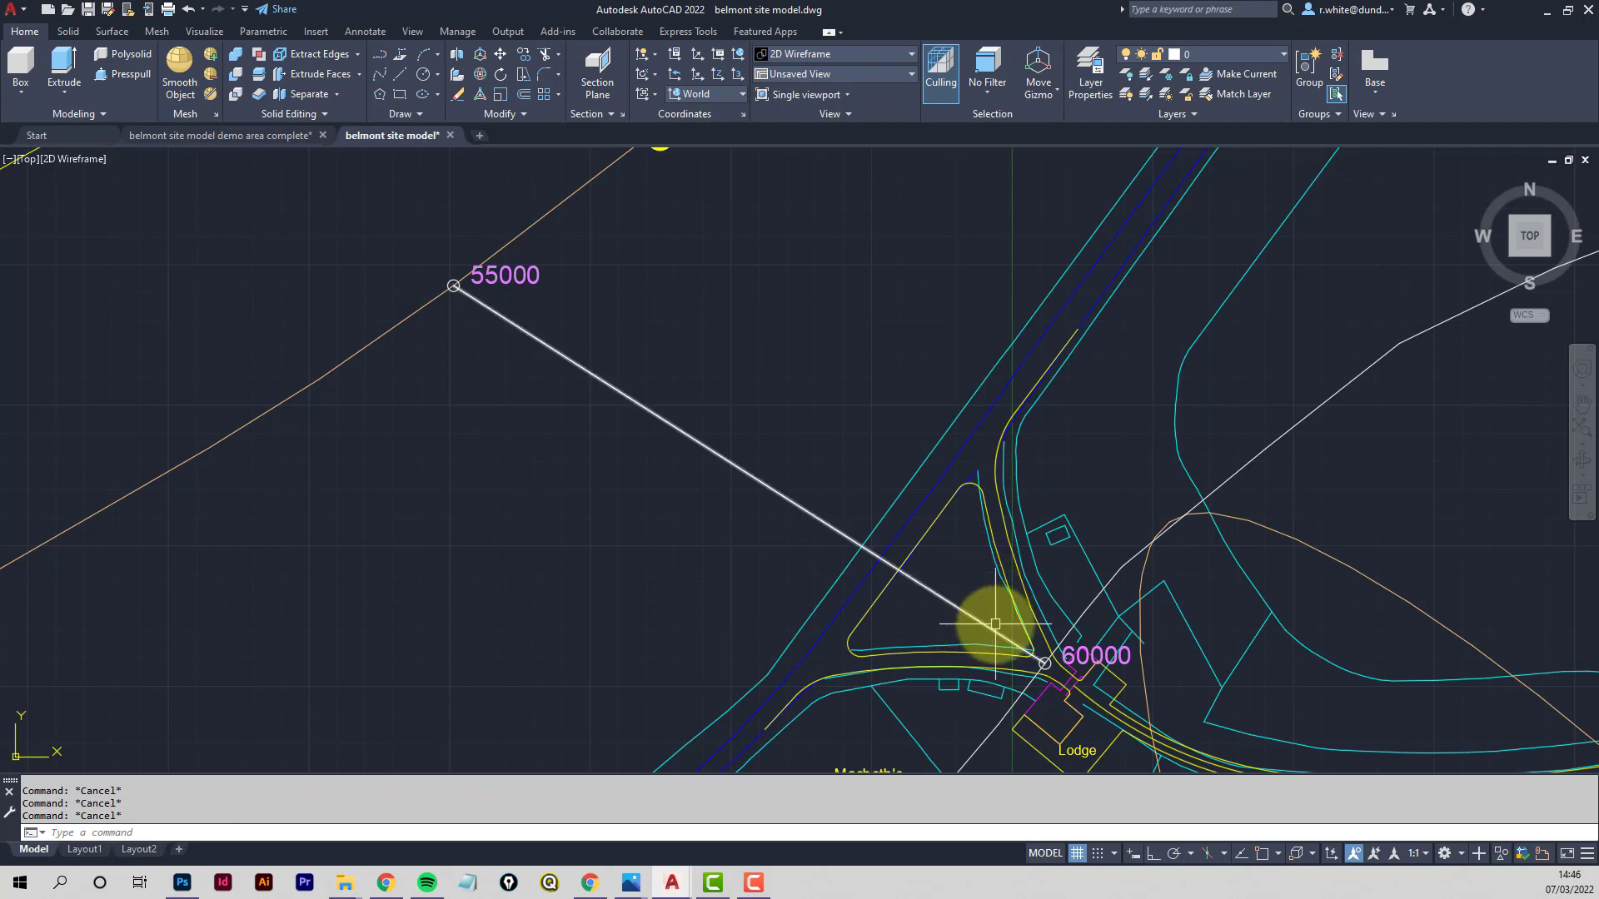
pyautogui.scroll(2, 999, 593)
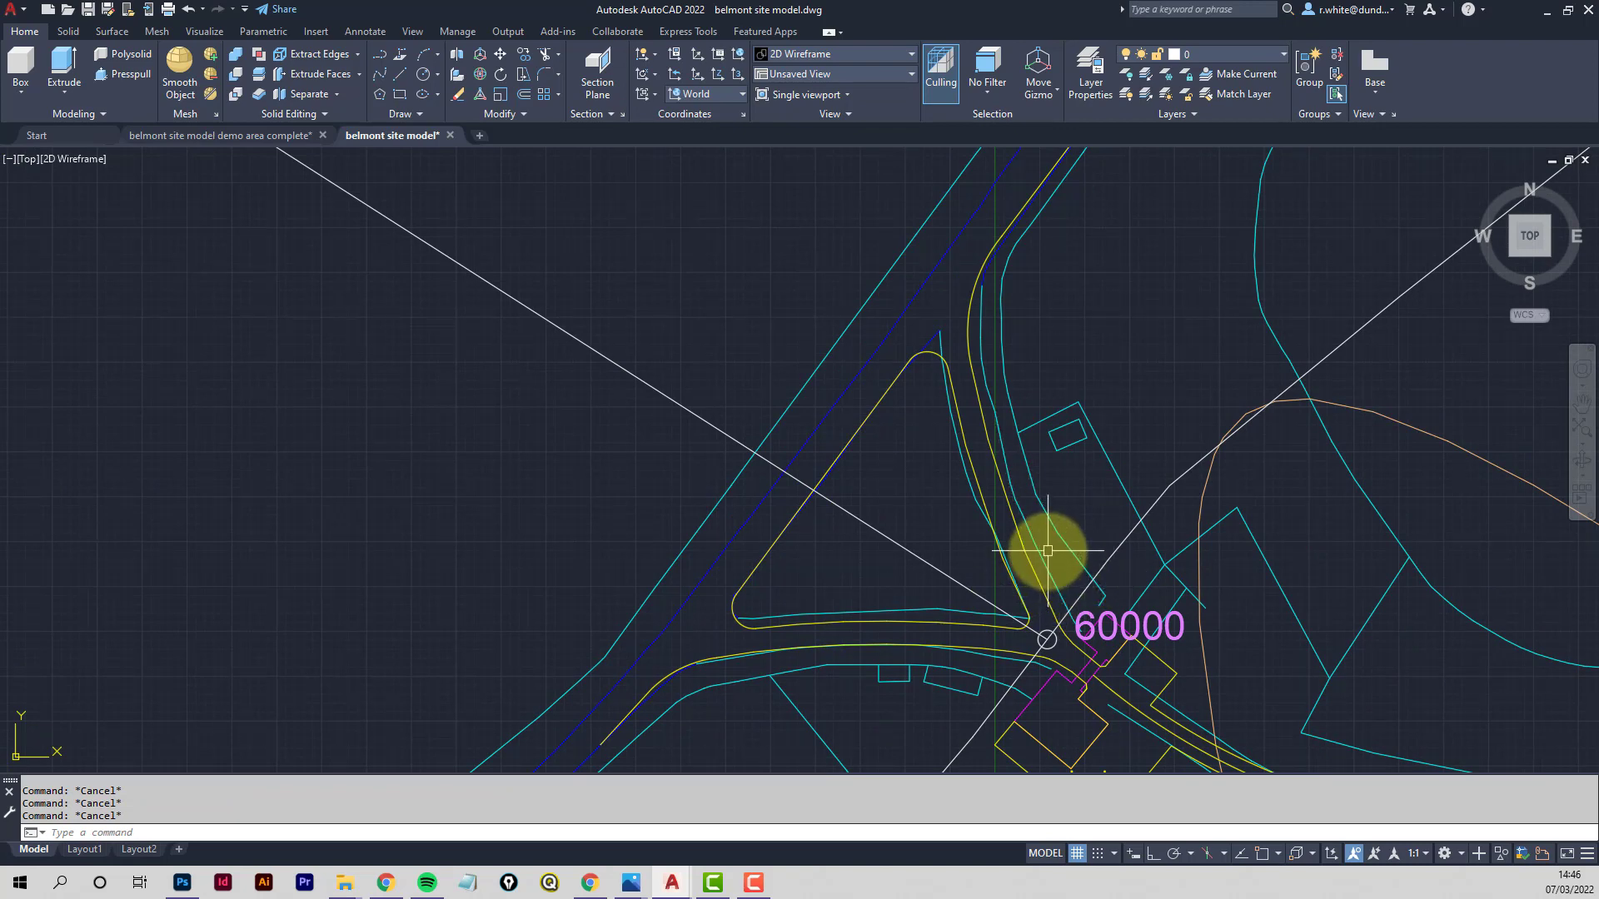
pyautogui.scroll(-2, 1048, 551)
pyautogui.moveTo(1007, 564)
pyautogui.mouseDown(button='middle')
pyautogui.moveTo(1107, 417)
pyautogui.moveTo(1090, 417)
pyautogui.mouseUp(button='middle')
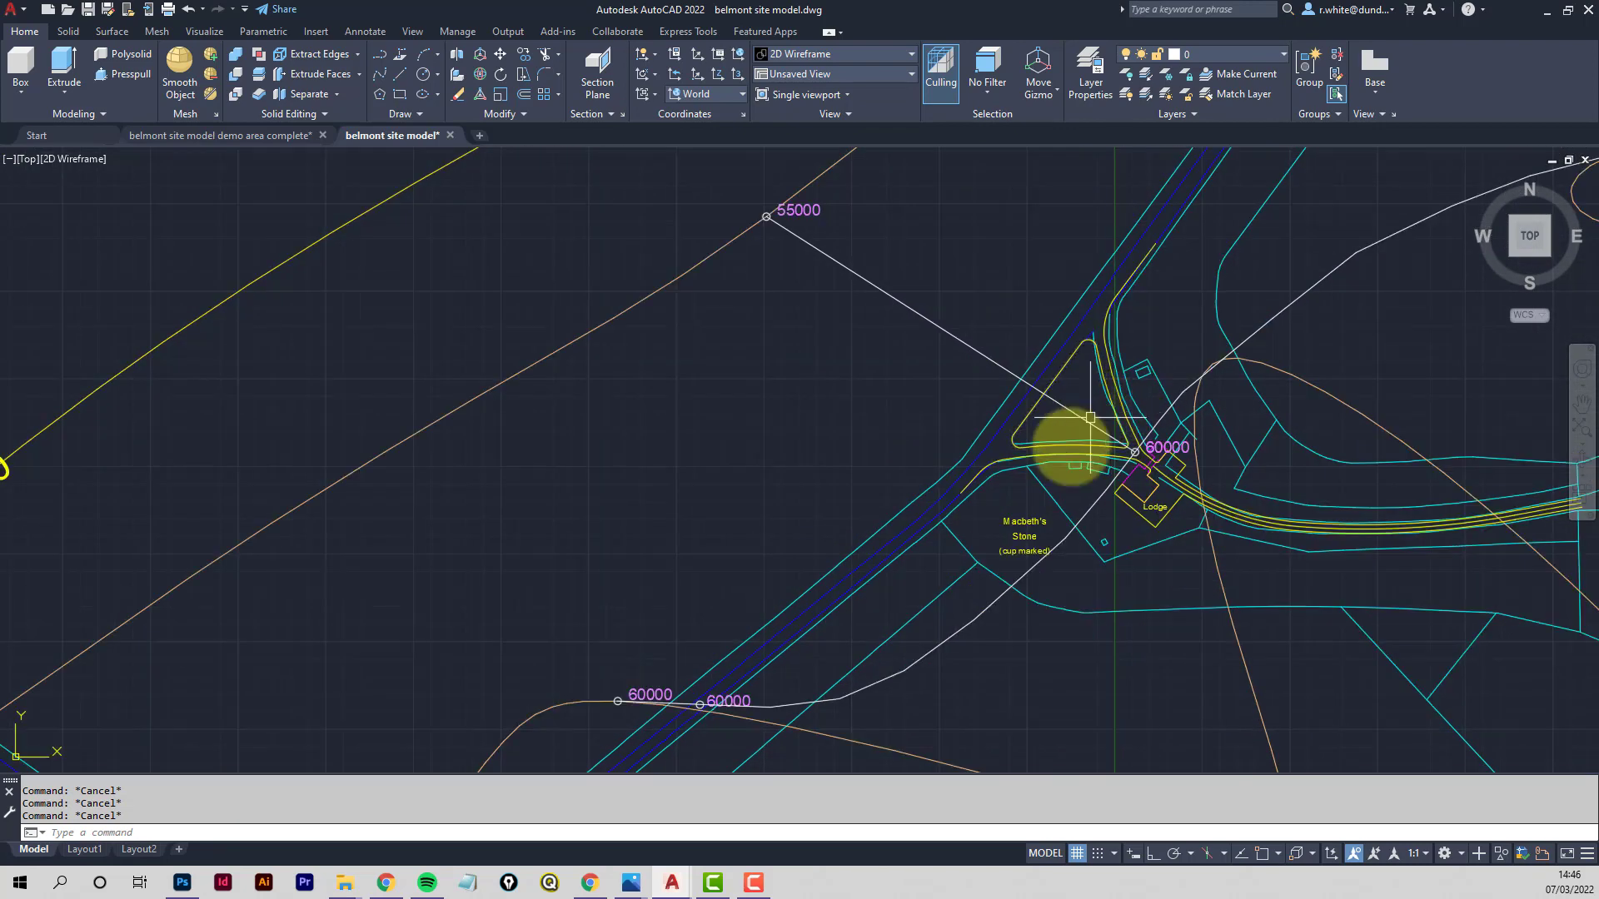
pyautogui.scroll(3, 1038, 400)
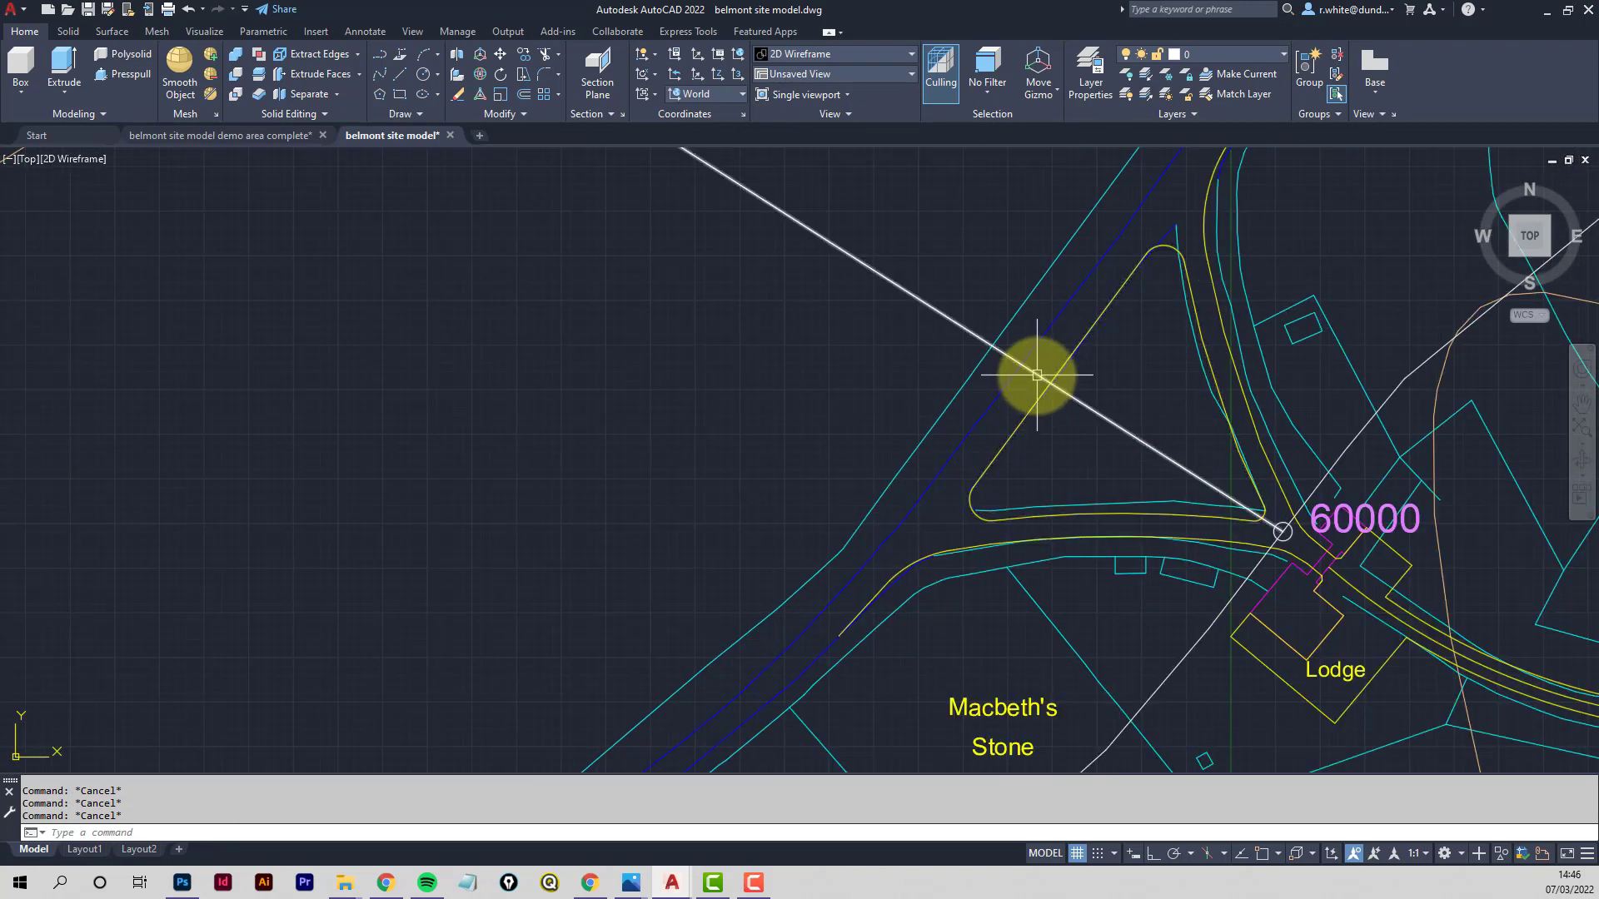
pyautogui.scroll(3, 1037, 375)
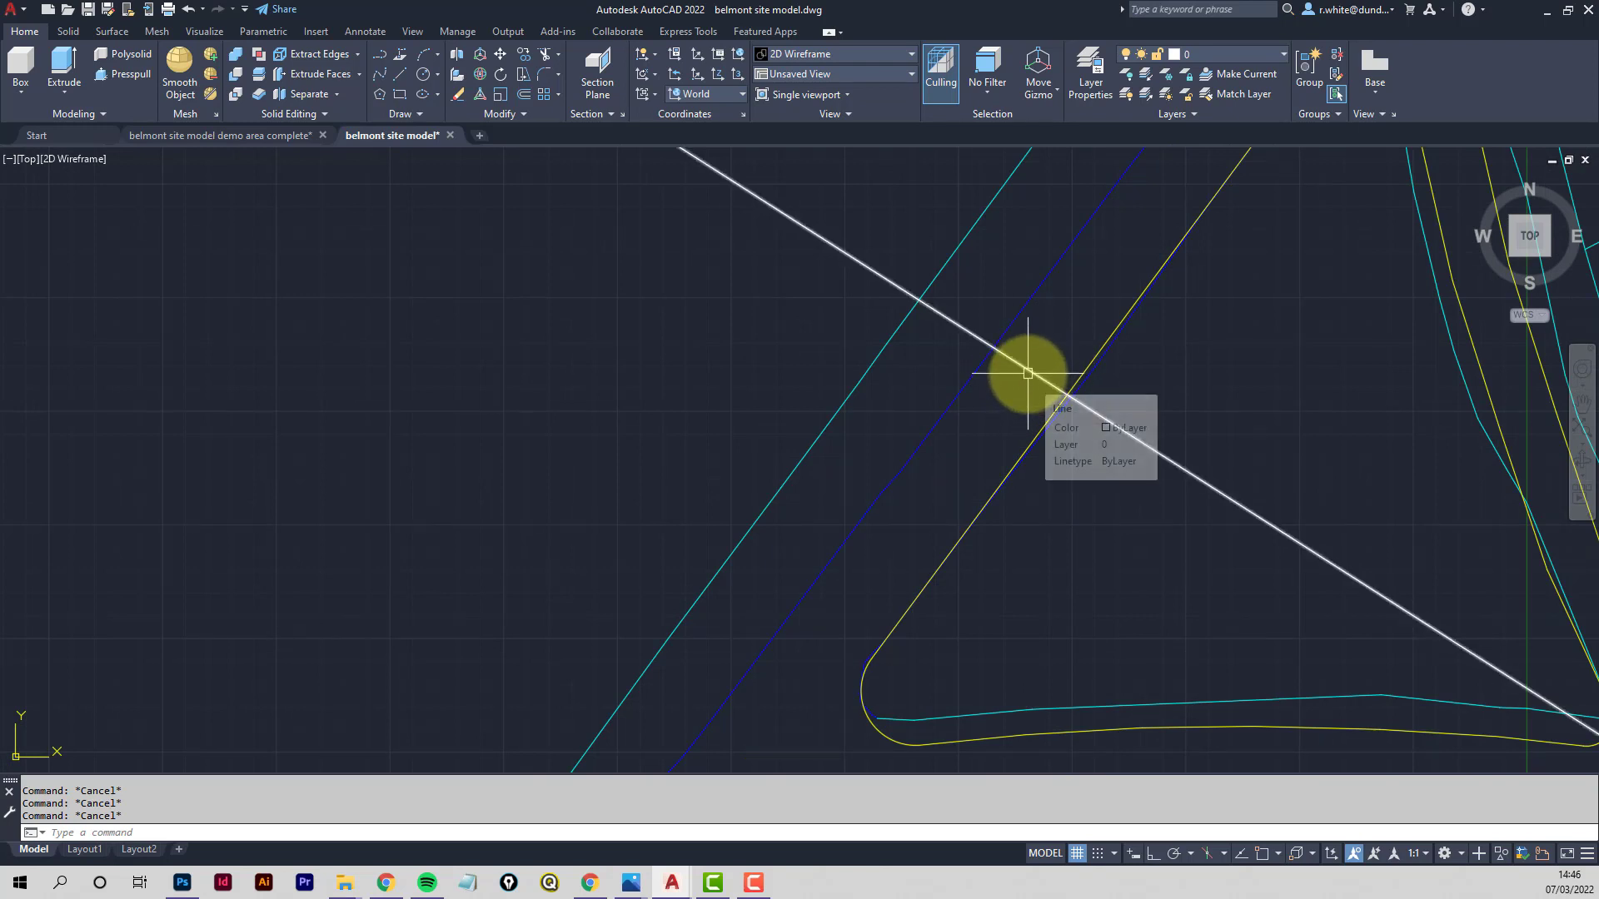
pyautogui.click(1313, 853)
pyautogui.click(1279, 852)
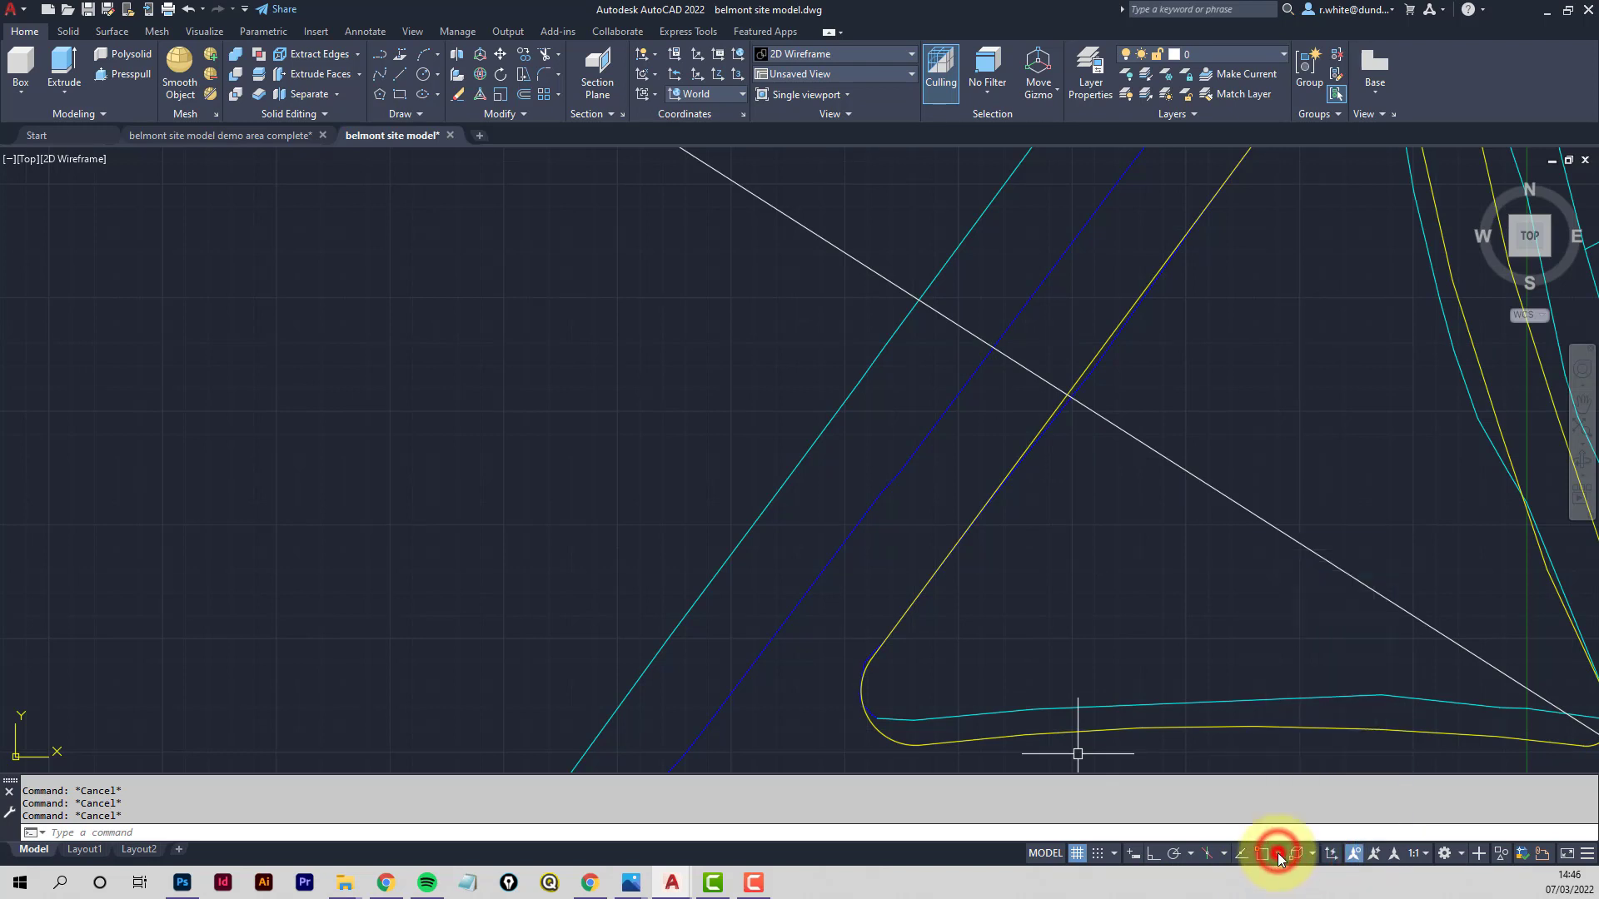
pyautogui.click(1280, 854)
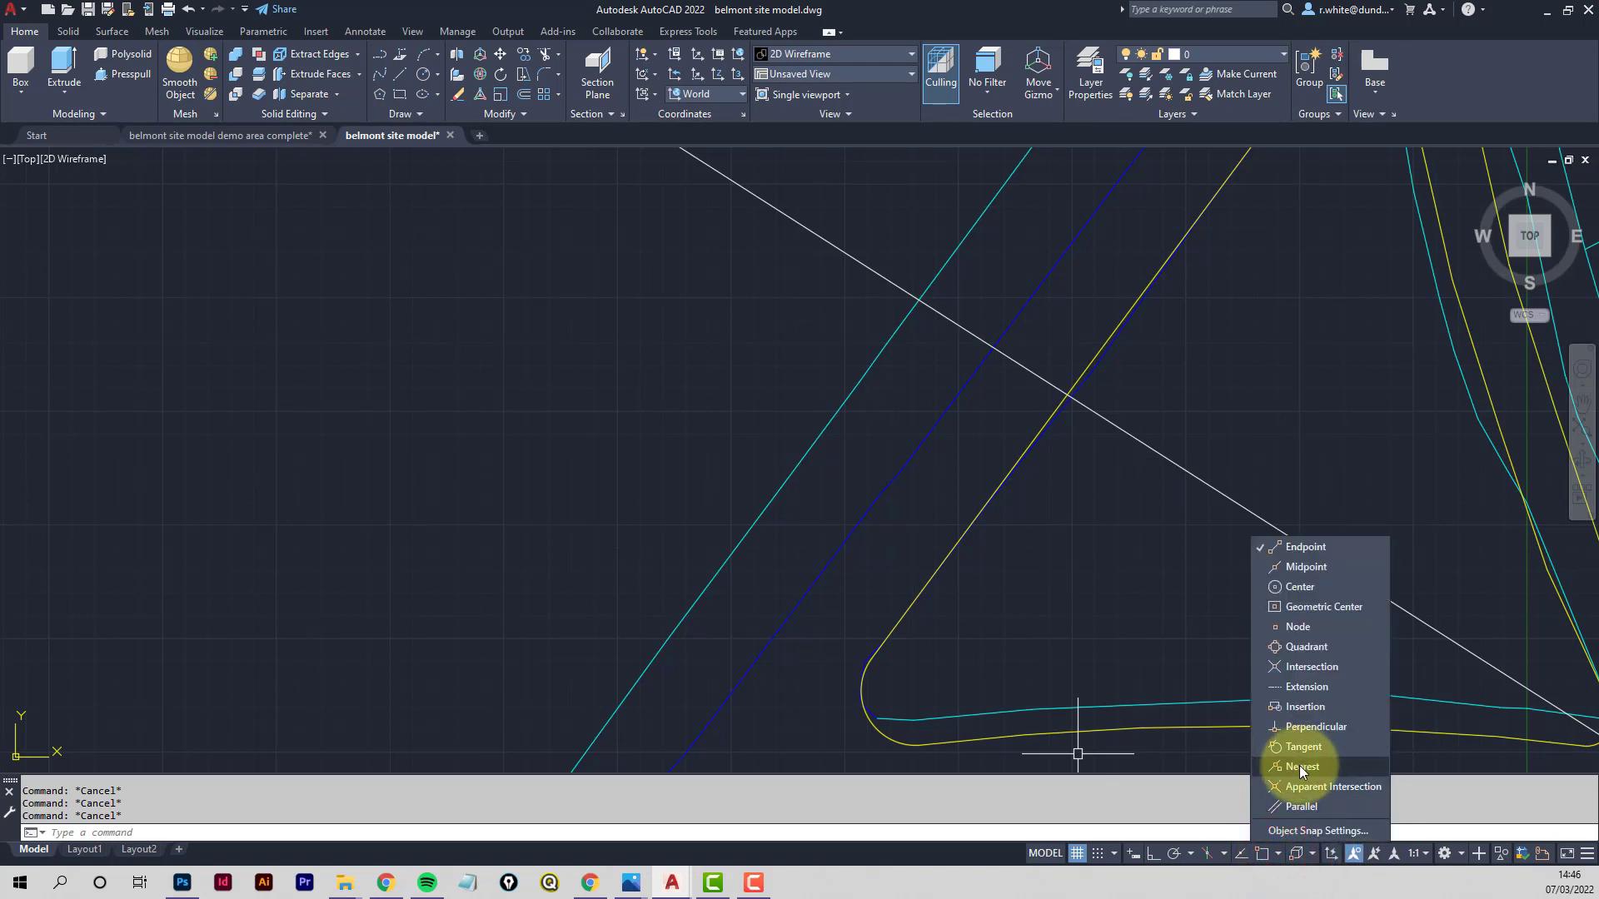
pyautogui.click(975, 427)
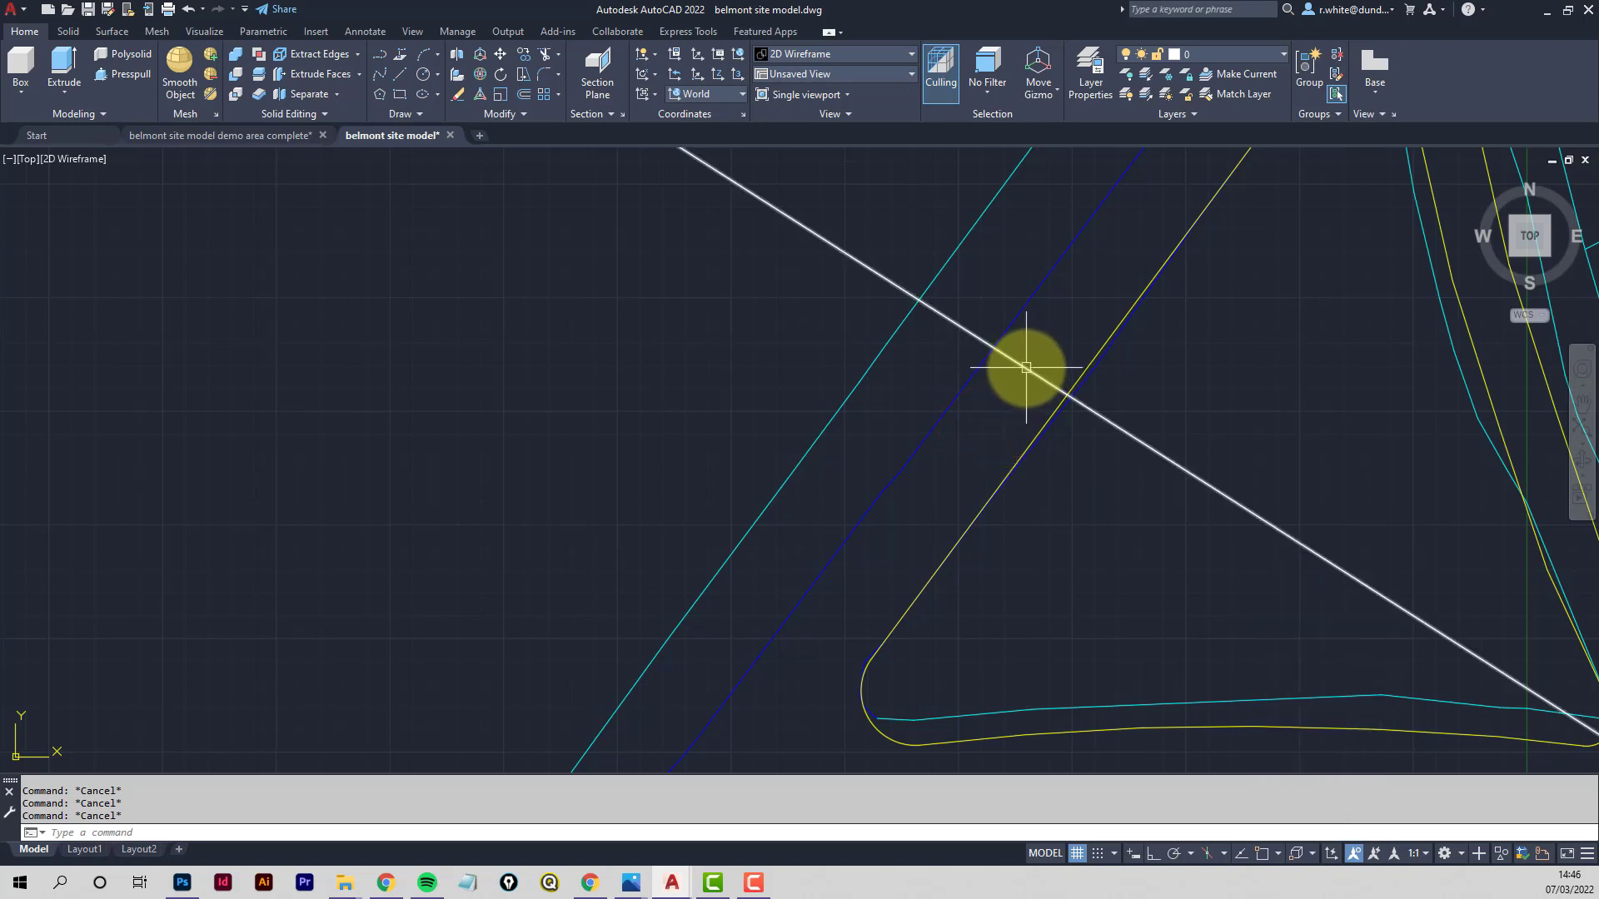
# Draw a marker circle of about 1374 radius, centred on the new line where it crosses the main road
pyautogui.write('c')
pyautogui.press('Return')
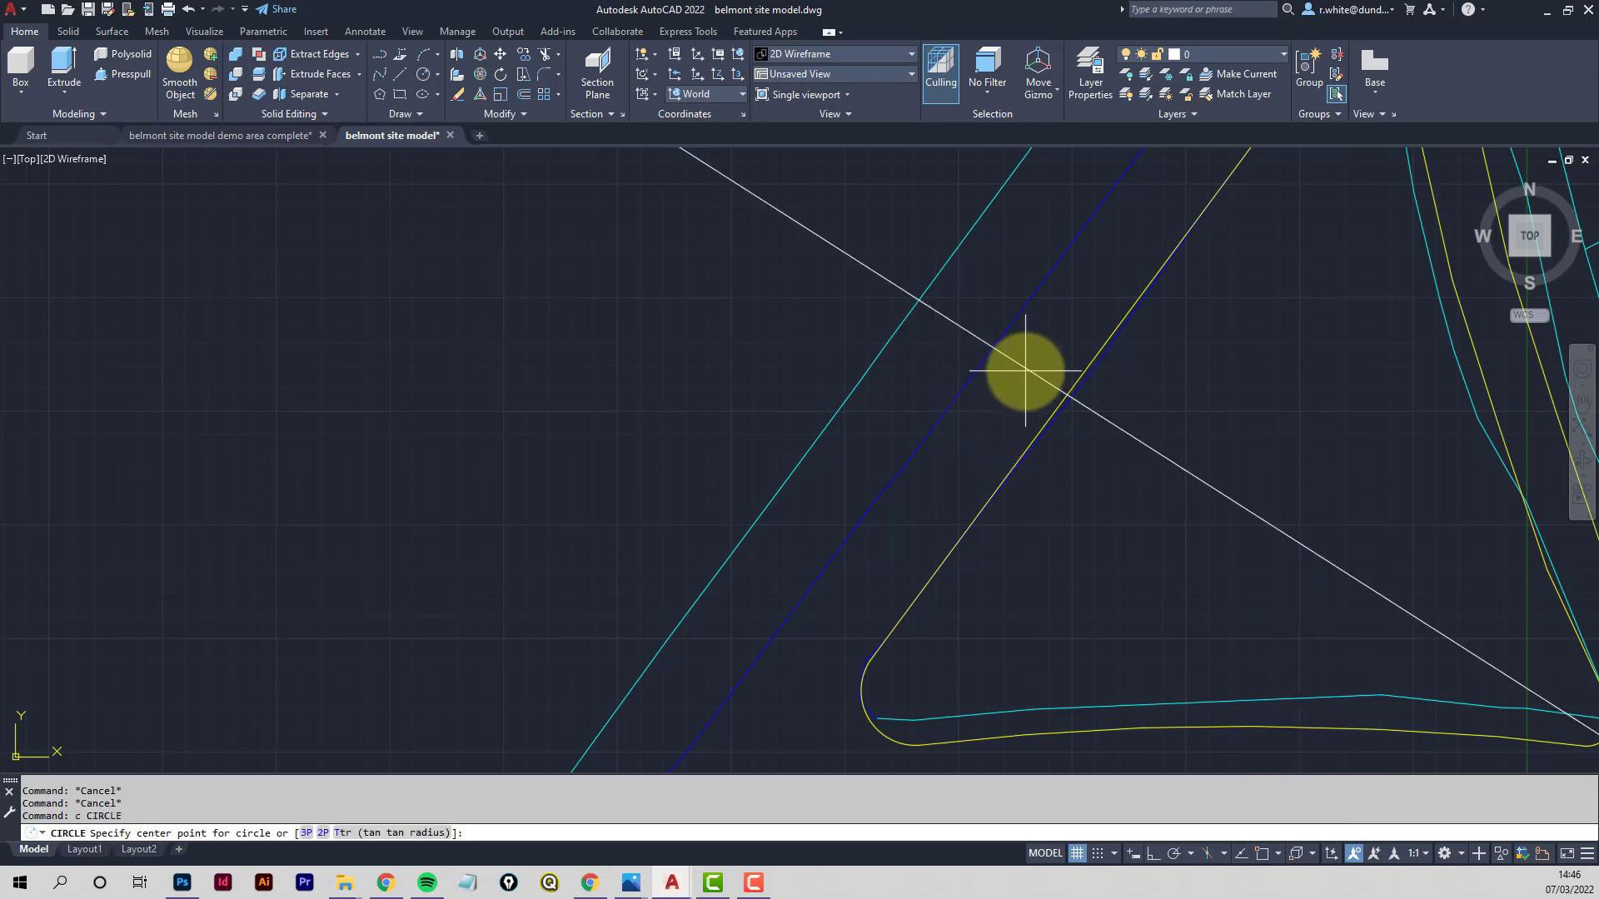
pyautogui.click(1262, 852)
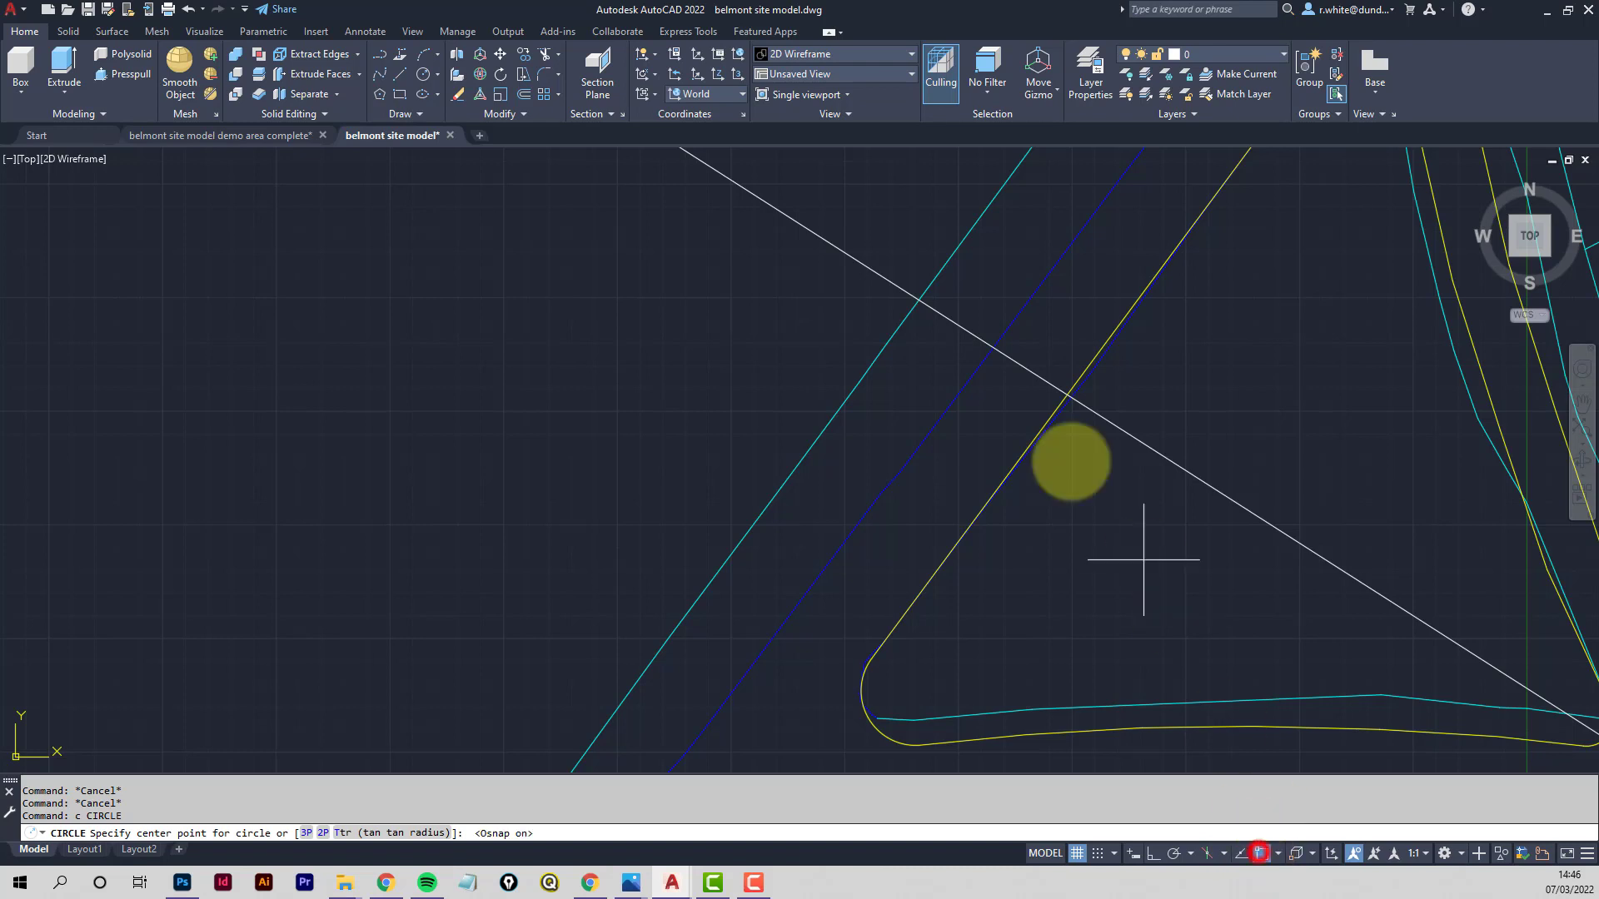
pyautogui.click(1032, 374)
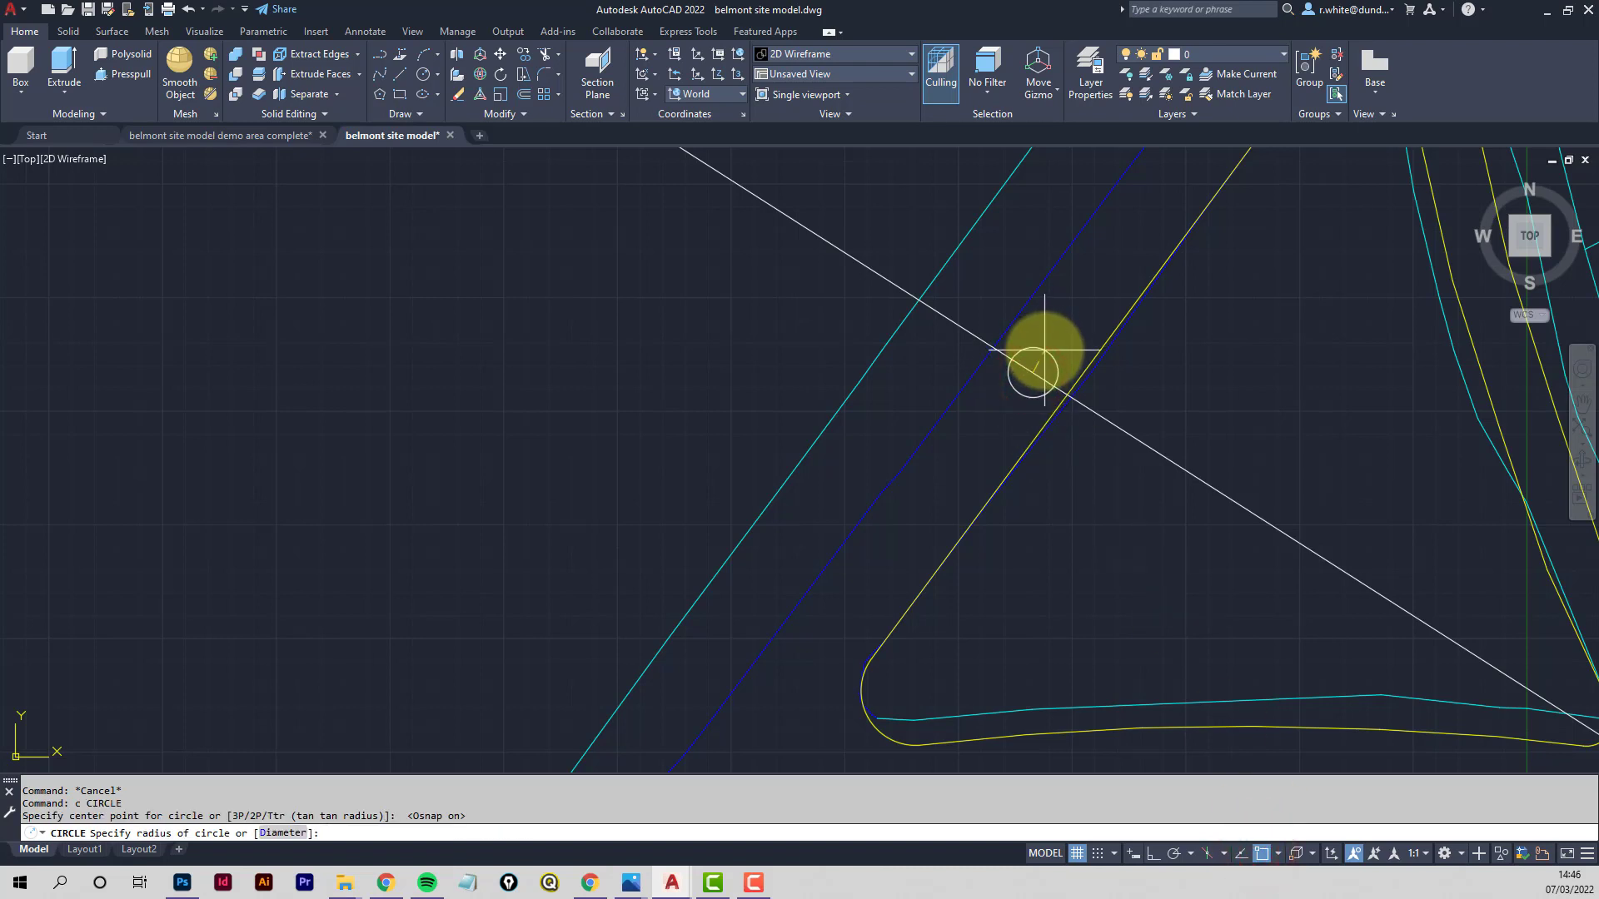
pyautogui.click(1045, 351)
pyautogui.scroll(-2, 991, 483)
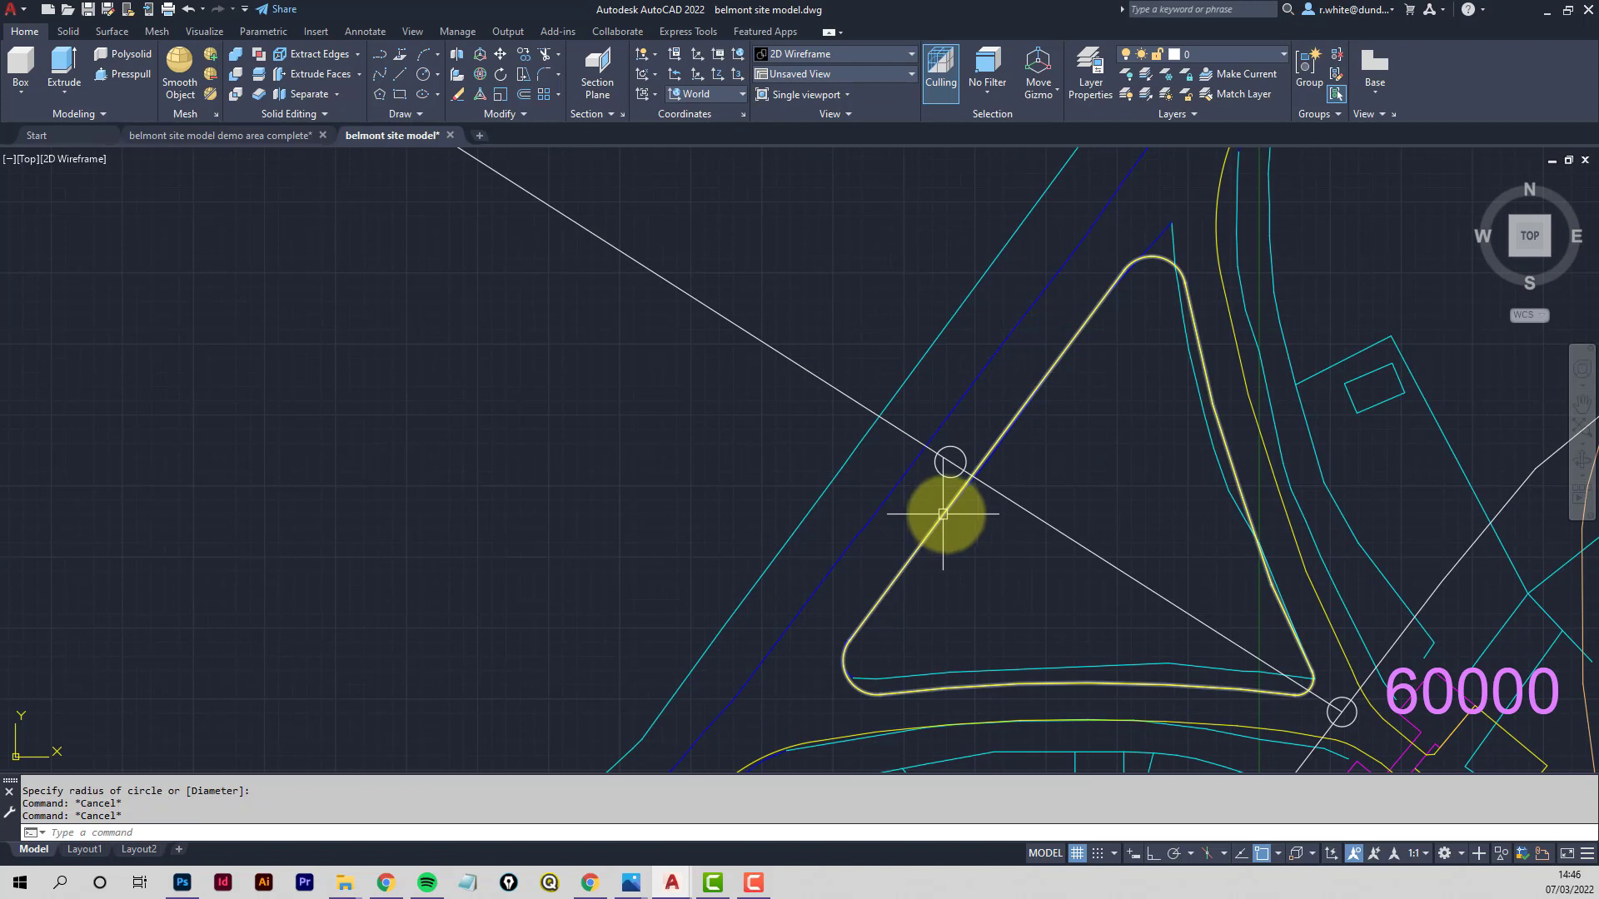
# Copy the 60000 level label from the Lodge marker circle to the new circle on the main road
pyautogui.write('cp')
pyautogui.press('Return')
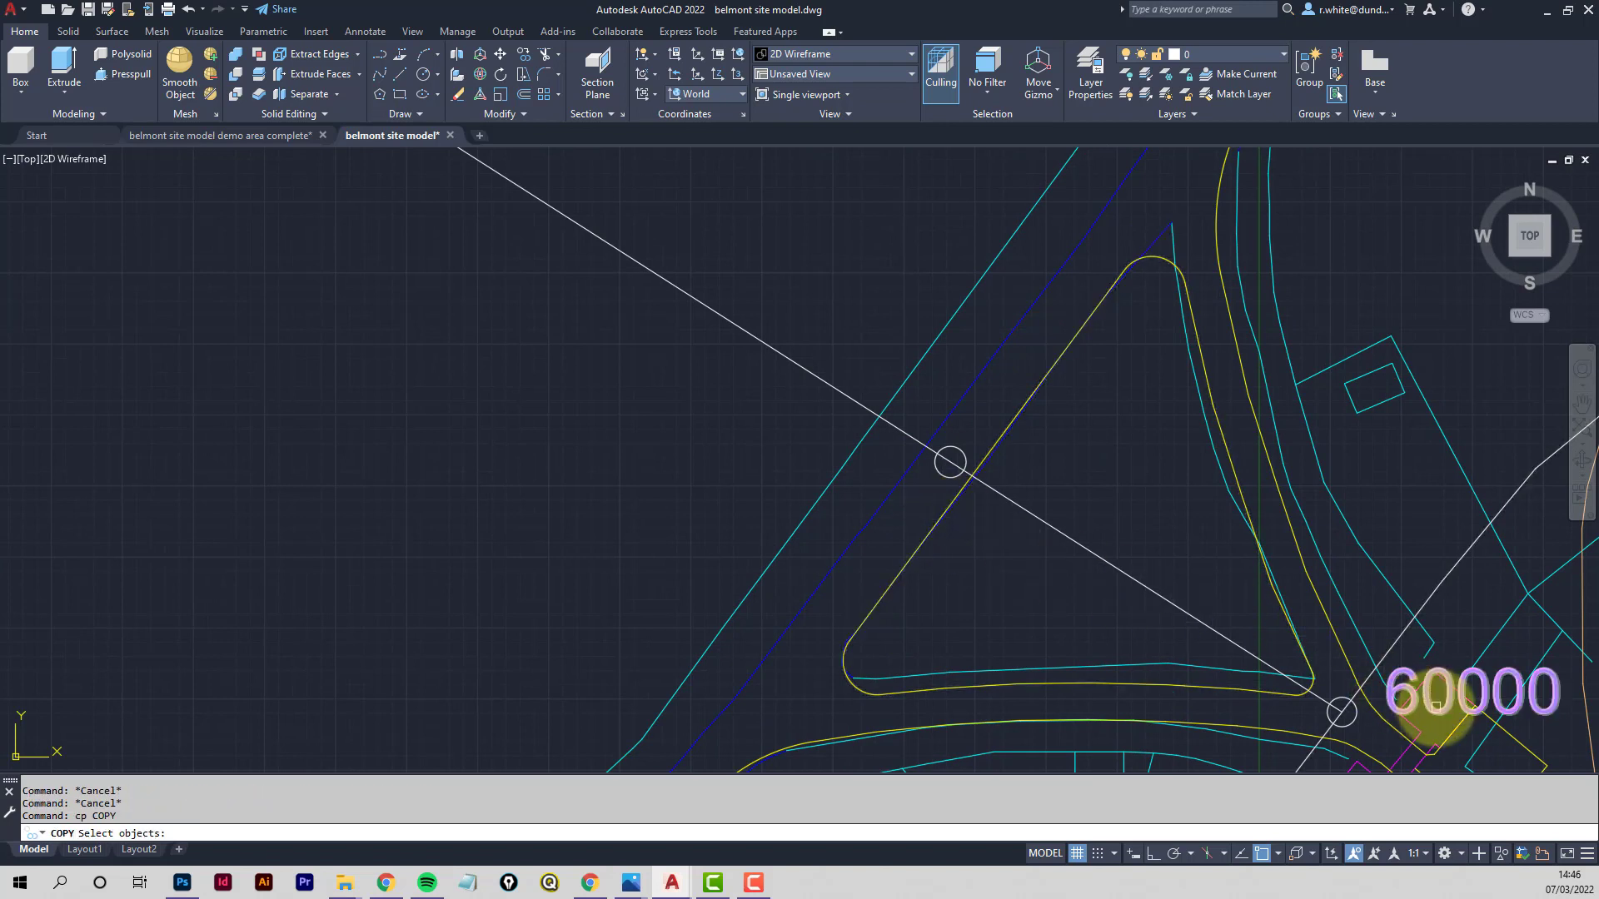
pyautogui.click(1435, 706)
pyautogui.press('Return')
pyautogui.click(1341, 712)
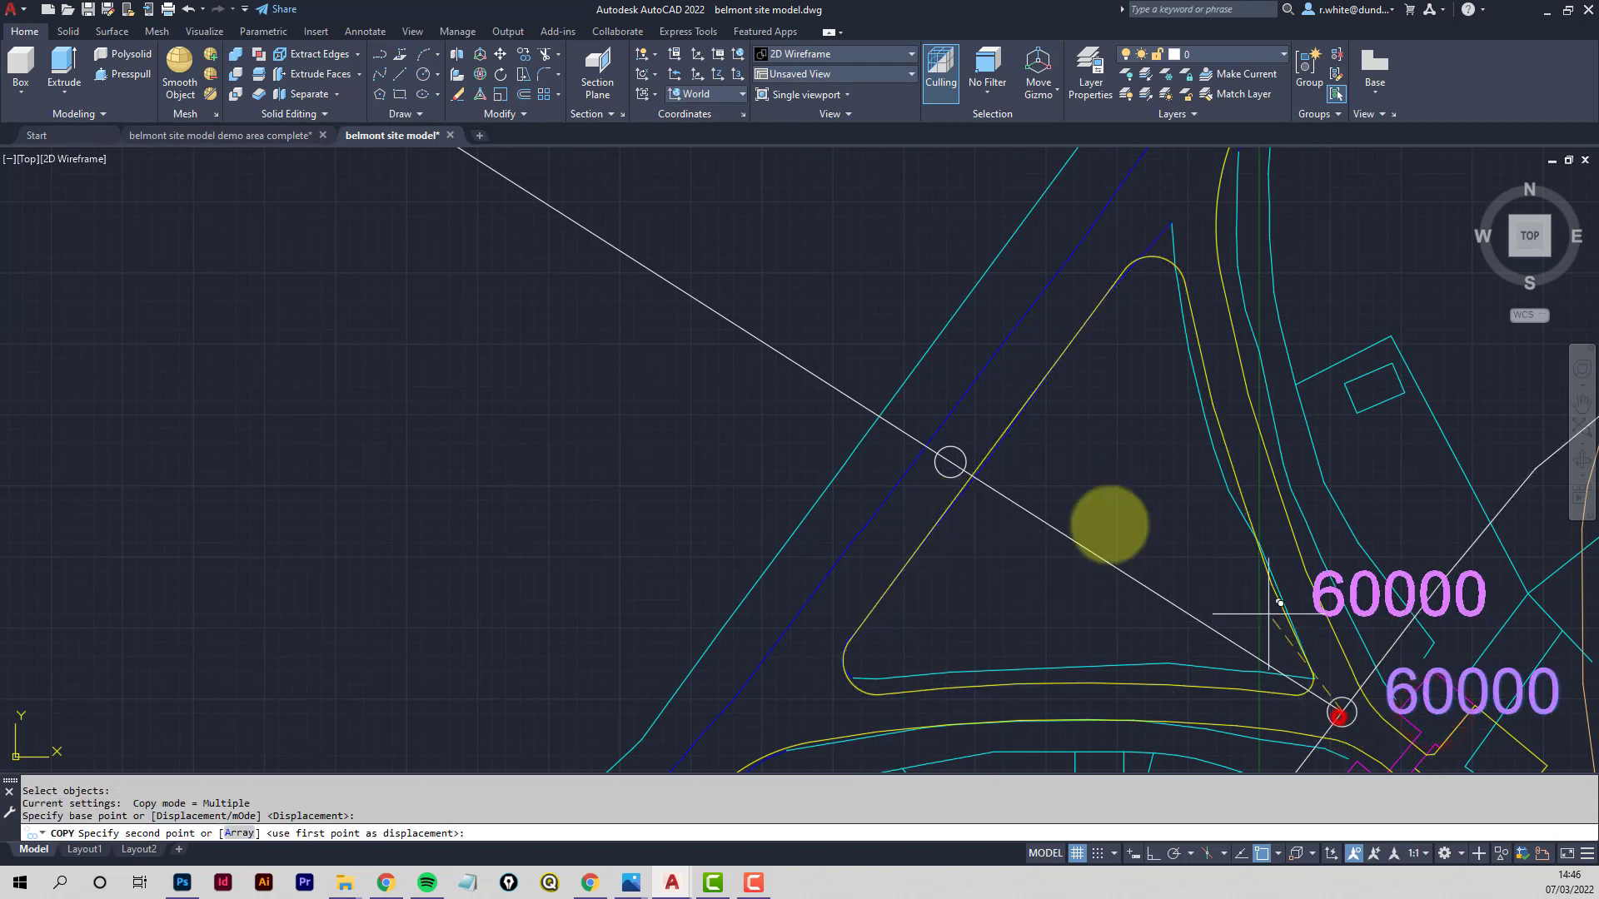
pyautogui.click(949, 463)
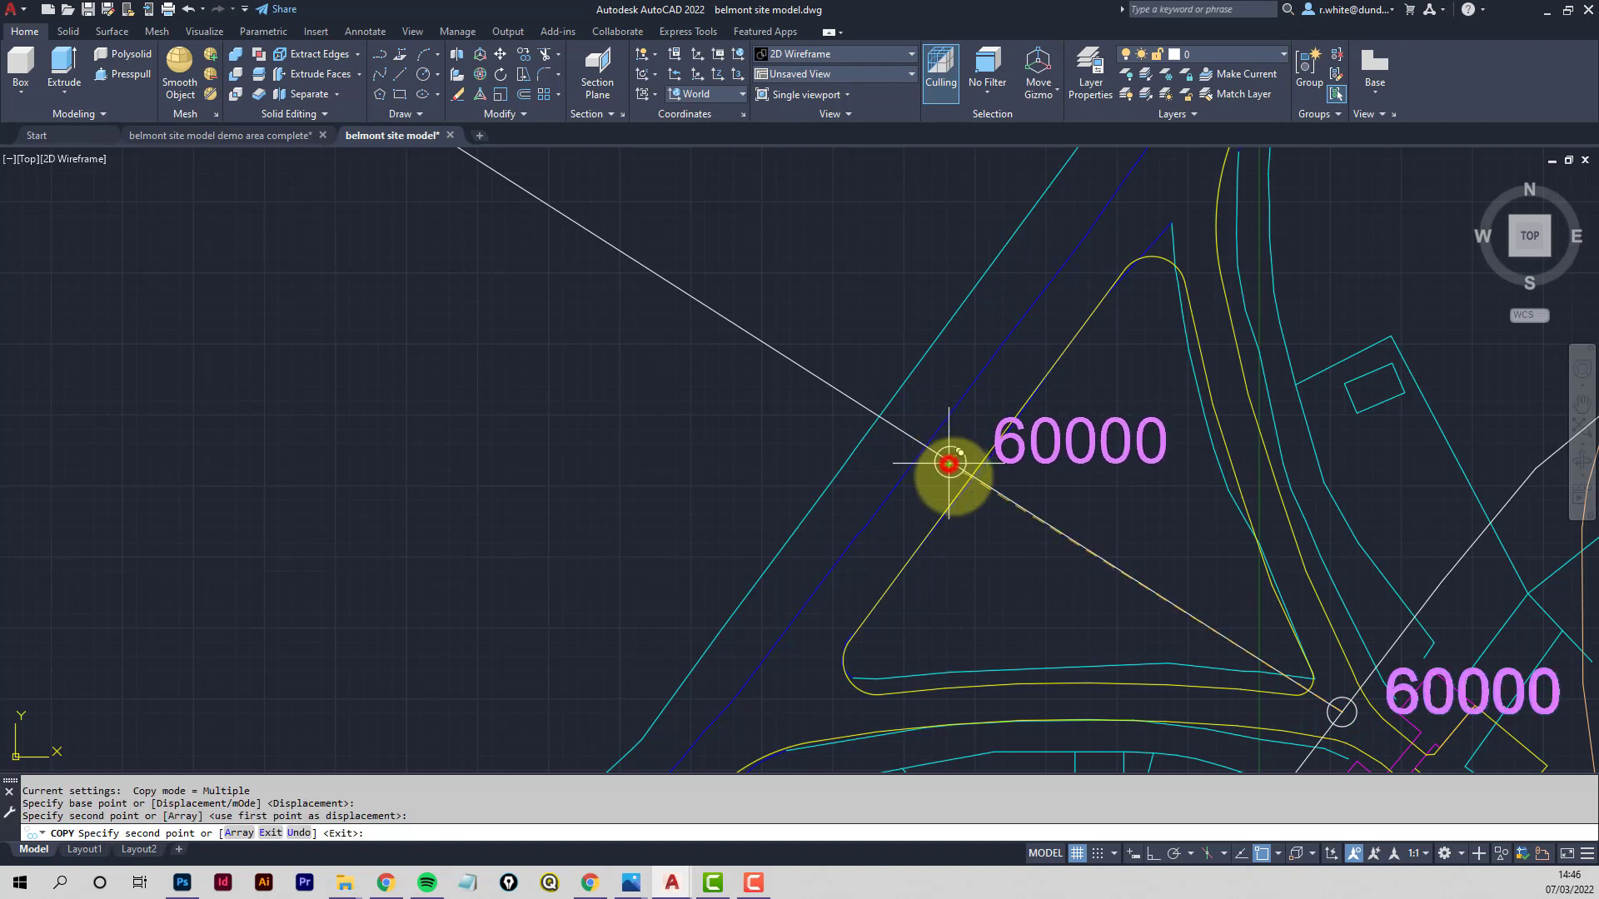
pyautogui.press('Return')
# List the properties of the new marker circle on the road, check its centre Z value, and close the listing
pyautogui.scroll(2, 950, 463)
pyautogui.write('i')
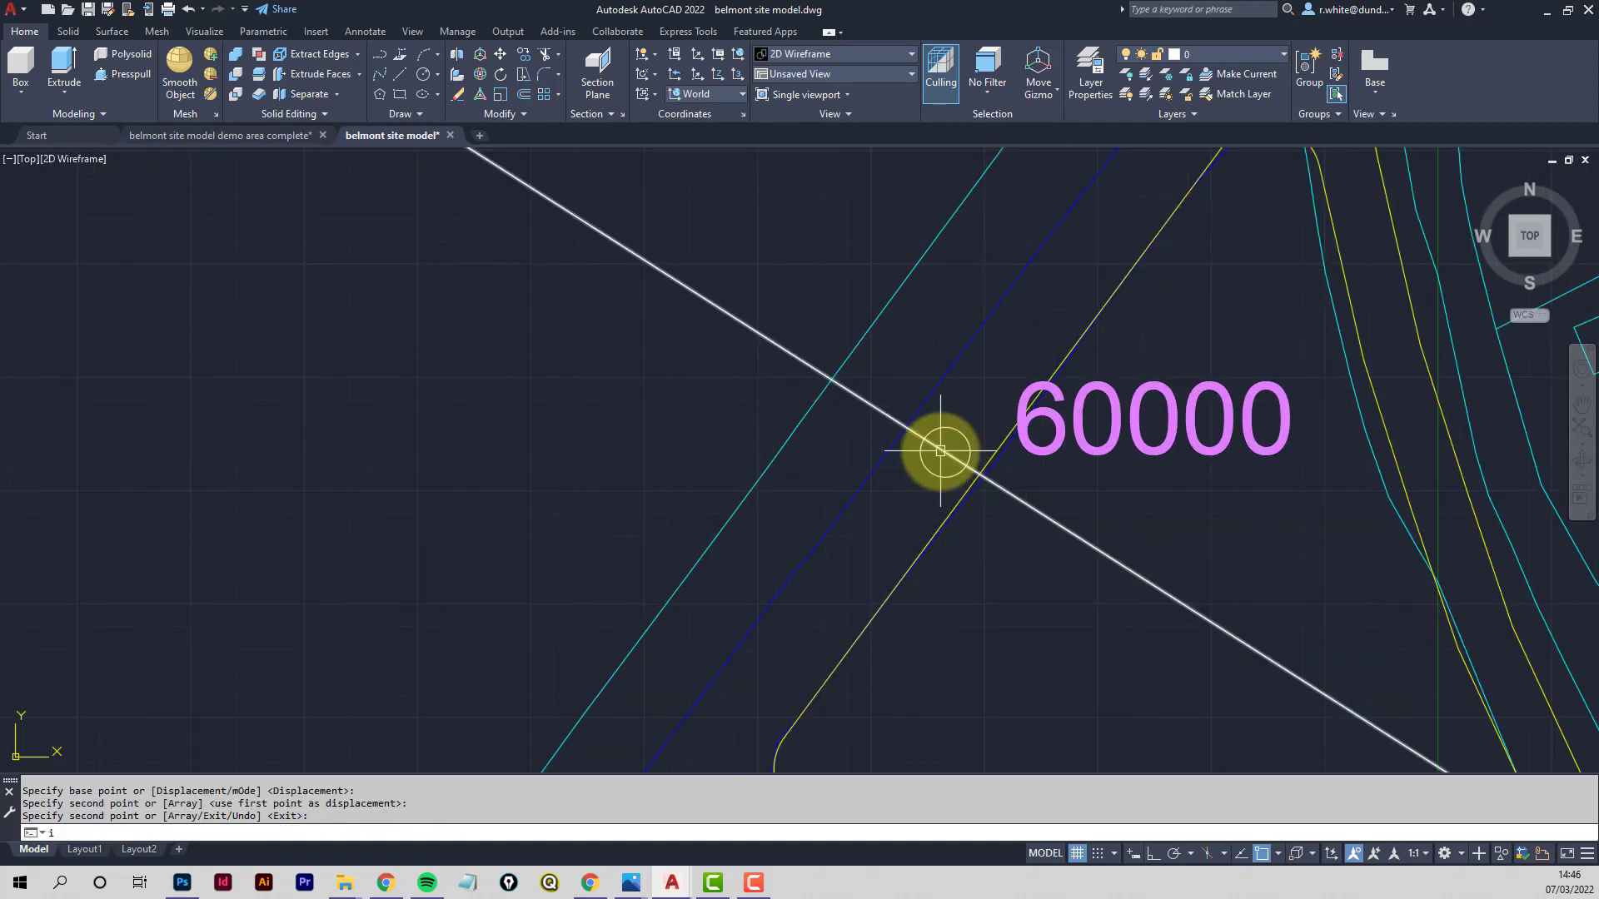
pyautogui.press('Escape')
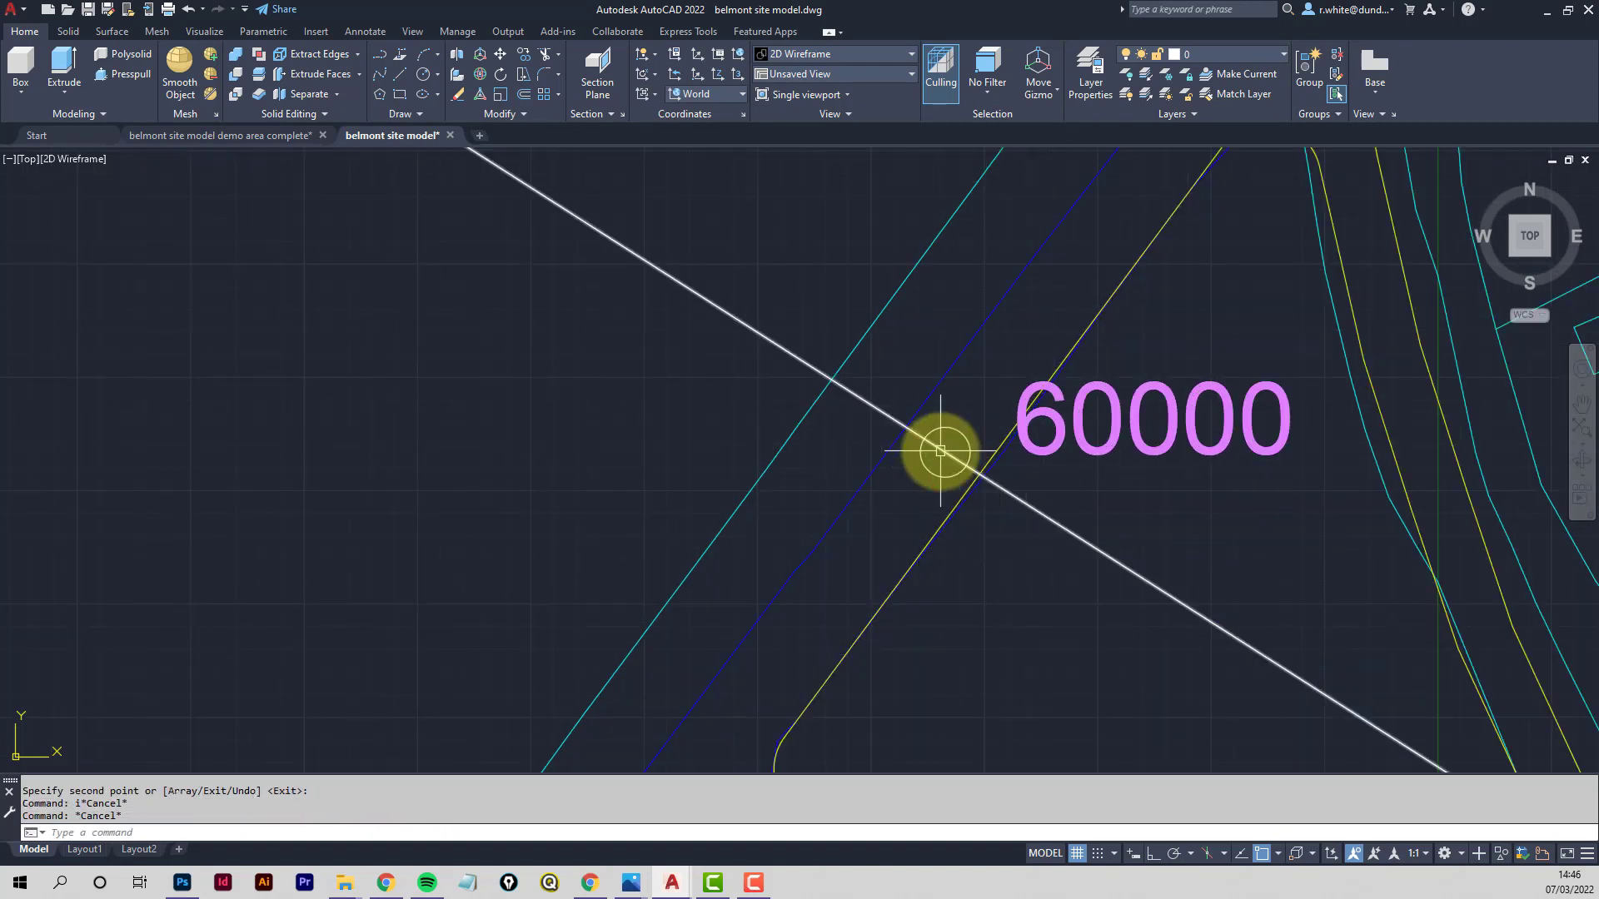
pyautogui.write('list')
pyautogui.press('Return')
pyautogui.click(956, 428)
pyautogui.press('Return')
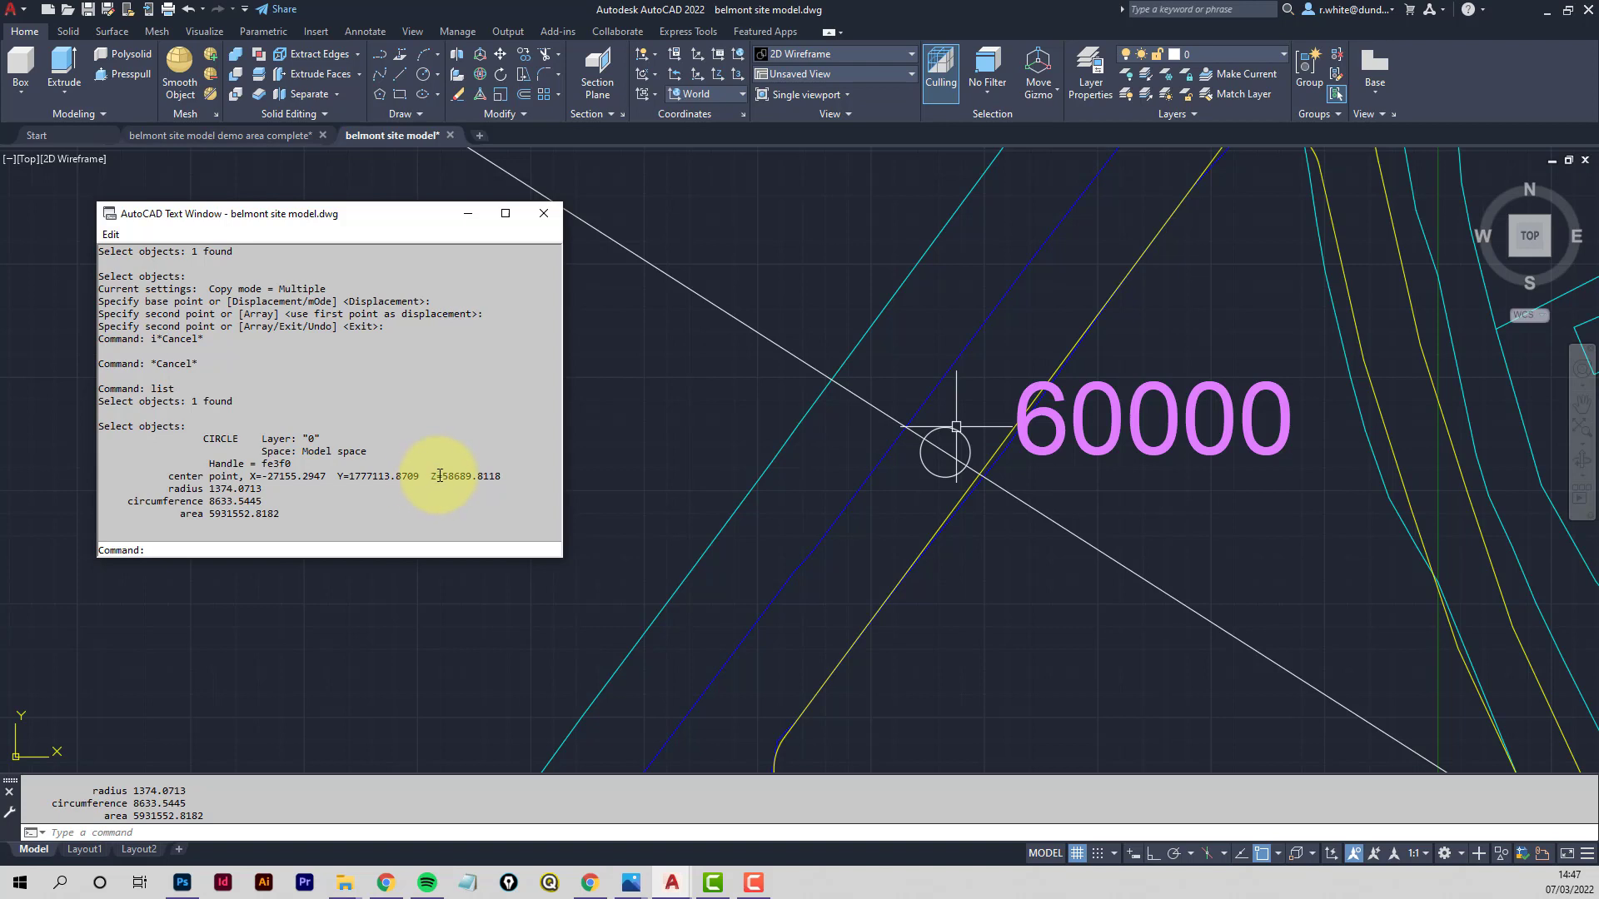
pyautogui.moveTo(440, 476)
pyautogui.mouseDown()
pyautogui.moveTo(528, 489)
pyautogui.moveTo(465, 482)
pyautogui.mouseUp()
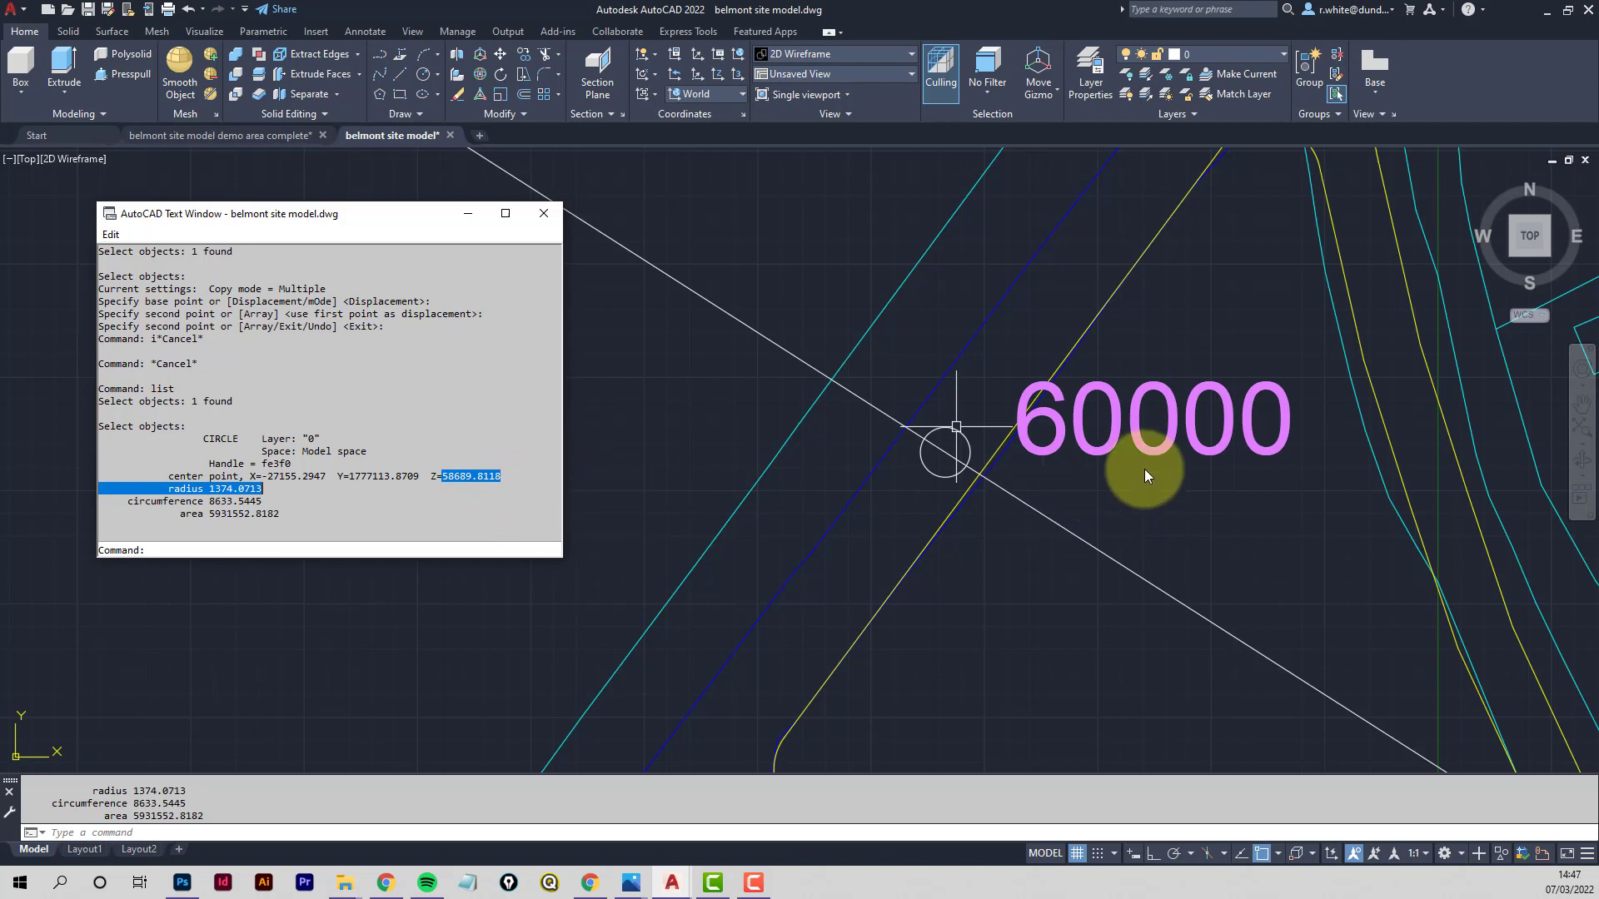
pyautogui.press('Escape')
pyautogui.press('Escape')
pyautogui.press('F2')
# Change the level label beside the new road marker circle to 58690
pyautogui.click(1109, 452)
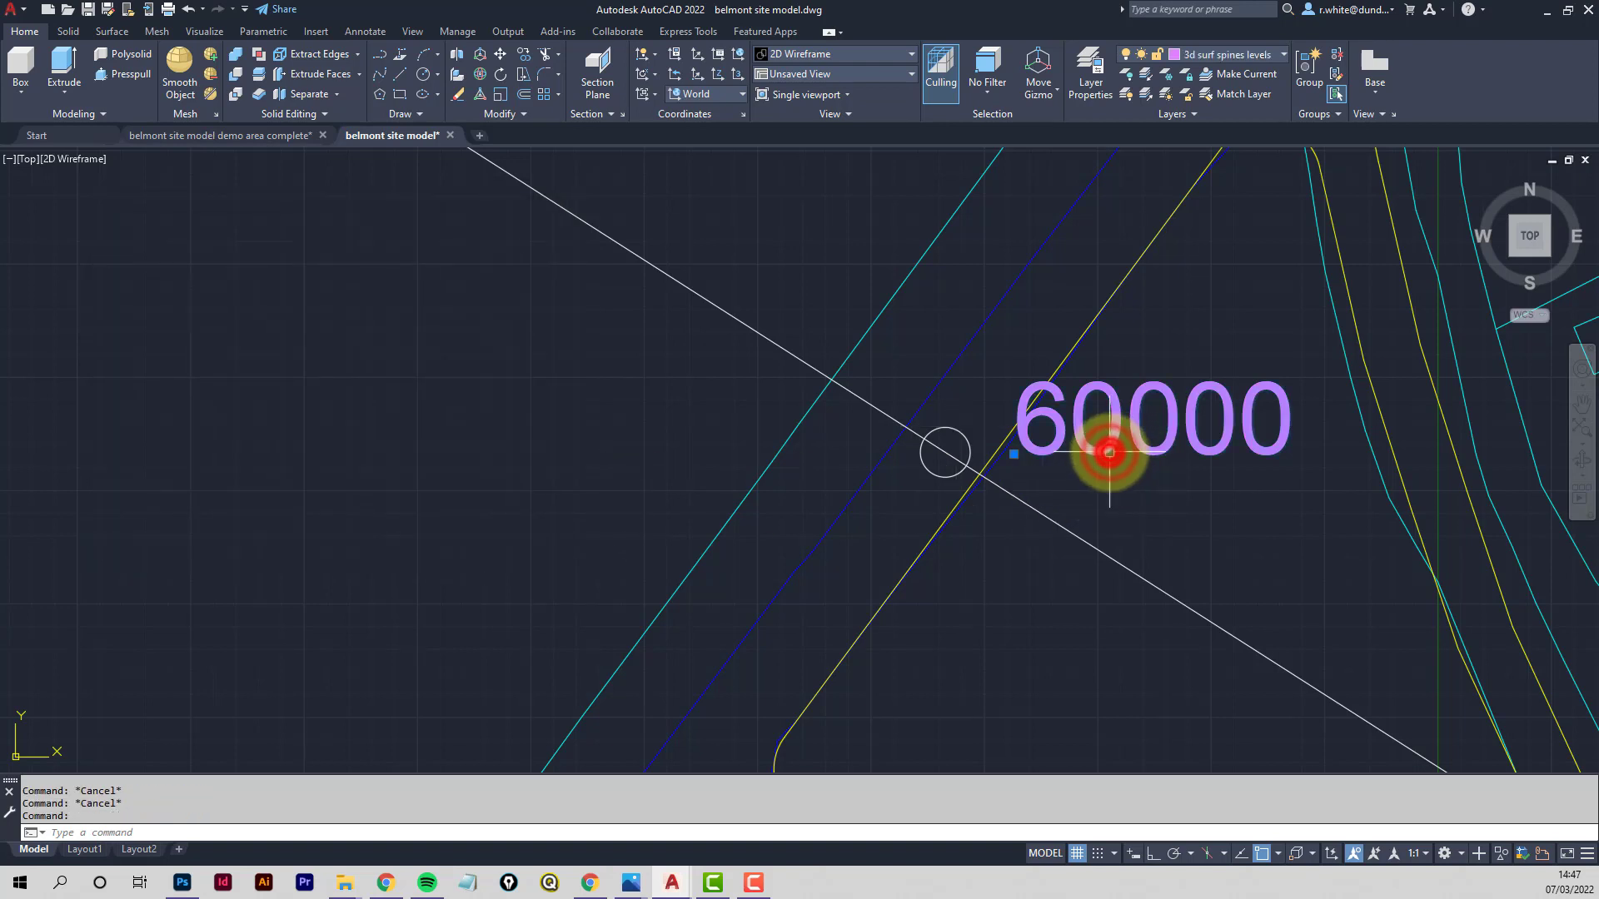
pyautogui.doubleClick(1109, 452)
pyautogui.moveTo(1225, 429); pyautogui.dragTo(974, 436)
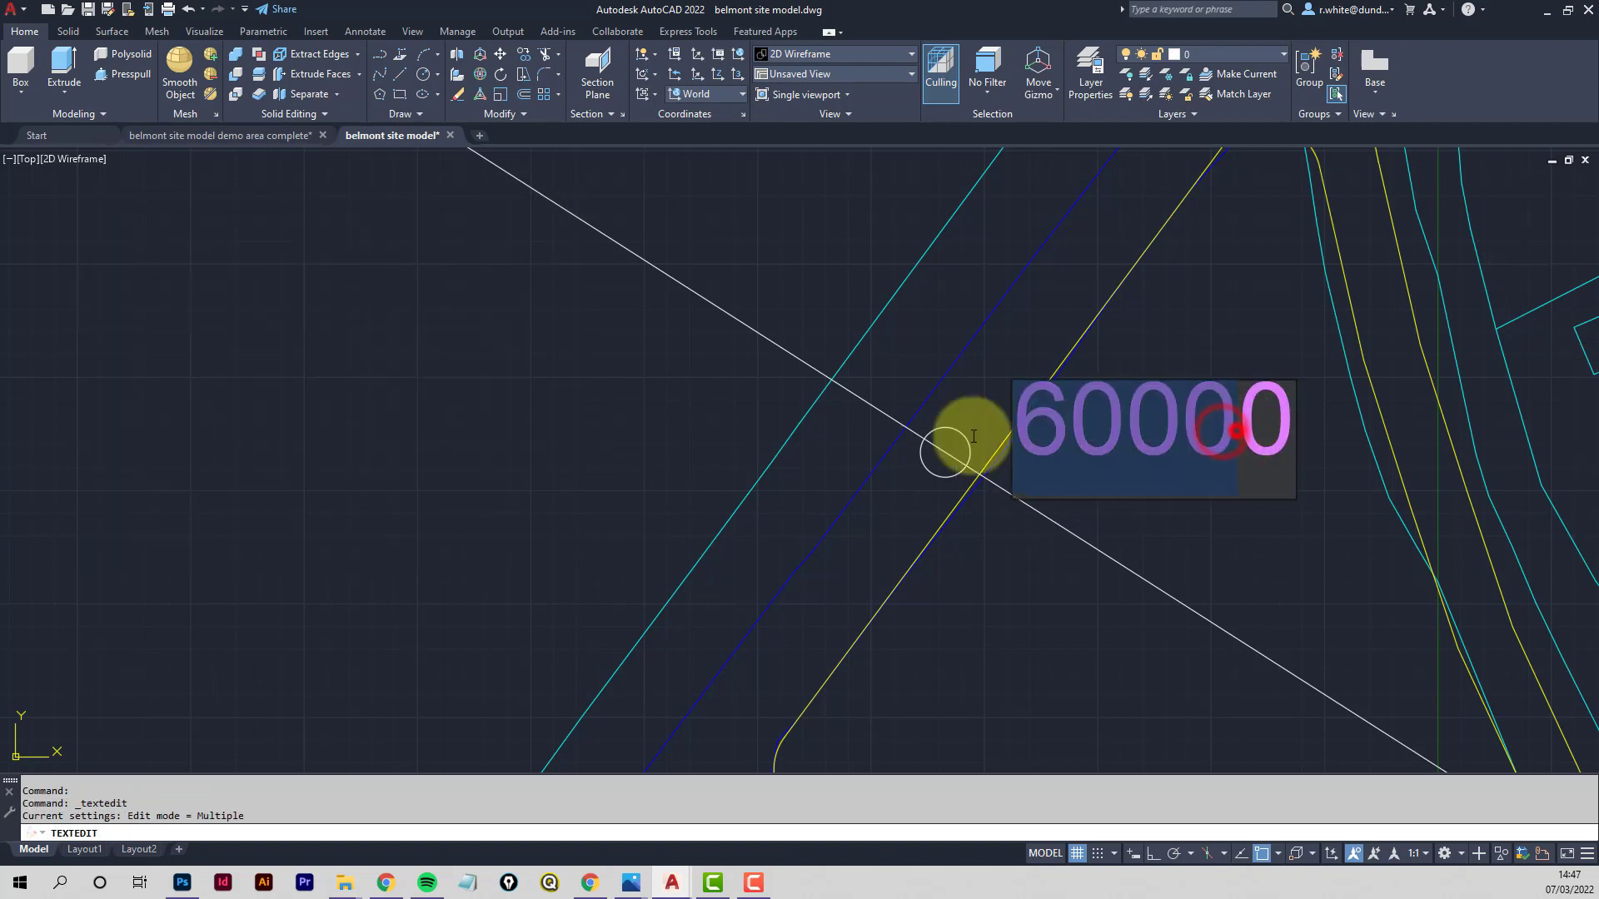
pyautogui.write('58')
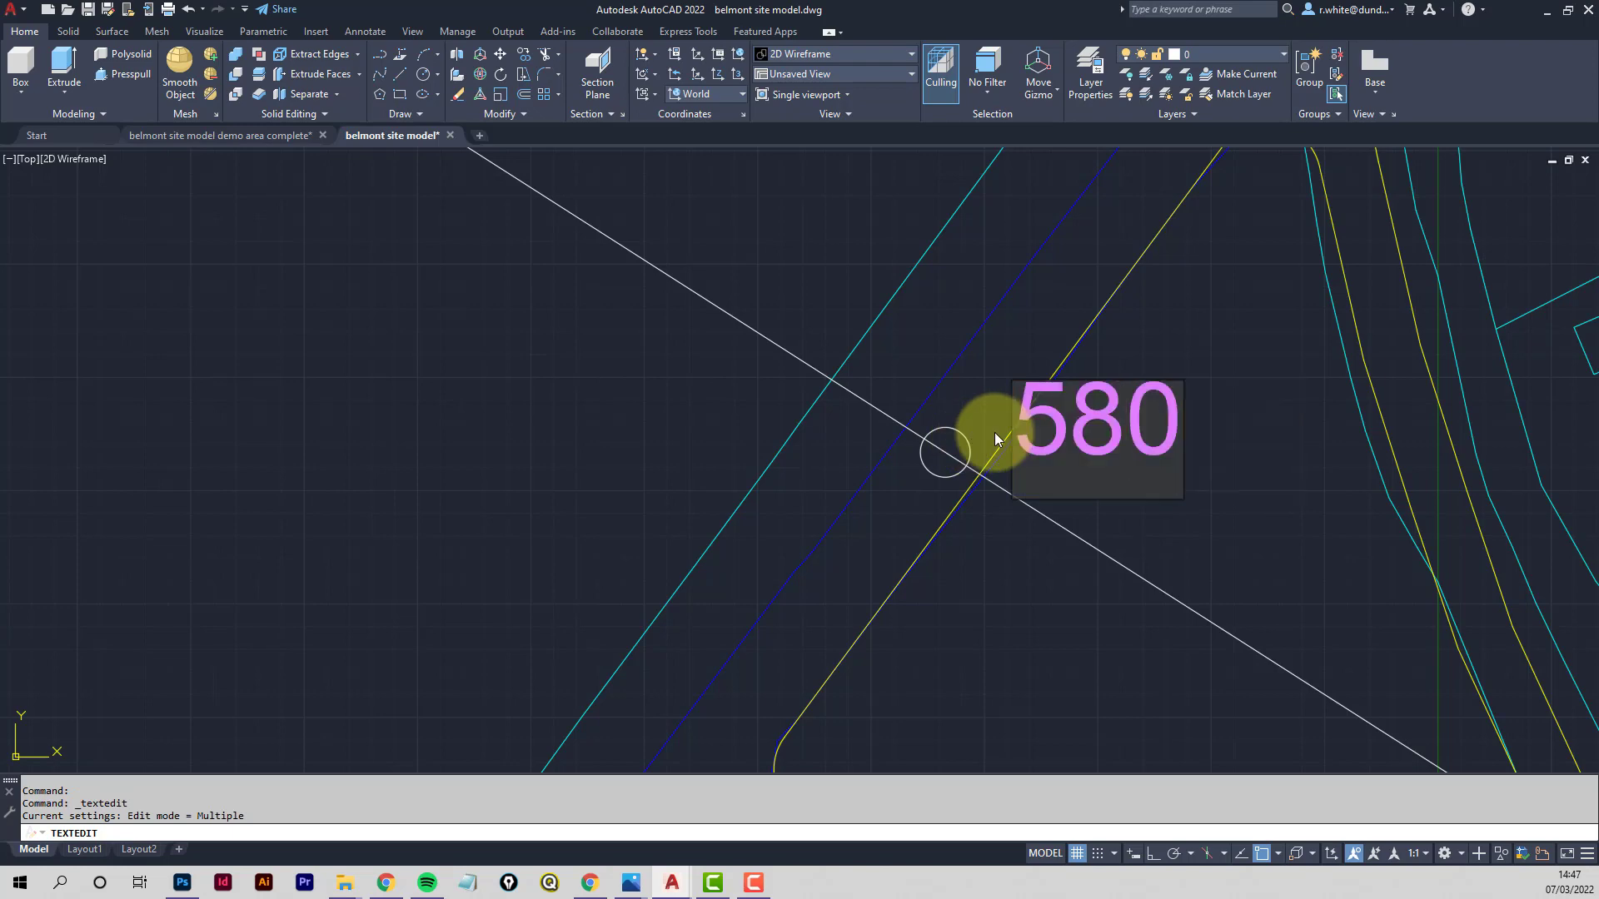
pyautogui.write('69')
pyautogui.click(995, 590)
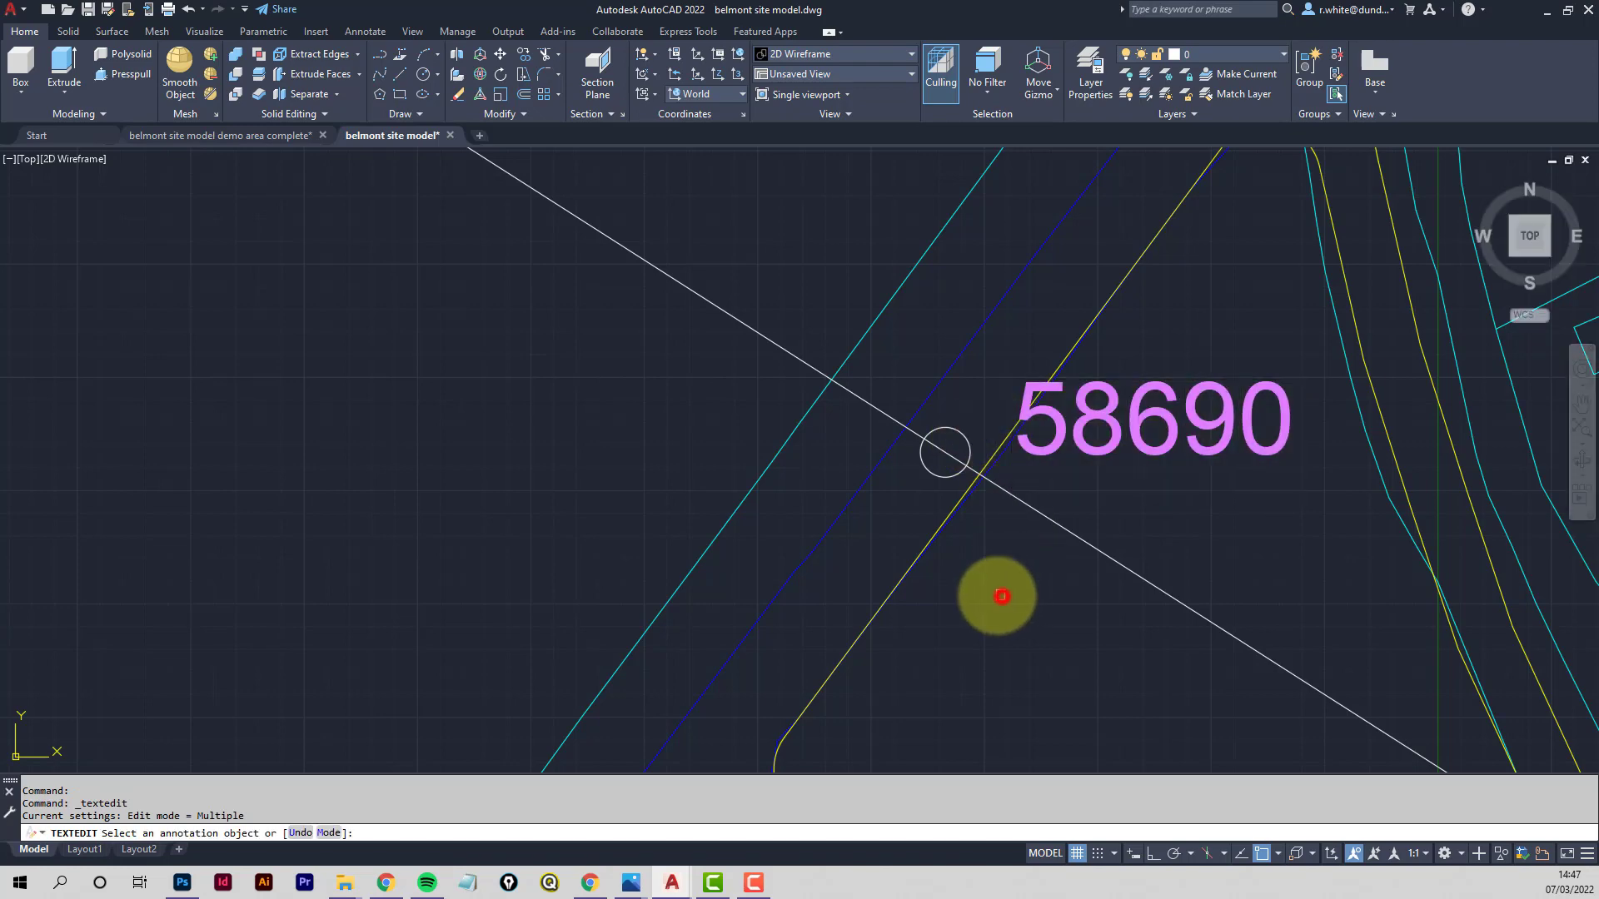
pyautogui.press('Escape')
pyautogui.press('Escape')
pyautogui.scroll(-4, 946, 400)
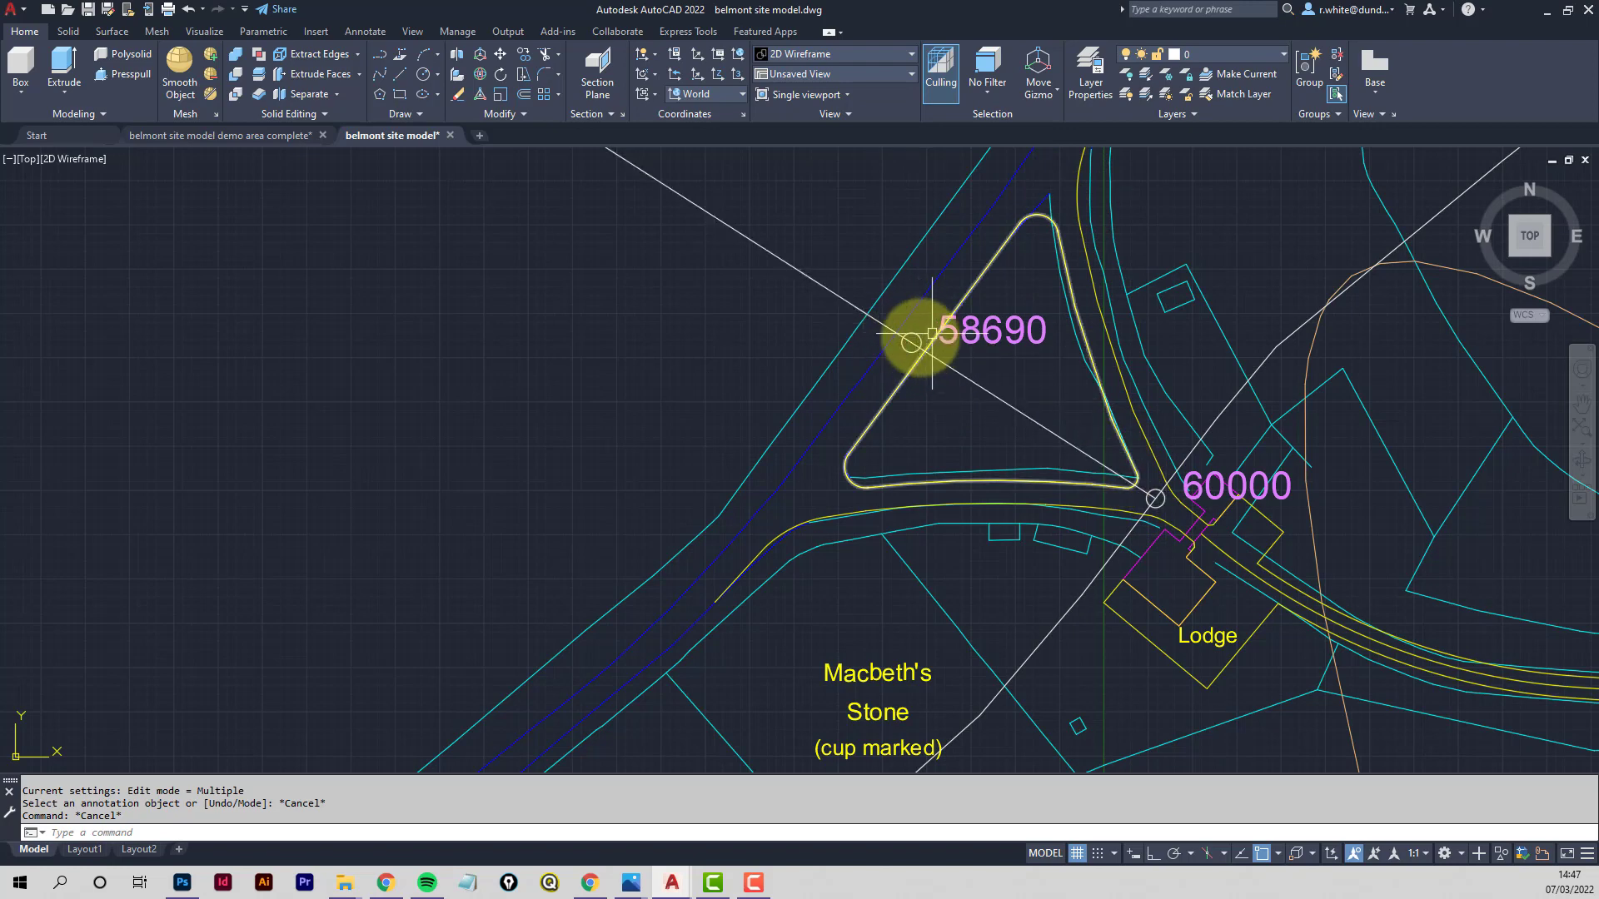
pyautogui.moveTo(916, 336)
pyautogui.mouseDown(button='middle')
pyautogui.moveTo(948, 312)
pyautogui.moveTo(967, 322)
pyautogui.mouseUp(button='middle')
pyautogui.press('Escape')
pyautogui.press('Escape')
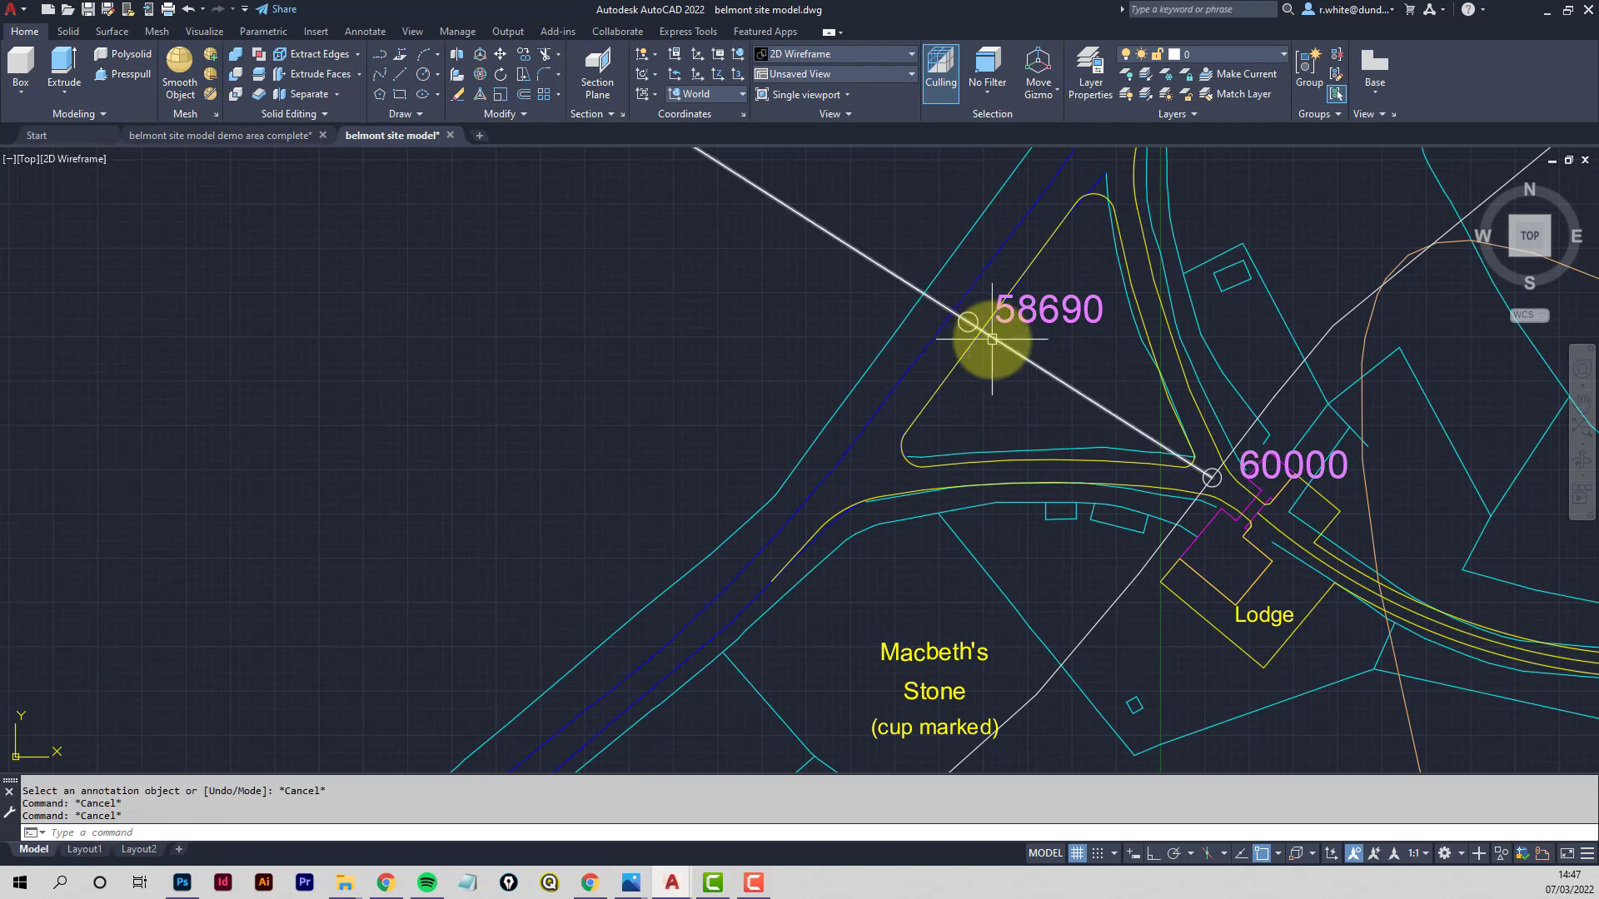
pyautogui.moveTo(966, 384)
pyautogui.mouseDown(button='middle')
pyautogui.moveTo(931, 333)
pyautogui.moveTo(910, 348)
pyautogui.mouseUp(button='middle')
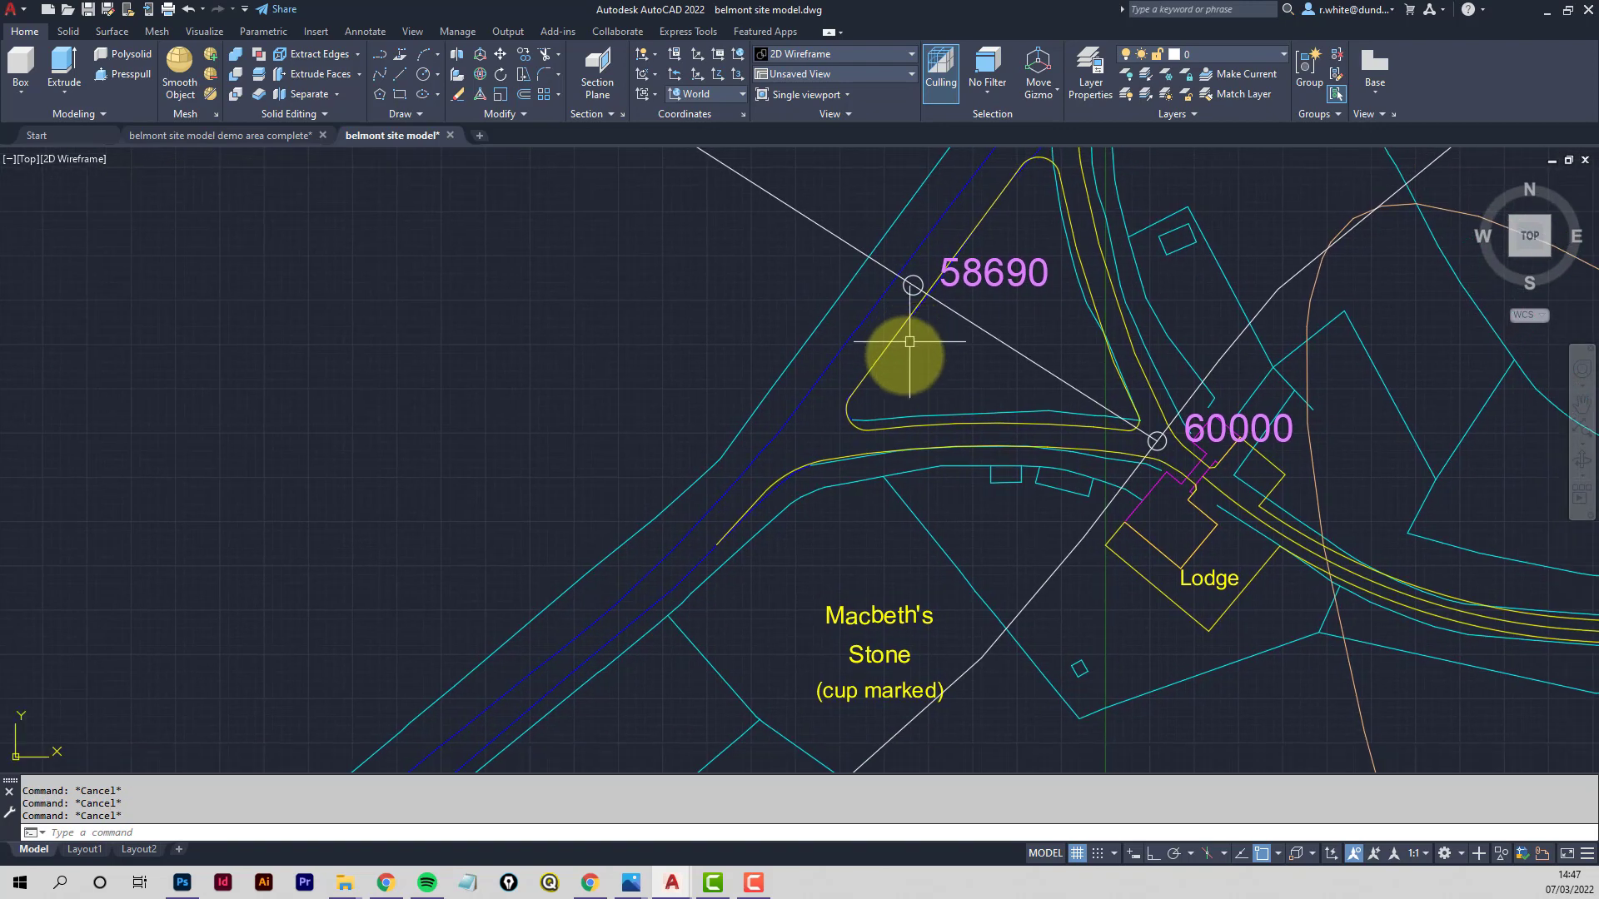
pyautogui.scroll(-1, 810, 435)
pyautogui.moveTo(816, 416); pyautogui.dragTo(933, 316, button='middle')
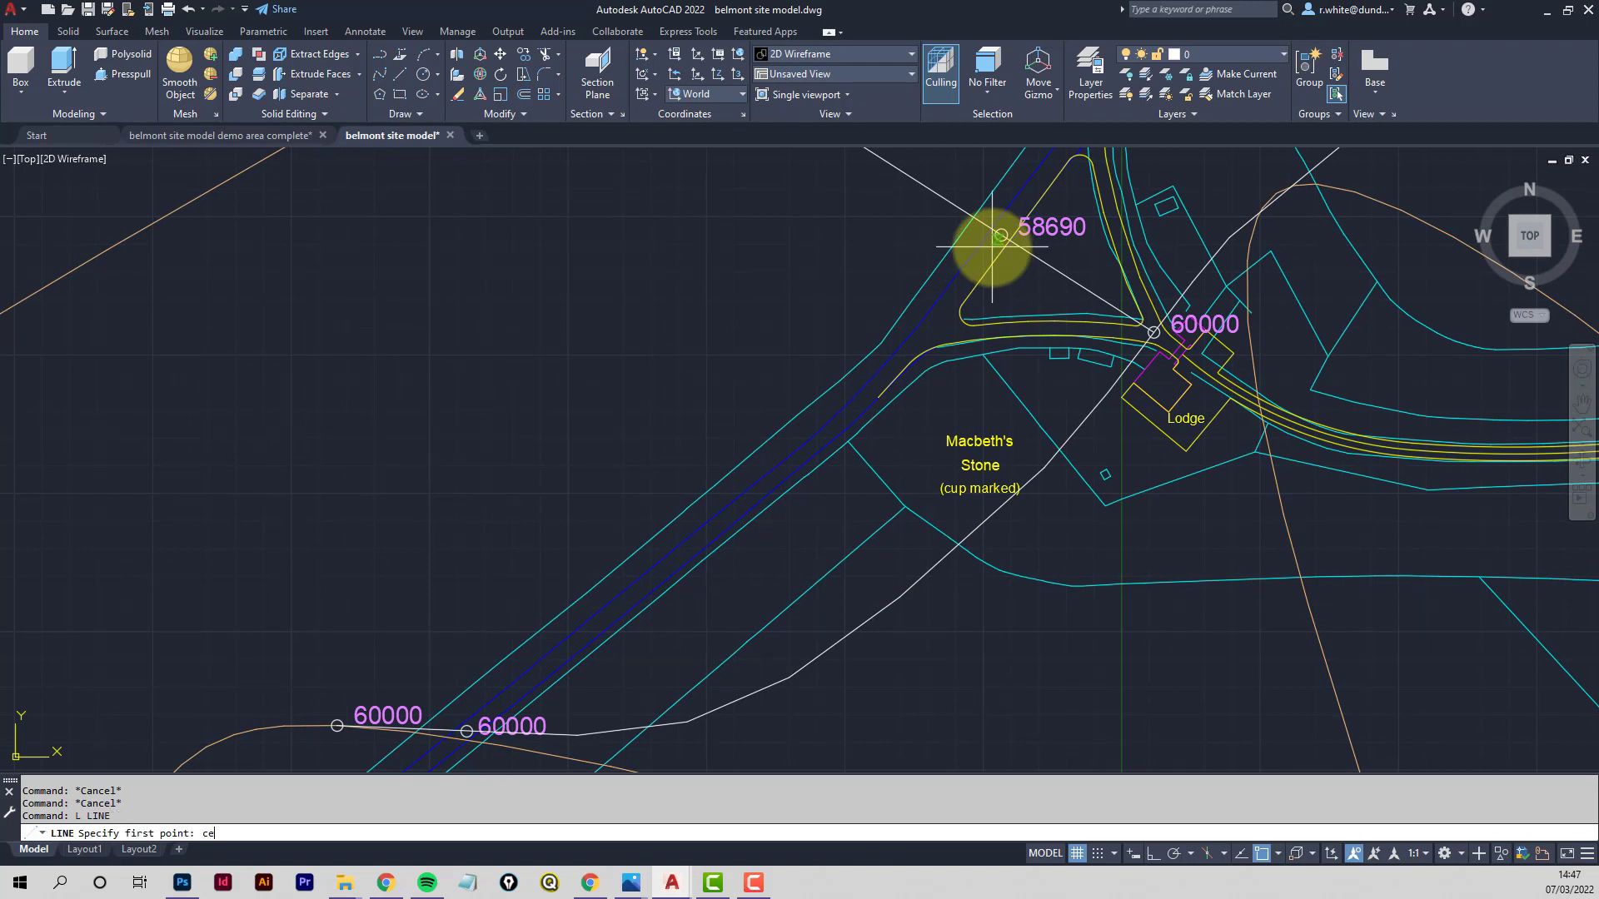
pyautogui.write('n')
pyautogui.press('space')
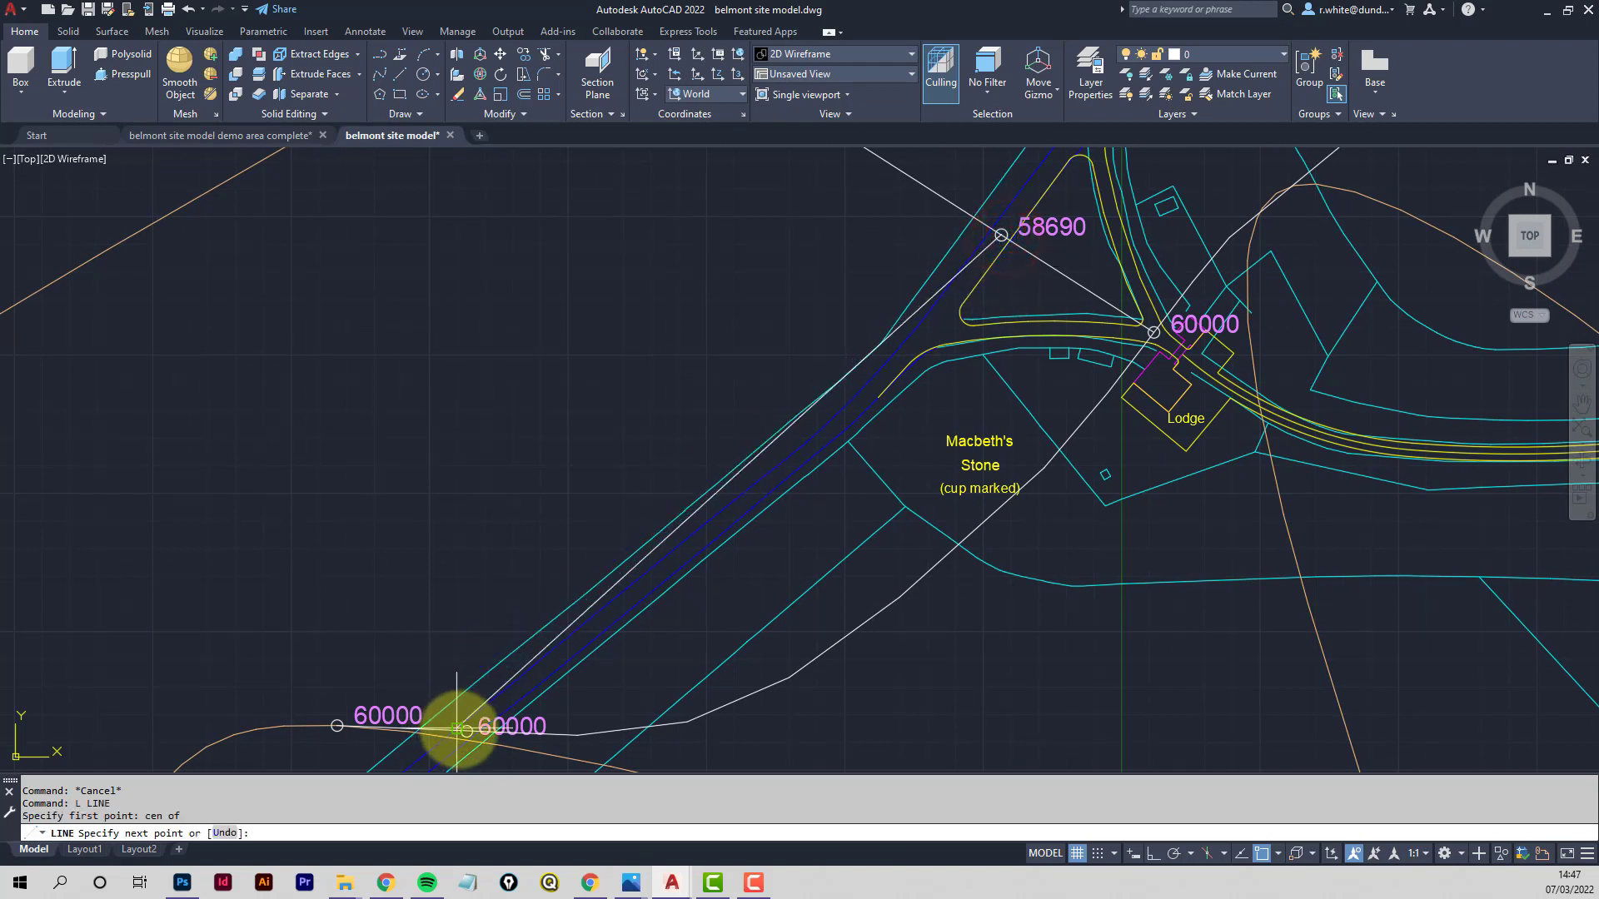
pyautogui.scroll(5, 459, 732)
pyautogui.moveTo(464, 732); pyautogui.dragTo(606, 627, button='middle')
pyautogui.scroll(1, 610, 621)
pyautogui.press('Escape')
pyautogui.press('Escape')
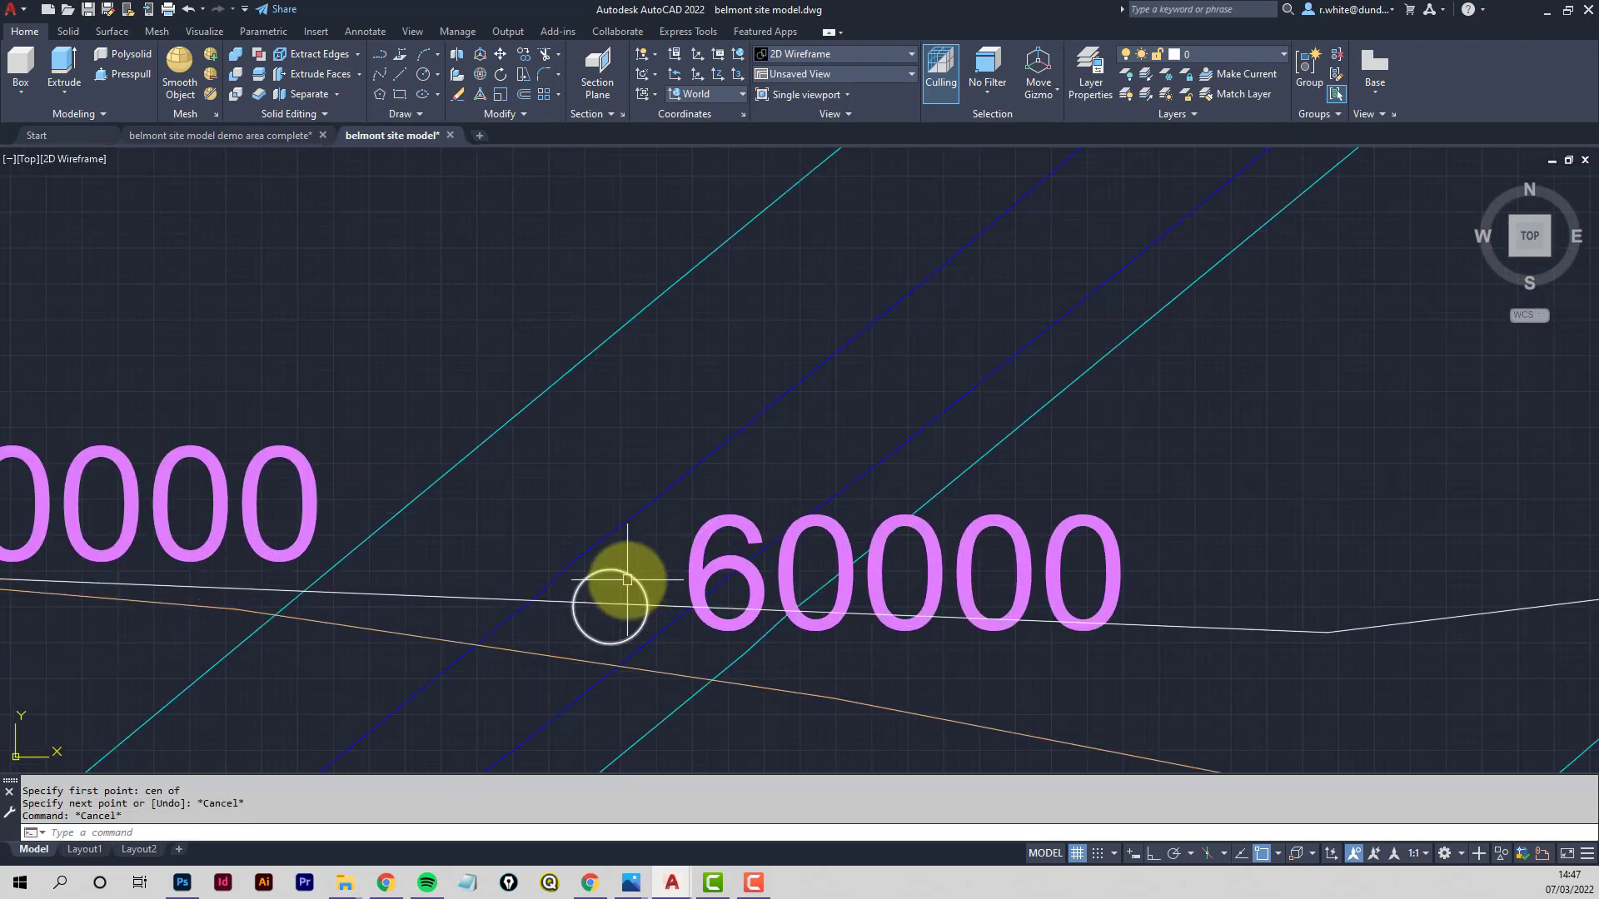
# Move the 60000 marker circle on the road southwest of the Lodge slightly east along the spine, using its centre as base point
pyautogui.click(628, 575)
pyautogui.press('Return')
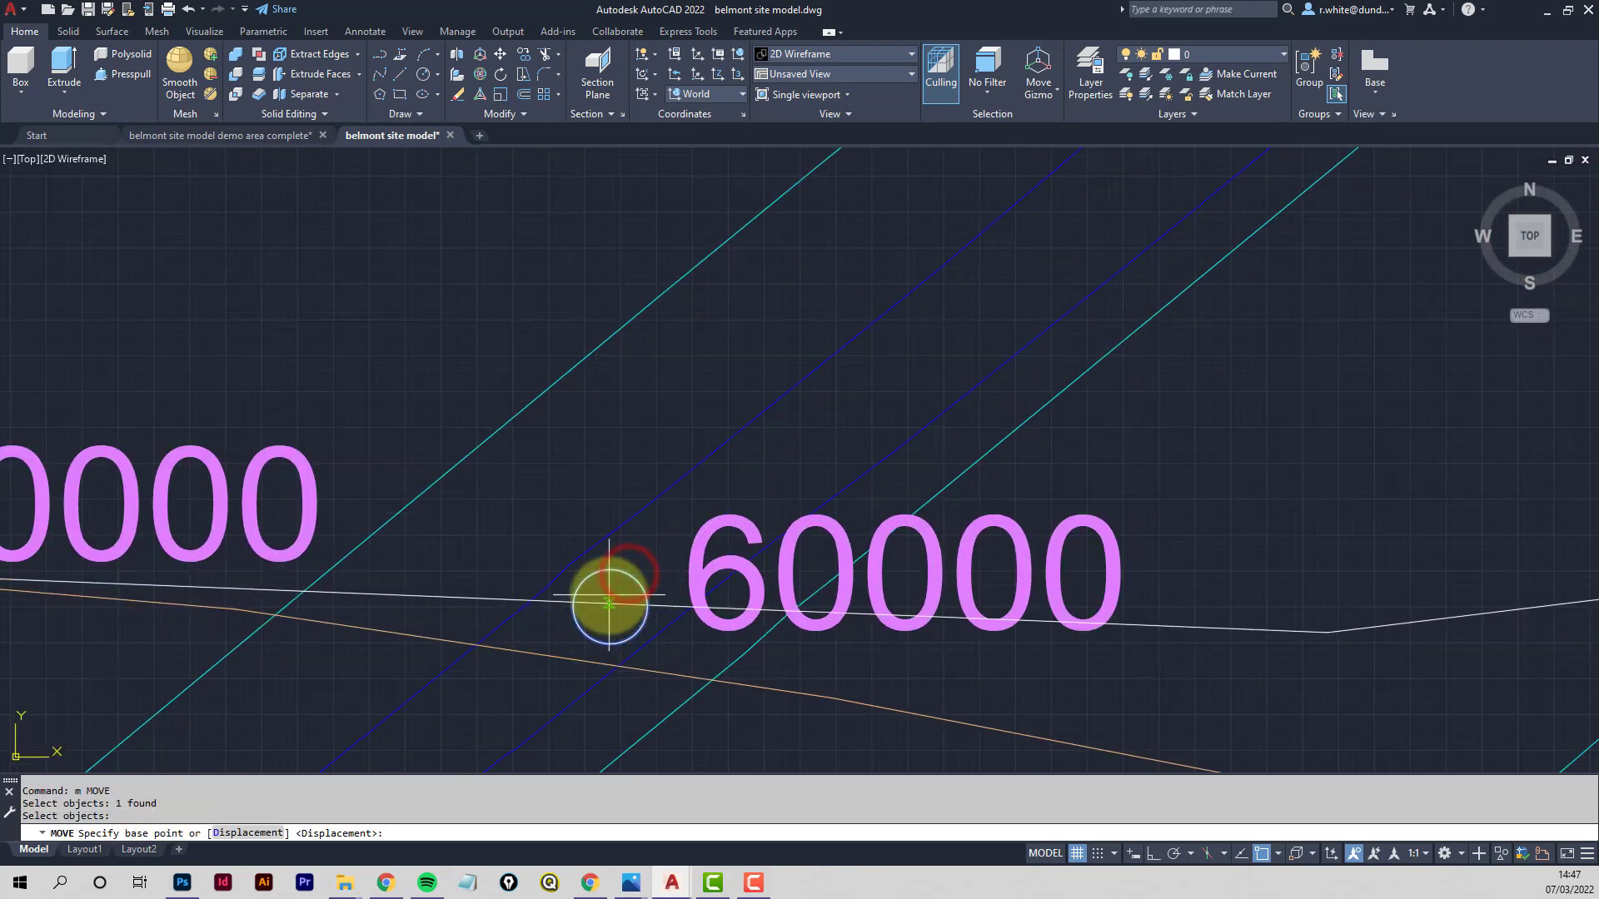
pyautogui.write('cen of')
pyautogui.click(625, 575)
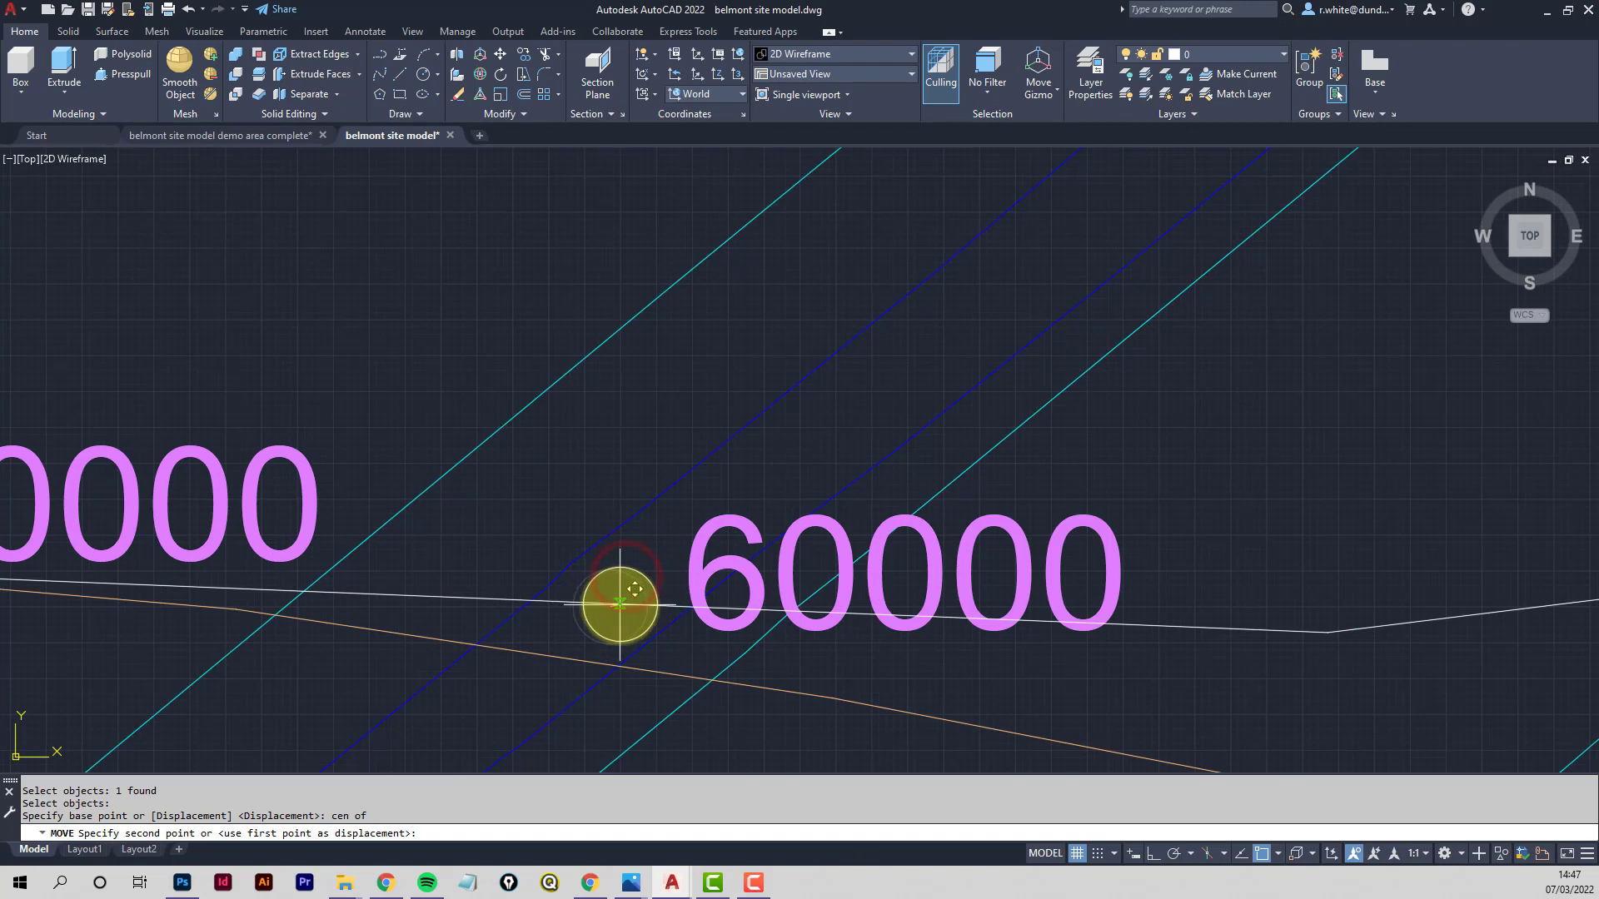
pyautogui.press('Escape')
pyautogui.press('Escape')
# Draw a line along the road from the centre of the moved 60000 marker circle to the centre of the 58690 circle
pyautogui.scroll(-2, 623, 587)
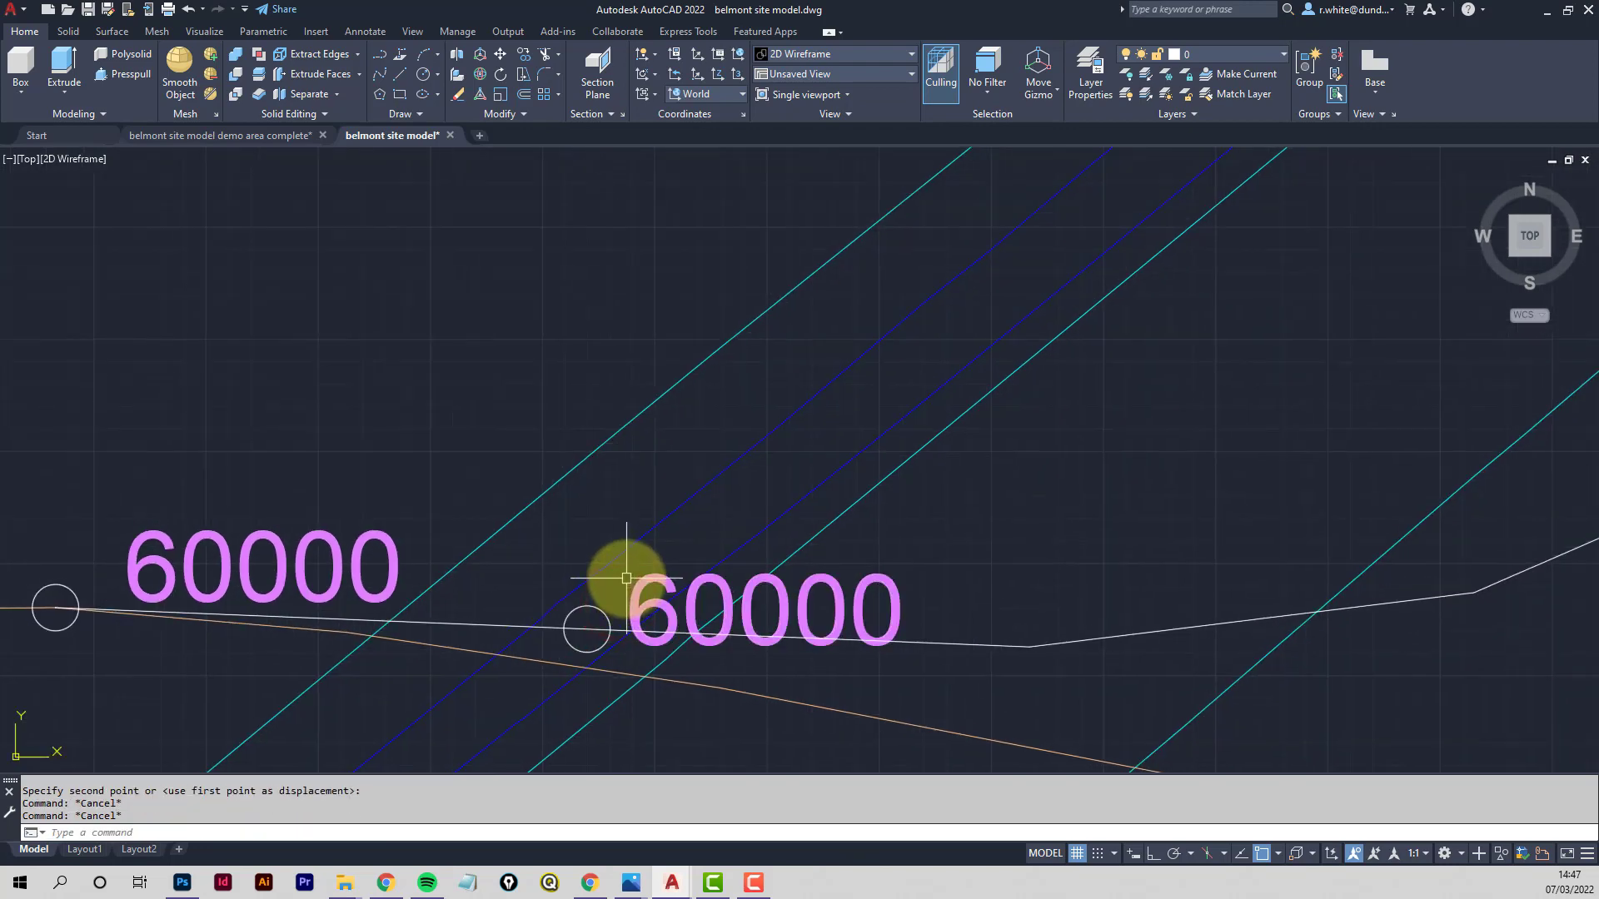
pyautogui.write('n')
pyautogui.press('space')
pyautogui.click(600, 607)
pyautogui.scroll(-2, 691, 523)
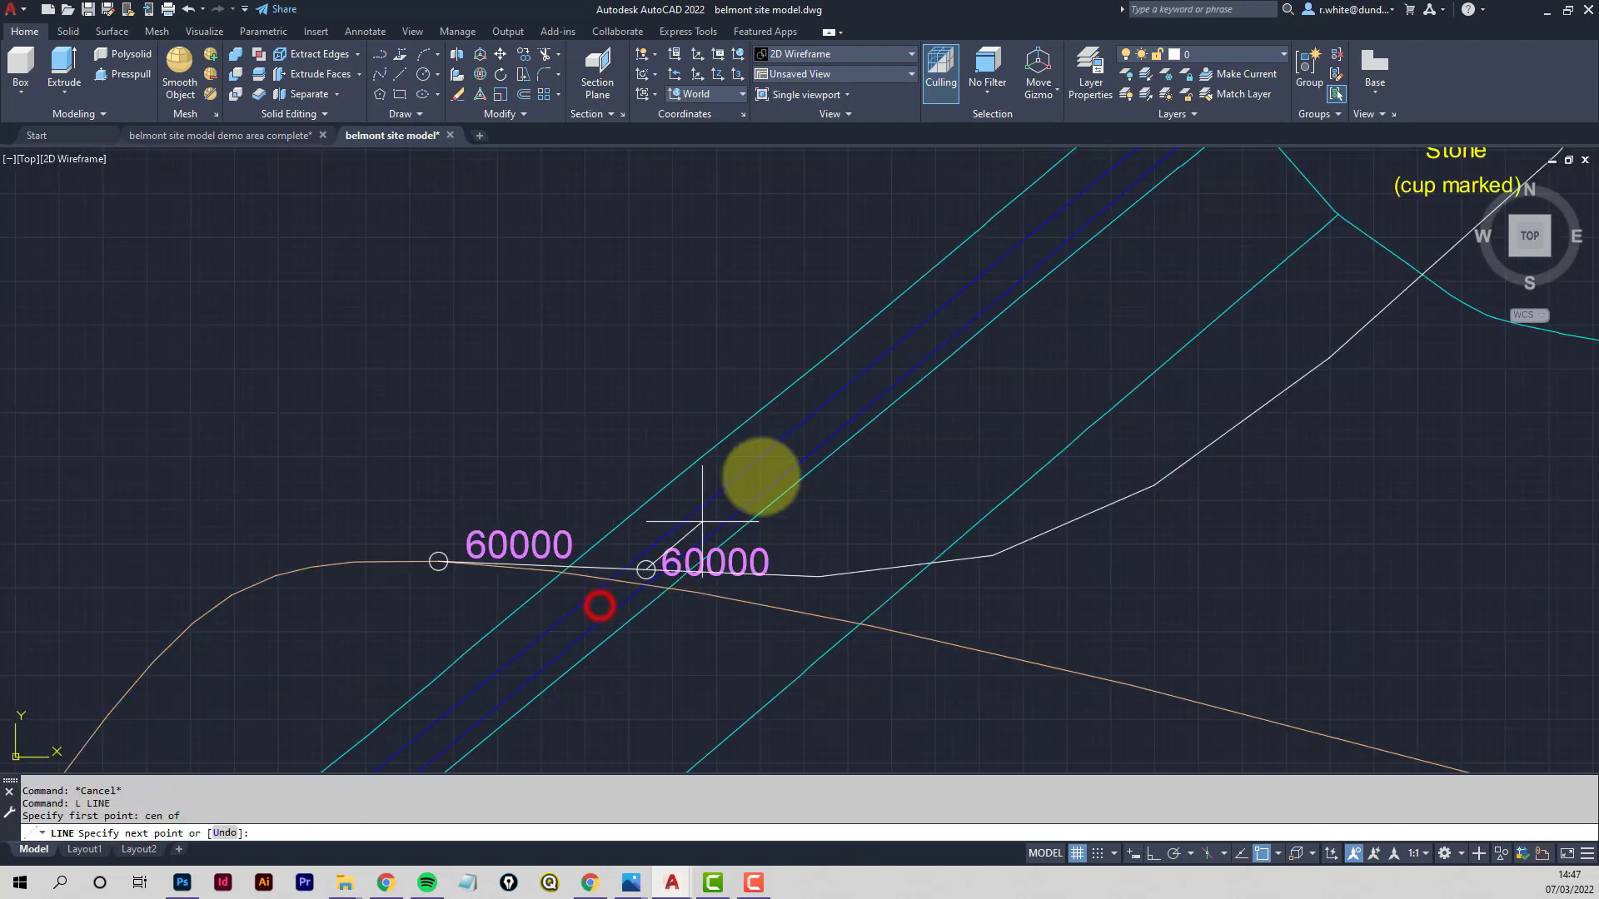
pyautogui.moveTo(886, 384); pyautogui.dragTo(665, 591, button='middle')
pyautogui.moveTo(984, 300); pyautogui.dragTo(855, 451, button='middle')
pyautogui.moveTo(1083, 214); pyautogui.dragTo(1000, 339, button='middle')
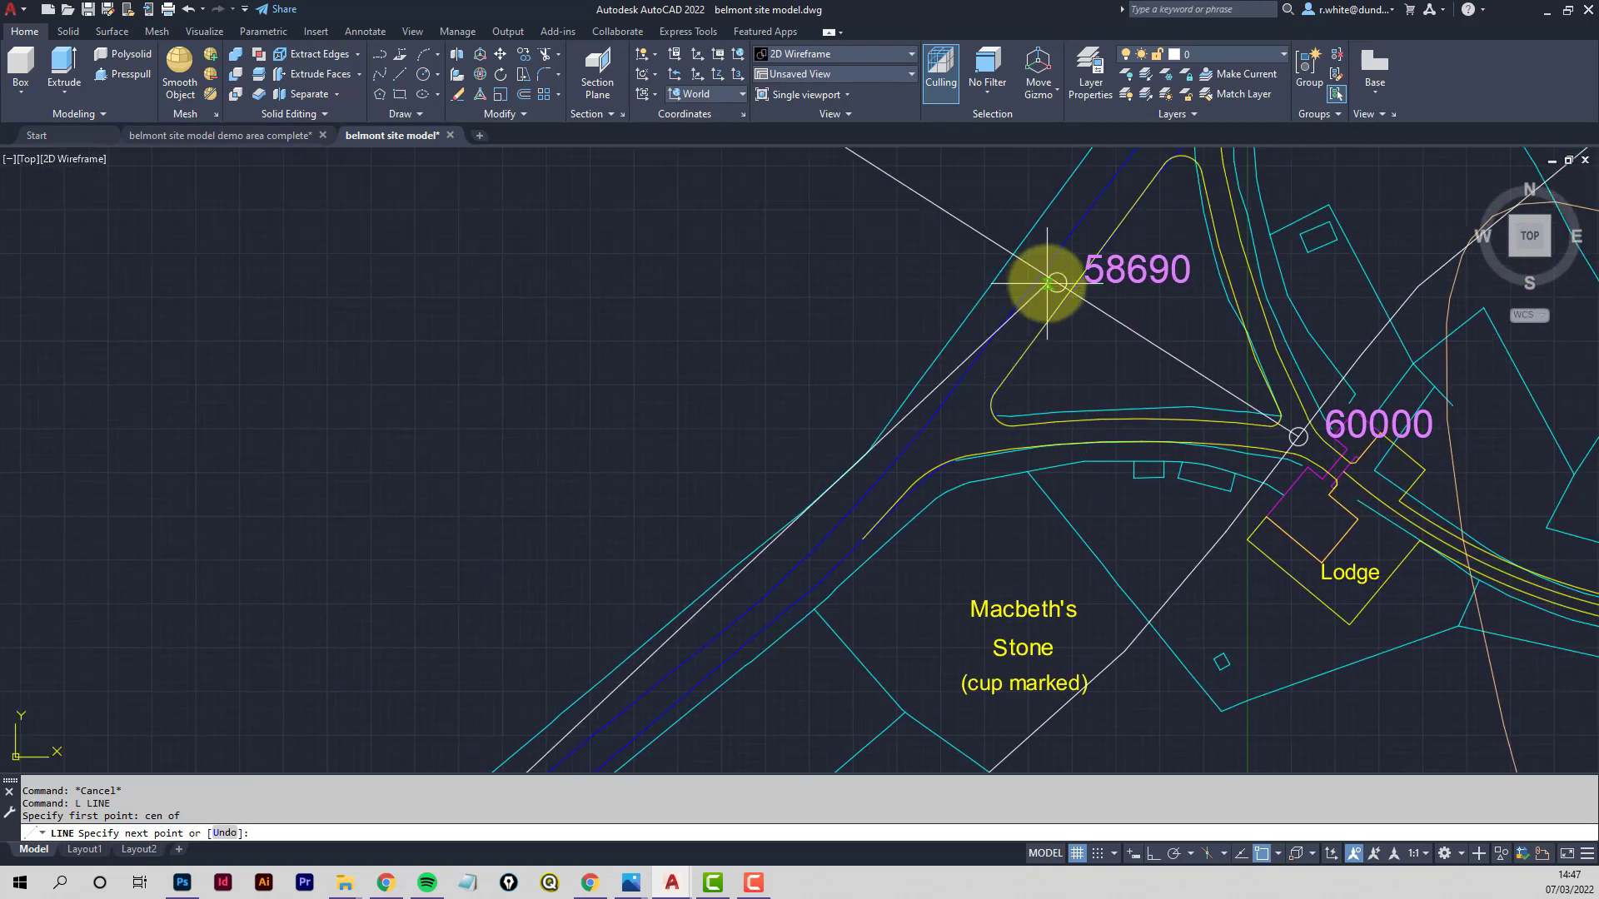
pyautogui.scroll(2, 1041, 282)
pyautogui.write('cen')
pyautogui.press('space')
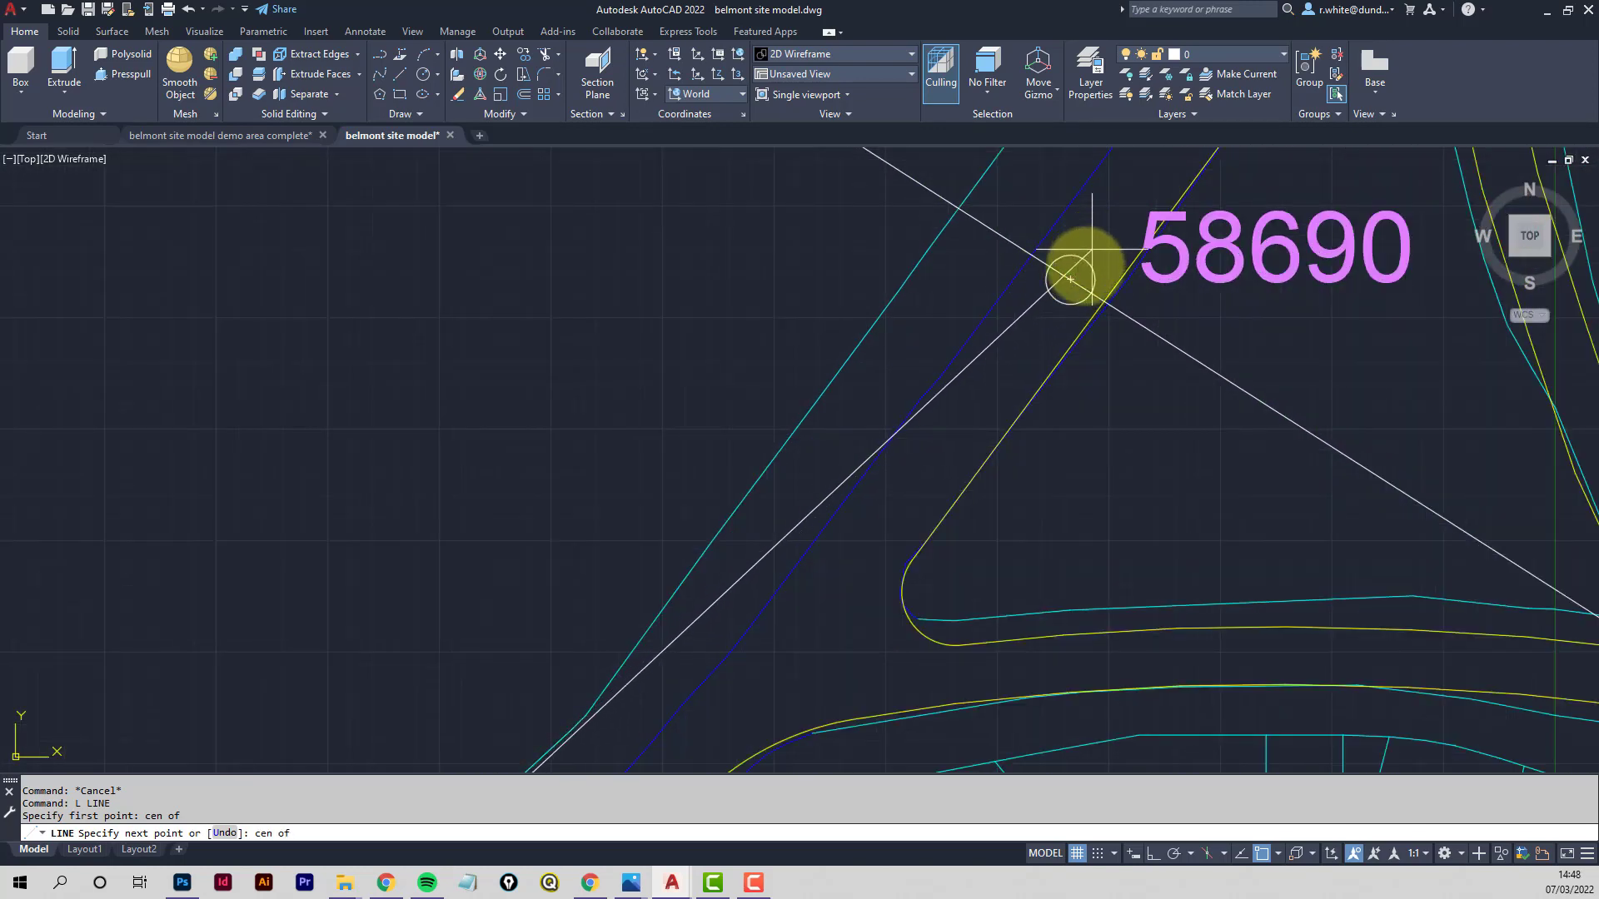
pyautogui.click(1081, 265)
# Draw a short polyline from the new road line to the middle of the side-road junction southwest of the 58690 circle
pyautogui.scroll(-2, 1075, 265)
pyautogui.moveTo(986, 385); pyautogui.dragTo(989, 320, button='middle')
pyautogui.scroll(-2, 942, 342)
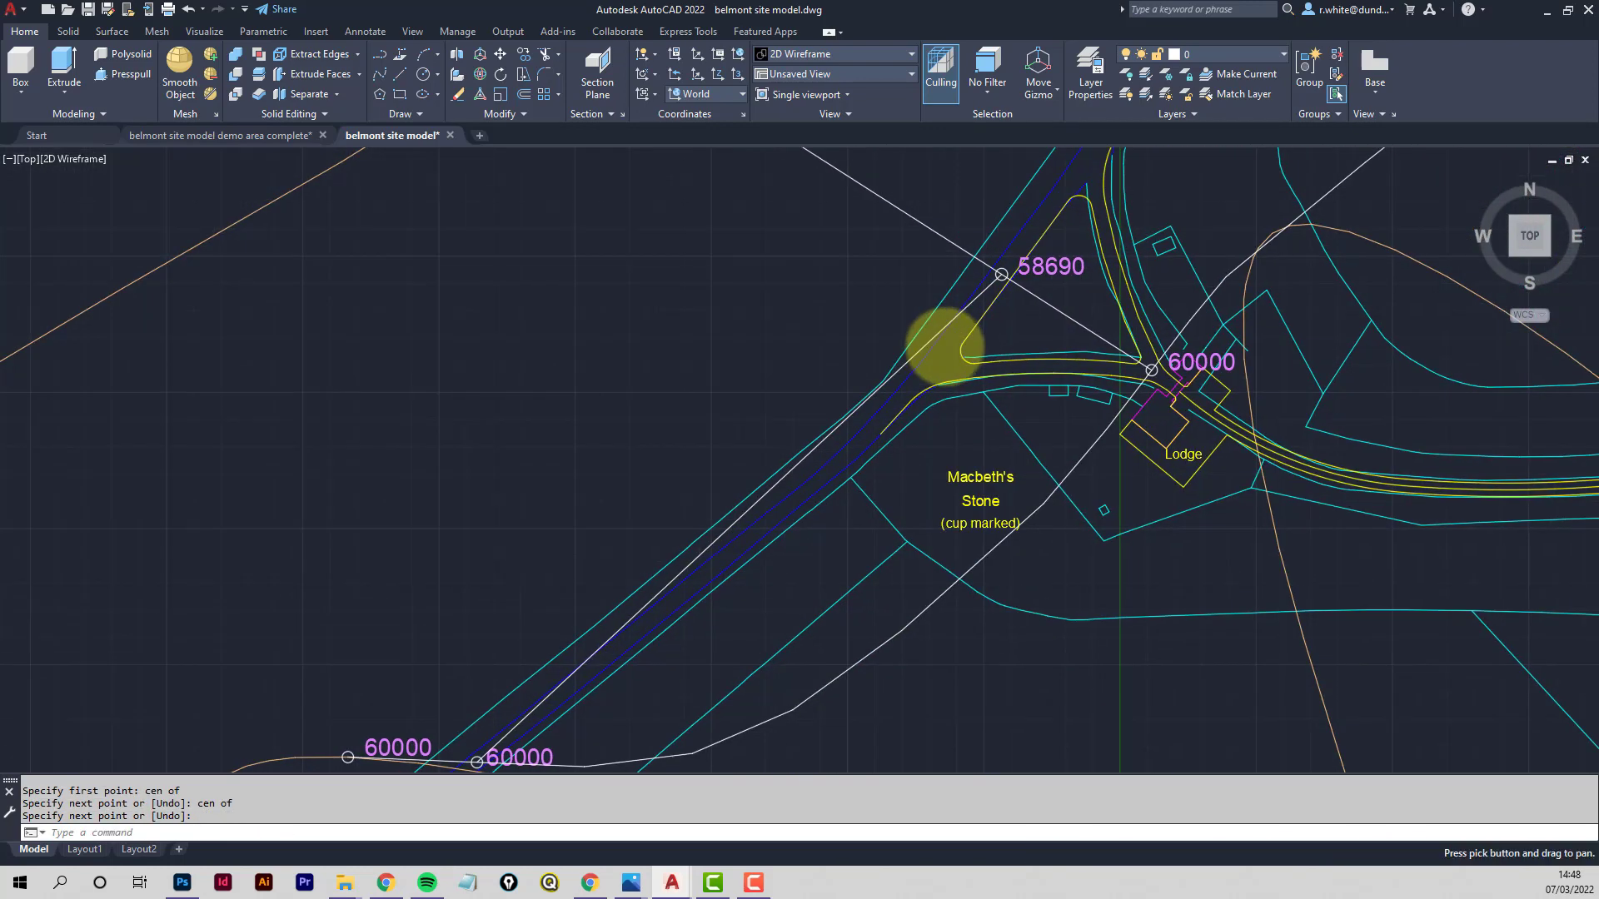
pyautogui.scroll(4, 910, 350)
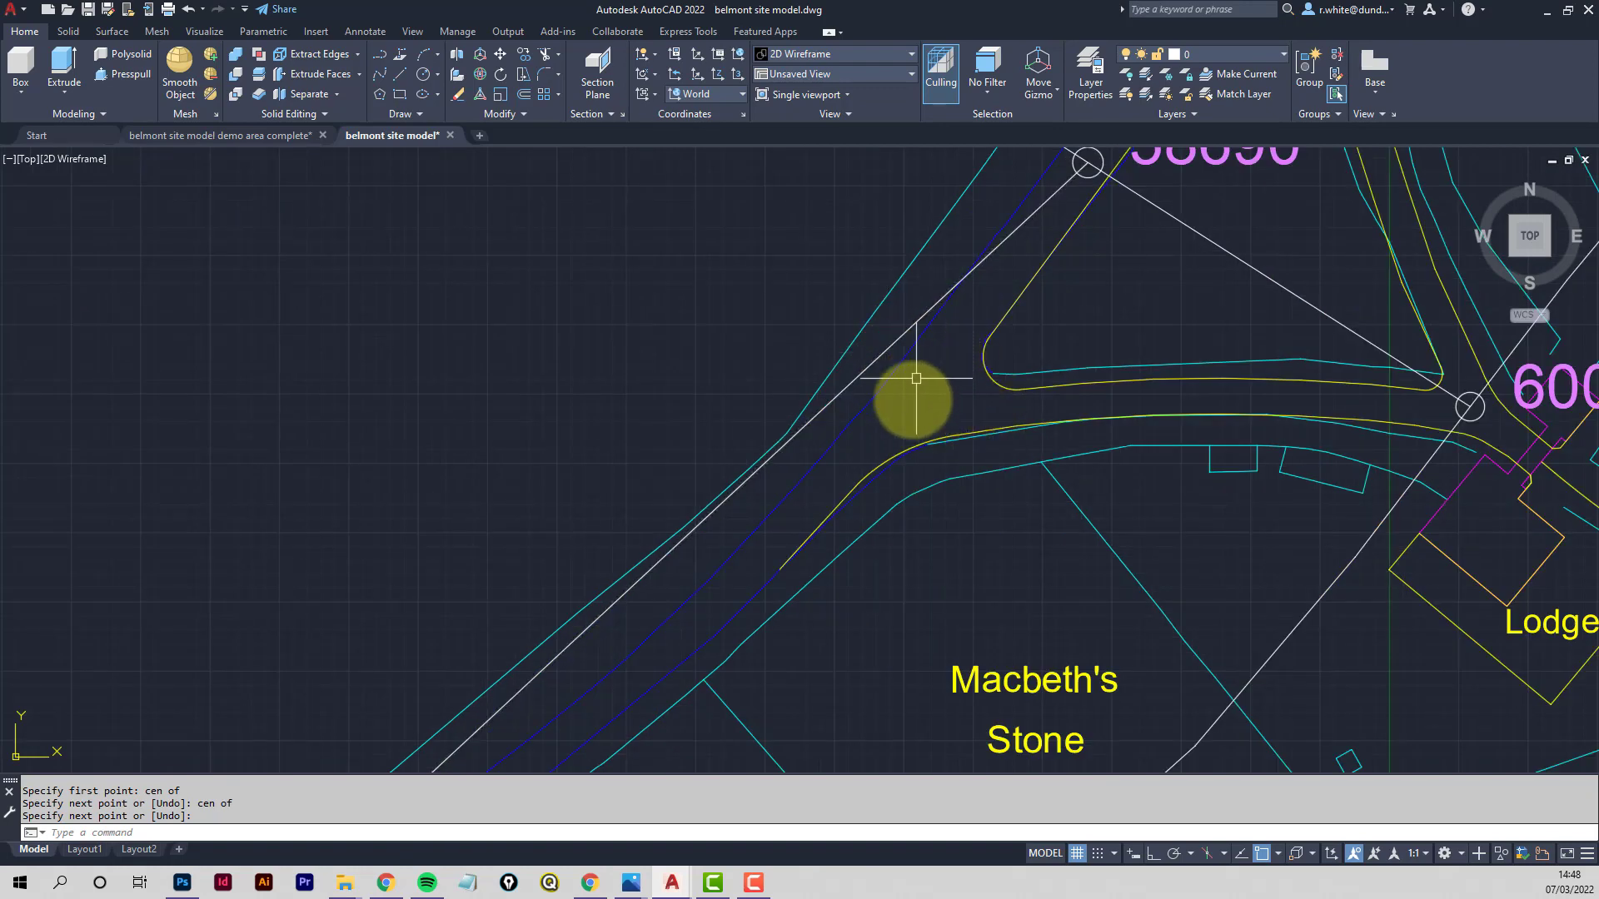
pyautogui.moveTo(962, 390)
pyautogui.mouseDown(button='middle')
pyautogui.moveTo(936, 414)
pyautogui.moveTo(940, 435)
pyautogui.mouseUp(button='middle')
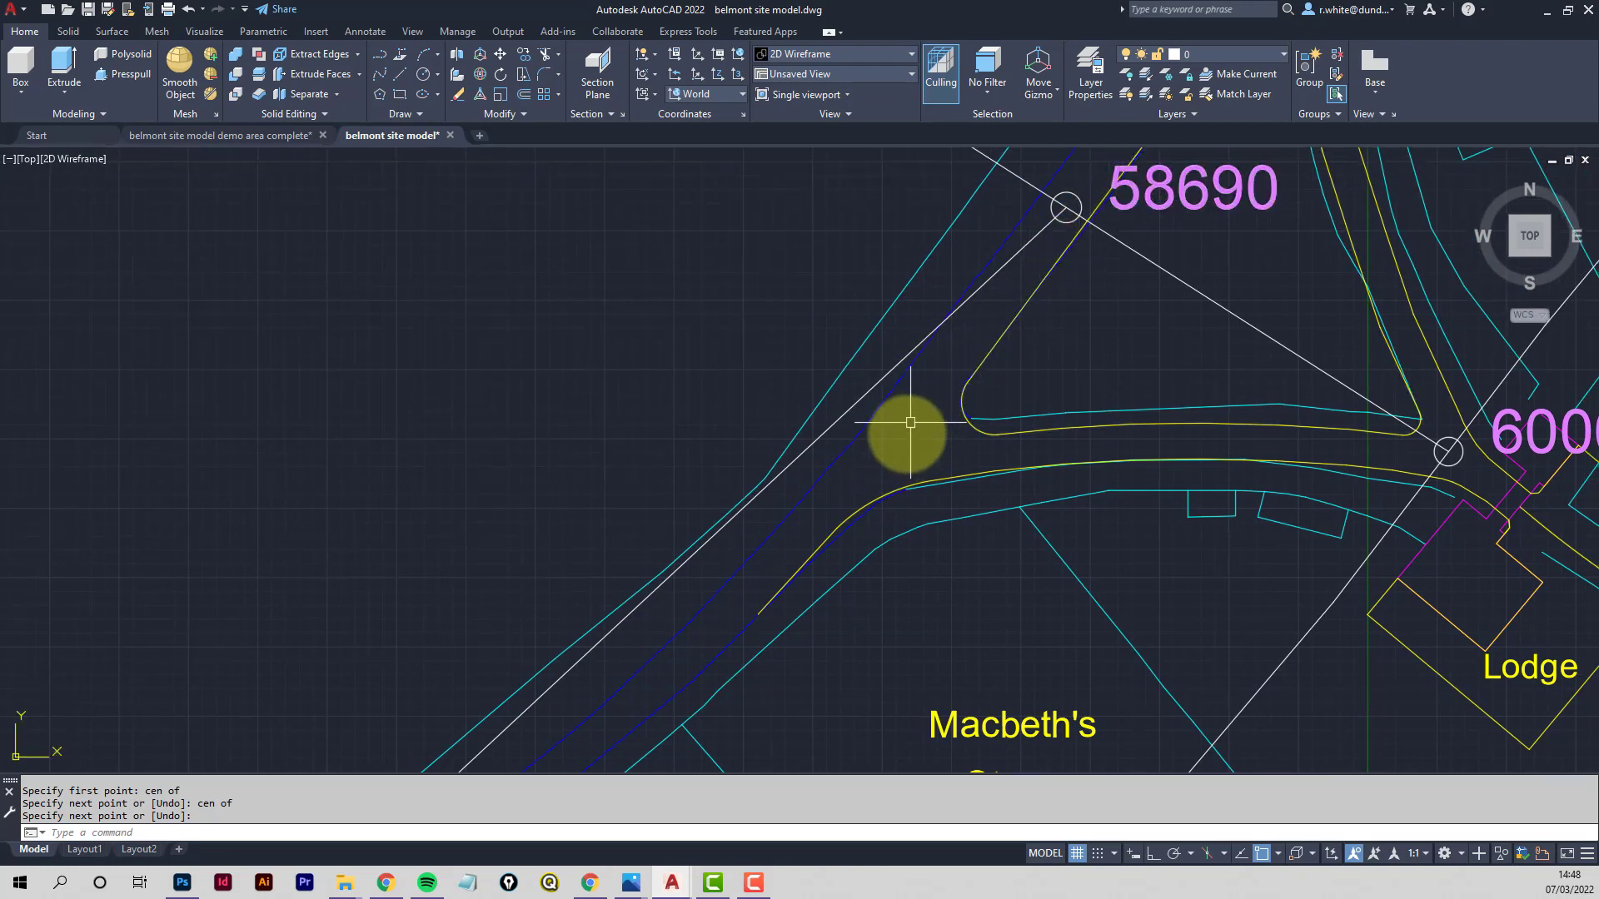
pyautogui.scroll(2, 881, 437)
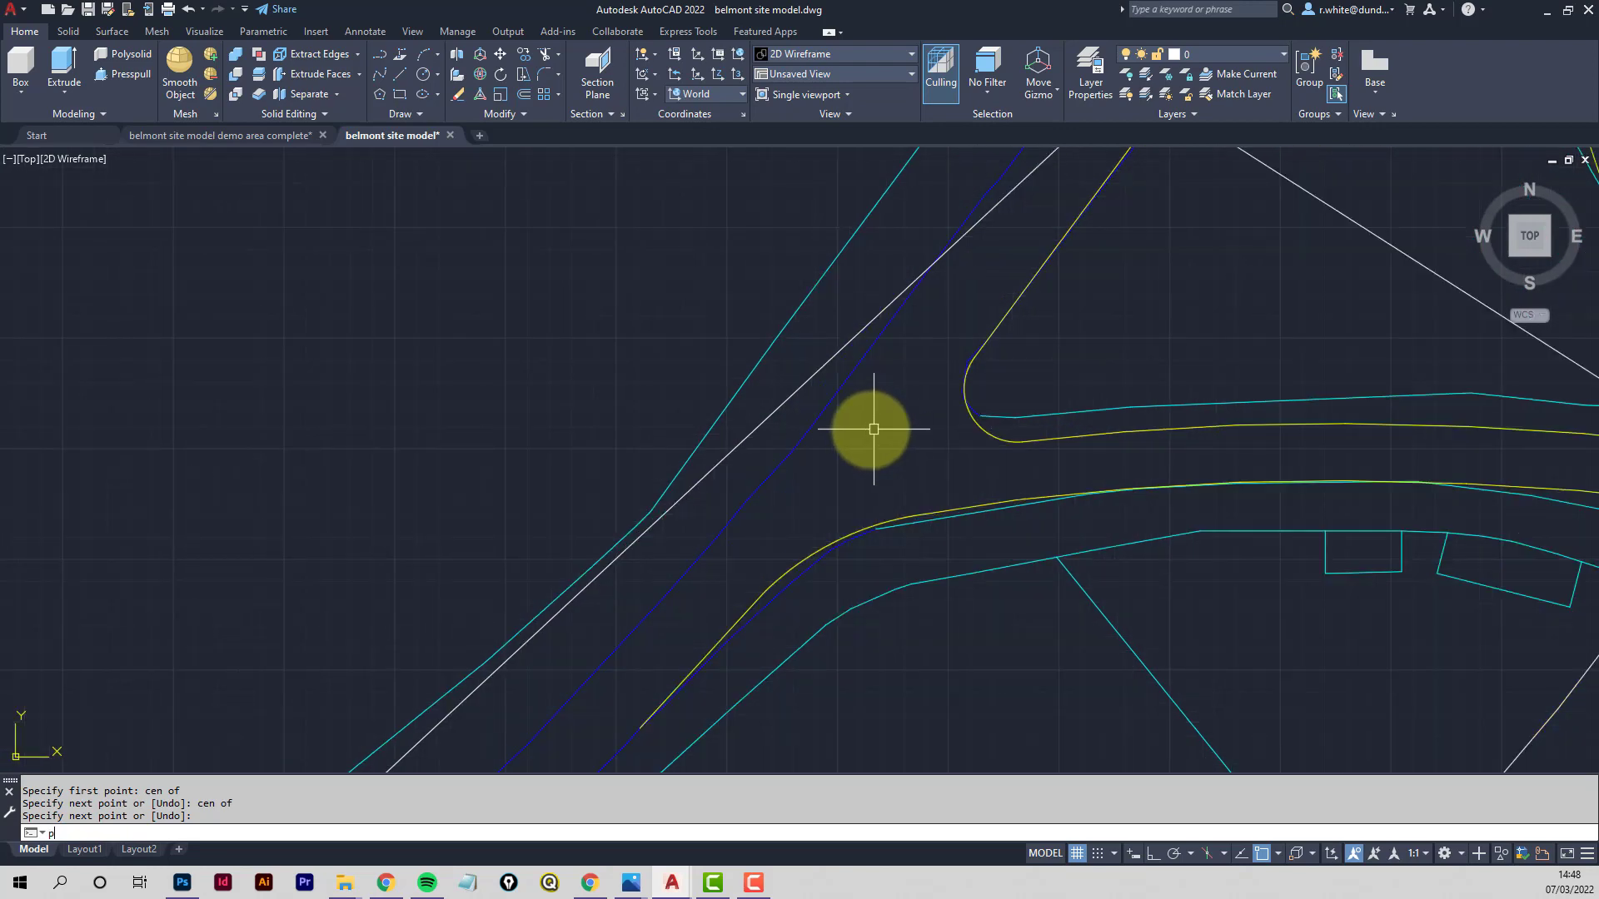
pyautogui.click(840, 343)
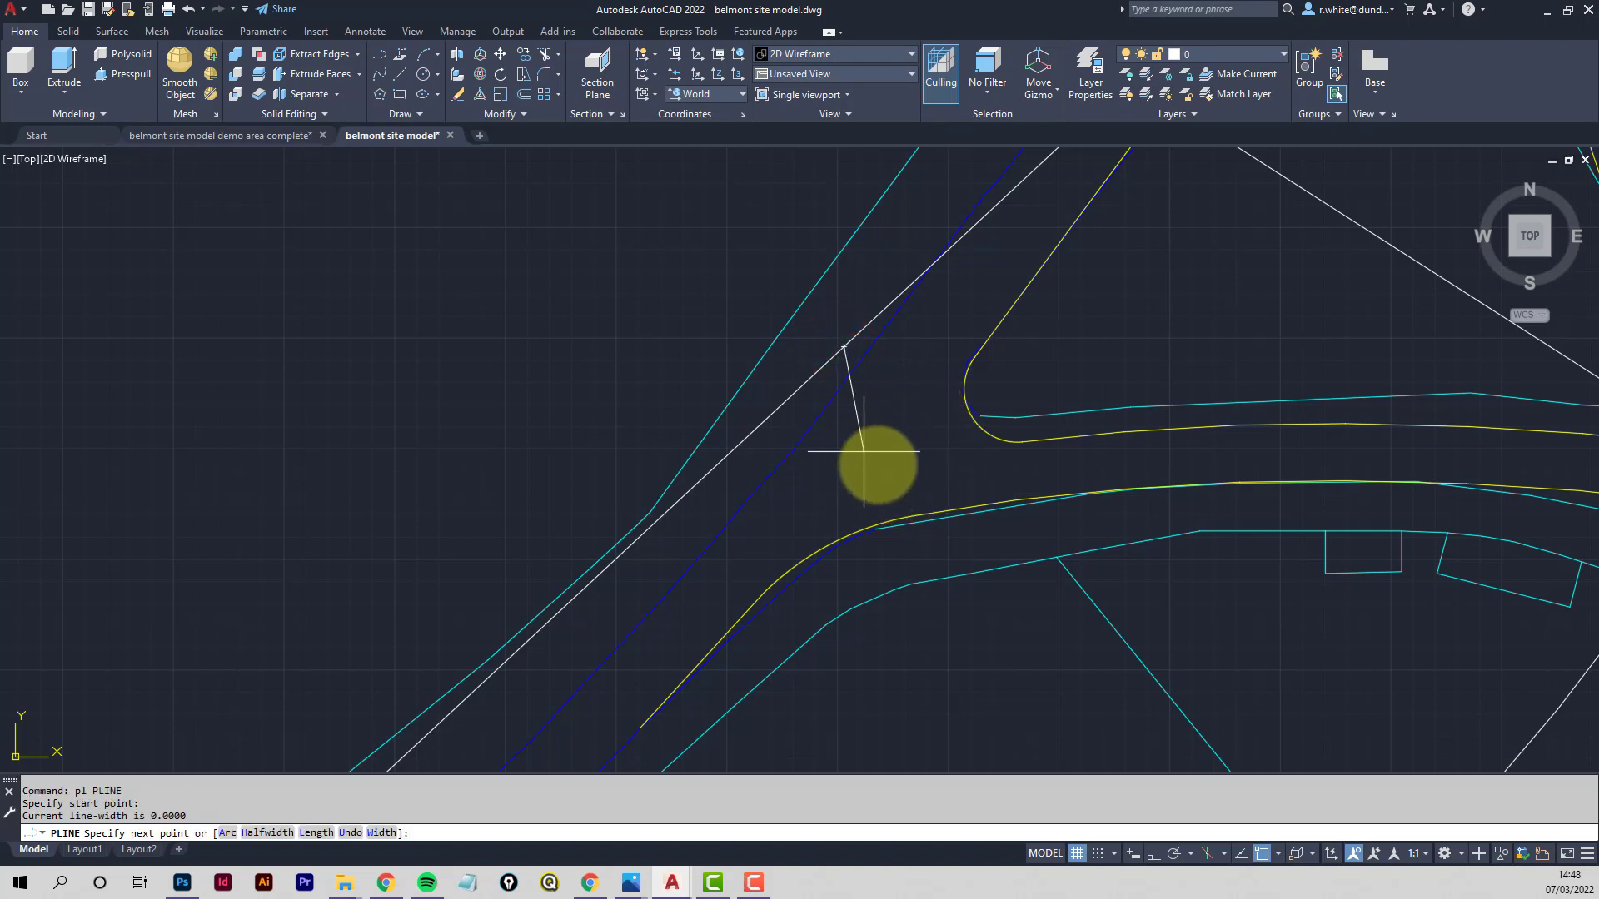
pyautogui.click(904, 439)
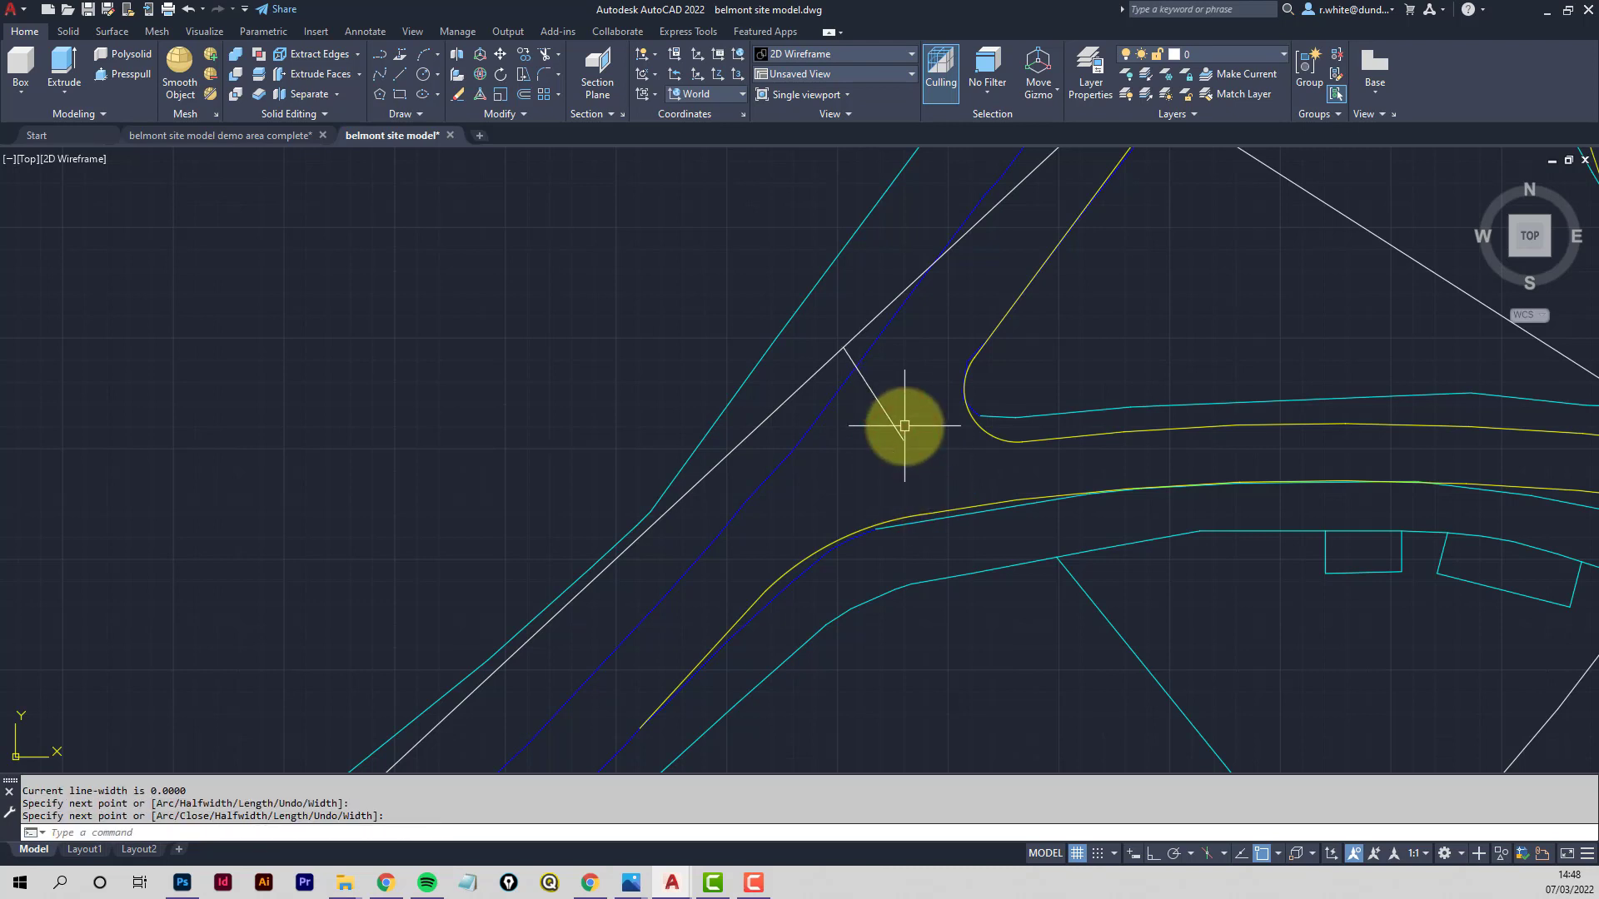
# Copy the 58690 marker circle by its centre to the end of the short polyline at the side-road junction
pyautogui.scroll(-3, 902, 406)
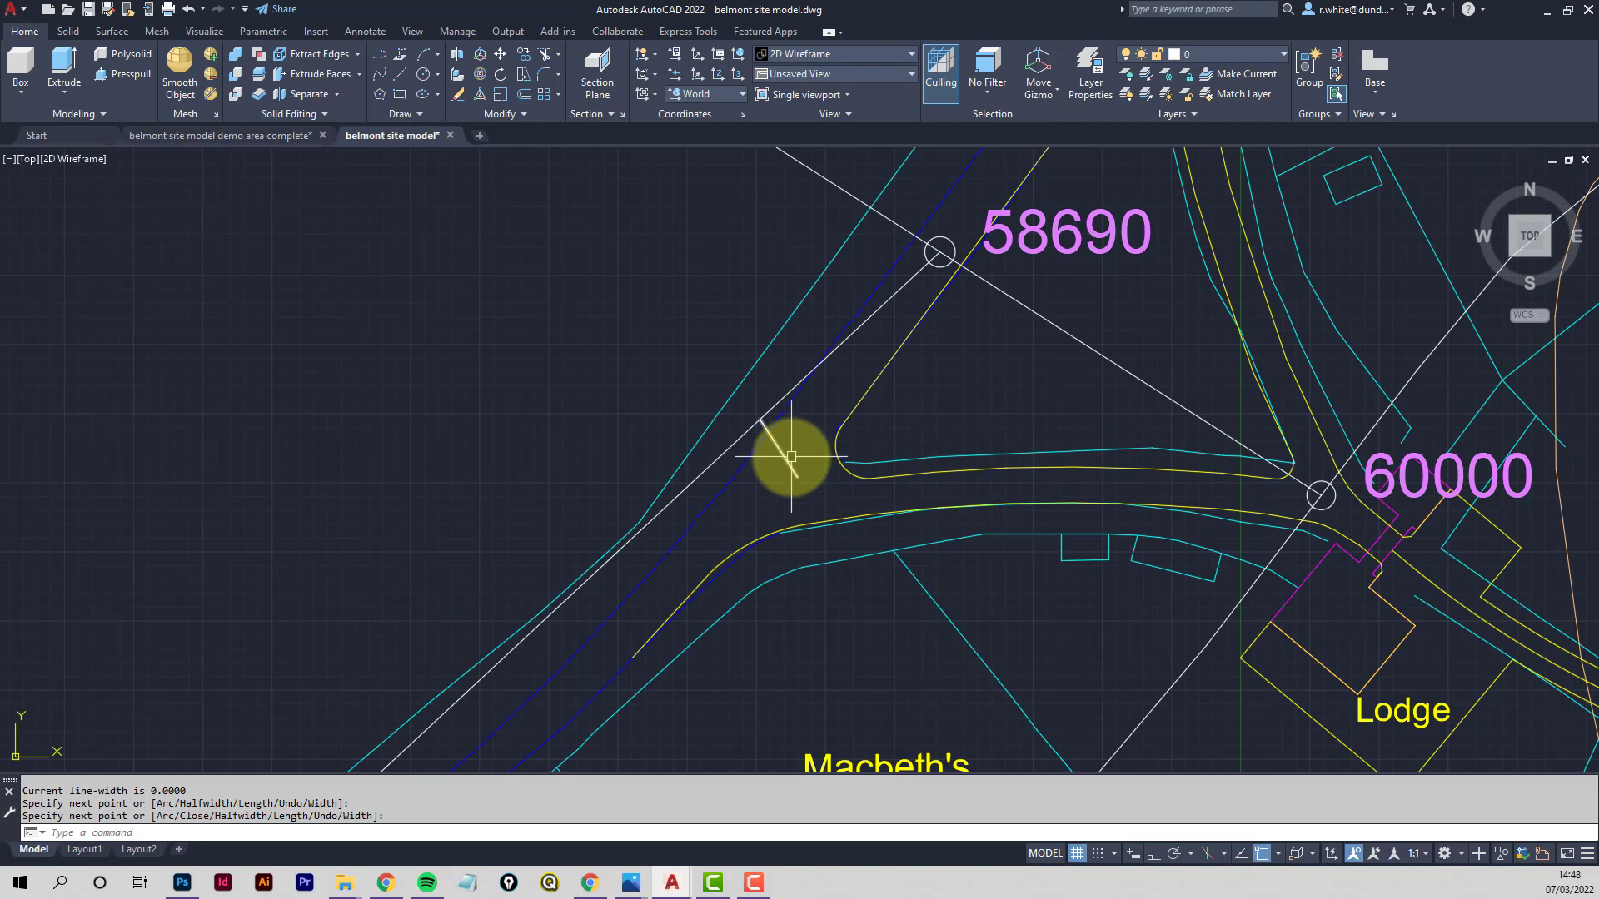
pyautogui.scroll(2, 787, 450)
pyautogui.scroll(-2, 799, 442)
pyautogui.write('c')
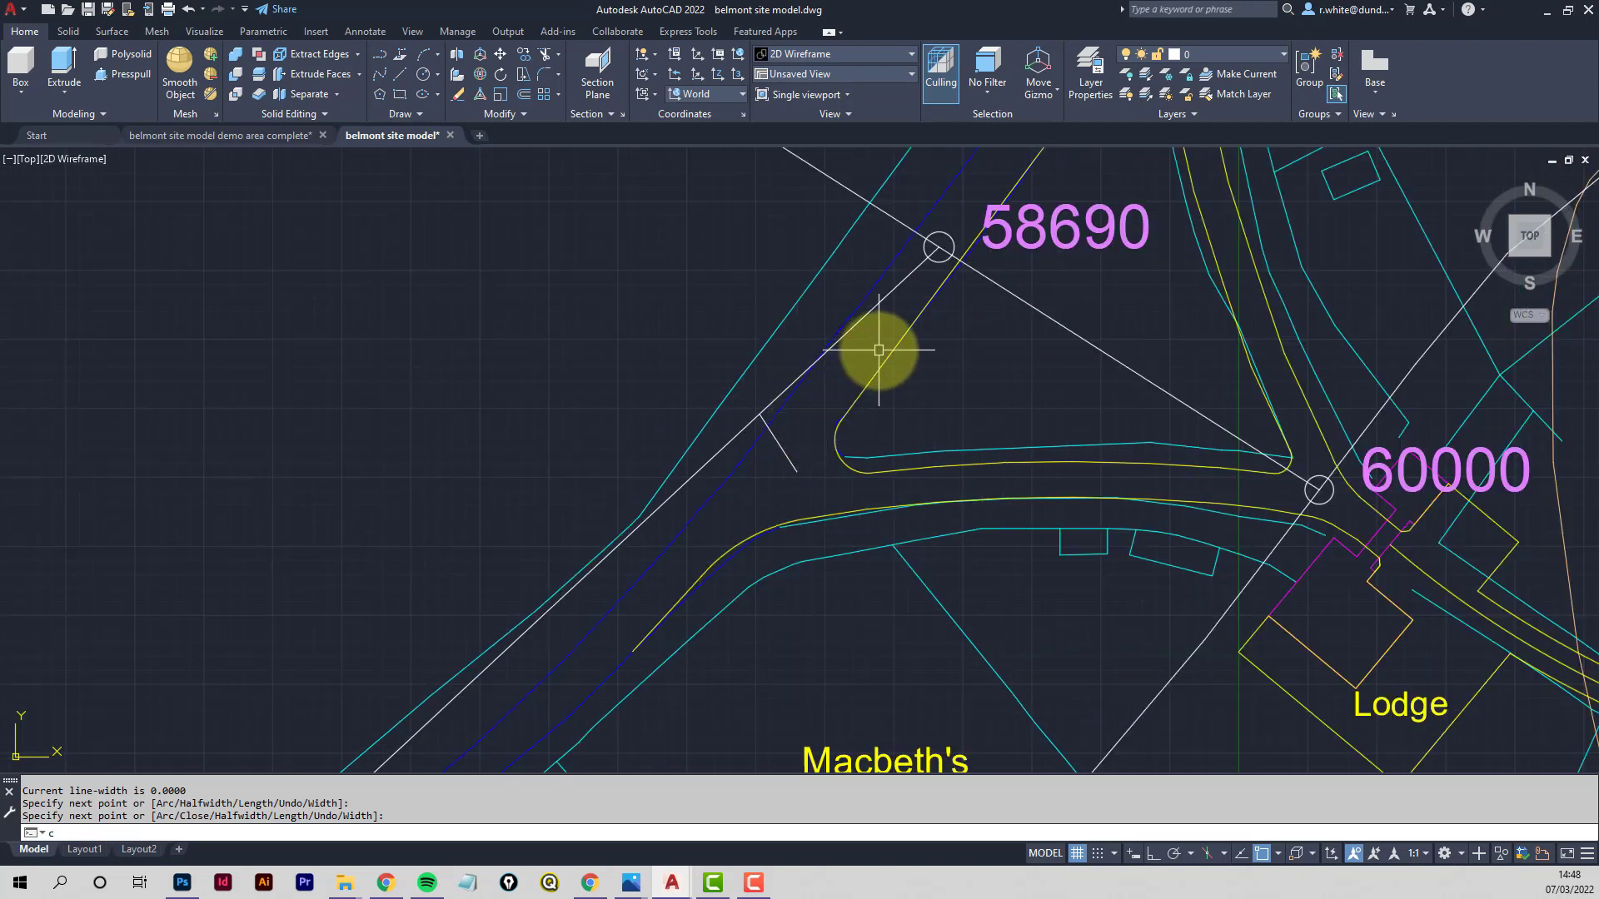
pyautogui.write('o')
pyautogui.press('Return')
pyautogui.click(948, 237)
pyautogui.press('Return')
pyautogui.click(940, 249)
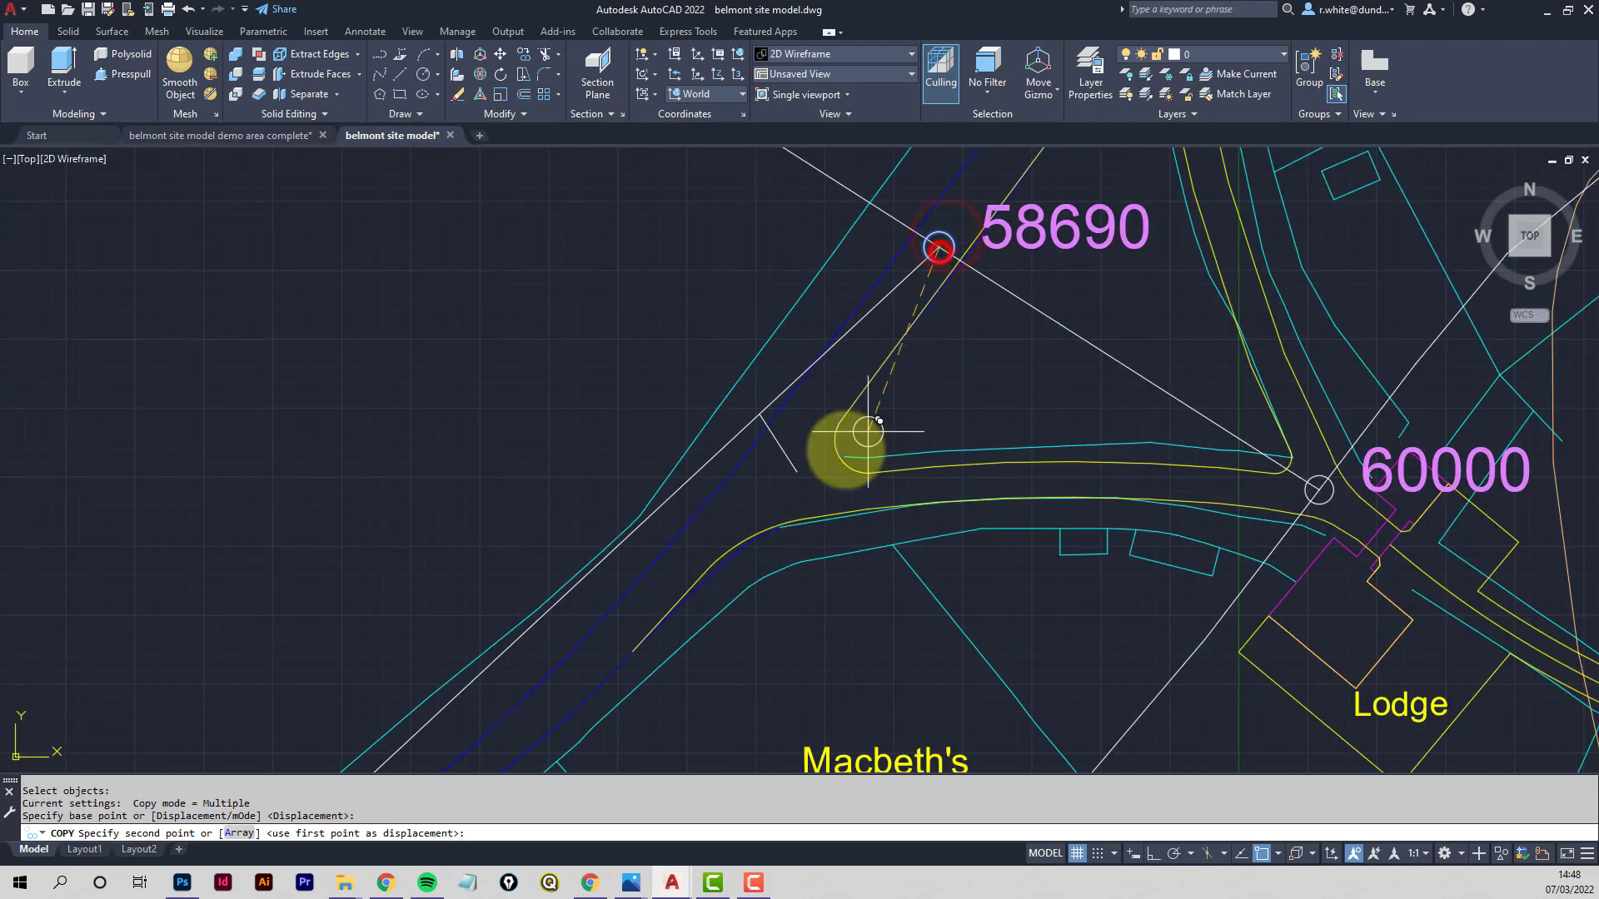
pyautogui.click(799, 467)
pyautogui.press('Escape')
# Query the coordinates of the short polyline's end point at the new circle's centre to read its level
pyautogui.scroll(2, 799, 466)
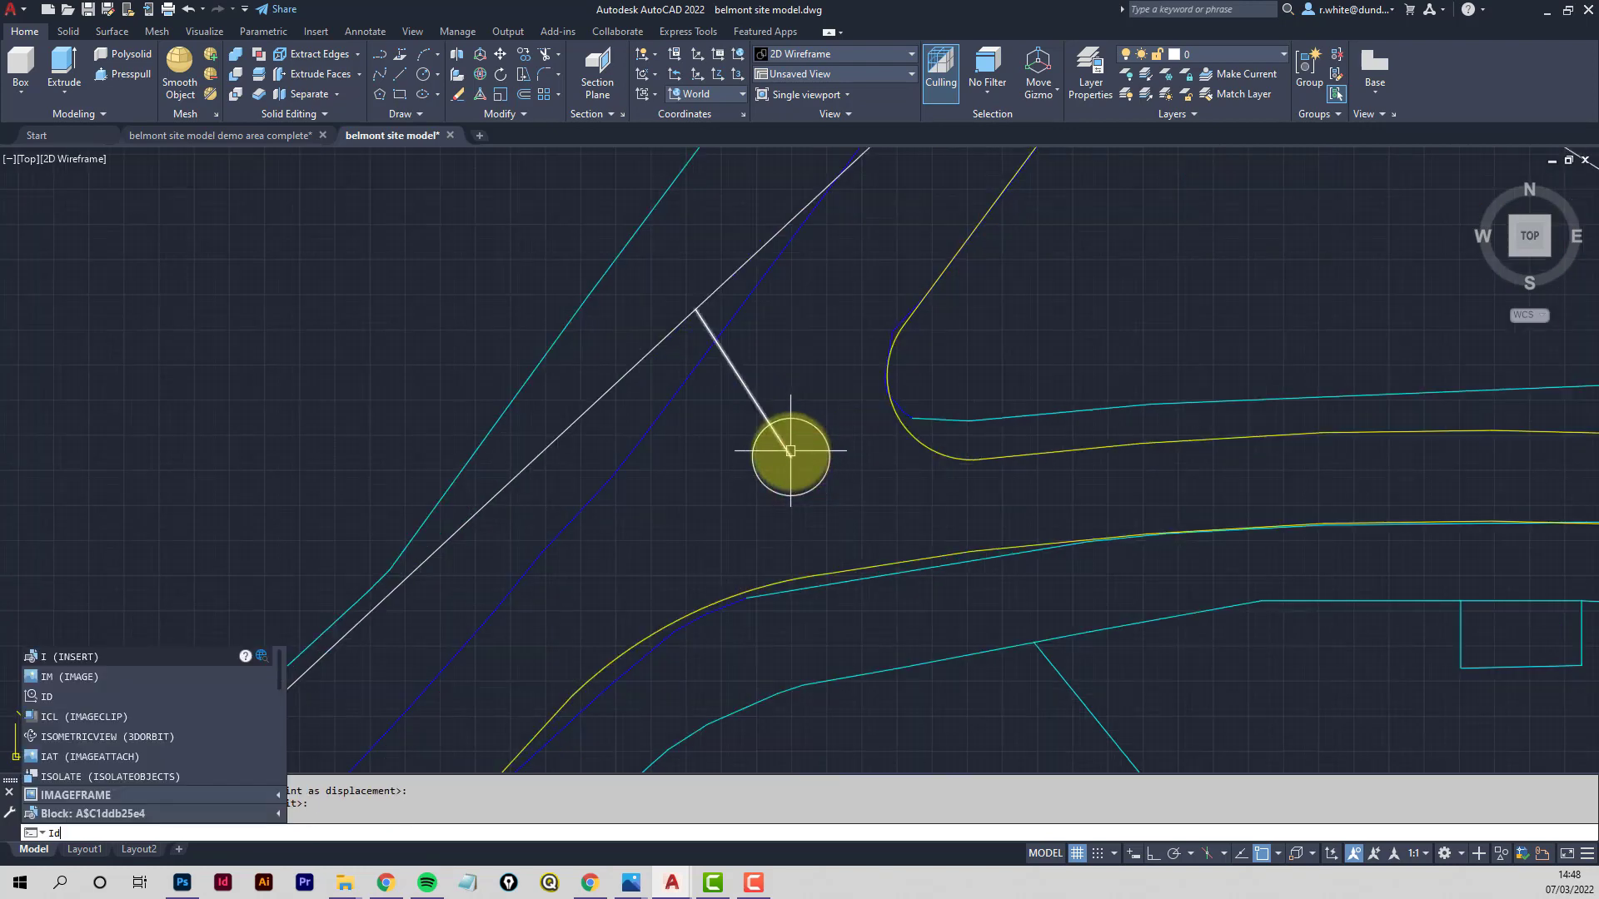
pyautogui.press('Return')
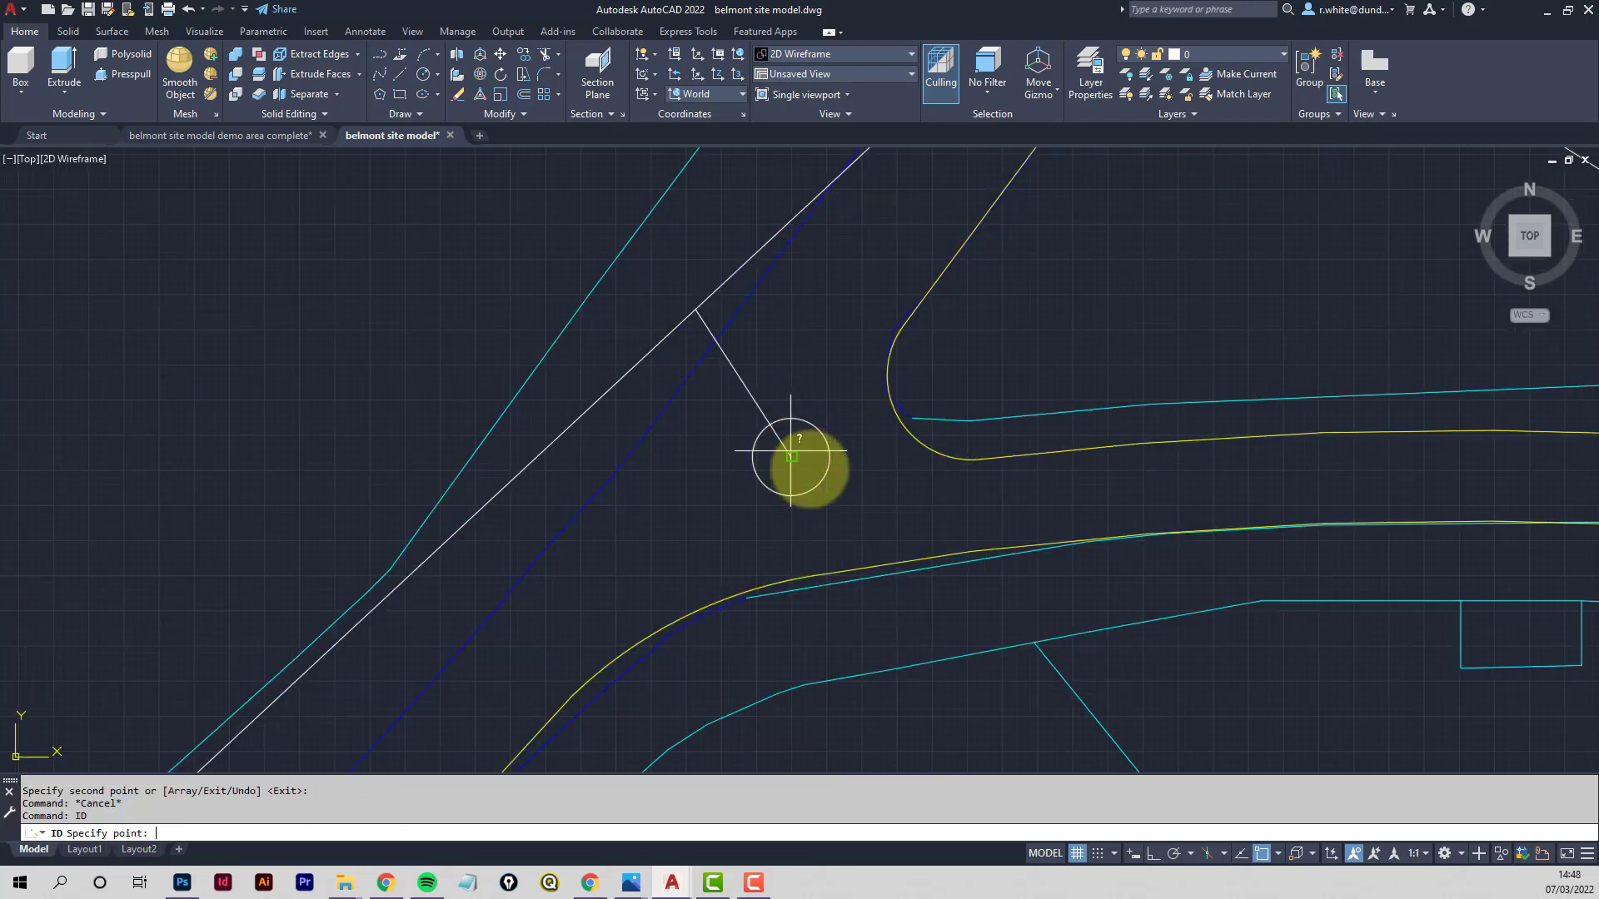
pyautogui.click(791, 456)
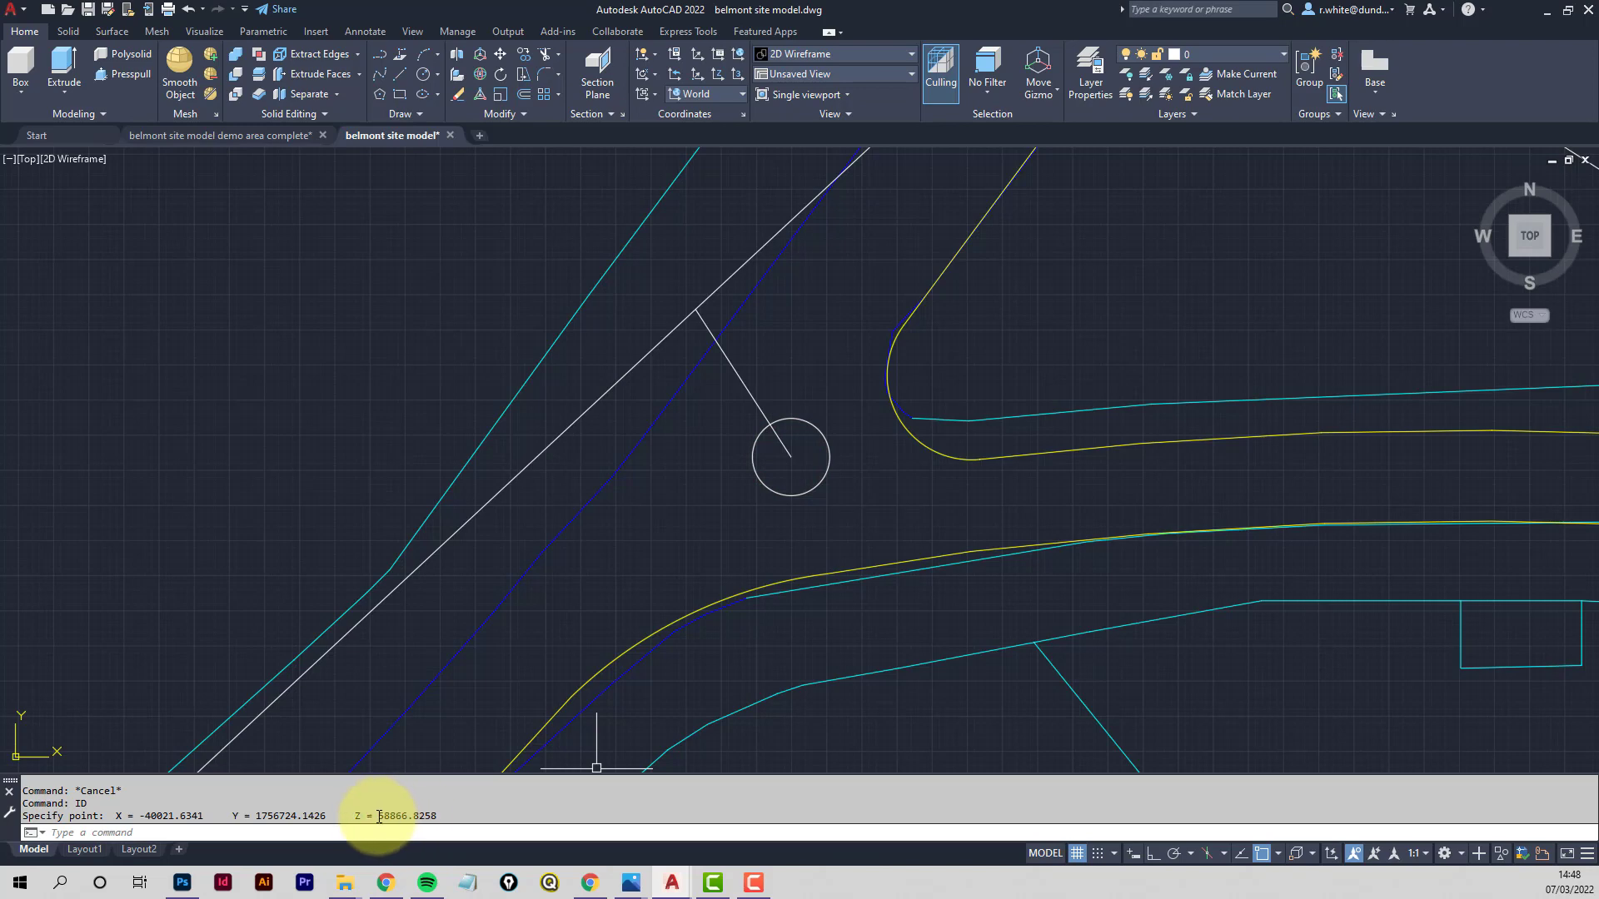
pyautogui.scroll(-3, 833, 500)
pyautogui.press('Escape')
pyautogui.press('Escape')
# Copy the 58690 level label to sit beside the new marker circle at the side-road junction
pyautogui.write('c')
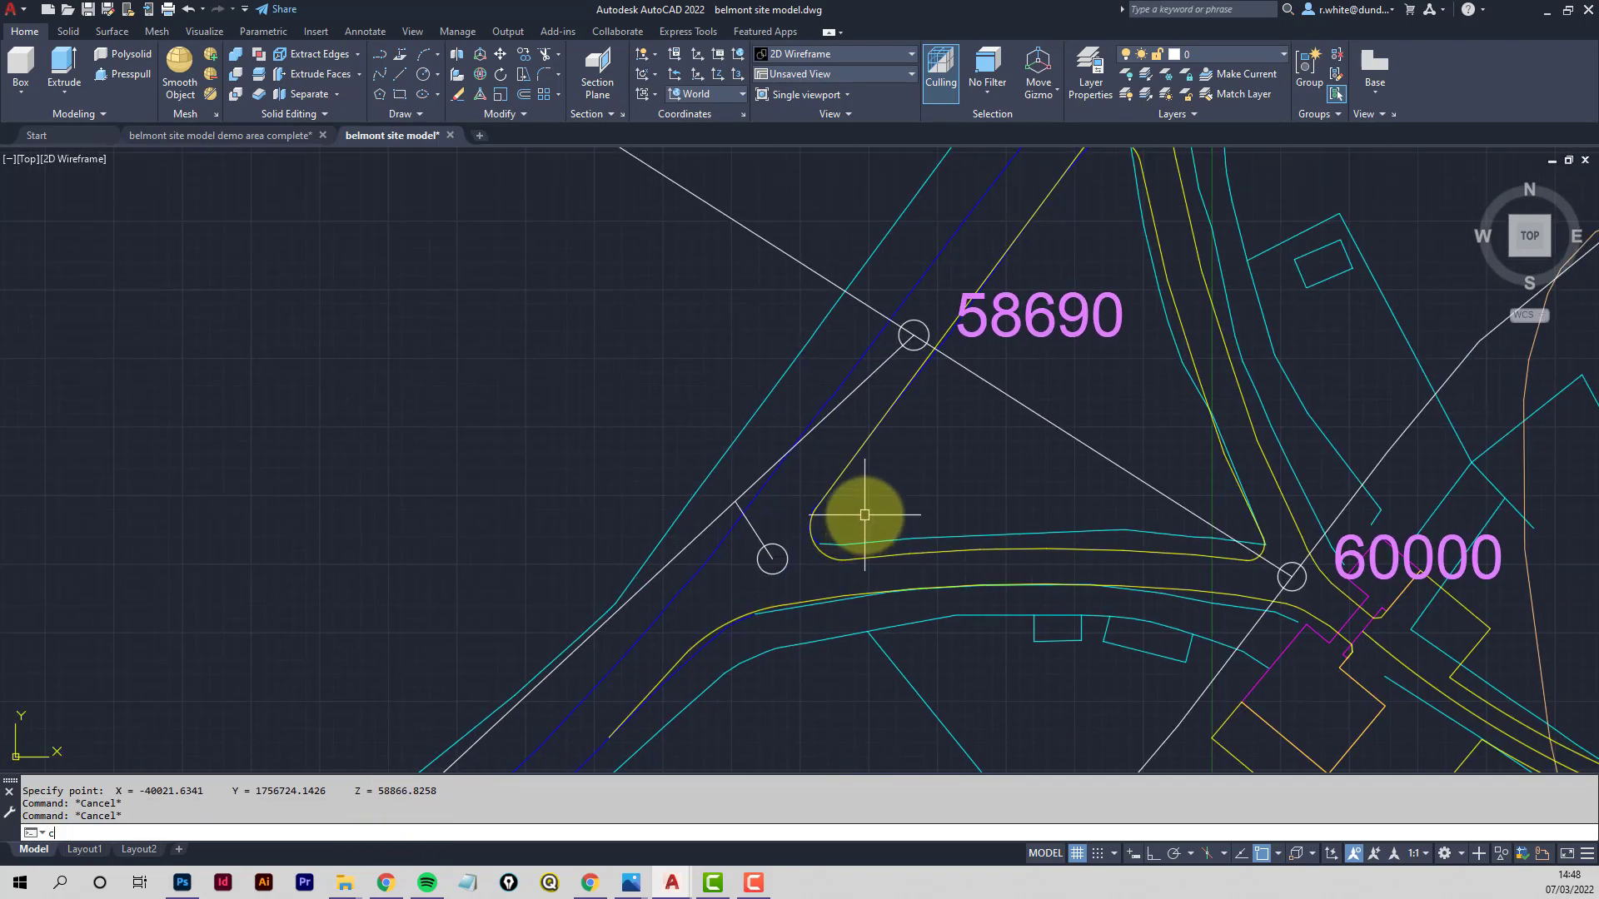
pyautogui.write('o')
pyautogui.press('Return')
pyautogui.click(1050, 322)
pyautogui.press('Return')
pyautogui.click(1104, 368)
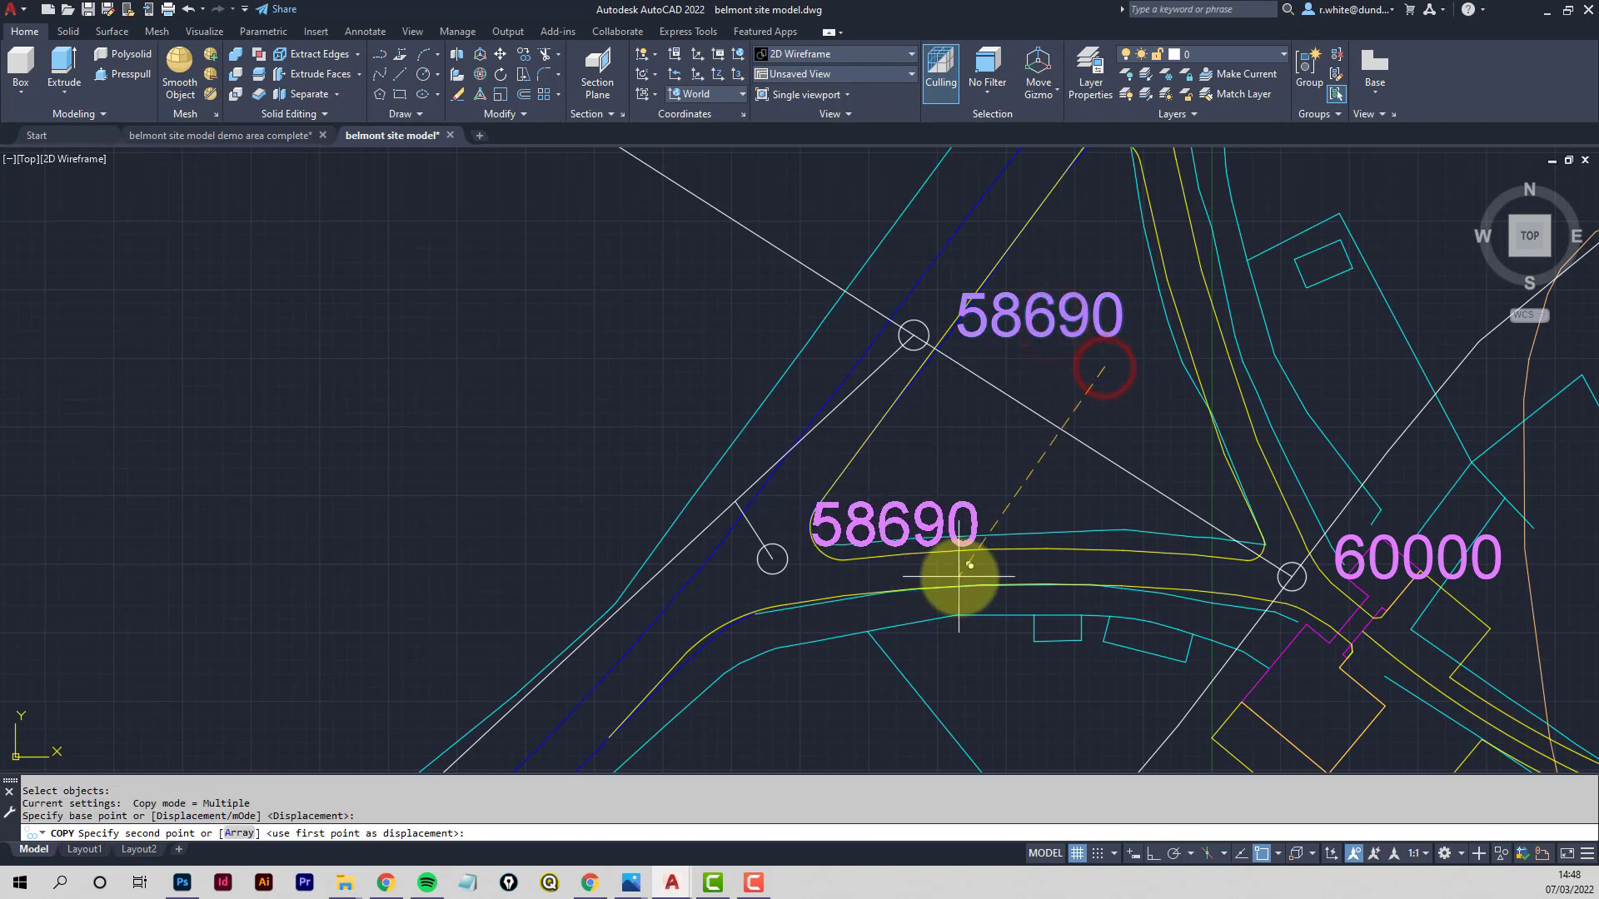
pyautogui.click(954, 565)
pyautogui.press('Return')
# Change the copied level label beside the junction circle to 58870
pyautogui.click(889, 518)
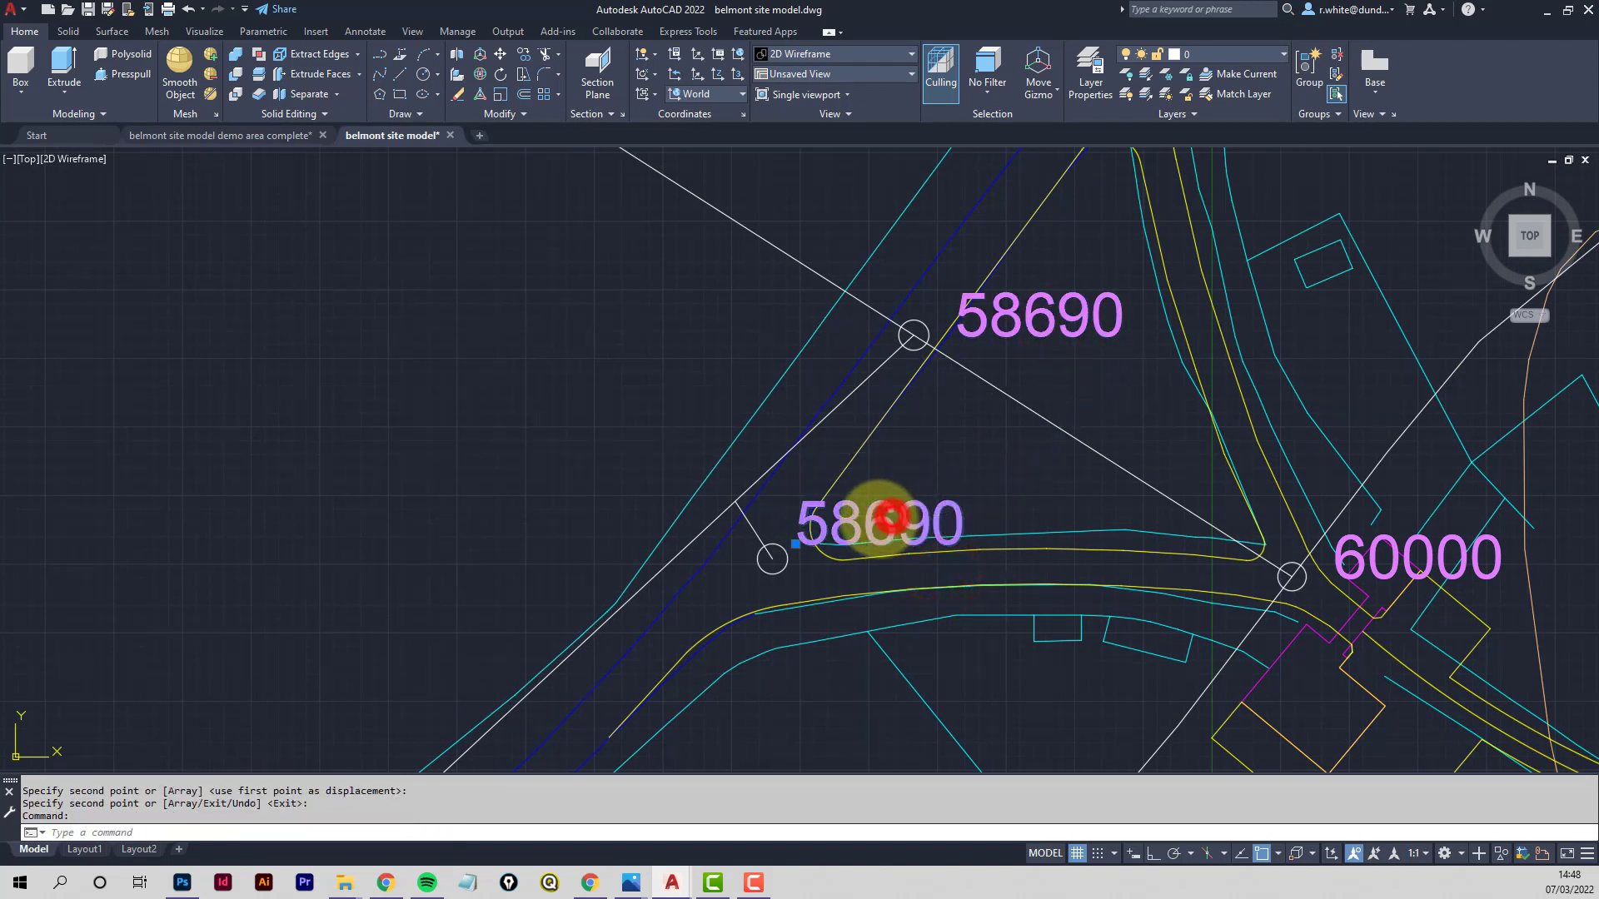
pyautogui.doubleClick(888, 518)
pyautogui.write('588')
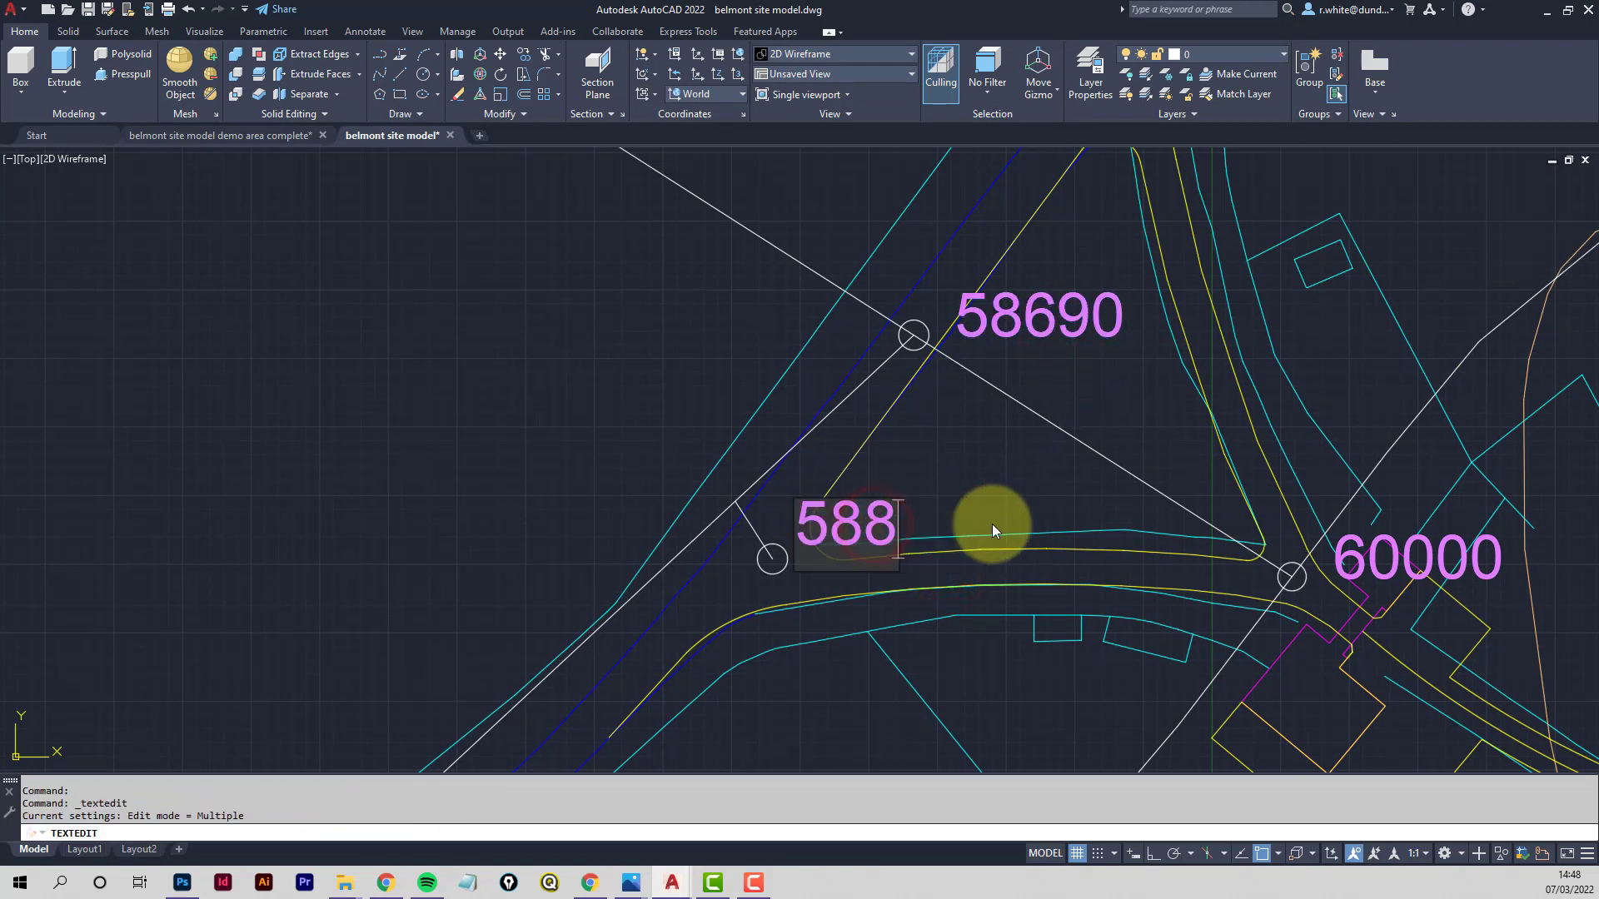
pyautogui.write('70')
pyautogui.click(992, 523)
pyautogui.press('Escape')
pyautogui.scroll(-2, 967, 443)
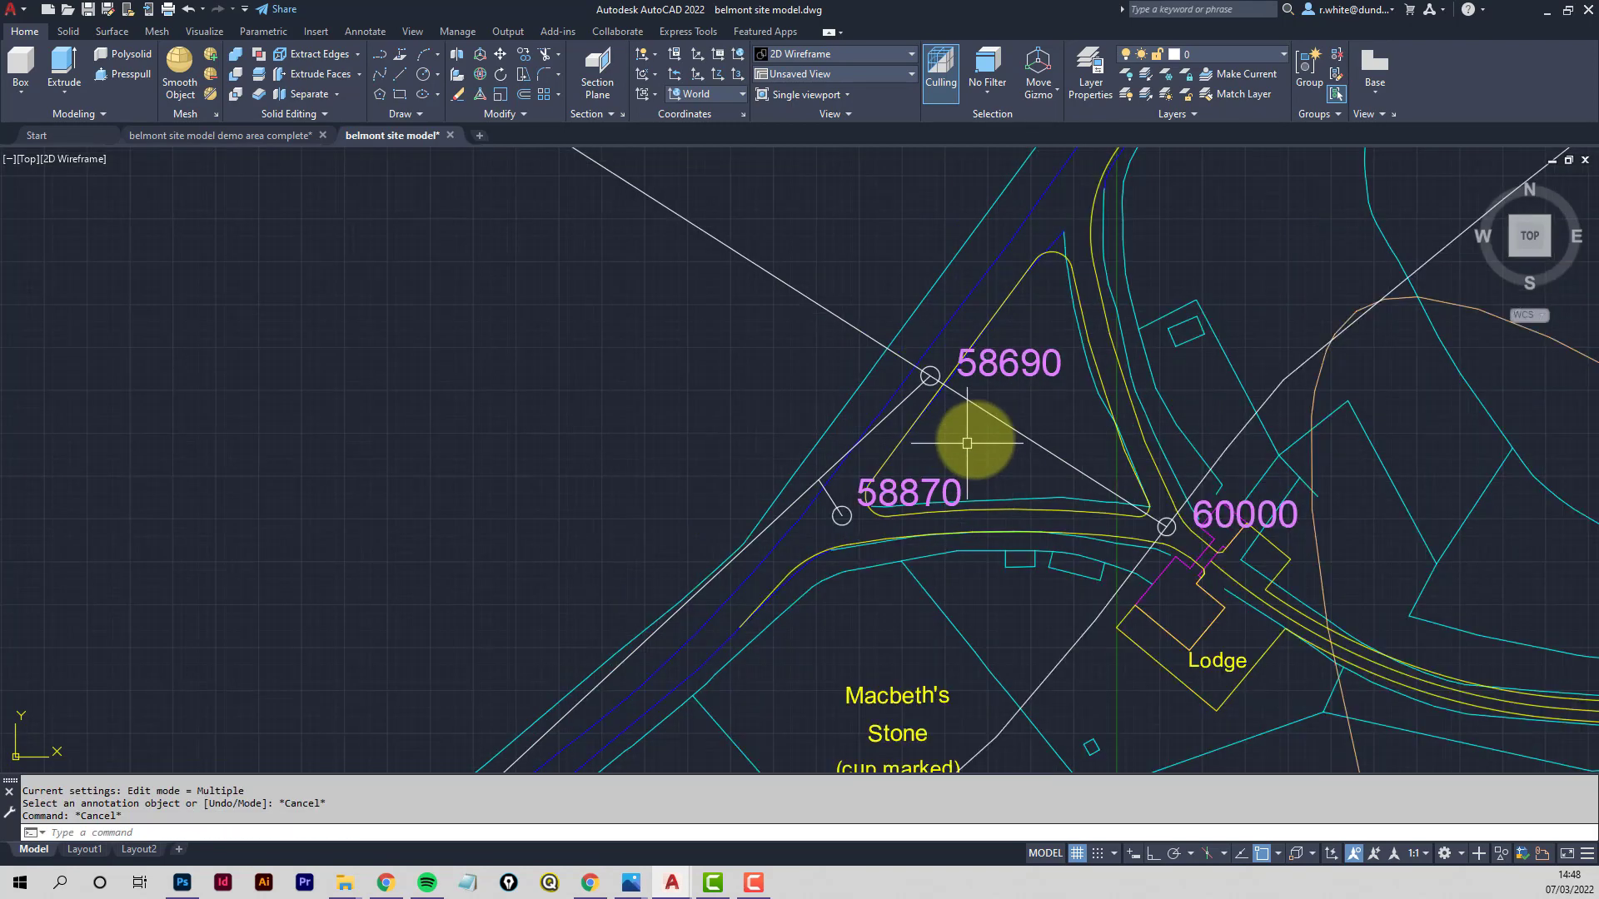
# Delete the short polyline at the junction and the straight road line running southwest from the 58690 circle
pyautogui.moveTo(967, 443); pyautogui.dragTo(904, 451, button='middle')
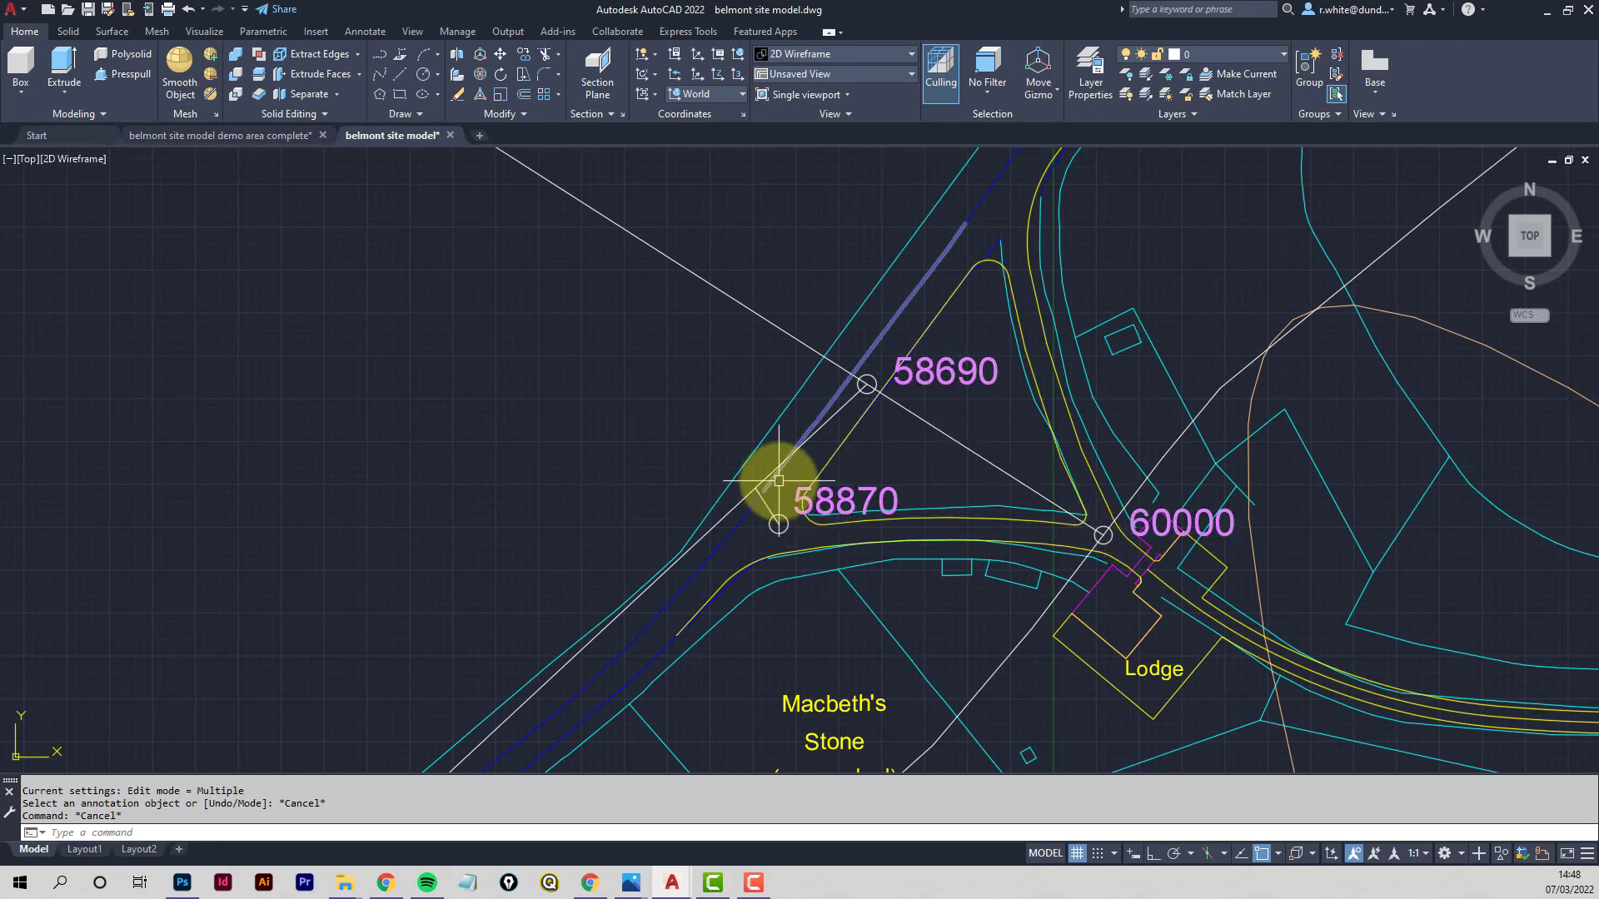
pyautogui.scroll(4, 779, 481)
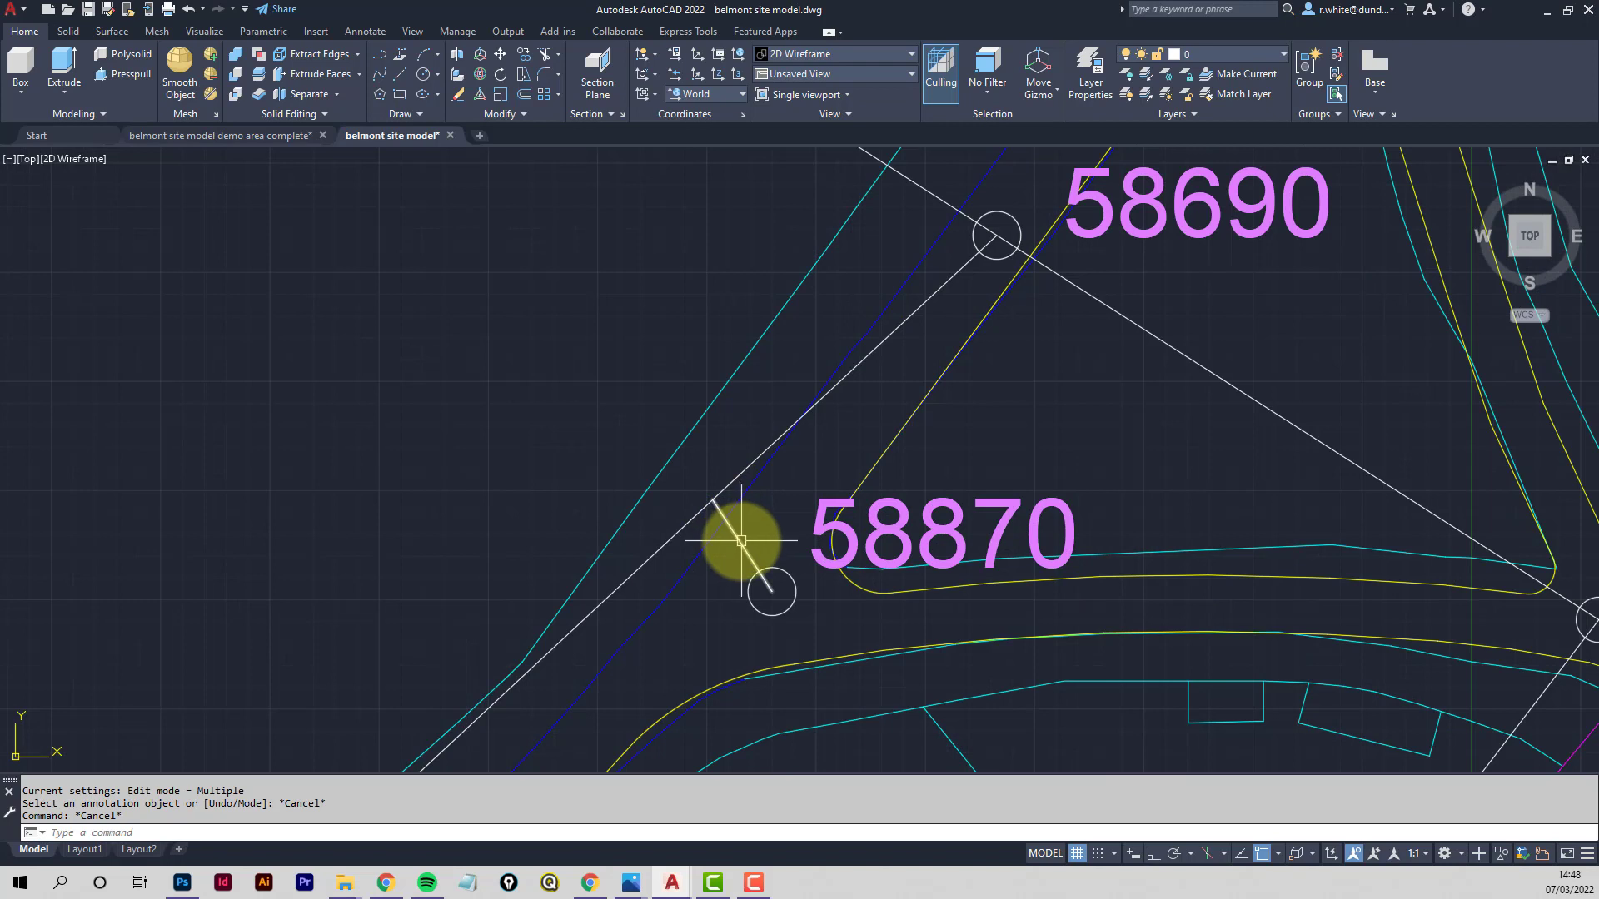
pyautogui.click(741, 541)
pyautogui.press('Delete')
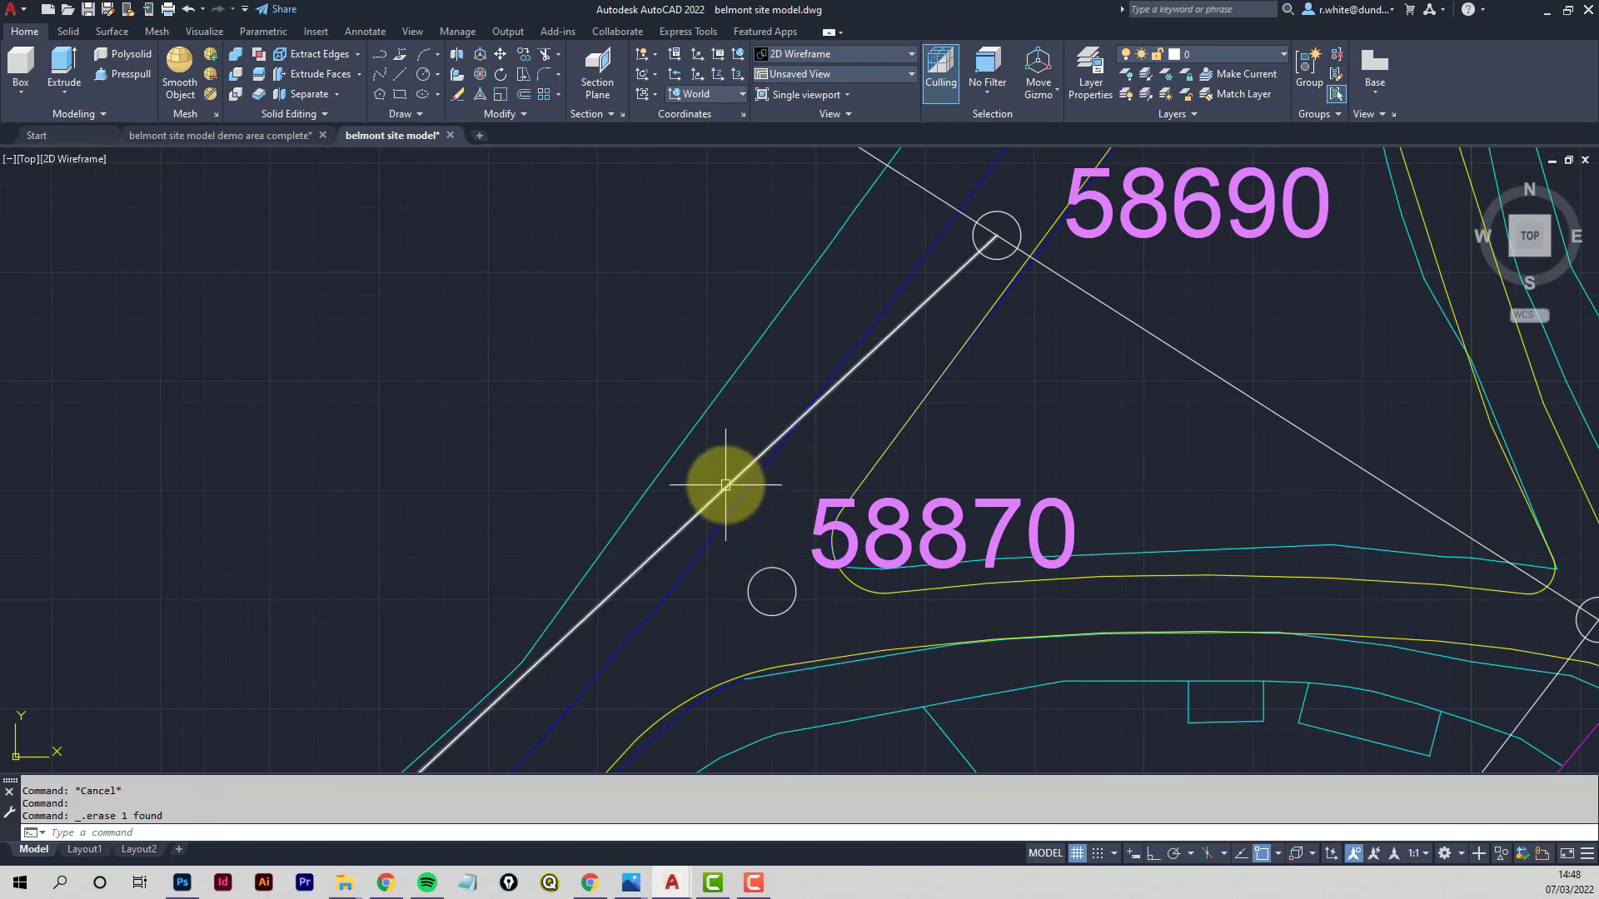
pyautogui.click(726, 485)
pyautogui.press('Delete')
# Draw a line from the centre of the 58690 circle to the centre of the 58870 circle
pyautogui.write('l')
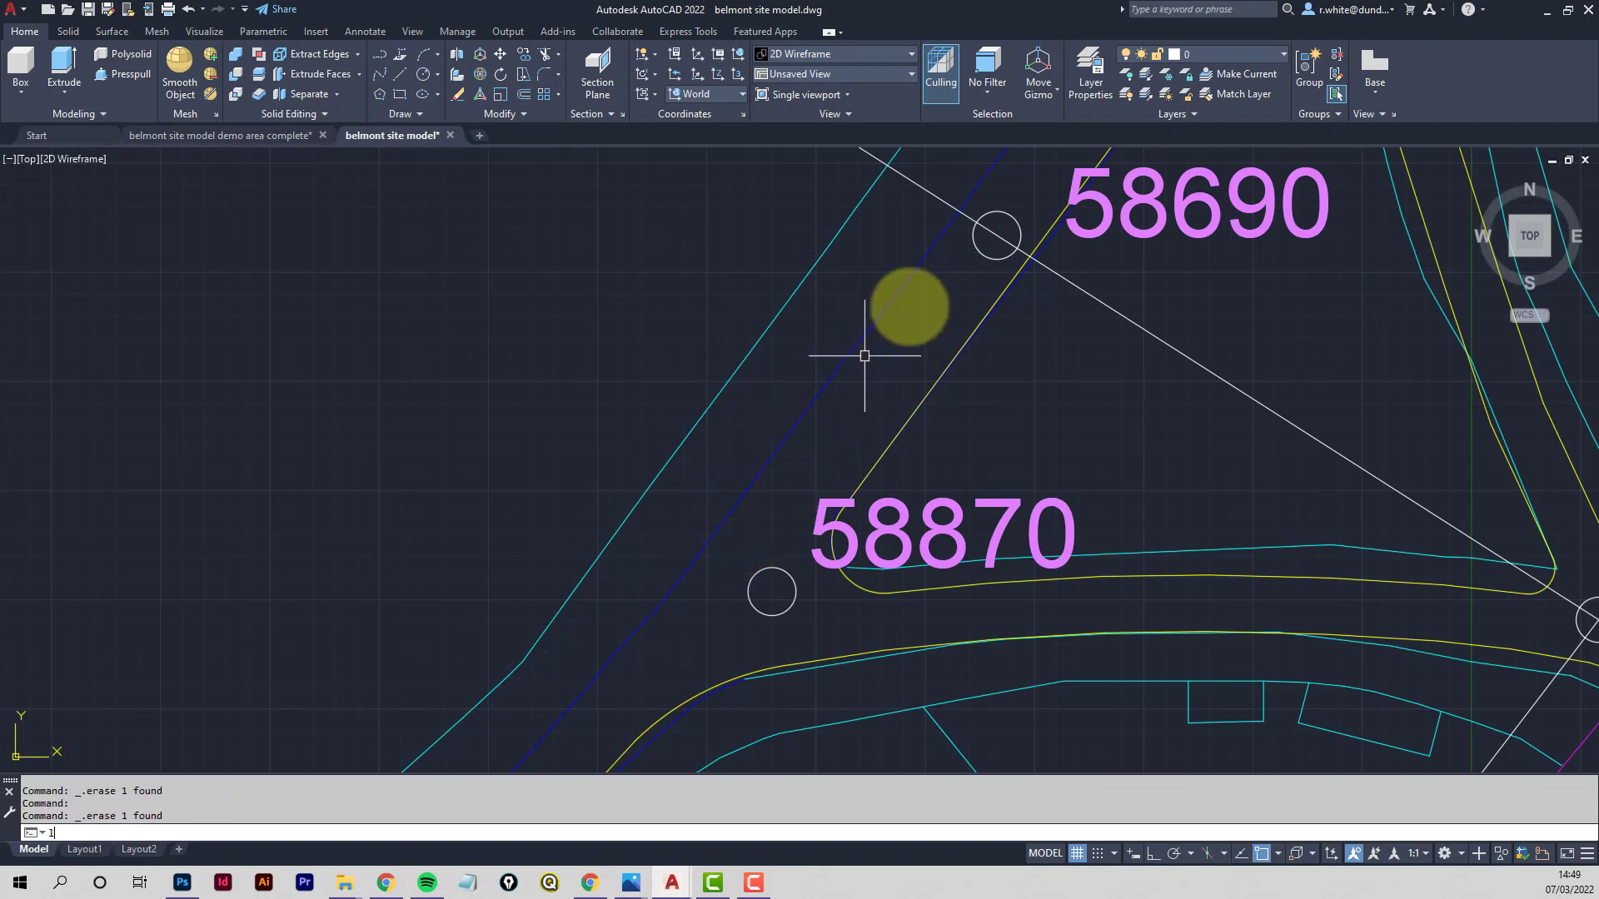
pyautogui.press('Return')
pyautogui.write('ce')
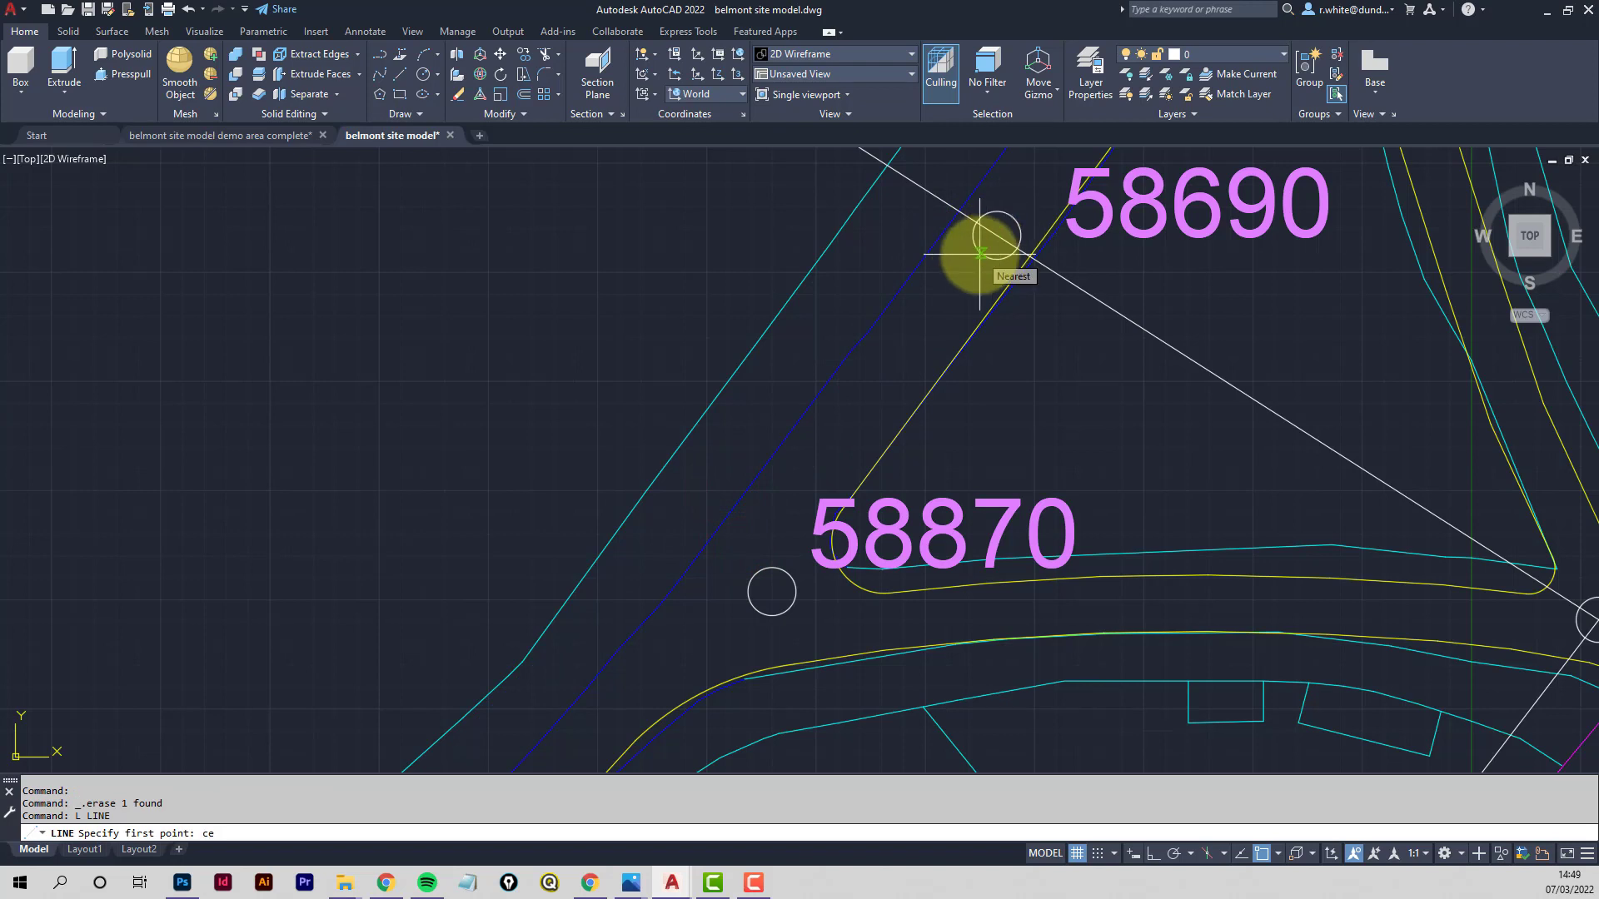
pyautogui.write('n')
pyautogui.press('Return')
pyautogui.click(997, 235)
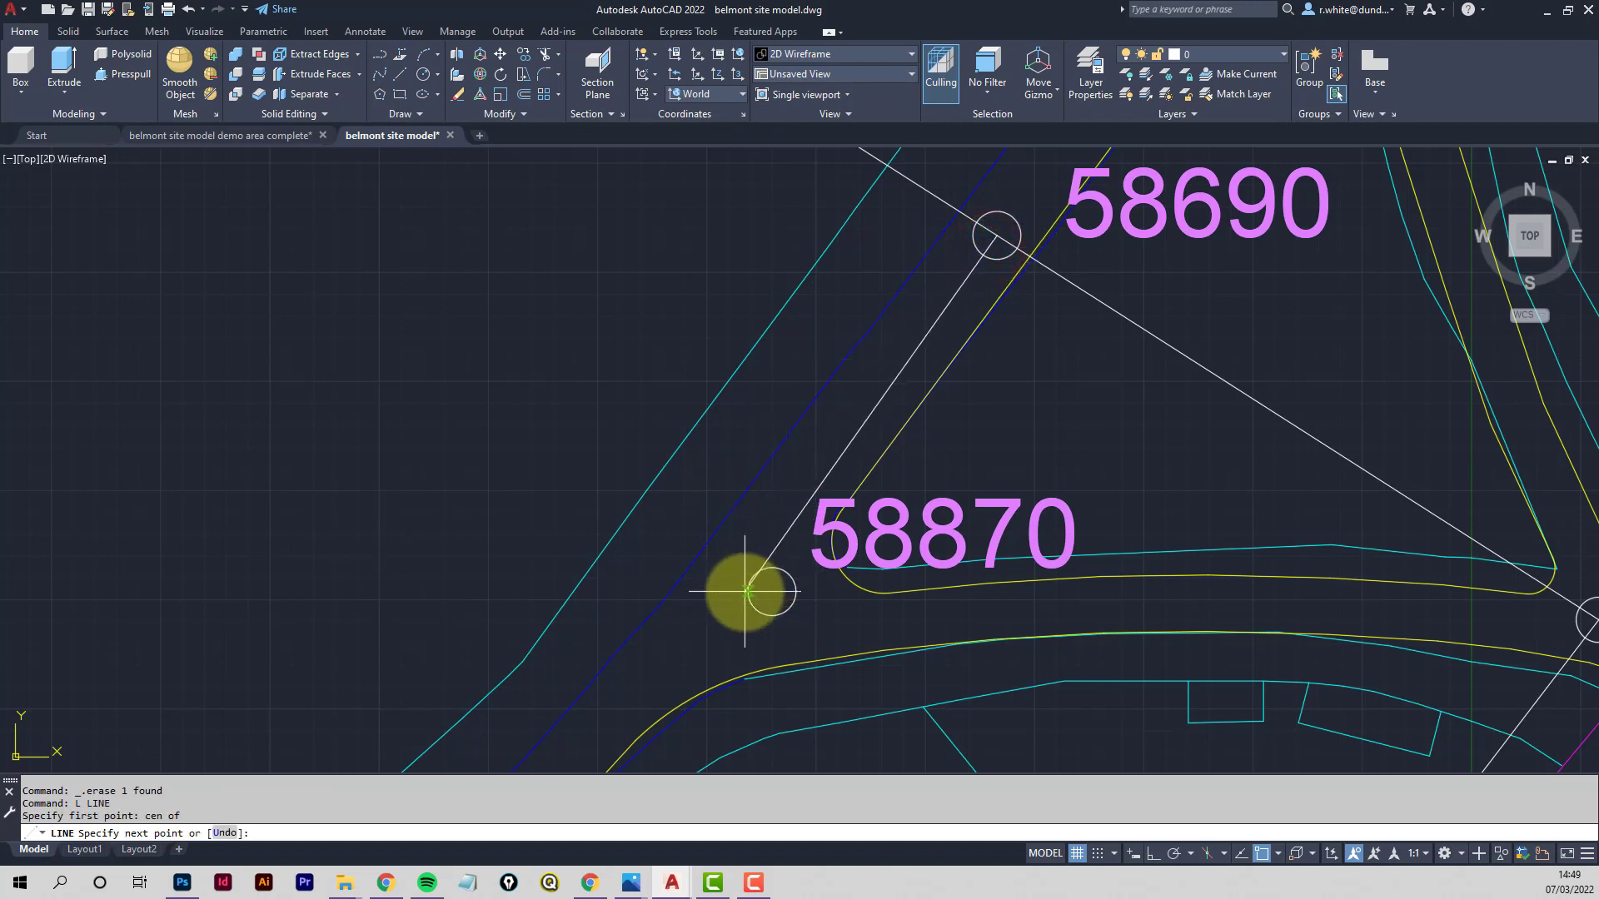
pyautogui.write('cen')
pyautogui.press('Return')
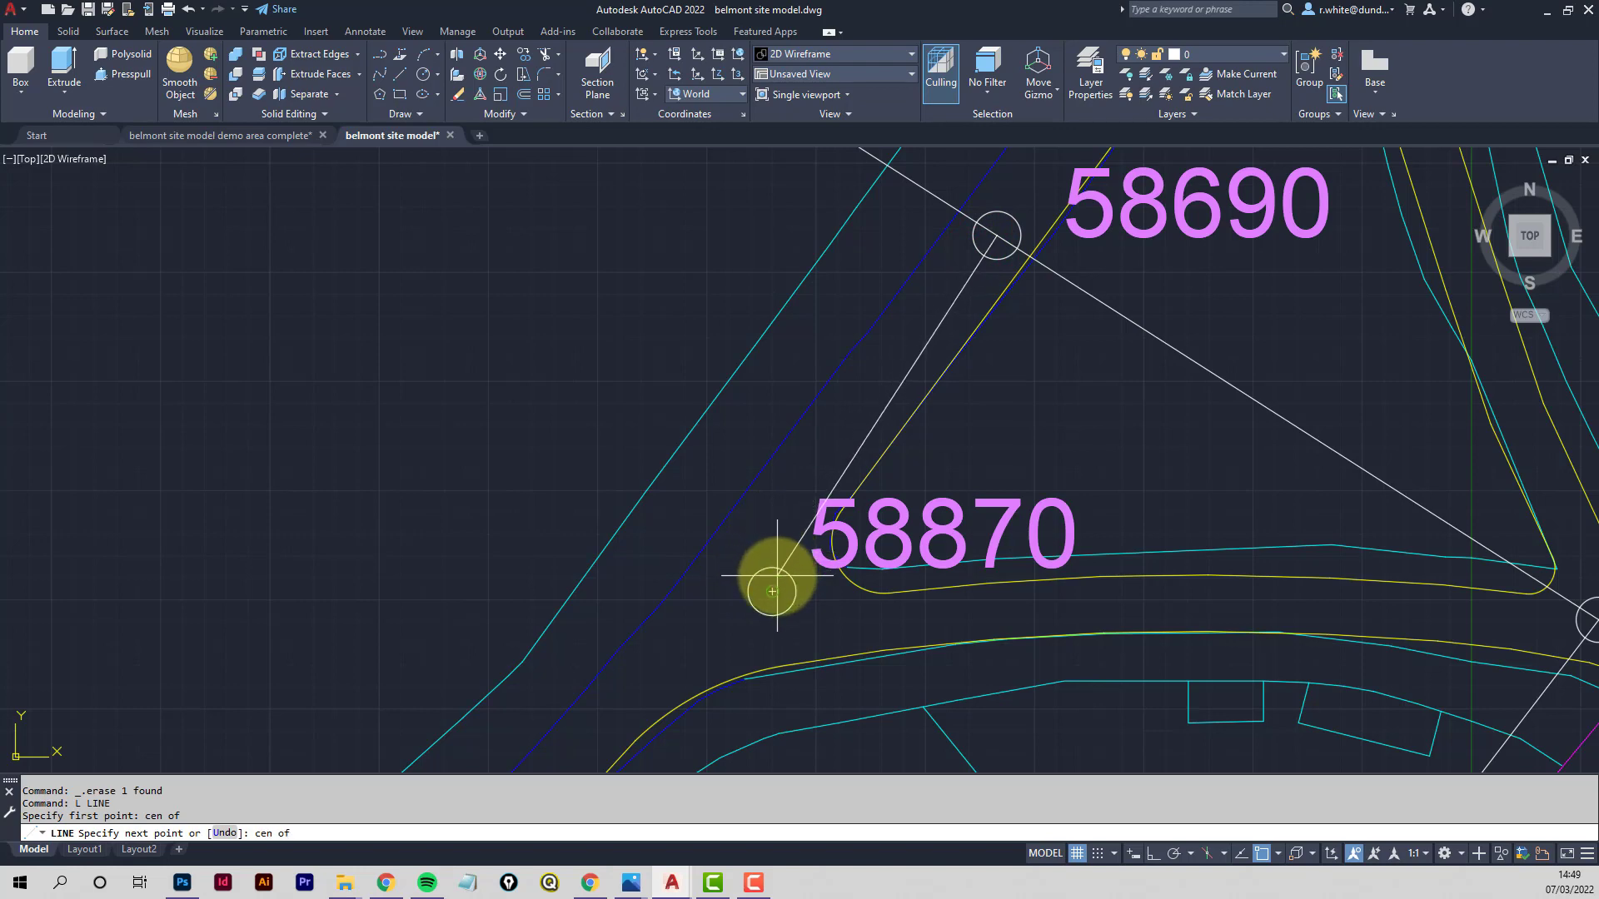
pyautogui.click(777, 576)
# Continue the line southwest along the road to the centre of the 60000 marker circle and end it there
pyautogui.scroll(-4, 666, 612)
pyautogui.moveTo(662, 645); pyautogui.dragTo(840, 367, button='middle')
pyautogui.moveTo(631, 557); pyautogui.dragTo(766, 453, button='middle')
pyautogui.moveTo(513, 644); pyautogui.dragTo(908, 364, button='middle')
pyautogui.scroll(4, 688, 547)
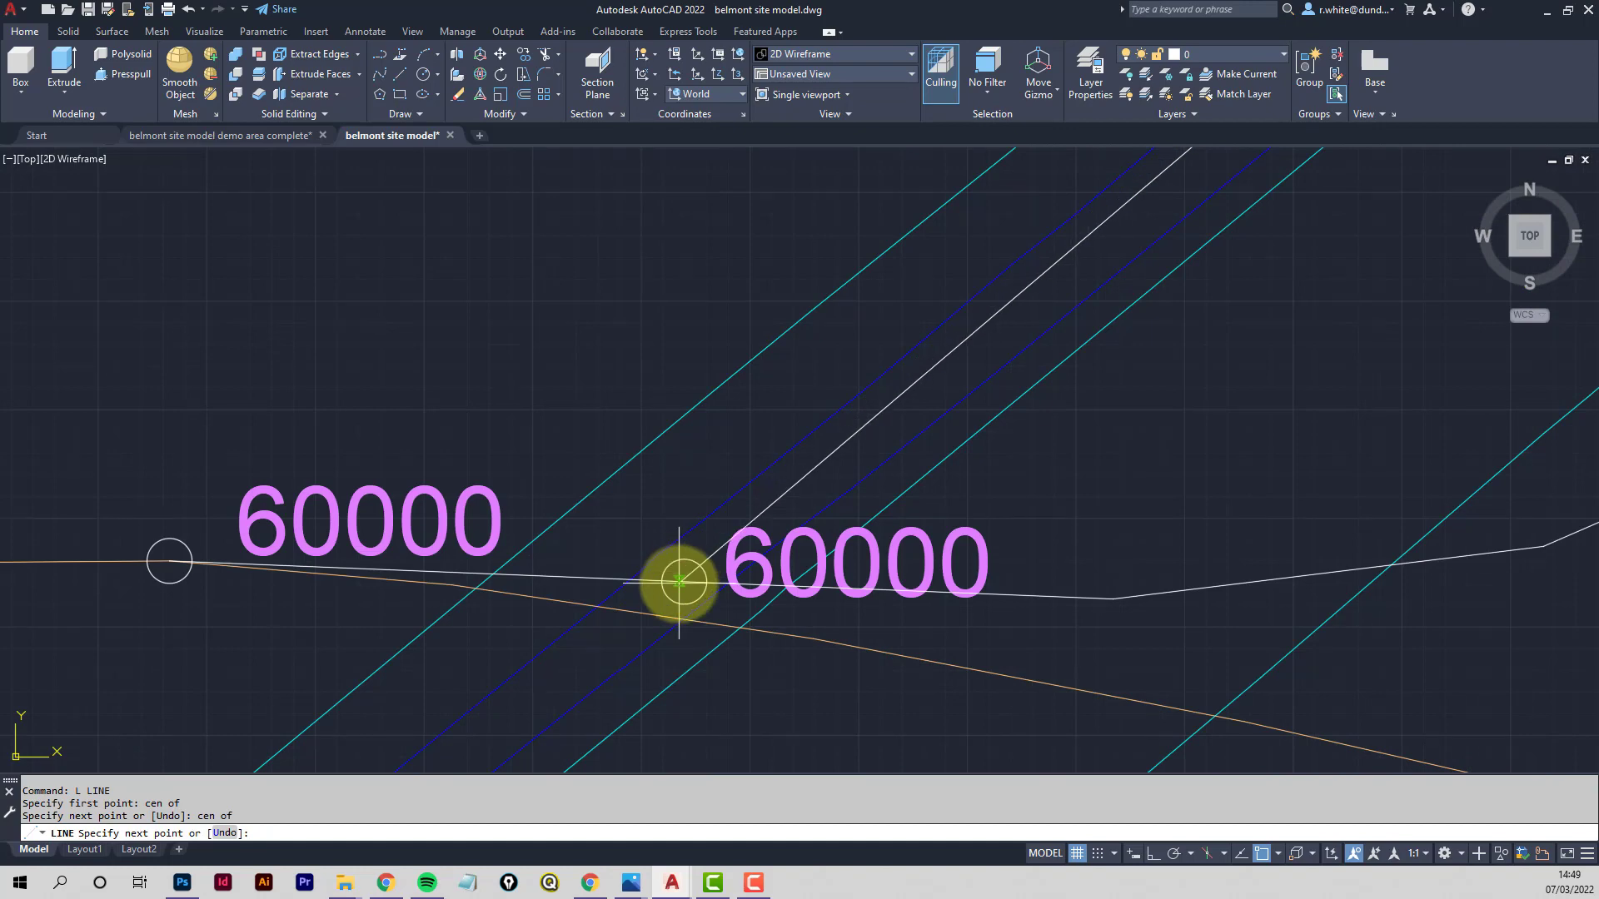
pyautogui.write('cen')
pyautogui.press('Return')
pyautogui.click(681, 581)
pyautogui.scroll(-4, 696, 553)
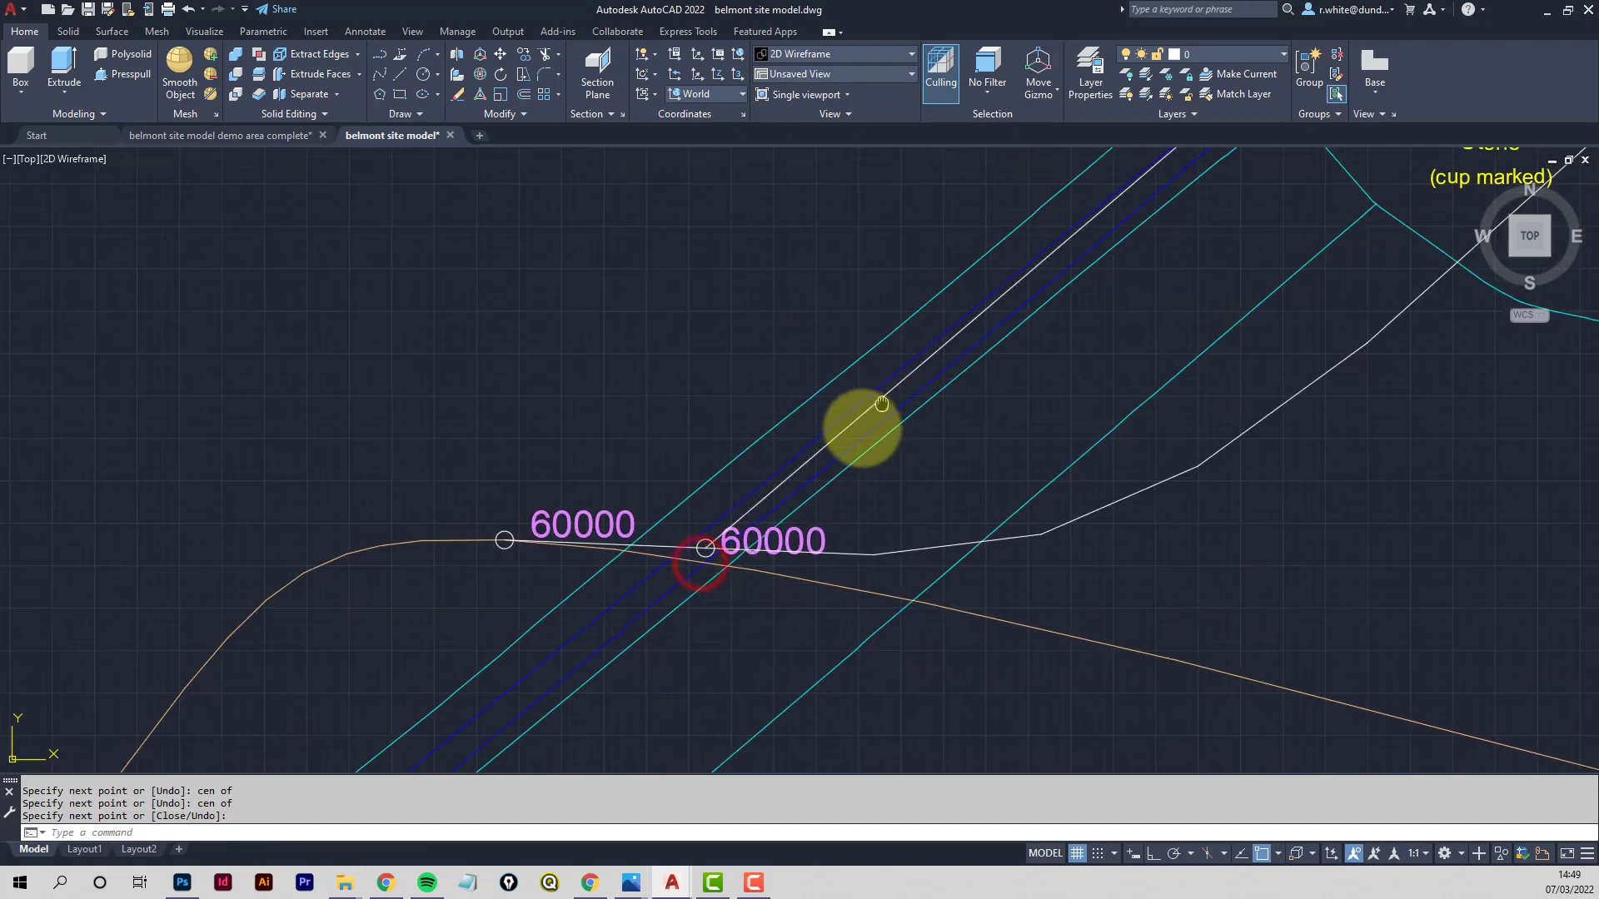
# Examine the new spine segments and the main road northeast from the 58690 circle to the 55000 marker near Broomend
pyautogui.moveTo(1127, 199); pyautogui.dragTo(739, 610, button='middle')
pyautogui.moveTo(1024, 335); pyautogui.dragTo(917, 436, button='middle')
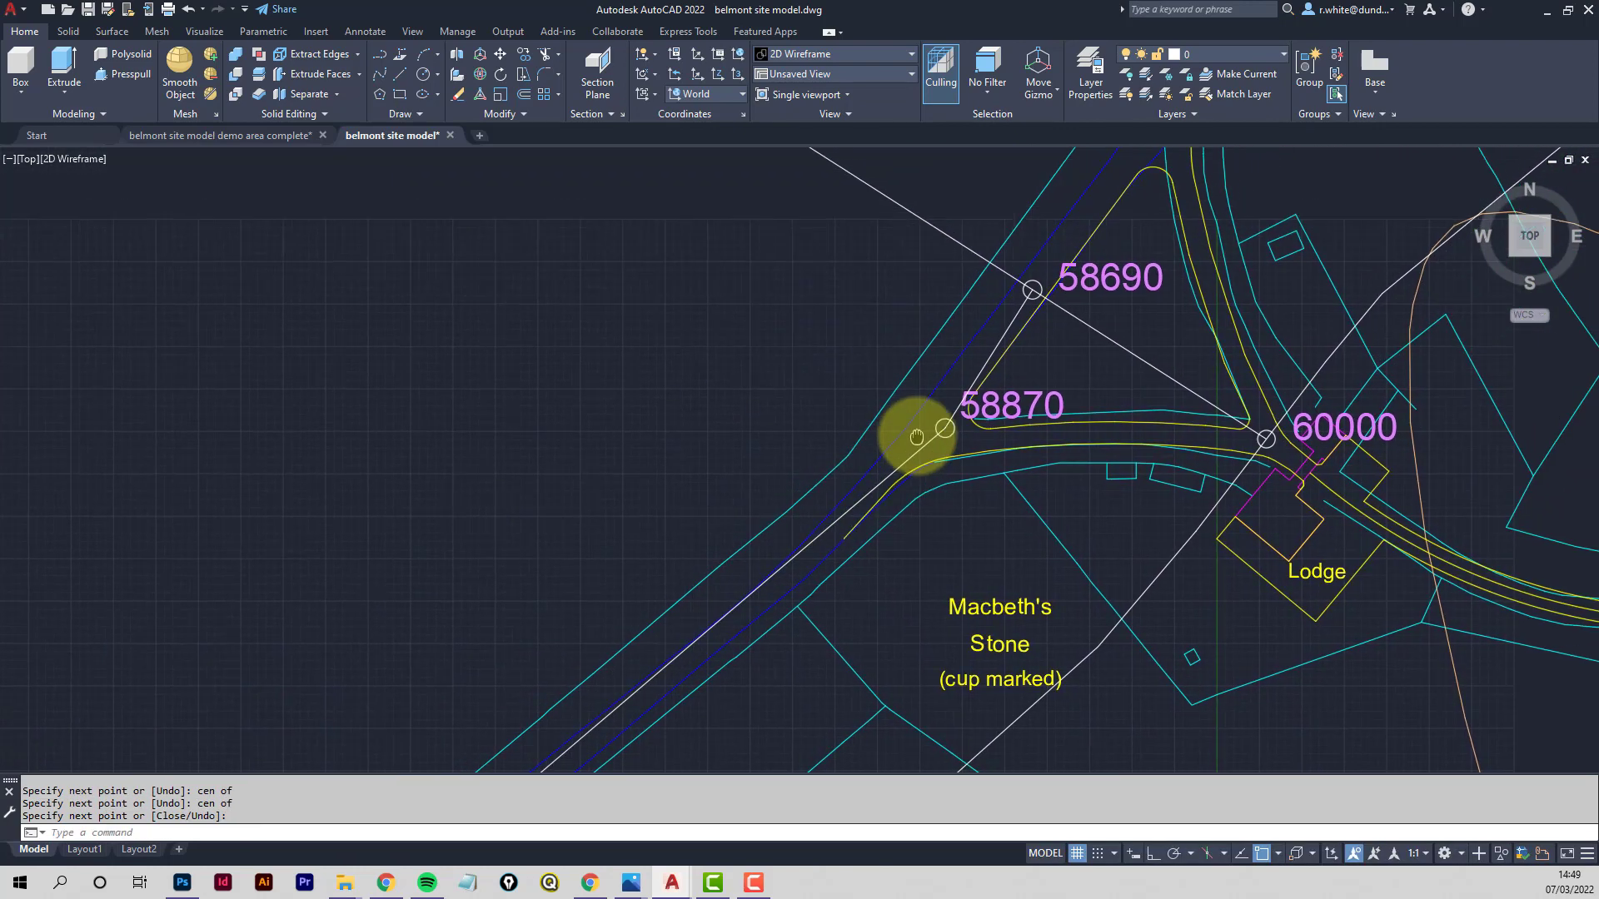
pyautogui.scroll(2, 980, 348)
pyautogui.scroll(2, 1022, 328)
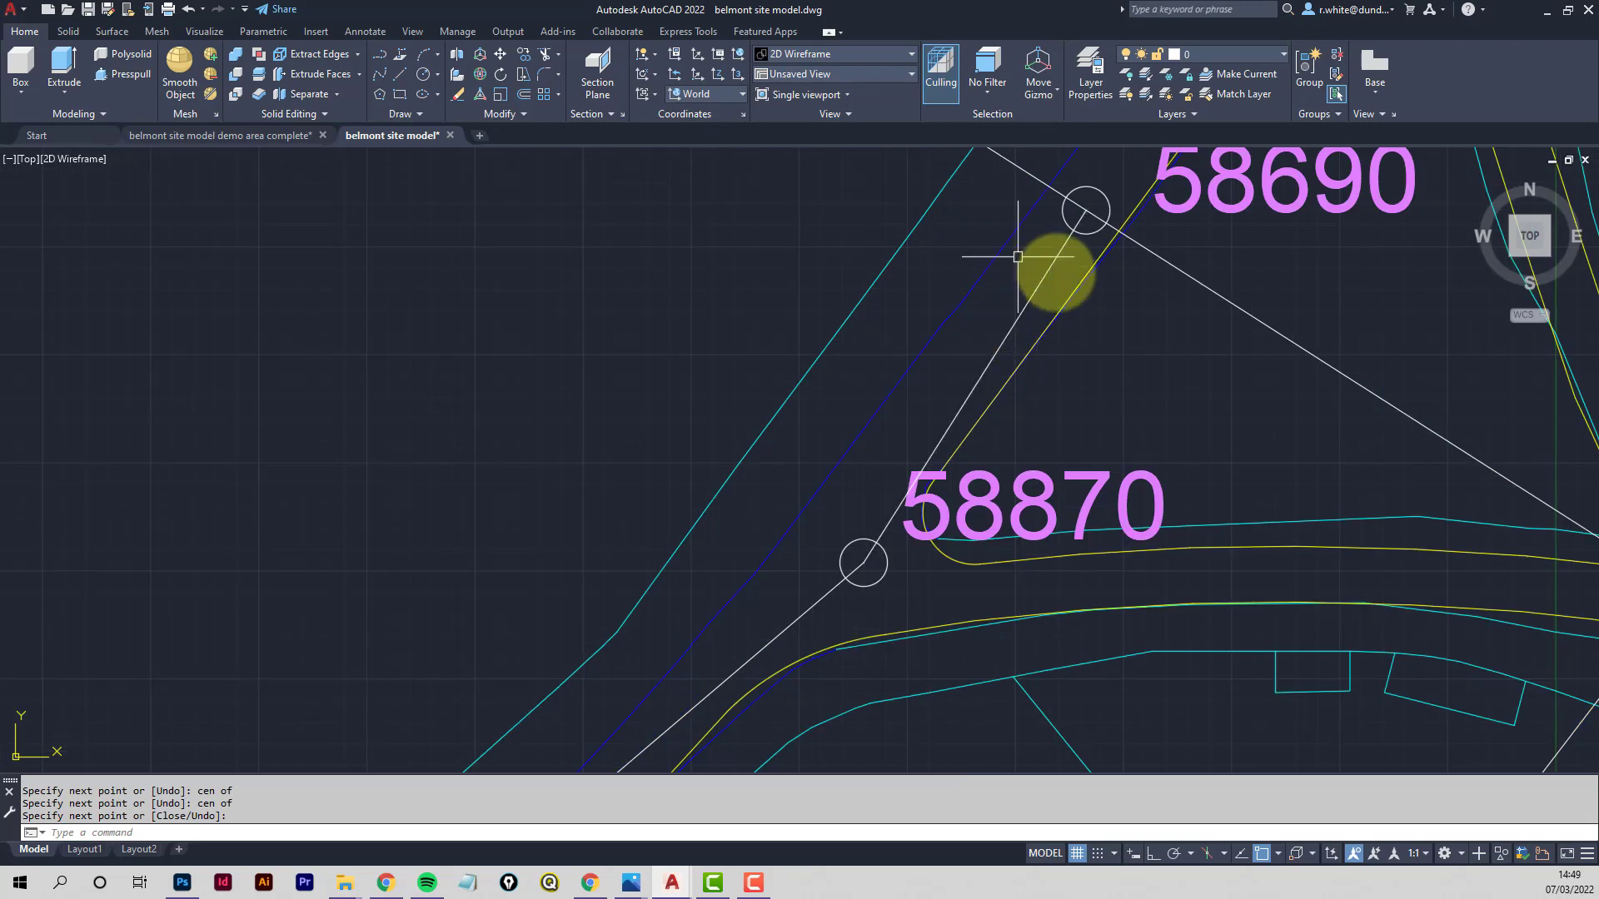
pyautogui.press('Escape')
pyautogui.press('Escape')
pyautogui.scroll(-2, 1143, 286)
pyautogui.moveTo(1143, 285)
pyautogui.mouseDown(button='middle')
pyautogui.moveTo(946, 500)
pyautogui.moveTo(928, 404)
pyautogui.moveTo(848, 374)
pyautogui.mouseUp(button='middle')
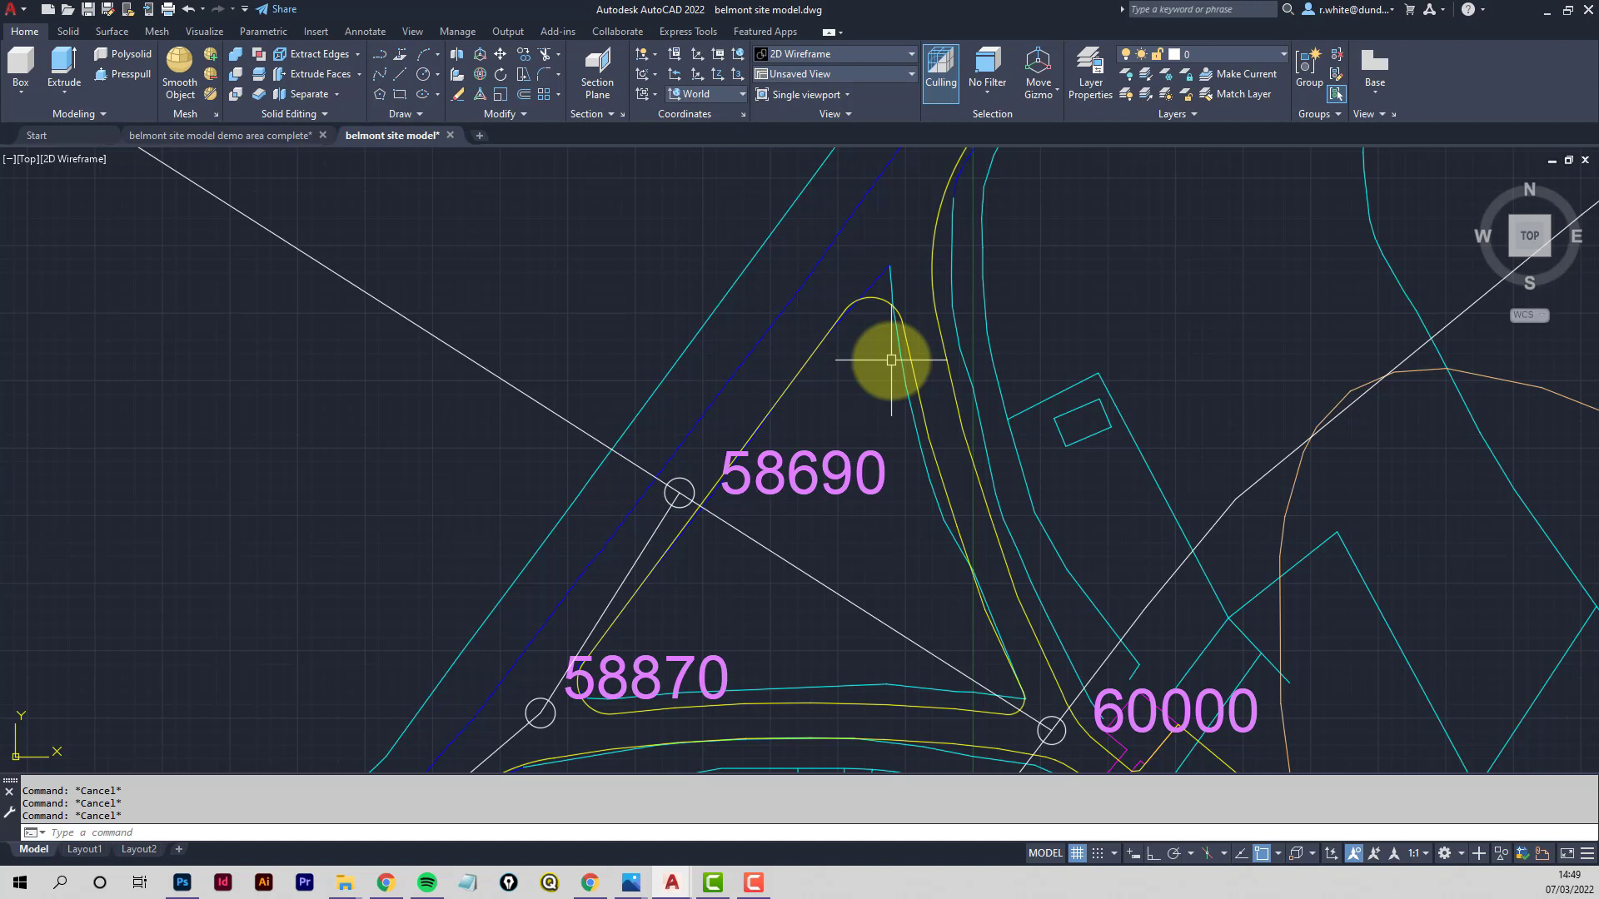
pyautogui.scroll(-4, 903, 410)
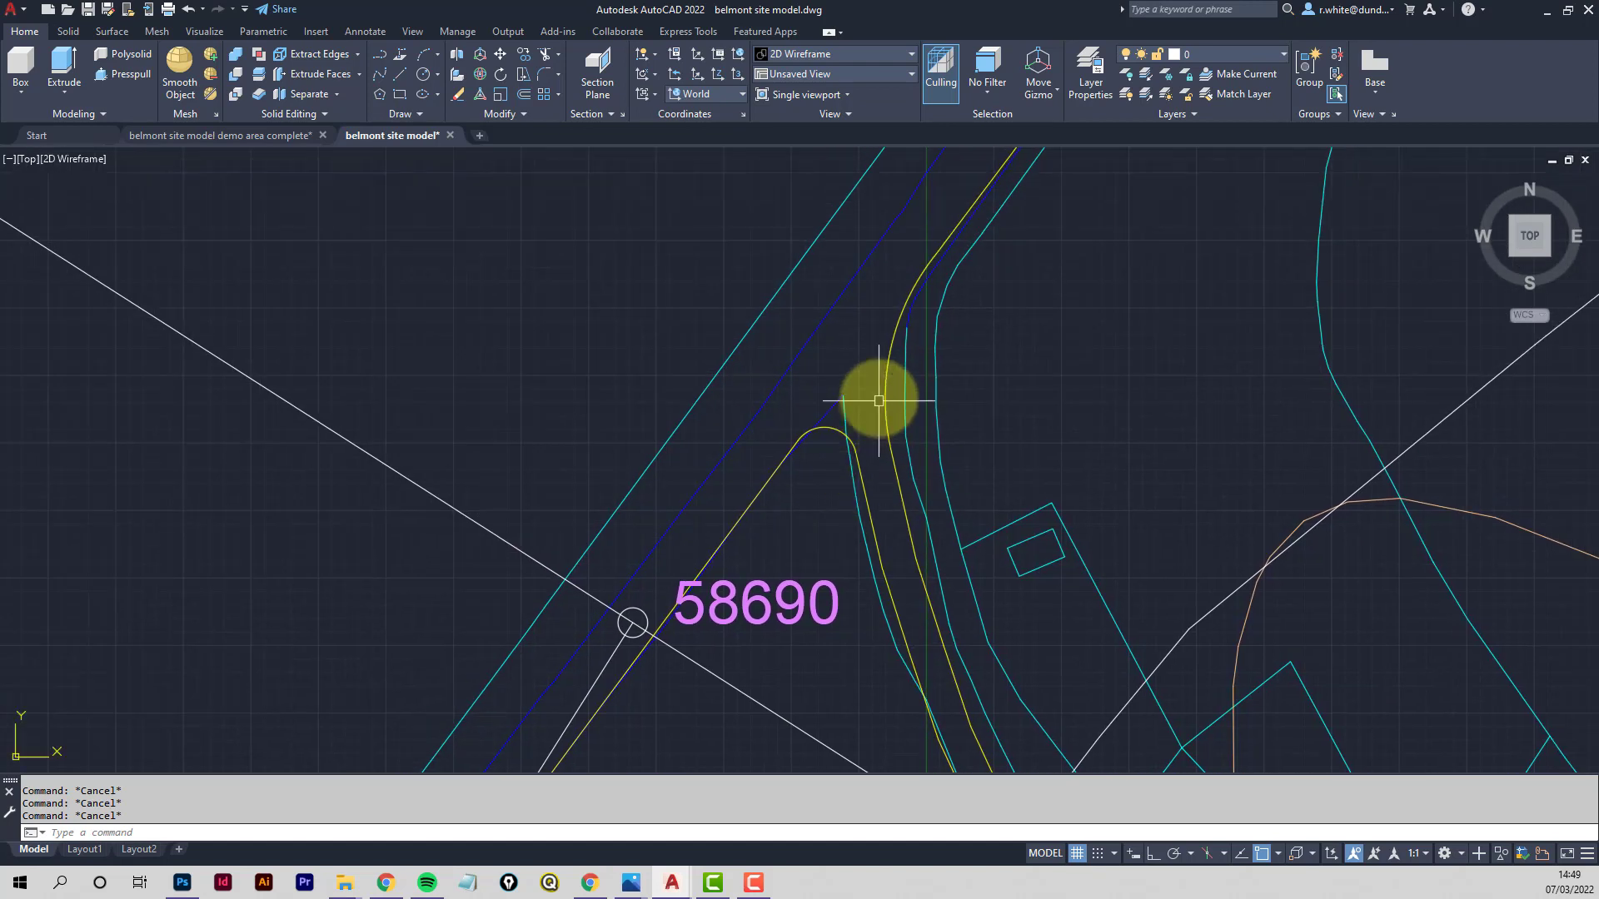
pyautogui.scroll(2, 875, 394)
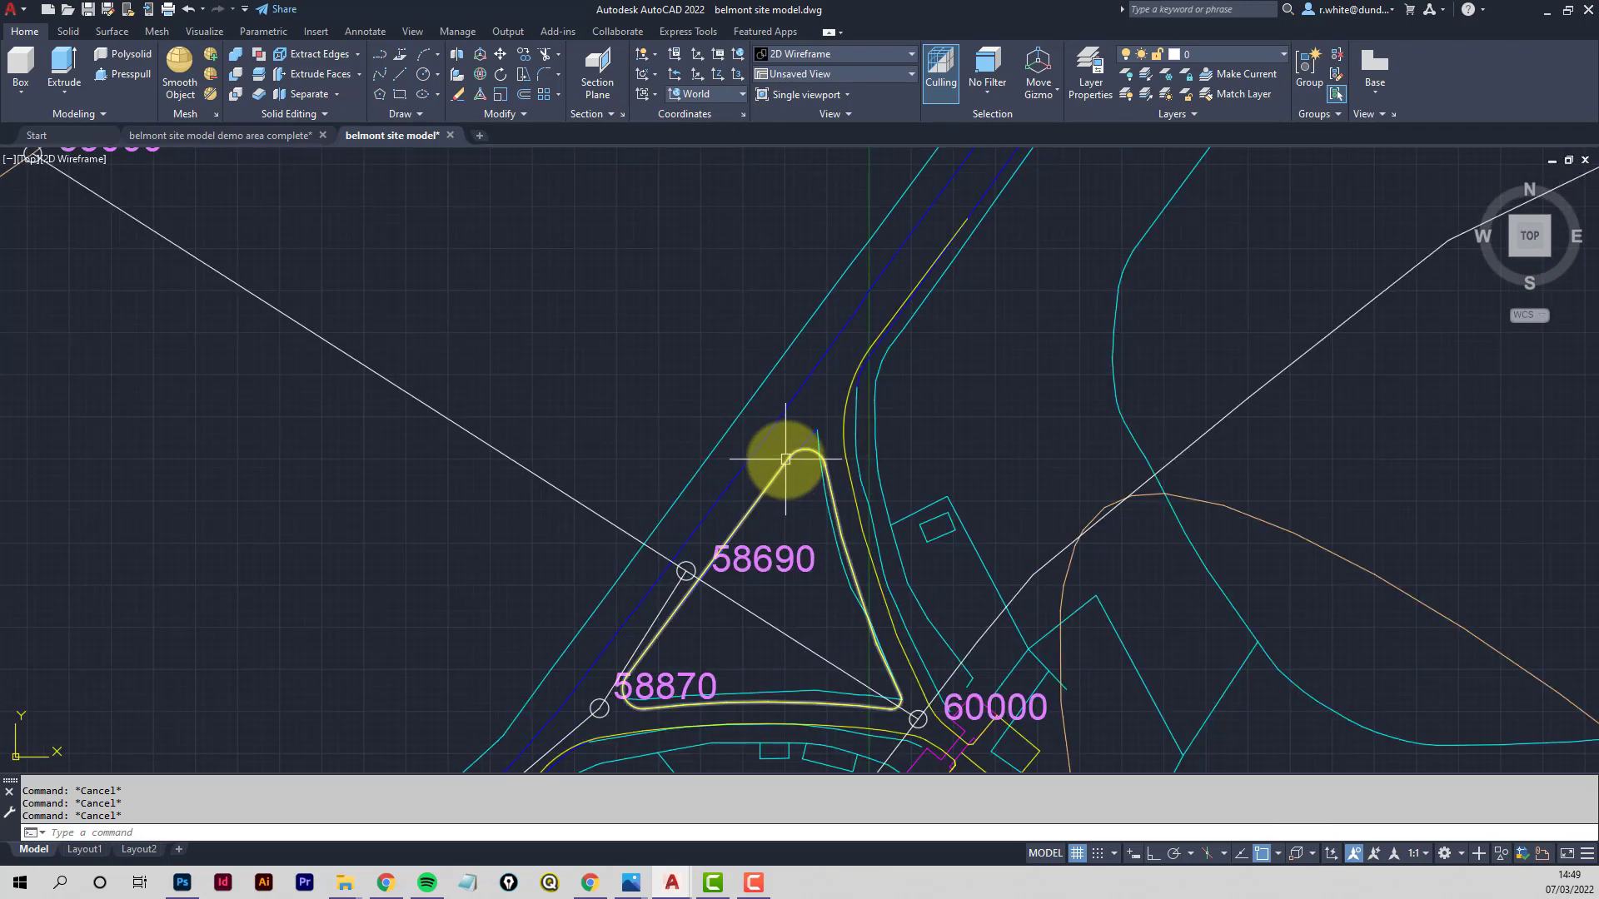
pyautogui.scroll(-1, 902, 338)
pyautogui.moveTo(902, 338); pyautogui.dragTo(797, 451, button='middle')
pyautogui.scroll(-3, 797, 448)
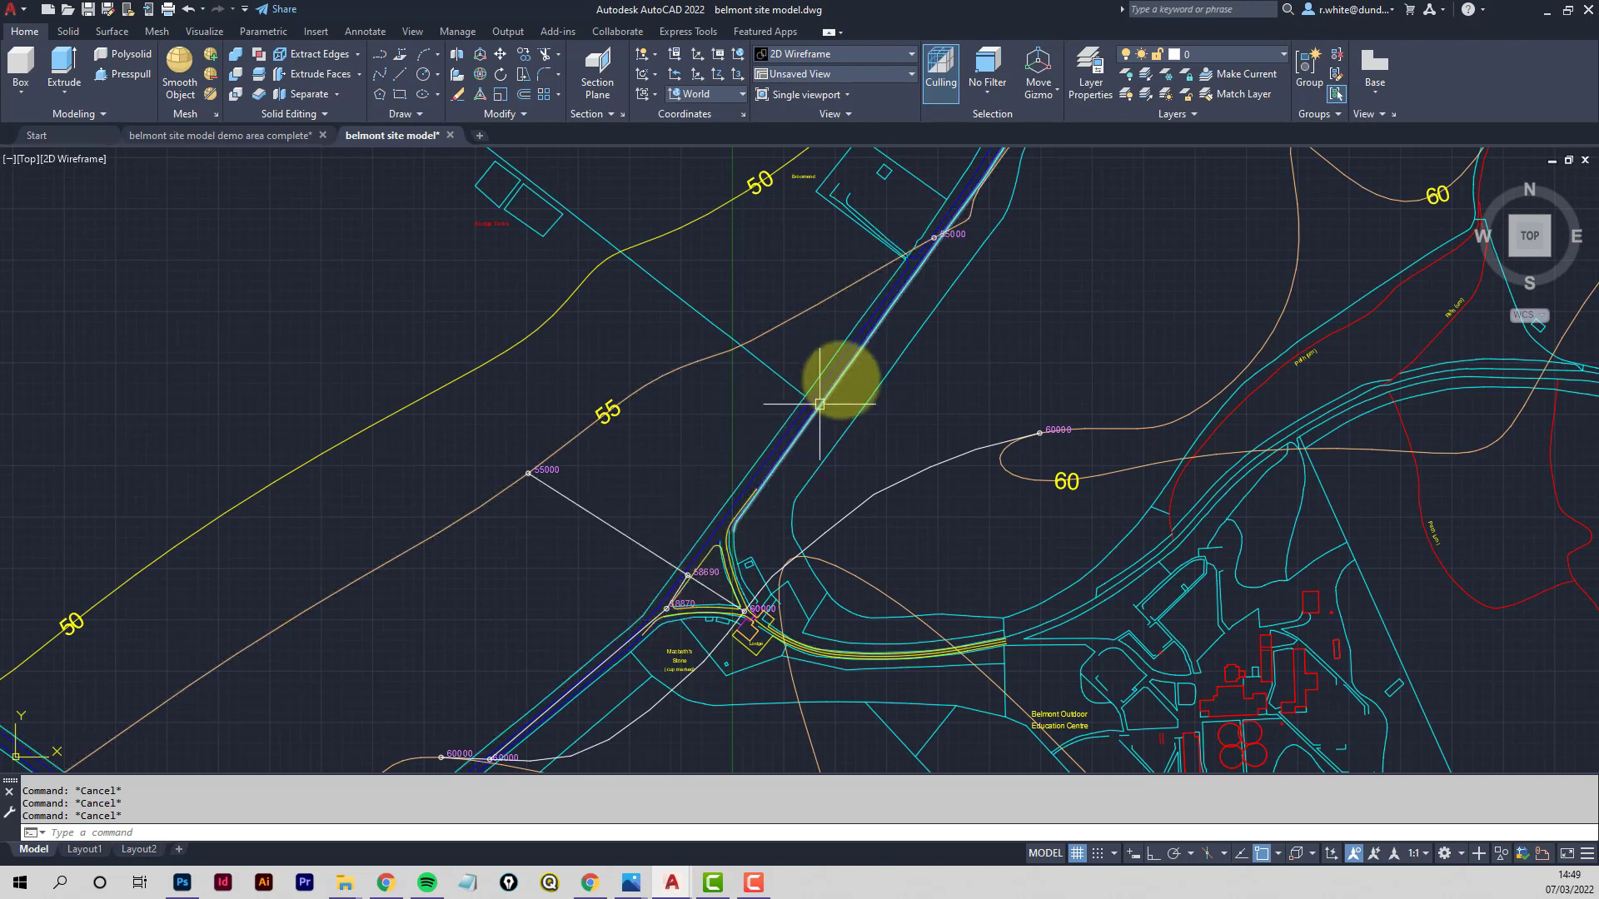
pyautogui.scroll(4, 916, 265)
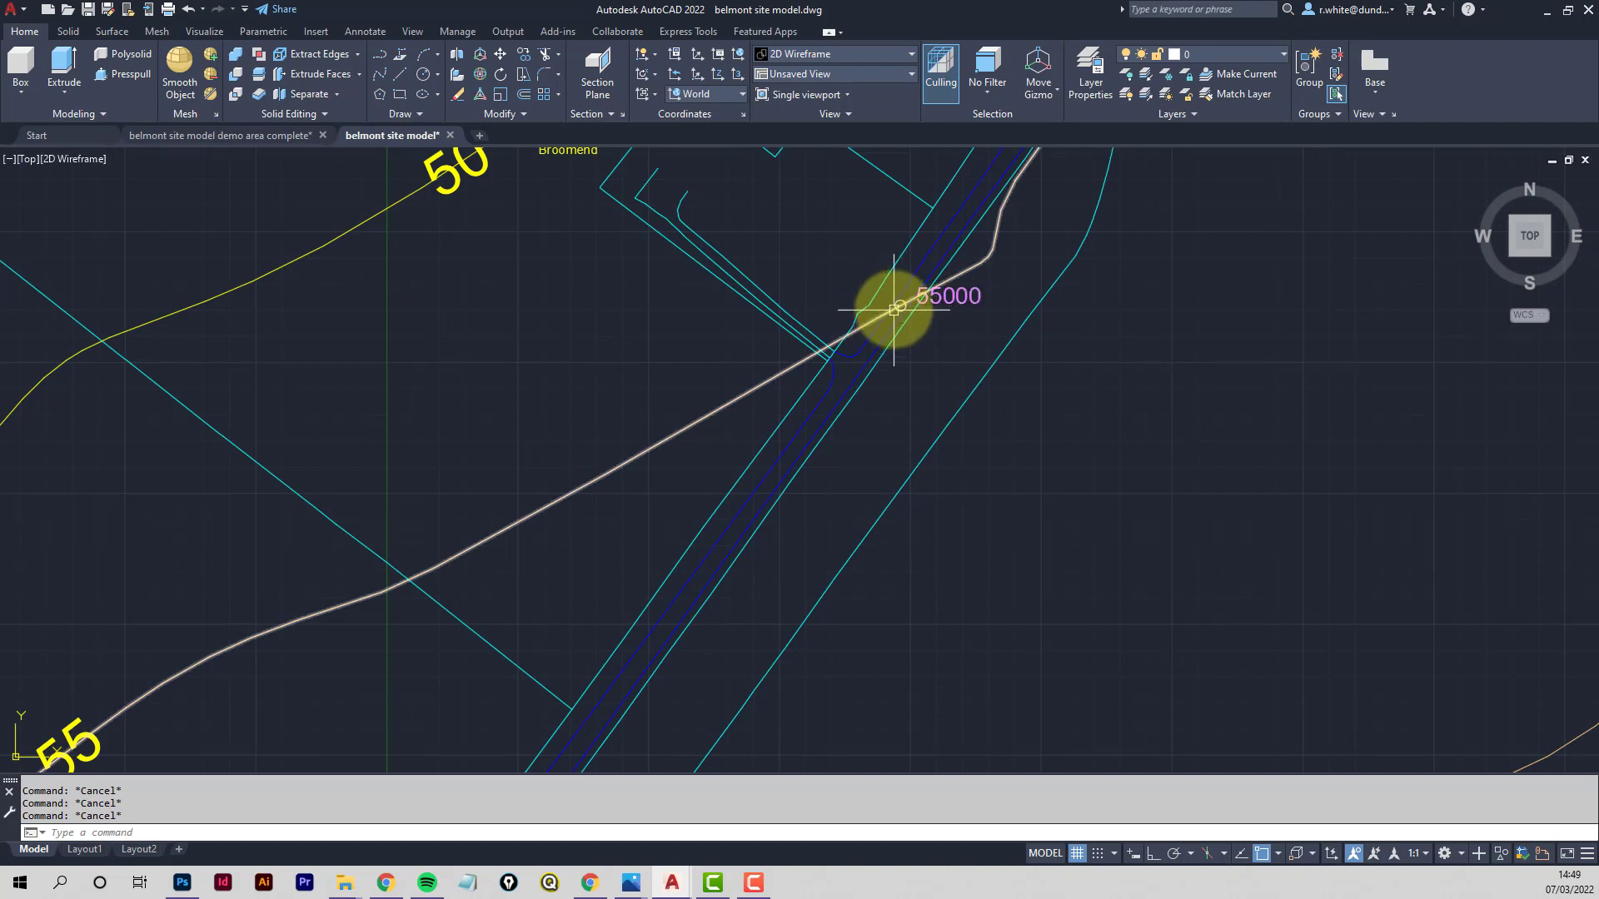
pyautogui.scroll(-2, 935, 268)
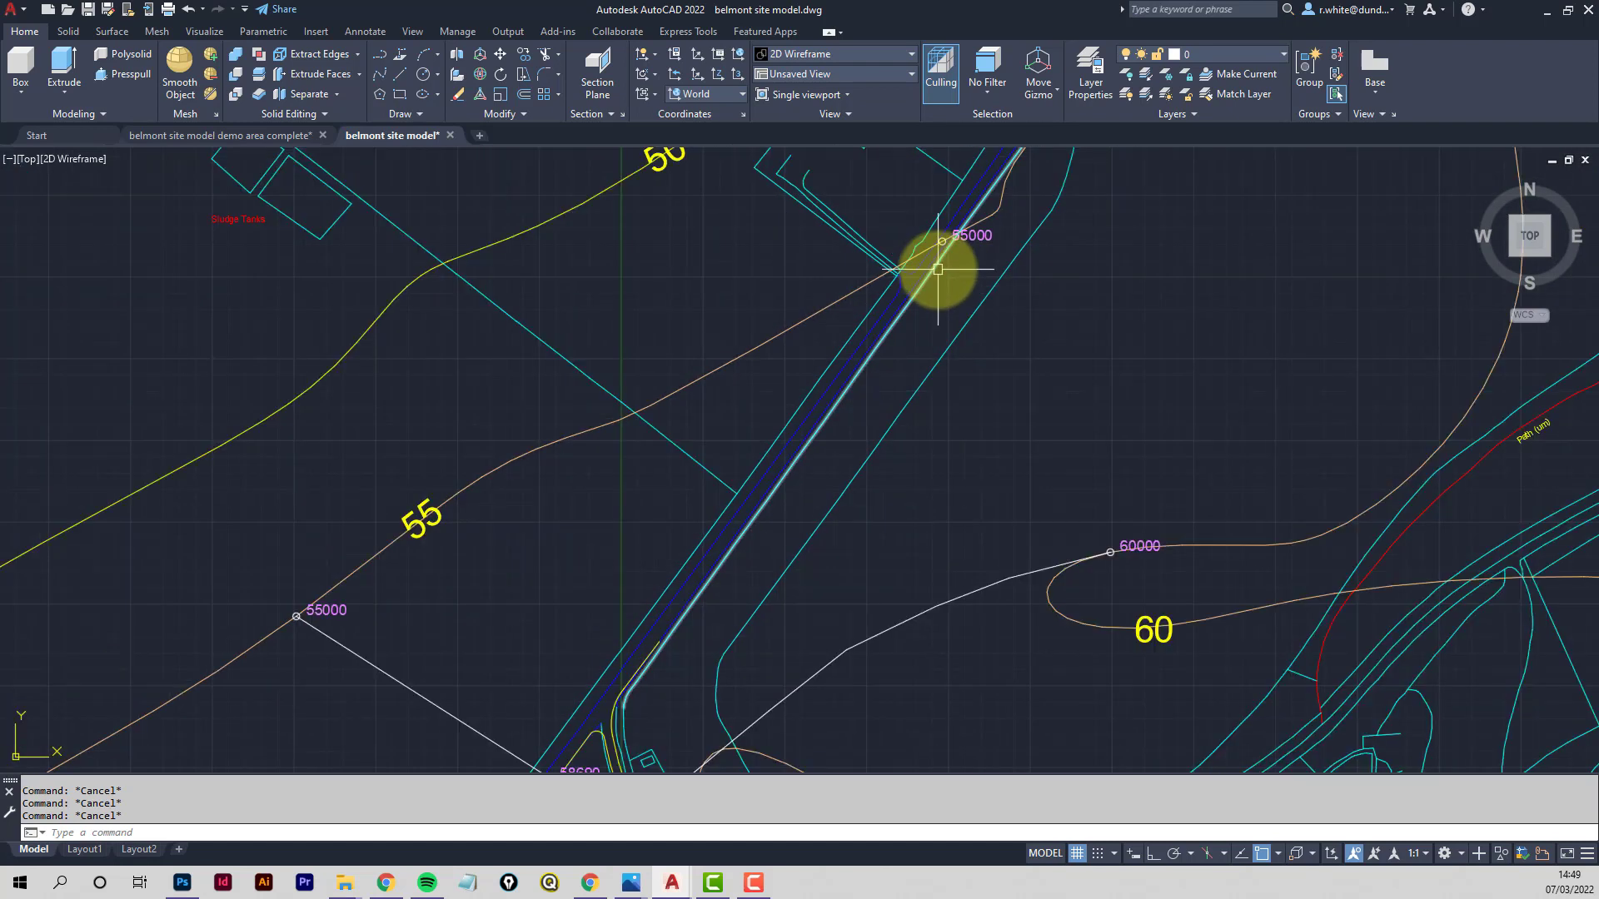
# Draw a line along the main road from the centre of the 55000 circle near Broomend to the 58690 circle's centre
pyautogui.scroll(4, 933, 246)
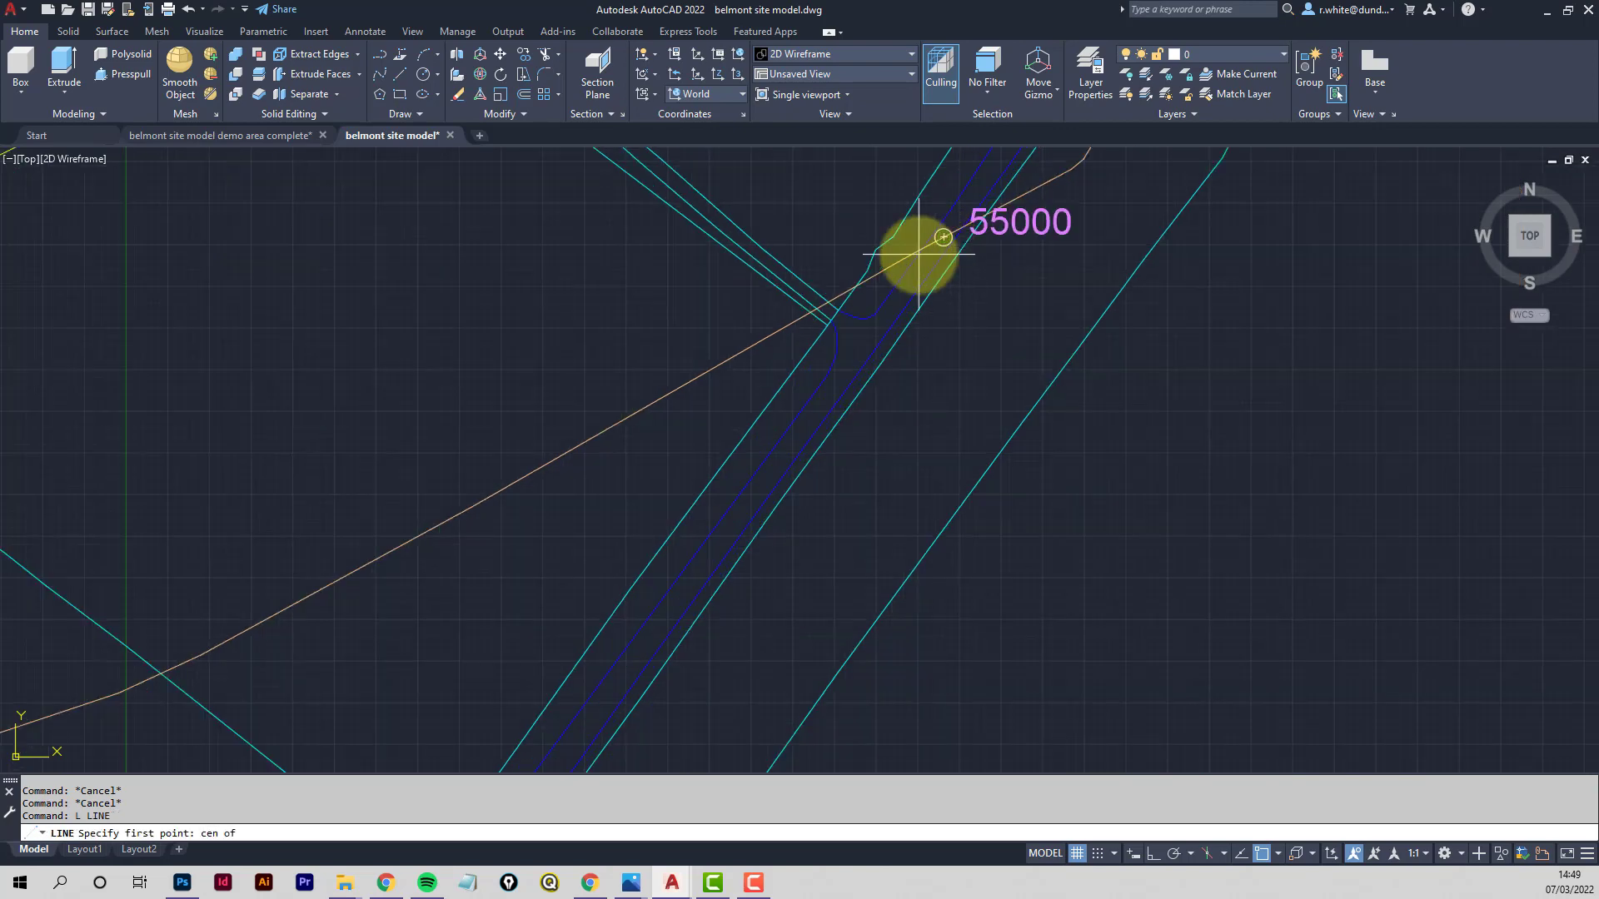
pyautogui.scroll(-4, 665, 564)
pyautogui.moveTo(596, 693); pyautogui.dragTo(703, 536, button='middle')
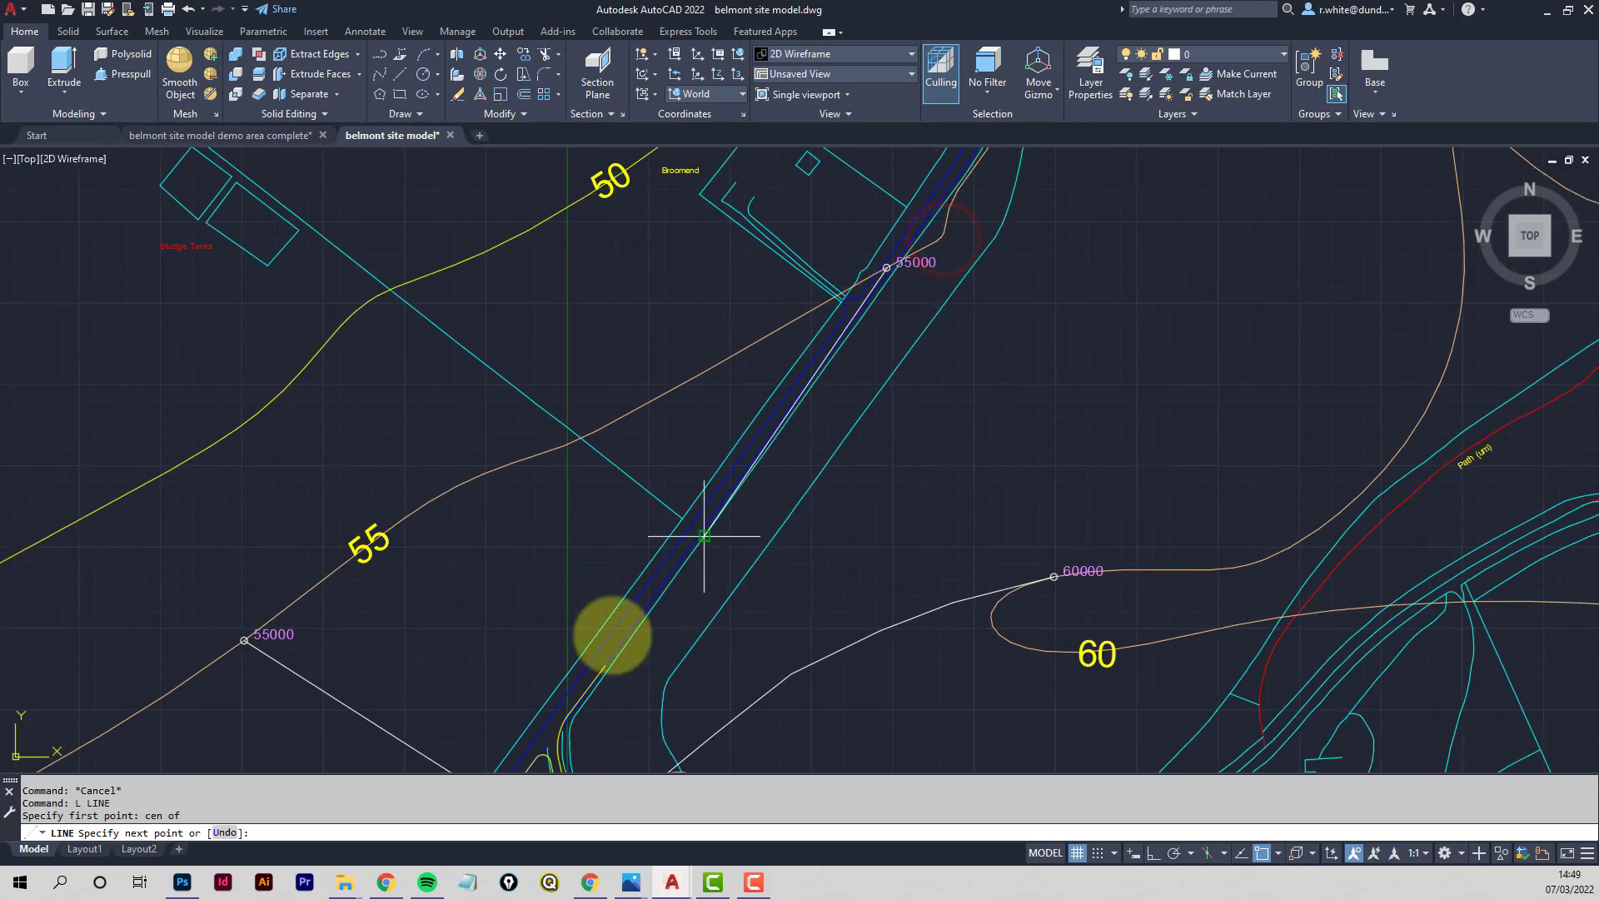
pyautogui.moveTo(605, 643); pyautogui.dragTo(692, 524, button='middle')
pyautogui.scroll(9, 588, 683)
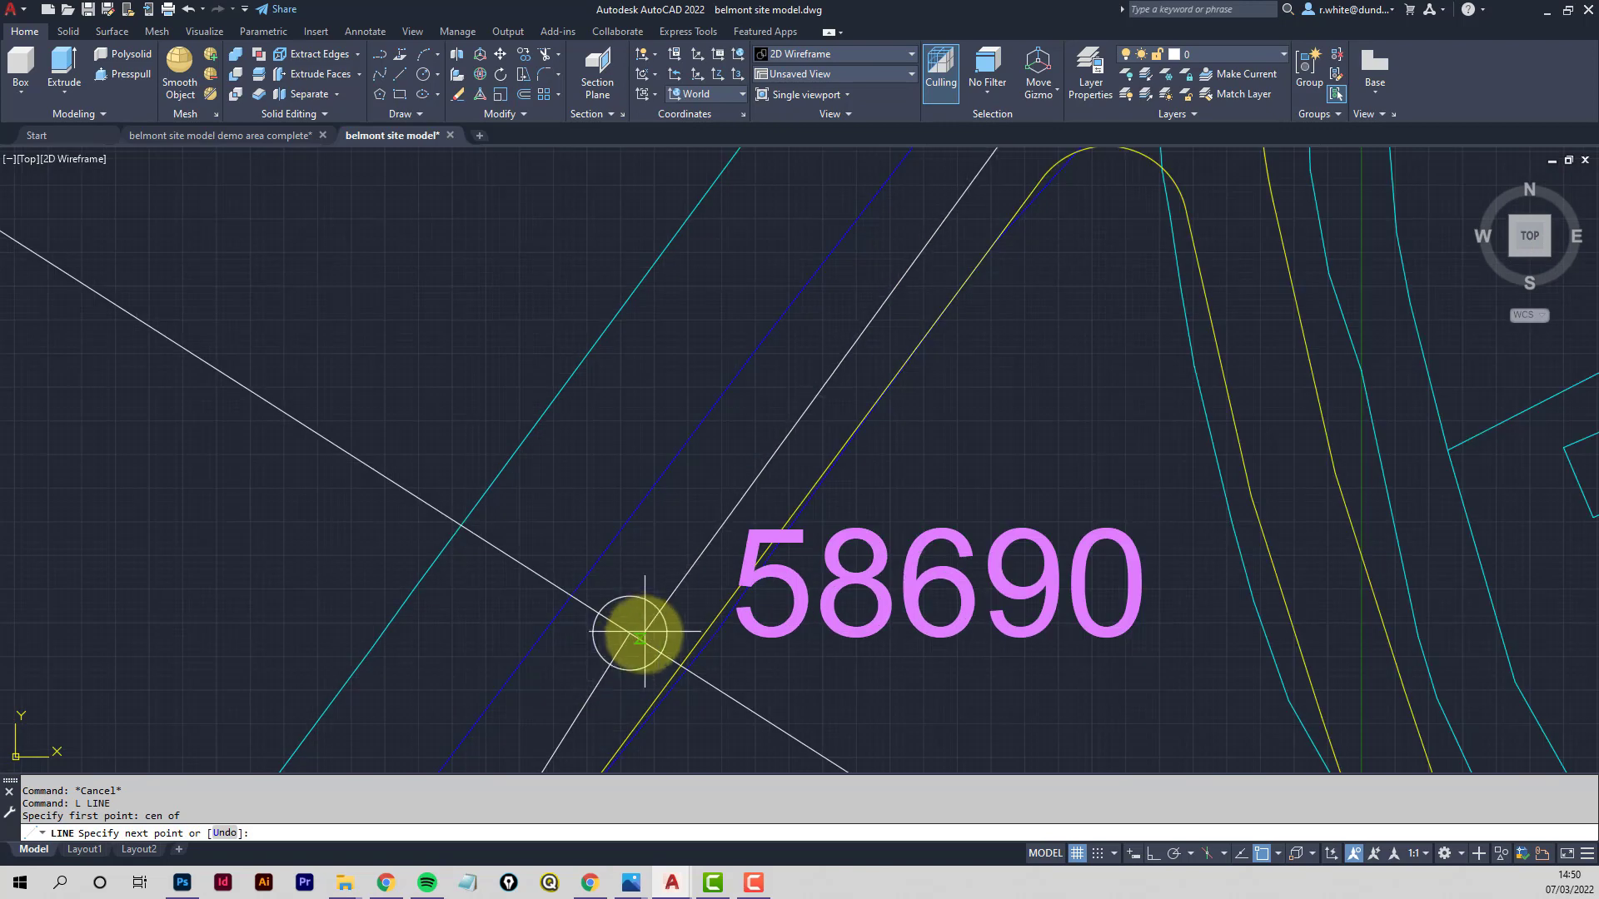
pyautogui.click(629, 636)
pyautogui.scroll(-4, 641, 636)
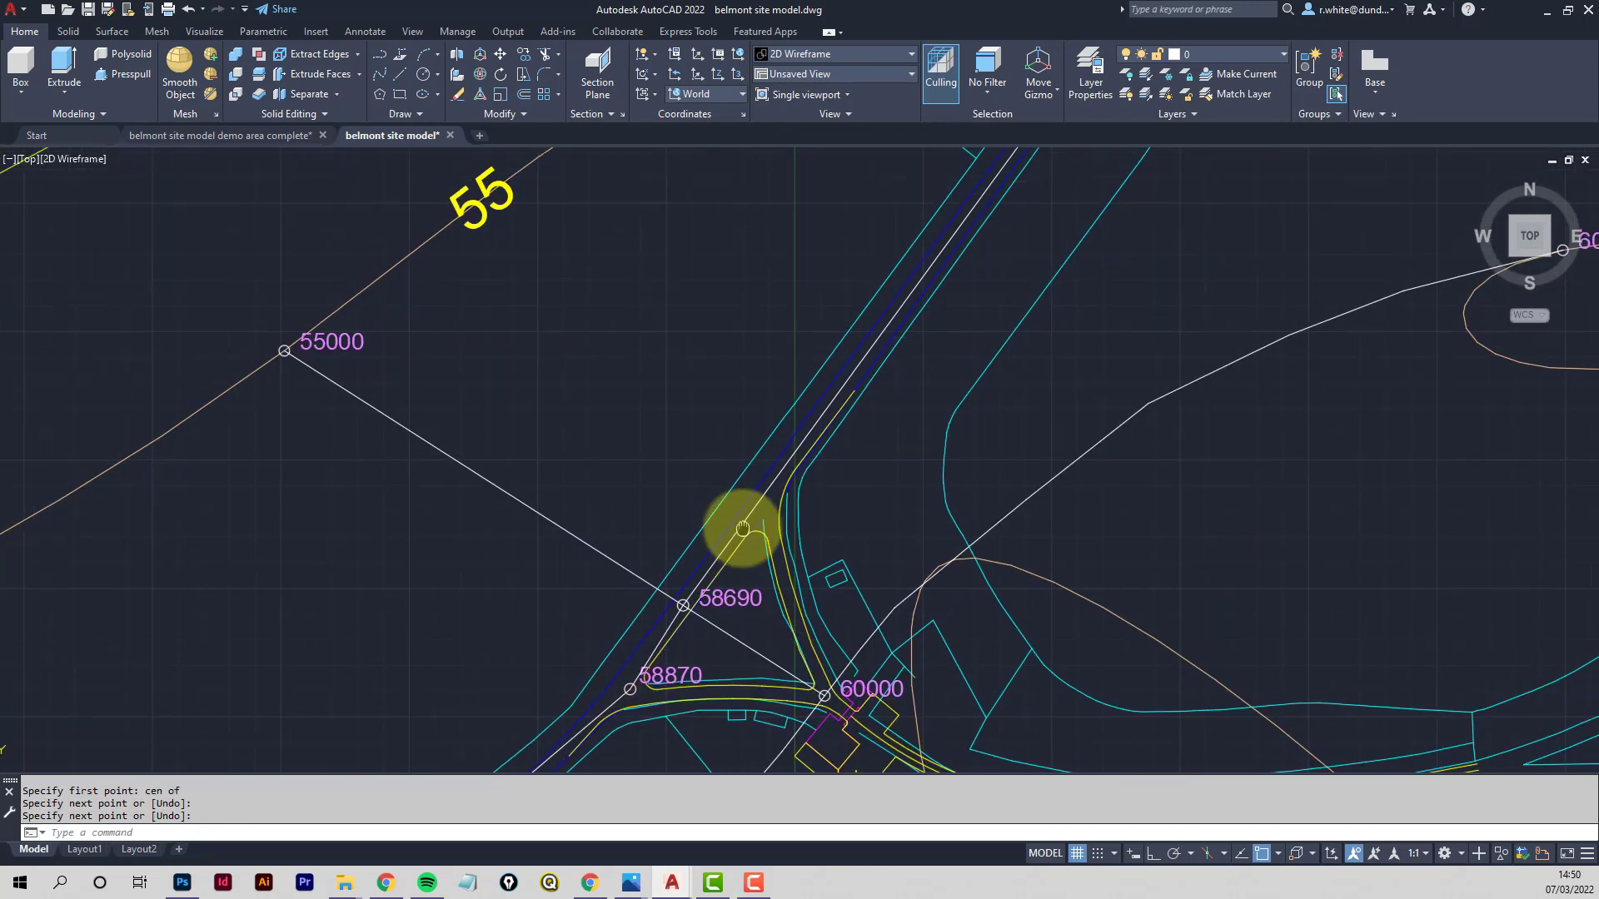
pyautogui.press('Escape')
# Inspect the linked road spine lines from an oblique 3D view and restore the top view
pyautogui.scroll(-2, 743, 523)
pyautogui.moveTo(746, 522); pyautogui.dragTo(806, 465, button='middle')
pyautogui.scroll(2, 753, 435)
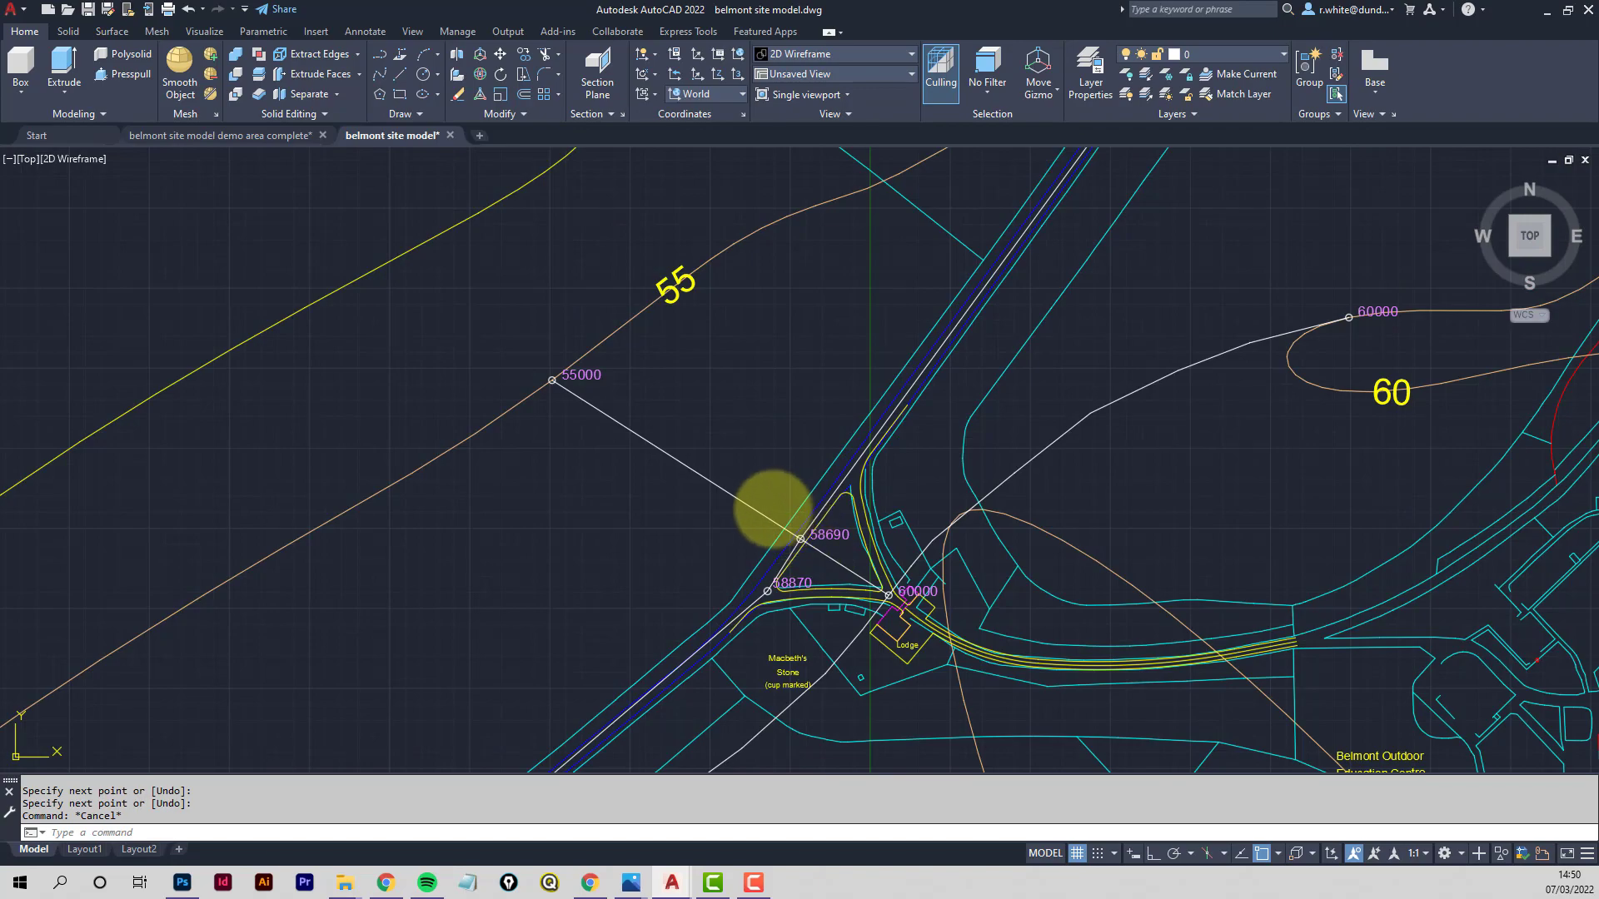
pyautogui.keyDown('shift'); pyautogui.moveTo(771, 507); pyautogui.dragTo(760, 499, button='middle'); pyautogui.keyUp('shift')
pyautogui.moveTo(752, 464)
pyautogui.keyDown('shift'); pyautogui.mouseDown(button='middle')
pyautogui.moveTo(774, 410)
pyautogui.moveTo(857, 439)
pyautogui.moveTo(775, 467)
pyautogui.moveTo(592, 439)
pyautogui.moveTo(617, 475)
pyautogui.moveTo(658, 462)
pyautogui.mouseUp(button='middle'); pyautogui.keyUp('shift')
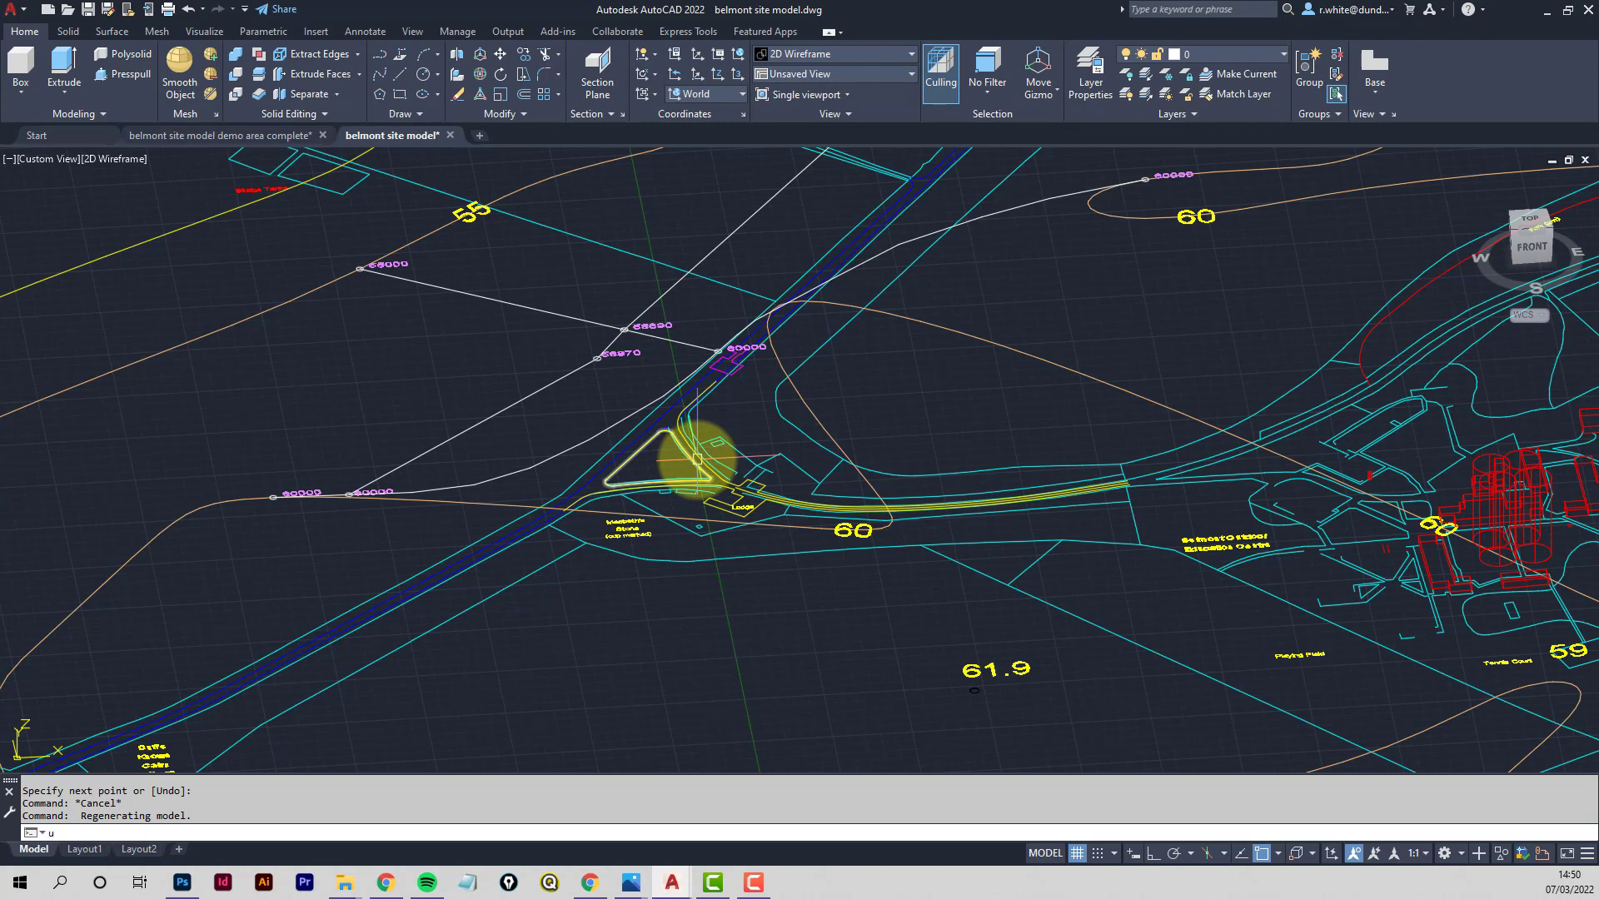
pyautogui.press('Return')
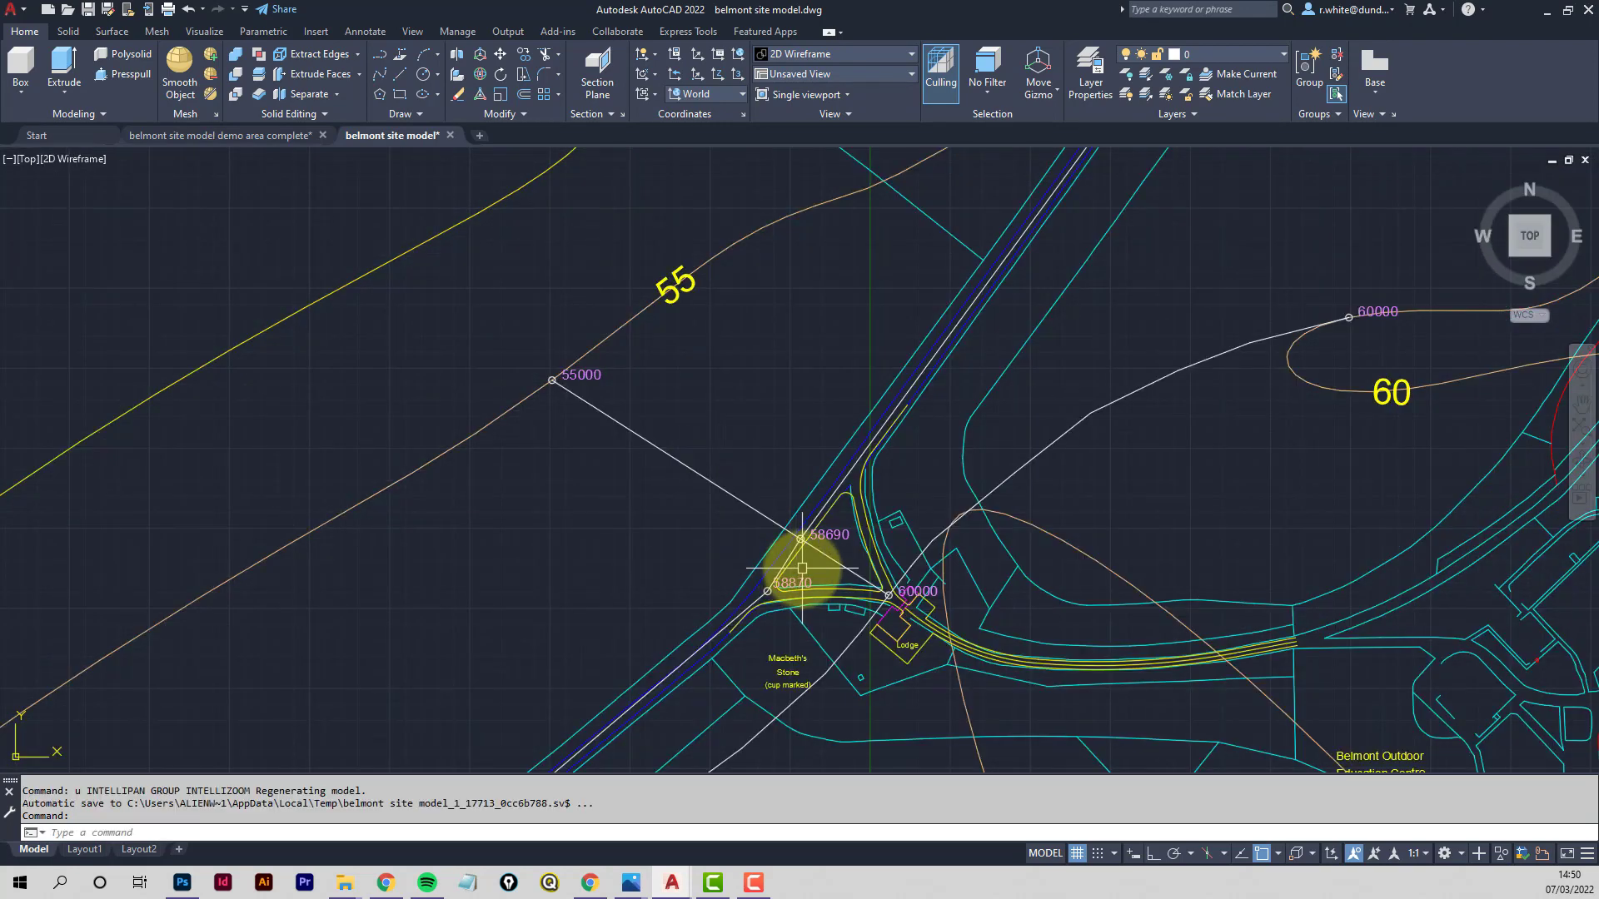
# Draw a short polyline from the main road spine southeast to the northern mouth of the side road, as a reference mark
pyautogui.scroll(2, 848, 541)
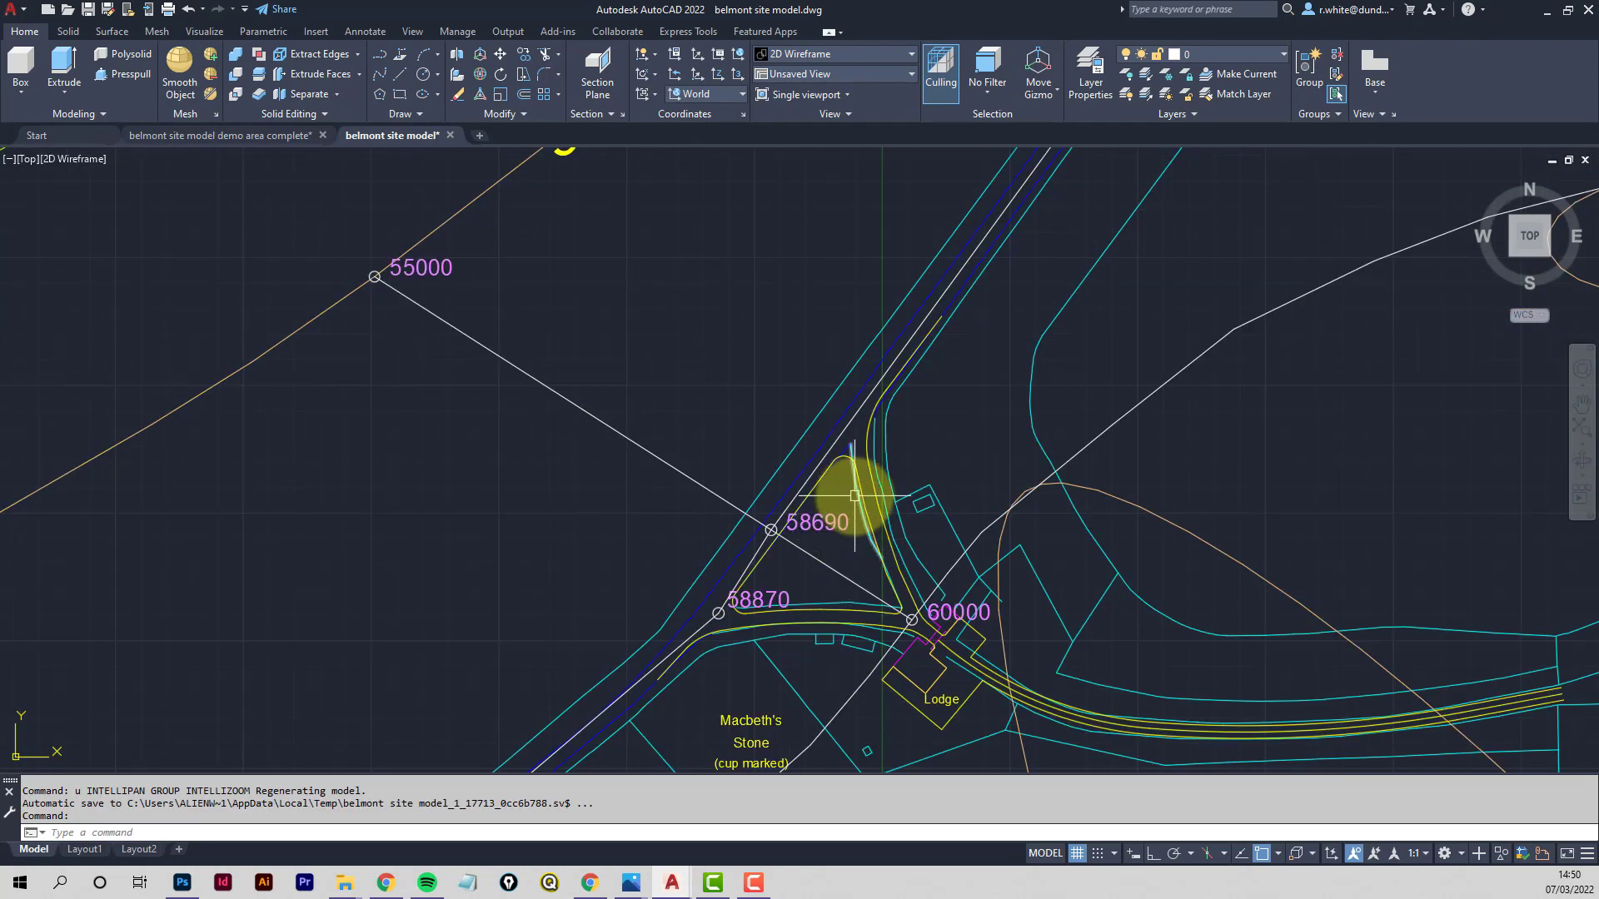
pyautogui.scroll(2, 854, 496)
pyautogui.moveTo(900, 593); pyautogui.dragTo(857, 561, button='middle')
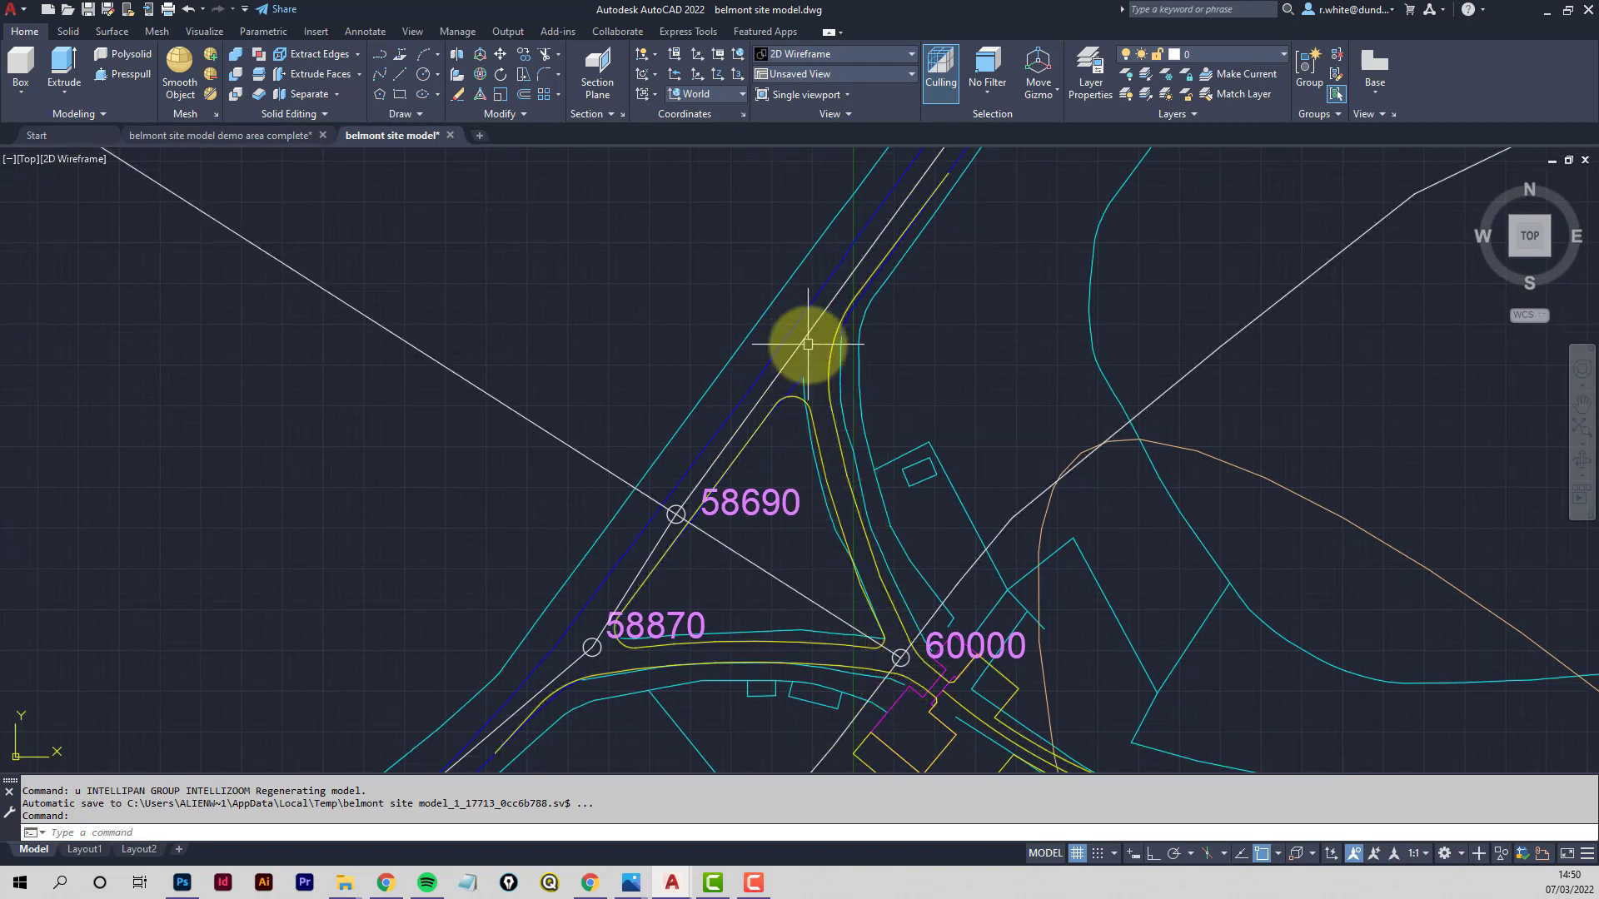
pyautogui.scroll(4, 808, 344)
pyautogui.moveTo(788, 348); pyautogui.dragTo(756, 422, button='middle')
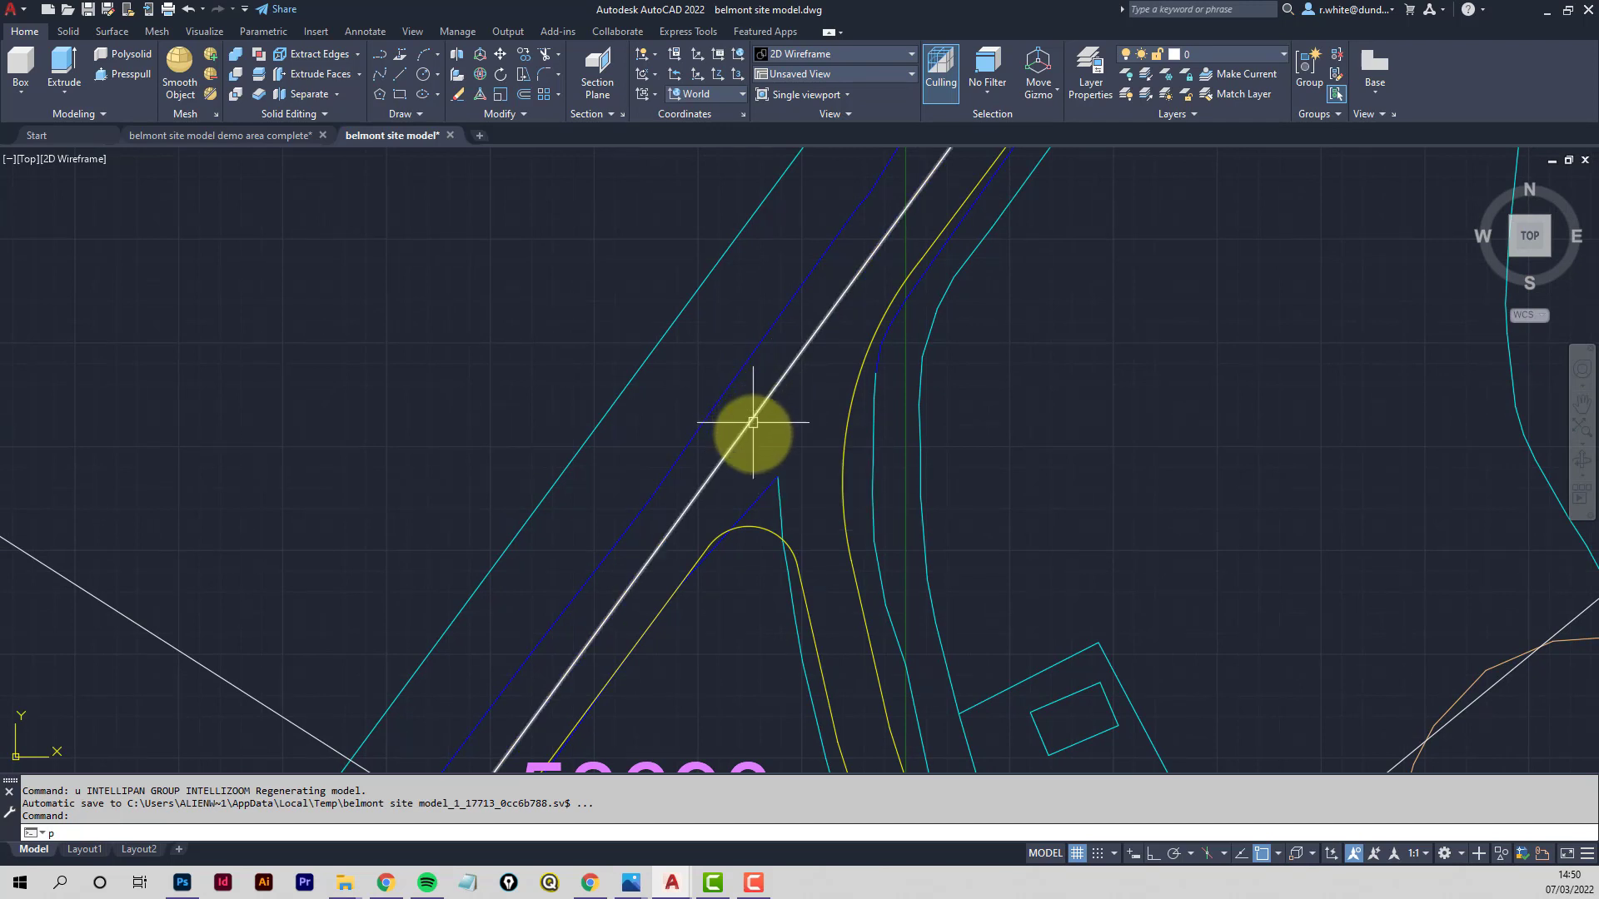
pyautogui.write('l')
pyautogui.press('Return')
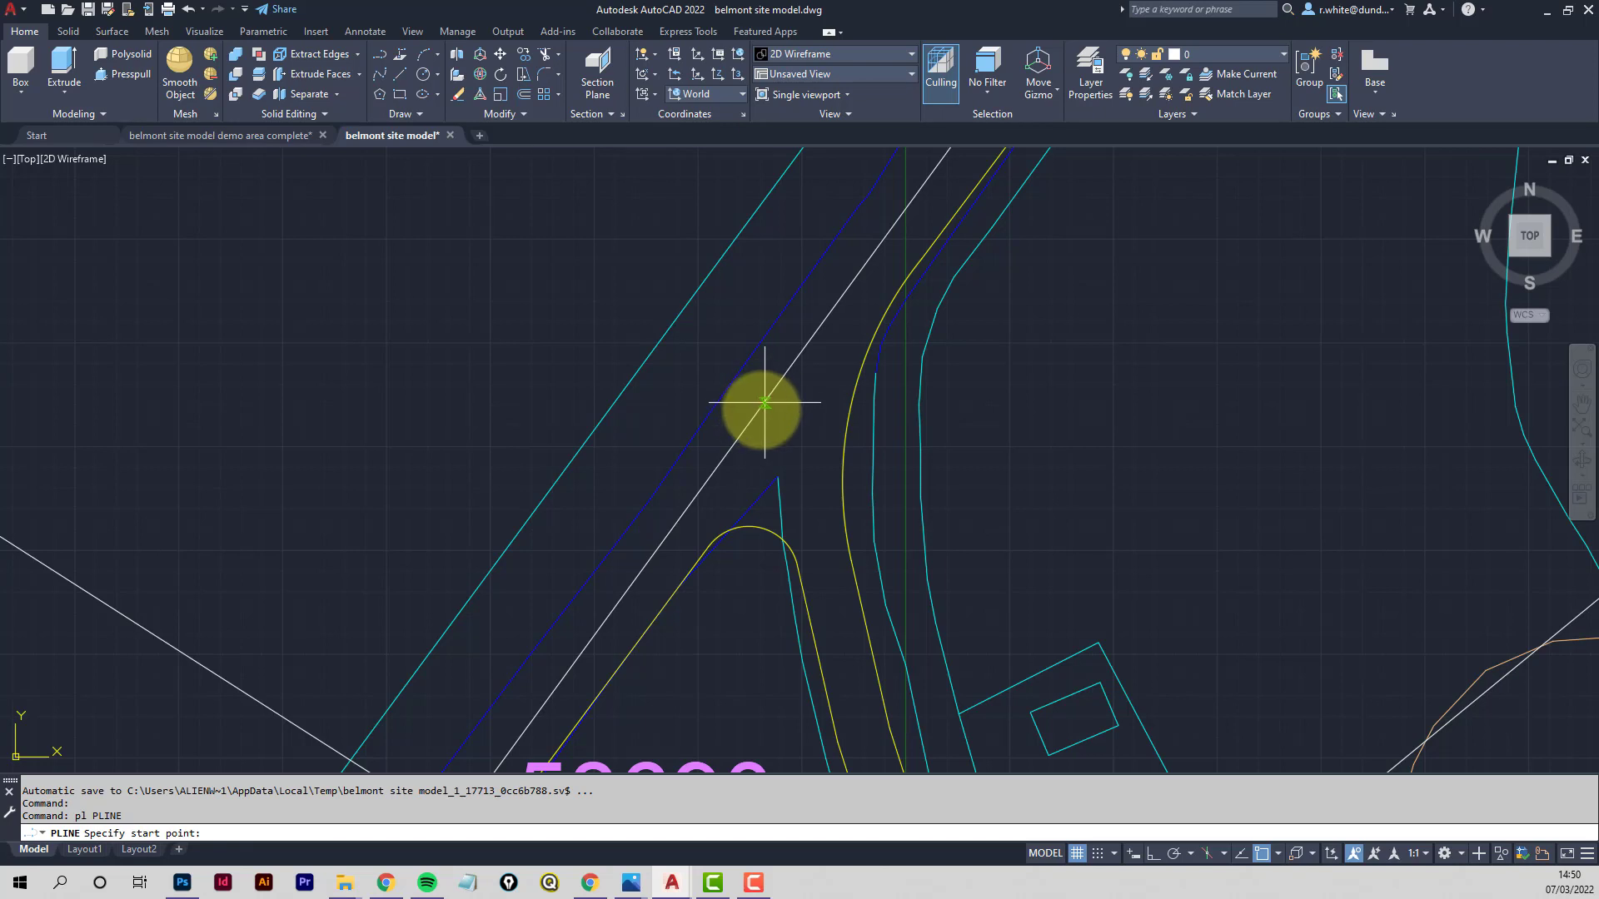
pyautogui.click(754, 416)
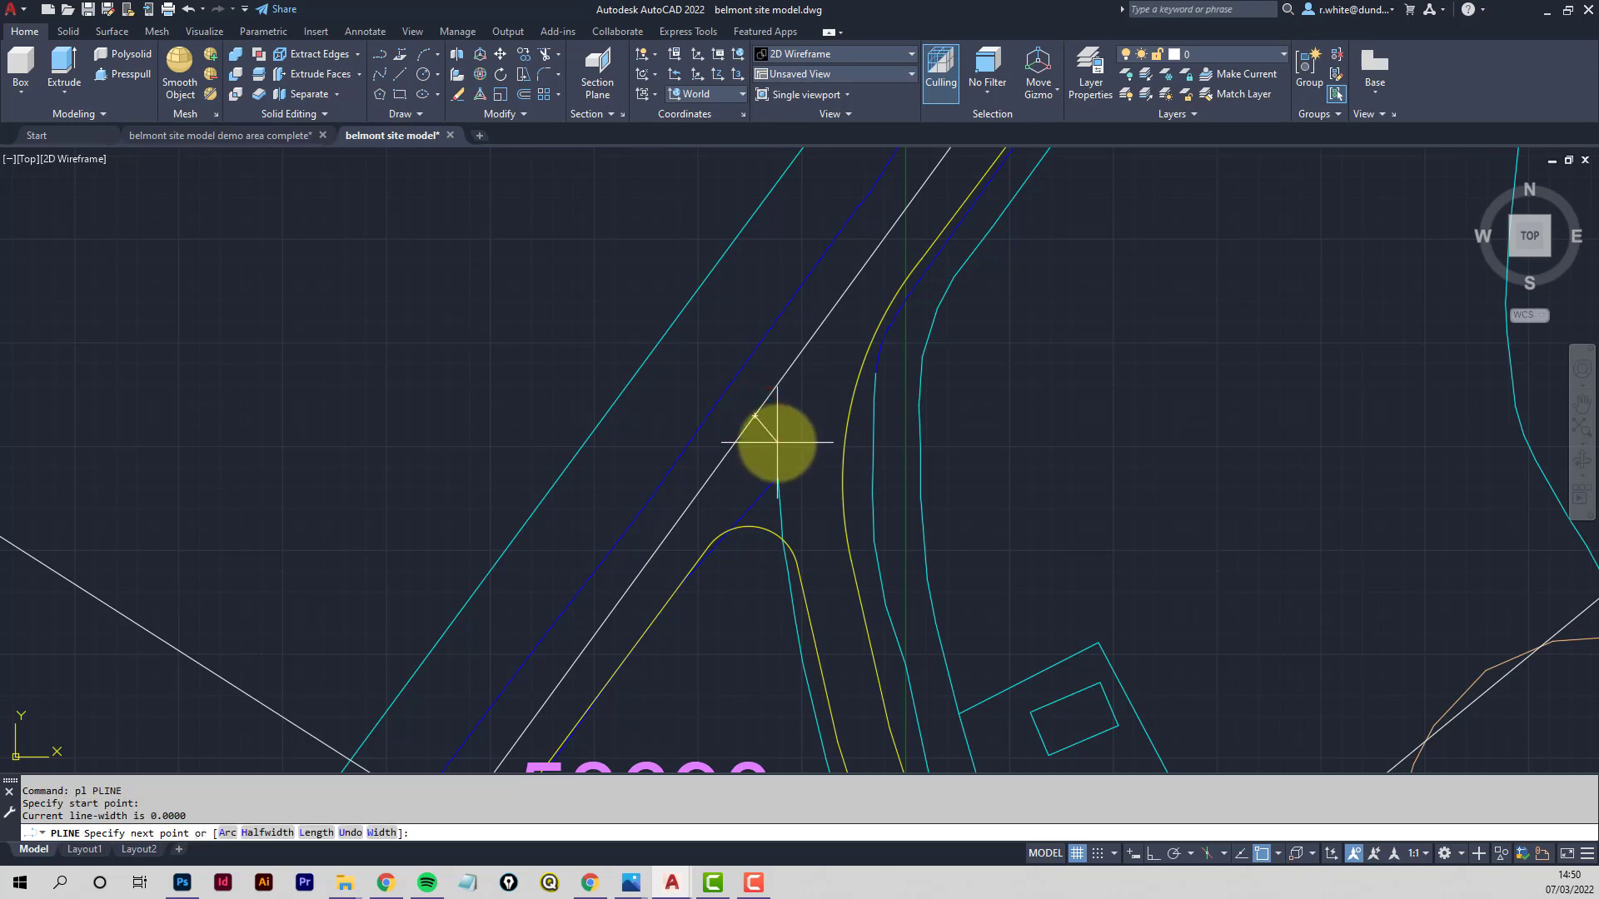
pyautogui.press('Return')
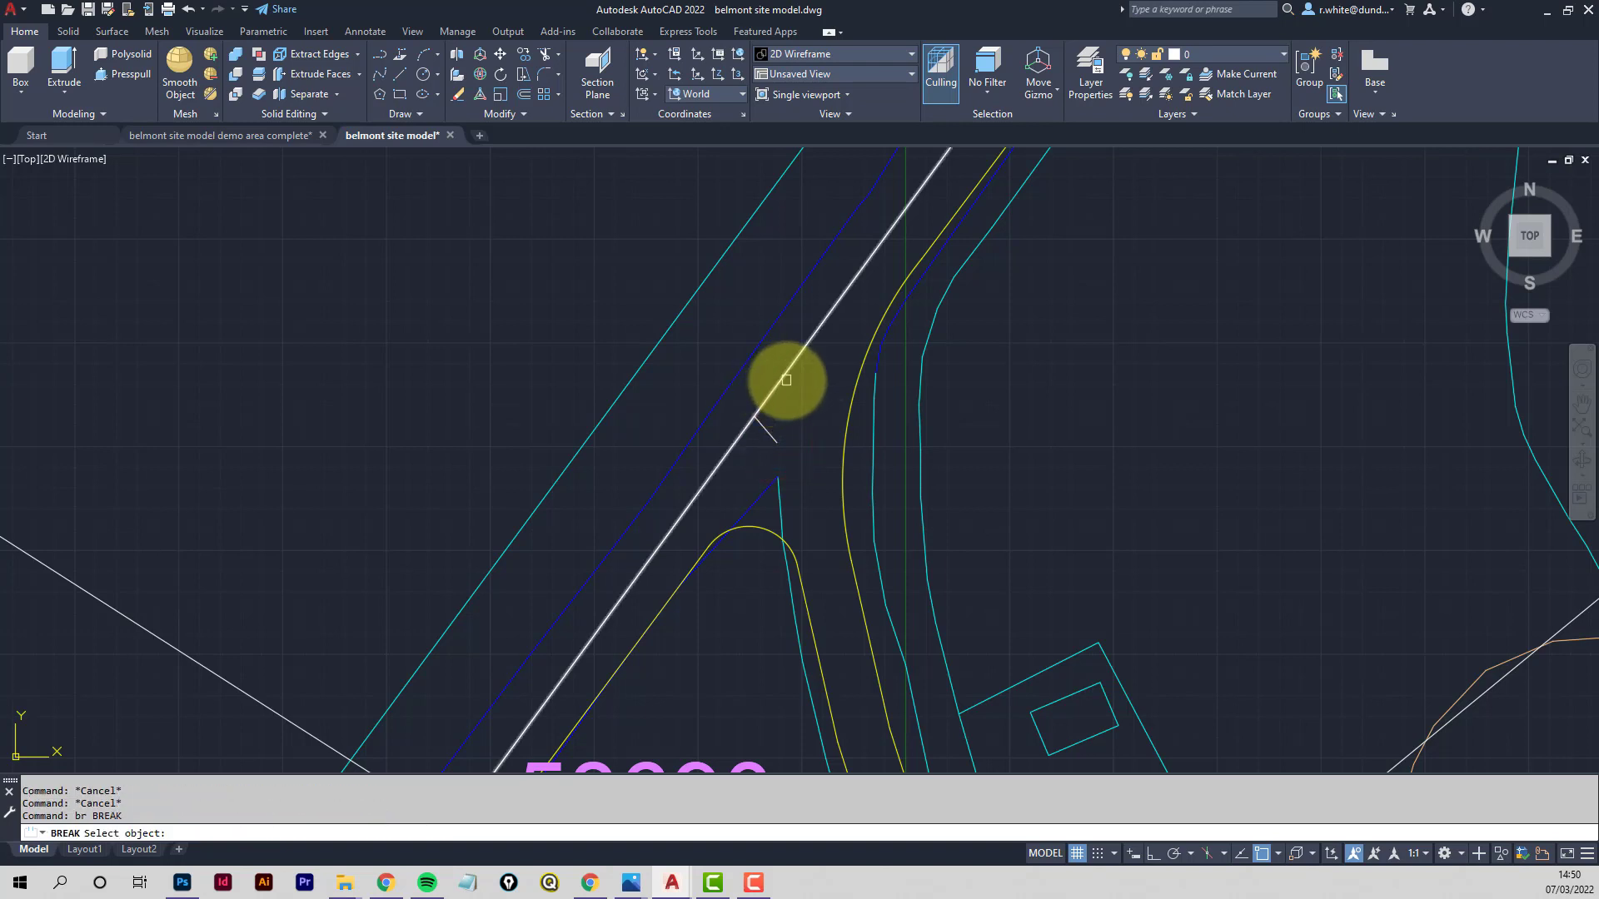
# Break the main road spine beside the short polyline and stretch both cut ends to the polyline's southeast end
pyautogui.click(749, 454)
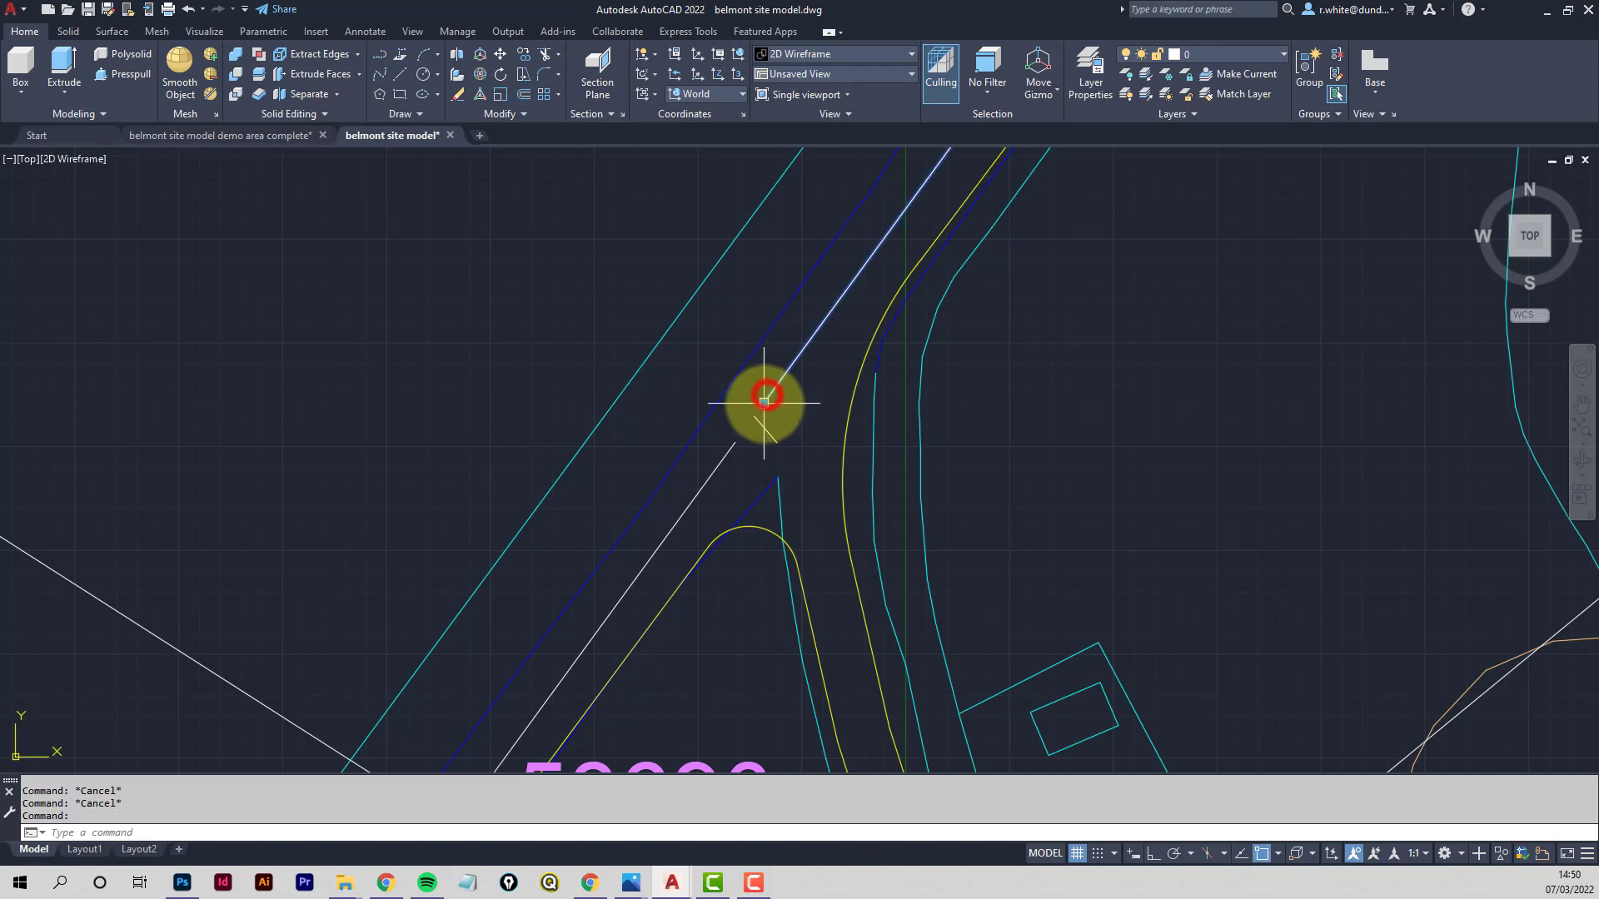
pyautogui.click(778, 443)
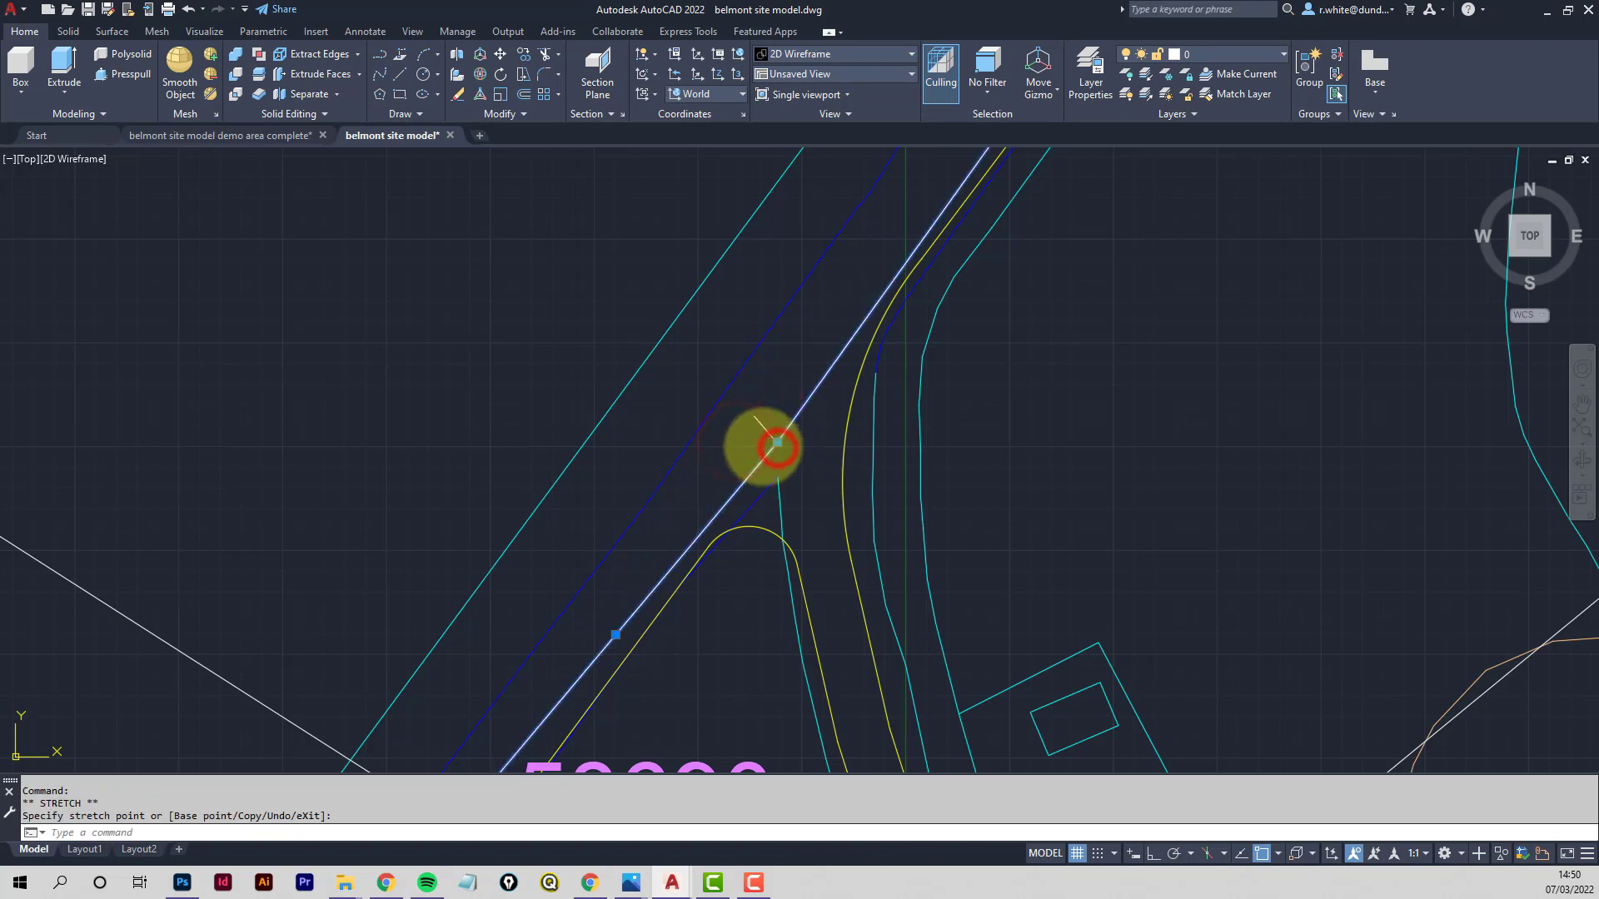
pyautogui.press('Escape')
pyautogui.press('Escape')
# Erase the short reference polyline at the northern side-road mouth
pyautogui.click(762, 419)
pyautogui.scroll(-4, 762, 425)
pyautogui.press('Return')
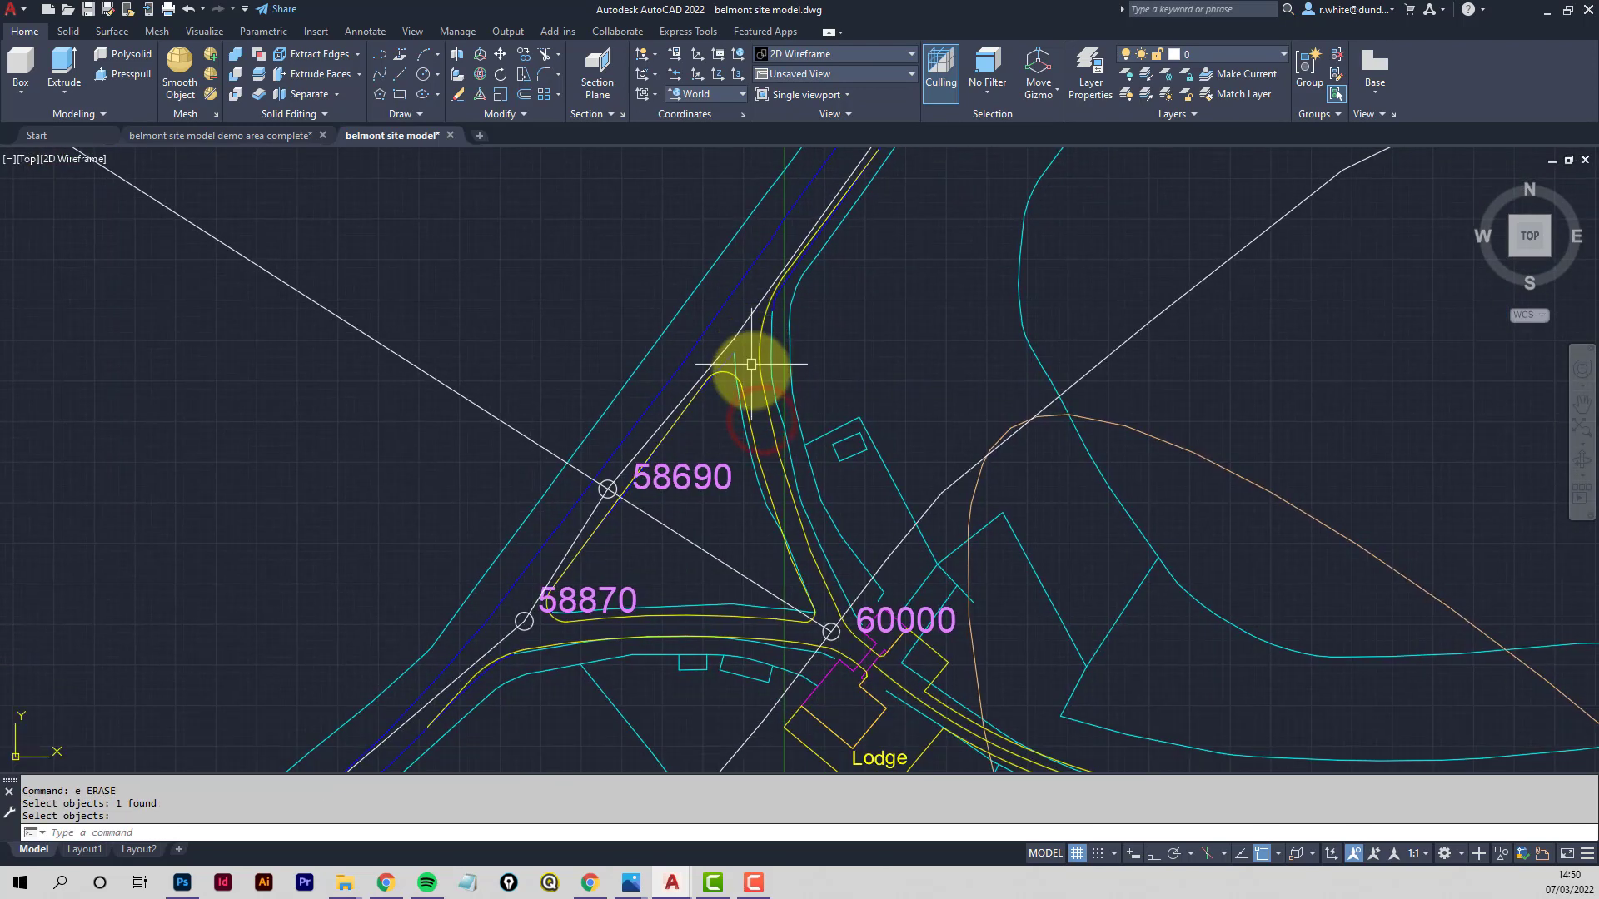
# Draw a line from the spine's new bend at the northern side-road mouth to the centre of the 60000 circle near the Lodge
pyautogui.write('l')
pyautogui.press('Return')
pyautogui.scroll(4, 751, 370)
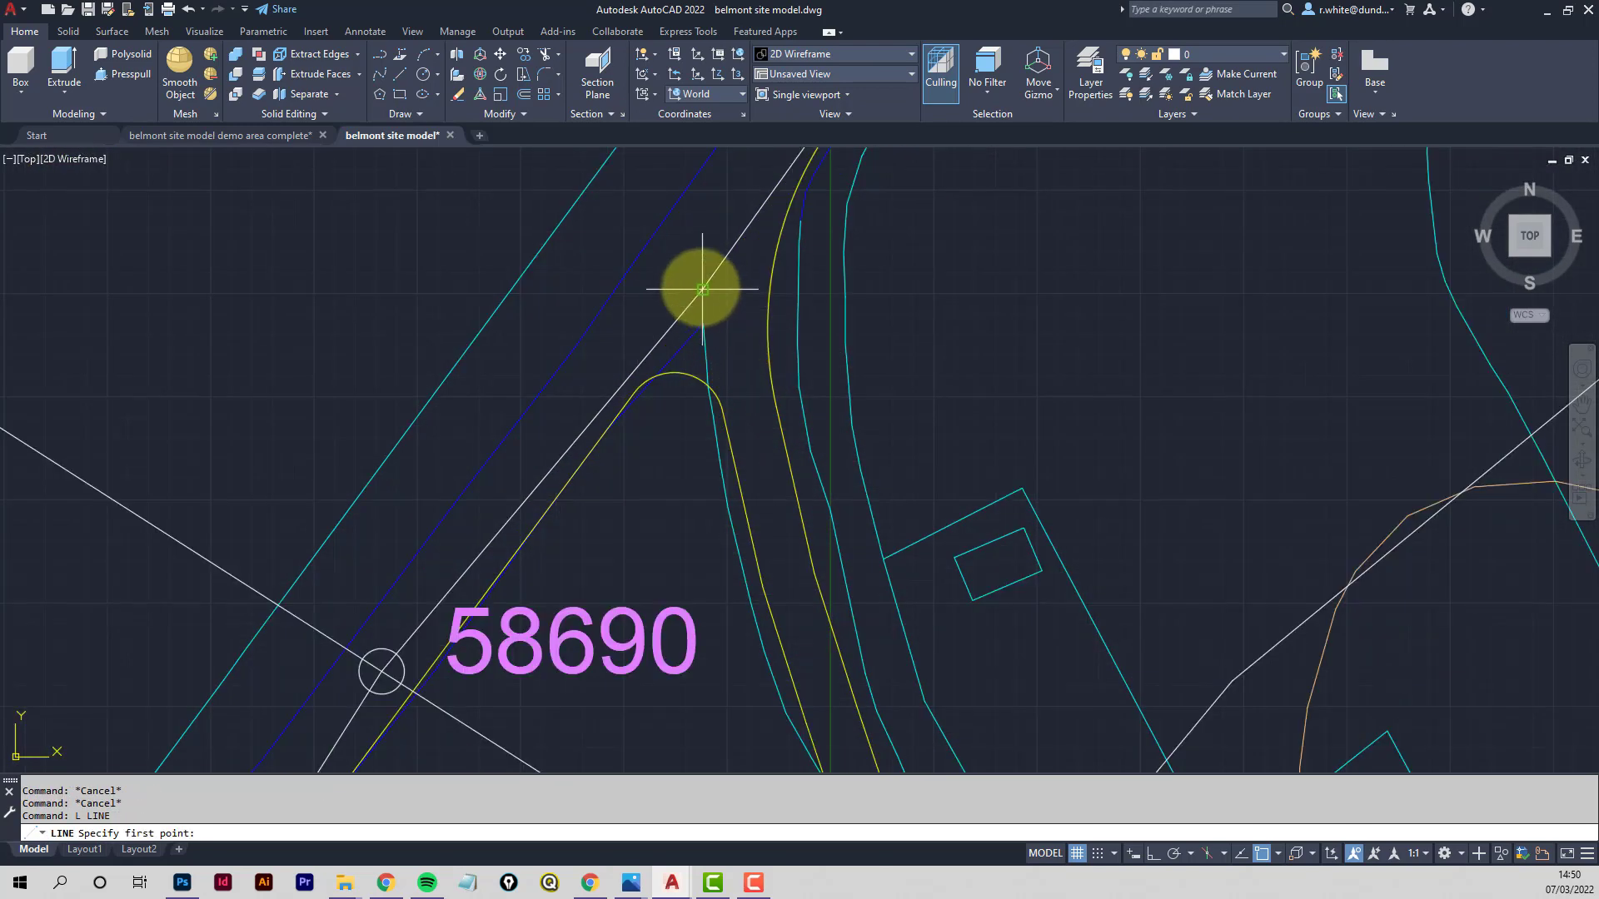
pyautogui.click(702, 289)
pyautogui.scroll(-3, 782, 503)
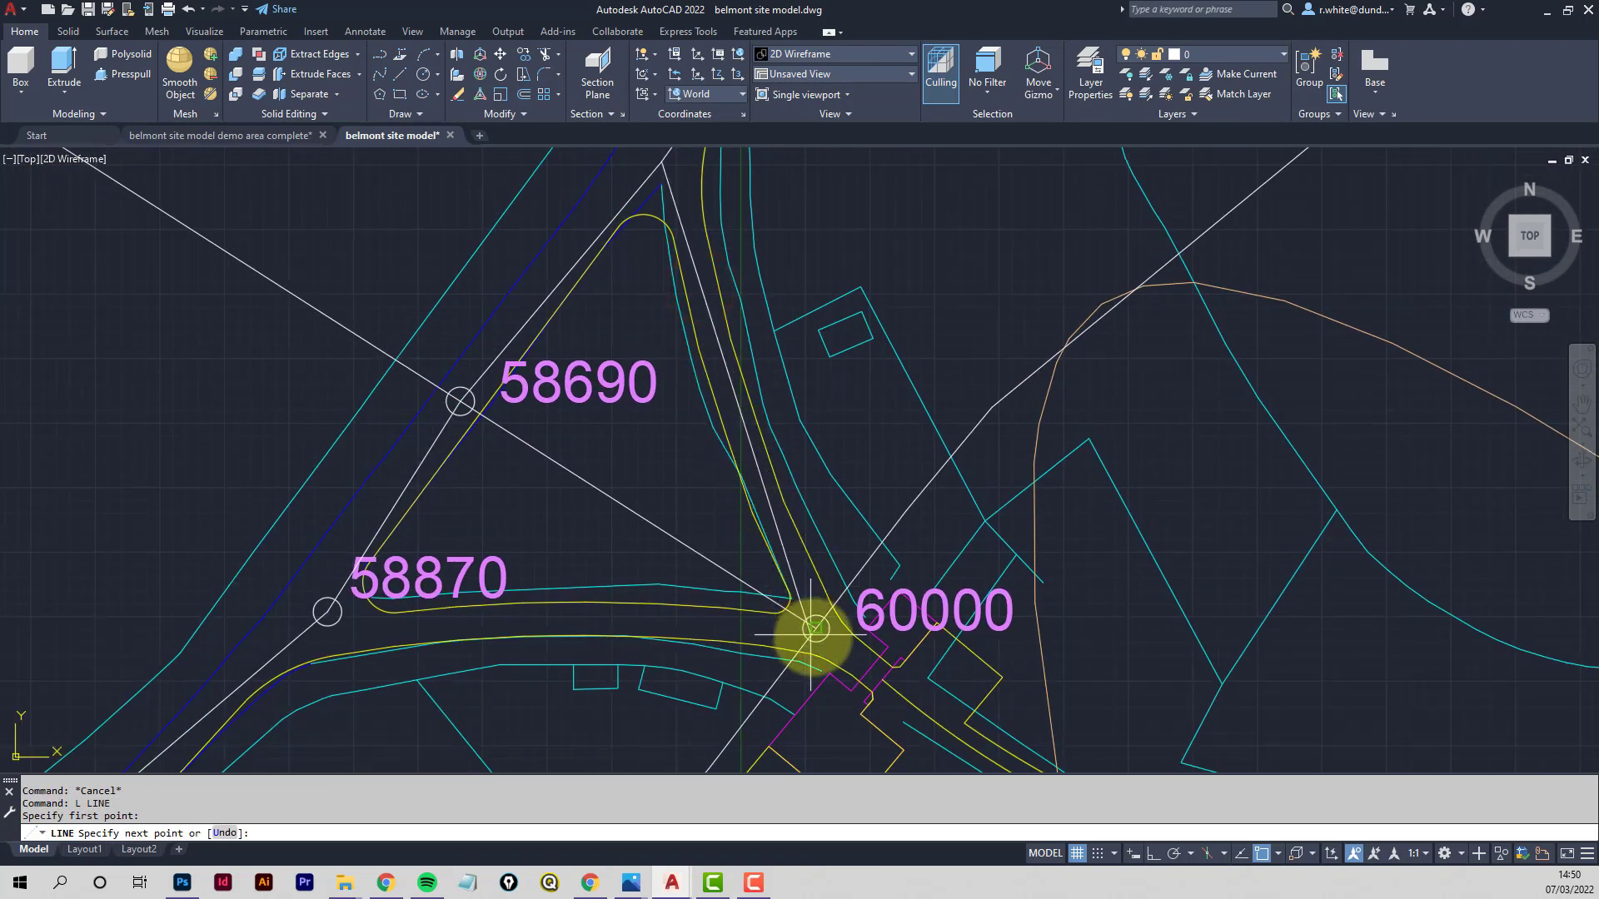
pyautogui.click(816, 627)
pyautogui.press('Return')
# Copy the 58690 circle by its centre onto the spine's bend at the northern side-road mouth
pyautogui.moveTo(709, 261); pyautogui.dragTo(764, 403, button='middle')
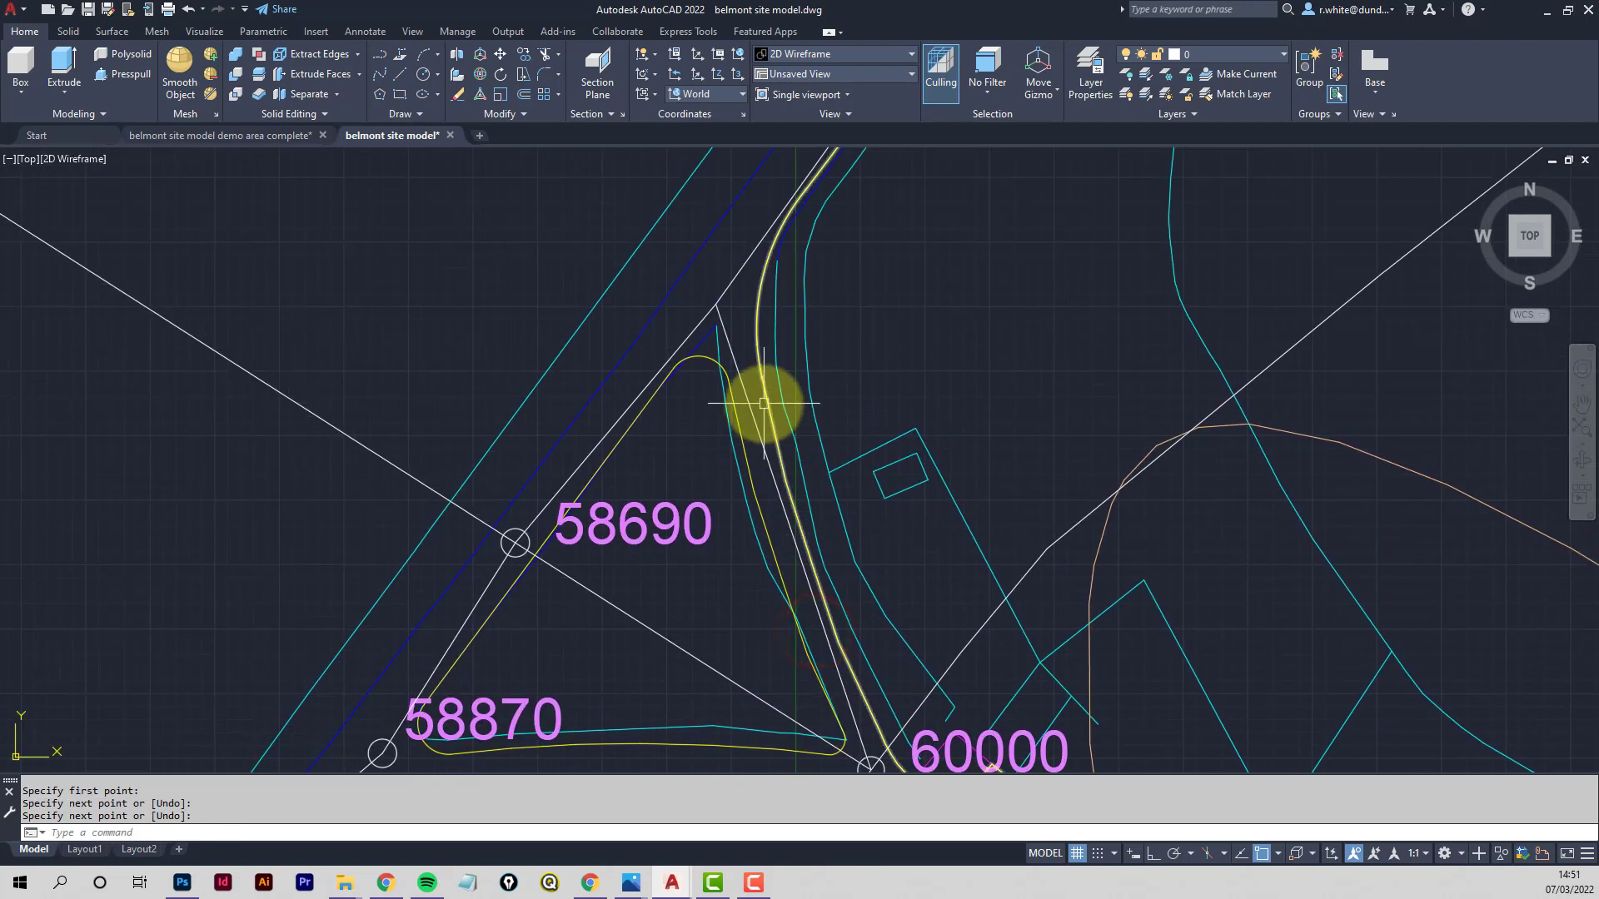
pyautogui.write('cp')
pyautogui.press('Return')
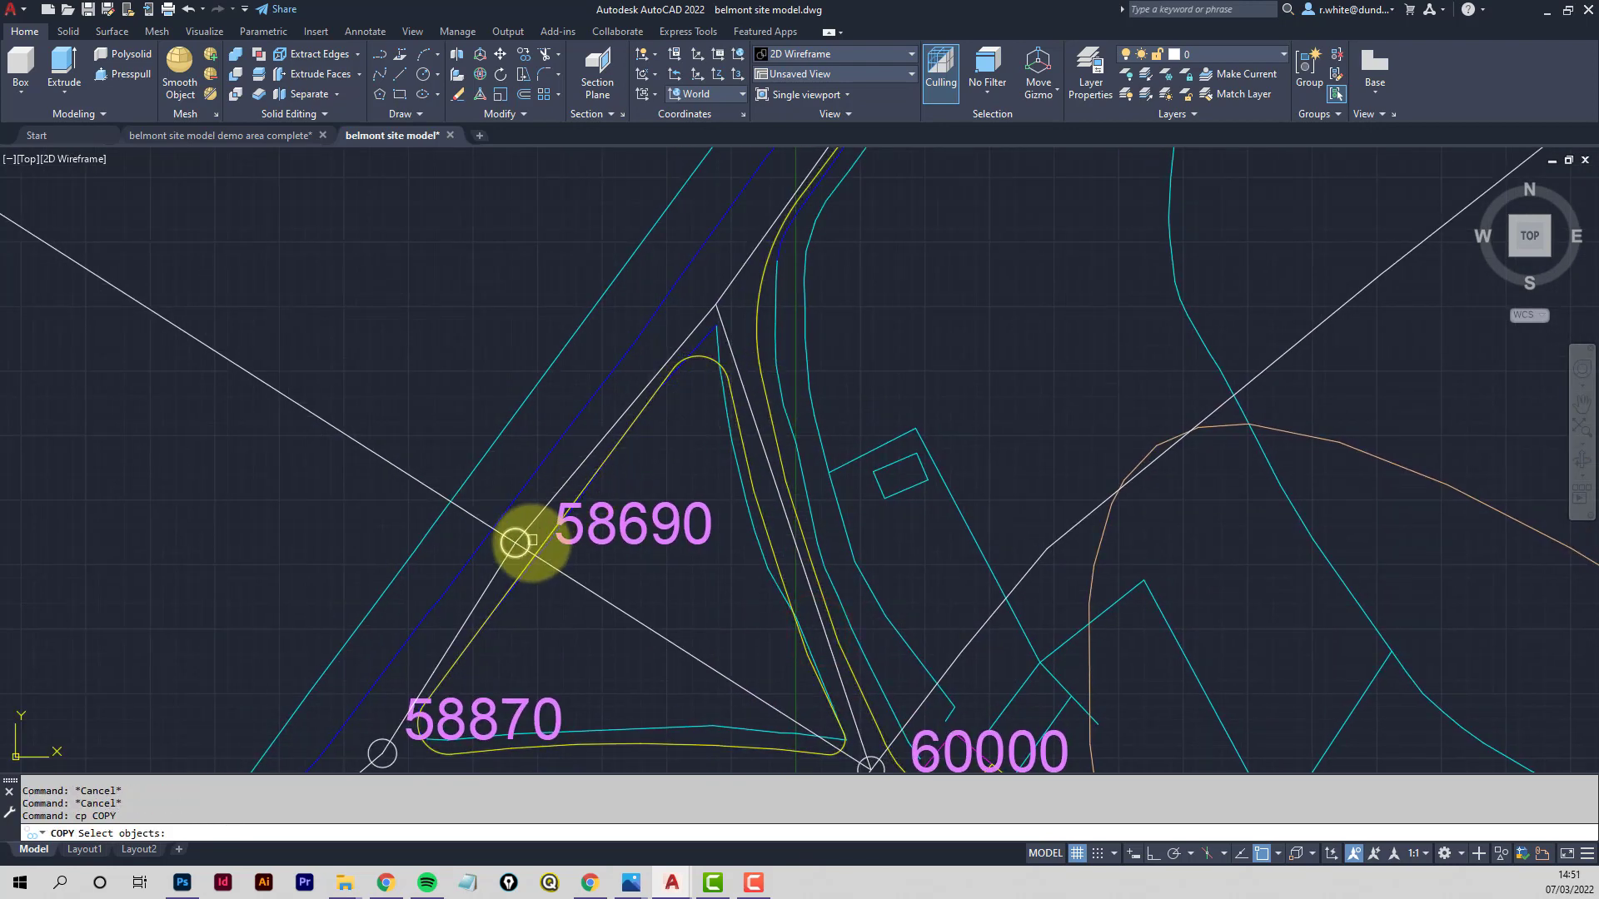
pyautogui.press('Return')
pyautogui.click(517, 543)
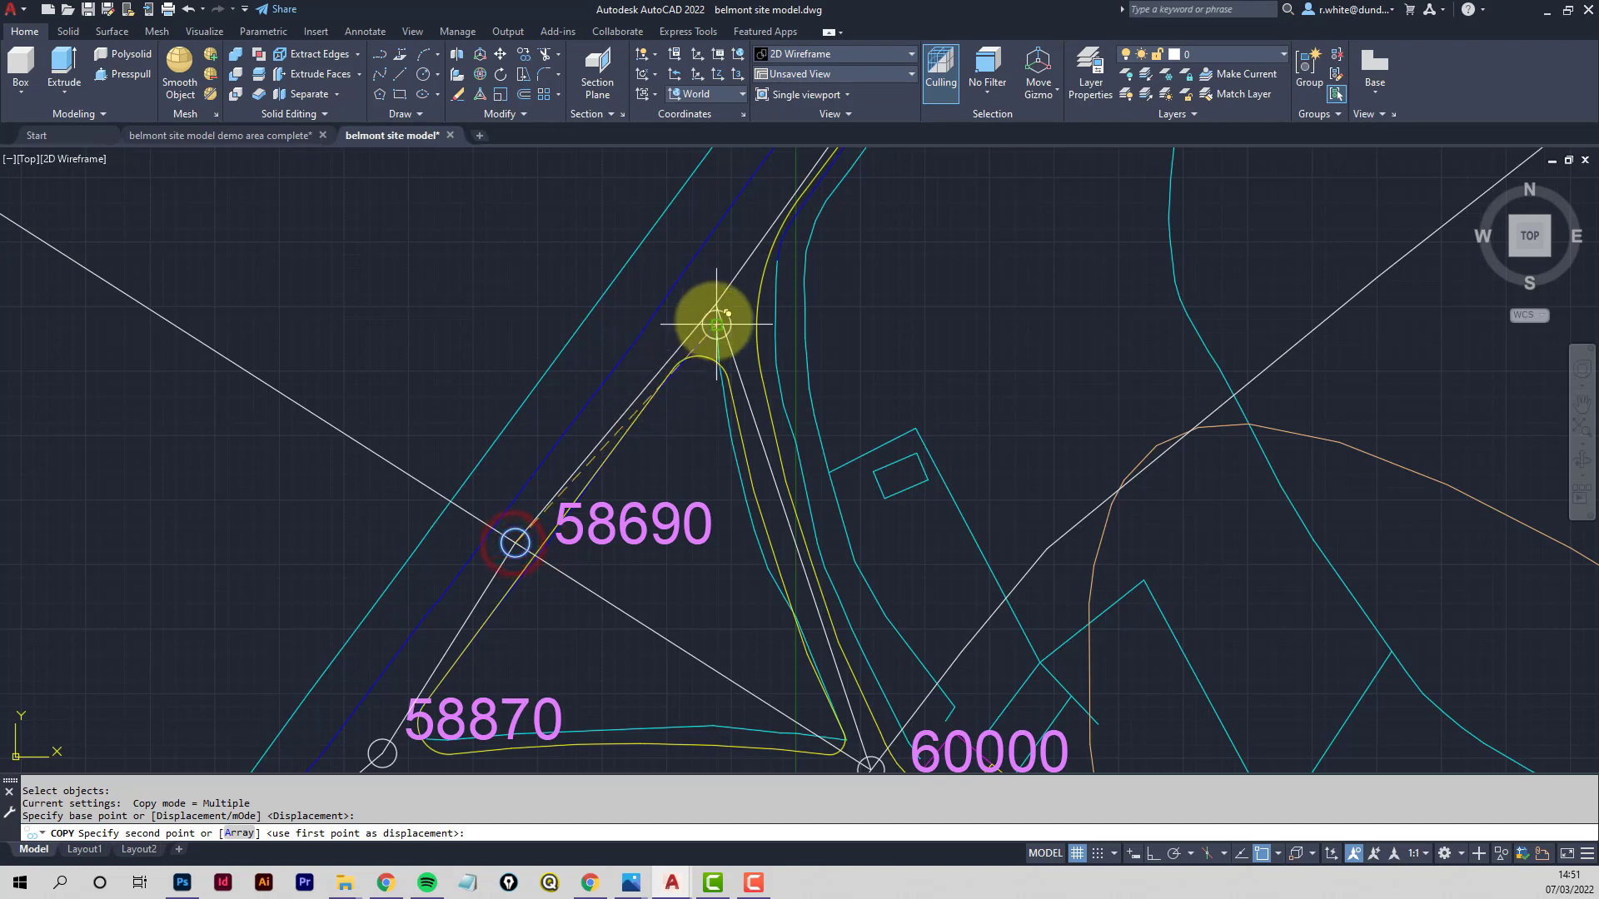
pyautogui.scroll(5, 716, 304)
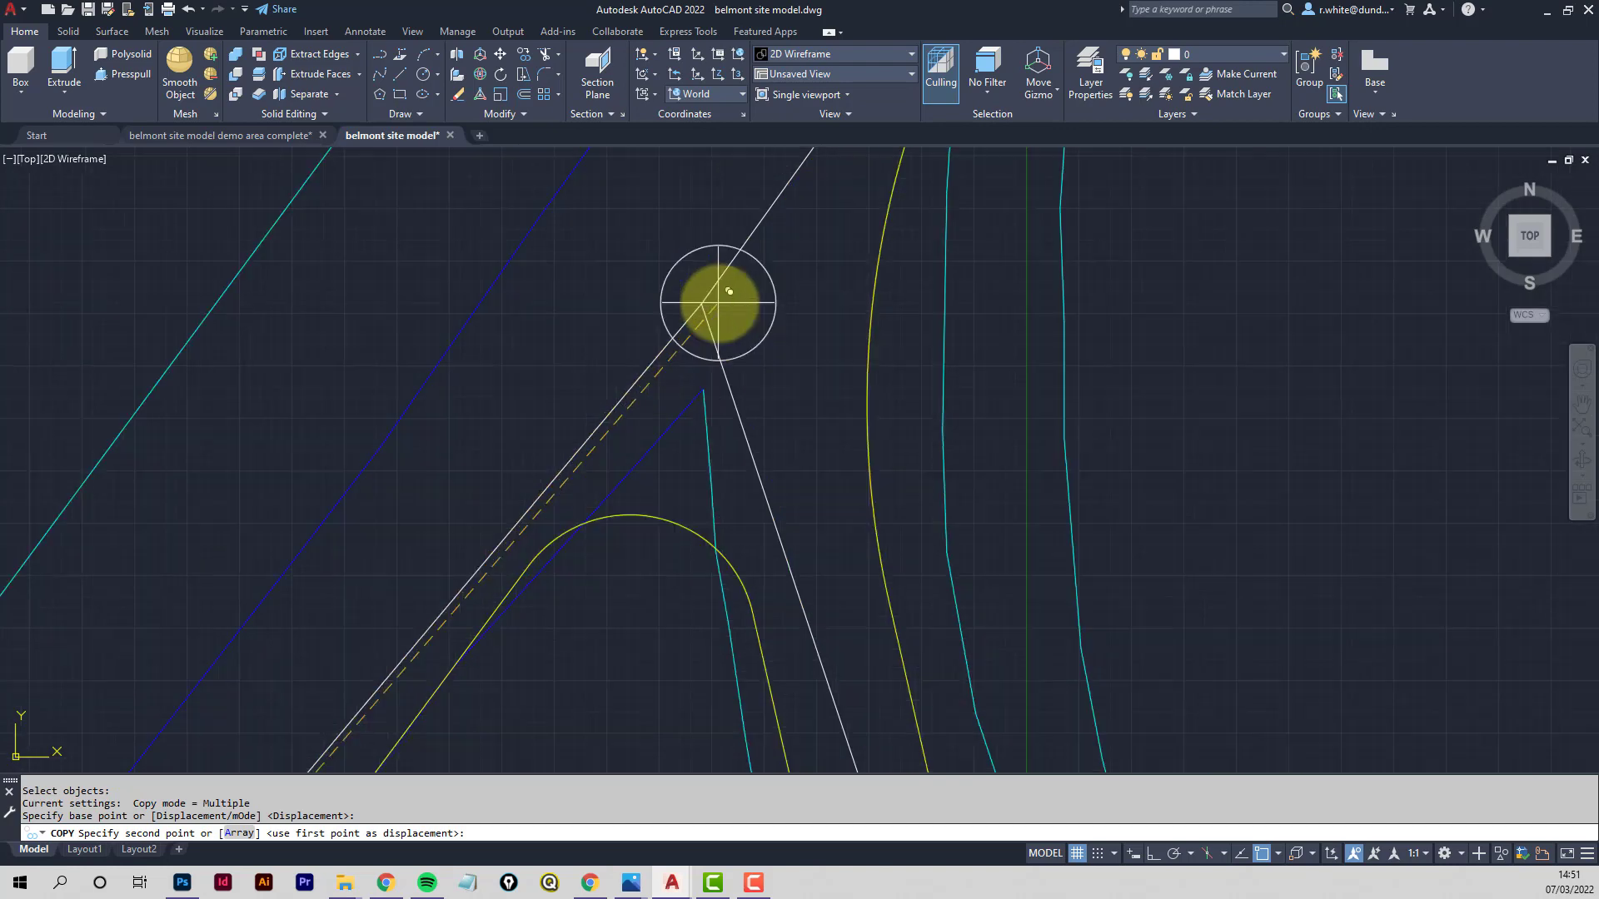
pyautogui.click(699, 306)
pyautogui.press('Return')
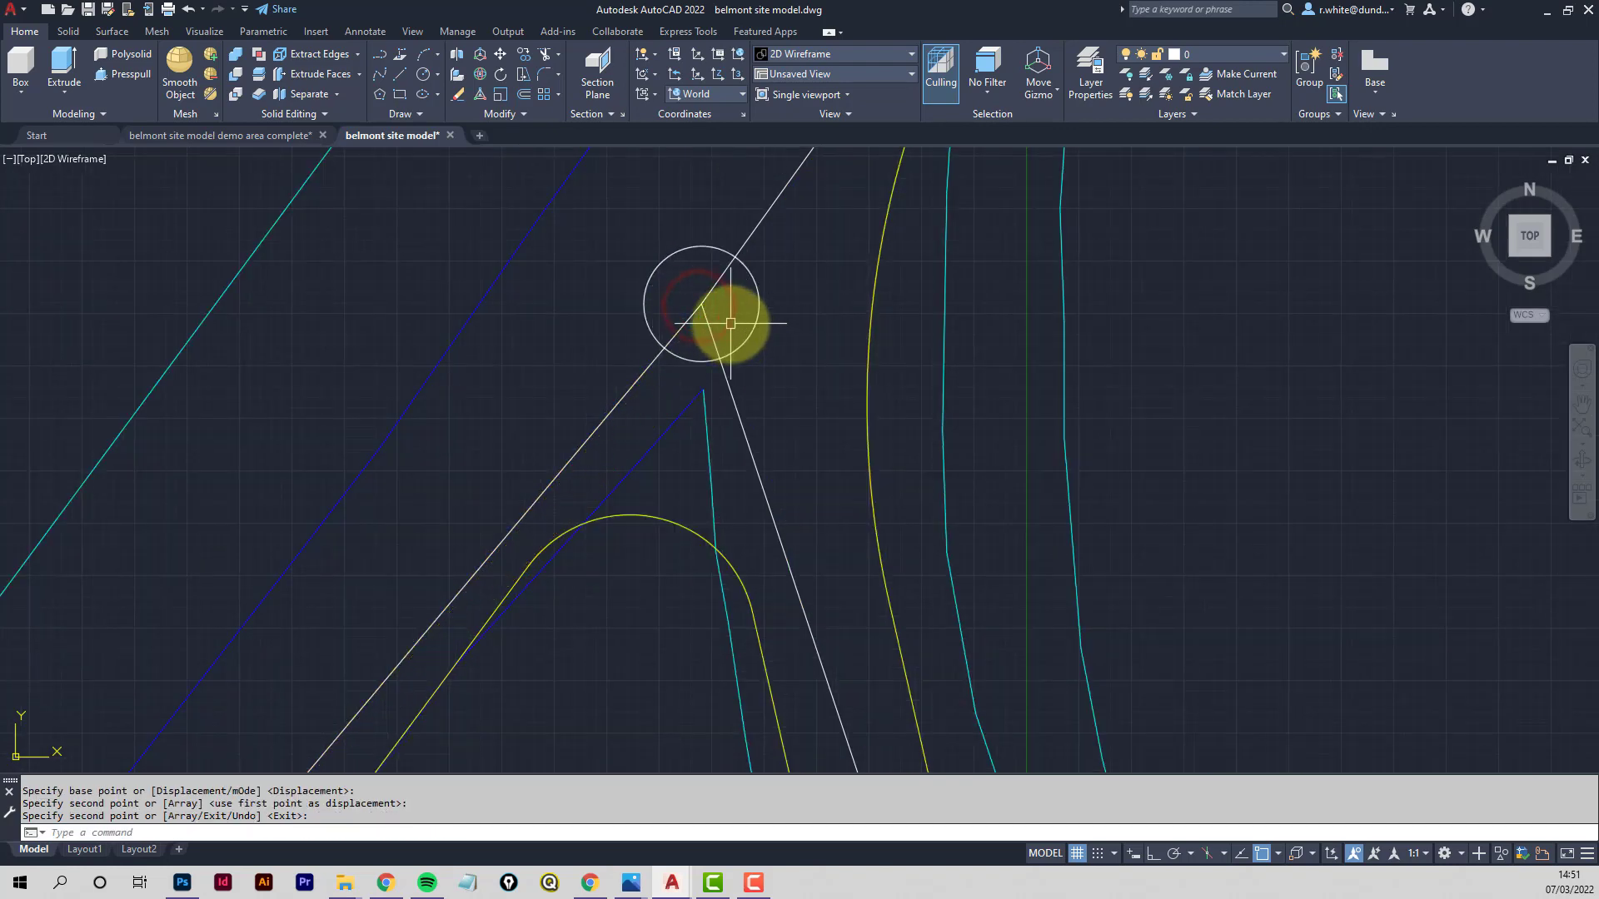
# Use the ID command to read the coordinates of the spine joint at the copied circle's centre
pyautogui.write('id')
pyautogui.press('Return')
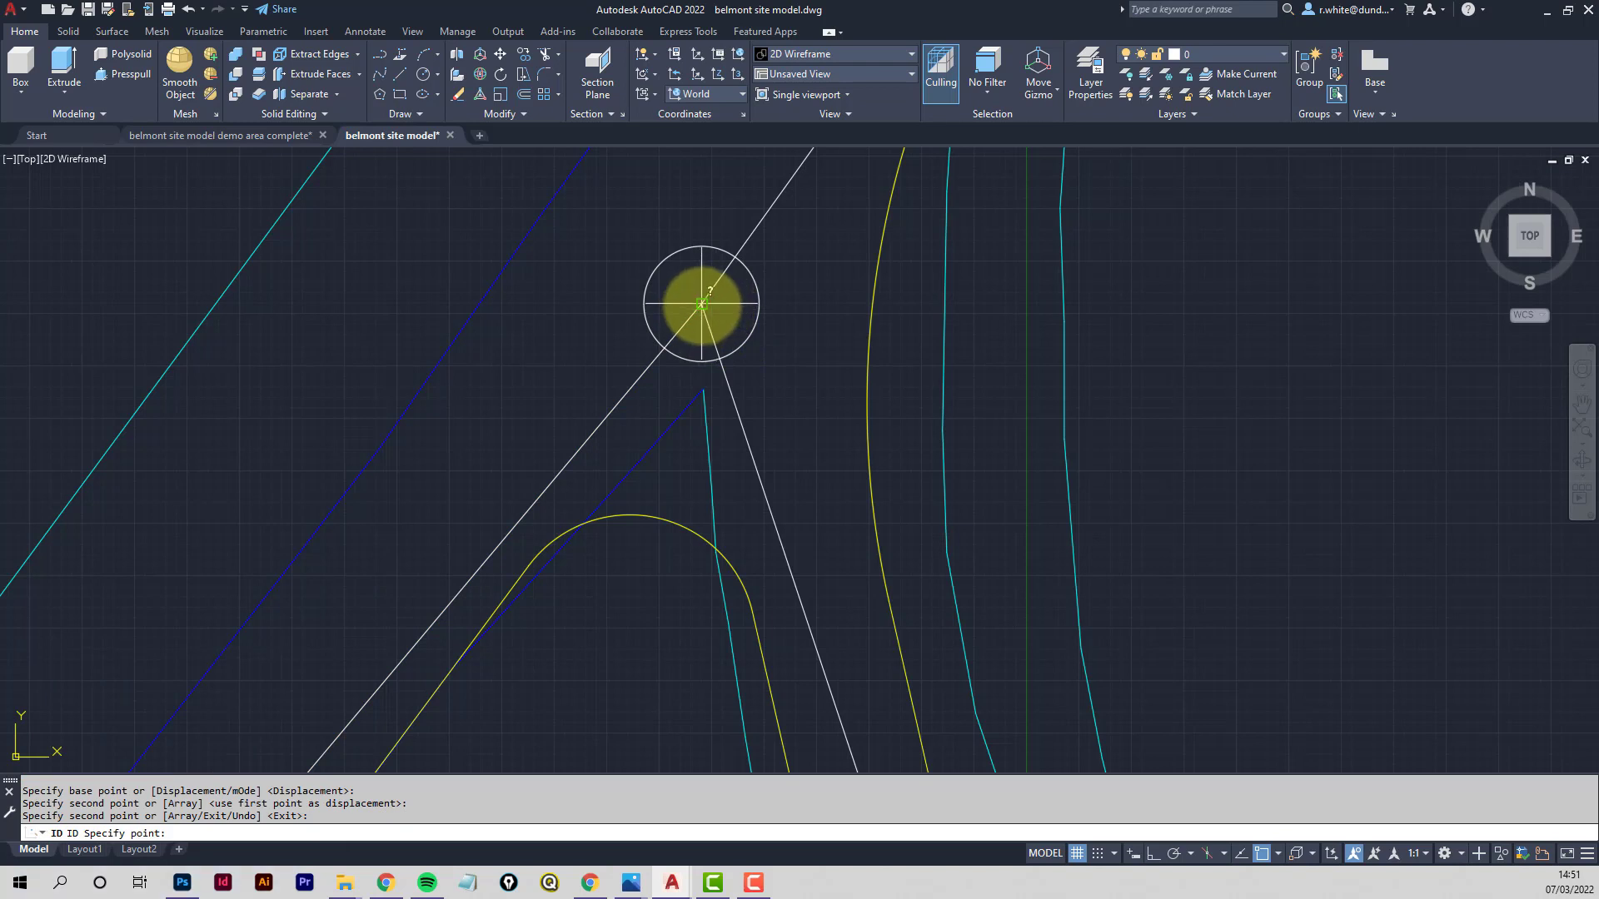
pyautogui.click(701, 305)
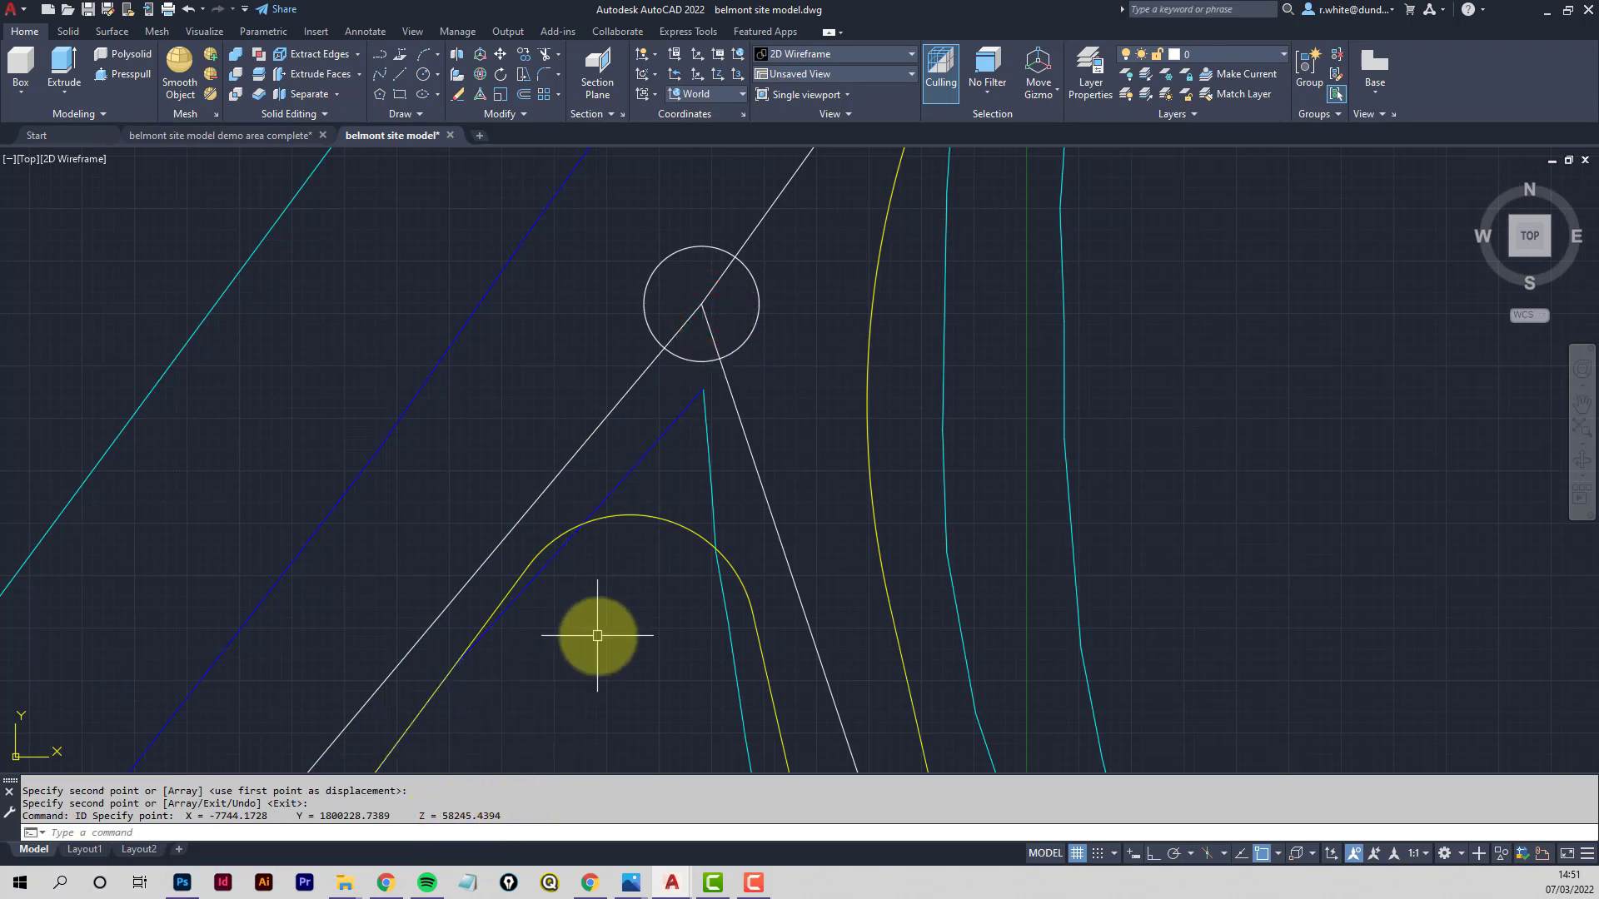
pyautogui.press('Escape')
pyautogui.press('Escape')
# Copy the 58690 level label to beside the new circle at the northern side-road mouth
pyautogui.scroll(-5, 614, 567)
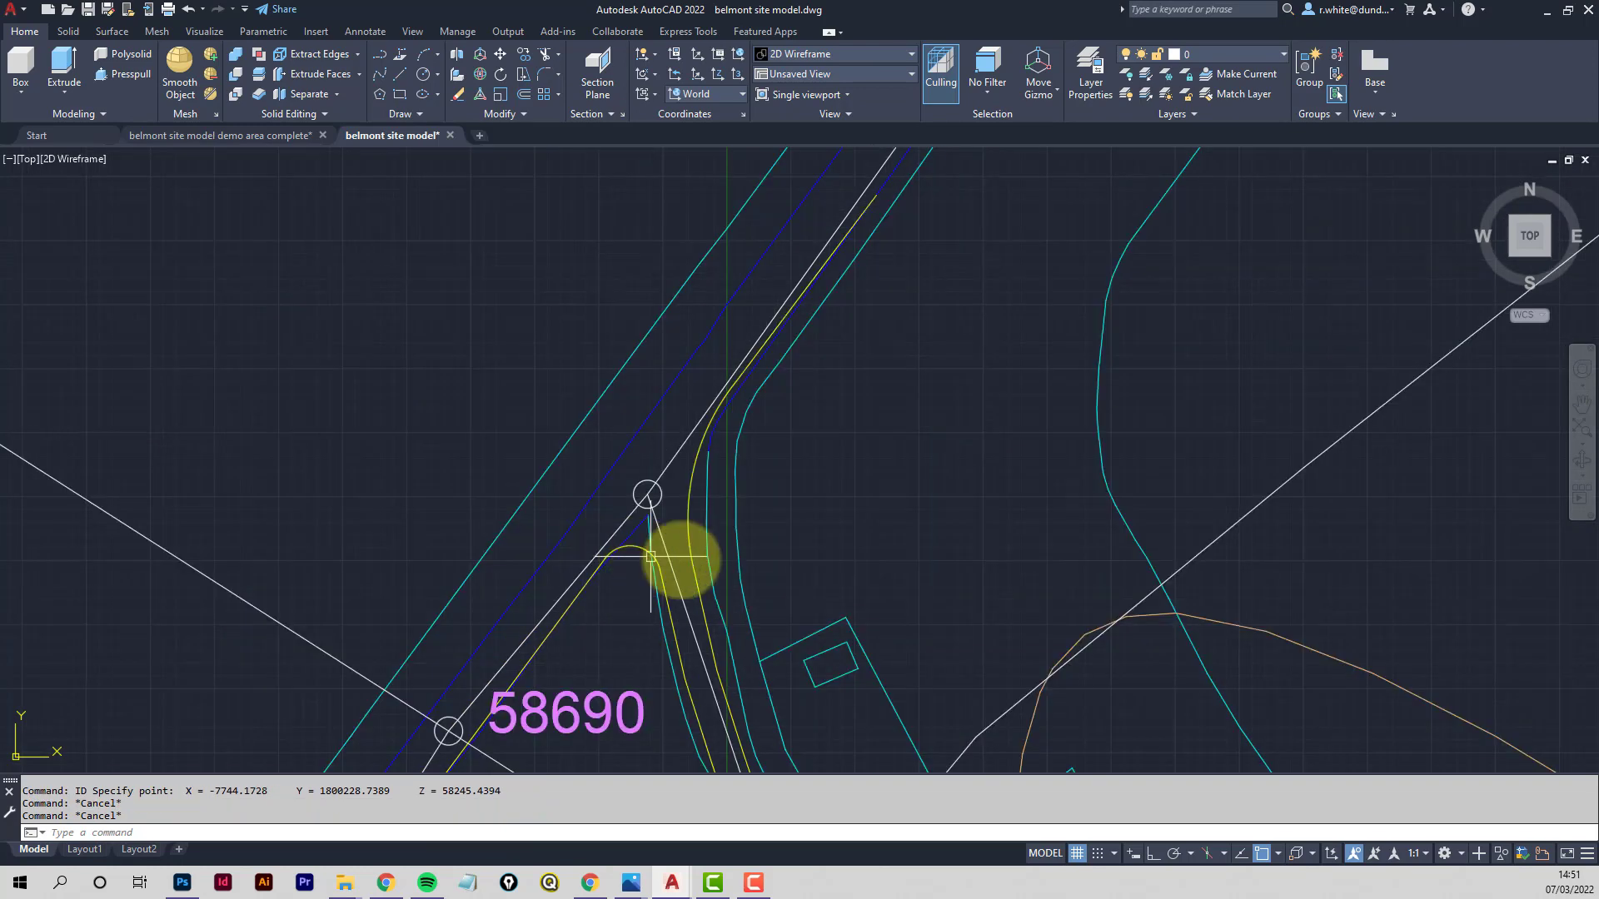
pyautogui.moveTo(678, 560); pyautogui.dragTo(678, 486, button='middle')
pyautogui.write('cp')
pyautogui.press('Return')
pyautogui.click(560, 601)
pyautogui.press('Return')
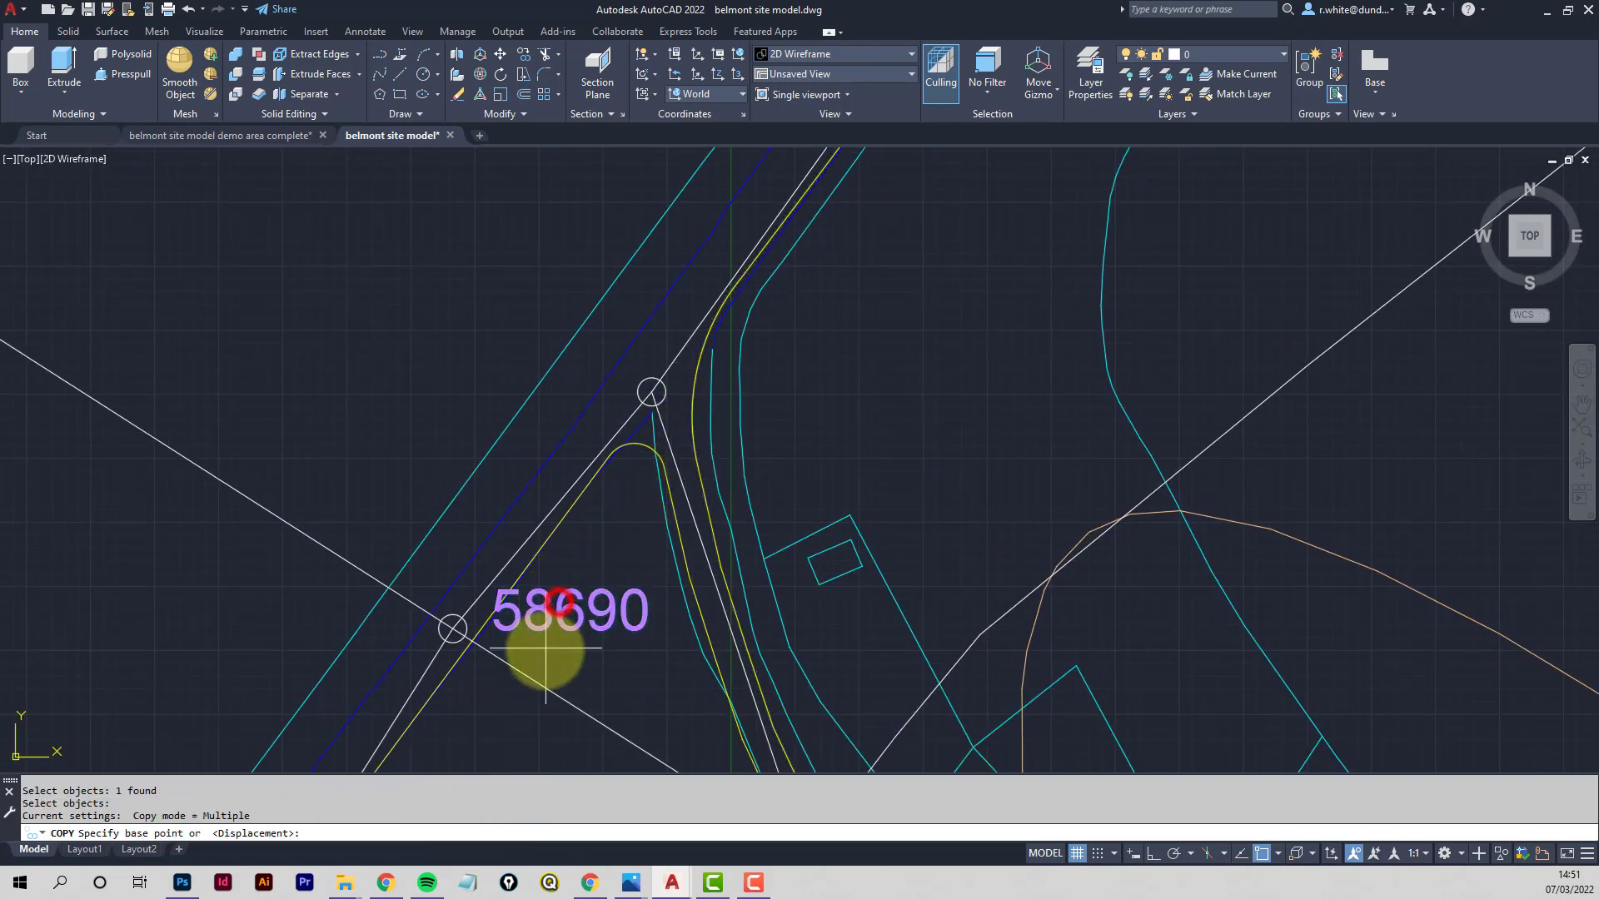
pyautogui.click(545, 648)
pyautogui.click(727, 434)
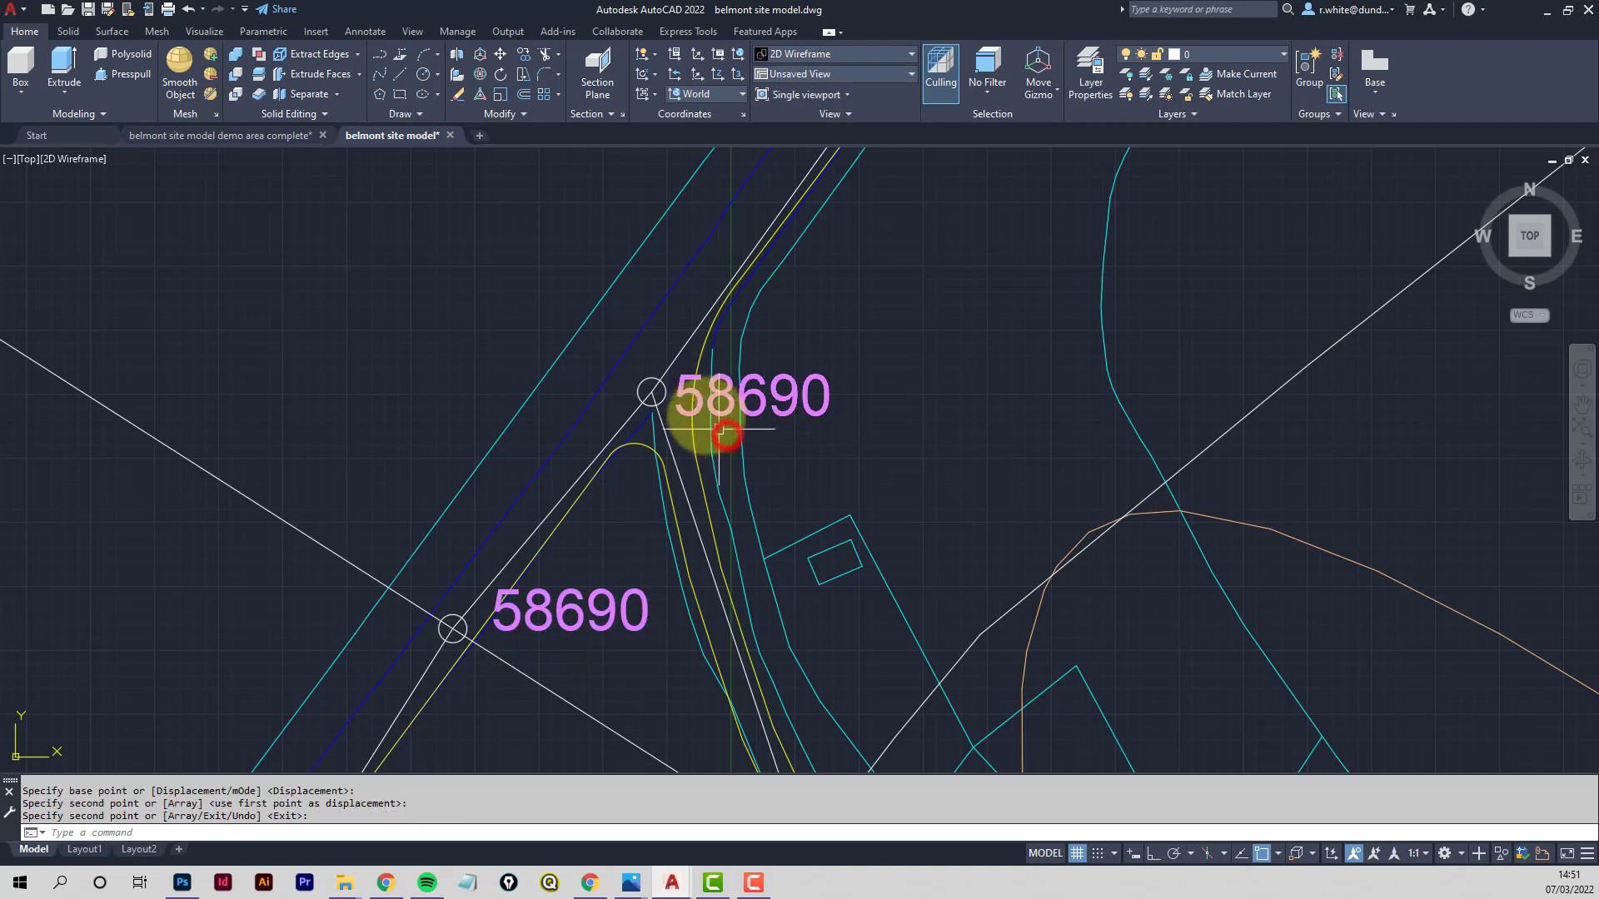
# Change the copied level label beside the new circle to 58240
pyautogui.scroll(5, 721, 425)
pyautogui.press('Return')
pyautogui.doubleClick(775, 361)
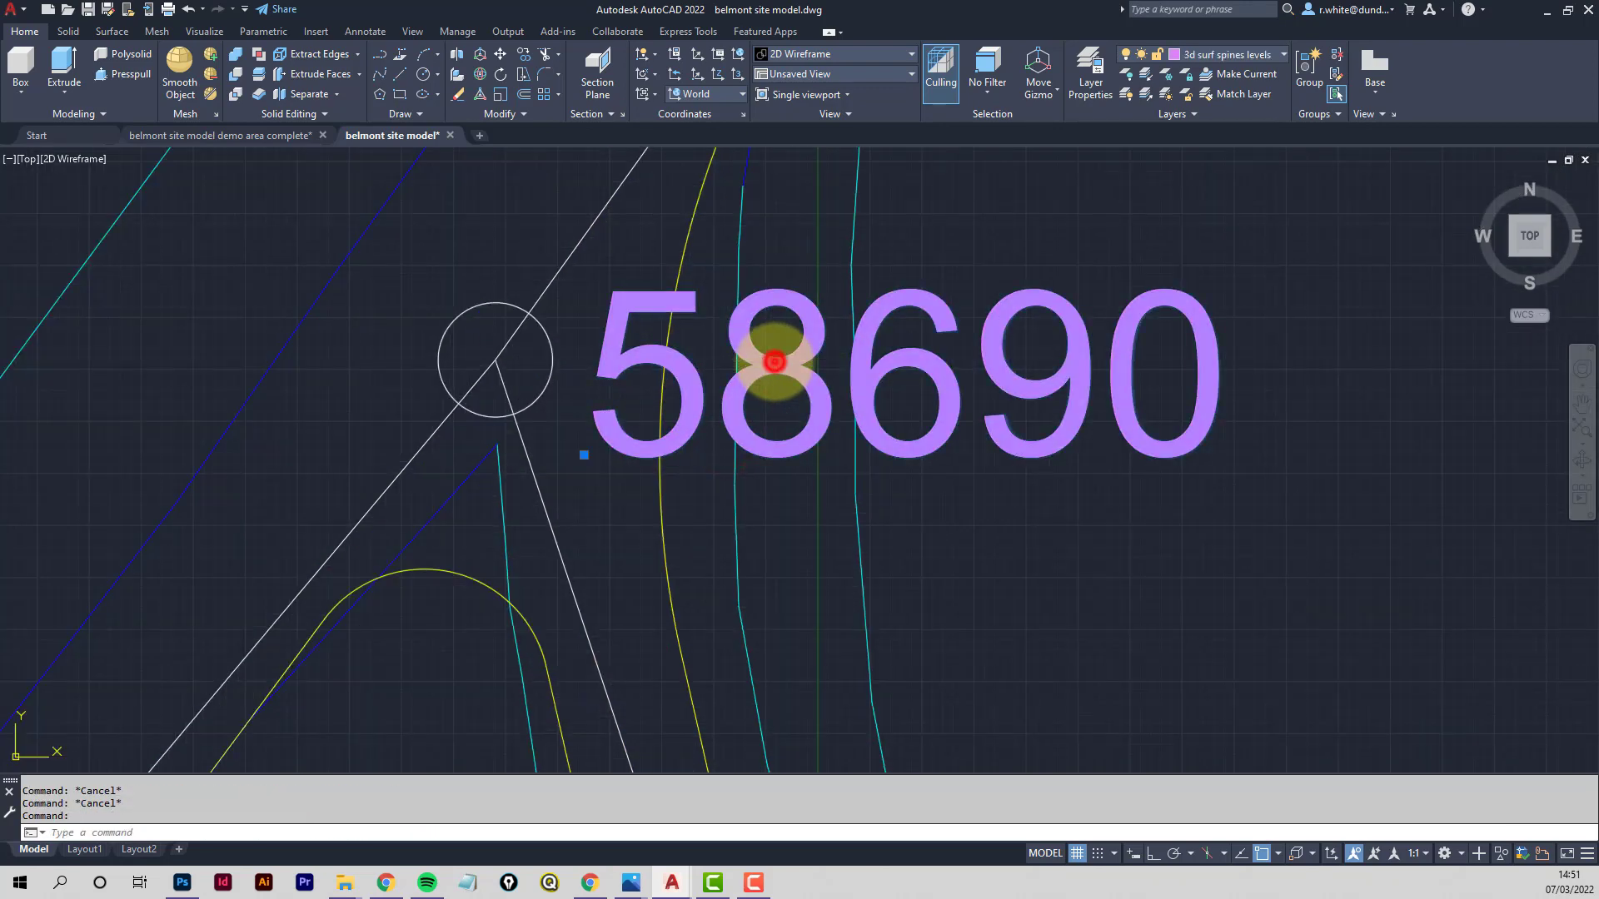
pyautogui.moveTo(858, 397); pyautogui.dragTo(1199, 388)
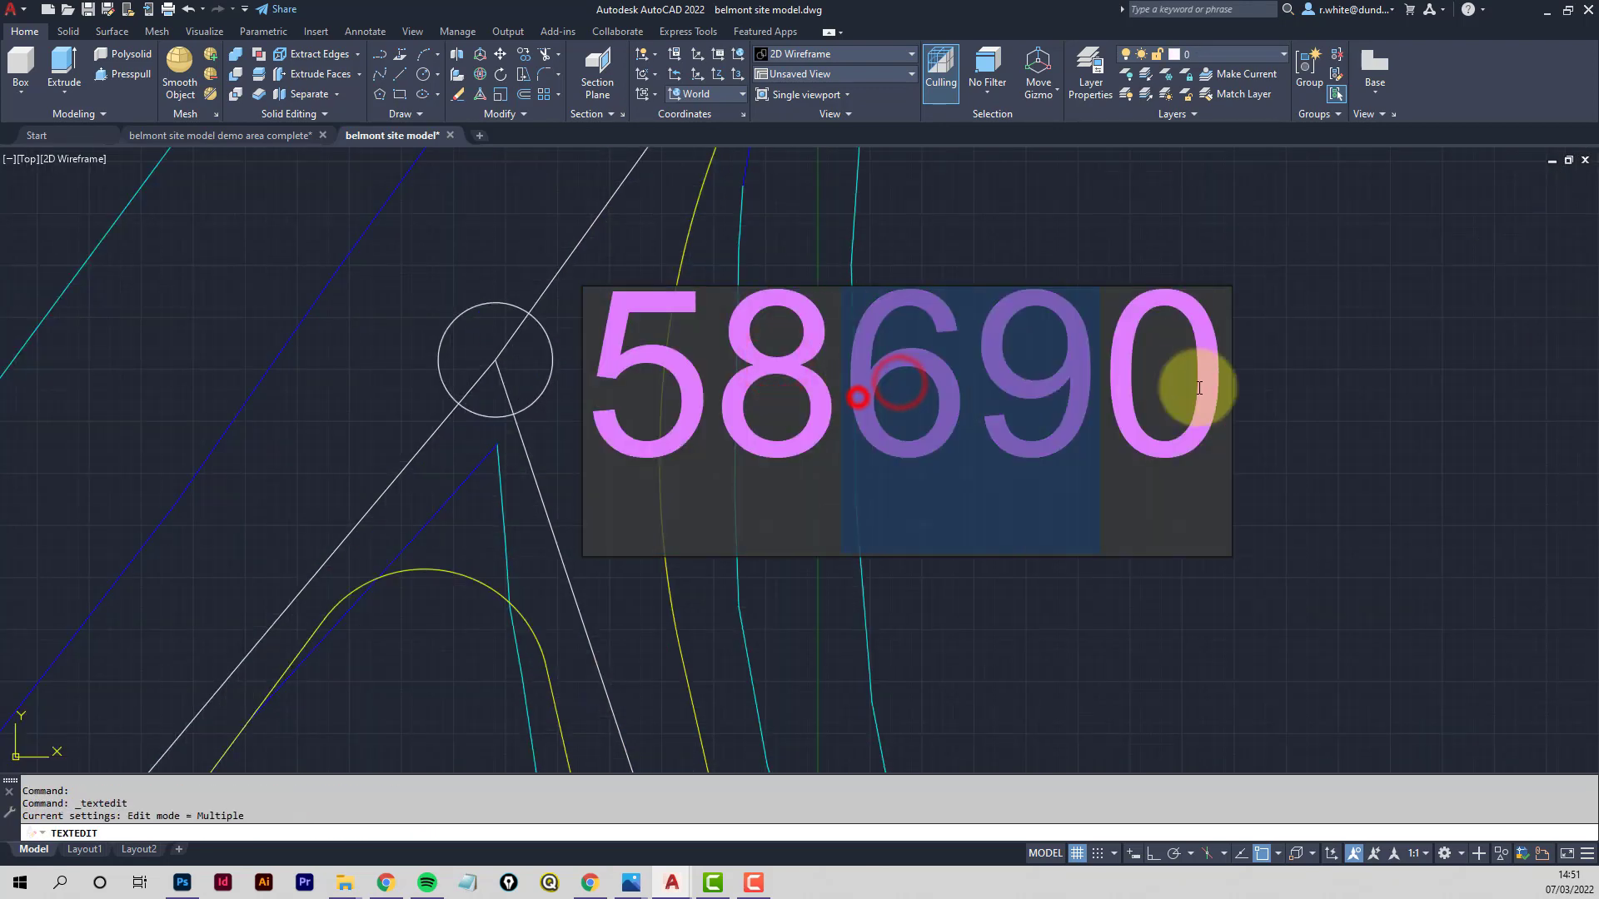
pyautogui.write('24')
pyautogui.click(1279, 386)
pyautogui.press('Escape')
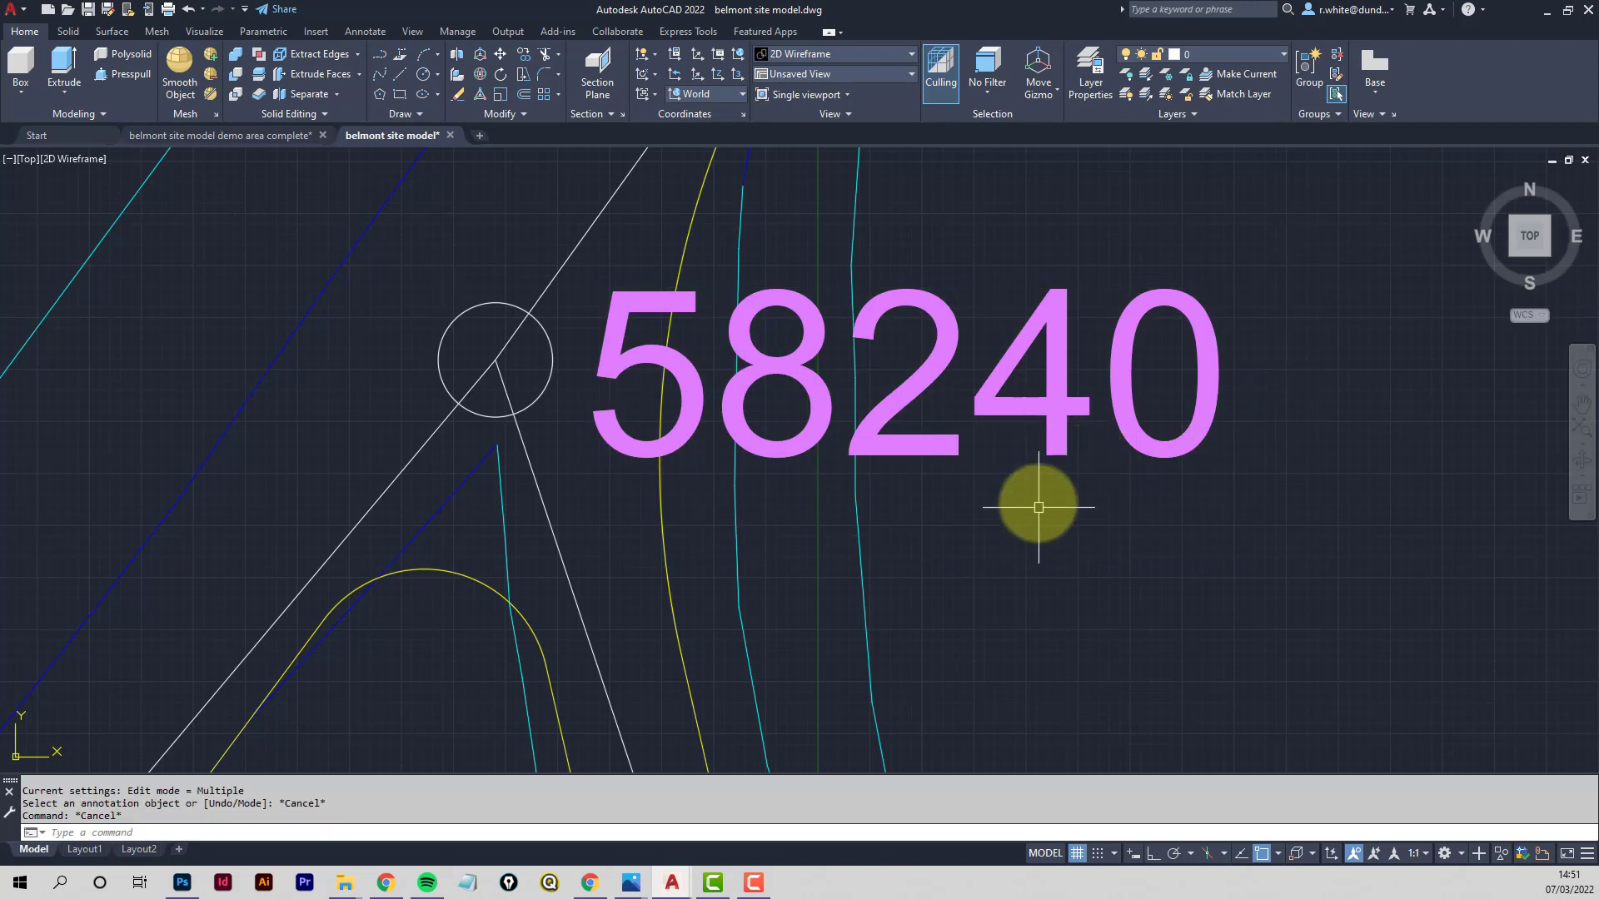
# Draw a line along the southern side-road branch from the centre of the 58870 circle to the 60000 circle's centre near the Lodge
pyautogui.scroll(-4, 971, 350)
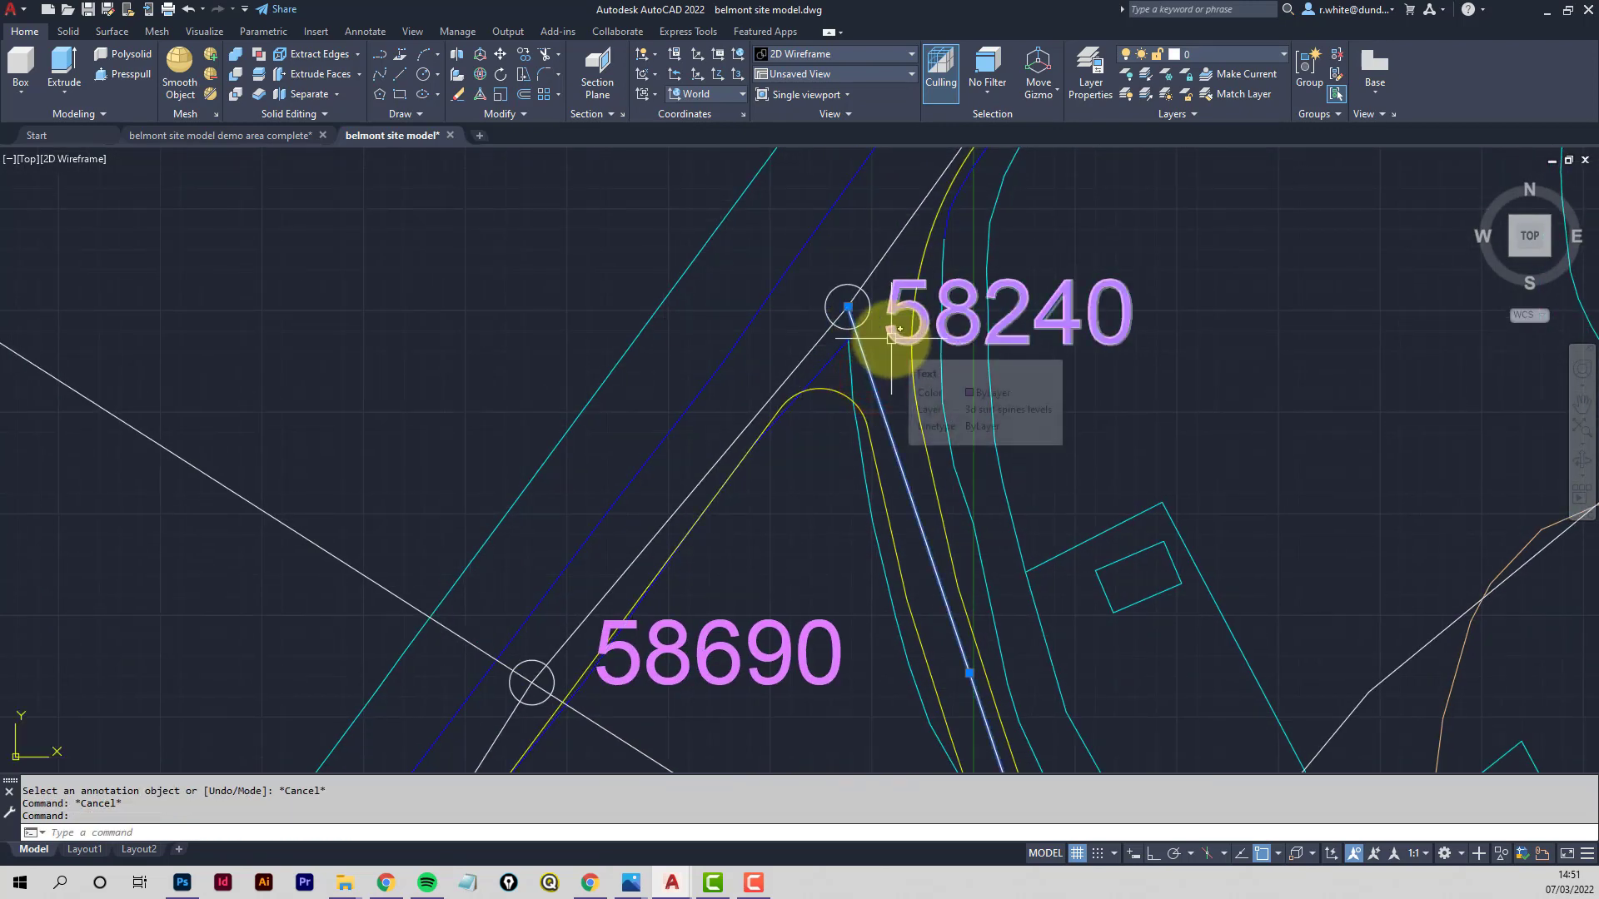
pyautogui.press('Escape')
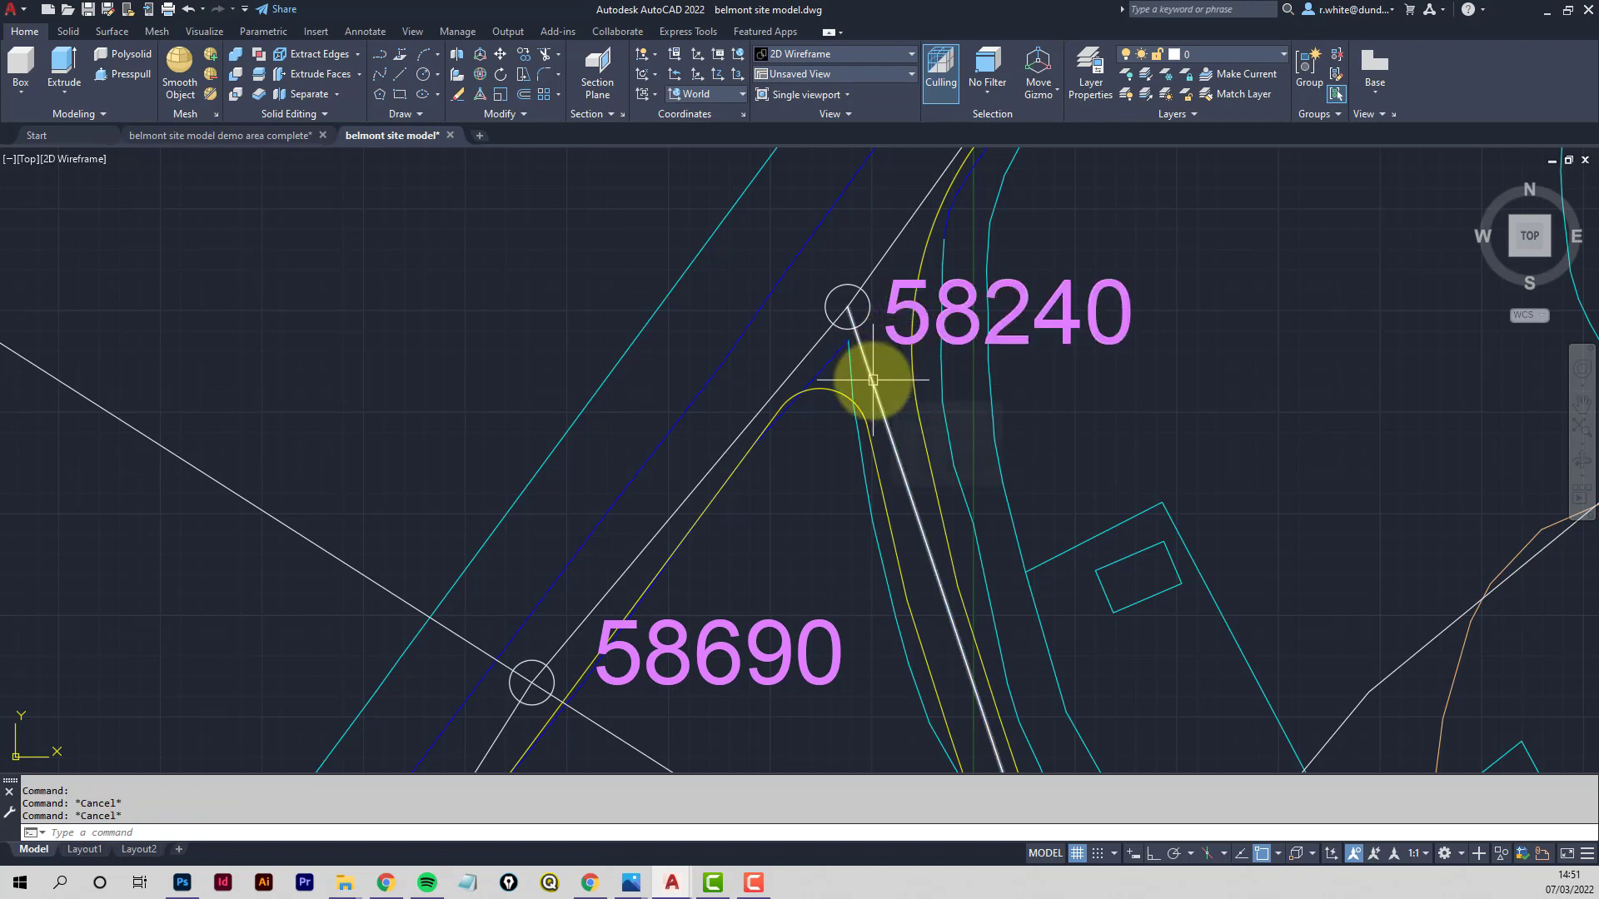
pyautogui.scroll(-3, 873, 380)
pyautogui.moveTo(881, 375); pyautogui.dragTo(837, 308, button='middle')
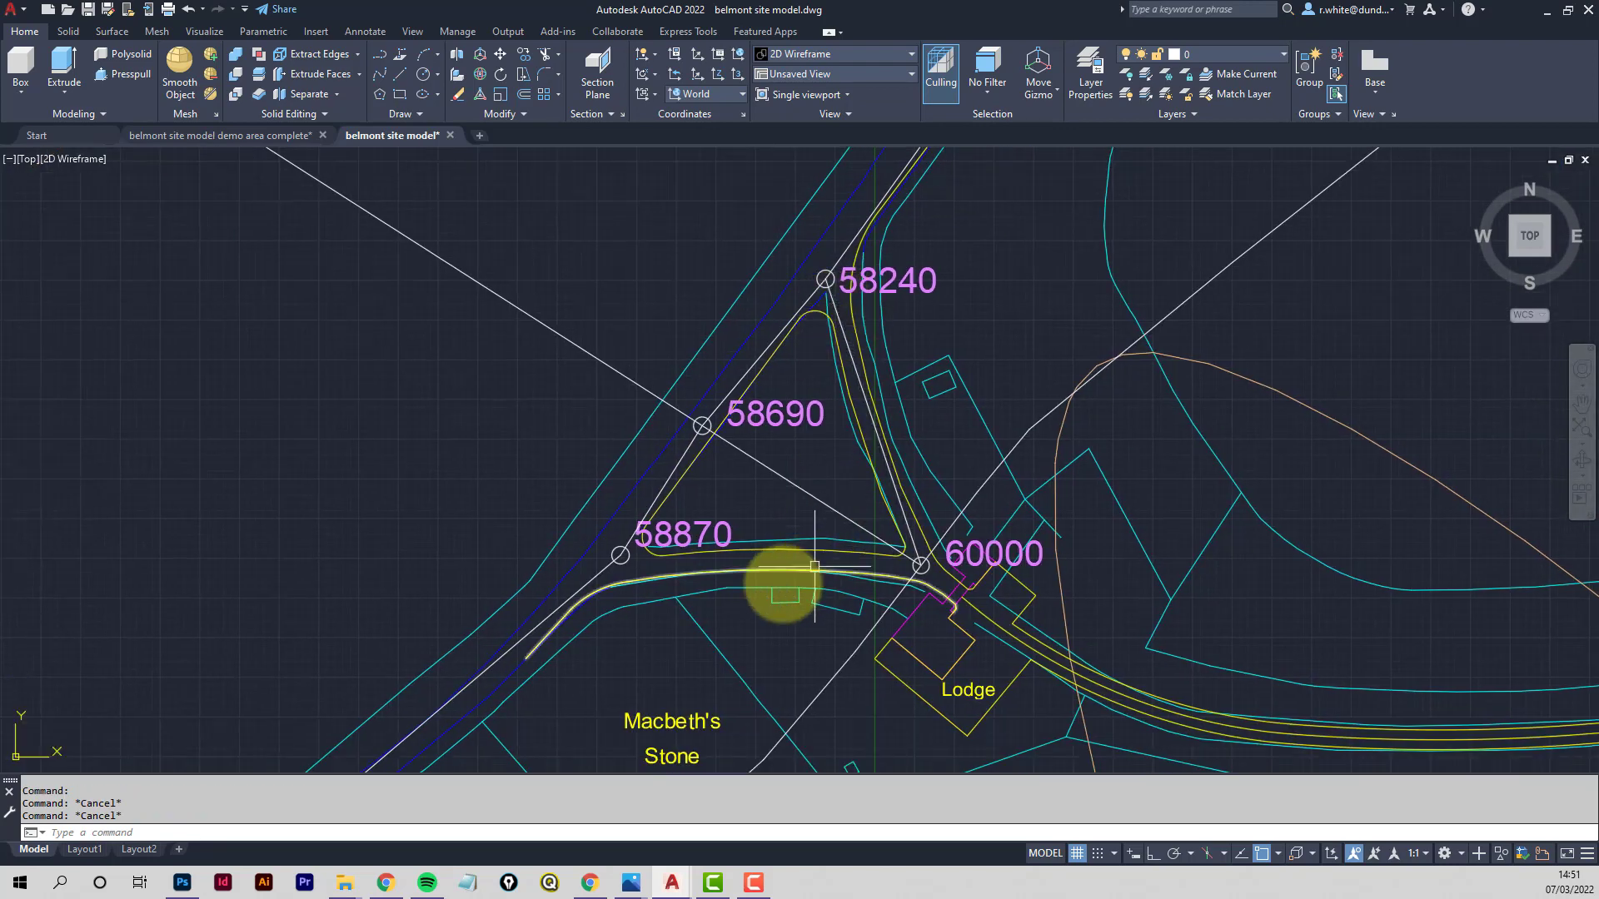
pyautogui.scroll(2, 720, 574)
pyautogui.write('l')
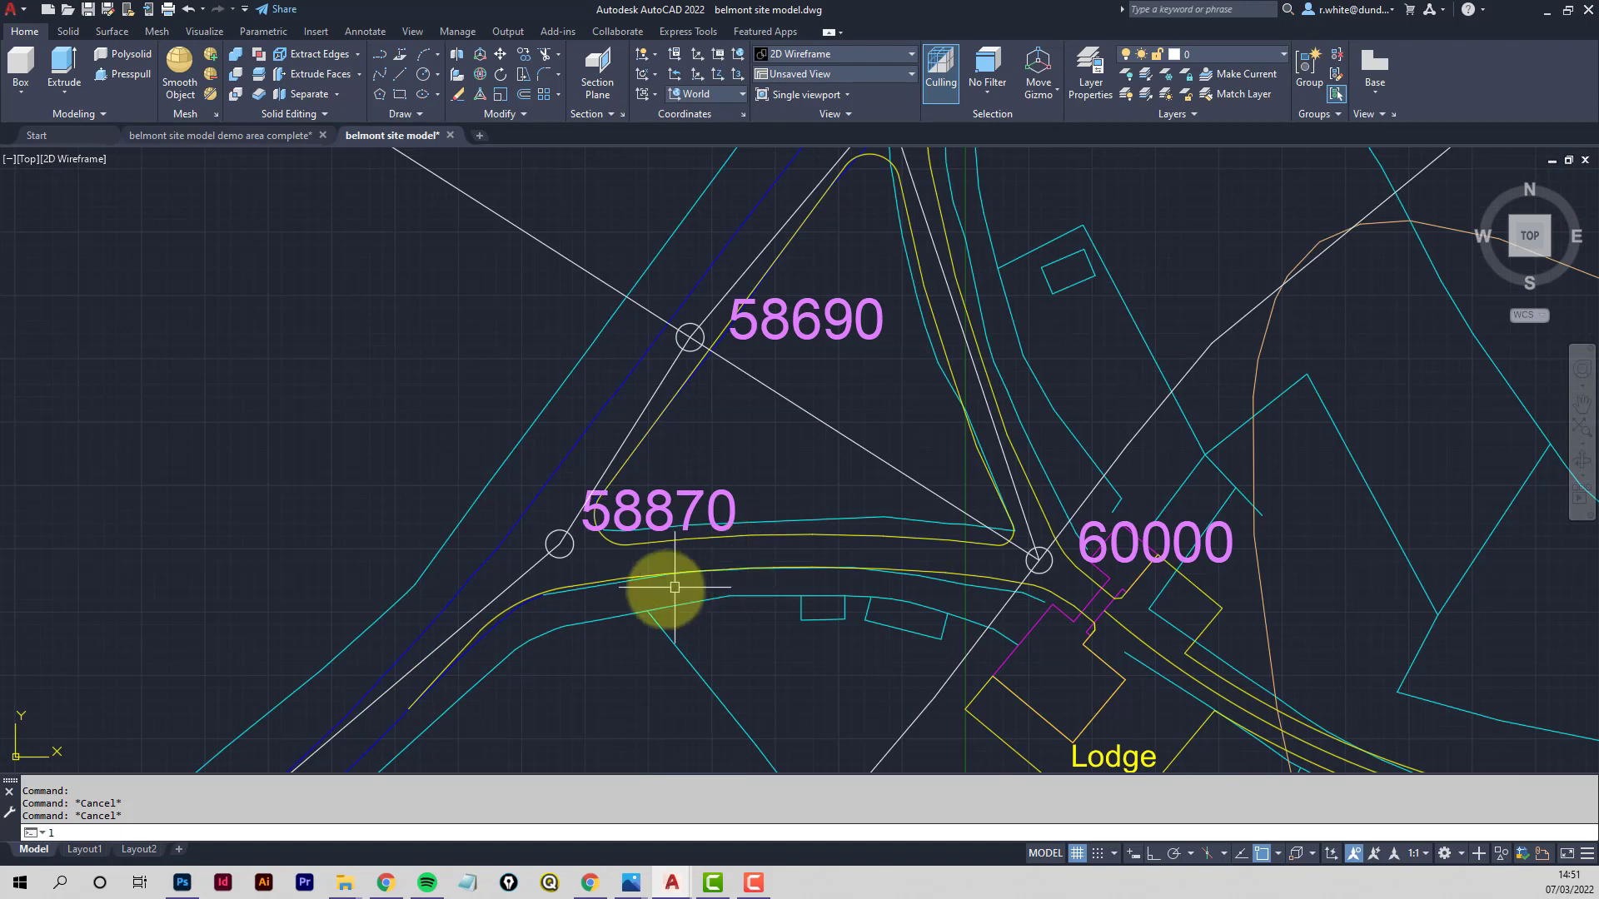
pyautogui.press('Return')
pyautogui.click(559, 544)
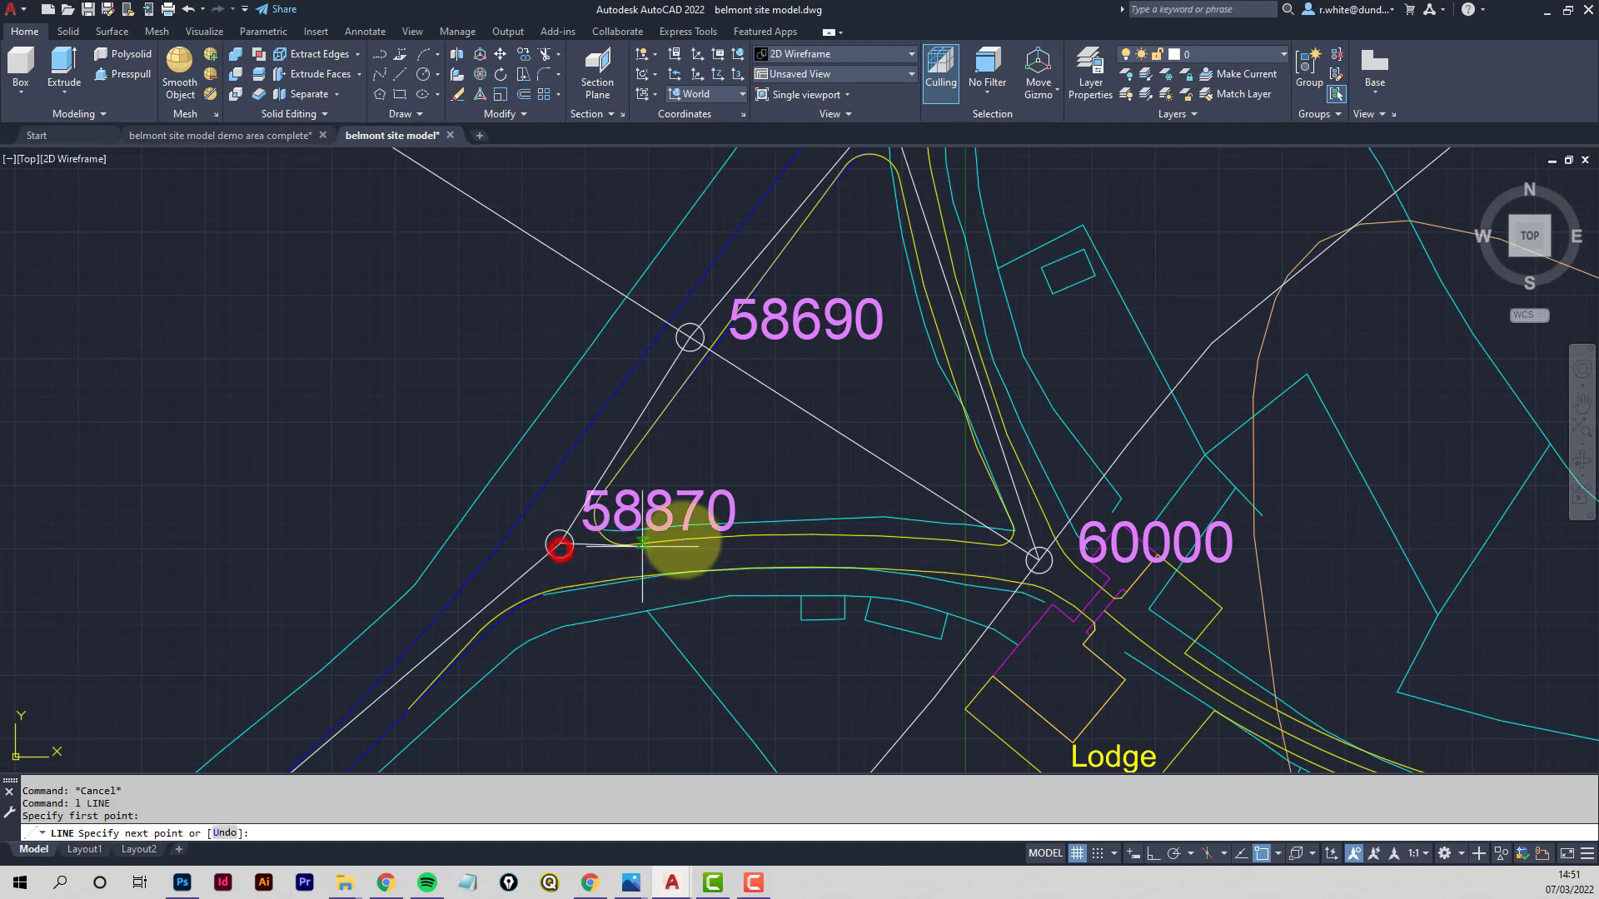
pyautogui.click(1038, 561)
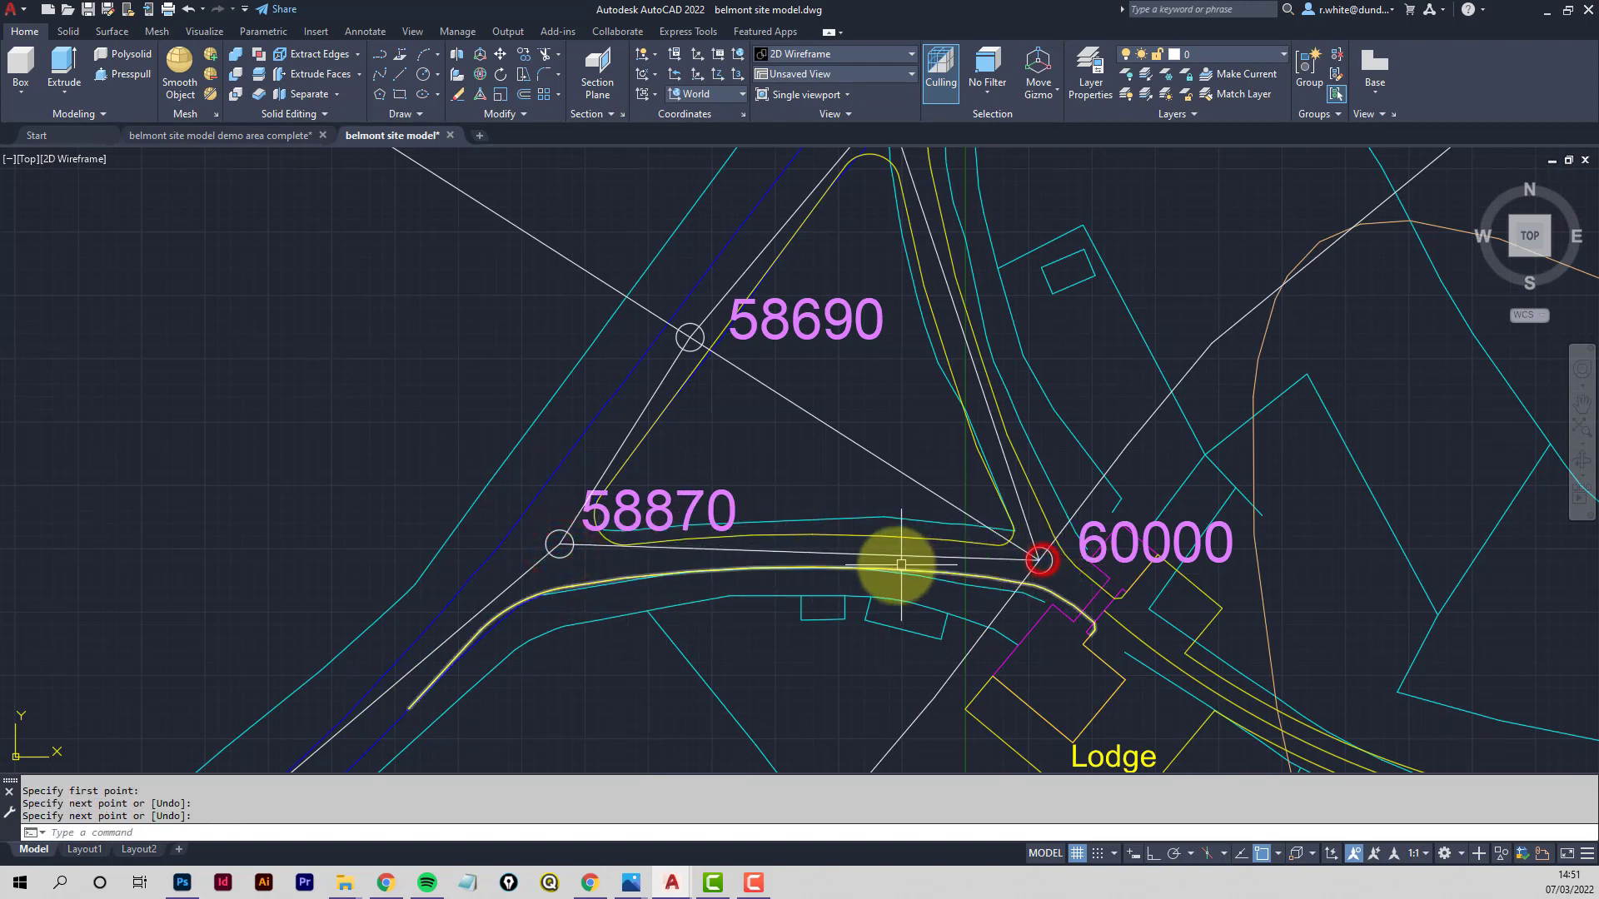
# Examine the triangular junction's spine lines and their levels from several oblique 3D angles, then return to the top view
pyautogui.scroll(-2, 892, 549)
pyautogui.moveTo(903, 521)
pyautogui.keyDown('shift'); pyautogui.mouseDown(button='middle')
pyautogui.moveTo(714, 411)
pyautogui.moveTo(750, 489)
pyautogui.moveTo(824, 434)
pyautogui.moveTo(781, 399)
pyautogui.moveTo(676, 384)
pyautogui.mouseUp(button='middle'); pyautogui.keyUp('shift')
pyautogui.scroll(-1, 767, 399)
pyautogui.keyDown('shift'); pyautogui.moveTo(764, 410); pyautogui.dragTo(812, 412, button='middle'); pyautogui.keyUp('shift')
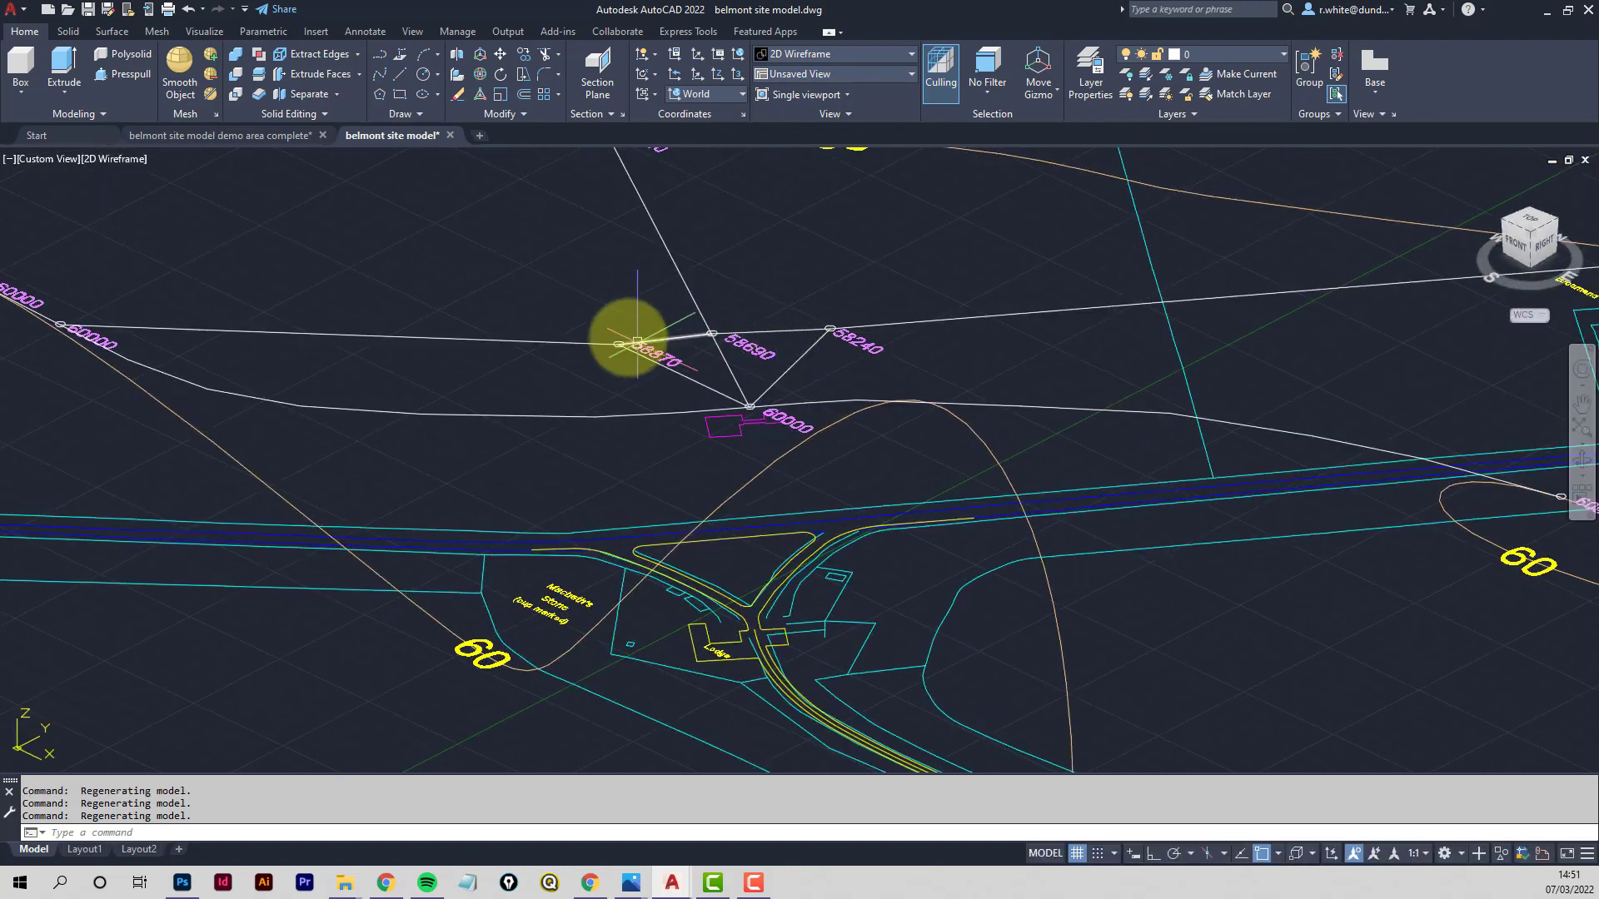
pyautogui.scroll(-1, 1160, 308)
pyautogui.moveTo(1050, 326); pyautogui.dragTo(964, 435, button='middle')
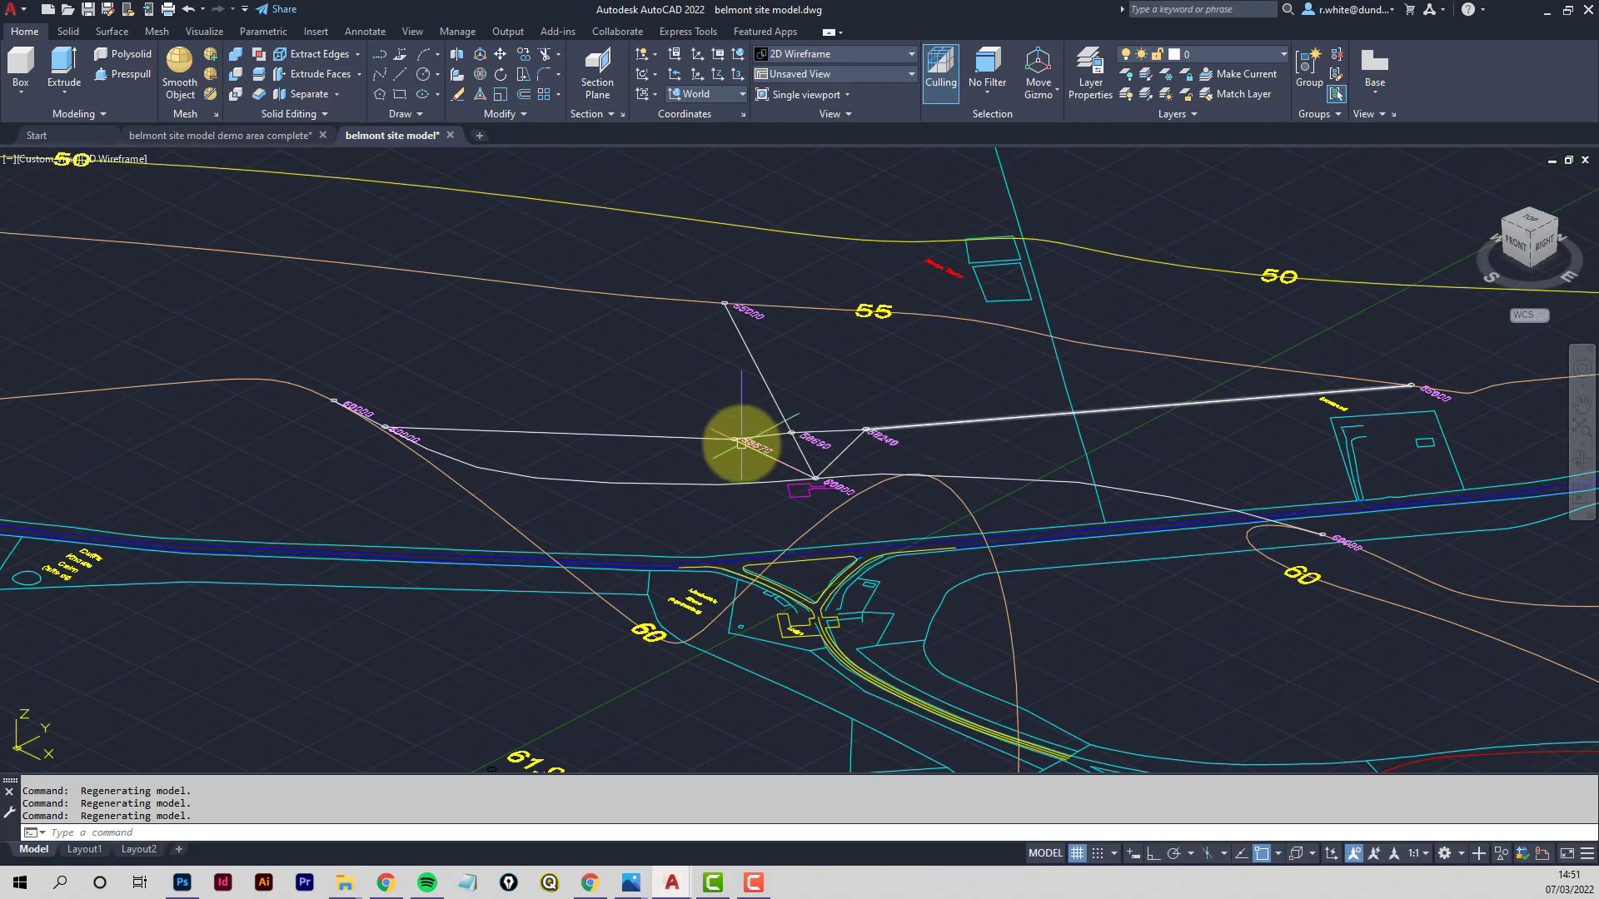
pyautogui.scroll(3, 767, 450)
pyautogui.keyDown('shift'); pyautogui.moveTo(792, 457); pyautogui.dragTo(768, 418, button='middle'); pyautogui.keyUp('shift')
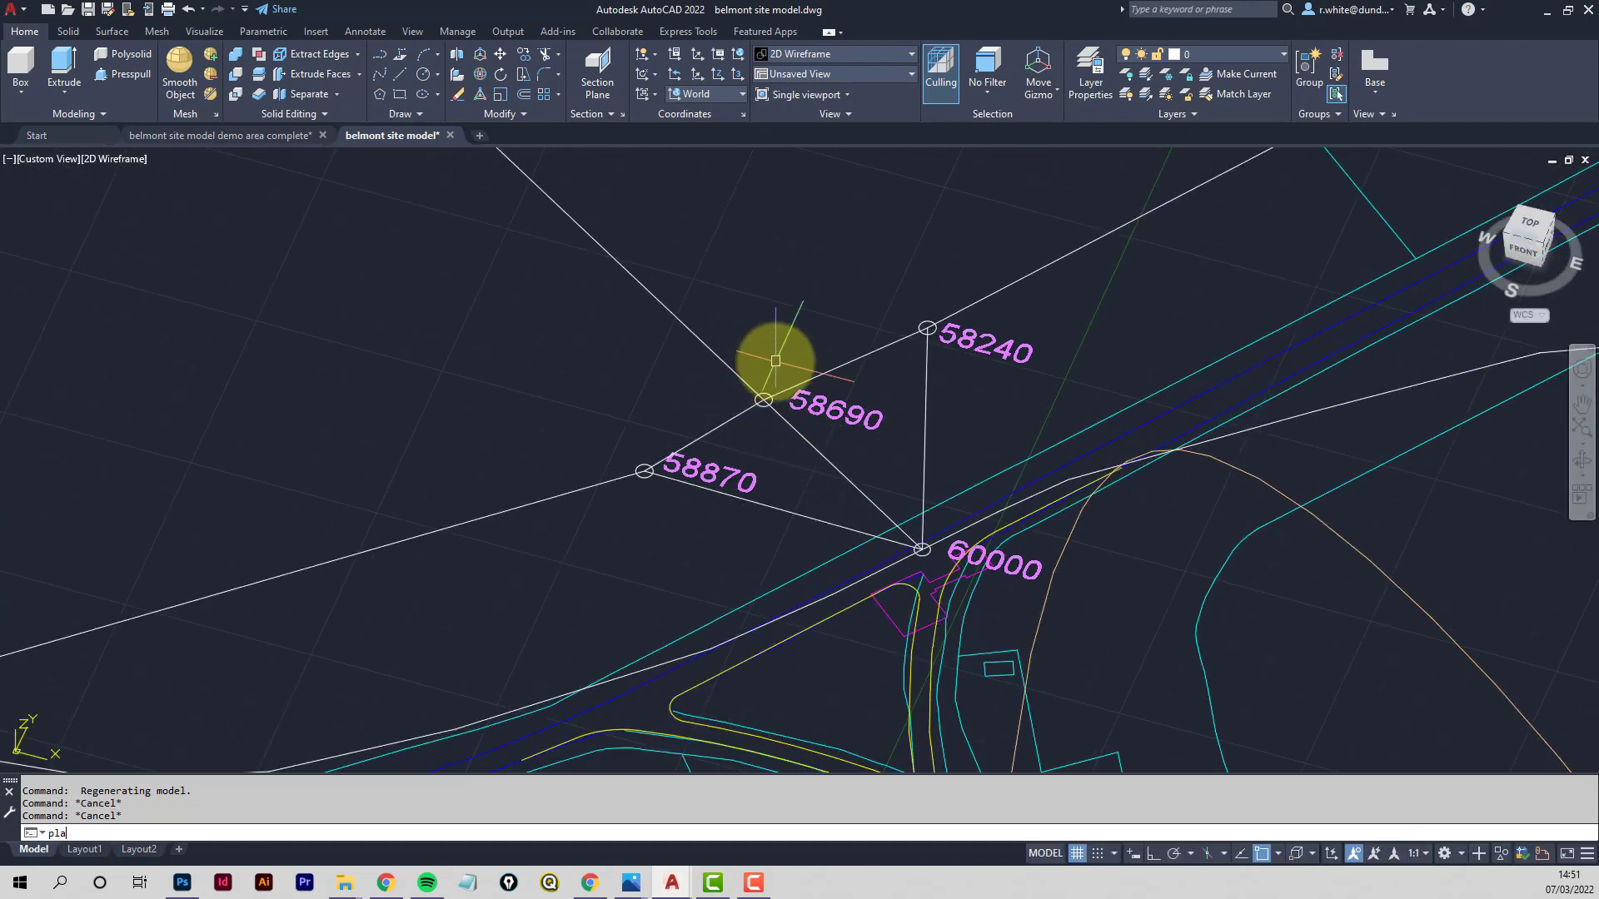
pyautogui.press('Return')
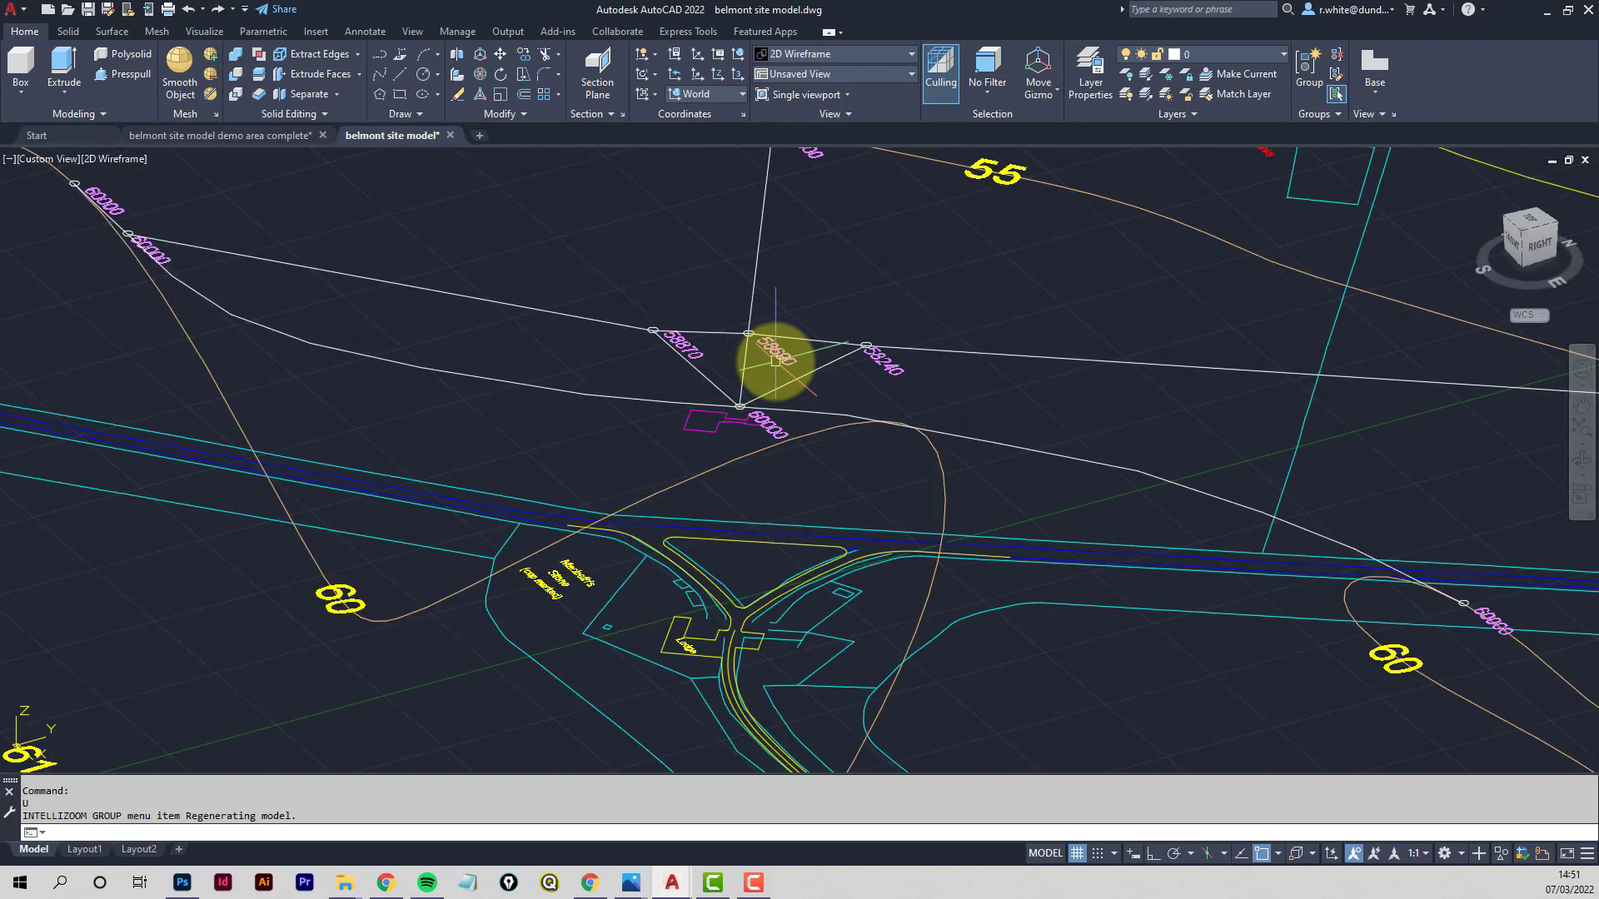
pyautogui.press('Return')
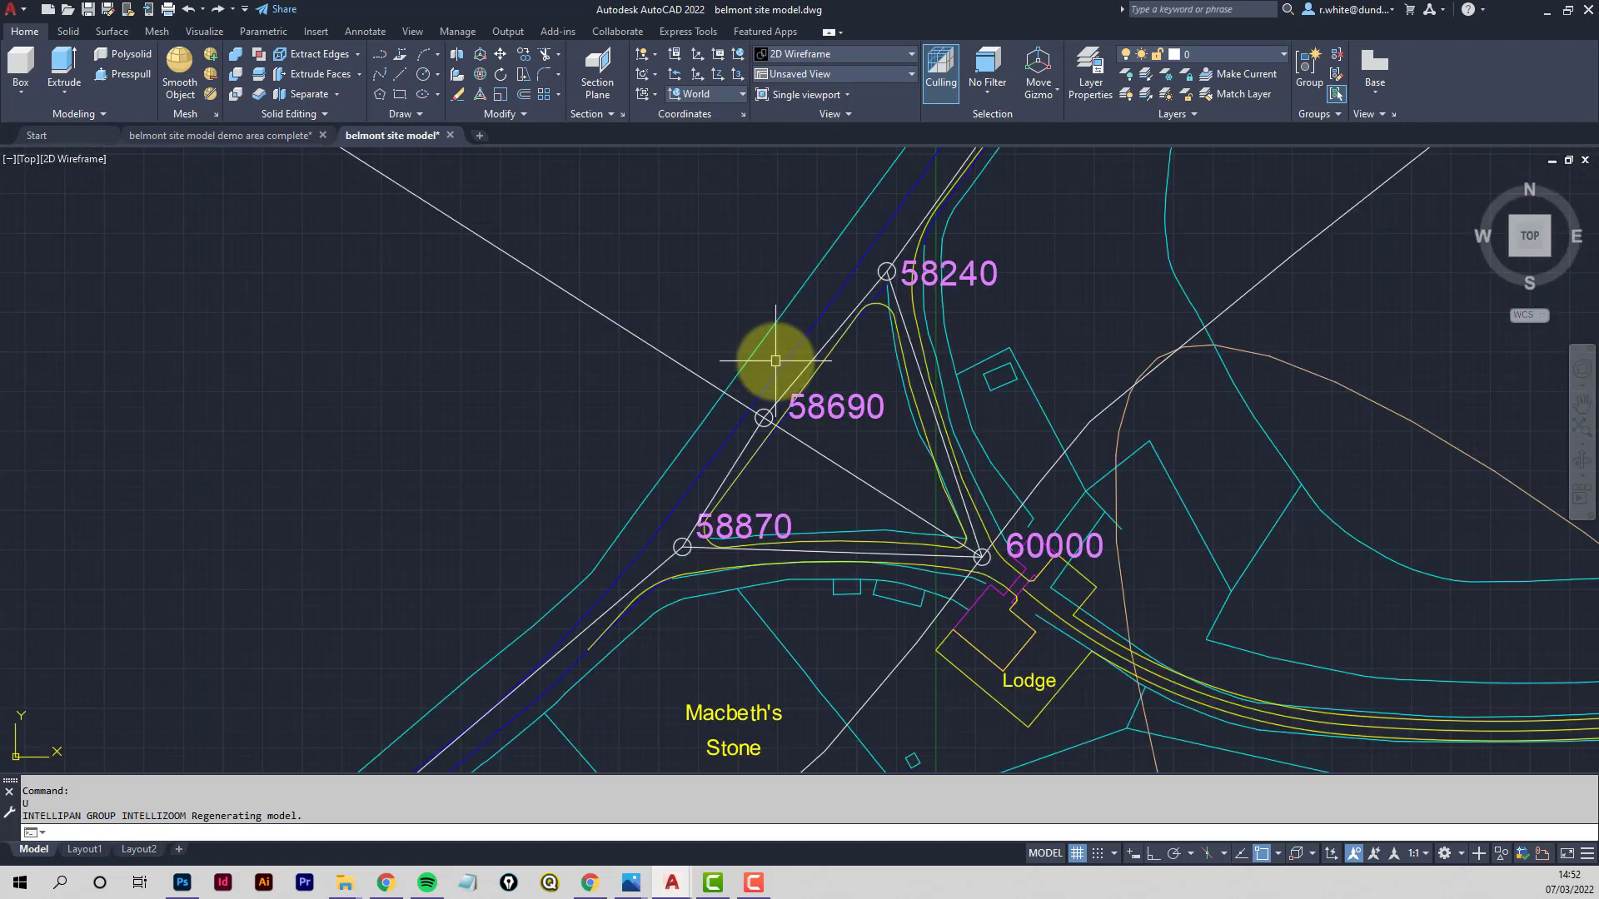
# Turn off the 3d surf spines levels layer by picking one of its level labels at the triangular junction
pyautogui.scroll(4, 708, 354)
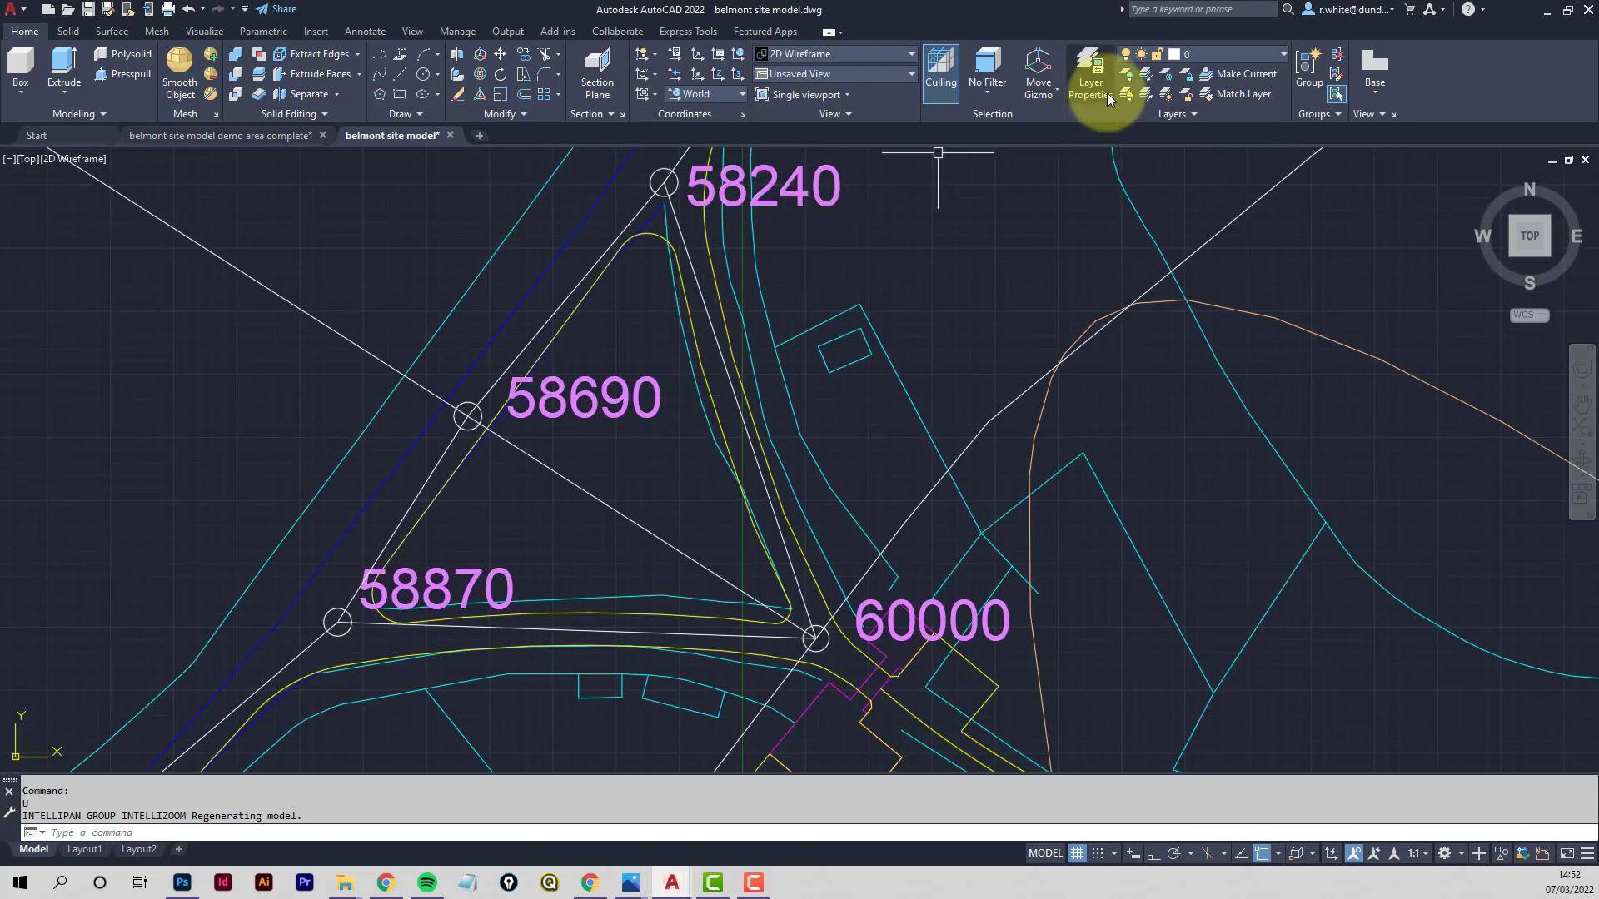
pyautogui.click(1130, 79)
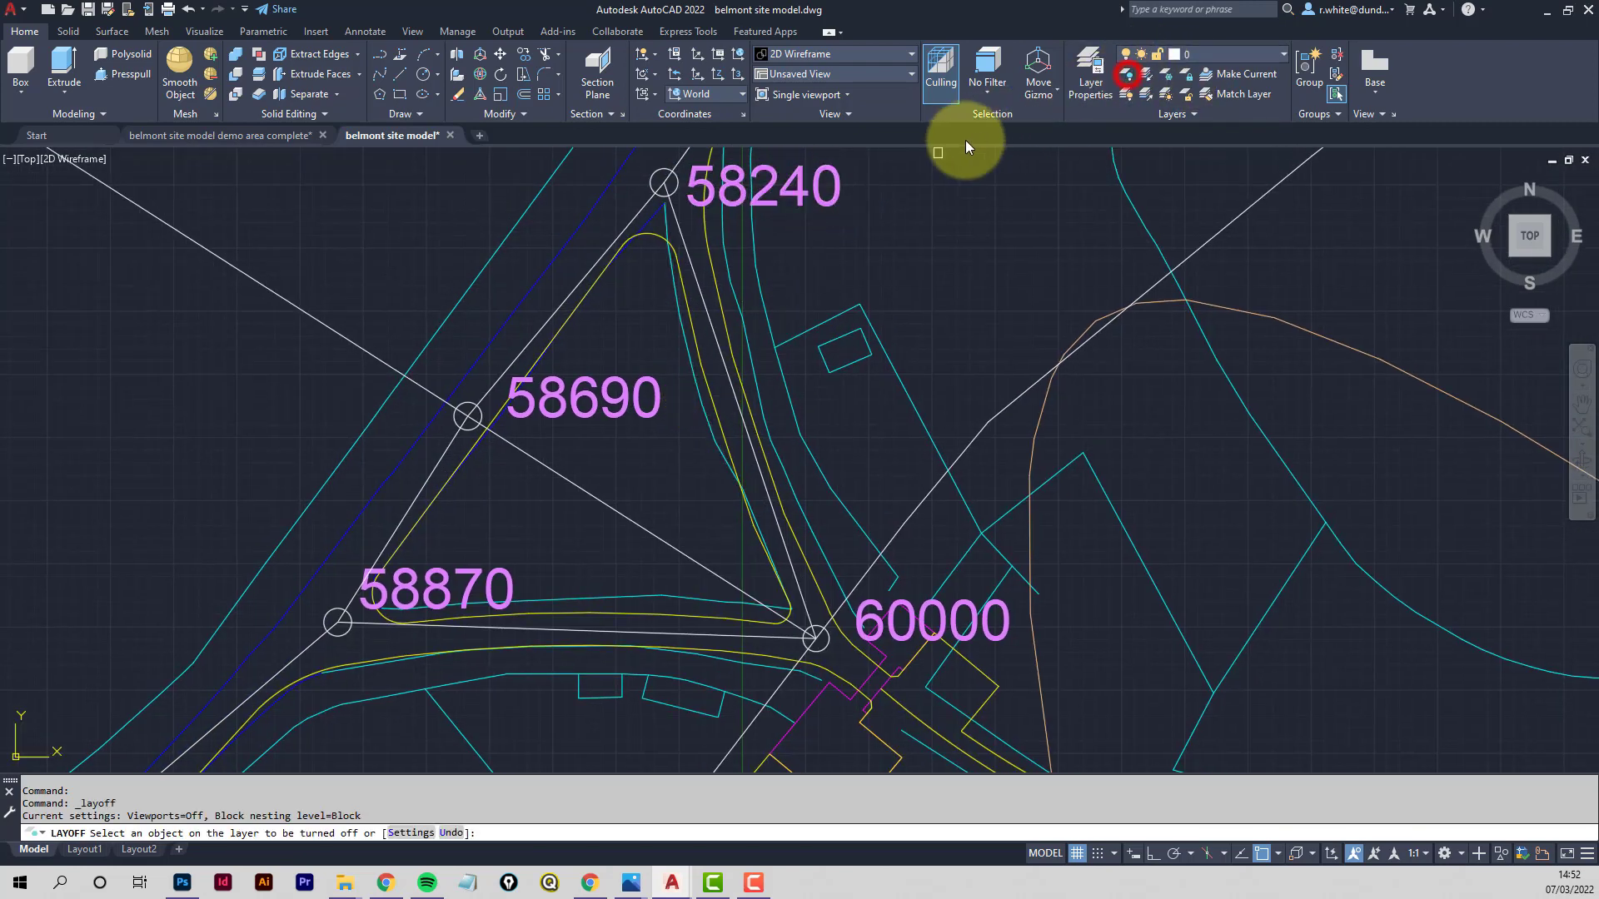
pyautogui.click(819, 203)
pyautogui.moveTo(963, 441); pyautogui.dragTo(964, 372, button='middle')
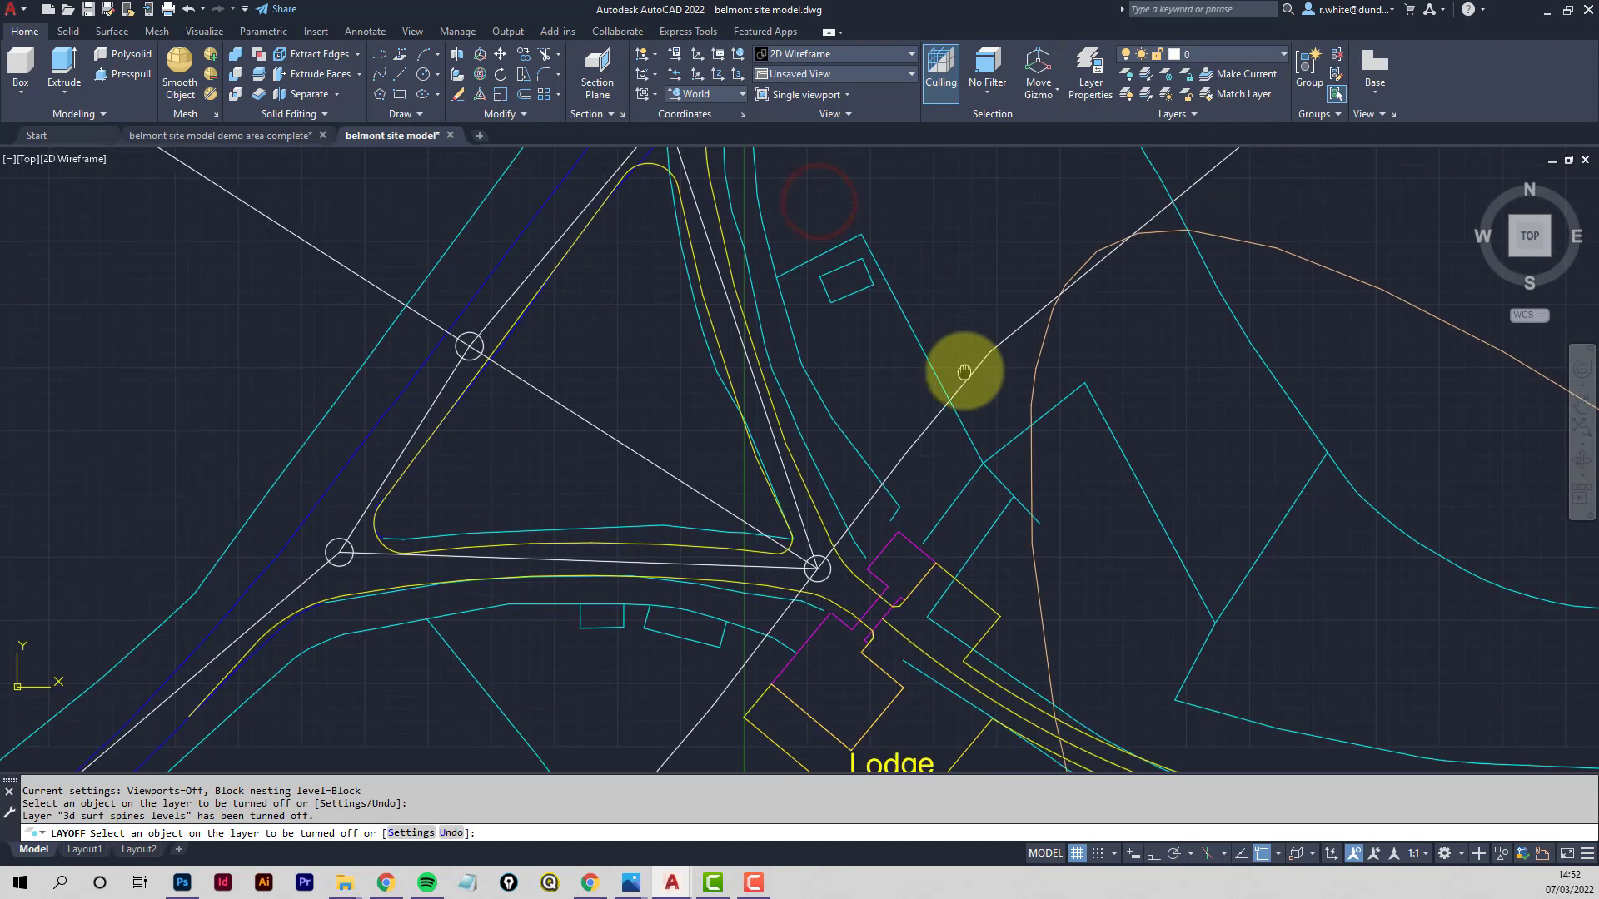
pyautogui.scroll(2, 964, 373)
pyautogui.moveTo(792, 639)
pyautogui.mouseDown(button='middle')
pyautogui.moveTo(839, 571)
pyautogui.moveTo(785, 507)
pyautogui.moveTo(935, 492)
pyautogui.moveTo(827, 462)
pyautogui.mouseUp(button='middle')
pyautogui.press('Escape')
# Query the coordinates and elevation of a point on the yellow drive edge near the Lodge gateway
pyautogui.scroll(2, 967, 526)
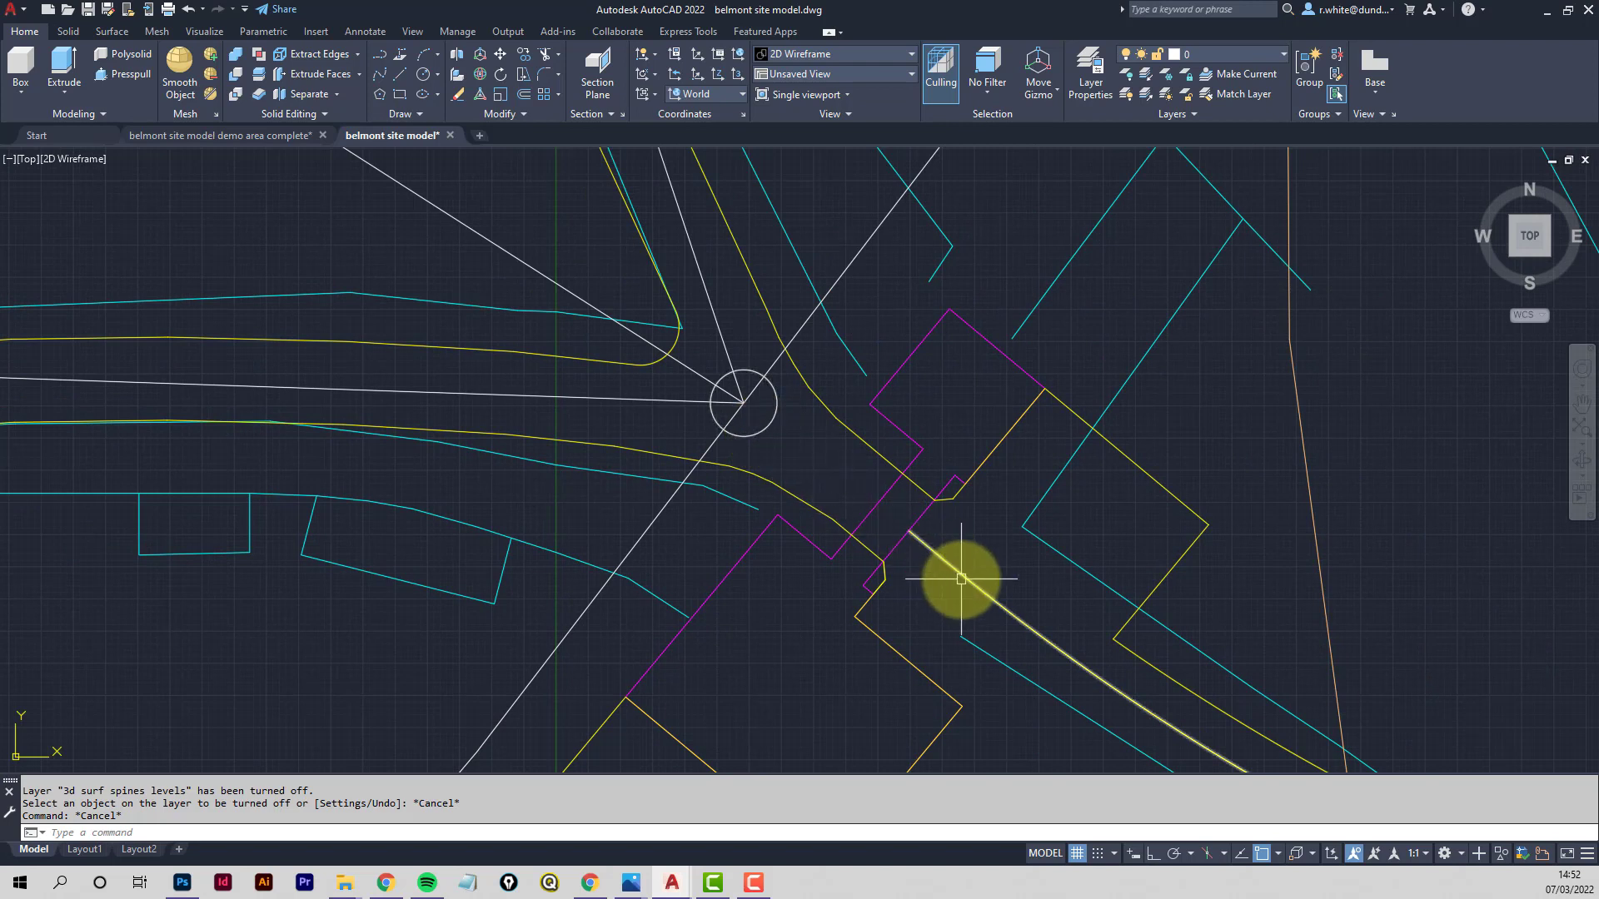
pyautogui.moveTo(961, 578)
pyautogui.press('Escape')
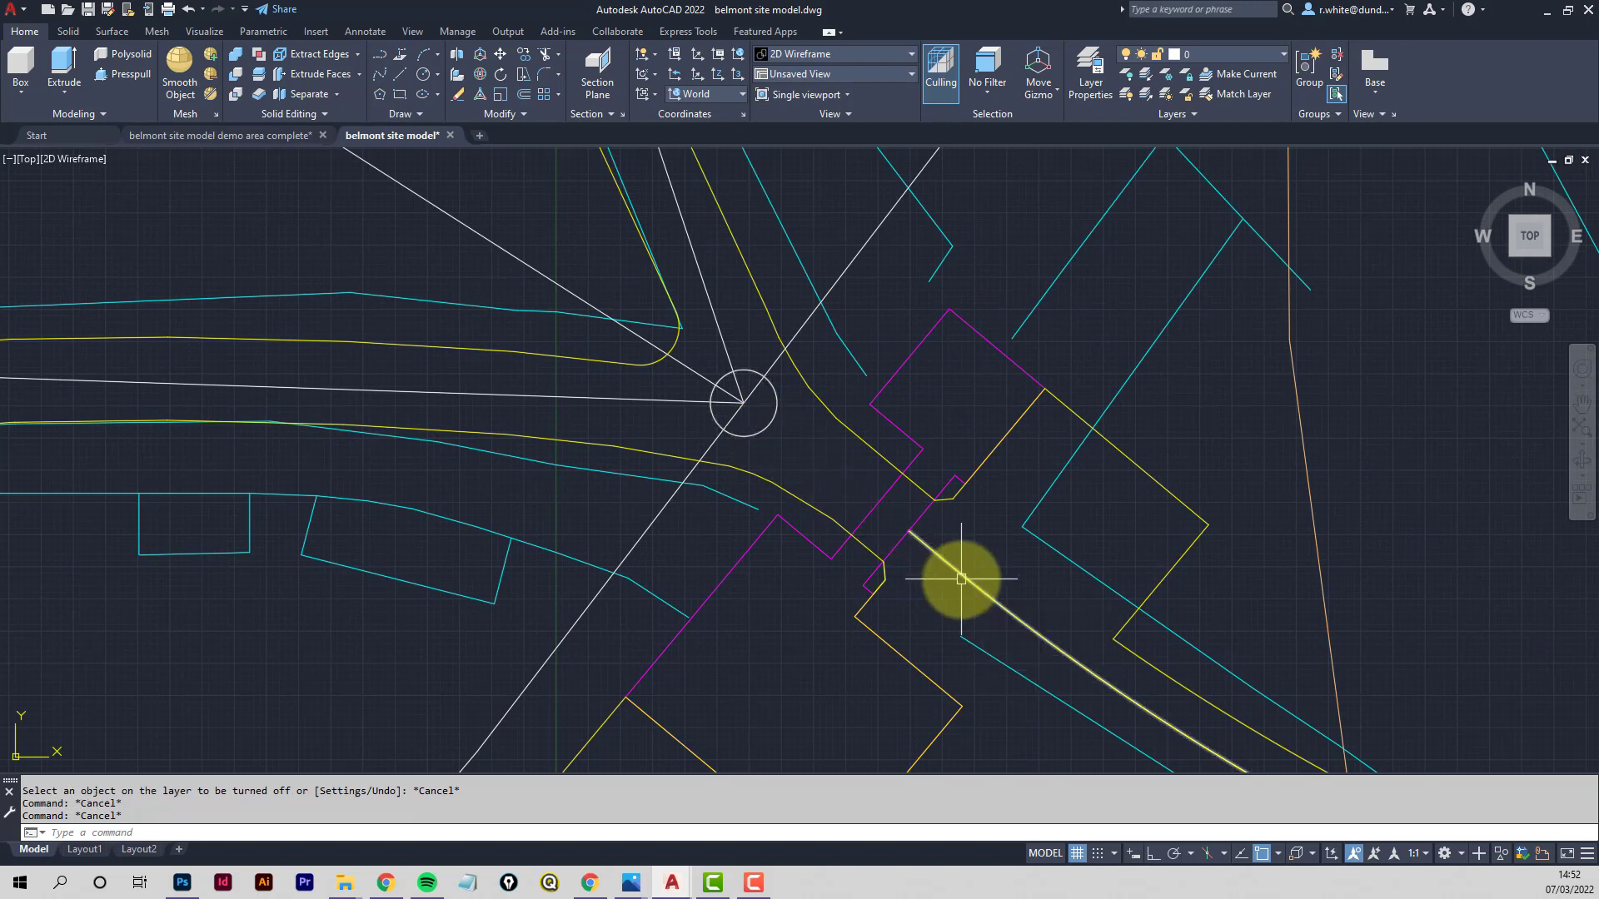
pyautogui.write('id')
pyautogui.press('Return')
pyautogui.click(965, 578)
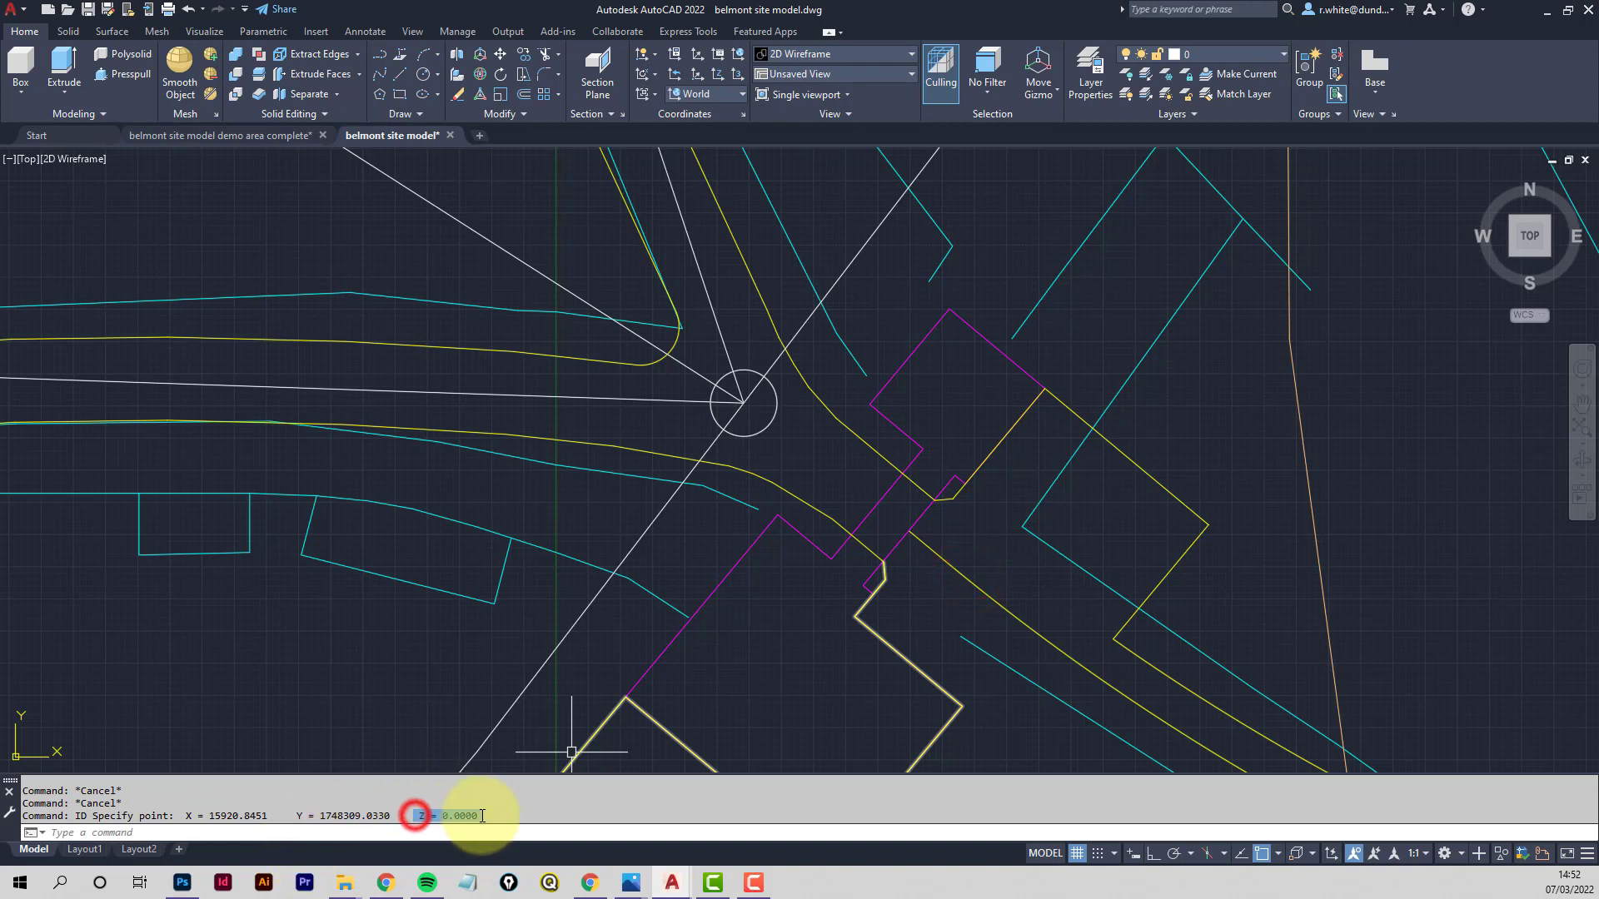
pyautogui.moveTo(946, 566); pyautogui.dragTo(952, 588, button='middle')
pyautogui.press('Escape')
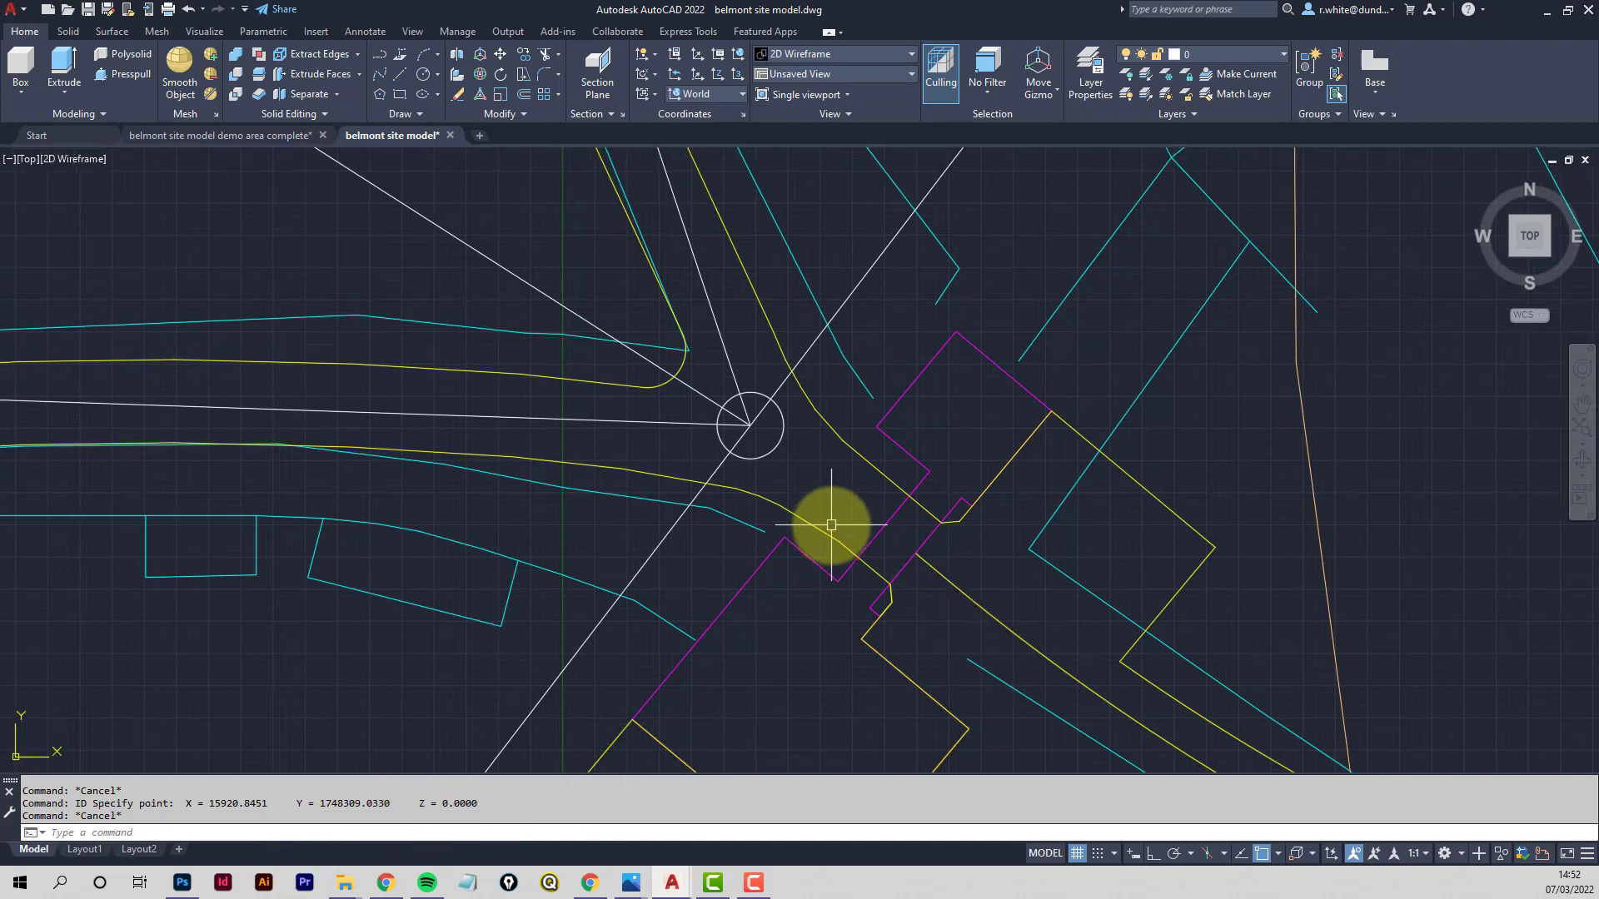
pyautogui.press('Escape')
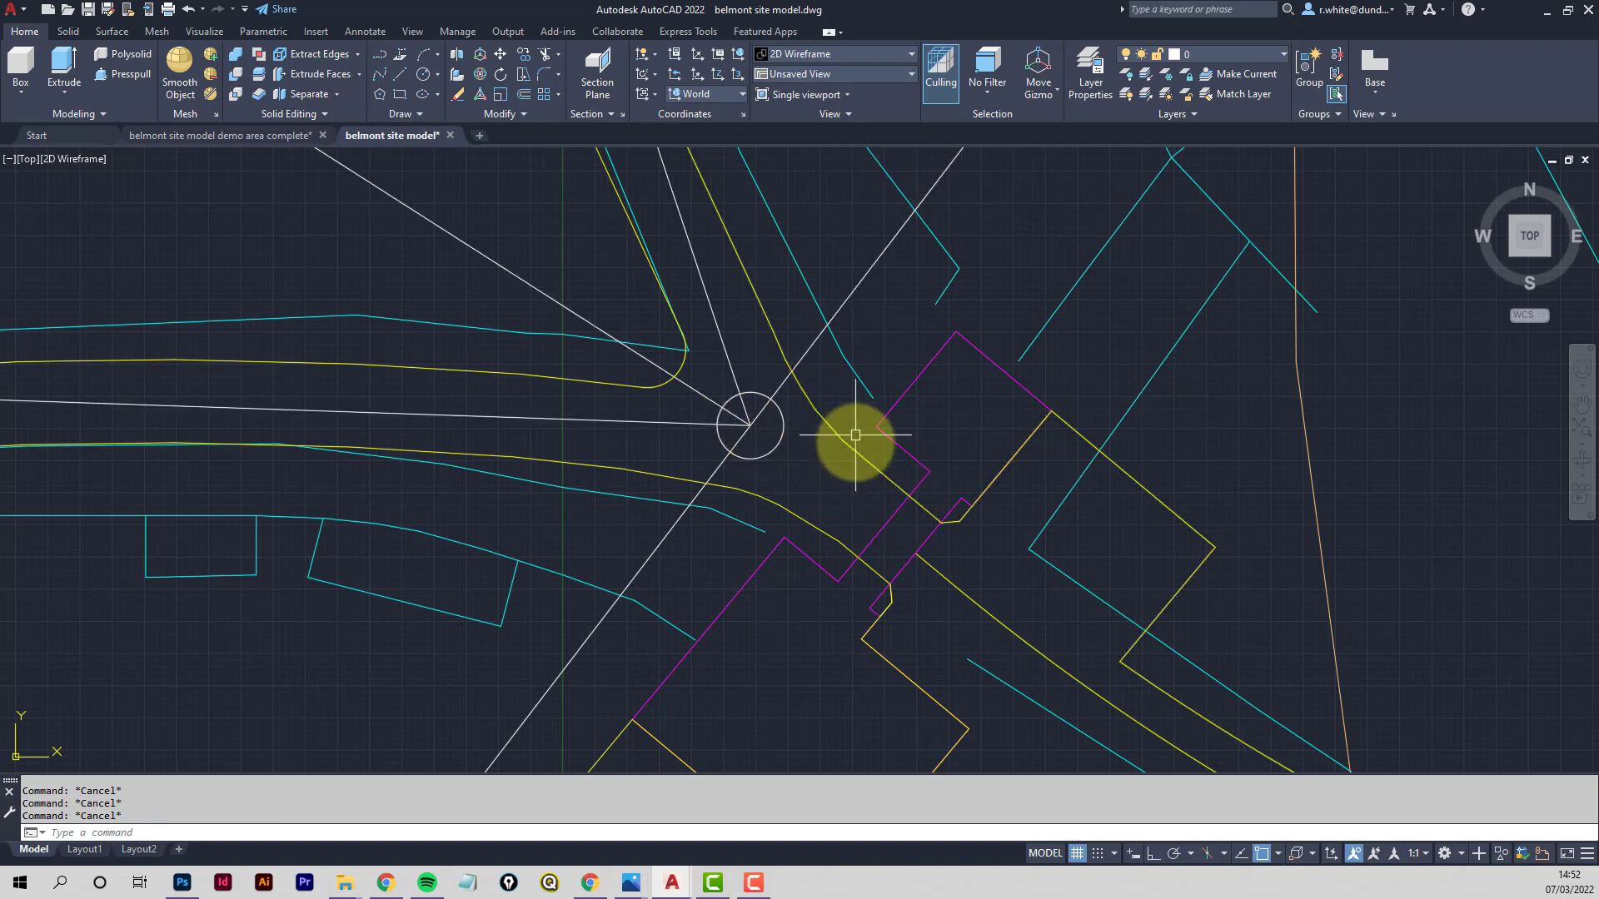
# Move the circle near the Lodge and its converging lines onto the 3d surf spines layer, and make that layer current
pyautogui.click(792, 465)
pyautogui.click(696, 400)
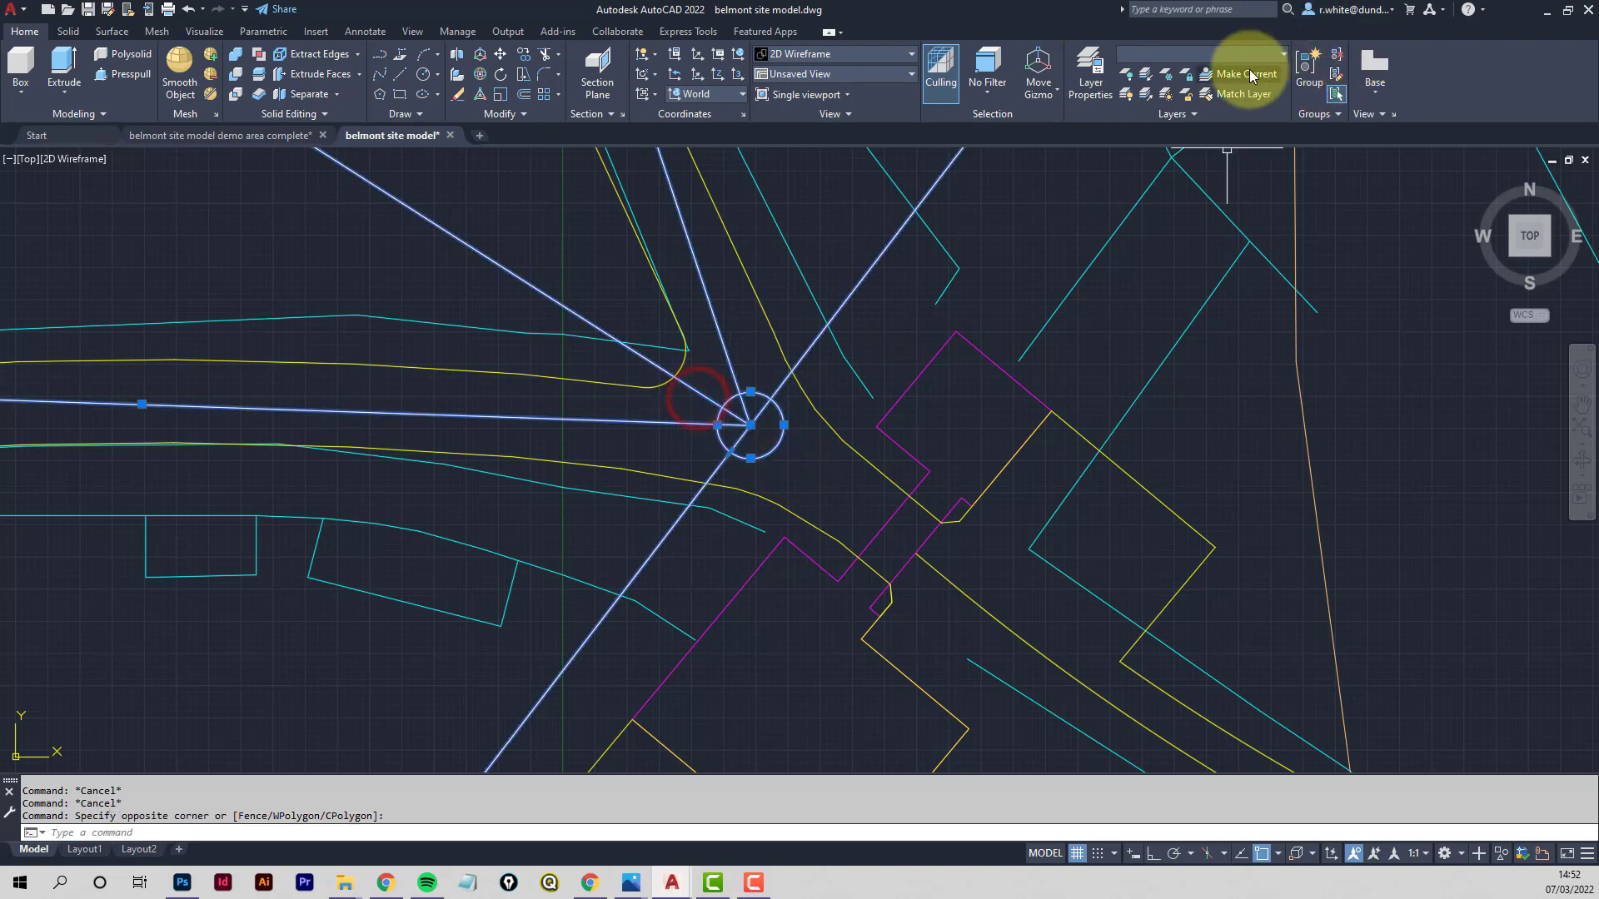
pyautogui.click(1275, 54)
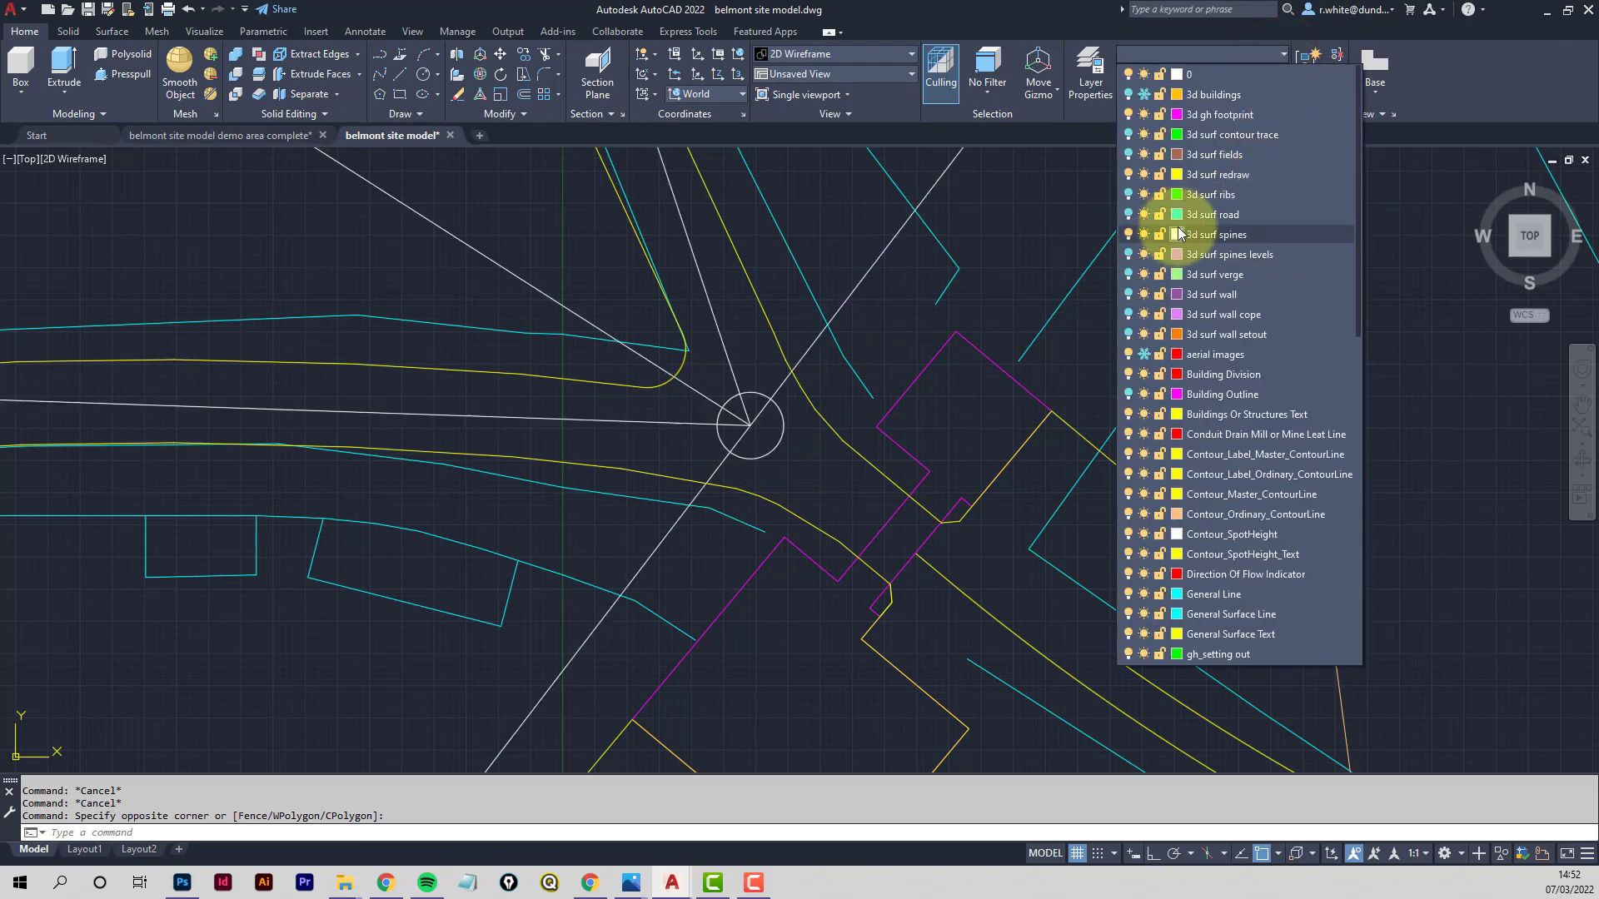
pyautogui.click(1224, 234)
pyautogui.press('Escape')
pyautogui.press('Escape')
pyautogui.moveTo(878, 439); pyautogui.dragTo(824, 444, button='middle')
pyautogui.click(1233, 86)
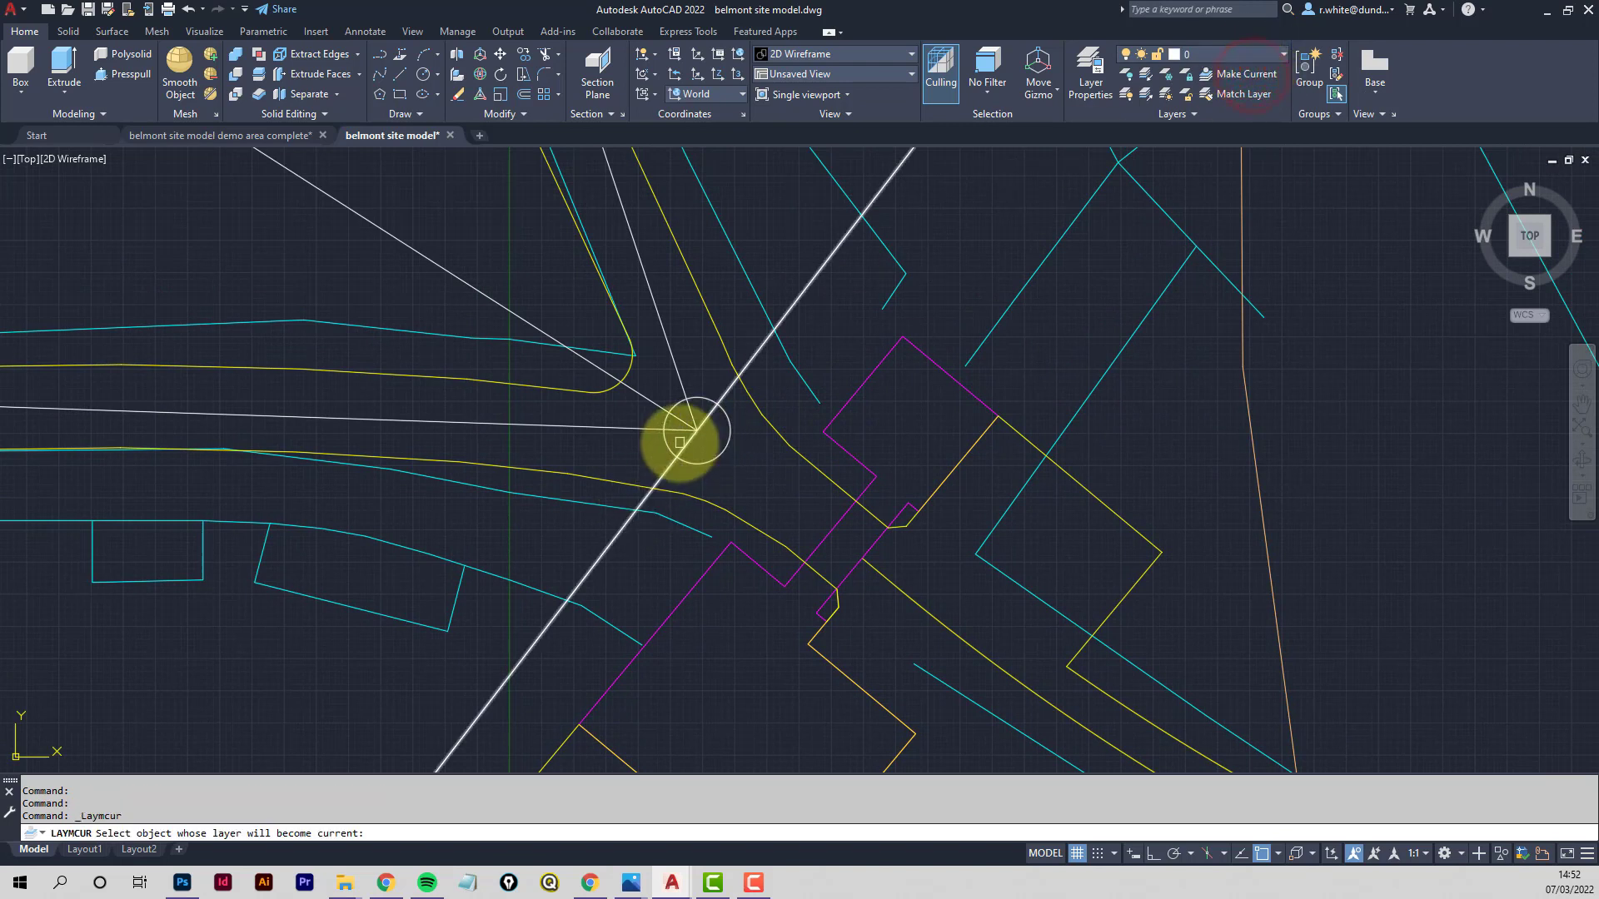
pyautogui.click(686, 448)
# Draw a polyline spine from the Lodge circle's centre southeast through the gateway to the yellow drive edge
pyautogui.press('Return')
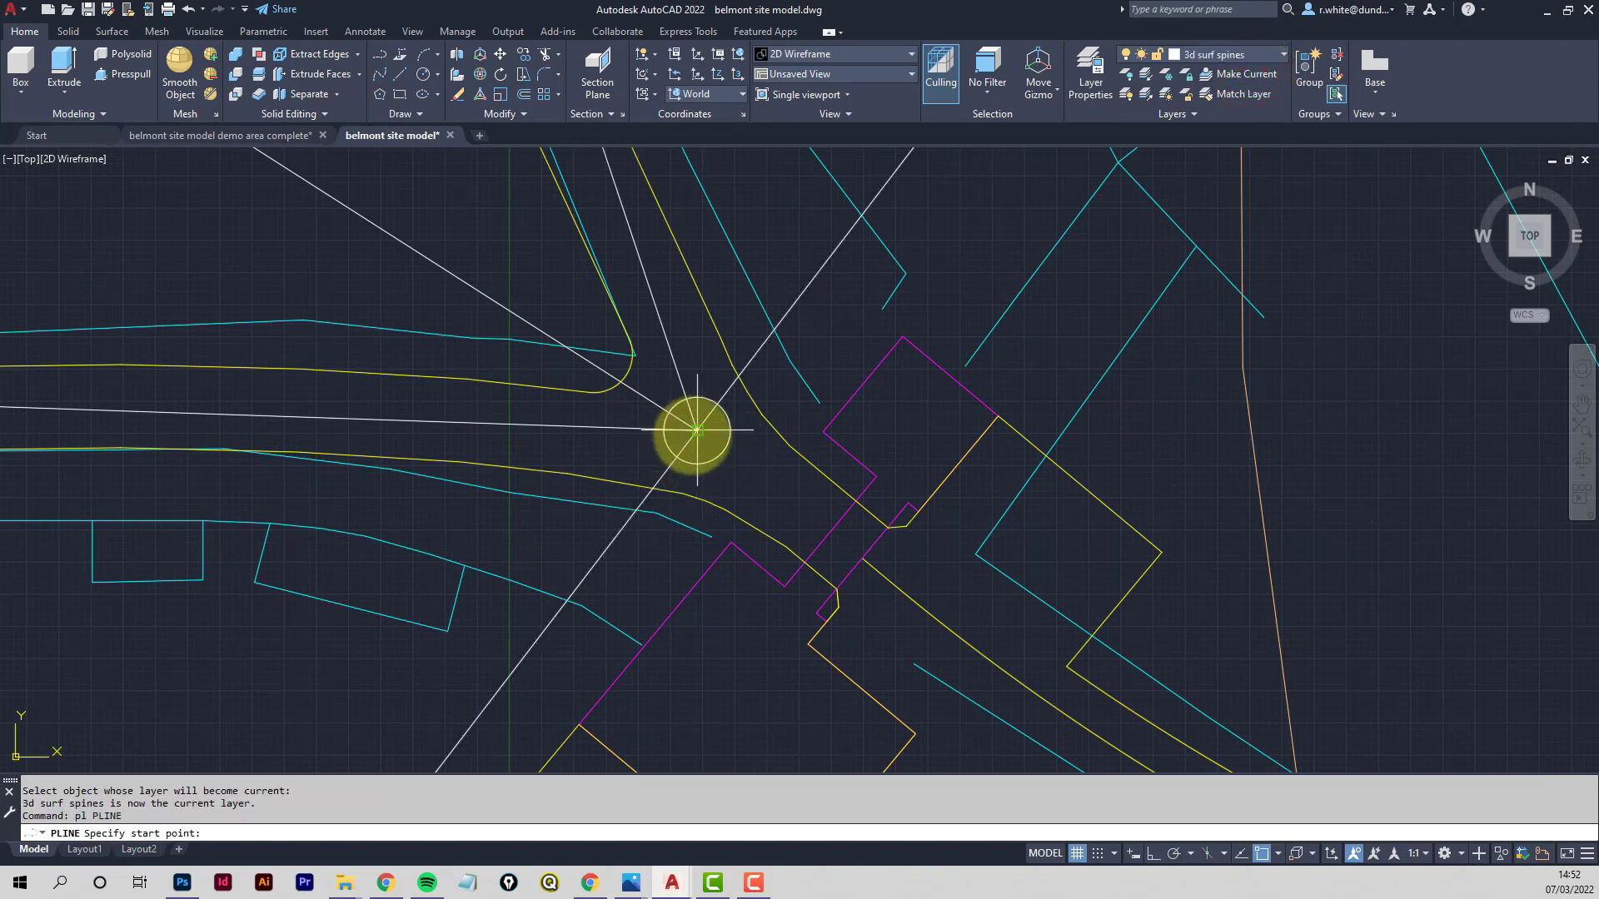
pyautogui.click(696, 430)
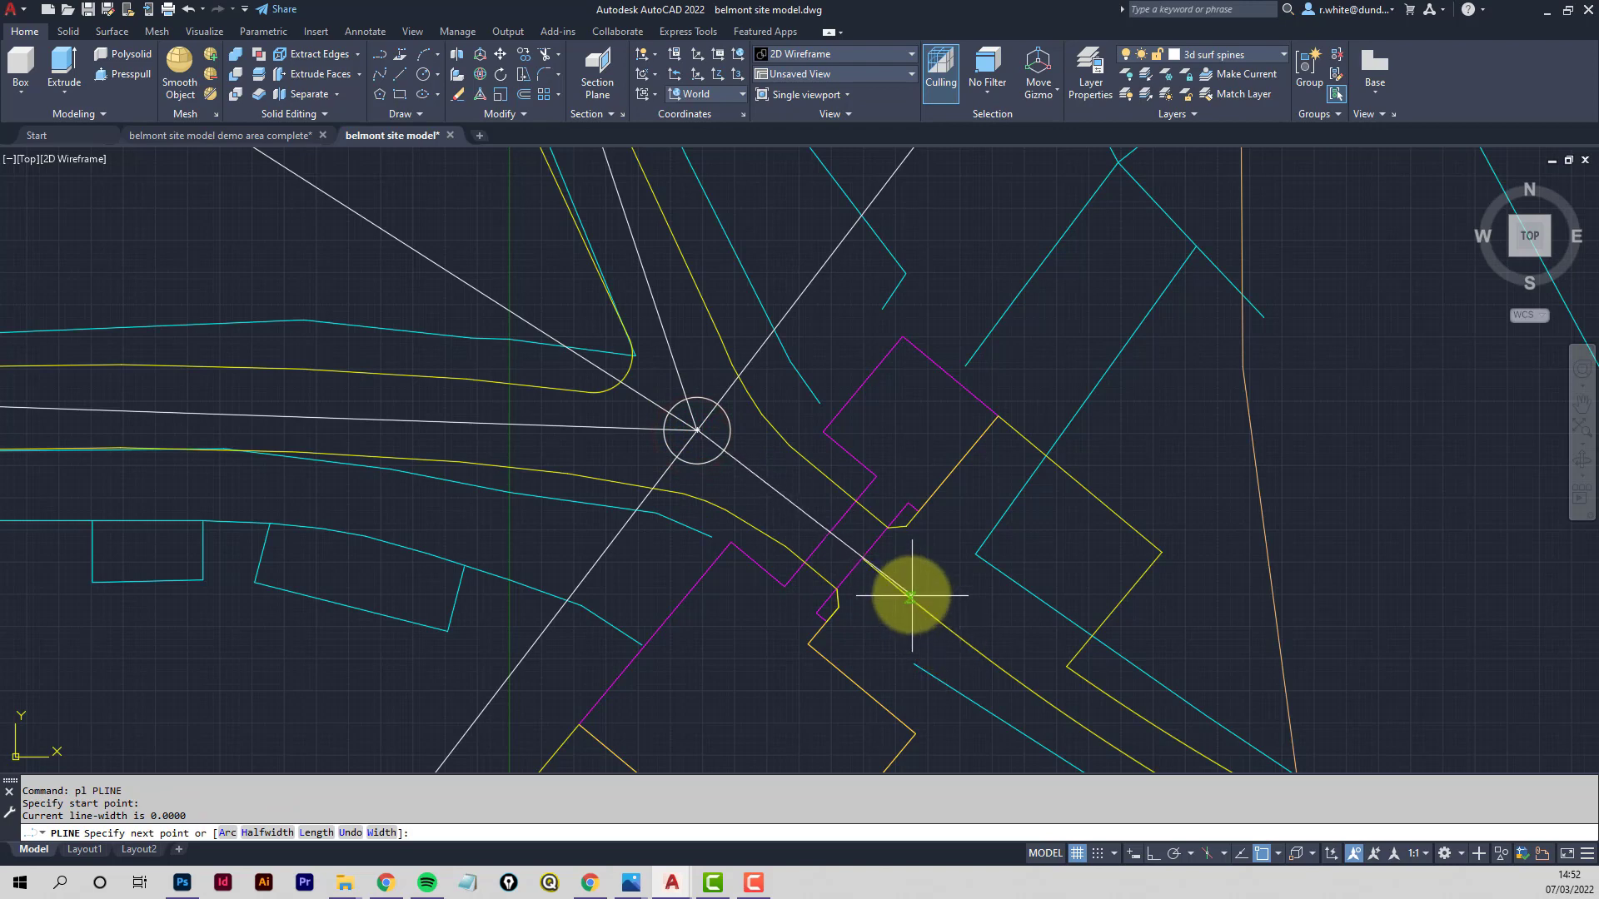
pyautogui.press('Return')
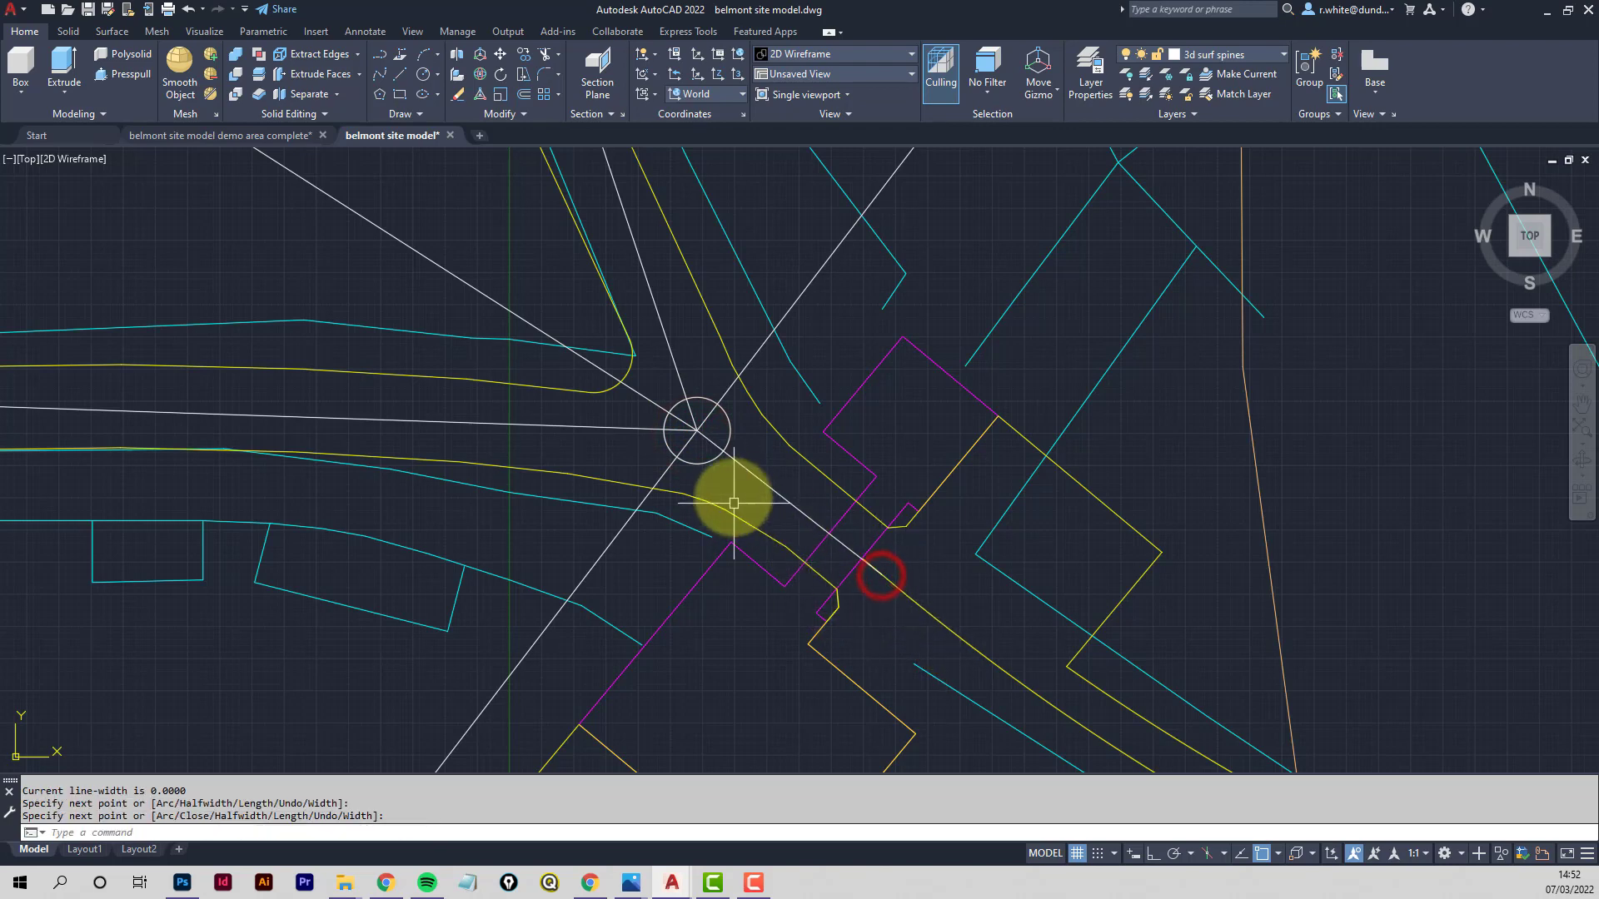
pyautogui.moveTo(693, 339); pyautogui.dragTo(827, 430, button='middle')
pyautogui.scroll(1, 828, 481)
pyautogui.moveTo(837, 503); pyautogui.dragTo(587, 475, button='middle')
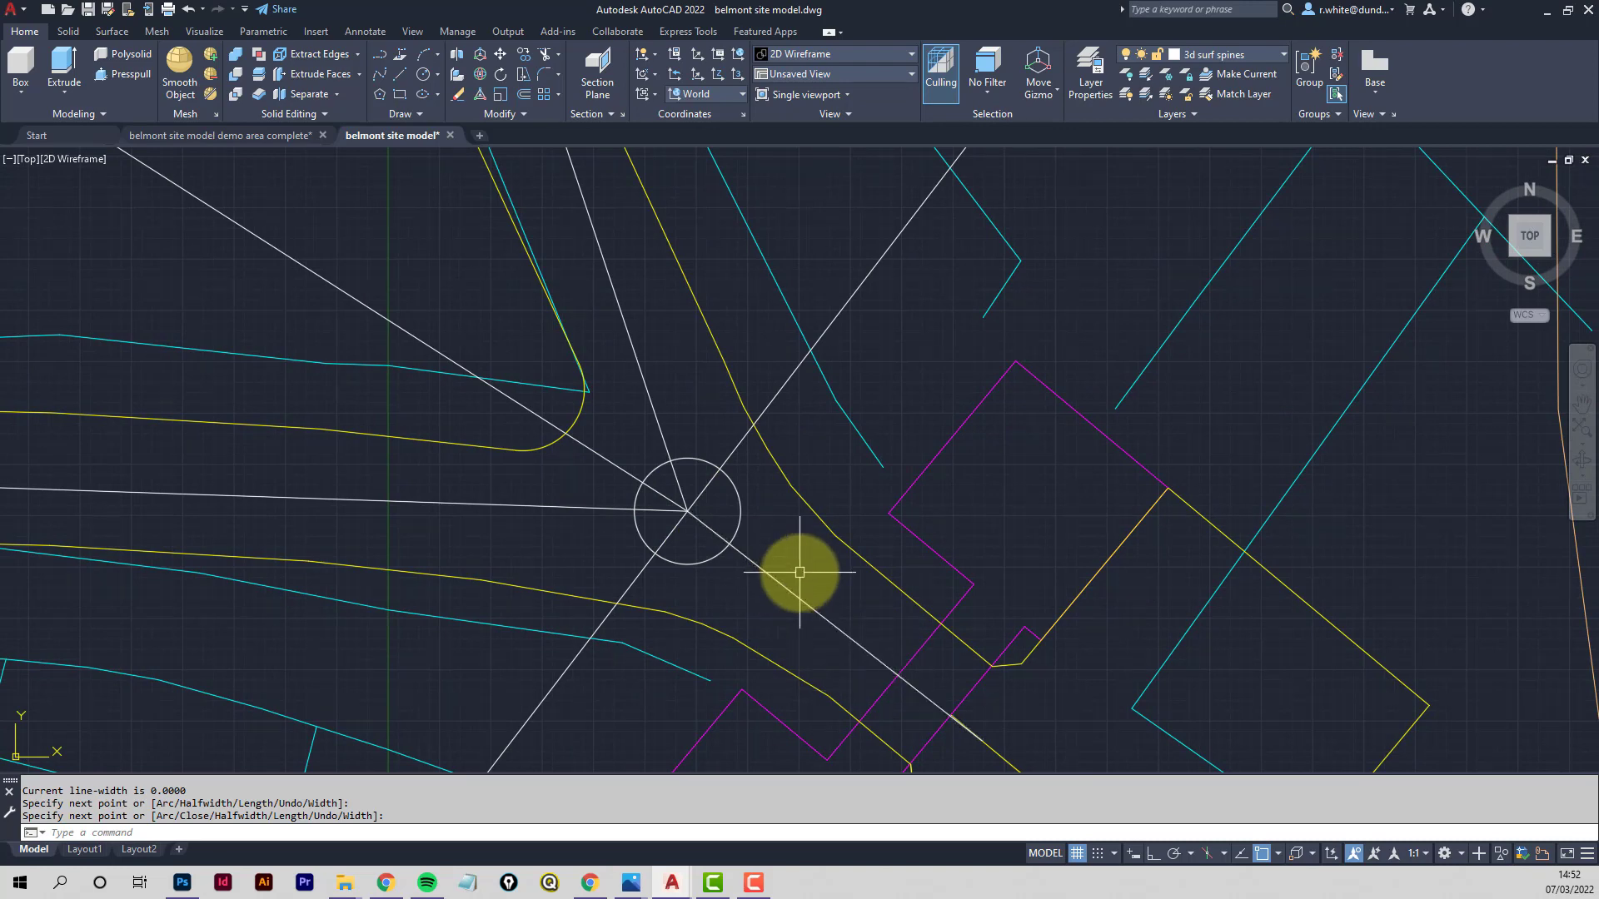
# Turn on the 3d surf ribs layer and make it the current layer
pyautogui.click(1282, 55)
pyautogui.scroll(2, 1191, 166)
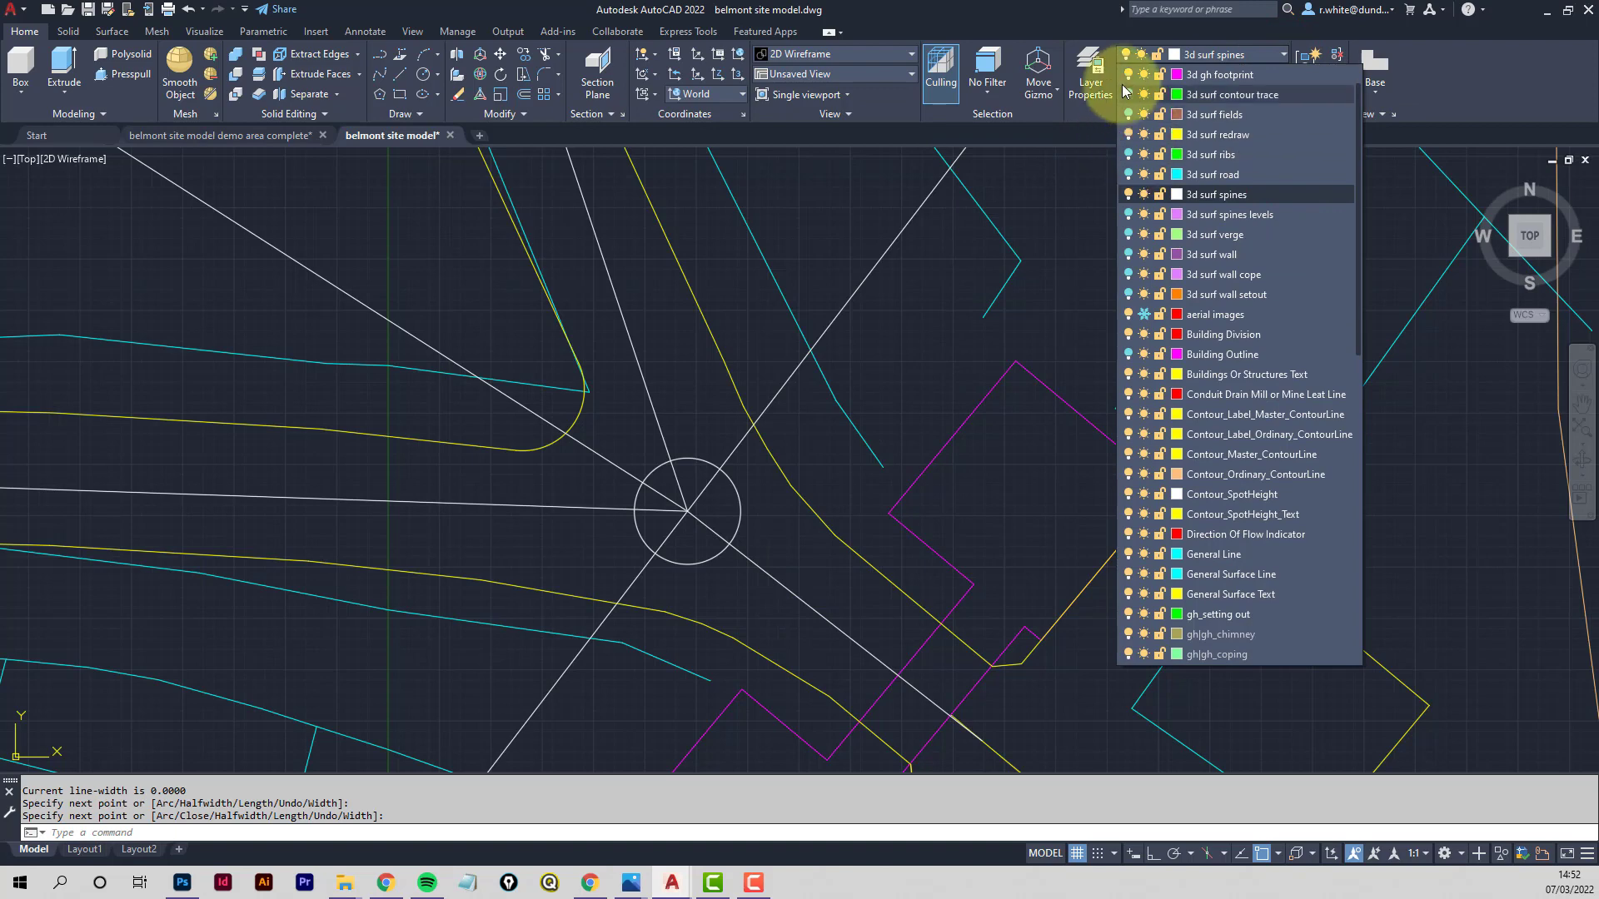
pyautogui.click(1128, 154)
pyautogui.click(1223, 158)
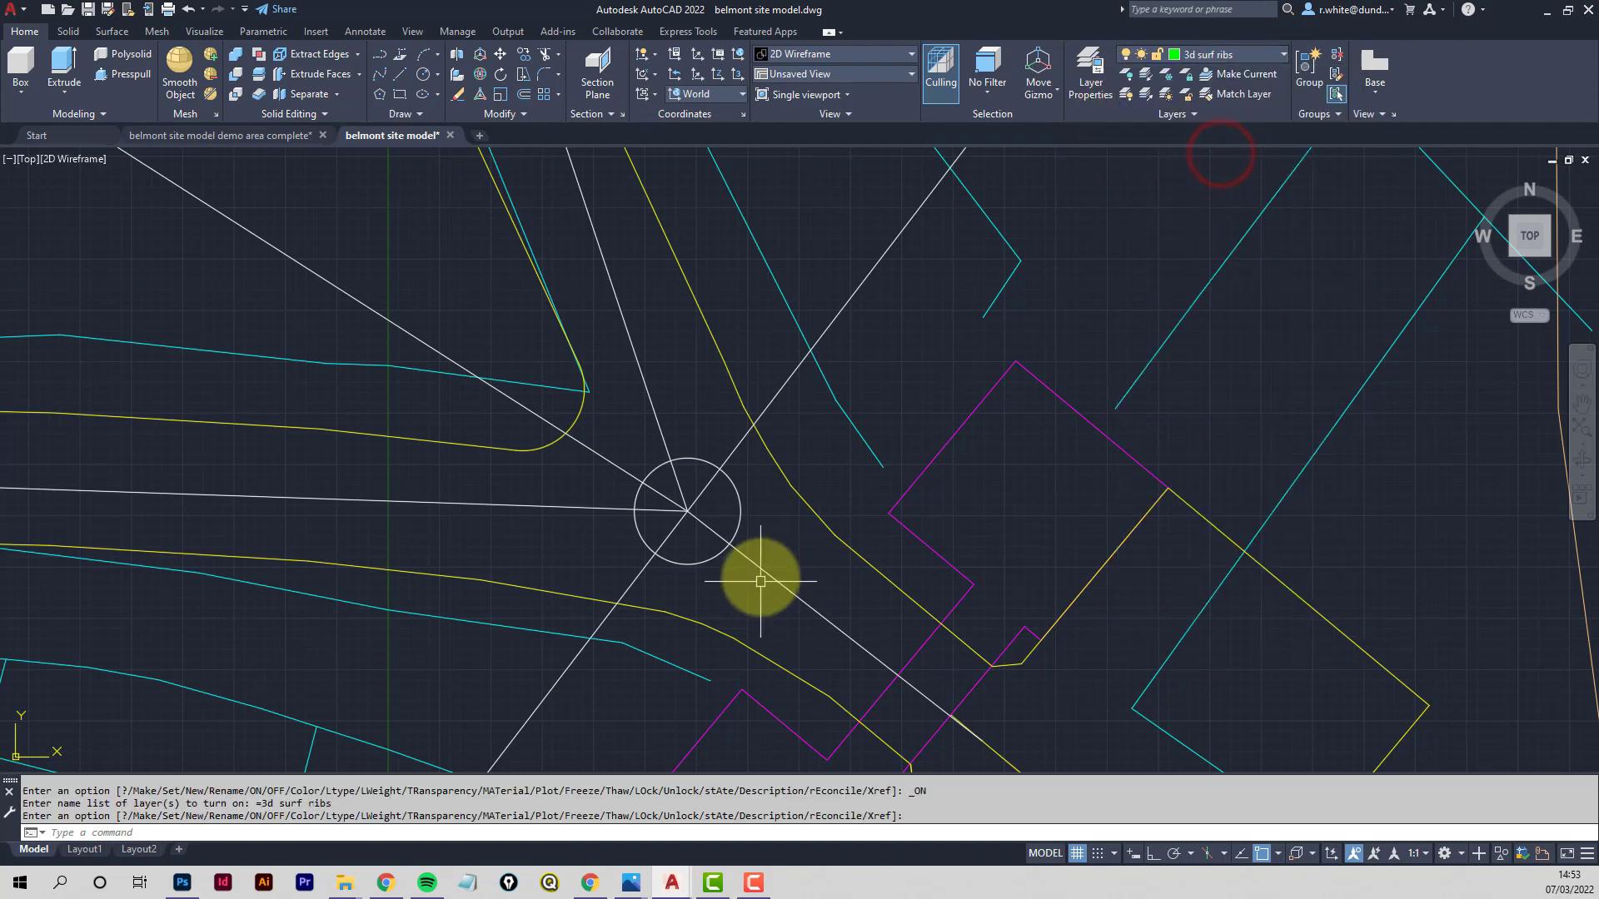
pyautogui.scroll(2, 745, 488)
pyautogui.moveTo(745, 489); pyautogui.dragTo(774, 554, button='middle')
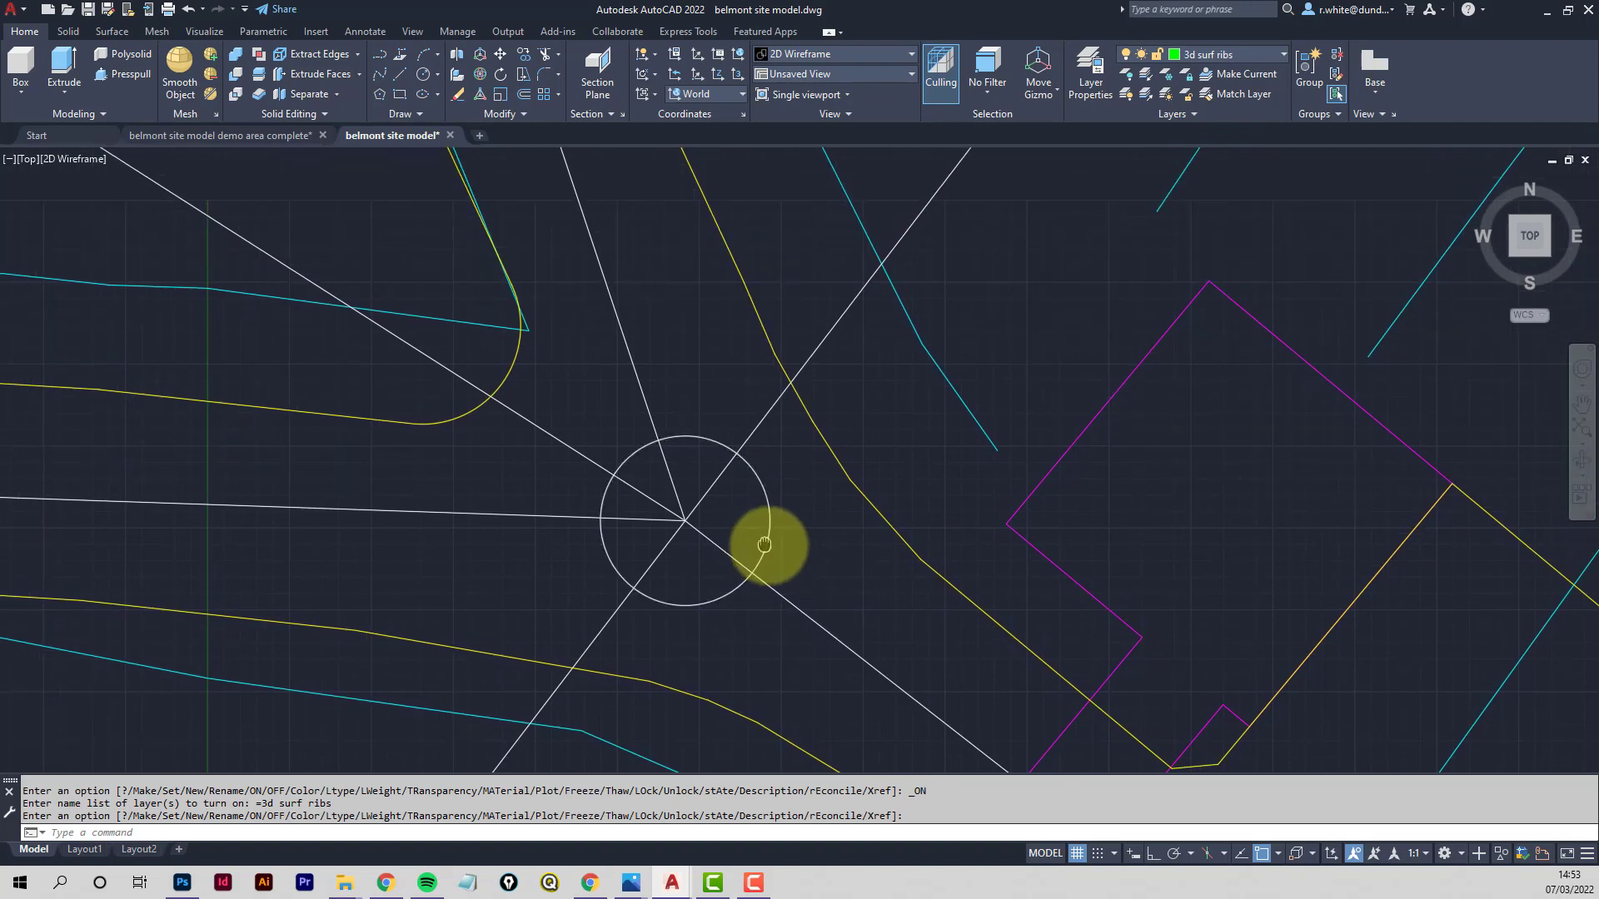
# Examine the vertices of the yellow redrawn road edge northeast of the Lodge circle
pyautogui.click(854, 492)
pyautogui.moveTo(831, 500); pyautogui.dragTo(827, 528, button='middle')
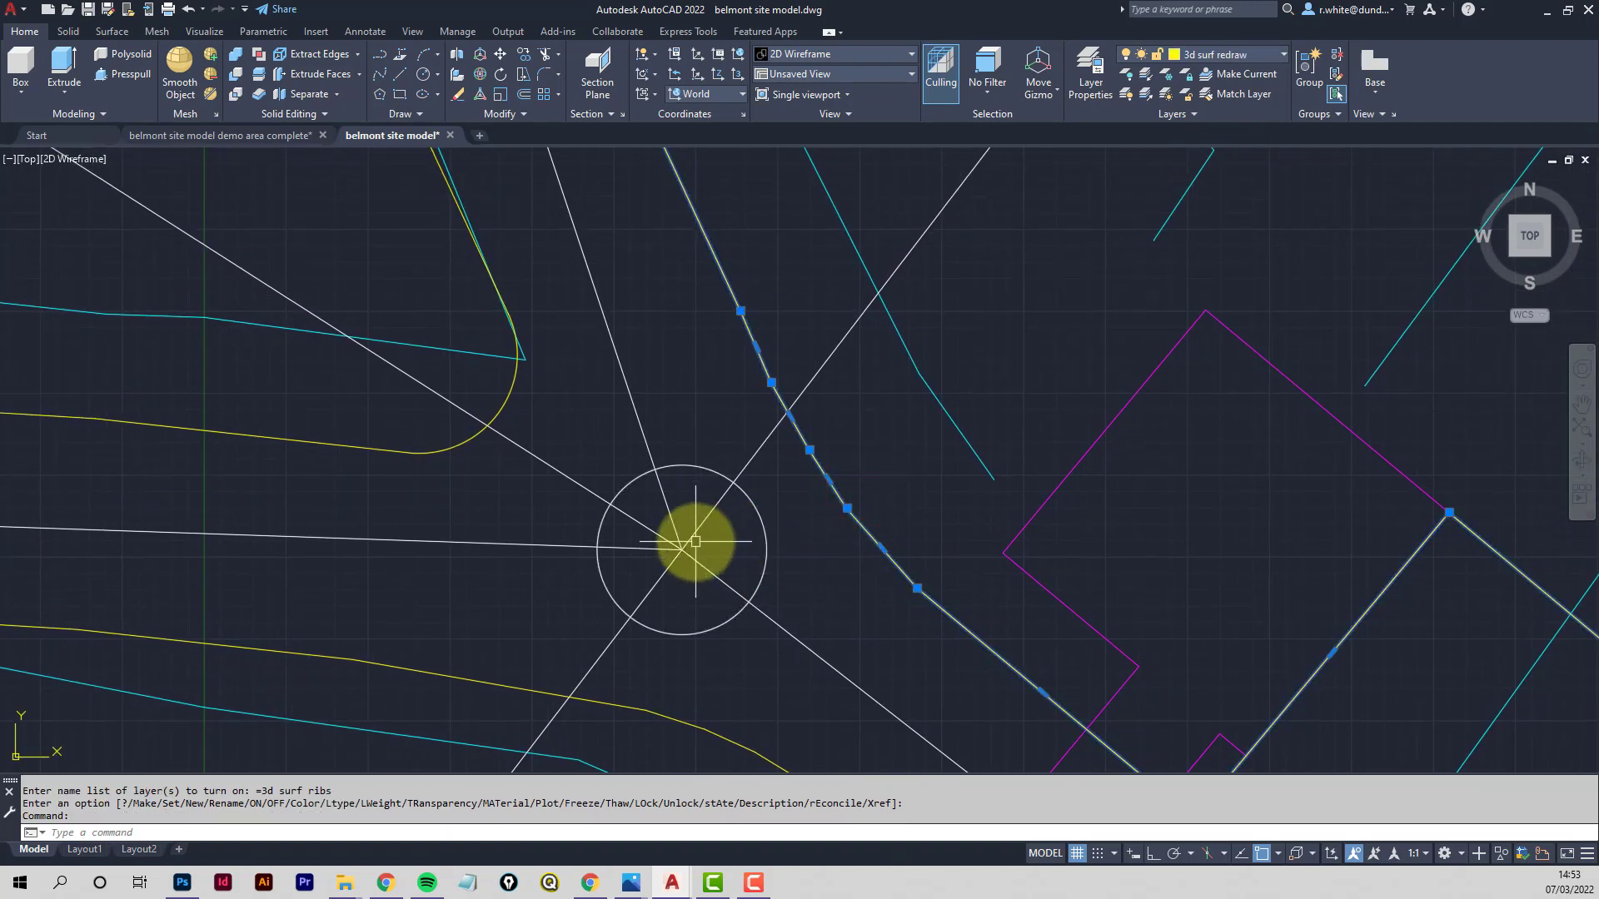
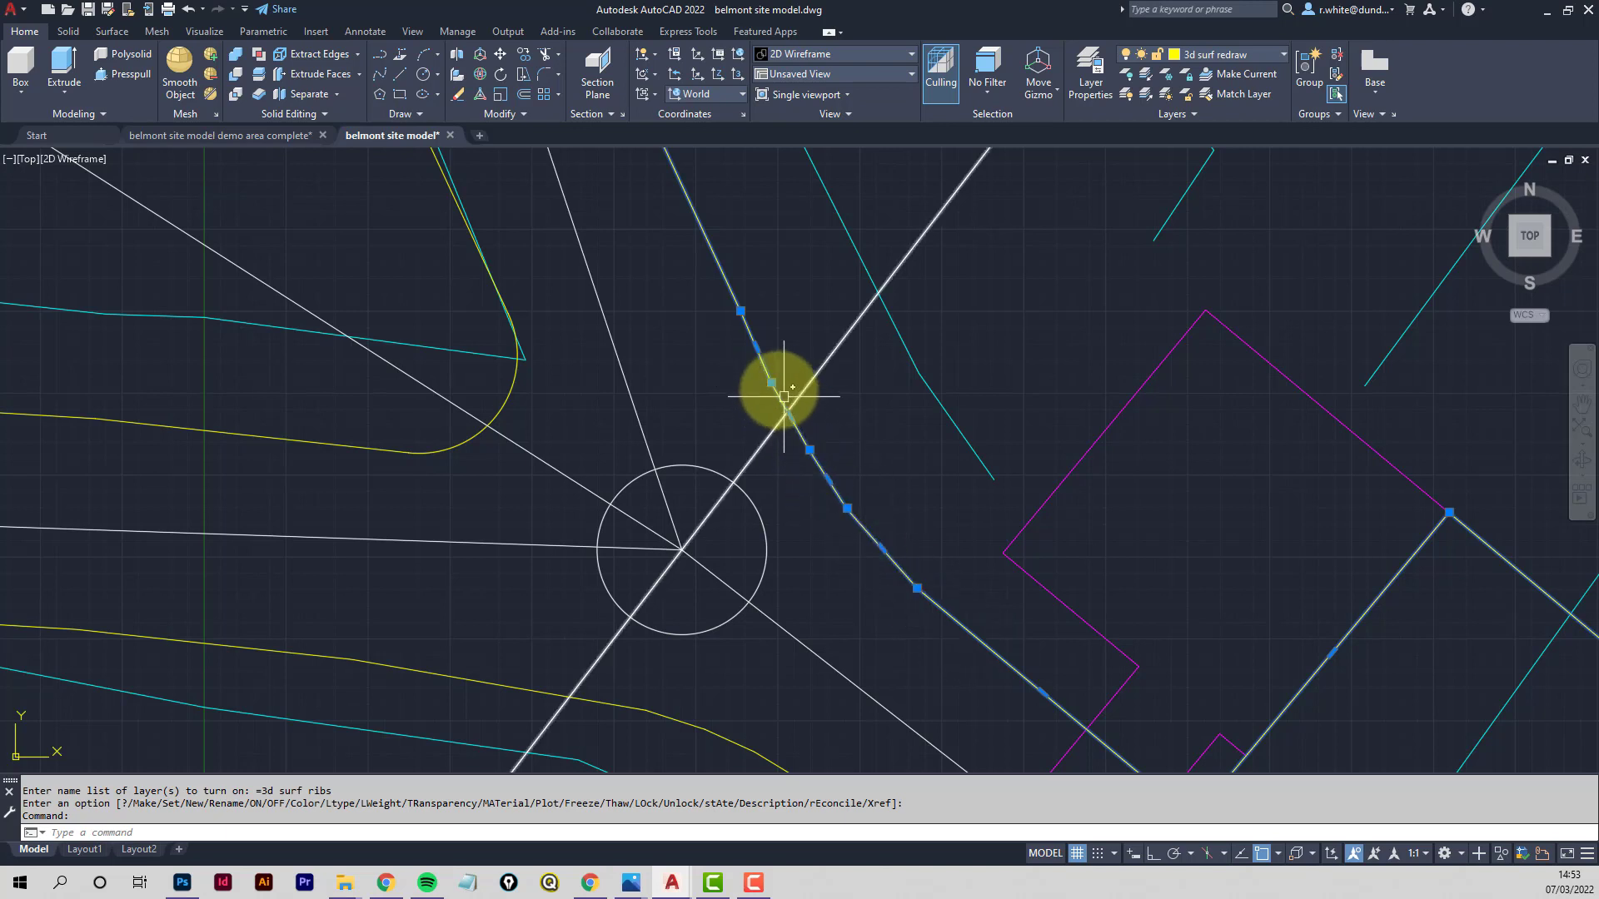
pyautogui.moveTo(753, 372); pyautogui.dragTo(673, 373, button='middle')
pyautogui.press('Escape')
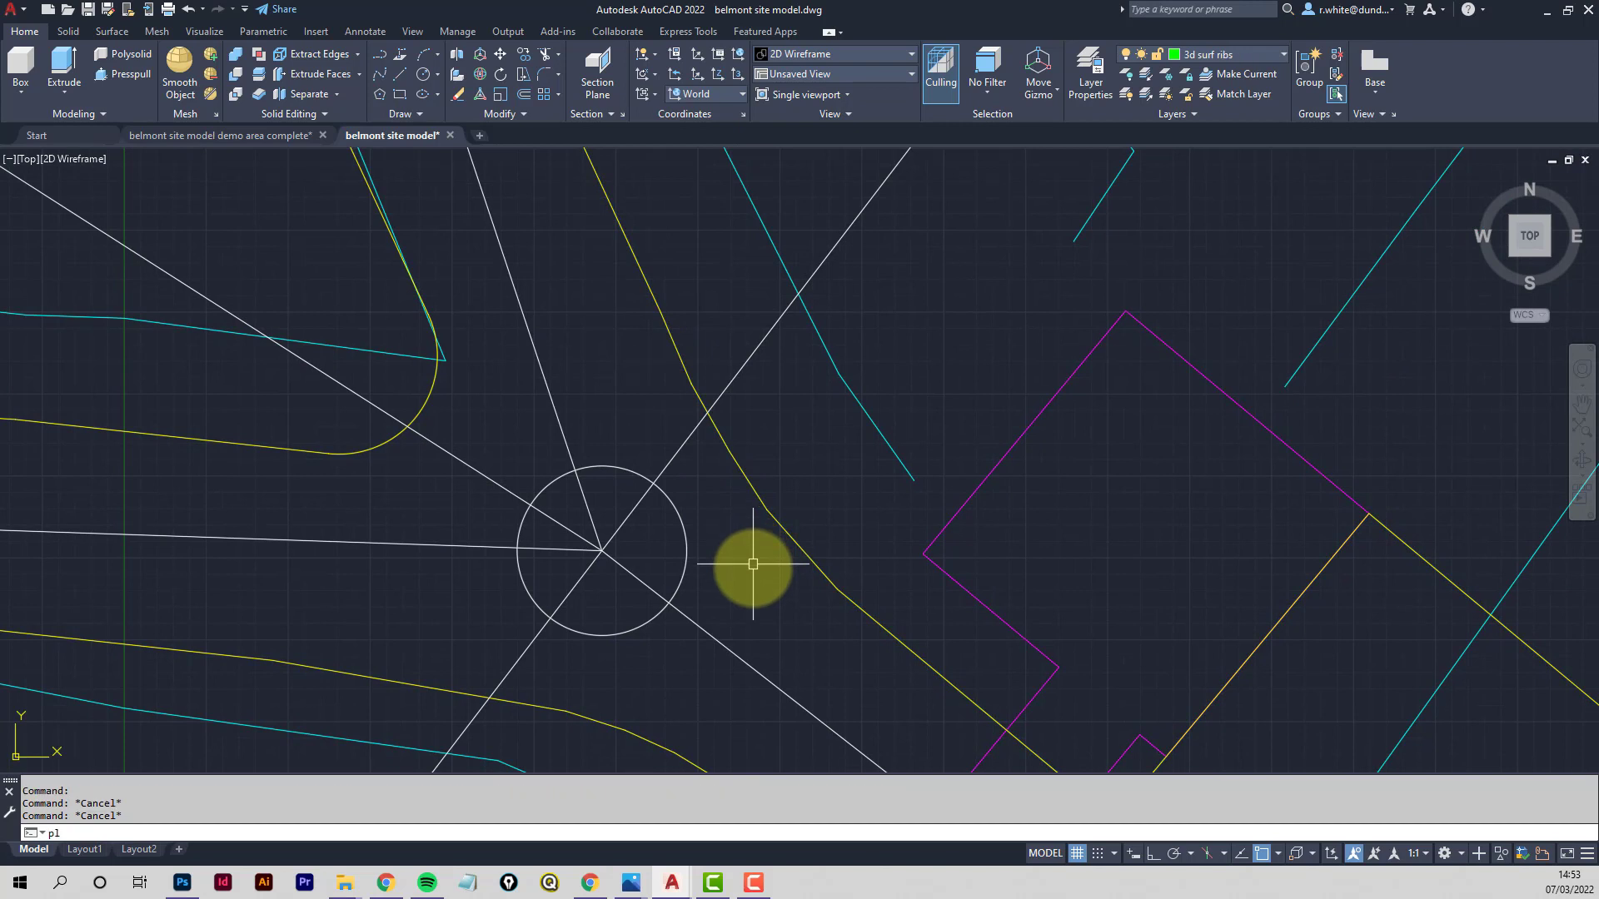
pyautogui.press('Return')
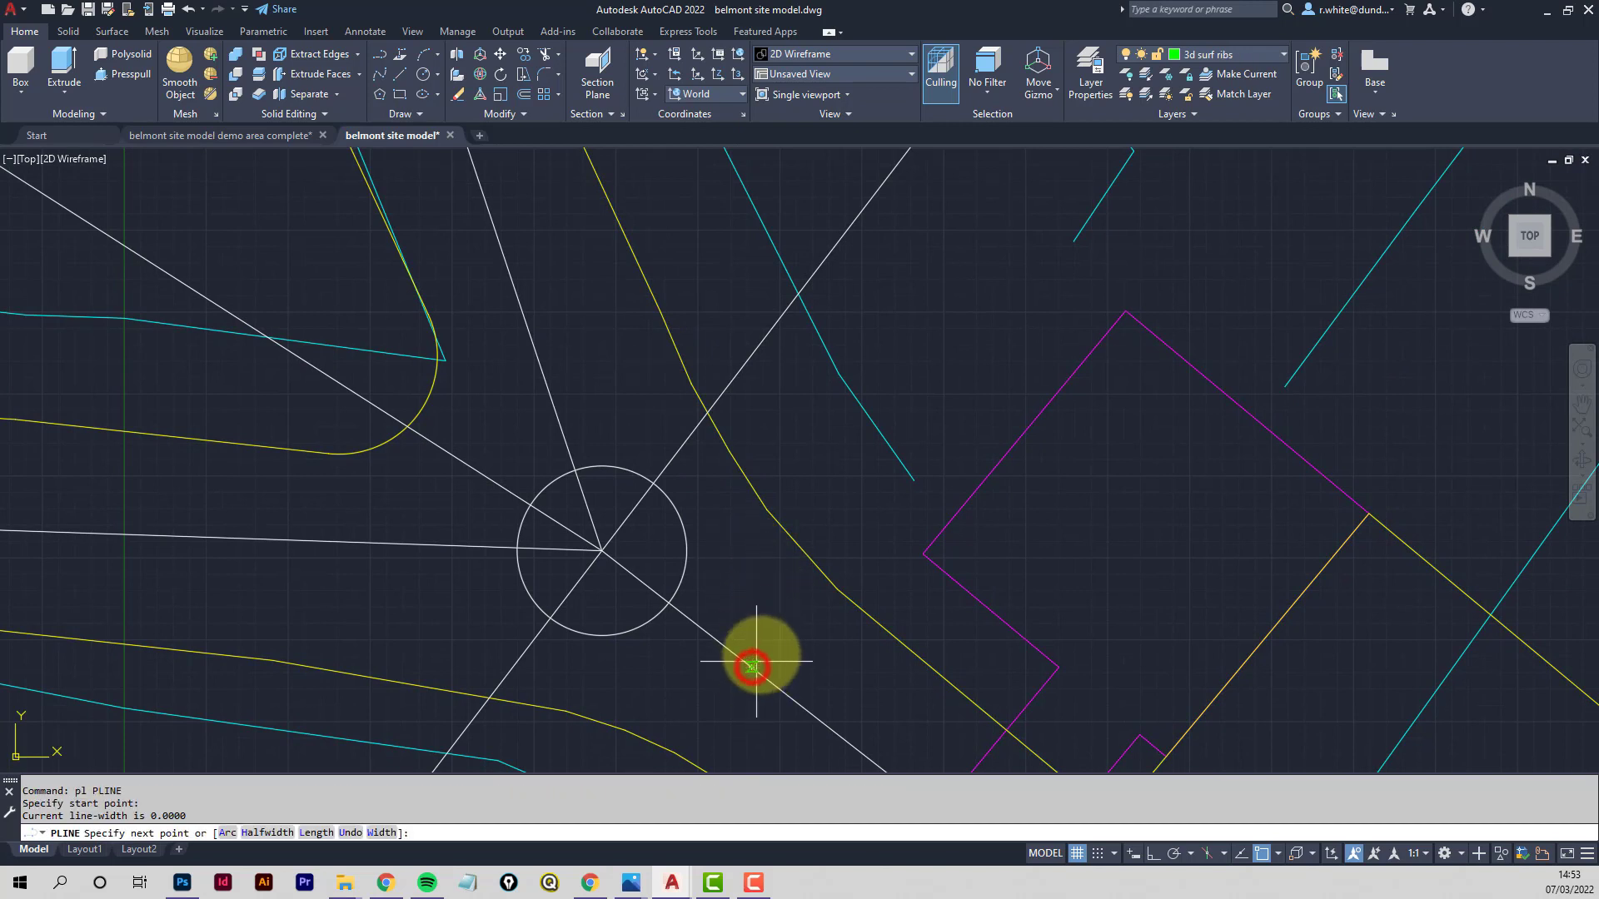
pyautogui.press('Escape')
pyautogui.click(839, 590)
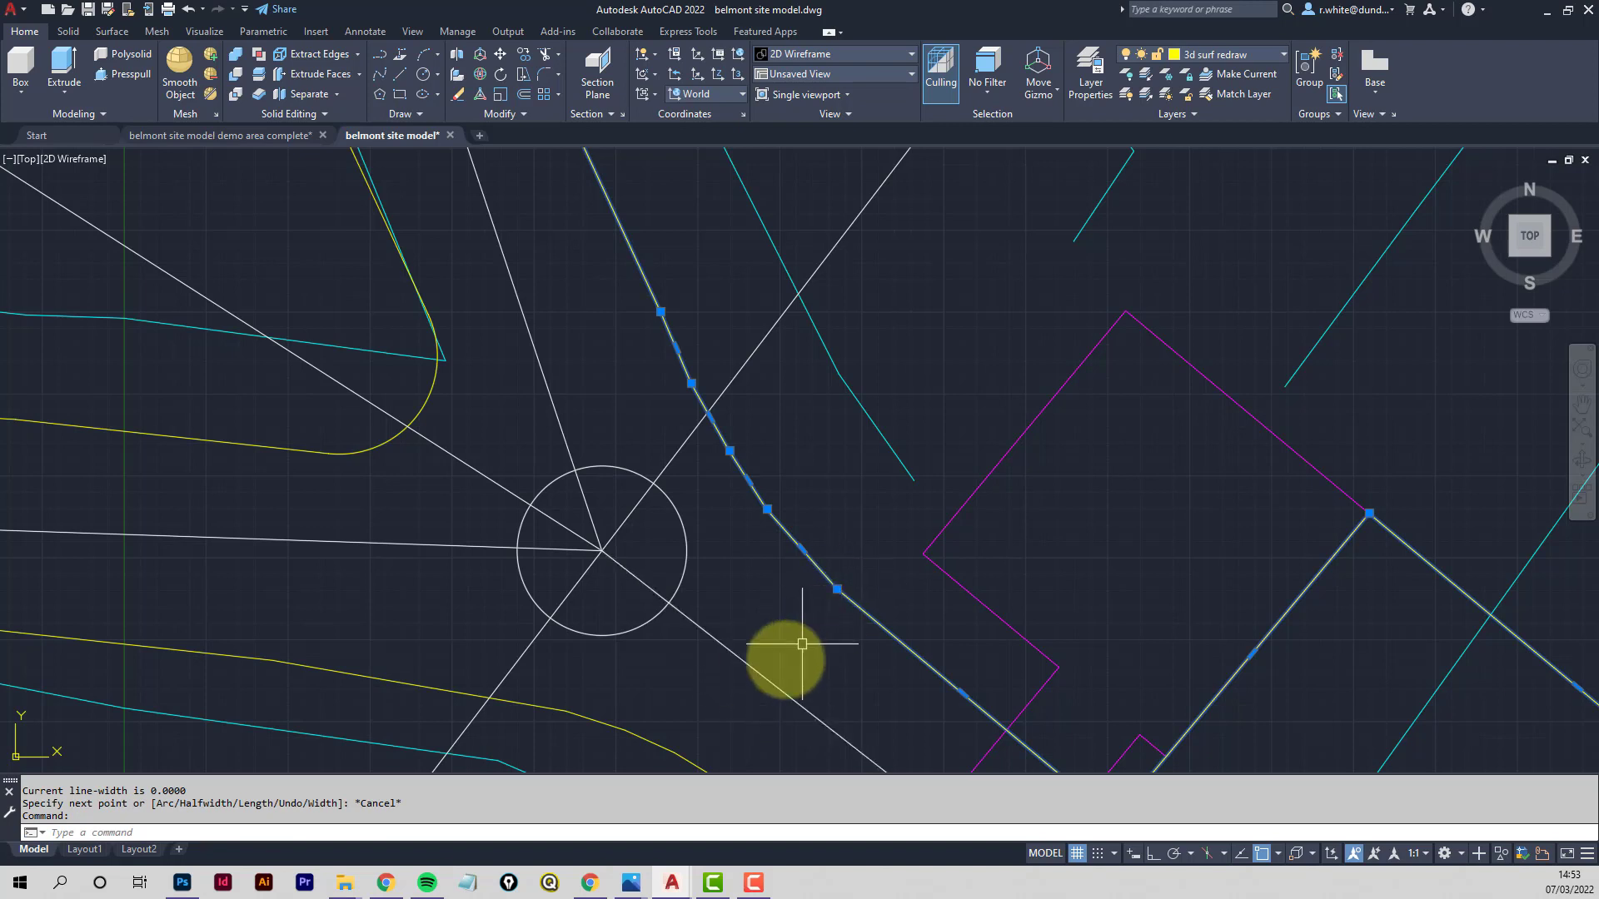
pyautogui.press('Escape')
pyautogui.press('Escape')
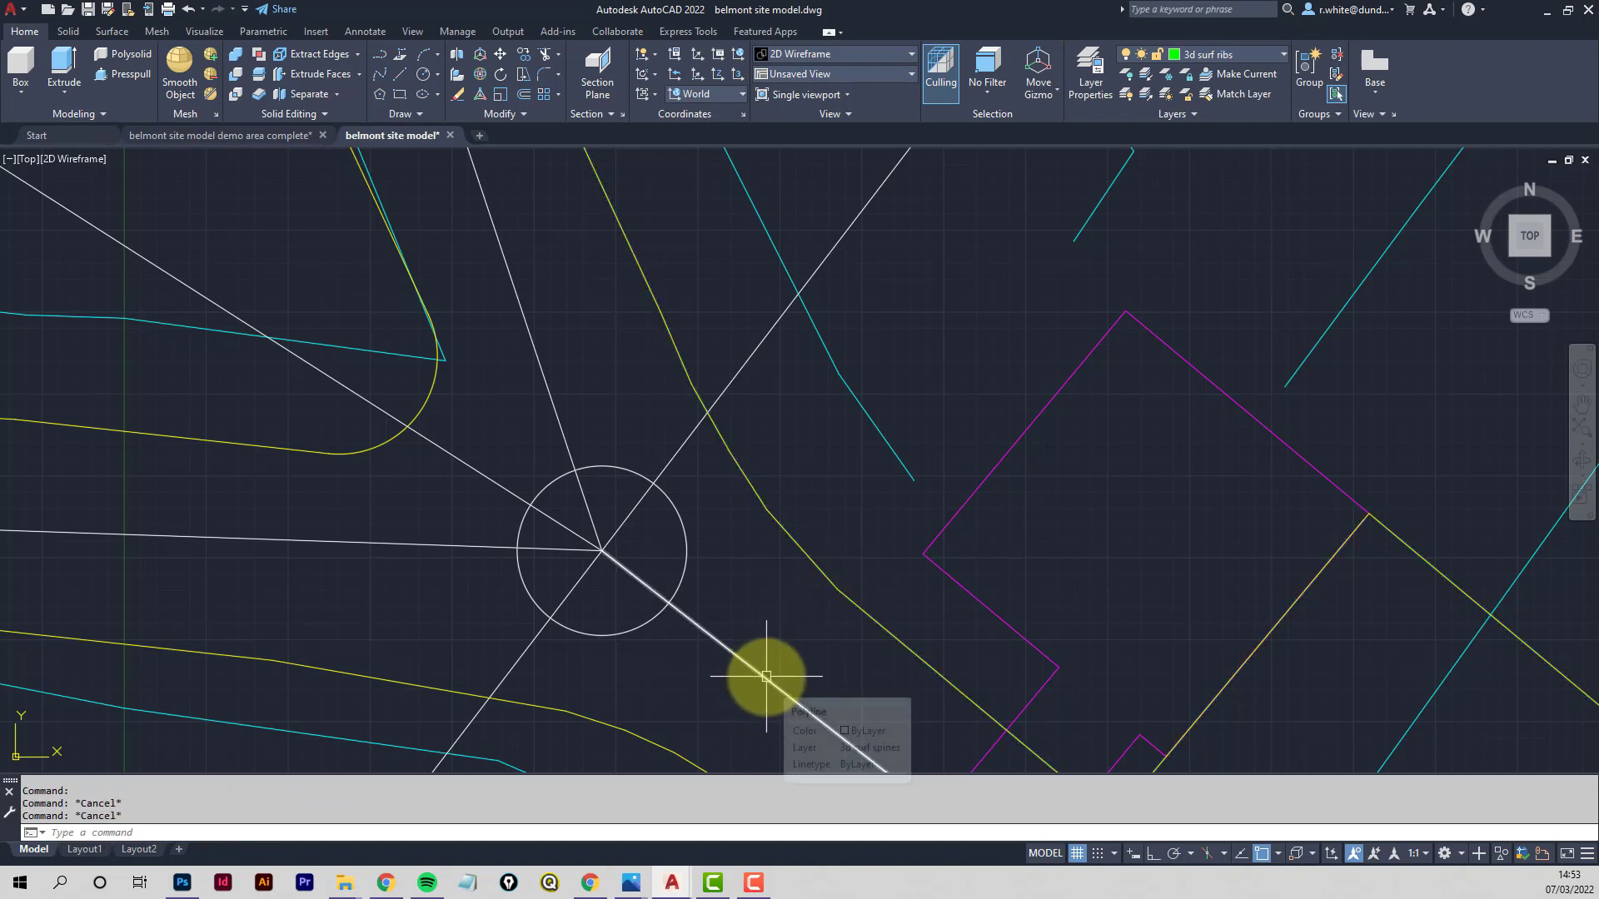
# Draw a rib polyline from the southeast spine to the road-edge vertex at the start of the straight run to the gateway
pyautogui.write('p')
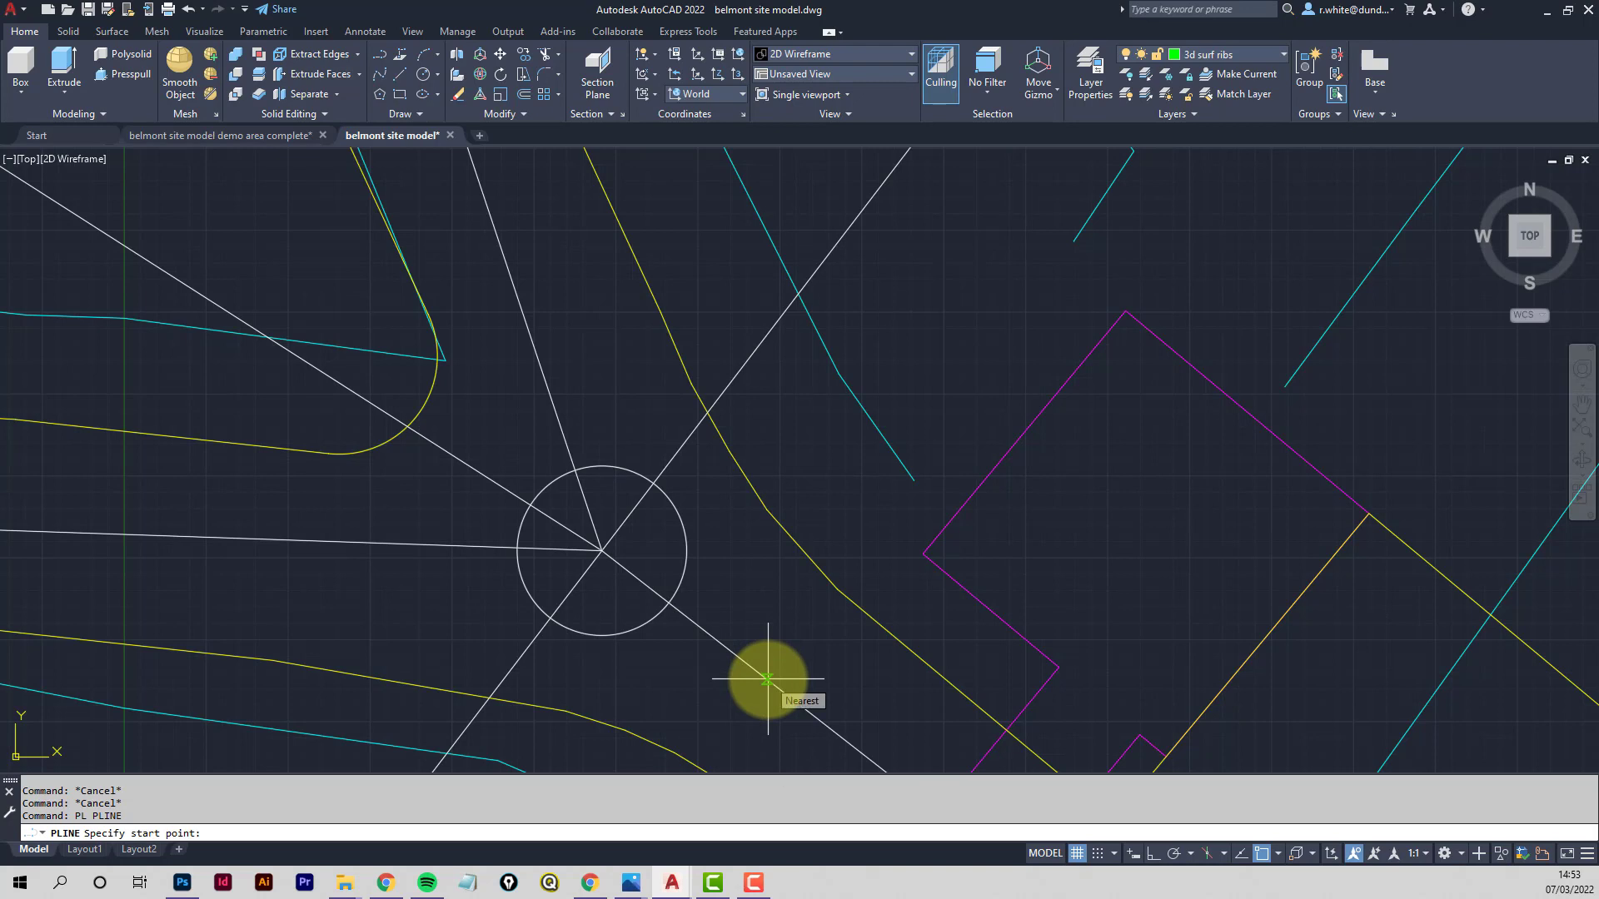
pyautogui.click(767, 679)
pyautogui.click(837, 592)
pyautogui.moveTo(837, 593); pyautogui.dragTo(858, 626, button='middle')
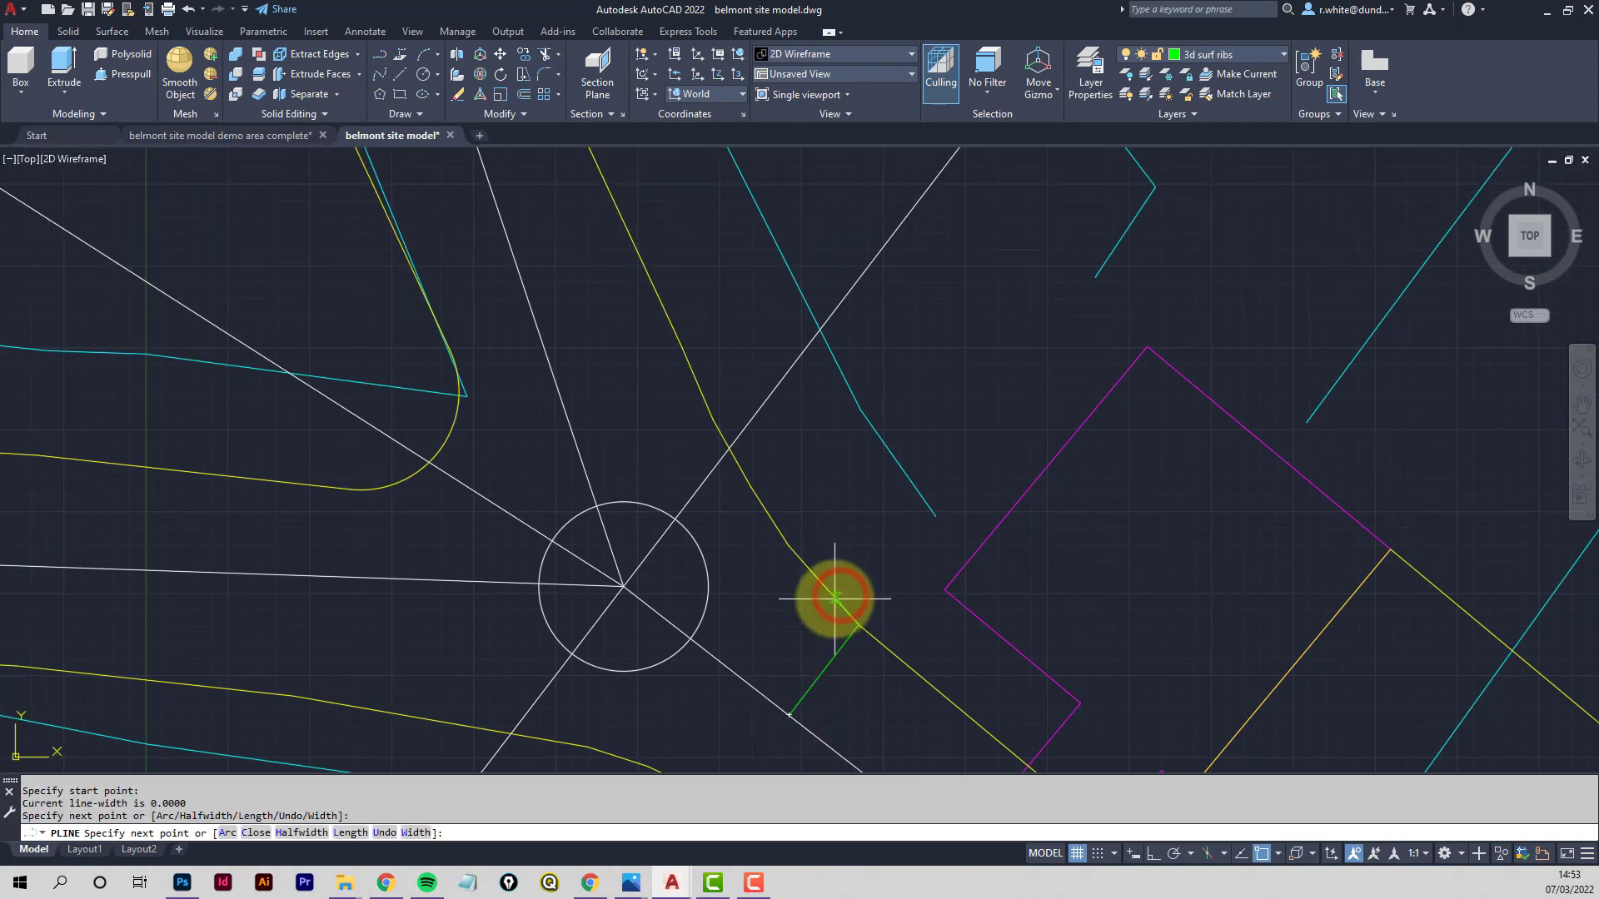
pyautogui.press('Return')
# Draw a second rib from the southeast spine near the circle's edge to the next road-edge vertex to the north
pyautogui.press('Return')
pyautogui.scroll(4, 690, 646)
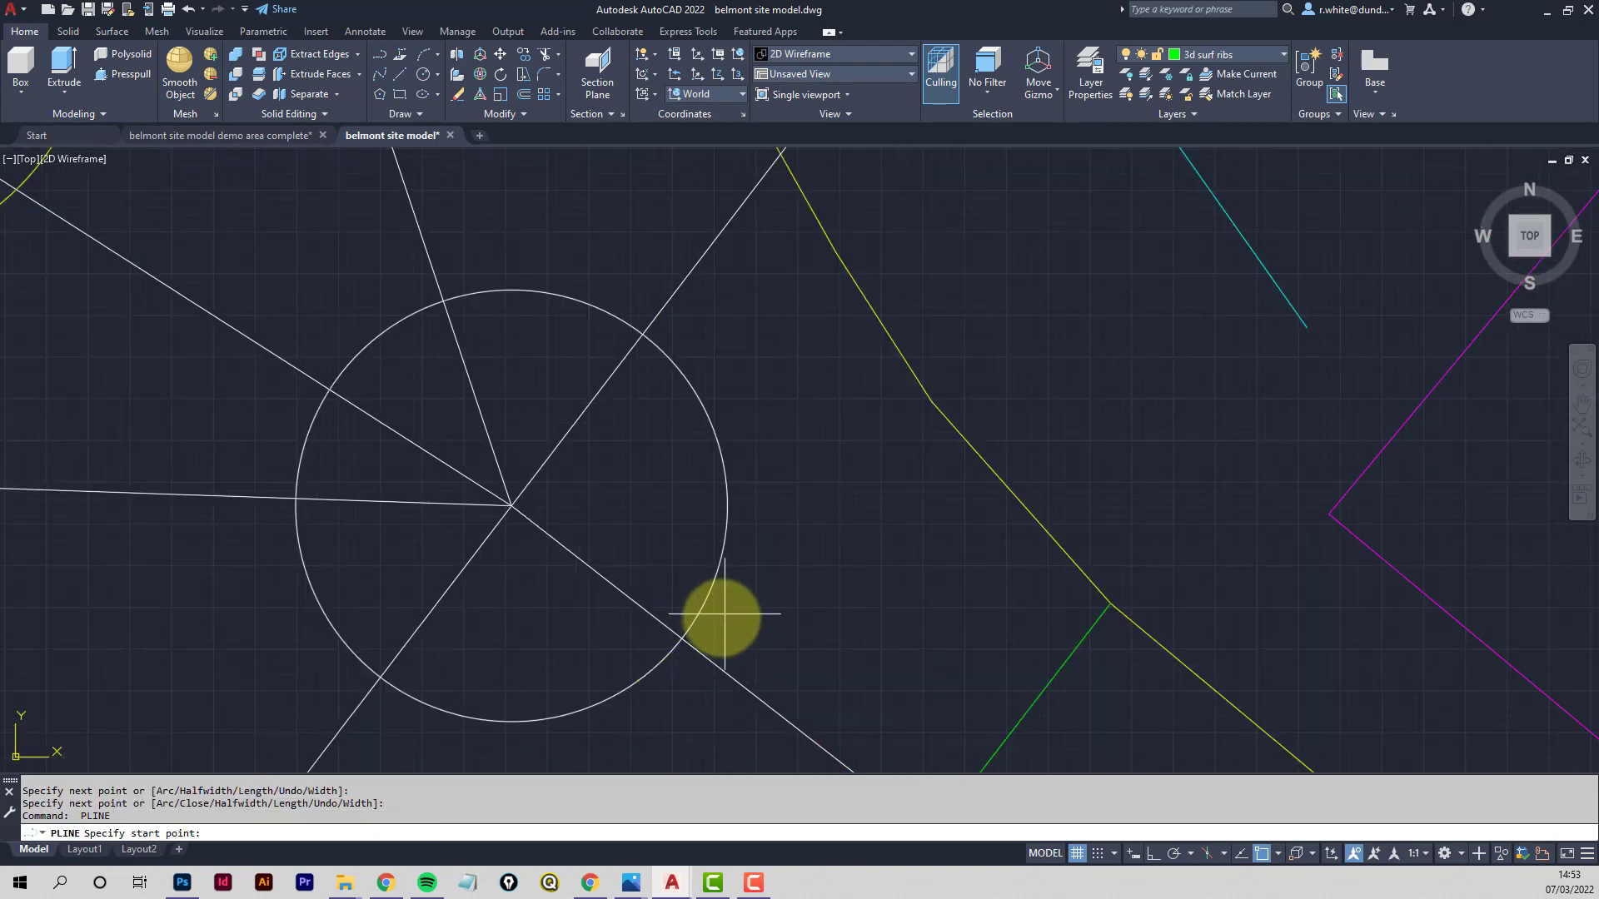
pyautogui.click(674, 630)
pyautogui.click(936, 400)
pyautogui.moveTo(880, 382); pyautogui.dragTo(915, 529, button='middle')
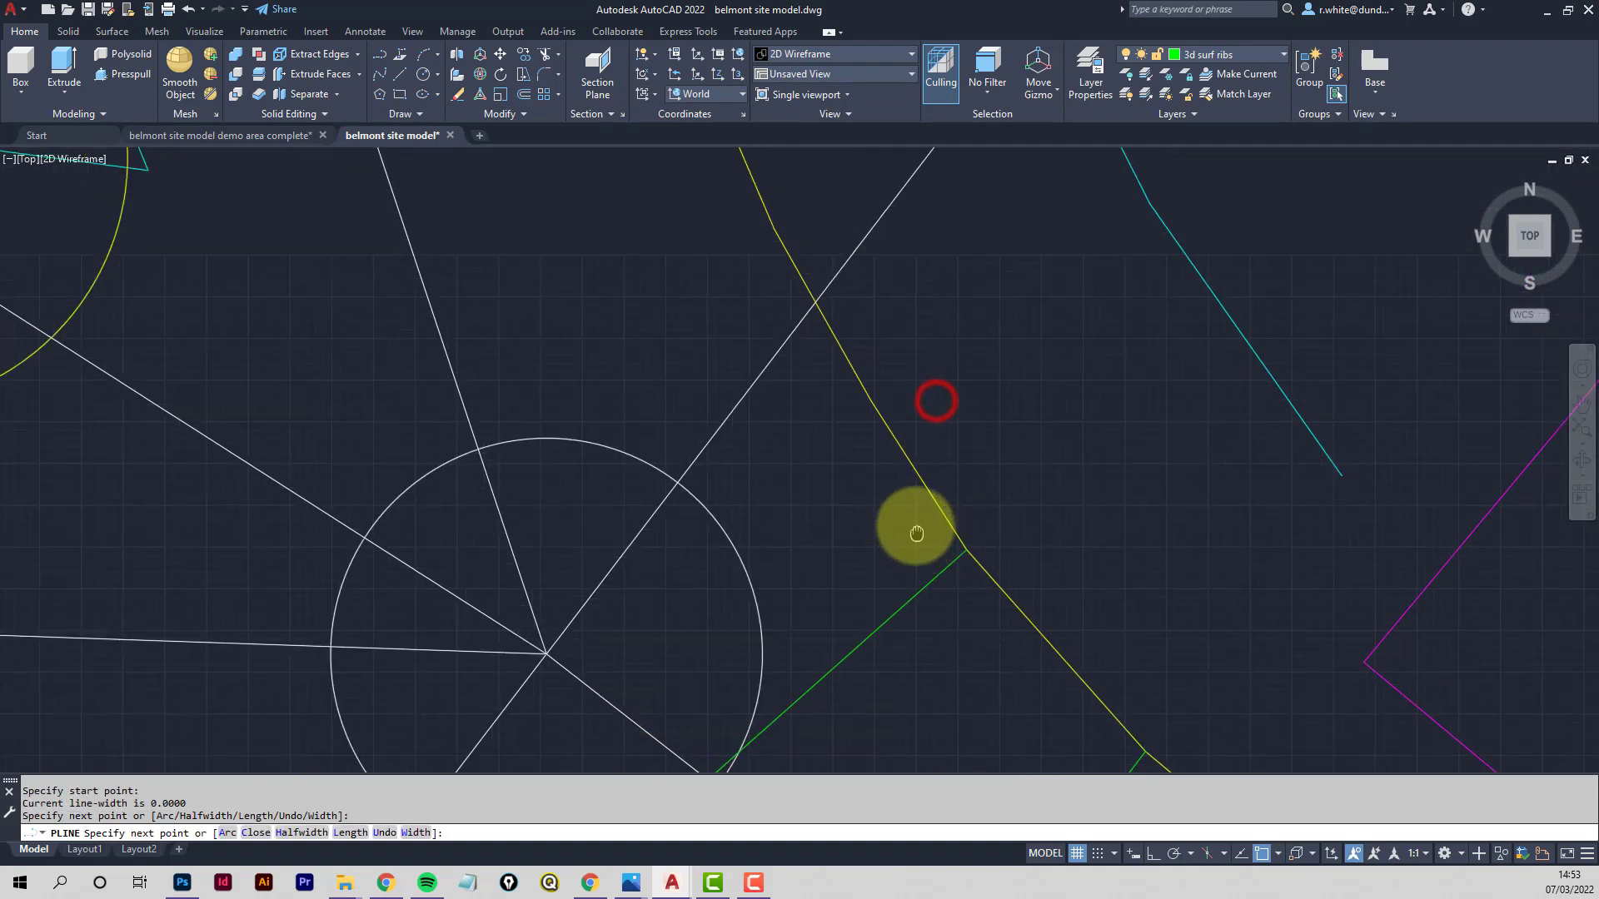
pyautogui.press('Return')
# Draw a third rib from the northern side-road spine, inside the circle, to the following vertex on the eastern road edge
pyautogui.moveTo(871, 398); pyautogui.dragTo(961, 538, button='middle')
pyautogui.click(891, 402)
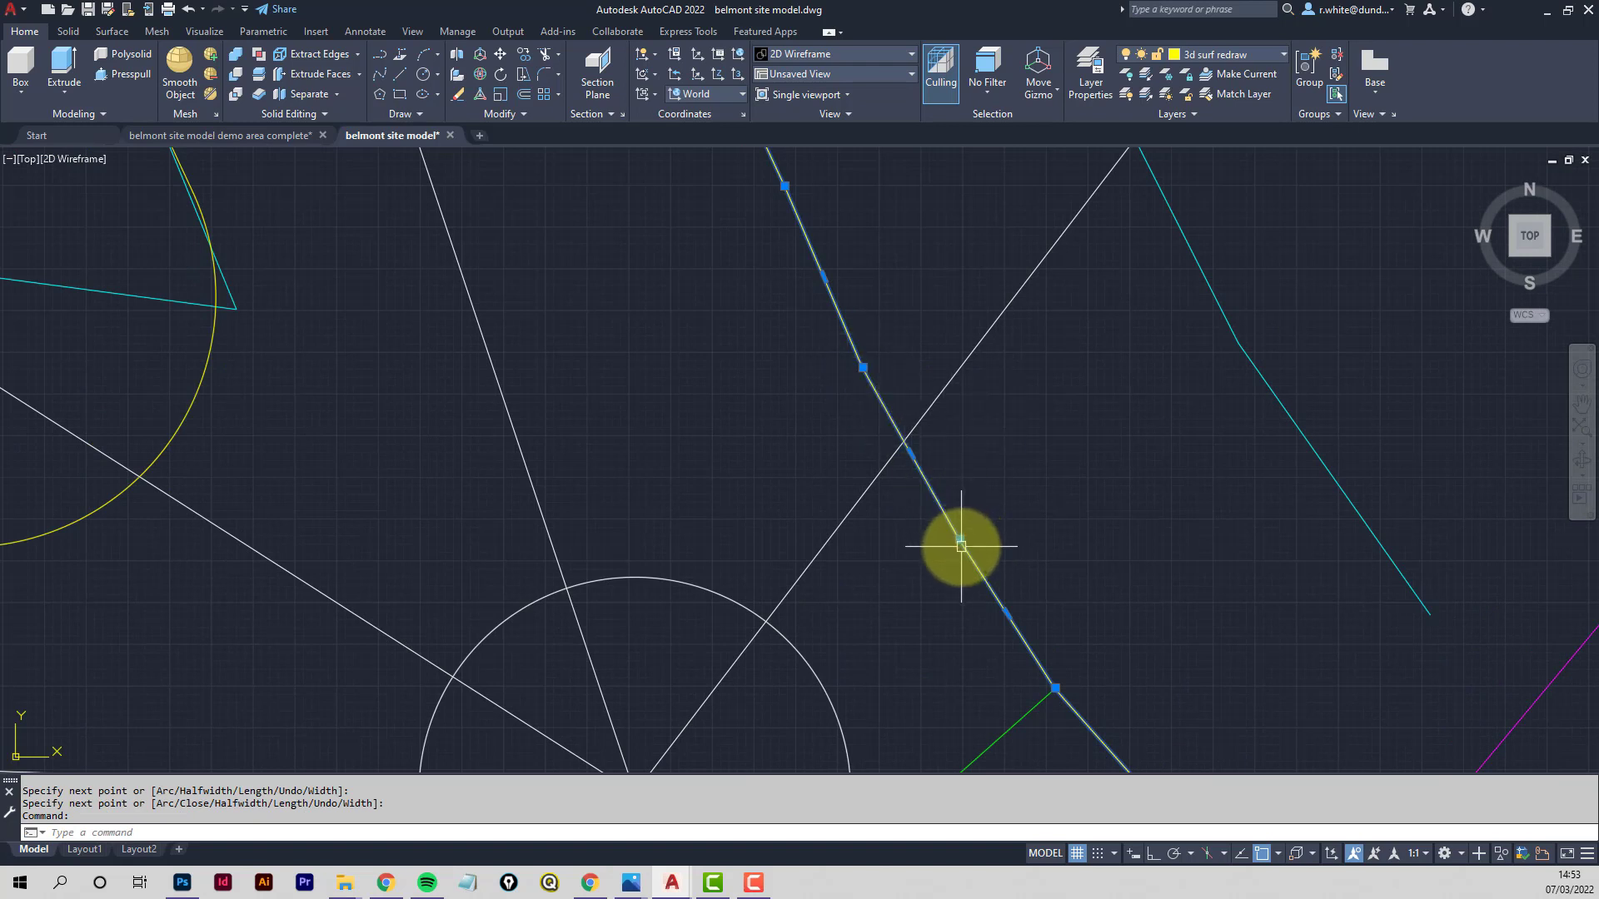
pyautogui.moveTo(961, 546); pyautogui.dragTo(930, 428, button='middle')
pyautogui.press('Escape')
pyautogui.write('pl')
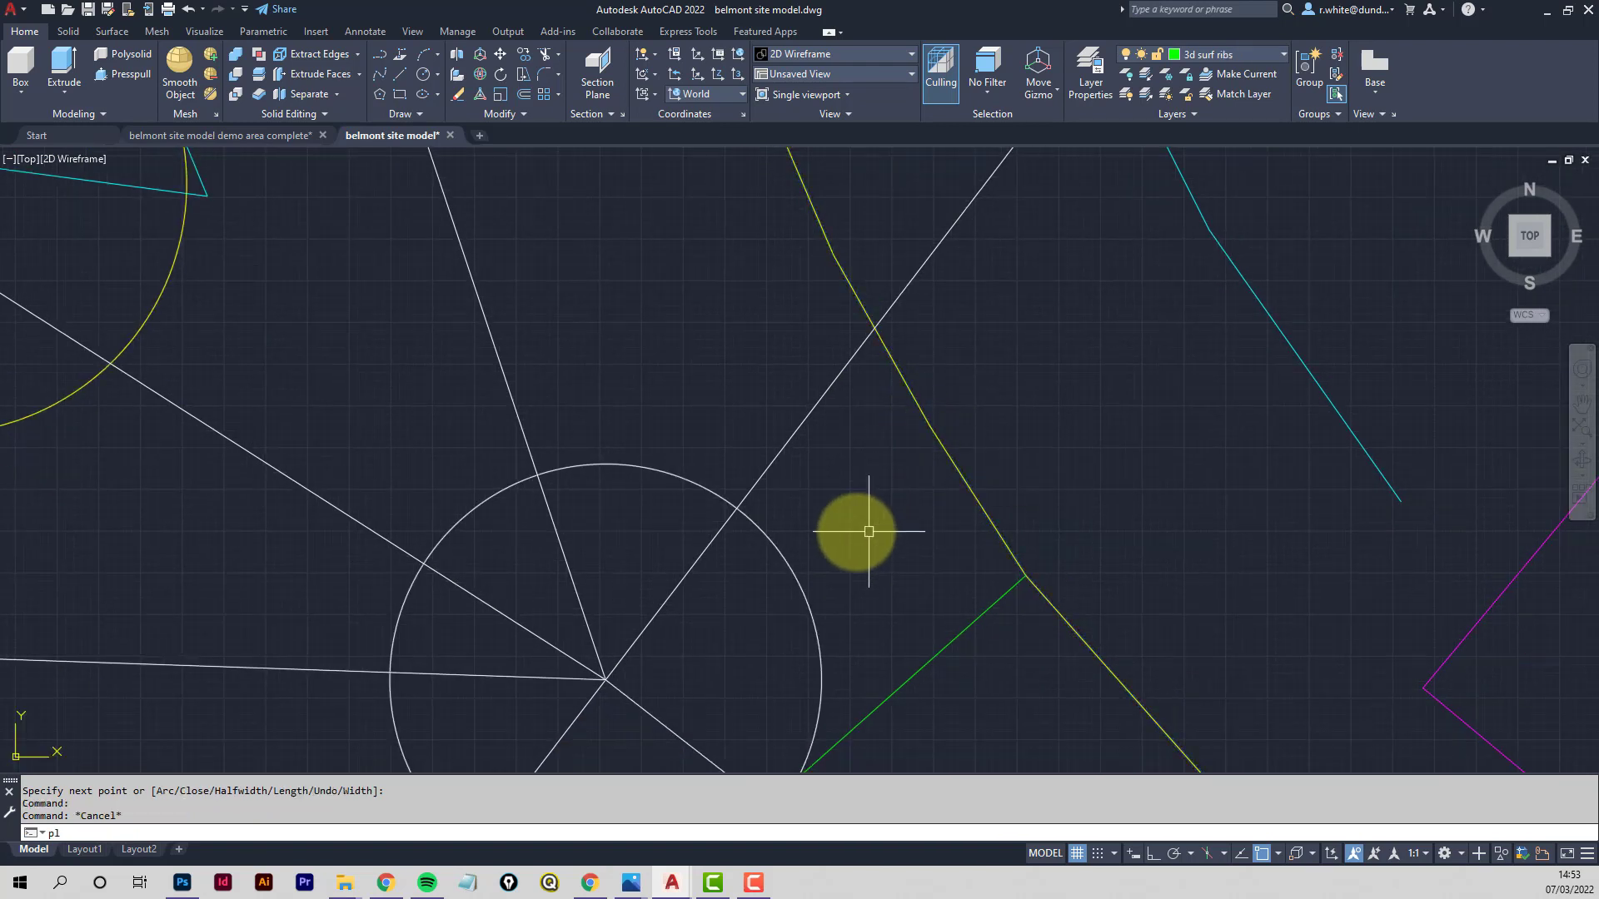
pyautogui.press('Return')
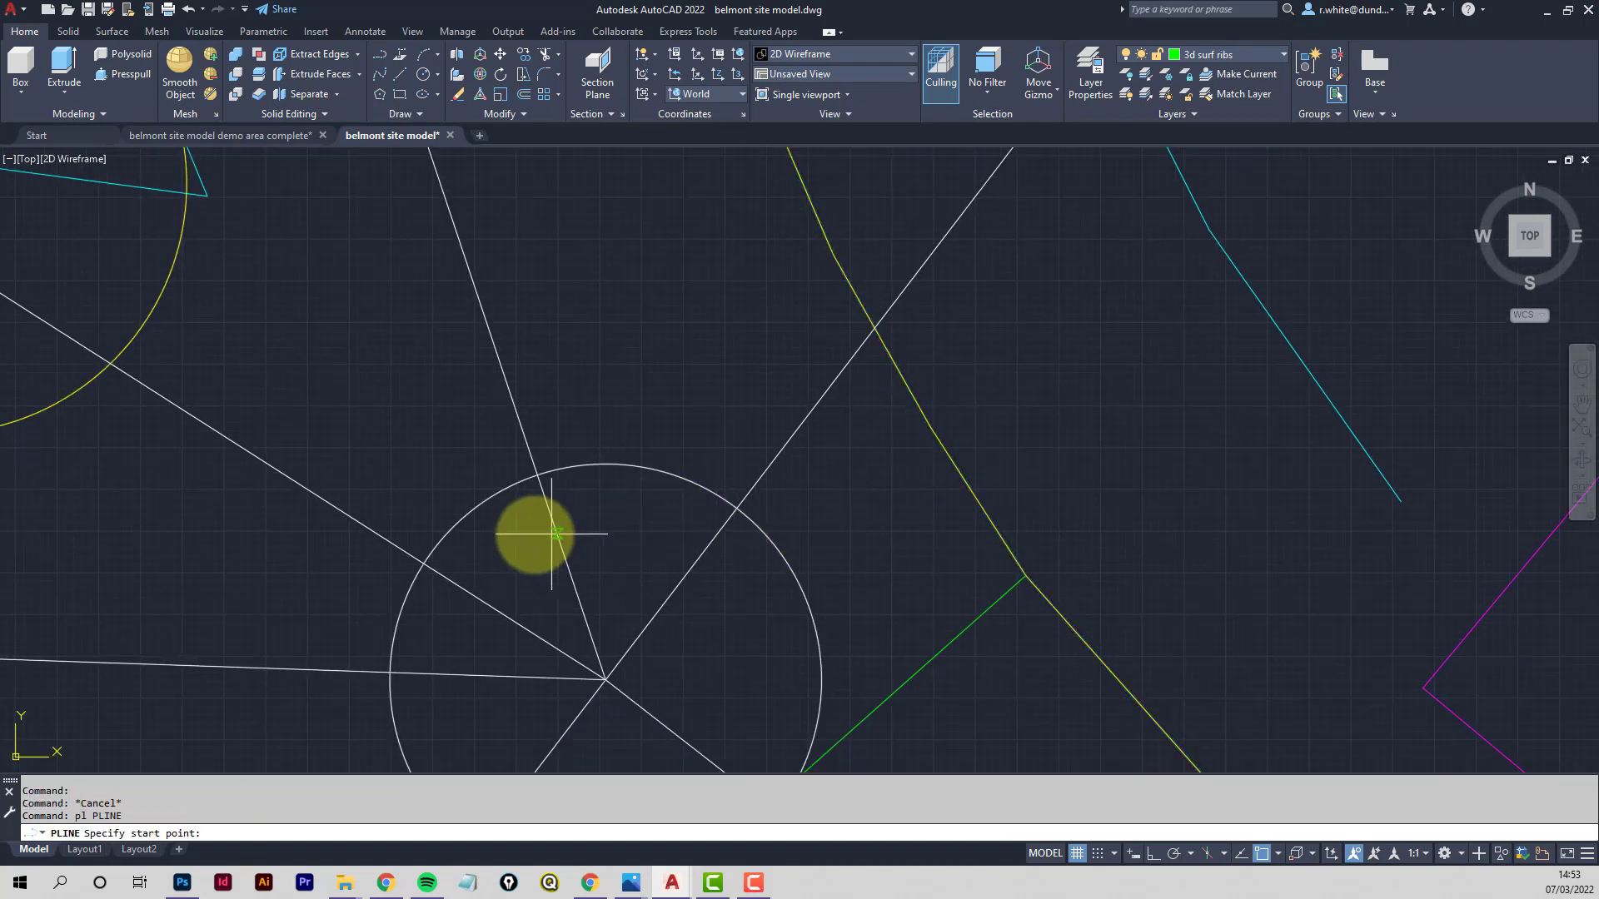
pyautogui.click(570, 573)
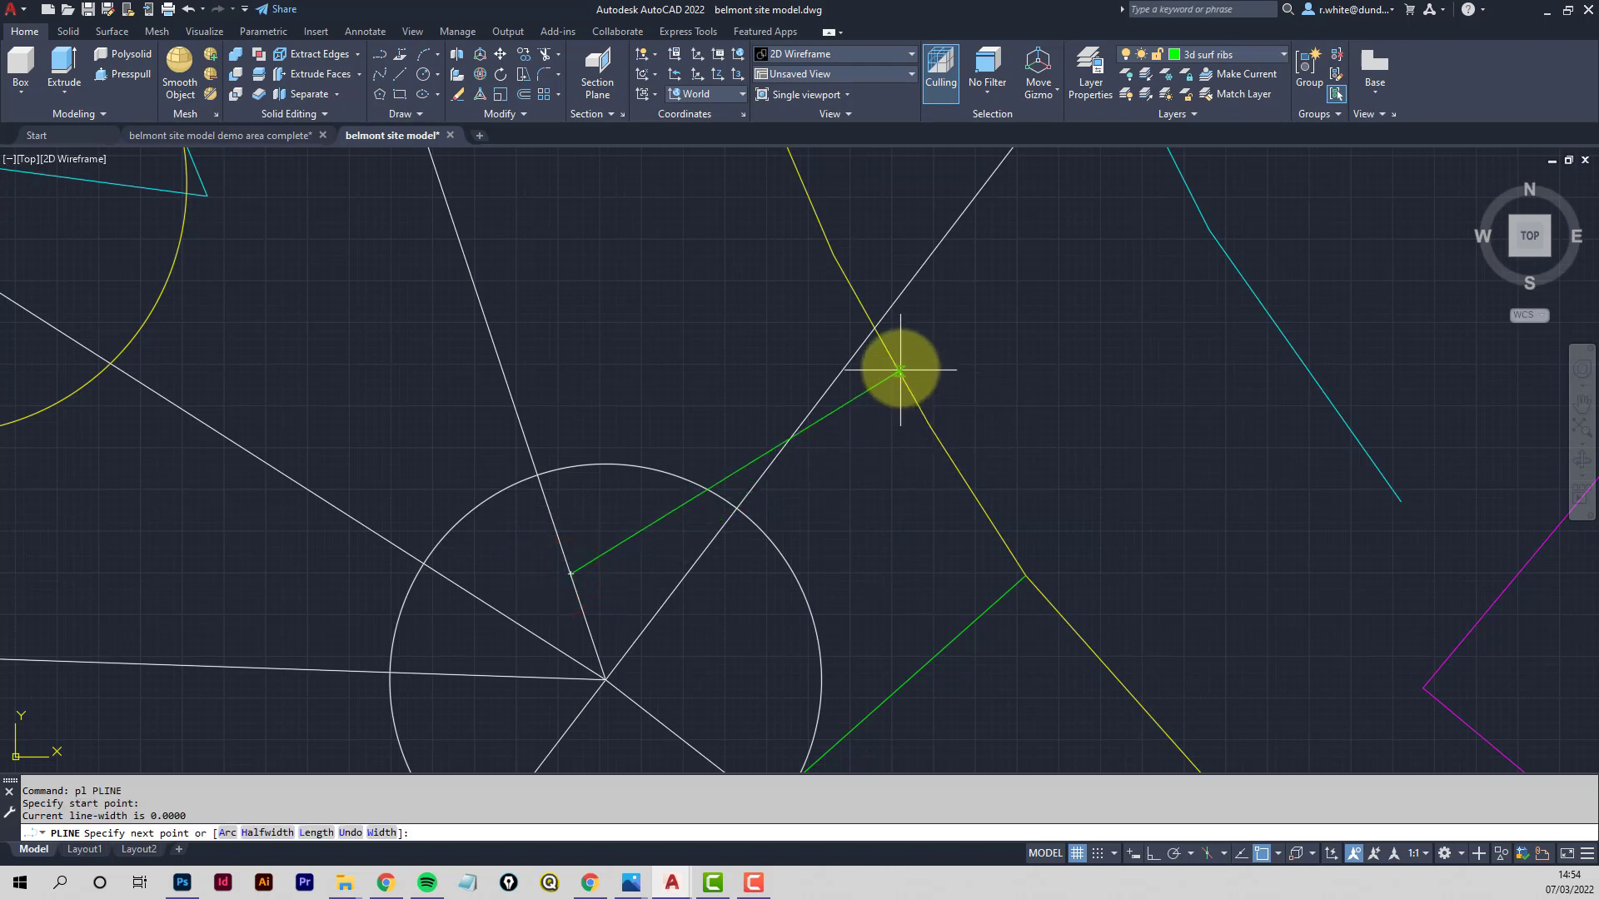
pyautogui.click(930, 425)
pyautogui.moveTo(837, 361); pyautogui.dragTo(908, 492, button='middle')
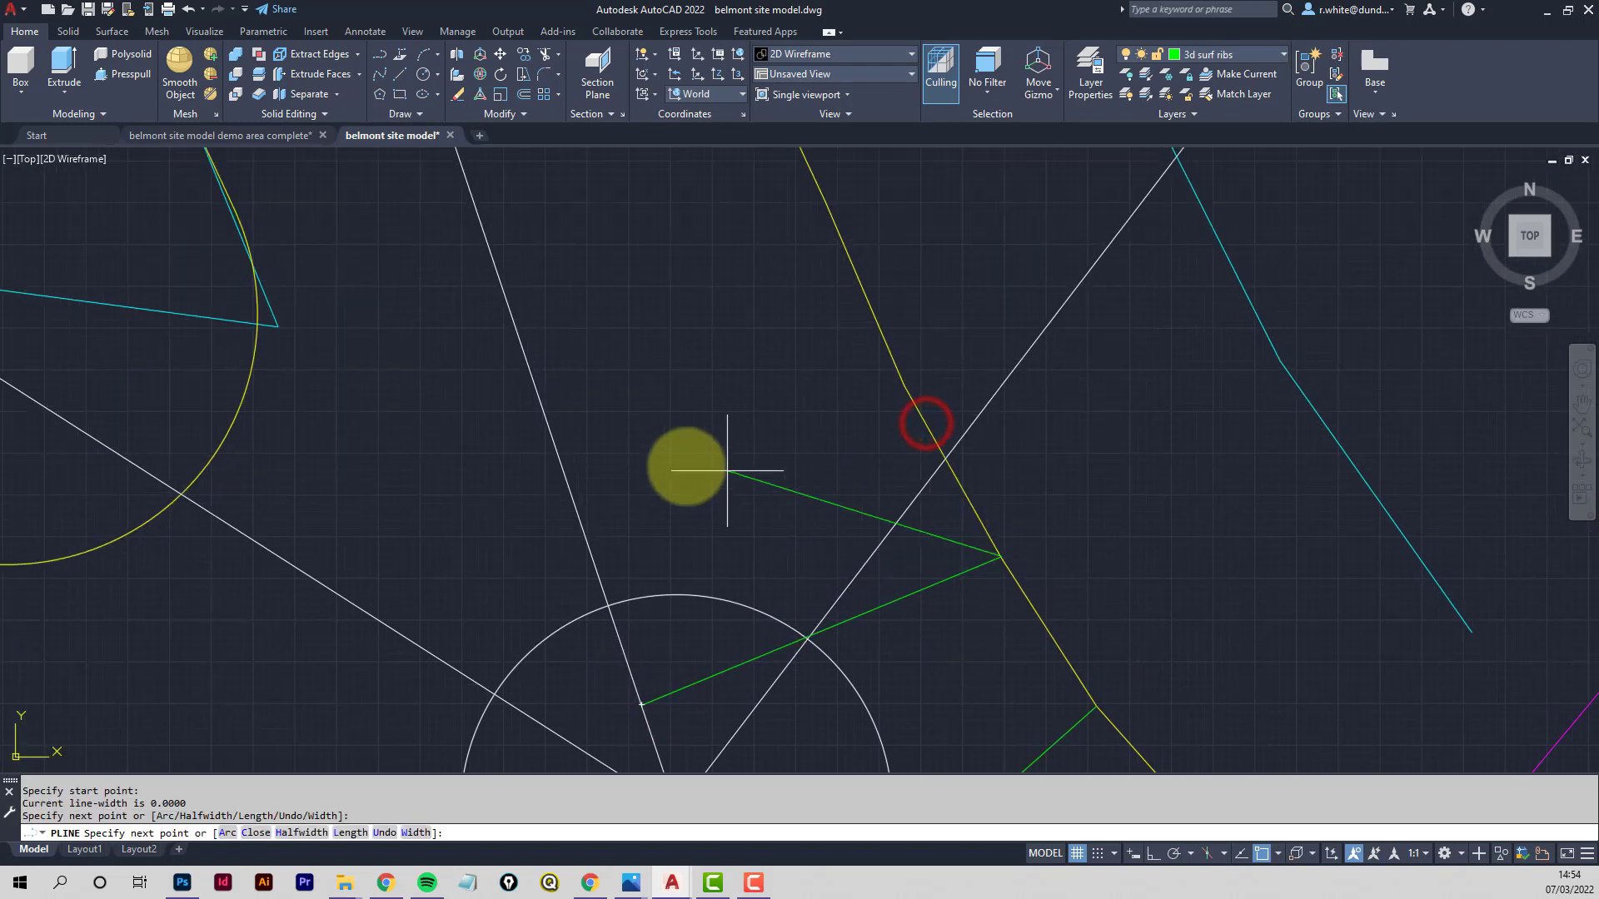
pyautogui.press('Return')
# Draw a rib polyline from the northern side-road spine, just north of the circle, to the following vertex on the eastern road edge
pyautogui.press('Return')
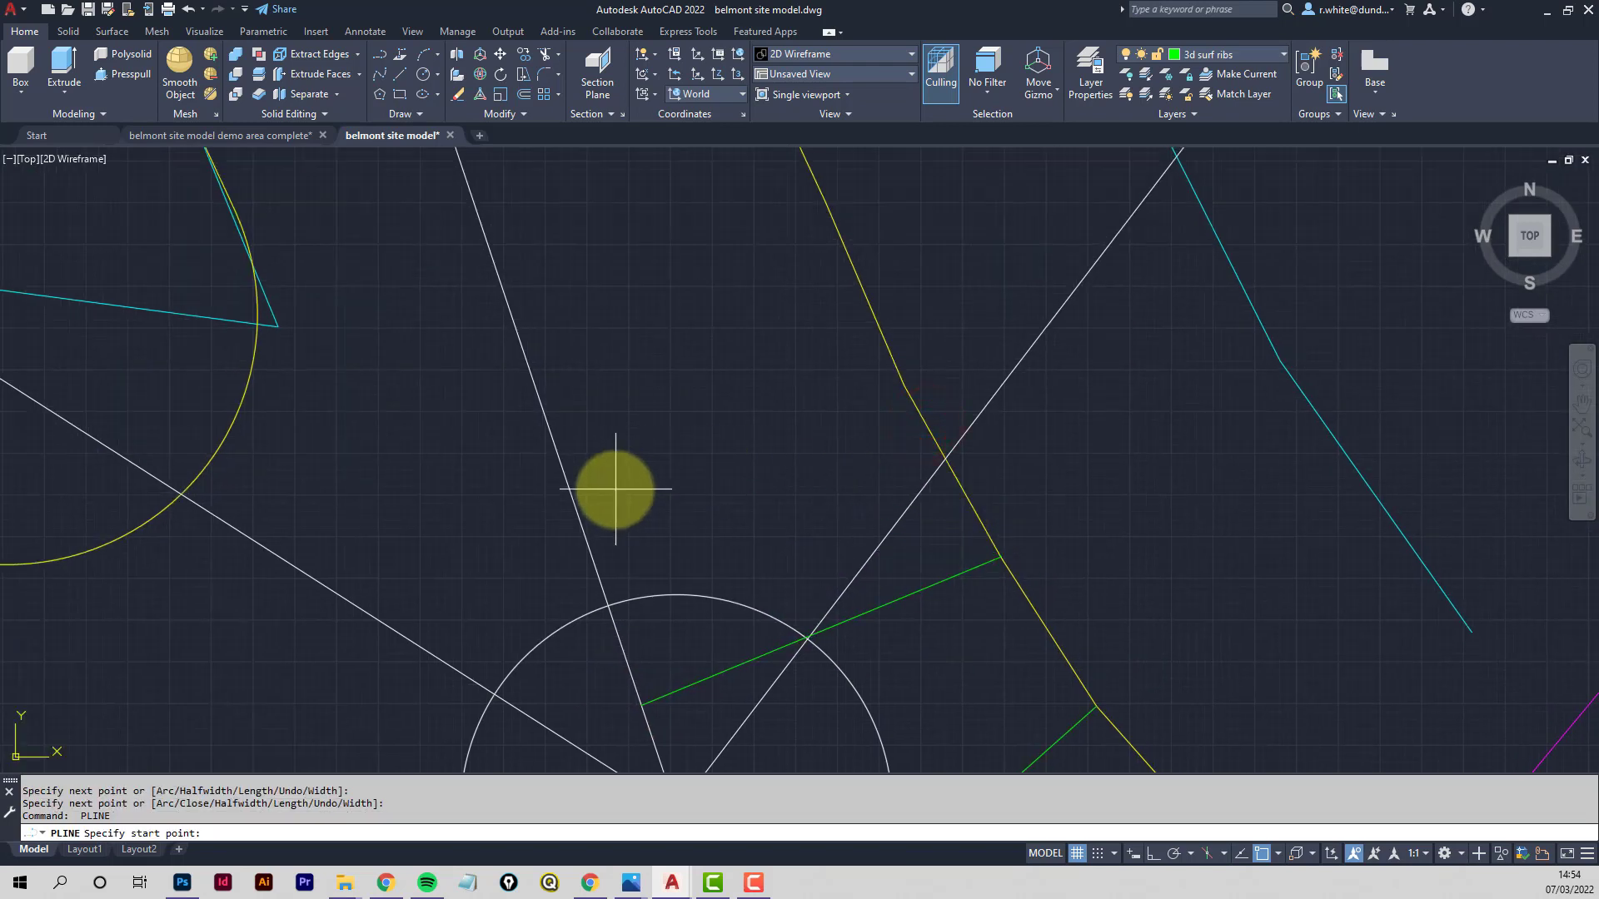
pyautogui.click(570, 507)
pyautogui.click(903, 384)
pyautogui.moveTo(798, 238); pyautogui.dragTo(837, 421, button='middle')
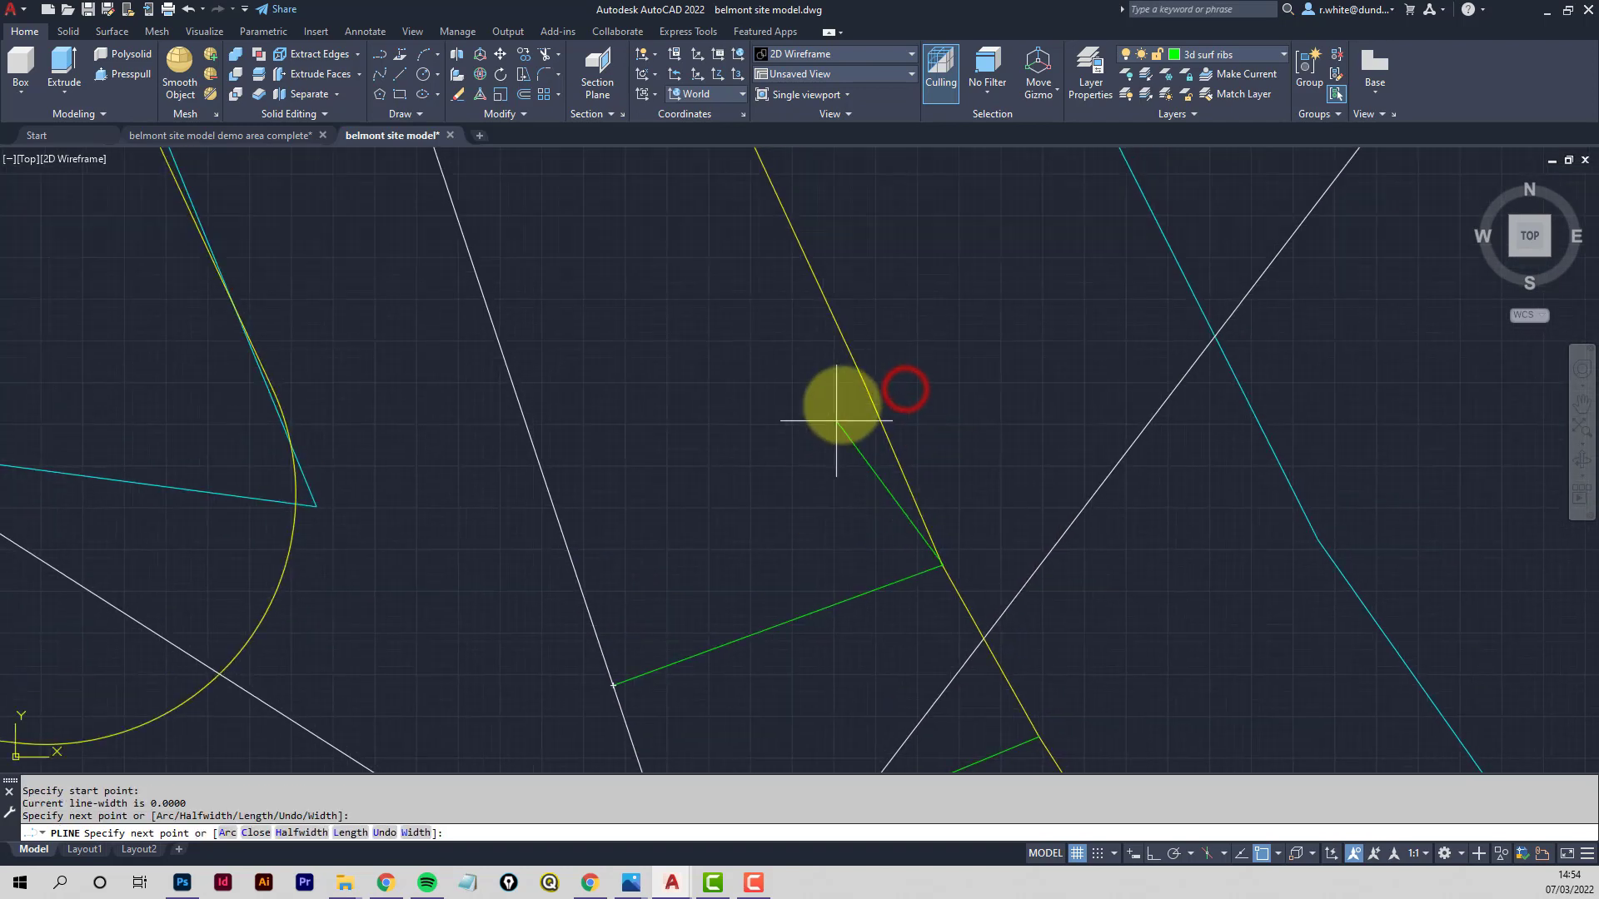
pyautogui.press('Return')
# Locate the next bend vertex farther north on the eastern road edge and draw a rib to it from the northern side-road spine
pyautogui.click(867, 386)
pyautogui.scroll(-3, 839, 475)
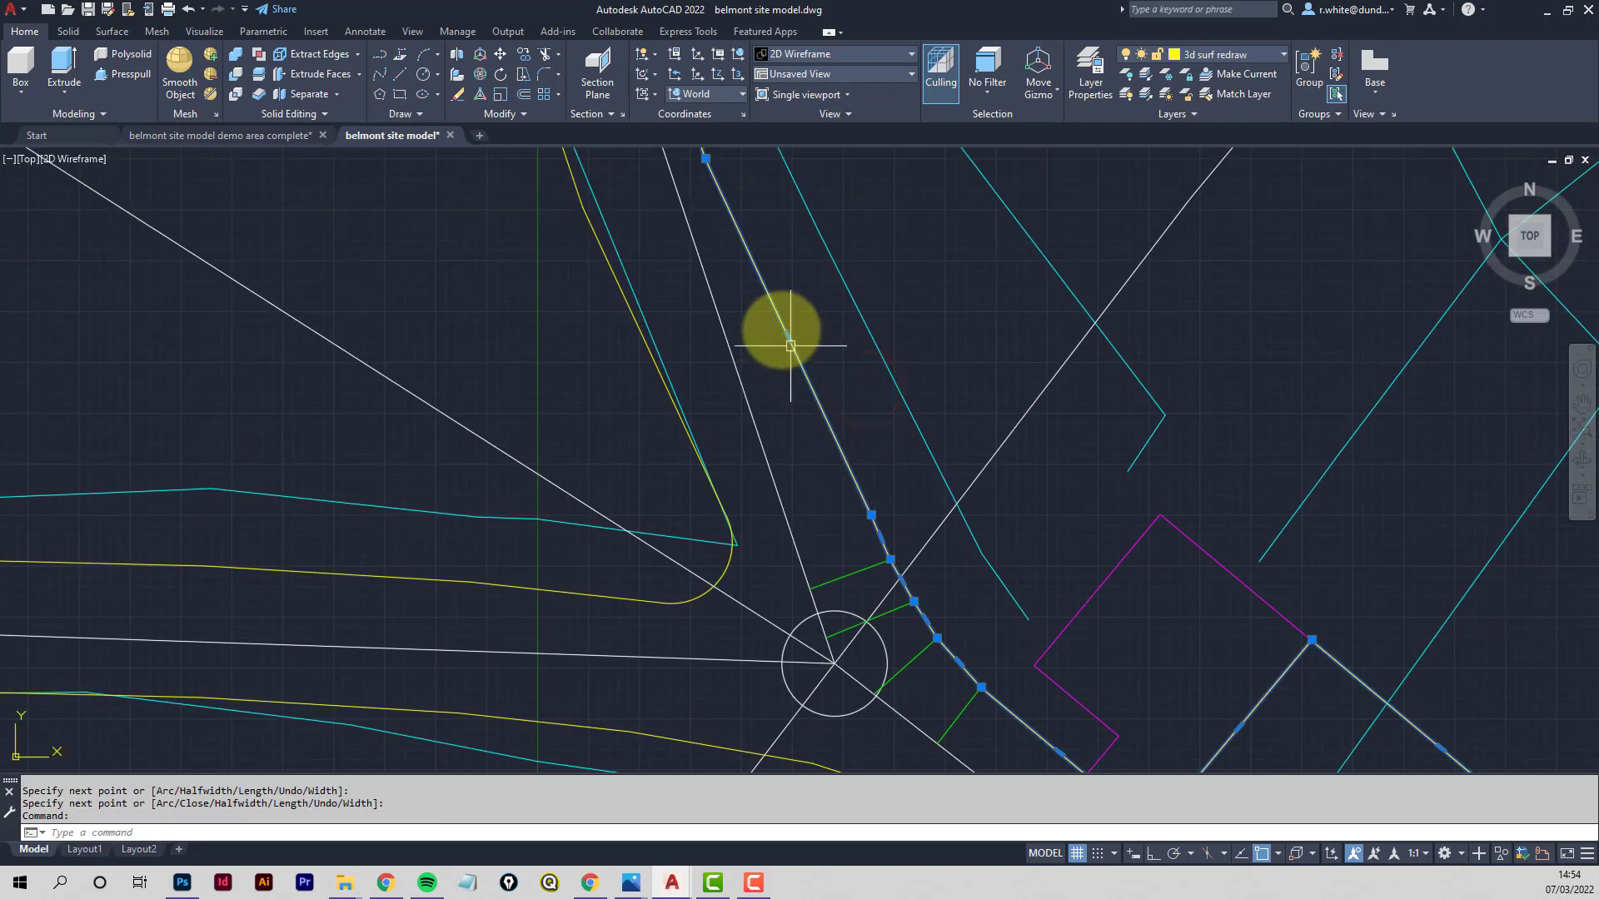
pyautogui.moveTo(790, 345); pyautogui.dragTo(844, 445, button='middle')
pyautogui.moveTo(759, 260)
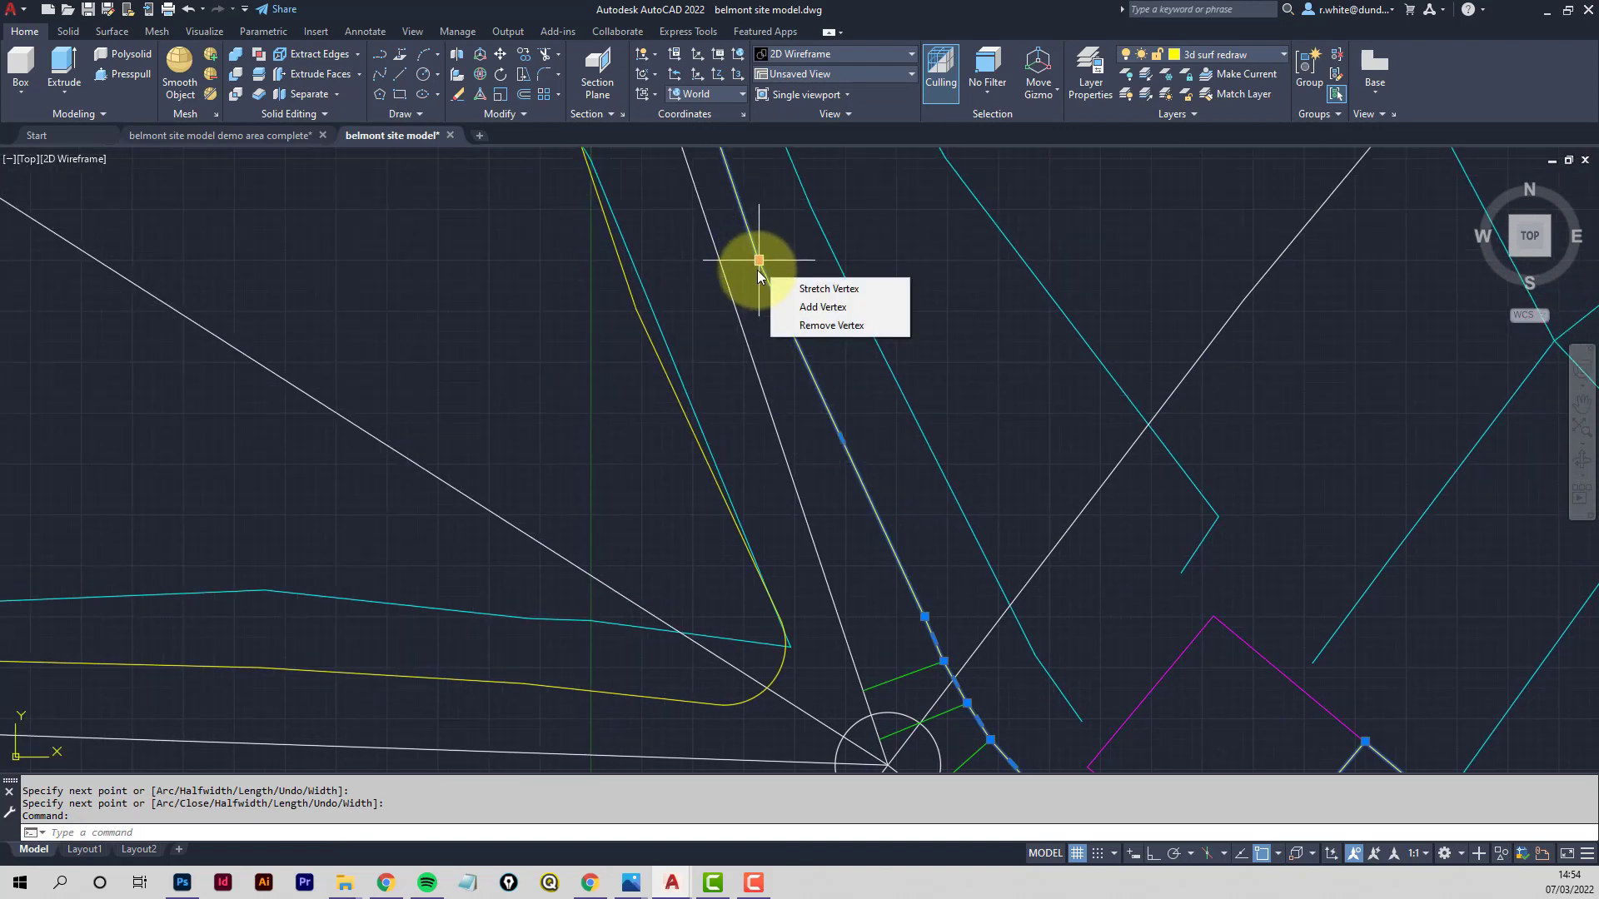
pyautogui.press('Escape')
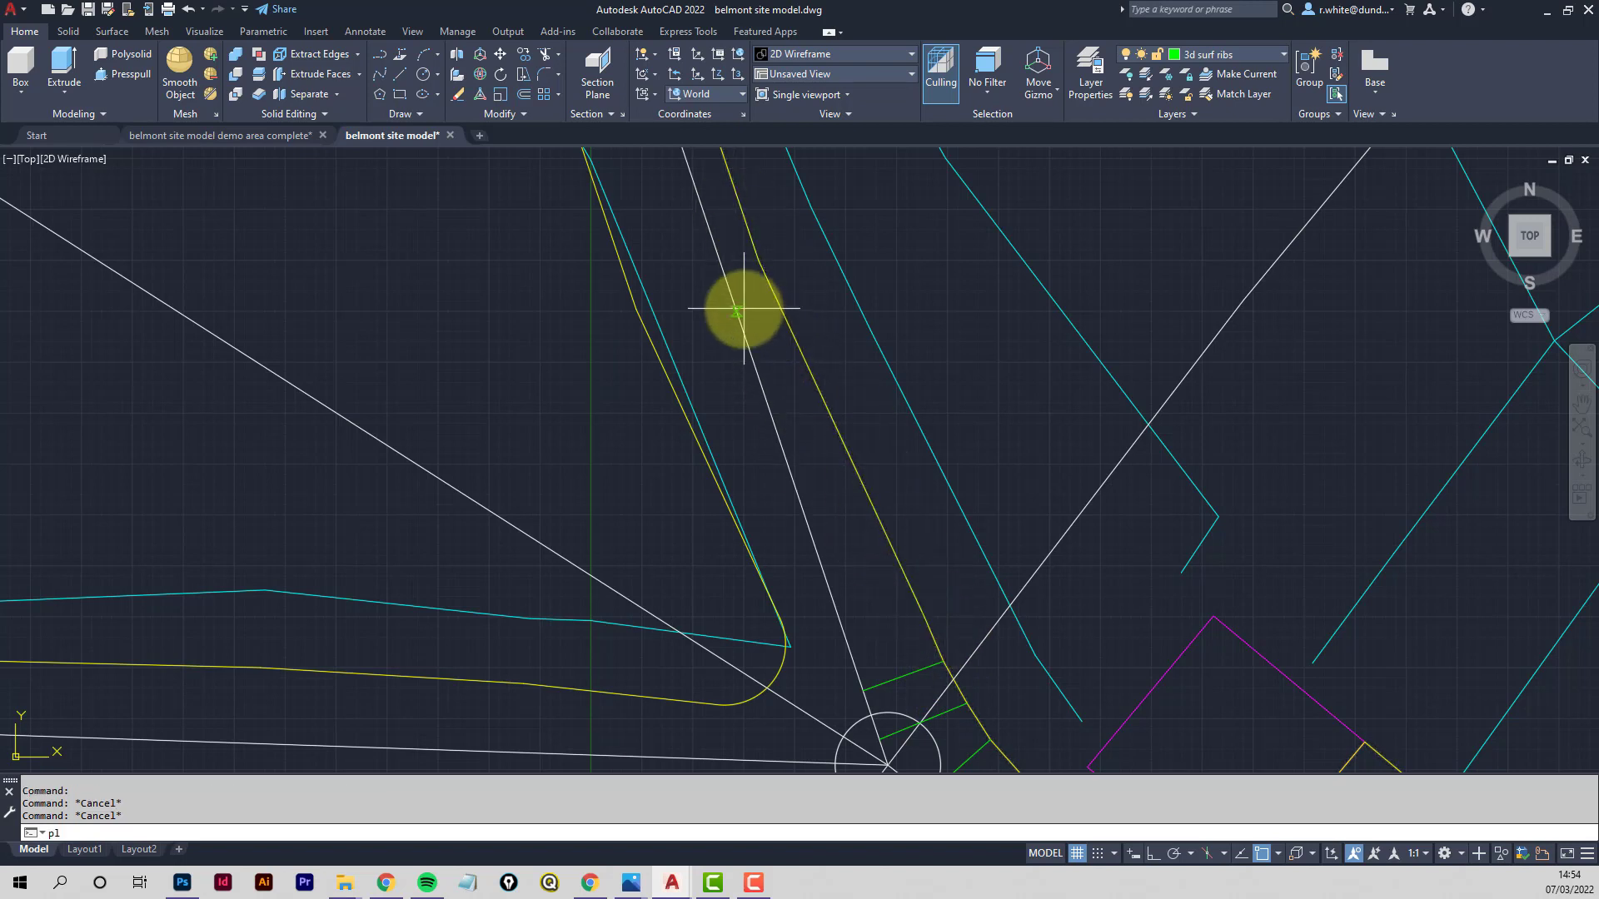
pyautogui.press('Return')
pyautogui.scroll(4, 733, 333)
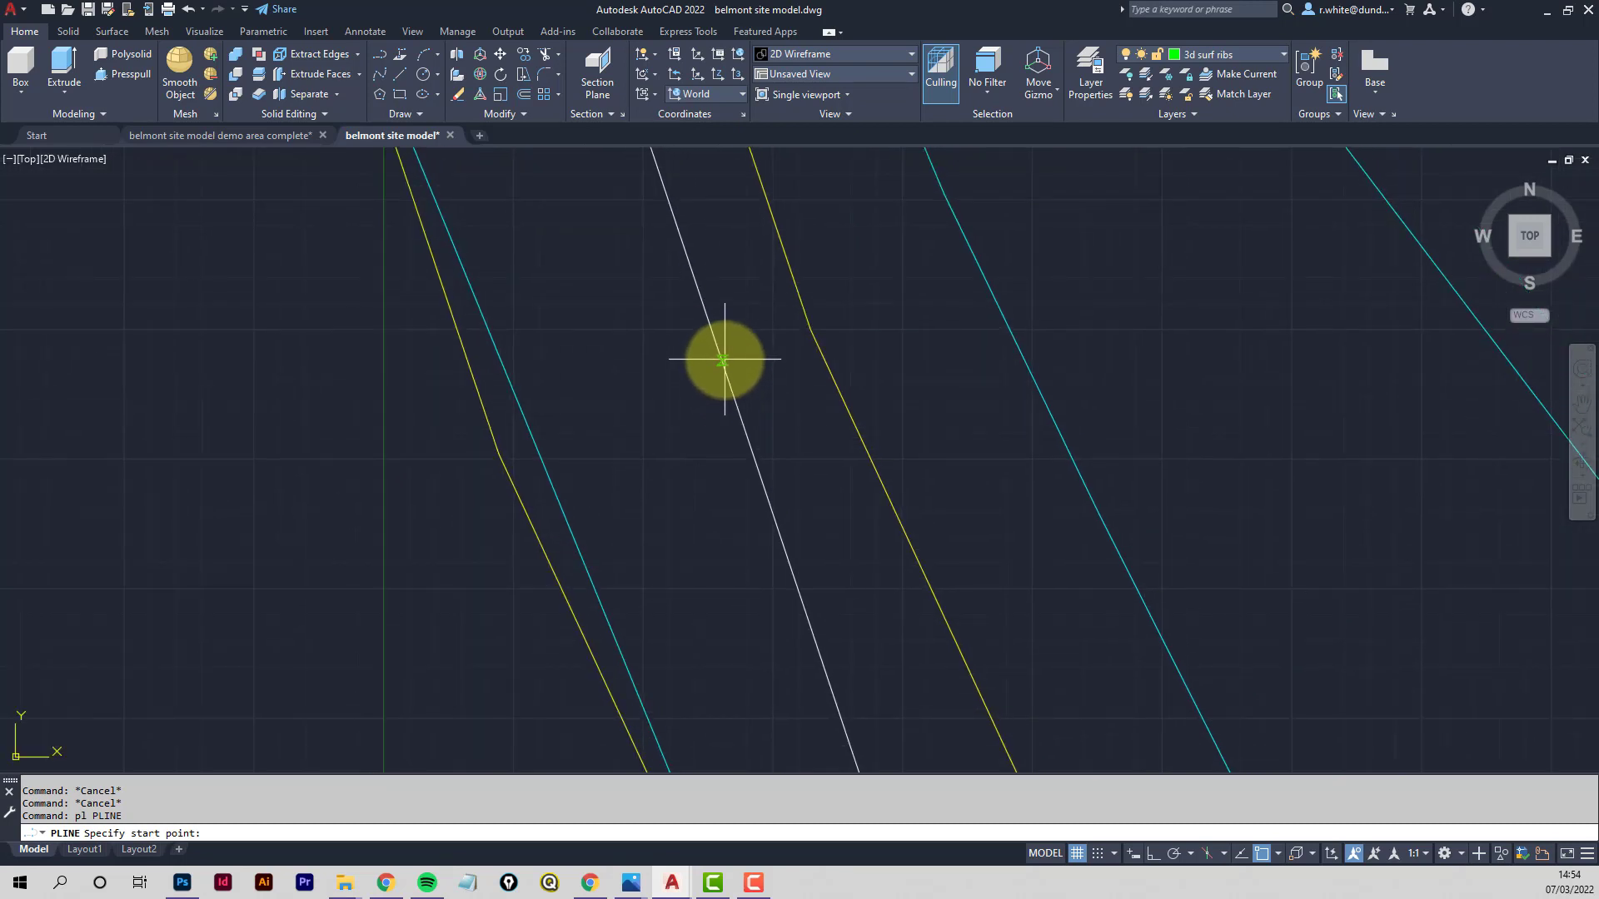
pyautogui.click(721, 358)
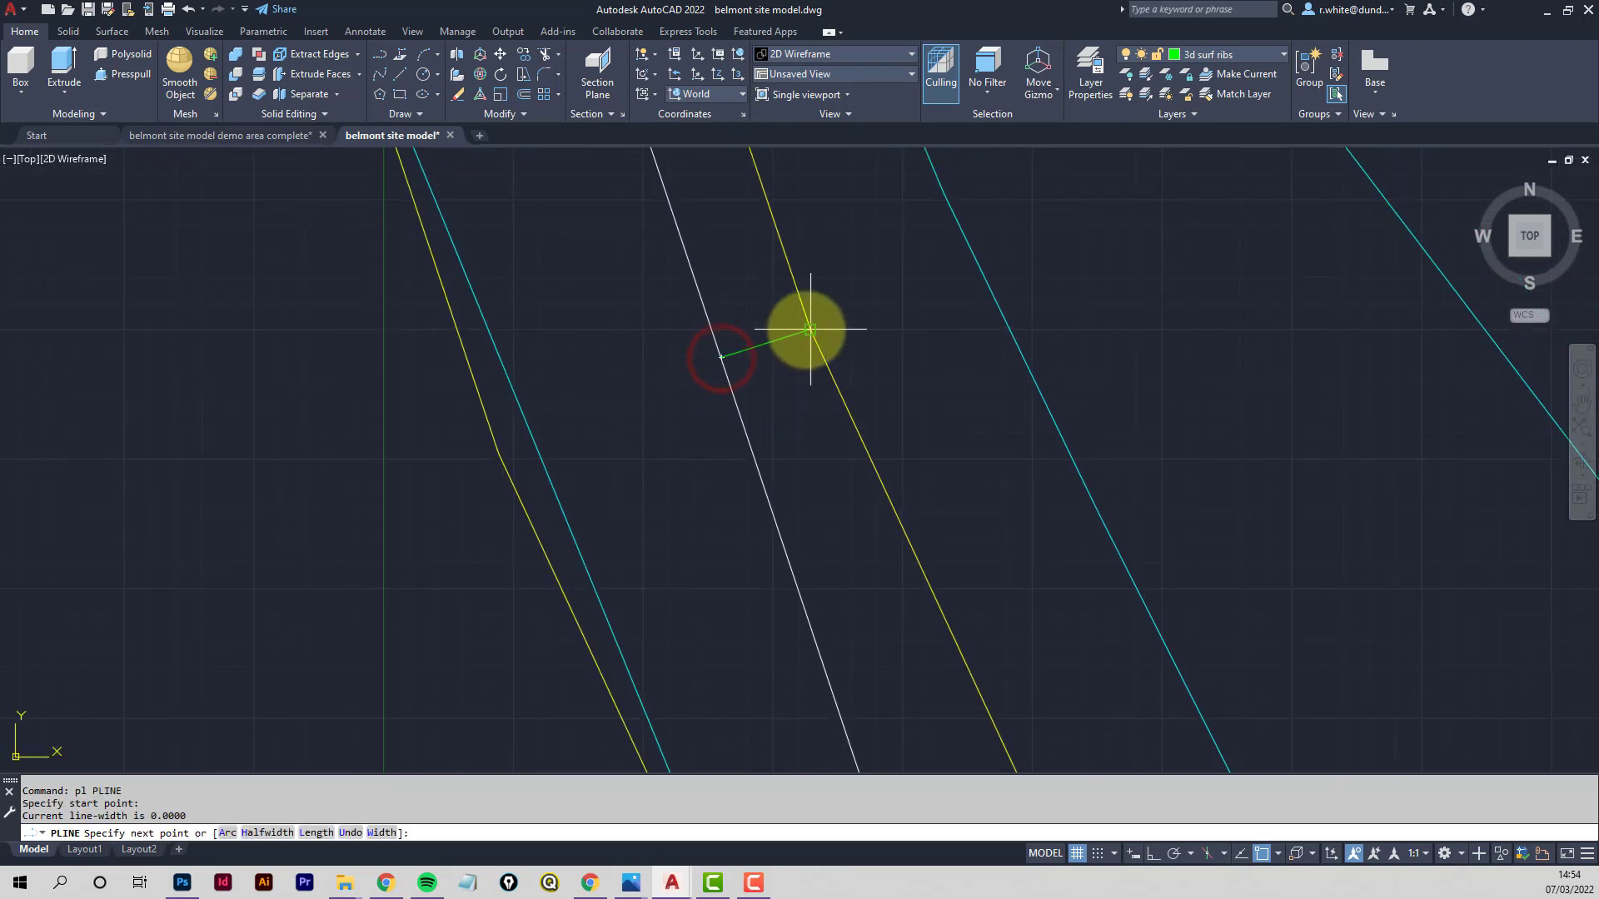
pyautogui.click(811, 330)
pyautogui.press('Return')
# Draw a rib from the same spine point across to the bend vertex on the side road's western edge
pyautogui.press('Return')
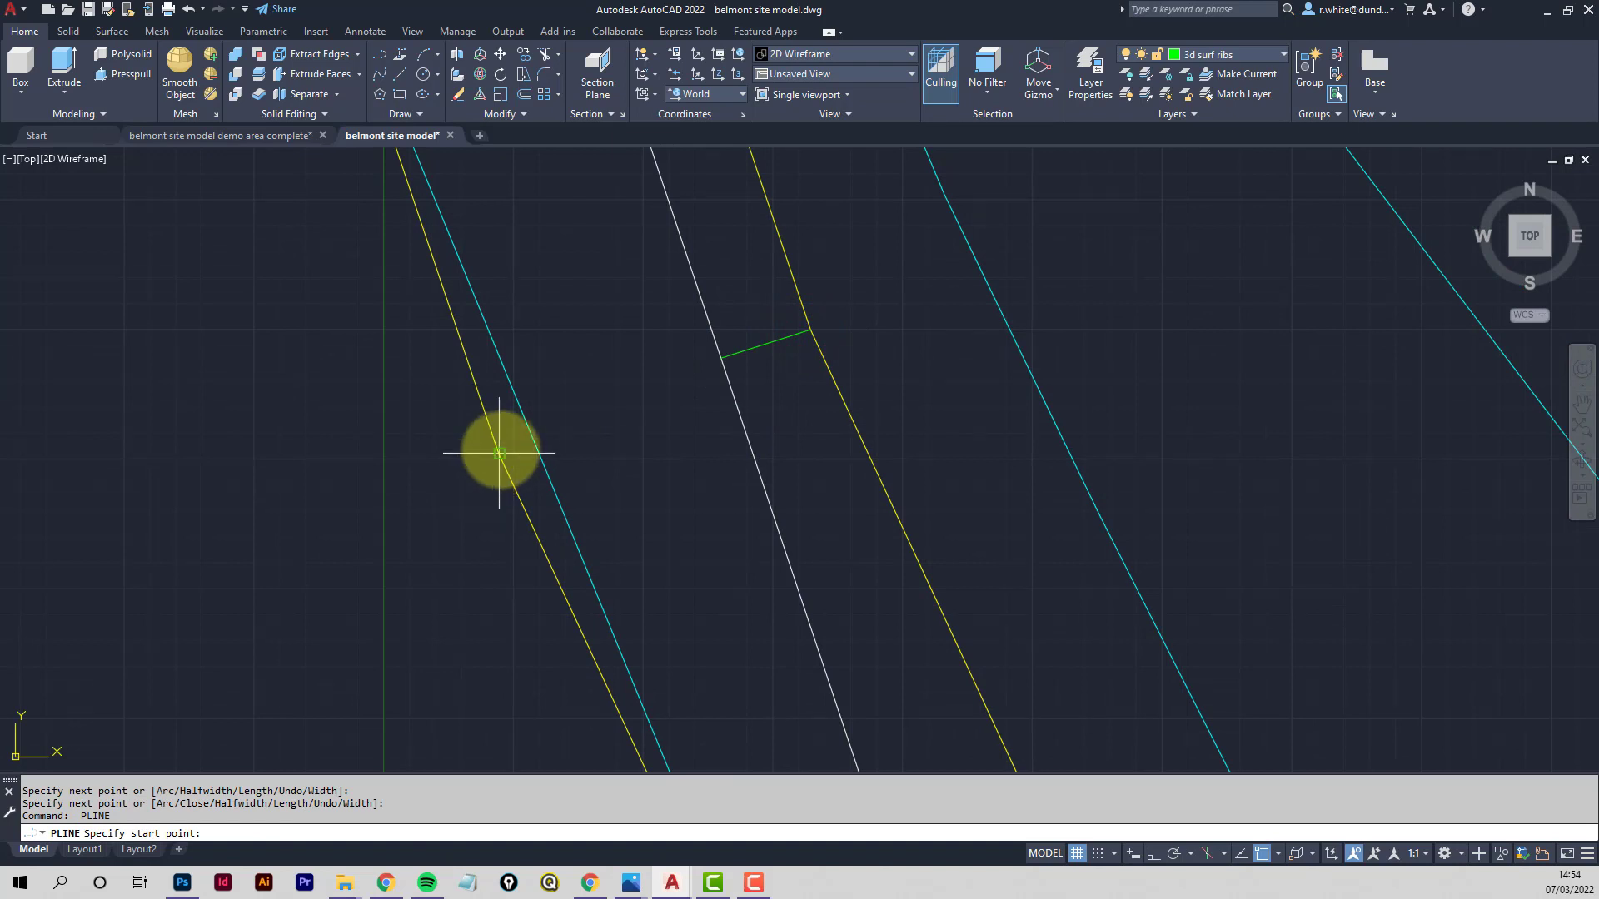
pyautogui.click(721, 358)
pyautogui.click(493, 459)
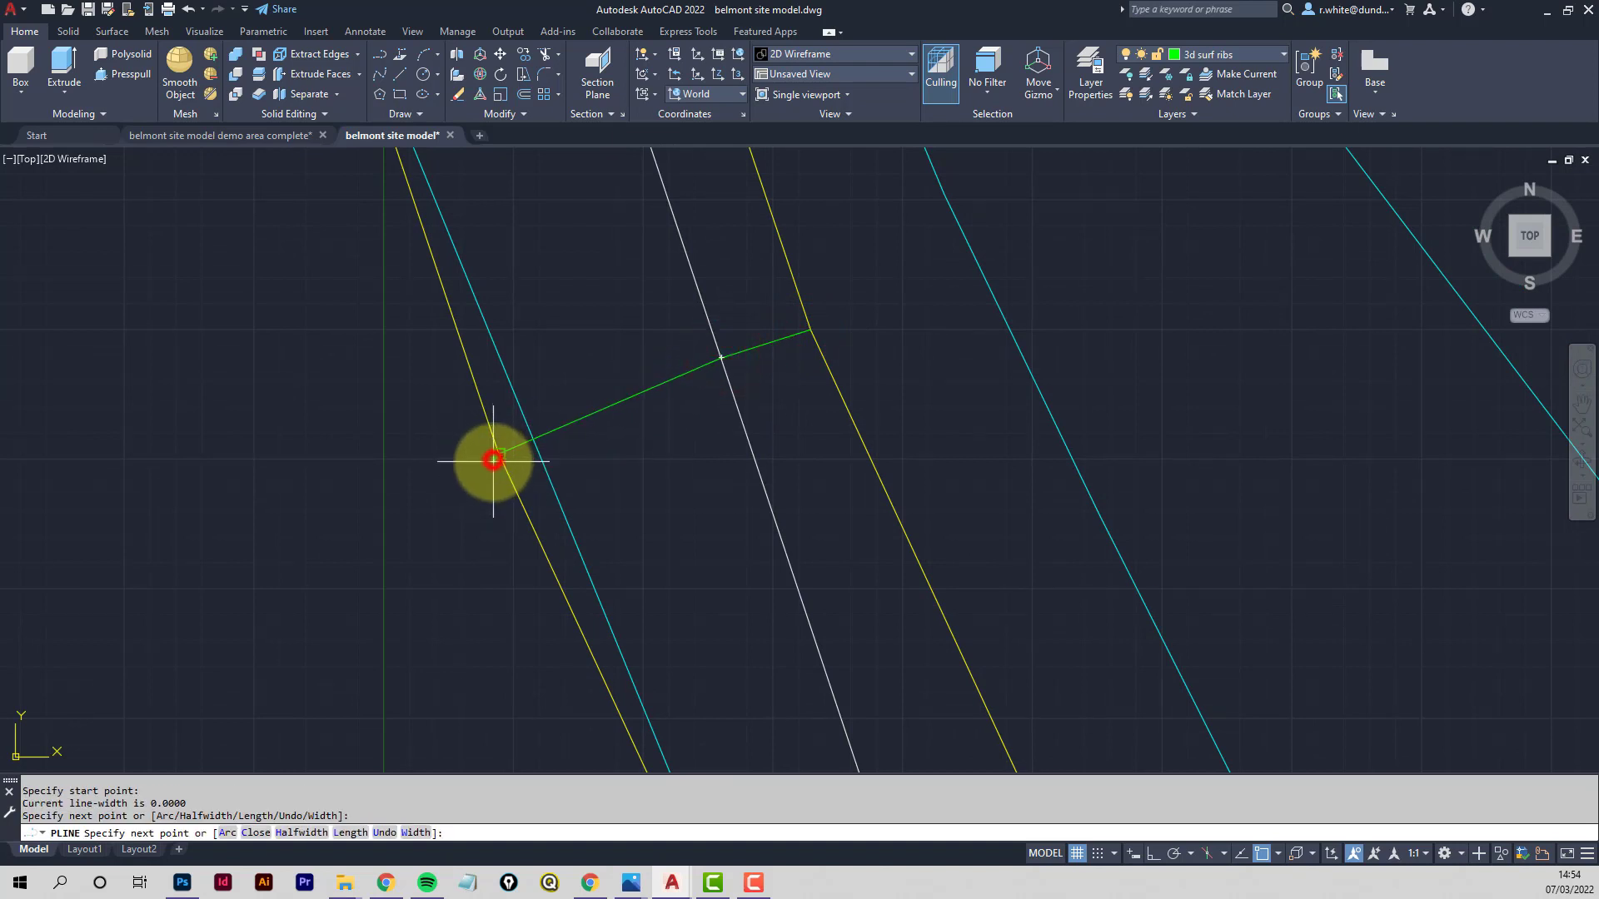
pyautogui.scroll(-3, 572, 339)
pyautogui.scroll(1, 635, 499)
pyautogui.press('Escape')
pyautogui.press('Escape')
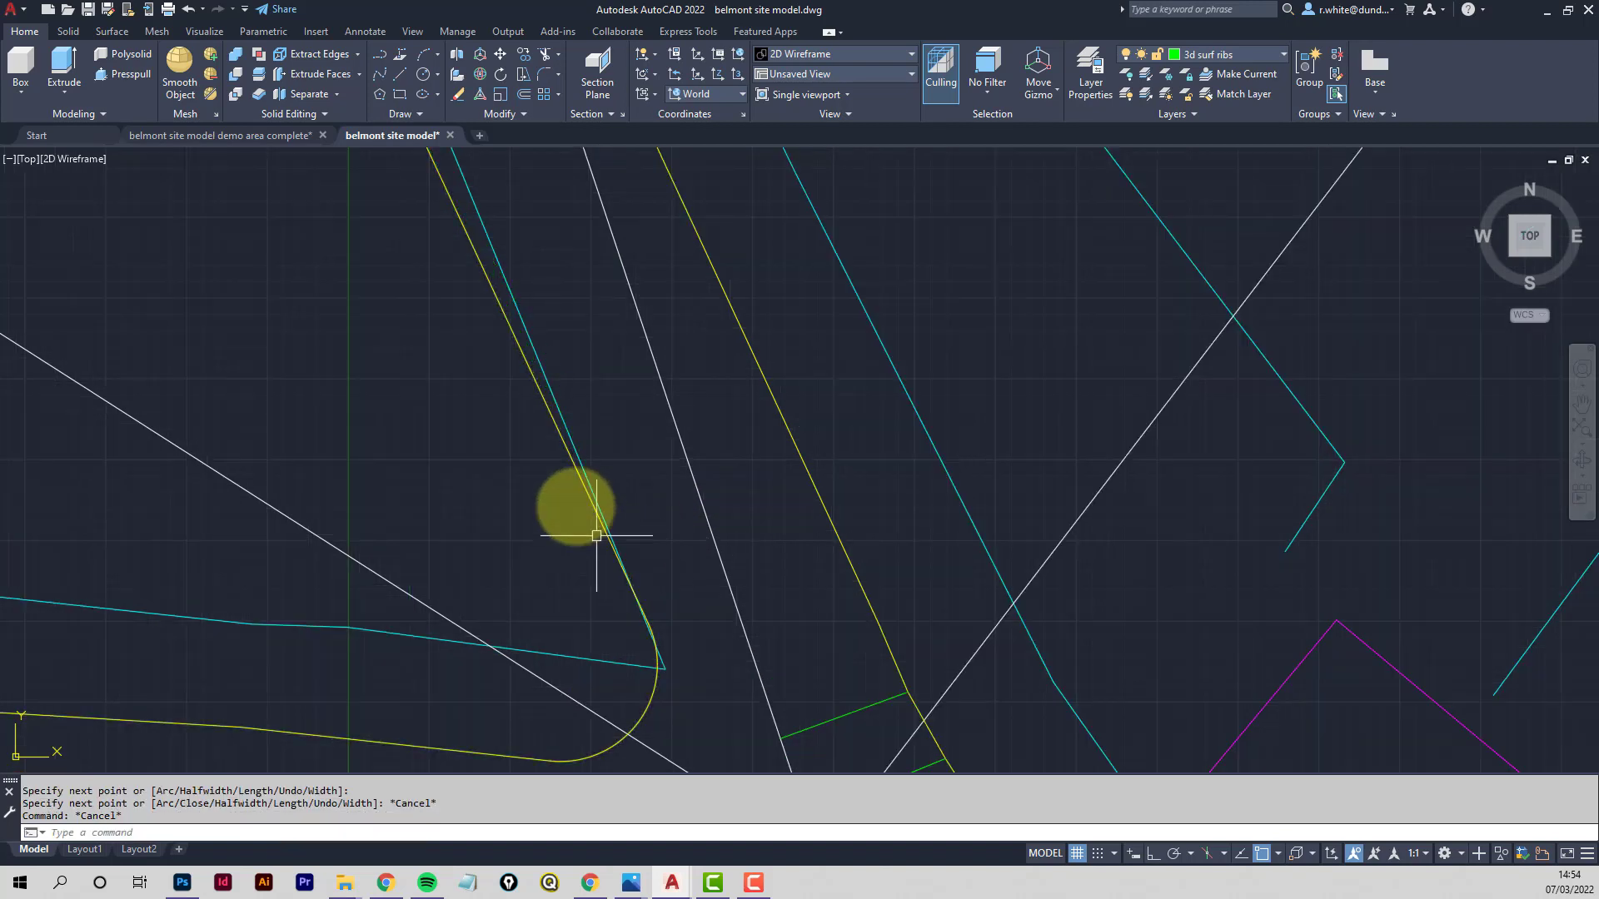
# Draw a rib from the northern side-road spine to the western edge vertex where the rounded corner begins
pyautogui.click(568, 456)
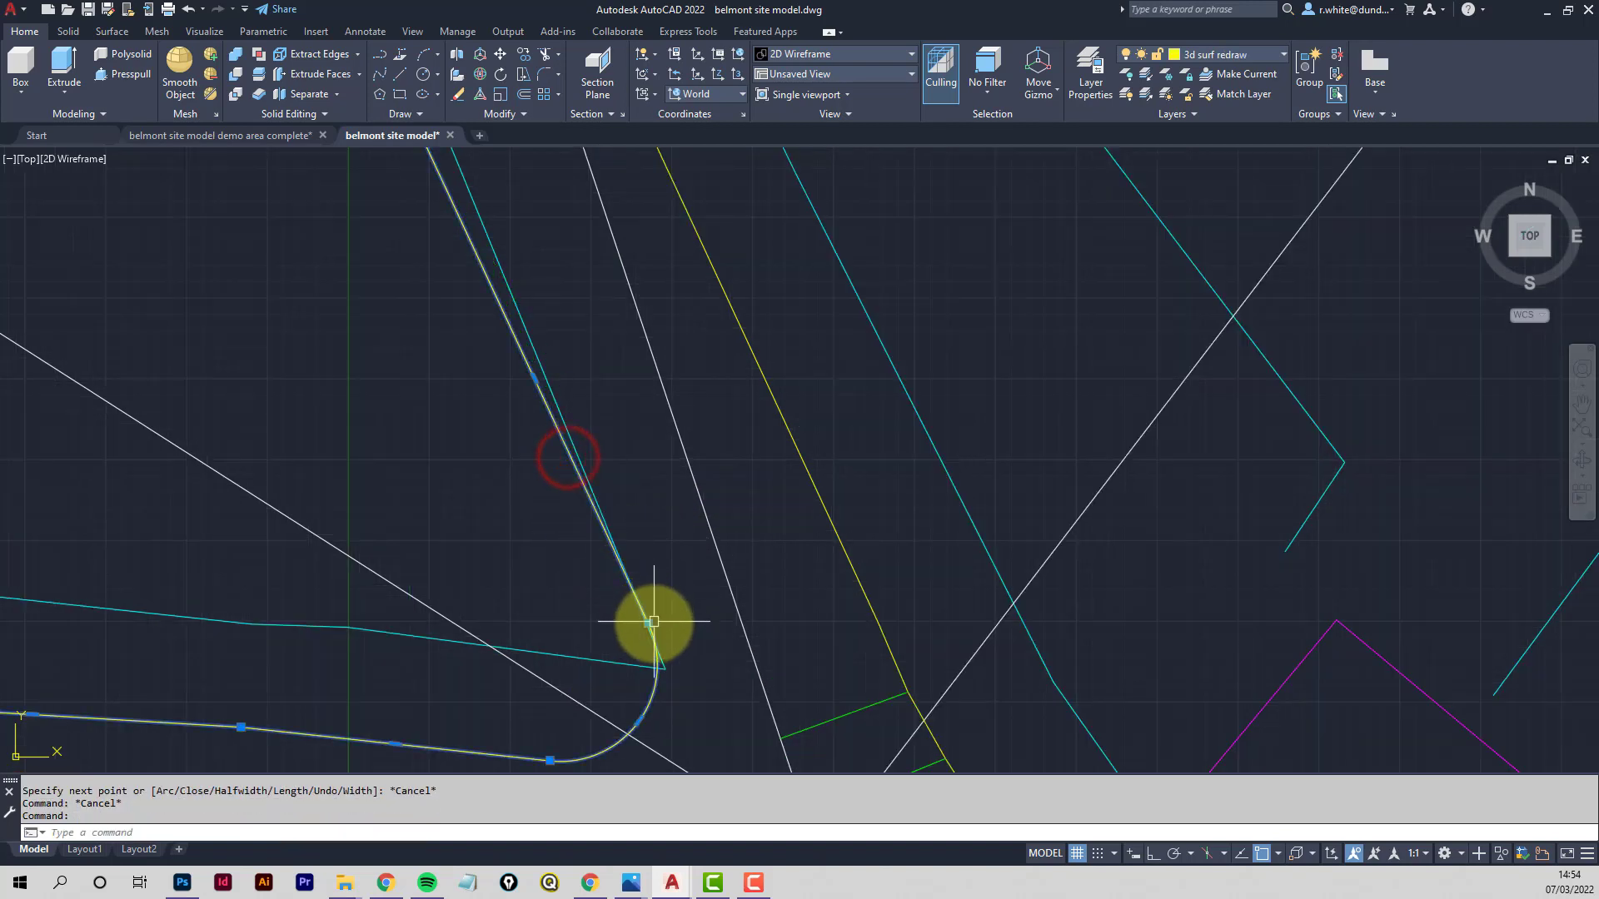
pyautogui.press('Escape')
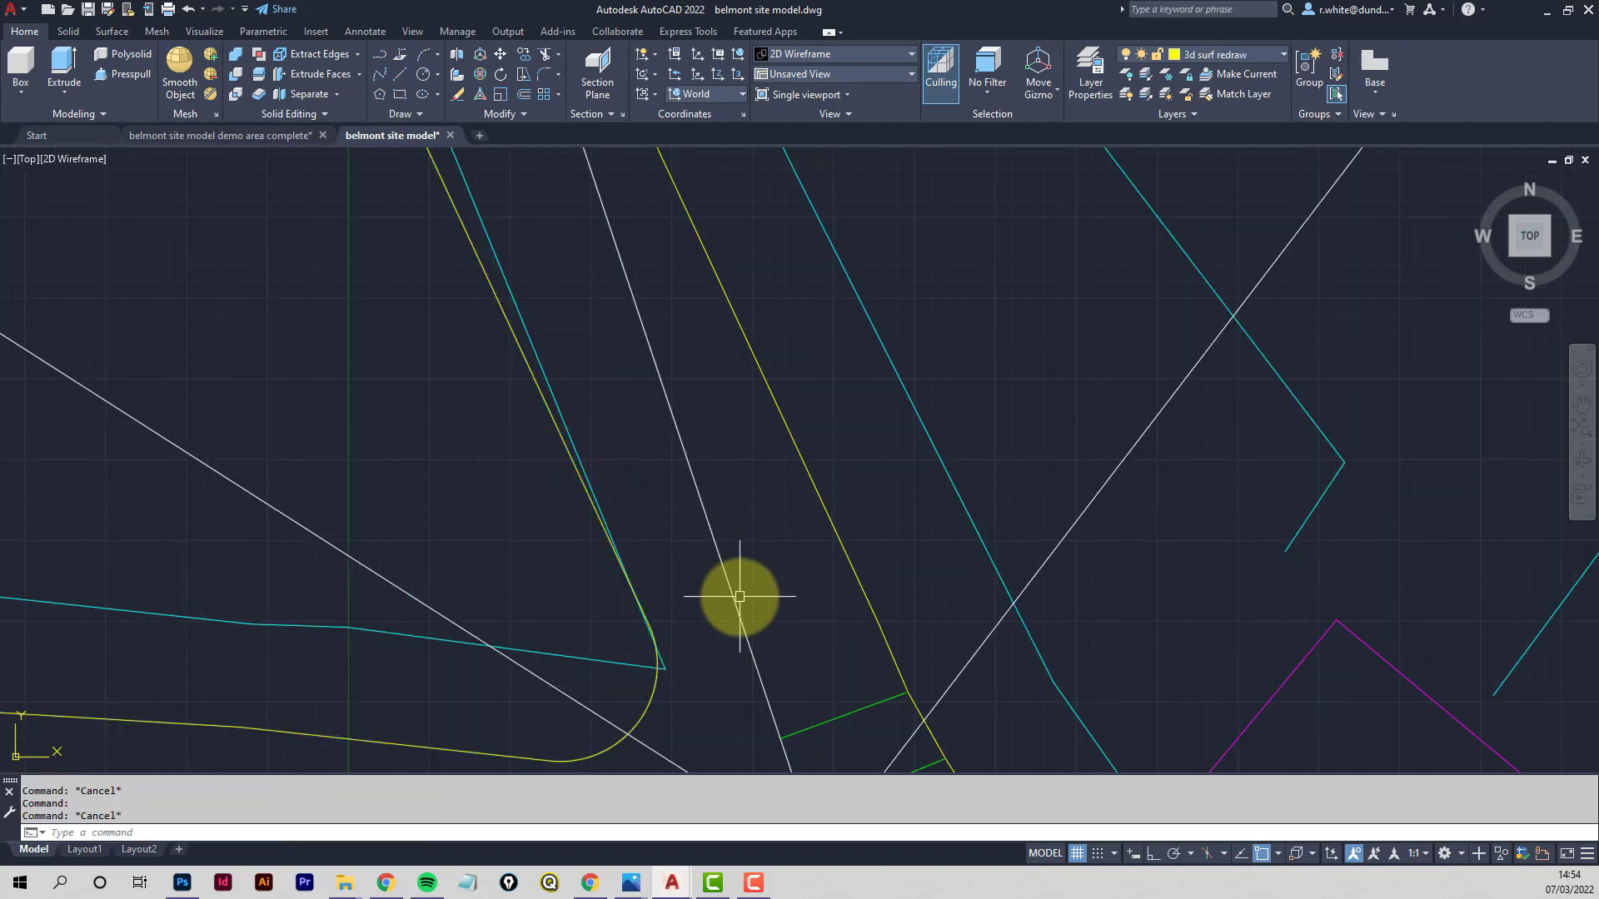
pyautogui.write('pl')
pyautogui.press('Return')
pyautogui.click(738, 598)
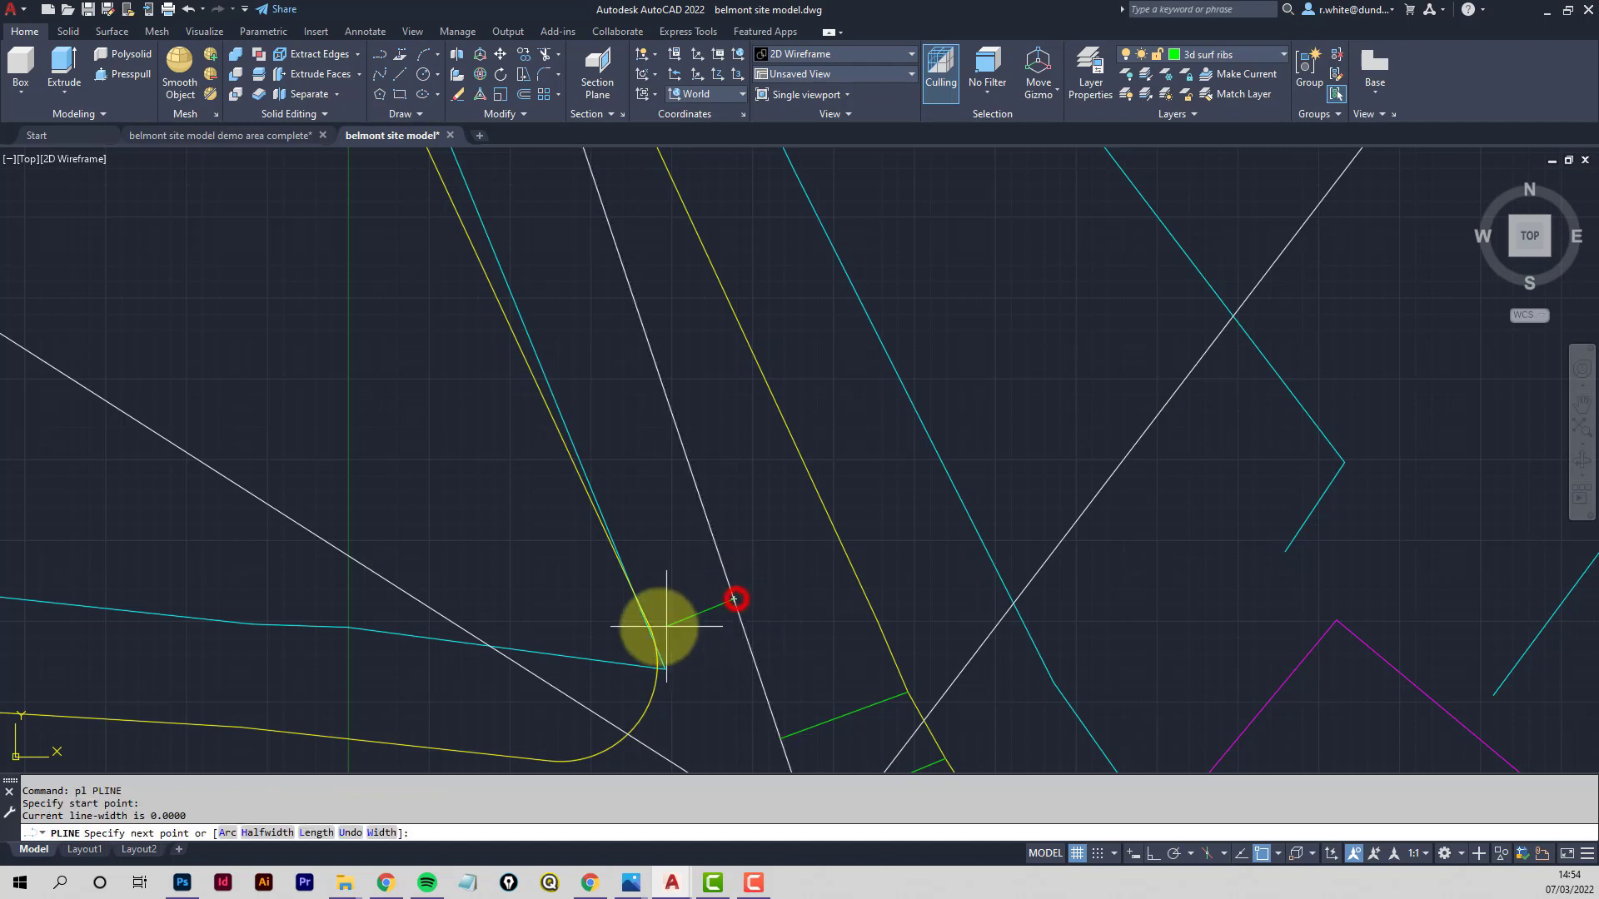
pyautogui.scroll(4, 646, 614)
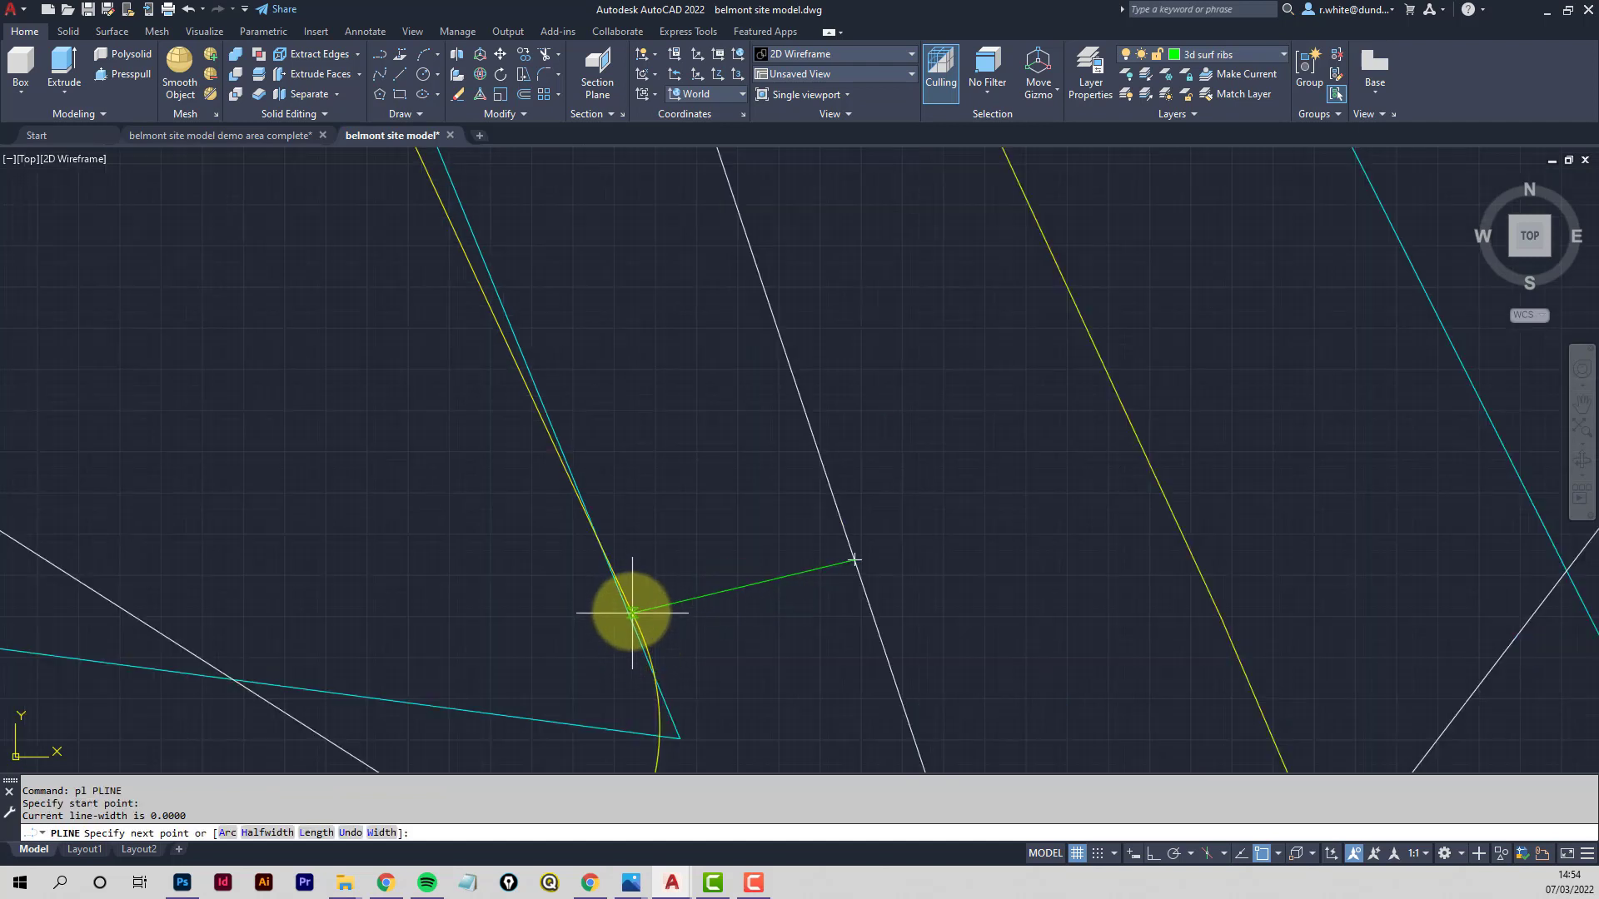
pyautogui.click(636, 623)
pyautogui.press('Return')
pyautogui.scroll(-3, 841, 560)
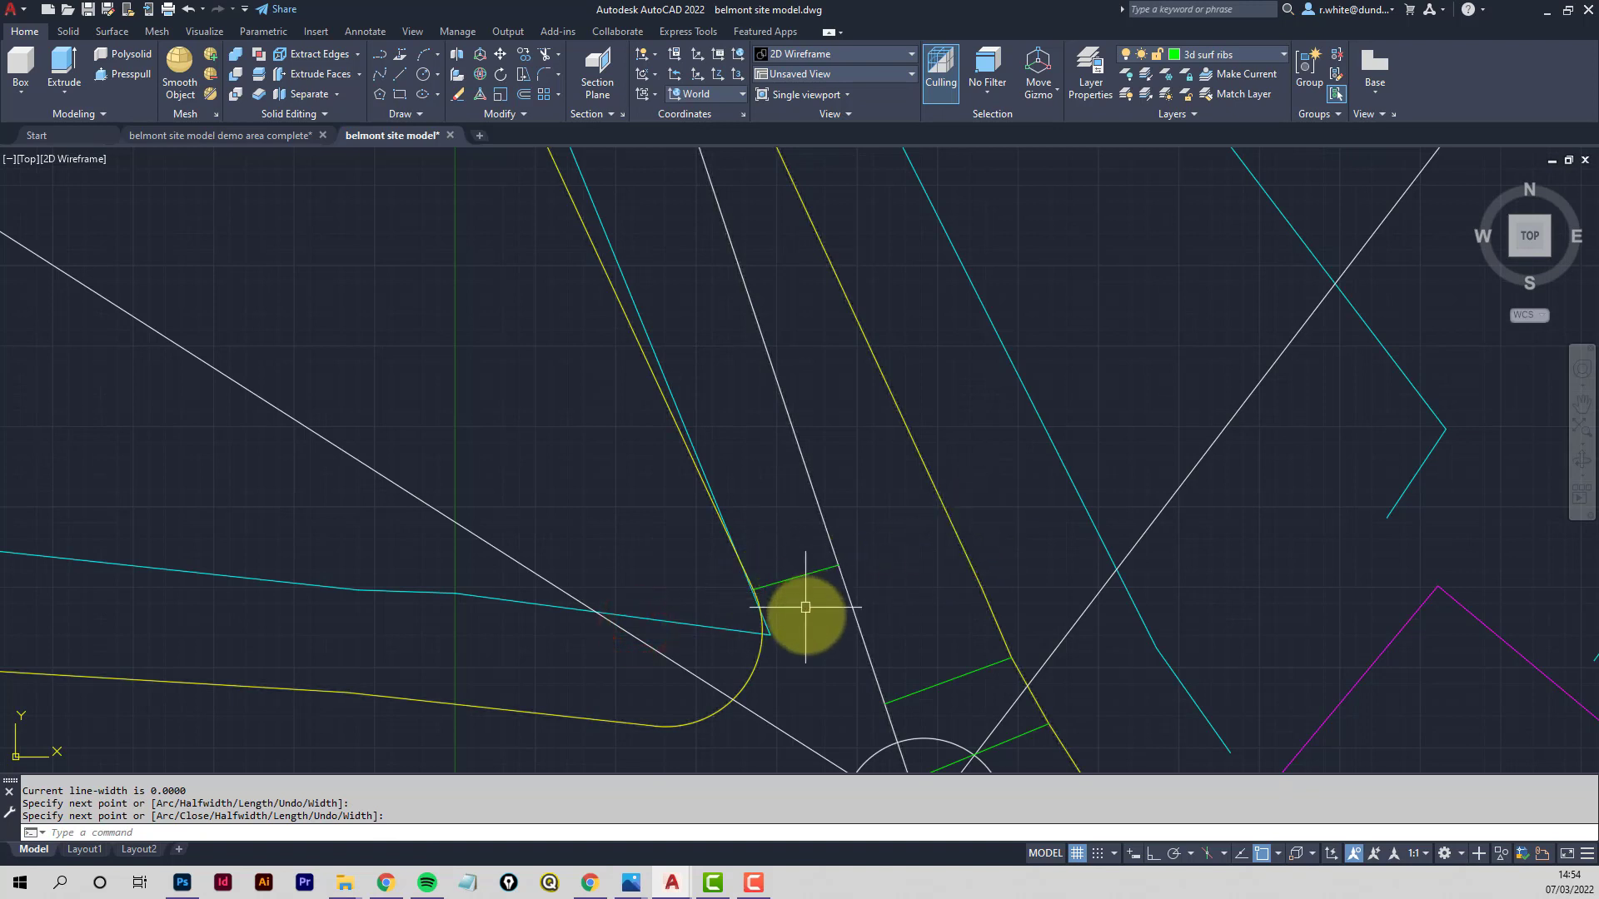
# Draw a rib from the western road spine to the southern edge vertex roughly opposite the start of the rounded corner
pyautogui.moveTo(807, 614); pyautogui.dragTo(777, 404, button='middle')
pyautogui.moveTo(738, 521); pyautogui.dragTo(725, 375, button='middle')
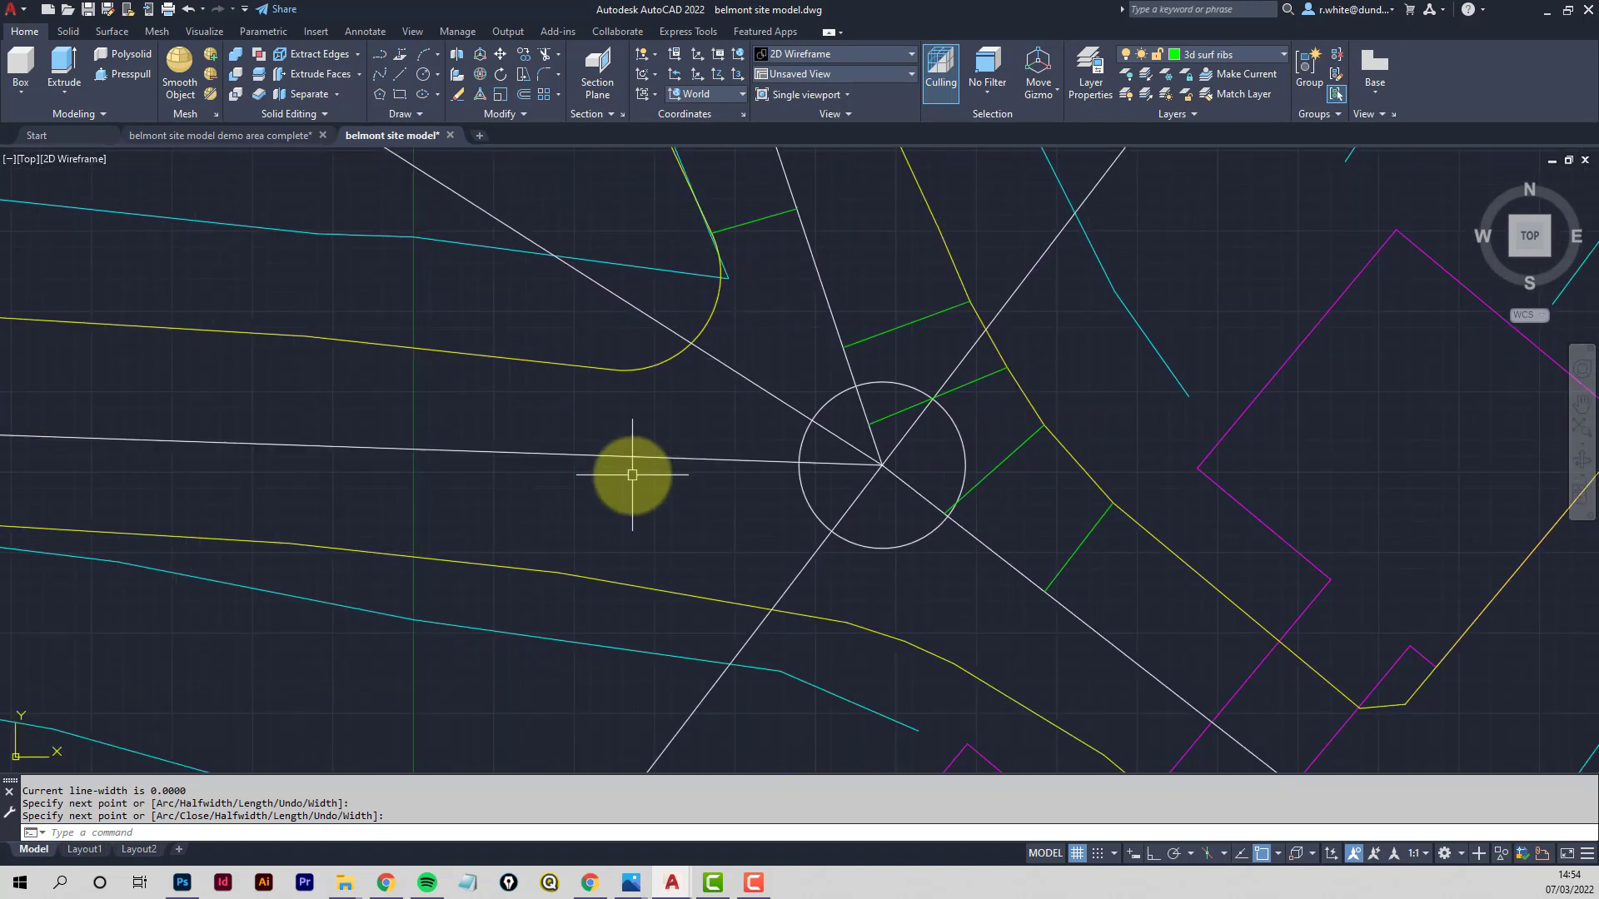
pyautogui.scroll(2, 553, 467)
pyautogui.write('pl')
pyautogui.press('Return')
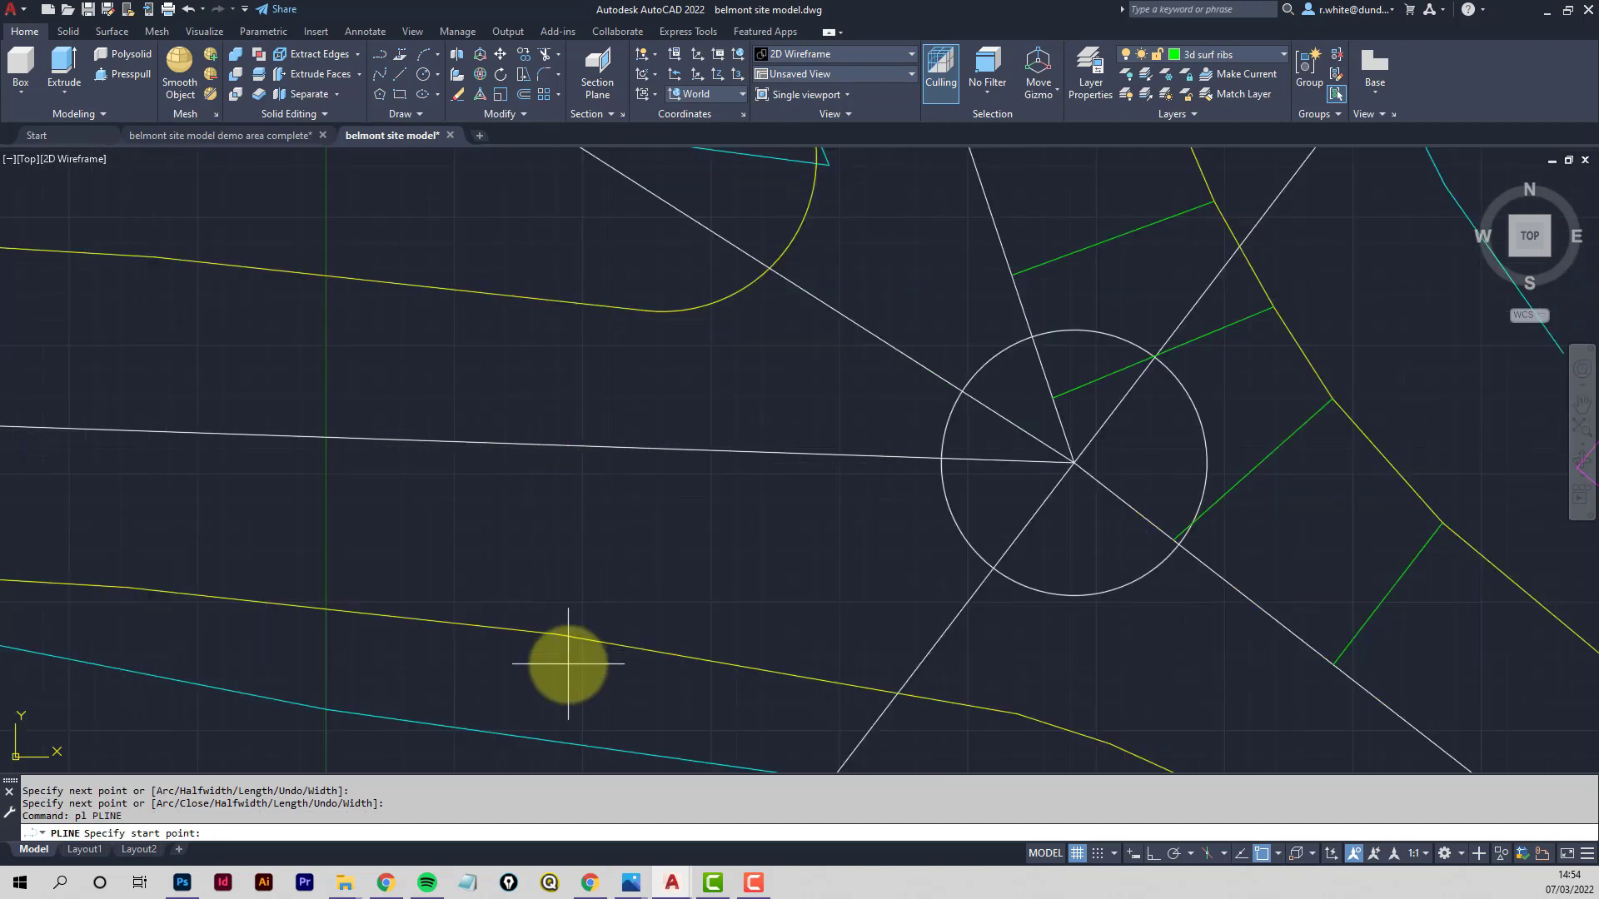
pyautogui.click(568, 638)
pyautogui.rightClick(549, 631)
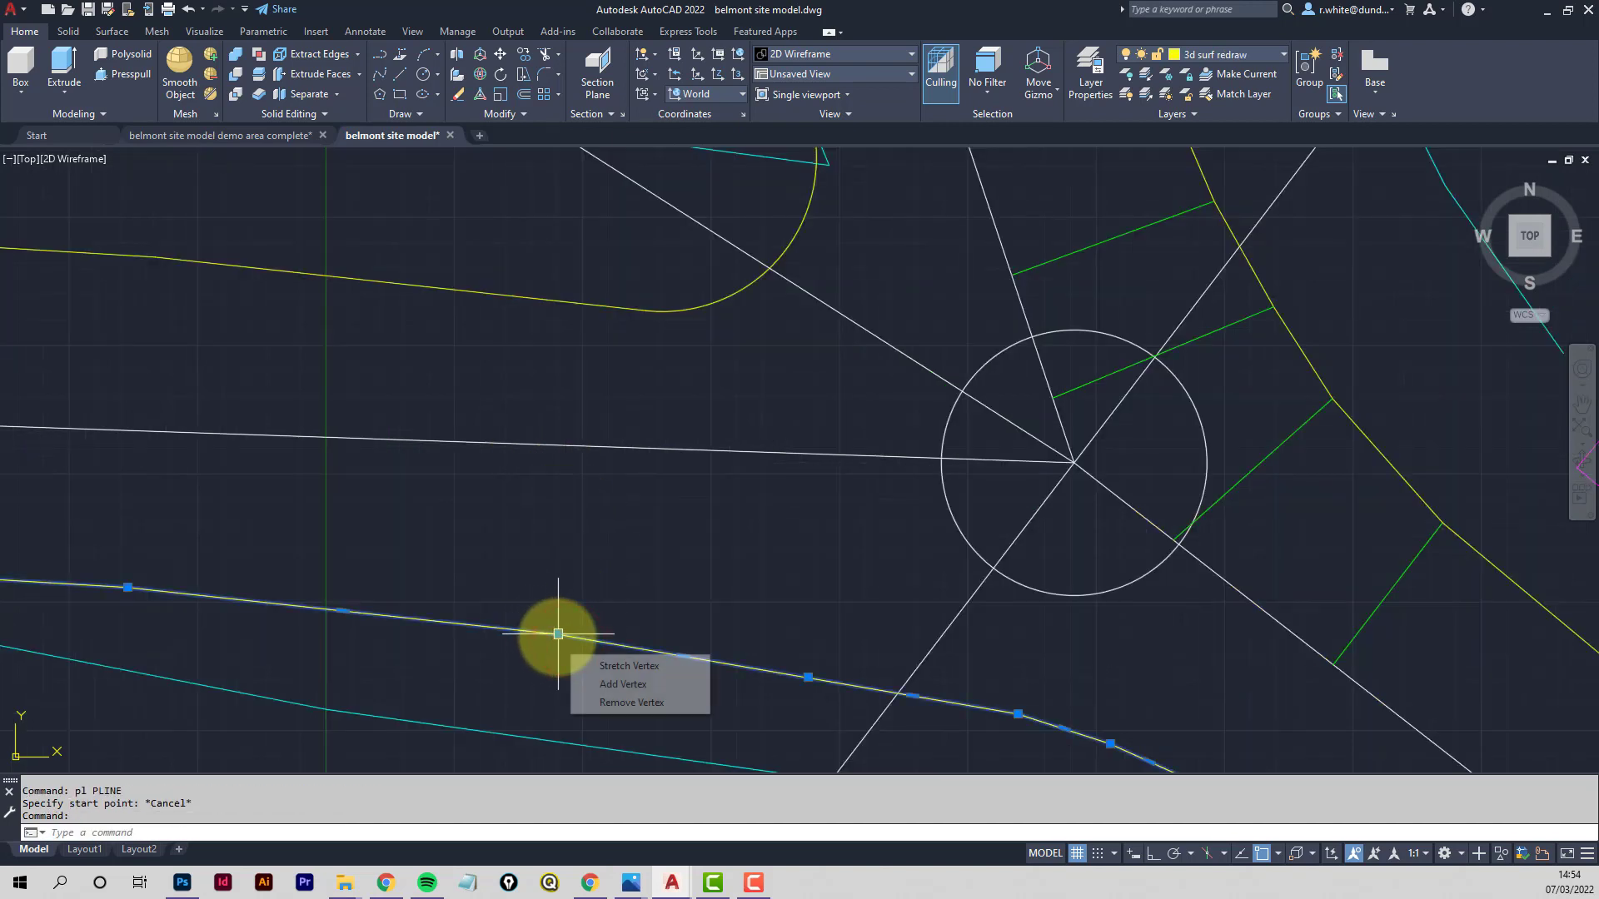
pyautogui.press('Escape')
pyautogui.press('Return')
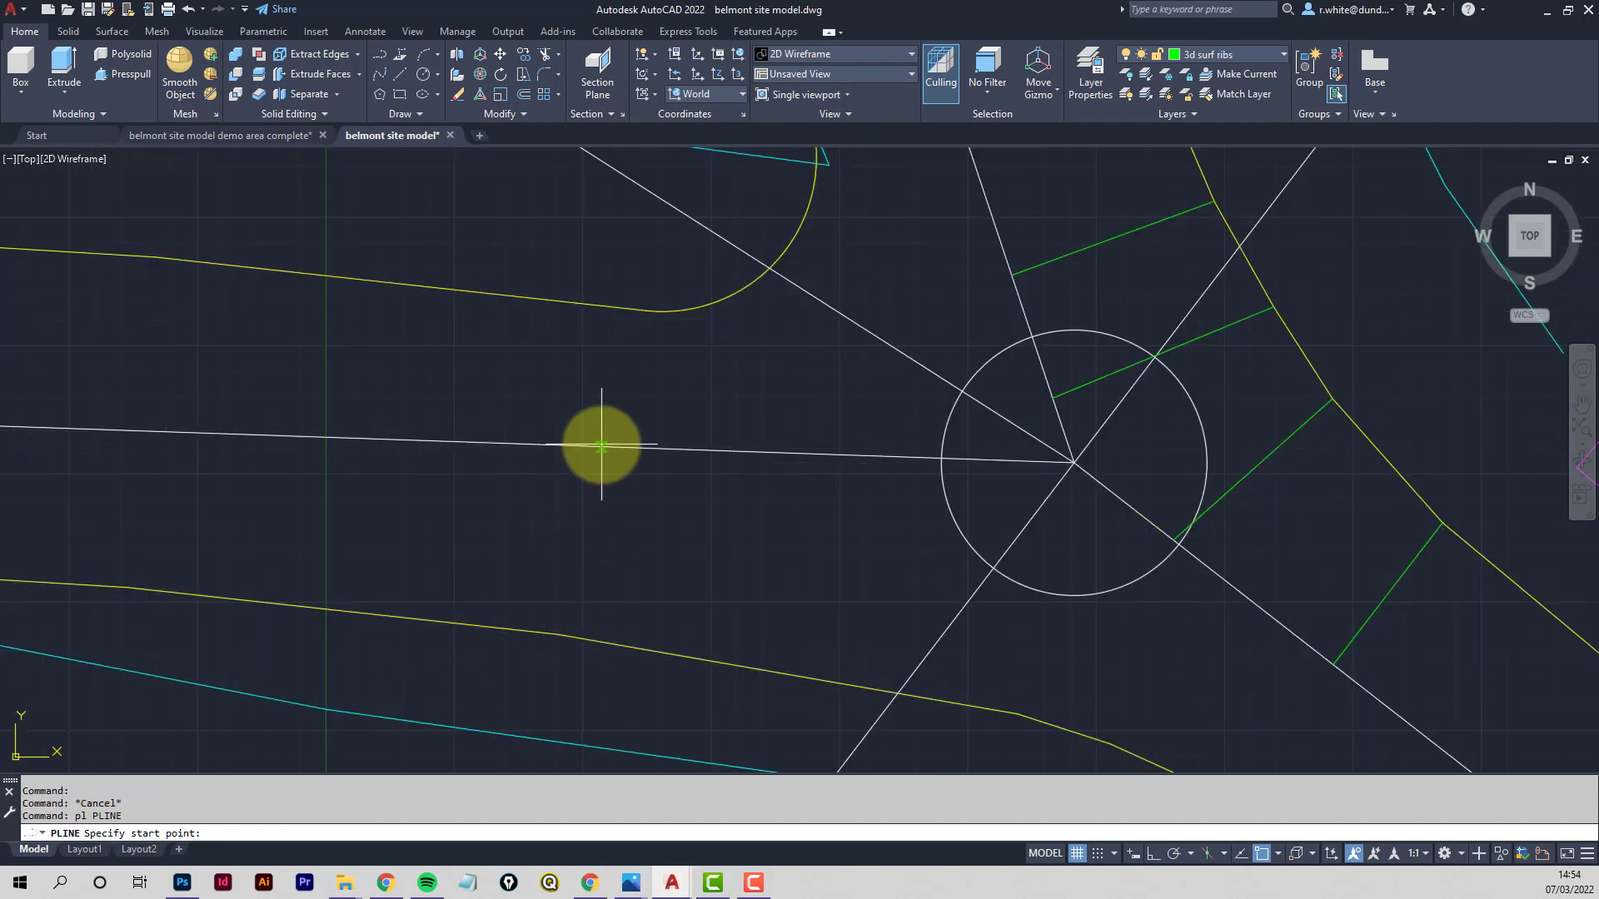
pyautogui.click(601, 446)
pyautogui.click(558, 634)
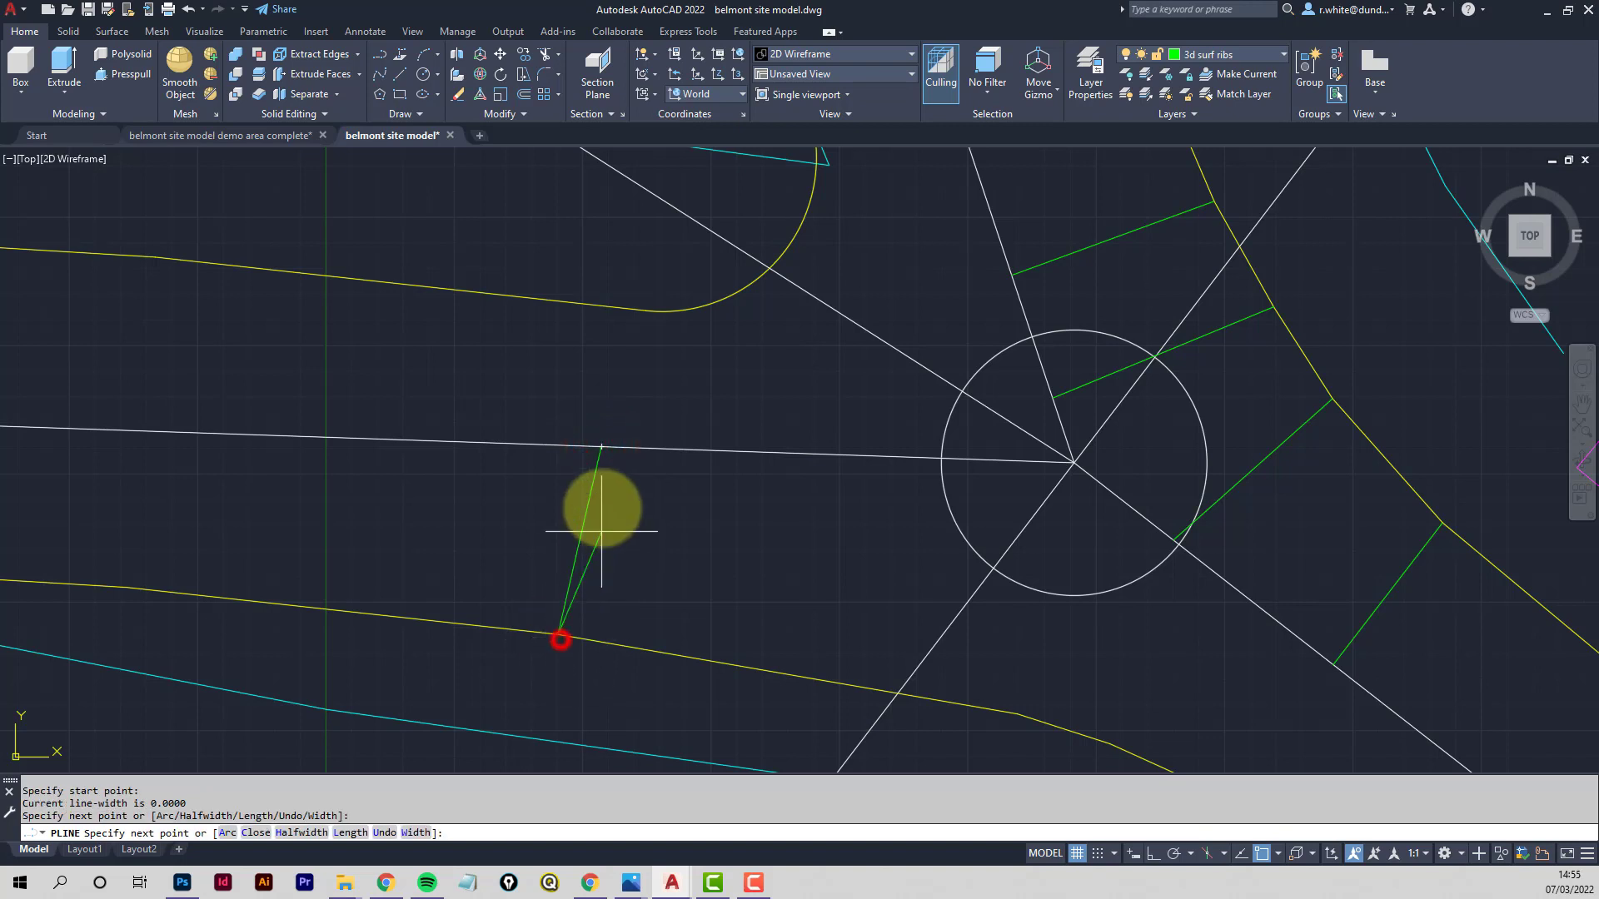
pyautogui.moveTo(600, 551); pyautogui.dragTo(617, 558, button='middle')
pyautogui.press('Return')
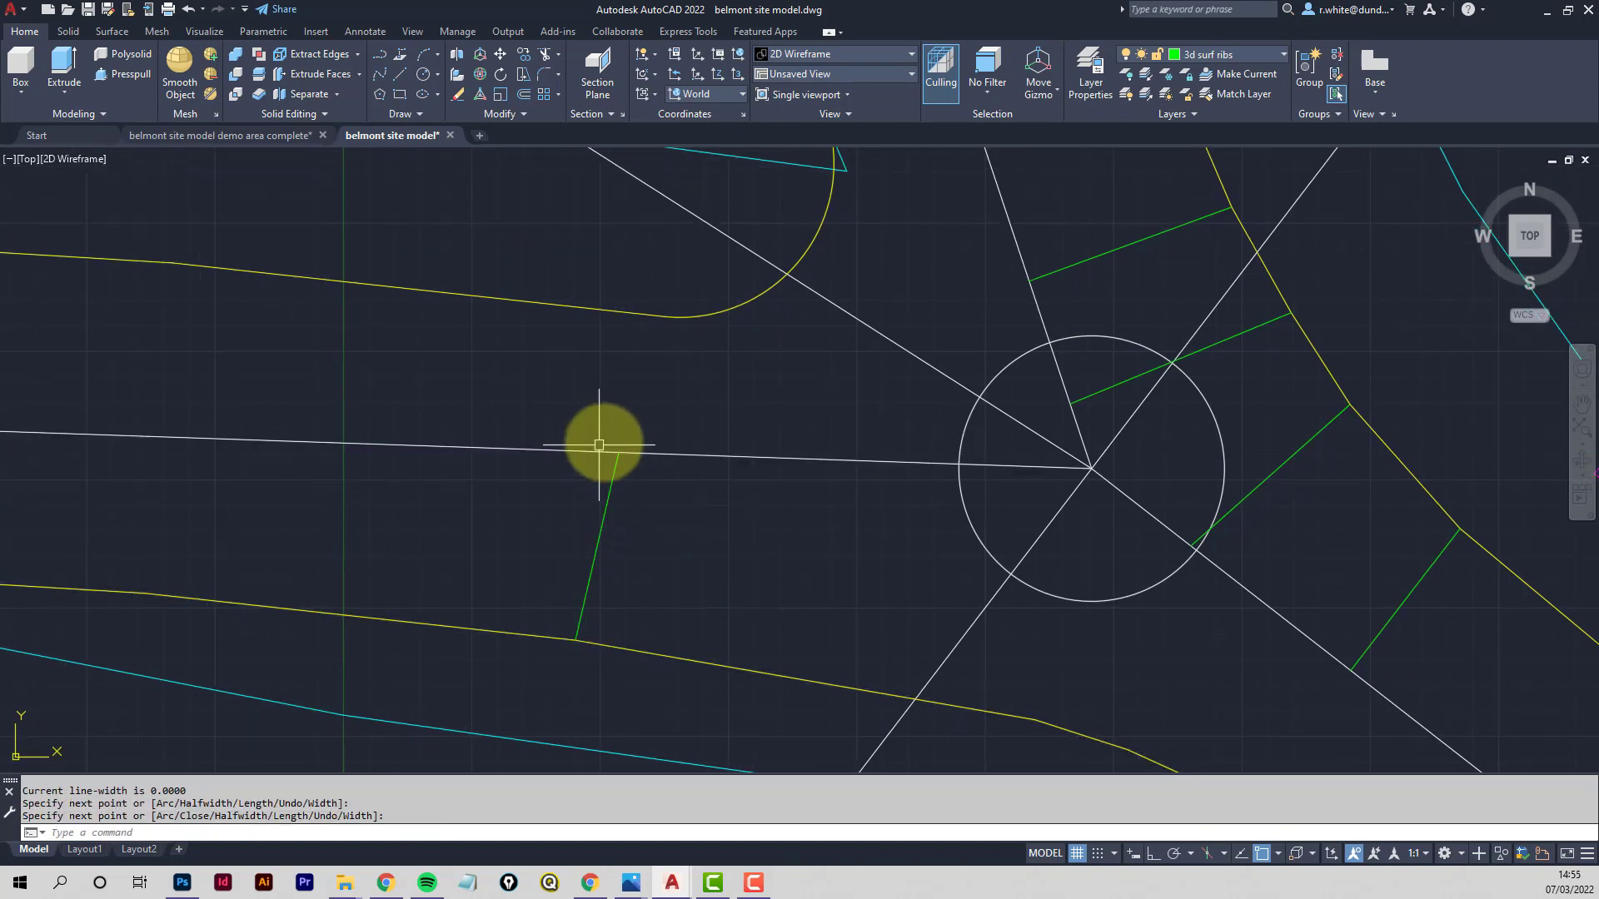
# Draw a rib from that same western spine point to the northern edge vertex where the rounded corner starts
pyautogui.moveTo(612, 444); pyautogui.dragTo(622, 497, button='middle')
pyautogui.press('Return')
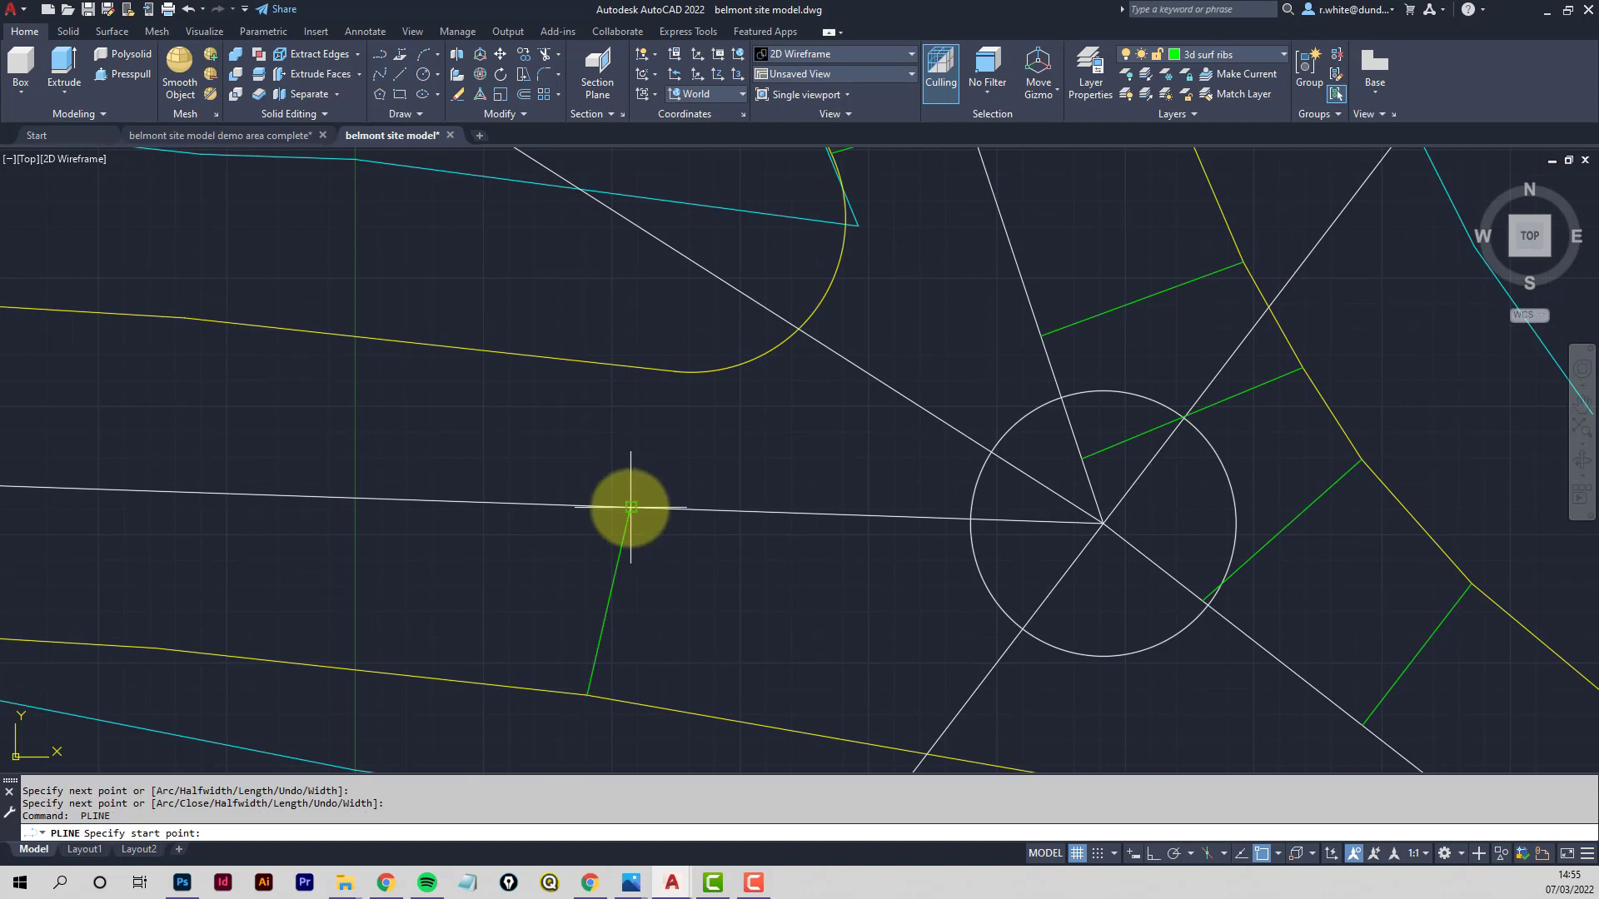
pyautogui.click(630, 508)
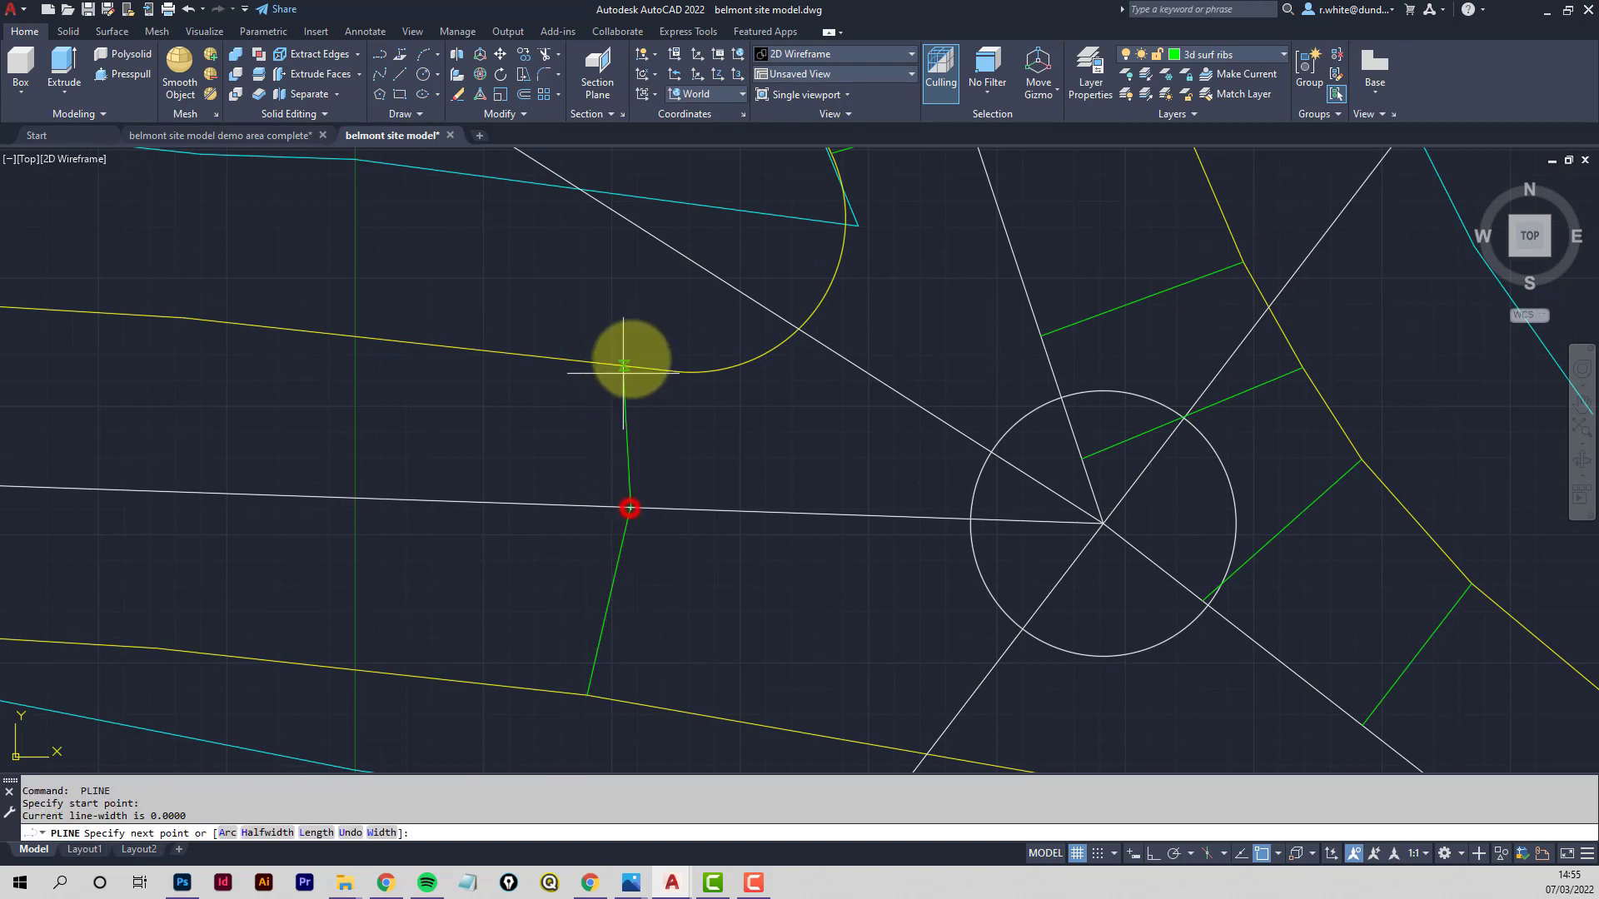
pyautogui.click(674, 371)
pyautogui.moveTo(707, 461); pyautogui.dragTo(642, 403, button='middle')
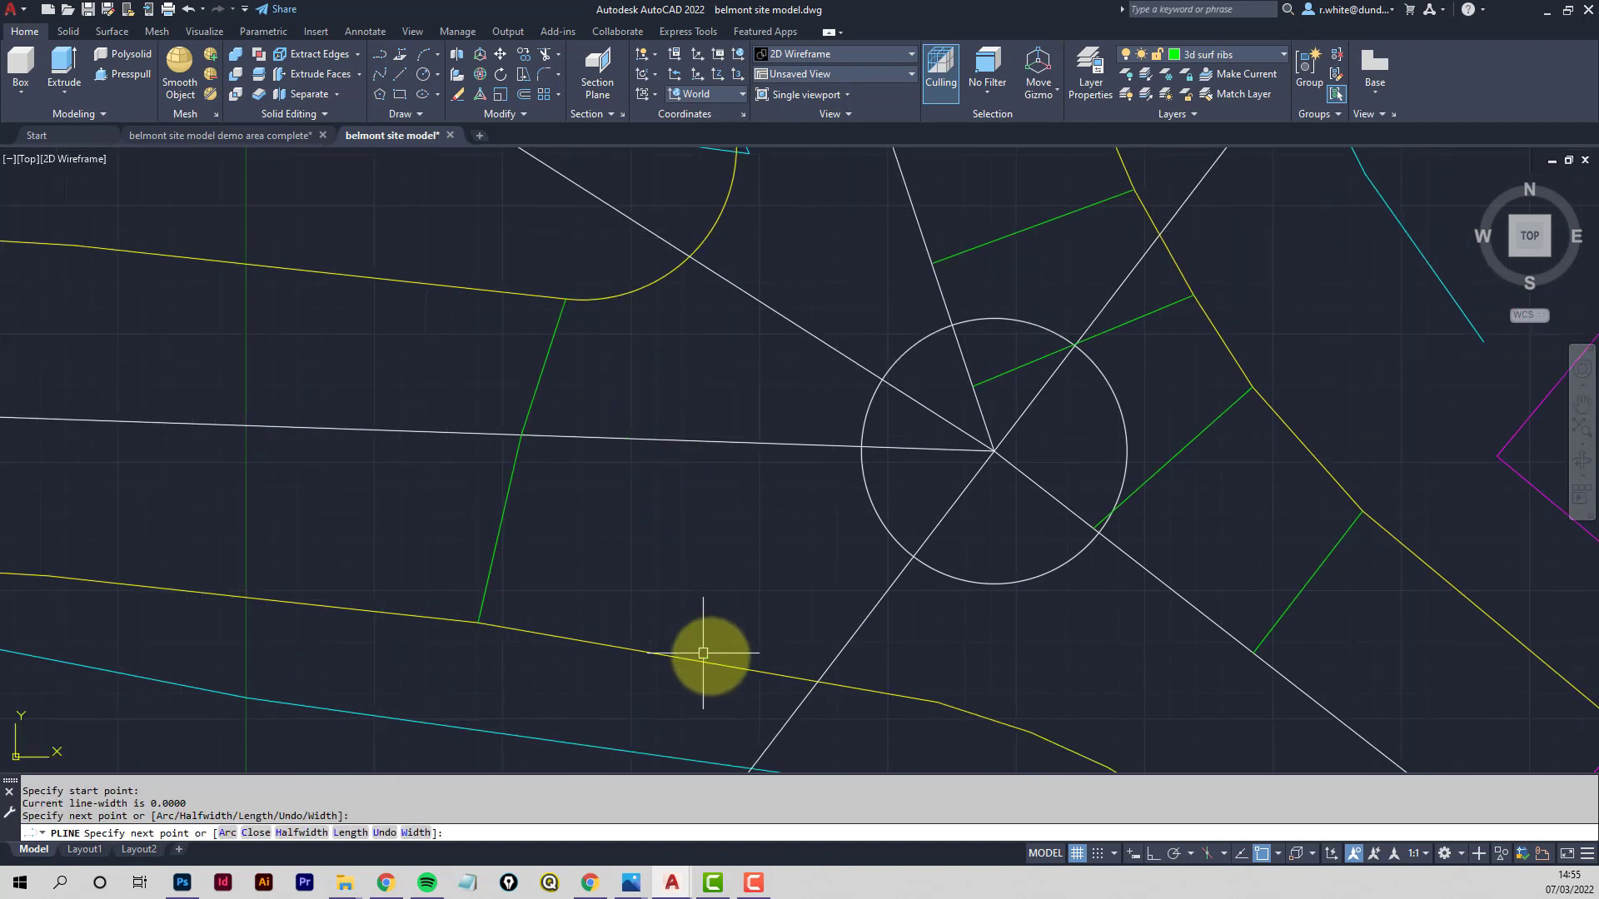
pyautogui.press('Return')
# Locate the next vertex east on the southern road edge and draw a rib to it from the western spine
pyautogui.click(731, 667)
pyautogui.moveTo(803, 630); pyautogui.dragTo(751, 552, button='middle')
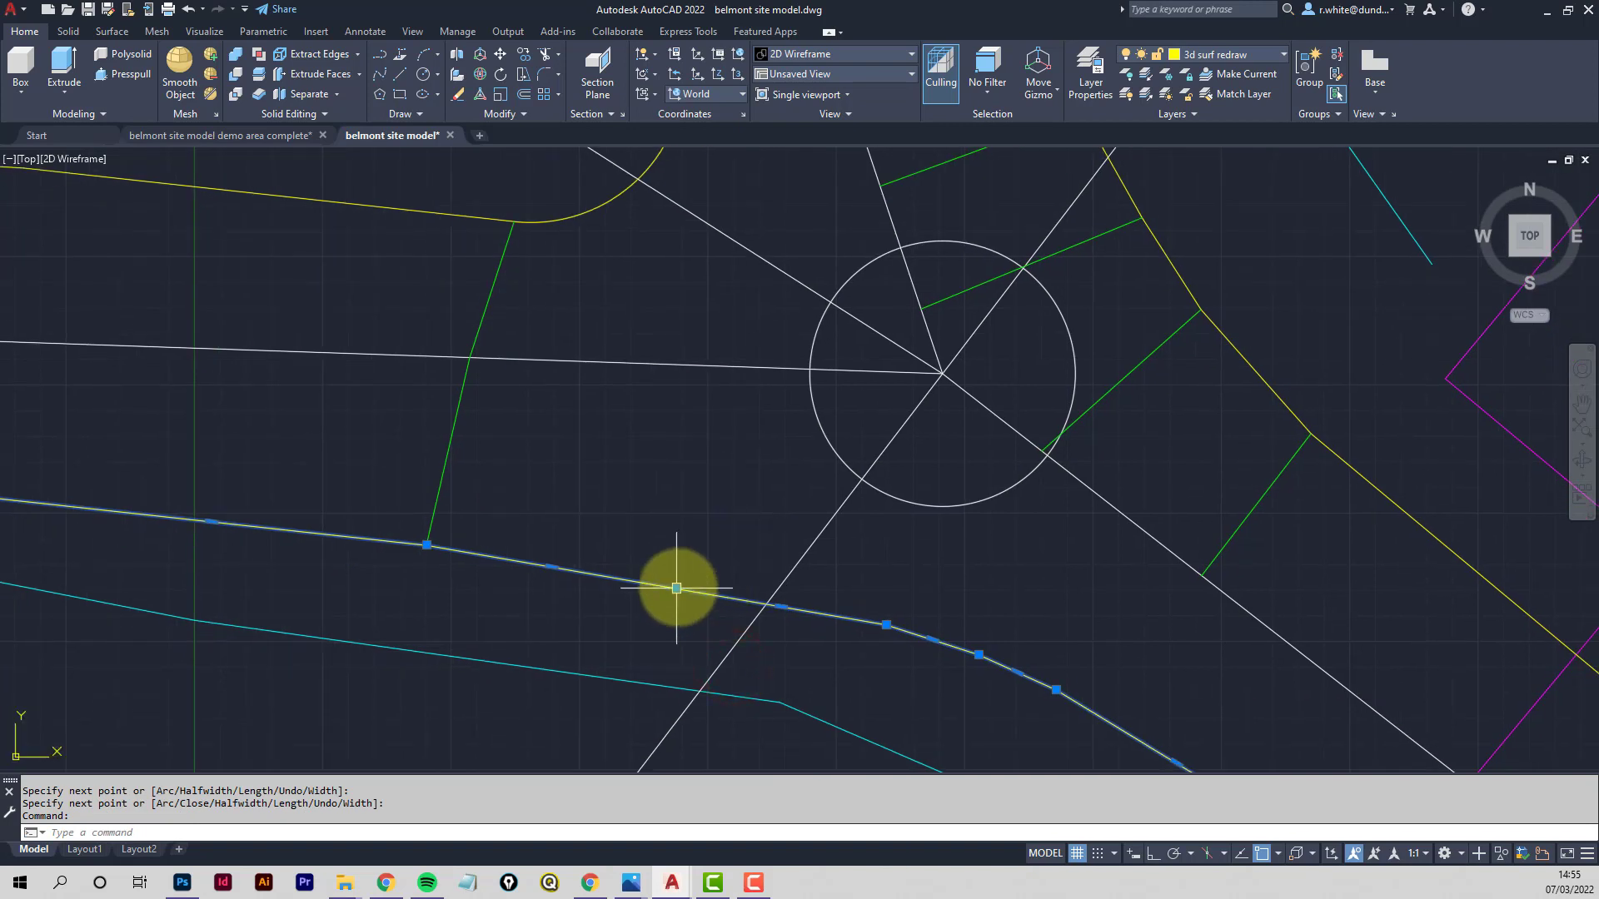
pyautogui.press('Escape')
pyautogui.write('pl')
pyautogui.press('Return')
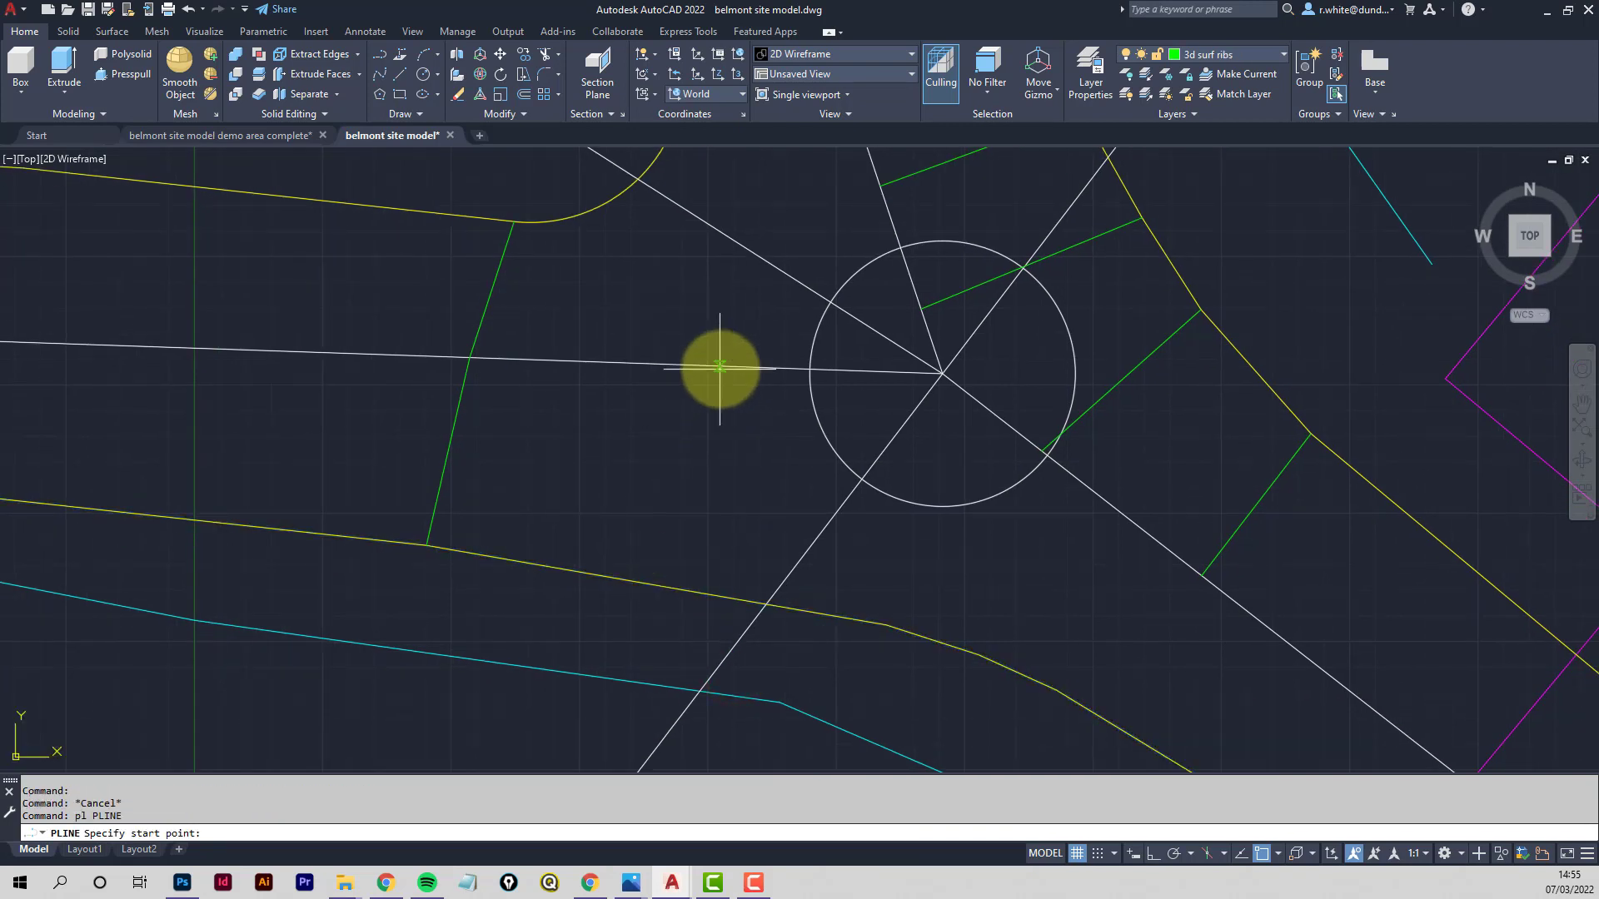
pyautogui.click(720, 367)
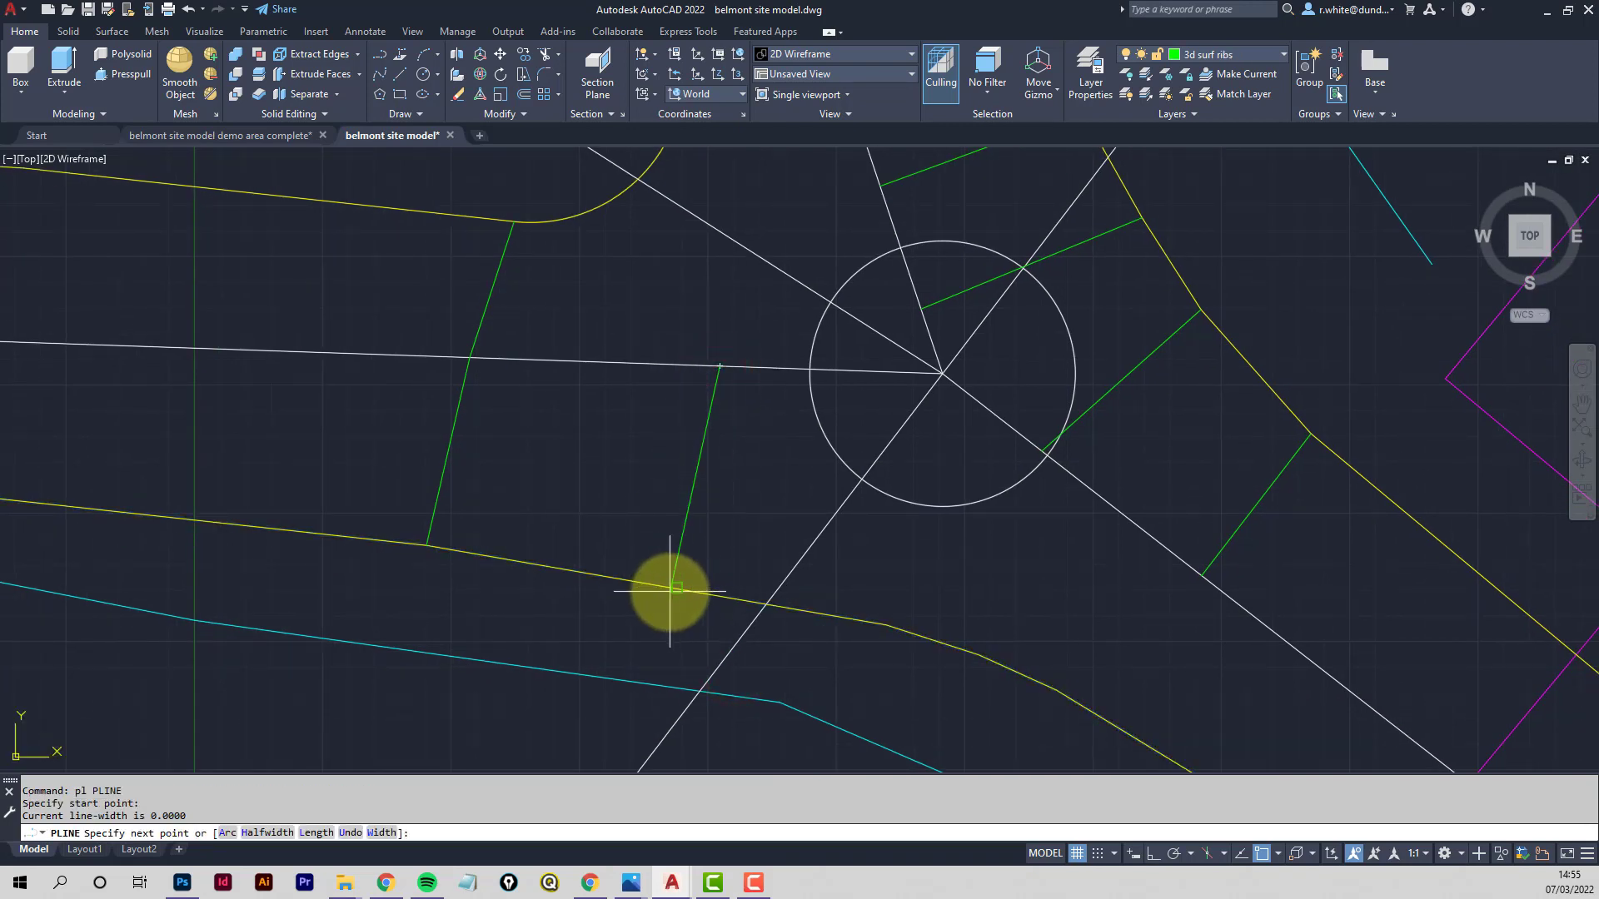
pyautogui.click(671, 591)
pyautogui.moveTo(671, 591); pyautogui.dragTo(676, 712, button='middle')
pyautogui.press('Return')
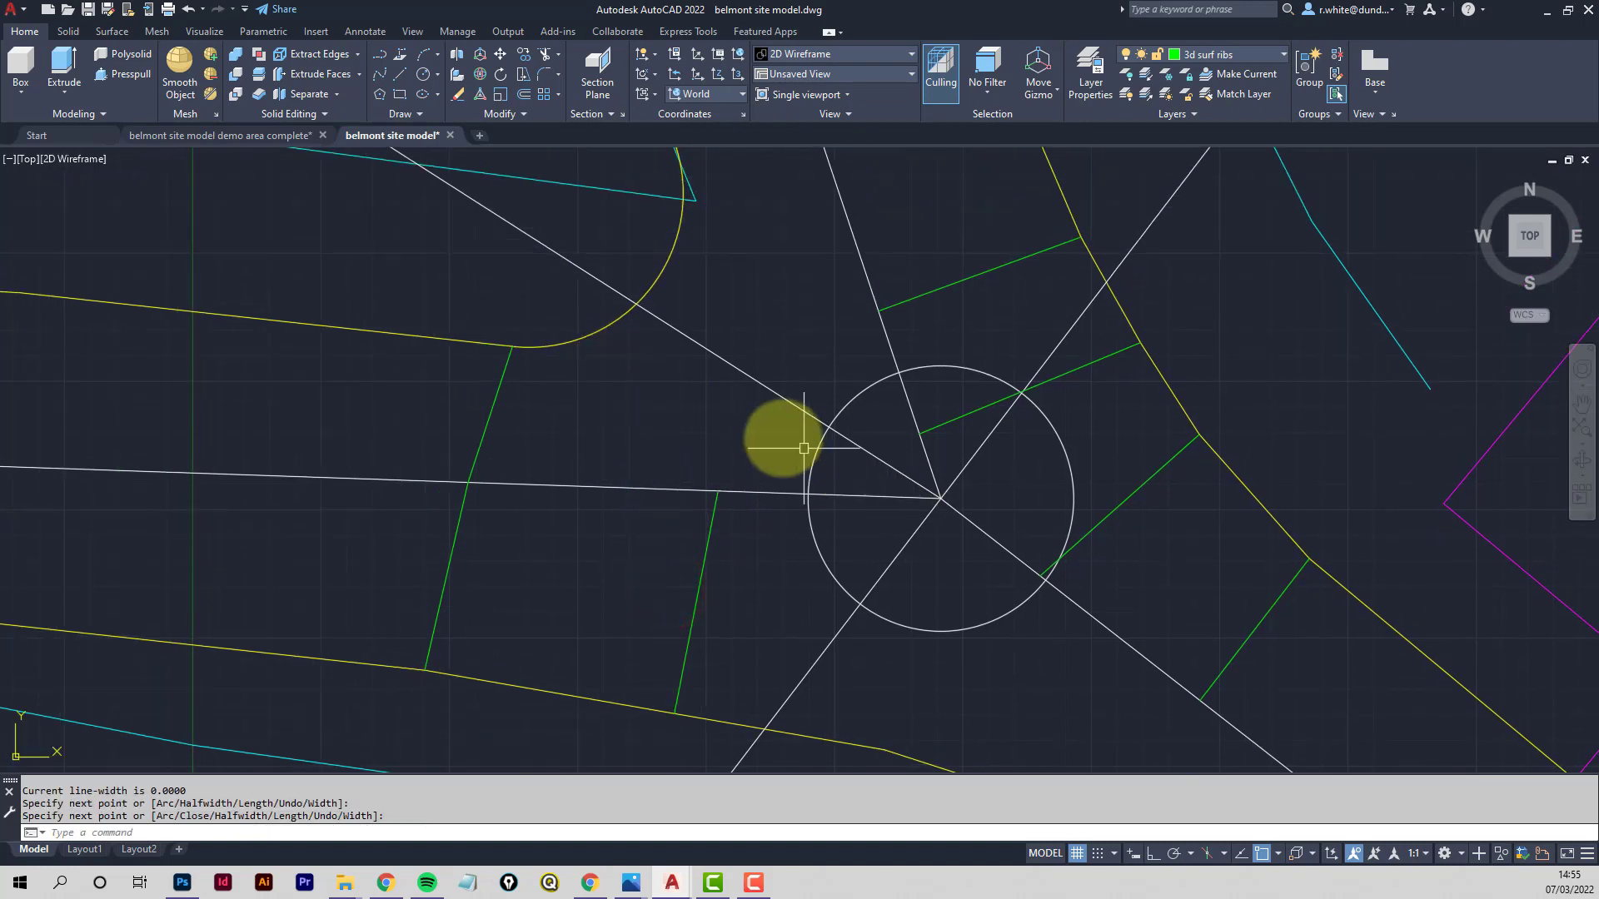
# Draw a rib from the southeast spine, inside the circle, to the following vertex on the southern road edge
pyautogui.moveTo(804, 448)
pyautogui.mouseDown(button='middle')
pyautogui.moveTo(703, 563)
pyautogui.moveTo(657, 386)
pyautogui.mouseUp(button='middle')
pyautogui.click(718, 552)
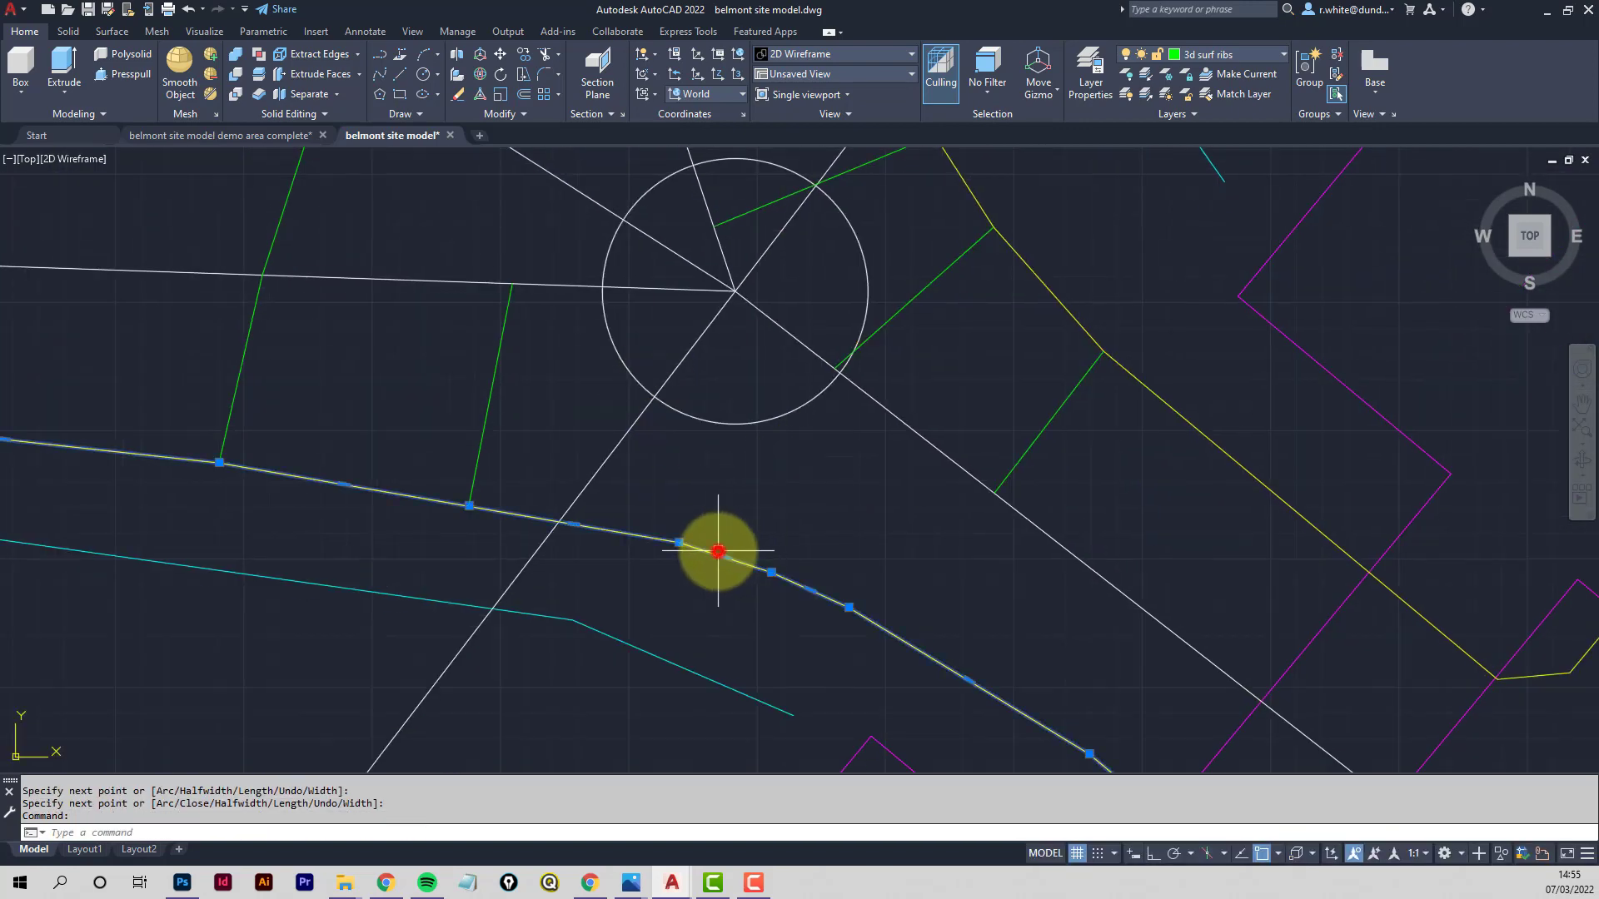
pyautogui.press('Escape')
pyautogui.write('pl')
pyautogui.press('Return')
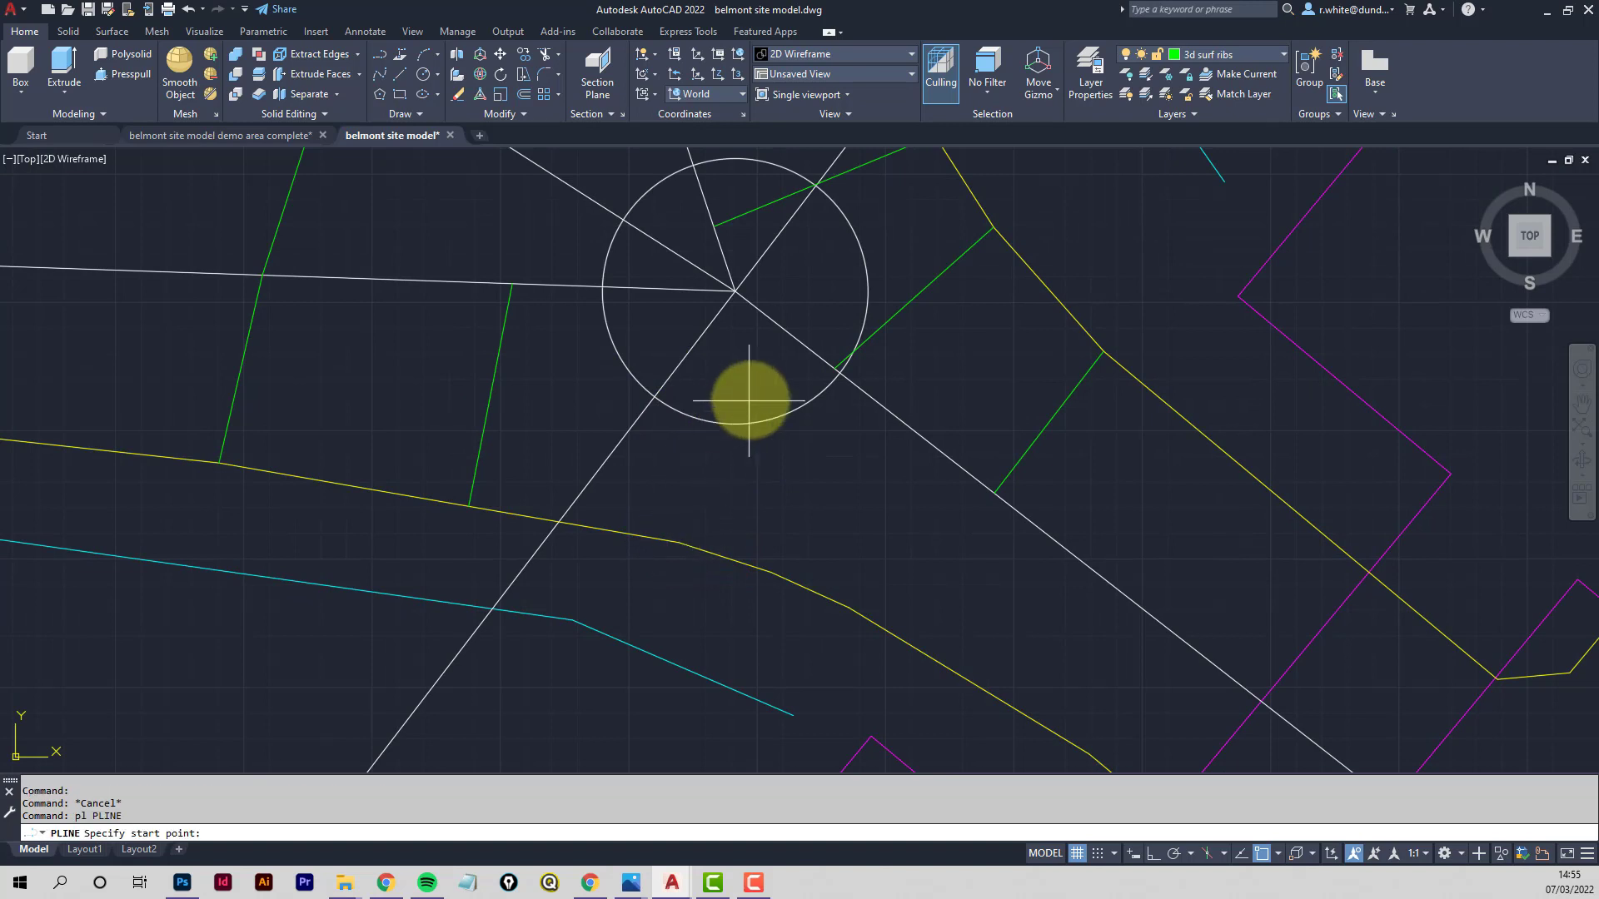
pyautogui.click(804, 345)
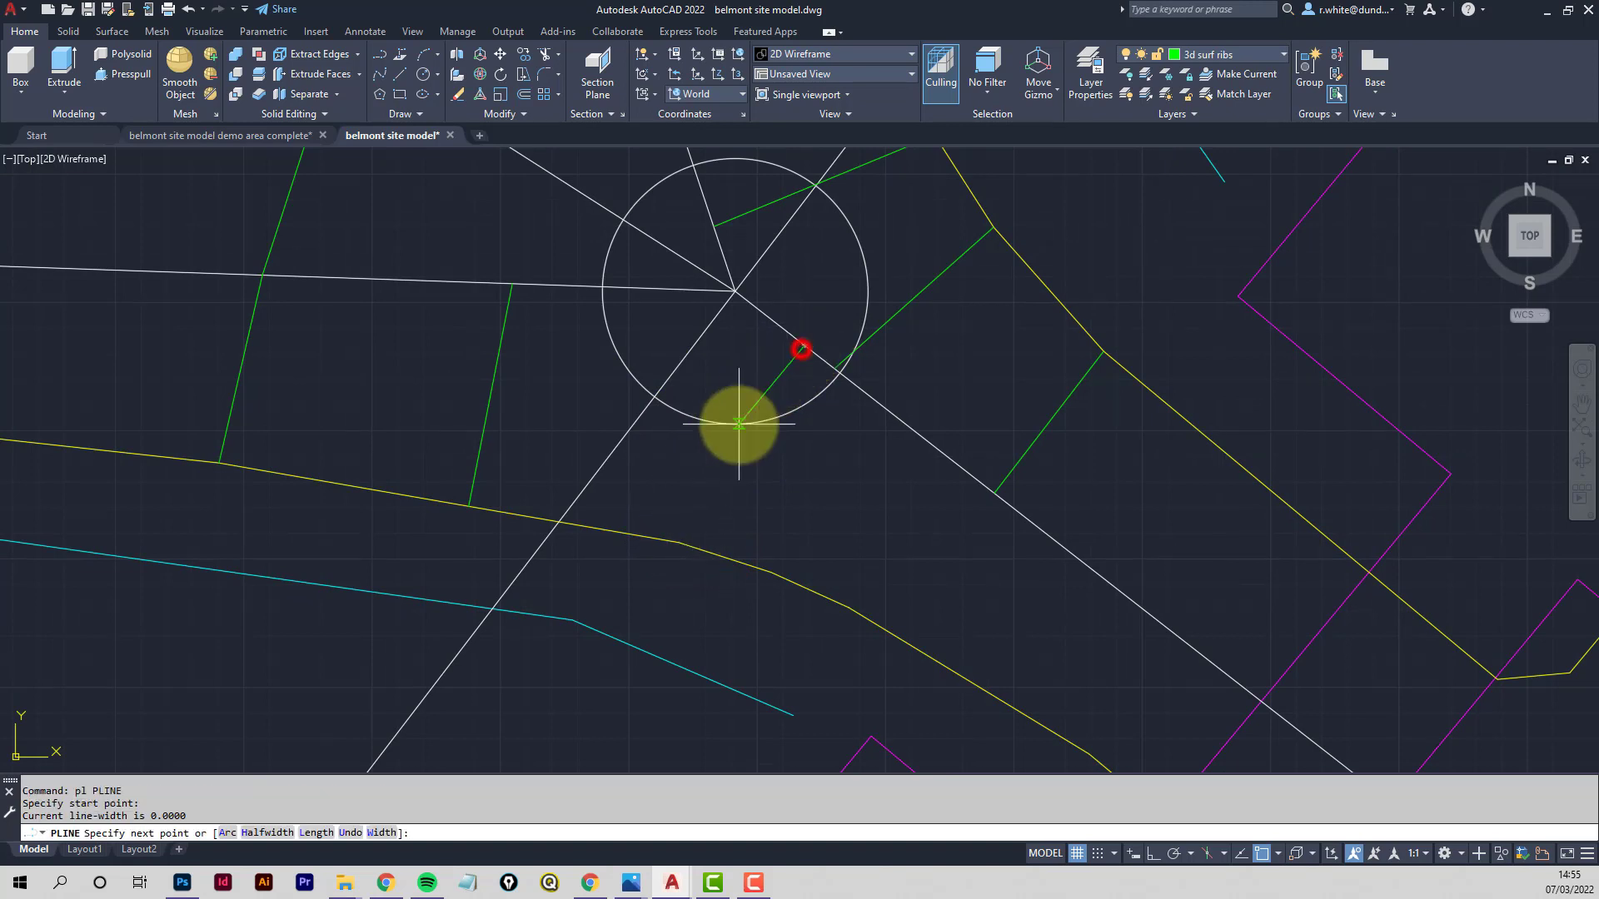
pyautogui.press('Return')
pyautogui.scroll(-3, 750, 489)
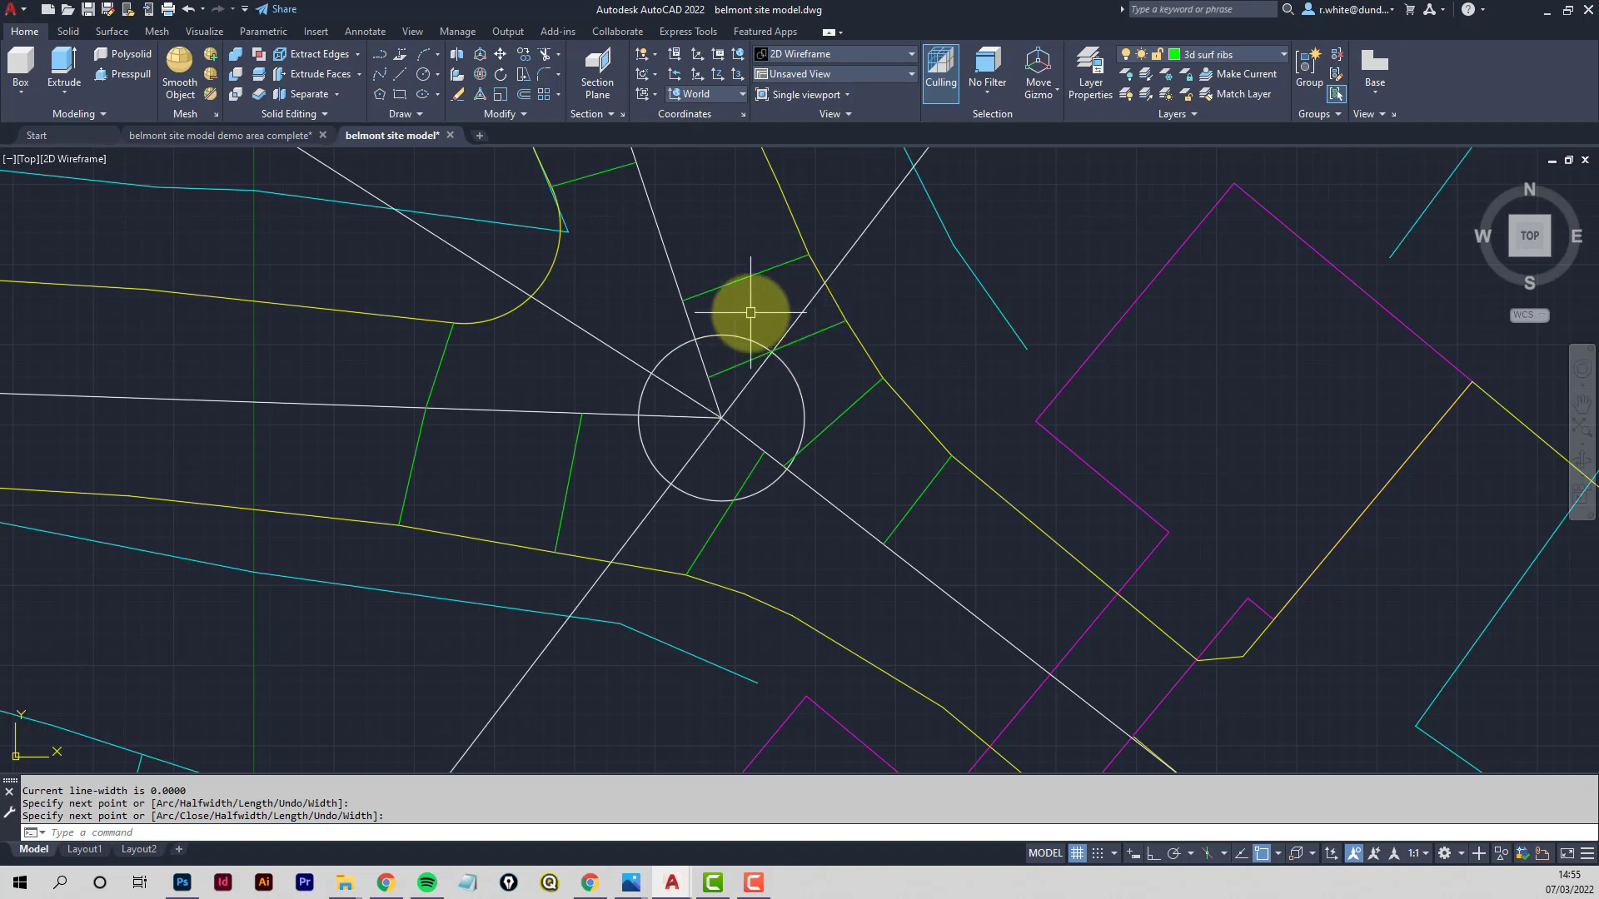
# Draw a polyline from the southern road-edge vertex to the opposite northern edge vertex and along the northern edge to the outer gateway corner by the lodge
pyautogui.moveTo(874, 403); pyautogui.dragTo(762, 277, button='middle')
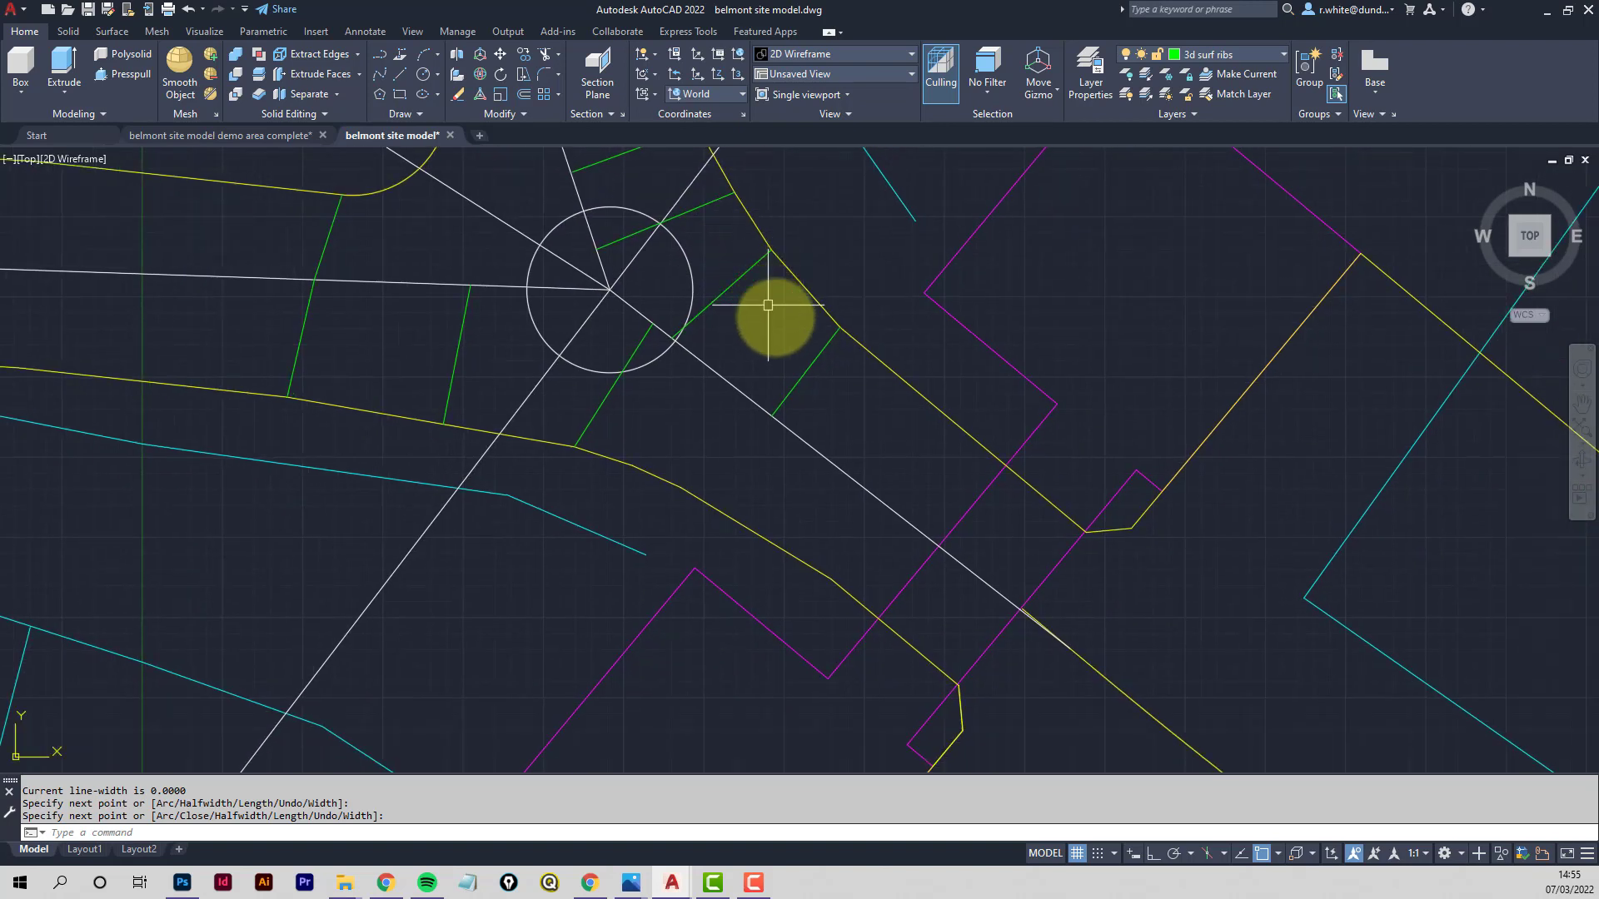
pyautogui.scroll(2, 791, 358)
pyautogui.press('Escape')
pyautogui.press('Escape')
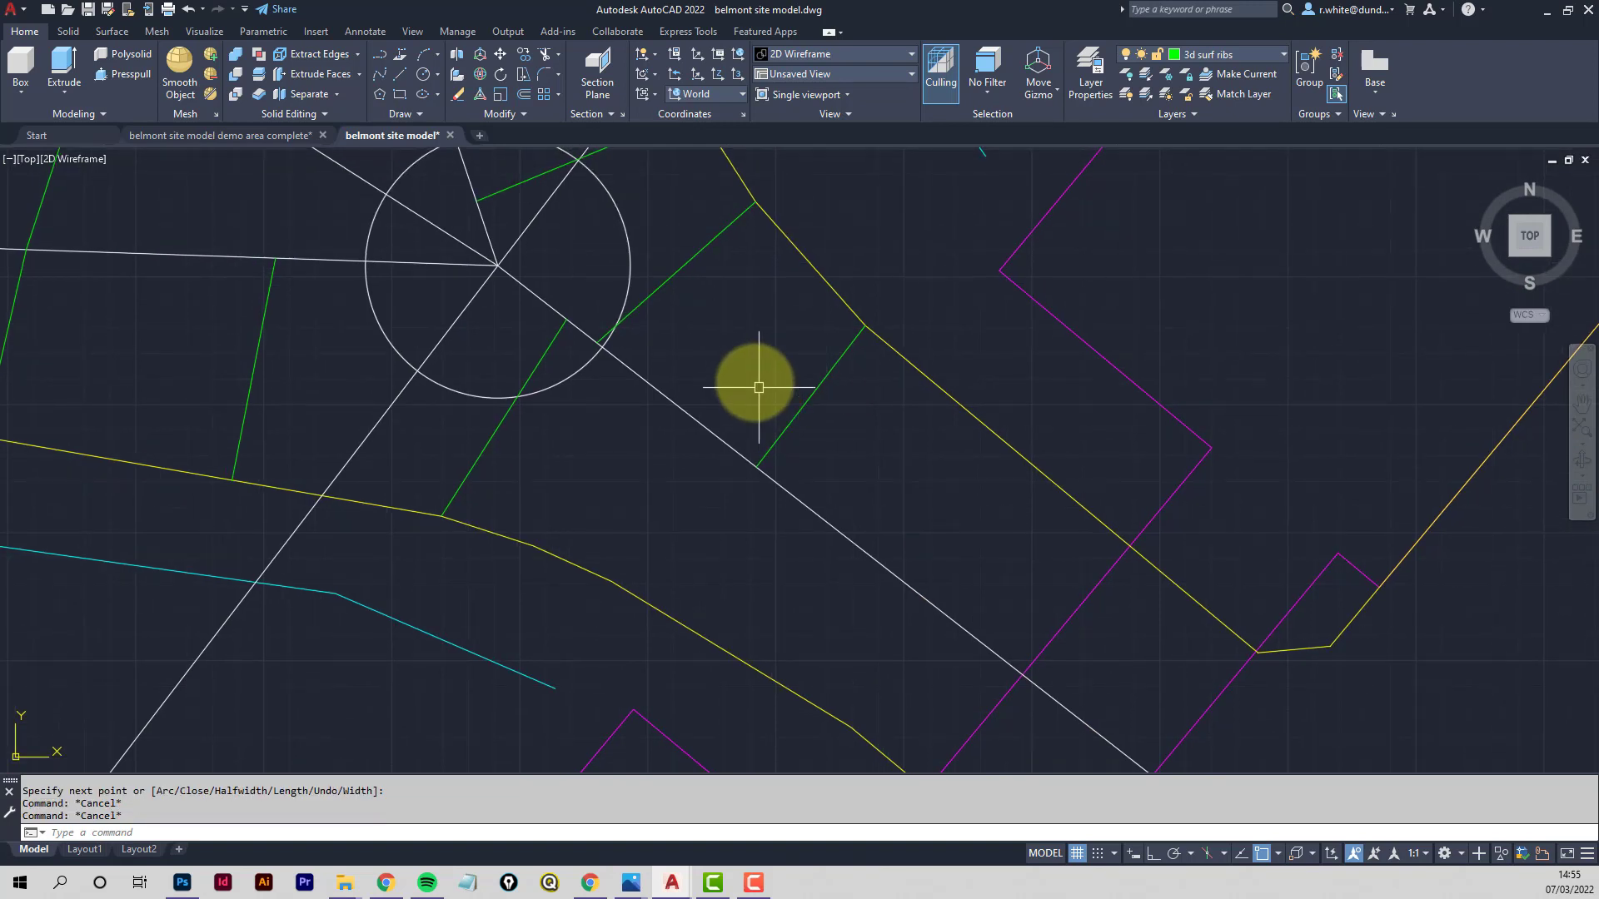
pyautogui.click(444, 522)
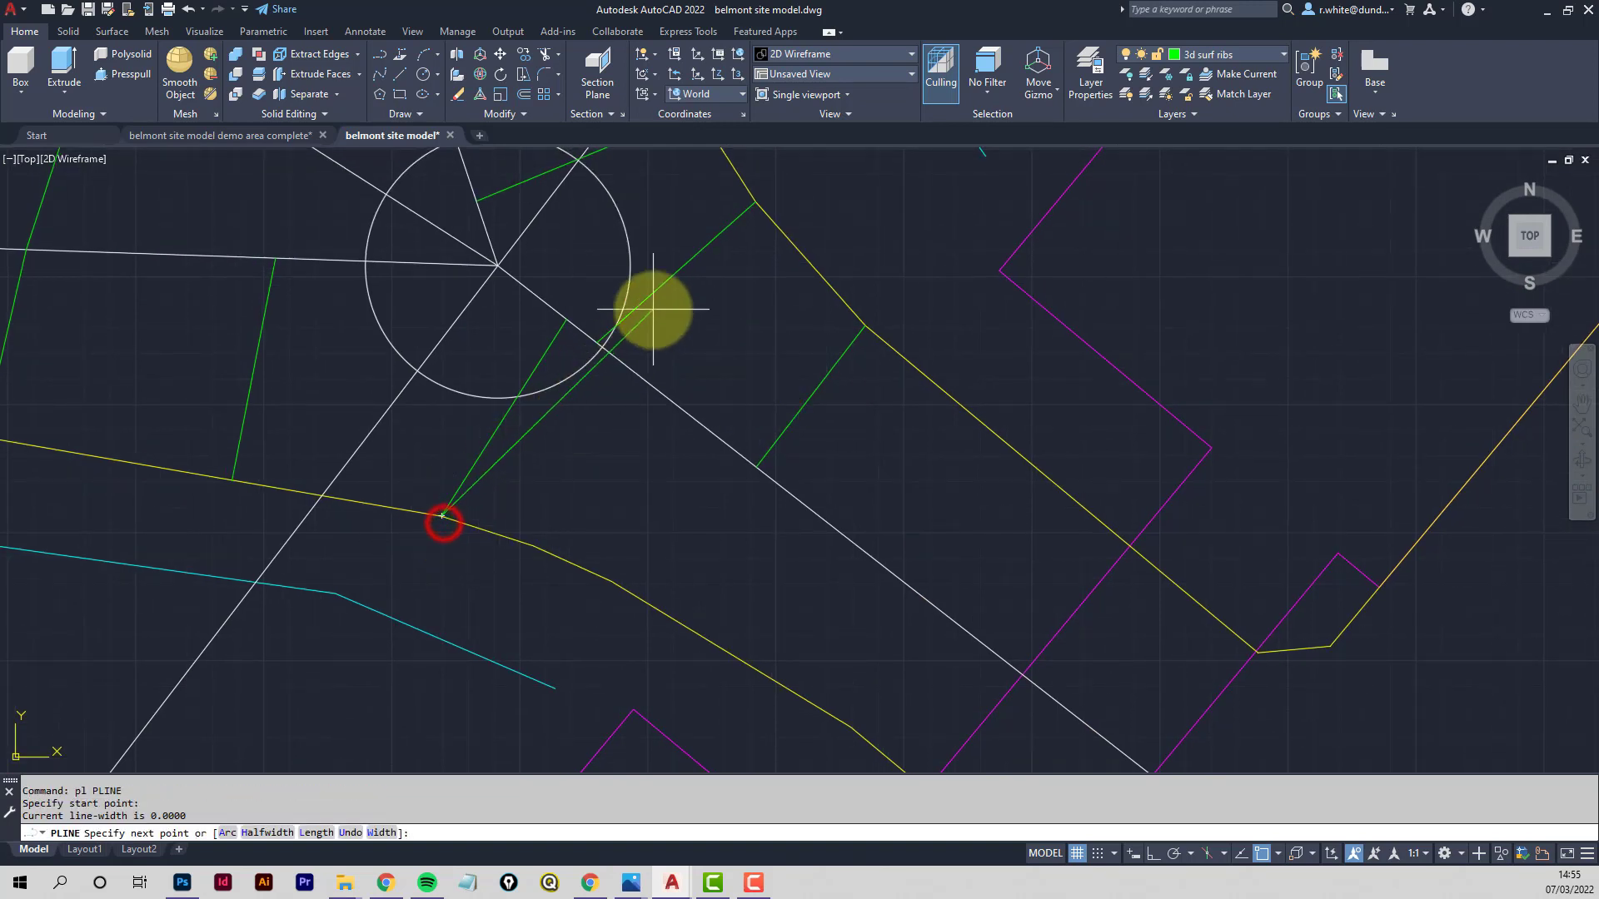
pyautogui.click(762, 197)
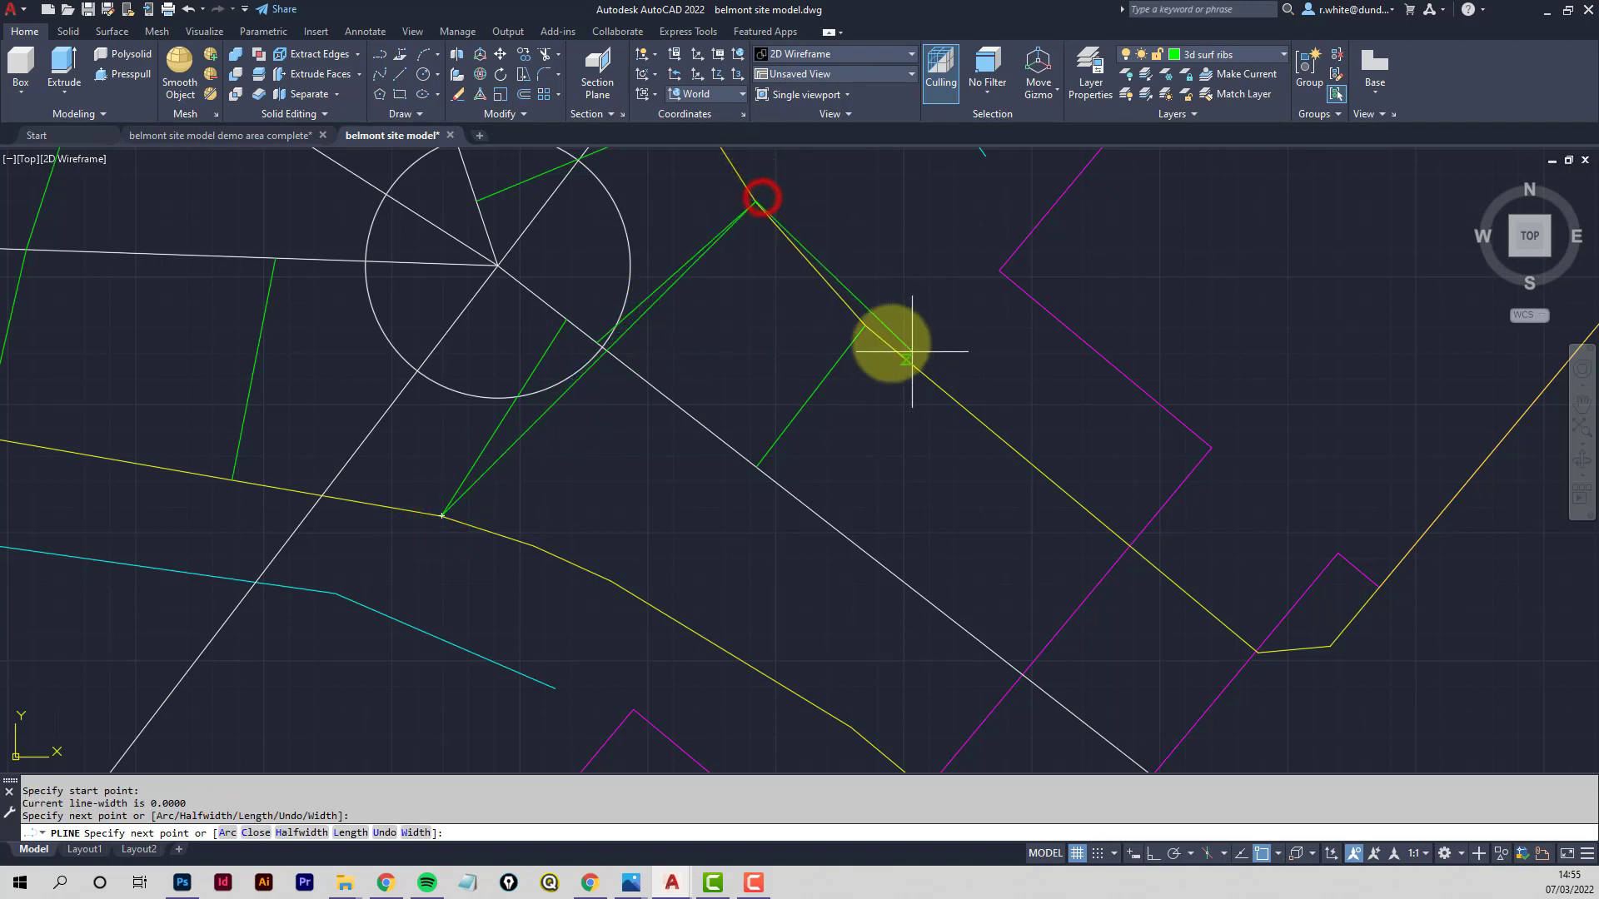
pyautogui.scroll(-5, 889, 333)
pyautogui.scroll(6, 853, 414)
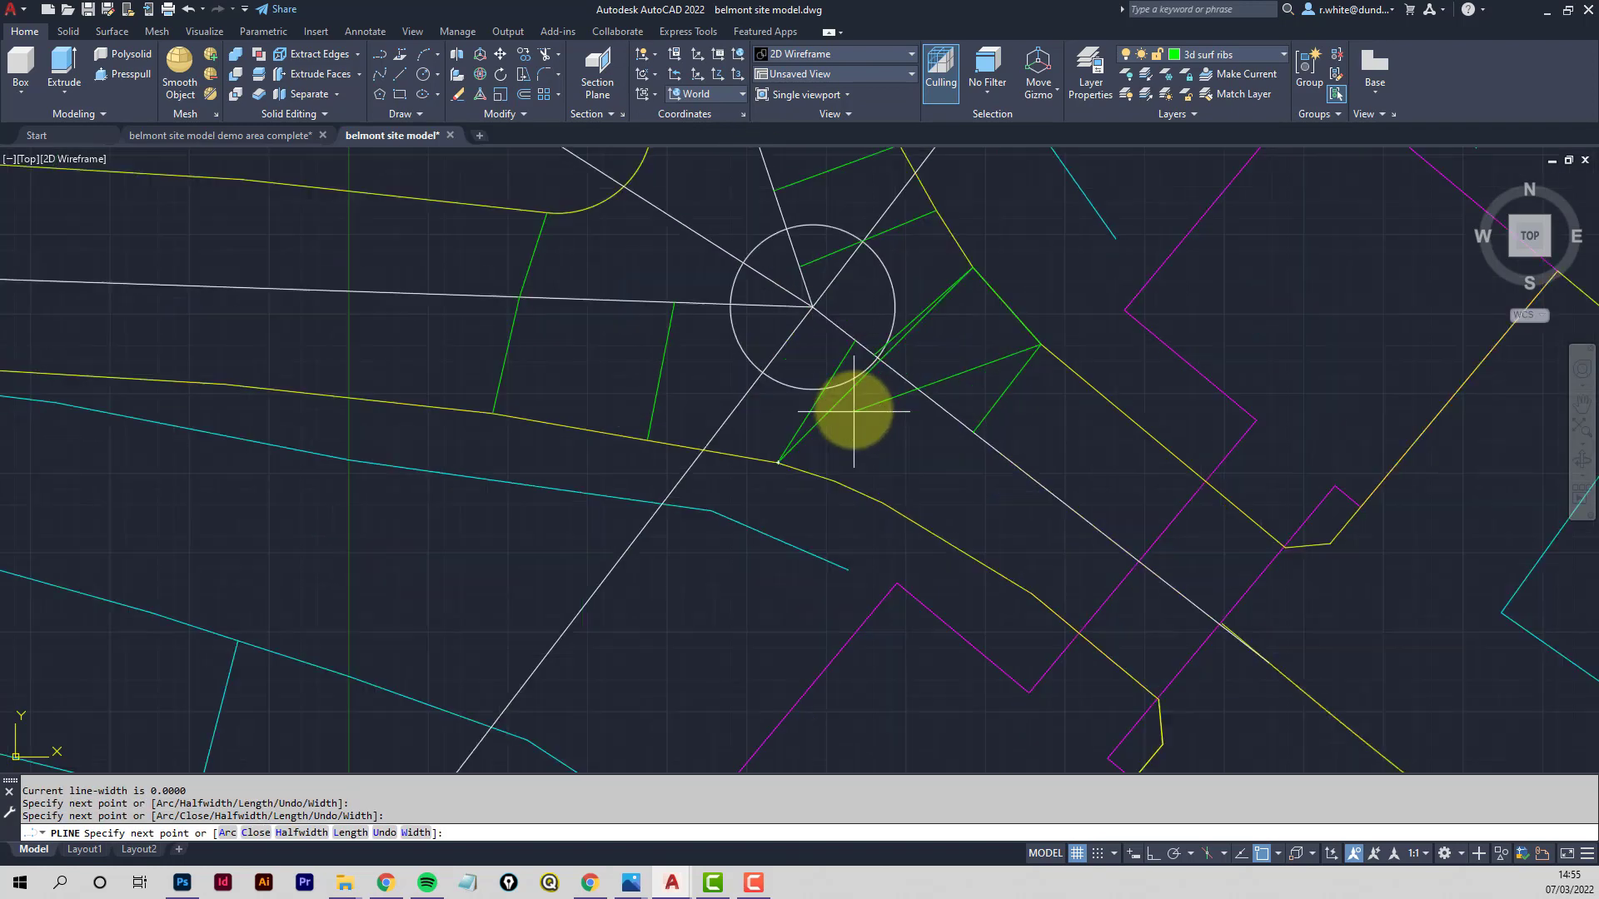
pyautogui.scroll(-2, 1139, 475)
pyautogui.moveTo(1397, 578); pyautogui.dragTo(1303, 544, button='middle')
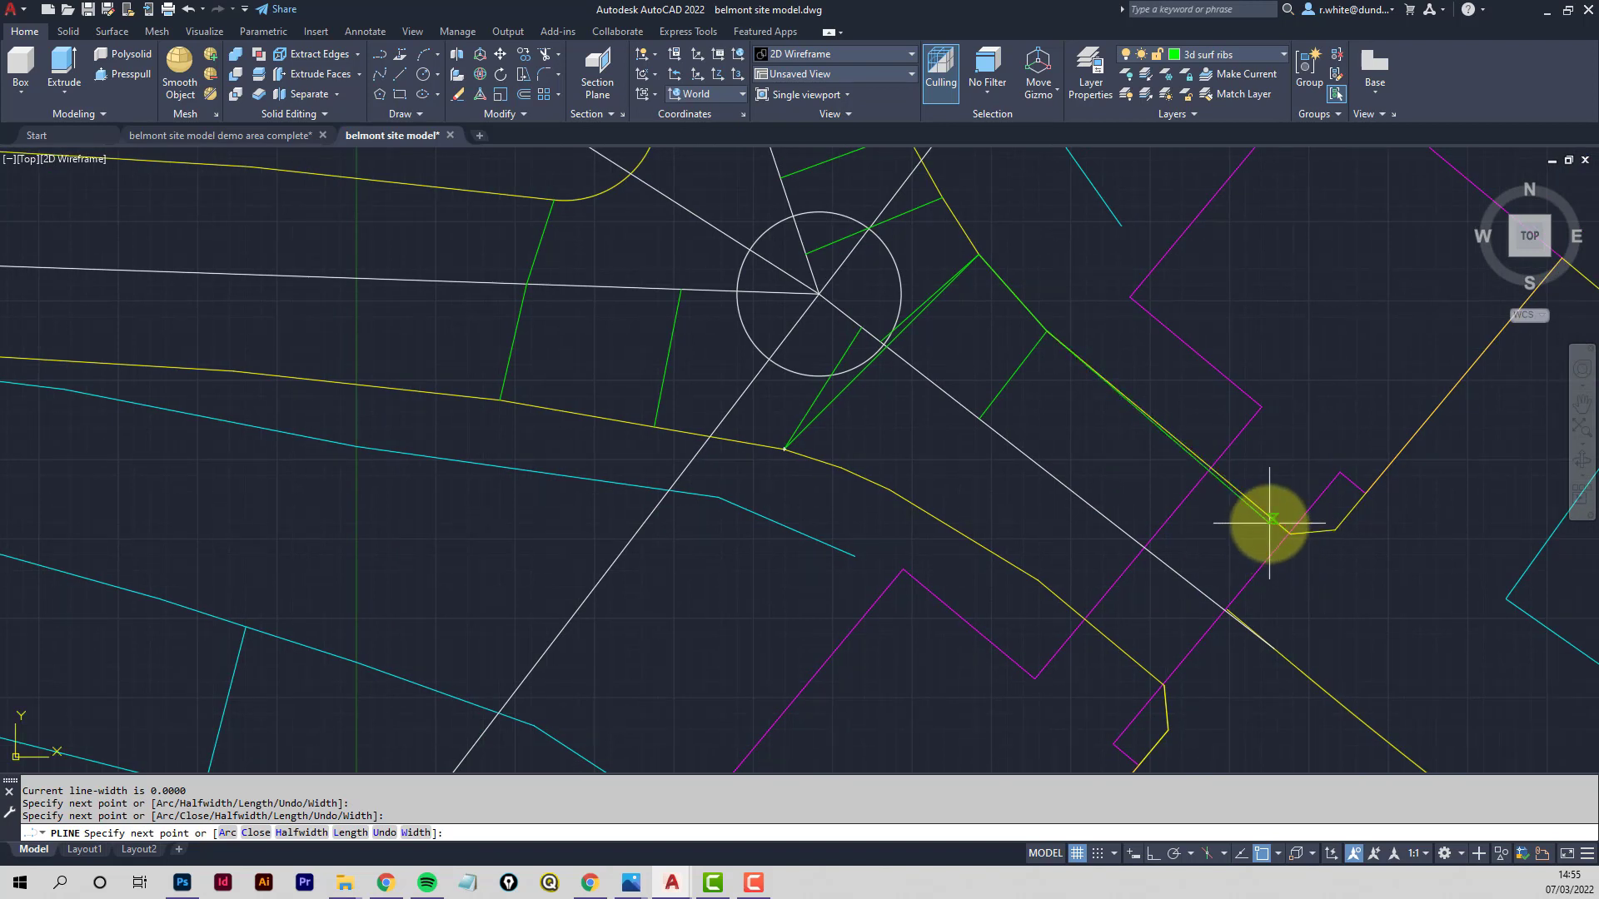
pyautogui.click(1292, 539)
pyautogui.click(1348, 531)
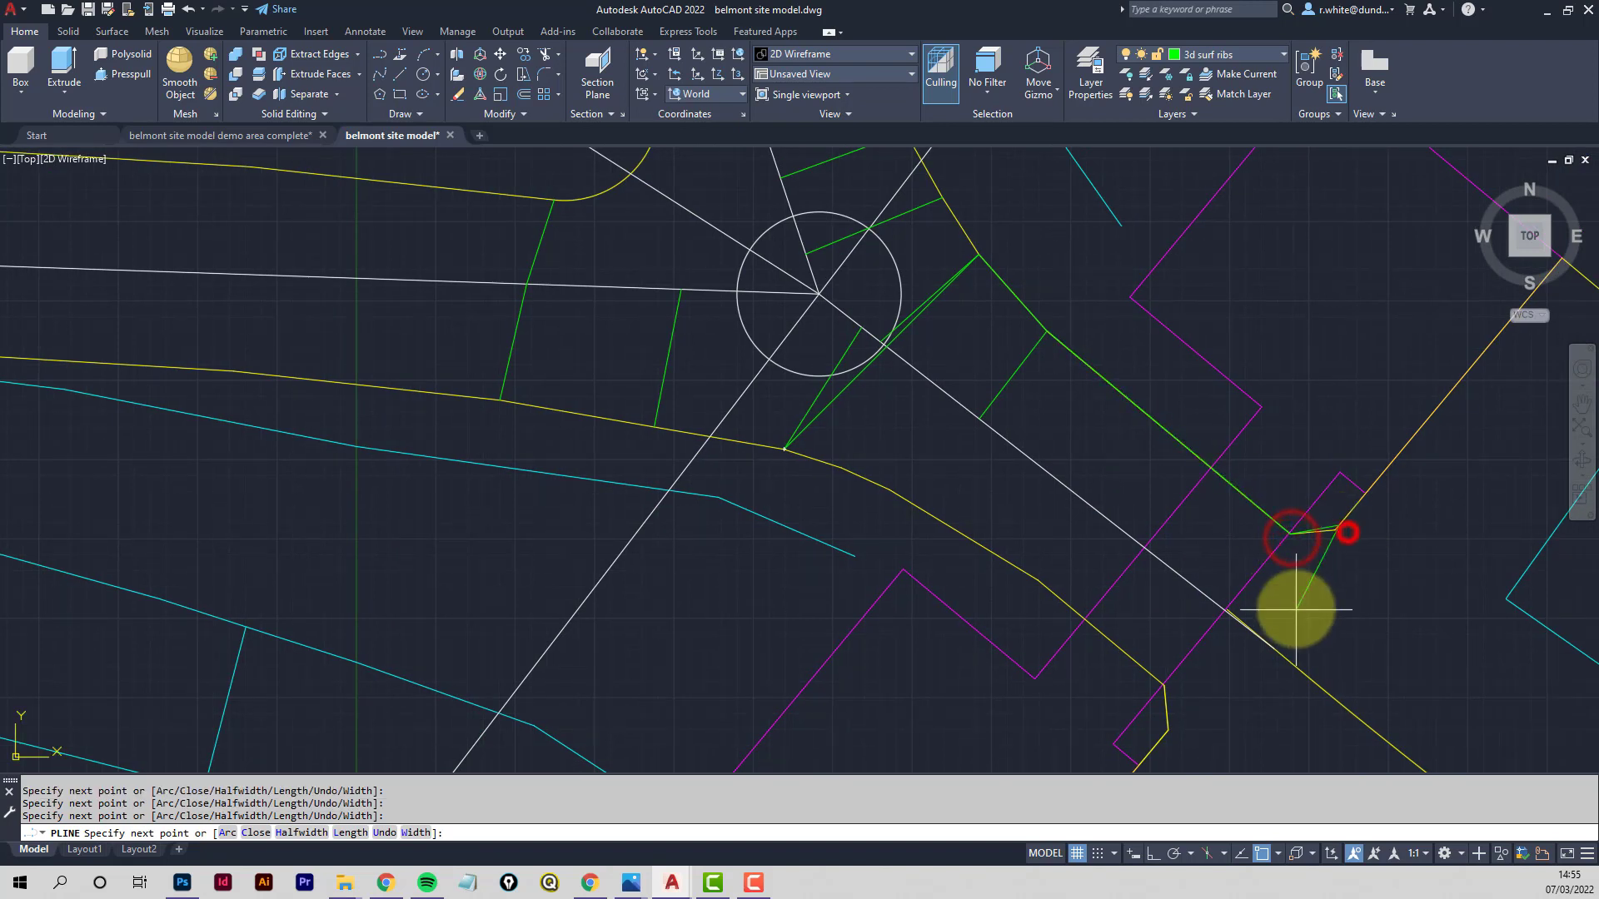
pyautogui.click(1339, 532)
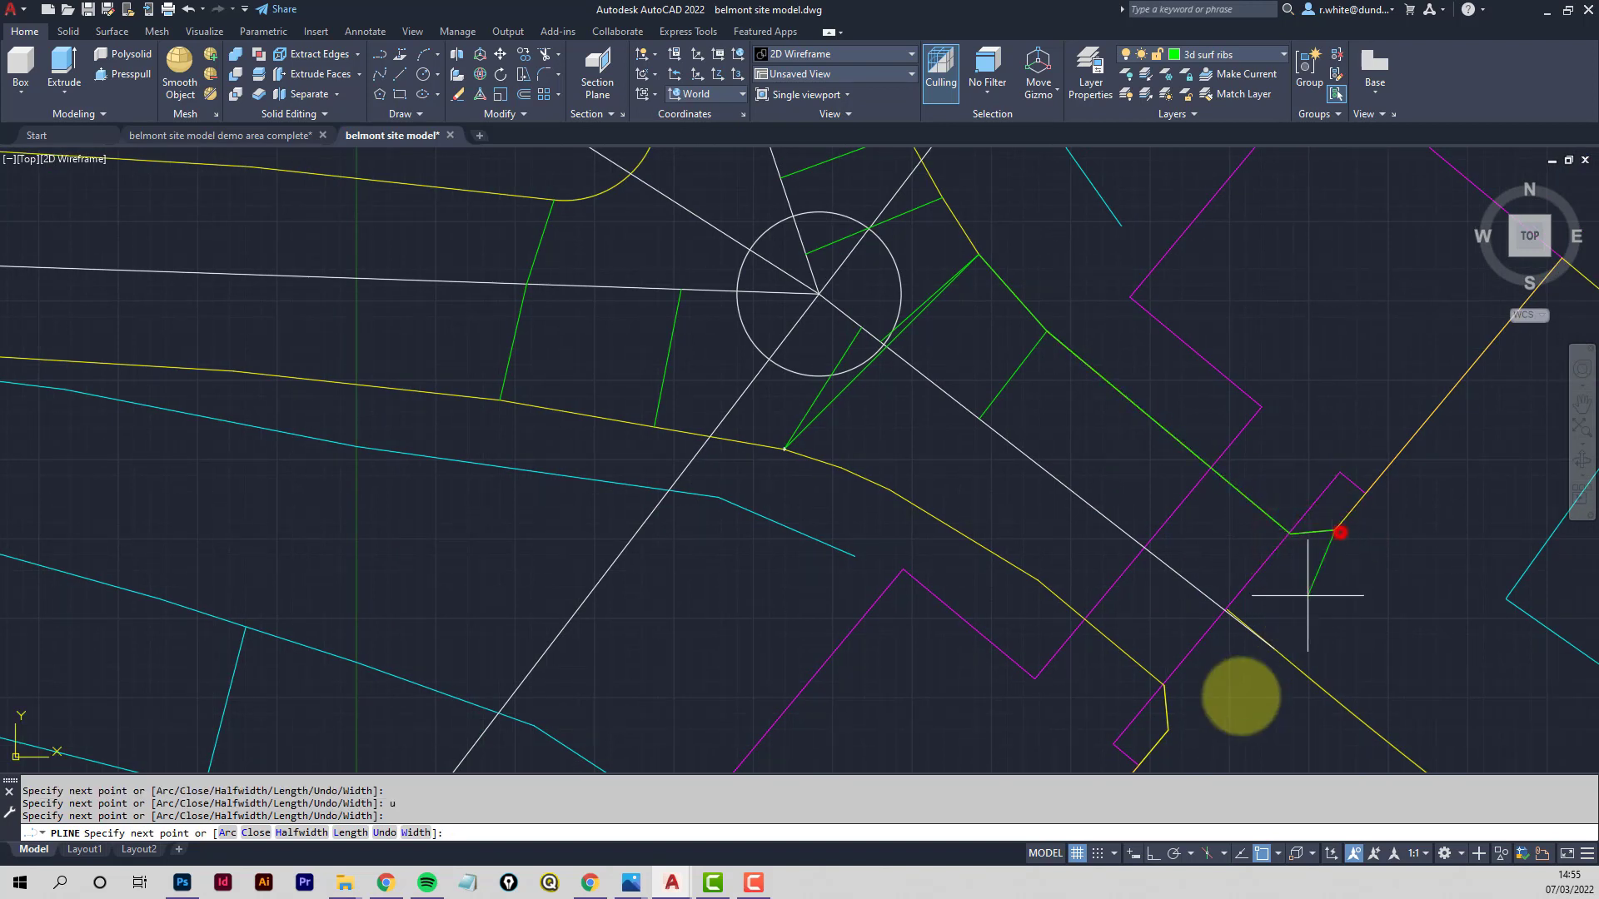
# Continue the polyline across the gateway and trace the southern road edge back to its start point to close the outline
pyautogui.click(1169, 731)
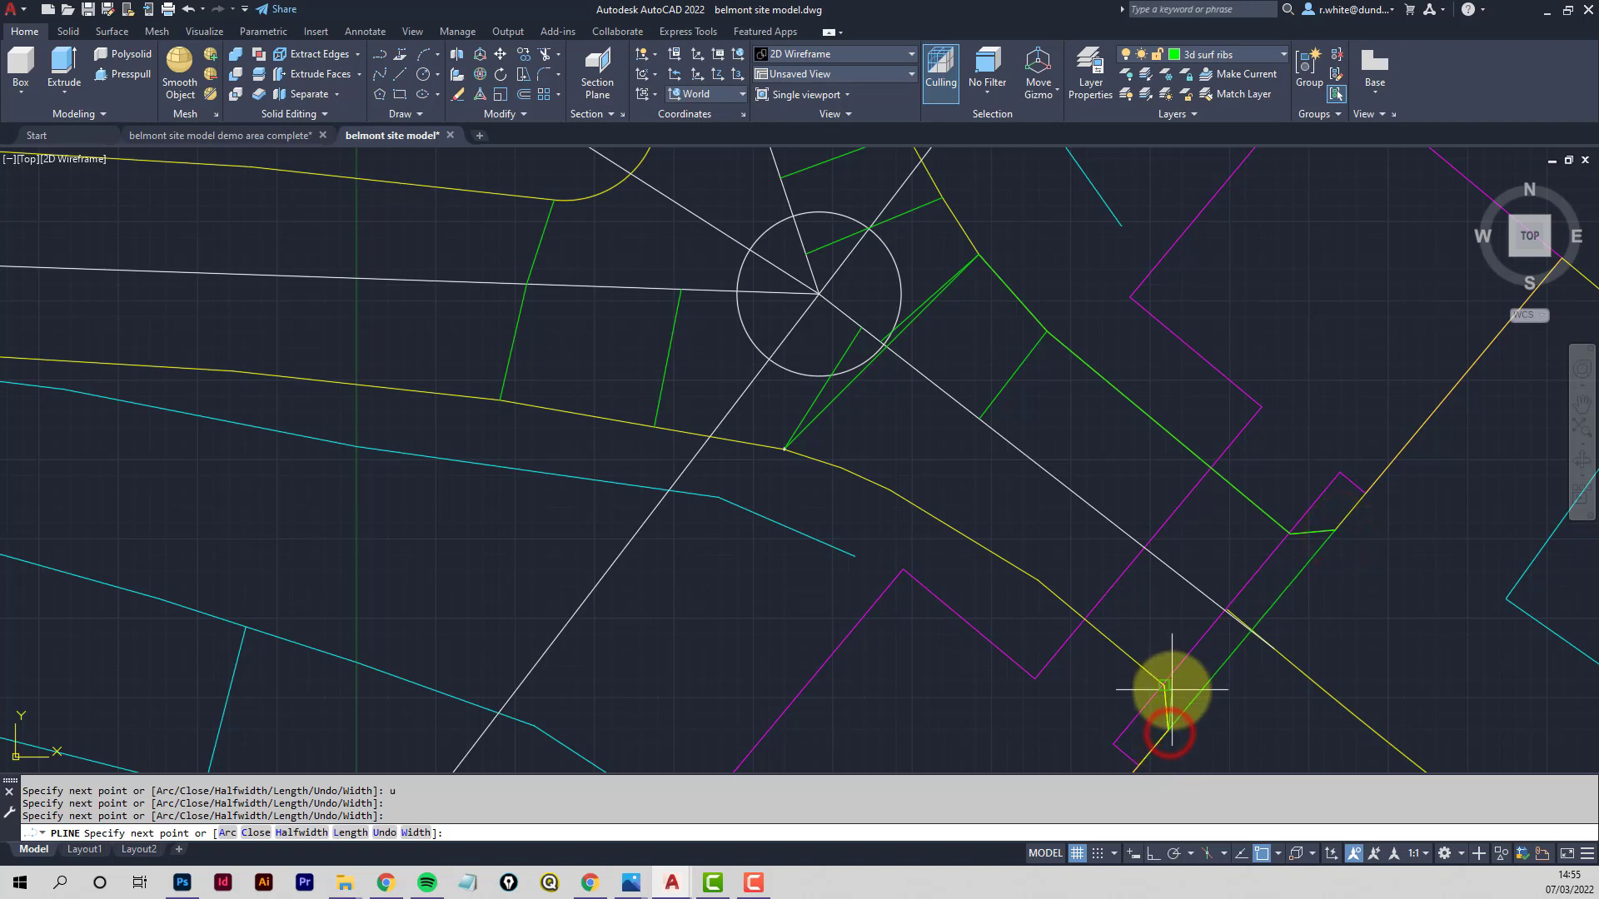
pyautogui.click(1168, 688)
pyautogui.click(1129, 648)
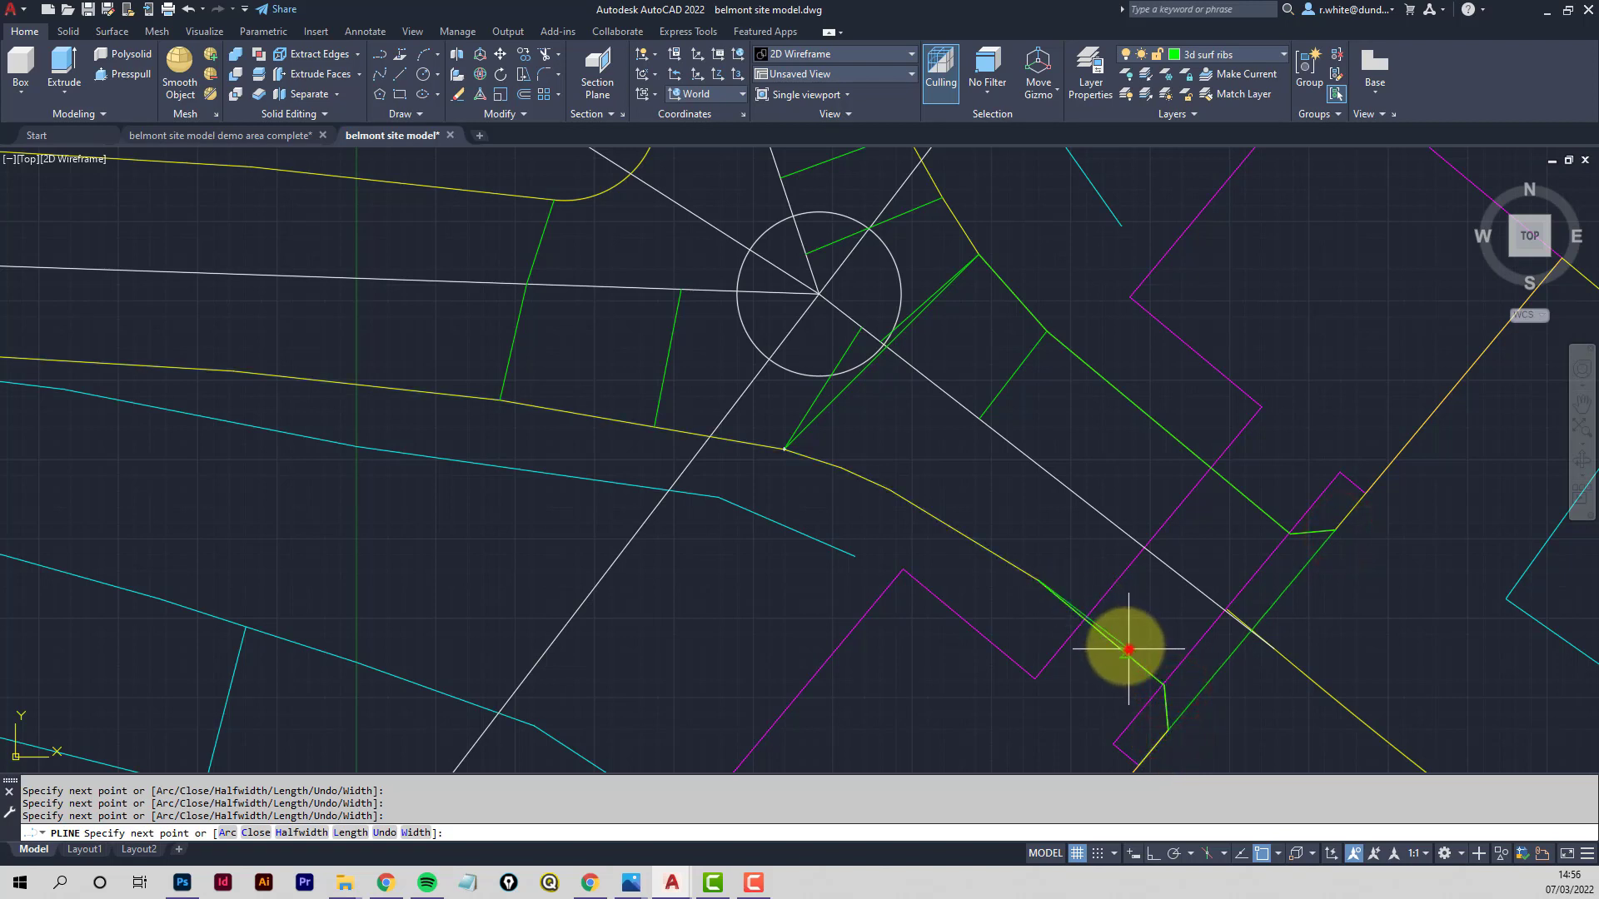
pyautogui.click(914, 516)
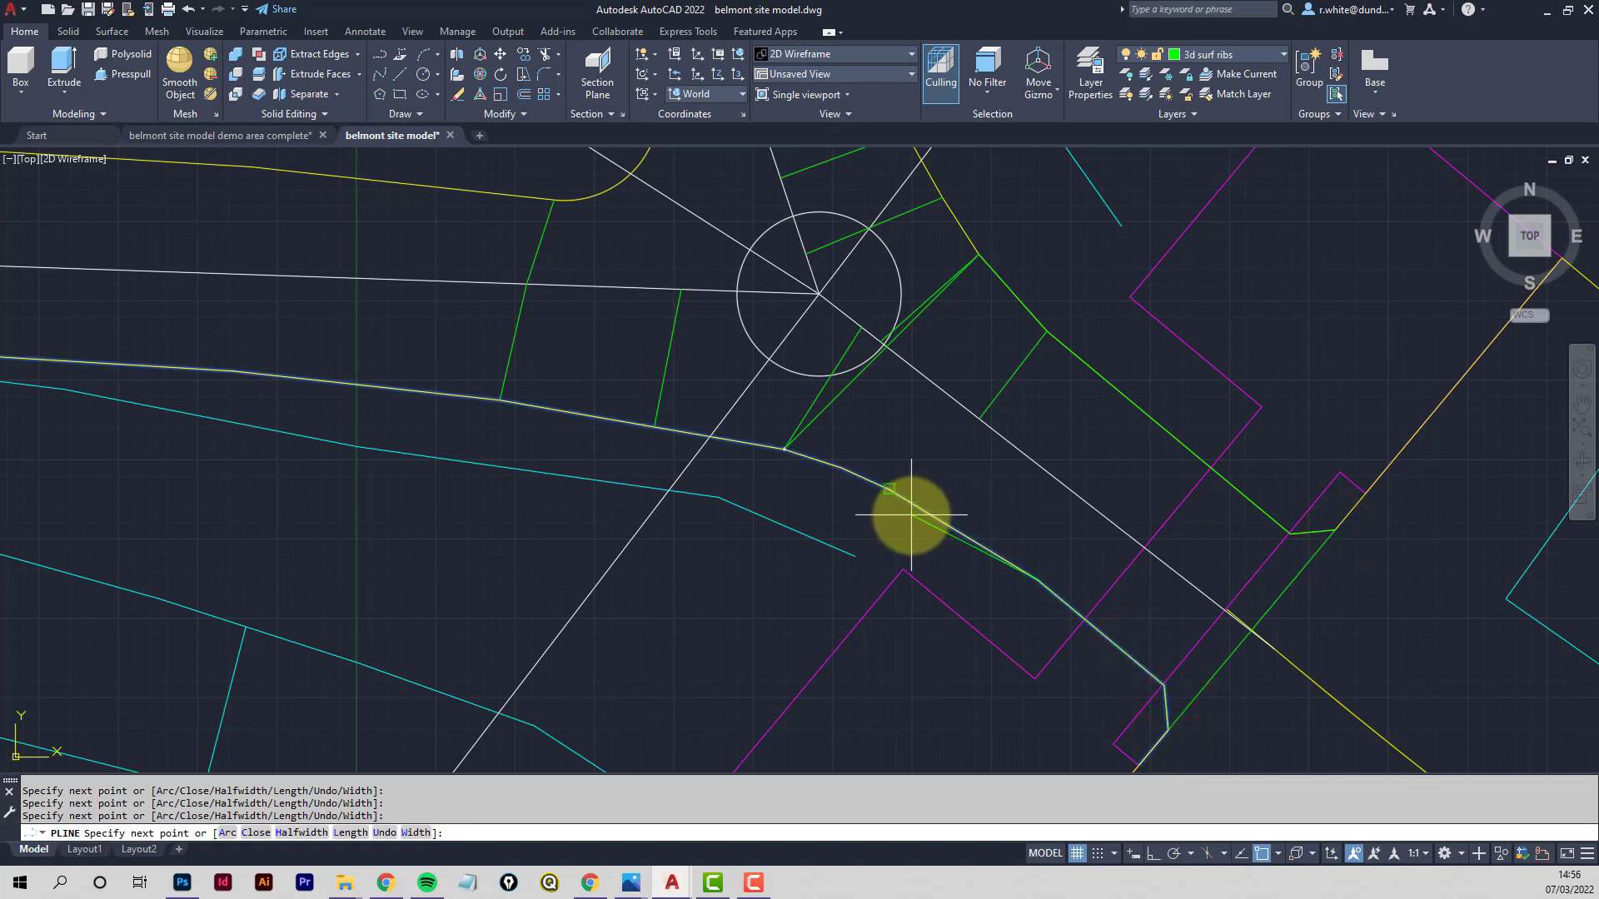
pyautogui.click(835, 460)
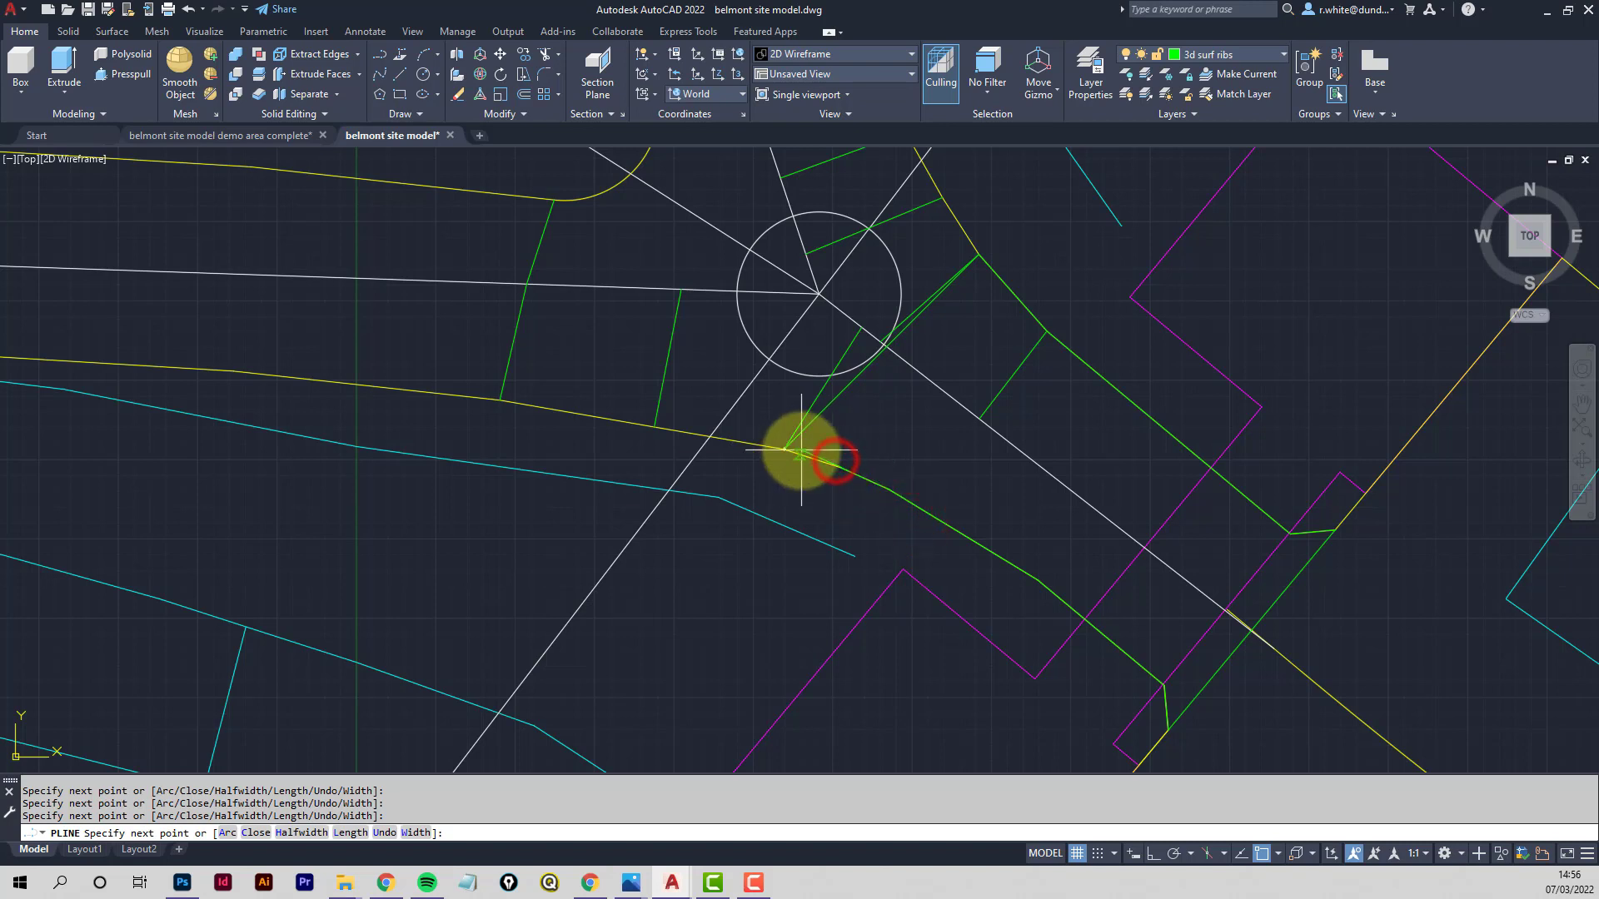
pyautogui.click(784, 449)
pyautogui.press('Escape')
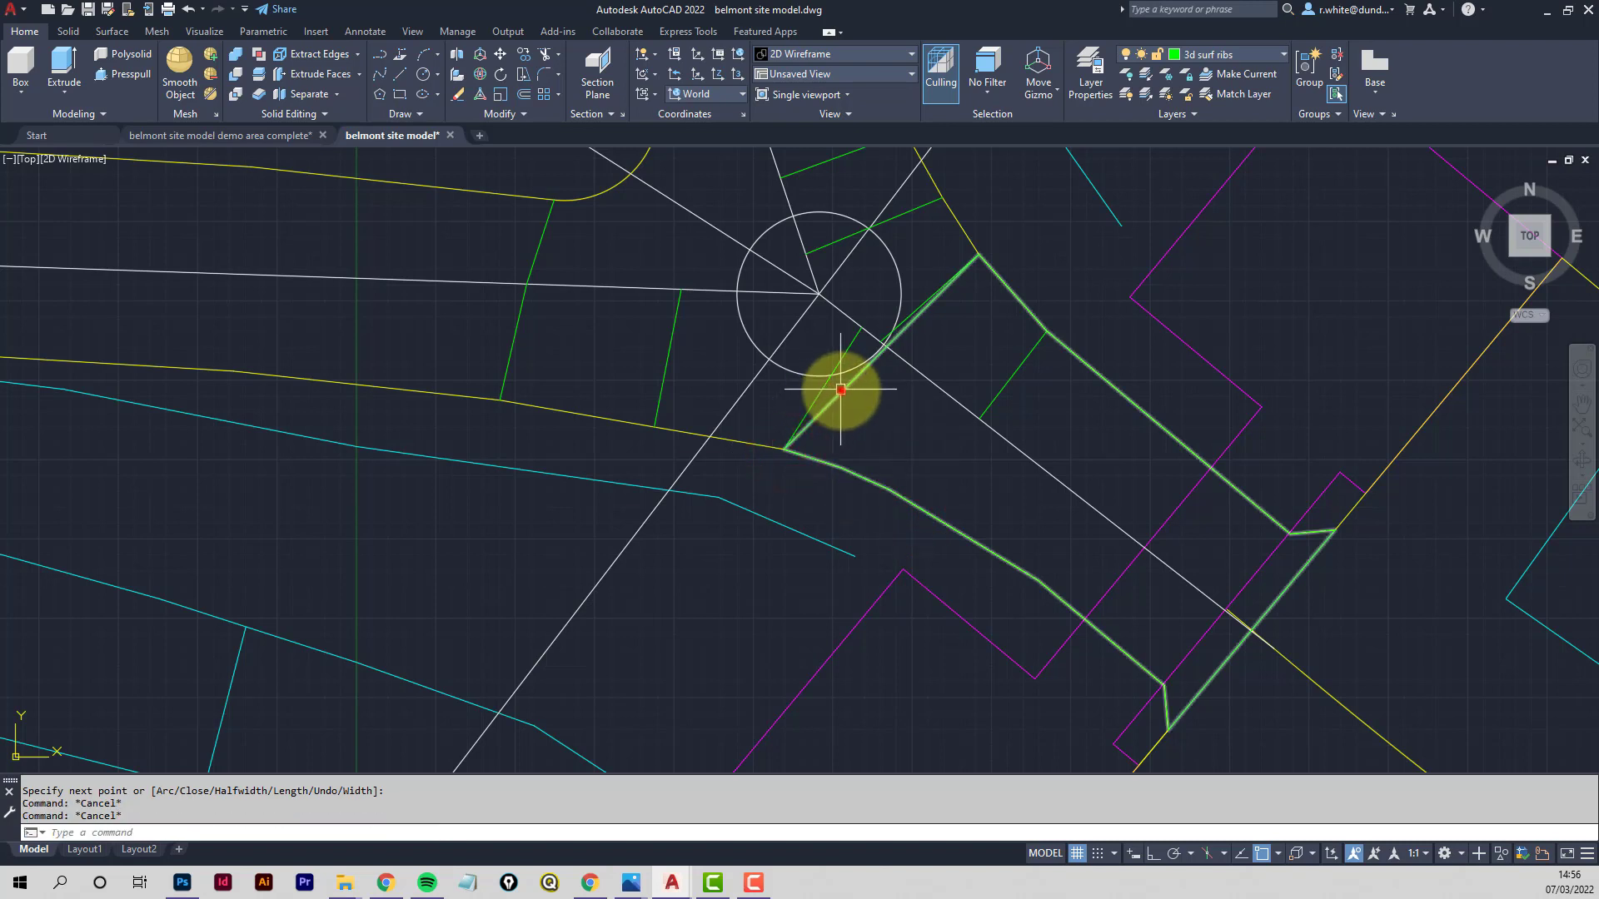
# Select the closed road outline southeast of the junction to check its shape and vertices
pyautogui.click(841, 389)
pyautogui.moveTo(921, 464)
pyautogui.mouseDown(button='middle')
pyautogui.moveTo(813, 444)
pyautogui.moveTo(856, 465)
pyautogui.moveTo(839, 478)
pyautogui.mouseUp(button='middle')
pyautogui.moveTo(734, 392); pyautogui.dragTo(893, 502, button='middle')
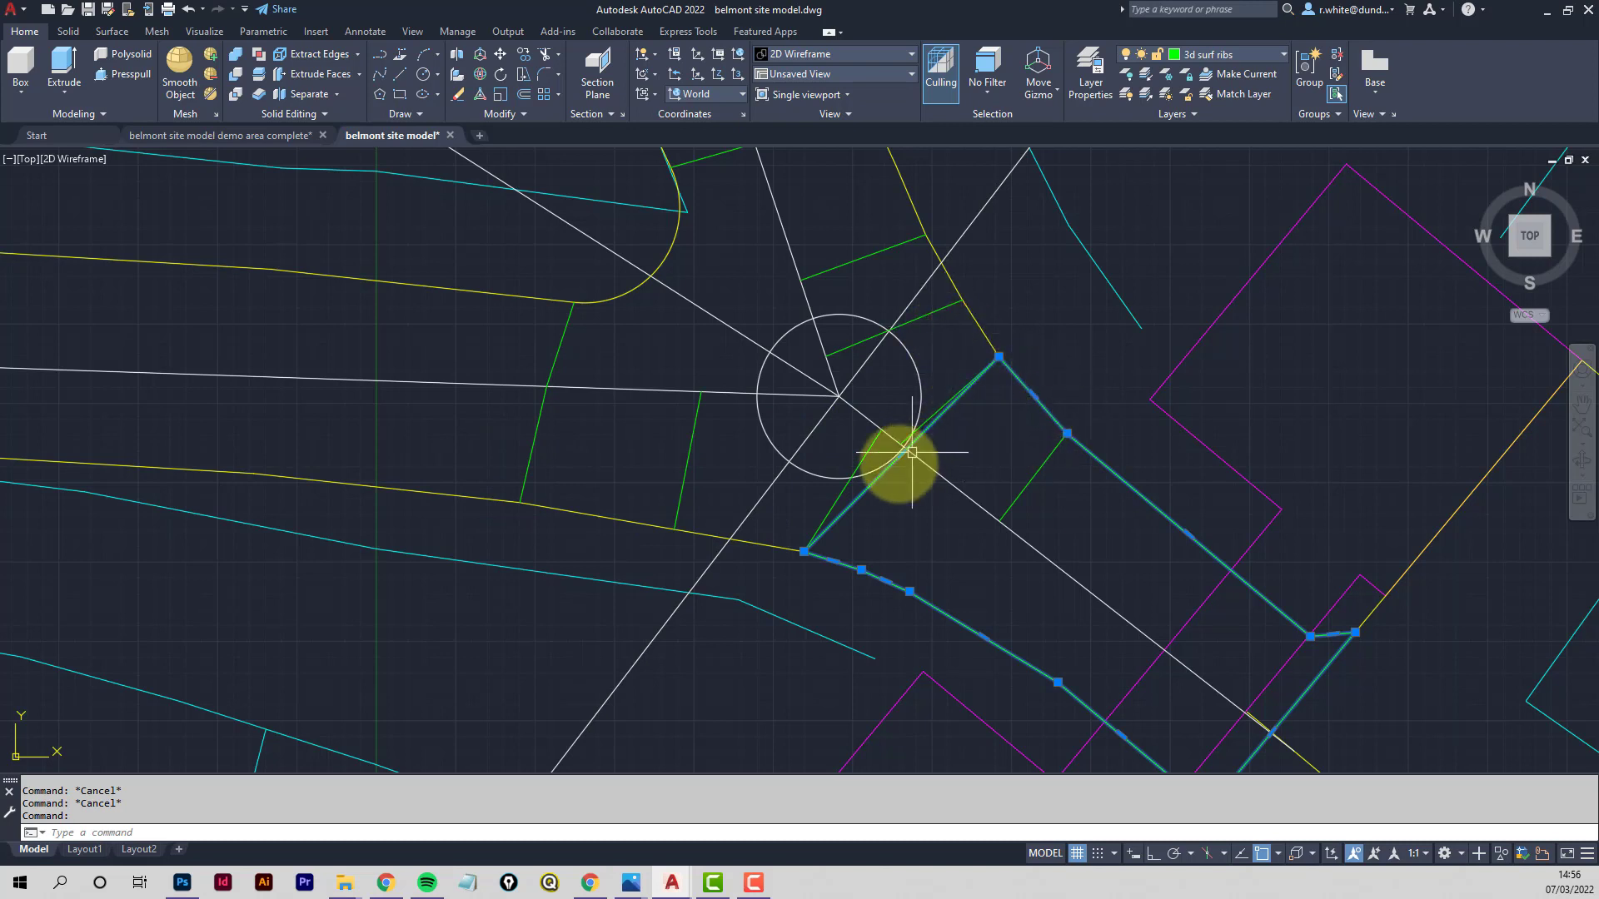
pyautogui.press('Escape')
pyautogui.click(861, 500)
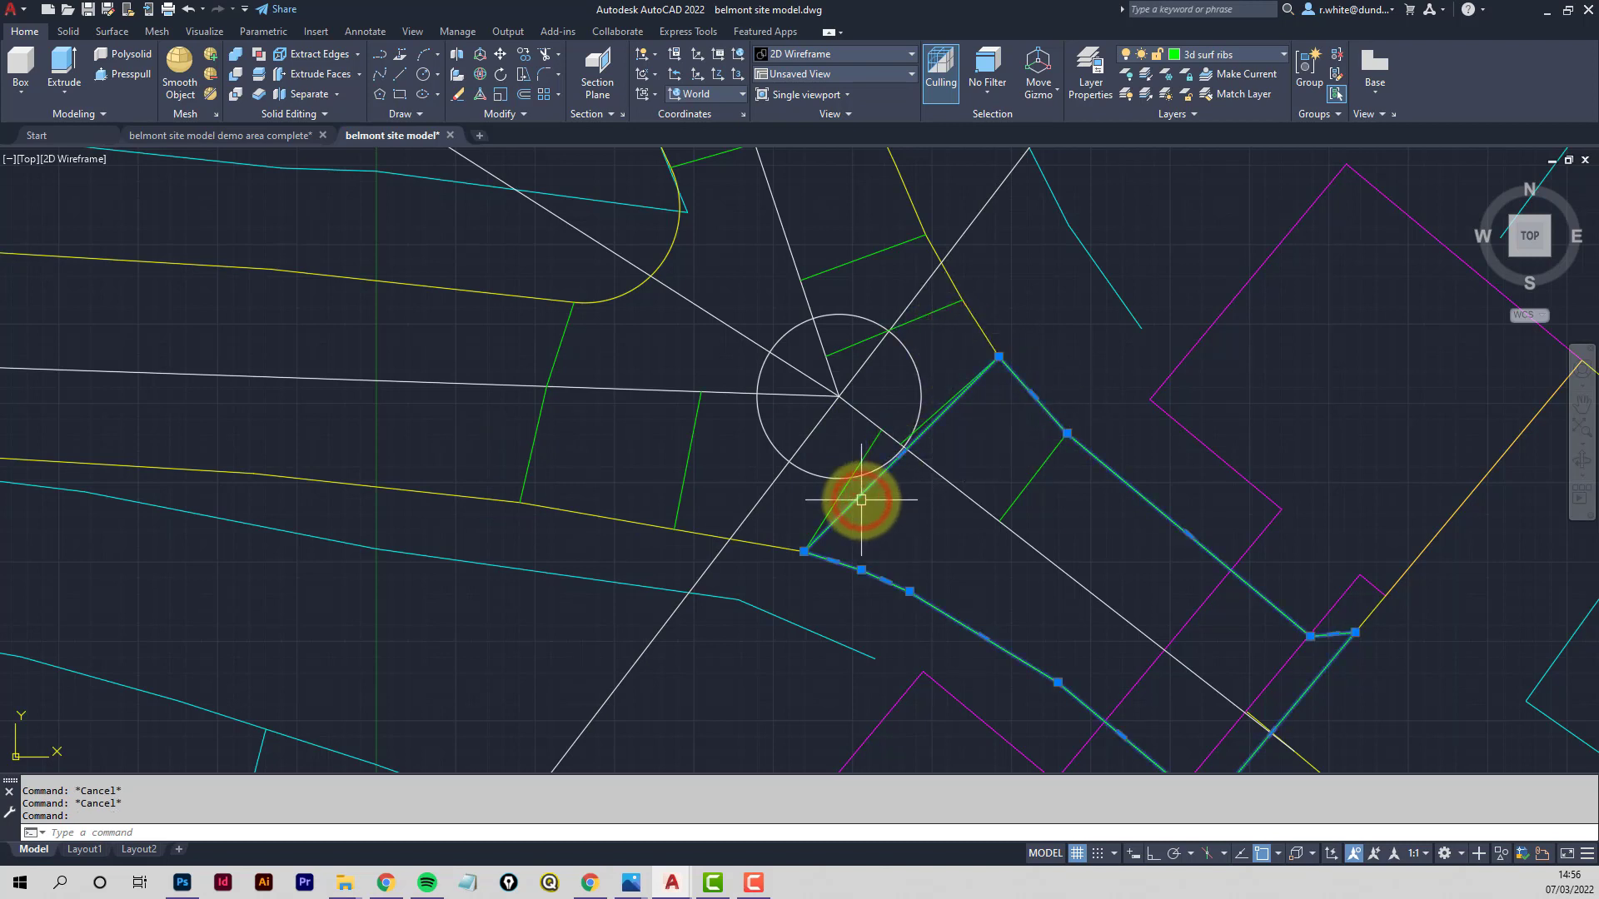
pyautogui.press('Escape')
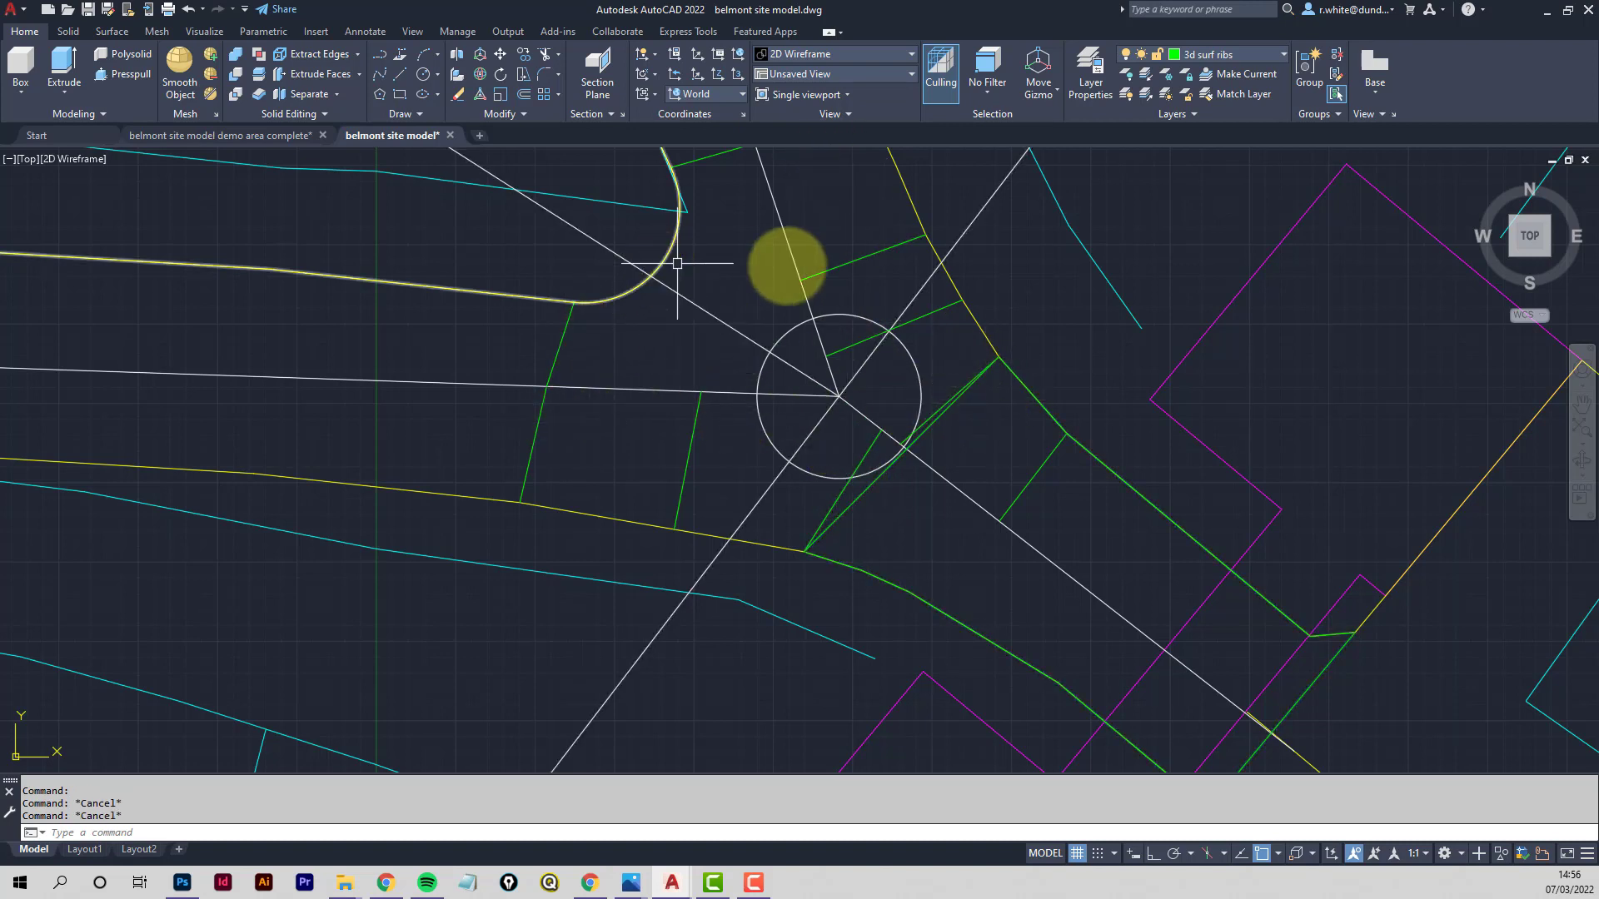
pyautogui.moveTo(902, 361); pyautogui.dragTo(919, 414, button='middle')
pyautogui.moveTo(883, 544)
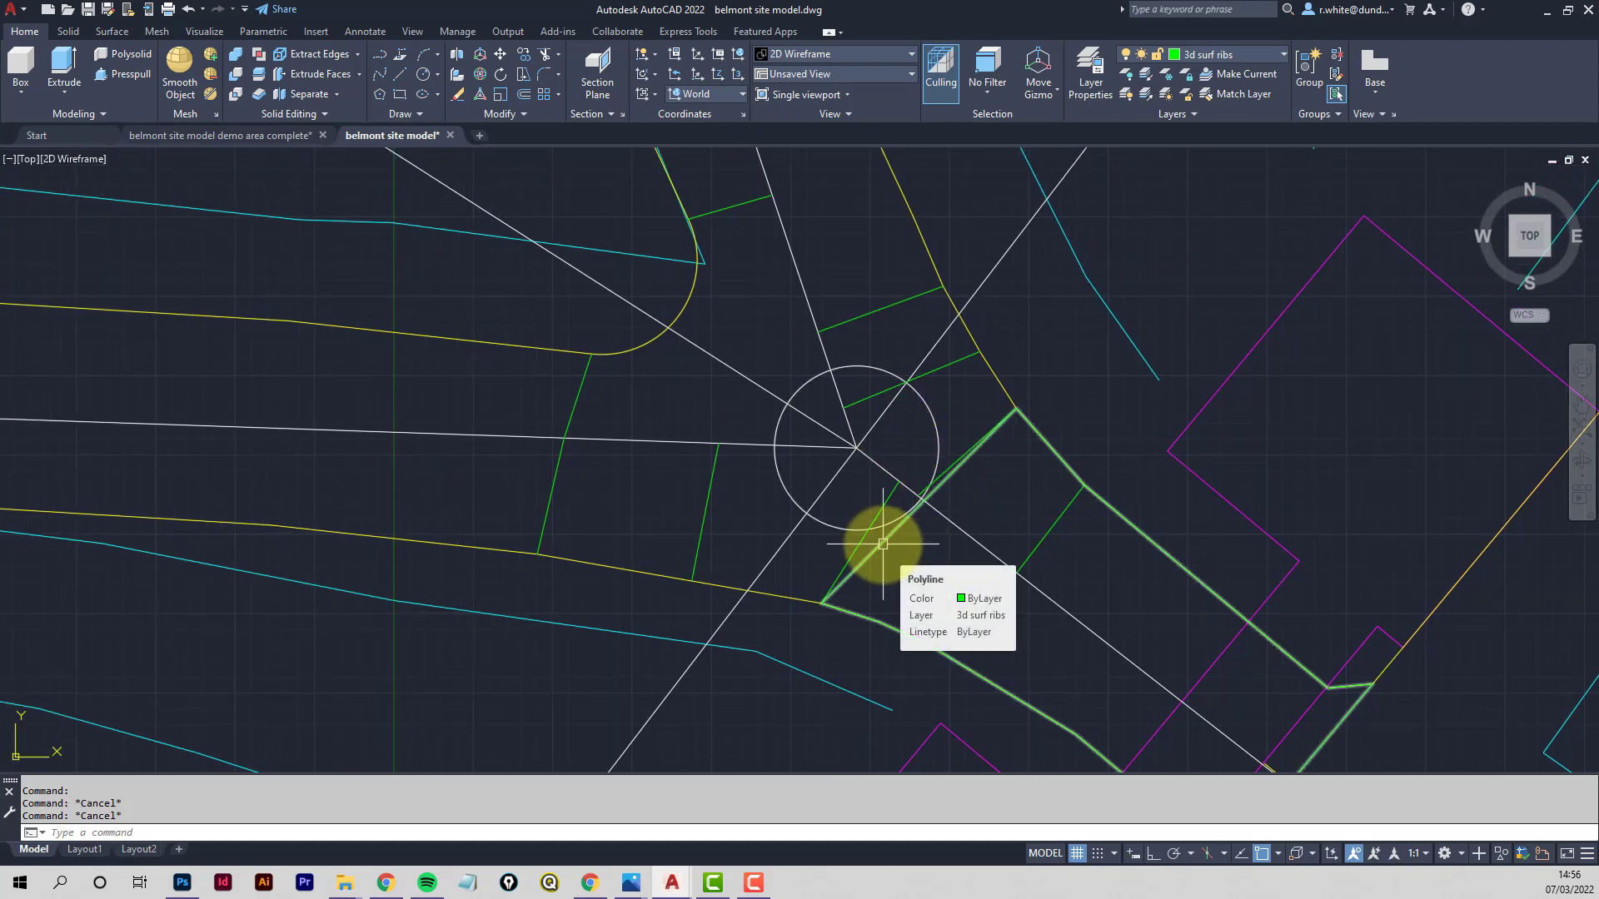
# Convert the closed road outline southeast of the junction into a region and check the command output
pyautogui.scroll(-2, 882, 543)
pyautogui.moveTo(883, 544); pyautogui.dragTo(806, 458, button='middle')
pyautogui.scroll(1, 816, 462)
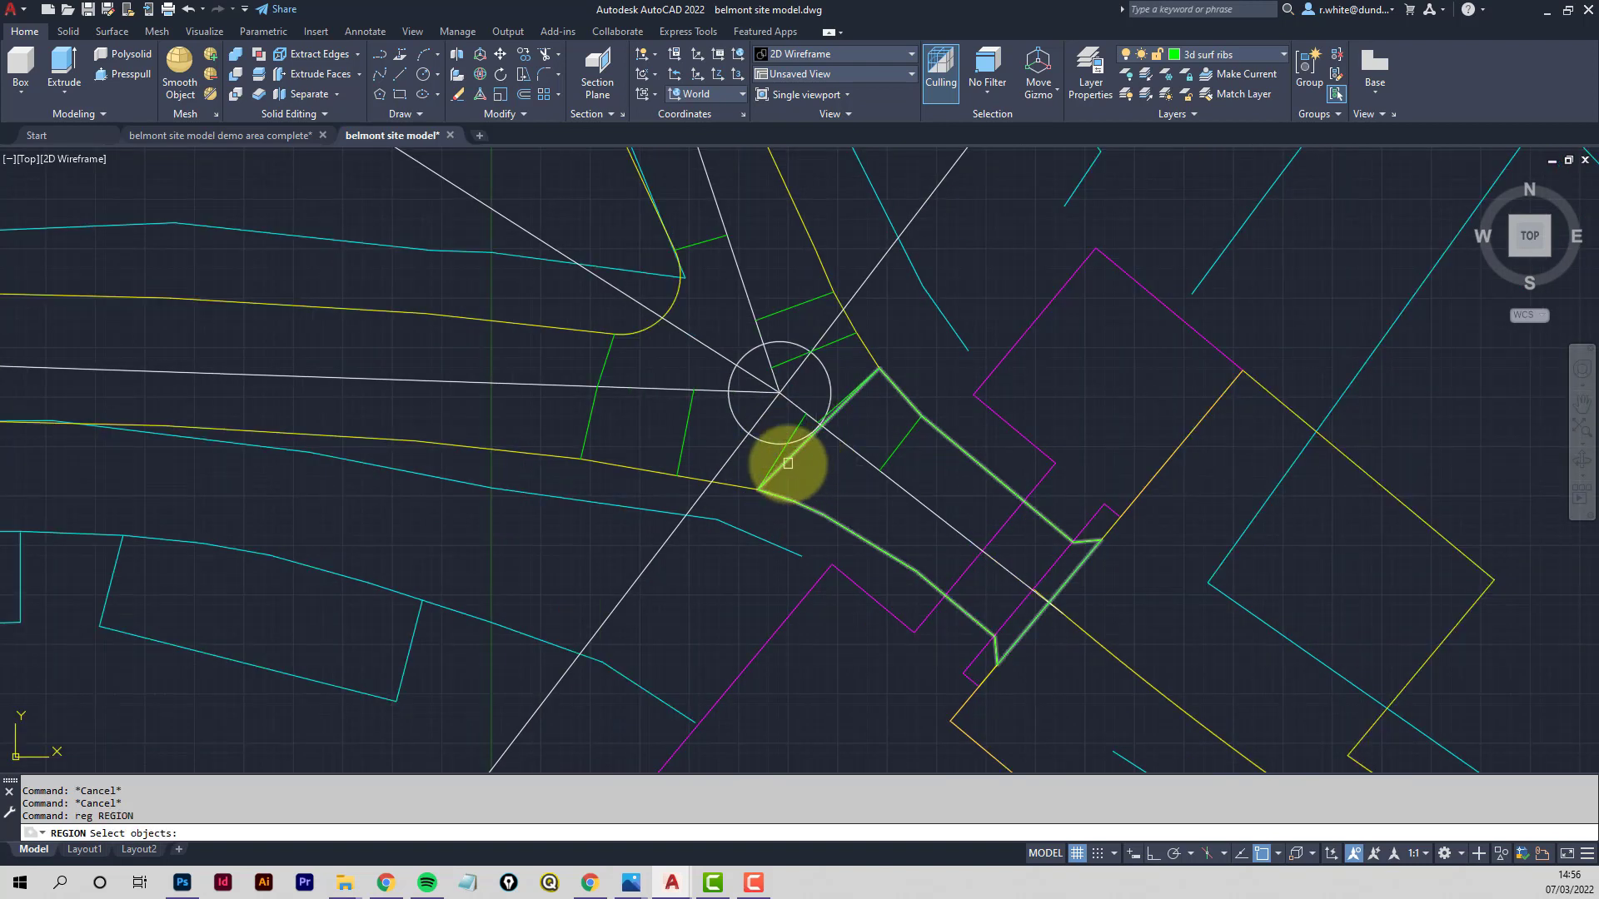
pyautogui.press('Return')
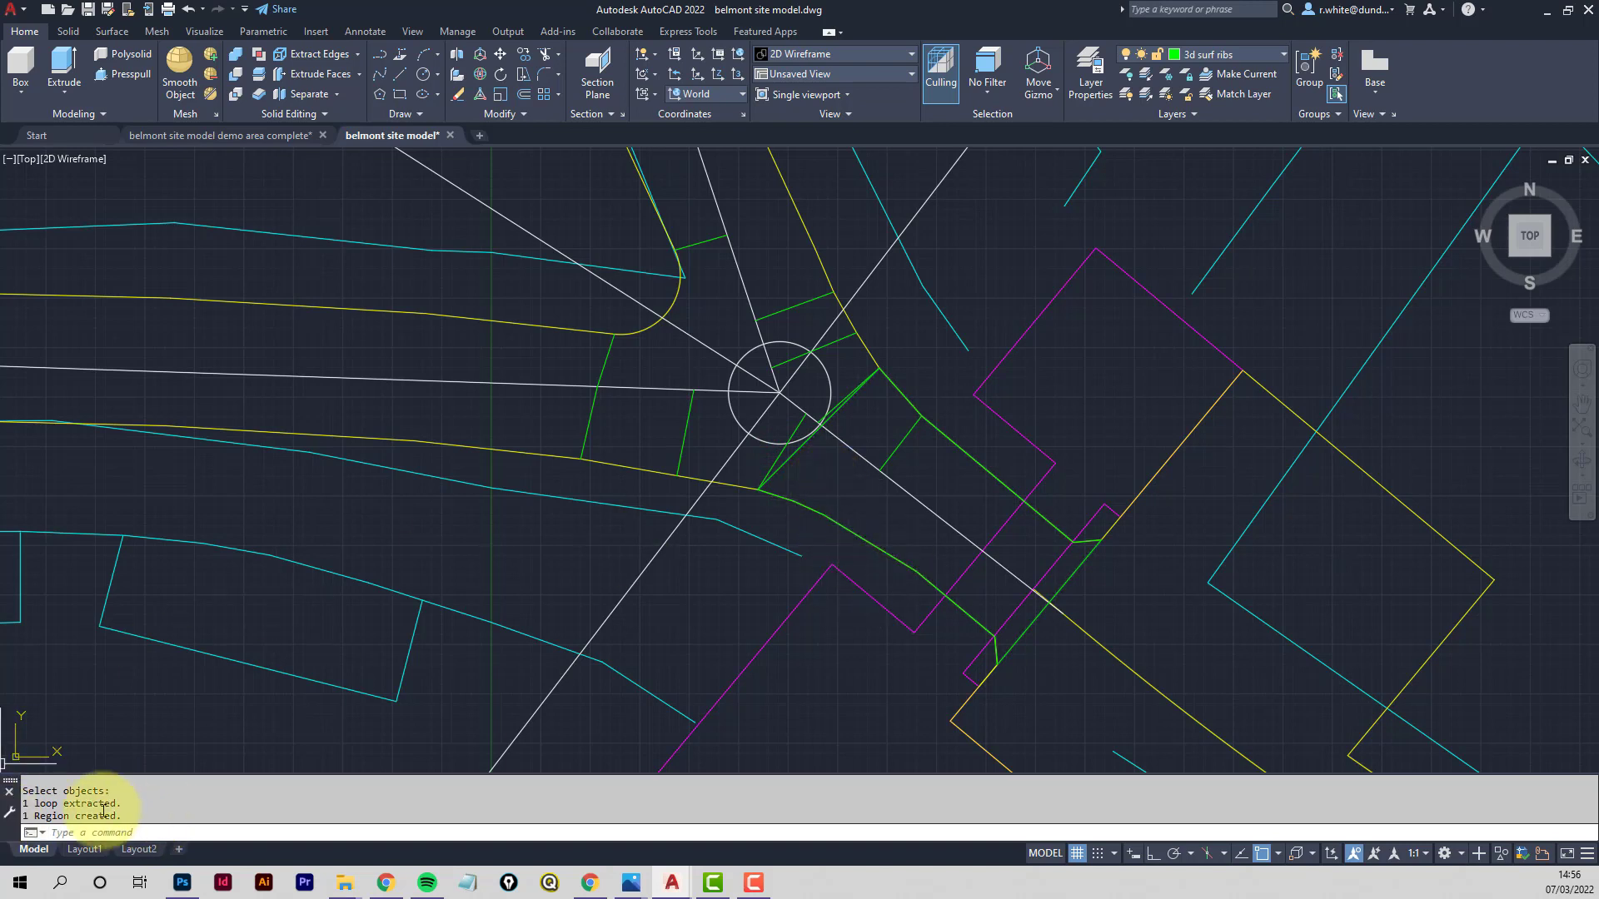
pyautogui.moveTo(123, 817); pyautogui.dragTo(9, 803)
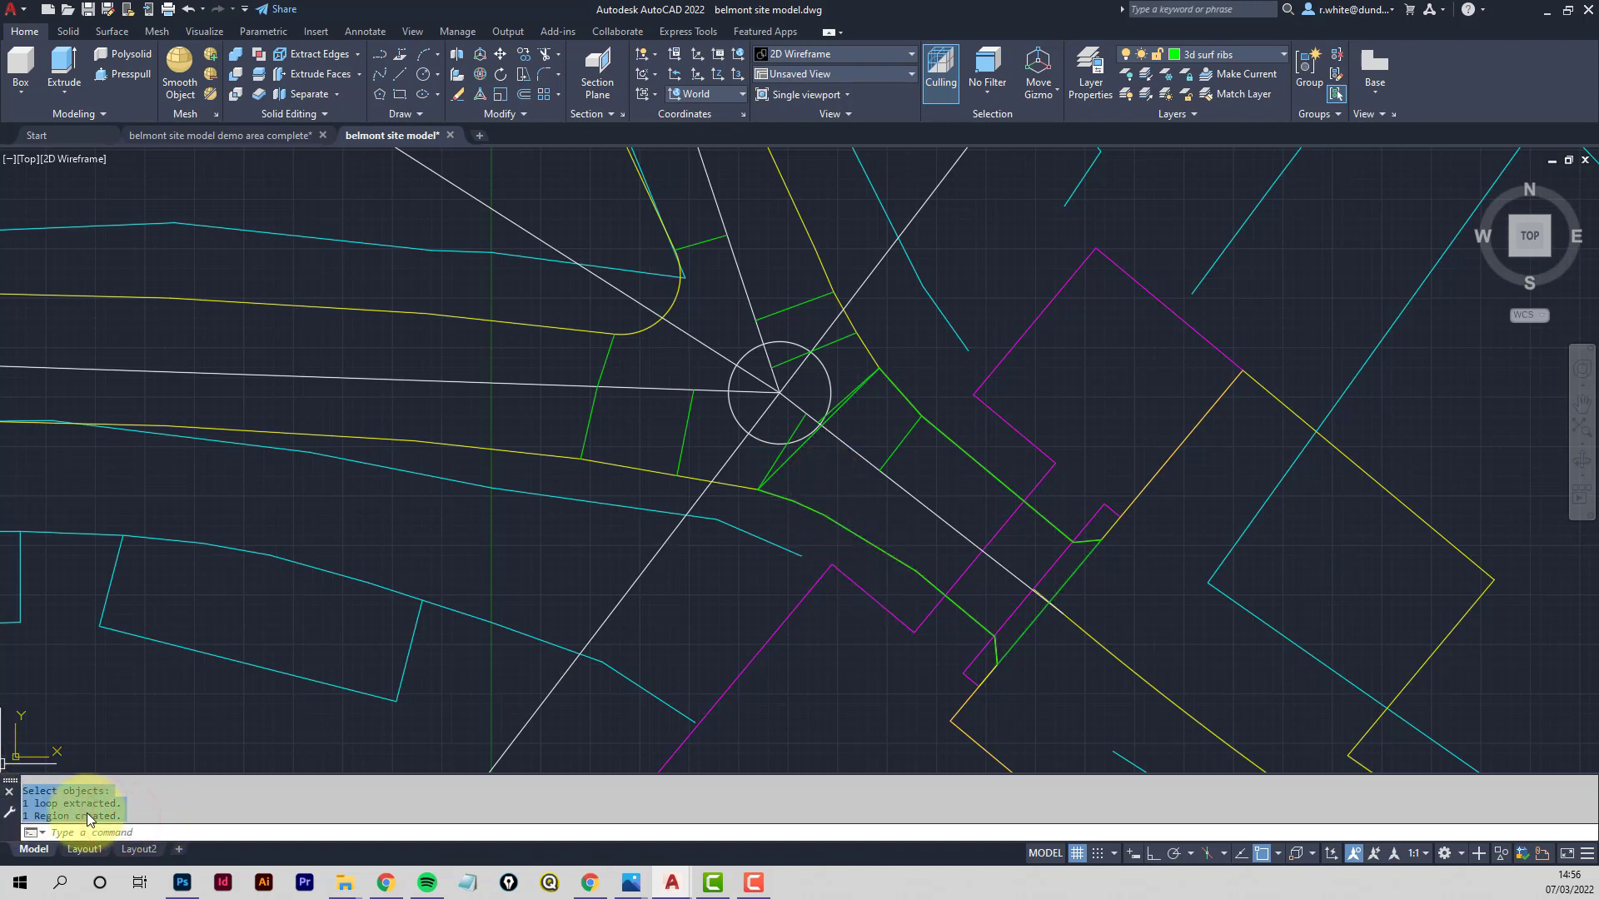
pyautogui.press('Escape')
pyautogui.press('Escape')
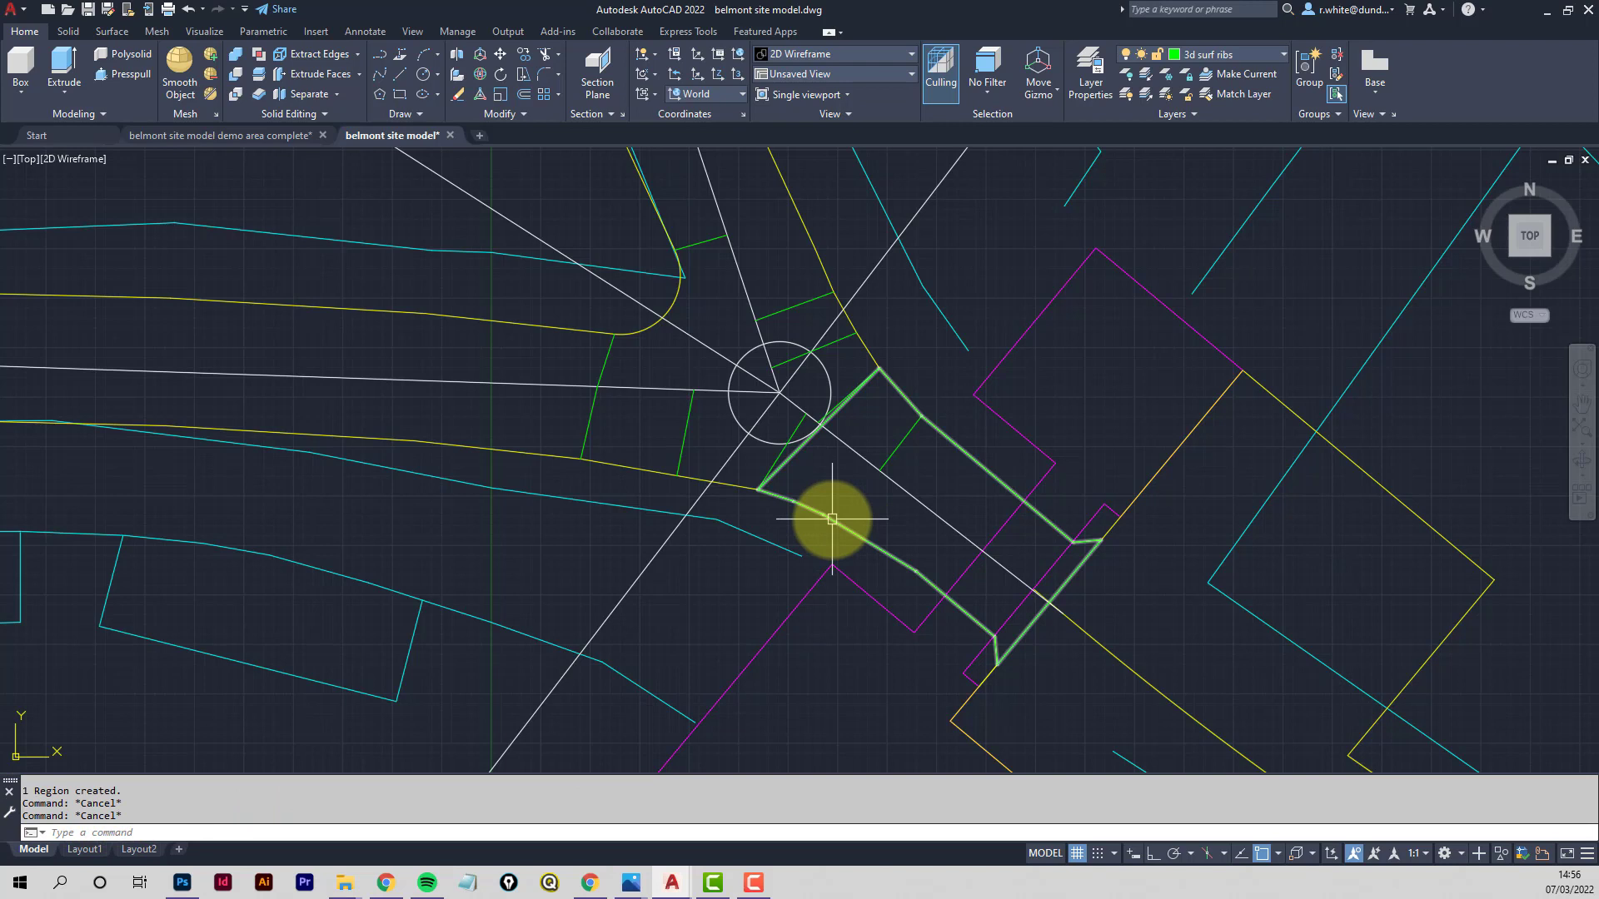
# Inspect the road region by selecting it and previewing it in the Shaded with edges style, and return to 2D Wireframe
pyautogui.click(832, 519)
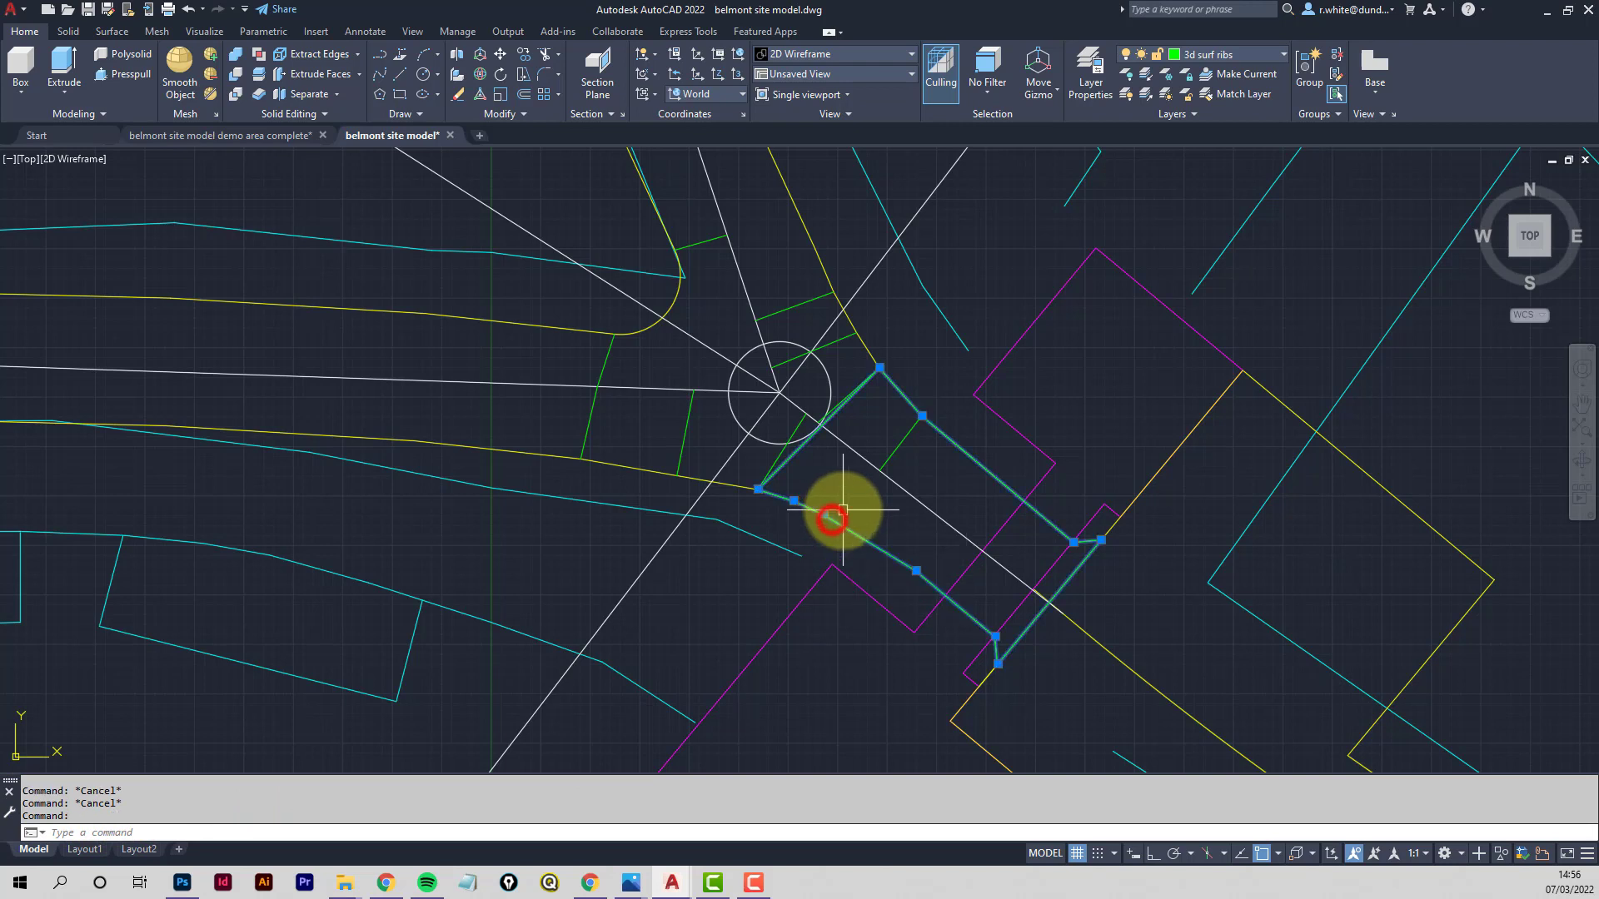
pyautogui.press('Escape')
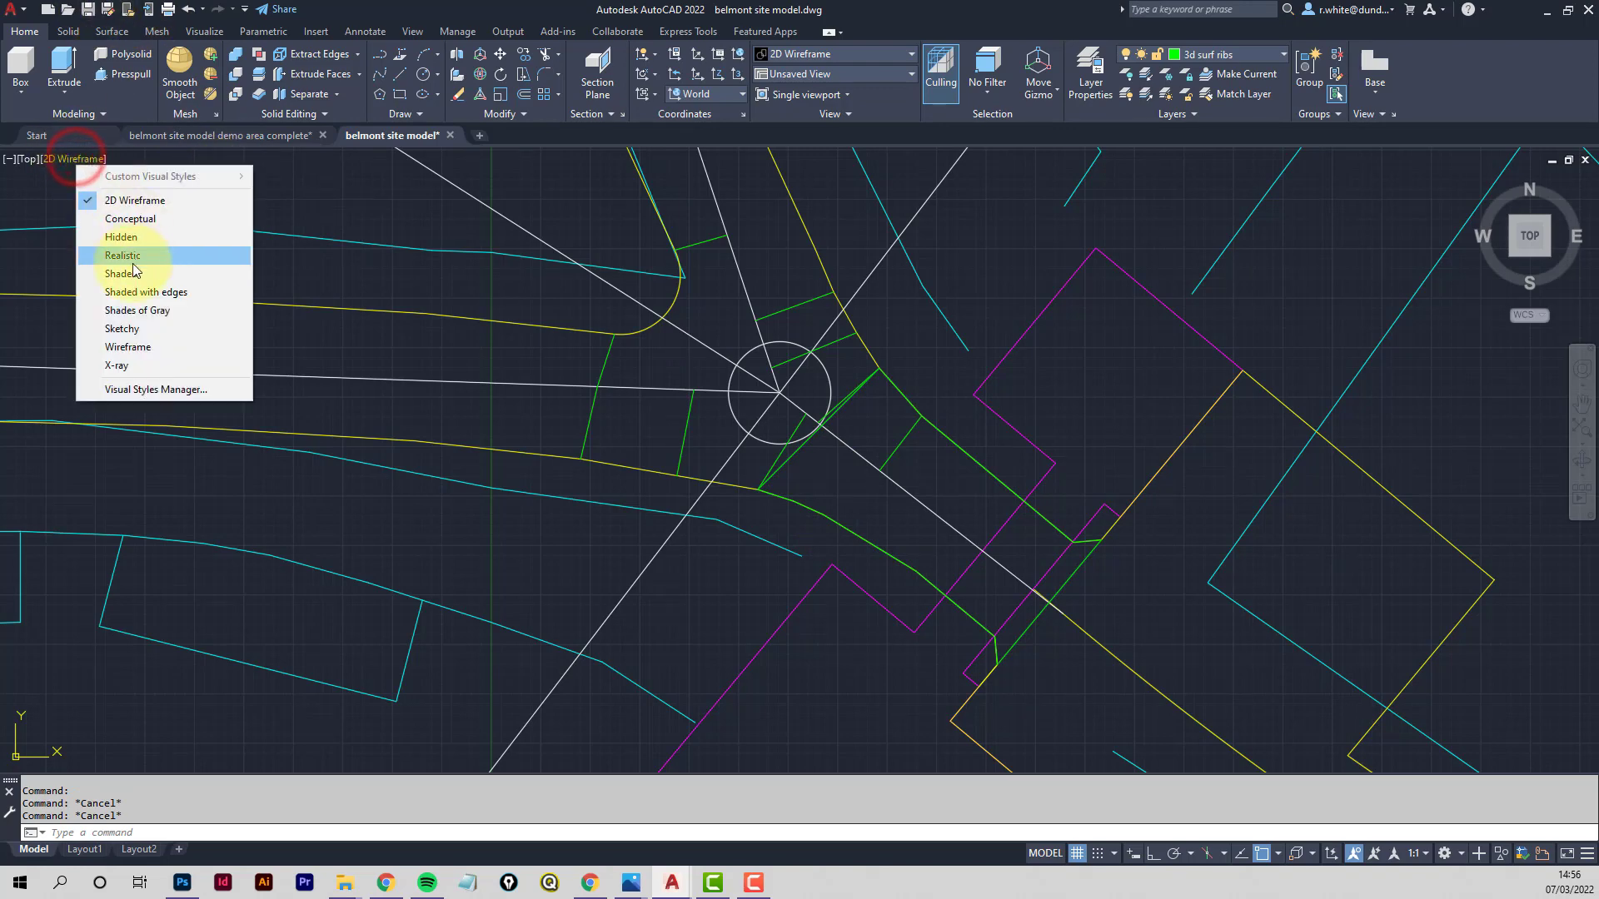
pyautogui.click(127, 294)
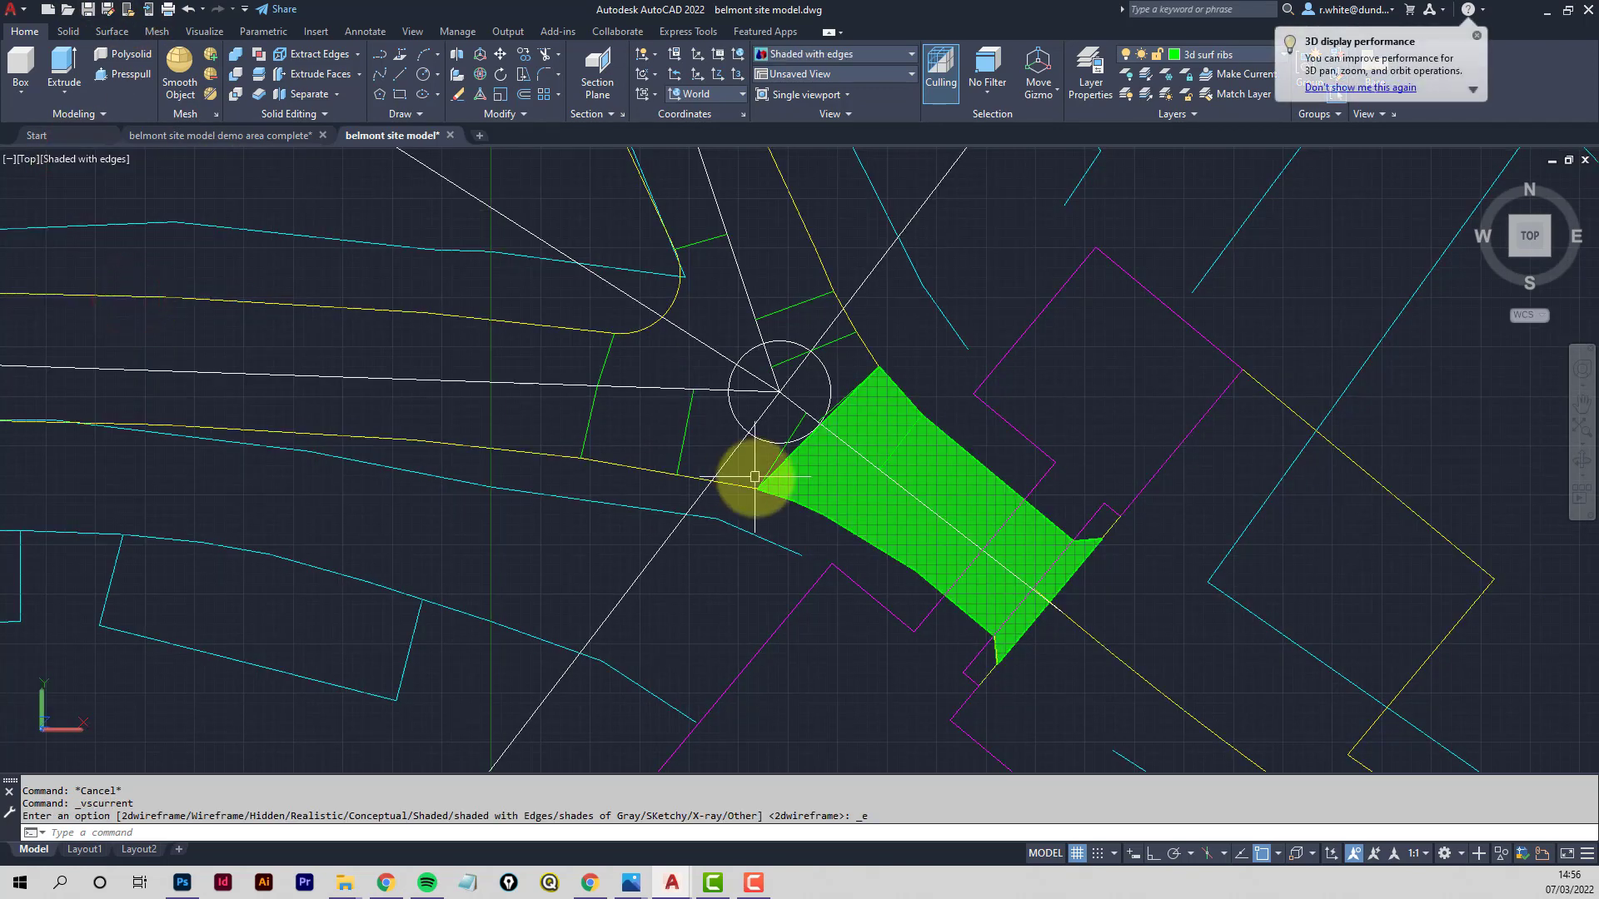
pyautogui.click(93, 162)
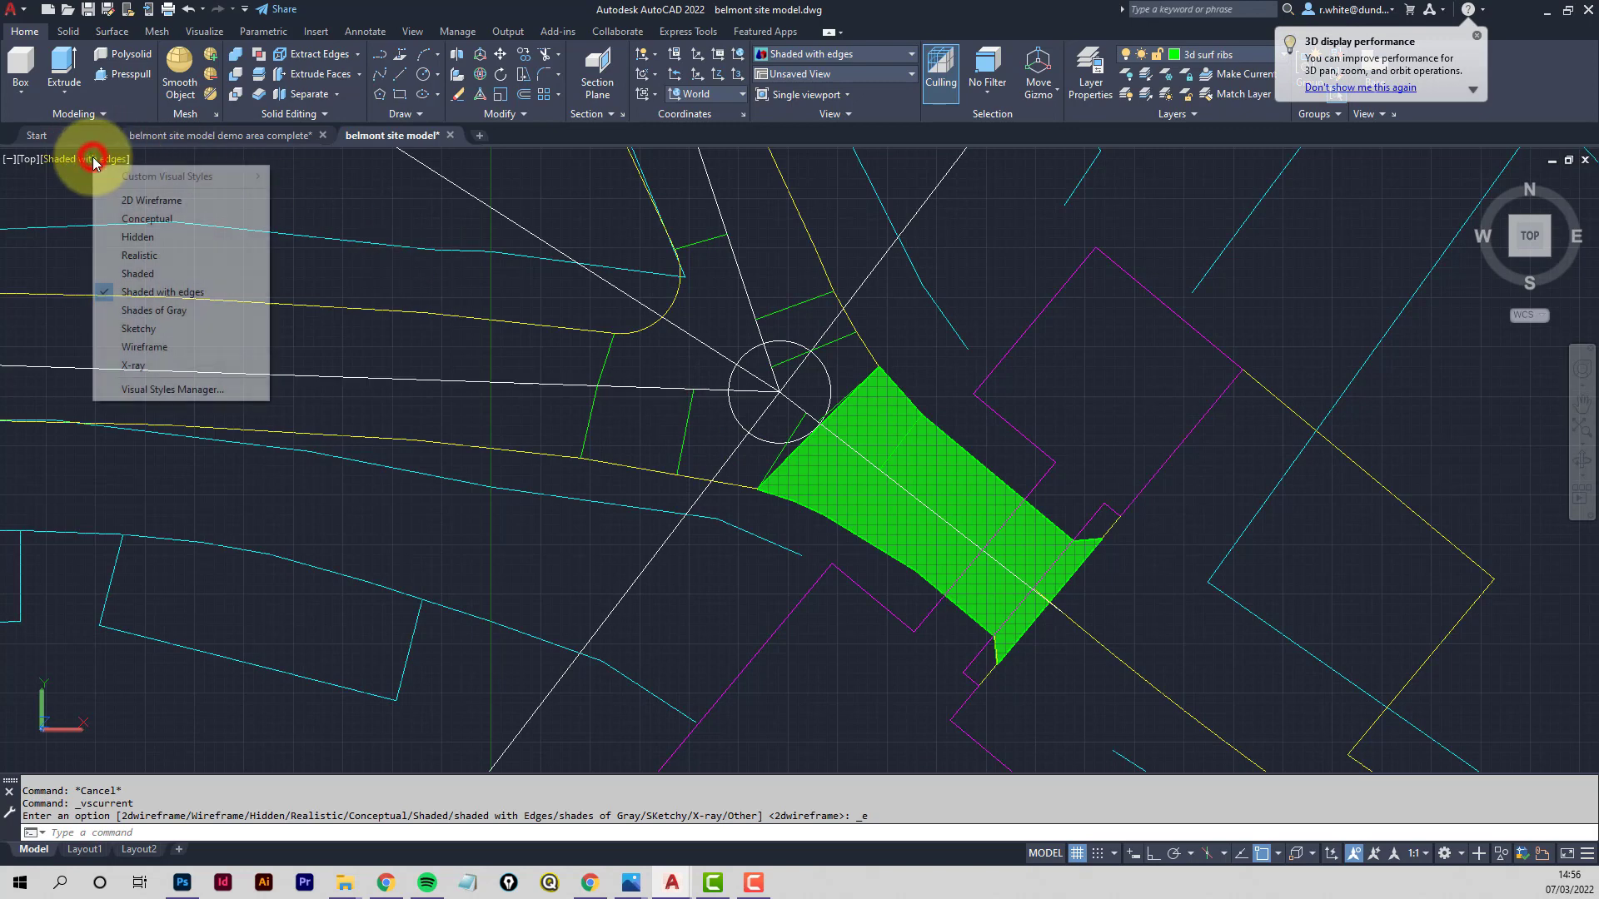
pyautogui.click(138, 200)
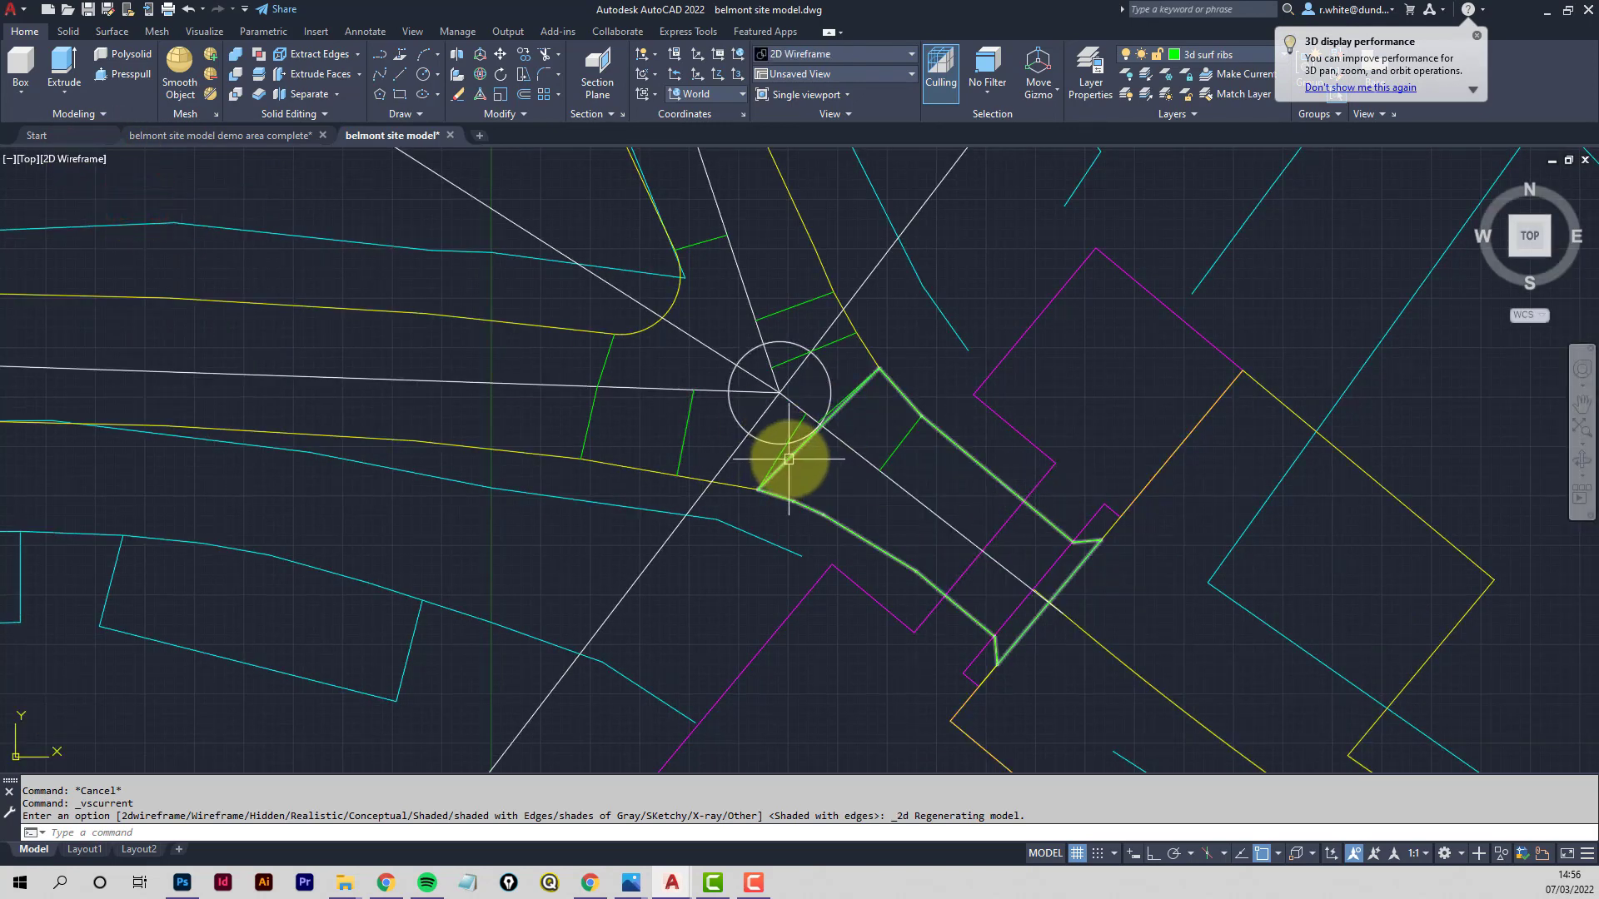
# Examine the ribs and road edges around the junction and the roads across the wider site
pyautogui.moveTo(823, 415); pyautogui.dragTo(885, 503, button='middle')
pyautogui.scroll(2, 887, 502)
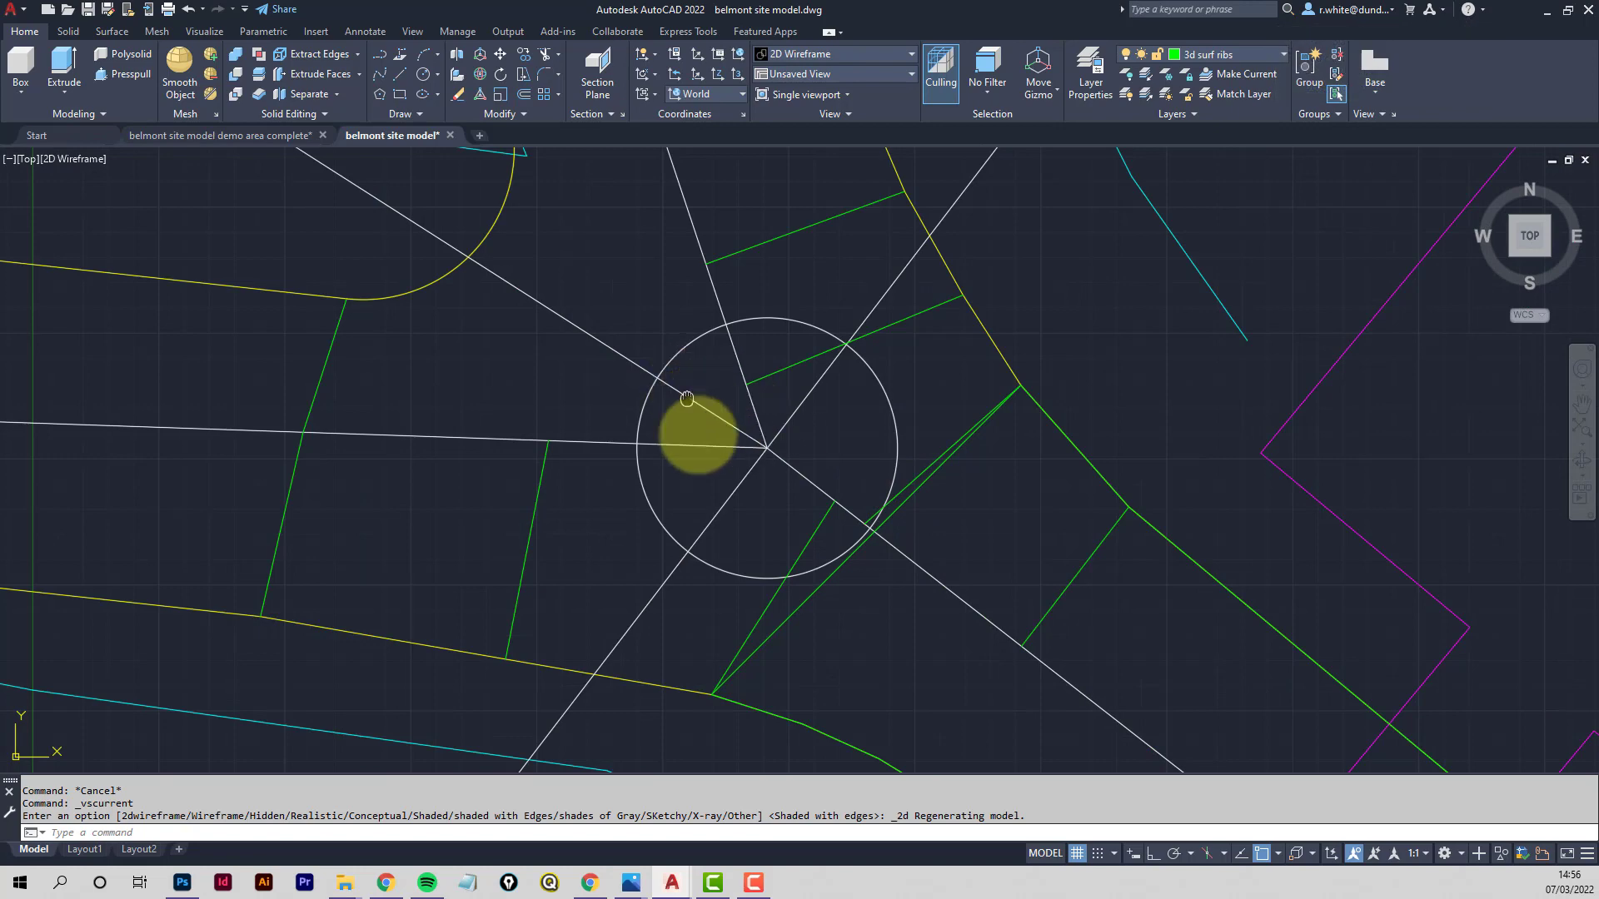
pyautogui.scroll(-1, 705, 357)
pyautogui.moveTo(705, 356); pyautogui.dragTo(735, 467, button='middle')
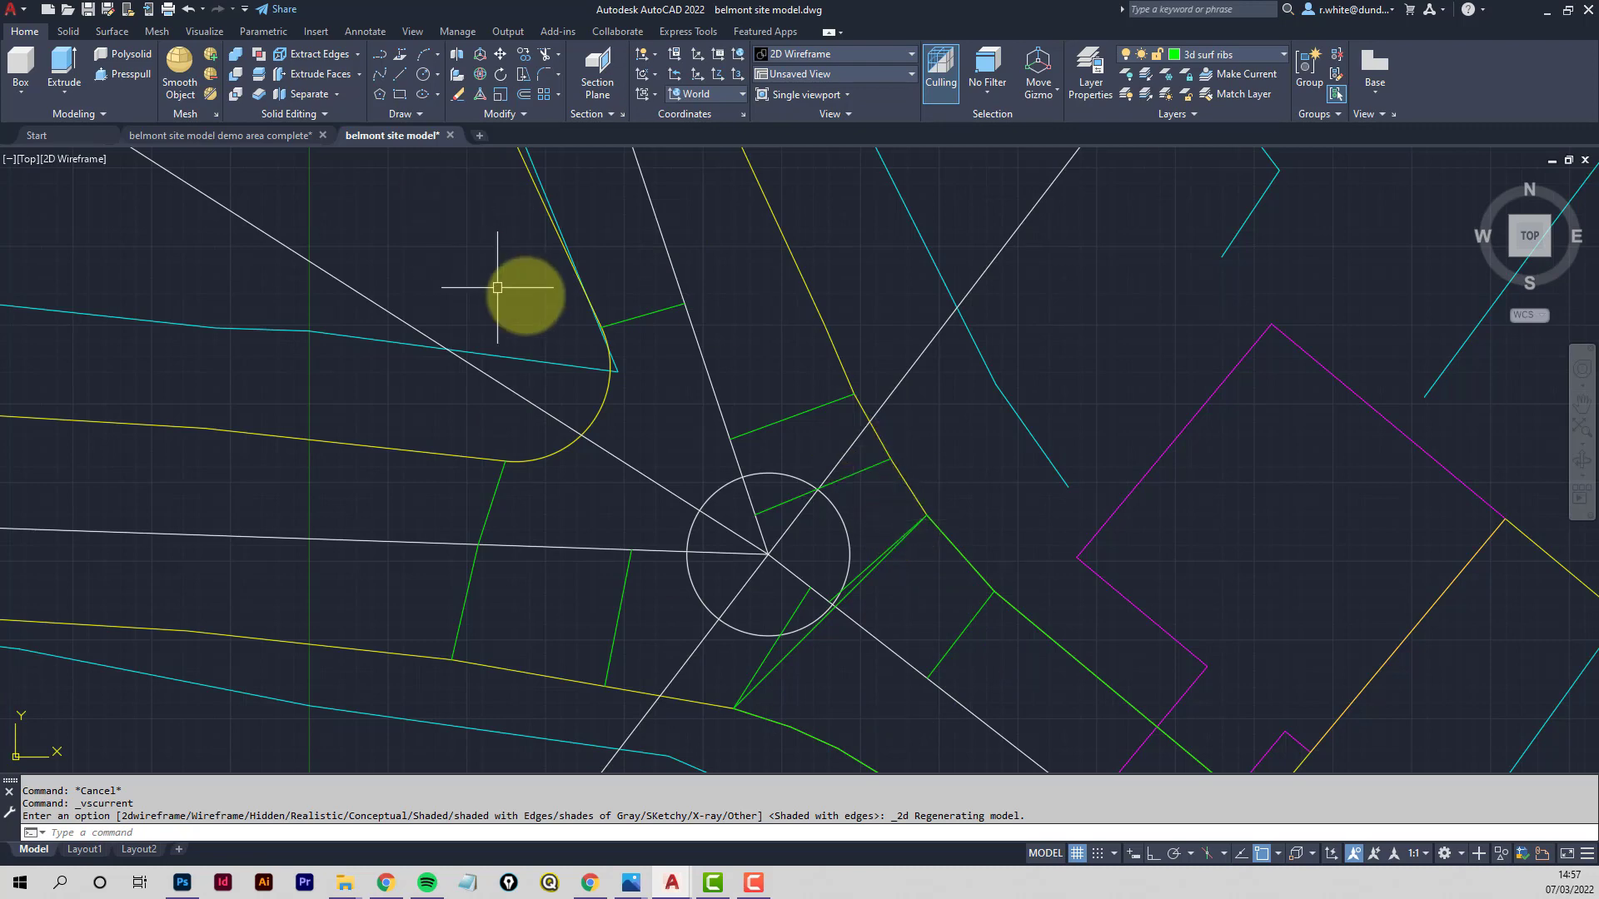
pyautogui.scroll(-3, 669, 357)
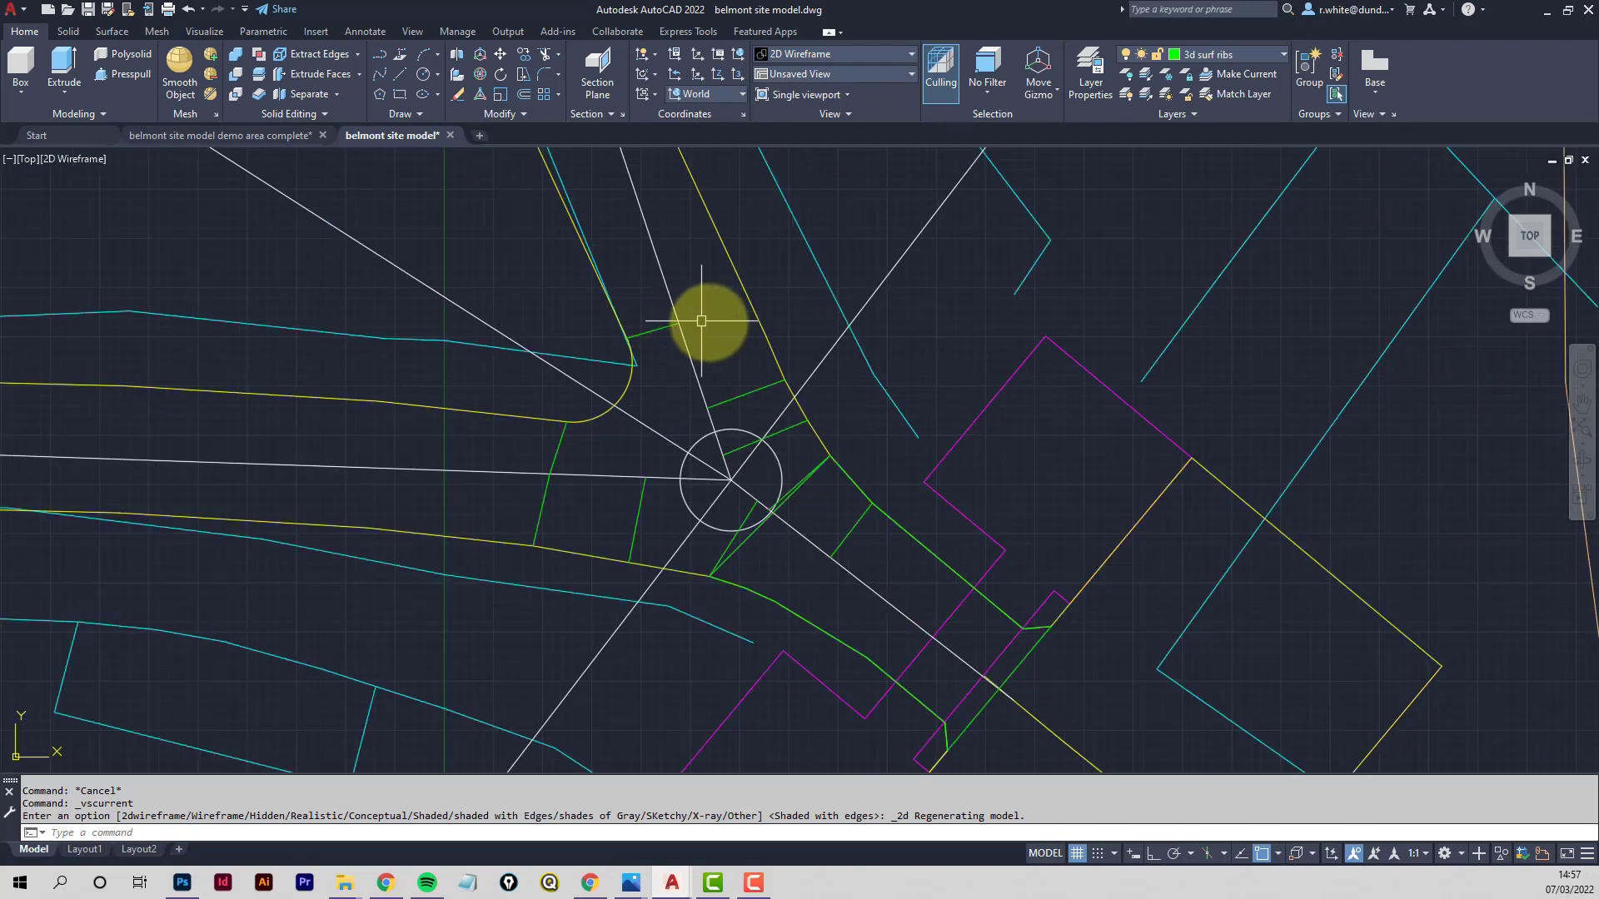
pyautogui.scroll(-1, 714, 321)
pyautogui.moveTo(714, 321); pyautogui.dragTo(743, 381, button='middle')
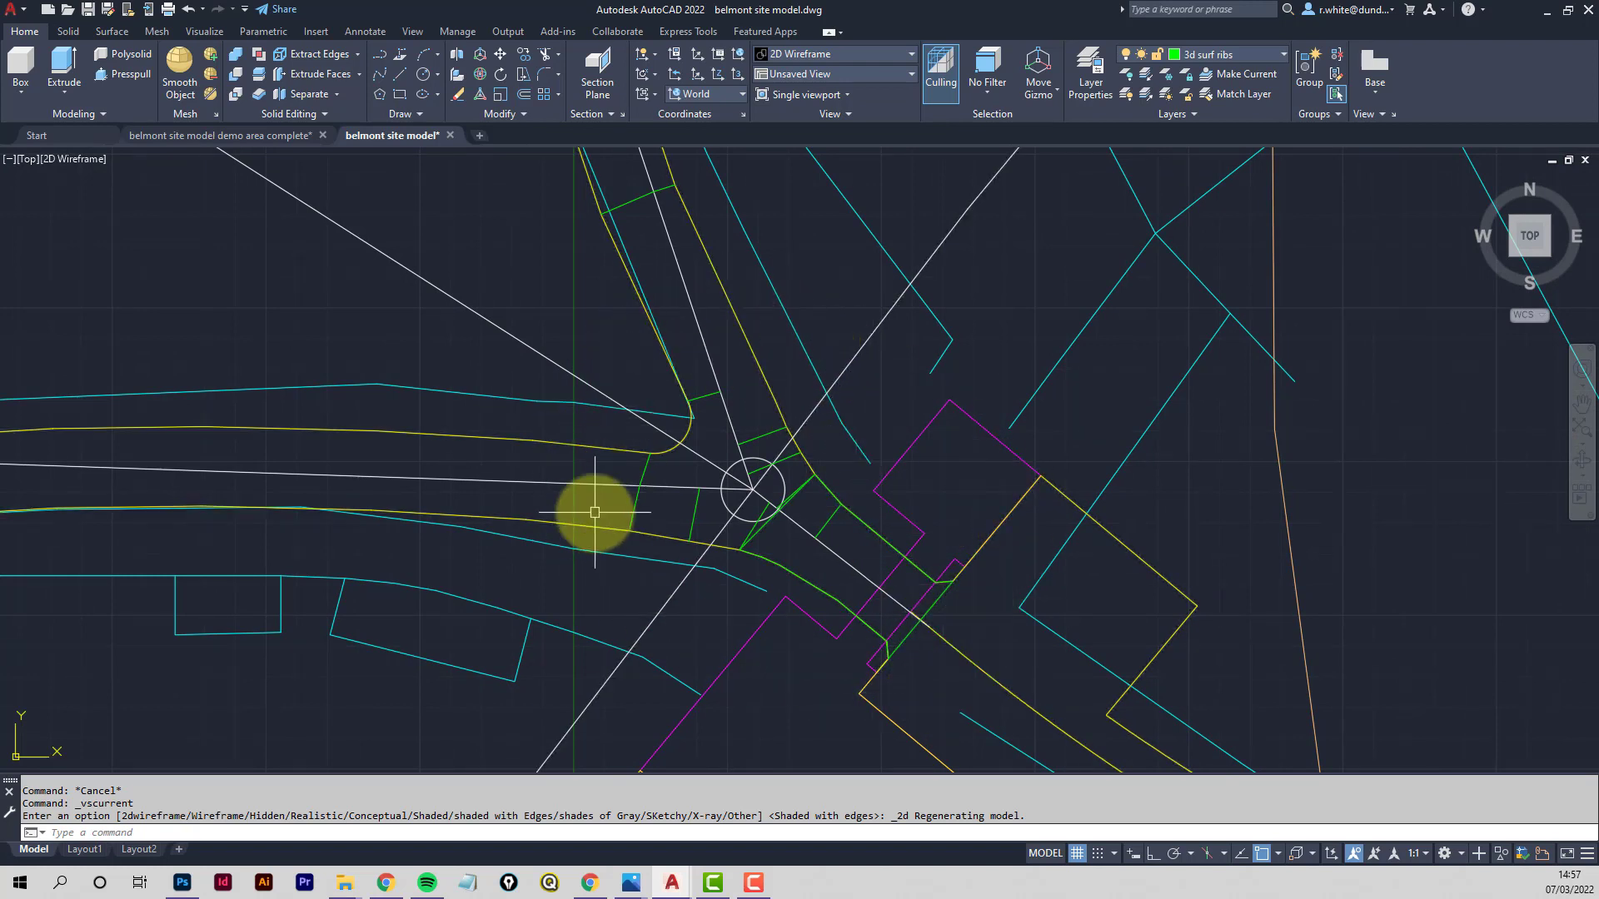
pyautogui.scroll(-5, 635, 445)
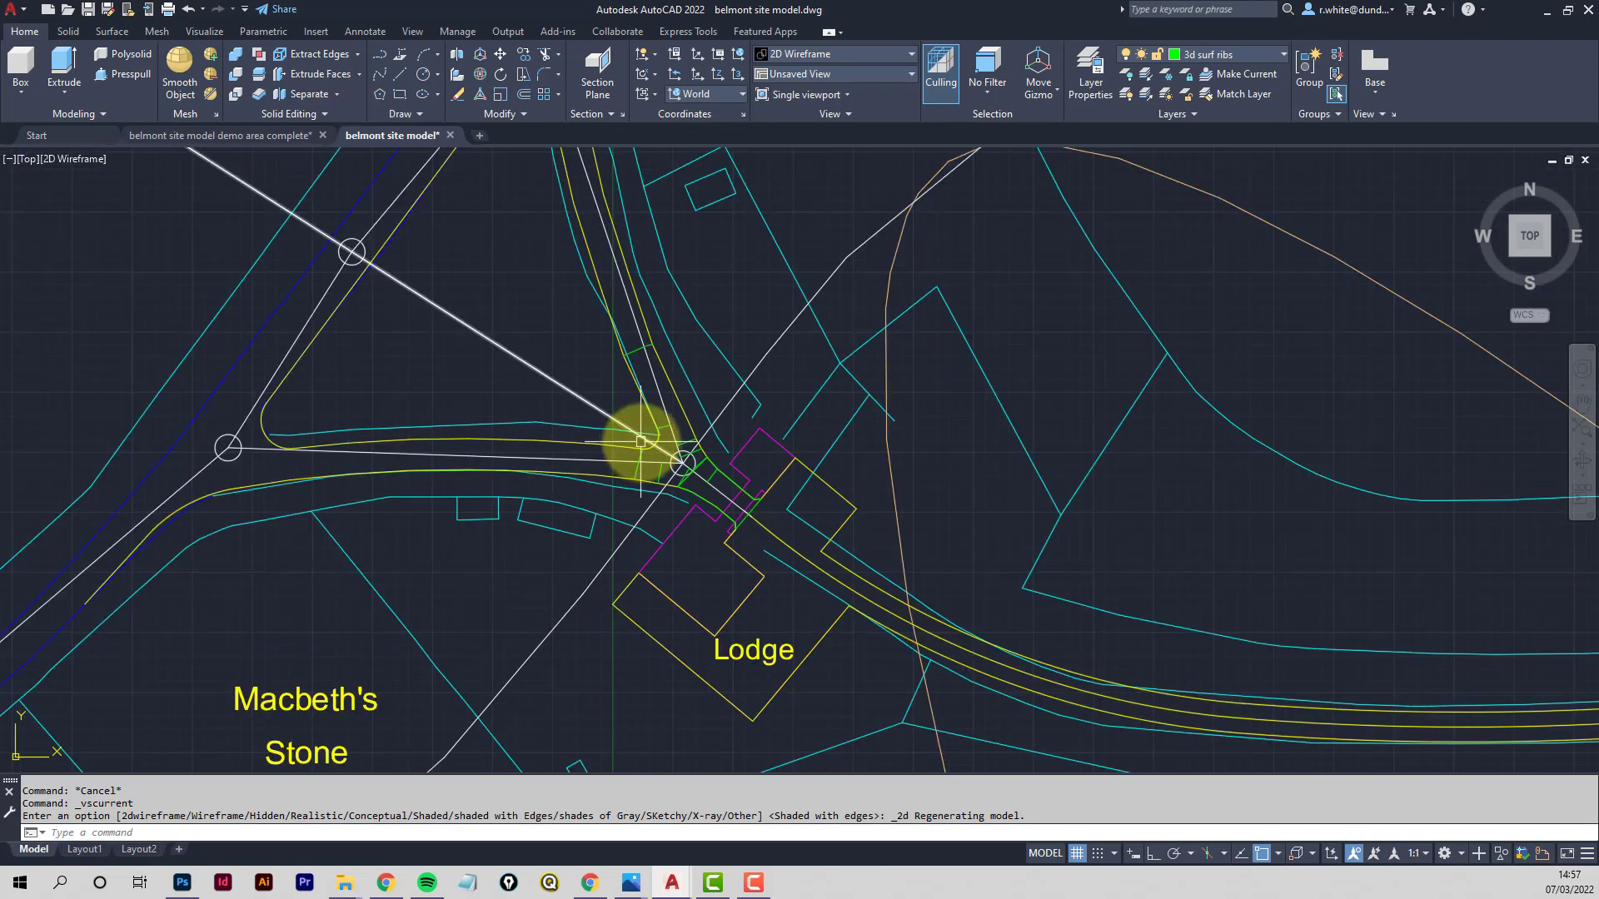
pyautogui.scroll(-5, 711, 472)
pyautogui.moveTo(711, 473); pyautogui.dragTo(727, 442, button='middle')
pyautogui.scroll(-5, 786, 708)
pyautogui.moveTo(787, 708)
pyautogui.mouseDown(button='middle')
pyautogui.moveTo(826, 578)
pyautogui.moveTo(839, 311)
pyautogui.mouseUp(button='middle')
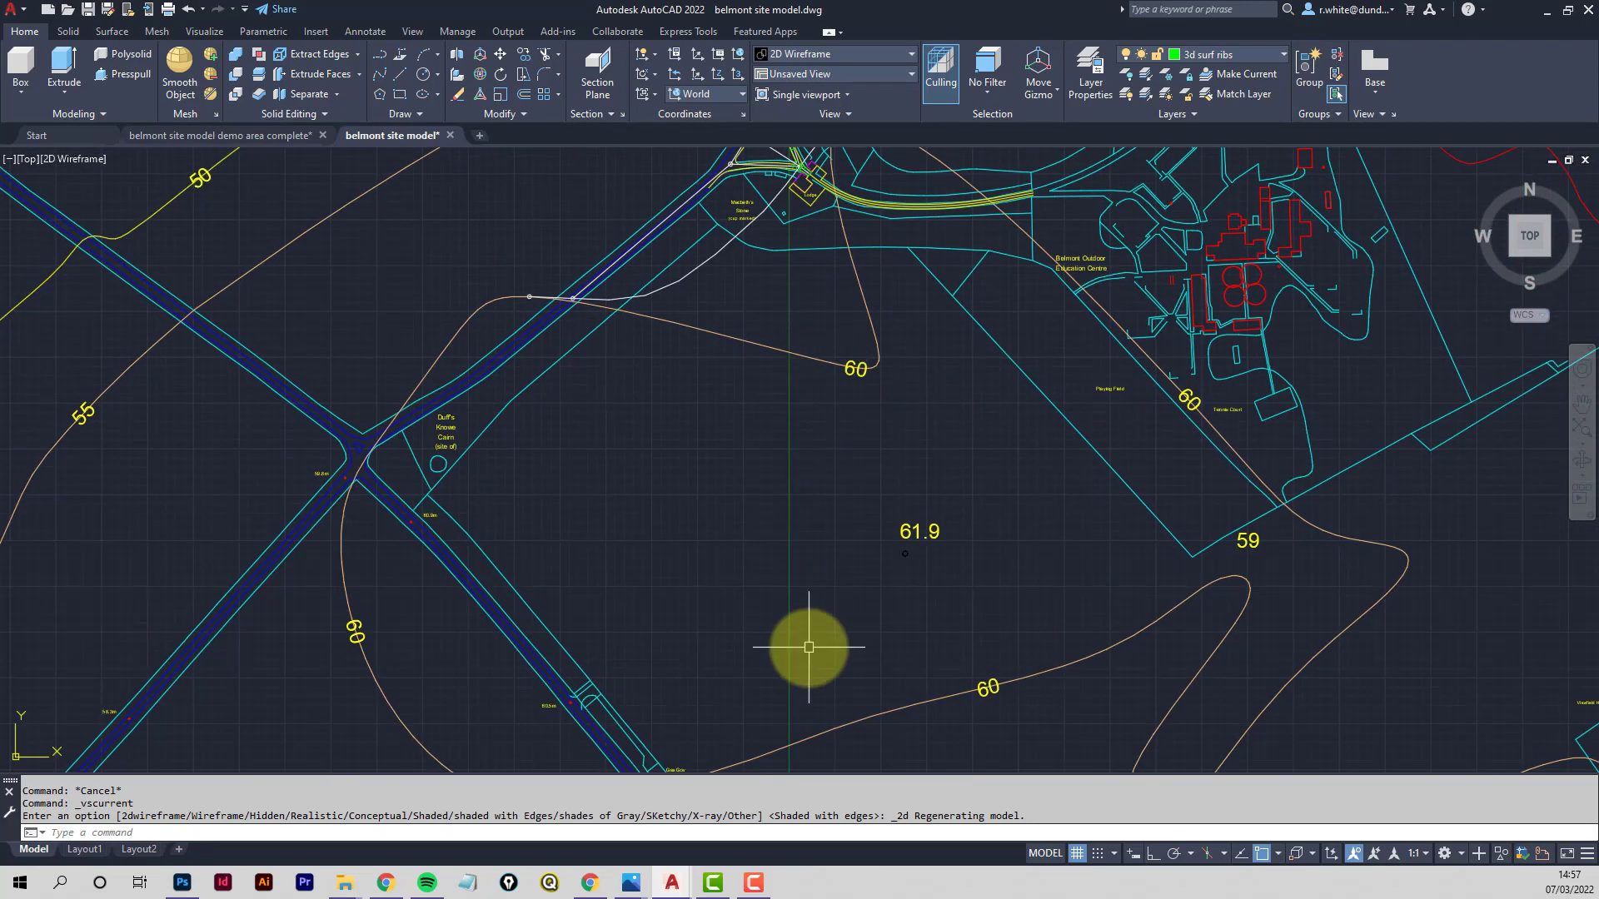
# Examine the rounded yellow kerb curve at the northern tip of the triangular road junction, including how its polyline runs
pyautogui.moveTo(807, 646); pyautogui.dragTo(818, 355, button='middle')
pyautogui.moveTo(812, 675); pyautogui.dragTo(821, 349, button='middle')
pyautogui.moveTo(783, 613); pyautogui.dragTo(754, 333, button='middle')
pyautogui.moveTo(817, 537); pyautogui.dragTo(766, 333, button='middle')
pyautogui.moveTo(770, 575); pyautogui.dragTo(739, 305, button='middle')
pyautogui.scroll(3, 827, 506)
pyautogui.scroll(2, 800, 428)
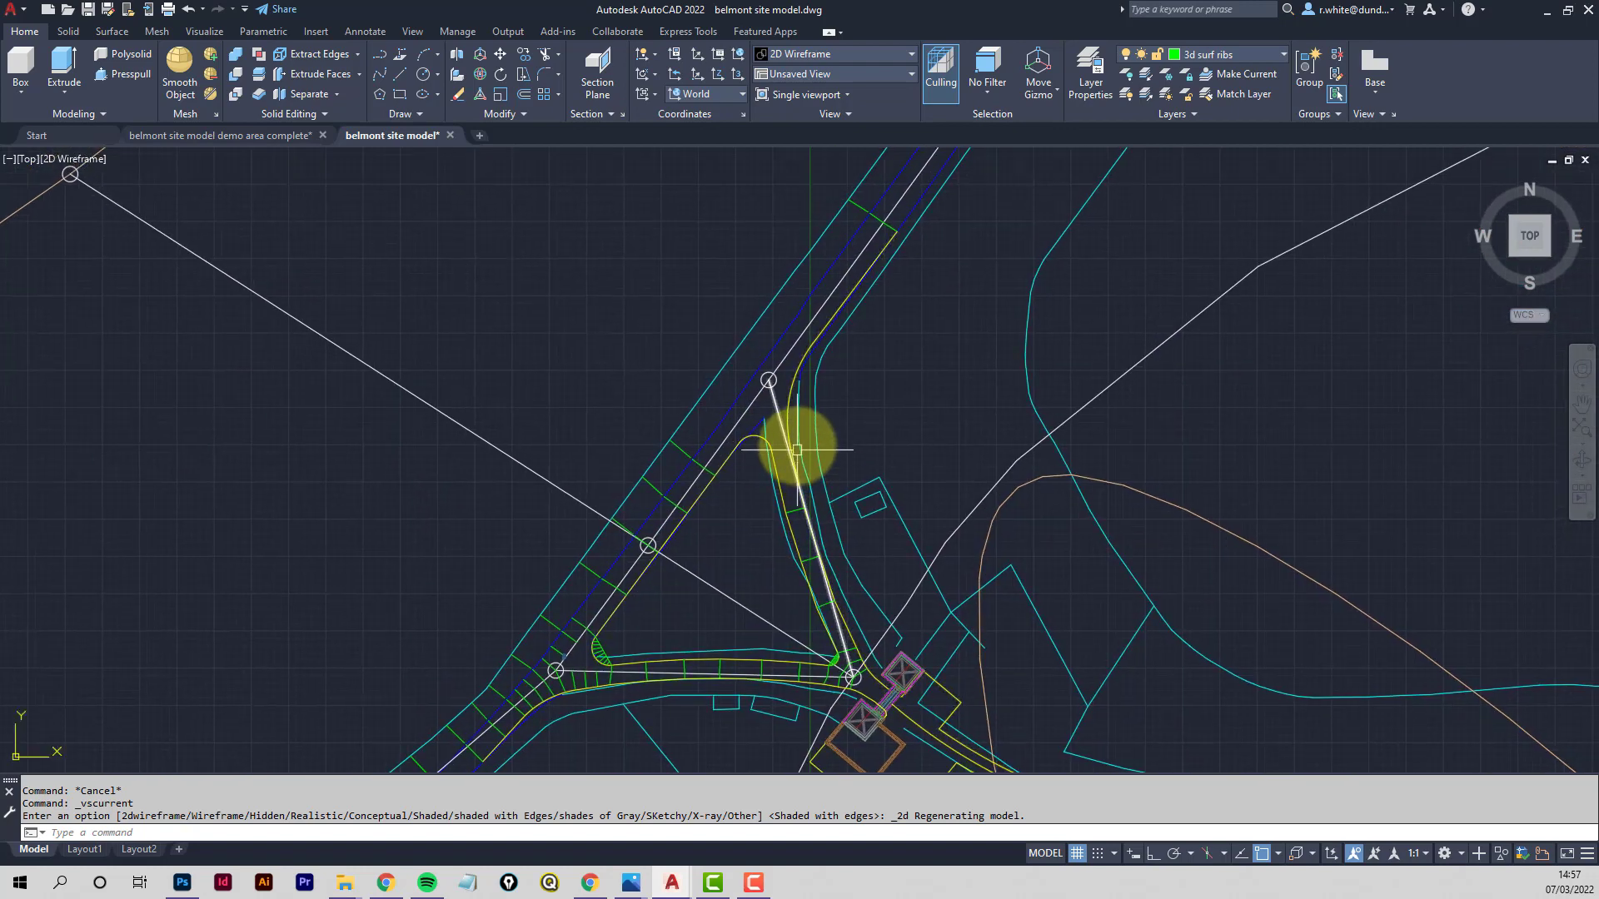
pyautogui.moveTo(799, 450)
pyautogui.mouseDown(button='middle')
pyautogui.moveTo(736, 405)
pyautogui.moveTo(687, 463)
pyautogui.mouseUp(button='middle')
pyautogui.press('Escape')
pyautogui.press('Escape')
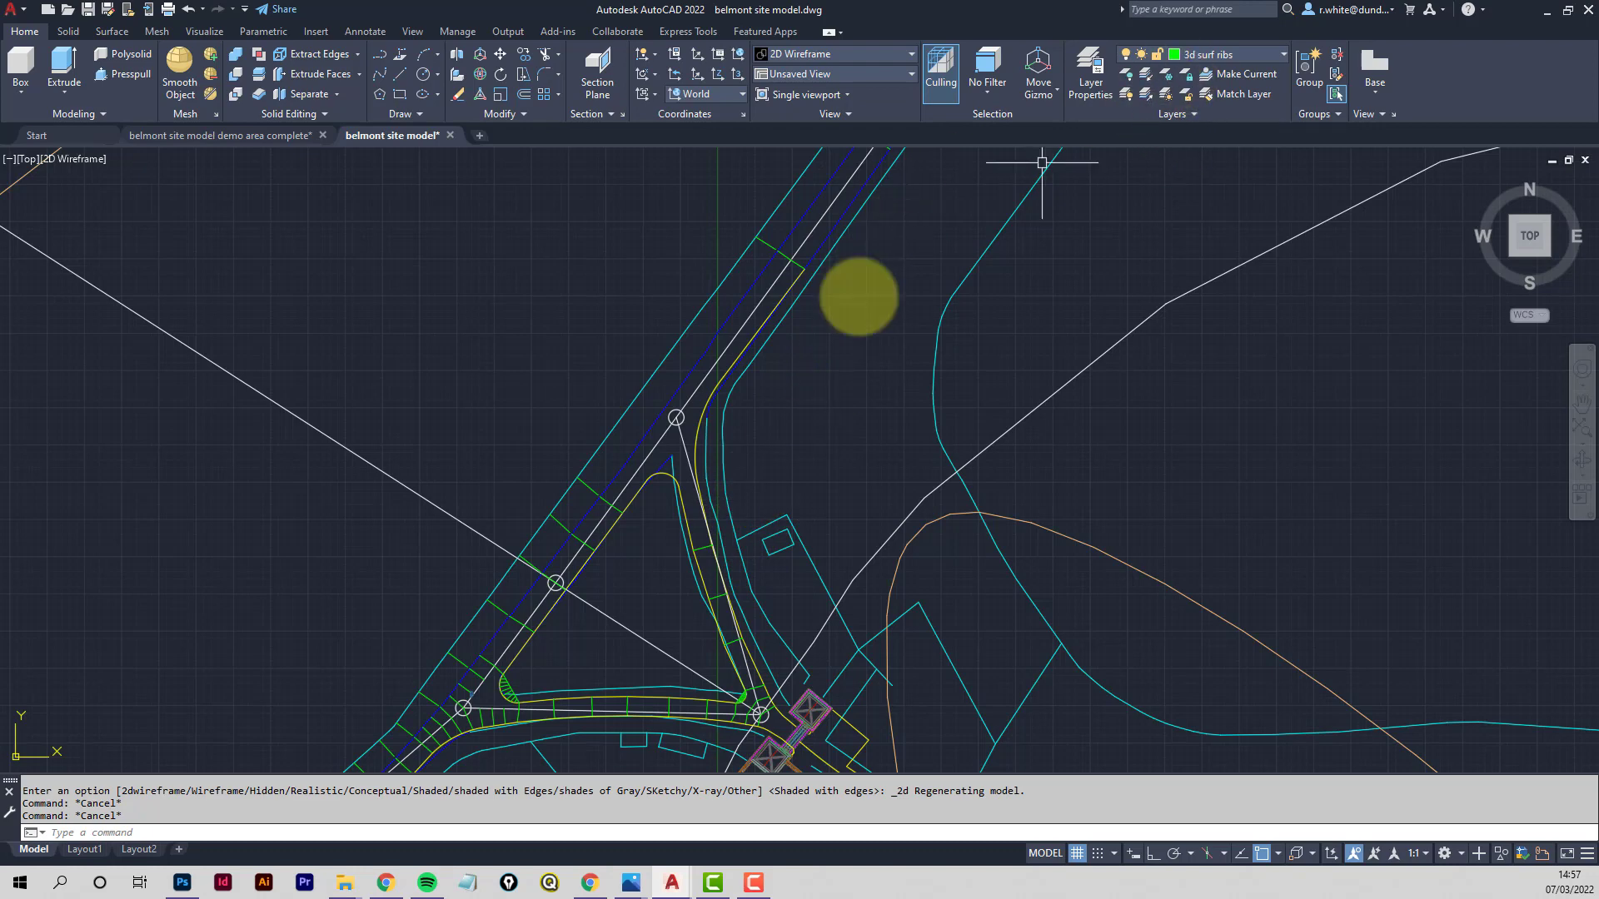
pyautogui.scroll(4, 658, 525)
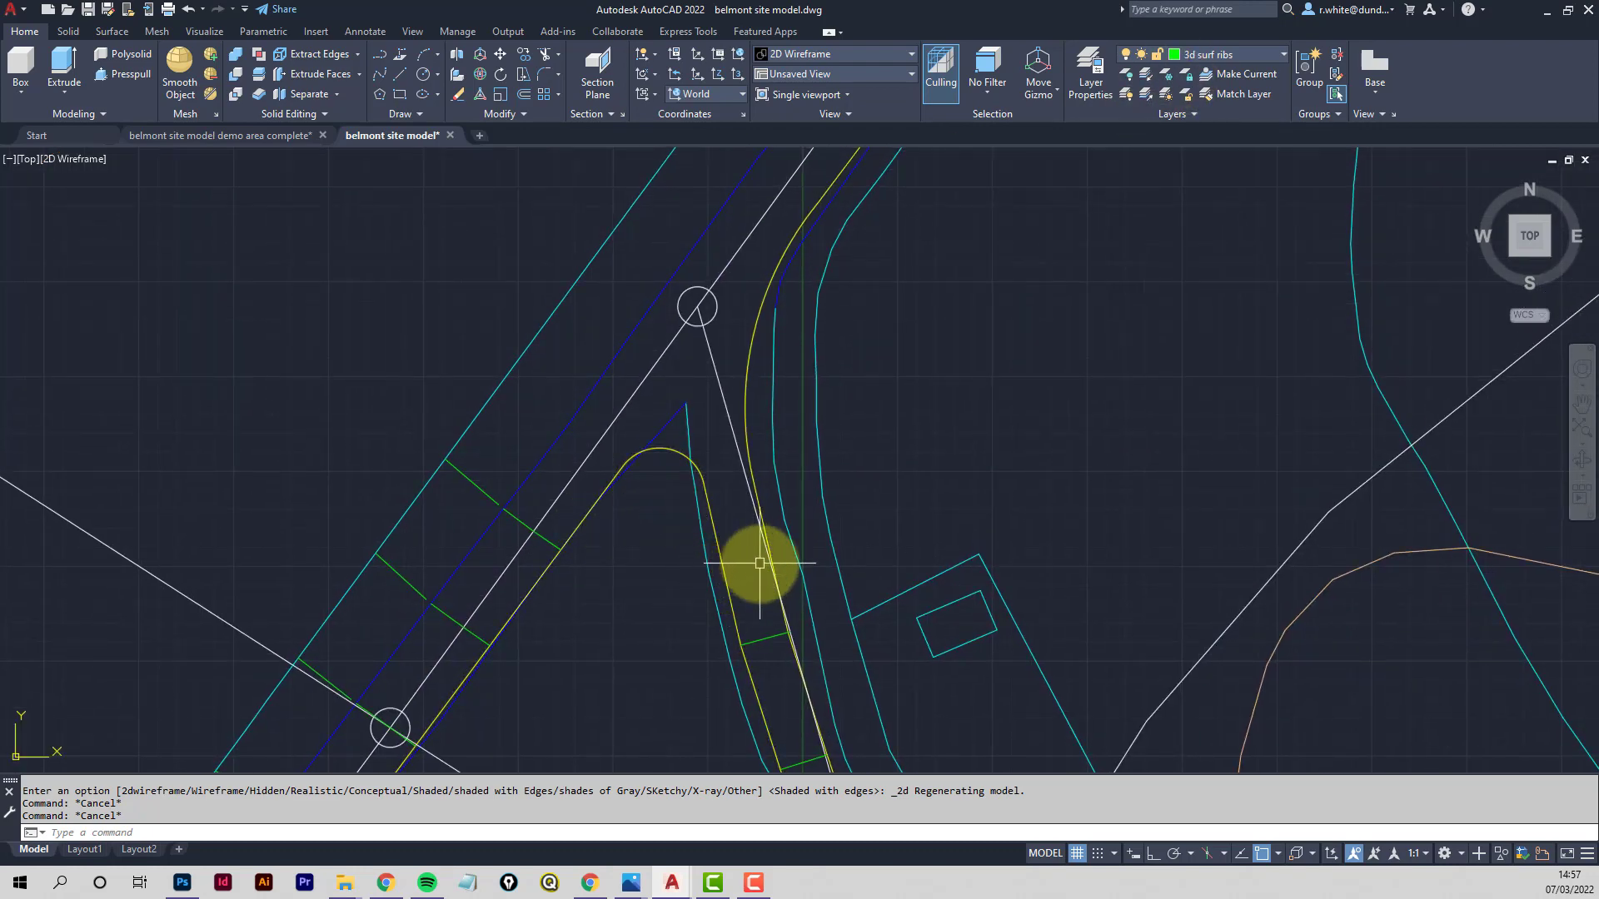
pyautogui.scroll(2, 757, 560)
pyautogui.moveTo(689, 486); pyautogui.dragTo(787, 617, button='middle')
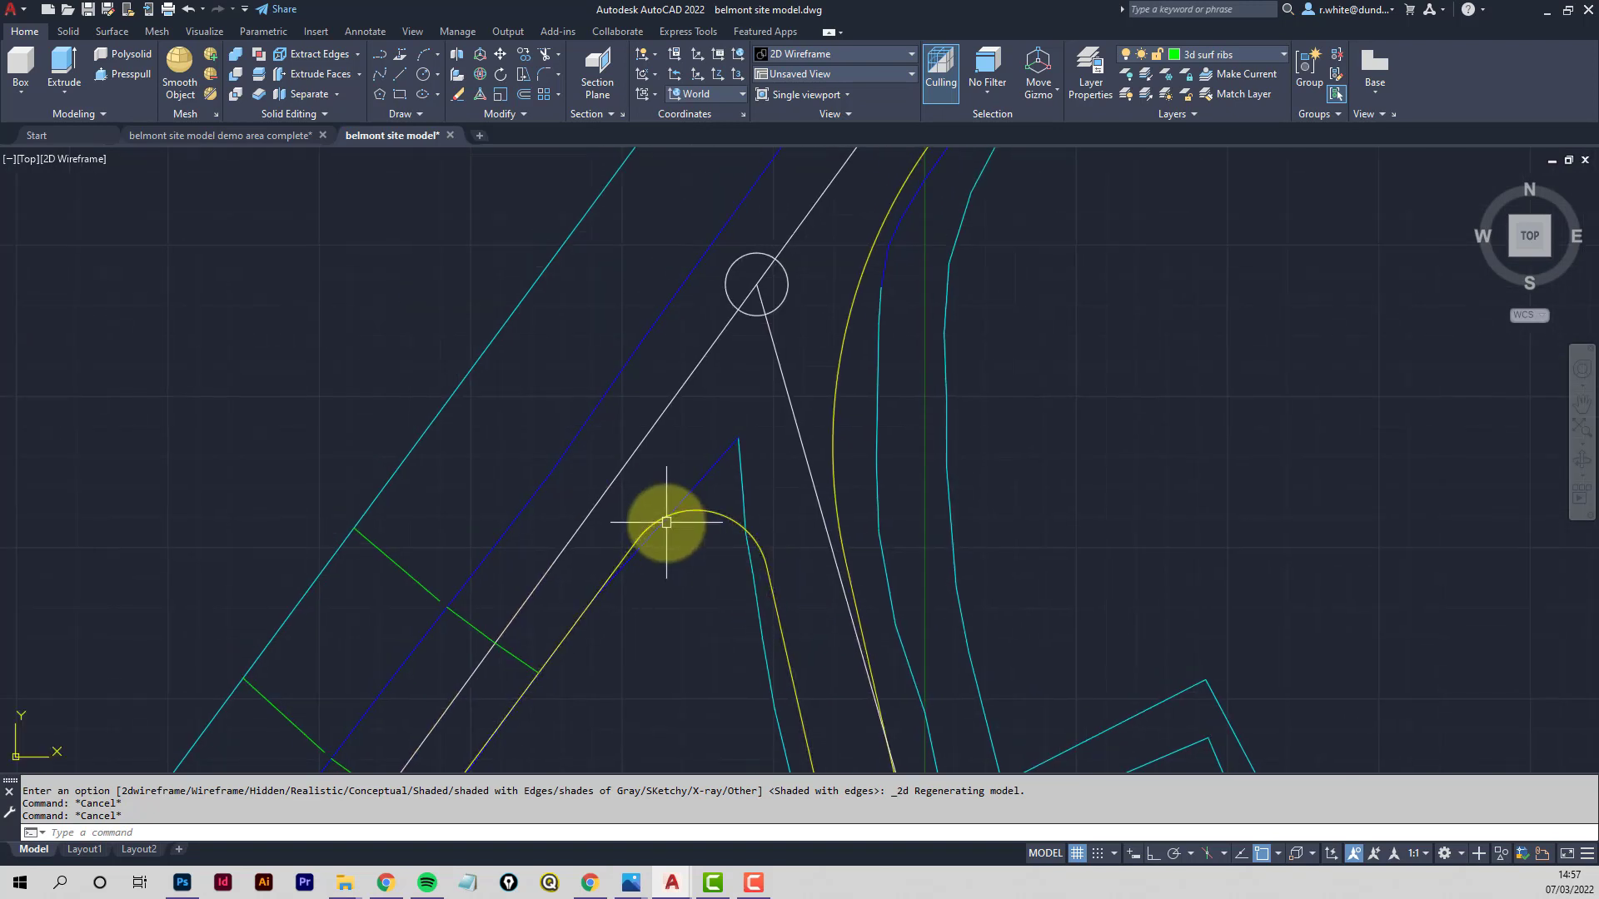
pyautogui.click(720, 515)
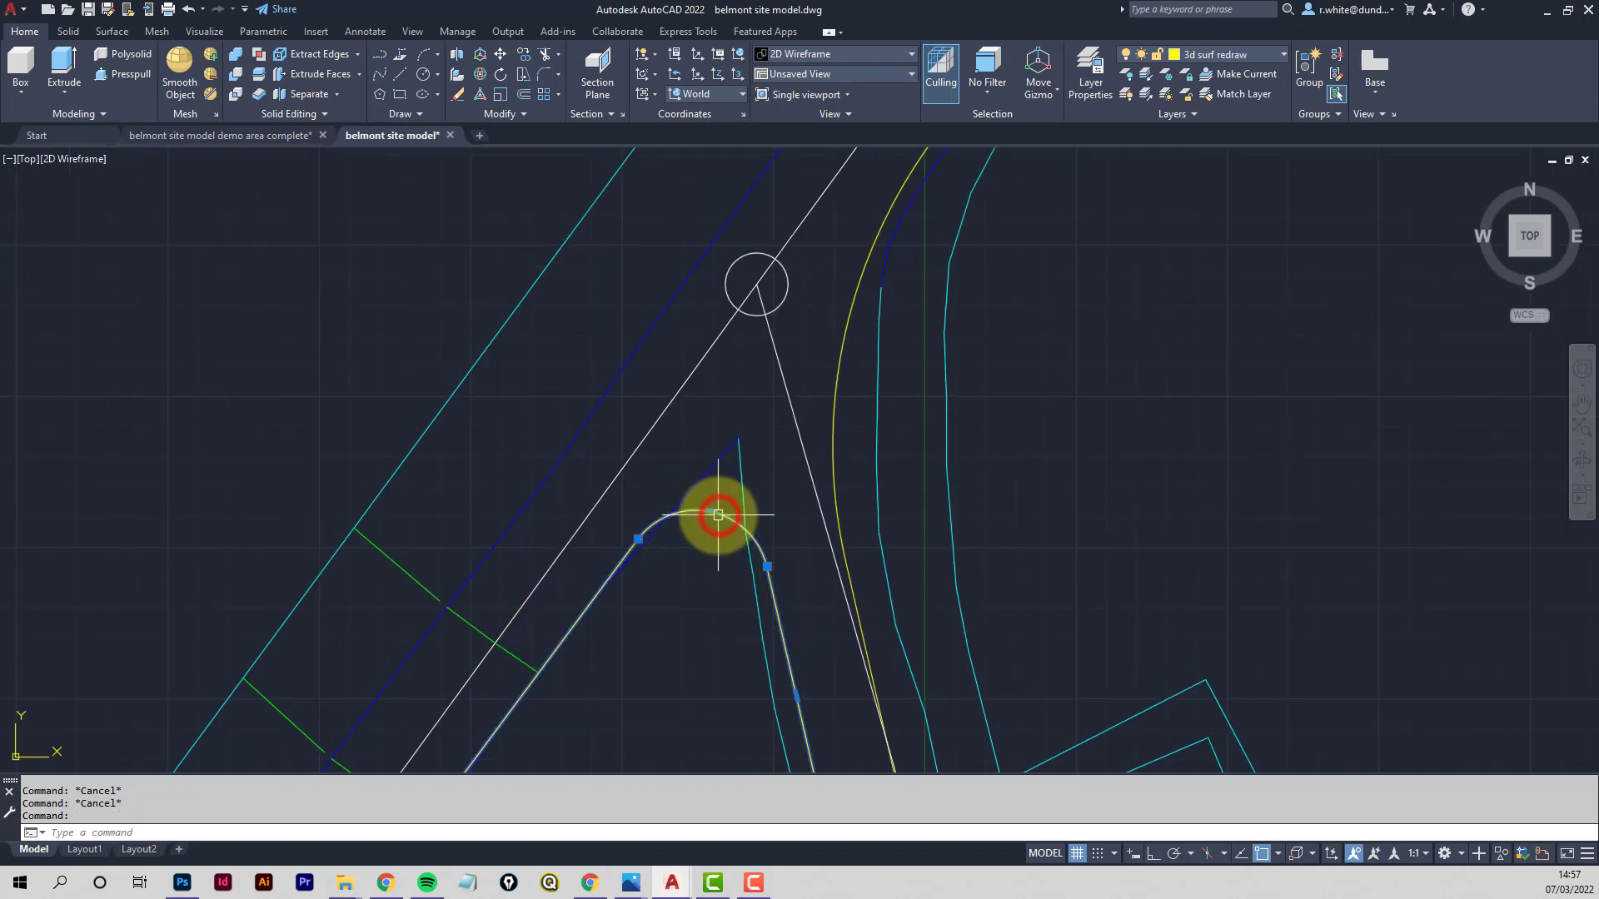
pyautogui.scroll(4, 669, 560)
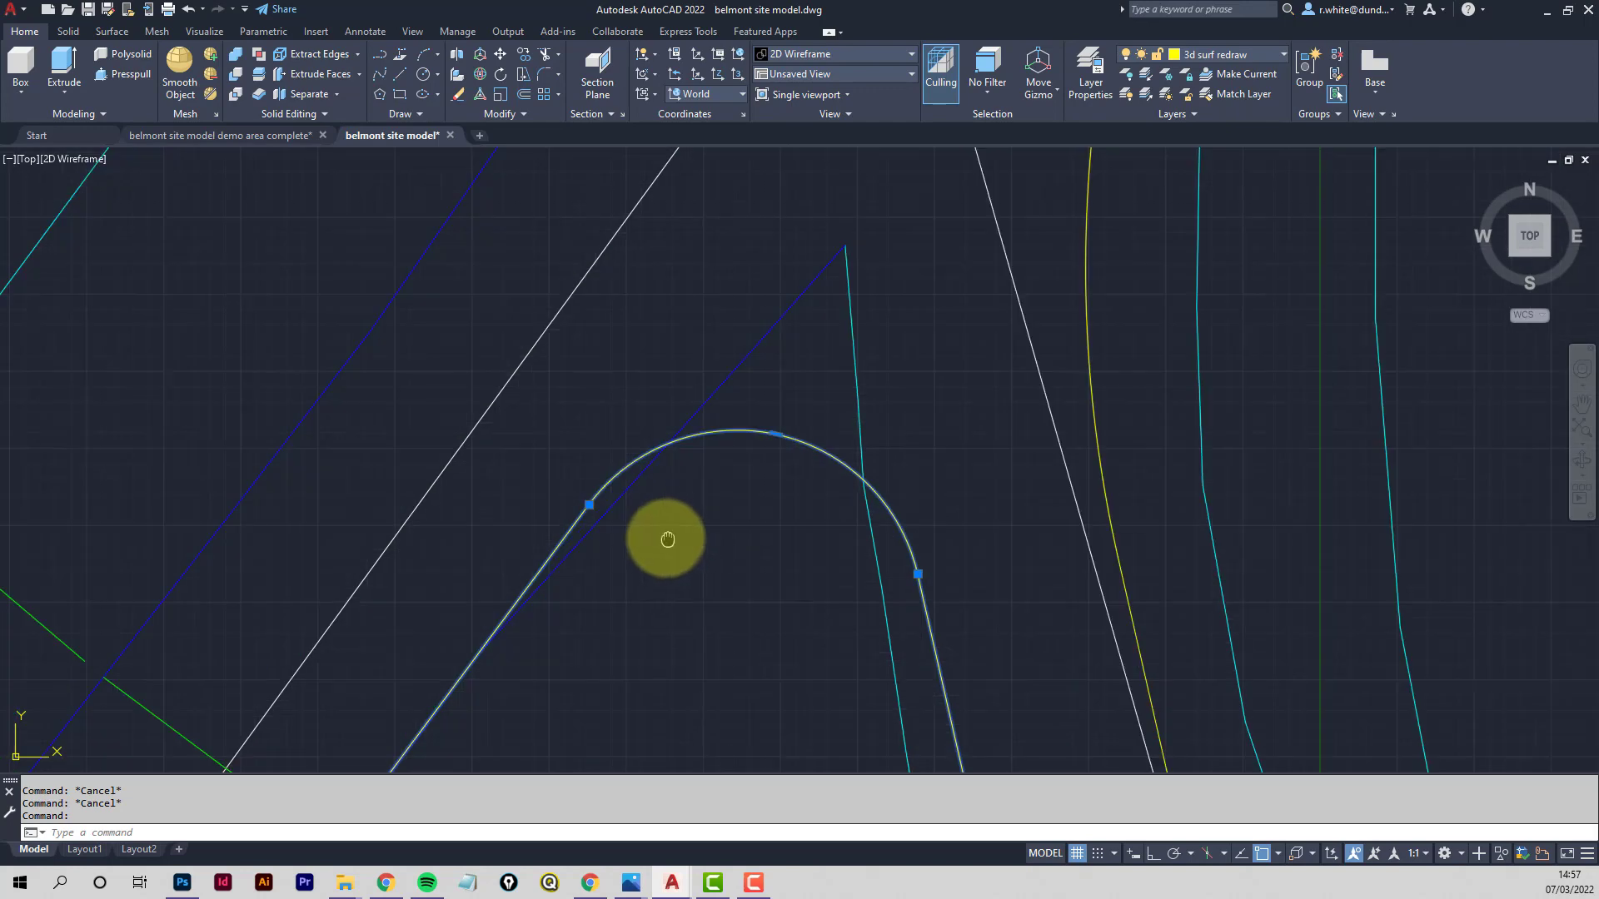
pyautogui.scroll(-3, 667, 539)
pyautogui.press('Escape')
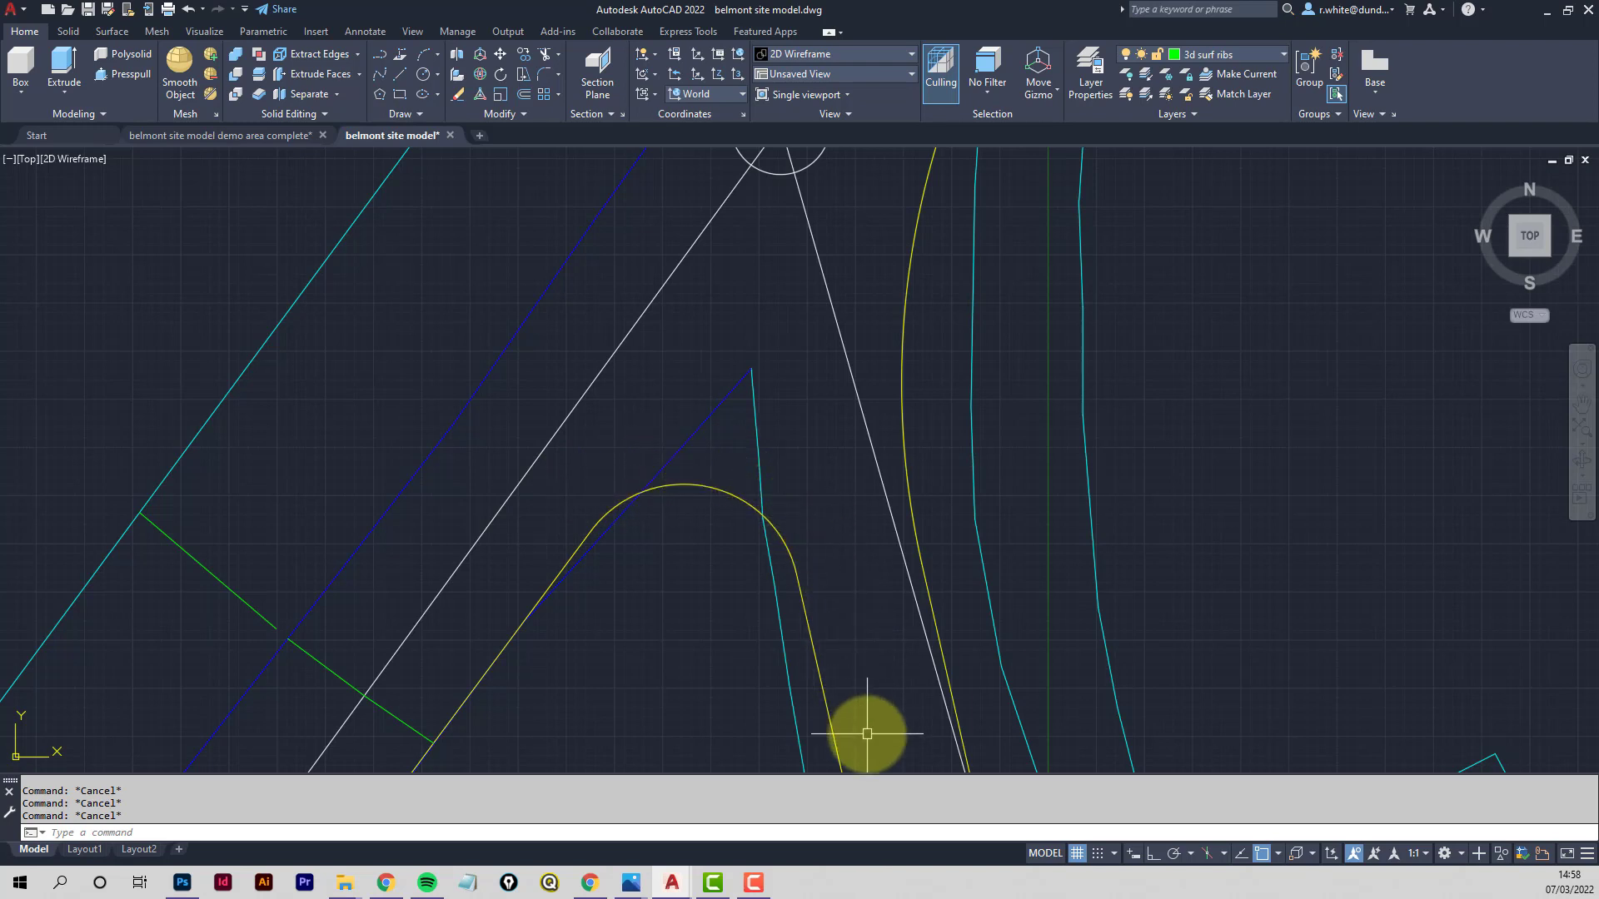
# Draw a polyline rib from the white centreline of the main road to the western end of the yellow tip curve
pyautogui.moveTo(839, 570); pyautogui.dragTo(833, 604, button='middle')
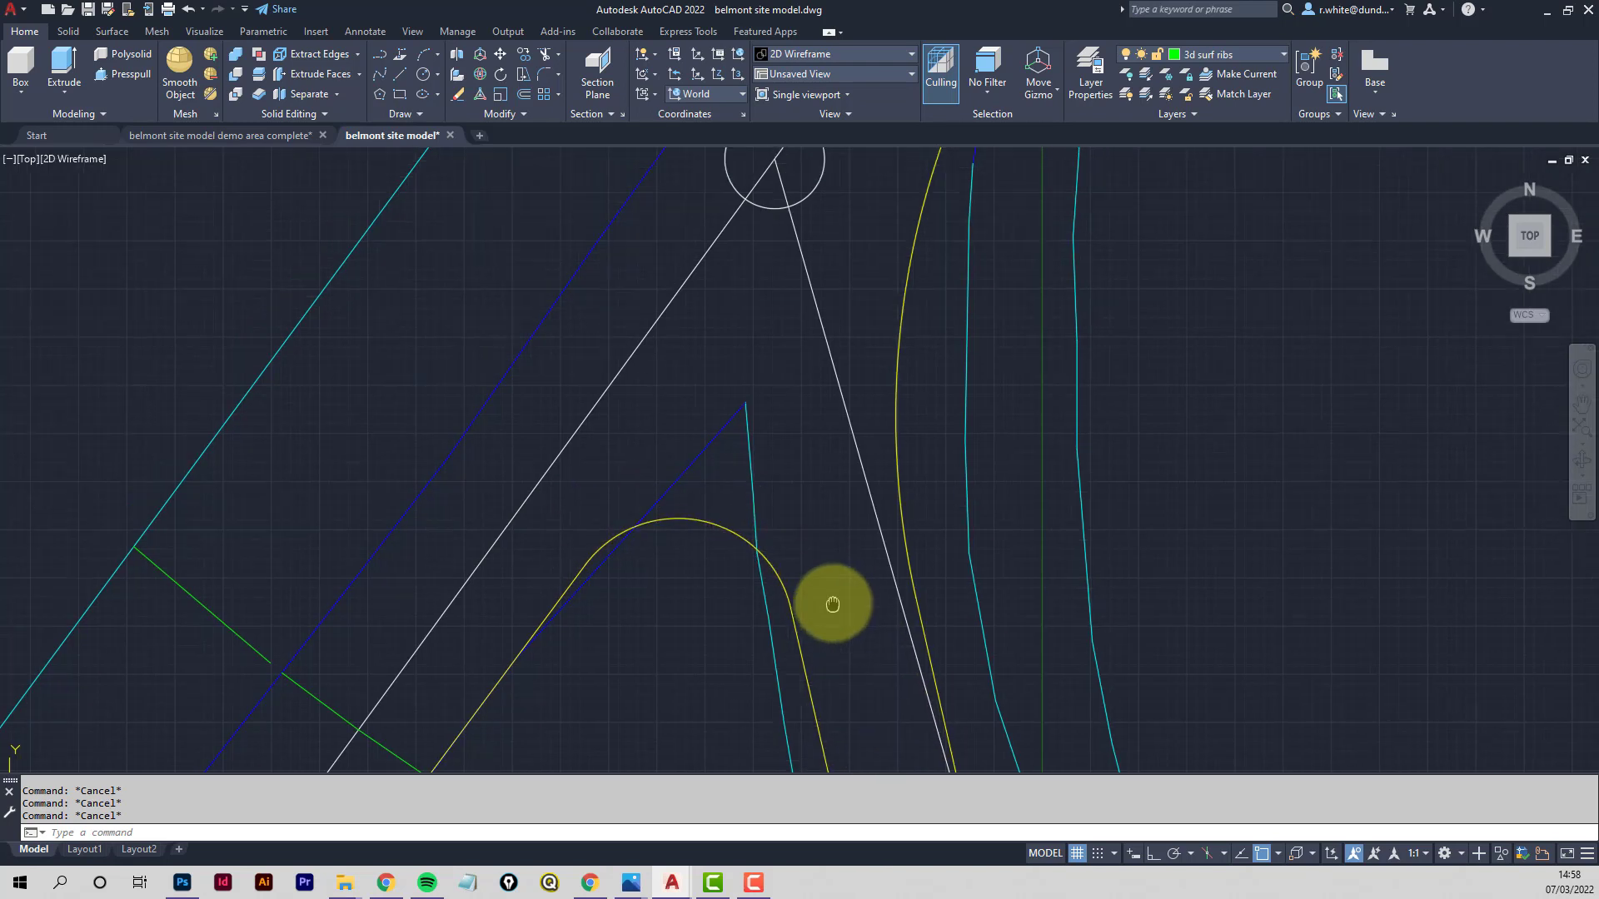
pyautogui.moveTo(782, 488); pyautogui.dragTo(753, 545, button='middle')
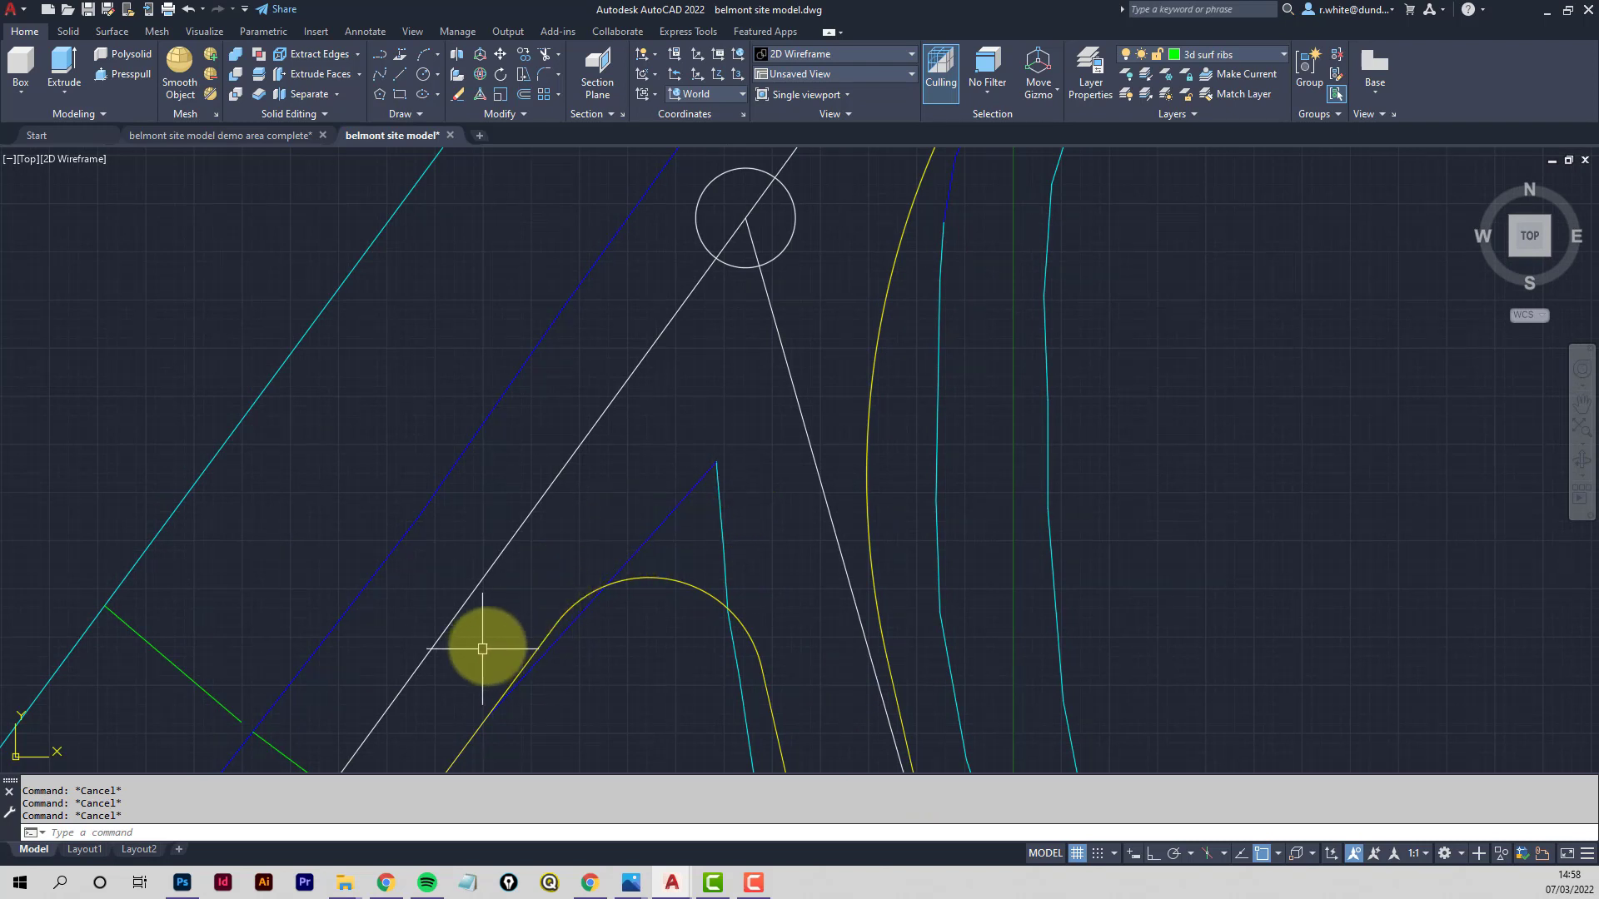
pyautogui.moveTo(779, 560)
pyautogui.mouseDown(button='middle')
pyautogui.moveTo(765, 585)
pyautogui.moveTo(738, 584)
pyautogui.mouseUp(button='middle')
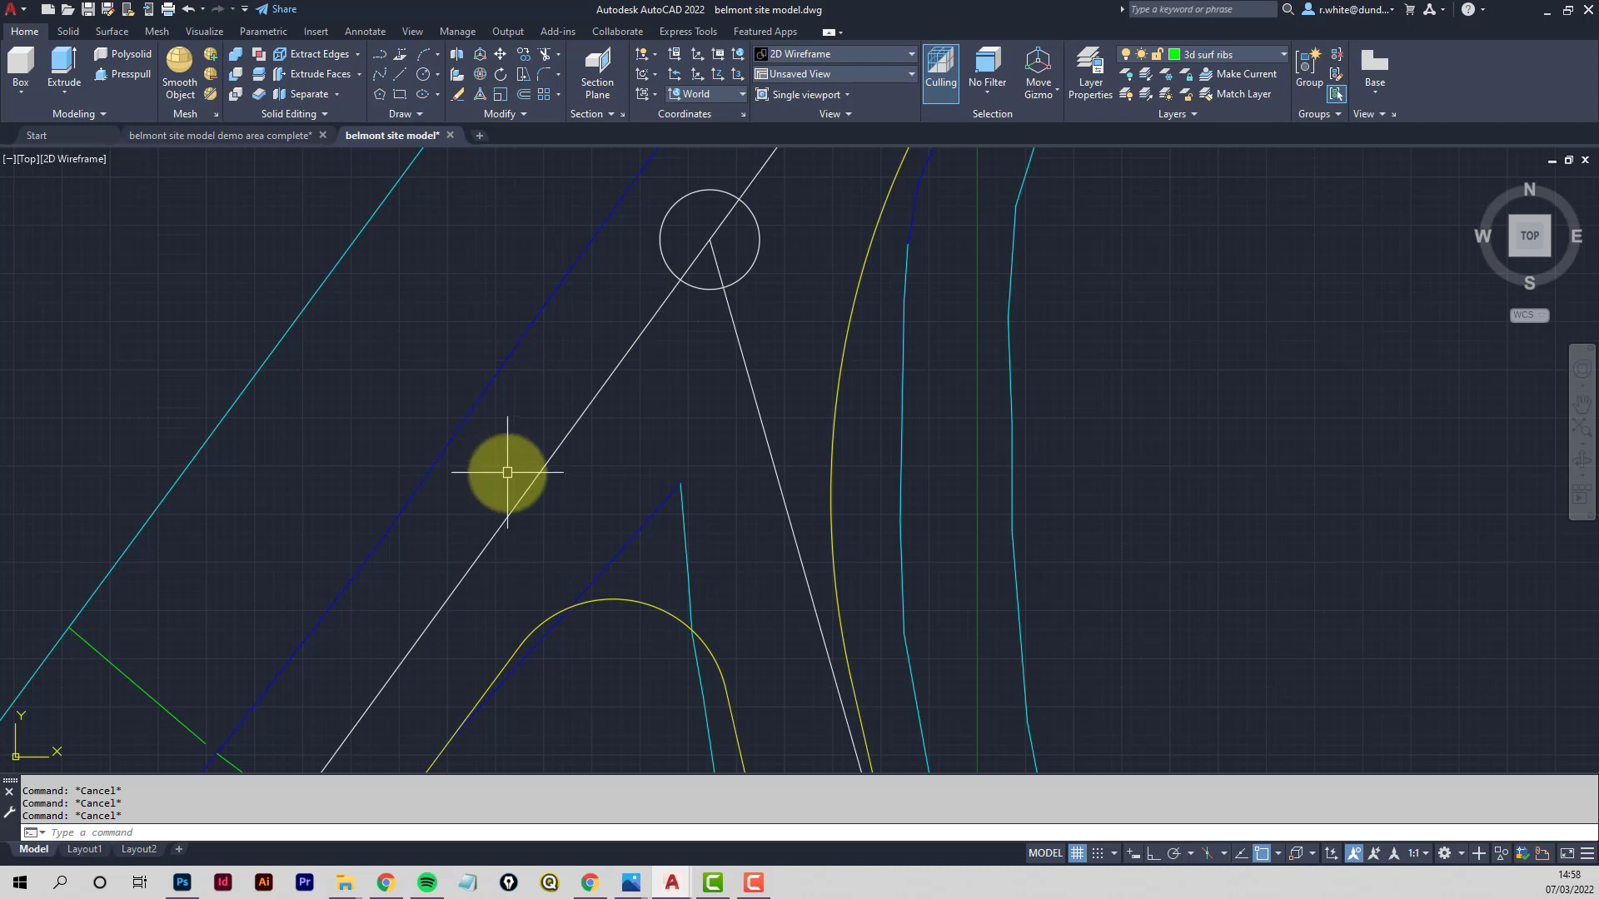
pyautogui.press('Return')
pyautogui.scroll(3, 546, 454)
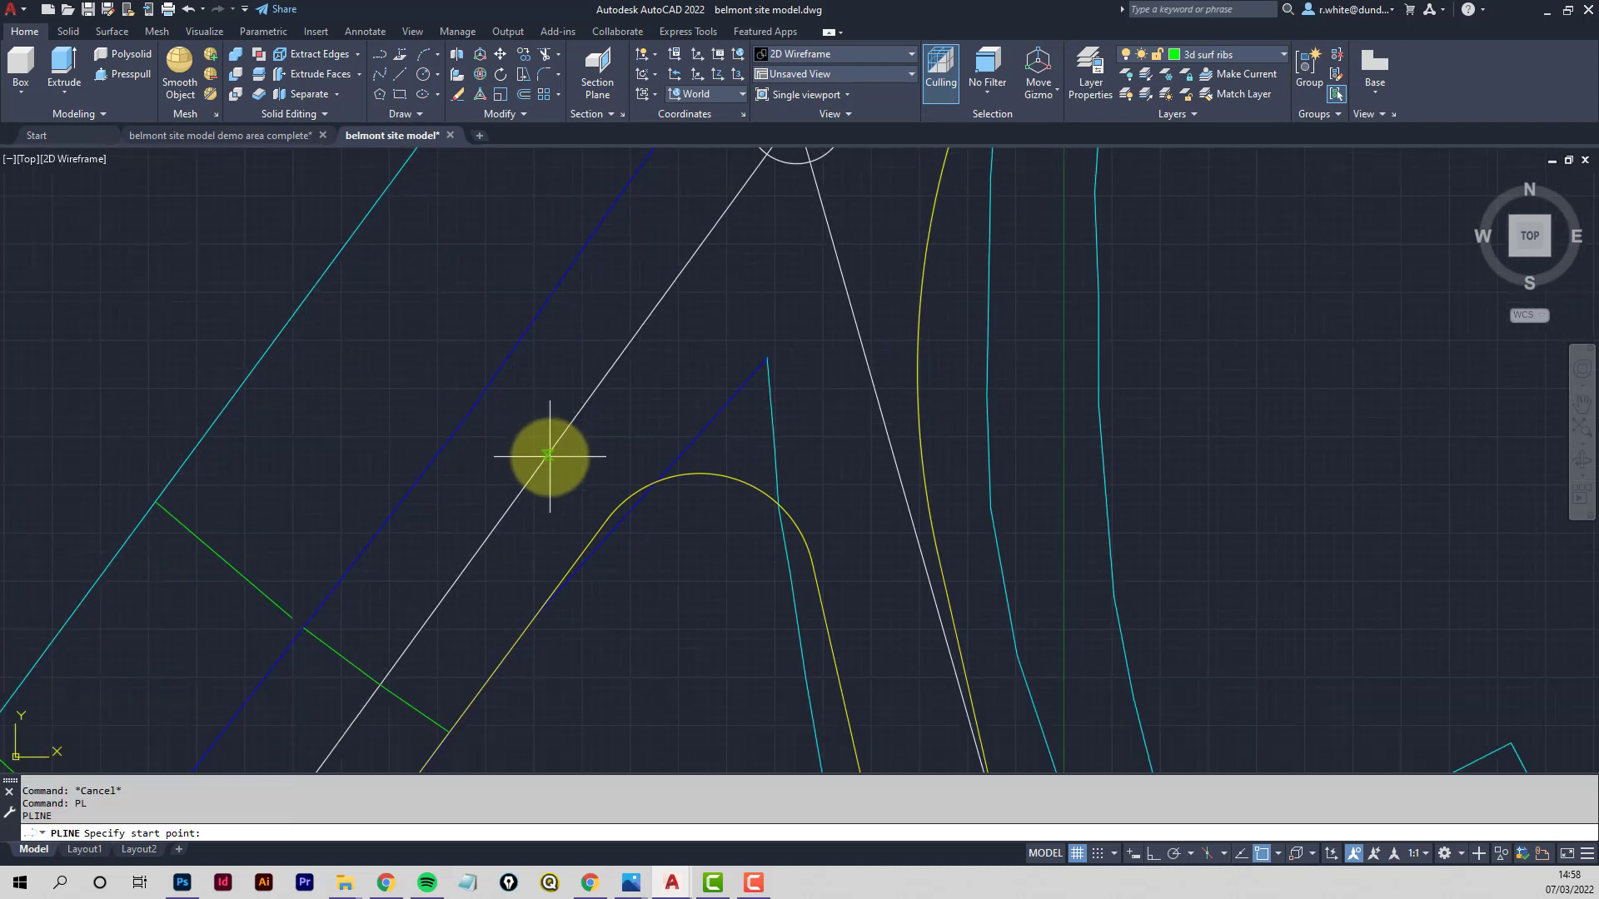
pyautogui.click(528, 459)
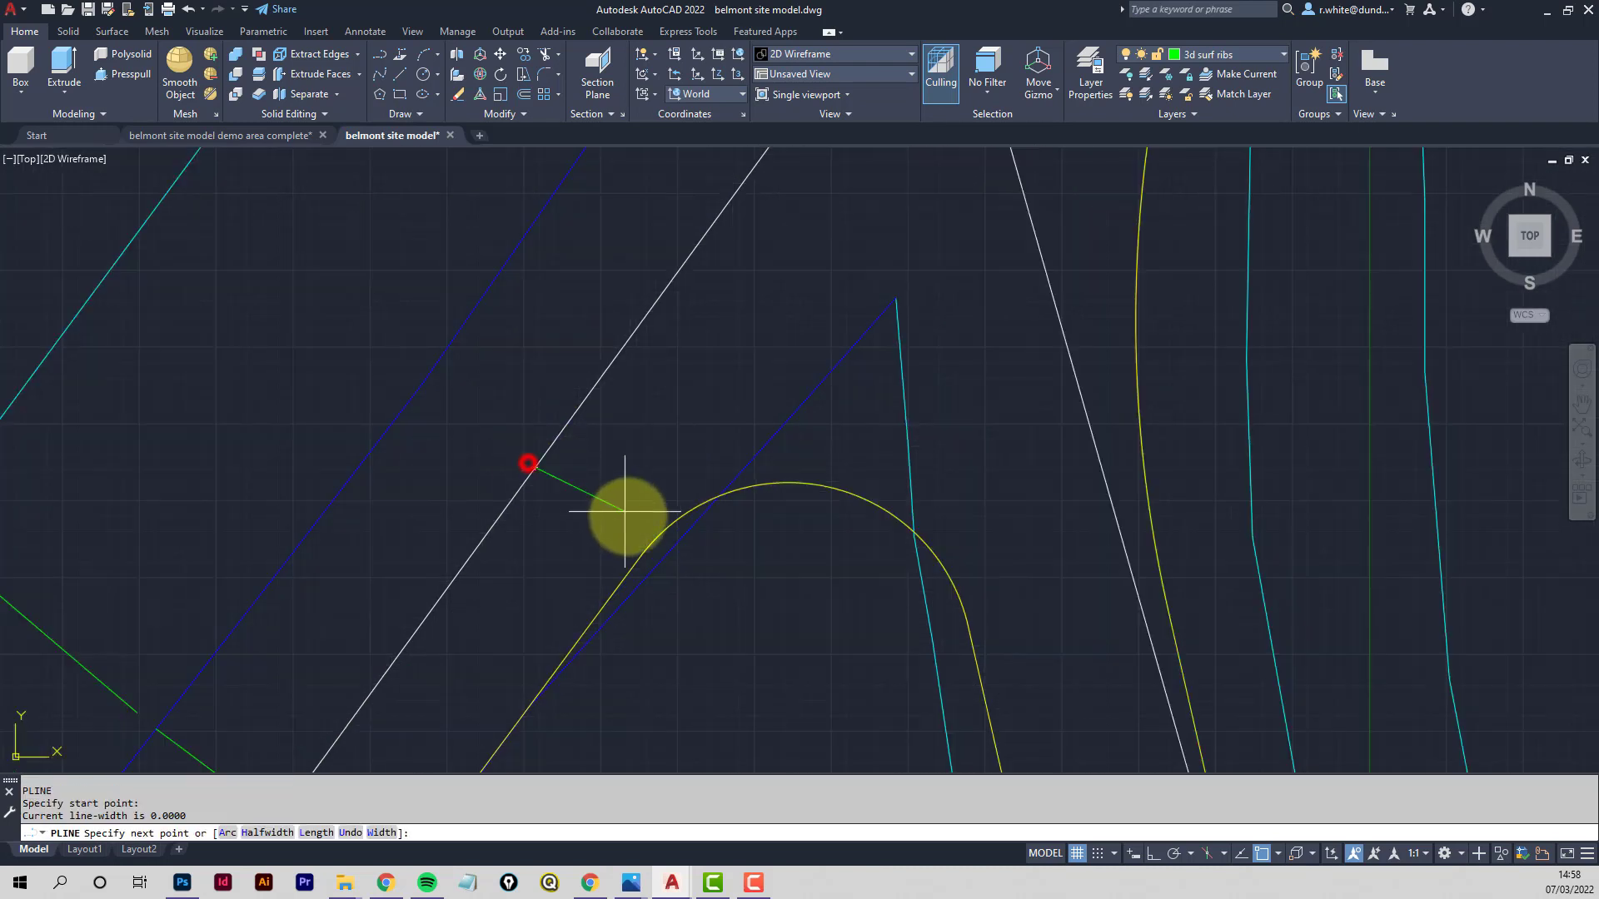
pyautogui.click(645, 556)
pyautogui.moveTo(961, 556); pyautogui.dragTo(847, 431, button='middle')
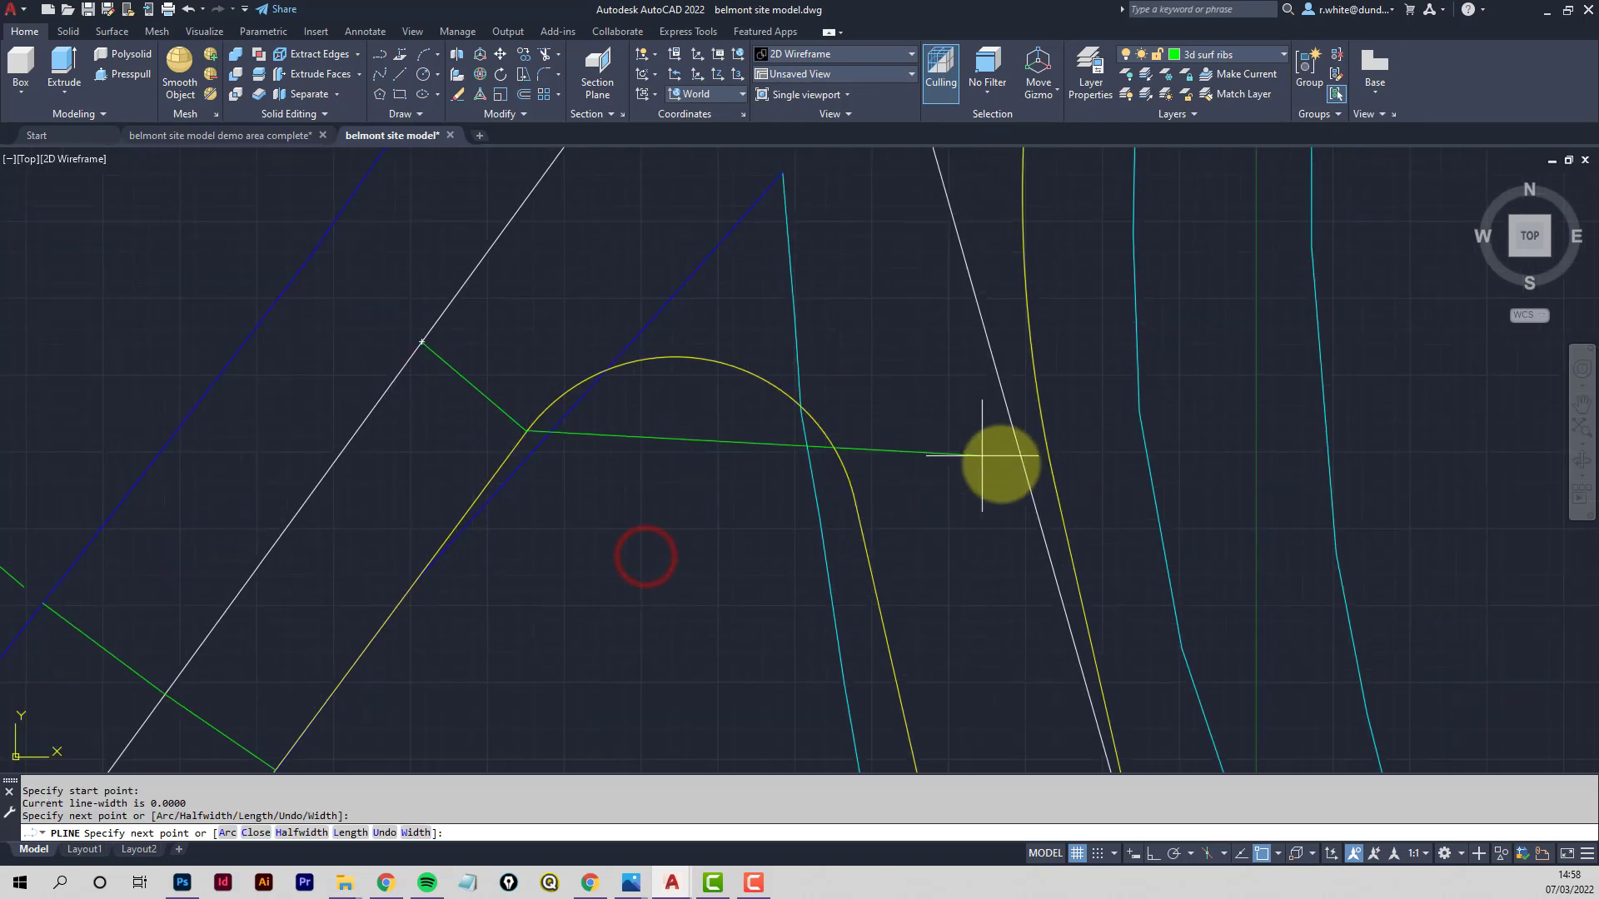
pyautogui.press('Return')
# Draw a second polyline rib from the side road's white centreline to the eastern end of the yellow tip curve
pyautogui.press('Return')
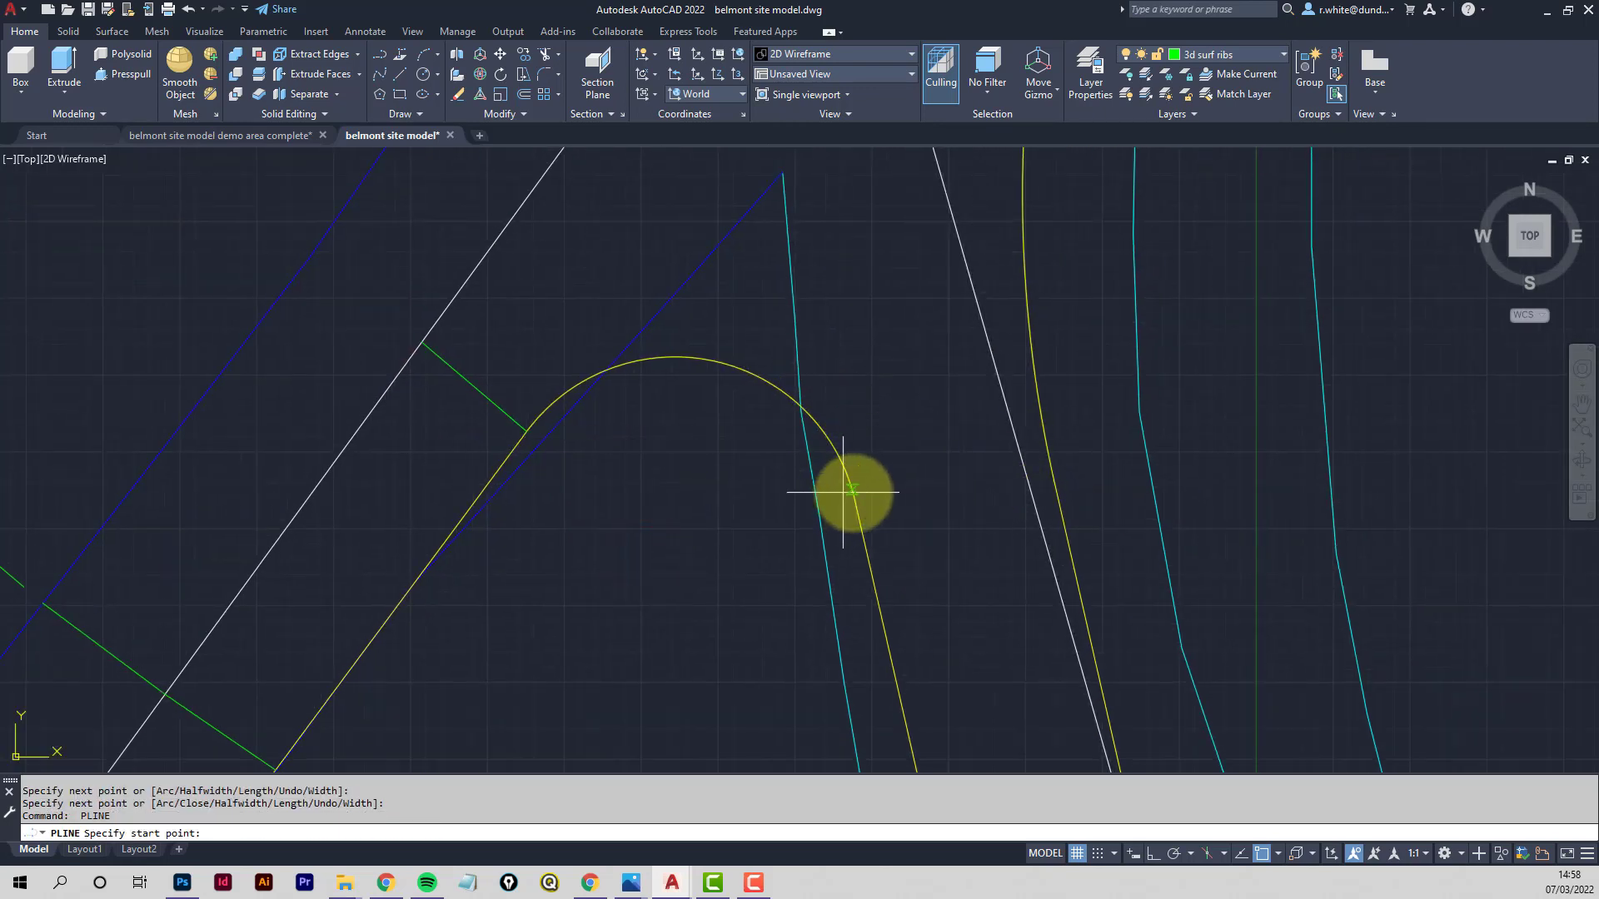
pyautogui.click(1018, 452)
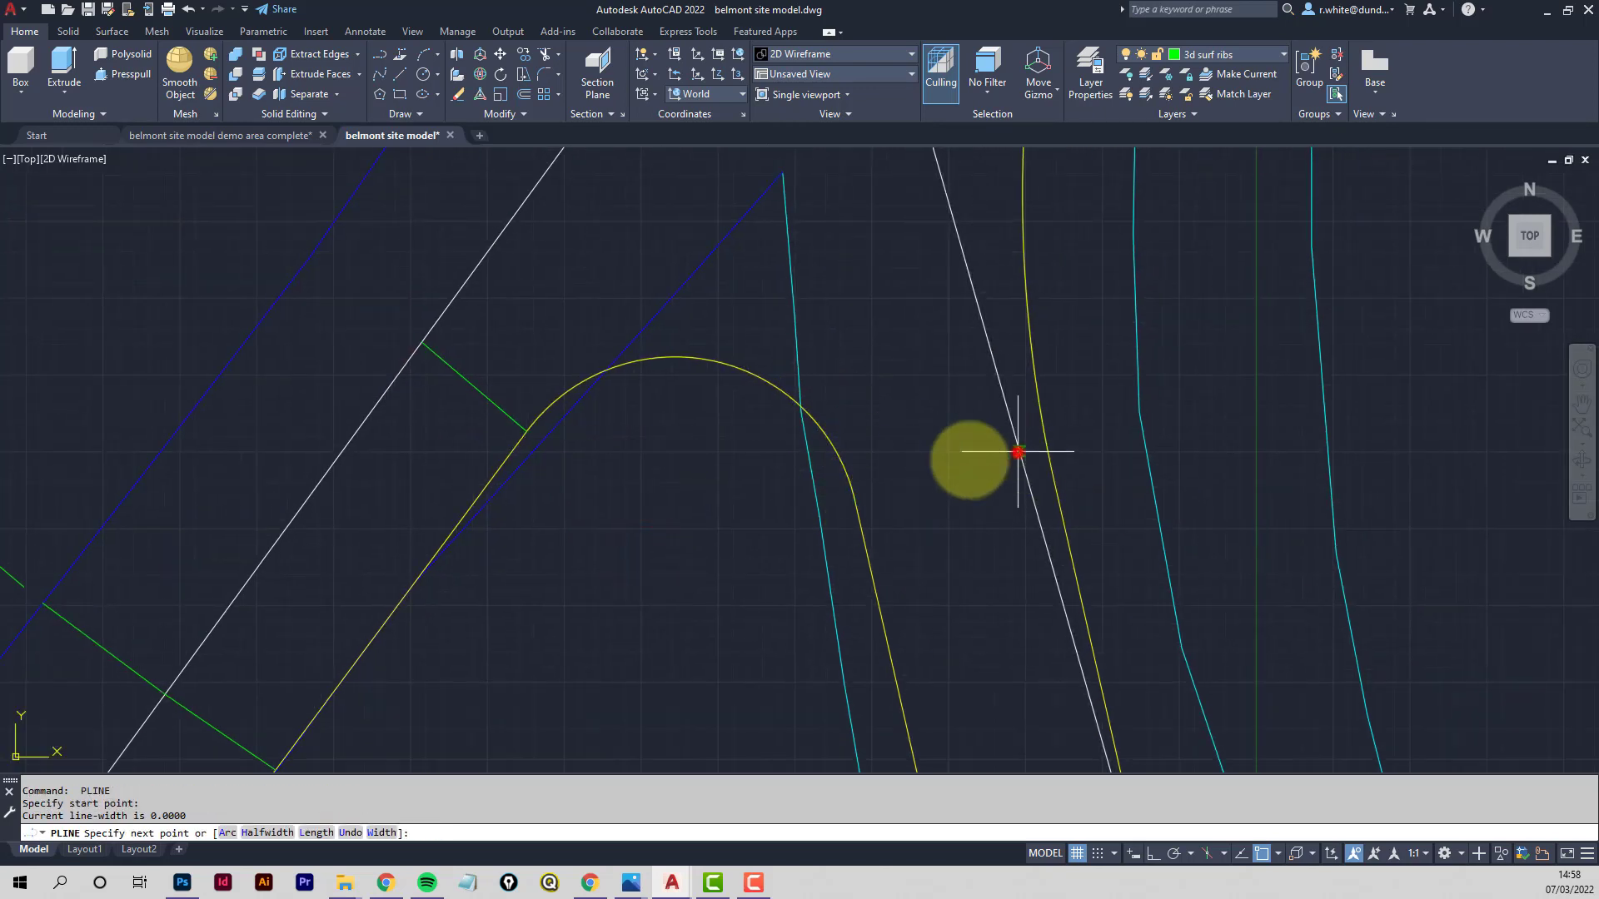
pyautogui.click(853, 499)
pyautogui.moveTo(853, 499); pyautogui.dragTo(943, 487, button='middle')
pyautogui.press('Return')
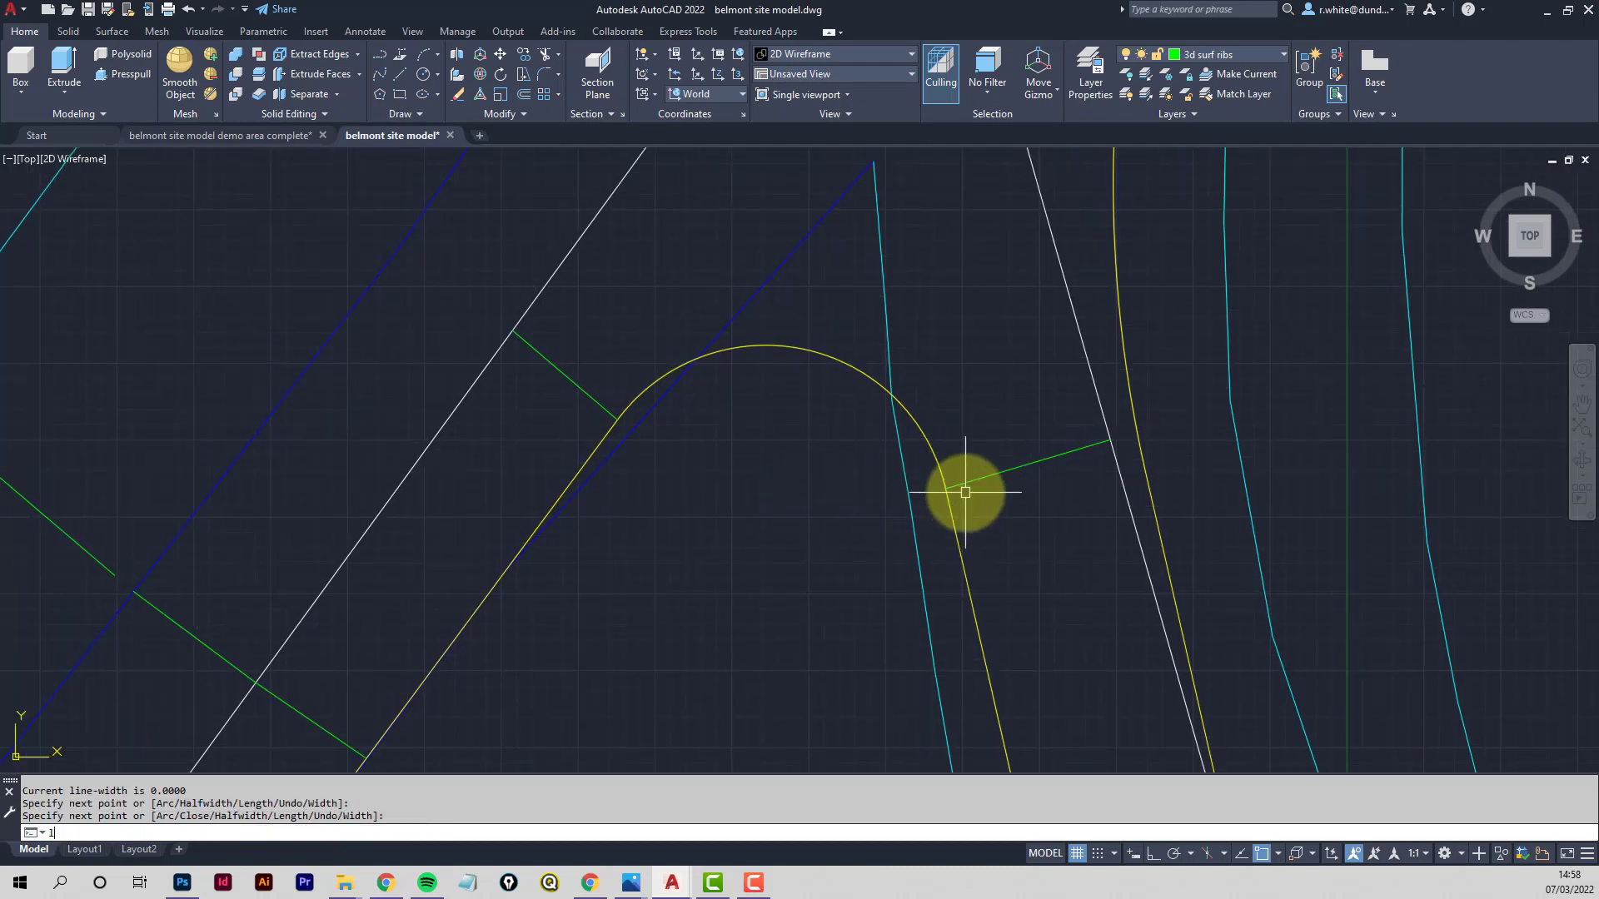
pyautogui.write('l')
pyautogui.press('Return')
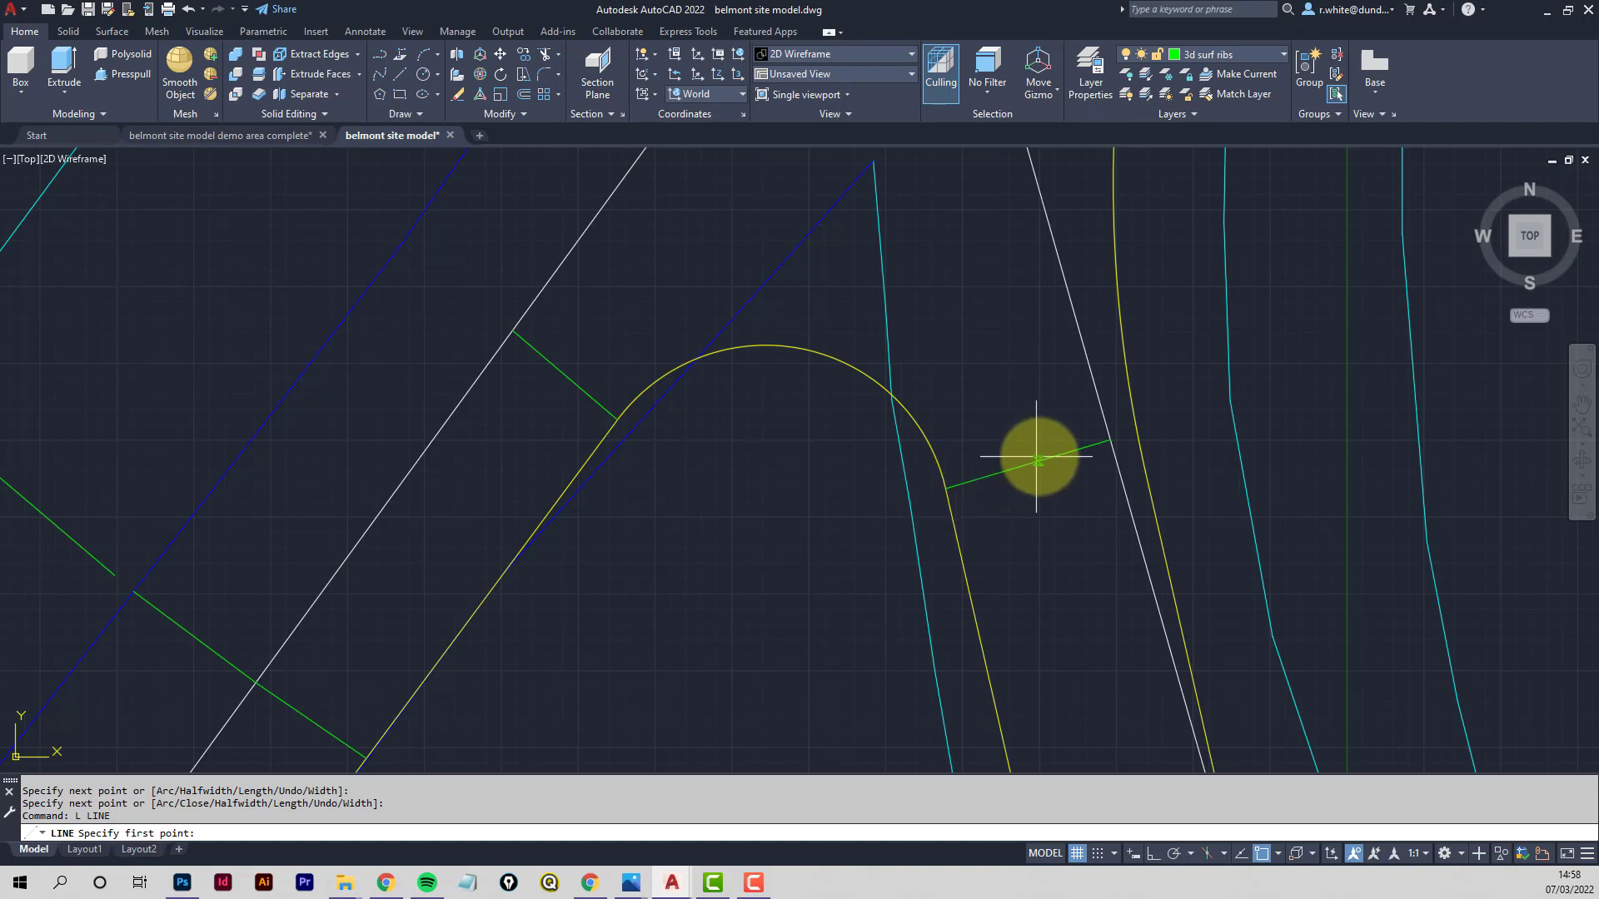
pyautogui.click(978, 478)
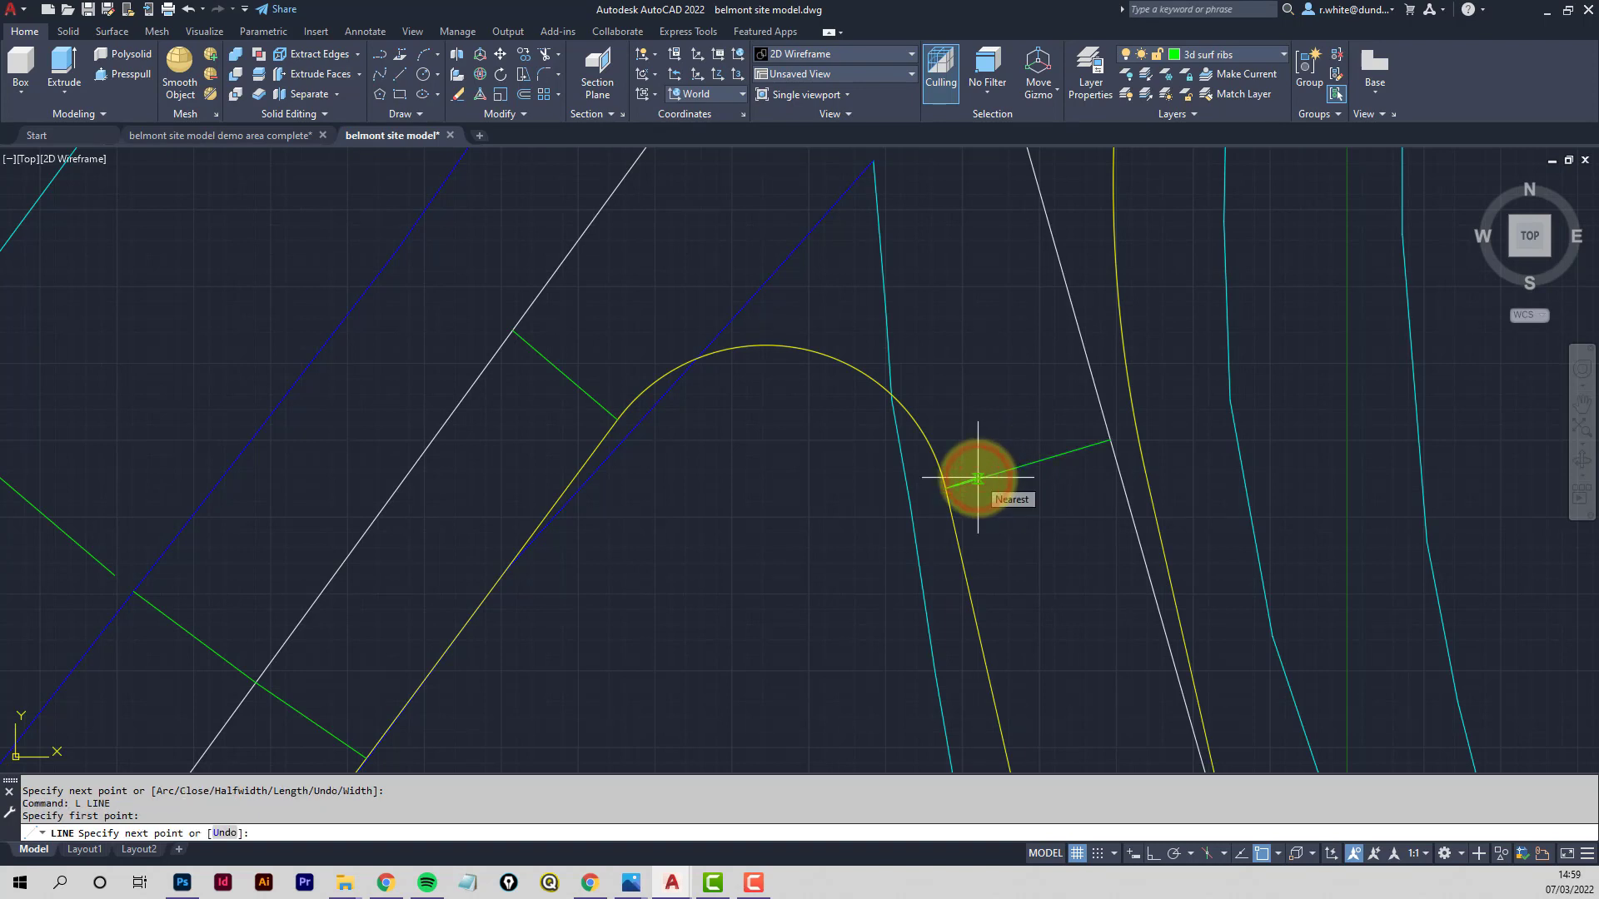
pyautogui.press('Escape')
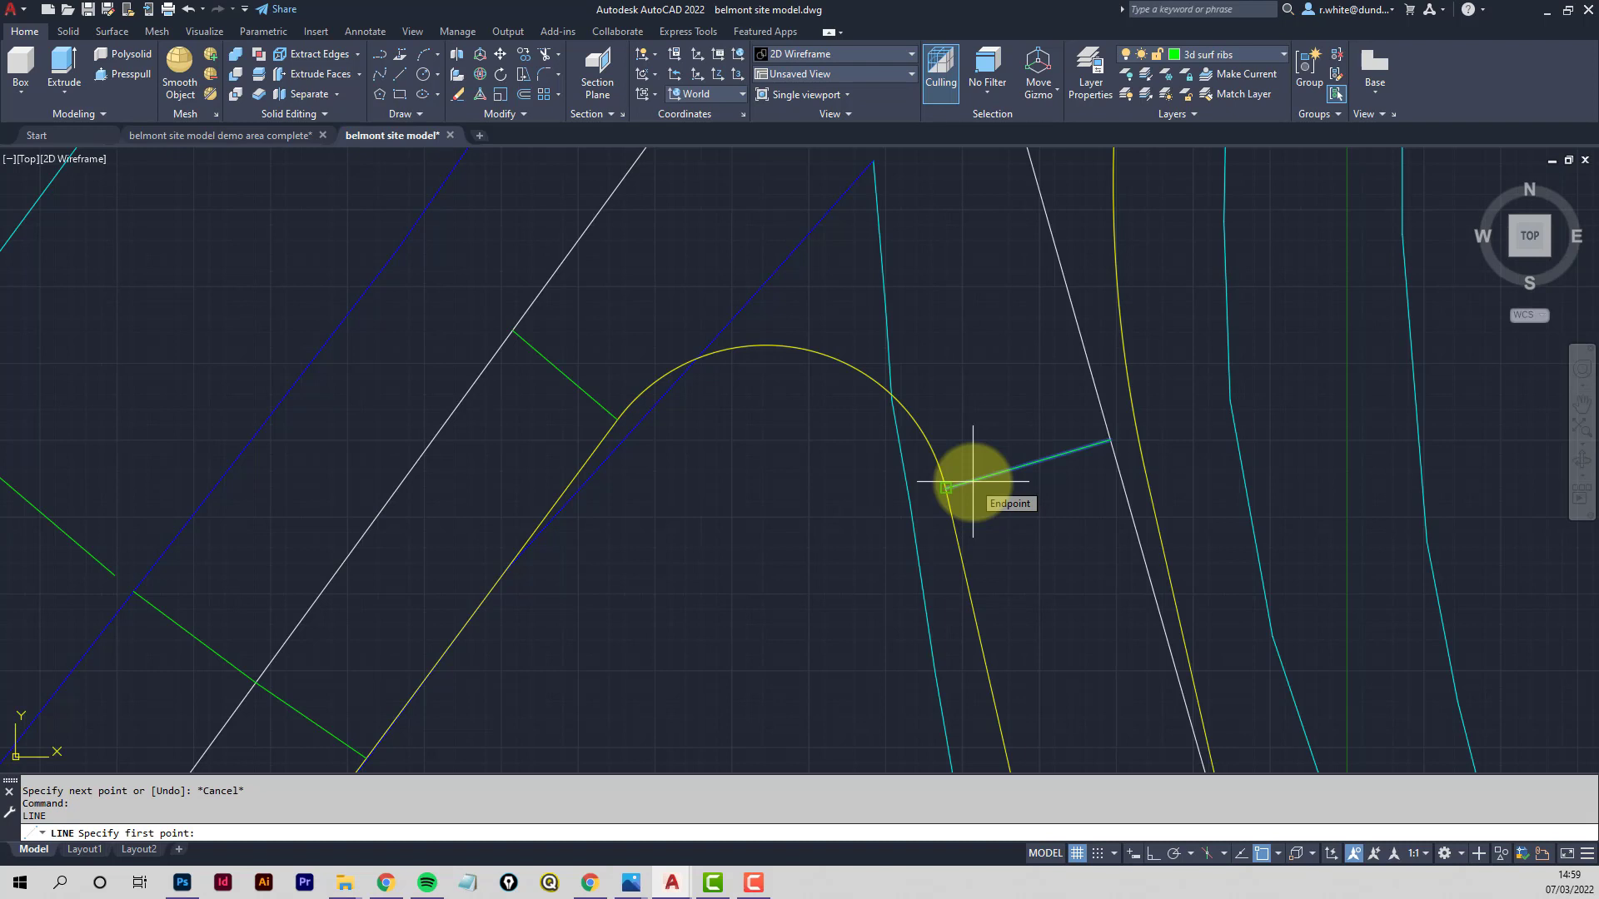
# Draw a straight line joining the inner ends of the two ribs across the base of the yellow tip curve
pyautogui.click(973, 483)
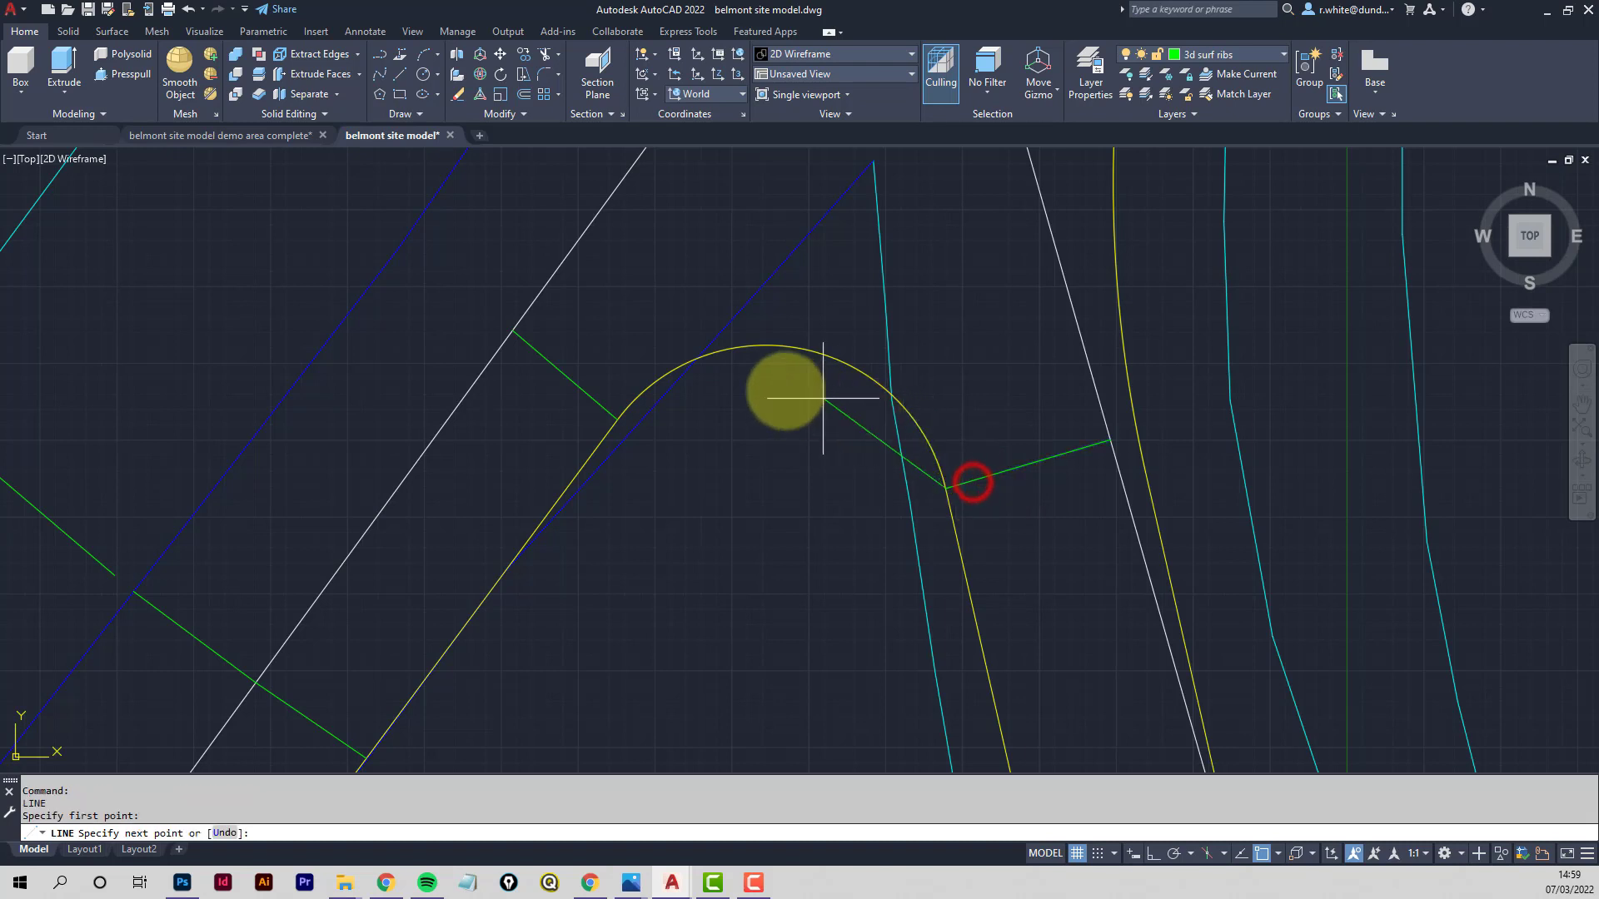
pyautogui.click(580, 386)
pyautogui.press('Return')
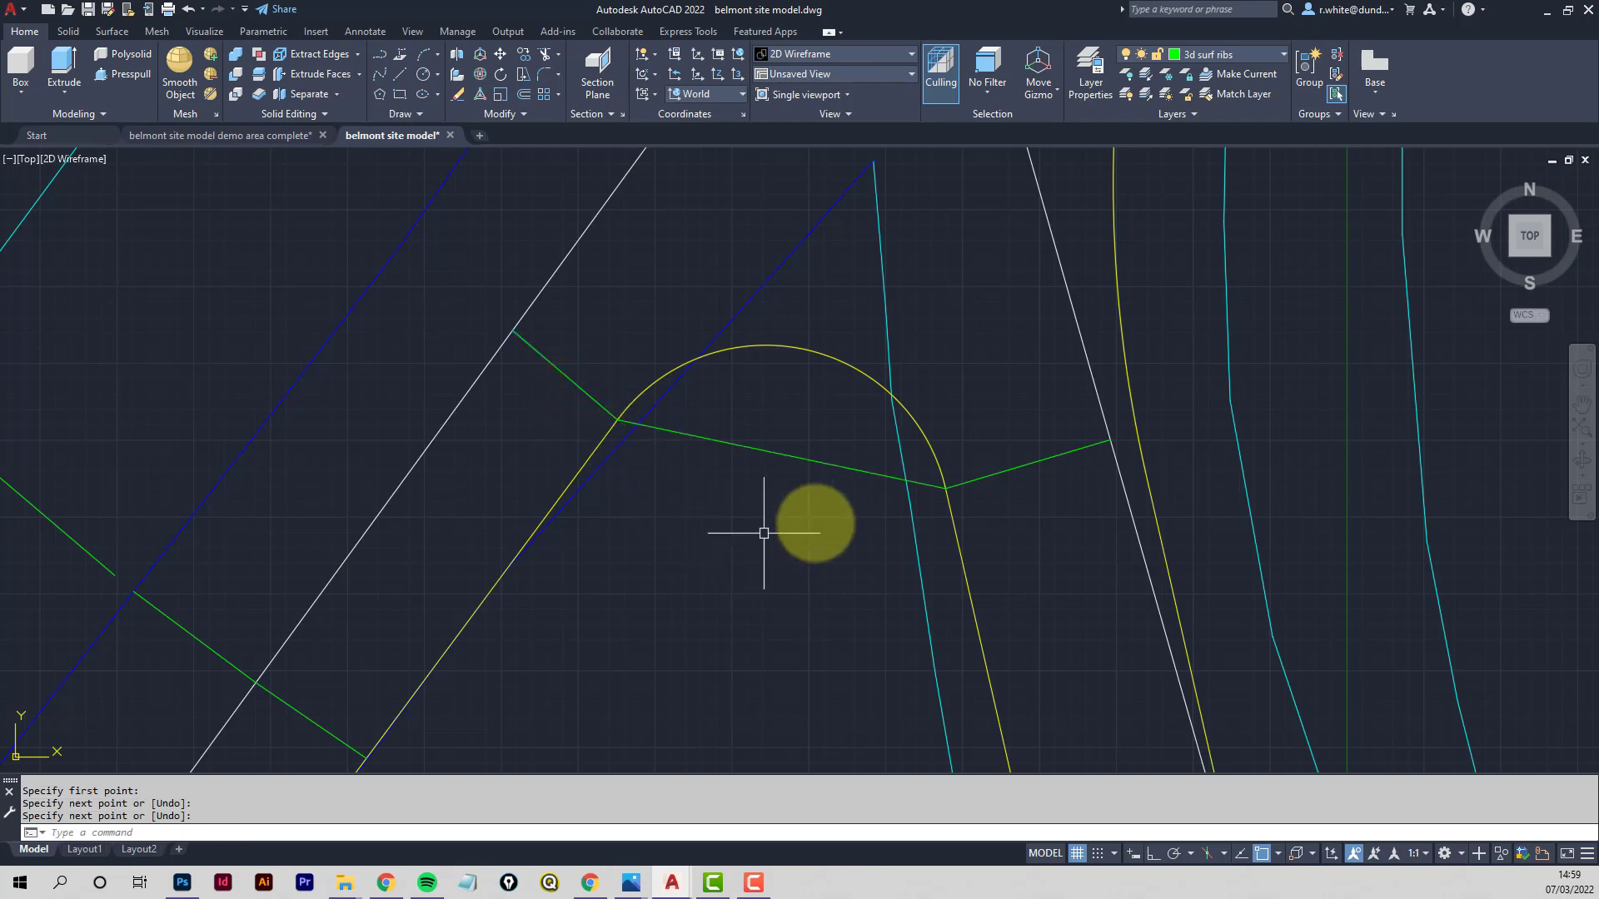
# Check the new connecting line in a tilted 3D view and restore the plan view
pyautogui.keyDown('shift'); pyautogui.moveTo(837, 565); pyautogui.dragTo(799, 533, button='middle'); pyautogui.keyUp('shift')
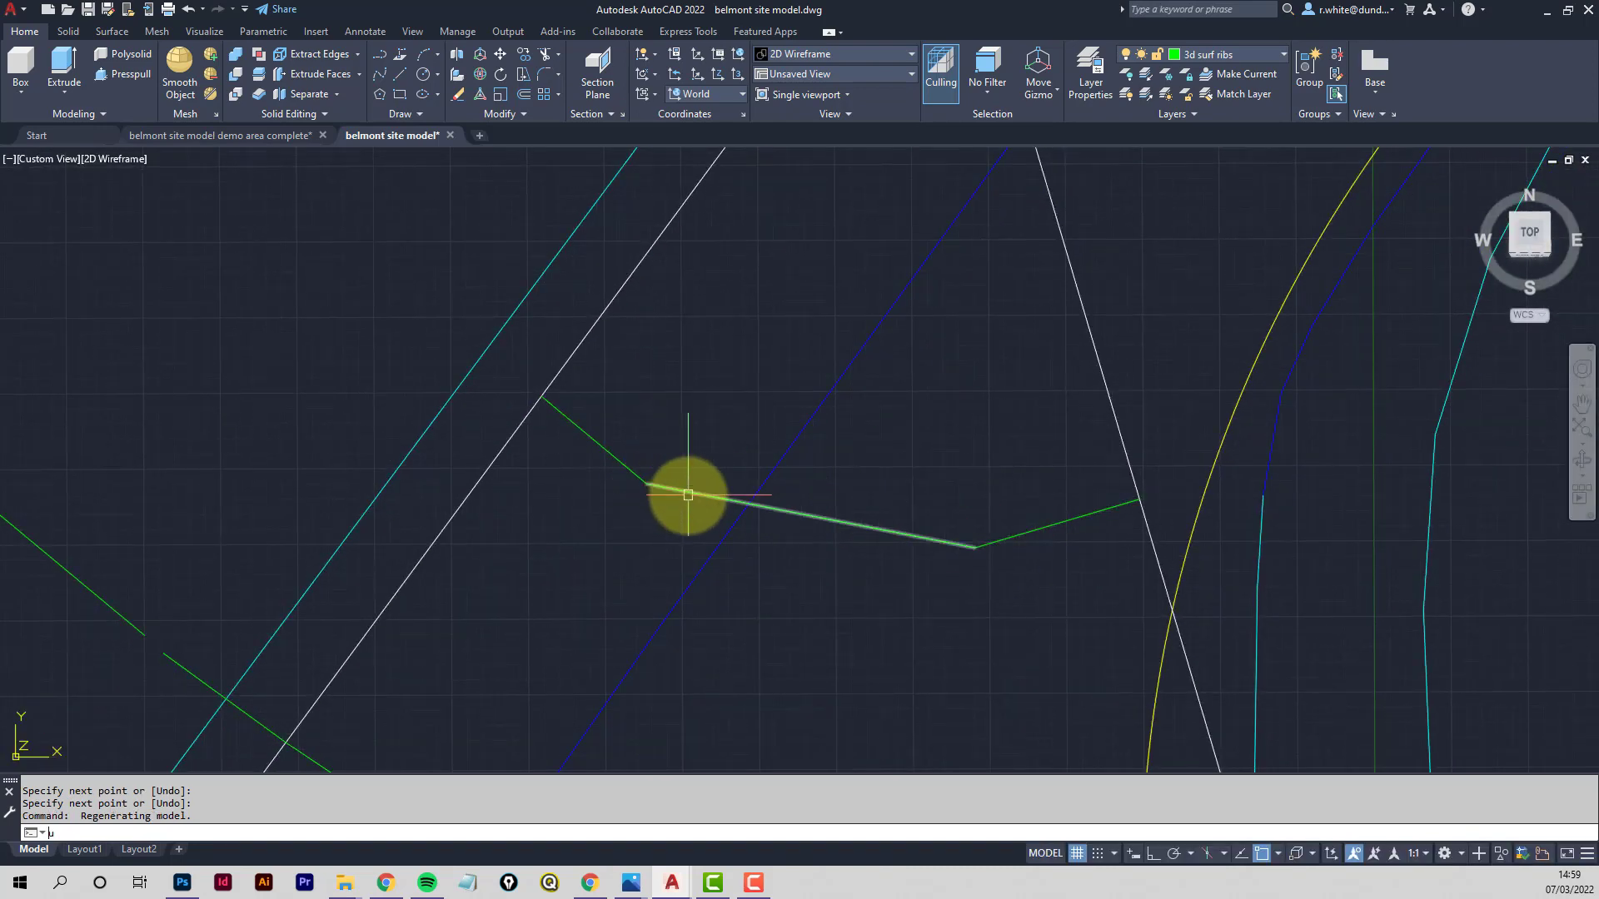
pyautogui.press('Return')
pyautogui.moveTo(792, 461); pyautogui.dragTo(764, 511, button='middle')
pyautogui.scroll(2, 802, 550)
pyautogui.press('Escape')
pyautogui.press('Escape')
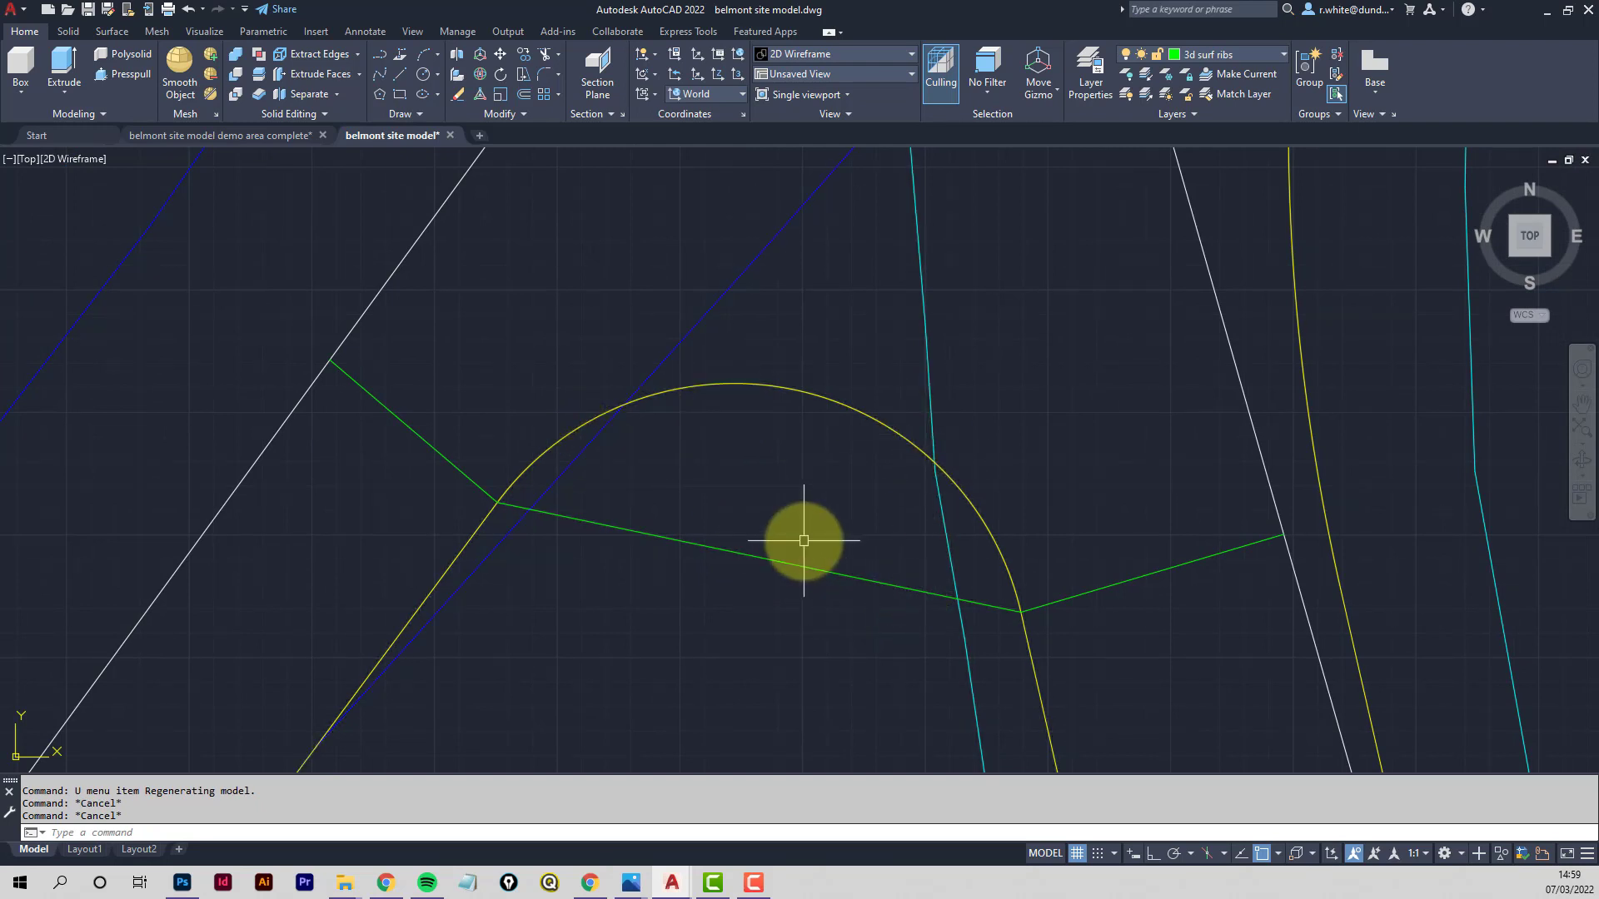
# Draw two polyline ribs from the base line to the yellow arc, one at its middle and one towards the west
pyautogui.write('pl')
pyautogui.press('Return')
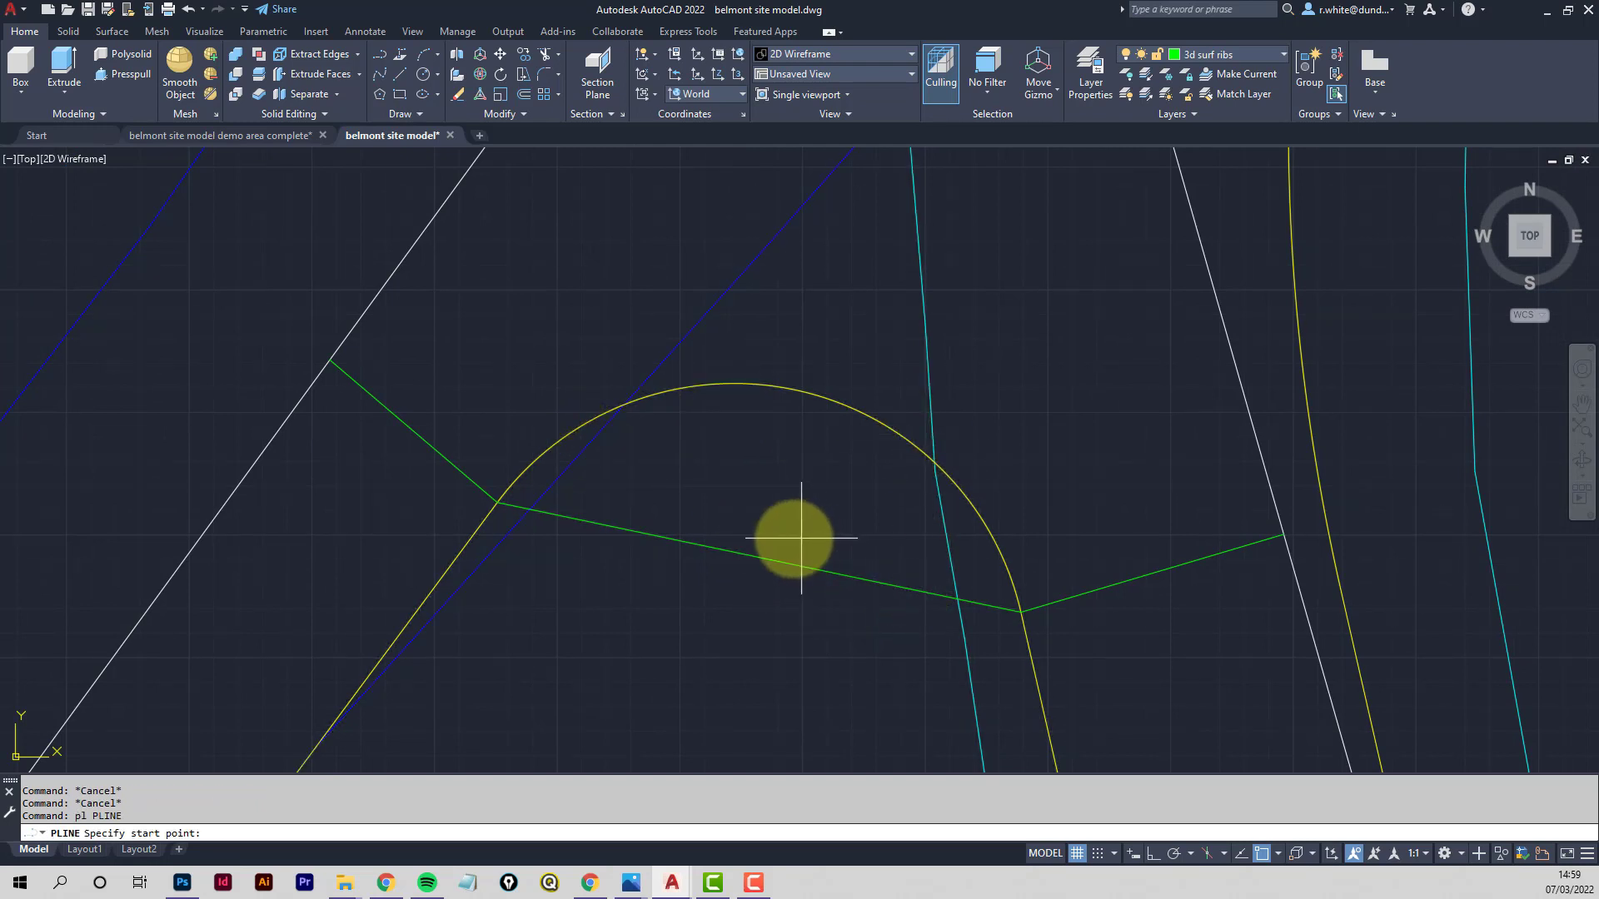
pyautogui.click(763, 555)
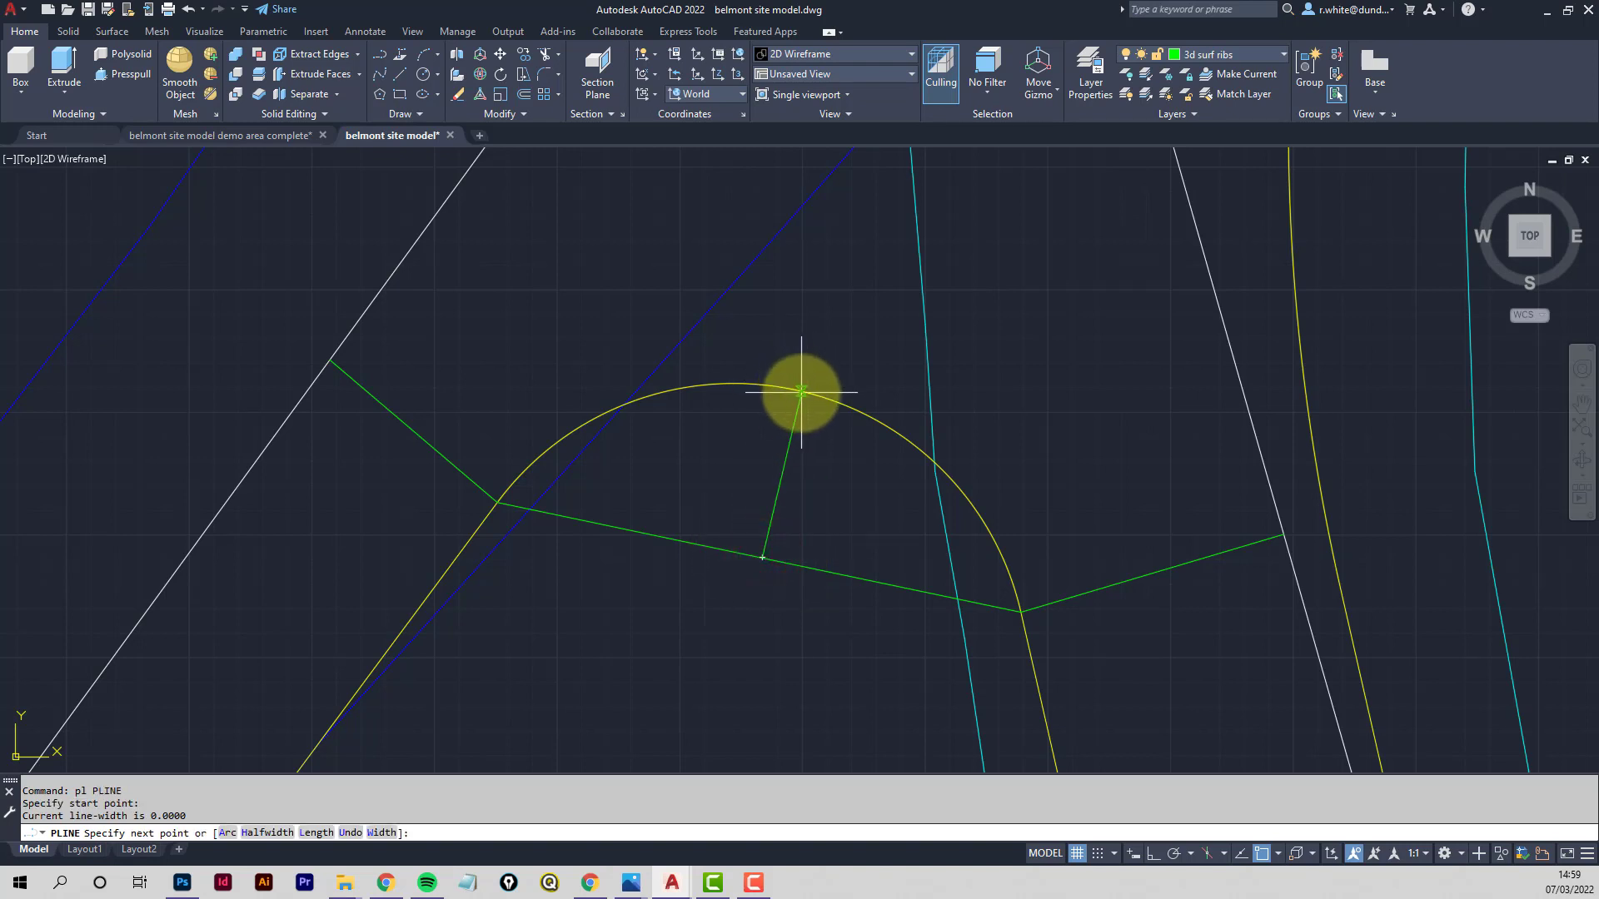
pyautogui.click(801, 391)
pyautogui.press('Return')
pyautogui.press('Return')
pyautogui.click(640, 531)
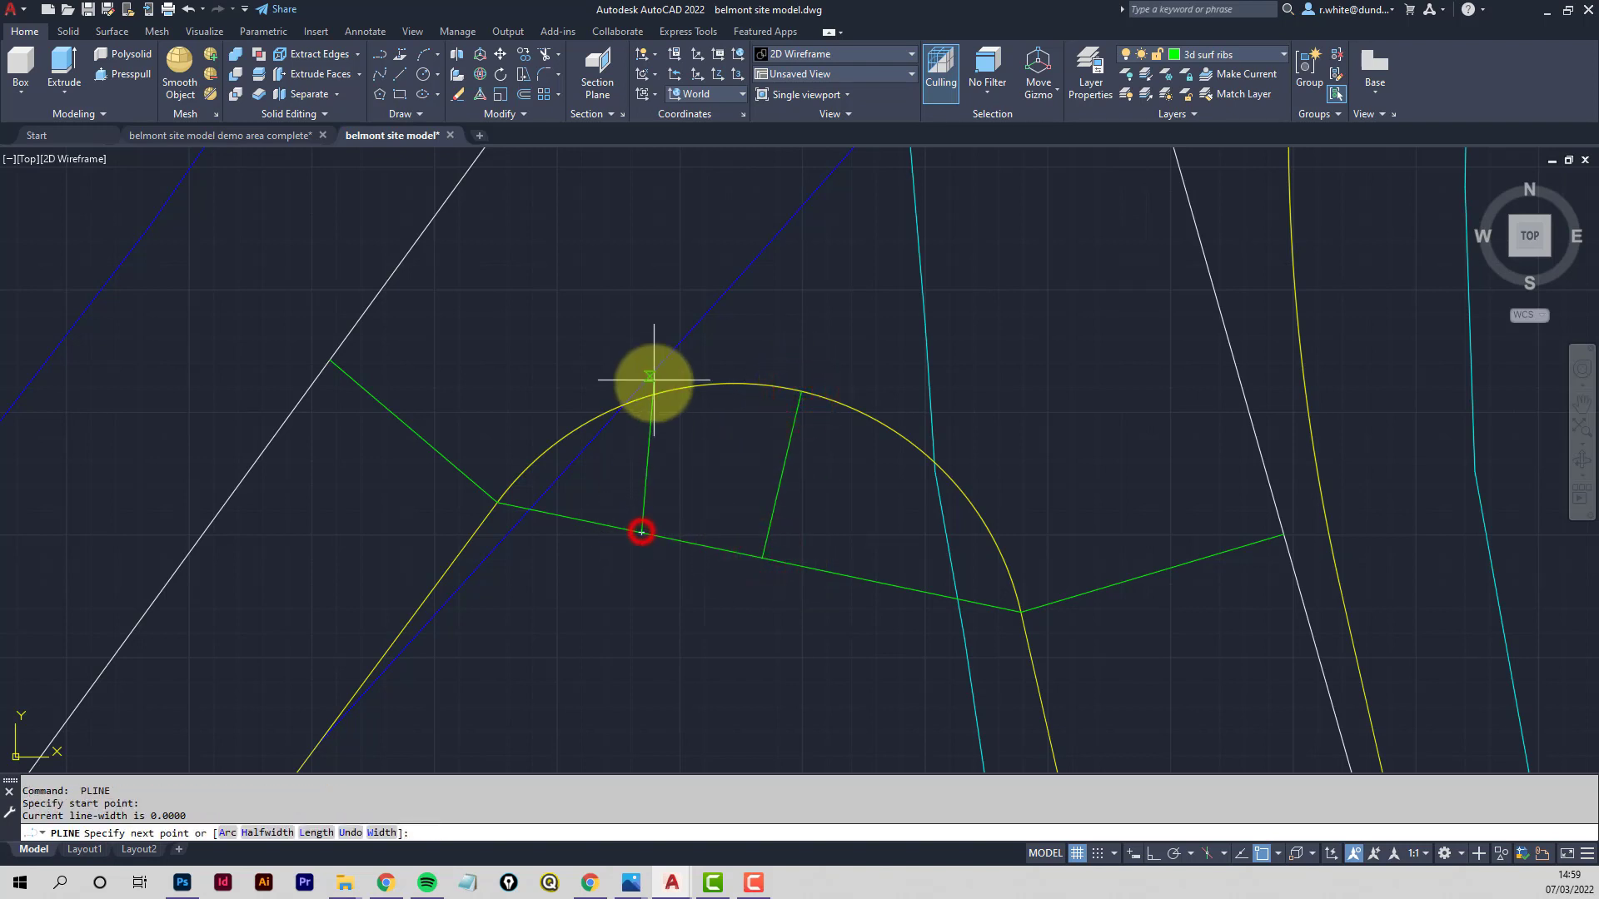
pyautogui.click(639, 402)
pyautogui.press('Return')
# Draw two polyline ribs from the base line to the arc's eastern half, one near the cyan line and one nearer the middle rib
pyautogui.press('Return')
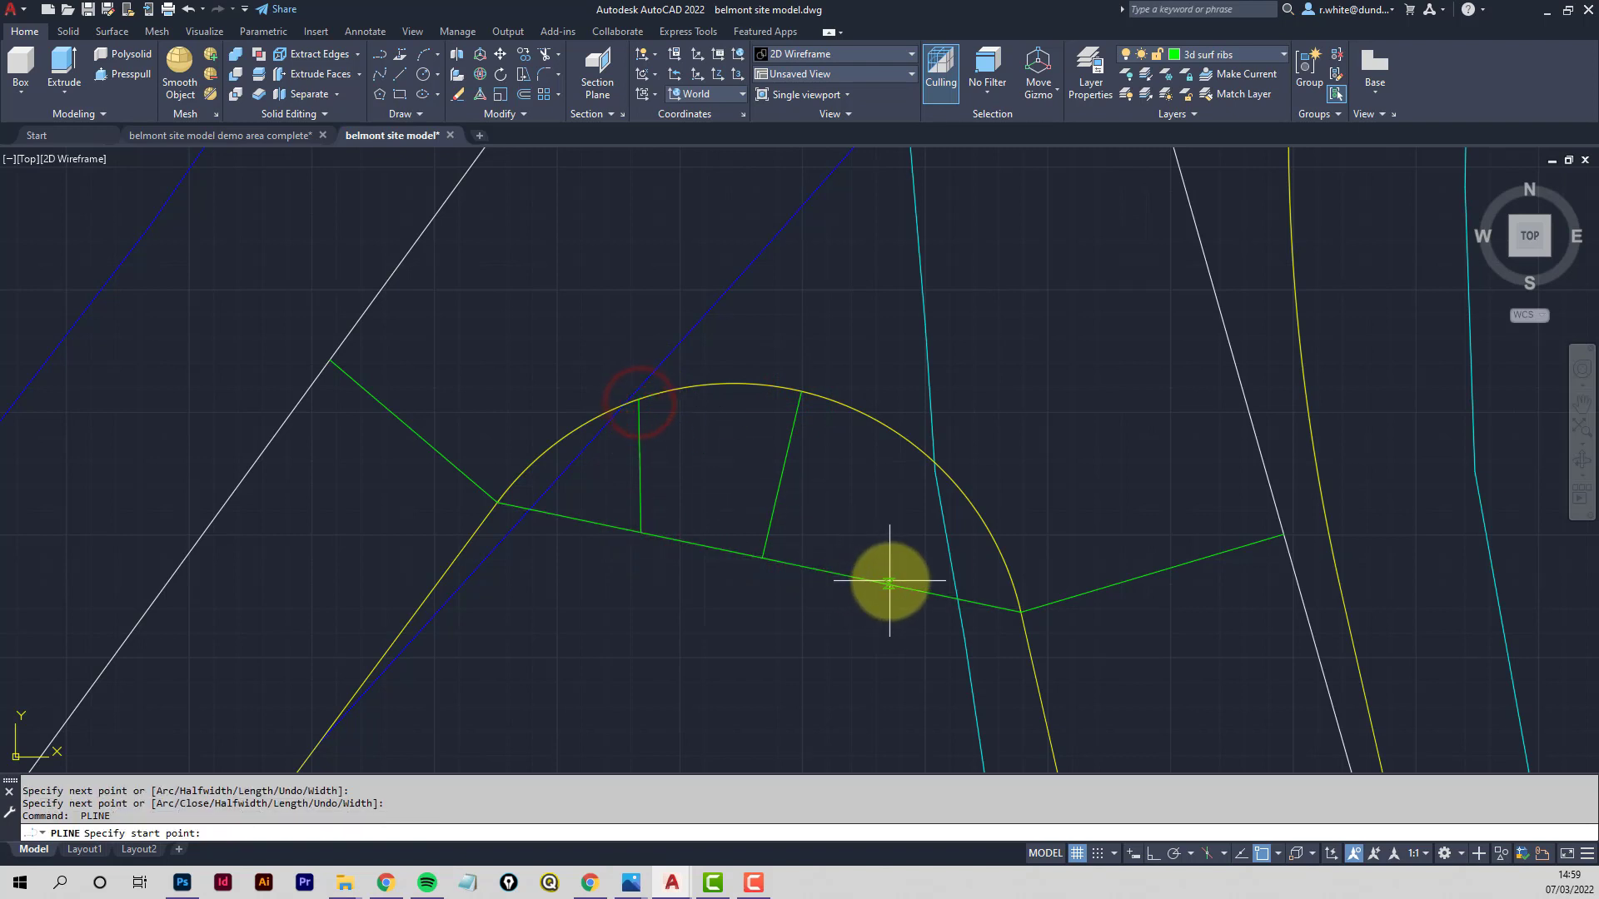
pyautogui.click(888, 583)
pyautogui.scroll(3, 935, 469)
pyautogui.click(936, 470)
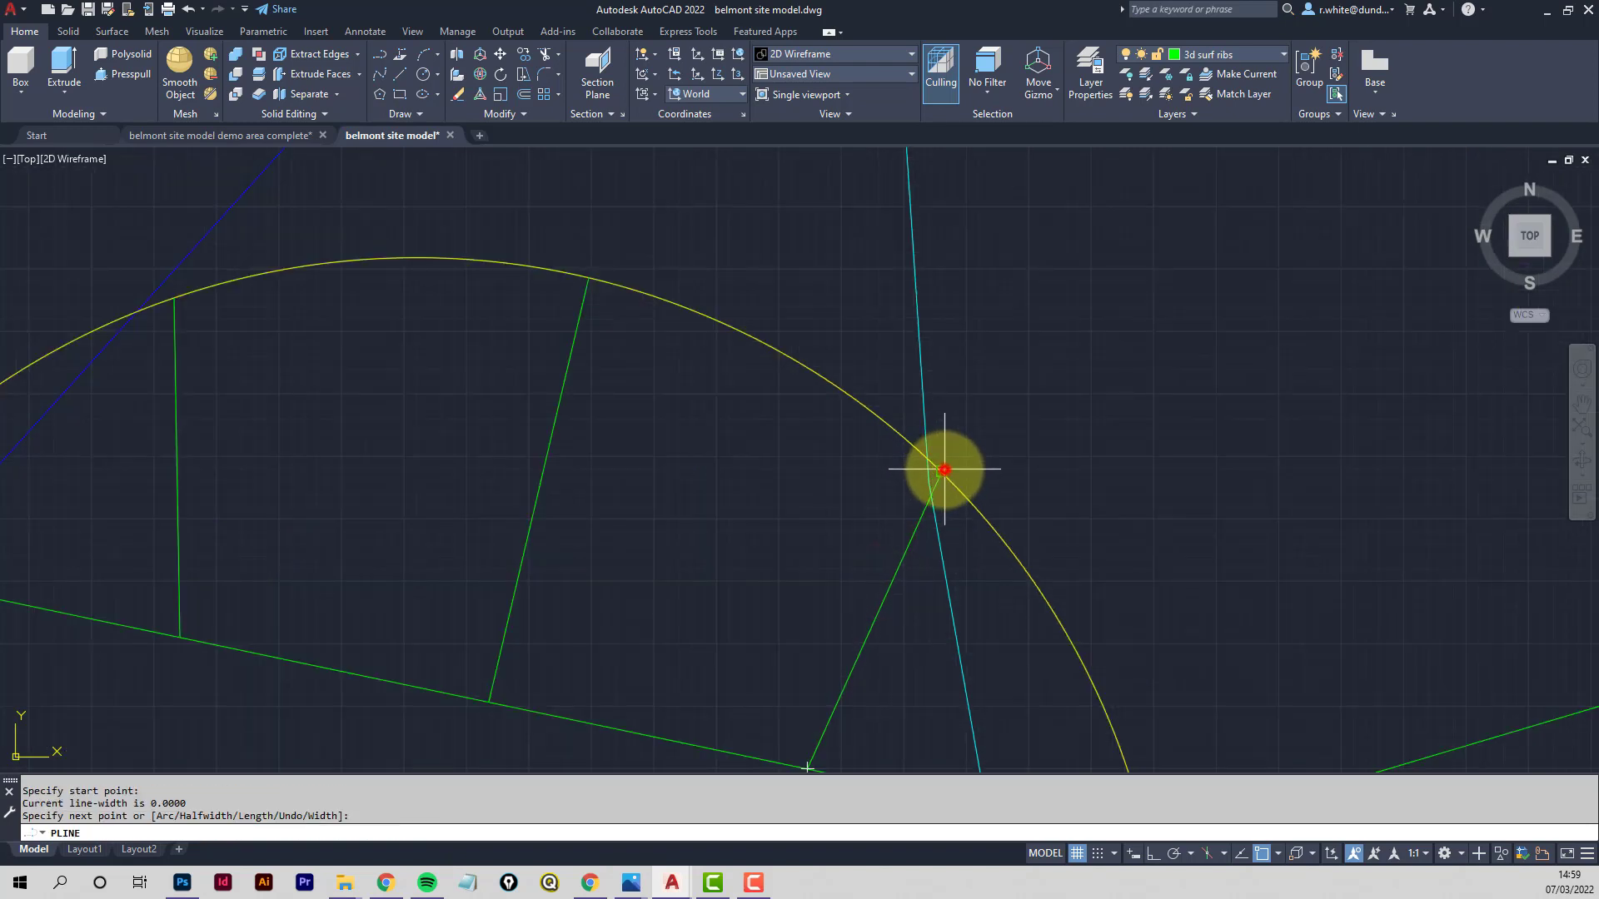
pyautogui.scroll(-3, 936, 470)
pyautogui.press('Return')
pyautogui.press('Return')
pyautogui.click(832, 579)
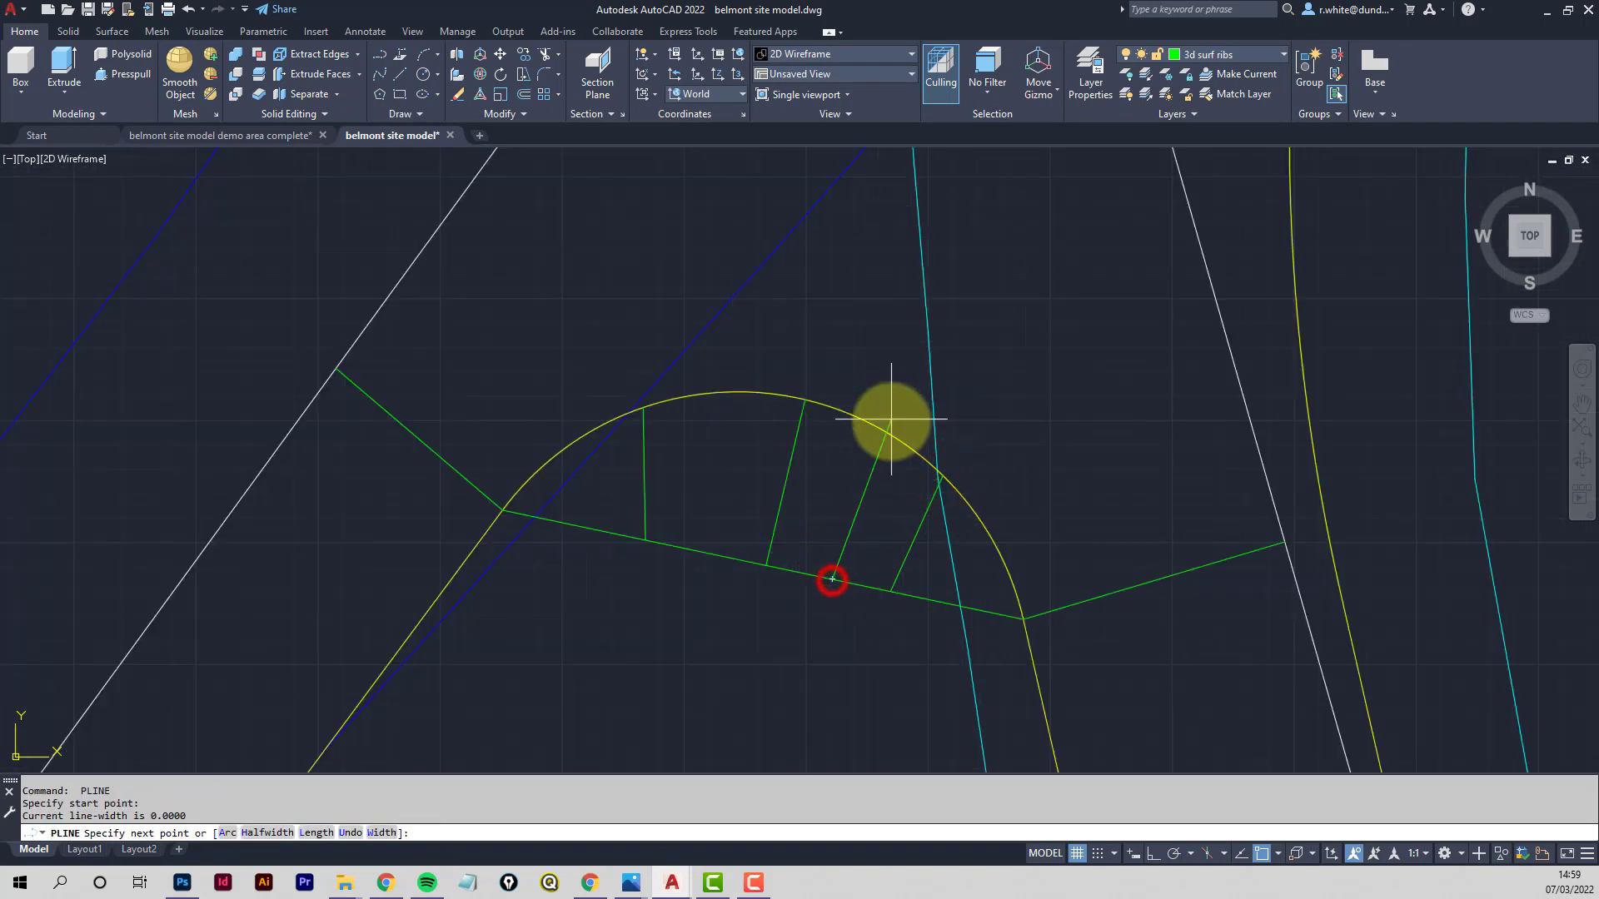
pyautogui.click(877, 428)
pyautogui.press('Return')
# Add two polyline ribs on the arc's western half, one between the existing western and middle ribs and one near the western end
pyautogui.press('Return')
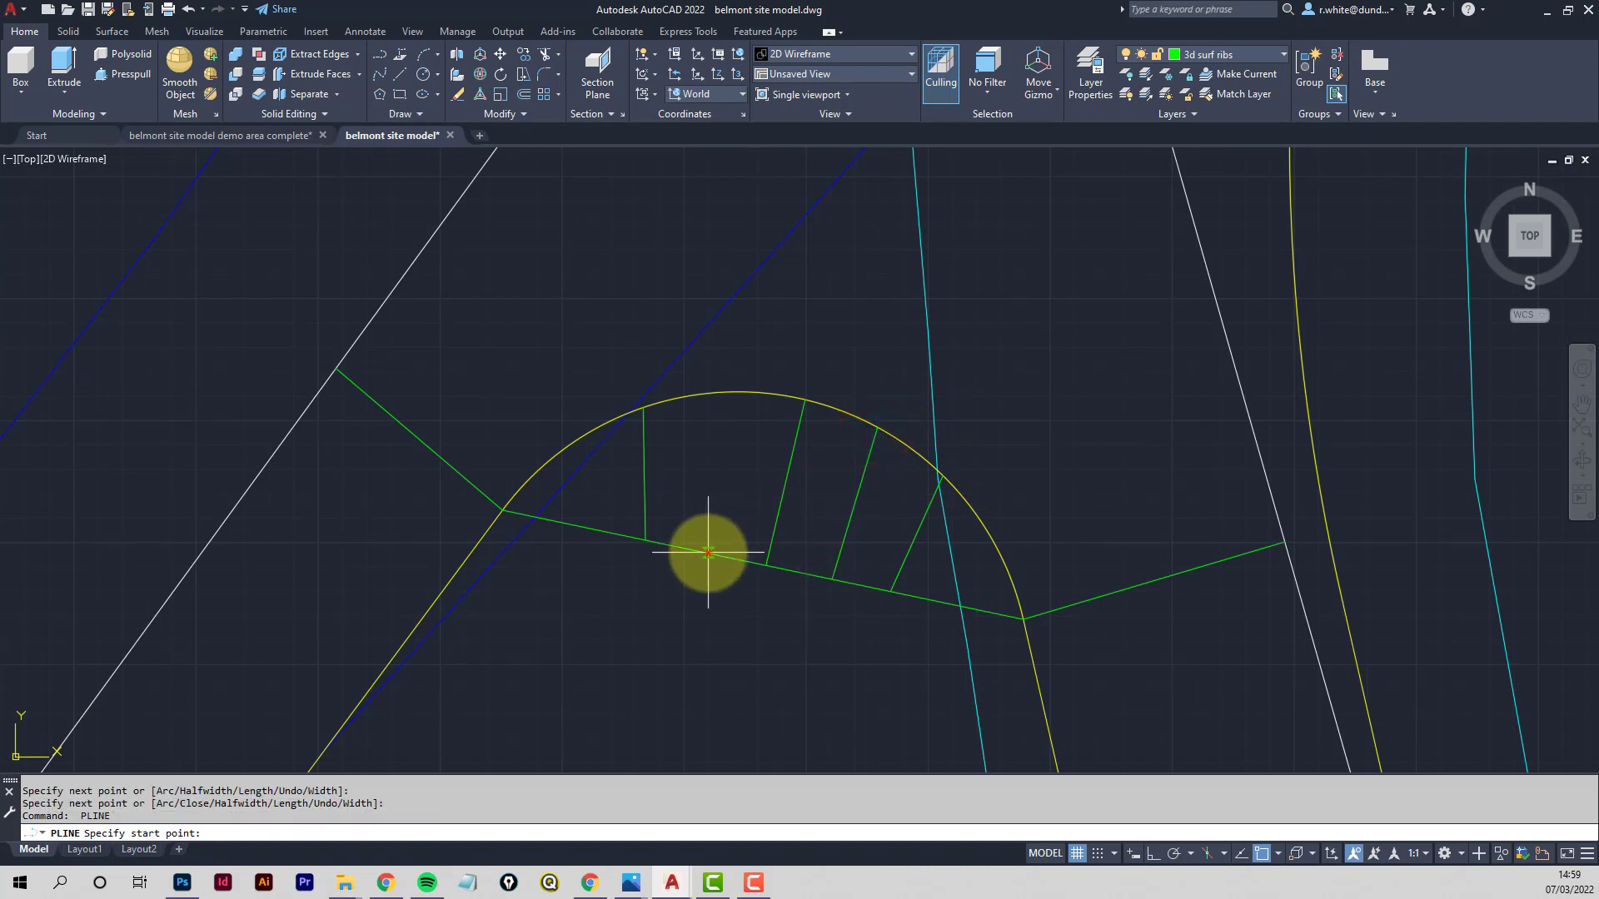
pyautogui.click(708, 552)
pyautogui.click(721, 392)
pyautogui.press('Return')
pyautogui.press('Return')
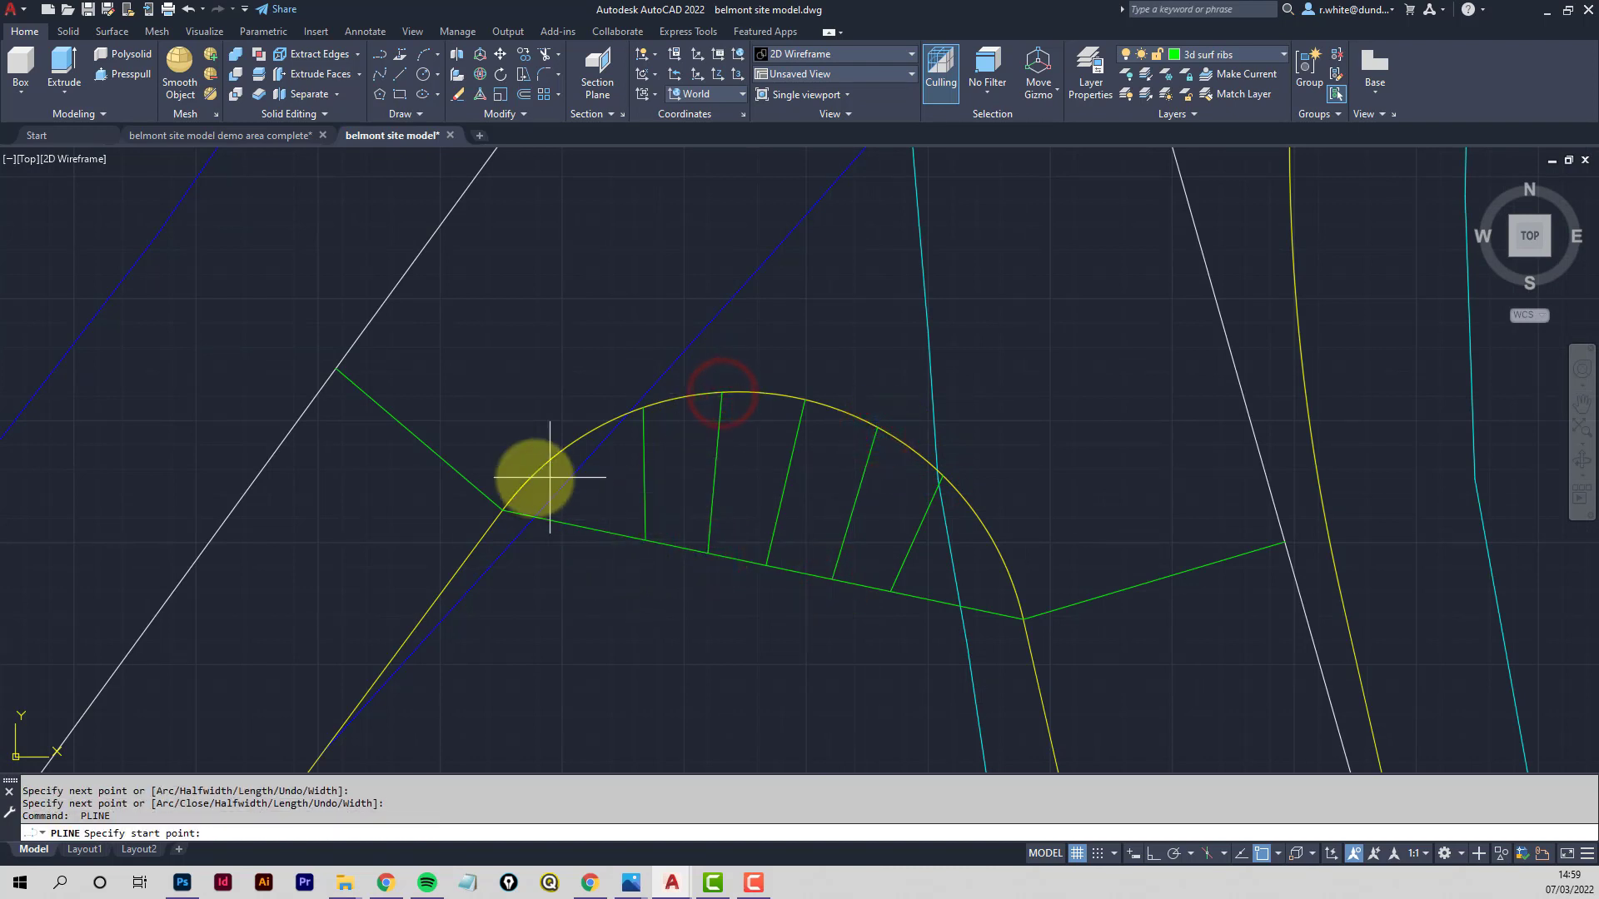
pyautogui.click(583, 528)
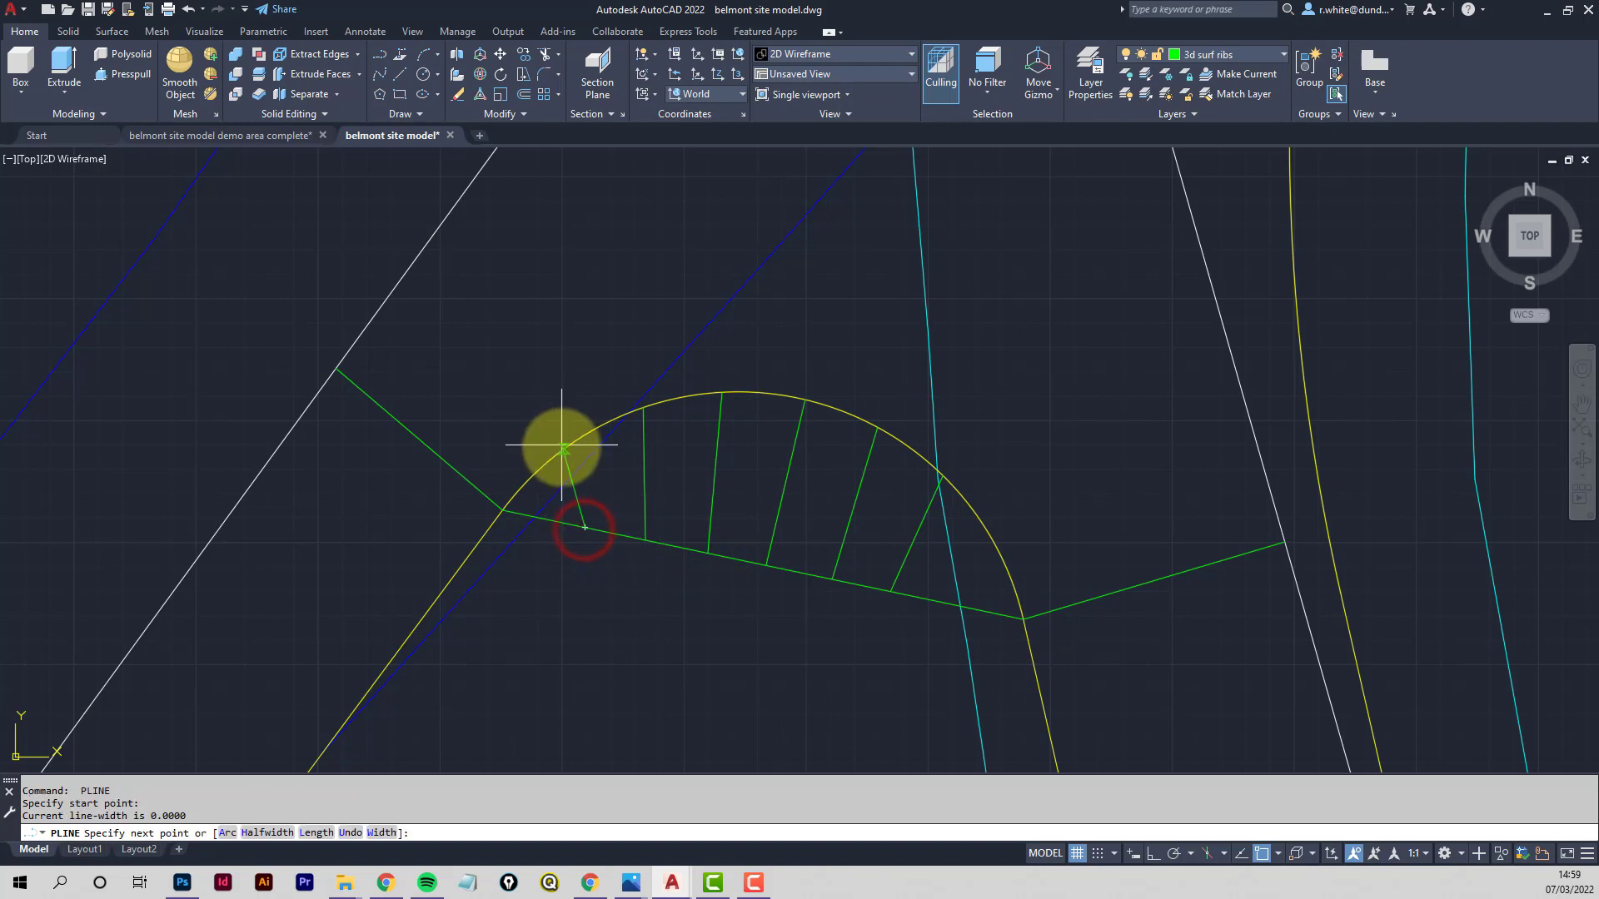
pyautogui.click(562, 448)
pyautogui.press('Return')
# Draw the last short polyline rib from the base line to the arc near its eastern end
pyautogui.press('Return')
pyautogui.scroll(2, 955, 608)
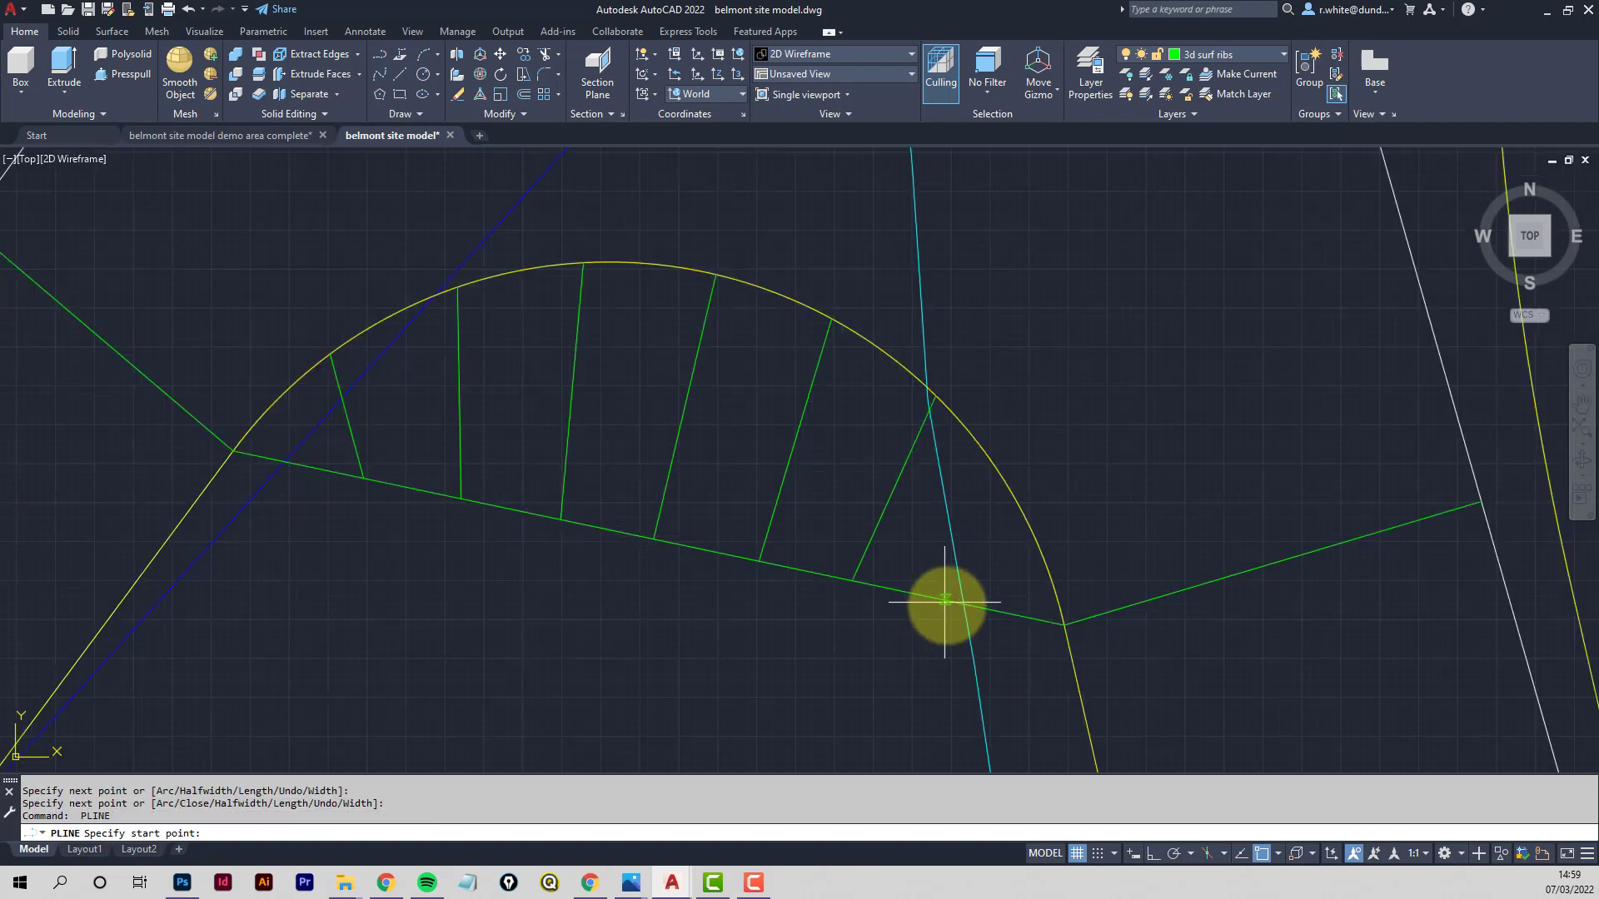
pyautogui.click(950, 607)
pyautogui.click(1023, 514)
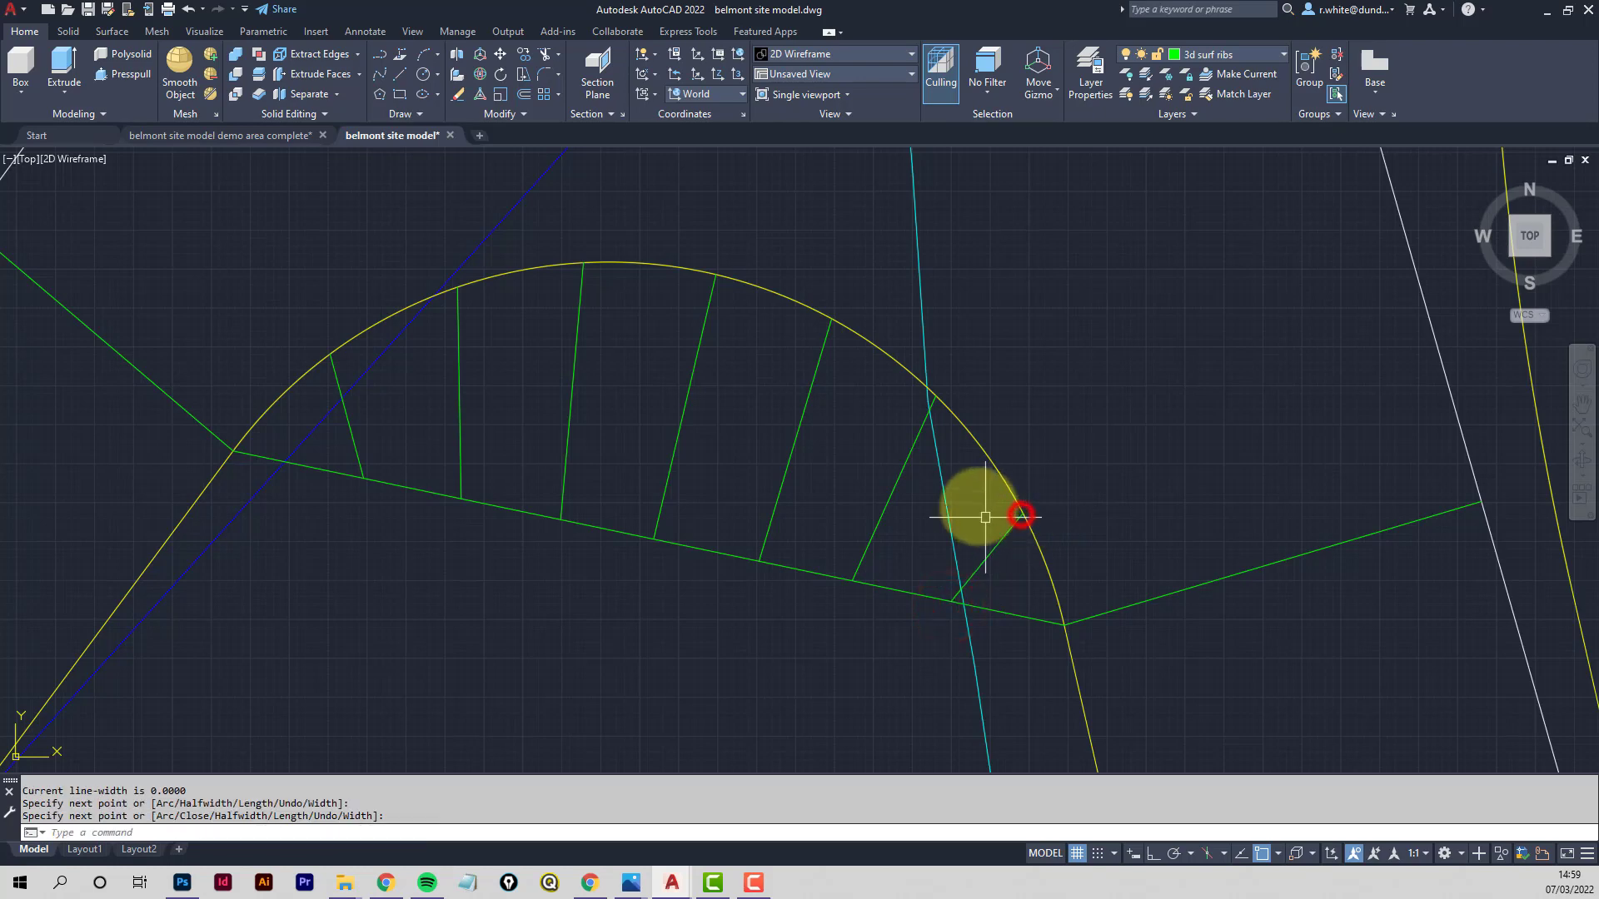
pyautogui.press('Return')
pyautogui.scroll(-2, 996, 471)
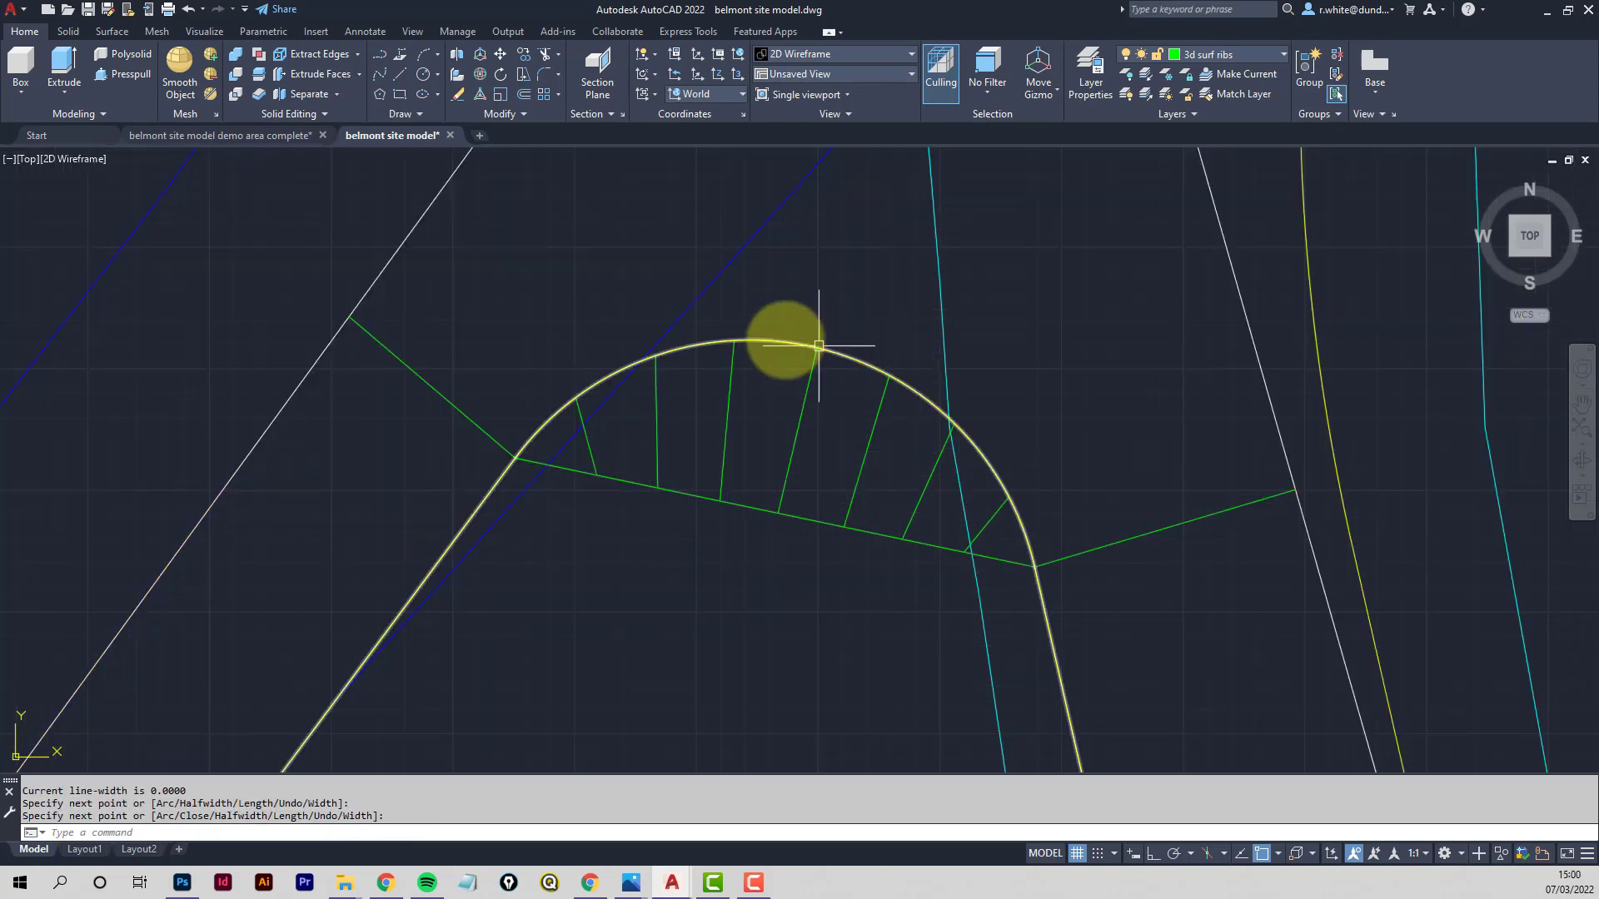
pyautogui.scroll(-2, 859, 395)
pyautogui.moveTo(860, 361); pyautogui.dragTo(764, 537, button='middle')
pyautogui.scroll(-1, 798, 450)
pyautogui.moveTo(806, 416); pyautogui.dragTo(794, 525, button='middle')
pyautogui.moveTo(663, 551); pyautogui.dragTo(739, 473, button='middle')
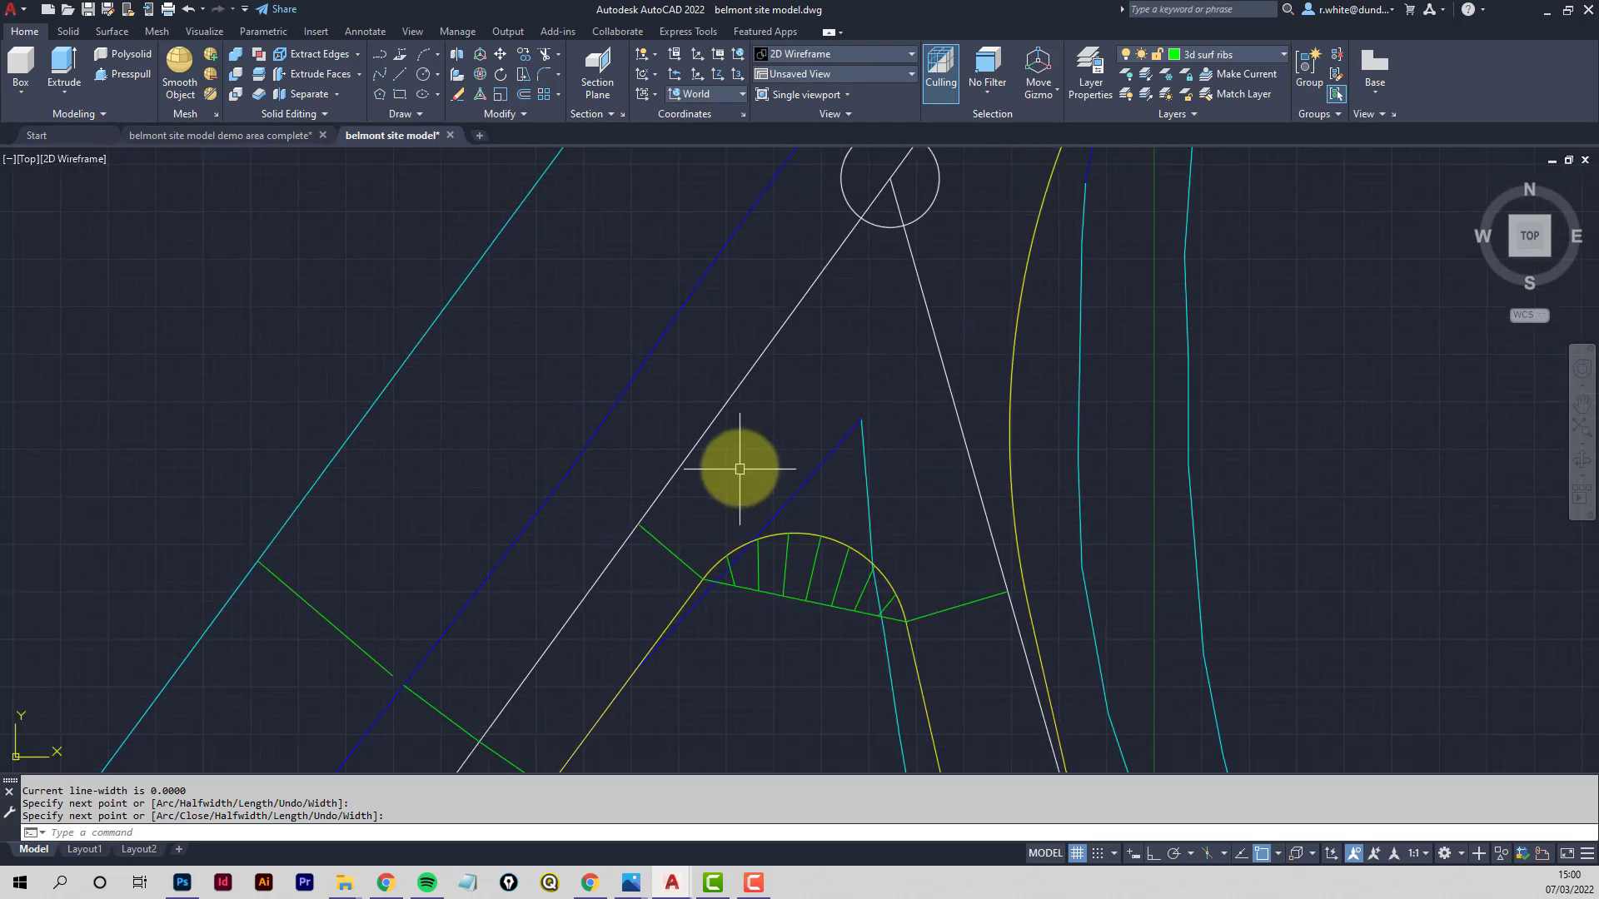
pyautogui.press('Return')
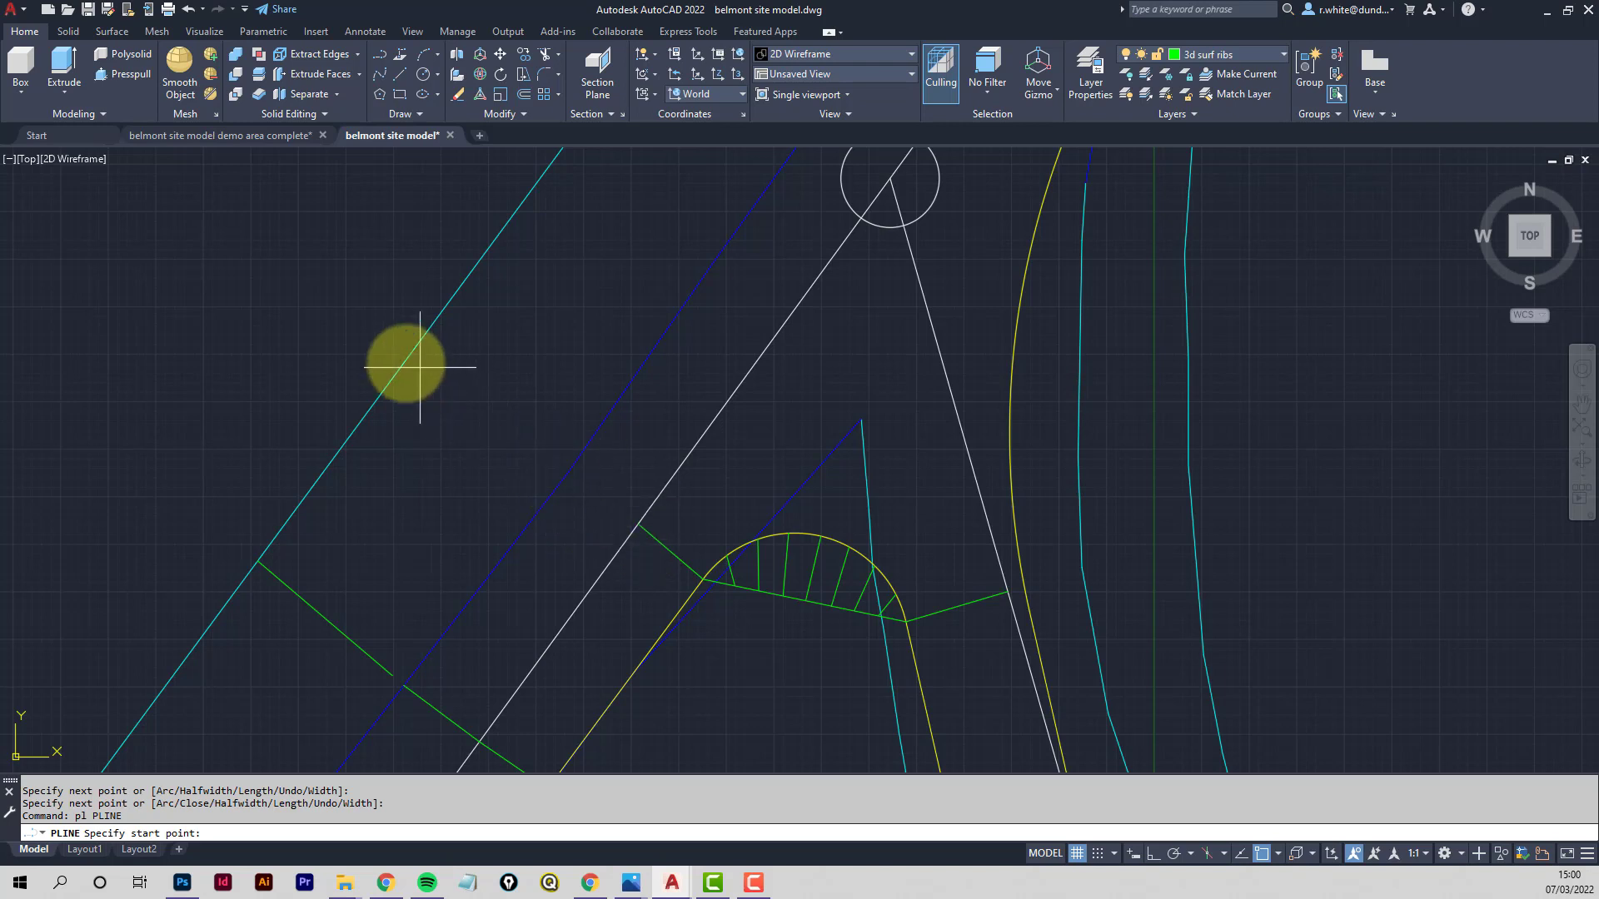
pyautogui.click(551, 456)
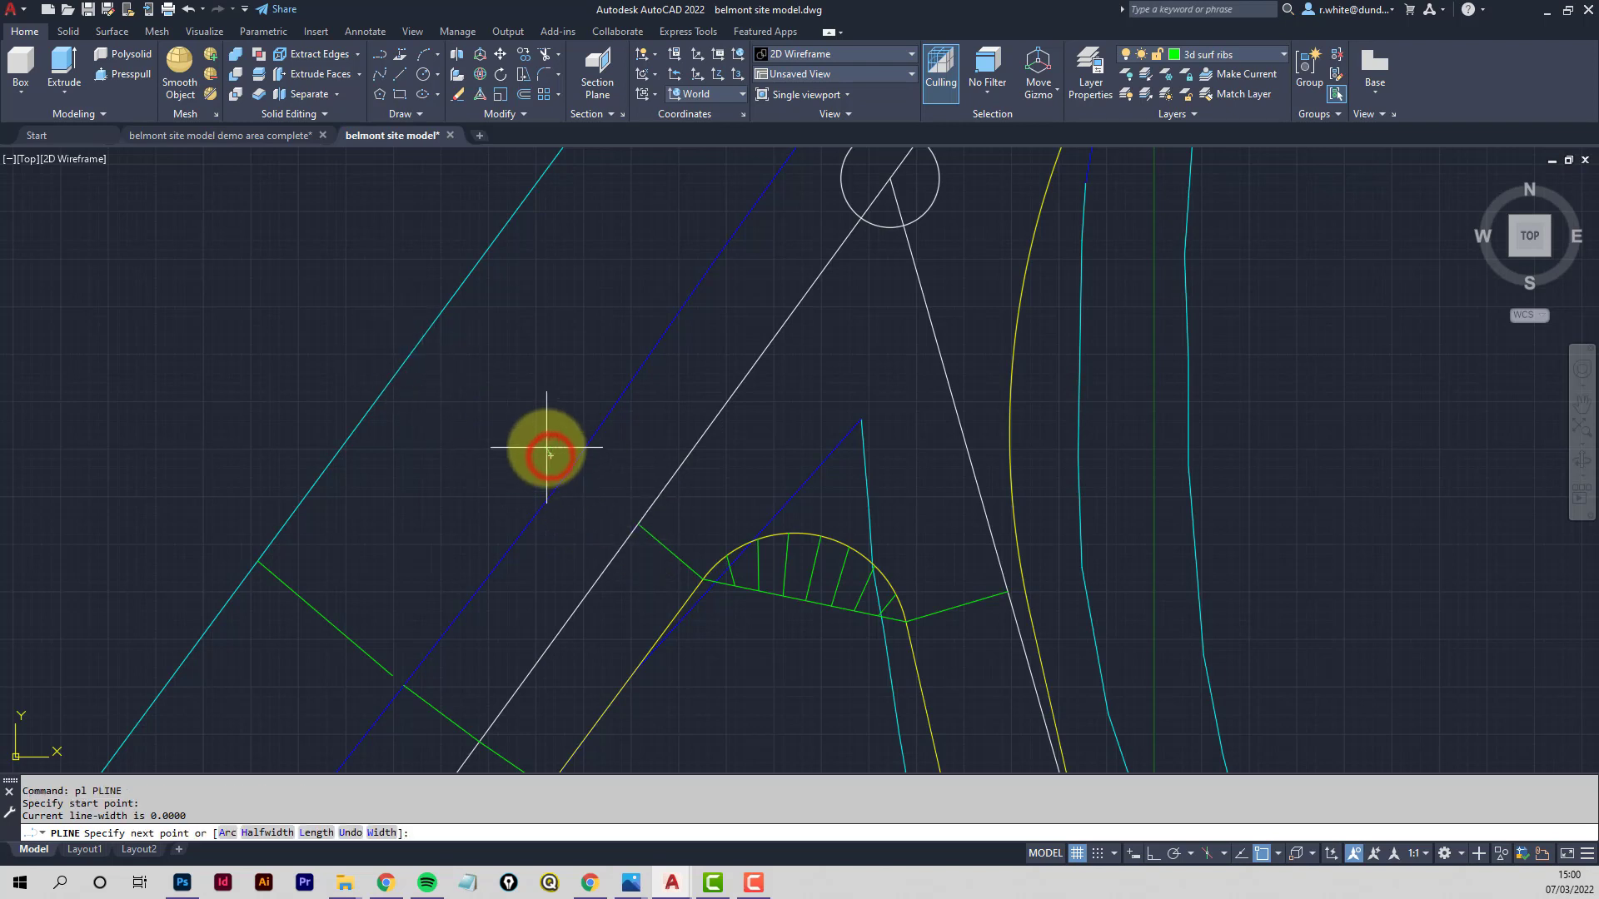
pyautogui.press('Escape')
# Draw a polyline rib from the junction rib's western end on the white line, through the dark blue line, to the western cyan line
pyautogui.press('Return')
pyautogui.click(637, 524)
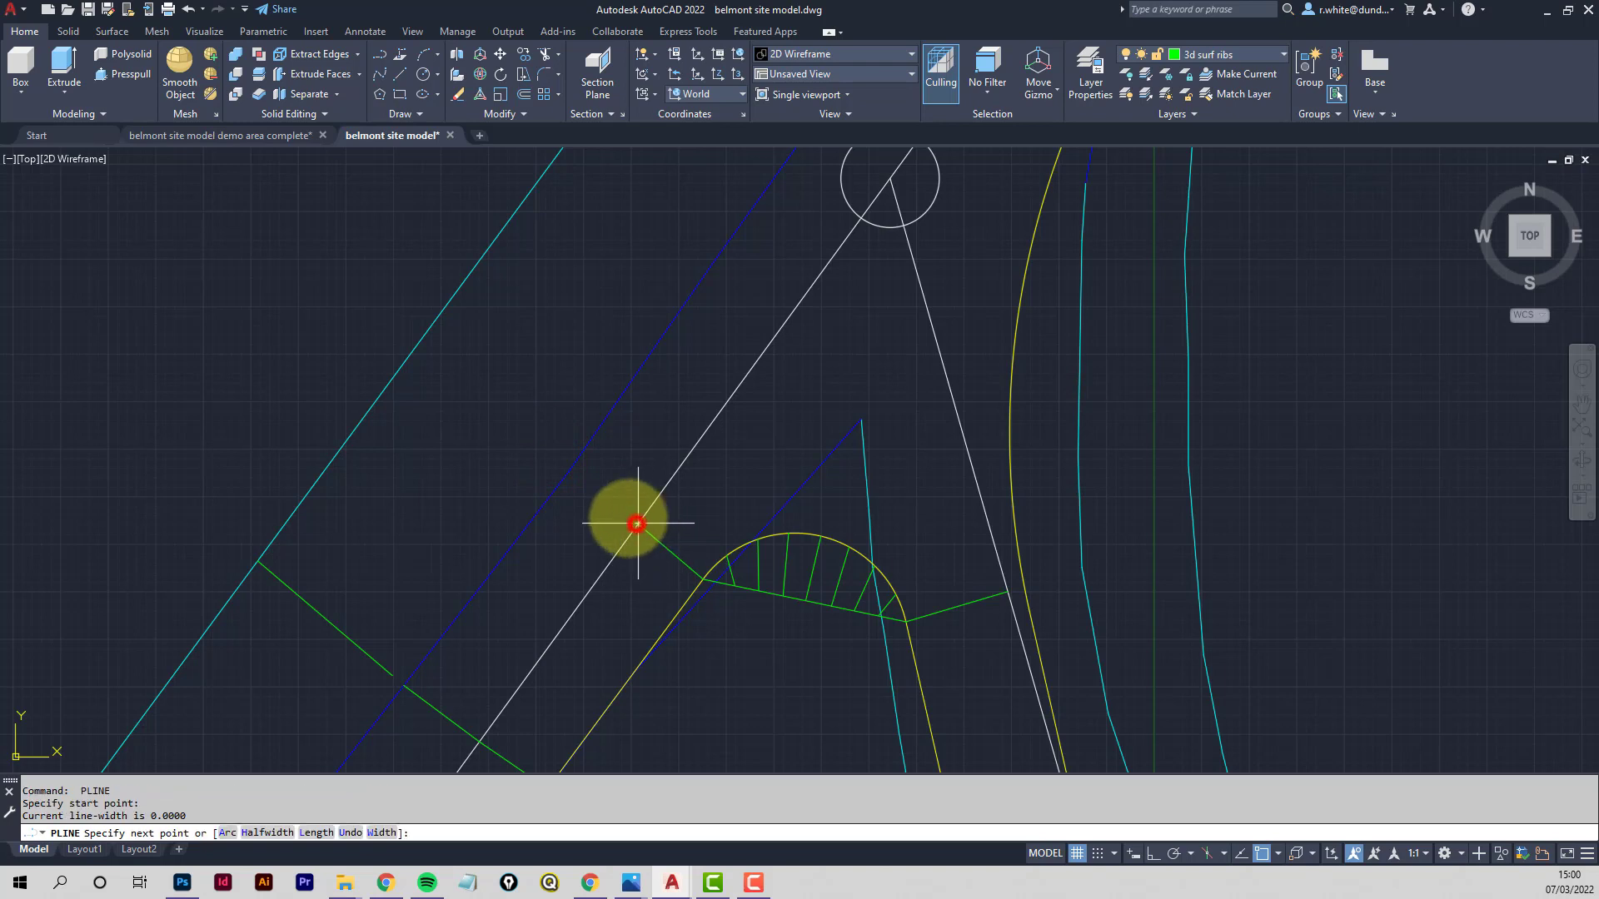
pyautogui.click(569, 472)
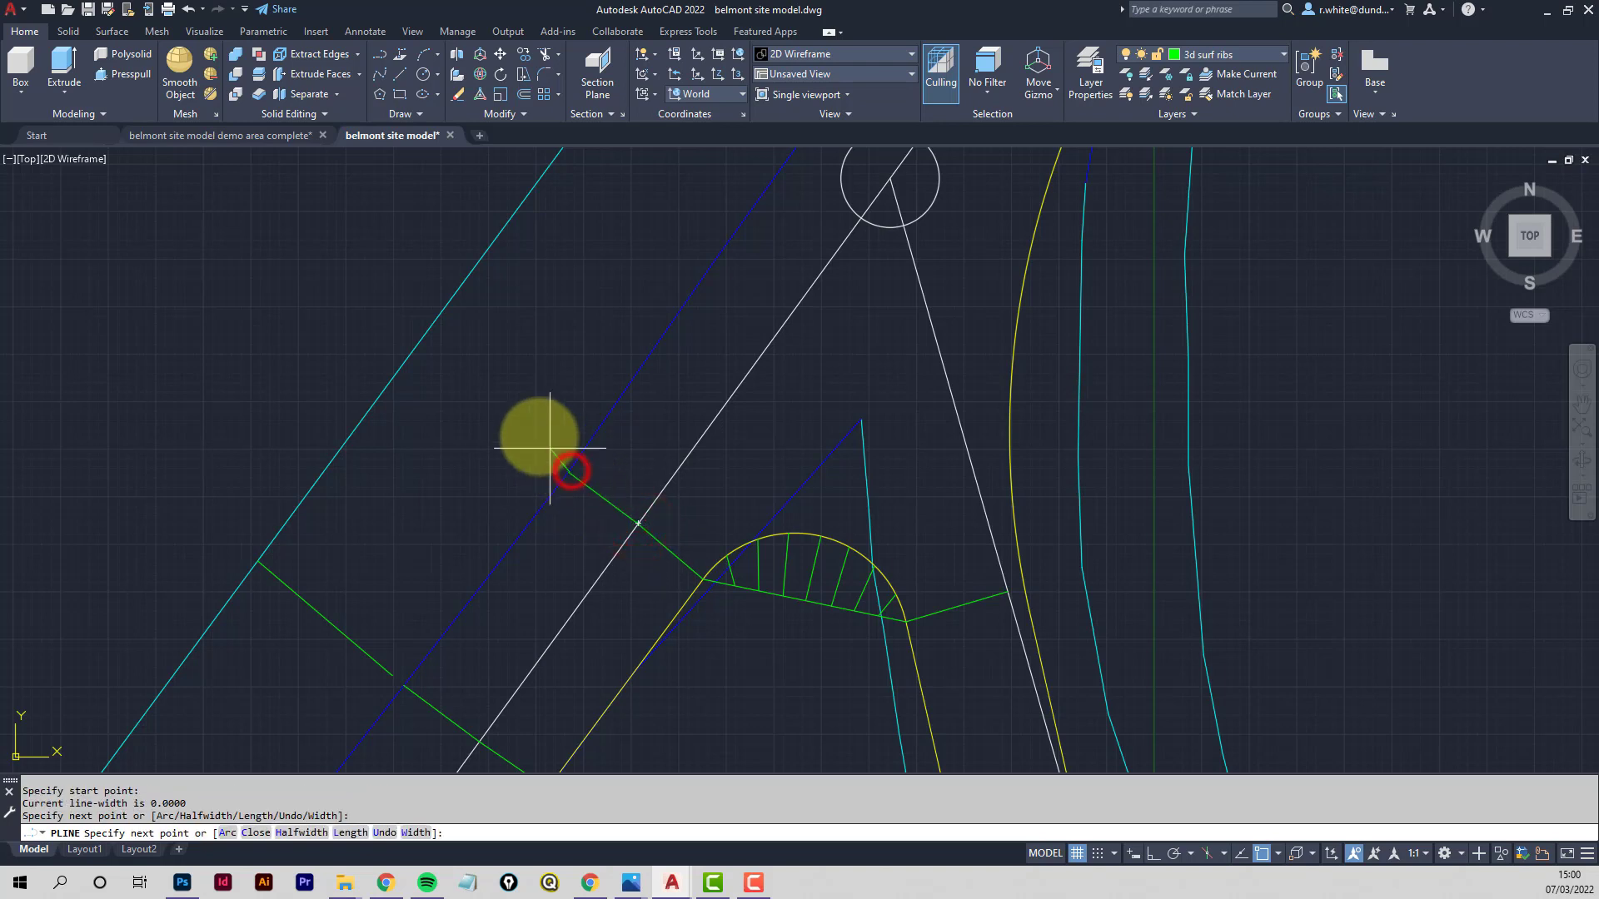
pyautogui.click(410, 356)
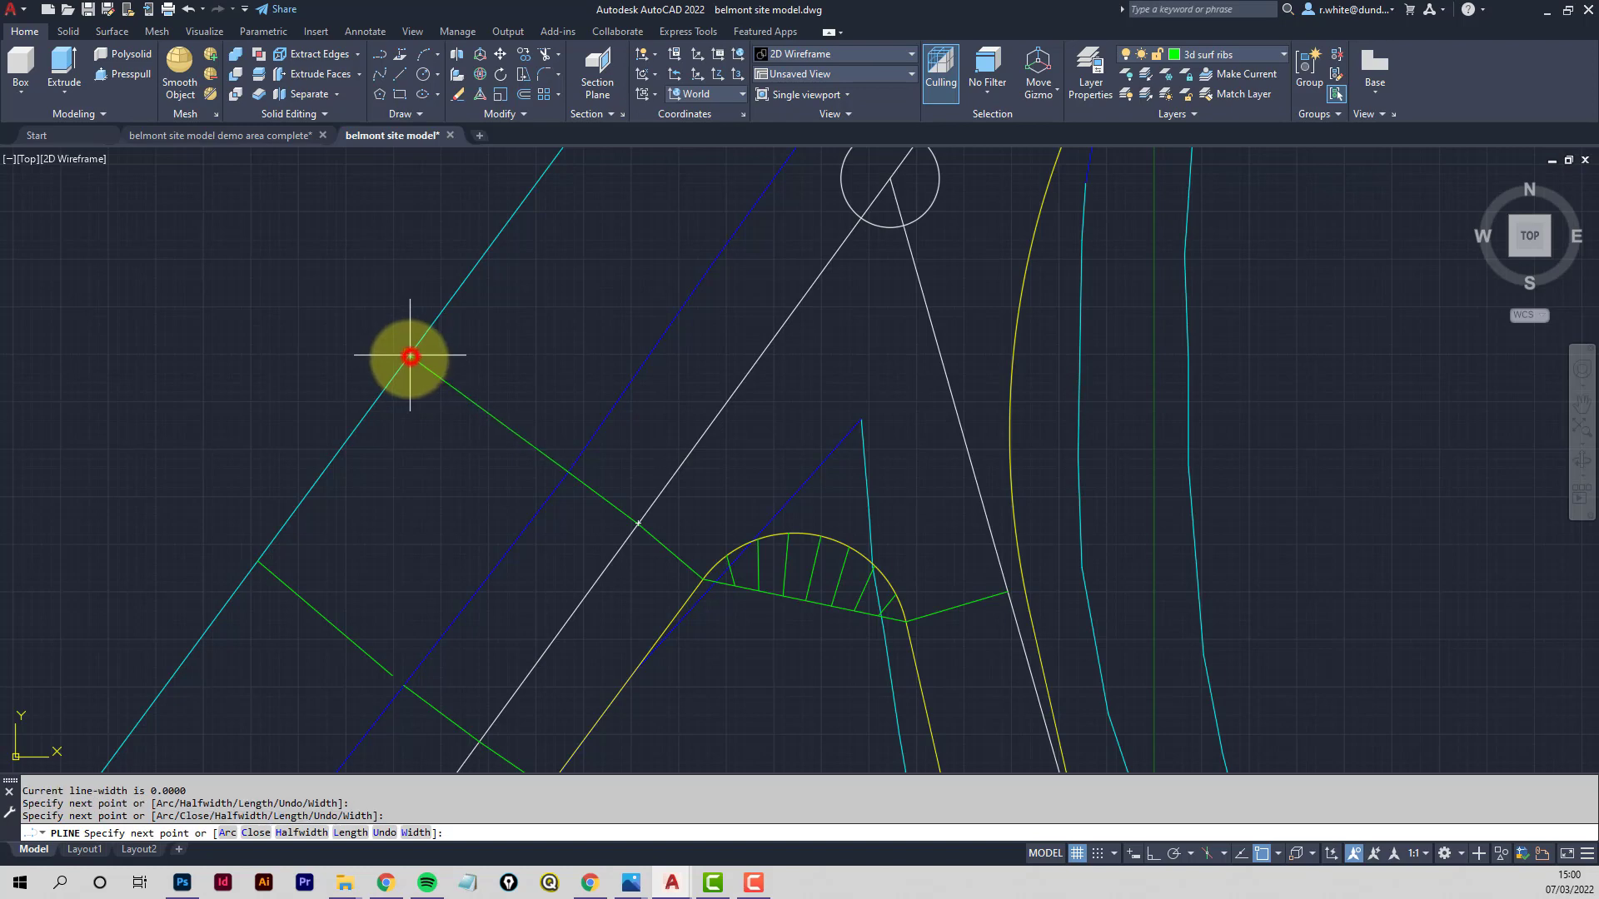
pyautogui.press('Return')
# Examine the cyan road edge lines east of the junction, selecting the outer one to see its extent and clearing the selection
pyautogui.moveTo(727, 427); pyautogui.dragTo(555, 421, button='middle')
pyautogui.moveTo(826, 514); pyautogui.dragTo(662, 436, button='middle')
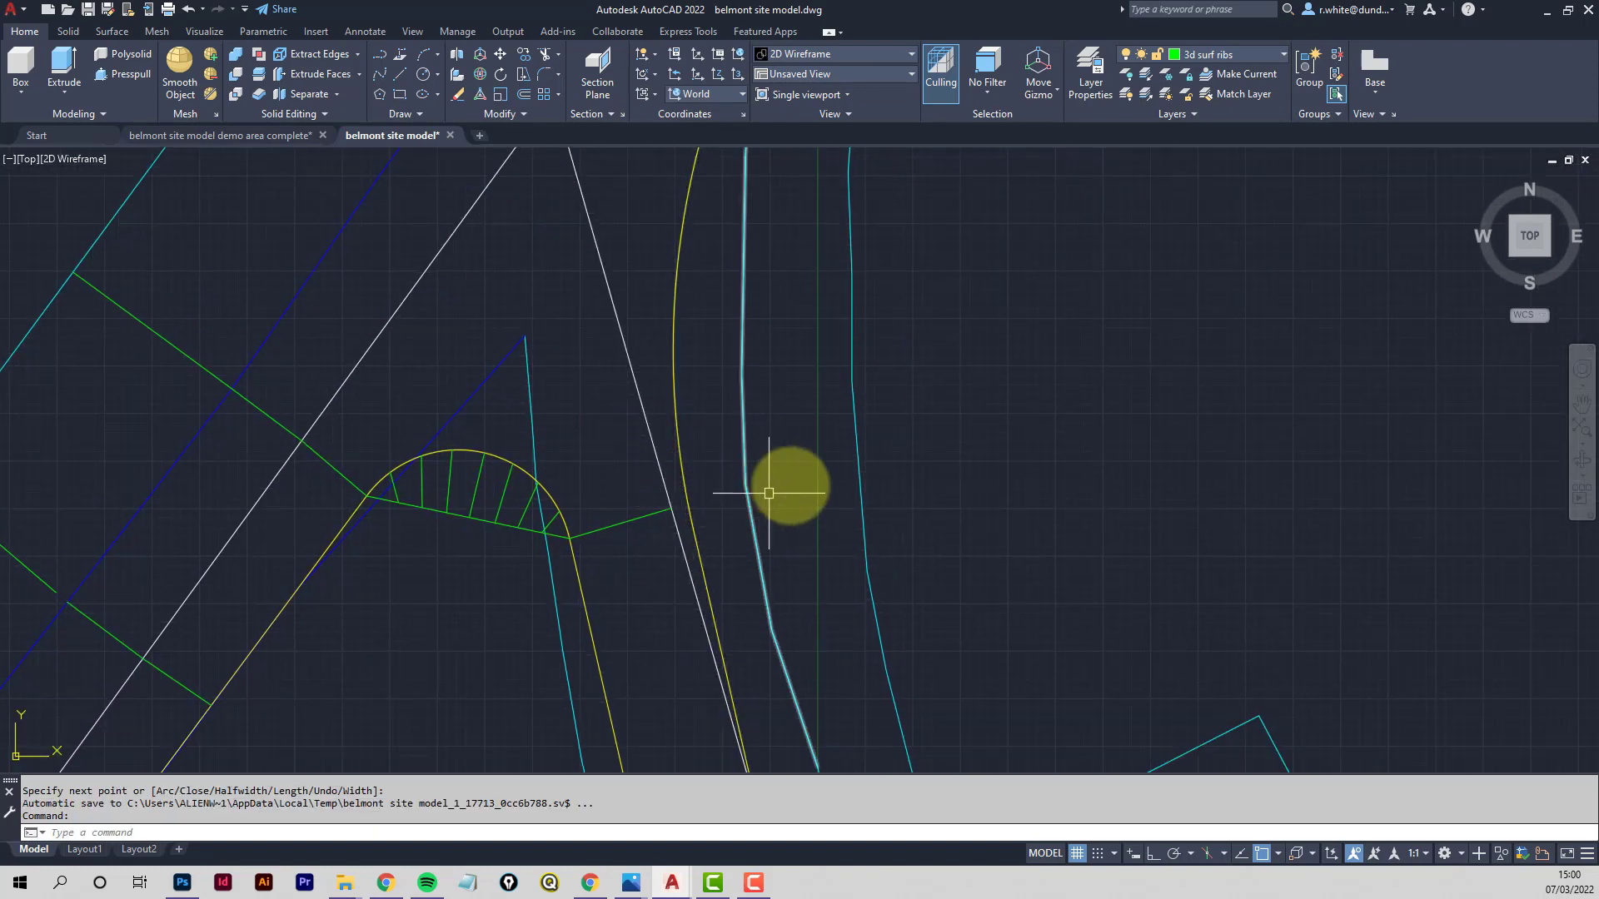
pyautogui.scroll(-4, 754, 493)
pyautogui.moveTo(754, 493); pyautogui.dragTo(713, 503, button='middle')
pyautogui.scroll(4, 713, 502)
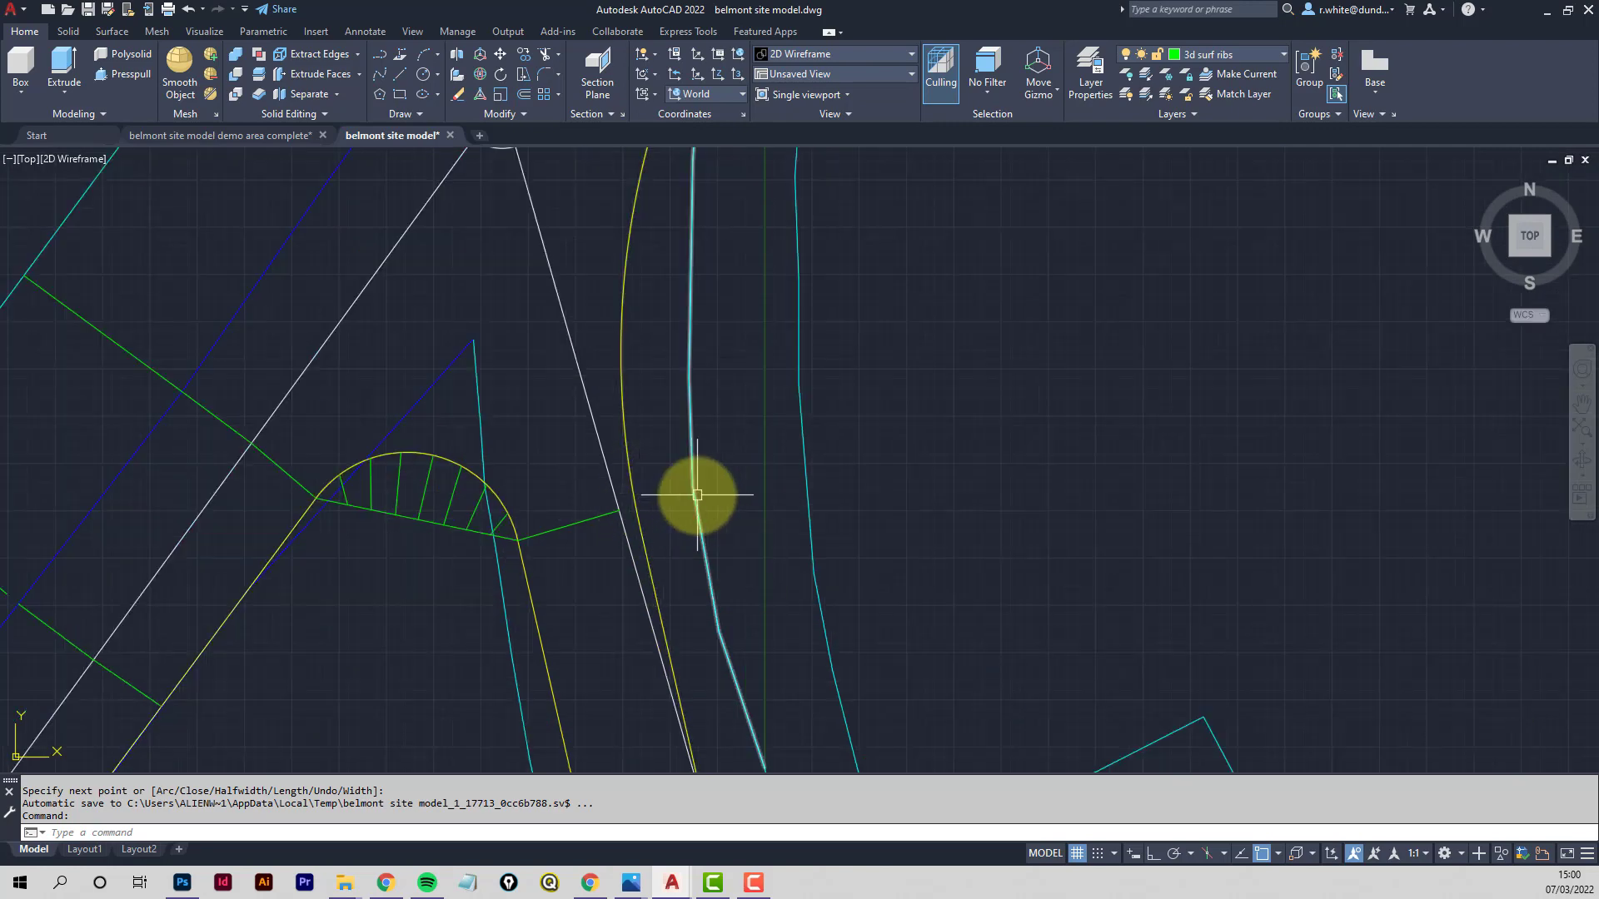
pyautogui.scroll(-4, 792, 481)
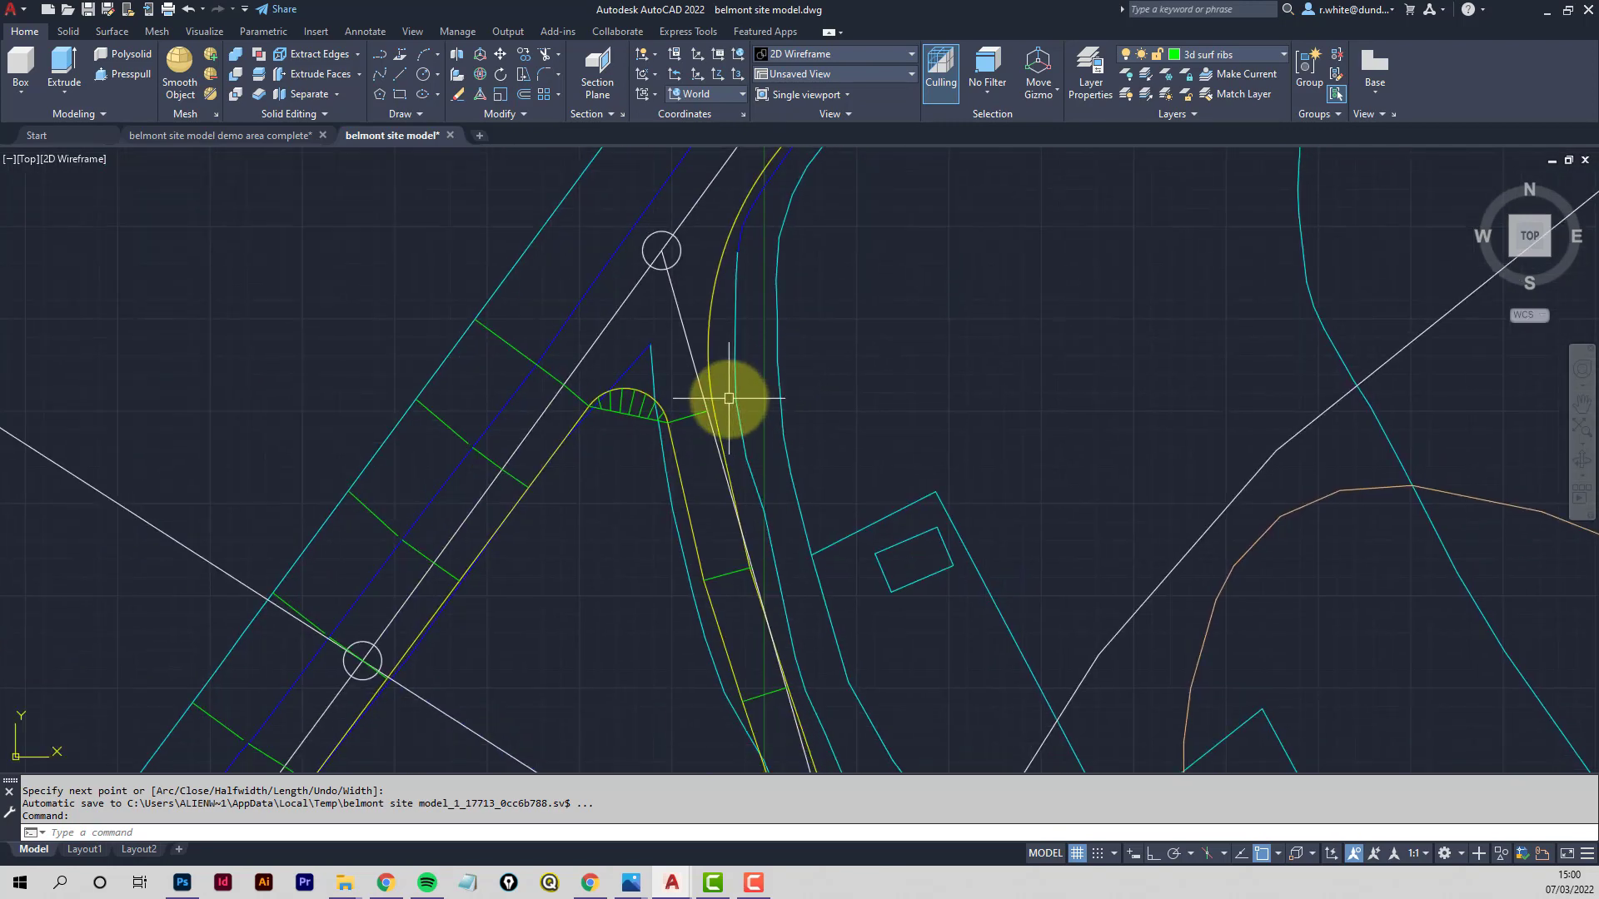
pyautogui.click(782, 411)
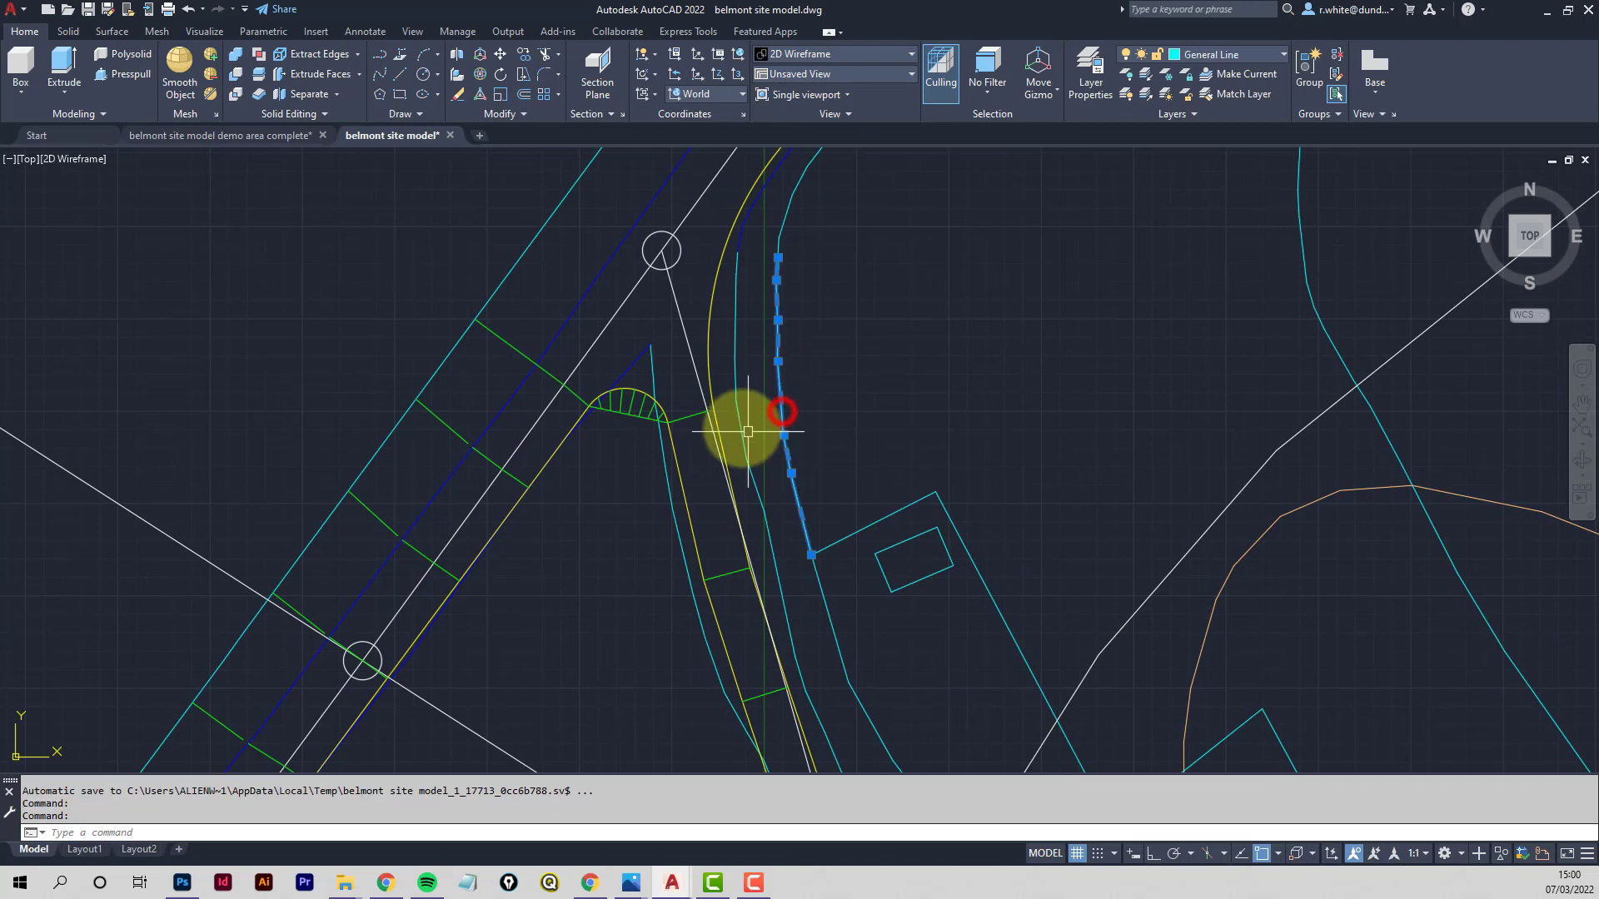
pyautogui.scroll(2, 736, 402)
pyautogui.moveTo(734, 418); pyautogui.dragTo(732, 515, button='middle')
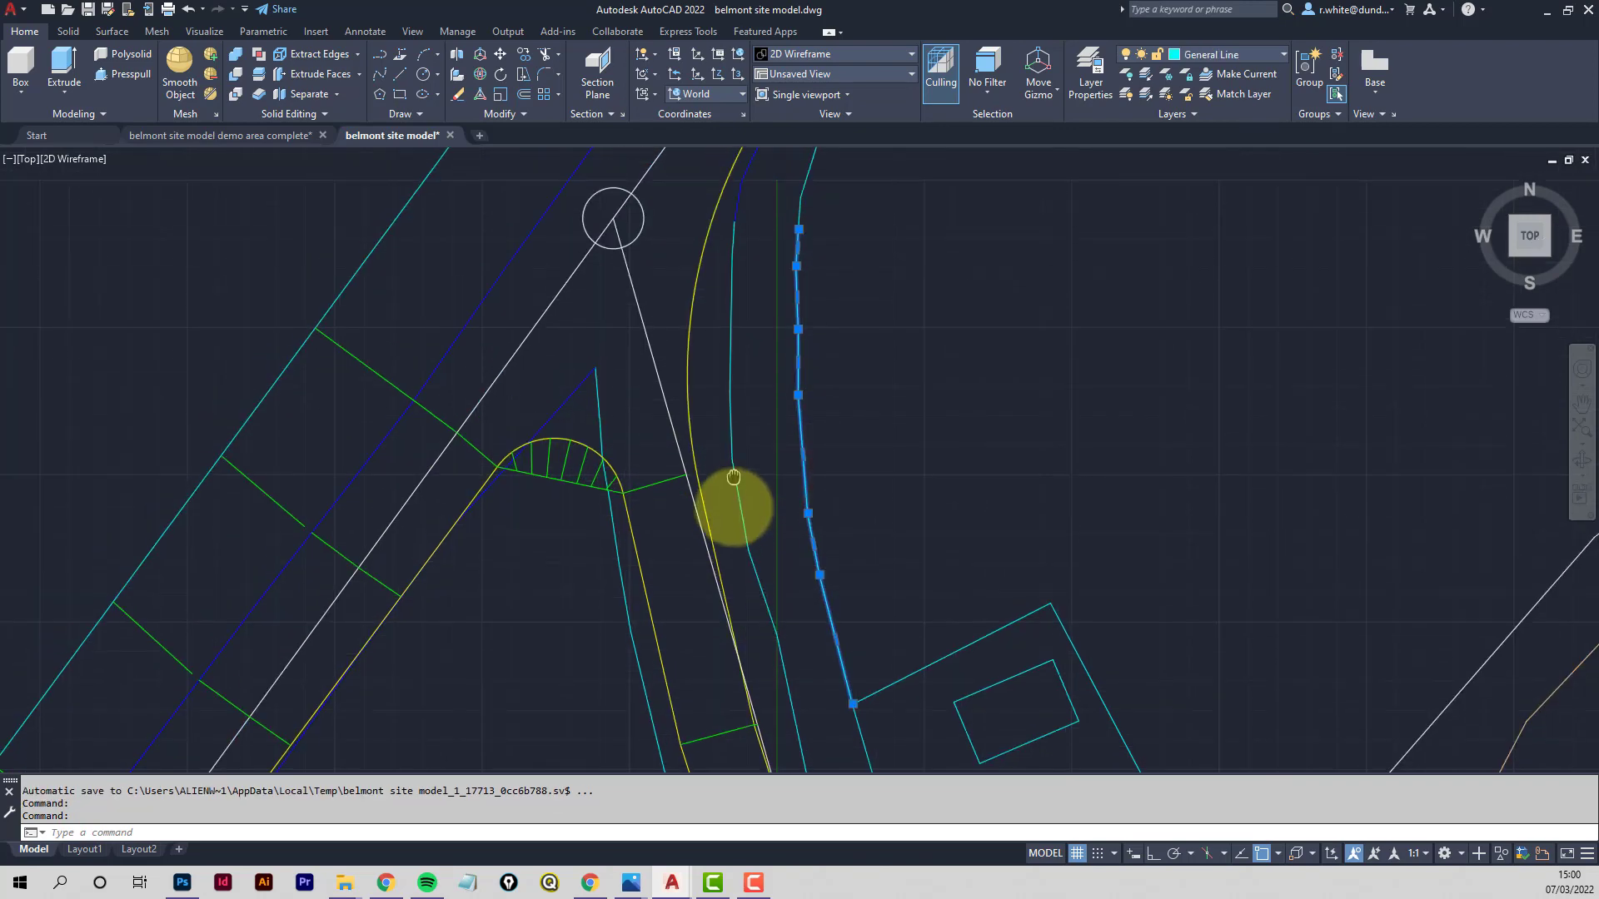
pyautogui.press('Escape')
pyautogui.press('Escape')
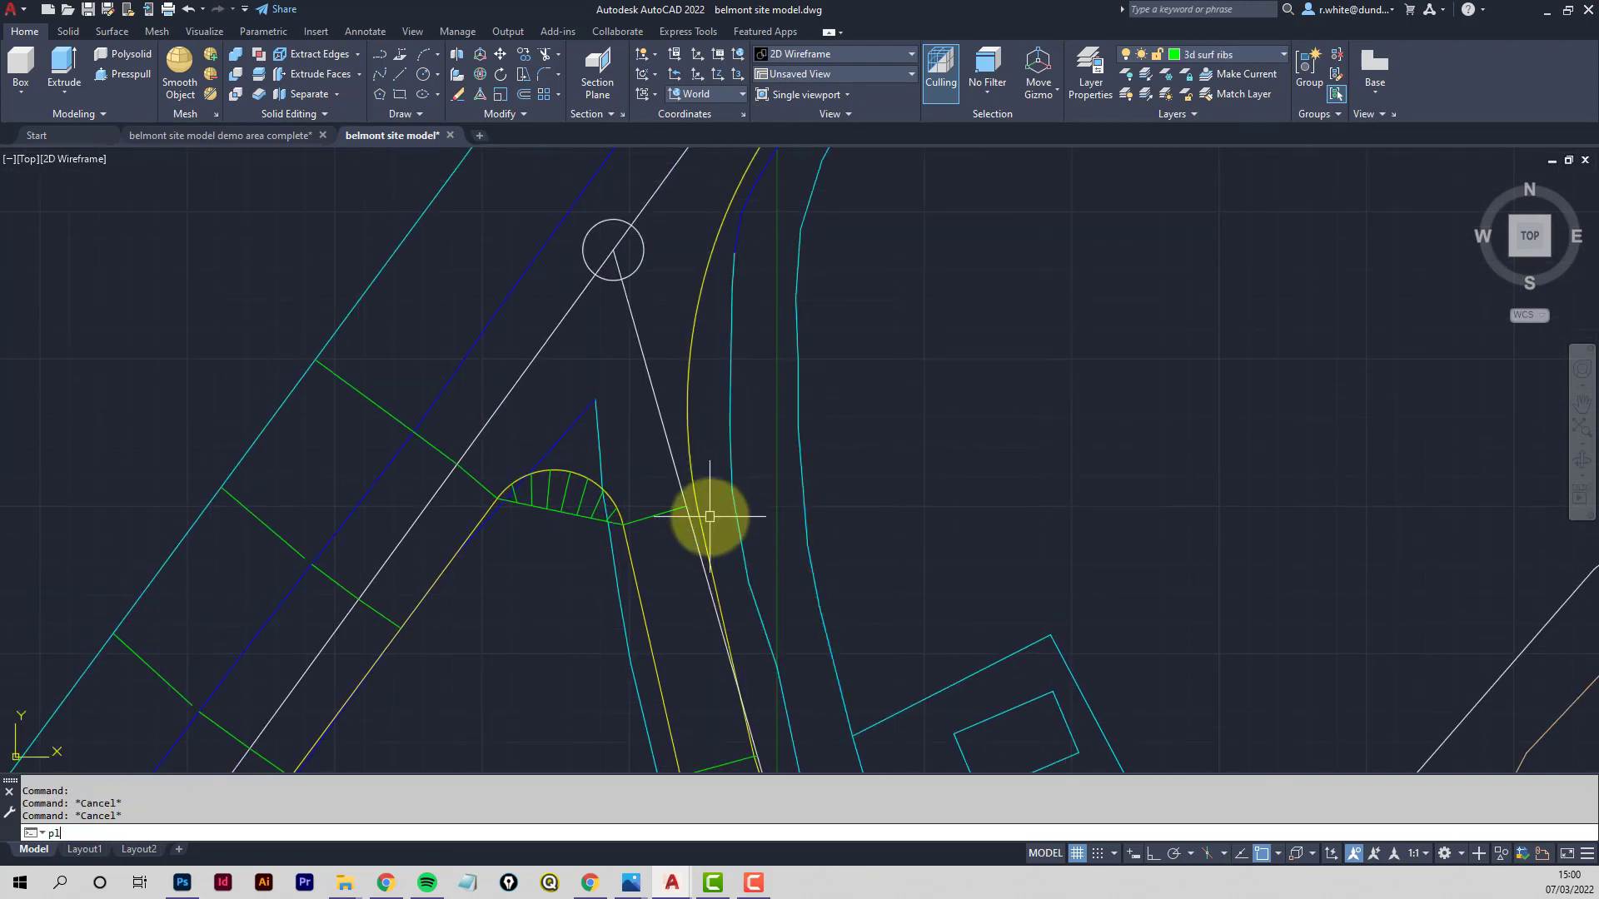
# Draw a polyline rib from the junction rib's eastern end on the white line, through the yellow line, to beyond the outer cyan line
pyautogui.write('pl')
pyautogui.press('Return')
pyautogui.scroll(5, 691, 509)
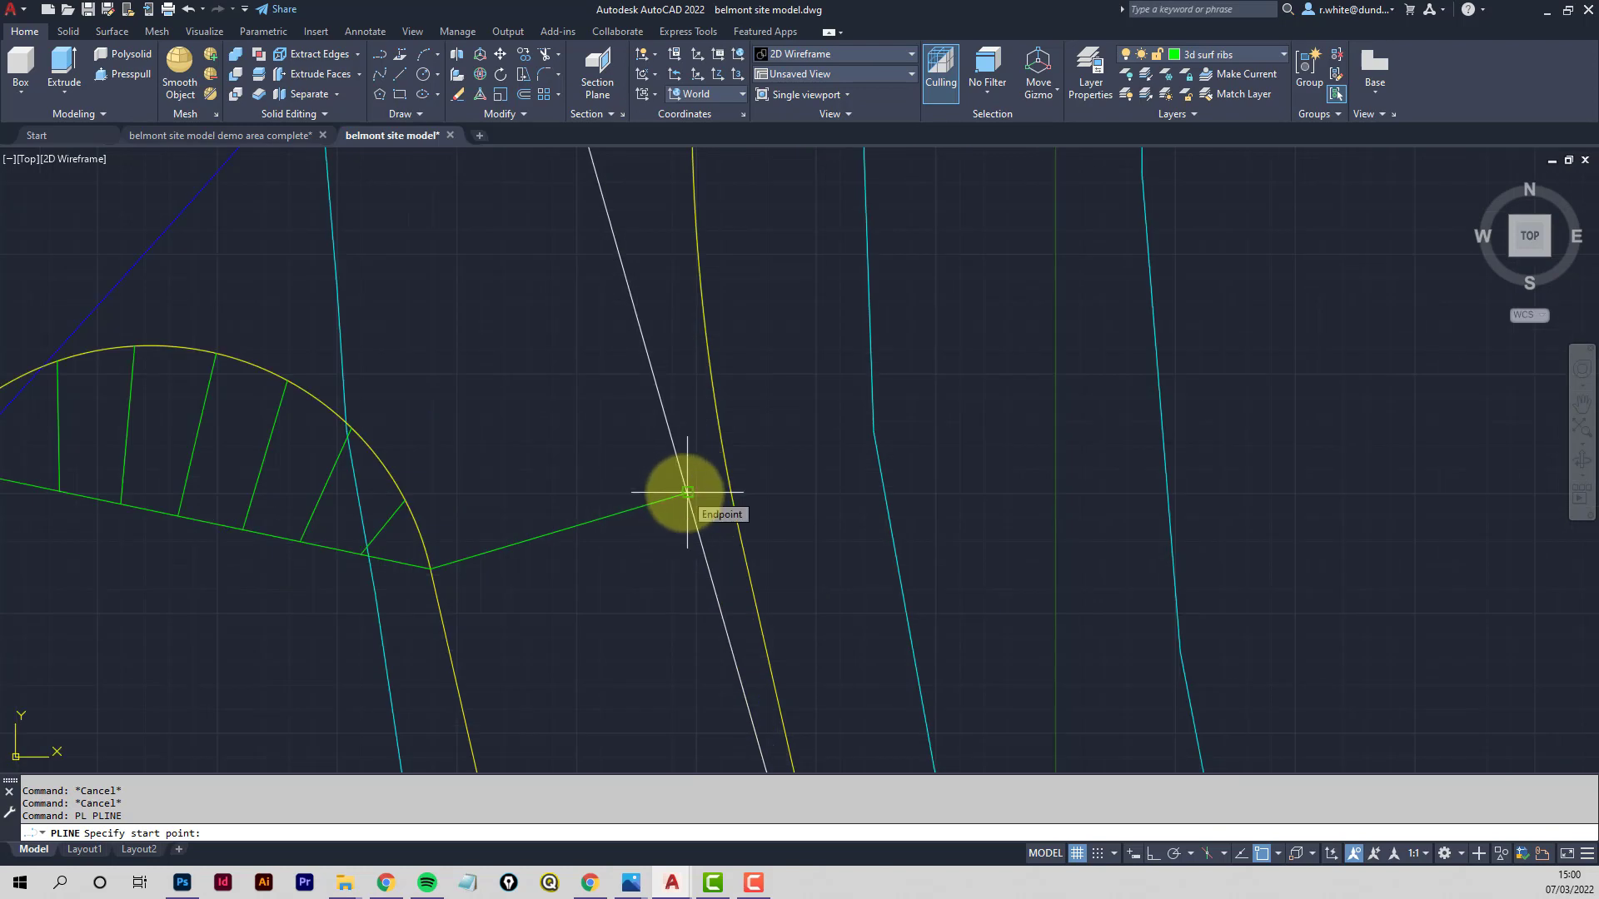
pyautogui.click(687, 492)
pyautogui.click(730, 482)
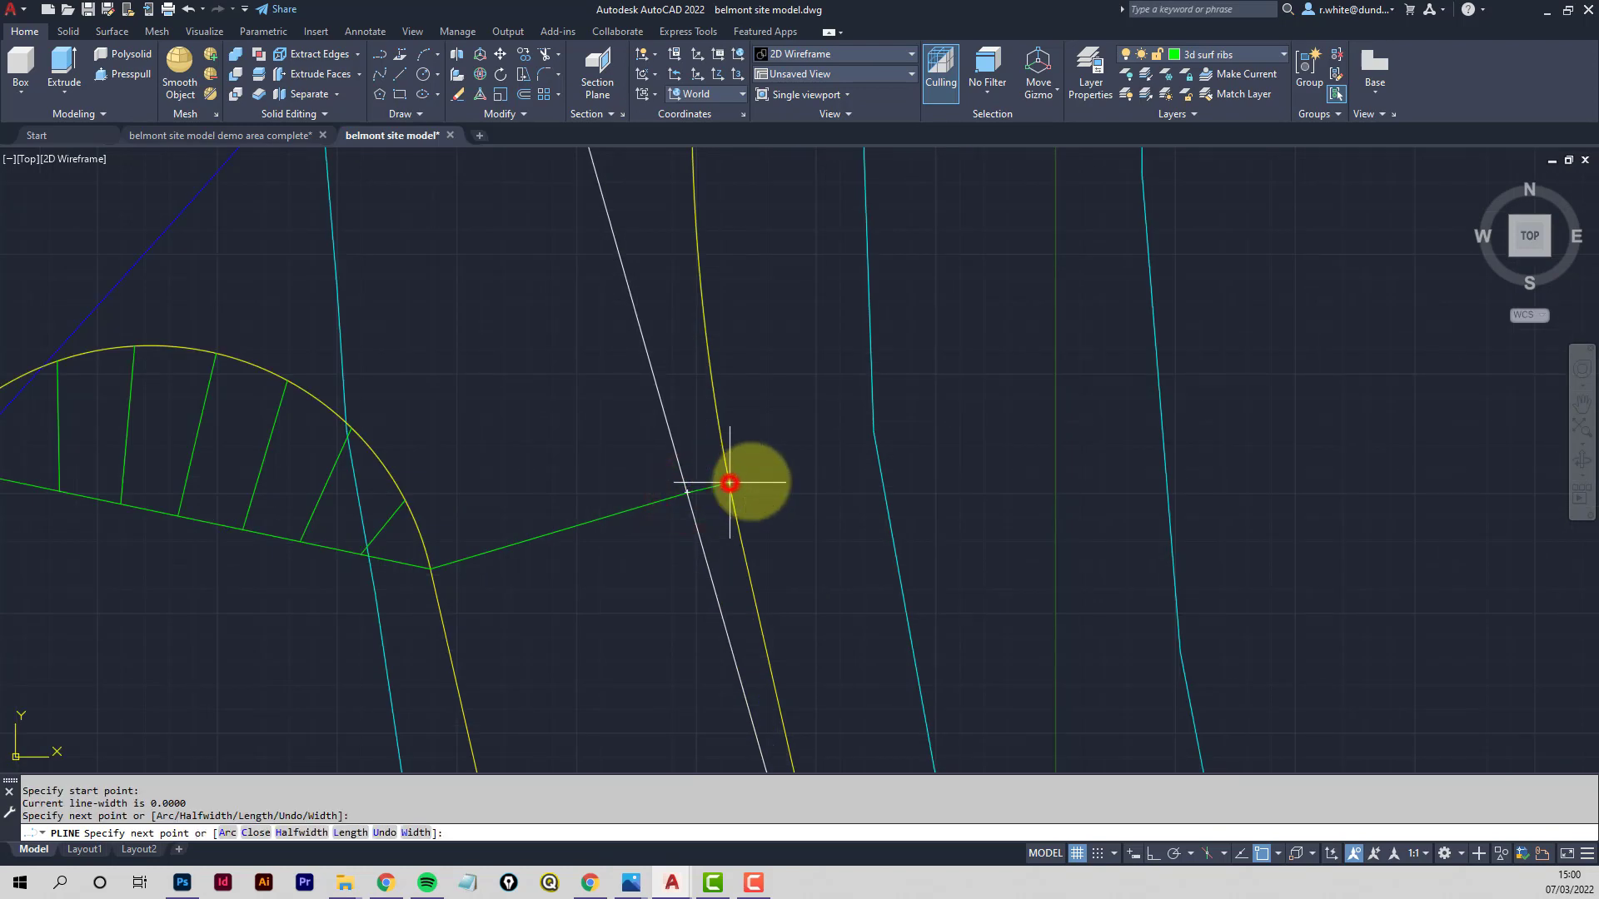
pyautogui.scroll(-4, 911, 446)
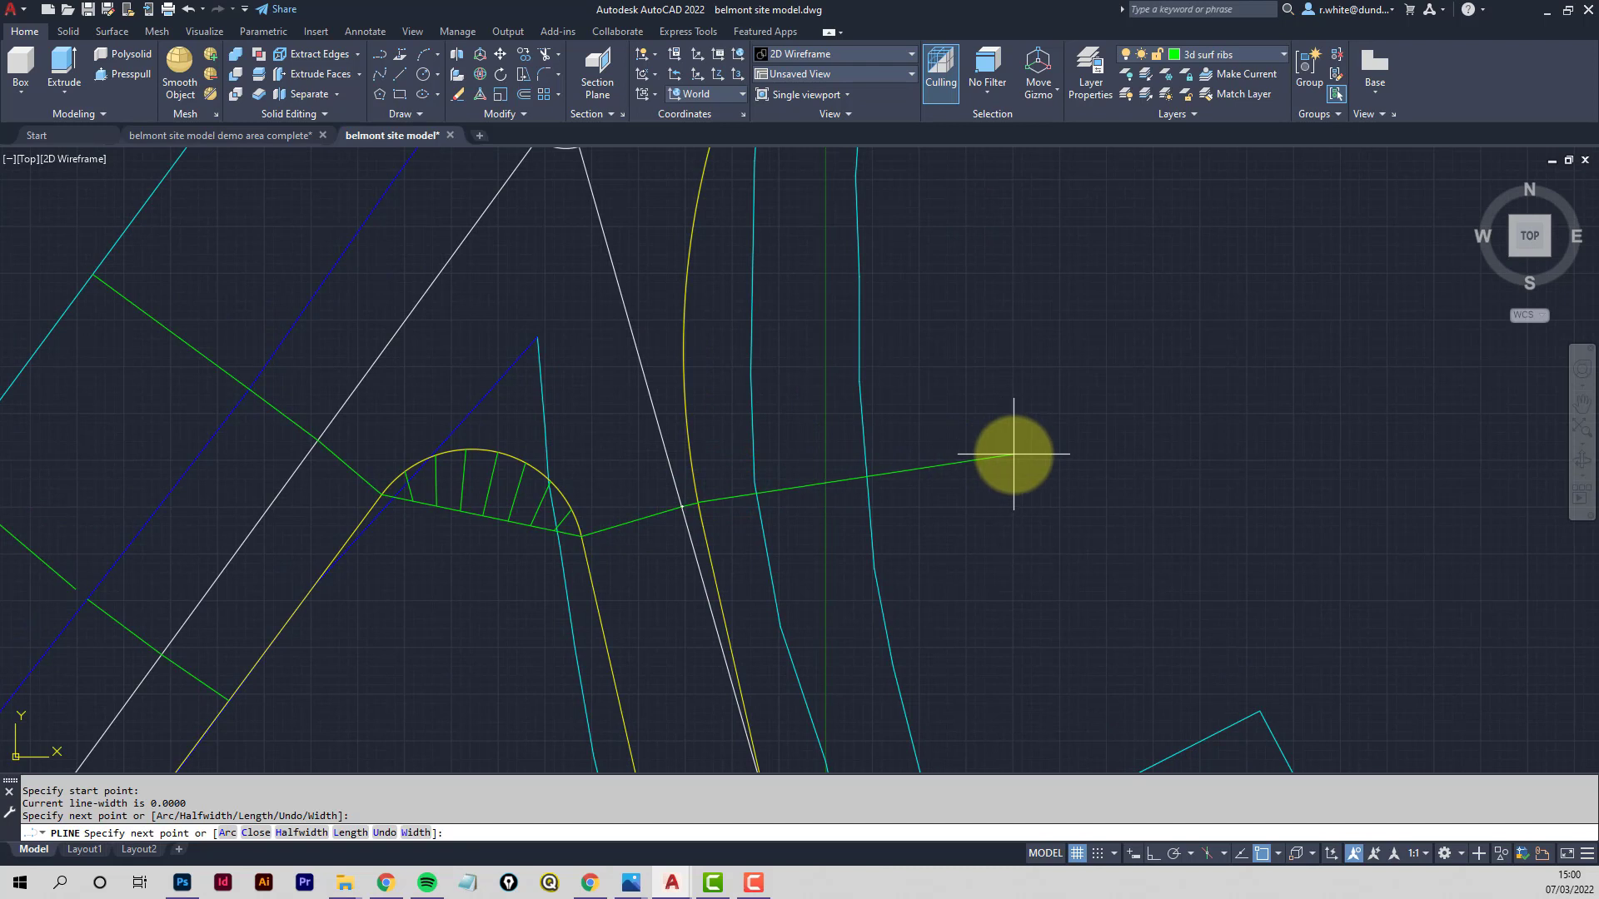
pyautogui.click(978, 463)
pyautogui.press('Return')
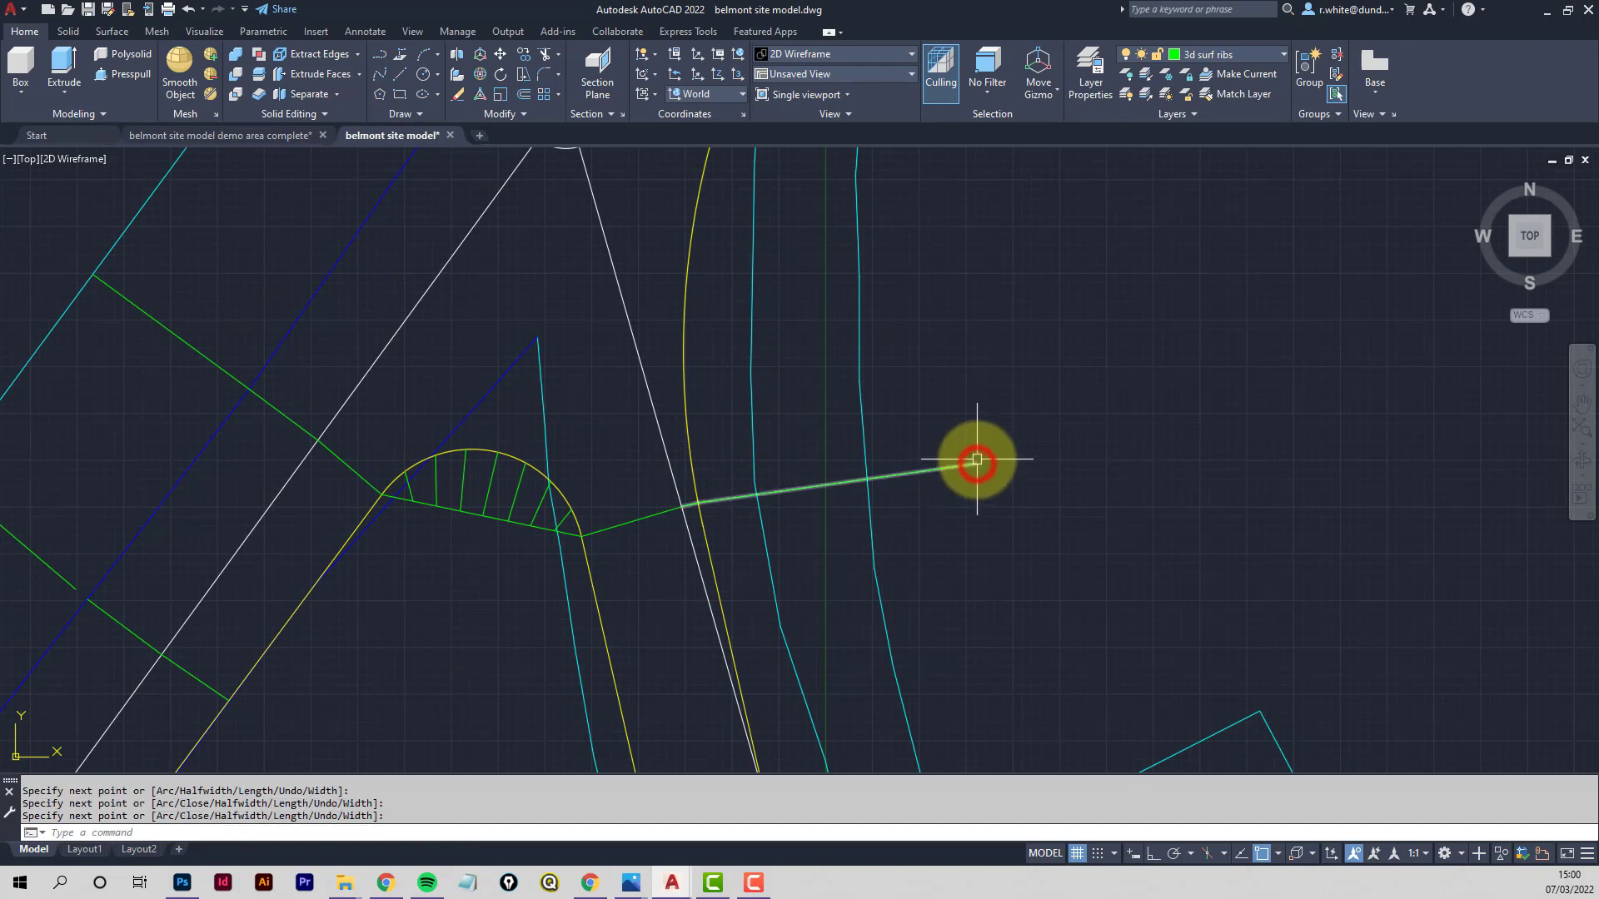
# Turn on the 3d surf wall setout layer and check the extent of the orange wall line east of the junction
pyautogui.click(1284, 55)
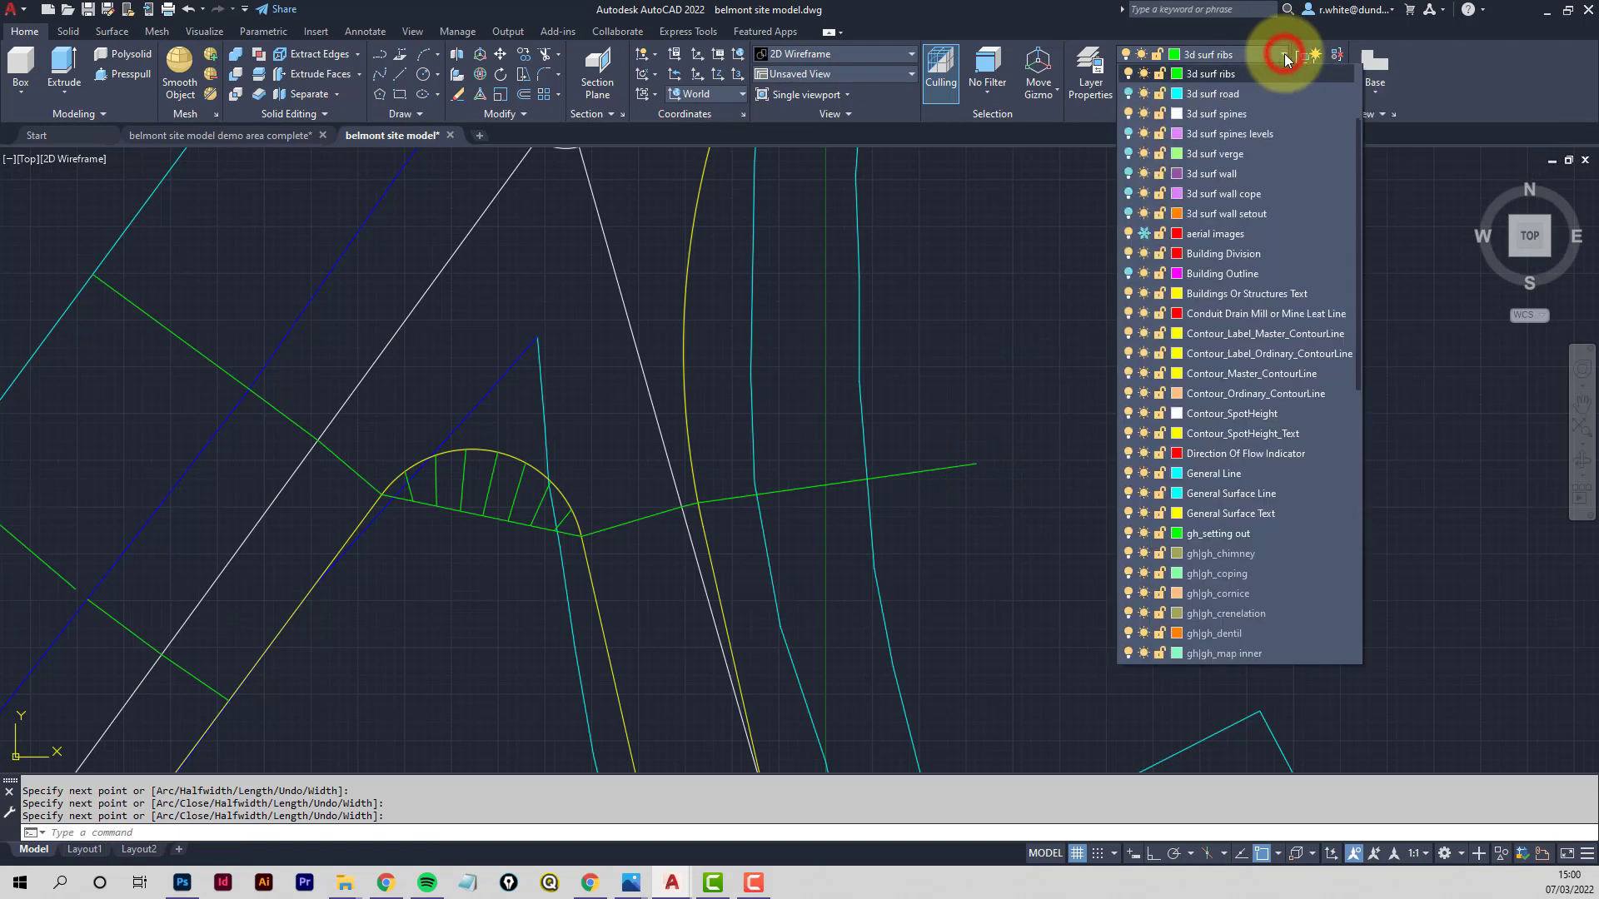
pyautogui.click(1130, 214)
pyautogui.moveTo(972, 492); pyautogui.dragTo(941, 390, button='middle')
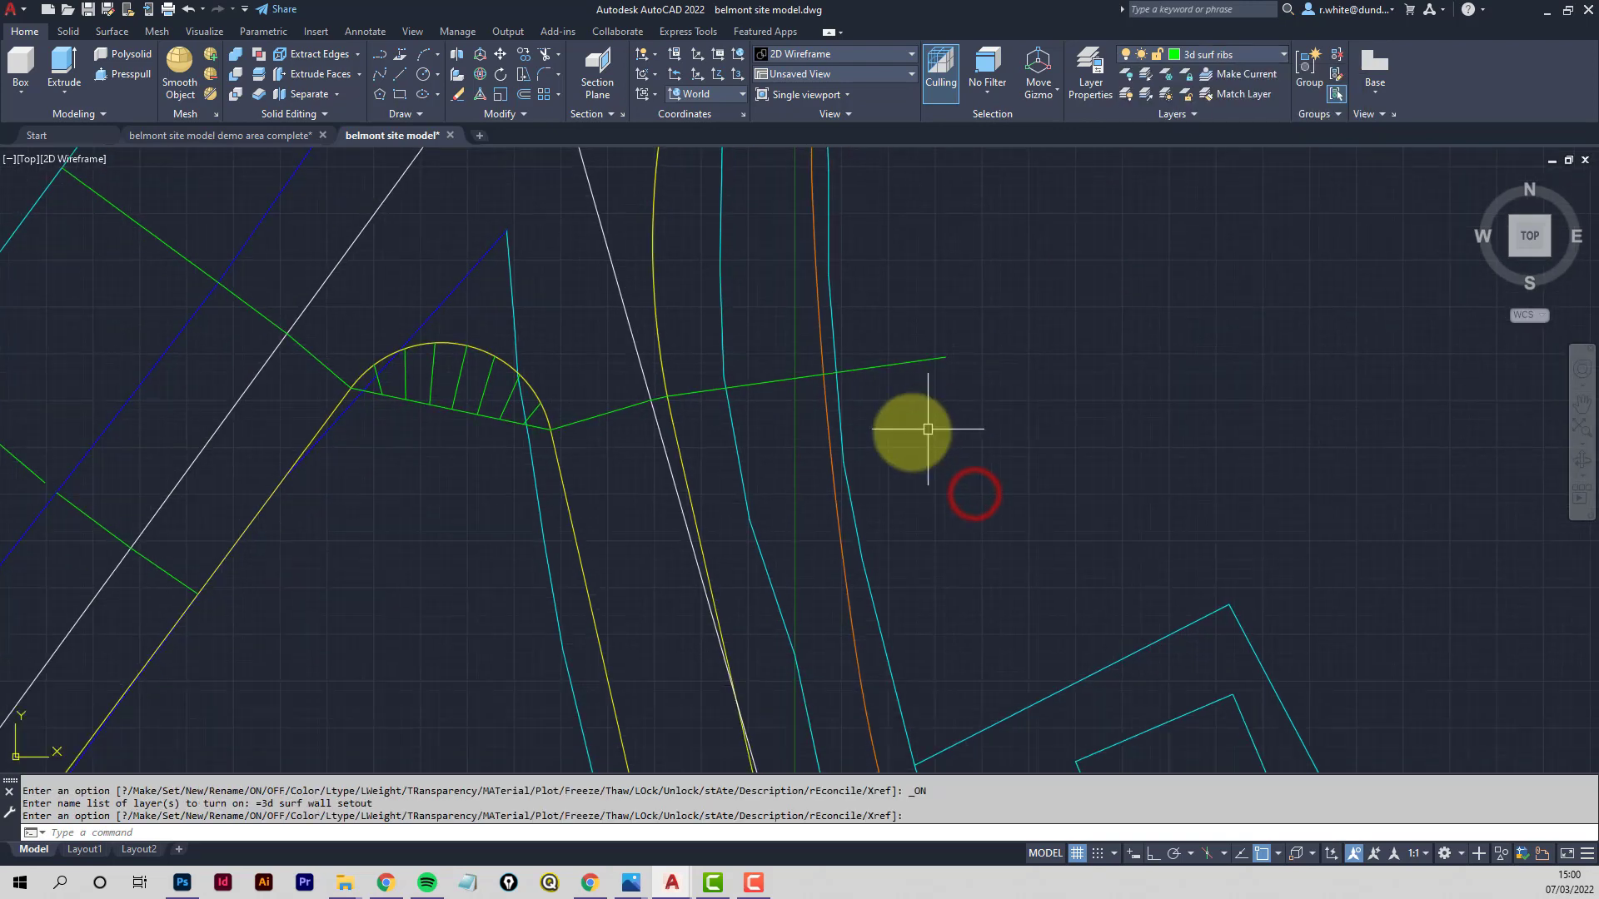
pyautogui.press('Return')
pyautogui.click(829, 476)
pyautogui.scroll(-7, 936, 432)
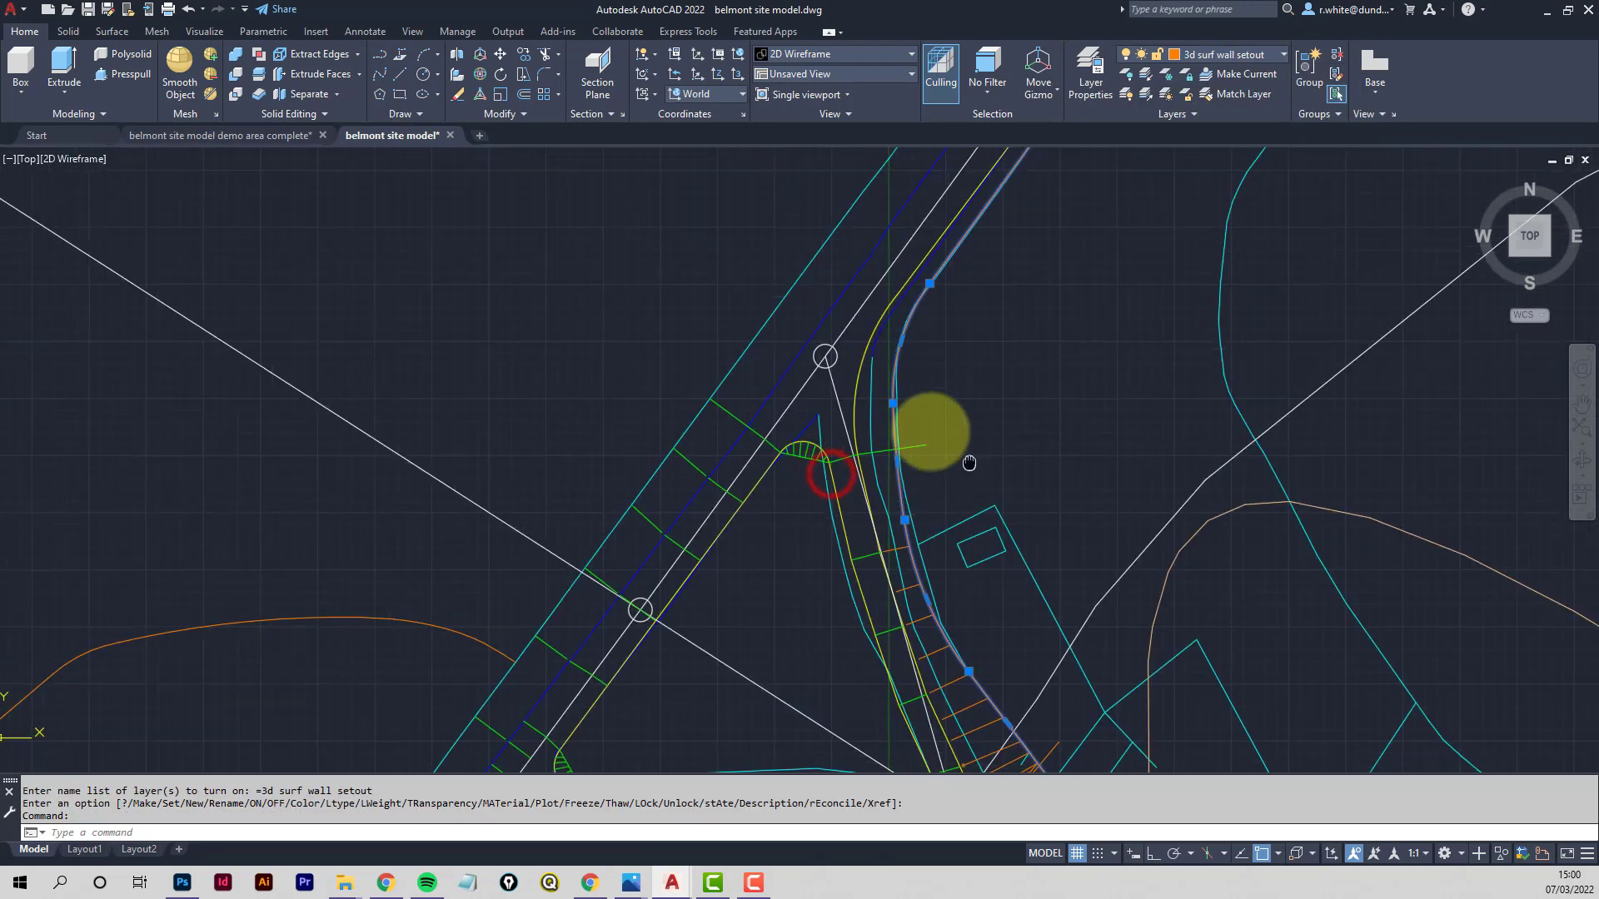
pyautogui.scroll(5, 801, 412)
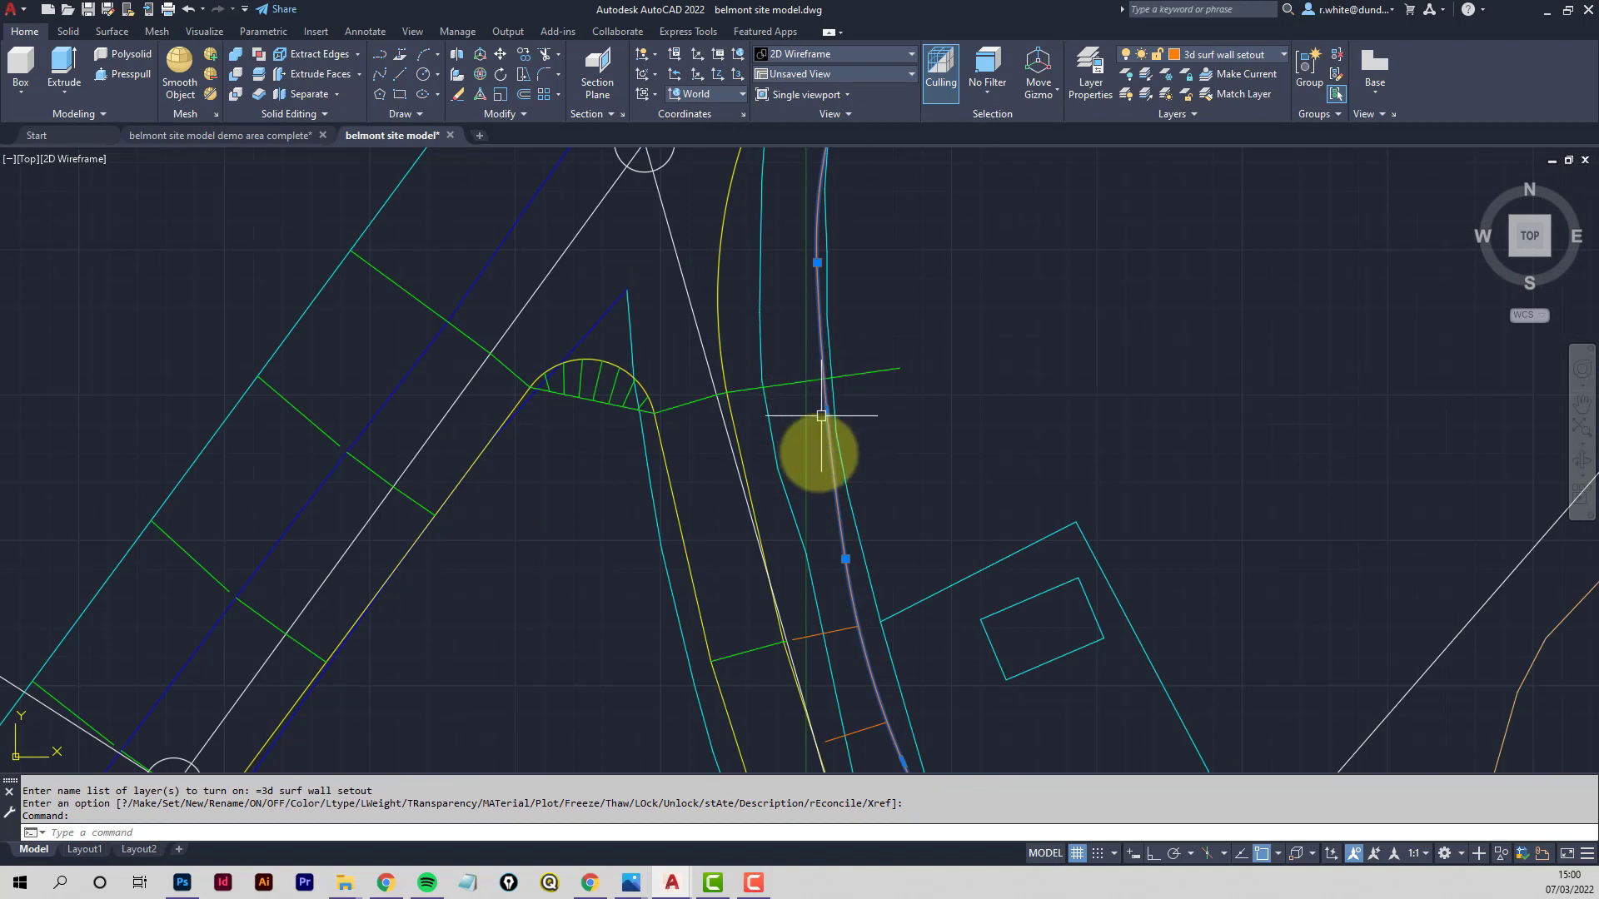
pyautogui.moveTo(849, 384); pyautogui.dragTo(871, 467, button='middle')
pyautogui.press('Escape')
pyautogui.press('Escape')
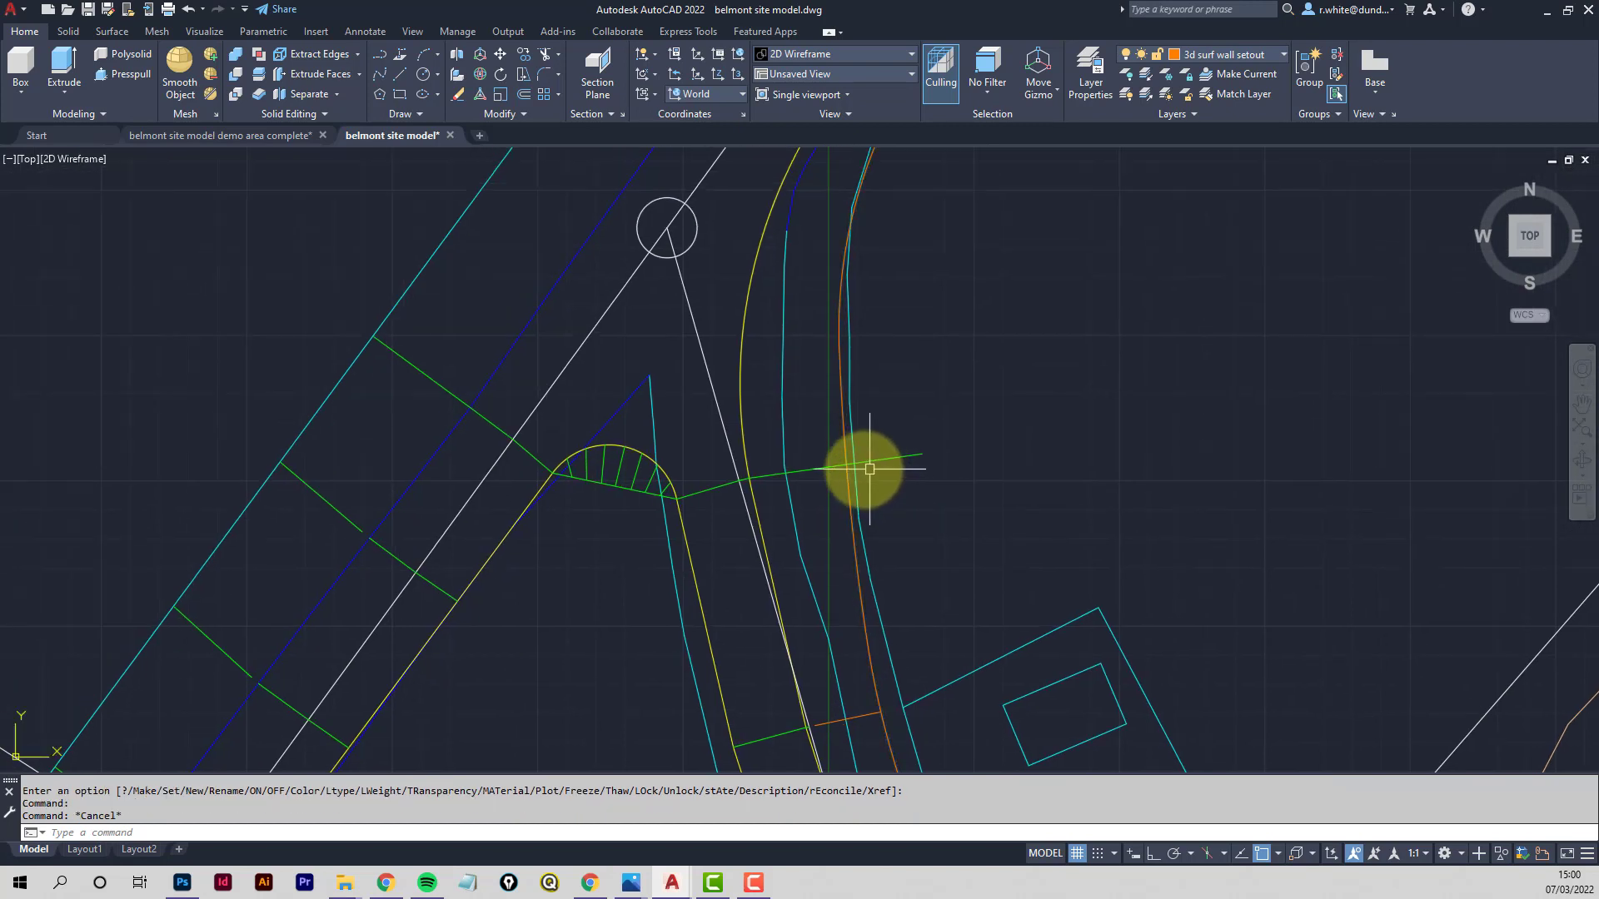
# Trim the overhanging eastern end of the new rib back to the orange wall setout line
pyautogui.scroll(5, 867, 467)
pyautogui.write('tr')
pyautogui.press('Return')
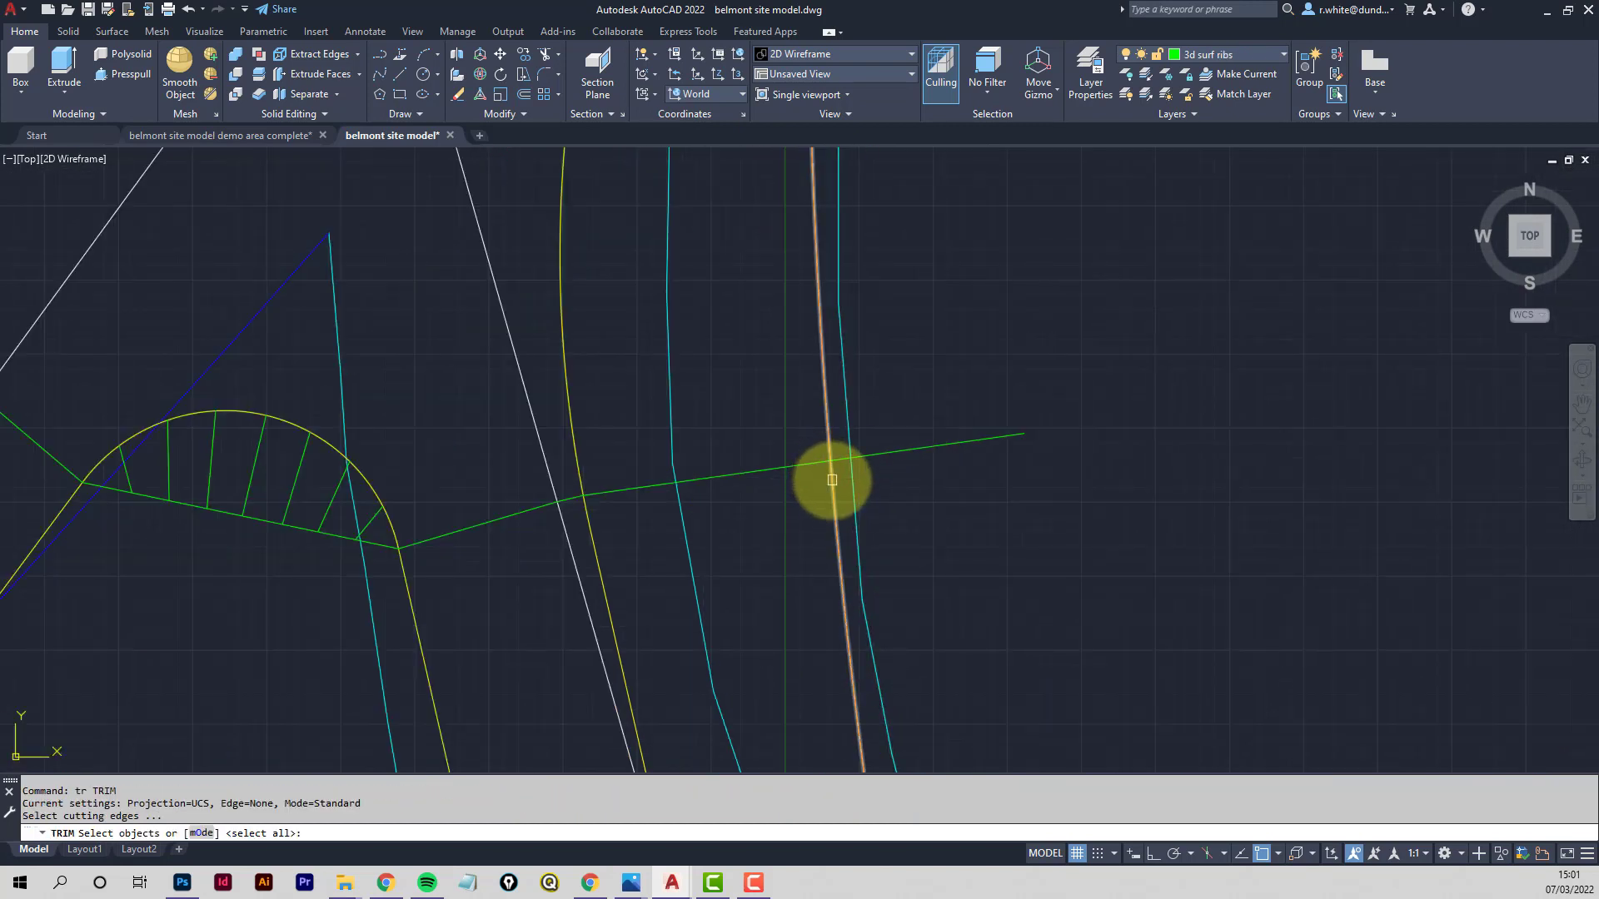
pyautogui.click(831, 482)
pyautogui.press('Return')
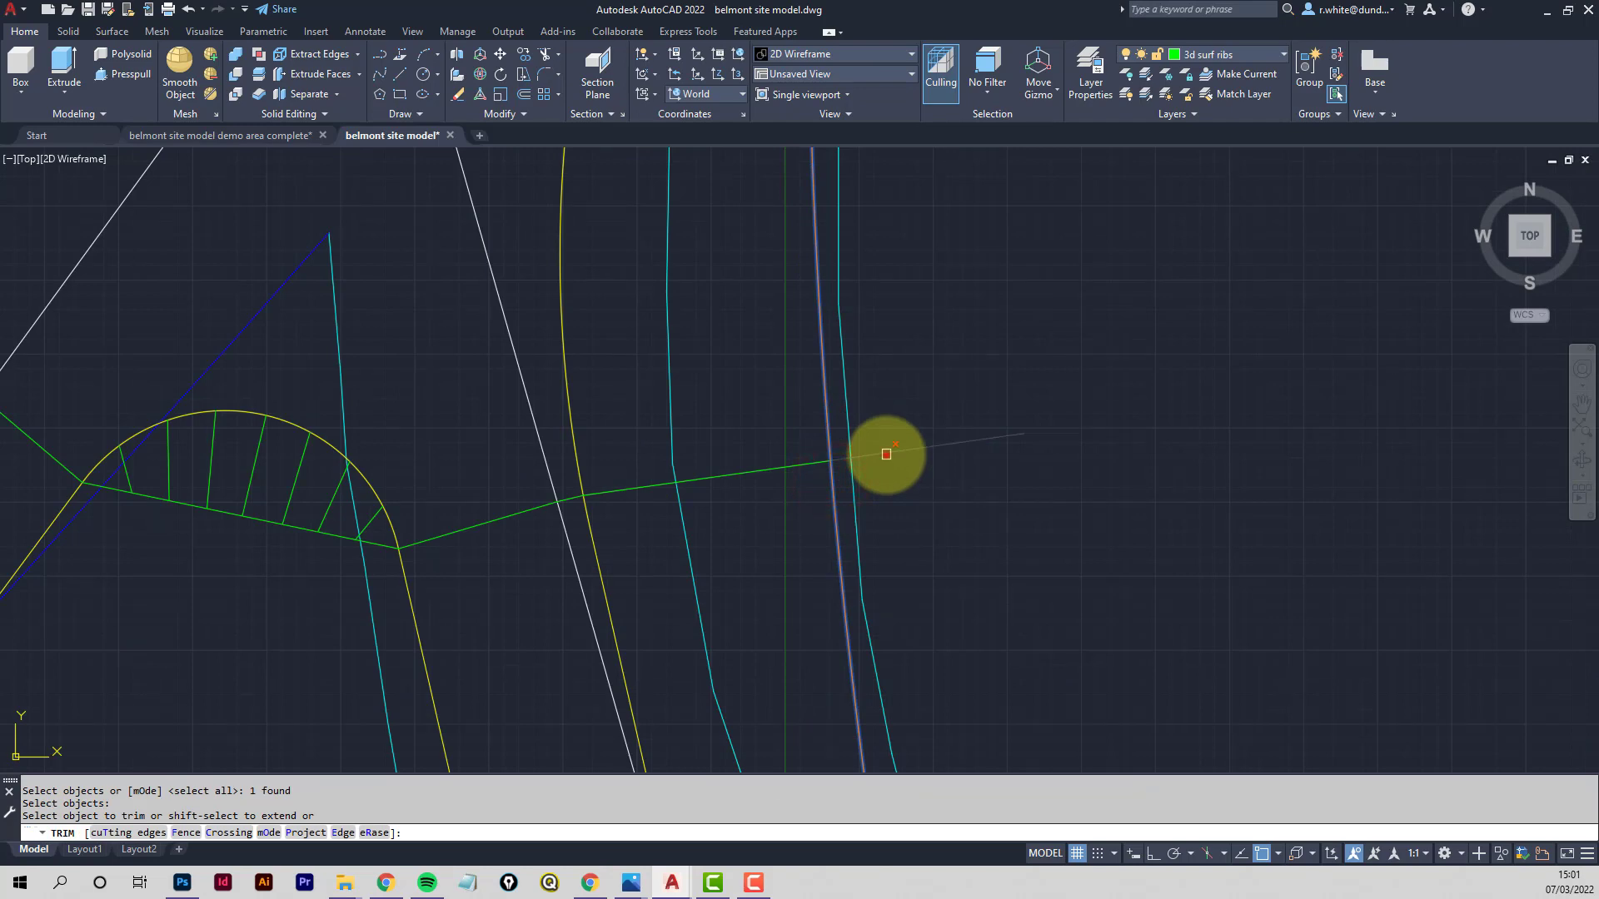
pyautogui.click(886, 454)
pyautogui.press('Return')
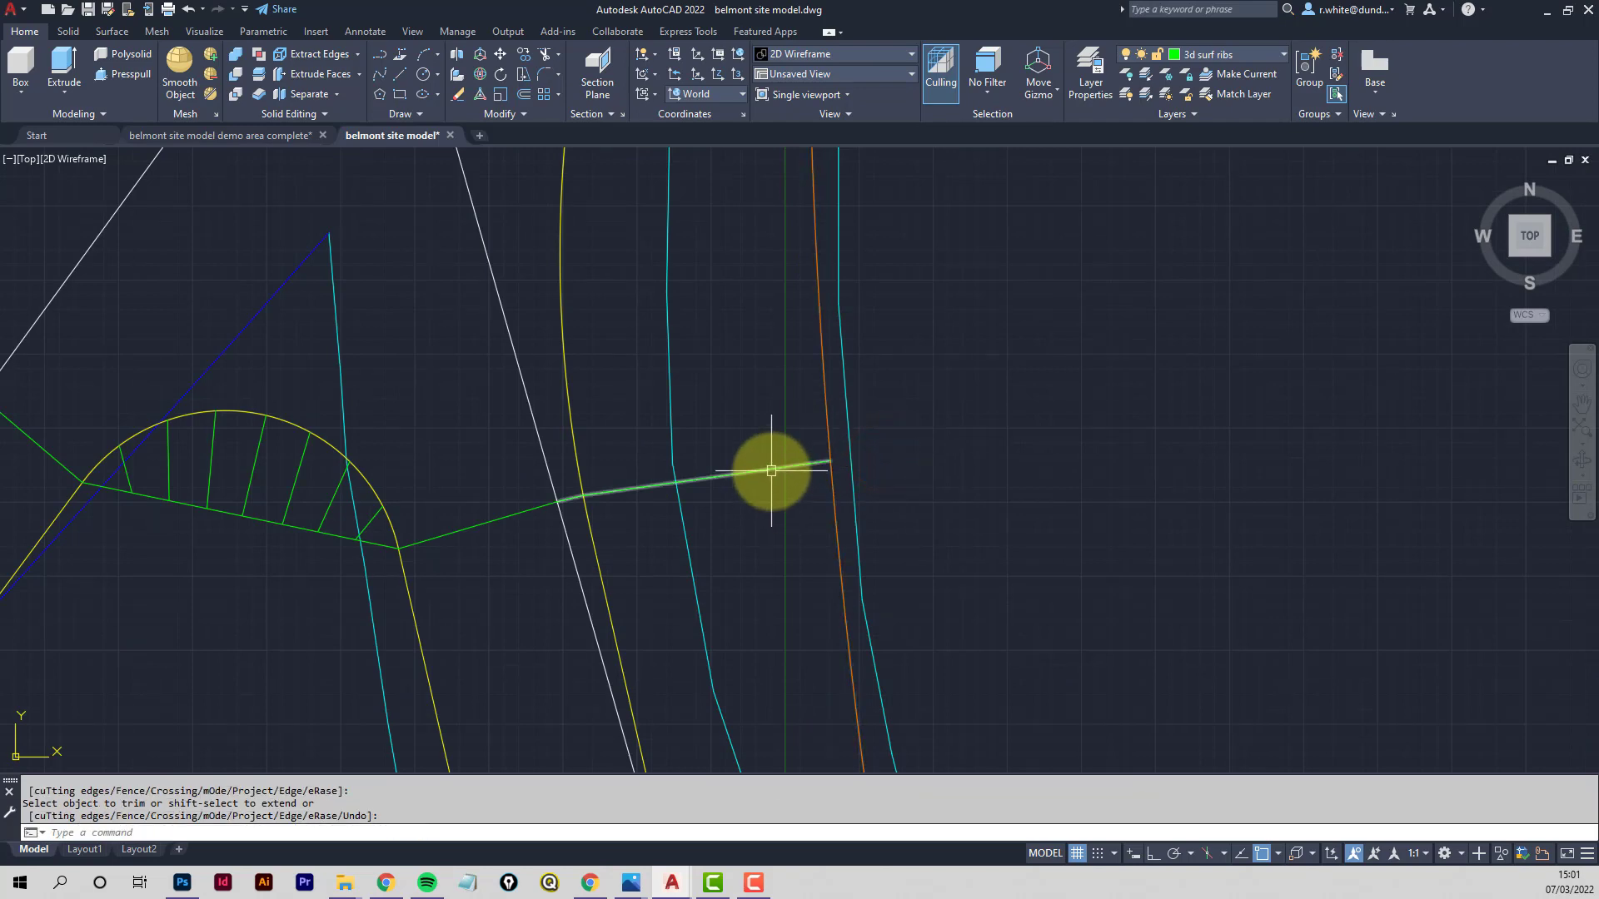
# Draw a polyline rib across the eastern road just south of the junction, from the white line to the western yellow line
pyautogui.scroll(-5, 749, 467)
pyautogui.scroll(2, 707, 535)
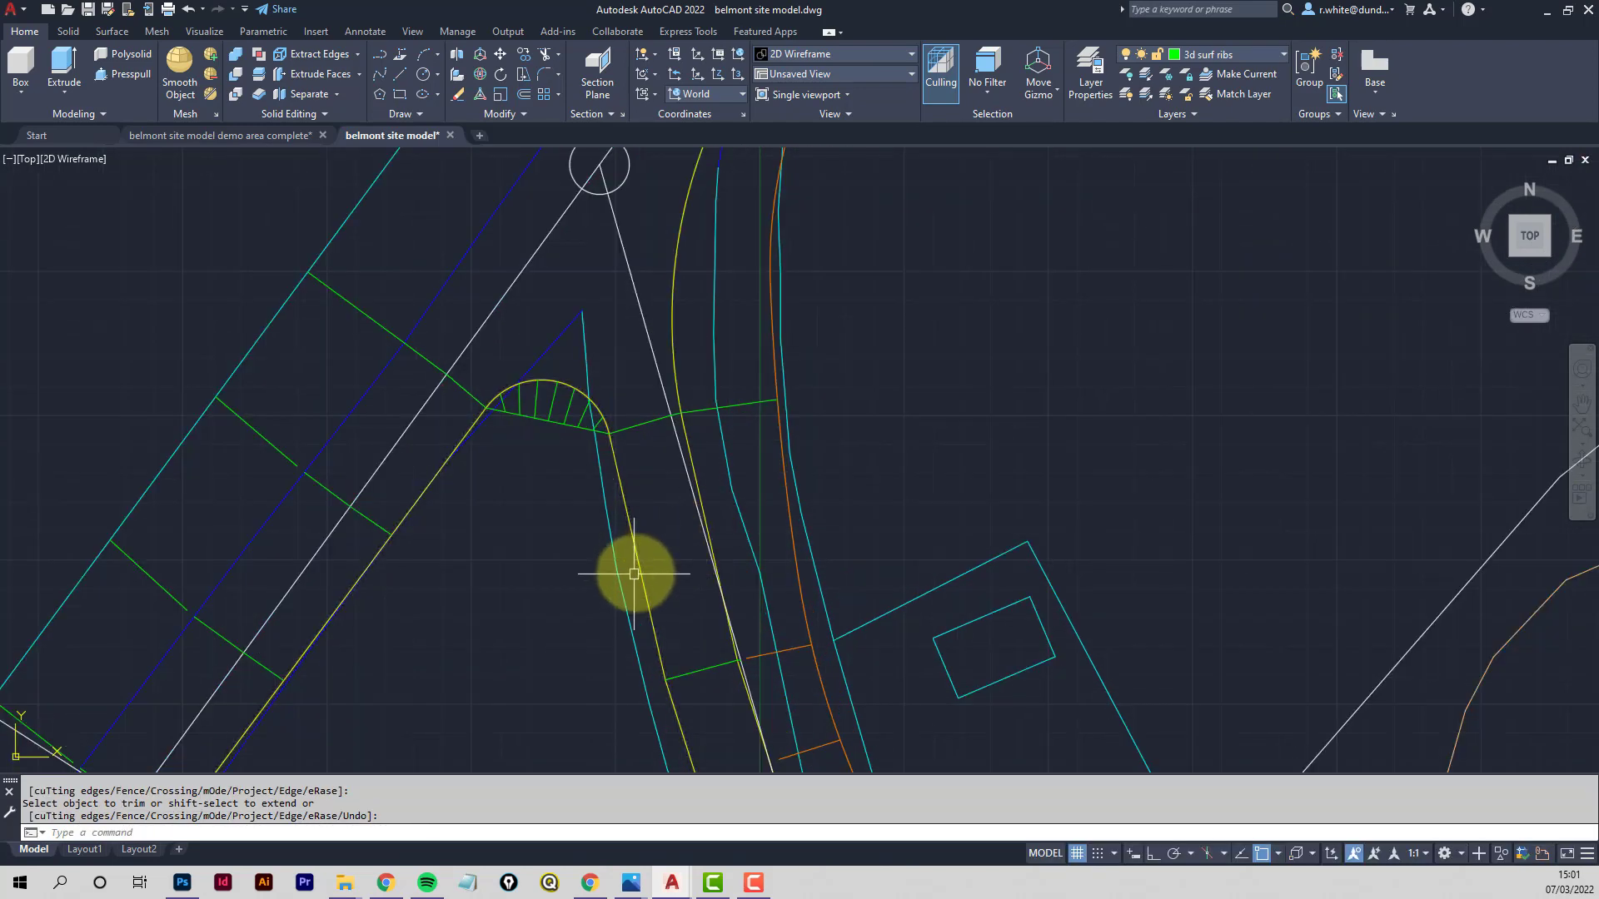
pyautogui.scroll(2, 641, 565)
pyautogui.write('p')
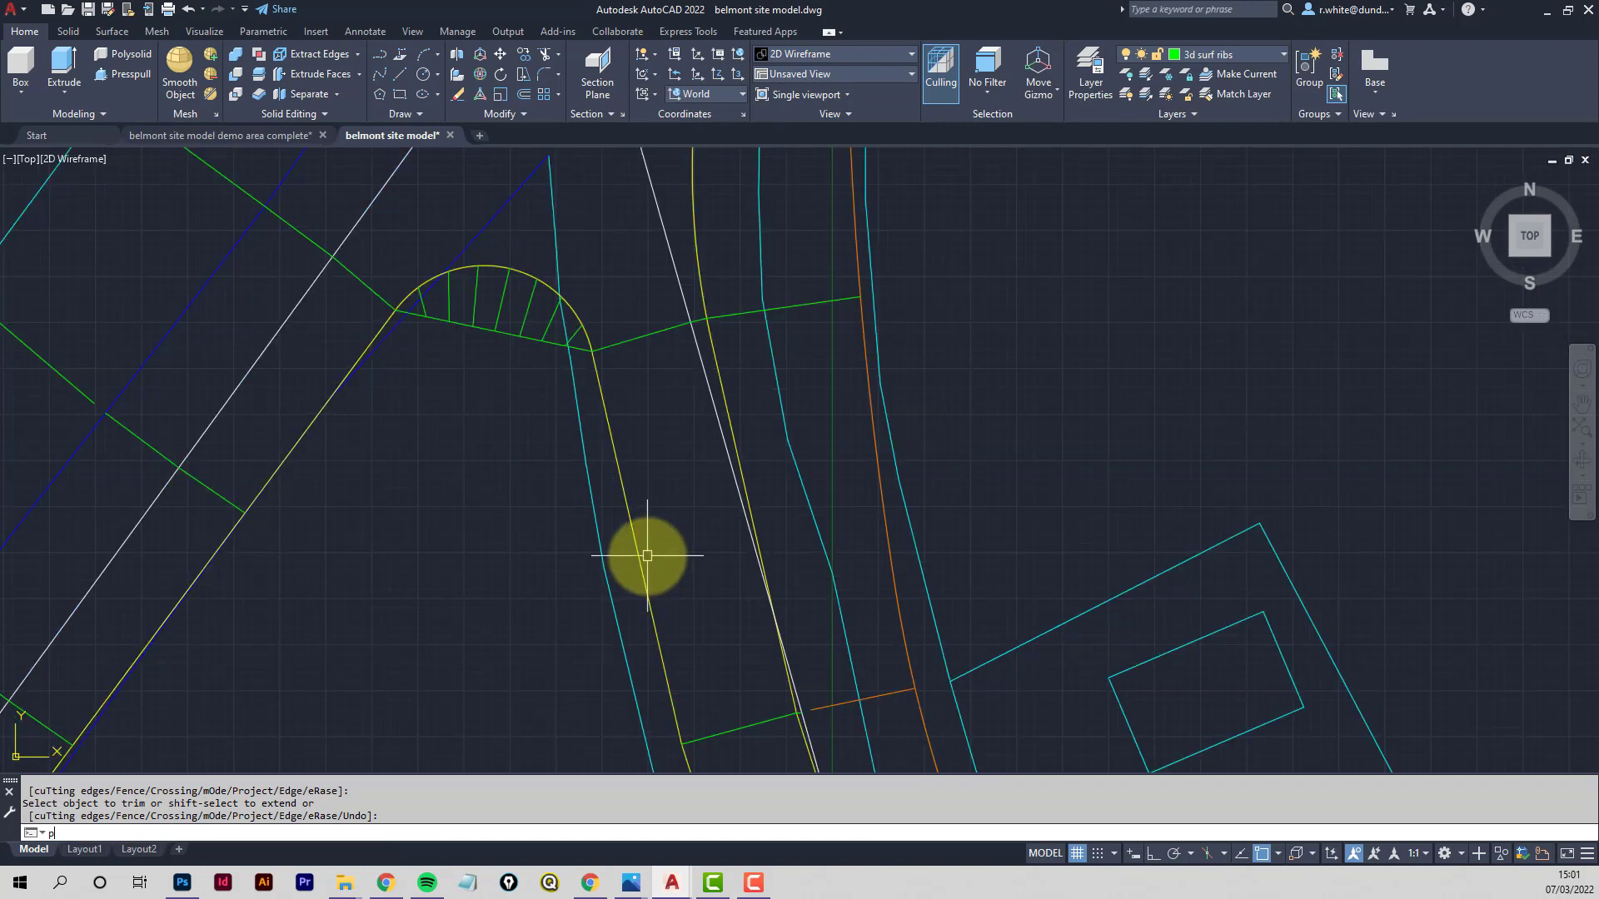
pyautogui.write('l')
pyautogui.press('Return')
pyautogui.scroll(1, 746, 550)
pyautogui.scroll(-2, 747, 540)
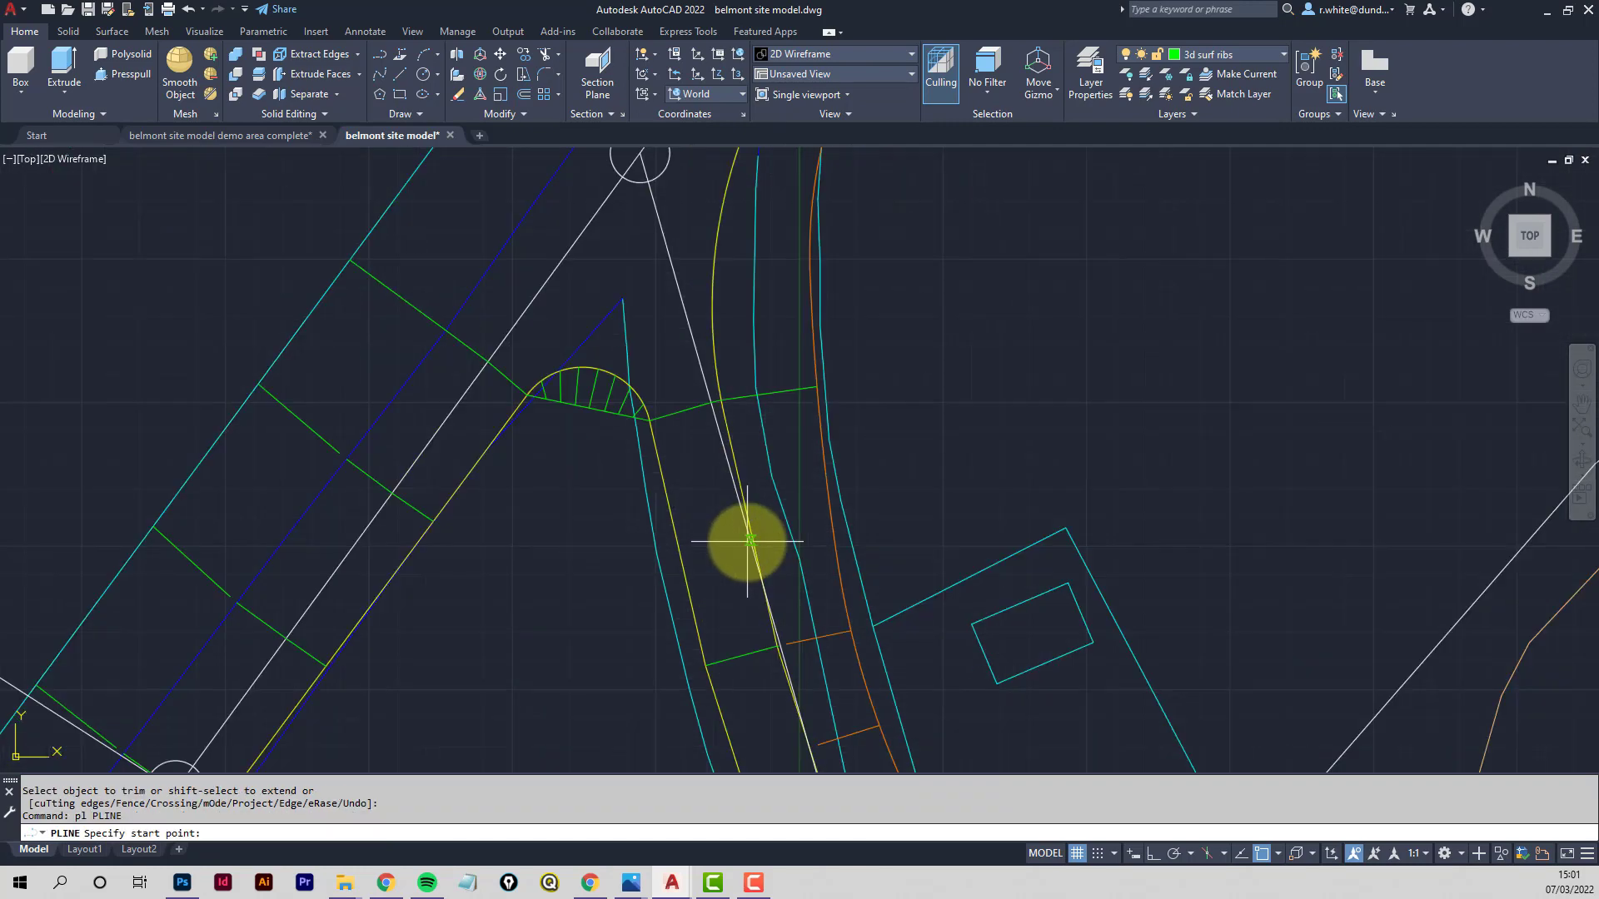
pyautogui.scroll(3, 747, 542)
pyautogui.click(743, 534)
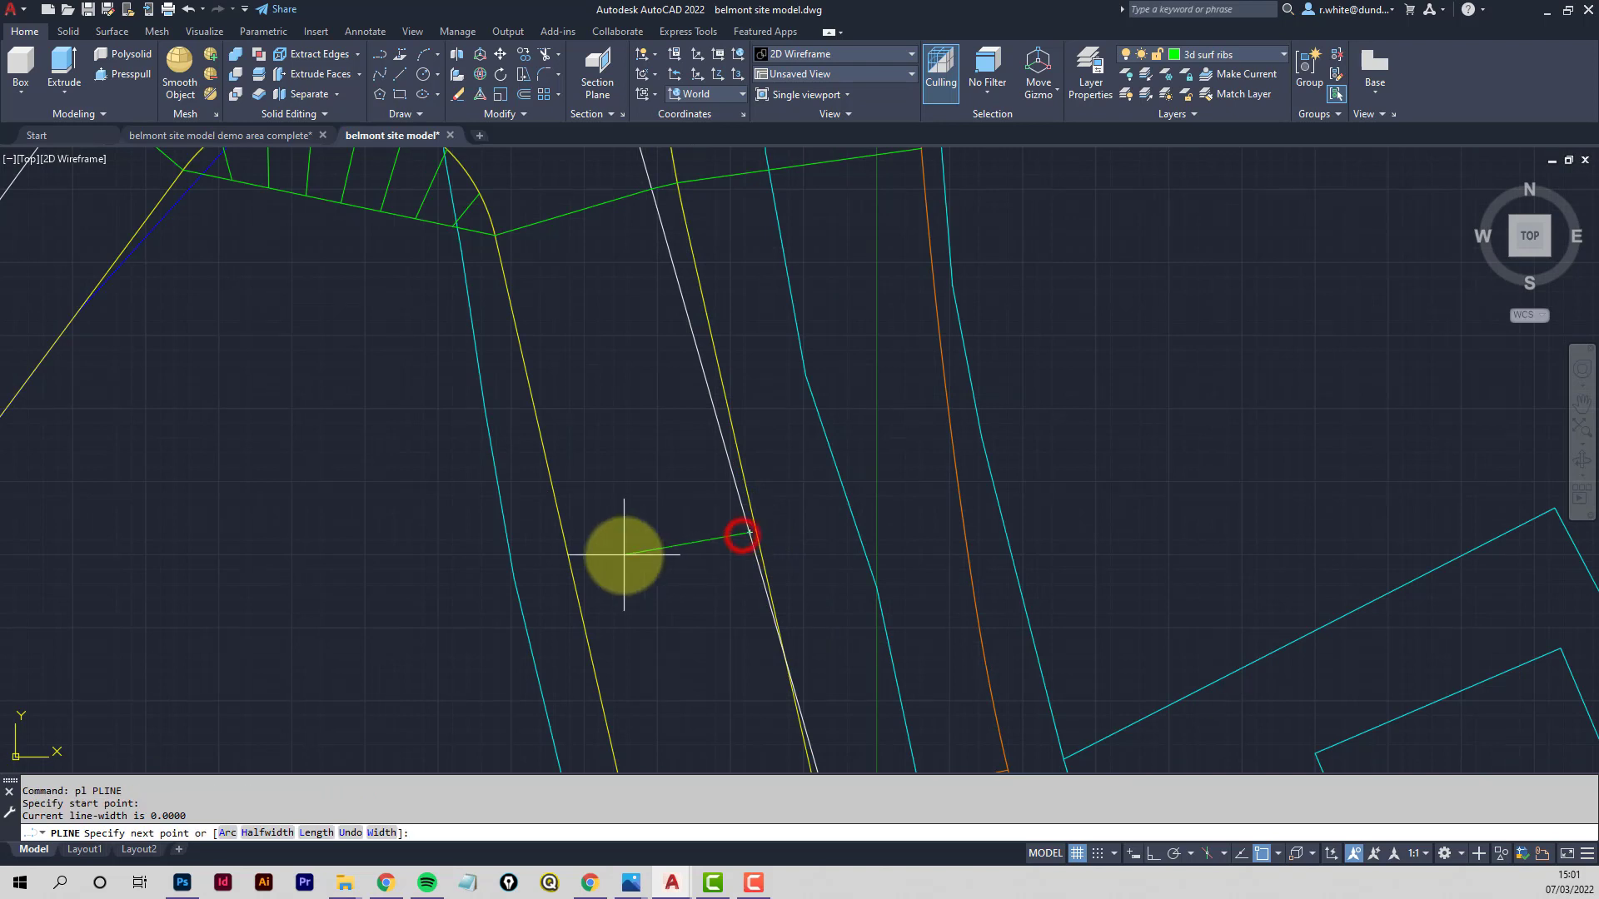
pyautogui.click(572, 572)
pyautogui.press('Return')
# Continue that rib eastward with a polyline from the white line, through the adjacent yellow line, to the orange wall setout line
pyautogui.press('Return')
pyautogui.click(751, 531)
pyautogui.scroll(3, 754, 527)
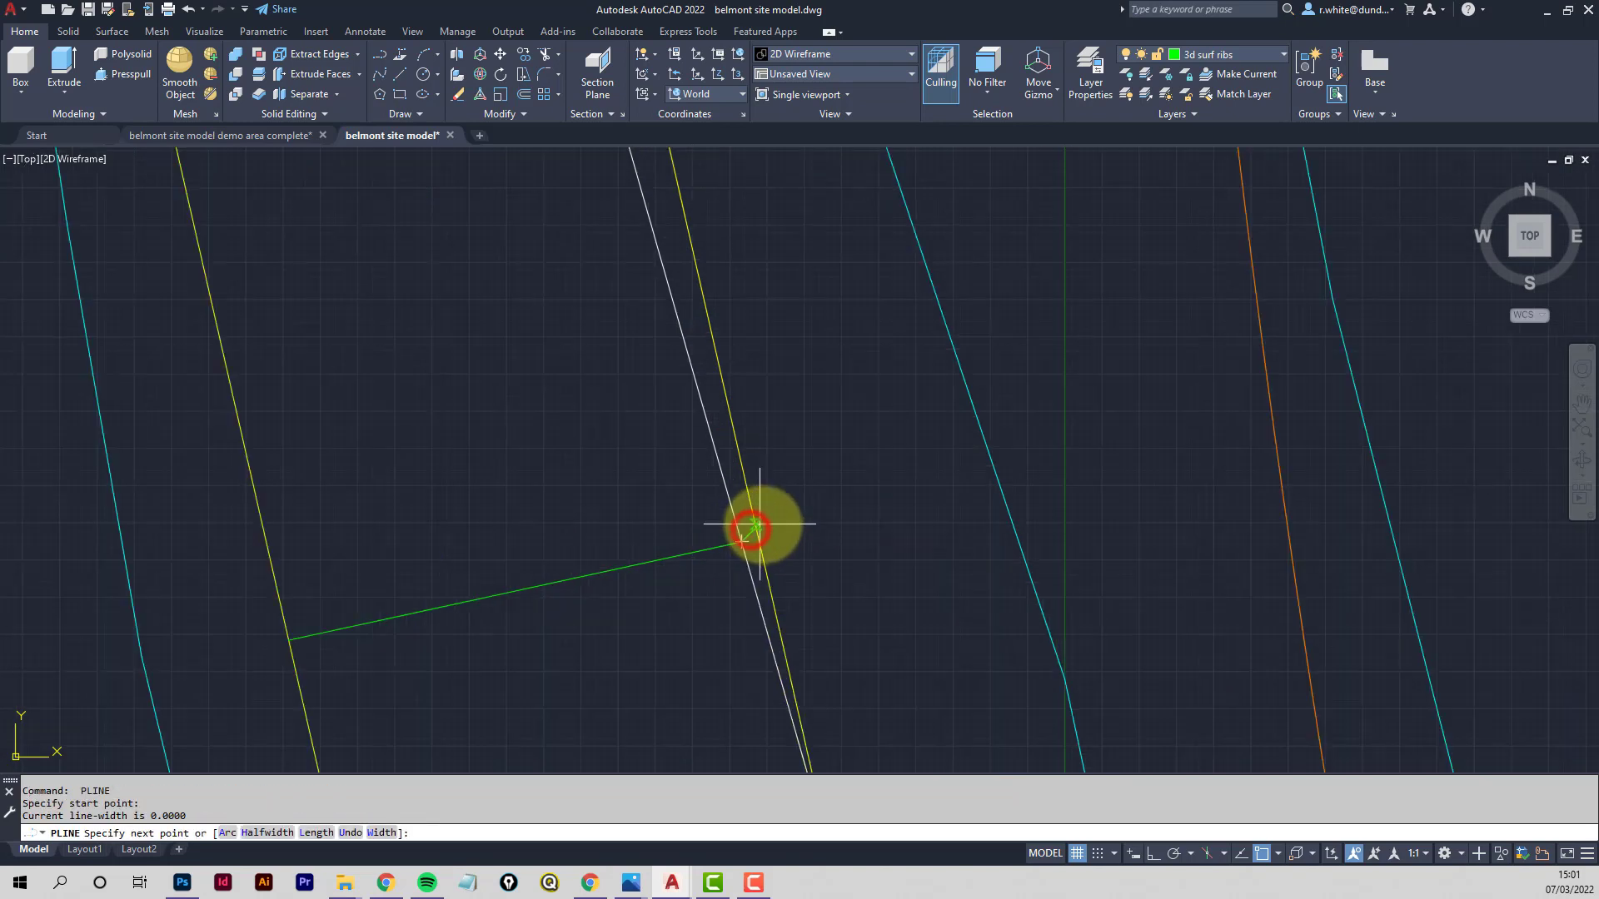
pyautogui.click(762, 534)
pyautogui.scroll(-3, 854, 528)
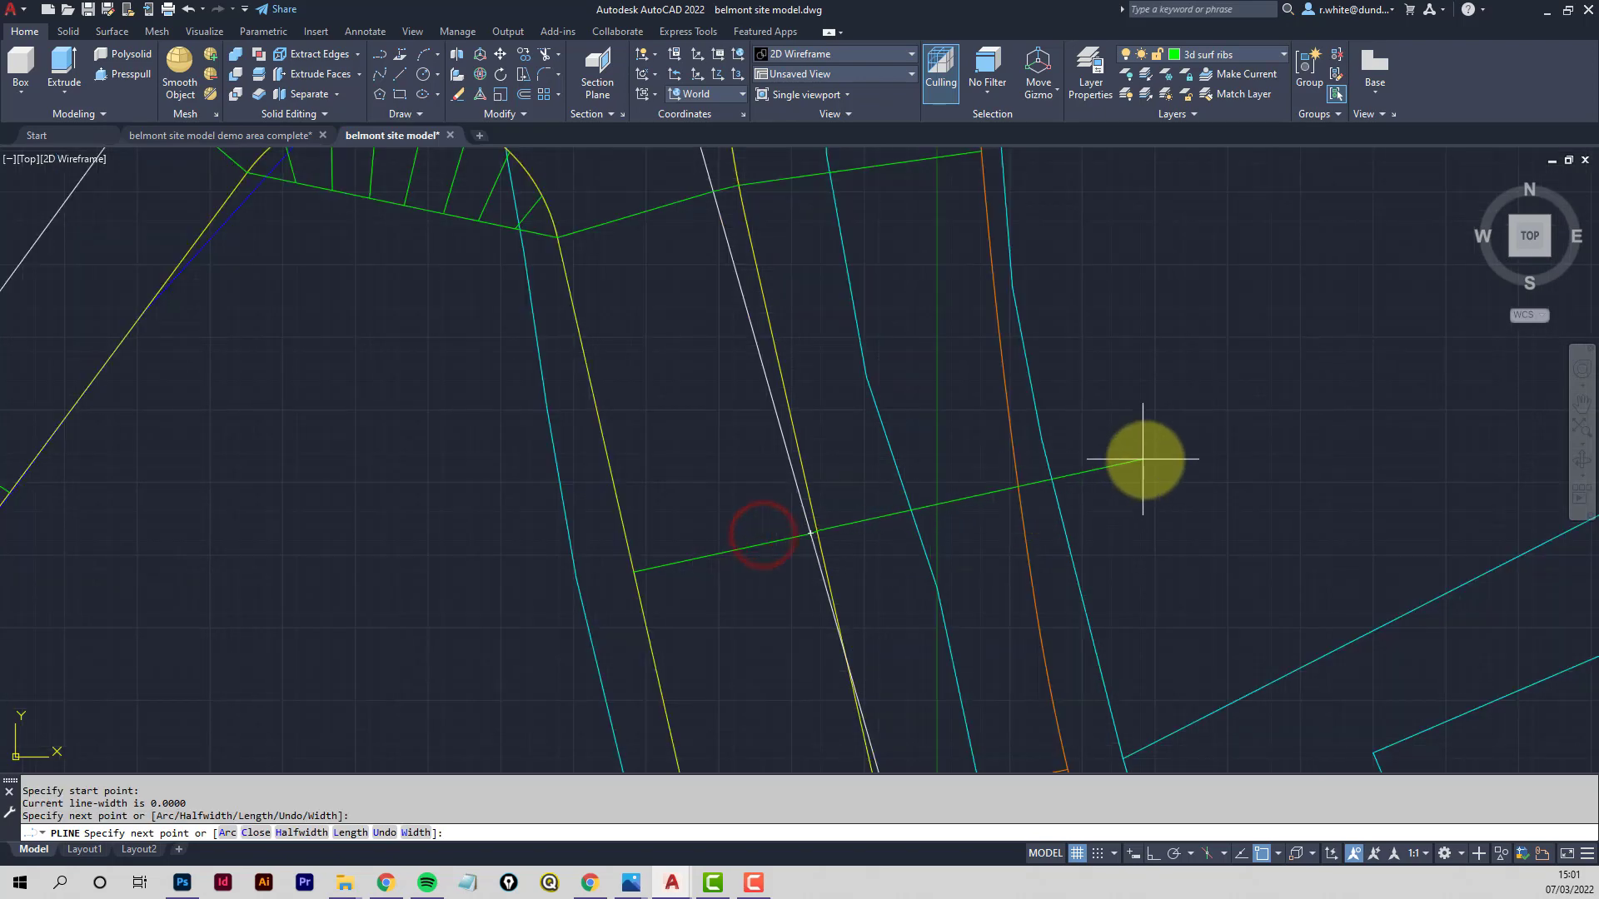
pyautogui.click(1019, 491)
pyautogui.scroll(-3, 1047, 435)
pyautogui.moveTo(1049, 436); pyautogui.dragTo(1030, 425, button='middle')
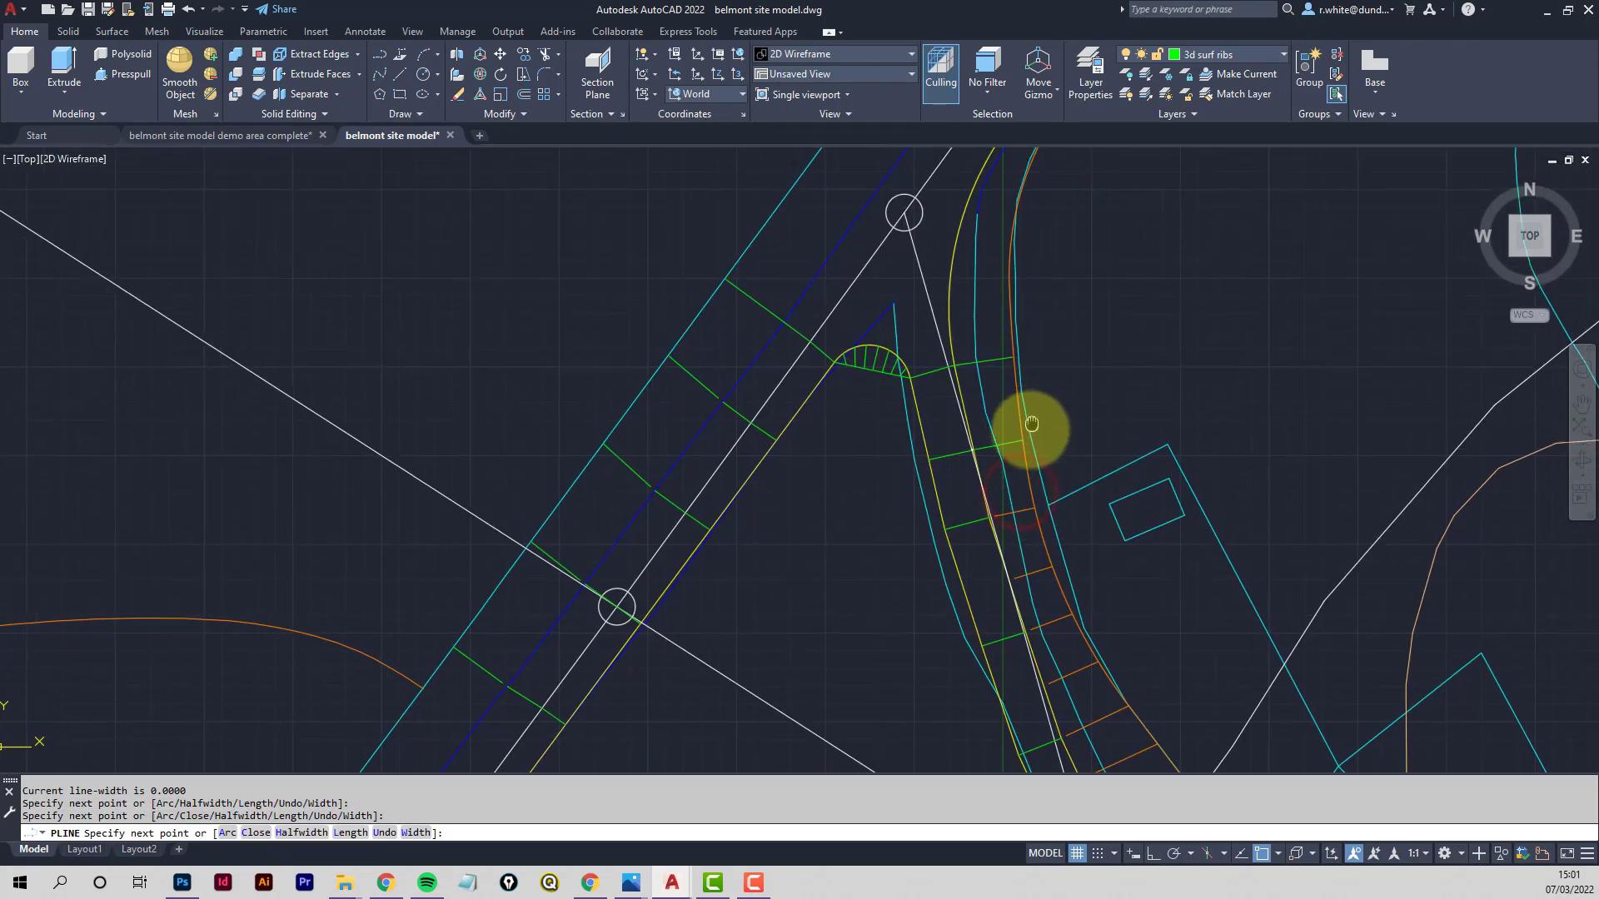
pyautogui.press('Return')
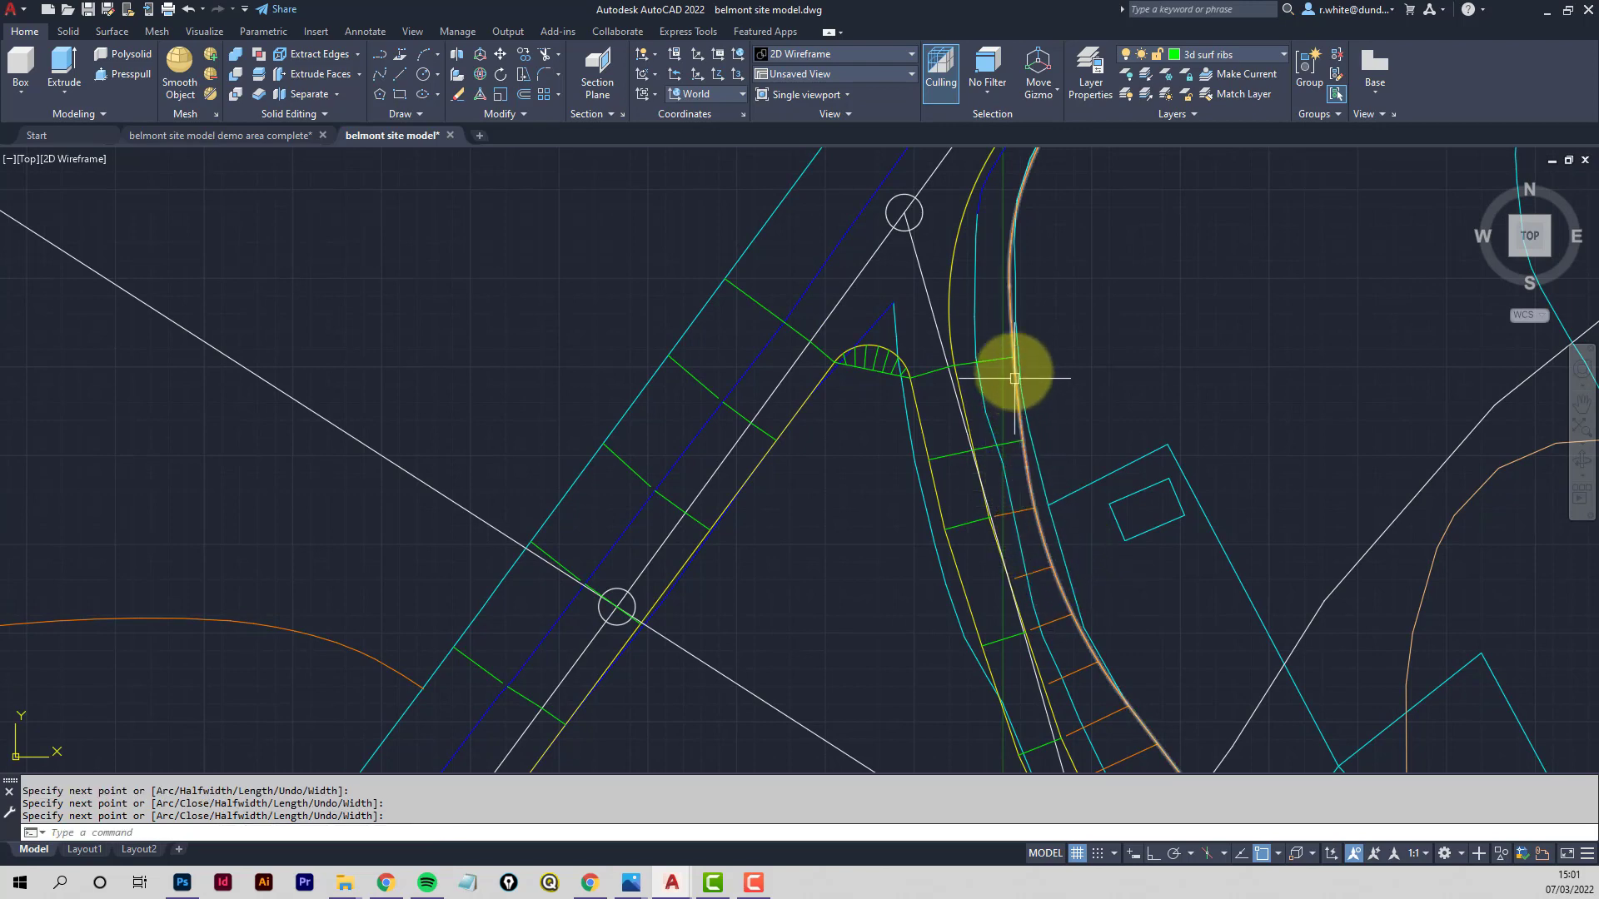
pyautogui.scroll(3, 1041, 554)
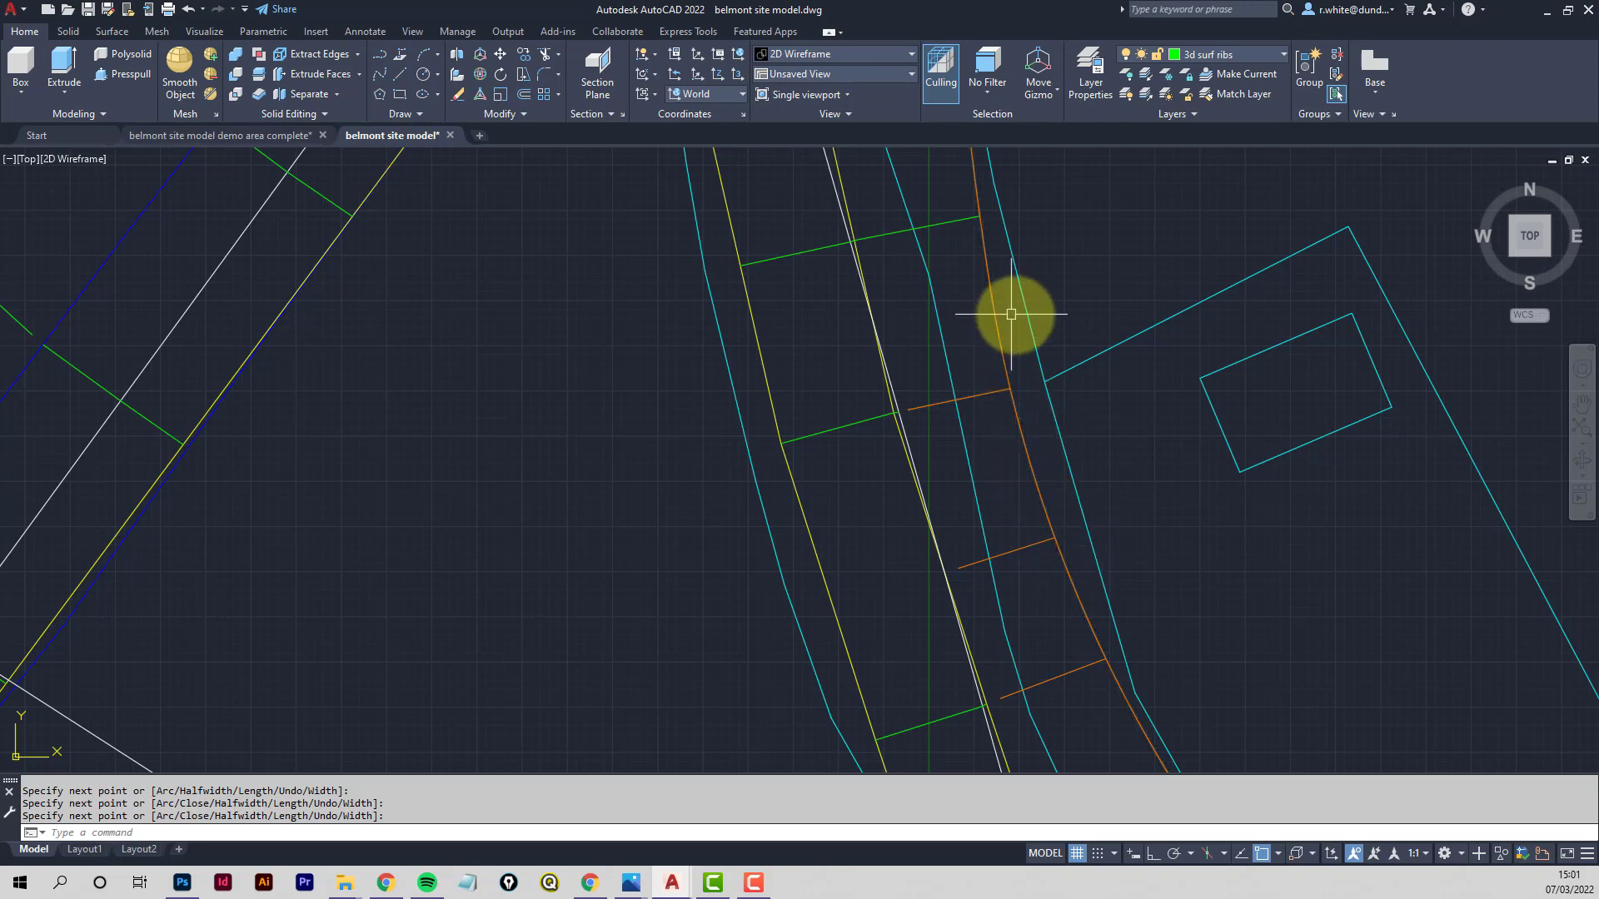
pyautogui.scroll(-2, 1017, 314)
pyautogui.moveTo(1017, 314)
pyautogui.mouseDown(button='middle')
pyautogui.moveTo(1005, 414)
pyautogui.moveTo(938, 428)
pyautogui.moveTo(913, 383)
pyautogui.moveTo(900, 482)
pyautogui.mouseUp(button='middle')
pyautogui.scroll(2, 799, 549)
pyautogui.scroll(-2, 850, 546)
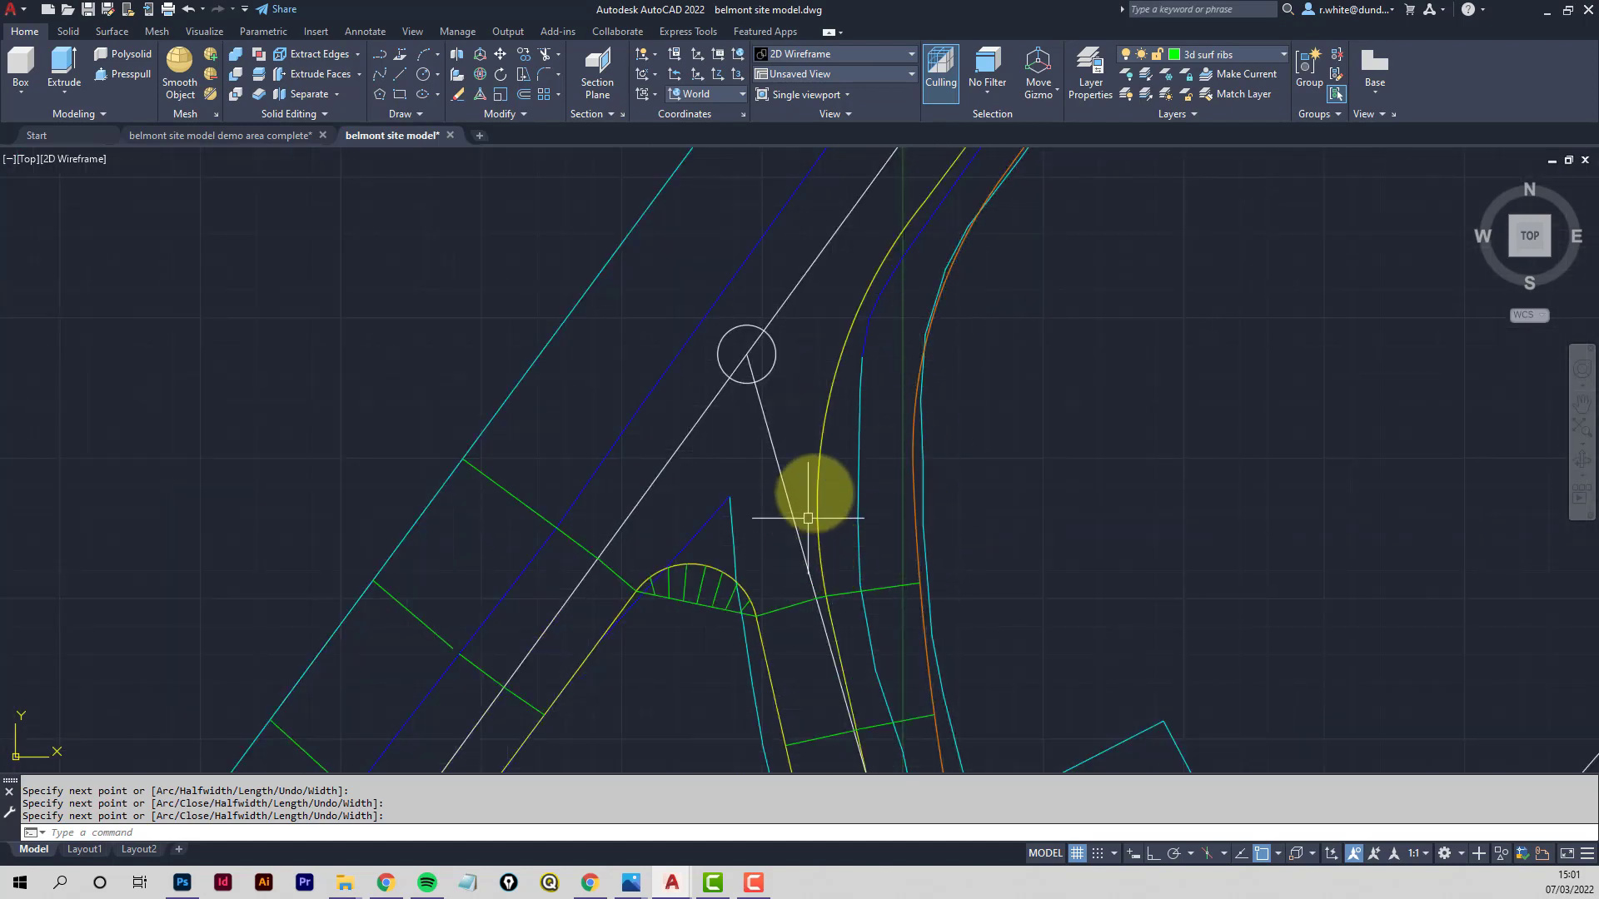
pyautogui.scroll(2, 797, 554)
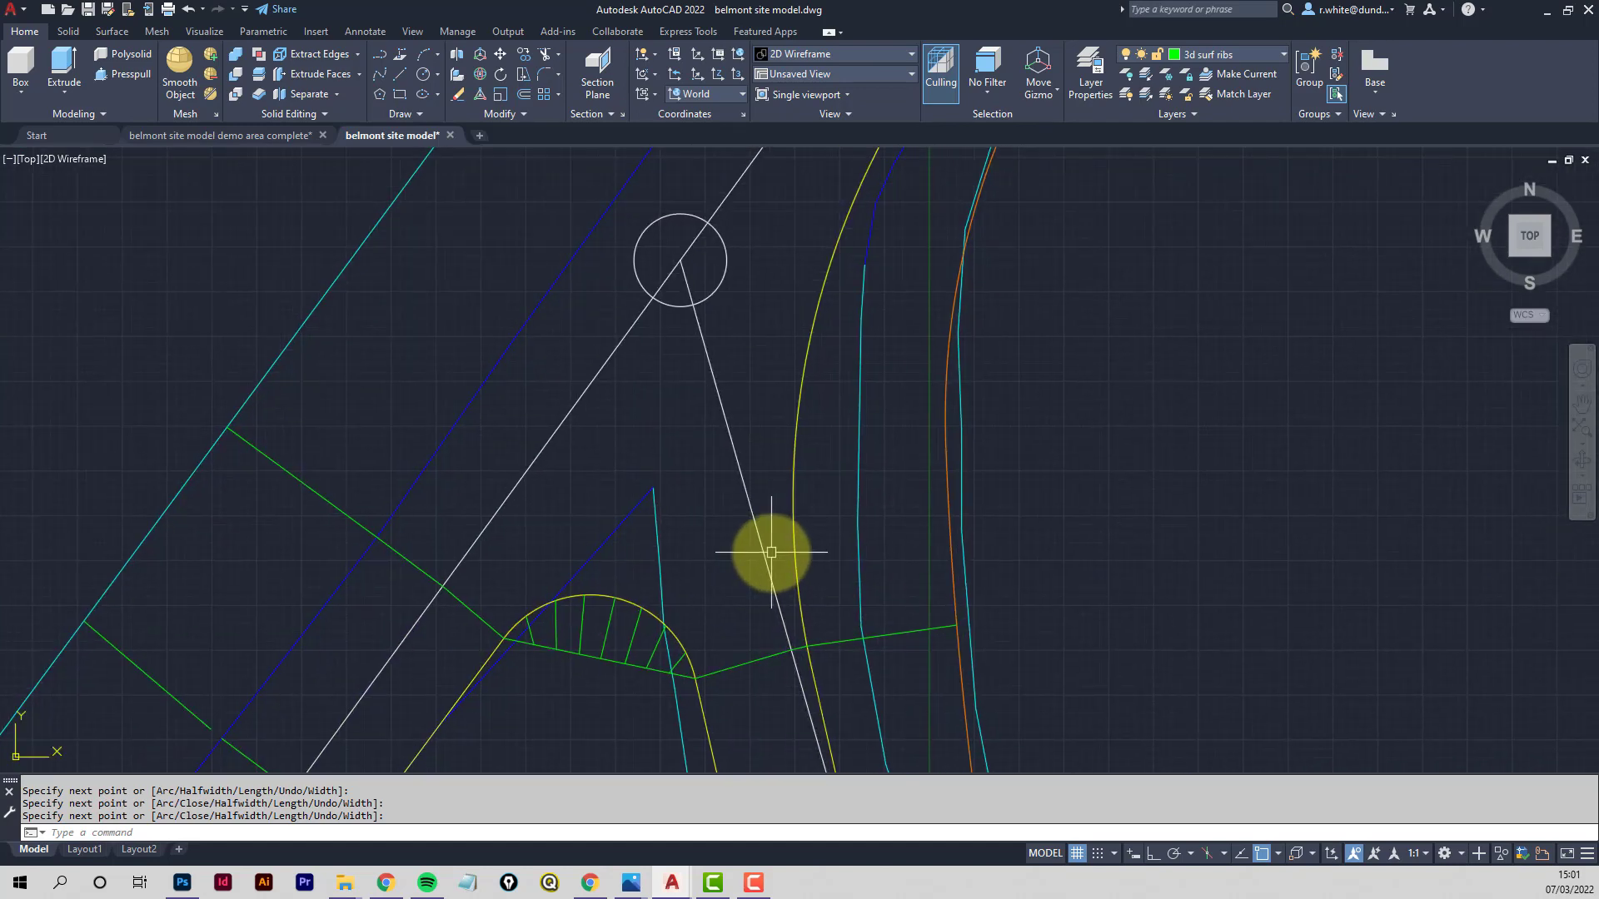
# Draw a polyline rib just north of the kerb-nose rib, from the white branch line through the yellow line to the orange wall line
pyautogui.write('pl')
pyautogui.press('space')
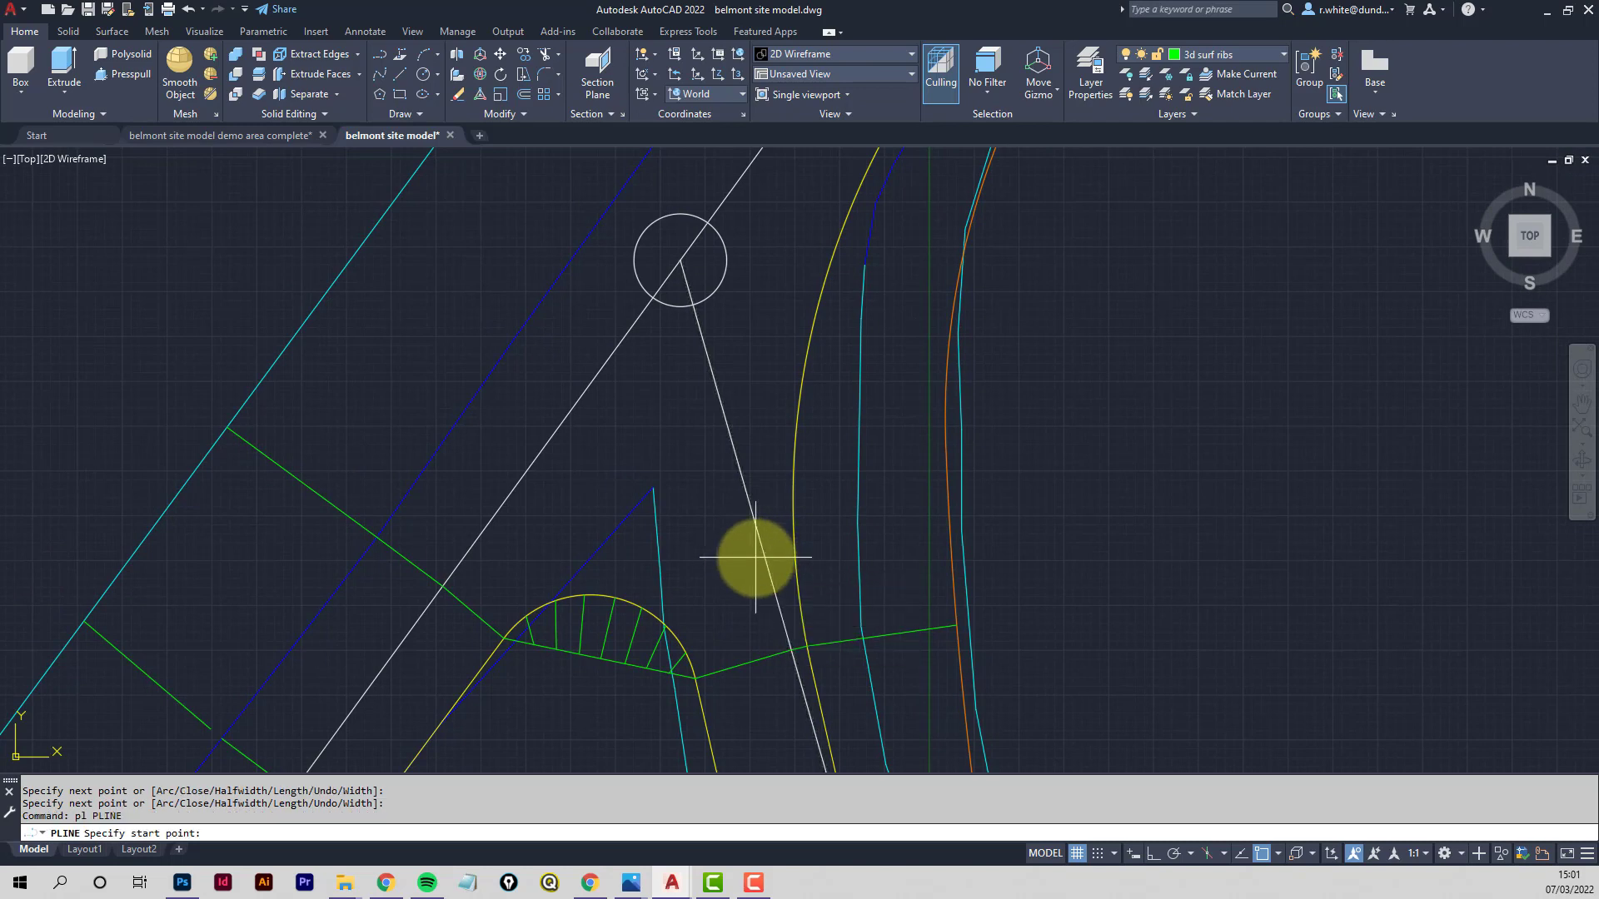
pyautogui.moveTo(762, 560); pyautogui.dragTo(732, 589, button='middle')
pyautogui.scroll(2, 733, 583)
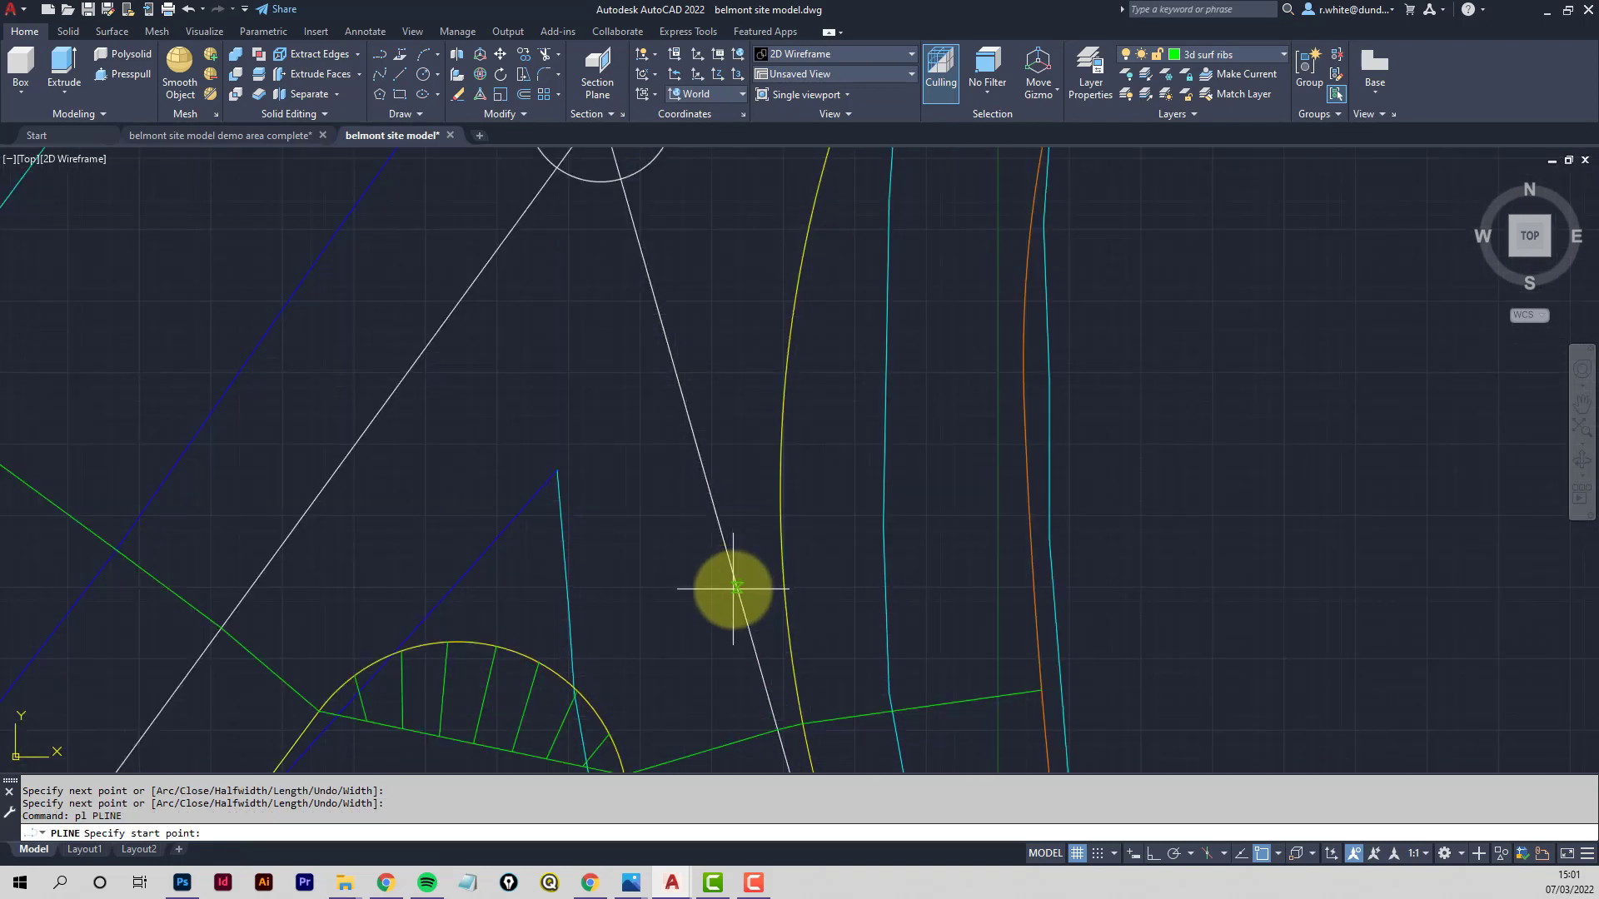
pyautogui.click(733, 588)
pyautogui.click(782, 578)
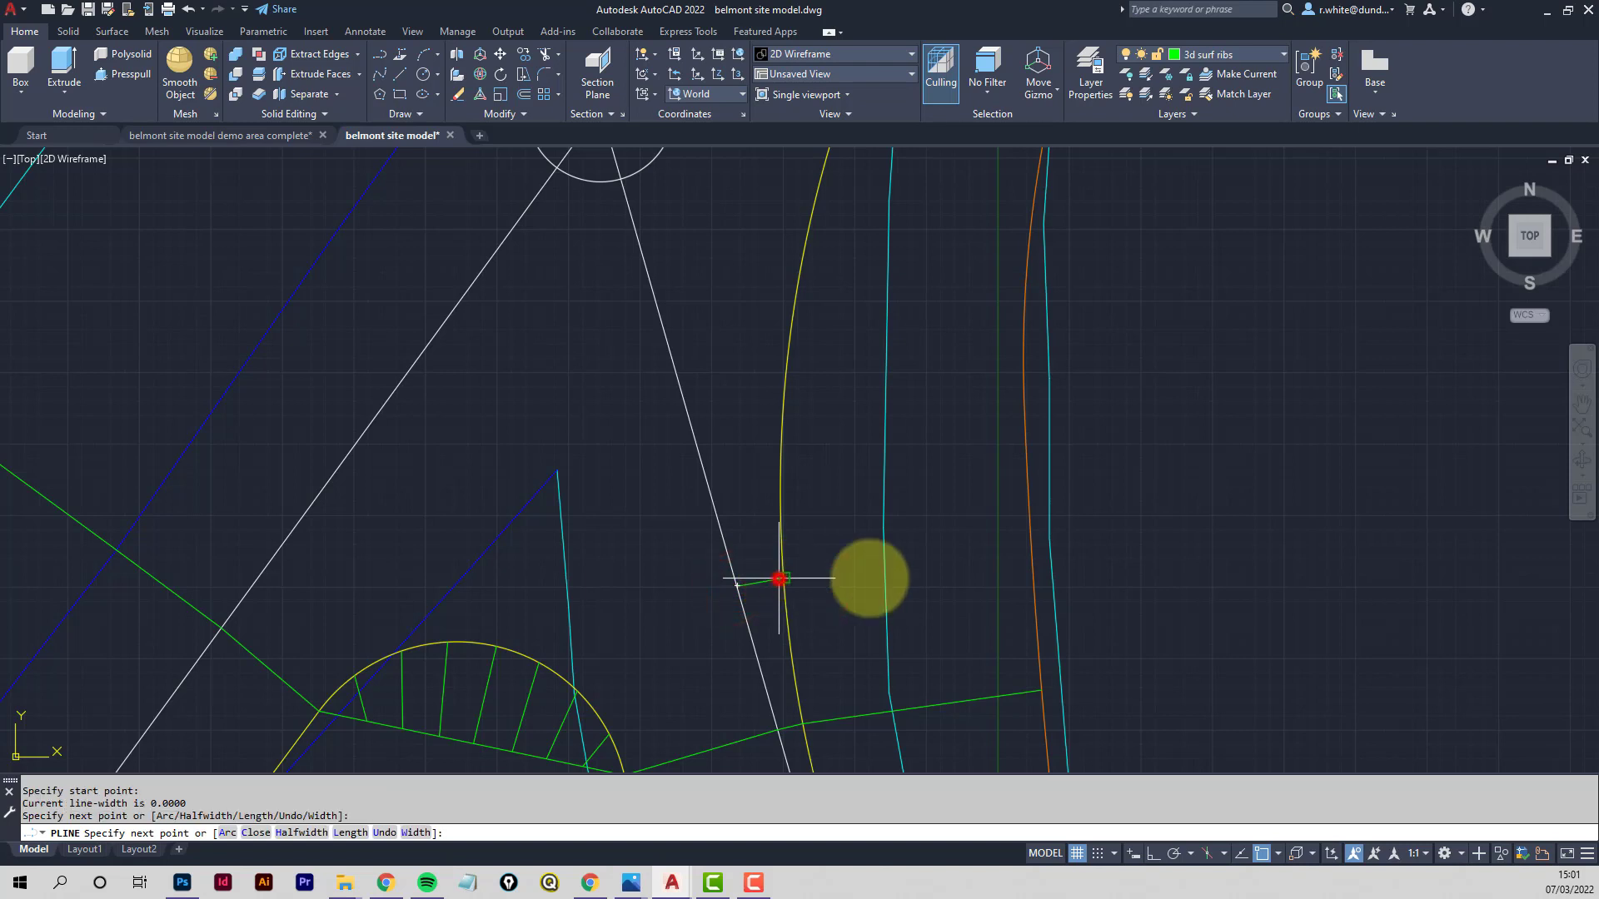
pyautogui.click(1034, 556)
pyautogui.press('Return')
# Draw the second polyline rib north of the kerb-nose rib, from the white branch line across the yellow line to the orange line
pyautogui.press('Return')
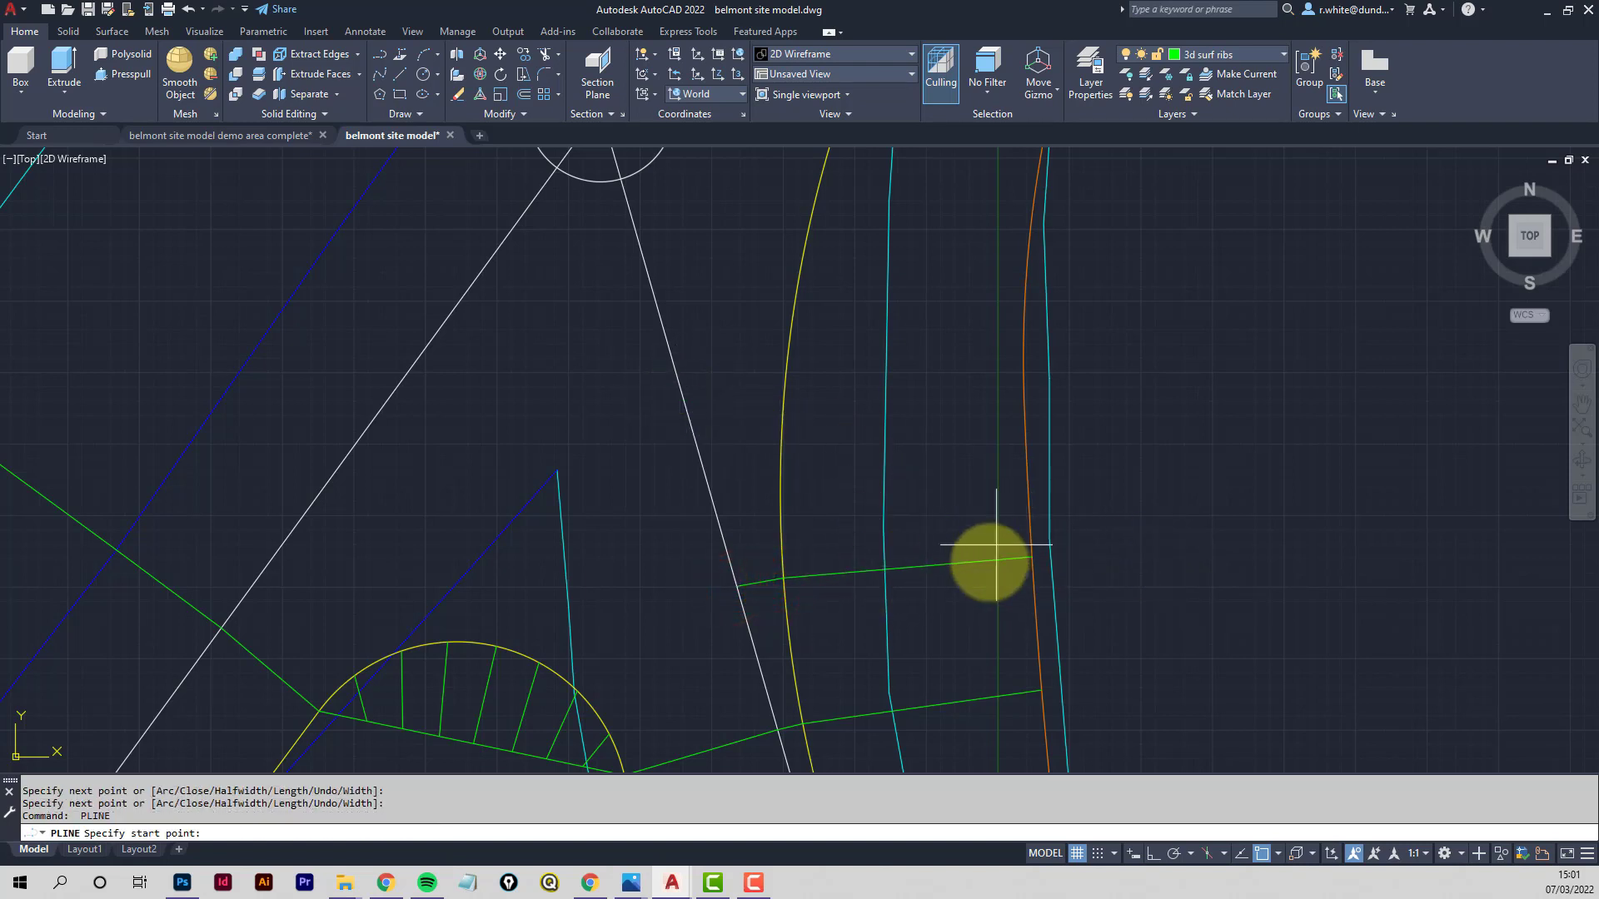
pyautogui.click(690, 426)
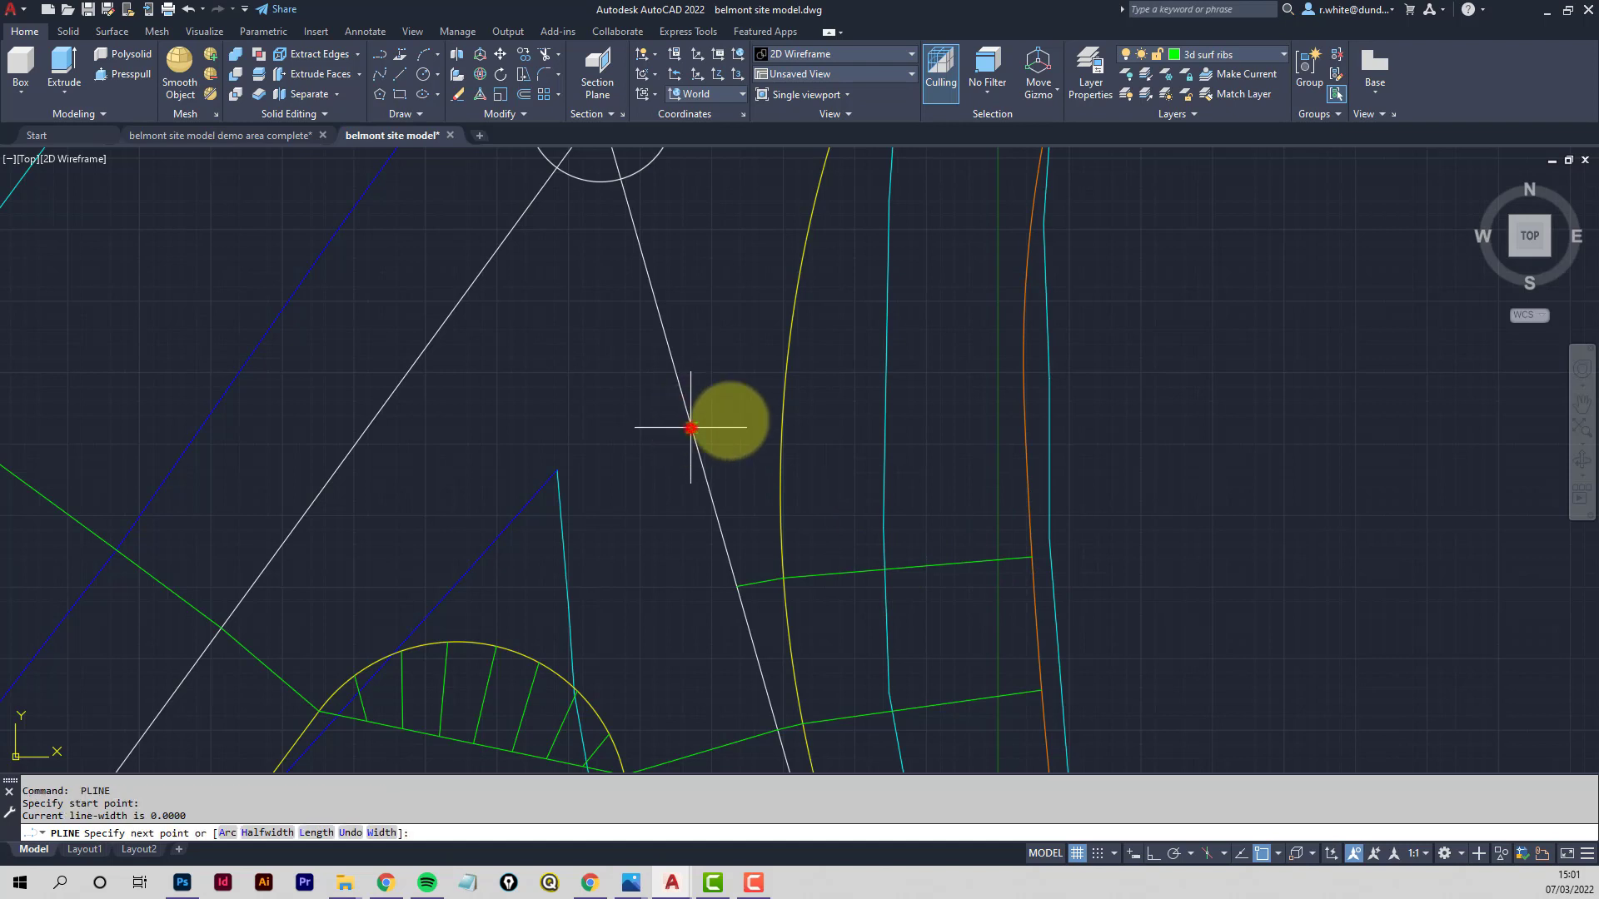
pyautogui.click(788, 418)
pyautogui.click(1023, 417)
pyautogui.press('Return')
# Draw another polyline rib from the white branch line just south of the junction circle, through the yellow line, to the orange line
pyautogui.press('Return')
pyautogui.moveTo(1024, 417); pyautogui.dragTo(1010, 634, button='middle')
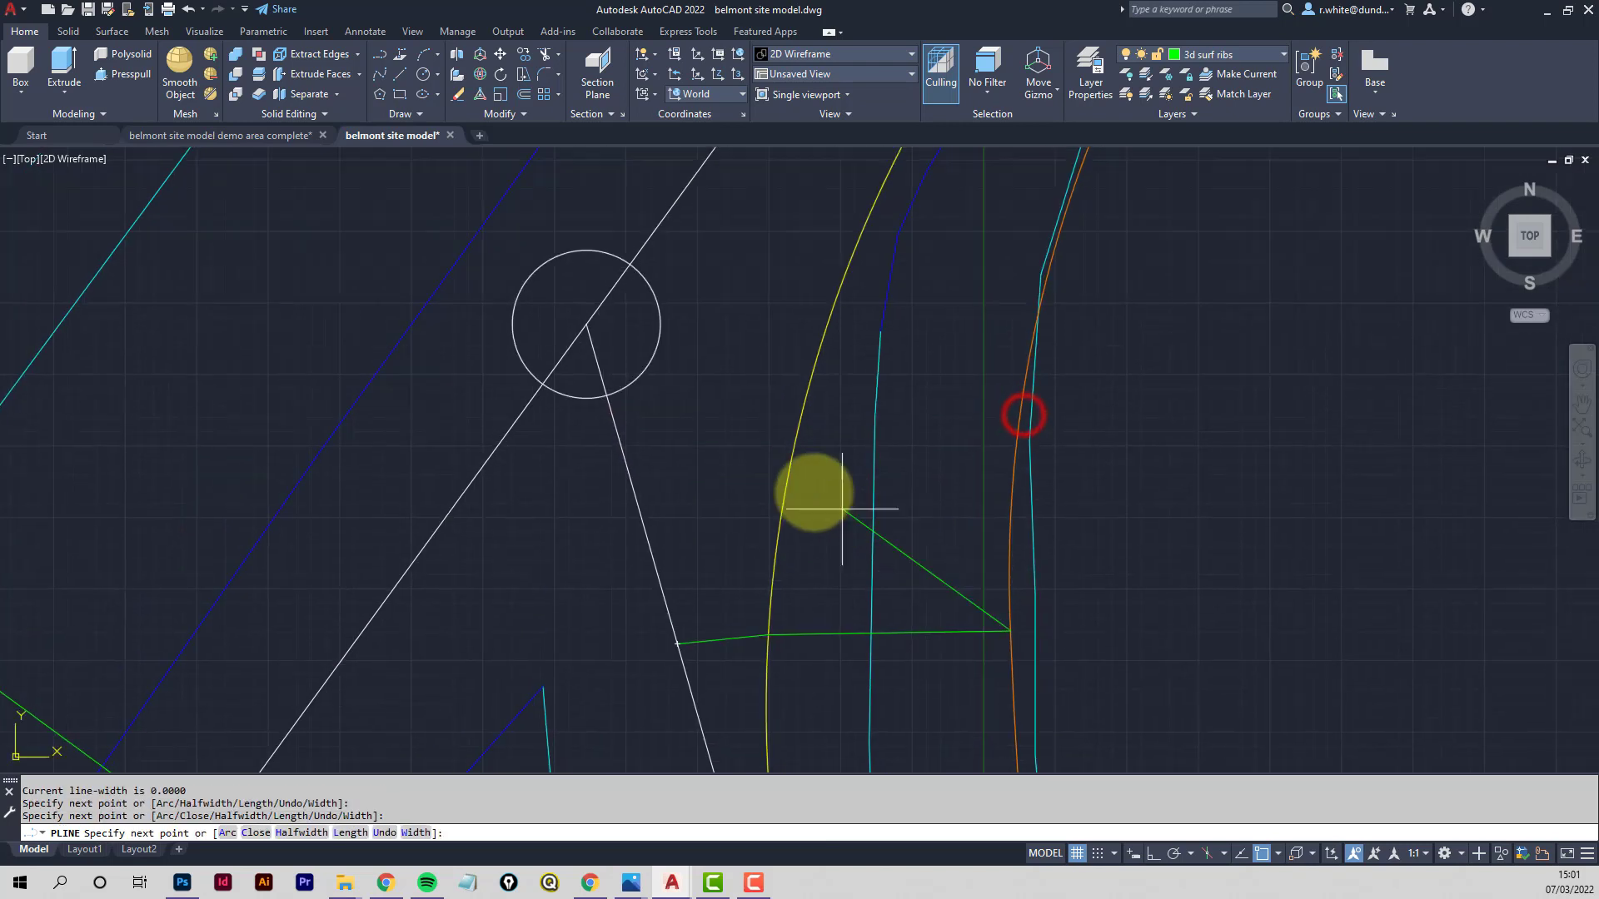
pyautogui.click(630, 479)
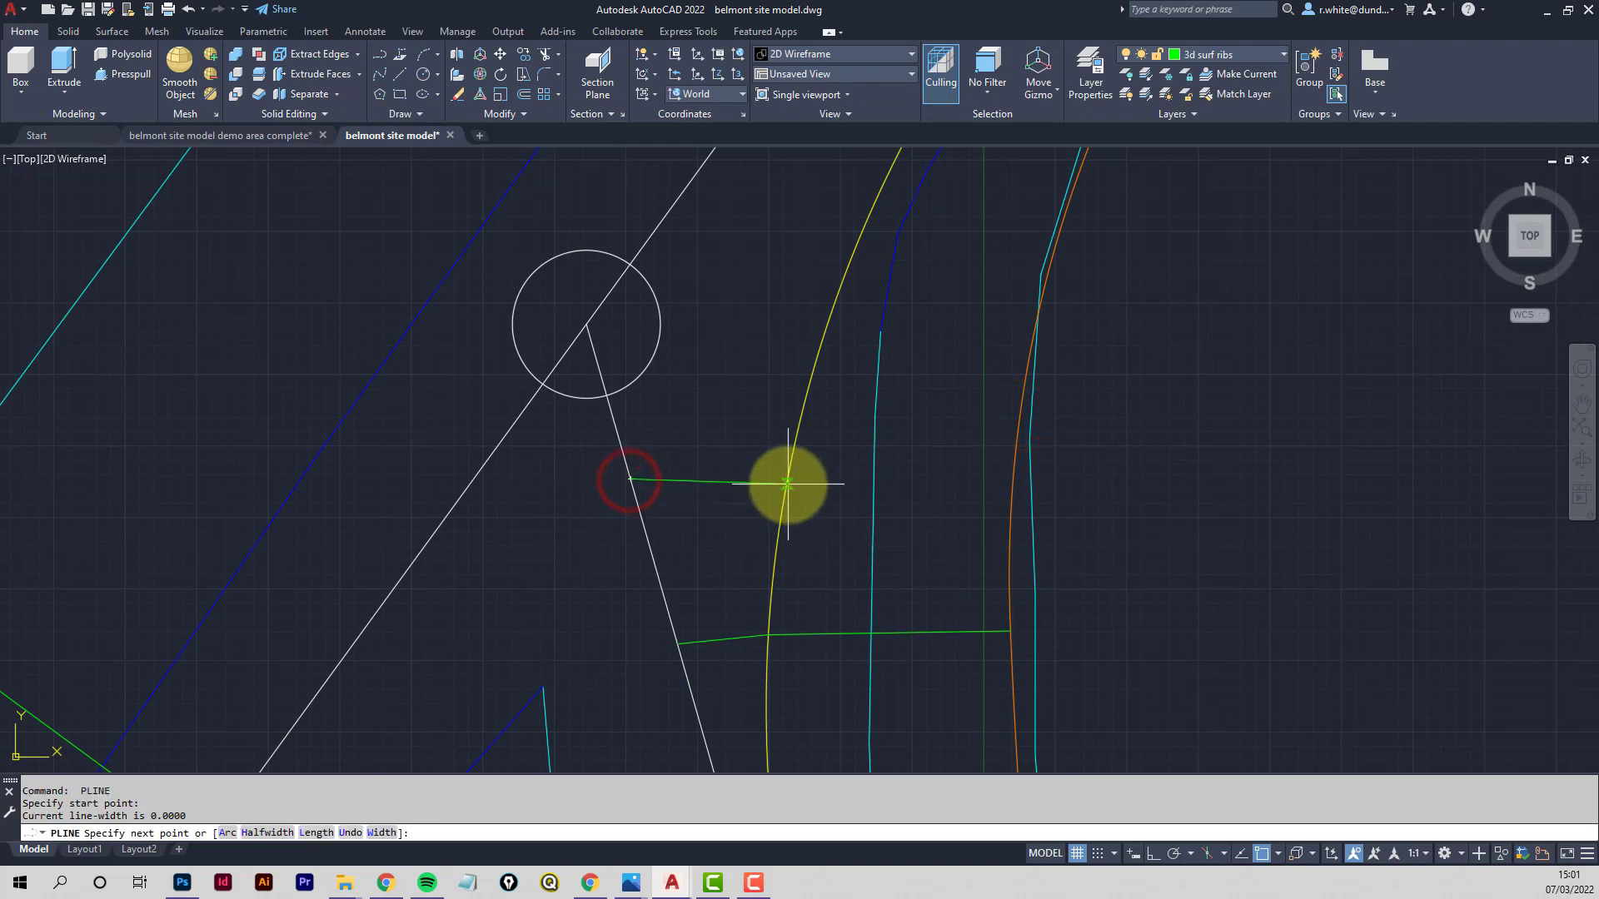
pyautogui.click(789, 483)
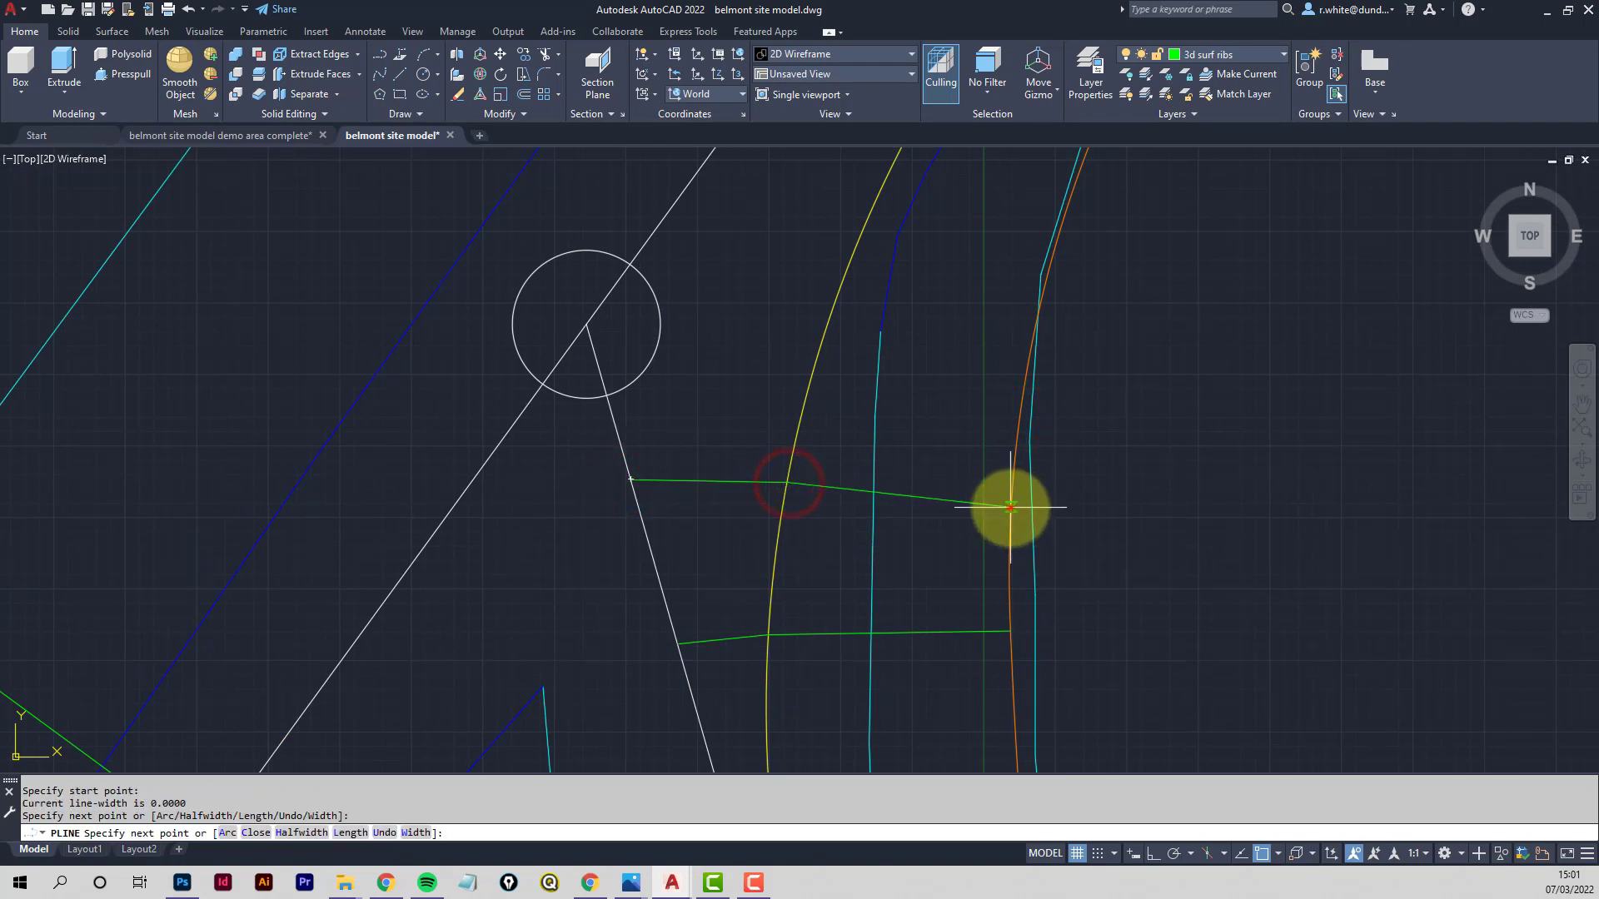
pyautogui.click(1010, 507)
pyautogui.press('Return')
# Draw a polyline rib from the main white centreline inside the circle's northeast side, through the yellow curve, to the orange wall line
pyautogui.moveTo(879, 400); pyautogui.dragTo(850, 536, button='middle')
pyautogui.press('Return')
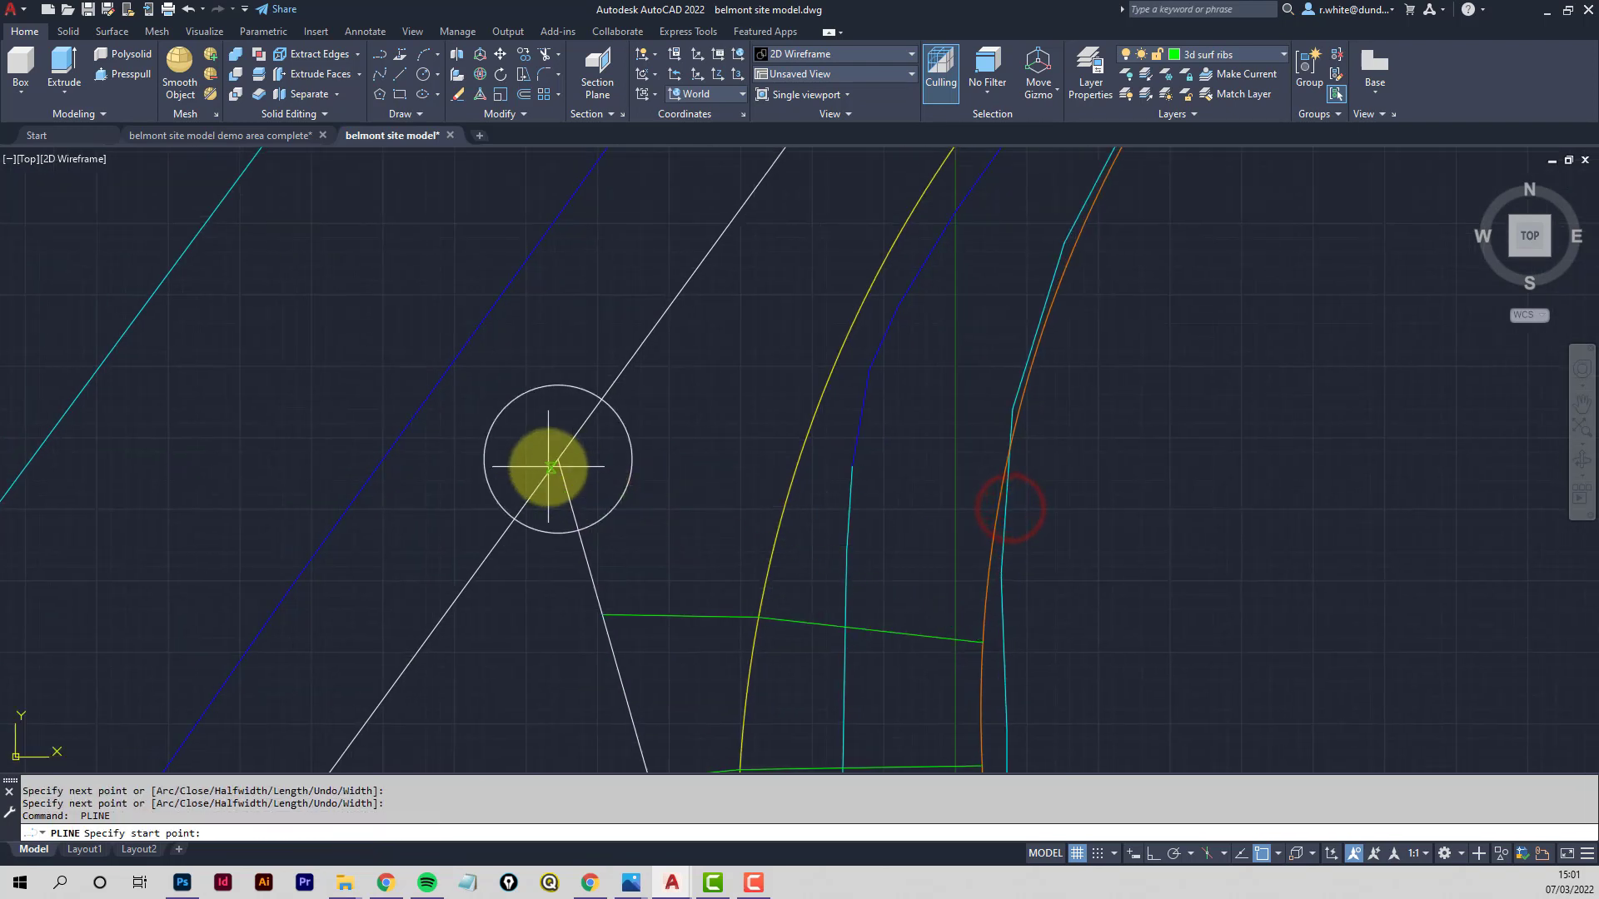
pyautogui.click(589, 418)
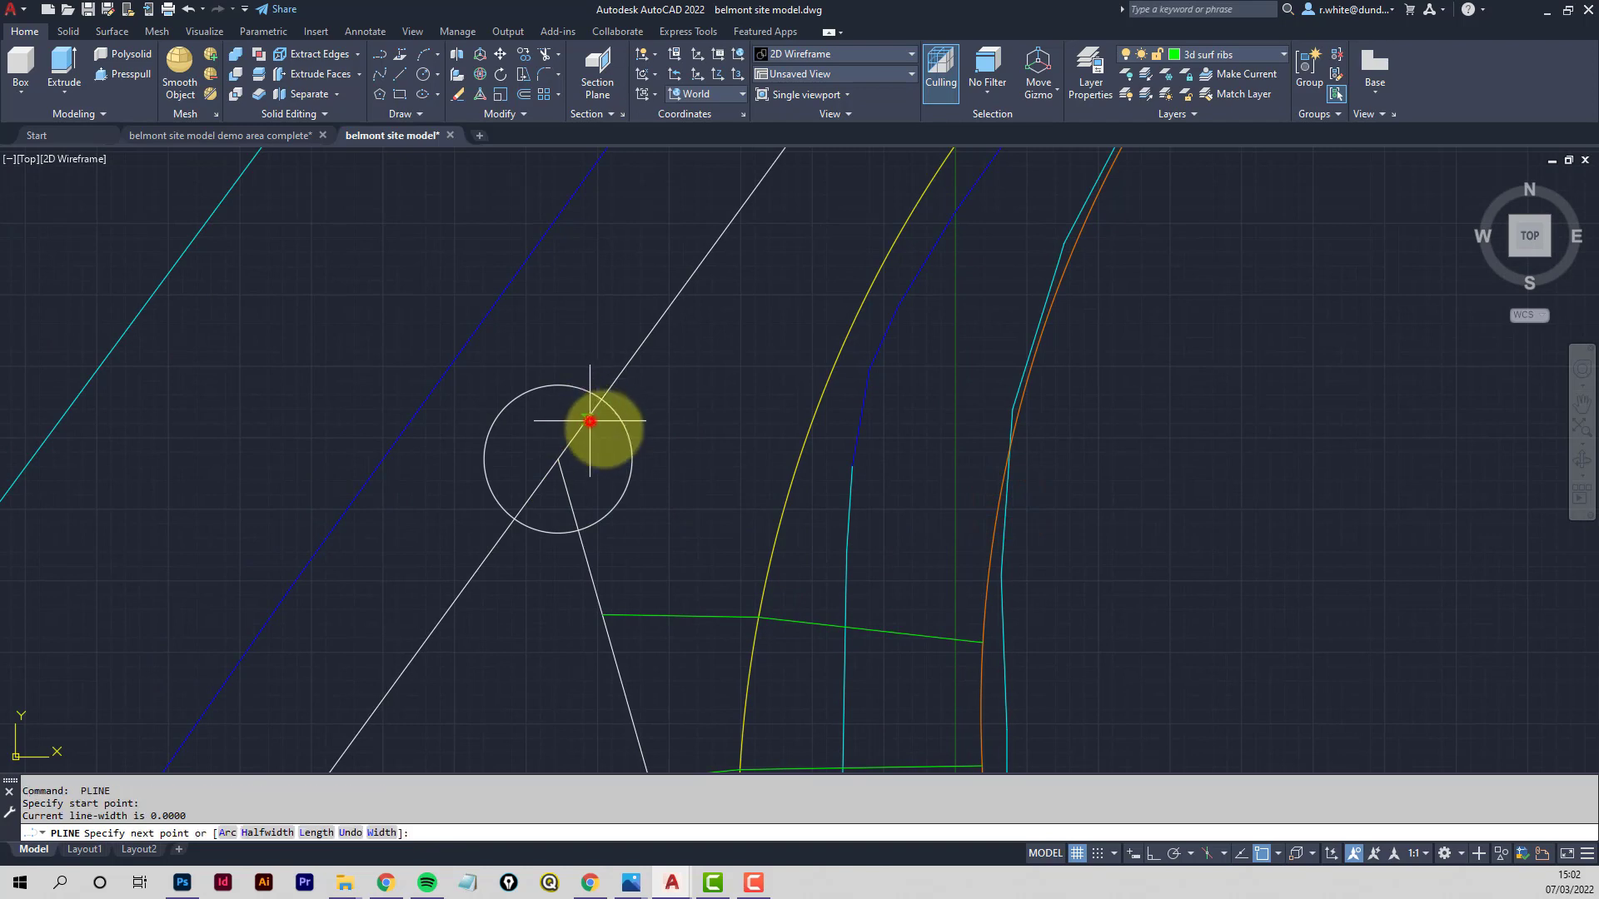
pyautogui.click(798, 466)
pyautogui.click(999, 505)
pyautogui.press('Return')
# Draw the first polyline rib northeast of the circle, from the white centreline through the yellow curve to the orange wall line
pyautogui.moveTo(999, 505); pyautogui.dragTo(932, 600, button='middle')
pyautogui.press('Return')
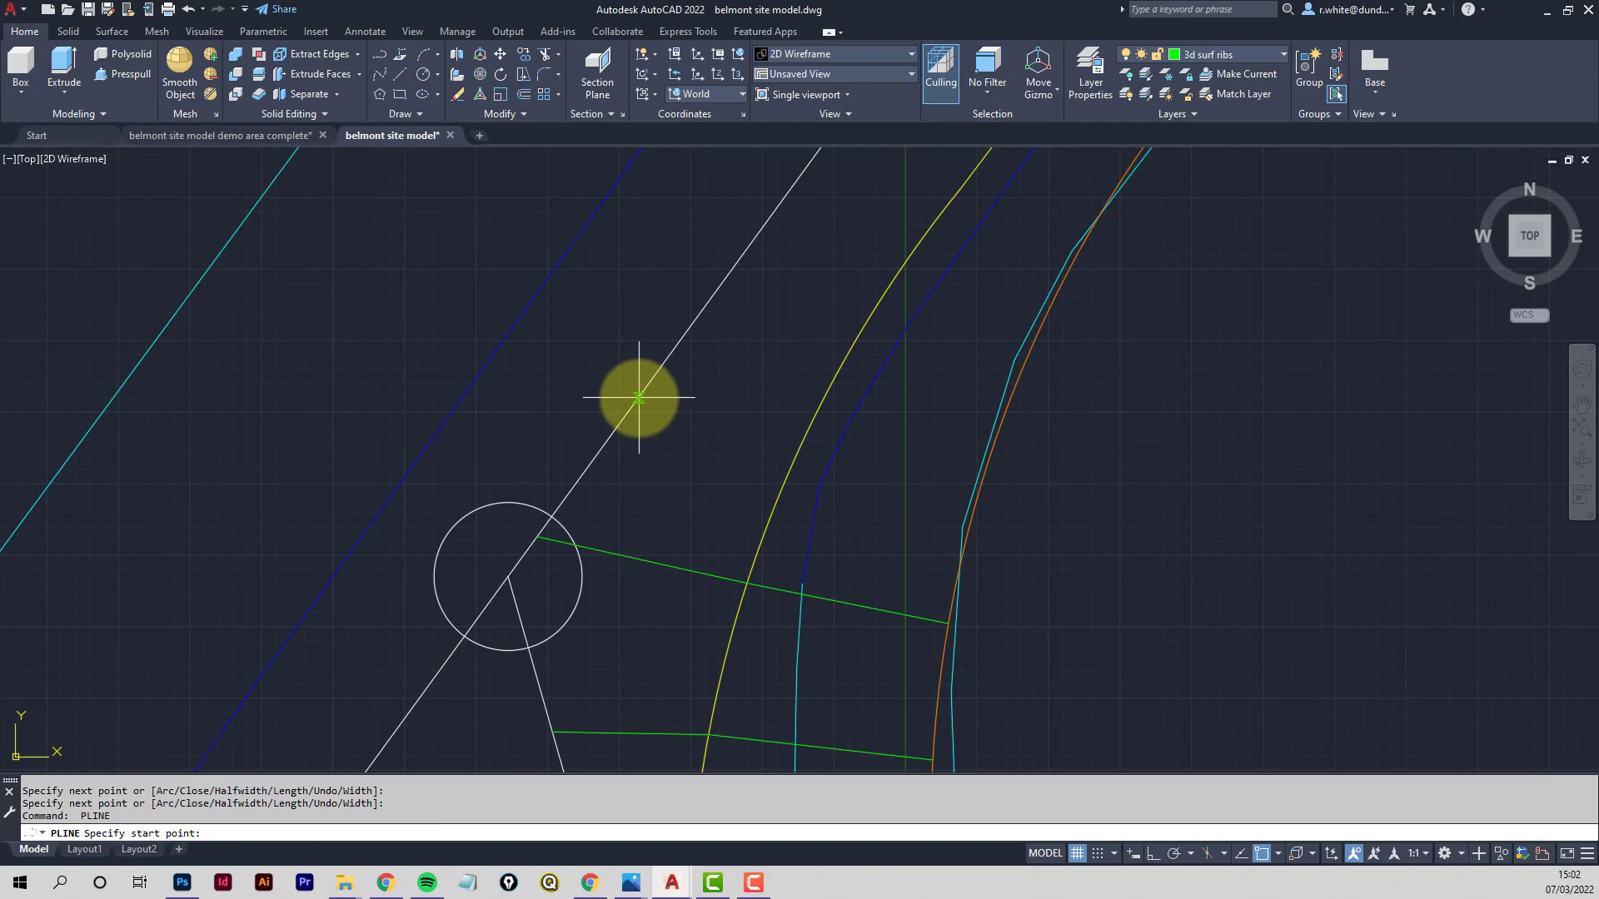
pyautogui.click(639, 397)
pyautogui.click(800, 452)
pyautogui.scroll(5, 971, 508)
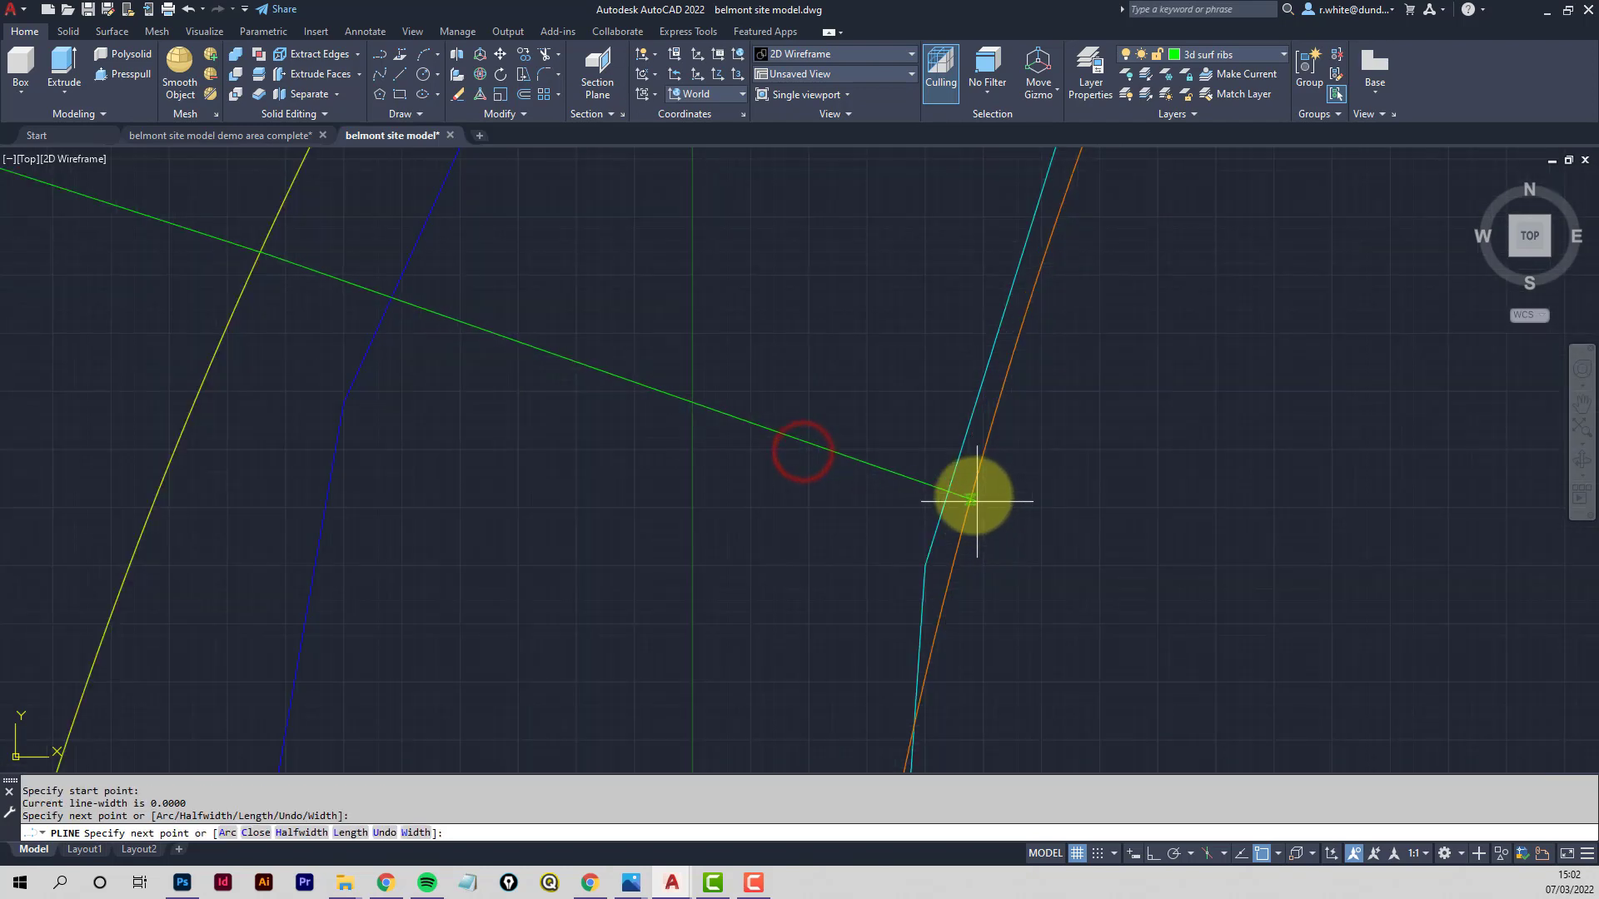
pyautogui.click(972, 493)
pyautogui.scroll(-5, 973, 493)
pyautogui.moveTo(939, 415); pyautogui.dragTo(829, 617, button='middle')
pyautogui.press('Return')
# Draw a second polyline rib northeast of the circle, from the white centreline through the yellow curve to the orange line
pyautogui.press('Return')
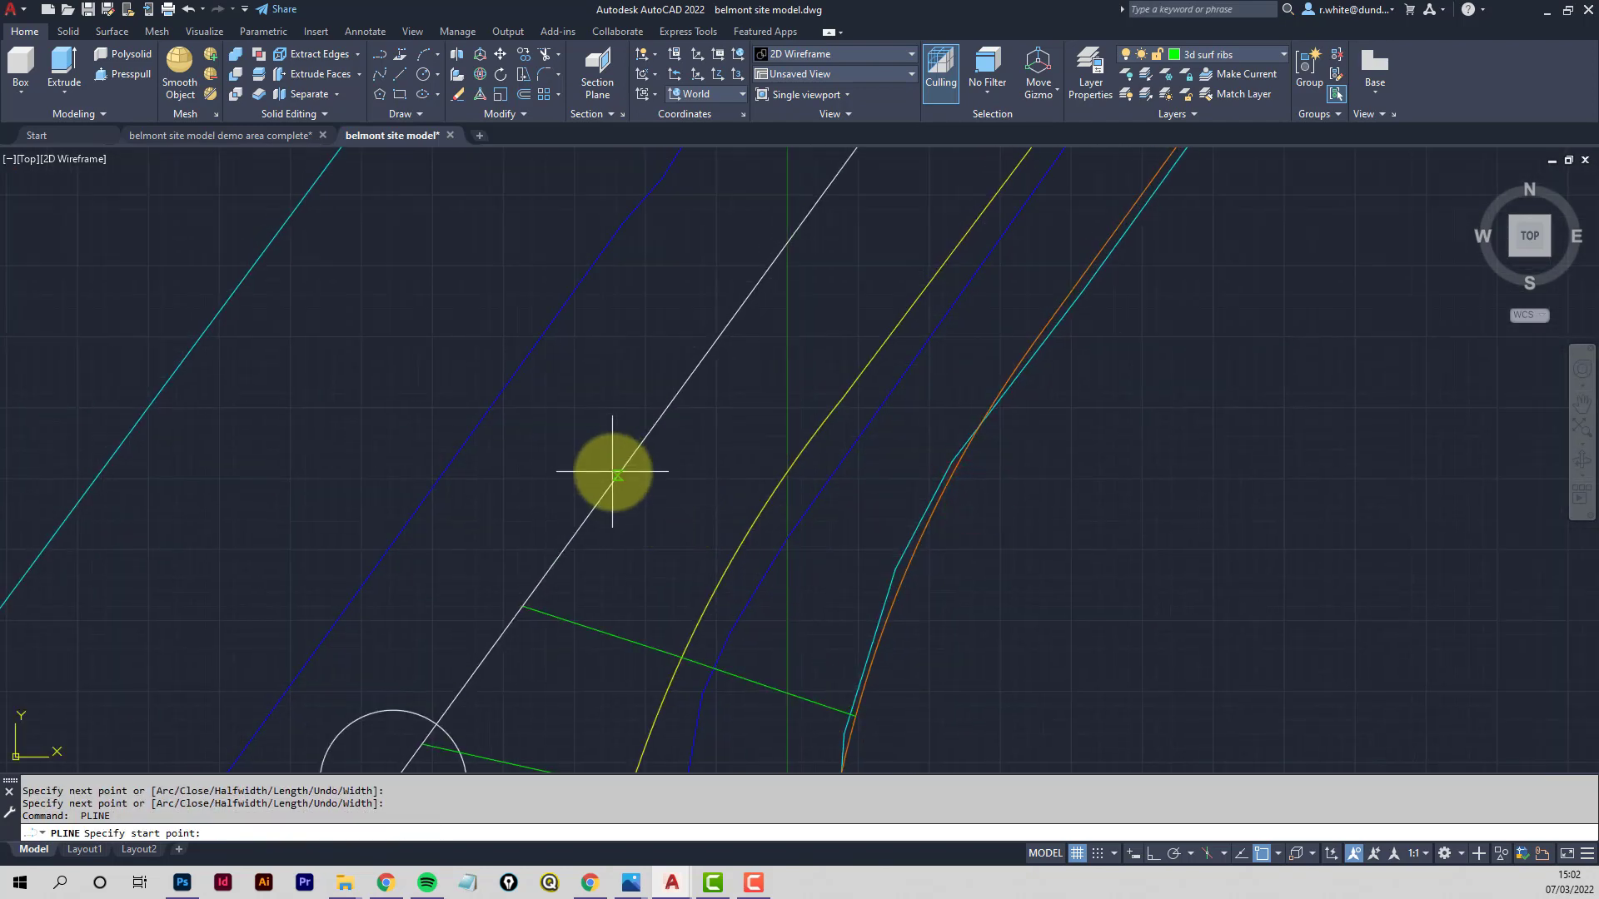
pyautogui.click(616, 474)
pyautogui.click(749, 528)
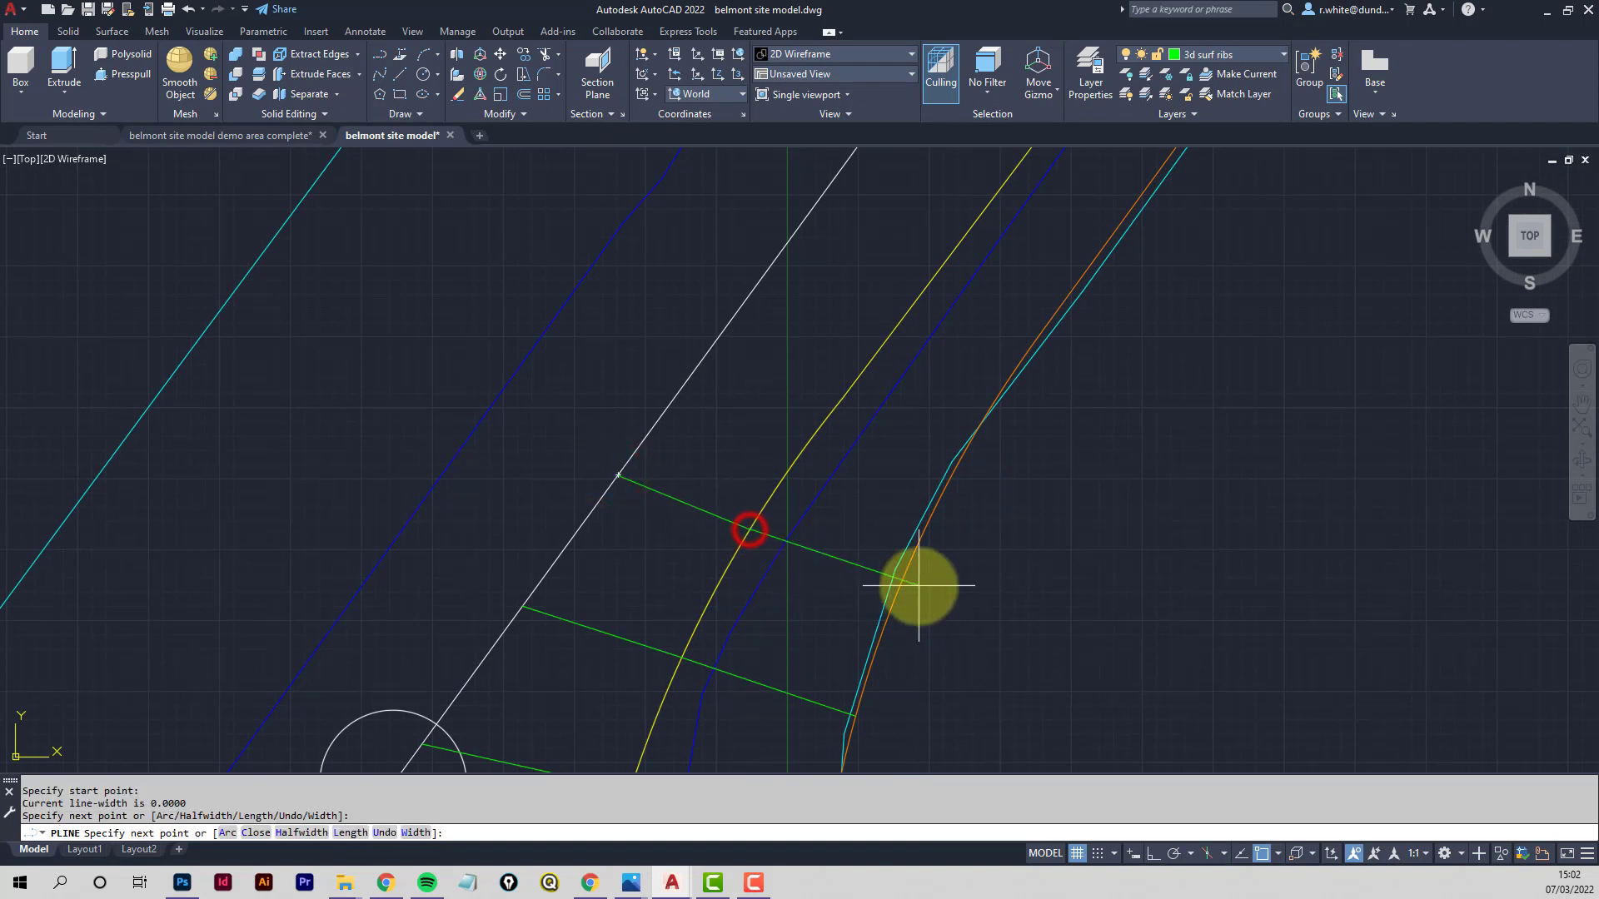
pyautogui.click(904, 591)
pyautogui.moveTo(930, 485); pyautogui.dragTo(828, 604, button='middle')
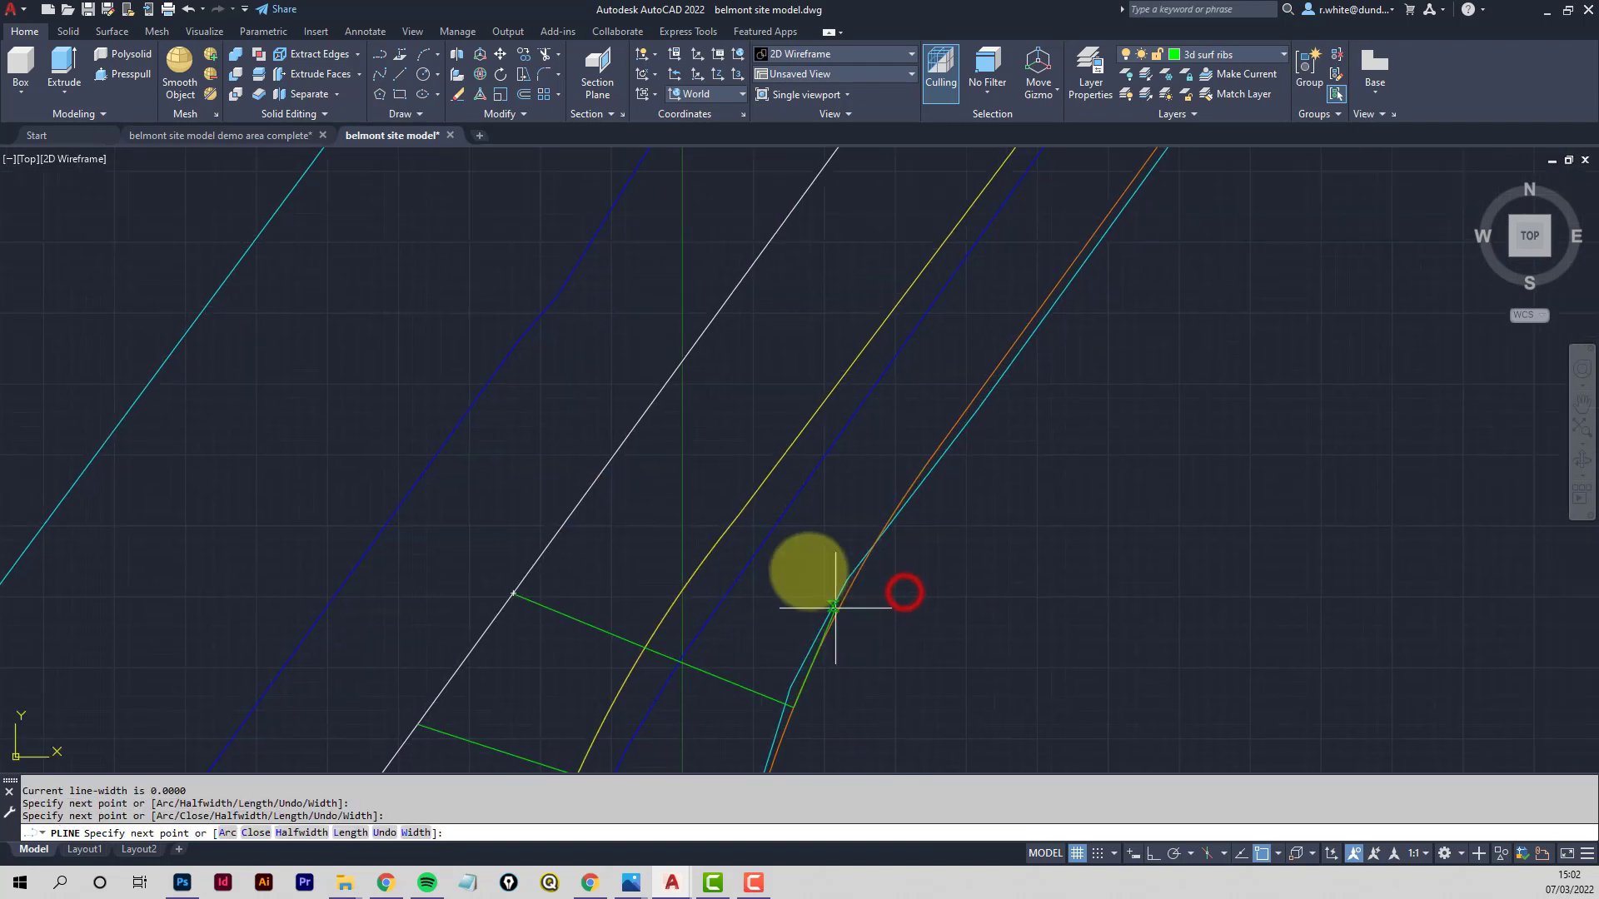
pyautogui.press('Return')
# Draw a polyline rib where the yellow curve straightens out, from the white centreline through the yellow line to the orange wall line
pyautogui.press('Return')
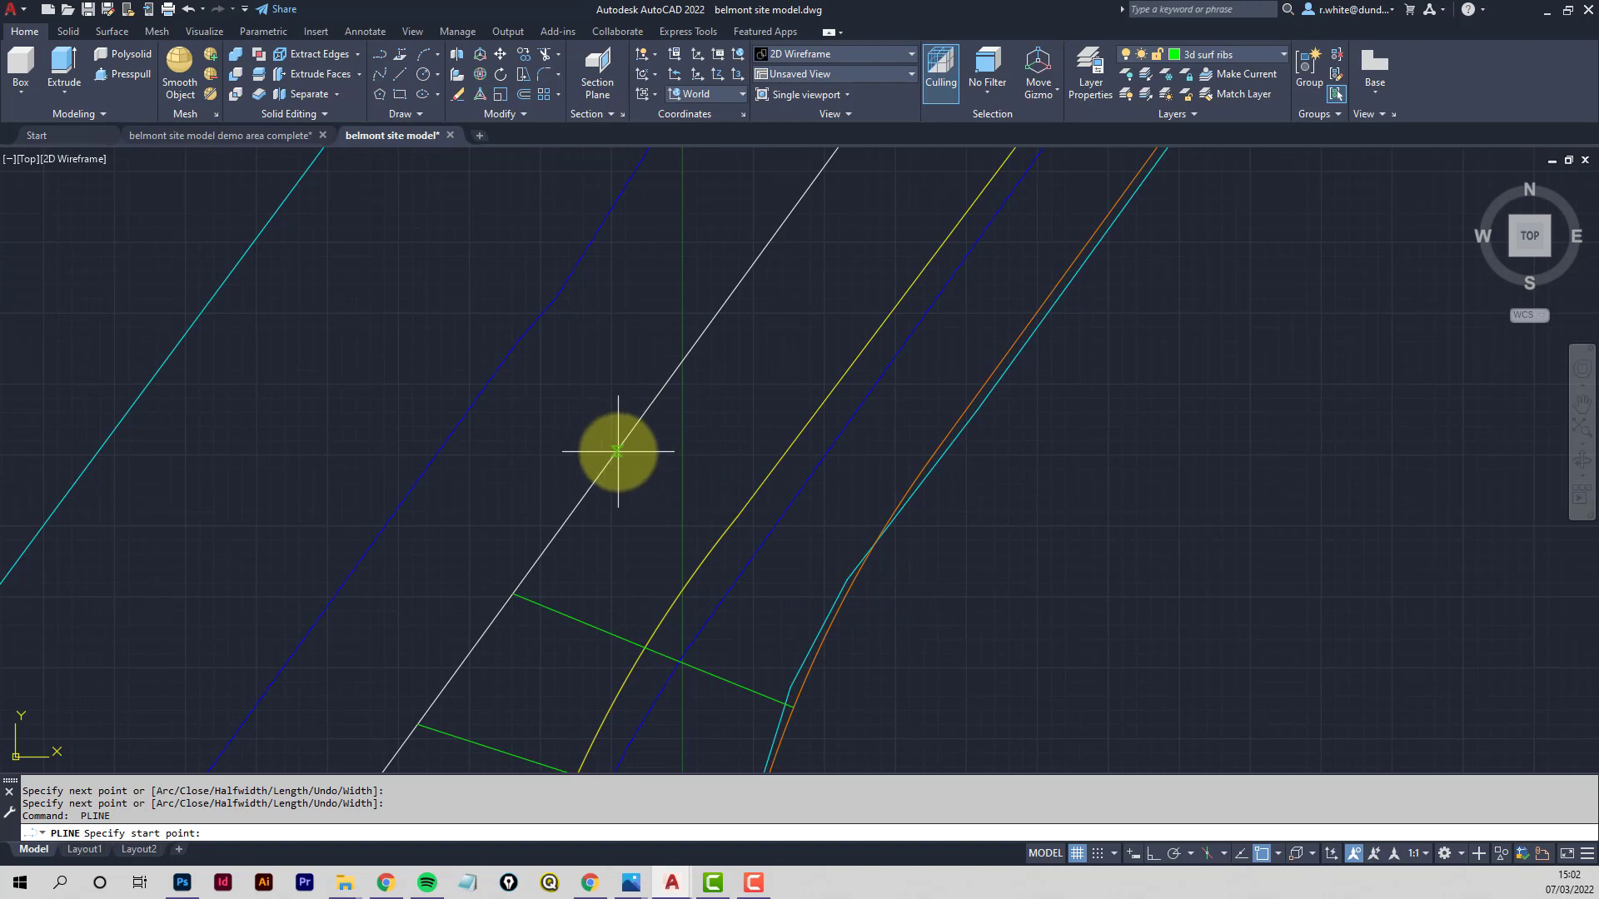
pyautogui.click(615, 451)
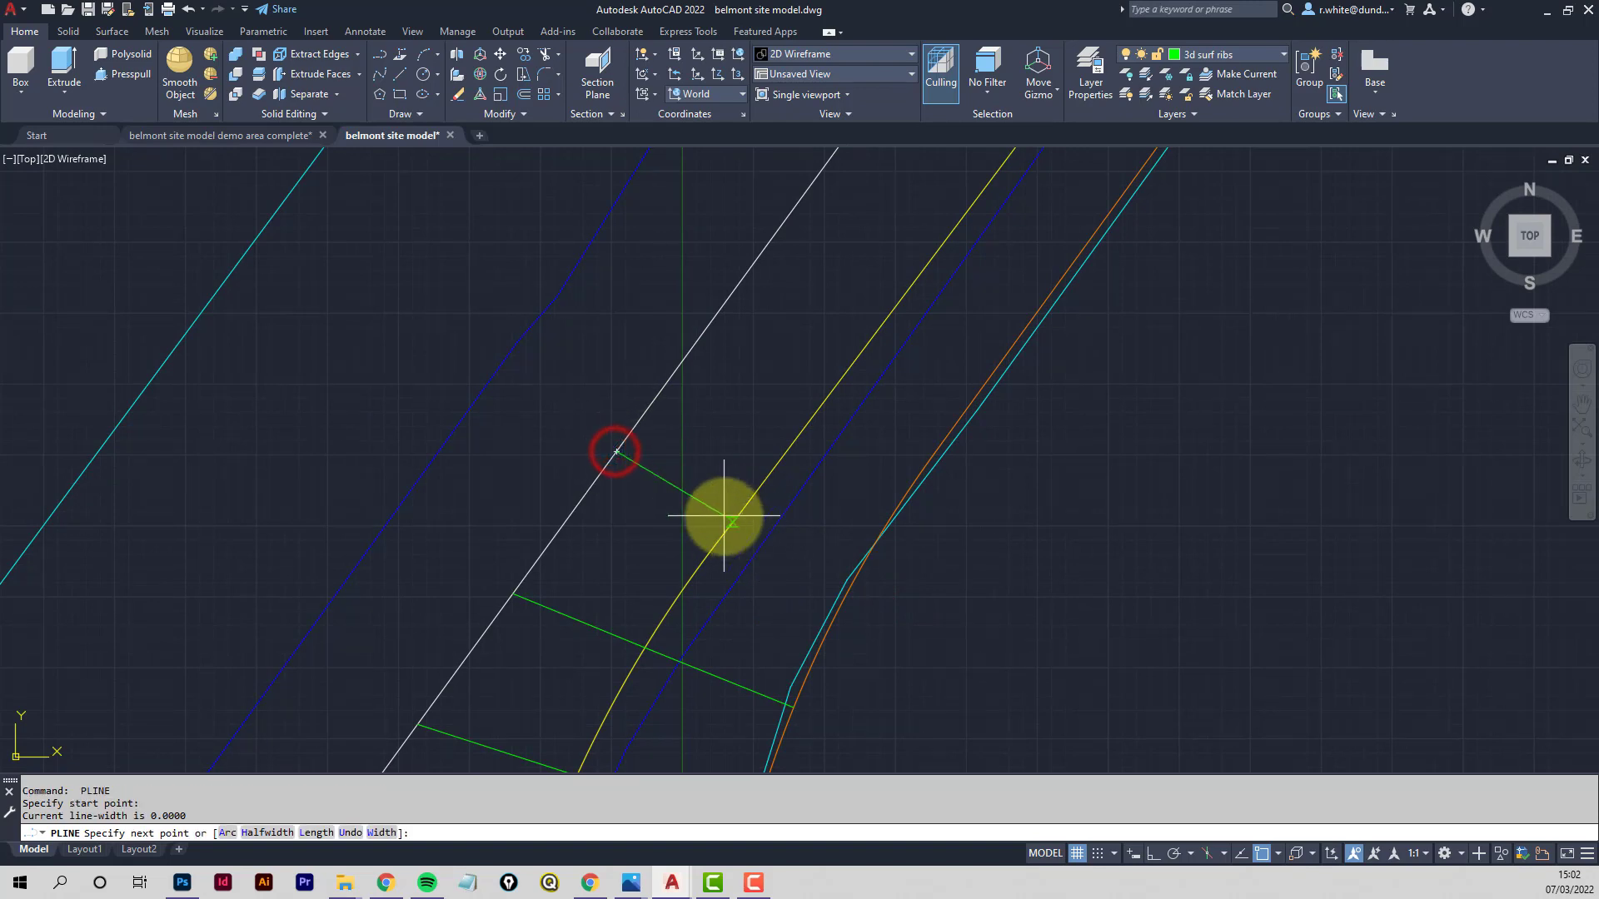
pyautogui.click(737, 516)
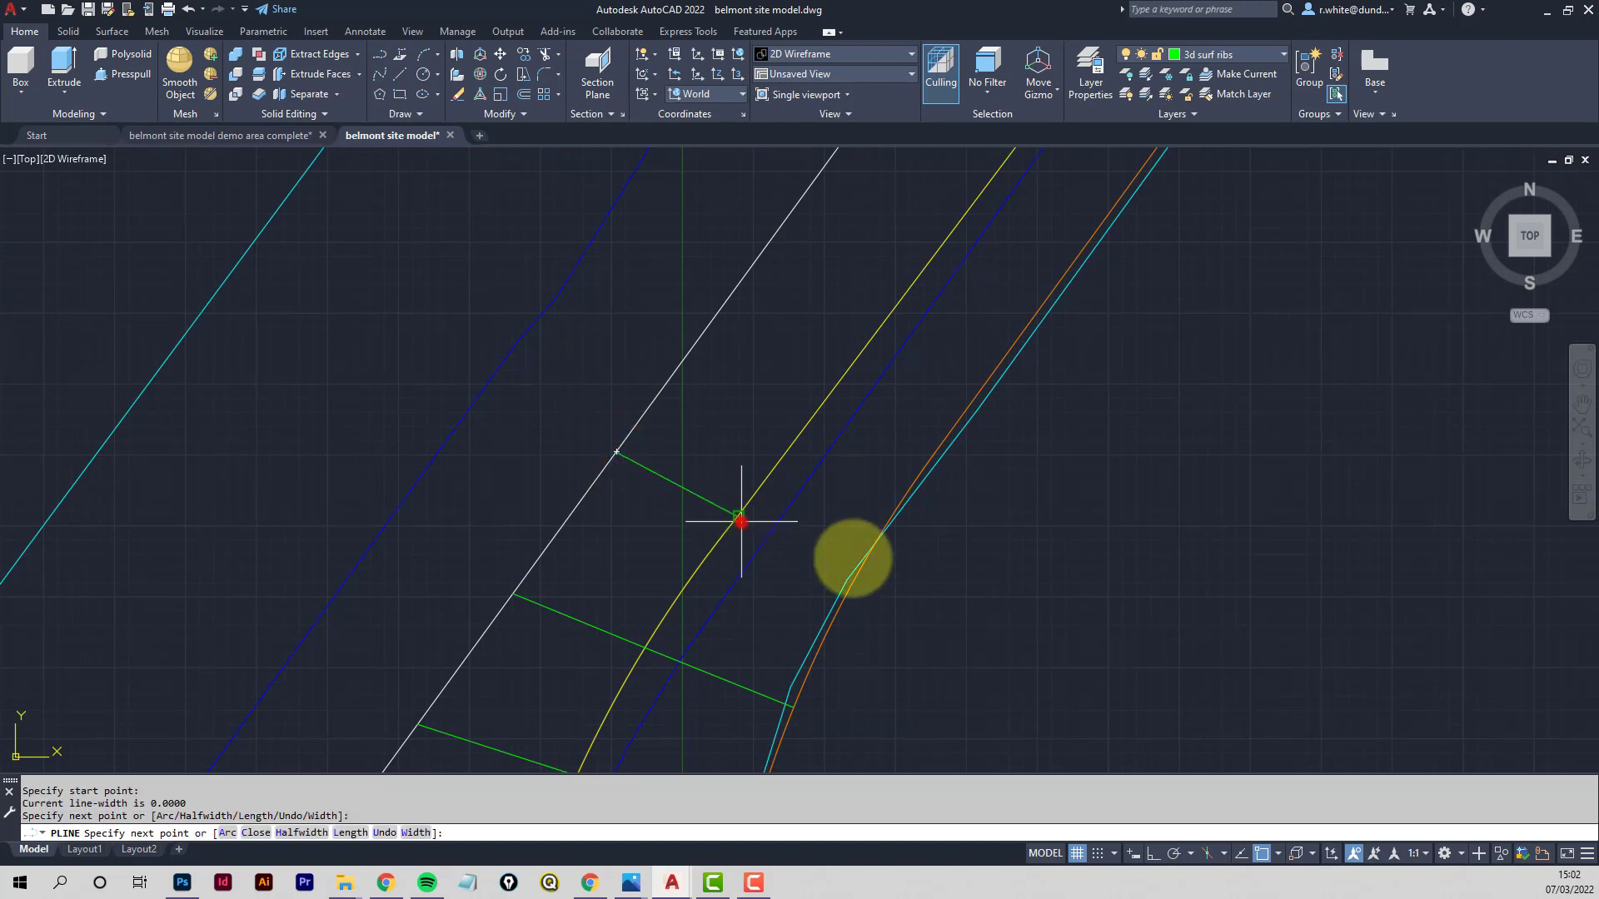
pyautogui.scroll(5, 849, 553)
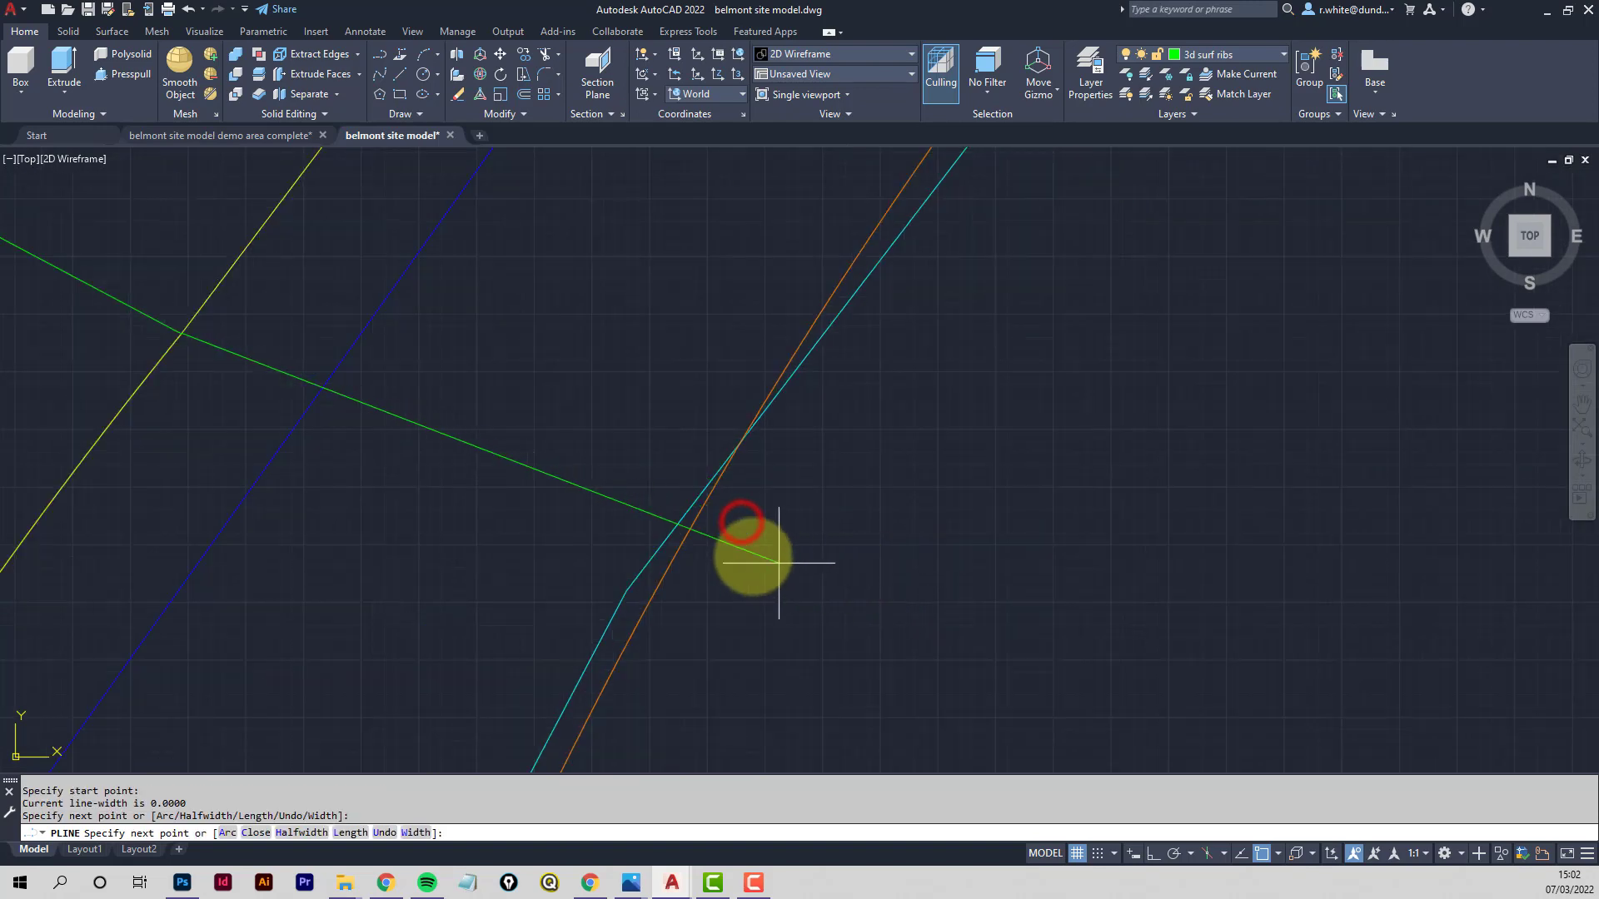
pyautogui.click(671, 578)
pyautogui.scroll(-4, 672, 578)
pyautogui.press('Return')
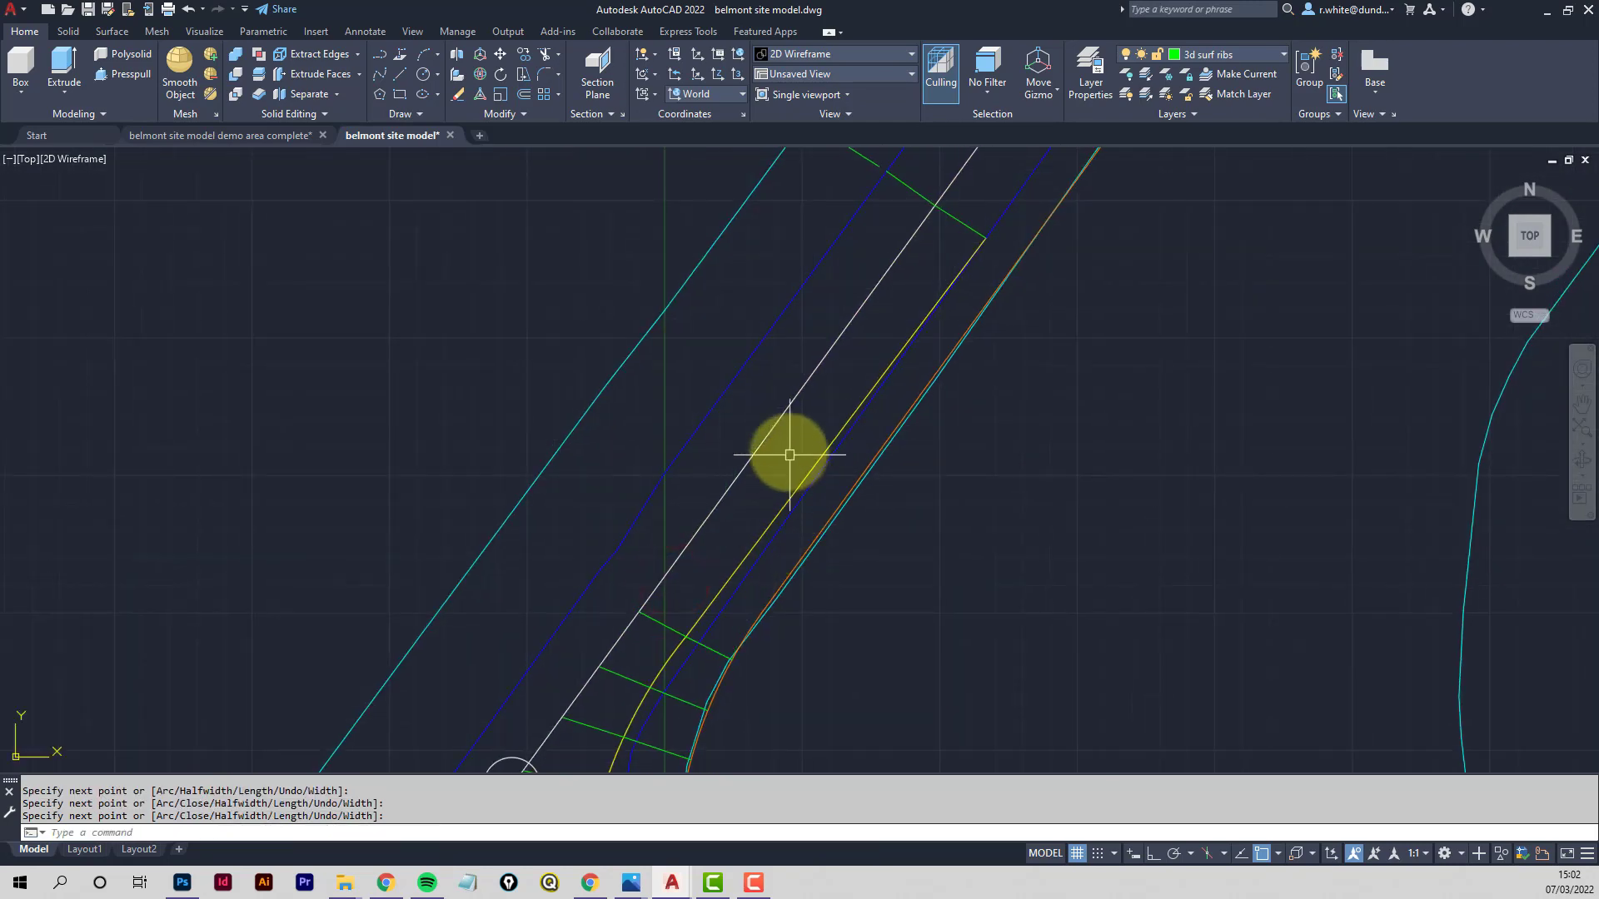
# Draw a polyline rib midway along the straight road to the existing northeastern rib, from the white centreline through yellow to orange
pyautogui.press('Return')
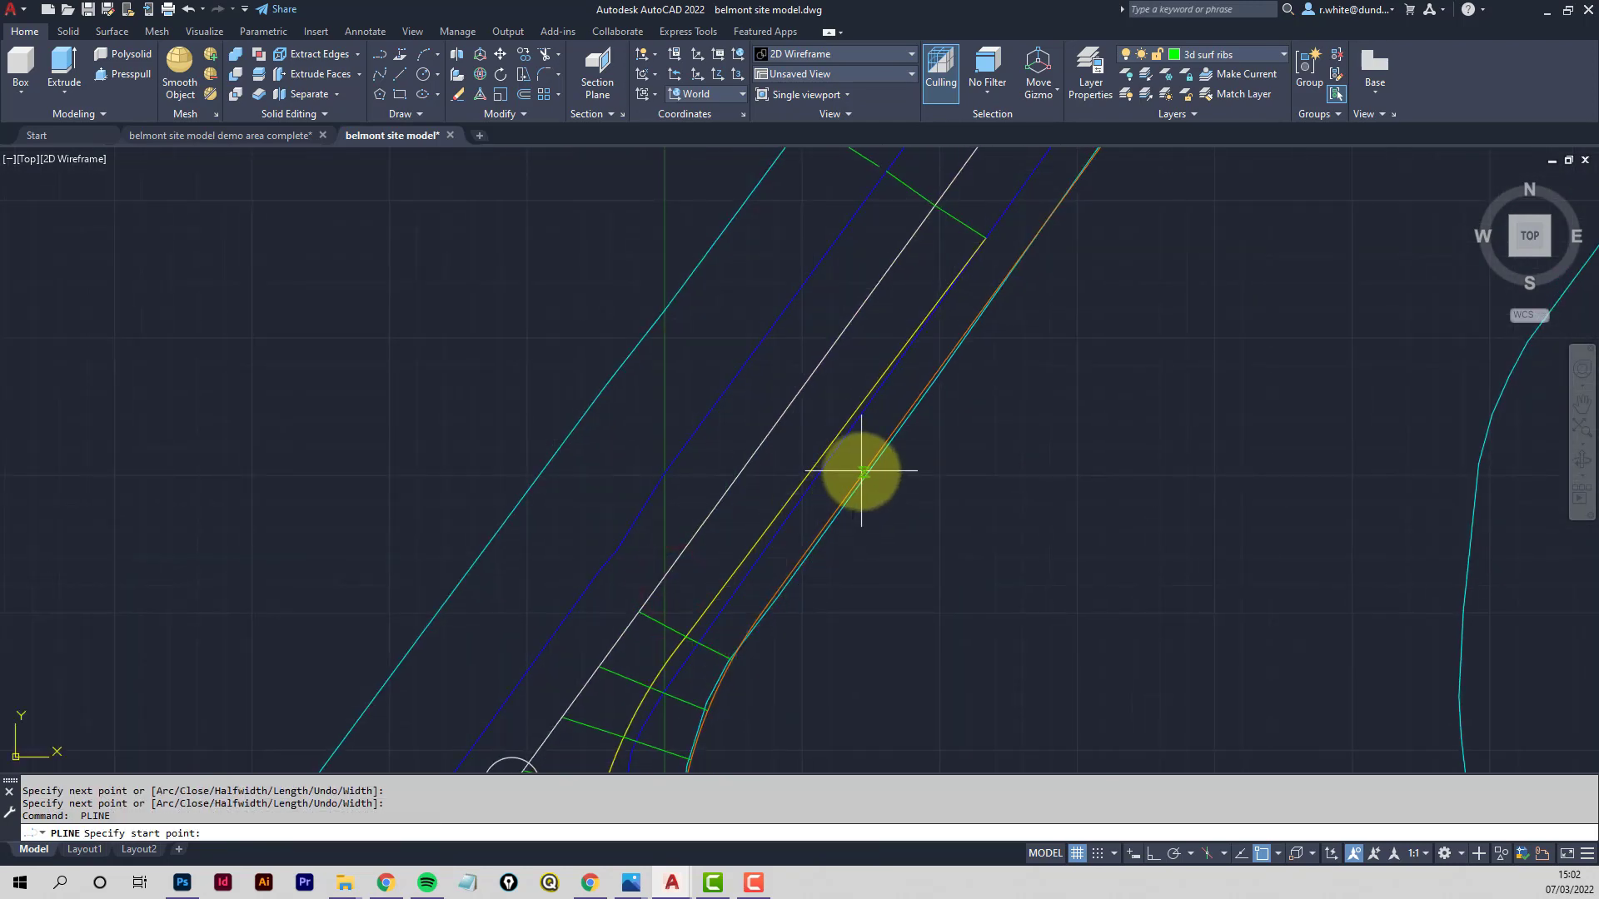
pyautogui.click(783, 410)
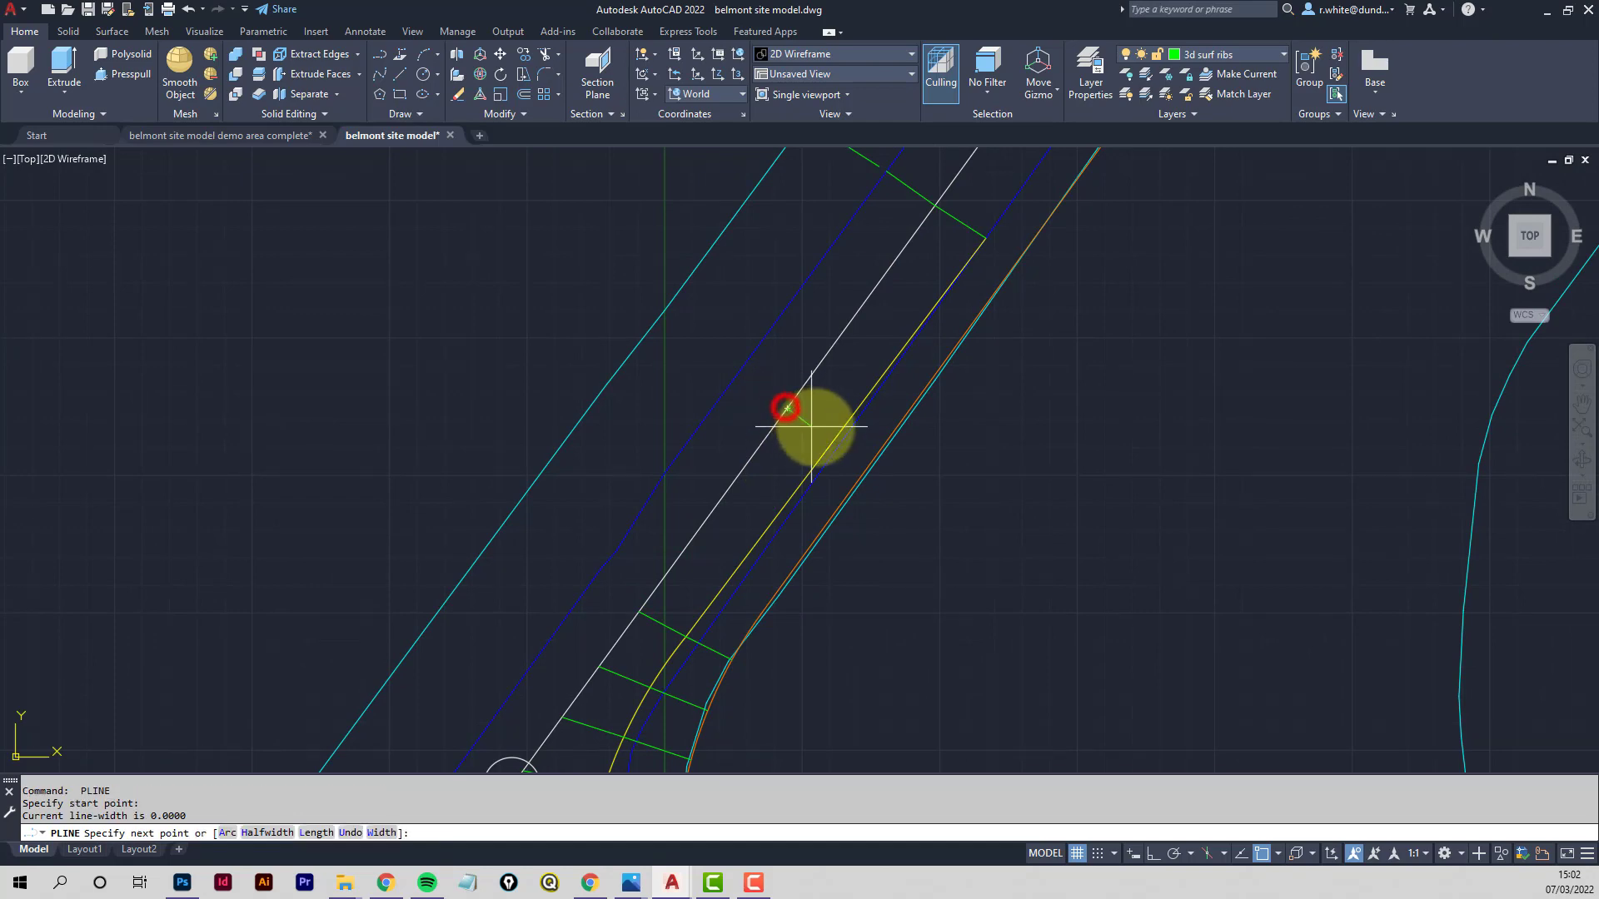
pyautogui.scroll(5, 810, 432)
pyautogui.click(887, 475)
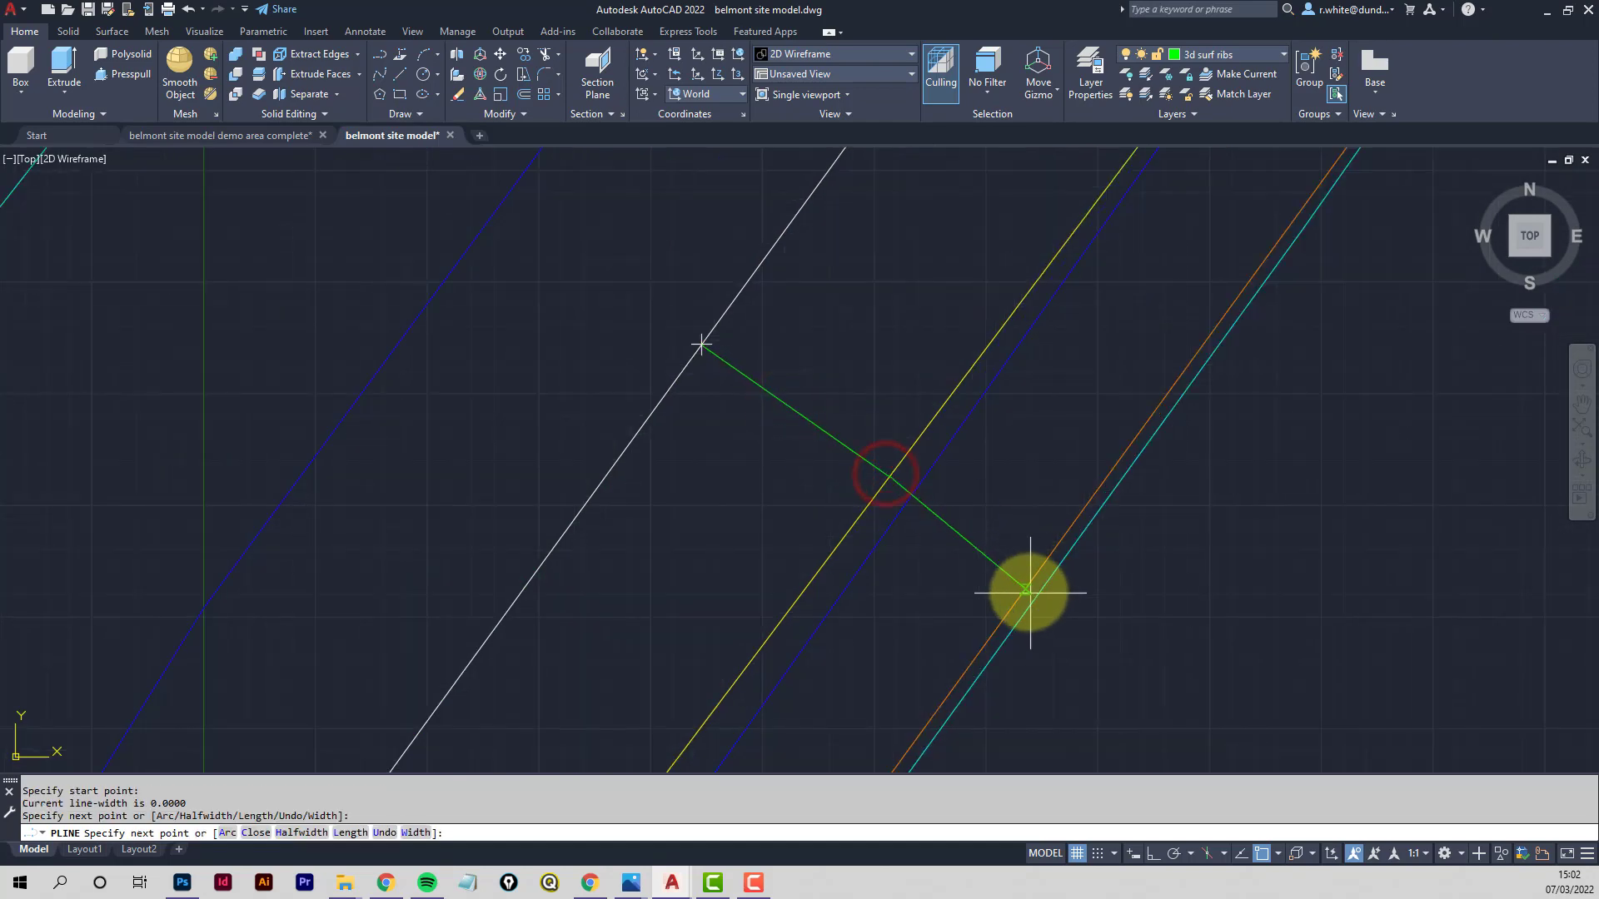
pyautogui.click(1027, 584)
pyautogui.scroll(-4, 1011, 576)
pyautogui.moveTo(974, 556); pyautogui.dragTo(950, 282, button='middle')
pyautogui.scroll(-1, 942, 278)
pyautogui.press('Return')
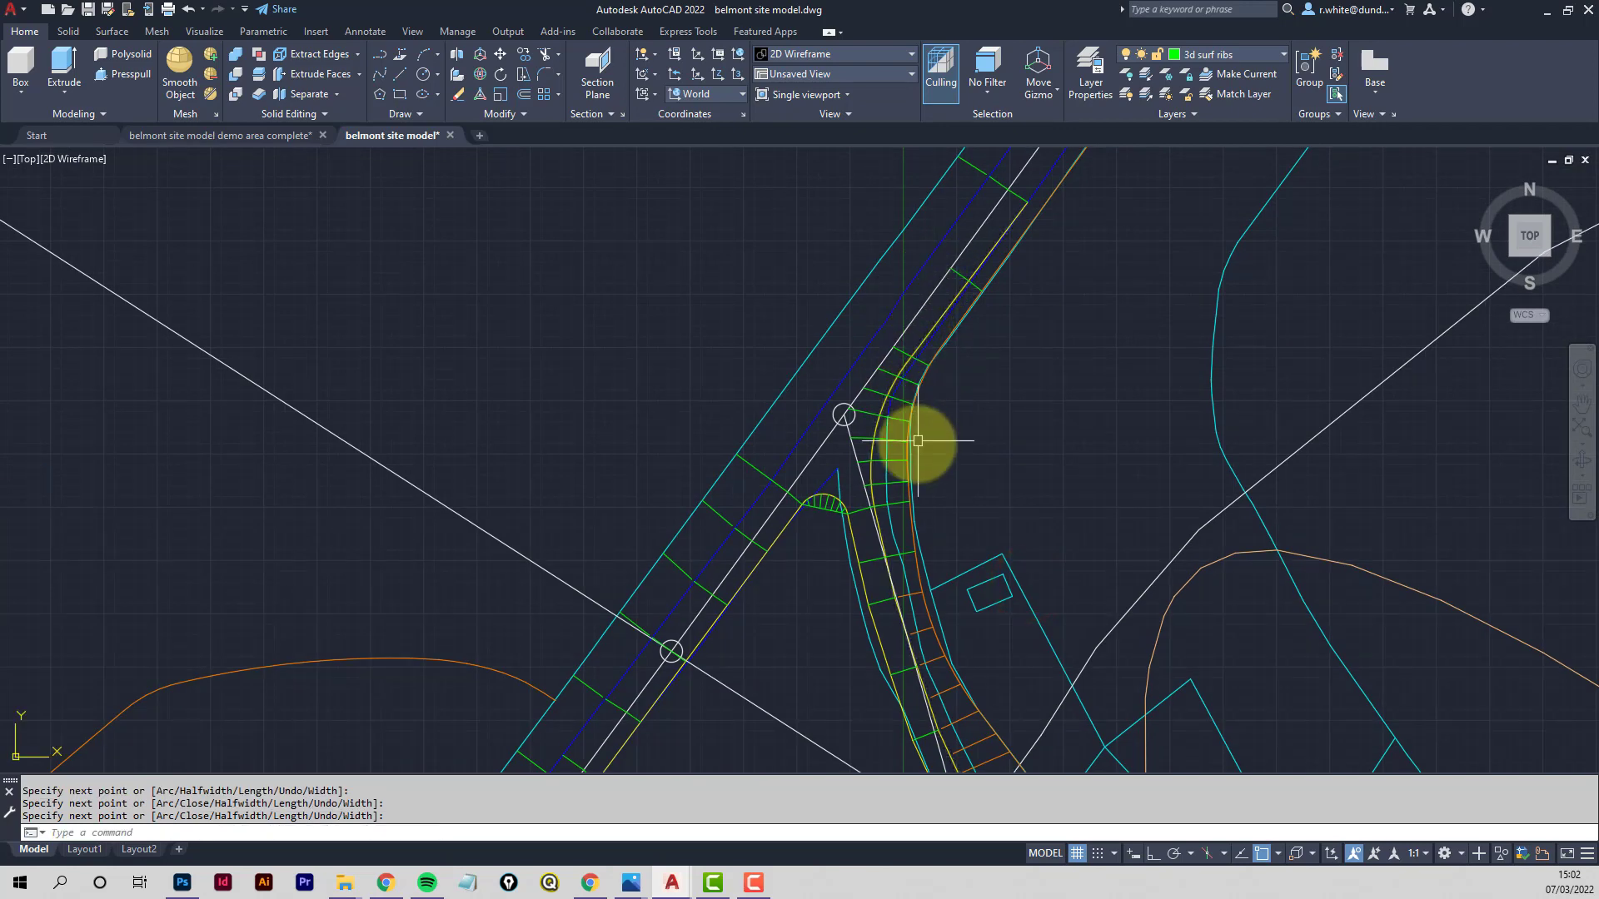
# Extend the midway rib westward with a polyline from the white centreline, through the blue line, to the outer cyan road edge
pyautogui.moveTo(913, 381); pyautogui.dragTo(899, 440, button='middle')
pyautogui.scroll(3, 943, 294)
pyautogui.moveTo(938, 315); pyautogui.dragTo(911, 416, button='middle')
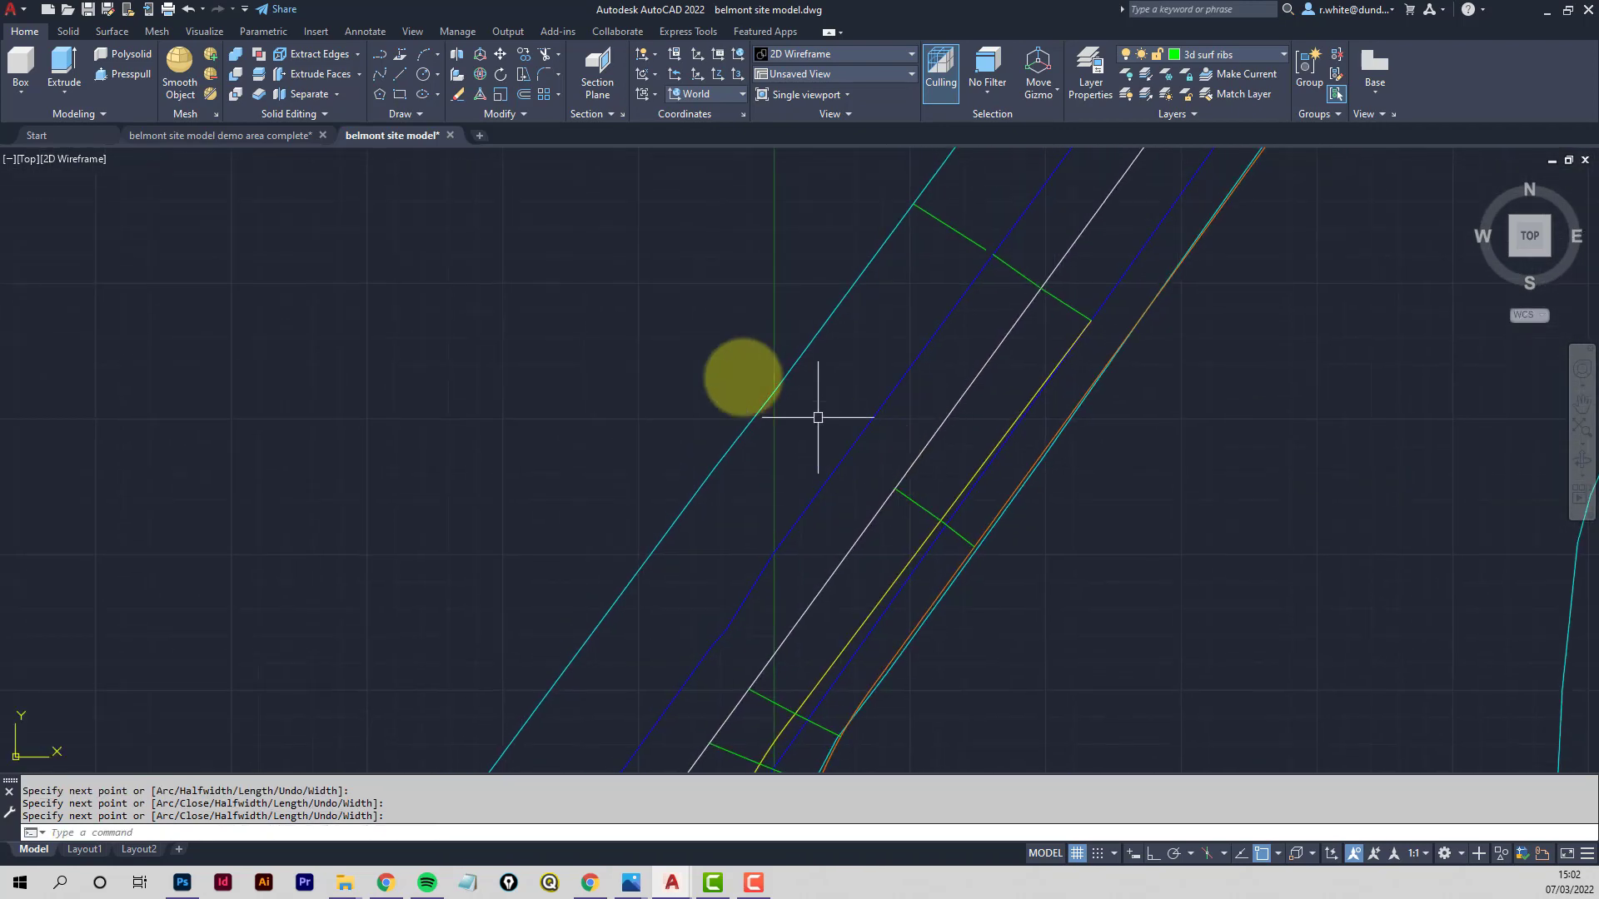
pyautogui.press('Return')
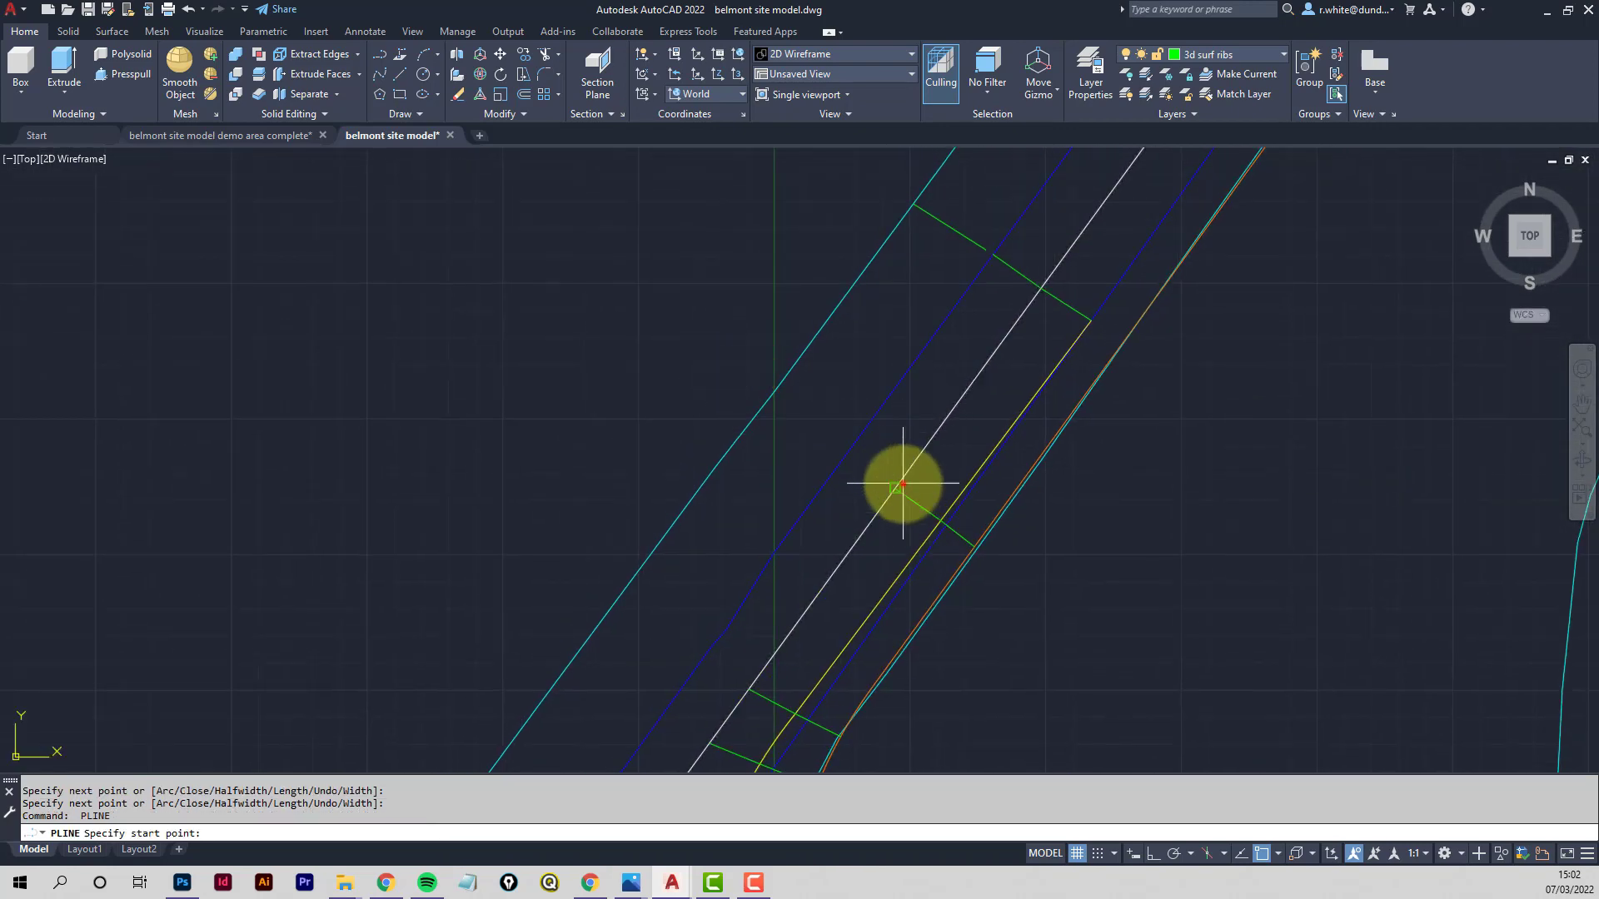
pyautogui.click(903, 484)
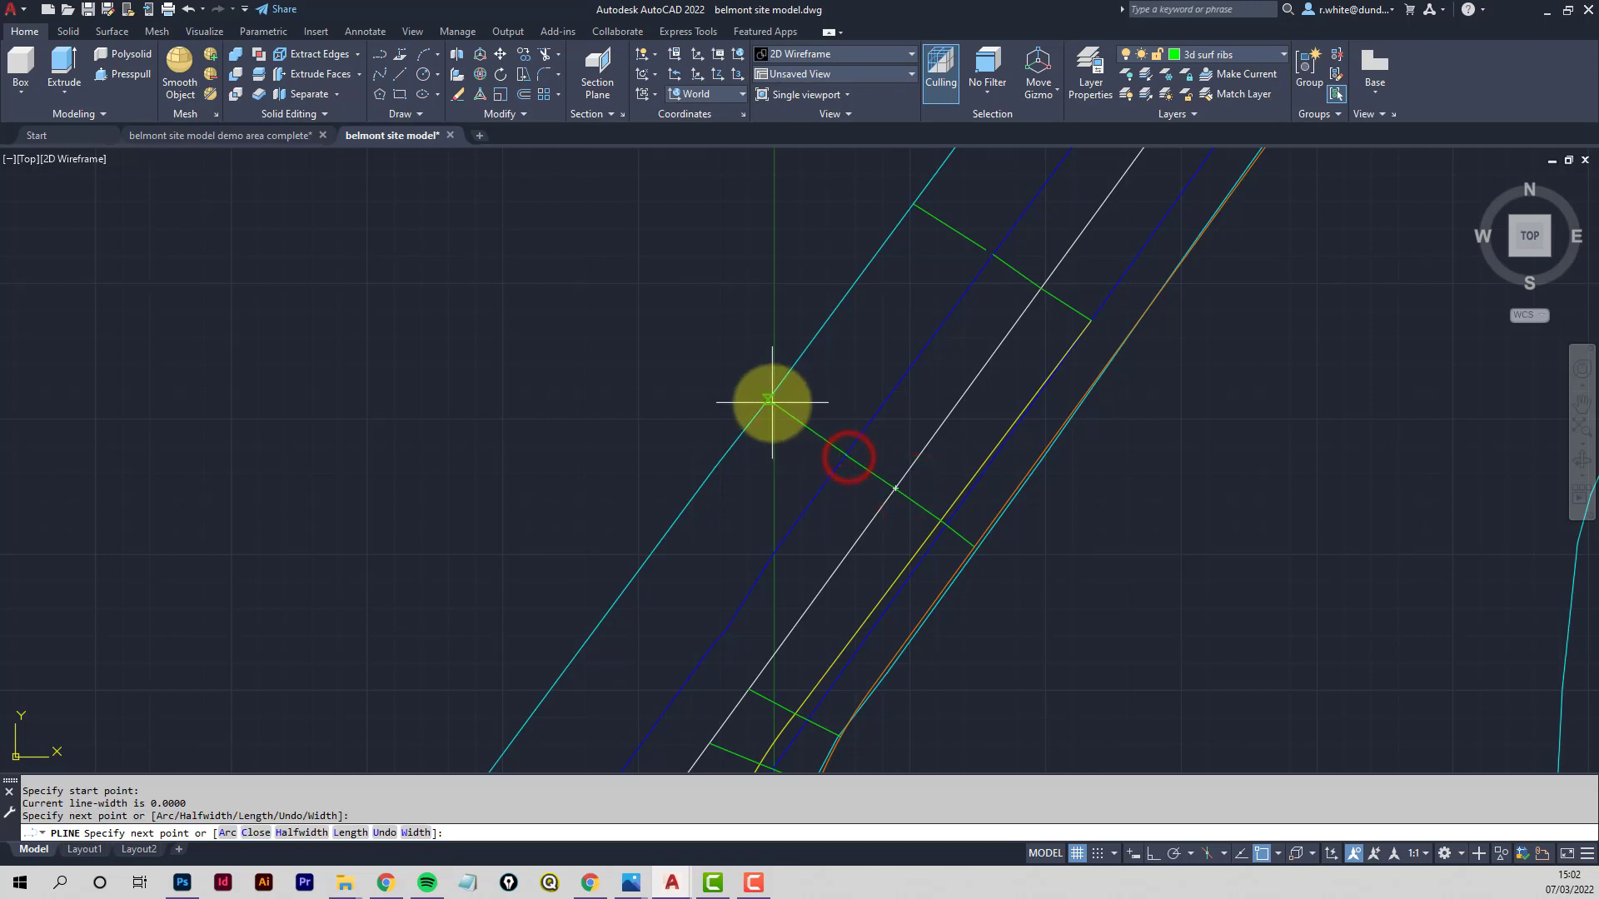
pyautogui.moveTo(787, 534); pyautogui.dragTo(893, 300, button='middle')
# Extend the rib at the end of the bend westward with a polyline through the blue line to the outer cyan edge
pyautogui.press('Return')
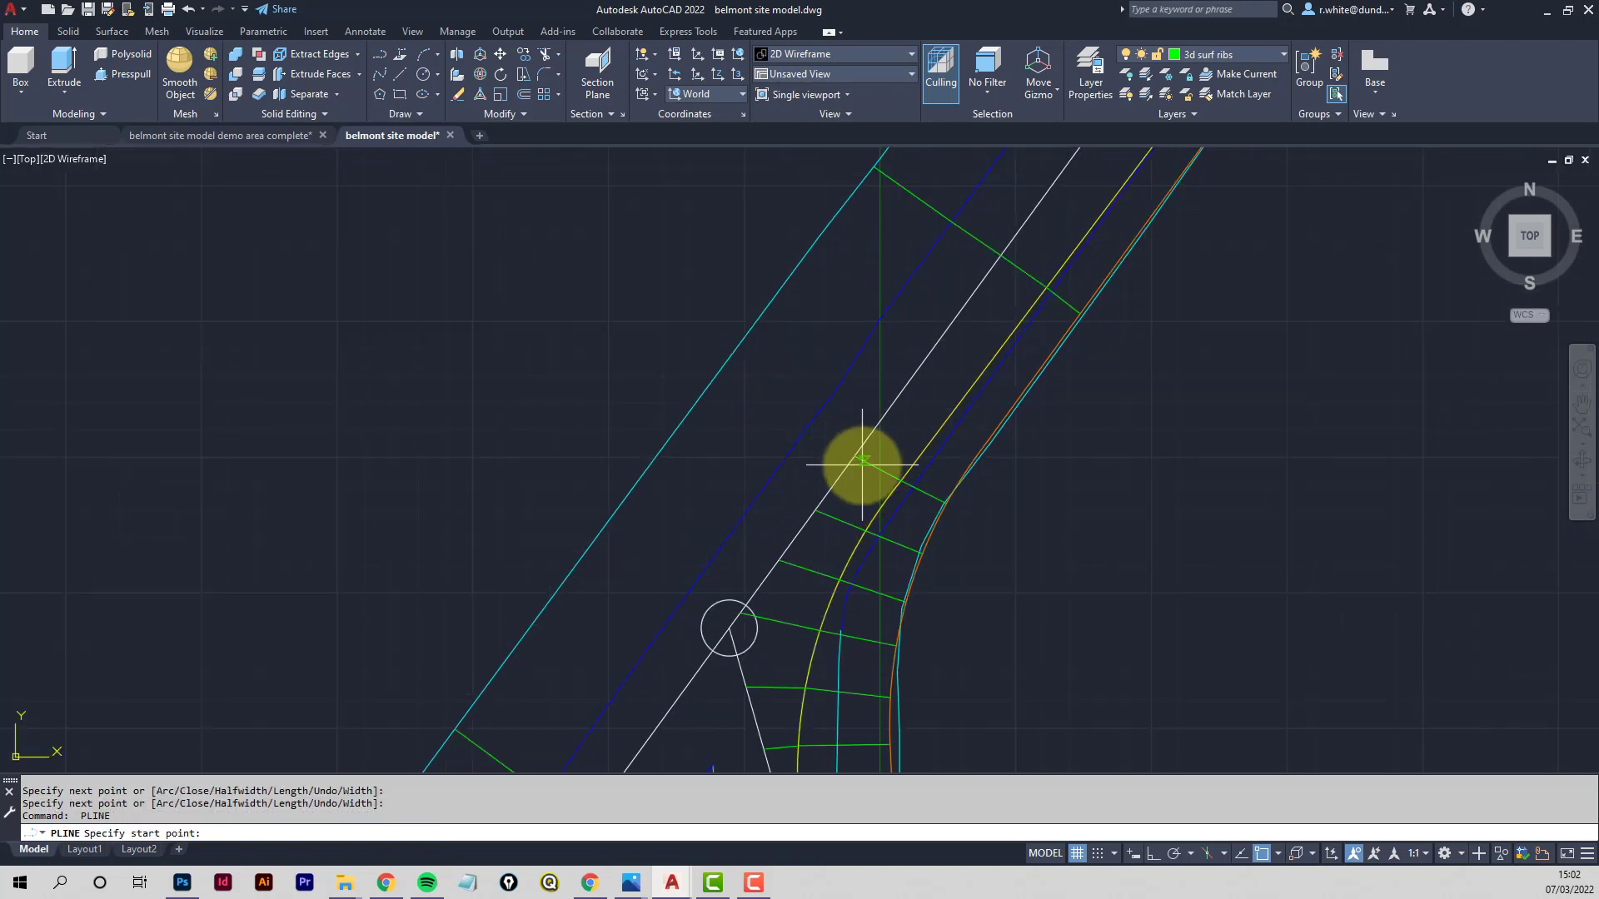
pyautogui.click(857, 459)
pyautogui.click(805, 427)
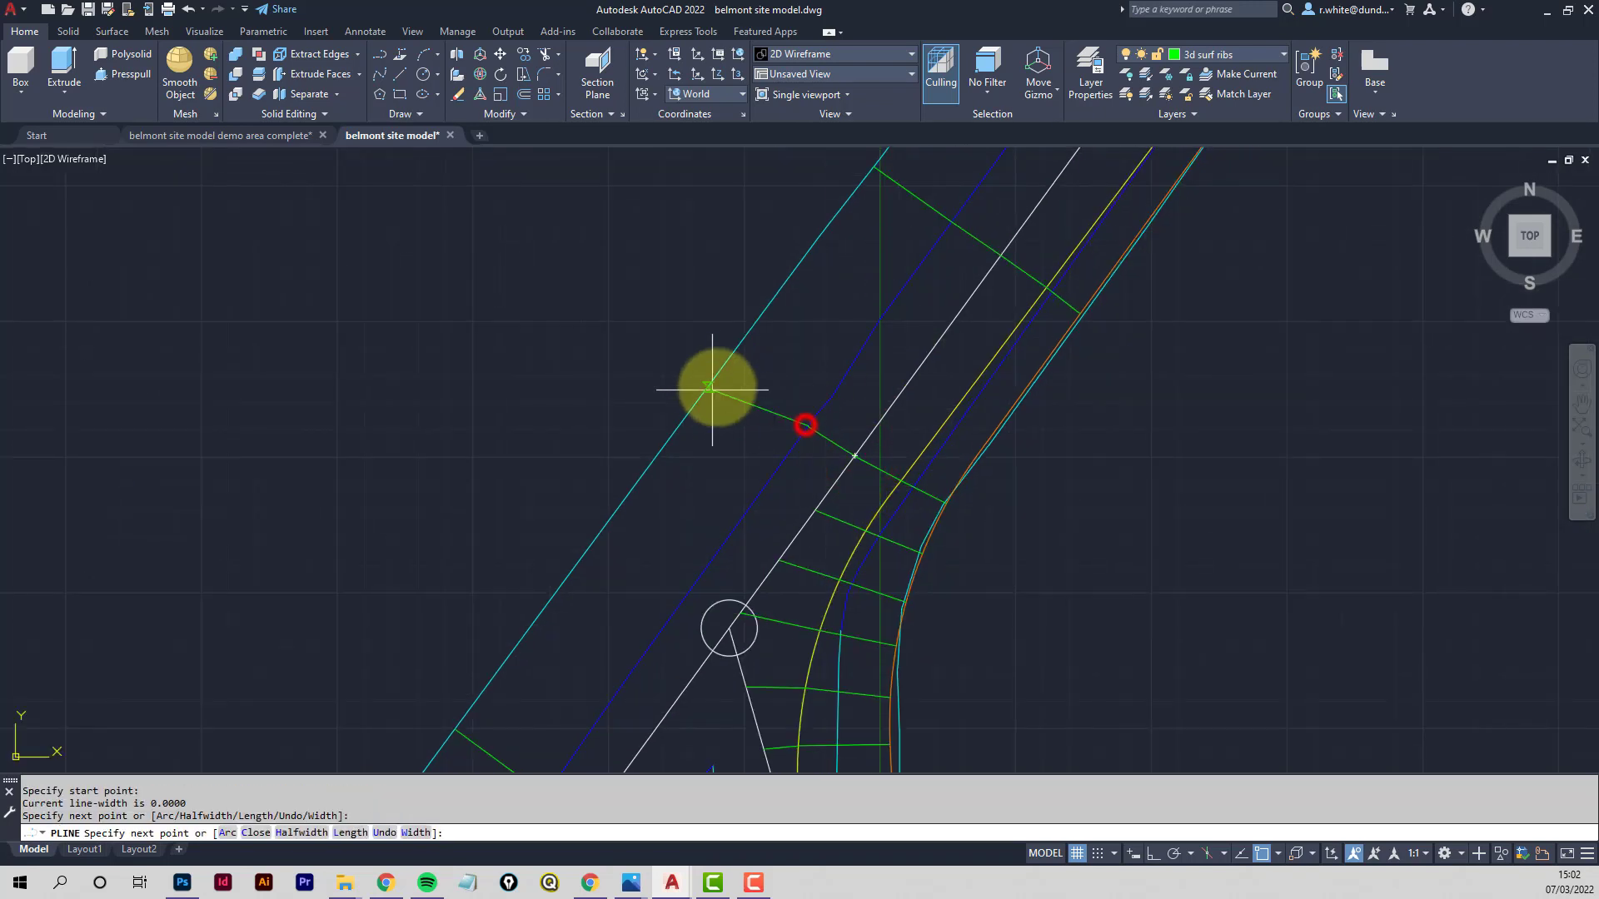
pyautogui.press('Return')
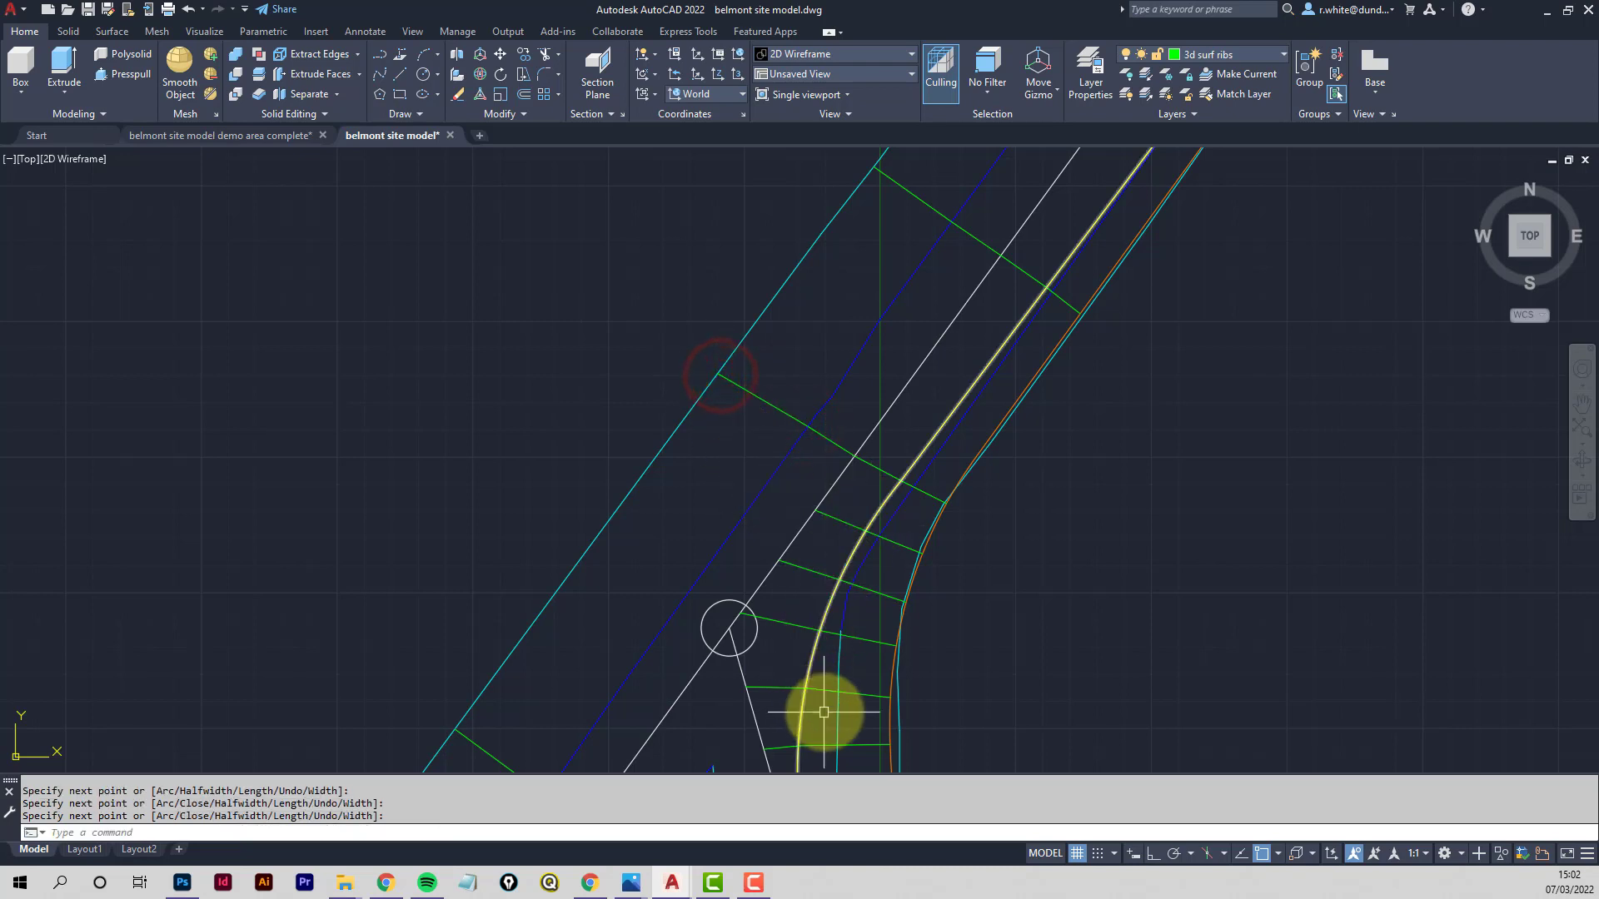
# Extend the rib at the junction circle westward with a polyline from the white centreline, through the blue line, to the cyan edge
pyautogui.moveTo(774, 621); pyautogui.dragTo(902, 494, button='middle')
pyautogui.scroll(-2, 835, 508)
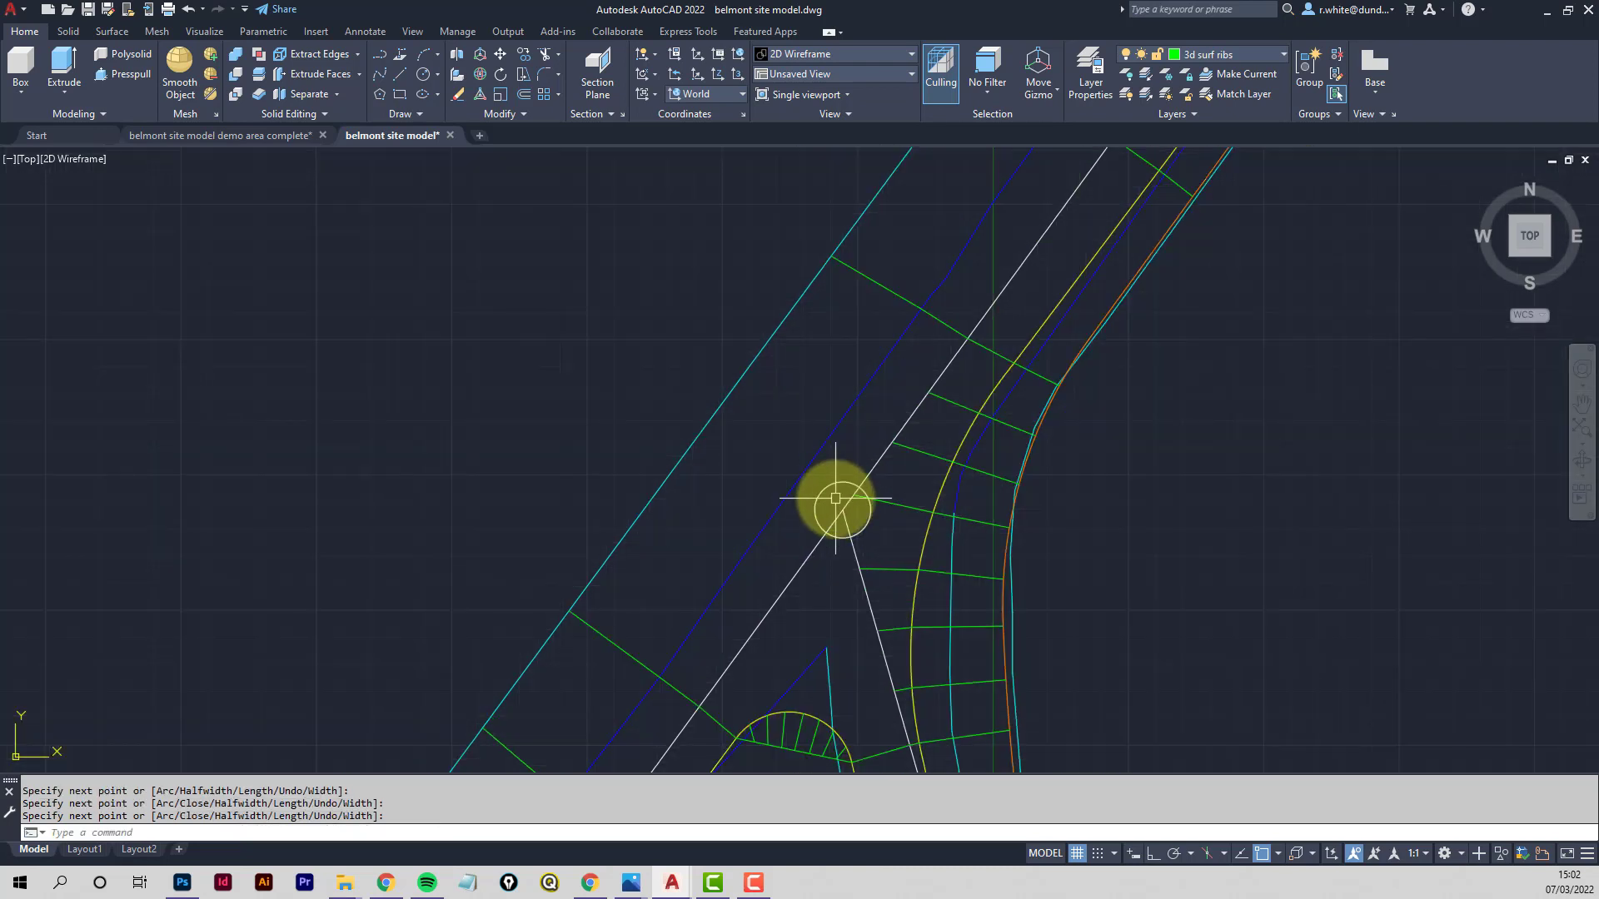
pyautogui.click(853, 494)
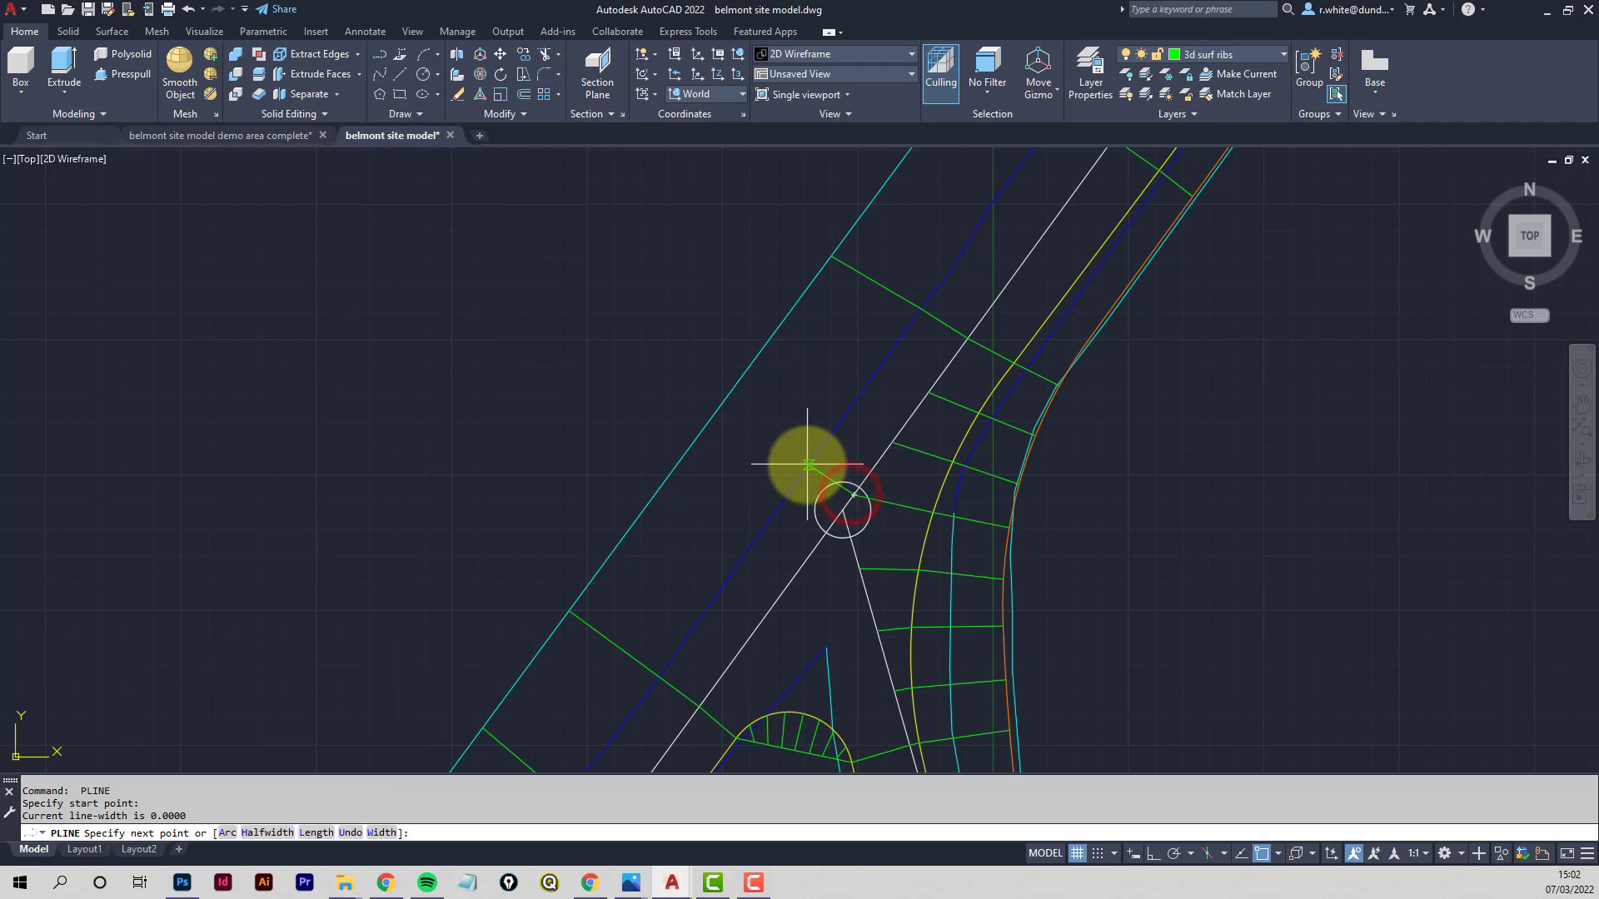
pyautogui.click(807, 465)
pyautogui.click(721, 403)
pyautogui.press('Return')
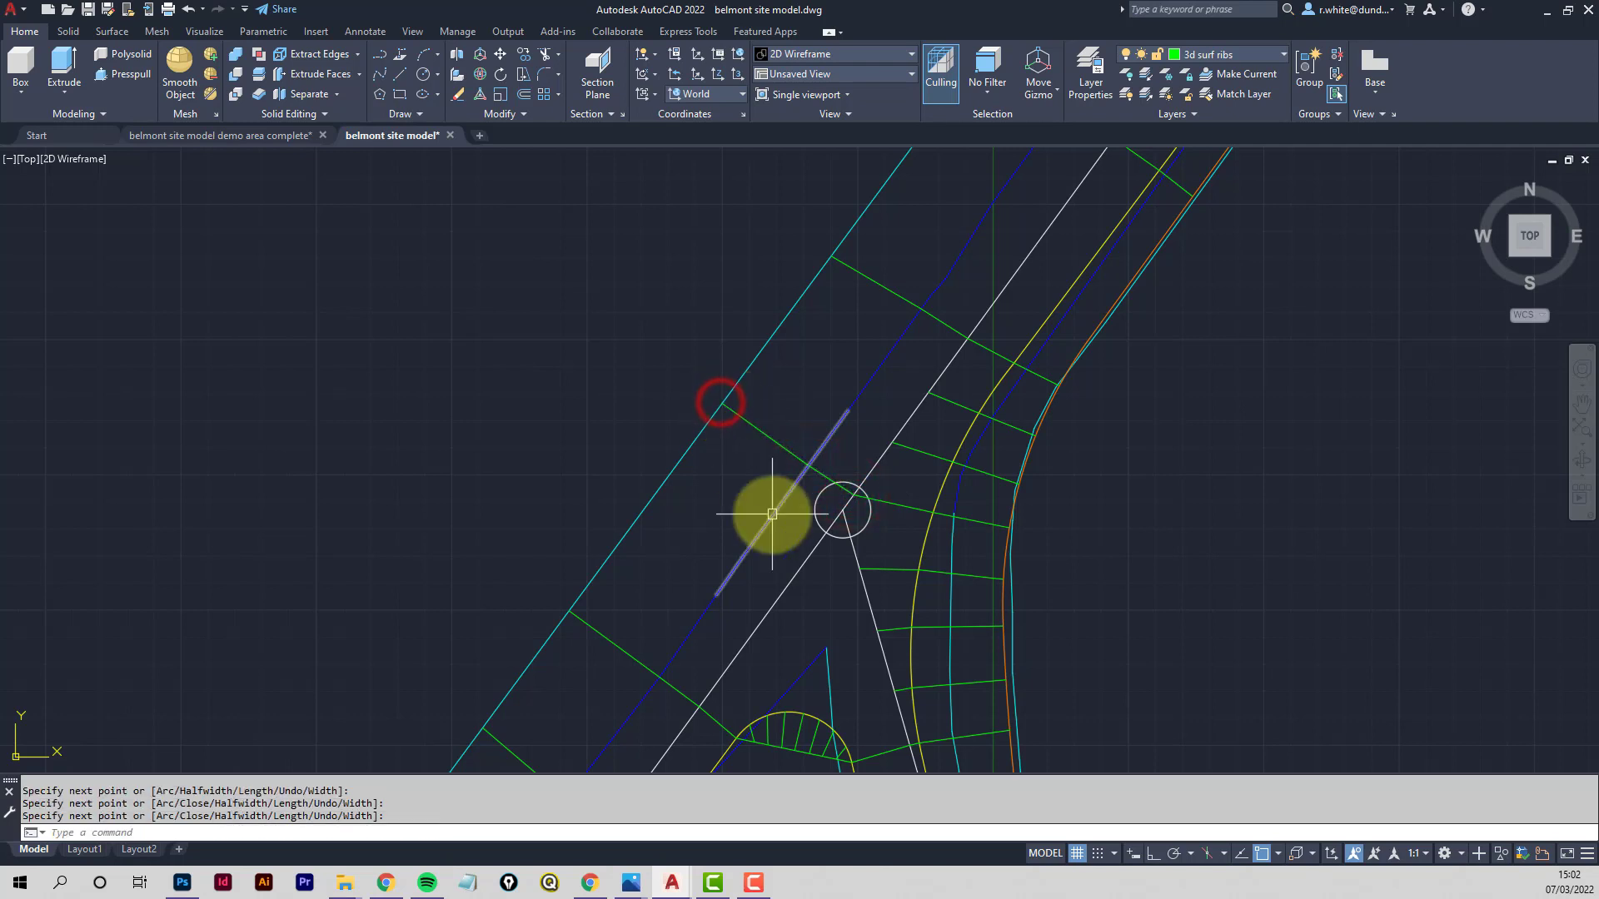
pyautogui.moveTo(772, 514); pyautogui.dragTo(797, 431, button='middle')
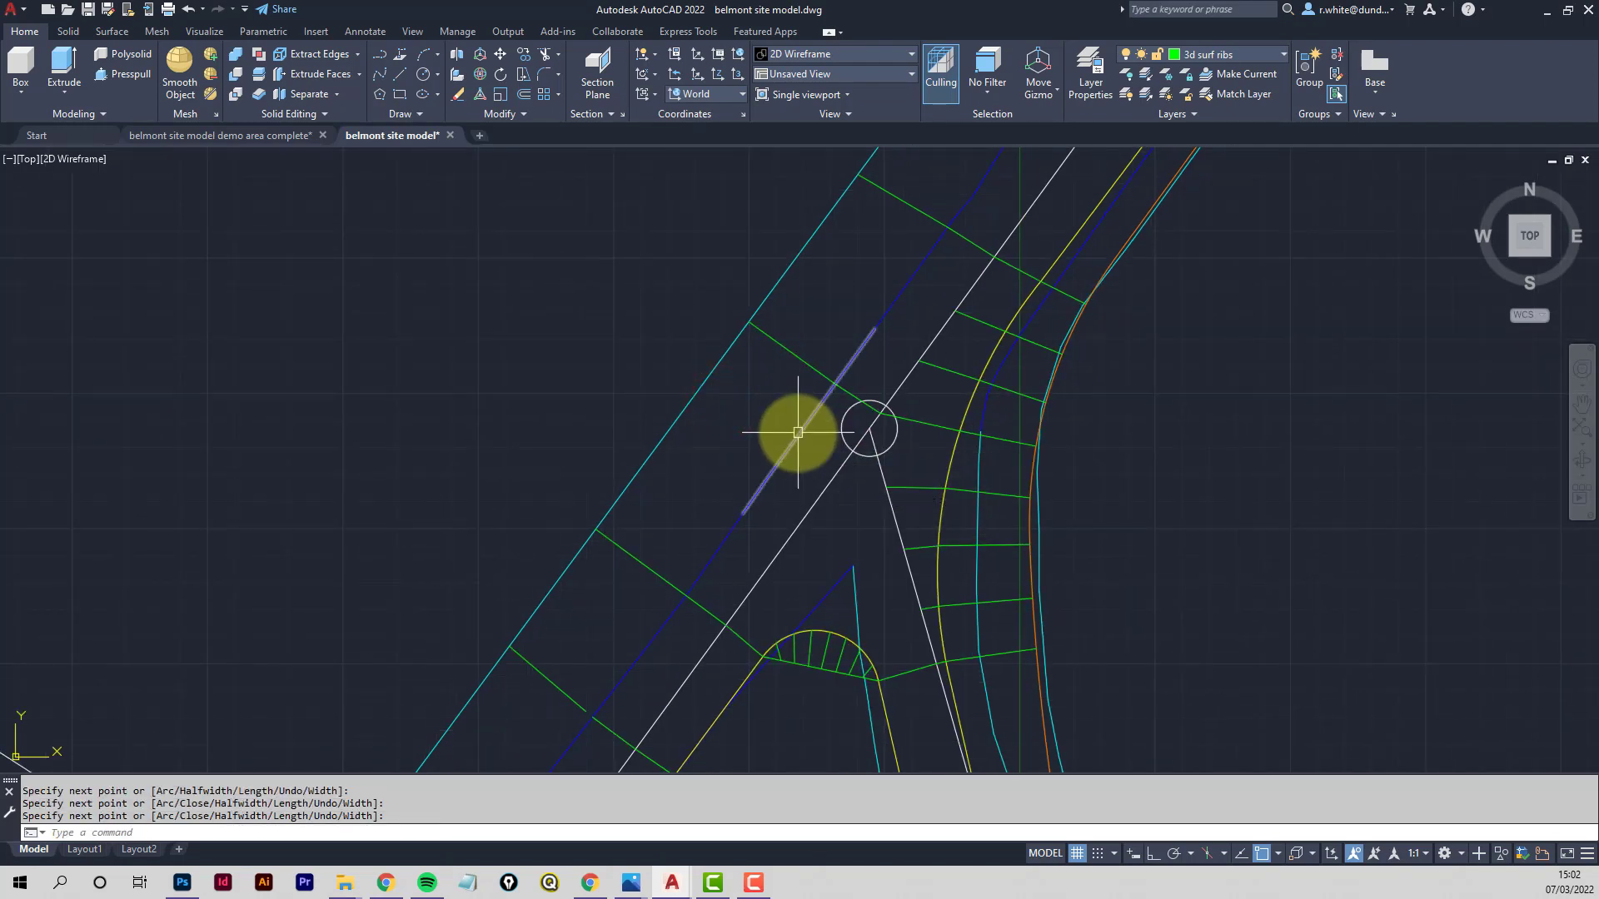
pyautogui.press('Escape')
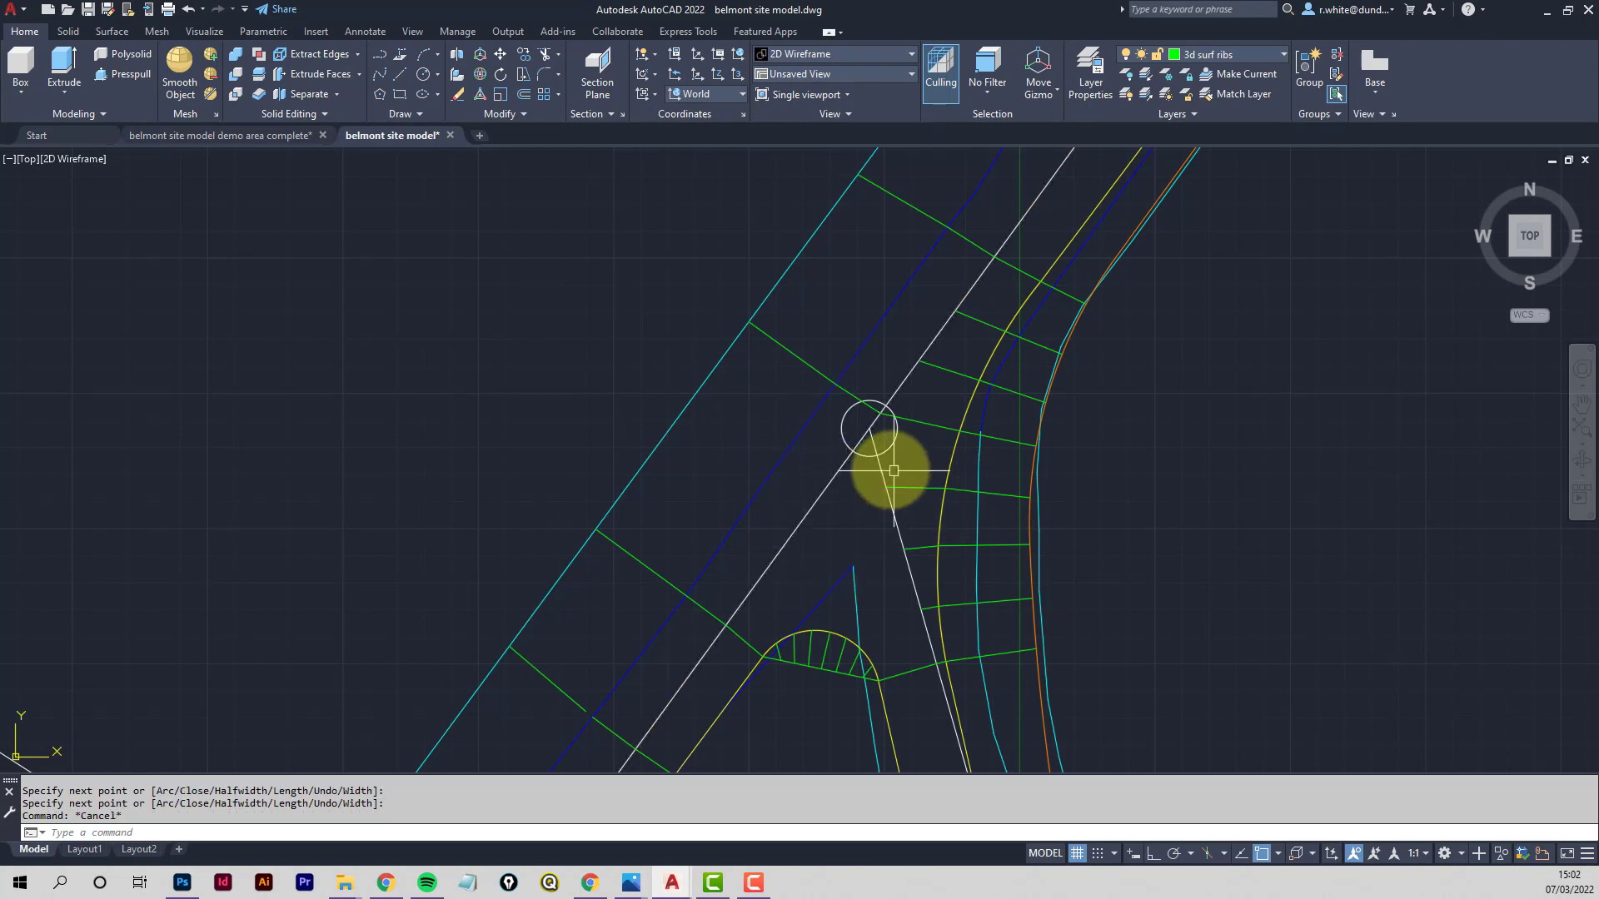
# Draw a polyline rib between the junction circle and the traffic island, from the white centreline westward through the blue line to the cyan edge
pyautogui.moveTo(857, 536); pyautogui.dragTo(839, 453, button='middle')
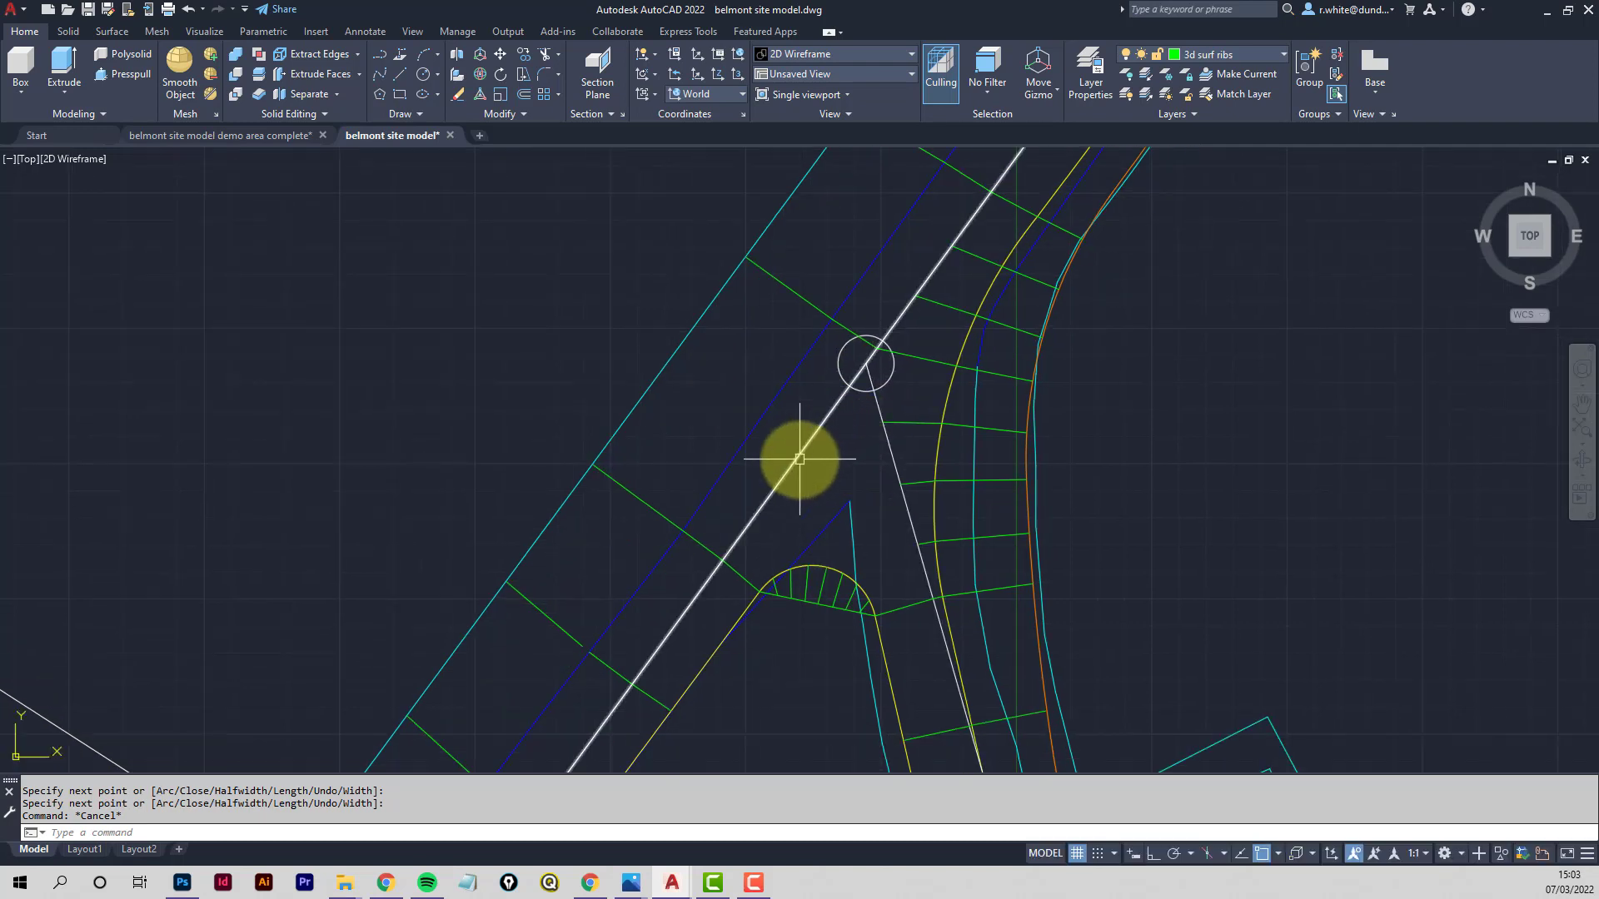
pyautogui.scroll(2, 797, 465)
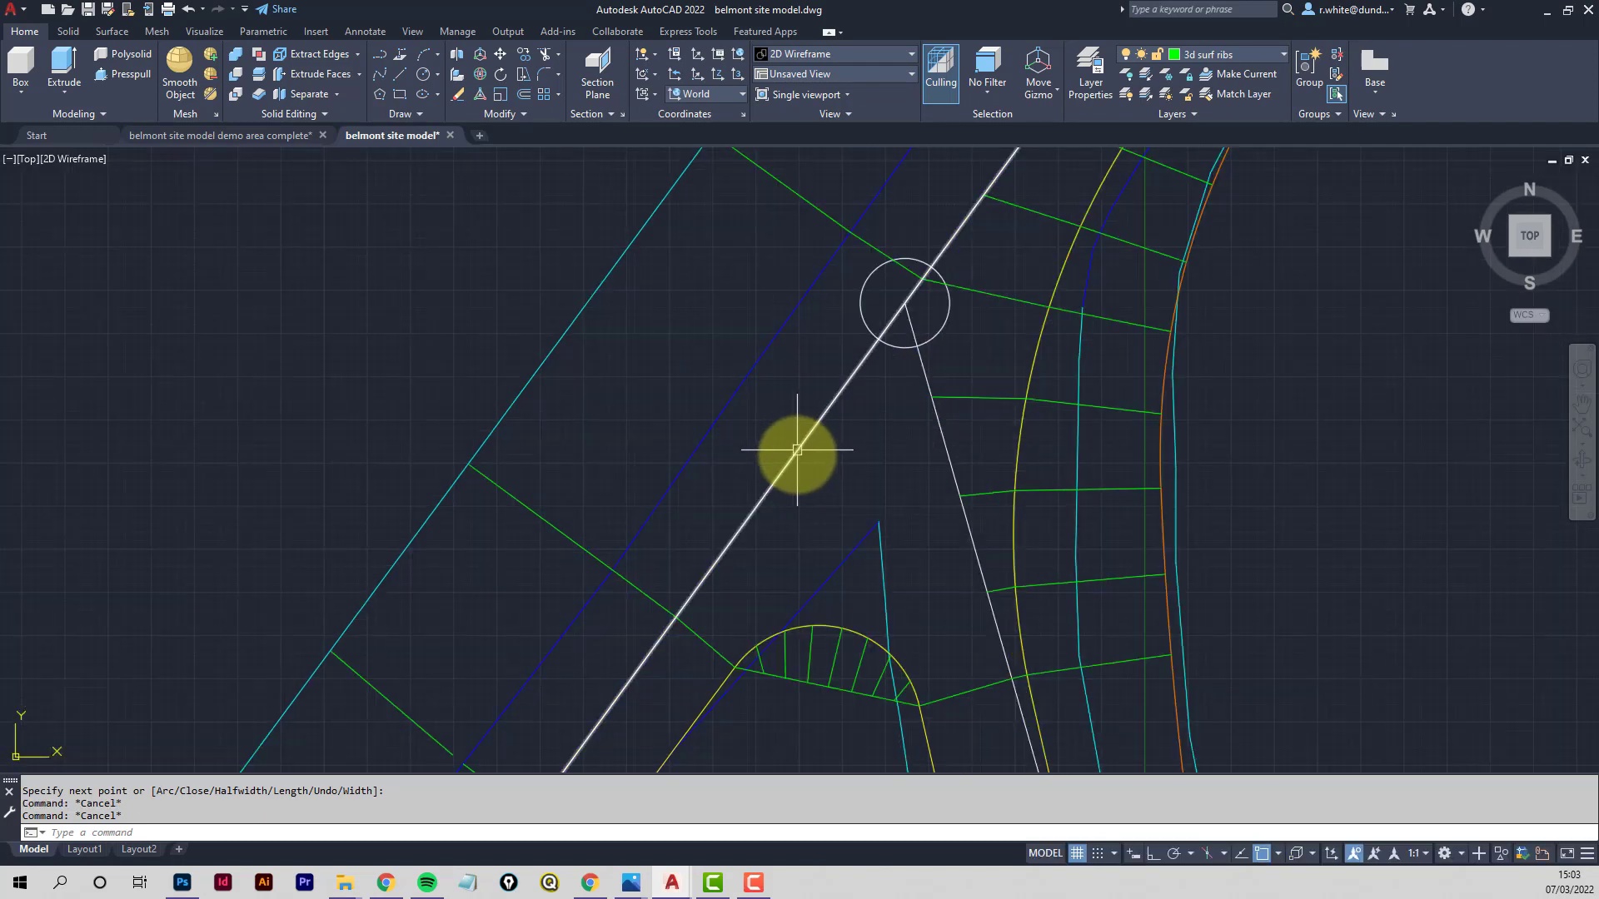
pyautogui.press('Return')
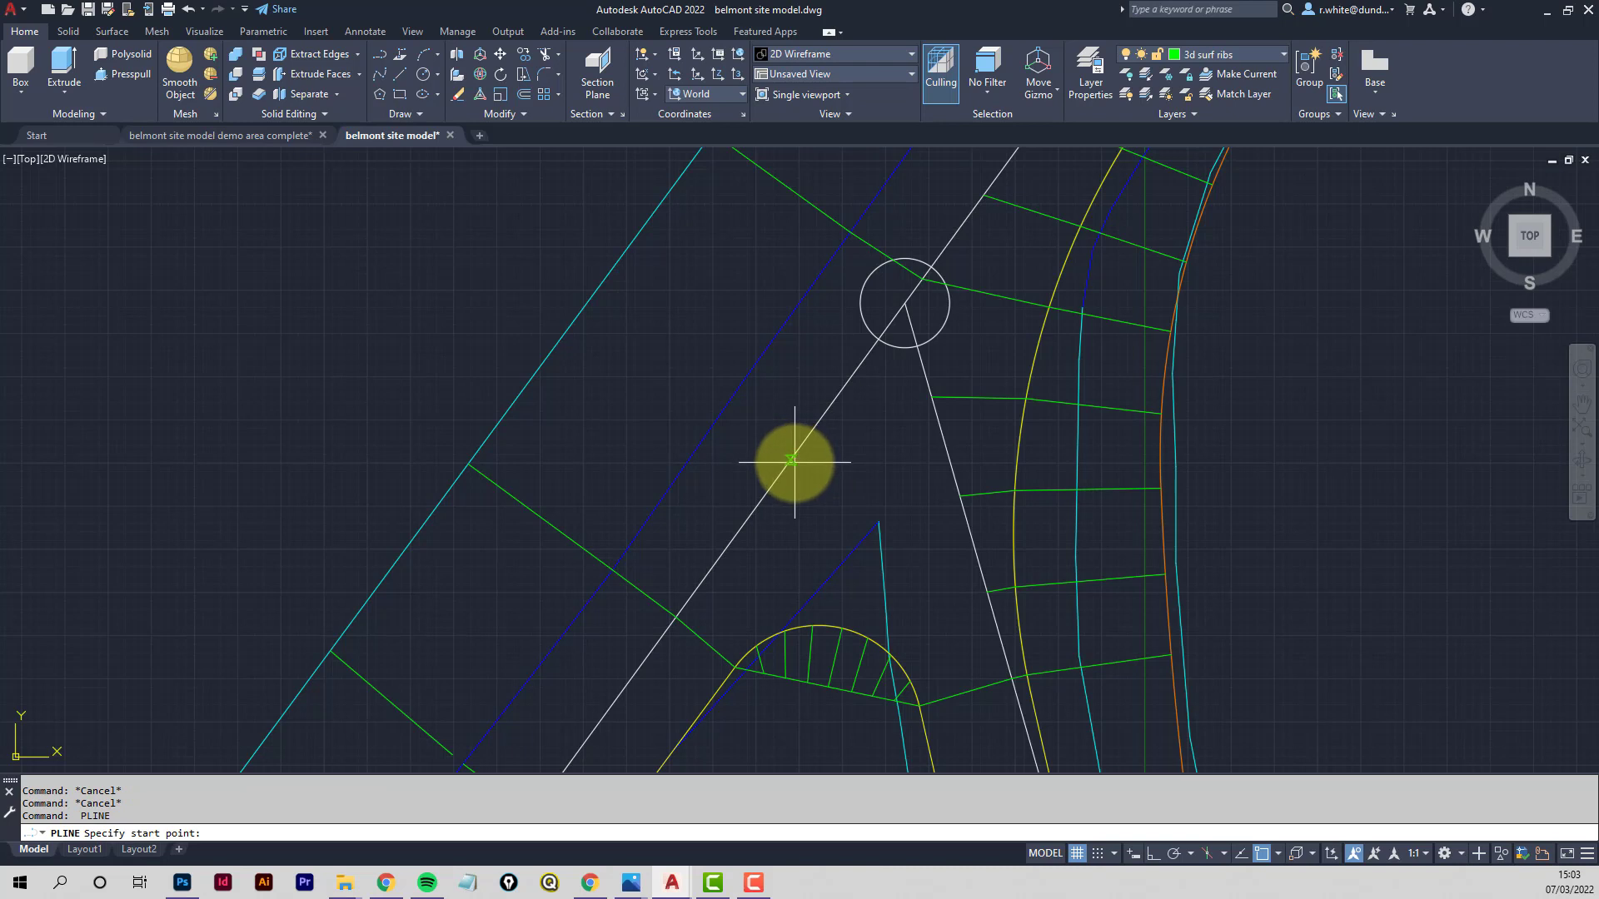
pyautogui.click(793, 461)
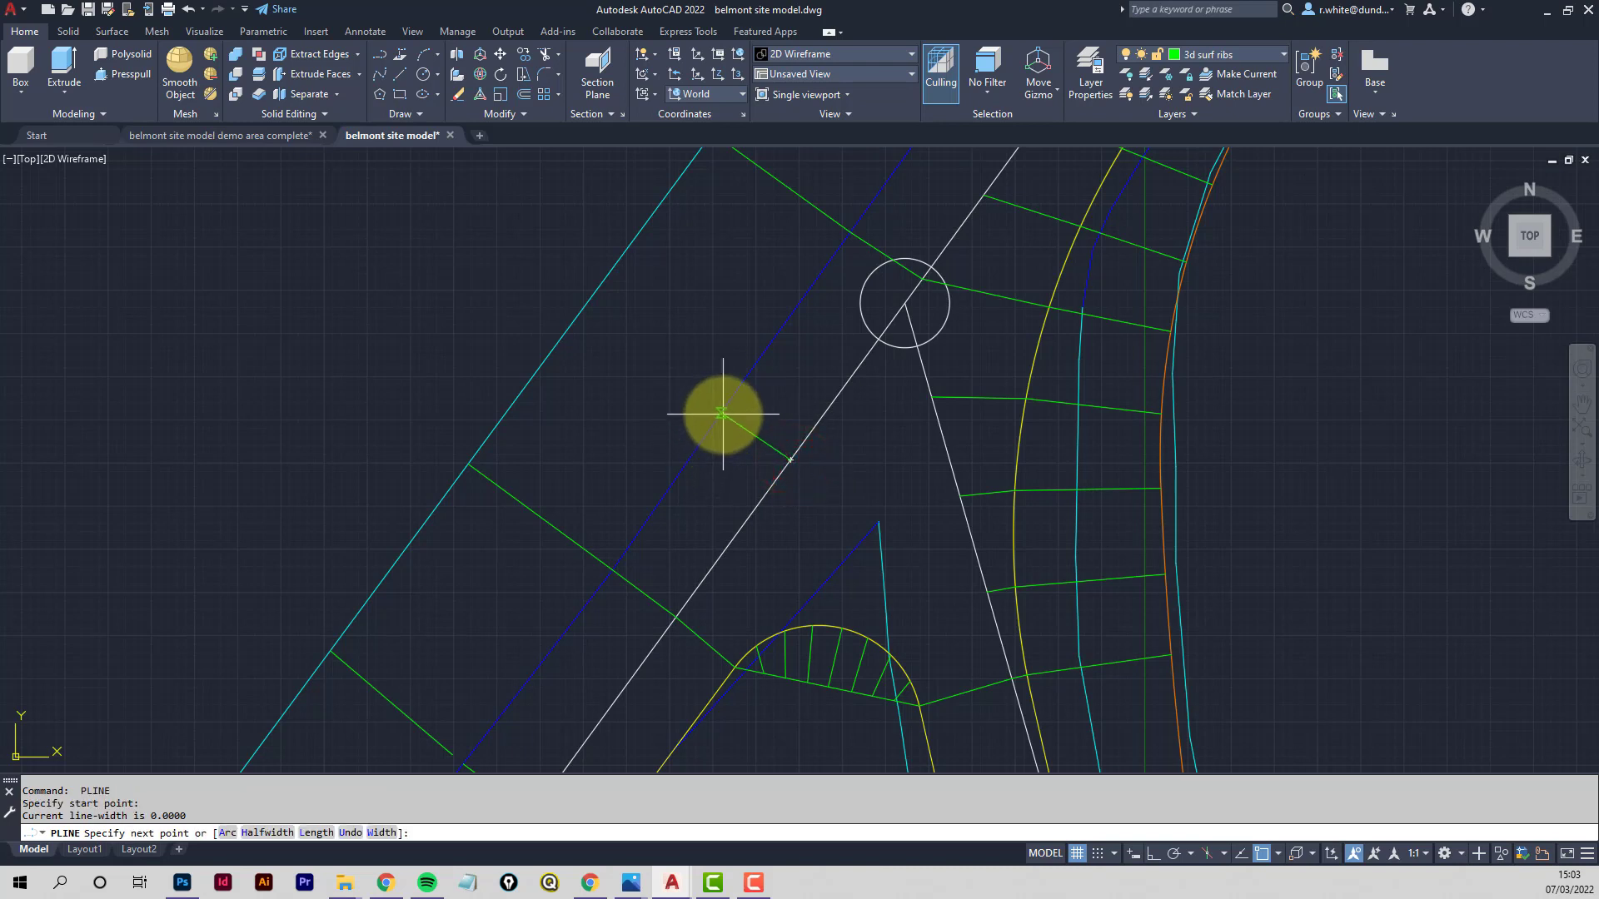
pyautogui.click(720, 418)
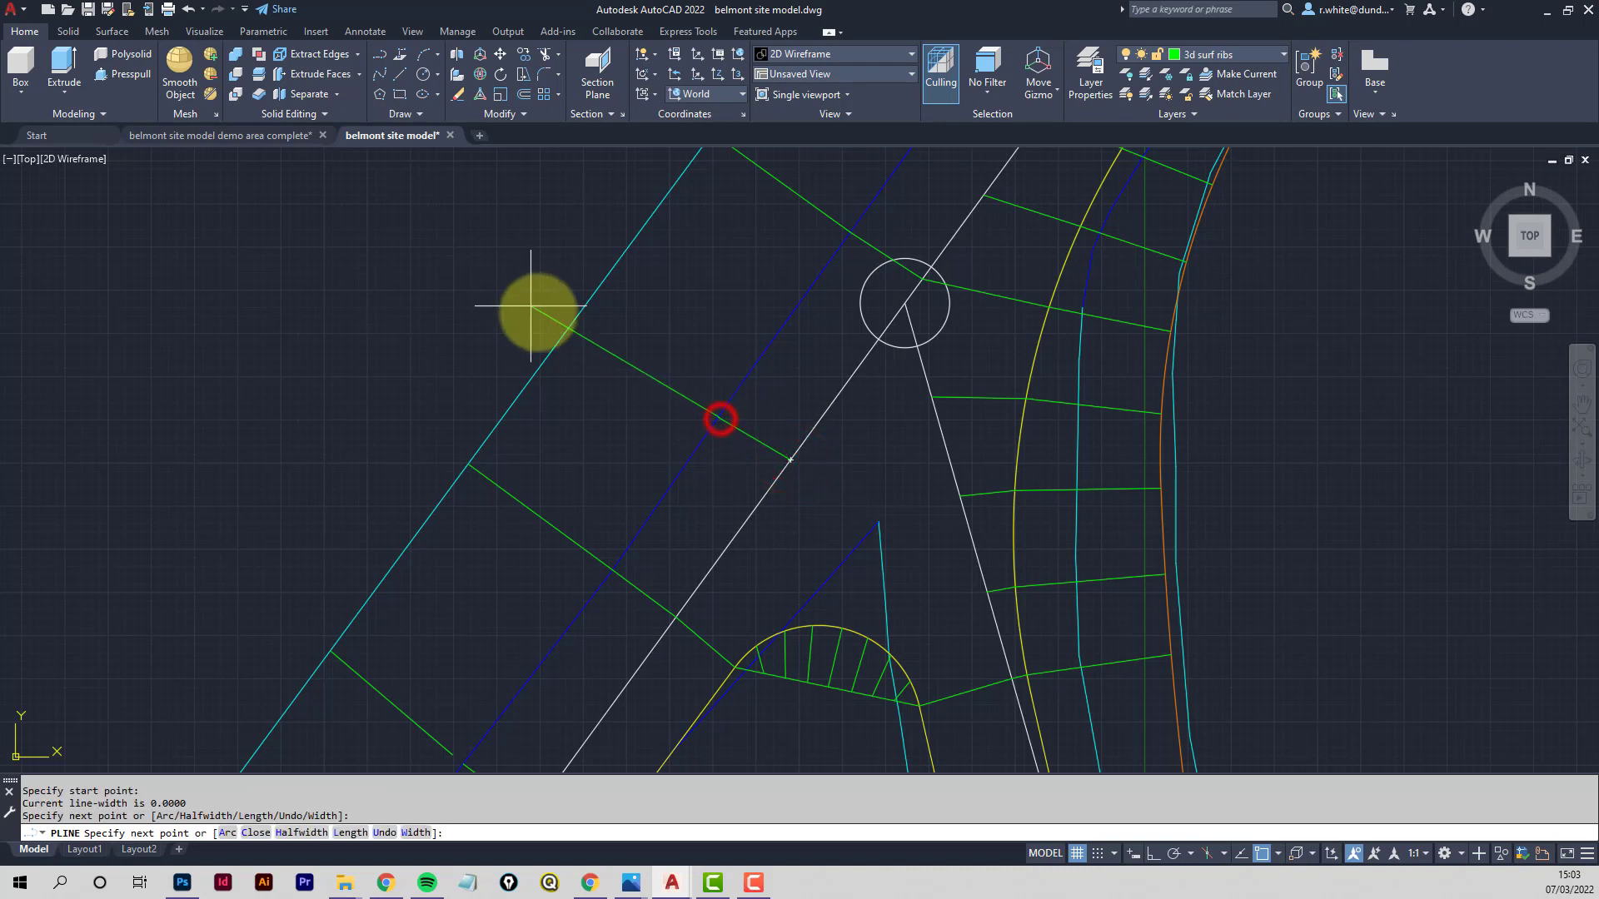
pyautogui.click(574, 318)
pyautogui.press('Return')
# Draw a polyline from the northeastern end of the yellow line, continuing the existing green rib eastward past the orange edge
pyautogui.scroll(-6, 633, 349)
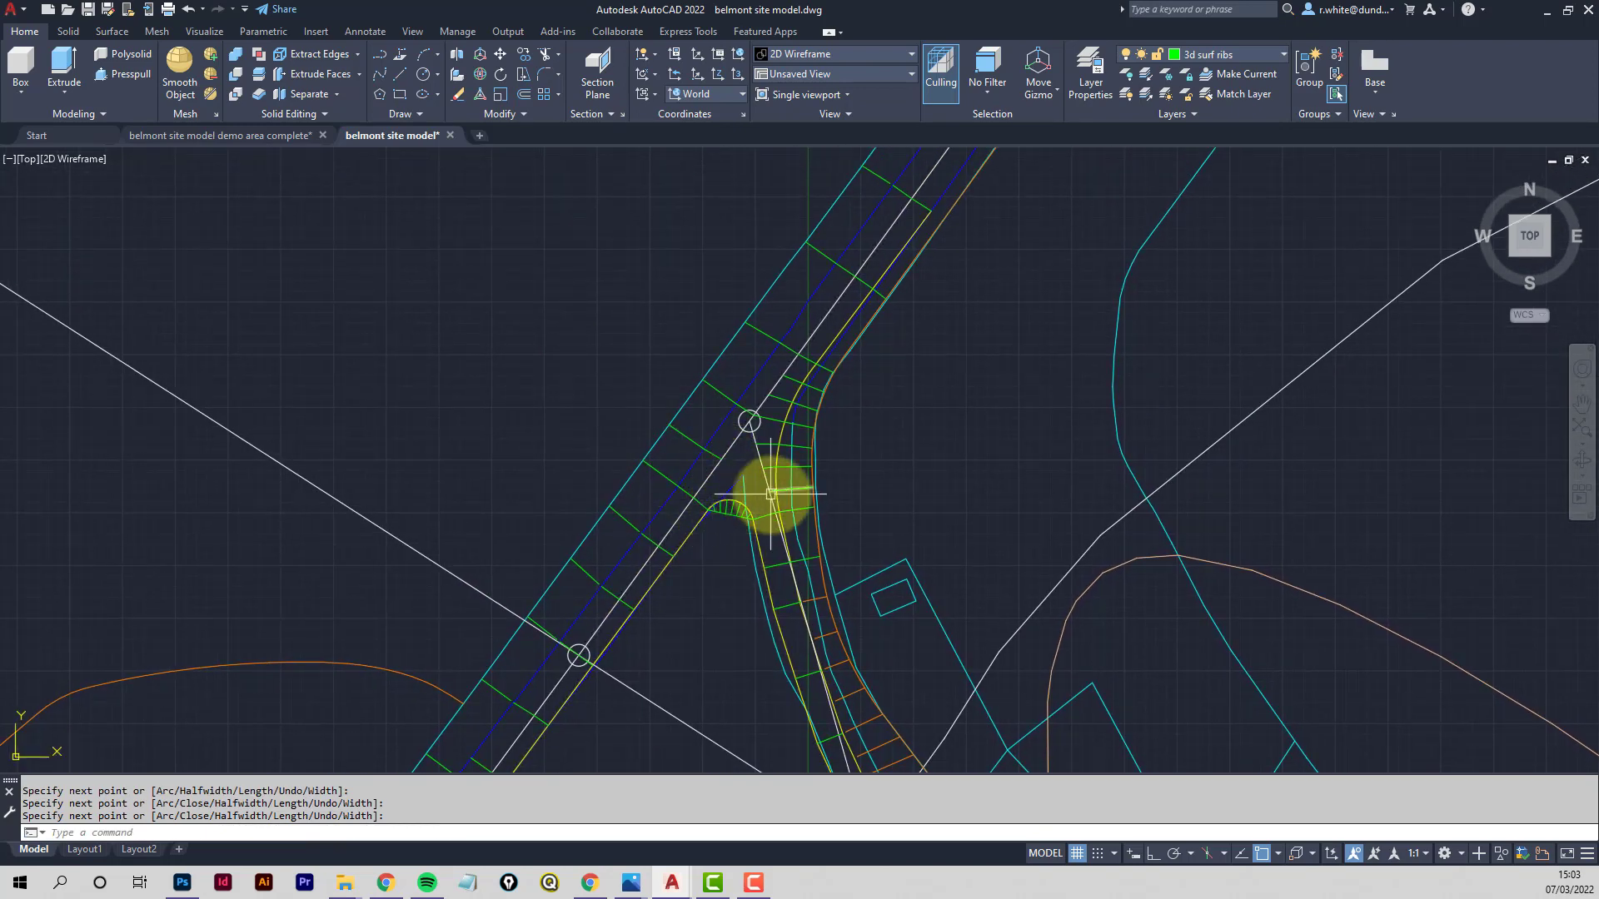
pyautogui.scroll(4, 827, 449)
pyautogui.scroll(4, 832, 420)
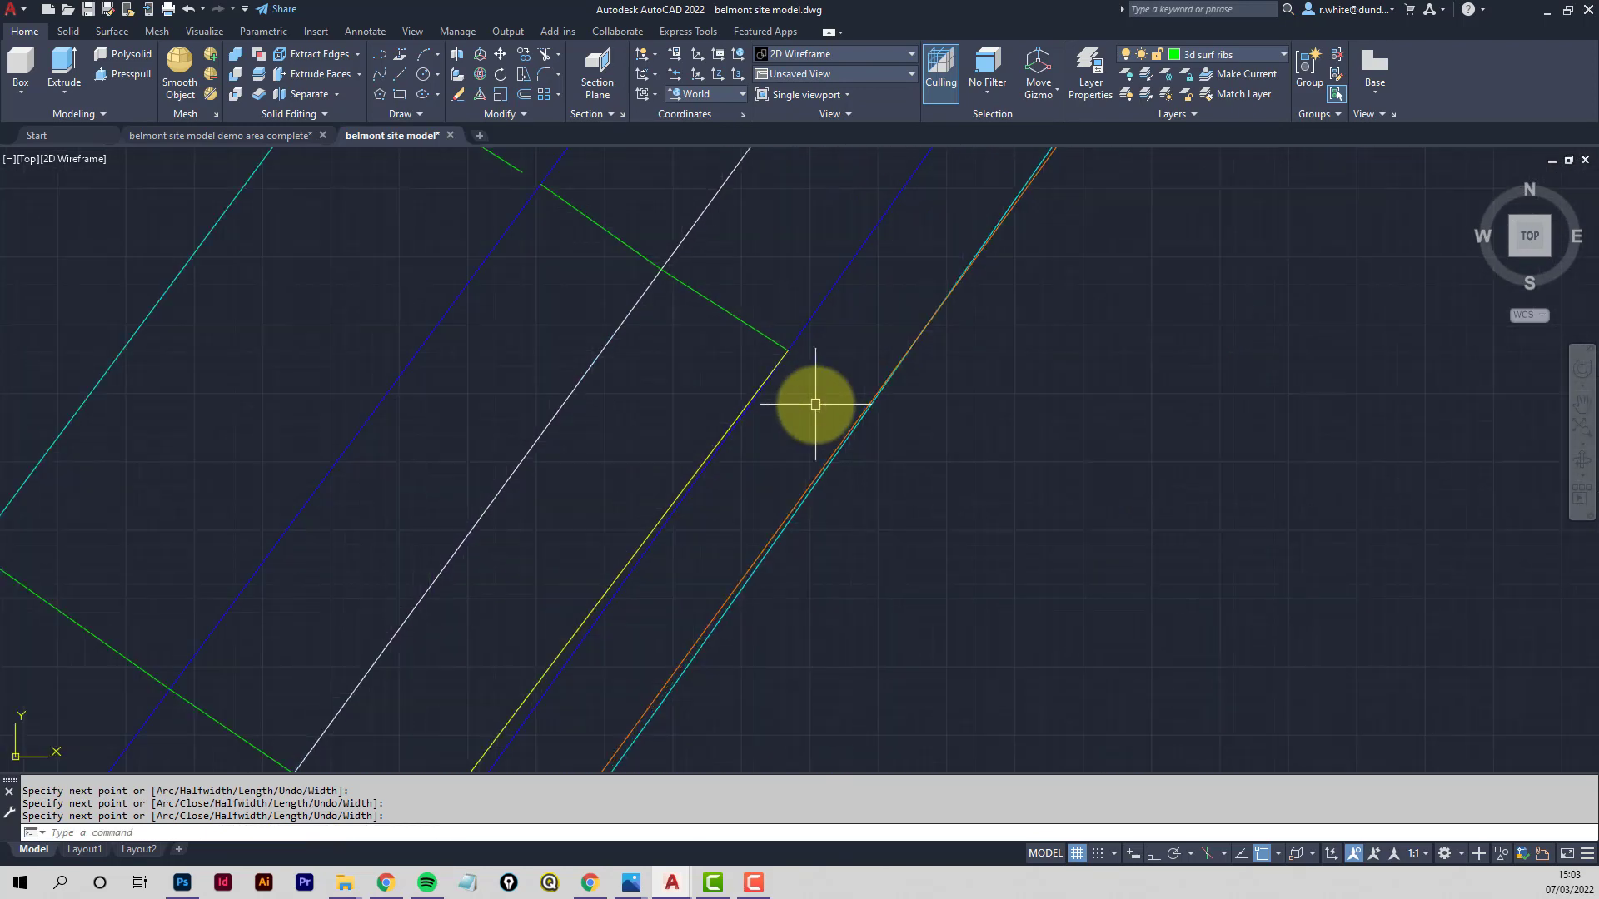
pyautogui.press('Escape')
pyautogui.press('Return')
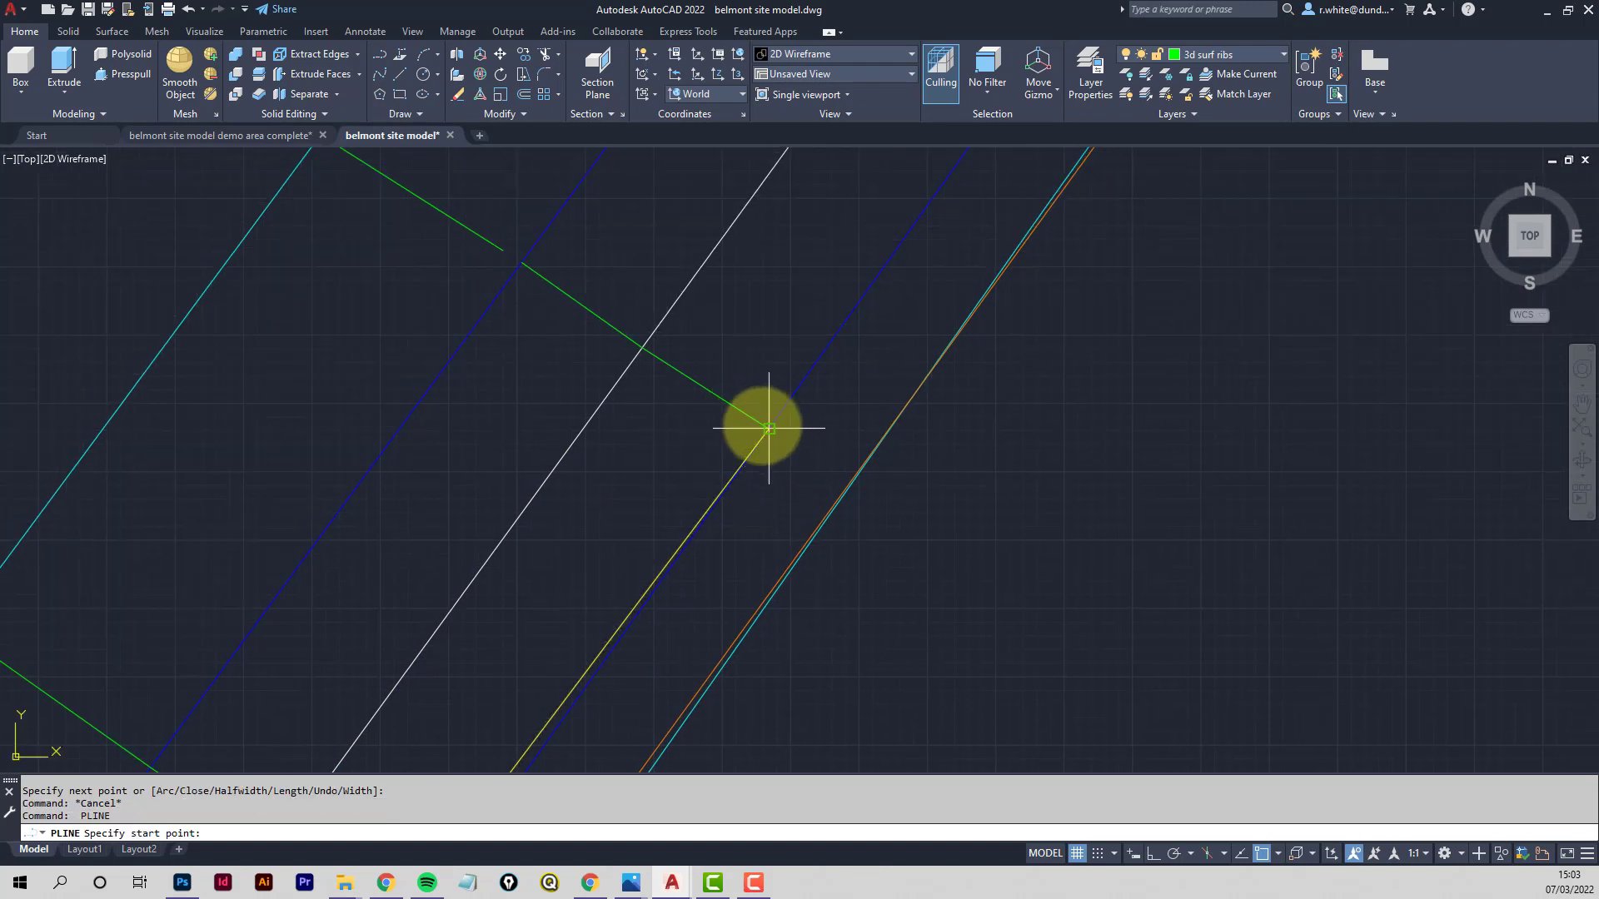
pyautogui.click(763, 431)
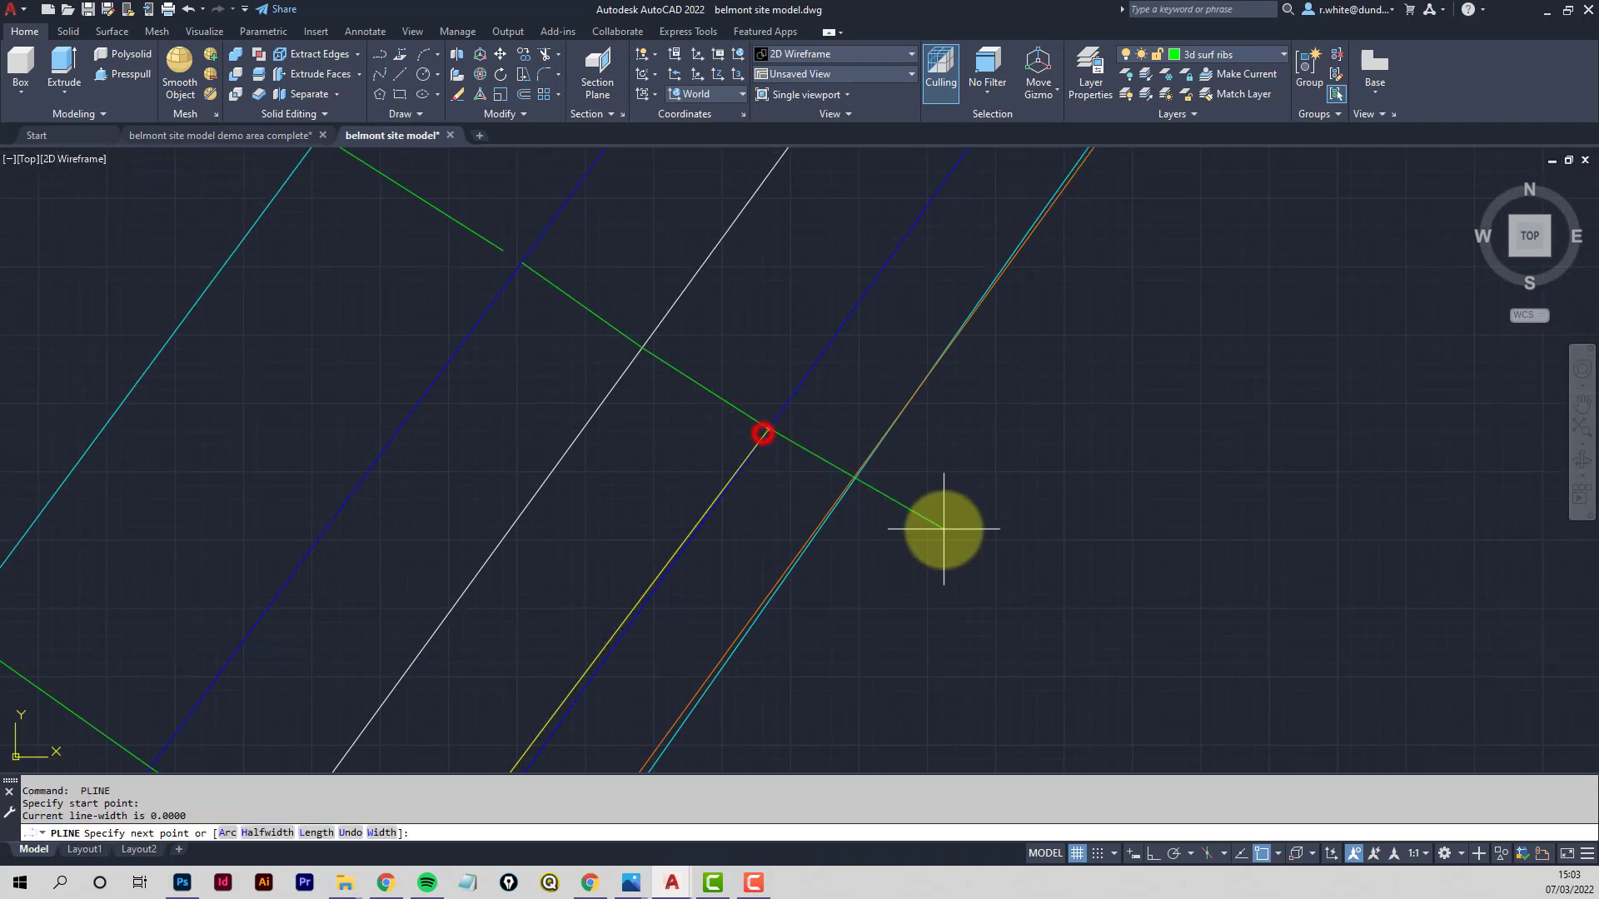
pyautogui.click(949, 551)
pyautogui.press('Return')
# Trim the overhanging end of the new rib extension back to the orange edge line
pyautogui.write('tr')
pyautogui.press('Return')
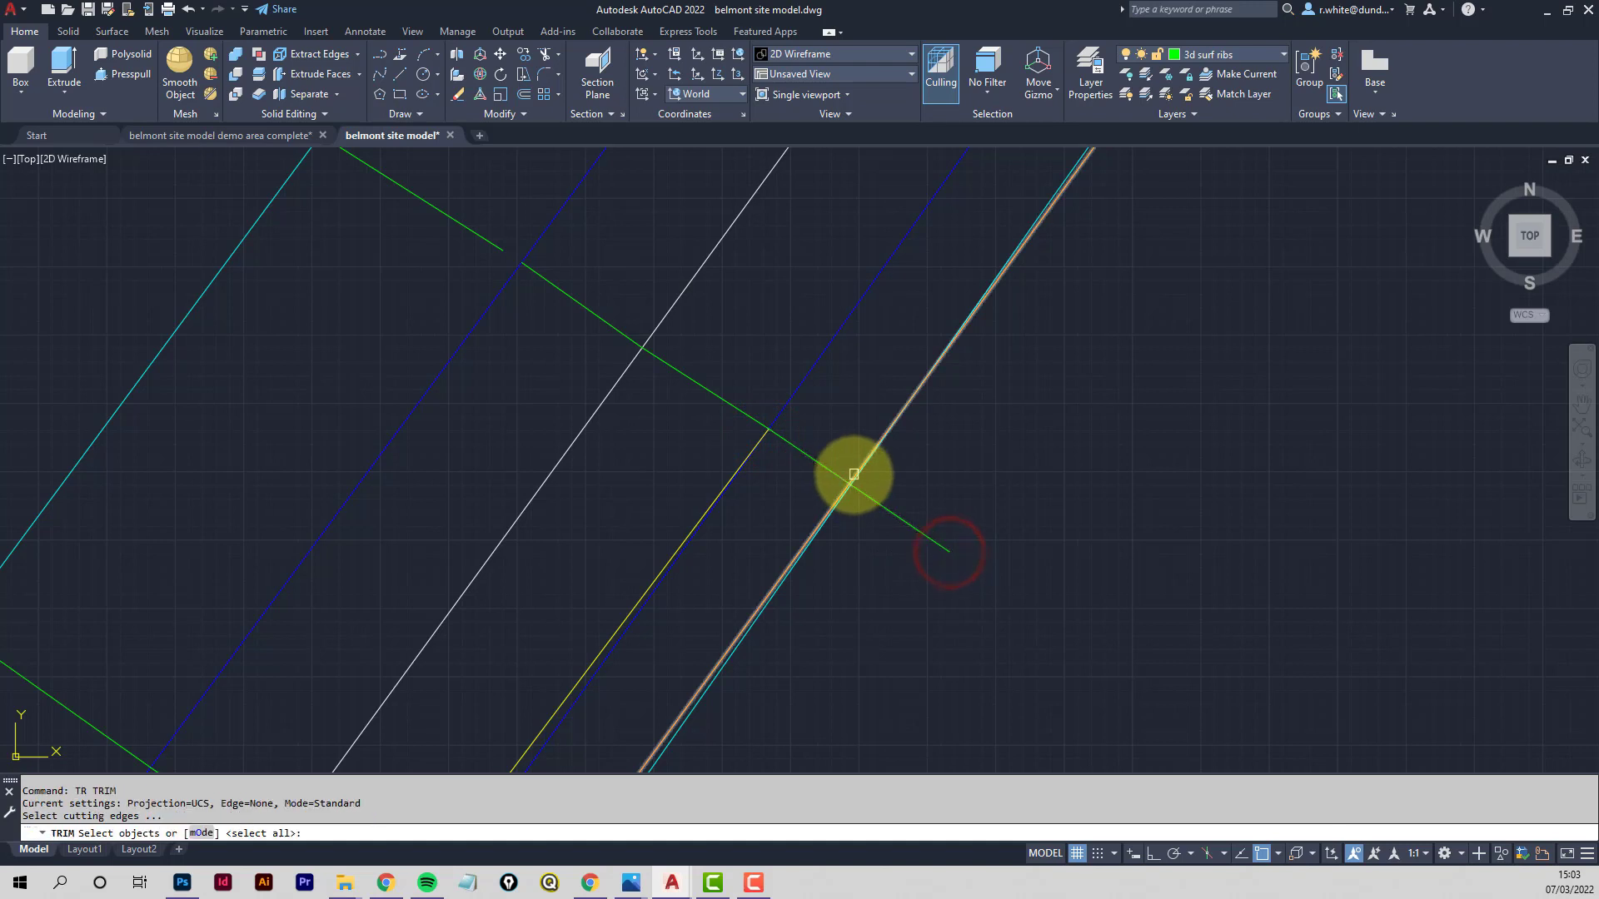
pyautogui.scroll(5, 853, 470)
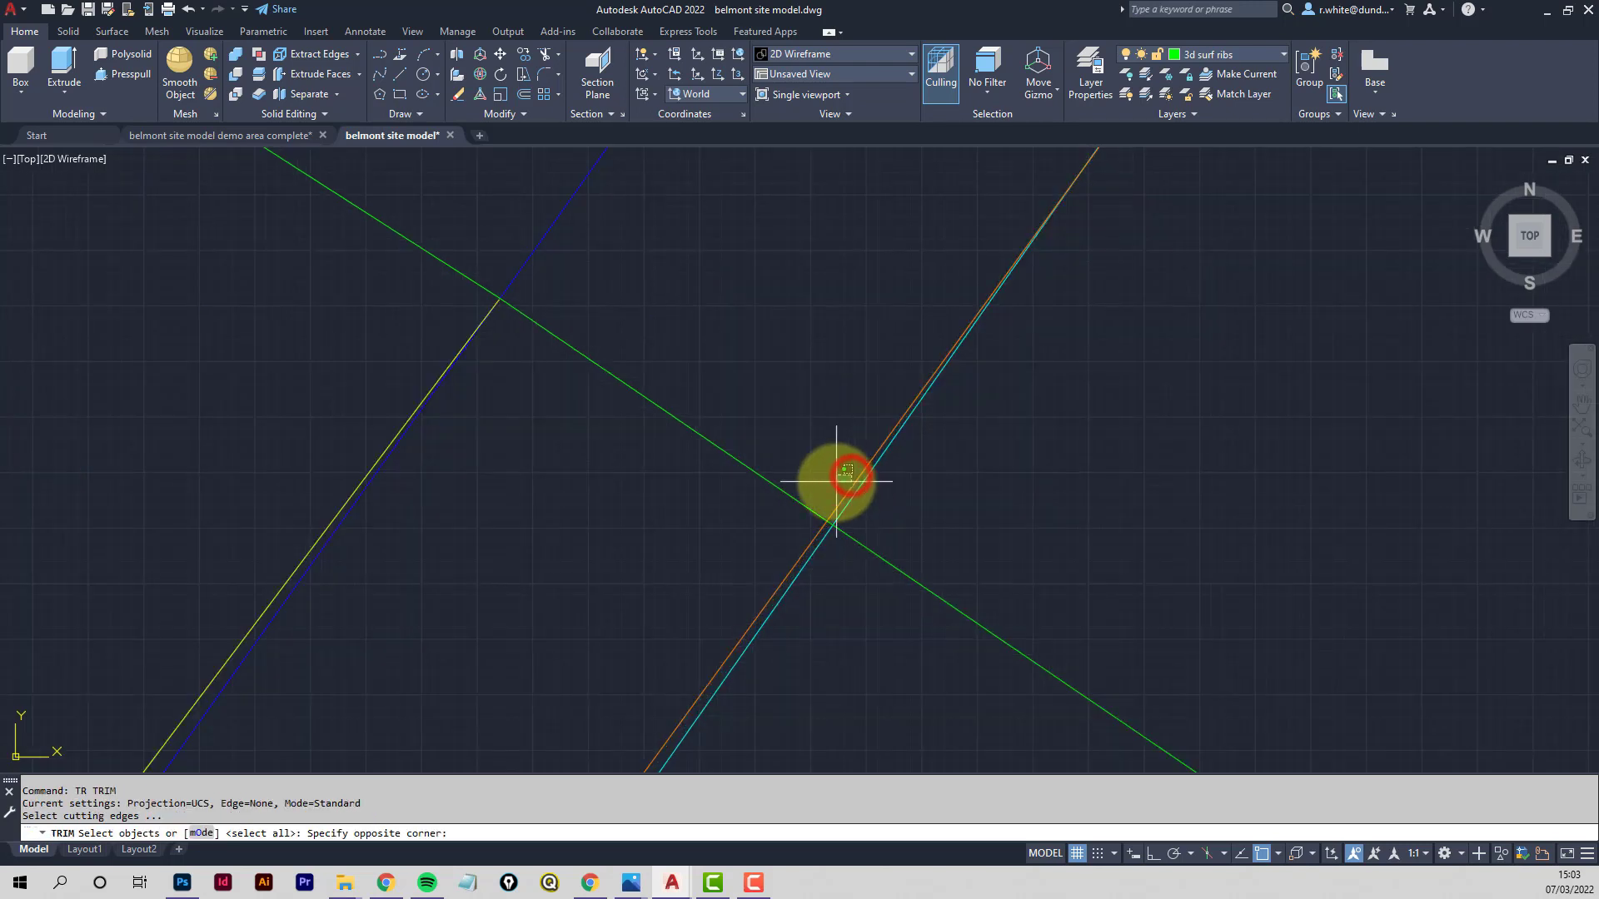
pyautogui.click(832, 489)
pyautogui.press('Return')
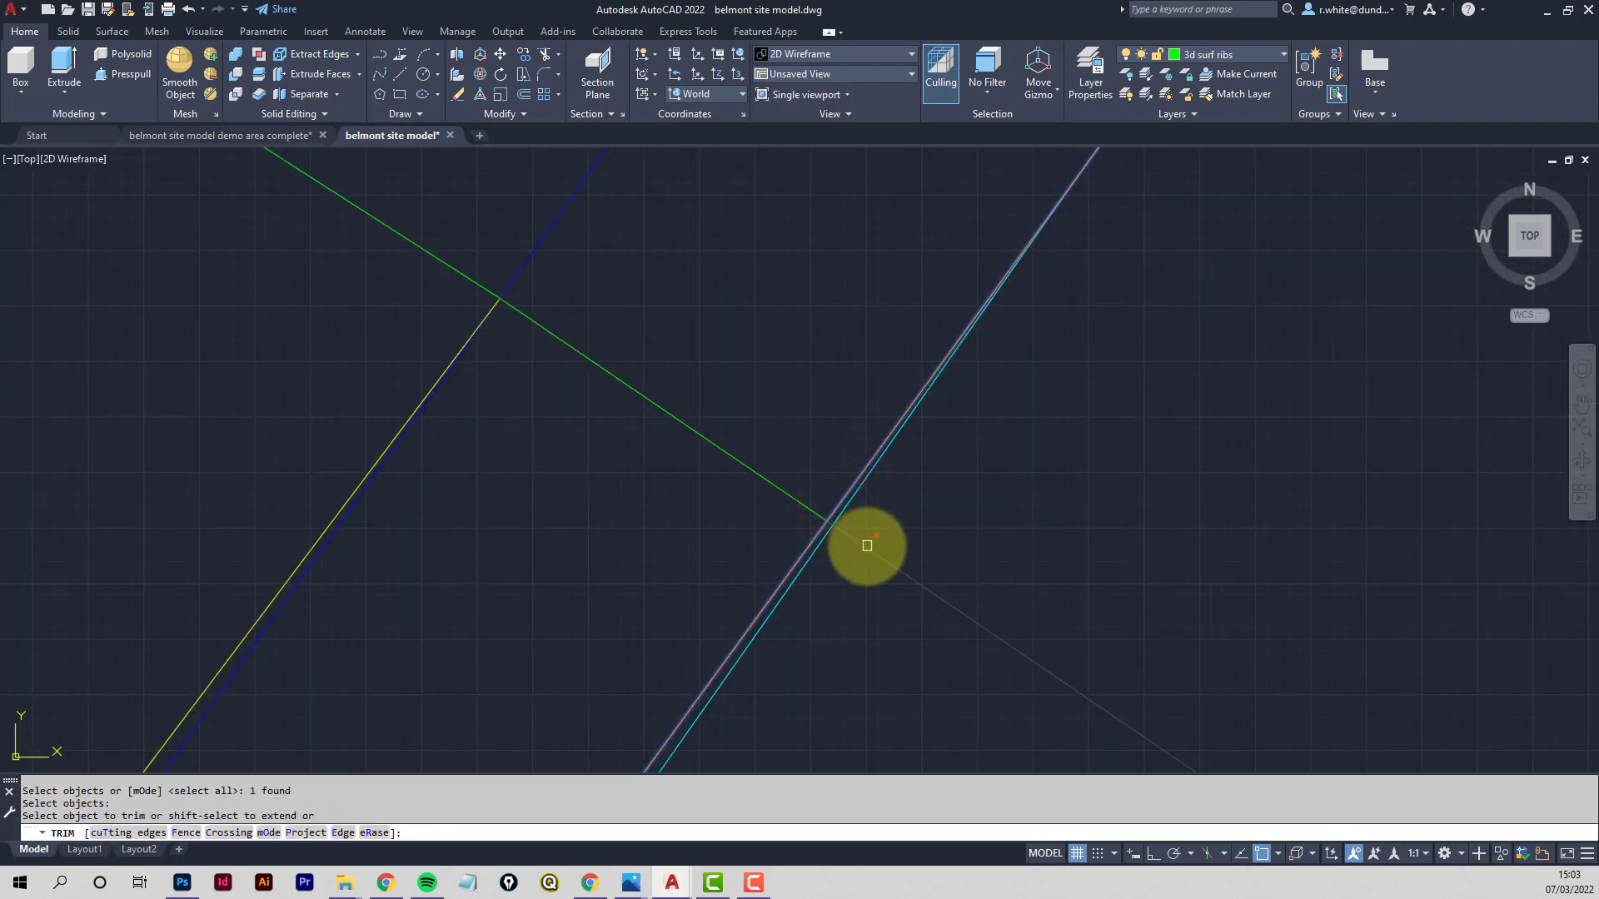
pyautogui.click(867, 545)
# Check the extension's elevation in an oblique 3D view and erase the short segment between the yellow and orange lines
pyautogui.keyDown('shift'); pyautogui.moveTo(728, 553); pyautogui.dragTo(780, 462, button='middle'); pyautogui.keyUp('shift')
pyautogui.scroll(-6, 753, 456)
pyautogui.moveTo(768, 545); pyautogui.dragTo(785, 580, button='middle')
pyautogui.scroll(-2, 785, 581)
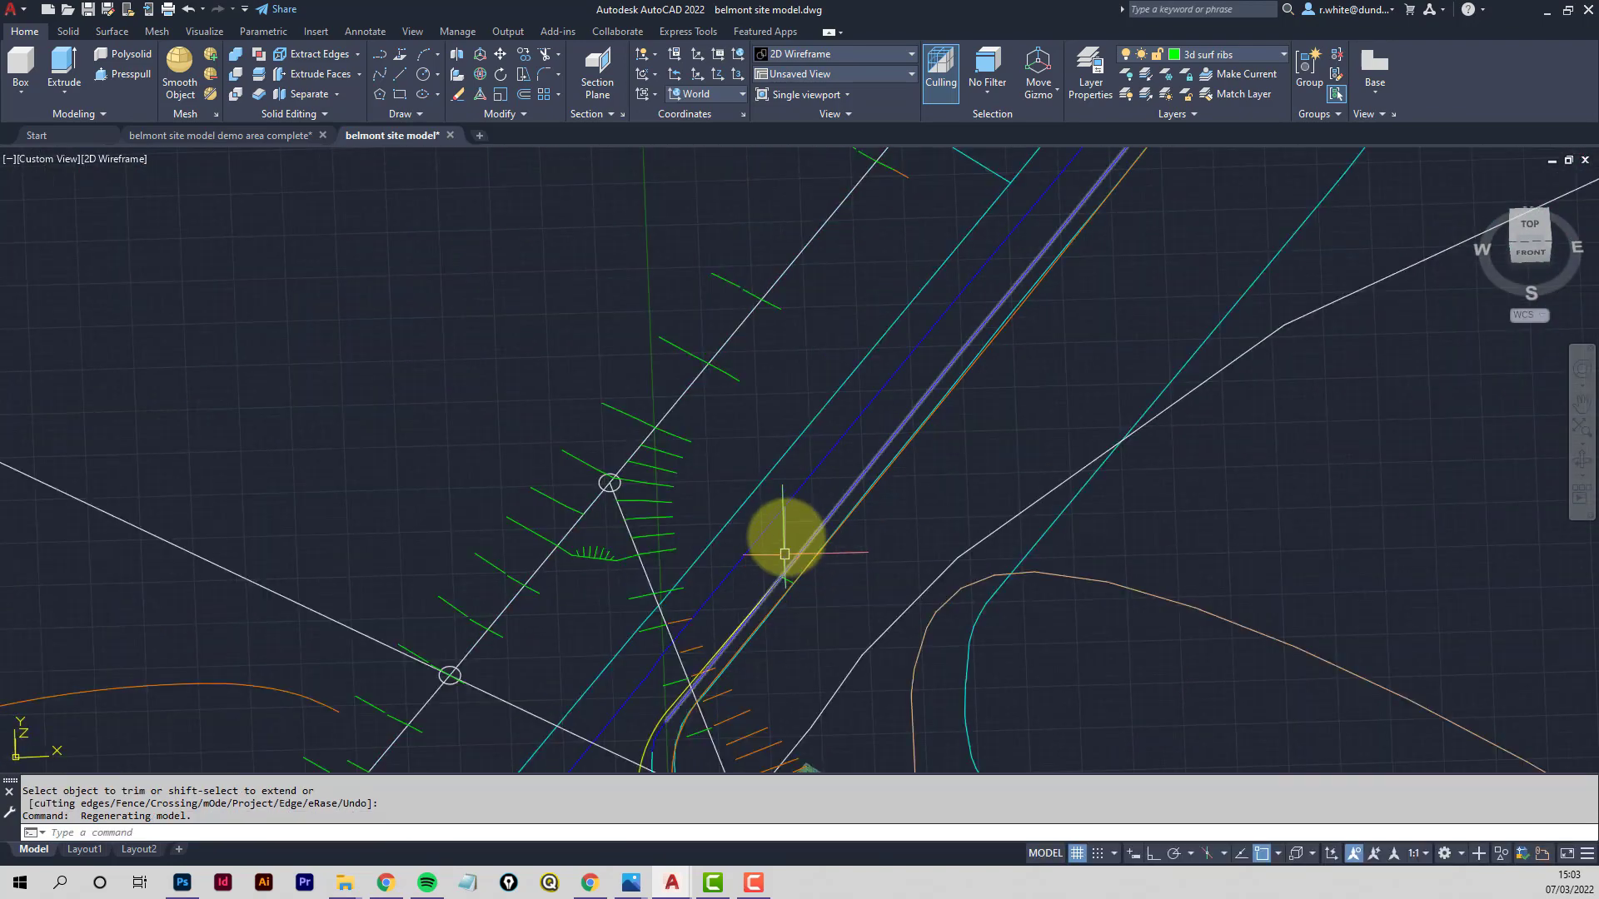
pyautogui.moveTo(825, 503)
pyautogui.mouseDown(button='middle')
pyautogui.moveTo(760, 619)
pyautogui.moveTo(761, 560)
pyautogui.mouseUp(button='middle')
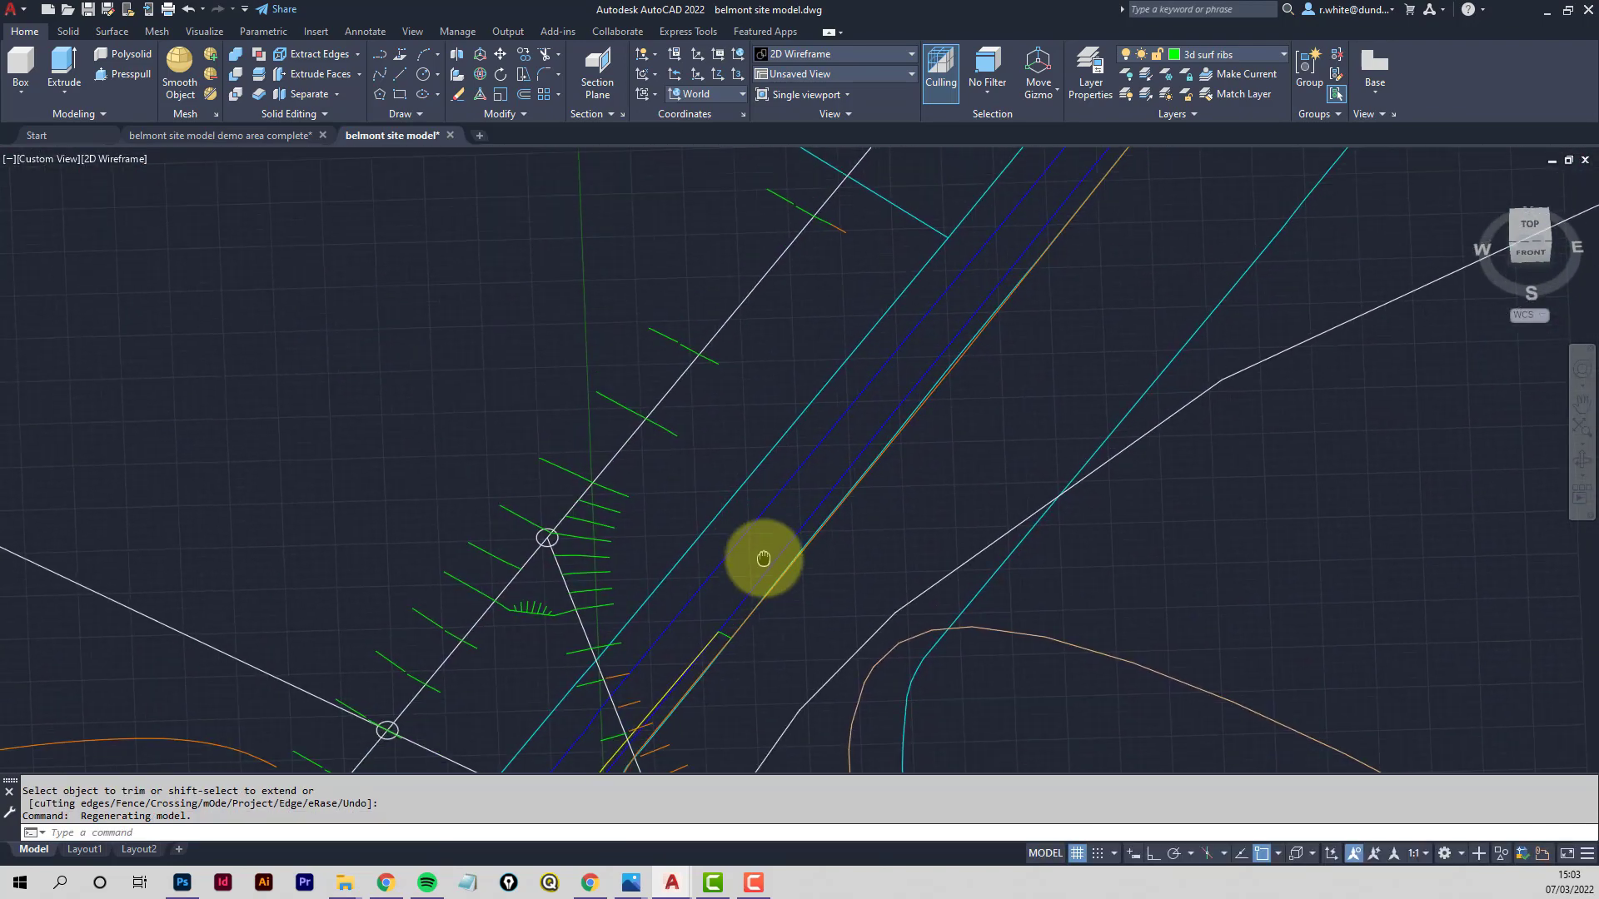
pyautogui.press('Escape')
pyautogui.press('Escape')
pyautogui.scroll(4, 726, 638)
pyautogui.write('e')
pyautogui.press('Return')
pyautogui.scroll(2, 729, 634)
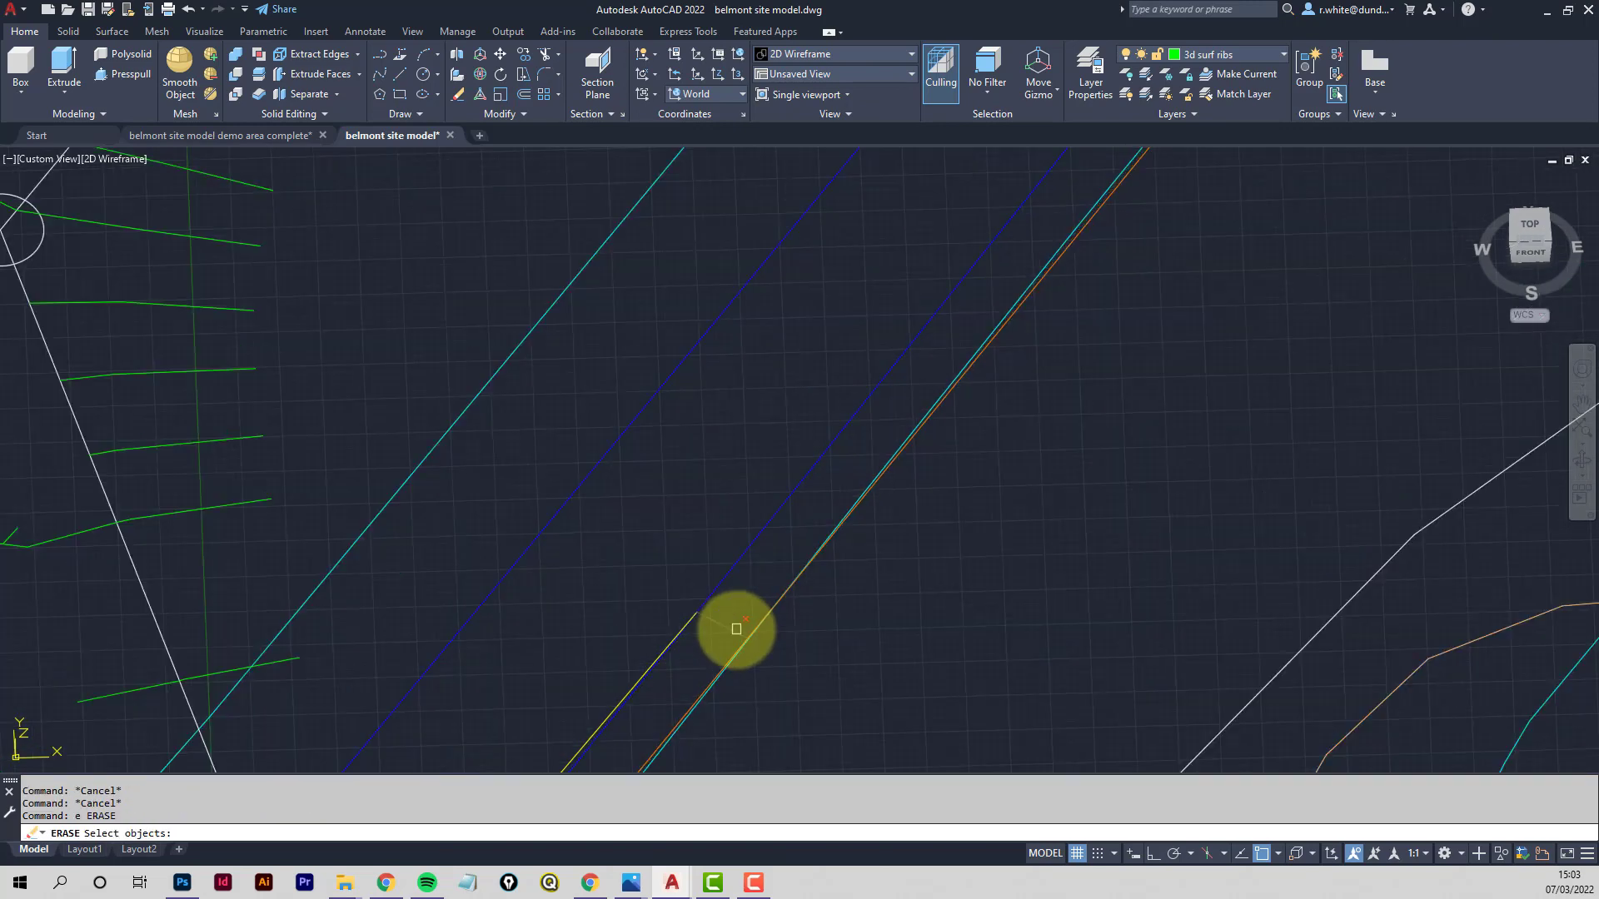
pyautogui.click(732, 632)
pyautogui.scroll(-5, 777, 517)
pyautogui.press('Escape')
pyautogui.press('Escape')
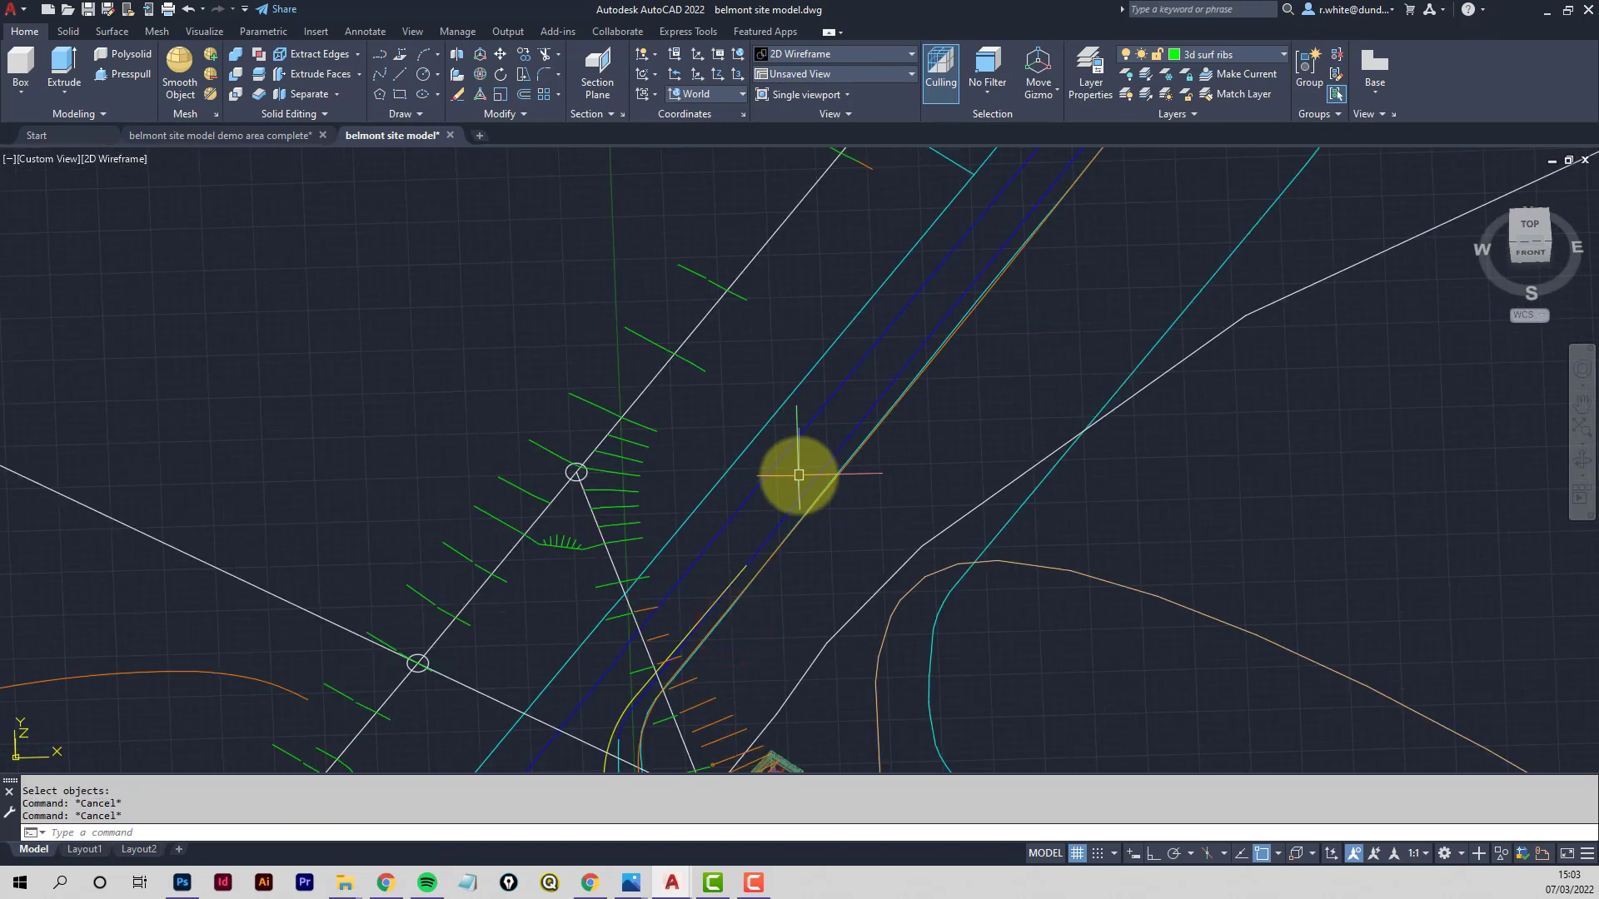
# Undo back through the erasure, view changes and trim to before the short rib extension was drawn
pyautogui.write('u')
pyautogui.press('Return')
pyautogui.press('Return')
pyautogui.press('Return')
pyautogui.press('Return')
pyautogui.press('Return')
pyautogui.press('Return')
pyautogui.press('Return')
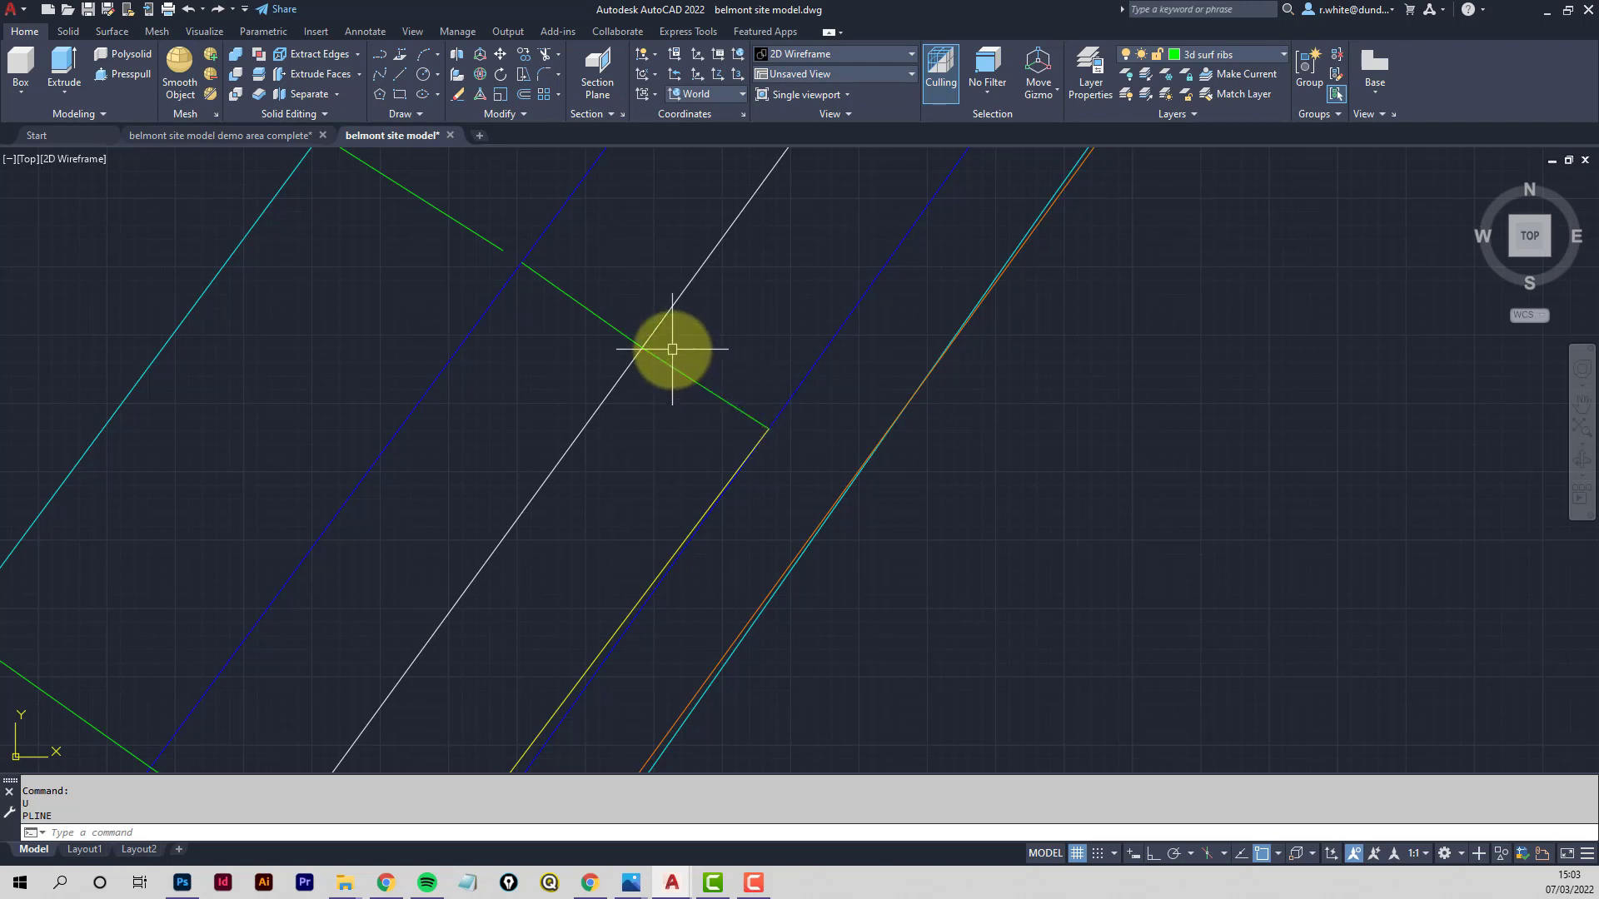
# Draw a polyline starting on the existing green rib at the yellow line's end and running eastward past the orange edge
pyautogui.write('pl')
pyautogui.press('Return')
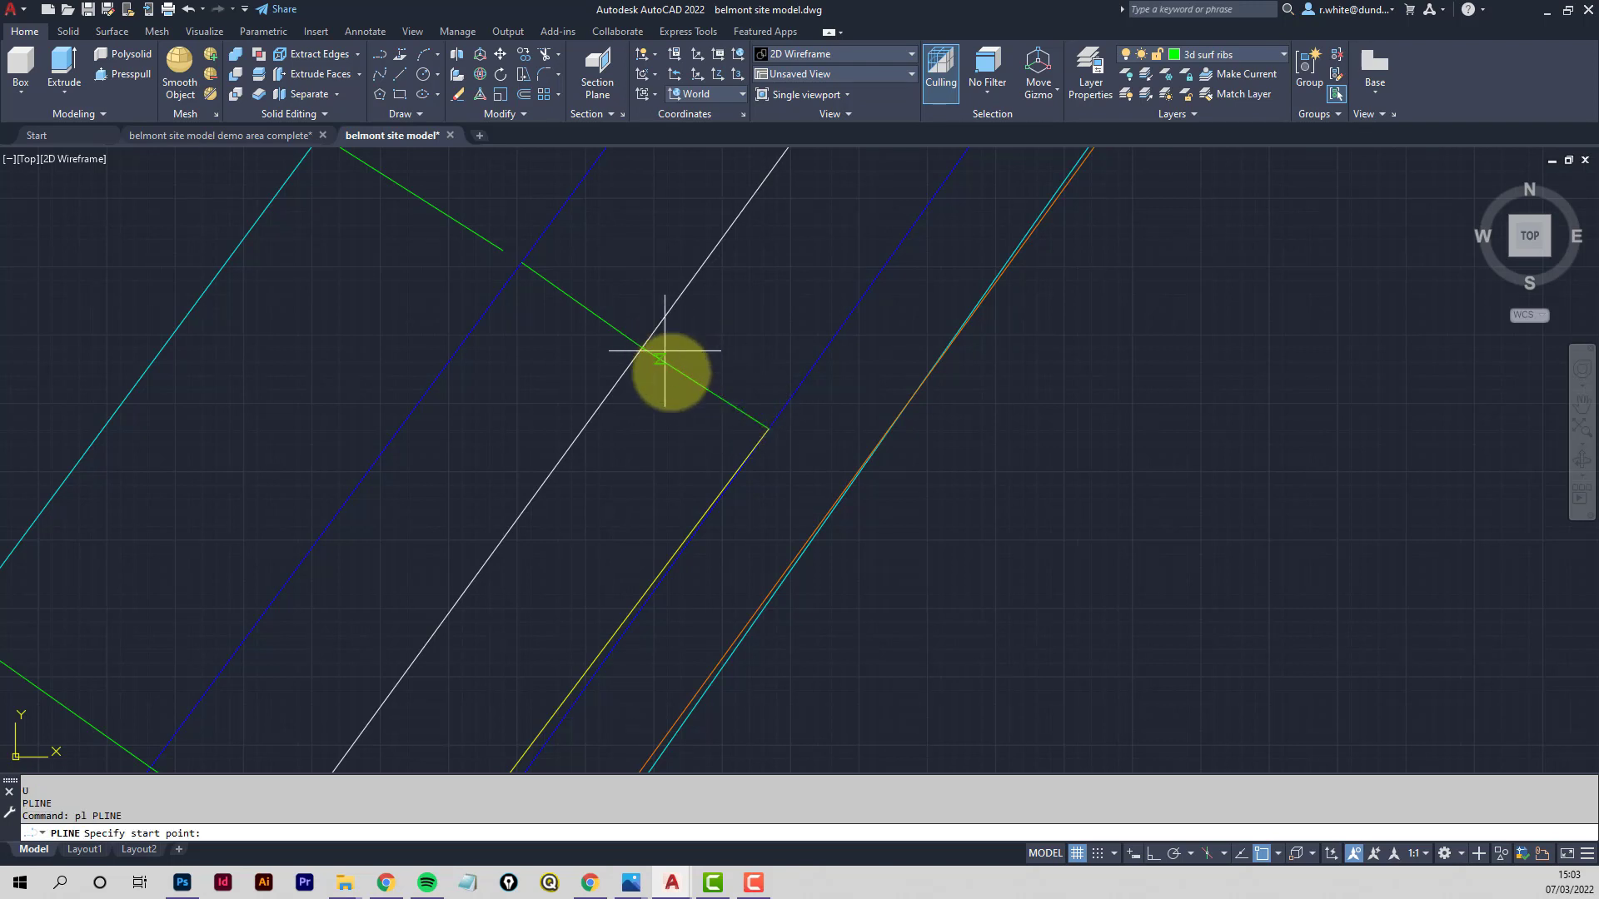
pyautogui.click(730, 404)
pyautogui.click(922, 533)
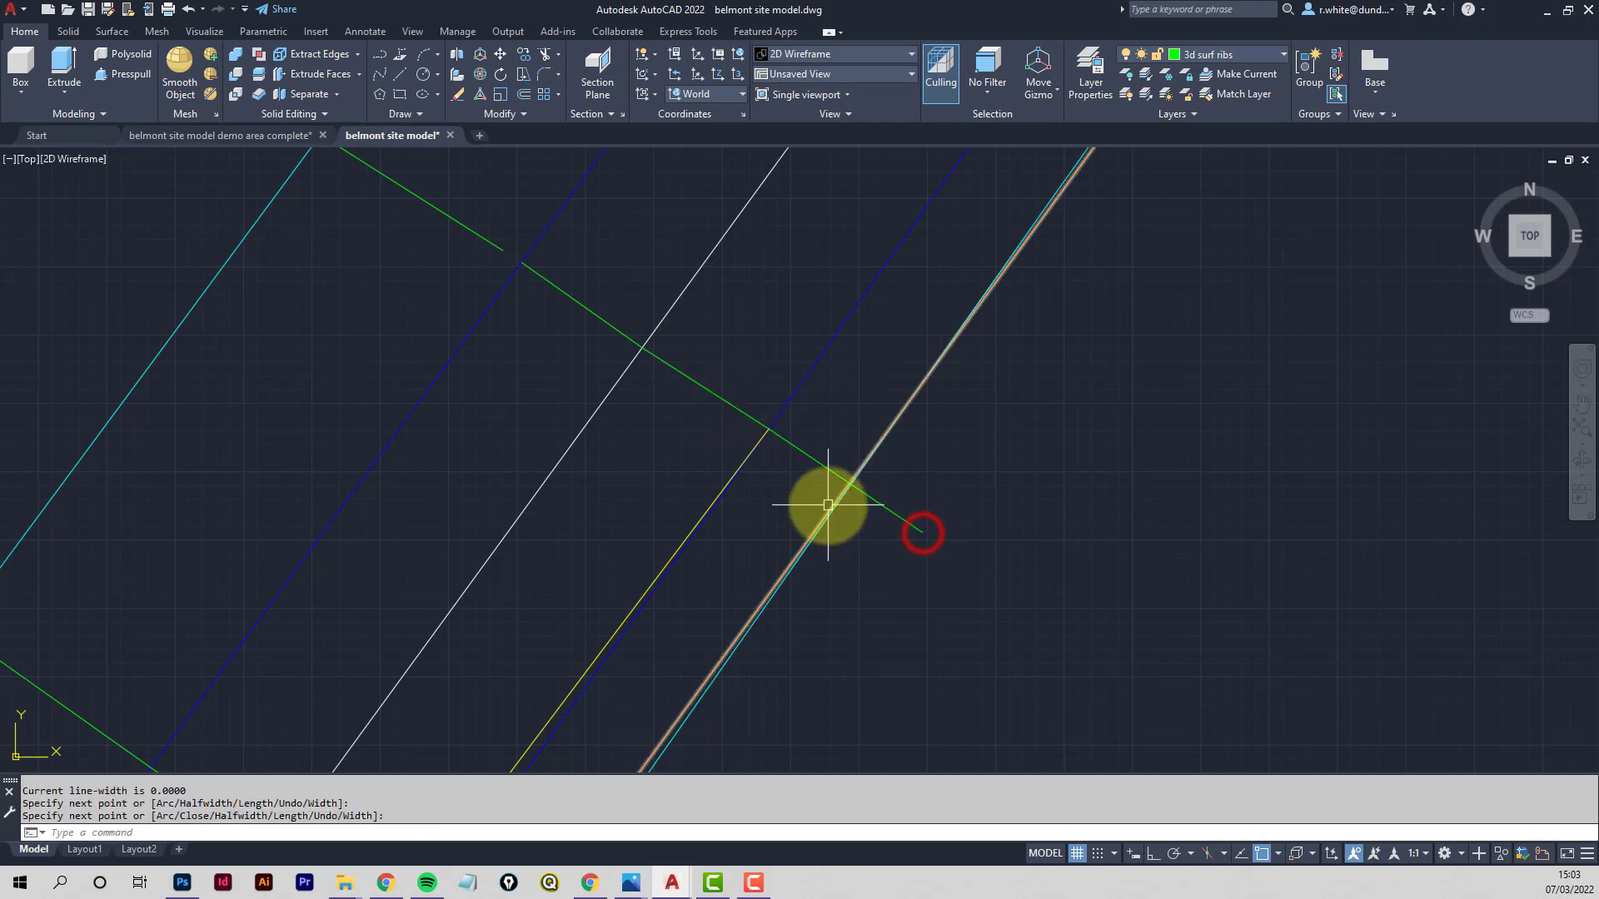
# Trim the redrawn rib extension at the orange edge line, removing the part that overhangs beyond it
pyautogui.write('tr')
pyautogui.press('Return')
pyautogui.scroll(2, 831, 495)
pyautogui.click(858, 487)
pyautogui.press('Return')
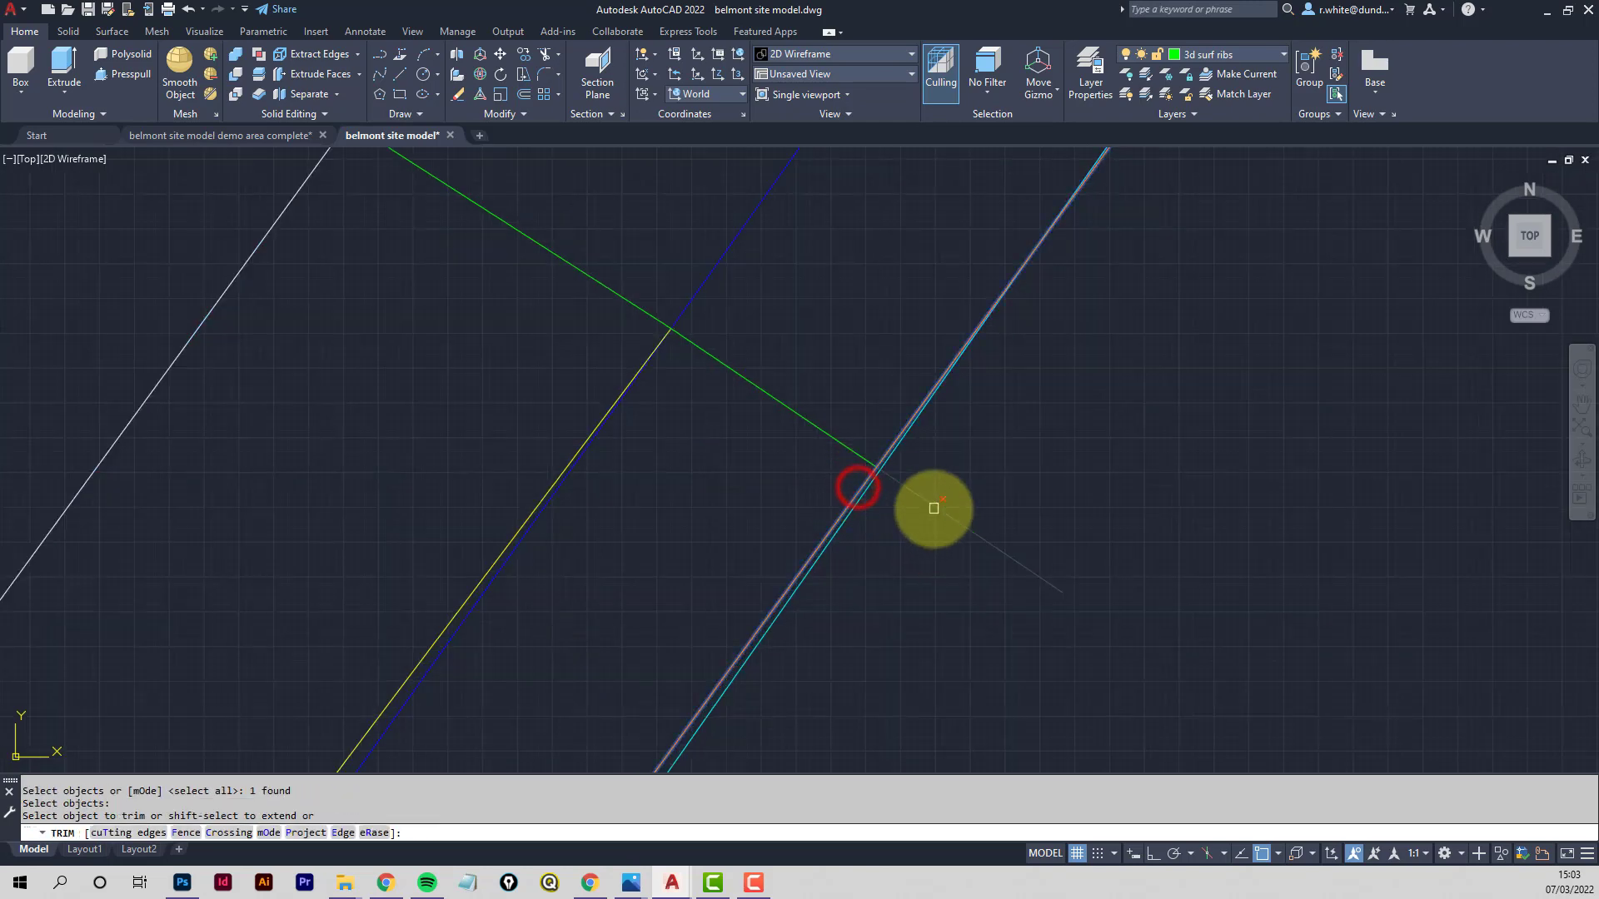
pyautogui.click(933, 508)
# Match the properties of the new green rib extension onto the orange eastern ends of the four ribs to the northeast
pyautogui.moveTo(933, 508)
pyautogui.keyDown('shift'); pyautogui.mouseDown(button='middle')
pyautogui.moveTo(838, 578)
pyautogui.moveTo(749, 575)
pyautogui.moveTo(803, 542)
pyautogui.moveTo(867, 421)
pyautogui.mouseUp(button='middle'); pyautogui.keyUp('shift')
pyautogui.write('u')
pyautogui.press('Return')
pyautogui.scroll(-6, 817, 494)
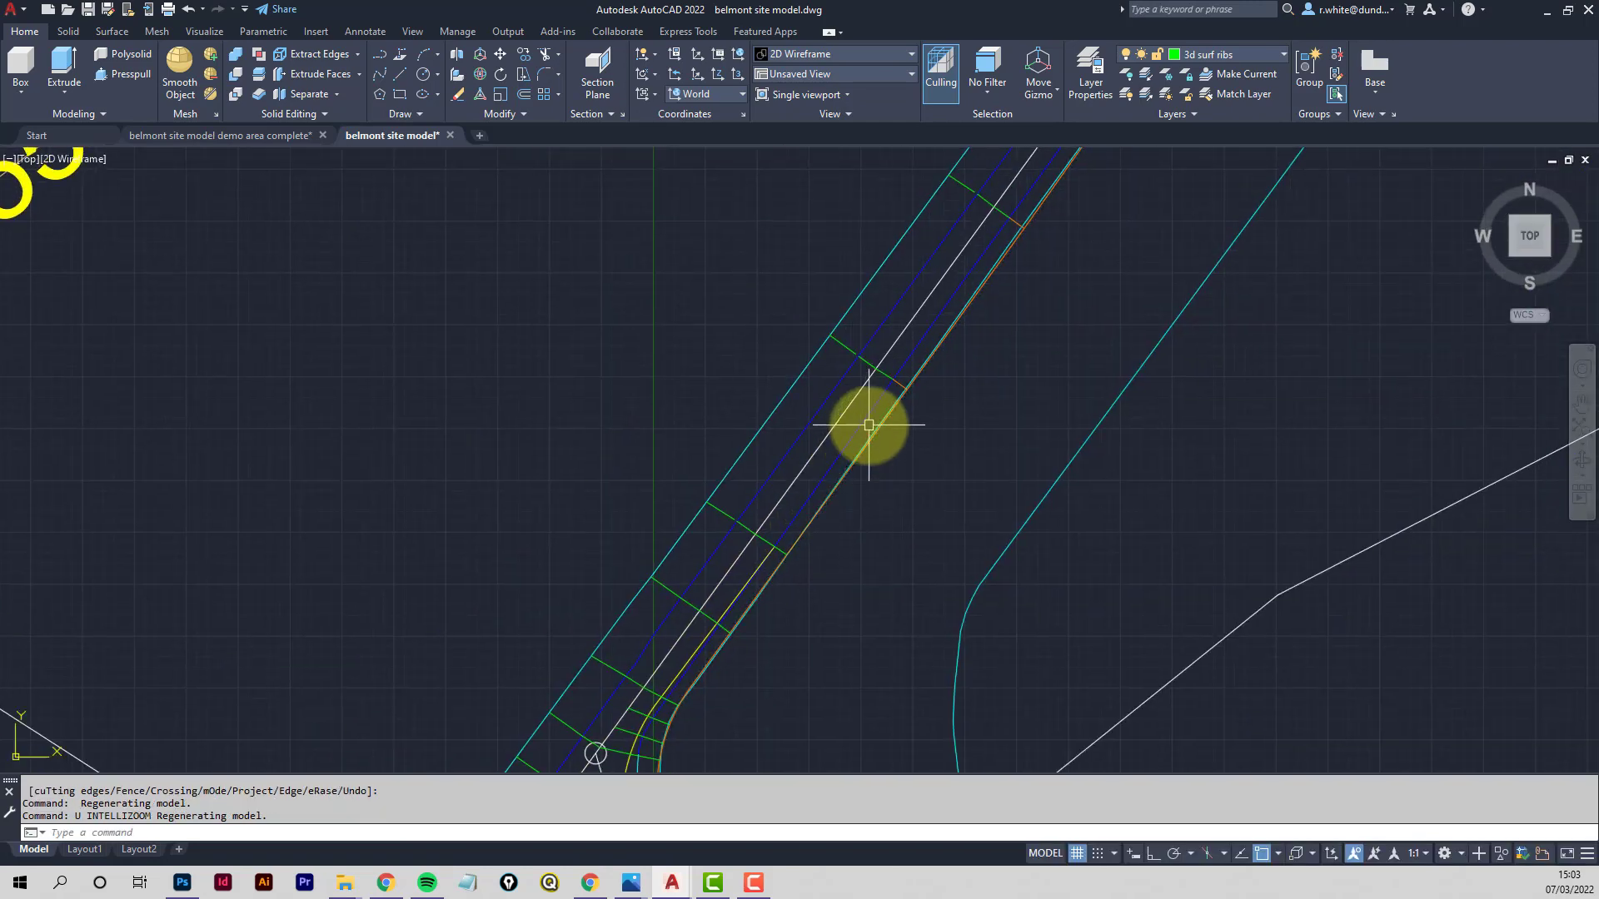
pyautogui.keyDown('shift'); pyautogui.moveTo(867, 511); pyautogui.dragTo(760, 546, button='middle'); pyautogui.keyUp('shift')
pyautogui.write('ma')
pyautogui.press('Return')
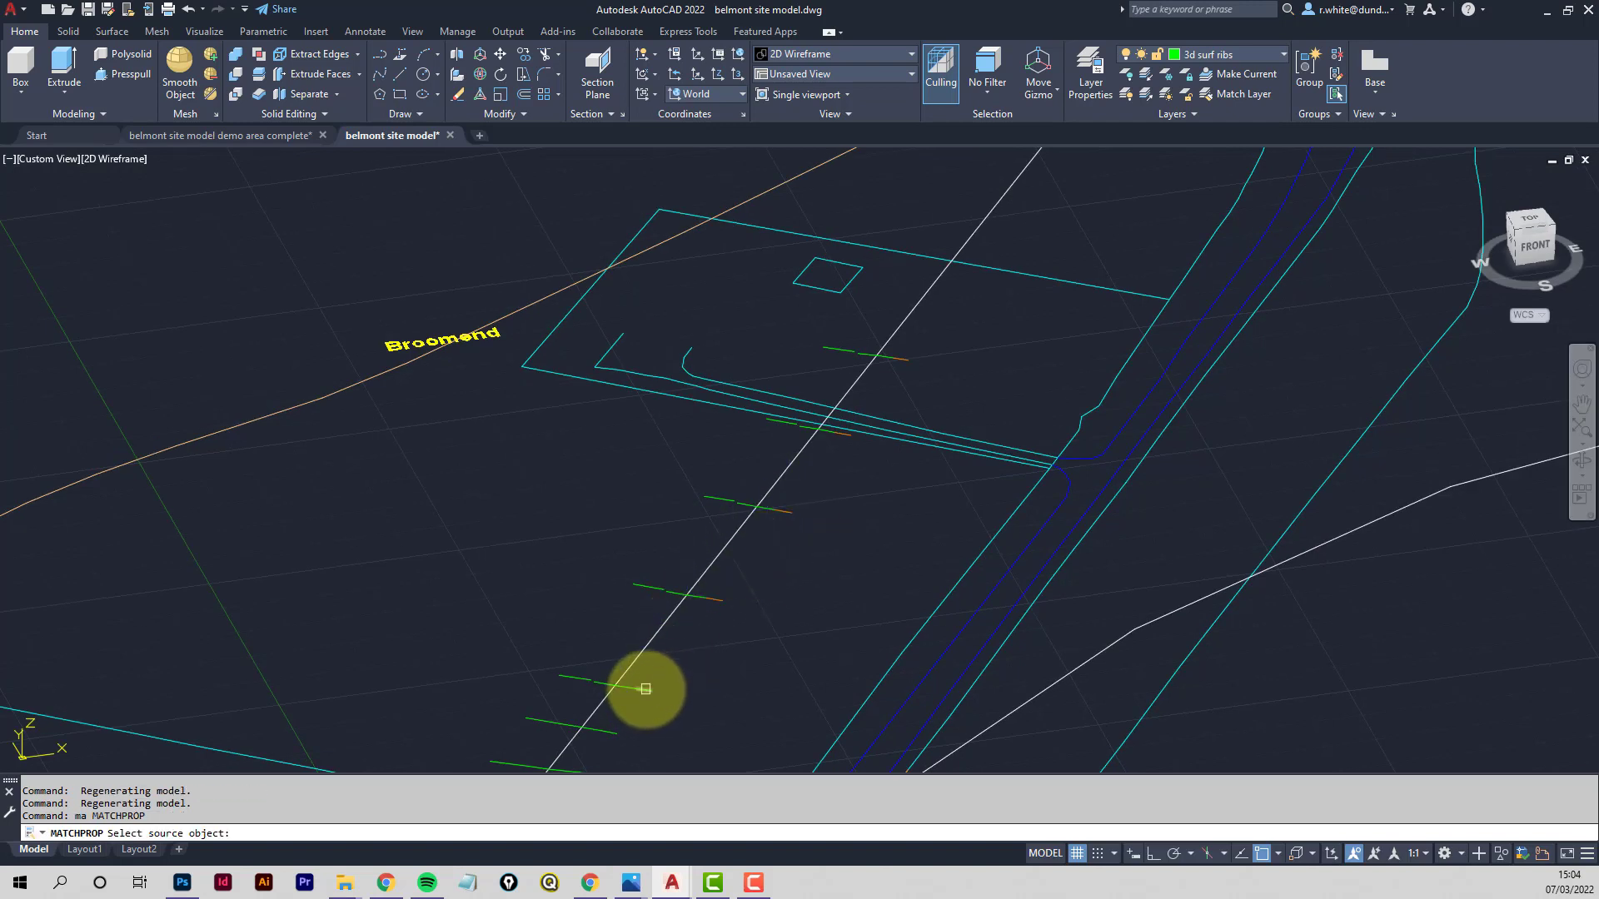
pyautogui.click(644, 691)
pyautogui.click(721, 598)
pyautogui.click(790, 513)
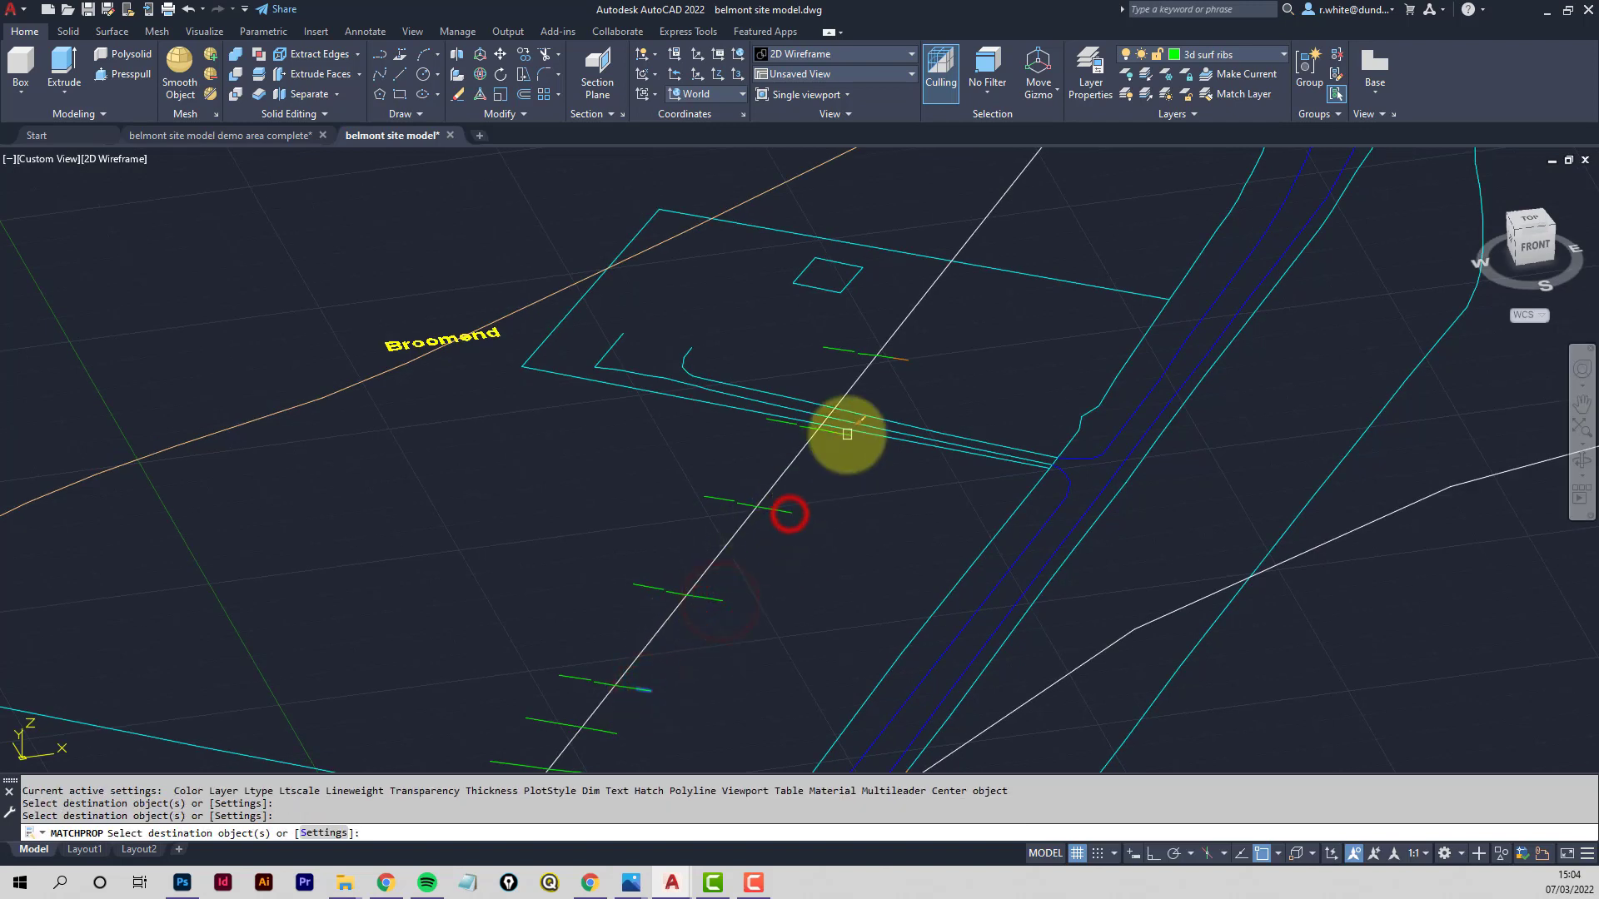
pyautogui.click(844, 434)
pyautogui.click(906, 360)
pyautogui.press('Return')
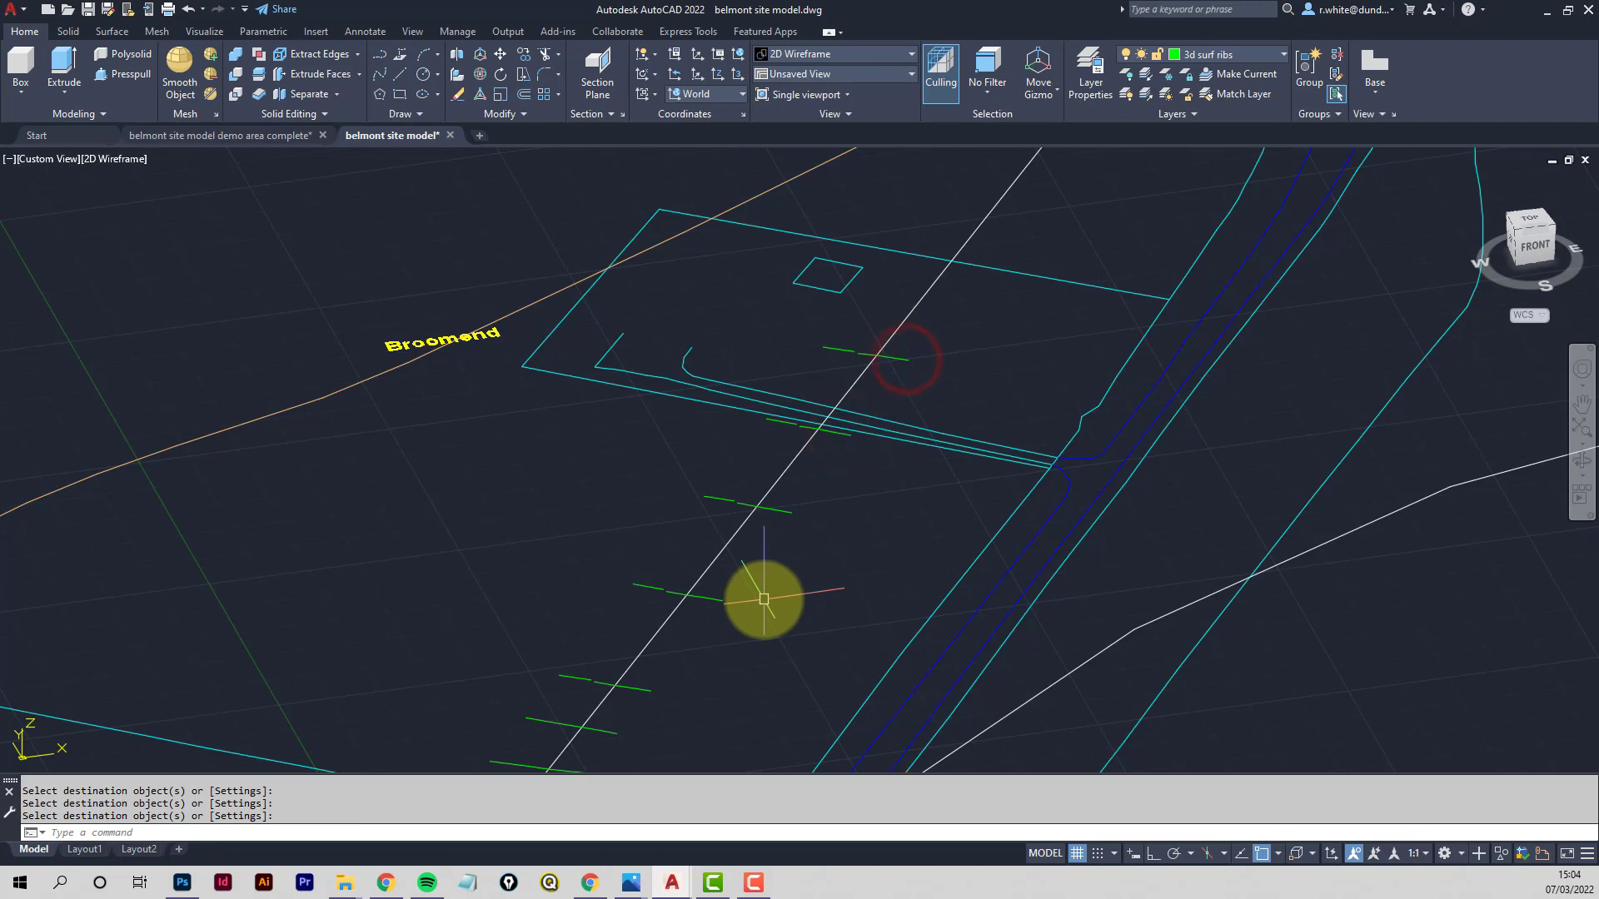
# Examine the gap between the two segments of a northern rib and the overall rib layout in an oblique 3D view
pyautogui.scroll(5, 812, 452)
pyautogui.scroll(4, 812, 452)
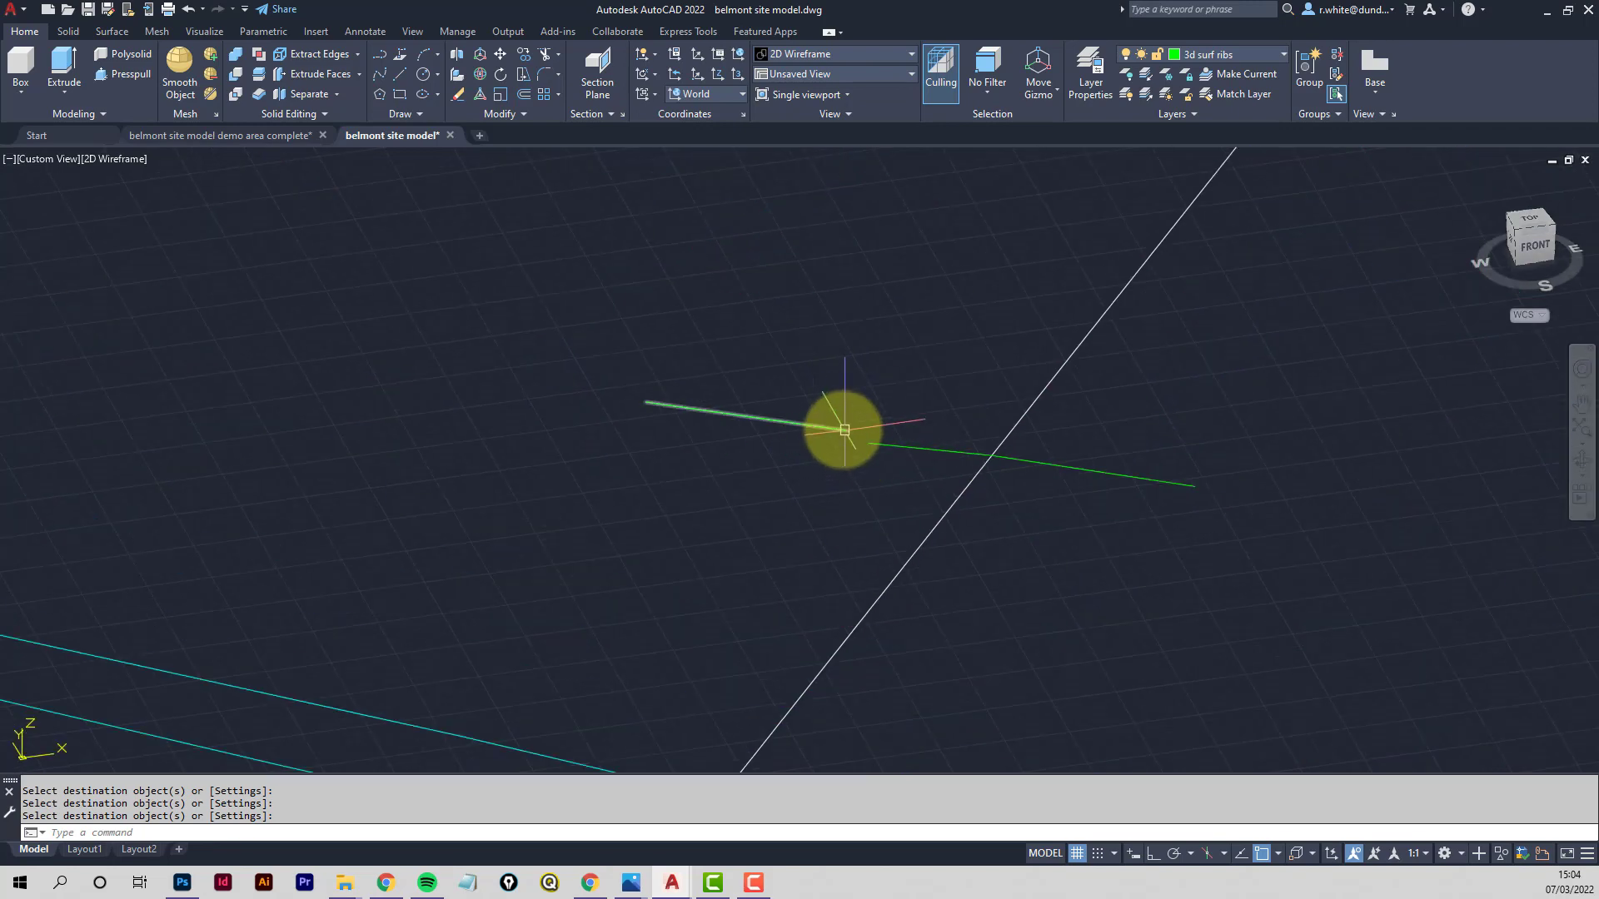
pyautogui.scroll(4, 834, 427)
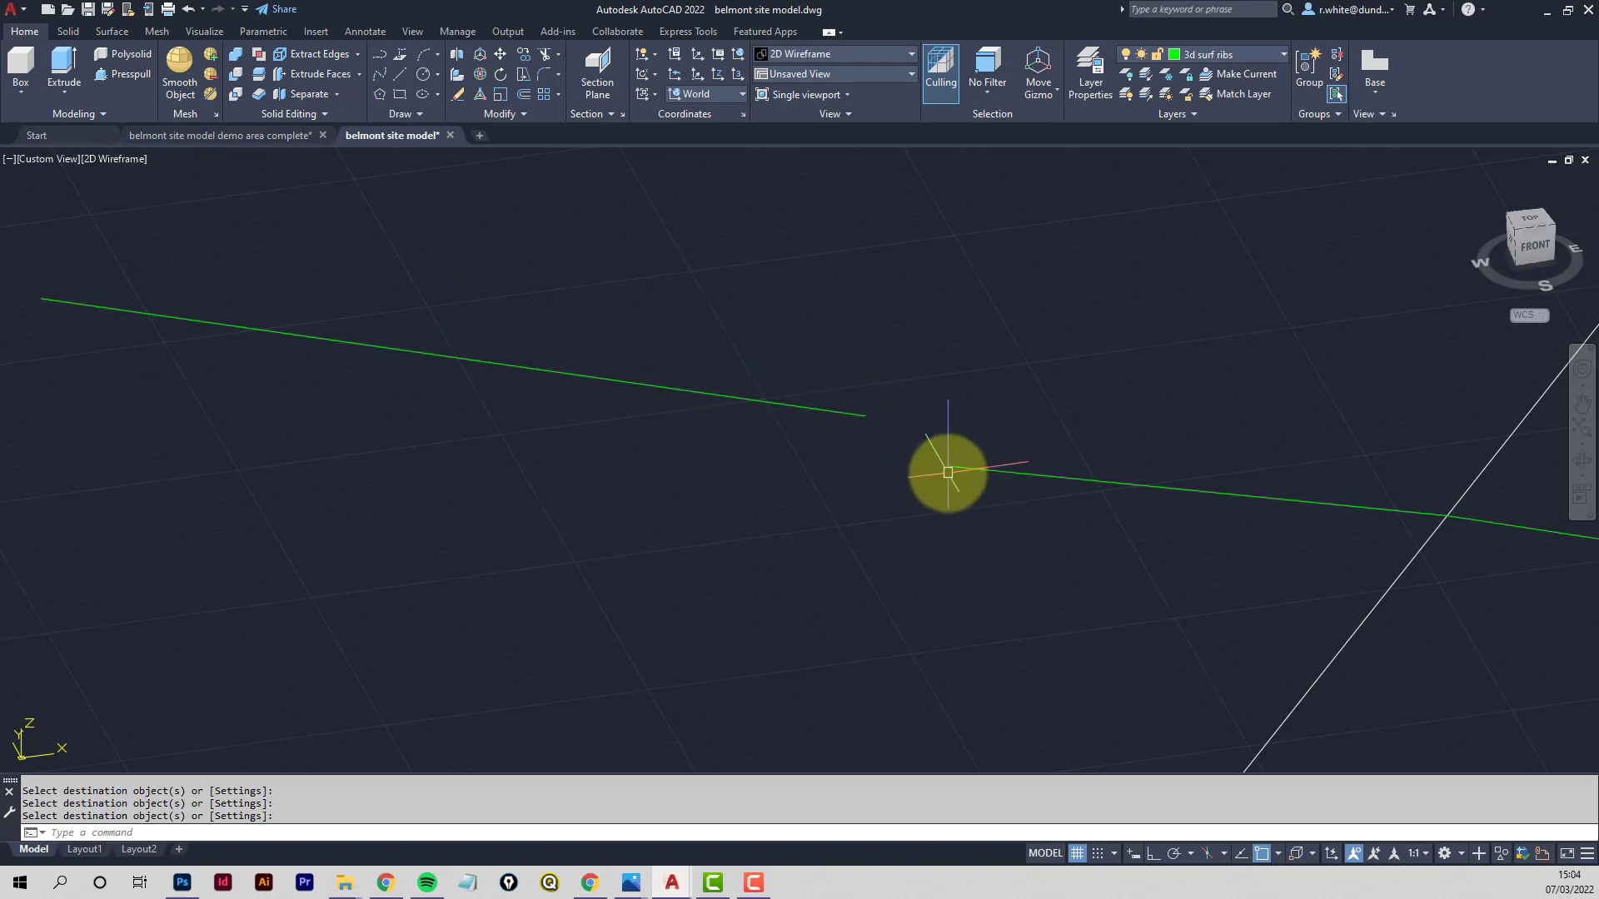
pyautogui.scroll(-5, 948, 472)
pyautogui.moveTo(896, 584); pyautogui.dragTo(951, 380, button='middle')
pyautogui.scroll(-1, 943, 382)
pyautogui.keyDown('shift'); pyautogui.moveTo(911, 502); pyautogui.dragTo(973, 427, button='middle'); pyautogui.keyUp('shift')
pyautogui.scroll(-2, 883, 516)
pyautogui.scroll(-1, 881, 481)
pyautogui.moveTo(795, 575); pyautogui.dragTo(838, 482, button='middle')
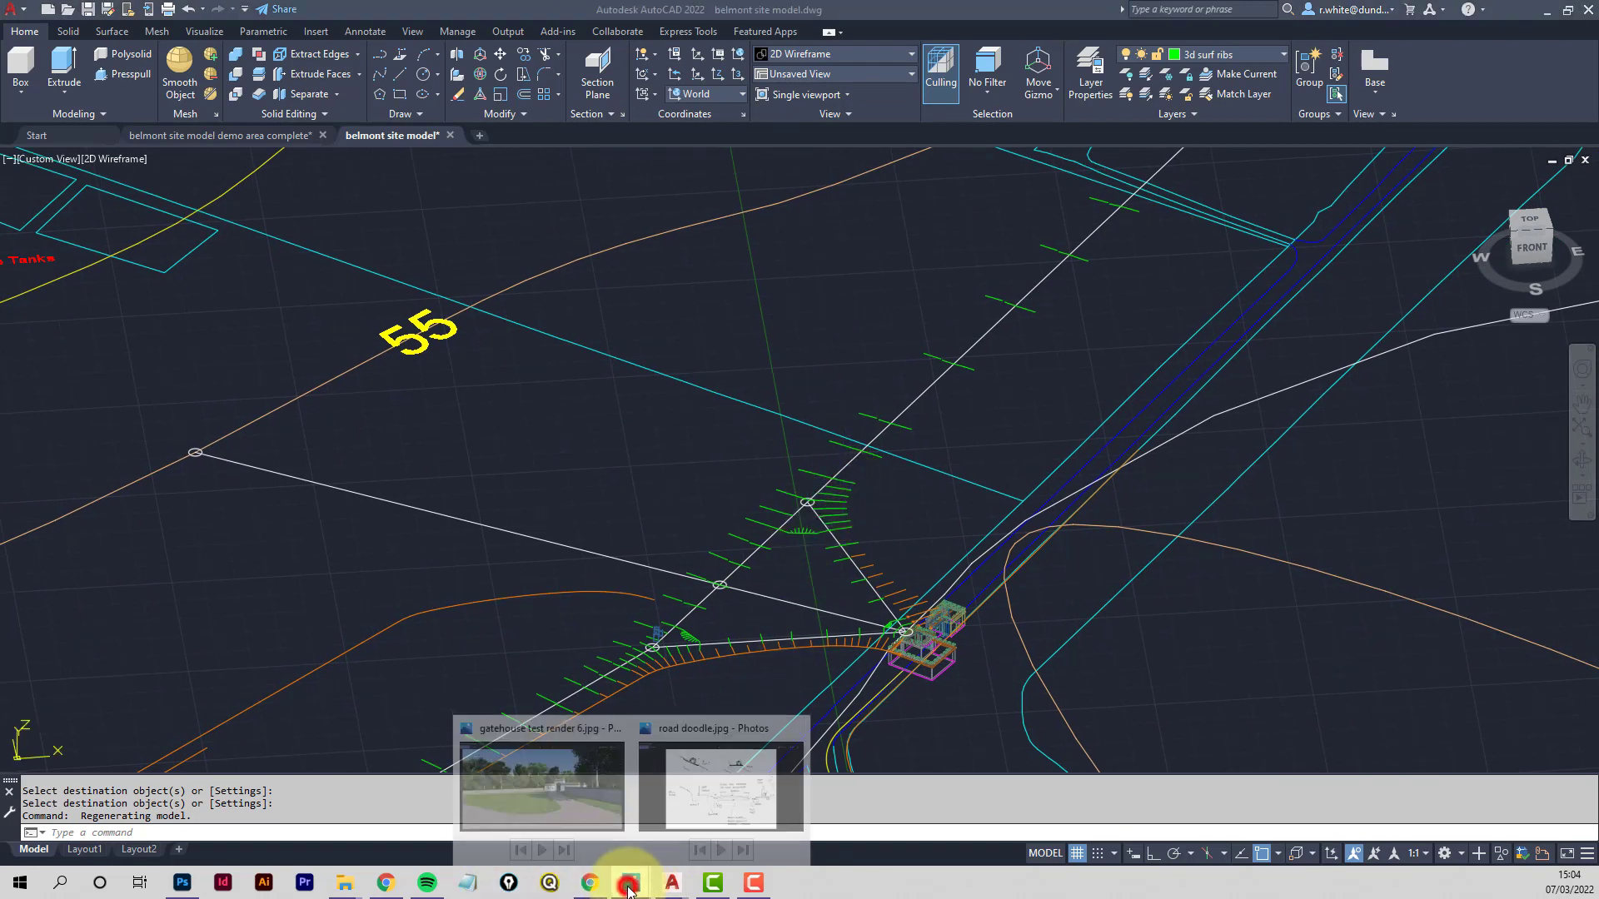
# Switch to the Photos window with road doodle.jpg and study the road slope, cut-and-fill and camber sketches
pyautogui.click(631, 883)
pyautogui.click(702, 798)
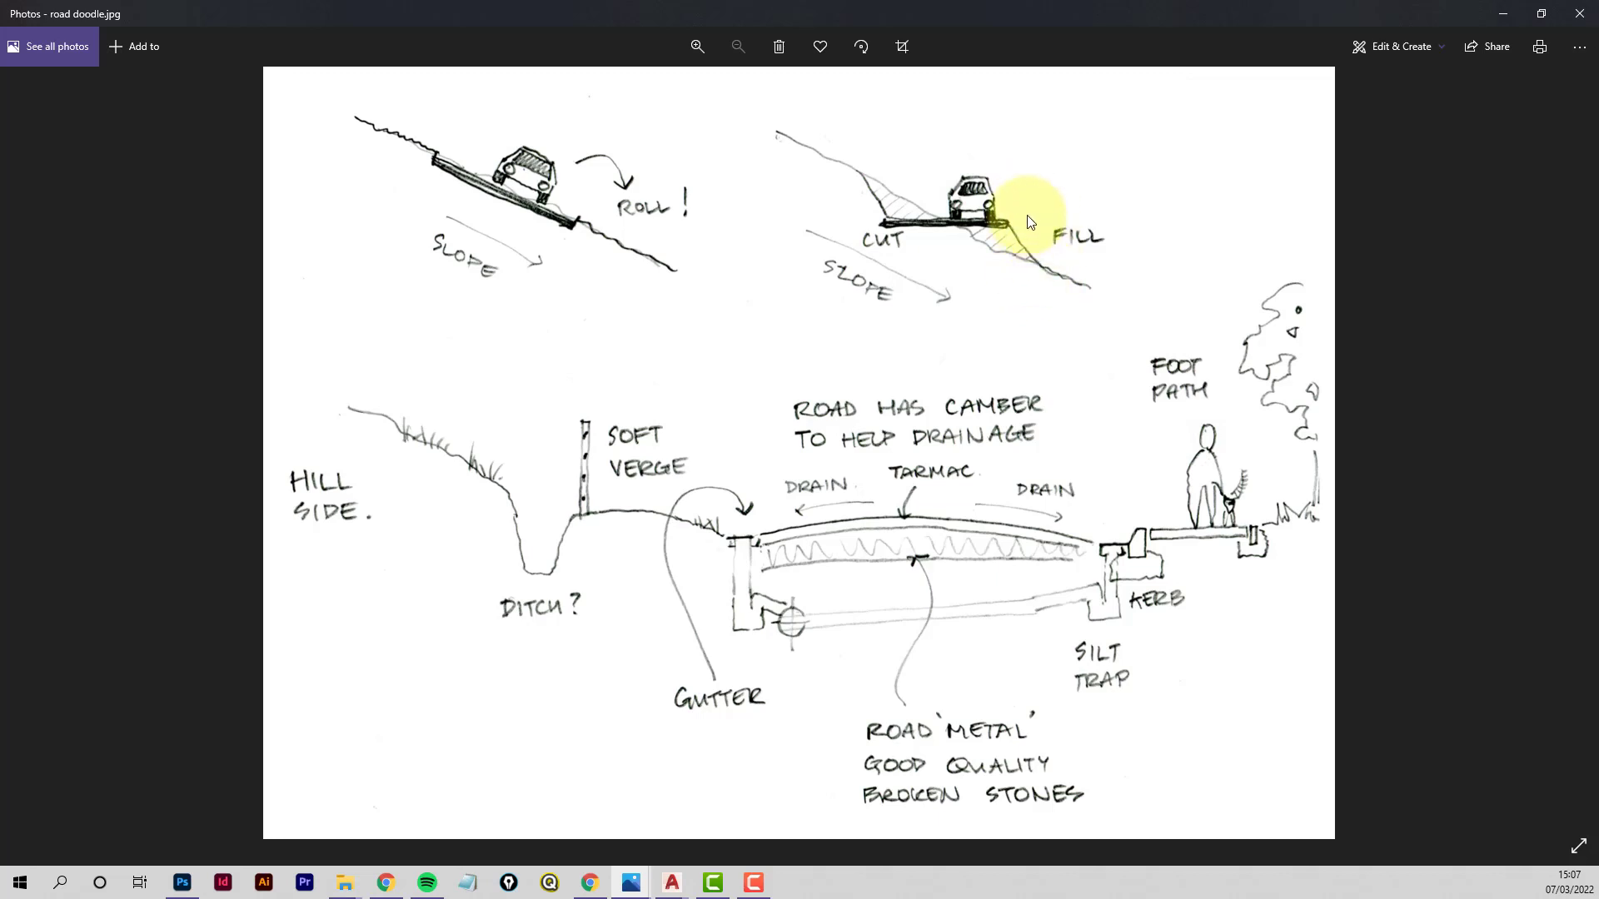
pyautogui.click(1033, 269)
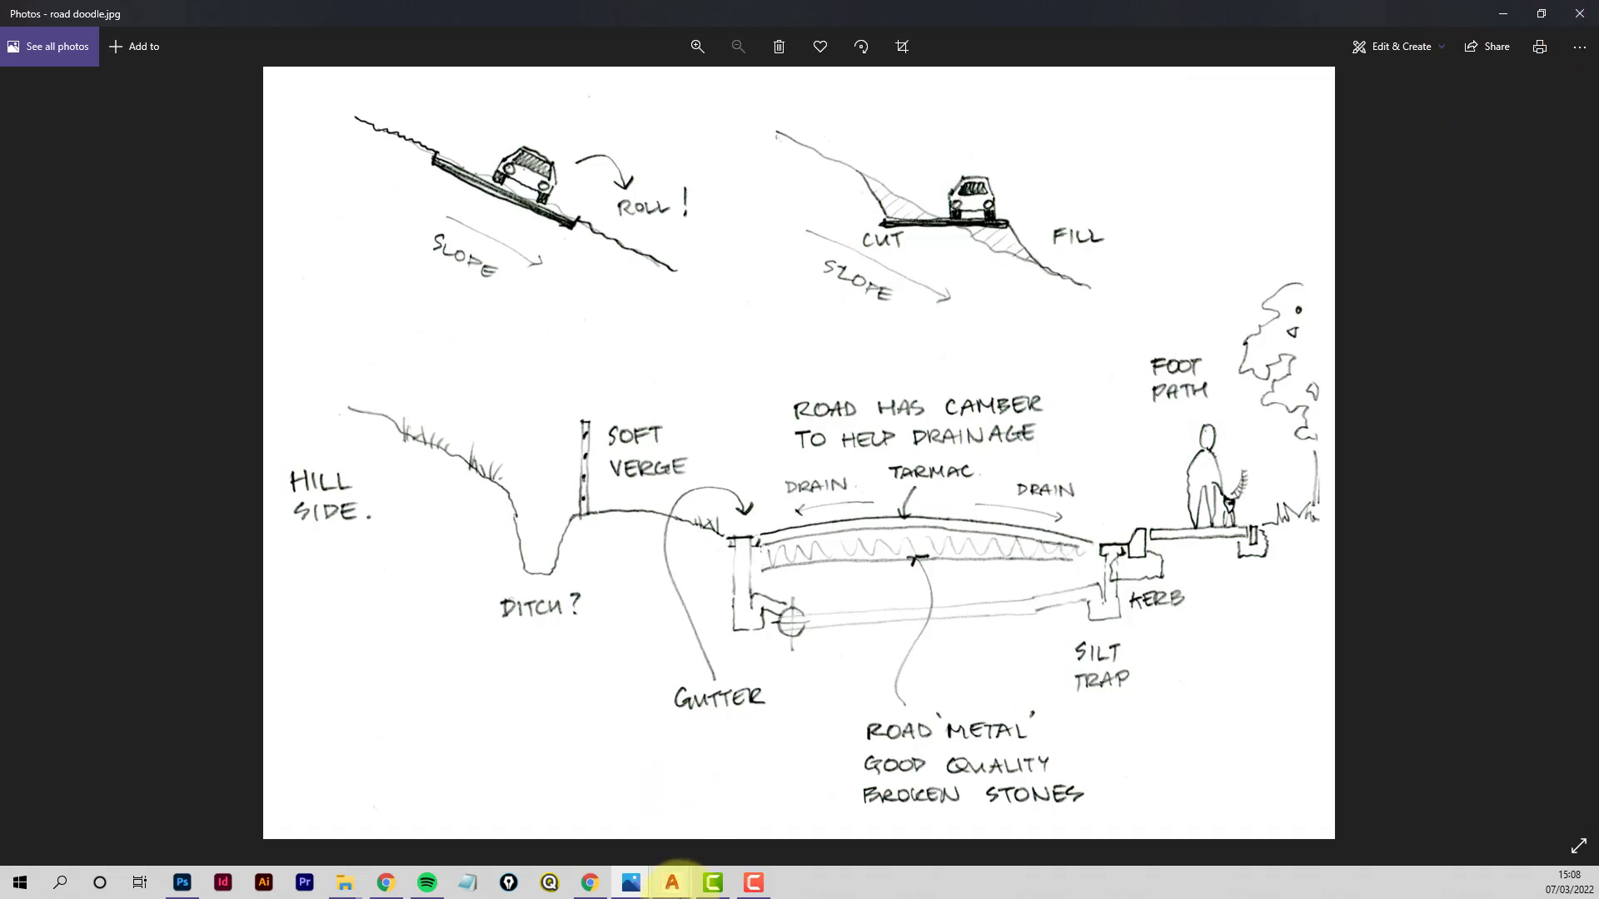
# Return to belmont site model.dwg in AutoCAD and examine the ribs around the southwestern junction circle in the oblique view
pyautogui.moveTo(673, 886)
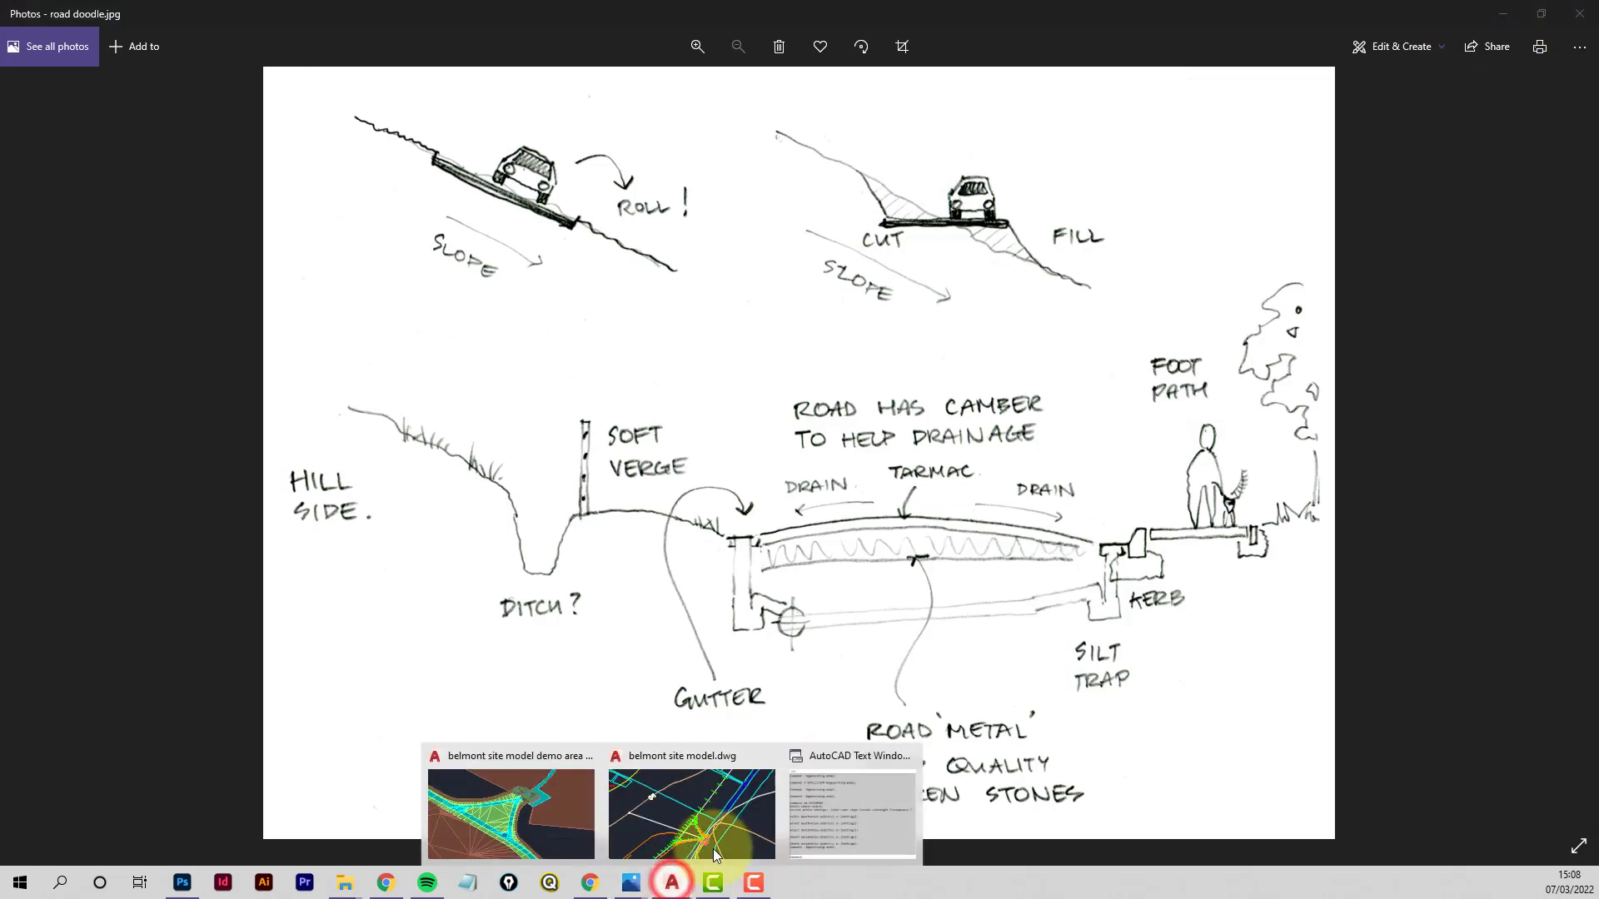
pyautogui.click(682, 829)
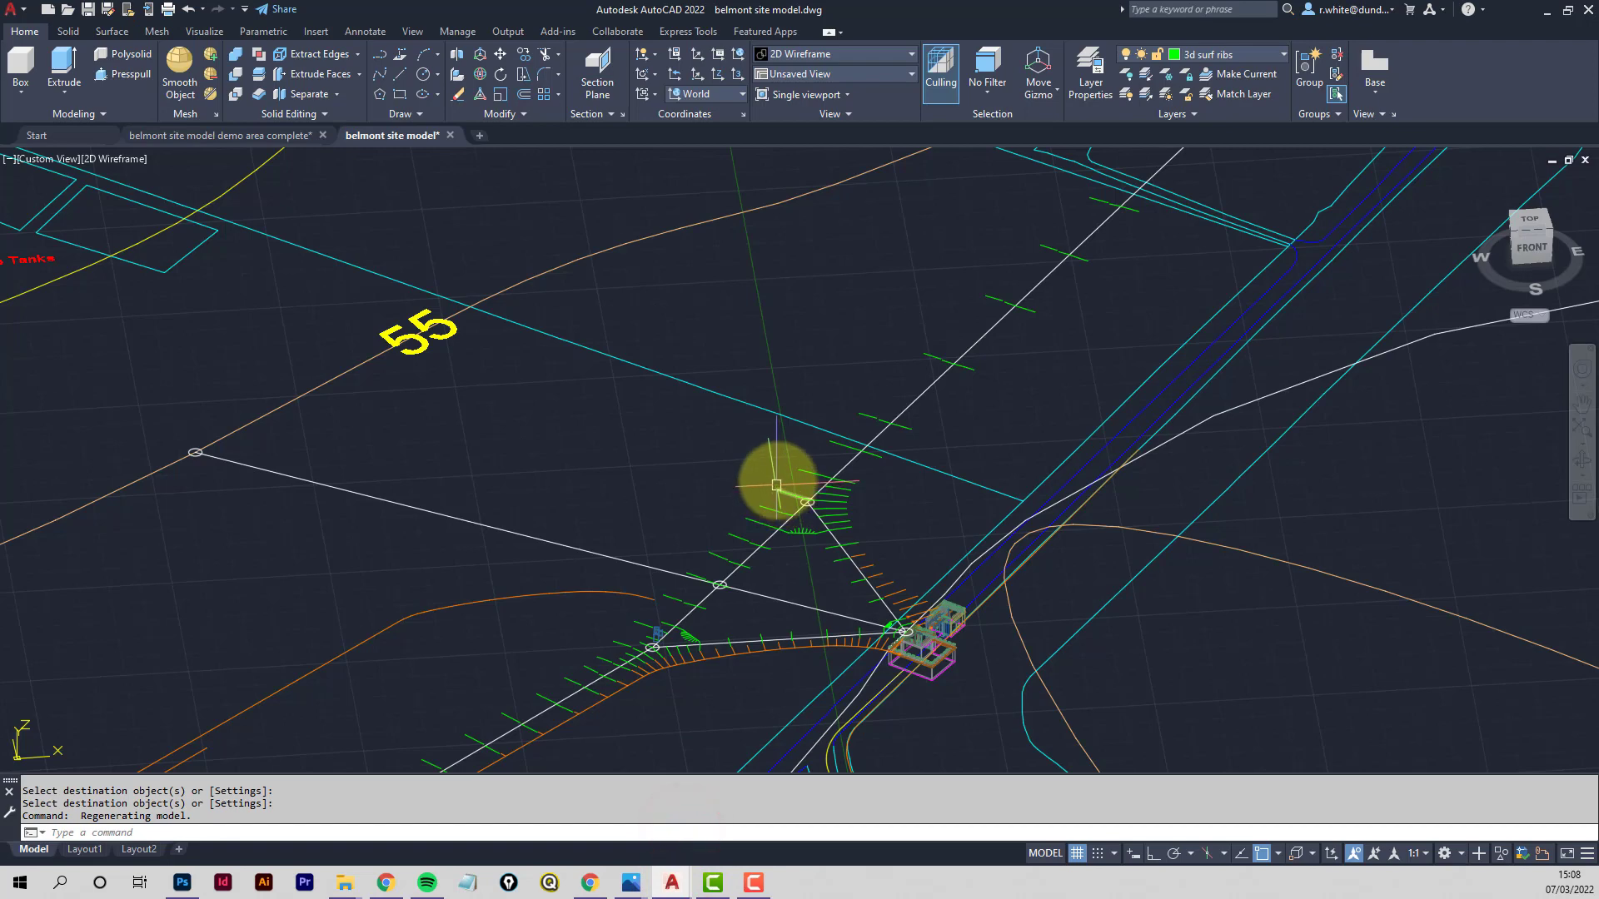
pyautogui.scroll(4, 680, 621)
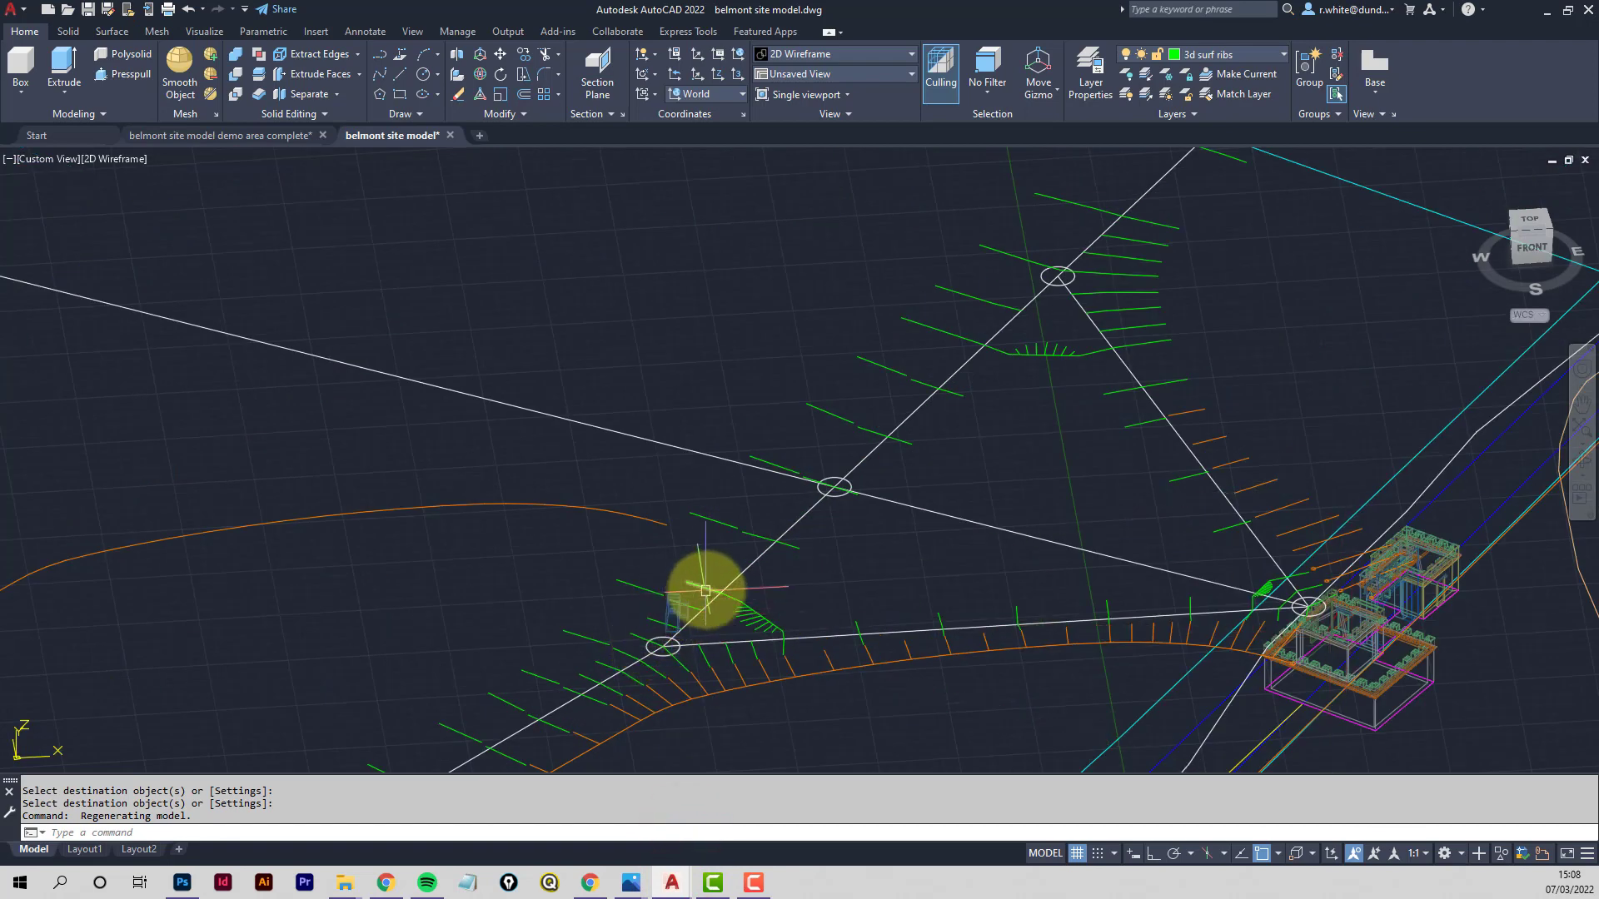
pyautogui.scroll(1, 663, 614)
pyautogui.moveTo(664, 614); pyautogui.dragTo(840, 475, button='middle')
pyautogui.scroll(2, 642, 608)
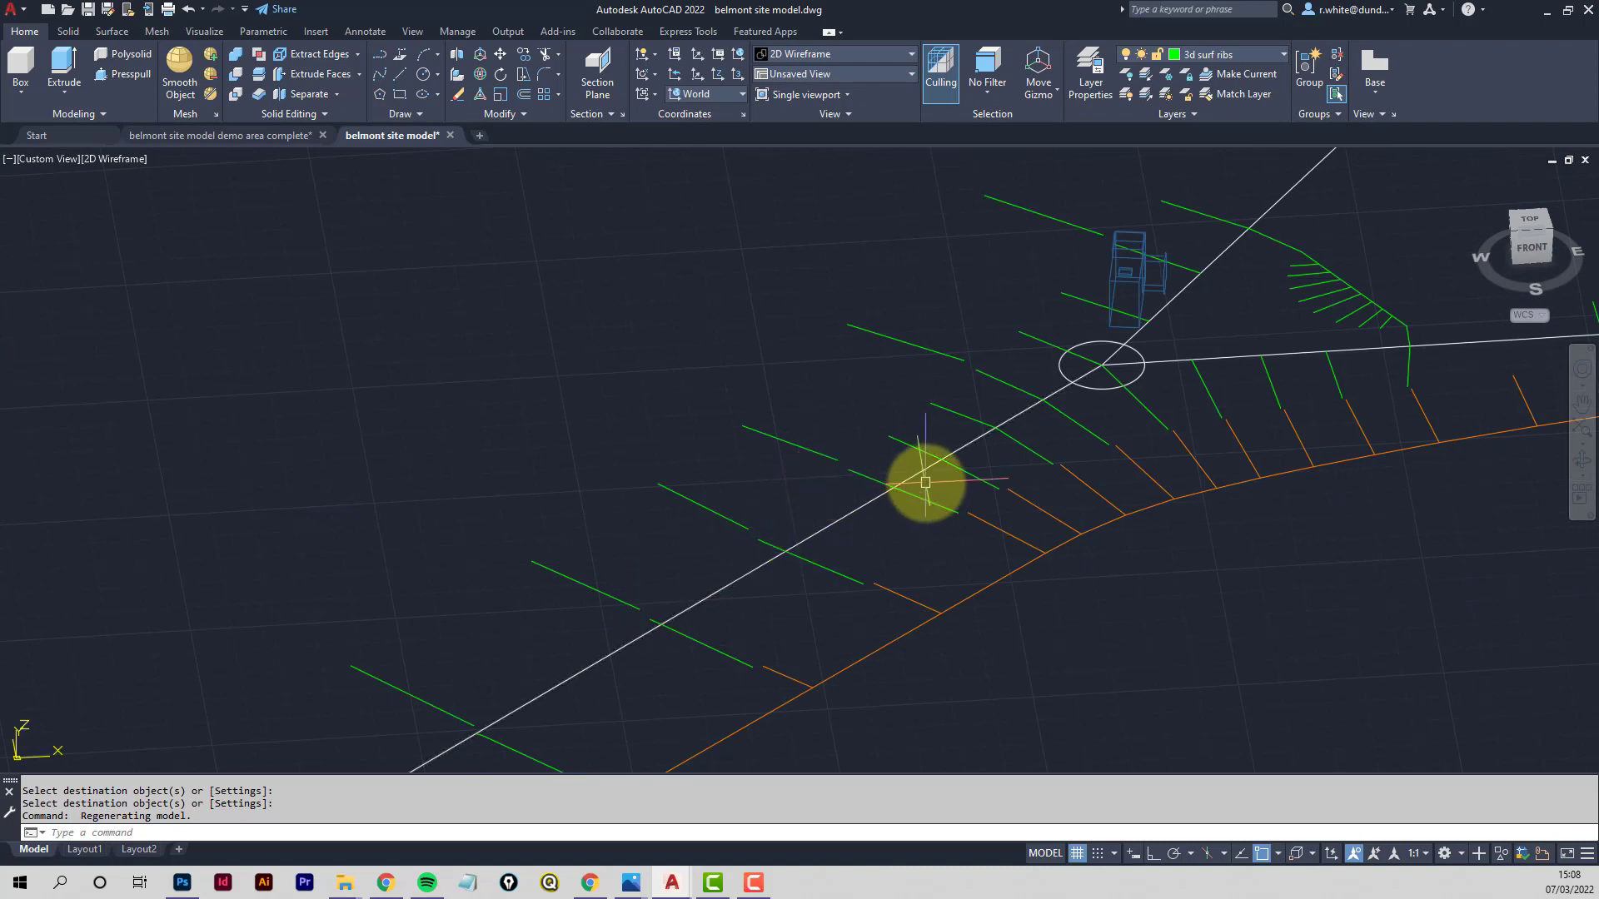
pyautogui.moveTo(960, 449); pyautogui.dragTo(687, 632, button='middle')
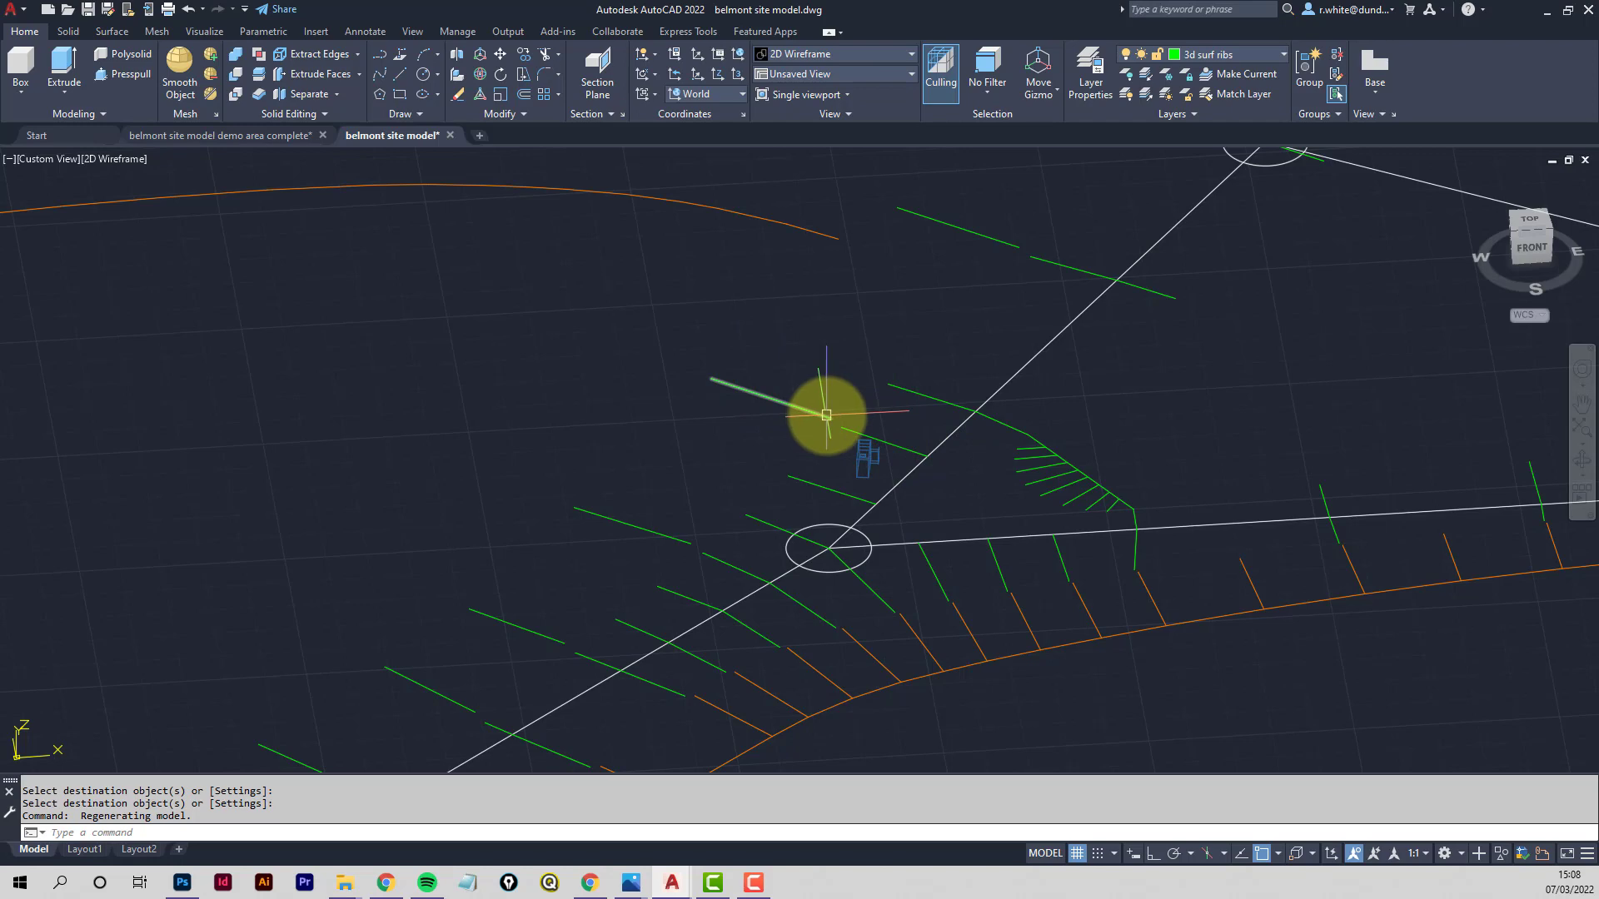
pyautogui.scroll(-3, 991, 351)
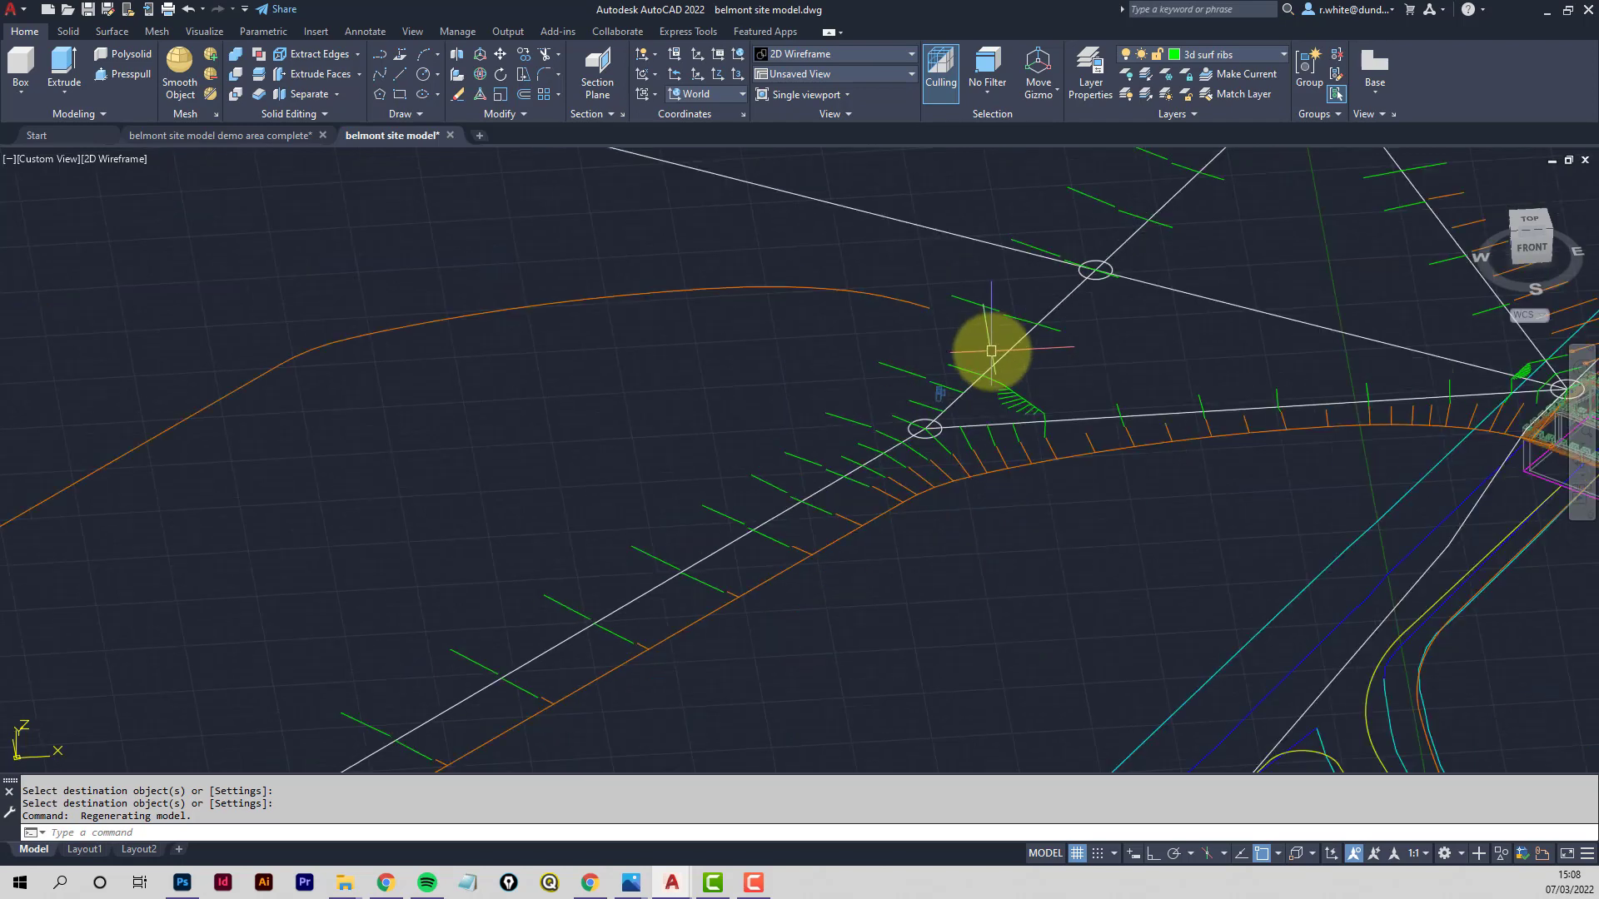
# Return to plan view in the current UCS and show the curved road edge beside the northern junction circle
pyautogui.moveTo(991, 351); pyautogui.dragTo(892, 536, button='middle')
pyautogui.press('Escape')
pyautogui.press('Escape')
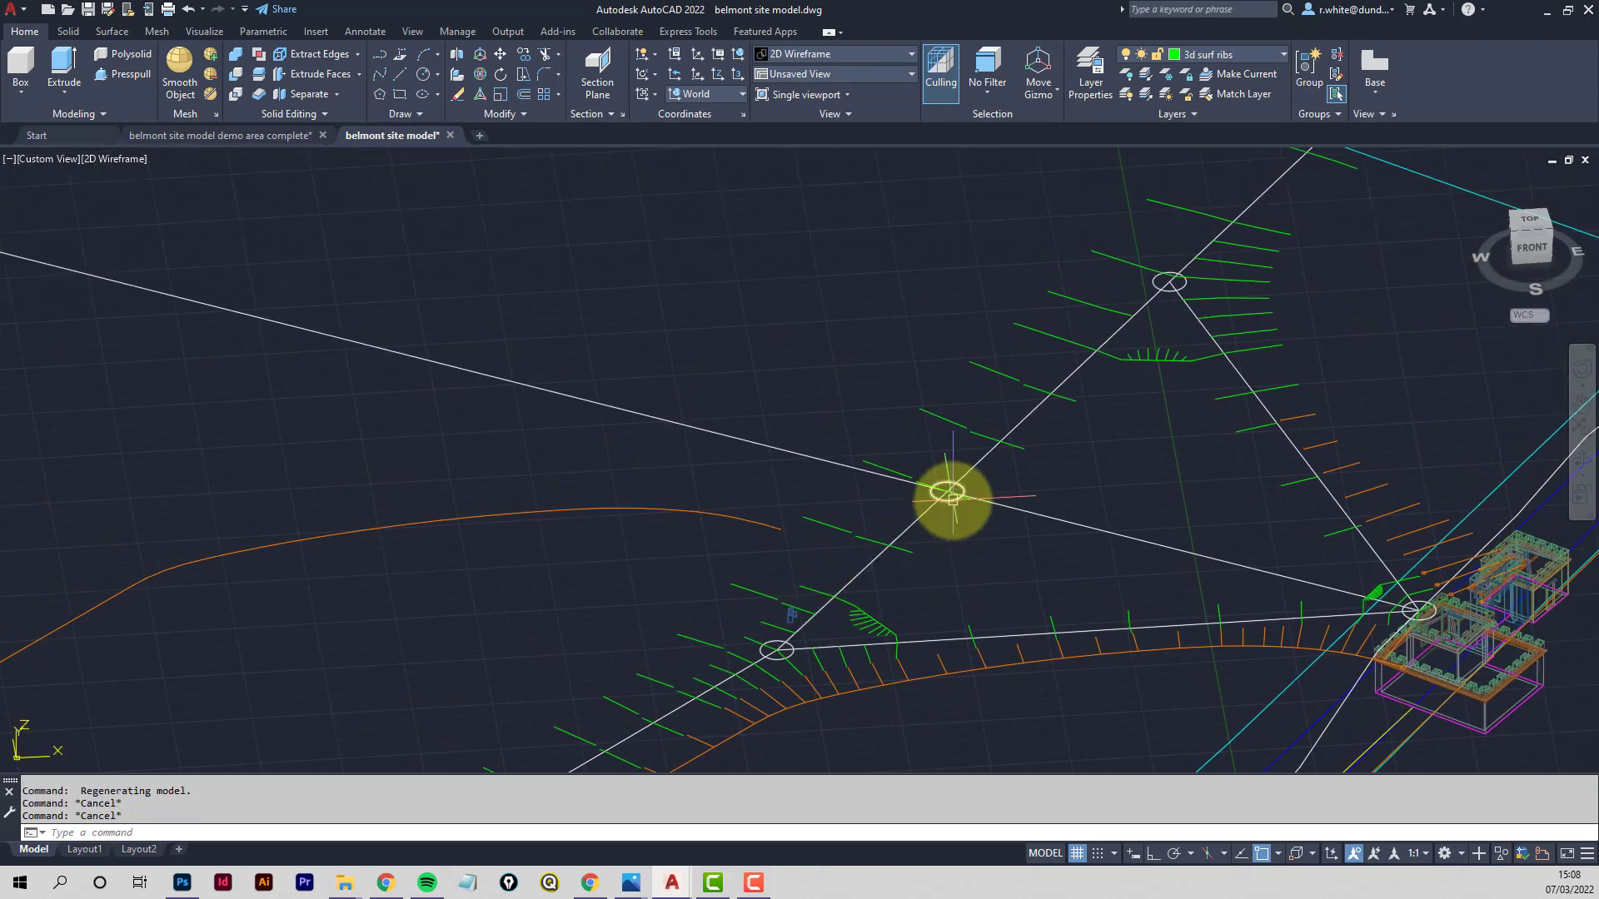
pyautogui.write('plan')
pyautogui.press('Return')
pyautogui.press('Return')
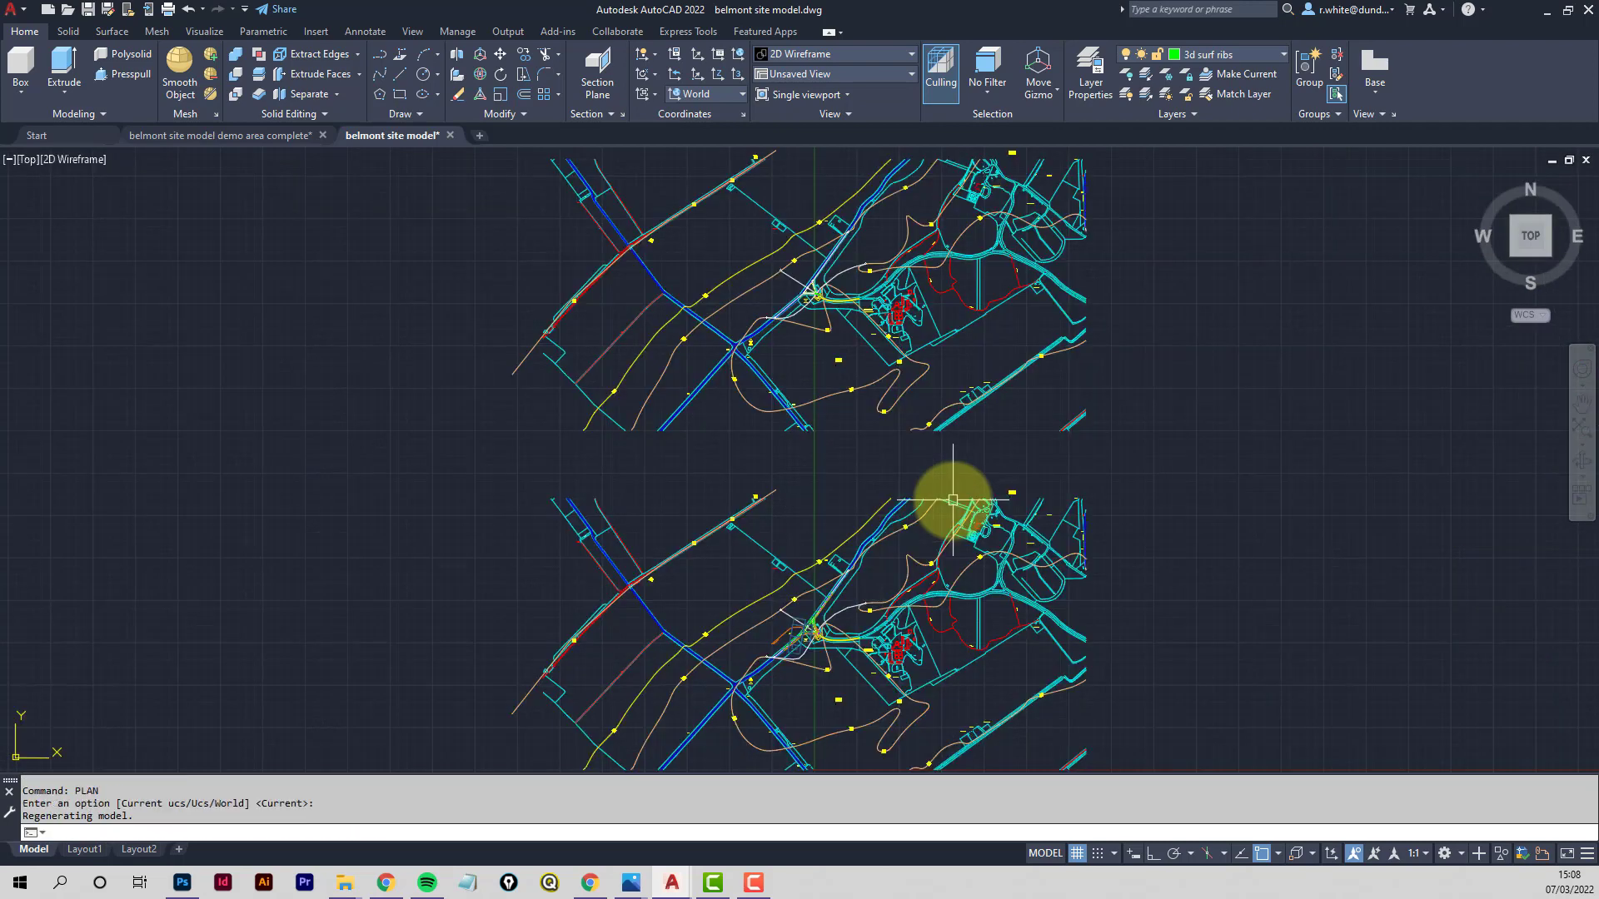
pyautogui.scroll(8, 819, 650)
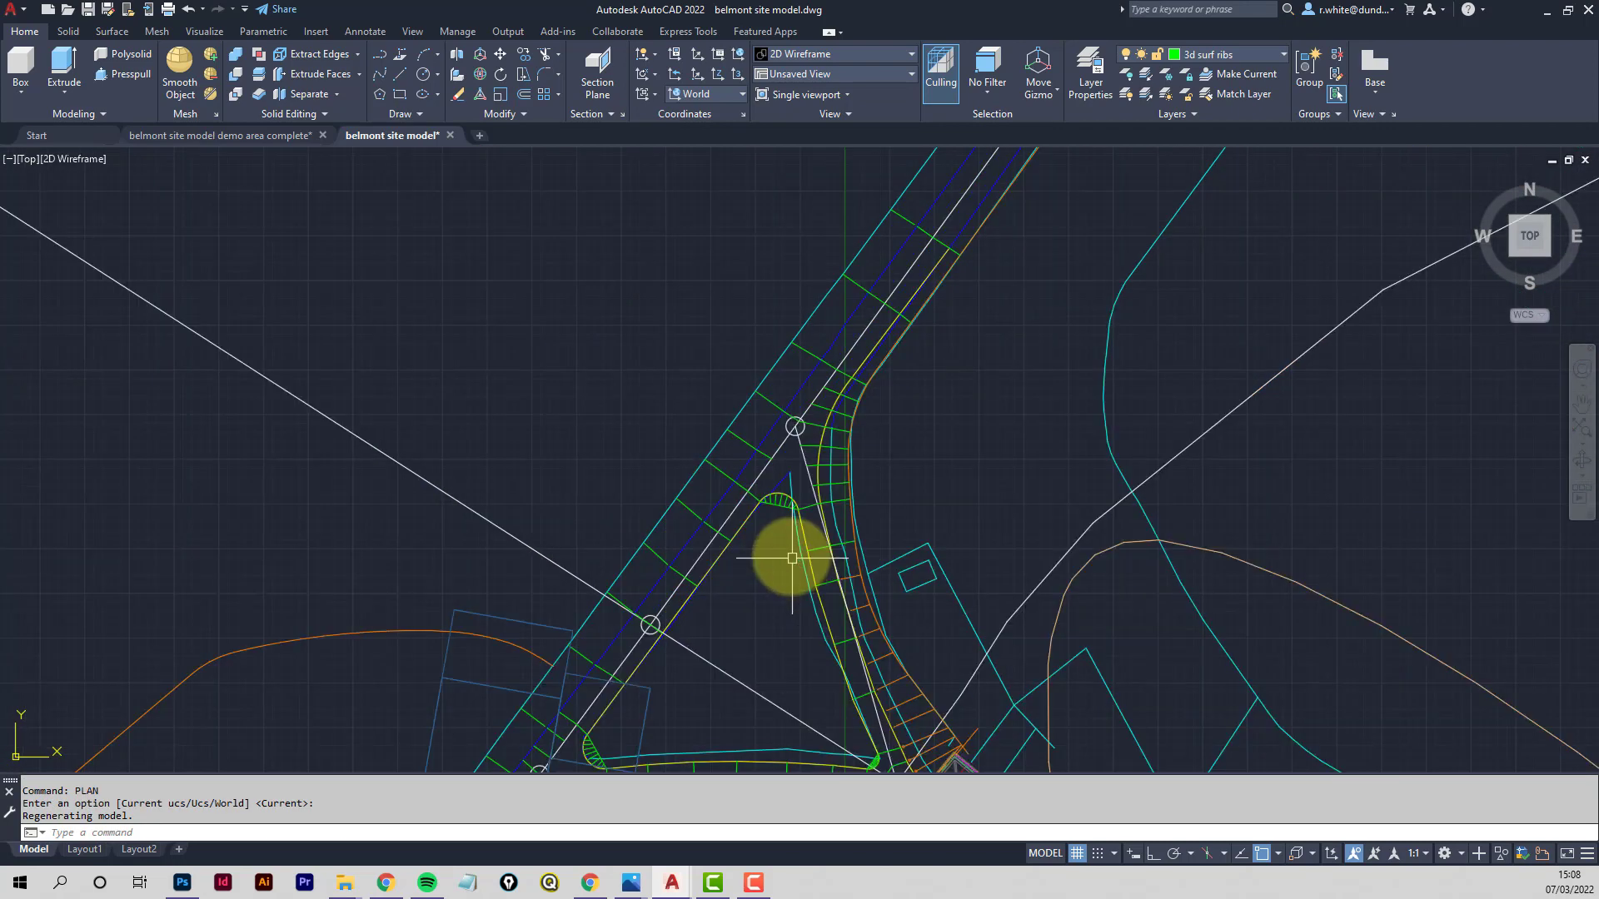
pyautogui.moveTo(775, 489); pyautogui.dragTo(785, 522, button='middle')
pyautogui.scroll(-1, 762, 475)
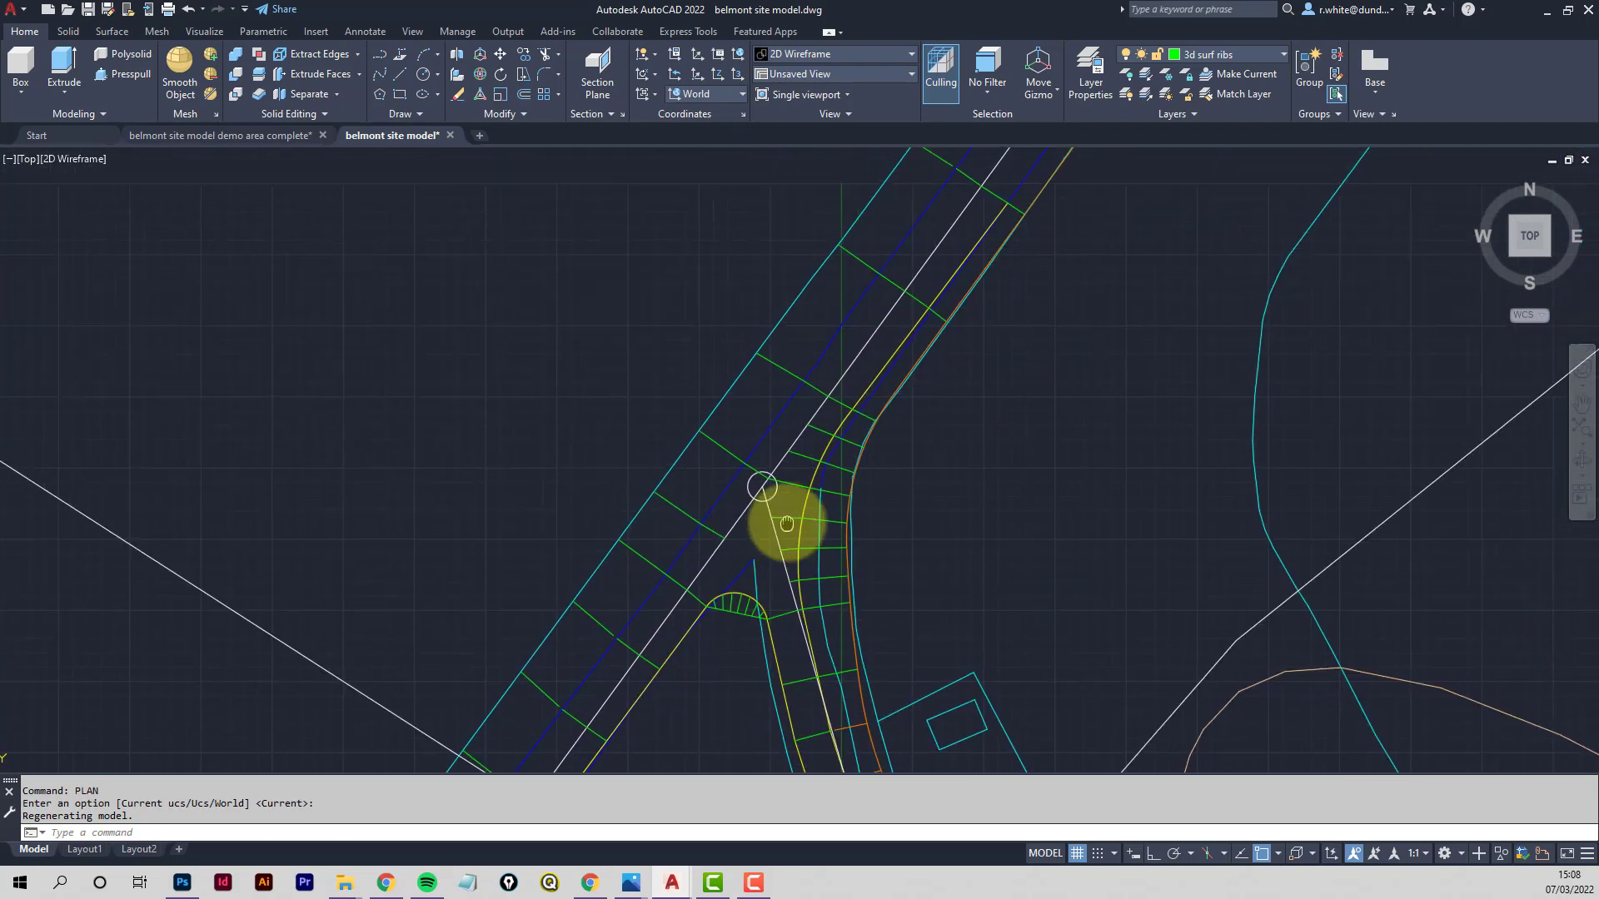
pyautogui.scroll(-1, 791, 452)
pyautogui.moveTo(767, 454); pyautogui.dragTo(746, 496, button='middle')
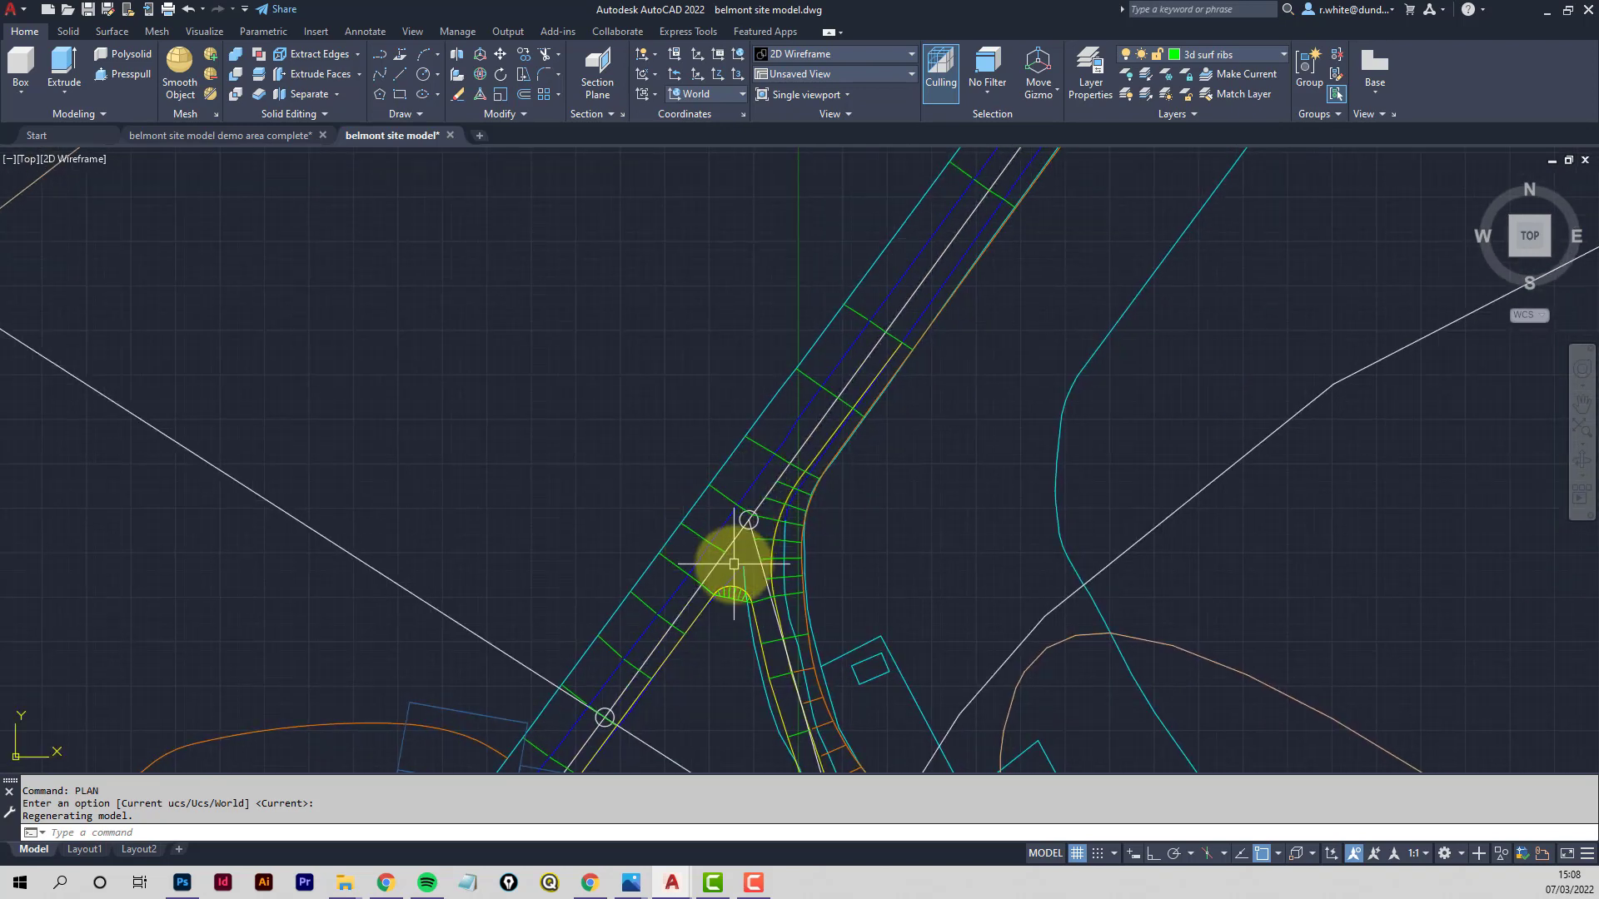
# Offset the yellow curved road edge beside the northern junction circle by 400 towards the east
pyautogui.scroll(6, 774, 508)
pyautogui.click(797, 469)
pyautogui.moveTo(803, 453); pyautogui.dragTo(753, 364, button='middle')
pyautogui.scroll(-1, 740, 393)
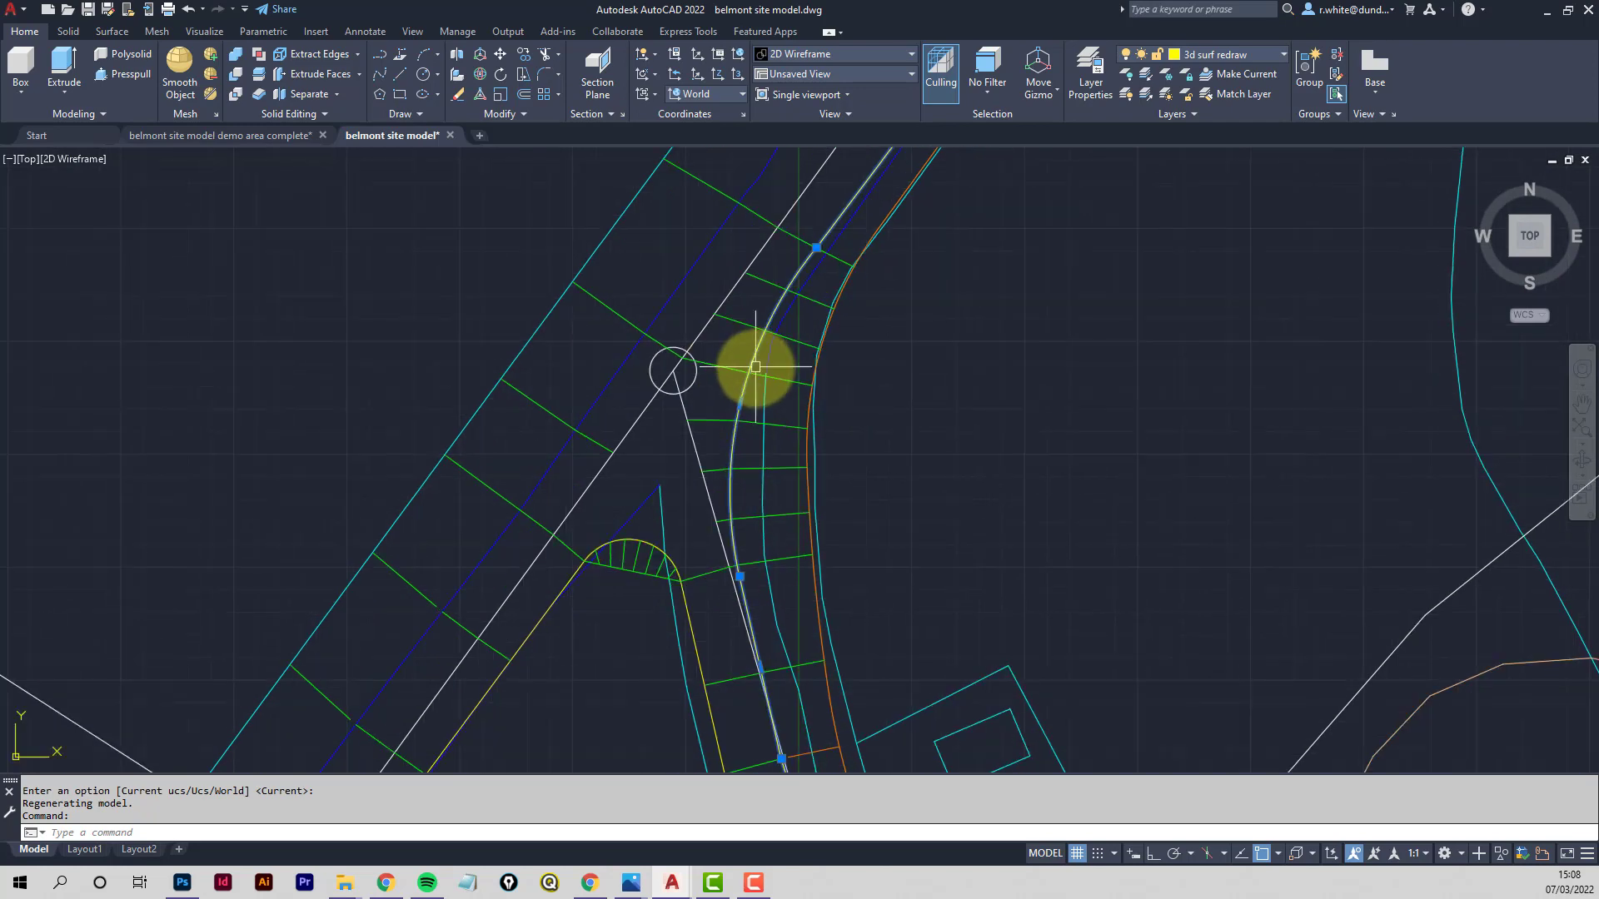
pyautogui.press('Escape')
pyautogui.press('Escape')
pyautogui.scroll(2, 737, 401)
pyautogui.press('Escape')
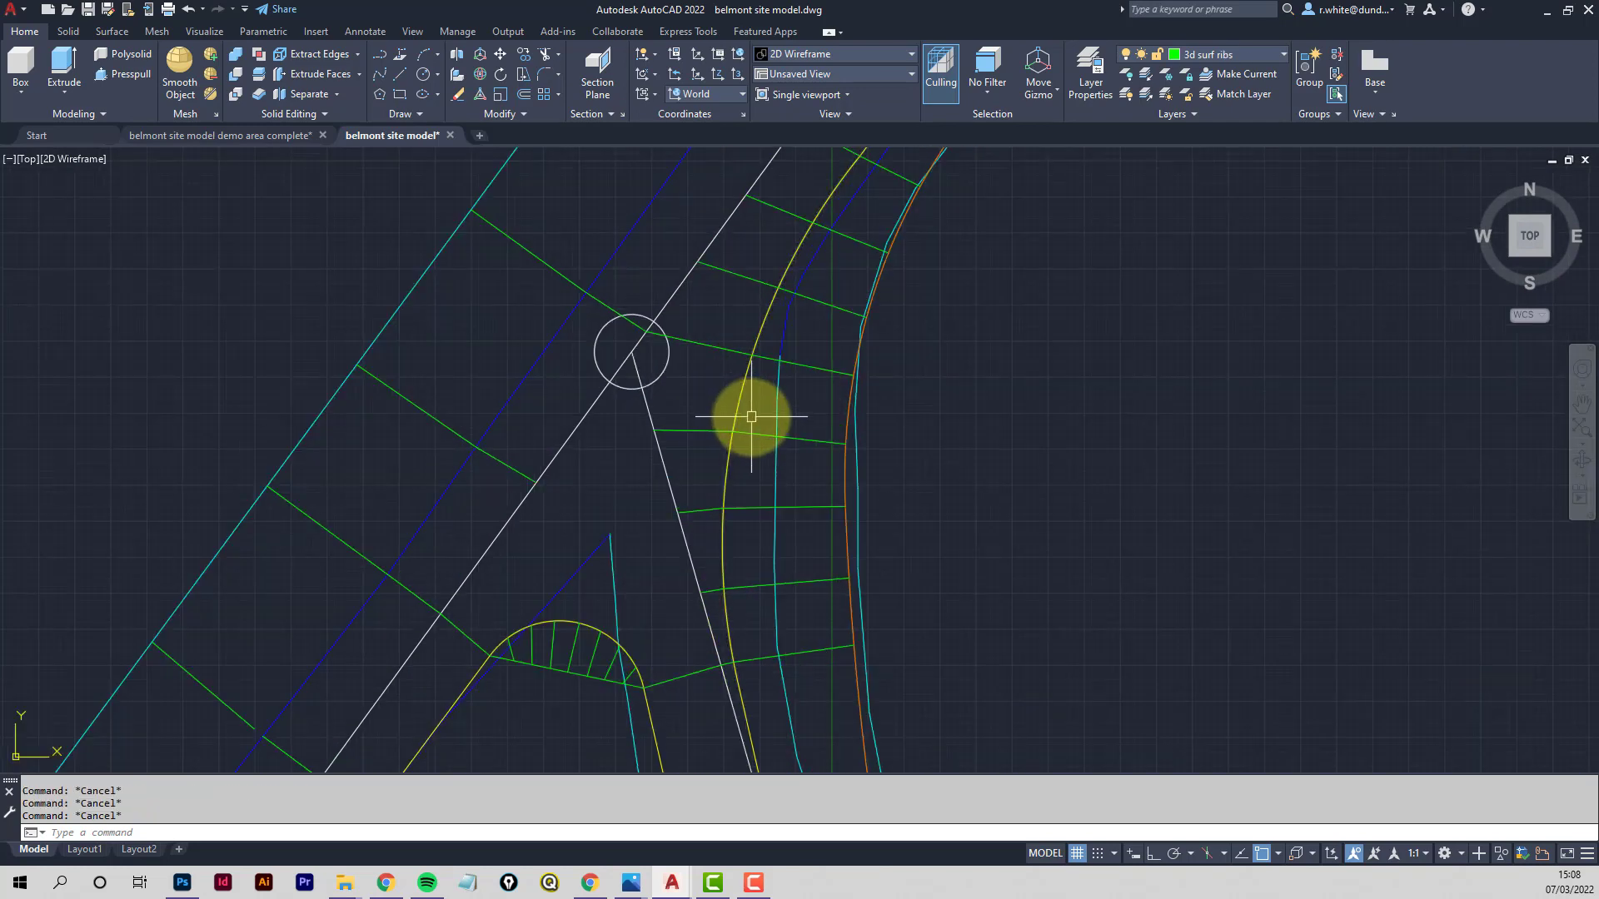
pyautogui.write('o')
pyautogui.press('Return')
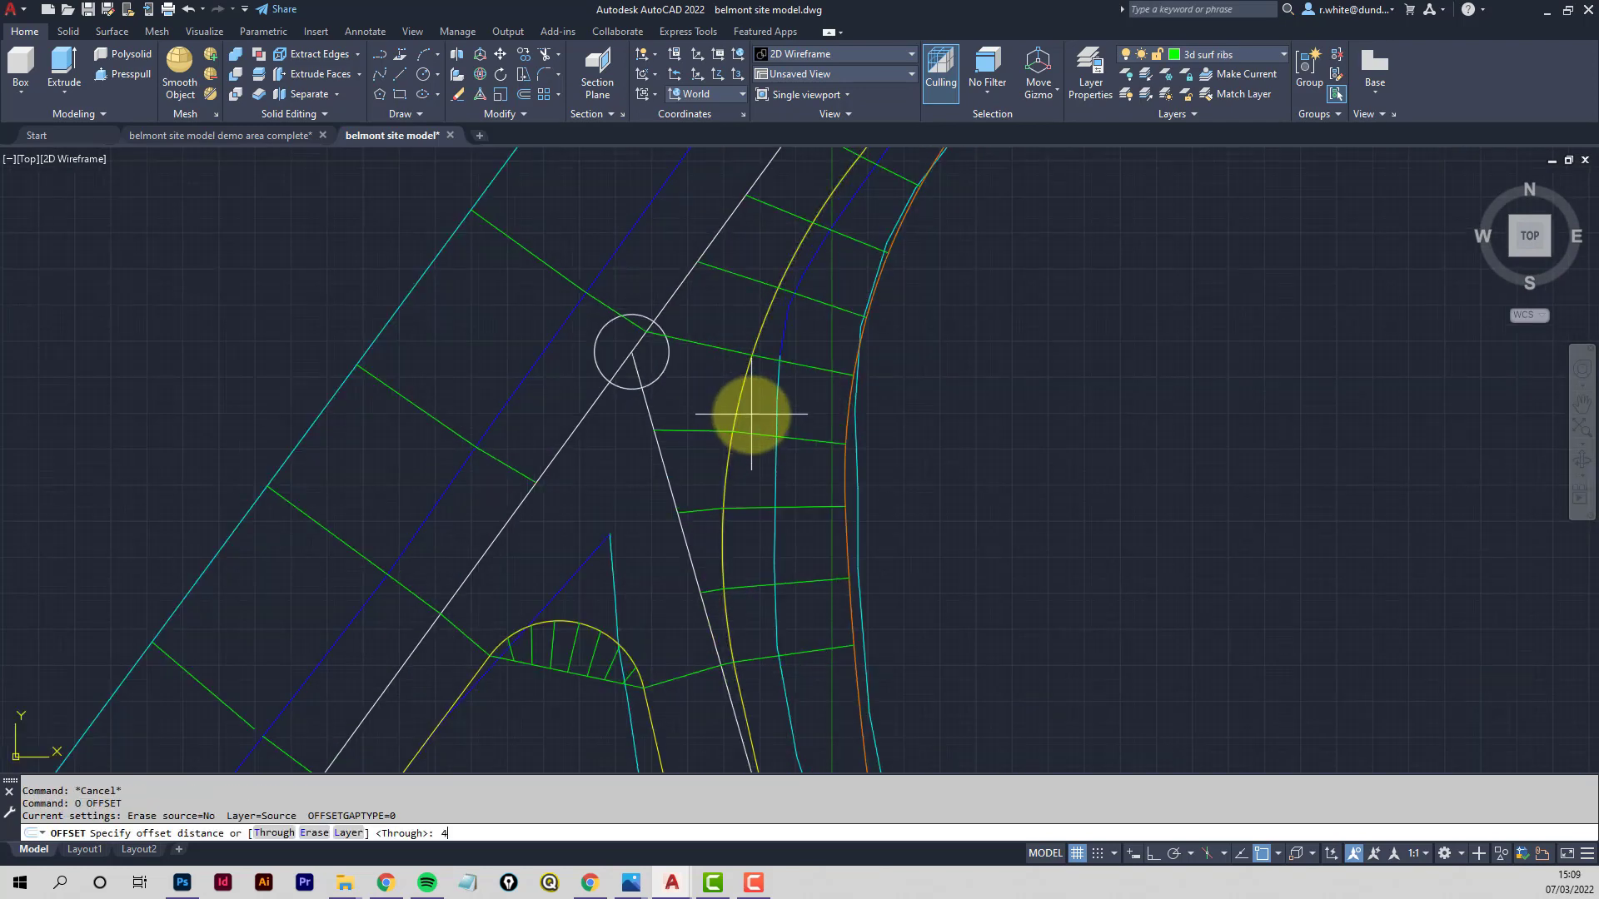
pyautogui.press('Return')
pyautogui.click(739, 401)
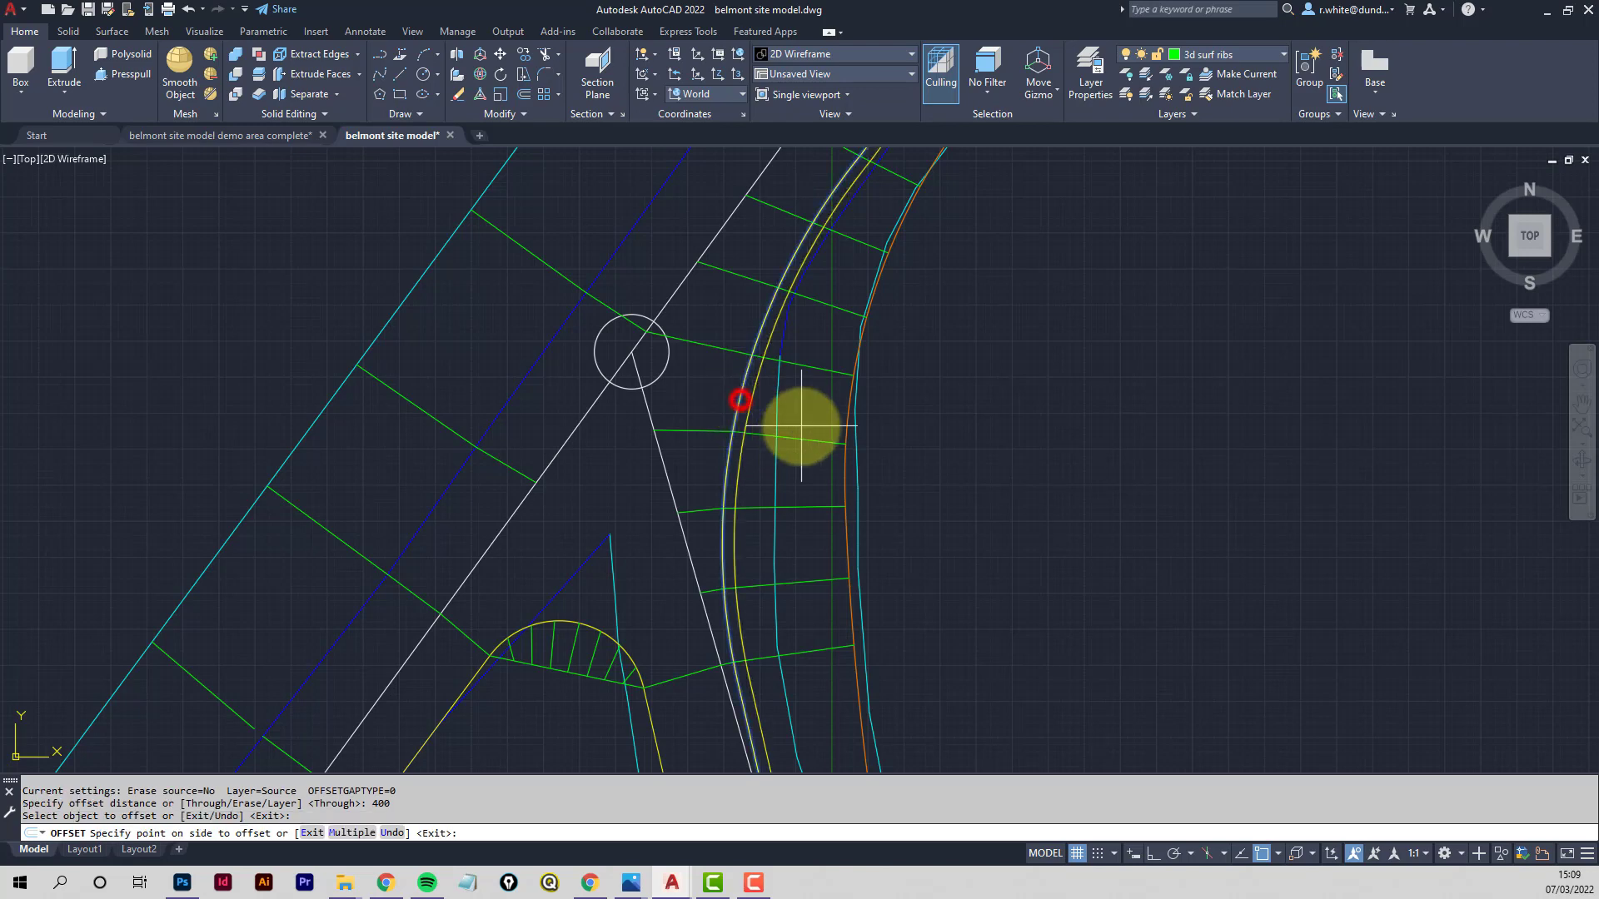
pyautogui.click(802, 427)
pyautogui.press('Return')
# Trim the rib on the straight stretch northeast of the curve between the yellow road edge and its offset copy
pyautogui.scroll(-2, 877, 328)
pyautogui.moveTo(878, 328); pyautogui.dragTo(760, 493, button='middle')
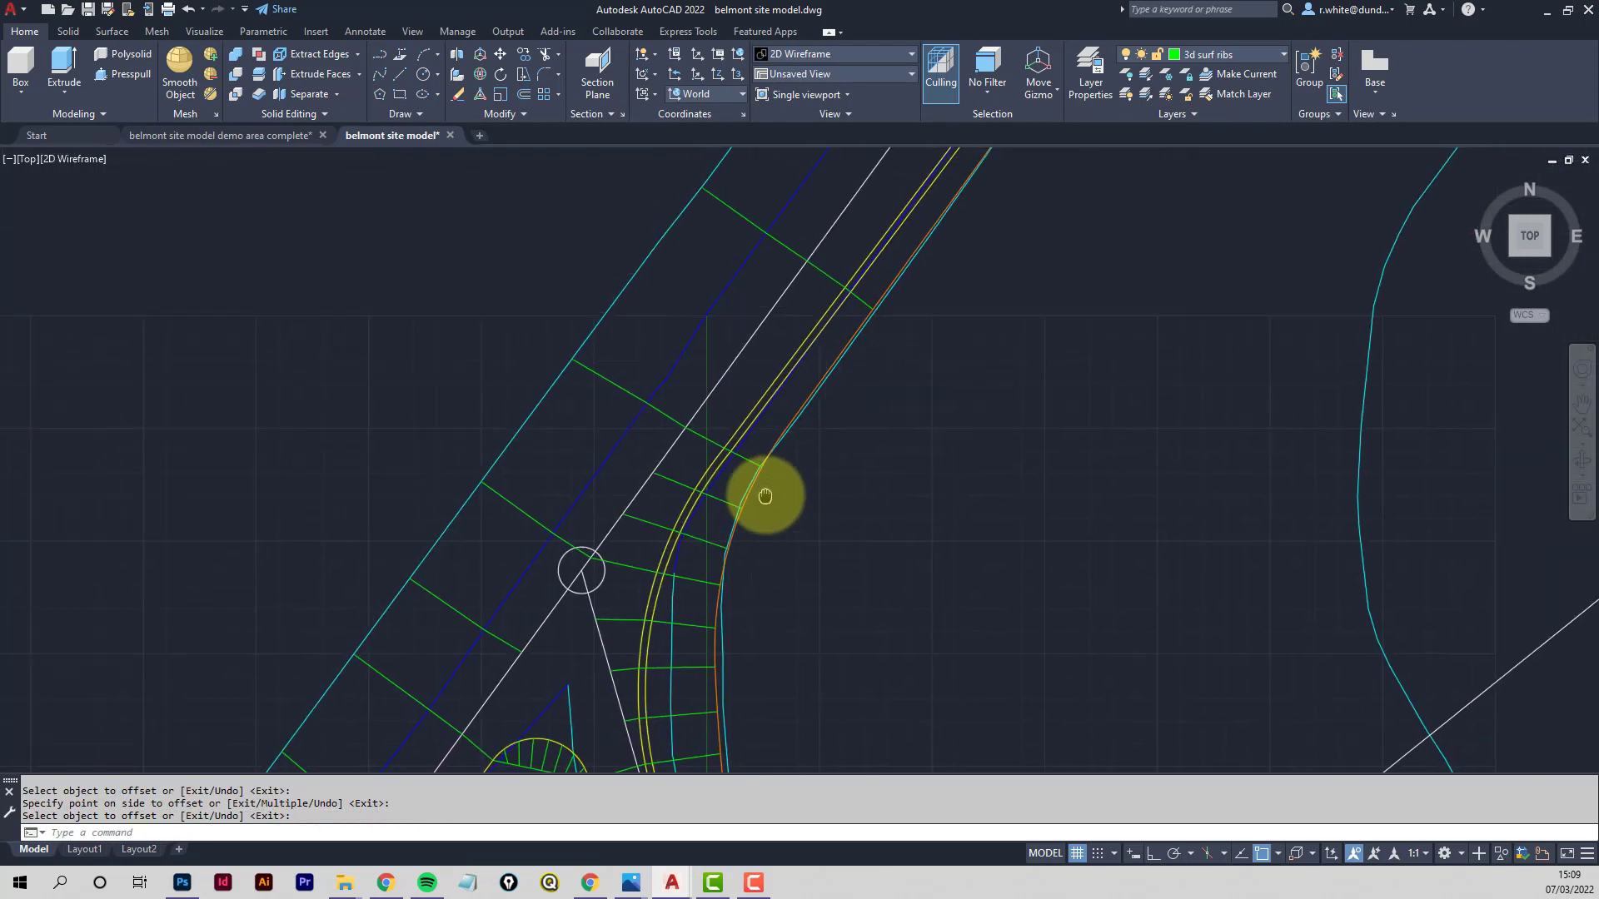
pyautogui.moveTo(705, 549); pyautogui.dragTo(867, 268, button='middle')
pyautogui.scroll(6, 814, 314)
pyautogui.press('Escape')
pyautogui.press('Escape')
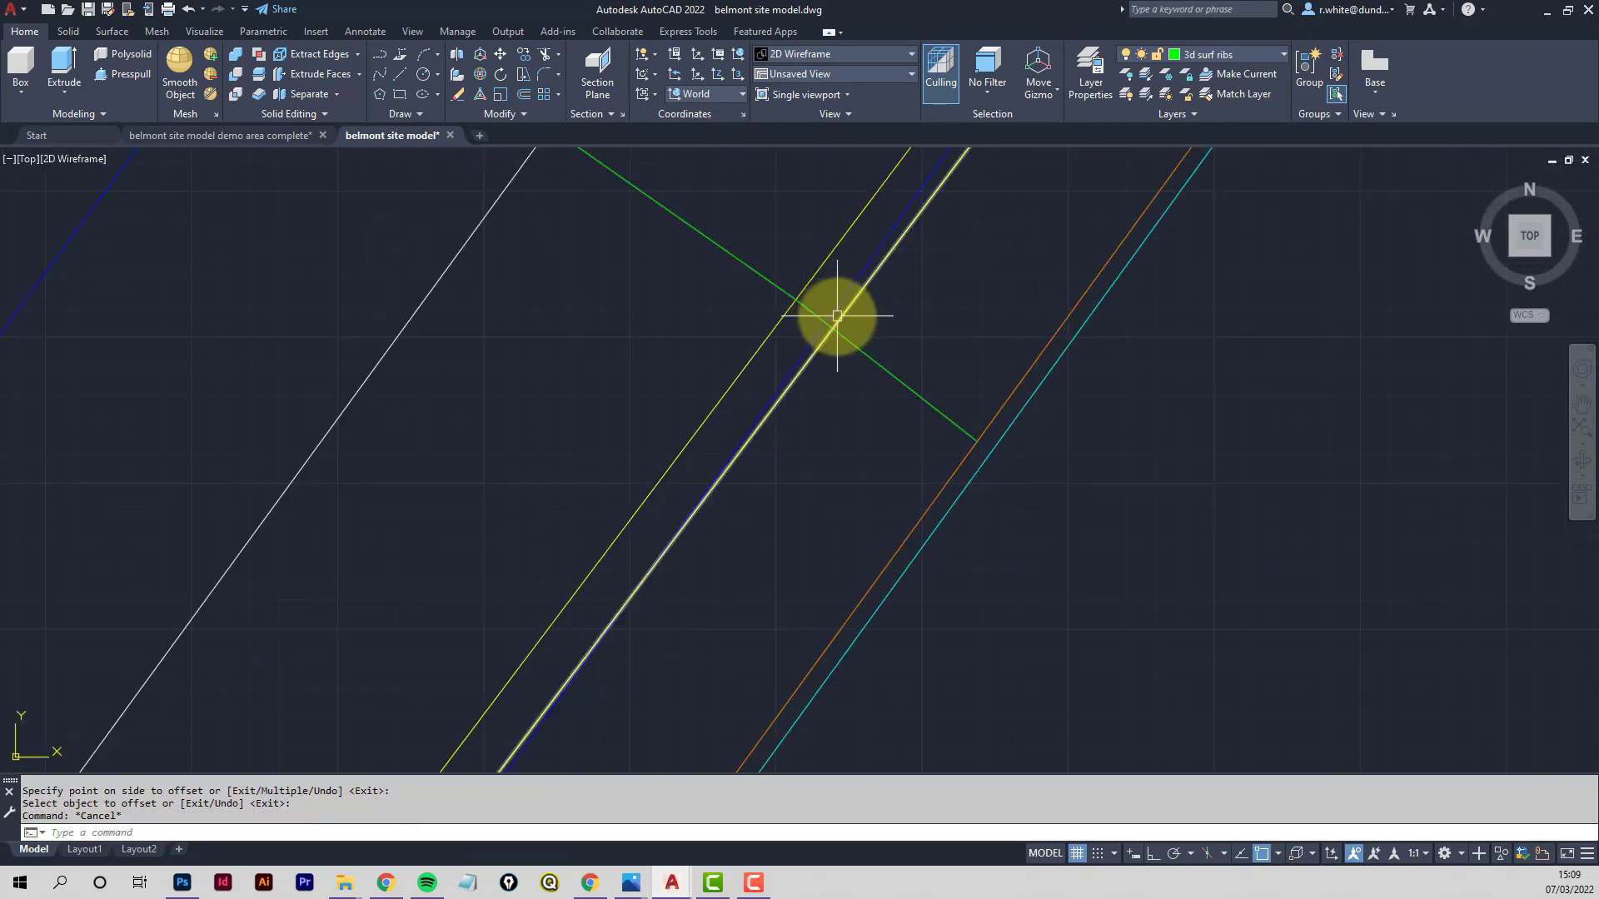
pyautogui.write('tr')
pyautogui.press('Return')
pyautogui.click(850, 307)
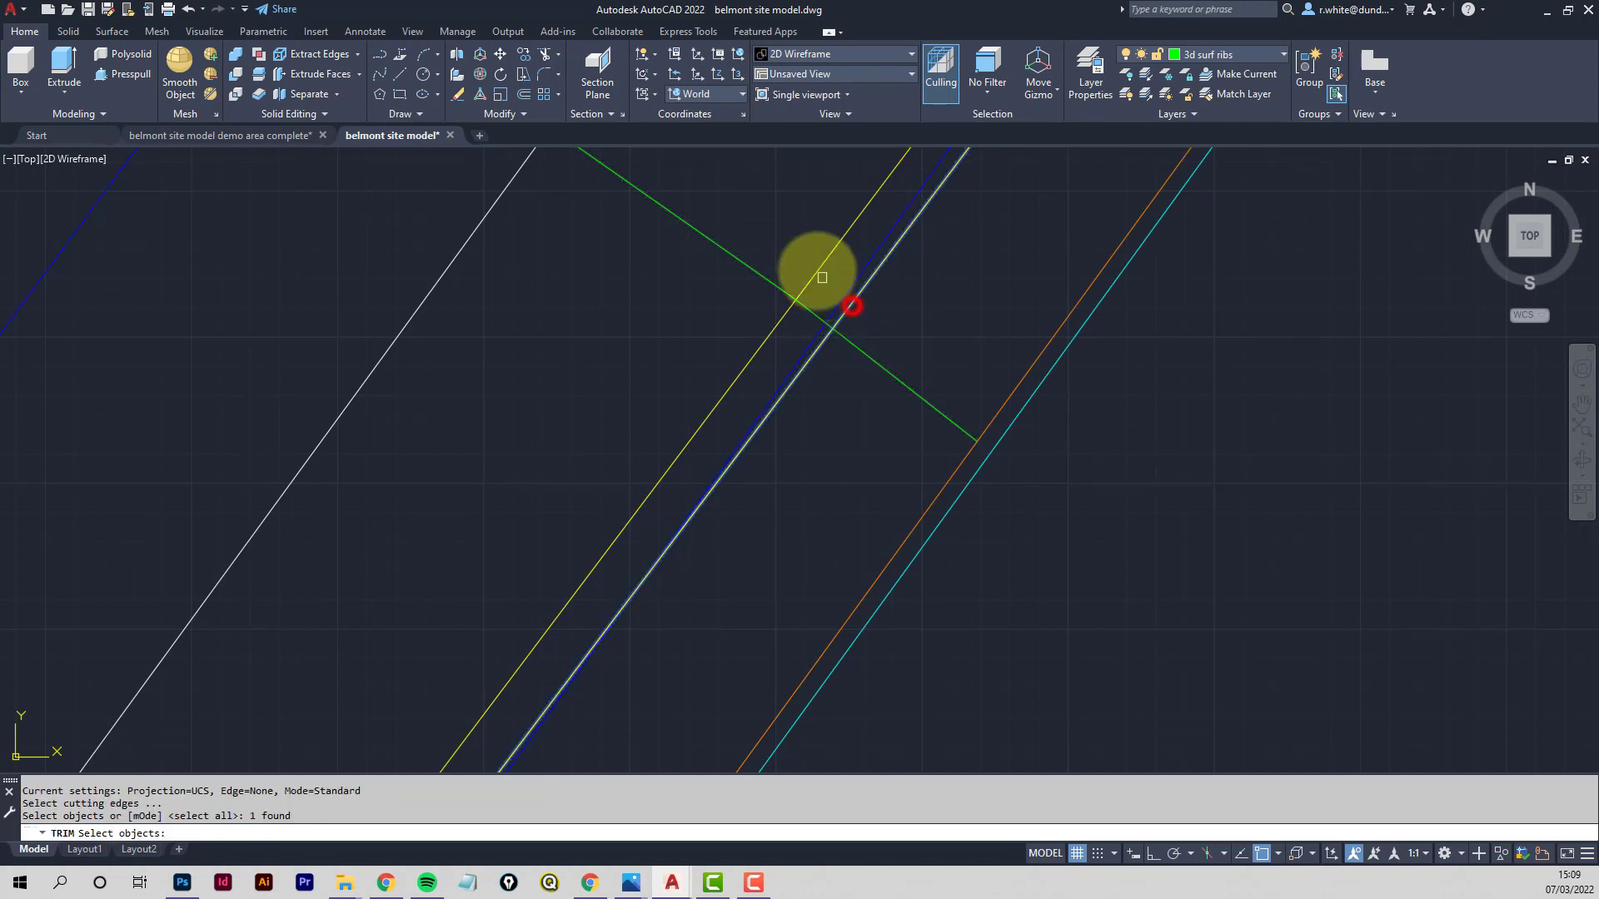
pyautogui.click(815, 264)
pyautogui.press('Return')
pyautogui.click(815, 316)
pyautogui.scroll(-5, 841, 304)
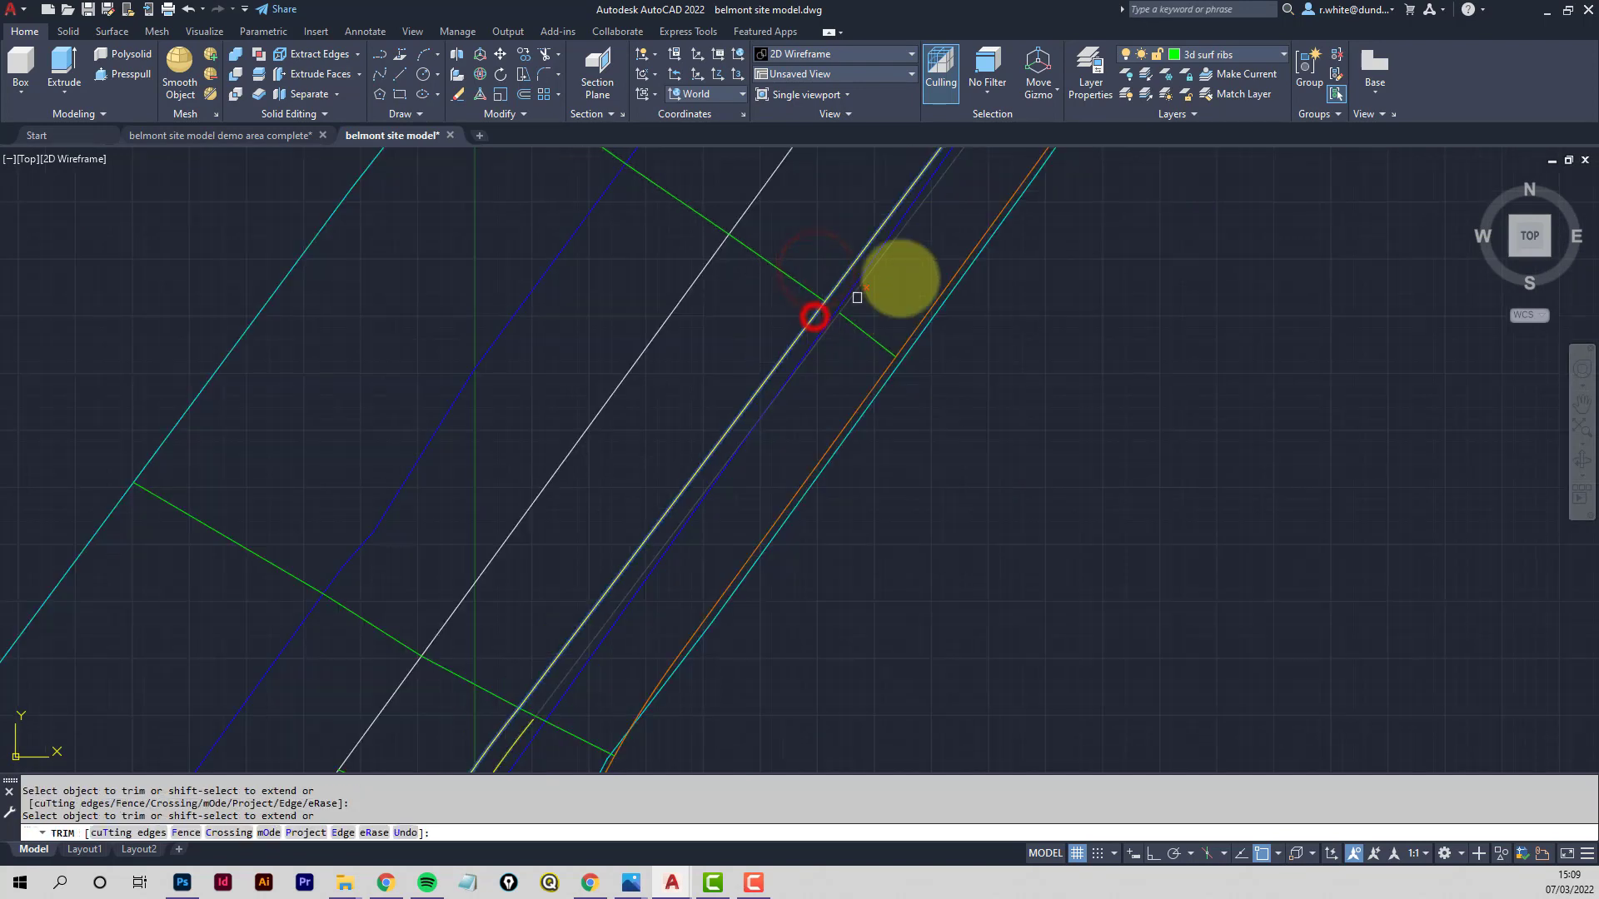
# Try to extend the two yellow edge lines to the rib at their northeastern ends
pyautogui.moveTo(956, 200); pyautogui.dragTo(776, 519, button='middle')
pyautogui.click(958, 204)
pyautogui.scroll(4, 966, 216)
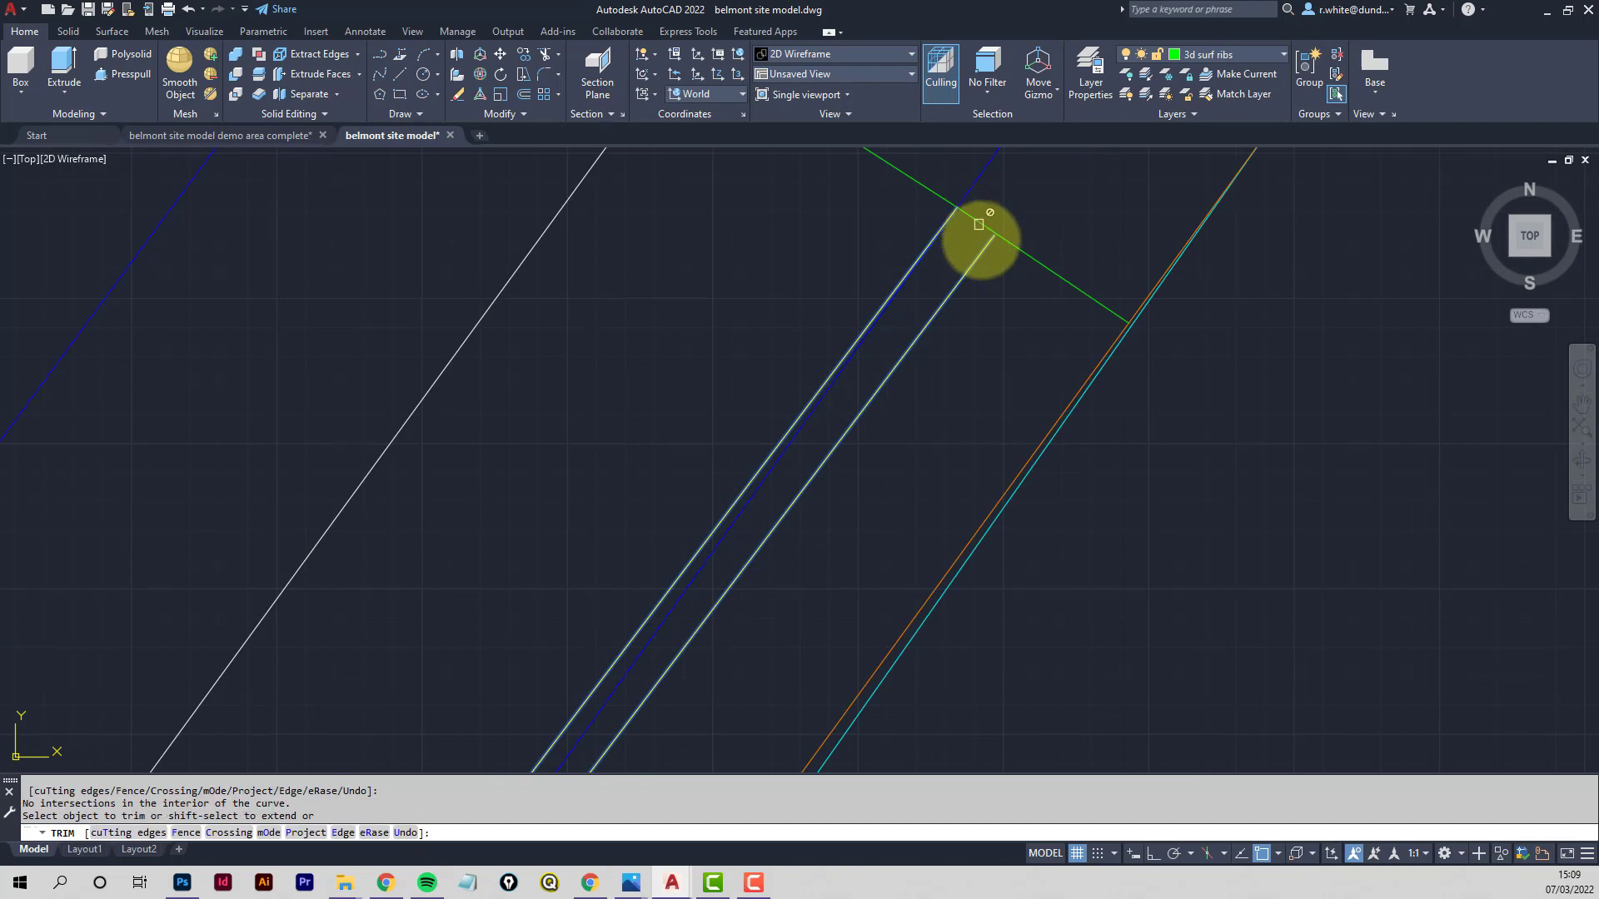
pyautogui.moveTo(981, 239); pyautogui.dragTo(913, 392, button='middle')
pyautogui.press('Escape')
pyautogui.write('ex')
pyautogui.press('Return')
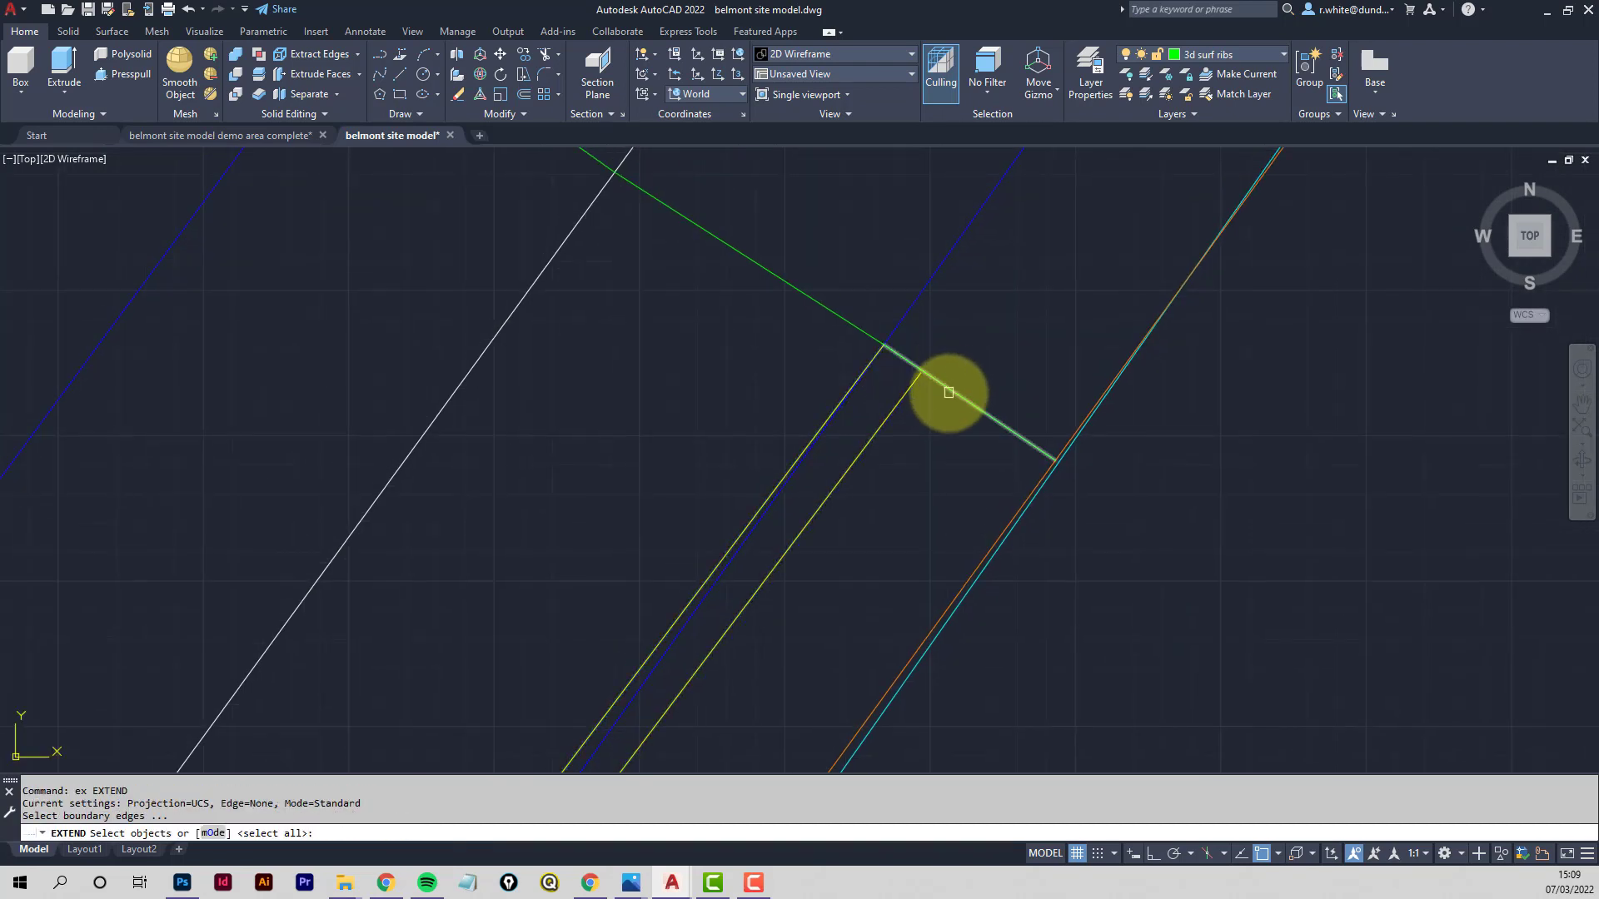
pyautogui.click(946, 386)
pyautogui.press('Return')
pyautogui.click(899, 401)
pyautogui.click(873, 357)
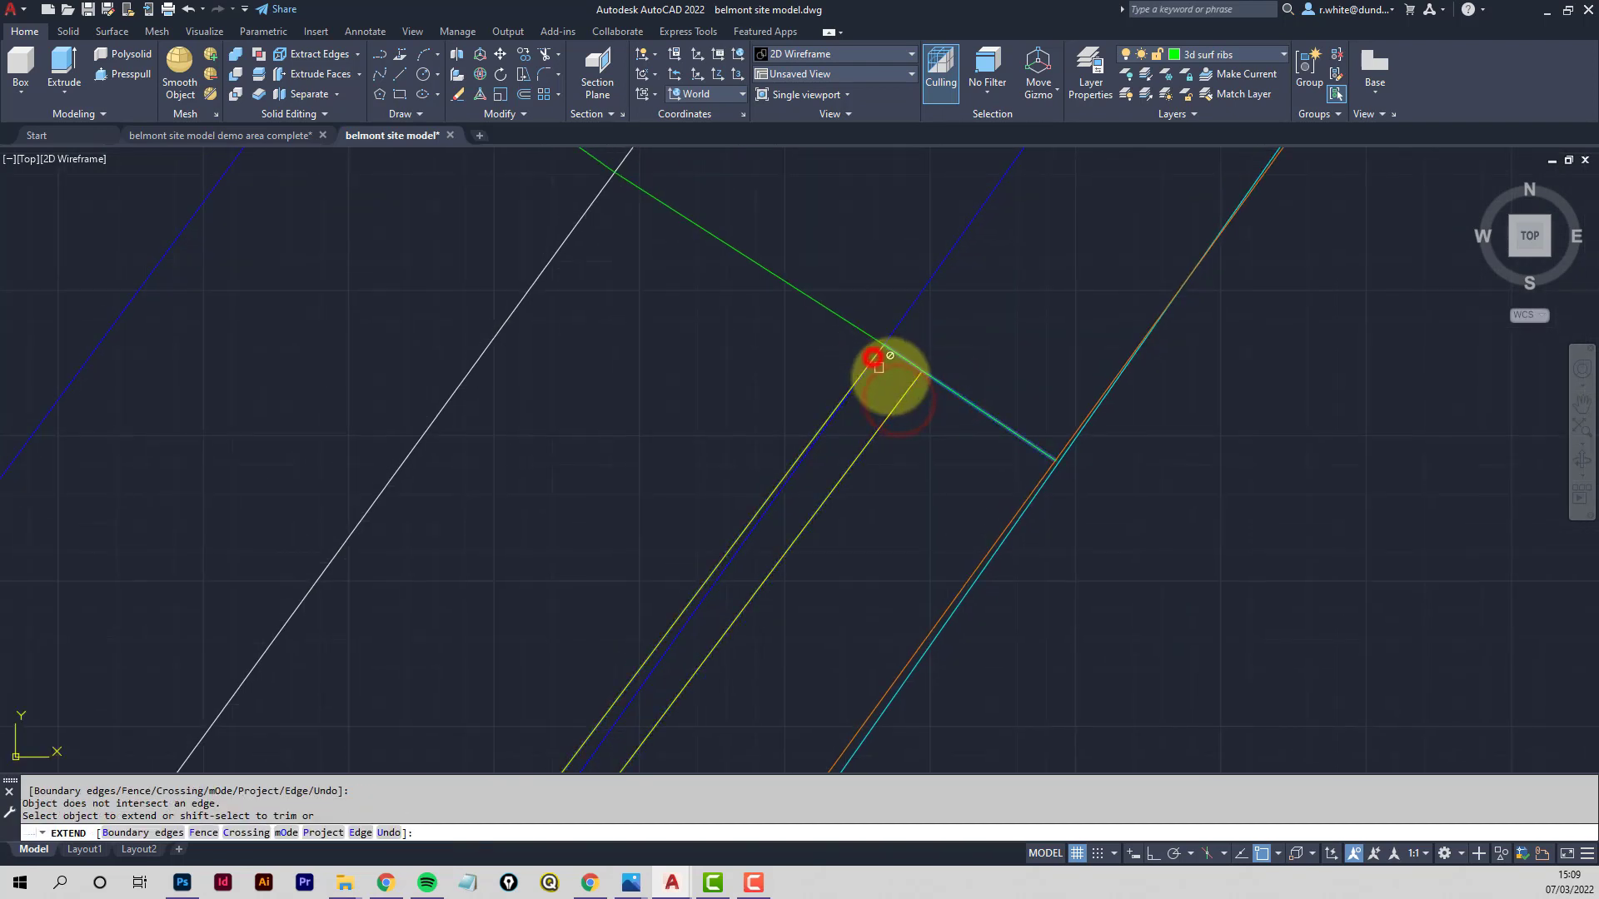
pyautogui.press('Return')
pyautogui.press('Escape')
# Trim the rib at the northeastern ends of the two yellow edge lines, using both lines as cutting edges
pyautogui.write('tr')
pyautogui.press('Return')
pyautogui.click(906, 396)
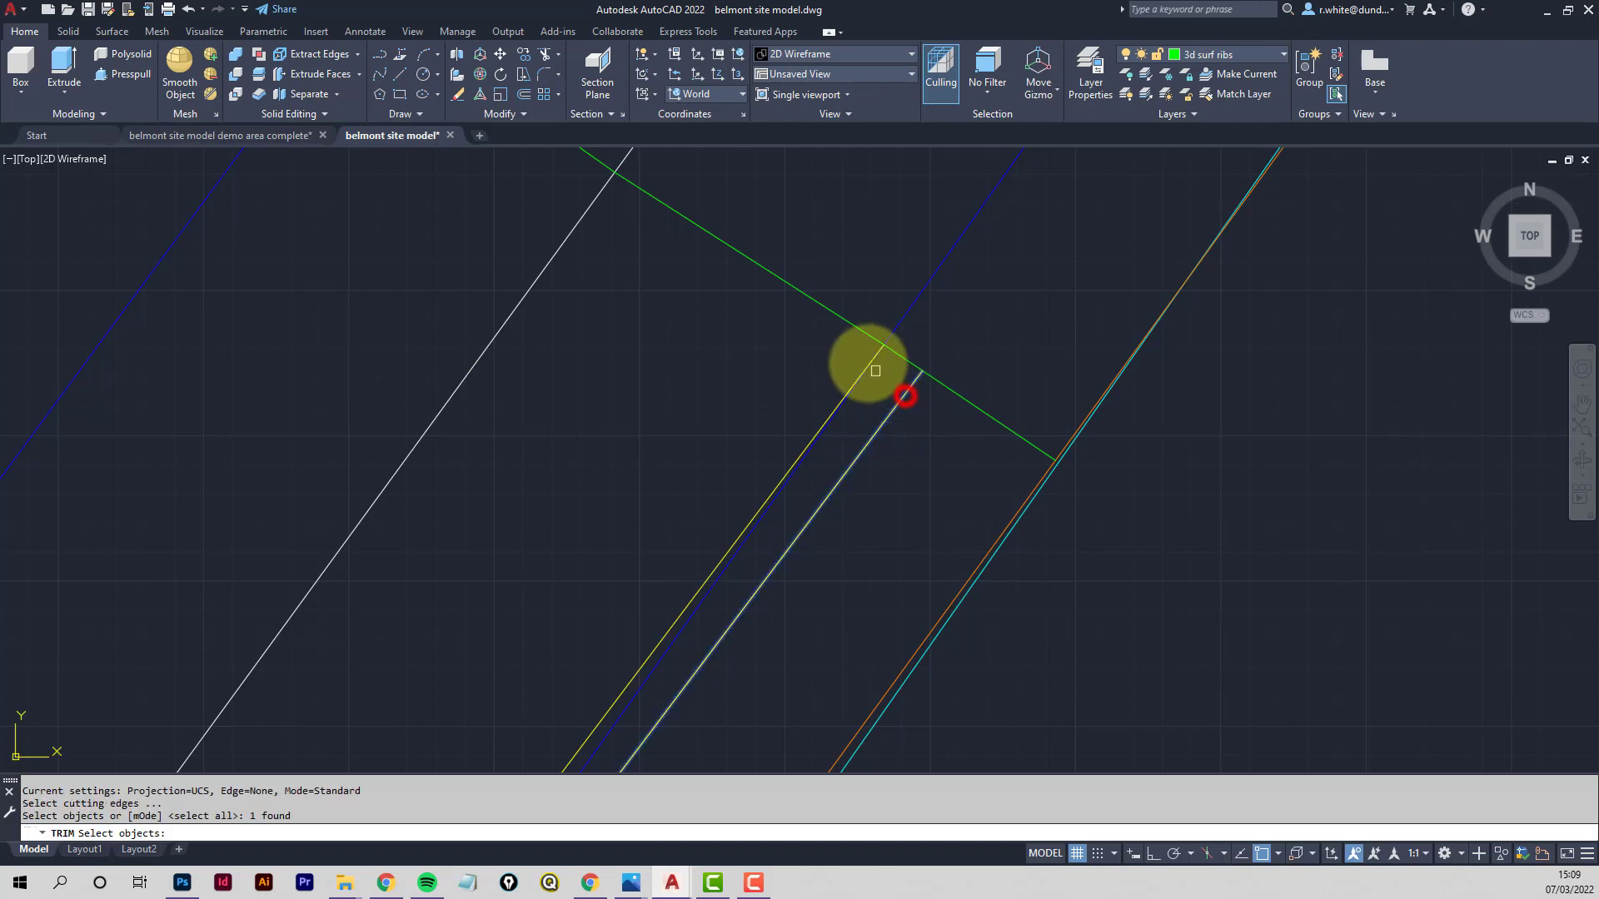
pyautogui.click(867, 364)
pyautogui.press('Return')
pyautogui.click(905, 363)
pyautogui.press('Return')
# Trim the first two ribs at the northern start of the curve between the two yellow edge lines
pyautogui.scroll(-3, 906, 369)
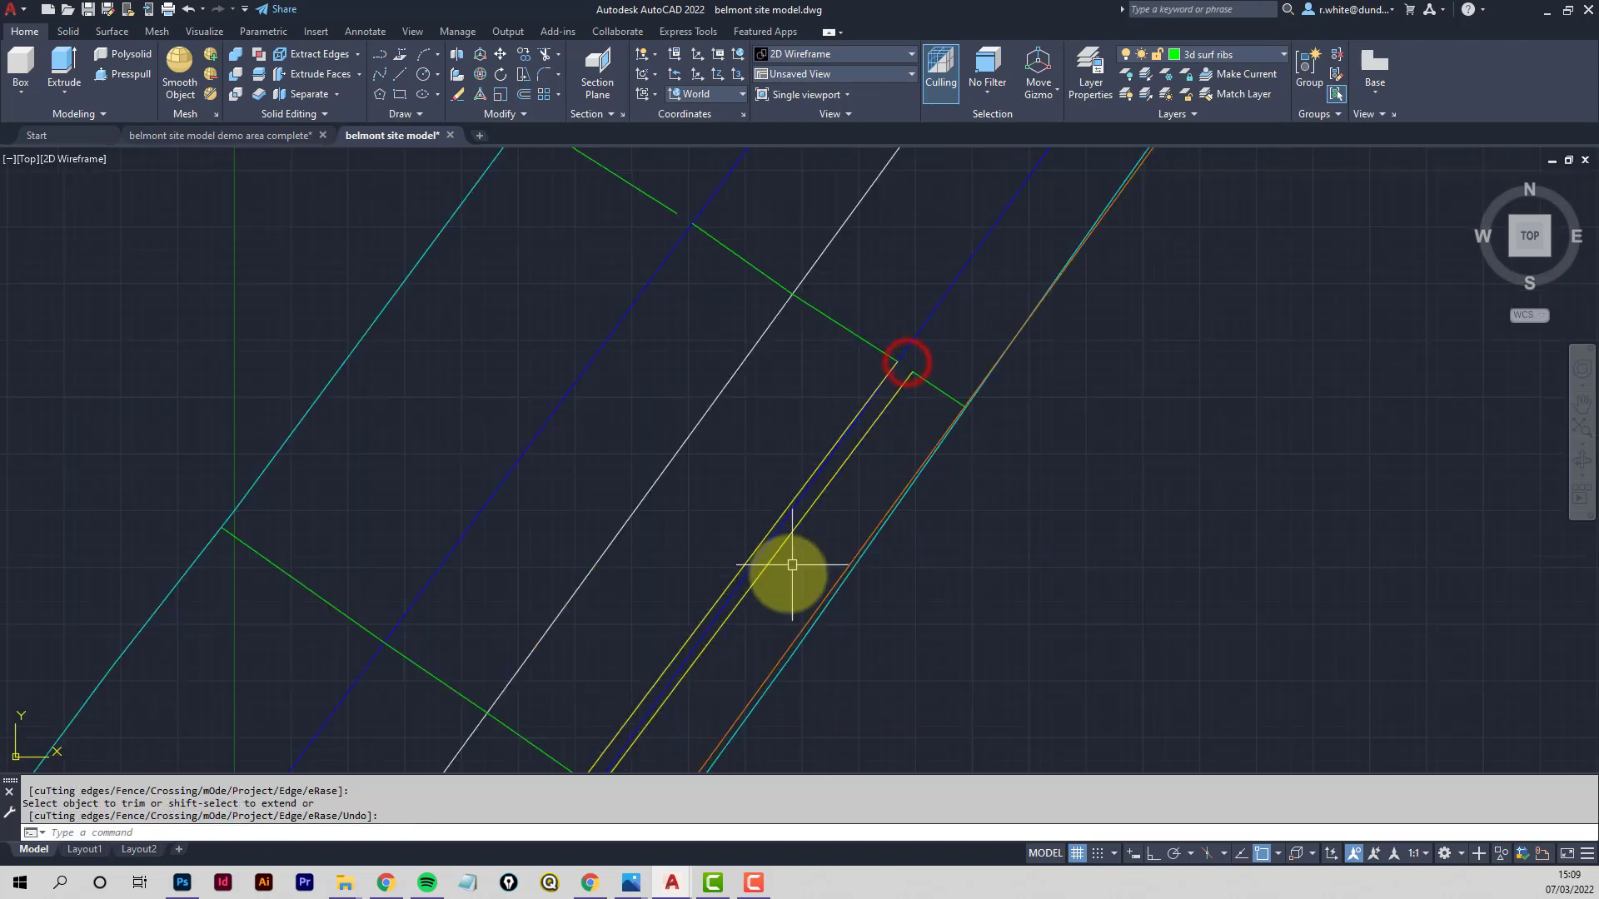
pyautogui.moveTo(792, 564); pyautogui.dragTo(864, 369, button='middle')
pyautogui.moveTo(699, 596); pyautogui.dragTo(832, 394, button='middle')
pyautogui.scroll(4, 735, 471)
pyautogui.press('Return')
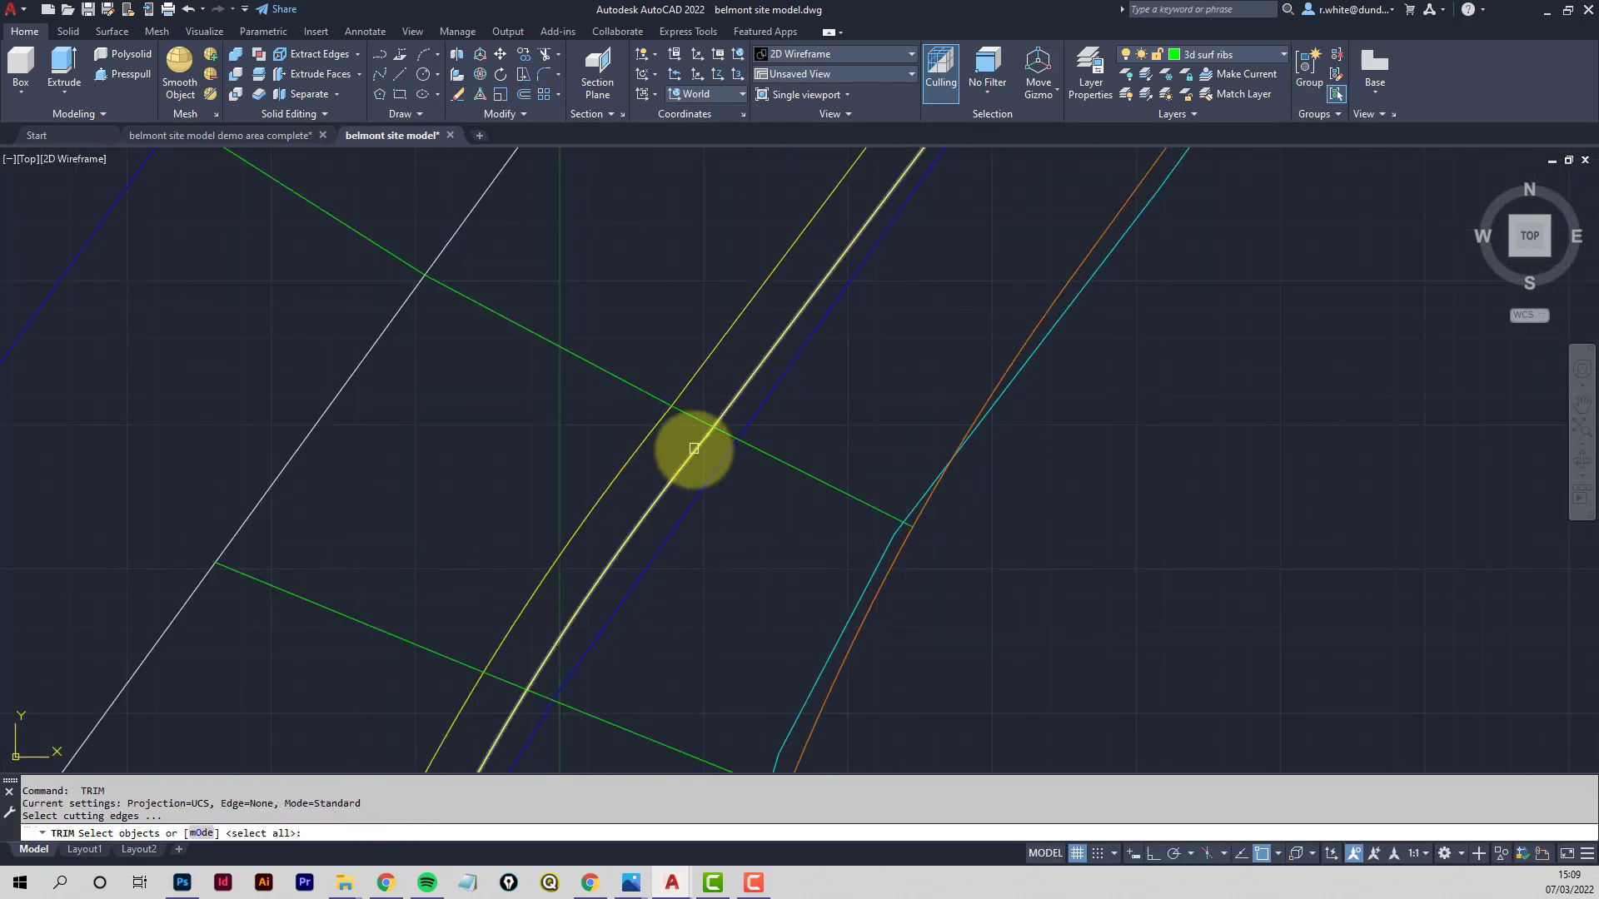
pyautogui.click(693, 452)
pyautogui.click(657, 433)
pyautogui.press('Return')
pyautogui.click(705, 421)
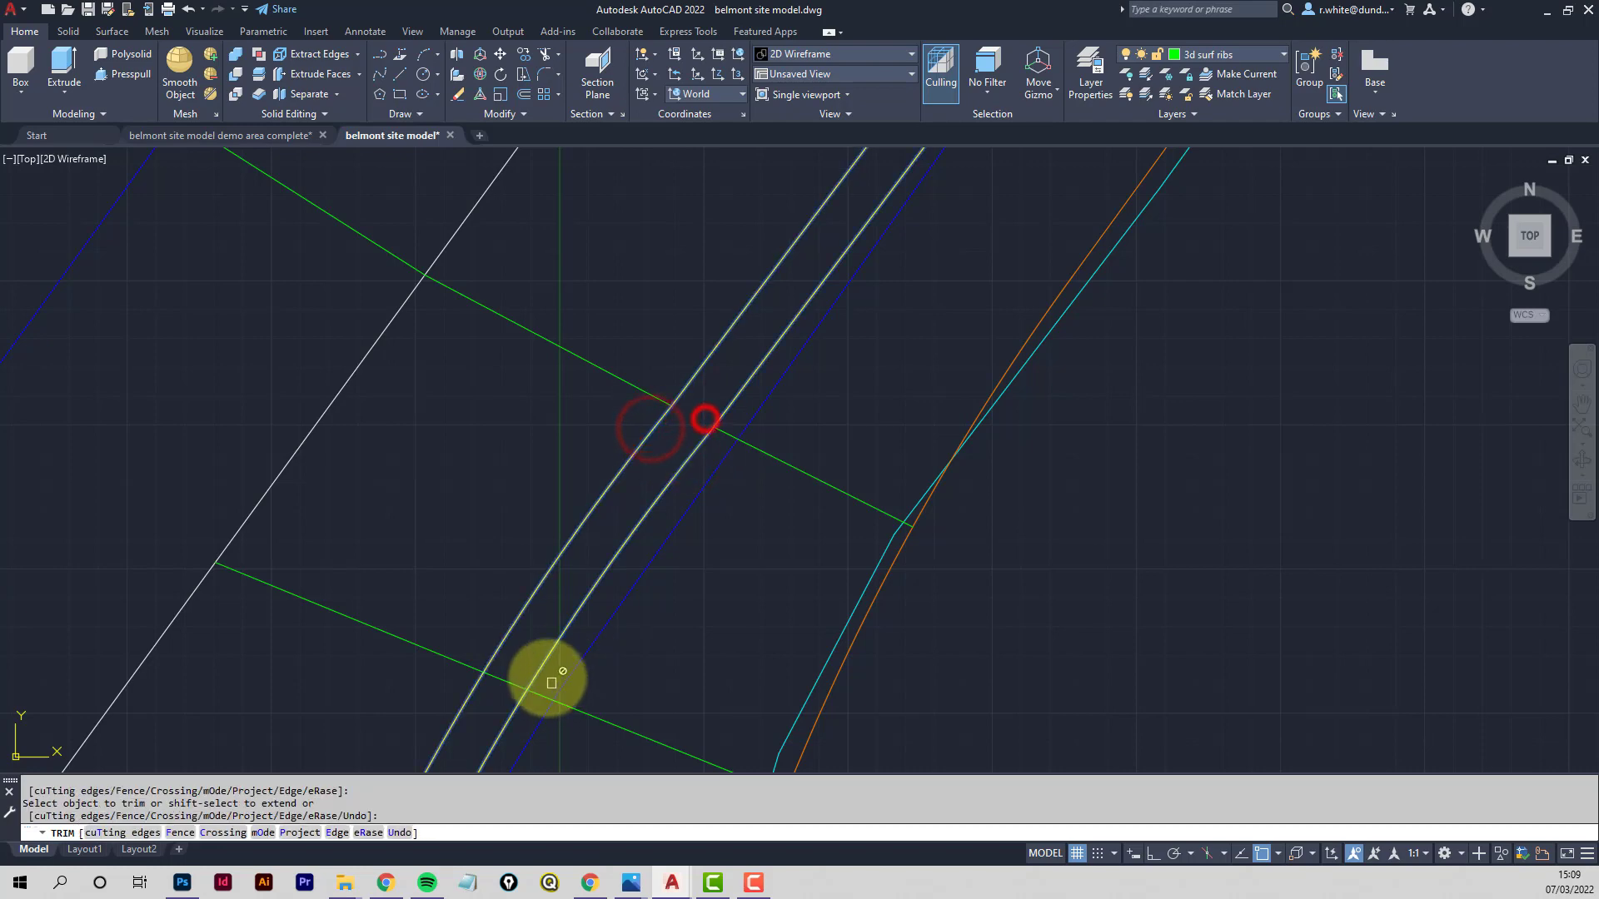
pyautogui.click(495, 679)
# Trim the next four ribs around the curve east of the northern junction circle between the yellow edge lines
pyautogui.scroll(-2, 522, 756)
pyautogui.moveTo(539, 689); pyautogui.dragTo(723, 225, button='middle')
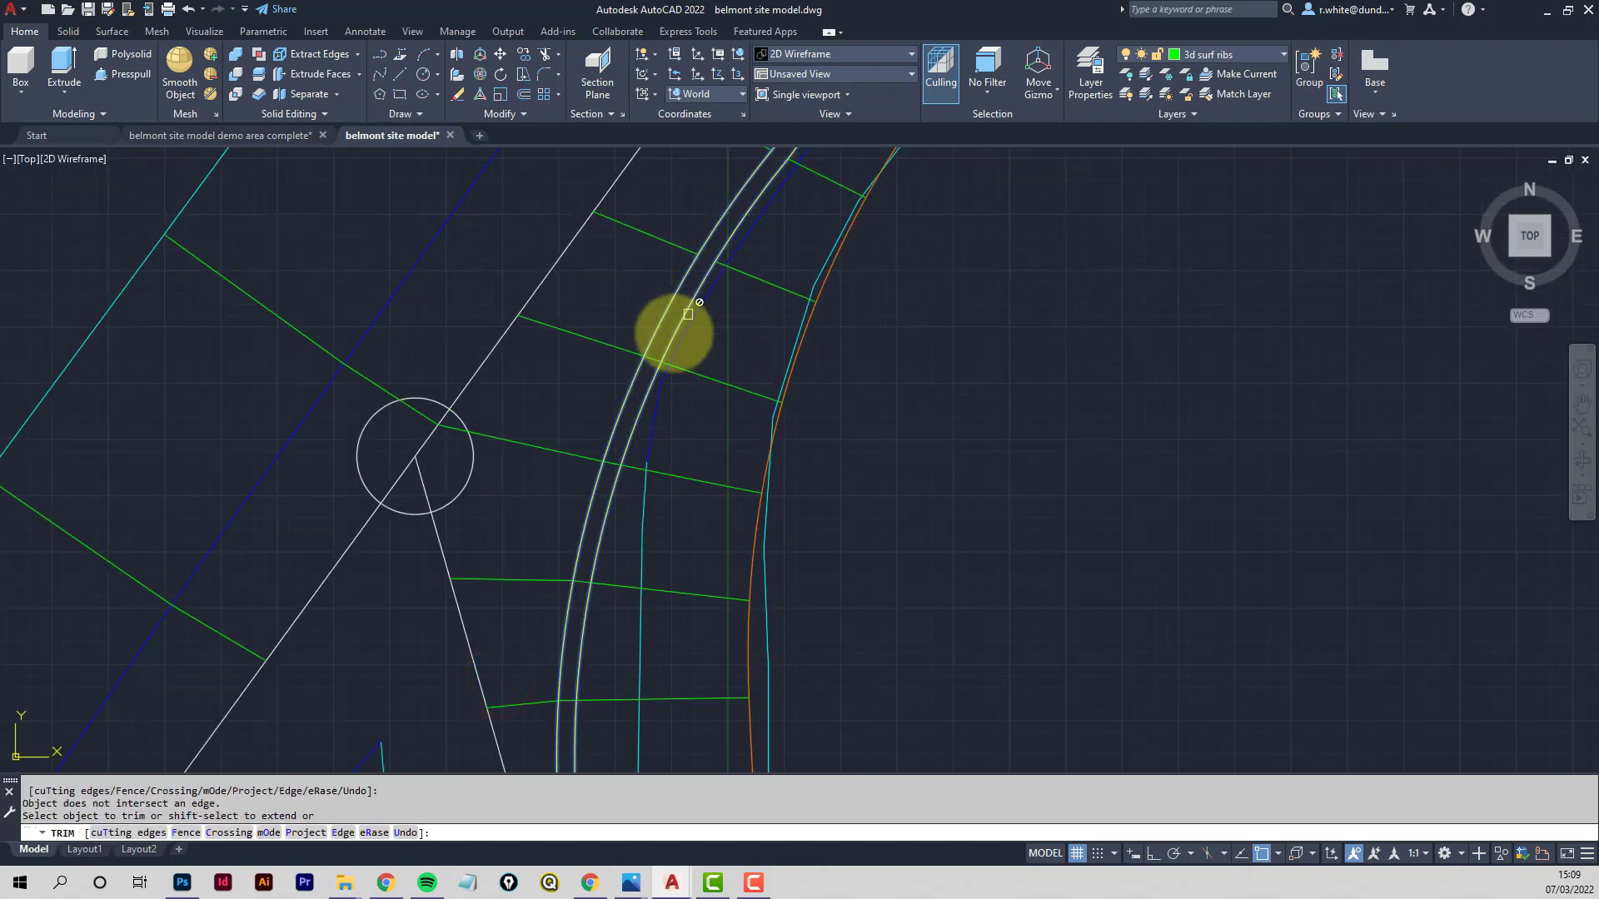
pyautogui.scroll(2, 657, 355)
pyautogui.click(643, 371)
pyautogui.moveTo(529, 638); pyautogui.dragTo(630, 410, button='middle')
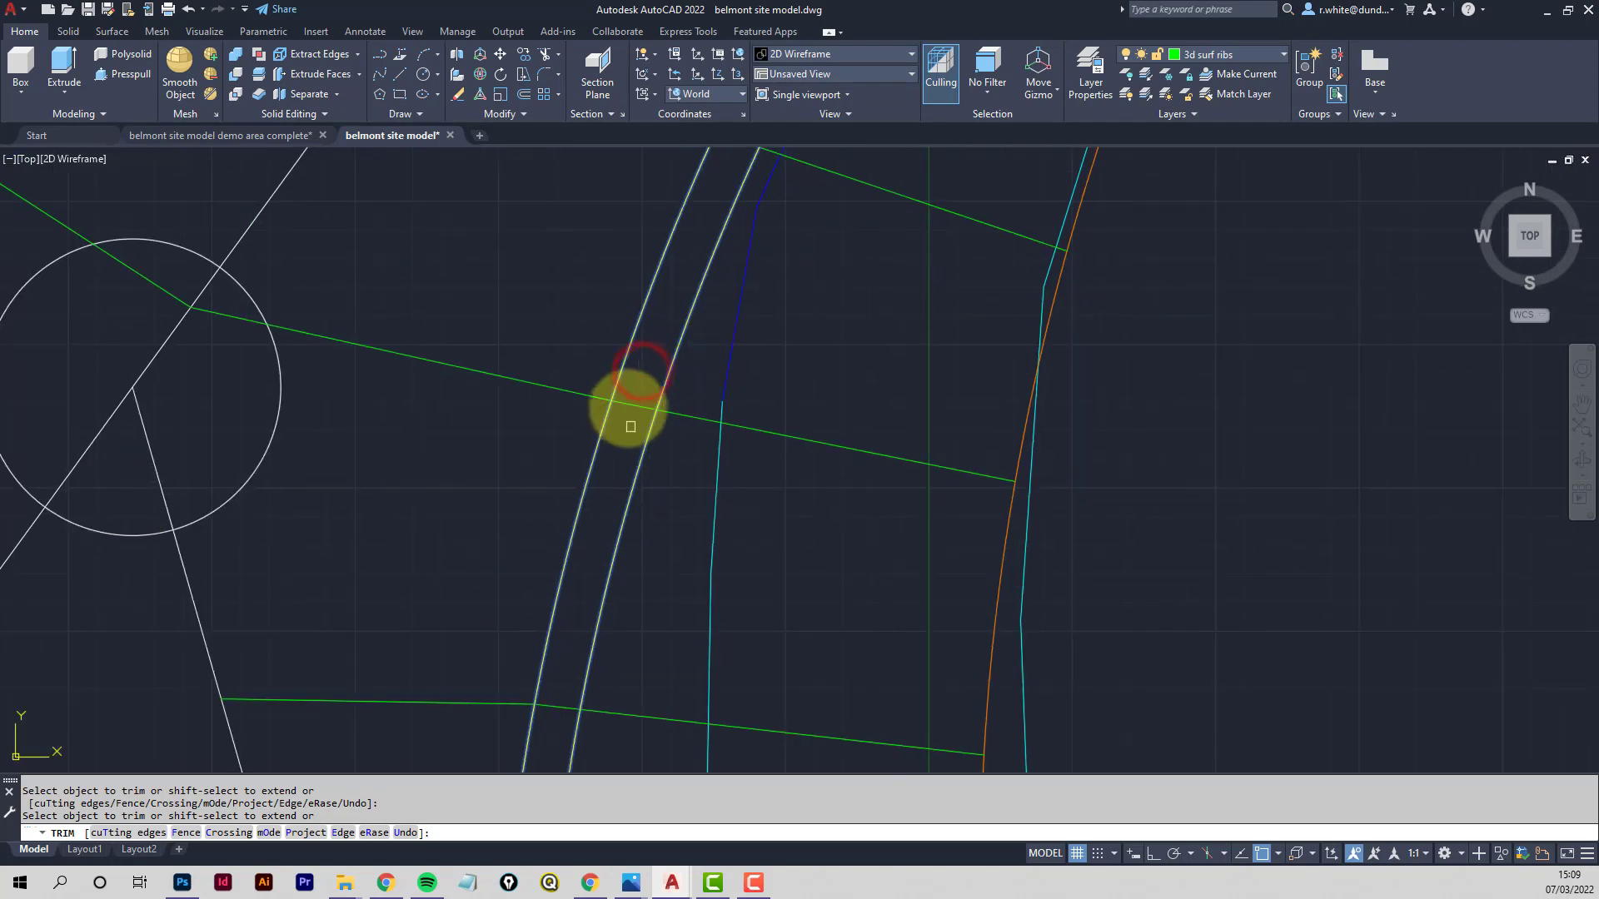
pyautogui.click(632, 404)
pyautogui.moveTo(625, 589); pyautogui.dragTo(683, 350, button='middle')
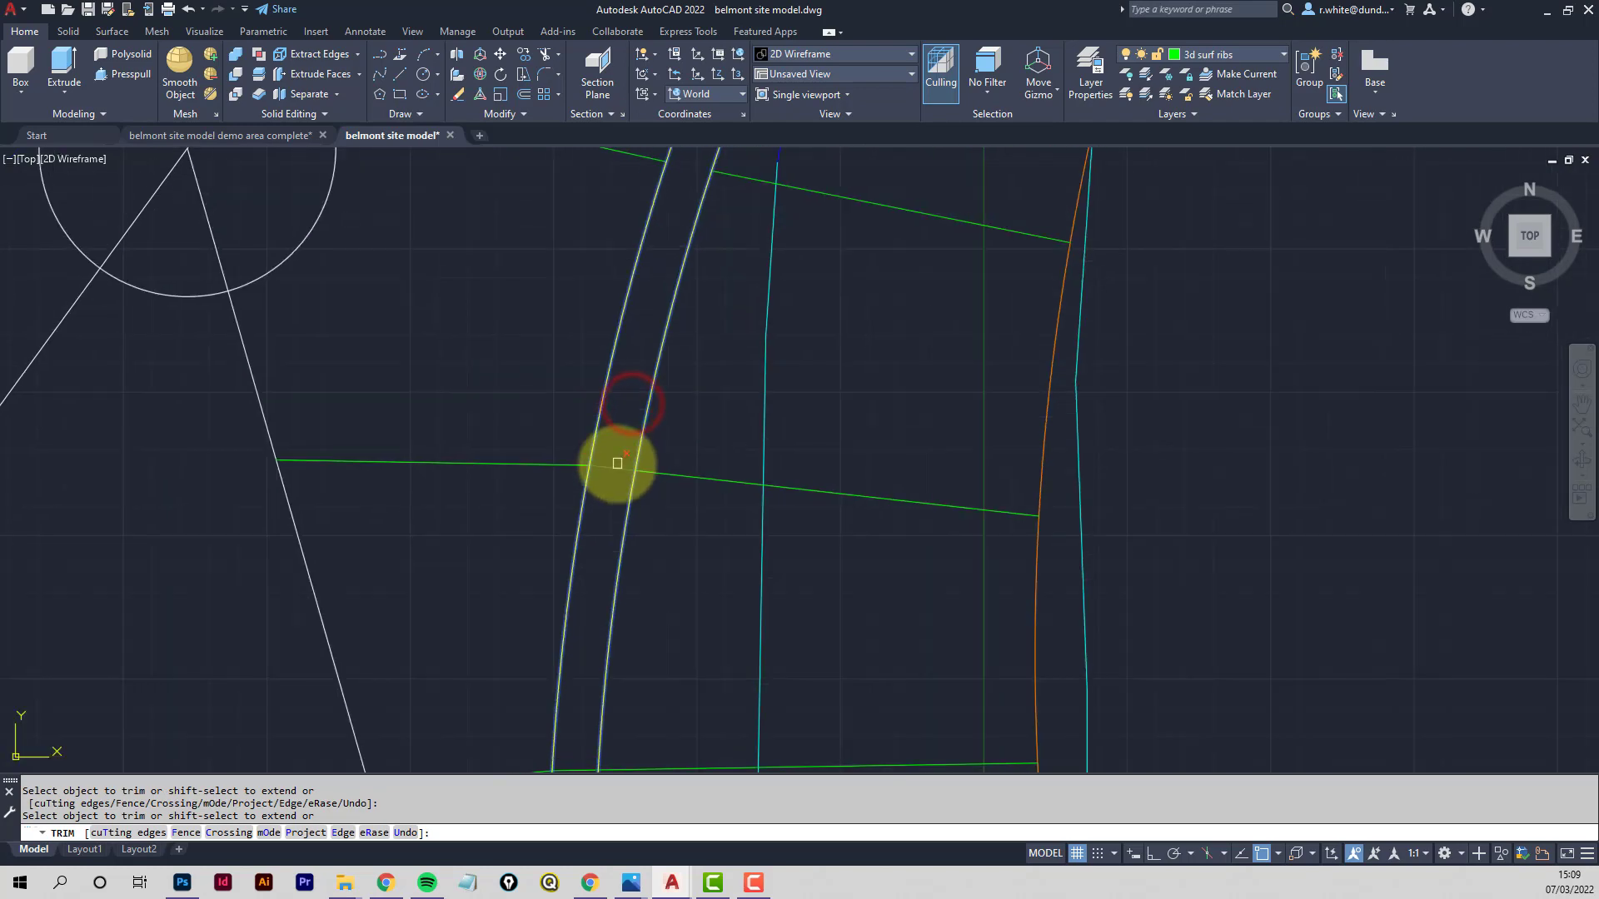
pyautogui.click(617, 467)
pyautogui.moveTo(595, 645); pyautogui.dragTo(621, 443, button='middle')
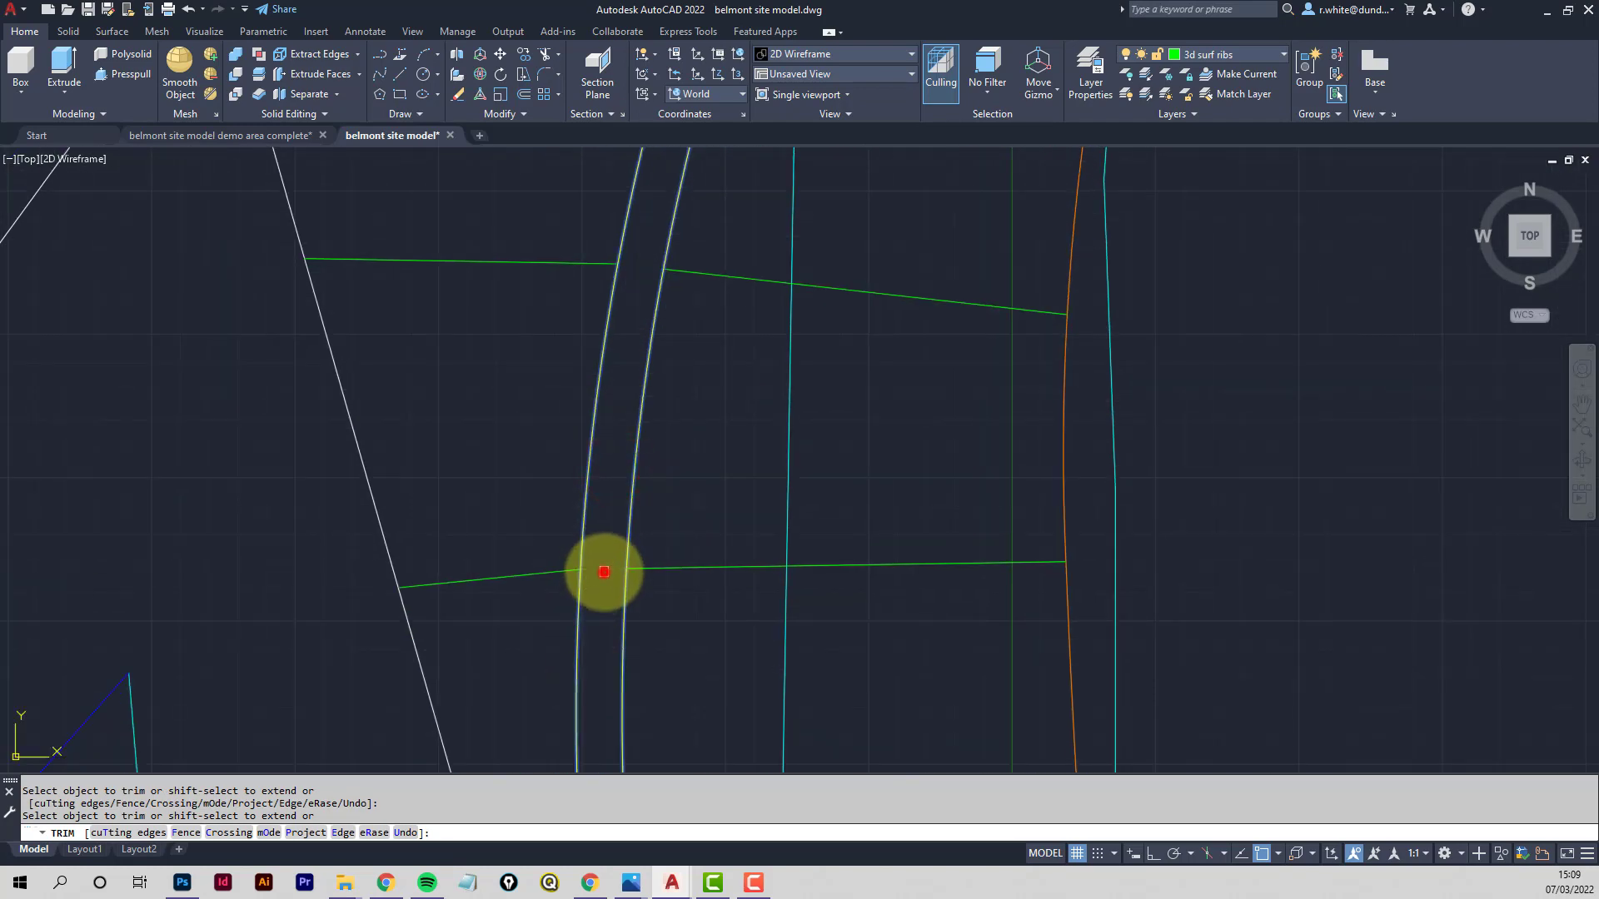
# Trim the two ribs at the southern end of the curve, down to the one meeting the island tip, between the yellow lines
pyautogui.scroll(-2, 603, 572)
pyautogui.moveTo(606, 533); pyautogui.dragTo(605, 392, button='middle')
pyautogui.scroll(1, 607, 512)
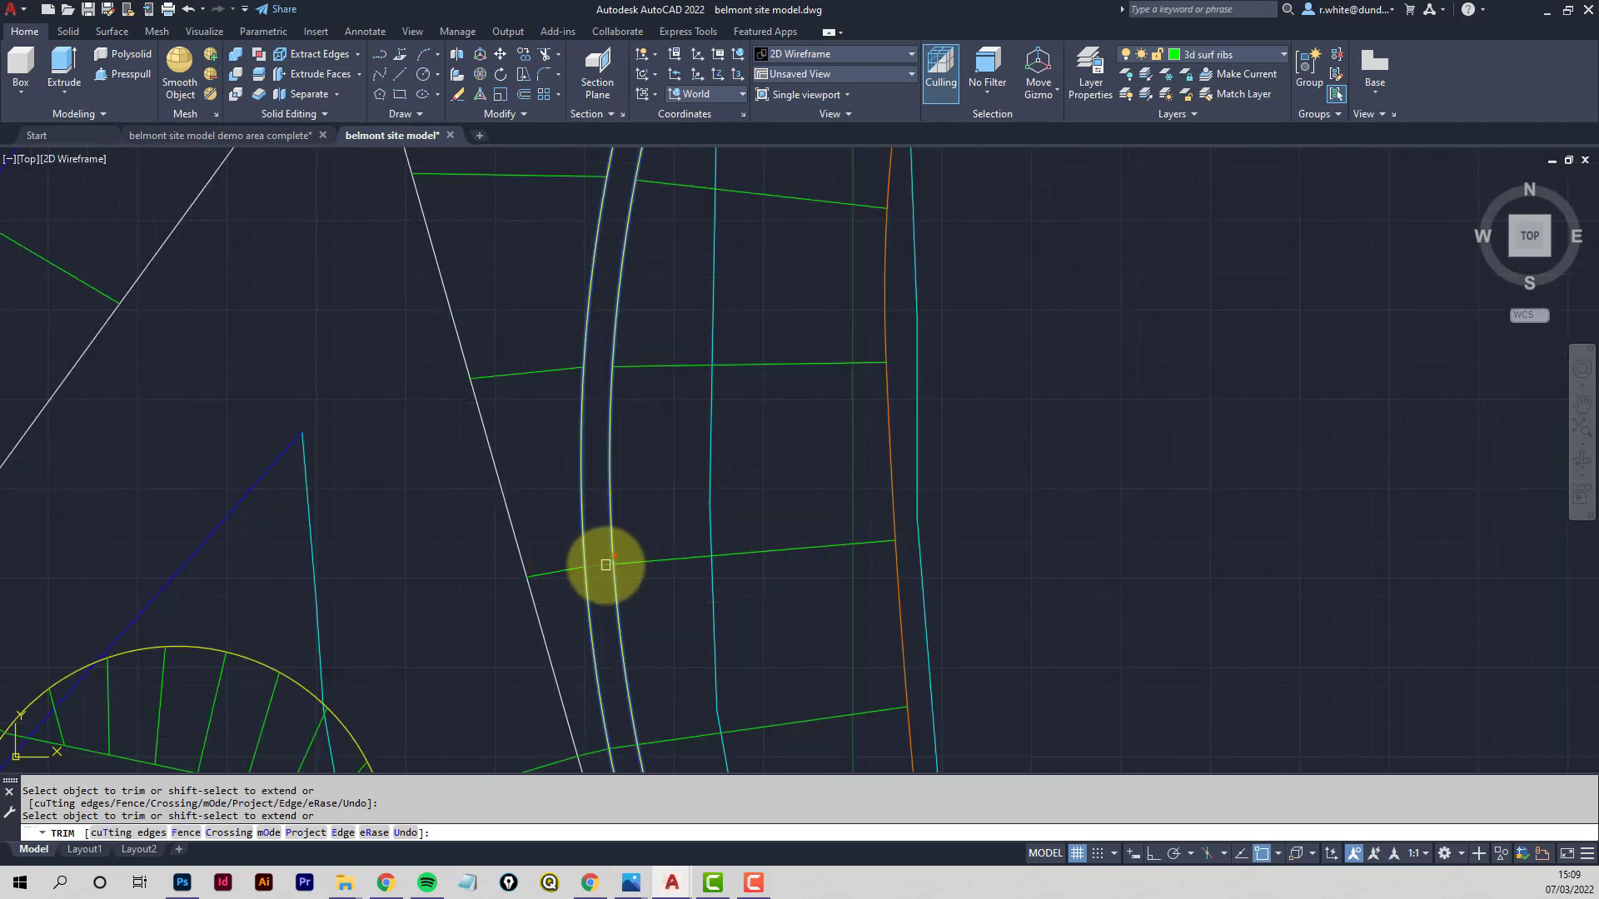
pyautogui.click(606, 565)
pyautogui.moveTo(605, 564); pyautogui.dragTo(589, 364, button='middle')
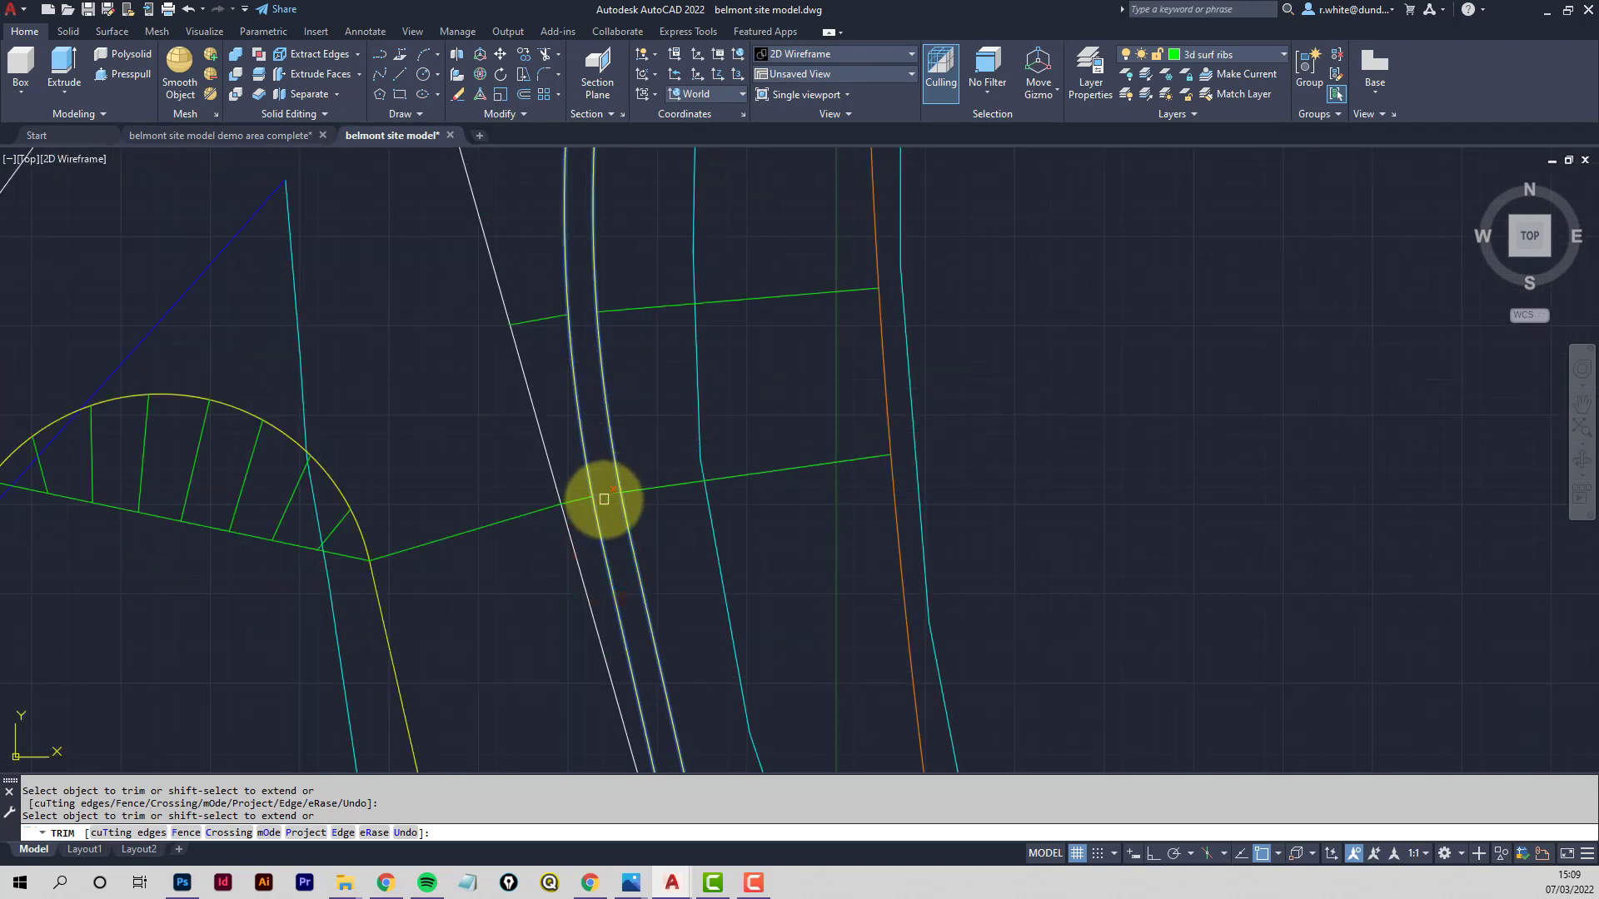
pyautogui.click(874, 447)
pyautogui.scroll(3, 583, 501)
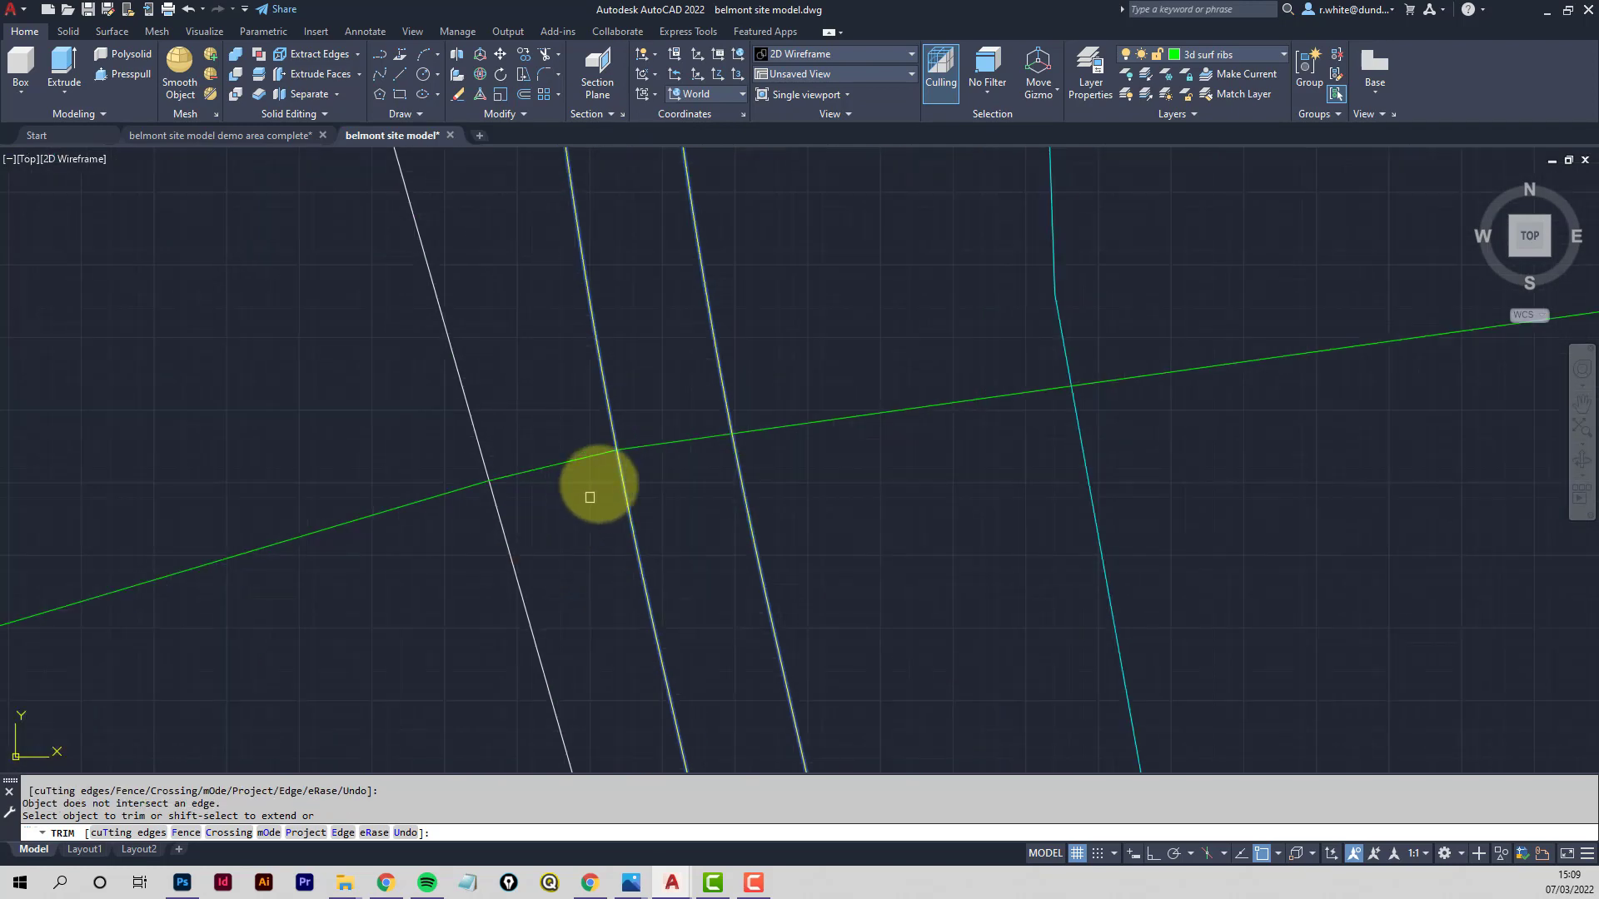
pyautogui.click(675, 446)
# Trim the next rib south of the island tip on the side road between the two yellow lines and finish trimming
pyautogui.scroll(-3, 675, 450)
pyautogui.moveTo(687, 527); pyautogui.dragTo(646, 303, button='middle')
pyautogui.moveTo(698, 563); pyautogui.dragTo(673, 408, button='middle')
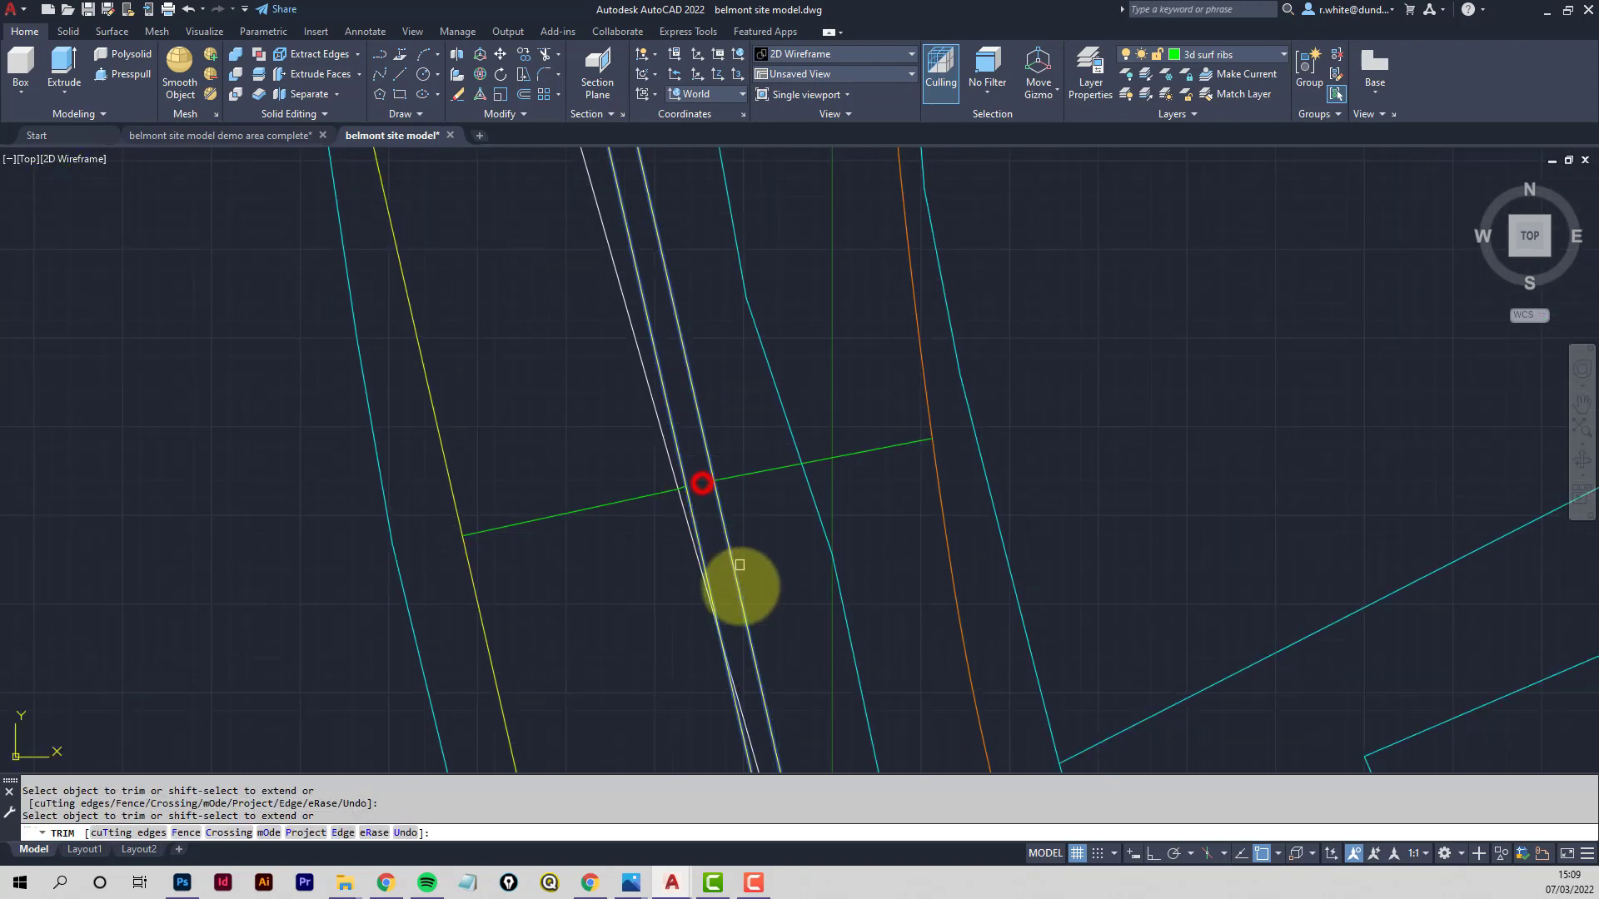
pyautogui.scroll(-3, 714, 475)
pyautogui.scroll(3, 721, 475)
pyautogui.click(754, 435)
pyautogui.scroll(-2, 712, 387)
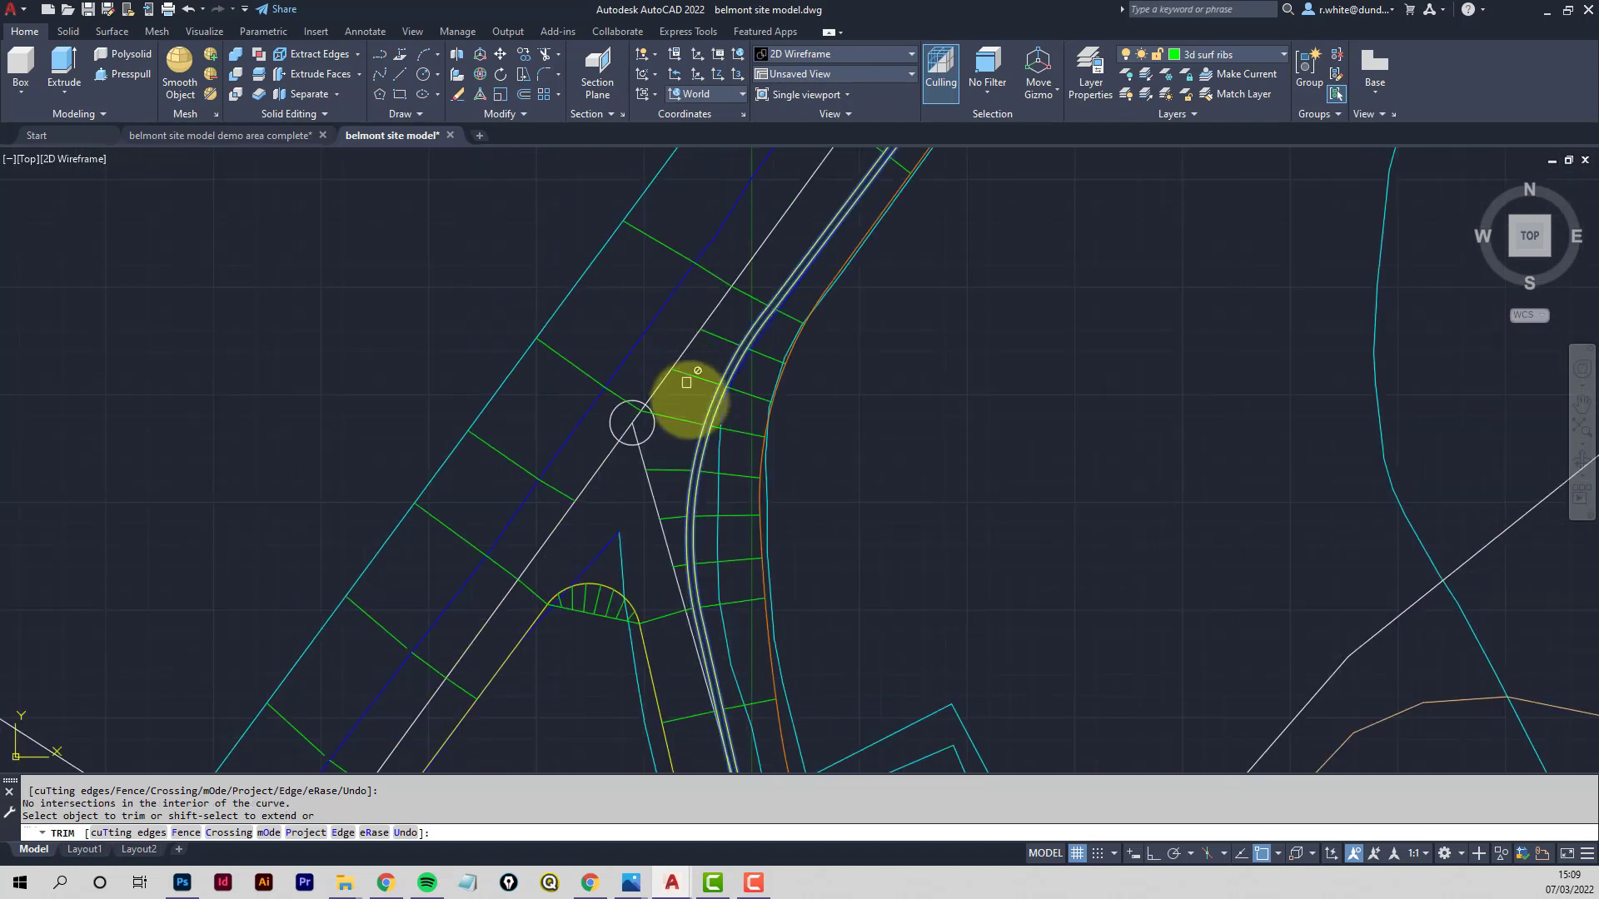
pyautogui.press('Escape')
pyautogui.press('Escape')
# Erase the offset copy of the yellow road edge, keeping the original curve
pyautogui.scroll(2, 712, 437)
pyautogui.write('e')
pyautogui.press('Return')
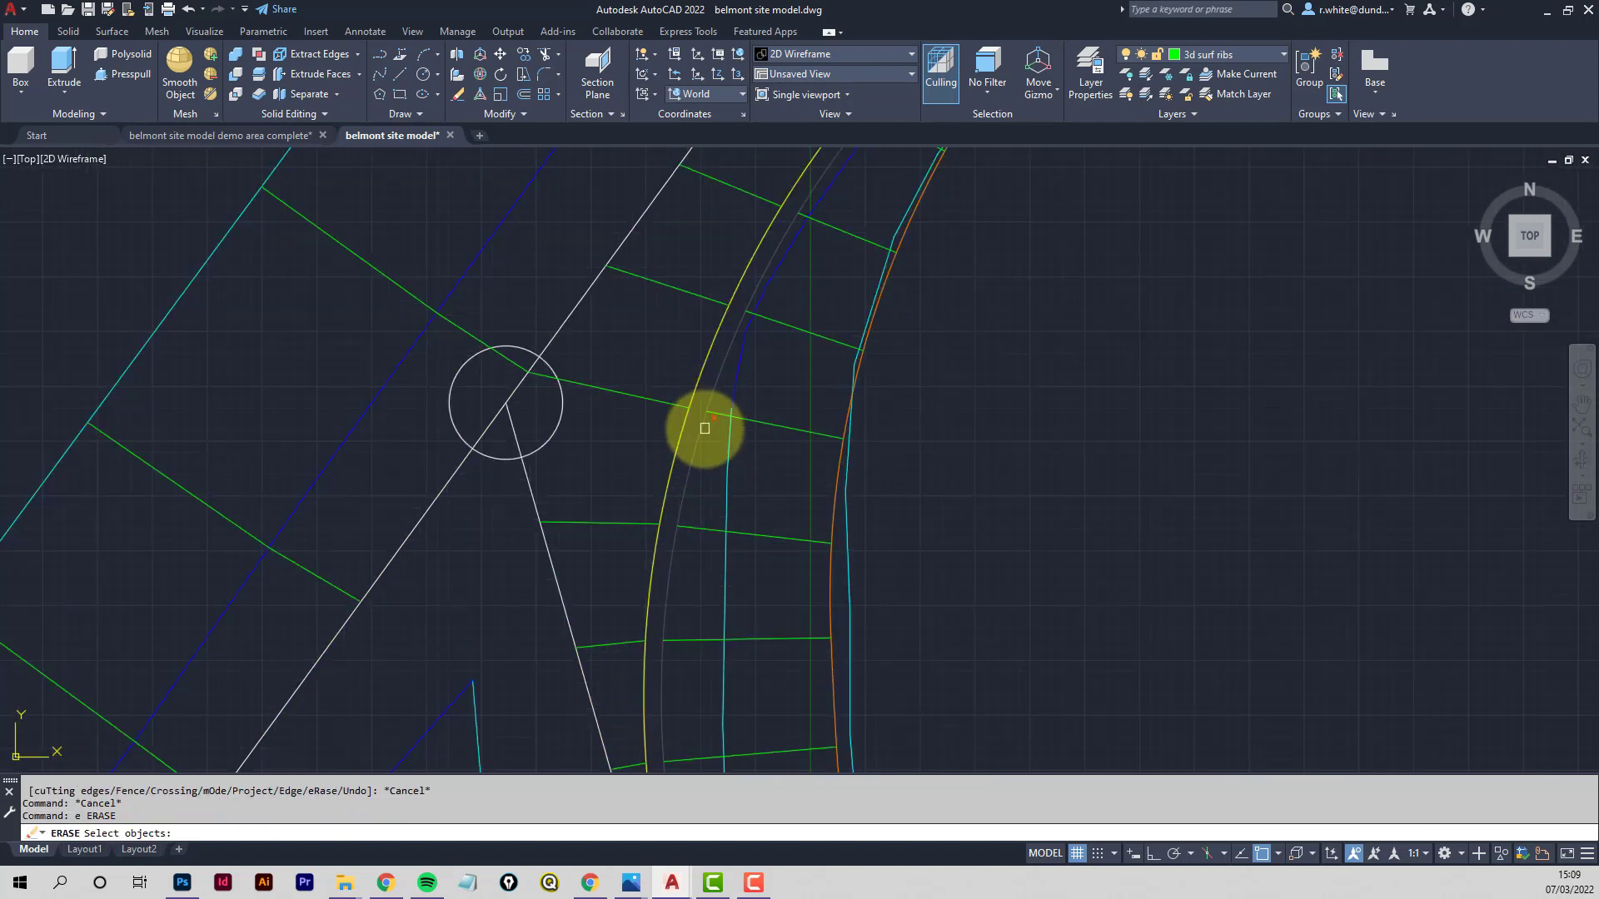
pyautogui.click(704, 418)
pyautogui.press('Return')
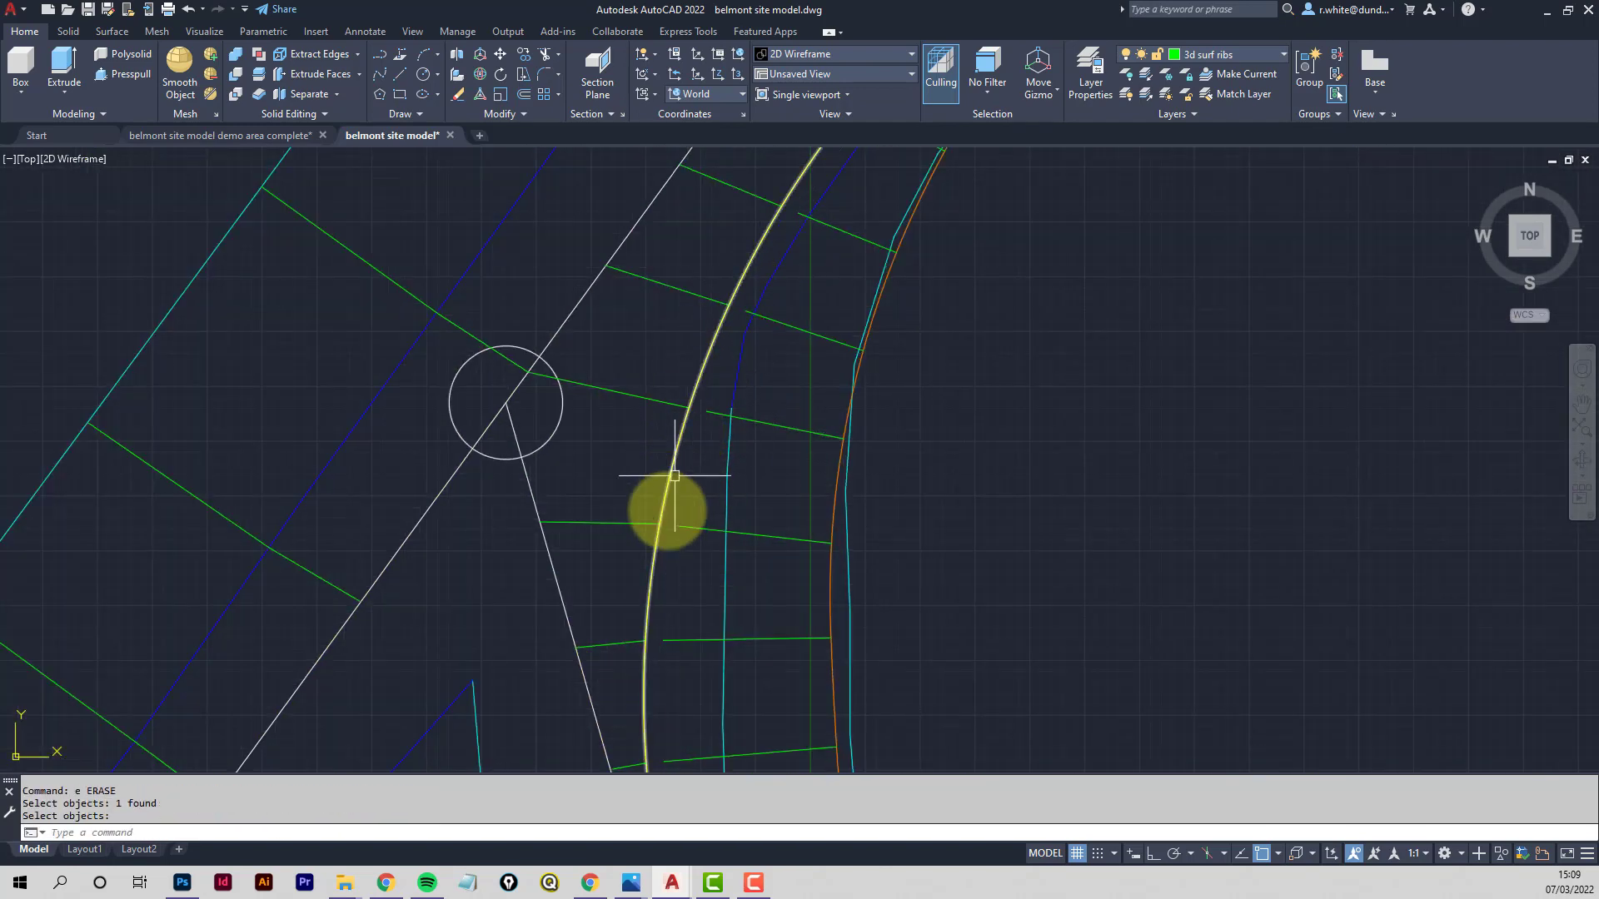
# Start a polyline at the gap in the rib southwest of the island and run it across the next three ribs, up to the northern junction circle
pyautogui.scroll(-1, 652, 375)
pyautogui.moveTo(652, 375); pyautogui.dragTo(852, 292, button='middle')
pyautogui.moveTo(591, 503); pyautogui.dragTo(653, 399, button='middle')
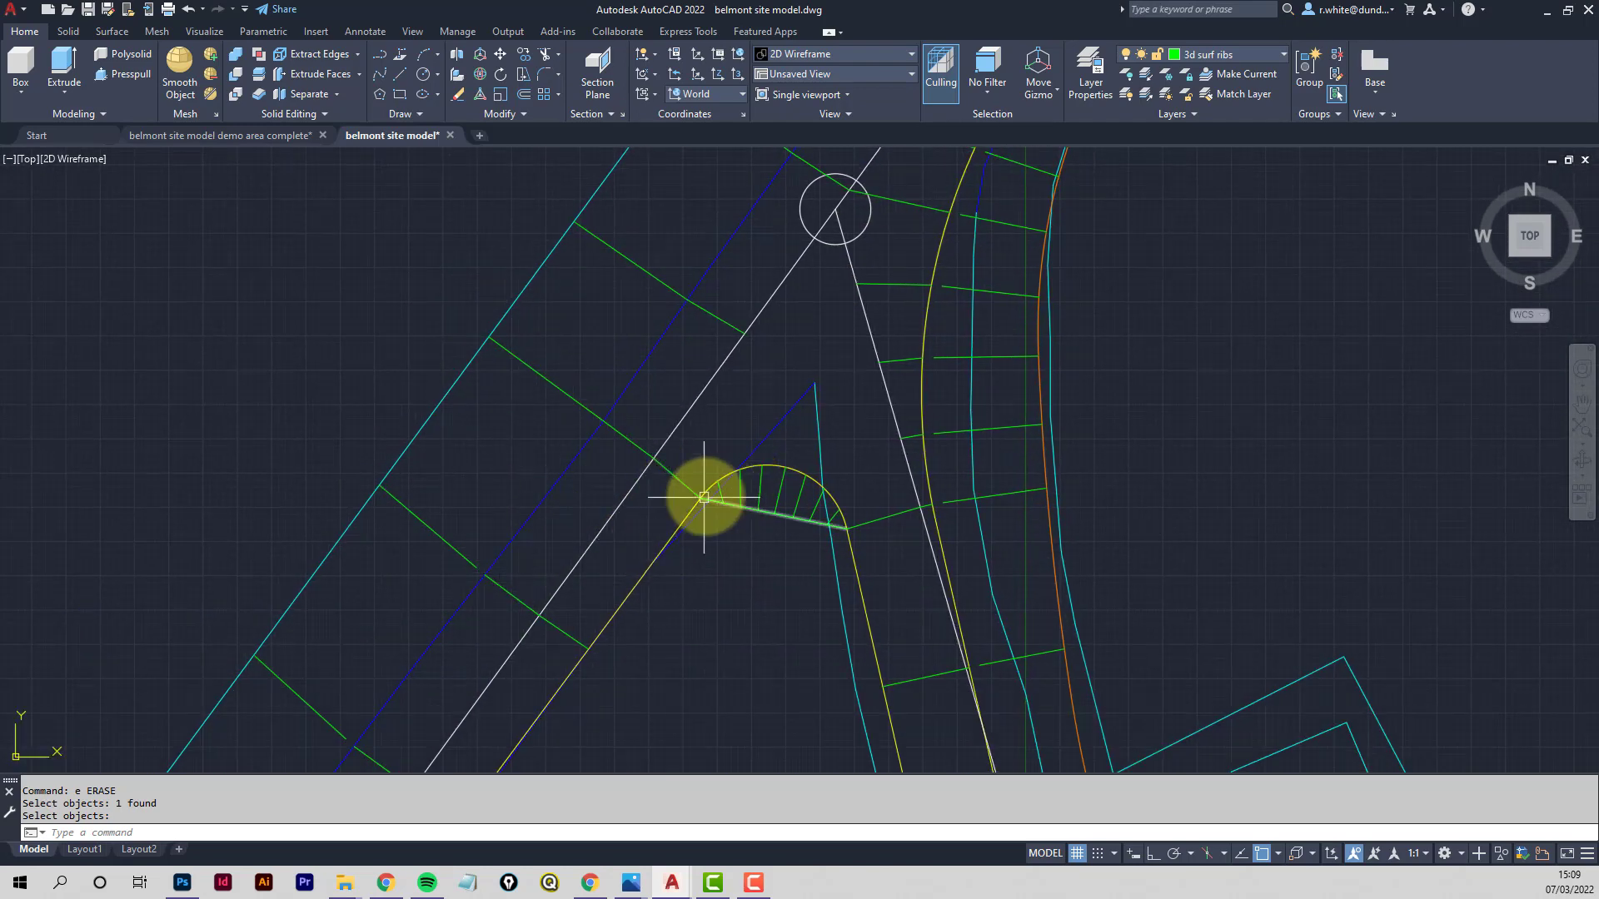
pyautogui.moveTo(771, 483)
pyautogui.keyDown('shift'); pyautogui.mouseDown(button='middle')
pyautogui.moveTo(700, 521)
pyautogui.moveTo(724, 411)
pyautogui.moveTo(703, 411)
pyautogui.mouseUp(button='middle'); pyautogui.keyUp('shift')
pyautogui.scroll(-1, 793, 442)
pyautogui.moveTo(792, 442); pyautogui.dragTo(769, 542, button='middle')
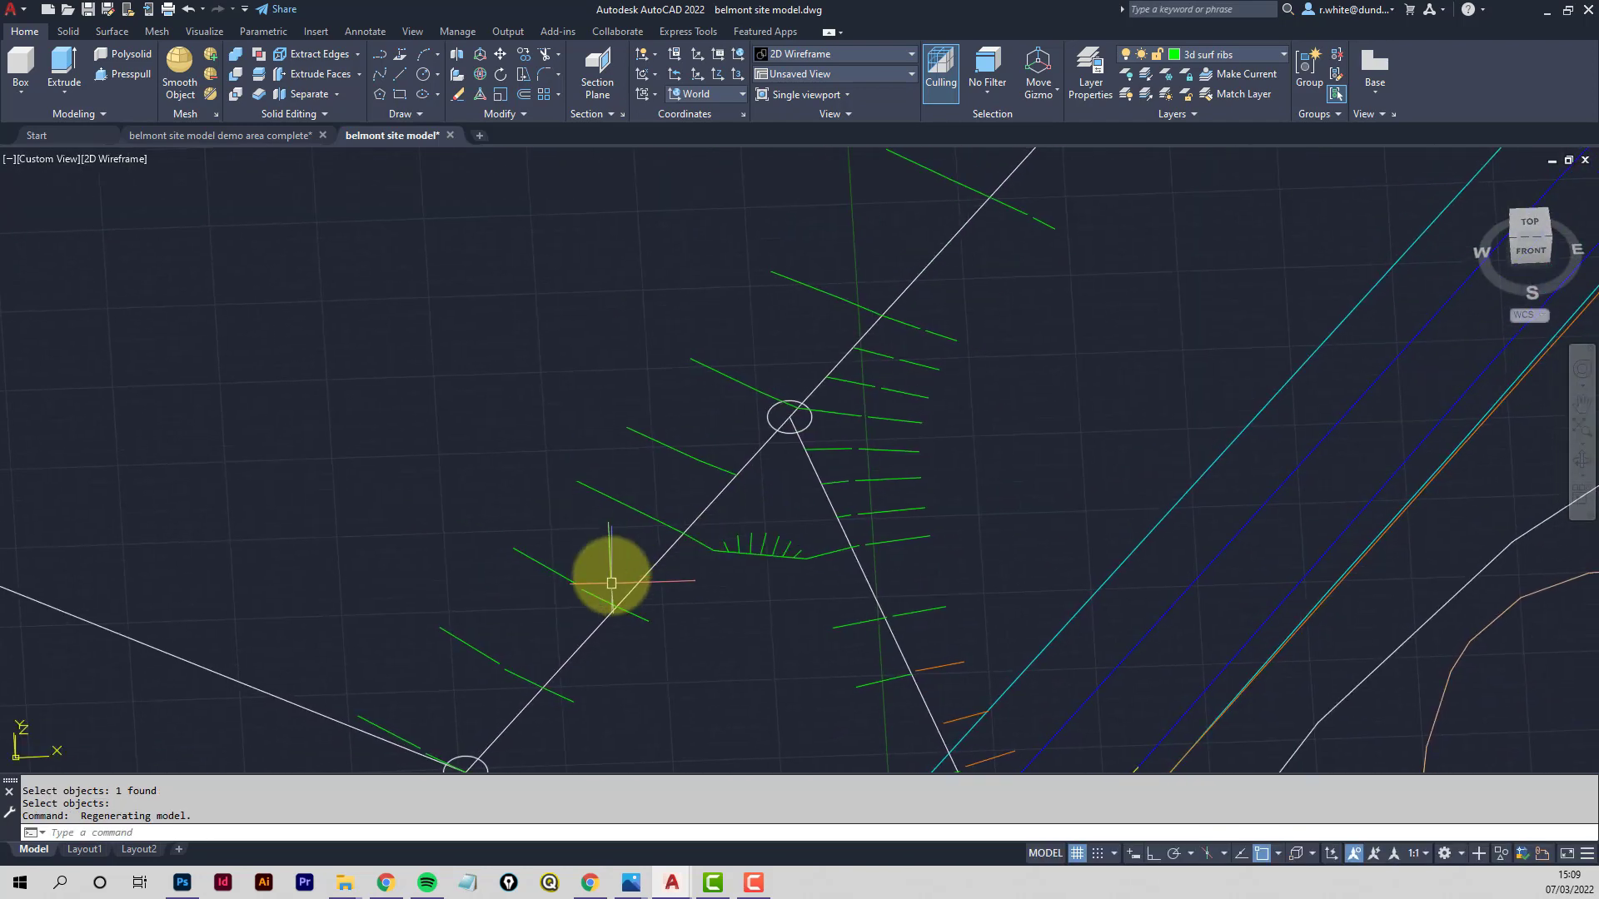
pyautogui.press('Escape')
pyautogui.press('Escape')
pyautogui.write('pl')
pyautogui.press('Return')
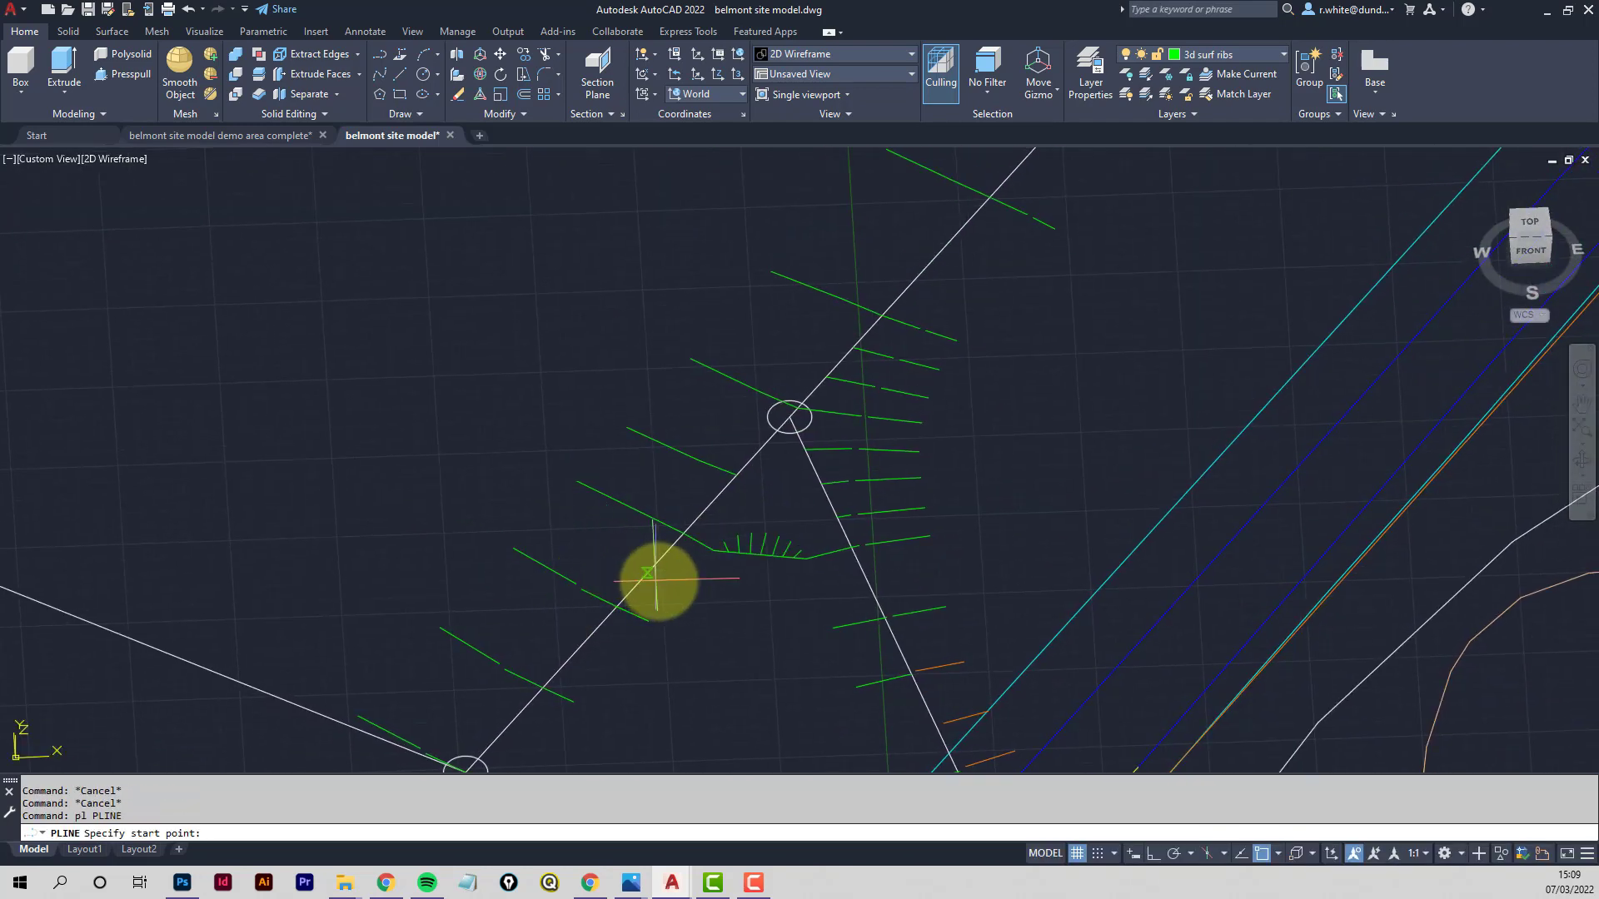
pyautogui.click(580, 589)
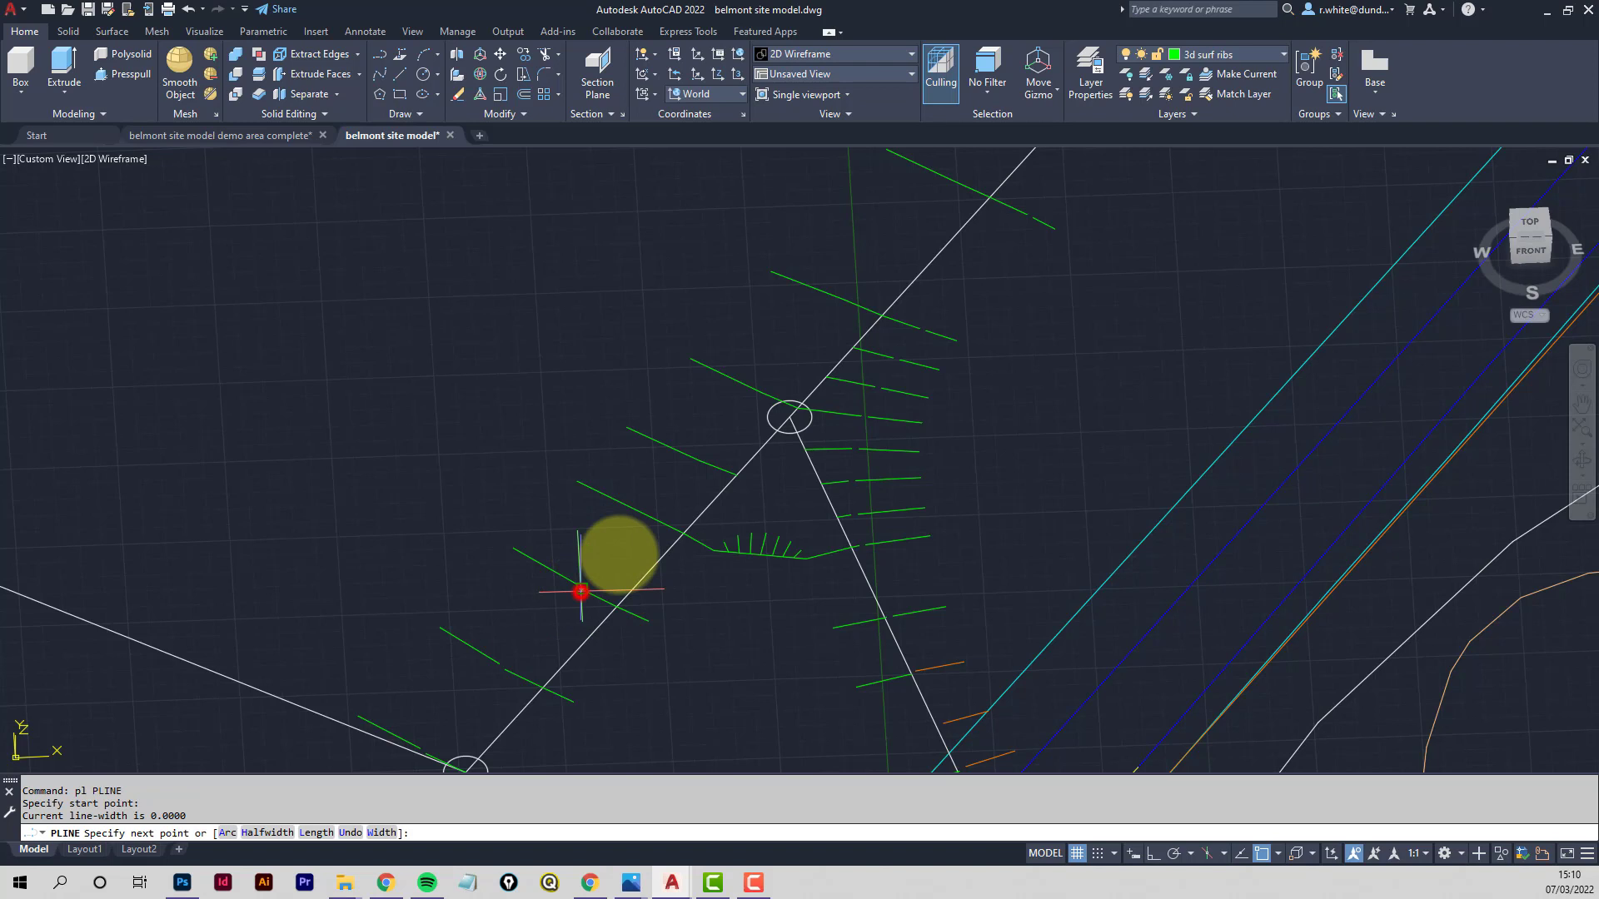
pyautogui.click(652, 516)
pyautogui.click(698, 462)
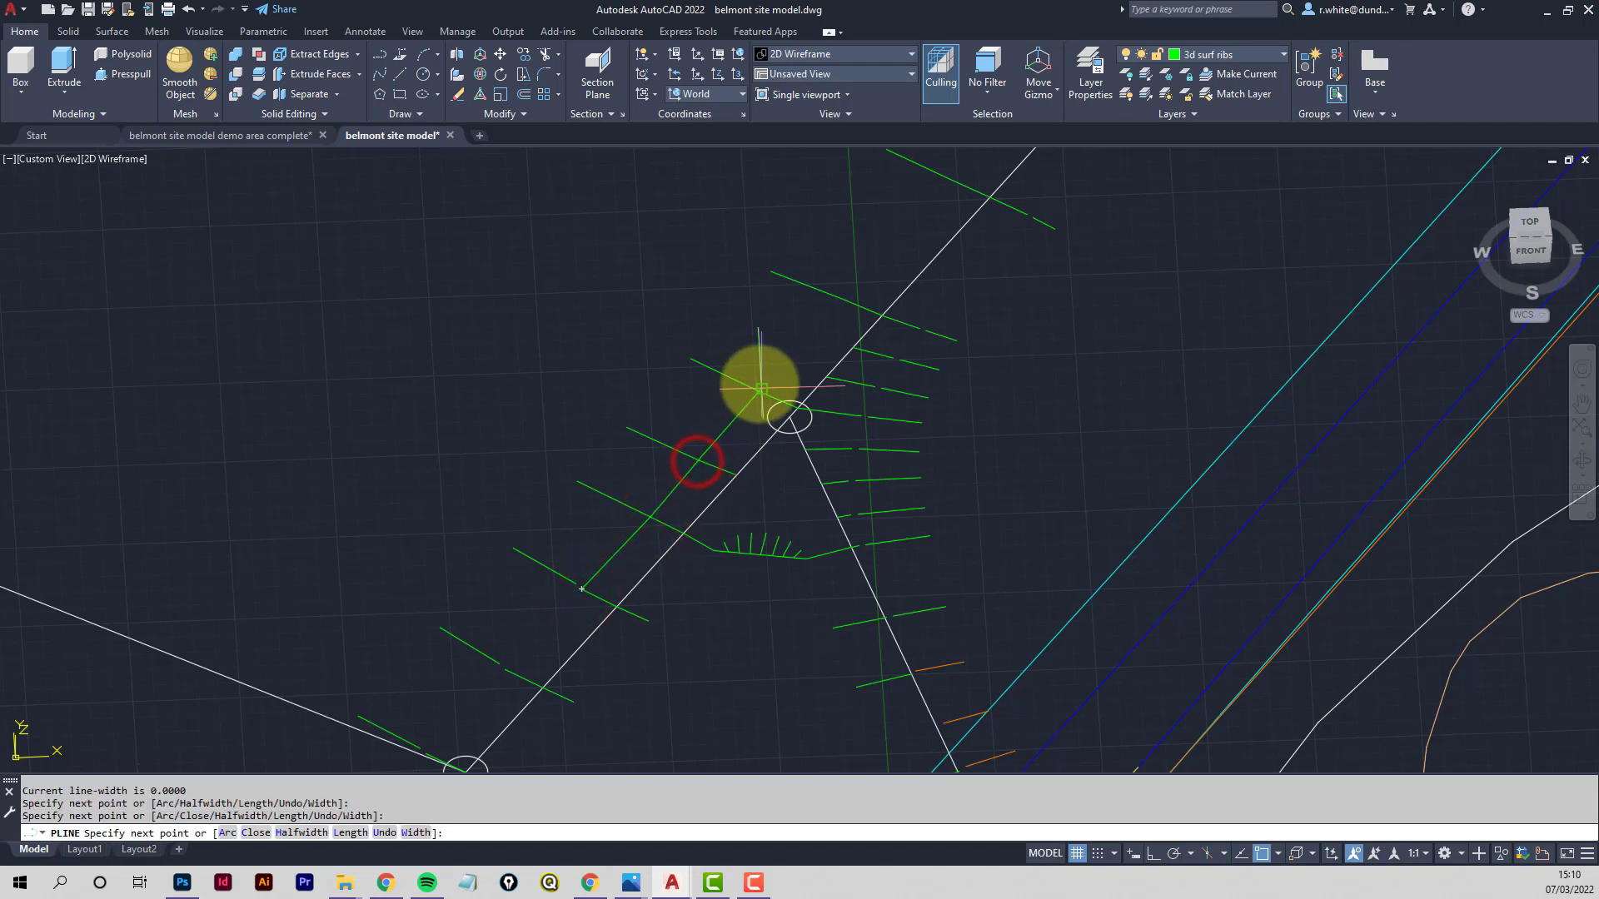
pyautogui.click(760, 386)
# Continue the polyline northeast across the next two ribs to the existing rib gap beyond them and finish it
pyautogui.click(839, 298)
pyautogui.moveTo(840, 298); pyautogui.dragTo(771, 441, button='middle')
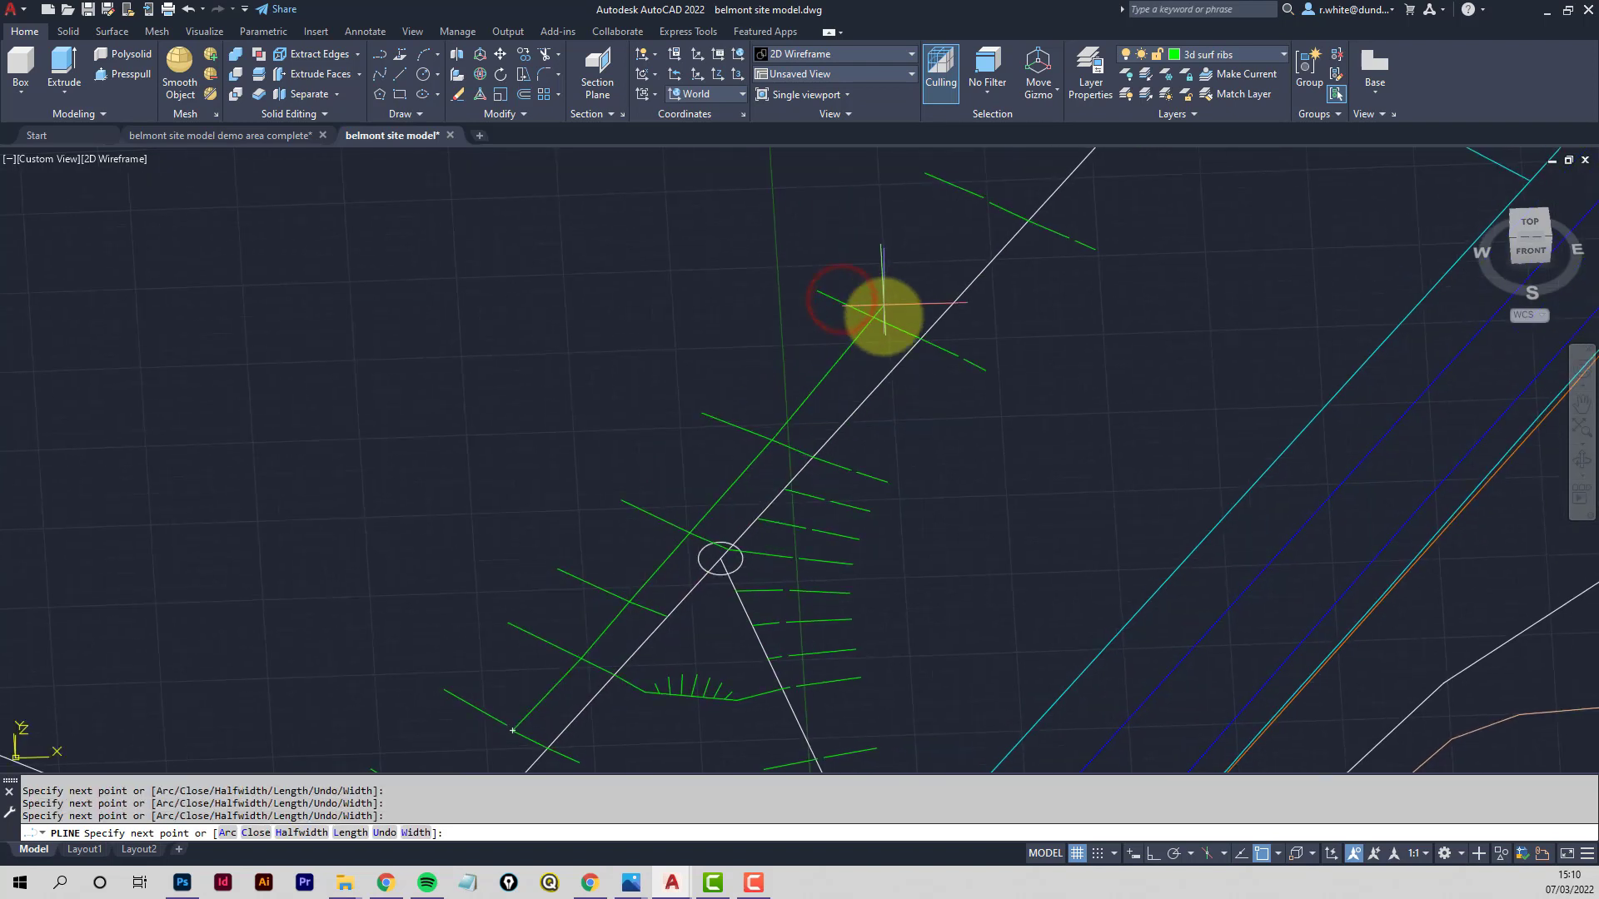
pyautogui.click(883, 323)
pyautogui.moveTo(910, 292); pyautogui.dragTo(850, 404, button='middle')
pyautogui.scroll(1, 912, 324)
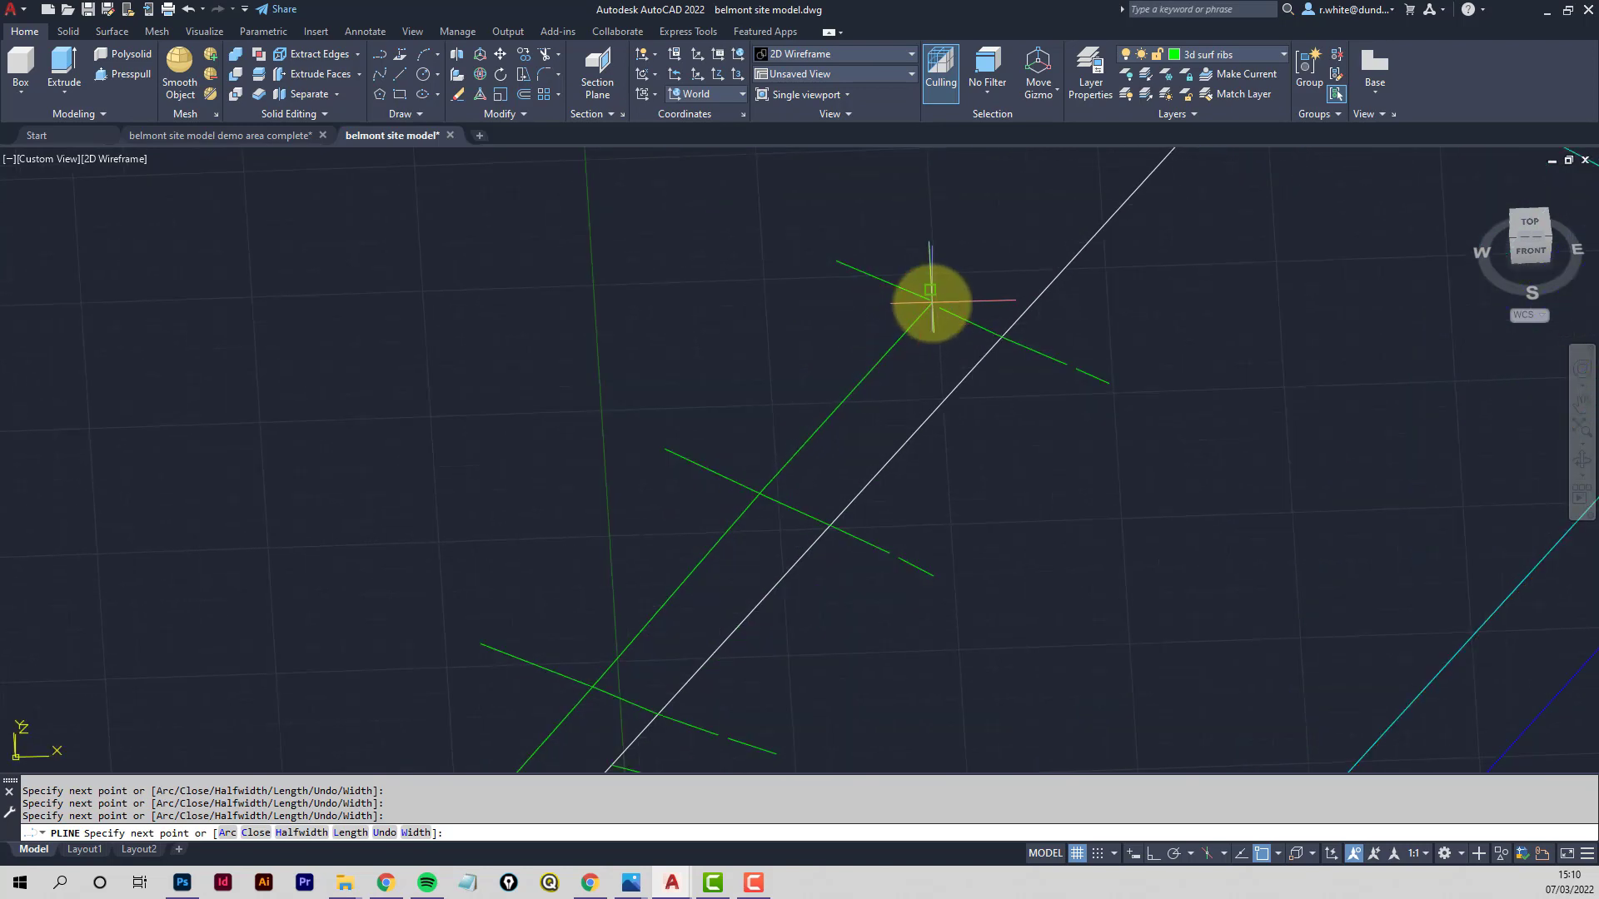
pyautogui.click(942, 309)
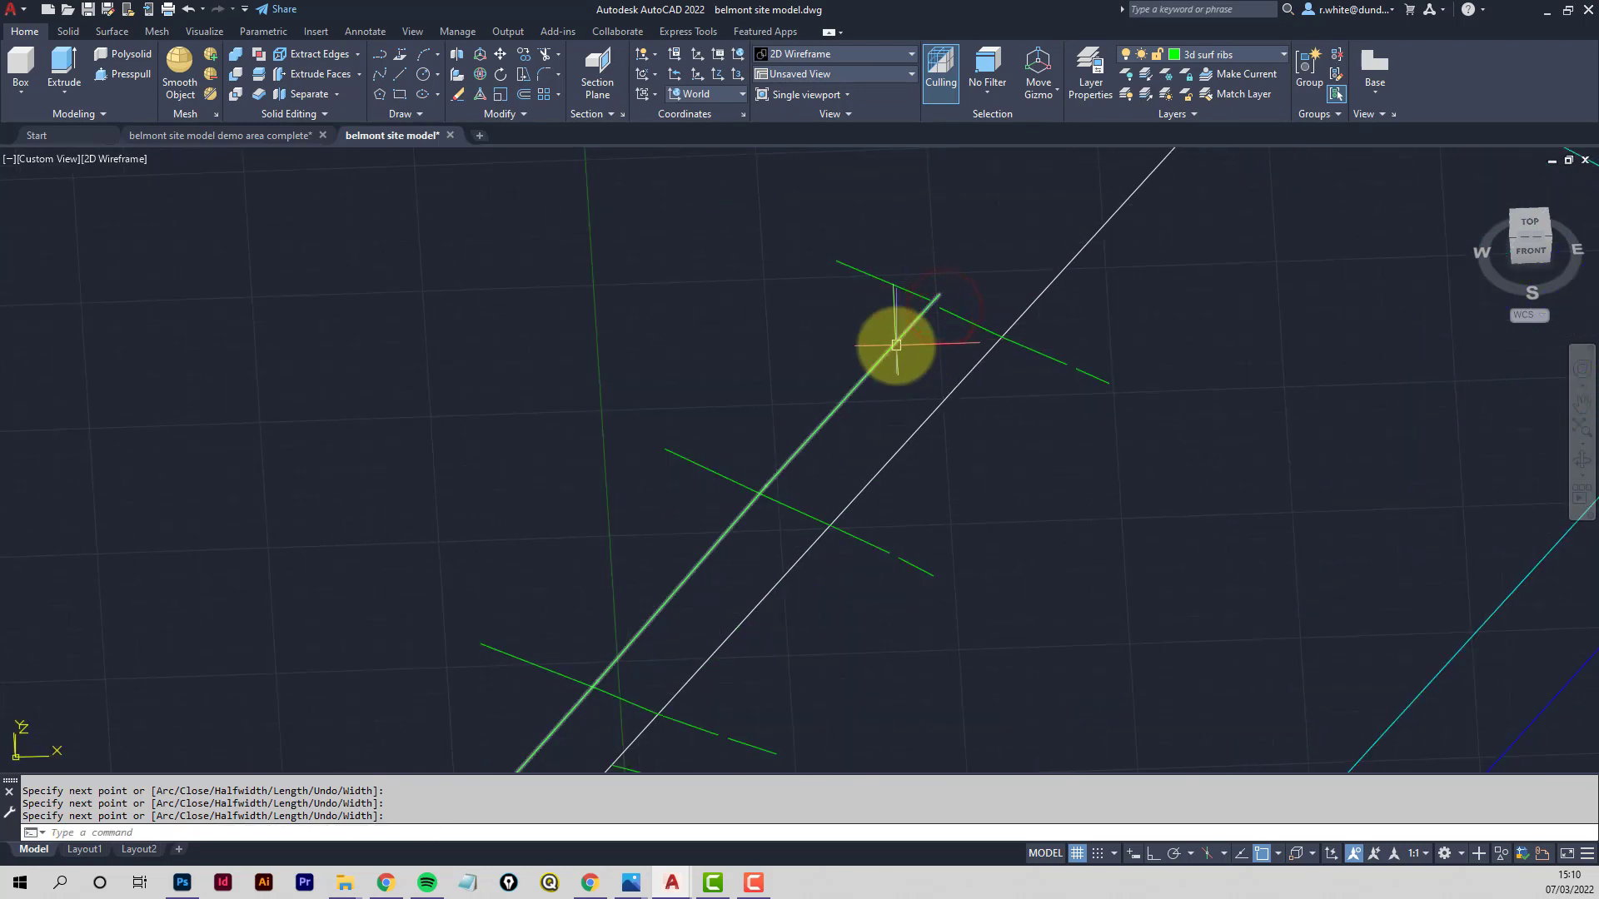
pyautogui.moveTo(782, 506)
pyautogui.mouseDown(button='middle')
pyautogui.moveTo(838, 442)
pyautogui.moveTo(854, 390)
pyautogui.mouseUp(button='middle')
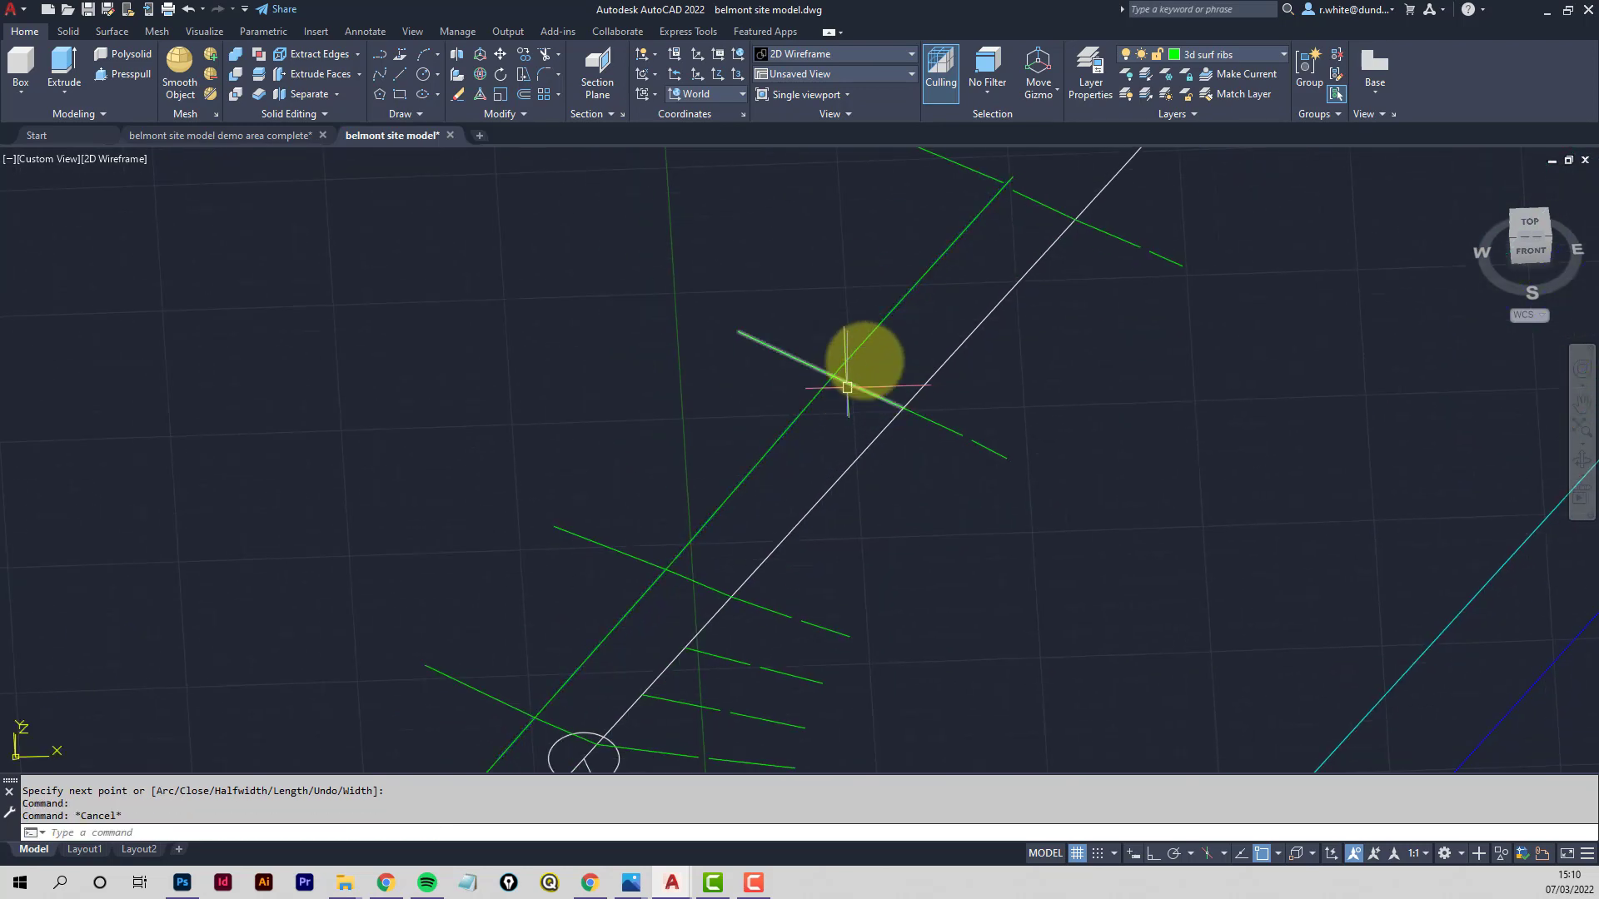
# Offset the new polyline by 400 toward the northwest, away from the road centreline
pyautogui.press('Return')
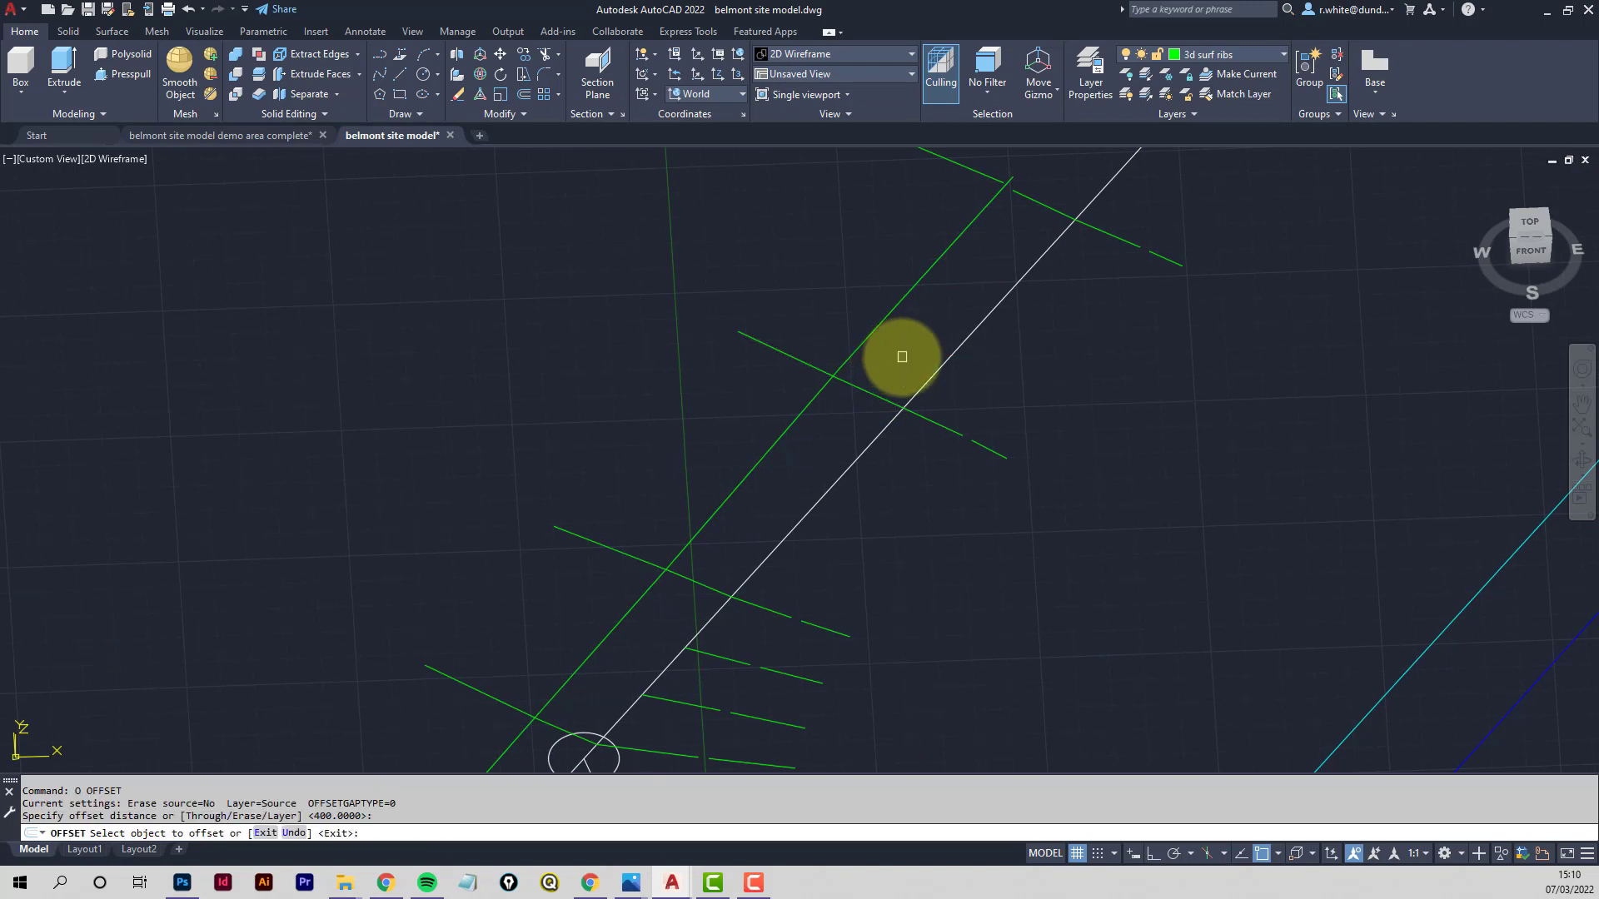
pyautogui.click(864, 335)
pyautogui.click(771, 261)
pyautogui.moveTo(771, 261)
pyautogui.mouseDown(button='middle')
pyautogui.moveTo(875, 276)
pyautogui.moveTo(843, 358)
pyautogui.moveTo(870, 307)
pyautogui.mouseUp(button='middle')
pyautogui.press('Escape')
pyautogui.press('Escape')
# Trim the two crossed ribs northeast of the junction circle, using the polyline and its offset as cutting edges
pyautogui.write('tr')
pyautogui.press('Return')
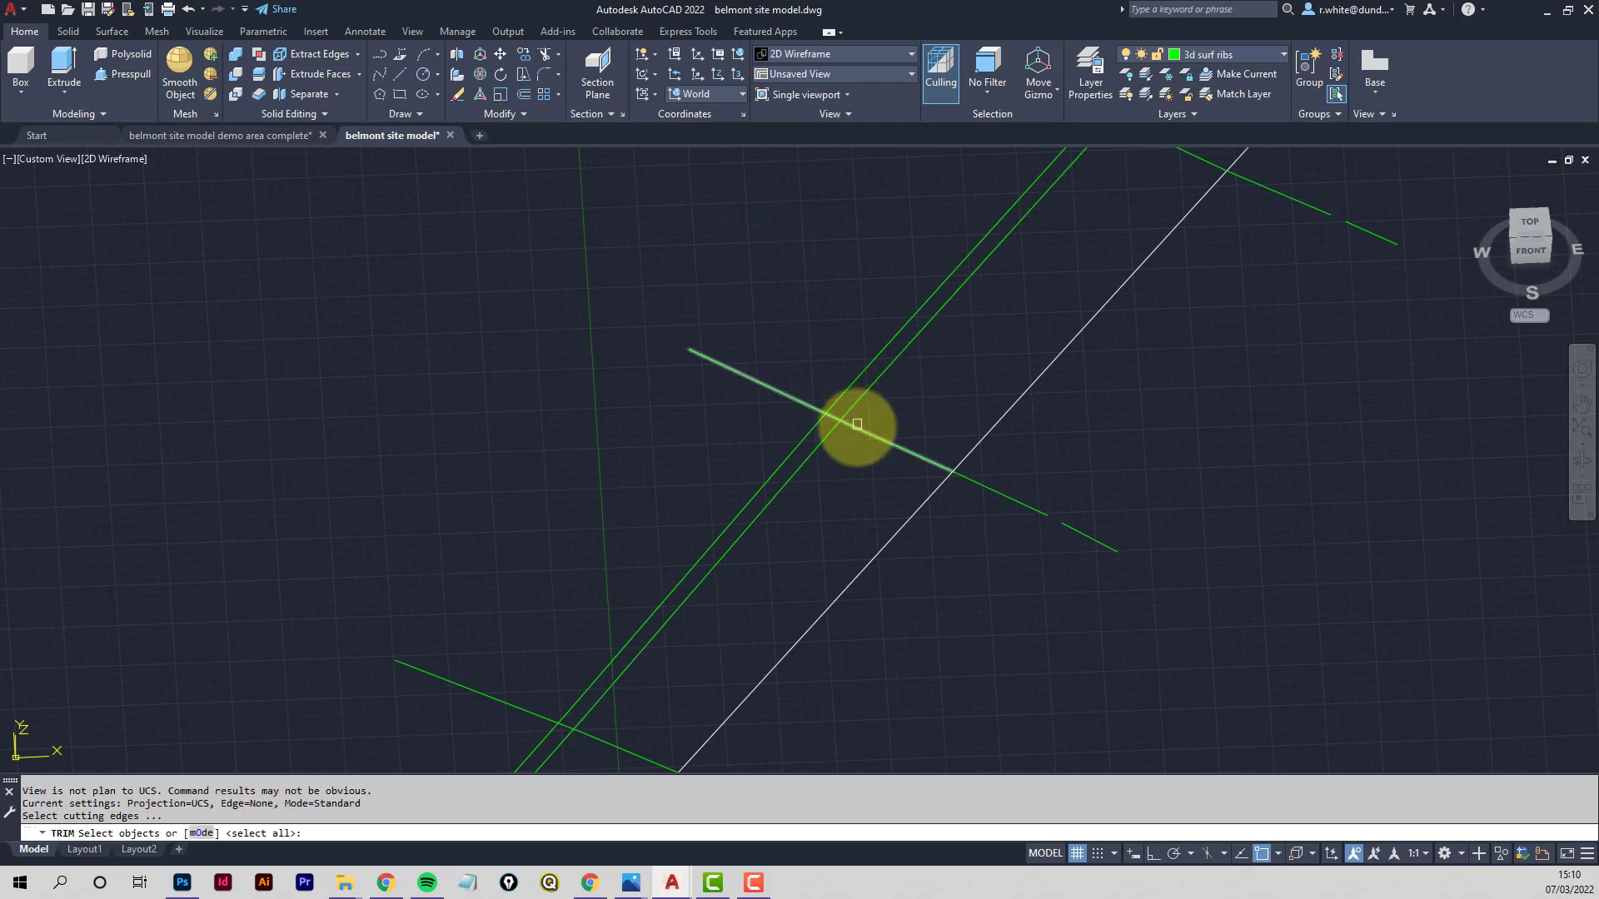
pyautogui.scroll(-2, 857, 428)
pyautogui.scroll(2, 866, 412)
pyautogui.click(860, 392)
pyautogui.click(813, 346)
pyautogui.press('Return')
pyautogui.scroll(2, 815, 417)
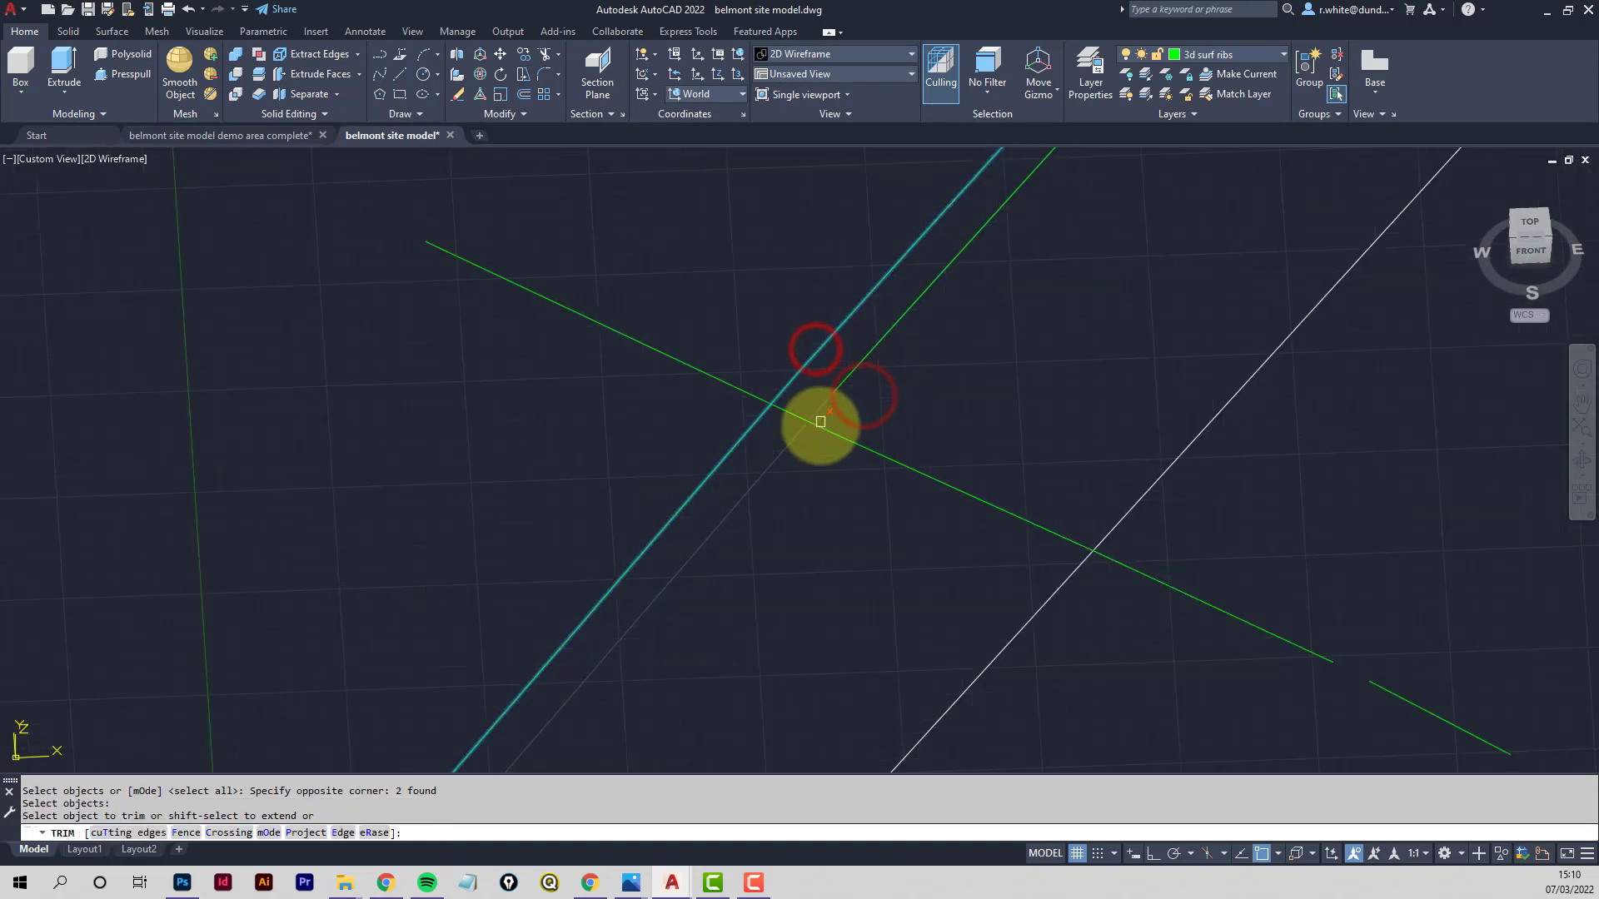
pyautogui.click(822, 425)
pyautogui.scroll(-2, 850, 314)
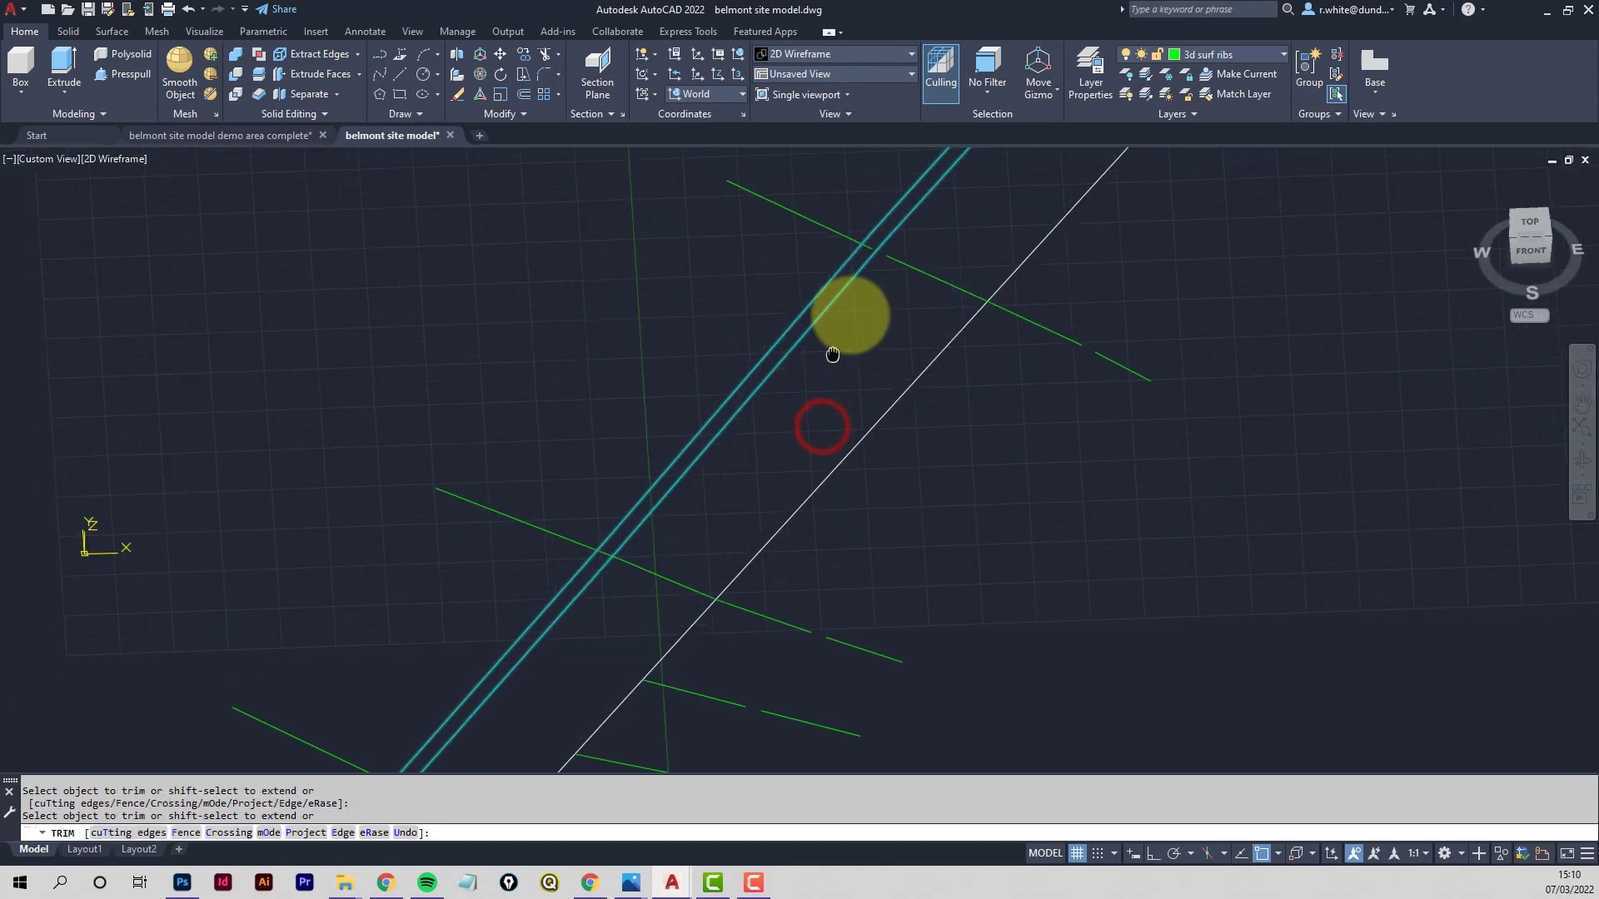
pyautogui.scroll(2, 625, 516)
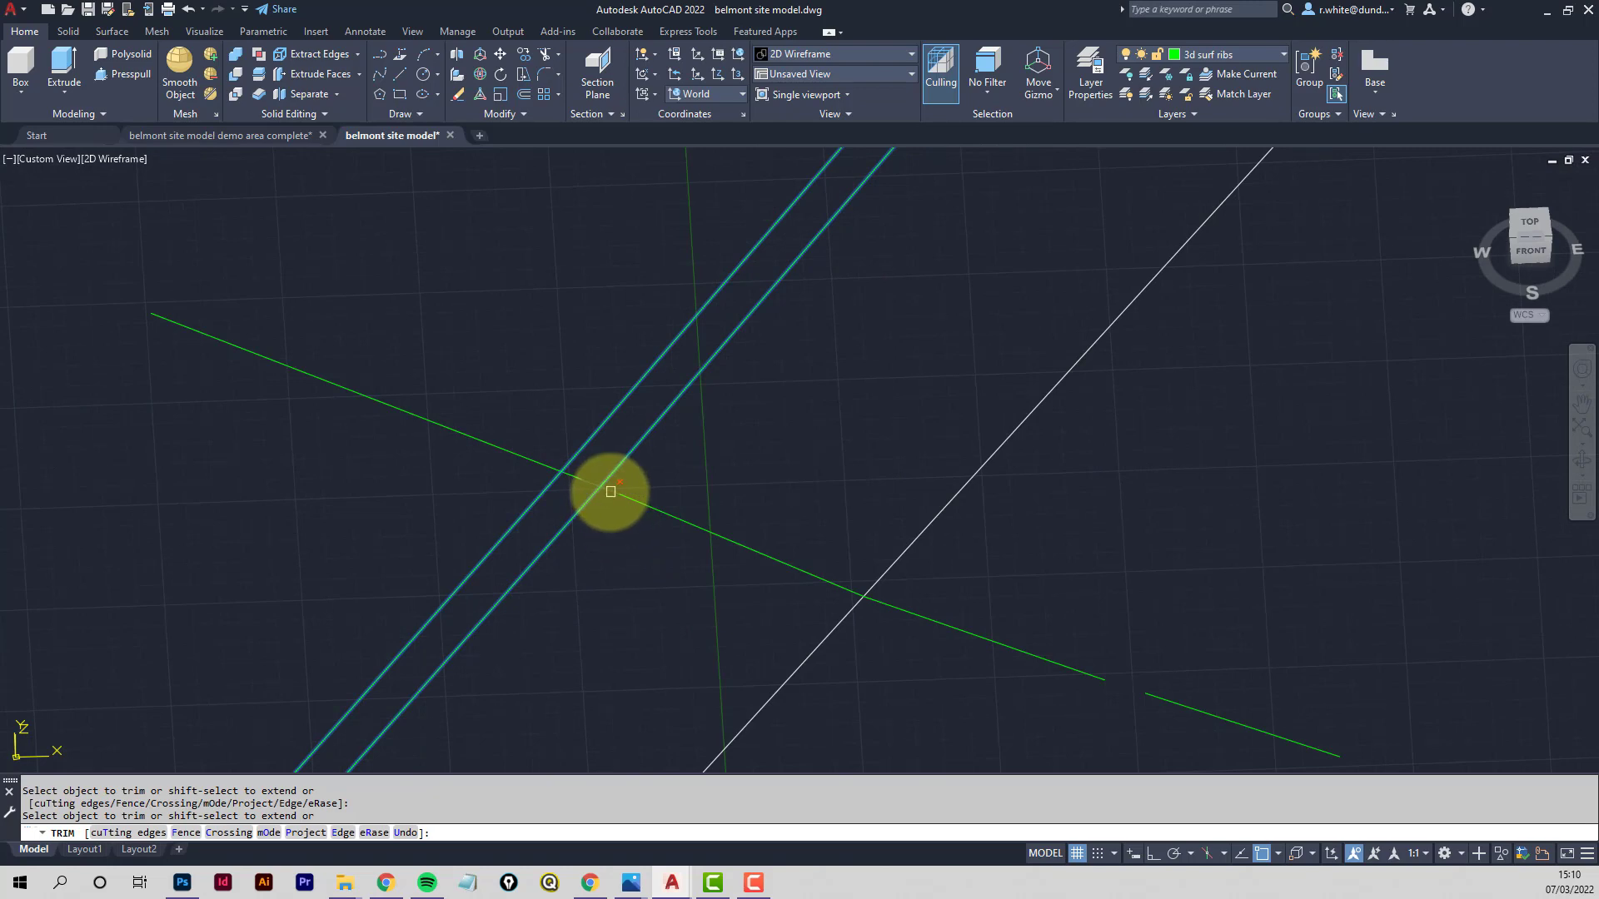
pyautogui.click(610, 491)
# Trim the remaining three crossed ribs between the two lines, from the junction circle down to the rib joining the island, and finish trimming
pyautogui.scroll(-4, 578, 617)
pyautogui.scroll(6, 633, 392)
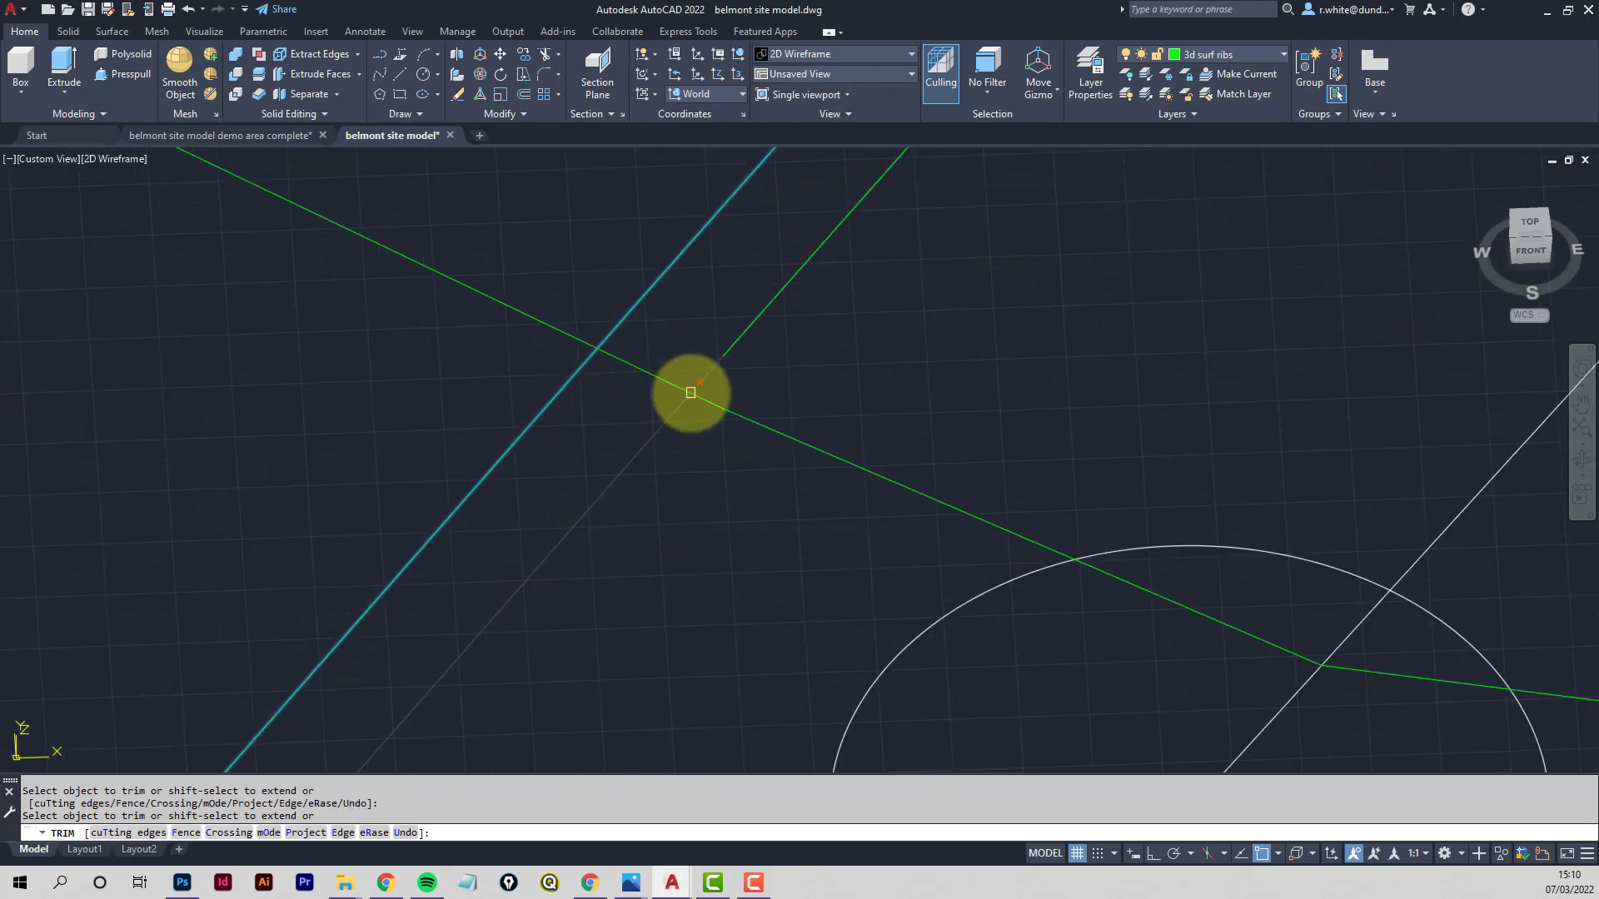
pyautogui.click(705, 404)
pyautogui.scroll(-3, 814, 206)
pyautogui.scroll(4, 614, 403)
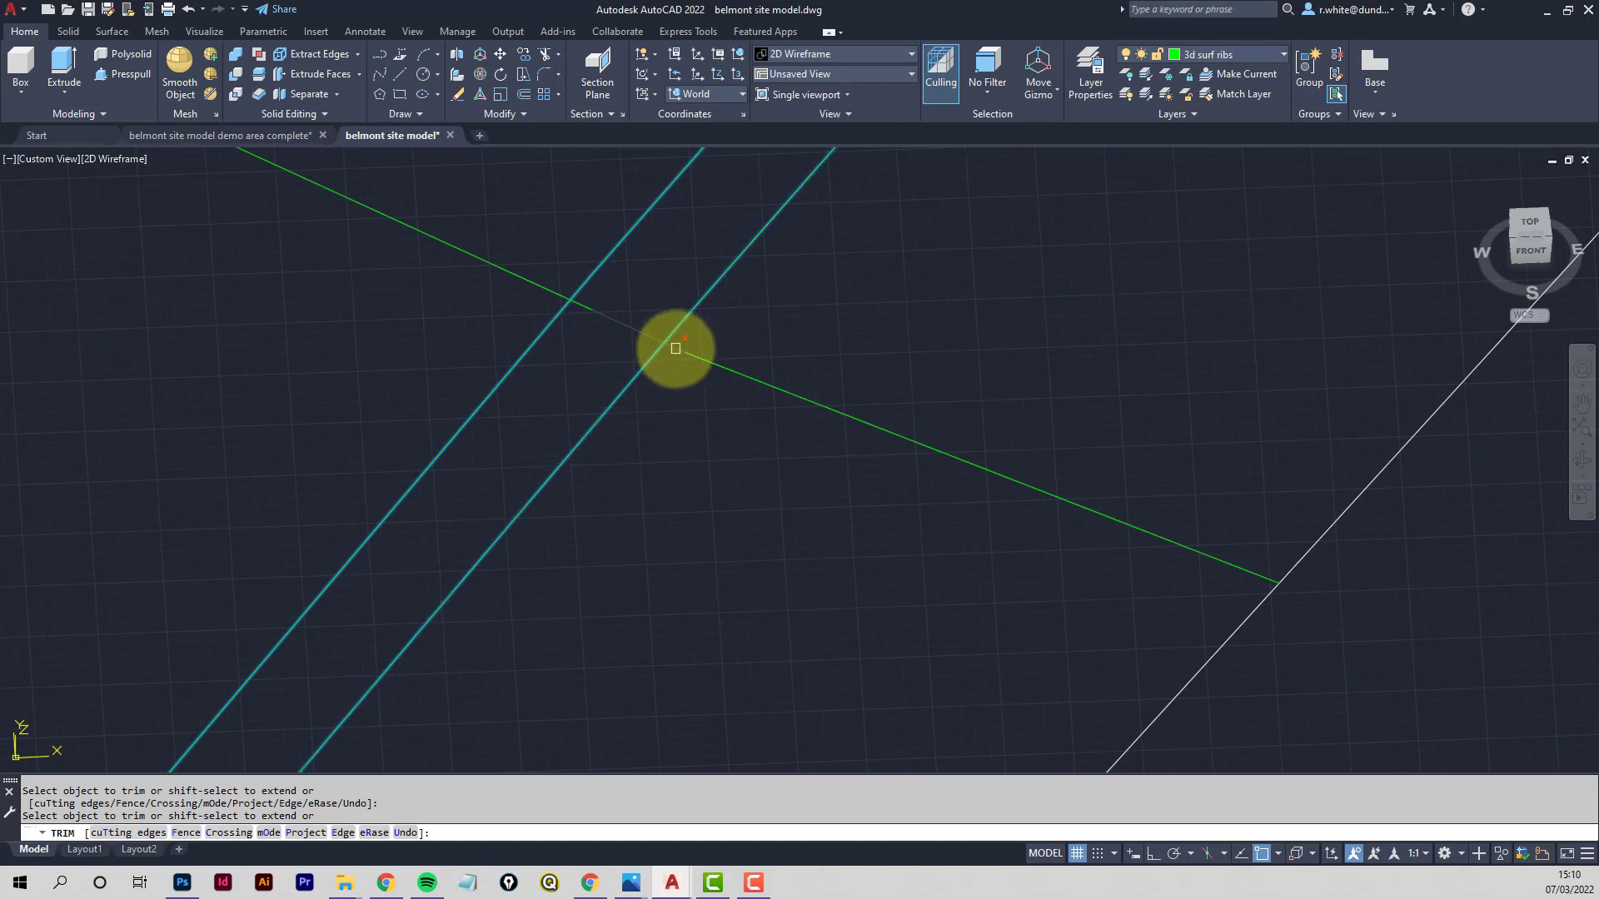
pyautogui.click(676, 348)
pyautogui.scroll(-3, 647, 422)
pyautogui.scroll(4, 600, 364)
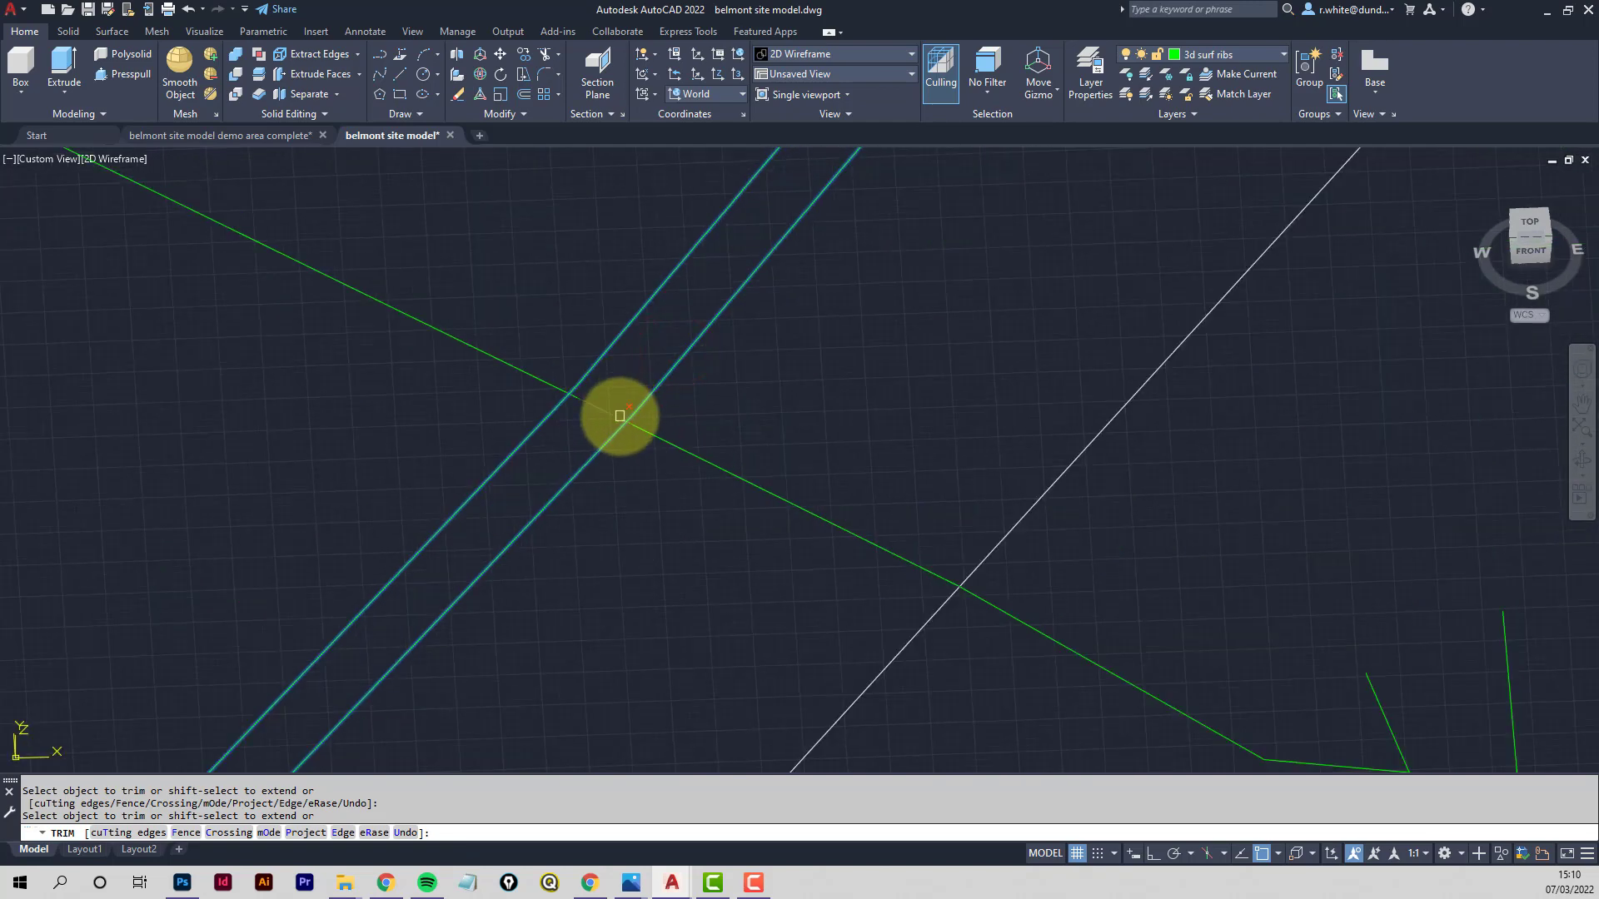
pyautogui.click(619, 415)
pyautogui.scroll(-3, 619, 416)
pyautogui.moveTo(582, 467); pyautogui.dragTo(560, 553, button='middle')
pyautogui.scroll(-1, 656, 360)
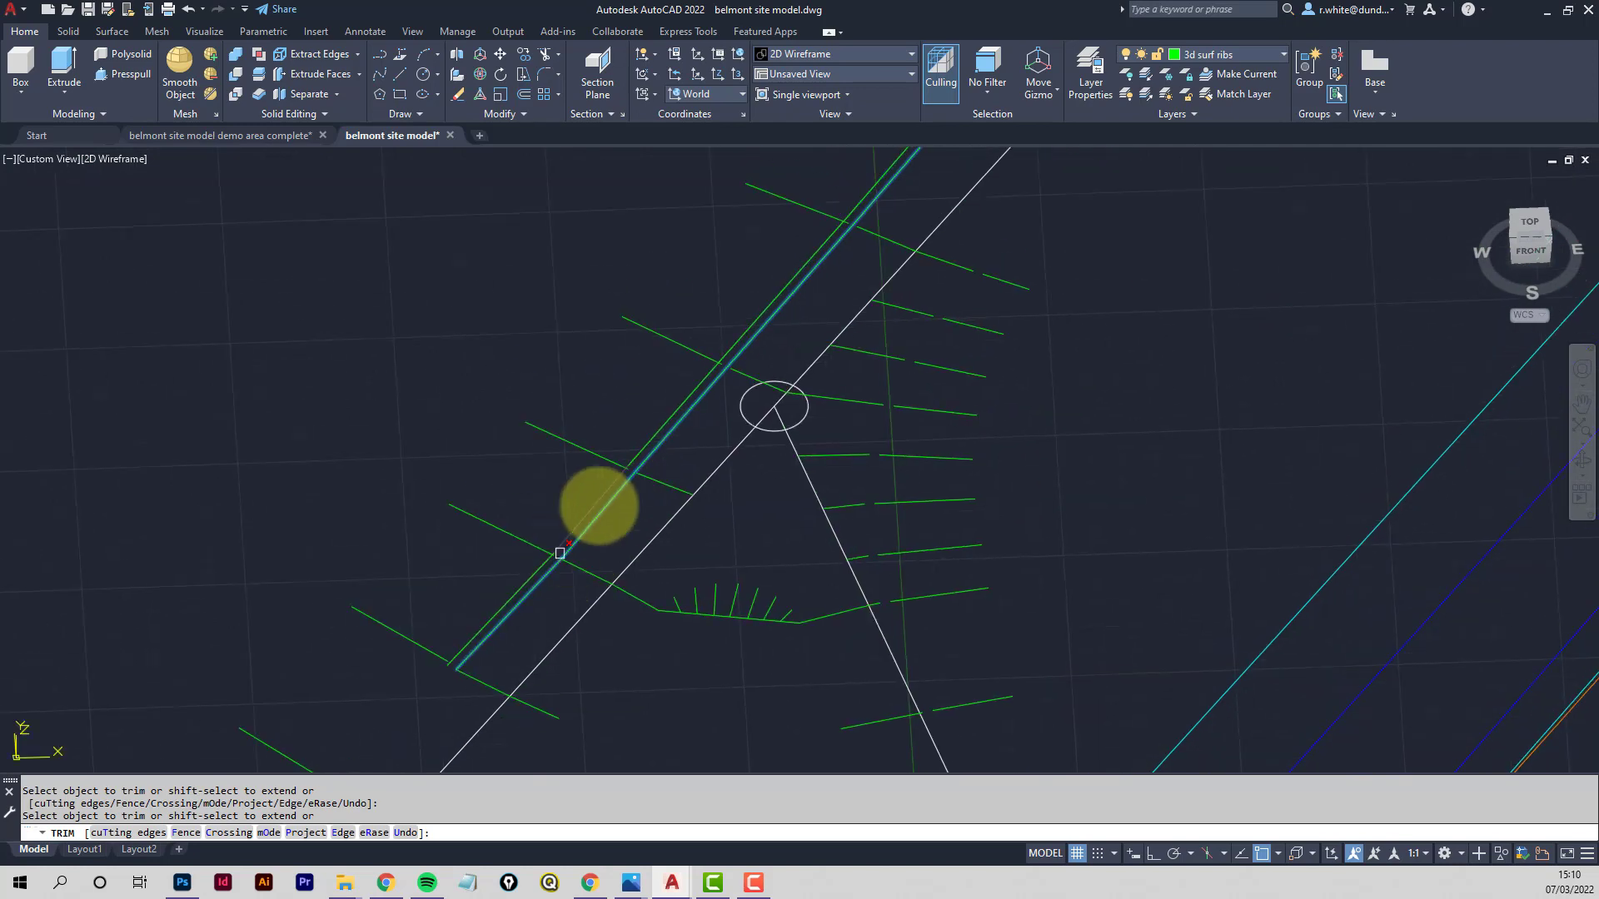
pyautogui.moveTo(690, 424); pyautogui.dragTo(667, 442, button='middle')
pyautogui.press('Escape')
# Erase both temporary cutting lines northwest of the road centreline
pyautogui.write('e')
pyautogui.press('Return')
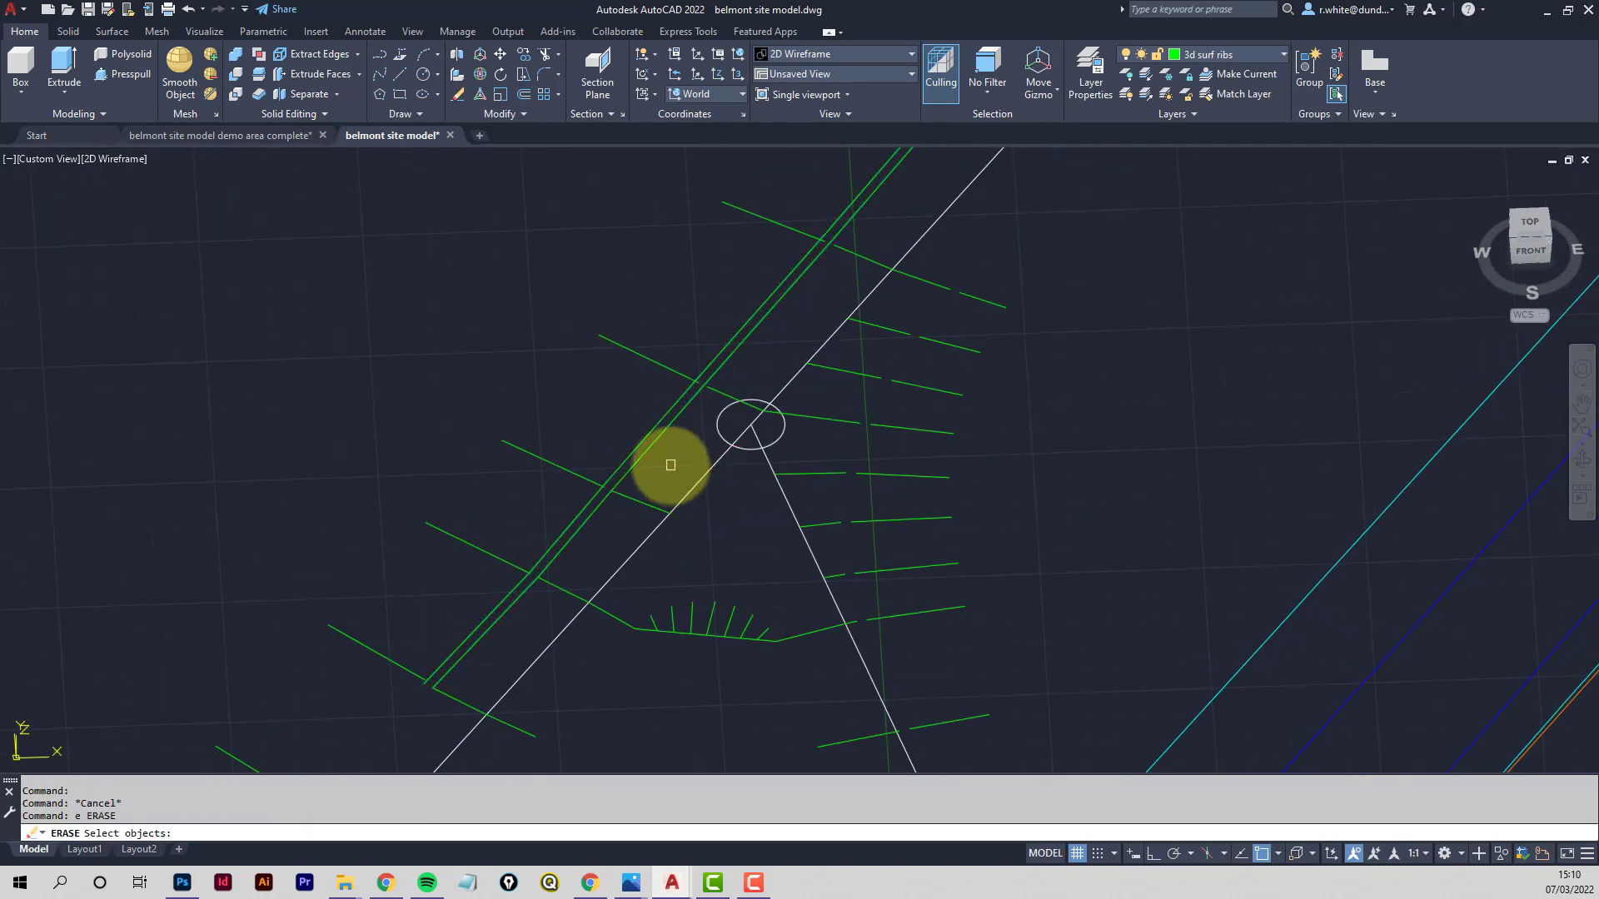
pyautogui.click(668, 464)
pyautogui.click(616, 415)
pyautogui.scroll(-3, 617, 414)
pyautogui.moveTo(650, 385); pyautogui.dragTo(646, 415, button='middle')
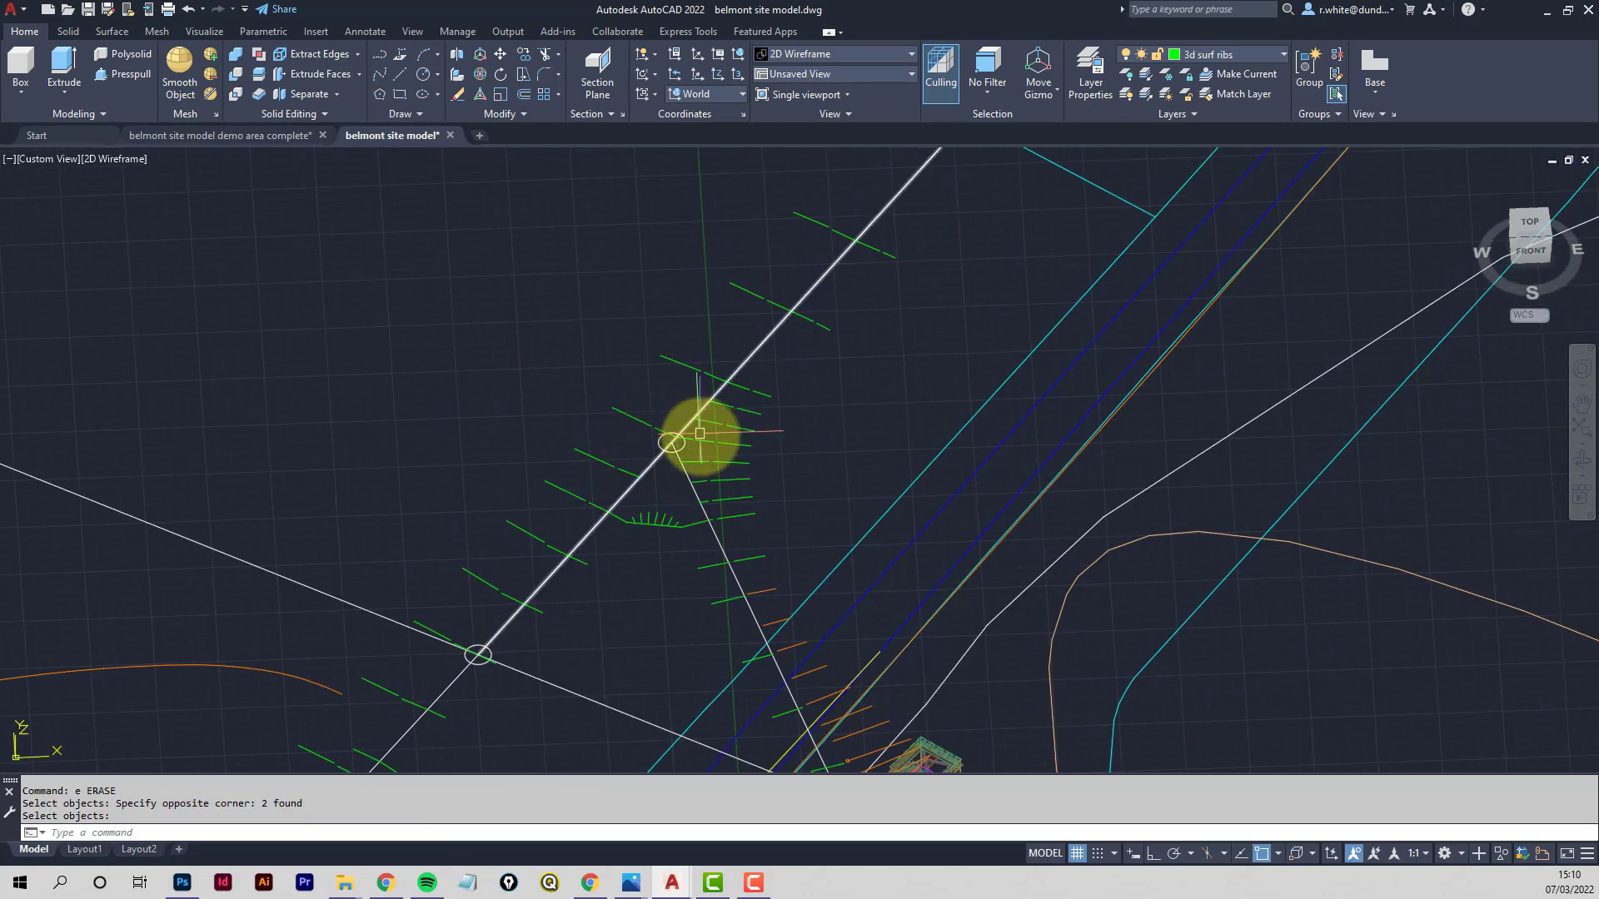
# View the ribs at a lower angle and measure the distance and level difference across the gap in the rib southwest of the island
pyautogui.keyDown('shift'); pyautogui.moveTo(778, 439); pyautogui.dragTo(767, 375, button='middle'); pyautogui.keyUp('shift')
pyautogui.scroll(4, 495, 618)
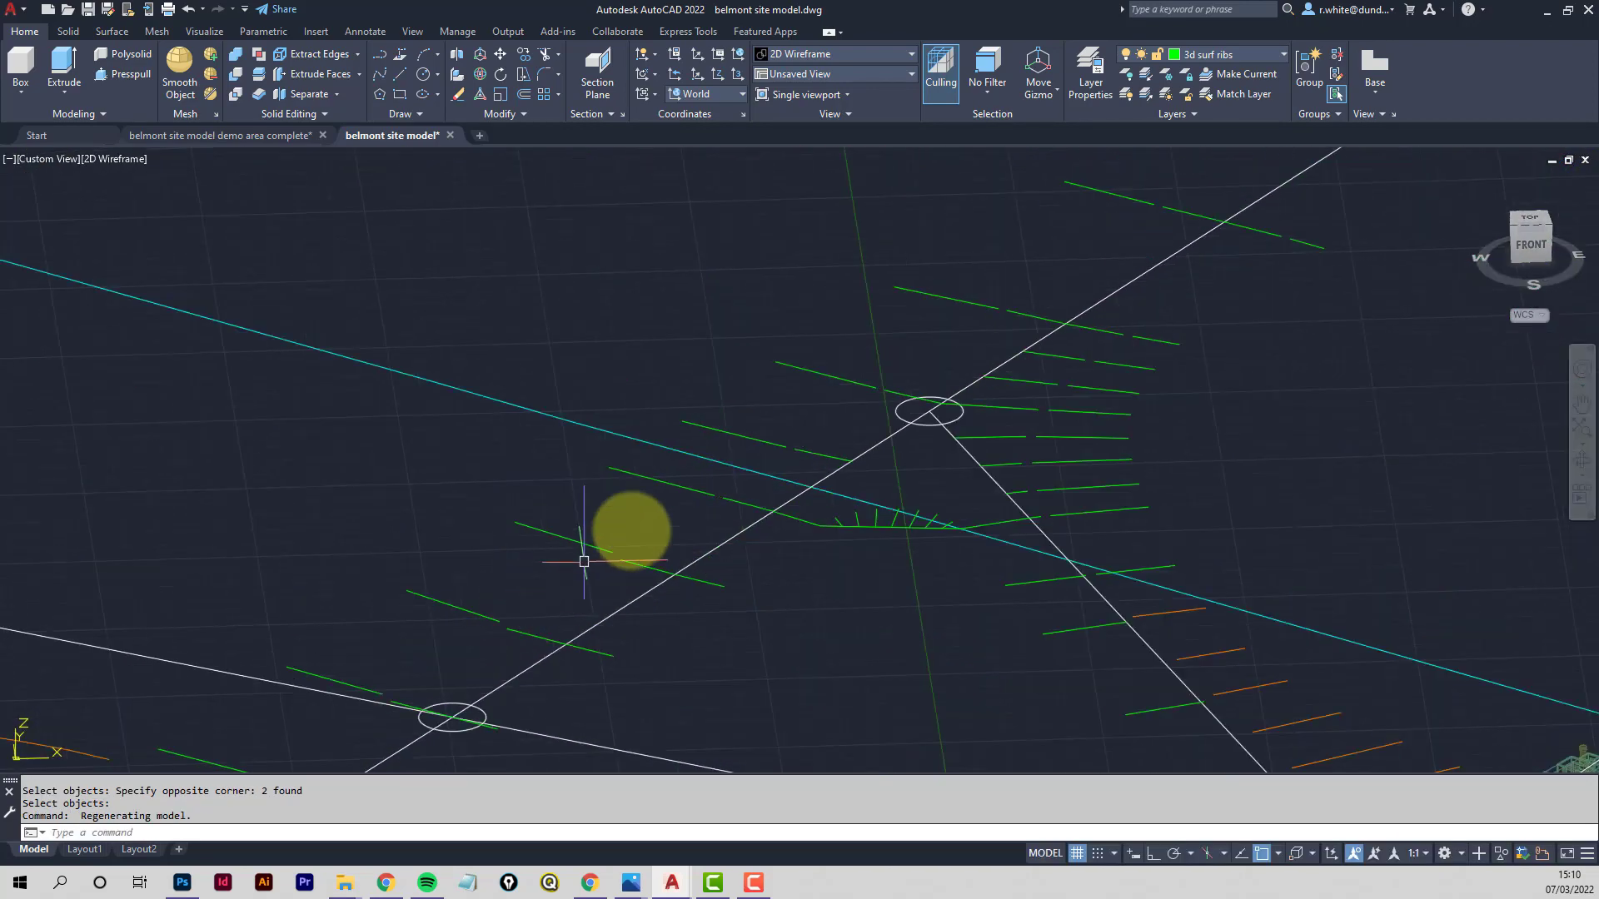
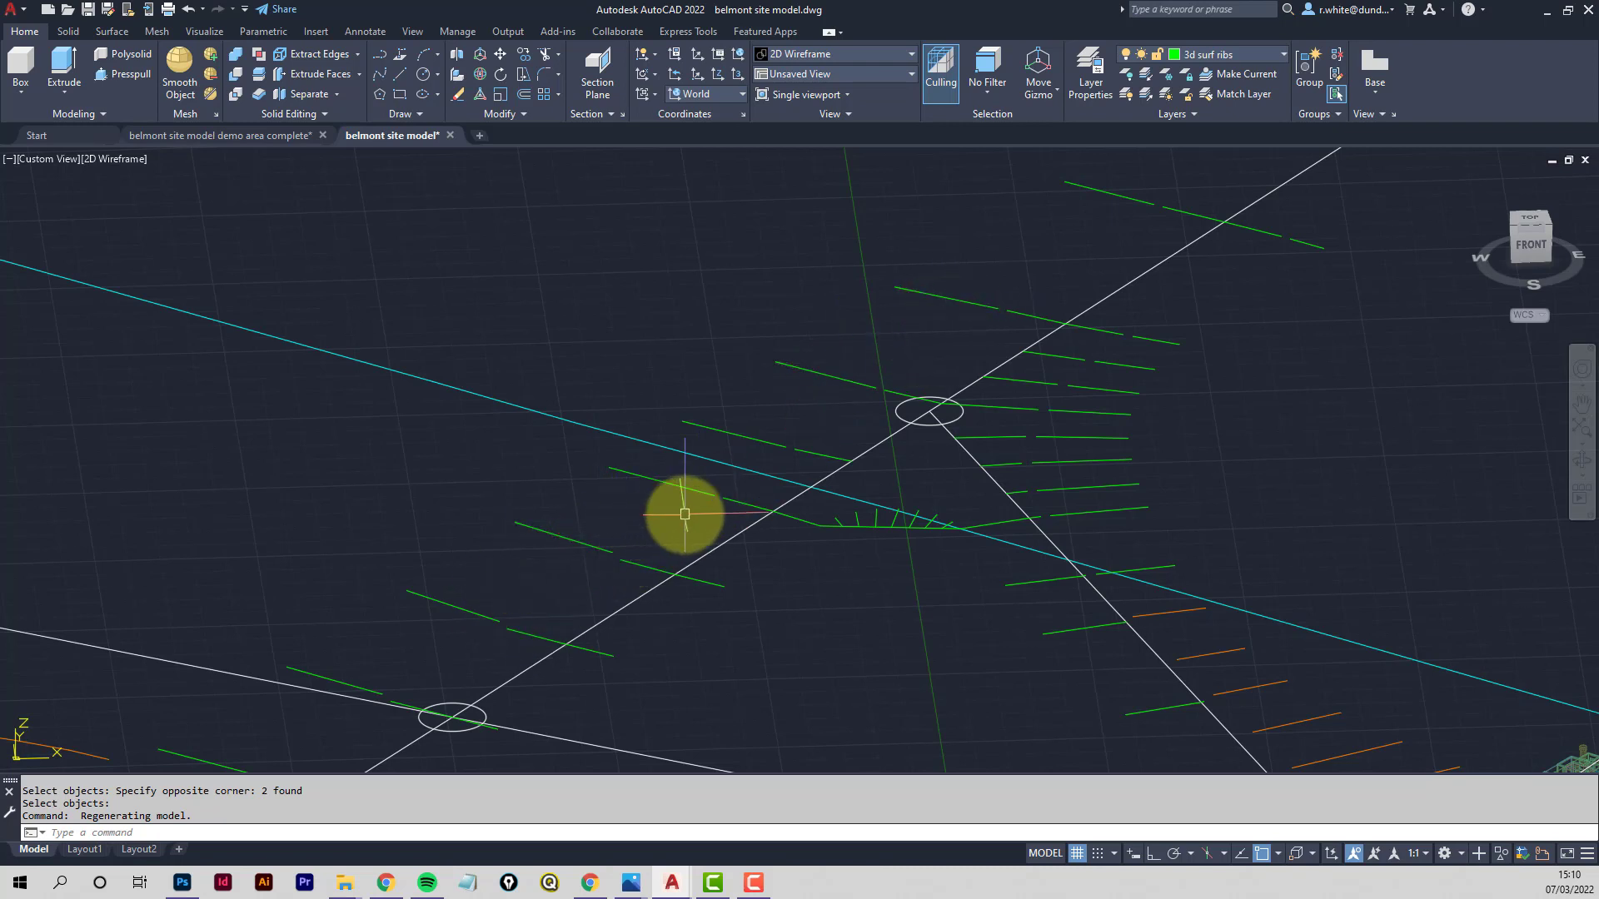
pyautogui.write('i')
pyautogui.press('Return')
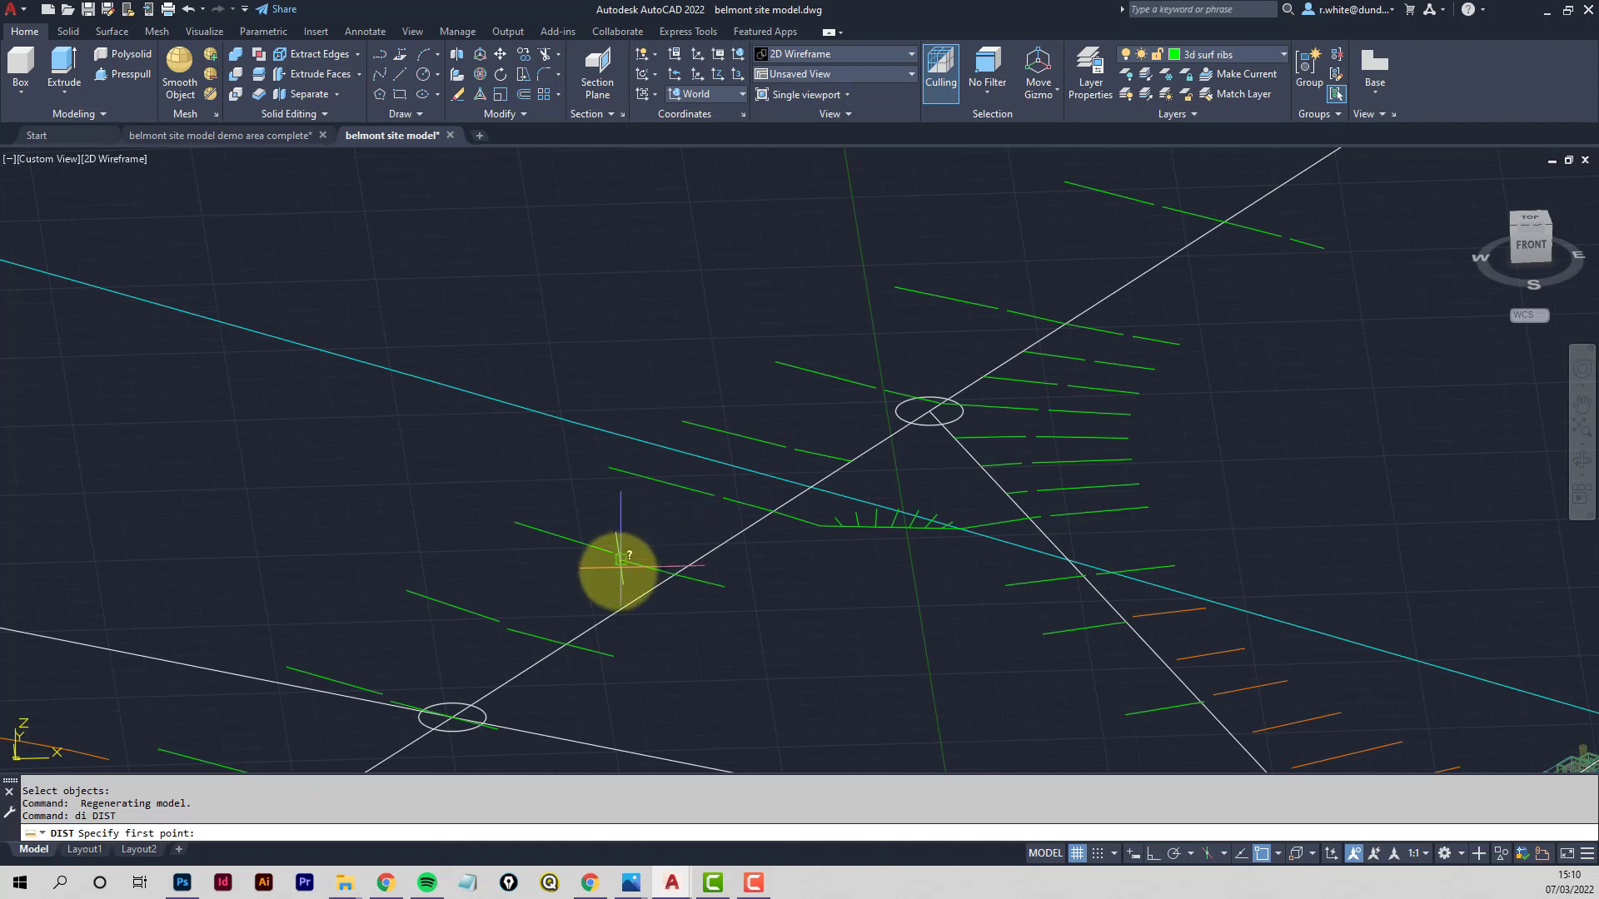
pyautogui.press('Escape')
pyautogui.press('Return')
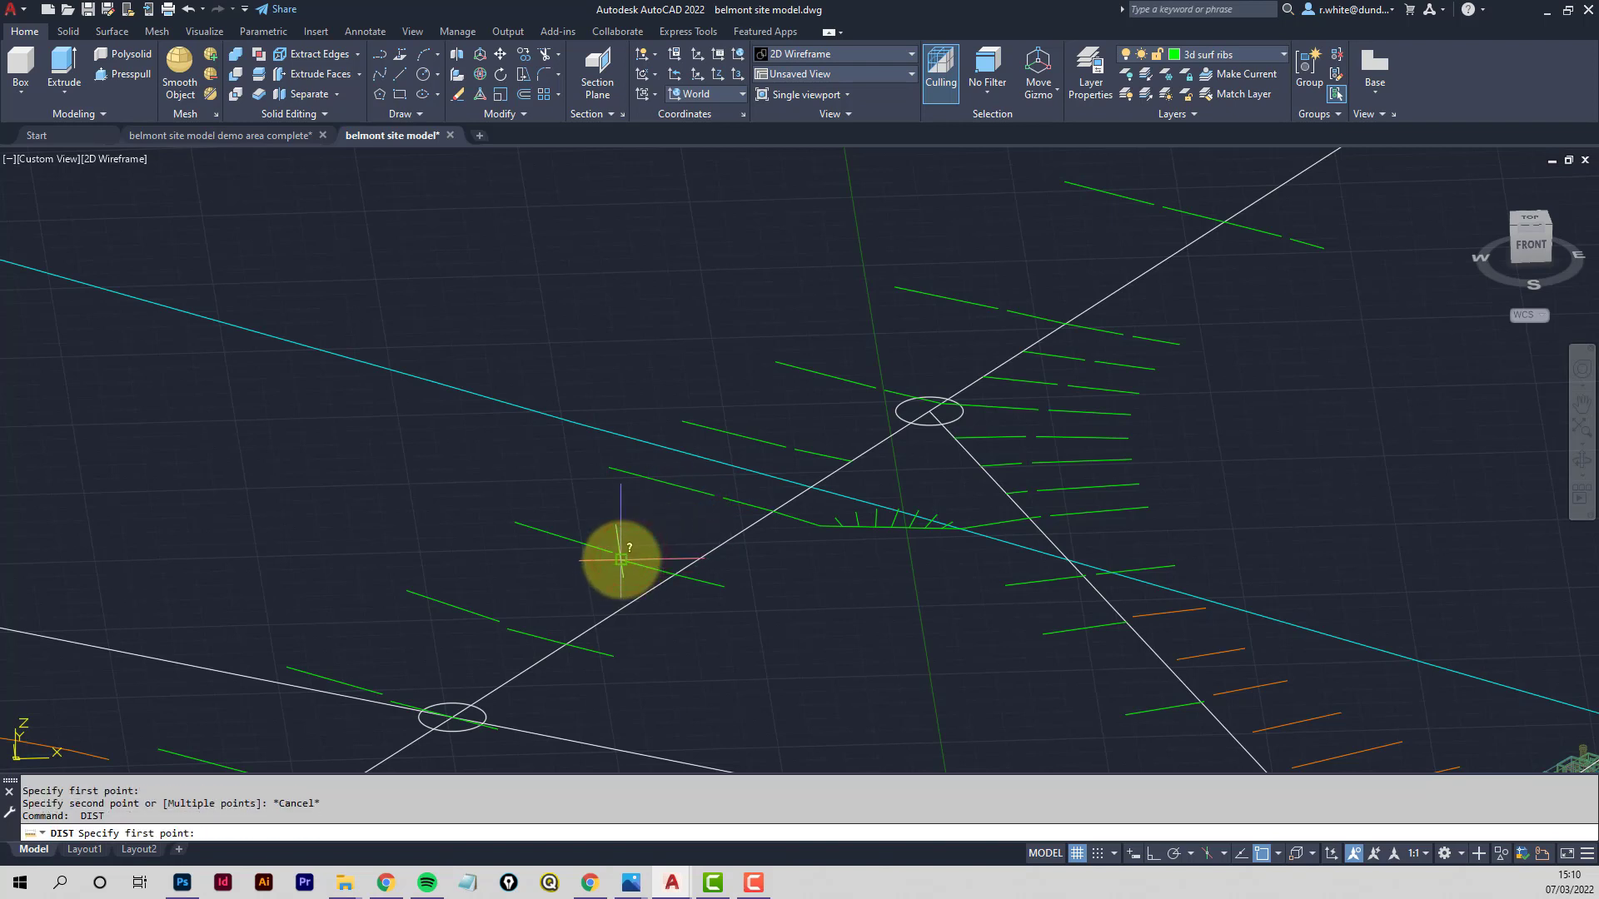
pyautogui.click(616, 555)
pyautogui.click(363, 767)
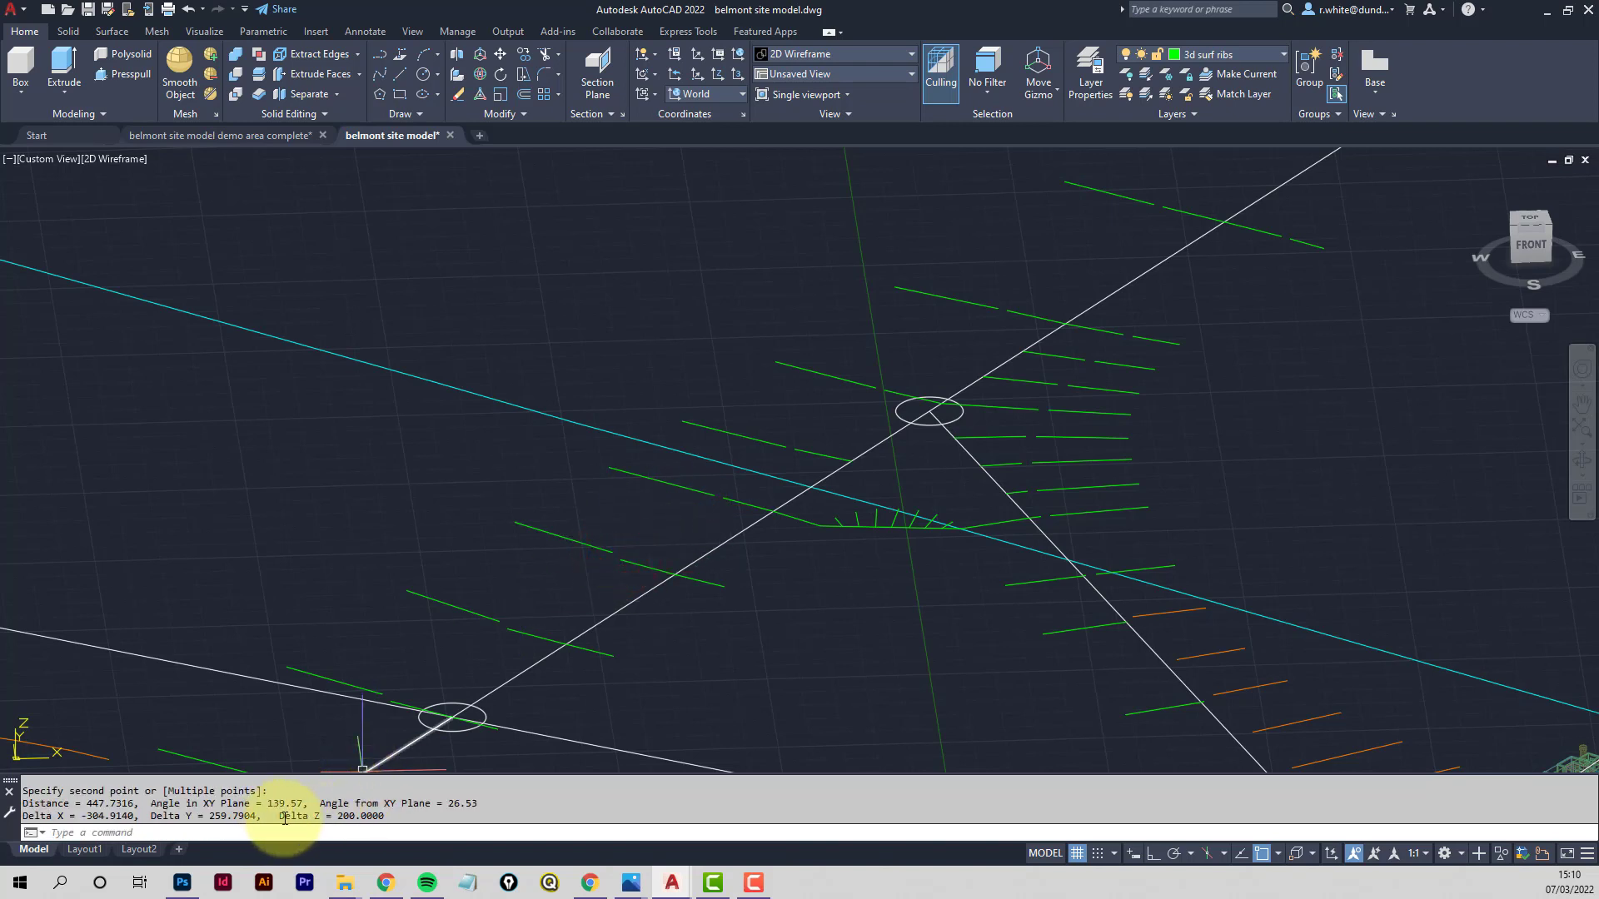
pyautogui.moveTo(280, 818)
pyautogui.mouseDown()
pyautogui.moveTo(385, 817)
pyautogui.moveTo(279, 820)
pyautogui.mouseUp()
pyautogui.moveTo(911, 452); pyautogui.dragTo(770, 530, button='middle')
pyautogui.press('Escape')
pyautogui.press('Escape')
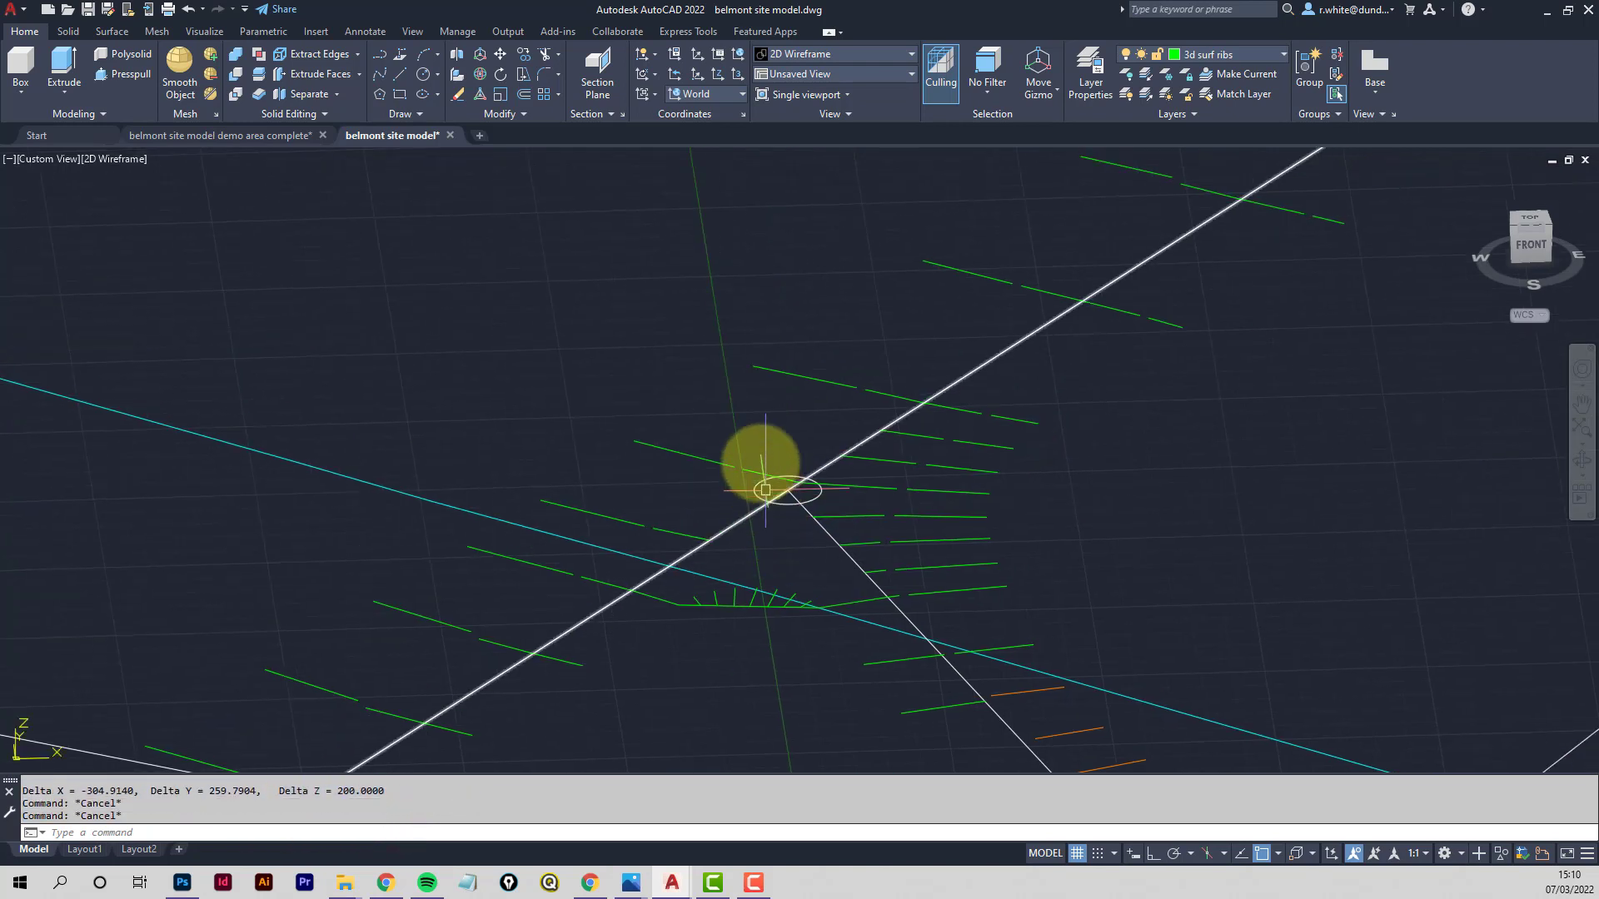
# Start a Move and select the four outer rib segments northwest of the centreline, from just southwest of the junction circle toward the northeast
pyautogui.write('m')
pyautogui.press('Return')
pyautogui.click(635, 523)
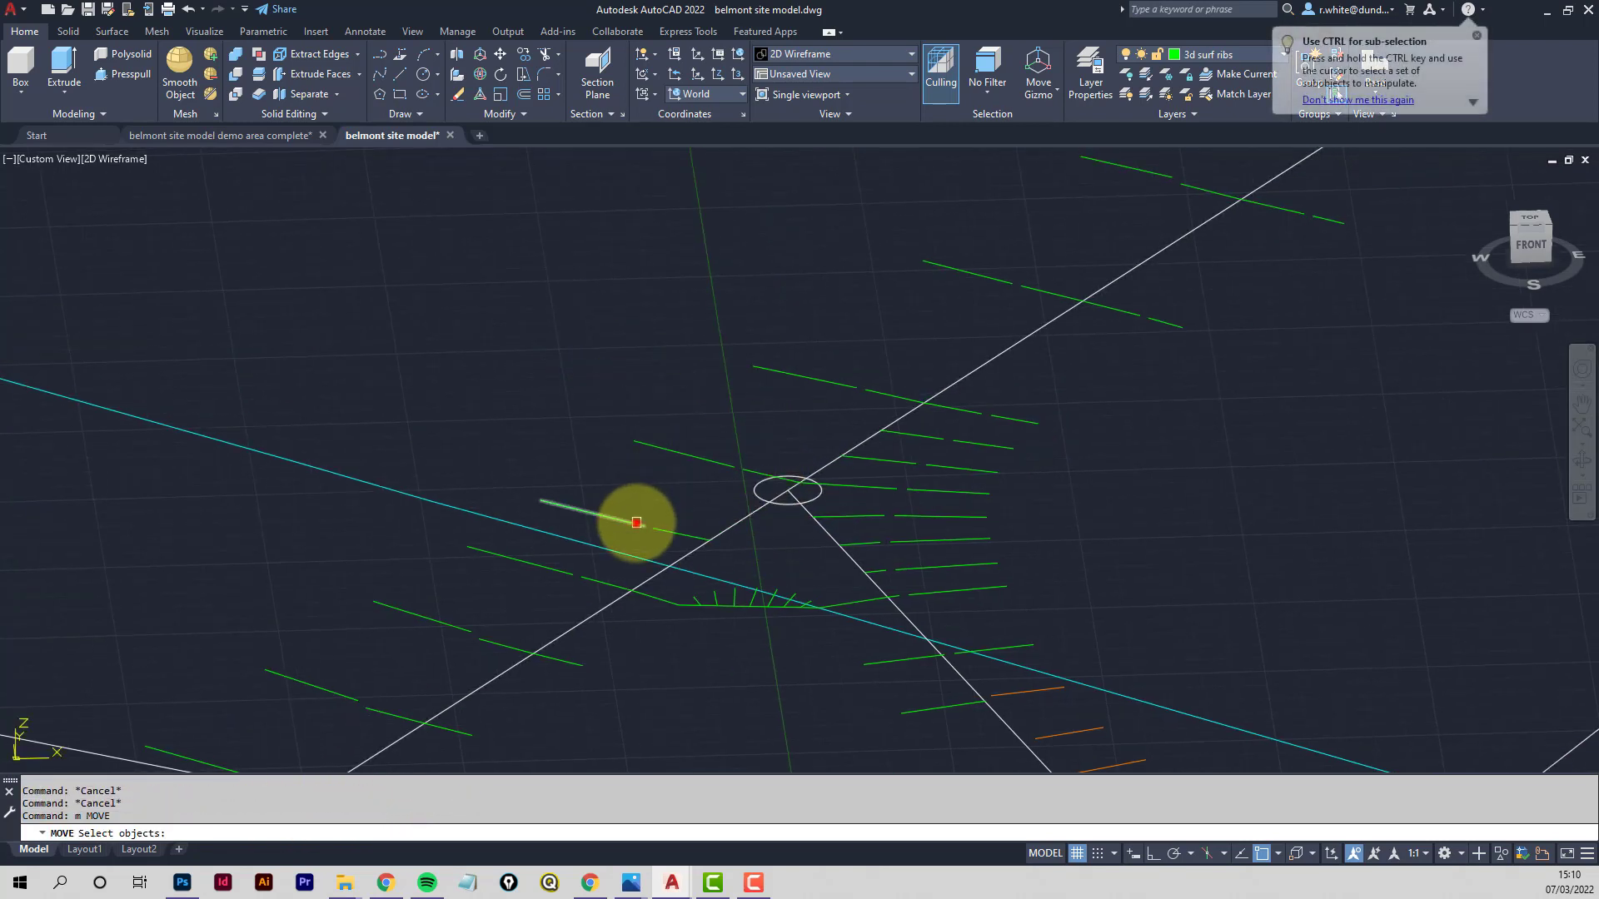
pyautogui.click(702, 459)
pyautogui.click(827, 382)
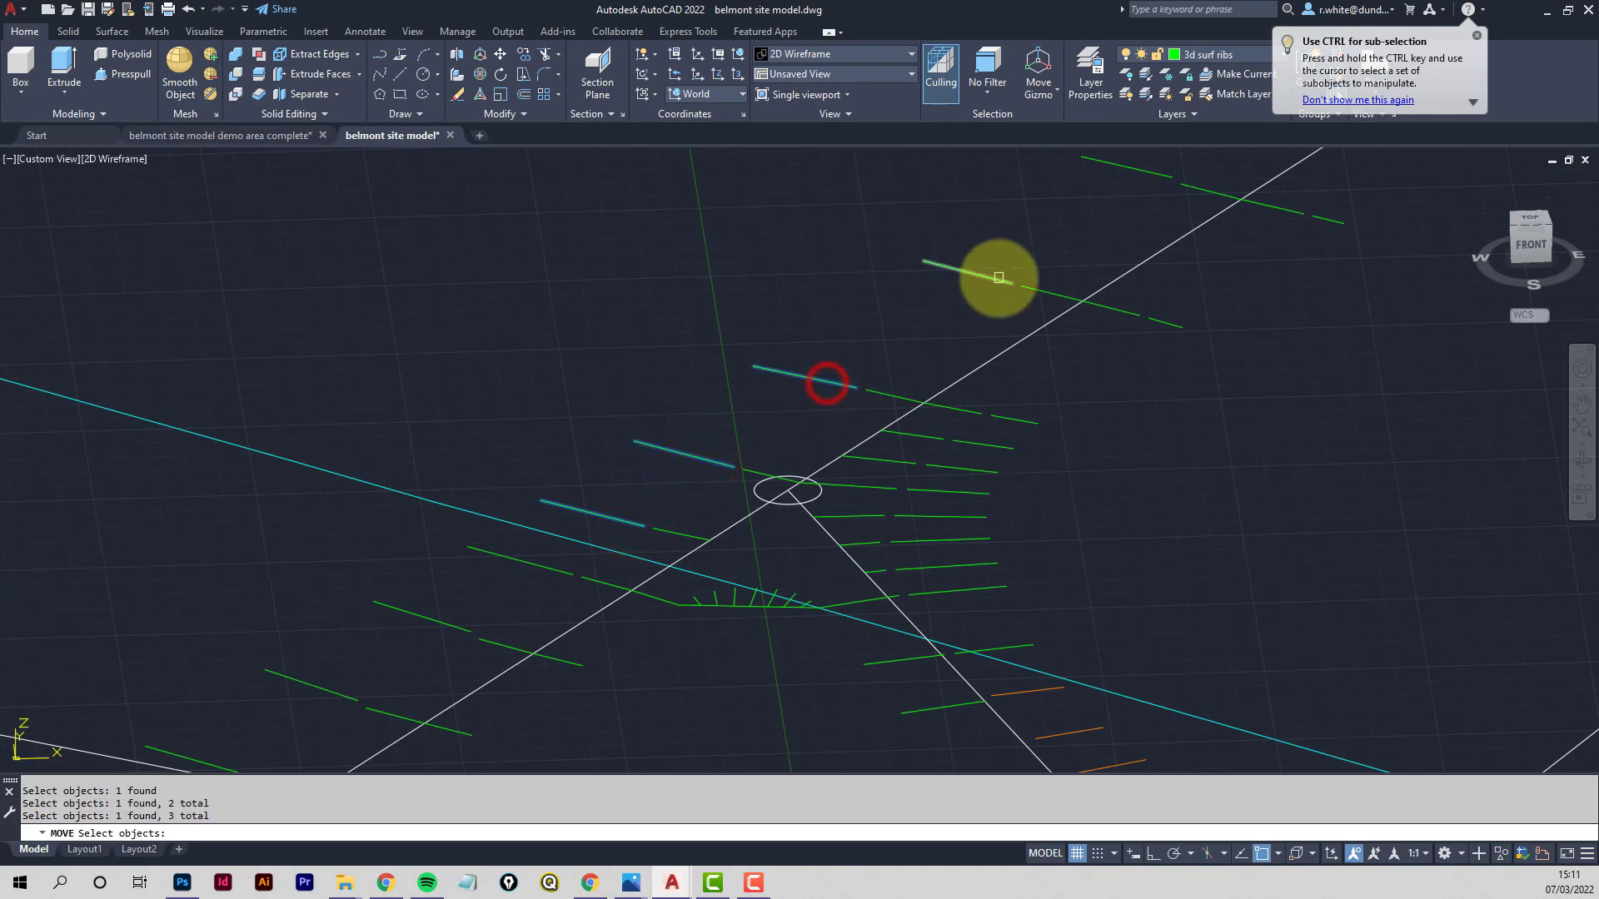
pyautogui.click(993, 277)
# Add the outer rib segments east of the centreline to the Move selection, from south of the island to the second rib beyond the curve
pyautogui.click(1171, 323)
pyautogui.click(1090, 410)
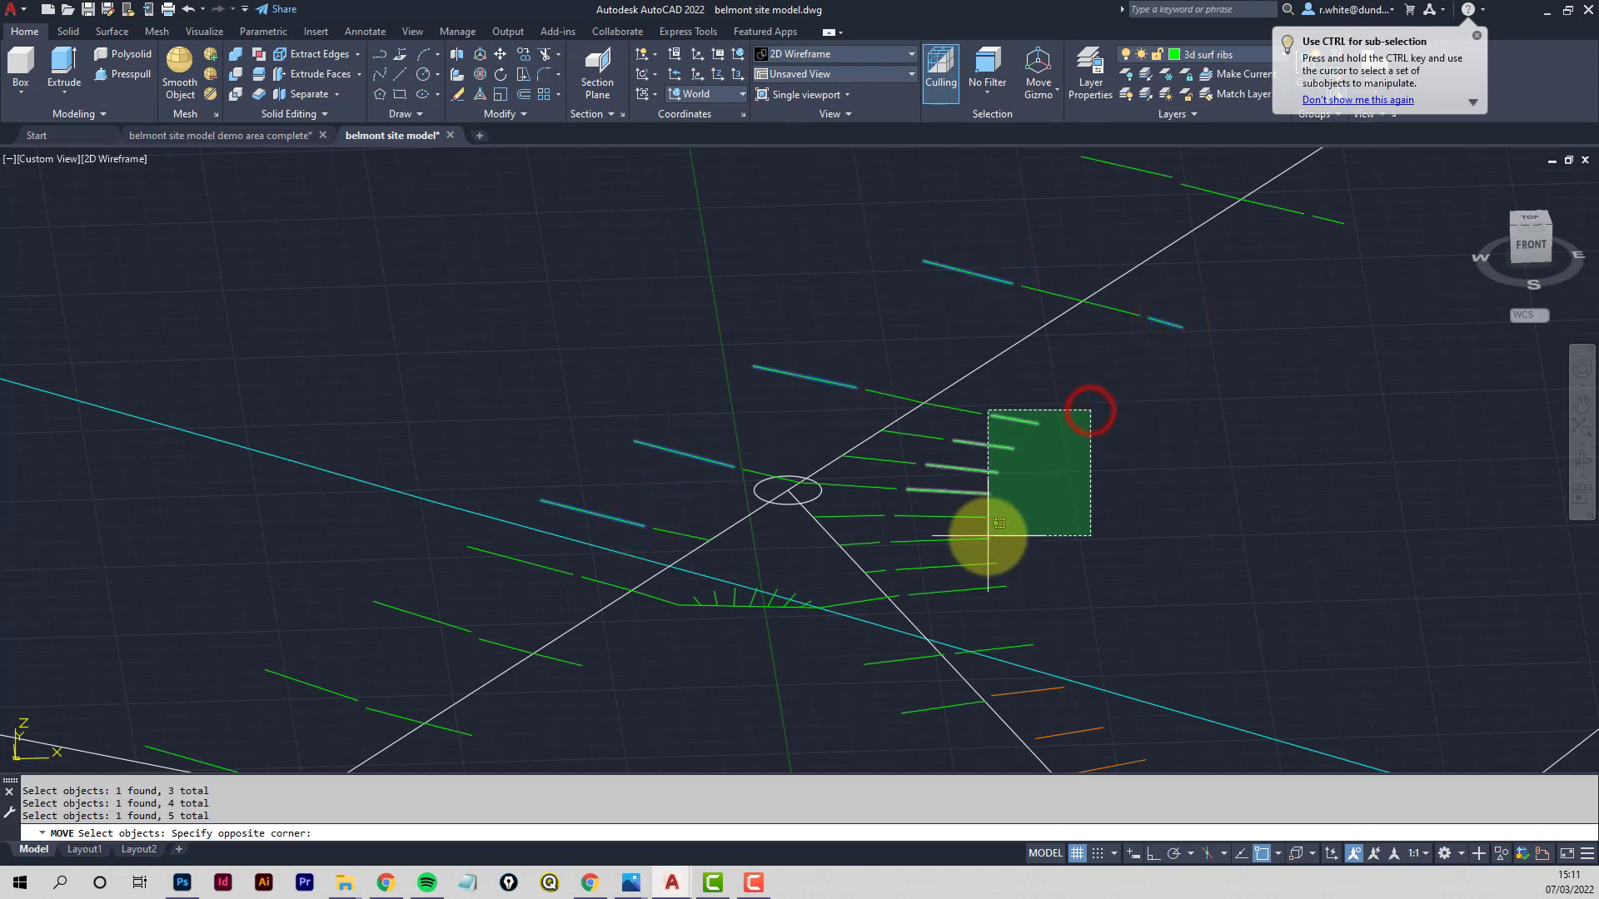
pyautogui.click(989, 536)
pyautogui.click(1017, 499)
pyautogui.click(964, 598)
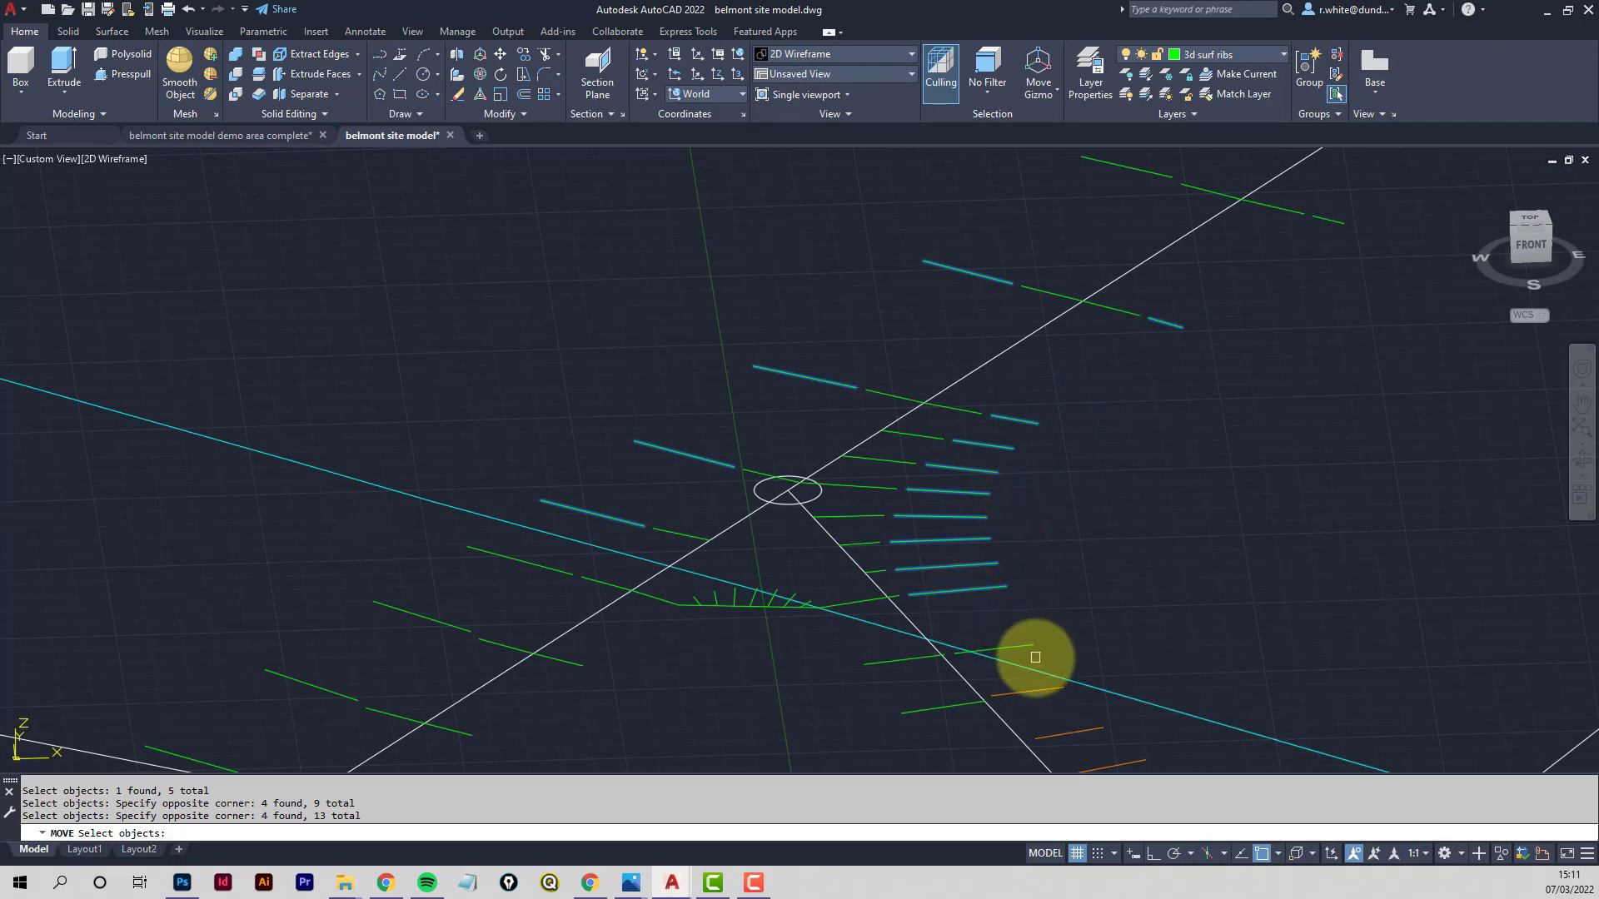
pyautogui.click(1021, 648)
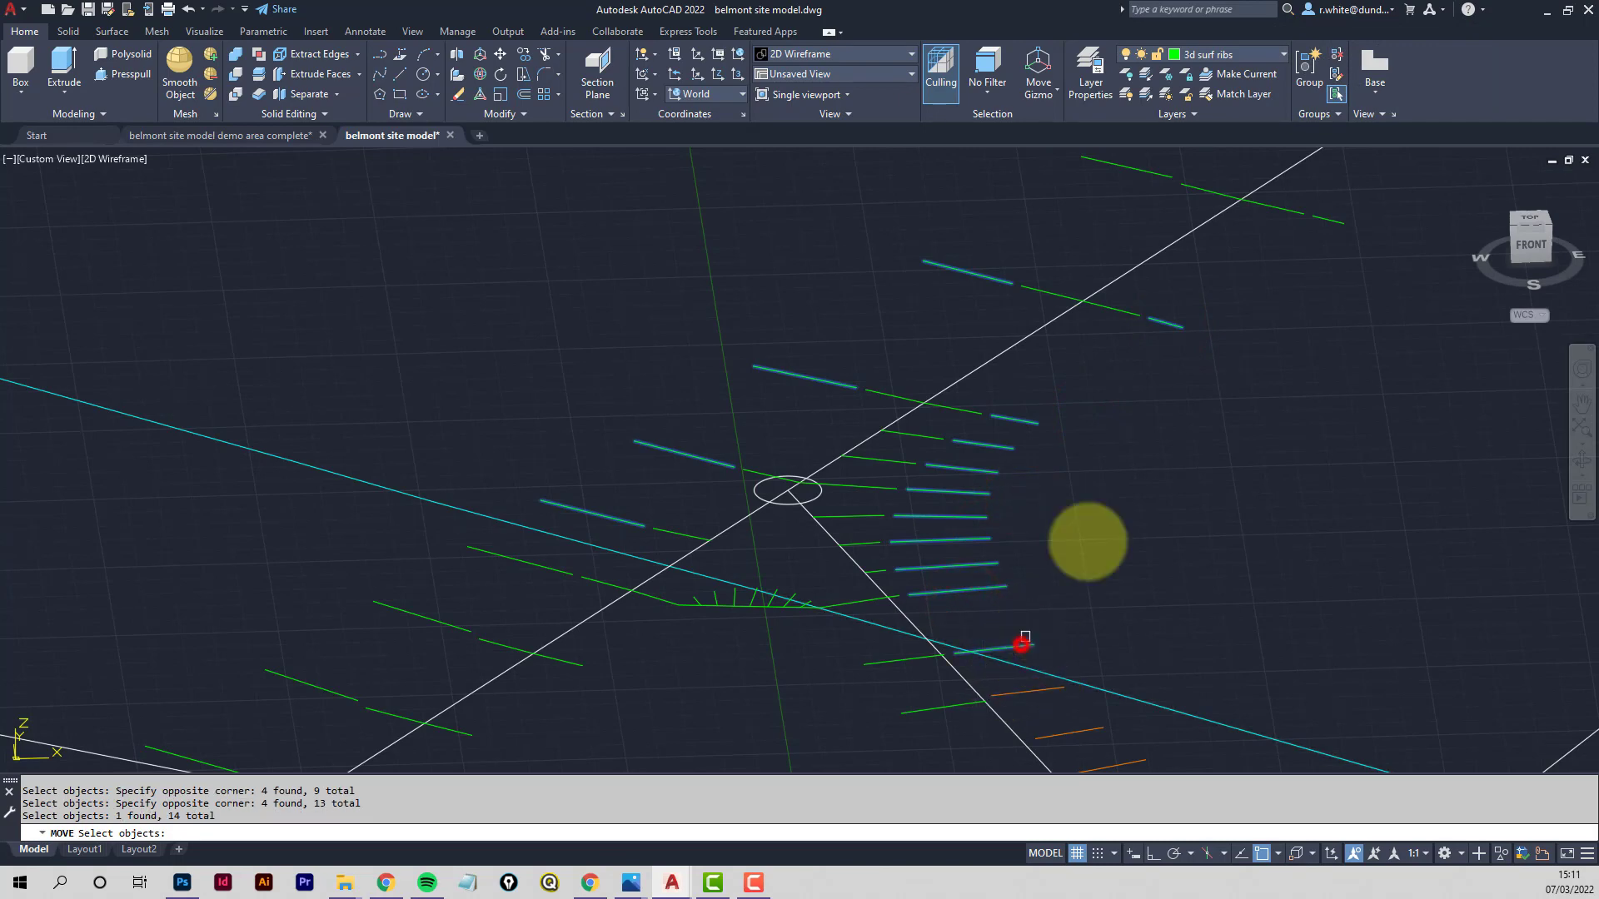
pyautogui.scroll(-3, 1178, 372)
pyautogui.scroll(2, 1064, 468)
pyautogui.click(1070, 463)
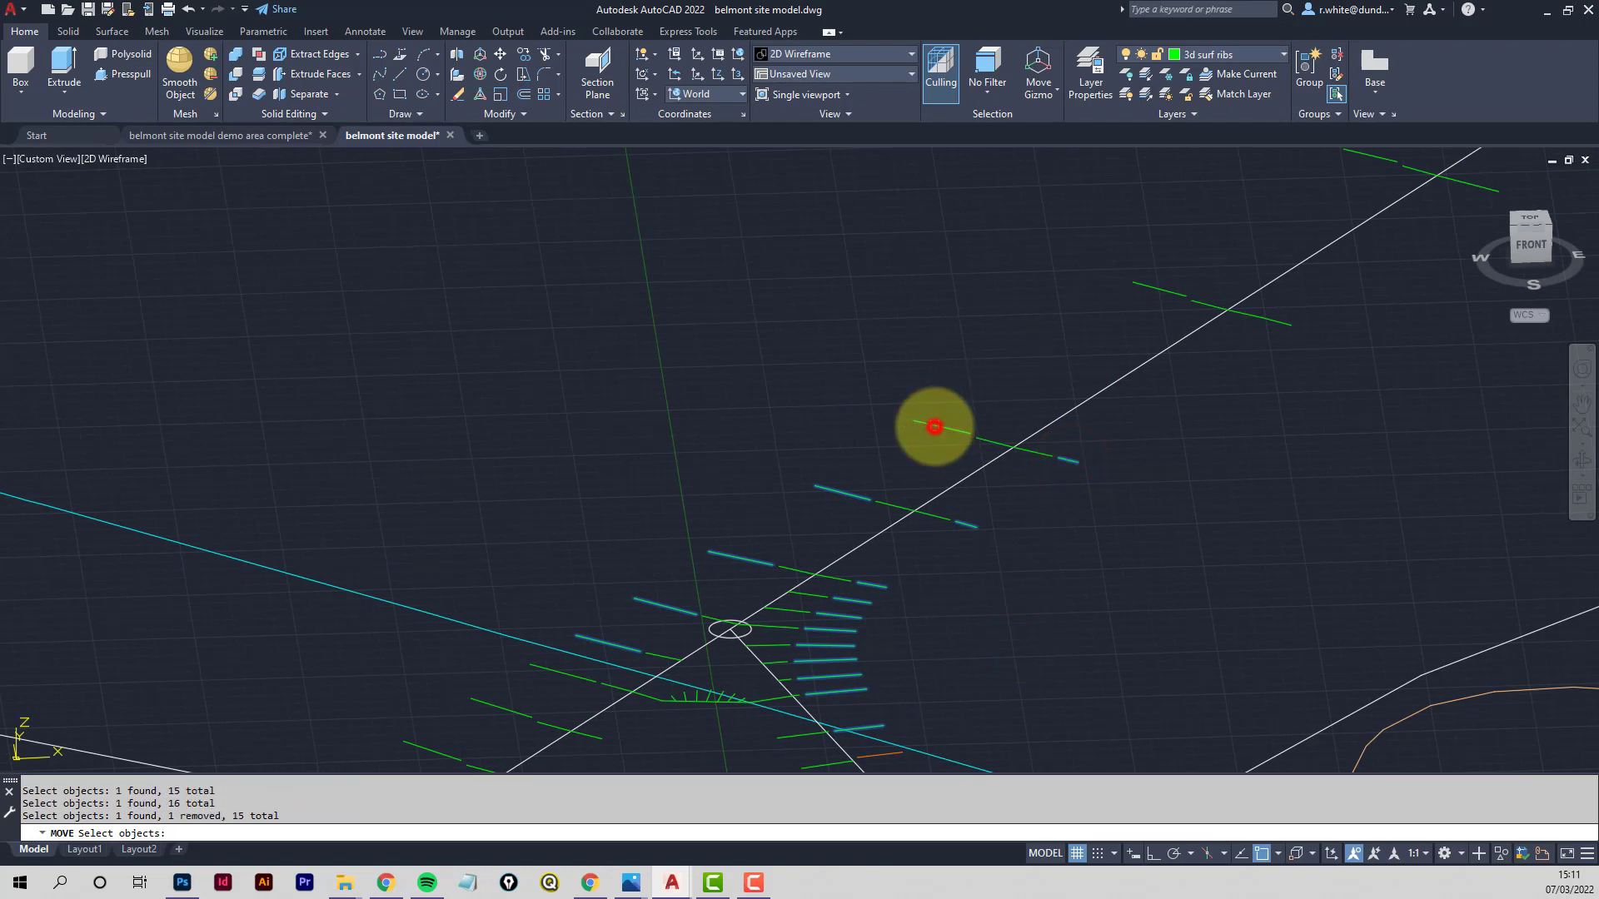
# Finish the Move selection of outer rib segments around the junction and raise them 200 vertically along +Z with Ortho on
pyautogui.scroll(2, 1116, 426)
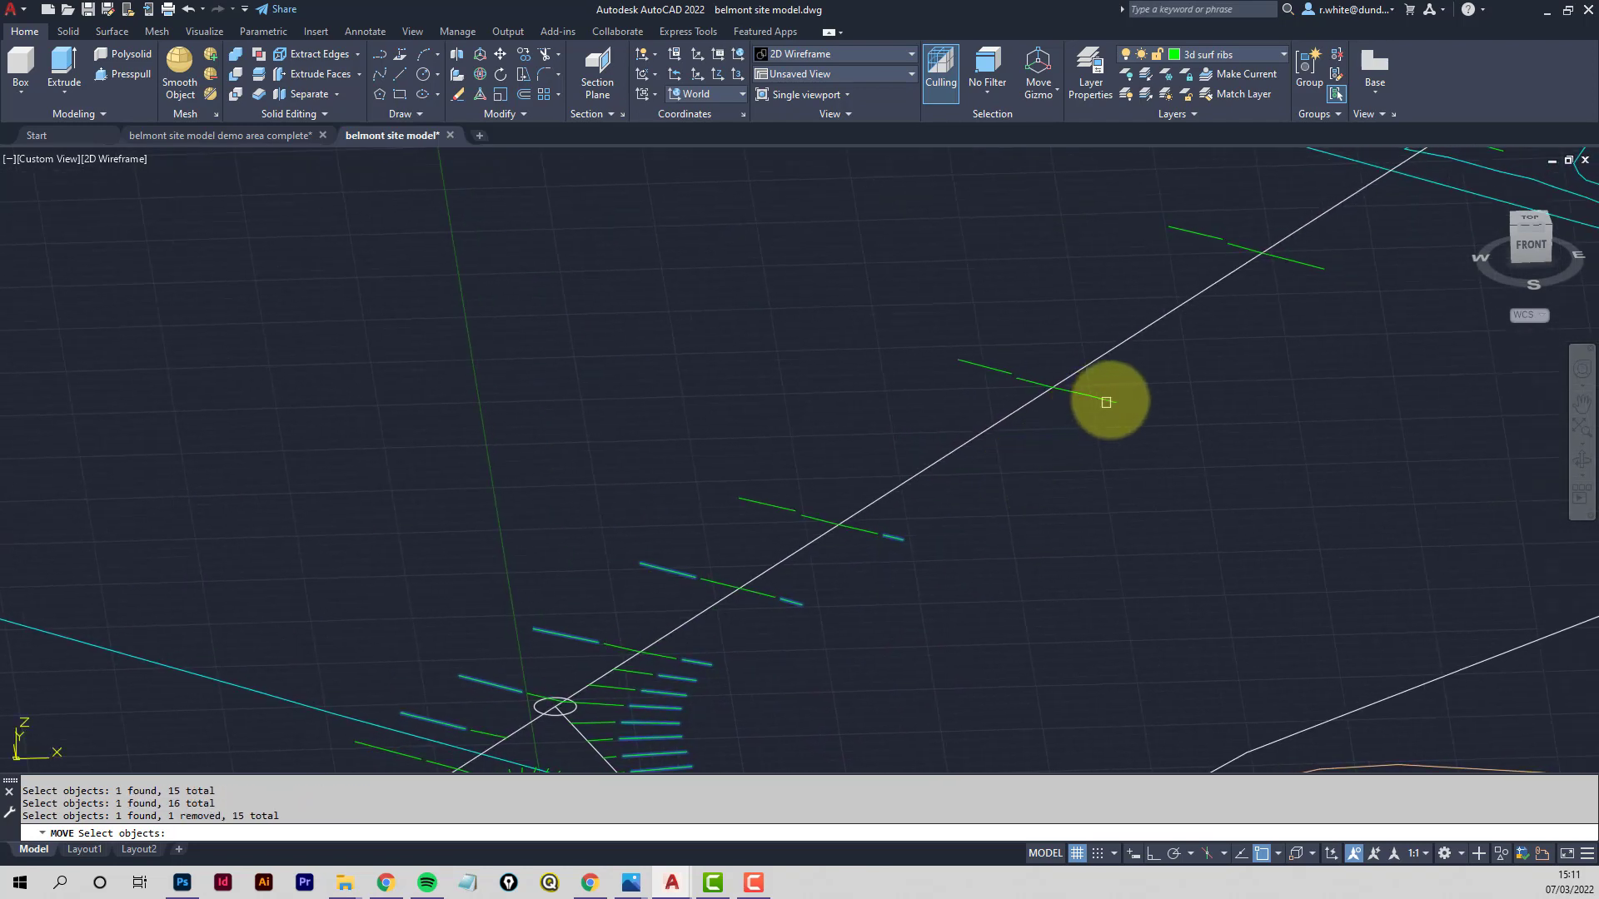
pyautogui.moveTo(1199, 338); pyautogui.dragTo(1032, 467, button='middle')
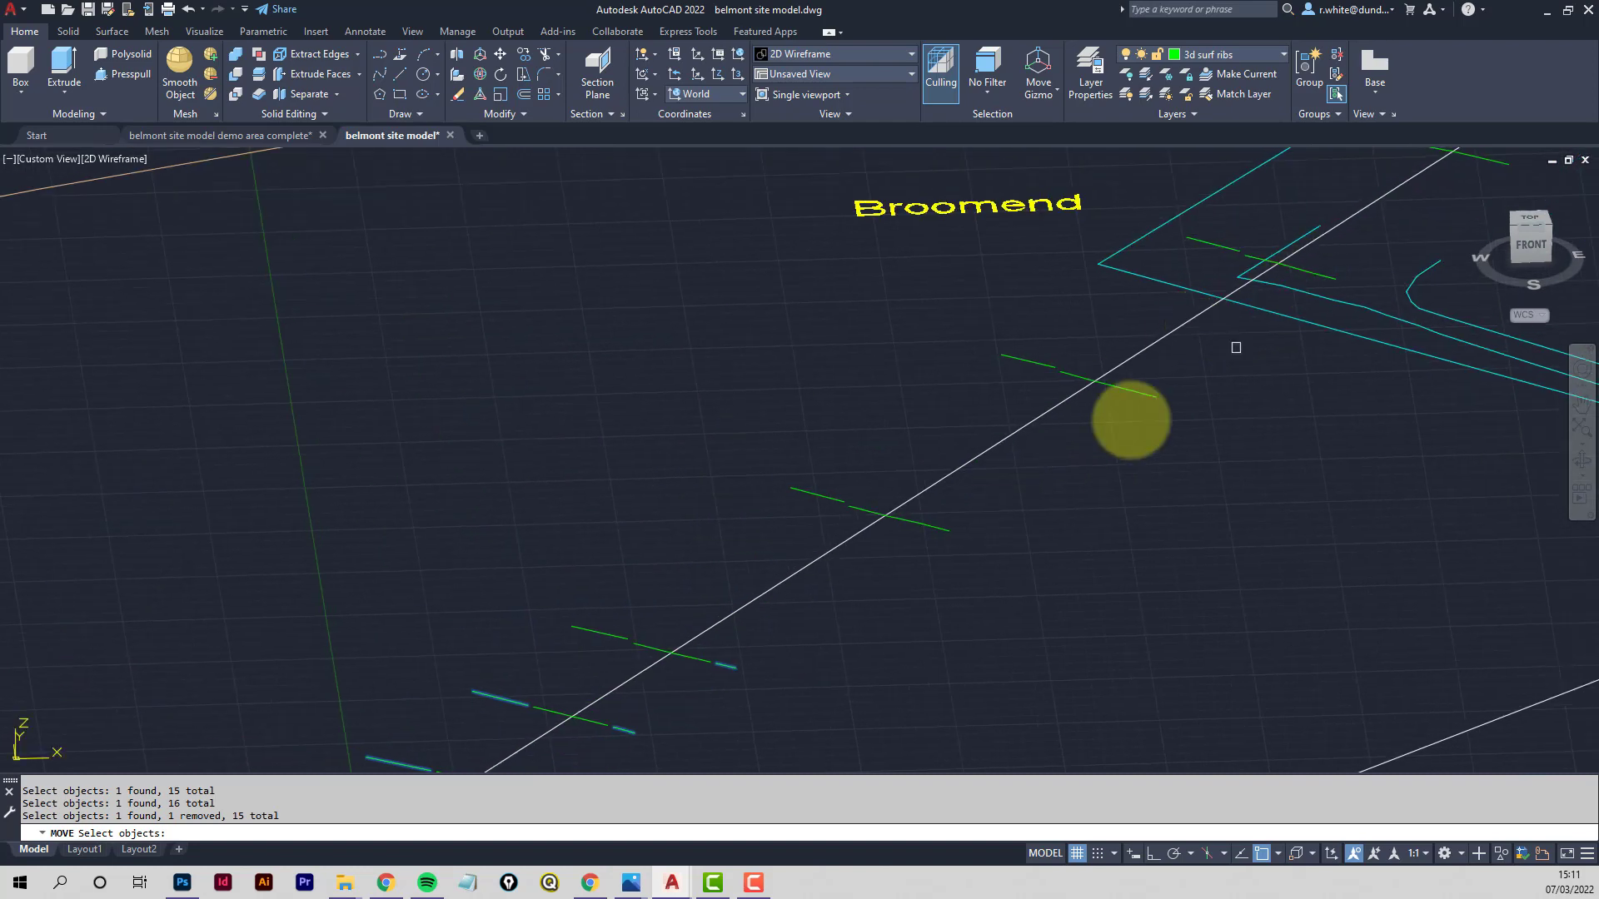
pyautogui.press('Return')
pyautogui.click(871, 673)
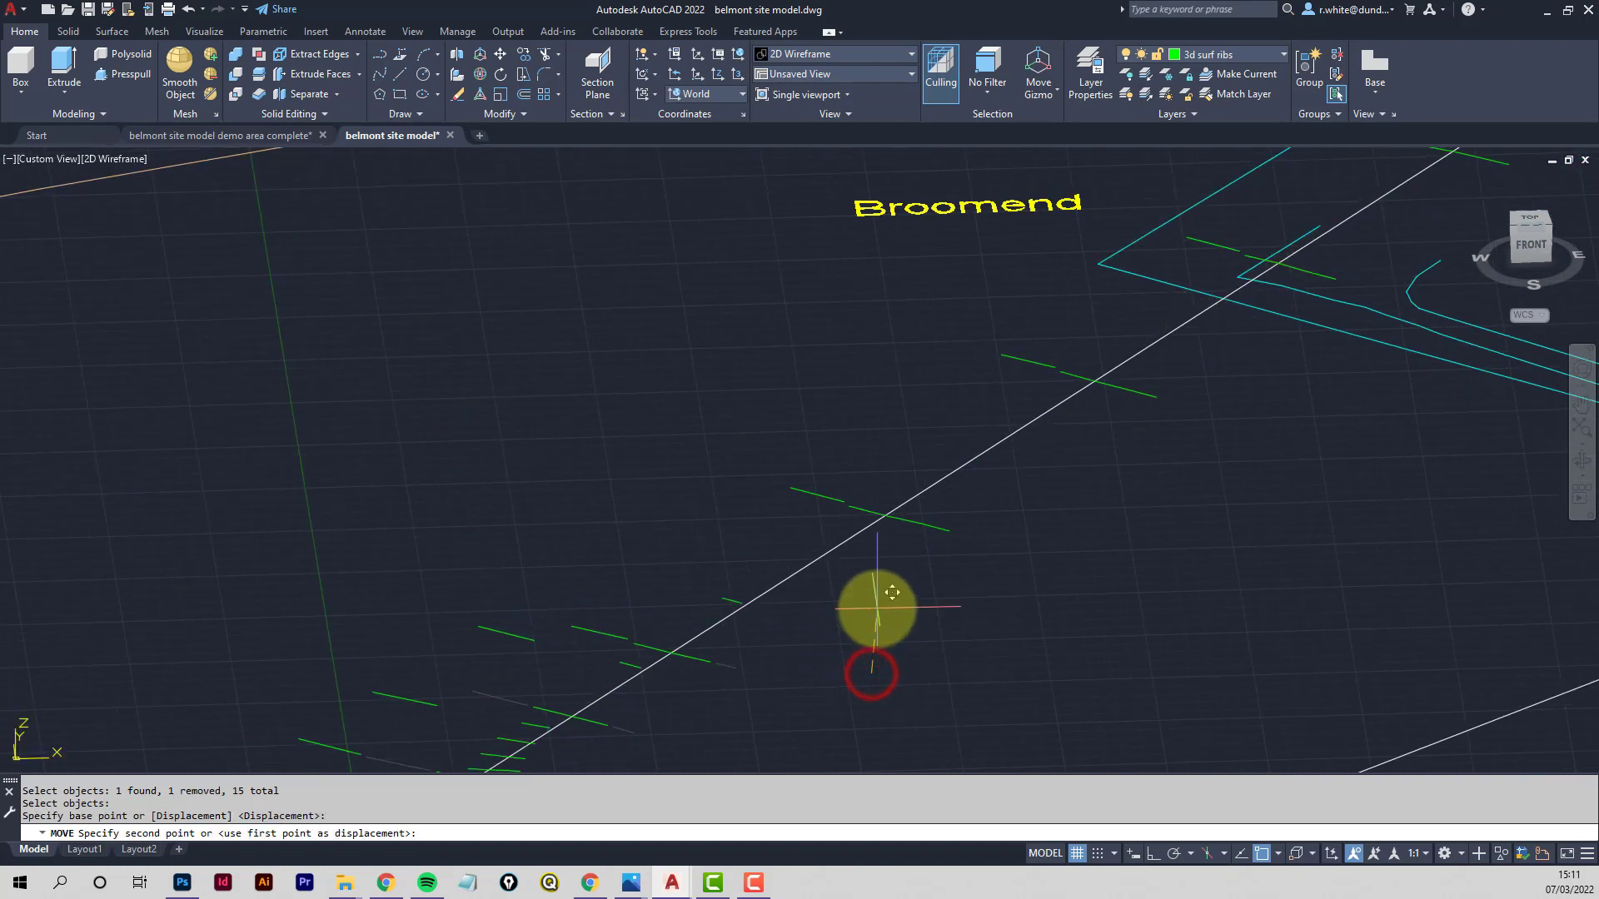
pyautogui.press('F8')
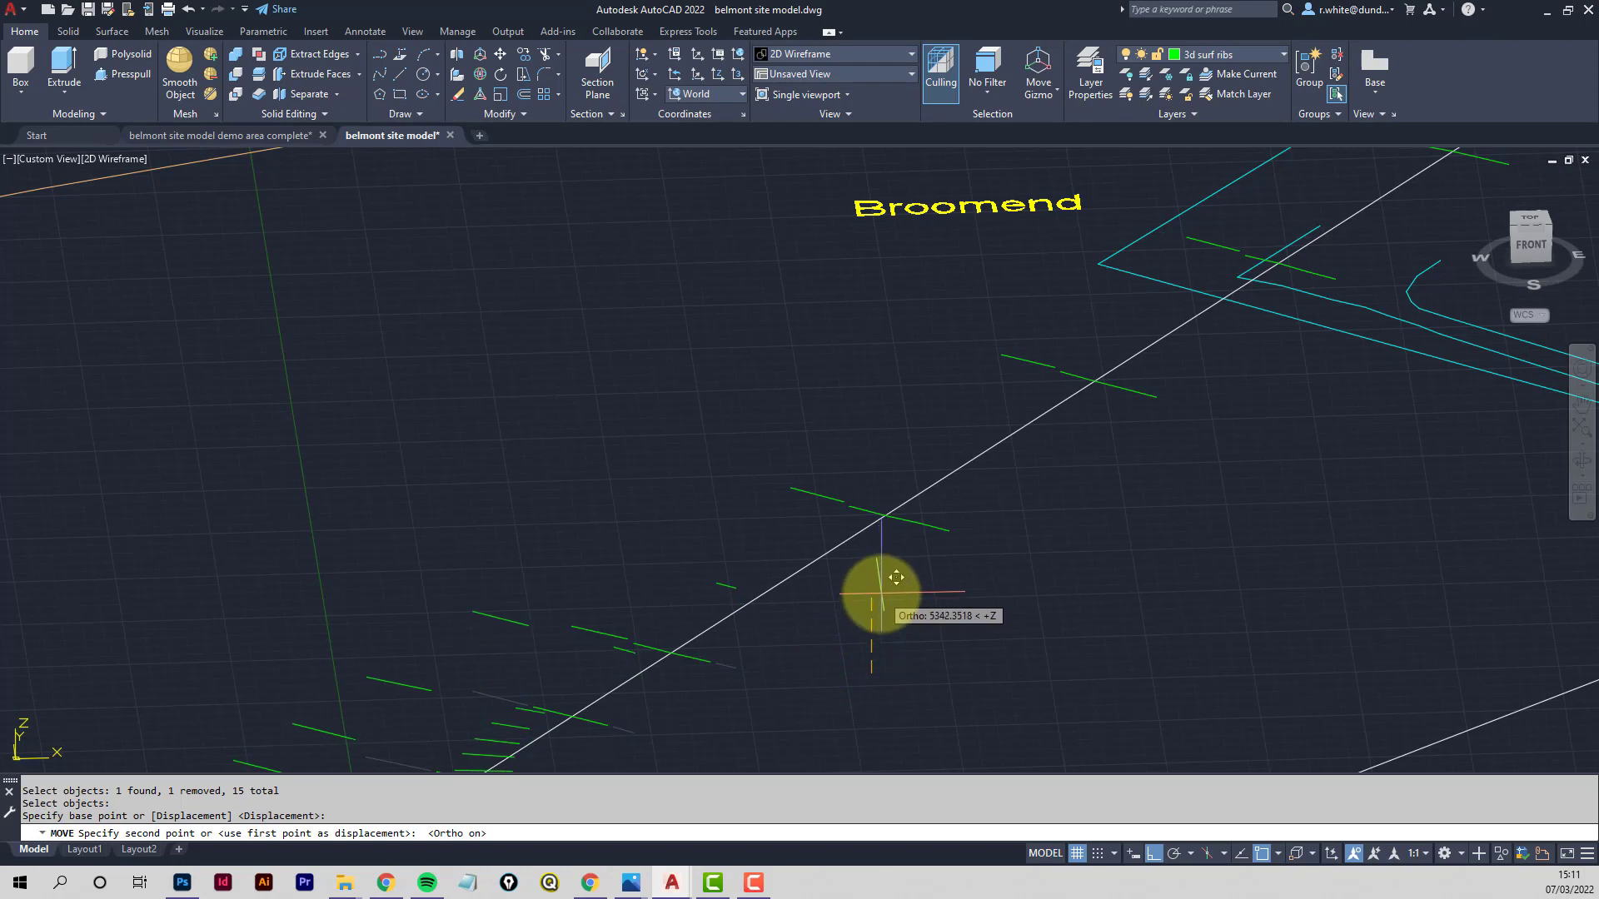
pyautogui.press('Return')
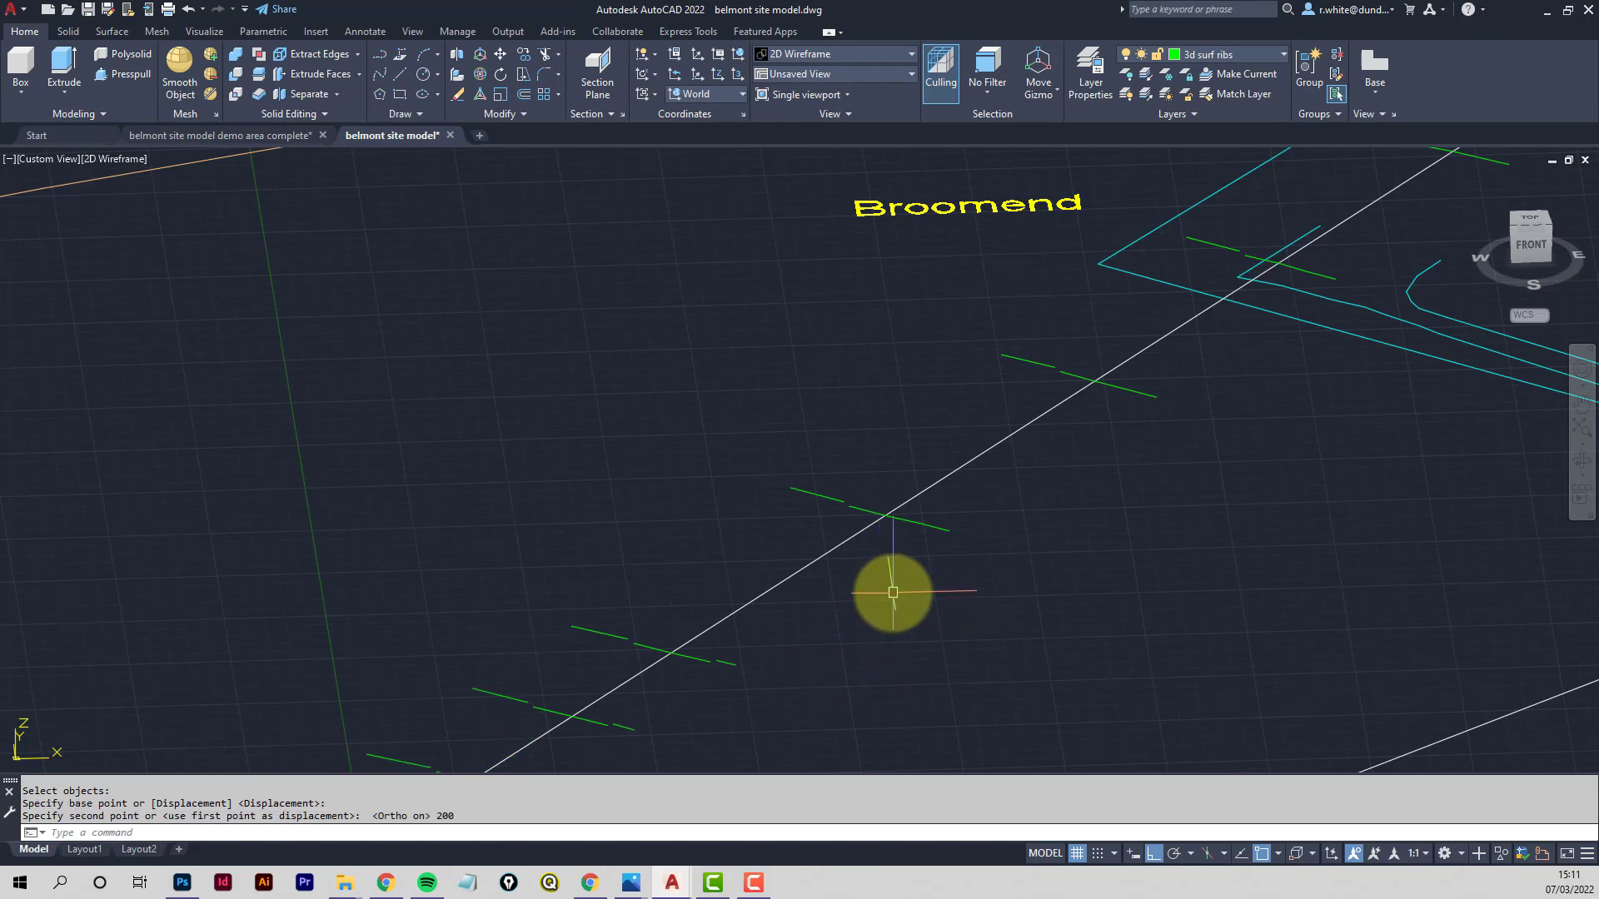
# Draw a cutting polyline southeast of the centreline across the four uncut ribs, running northeast past the Broomend label
pyautogui.scroll(-2, 735, 699)
pyautogui.moveTo(735, 699); pyautogui.dragTo(848, 474, button='middle')
pyautogui.scroll(2, 848, 474)
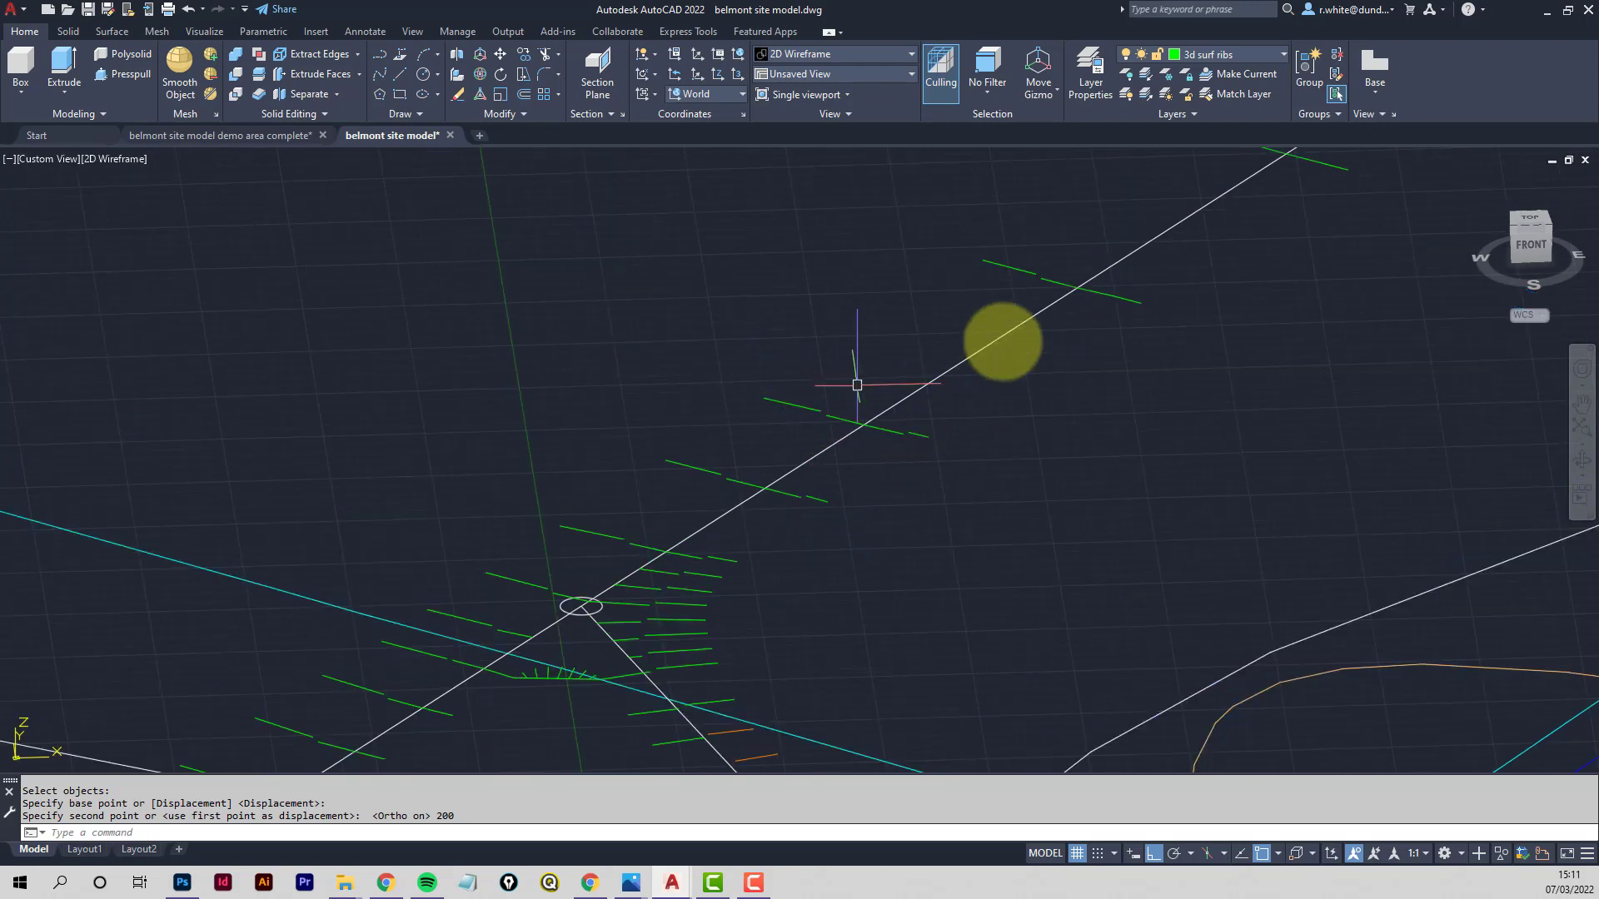
pyautogui.moveTo(1053, 286)
pyautogui.mouseDown(button='middle')
pyautogui.moveTo(649, 608)
pyautogui.moveTo(732, 507)
pyautogui.mouseUp(button='middle')
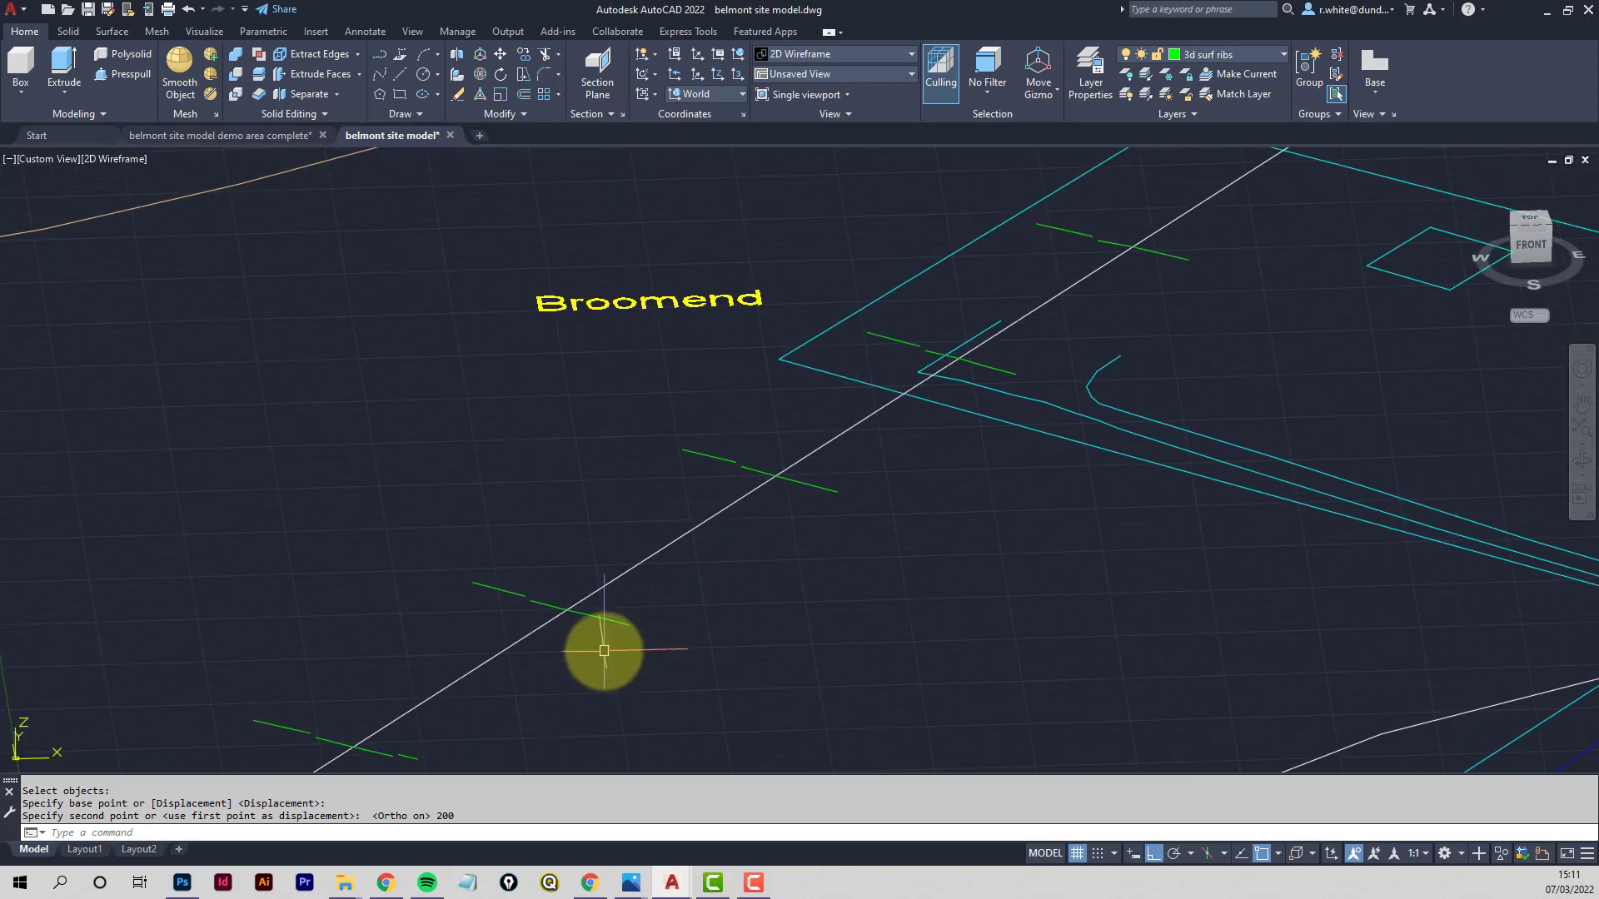
pyautogui.write('l')
pyautogui.press('Return')
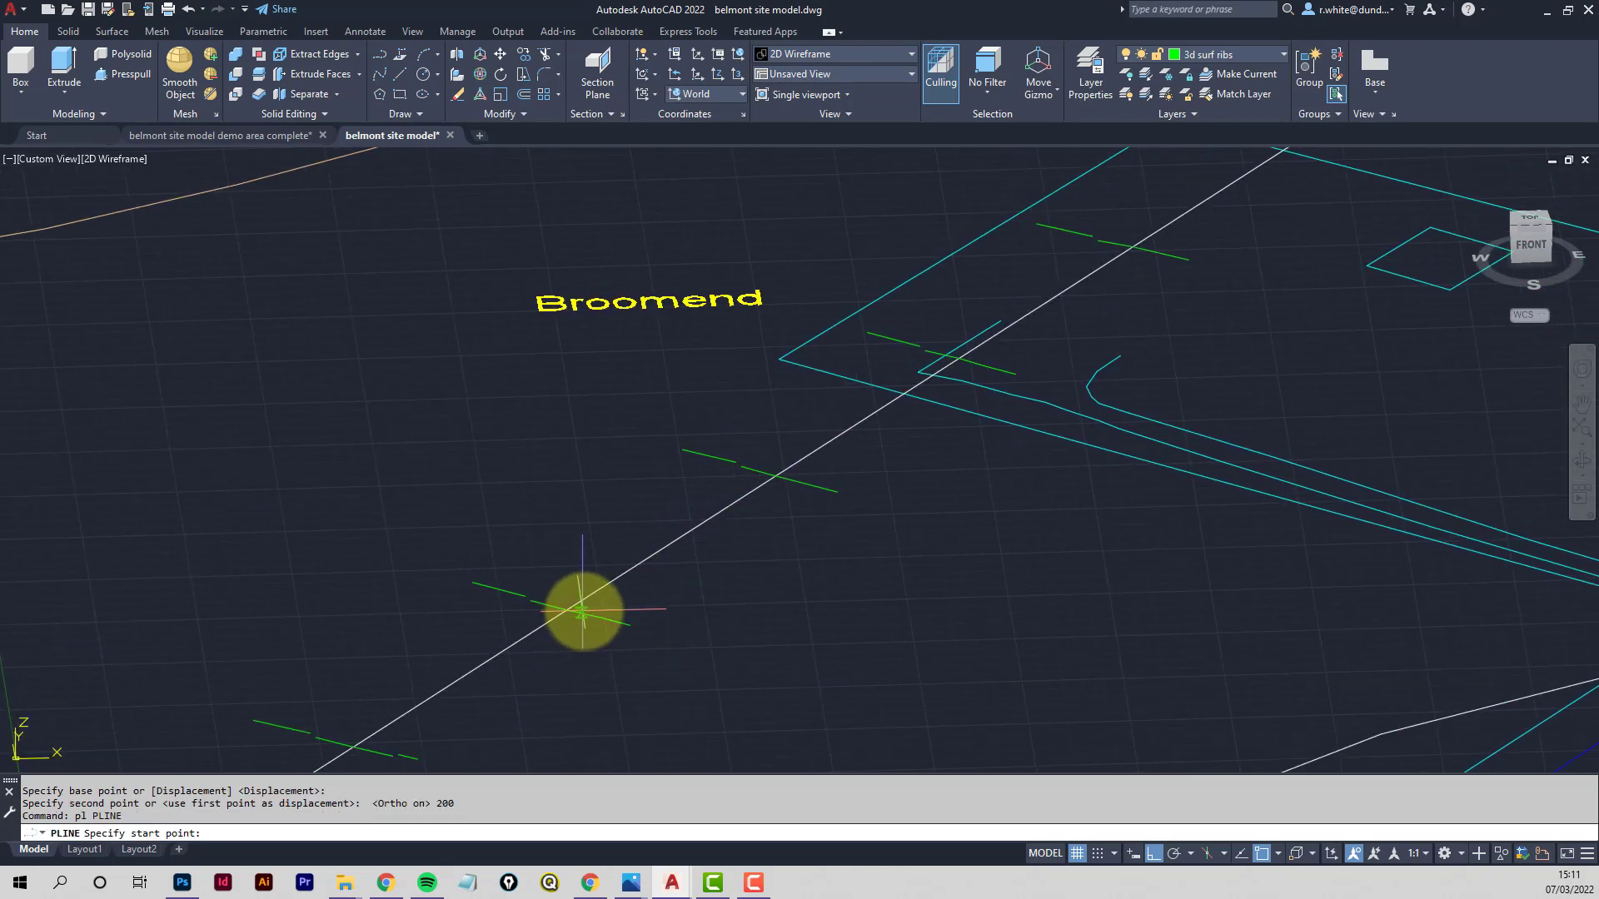
pyautogui.click(602, 617)
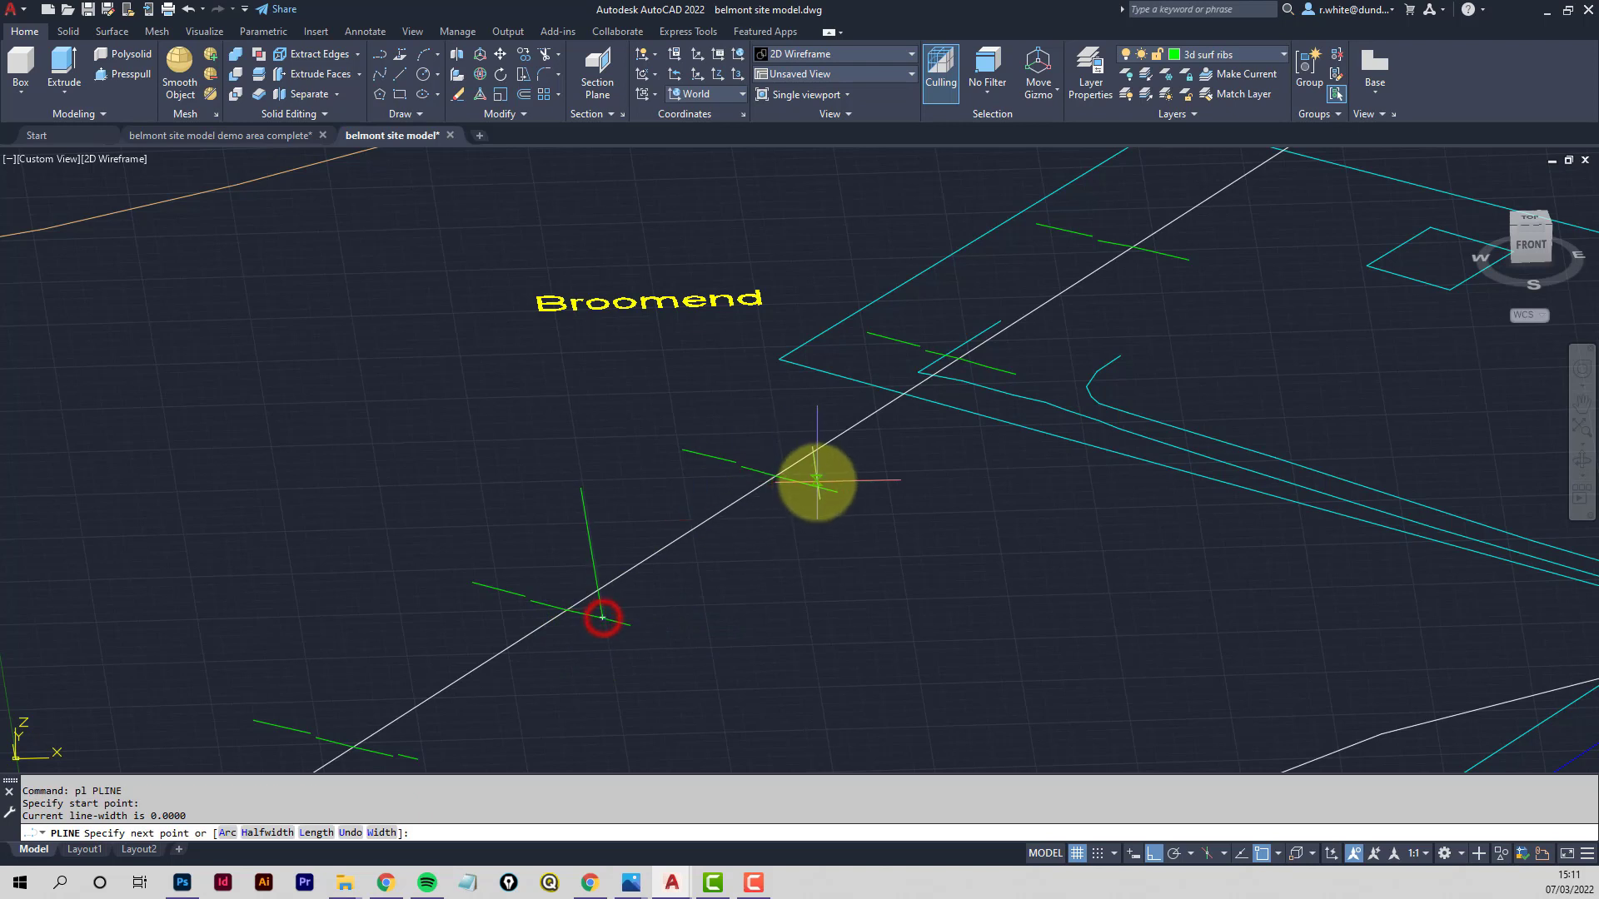
pyautogui.click(807, 487)
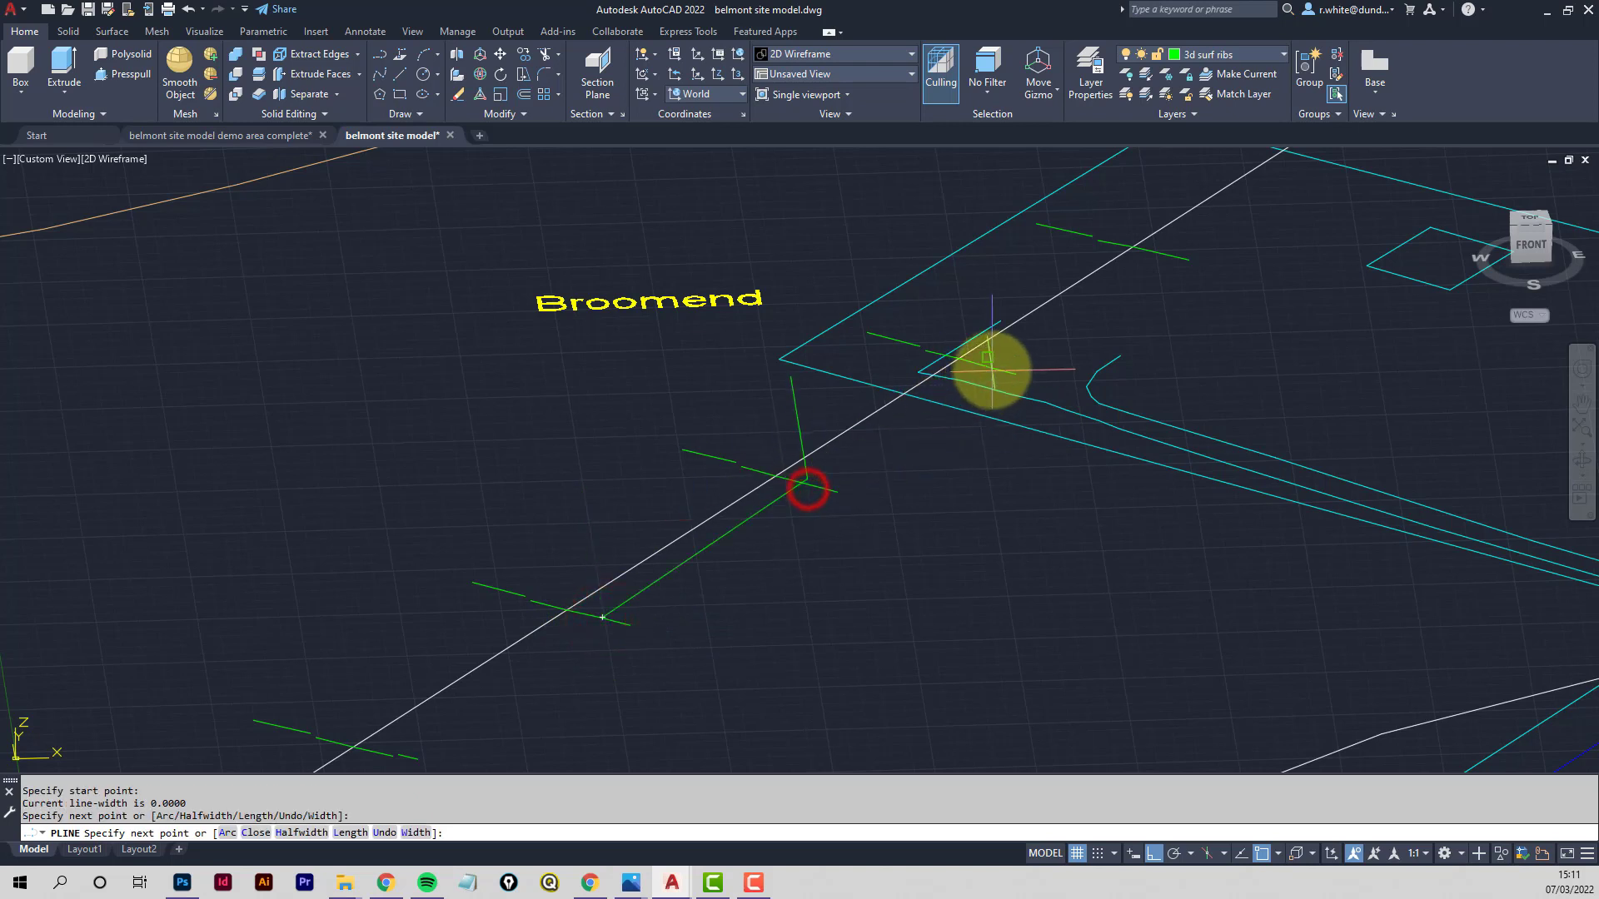
pyautogui.click(989, 361)
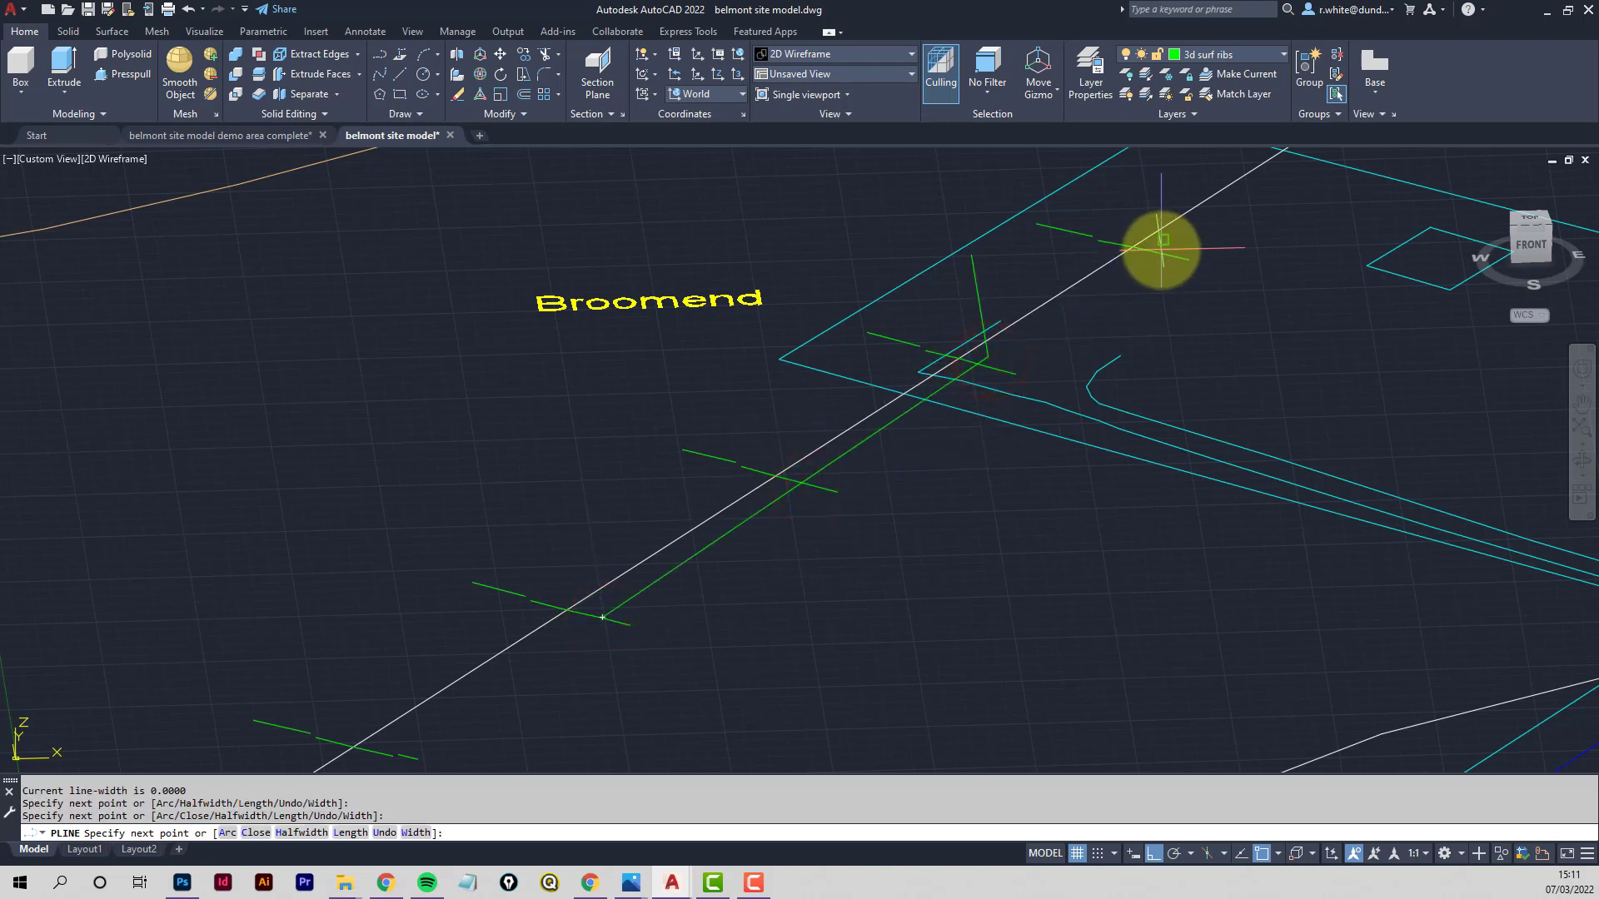
pyautogui.click(1163, 240)
pyautogui.press('Escape')
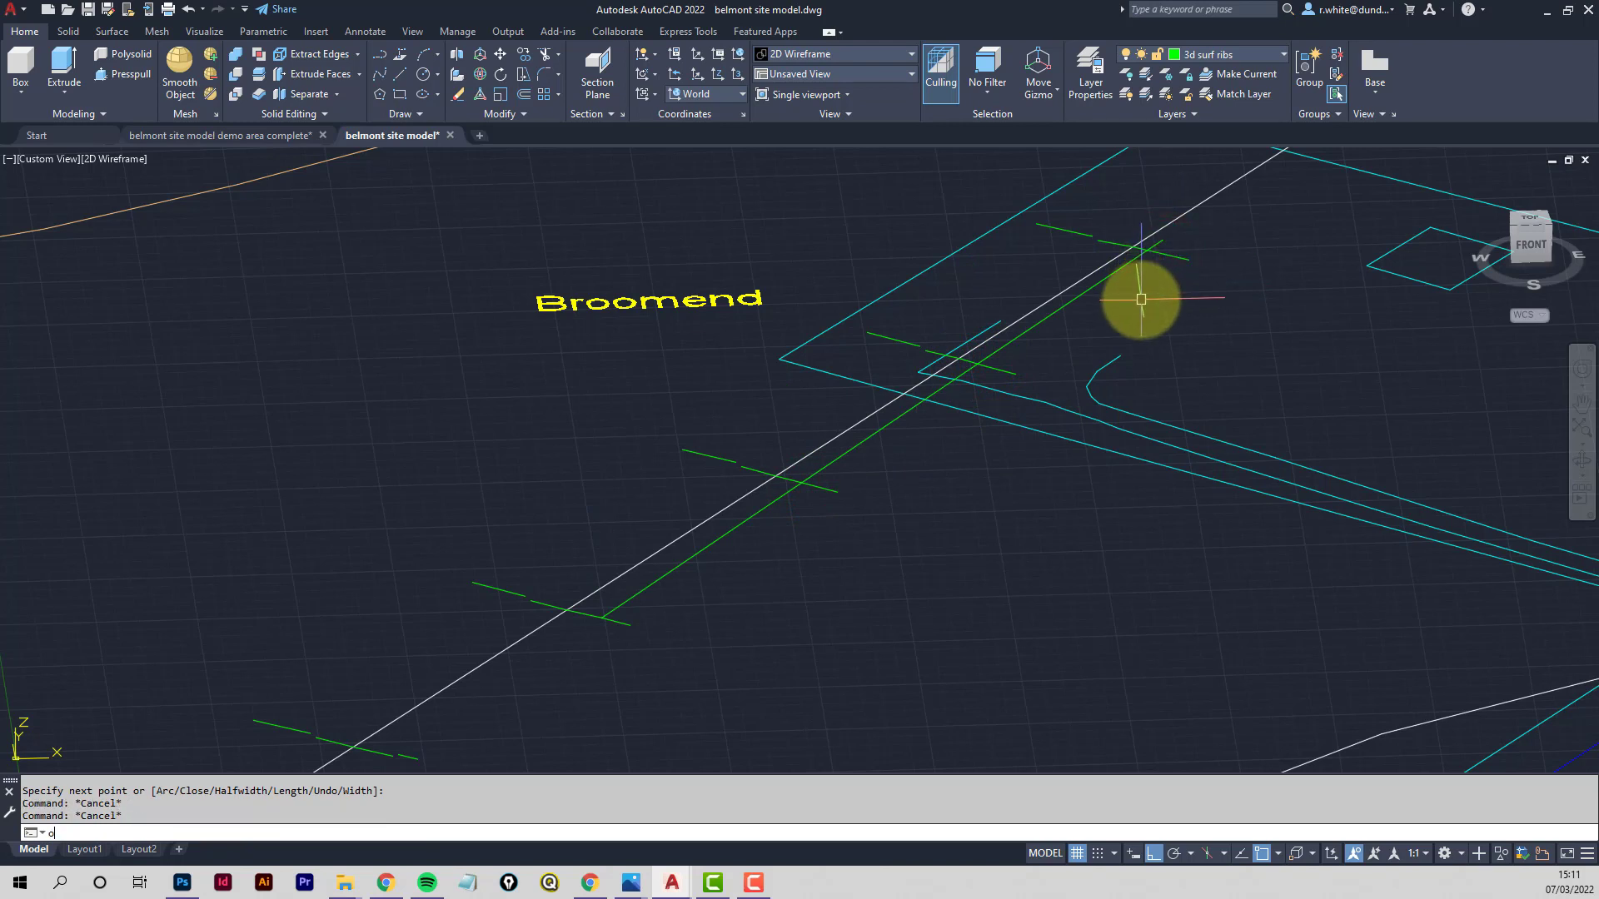
pyautogui.write('o')
pyautogui.press('Return')
pyautogui.press('Escape')
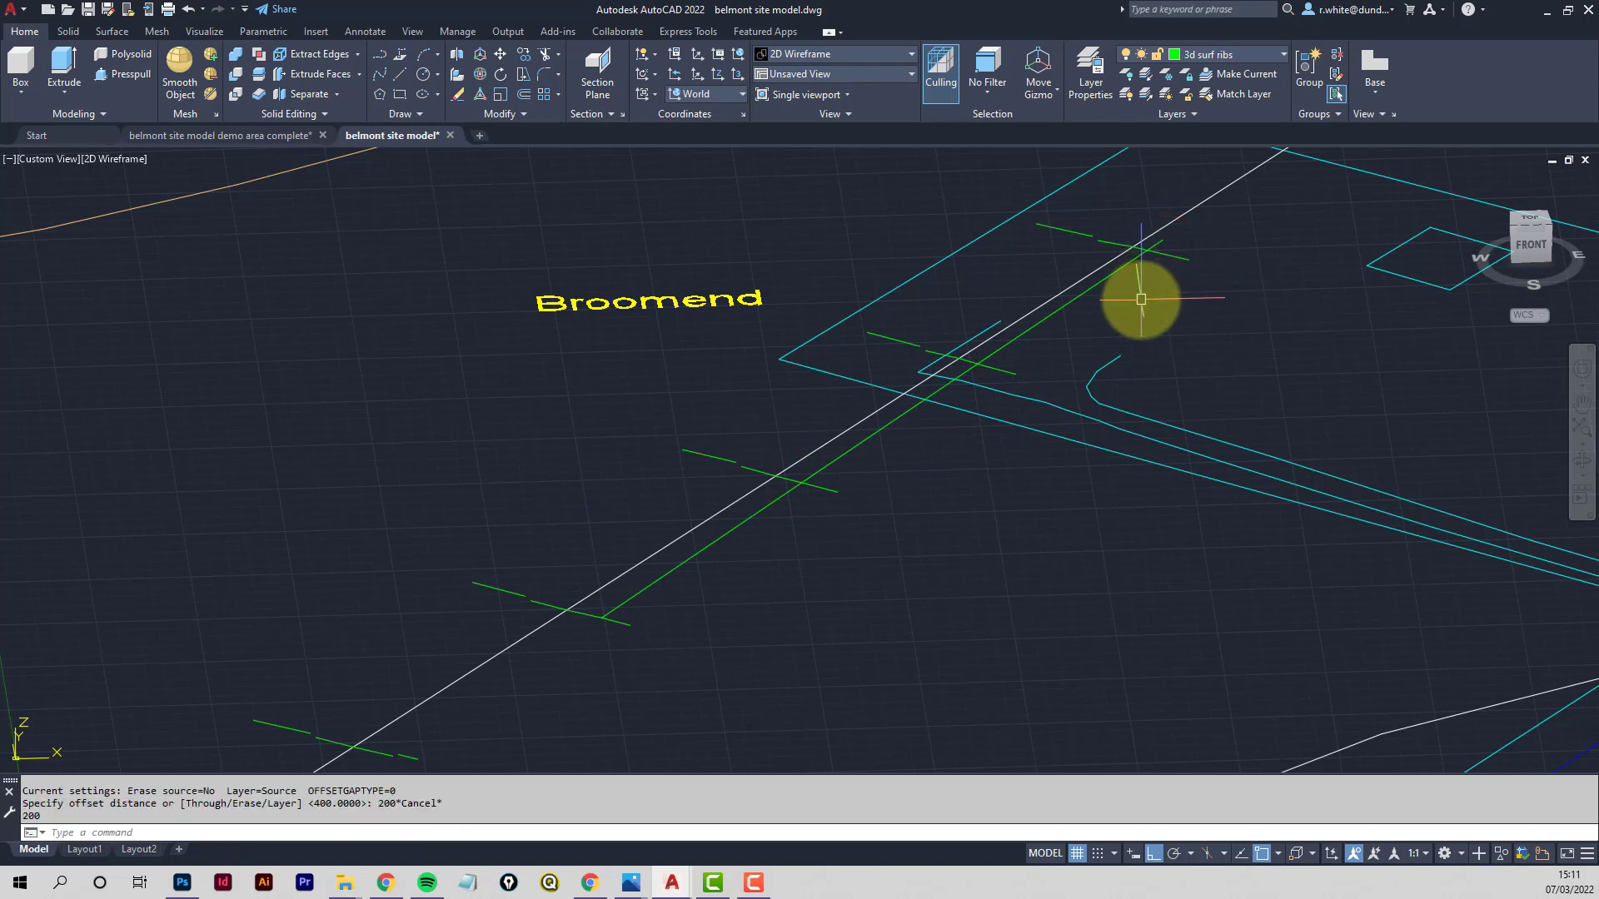
# Offset the cutting polyline by 400 toward the road centreline
pyautogui.press('Return')
pyautogui.write('400')
pyautogui.press('Return')
pyautogui.click(1115, 279)
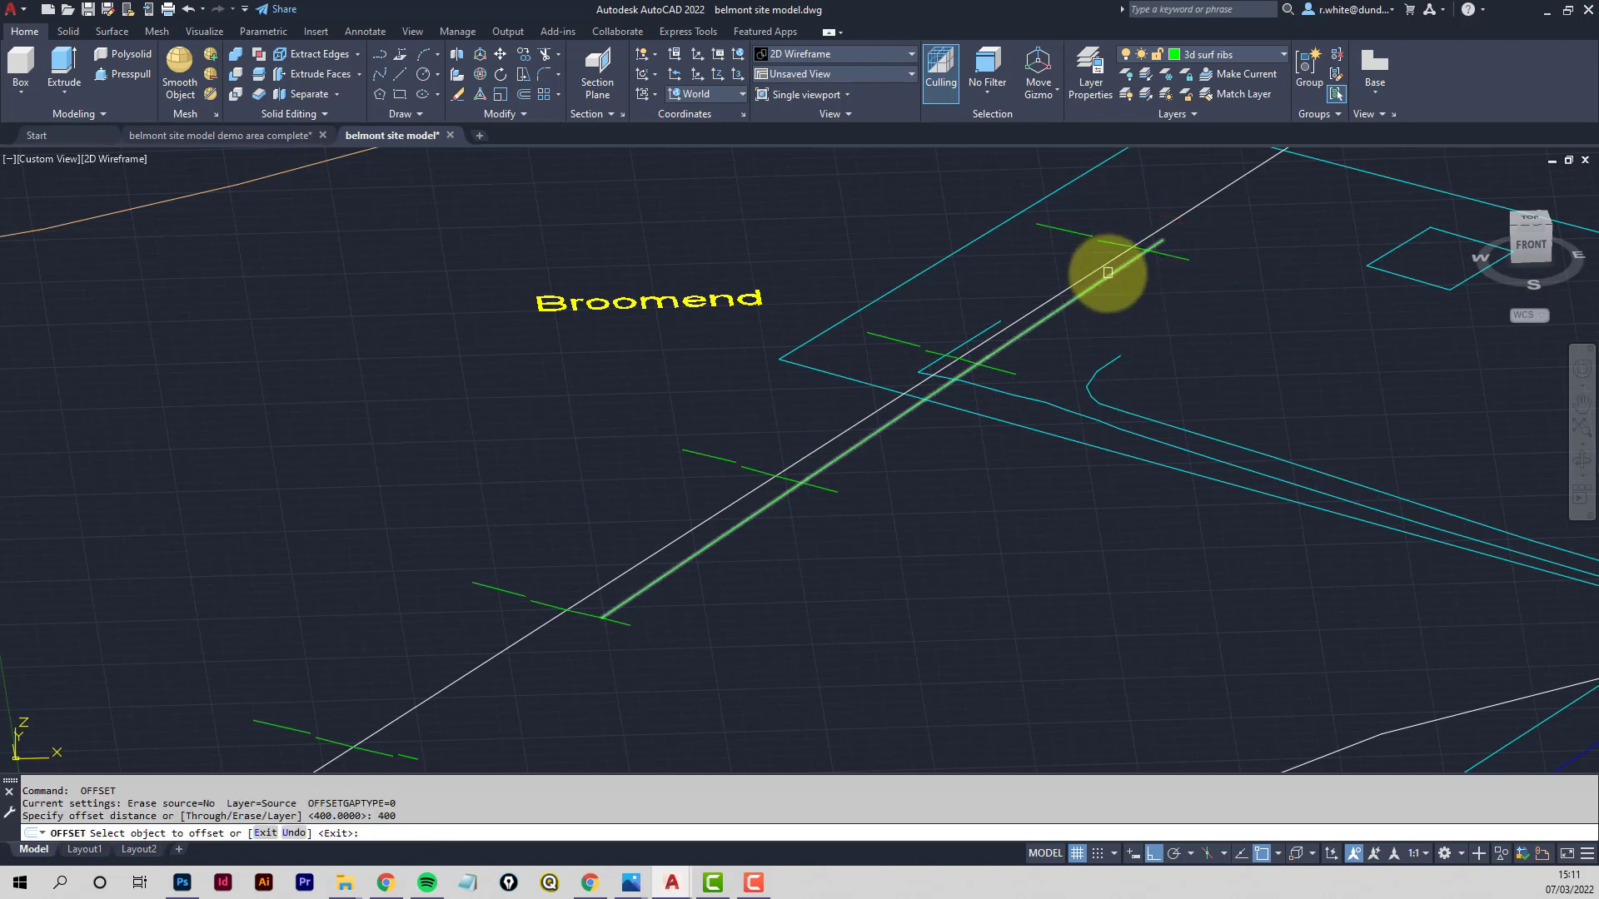
pyautogui.click(1108, 268)
pyautogui.scroll(4, 1171, 250)
pyautogui.press('Escape')
pyautogui.press('Escape')
# Try to extend the cutting lines using the outer part of the northeasternmost rib as the boundary edge
pyautogui.write('ex')
pyautogui.press('Return')
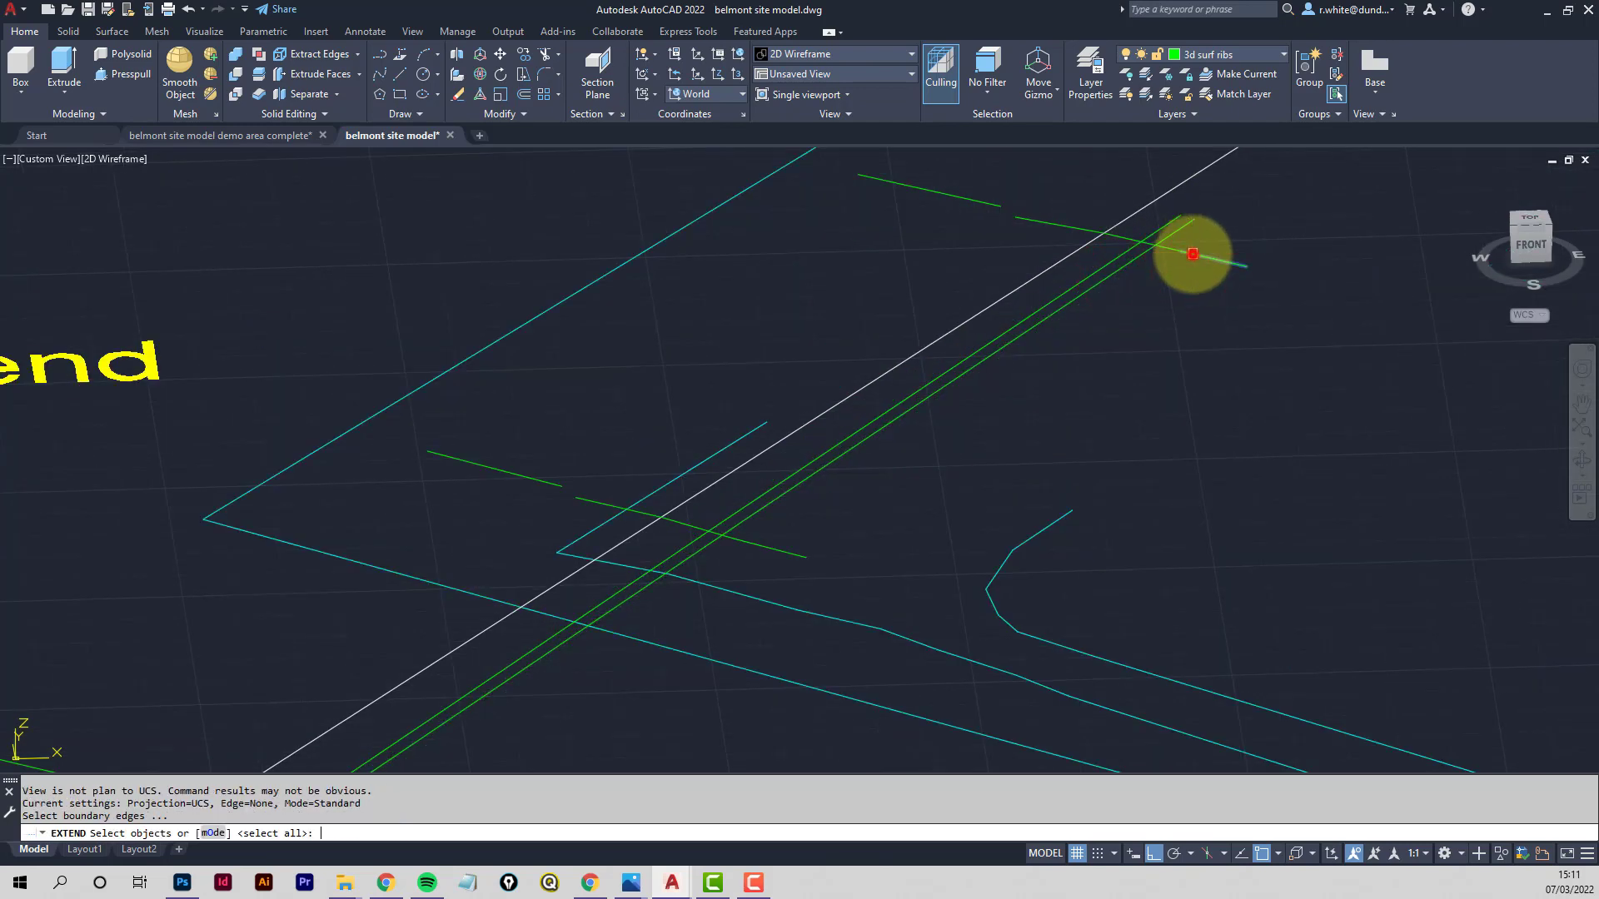
pyautogui.click(1183, 237)
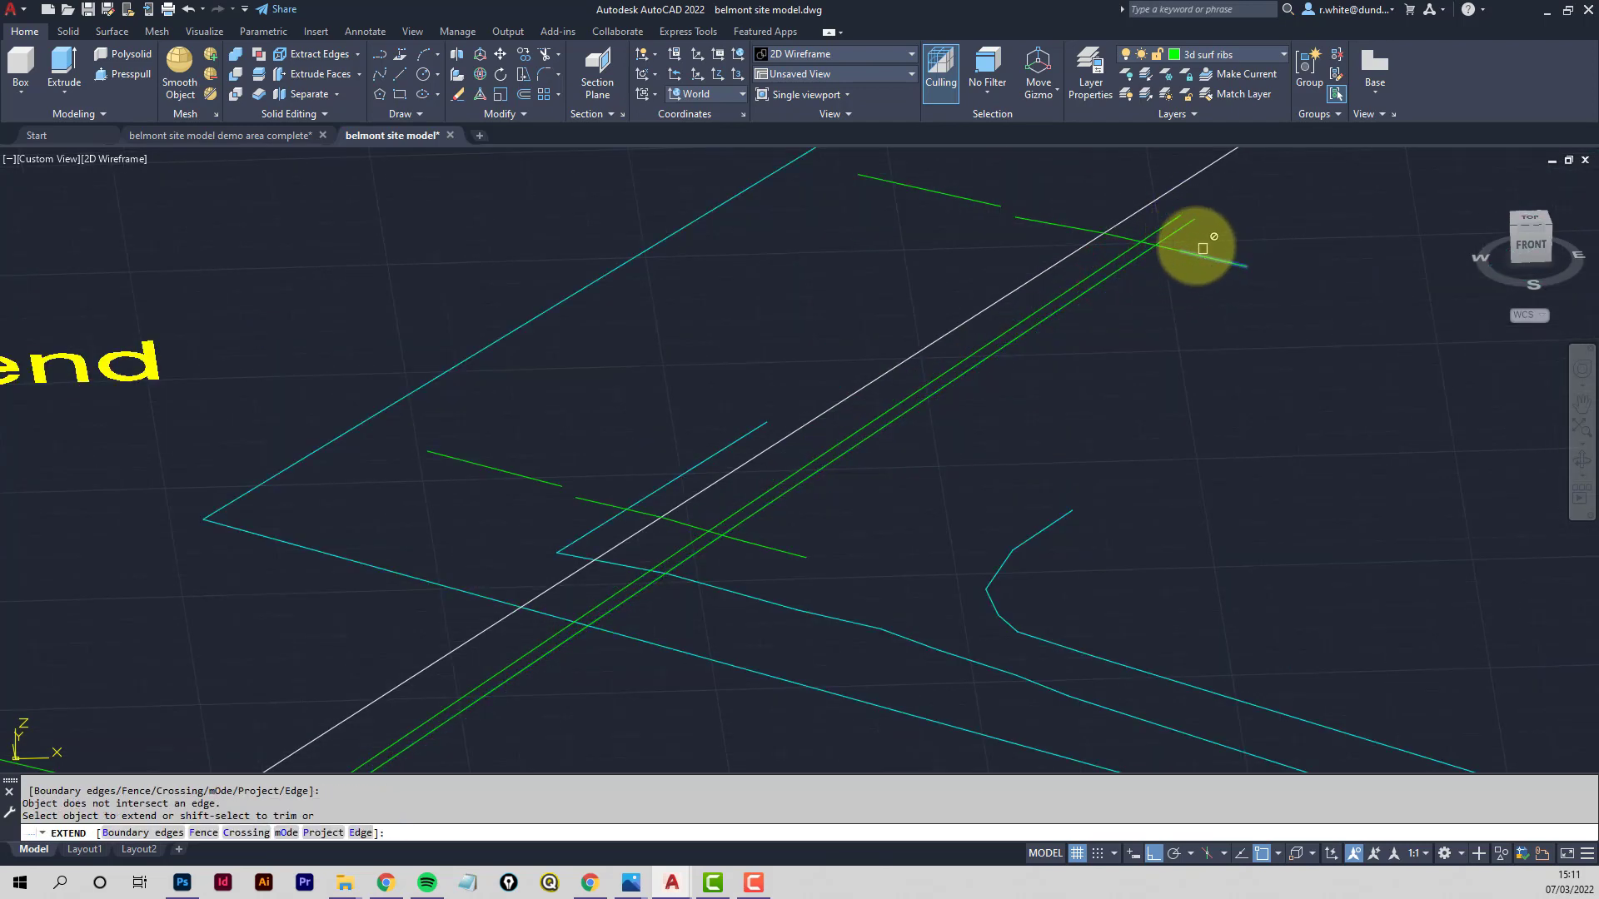
pyautogui.click(1177, 225)
pyautogui.press('Escape')
pyautogui.write('tr')
pyautogui.press('Return')
pyautogui.click(1180, 225)
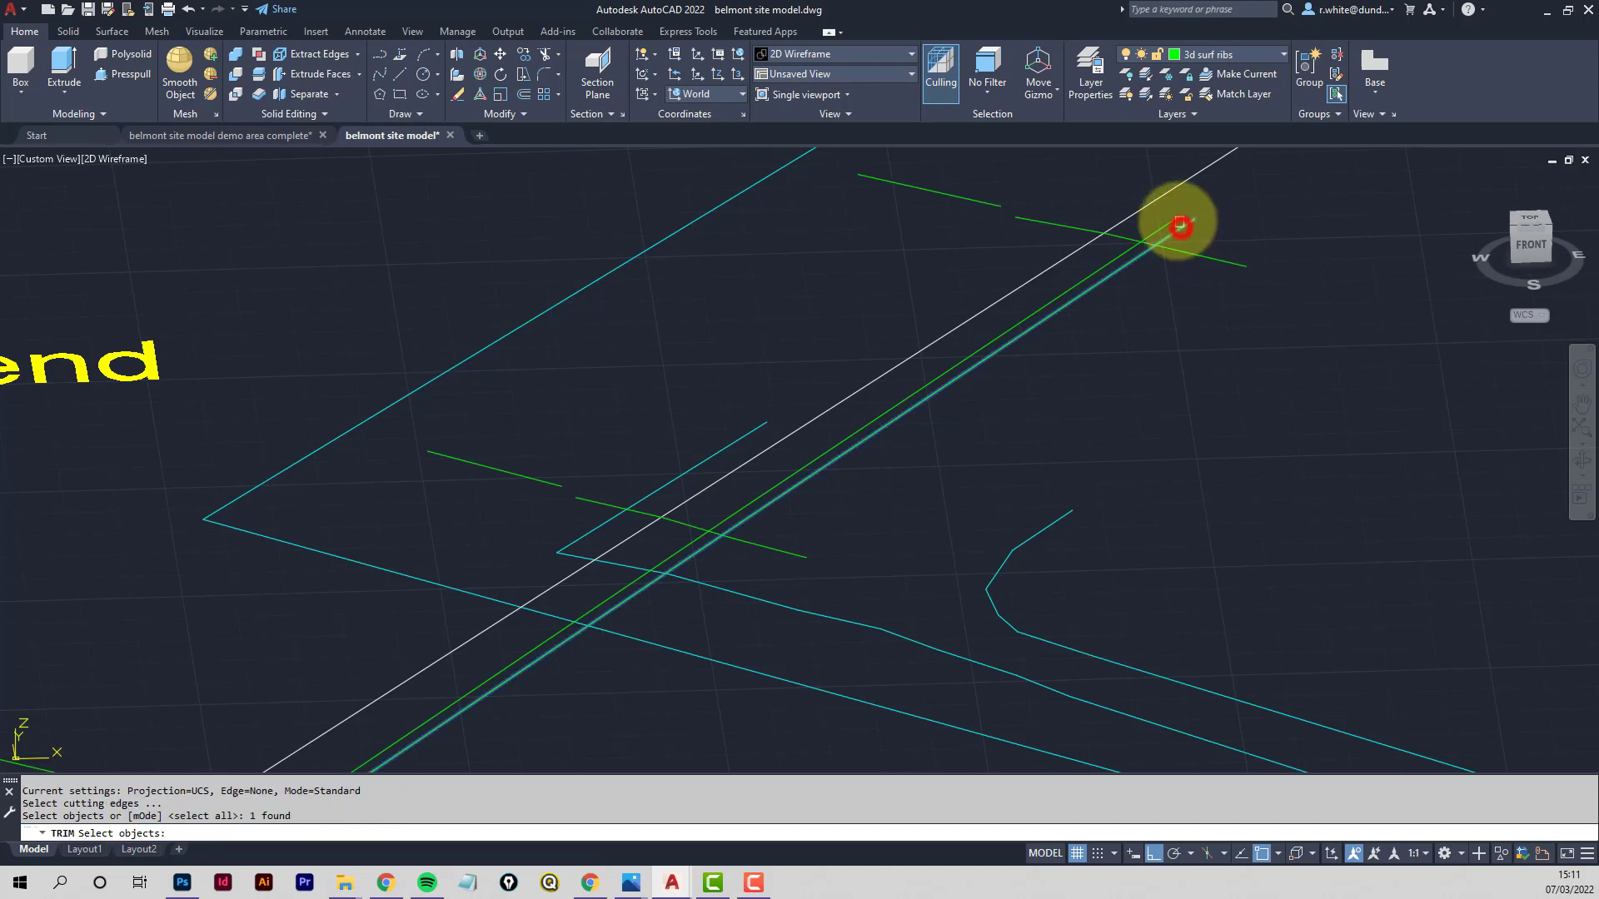
pyautogui.press('Return')
pyautogui.click(1176, 221)
pyautogui.press('Escape')
# Trim the three northeastern ribs between the two cutting lines, using both lines as cutting edges
pyautogui.press('Return')
pyautogui.click(1206, 236)
pyautogui.click(1163, 218)
pyautogui.press('Return')
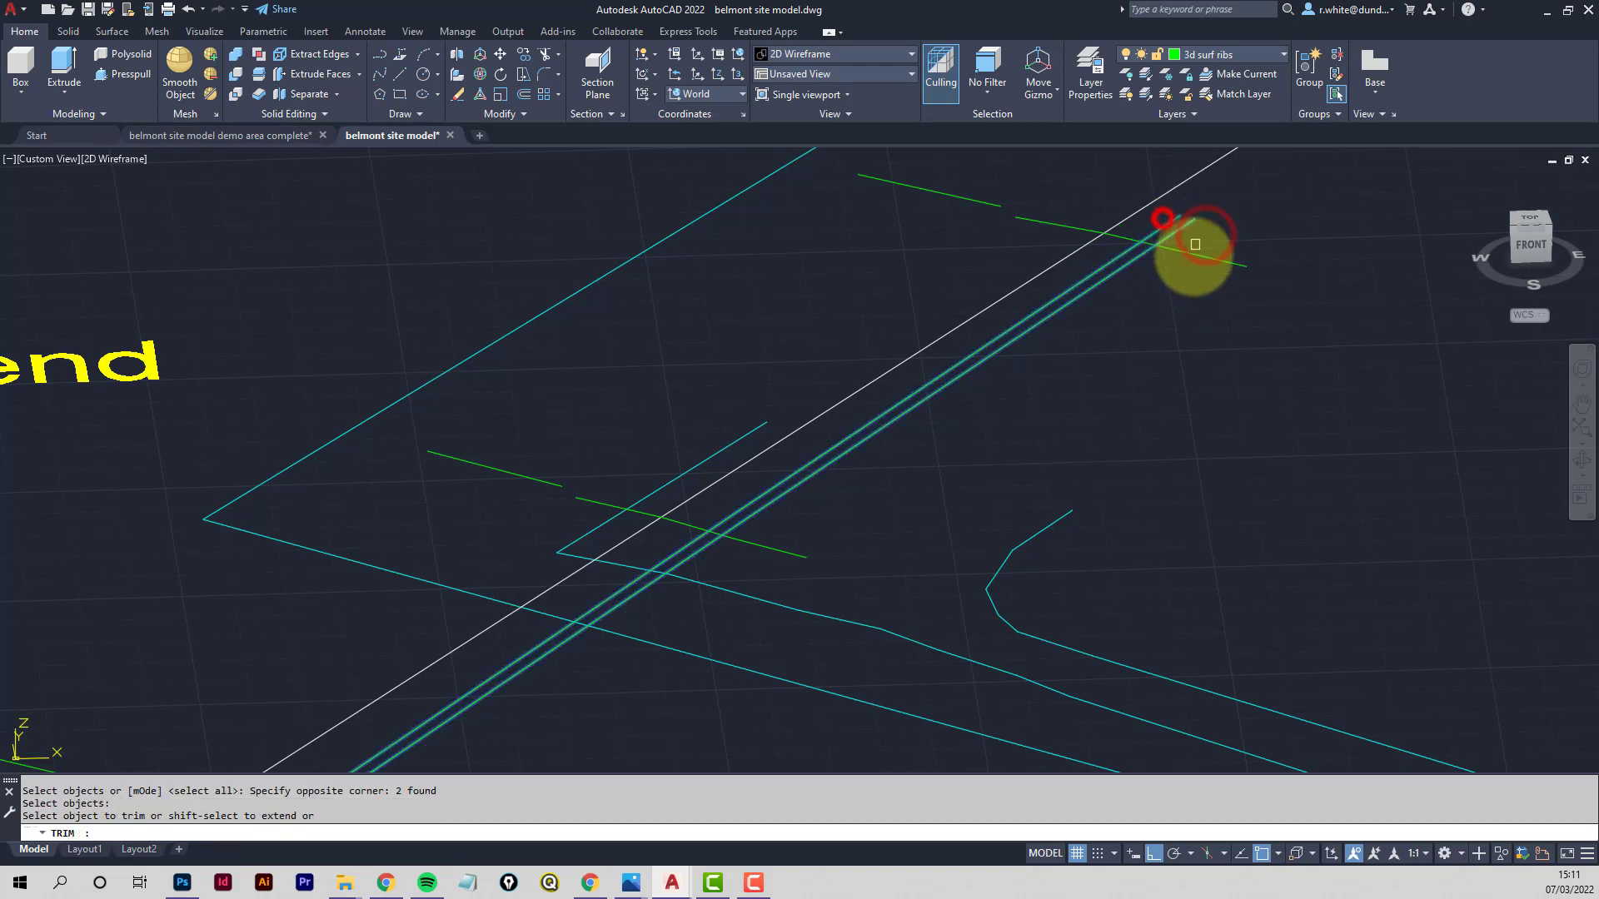
pyautogui.scroll(2, 1191, 246)
pyautogui.click(1179, 244)
pyautogui.moveTo(1179, 244)
pyautogui.mouseDown(button='middle')
pyautogui.moveTo(1028, 378)
pyautogui.moveTo(817, 414)
pyautogui.moveTo(592, 664)
pyautogui.moveTo(452, 585)
pyautogui.mouseUp(button='middle')
pyautogui.click(418, 573)
pyautogui.moveTo(341, 730); pyautogui.dragTo(900, 209, button='middle')
pyautogui.moveTo(267, 553); pyautogui.dragTo(602, 467, button='middle')
pyautogui.scroll(2, 493, 525)
pyautogui.scroll(2, 493, 525)
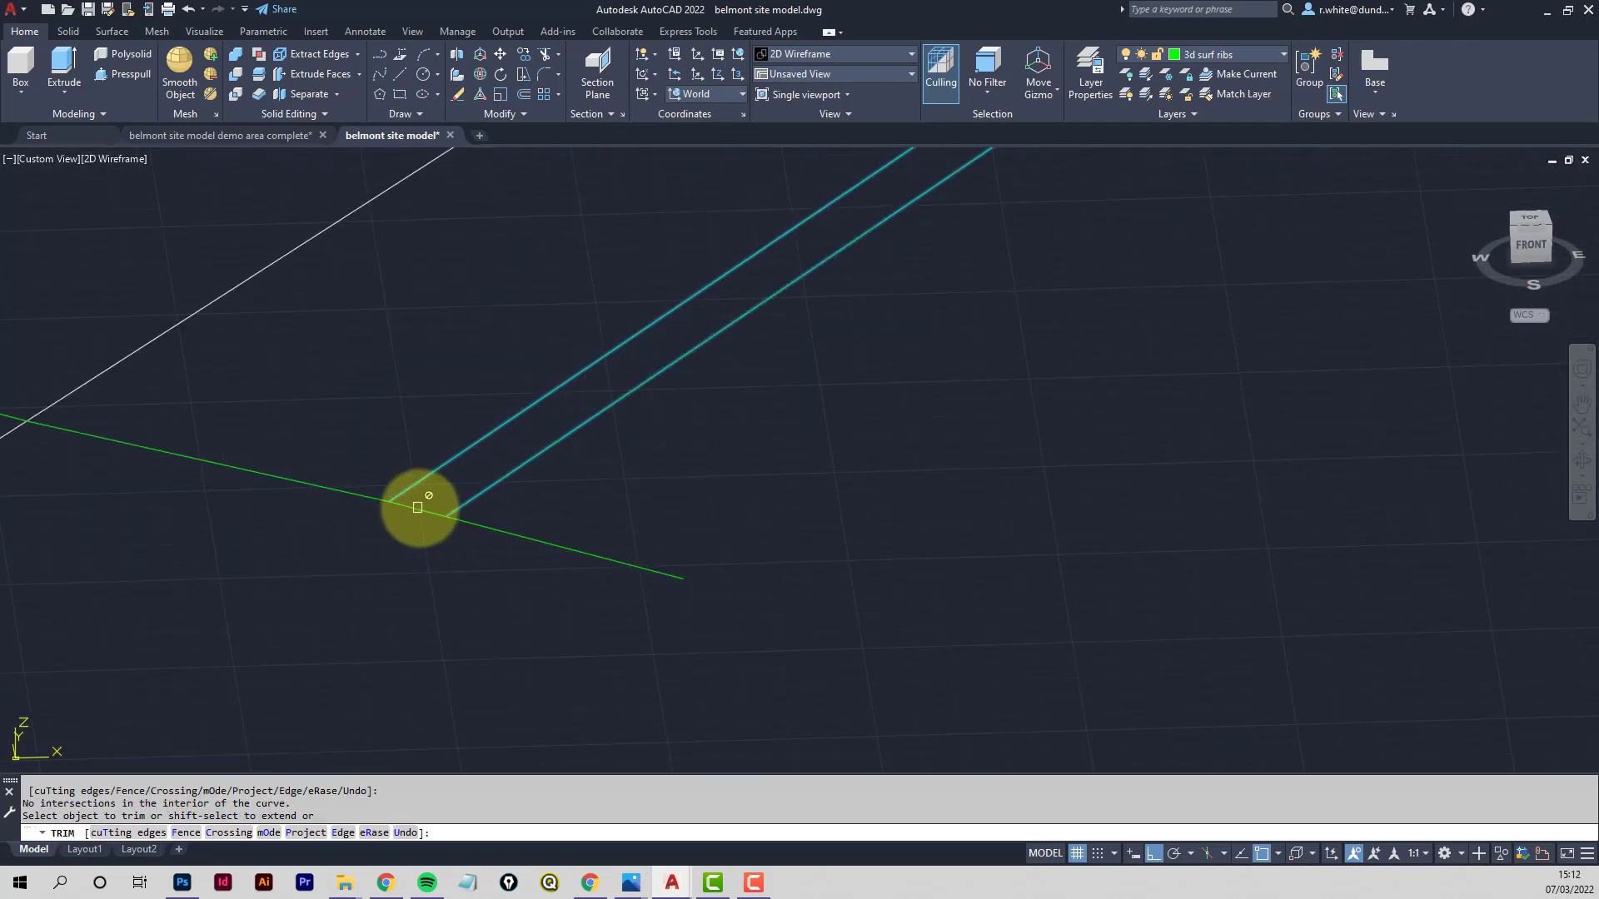
# Extend the outer cutting line to the southwesternmost of the four ribs
pyautogui.press('Escape')
pyautogui.press('Escape')
pyautogui.write('ex')
pyautogui.press('Return')
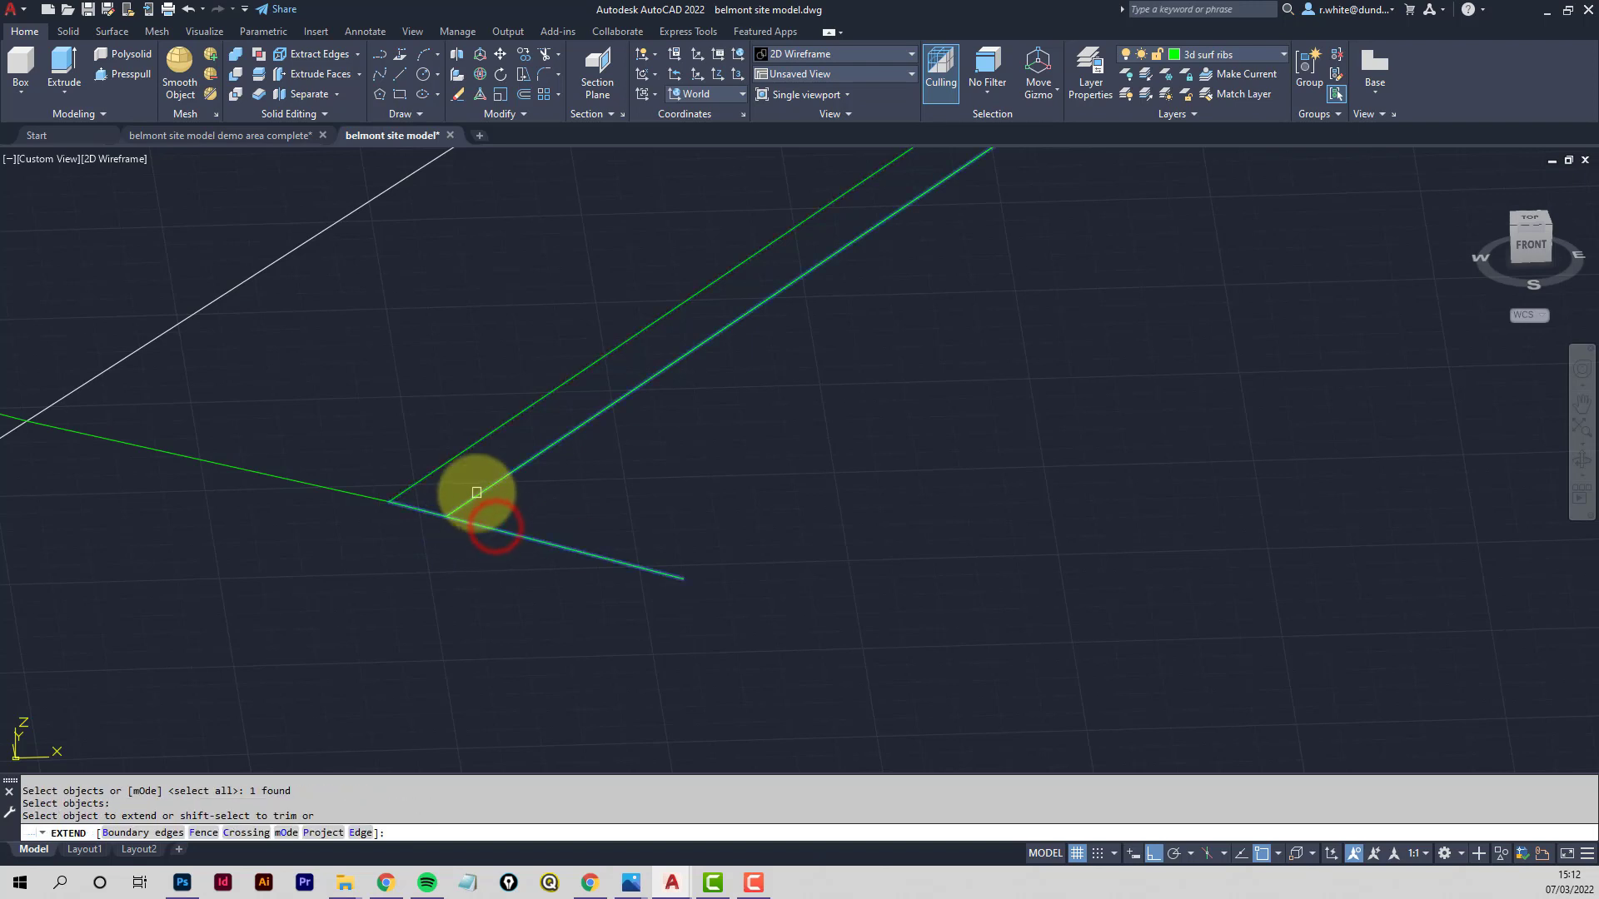
pyautogui.click(474, 496)
# Trim the southwesternmost of the four ribs between the two cutting lines
pyautogui.write('tr')
pyautogui.press('Return')
pyautogui.click(539, 492)
pyautogui.click(428, 417)
pyautogui.press('Return')
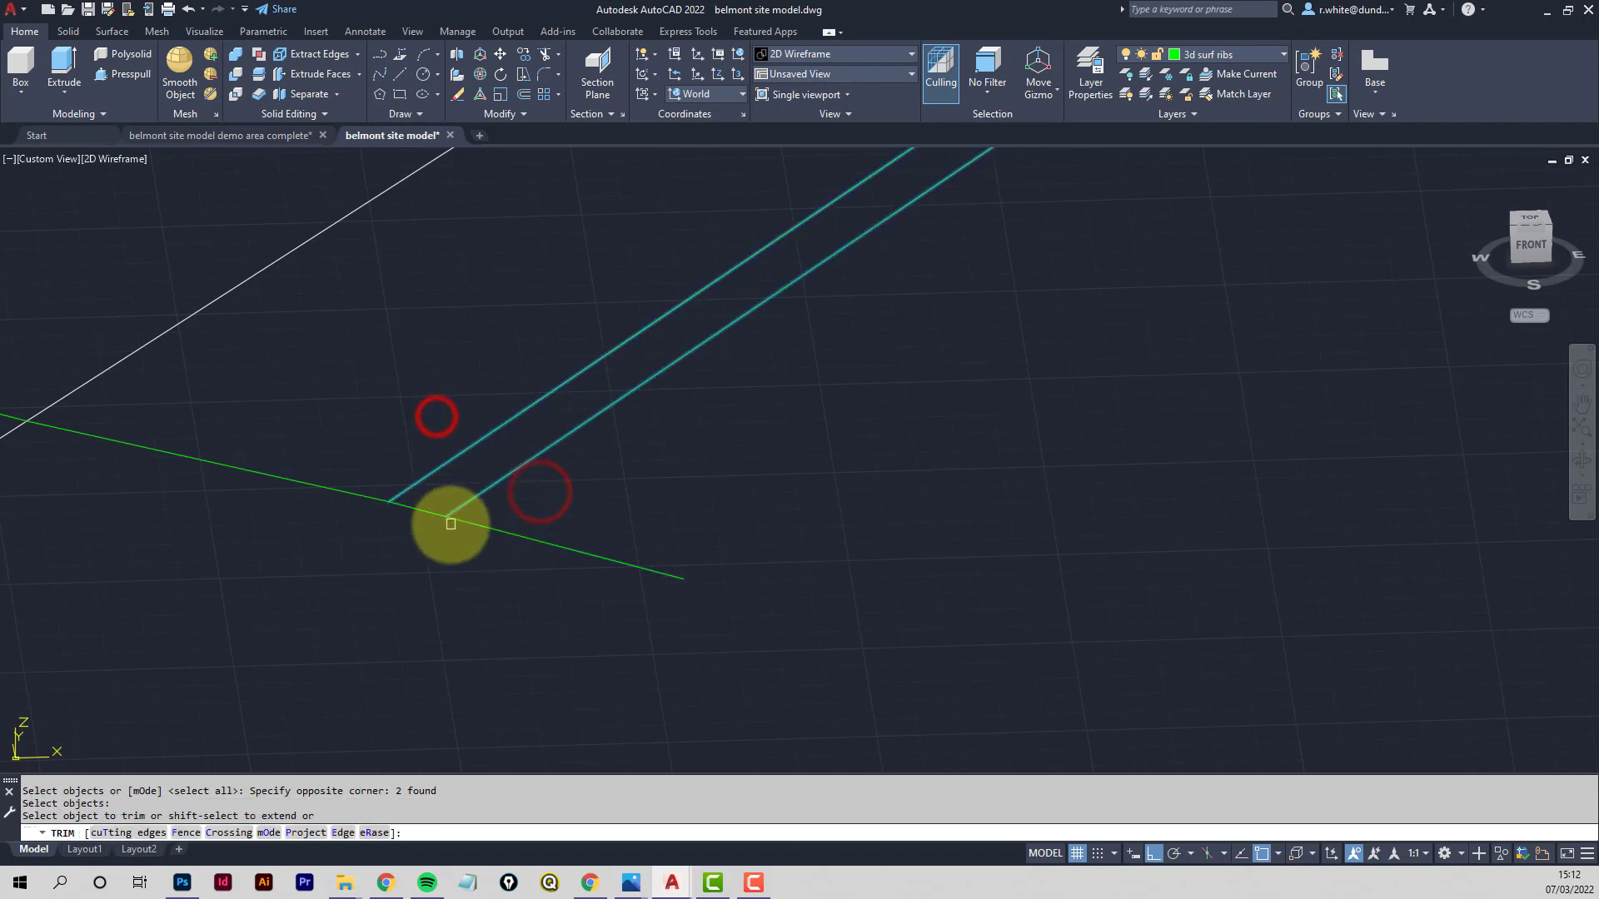
pyautogui.click(430, 512)
# Erase both cutting lines southeast of the centreline with a crossing selection
pyautogui.scroll(-3, 618, 468)
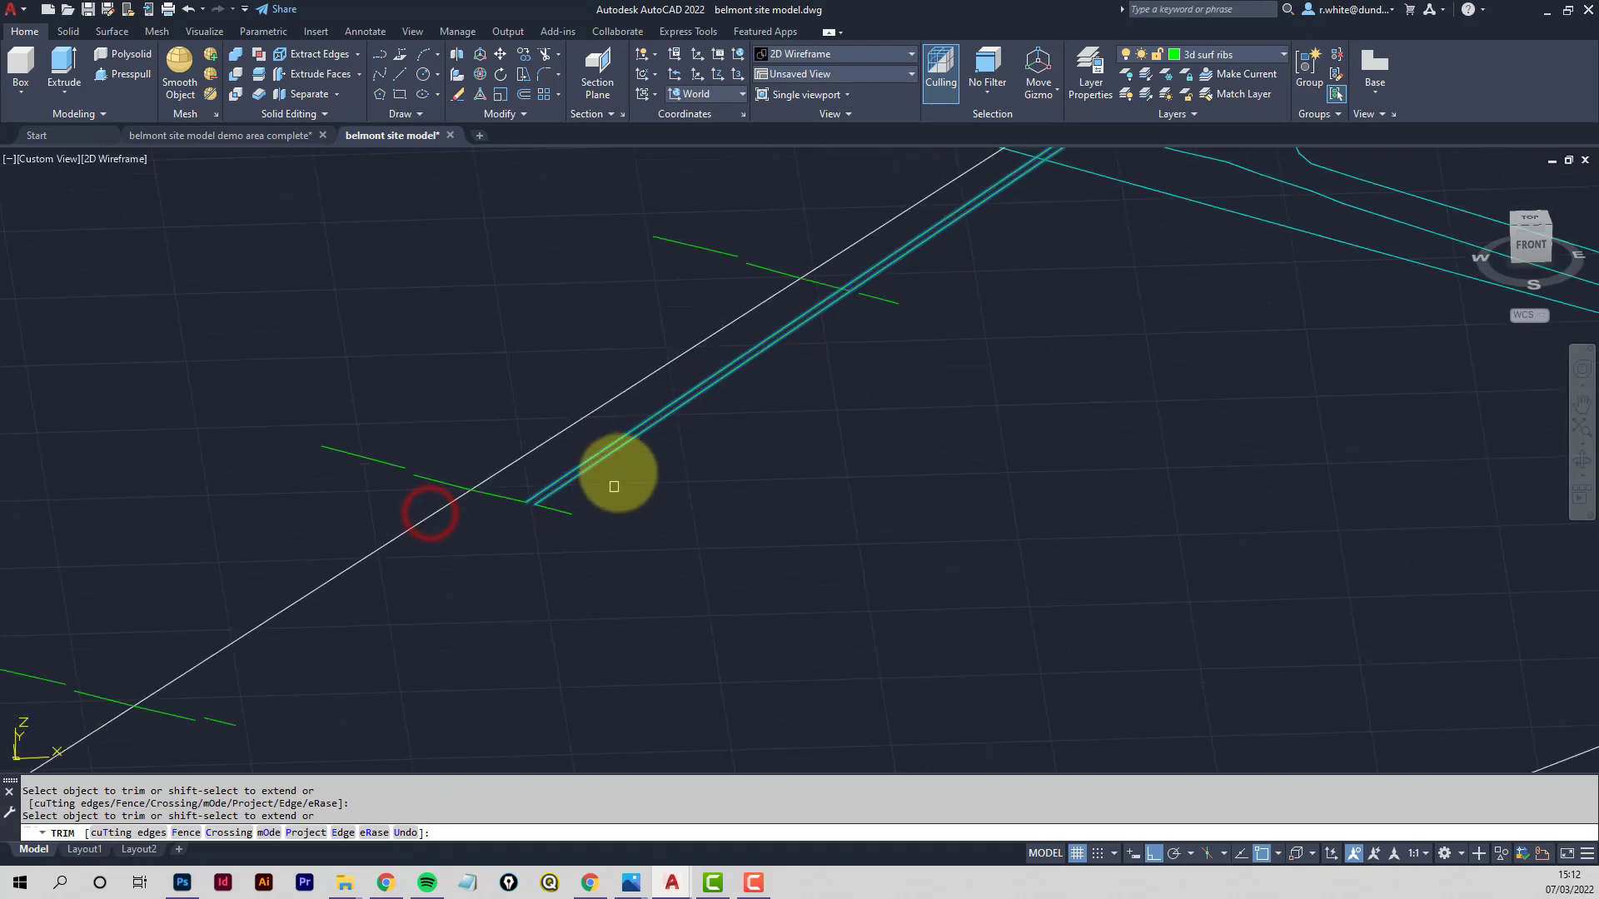
pyautogui.press('Escape')
pyautogui.press('Escape')
pyautogui.write('e')
pyautogui.press('Return')
pyautogui.write('c')
pyautogui.press('Return')
pyautogui.click(653, 492)
pyautogui.click(609, 464)
pyautogui.press('Return')
# Move the four short outer rib segments southeast of the centreline near Broomend up 200 along +Z
pyautogui.scroll(-5, 656, 494)
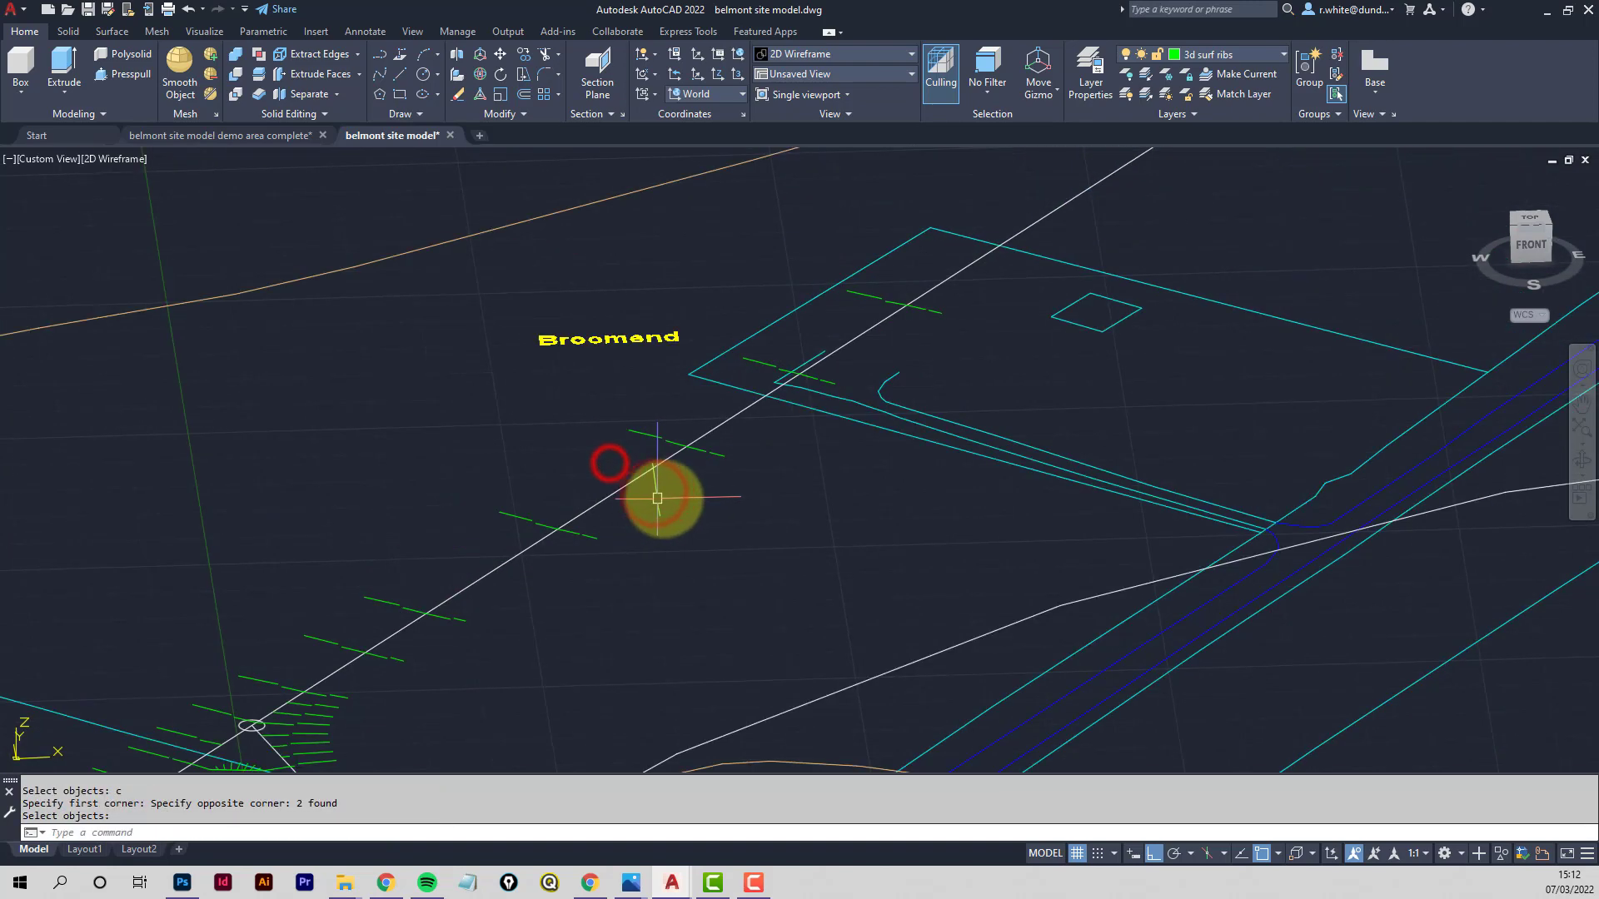
pyautogui.moveTo(661, 496); pyautogui.dragTo(592, 521, button='middle')
pyautogui.write('m')
pyautogui.press('Return')
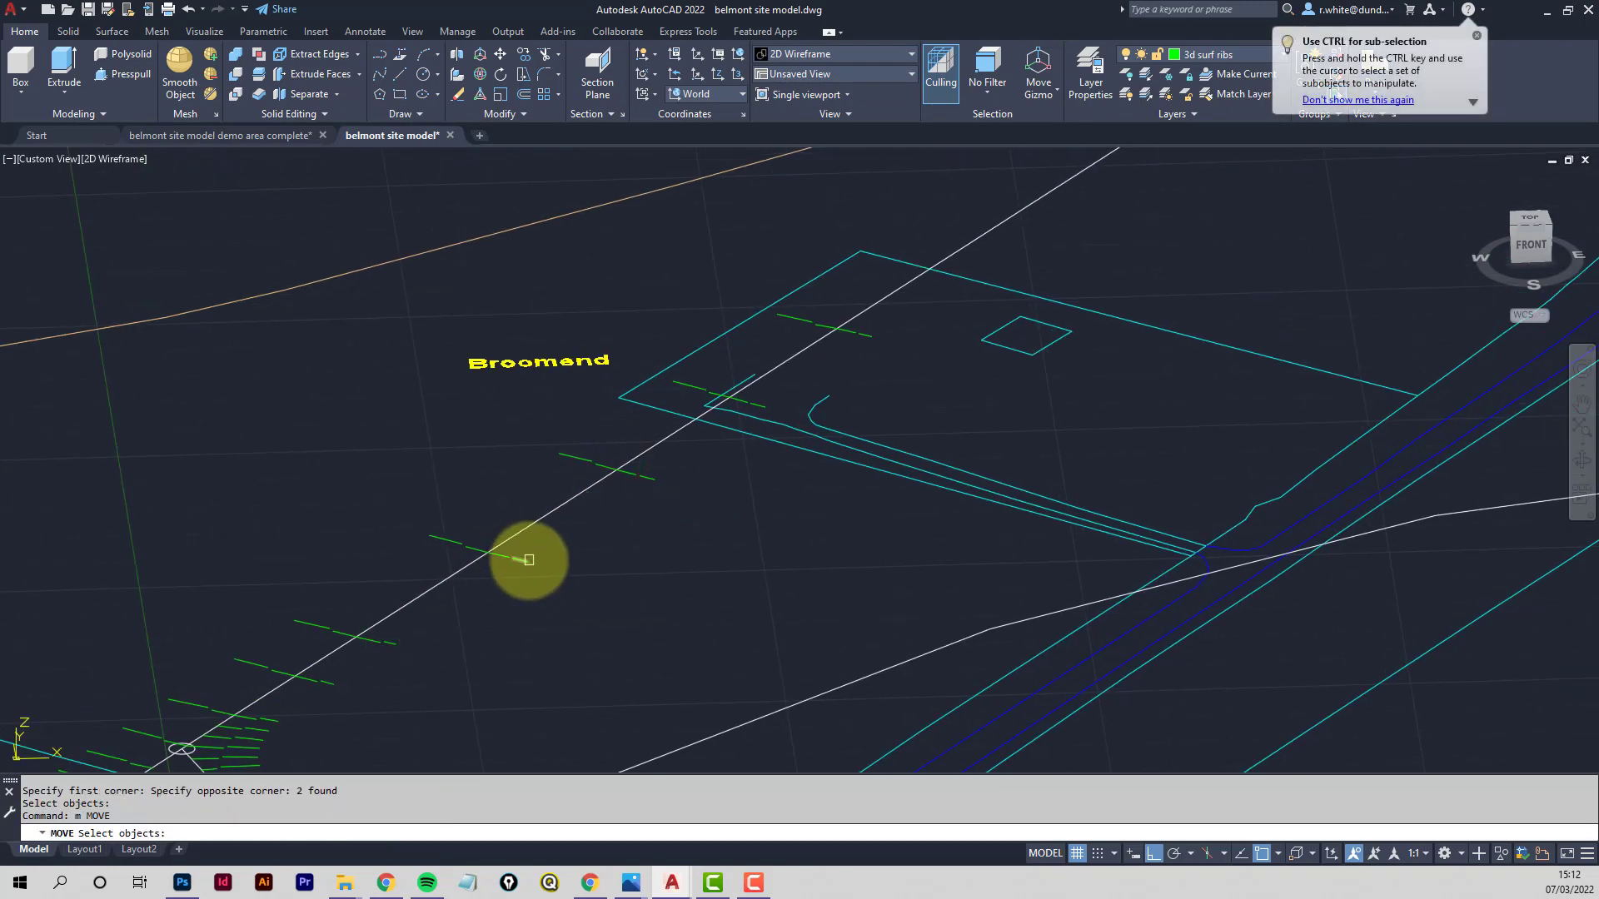
pyautogui.click(527, 560)
pyautogui.click(654, 480)
pyautogui.click(760, 403)
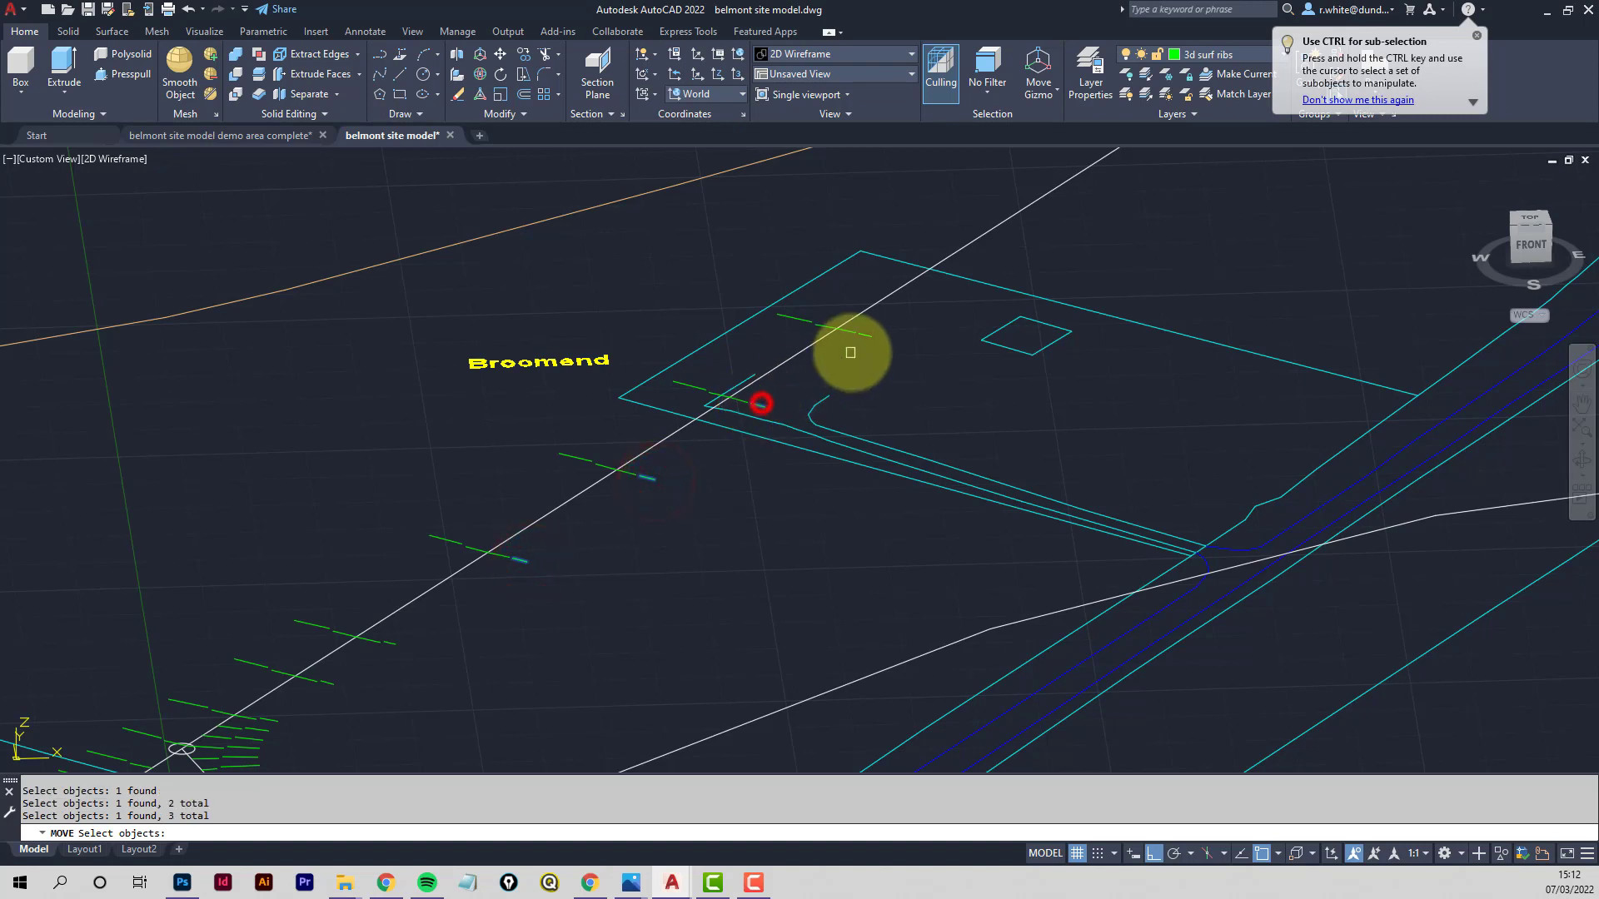
pyautogui.press('Return')
pyautogui.click(738, 563)
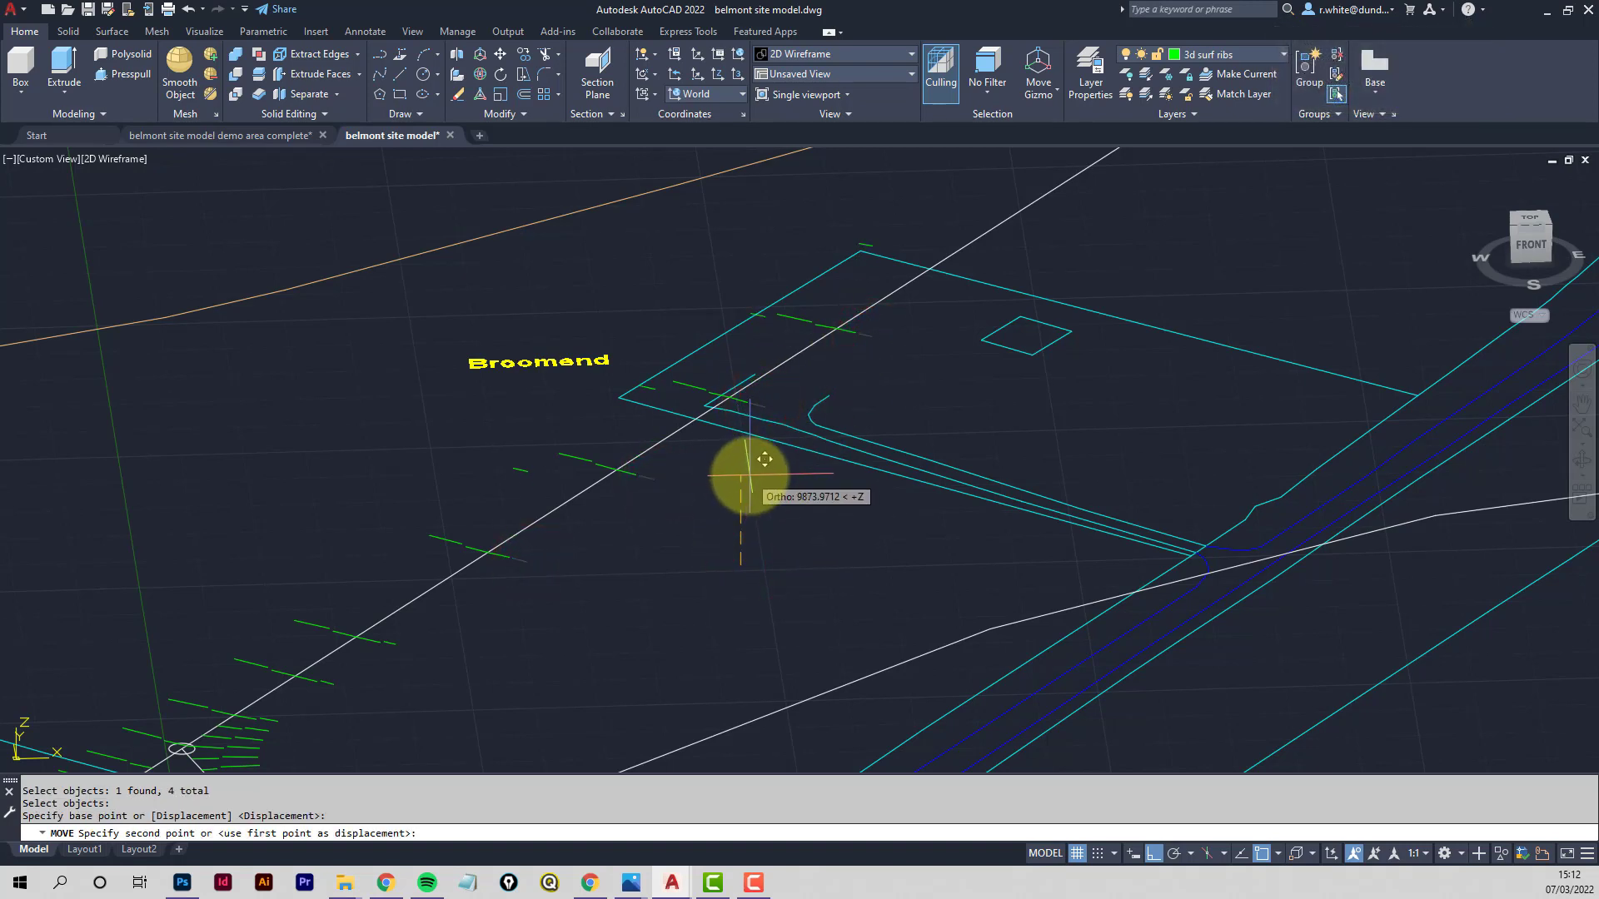
pyautogui.press('Return')
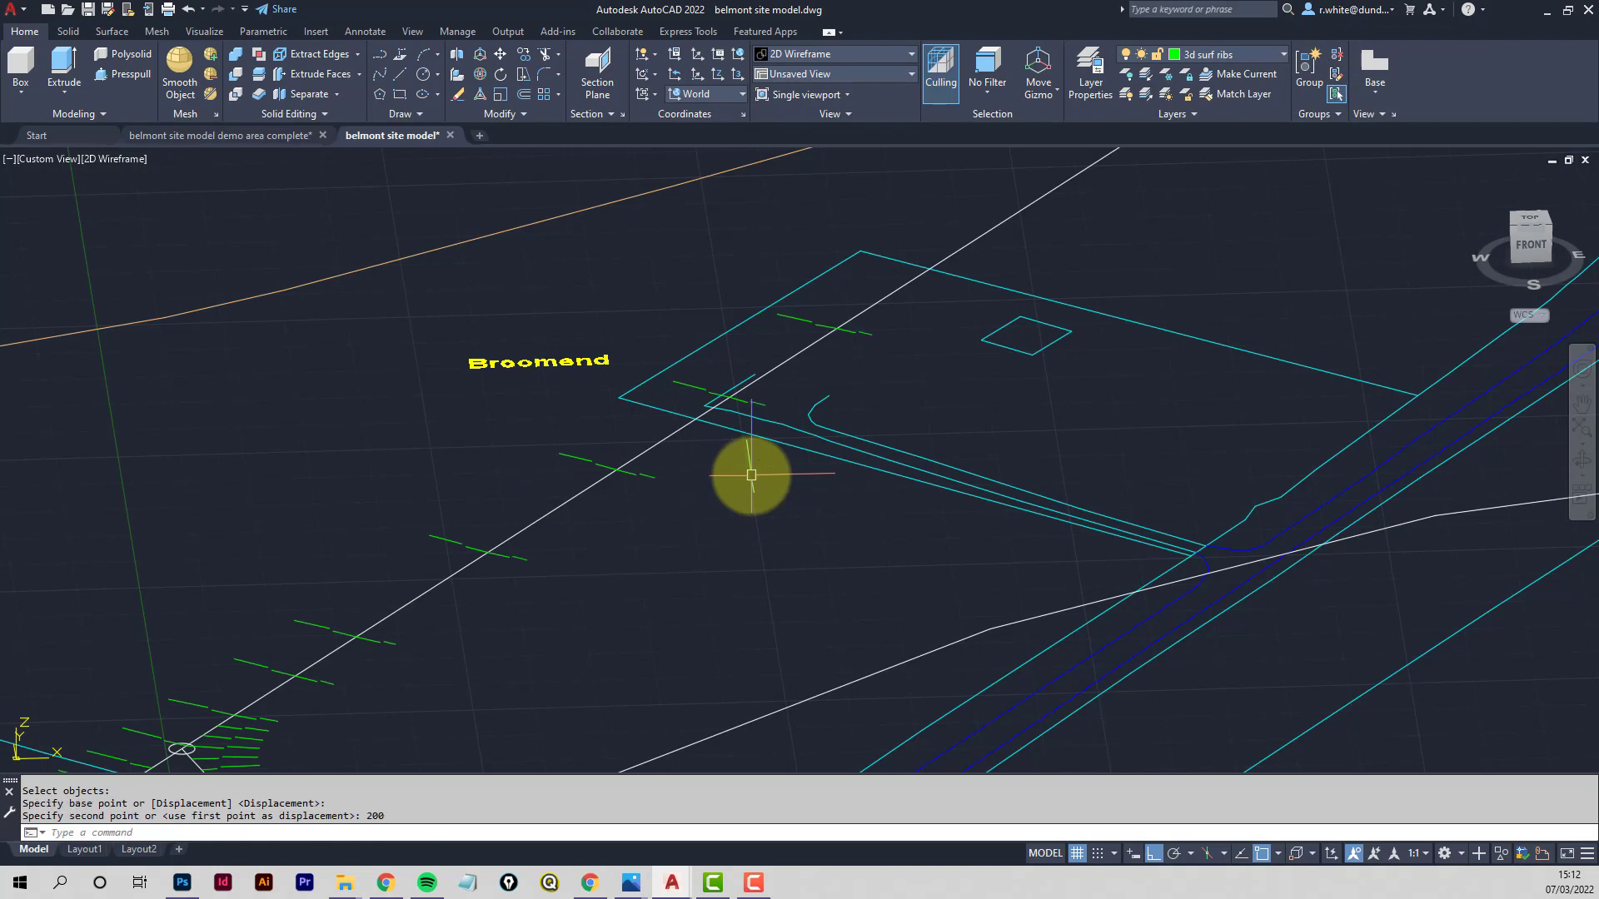
# Turn on the 3d surf road layer and make it the current layer
pyautogui.scroll(-5, 749, 475)
pyautogui.keyDown('shift'); pyautogui.moveTo(657, 424); pyautogui.dragTo(702, 464, button='middle'); pyautogui.keyUp('shift')
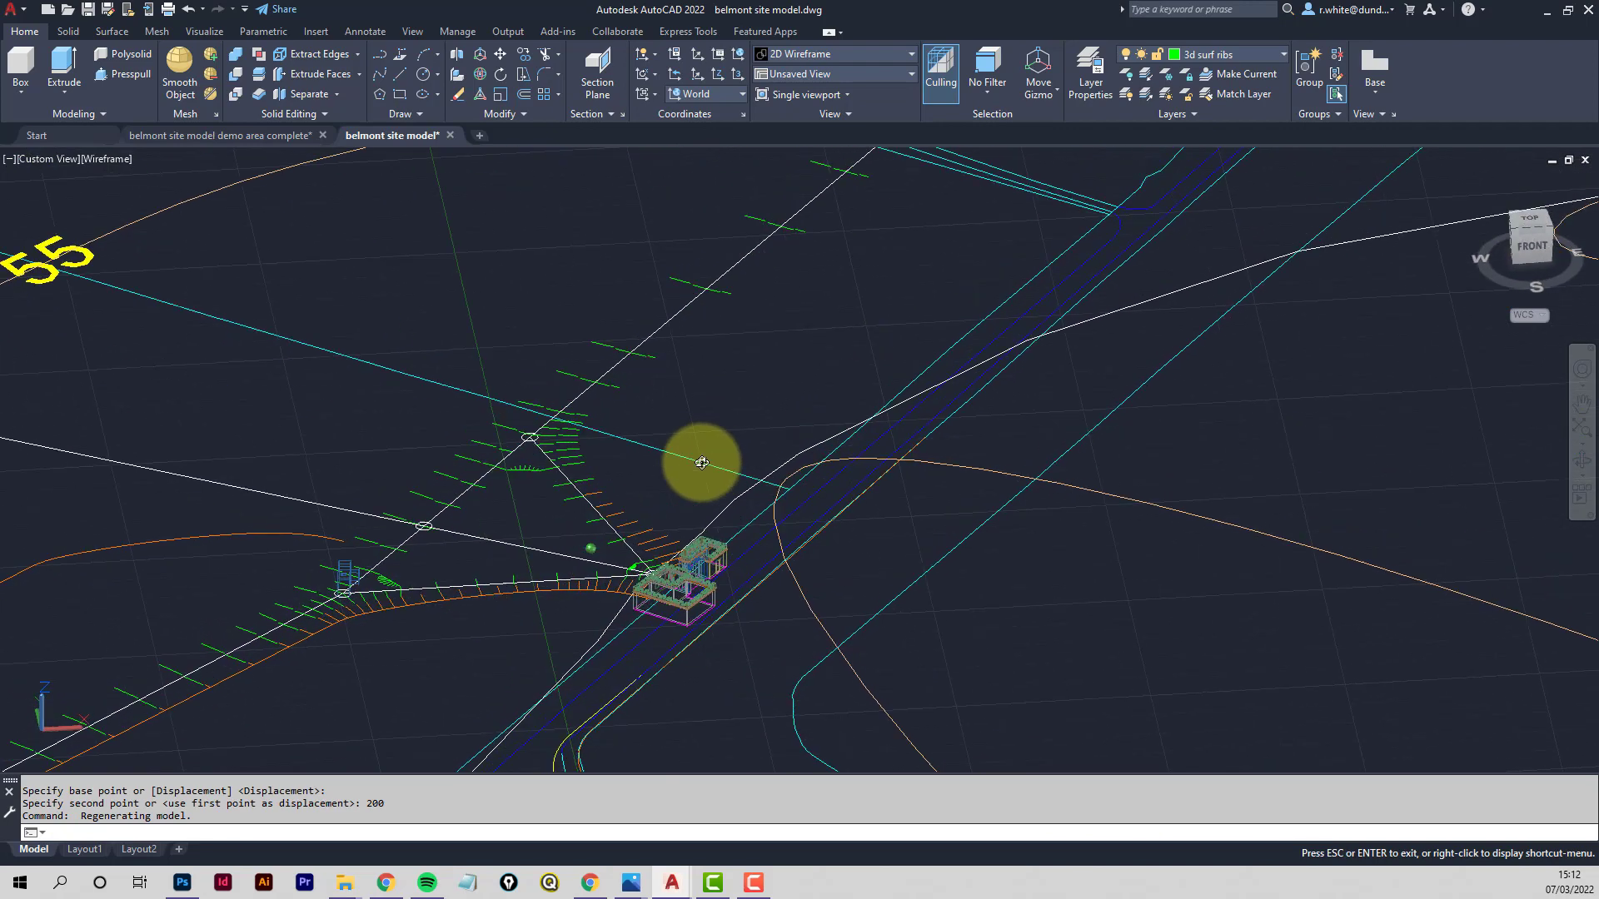
pyautogui.scroll(3, 529, 476)
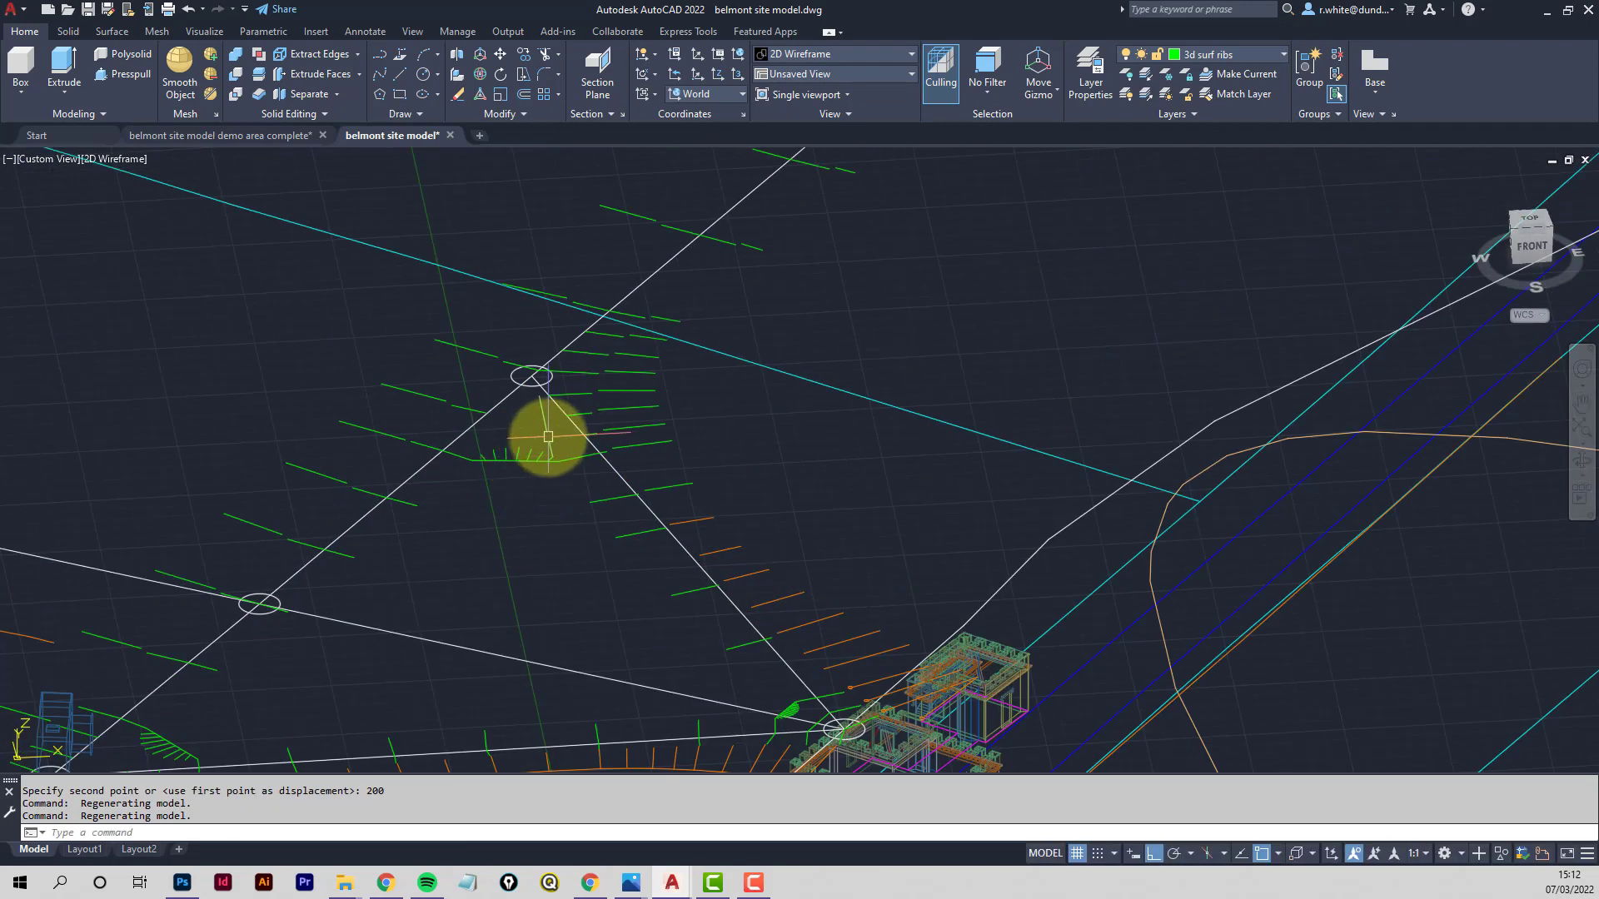
pyautogui.scroll(2, 582, 439)
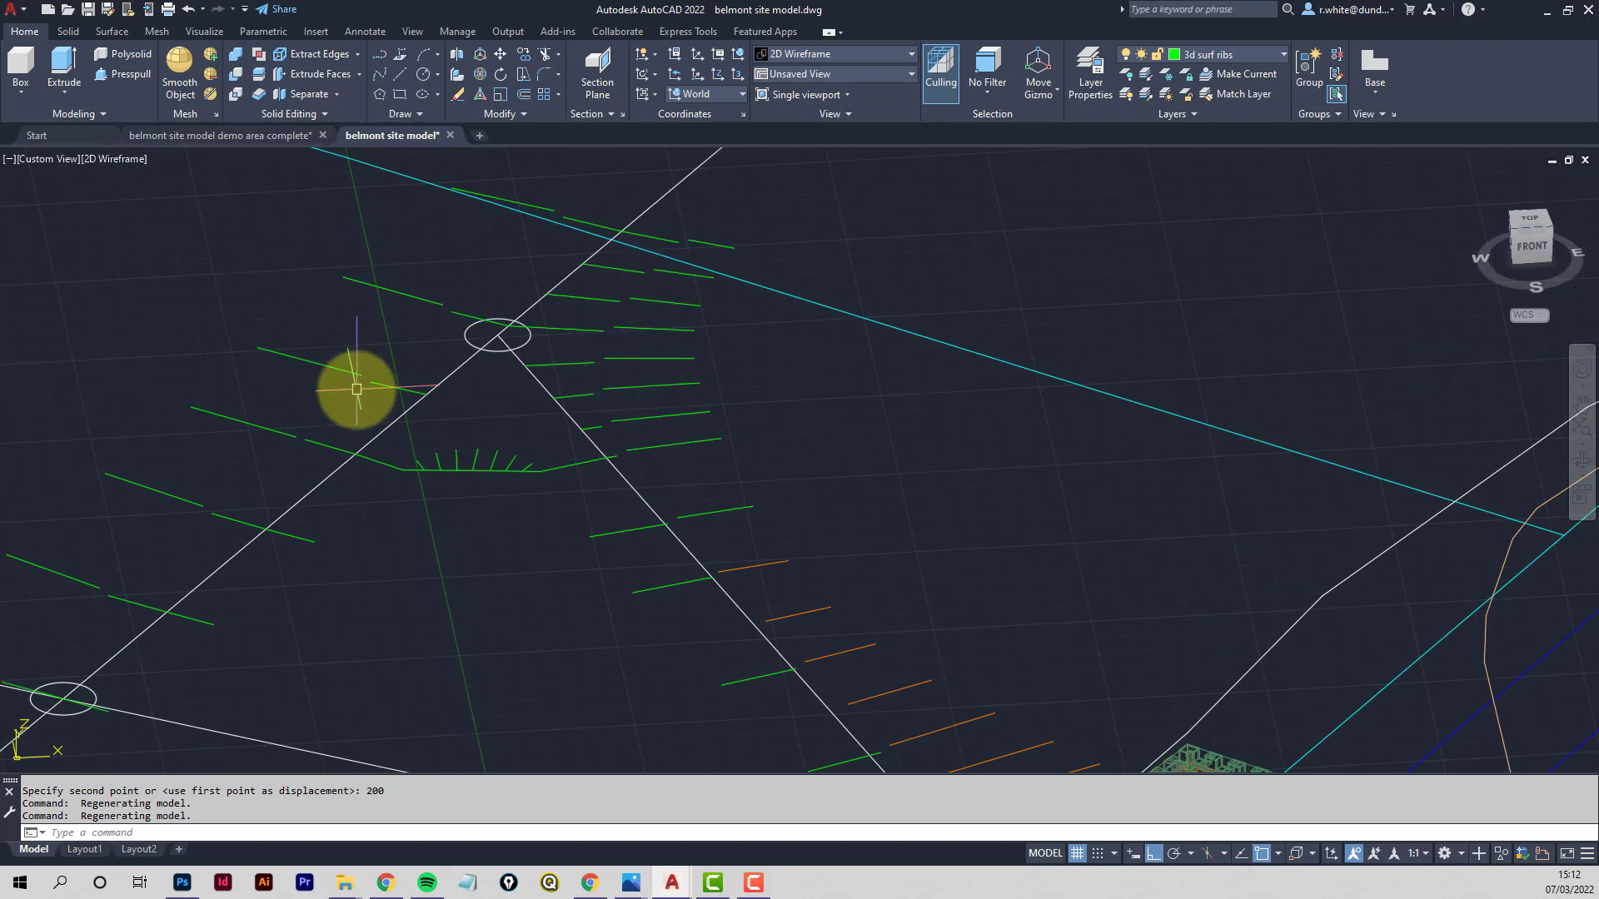
pyautogui.scroll(-1, 365, 388)
pyautogui.moveTo(431, 401); pyautogui.dragTo(537, 497, button='middle')
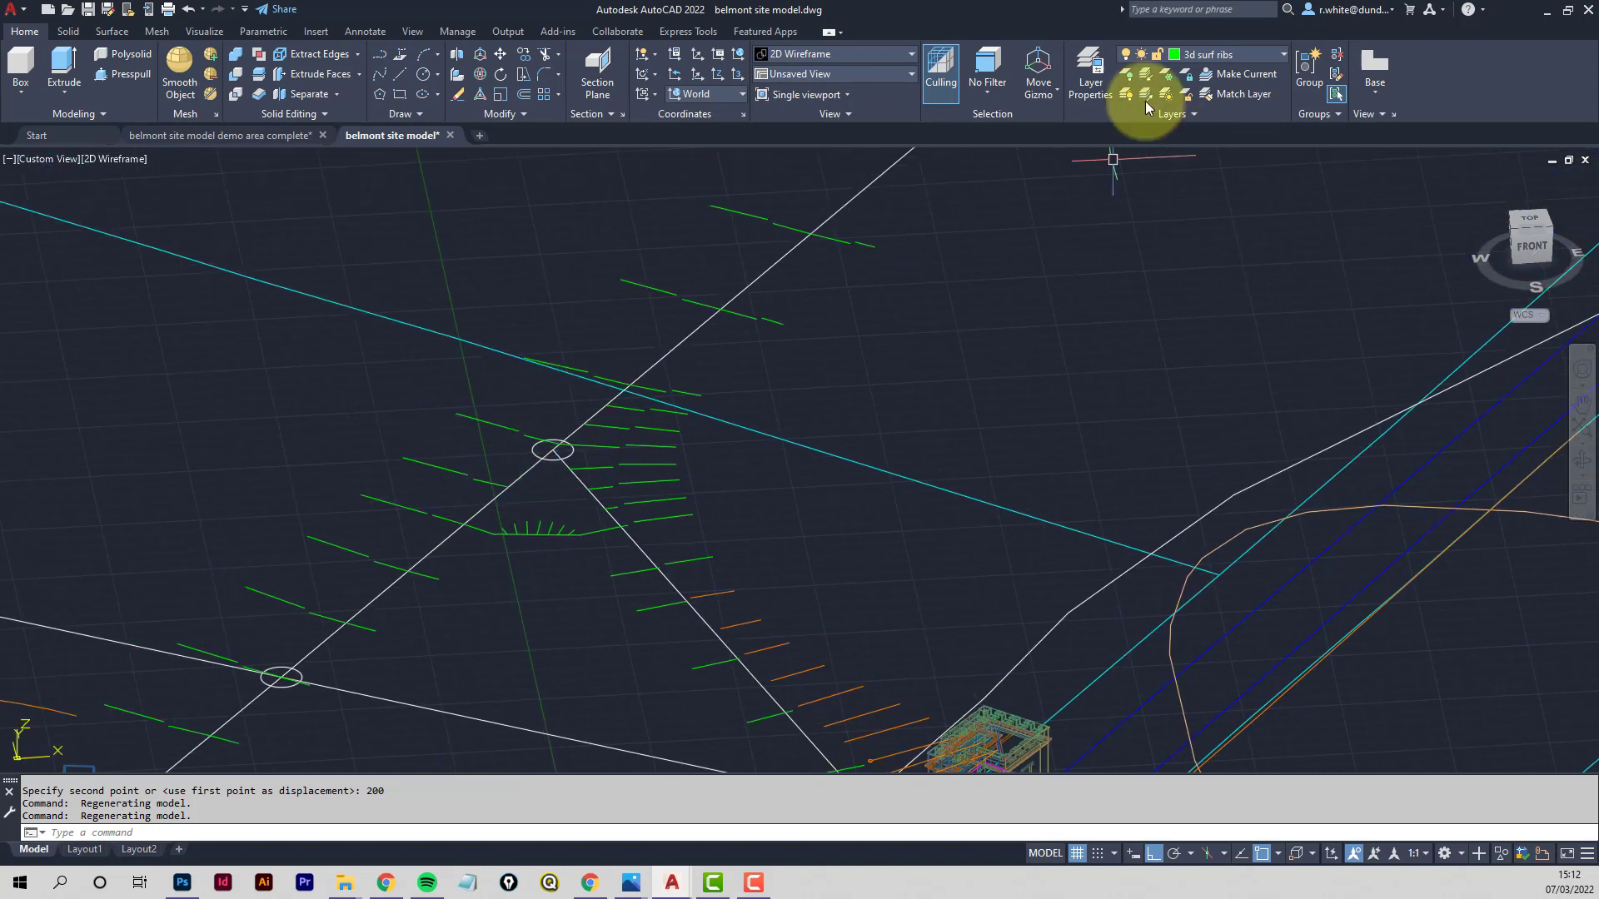
pyautogui.click(1276, 53)
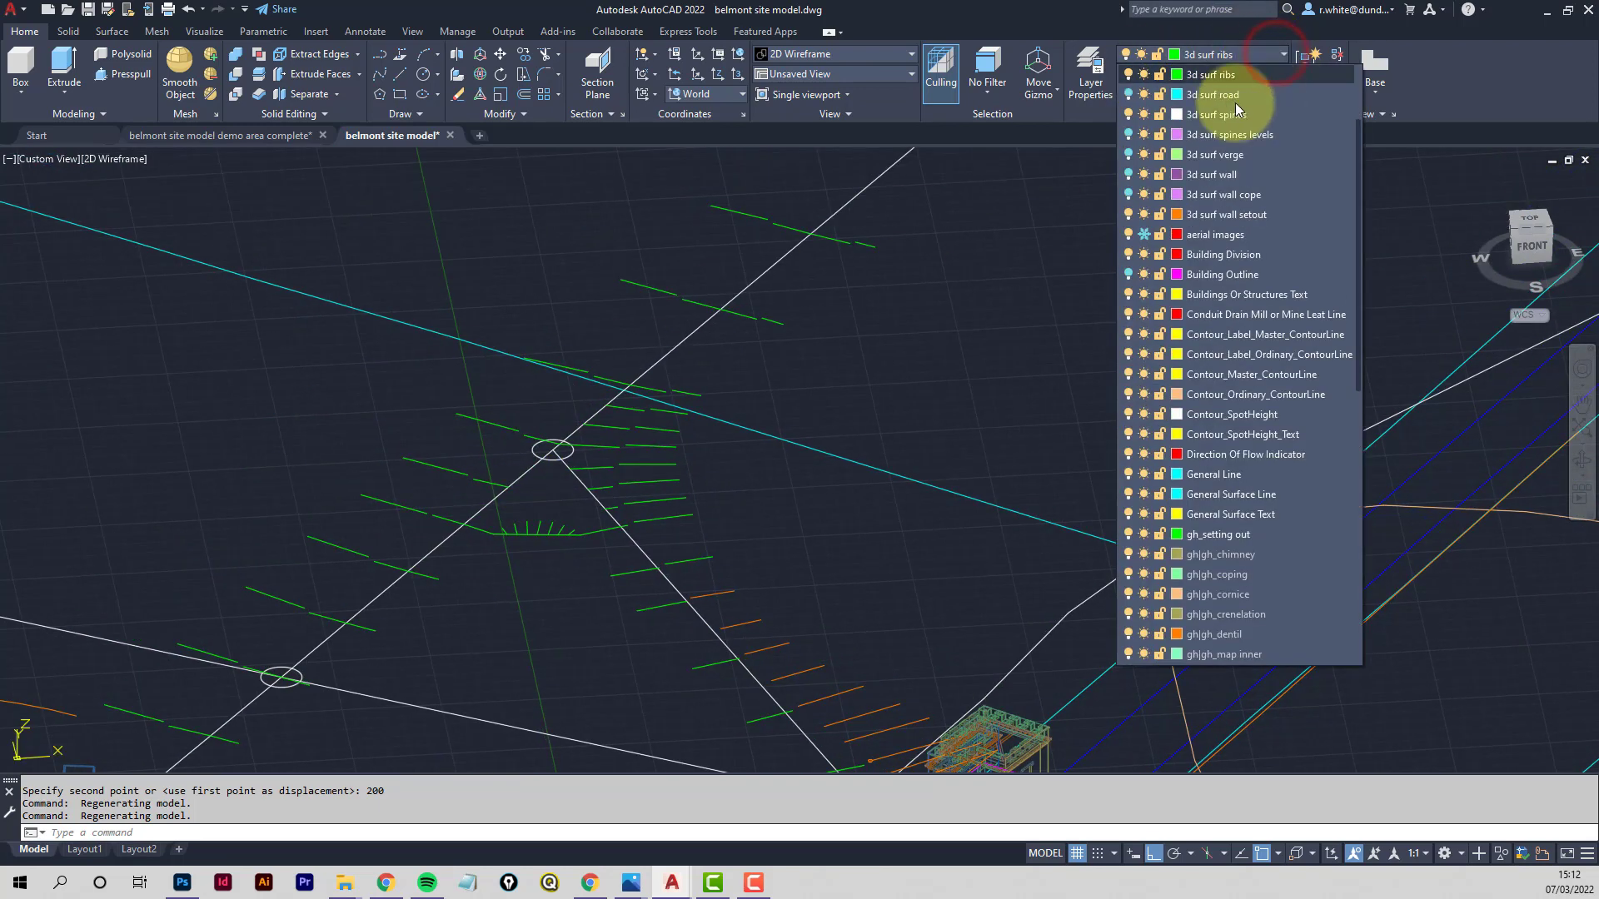
pyautogui.scroll(2, 1157, 111)
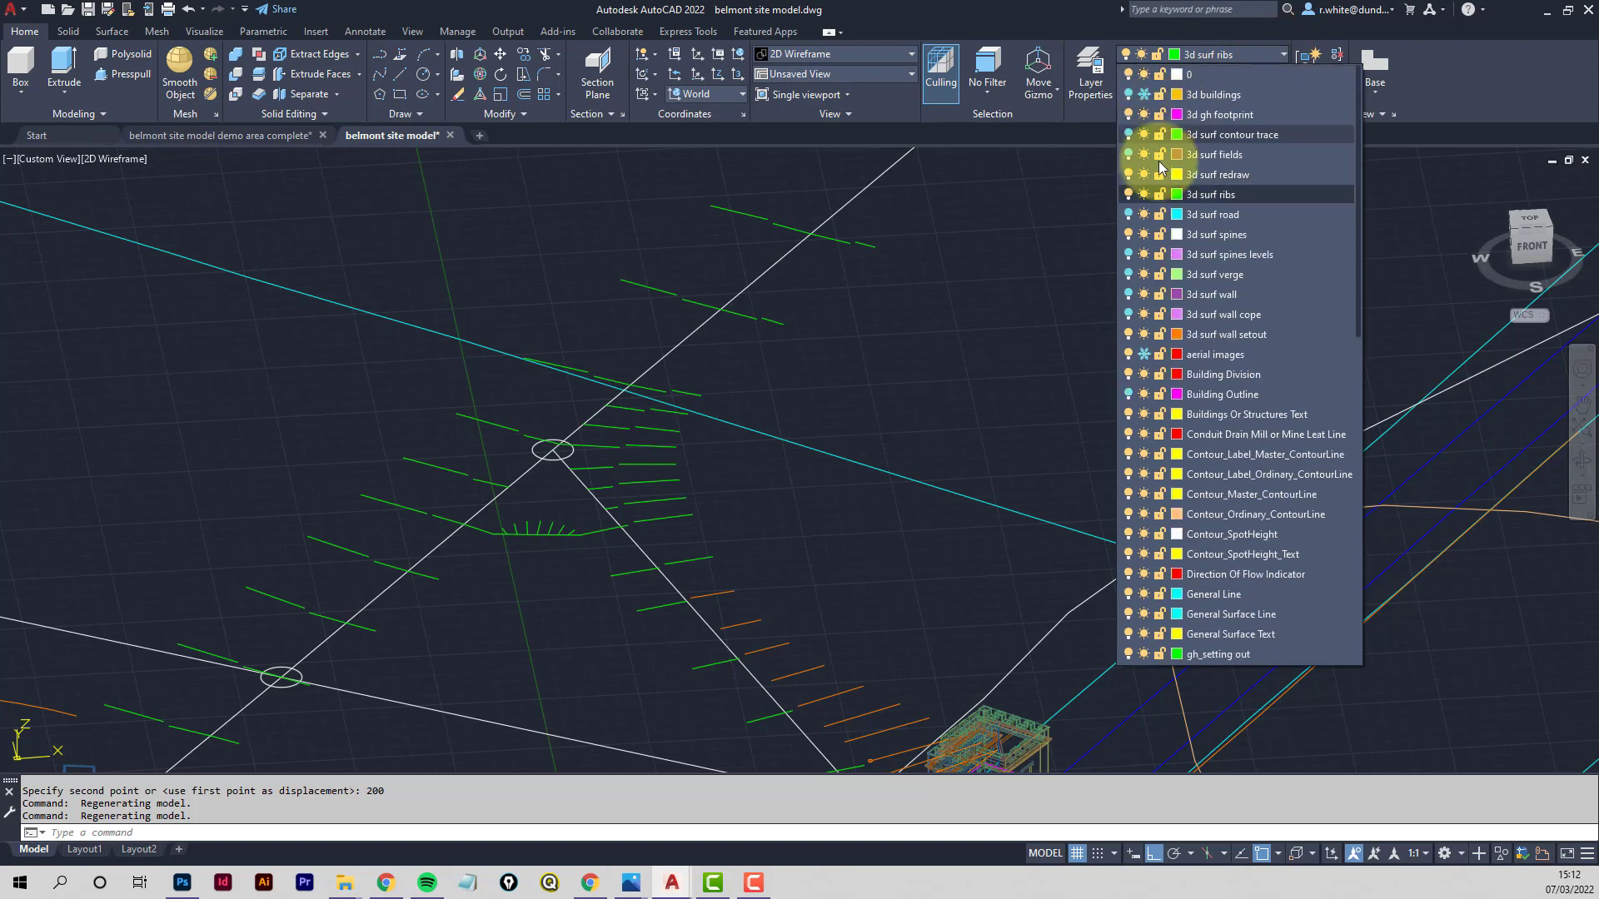
pyautogui.click(1129, 214)
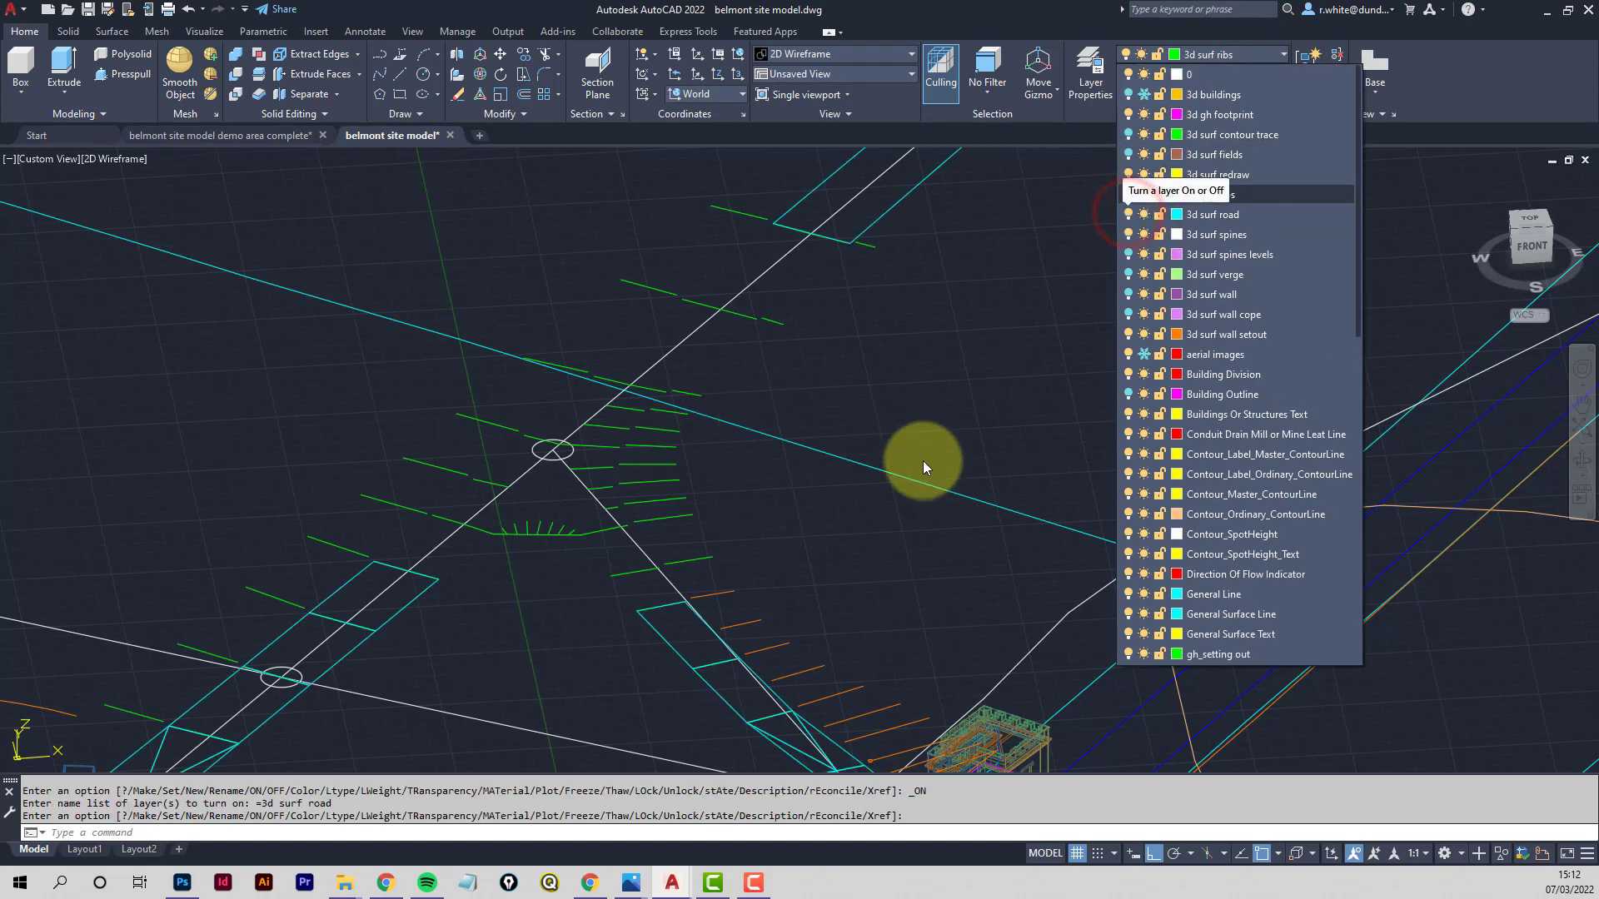
pyautogui.click(1225, 215)
pyautogui.moveTo(609, 635)
pyautogui.mouseDown(button='middle')
pyautogui.moveTo(547, 556)
pyautogui.moveTo(685, 497)
pyautogui.mouseUp(button='middle')
pyautogui.scroll(1, 578, 531)
pyautogui.scroll(-1, 679, 493)
pyautogui.scroll(2, 482, 474)
pyautogui.moveTo(526, 409); pyautogui.dragTo(564, 458, button='middle')
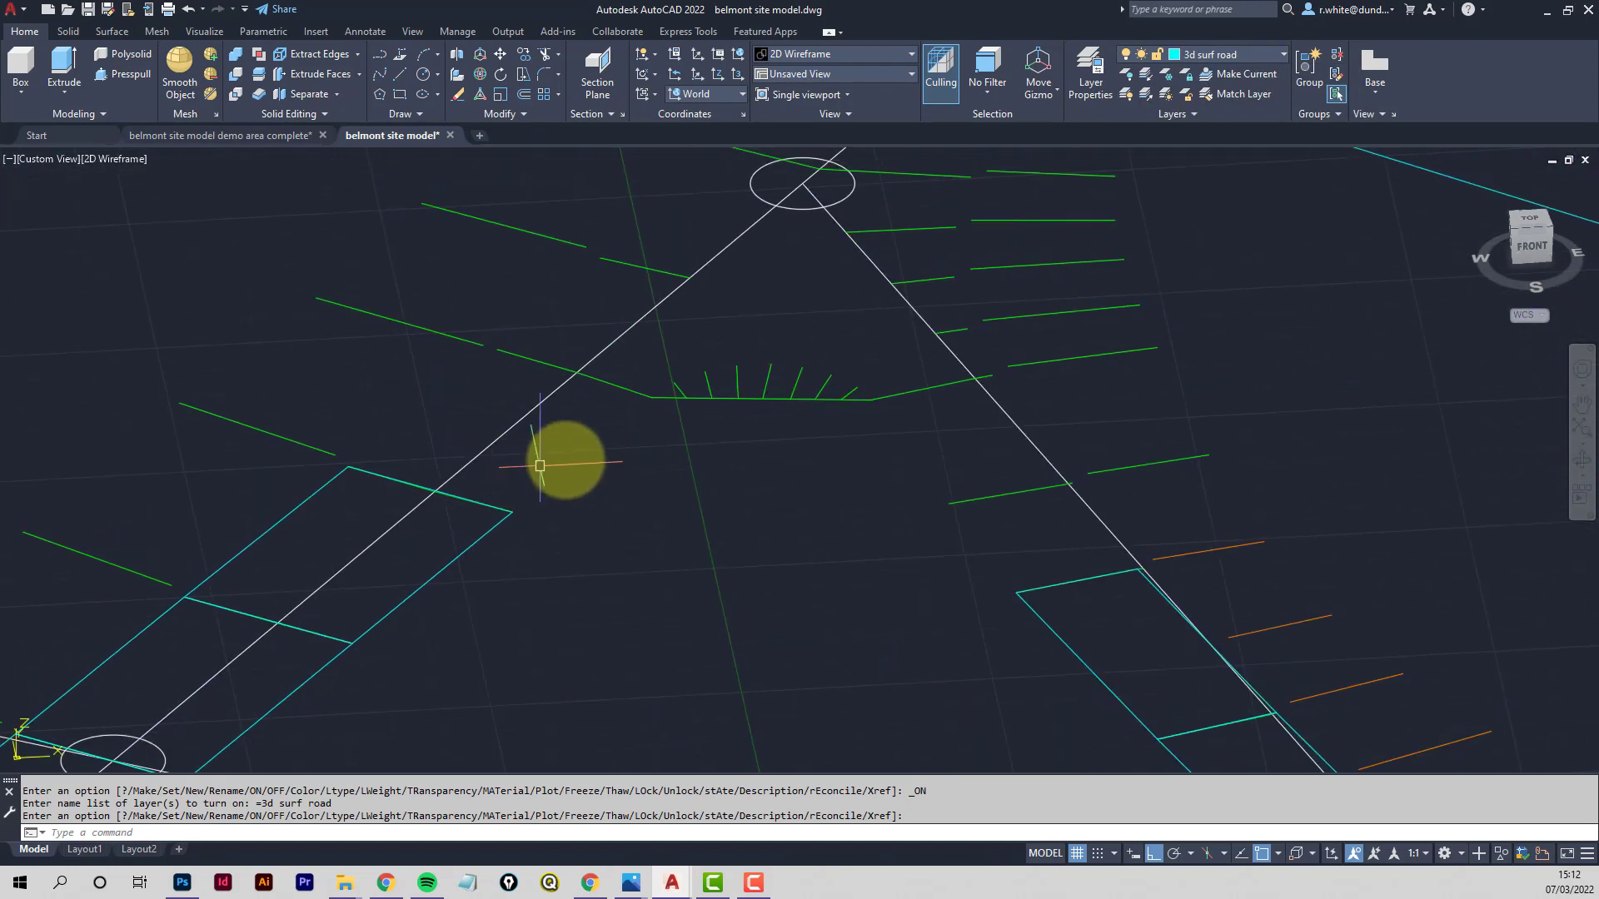
# Turn Ortho off and draw a 3D face extending the southwest road strip from its end edge to the angled rib at the junction
pyautogui.moveTo(682, 422); pyautogui.dragTo(627, 457, button='middle')
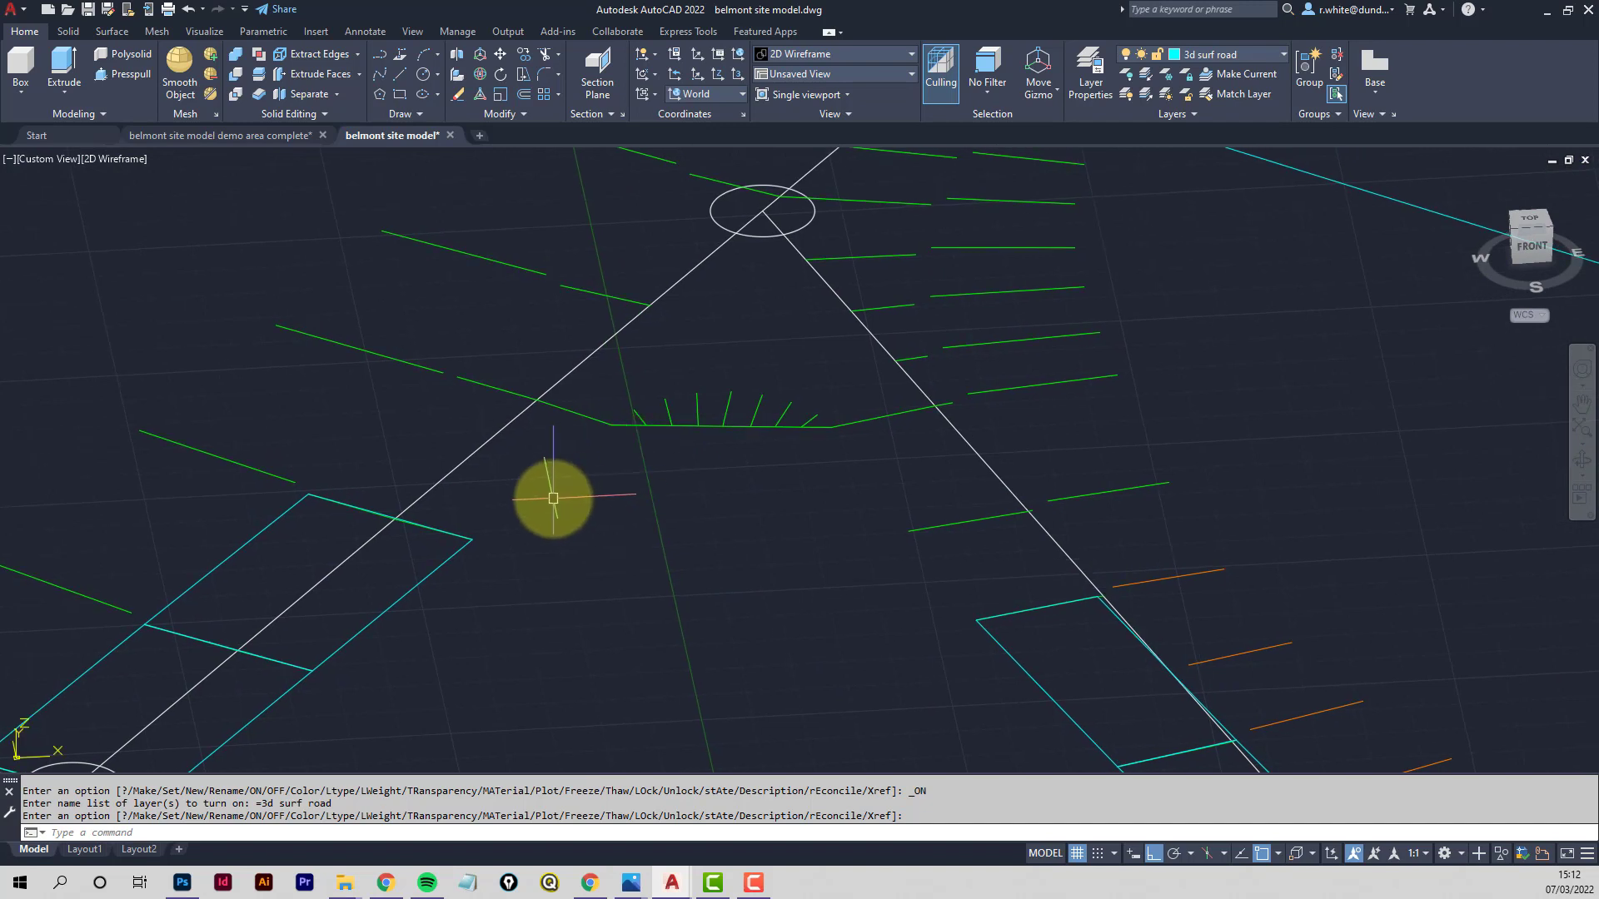
pyautogui.write('3f')
pyautogui.press('Return')
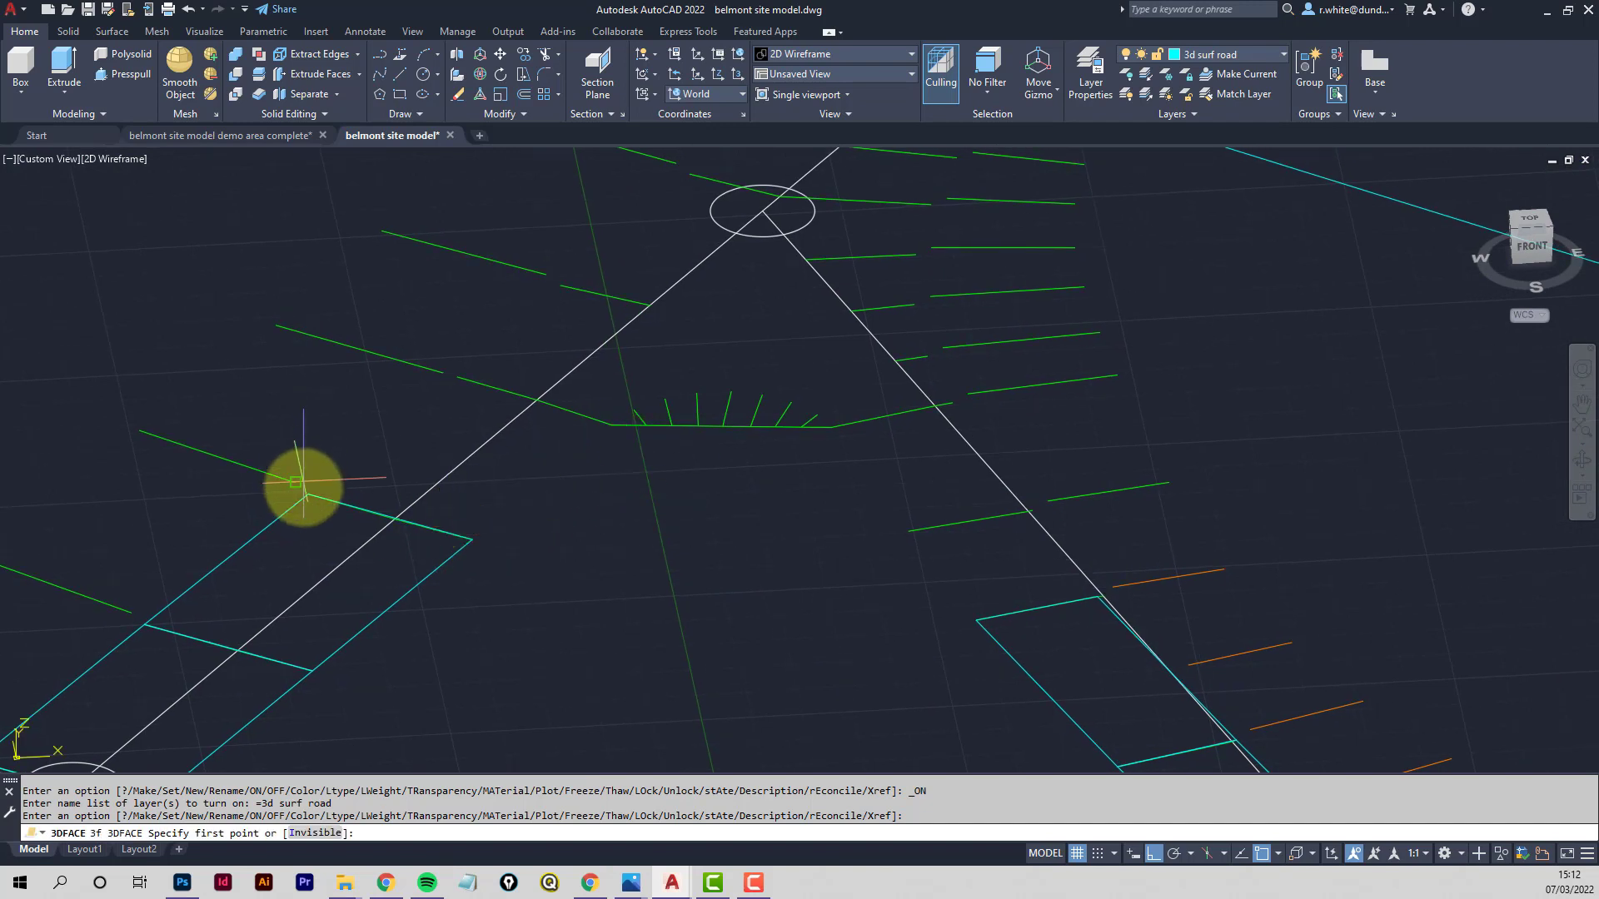
pyautogui.click(308, 493)
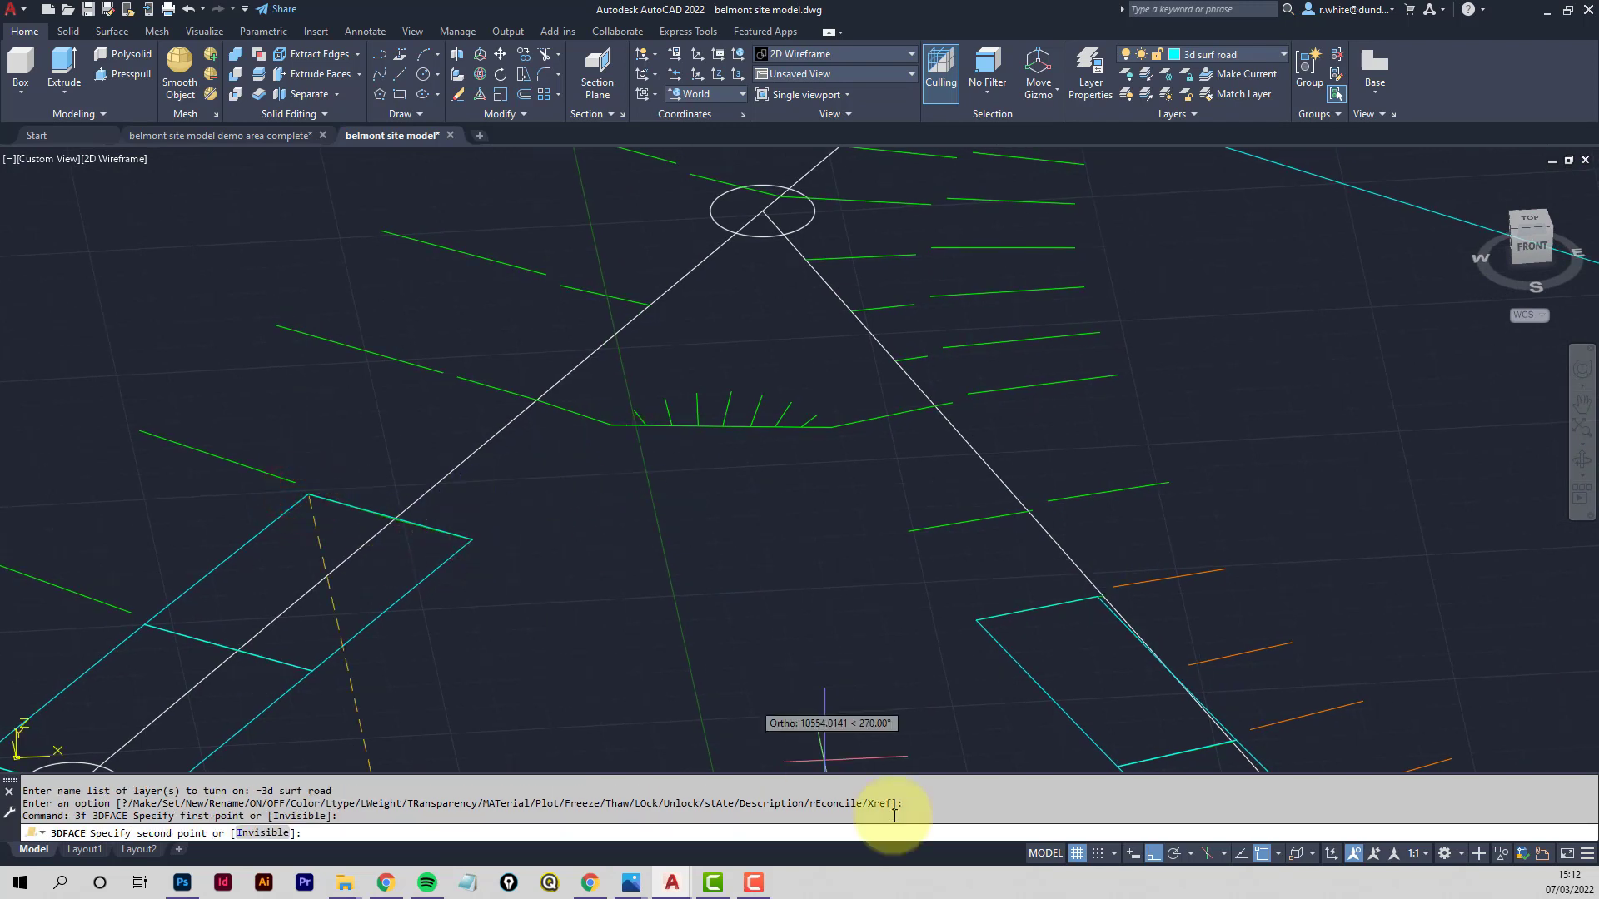
pyautogui.click(1152, 853)
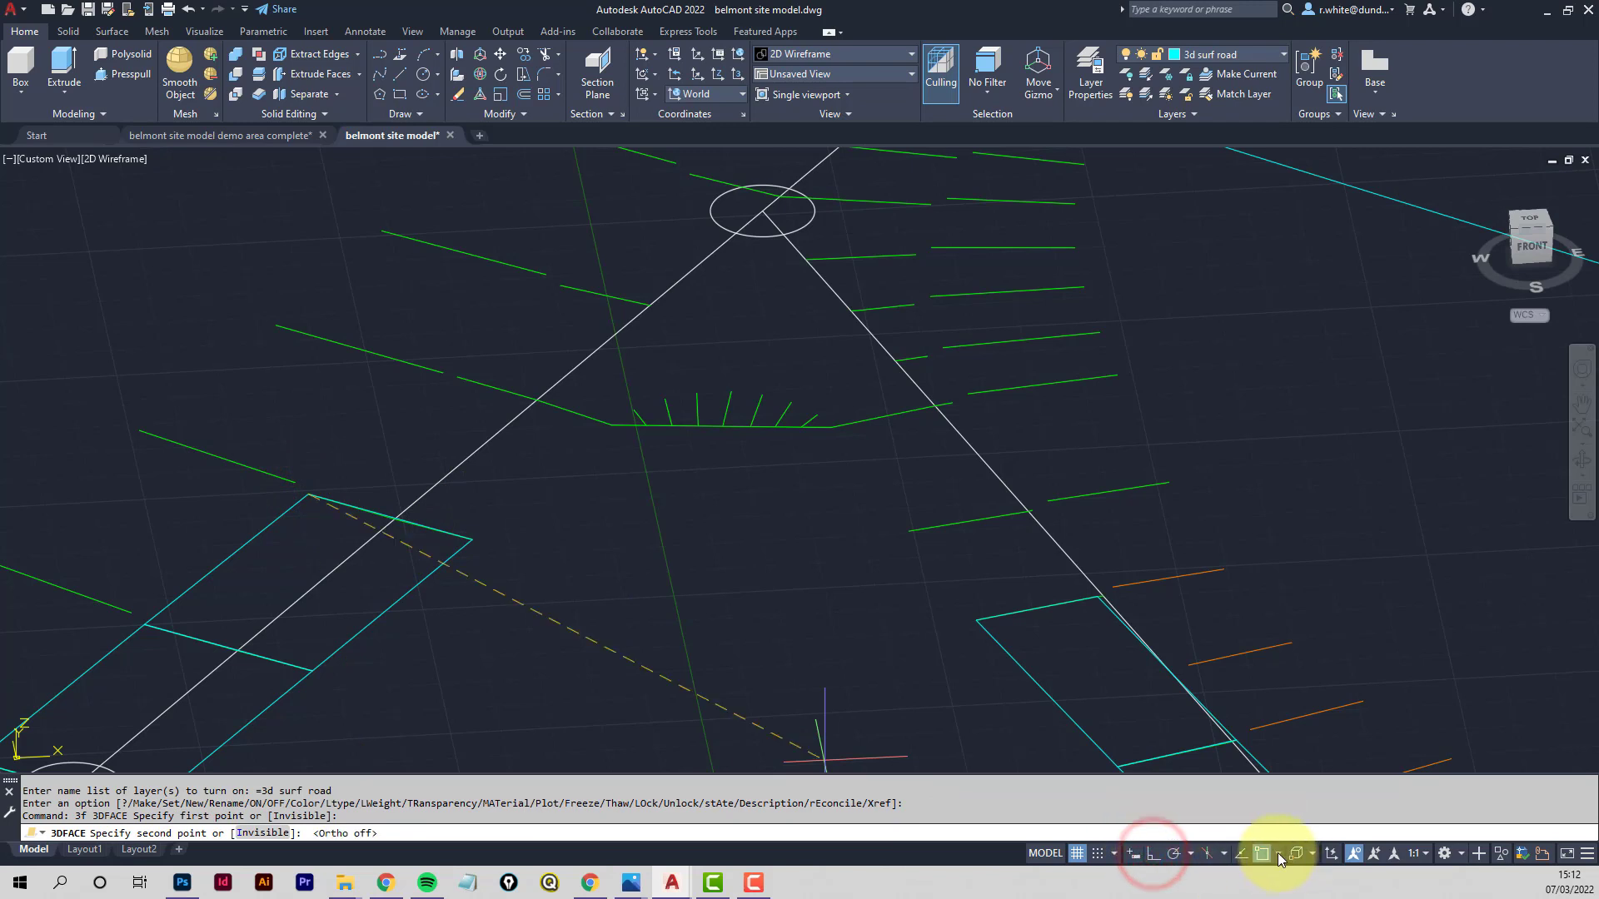
pyautogui.click(1278, 853)
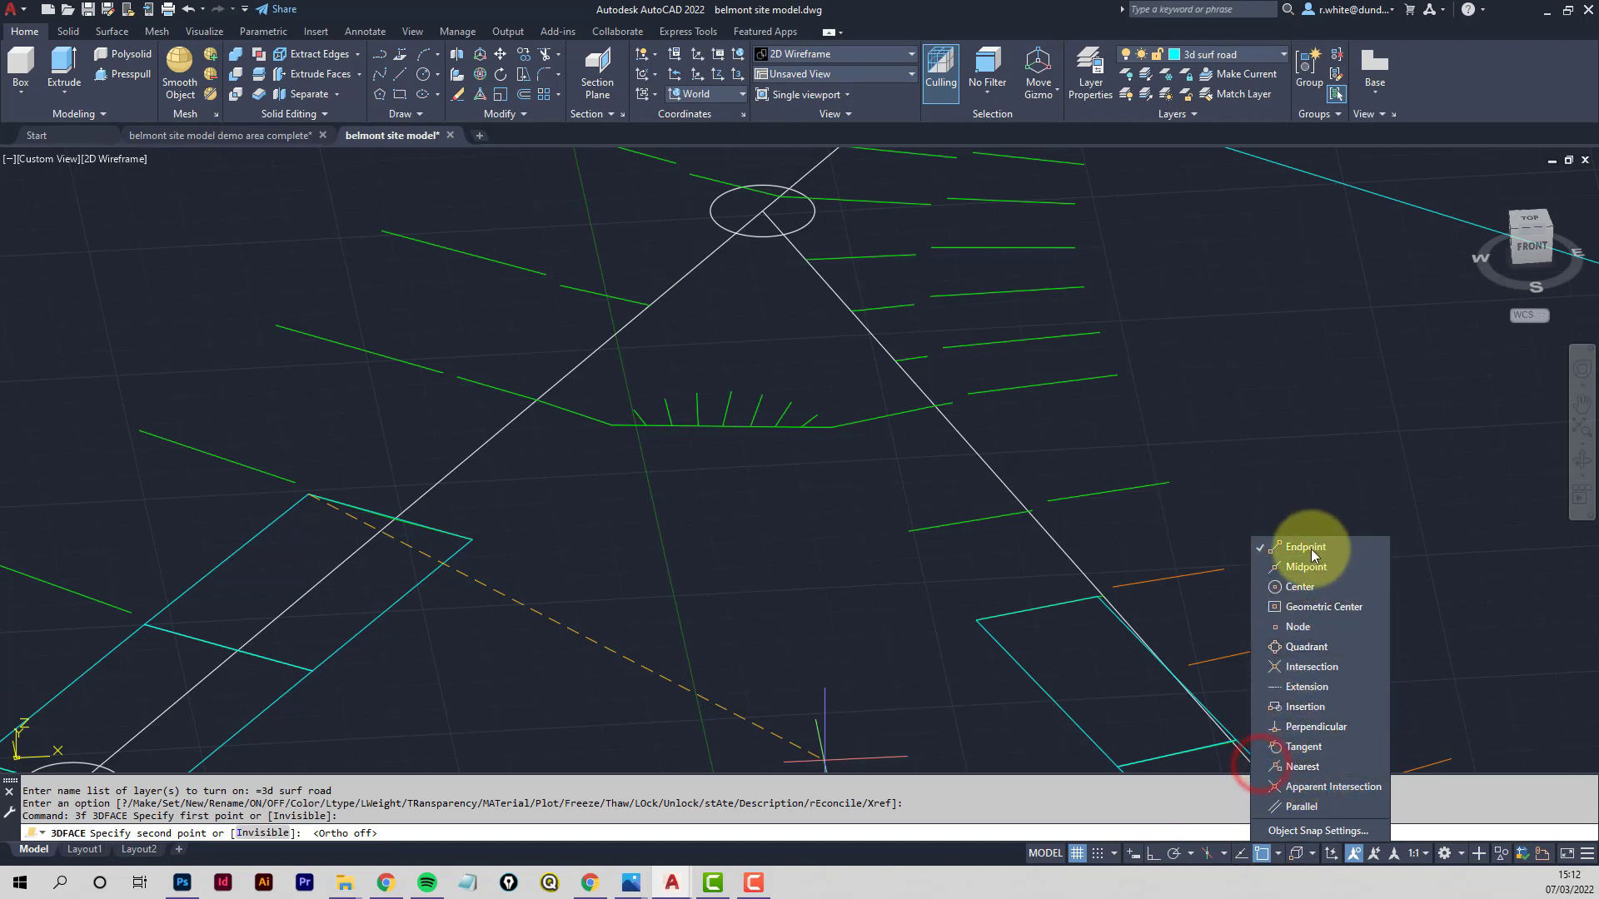
pyautogui.click(569, 517)
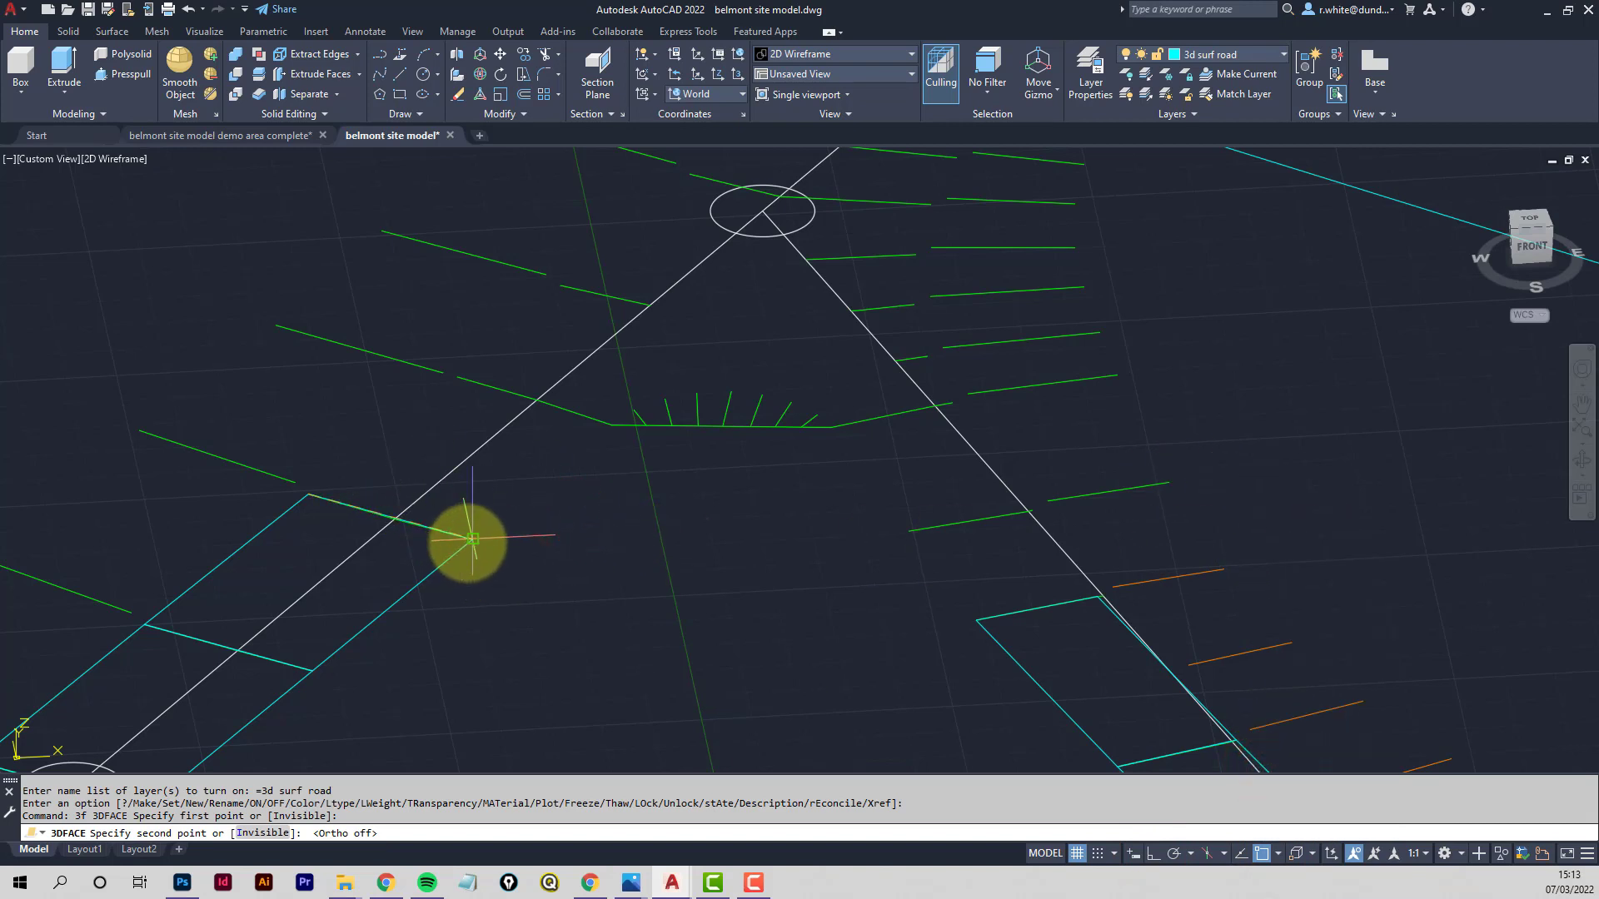
pyautogui.click(469, 539)
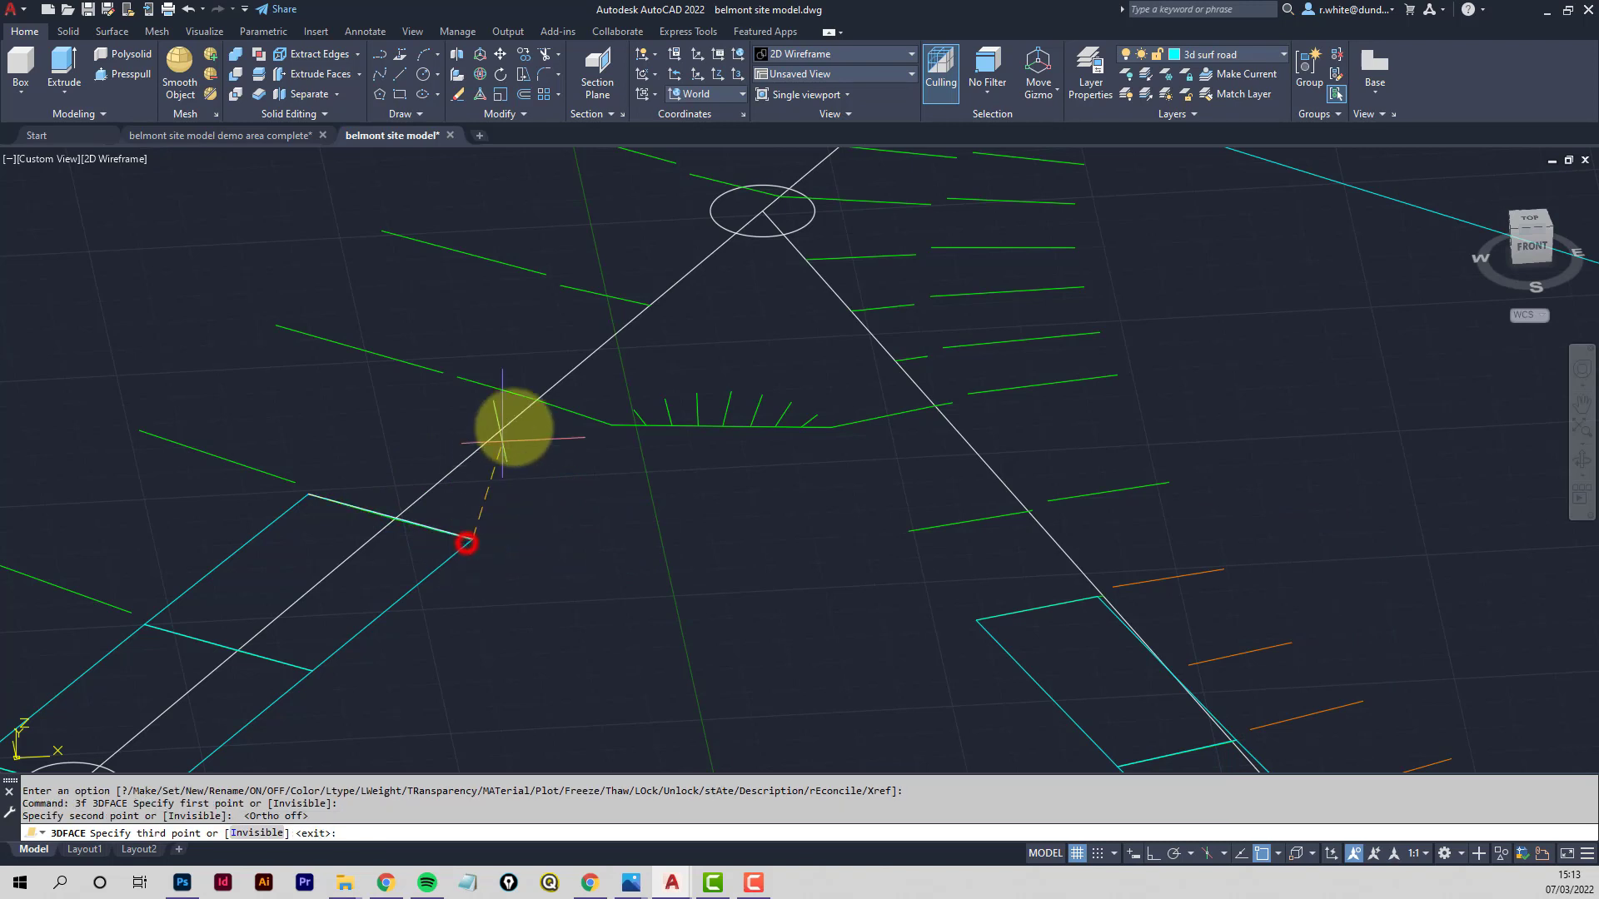
pyautogui.click(591, 424)
pyautogui.click(459, 378)
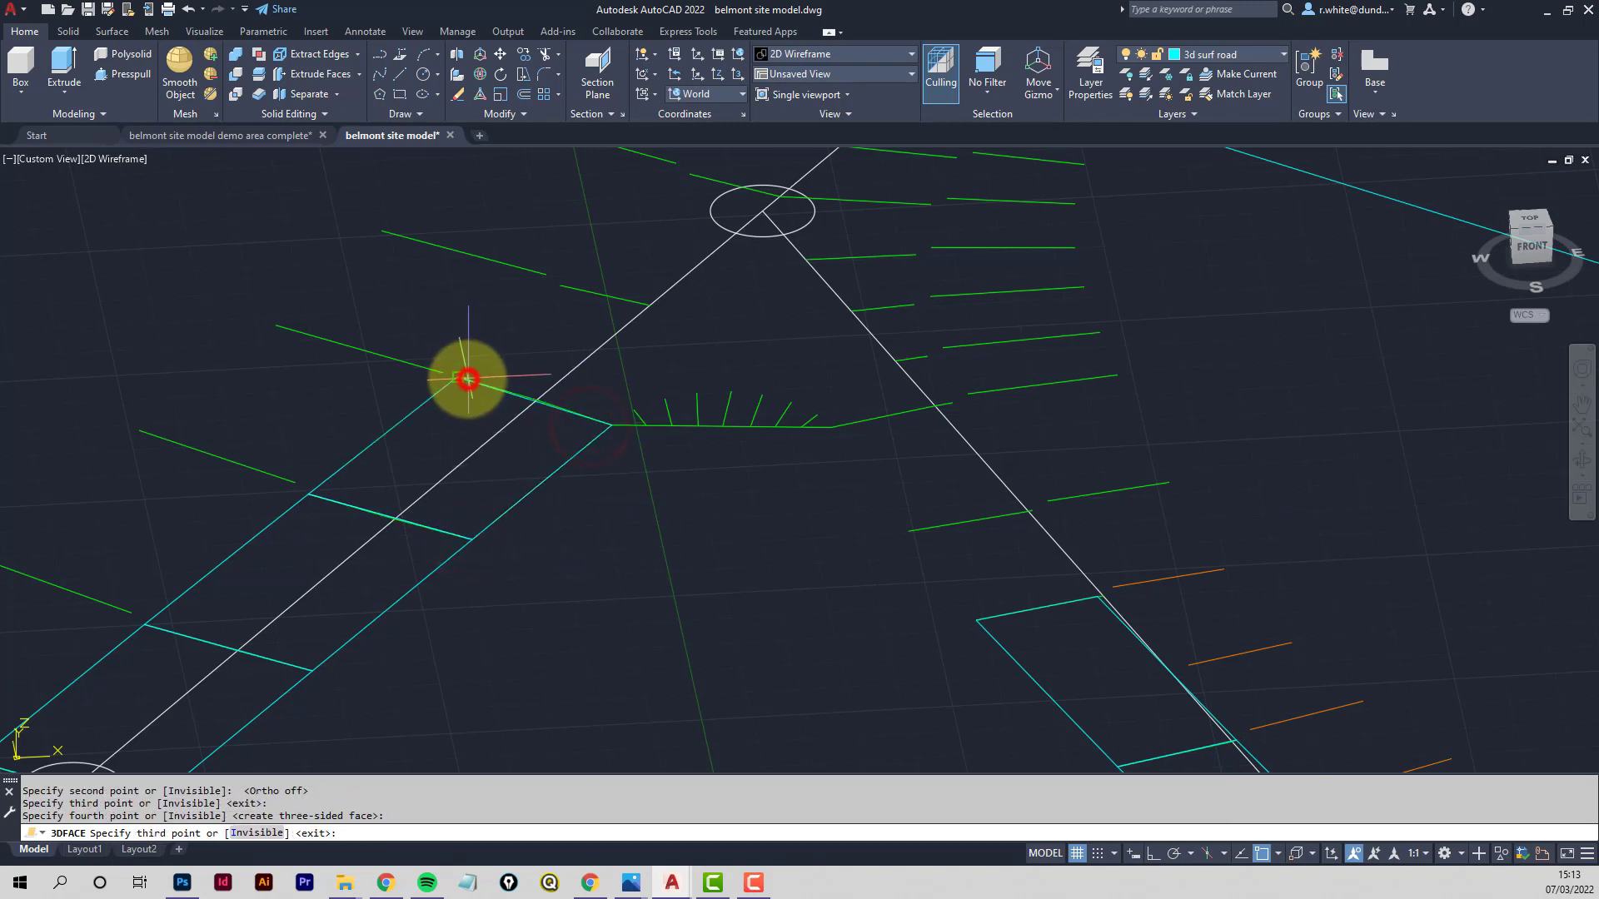
pyautogui.moveTo(516, 348); pyautogui.dragTo(399, 321, button='middle')
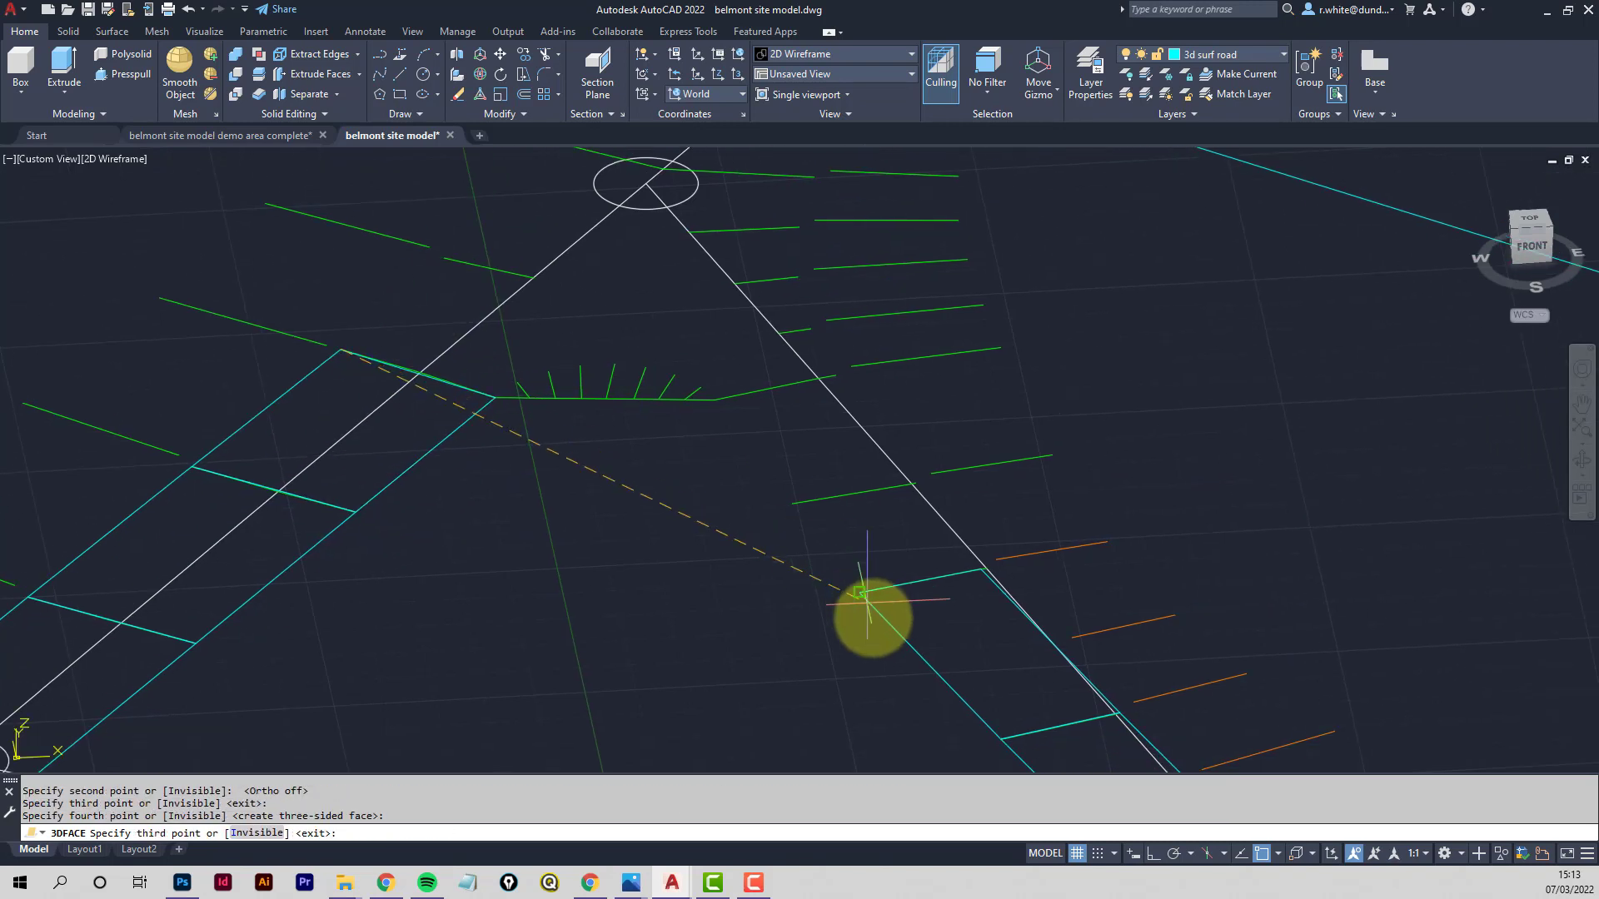
pyautogui.press('Return')
# Draw a 3D face extending the southeast road strip from its end edge to the next green rib across the road
pyautogui.press('Return')
pyautogui.click(858, 593)
pyautogui.scroll(5, 916, 587)
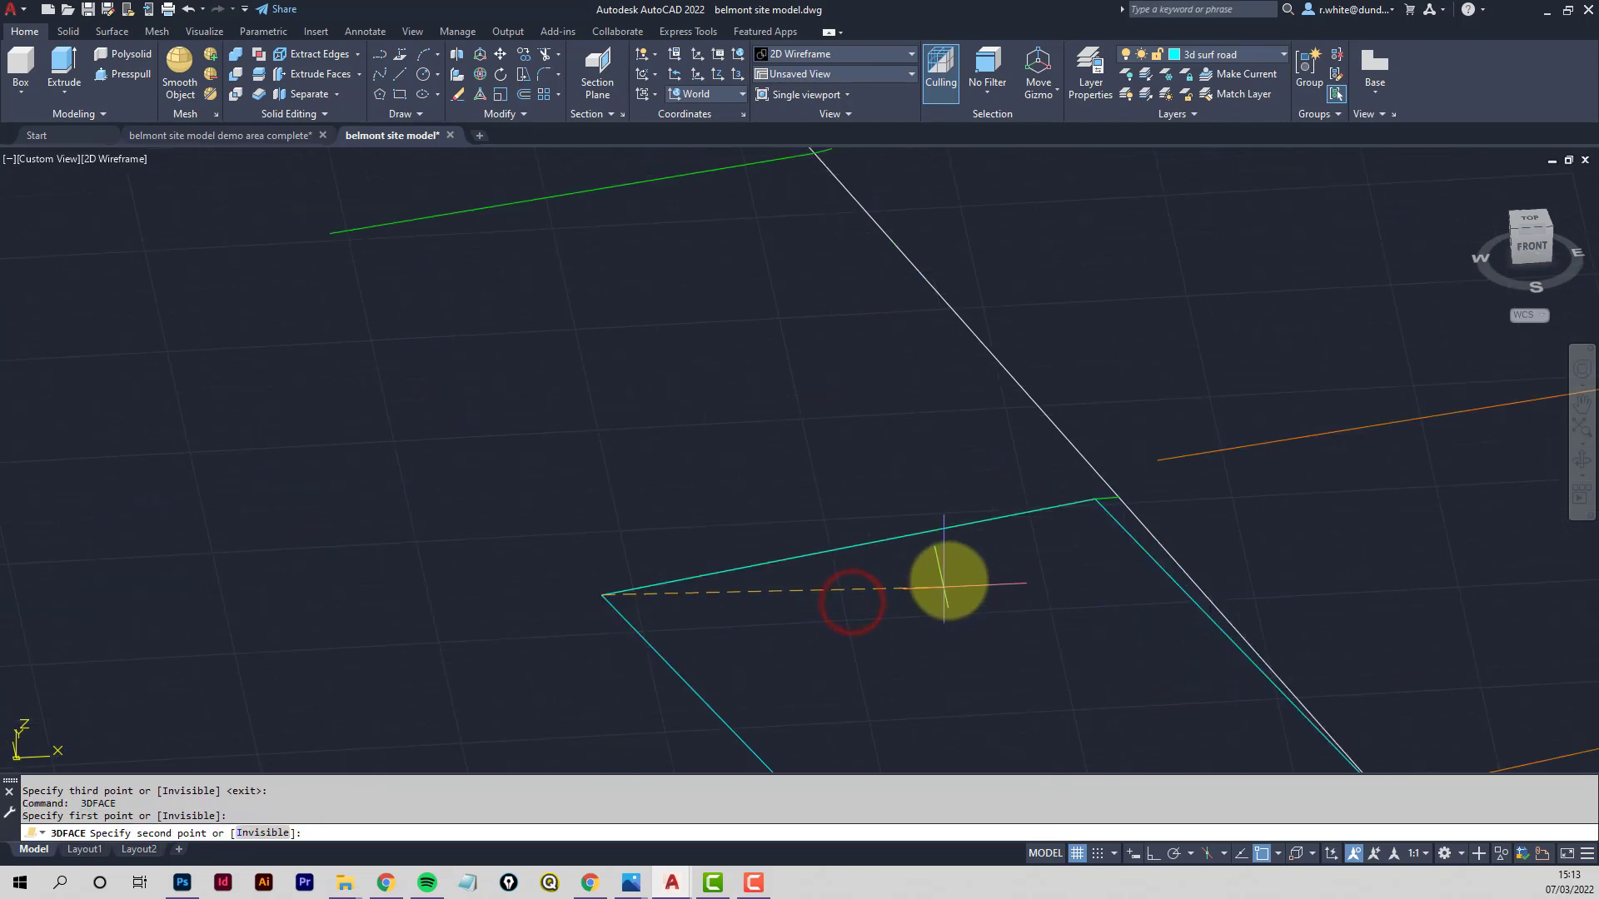
pyautogui.click(1081, 504)
pyautogui.scroll(-3, 893, 300)
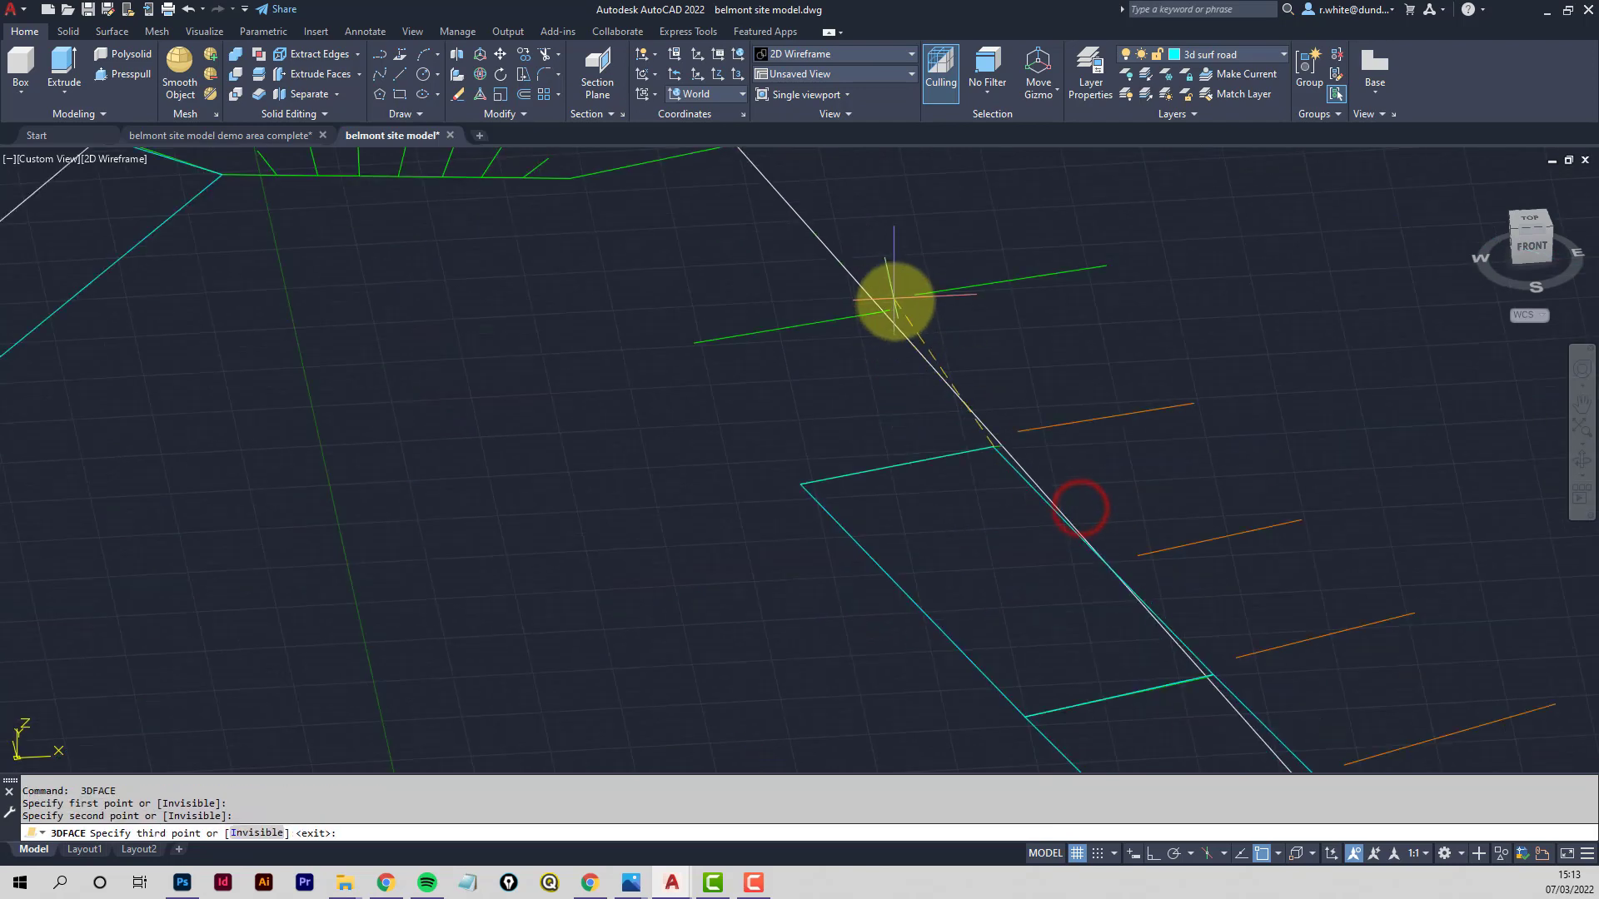
pyautogui.click(894, 315)
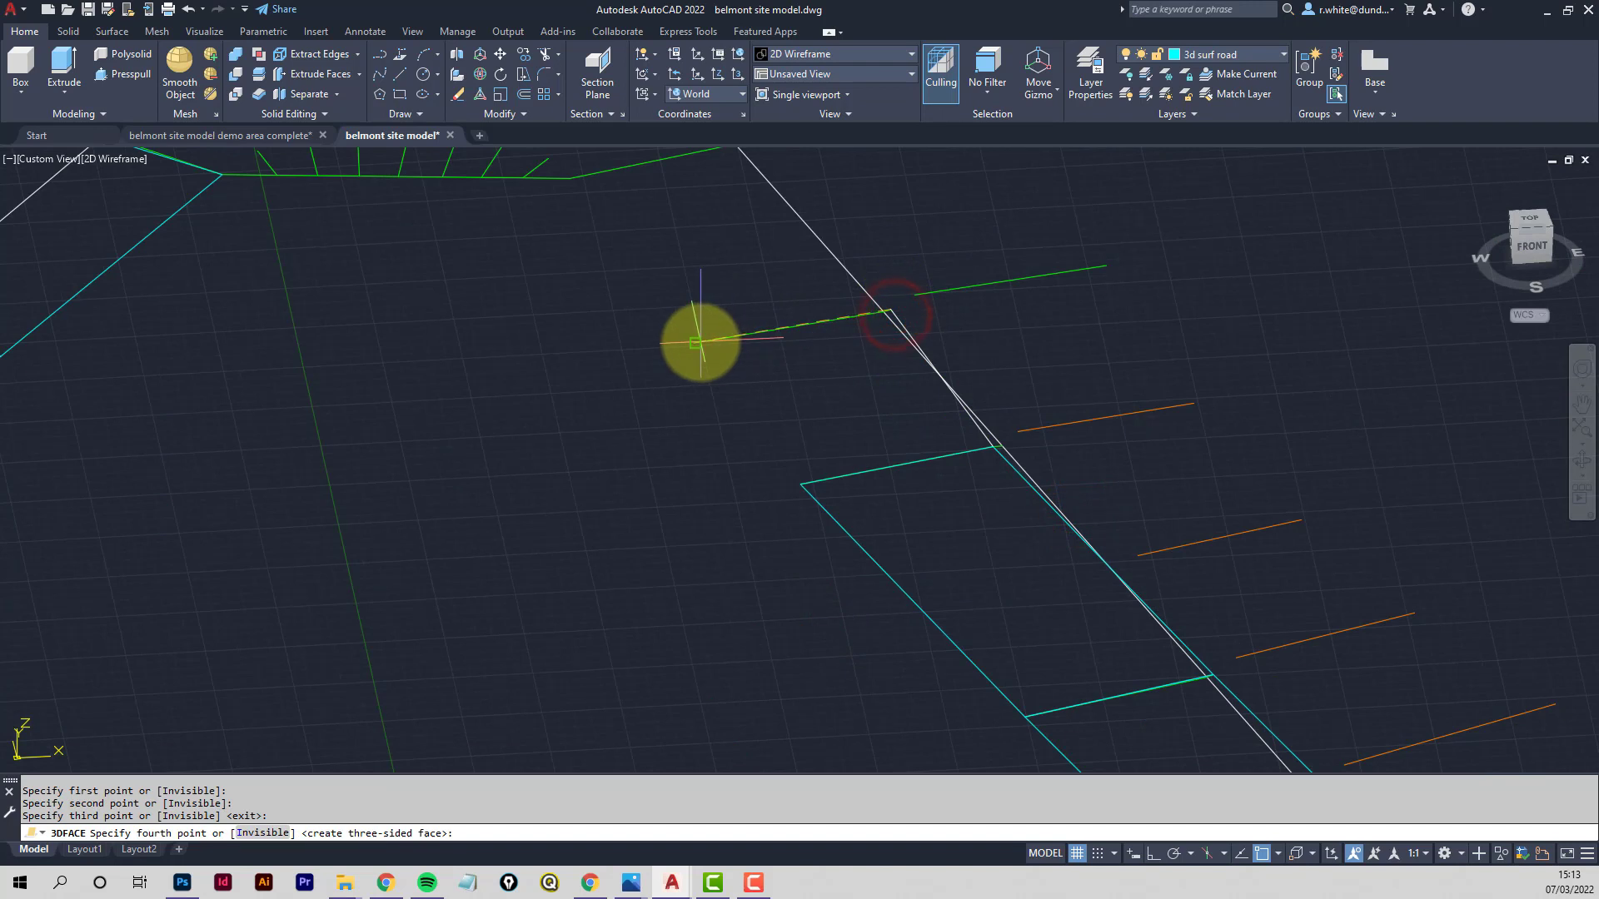
pyautogui.click(699, 341)
pyautogui.moveTo(703, 301); pyautogui.dragTo(737, 499, button='middle')
pyautogui.scroll(2, 637, 397)
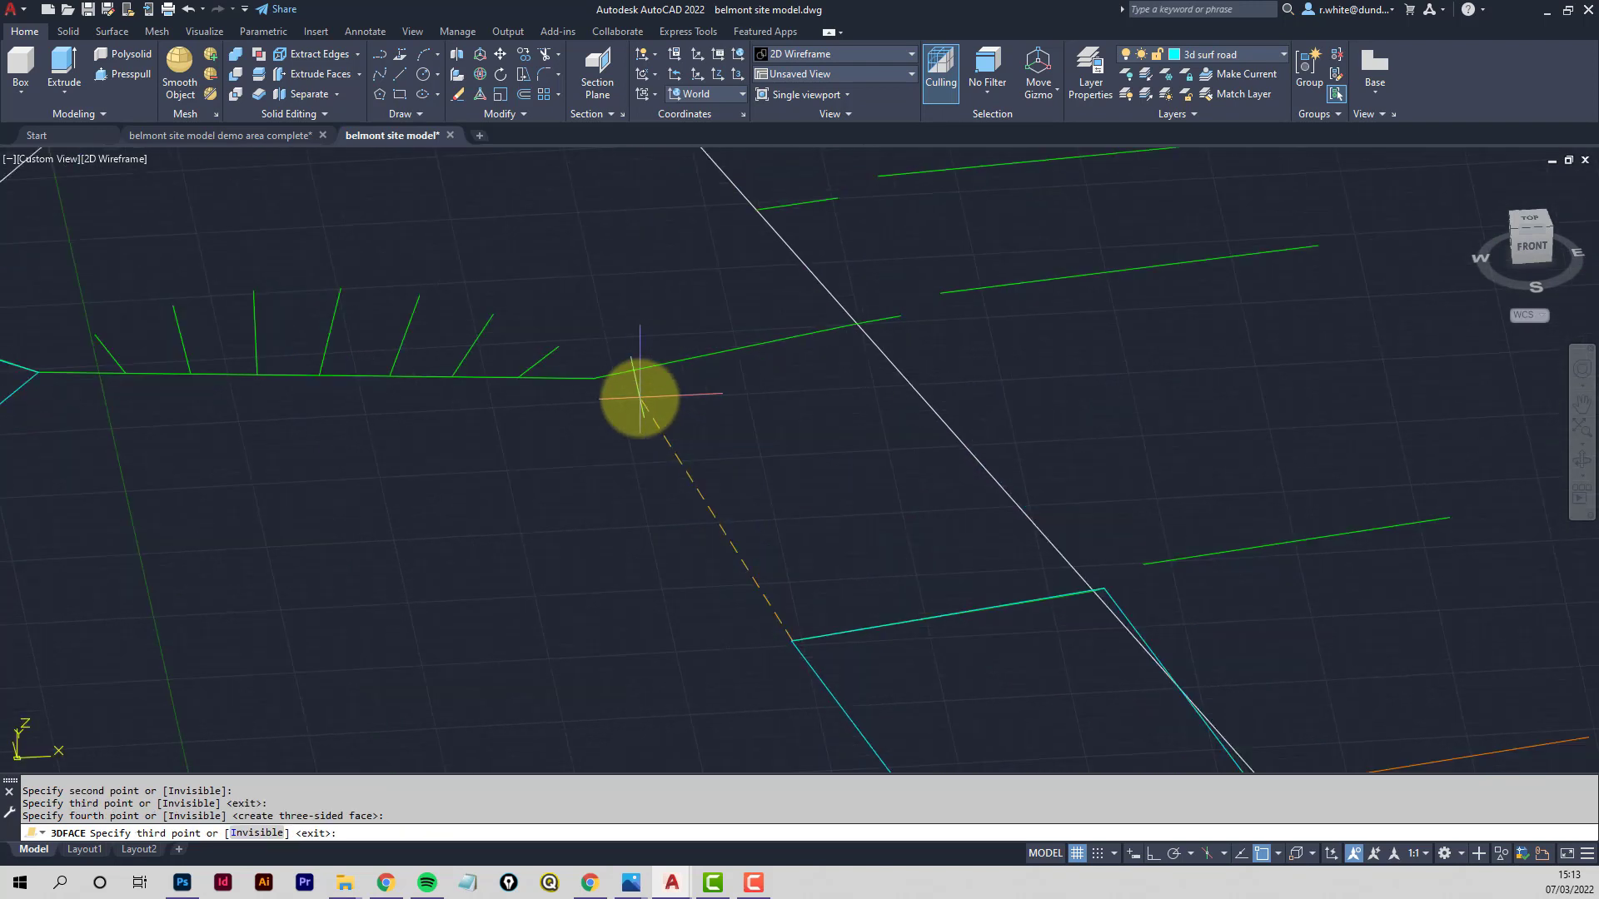
pyautogui.press('Return')
# Draw a 3D face from the southeast strip's new end edge to the angled rib at the eastern end of the junction's base line
pyautogui.press('Return')
pyautogui.click(812, 656)
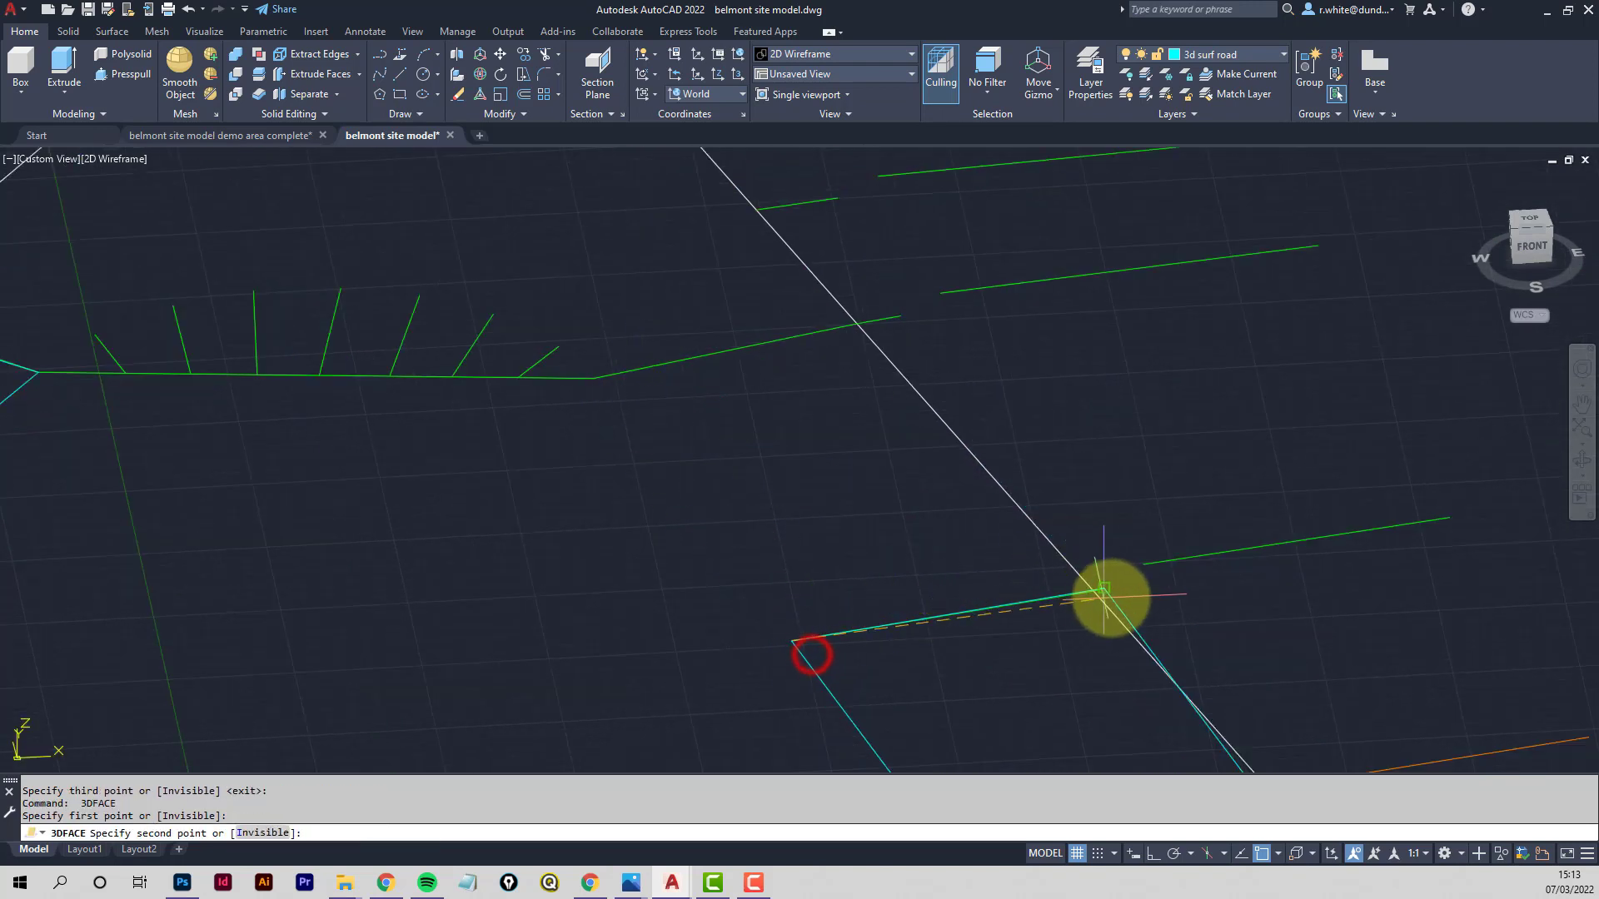
pyautogui.click(1111, 589)
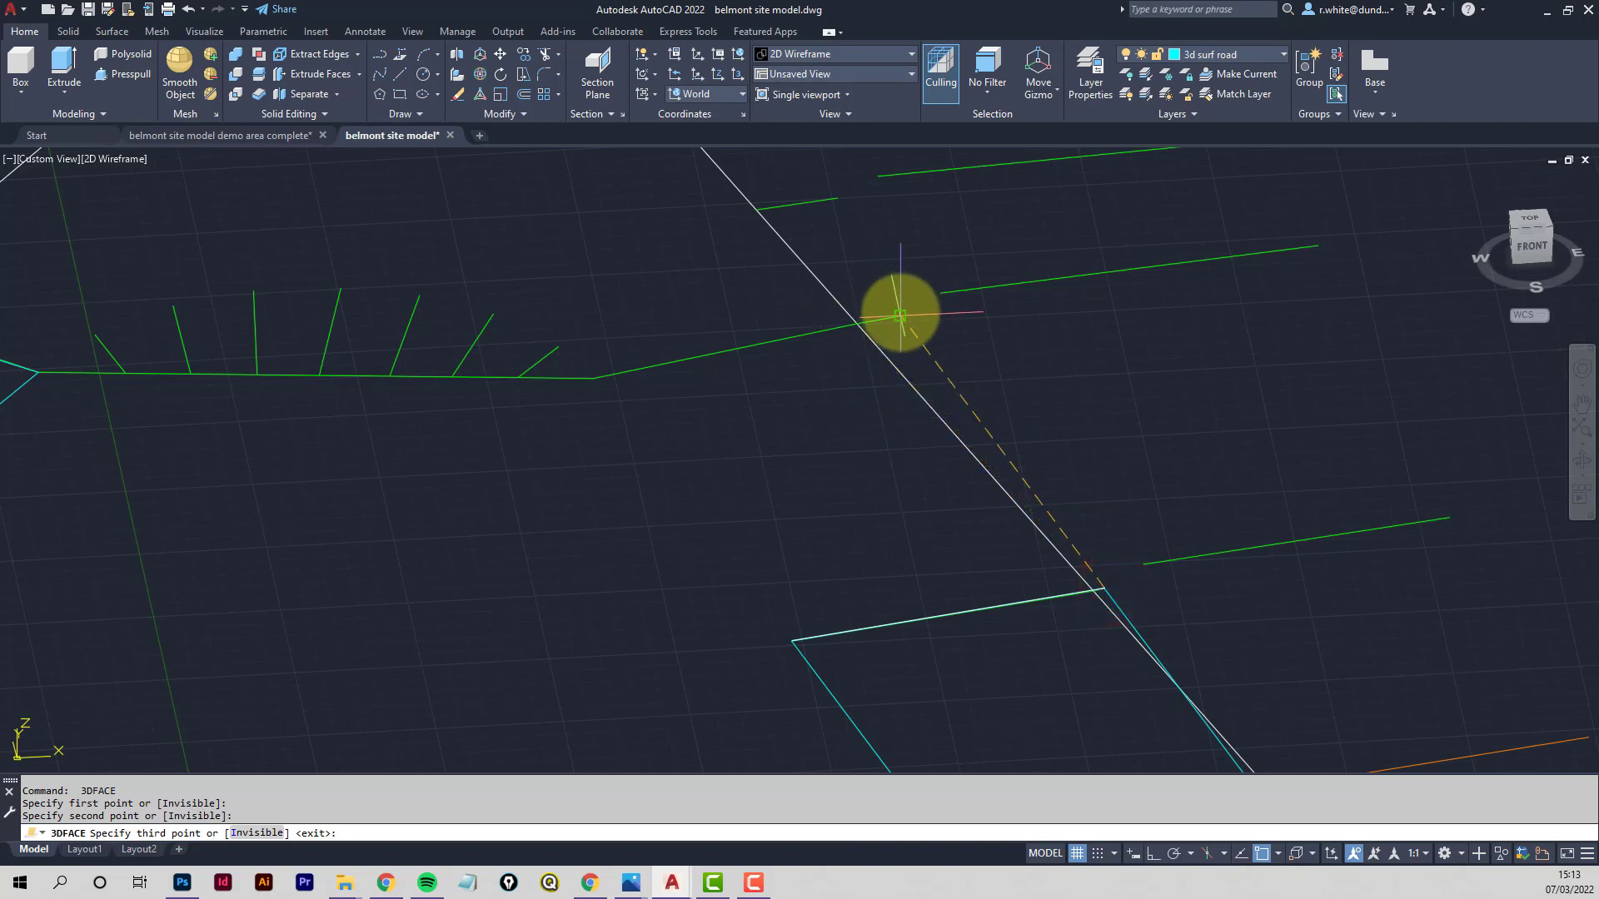
pyautogui.click(900, 315)
pyautogui.click(594, 378)
pyautogui.scroll(-2, 705, 508)
pyautogui.press('Return')
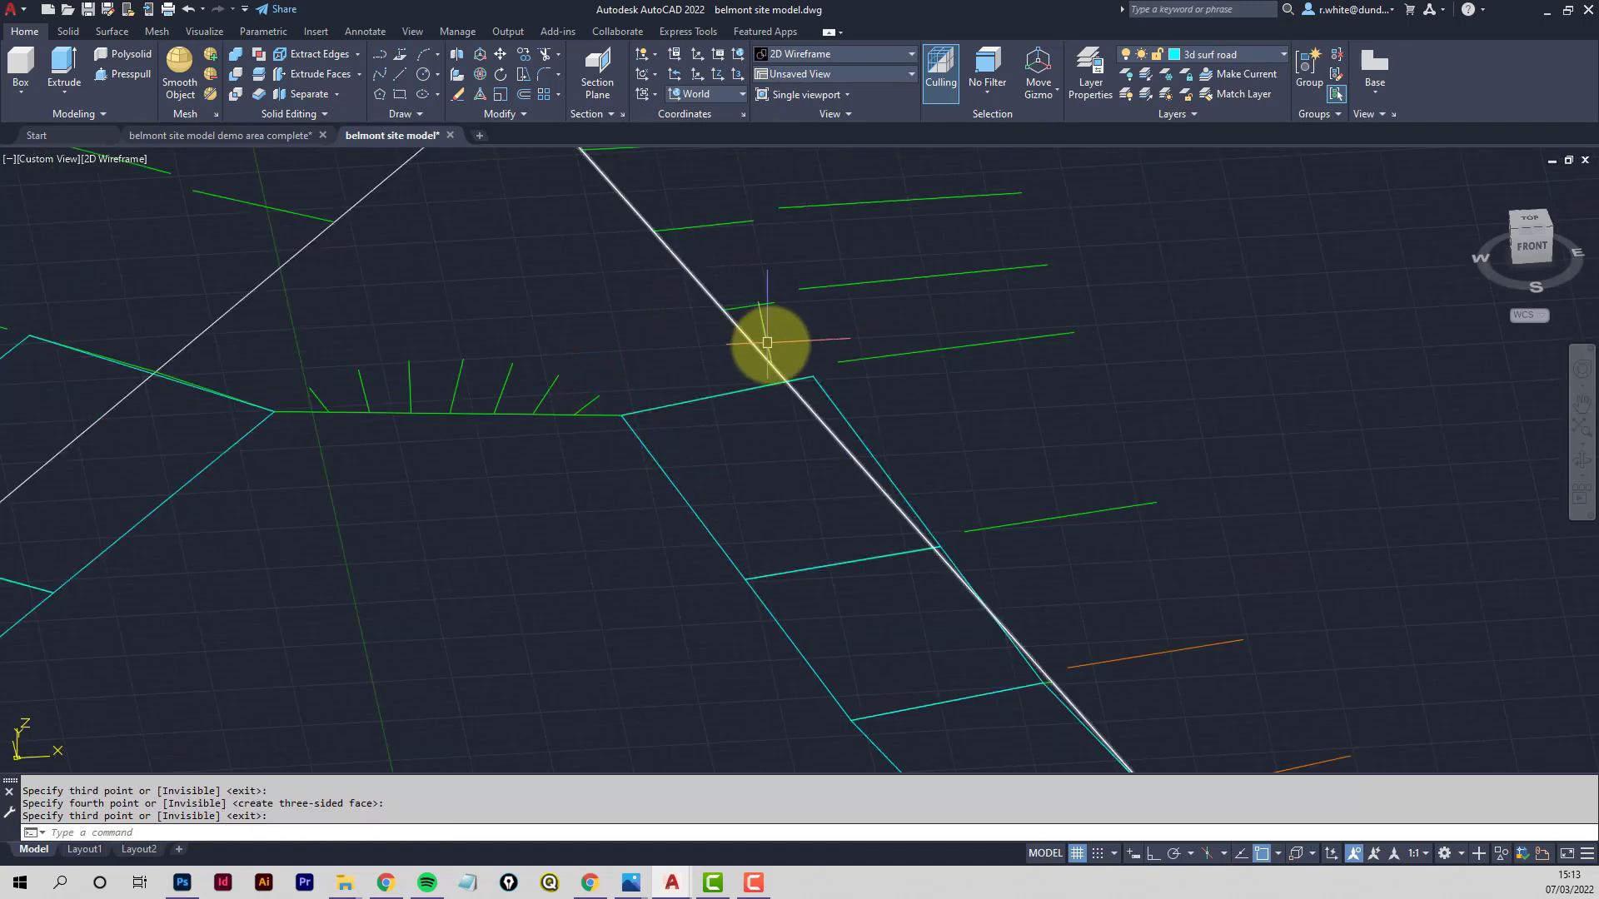
pyautogui.moveTo(769, 348); pyautogui.dragTo(674, 373, button='middle')
pyautogui.press('Escape')
pyautogui.press('Escape')
# Examine the ribs and short fan lines around the open junction between the two road strips
pyautogui.moveTo(435, 396); pyautogui.dragTo(517, 467, button='middle')
pyautogui.moveTo(393, 412); pyautogui.dragTo(515, 493, button='middle')
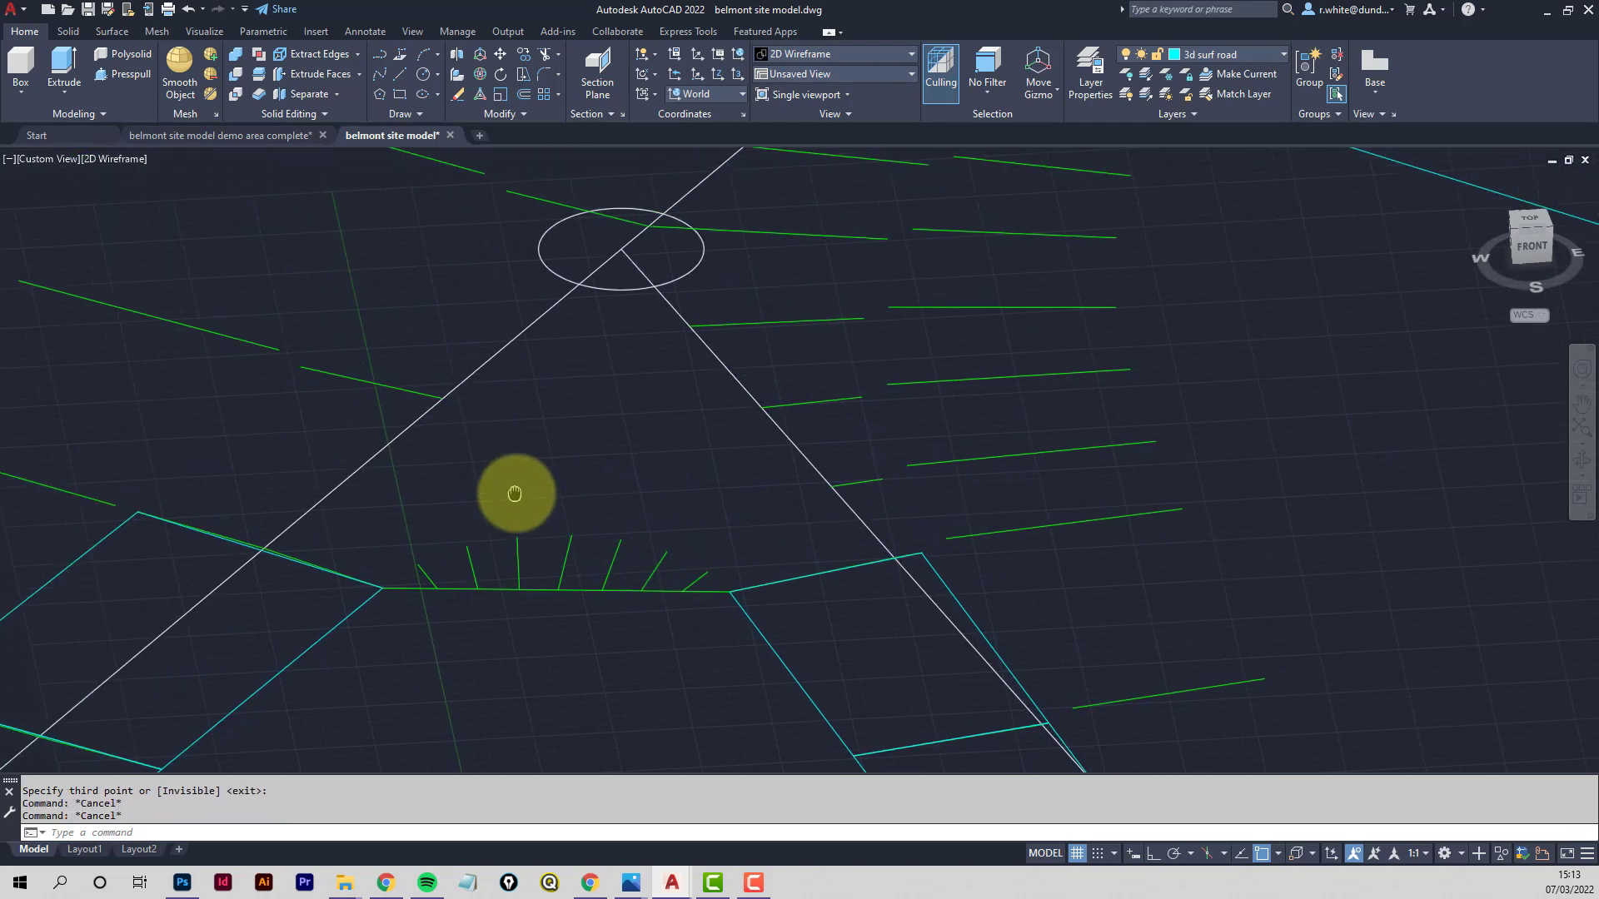
pyautogui.moveTo(635, 450); pyautogui.dragTo(683, 473, button='middle')
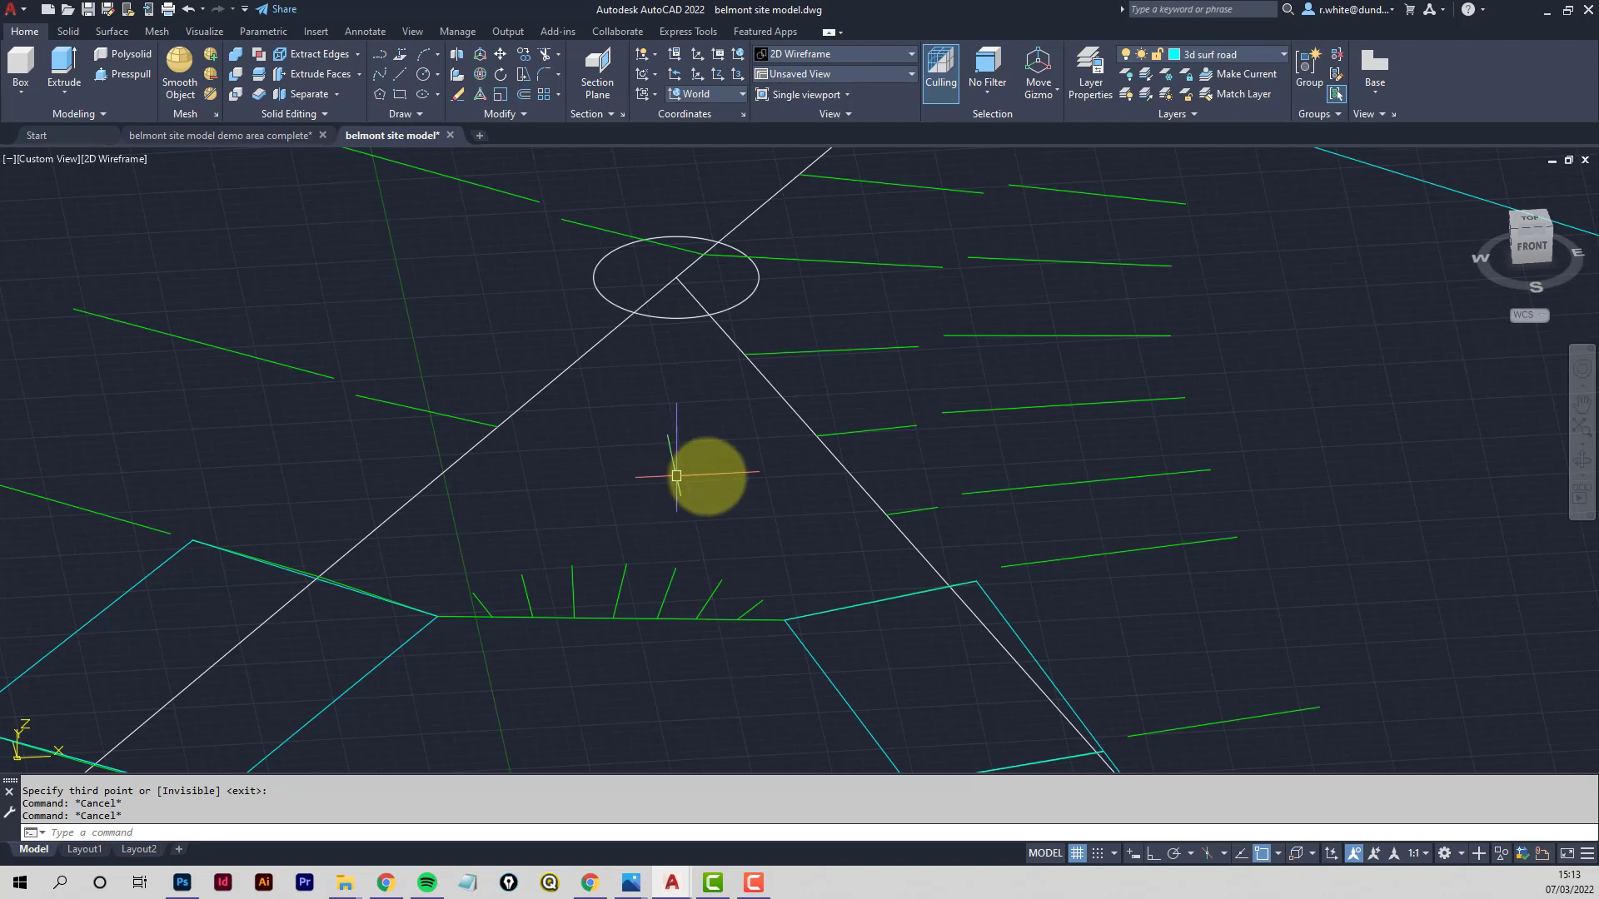
pyautogui.moveTo(799, 488); pyautogui.dragTo(700, 471, button='middle')
pyautogui.scroll(-1, 681, 429)
pyautogui.scroll(1, 687, 542)
pyautogui.moveTo(697, 535); pyautogui.dragTo(724, 571, button='middle')
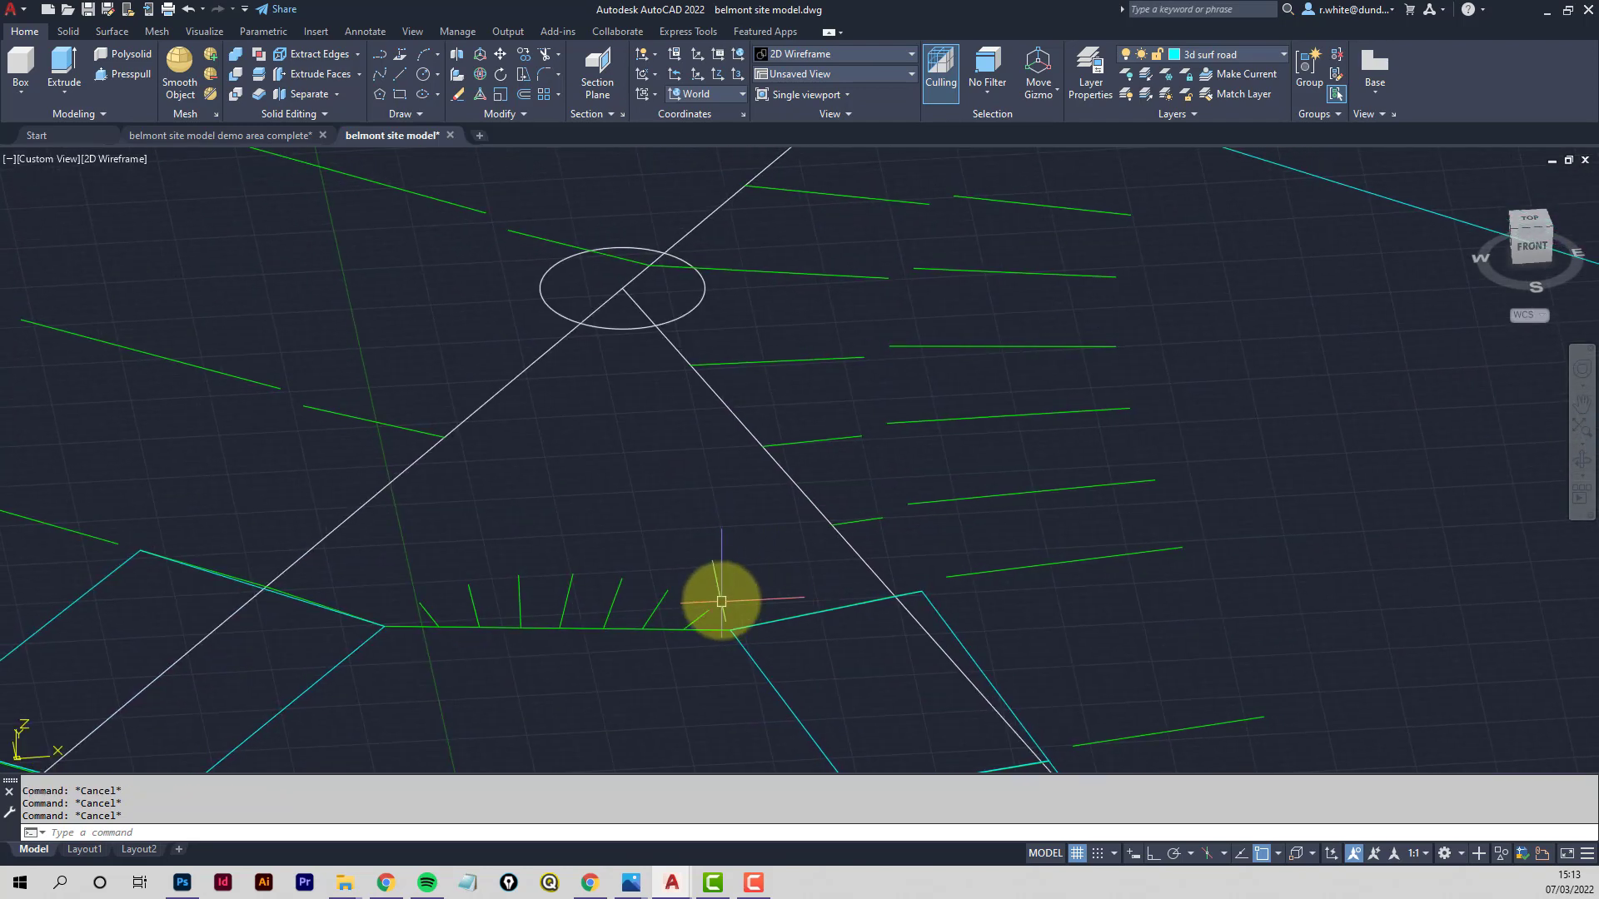
pyautogui.scroll(-1, 727, 543)
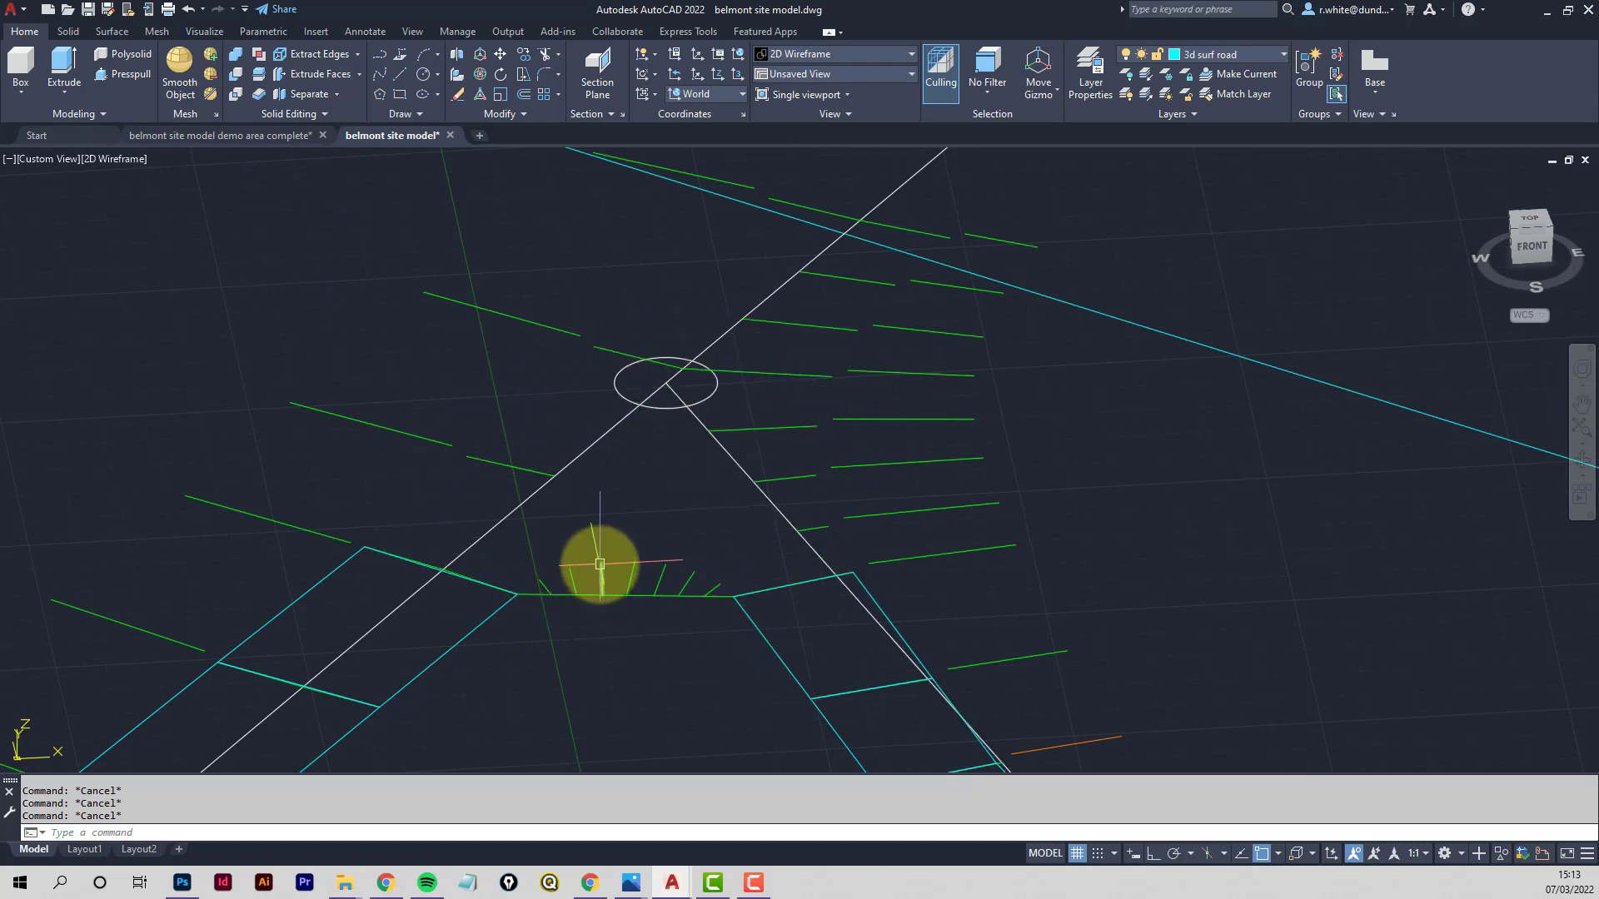
# Draw a triangular 3D face joining the rib corner by the circle, the western rib's inner end and the first eastern rib's inner end
pyautogui.press('Return')
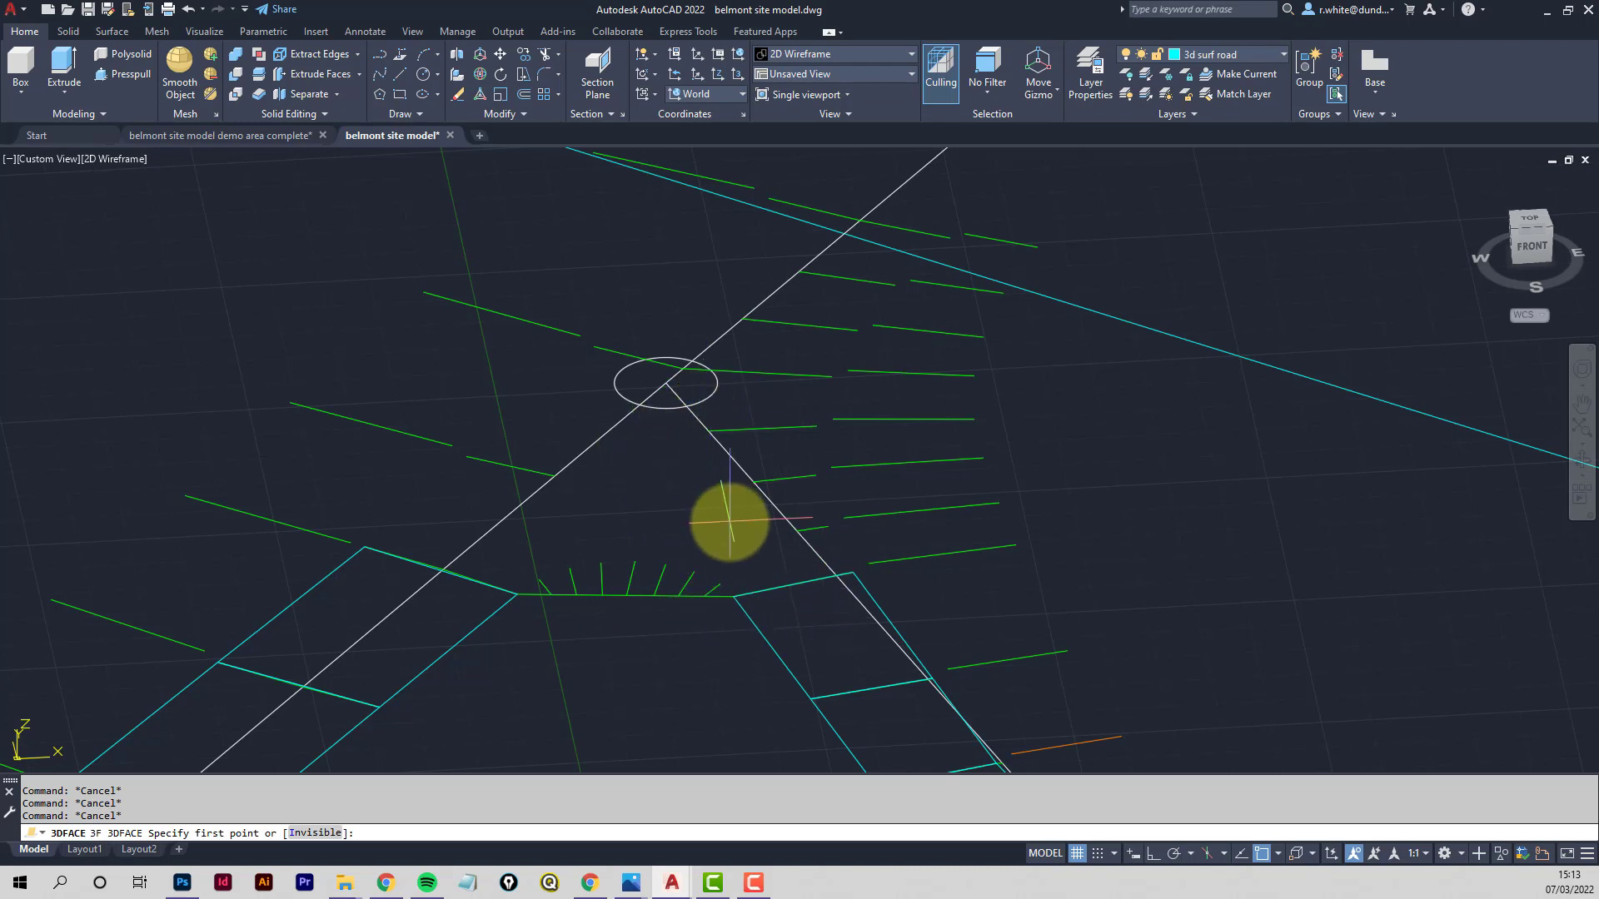
pyautogui.scroll(2, 658, 433)
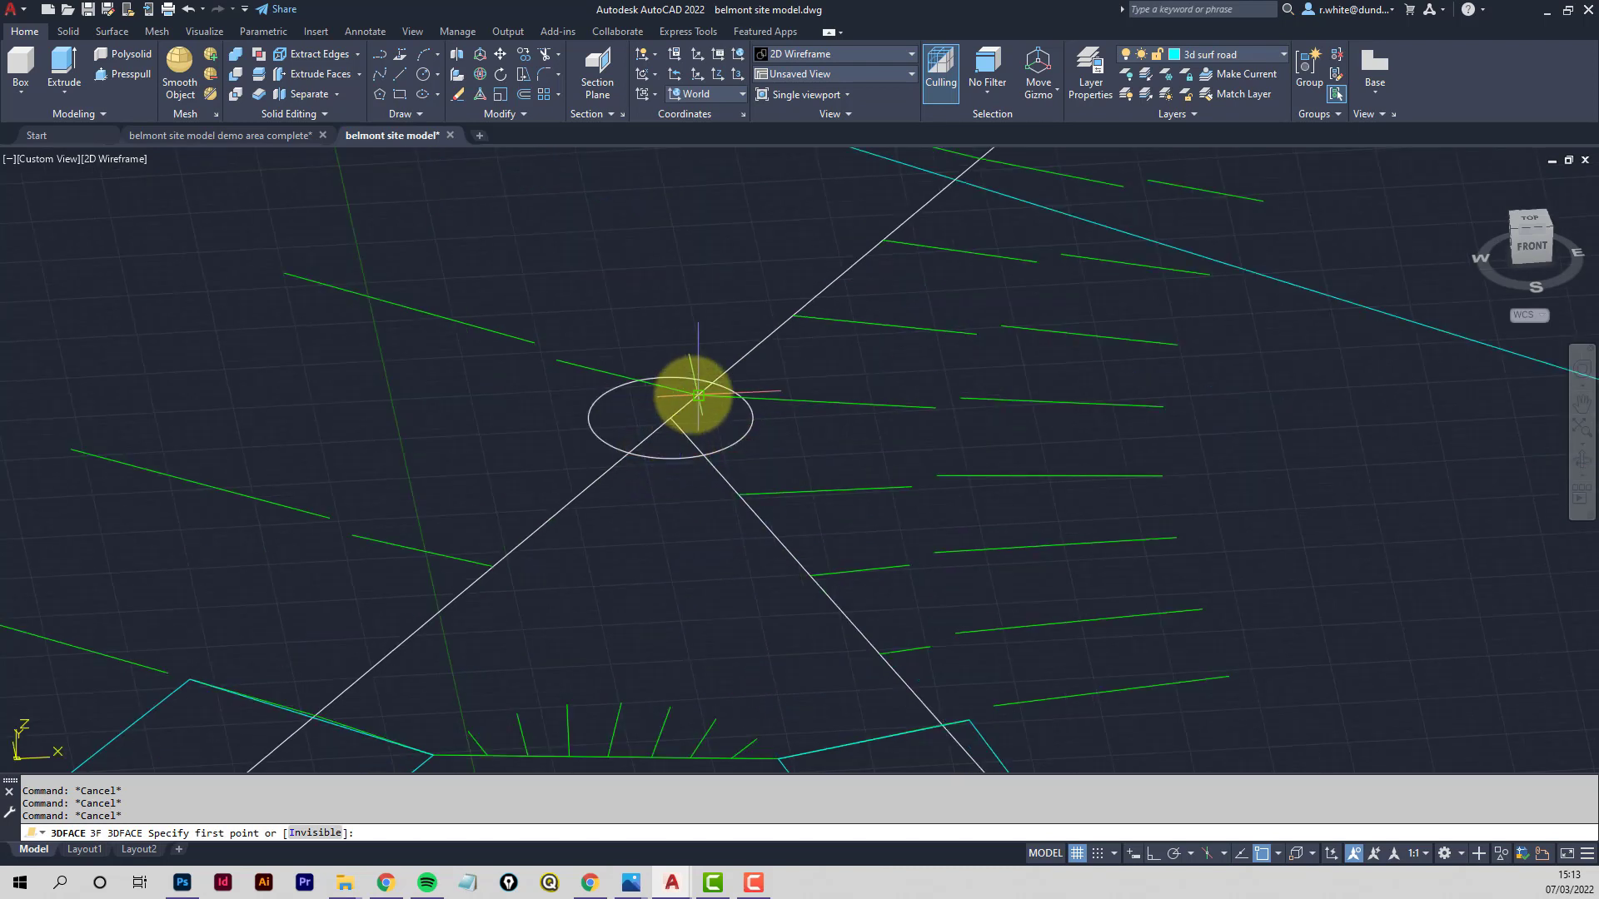
pyautogui.click(701, 389)
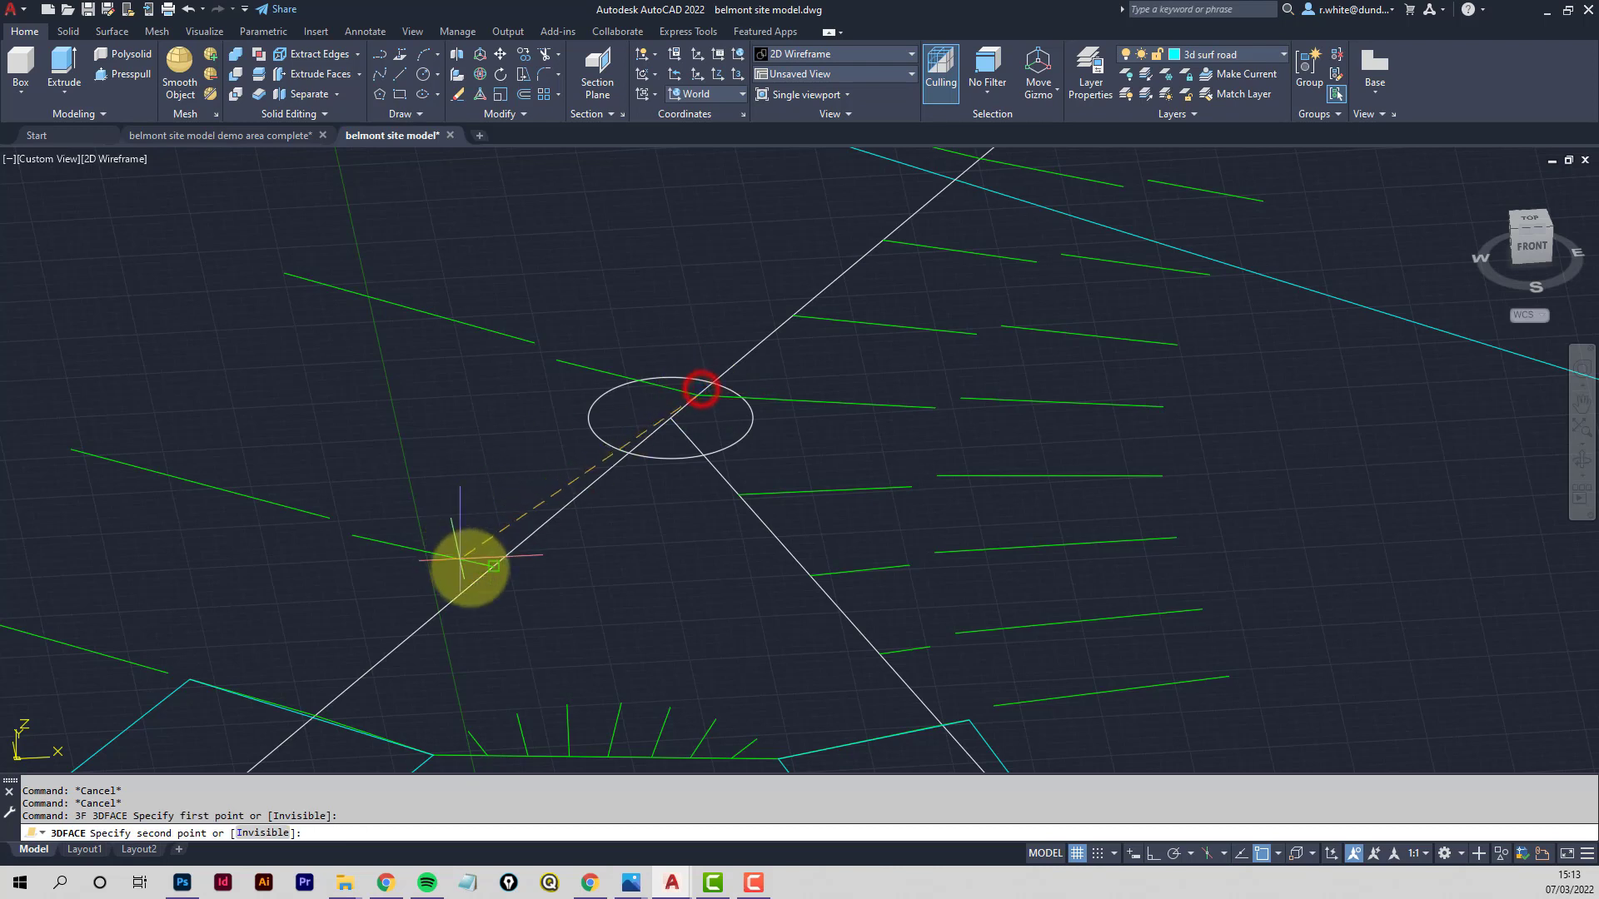
pyautogui.click(484, 569)
pyautogui.click(729, 492)
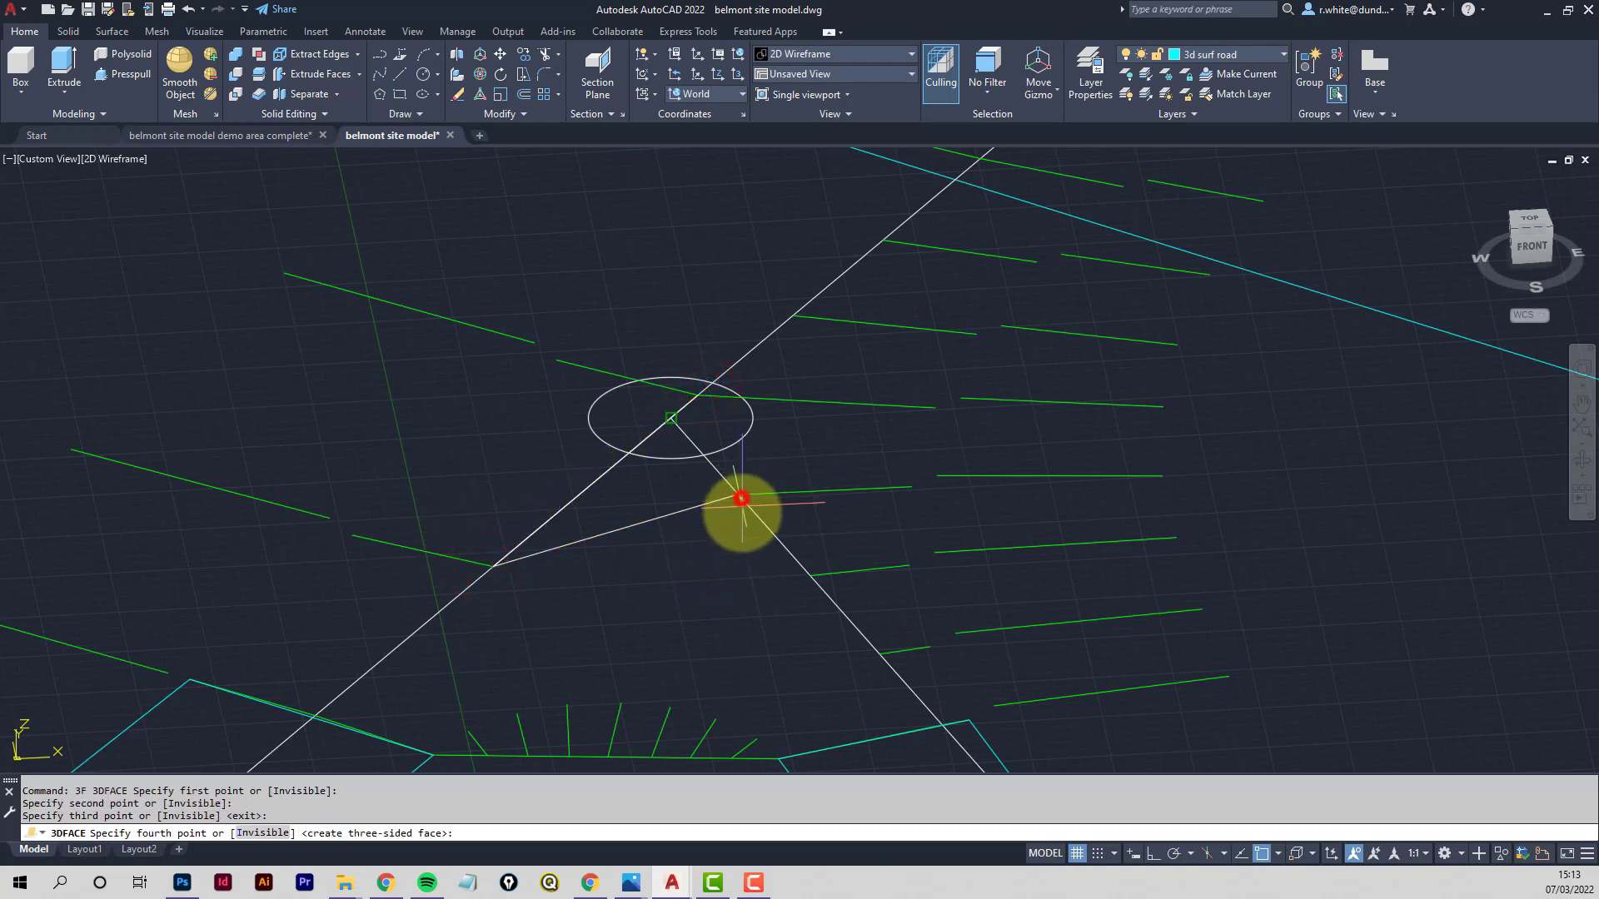
pyautogui.click(728, 491)
pyautogui.press('Return')
# Draw a triangular 3D face joining the first eastern rib's inner end, the western rib's inner end and the second eastern rib's inner end
pyautogui.press('Return')
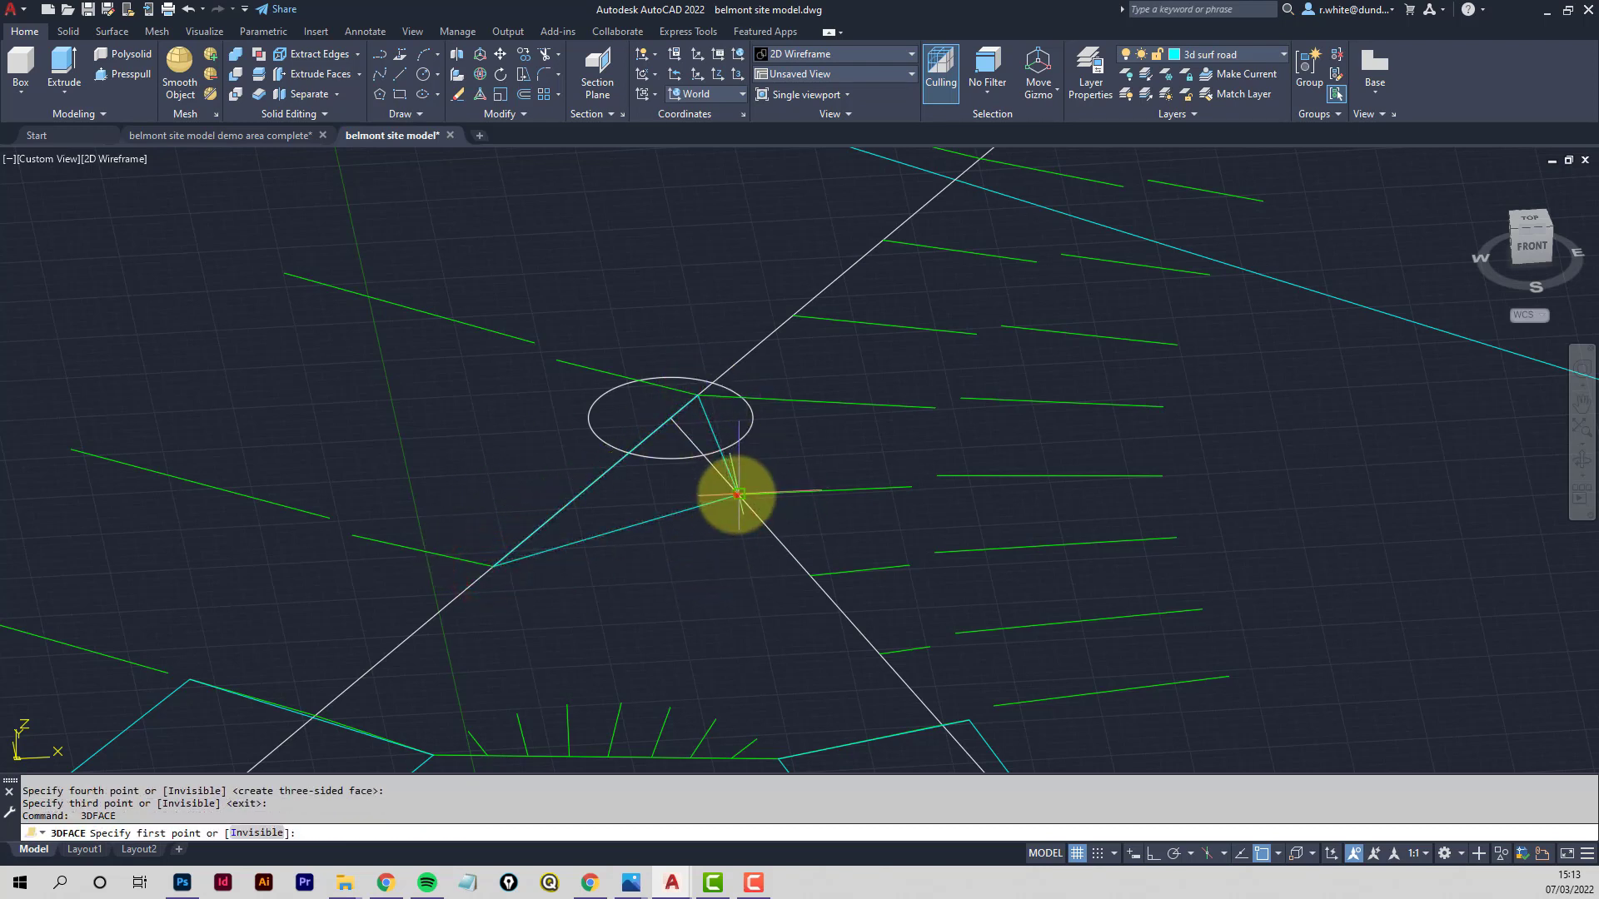
pyautogui.click(737, 493)
pyautogui.click(492, 568)
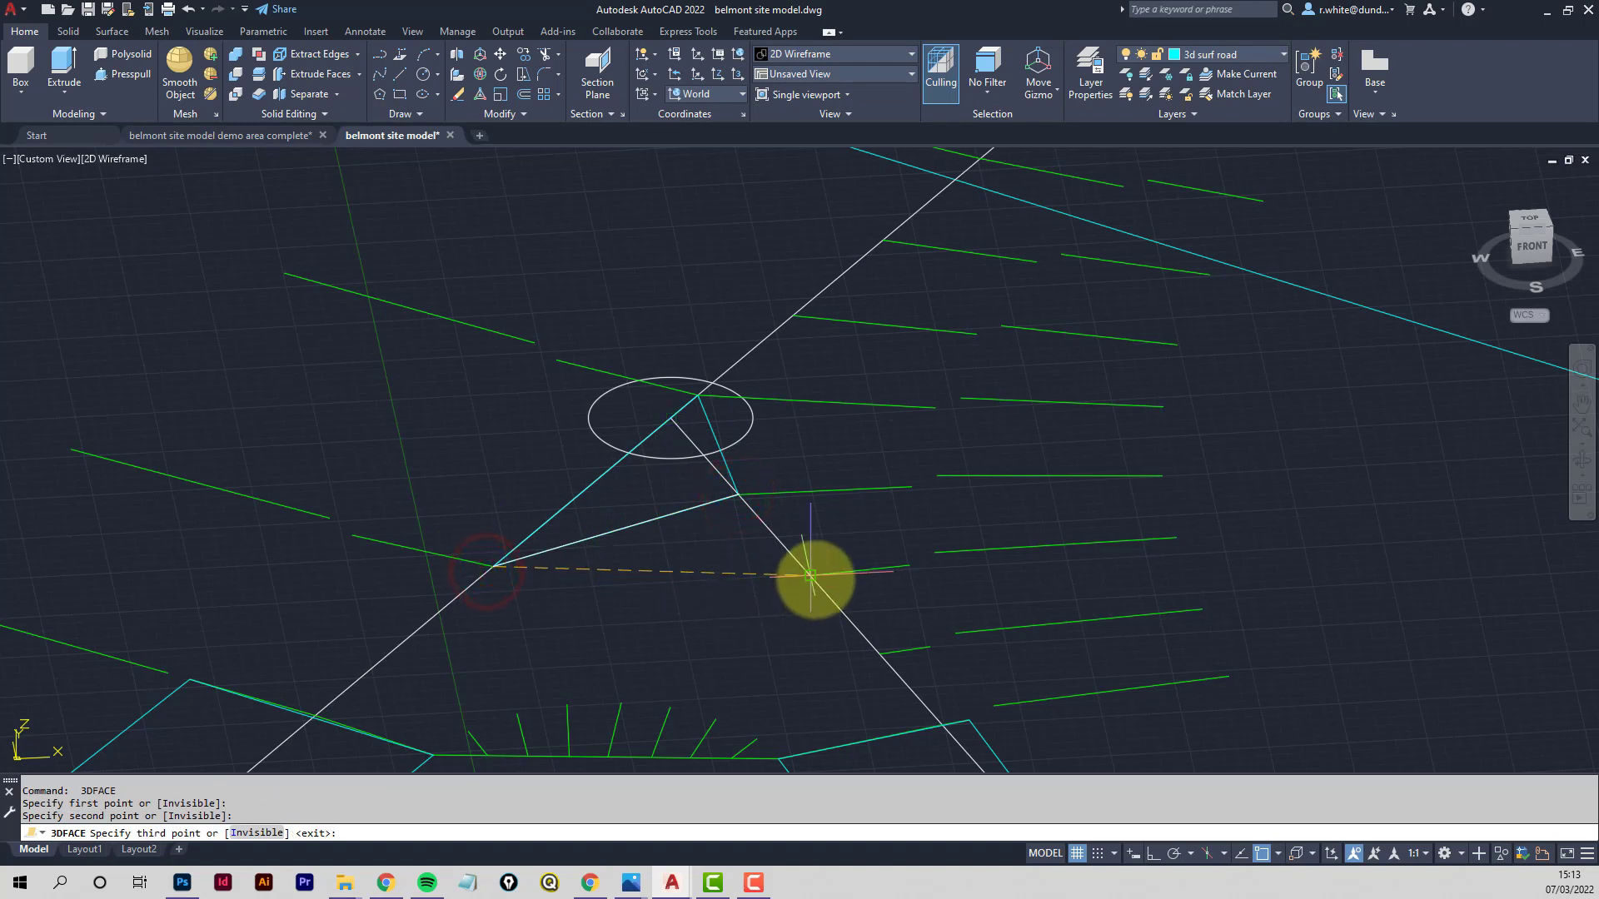
pyautogui.press('Return')
# Draw two connected four-sided 3D faces across the three short rib segments east of the junction, starting from the rib beside the circle
pyautogui.moveTo(919, 419); pyautogui.dragTo(888, 457, button='middle')
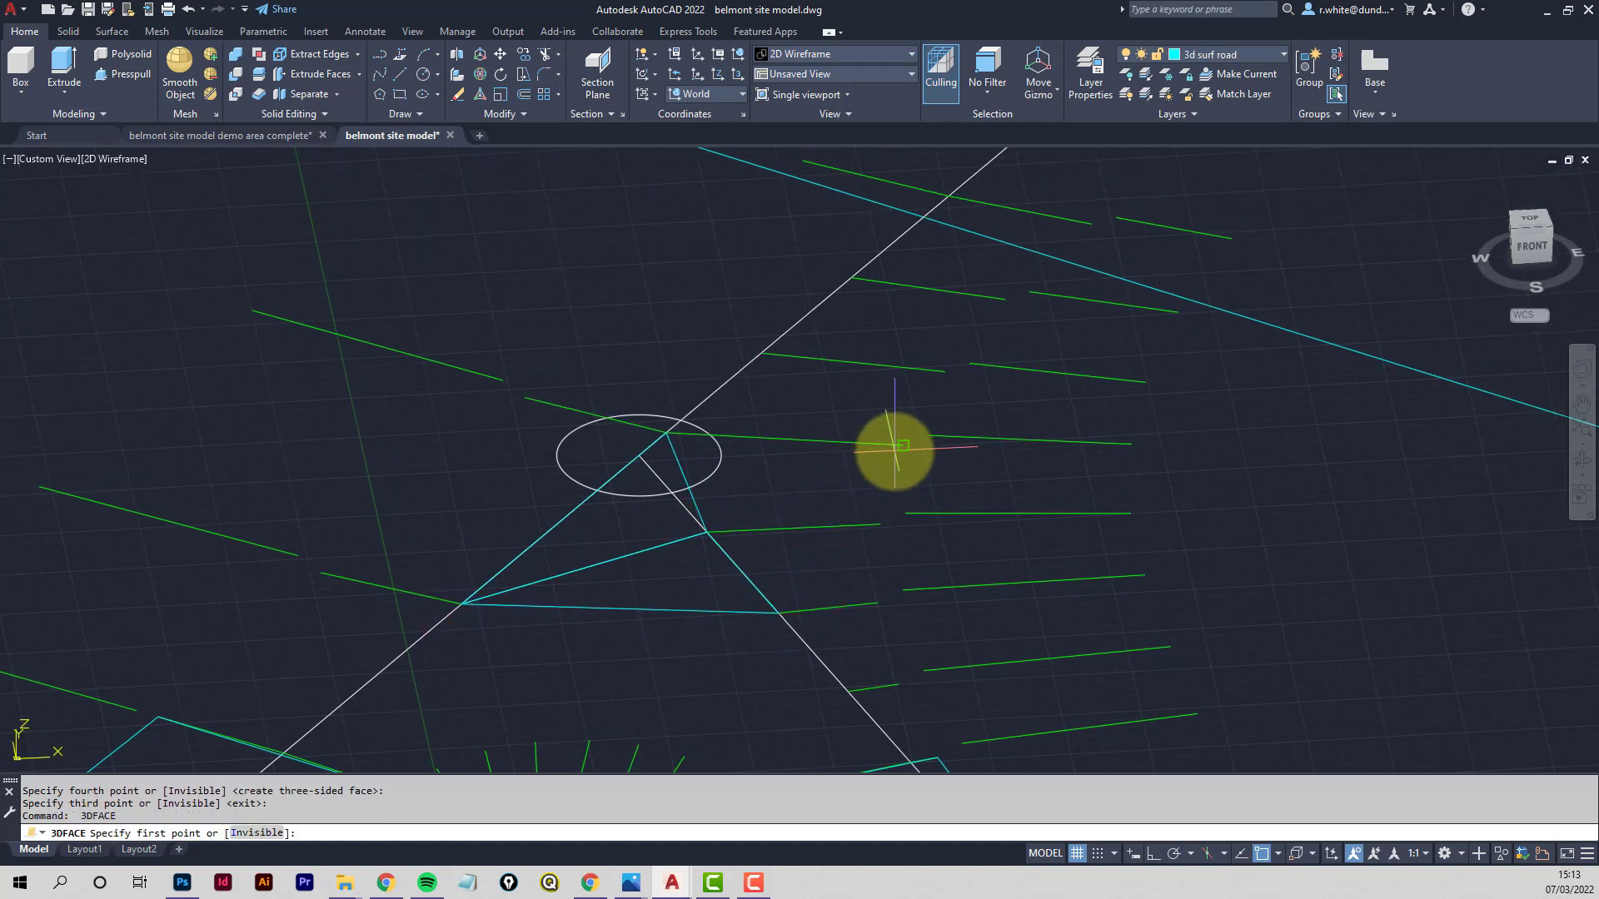
pyautogui.click(898, 447)
pyautogui.click(687, 434)
pyautogui.click(709, 542)
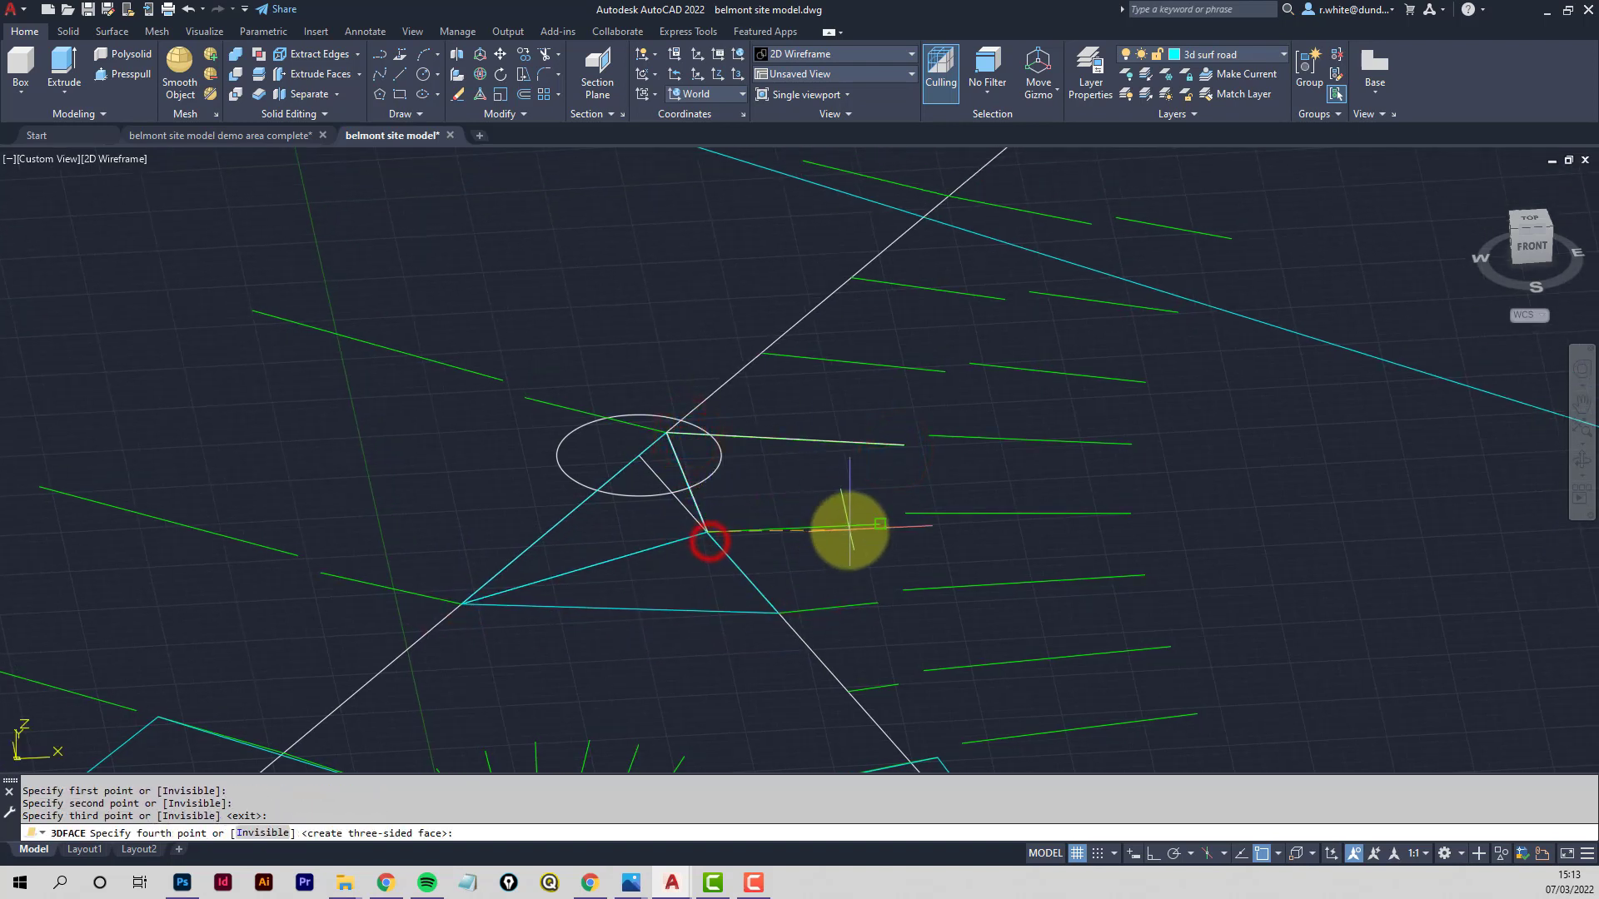
pyautogui.click(880, 524)
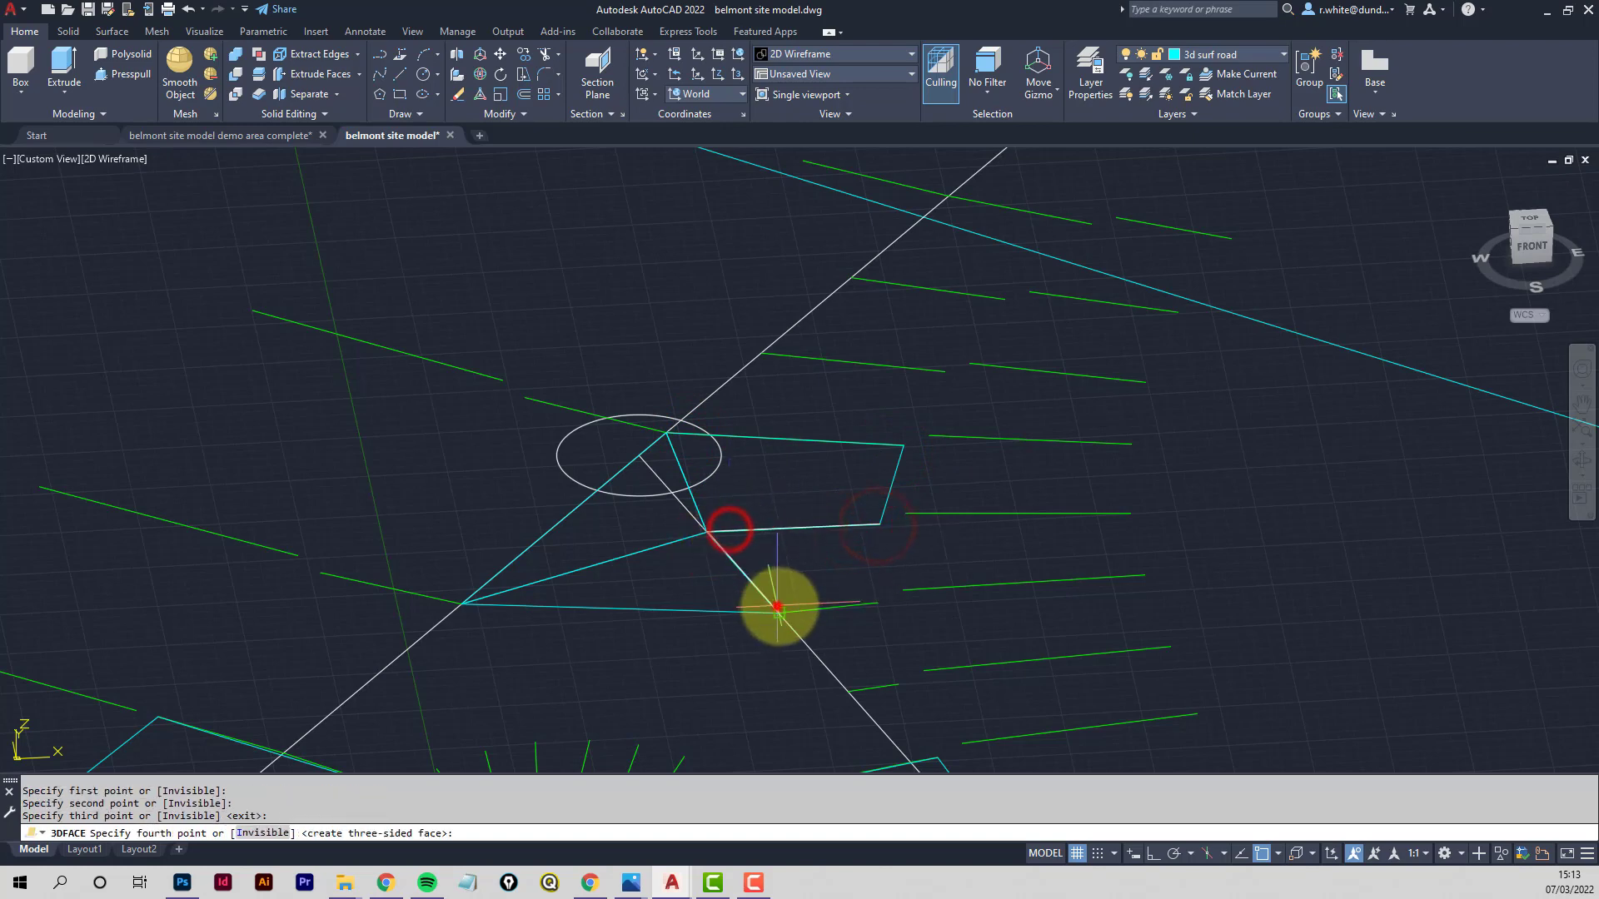
pyautogui.click(777, 606)
pyautogui.moveTo(861, 600); pyautogui.dragTo(846, 457, button='middle')
pyautogui.press('Return')
# Draw a 3D face from the second eastern rib below the circle to a fan line's tip and the shortest eastern rib's inner end
pyautogui.press('Return')
pyautogui.click(846, 430)
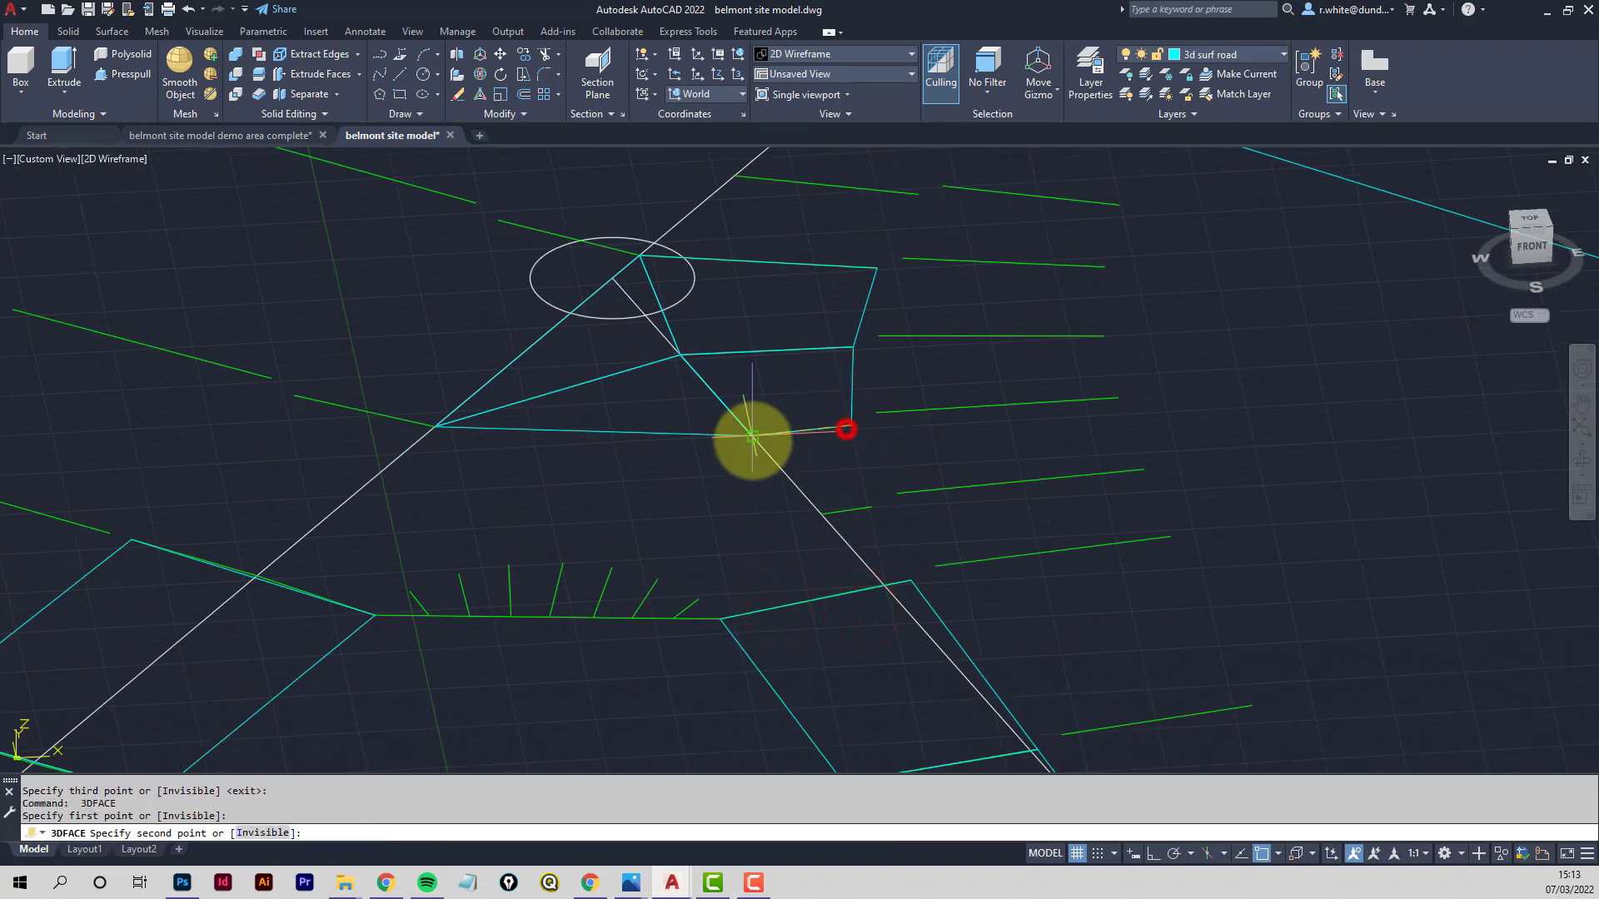
pyautogui.click(752, 435)
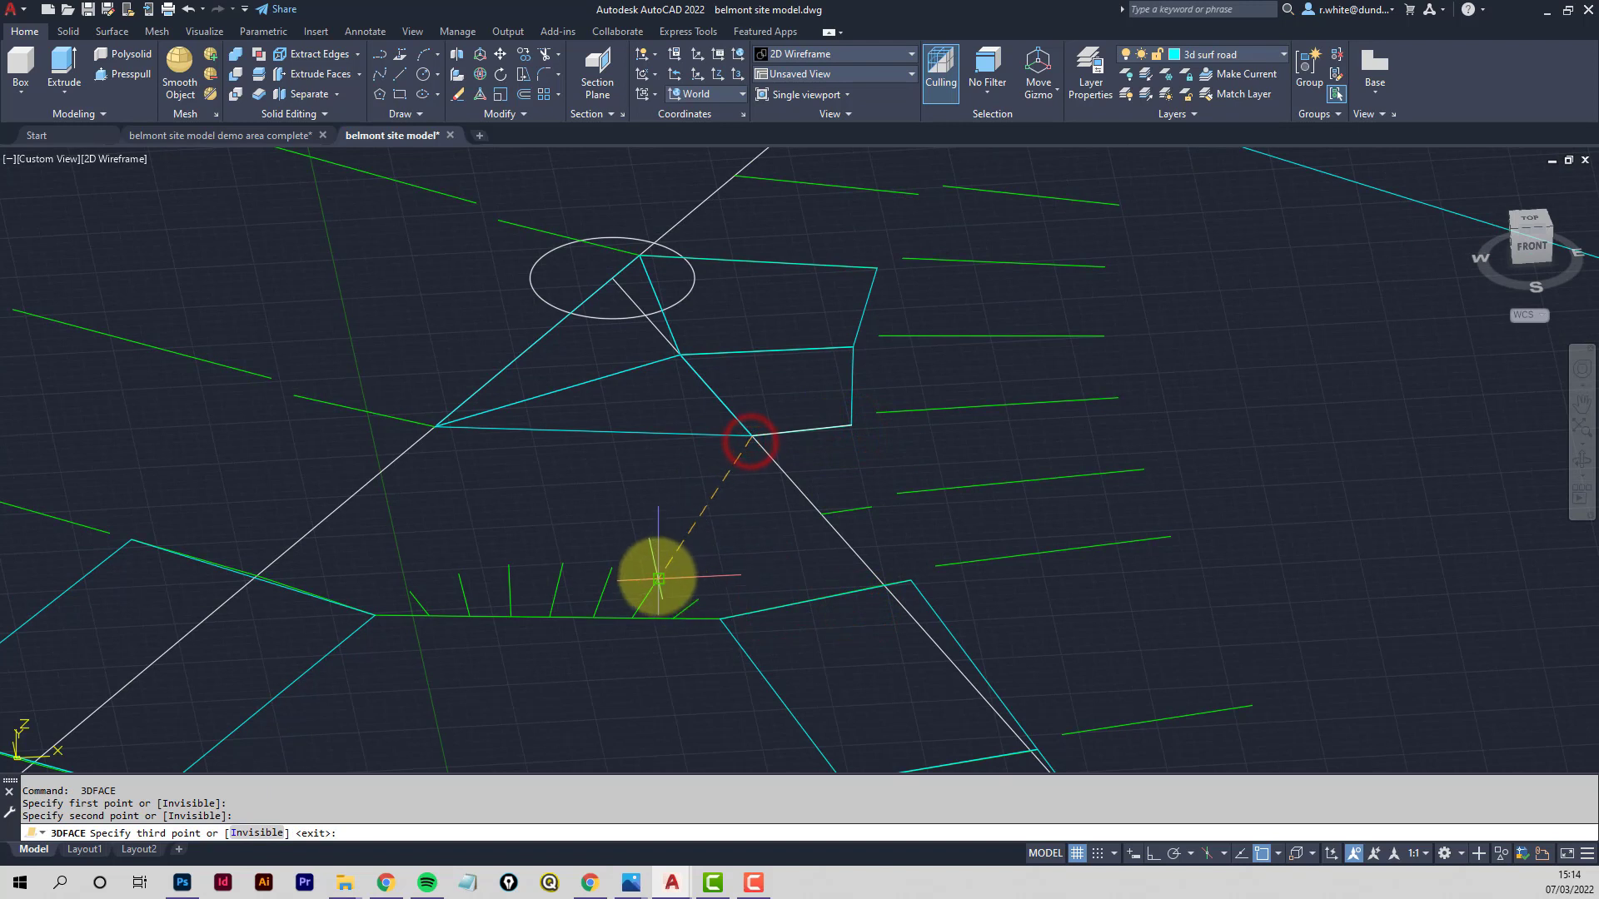
pyautogui.click(822, 515)
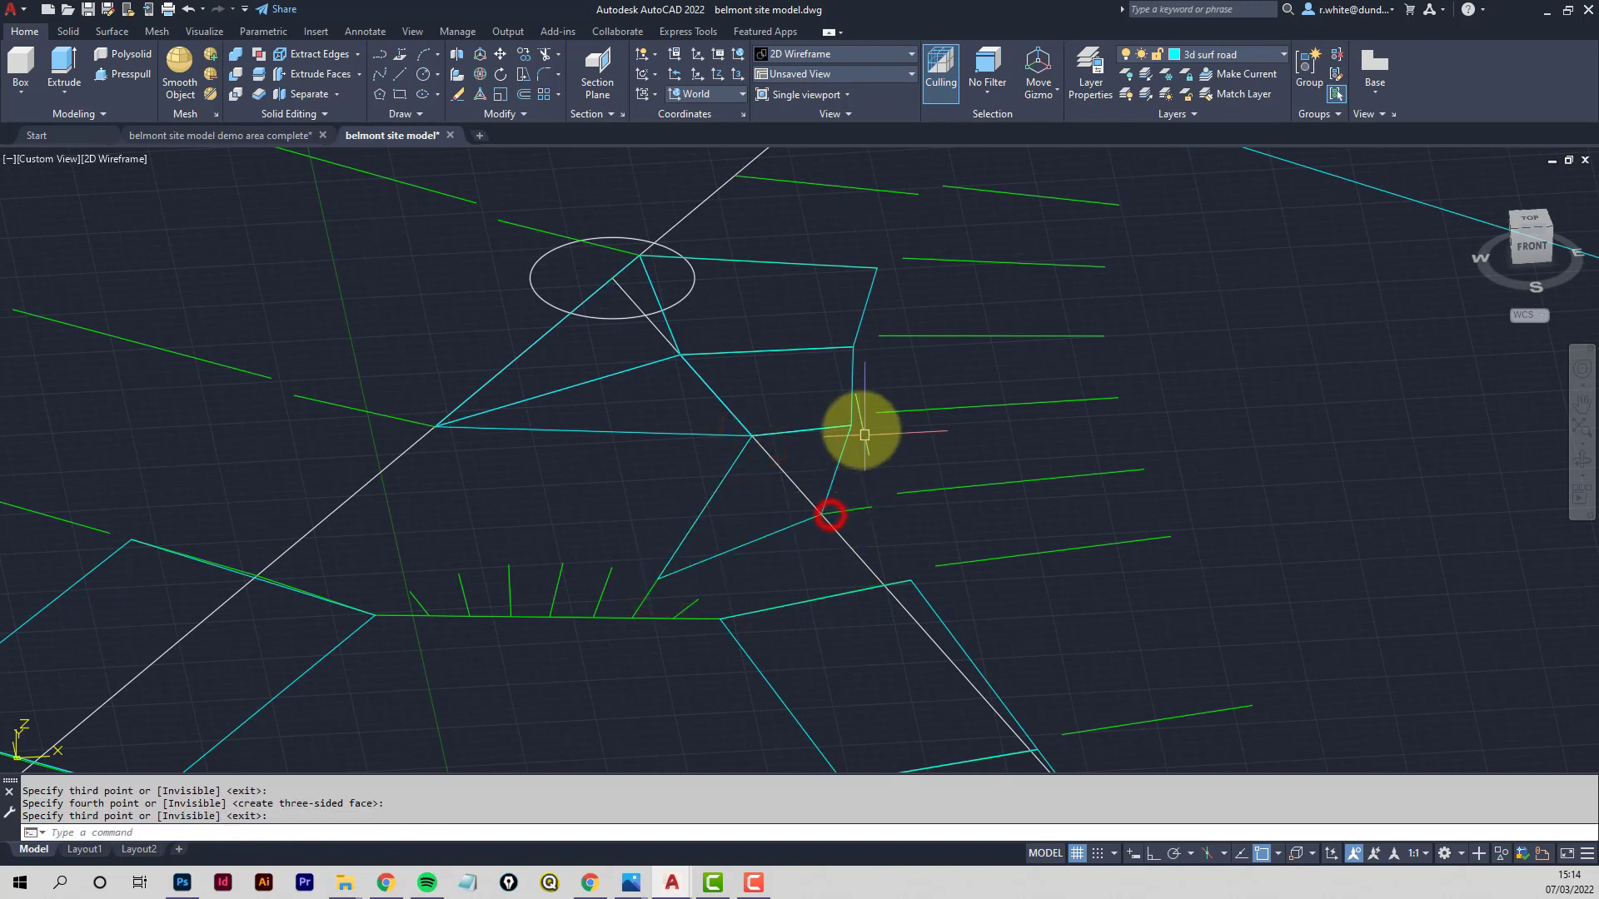
pyautogui.press('Return')
# Draw a triangular 3D face joining the second eastern rib's outer end to both ends of the shortest eastern rib
pyautogui.press('Return')
pyautogui.click(848, 428)
pyautogui.click(816, 521)
pyautogui.click(871, 507)
pyautogui.press('Return')
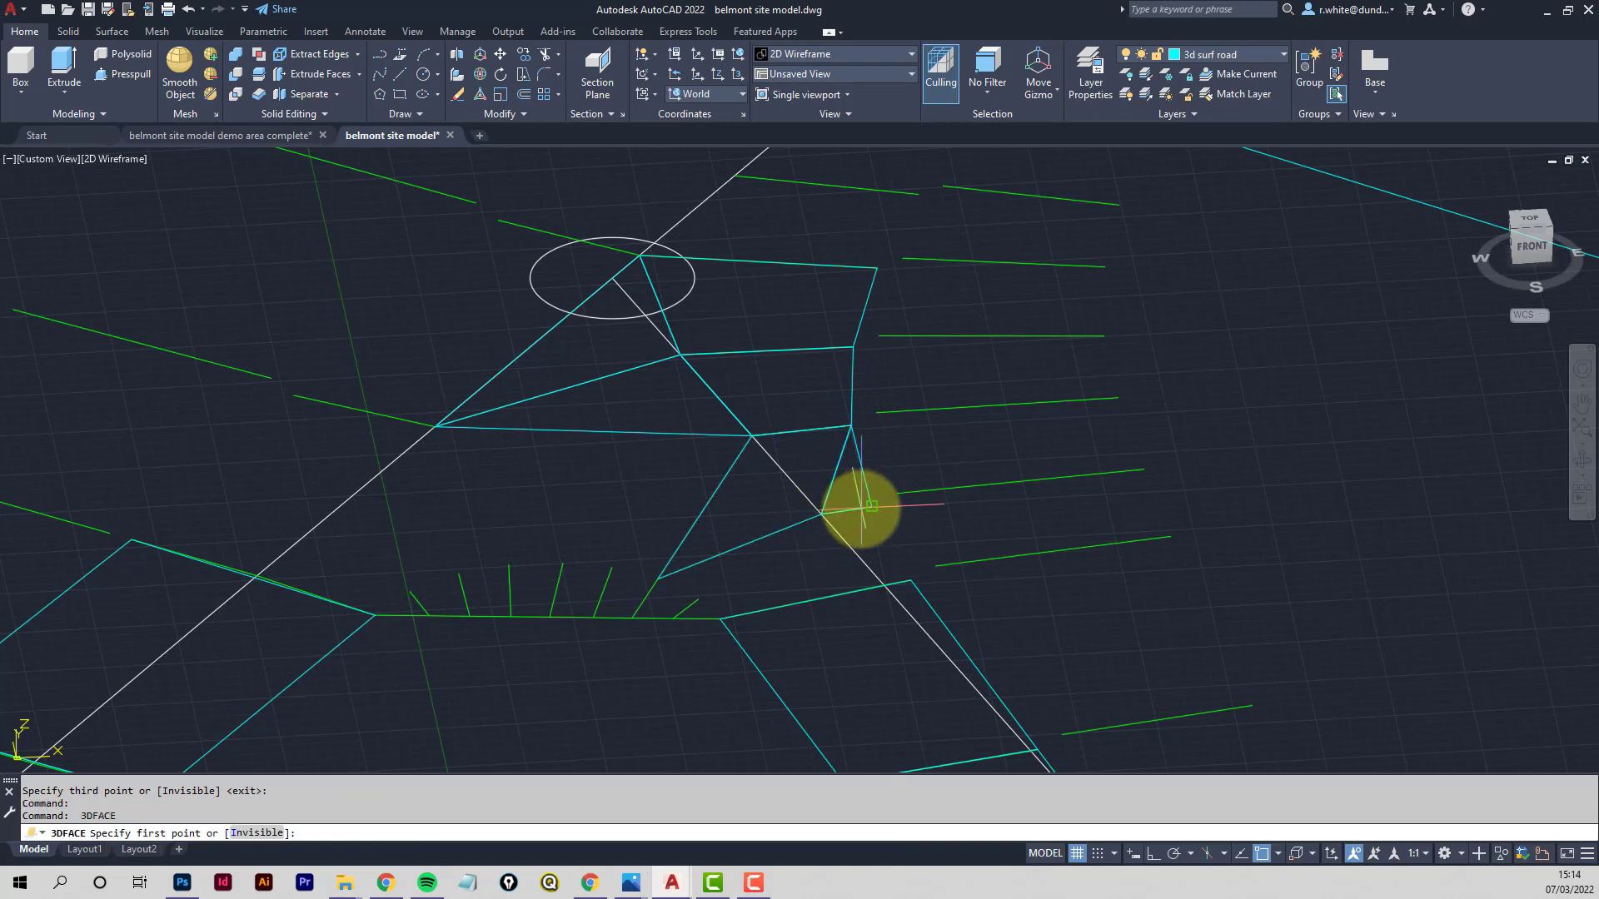
# Draw a four-sided 3D face between the shortest eastern rib and the end edge of the southeast road strip
pyautogui.click(872, 506)
pyautogui.click(819, 515)
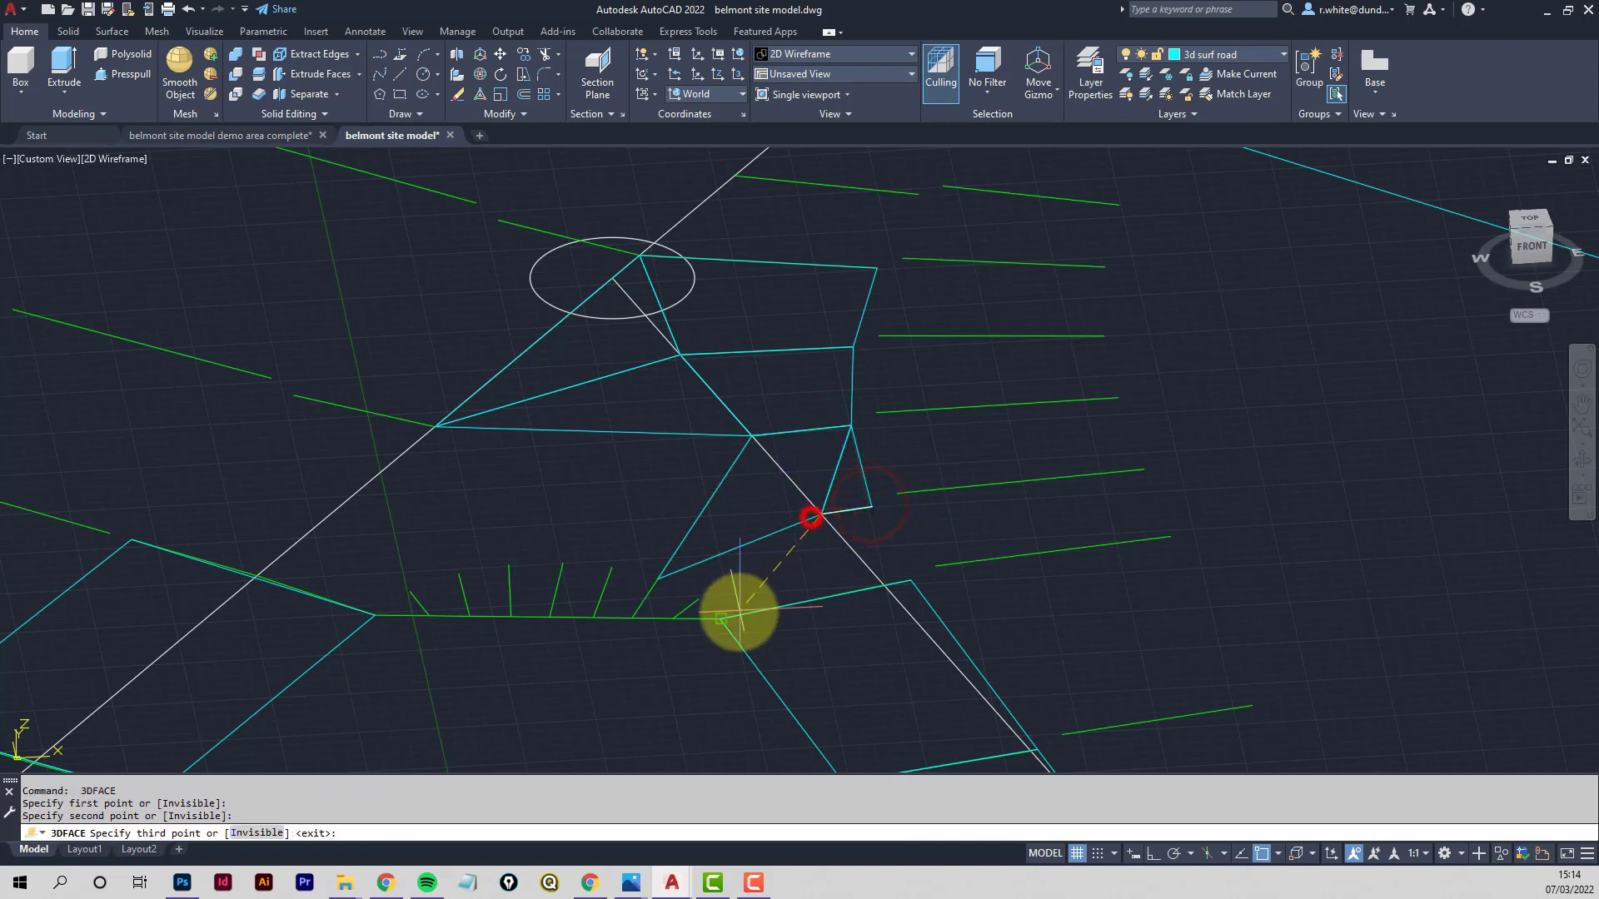
pyautogui.click(724, 618)
pyautogui.press('Return')
pyautogui.press('Return')
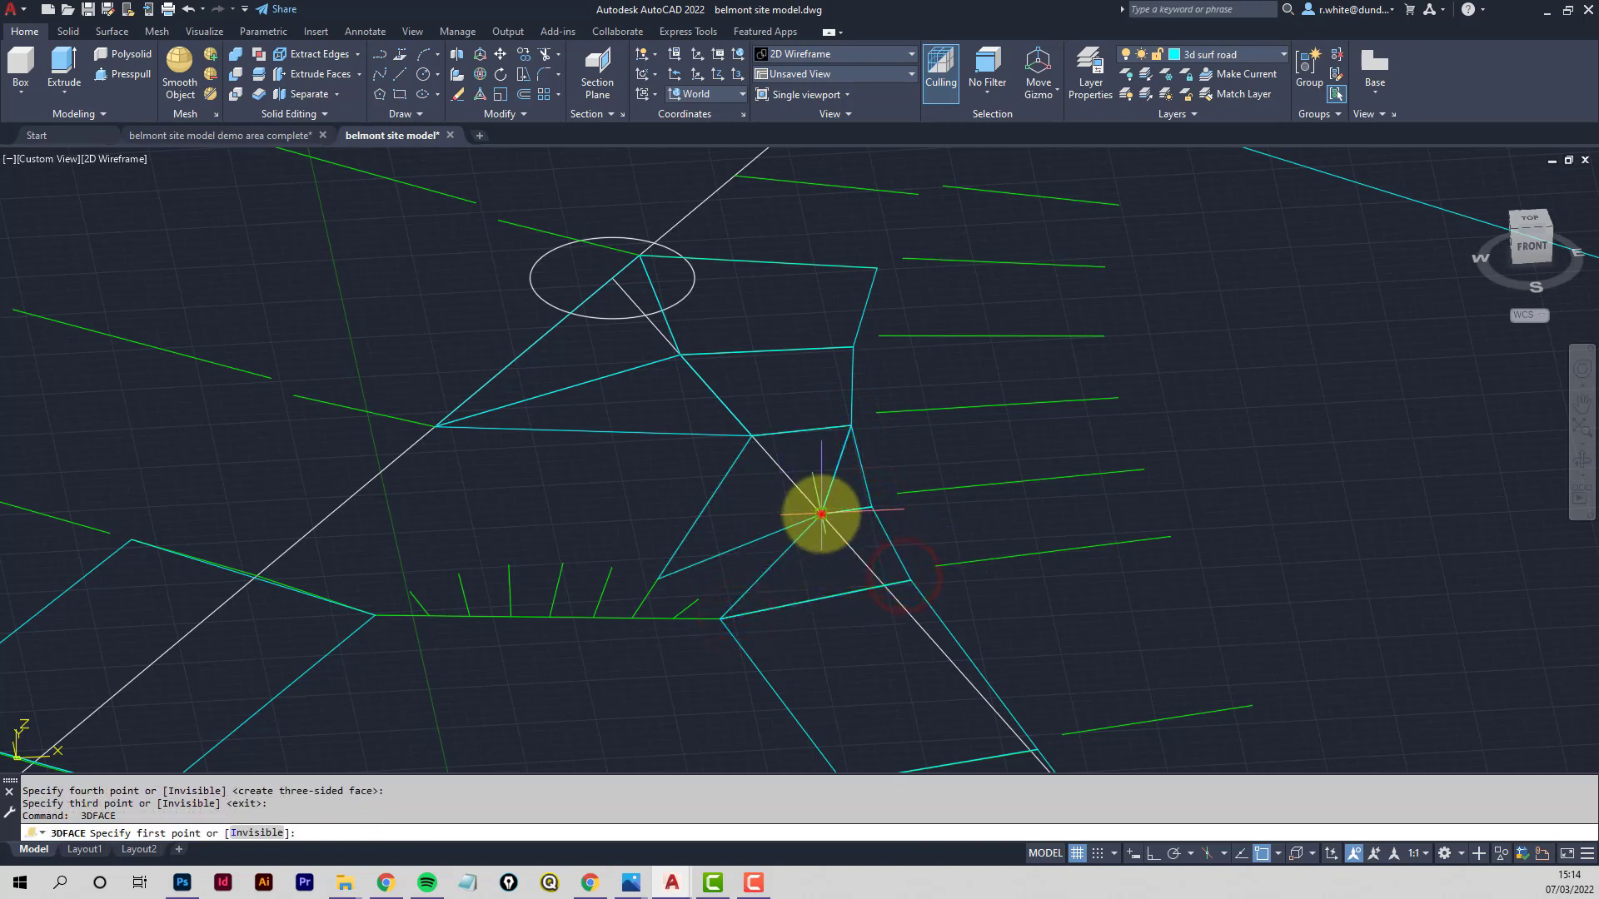
# Draw two triangular 3D faces from the shortest eastern rib's inner end across the two easternmost fan line tips and the southeast strip's inner corner
pyautogui.click(821, 514)
pyautogui.click(700, 601)
pyautogui.click(731, 626)
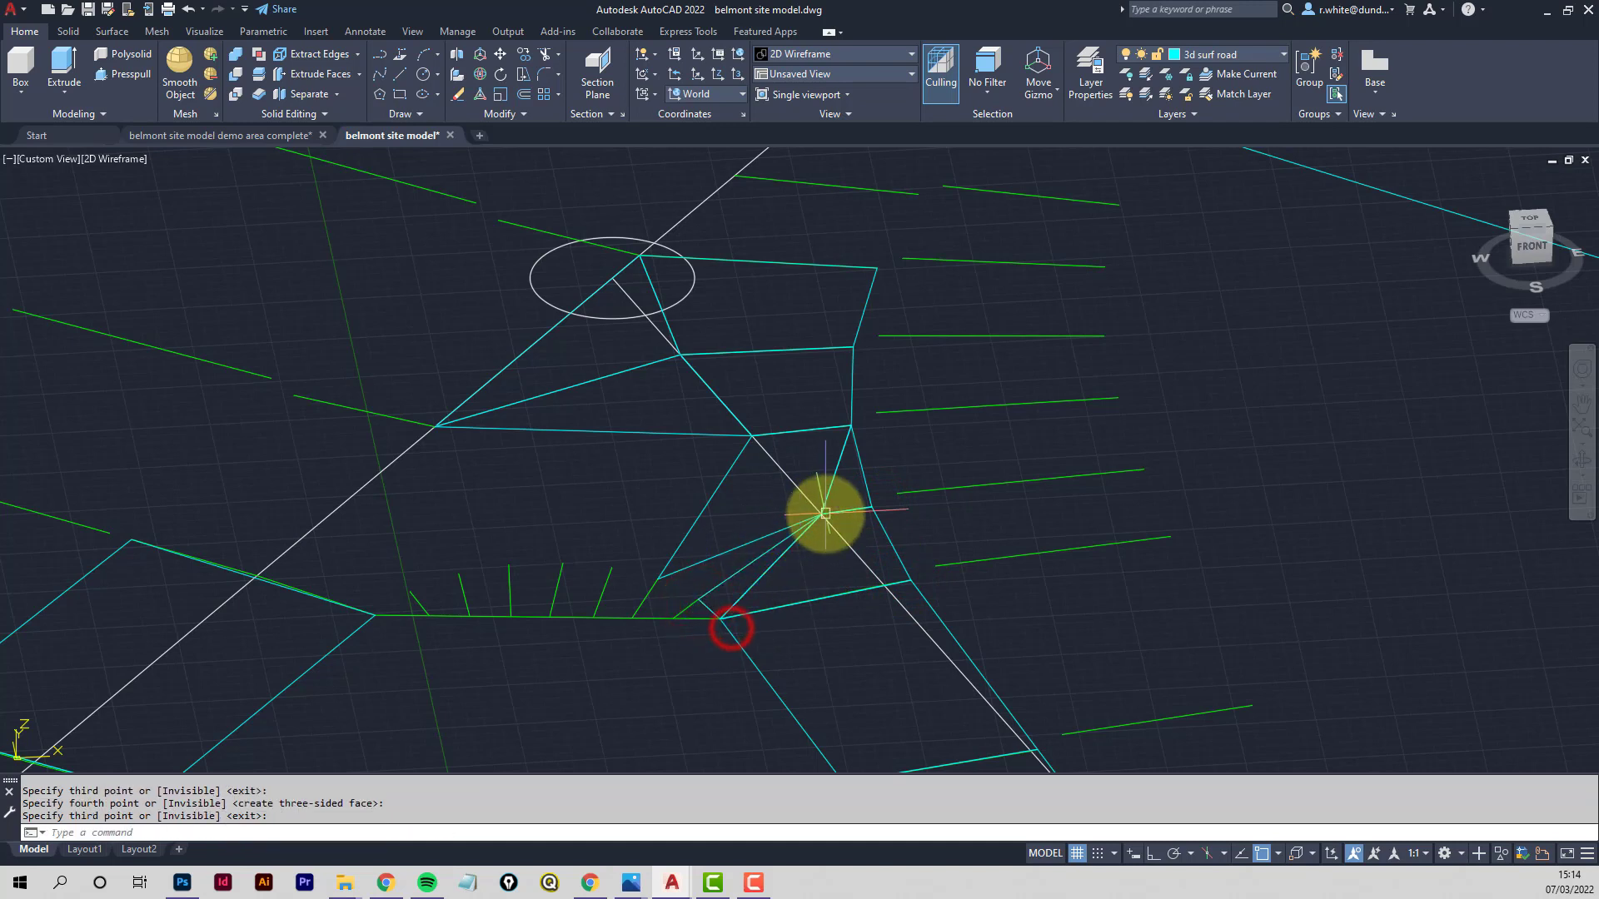
pyautogui.press('Return')
pyautogui.press('Return')
pyautogui.click(820, 514)
pyautogui.click(671, 573)
pyautogui.click(698, 597)
pyautogui.press('Return')
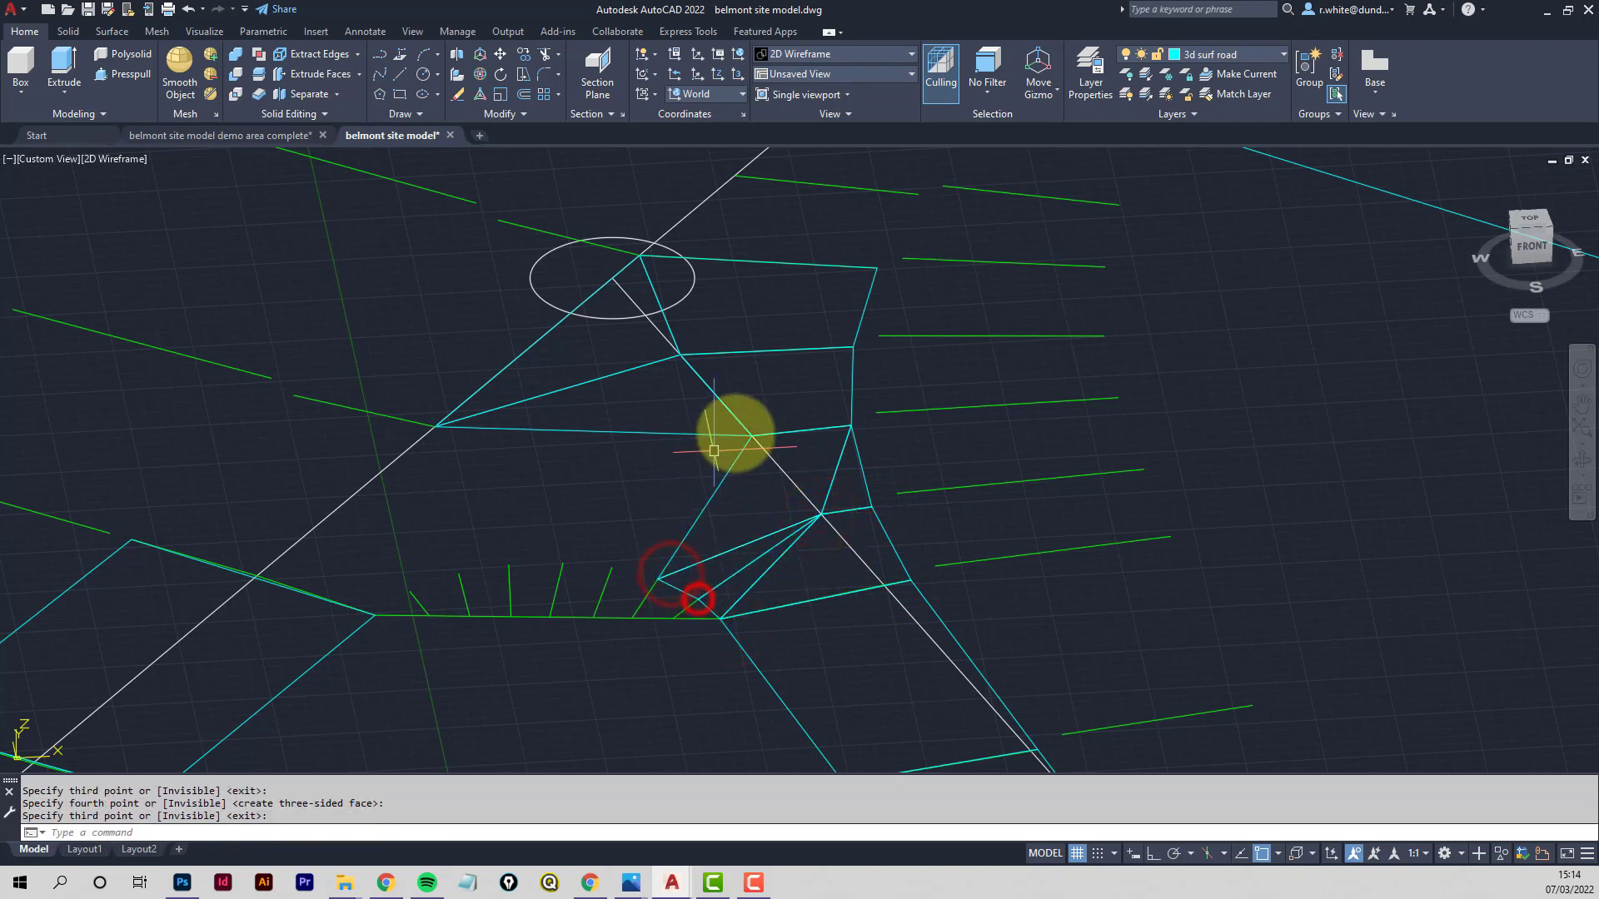
# Draw a triangular 3D face from the second eastern rib's inner end to the second and third fan line tips from the east
pyautogui.click(750, 434)
pyautogui.click(613, 573)
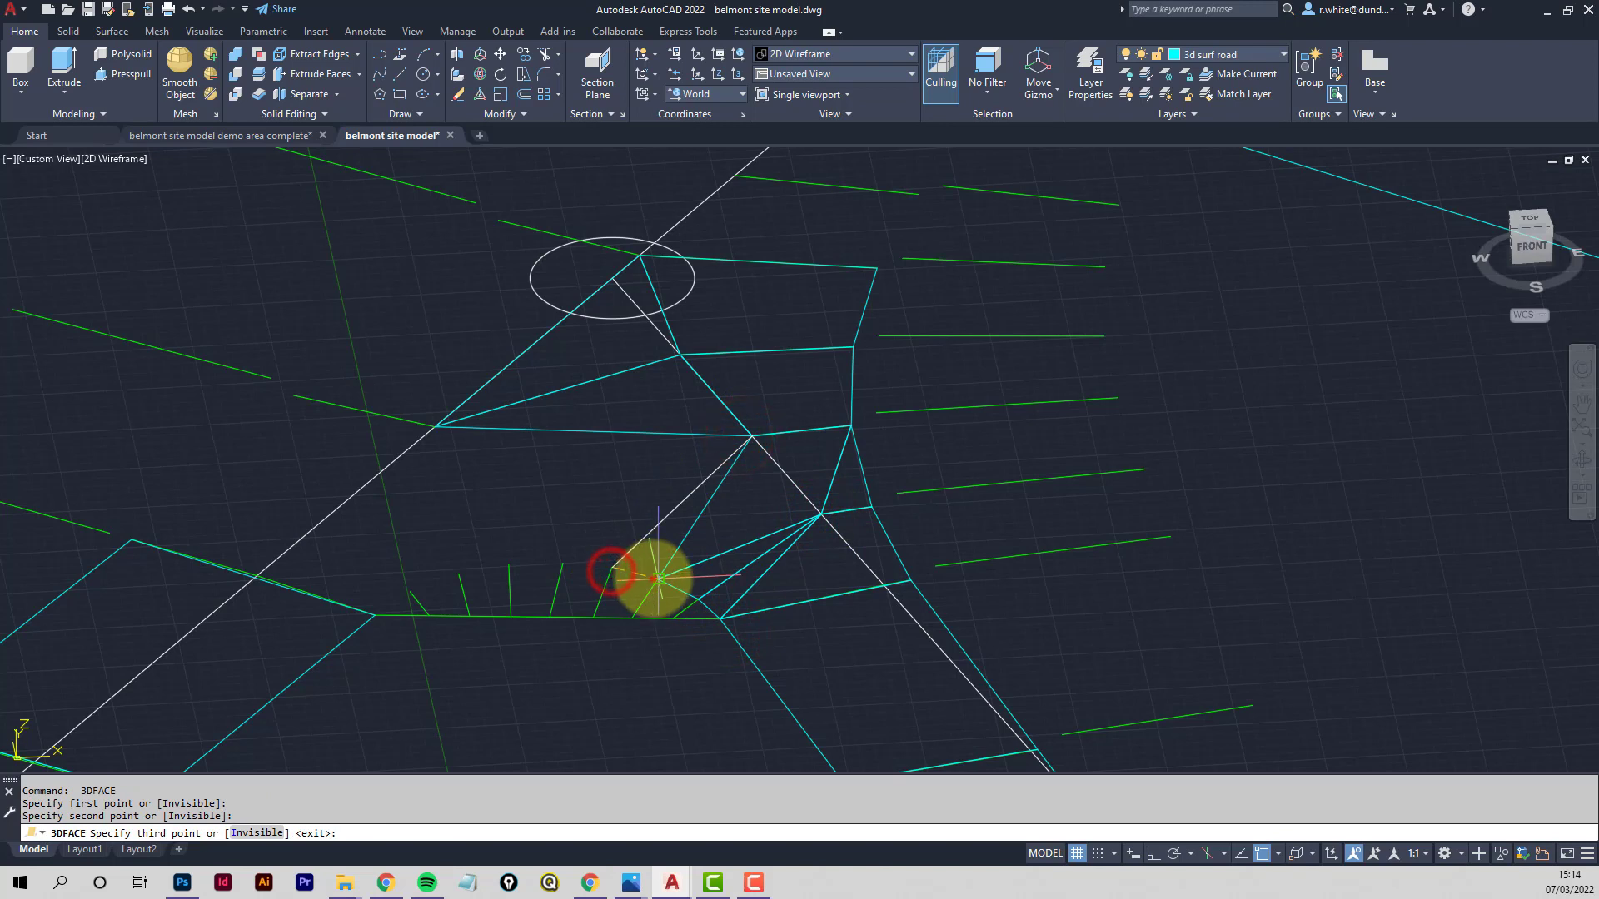
pyautogui.click(655, 578)
pyautogui.press('Return')
pyautogui.press('Return')
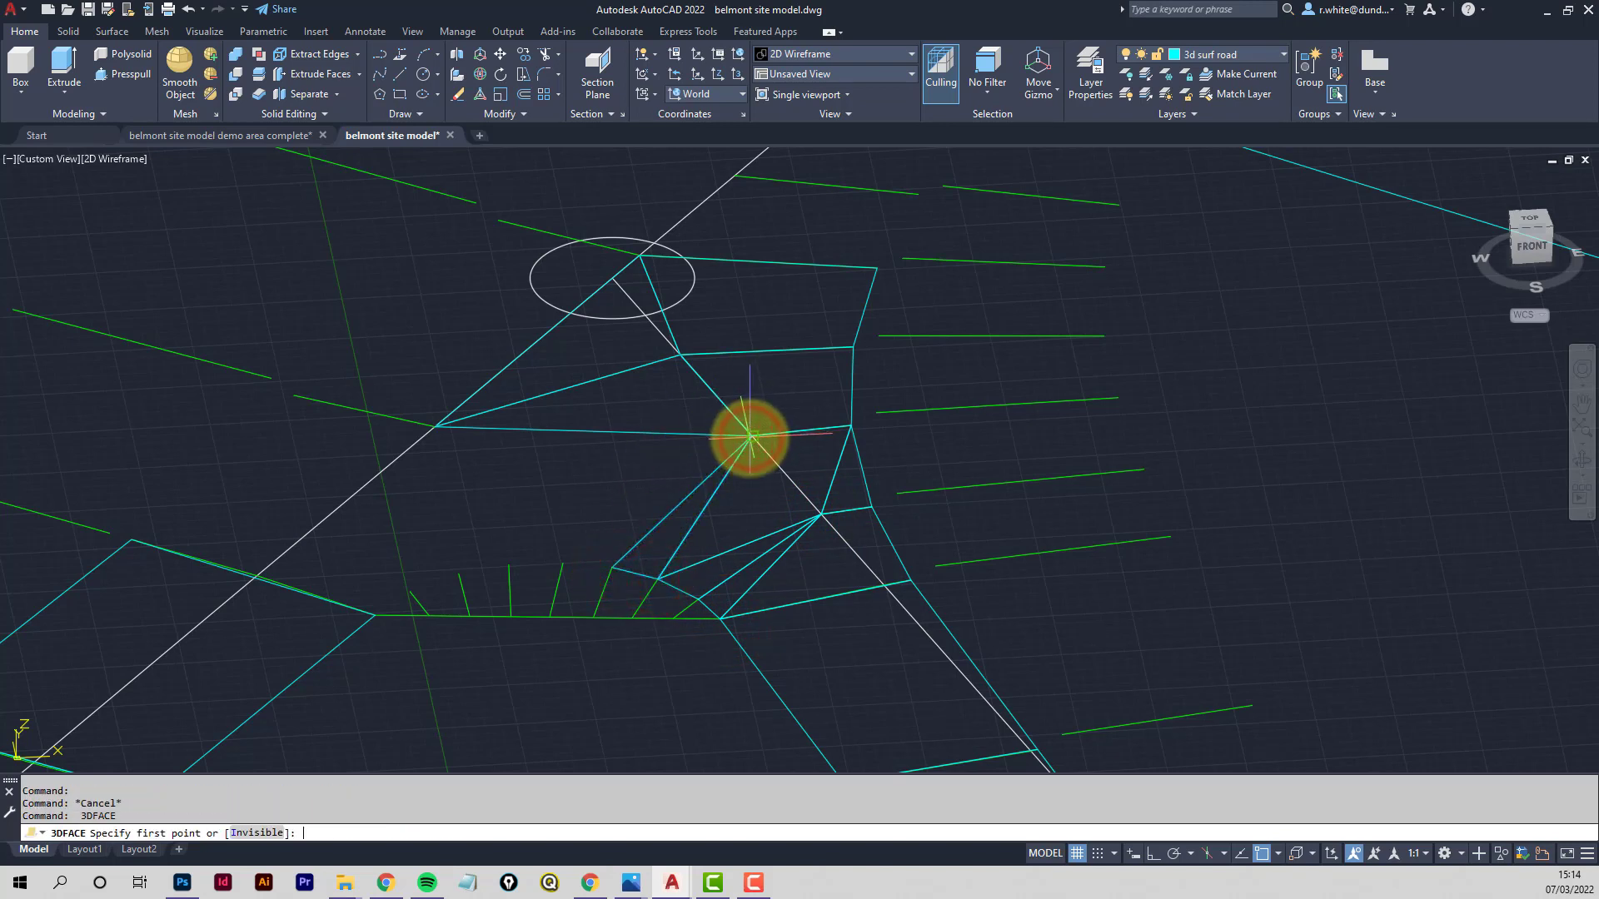
# Draw a four-sided 3D face joining the second eastern rib's inner end, the southwest rib's centreline end and the two fan tips between them
pyautogui.click(750, 433)
pyautogui.click(513, 428)
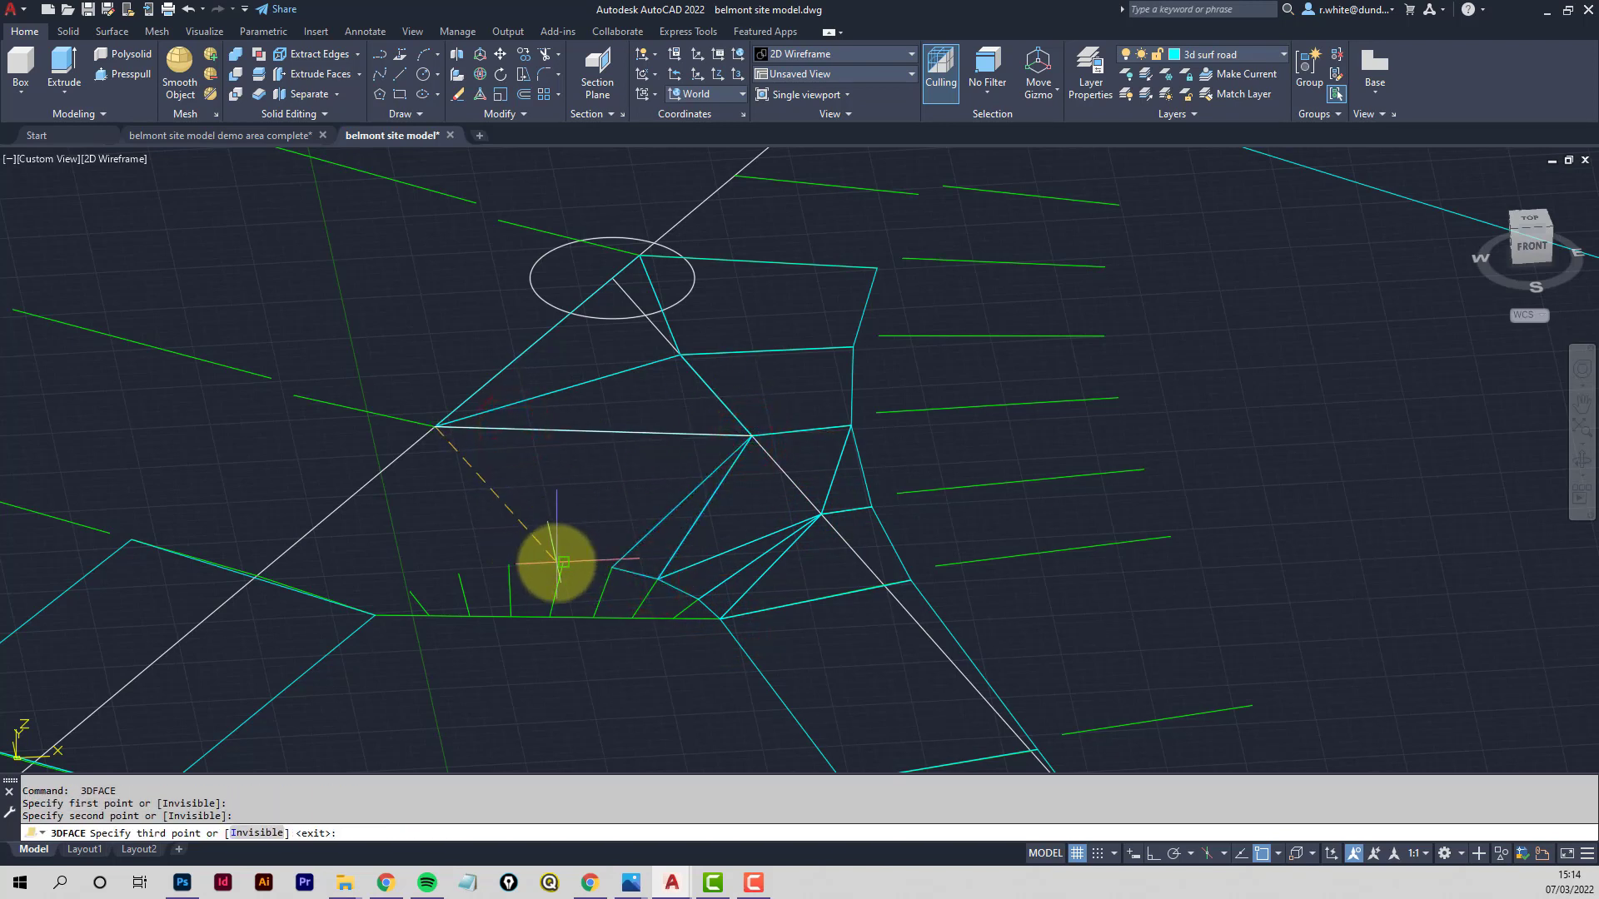
pyautogui.click(557, 563)
pyautogui.click(618, 570)
pyautogui.press('Return')
pyautogui.press('Return')
# Draw two adjacent triangular 3D faces from the southwest rib's centreline end to the second, third and fourth fan line tips from the west
pyautogui.click(515, 559)
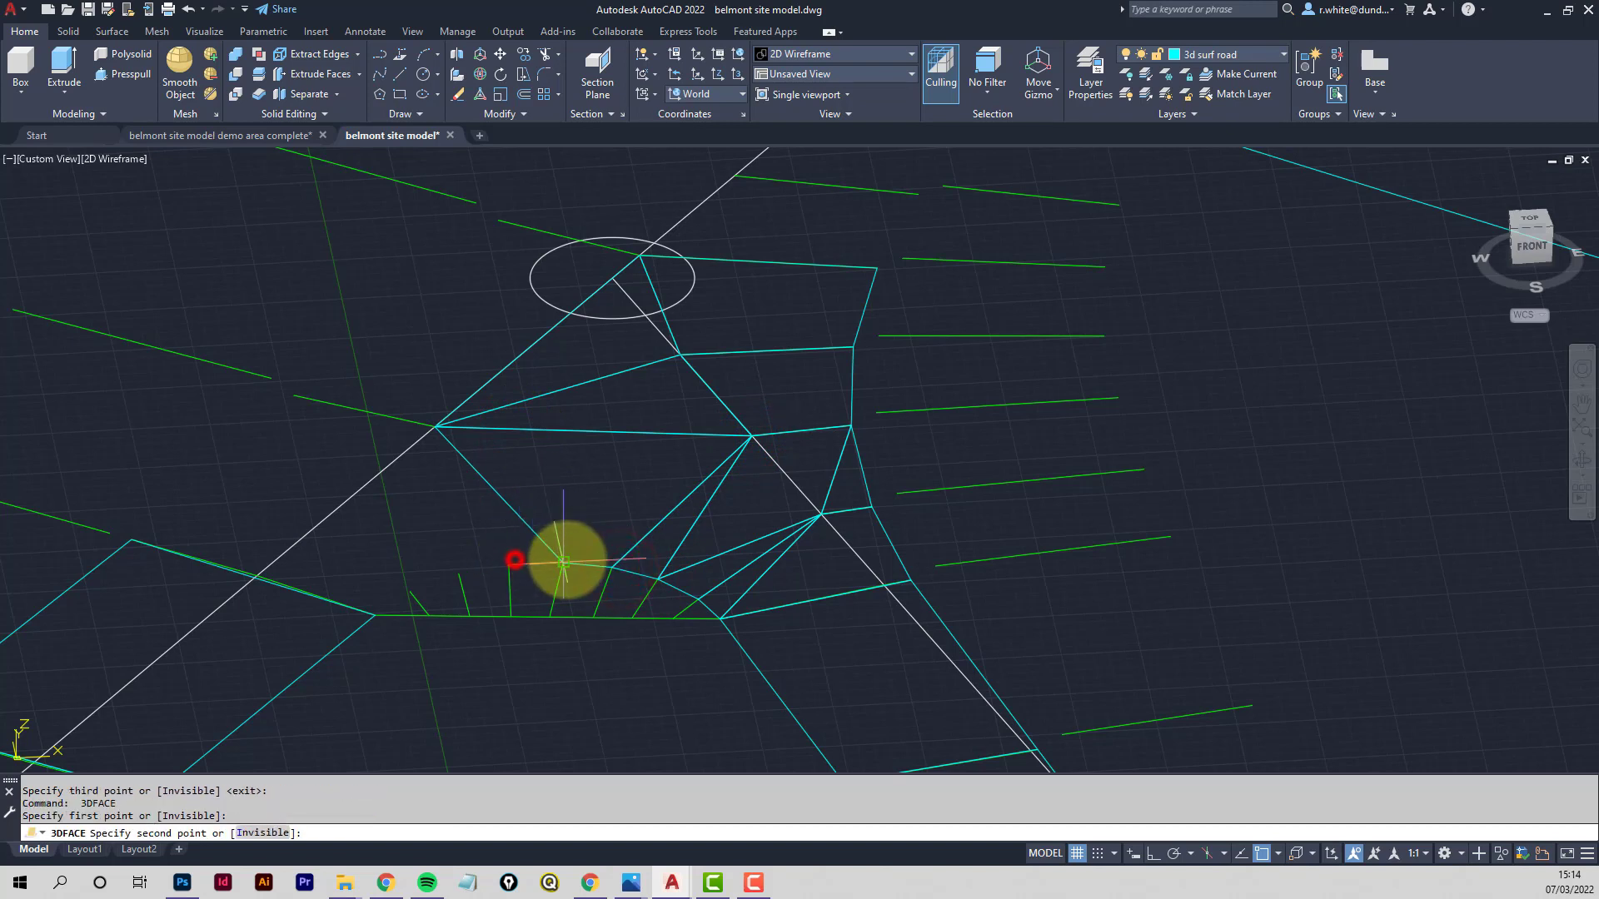
pyautogui.click(567, 561)
pyautogui.click(459, 447)
pyautogui.press('Return')
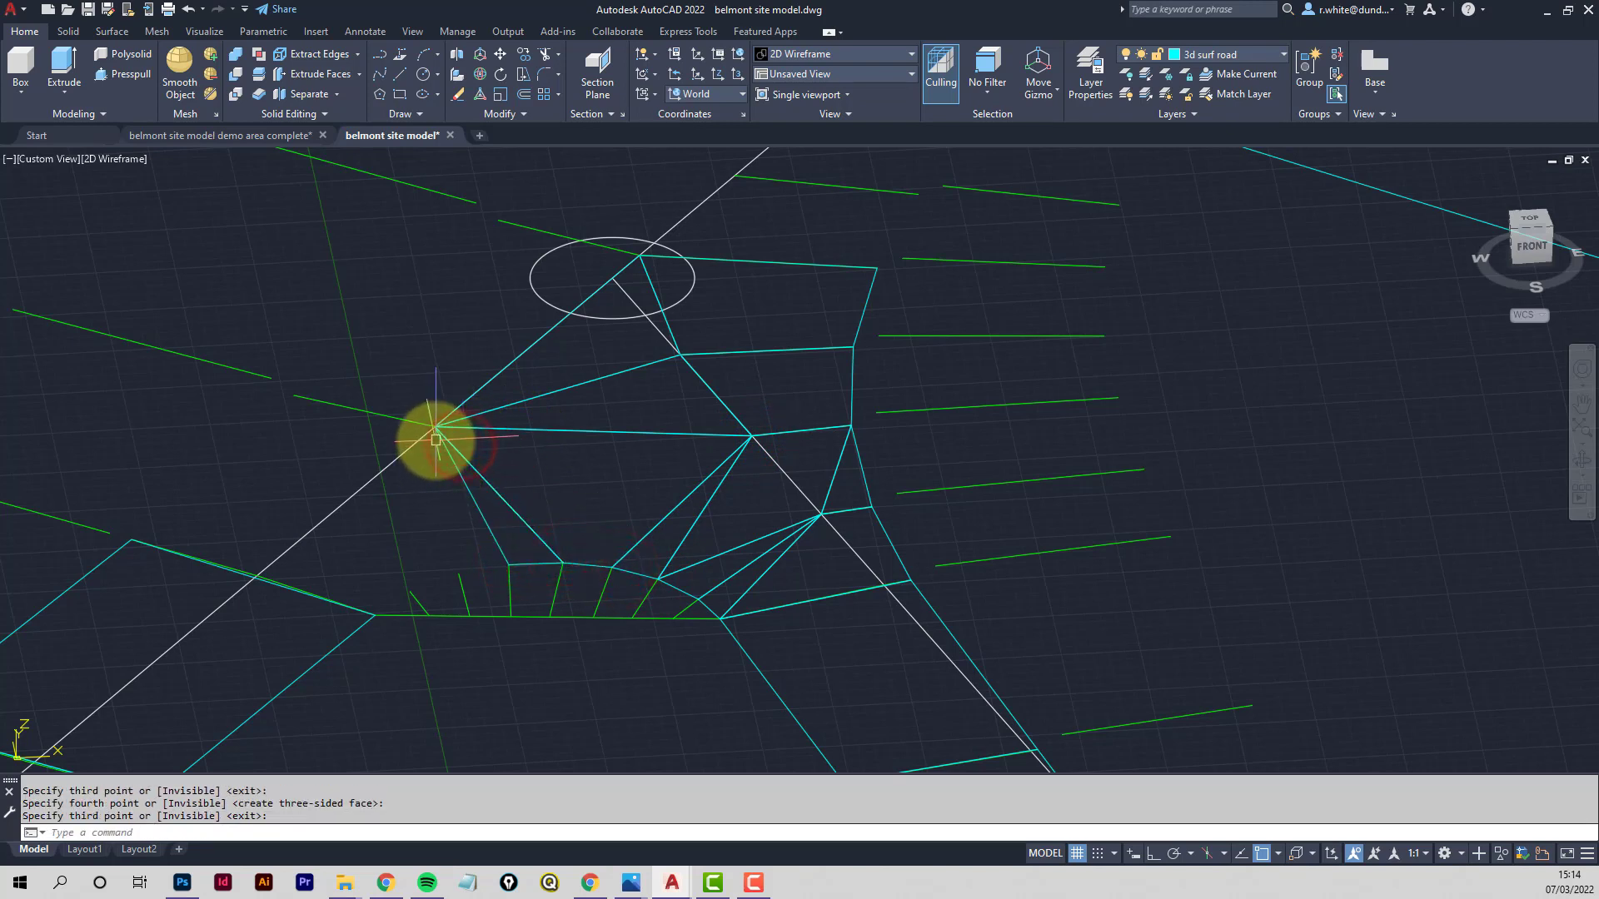
pyautogui.press('Return')
pyautogui.click(435, 439)
pyautogui.click(461, 573)
pyautogui.click(504, 562)
pyautogui.press('Return')
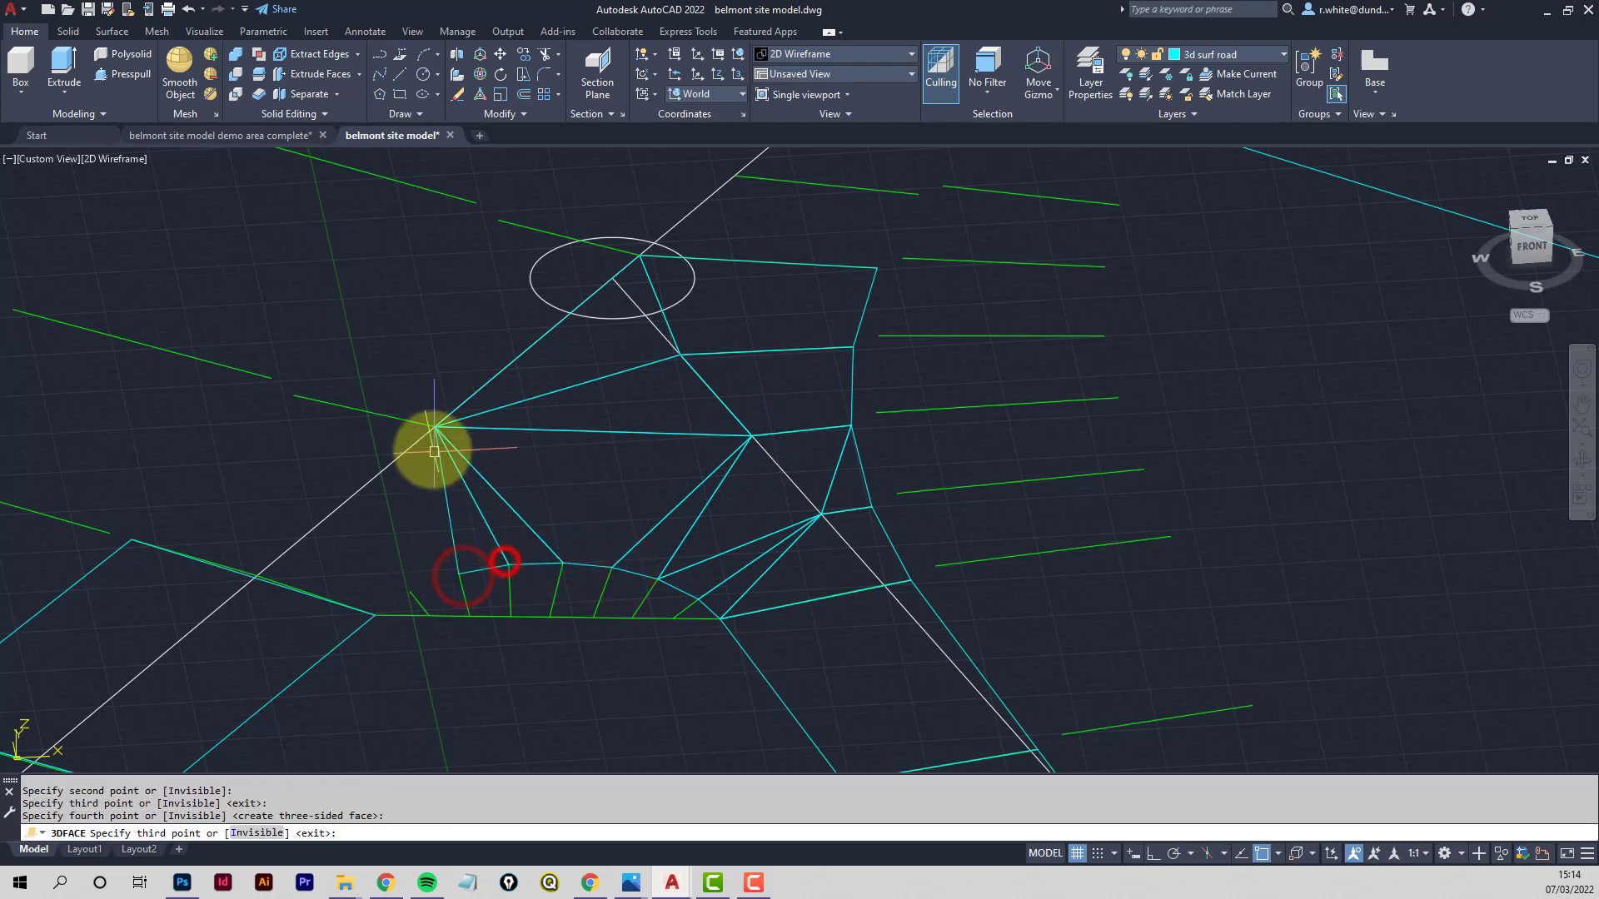
# Draw a triangular 3D face from the southwest rib's centreline end to the two westernmost fan line tips
pyautogui.press('Return')
pyautogui.click(408, 593)
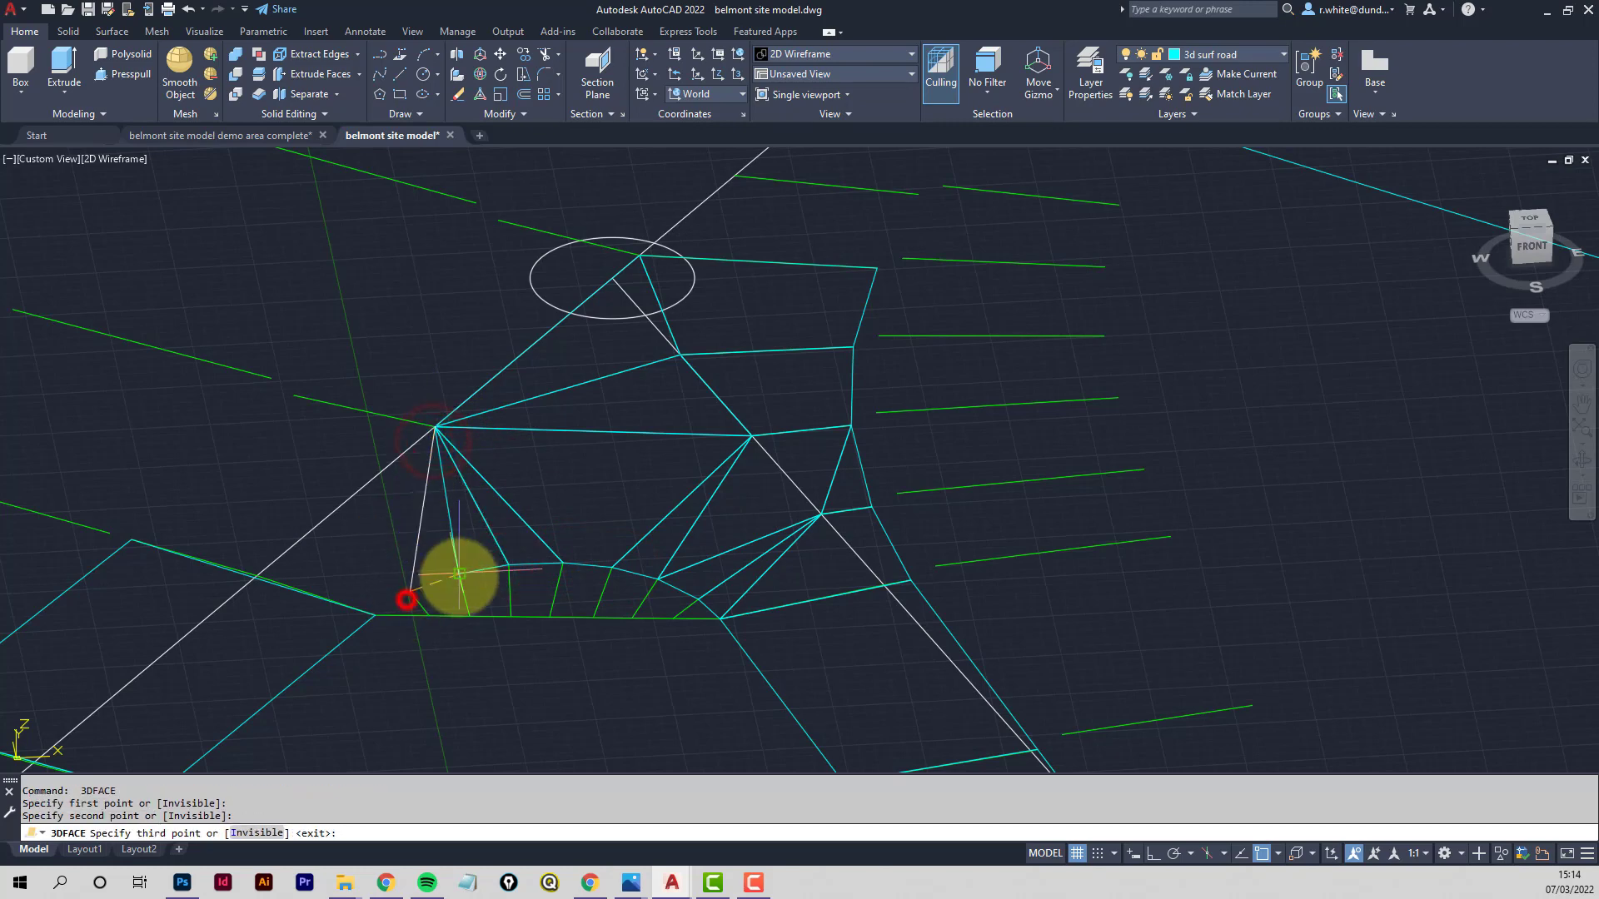
pyautogui.click(459, 574)
pyautogui.press('Return')
pyautogui.moveTo(421, 516); pyautogui.dragTo(552, 497, button='middle')
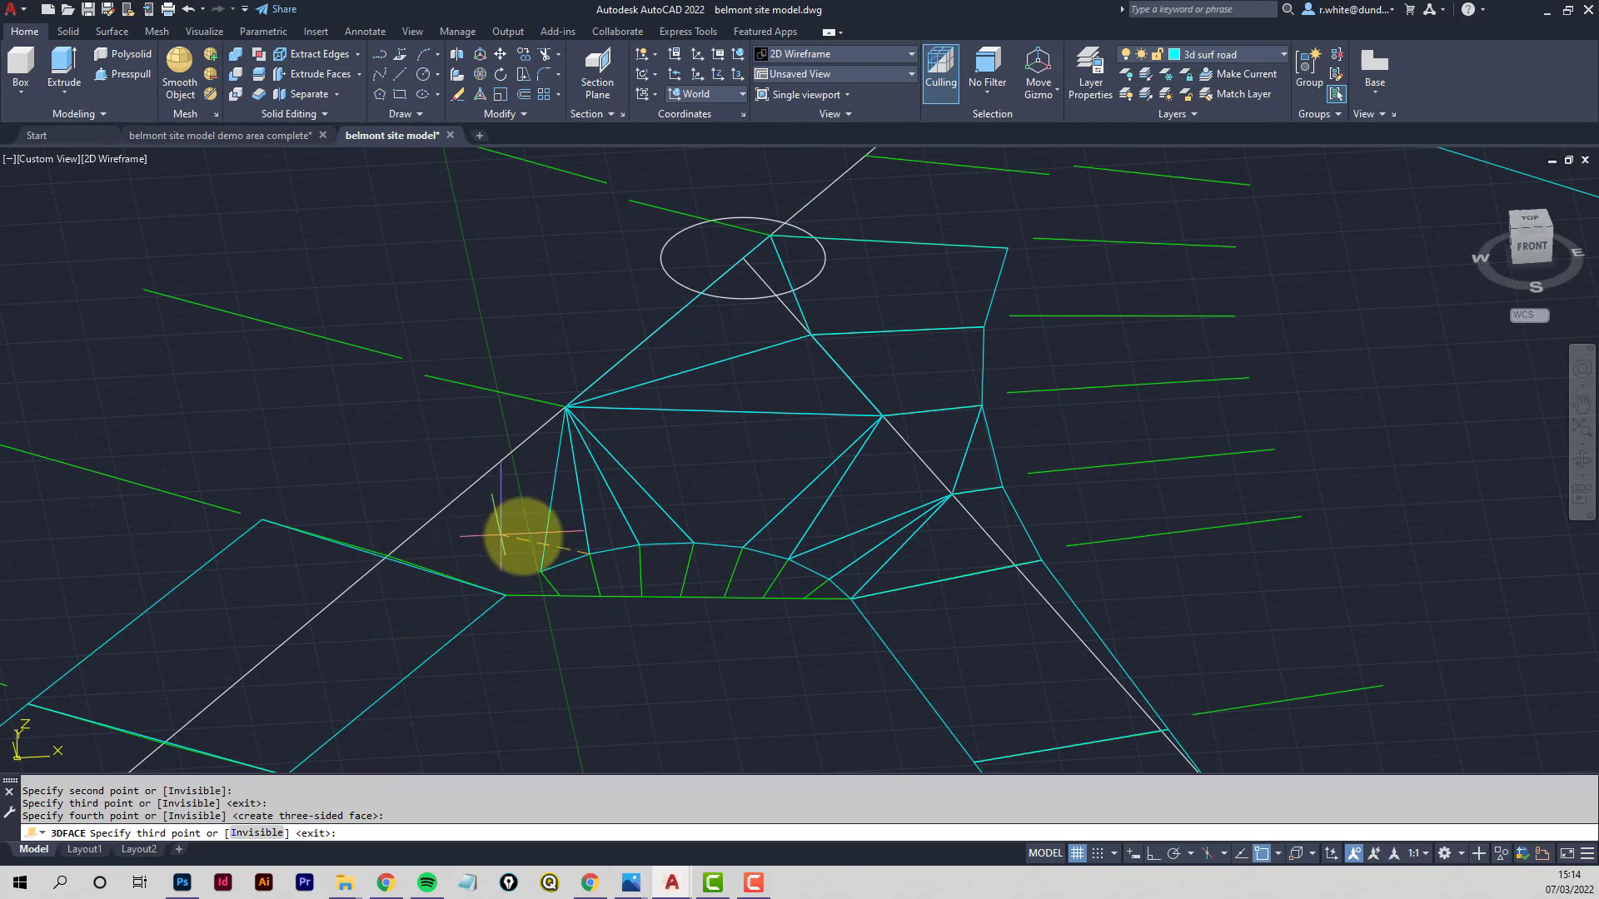
pyautogui.press('Return')
pyautogui.scroll(2, 546, 470)
# Draw a triangular 3D face joining the southwest rib's centreline end, the southwest road strip's inner corner and the westernmost fan tip
pyautogui.press('Return')
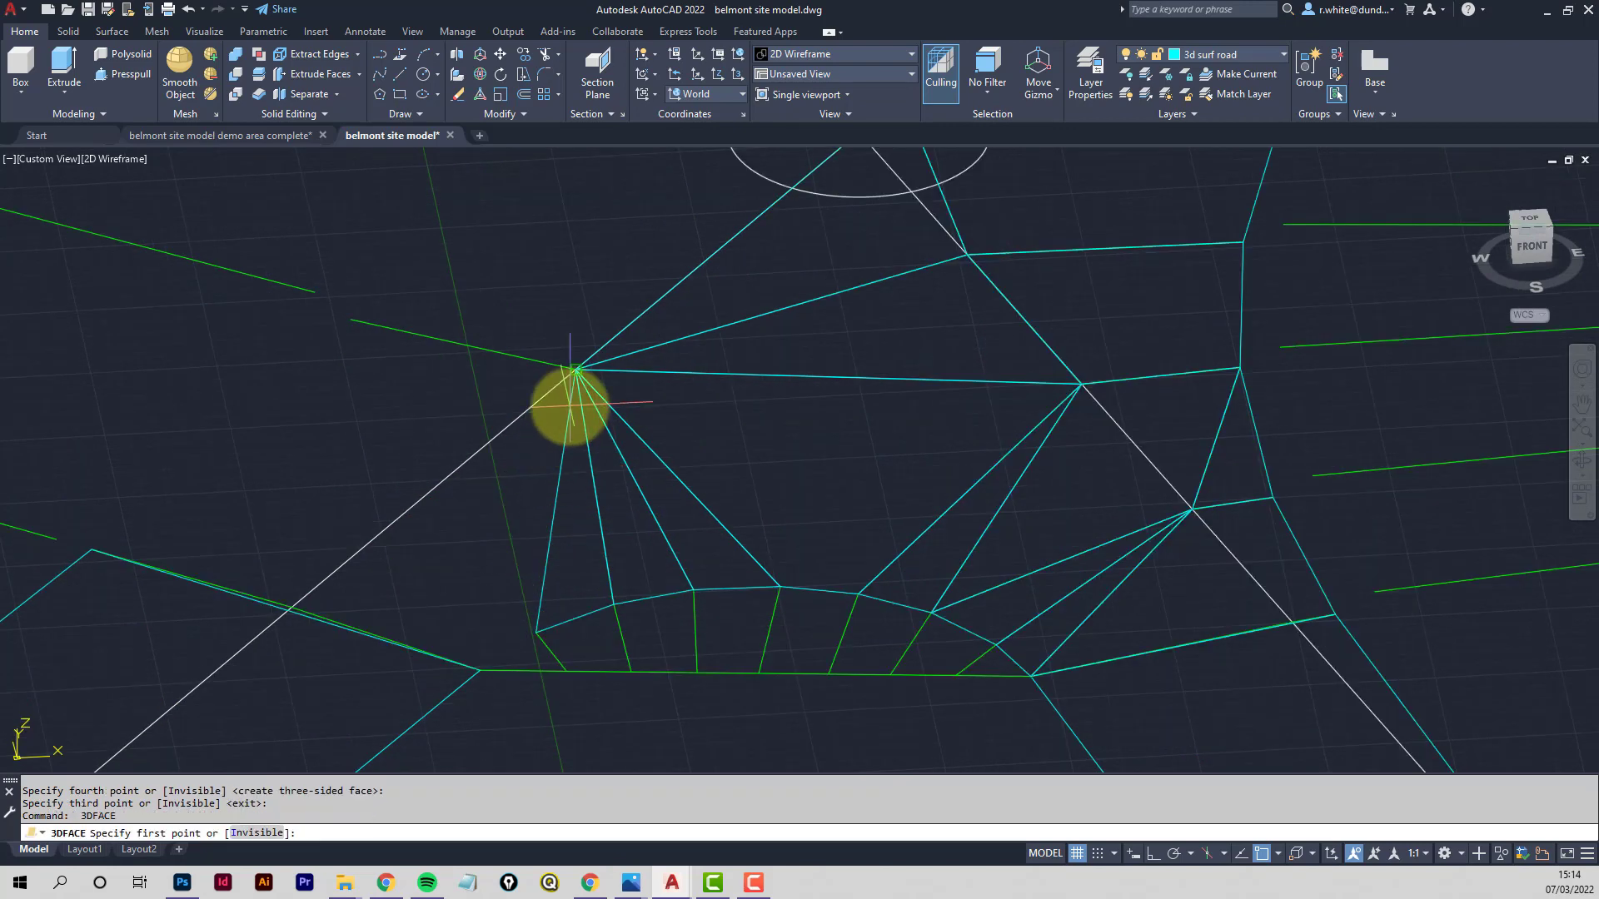
pyautogui.press('Escape')
pyautogui.press('Return')
pyautogui.click(570, 372)
pyautogui.click(479, 671)
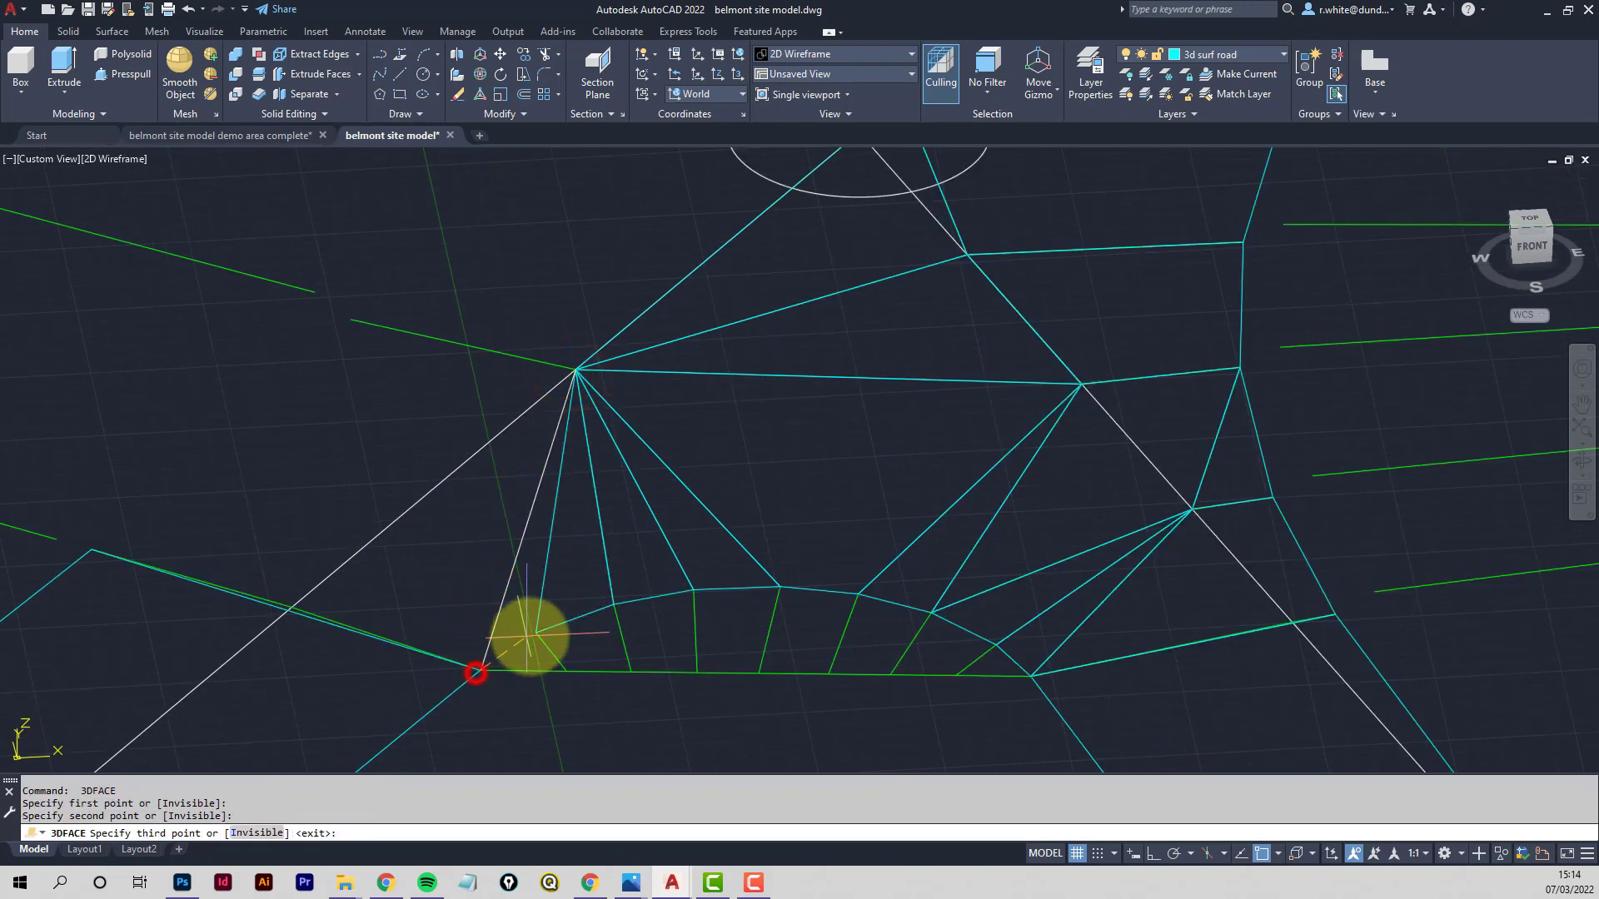
pyautogui.click(535, 633)
pyautogui.press('Return')
# Draw a triangular 3D face from the southwest rib's centreline end to both corners of the southwest road strip's end edge
pyautogui.press('Return')
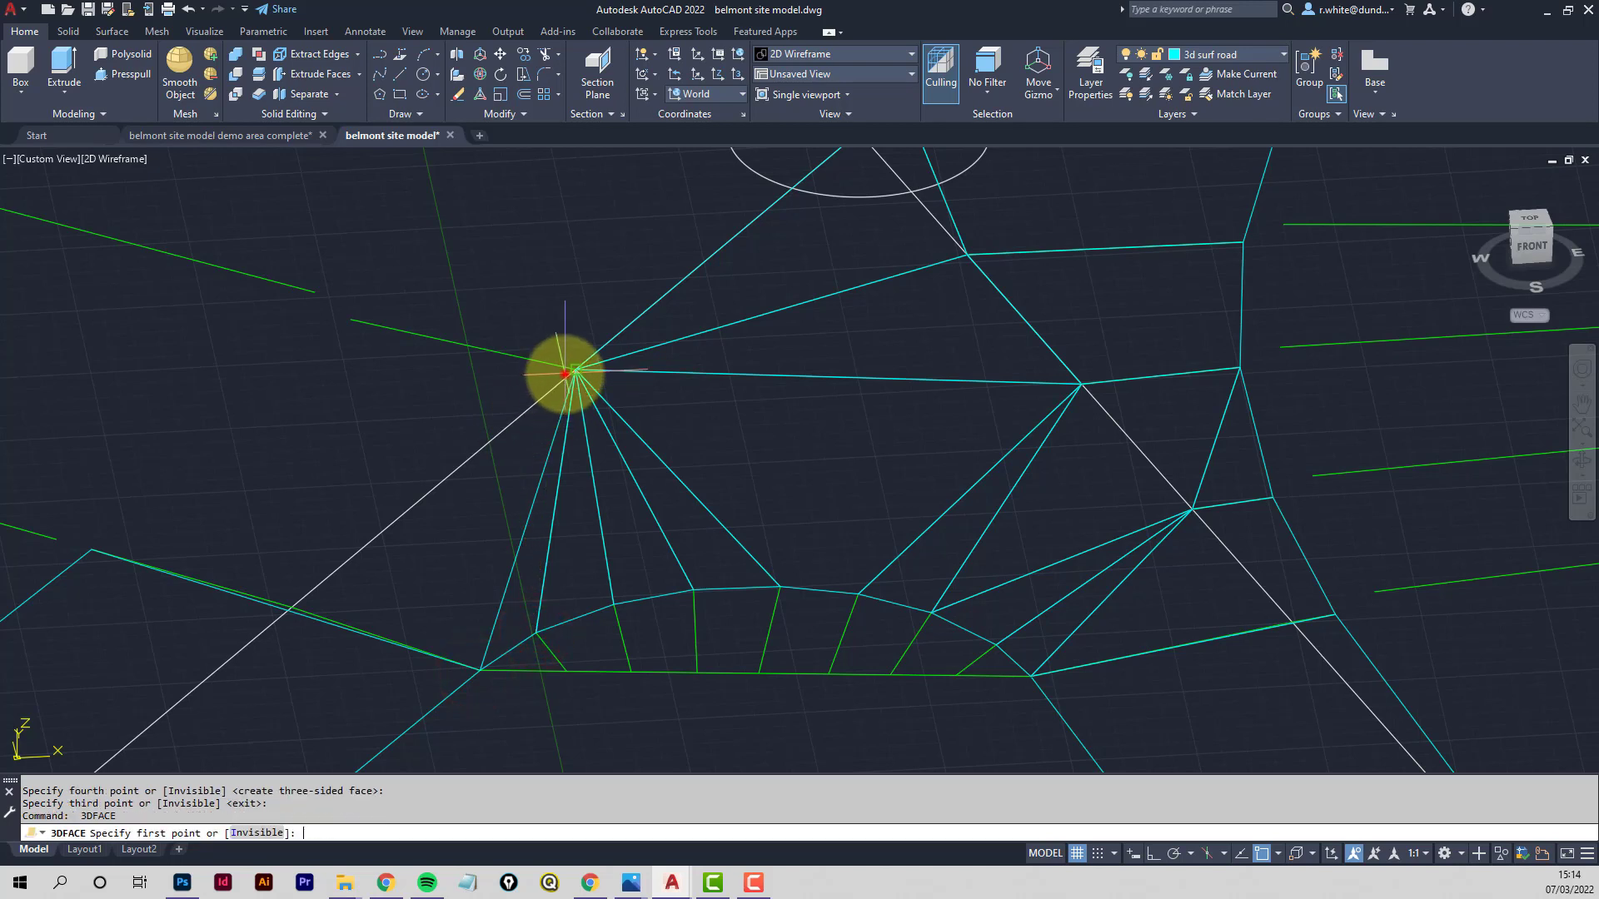
pyautogui.click(570, 372)
pyautogui.click(90, 552)
pyautogui.click(490, 671)
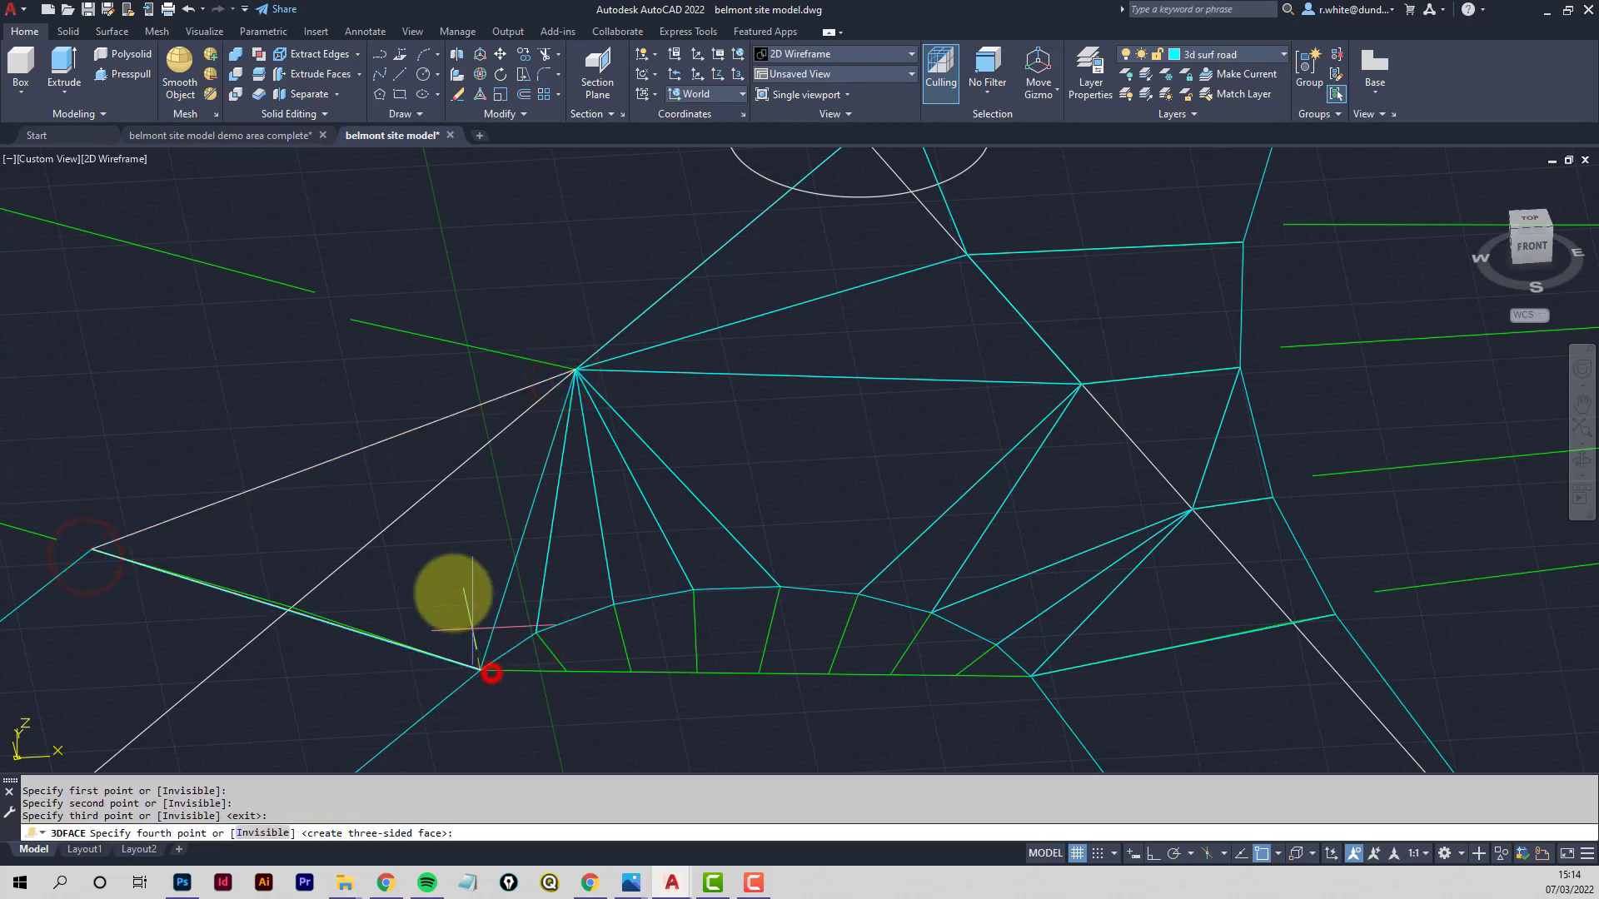
pyautogui.press('Return')
pyautogui.press('Return')
# Draw a triangular 3D face joining both ends of the rib southwest of the circle to the southwest strip's outer corner
pyautogui.press('Return')
pyautogui.click(350, 320)
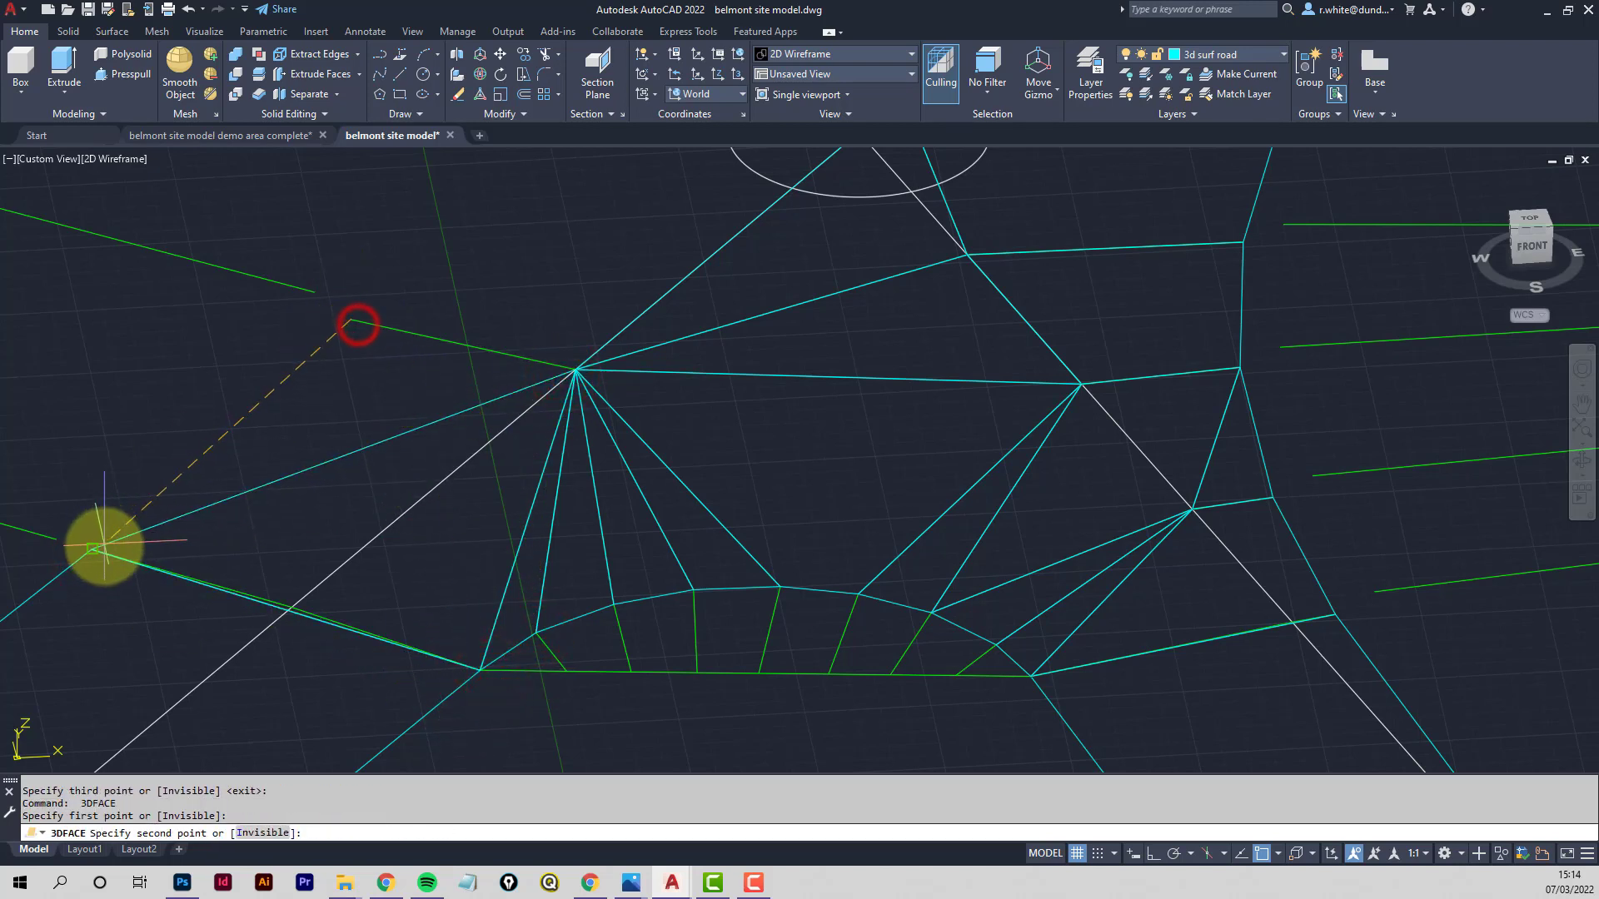
pyautogui.click(91, 550)
pyautogui.press('Return')
pyautogui.scroll(-5, 563, 361)
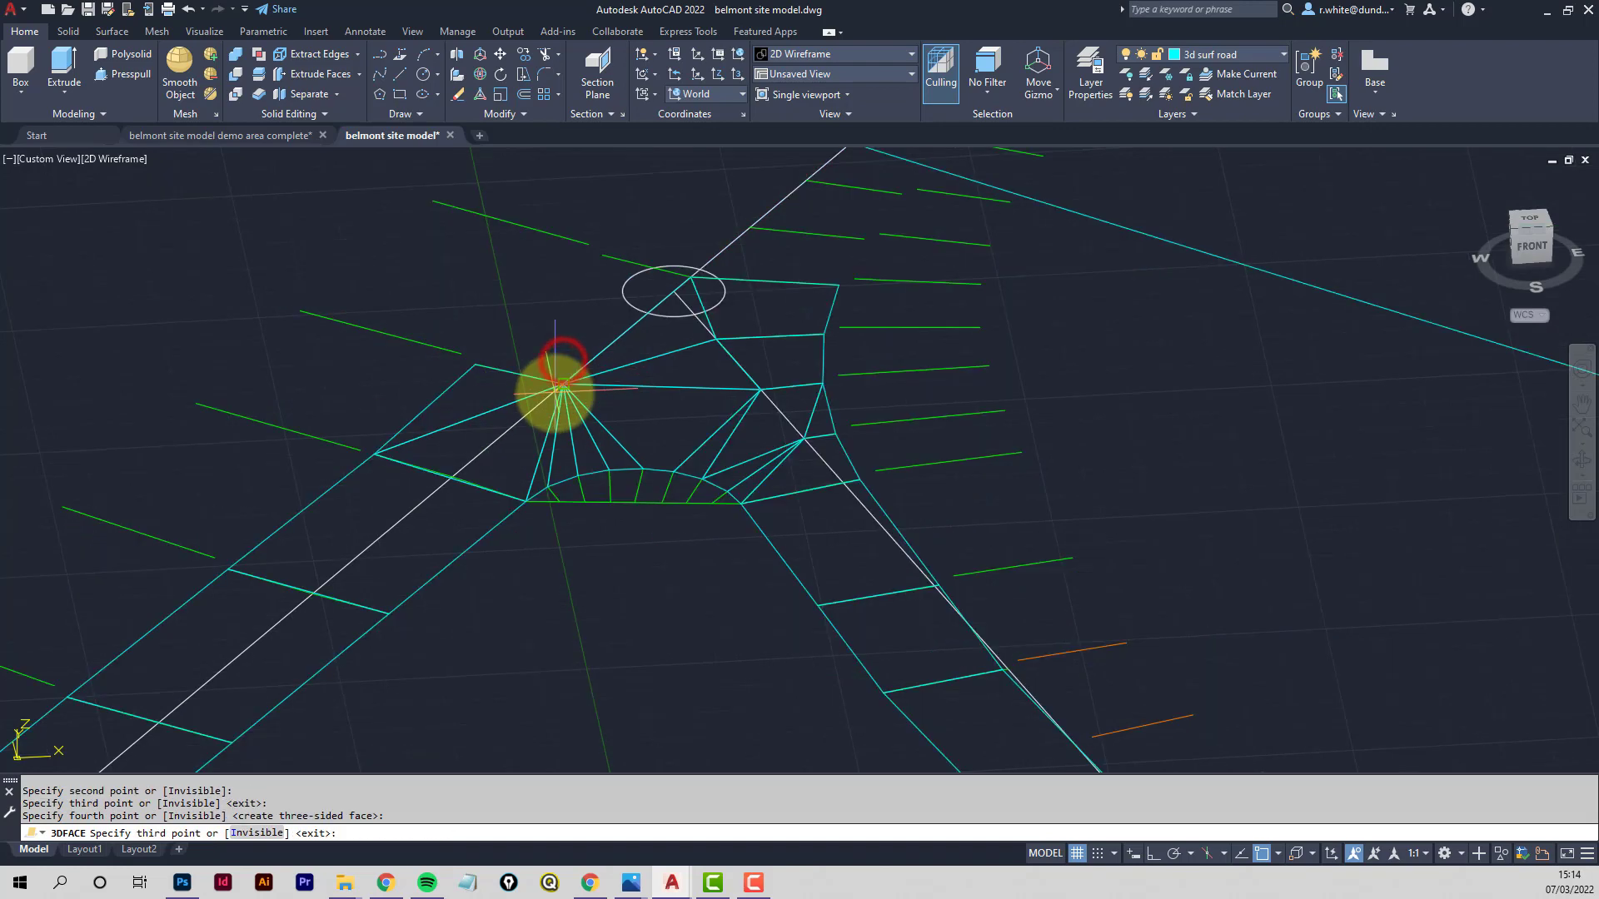
pyautogui.moveTo(553, 382); pyautogui.dragTo(498, 473, button='middle')
pyautogui.press('Return')
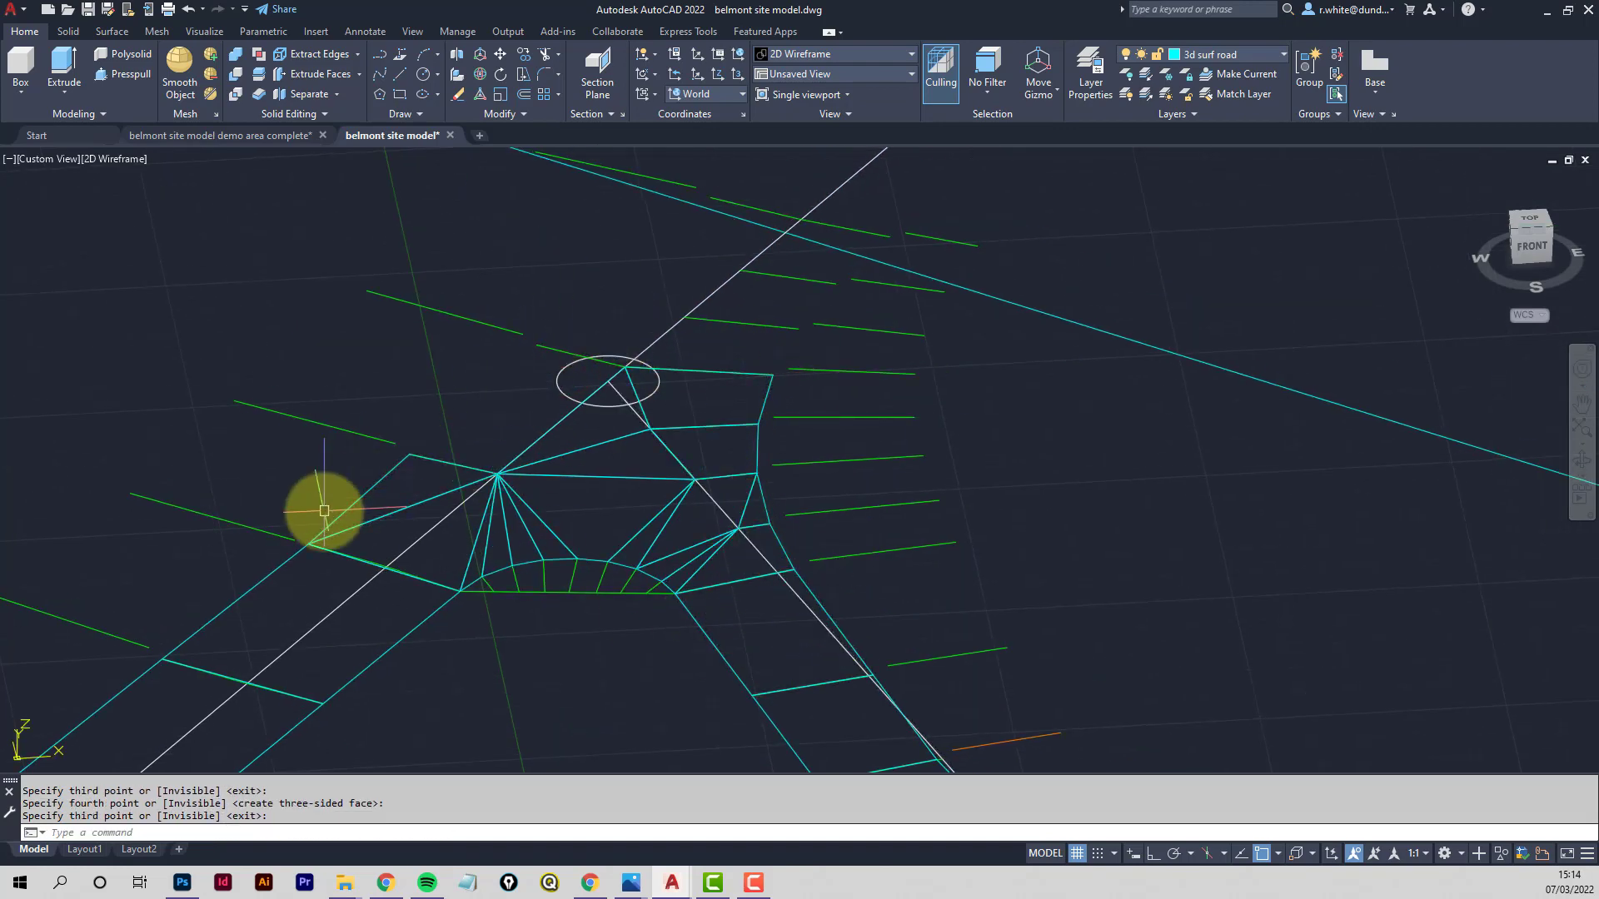
pyautogui.scroll(5, 517, 535)
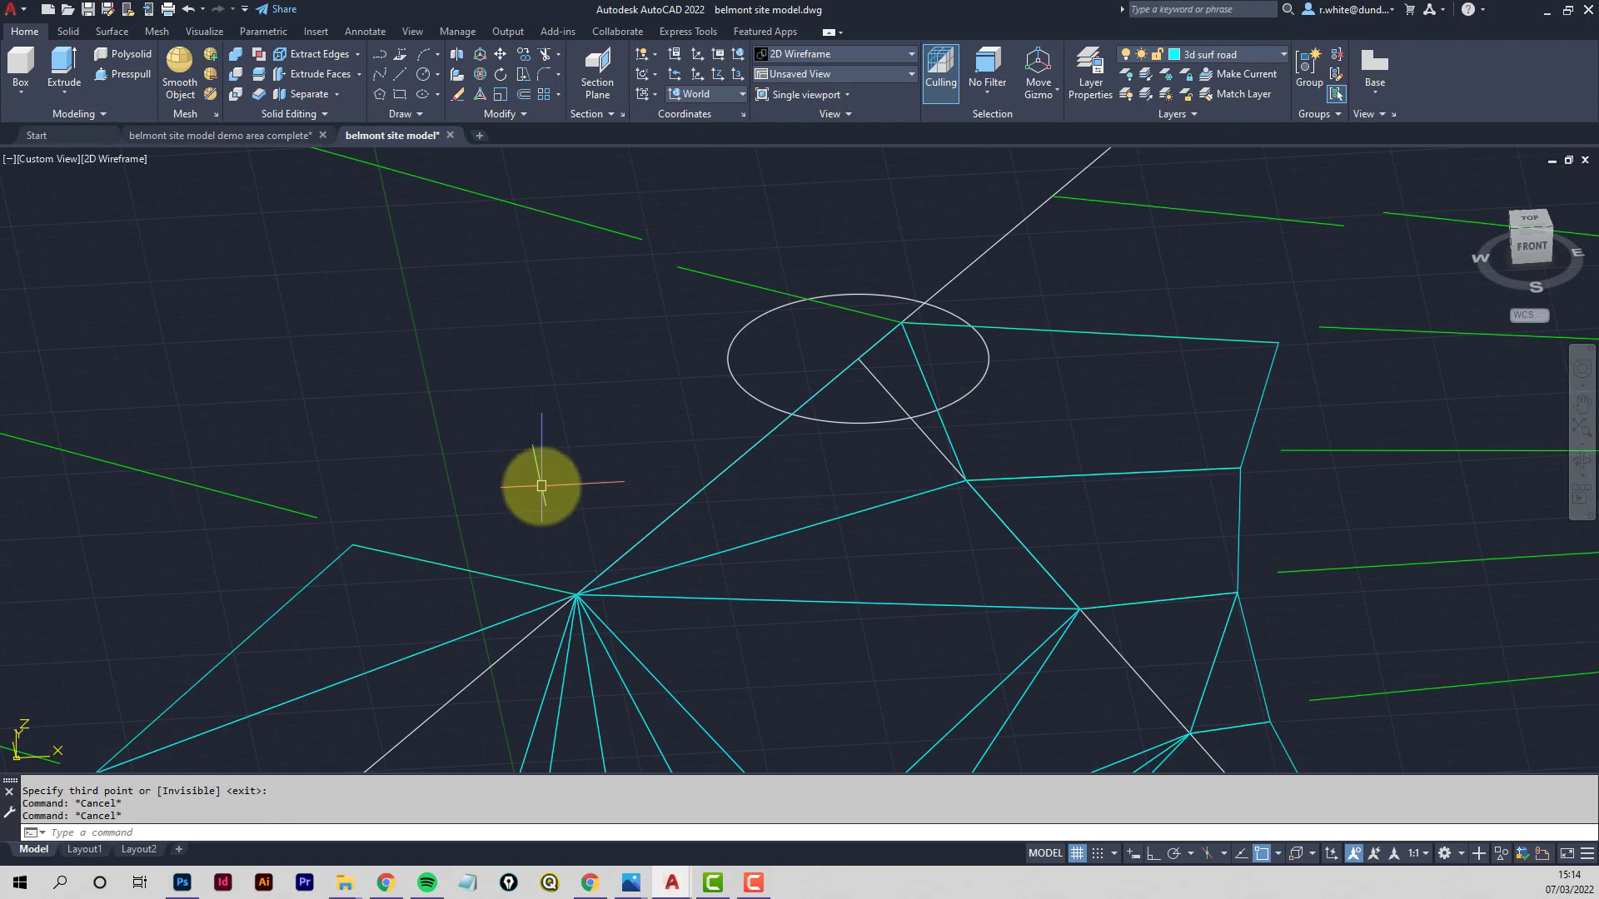
# Draw a four-sided 3D face between the rib southwest of the circle and the rib that crosses the circle
pyautogui.write('3f')
pyautogui.press('Return')
pyautogui.click(693, 269)
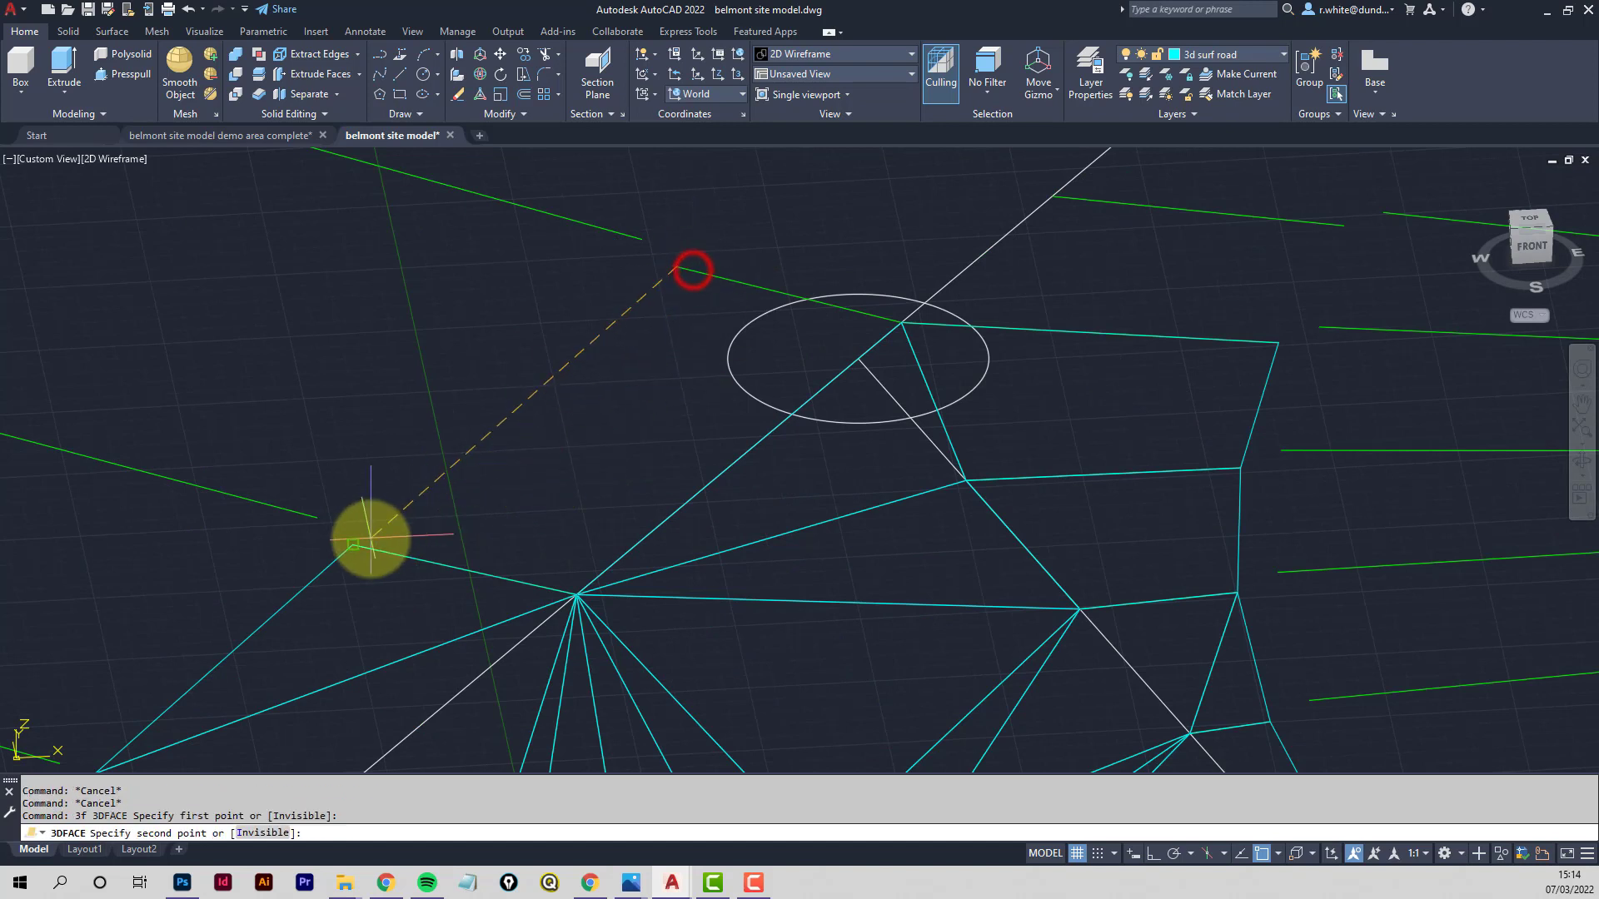
pyautogui.click(358, 543)
pyautogui.click(575, 595)
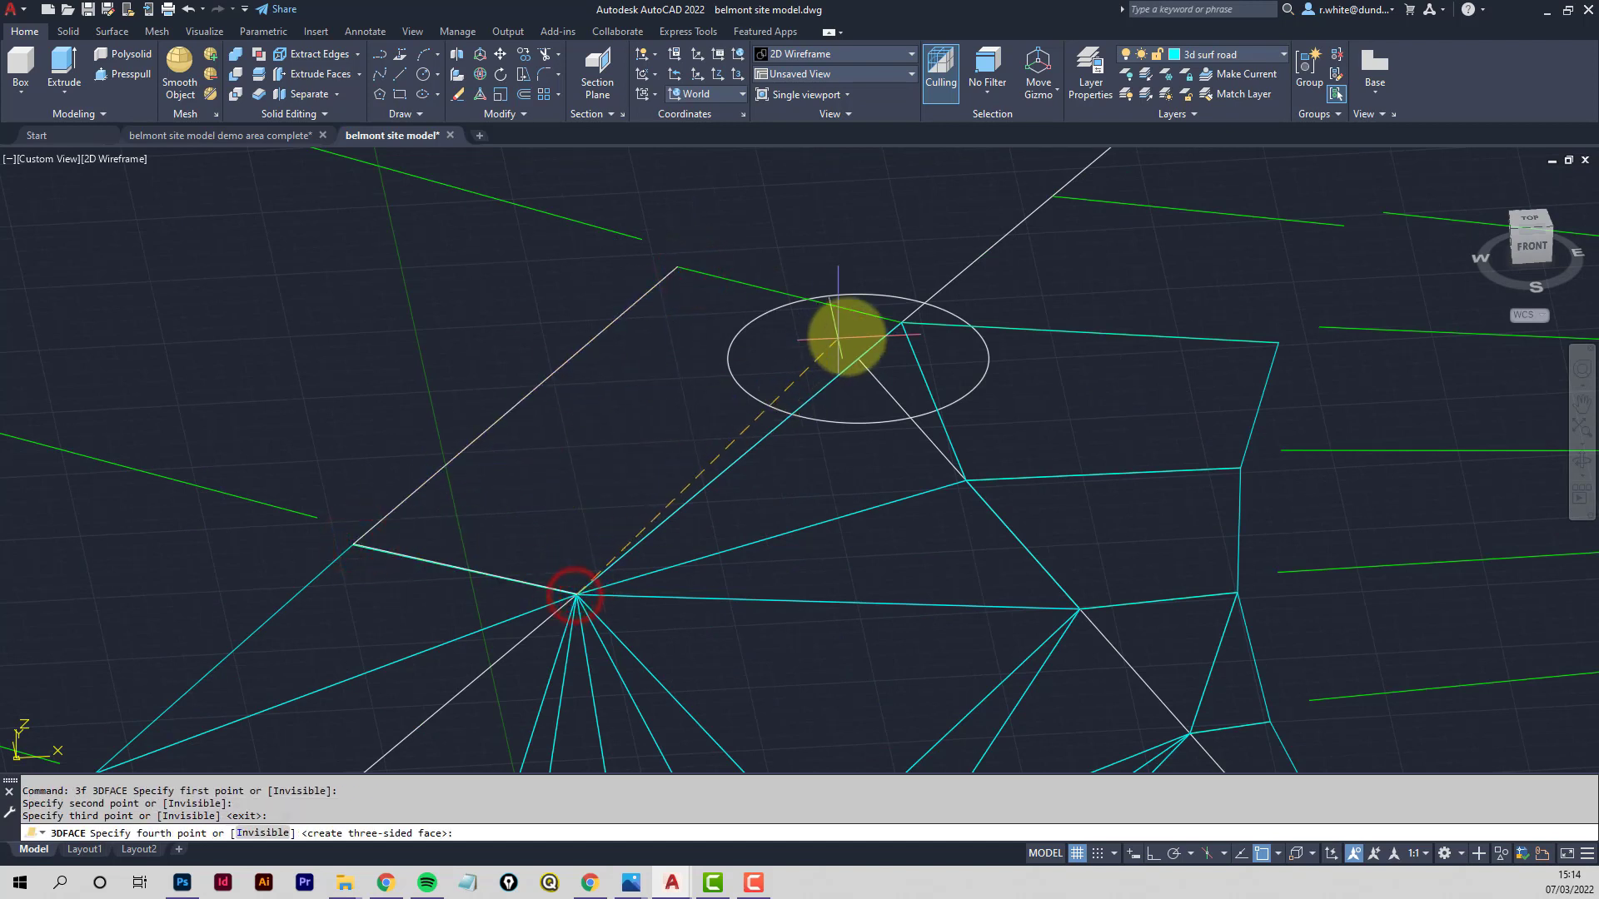
pyautogui.click(898, 323)
pyautogui.moveTo(839, 383); pyautogui.dragTo(642, 557, button='middle')
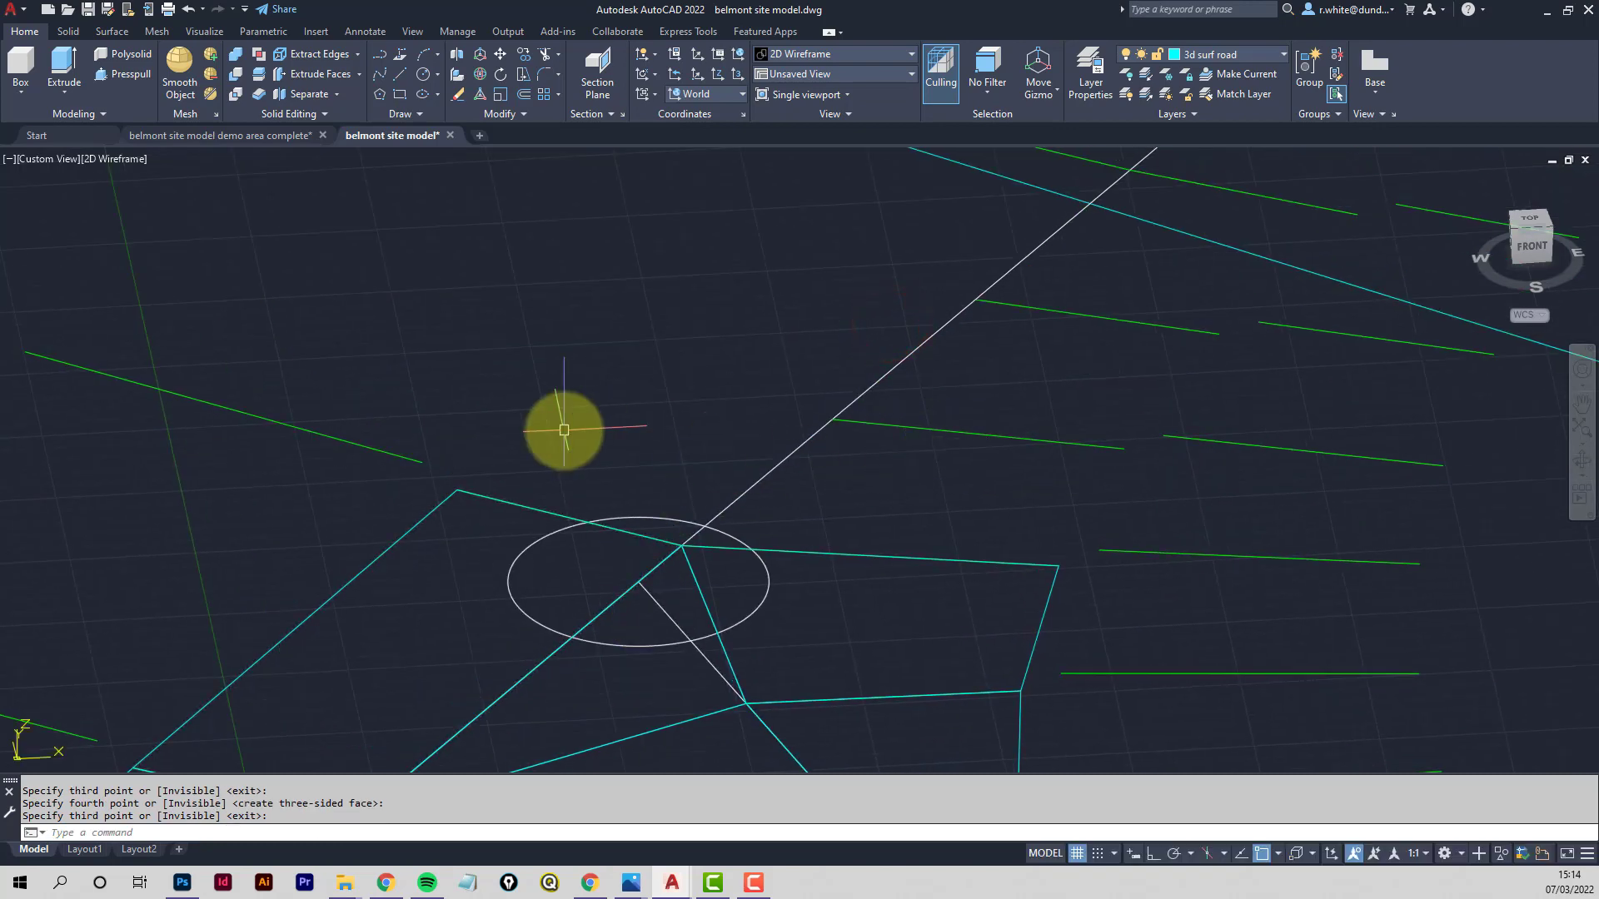
pyautogui.press('Escape')
# Draw two triangular 3D faces joining the rib crossing the circle and the eastern rib beside it to the next northern rib's outer end
pyautogui.press('Return')
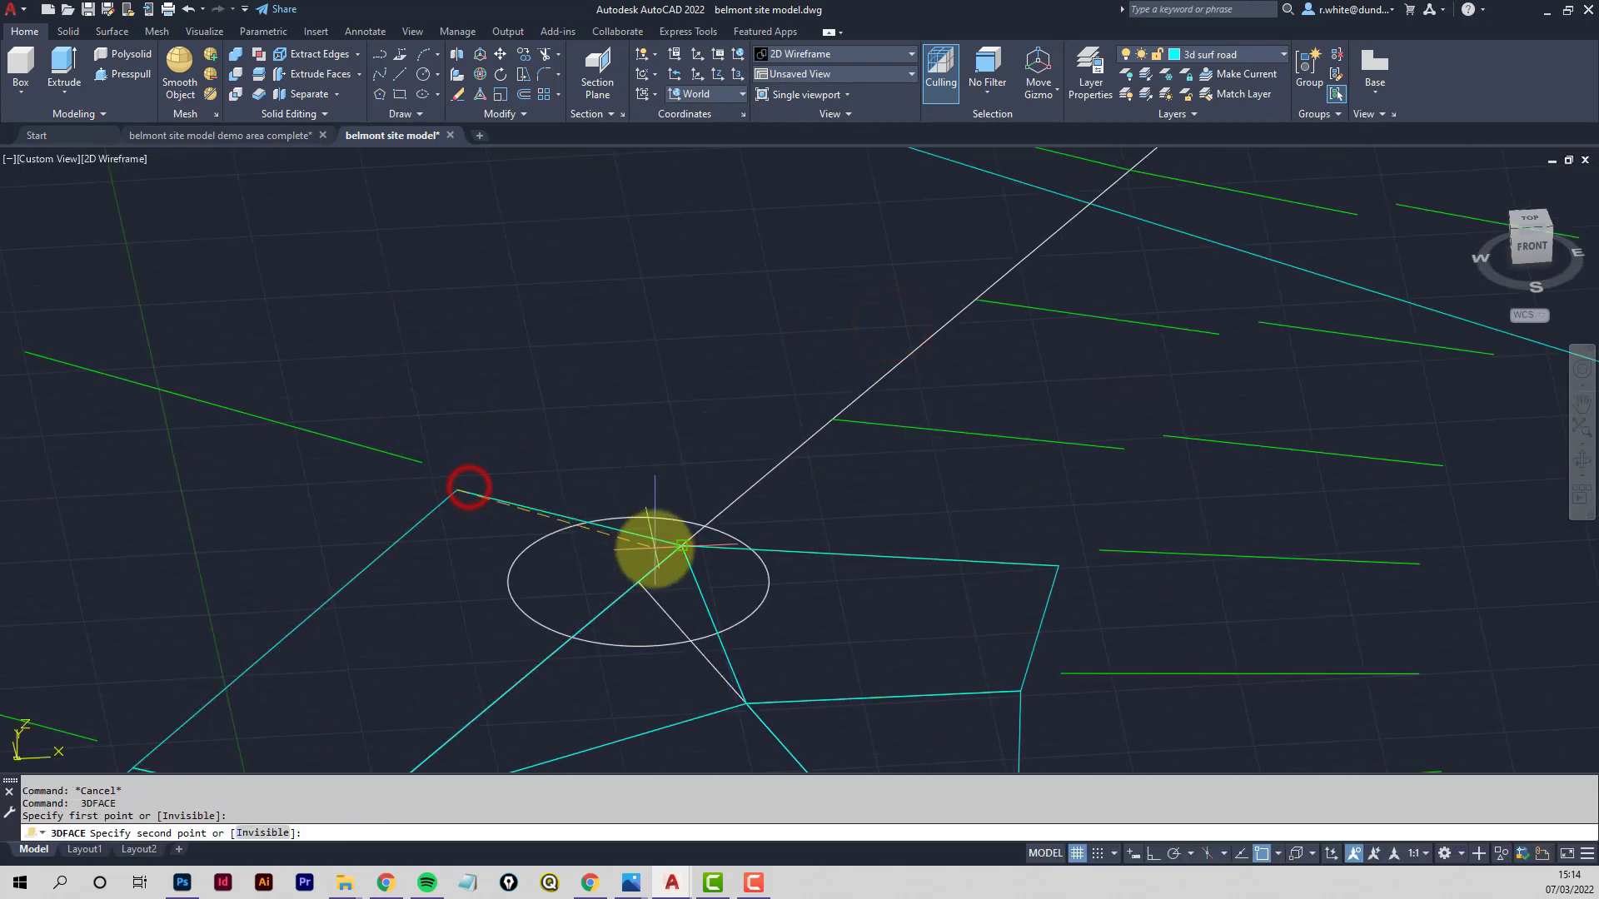
pyautogui.click(682, 547)
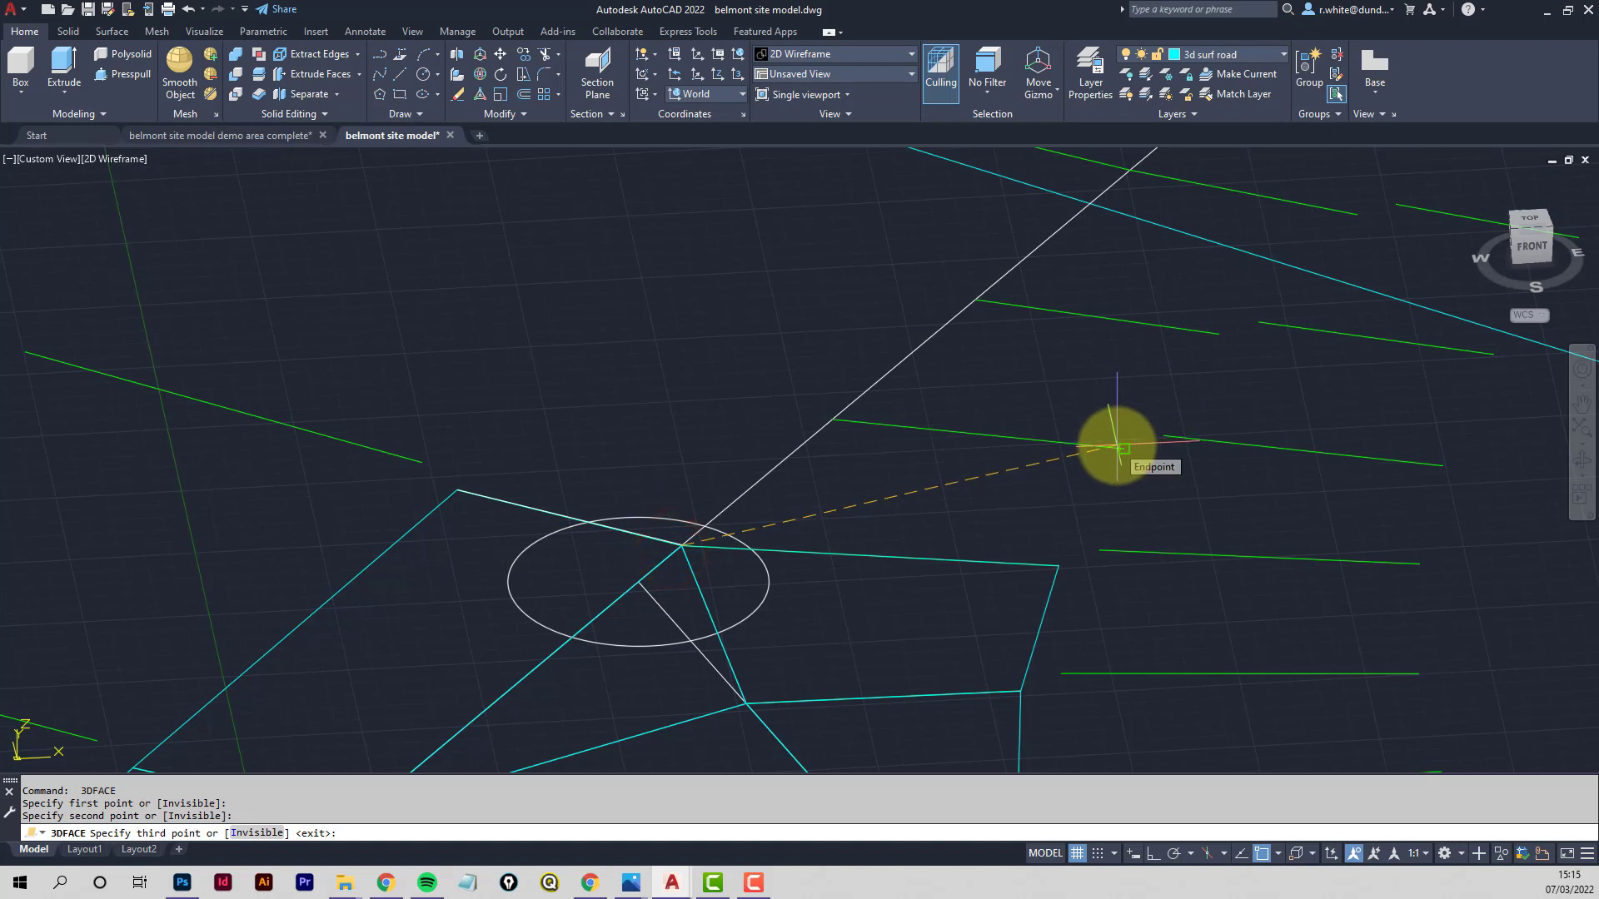
pyautogui.click(1117, 446)
pyautogui.press('Return')
pyautogui.click(1093, 448)
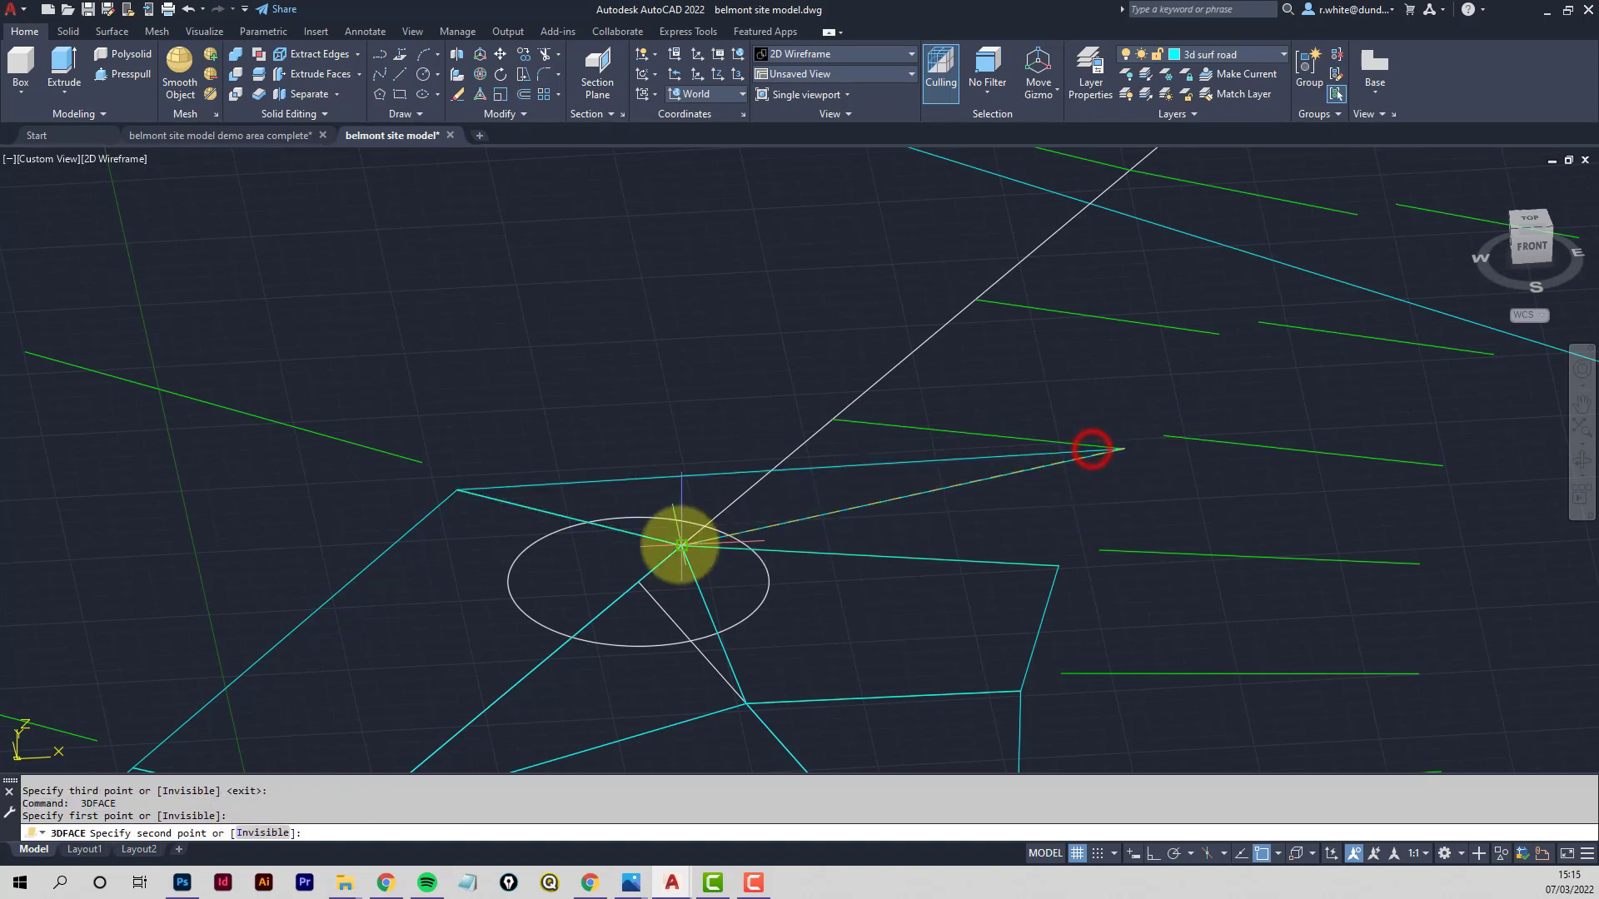
pyautogui.click(680, 546)
pyautogui.click(1048, 559)
pyautogui.press('Return')
pyautogui.scroll(-3, 1000, 517)
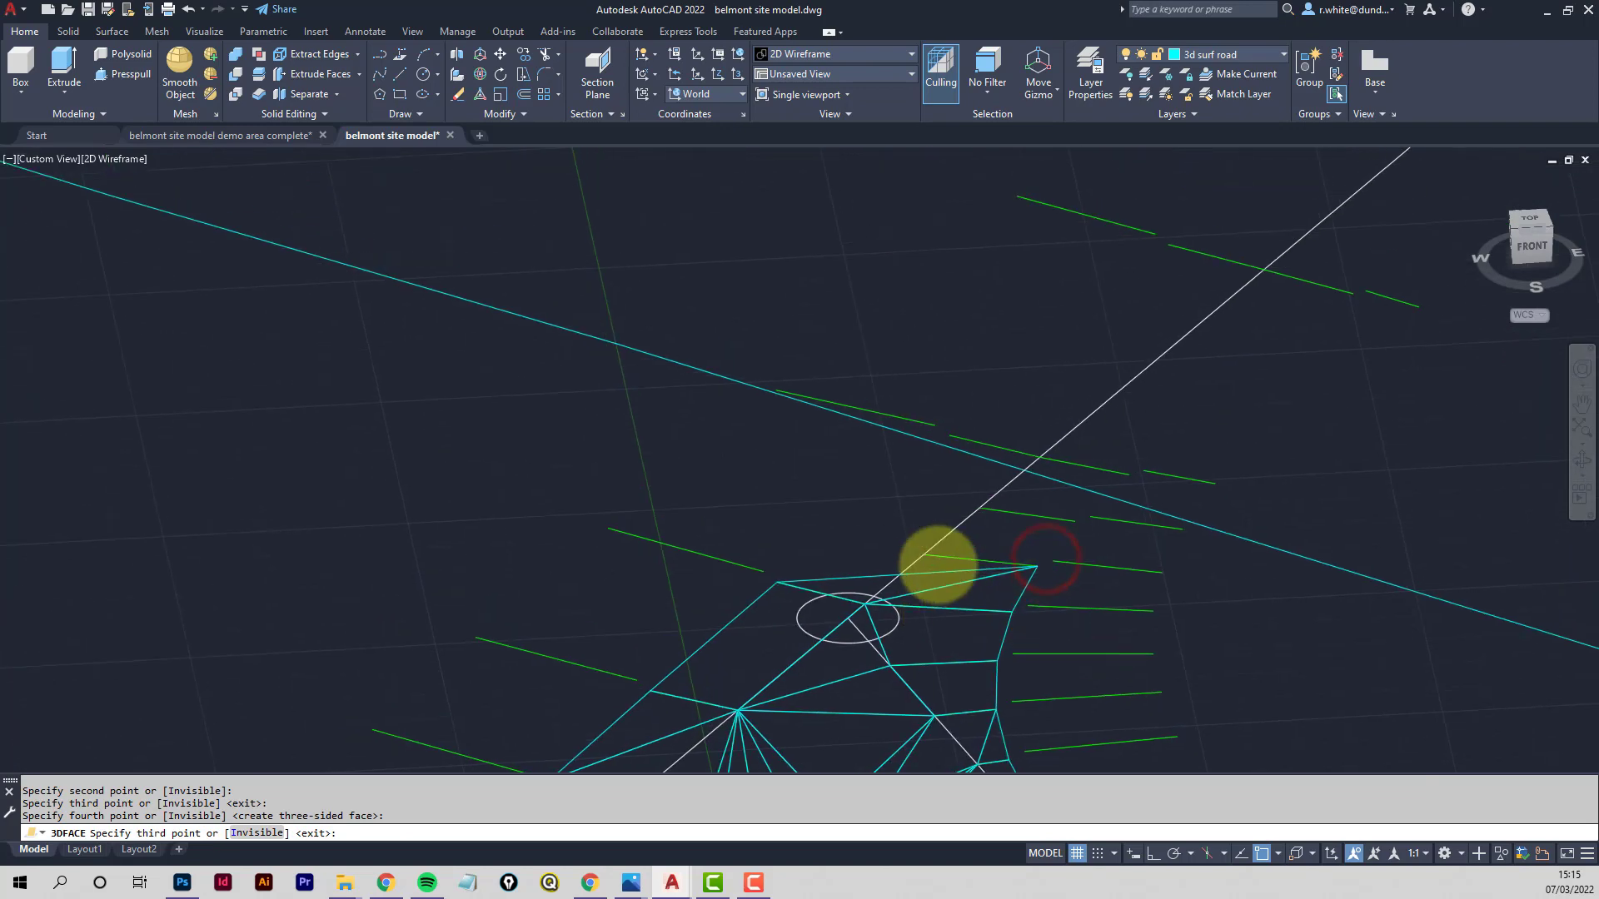
# Draw a four-sided 3D face from the circle rib's western end to the next full rib north, using two eastern rib ends as its other corners
pyautogui.press('Escape')
pyautogui.press('Return')
pyautogui.click(950, 435)
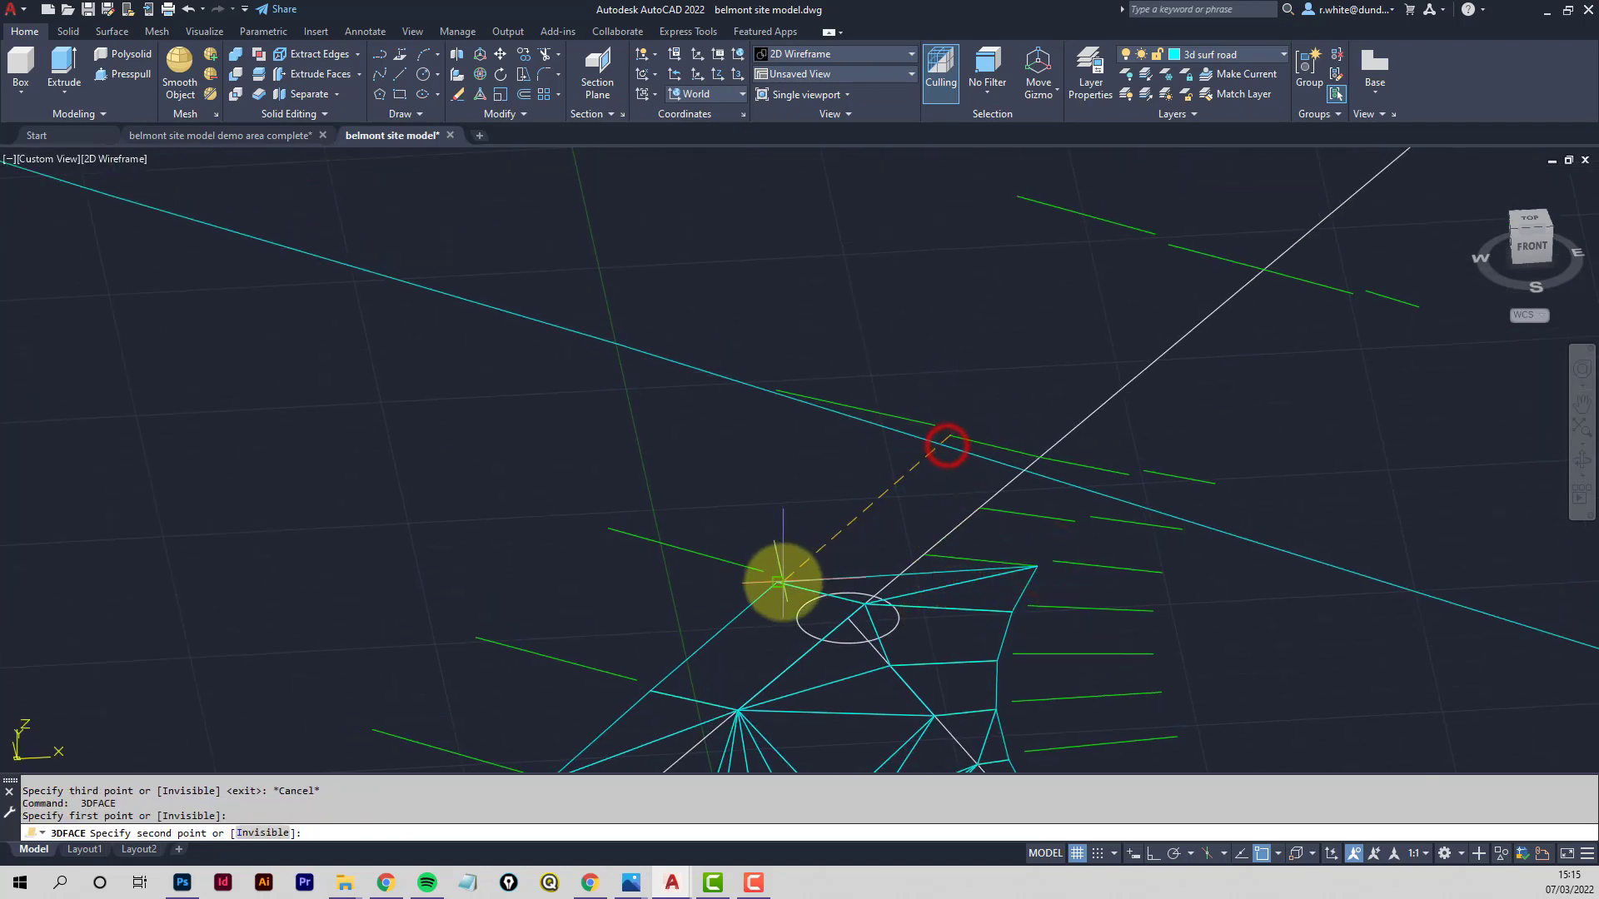
pyautogui.click(783, 582)
pyautogui.click(1032, 567)
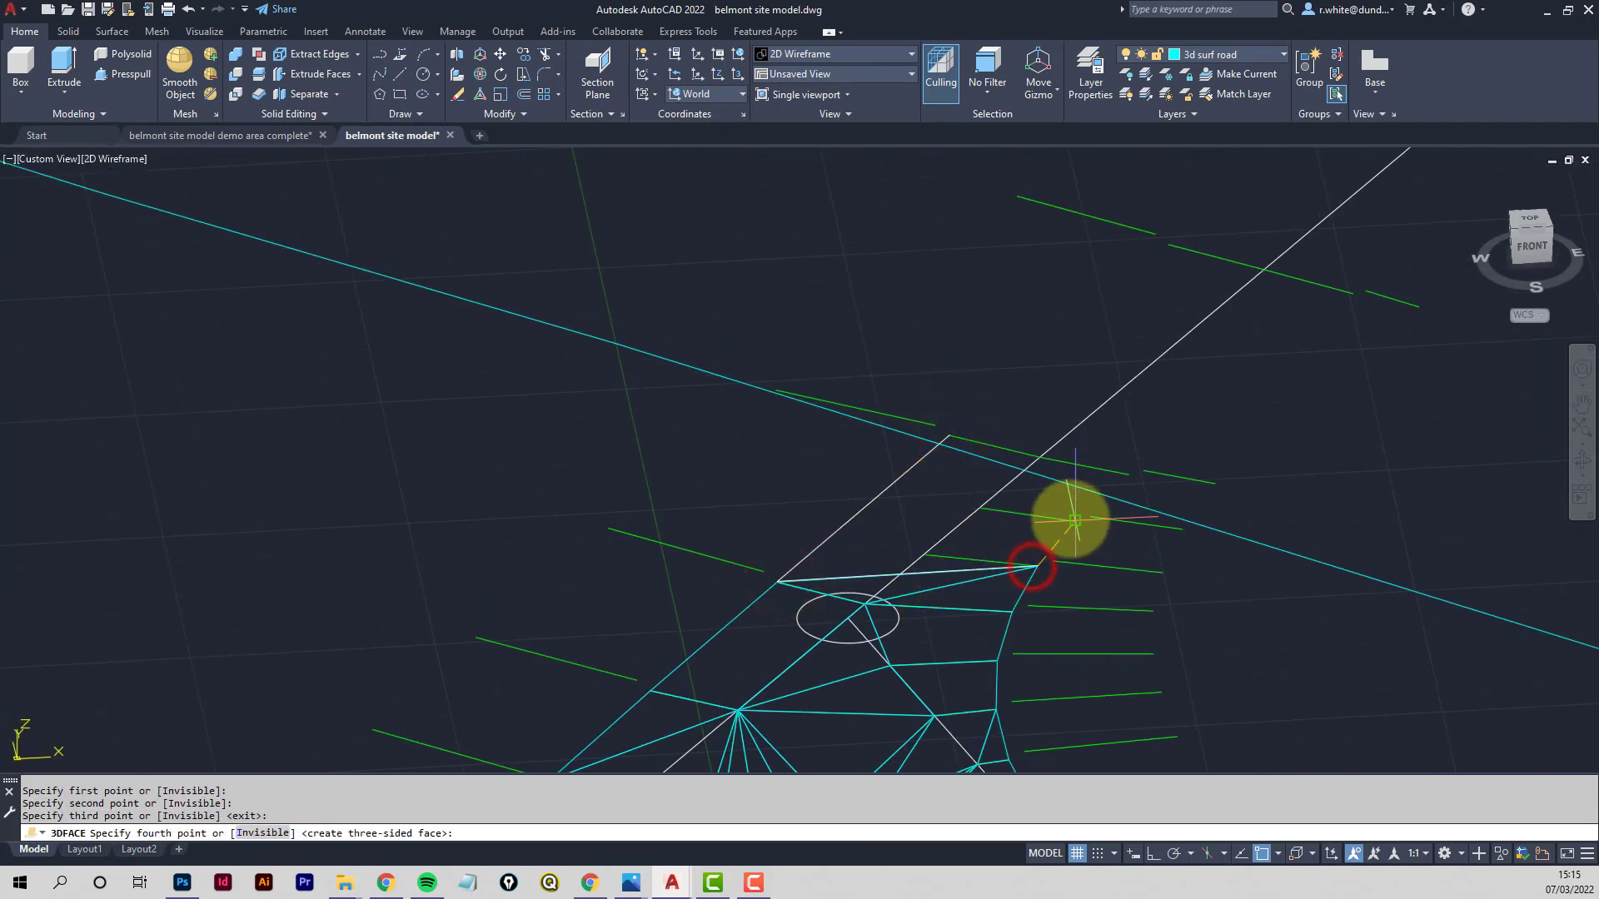
pyautogui.click(1075, 518)
pyautogui.press('Return')
# Draw a triangular 3D face joining both ends of the first full rib north of the circle to the eastern rib end just below it
pyautogui.press('Return')
pyautogui.click(953, 434)
pyautogui.click(1078, 518)
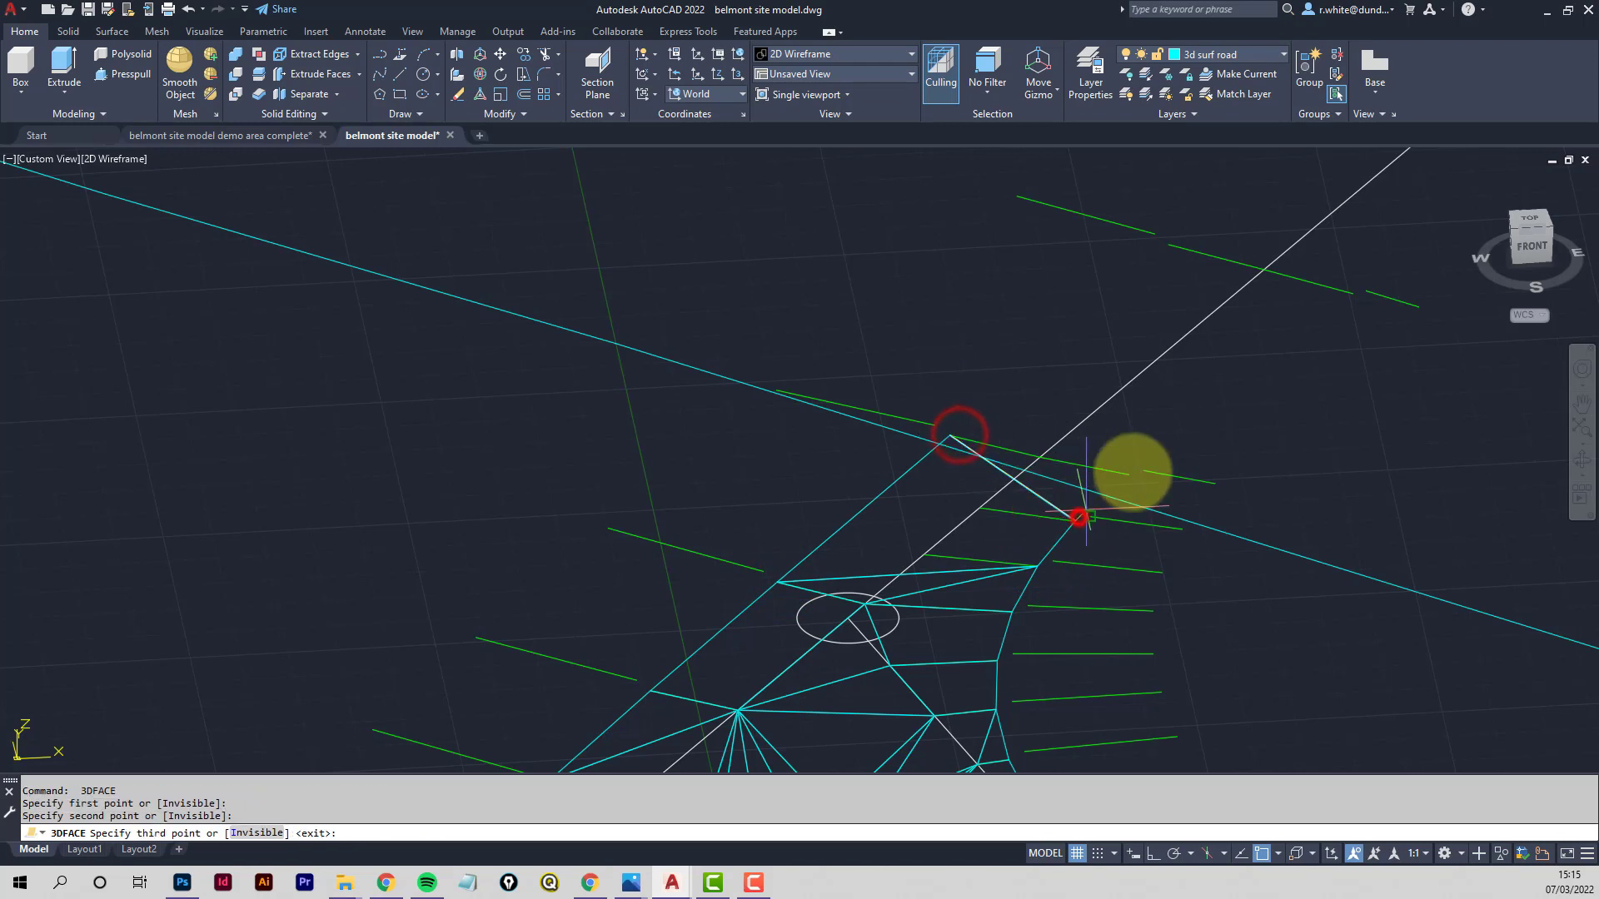
pyautogui.click(1135, 471)
pyautogui.press('Return')
# Draw a four-sided 3D face between the first and second full-width ribs along the road north of the circle
pyautogui.press('Return')
pyautogui.moveTo(1115, 388); pyautogui.dragTo(923, 496, button='middle')
pyautogui.press('Escape')
pyautogui.press('Return')
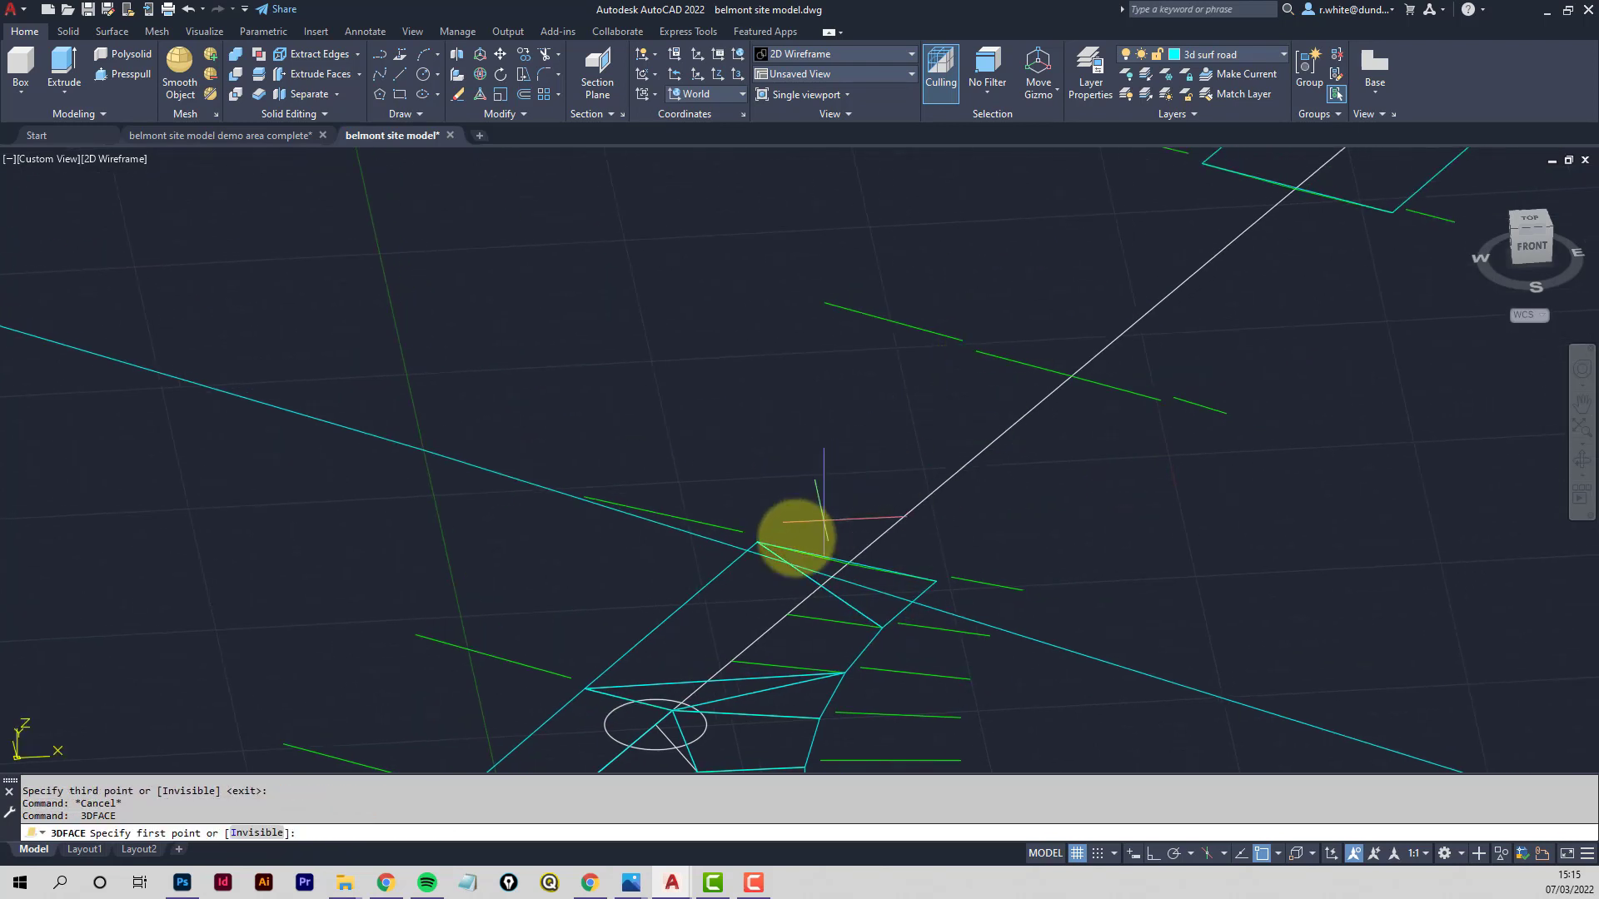
pyautogui.click(761, 546)
pyautogui.click(916, 576)
pyautogui.click(1144, 401)
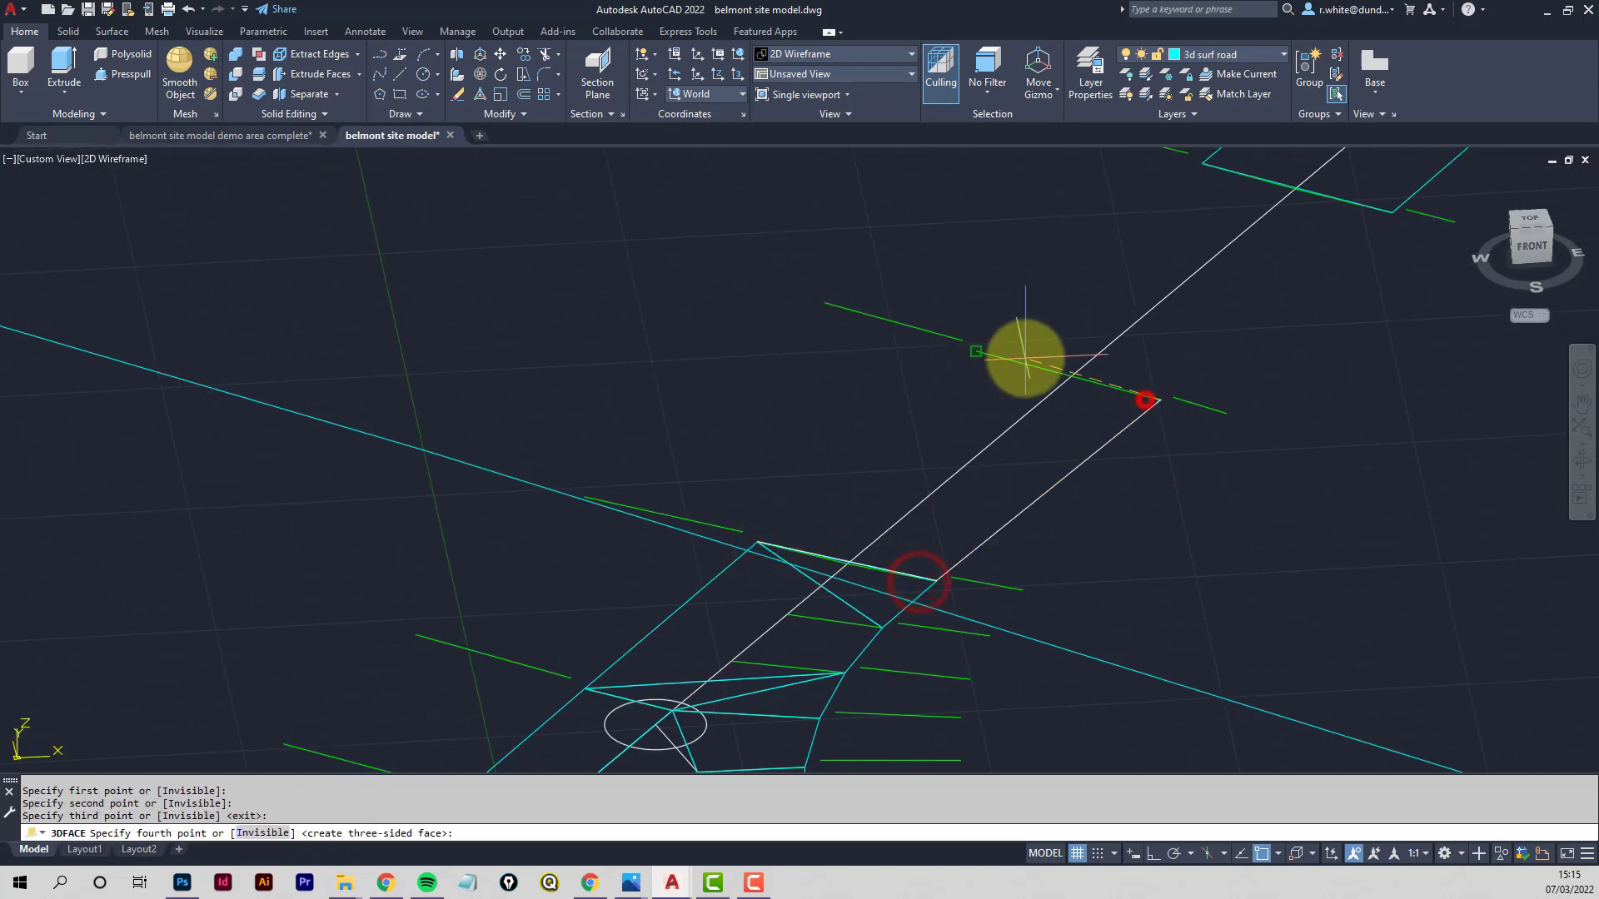
pyautogui.click(1015, 356)
pyautogui.press('Return')
# Draw a four-sided 3D face from the second full-width northern rib to the end edge of the existing northeast road strip
pyautogui.press('Return')
pyautogui.click(984, 351)
pyautogui.click(1157, 398)
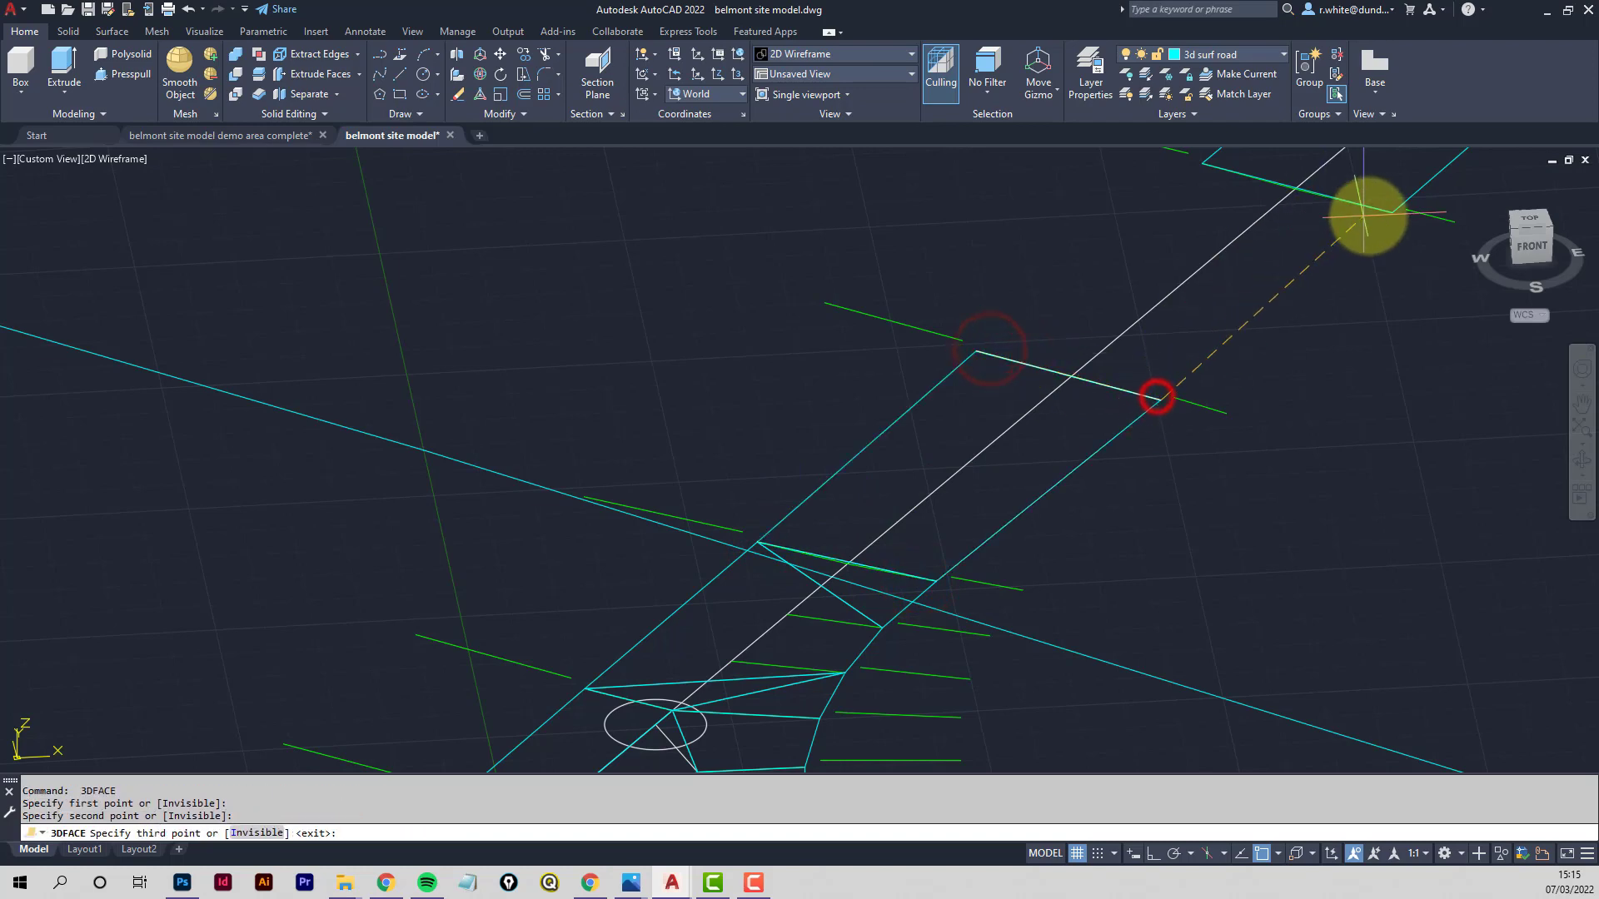
pyautogui.click(1372, 215)
pyautogui.click(1230, 167)
pyautogui.moveTo(1230, 167)
pyautogui.mouseDown(button='middle')
pyautogui.moveTo(1089, 372)
pyautogui.moveTo(1039, 353)
pyautogui.moveTo(999, 386)
pyautogui.mouseUp(button='middle')
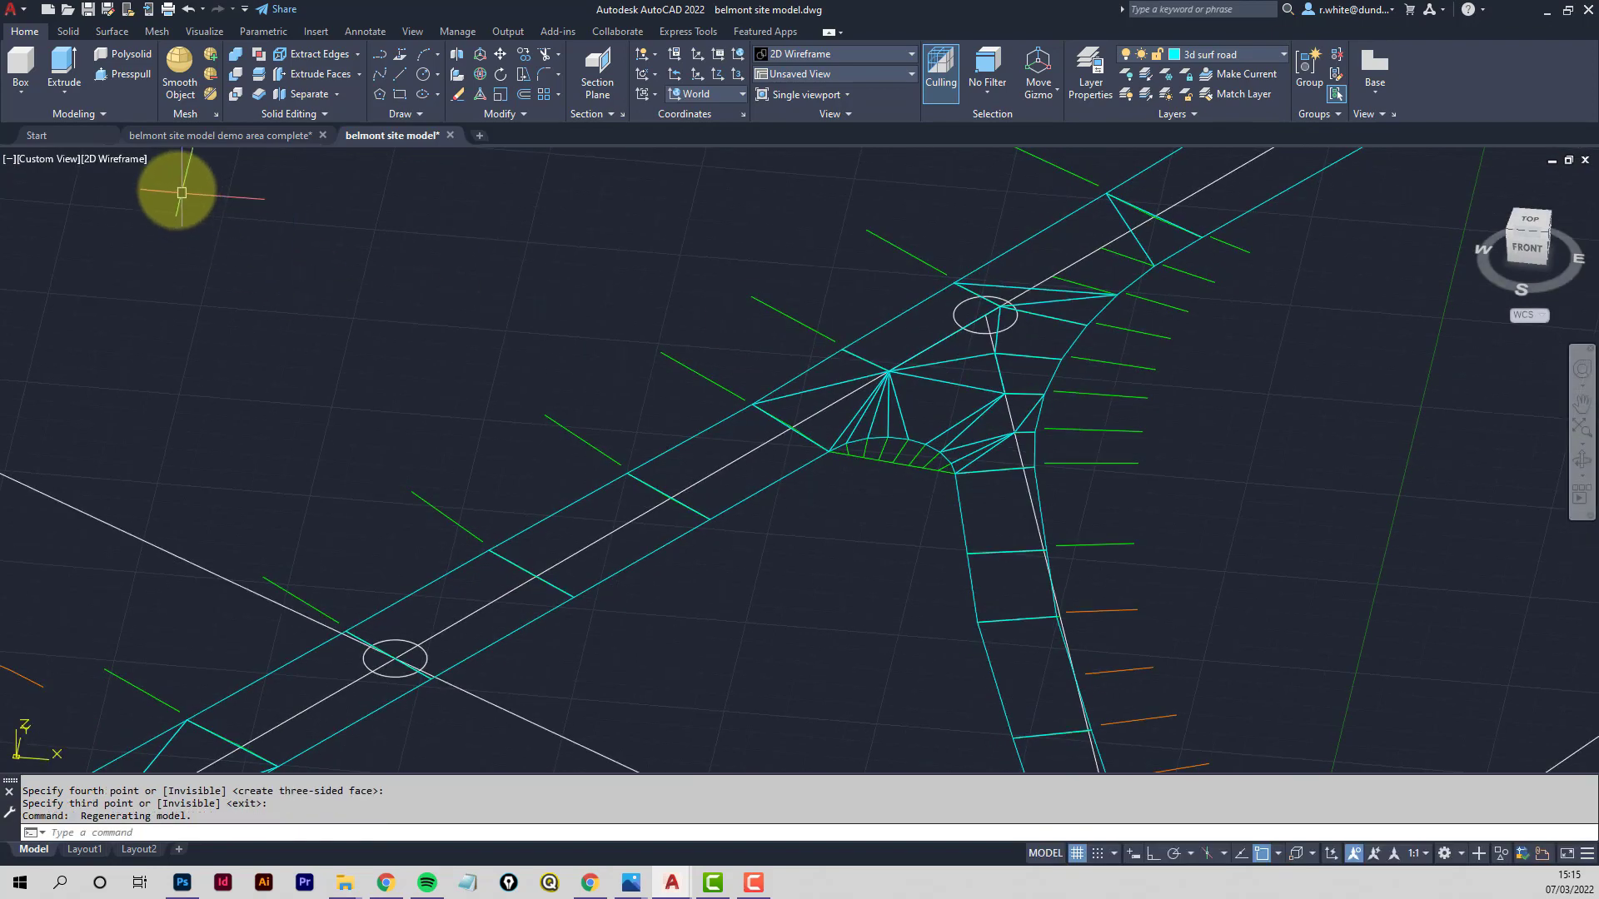
# Set the visual style to Shaded with edges and inspect the junction's road surface from another angle
pyautogui.click(111, 157)
pyautogui.click(168, 289)
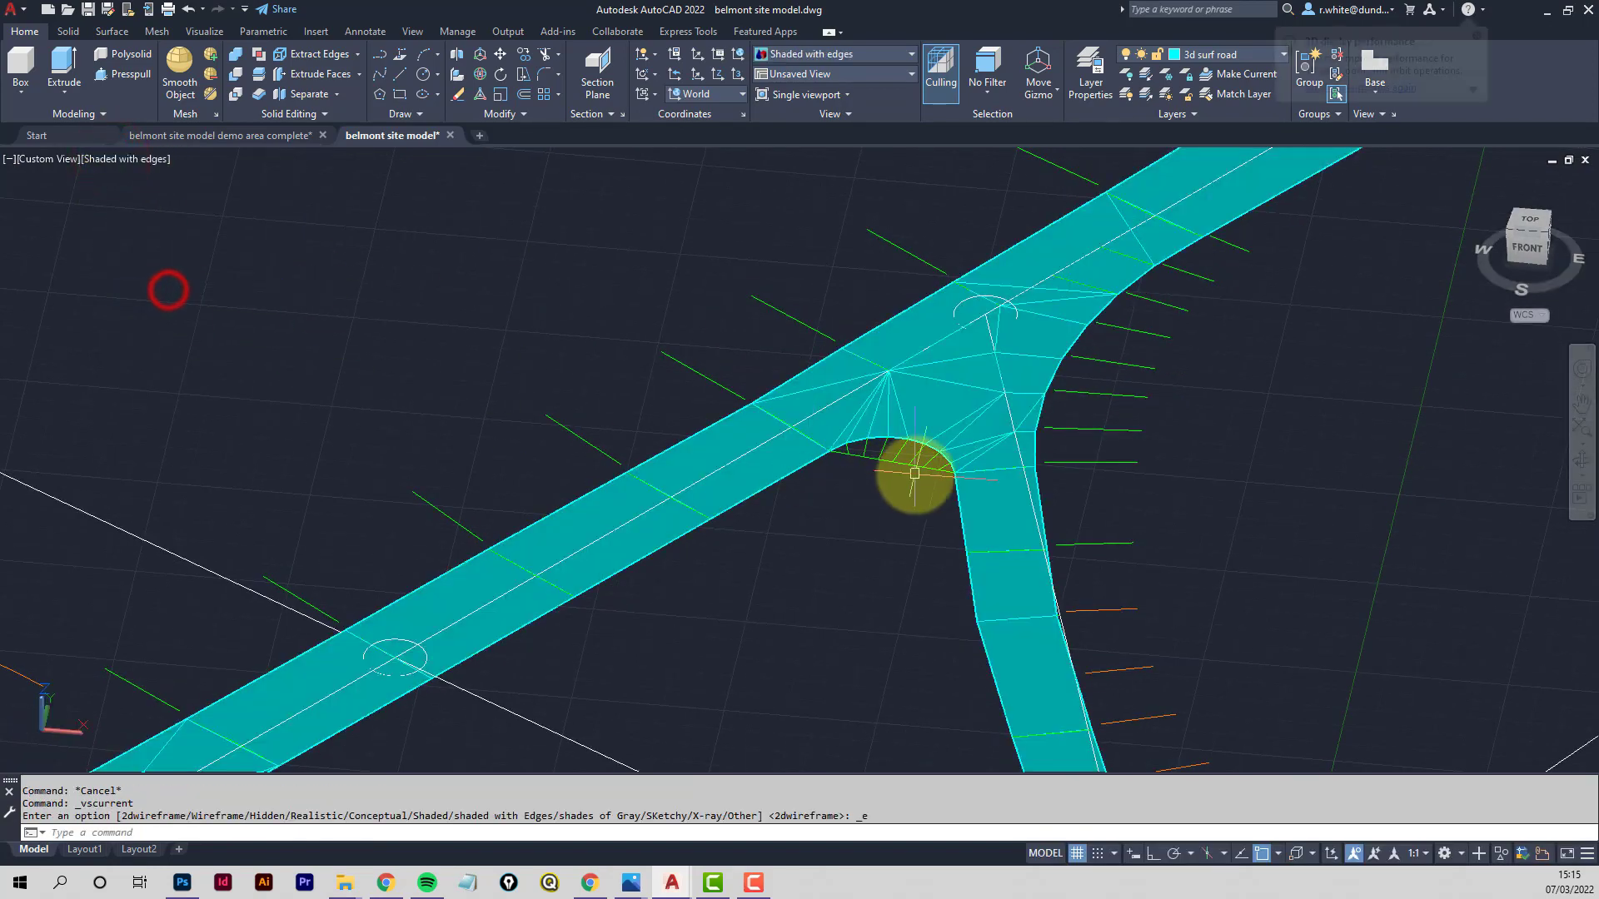
pyautogui.moveTo(914, 467)
pyautogui.keyDown('shift'); pyautogui.mouseDown(button='middle')
pyautogui.moveTo(1078, 414)
pyautogui.moveTo(1038, 407)
pyautogui.moveTo(1057, 457)
pyautogui.moveTo(989, 489)
pyautogui.moveTo(996, 428)
pyautogui.mouseUp(button='middle'); pyautogui.keyUp('shift')
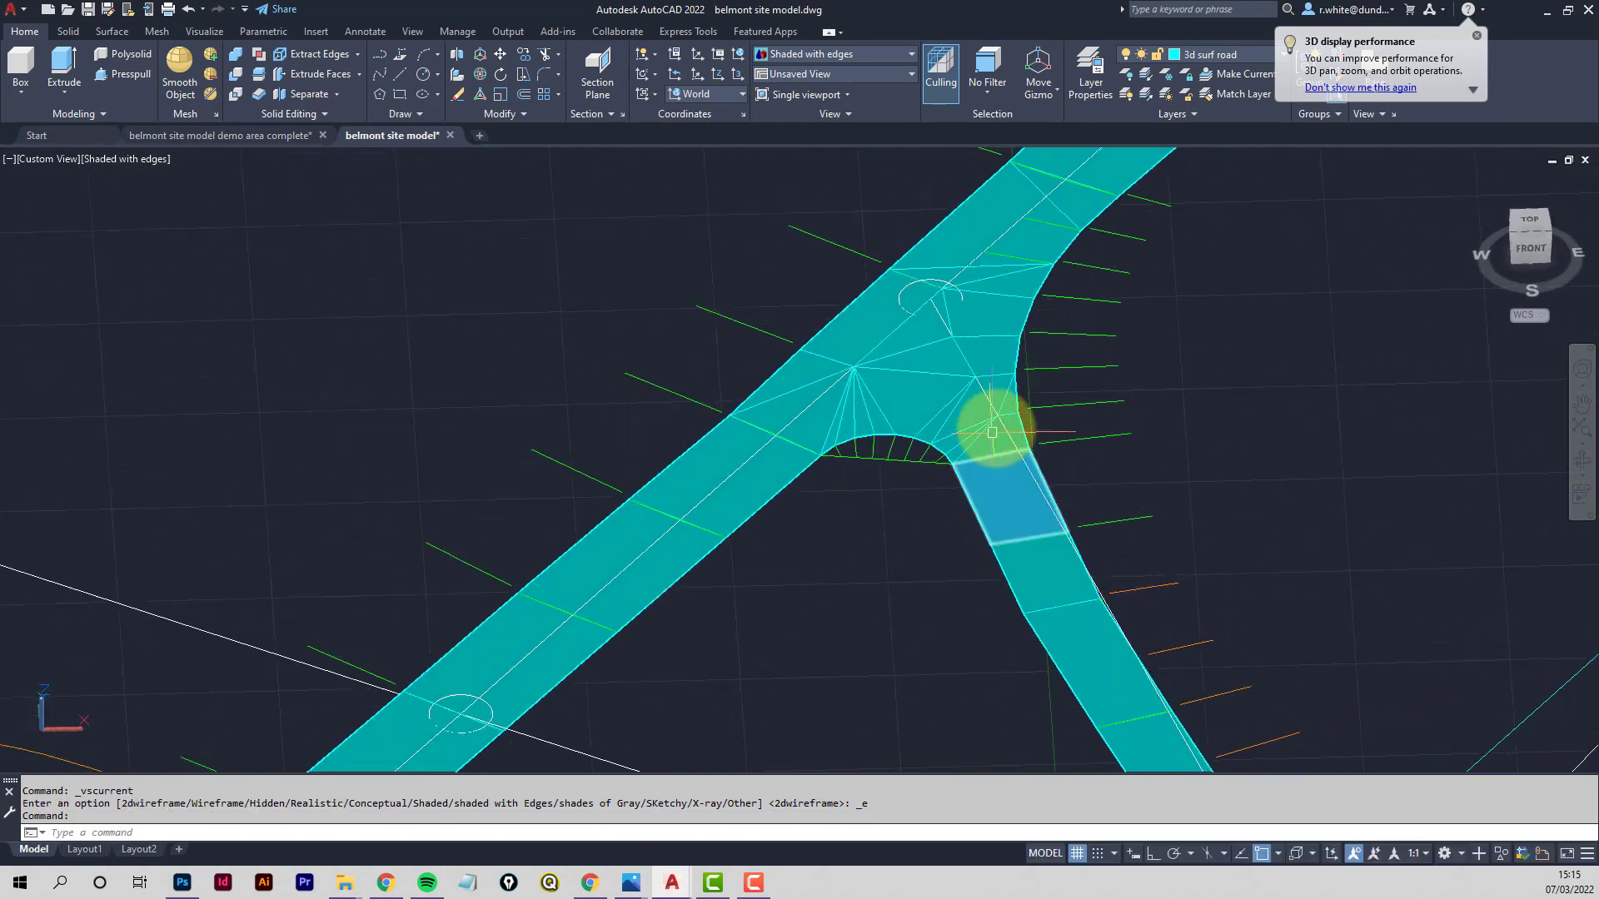
pyautogui.scroll(3, 857, 550)
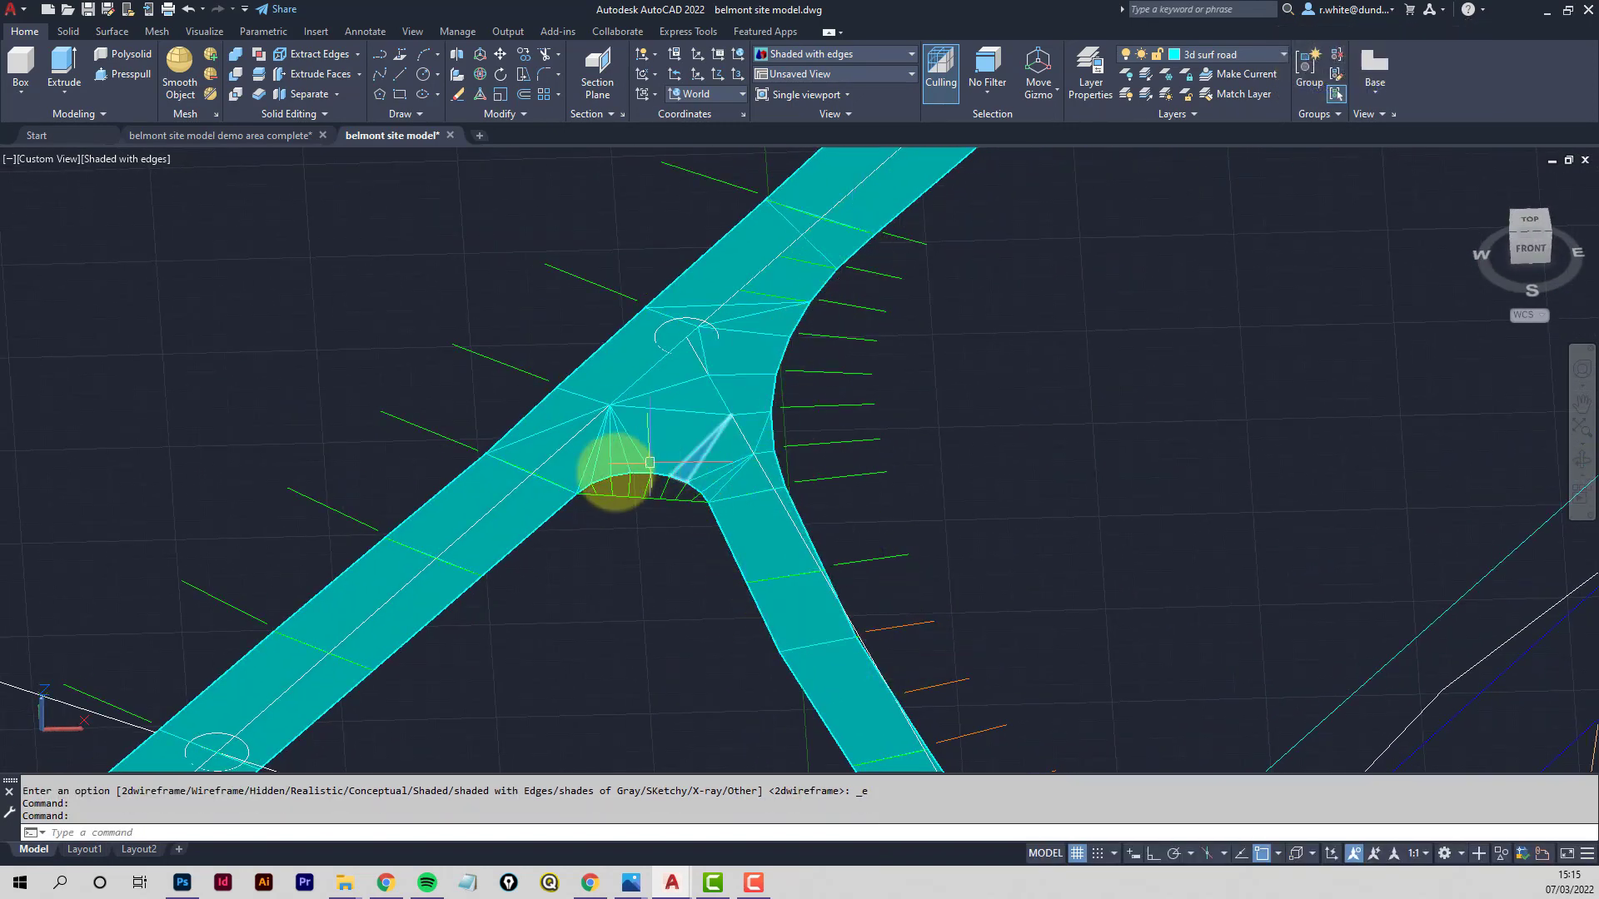
# Set the visual style back to 2D Wireframe for the junction view
pyautogui.scroll(-2, 627, 472)
pyautogui.moveTo(653, 482); pyautogui.dragTo(635, 528, button='middle')
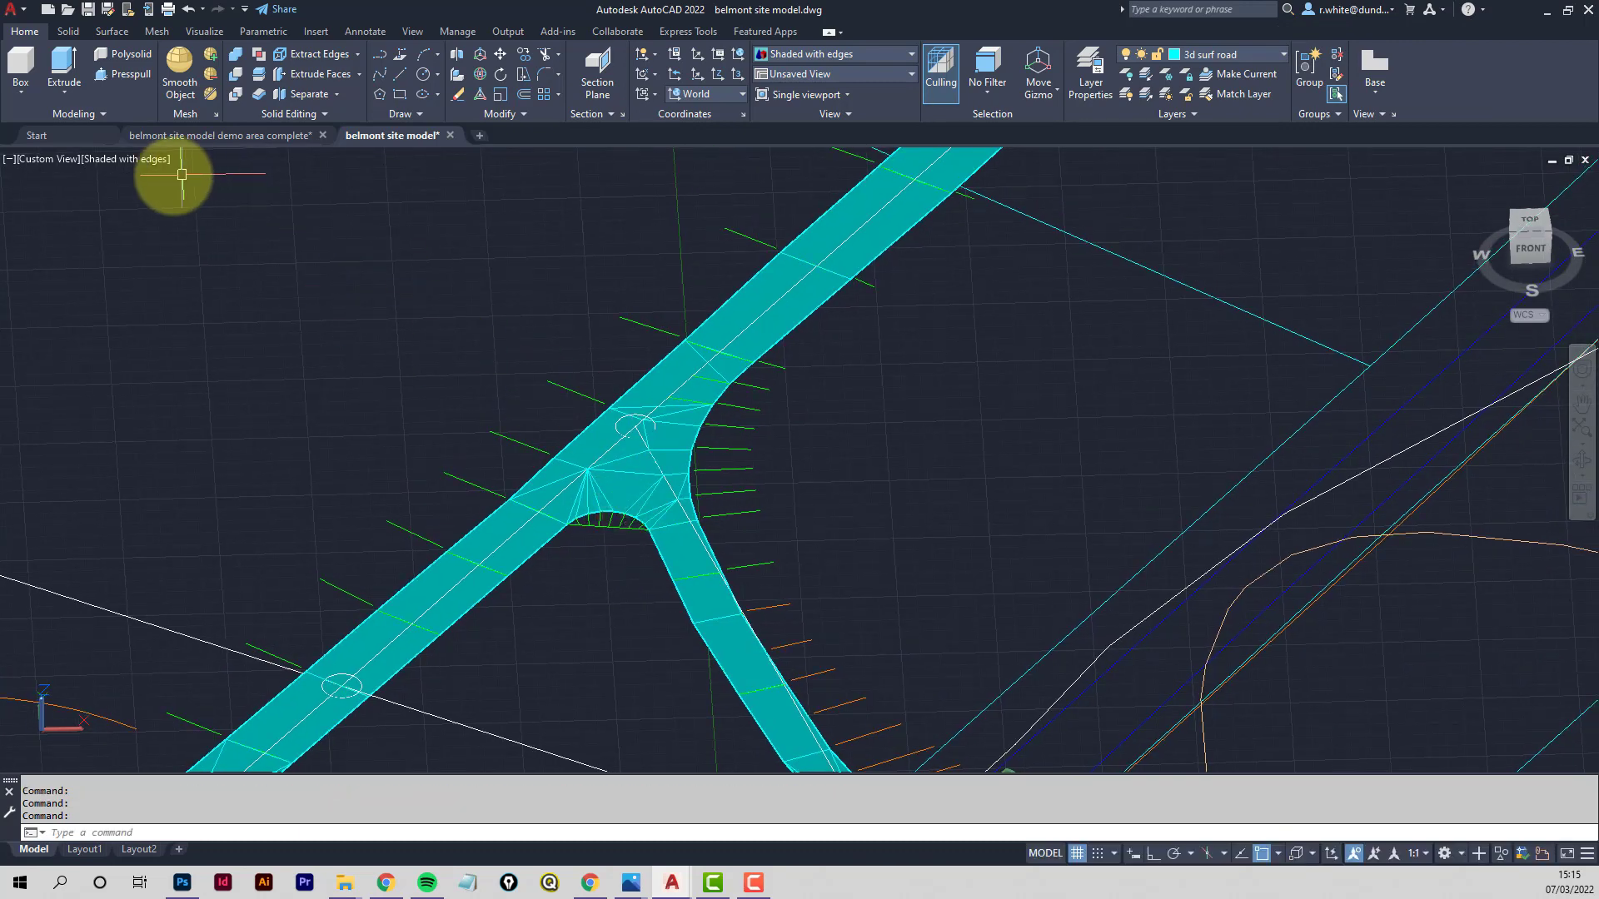
pyautogui.click(148, 164)
pyautogui.click(182, 203)
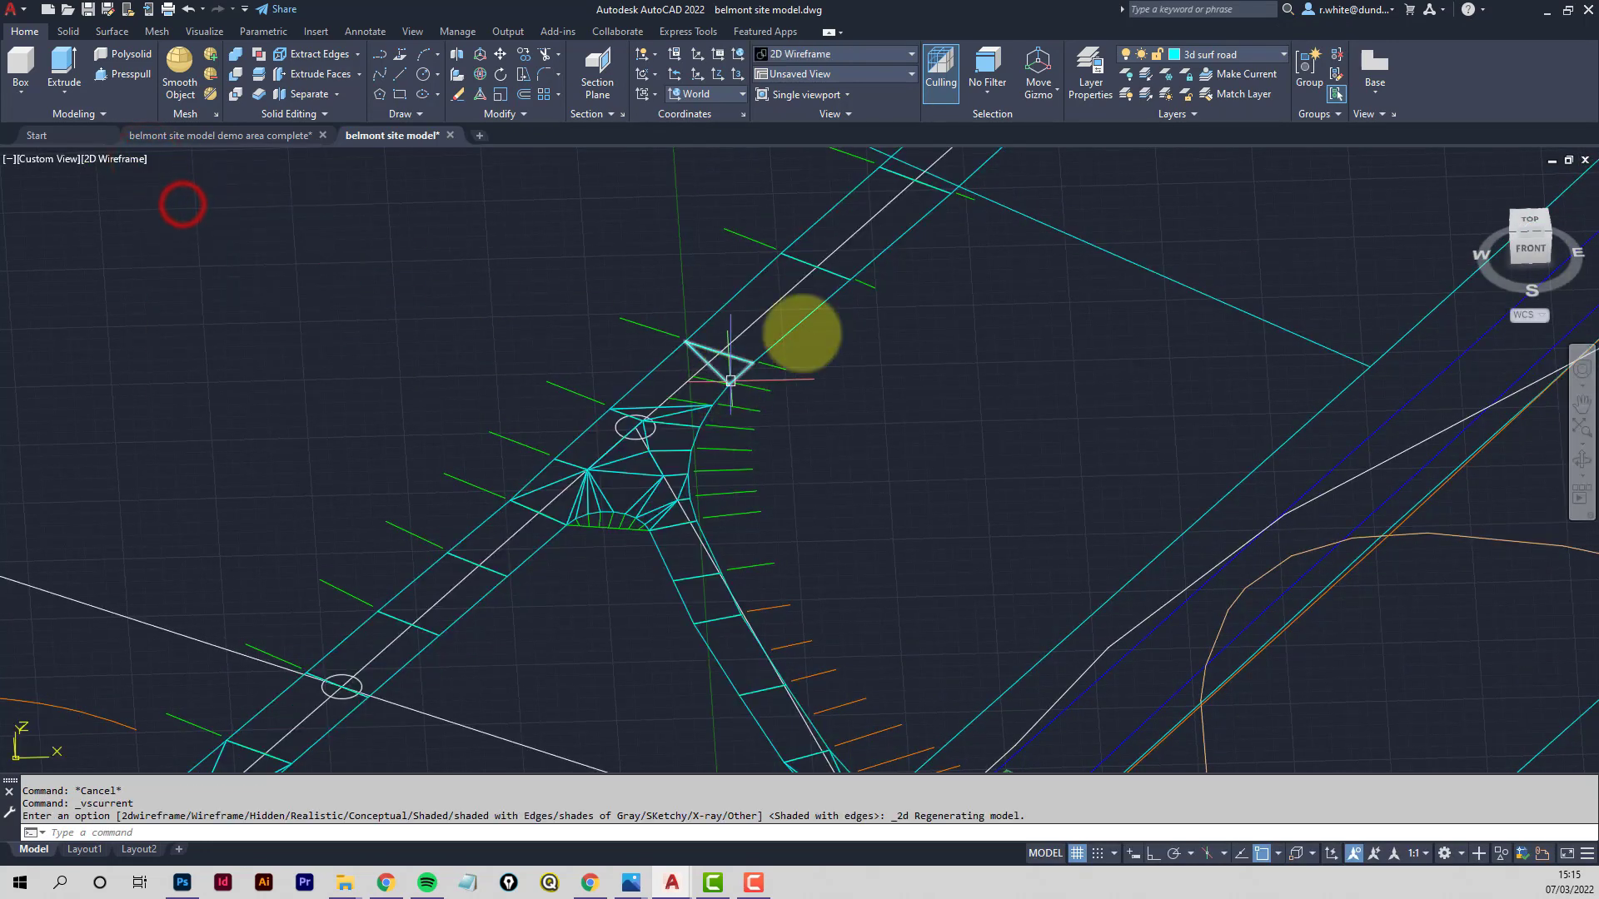
# Turn on the 3d surf verge layer and make it the current layer
pyautogui.scroll(-3, 999, 268)
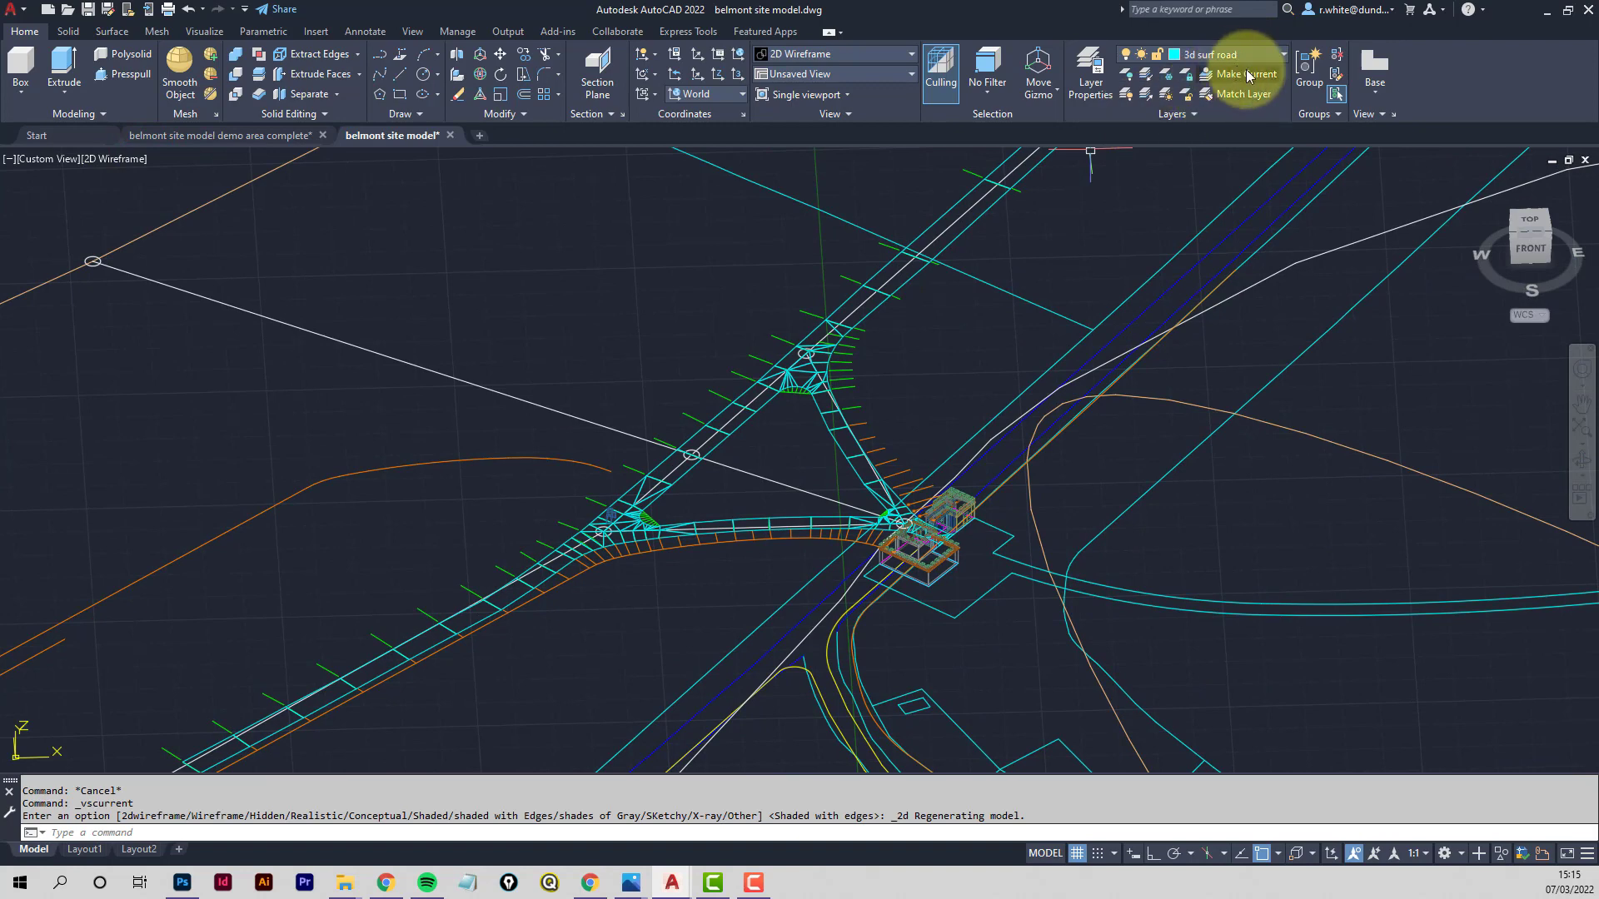
pyautogui.click(1271, 56)
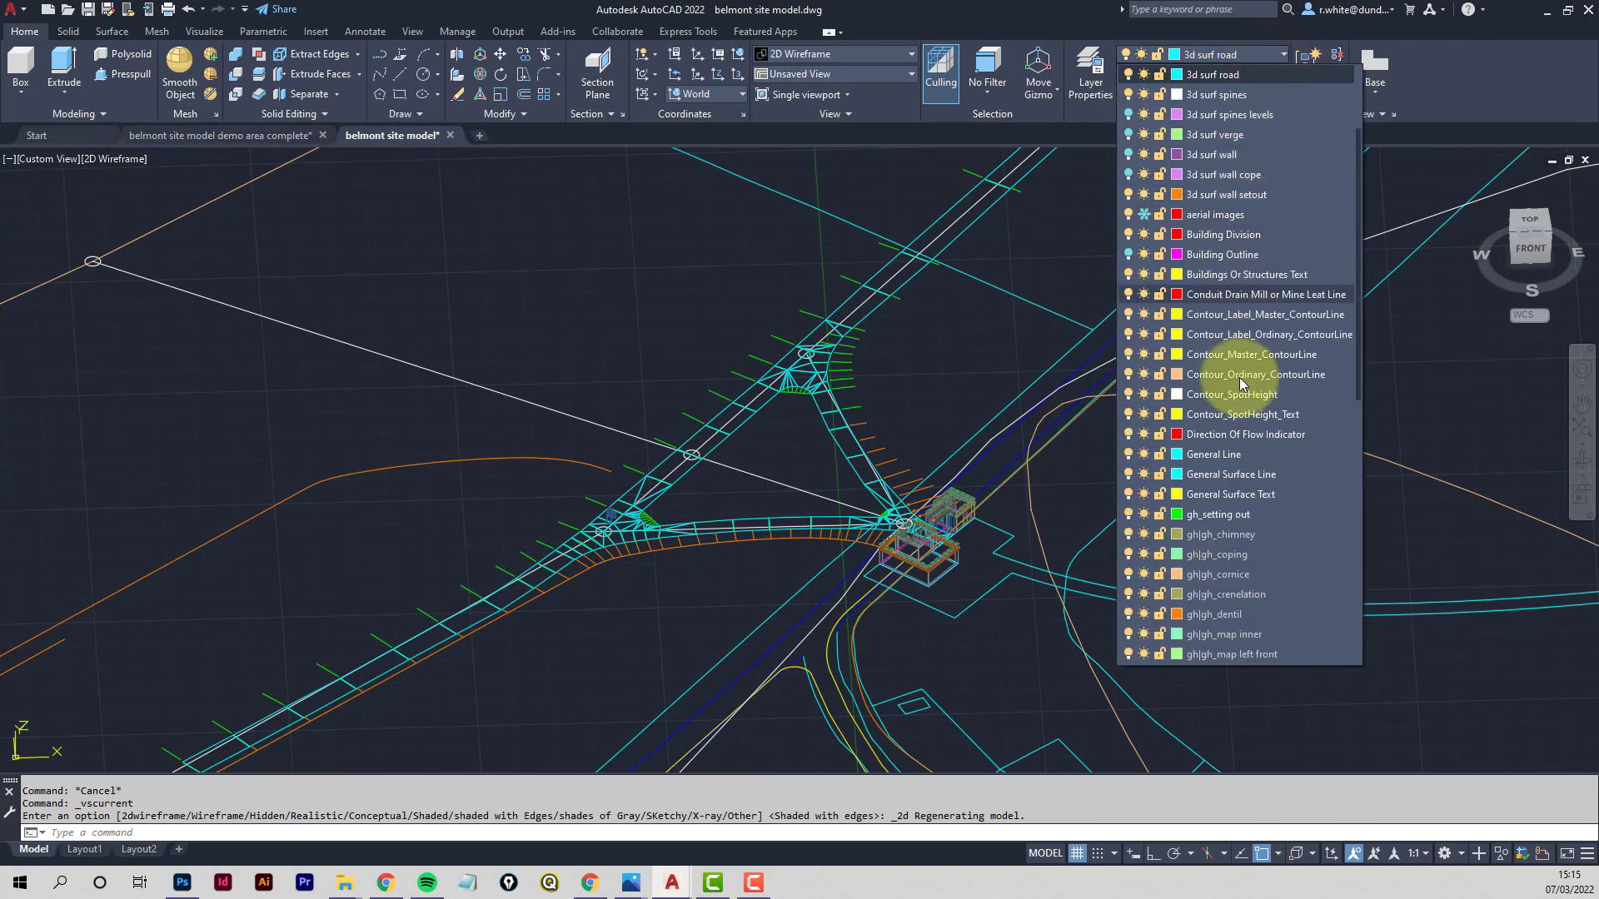
pyautogui.scroll(3, 1199, 241)
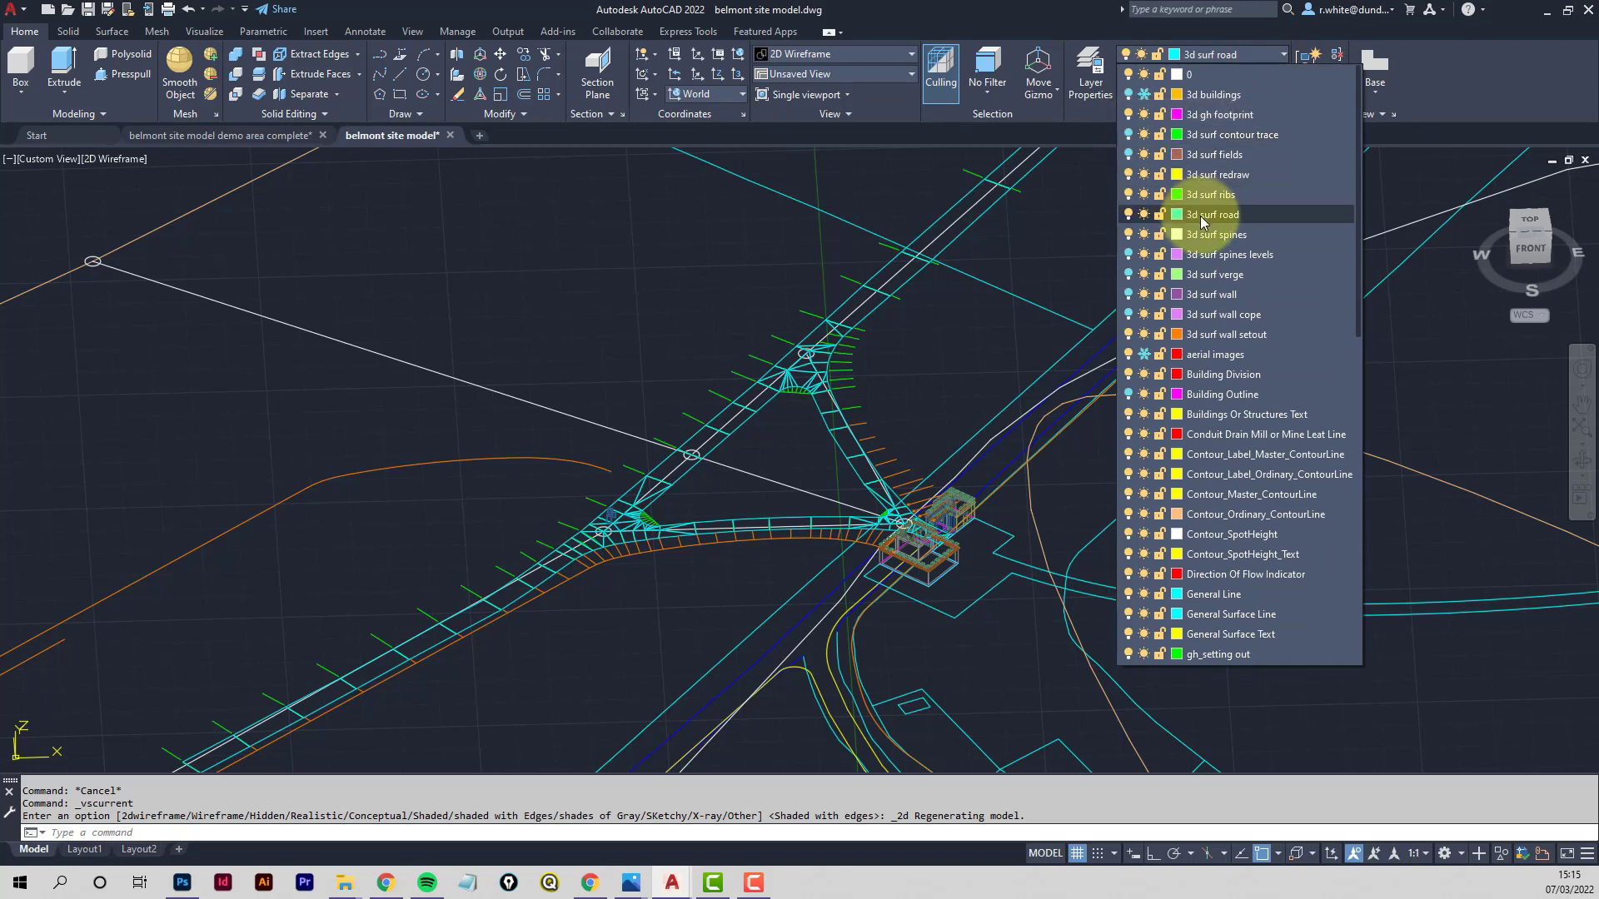
pyautogui.click(1129, 275)
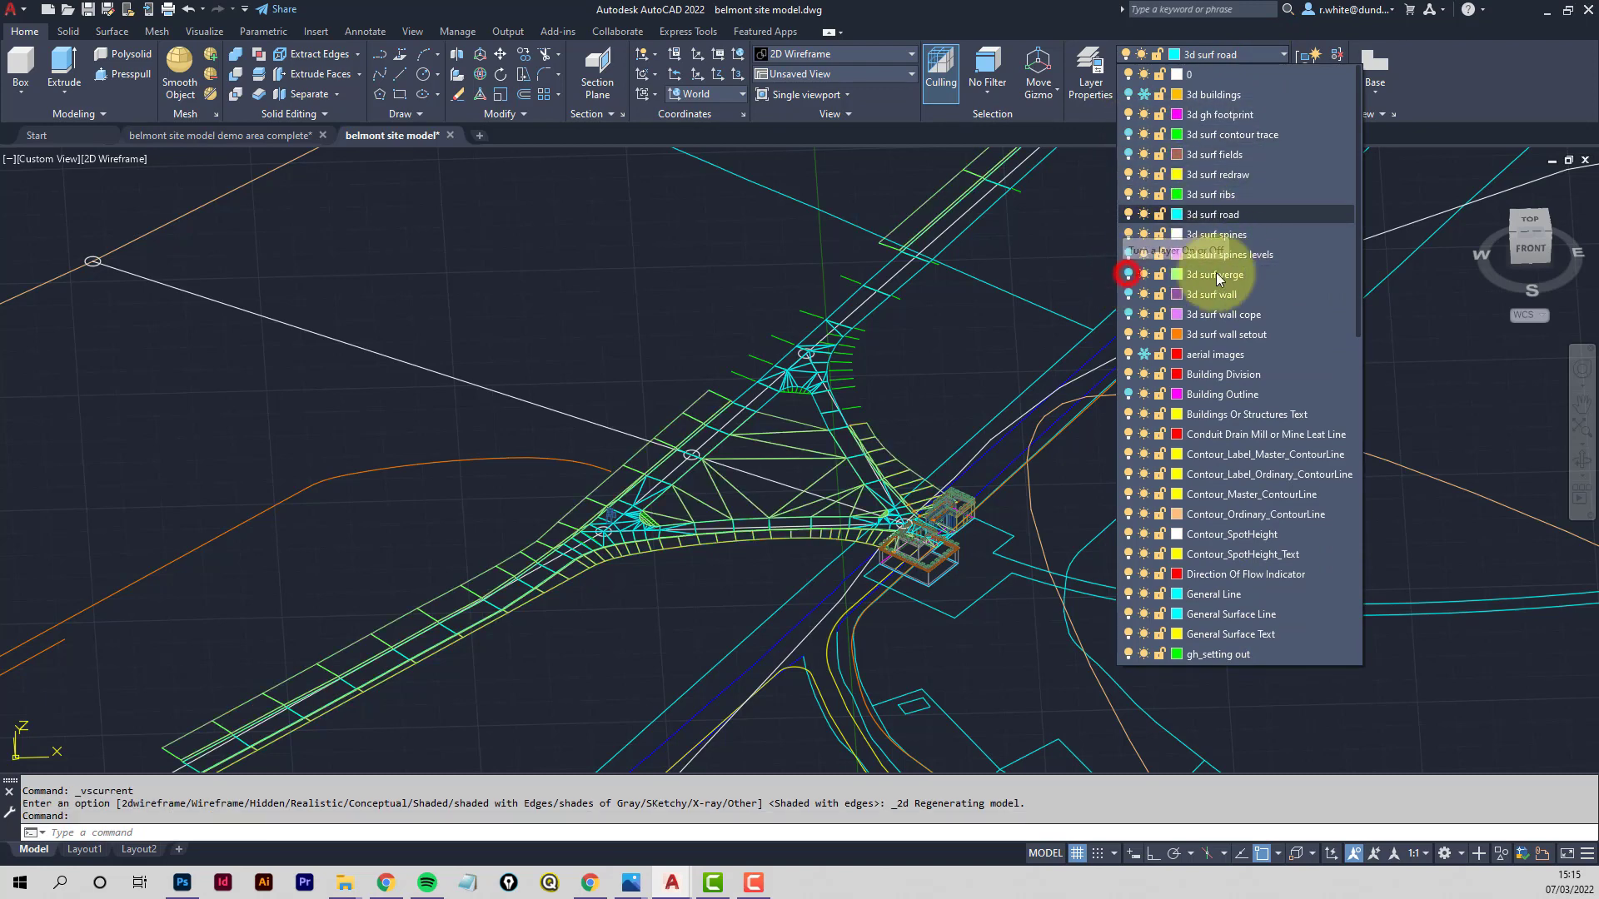
pyautogui.click(1226, 273)
# Draw a triangular 3D face joining both ends of the curved road edge between the branches to the main road's next inner rib end southwest
pyautogui.scroll(5, 849, 414)
pyautogui.scroll(3, 841, 458)
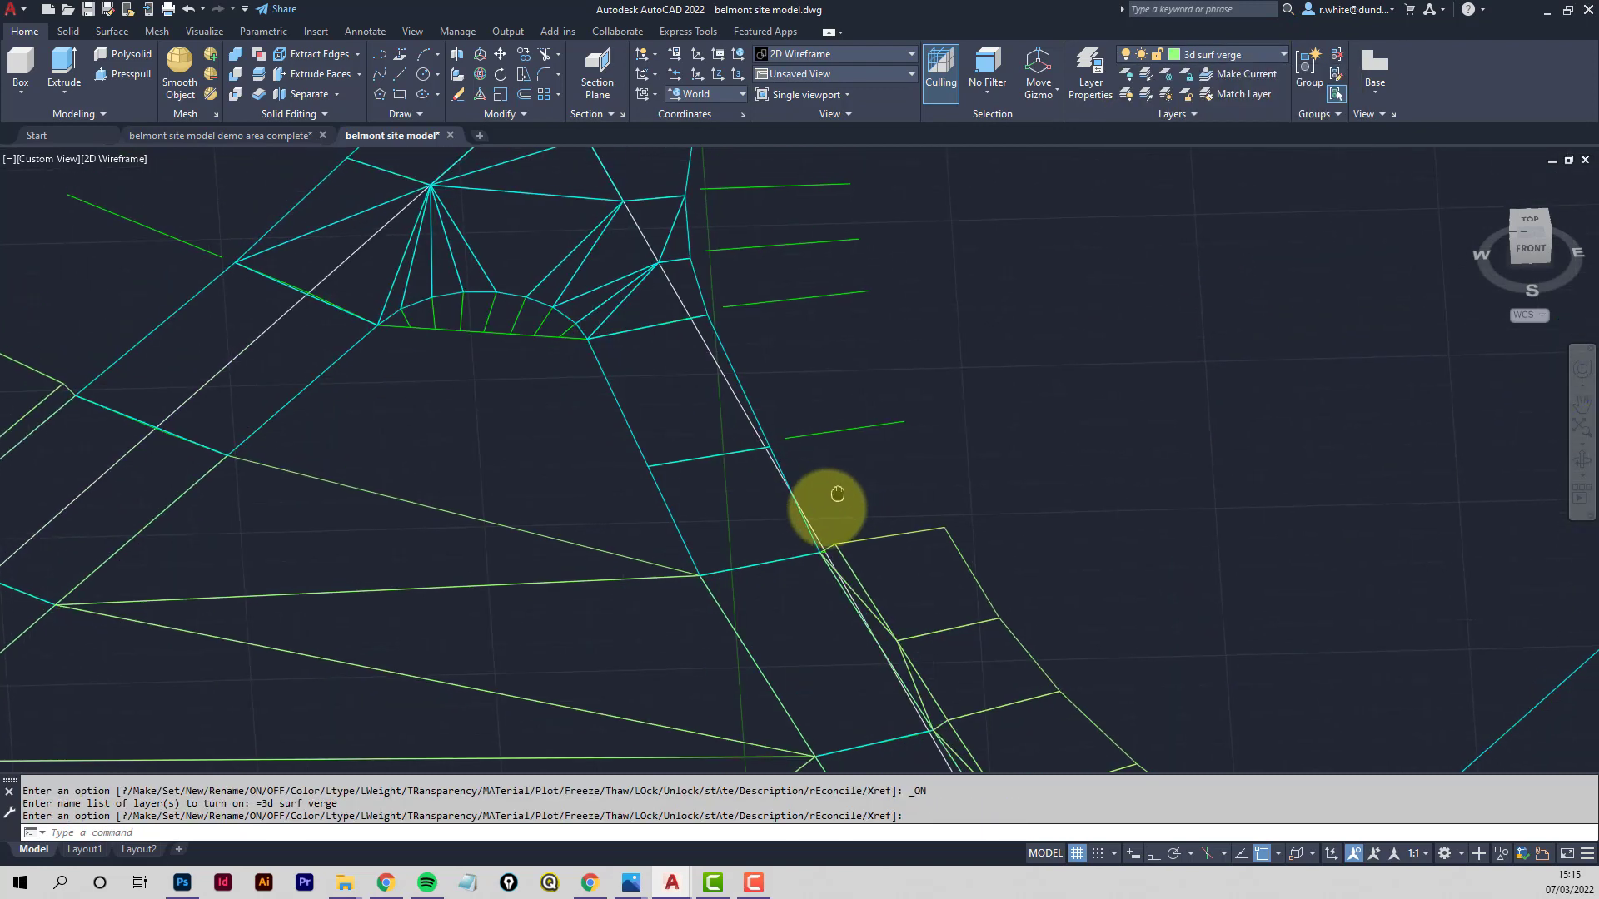
pyautogui.moveTo(664, 535)
pyautogui.mouseDown(button='middle')
pyautogui.moveTo(895, 459)
pyautogui.moveTo(944, 501)
pyautogui.mouseUp(button='middle')
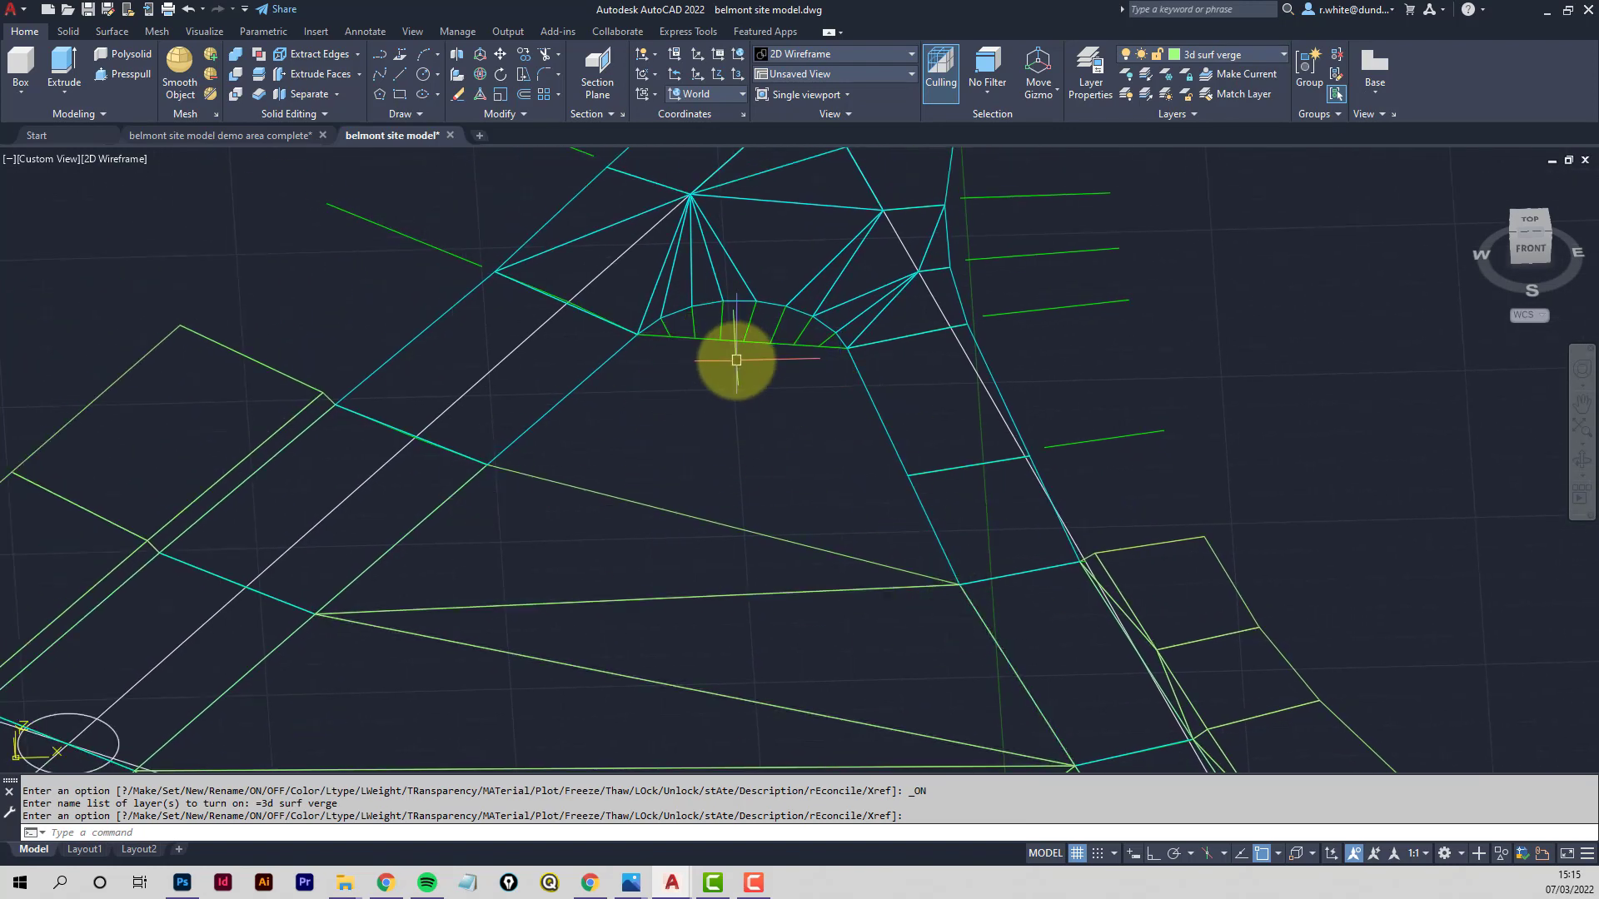
pyautogui.write('3f')
pyautogui.press('Return')
pyautogui.click(635, 334)
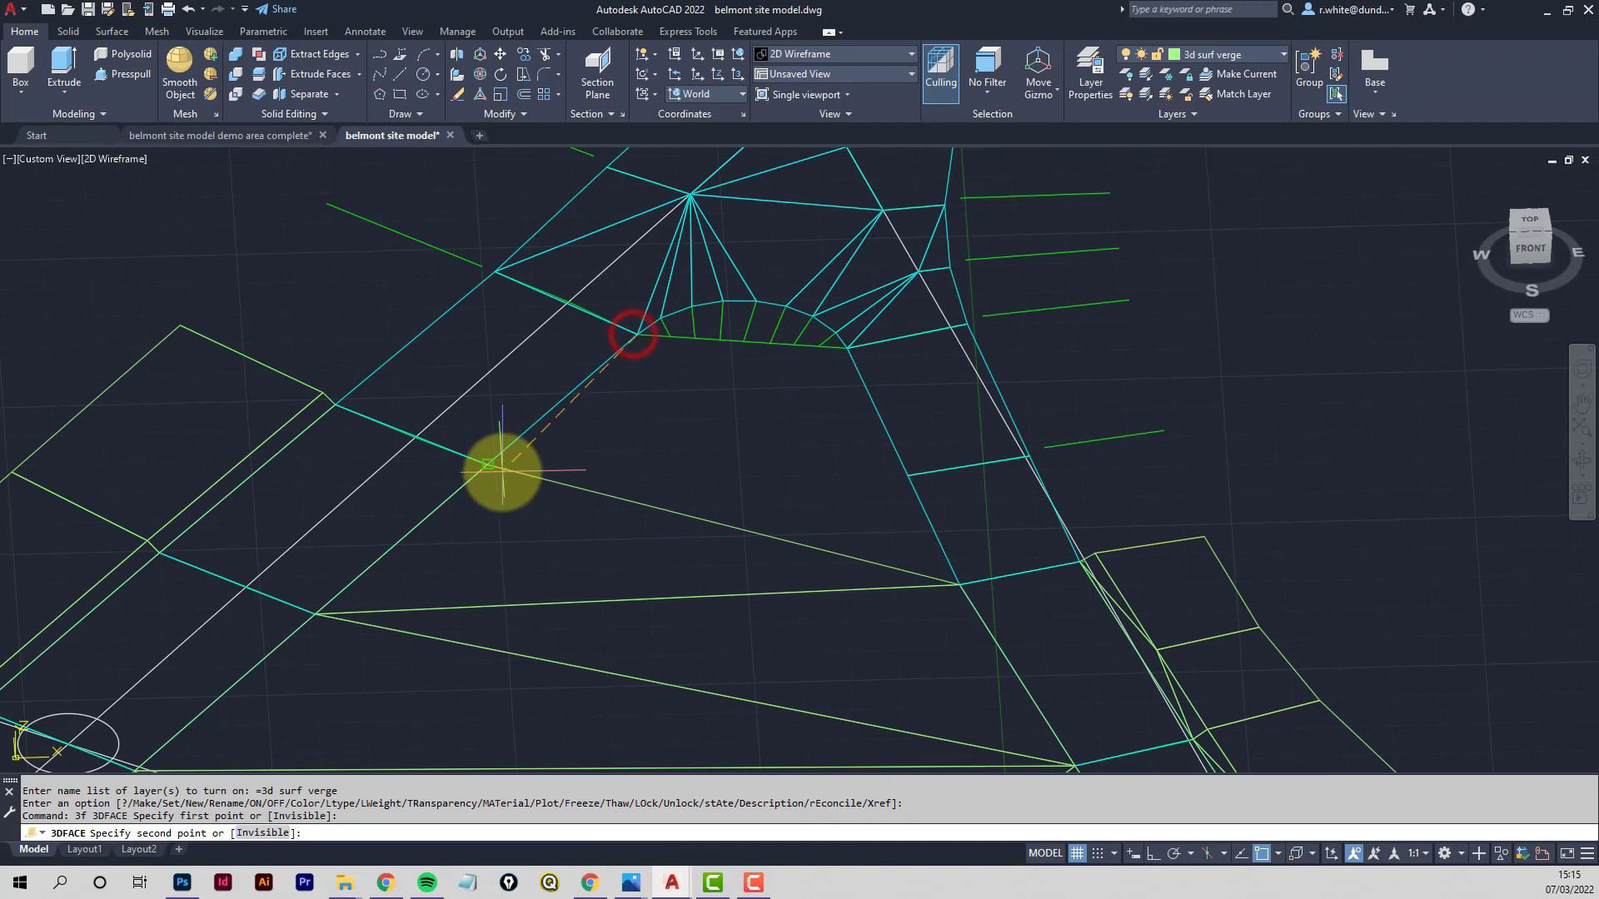
pyautogui.click(502, 471)
pyautogui.click(846, 348)
pyautogui.press('Return')
pyautogui.press('Return')
# Draw a triangular 3D face from the curve's eastern end to the same main-road rib end and the next rib end down the branch road
pyautogui.press('Return')
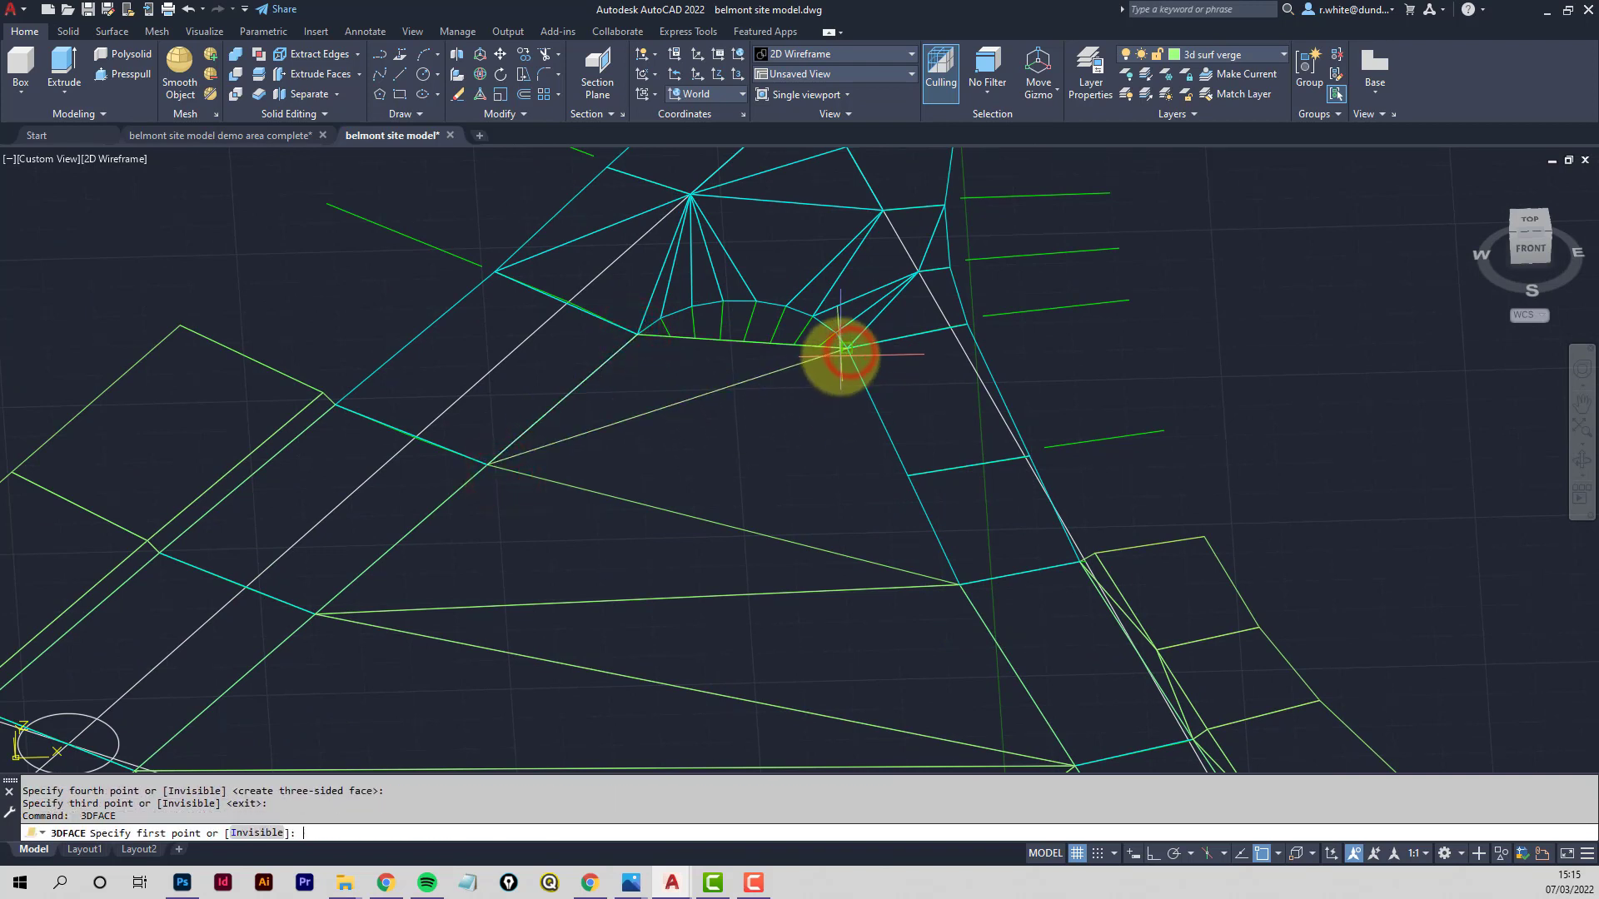
pyautogui.click(847, 348)
pyautogui.click(535, 453)
pyautogui.click(915, 476)
pyautogui.press('Return')
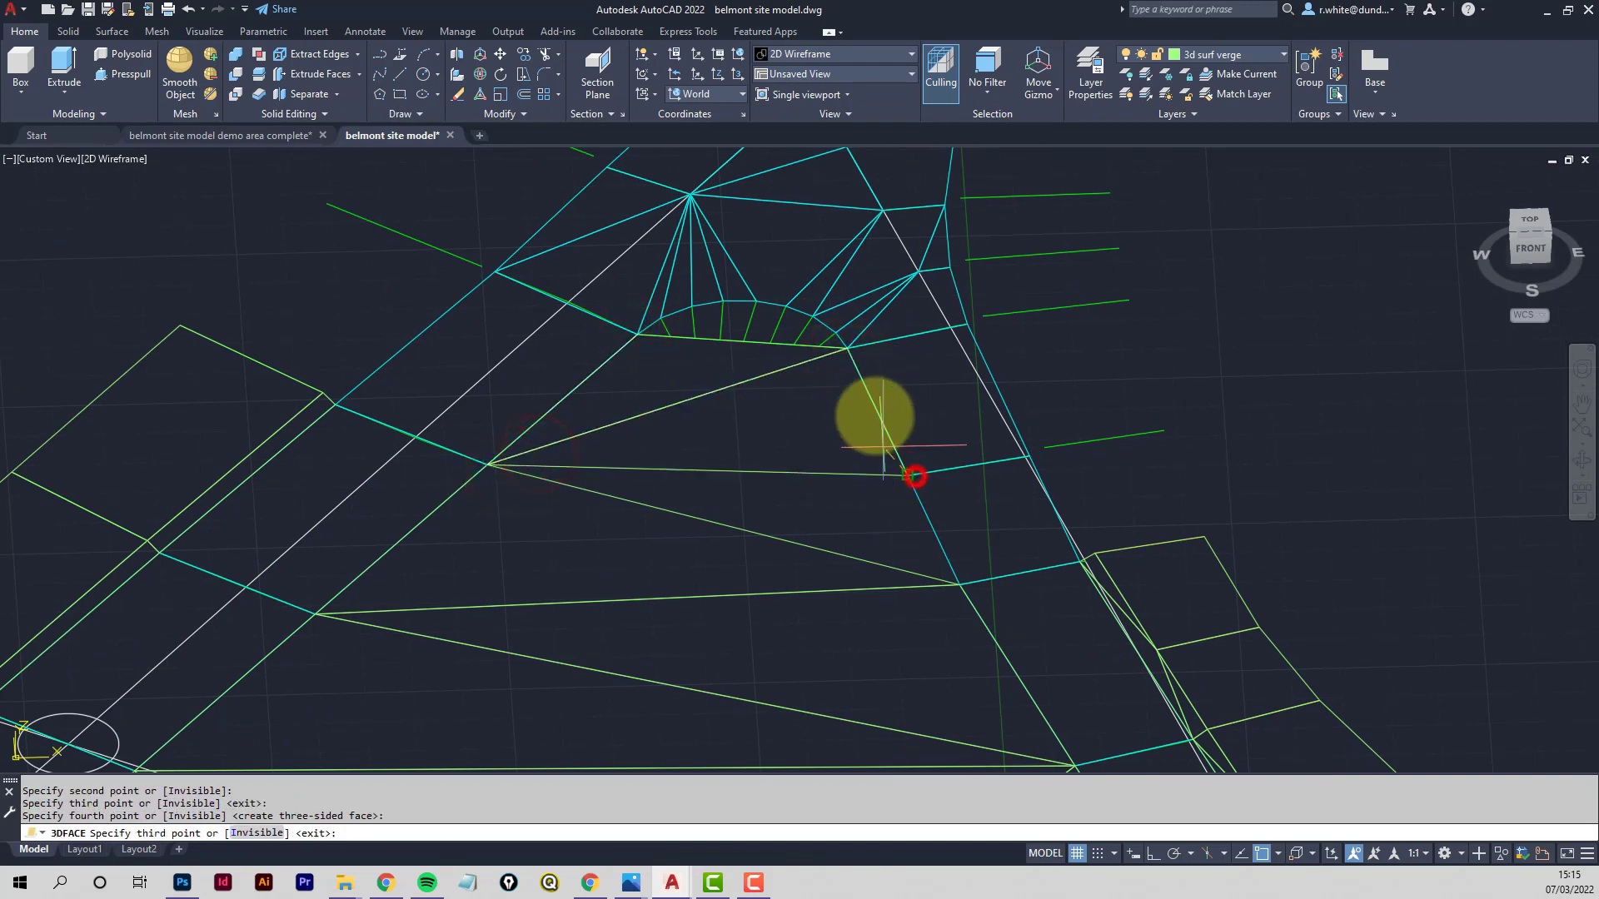
pyautogui.press('Return')
# Draw a triangular 3D face closing the gap between that branch-road rib end, the main-road rib end and the existing verge corner on the branch
pyautogui.press('Return')
pyautogui.click(909, 475)
pyautogui.click(593, 472)
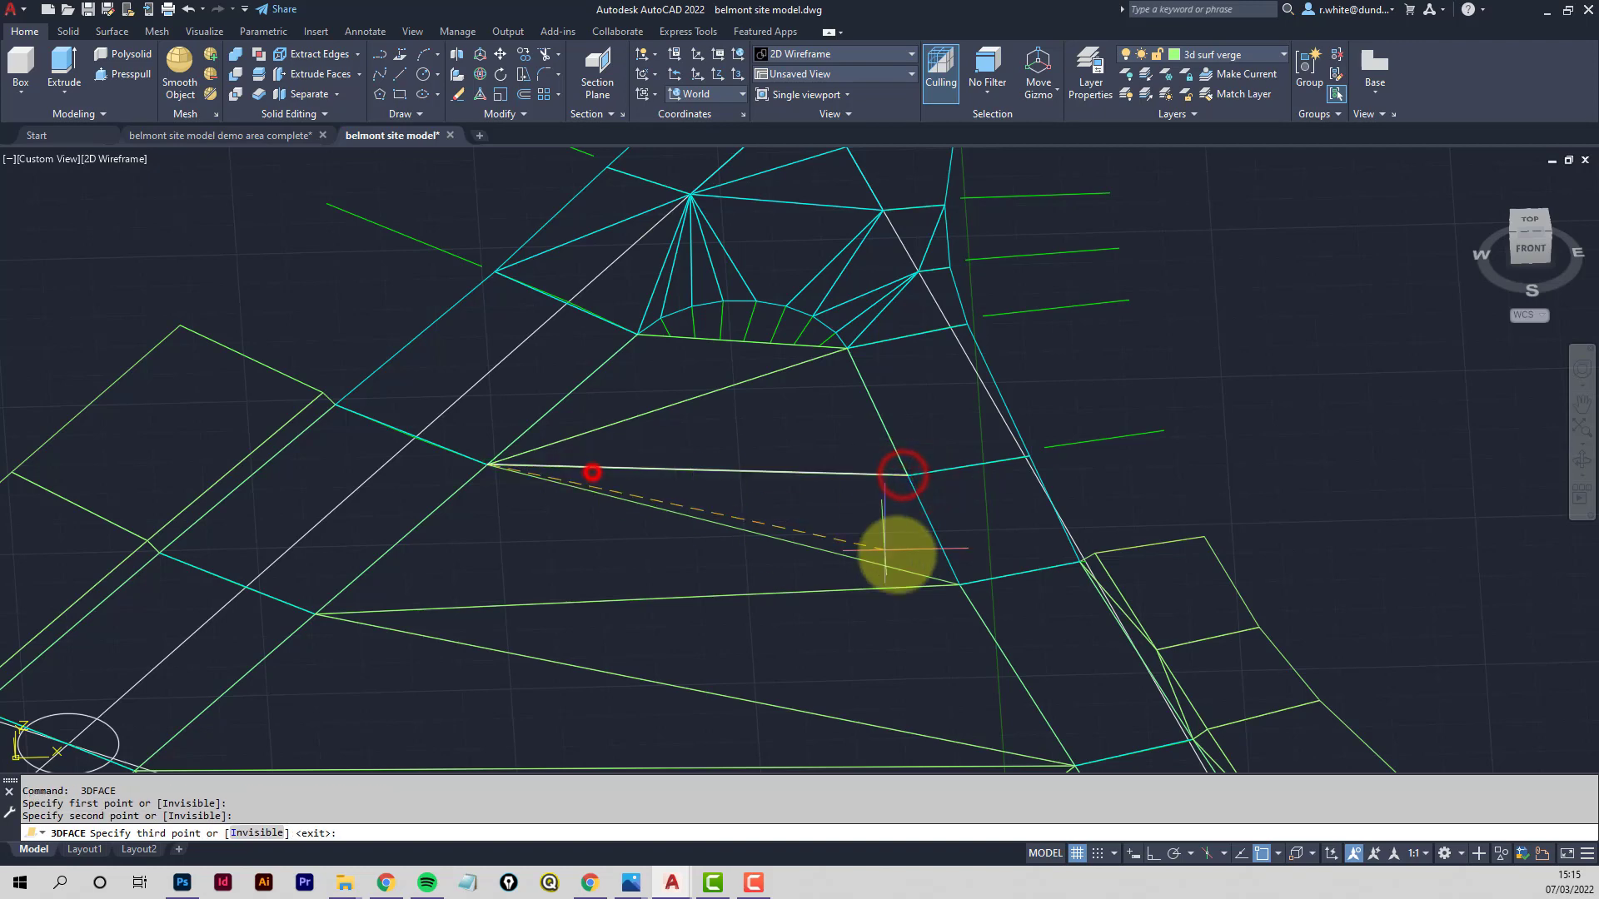
pyautogui.click(936, 579)
pyautogui.press('Return')
pyautogui.press('Return')
# Draw a four-sided 3D face from the baseline of the curved road edge up to the first pair of opposite curve vertices
pyautogui.scroll(5, 807, 437)
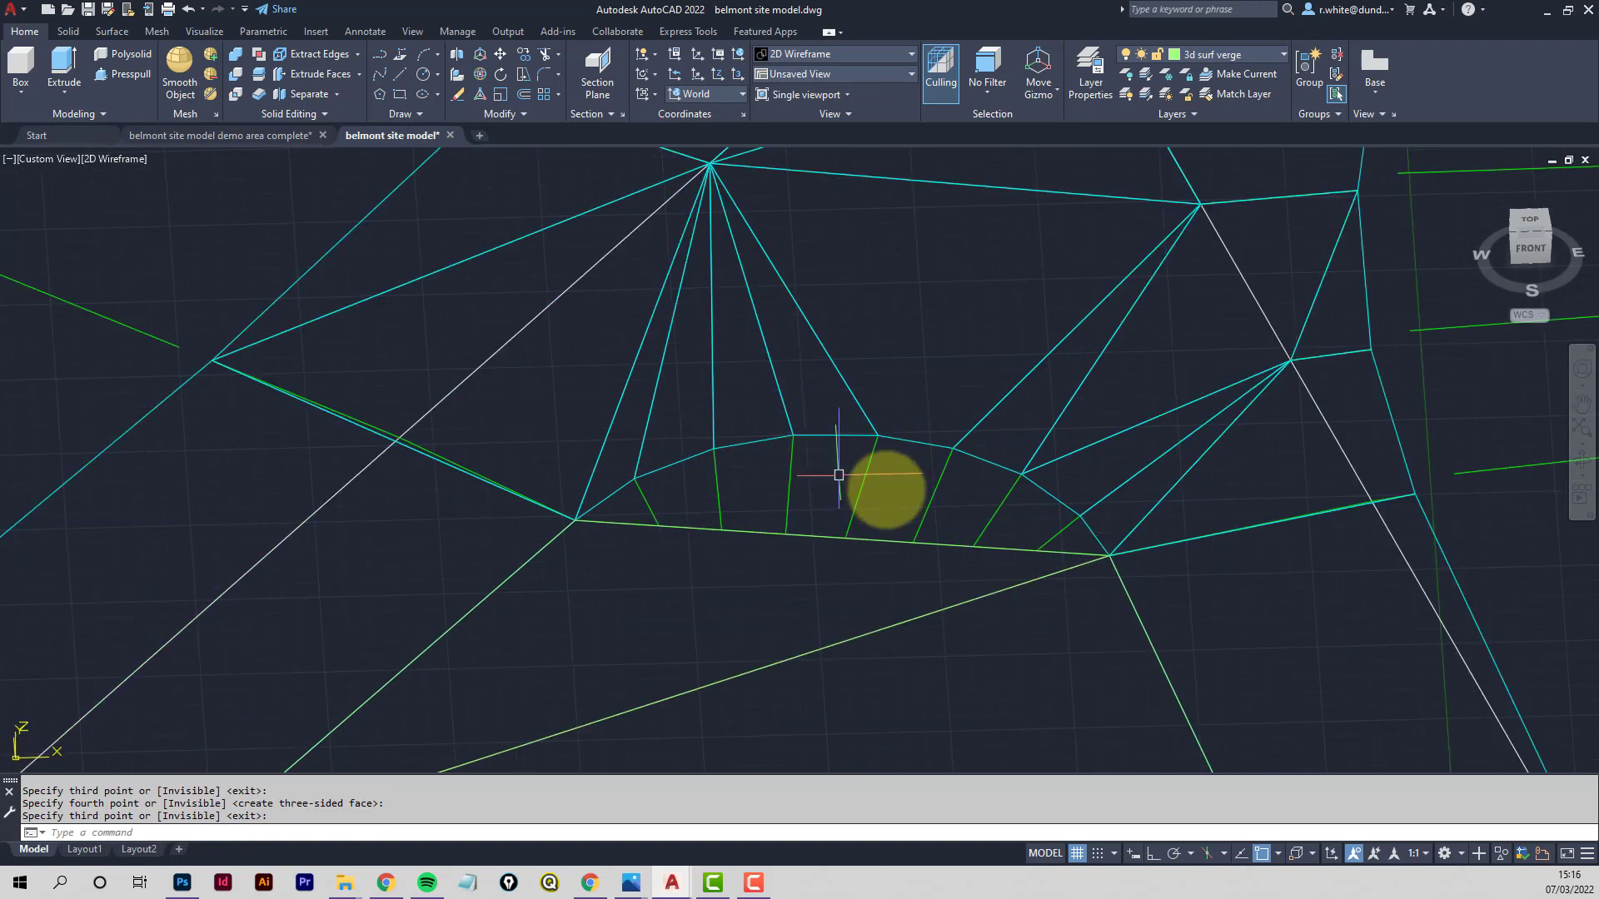
pyautogui.press('Return')
pyautogui.click(590, 523)
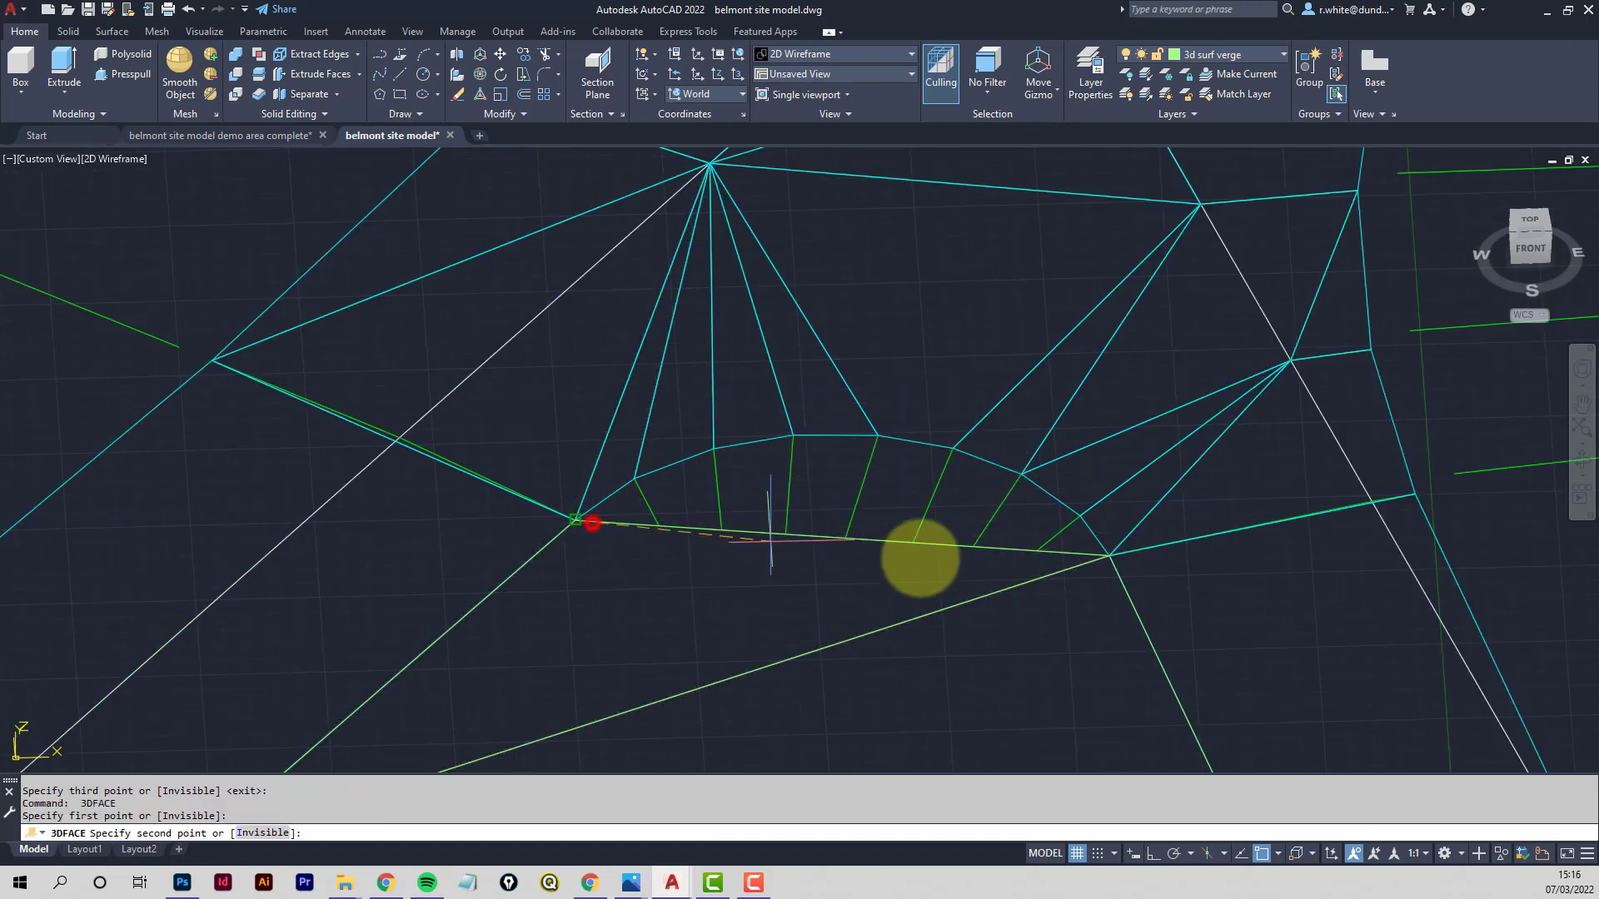
pyautogui.click(1104, 555)
pyautogui.click(1080, 514)
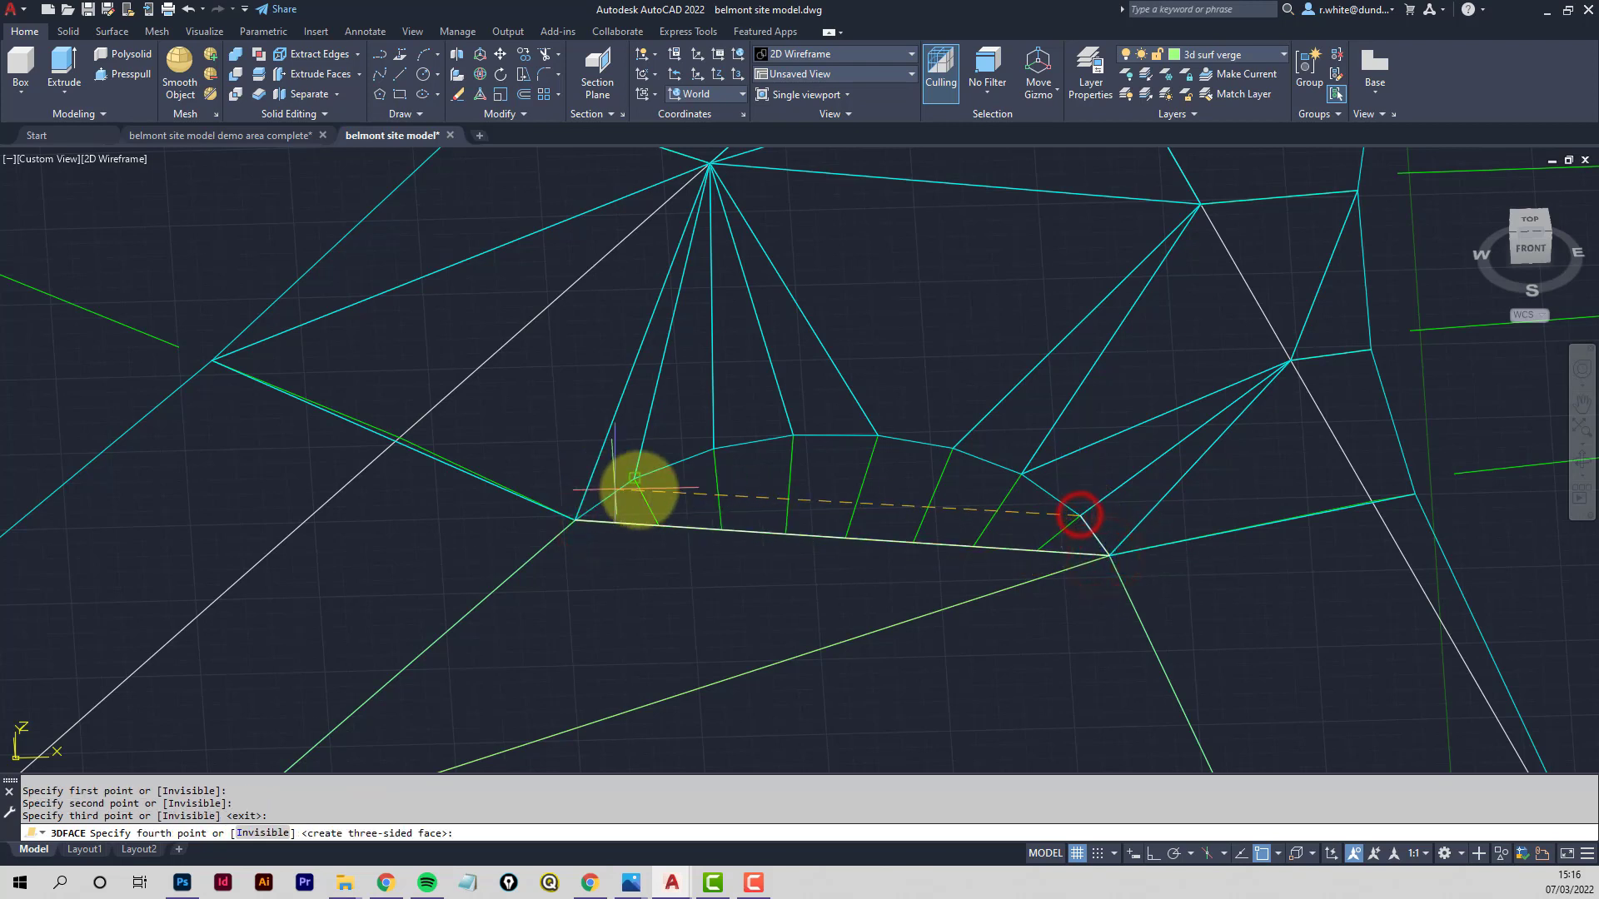
pyautogui.click(637, 481)
pyautogui.press('Return')
pyautogui.press('Return')
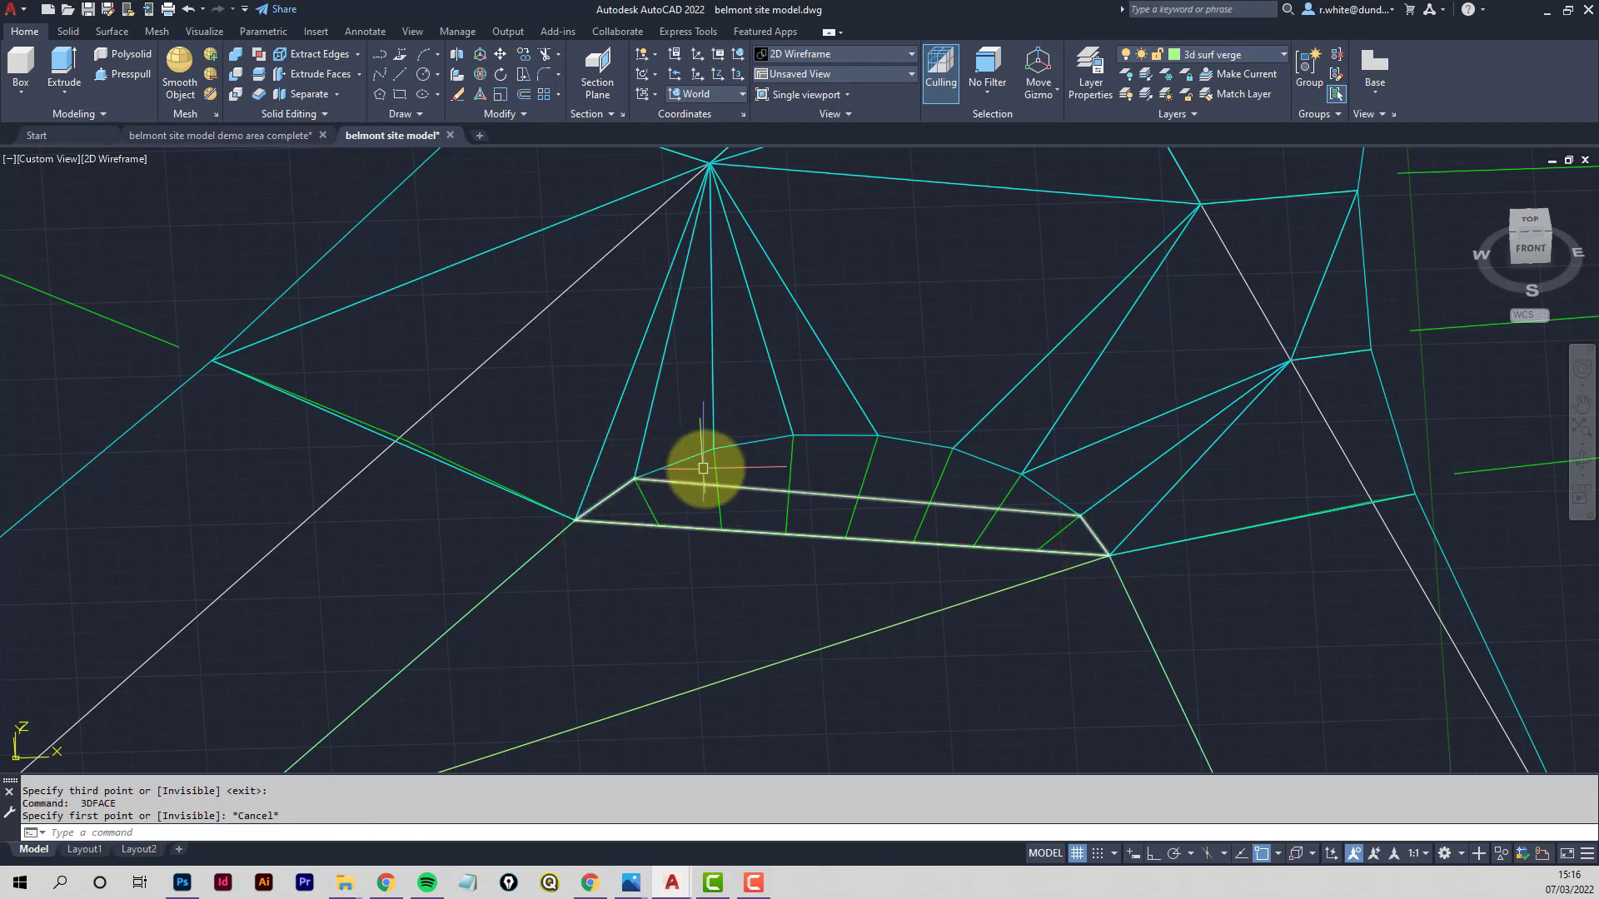
pyautogui.press('Escape')
pyautogui.click(701, 481)
pyautogui.press('Escape')
pyautogui.press('Escape')
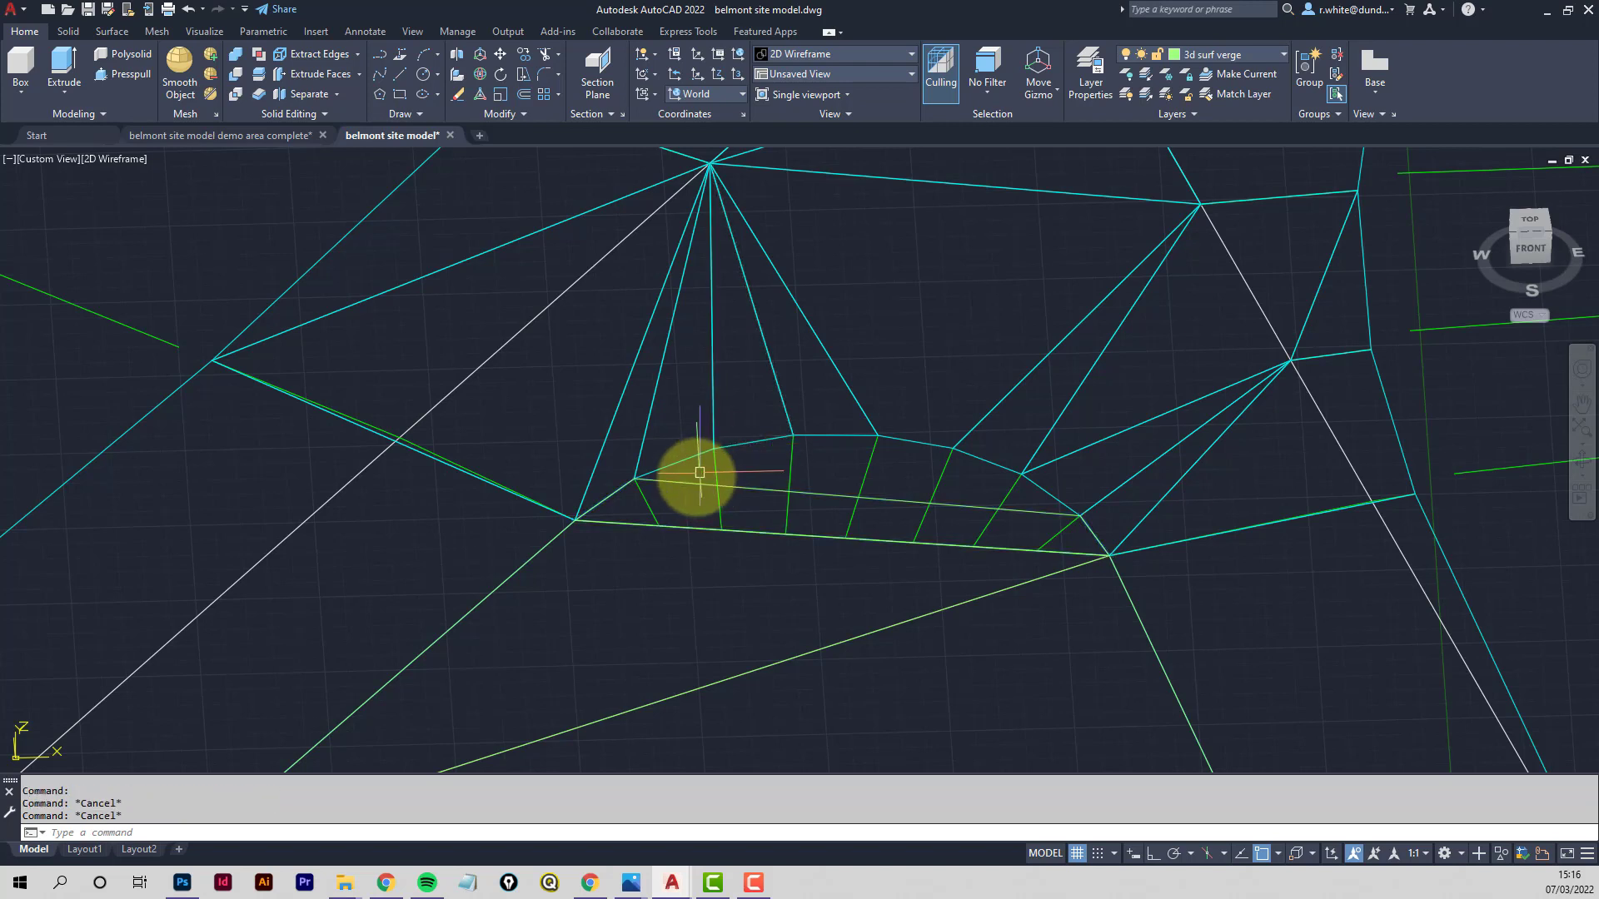
# Draw a four-sided 3D face between the first and second pairs of opposite vertices on the curved road edge
pyautogui.click(714, 449)
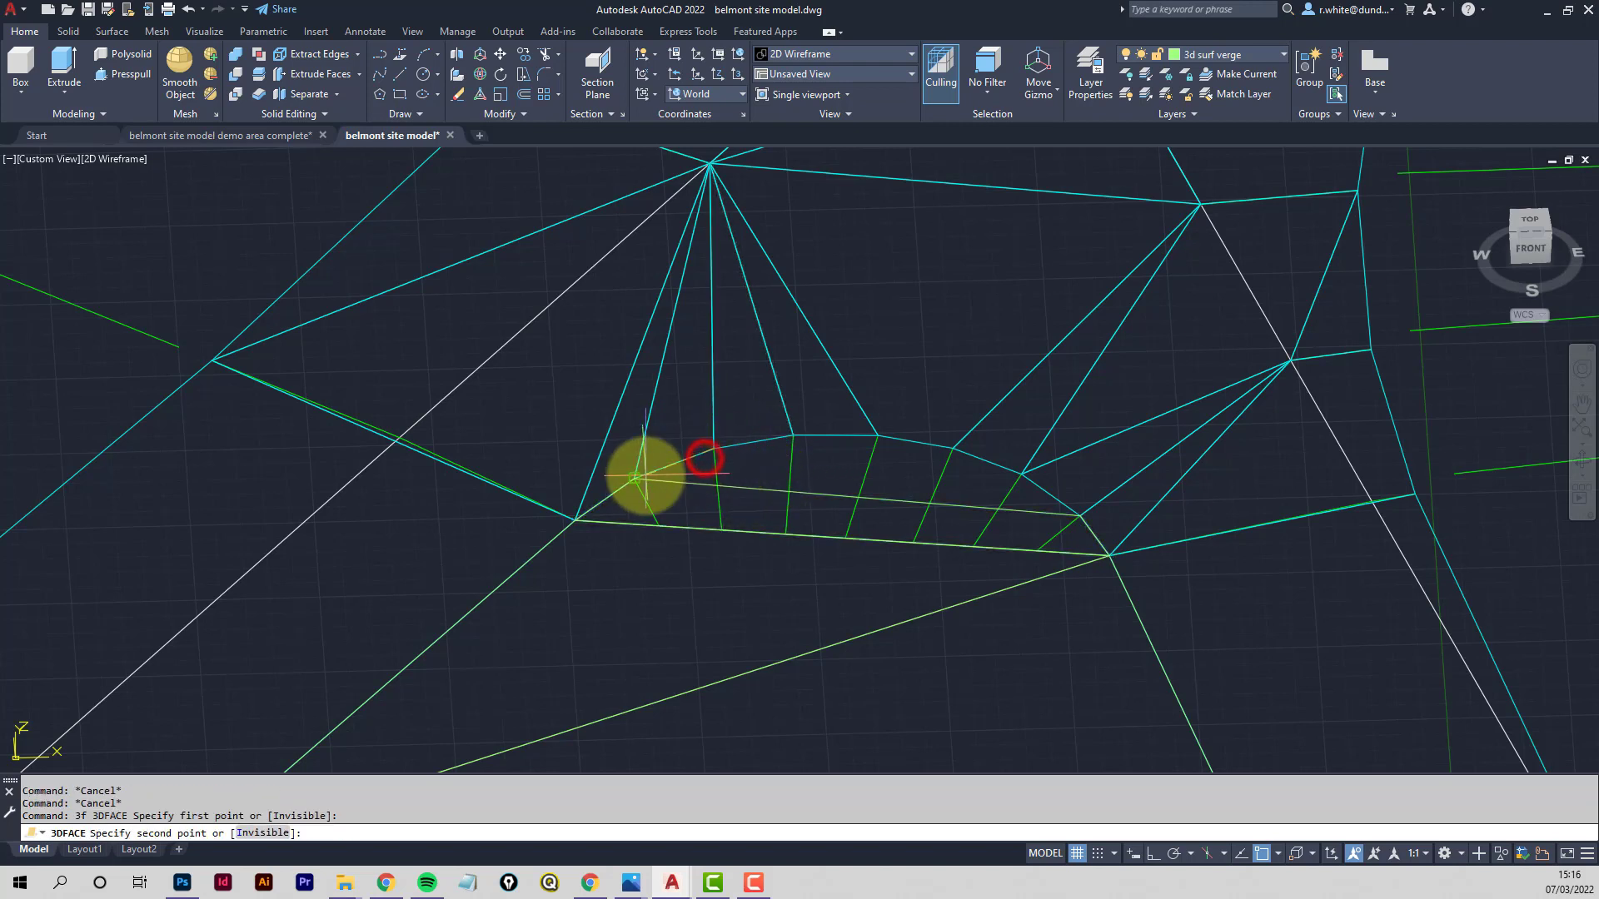
pyautogui.click(637, 477)
pyautogui.click(1028, 504)
pyautogui.click(1017, 477)
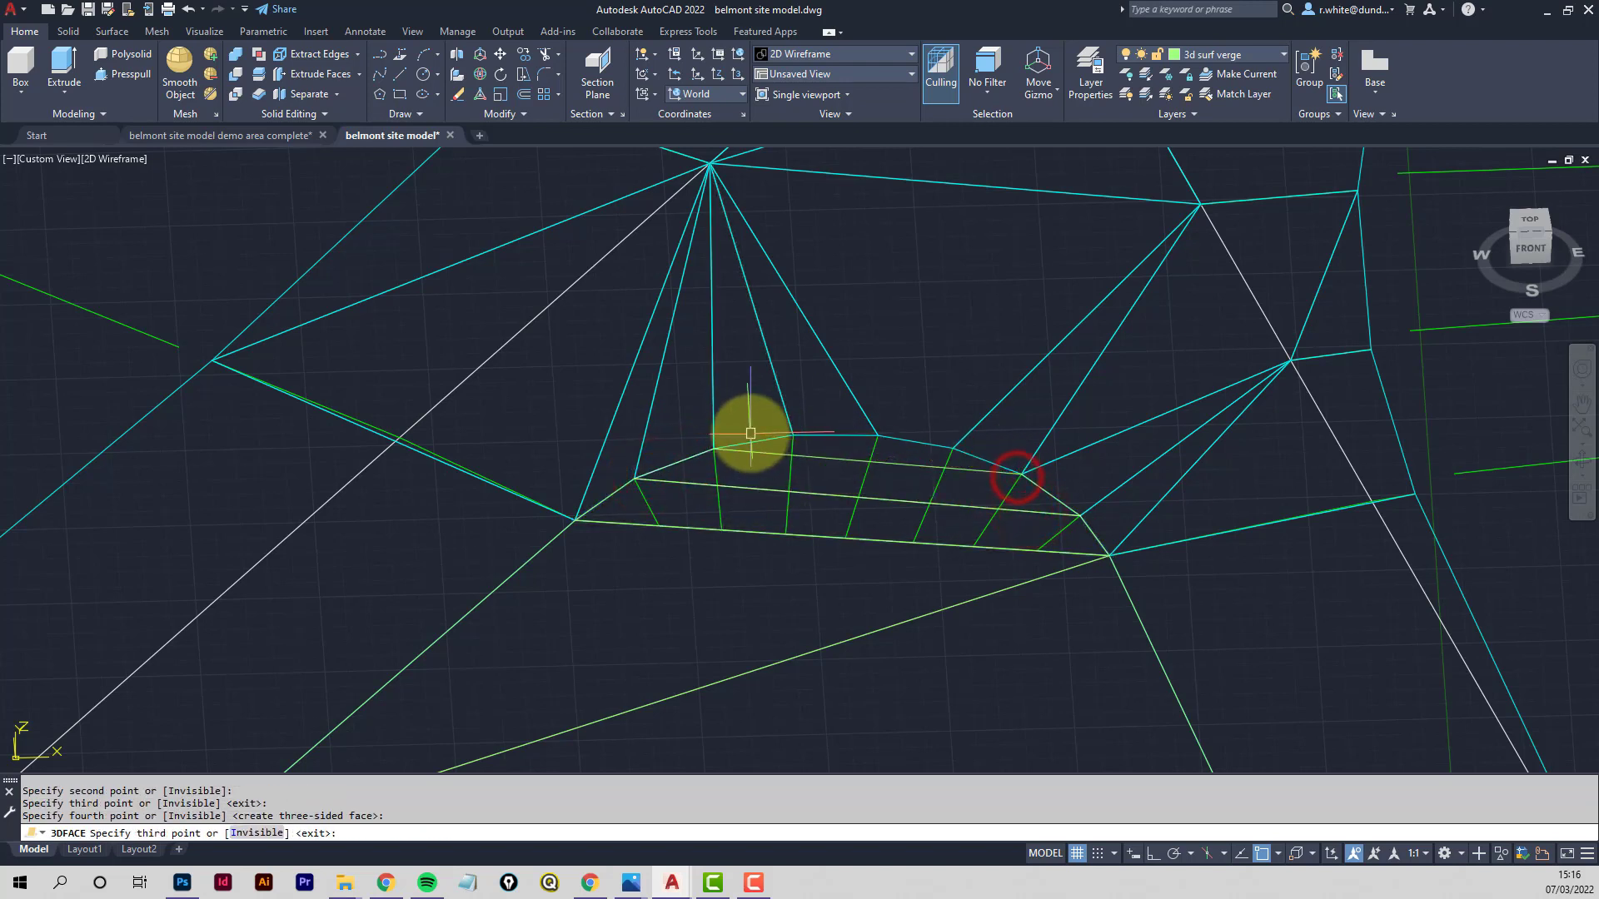
pyautogui.press('Return')
# Draw a four-sided 3D face between the second and third pairs of opposite vertices on the curved road edge
pyautogui.press('Return')
pyautogui.click(811, 438)
pyautogui.click(719, 456)
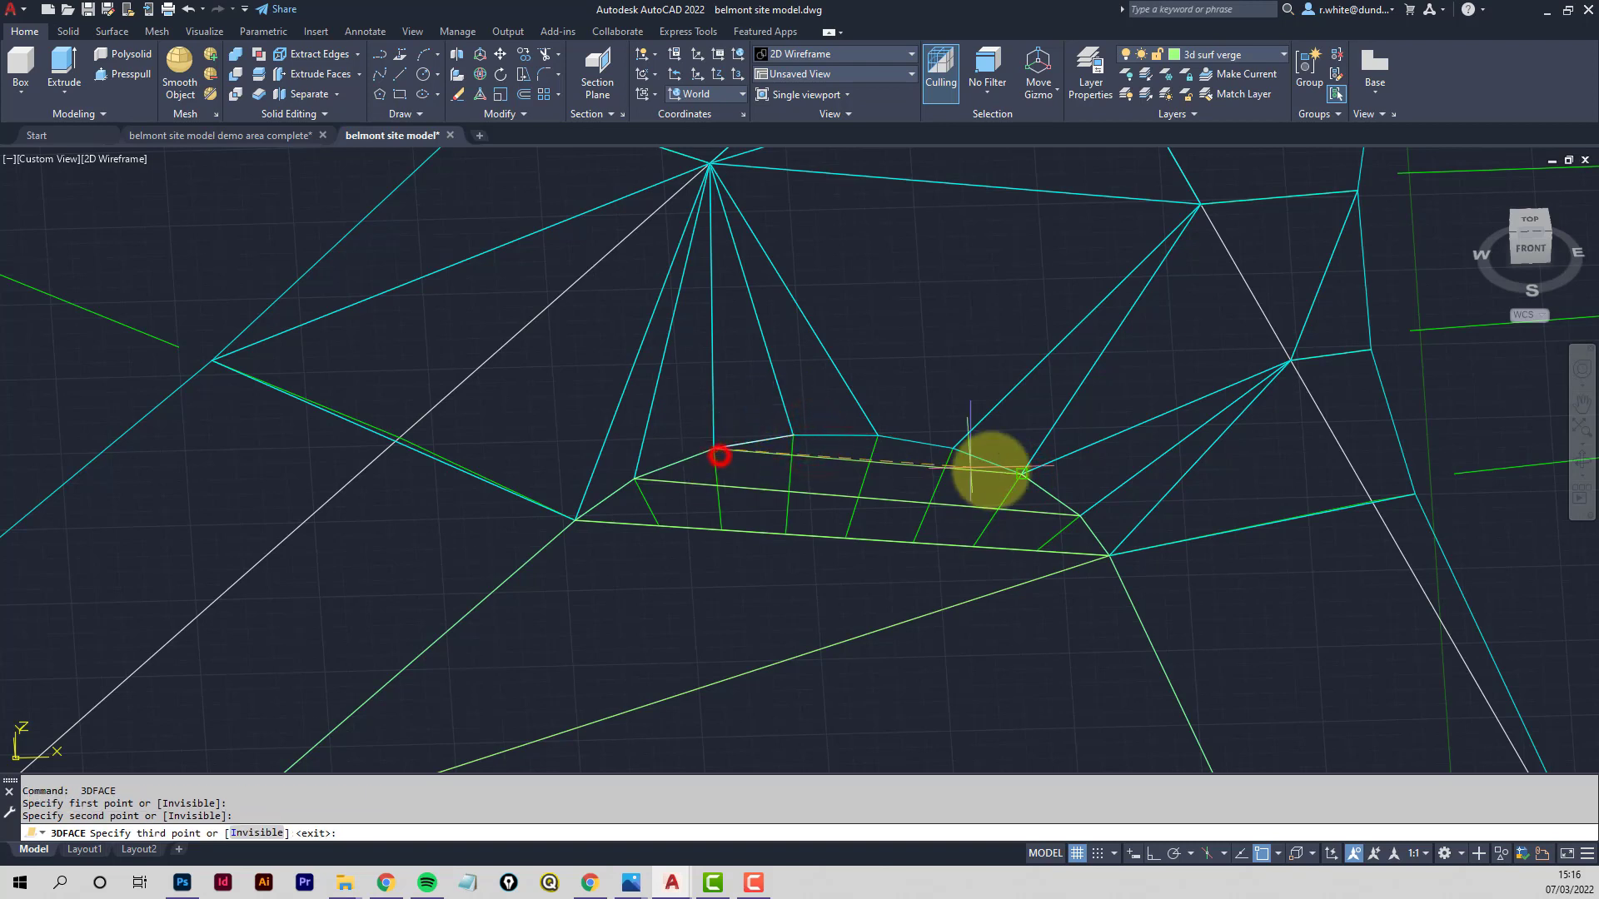
pyautogui.click(1023, 473)
pyautogui.click(966, 452)
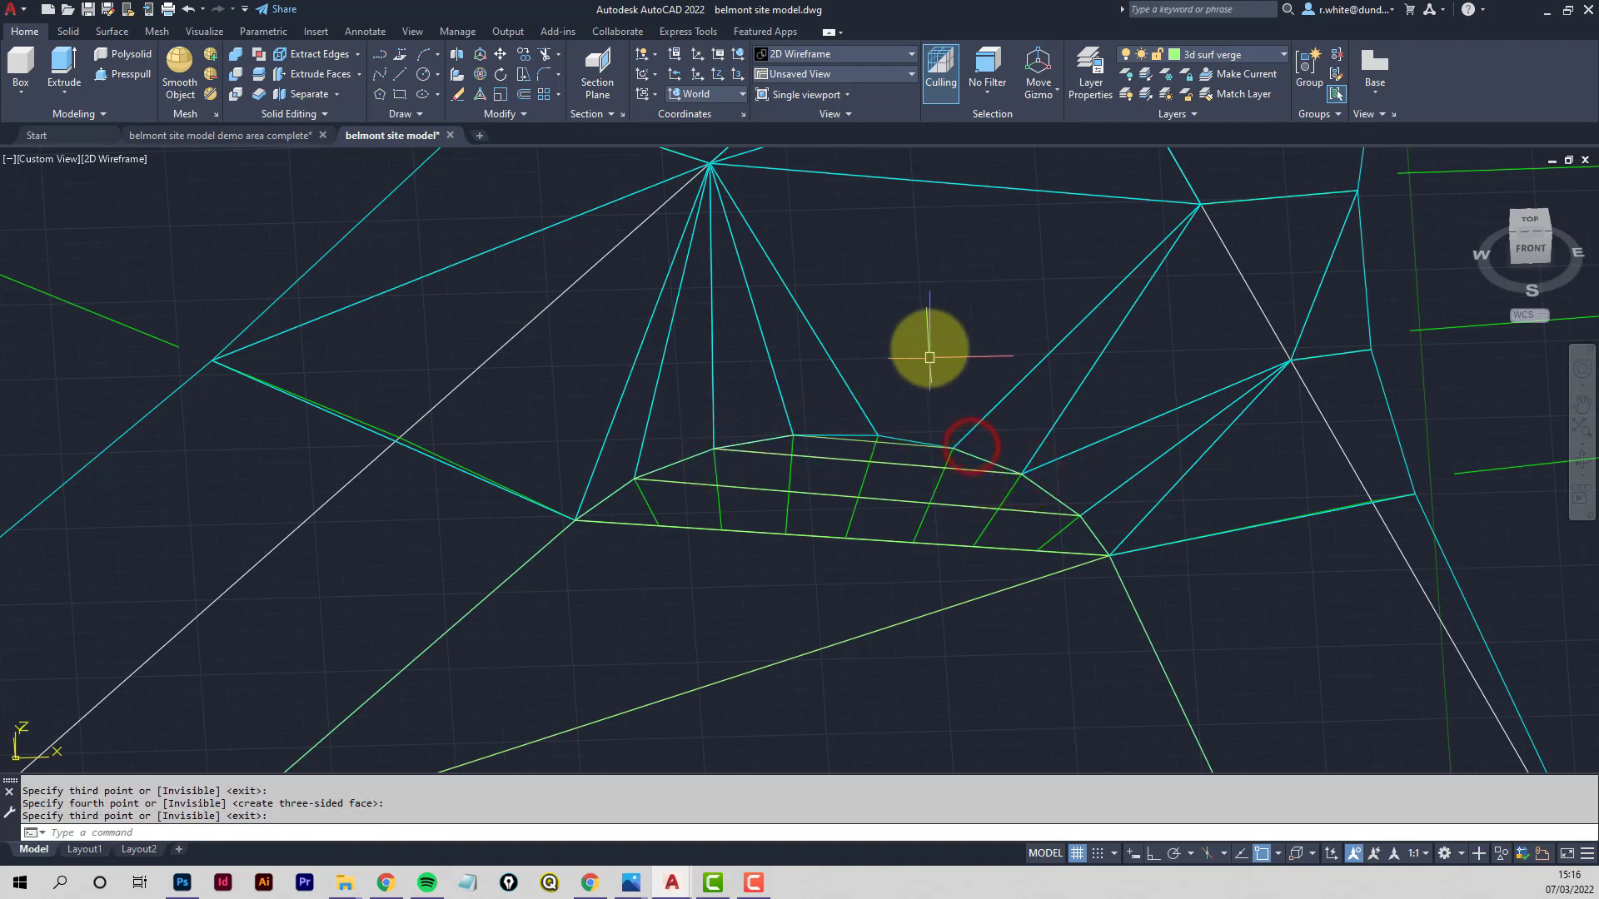
pyautogui.press('Return')
# Cap the curved verge with a triangular 3D face joining the third vertex pair to the remaining vertex at the crest
pyautogui.press('Return')
pyautogui.click(773, 432)
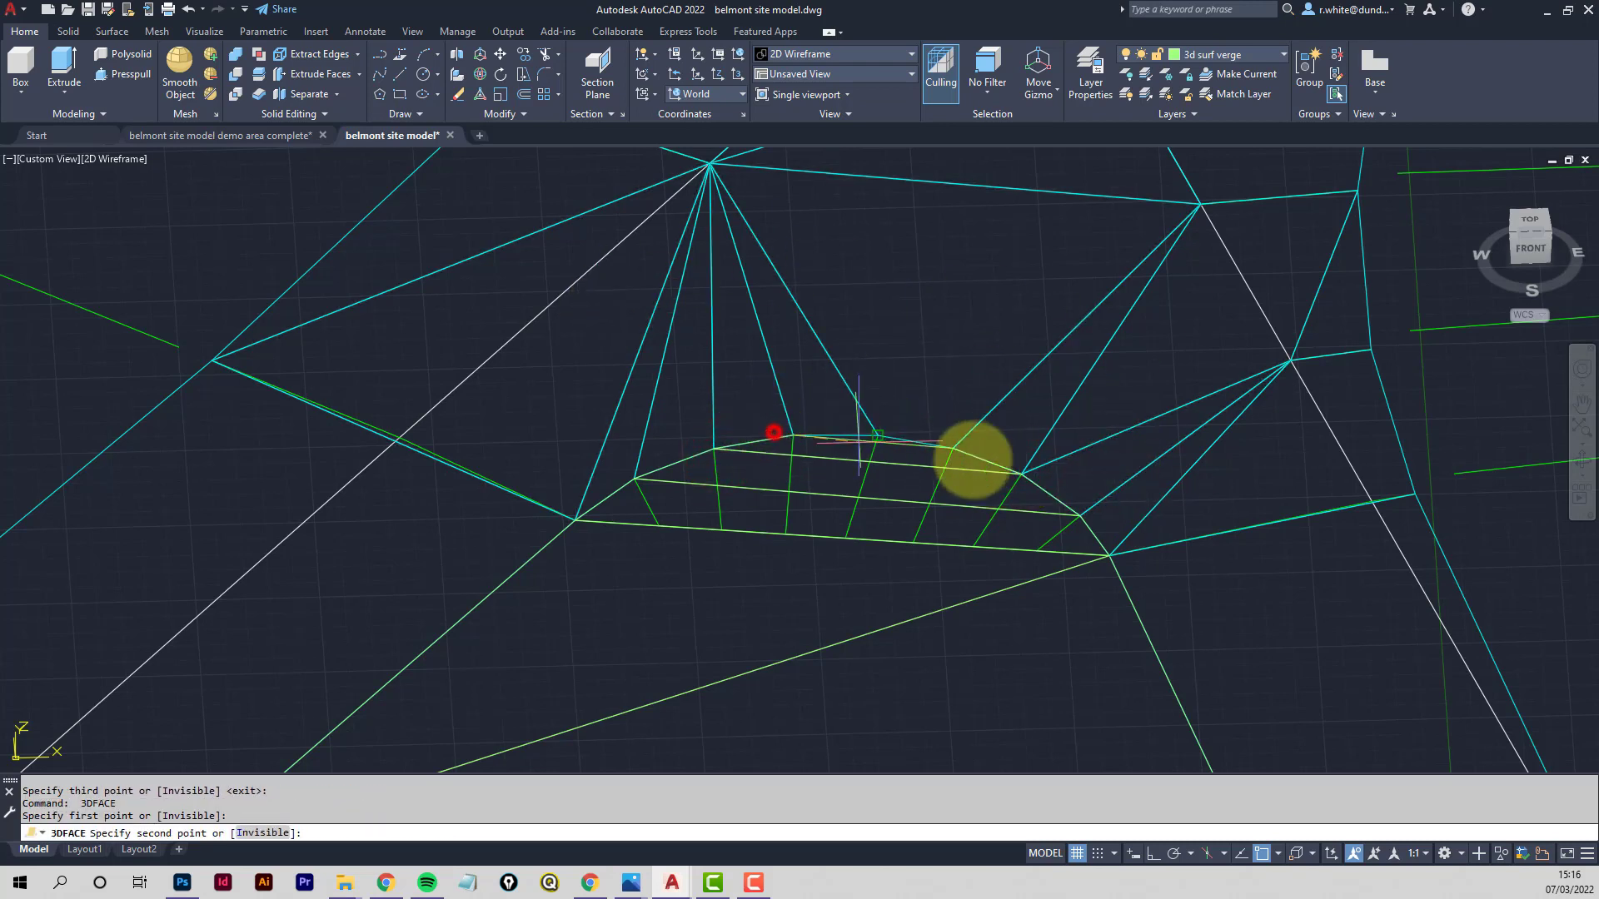
pyautogui.click(980, 461)
pyautogui.click(877, 435)
pyautogui.press('Return')
pyautogui.press('Return')
# Draw a four-sided 3D face from the end edge of the existing verge east of the branch road to the first rib north of it
pyautogui.scroll(-5, 871, 403)
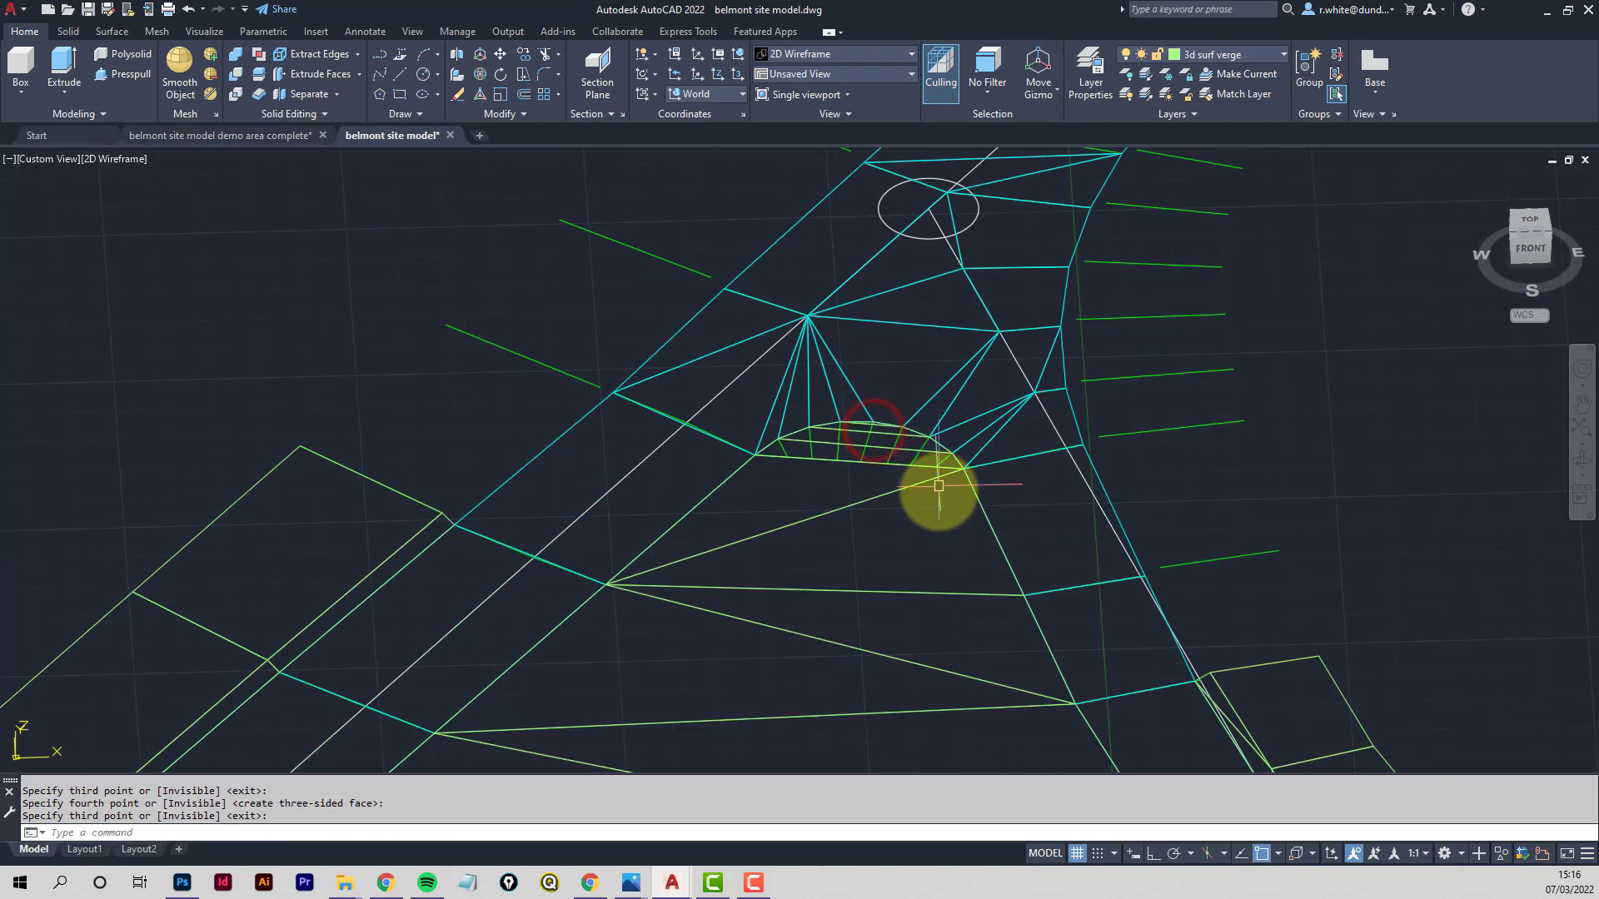
pyautogui.moveTo(936, 482); pyautogui.dragTo(911, 454, button='middle')
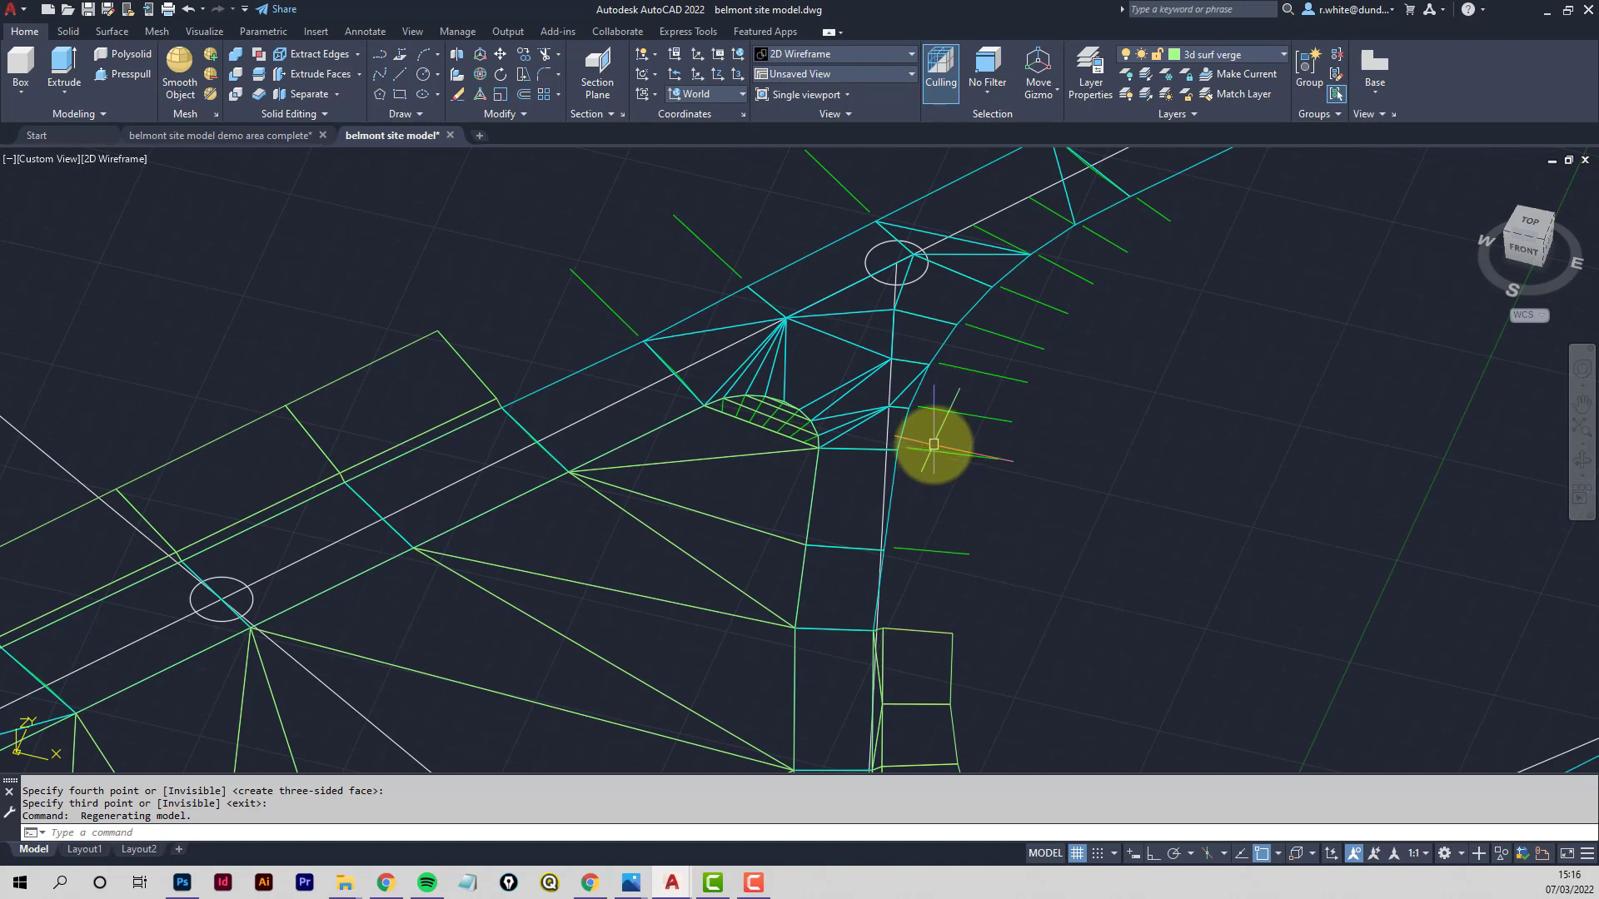
pyautogui.press('Escape')
pyautogui.press('Escape')
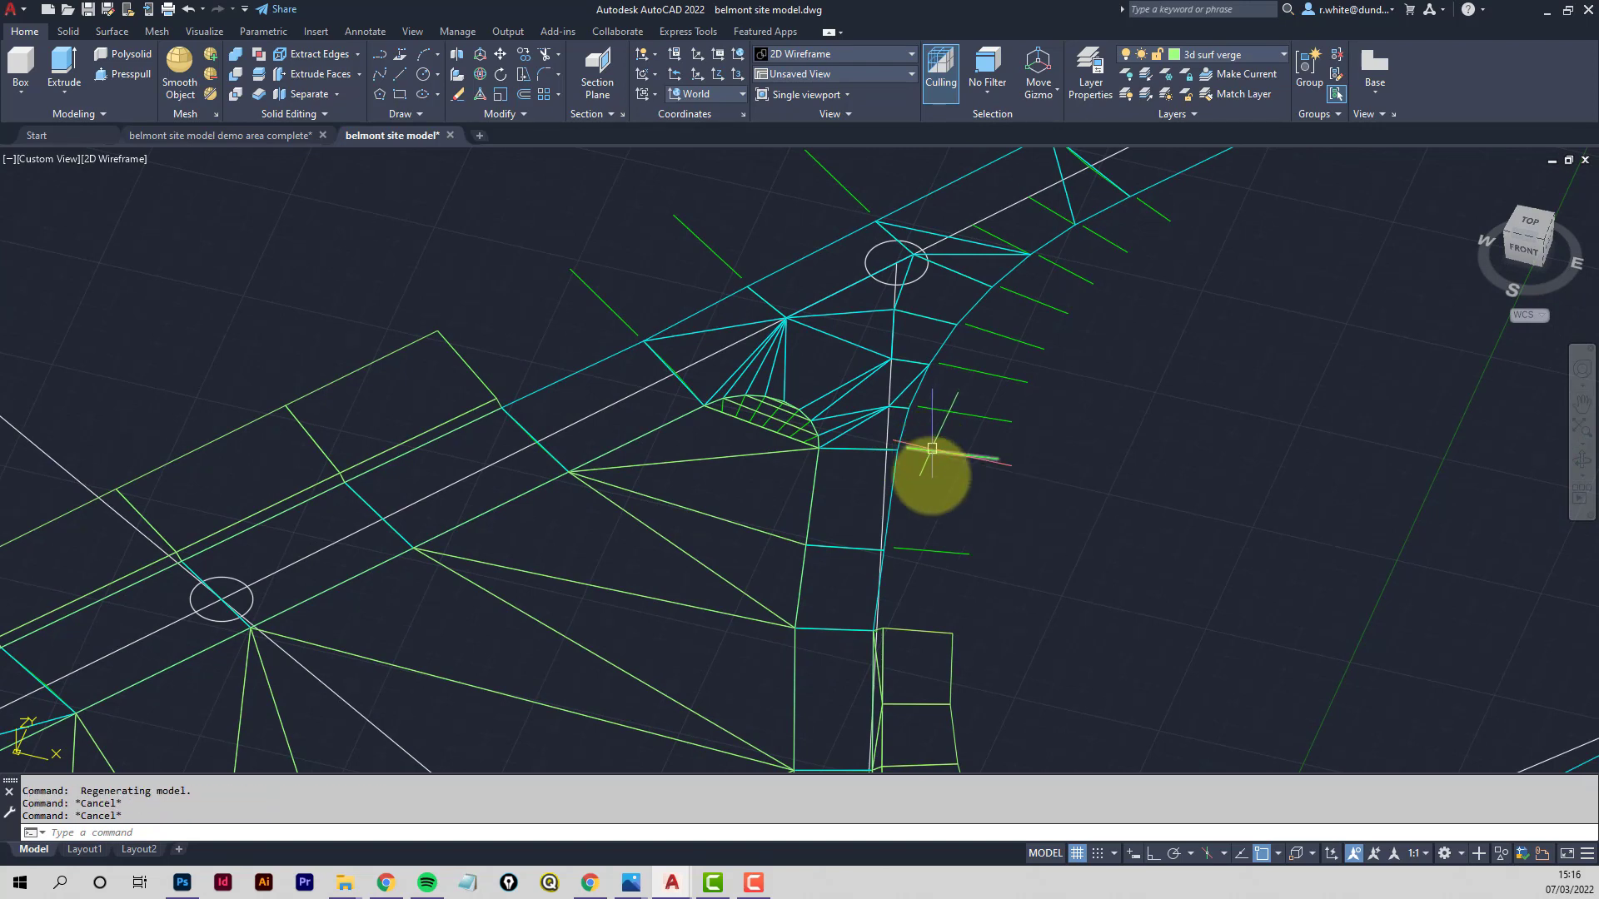
pyautogui.moveTo(921, 582)
pyautogui.mouseDown(button='middle')
pyautogui.moveTo(819, 522)
pyautogui.moveTo(807, 624)
pyautogui.mouseUp(button='middle')
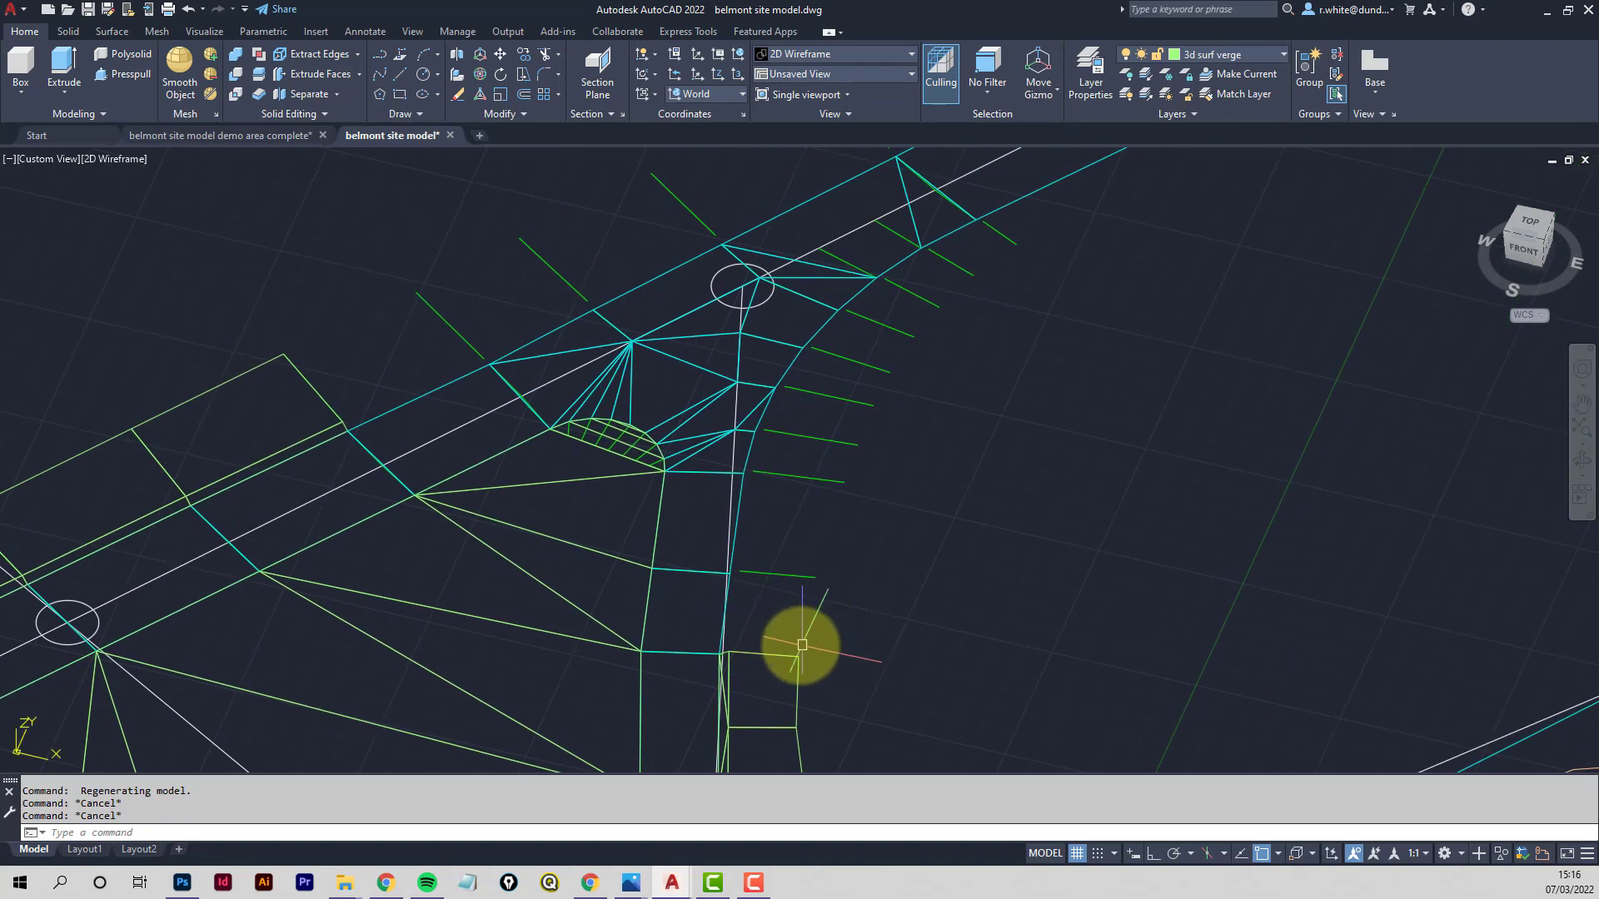
pyautogui.scroll(-2, 832, 600)
pyautogui.moveTo(861, 553); pyautogui.dragTo(749, 642, button='middle')
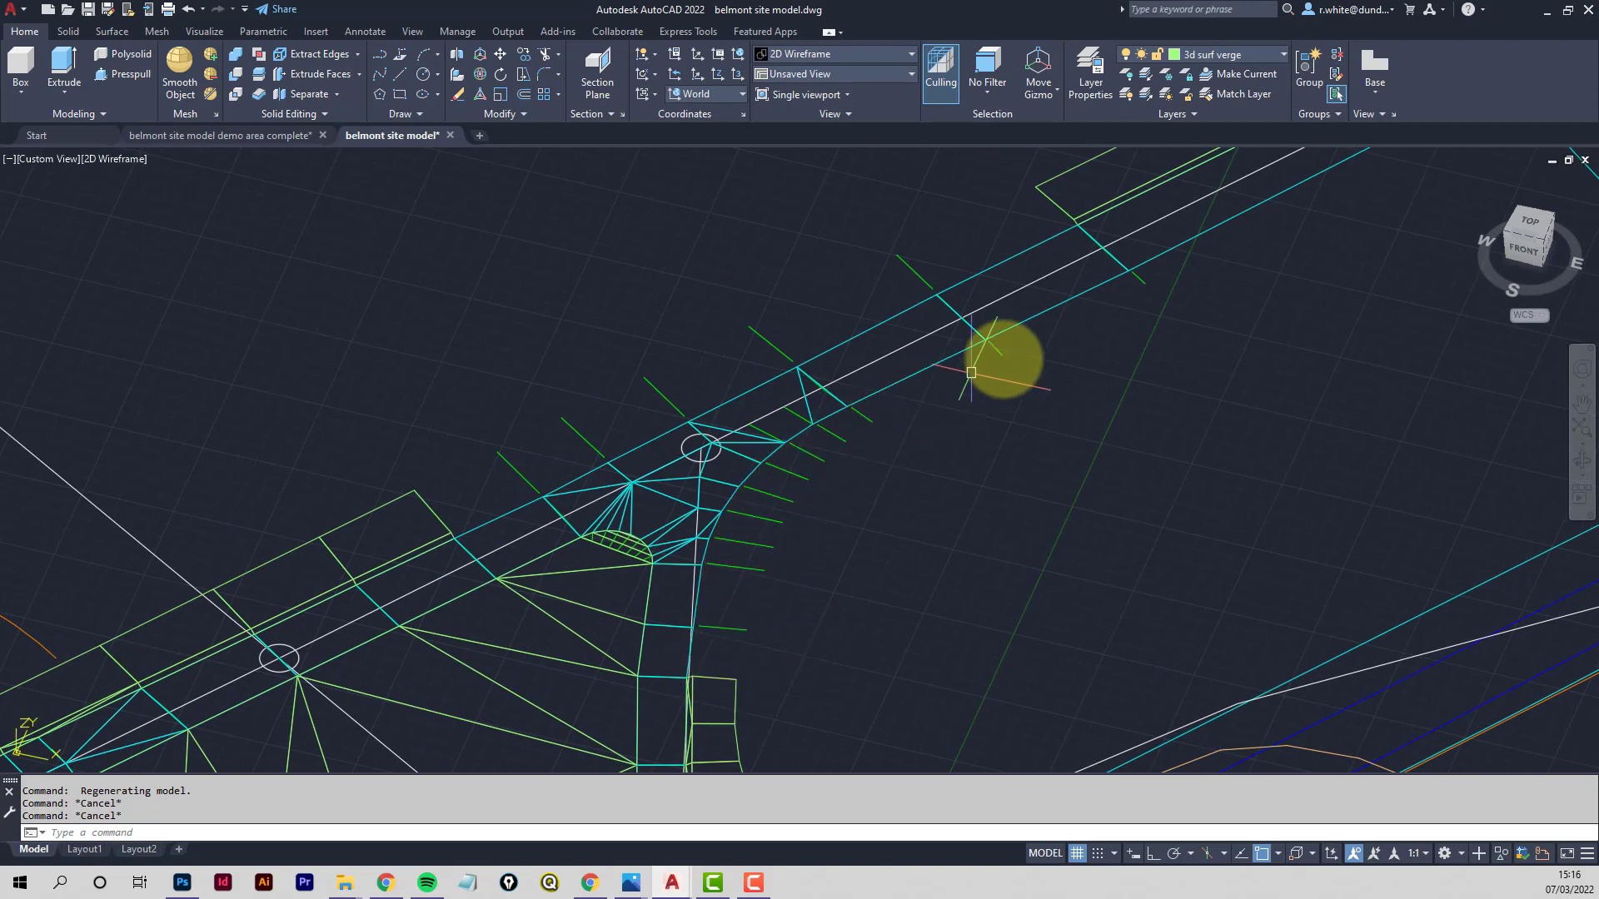
pyautogui.scroll(5, 707, 685)
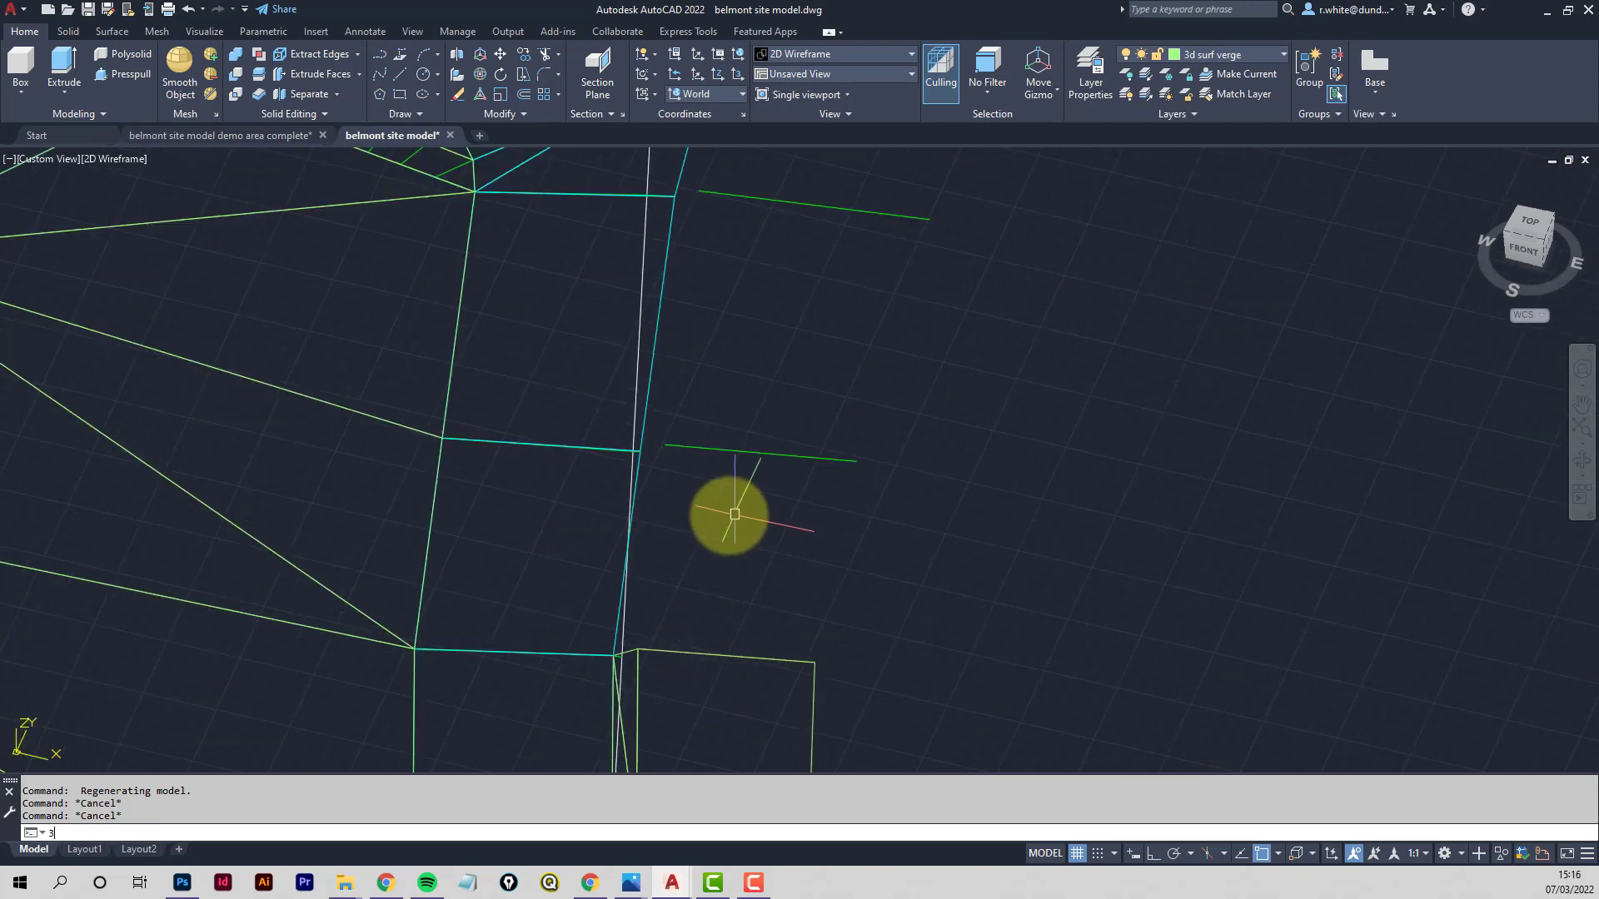
pyautogui.write('f')
pyautogui.press('Return')
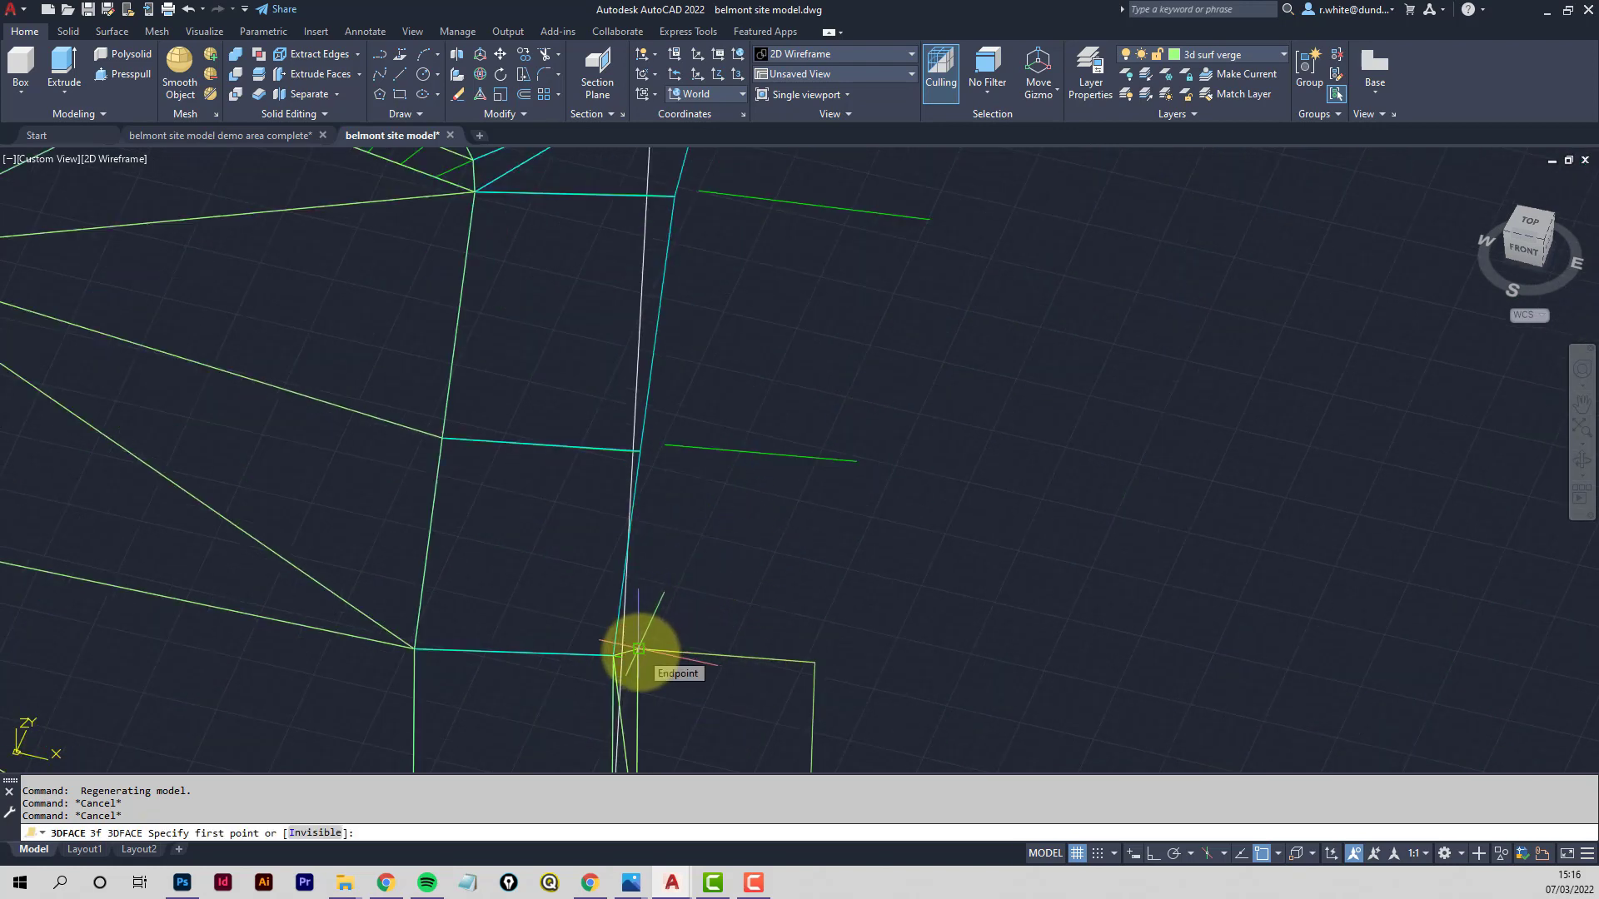
pyautogui.click(638, 649)
pyautogui.click(813, 662)
pyautogui.click(856, 462)
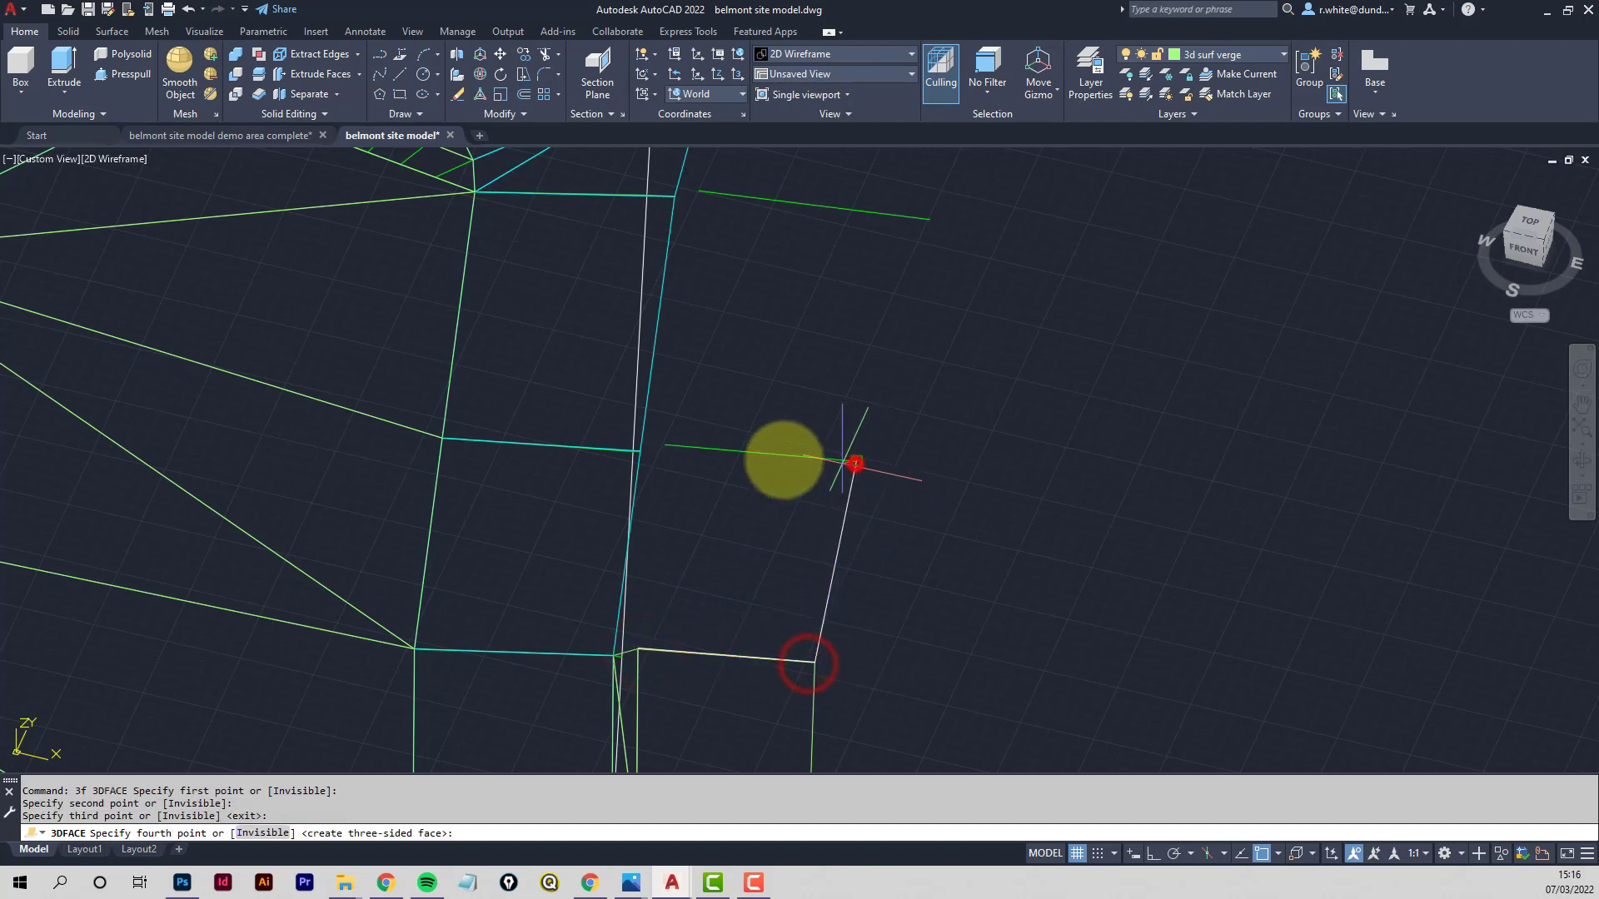
pyautogui.click(665, 445)
# Continue the eastern verge strip north with two more four-sided 3D faces, reaching the second and third ribs
pyautogui.moveTo(727, 373); pyautogui.dragTo(706, 474, button='middle')
pyautogui.click(682, 297)
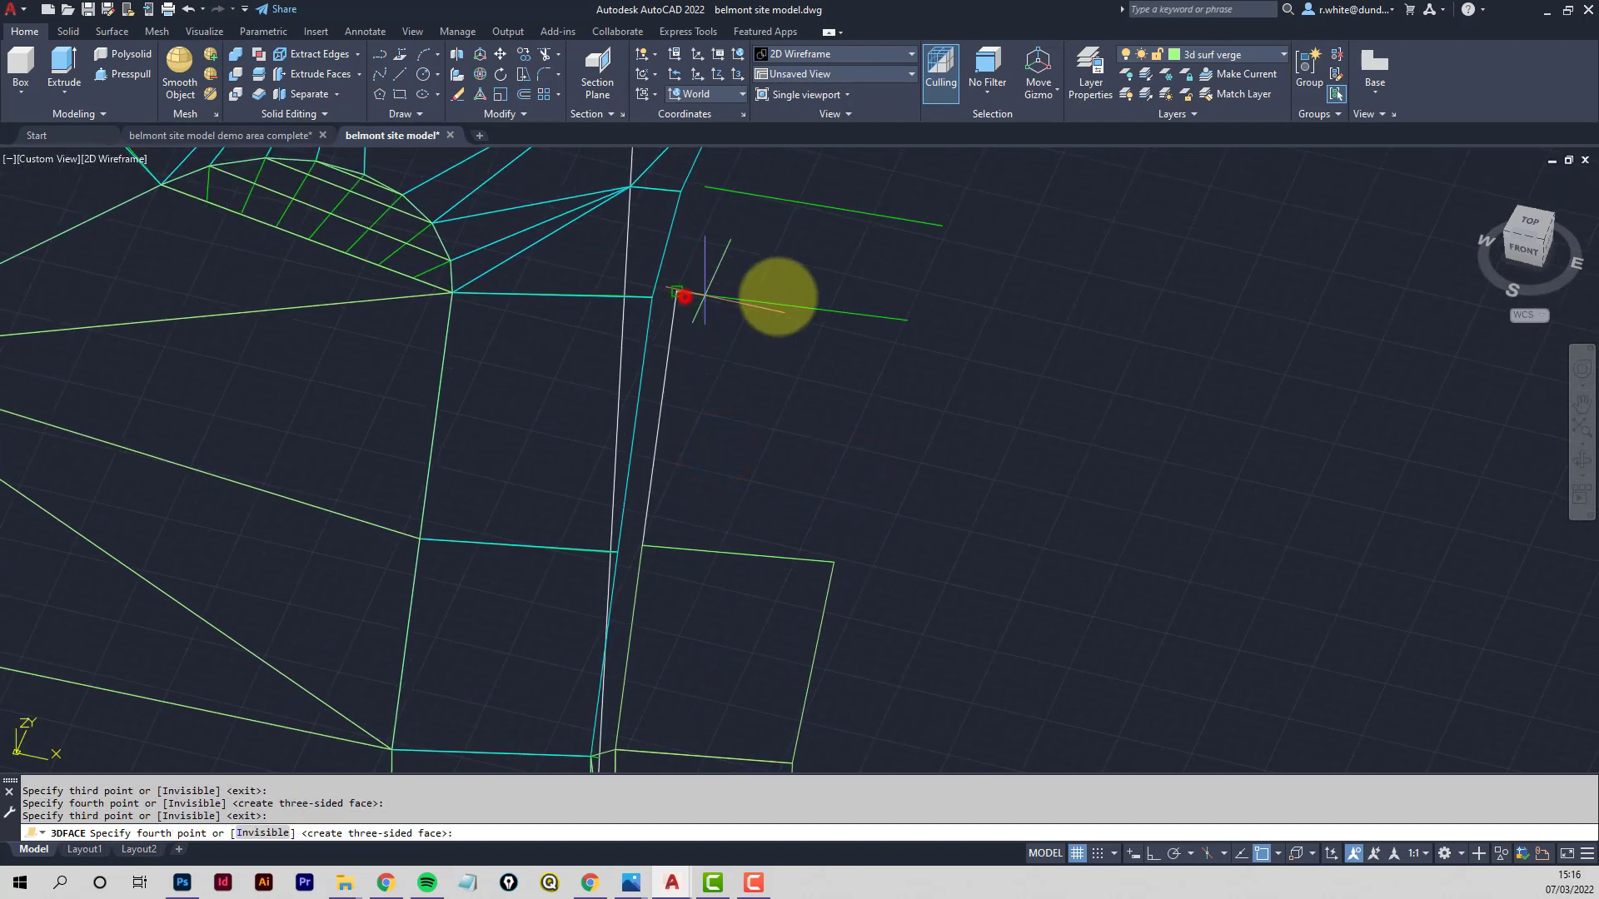
pyautogui.click(865, 314)
pyautogui.click(922, 230)
pyautogui.click(778, 200)
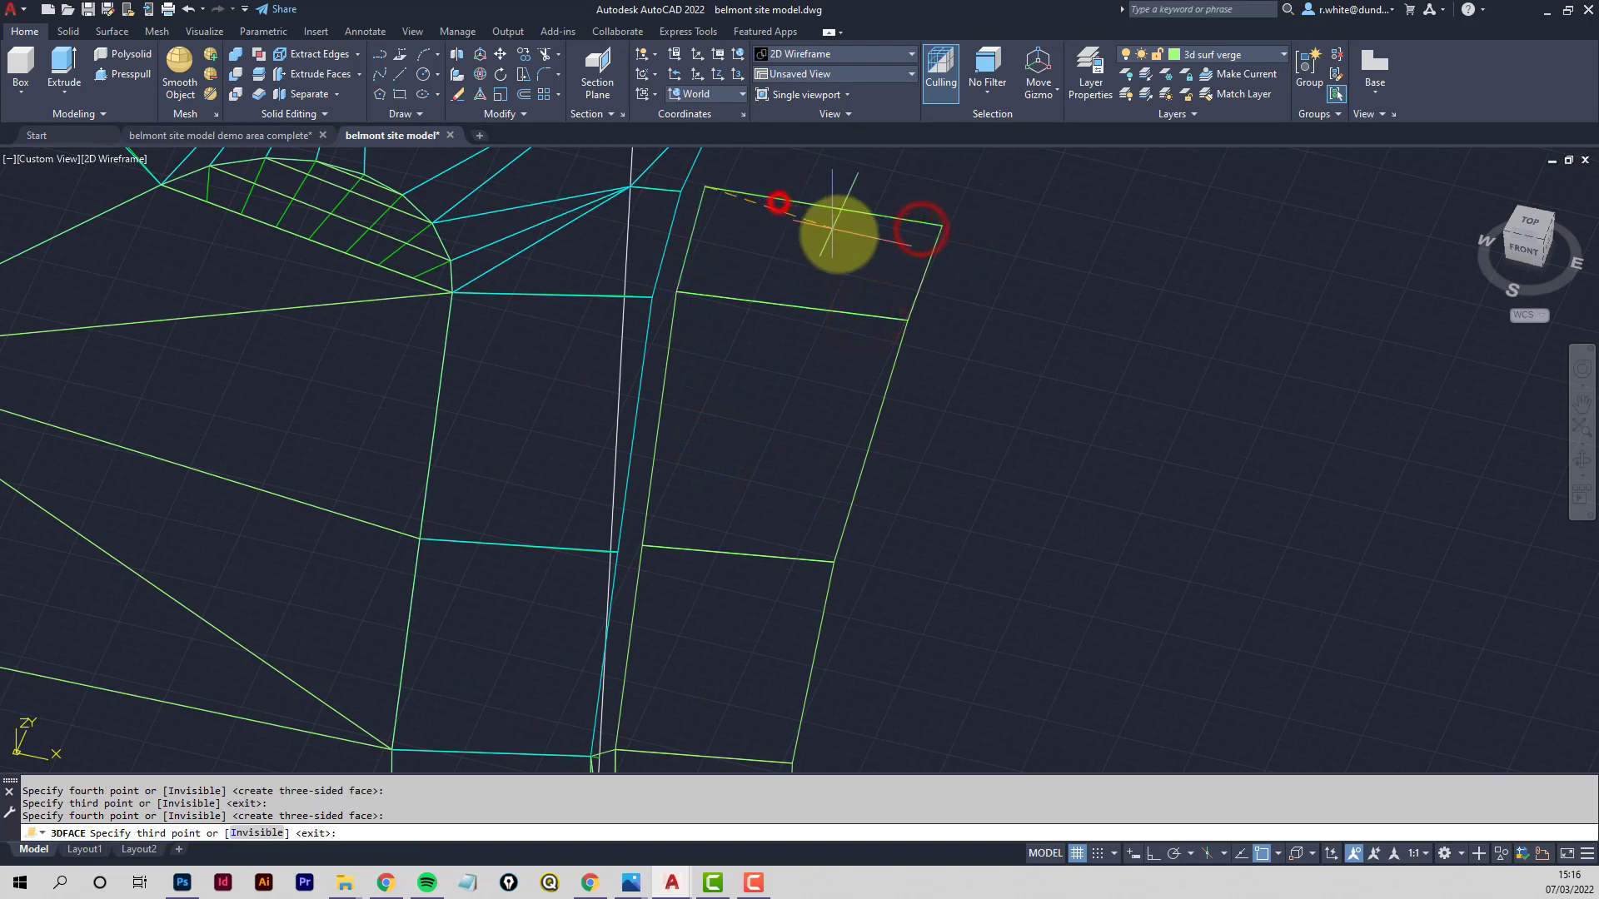
# Continue the verge strip around the eastern curve with three more four-sided 3D faces, up to the sixth rib
pyautogui.moveTo(836, 231); pyautogui.dragTo(671, 440, button='middle')
pyautogui.click(641, 464)
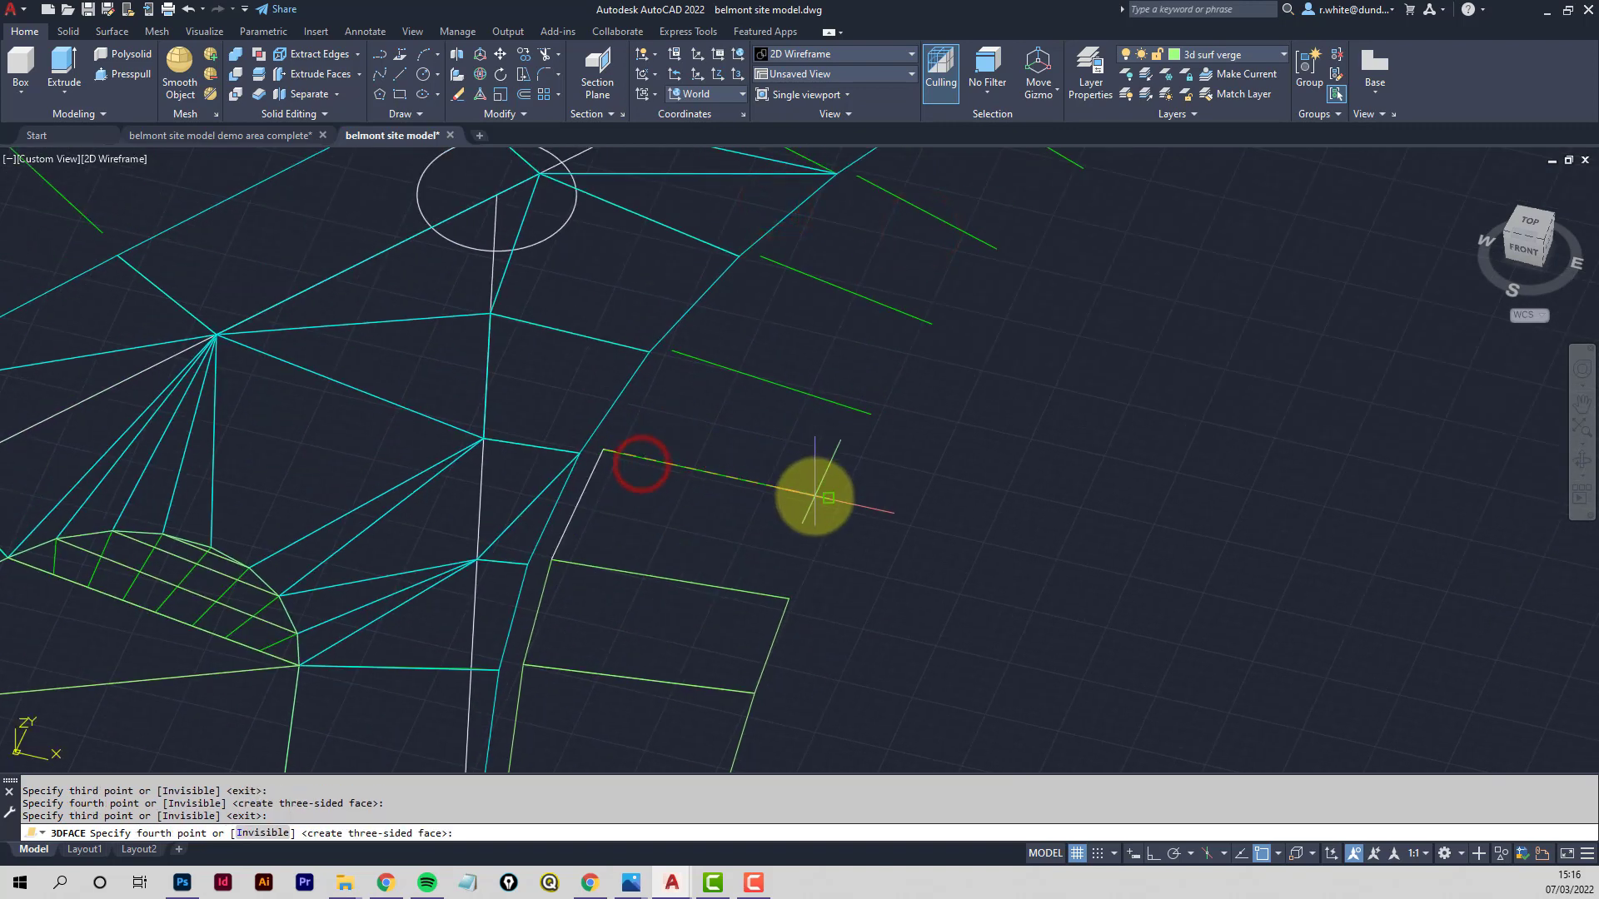
pyautogui.click(815, 498)
pyautogui.click(846, 407)
pyautogui.click(683, 361)
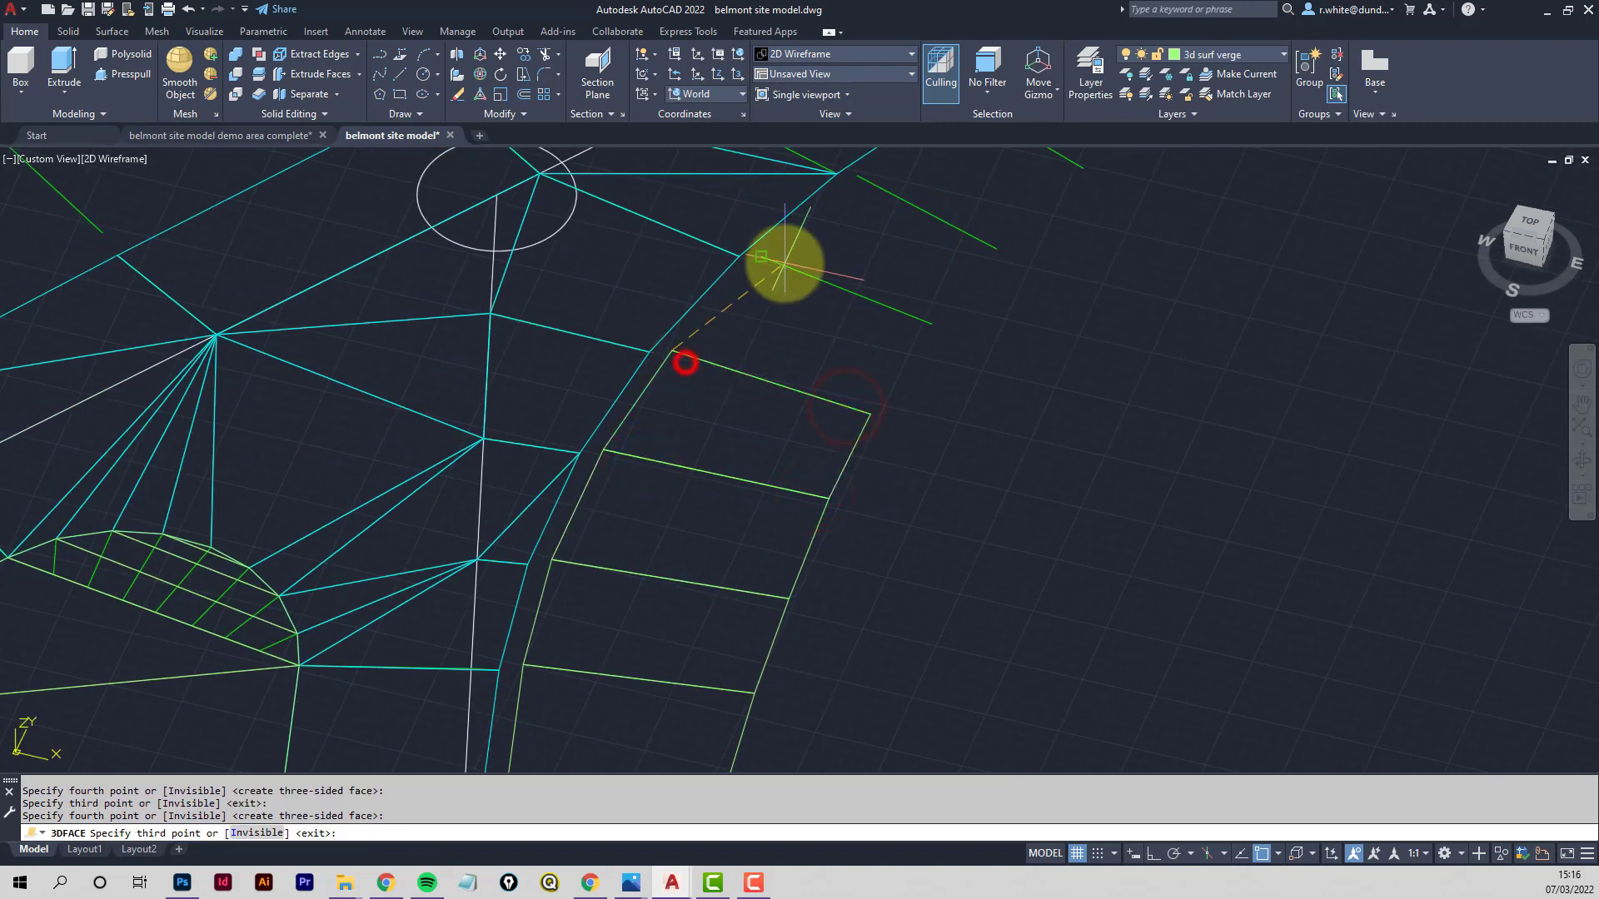
pyautogui.click(765, 261)
pyautogui.click(921, 325)
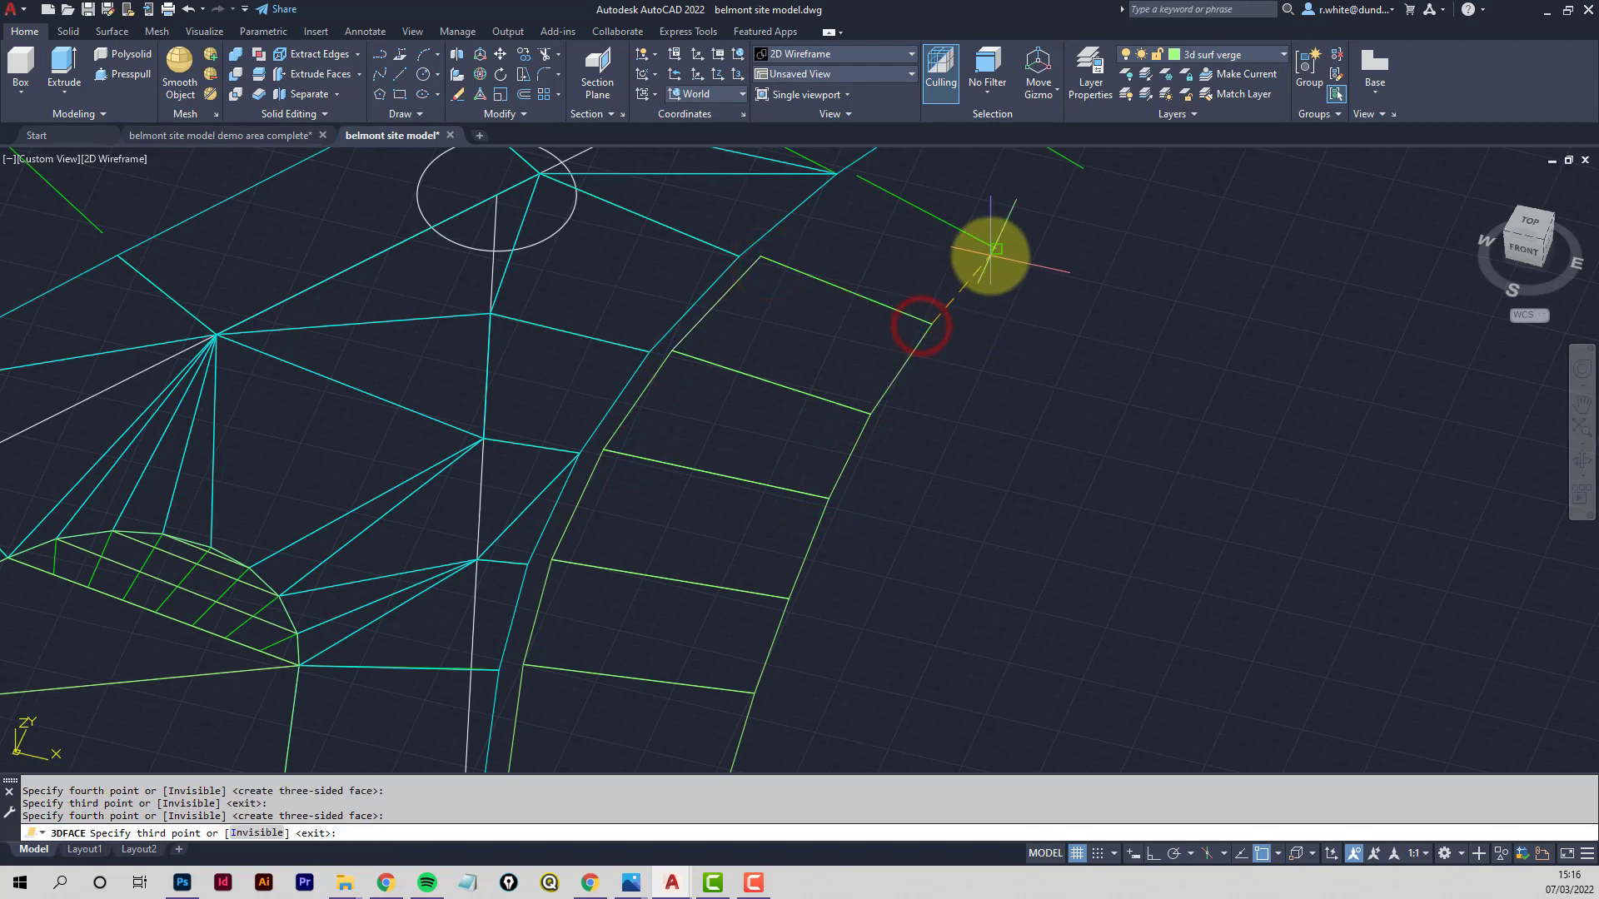
# Finish the eastern verge strip around the curve with three four-sided 3D faces between the remaining curve ribs, up to the main road
pyautogui.click(991, 251)
pyautogui.click(891, 197)
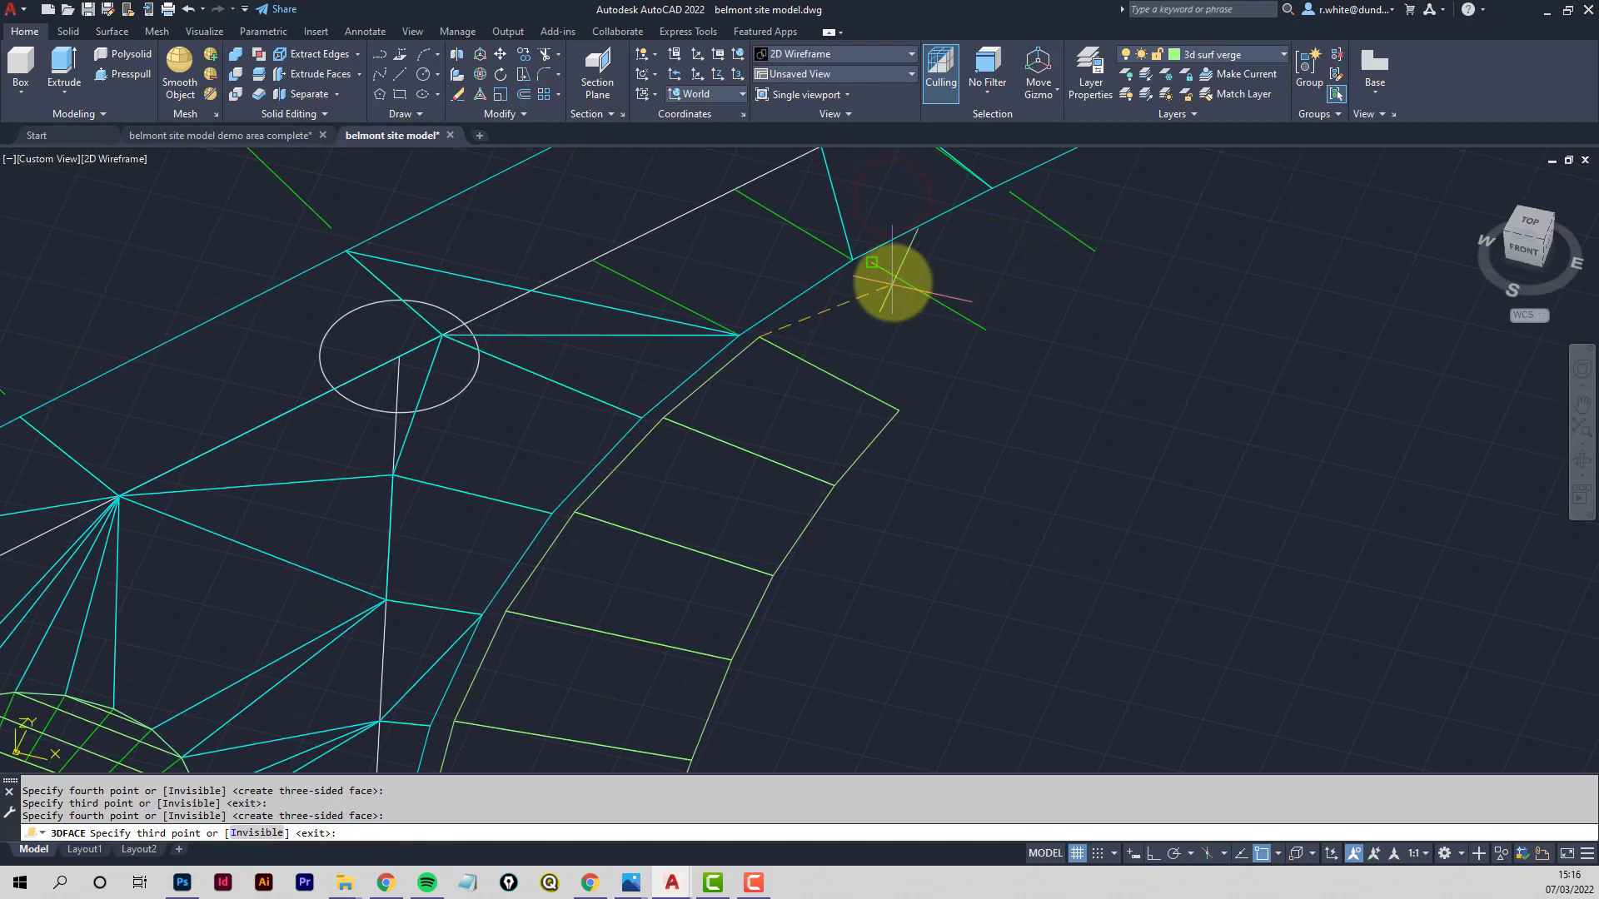
pyautogui.click(892, 280)
pyautogui.click(964, 313)
pyautogui.click(1095, 250)
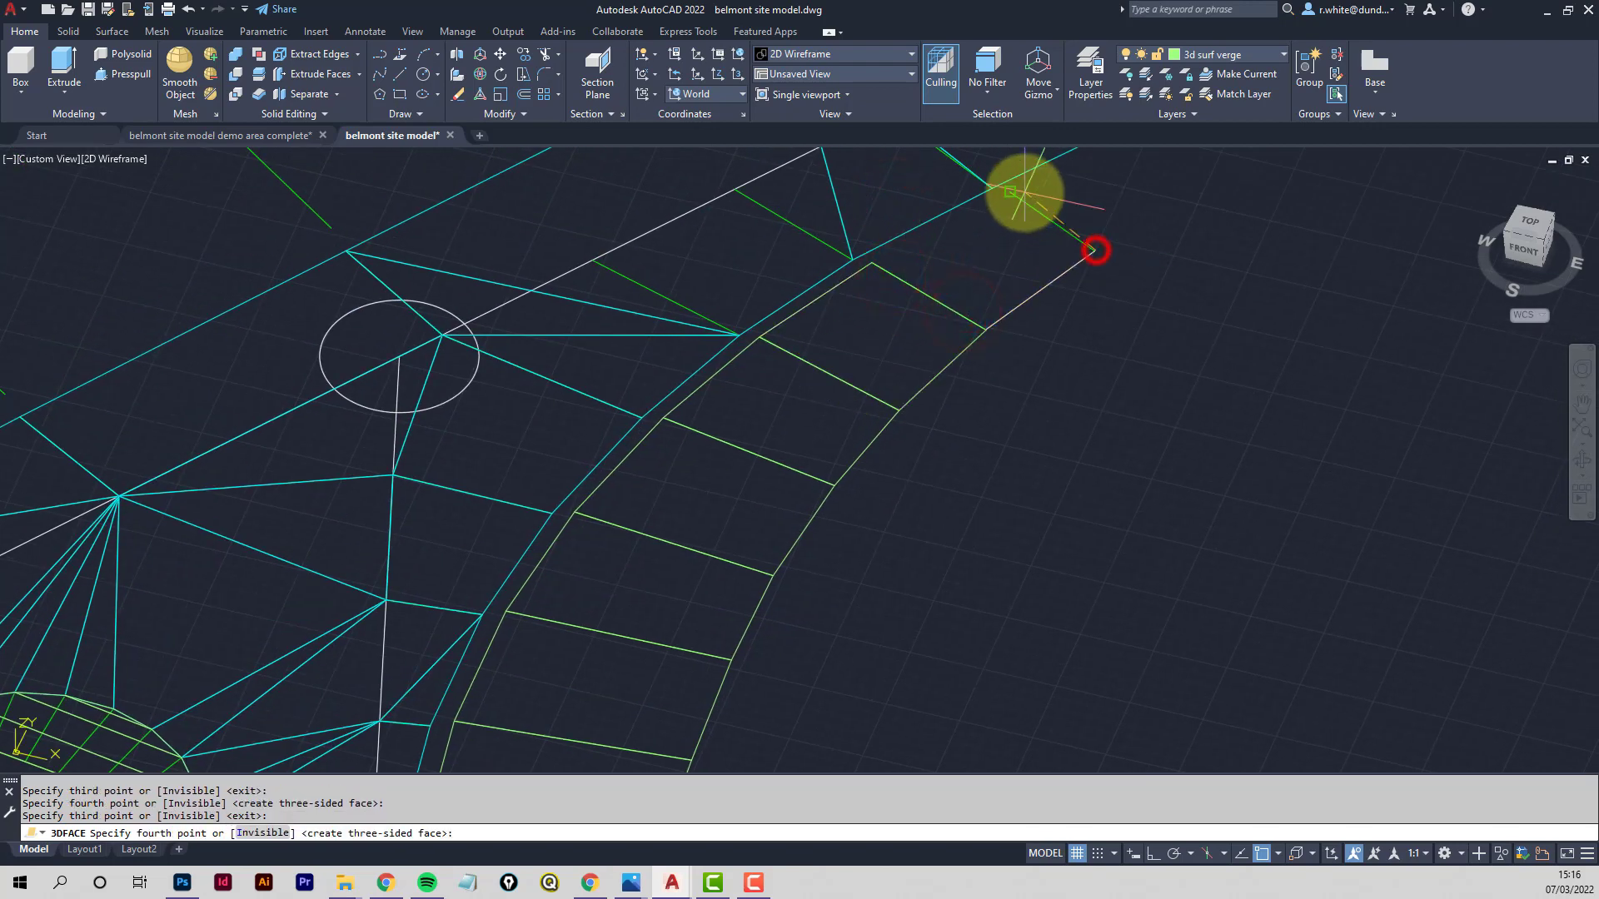
pyautogui.click(1024, 192)
# Extend the verge north-east along the main road's south-east side with two four-sided 3D faces, reaching the next two straight ribs
pyautogui.scroll(-3, 1088, 239)
pyautogui.moveTo(1088, 239); pyautogui.dragTo(833, 475, button='middle')
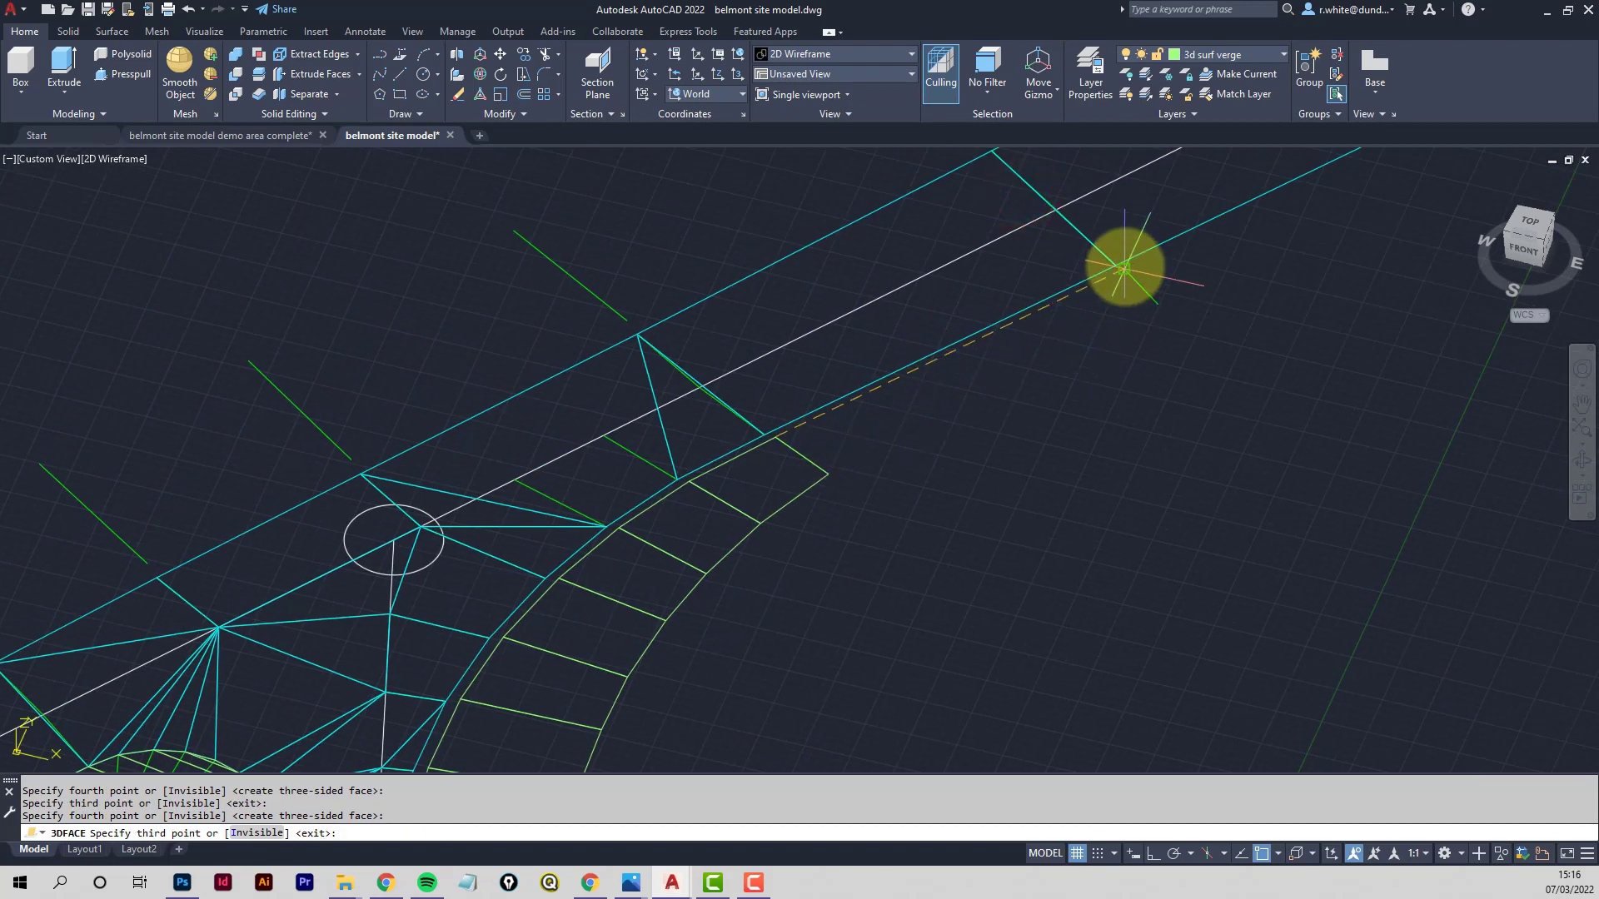
pyautogui.click(1158, 304)
pyautogui.moveTo(1208, 304); pyautogui.dragTo(673, 578, button='middle')
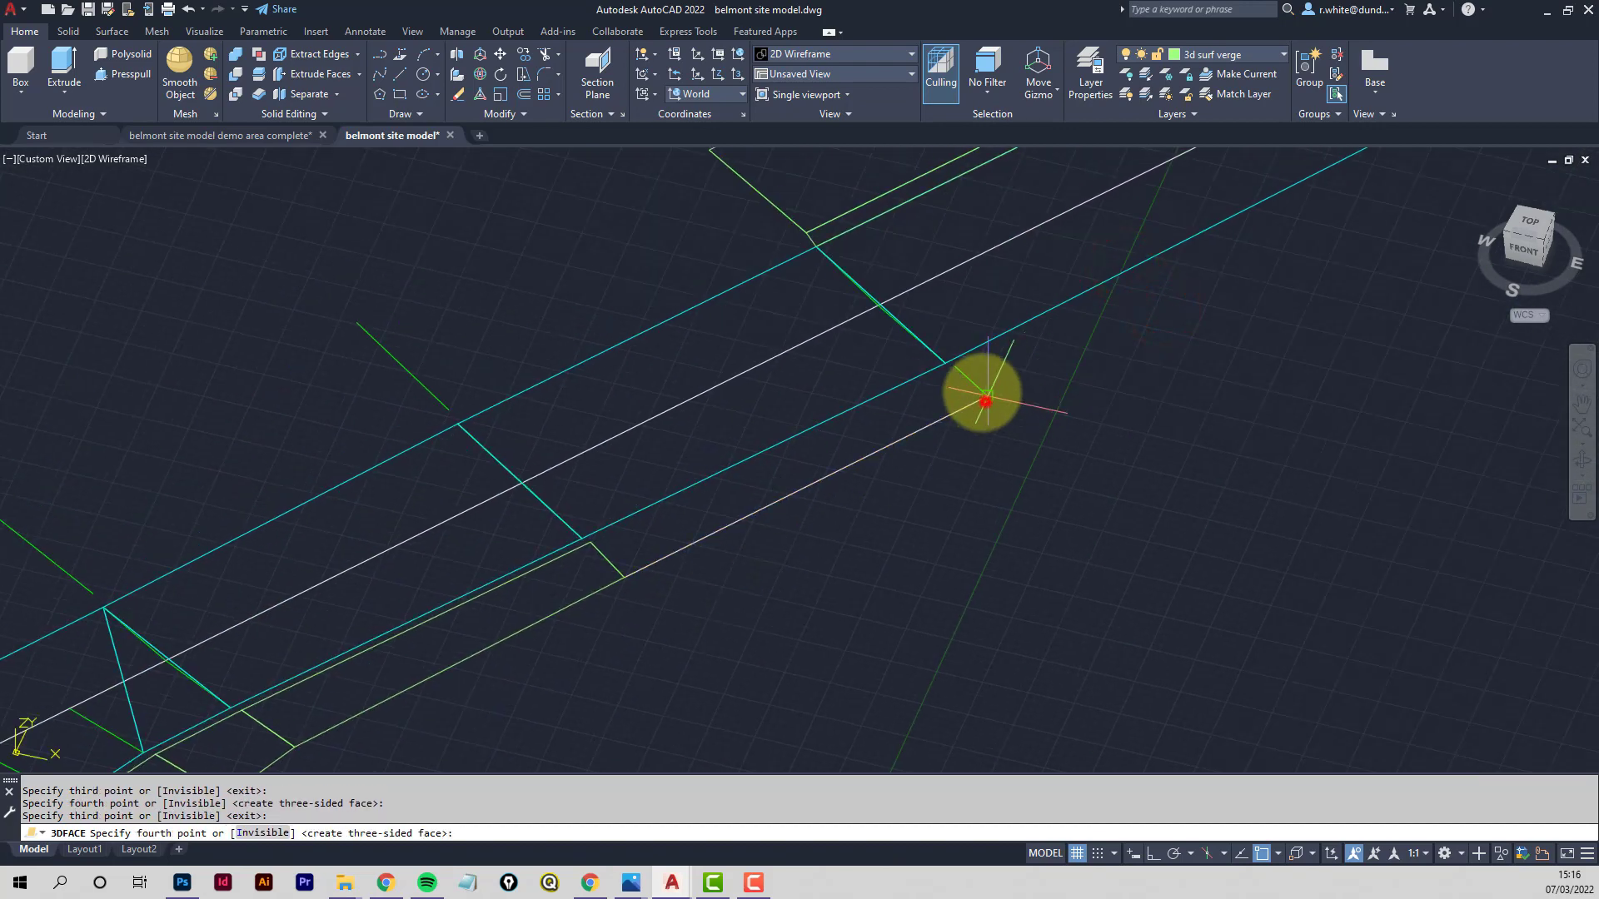
# Add two more four-sided 3D faces to the main road's south-east verge, continuing rib to rib past the crossing boundary line
pyautogui.moveTo(1142, 353); pyautogui.dragTo(782, 586, button='middle')
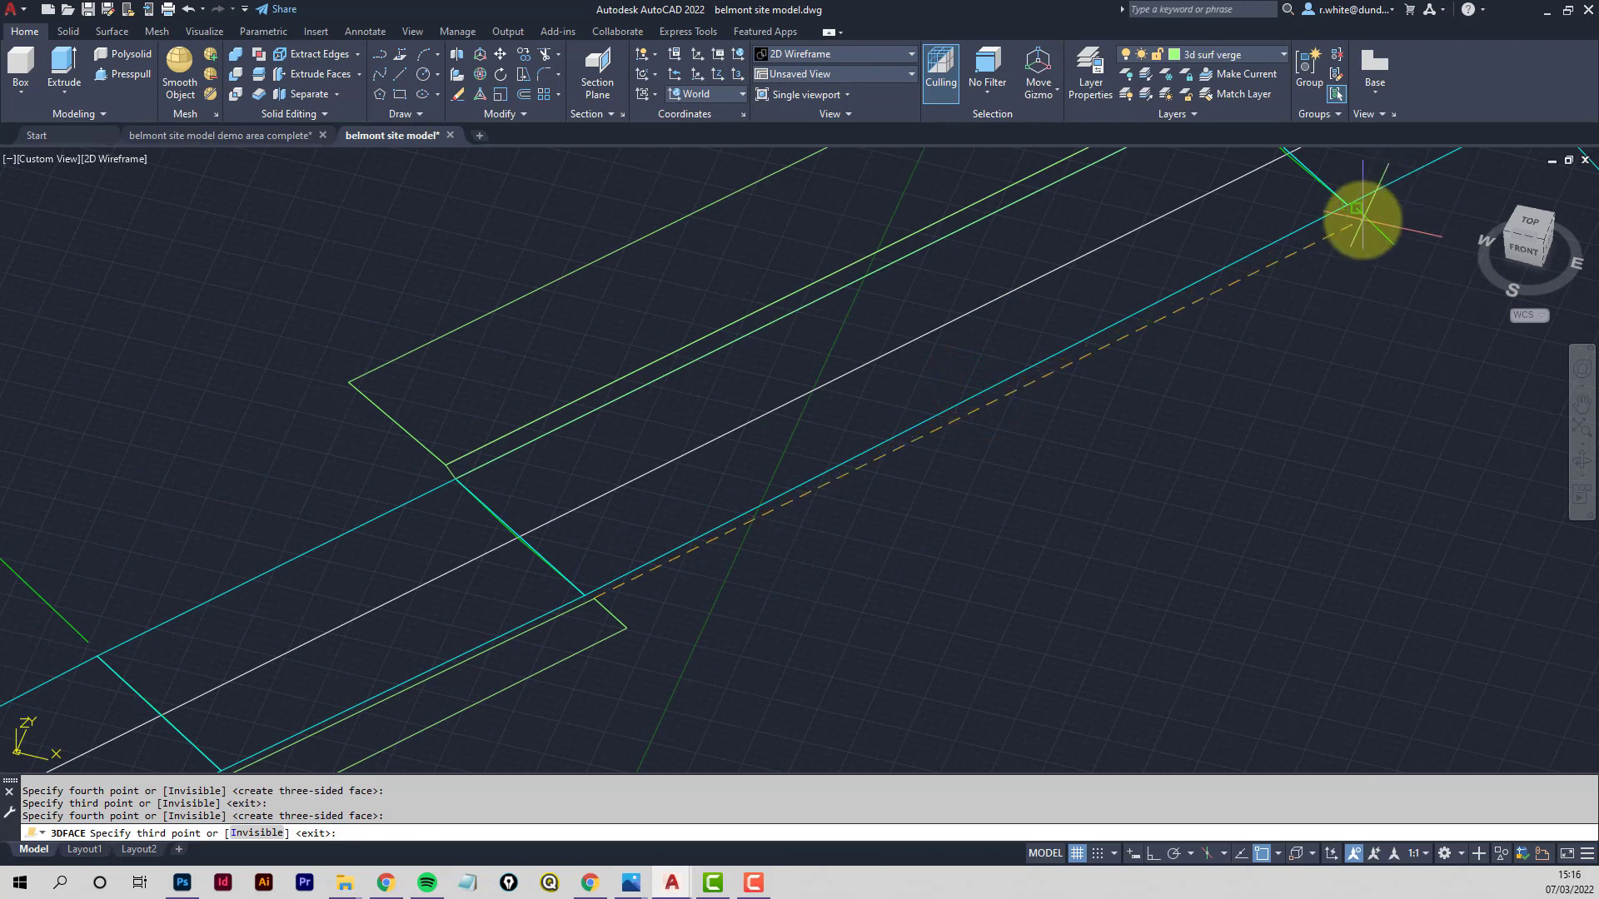
pyautogui.click(1361, 220)
pyautogui.click(1402, 240)
pyautogui.moveTo(1401, 240); pyautogui.dragTo(759, 529, button='middle')
pyautogui.scroll(-2, 1020, 417)
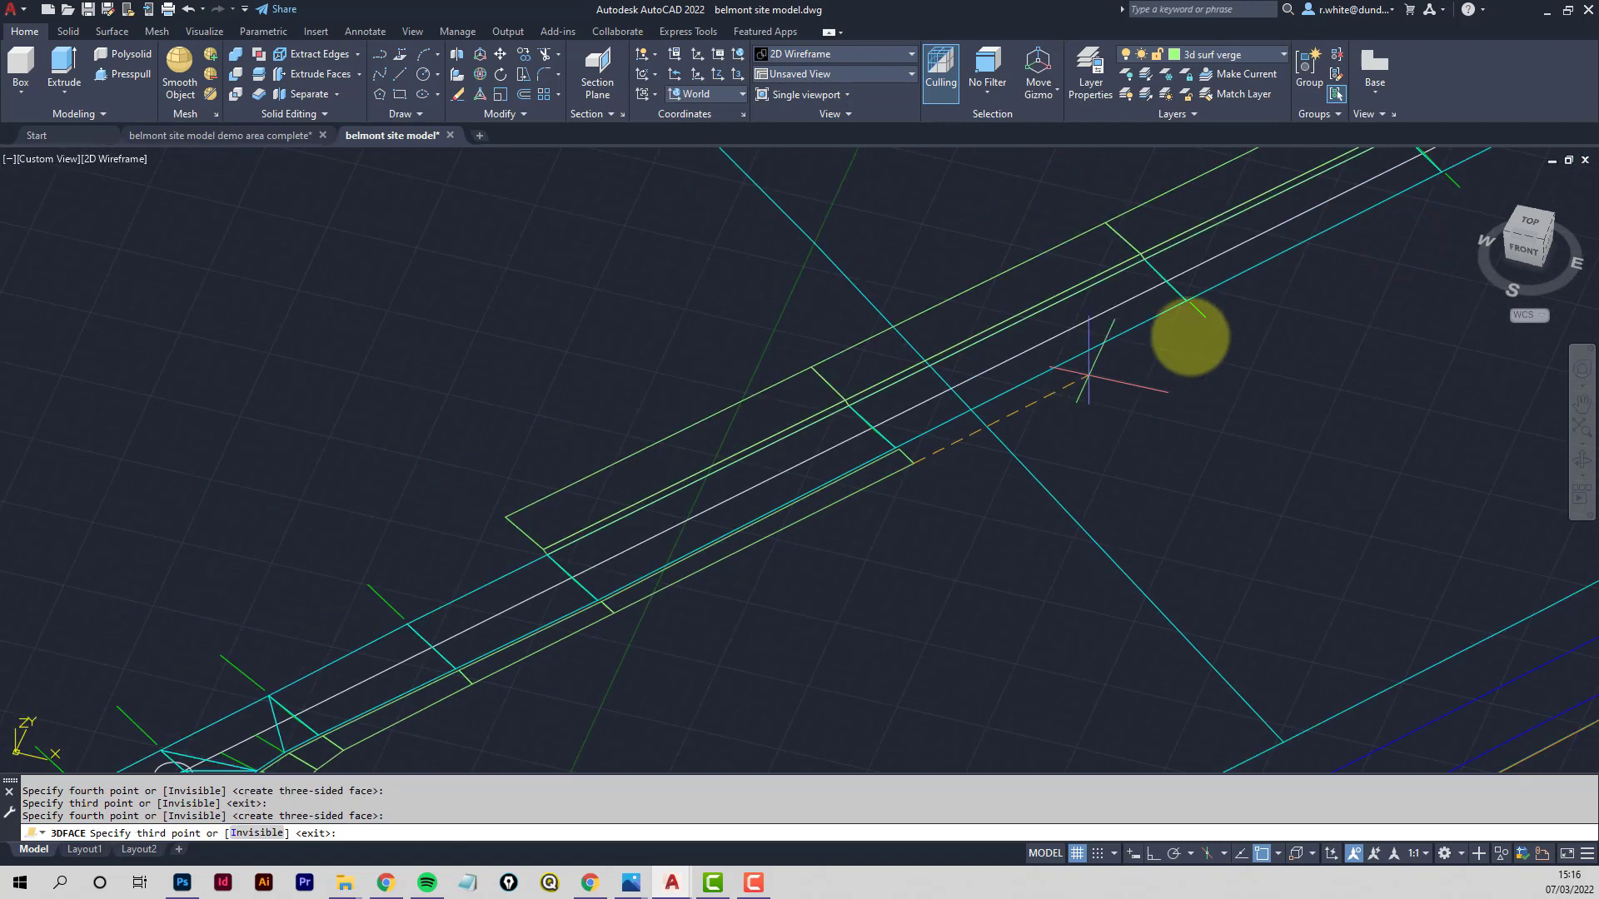
pyautogui.scroll(2, 1184, 321)
pyautogui.click(1254, 296)
pyautogui.click(1220, 275)
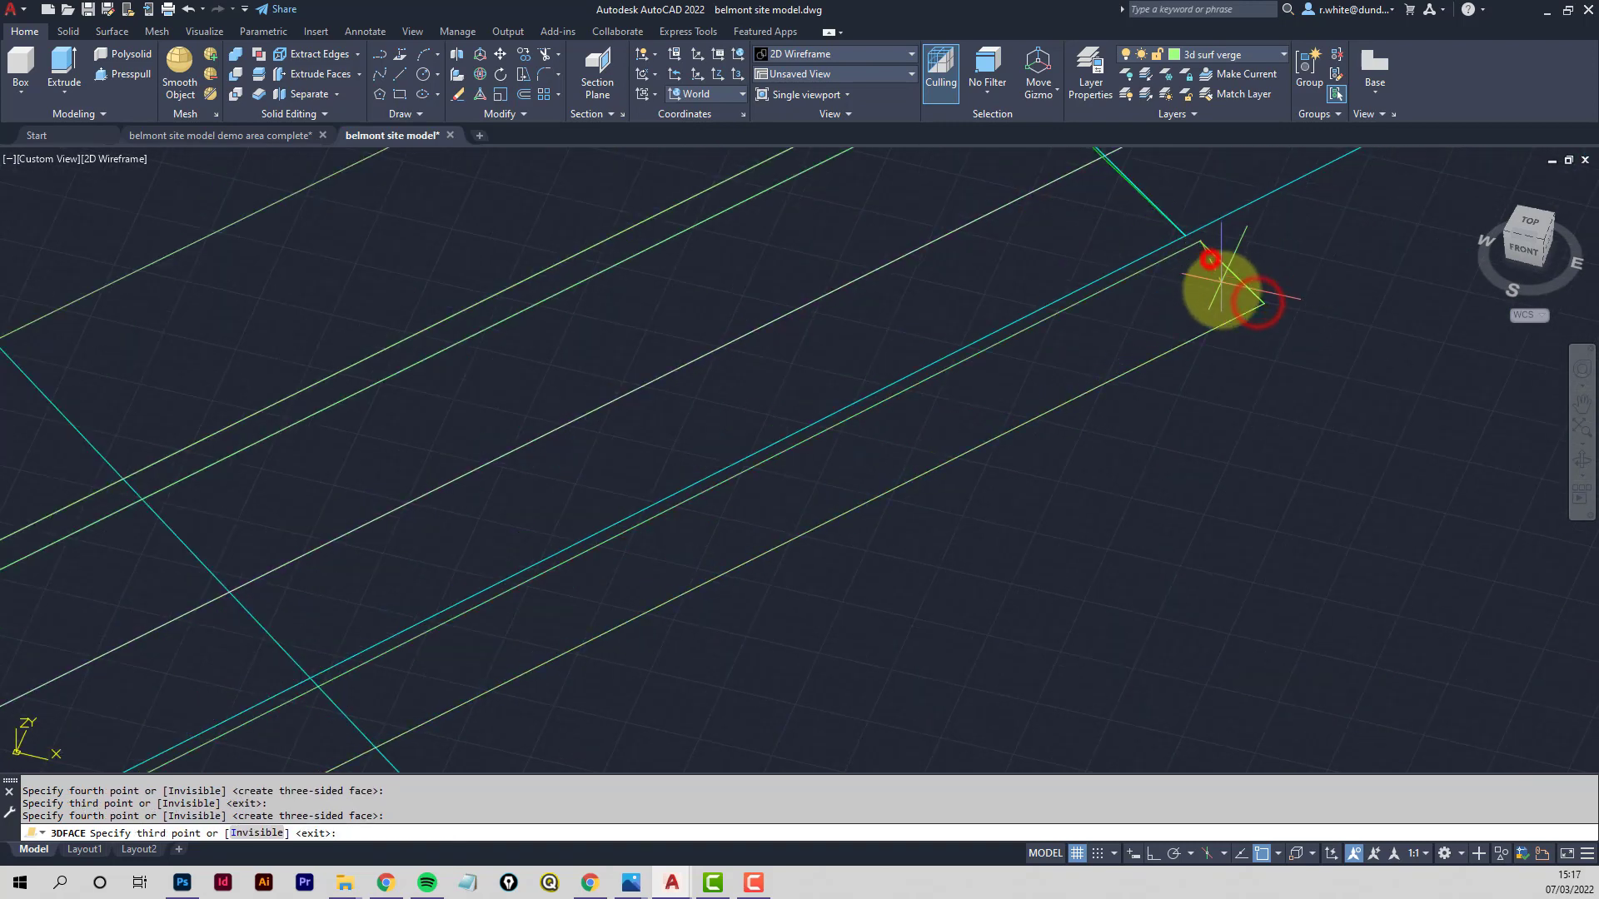
# Complete the south-east verge with the last two four-sided 3D faces up to the end of the road surface, then end 3DFACE
pyautogui.moveTo(1210, 260); pyautogui.dragTo(731, 530, button='middle')
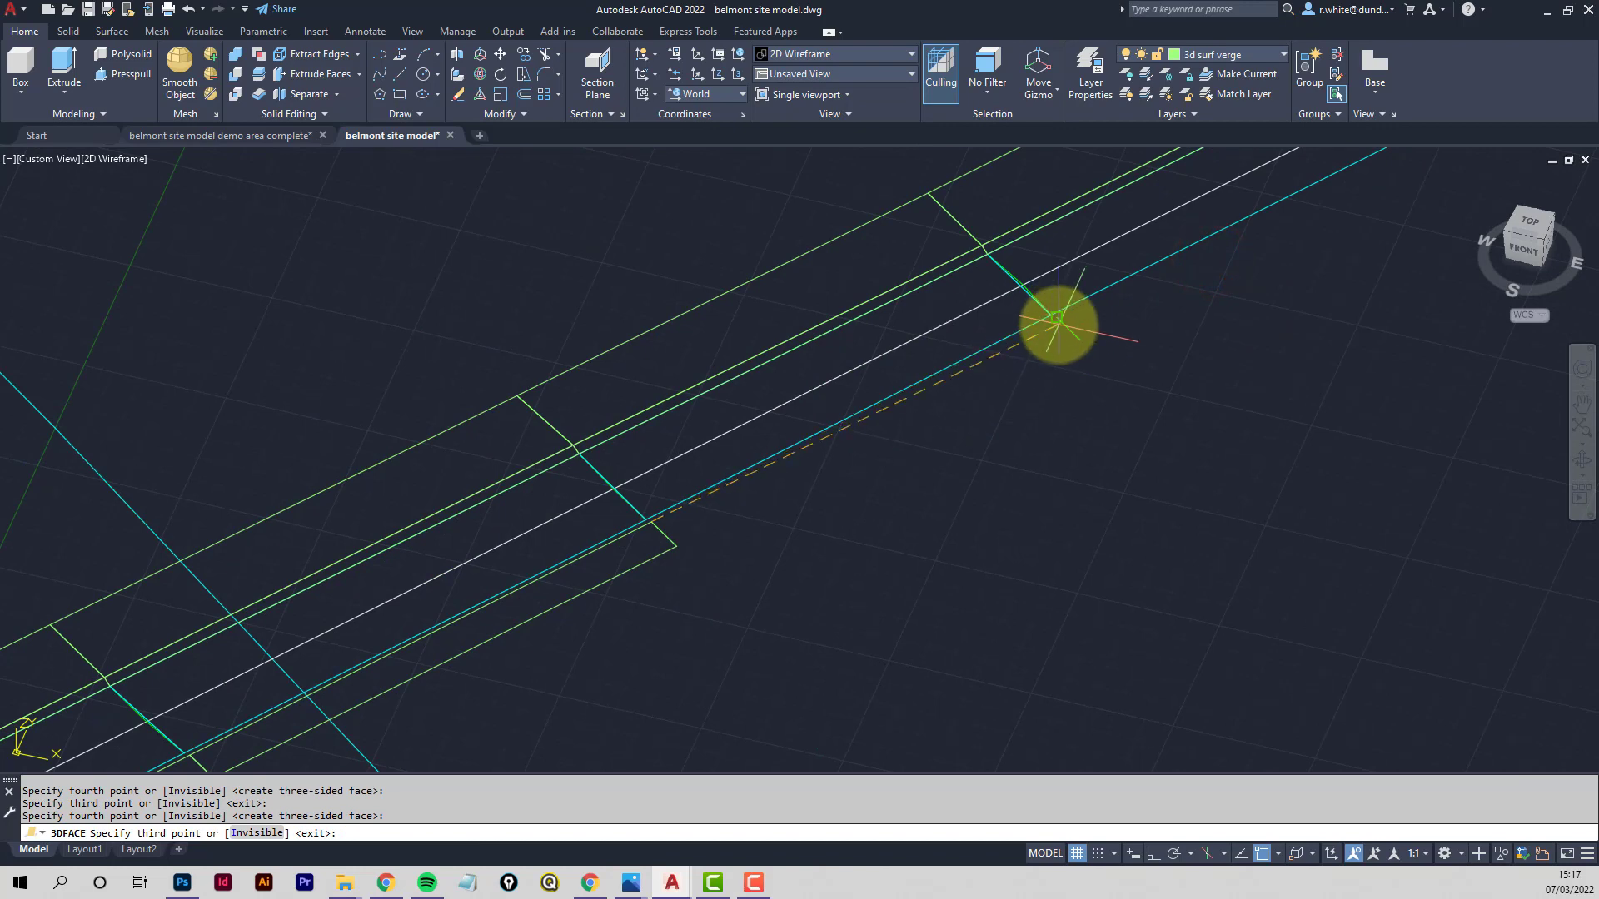
pyautogui.moveTo(1205, 319); pyautogui.dragTo(738, 575, button='middle')
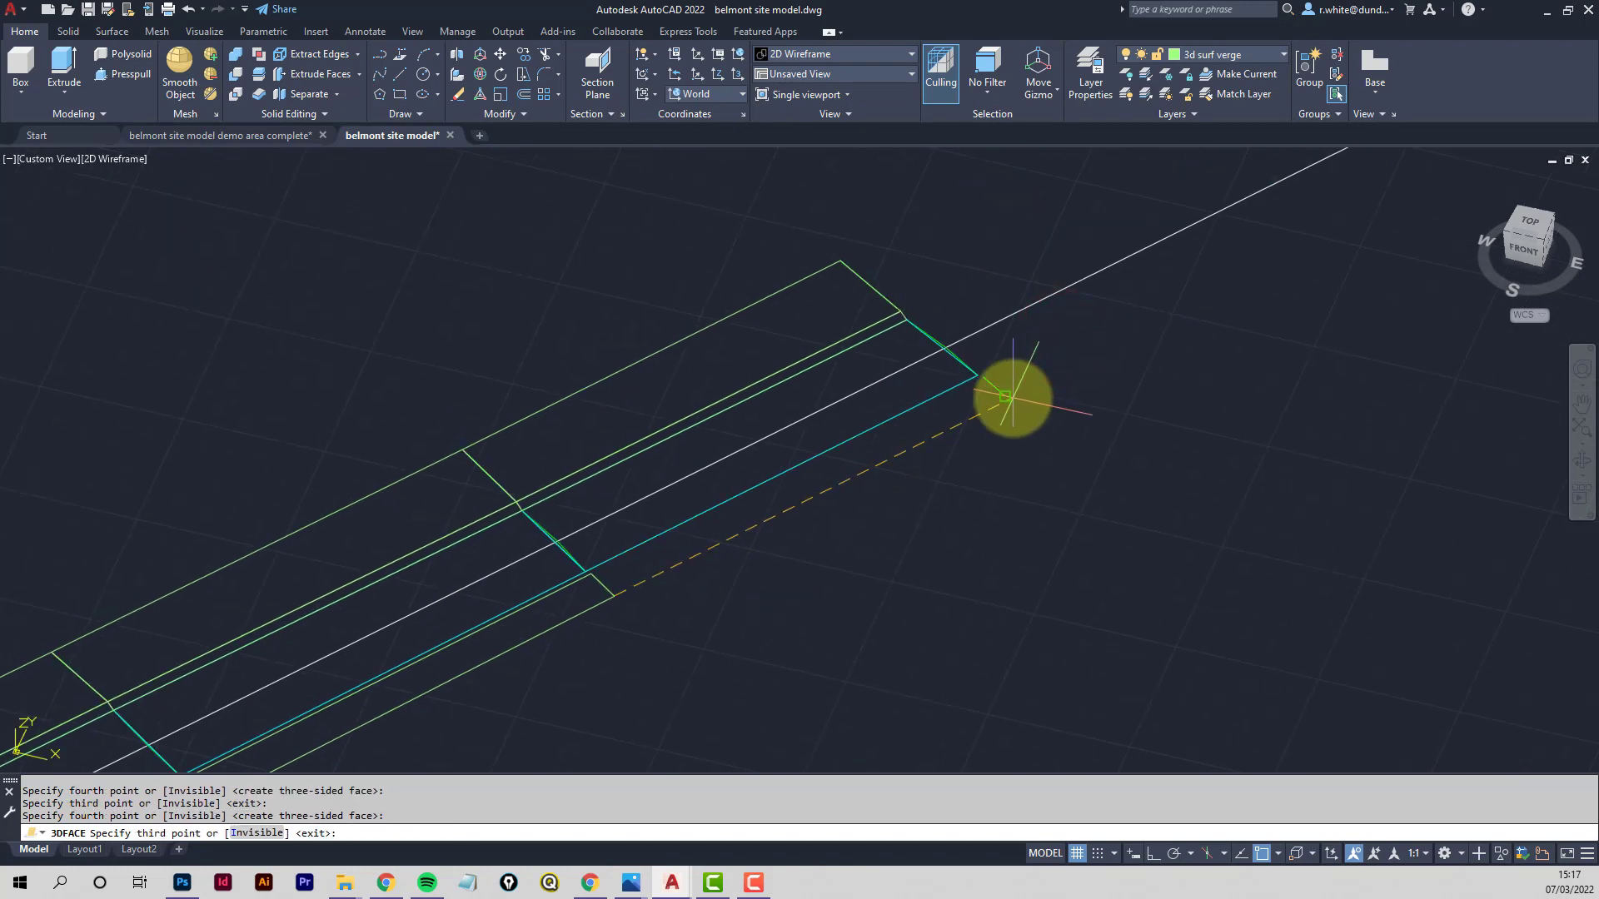
pyautogui.scroll(-3, 943, 461)
pyautogui.moveTo(936, 485); pyautogui.dragTo(1057, 387, button='middle')
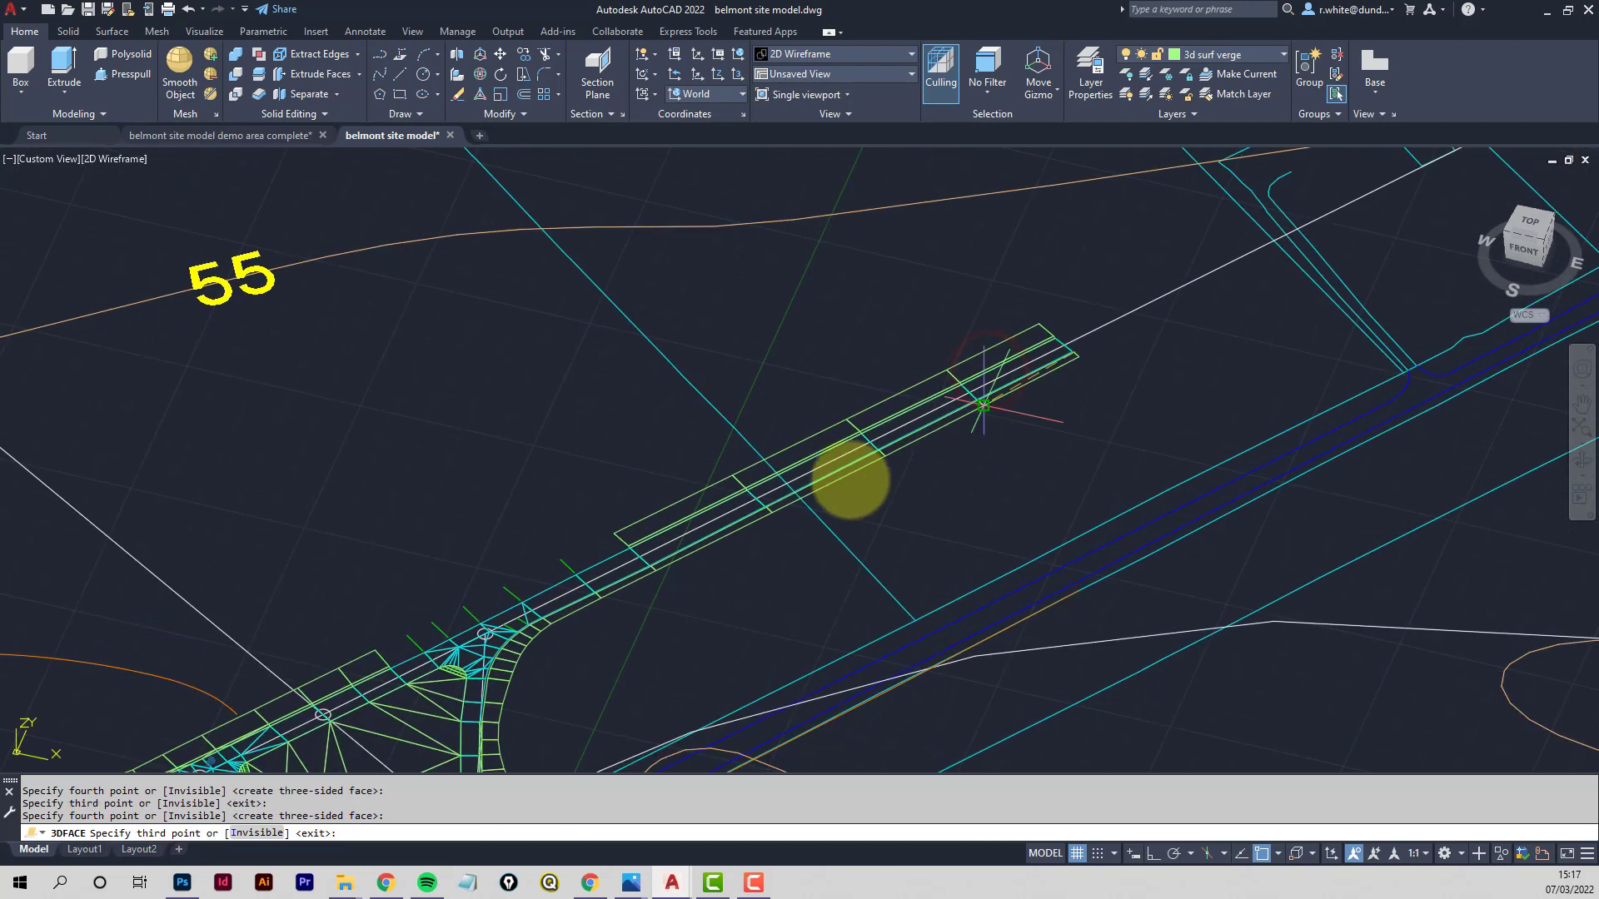
pyautogui.moveTo(697, 541); pyautogui.dragTo(912, 440, button='middle')
pyautogui.scroll(1, 695, 514)
pyautogui.scroll(3, 695, 514)
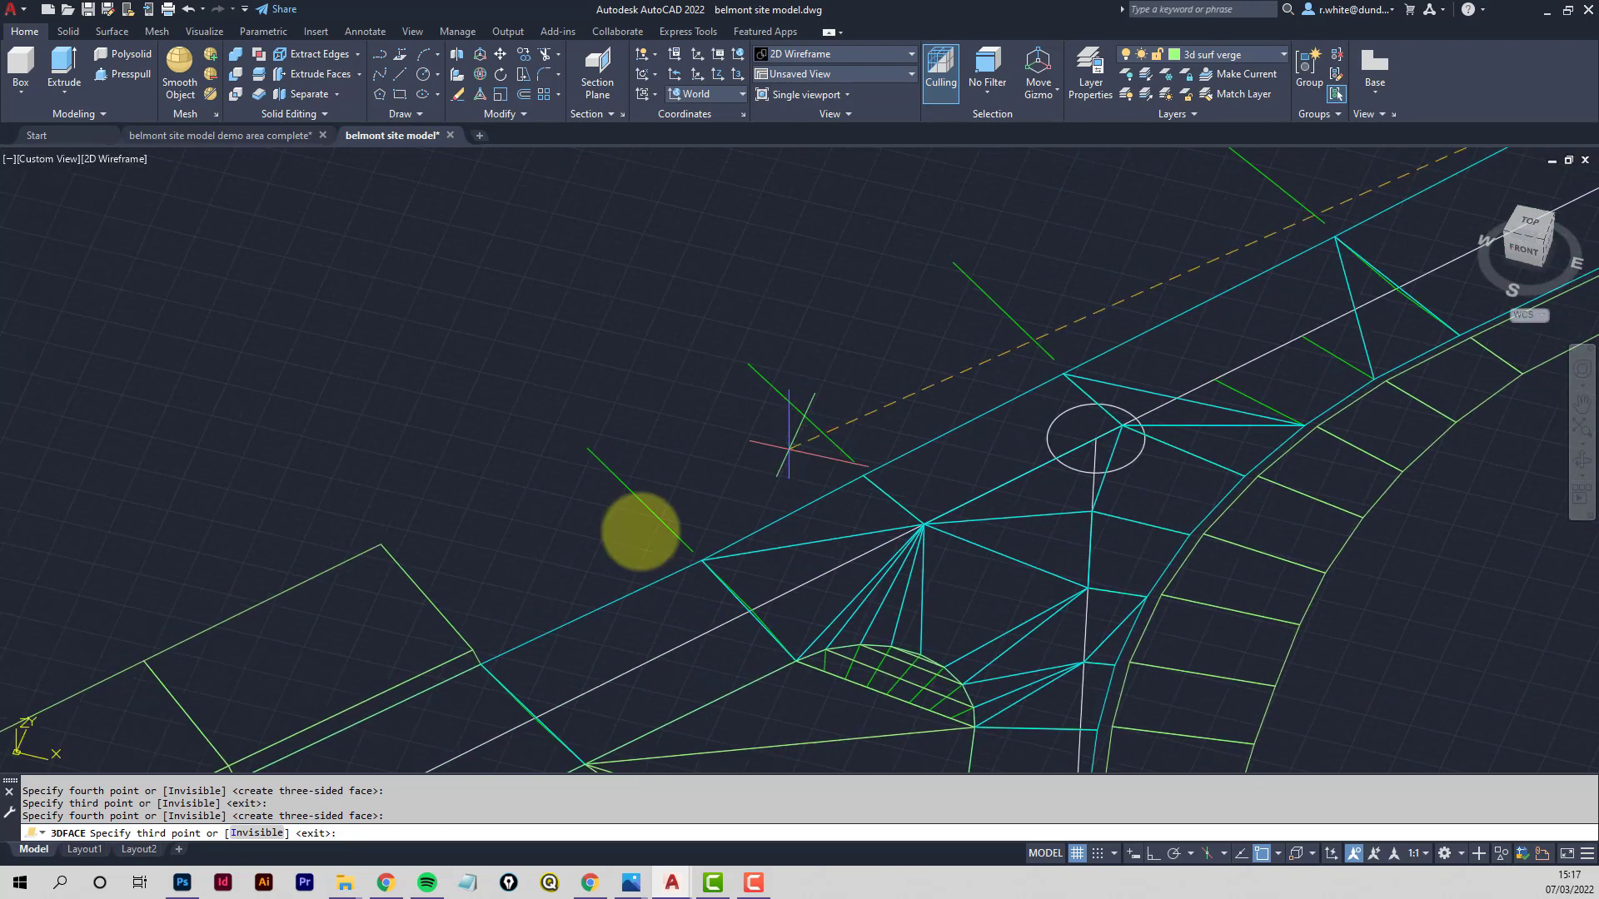
pyautogui.press('Escape')
pyautogui.press('Escape')
# Draw two four-sided 3D faces on the main road's north-west side, from the existing western verge's end edge to the first two ribs
pyautogui.click(363, 559)
pyautogui.click(463, 641)
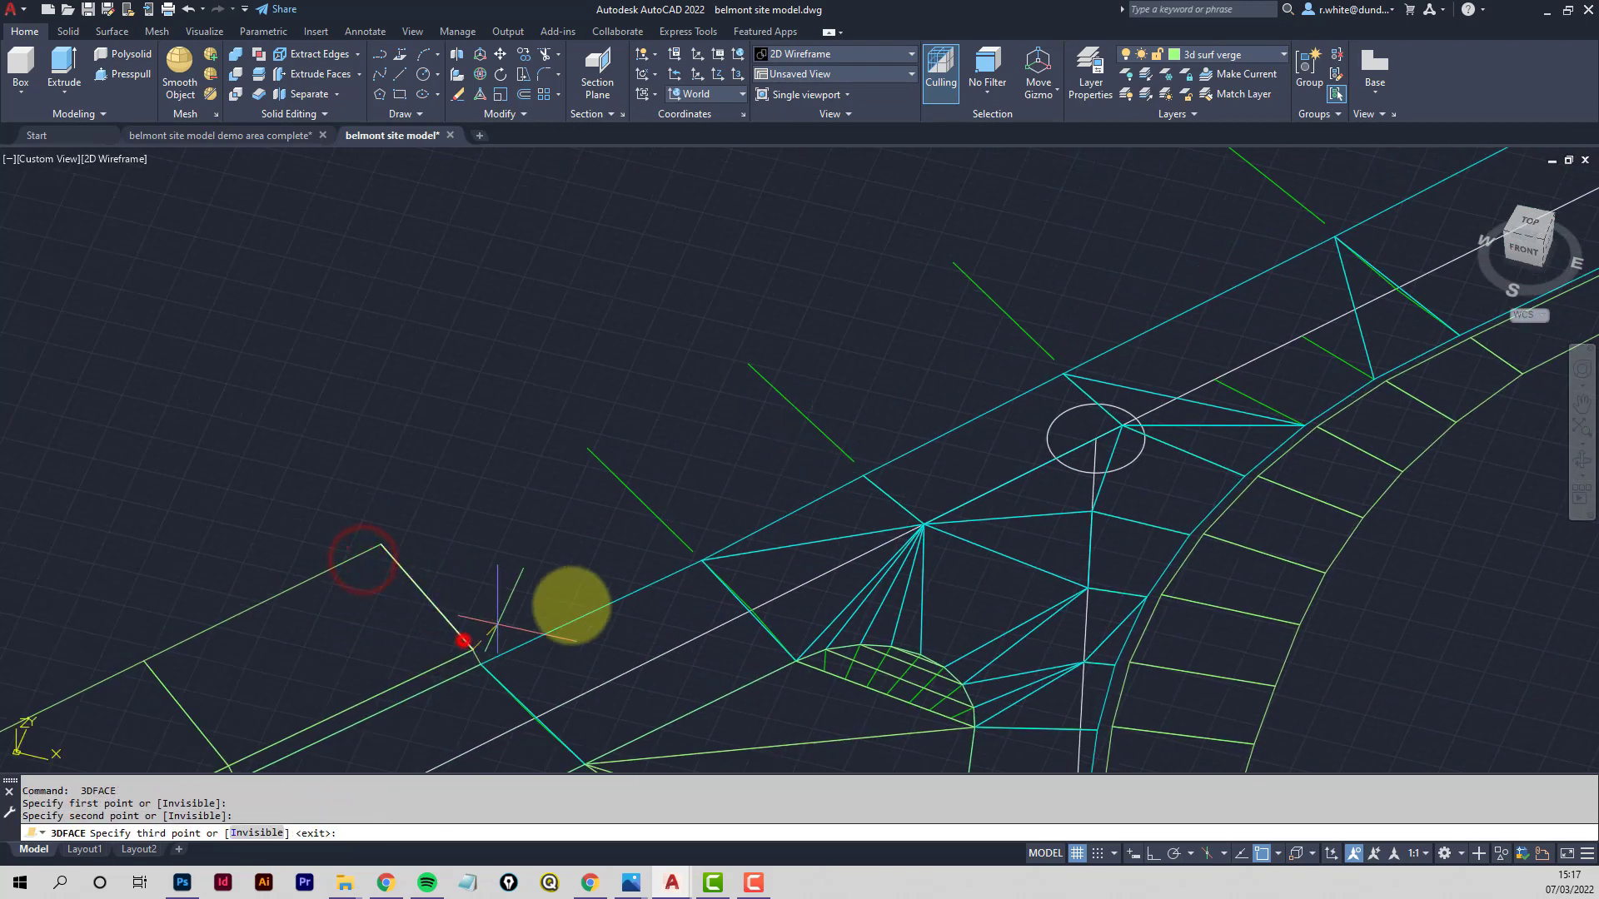
pyautogui.click(687, 550)
pyautogui.click(593, 452)
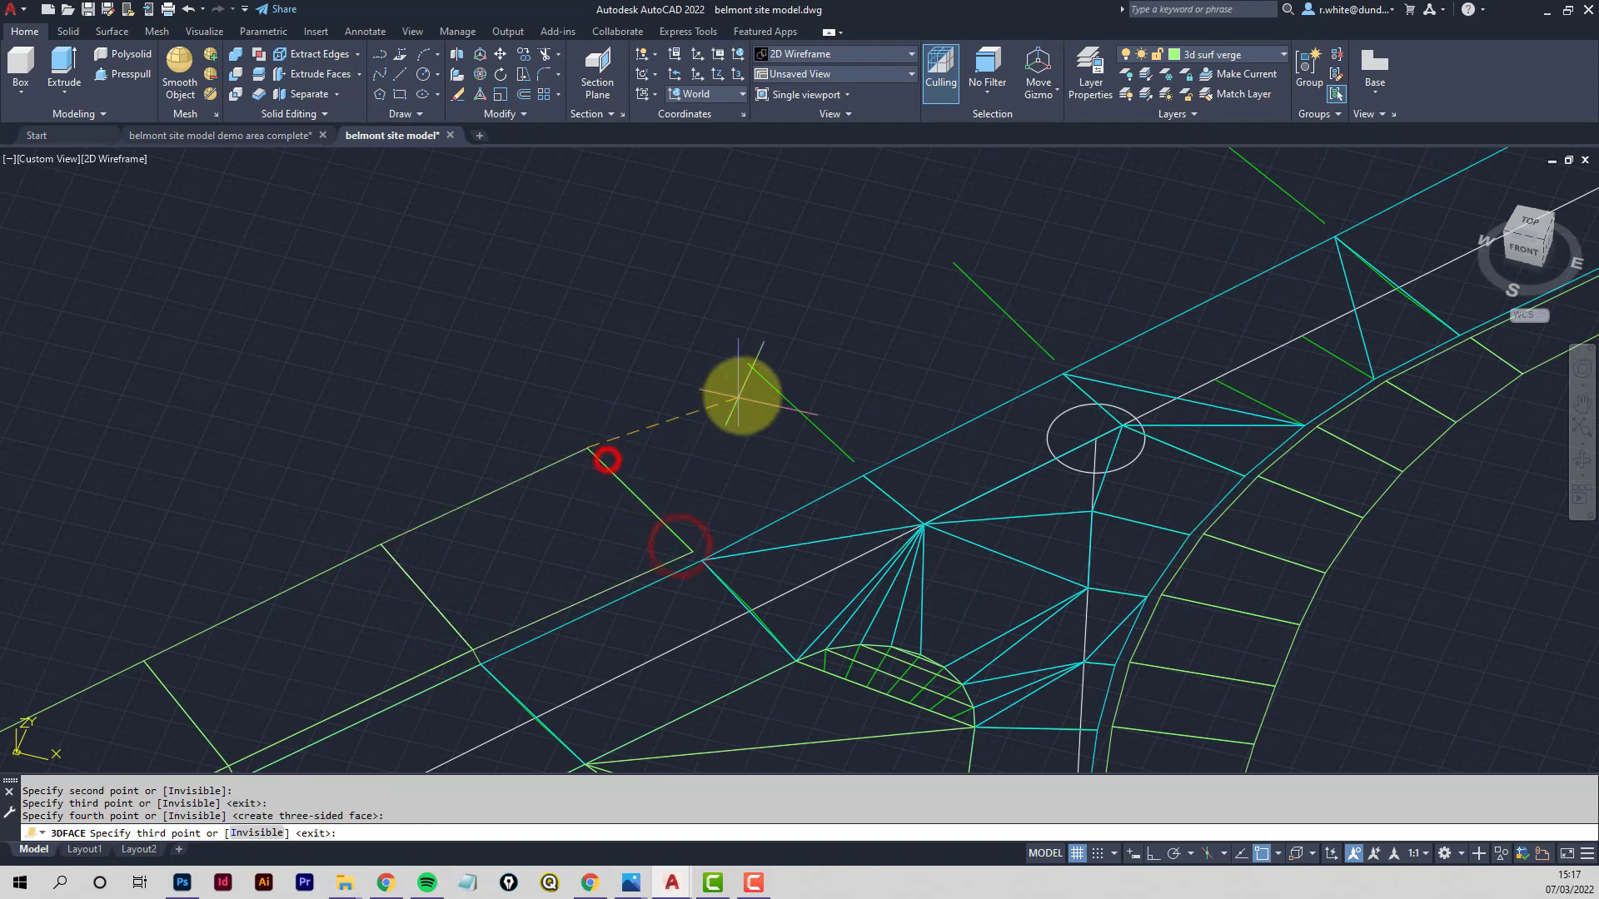
pyautogui.click(753, 374)
pyautogui.click(821, 437)
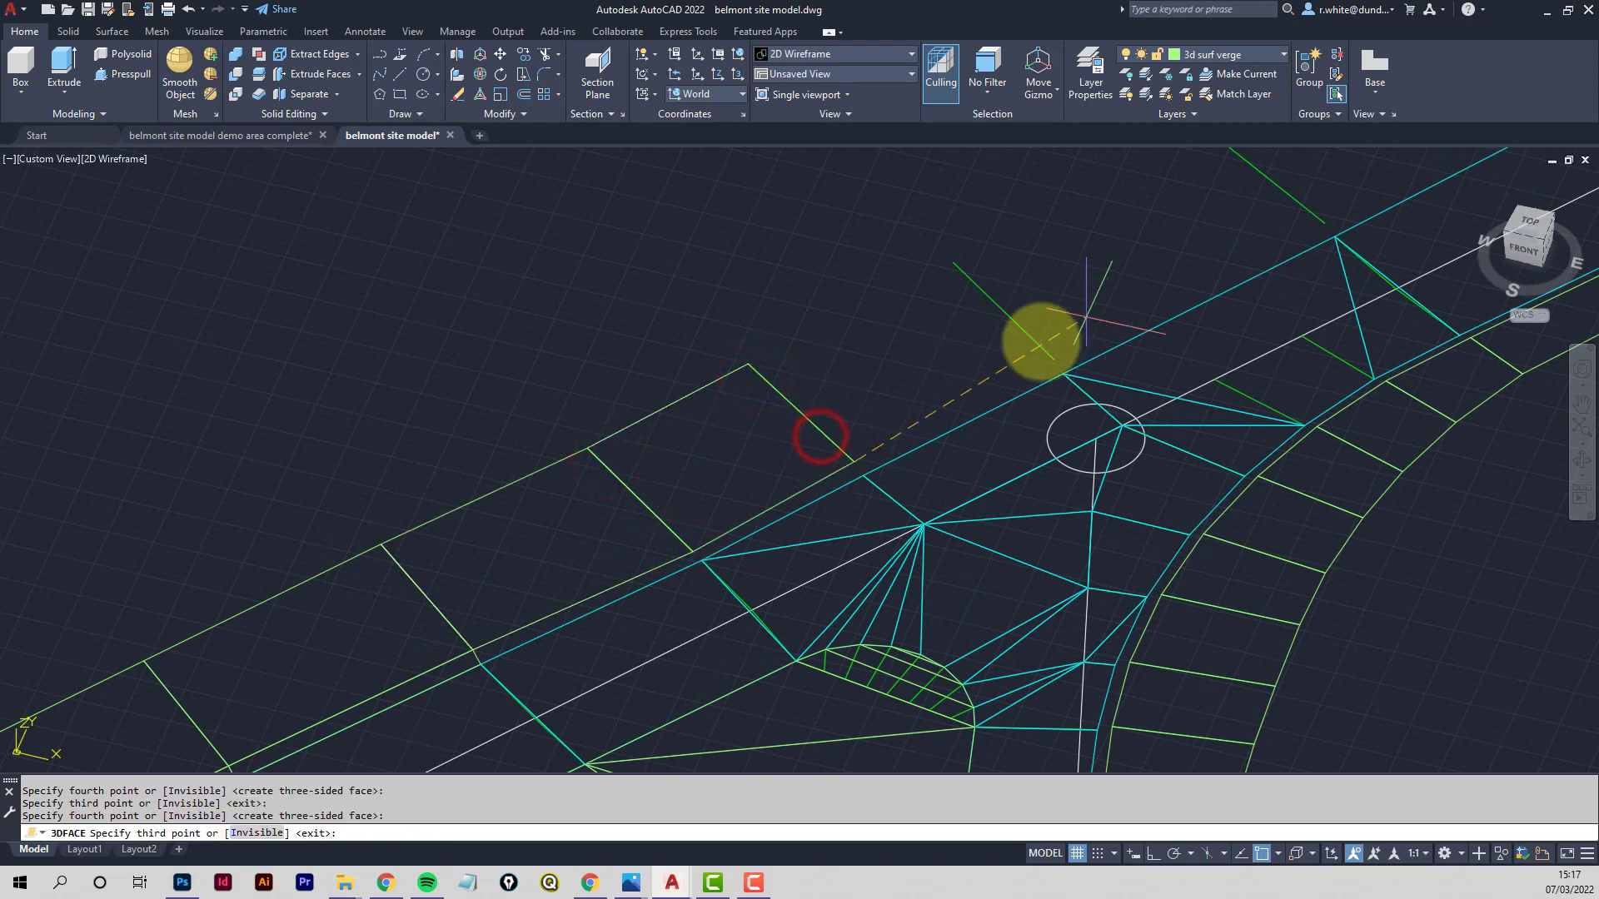
# Continue the north-west verge opposite the branch junction with four-sided 3D faces to the third and fourth ribs
pyautogui.click(1061, 356)
pyautogui.click(950, 265)
pyautogui.moveTo(1096, 217); pyautogui.dragTo(819, 447, button='middle')
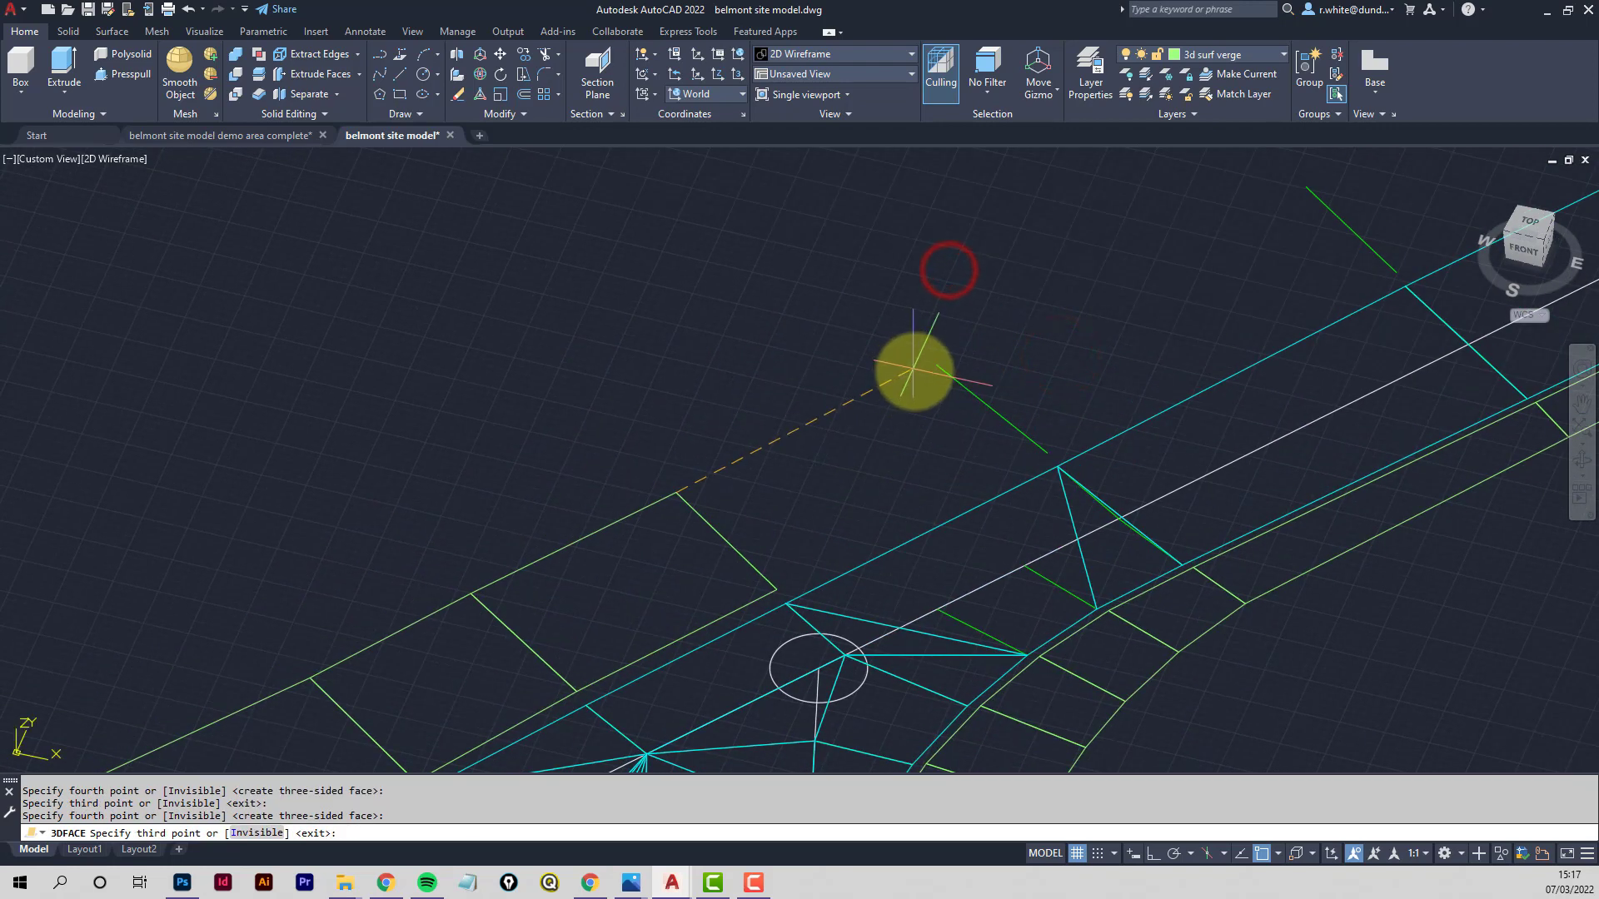
pyautogui.click(943, 368)
pyautogui.click(1013, 429)
# Close the north-west verge gap with two four-sided 3D faces, via the fifth rib to the existing north-eastern verge, and end 3DFACE
pyautogui.moveTo(1178, 347); pyautogui.dragTo(857, 514, button='middle')
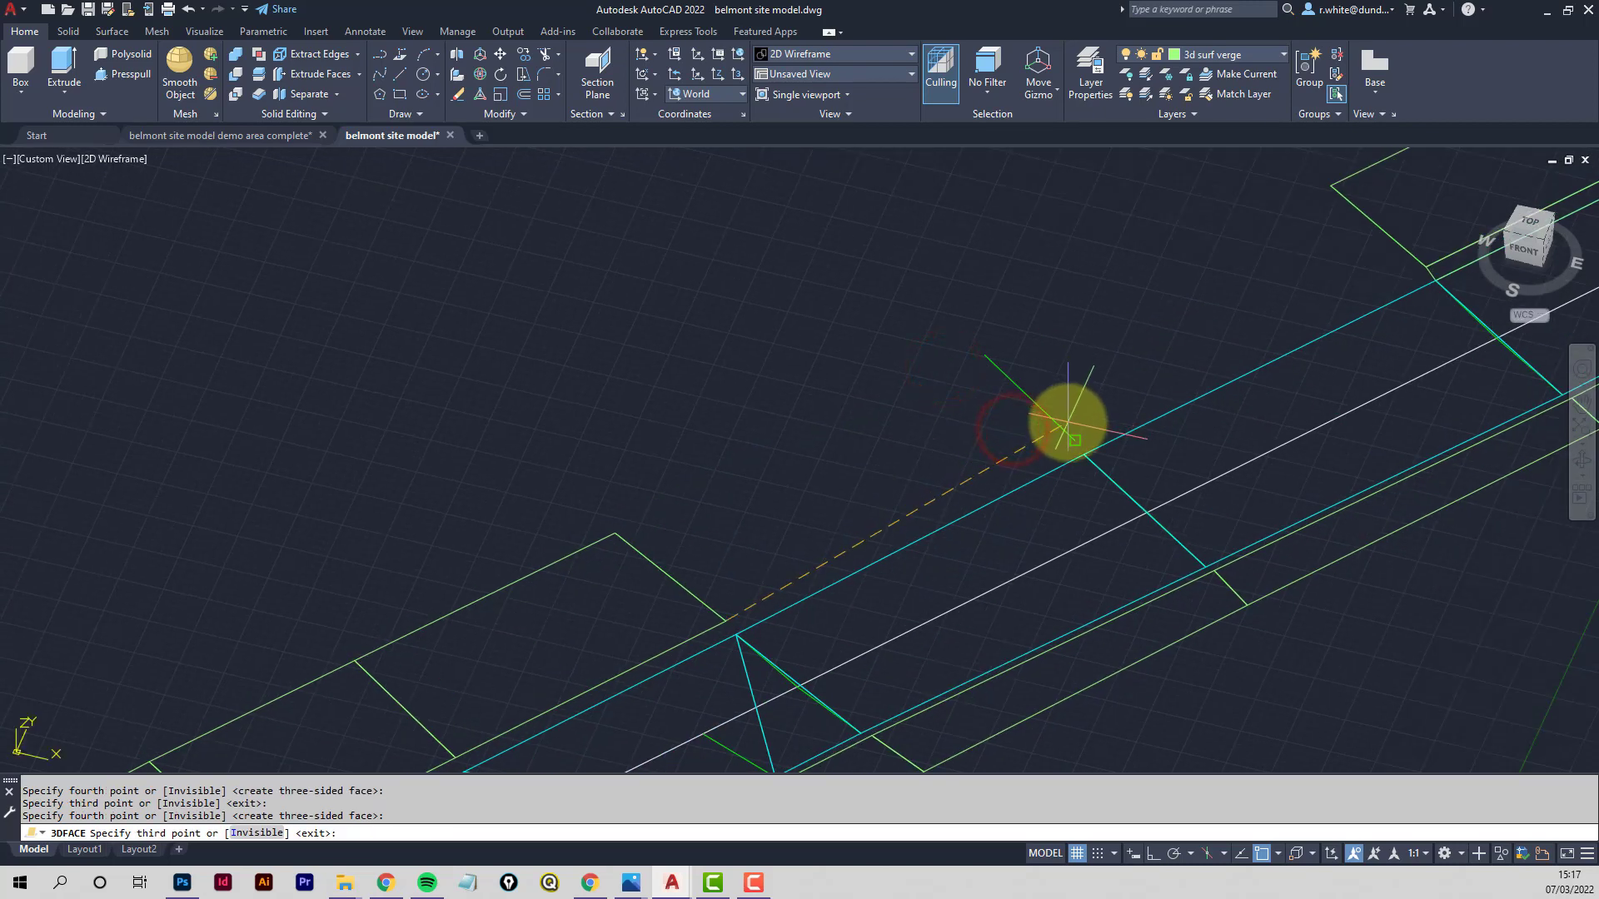
pyautogui.click(1067, 423)
pyautogui.click(996, 359)
pyautogui.click(1332, 185)
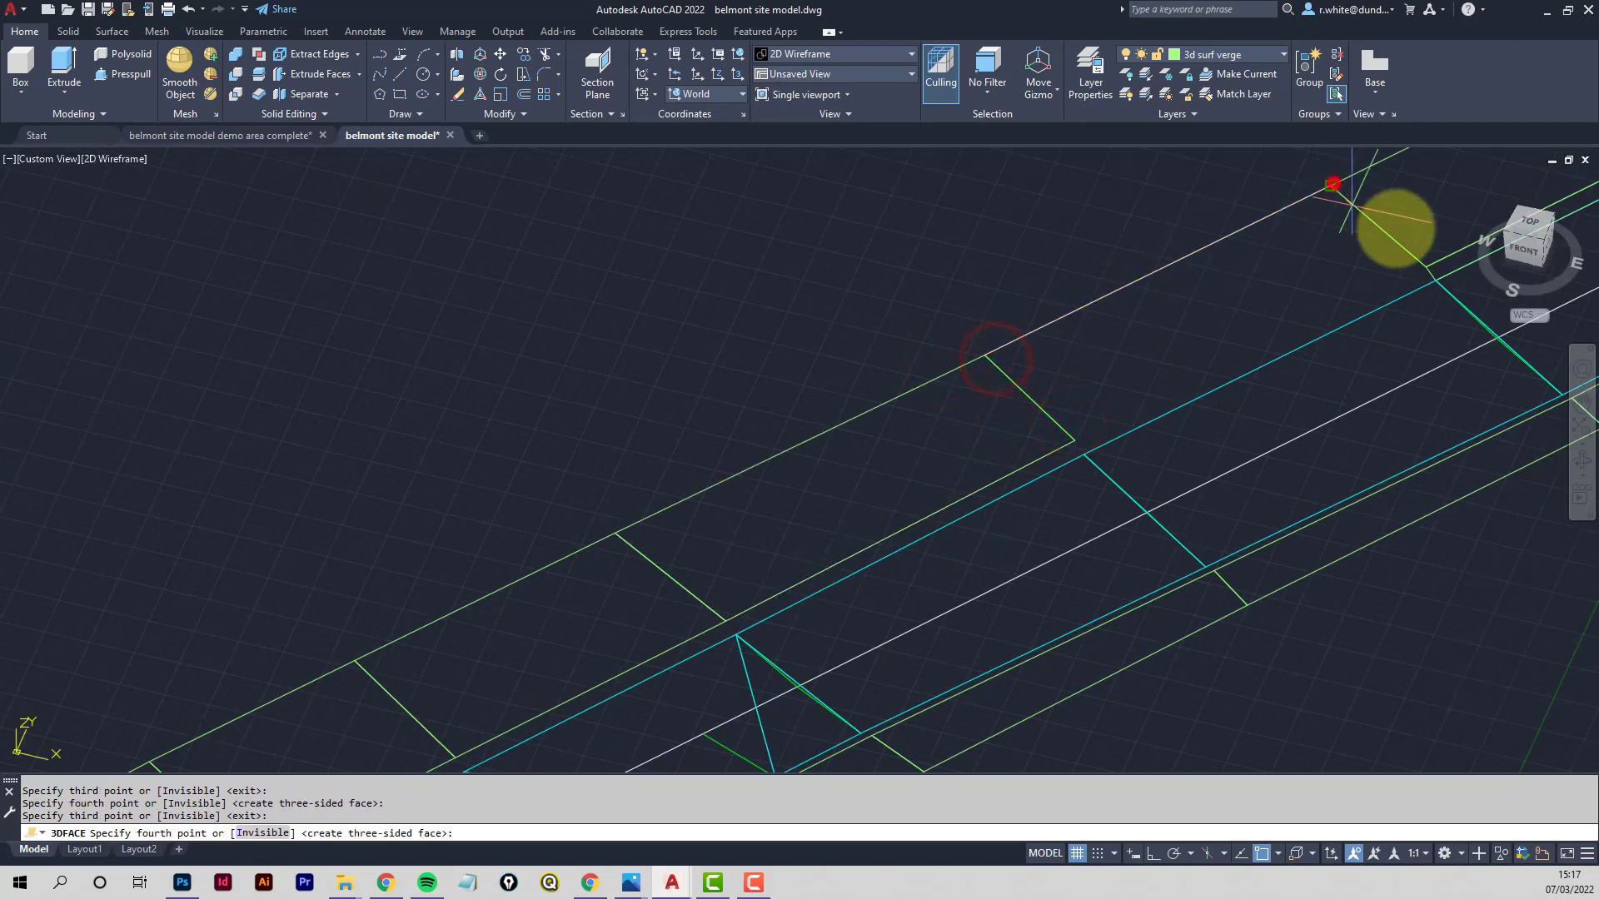
pyautogui.click(1411, 248)
pyautogui.moveTo(1411, 248); pyautogui.dragTo(451, 637, button='middle')
pyautogui.scroll(5, 485, 600)
pyautogui.press('Escape')
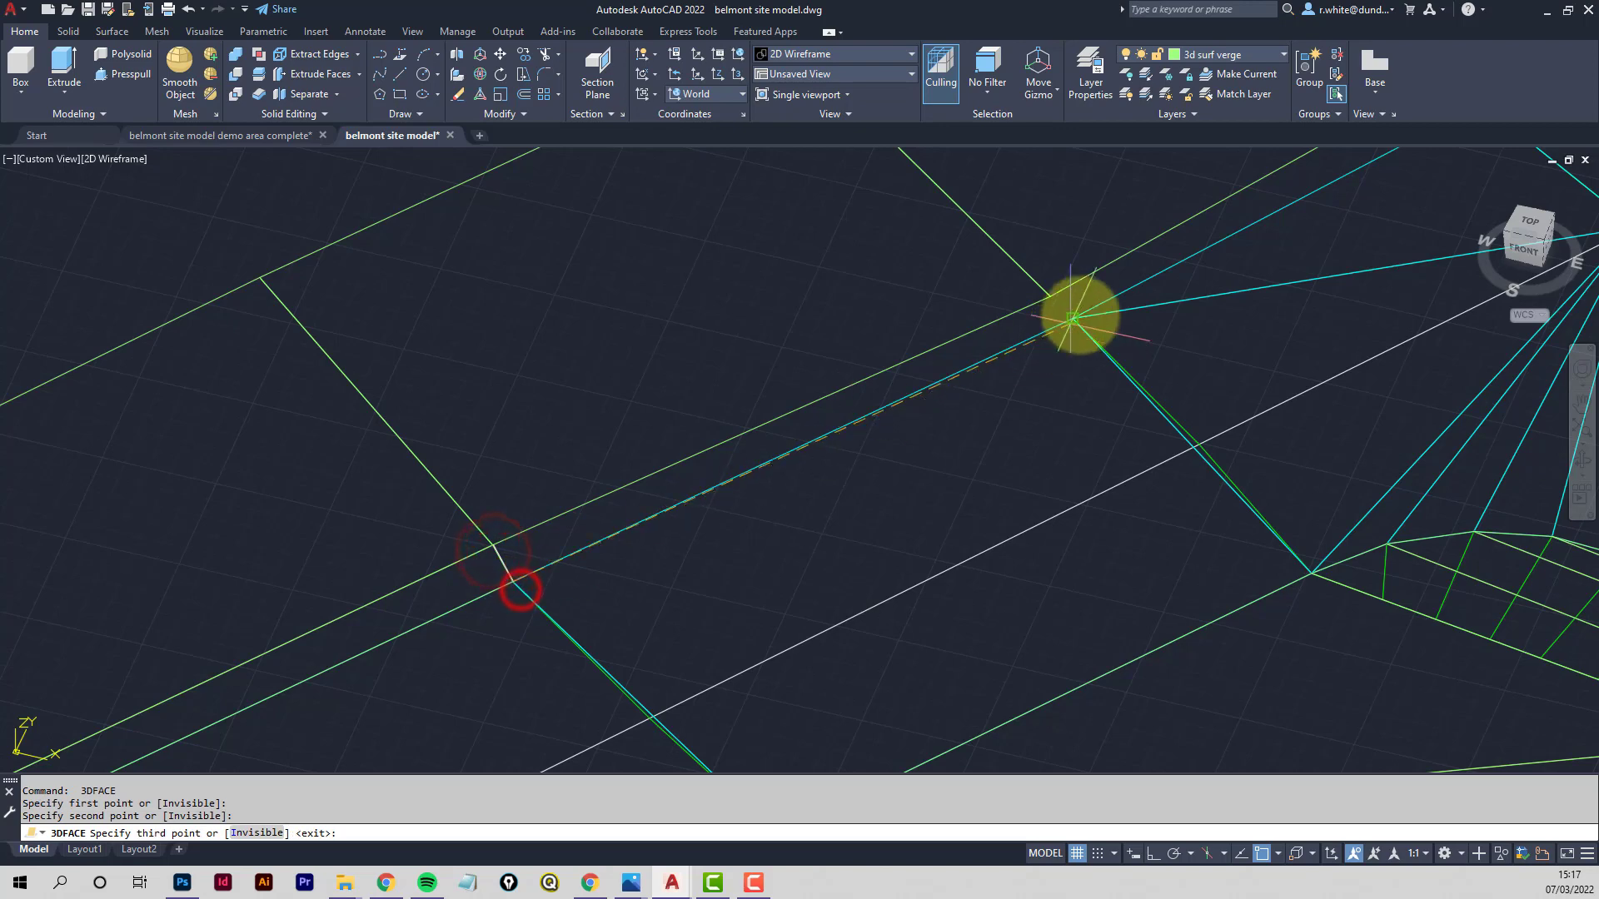
# Fill the narrow gap between the north-west verge and road edge with two 3D faces, from the existing western strip to the second rib
pyautogui.click(1054, 297)
pyautogui.moveTo(1249, 232); pyautogui.dragTo(798, 516, button='middle')
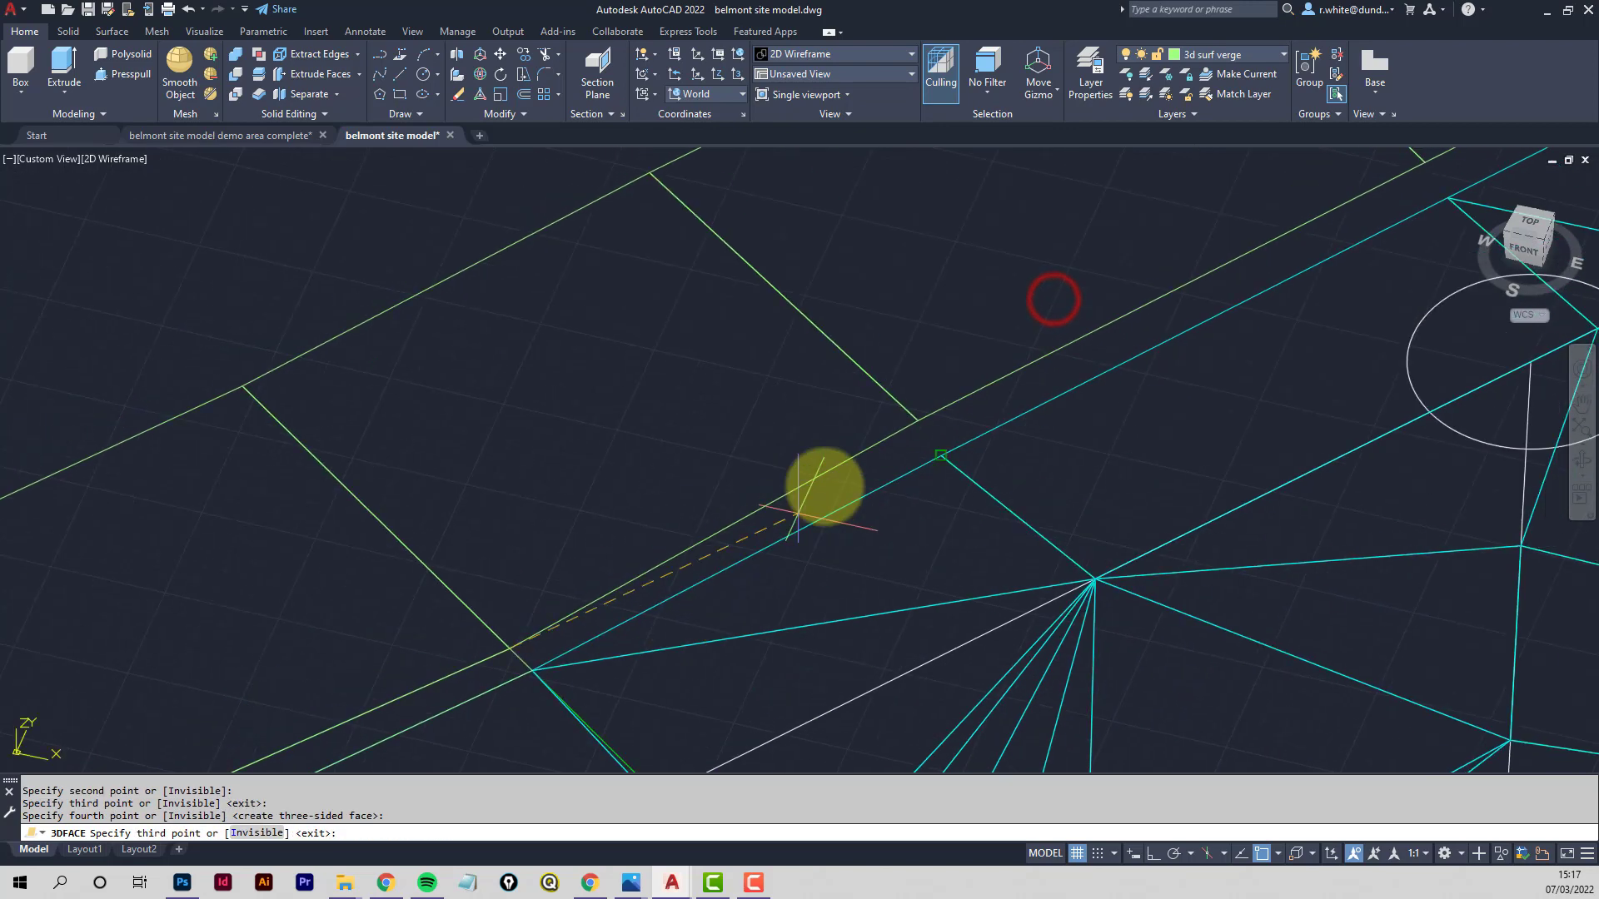
pyautogui.click(916, 427)
pyautogui.click(938, 457)
# Continue the narrow strip between the north-west verge and road edge with two more 3D faces, past the circle at the junction
pyautogui.moveTo(1092, 386); pyautogui.dragTo(579, 667, button='middle')
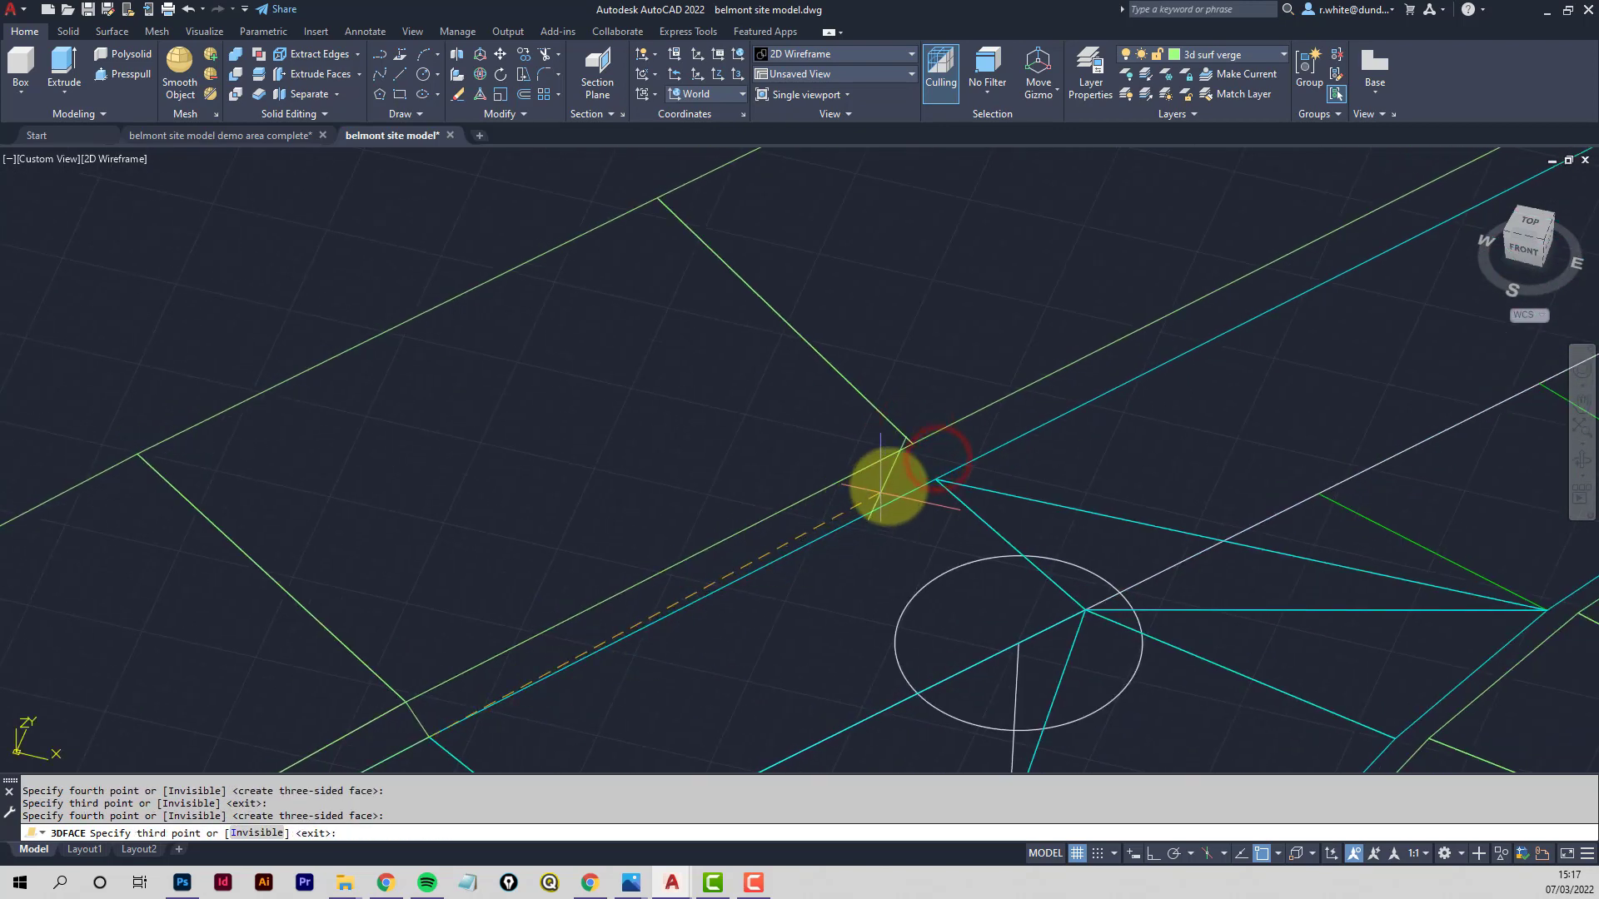
pyautogui.click(921, 485)
pyautogui.click(901, 438)
pyautogui.scroll(-2, 1068, 376)
pyautogui.moveTo(1068, 377); pyautogui.dragTo(682, 553, button='middle')
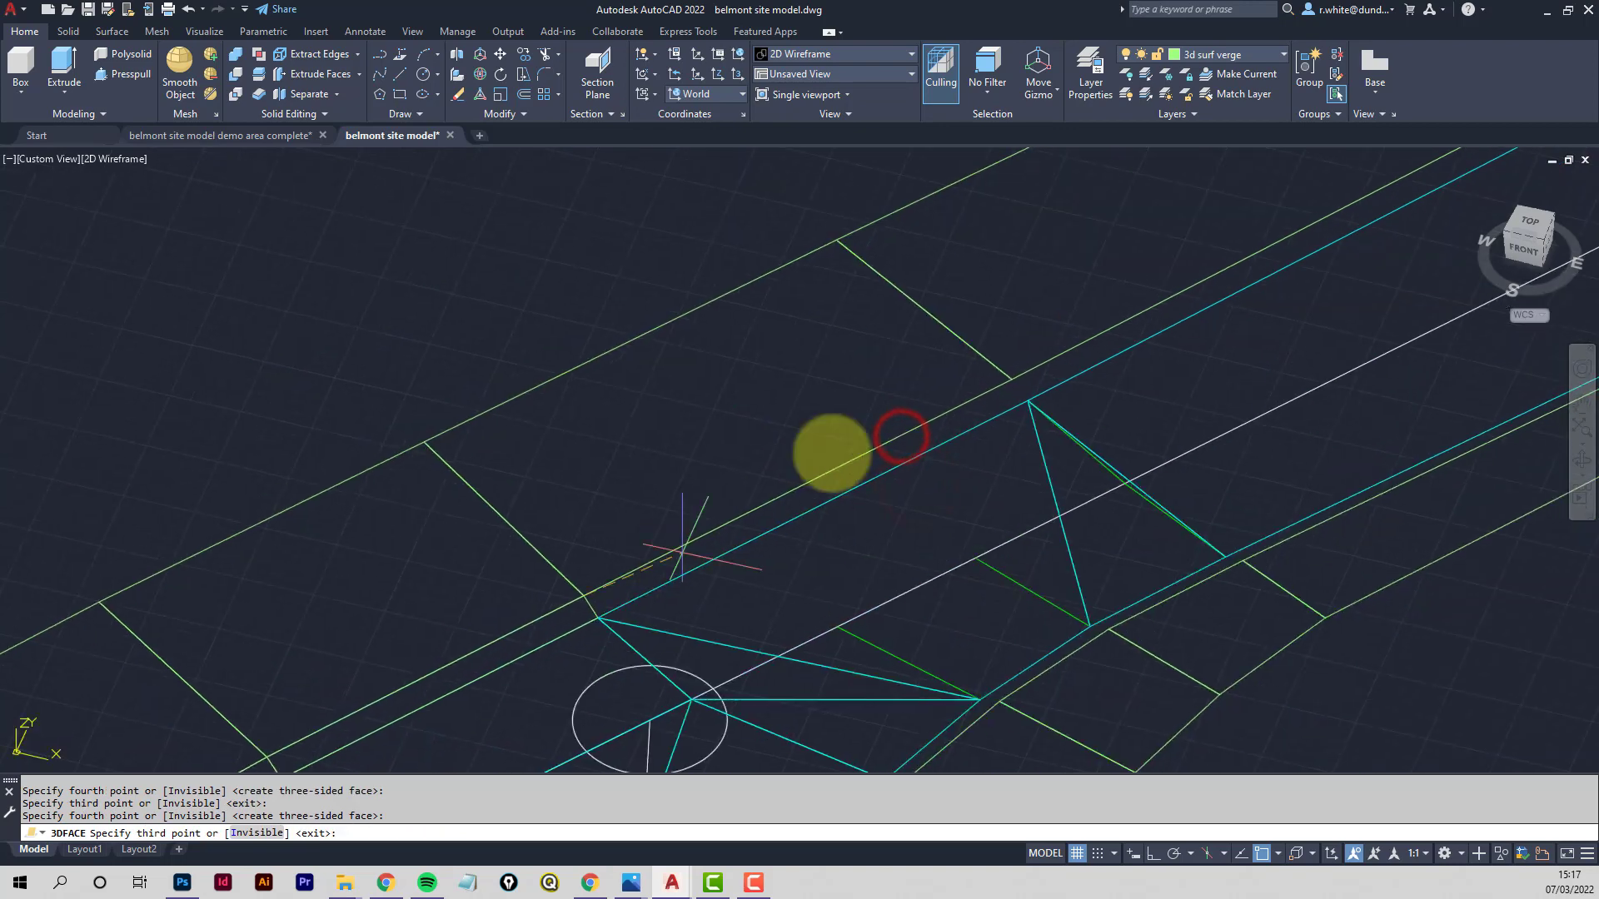
pyautogui.click(1012, 379)
pyautogui.click(1042, 399)
# Complete the narrow north-west strip with two final 3D faces, joining it to the existing narrow strip farther north-east
pyautogui.moveTo(1177, 338); pyautogui.dragTo(554, 639, button='middle')
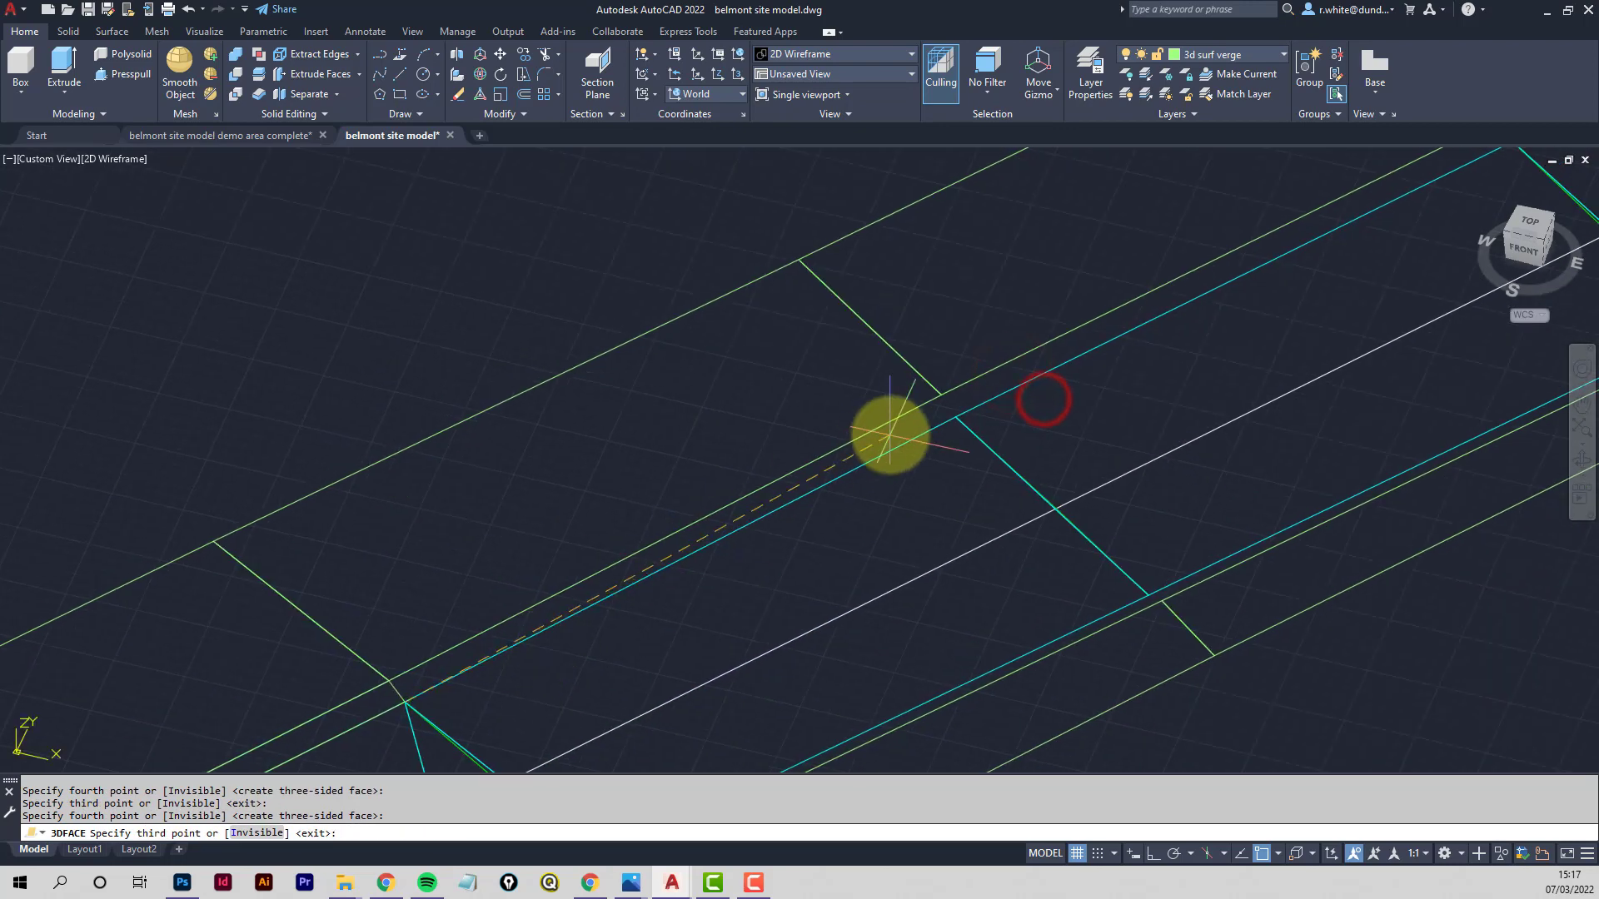
pyautogui.click(955, 418)
pyautogui.click(941, 396)
pyautogui.moveTo(1081, 348); pyautogui.dragTo(610, 569, button='middle')
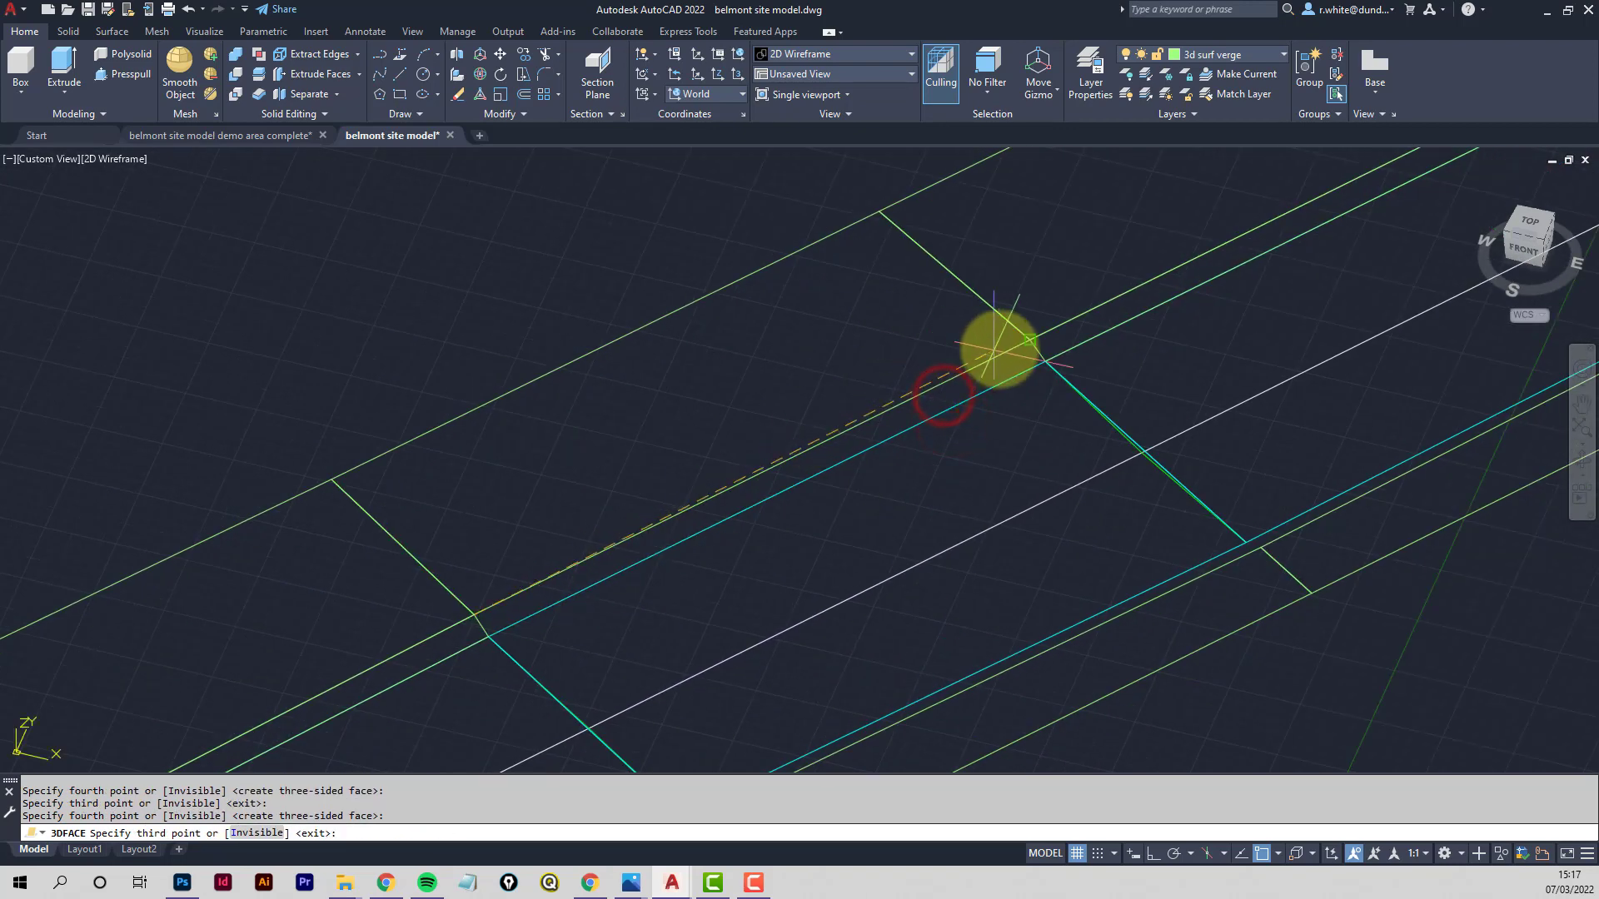
pyautogui.click(1014, 353)
pyautogui.click(1045, 361)
pyautogui.scroll(-8, 1040, 400)
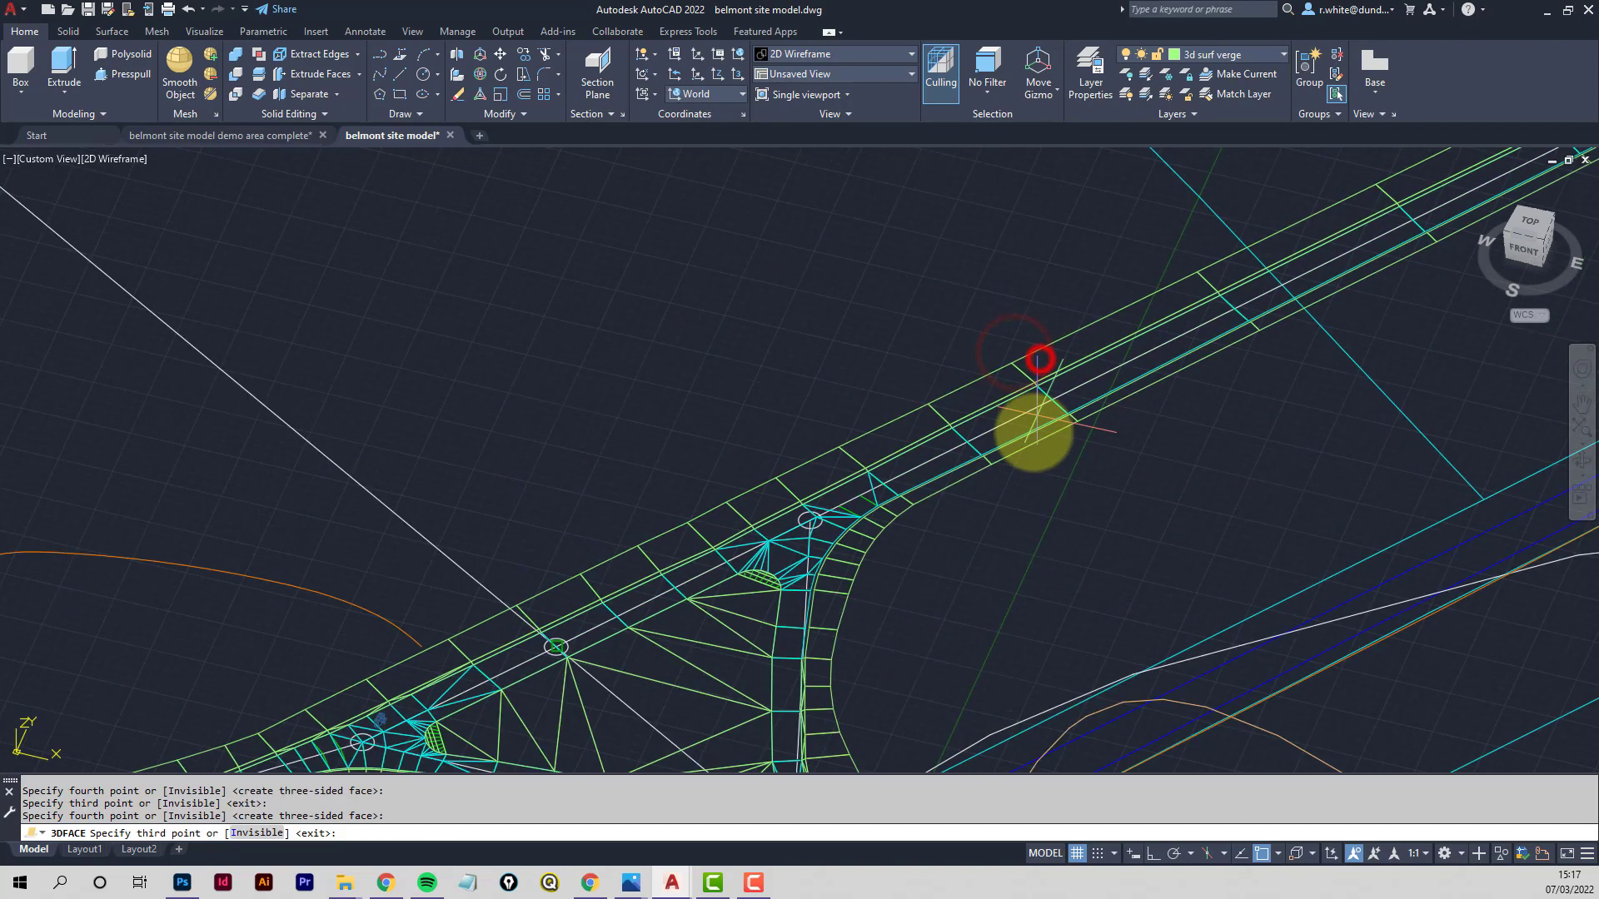
# Start a 3D face for the narrow gap between the branch road's eastern edge and its verge, at the existing strip's end
pyautogui.moveTo(947, 496); pyautogui.dragTo(963, 436, button='middle')
pyautogui.keyDown('shift'); pyautogui.moveTo(902, 505); pyautogui.dragTo(642, 560, button='middle'); pyautogui.keyUp('shift')
pyautogui.scroll(5, 757, 499)
pyautogui.press('Escape')
pyautogui.press('Return')
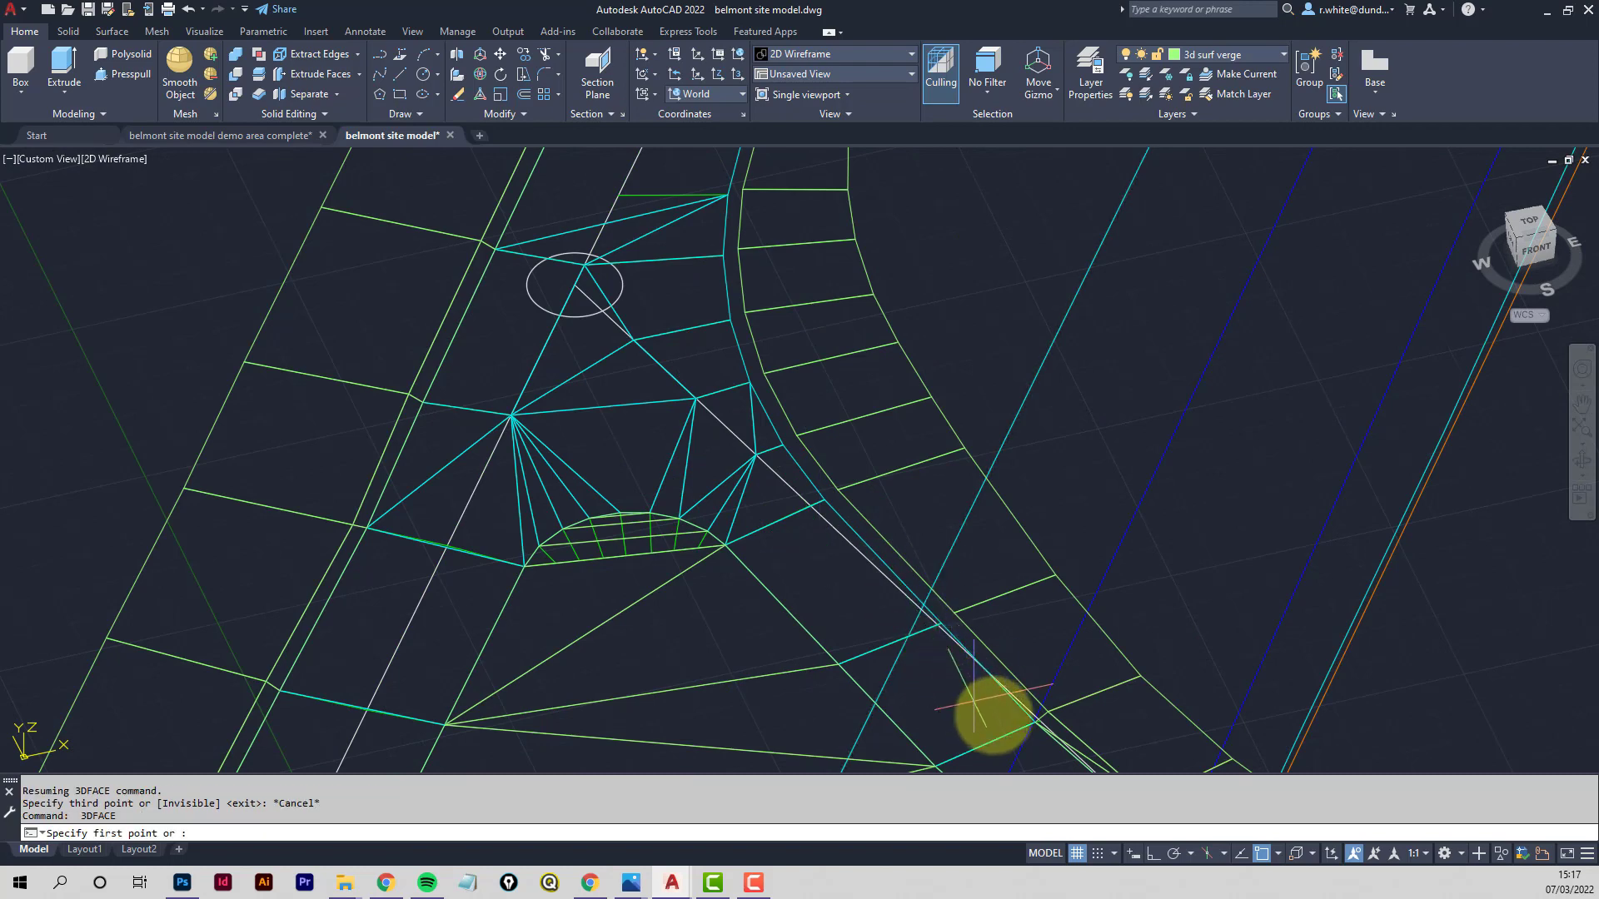
pyautogui.scroll(4, 1033, 722)
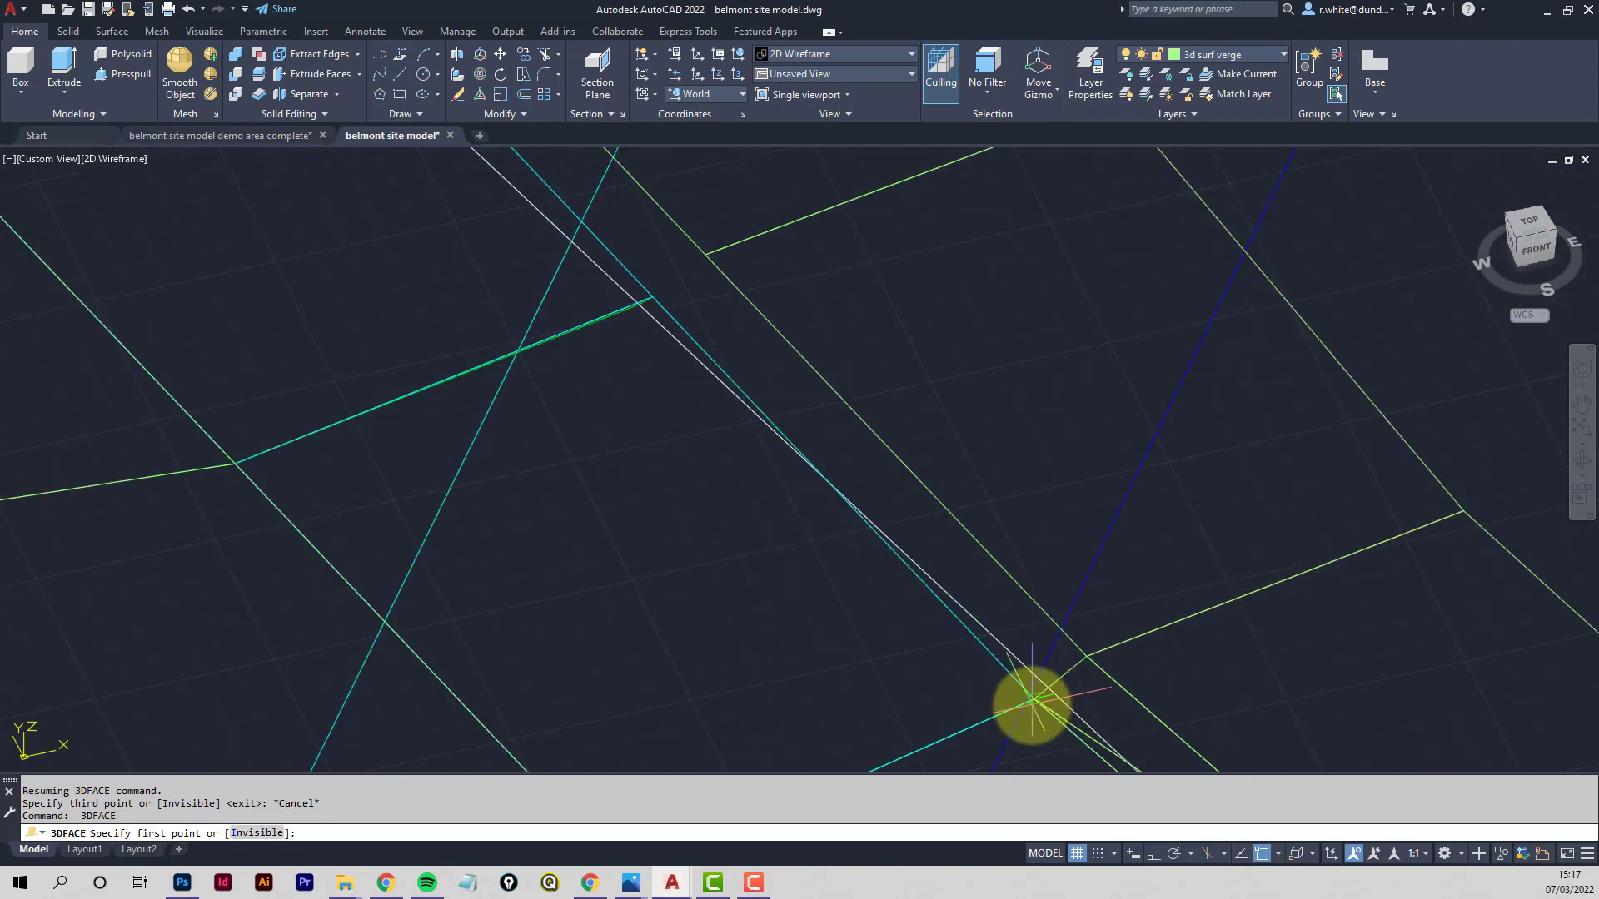
# Build 3D faces on the 3d surf verge layer to fill the narrow gap between the road edge and verge, up to the curved corner
pyautogui.click(1033, 700)
pyautogui.click(1078, 655)
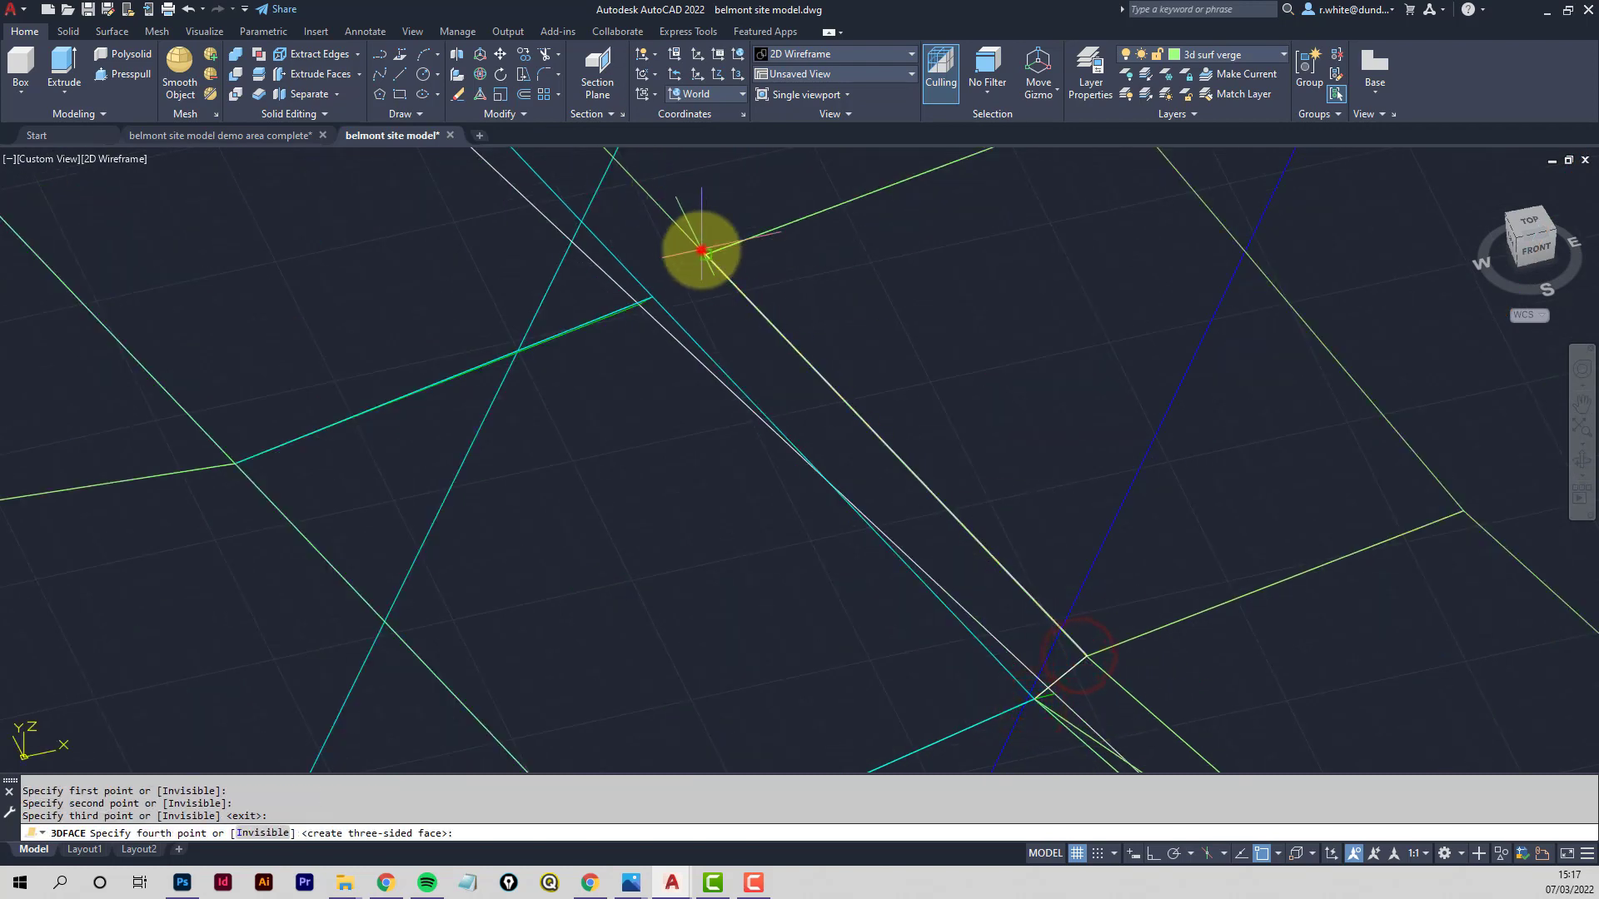
pyautogui.click(652, 295)
pyautogui.scroll(-3, 645, 333)
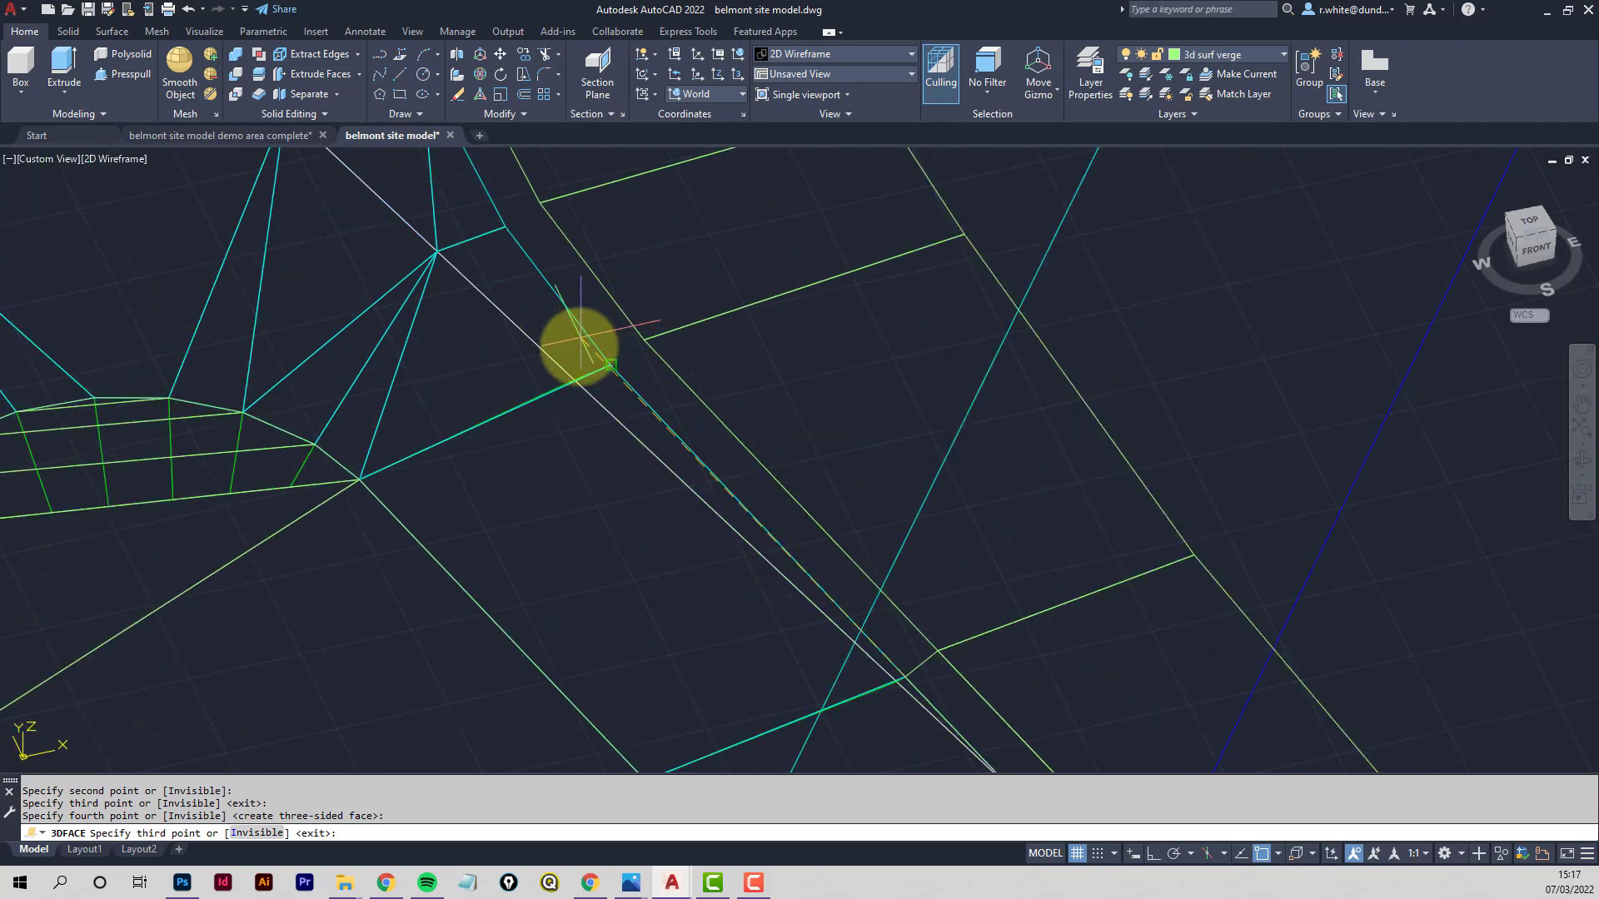
pyautogui.click(594, 373)
pyautogui.click(638, 336)
pyautogui.click(540, 211)
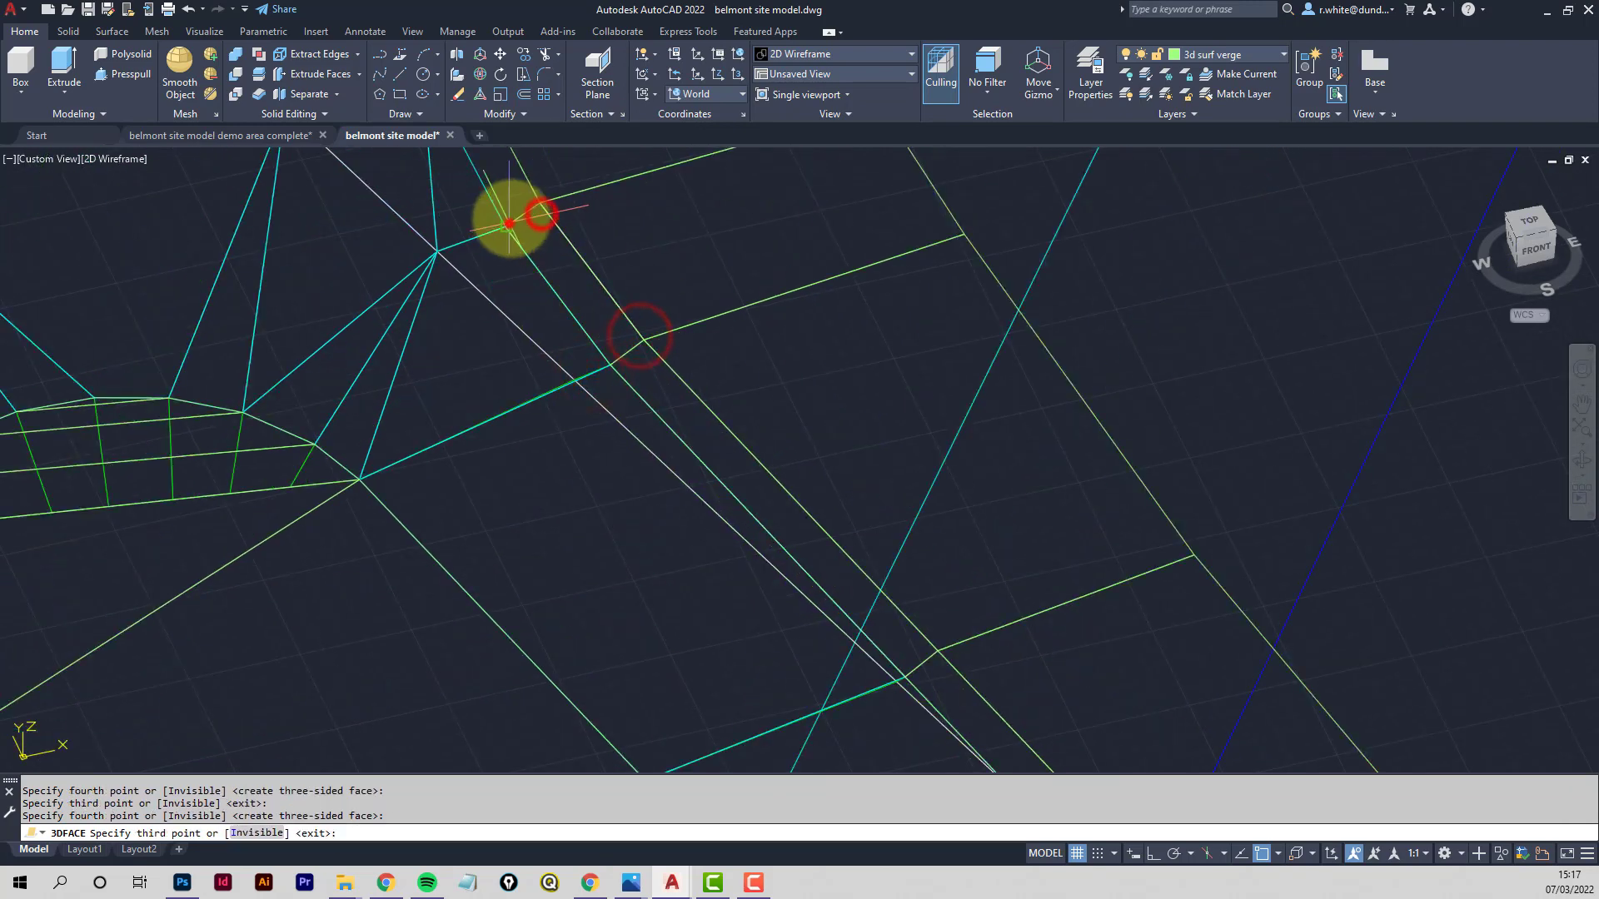
pyautogui.click(509, 223)
# Continue the narrow strip of 3D faces between road edge and verge around the curved corner, matching each verge cross-line
pyautogui.moveTo(509, 223); pyautogui.dragTo(634, 553, button='middle')
pyautogui.click(571, 476)
pyautogui.click(621, 469)
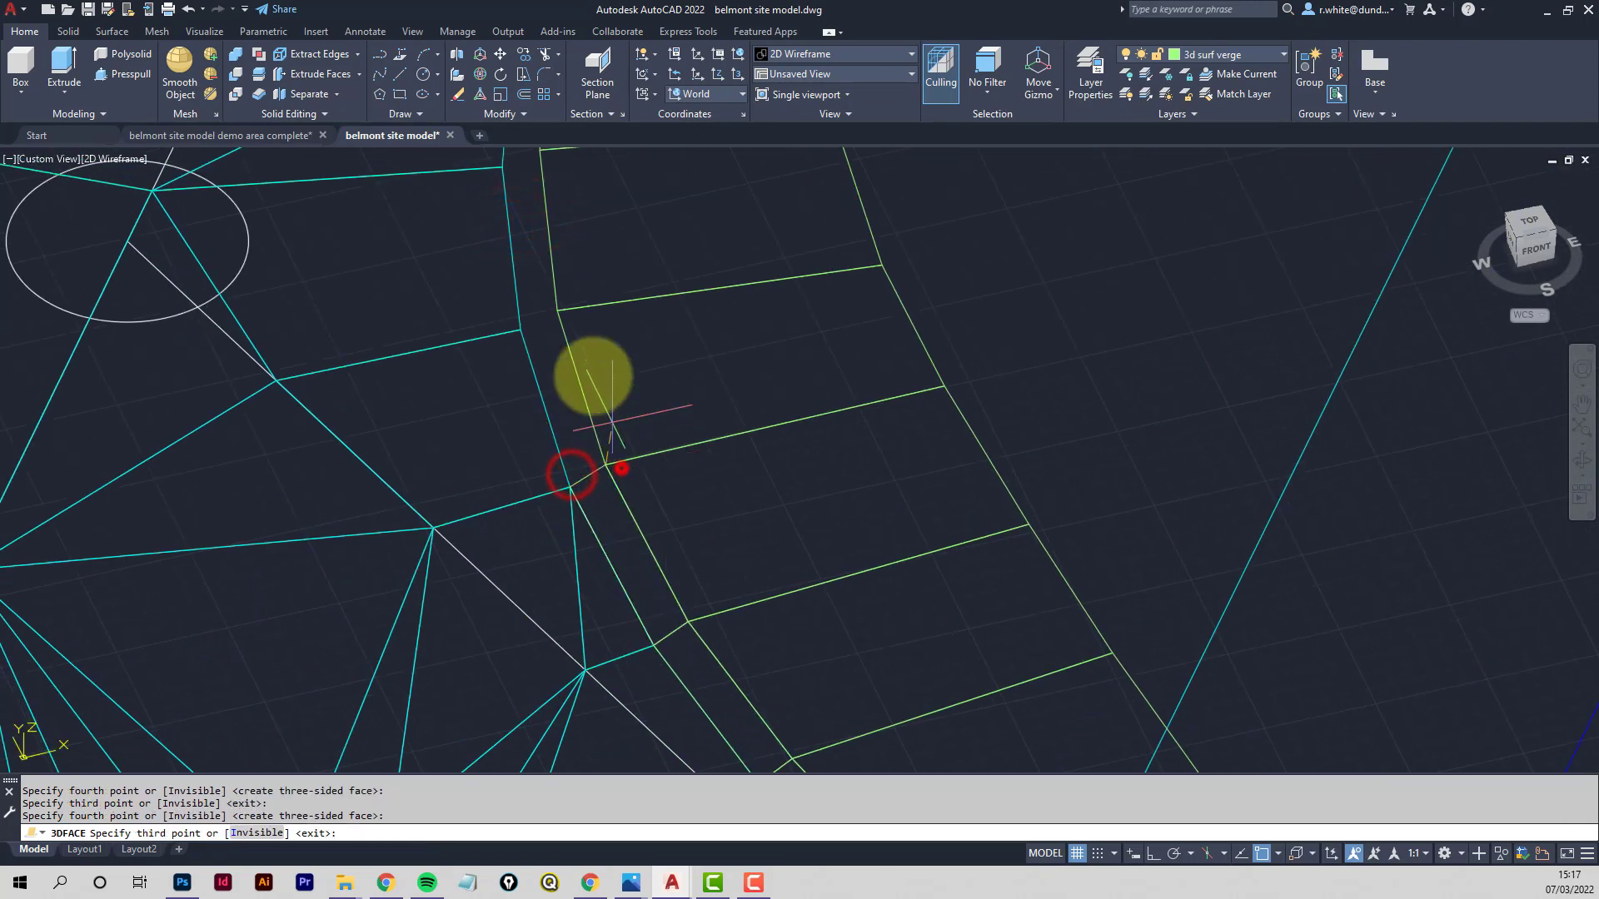
pyautogui.click(558, 310)
pyautogui.click(516, 340)
pyautogui.moveTo(553, 303); pyautogui.dragTo(595, 618, button='middle')
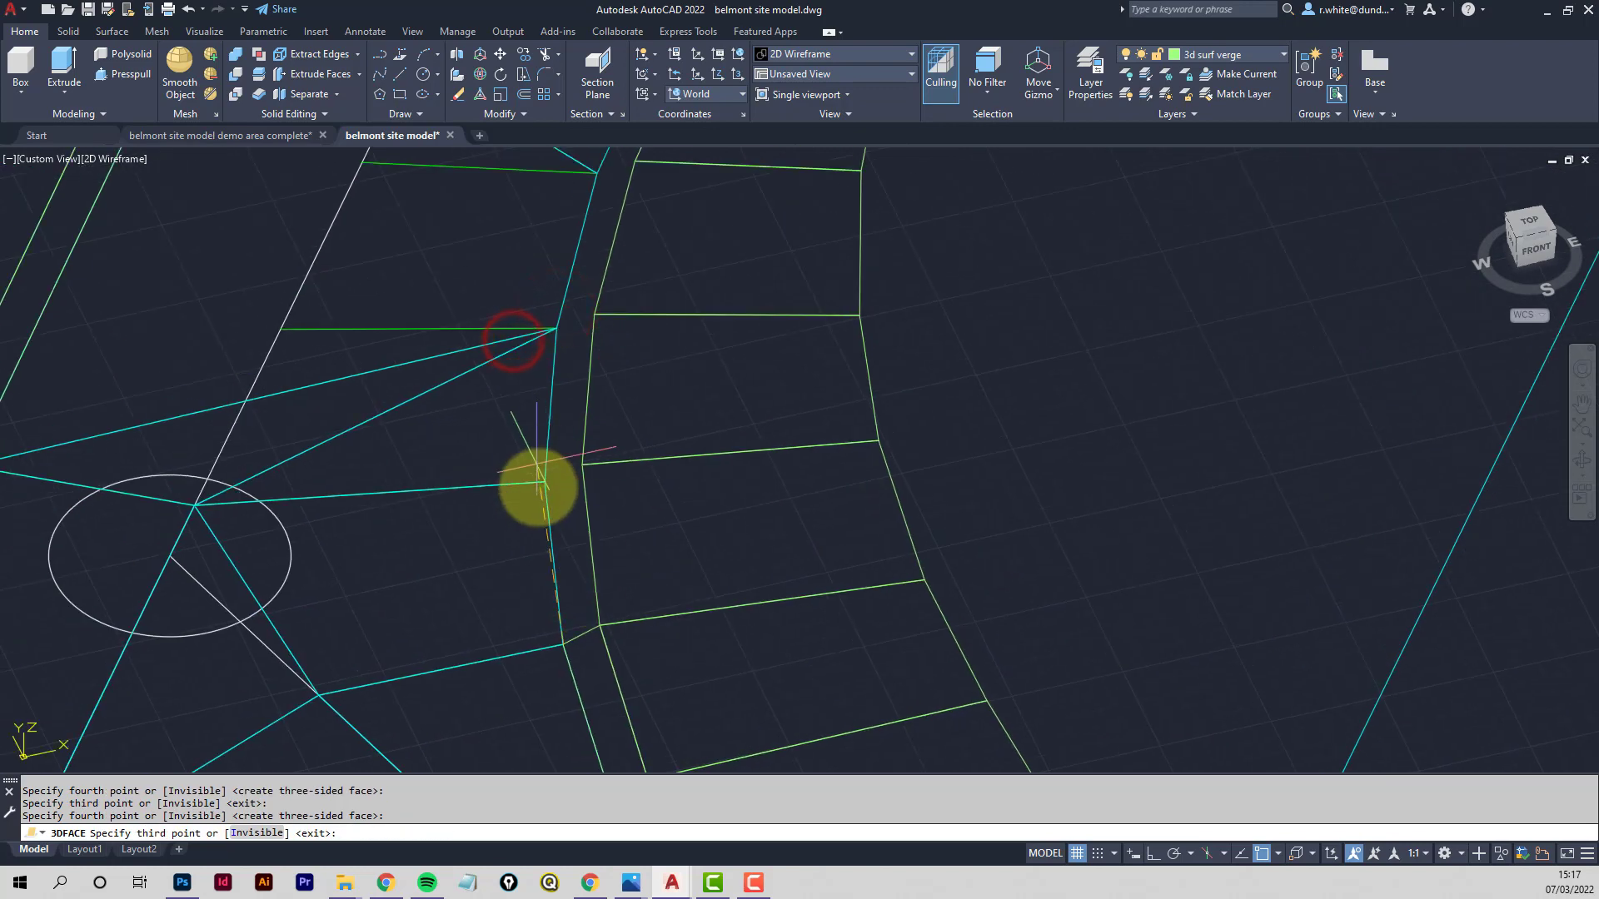
pyautogui.click(541, 488)
pyautogui.click(583, 464)
pyautogui.click(593, 316)
pyautogui.click(553, 328)
pyautogui.moveTo(553, 329); pyautogui.dragTo(501, 514, button='middle')
pyautogui.click(501, 514)
pyautogui.click(549, 493)
pyautogui.click(587, 349)
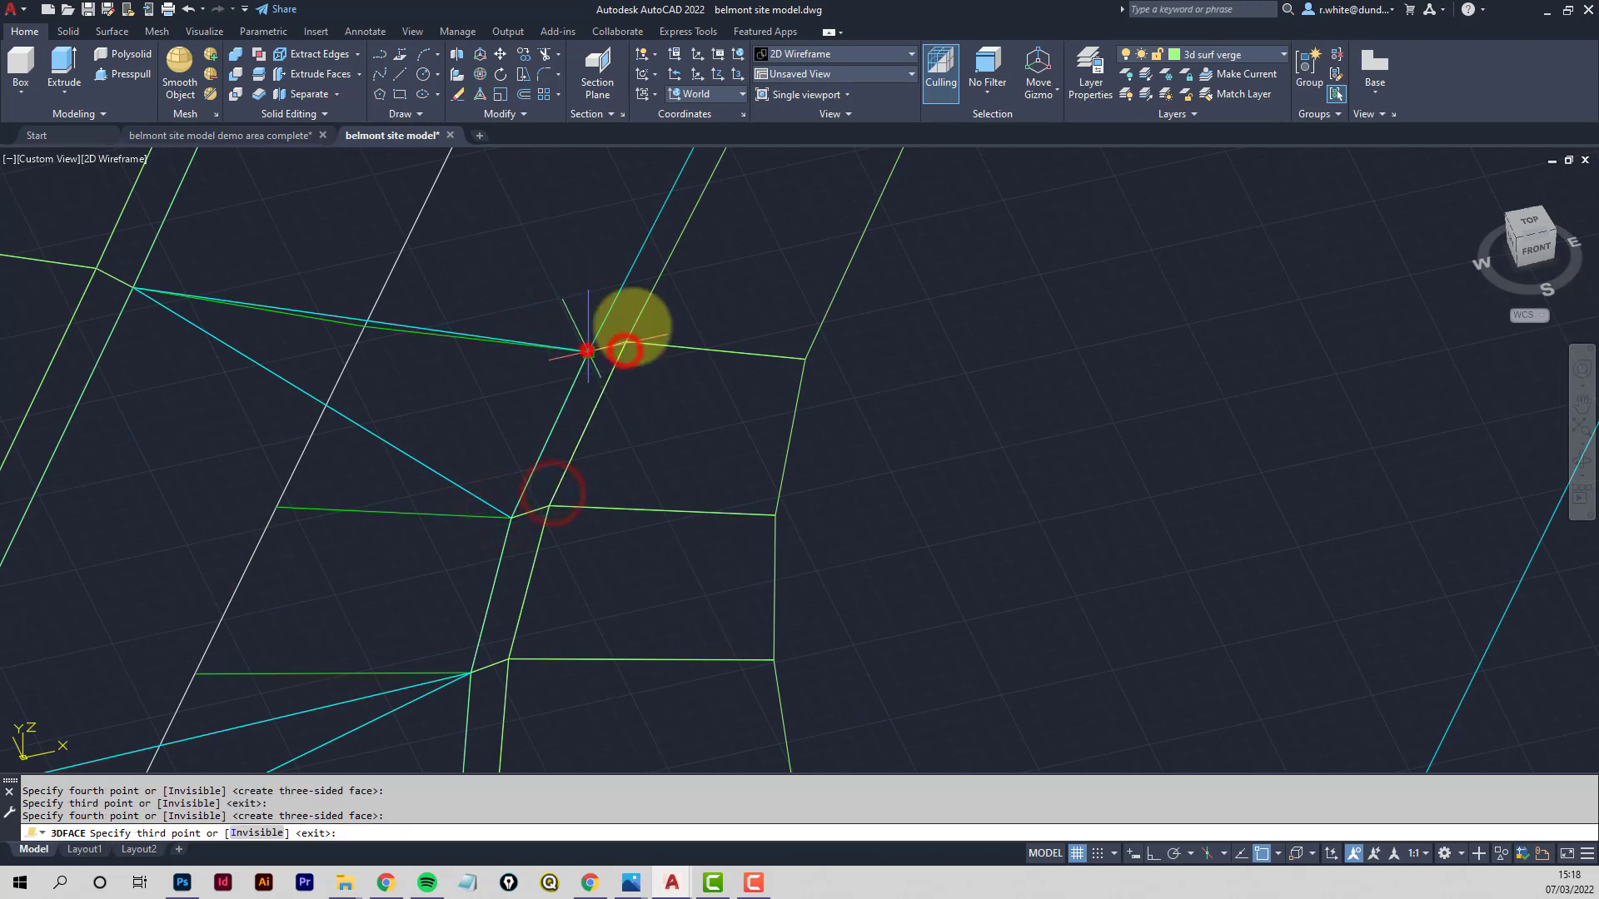
pyautogui.click(624, 345)
# Extend the strip of 3D faces along the straight road, section by section, to the road's far end and finish the 3DFACE command
pyautogui.moveTo(623, 343); pyautogui.dragTo(517, 711, button='middle')
pyautogui.click(642, 472)
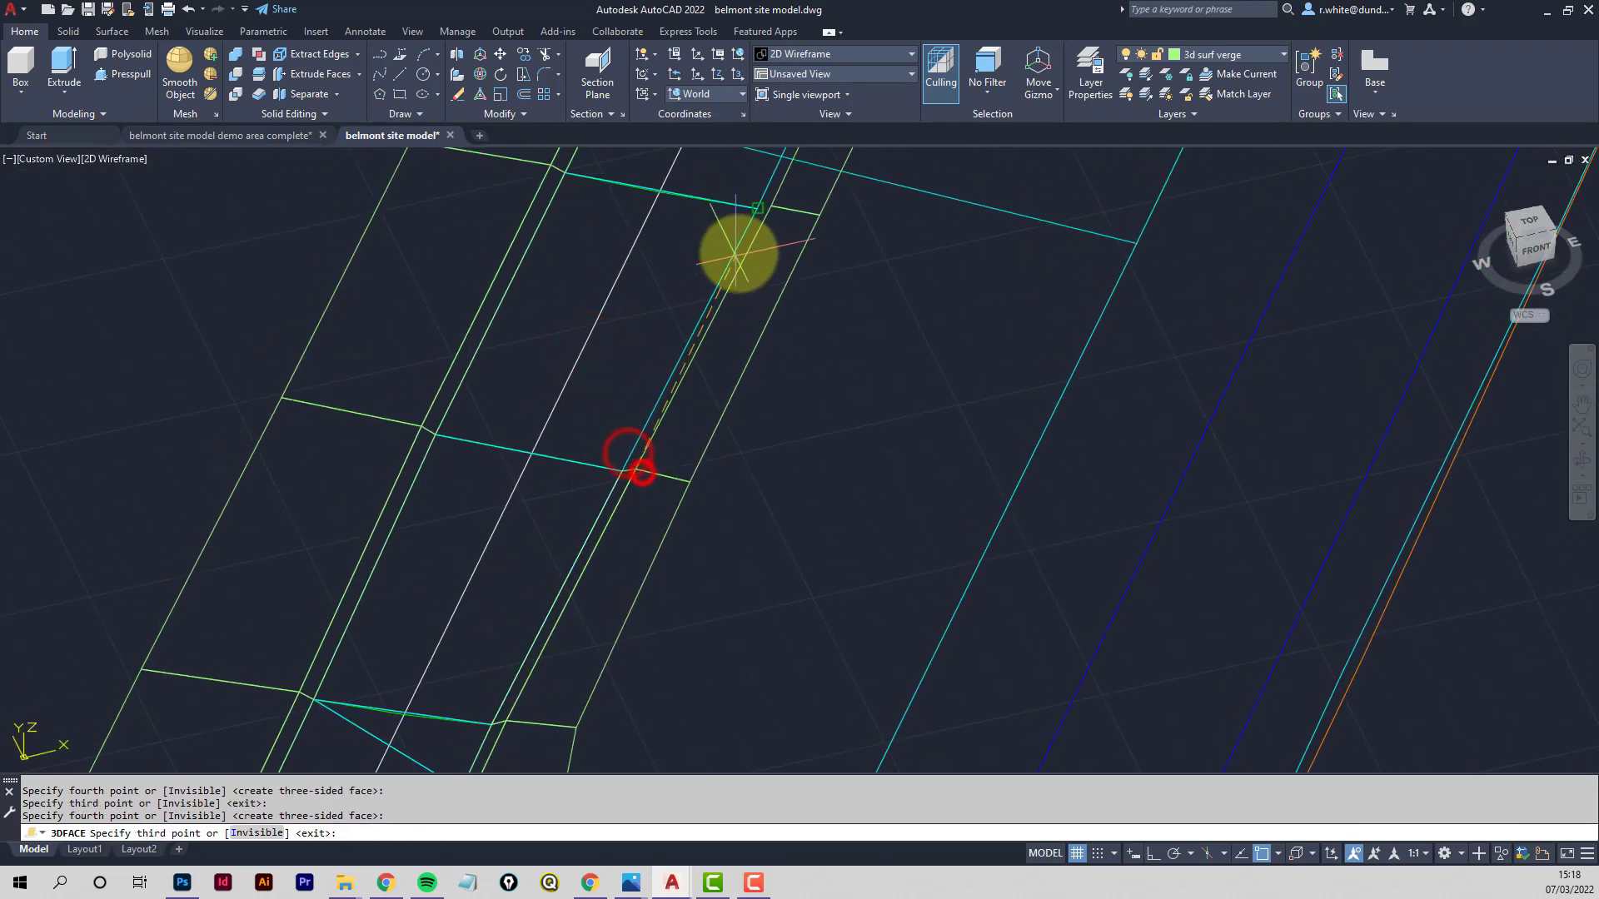
pyautogui.click(771, 223)
pyautogui.moveTo(770, 219); pyautogui.dragTo(561, 582, button='middle')
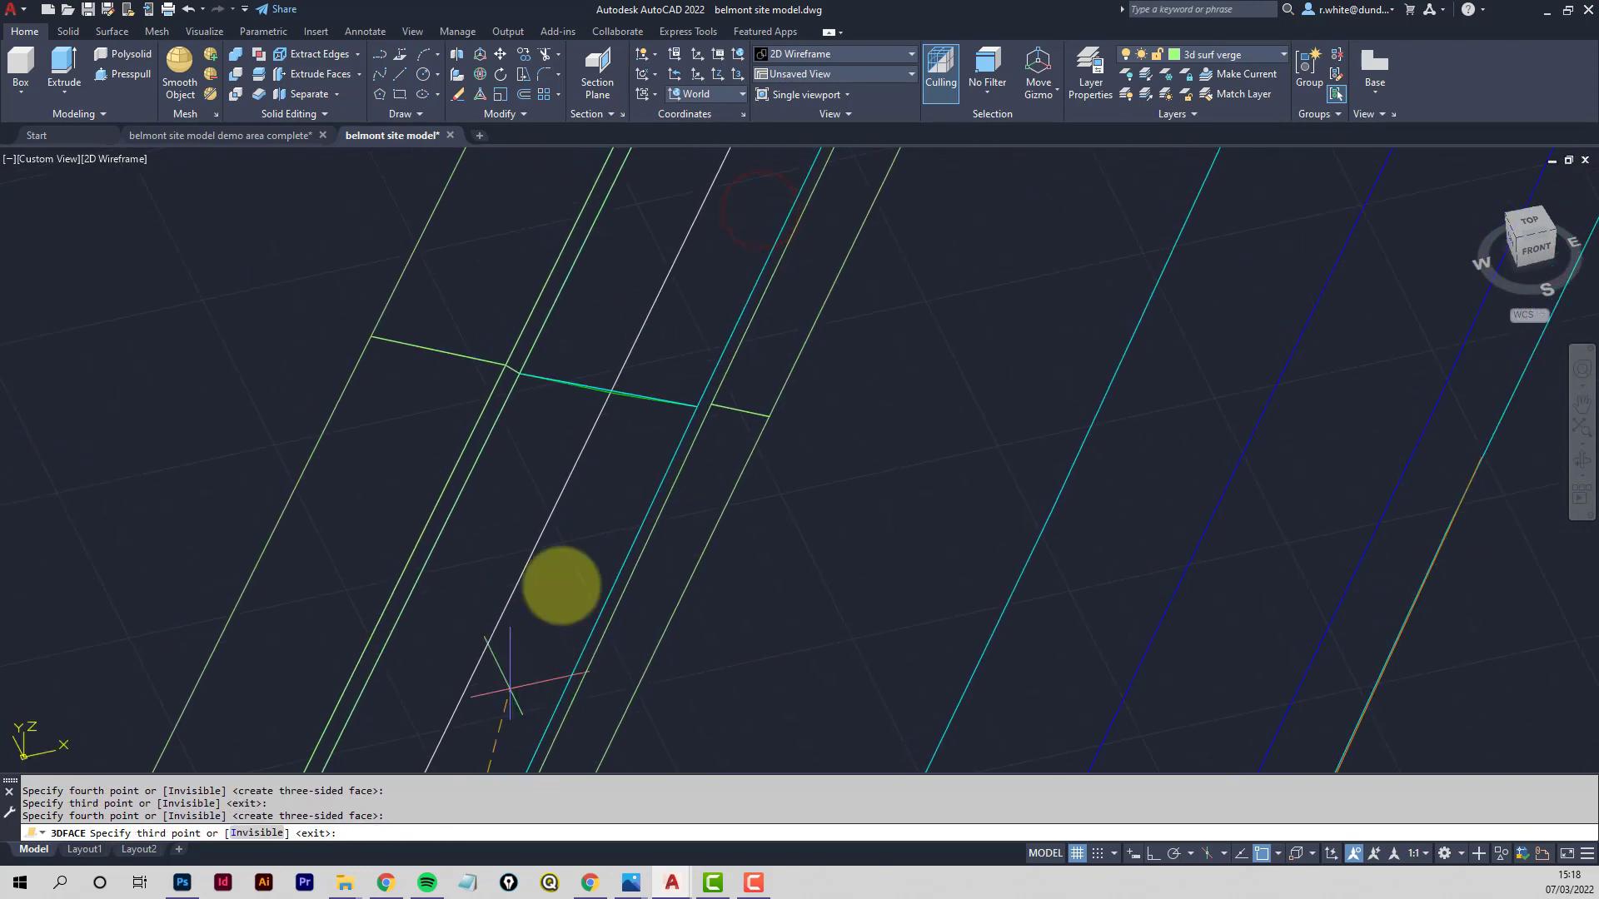
pyautogui.click(695, 391)
pyautogui.click(725, 407)
pyautogui.moveTo(770, 297); pyautogui.dragTo(513, 753, button='middle')
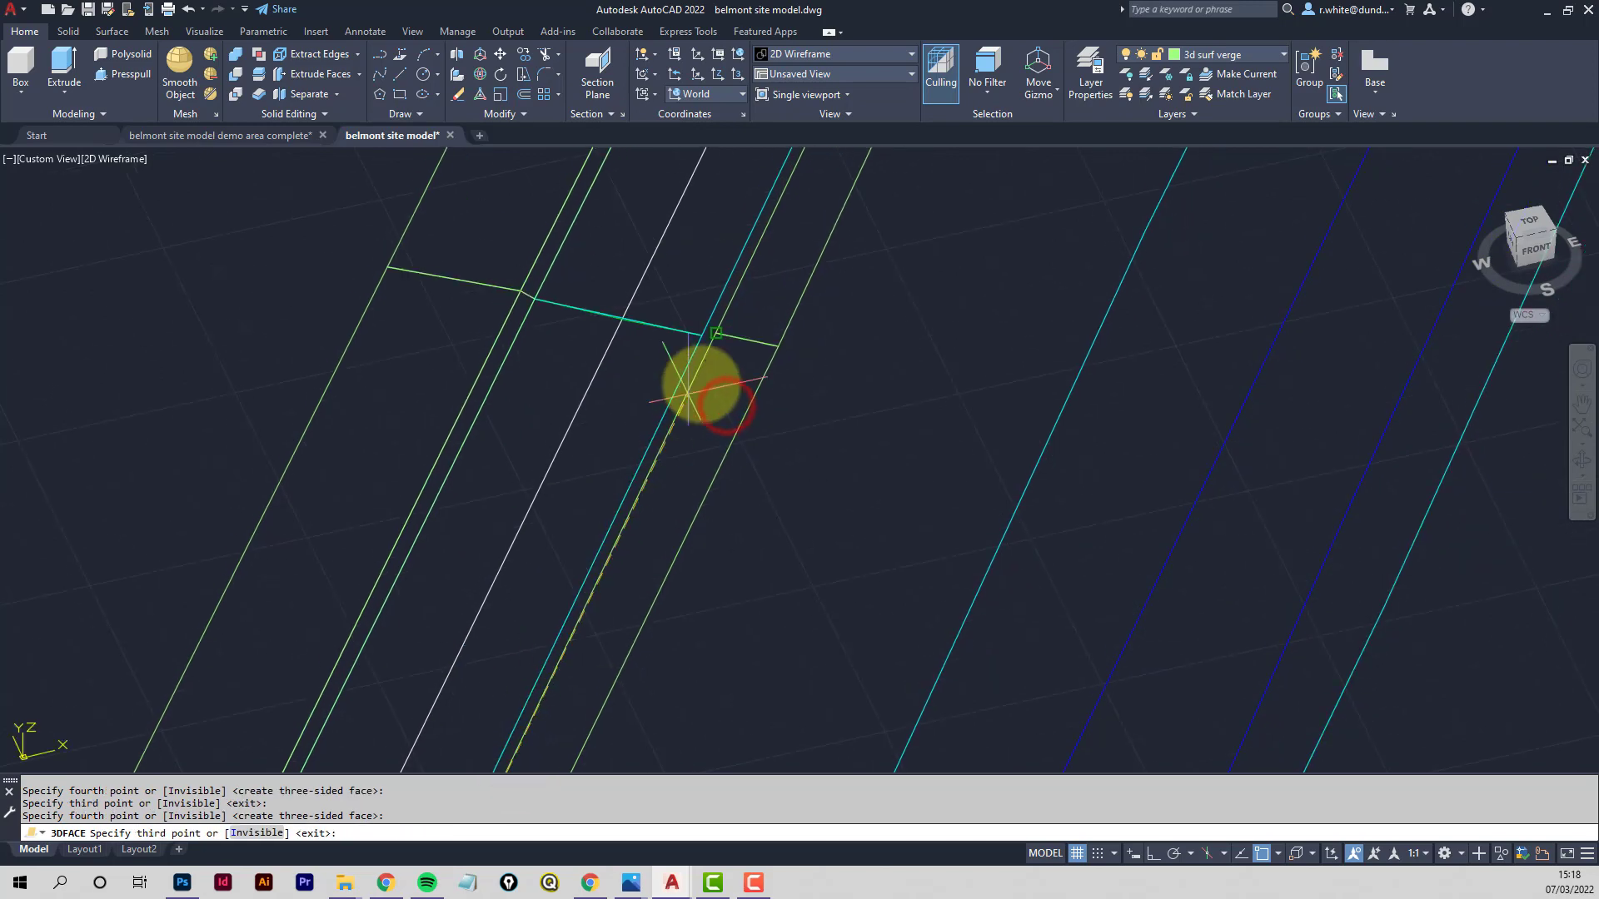
pyautogui.click(725, 332)
pyautogui.click(689, 333)
pyautogui.moveTo(753, 278); pyautogui.dragTo(570, 669, button='middle')
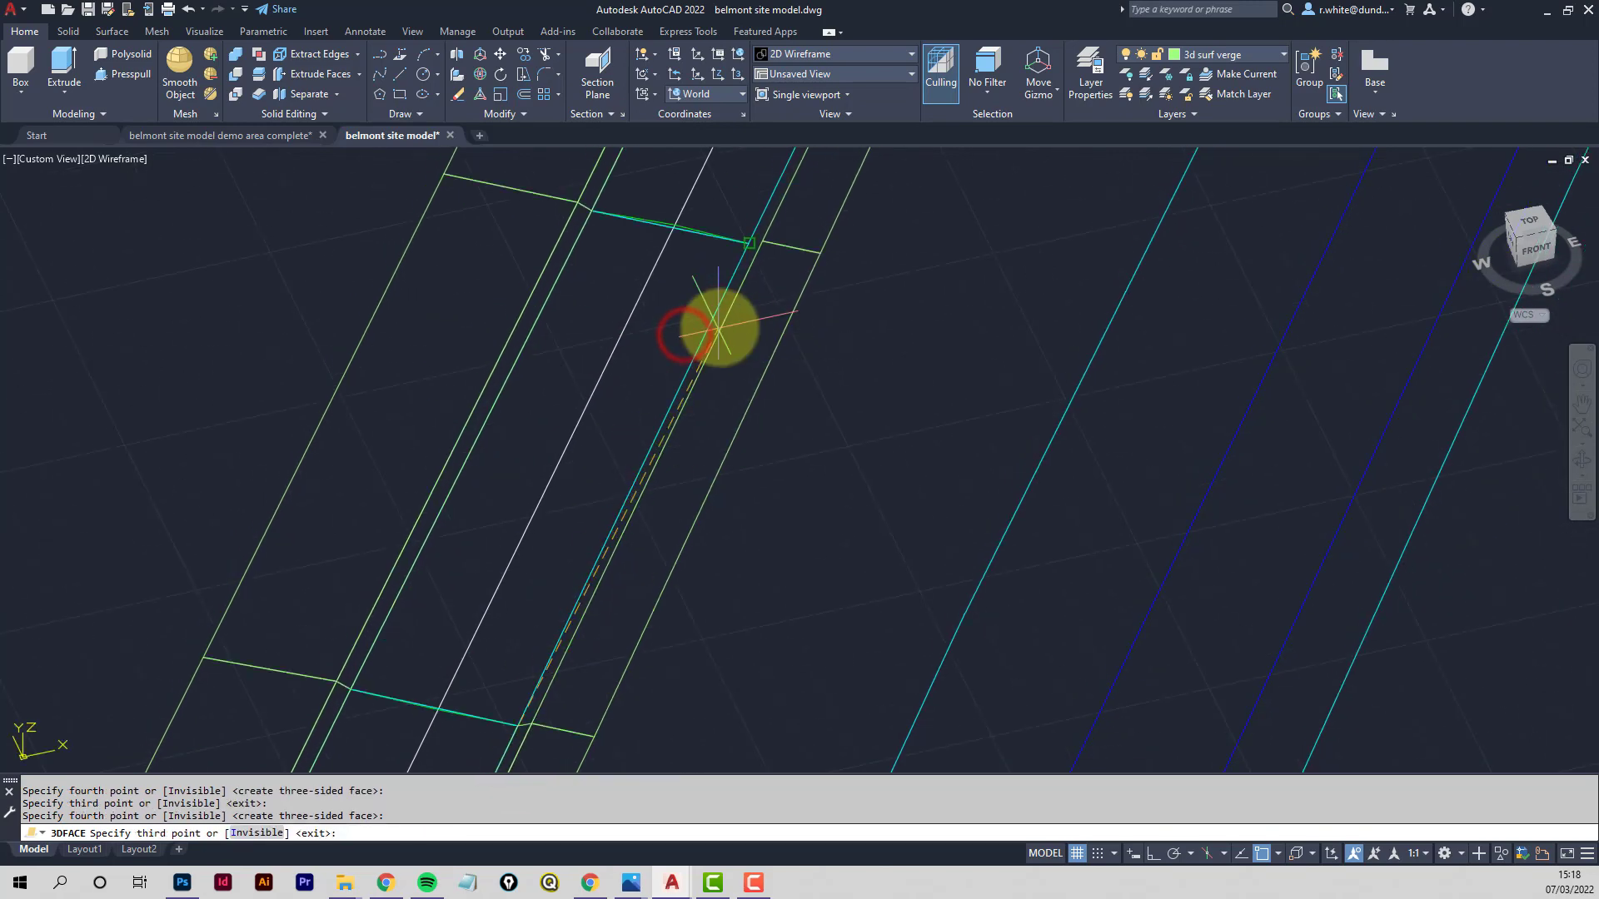
pyautogui.click(767, 239)
pyautogui.moveTo(767, 239); pyautogui.dragTo(833, 225, button='middle')
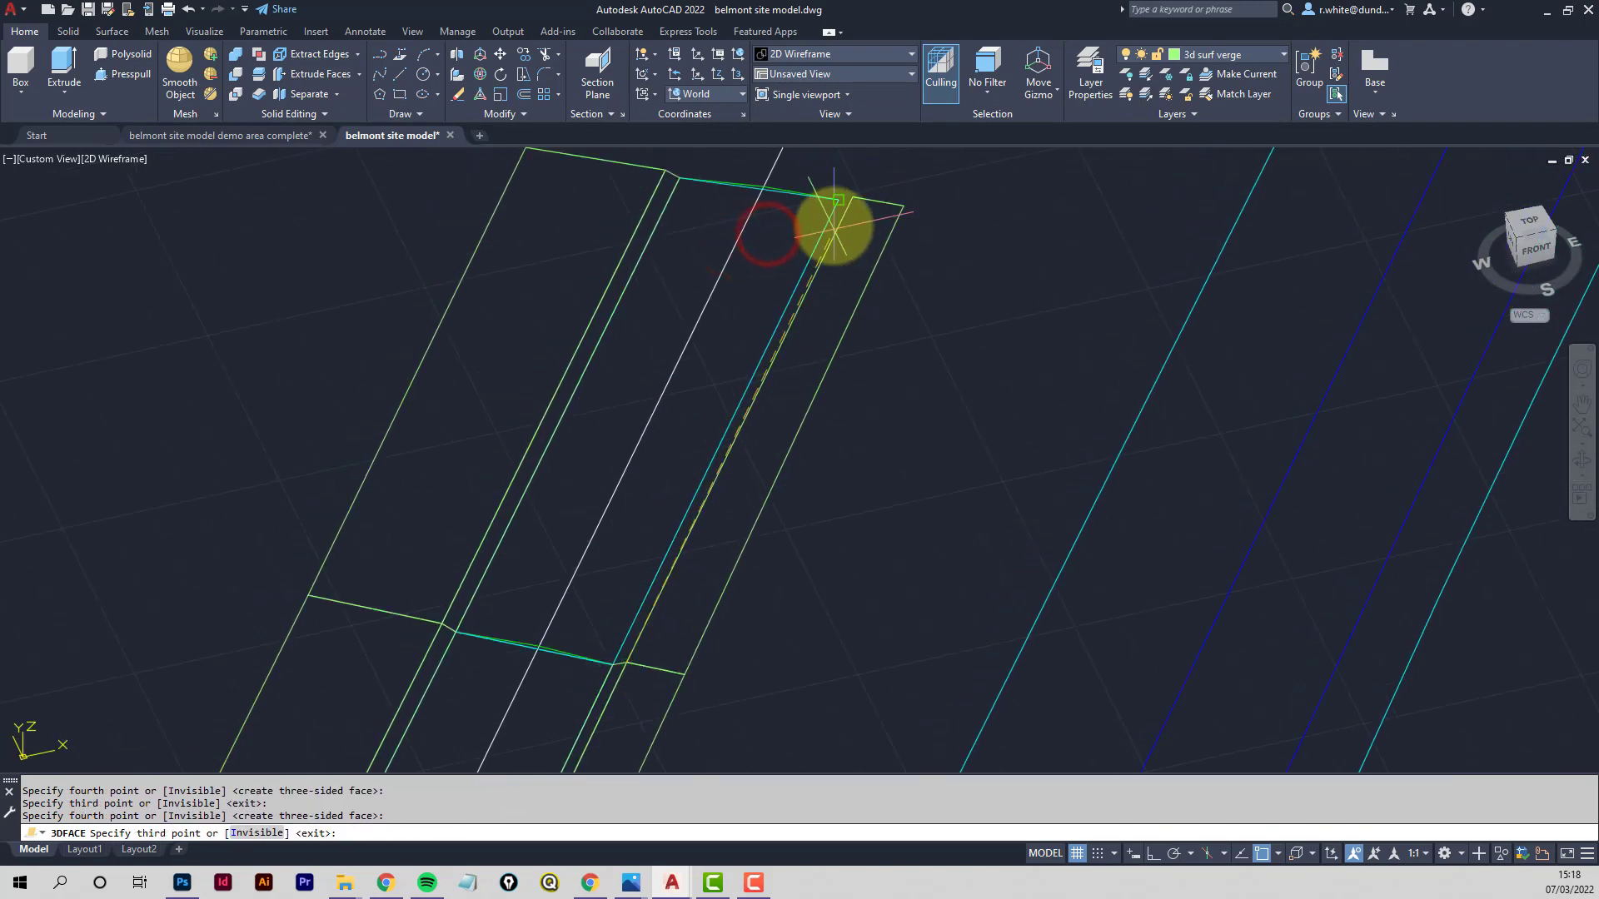
pyautogui.rightClick(855, 197)
pyautogui.scroll(-3, 814, 322)
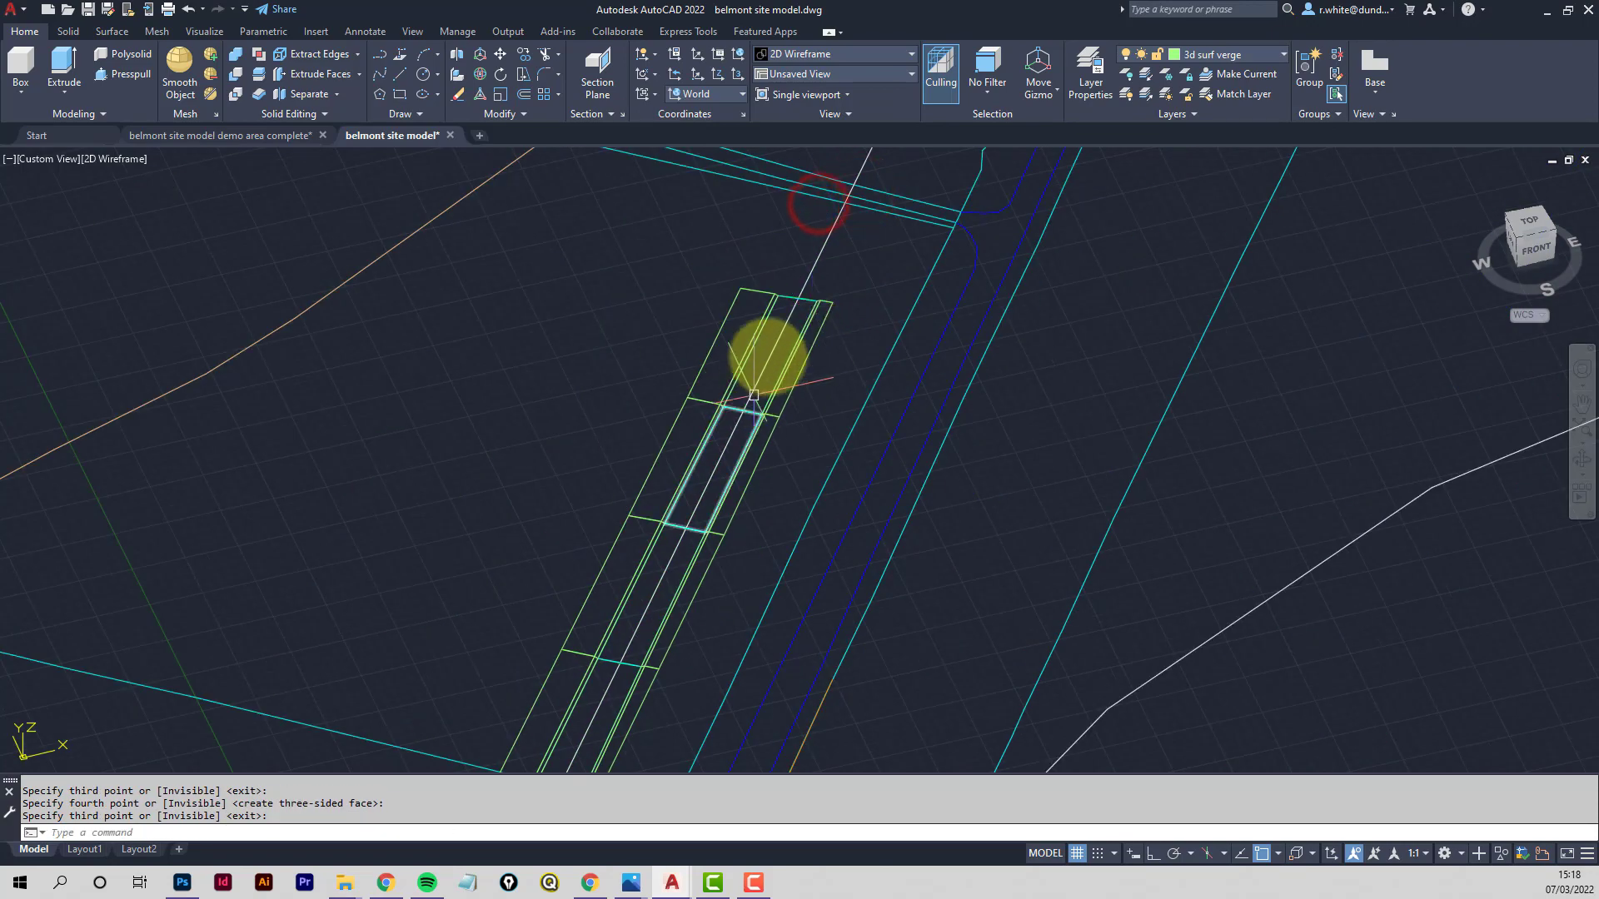
# Display the road junction in the Shaded with edges visual style
pyautogui.moveTo(768, 357); pyautogui.dragTo(663, 549, button='middle')
pyautogui.scroll(-3, 607, 464)
pyautogui.moveTo(607, 463)
pyautogui.keyDown('shift'); pyautogui.mouseDown(button='middle')
pyautogui.moveTo(628, 543)
pyautogui.moveTo(647, 517)
pyautogui.moveTo(550, 561)
pyautogui.moveTo(589, 483)
pyautogui.mouseUp(button='middle'); pyautogui.keyUp('shift')
pyautogui.scroll(4, 607, 493)
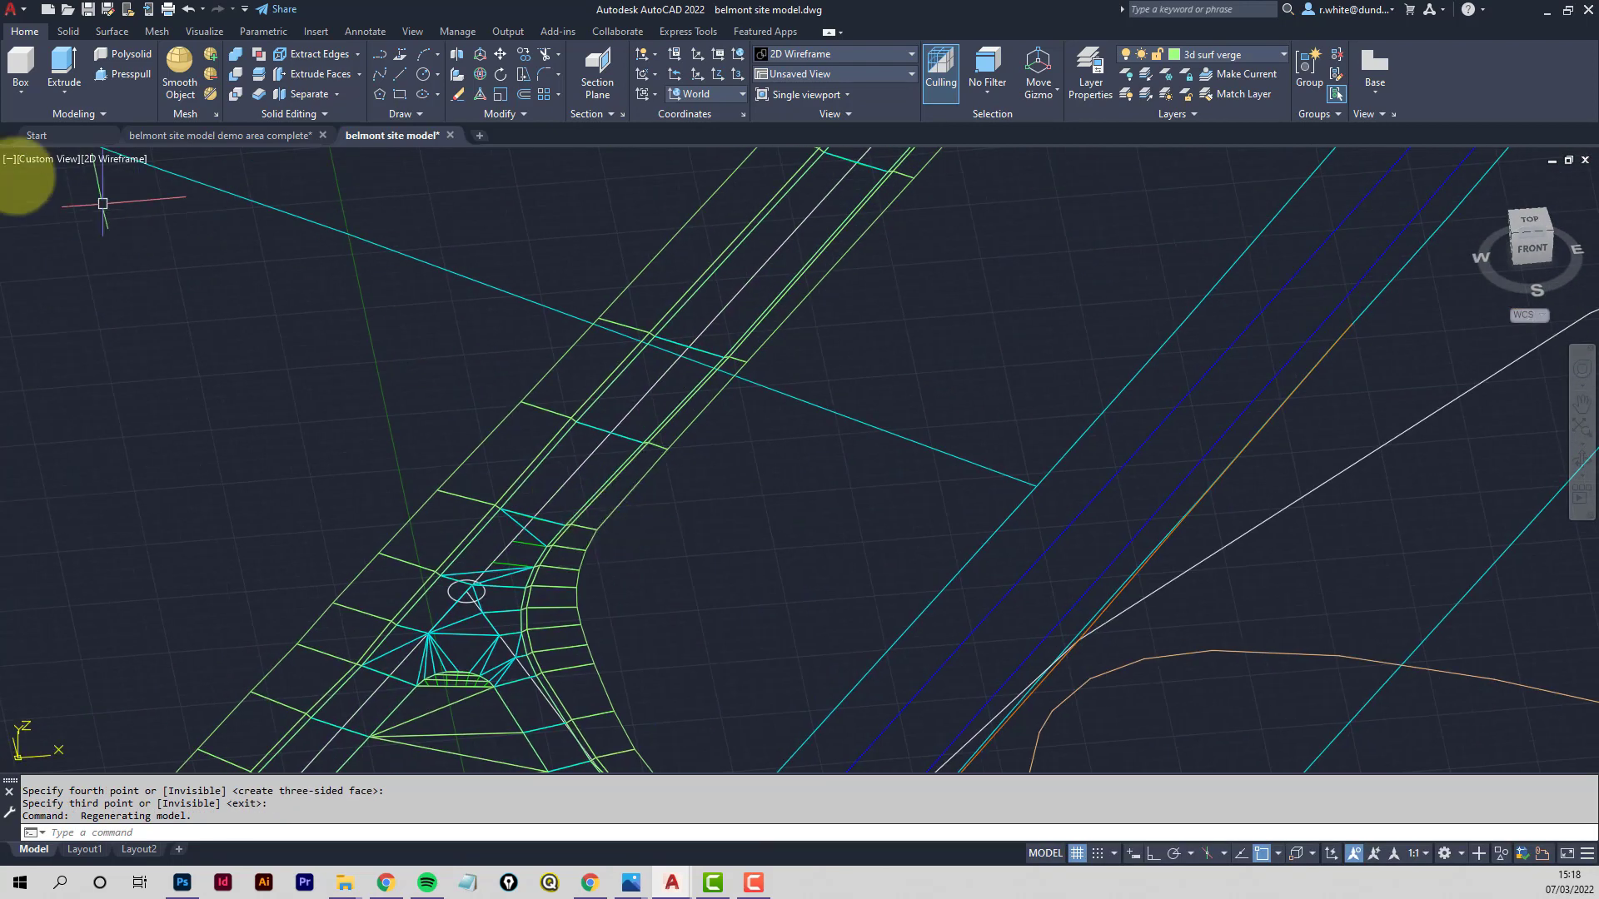
pyautogui.click(122, 158)
pyautogui.click(200, 293)
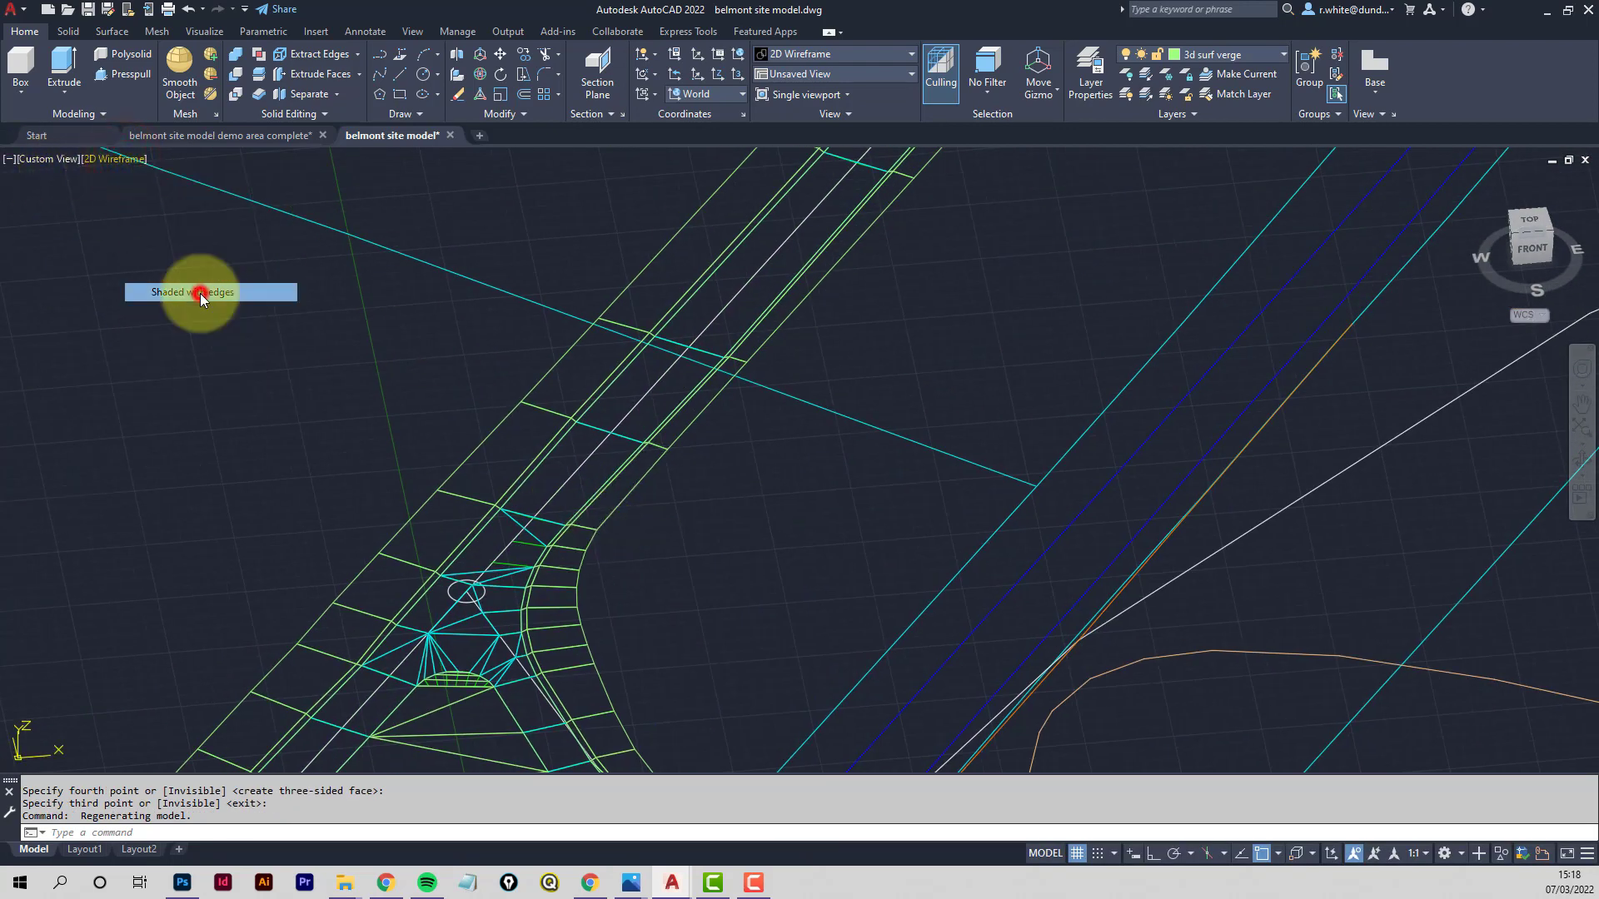
# Examine the shaded verge and road surfaces around the junction, up close at the verge cross-line opposite the rounded island tip
pyautogui.keyDown('shift'); pyautogui.moveTo(502, 506); pyautogui.dragTo(412, 608, button='middle'); pyautogui.keyUp('shift')
pyautogui.scroll(2, 319, 757)
pyautogui.moveTo(319, 757); pyautogui.dragTo(363, 604, button='middle')
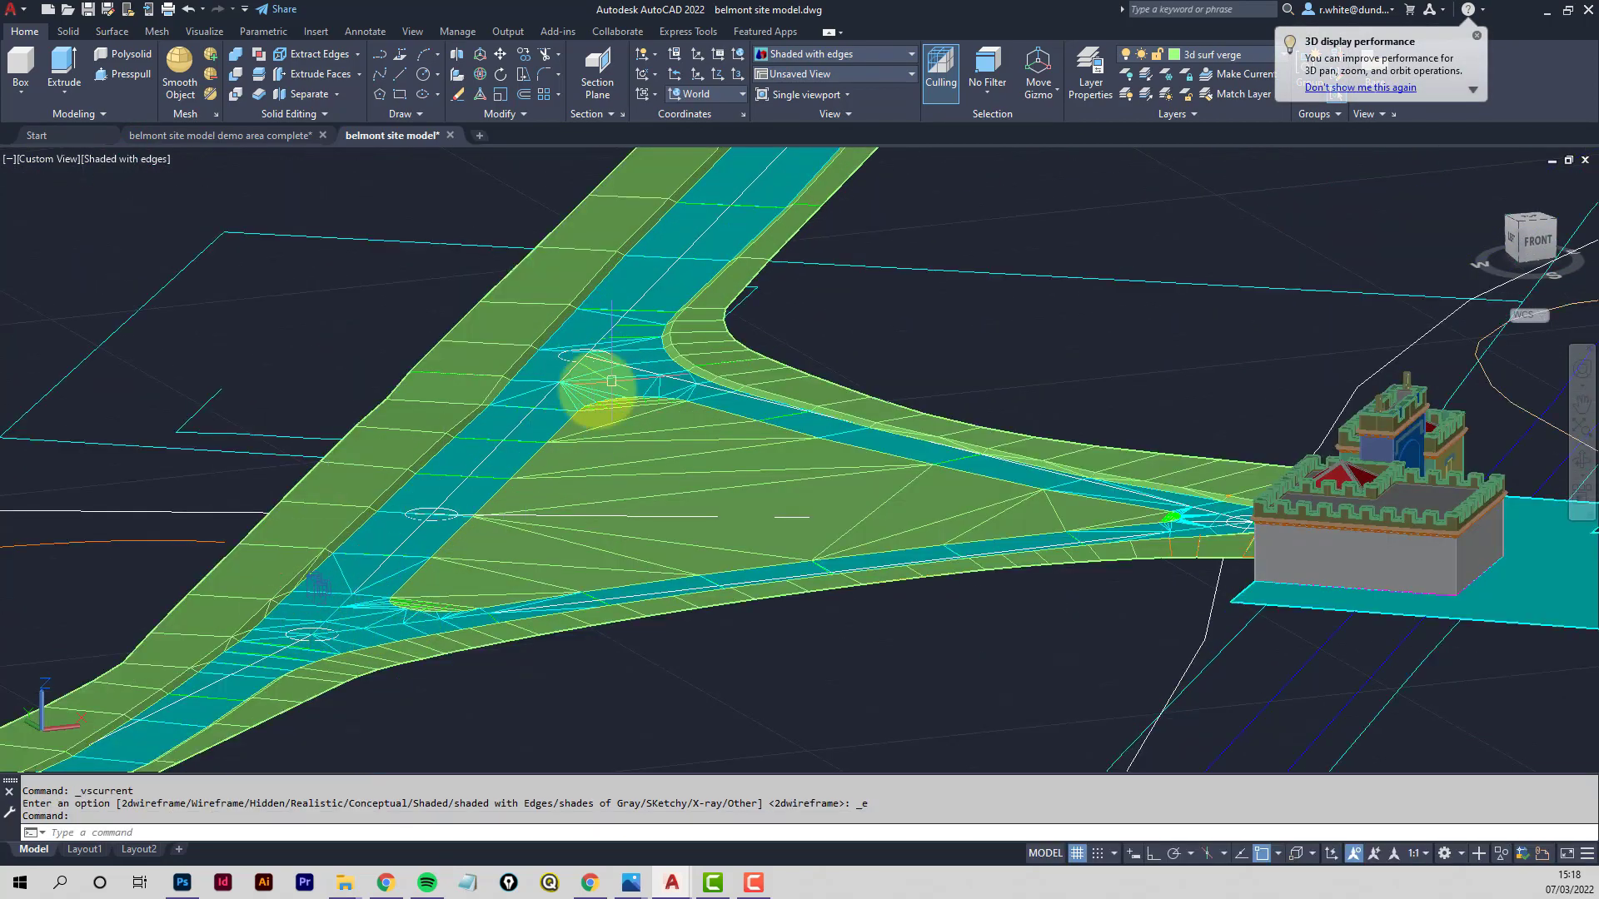
pyautogui.scroll(3, 513, 400)
pyautogui.keyDown('shift'); pyautogui.moveTo(421, 421); pyautogui.dragTo(314, 457, button='middle'); pyautogui.keyUp('shift')
pyautogui.moveTo(385, 349); pyautogui.dragTo(643, 471, button='middle')
pyautogui.scroll(2, 696, 411)
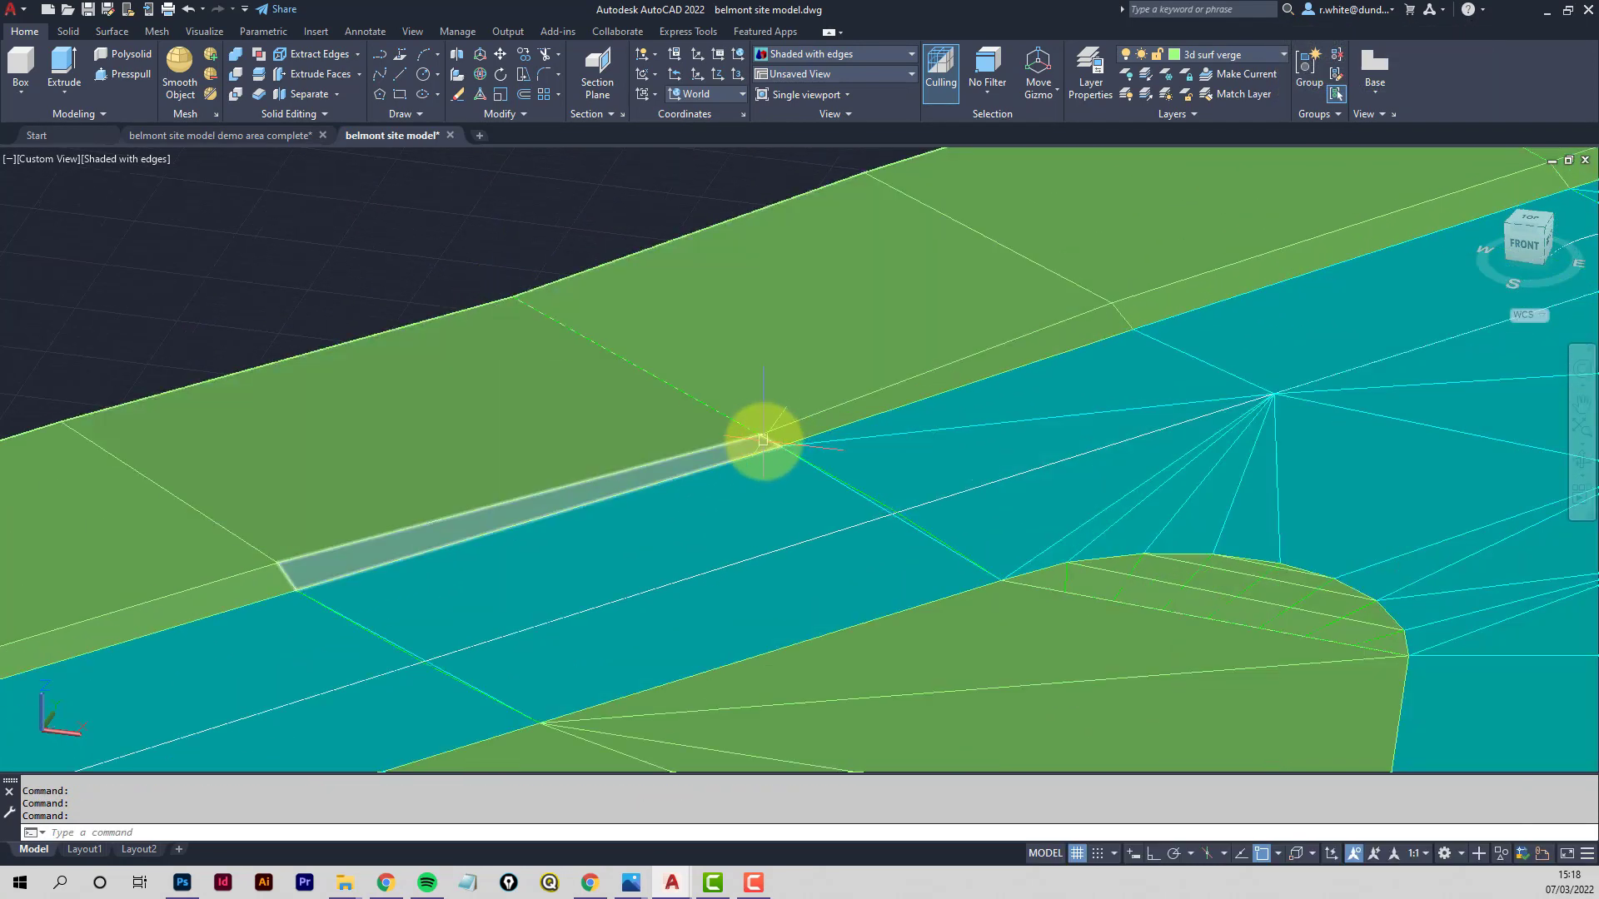
pyautogui.keyDown('shift'); pyautogui.moveTo(717, 426); pyautogui.dragTo(741, 354, button='middle'); pyautogui.keyUp('shift')
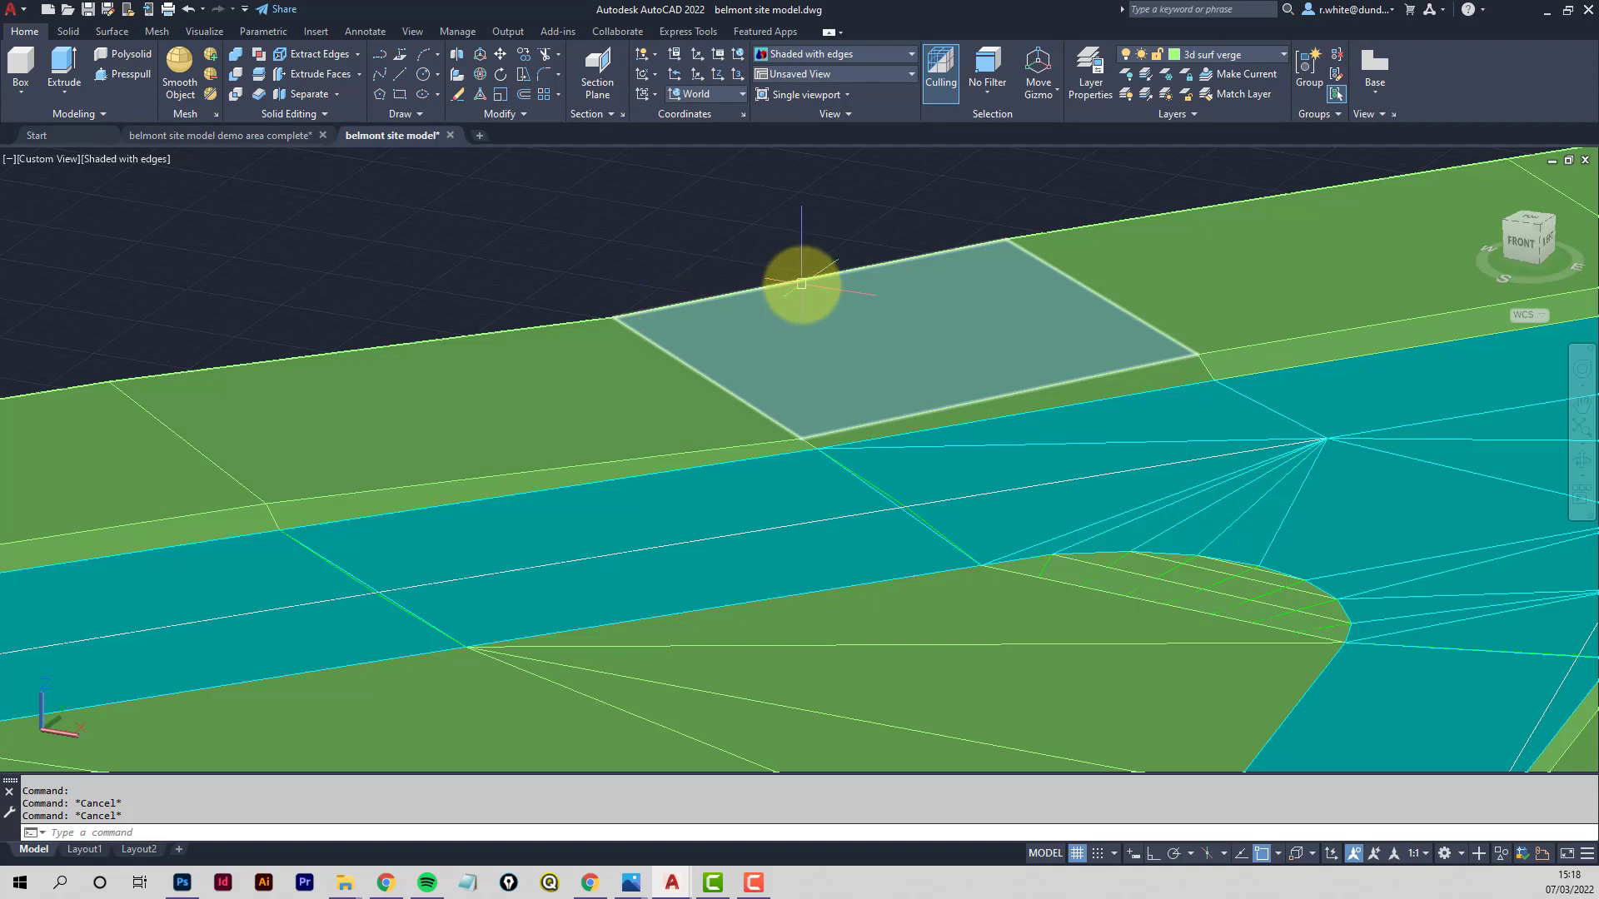
pyautogui.press('Return')
pyautogui.write('c')
pyautogui.press('Return')
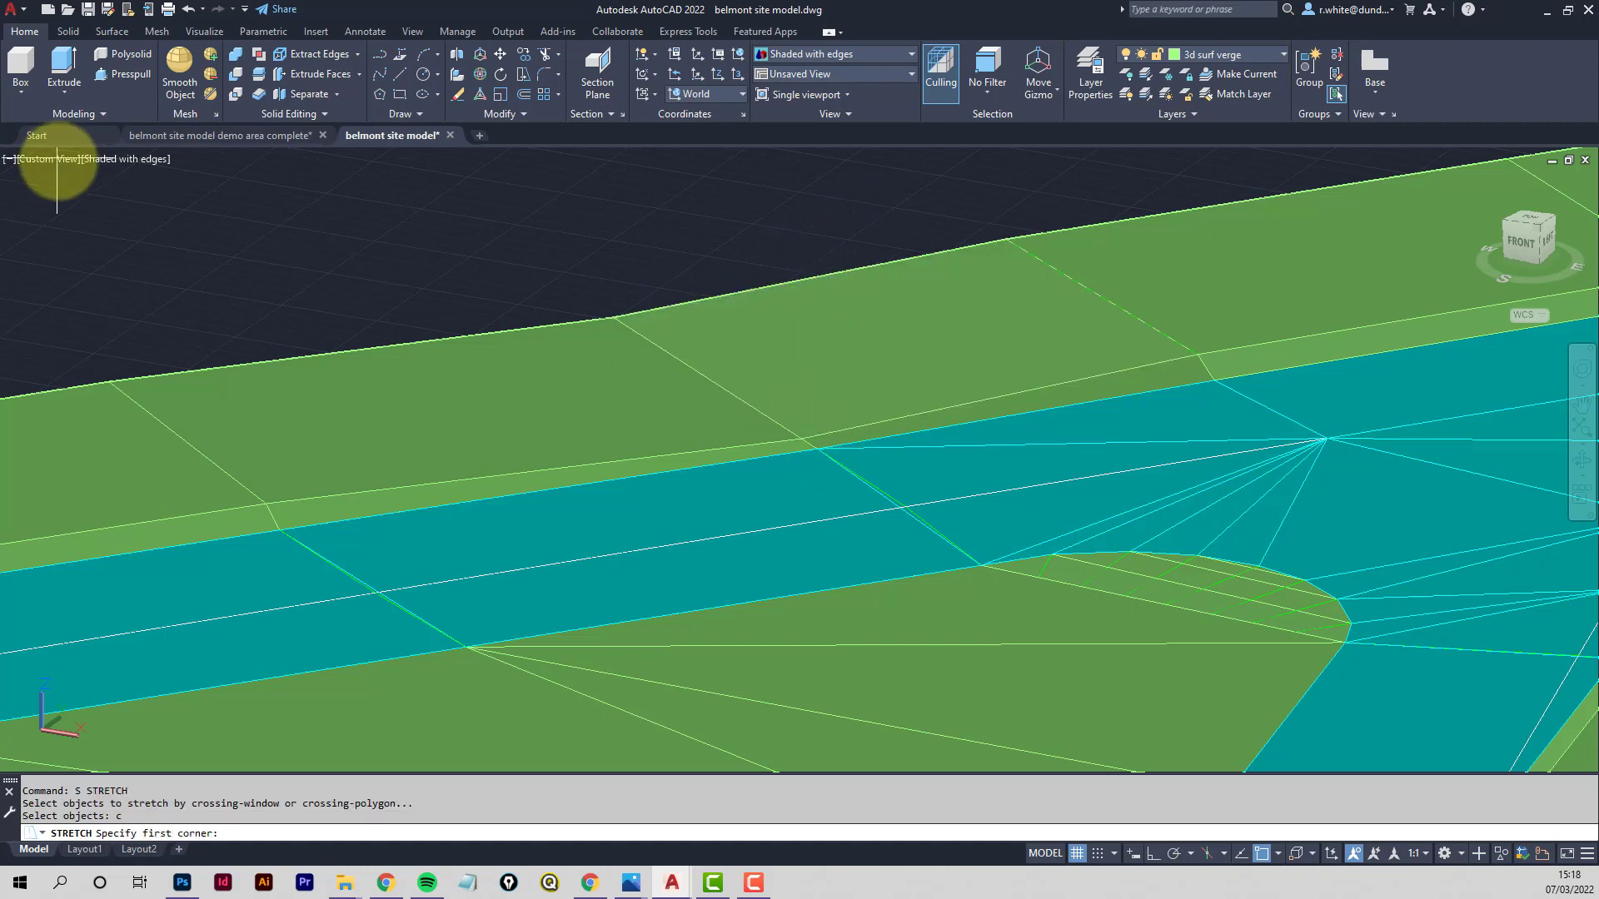
# Set the visual style back to 2D Wireframe for editing the verge cross-line opposite the island tip
pyautogui.click(108, 167)
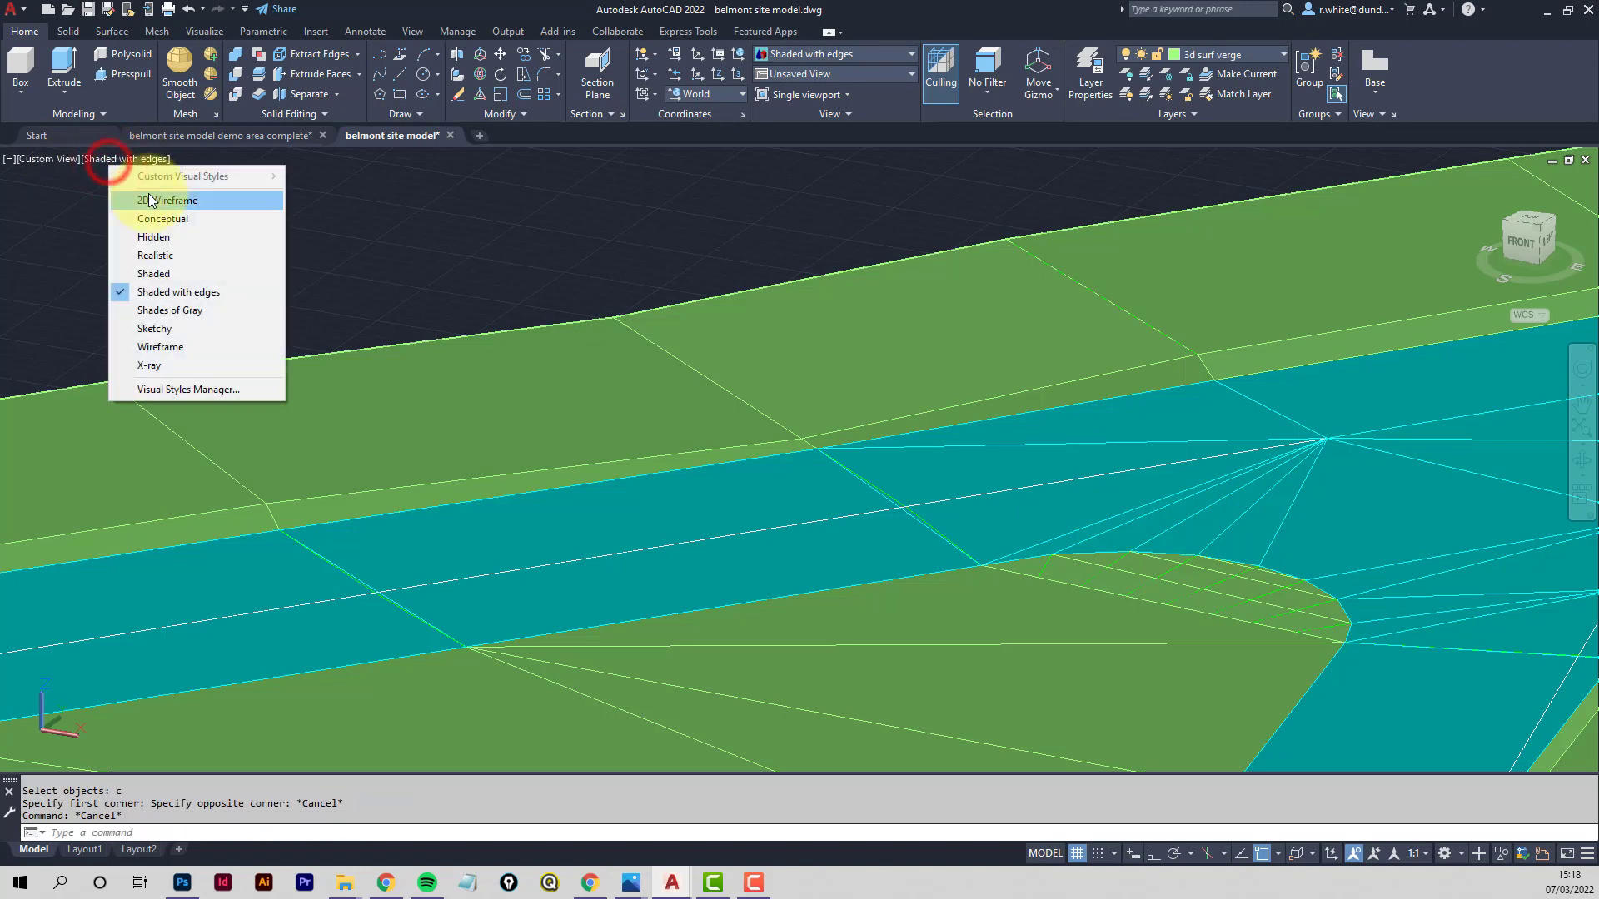
pyautogui.click(146, 196)
pyautogui.scroll(5, 666, 383)
pyautogui.scroll(-3, 958, 516)
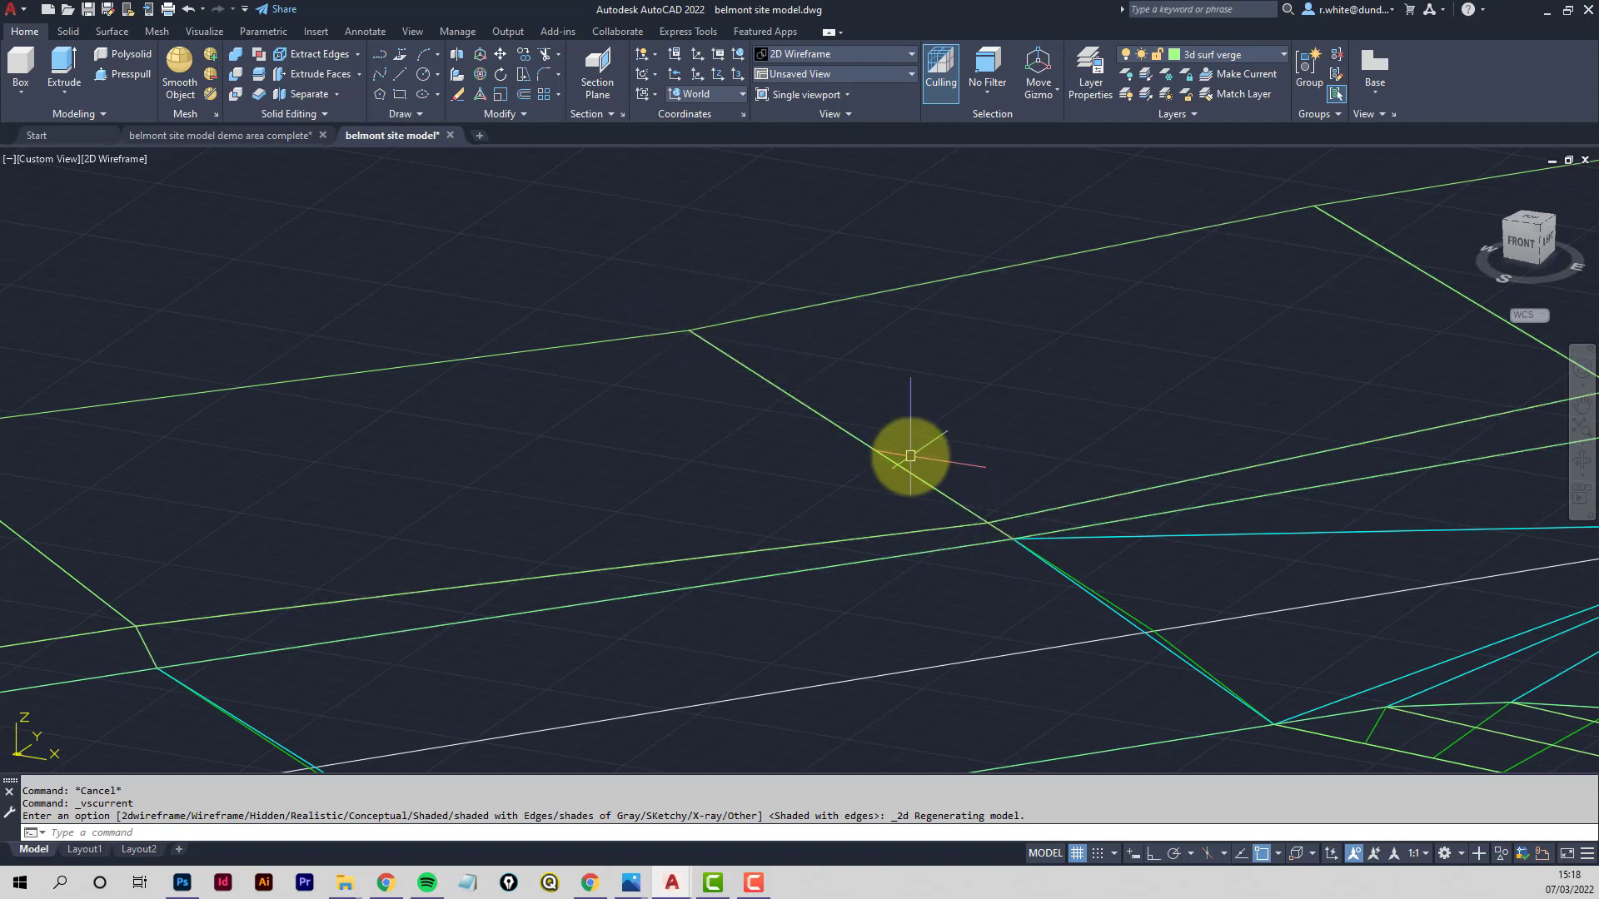
# Stretch the verge cross-line opposite the island tip, both ends captured by a crossing window, 200 upward along Z with Ortho on
pyautogui.press('Return')
pyautogui.write('c')
pyautogui.press('Return')
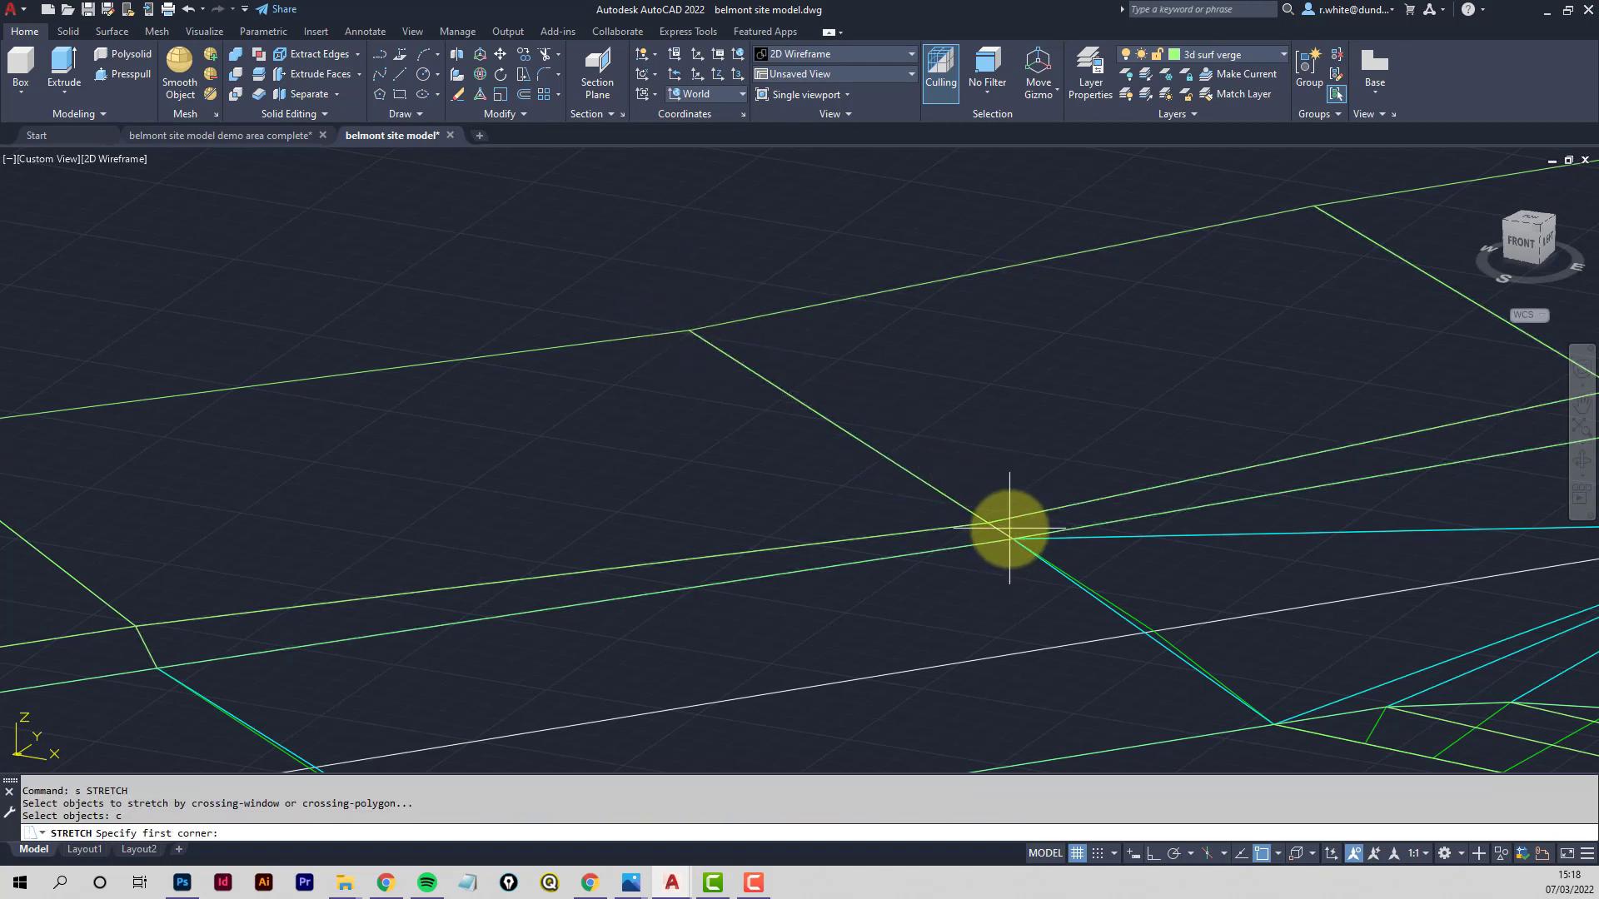
pyautogui.click(1010, 528)
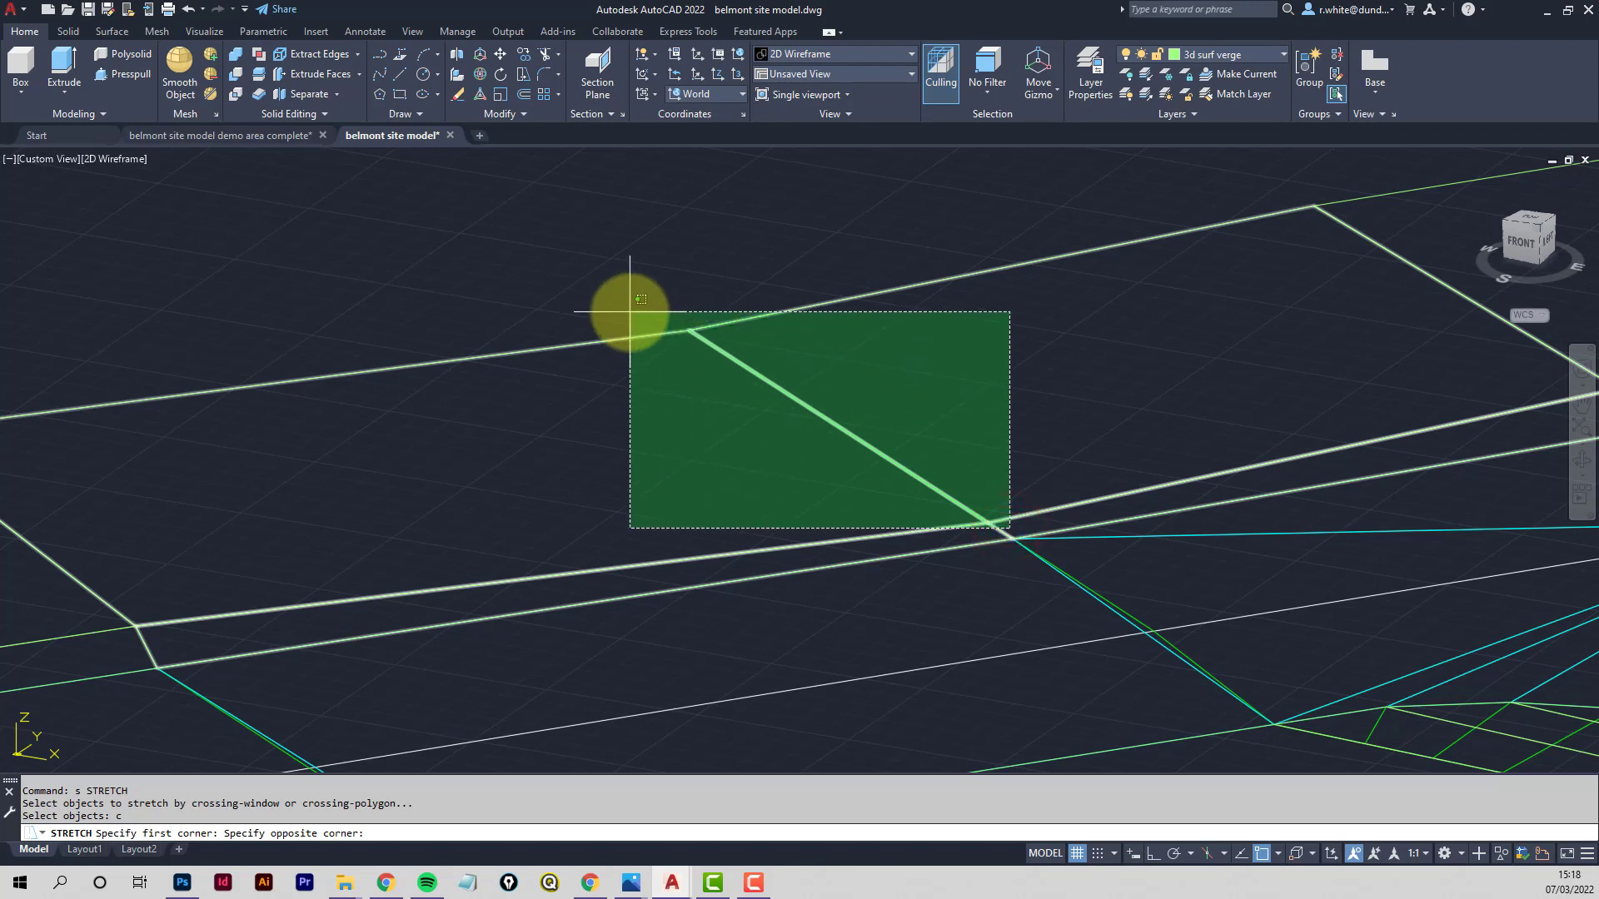
pyautogui.click(660, 319)
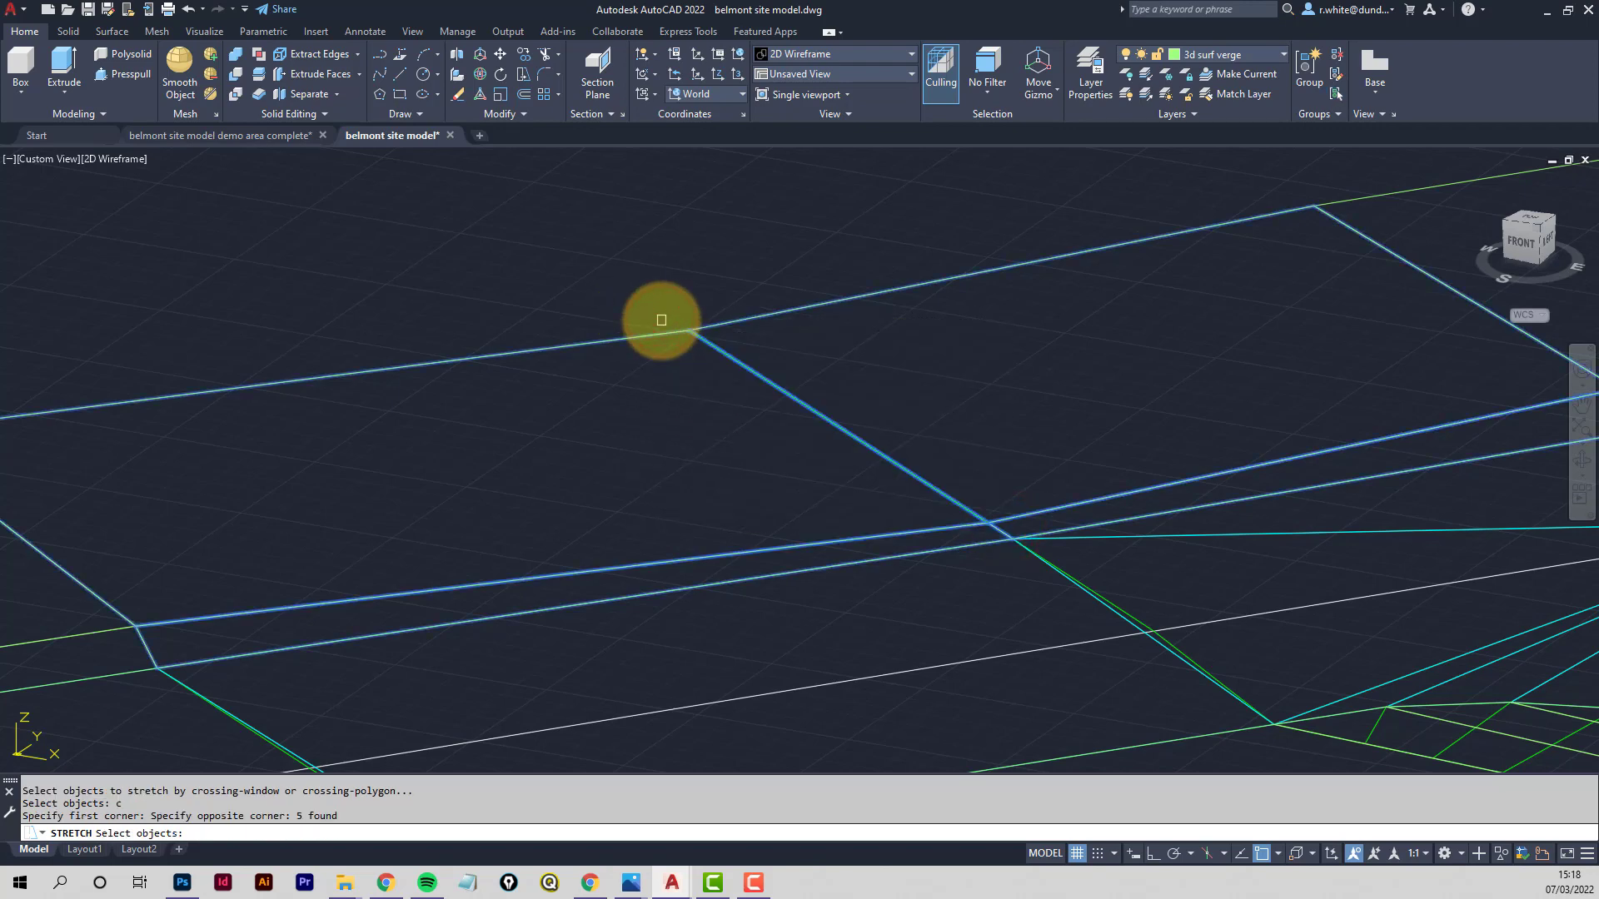
pyautogui.press('Return')
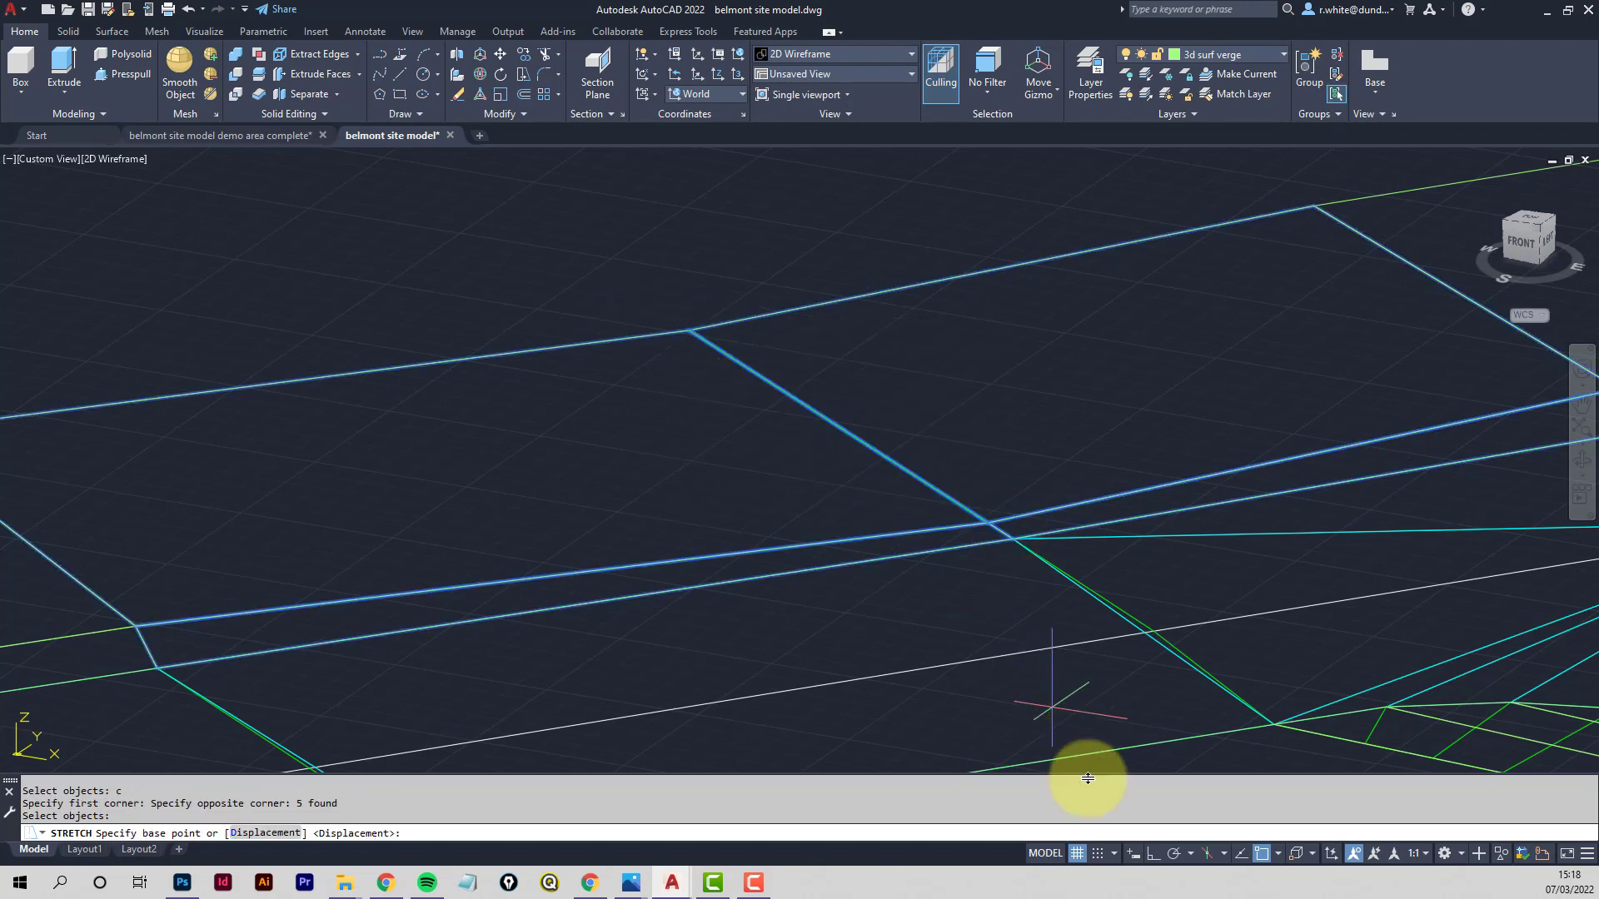
pyautogui.click(1153, 853)
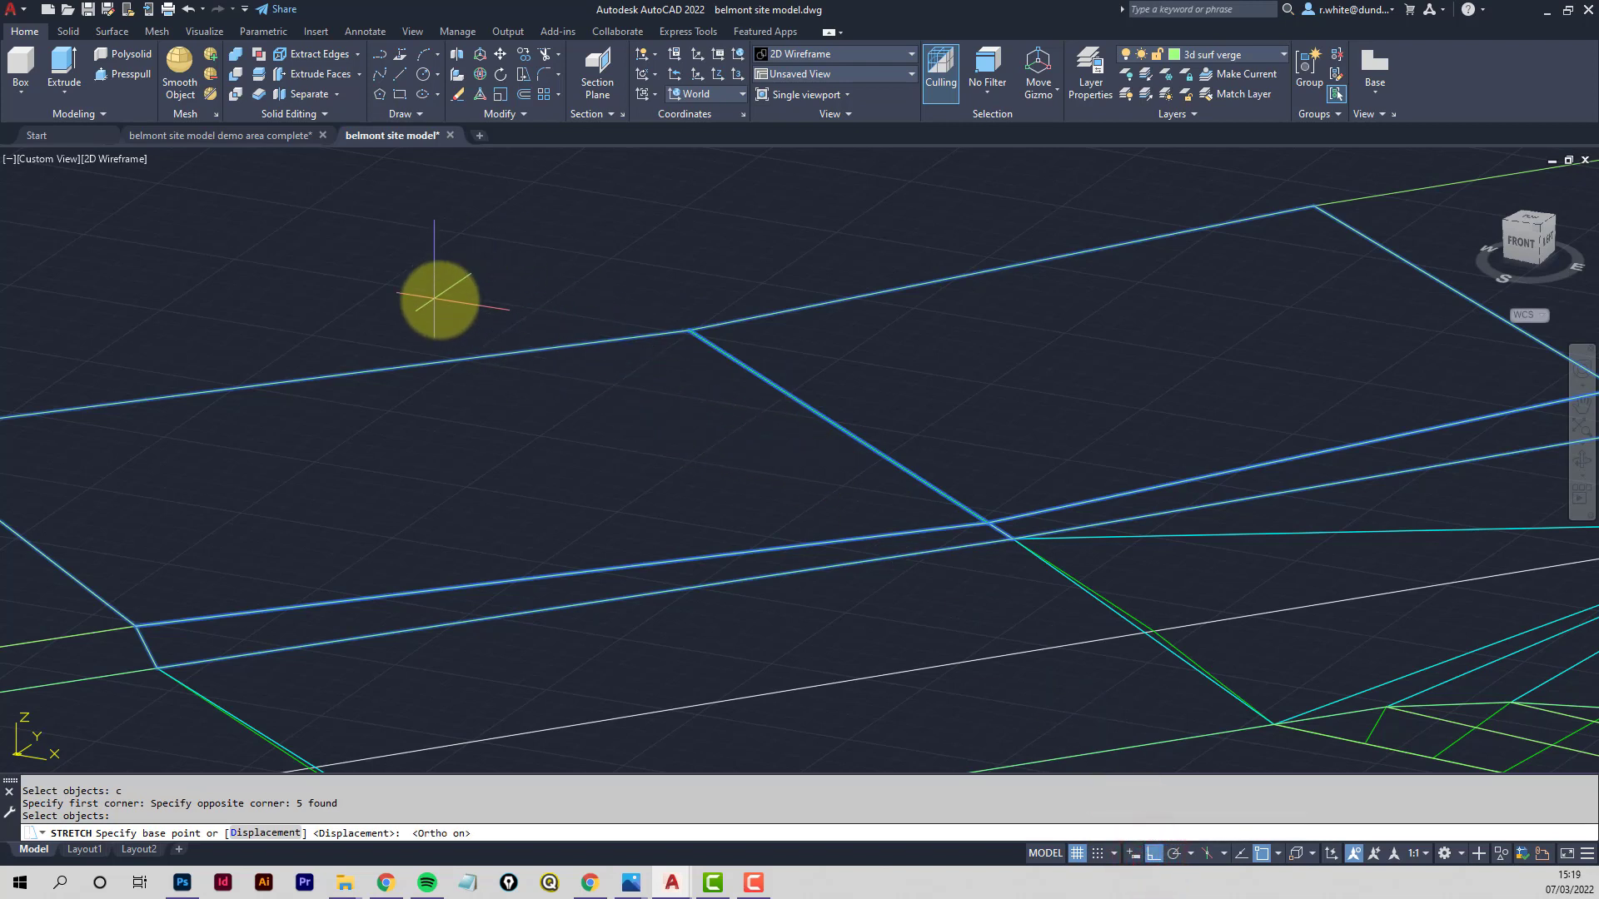
pyautogui.click(426, 296)
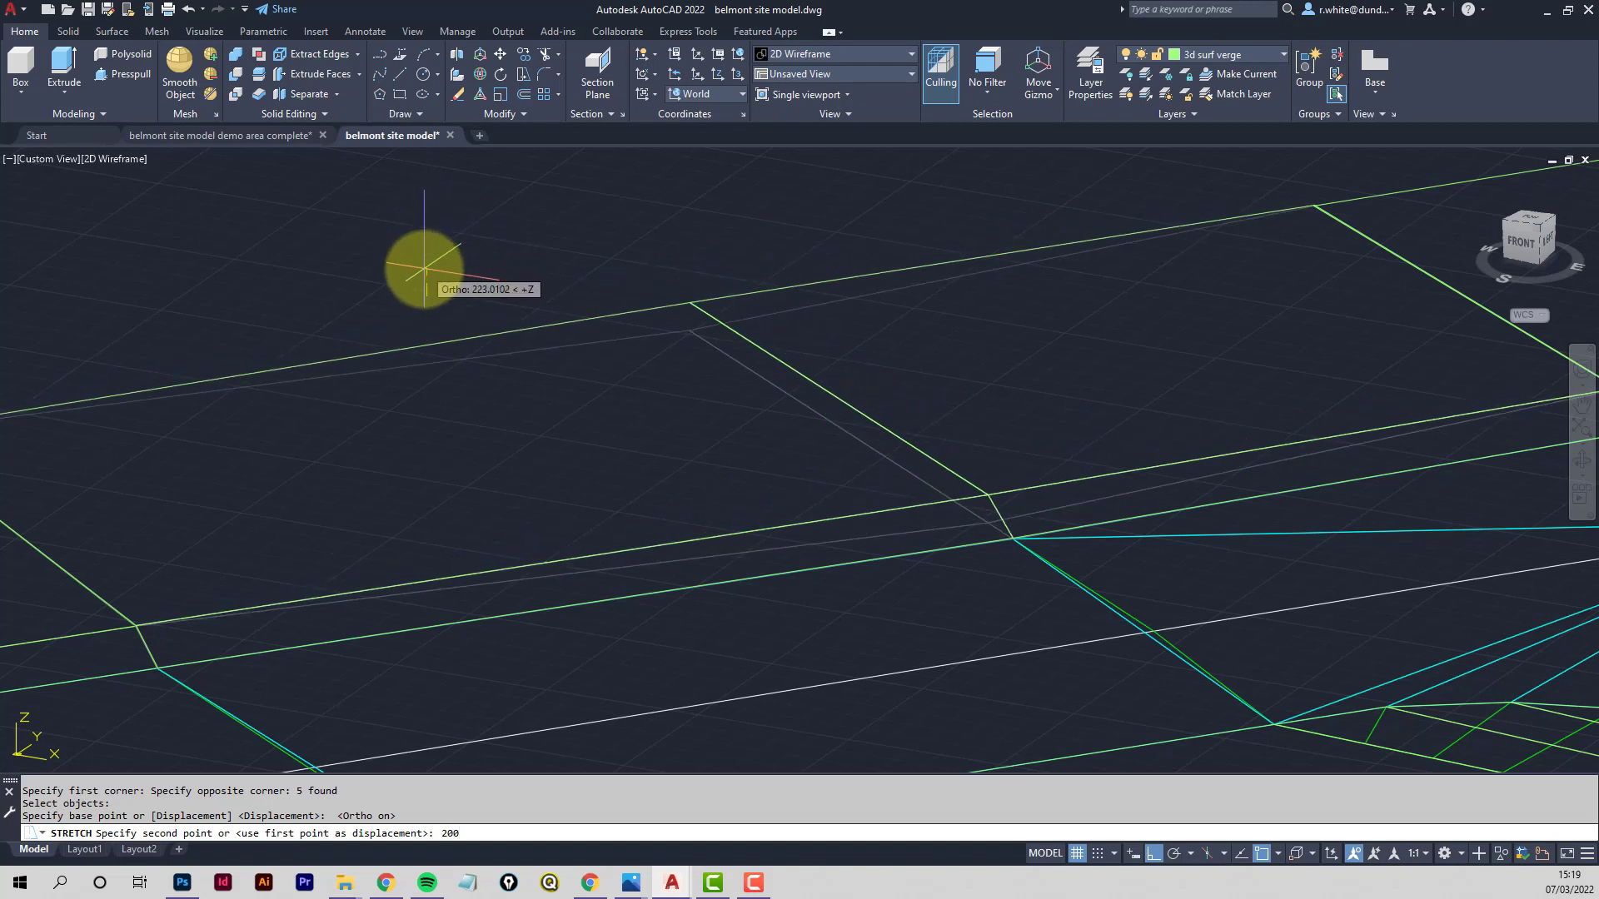
pyautogui.write('200')
pyautogui.press('Return')
pyautogui.scroll(-2, 450, 282)
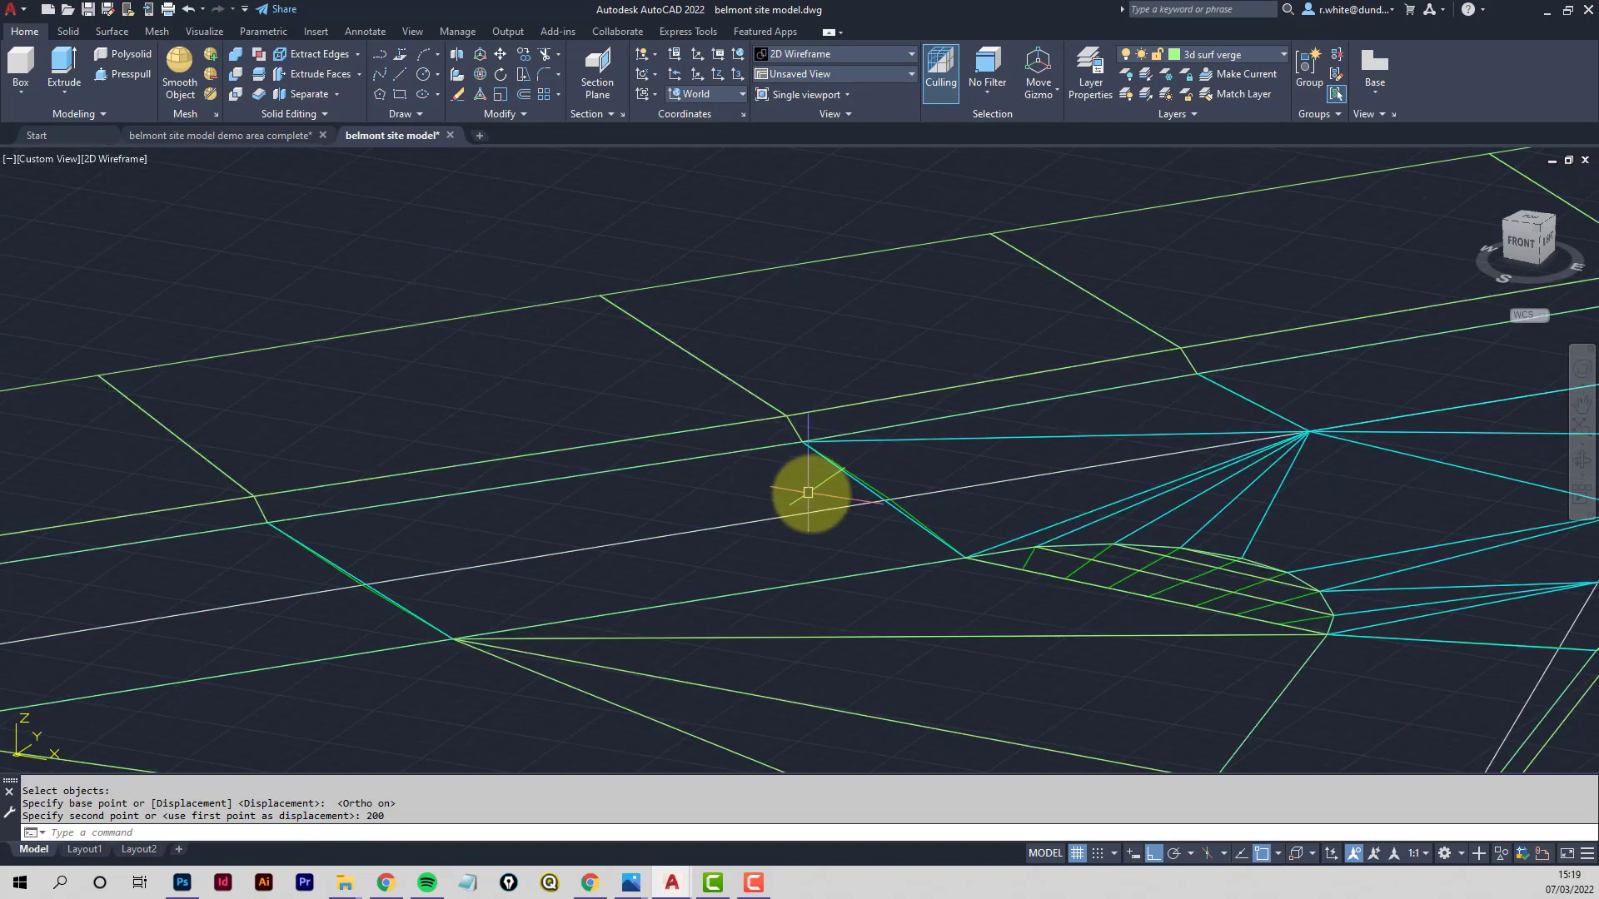
# Turn off the 3d surf spines and General Line layers by picking their objects near the castle gateway
pyautogui.keyDown('shift'); pyautogui.moveTo(808, 493); pyautogui.dragTo(1192, 555, button='middle'); pyautogui.keyUp('shift')
pyautogui.scroll(-6, 892, 496)
pyautogui.moveTo(1384, 614); pyautogui.dragTo(926, 543, button='middle')
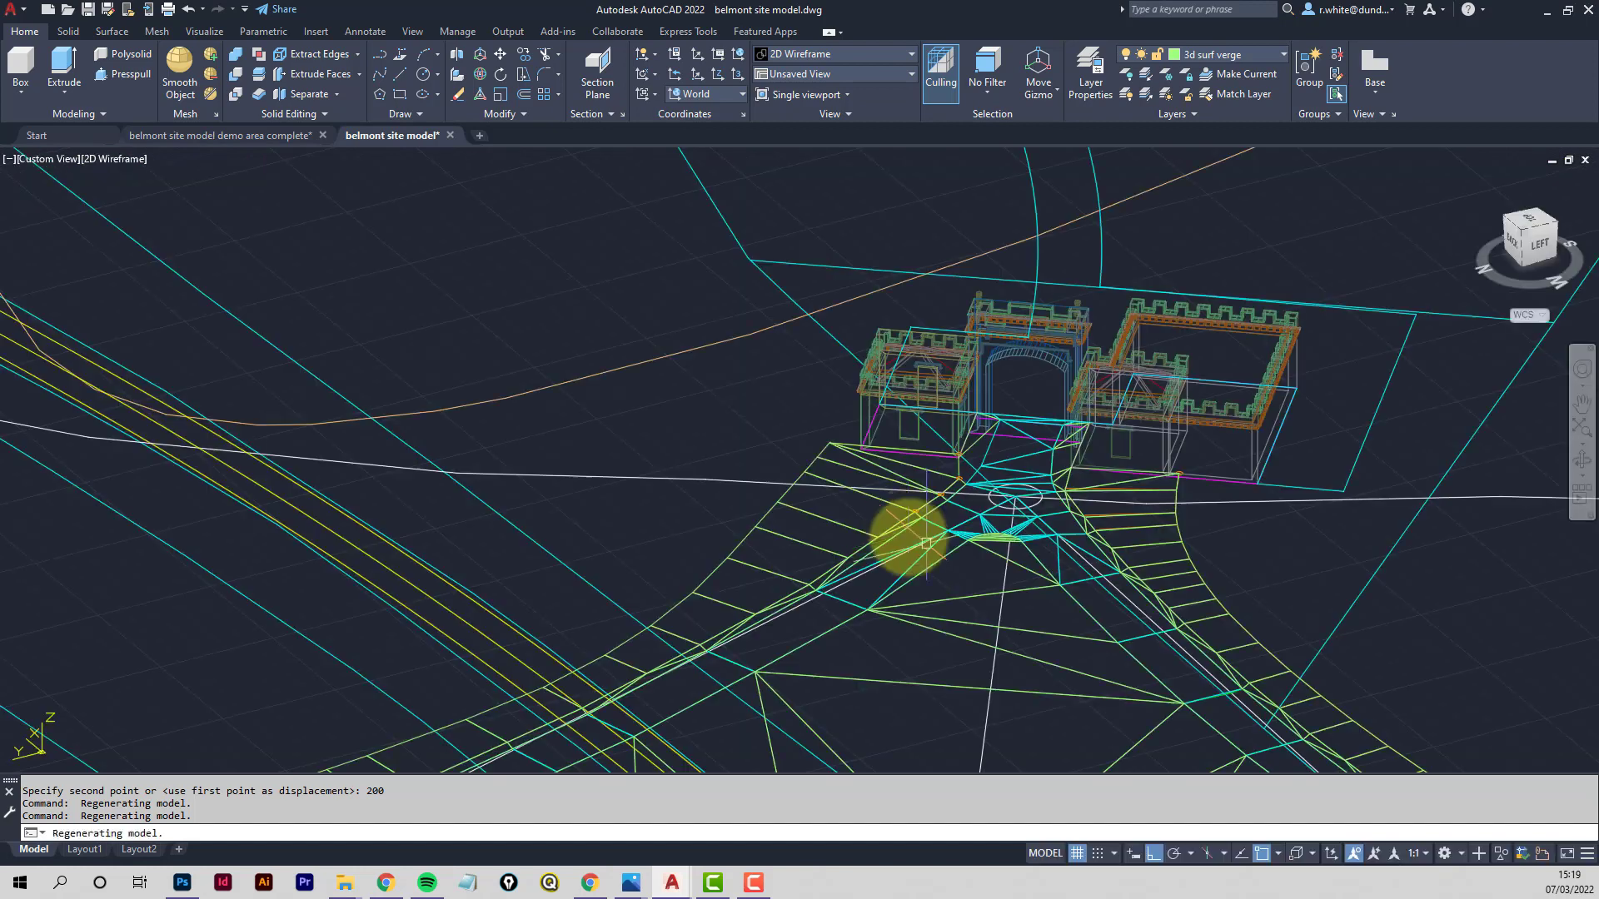
pyautogui.scroll(5, 907, 533)
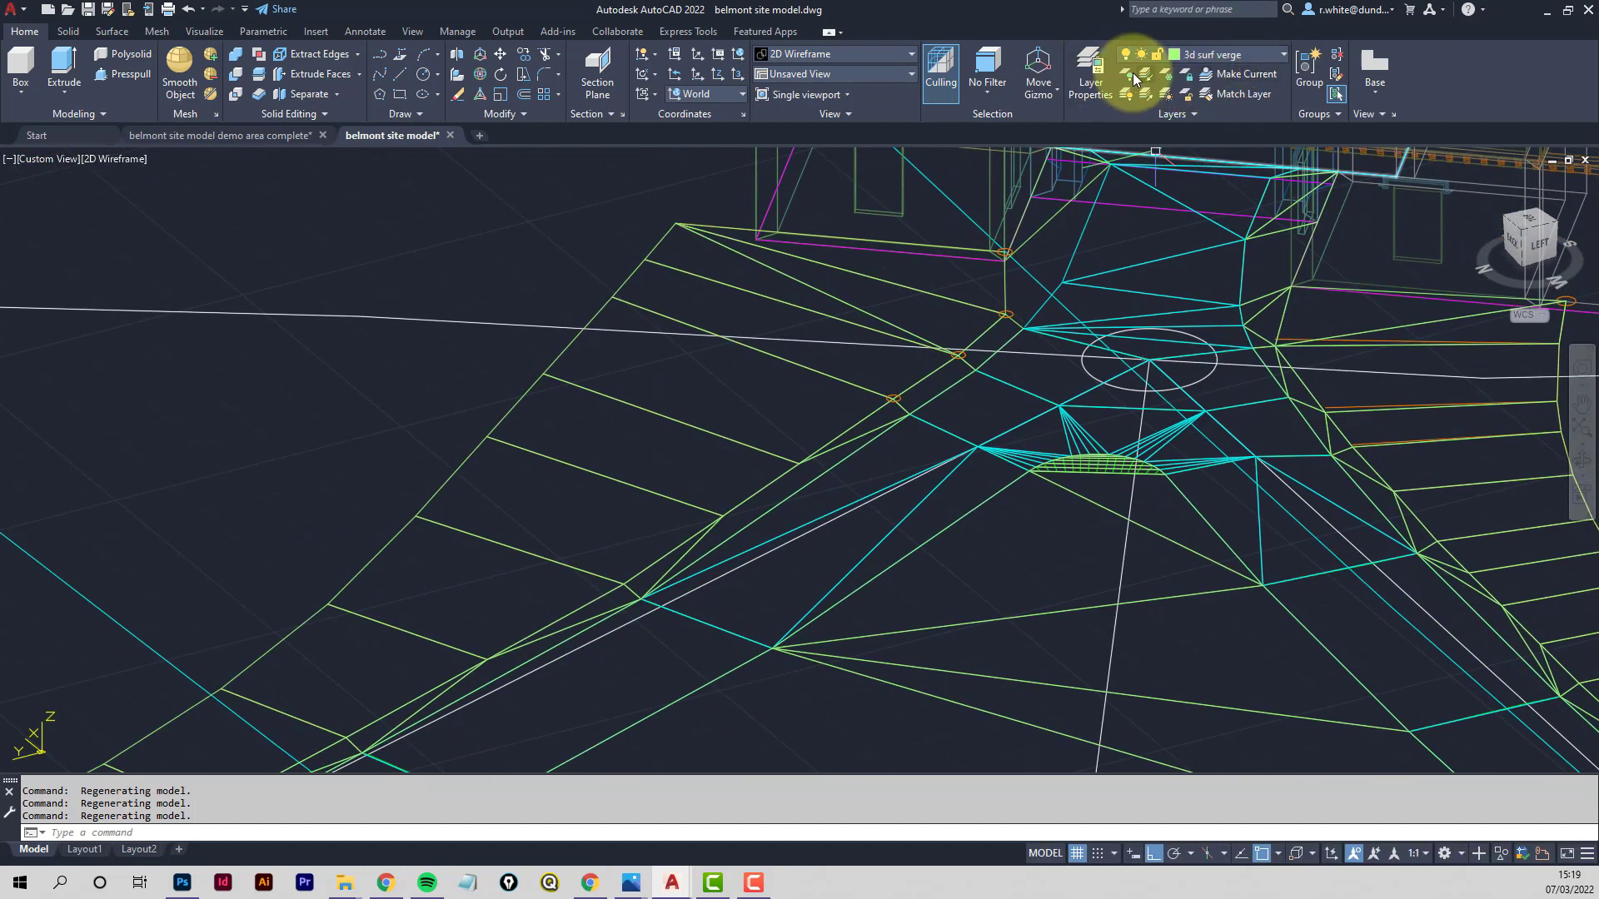
pyautogui.click(1131, 78)
pyautogui.click(1033, 353)
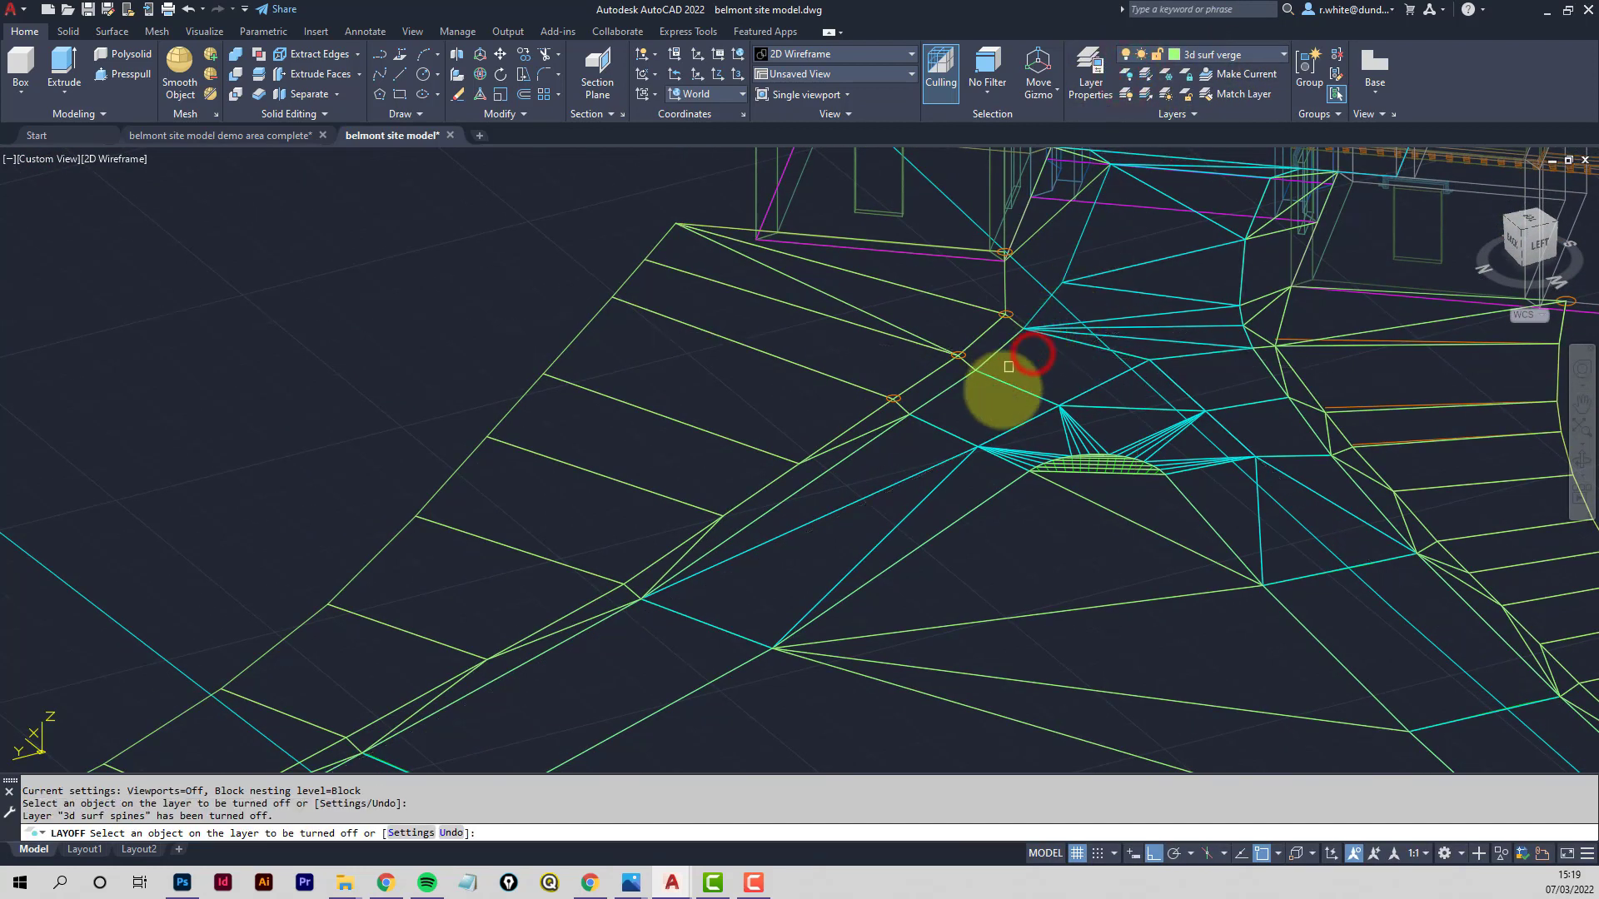
pyautogui.scroll(-3, 696, 454)
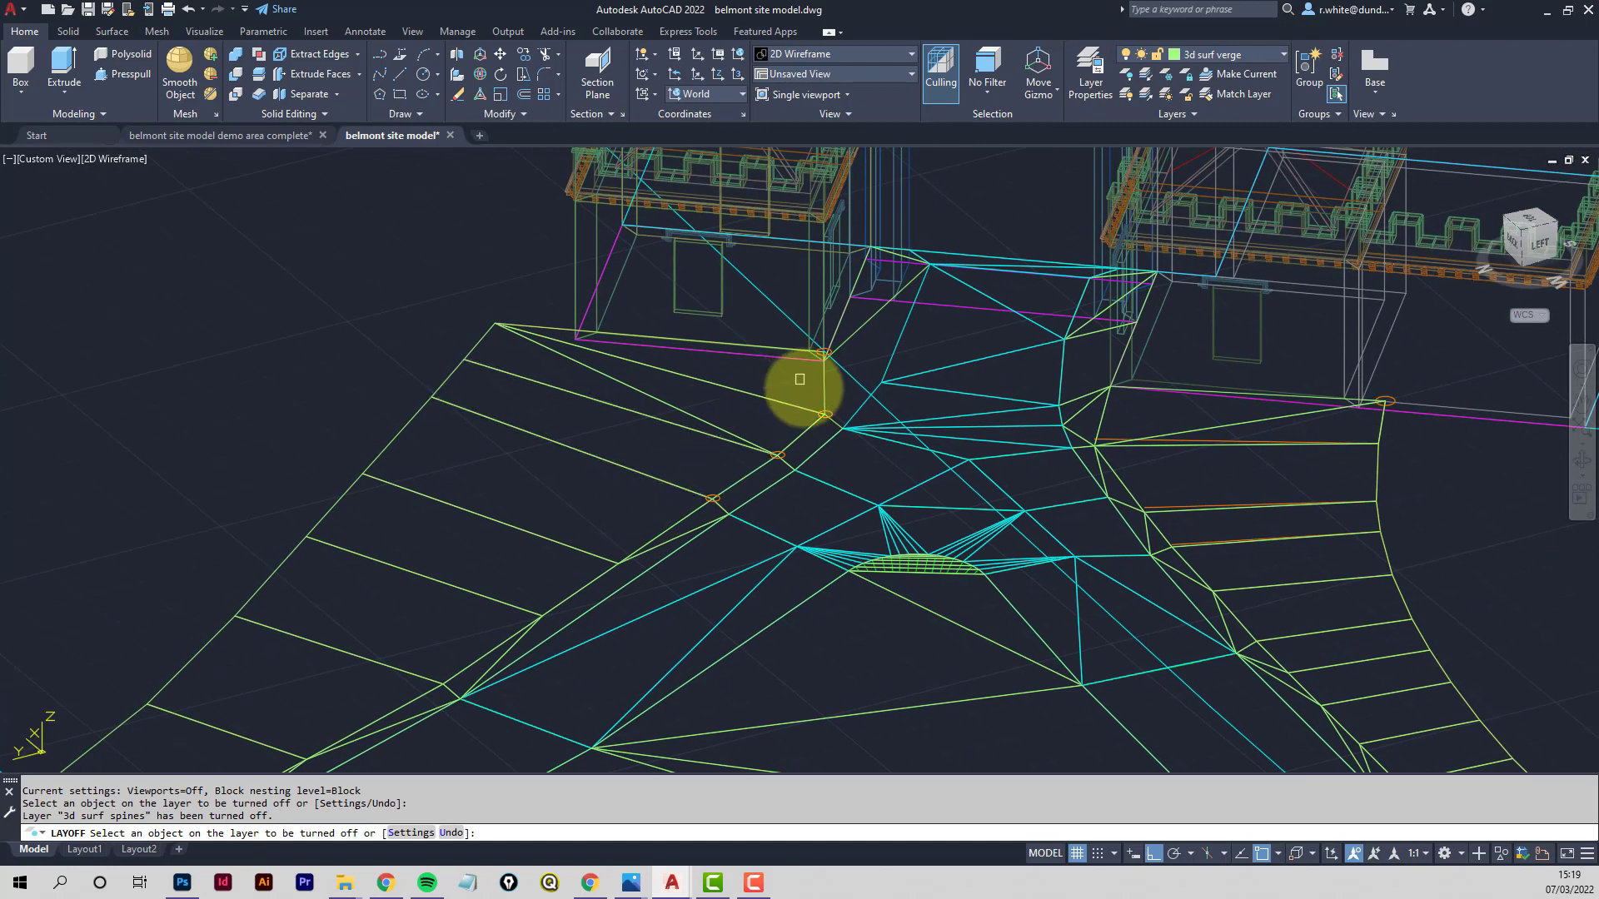
pyautogui.scroll(-3, 800, 379)
pyautogui.click(675, 254)
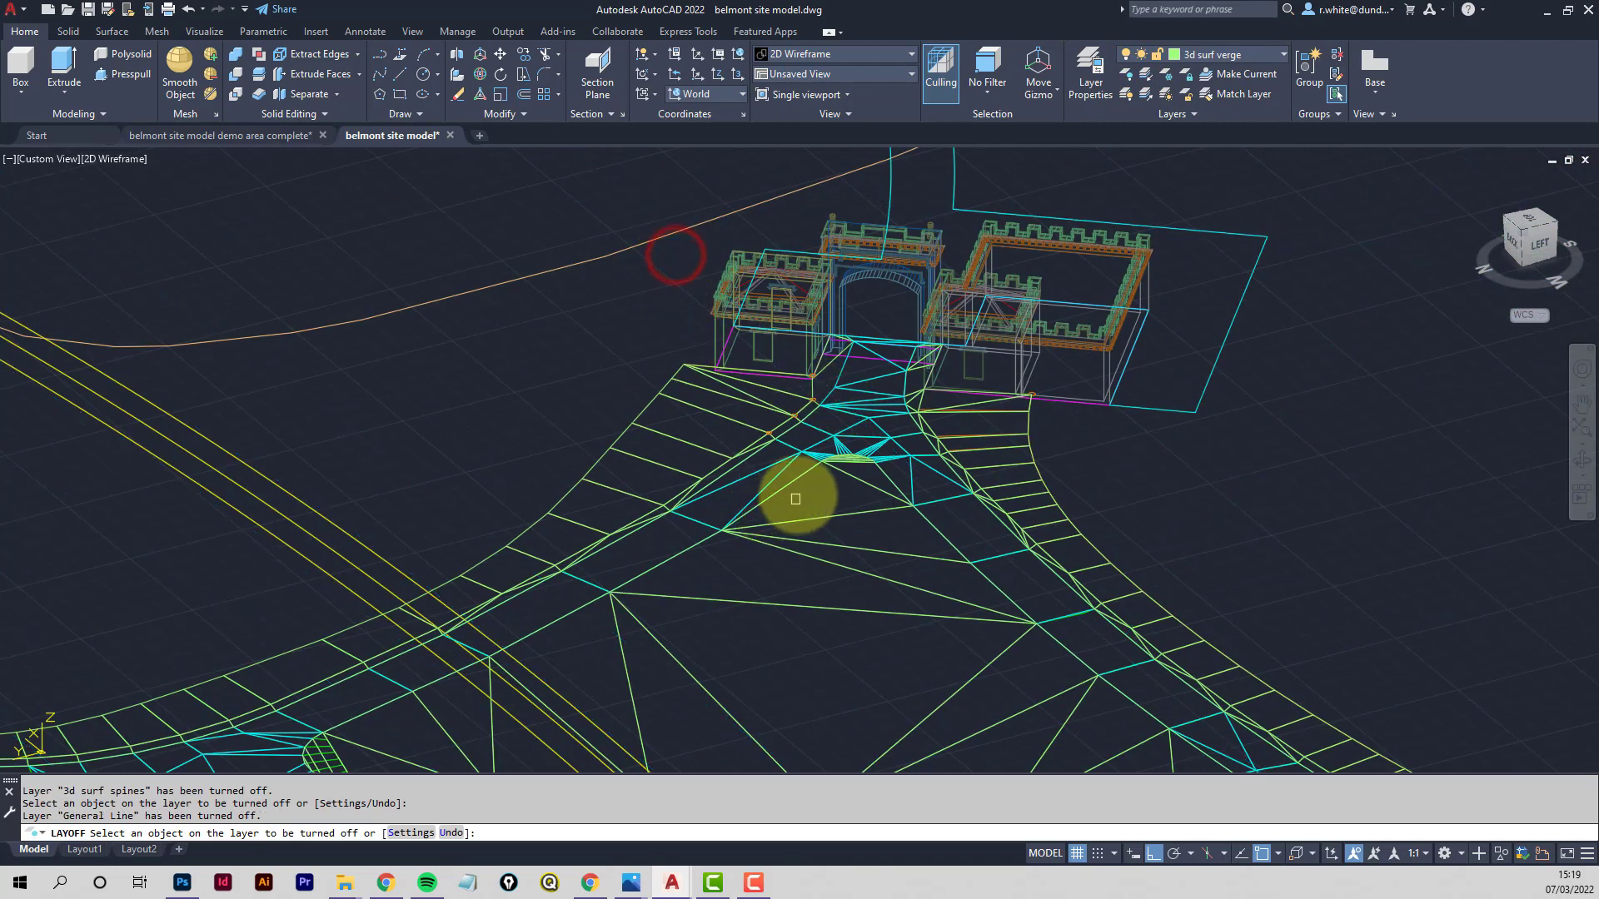
pyautogui.scroll(3, 791, 483)
pyautogui.moveTo(764, 461); pyautogui.dragTo(850, 546, button='middle')
pyautogui.moveTo(1017, 350); pyautogui.dragTo(953, 362, button='middle')
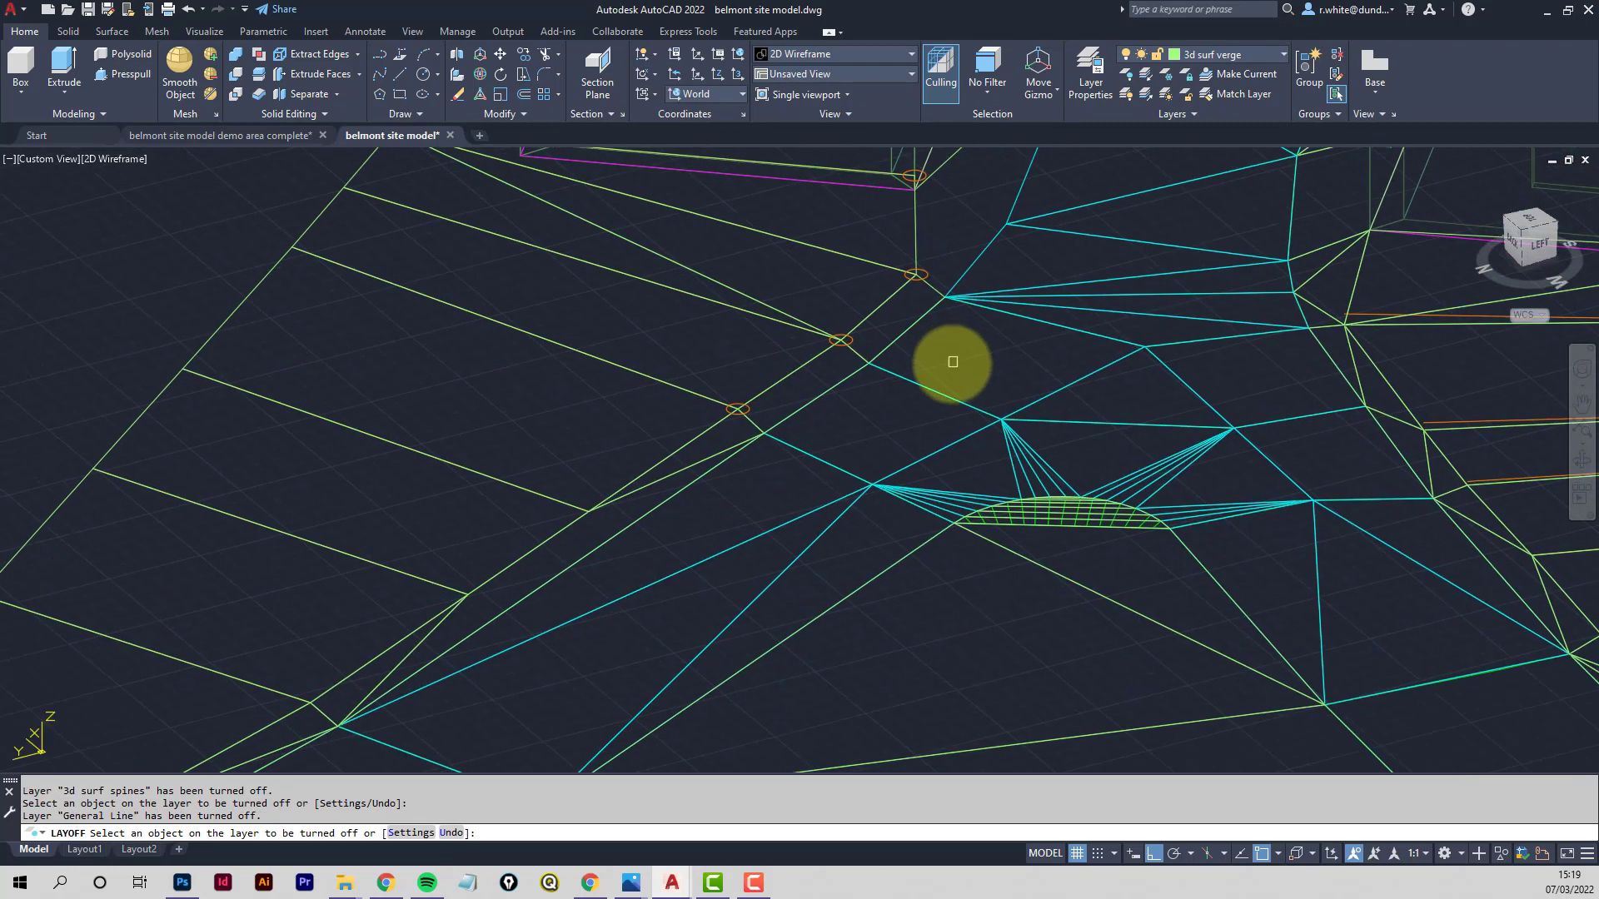
pyautogui.press('Escape')
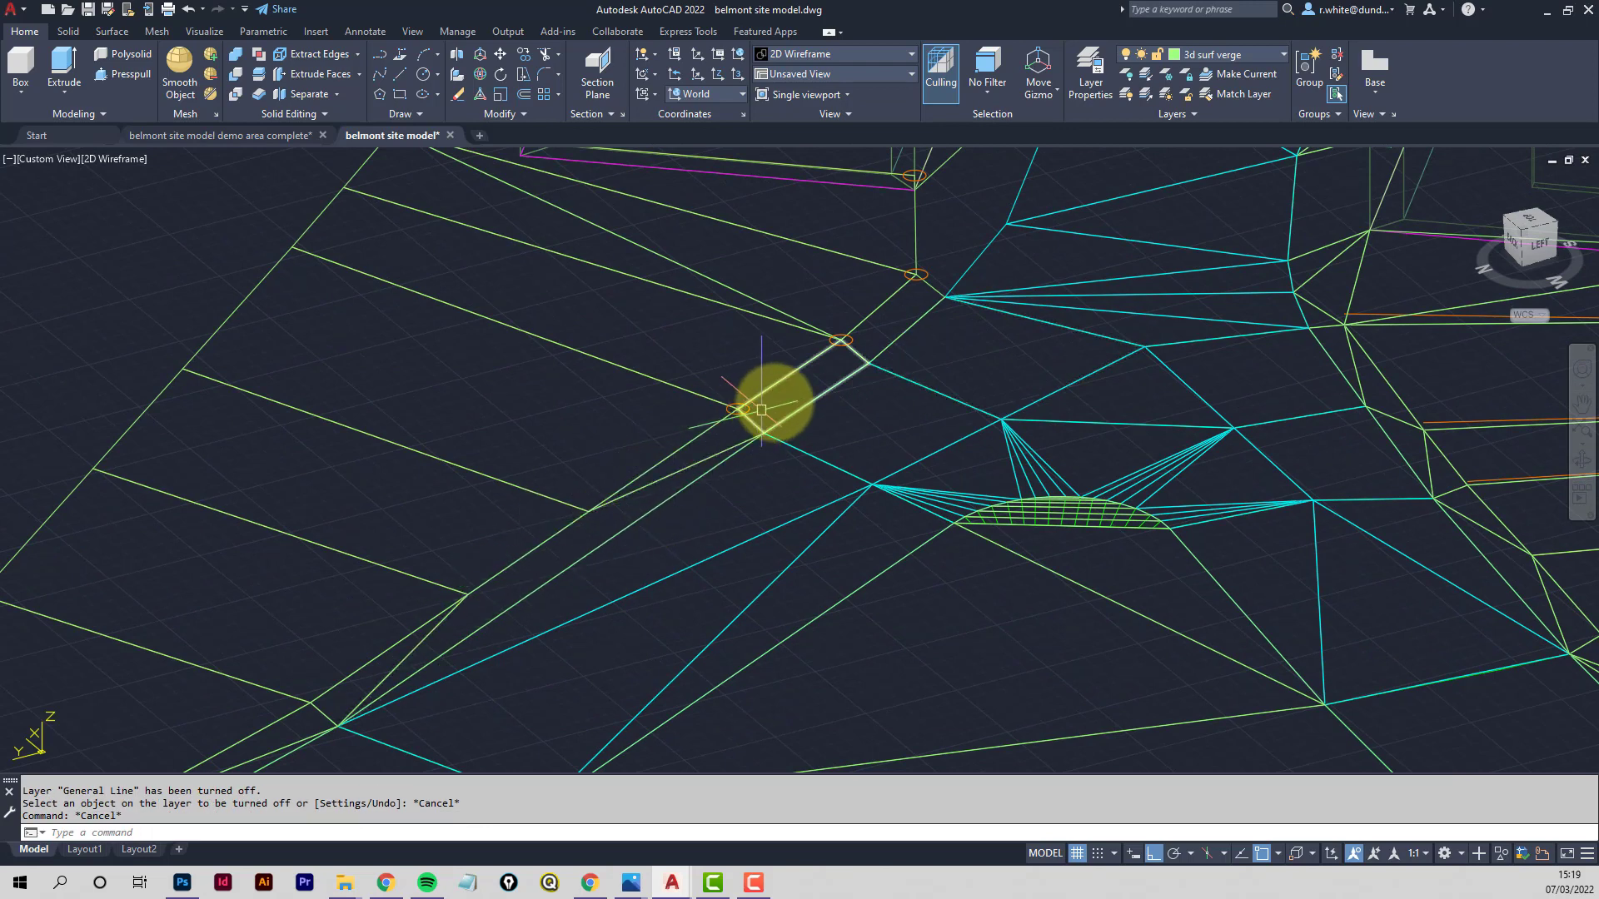
pyautogui.moveTo(774, 403)
pyautogui.mouseDown(button='middle')
pyautogui.moveTo(782, 446)
pyautogui.moveTo(696, 530)
pyautogui.mouseUp(button='middle')
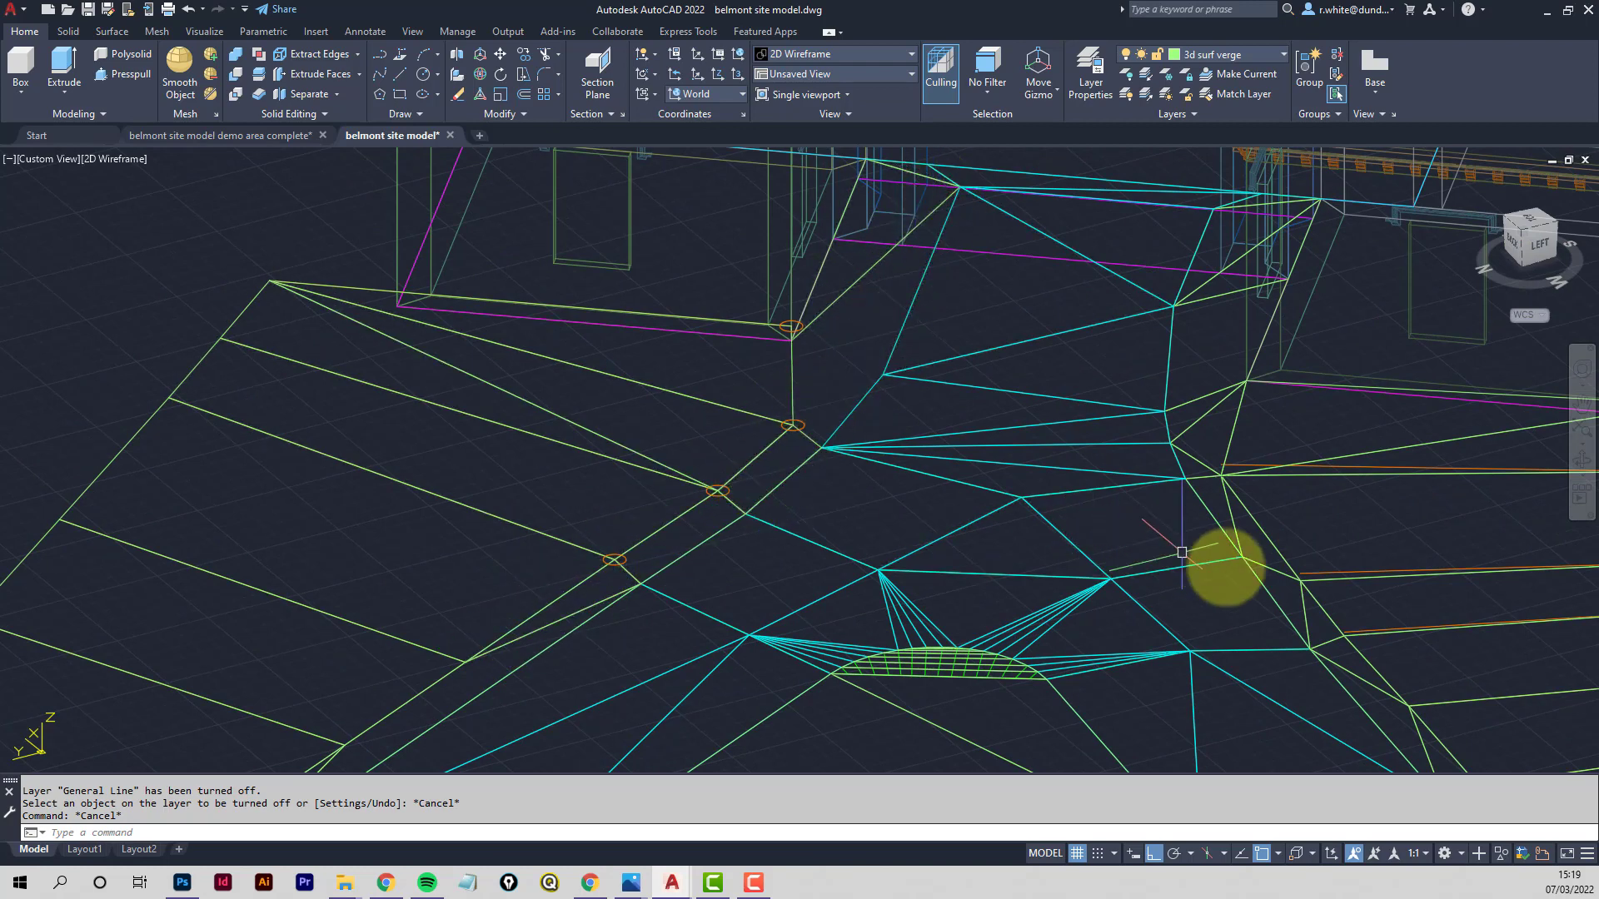
# Examine the road and verge surfaces between the junction island and the castle gateway in the Shaded with edges visual style
pyautogui.moveTo(1261, 578)
pyautogui.mouseDown(button='middle')
pyautogui.moveTo(1264, 553)
pyautogui.moveTo(1241, 545)
pyautogui.mouseUp(button='middle')
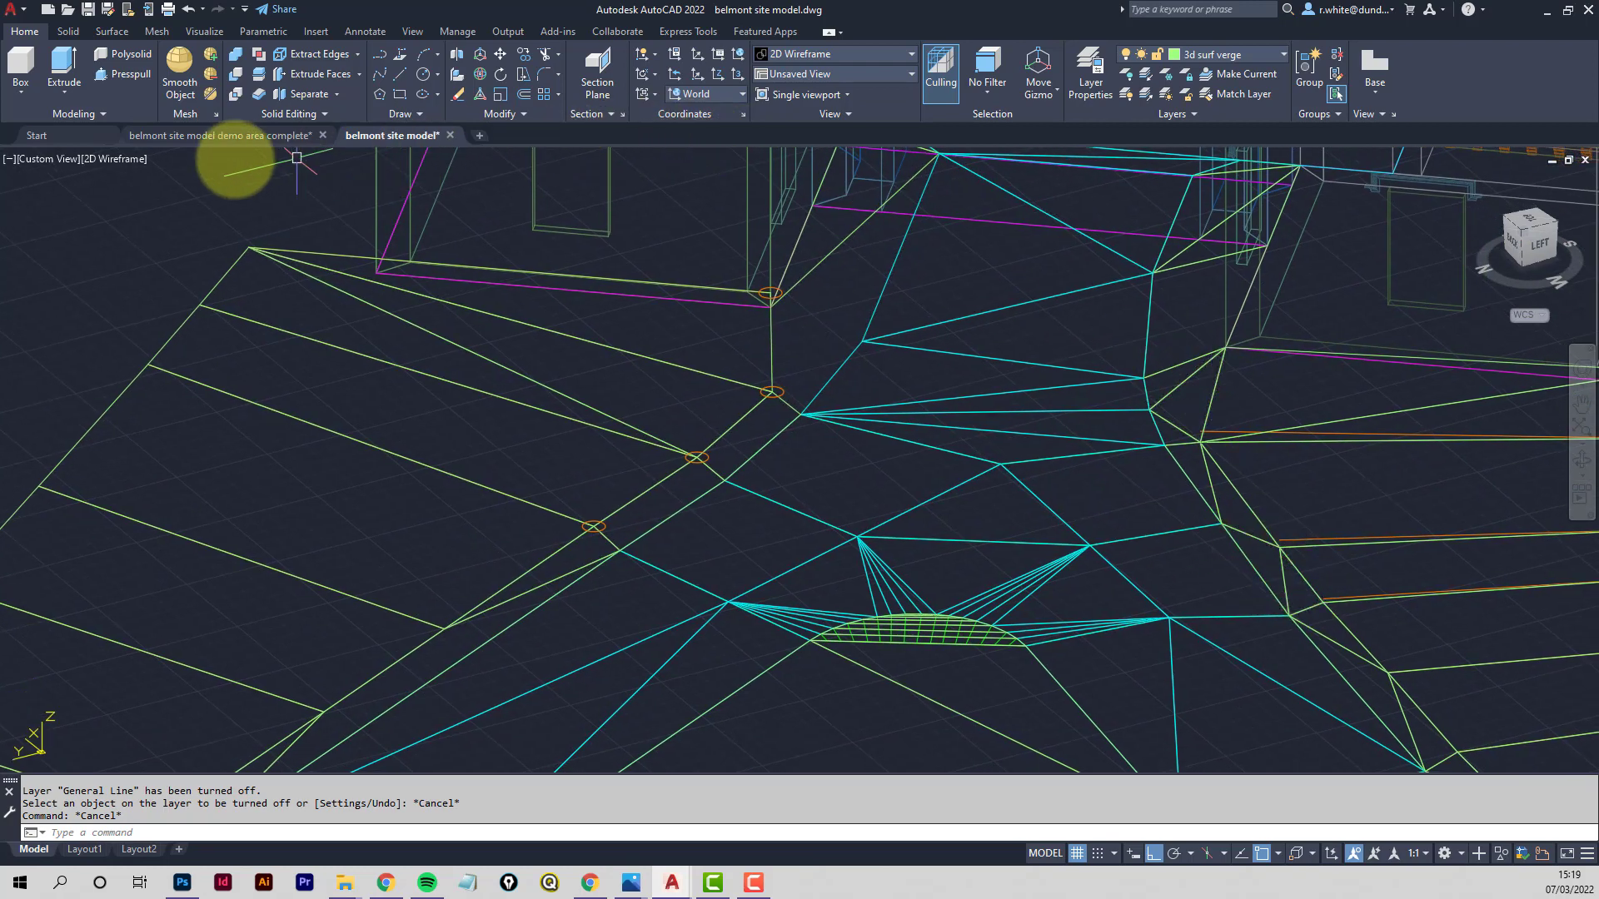
pyautogui.click(118, 160)
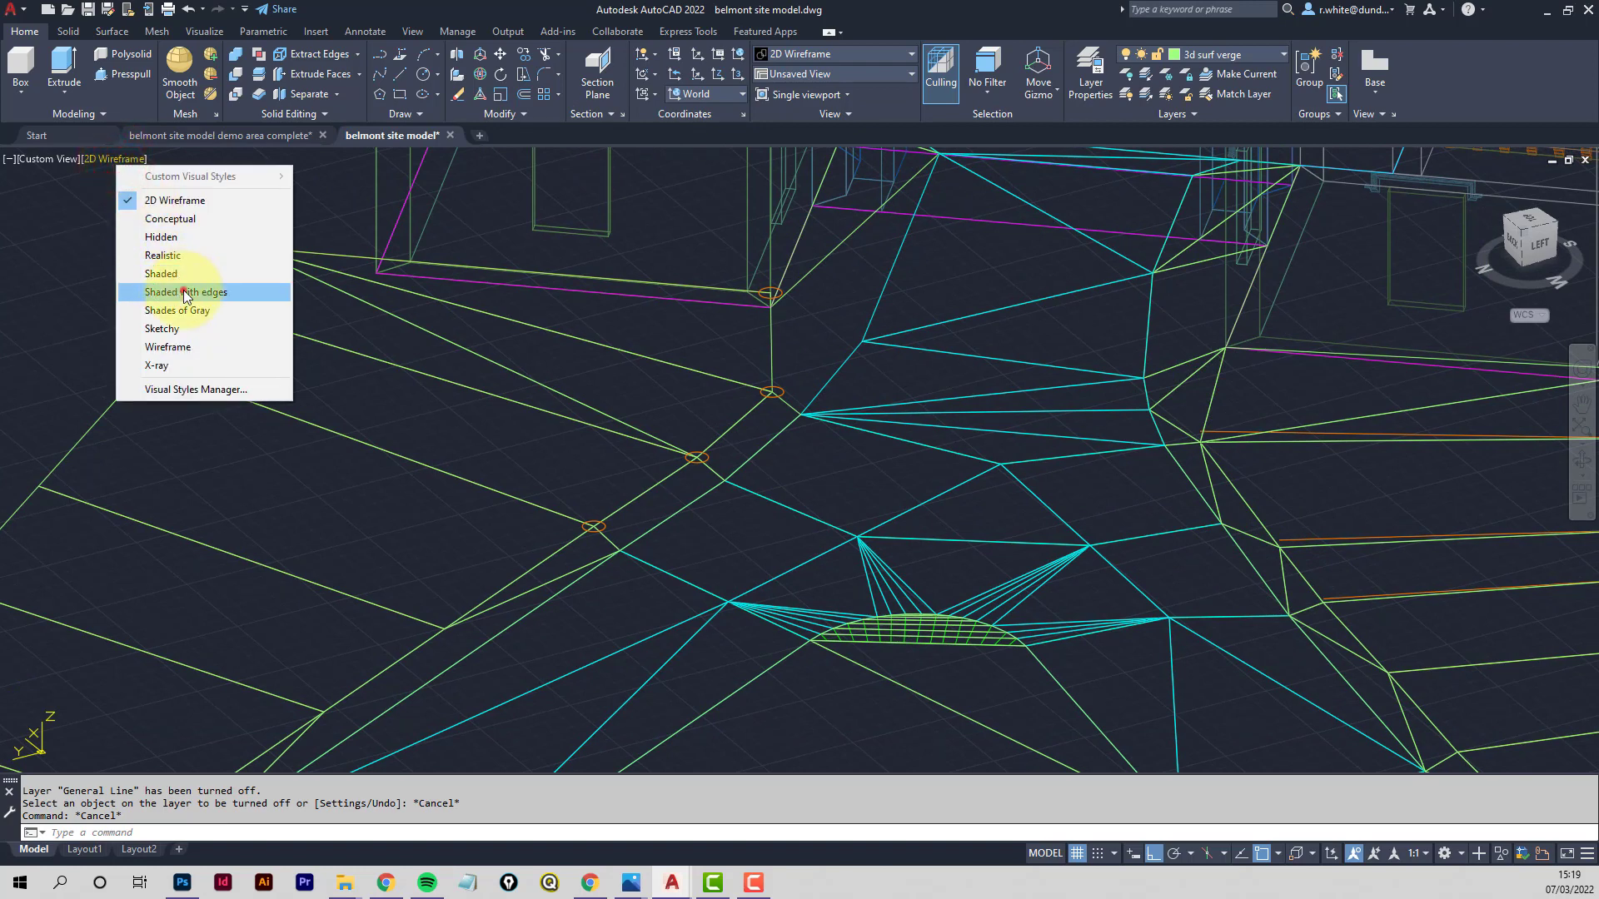
pyautogui.click(184, 293)
pyautogui.moveTo(1287, 566); pyautogui.dragTo(1161, 447, button='middle')
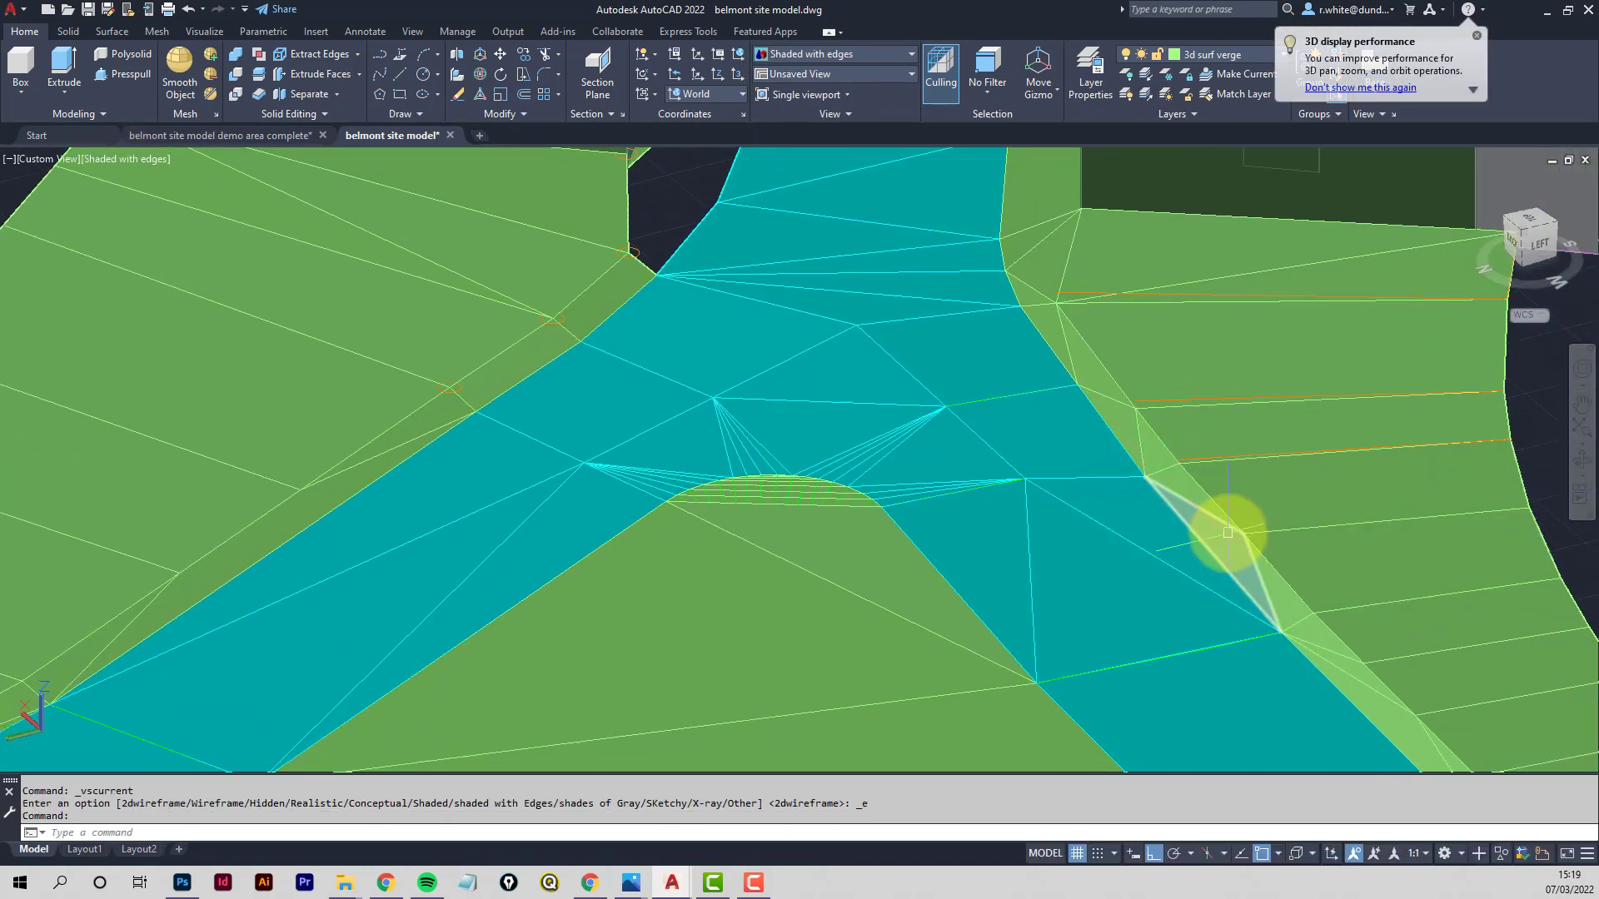
pyautogui.scroll(3, 1198, 494)
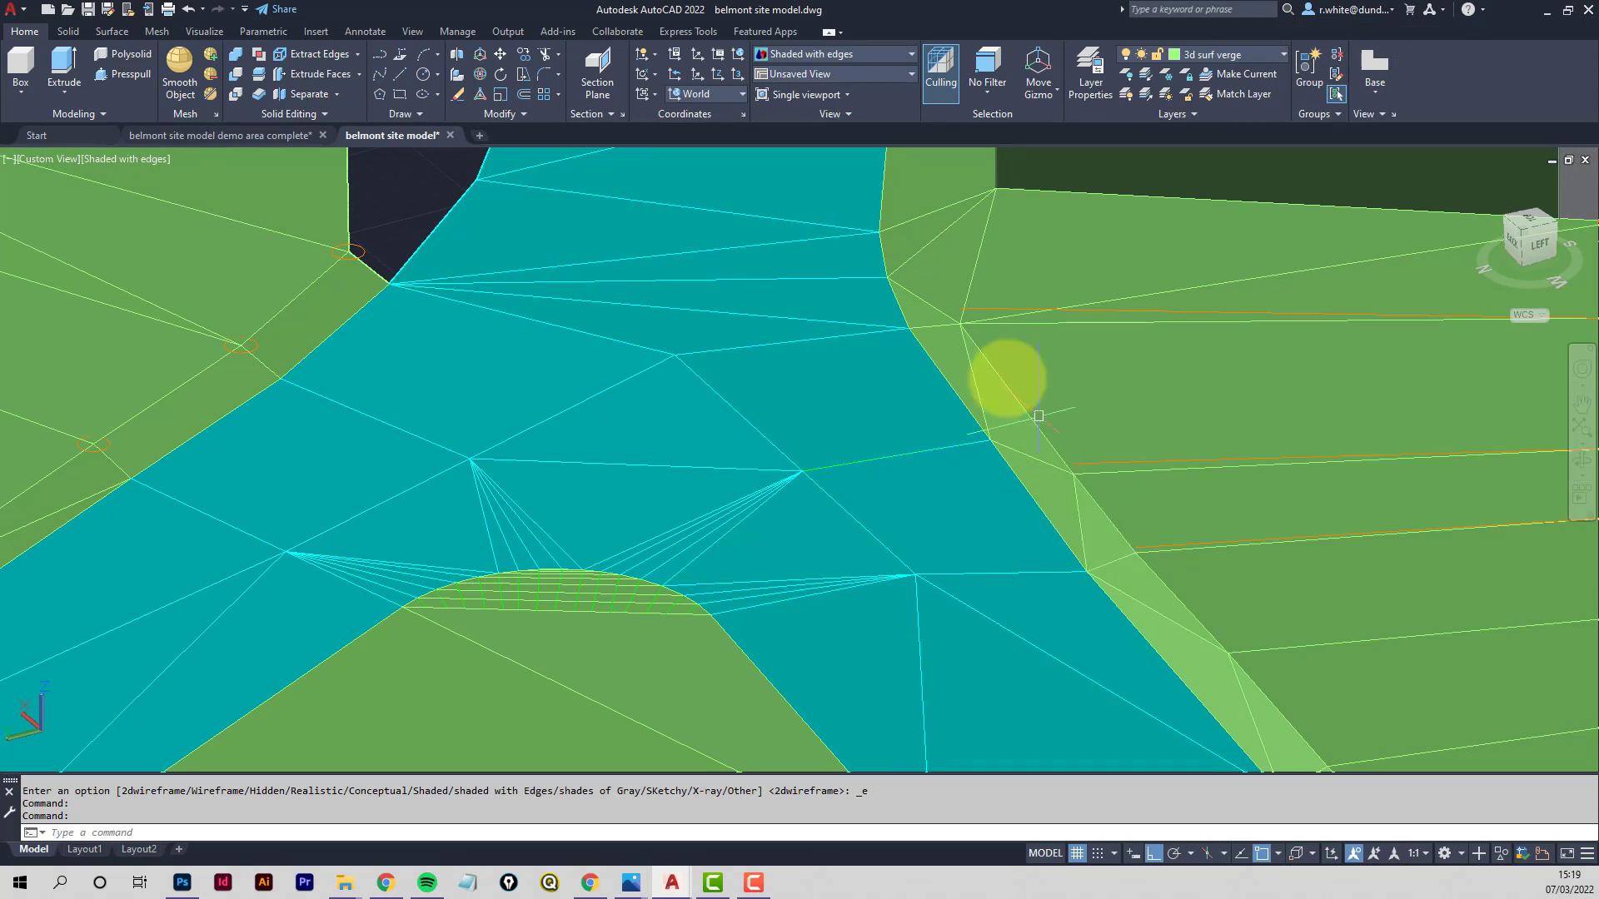
pyautogui.moveTo(935, 314); pyautogui.dragTo(931, 463, button='middle')
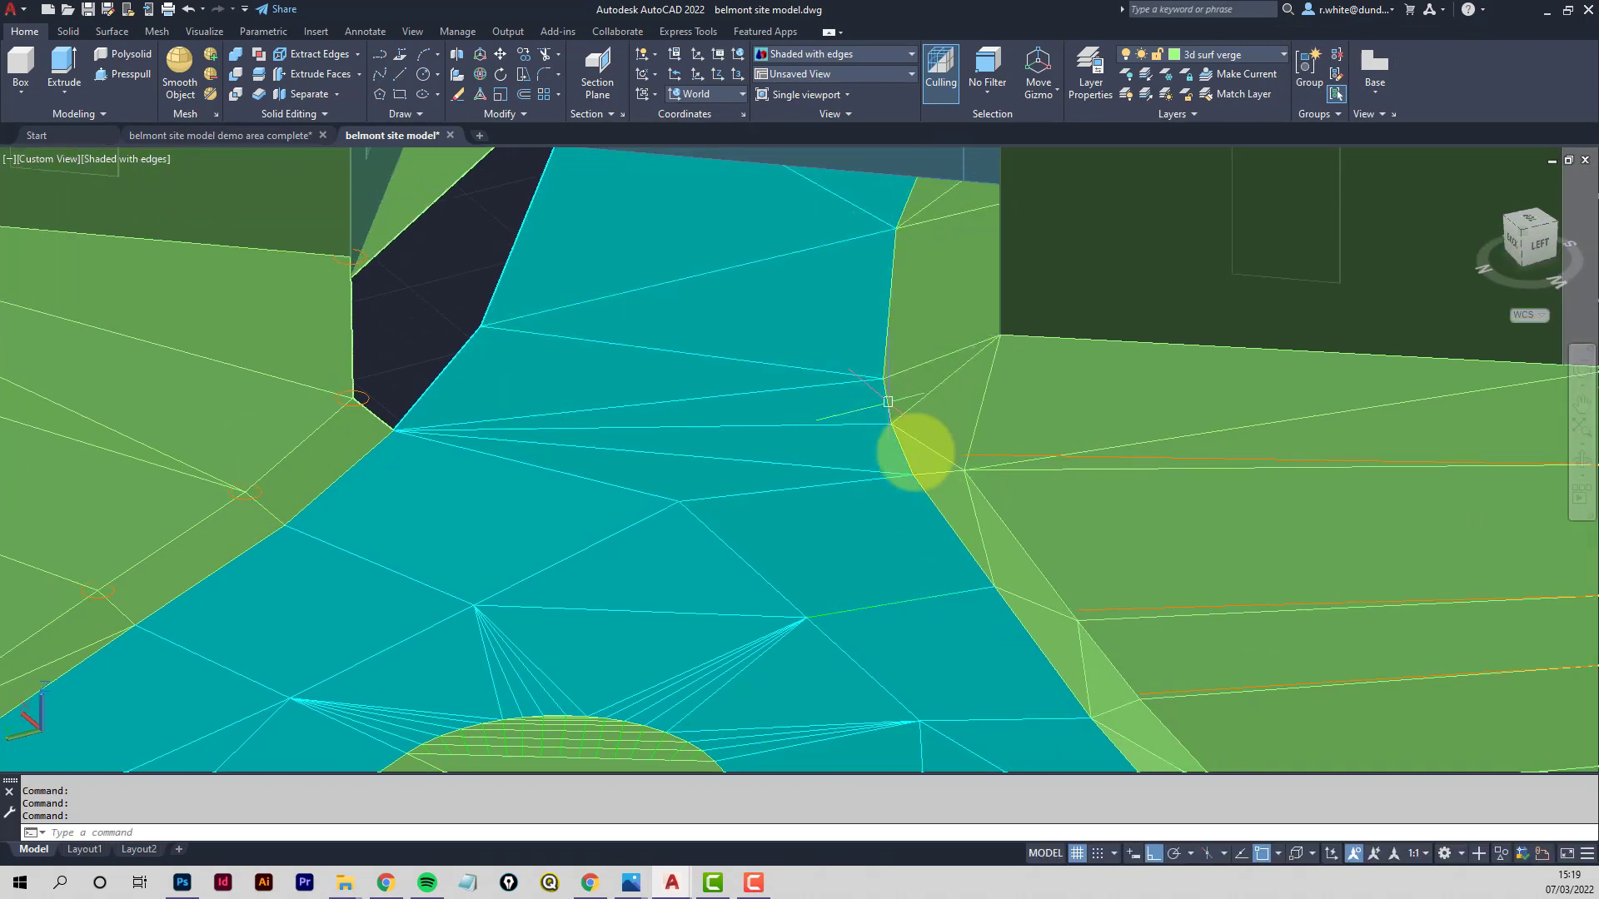
pyautogui.moveTo(906, 512); pyautogui.dragTo(1136, 513, button='middle')
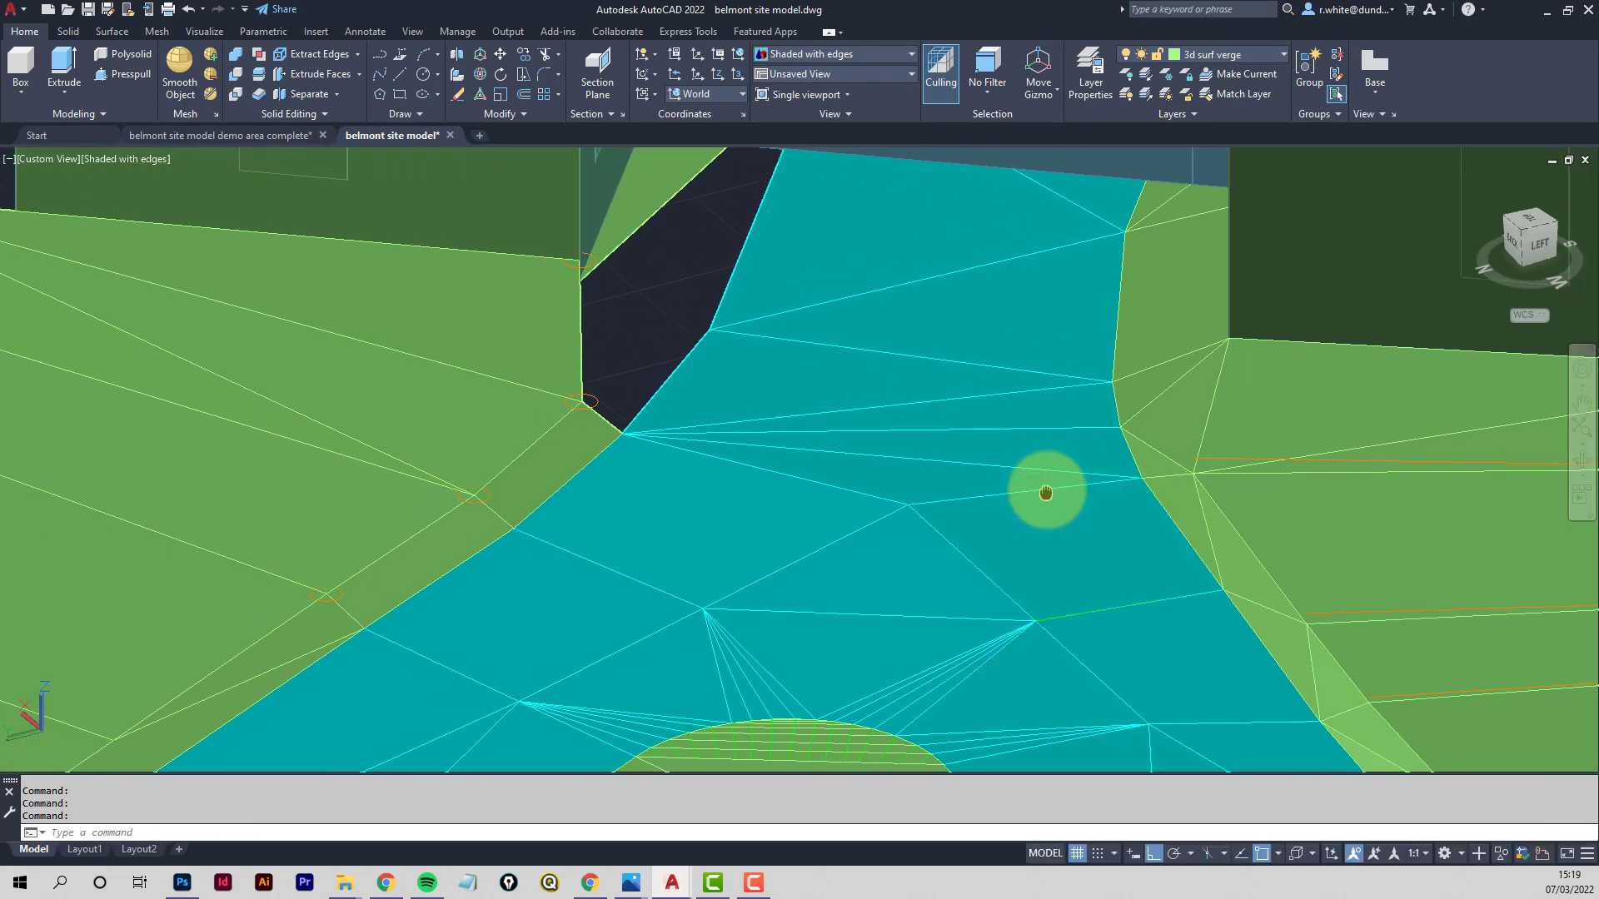
pyautogui.moveTo(1013, 491); pyautogui.dragTo(1216, 493, button='middle')
pyautogui.moveTo(670, 522); pyautogui.dragTo(803, 476, button='middle')
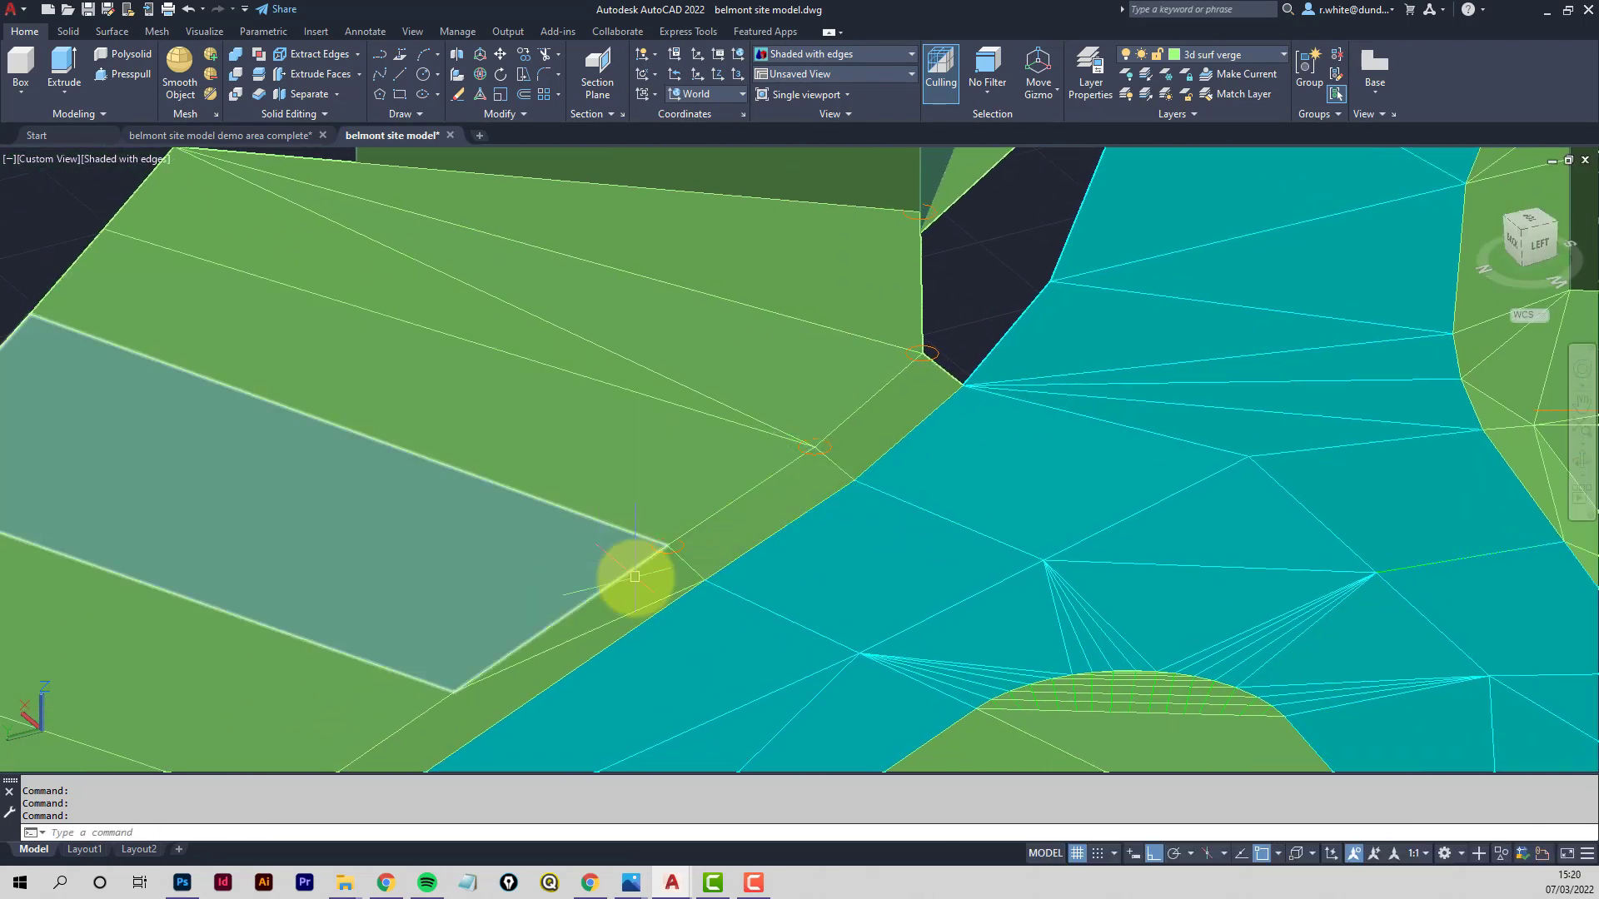
# In 2D Wireframe, stretch the verge vertex at the circle farthest from the gateway tower 50 downward along Z
pyautogui.click(121, 159)
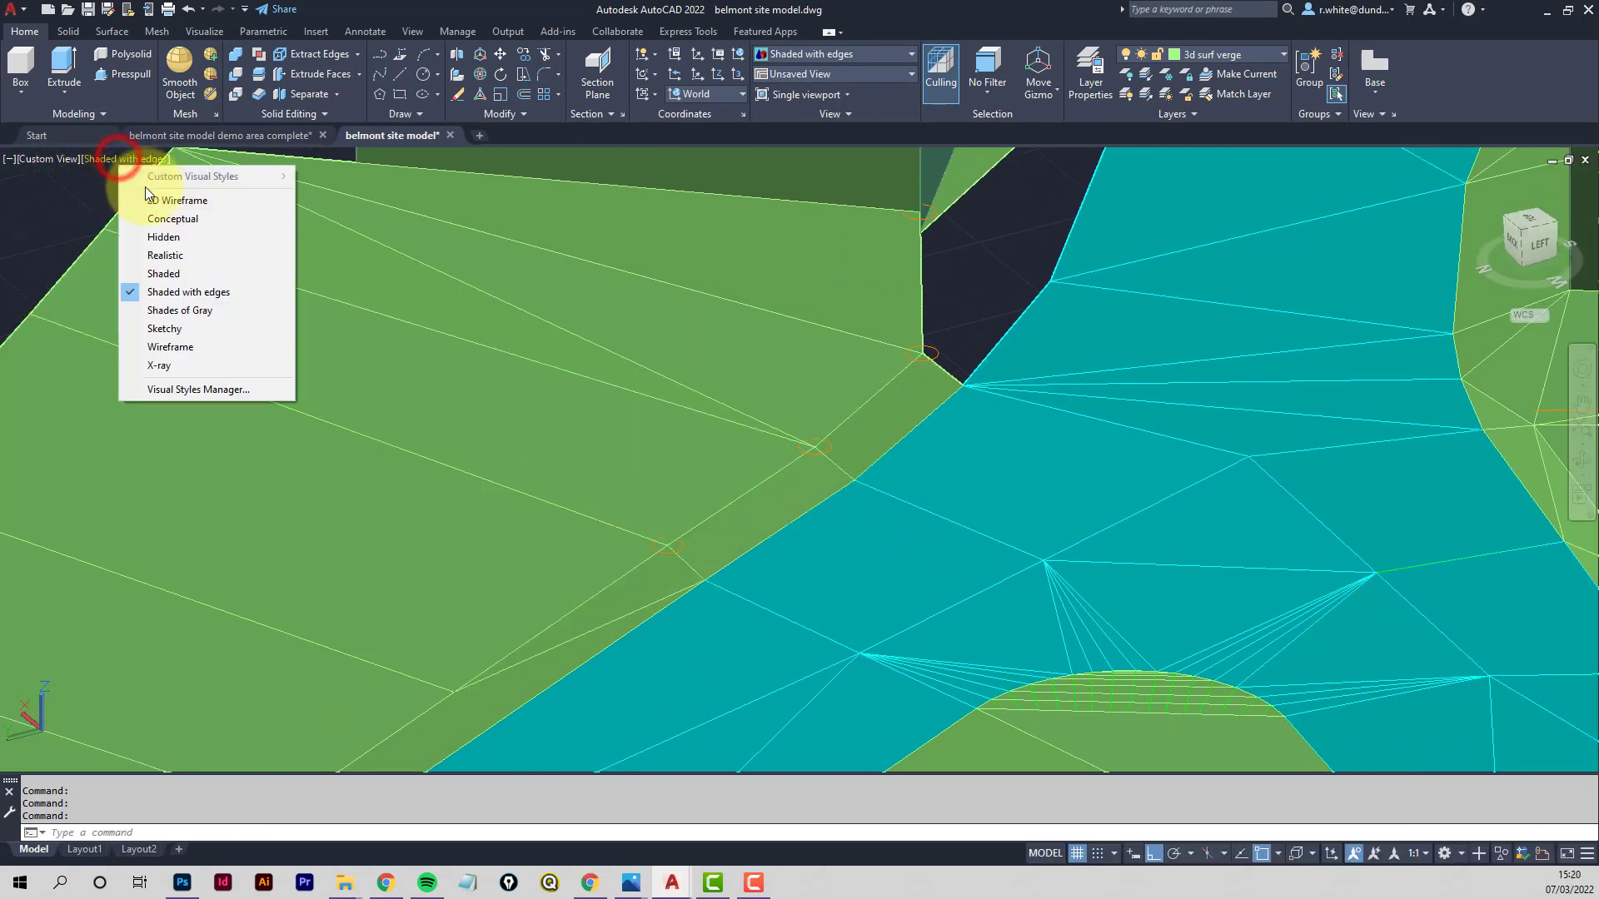
pyautogui.click(168, 199)
pyautogui.scroll(4, 645, 572)
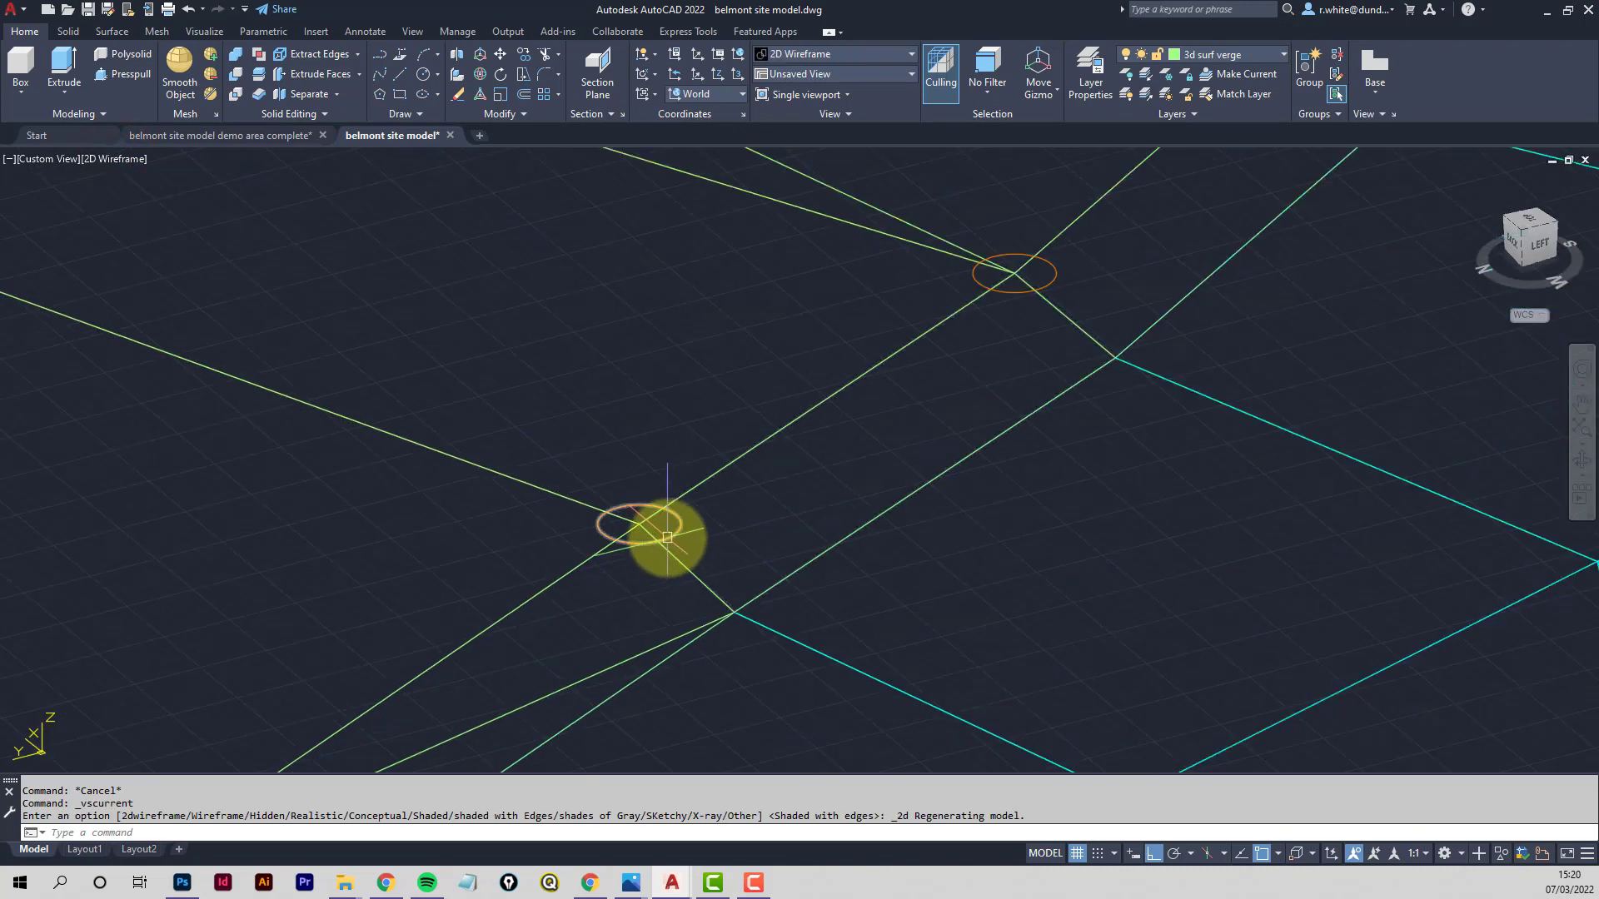
pyautogui.write('s')
pyautogui.press('Return')
pyautogui.scroll(2, 651, 535)
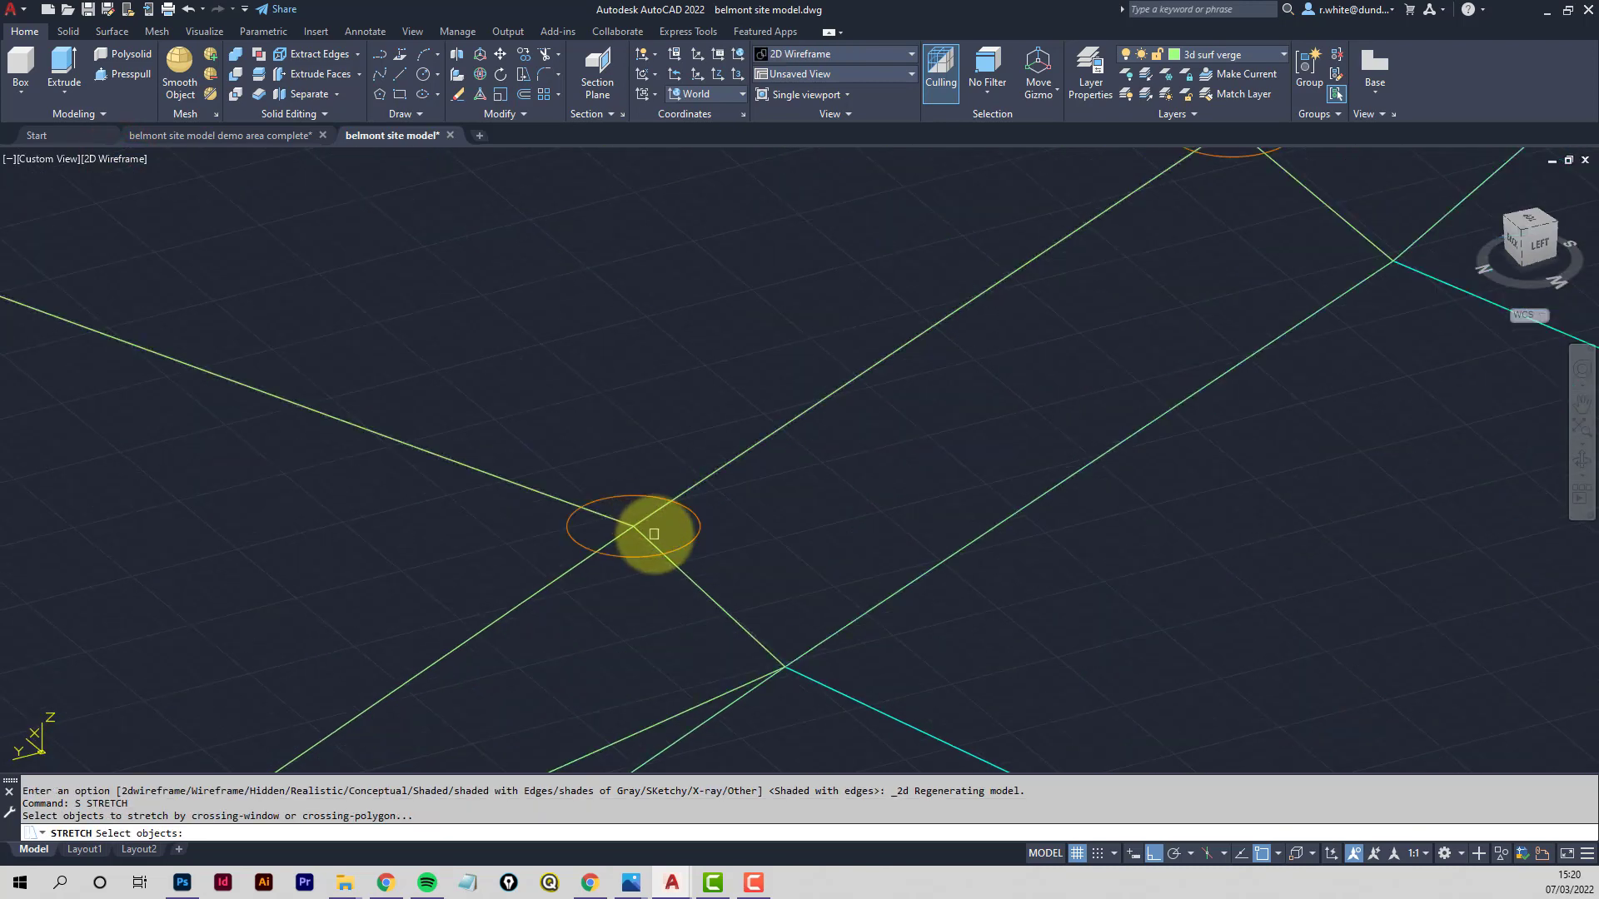
pyautogui.click(664, 536)
pyautogui.click(616, 517)
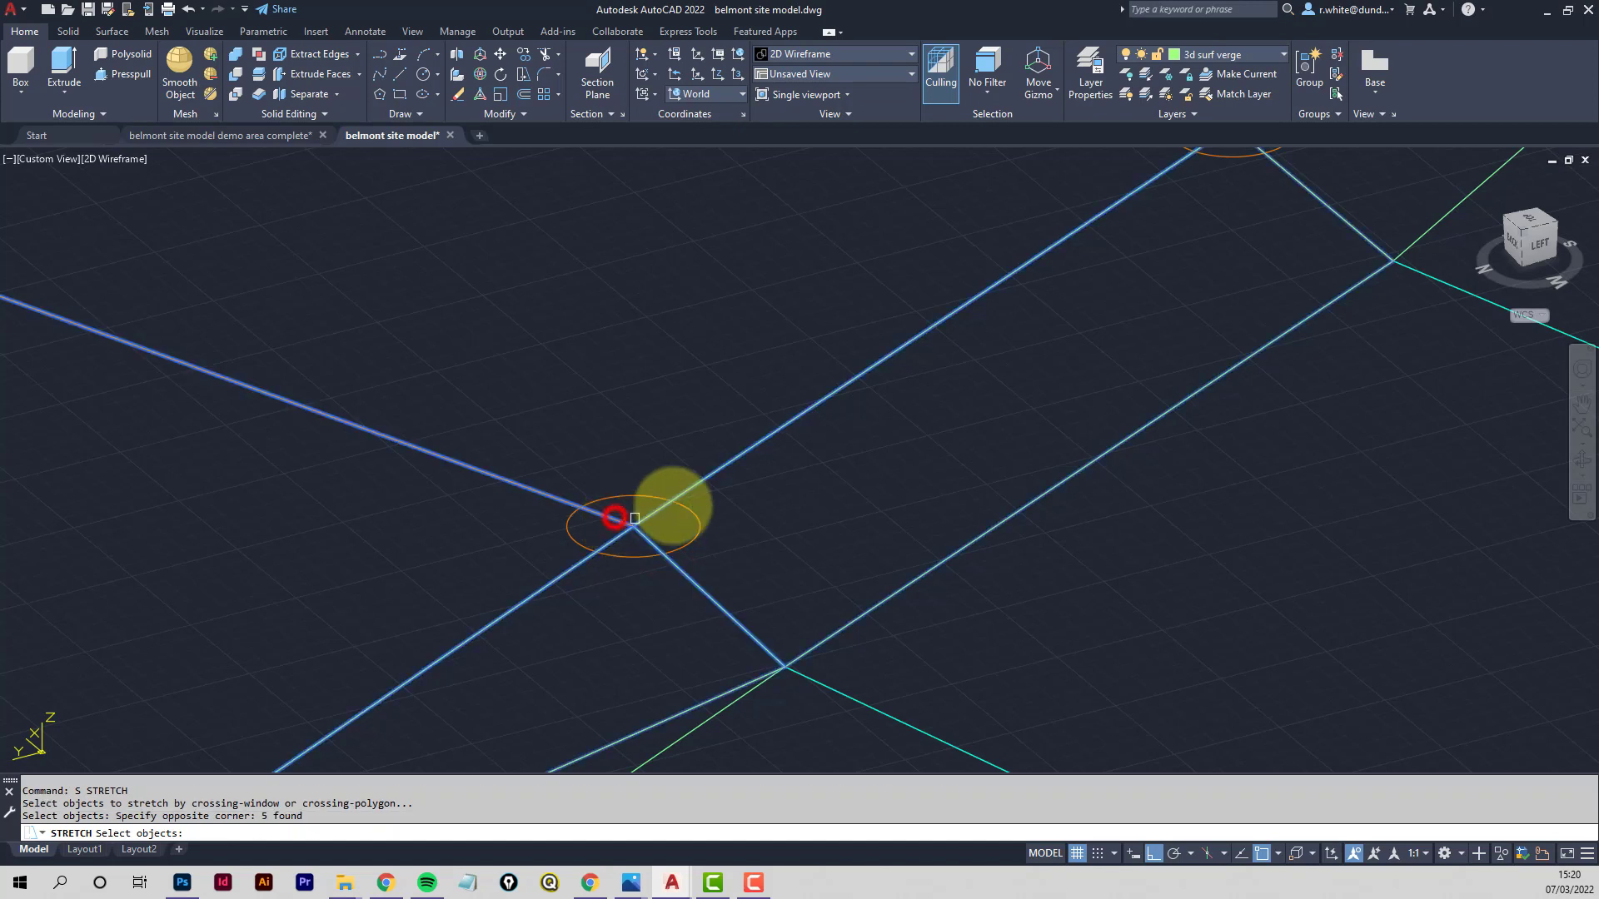
pyautogui.press('Return')
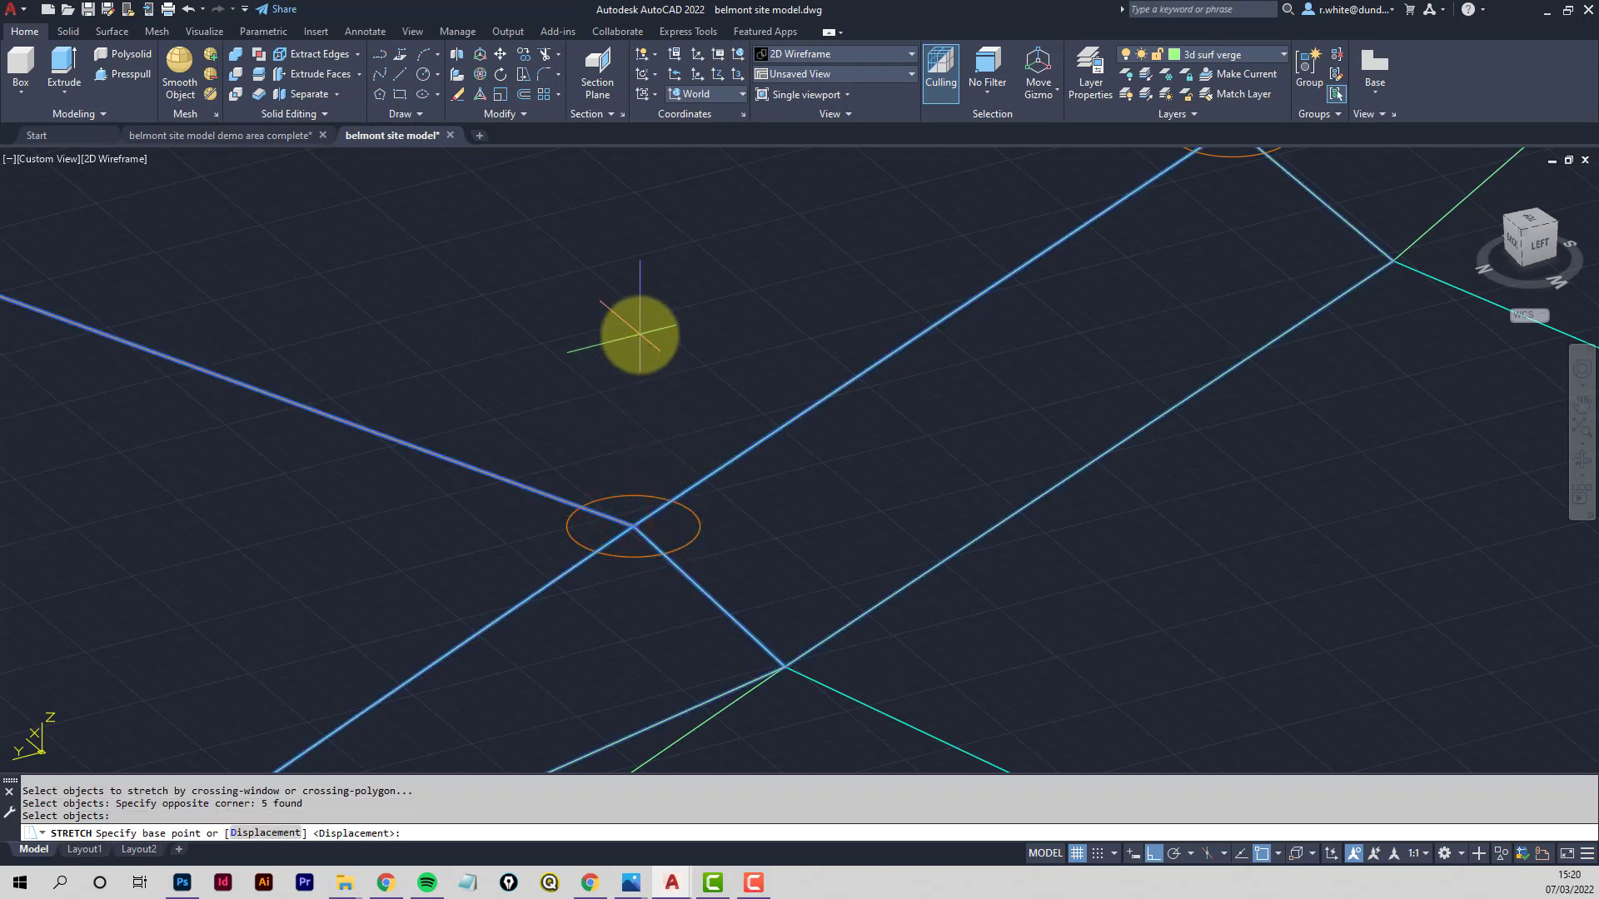
pyautogui.click(641, 335)
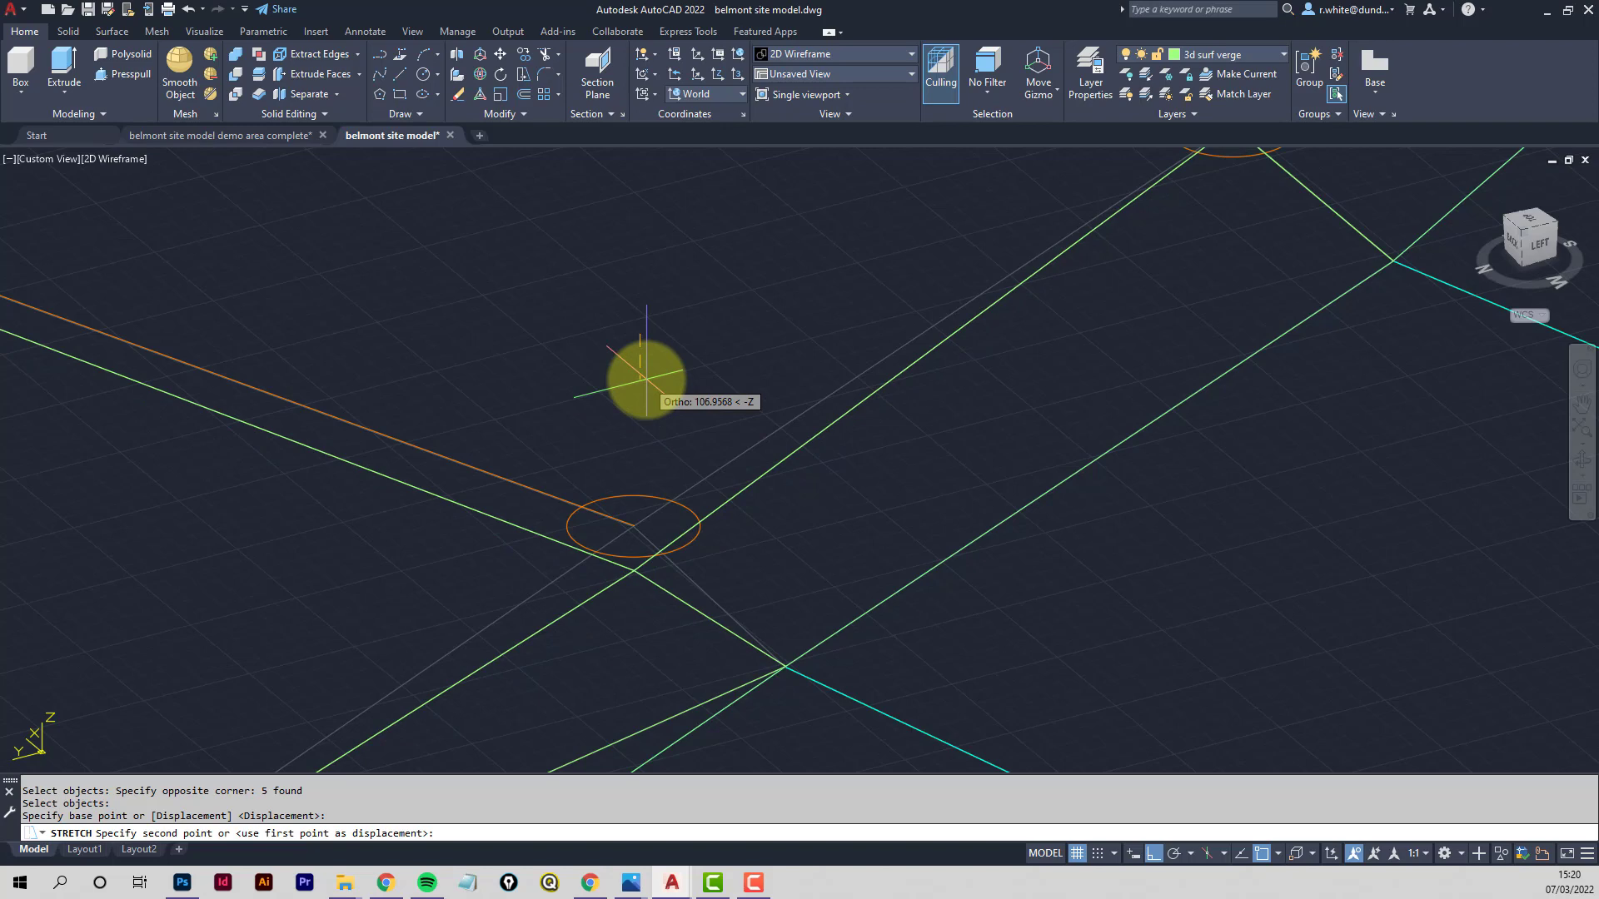
pyautogui.write('50')
pyautogui.press('Return')
# Stretch the verge vertex at the middle of the three roadside circles 100 downward along Z
pyautogui.scroll(-3, 646, 379)
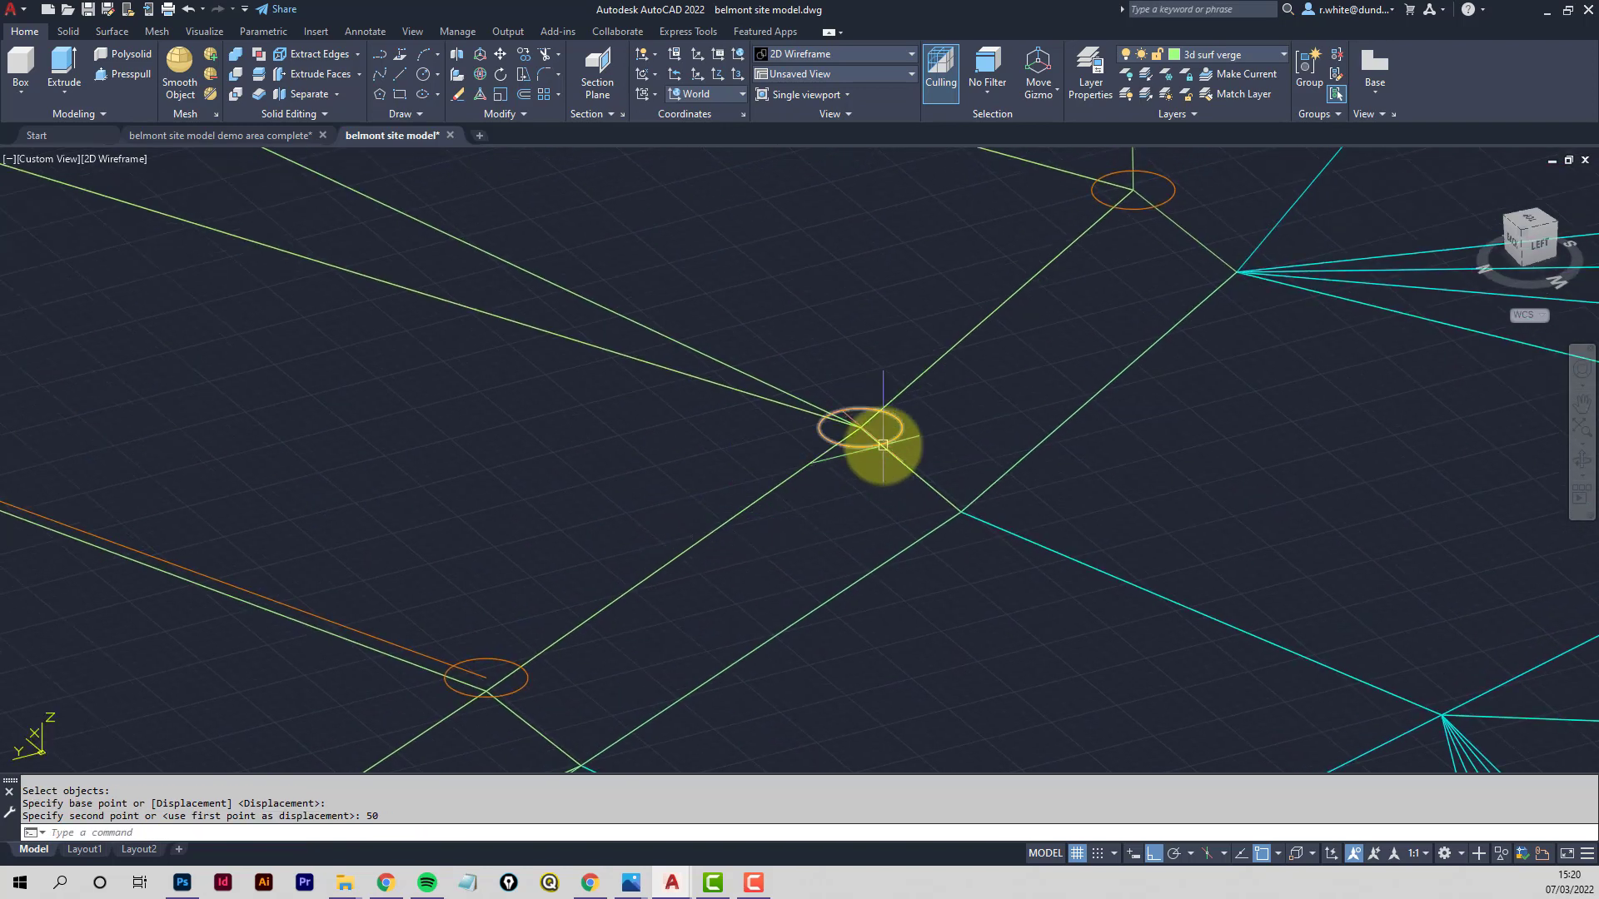
pyautogui.scroll(5, 857, 403)
pyautogui.press('Return')
pyautogui.click(879, 402)
pyautogui.click(817, 429)
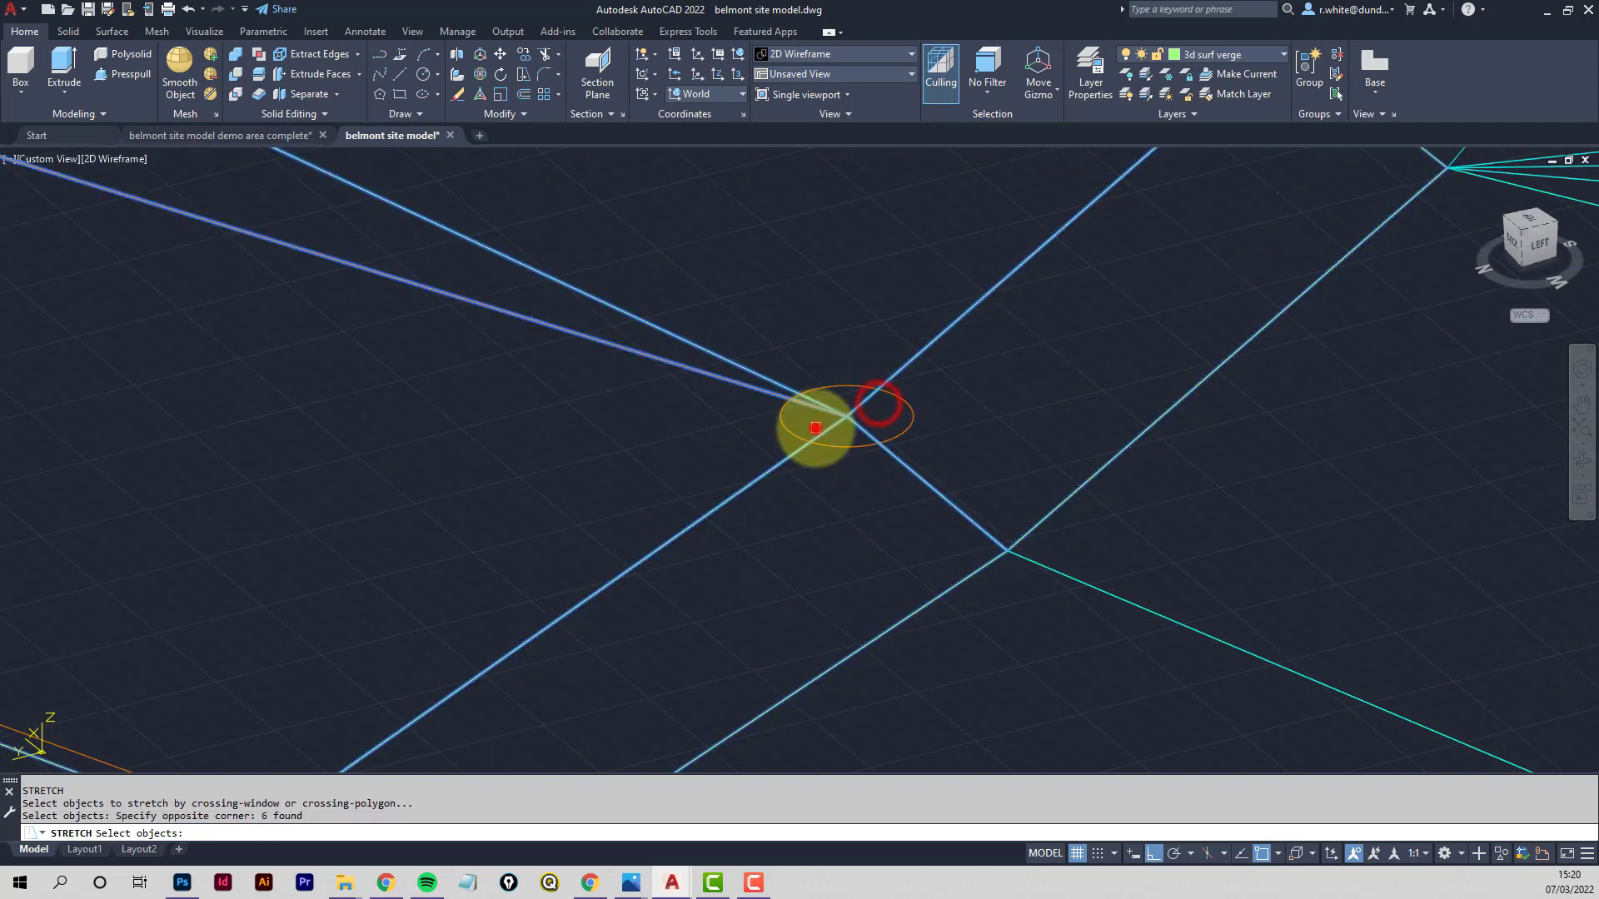
pyautogui.press('Return')
pyautogui.click(558, 412)
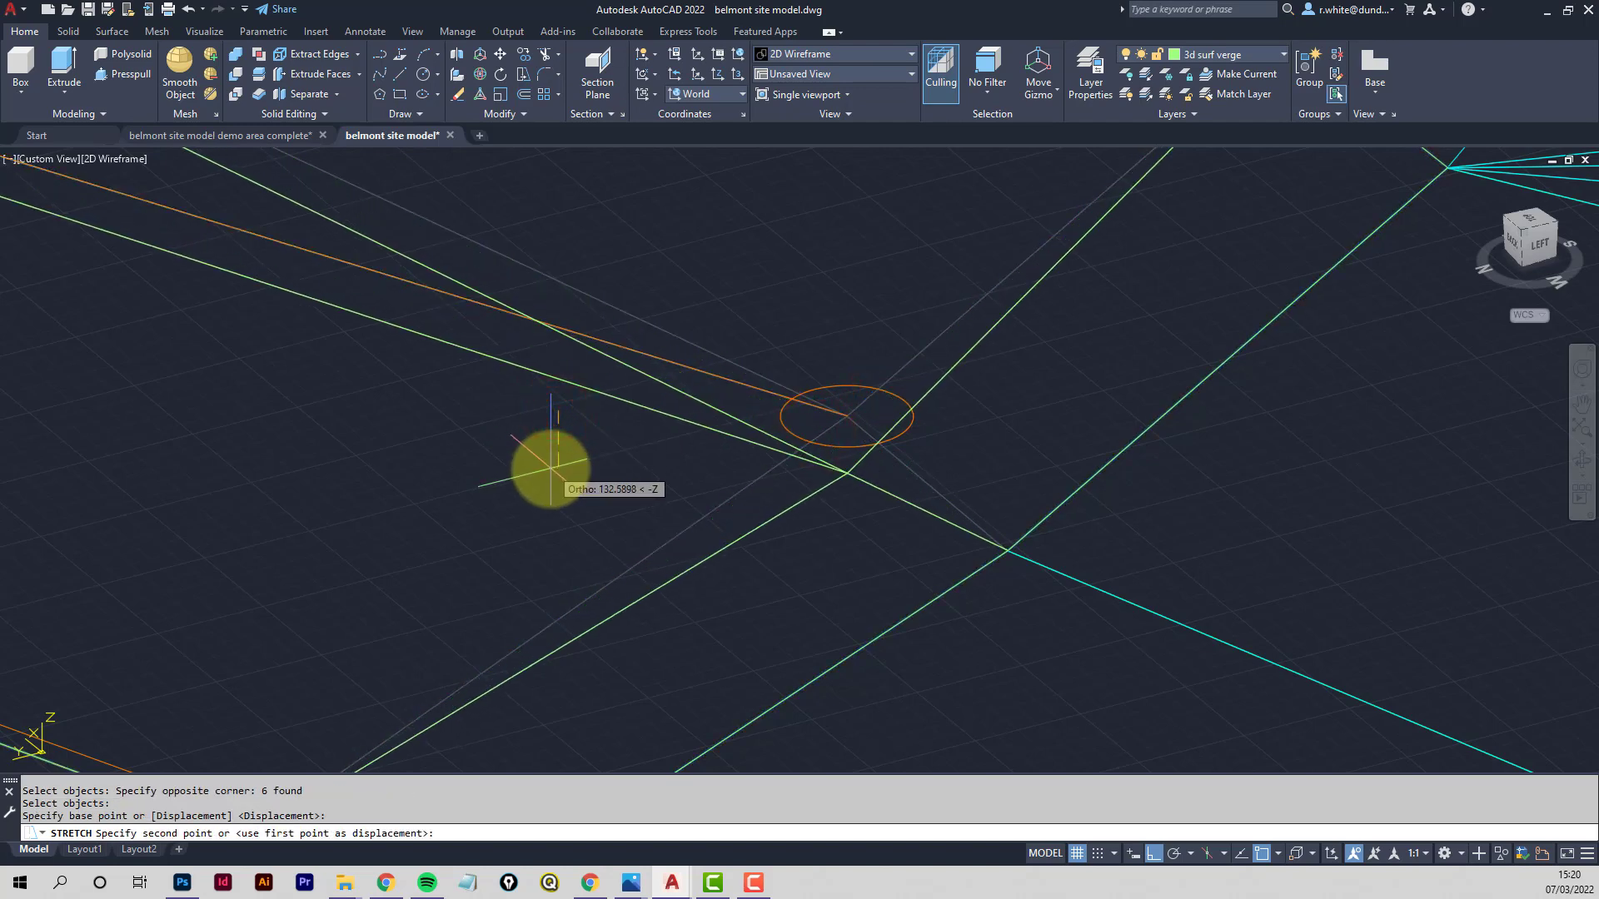
pyautogui.write('100')
pyautogui.press('Return')
# Stretch the verge vertex at the roadside circle nearest the gateway tower 150 downward along Z
pyautogui.scroll(-1, 728, 432)
pyautogui.moveTo(994, 315); pyautogui.dragTo(814, 553, button='middle')
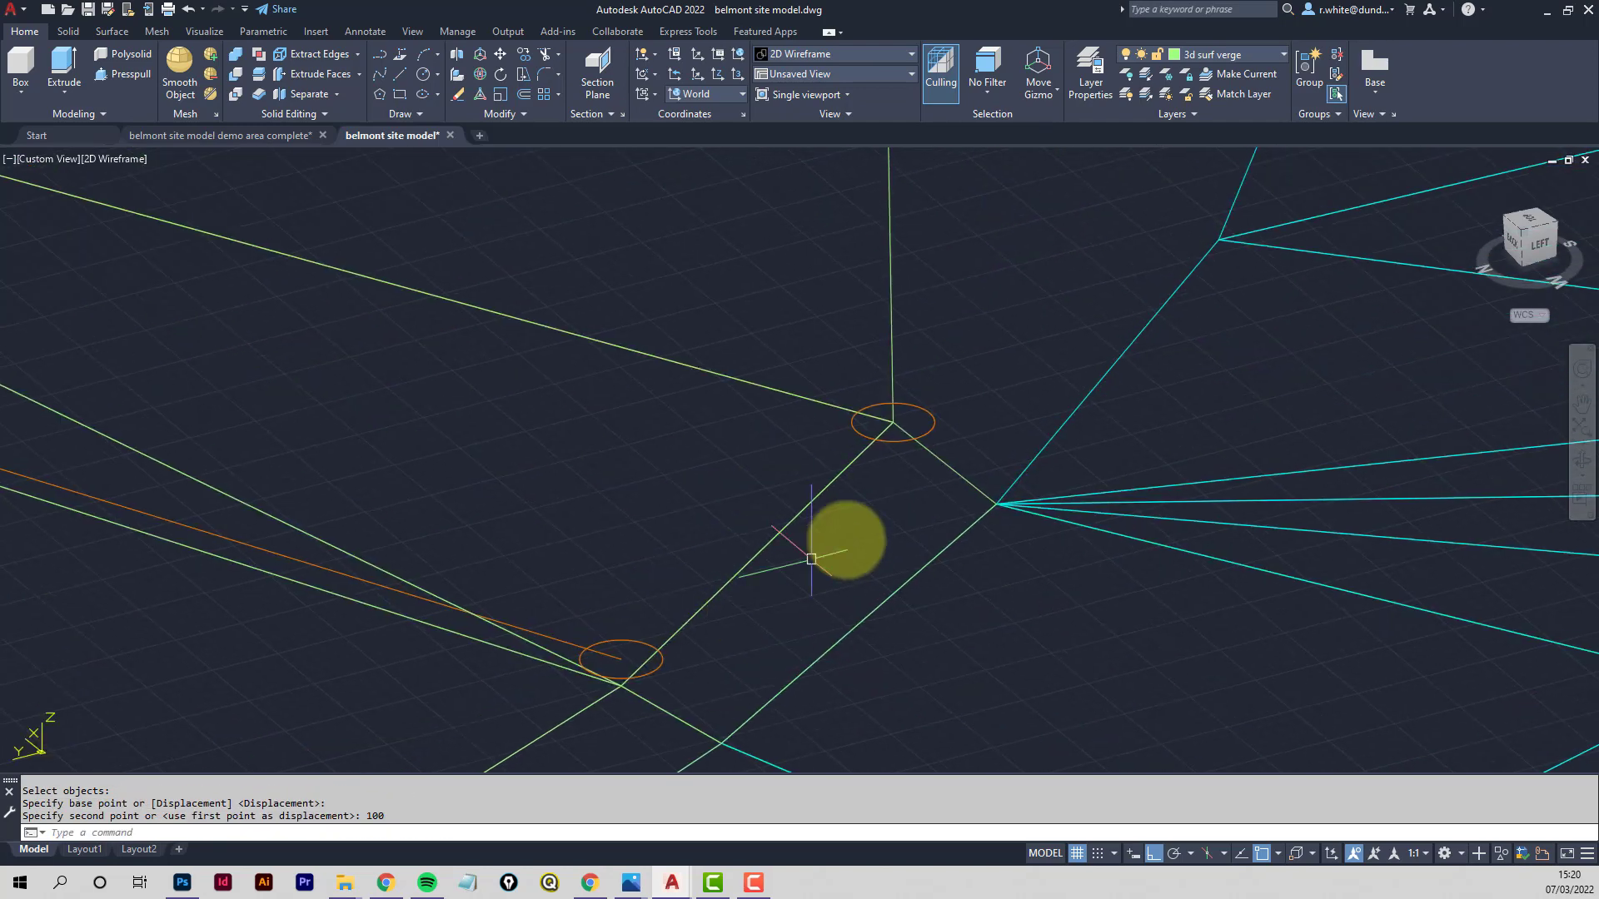
pyautogui.scroll(1, 889, 469)
pyautogui.press('Return')
pyautogui.click(922, 373)
pyautogui.click(883, 398)
pyautogui.press('Return')
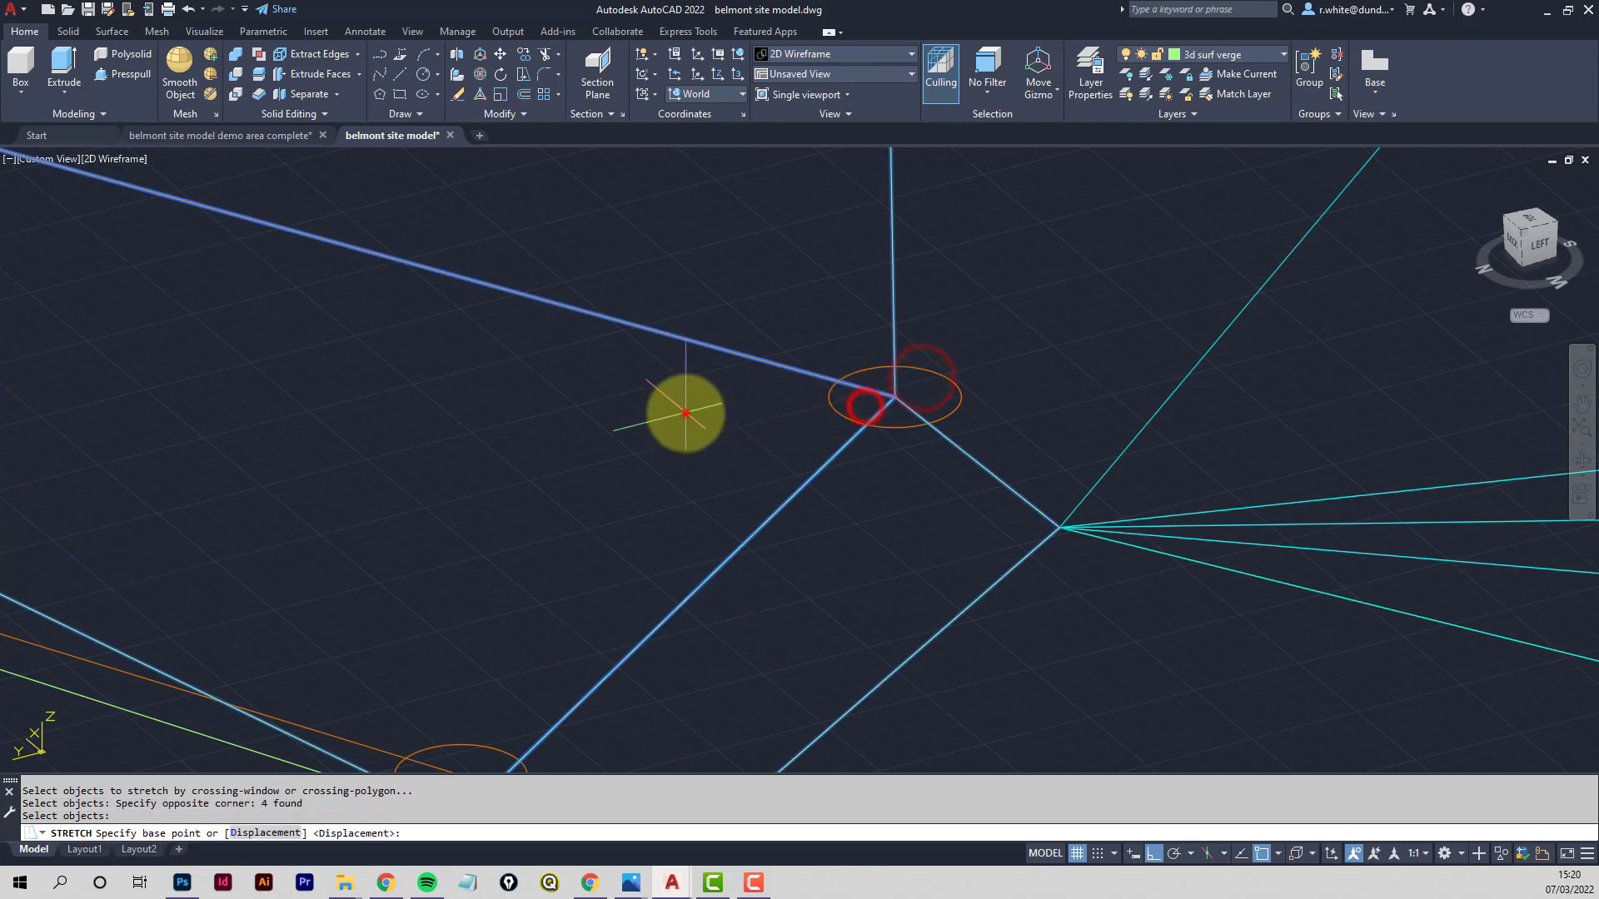
pyautogui.click(684, 413)
pyautogui.write('150')
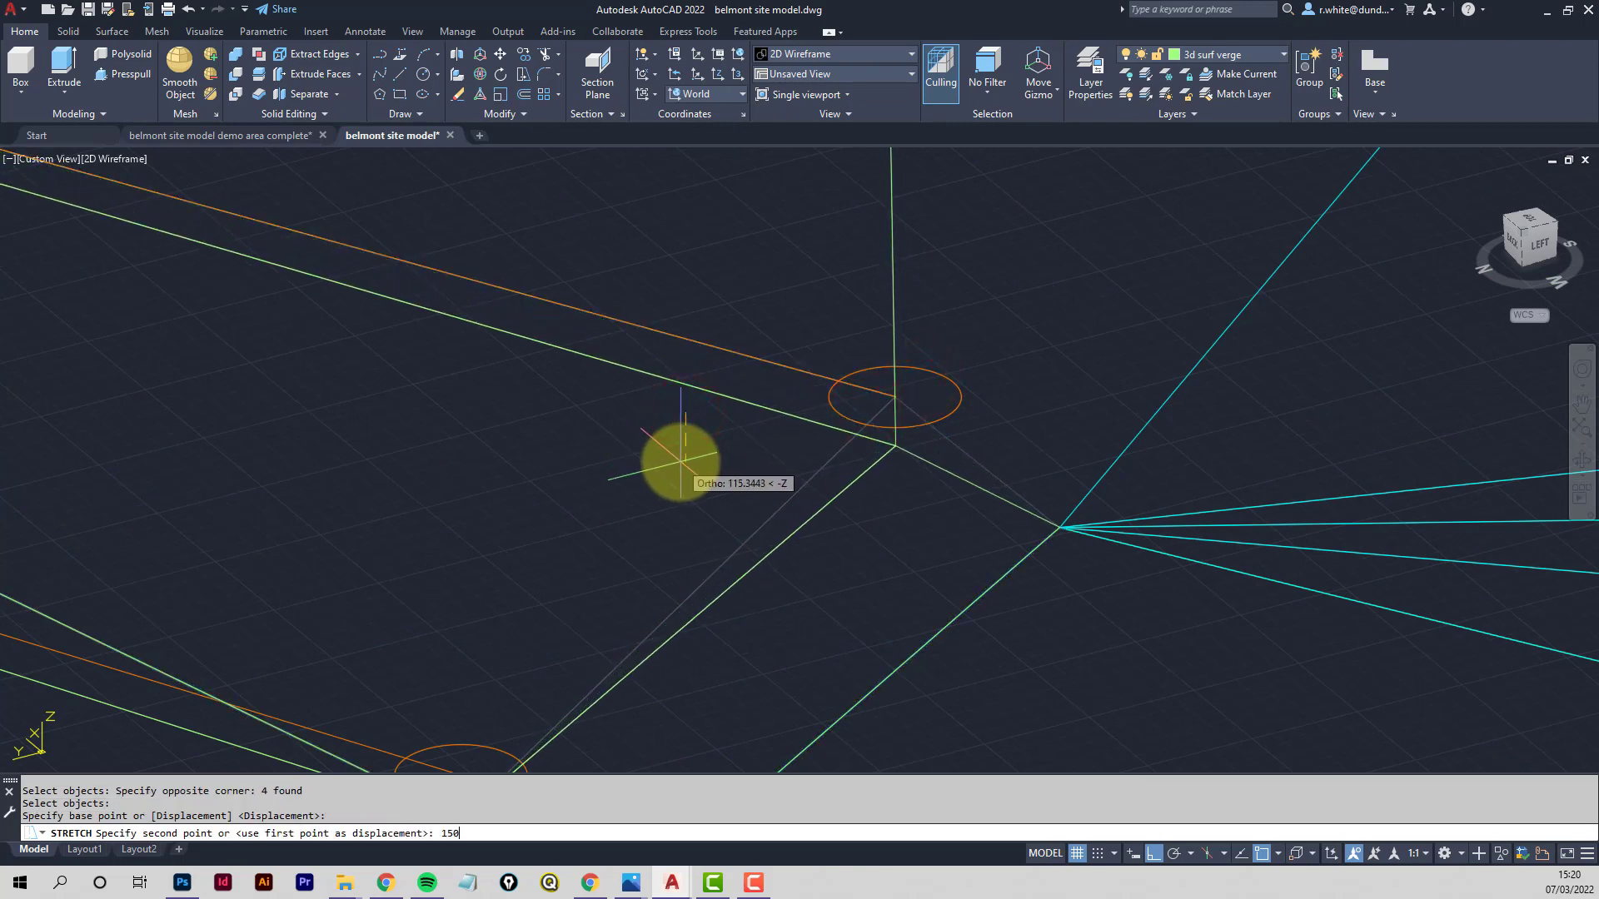
pyautogui.press('Return')
# Add a triangular 3D face joining the verge vertex lowered by 150 to the two adjacent road-edge corners
pyautogui.scroll(-4, 678, 464)
pyautogui.moveTo(826, 473); pyautogui.dragTo(1026, 450, button='middle')
pyautogui.scroll(2, 982, 503)
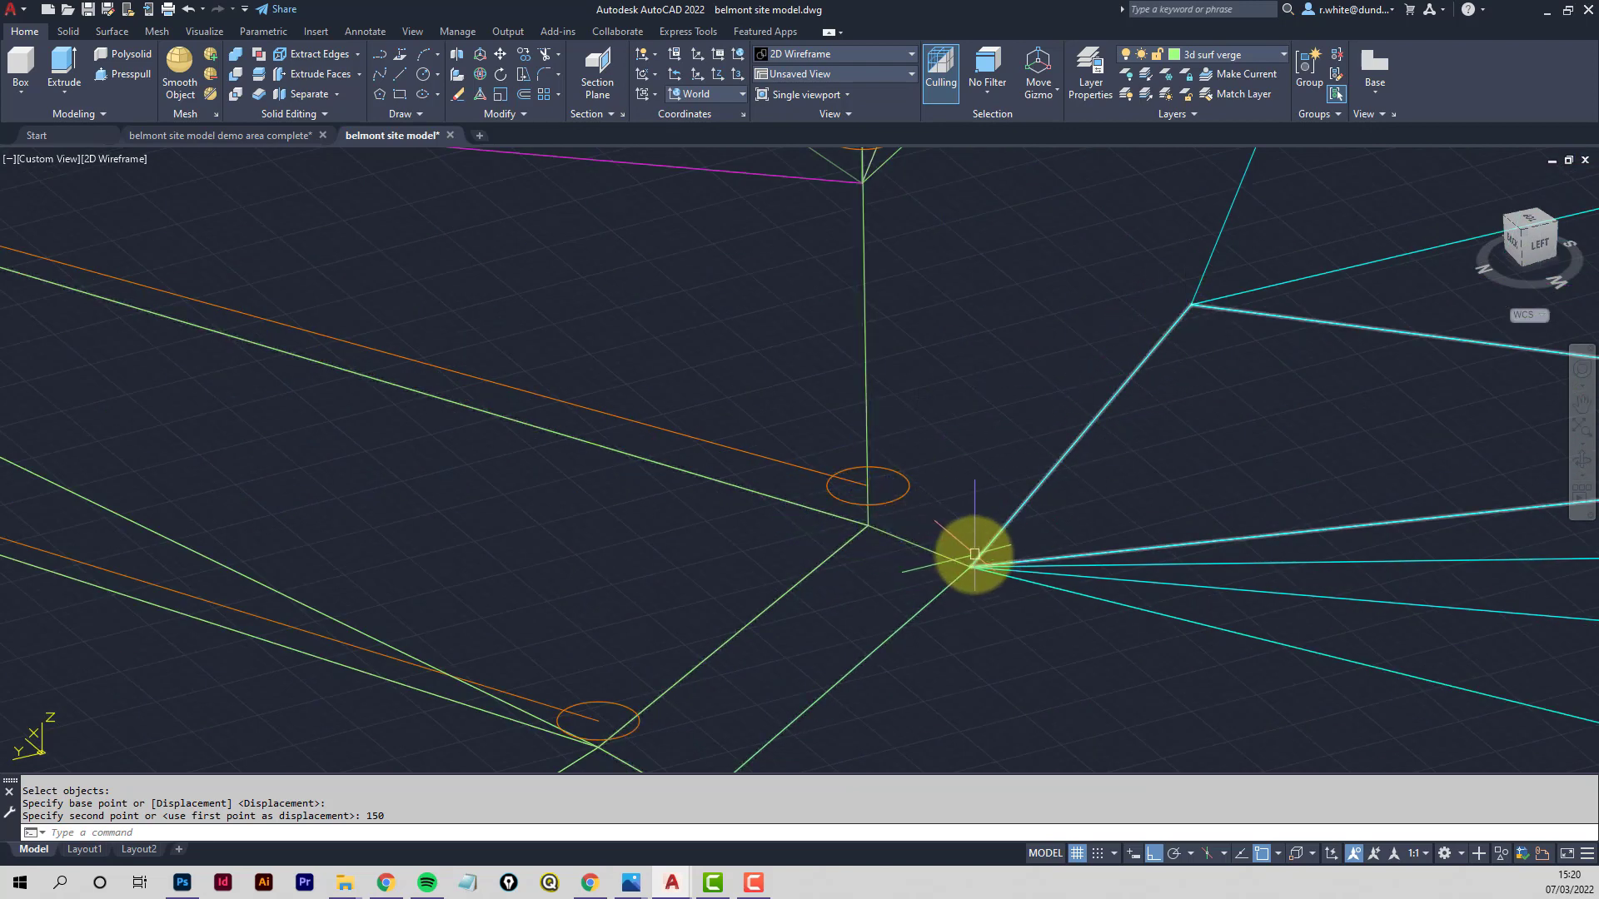
pyautogui.scroll(-2, 976, 570)
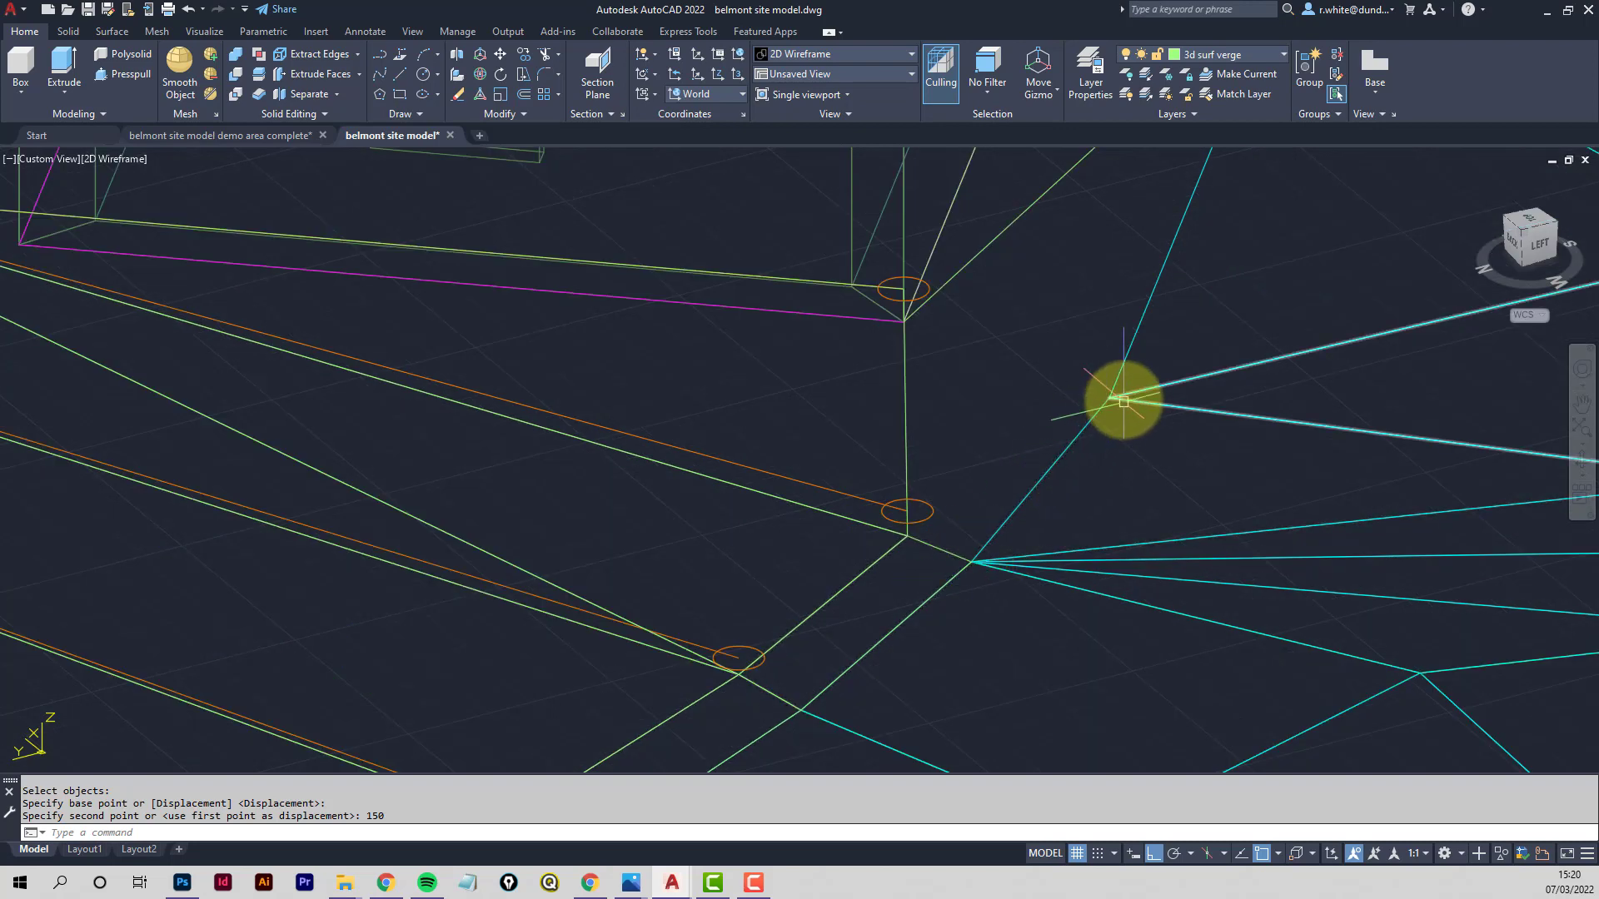
pyautogui.press('Escape')
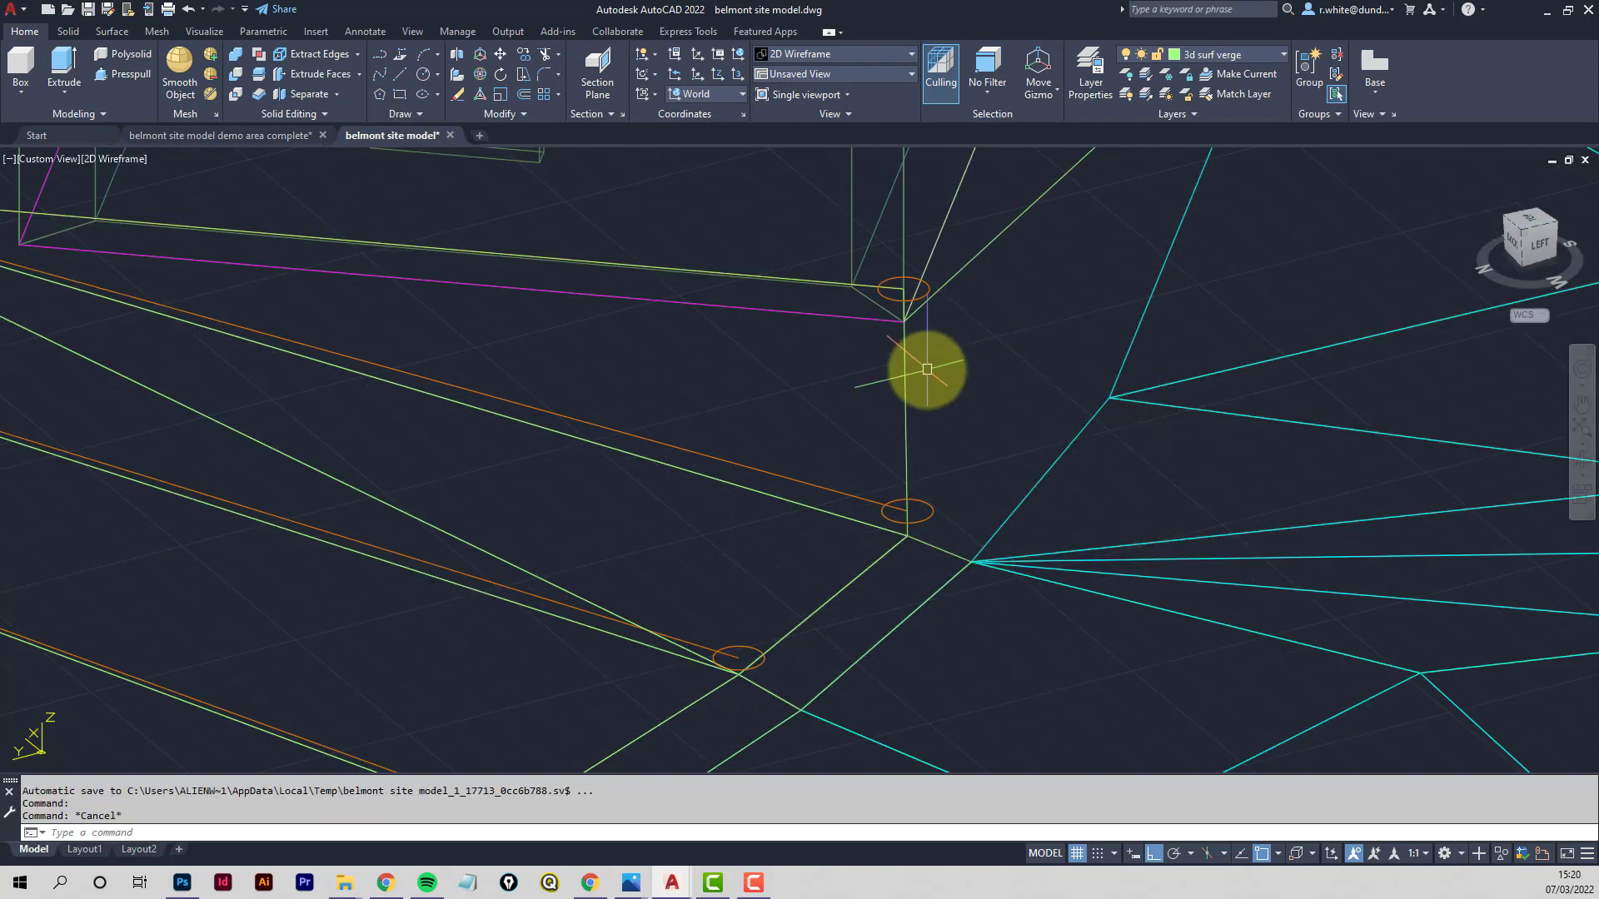
pyautogui.write('3f')
pyautogui.press('Return')
pyautogui.click(908, 539)
pyautogui.click(969, 562)
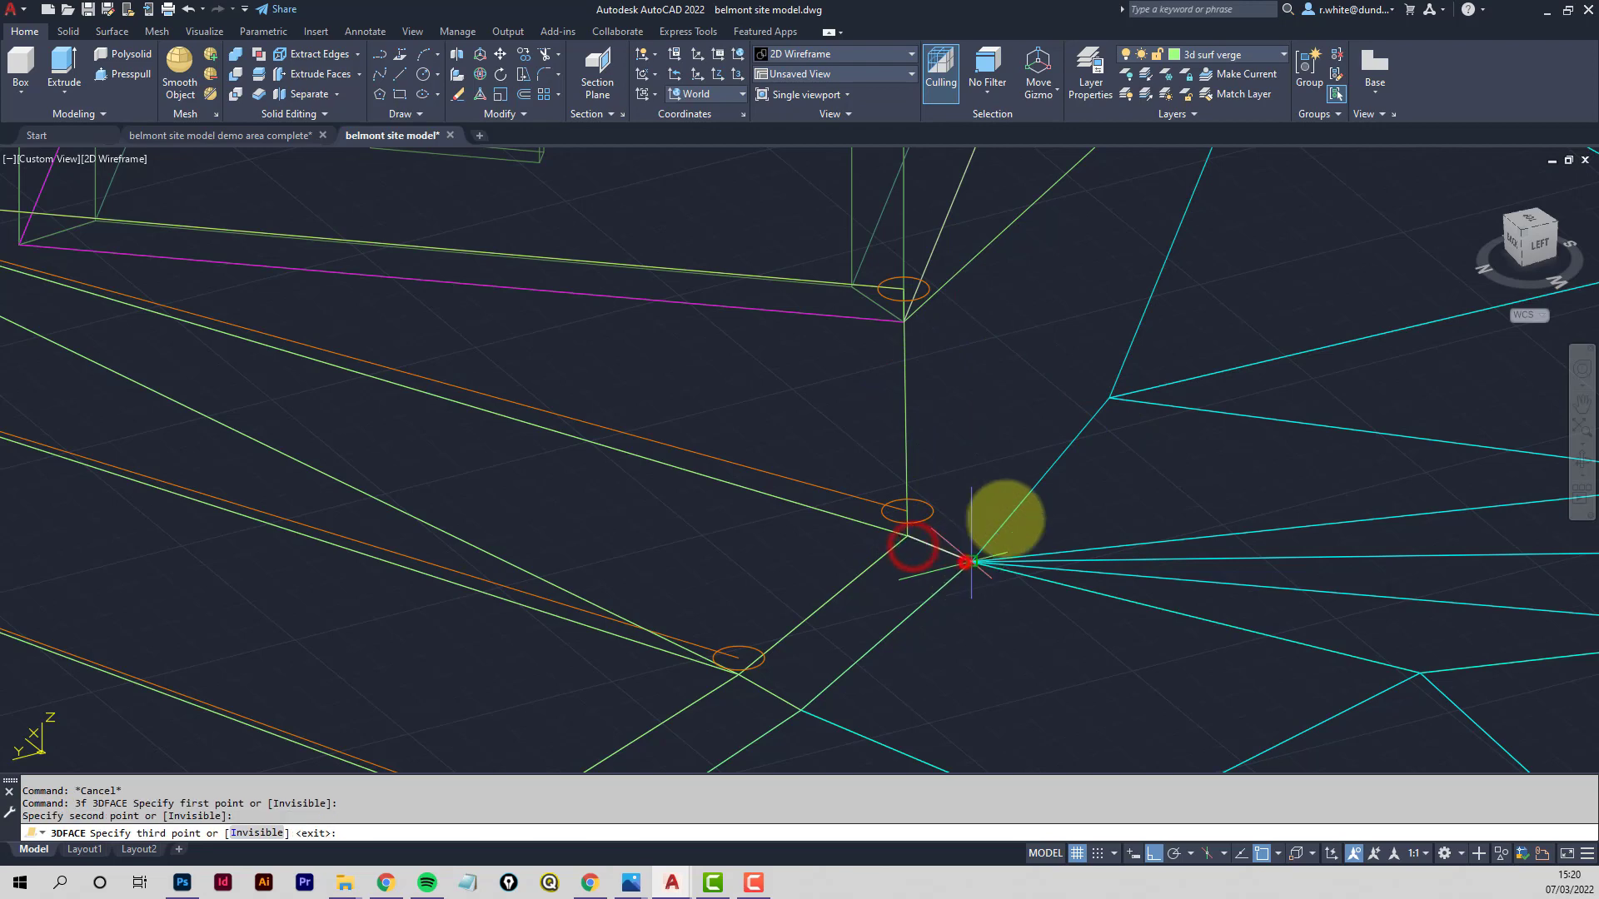
pyautogui.click(1107, 399)
pyautogui.press('Return')
pyautogui.press('Return')
# Grip-stretch the verge face's corner at the circled gateway tower corner down to the tower's base corner below it
pyautogui.moveTo(1101, 401); pyautogui.dragTo(1003, 479, button='middle')
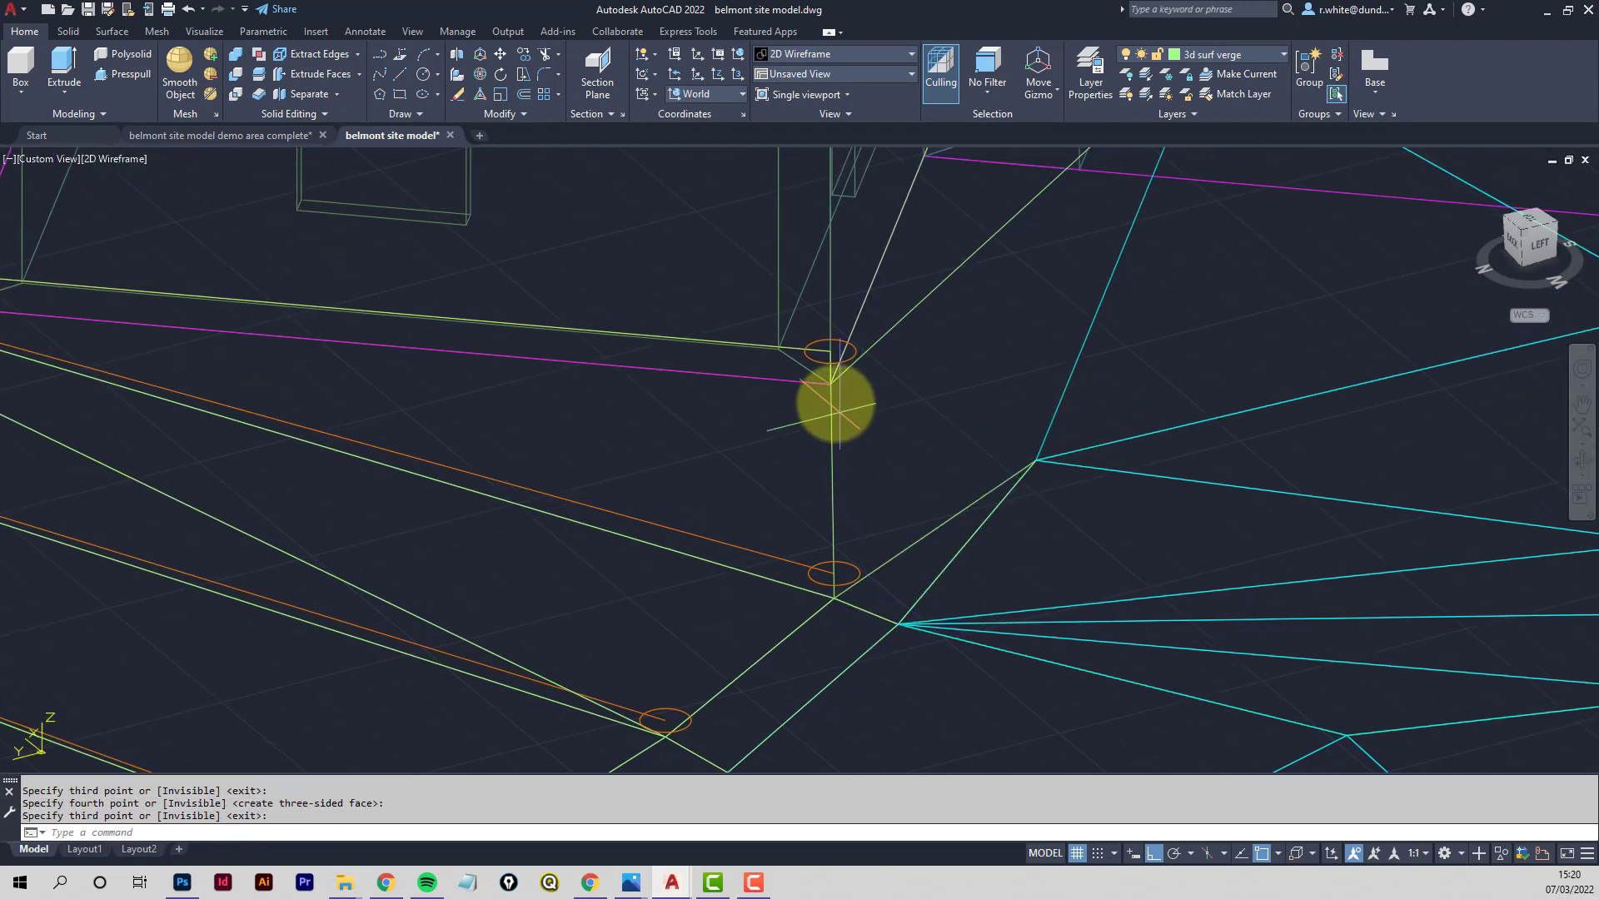
pyautogui.press('Return')
pyautogui.moveTo(860, 392); pyautogui.dragTo(1066, 457, button='middle')
pyautogui.keyDown('shift'); pyautogui.moveTo(1088, 546); pyautogui.dragTo(1028, 422, button='middle'); pyautogui.keyUp('shift')
pyautogui.press('Escape')
pyautogui.press('Escape')
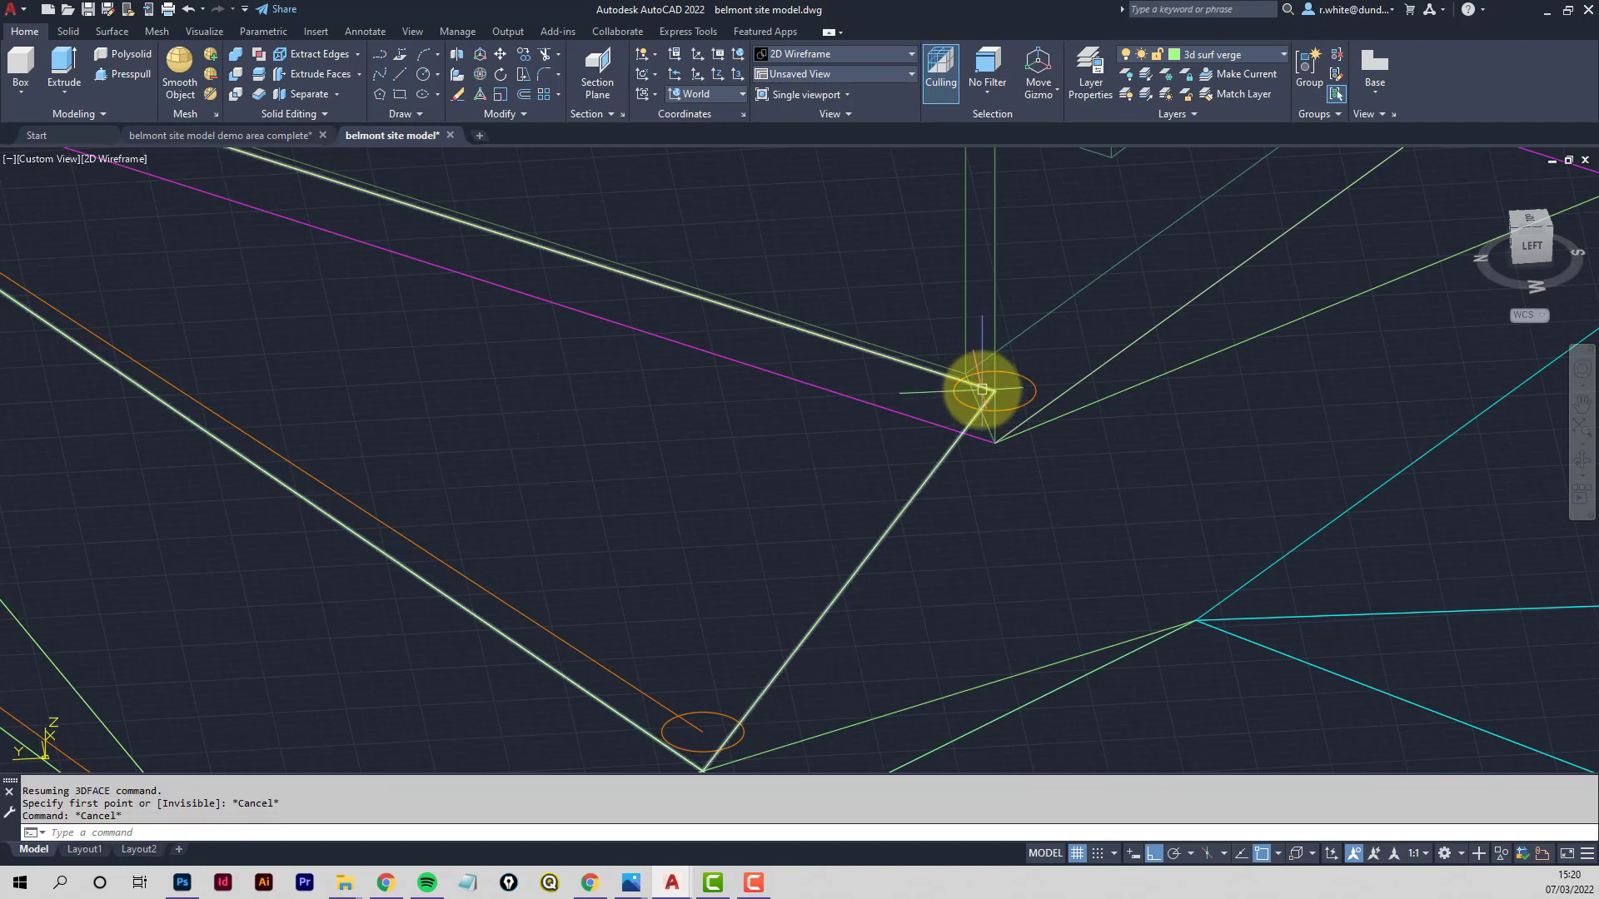
pyautogui.click(983, 389)
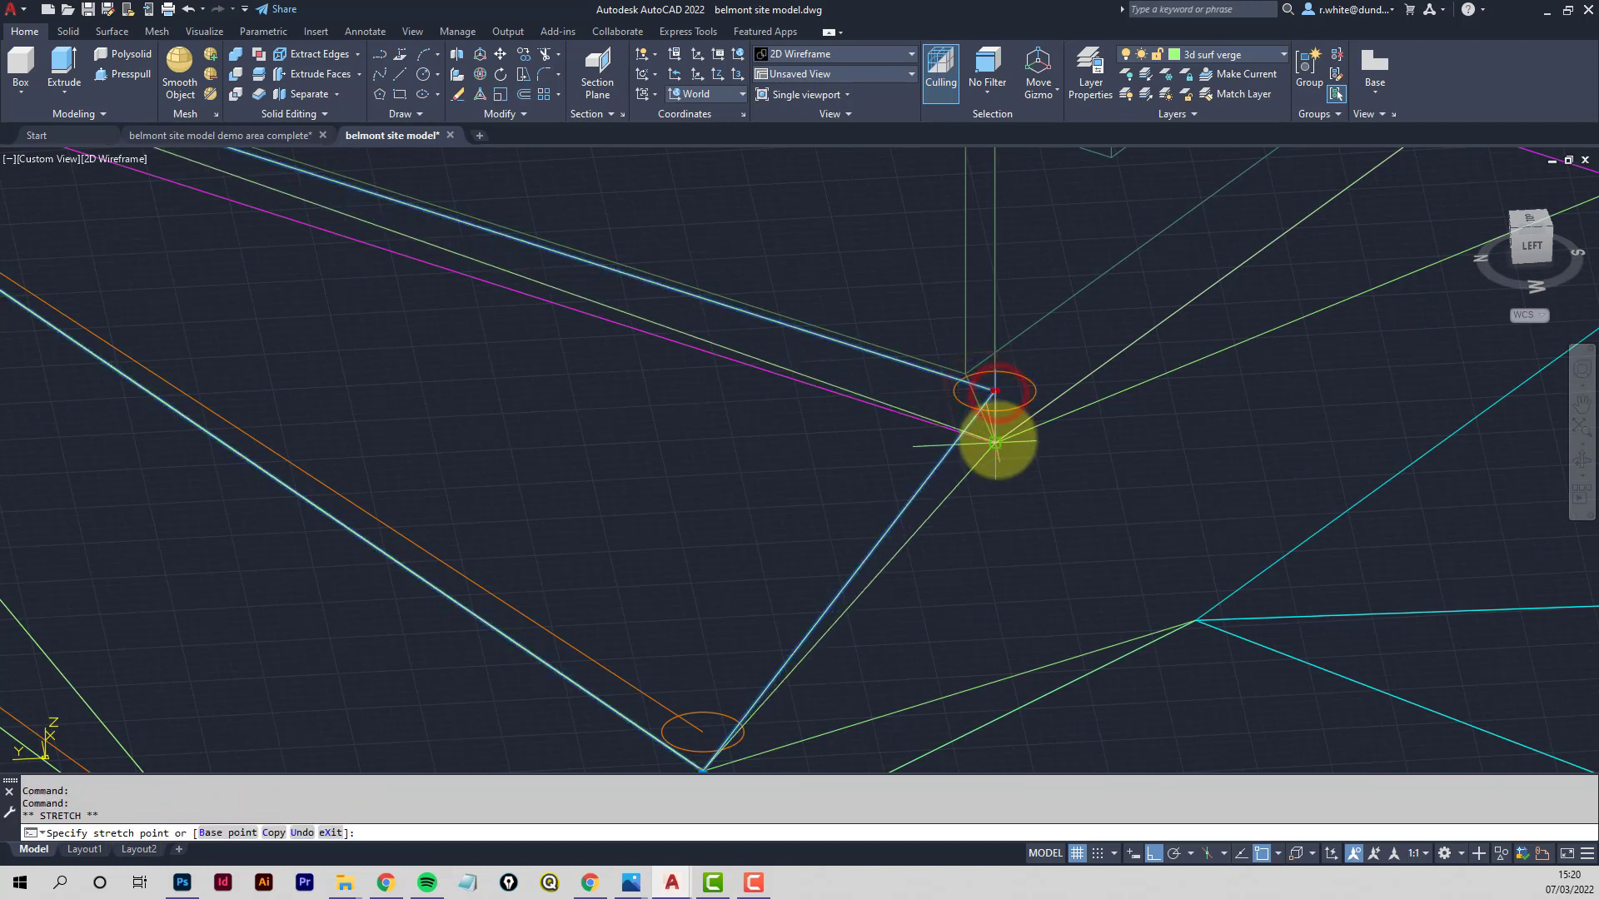
pyautogui.click(998, 438)
pyautogui.scroll(-3, 996, 440)
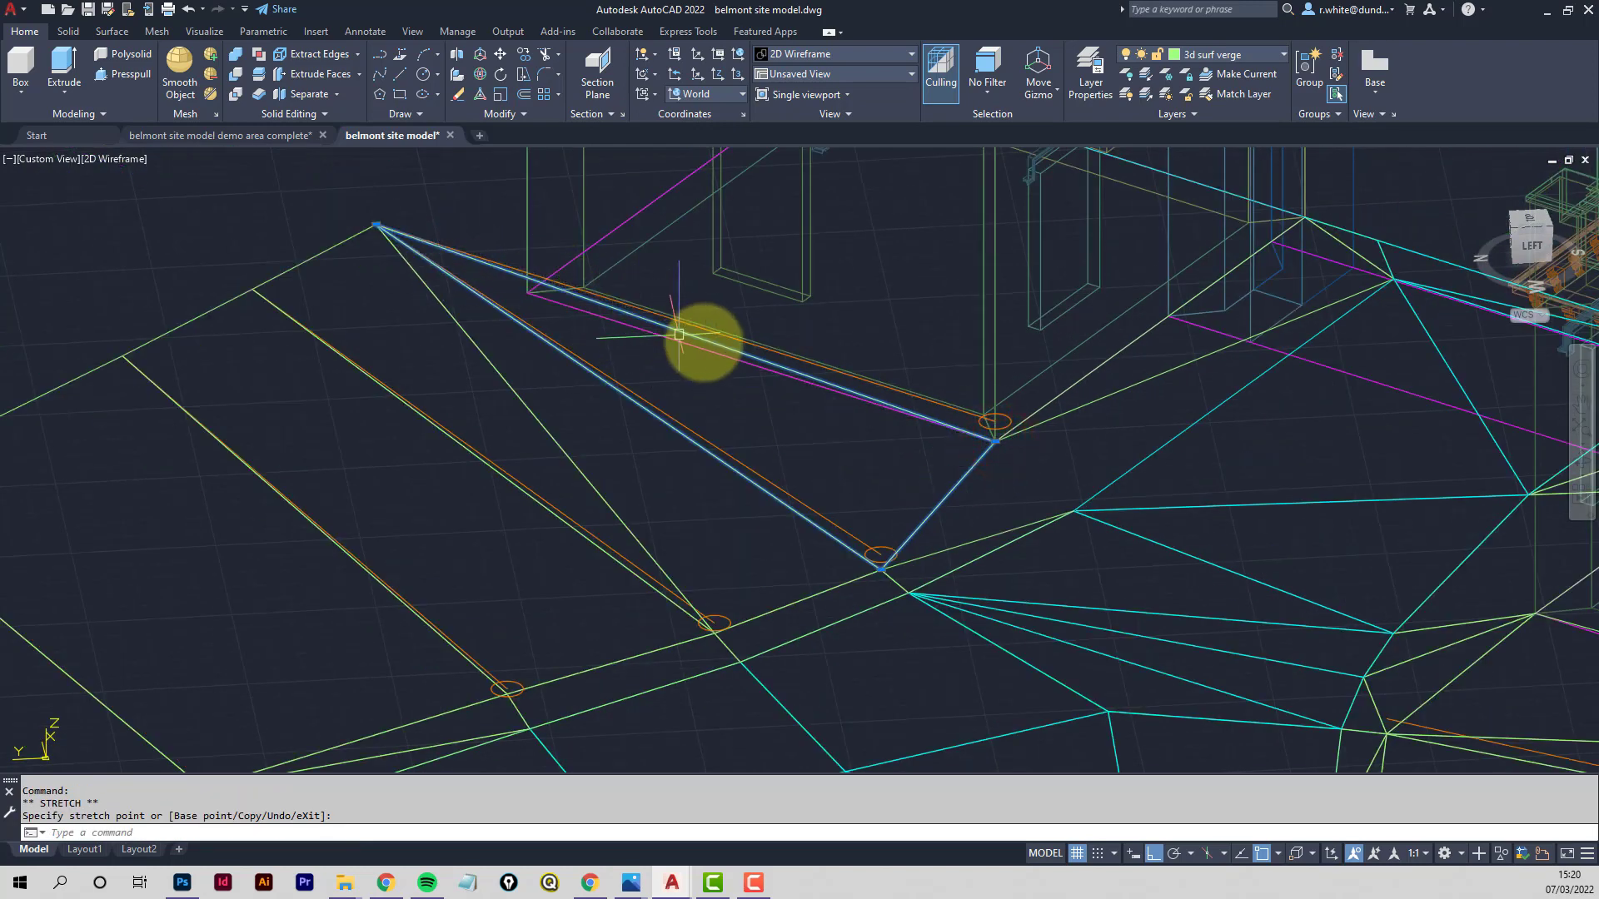
pyautogui.moveTo(1049, 447); pyautogui.dragTo(910, 471, button='middle')
pyautogui.press('Escape')
pyautogui.press('Escape')
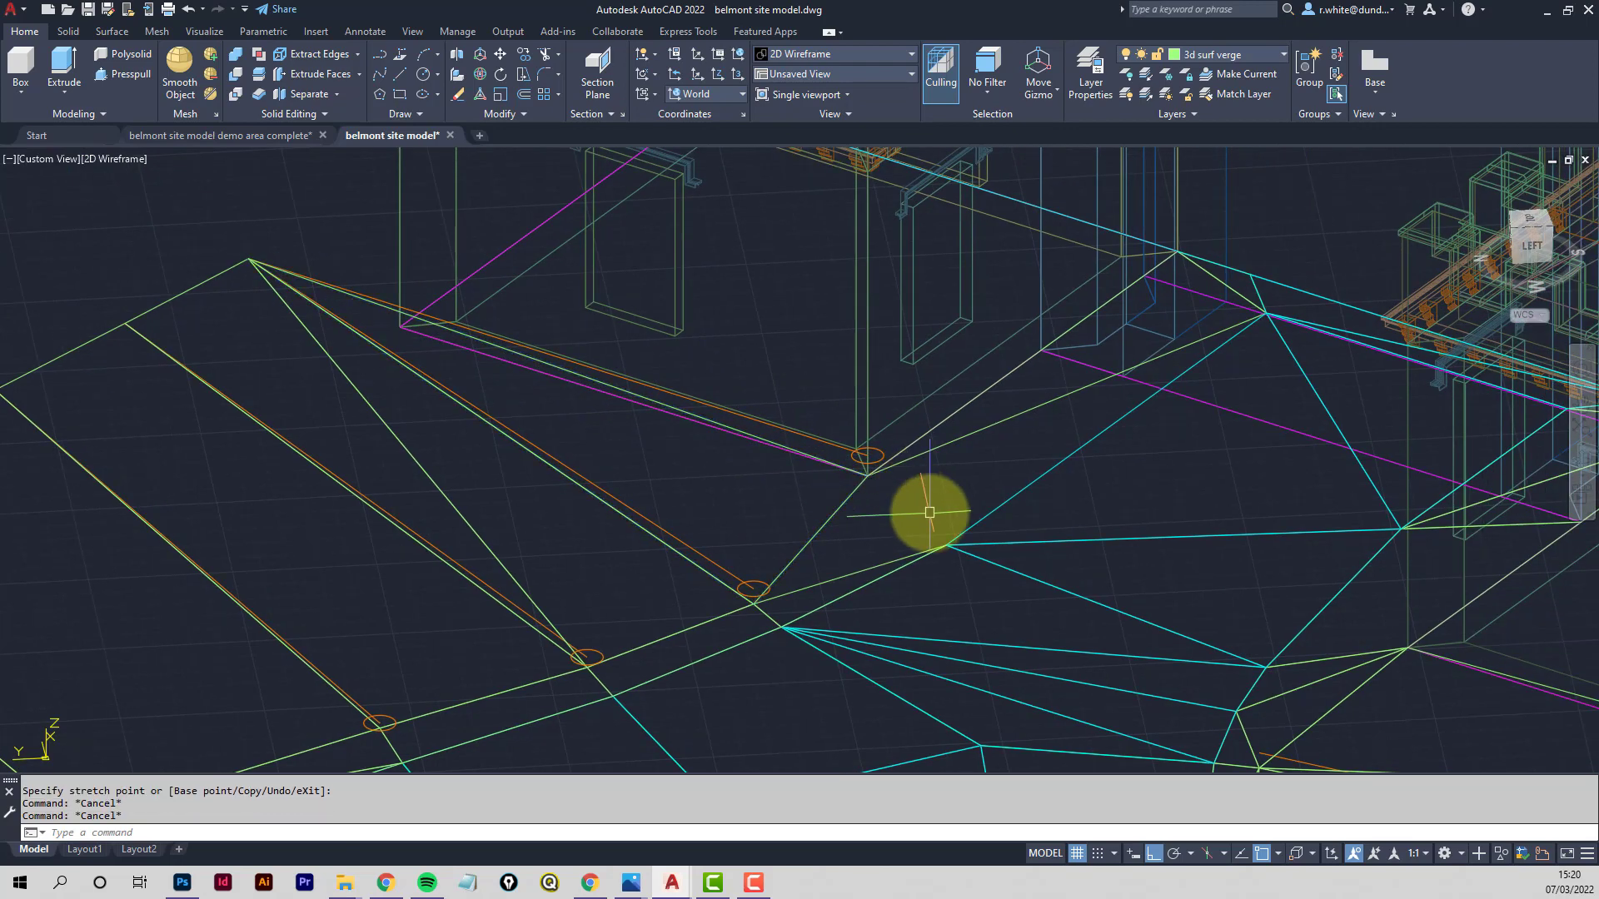
# Add a 3D face between the tower's base corner, the lowered verge vertex nearest it and the adjacent road-edge corner
pyautogui.write('3f')
pyautogui.press('Return')
pyautogui.click(868, 473)
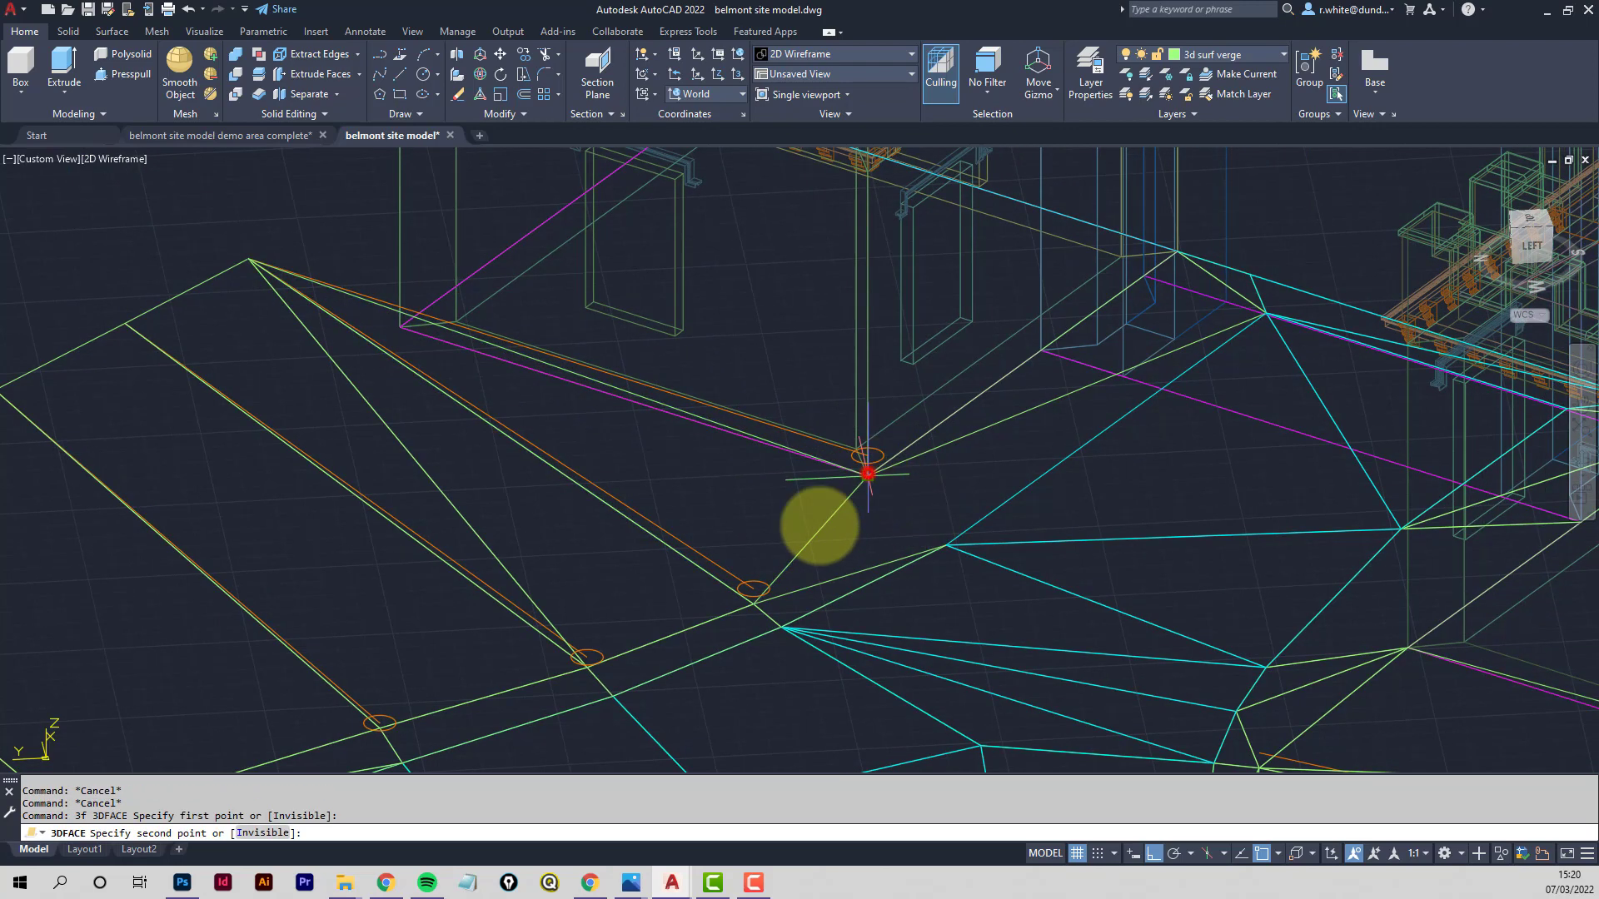
pyautogui.click(754, 600)
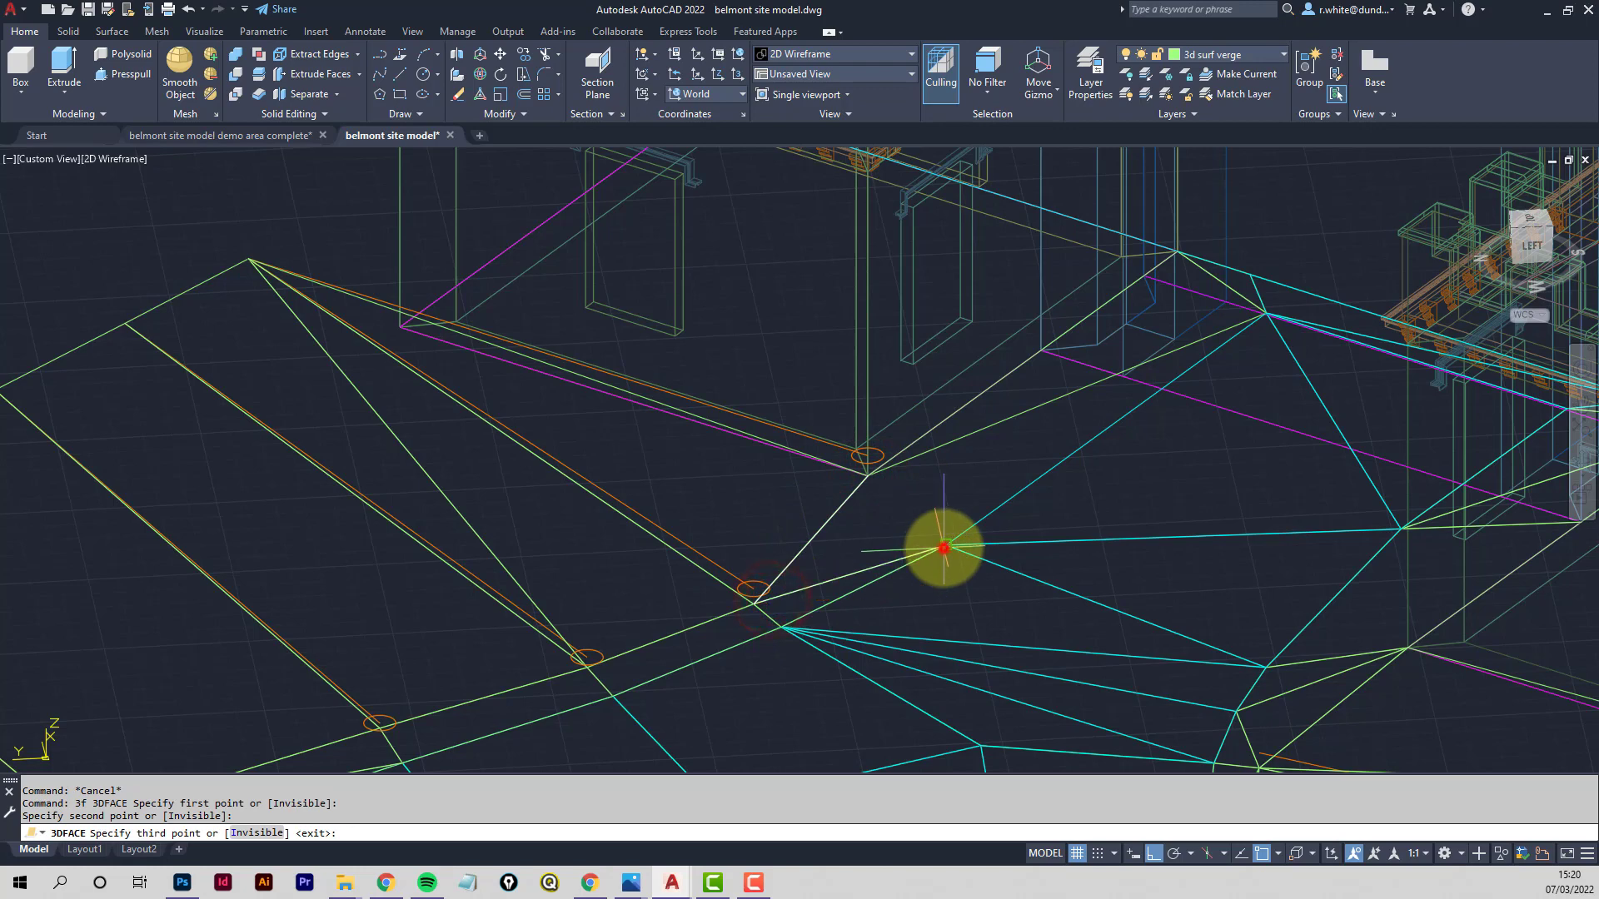
pyautogui.press('Escape')
pyautogui.press('Escape')
pyautogui.moveTo(911, 421); pyautogui.dragTo(892, 472, button='middle')
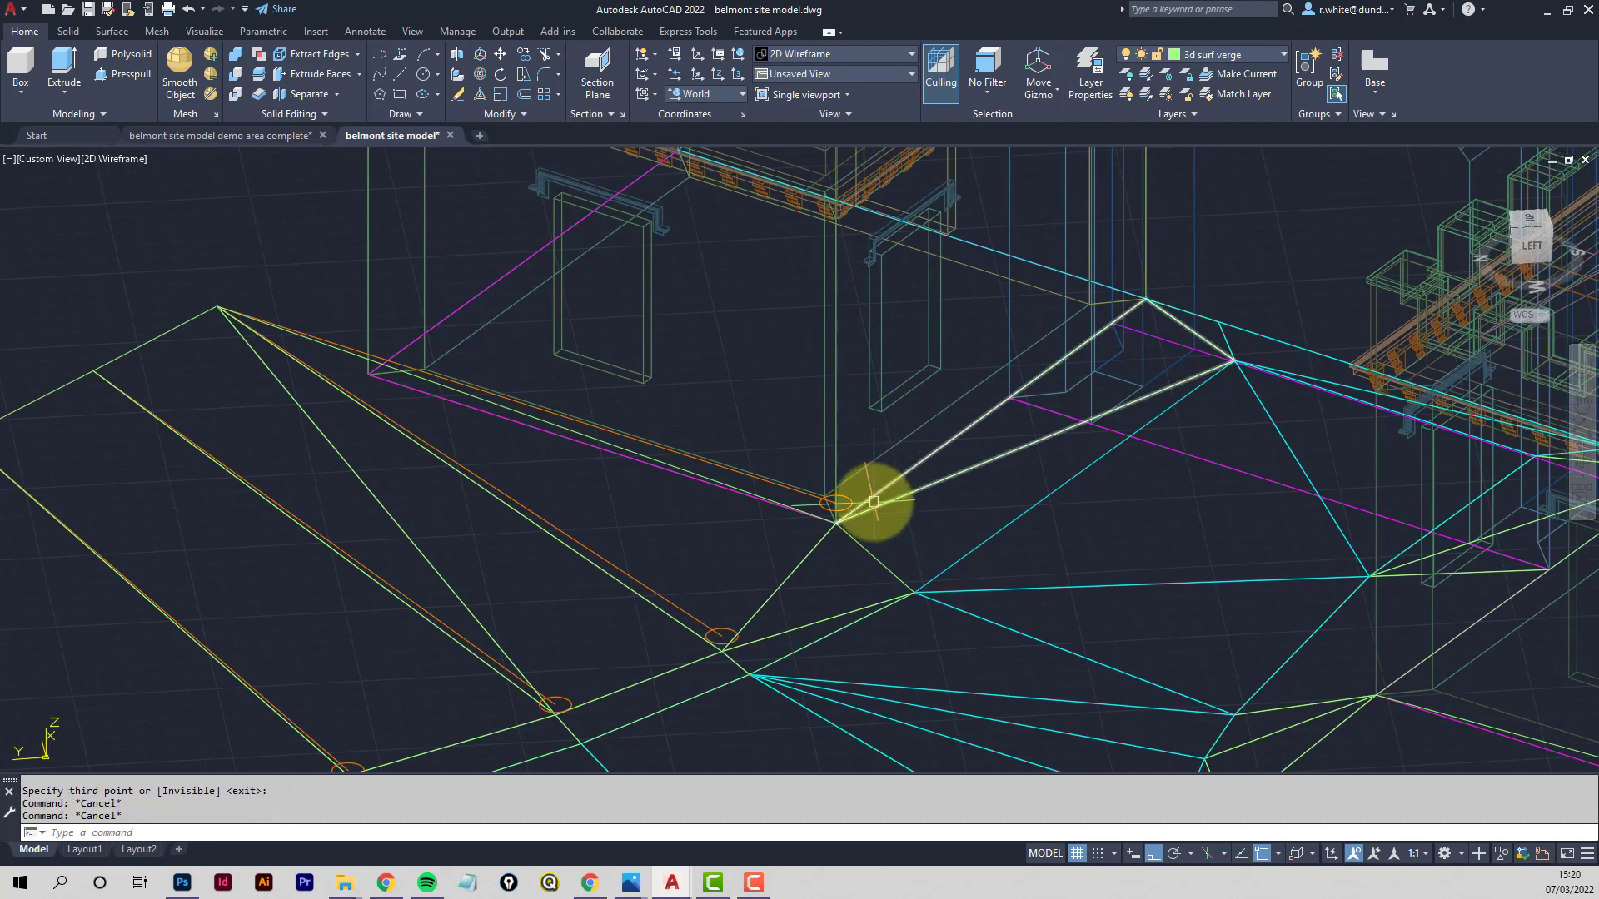
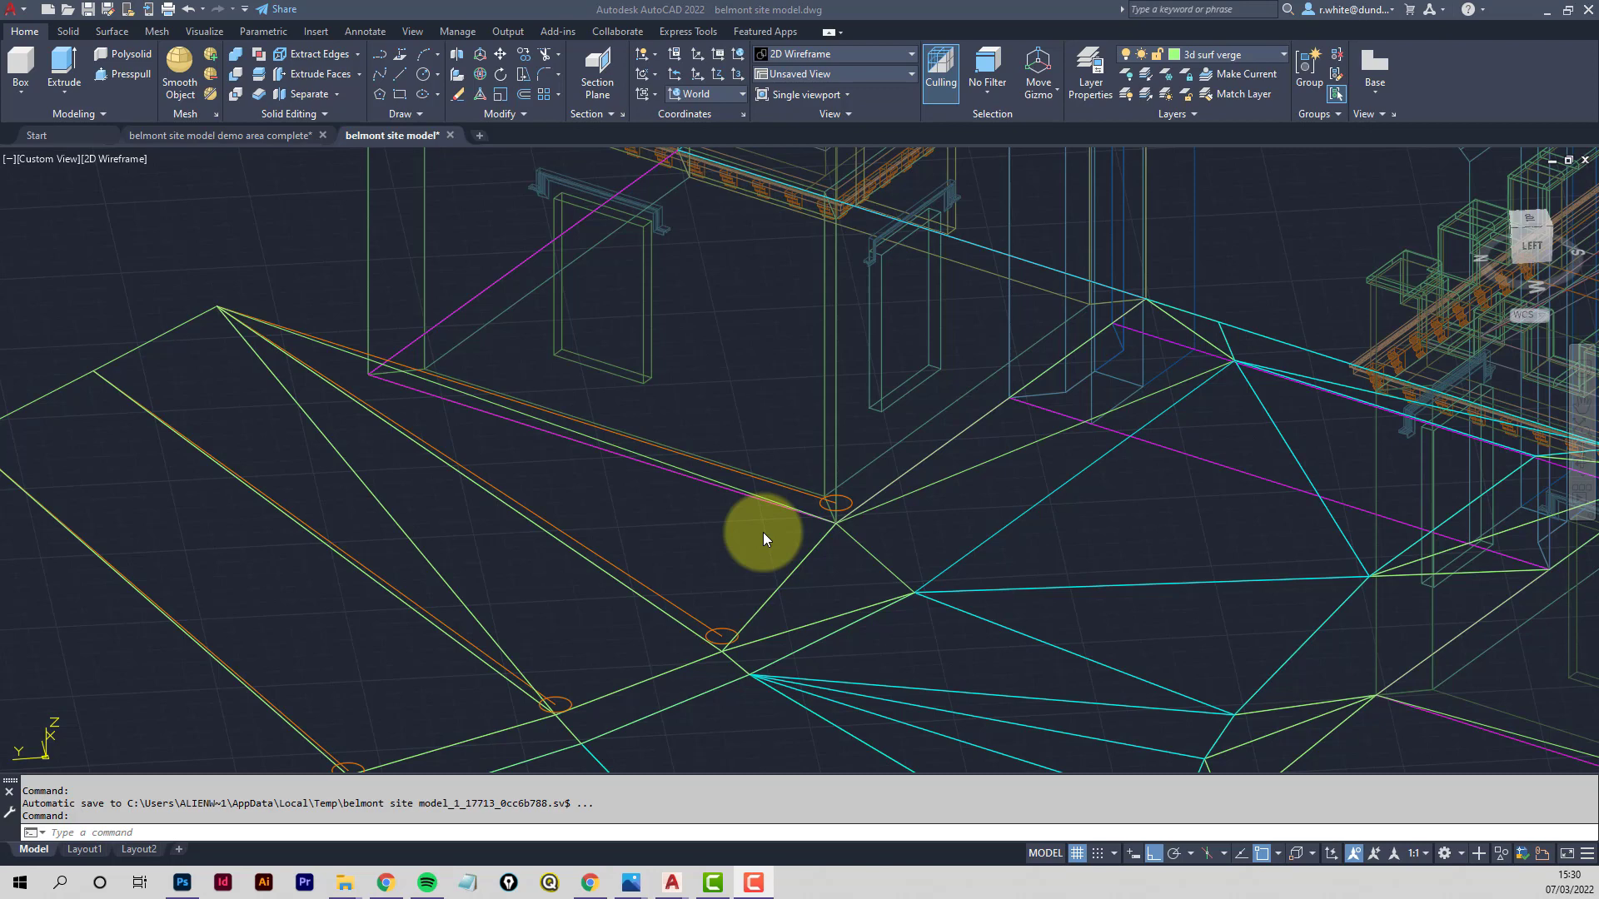
# Review the full extent of the road and verge surfaces around the triangular junction and castle gateway
pyautogui.scroll(-5, 763, 533)
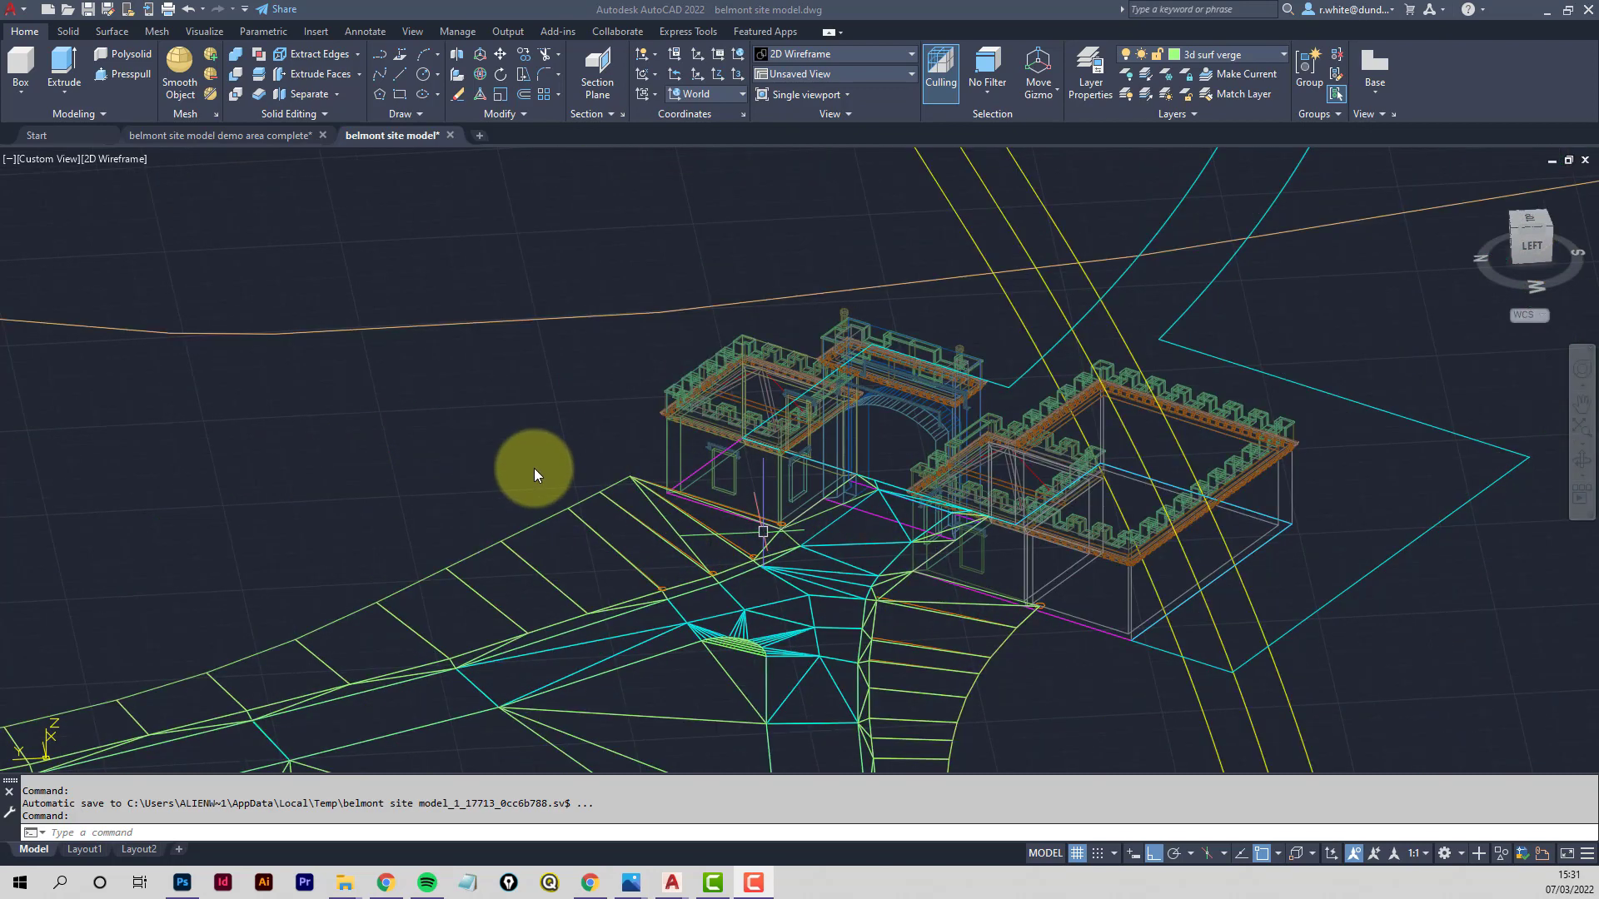
pyautogui.click(533, 468)
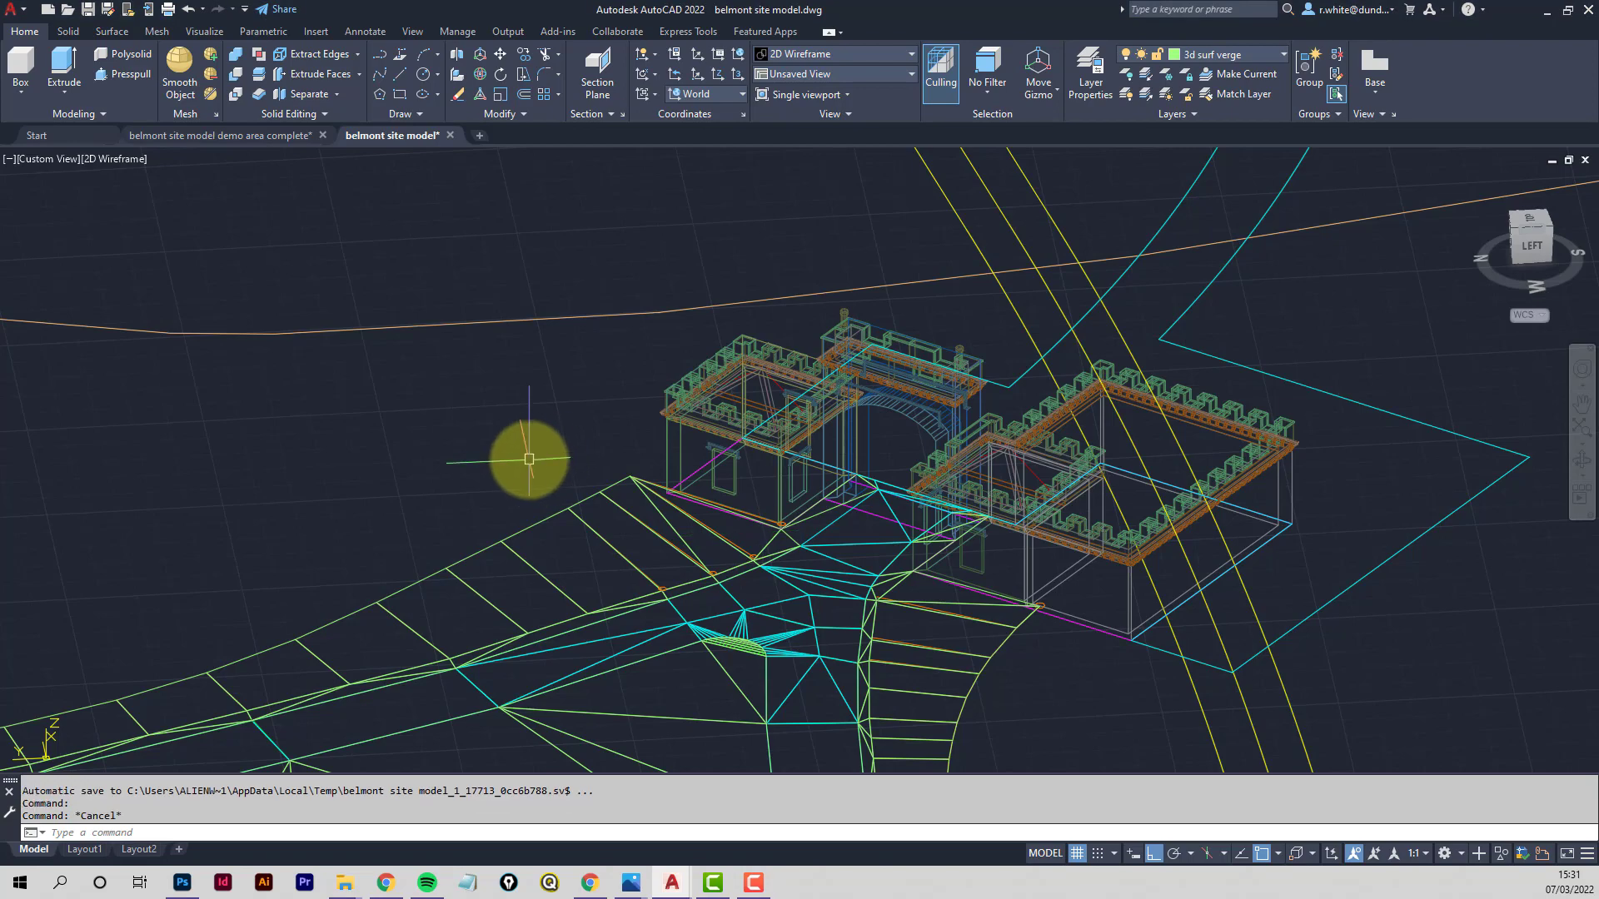
pyautogui.moveTo(525, 464); pyautogui.dragTo(956, 492, button='middle')
pyautogui.scroll(-4, 672, 386)
pyautogui.scroll(-3, 917, 492)
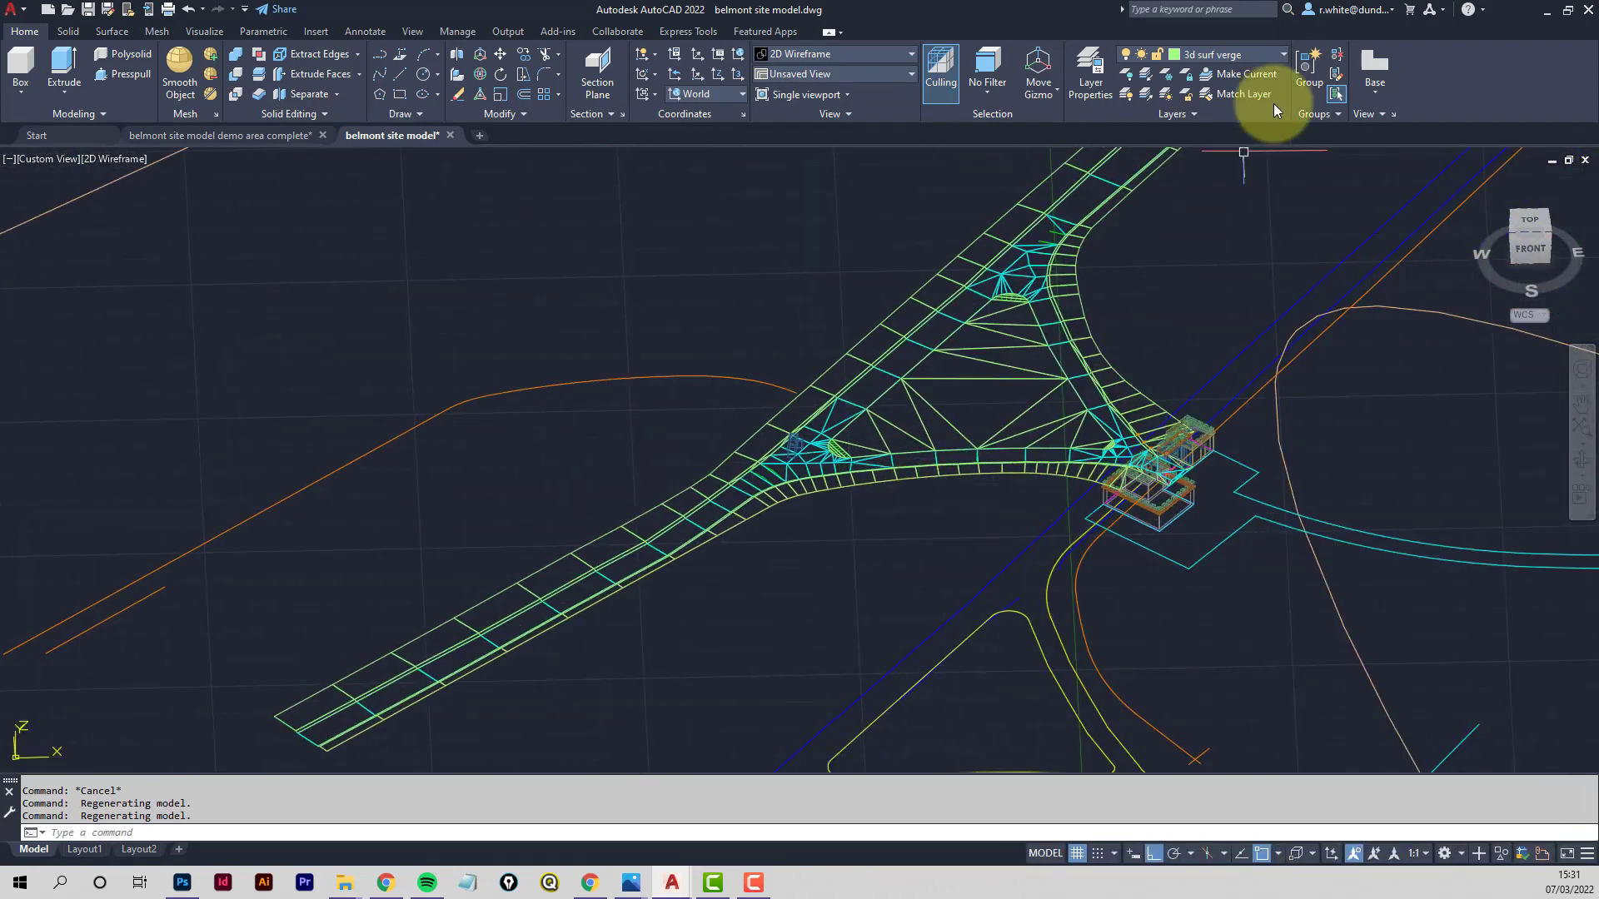
# Turn on the 3d surf wall and 3d surf wall cope layers and set the 3d surf wall layer's colour to 41
pyautogui.click(1281, 55)
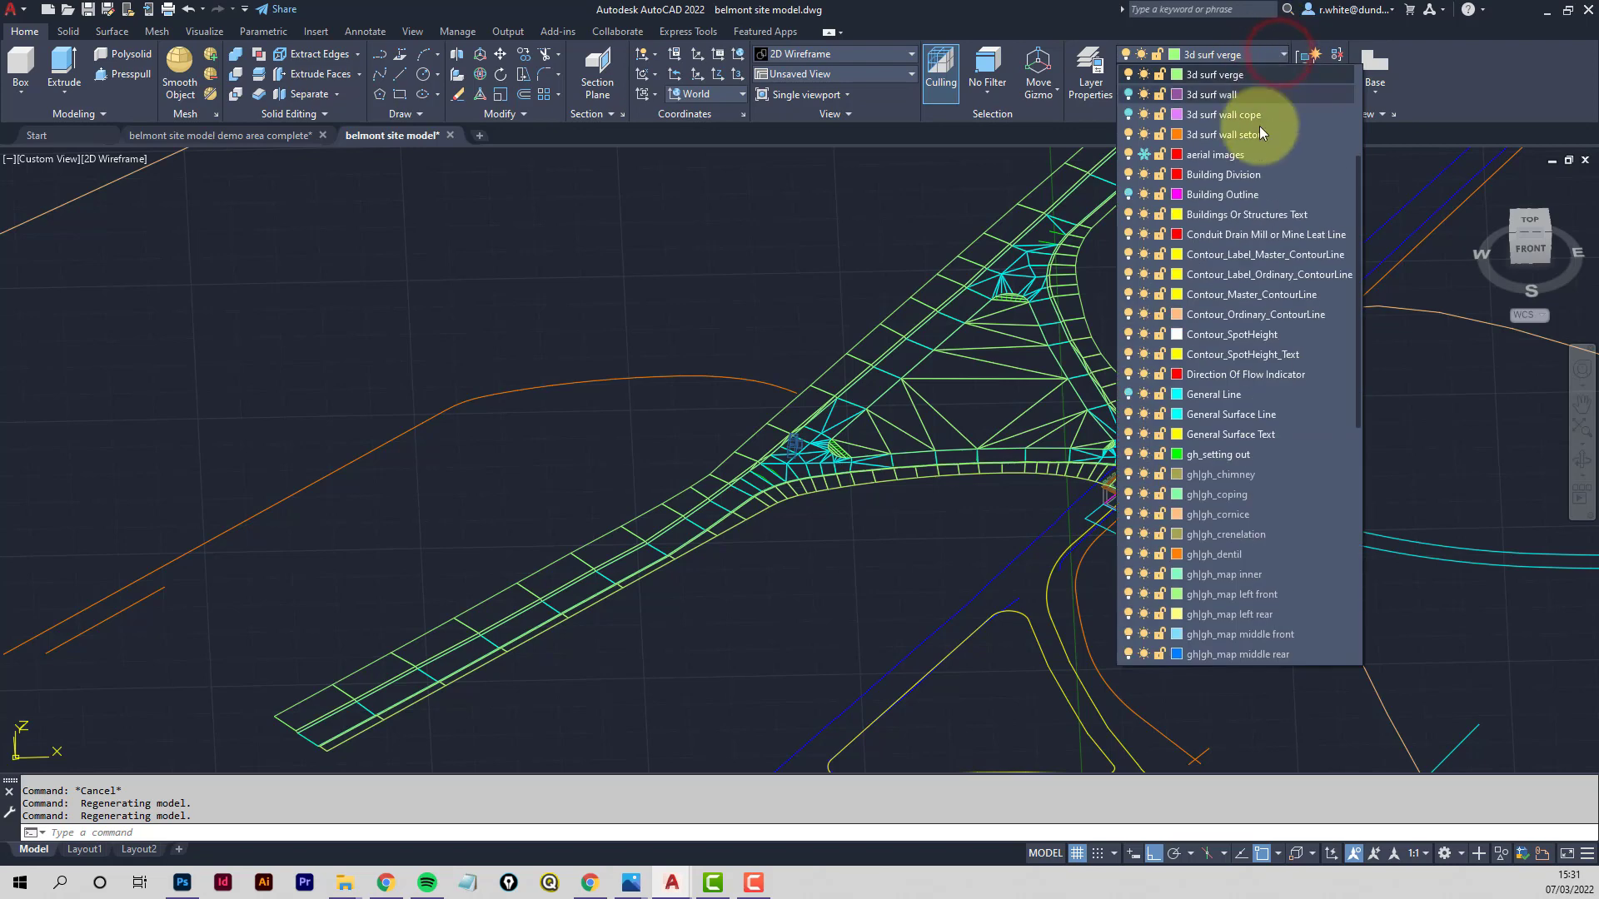
pyautogui.scroll(1, 1210, 178)
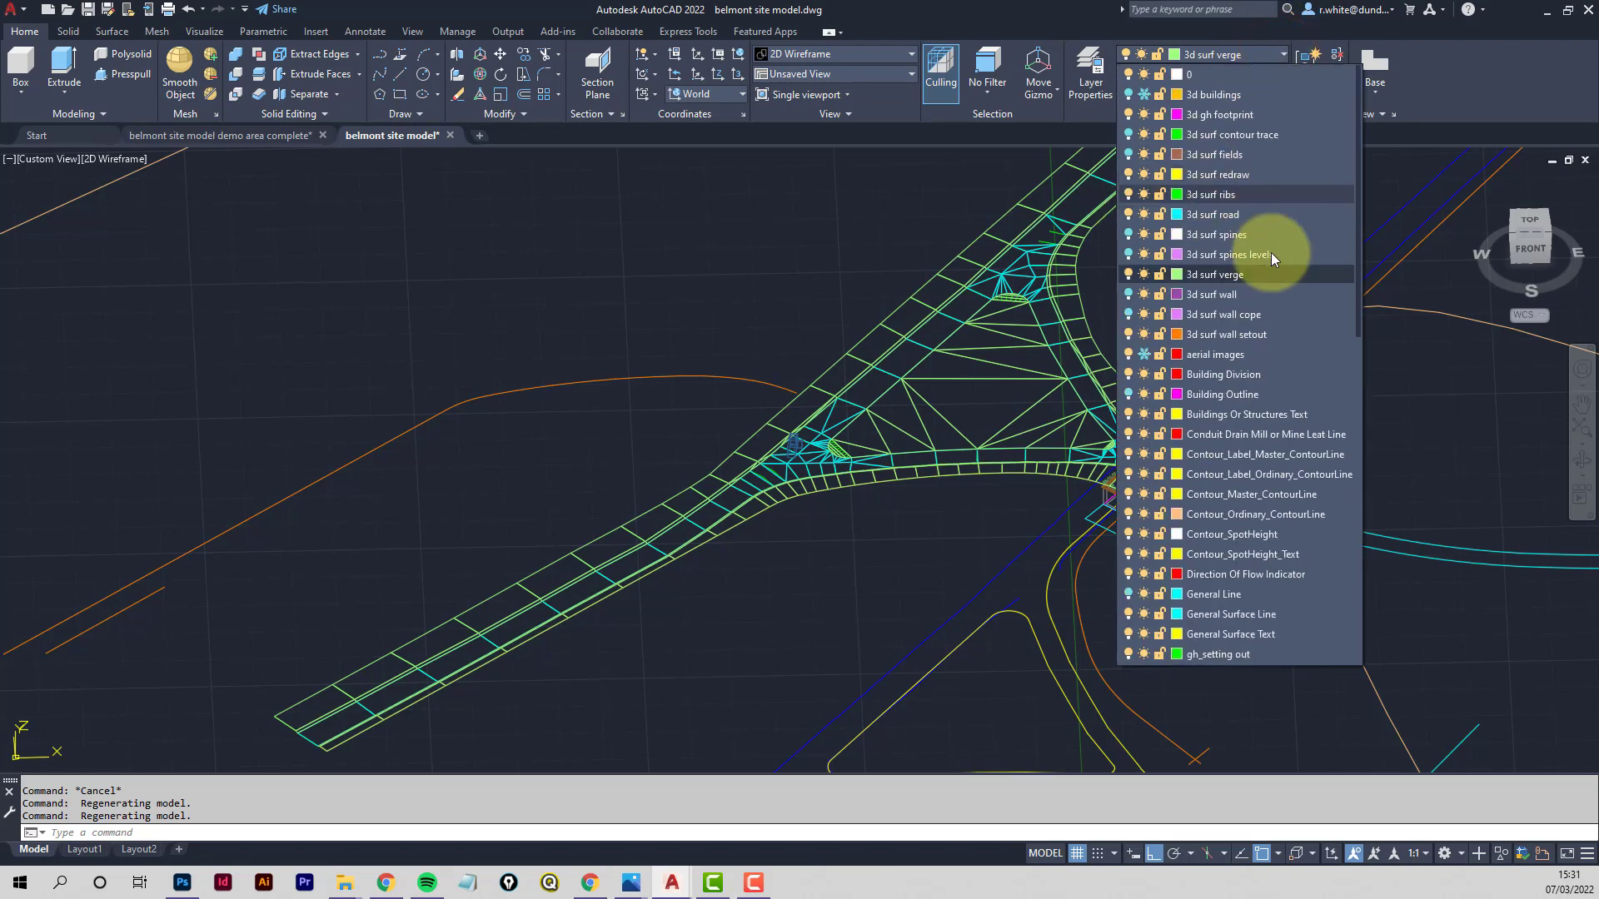
pyautogui.click(1128, 294)
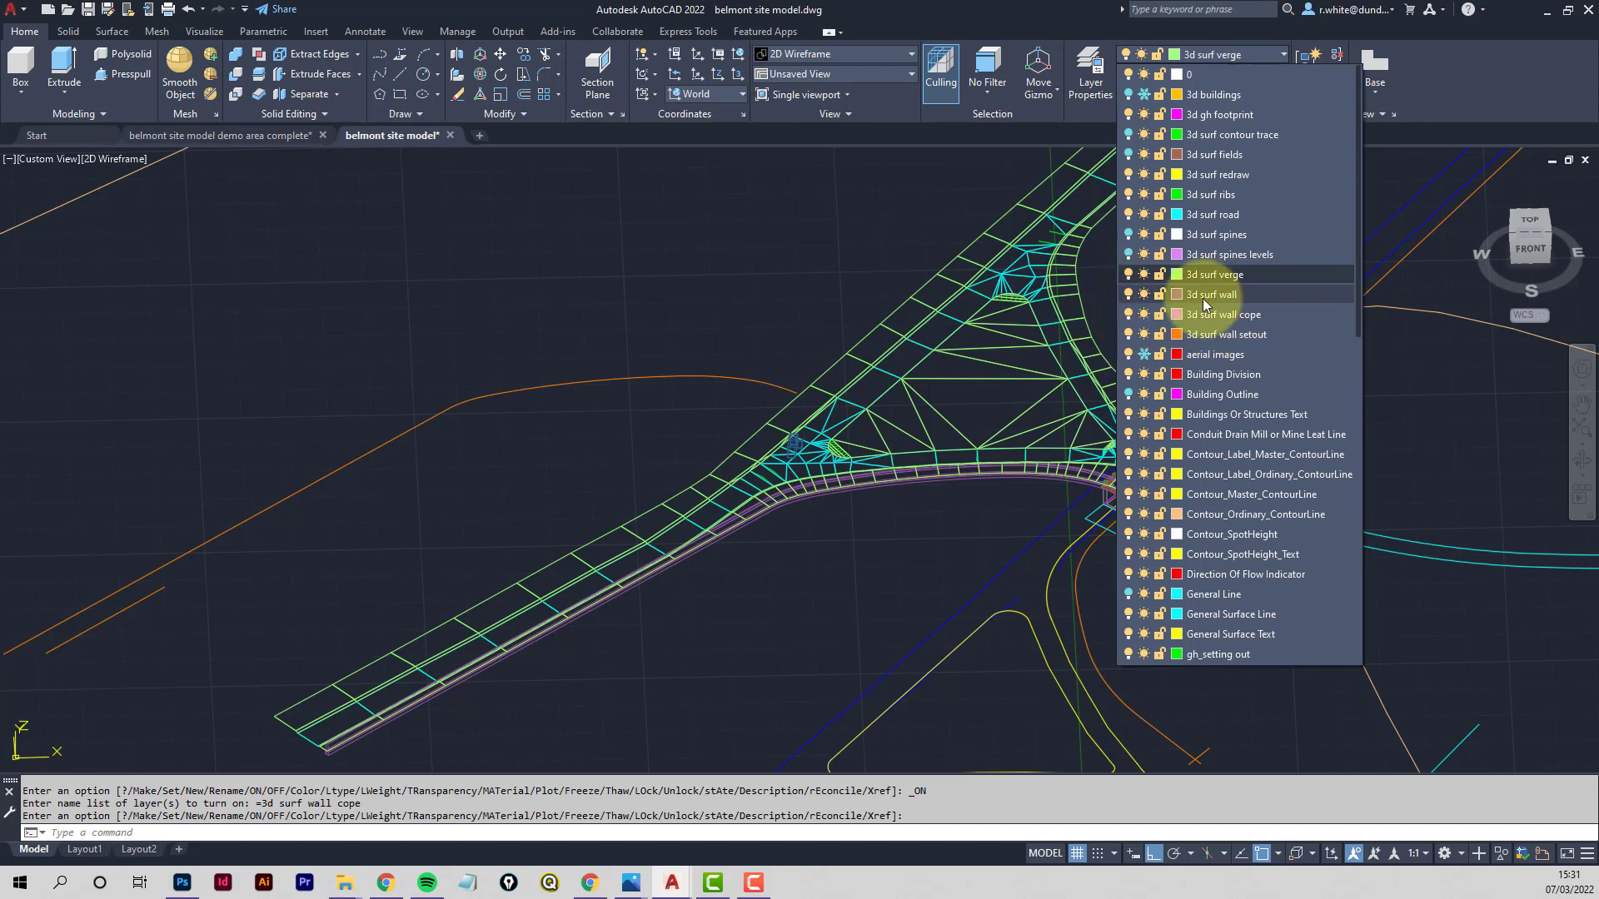
pyautogui.click(1181, 293)
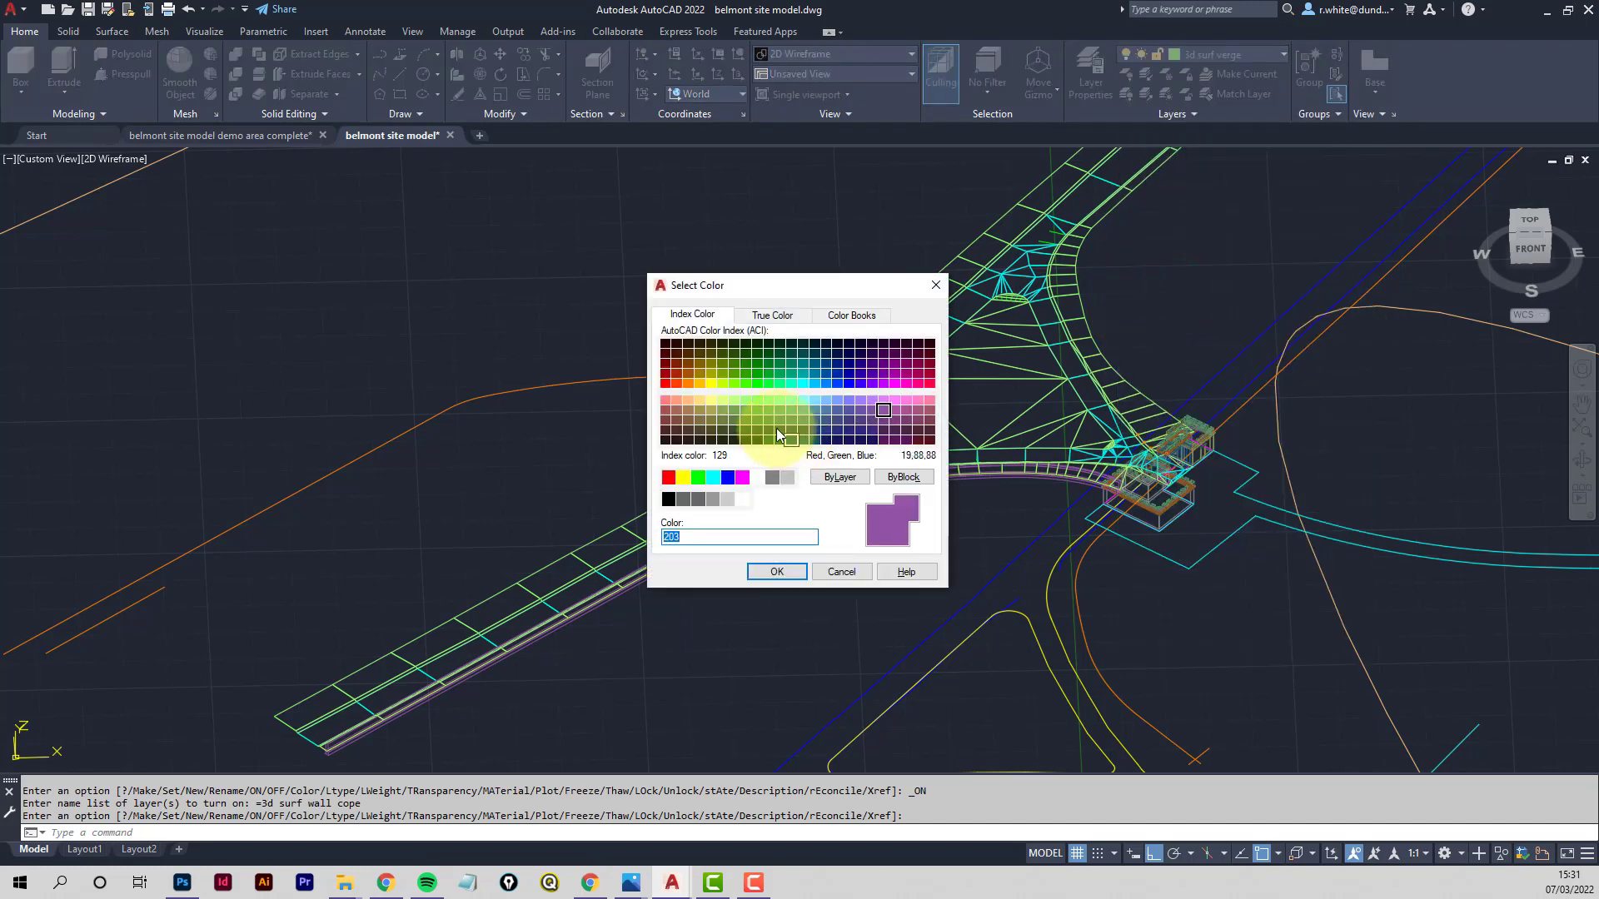
pyautogui.click(700, 401)
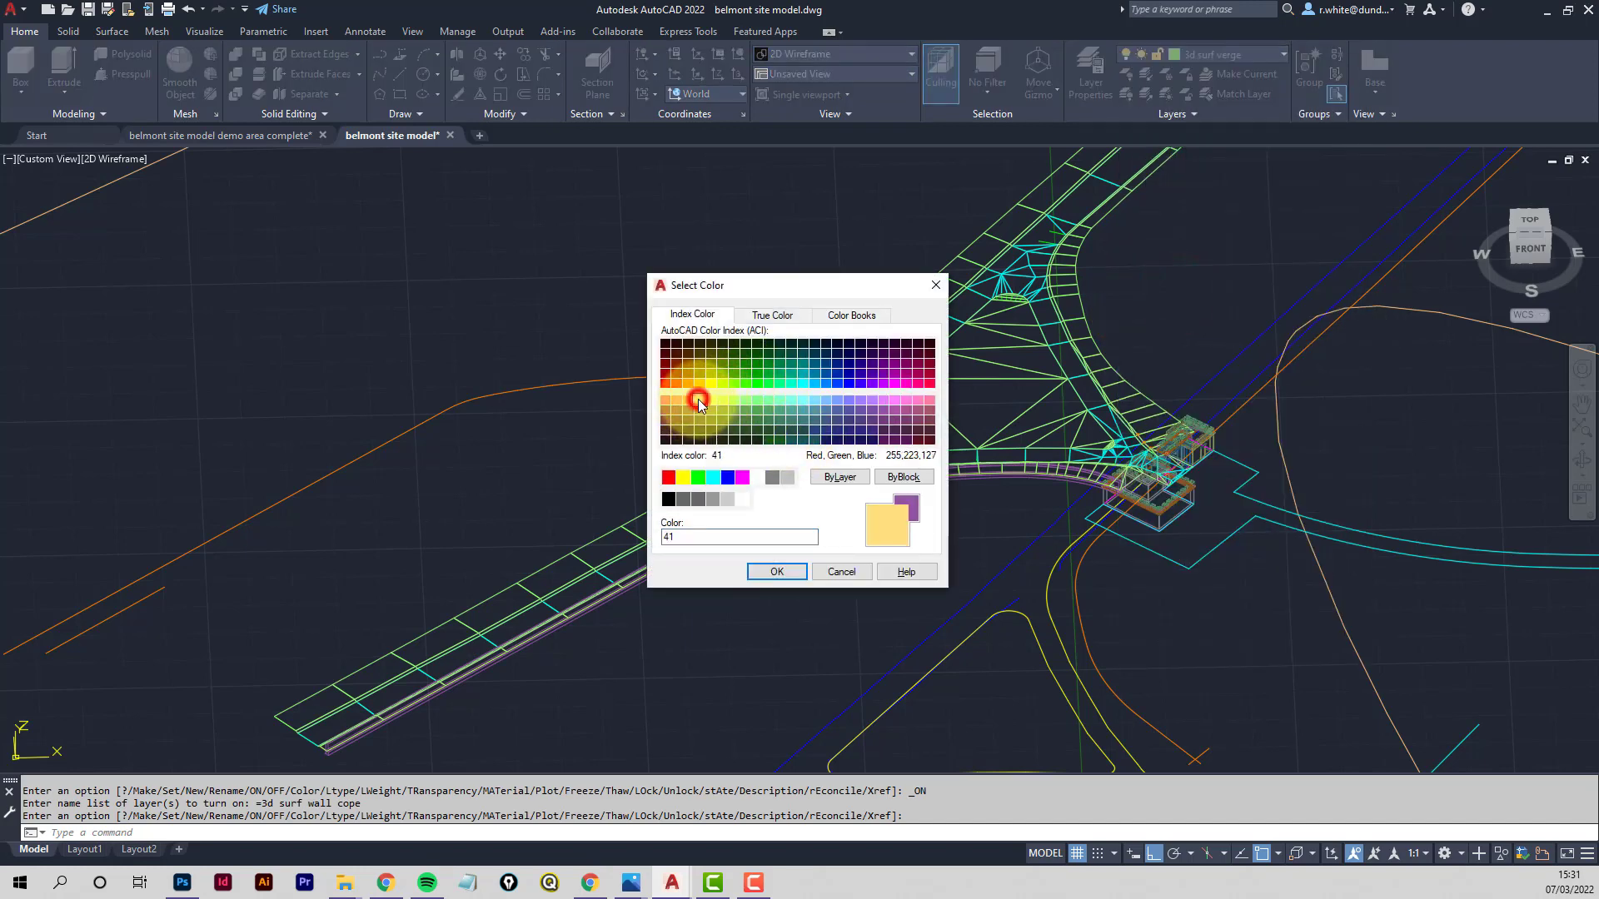
pyautogui.click(766, 571)
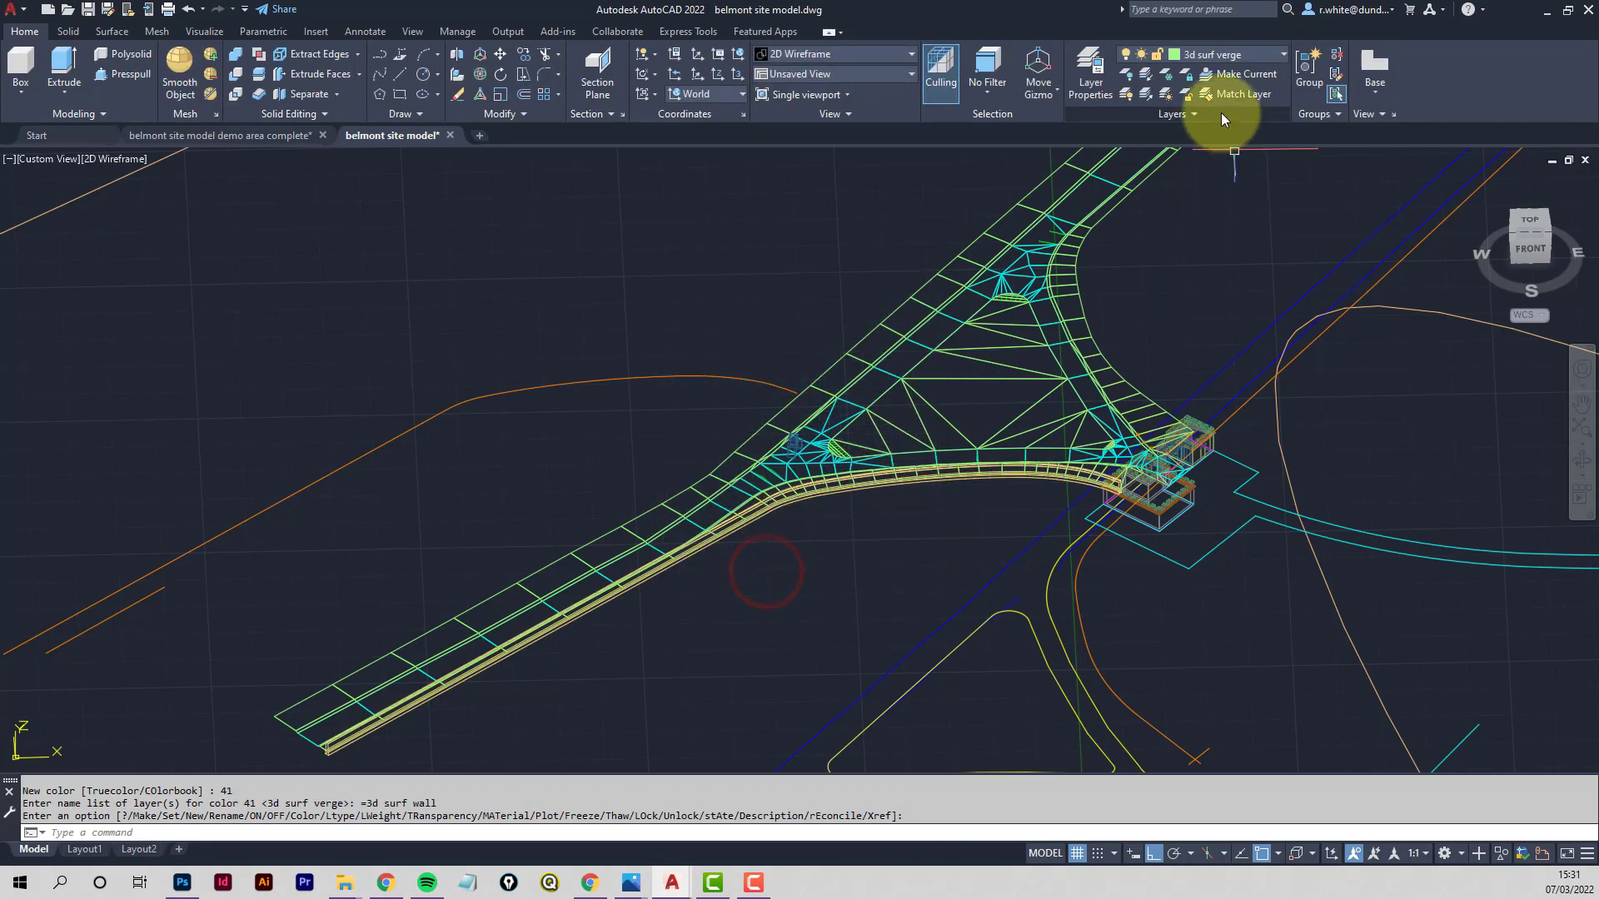
# Set the 3d surf wall cope layer's colour to index 80
pyautogui.click(1273, 58)
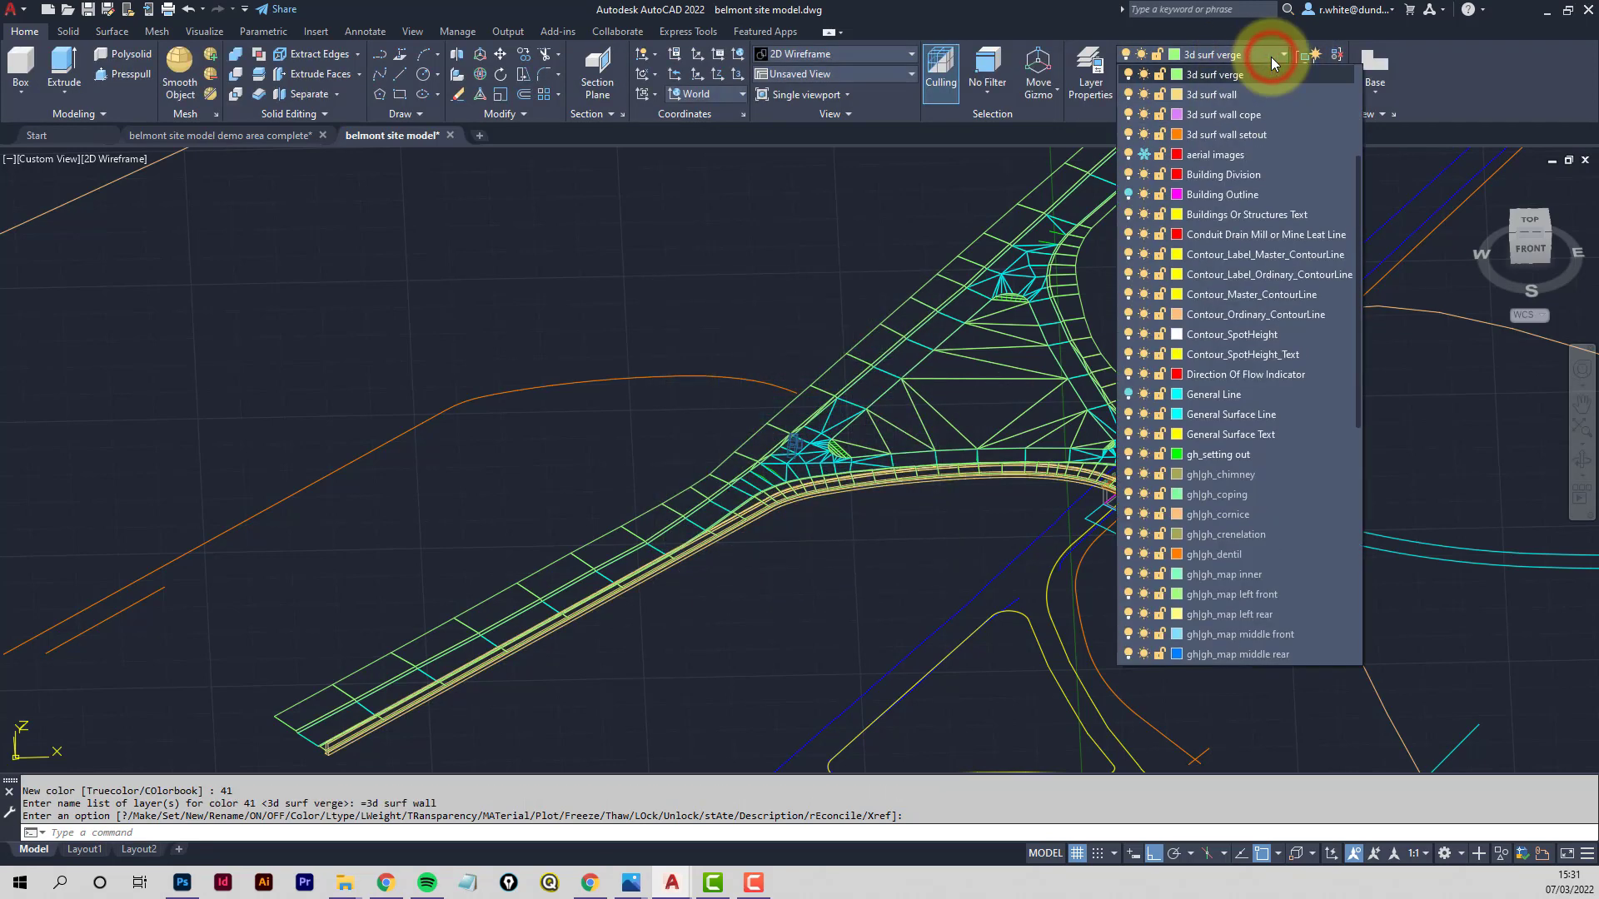
pyautogui.click(1176, 116)
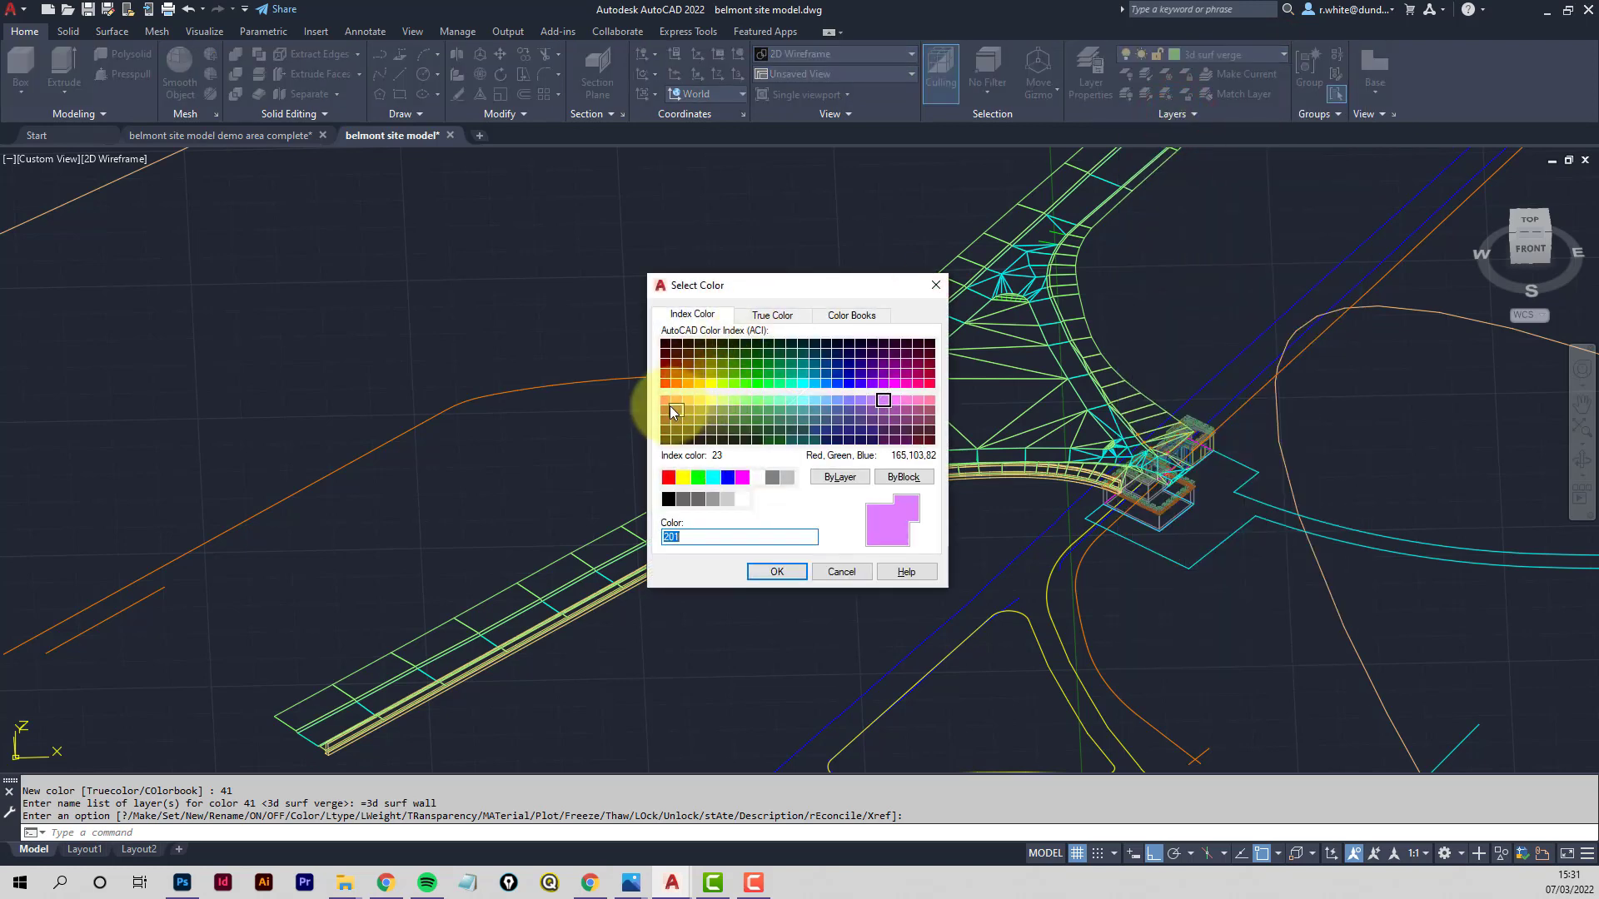
pyautogui.click(746, 384)
pyautogui.click(783, 572)
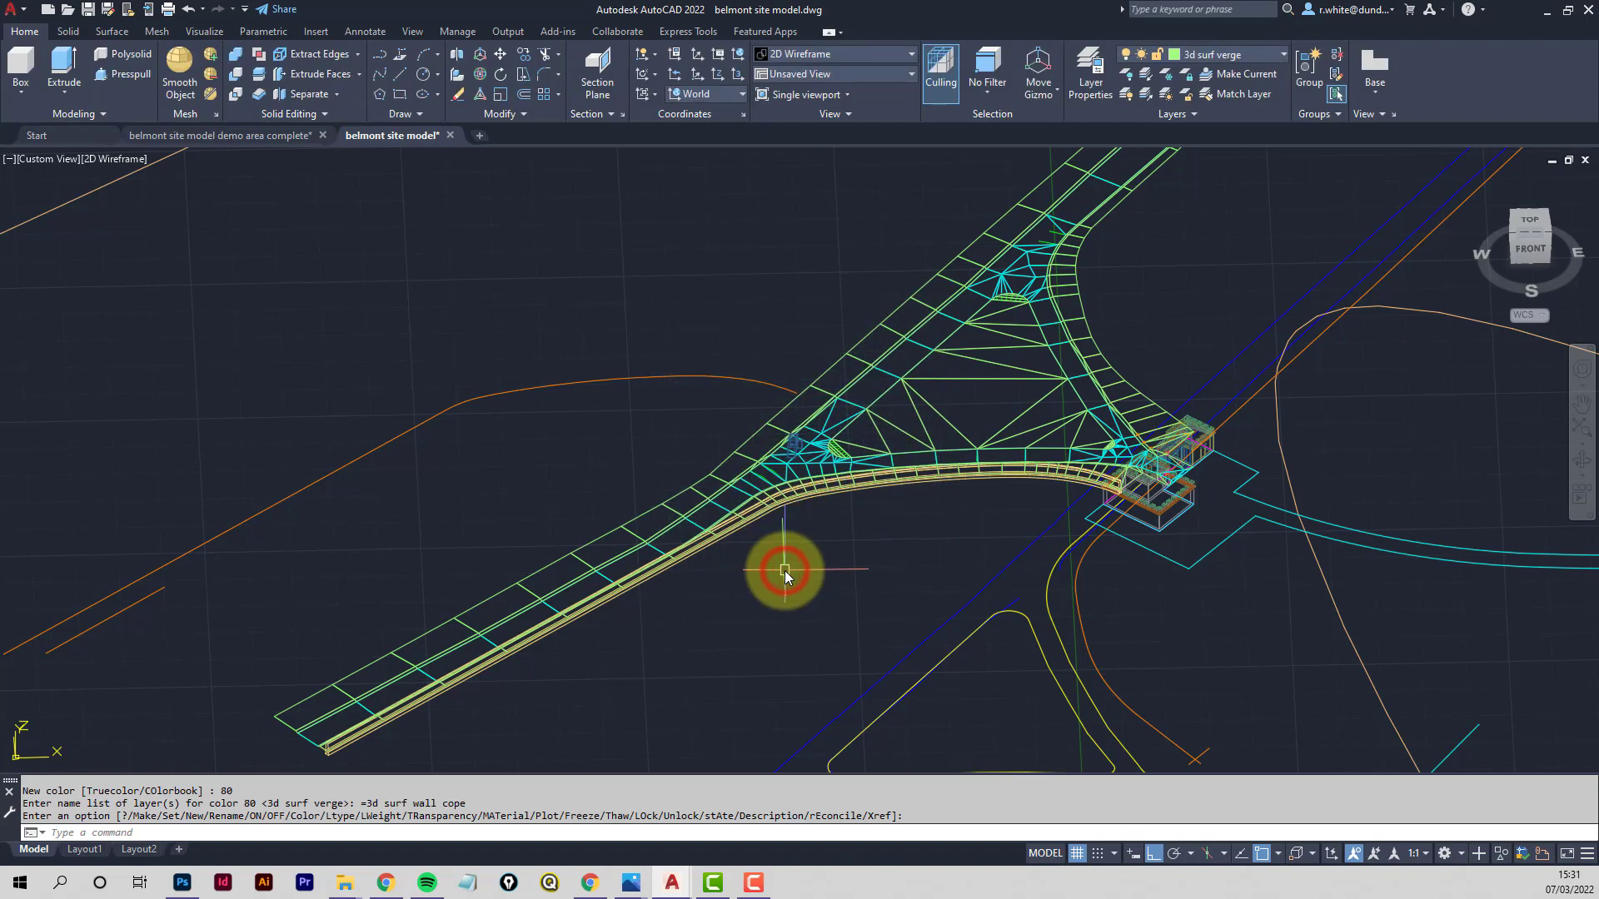
# Examine the existing curved wall, its end section at the gateway tower, and the unwalled verge edge on the opposite side of the gateway
pyautogui.scroll(5, 1099, 471)
pyautogui.scroll(-5, 1006, 483)
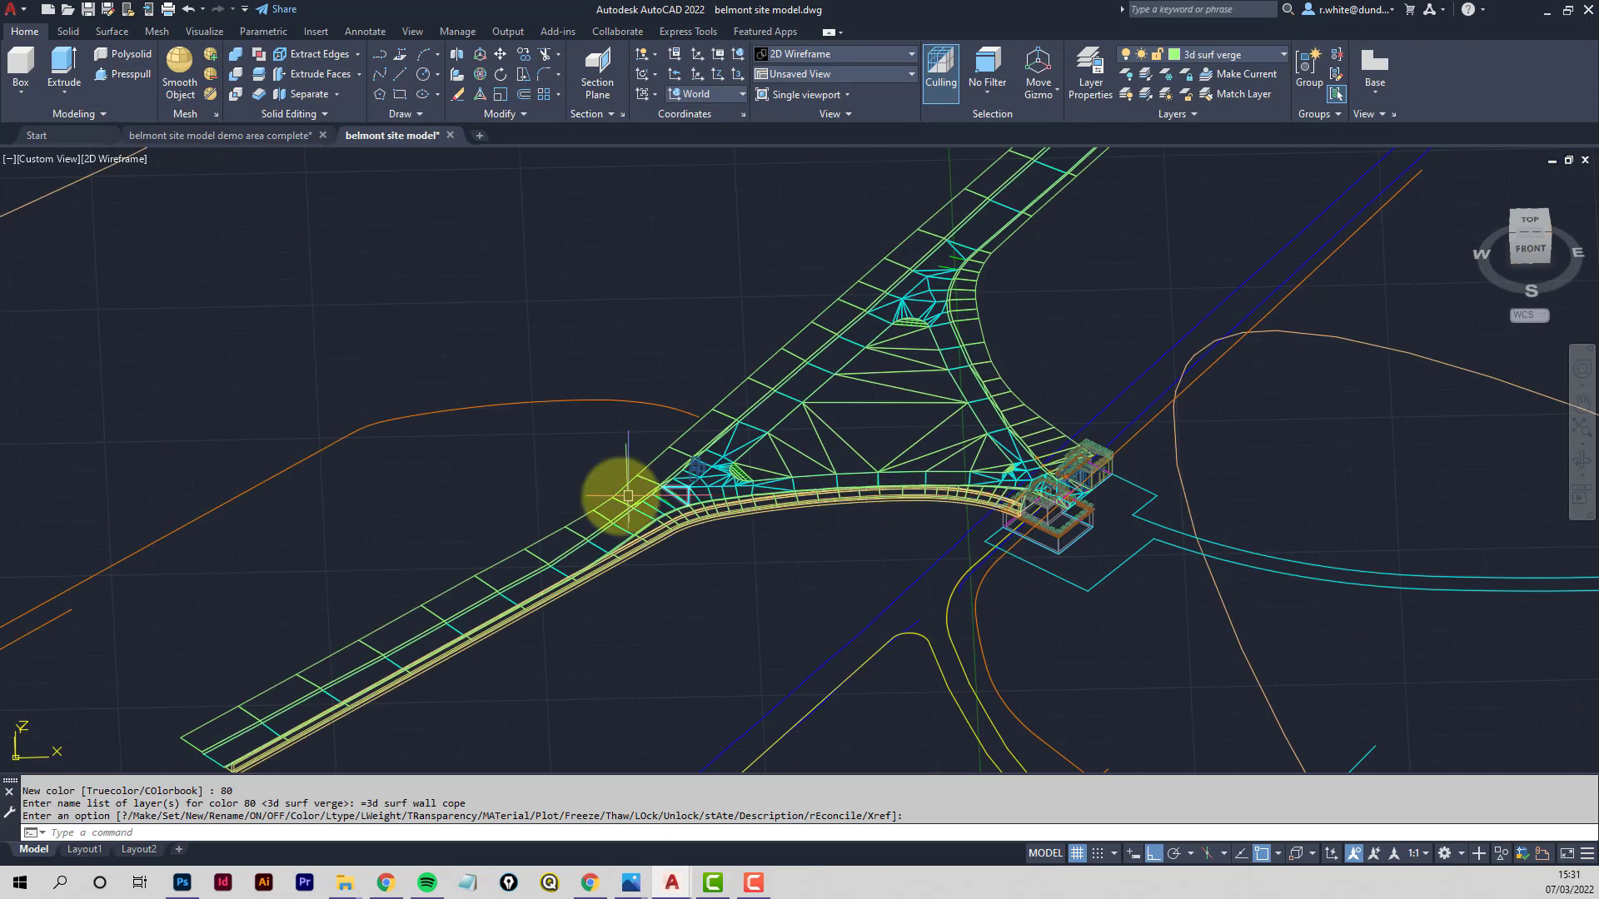
pyautogui.moveTo(628, 500); pyautogui.dragTo(753, 436, button='middle')
pyautogui.keyDown('shift'); pyautogui.moveTo(974, 463); pyautogui.dragTo(855, 503, button='middle'); pyautogui.keyUp('shift')
pyautogui.scroll(6, 837, 471)
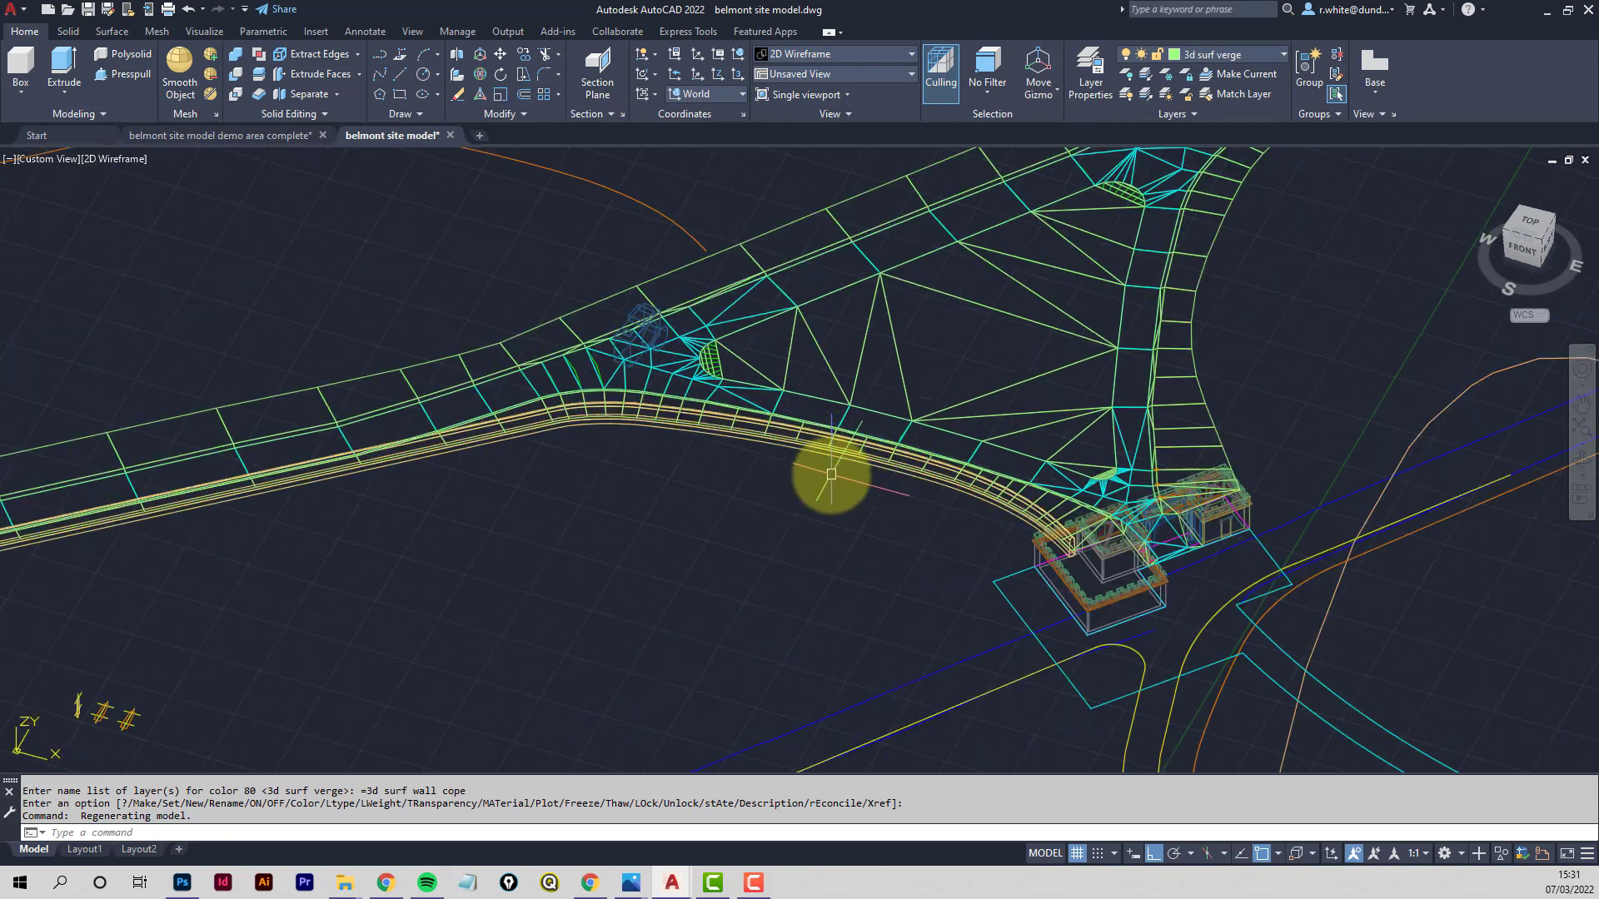
pyautogui.click(878, 500)
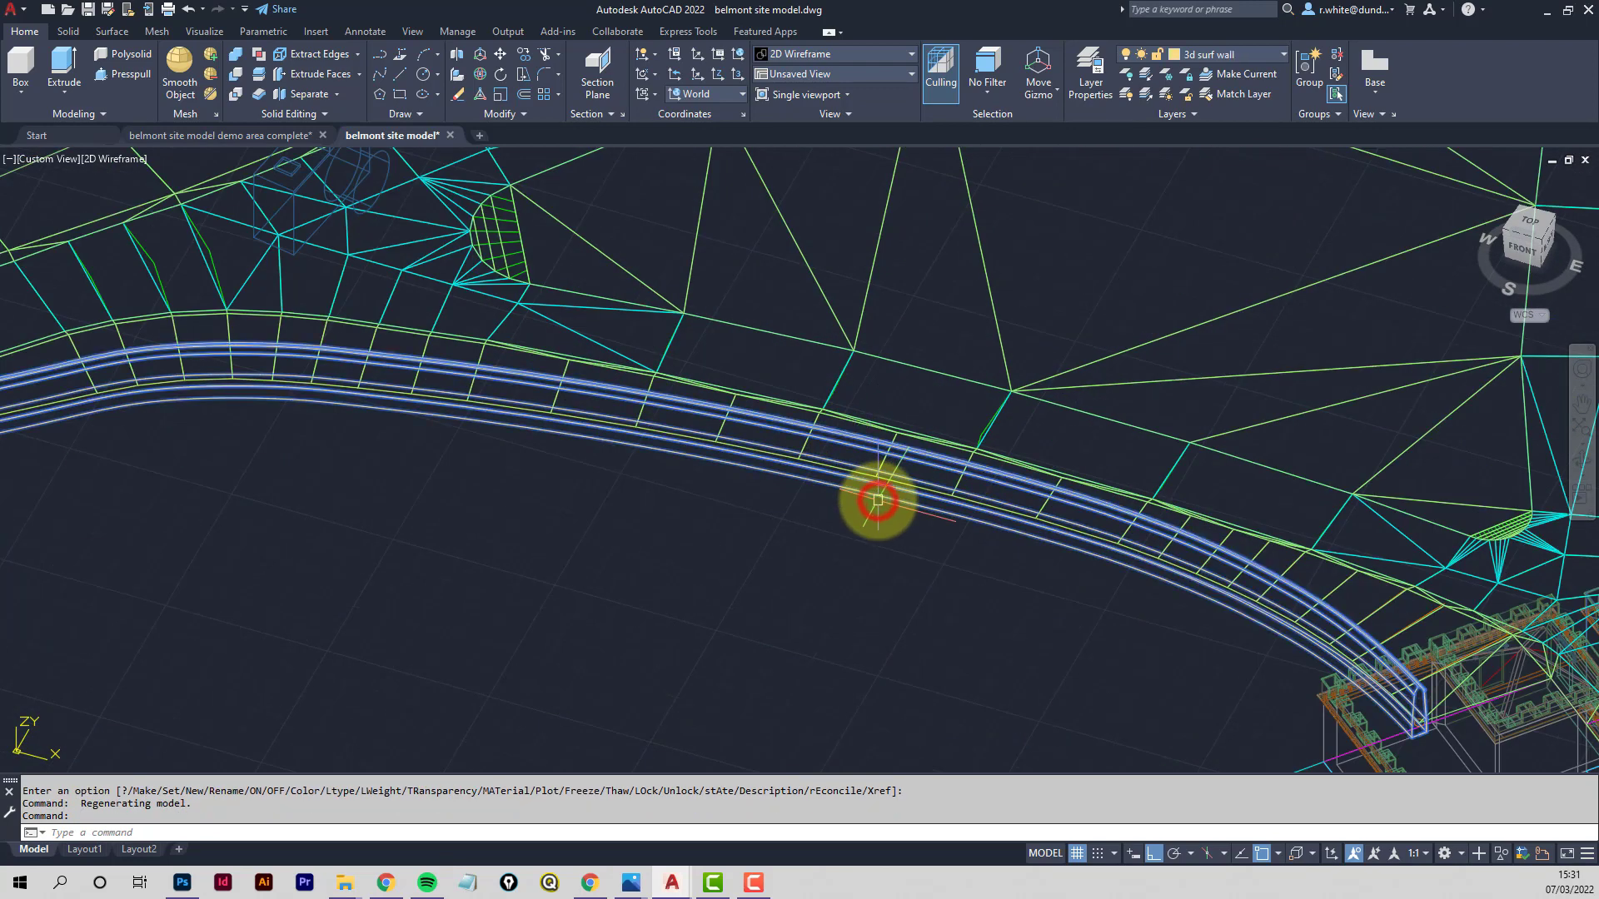
pyautogui.scroll(-3, 875, 500)
pyautogui.moveTo(946, 546); pyautogui.dragTo(921, 475, button='middle')
pyautogui.scroll(5, 1158, 571)
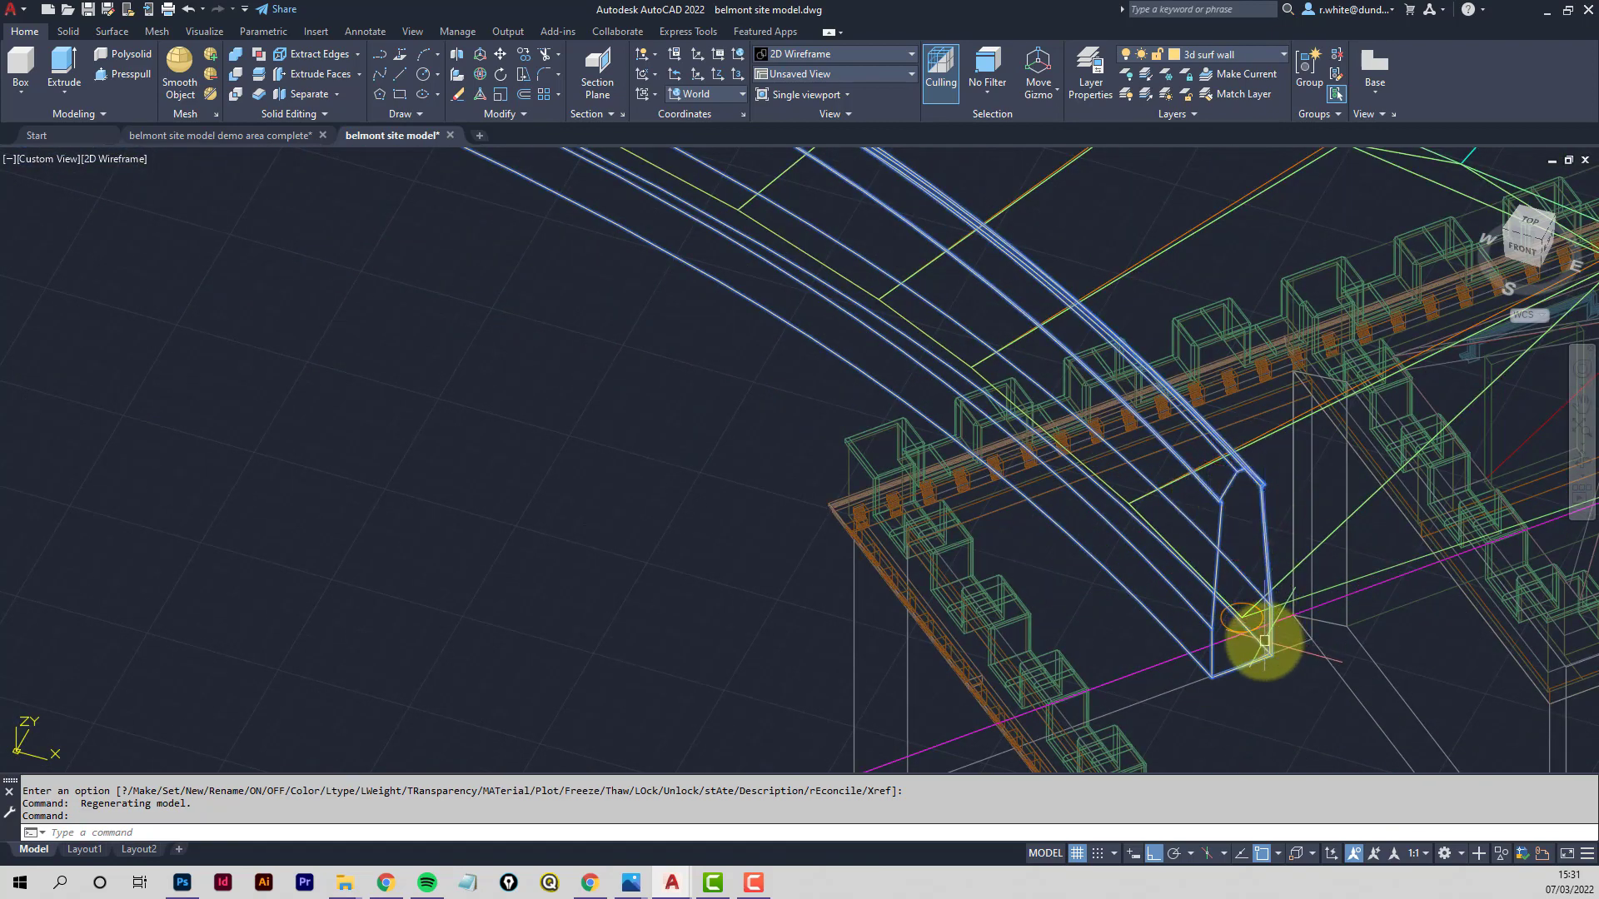
pyautogui.scroll(-2, 548, 289)
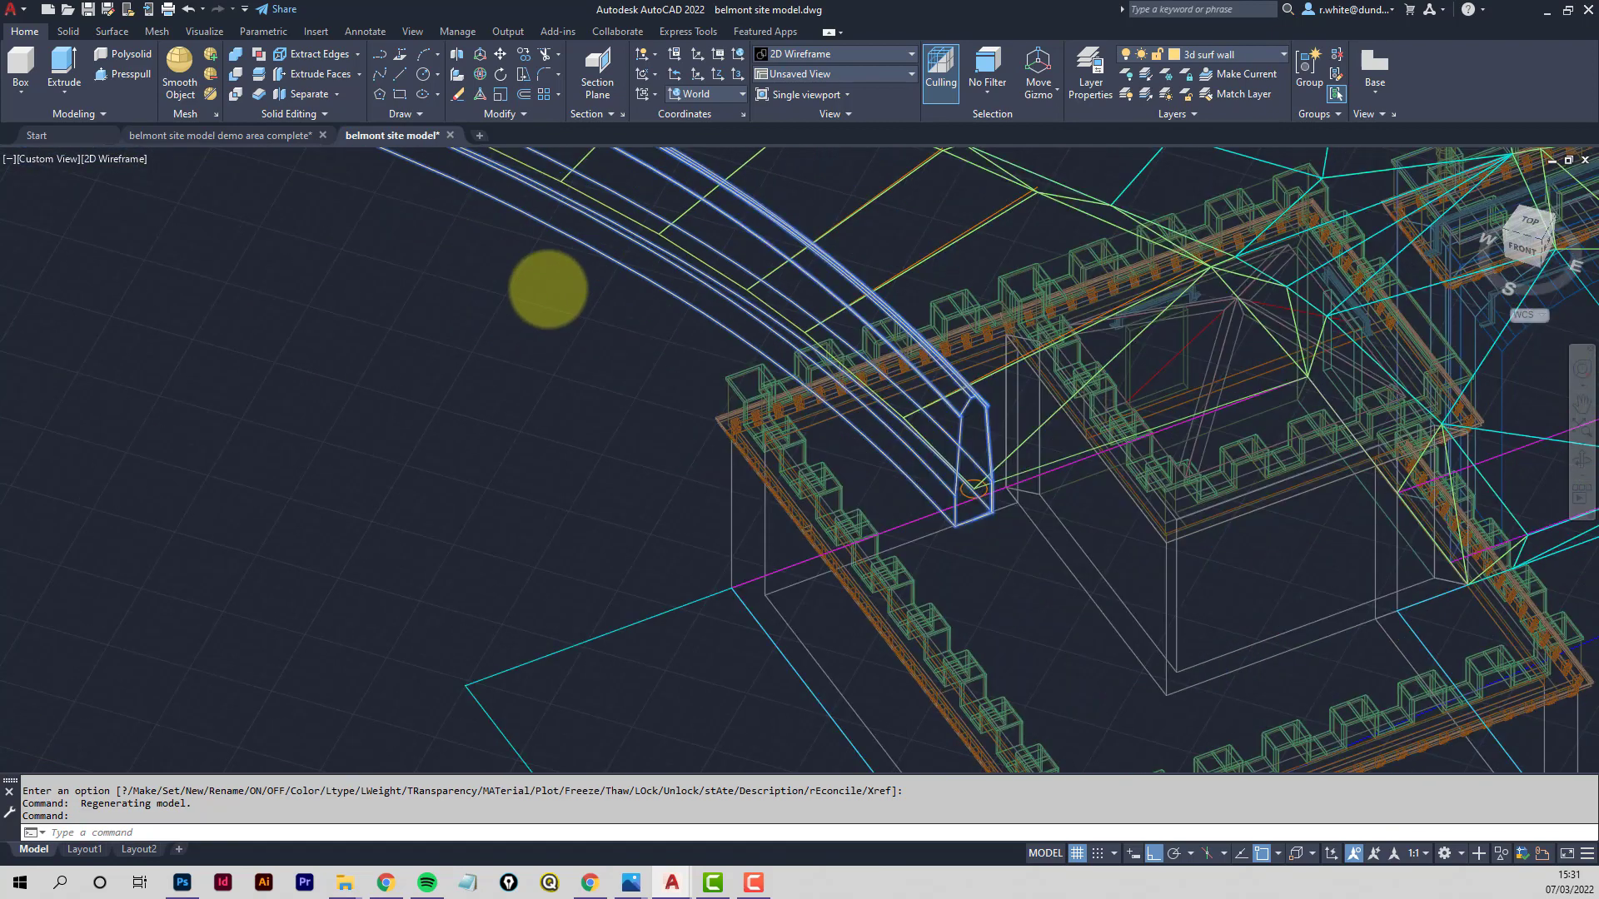
pyautogui.scroll(-4, 807, 339)
pyautogui.keyDown('shift'); pyautogui.moveTo(1087, 478); pyautogui.dragTo(1026, 511, button='middle'); pyautogui.keyUp('shift')
pyautogui.scroll(-5, 1116, 475)
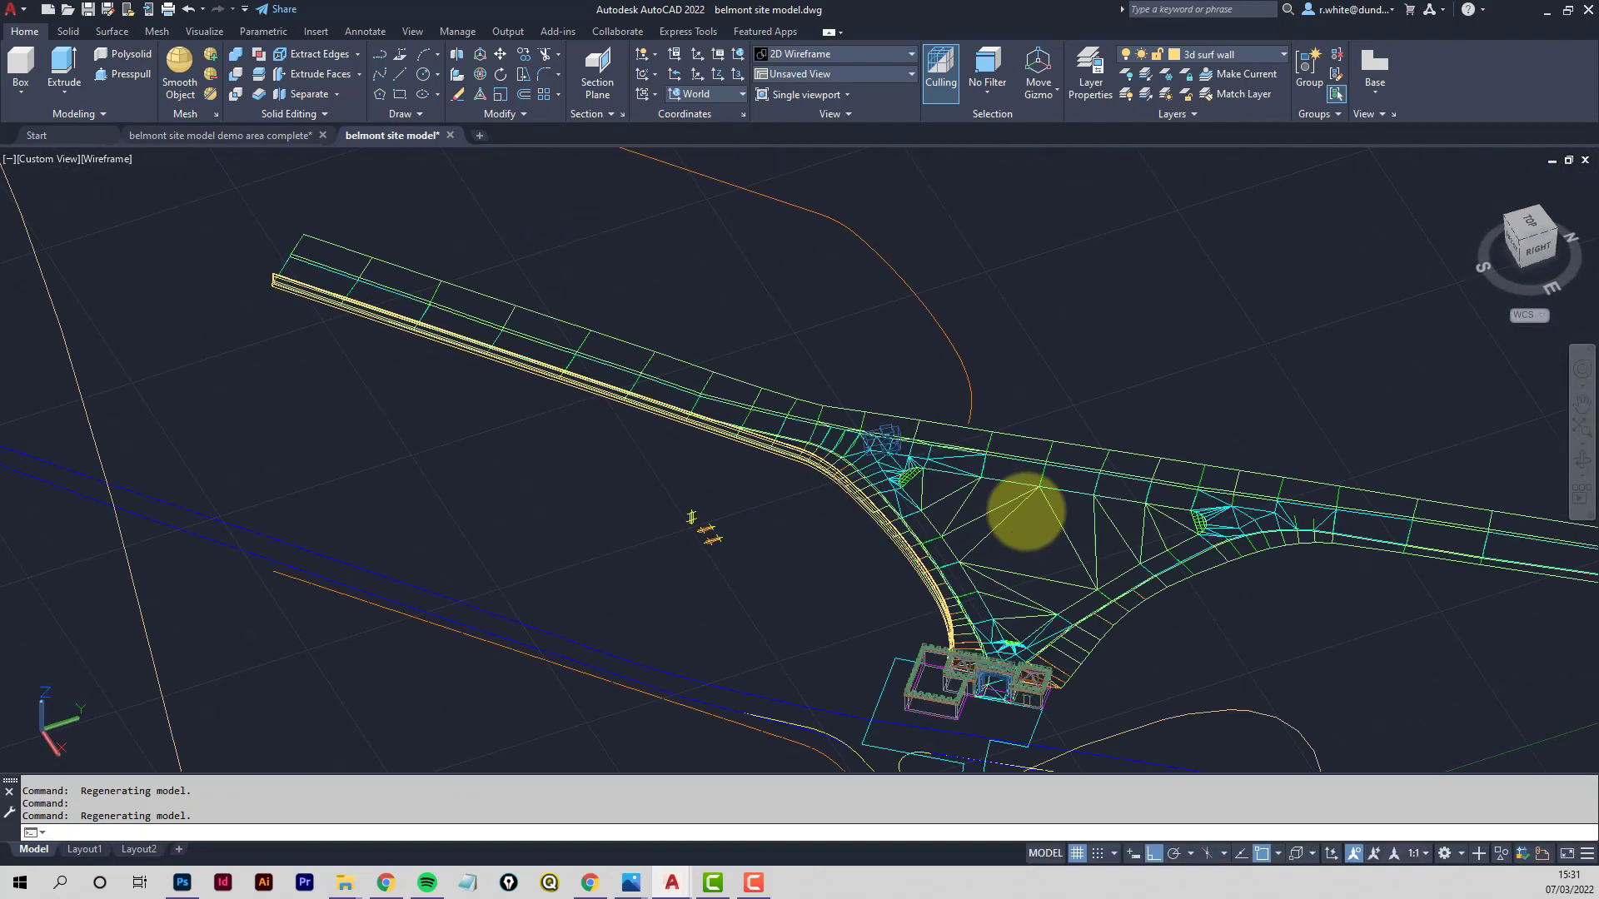
pyautogui.scroll(8, 1026, 511)
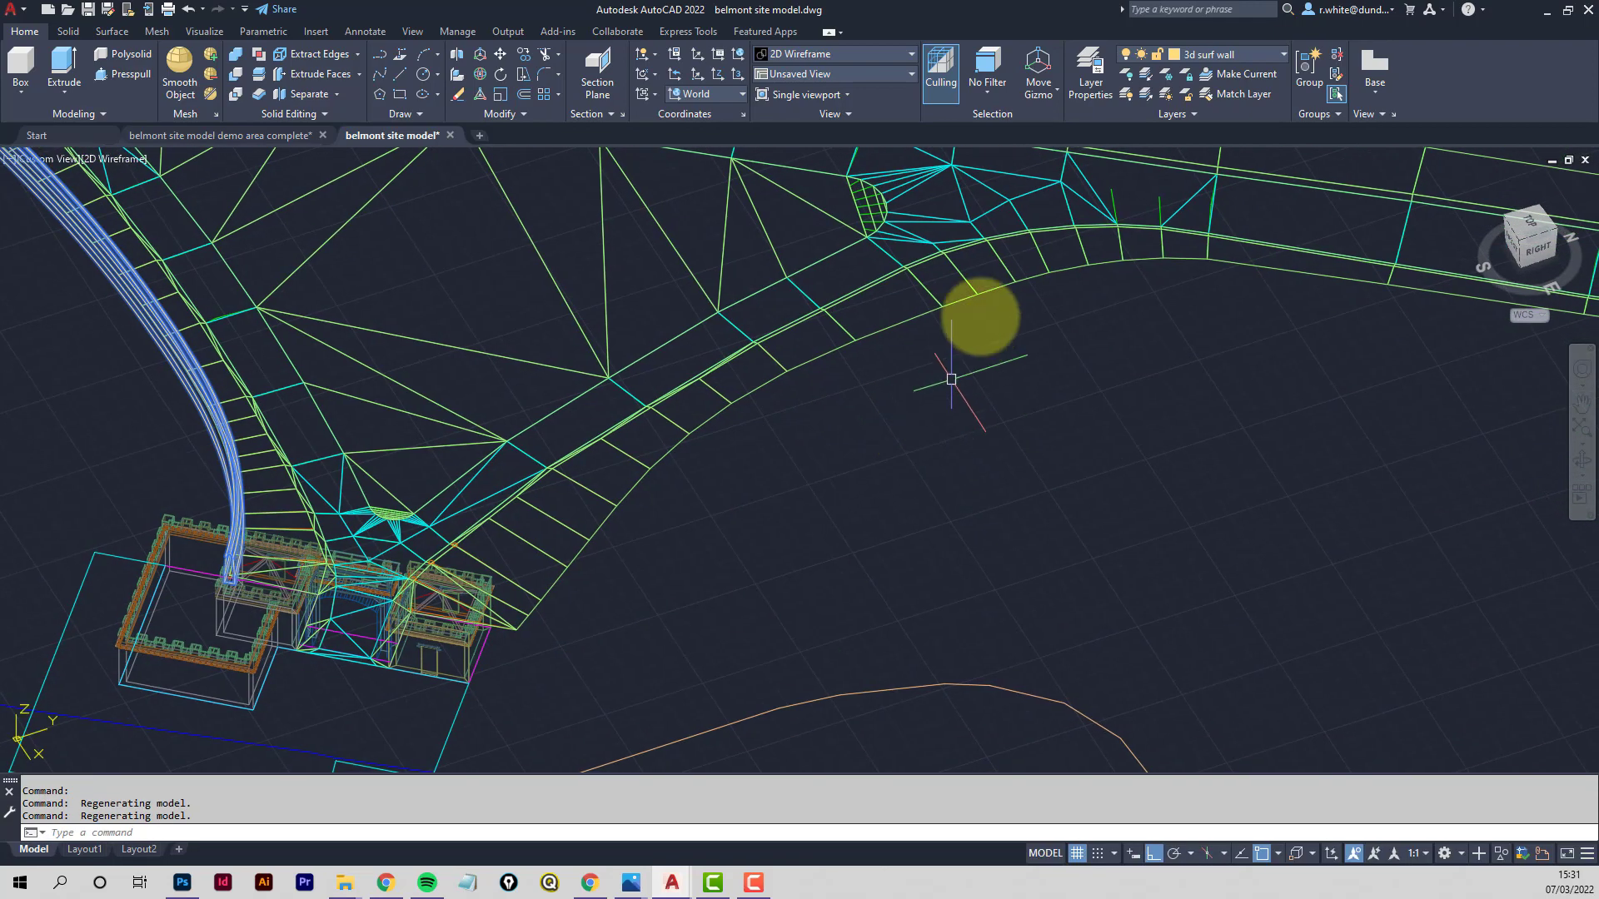
pyautogui.click(1281, 57)
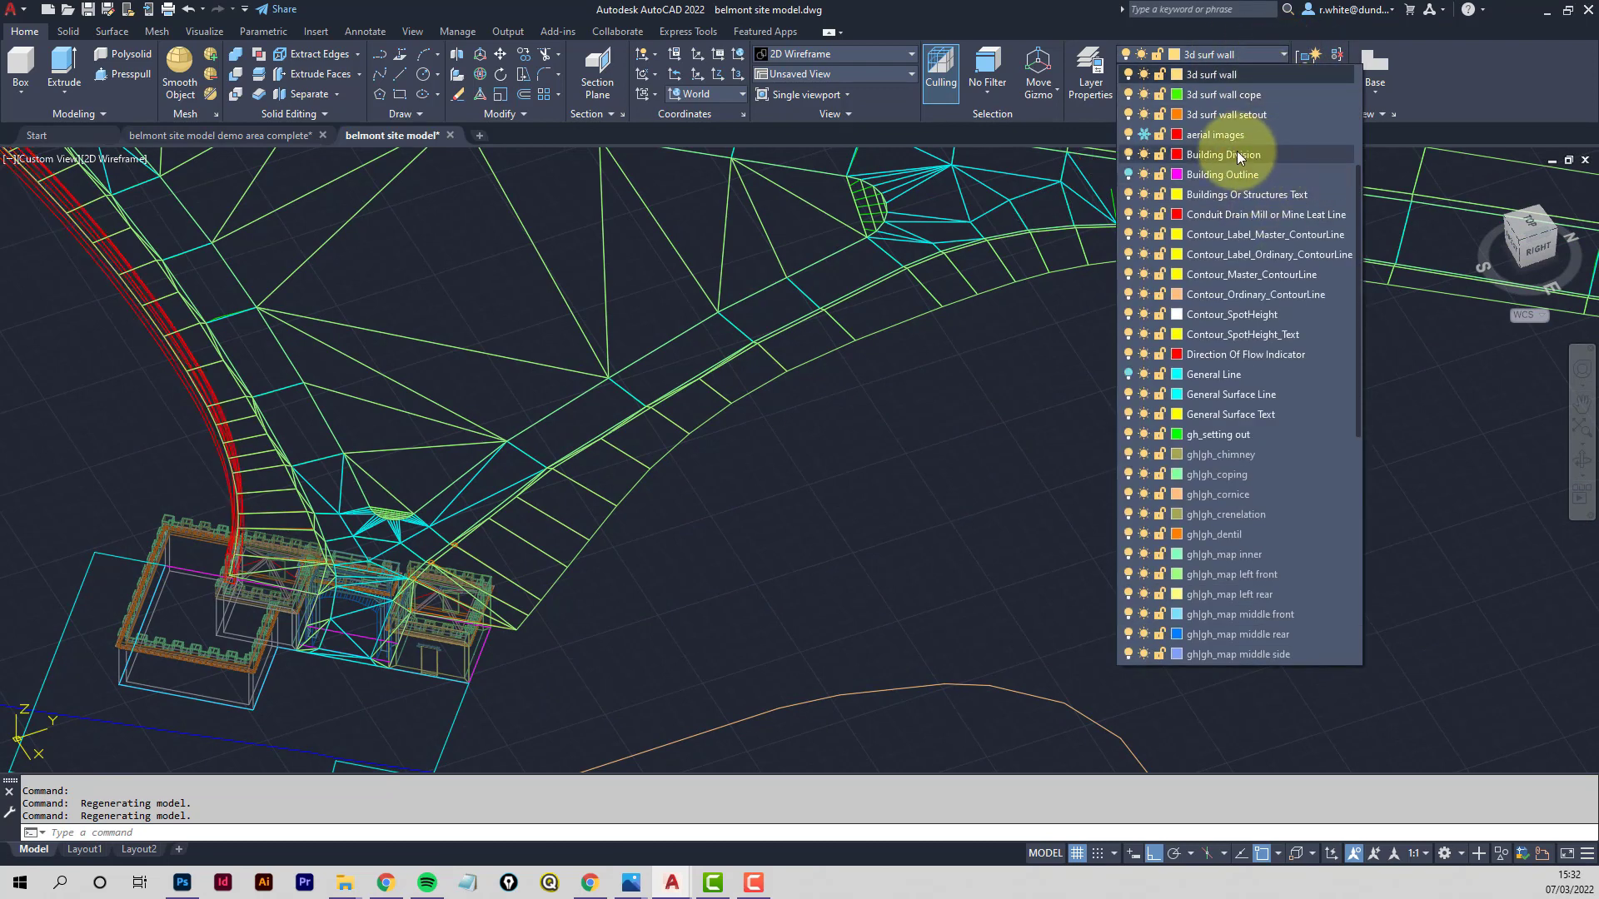
pyautogui.scroll(3, 1251, 167)
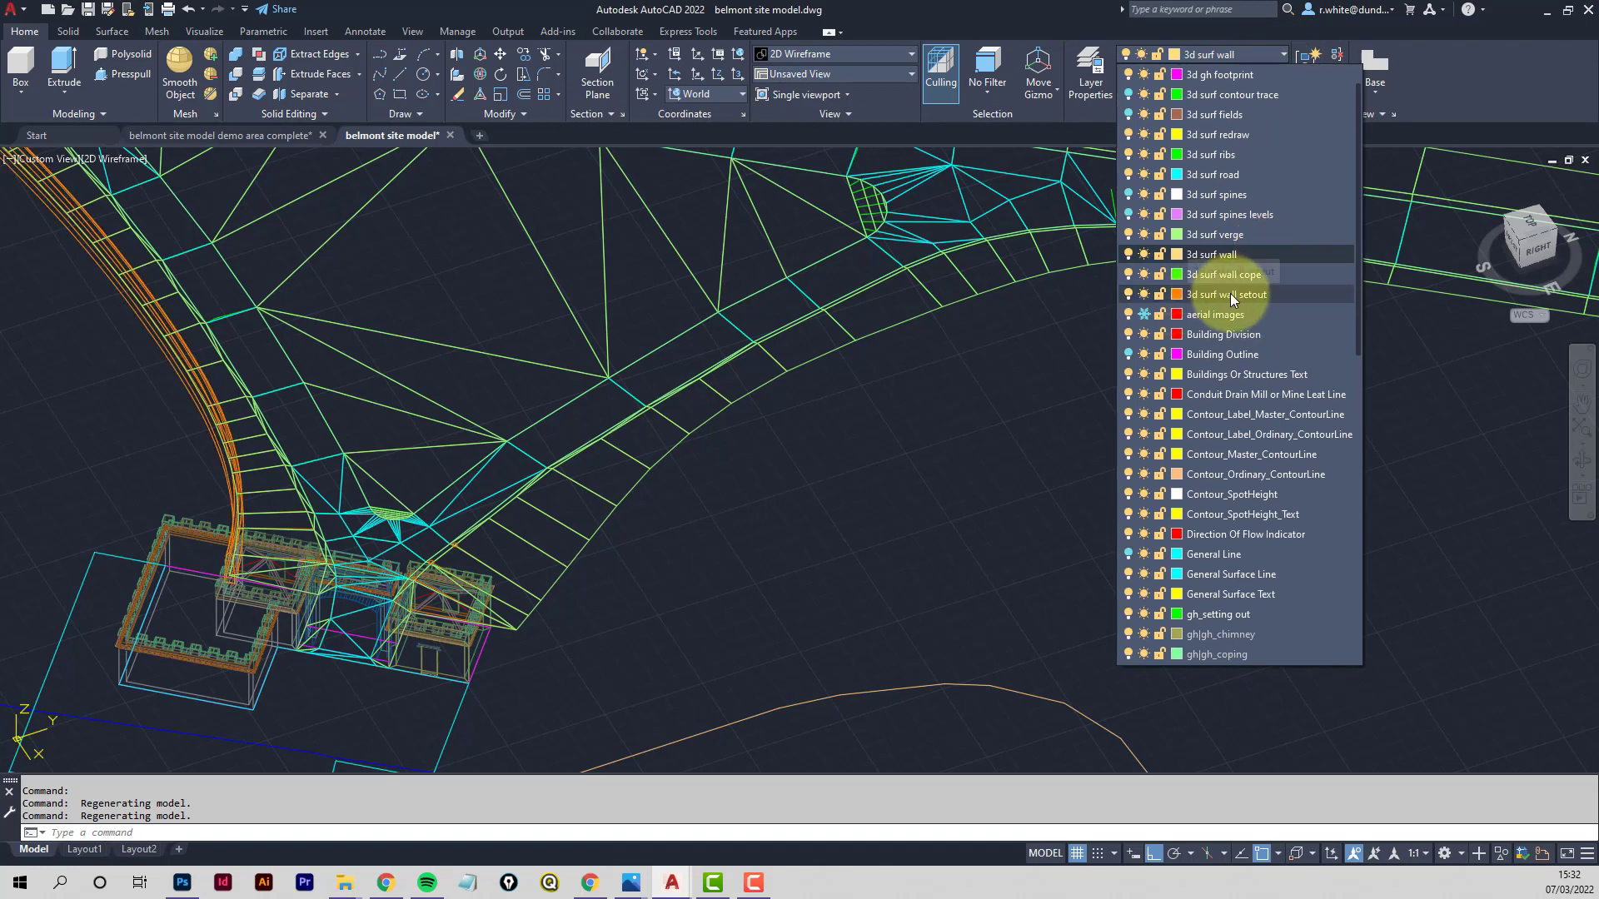
pyautogui.press('Escape')
# Make 3d surf wall setout current and start a 3D polyline at the verge corner beside the gateway tower, snapping through the first outer verge vertices
pyautogui.click(1245, 55)
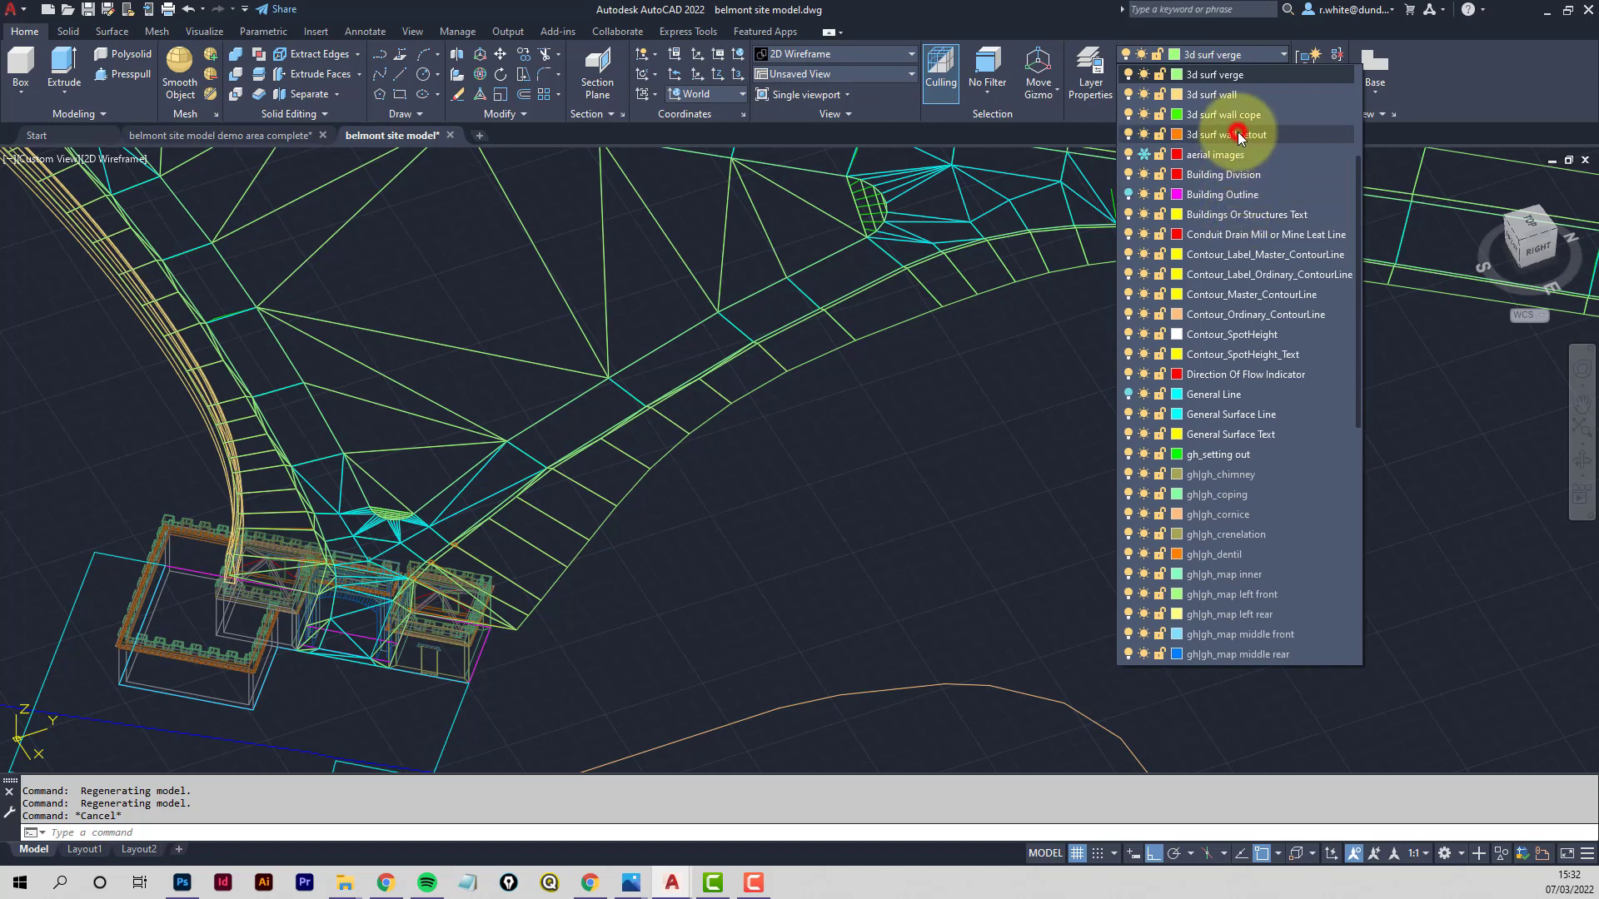
pyautogui.click(1237, 135)
pyautogui.scroll(5, 511, 624)
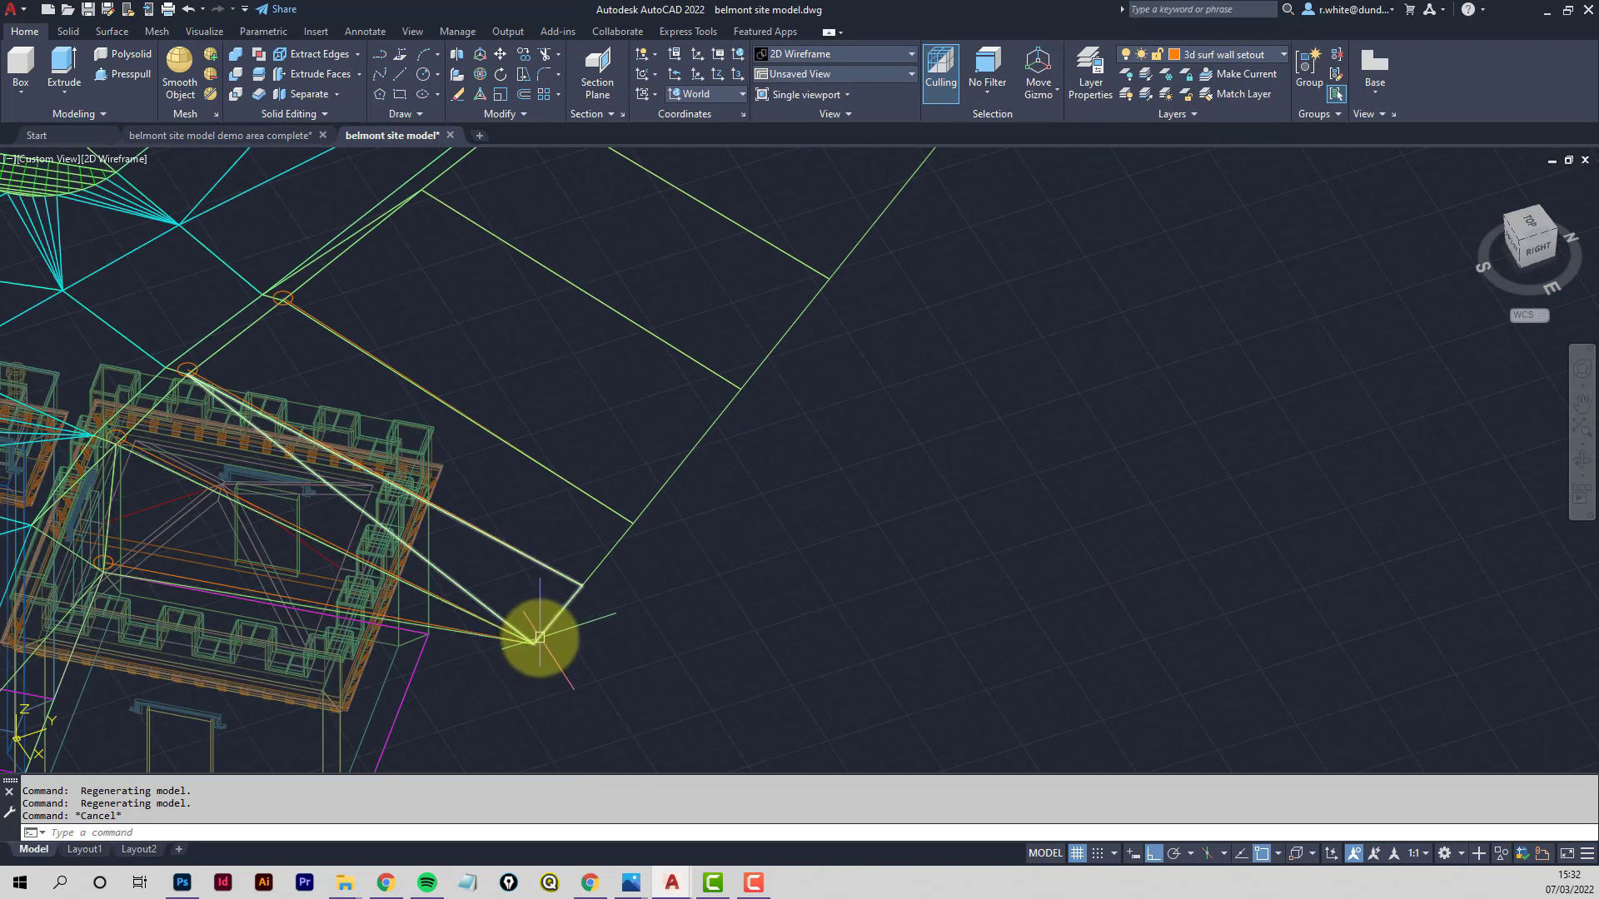
pyautogui.write('3dpol')
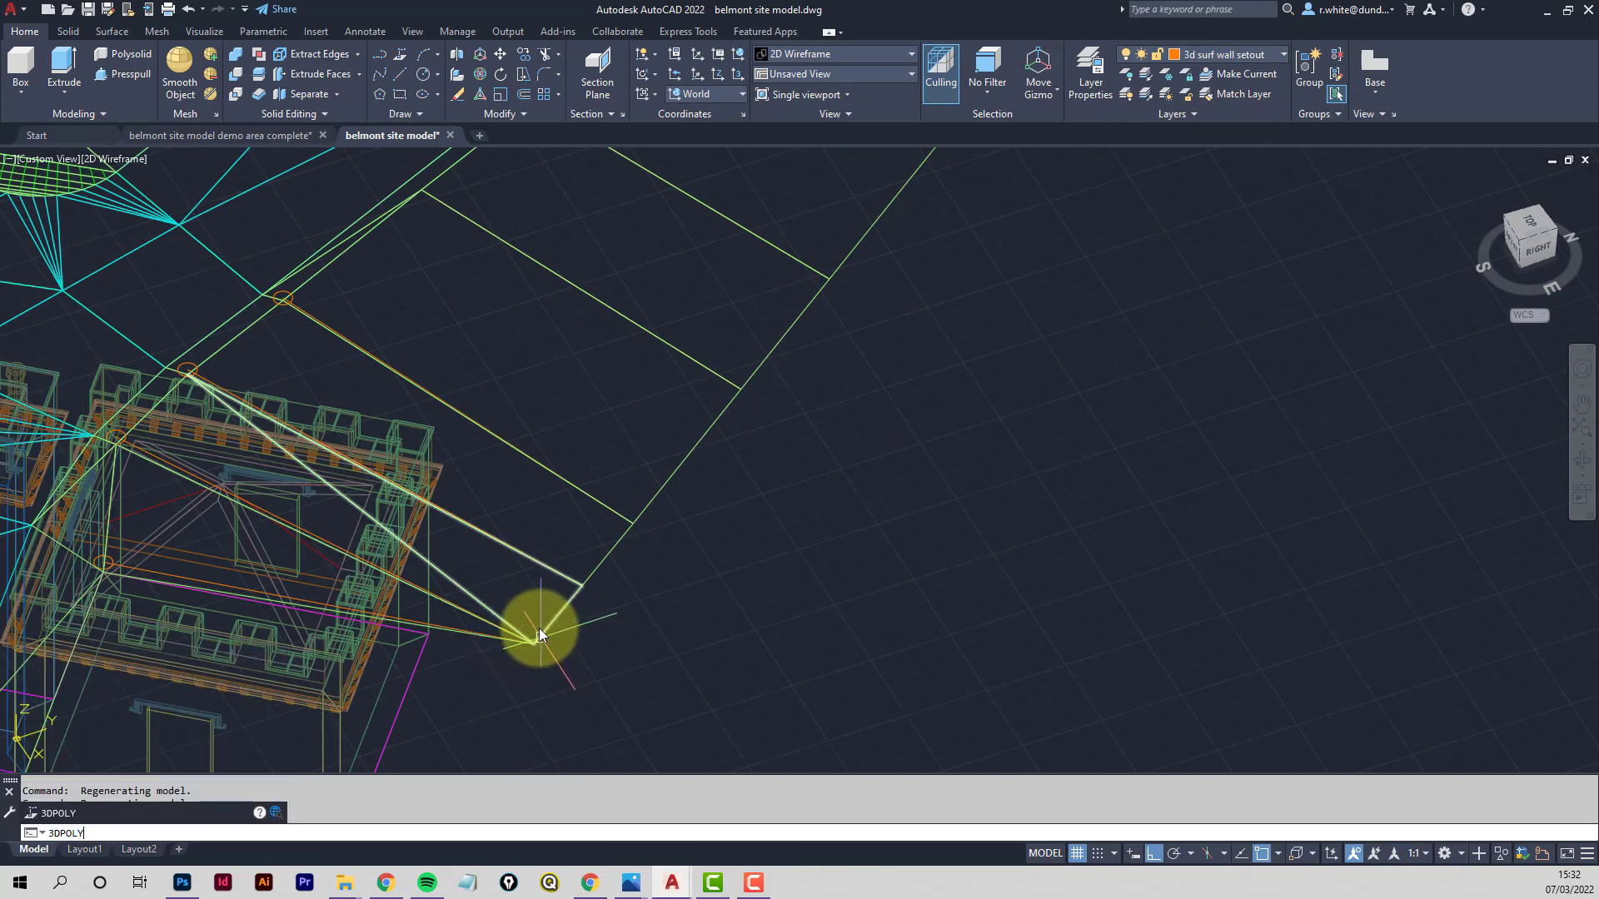
pyautogui.press('Return')
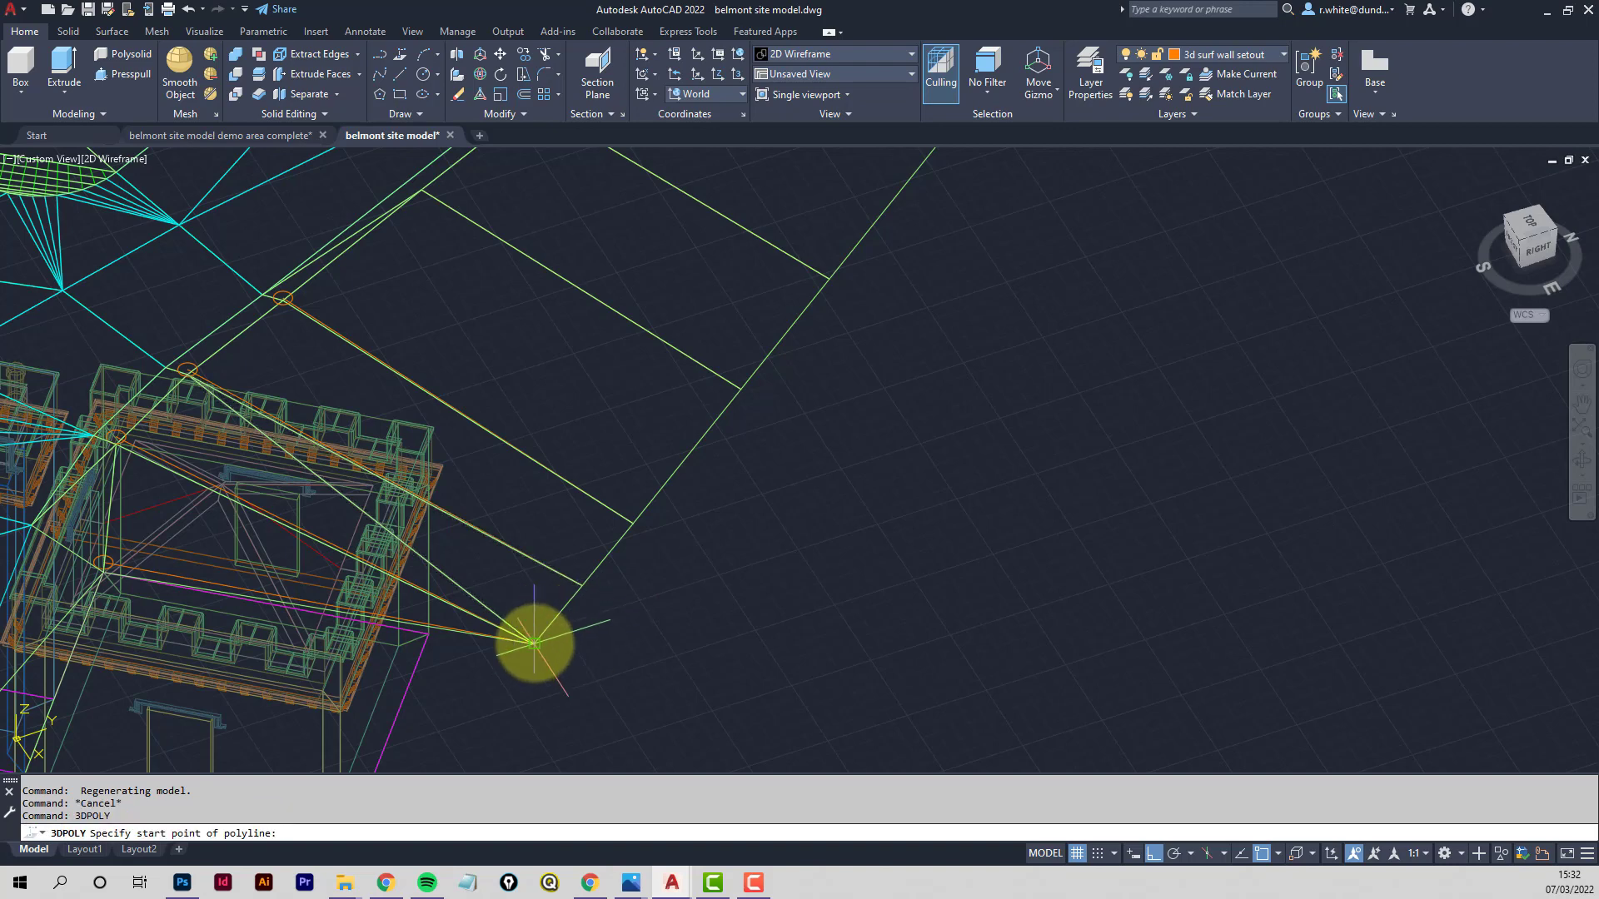
pyautogui.click(534, 642)
pyautogui.click(580, 584)
pyautogui.click(626, 528)
pyautogui.click(731, 398)
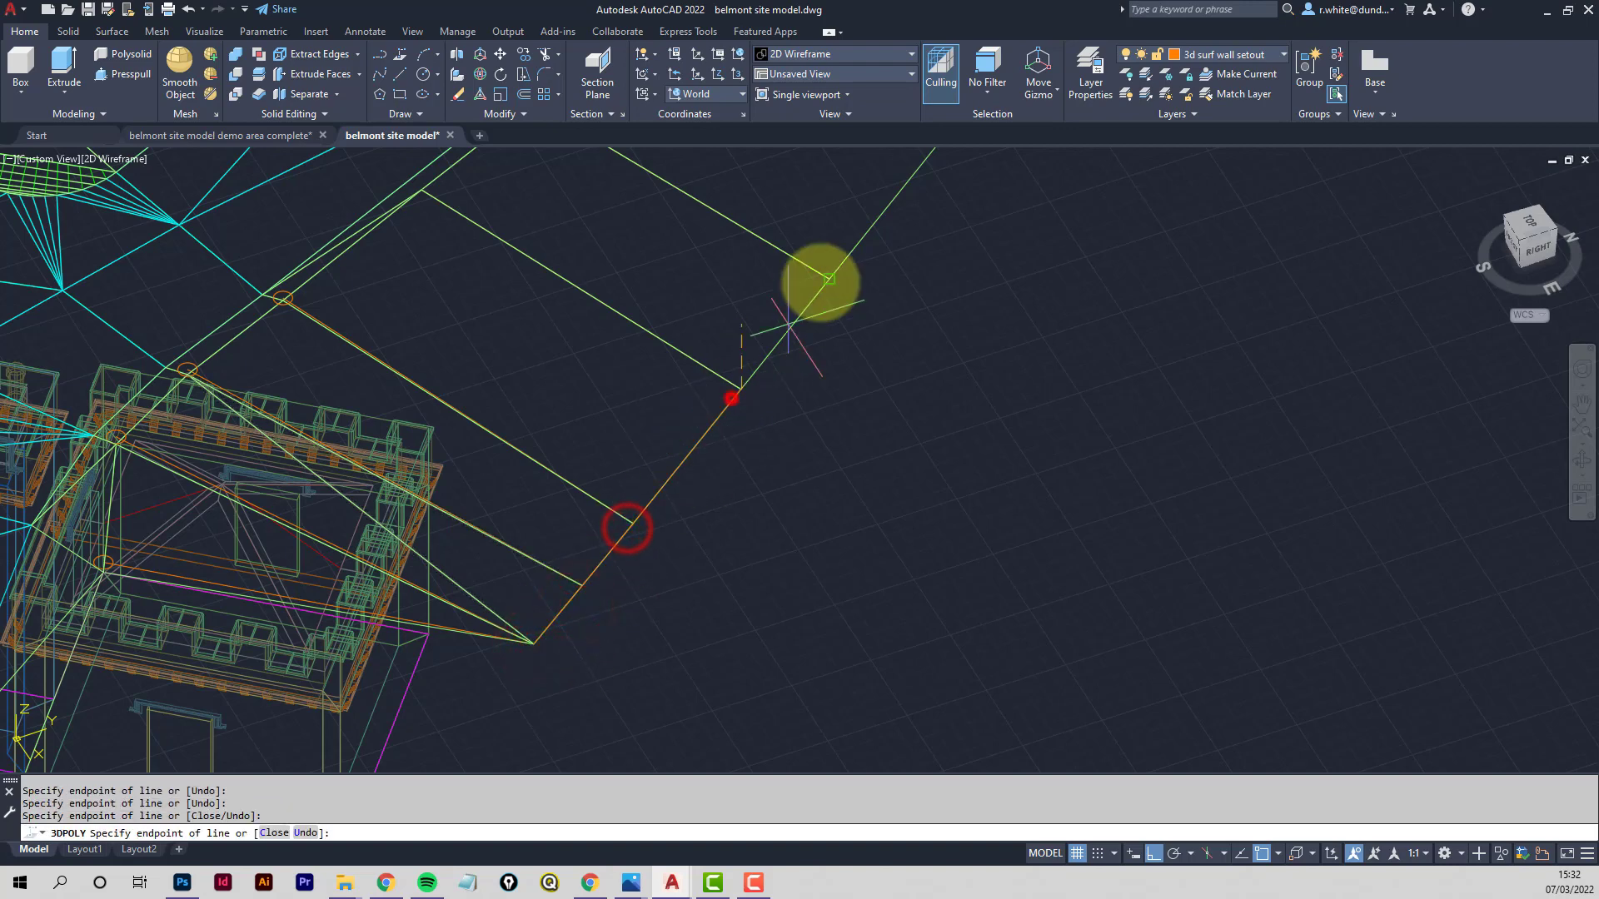
pyautogui.click(829, 266)
pyautogui.moveTo(955, 266); pyautogui.dragTo(698, 632, button='middle')
pyautogui.click(677, 488)
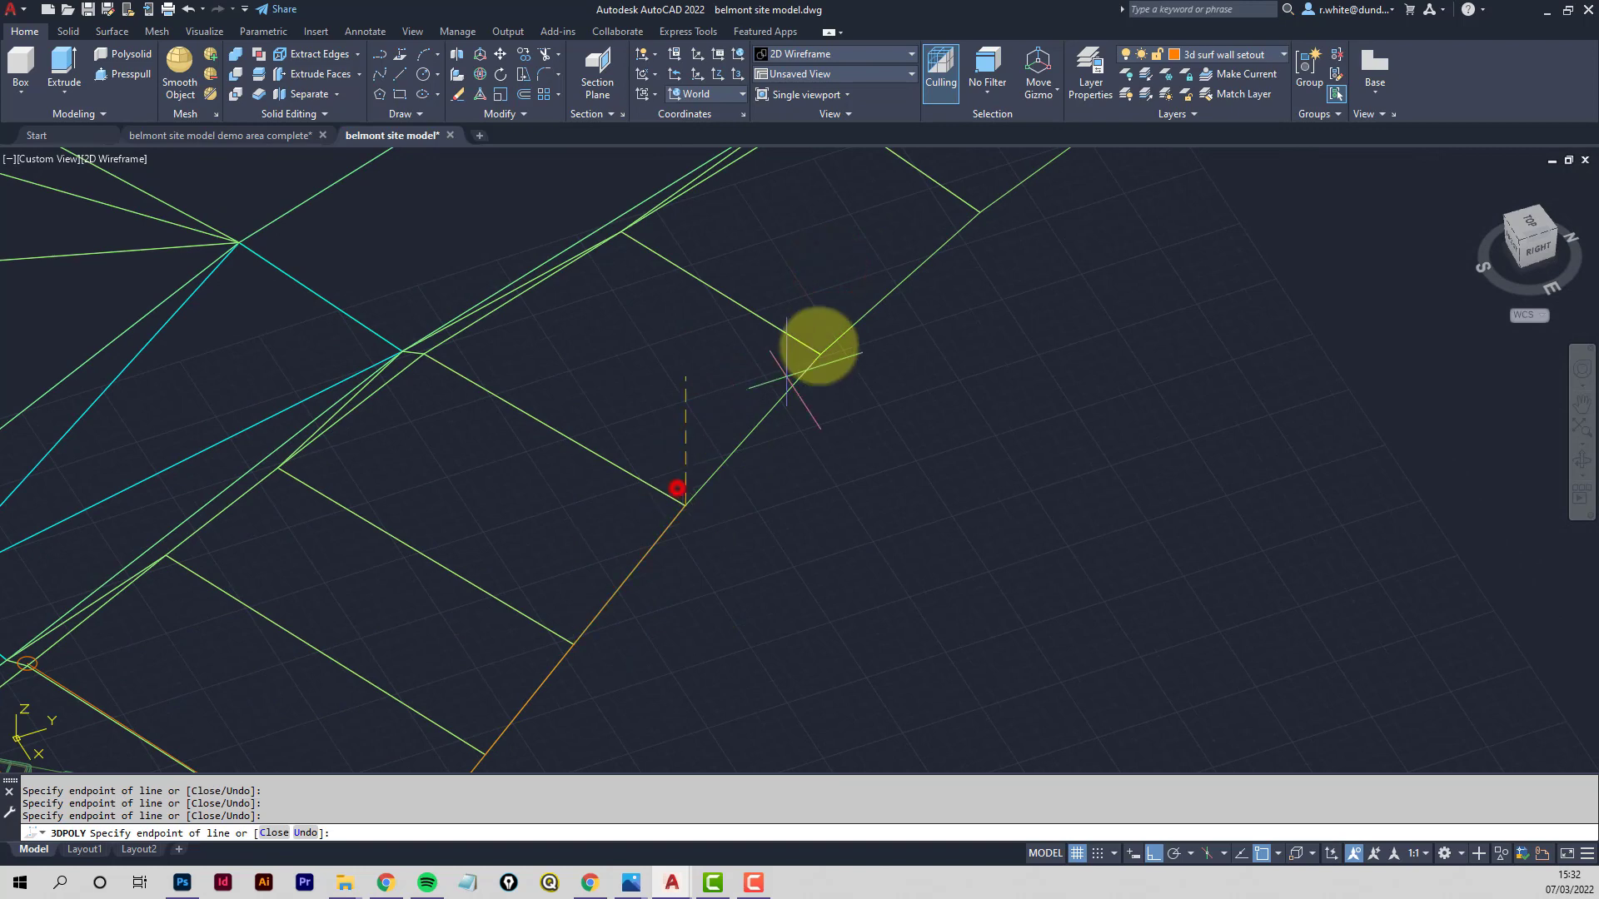
pyautogui.click(819, 352)
pyautogui.click(976, 212)
# Continue the 3D polyline through the outer verge vertices around the curve to the start of the straight section
pyautogui.scroll(-3, 976, 215)
pyautogui.moveTo(976, 215); pyautogui.dragTo(669, 502, button='middle')
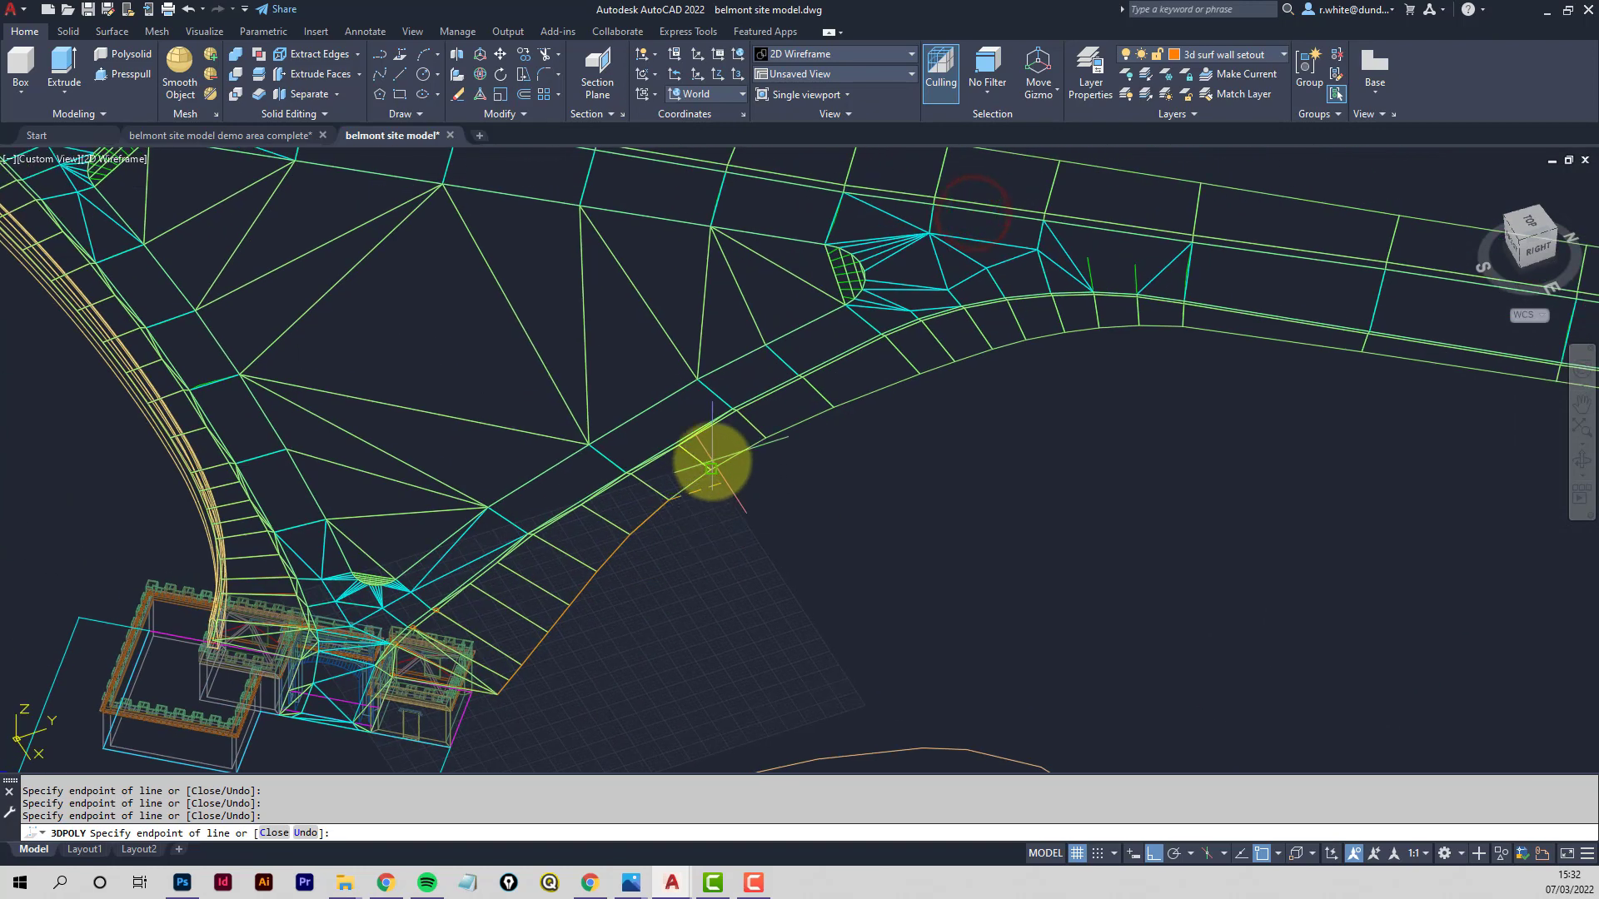
pyautogui.click(723, 454)
pyautogui.click(760, 427)
pyautogui.click(834, 401)
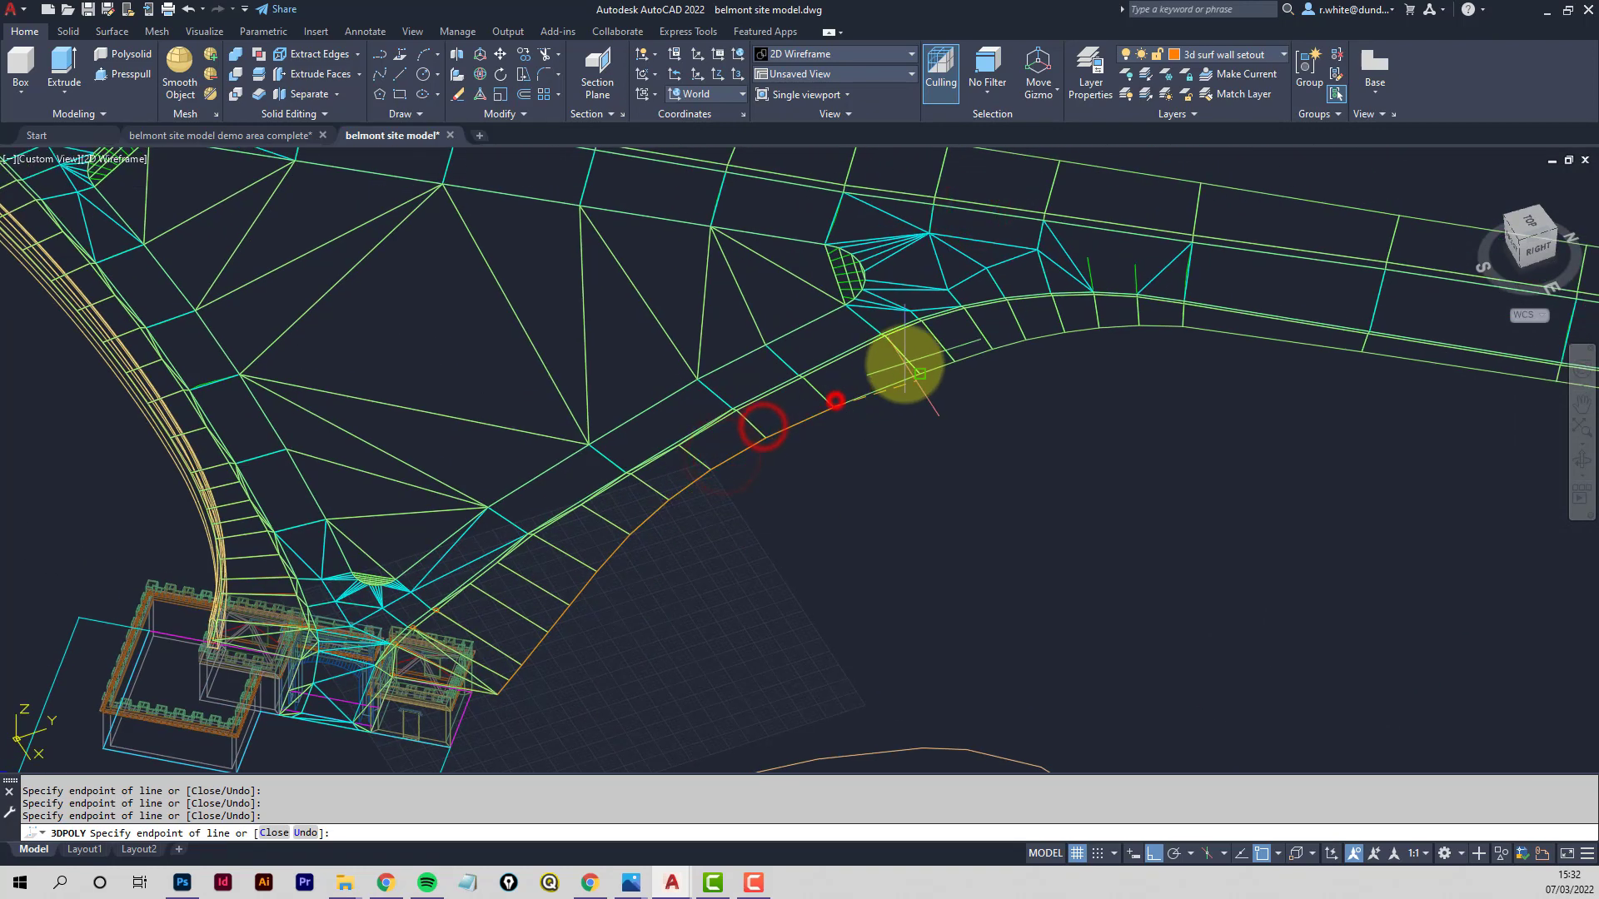
pyautogui.click(904, 364)
pyautogui.click(956, 358)
pyautogui.click(1009, 345)
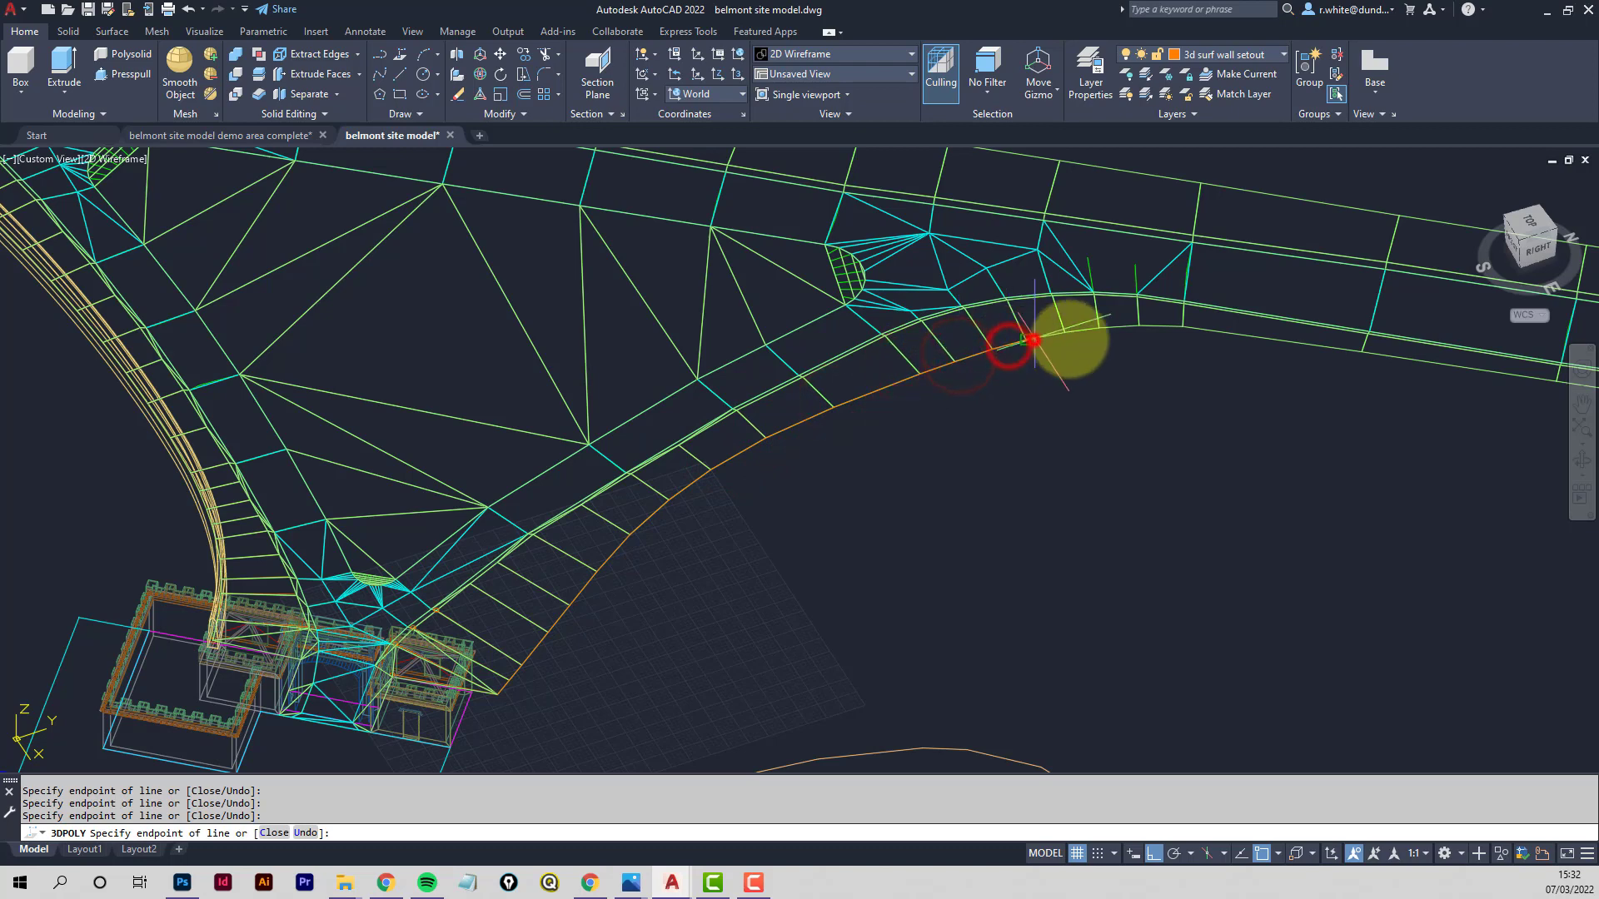
pyautogui.click(1136, 326)
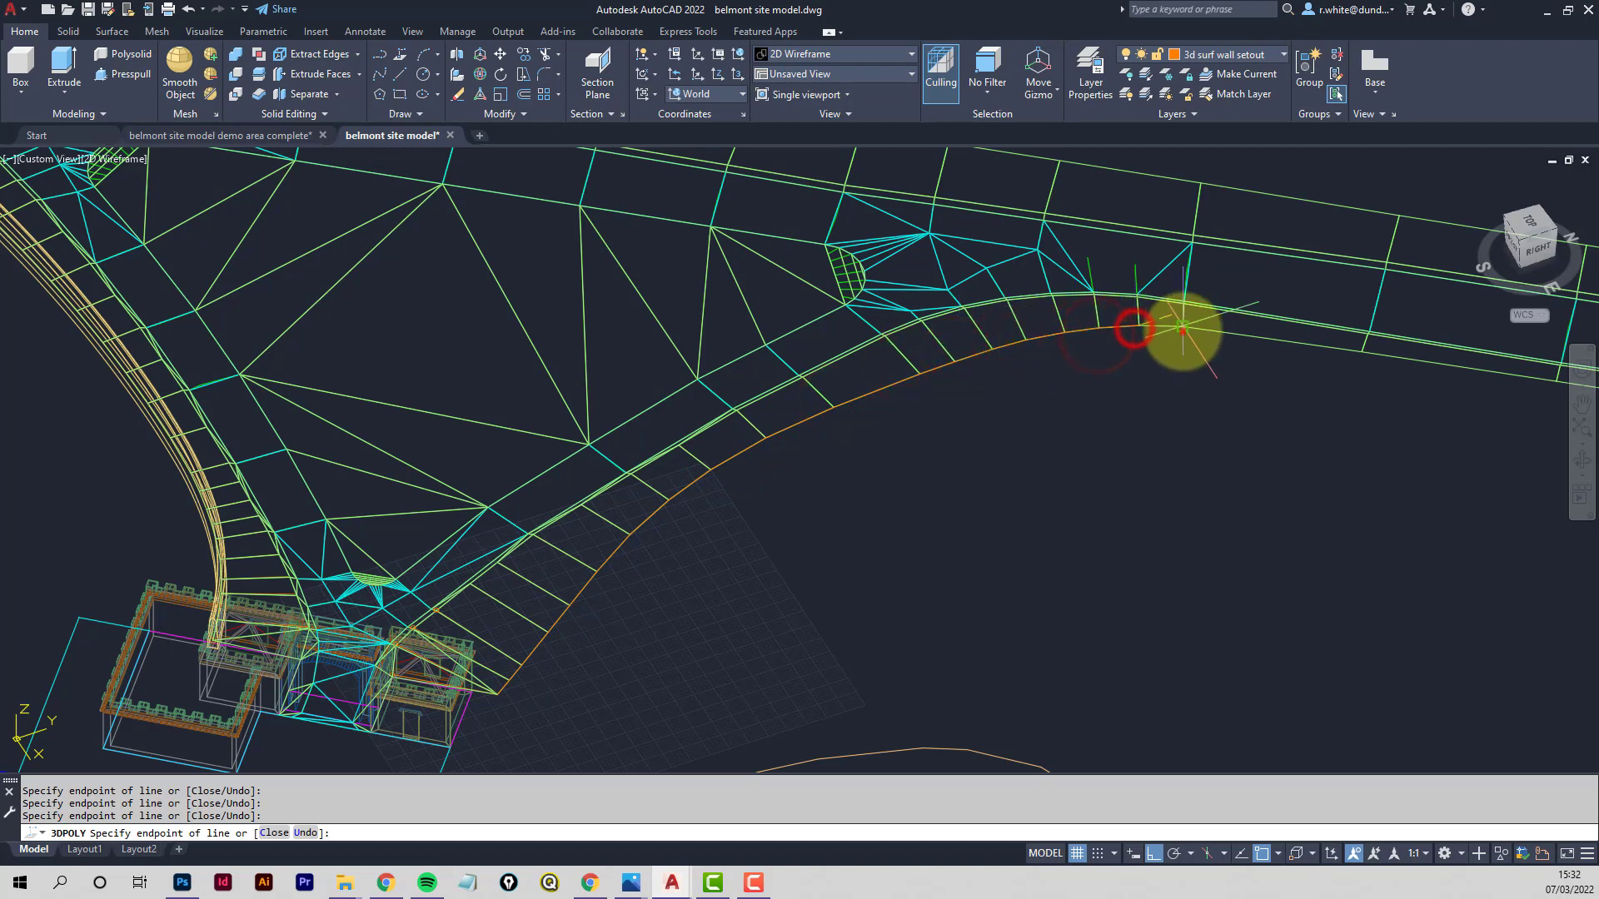
pyautogui.click(1182, 328)
# Extend the 3D polyline through the outer vertices of the straight verge and finish it at the verge's far end corner
pyautogui.moveTo(1219, 363); pyautogui.dragTo(693, 424, button='middle')
pyautogui.click(837, 415)
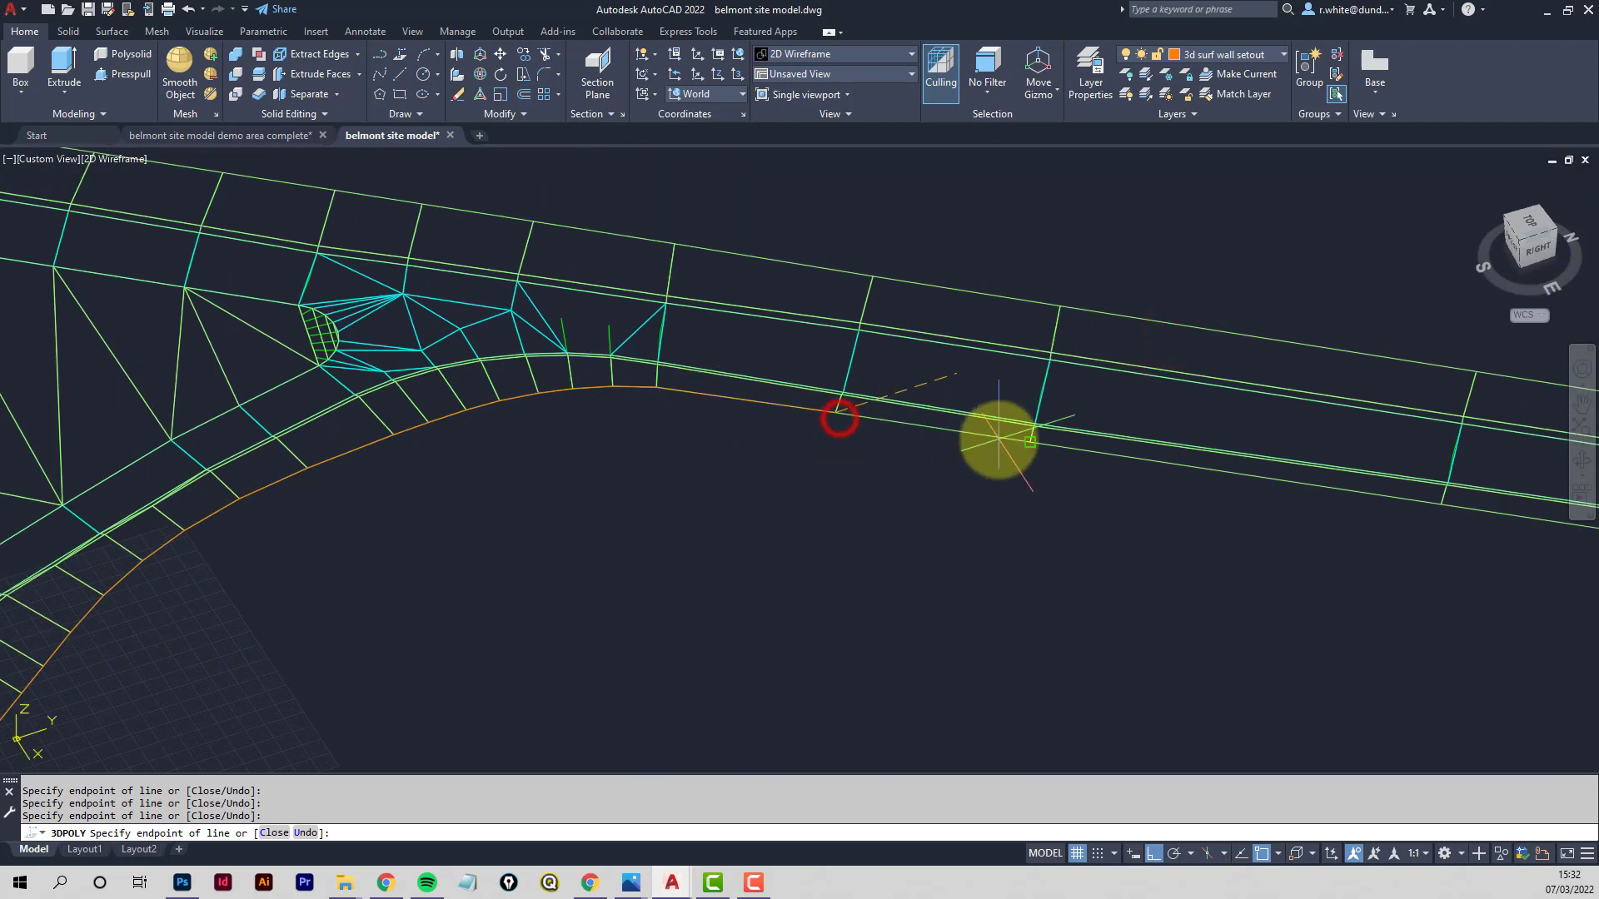
pyautogui.click(1026, 443)
pyautogui.moveTo(1140, 461); pyautogui.dragTo(561, 361, button='middle')
pyautogui.click(859, 406)
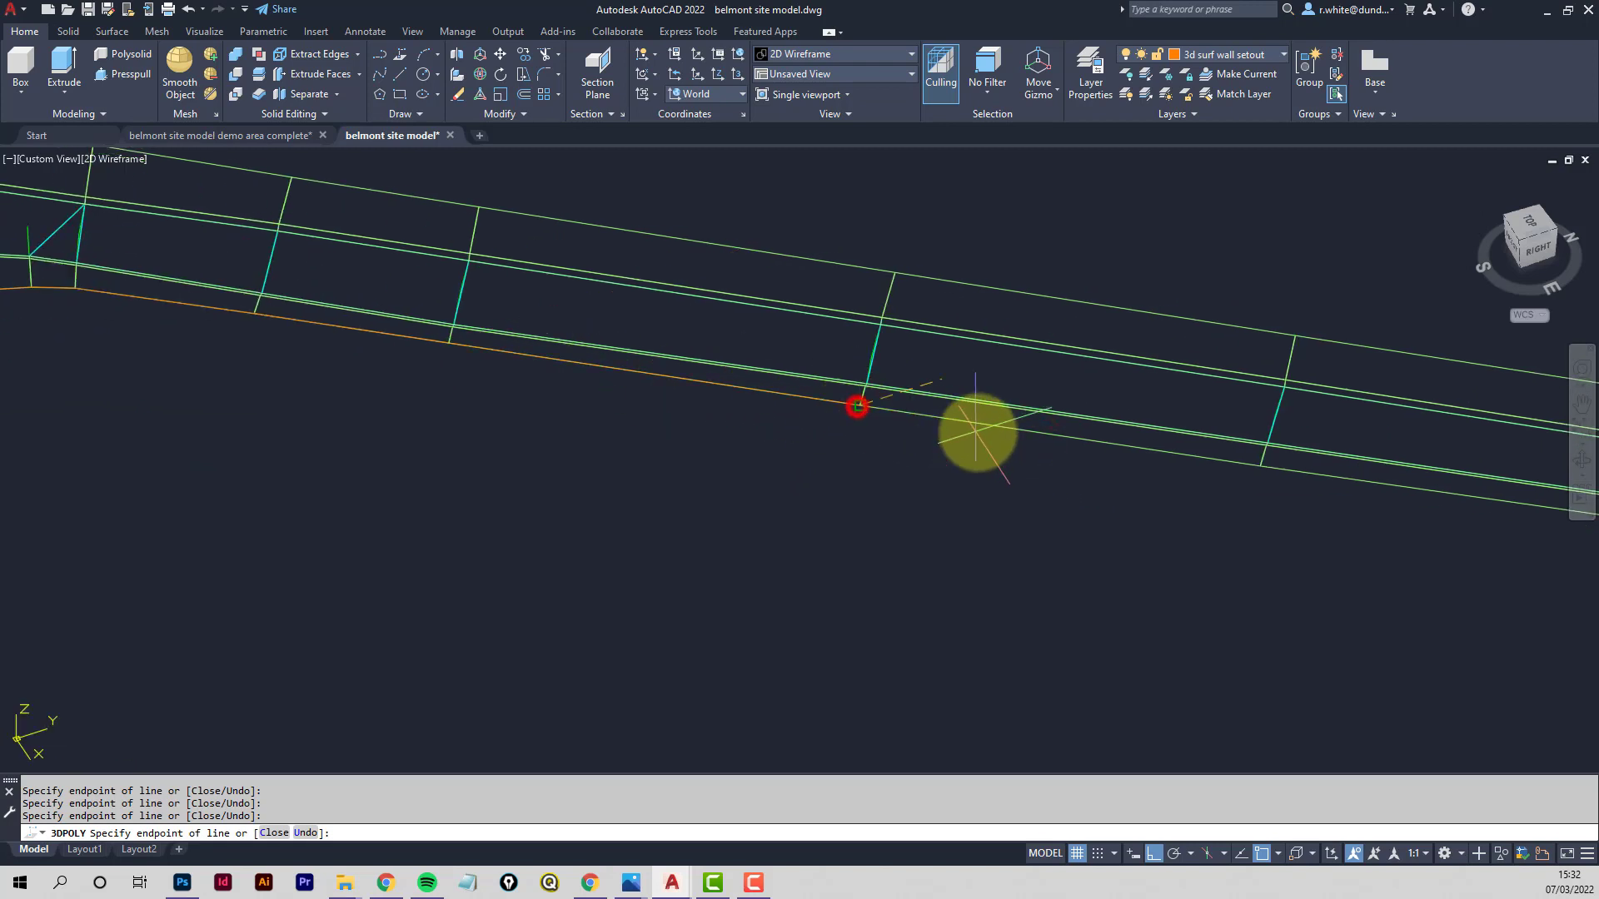
pyautogui.moveTo(867, 409); pyautogui.dragTo(724, 386, button='middle')
pyautogui.click(718, 379)
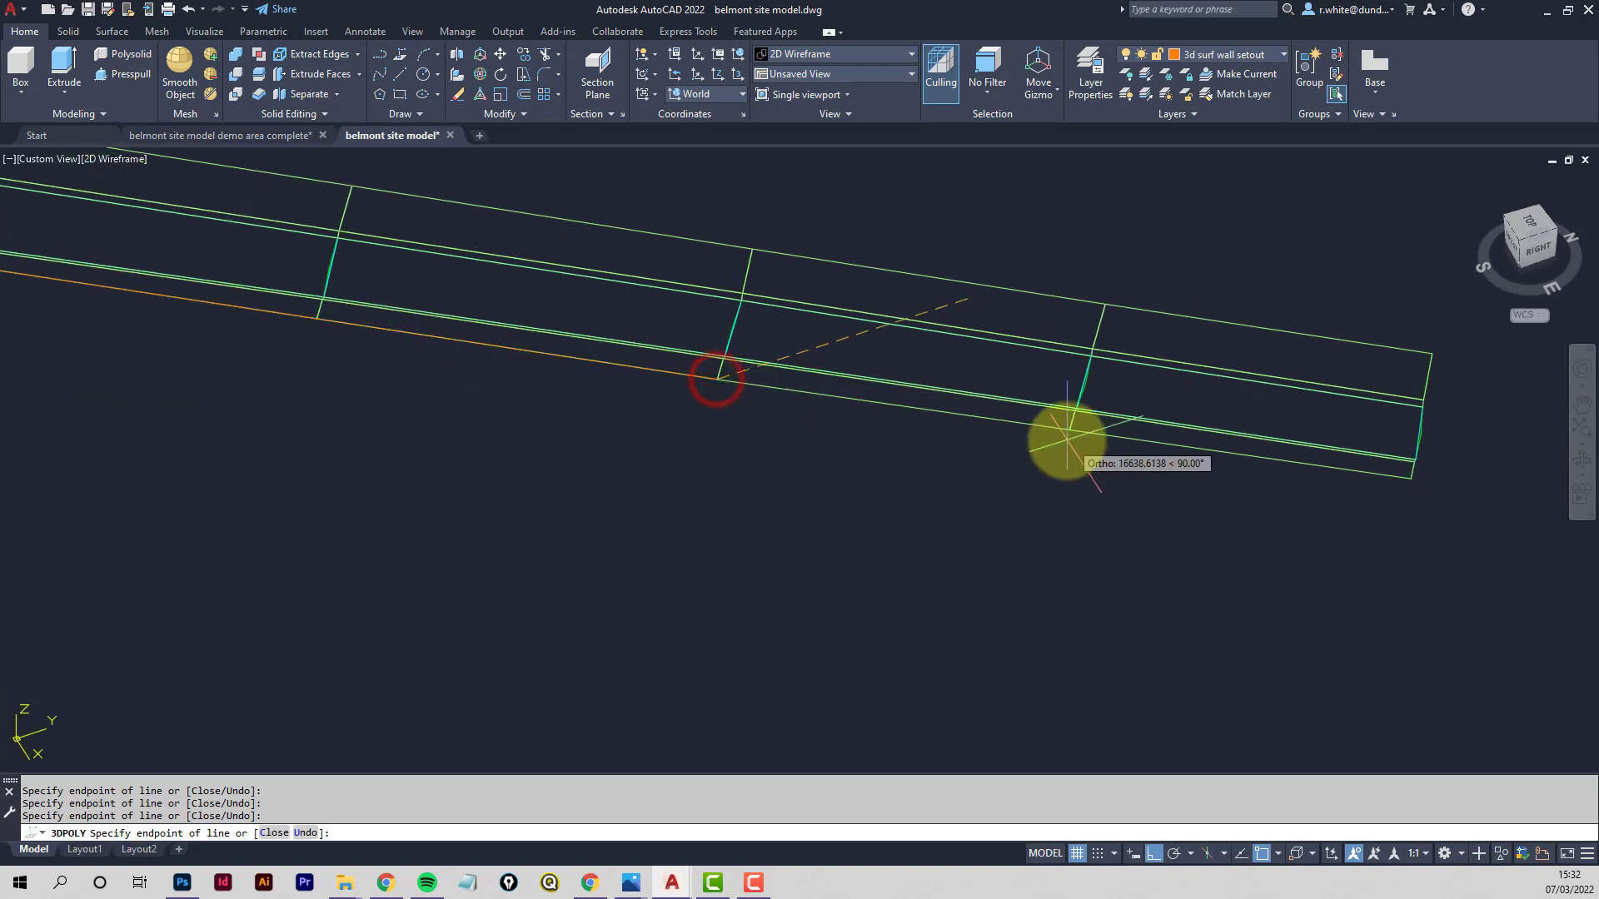
pyautogui.click(1068, 436)
pyautogui.click(1406, 479)
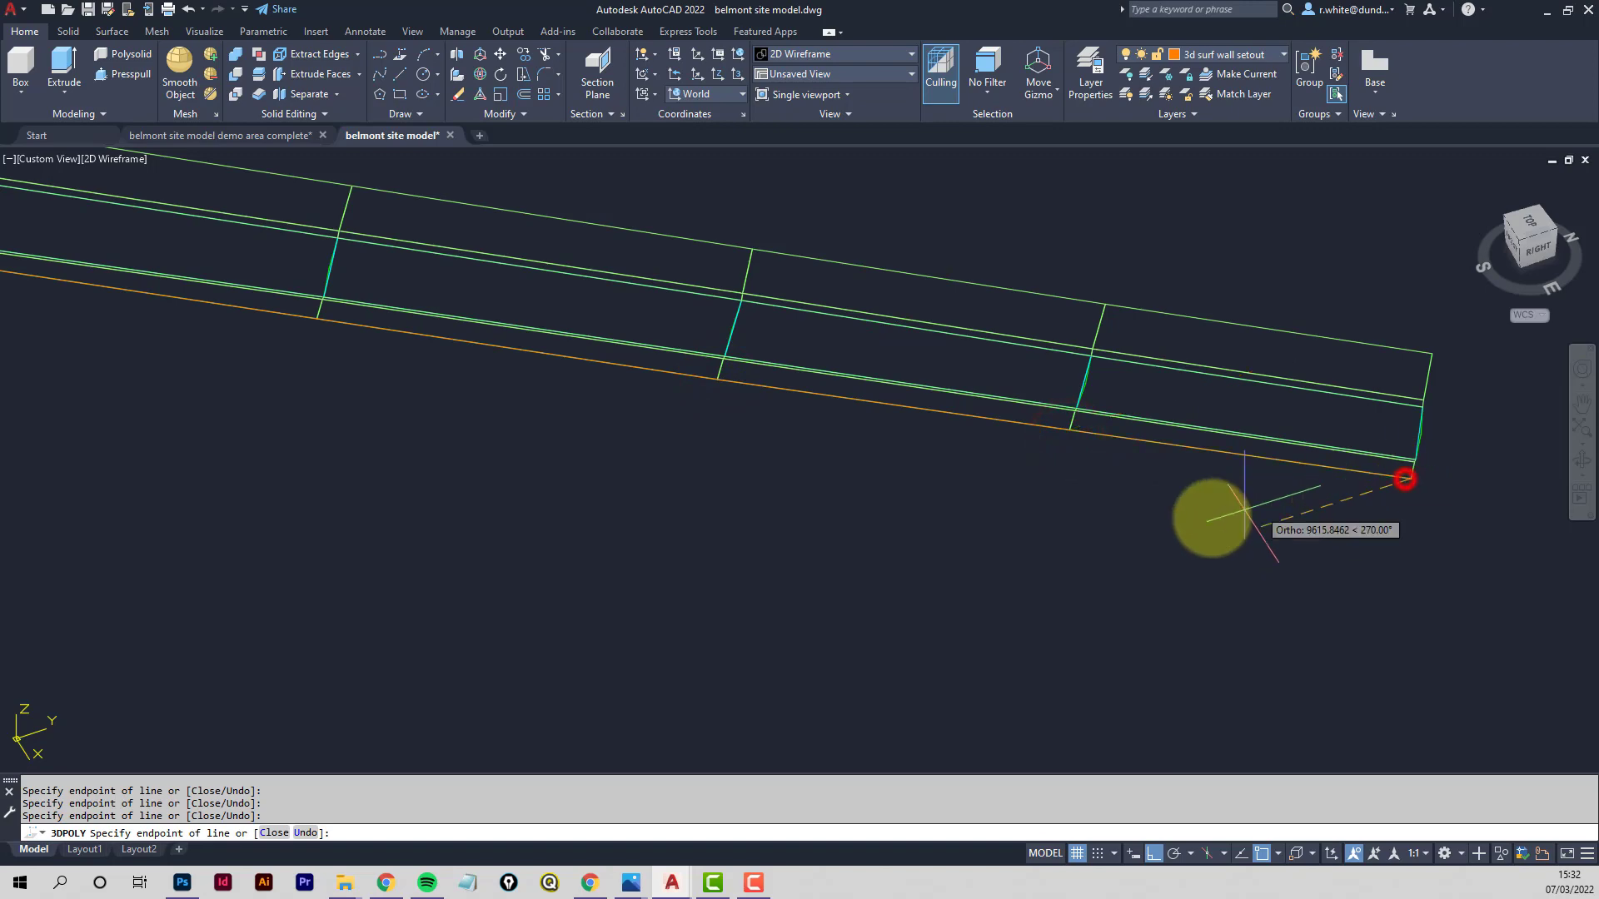
pyautogui.press('Return')
# Draw a construction circle of radius about 1134 centred on the new 3D polyline's end beside the gateway tower
pyautogui.scroll(-5, 1101, 568)
pyautogui.moveTo(451, 491); pyautogui.dragTo(714, 335, button='middle')
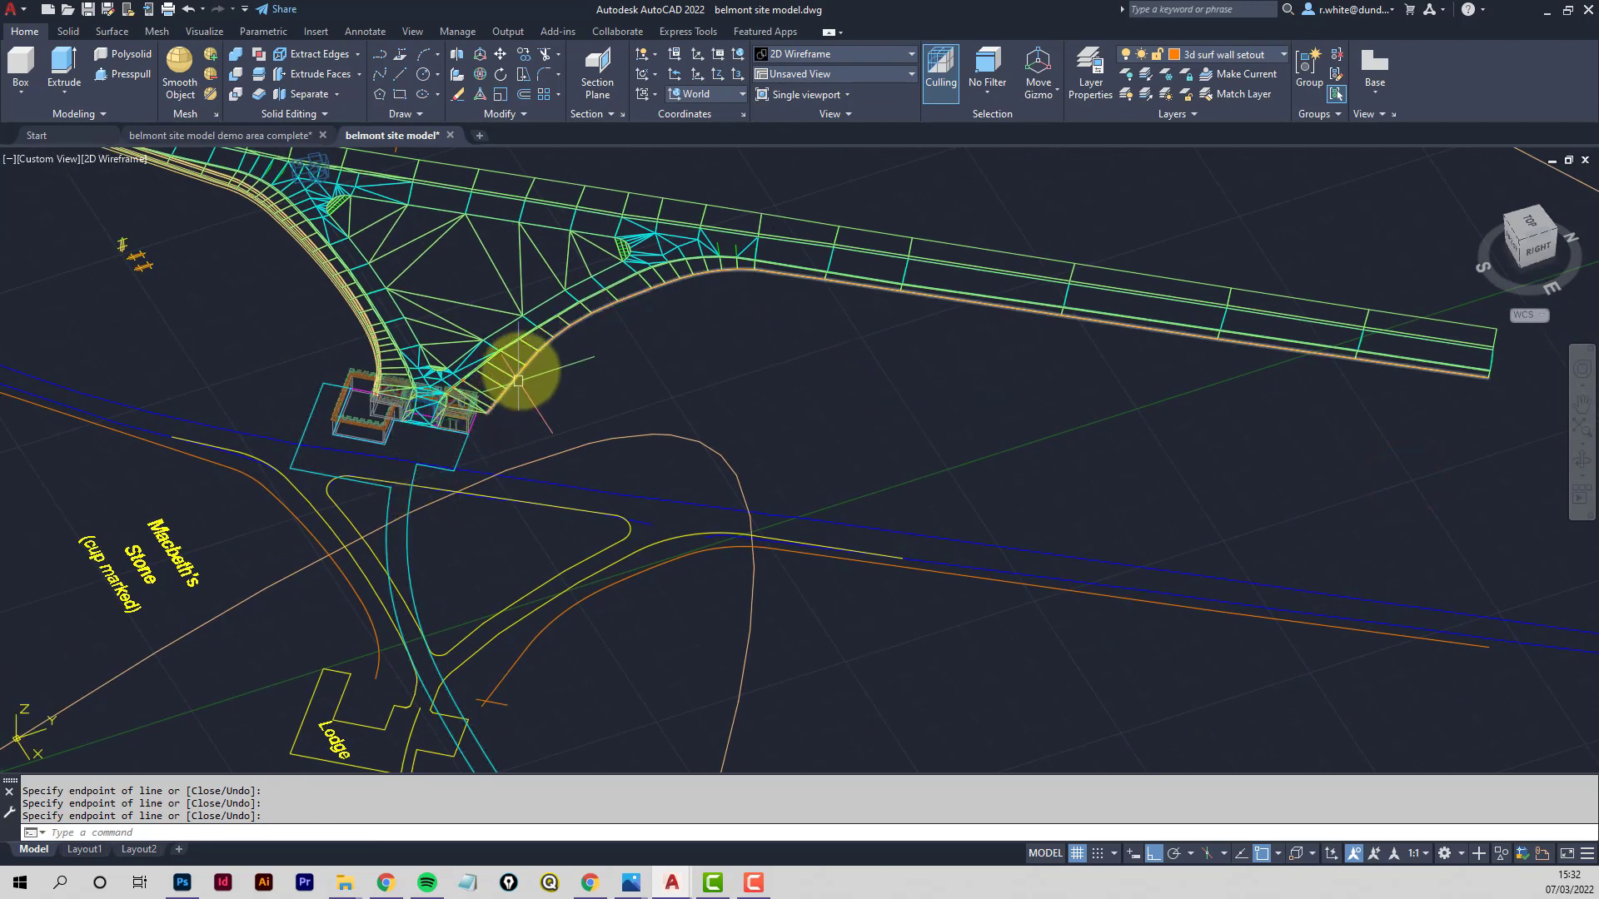
pyautogui.scroll(4, 515, 375)
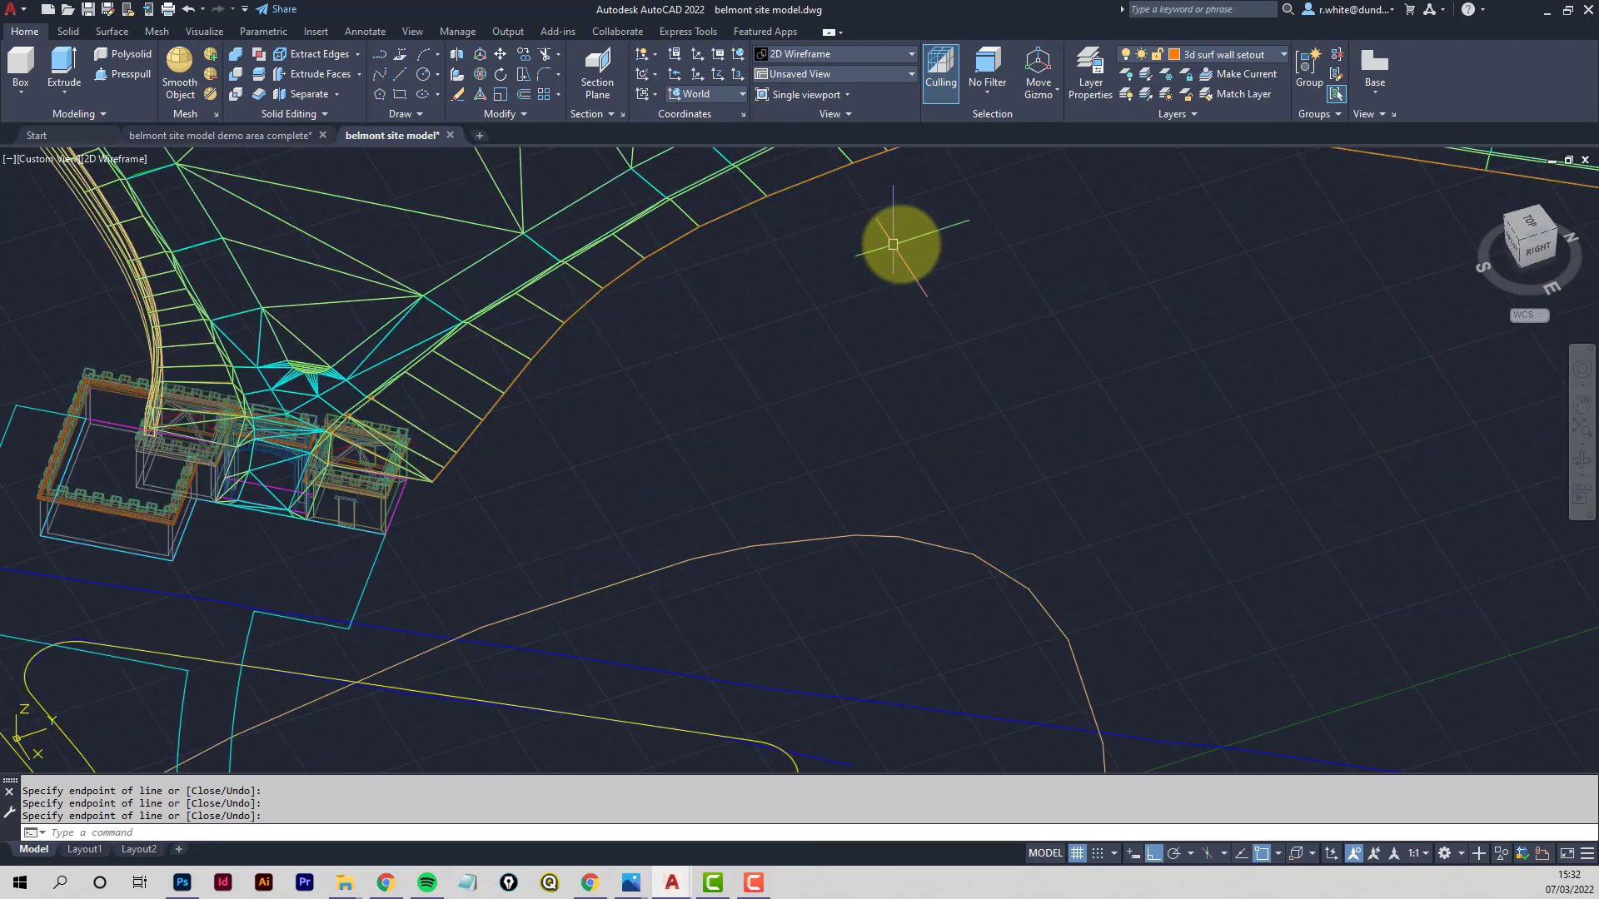
pyautogui.scroll(4, 428, 478)
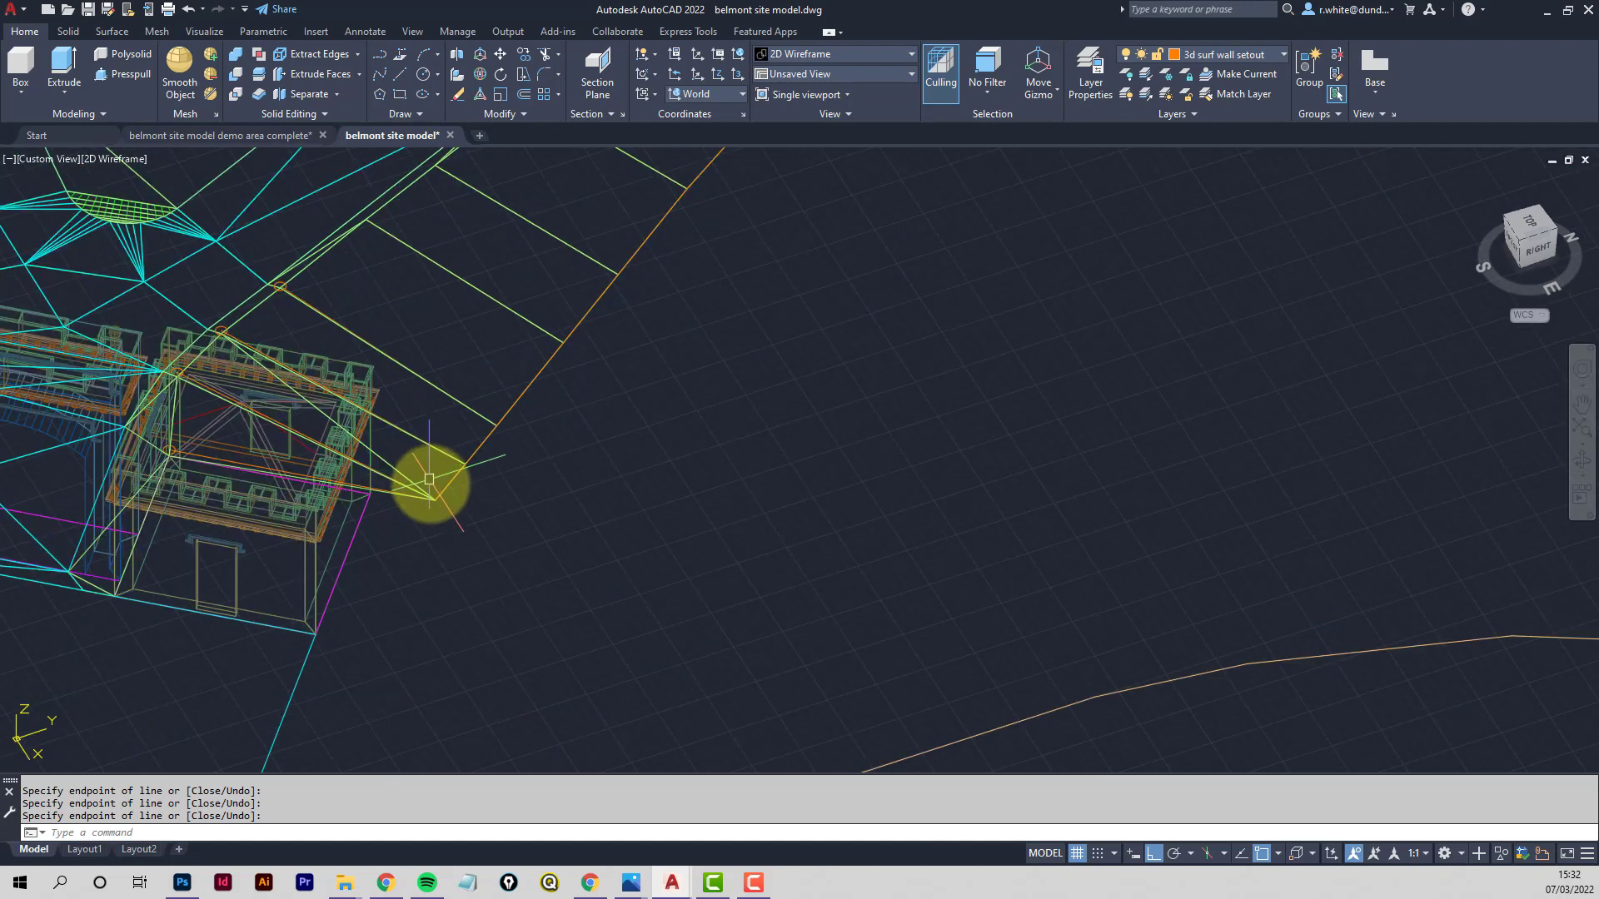
pyautogui.scroll(3, 524, 454)
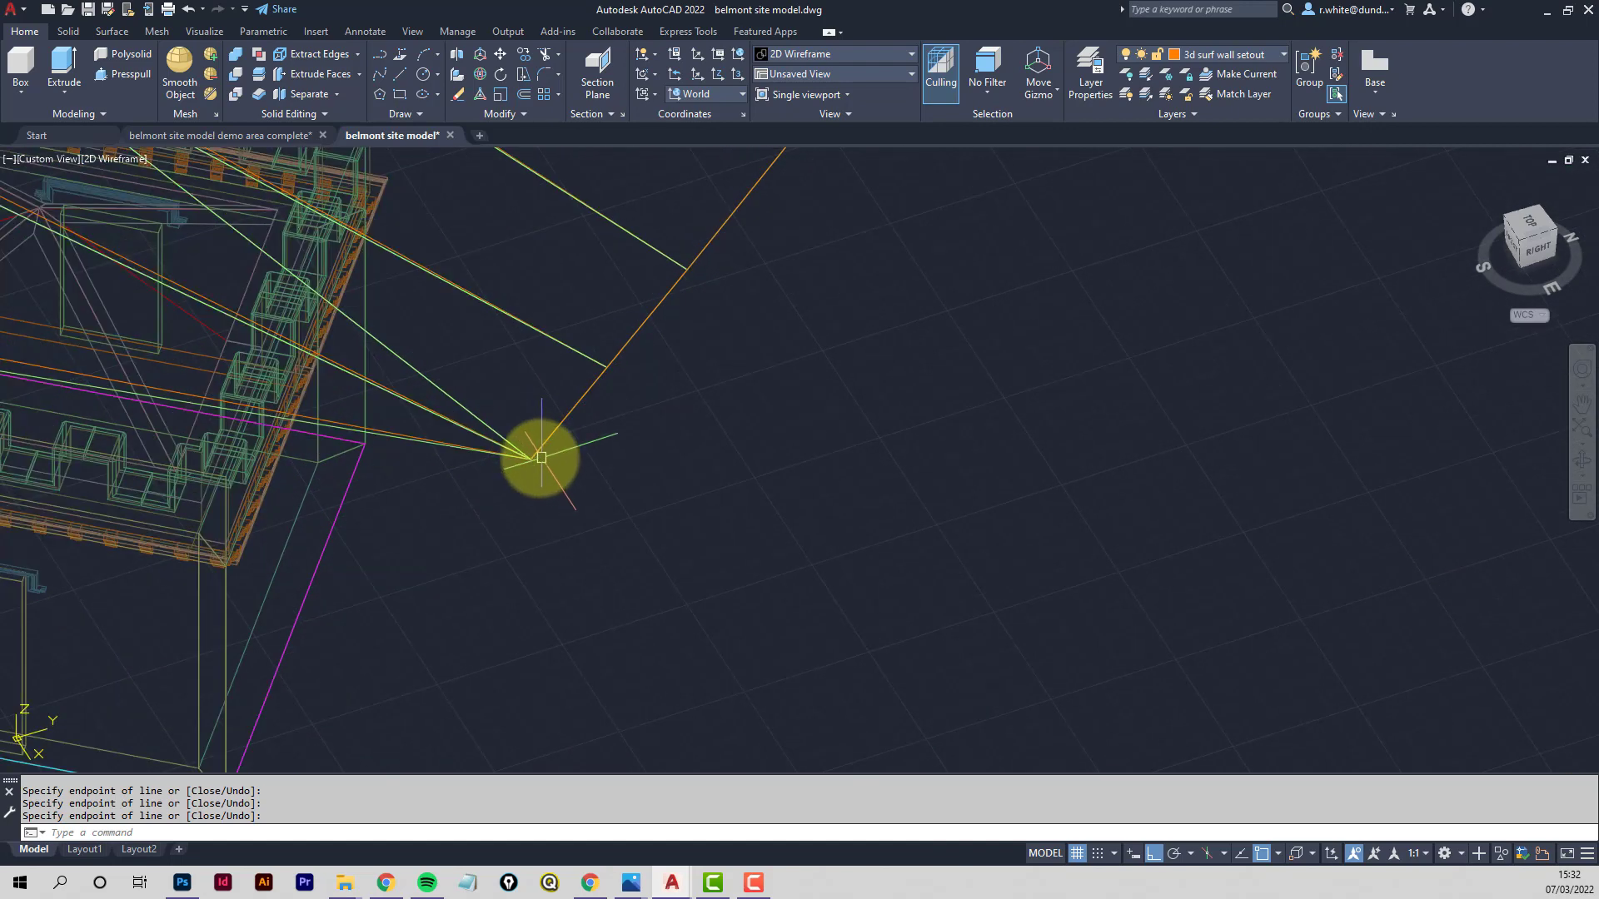
pyautogui.write('c')
pyautogui.press('Return')
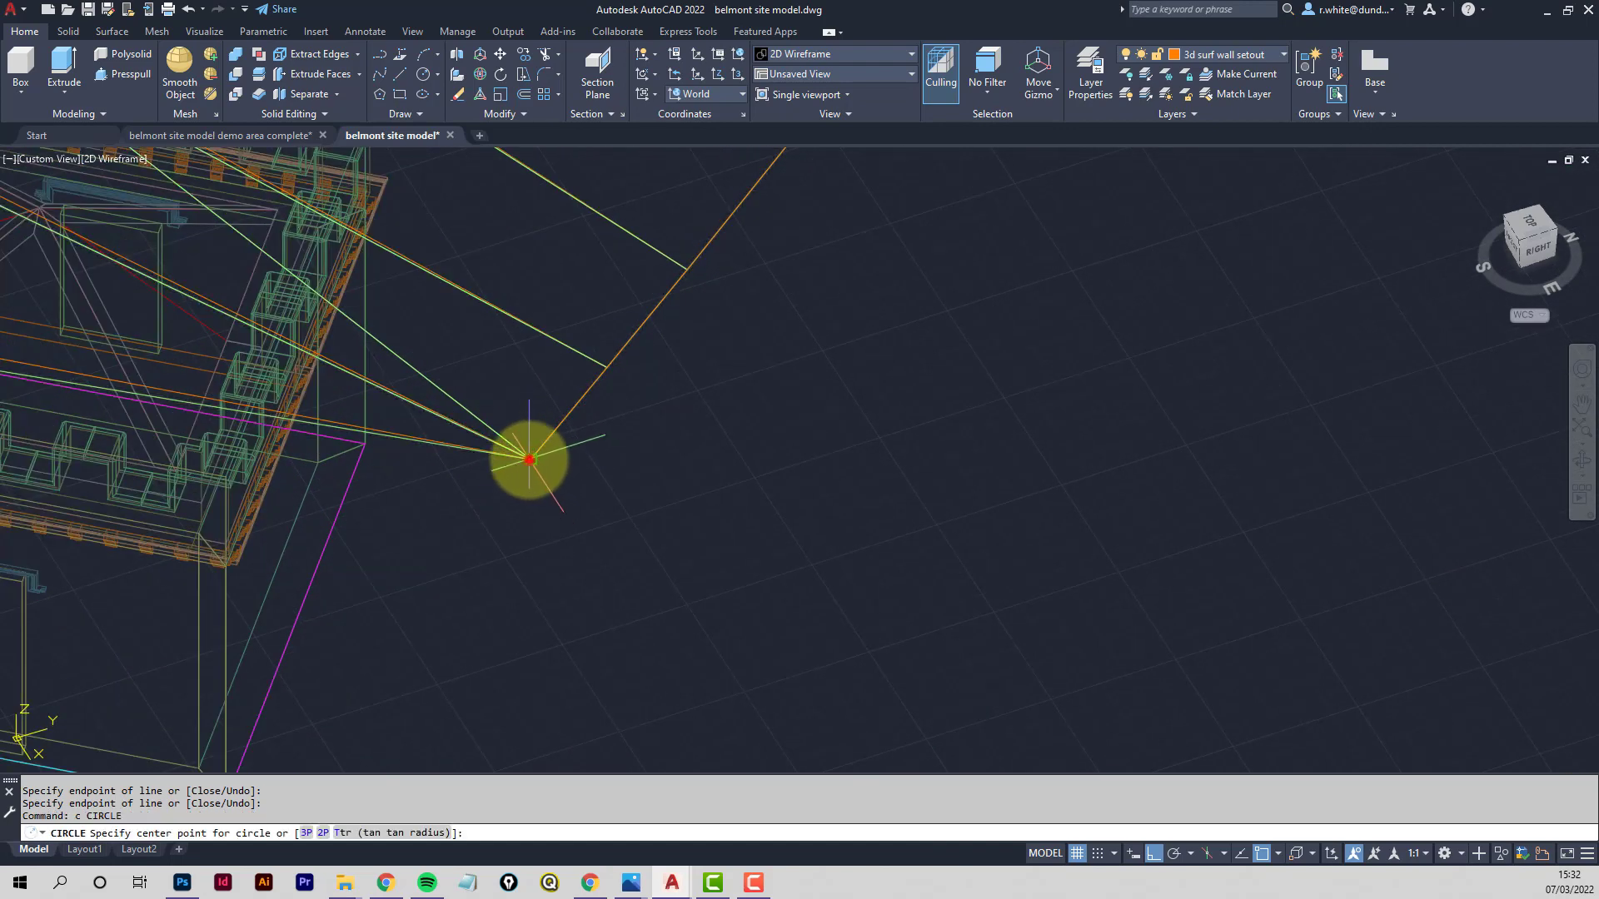
pyautogui.click(530, 459)
pyautogui.click(450, 547)
# Extend the 3D polyline's gateway end to the construction circle and erase the circle
pyautogui.write('e')
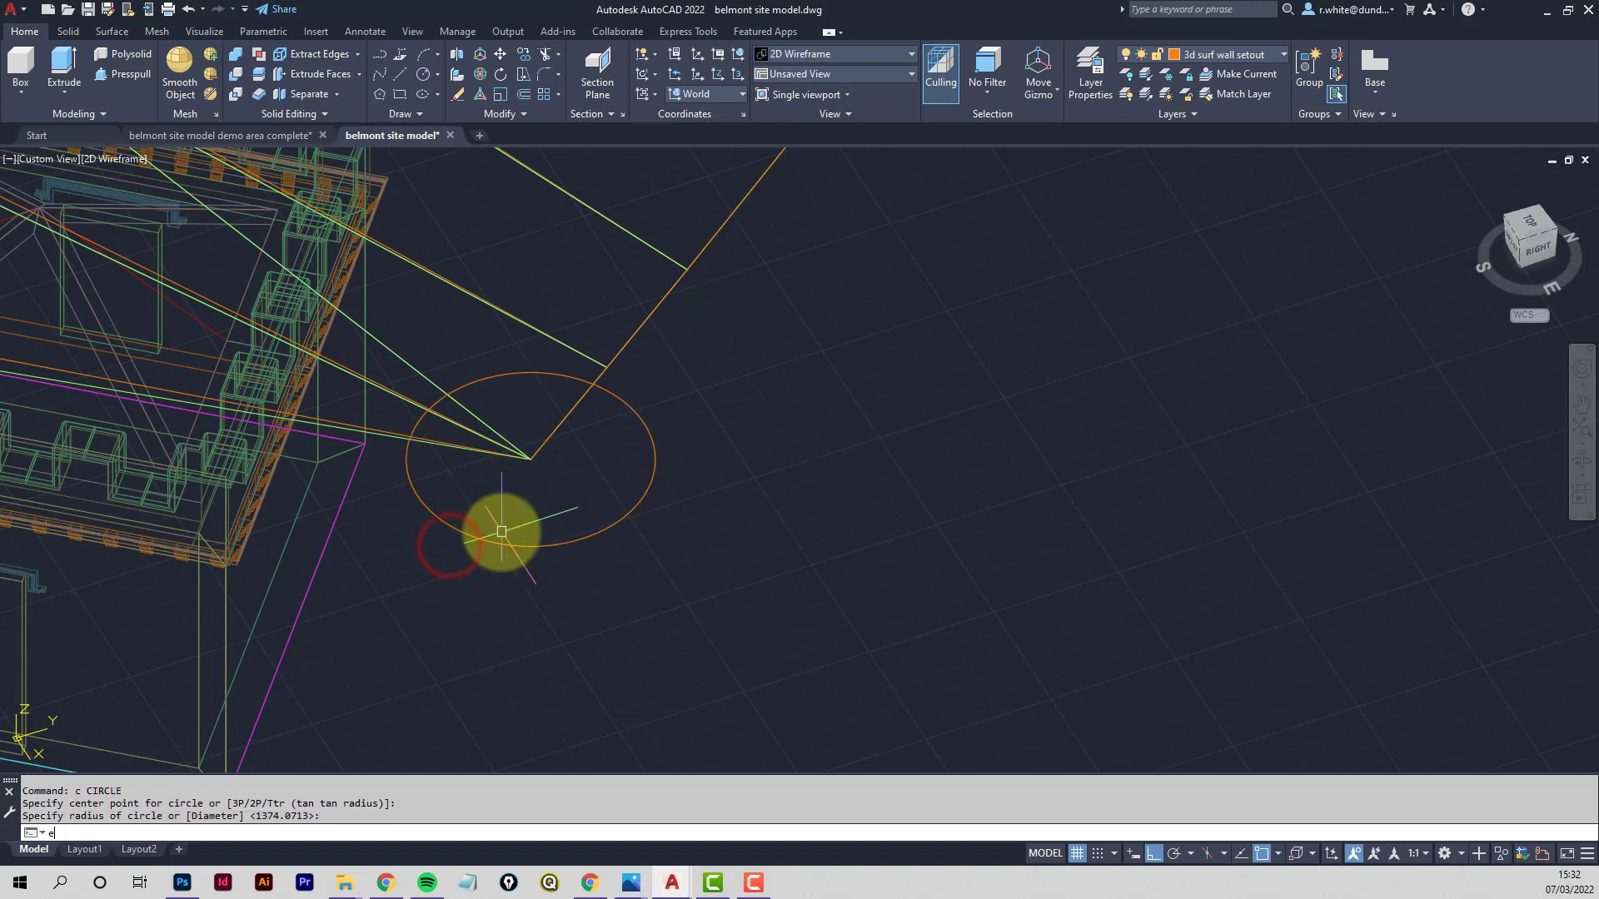
pyautogui.write('x')
pyautogui.press('Return')
pyautogui.click(486, 542)
pyautogui.press('Return')
pyautogui.click(538, 442)
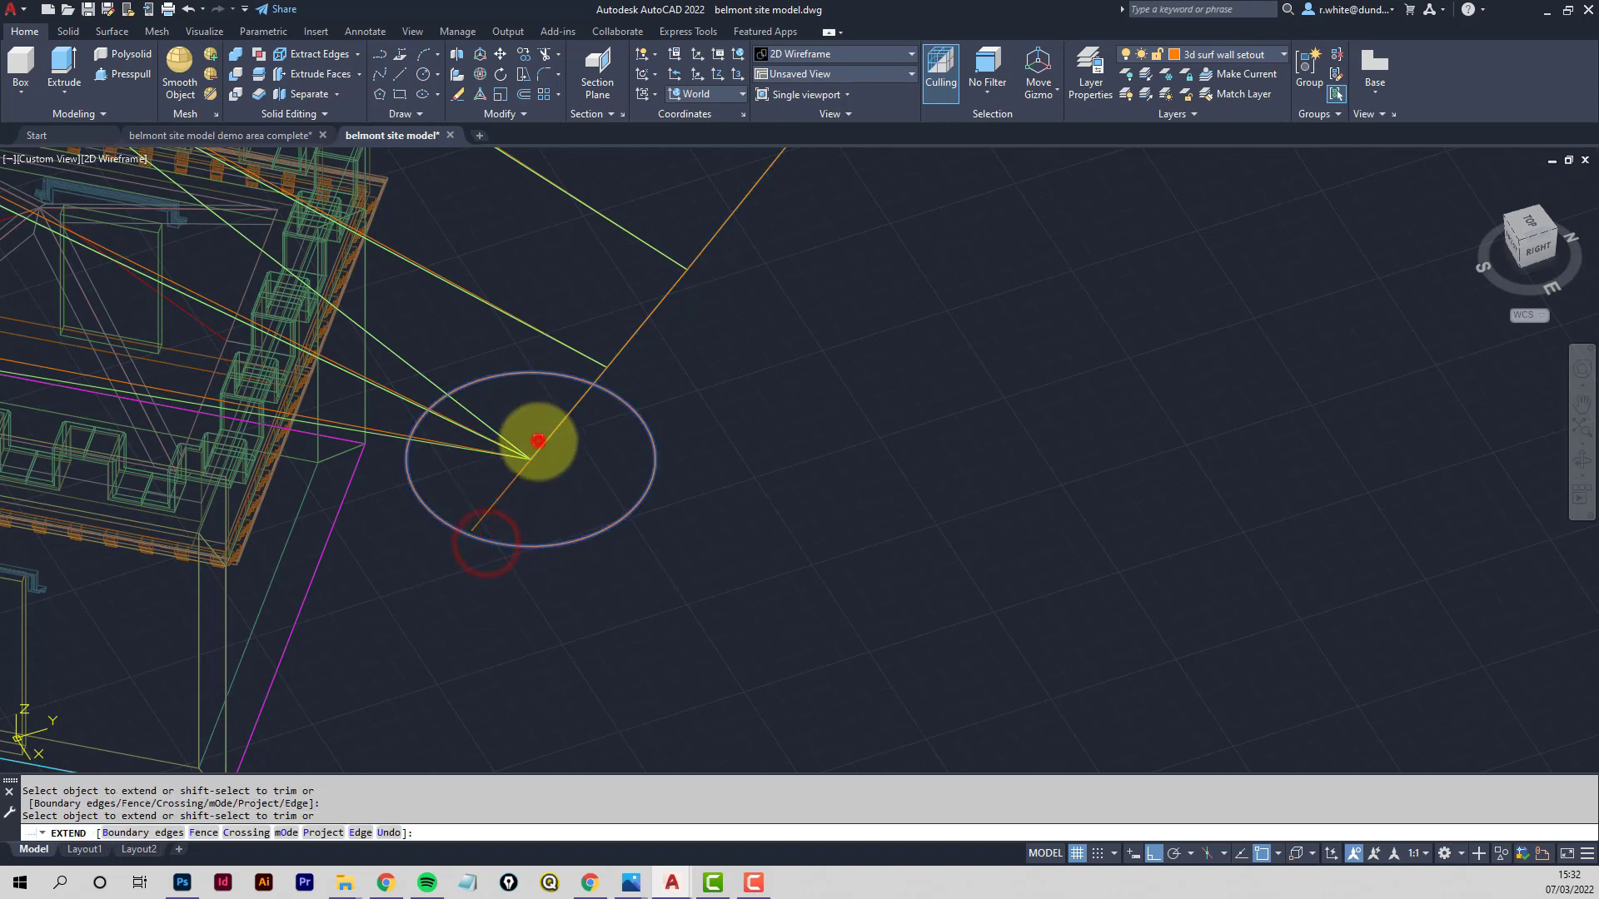
pyautogui.press('Return')
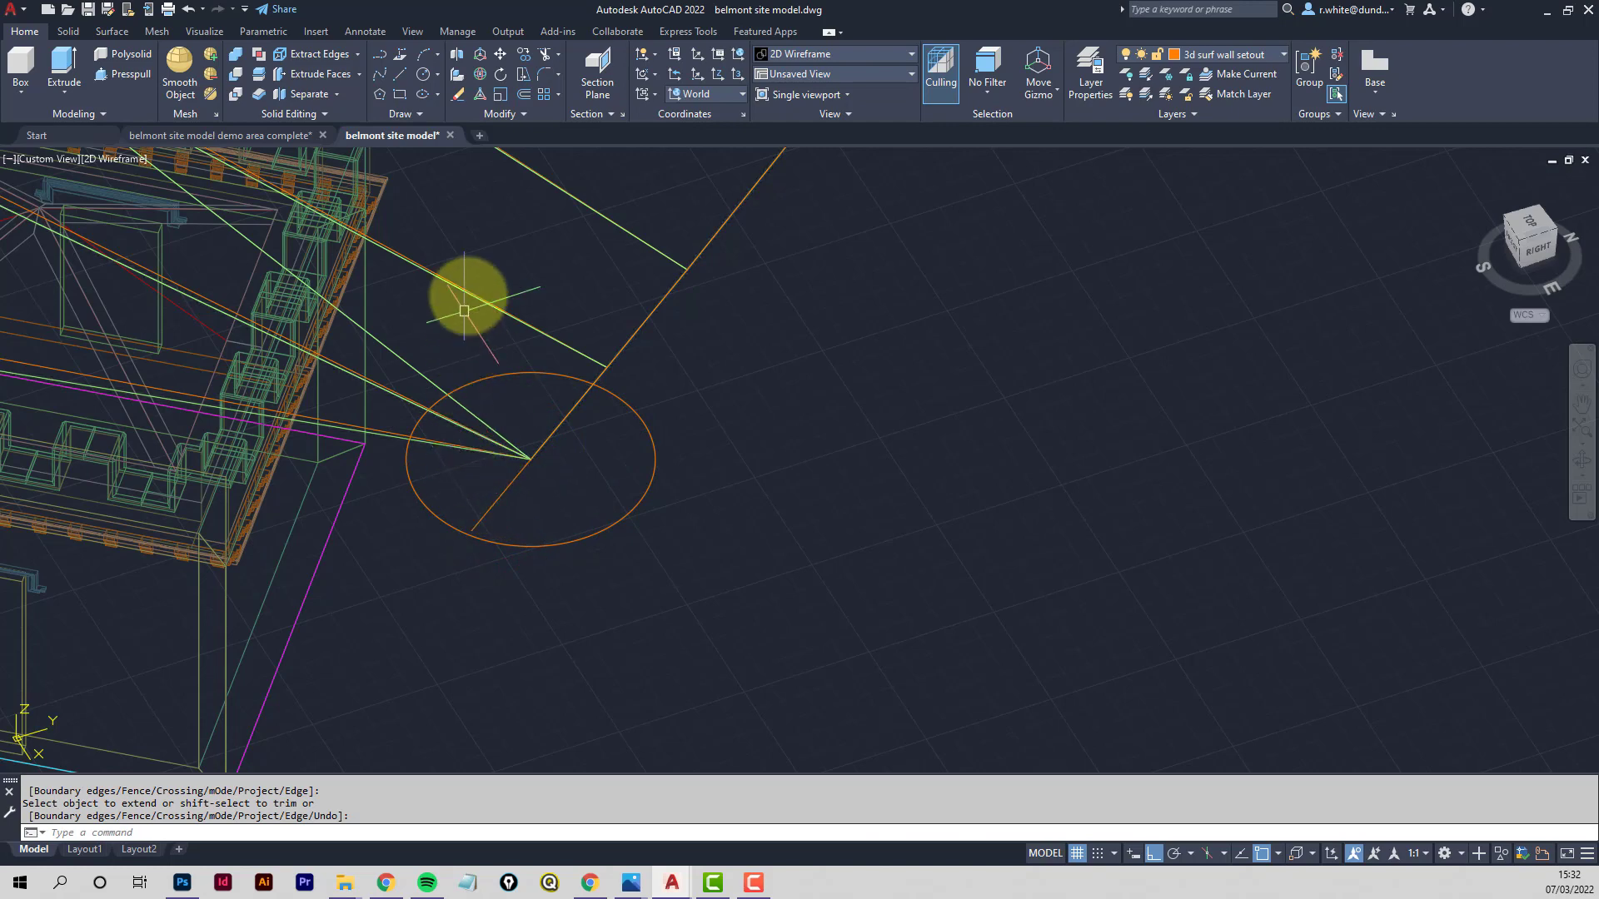
pyautogui.press('Escape')
pyautogui.press('Escape')
pyautogui.write('e')
pyautogui.press('Return')
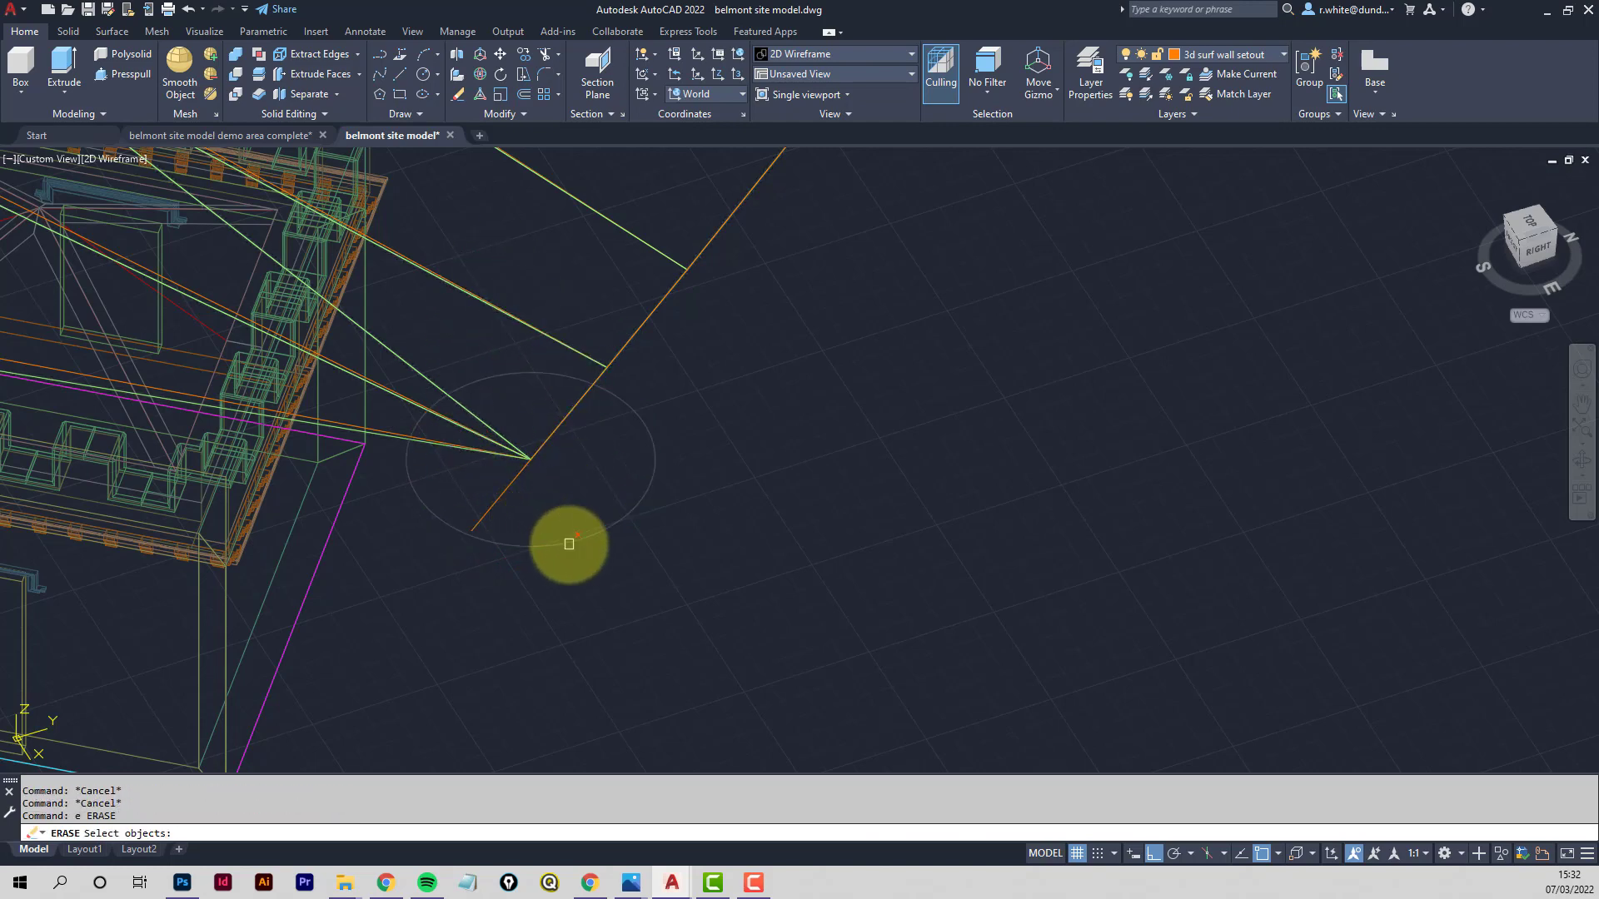
# Draw a construction circle of radius about 1040 centred on the 3D polyline's far end at the straight verge corner
pyautogui.scroll(-2, 568, 543)
pyautogui.scroll(-2, 661, 492)
pyautogui.moveTo(1016, 468); pyautogui.dragTo(566, 524, button='middle')
pyautogui.moveTo(1154, 409); pyautogui.dragTo(517, 433, button='middle')
pyautogui.moveTo(1249, 433); pyautogui.dragTo(578, 425, button='middle')
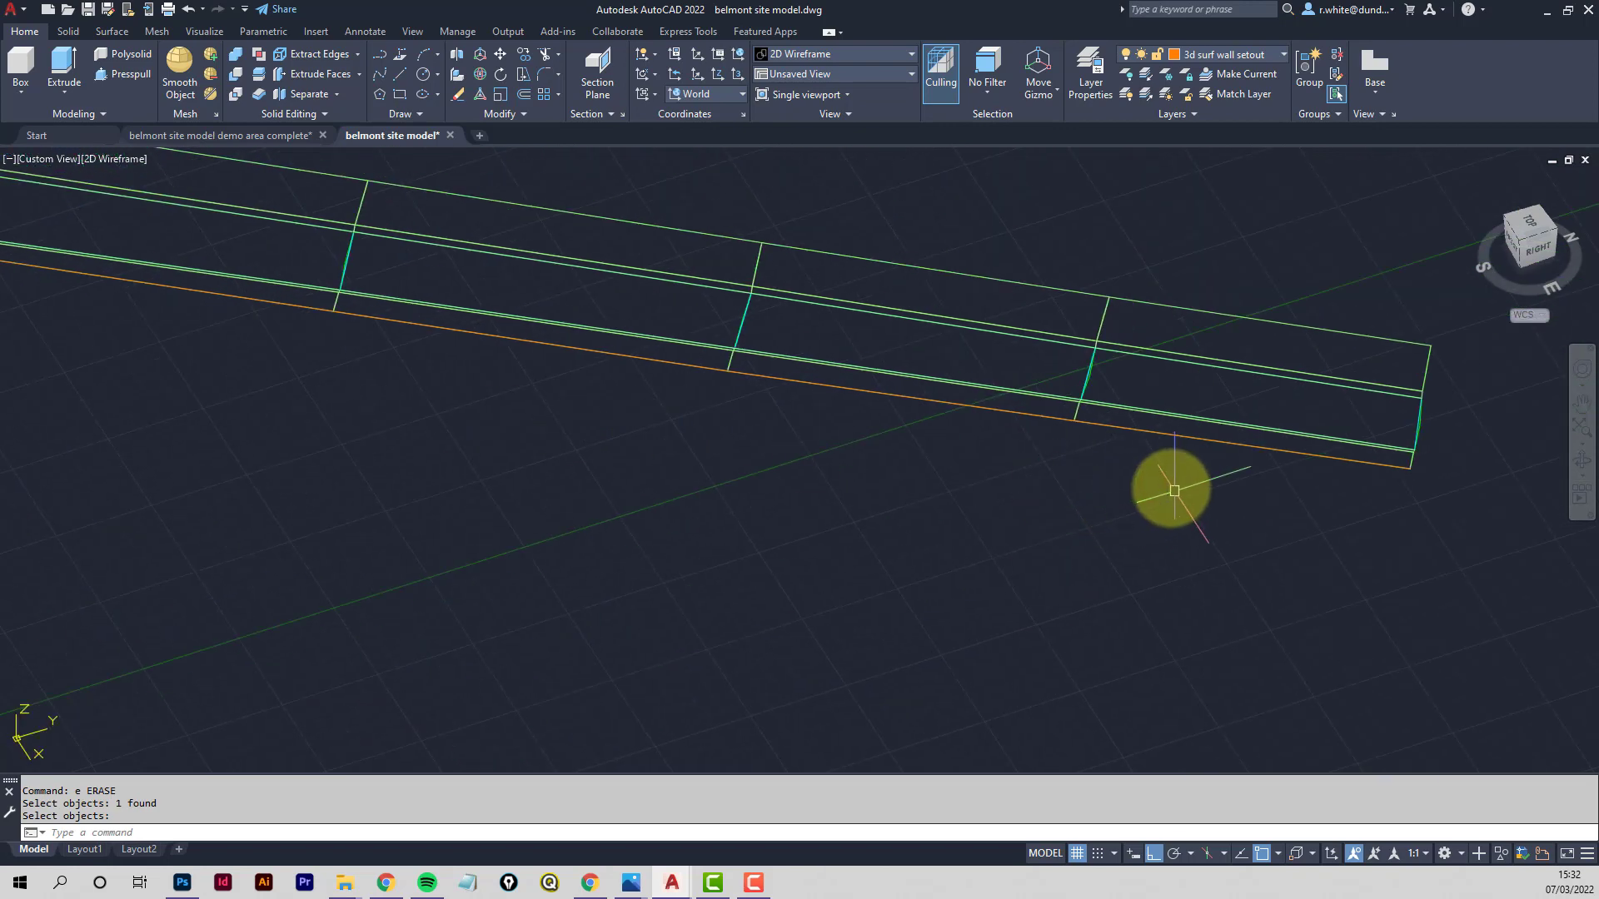
pyautogui.moveTo(1174, 489); pyautogui.dragTo(966, 455, button='middle')
pyautogui.scroll(3, 1203, 447)
pyautogui.click(1196, 414)
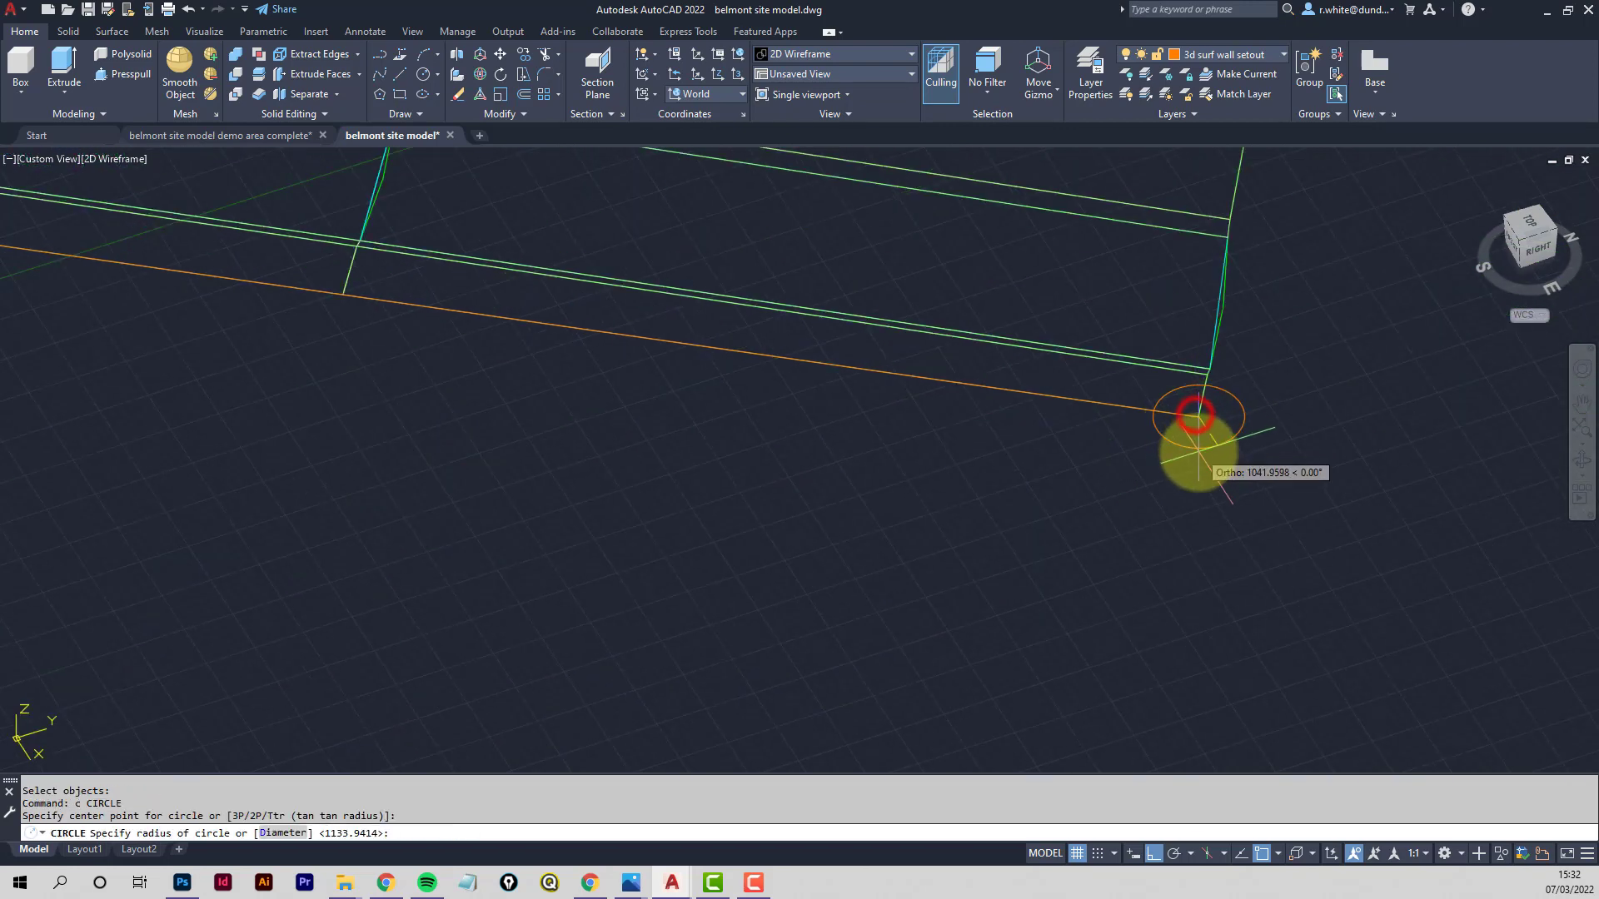
pyautogui.click(1197, 447)
# Extend the 3D polyline's far end to the construction circle and erase the circle
pyautogui.write('ex')
pyautogui.press('Return')
pyautogui.click(1239, 432)
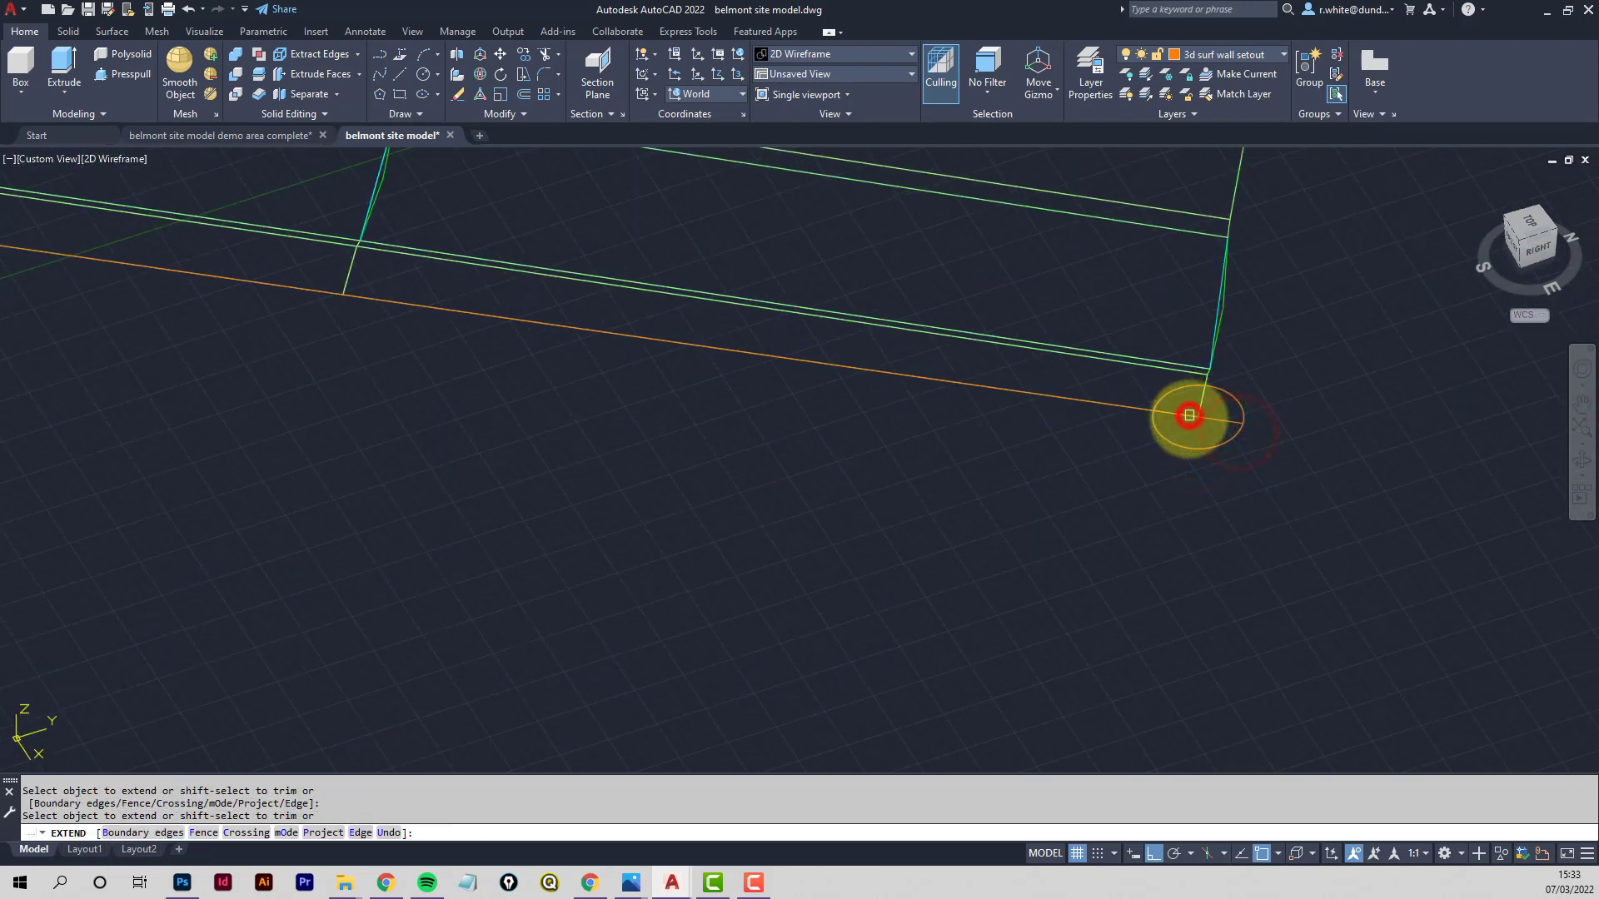
pyautogui.press('Escape')
pyautogui.write('e')
pyautogui.press('Return')
pyautogui.click(1176, 387)
# Examine the extended wall setout line around the verge and the existing wall on the opposite side of the gateway
pyautogui.scroll(-3, 1082, 408)
pyautogui.scroll(-1, 666, 424)
pyautogui.moveTo(666, 425); pyautogui.dragTo(1087, 405, button='middle')
pyautogui.scroll(2, 366, 399)
pyautogui.moveTo(367, 398)
pyautogui.mouseDown(button='middle')
pyautogui.moveTo(403, 420)
pyautogui.moveTo(486, 402)
pyautogui.mouseUp(button='middle')
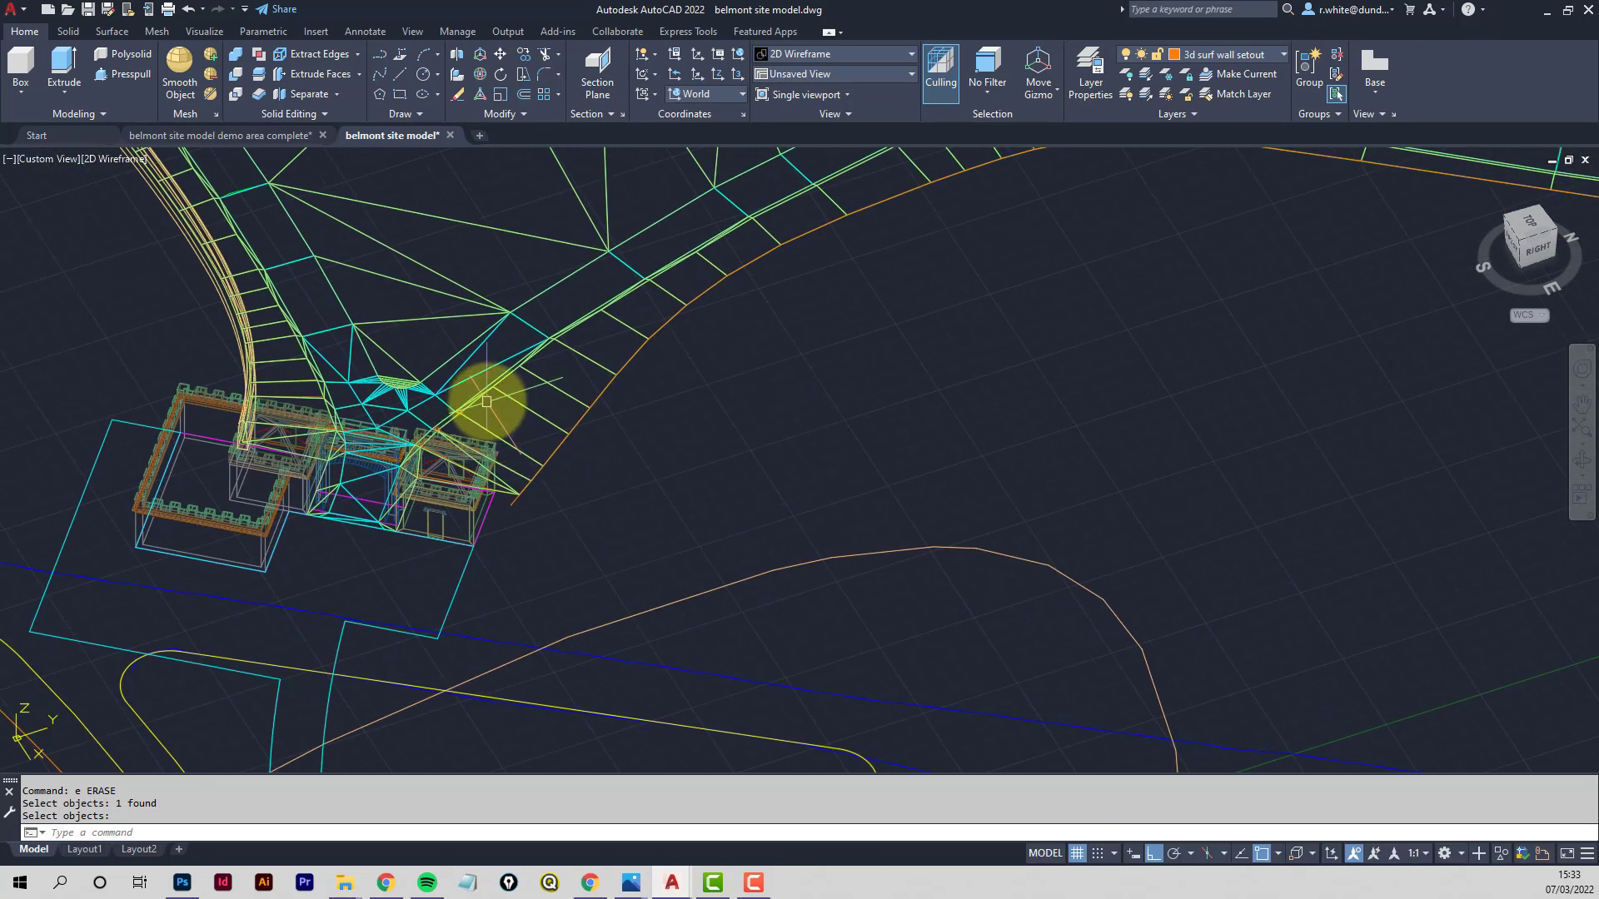
pyautogui.scroll(-3, 492, 380)
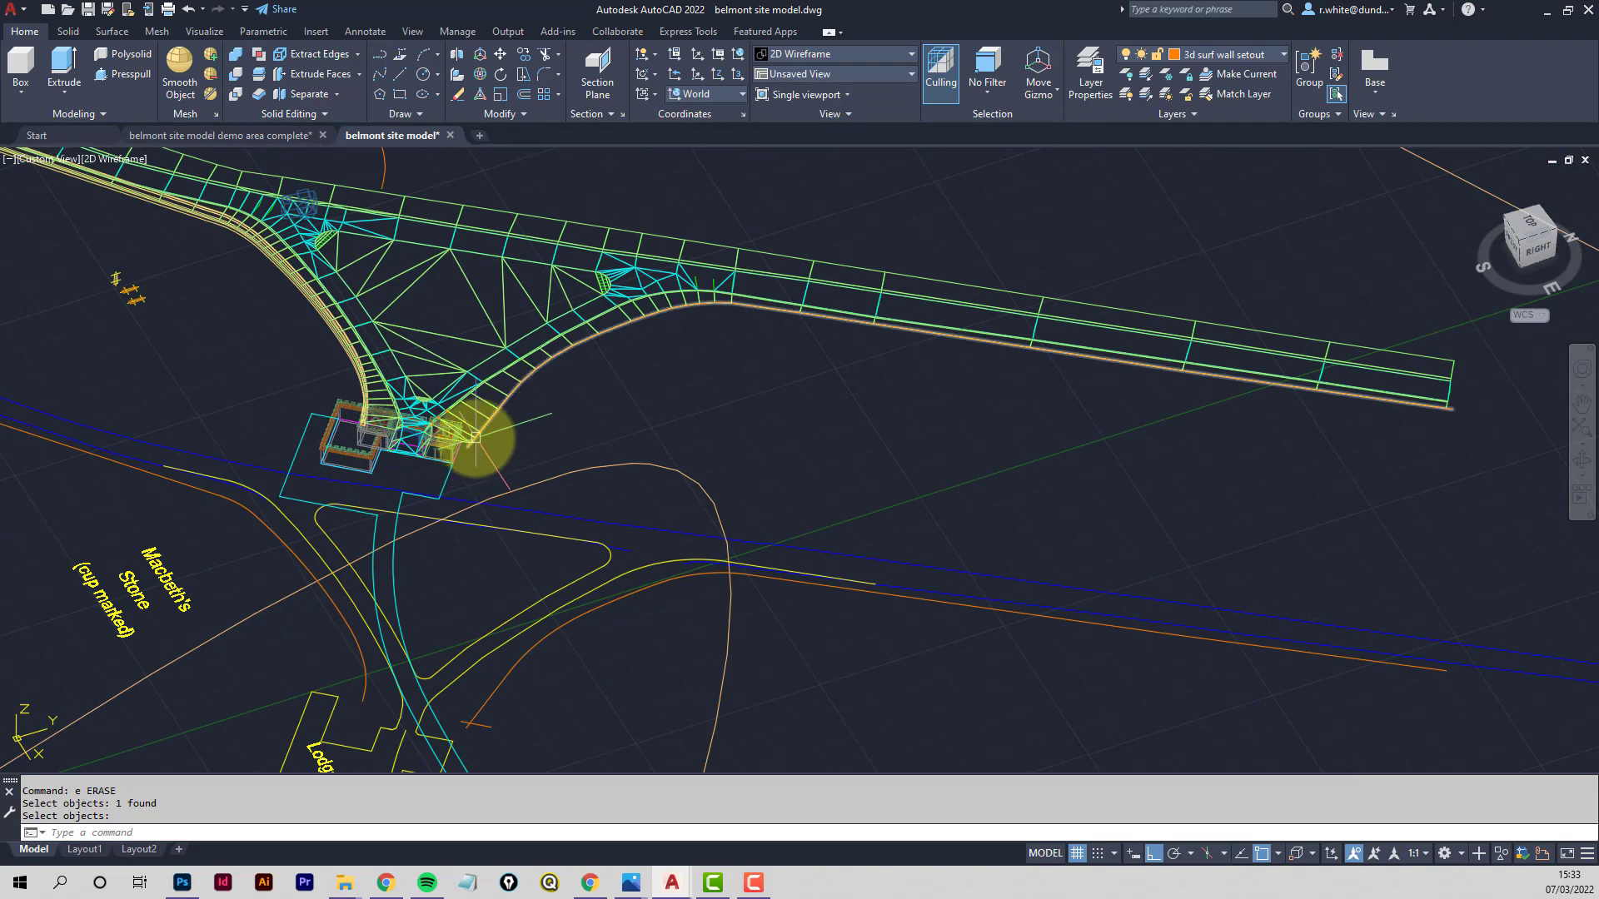
pyautogui.keyDown('shift'); pyautogui.moveTo(487, 395); pyautogui.dragTo(367, 394, button='middle'); pyautogui.keyUp('shift')
pyautogui.moveTo(250, 398); pyautogui.dragTo(669, 542, button='middle')
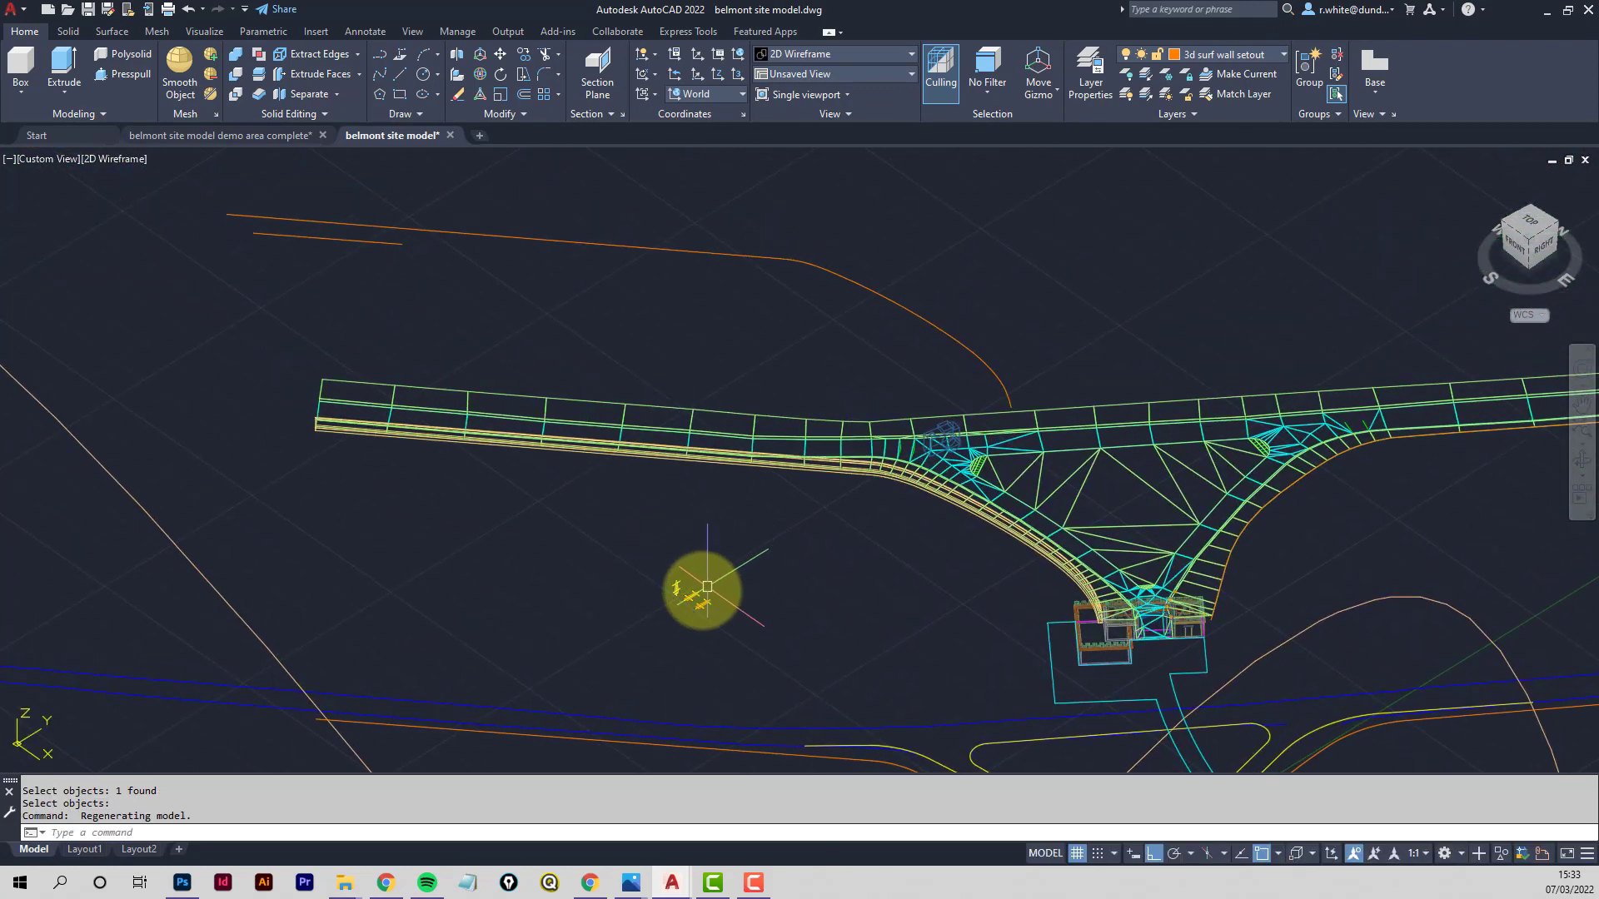
pyautogui.scroll(2, 700, 585)
pyautogui.moveTo(608, 589); pyautogui.dragTo(714, 571, button='middle')
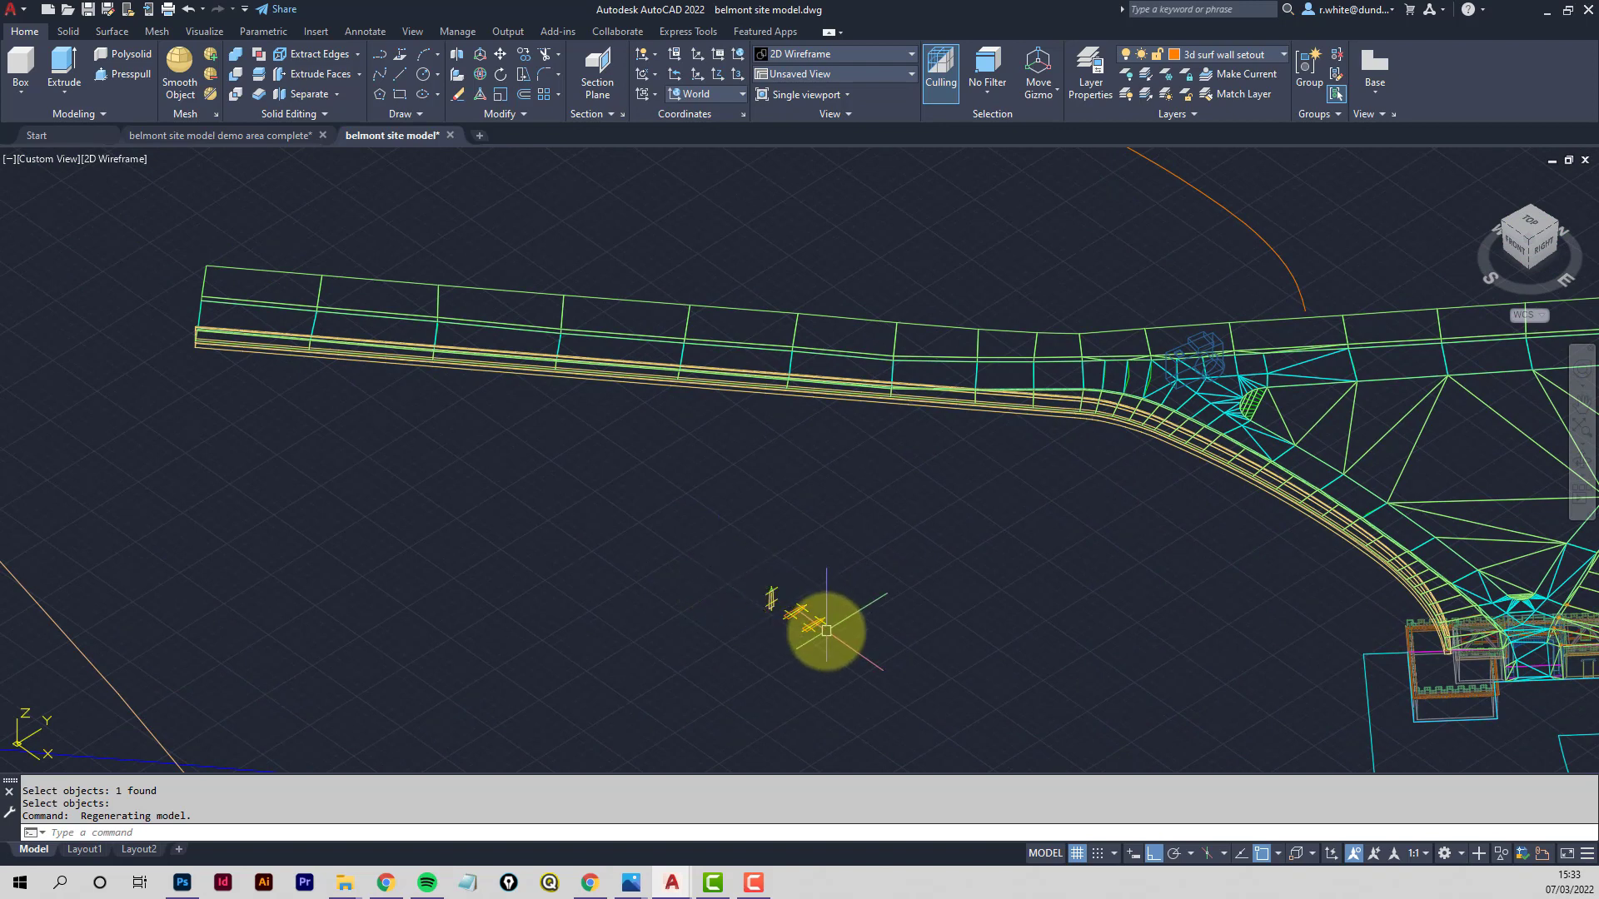
pyautogui.scroll(-2, 766, 613)
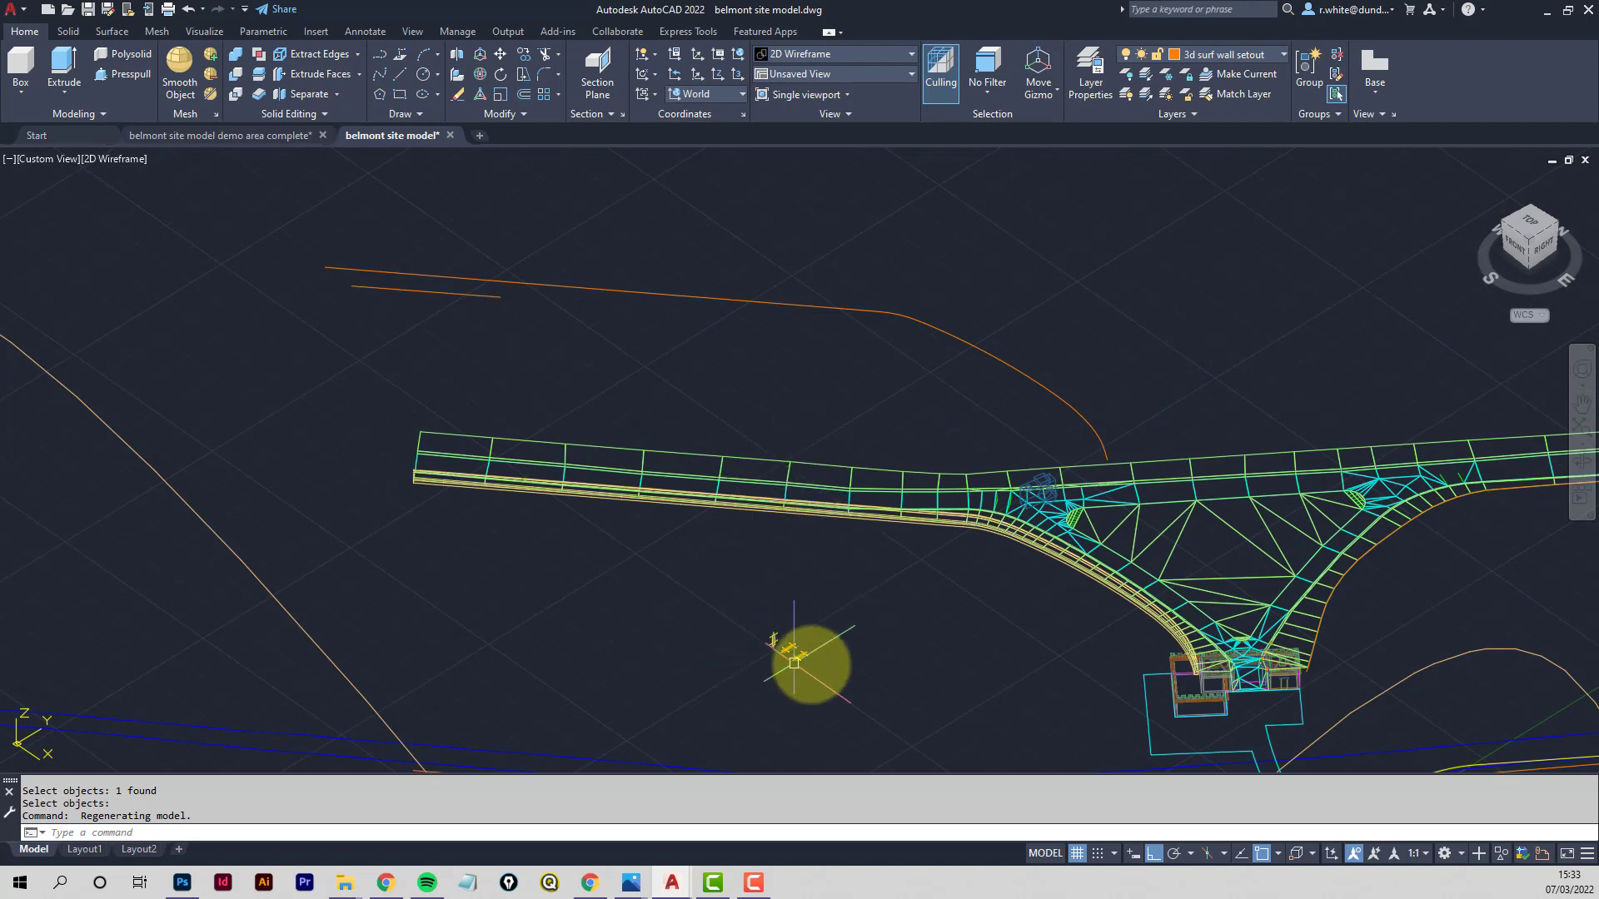
# Inspect the three wall profiles and the long and short setout paths placed away from the road surface
pyautogui.scroll(4, 808, 658)
pyautogui.scroll(4, 762, 642)
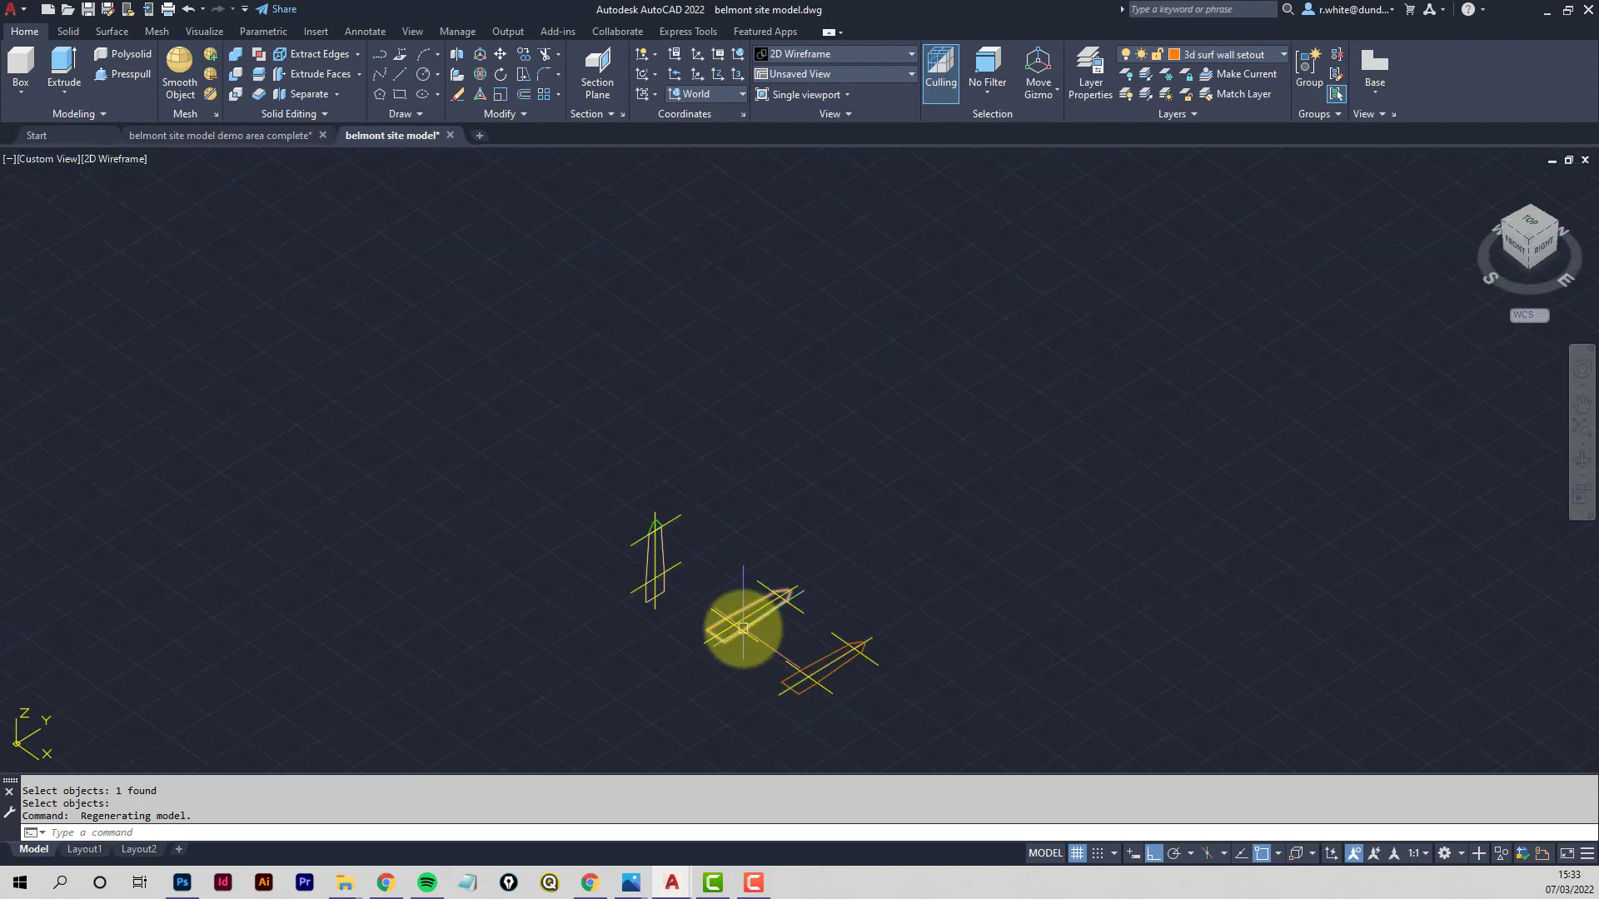
pyautogui.scroll(-6, 736, 621)
pyautogui.moveTo(676, 567); pyautogui.dragTo(696, 653, button='middle')
pyautogui.scroll(-1, 627, 581)
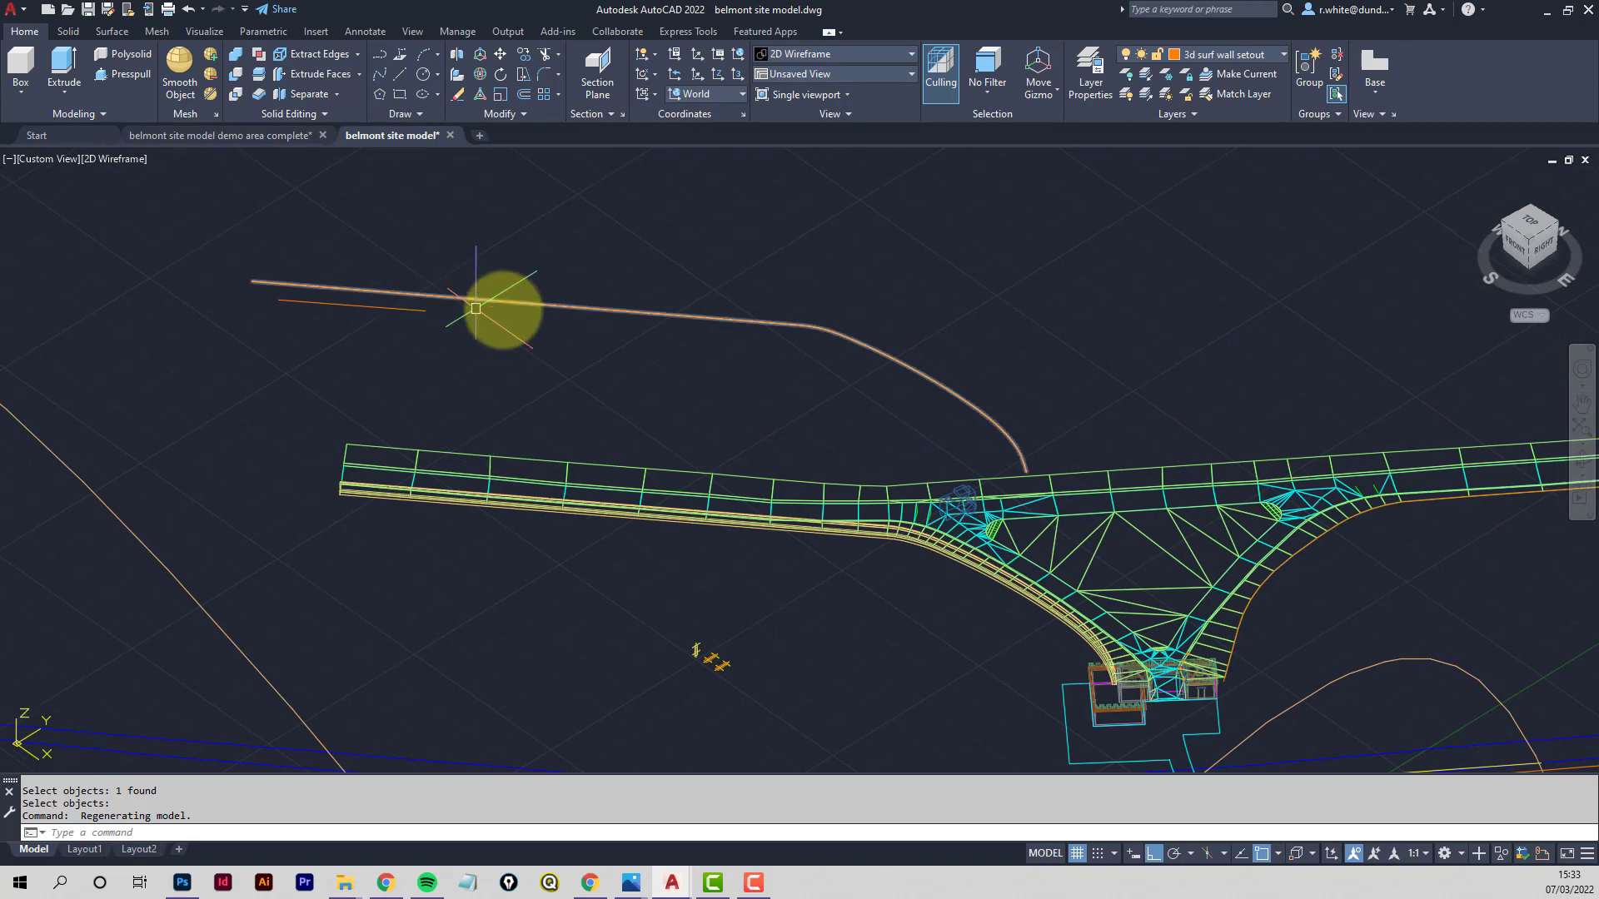
pyautogui.moveTo(514, 306)
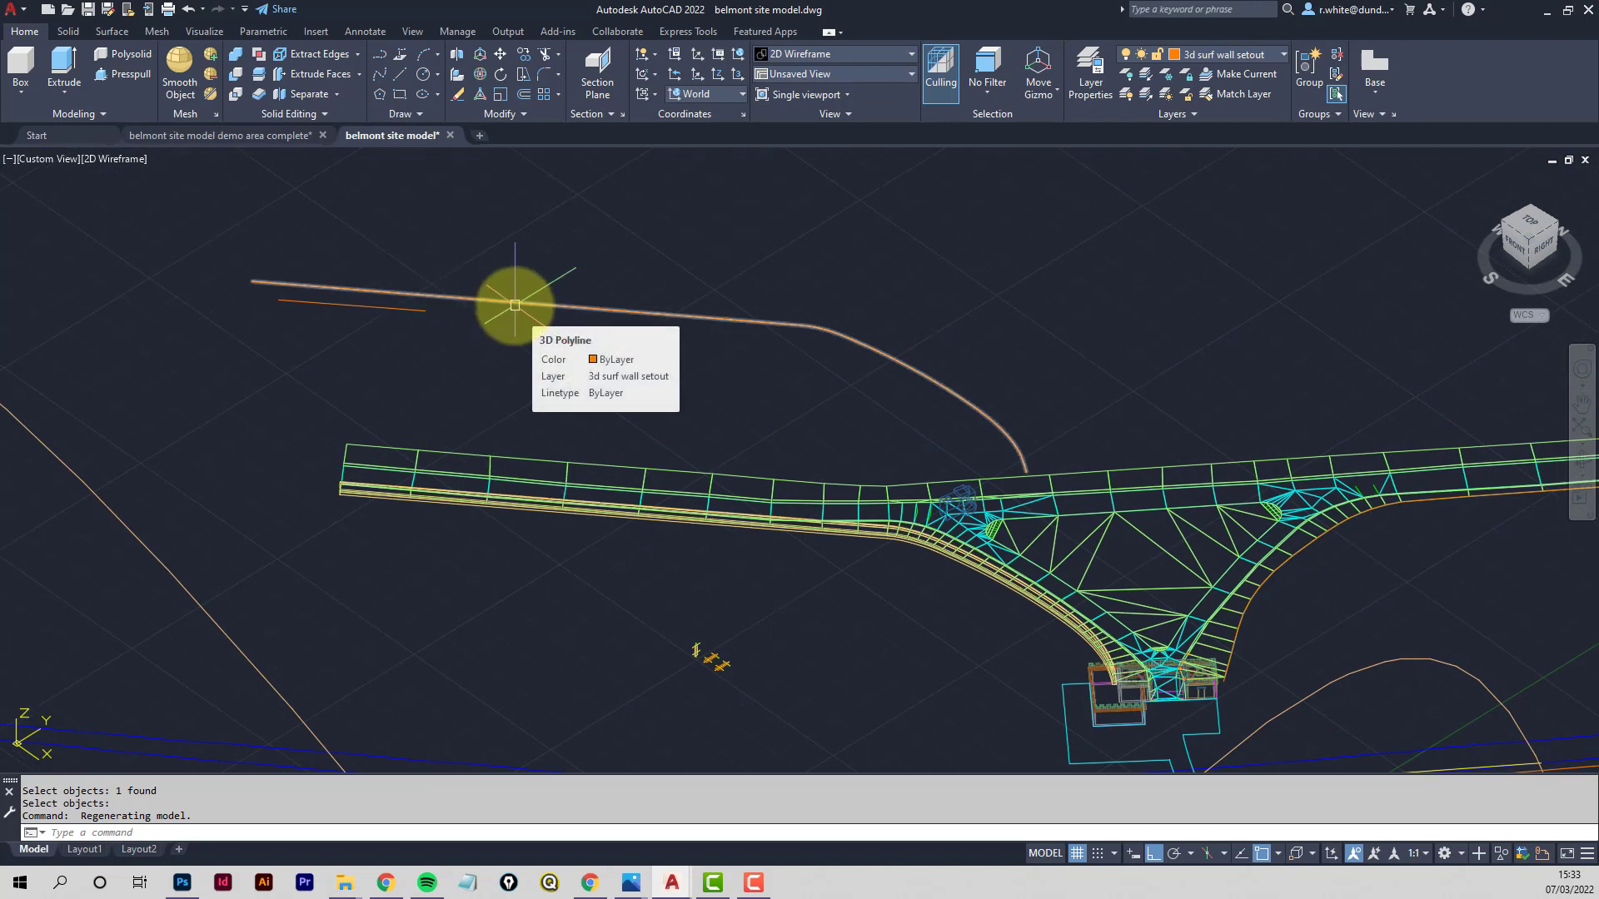
pyautogui.press('Escape')
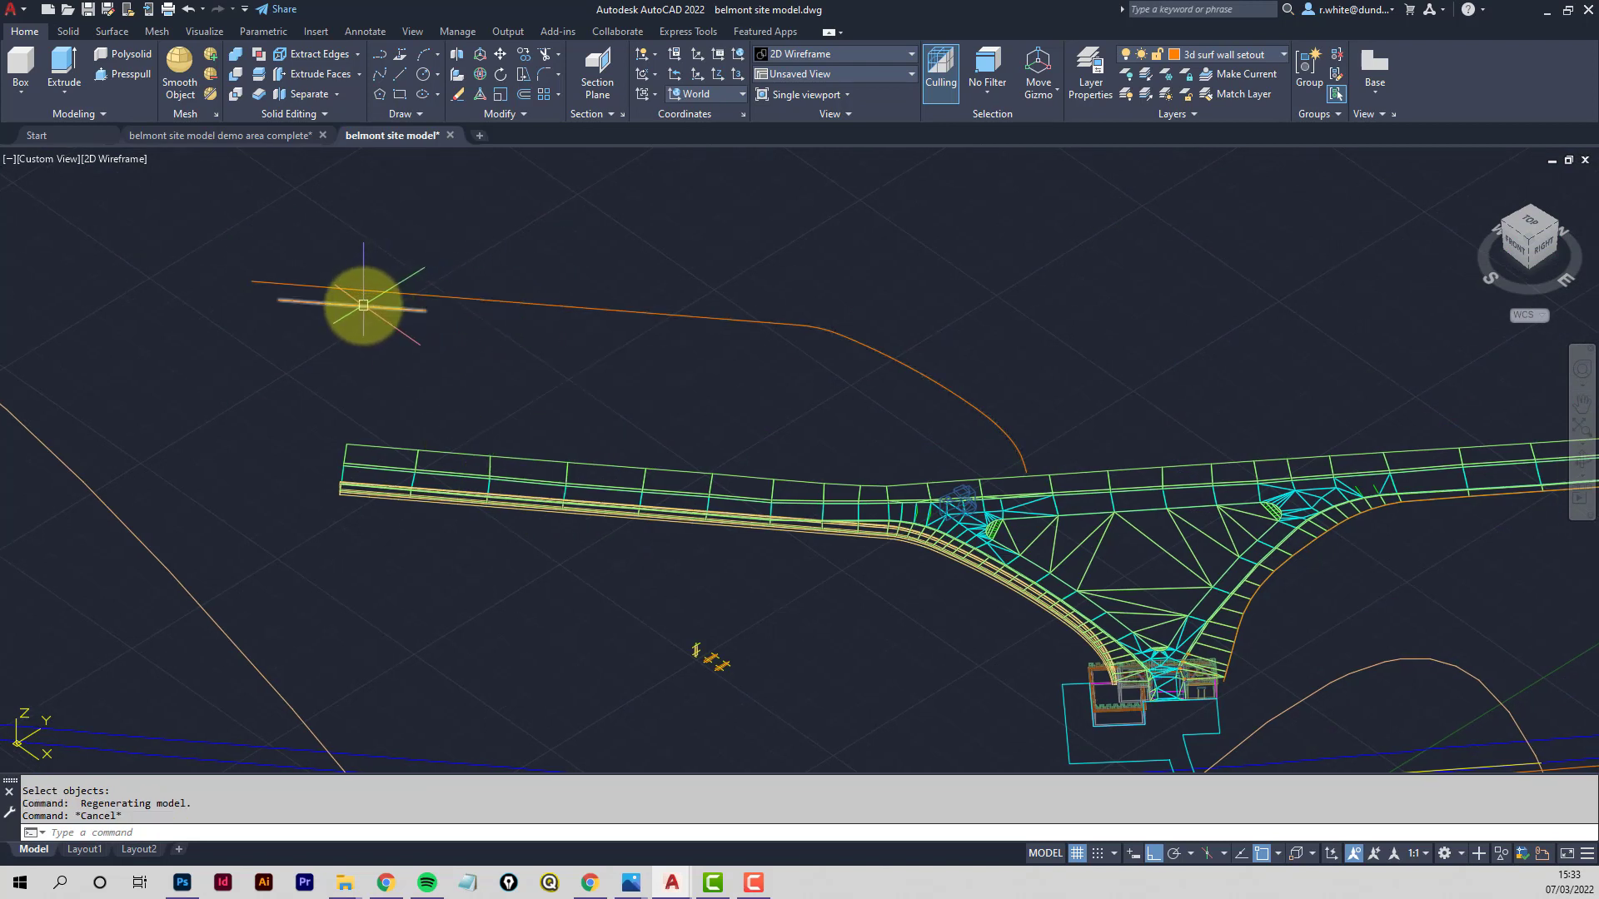
pyautogui.moveTo(363, 305)
pyautogui.press('Escape')
pyautogui.press('Escape')
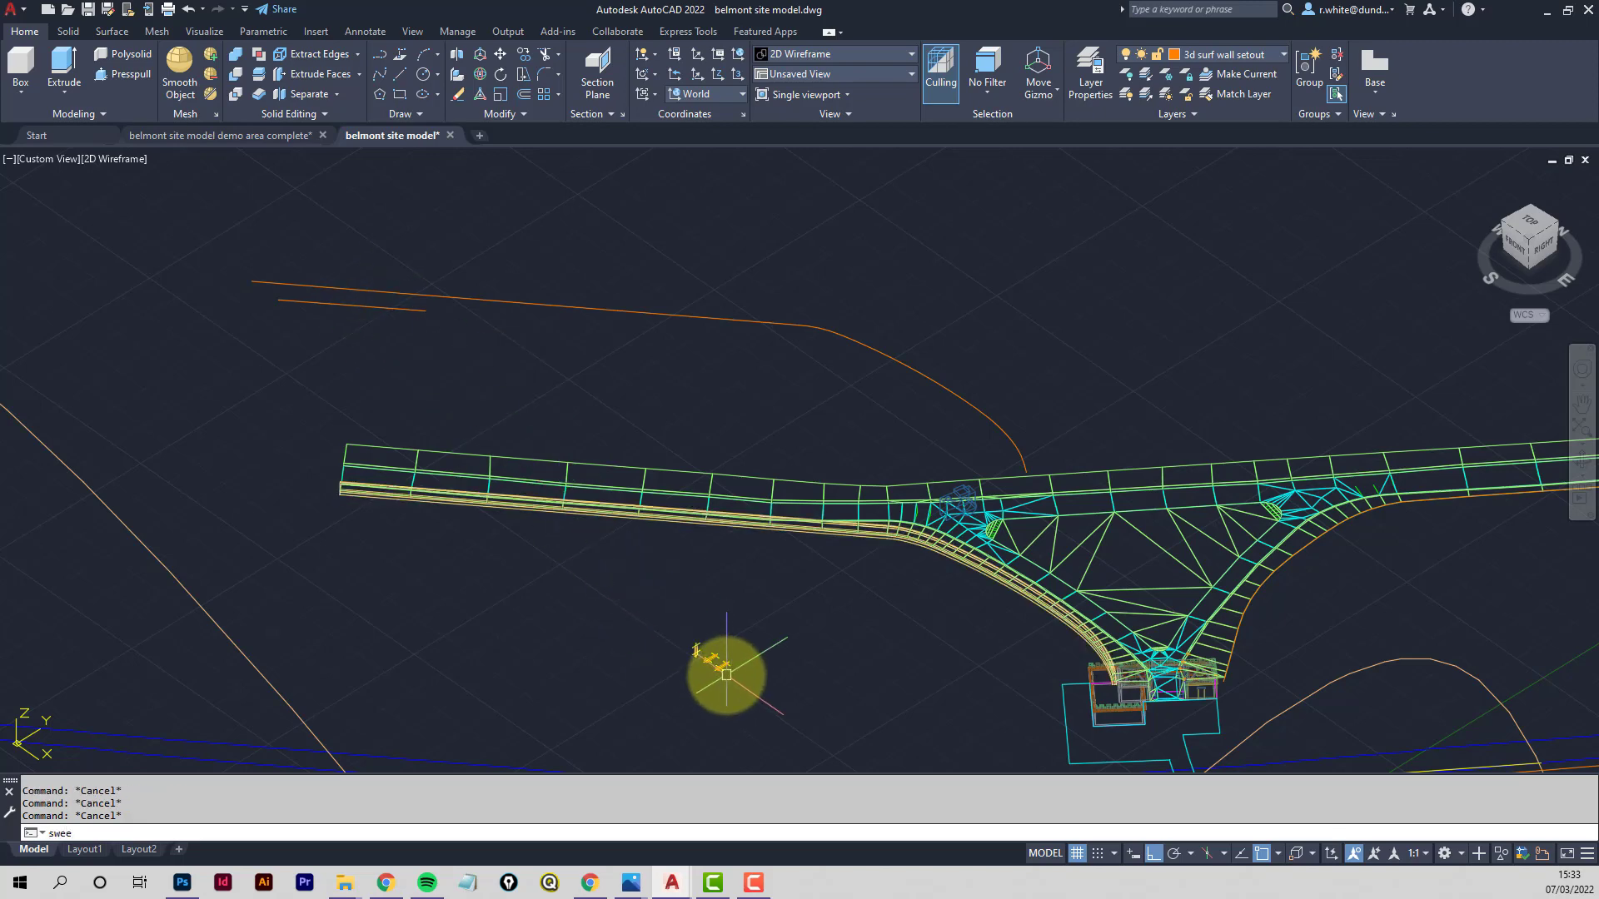
# Sweep the middle wall profile along the long curved 3D polyline, using the profile's lower construction line intersection as the base point
pyautogui.press('Return')
pyautogui.scroll(8, 708, 658)
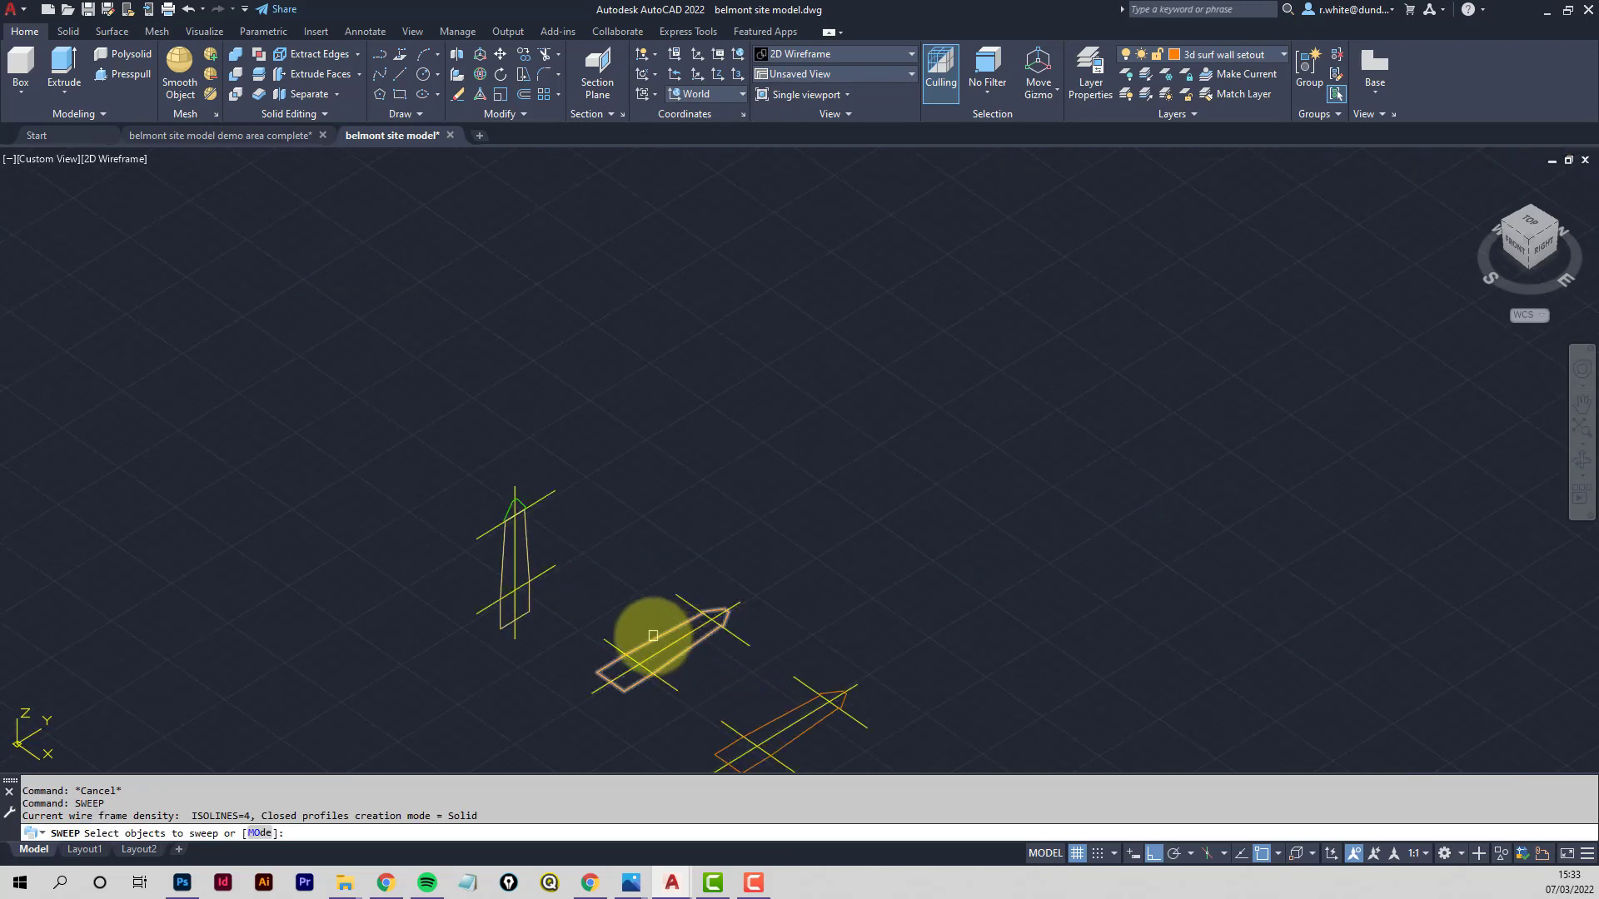
pyautogui.click(646, 638)
pyautogui.press('Return')
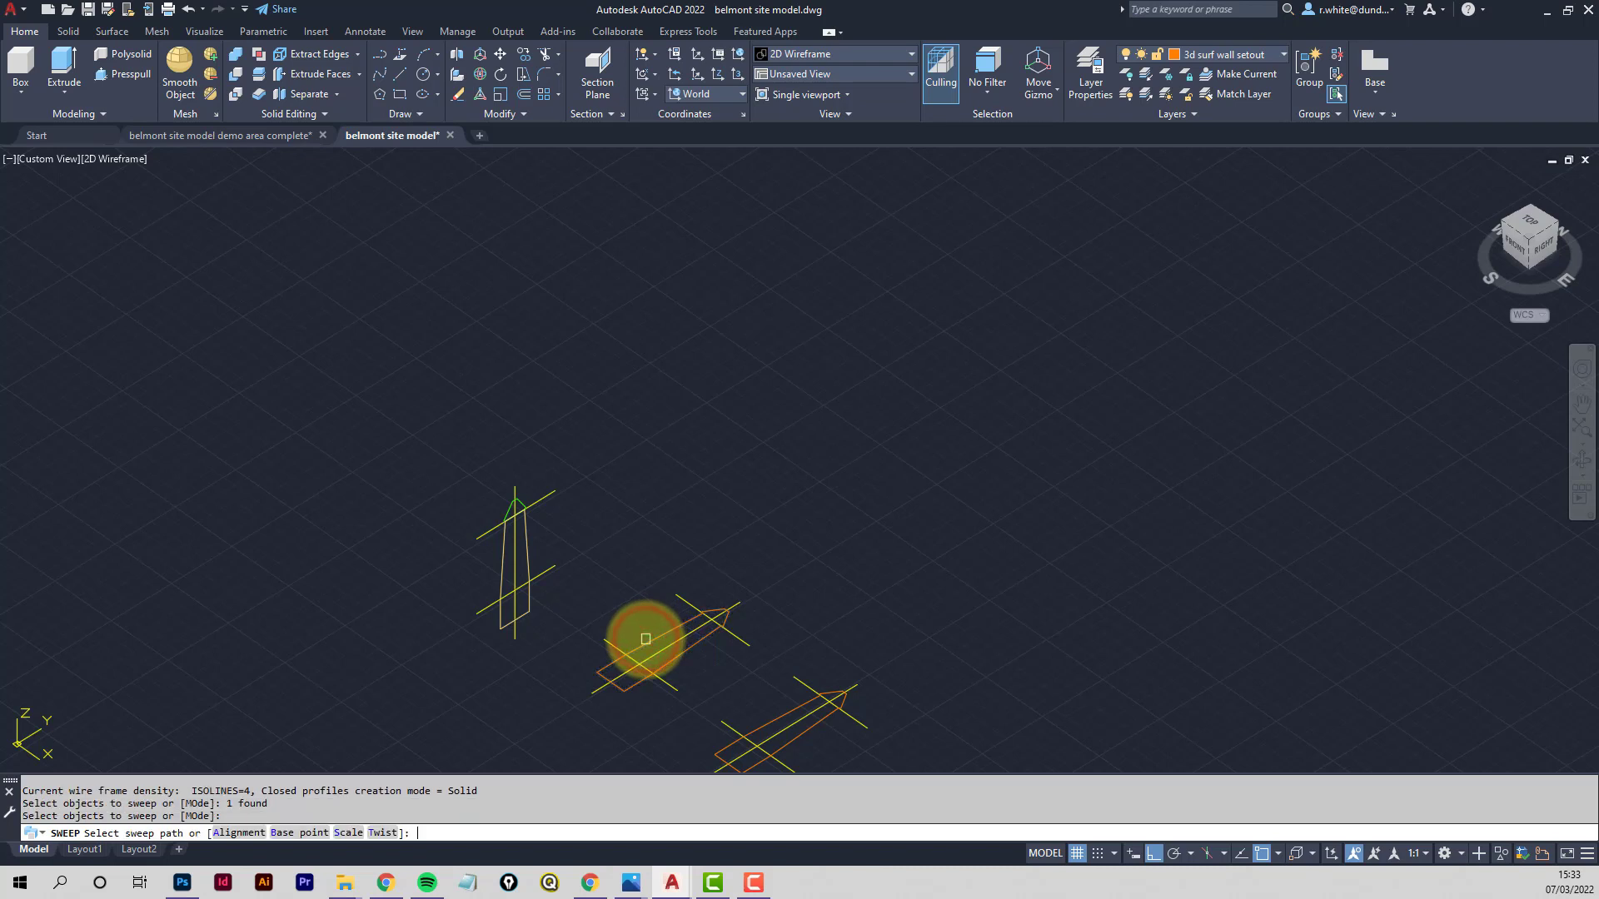
pyautogui.click(294, 834)
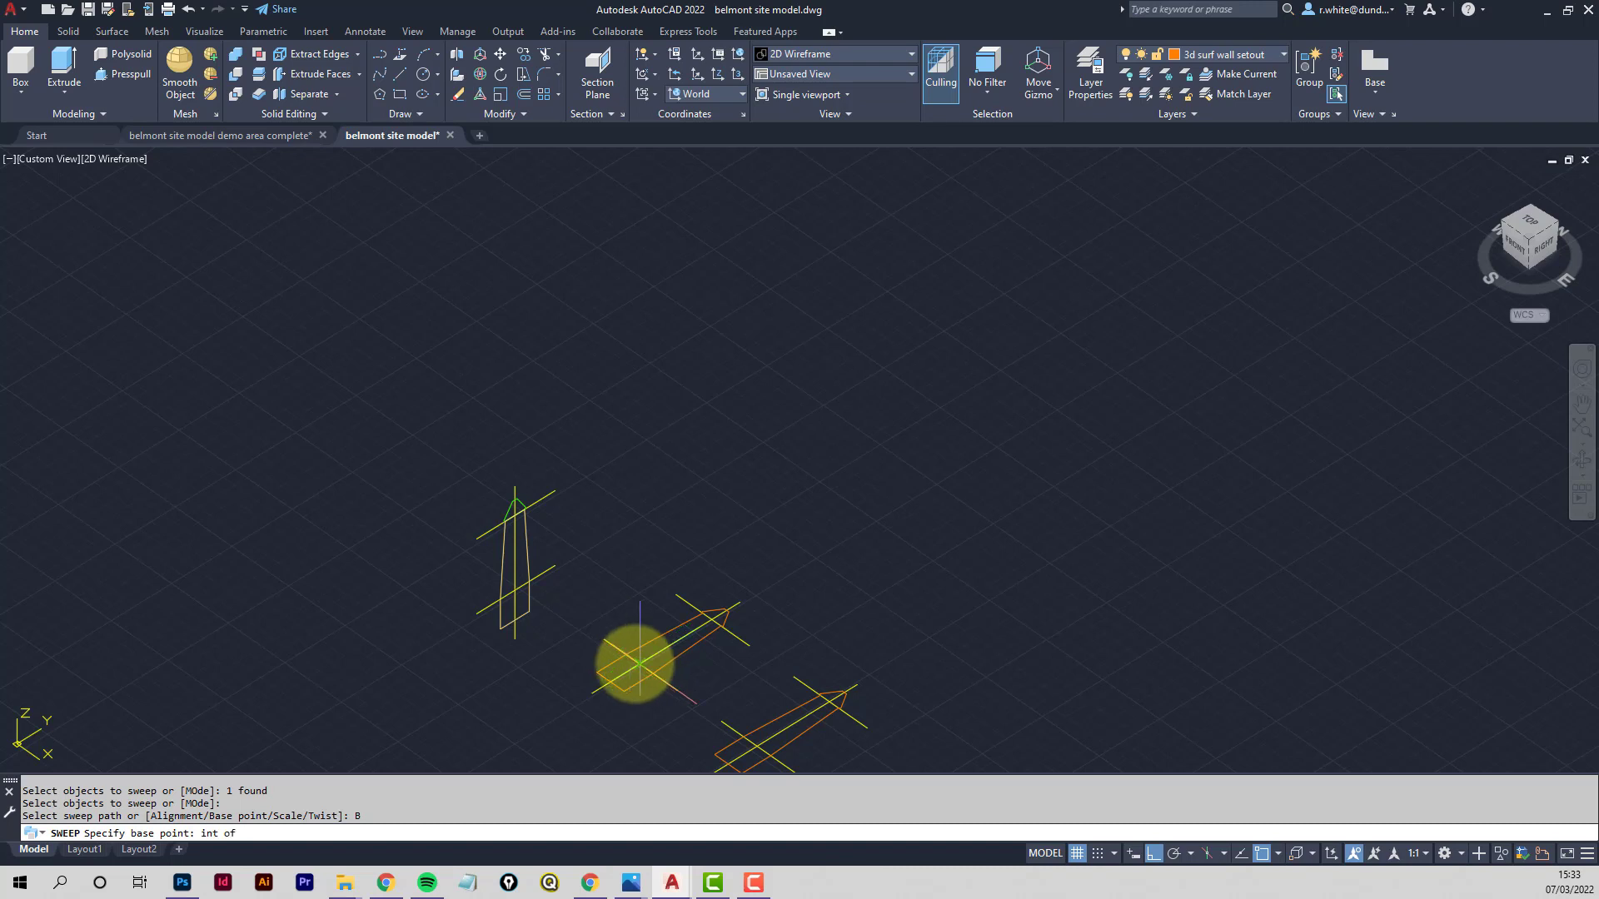
pyautogui.click(638, 664)
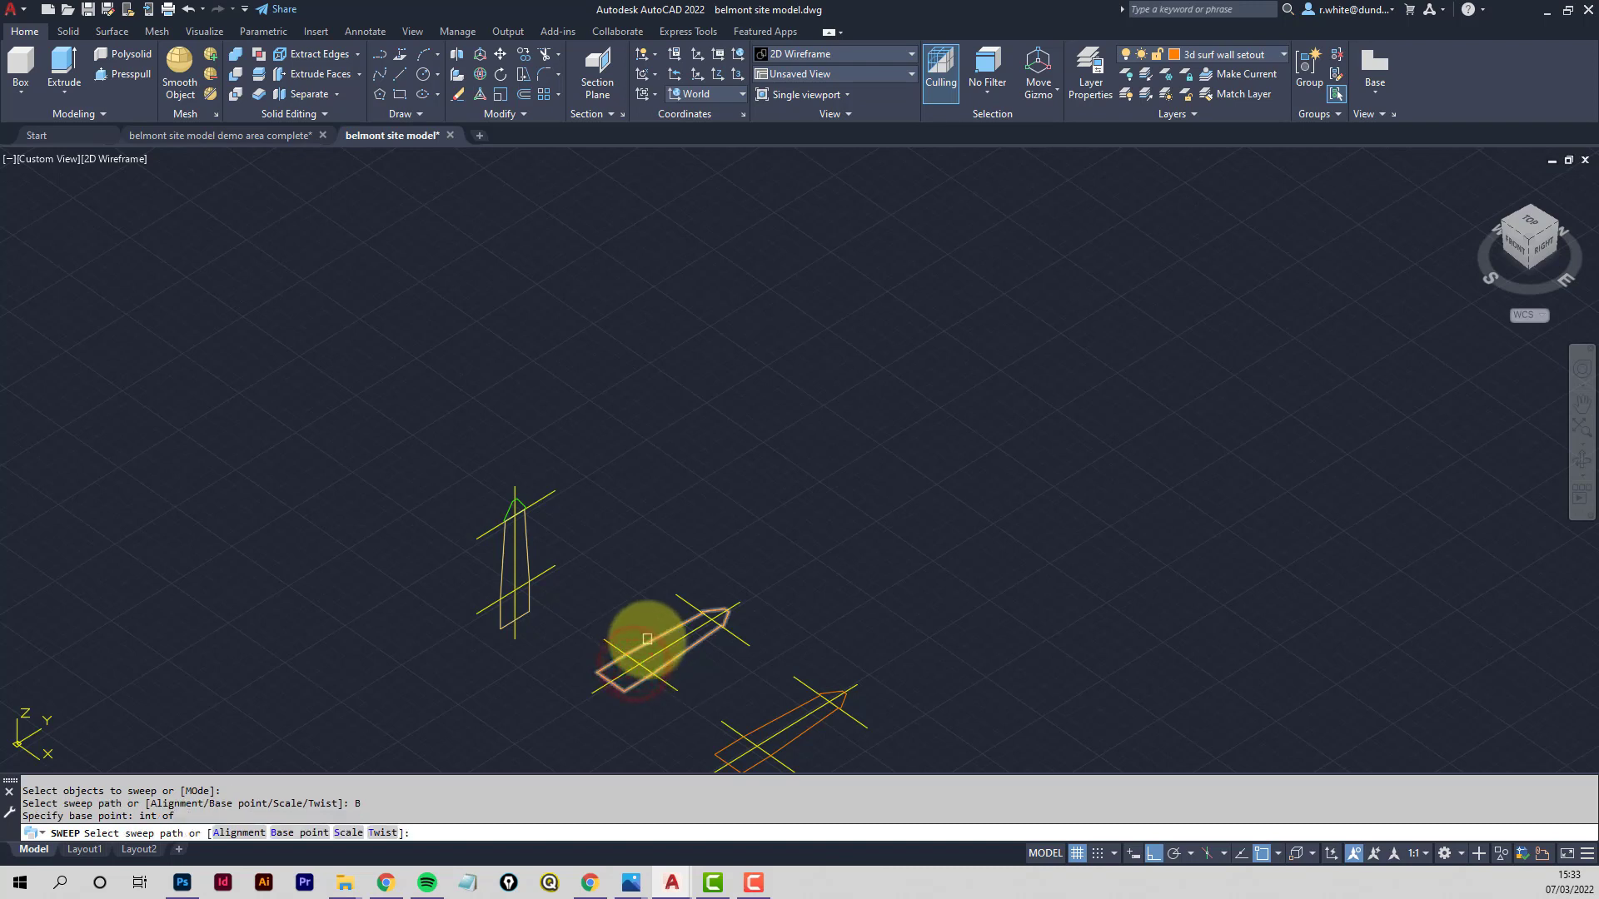
pyautogui.scroll(-8, 647, 638)
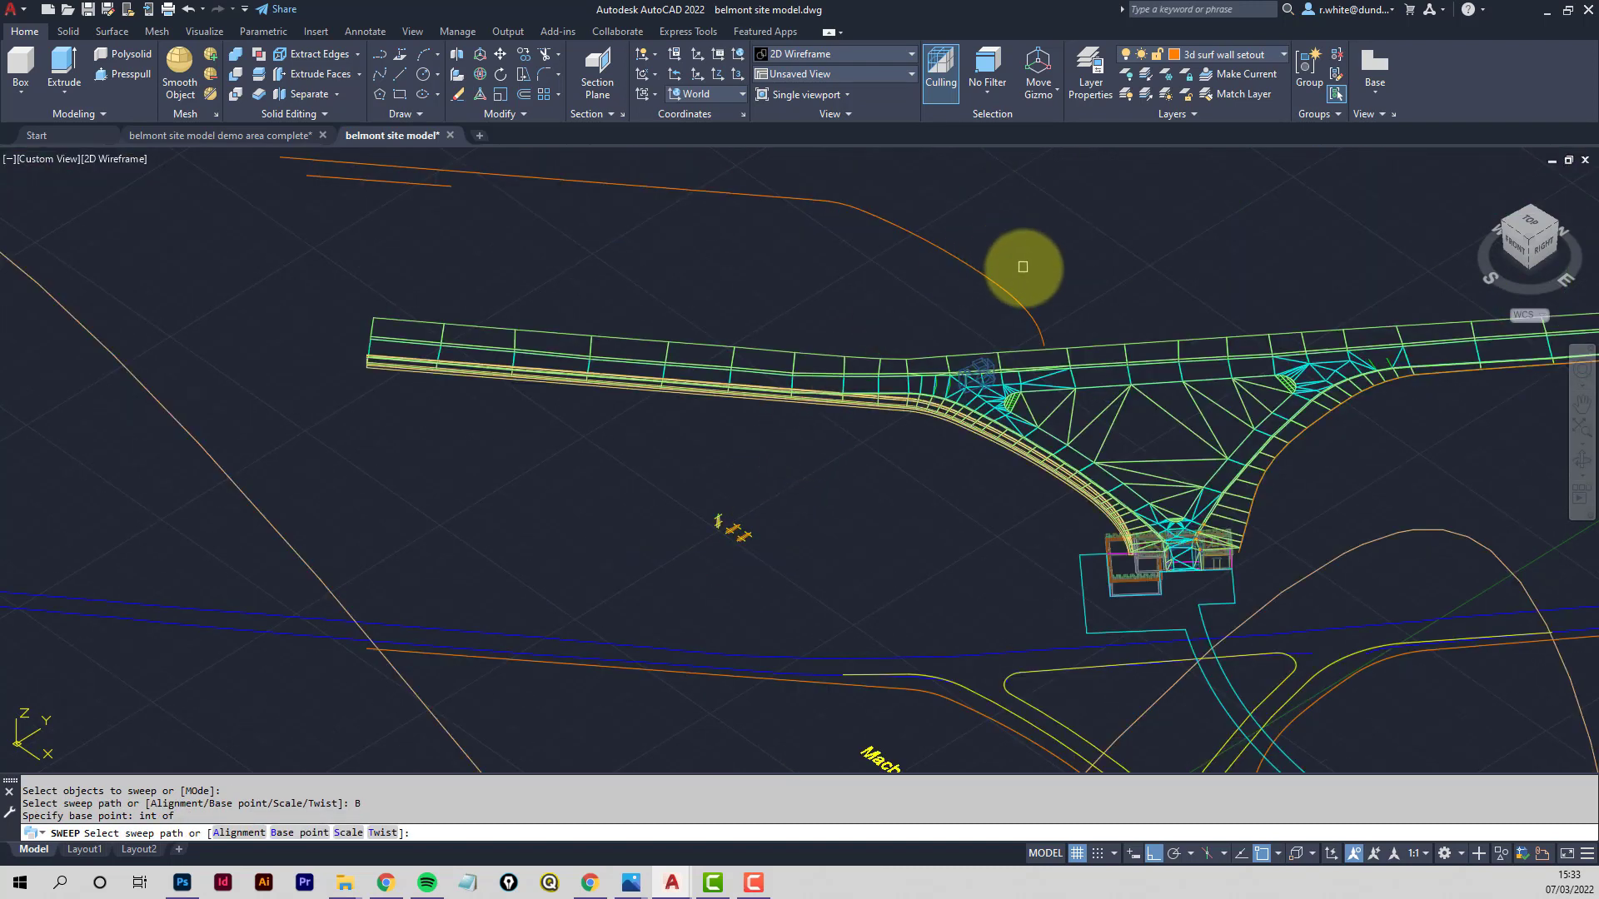
pyautogui.click(1024, 303)
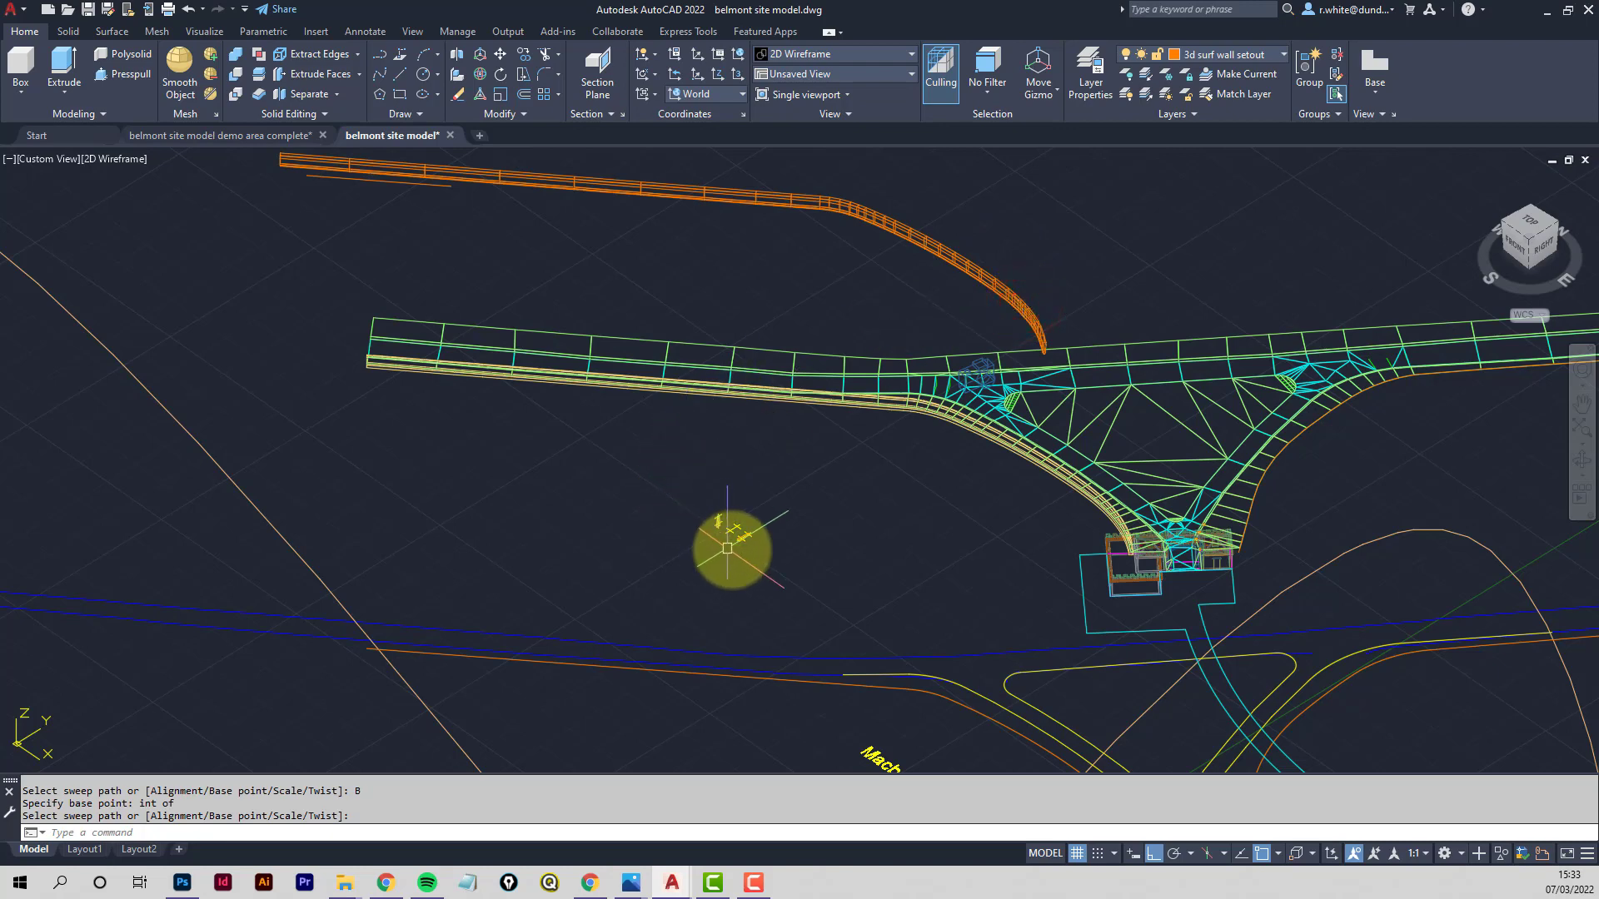
# Sweep the remaining flat wall profile along the short setout line, using its lower construction line intersection as the base point
pyautogui.scroll(6, 746, 538)
pyautogui.scroll(4, 746, 539)
pyautogui.press('Return')
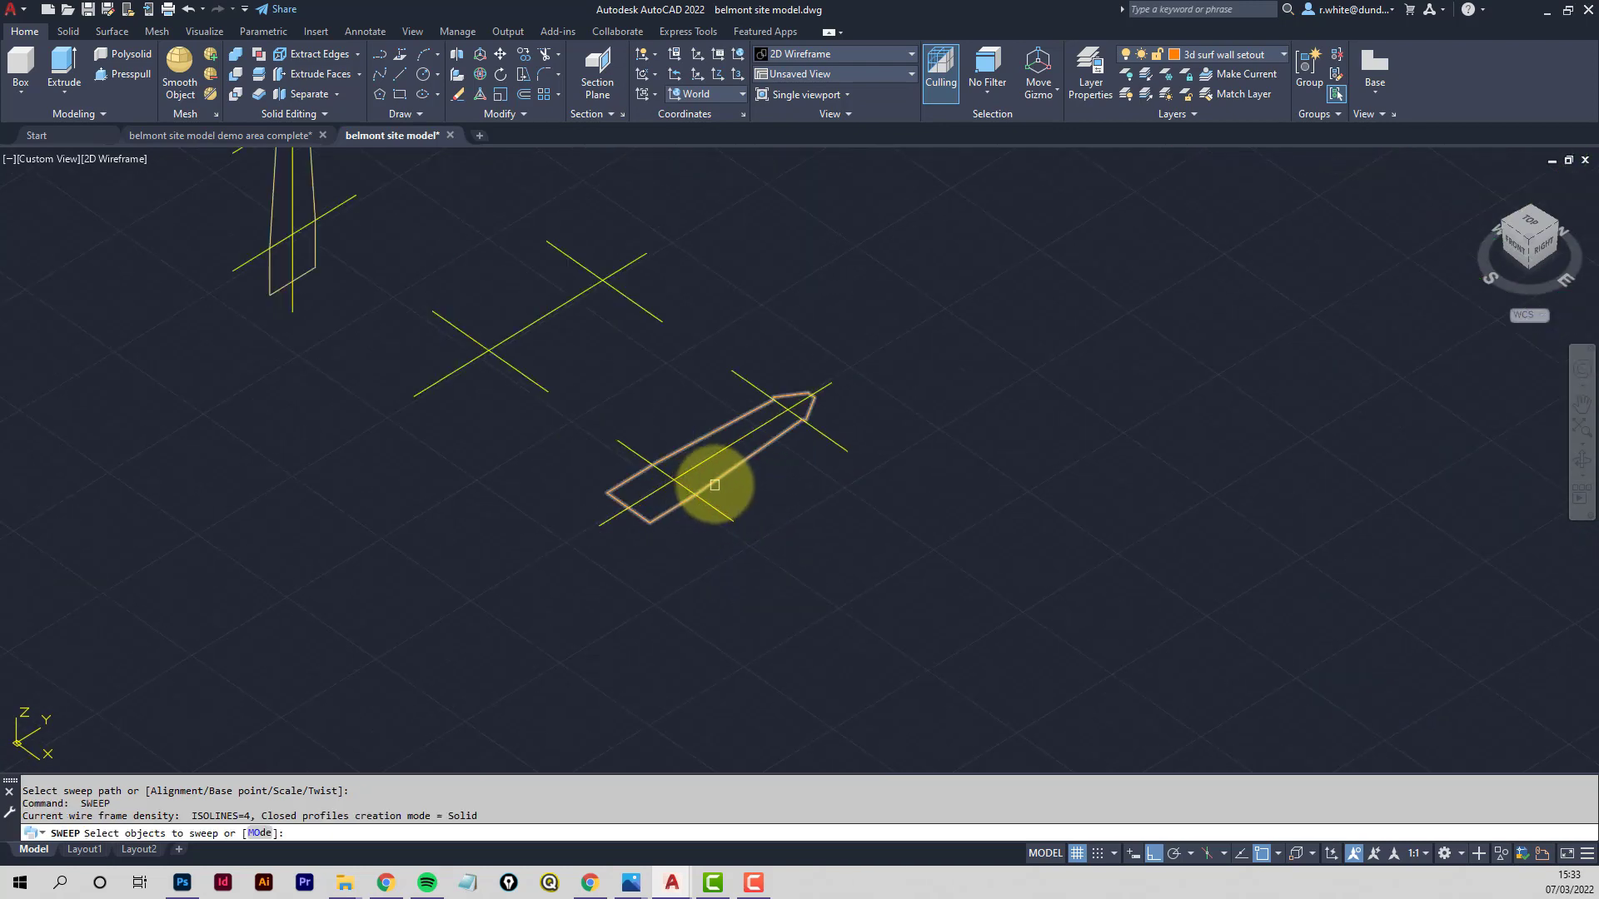
pyautogui.click(715, 484)
pyautogui.press('Return')
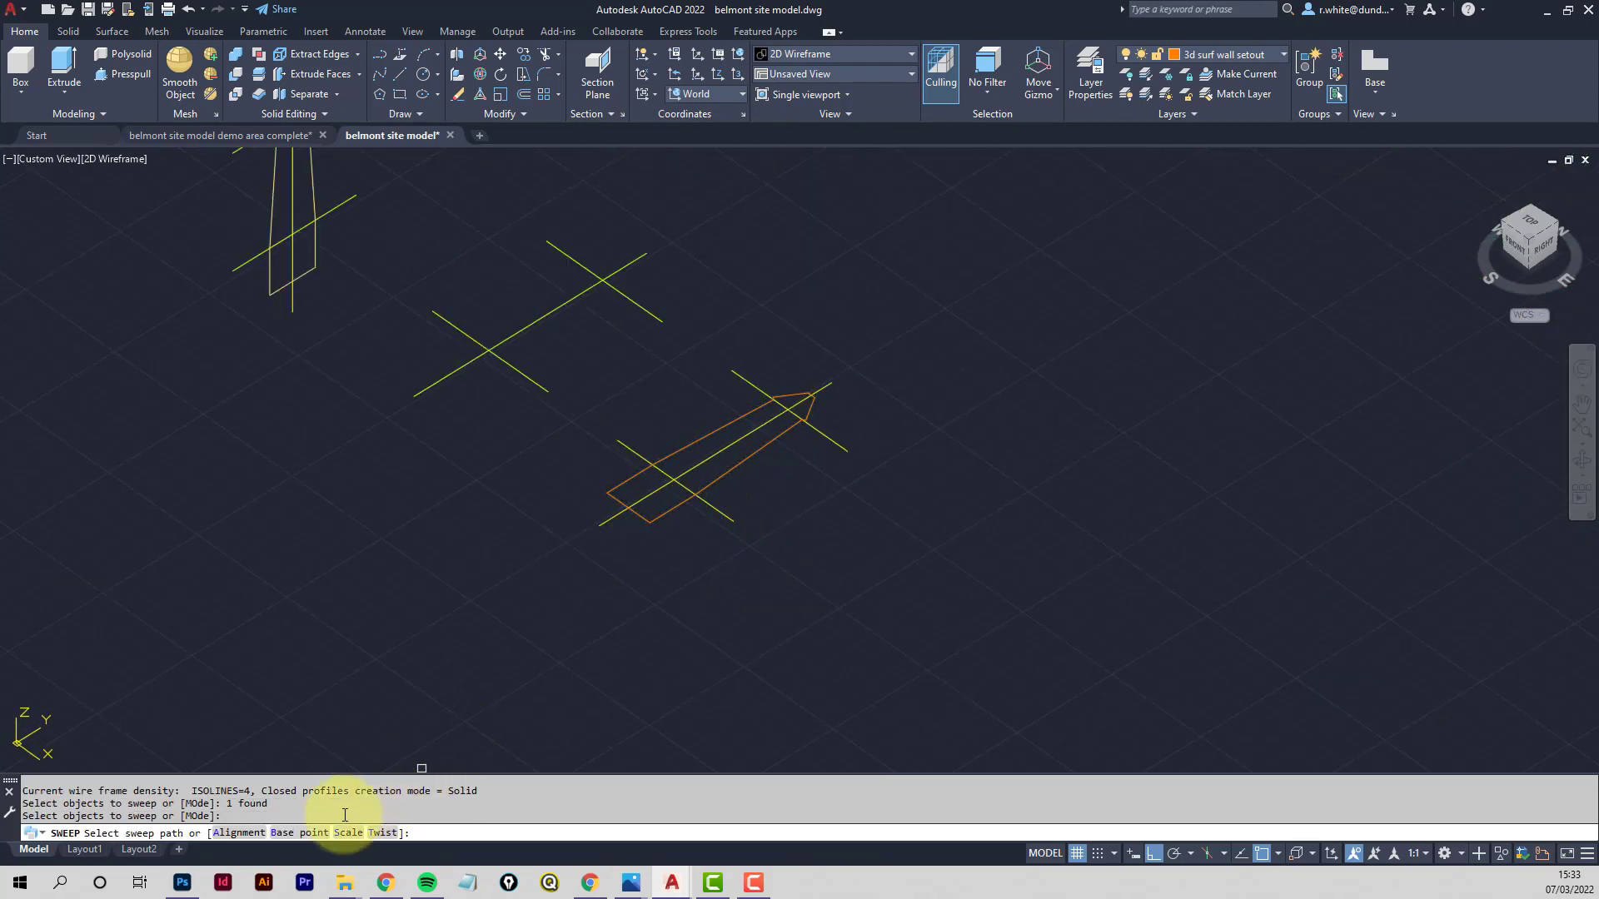
pyautogui.click(303, 834)
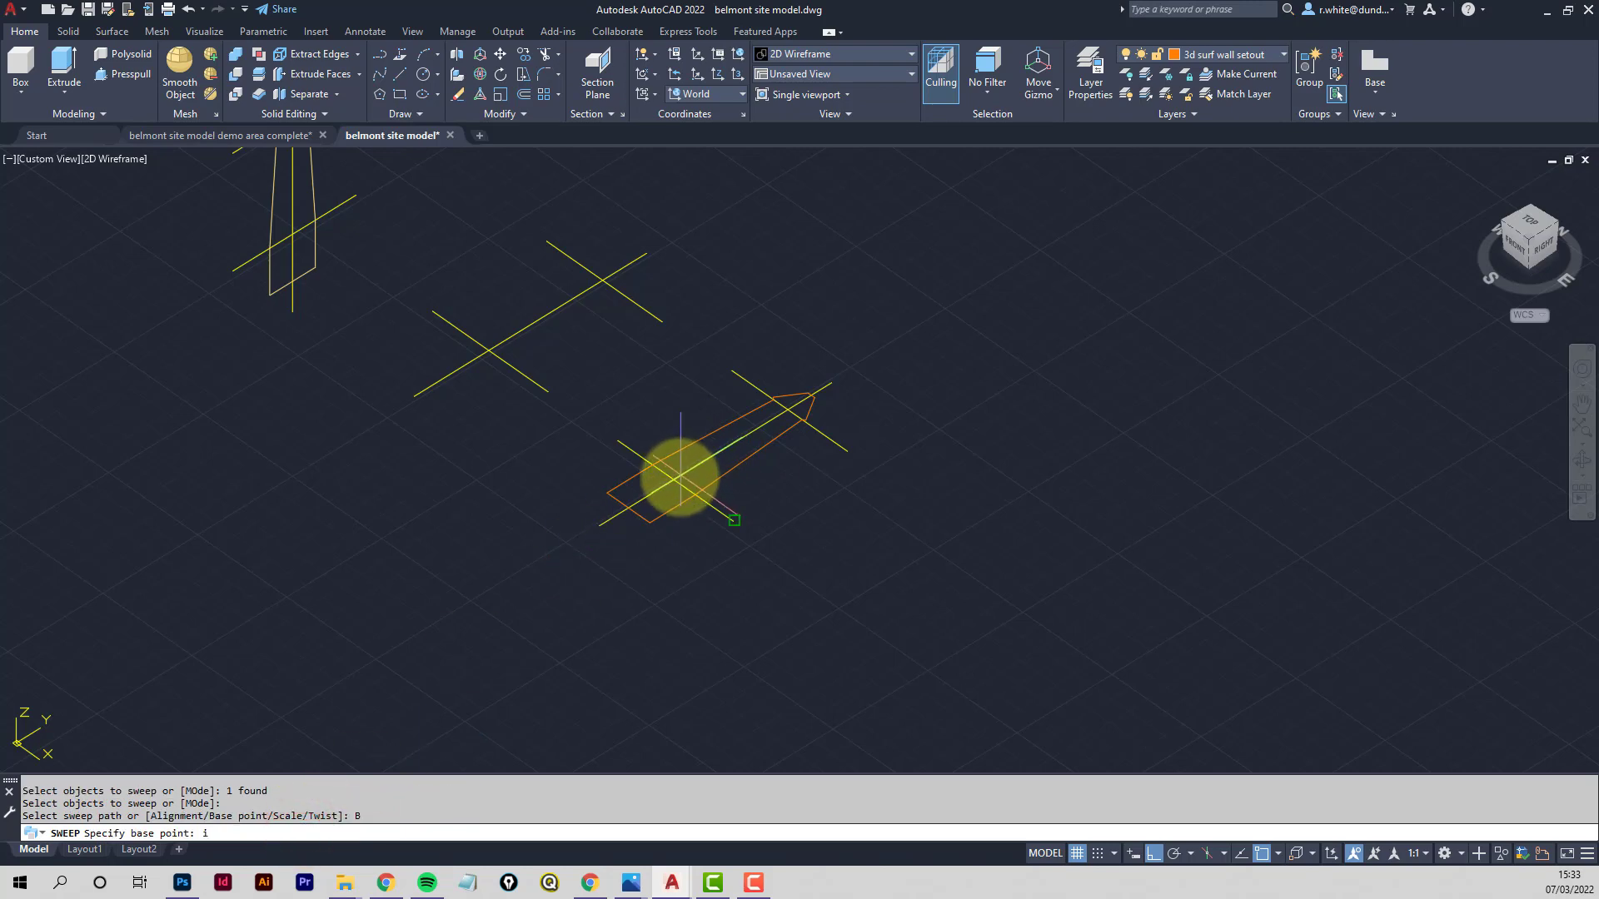
pyautogui.click(661, 475)
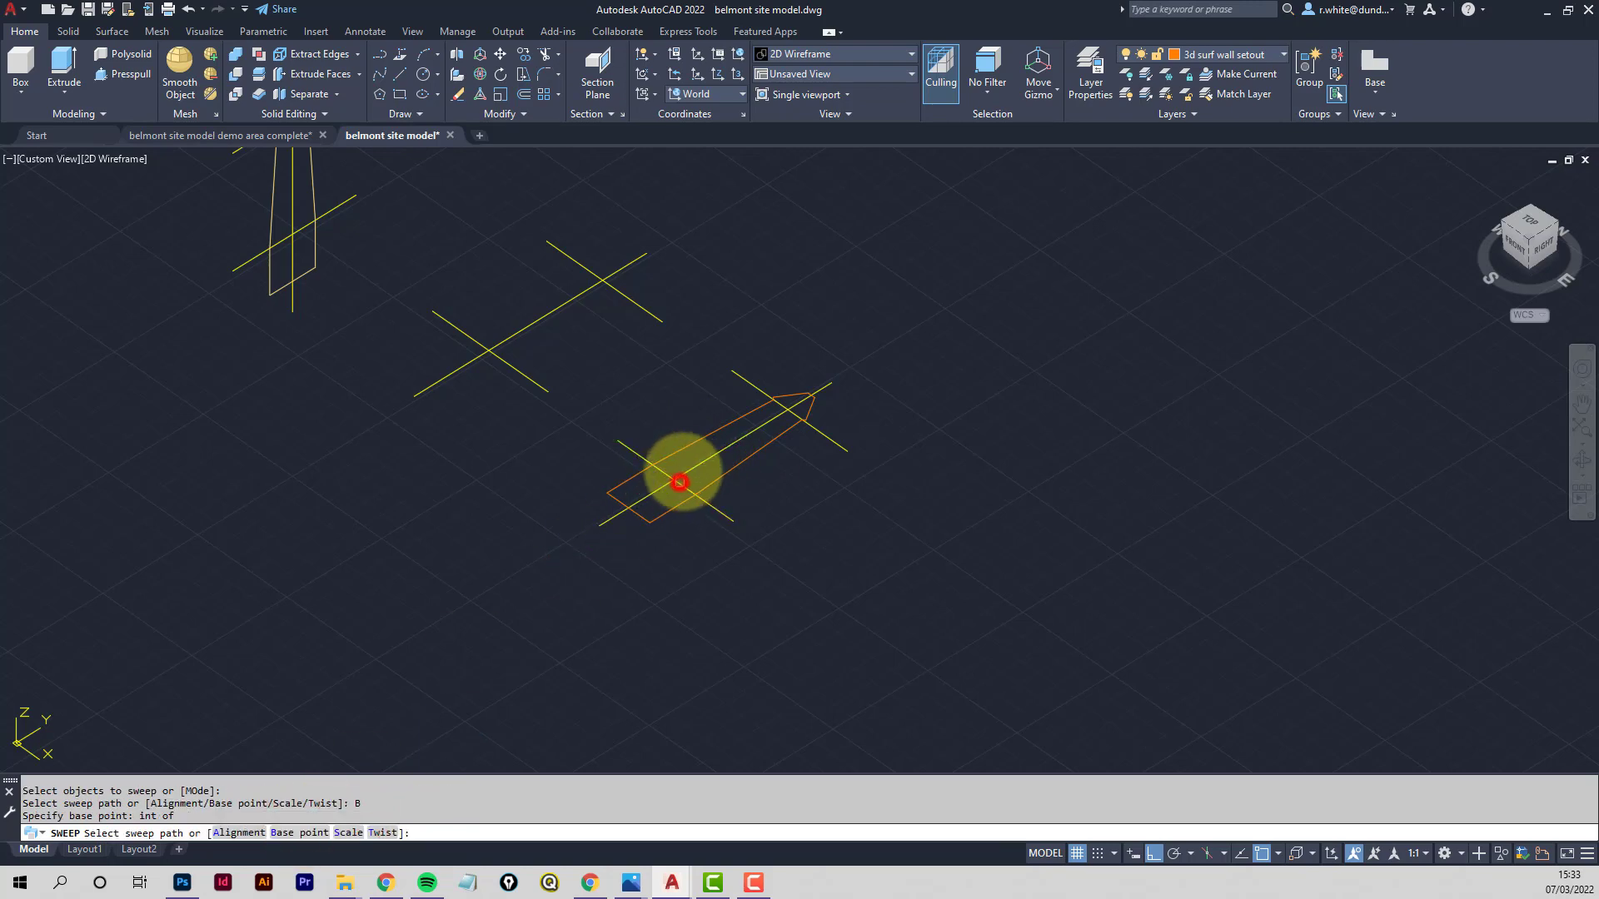
pyautogui.scroll(-5, 485, 353)
pyautogui.scroll(-3, 576, 500)
pyautogui.moveTo(575, 499); pyautogui.dragTo(674, 594, button='middle')
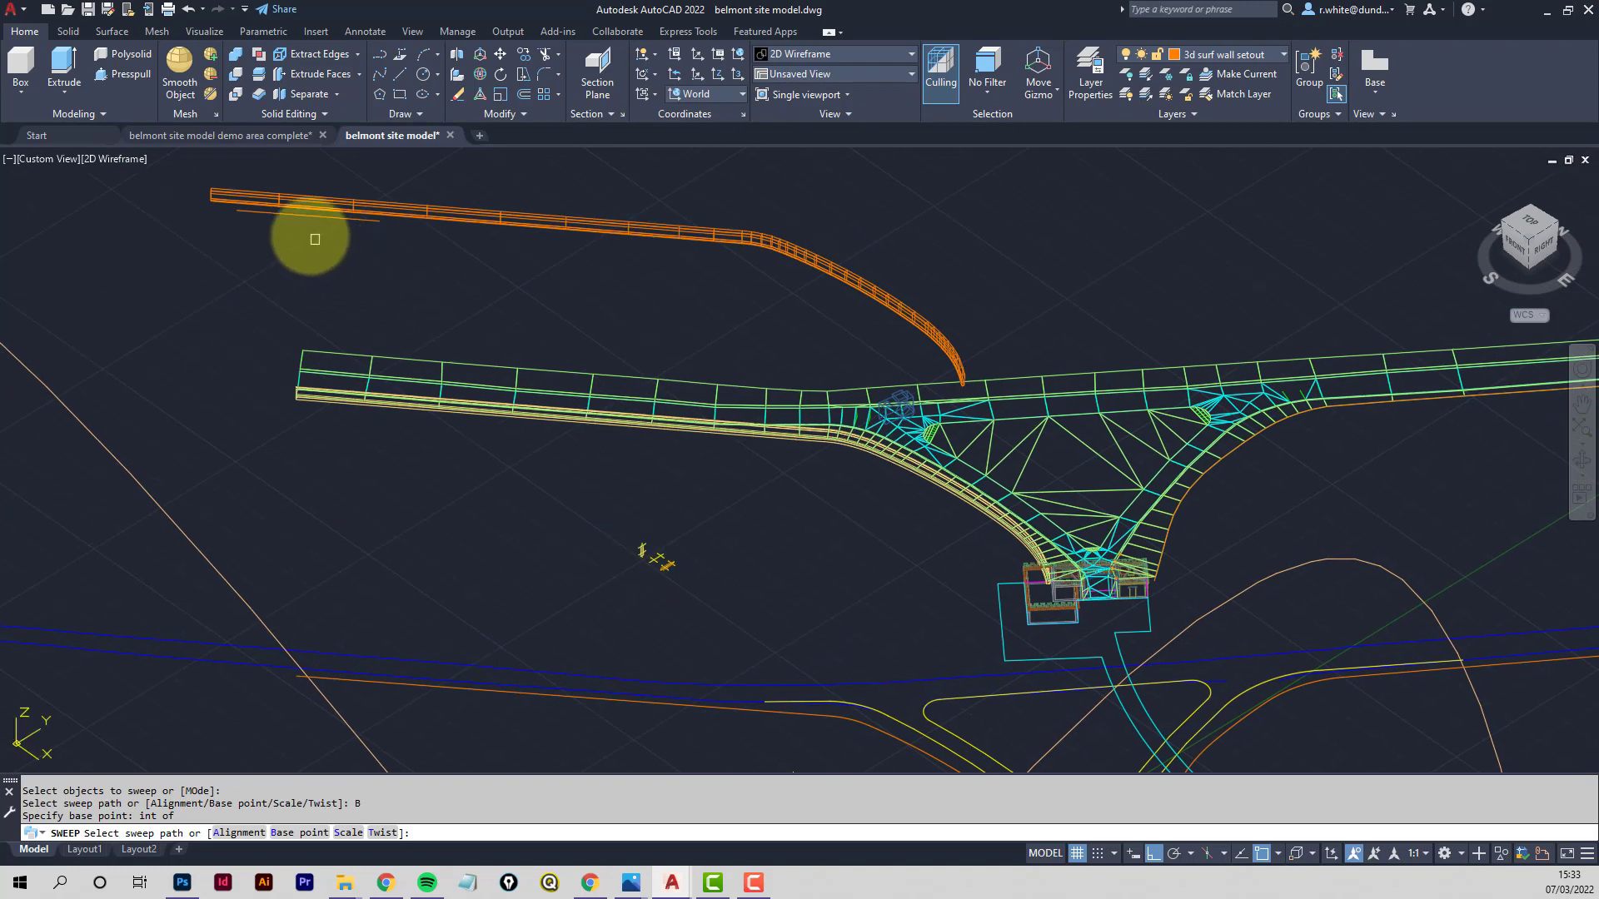
pyautogui.click(304, 214)
pyautogui.press('Return')
pyautogui.moveTo(287, 268); pyautogui.dragTo(414, 353, button='middle')
pyautogui.press('Escape')
pyautogui.press('Escape')
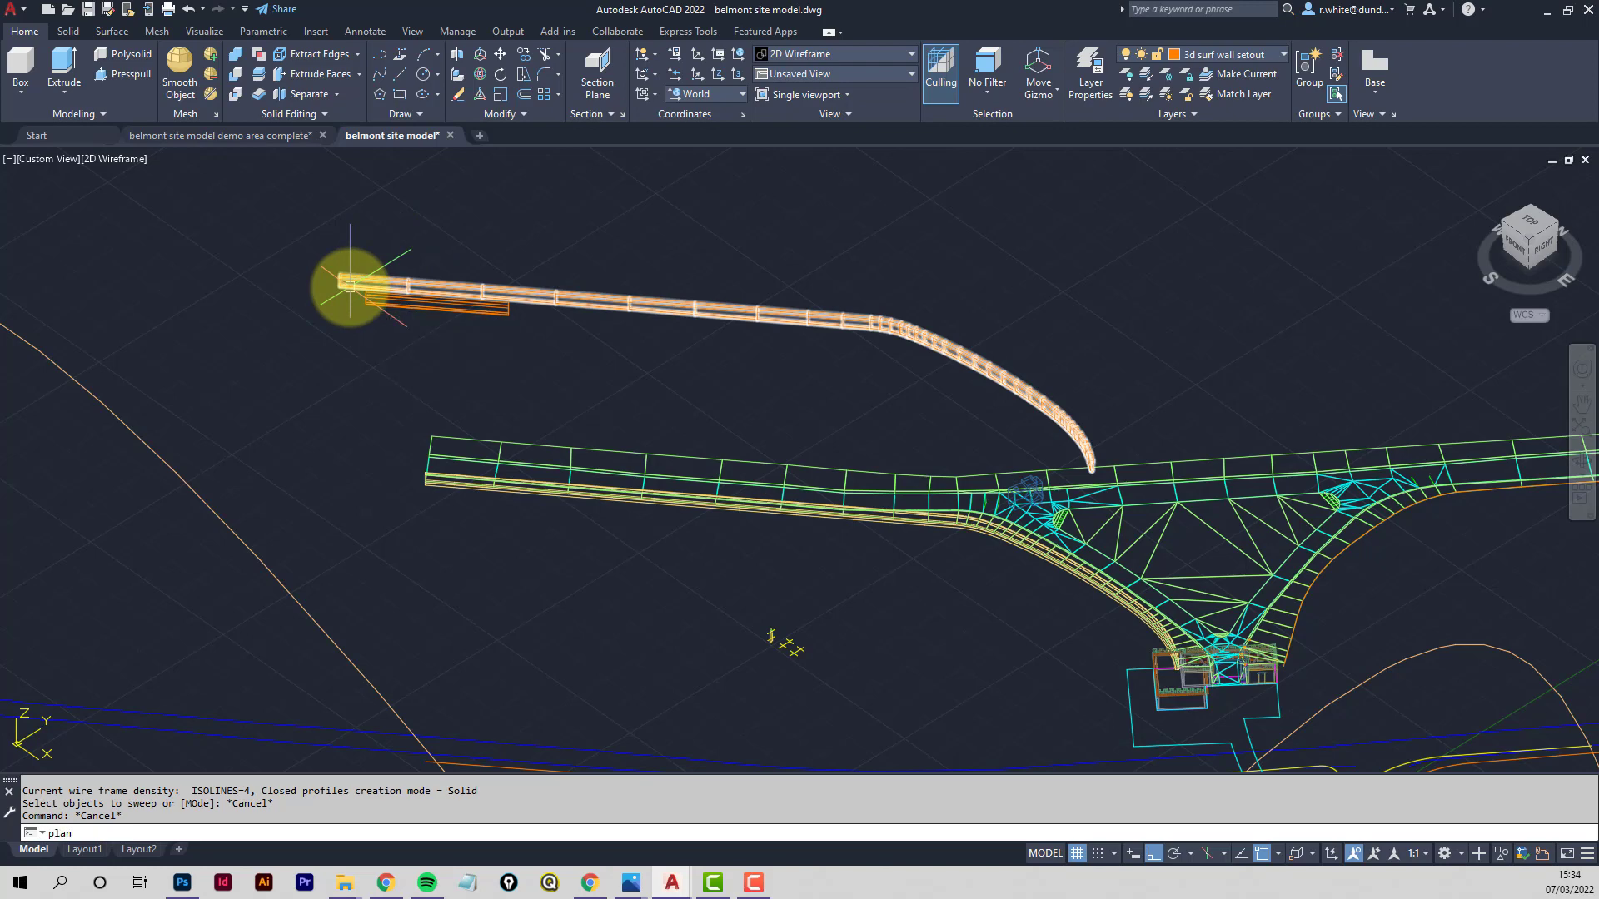
# Set the view to the plan of the current UCS
pyautogui.write('plan')
pyautogui.press('Return')
pyautogui.press('Return')
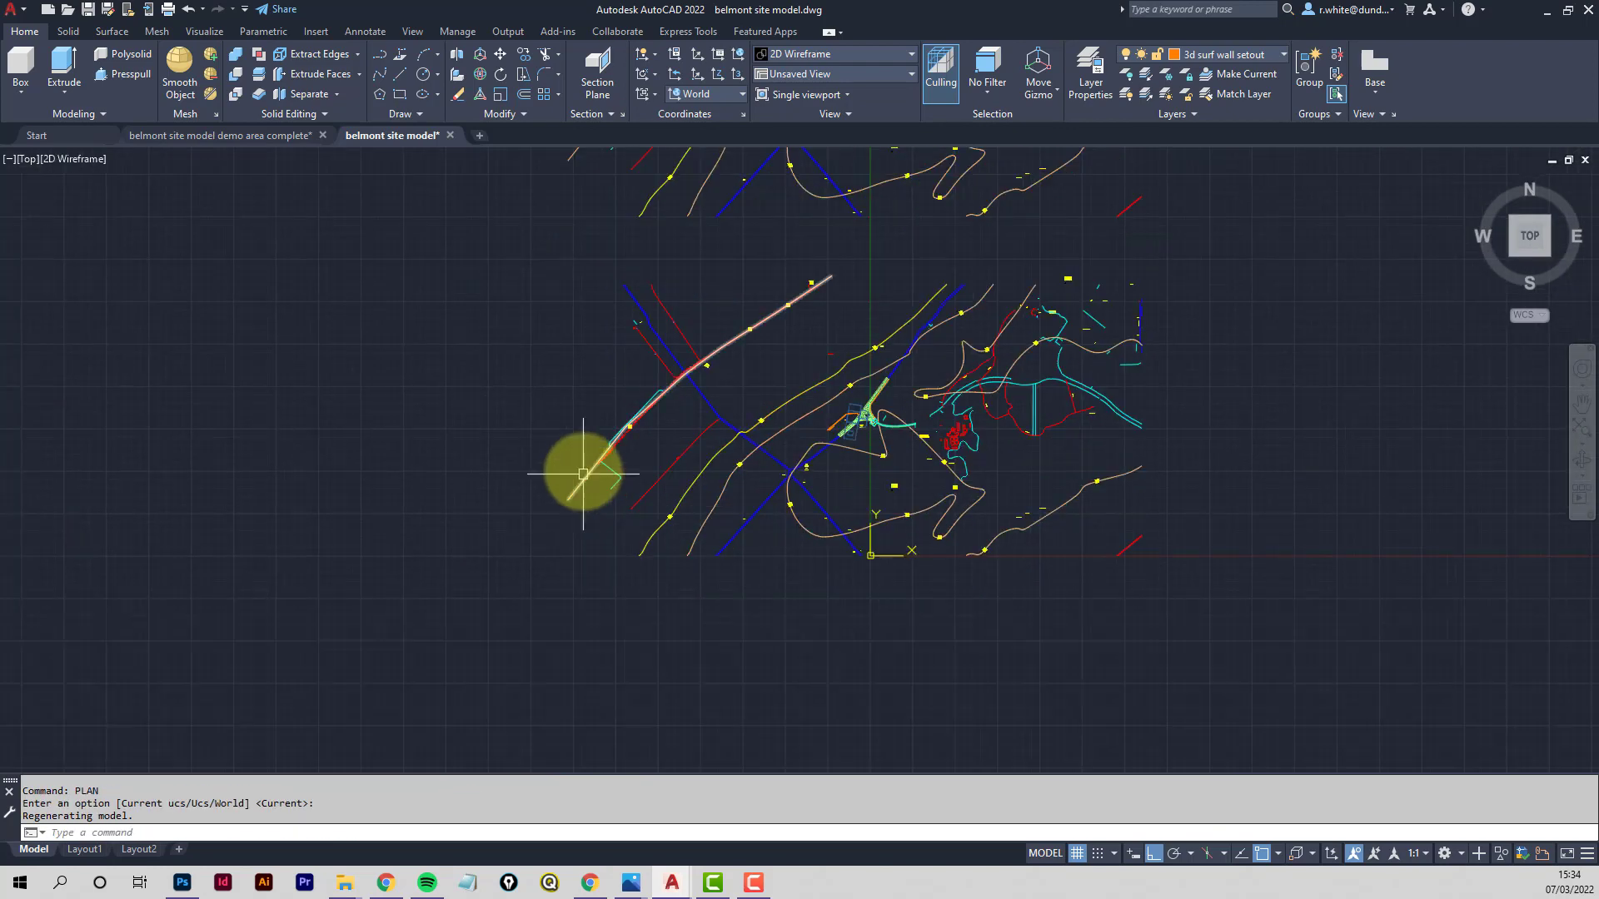
# Examine the square-cut end of the short swept wall in plan, checking which edges belong to the swept solid
pyautogui.moveTo(580, 343); pyautogui.dragTo(610, 525, button='middle')
pyautogui.moveTo(607, 665); pyautogui.dragTo(610, 543, button='middle')
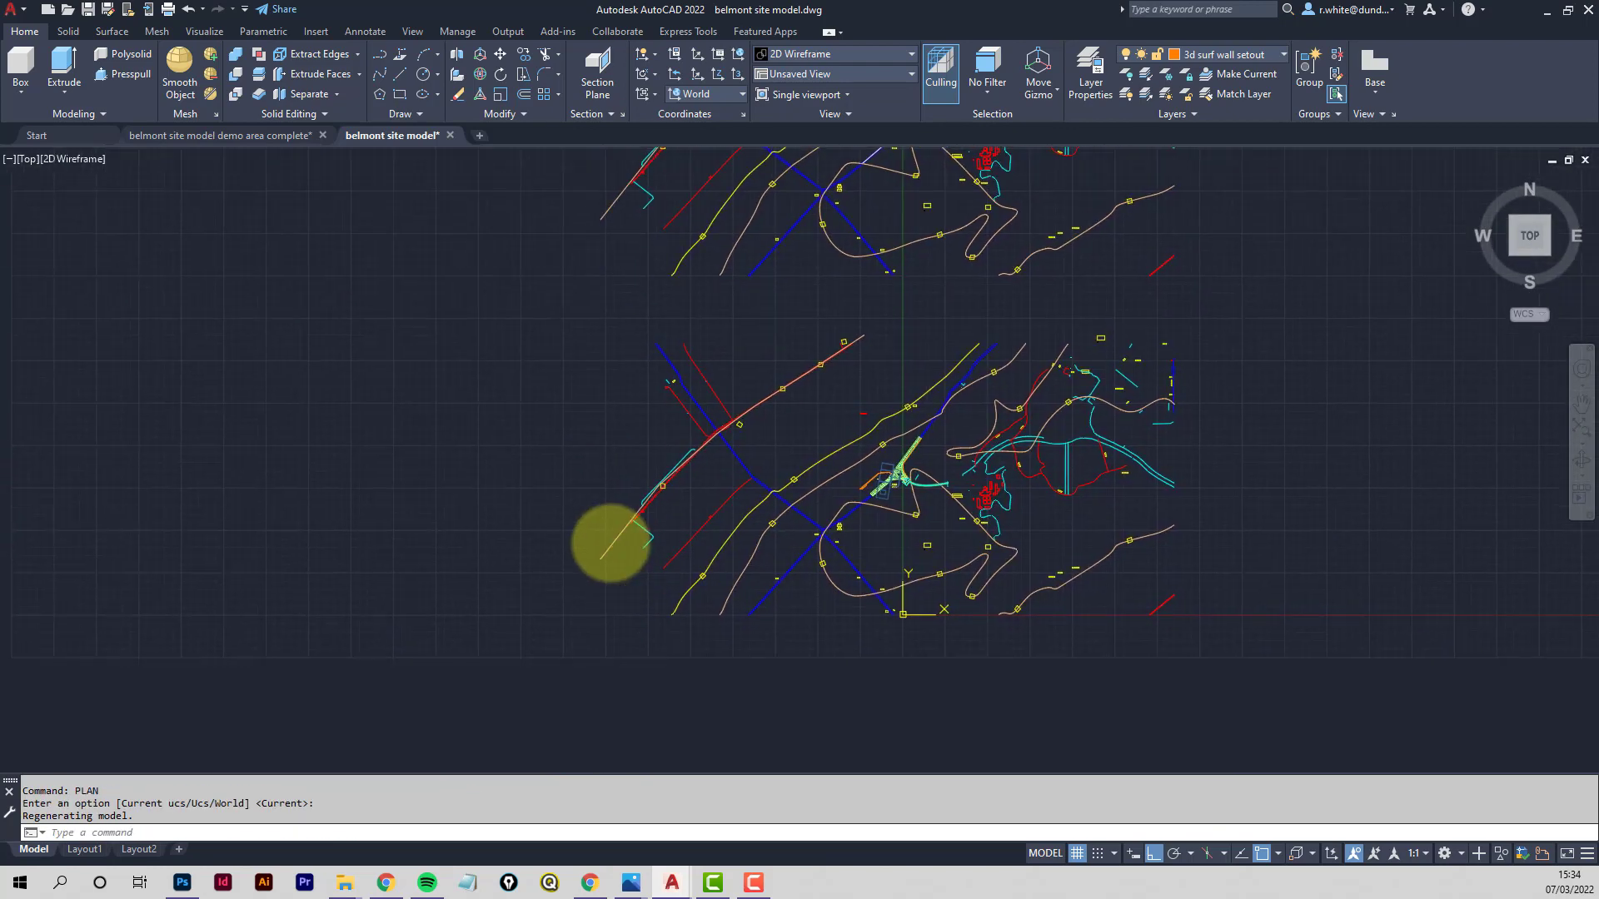
pyautogui.moveTo(575, 354); pyautogui.dragTo(572, 560, button='middle')
pyautogui.moveTo(617, 641); pyautogui.dragTo(593, 393, button='middle')
pyautogui.scroll(1, 598, 392)
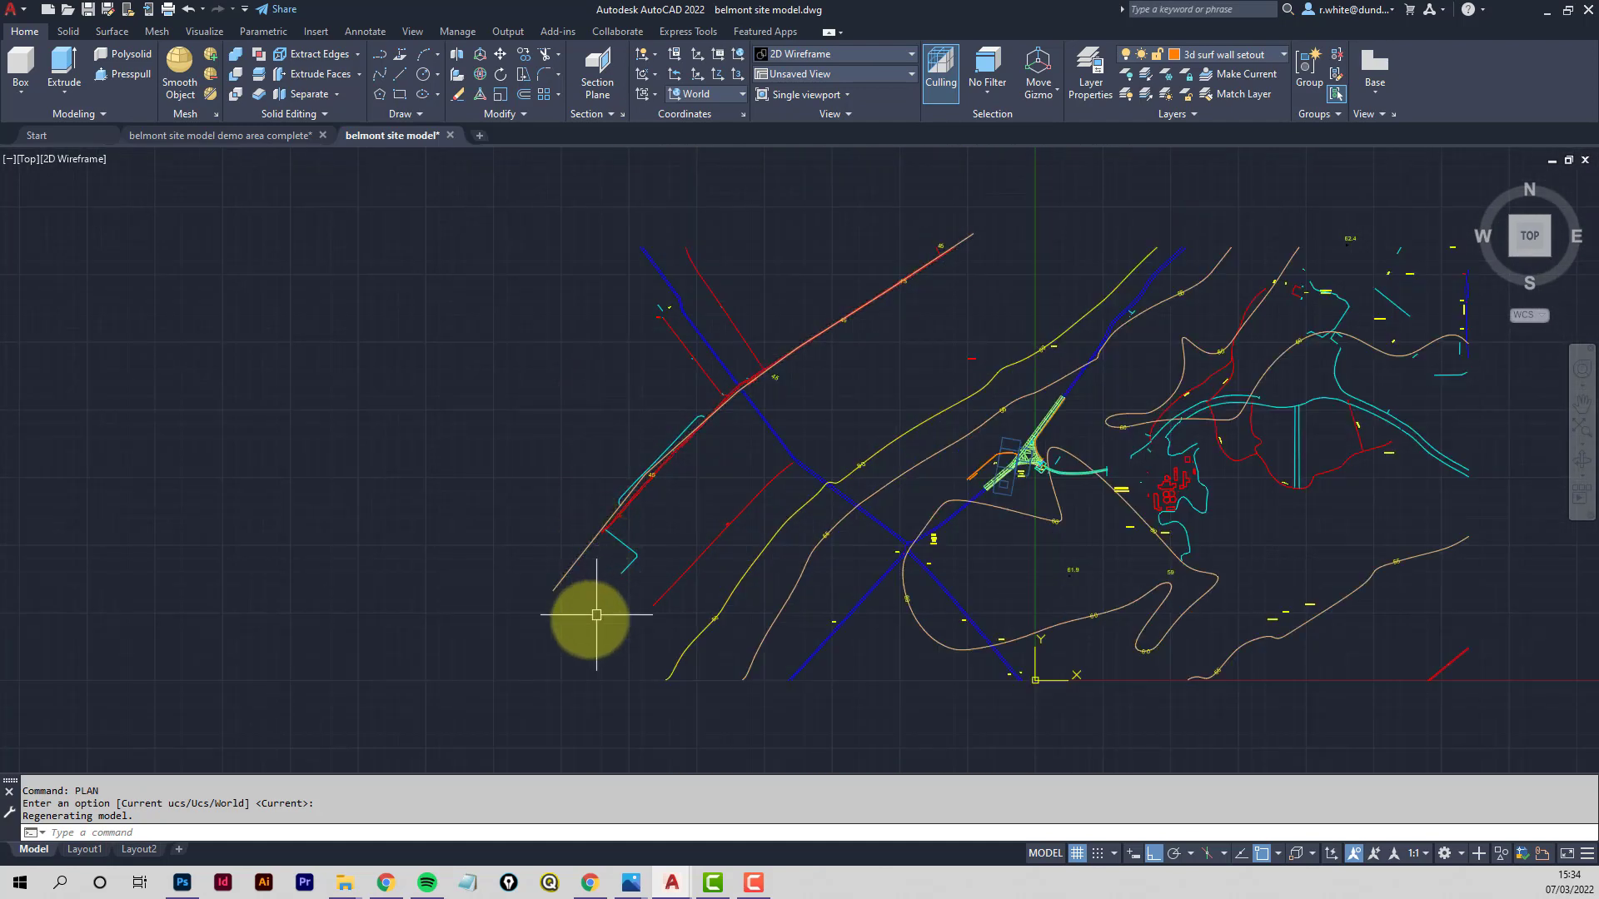
pyautogui.scroll(2, 550, 611)
pyautogui.scroll(-2, 708, 562)
pyautogui.moveTo(760, 560); pyautogui.dragTo(519, 575, button='middle')
pyautogui.scroll(12, 820, 483)
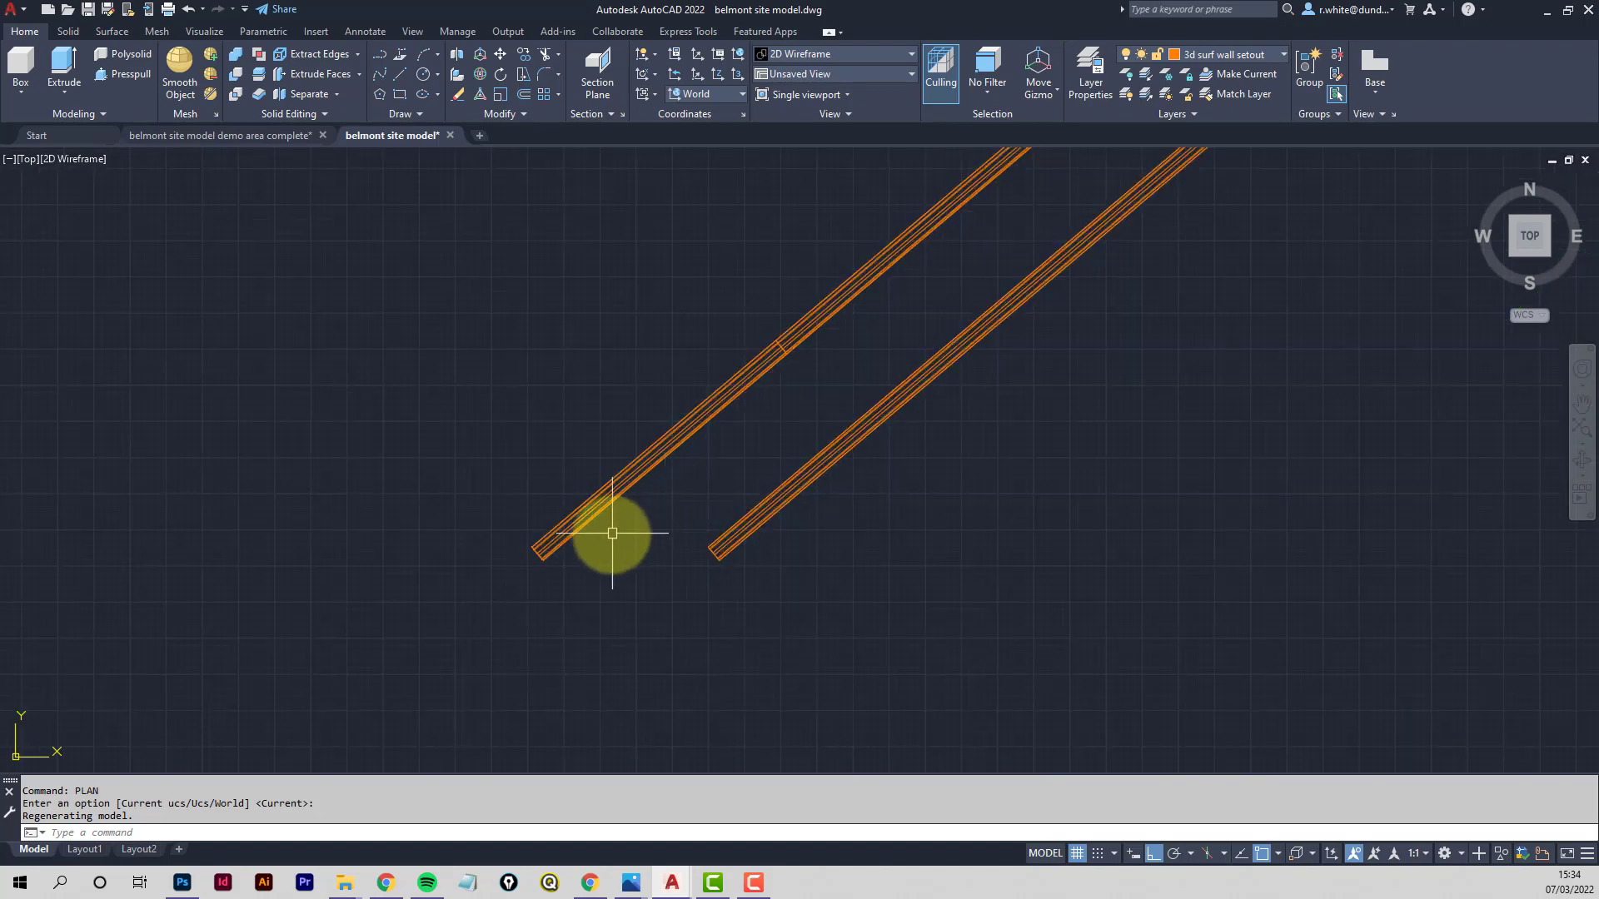
pyautogui.moveTo(607, 528); pyautogui.dragTo(518, 529, button='middle')
pyautogui.scroll(4, 812, 563)
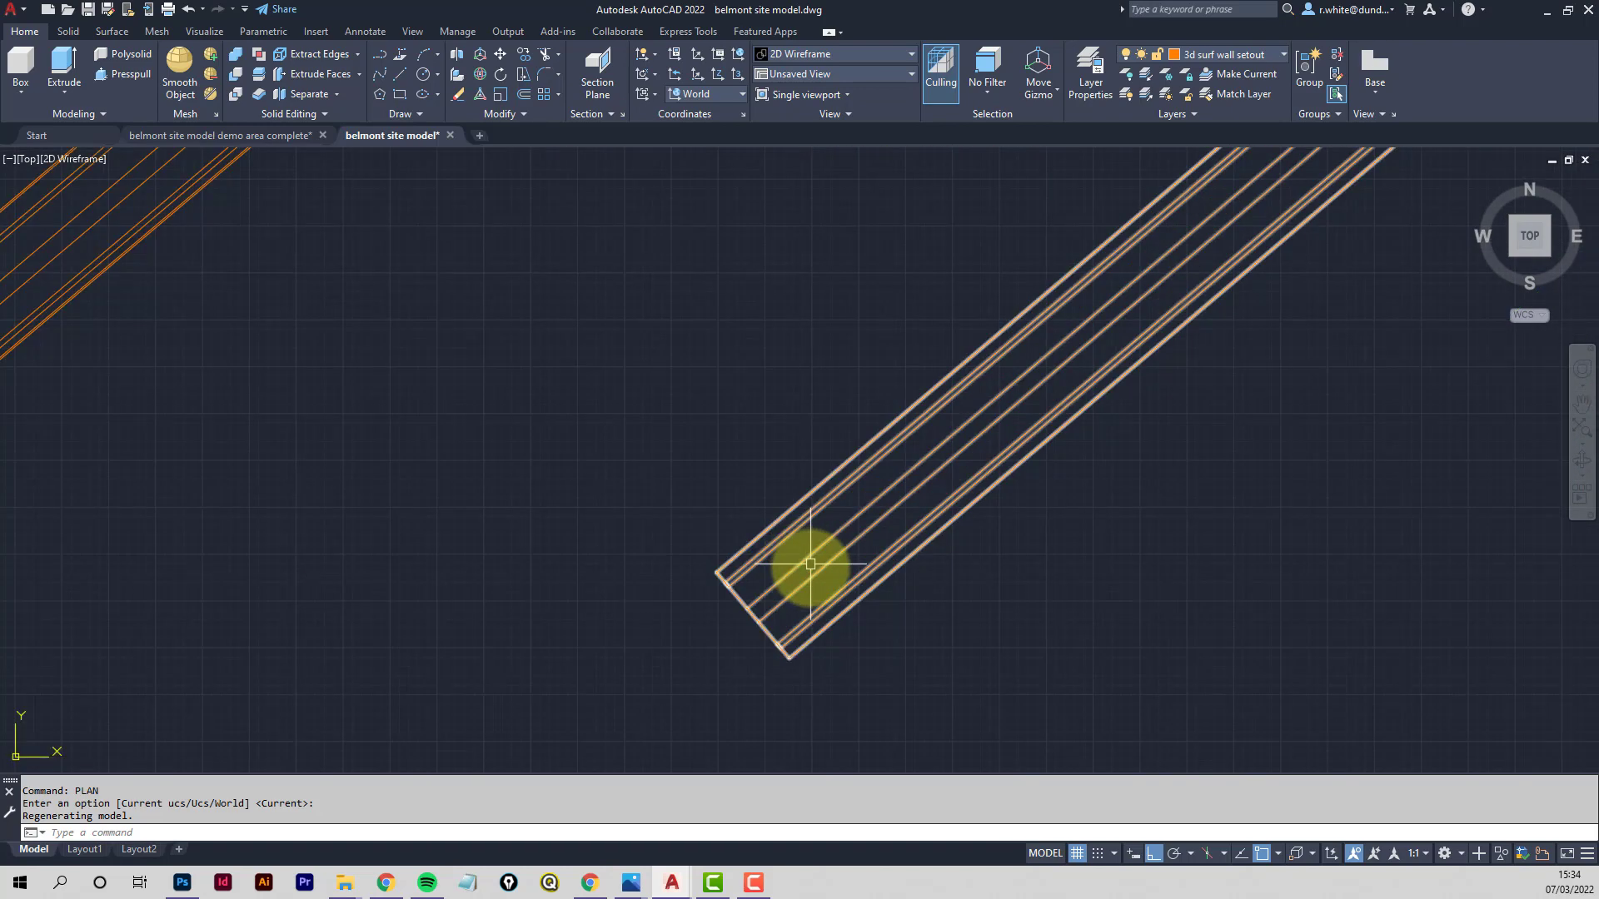
pyautogui.click(804, 558)
pyautogui.moveTo(800, 557); pyautogui.dragTo(700, 546, button='middle')
pyautogui.scroll(4, 716, 599)
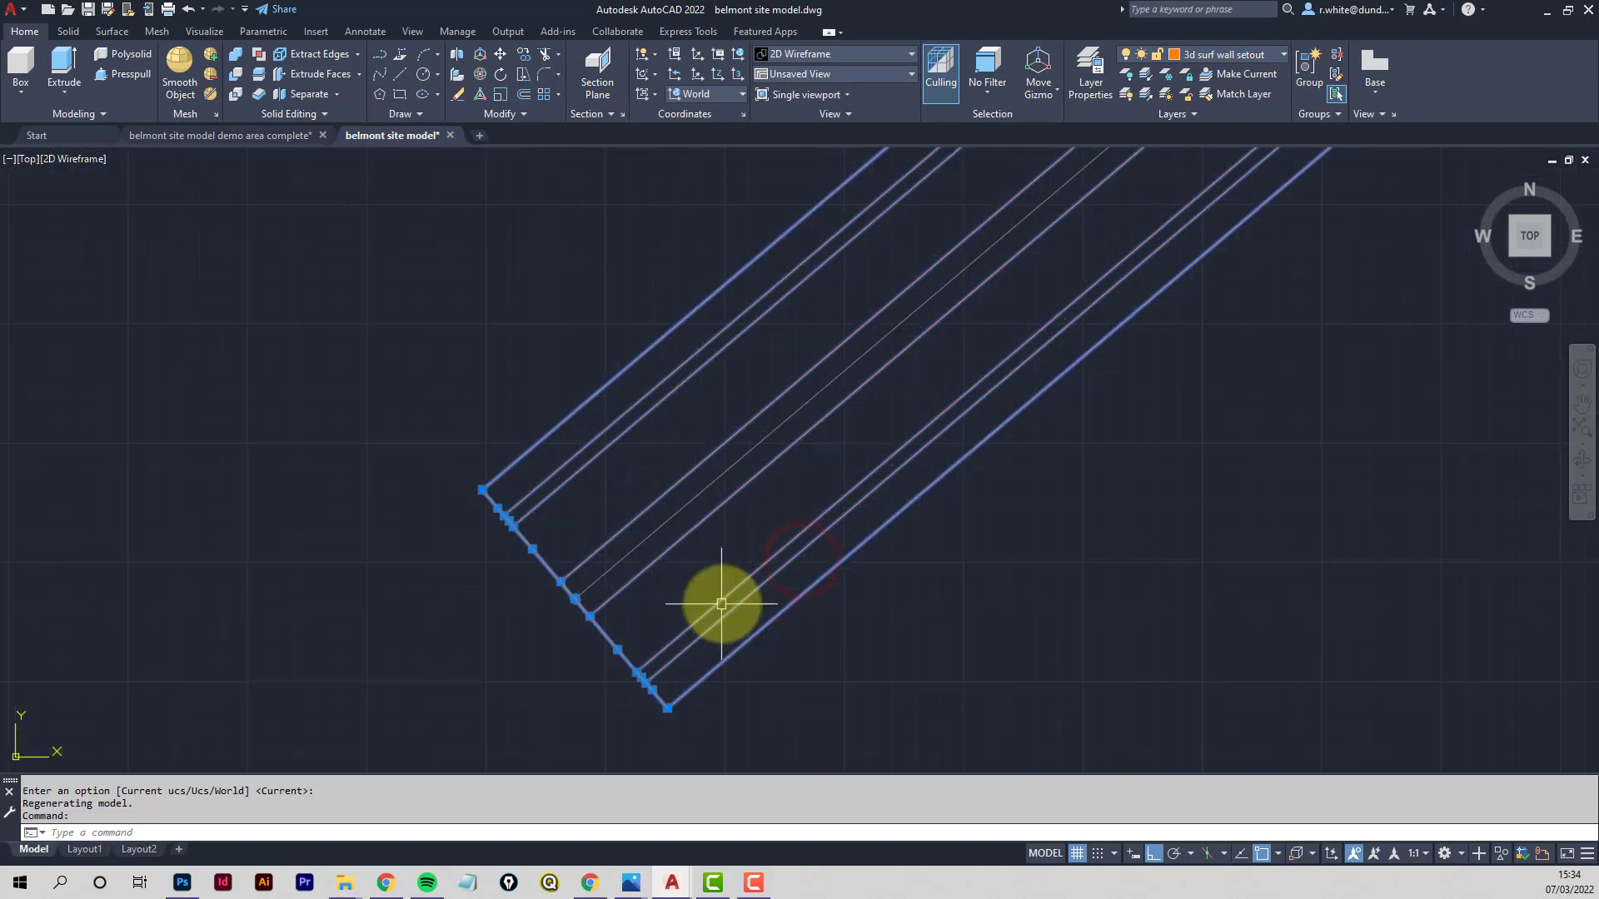
pyautogui.press('Escape')
pyautogui.press('Escape')
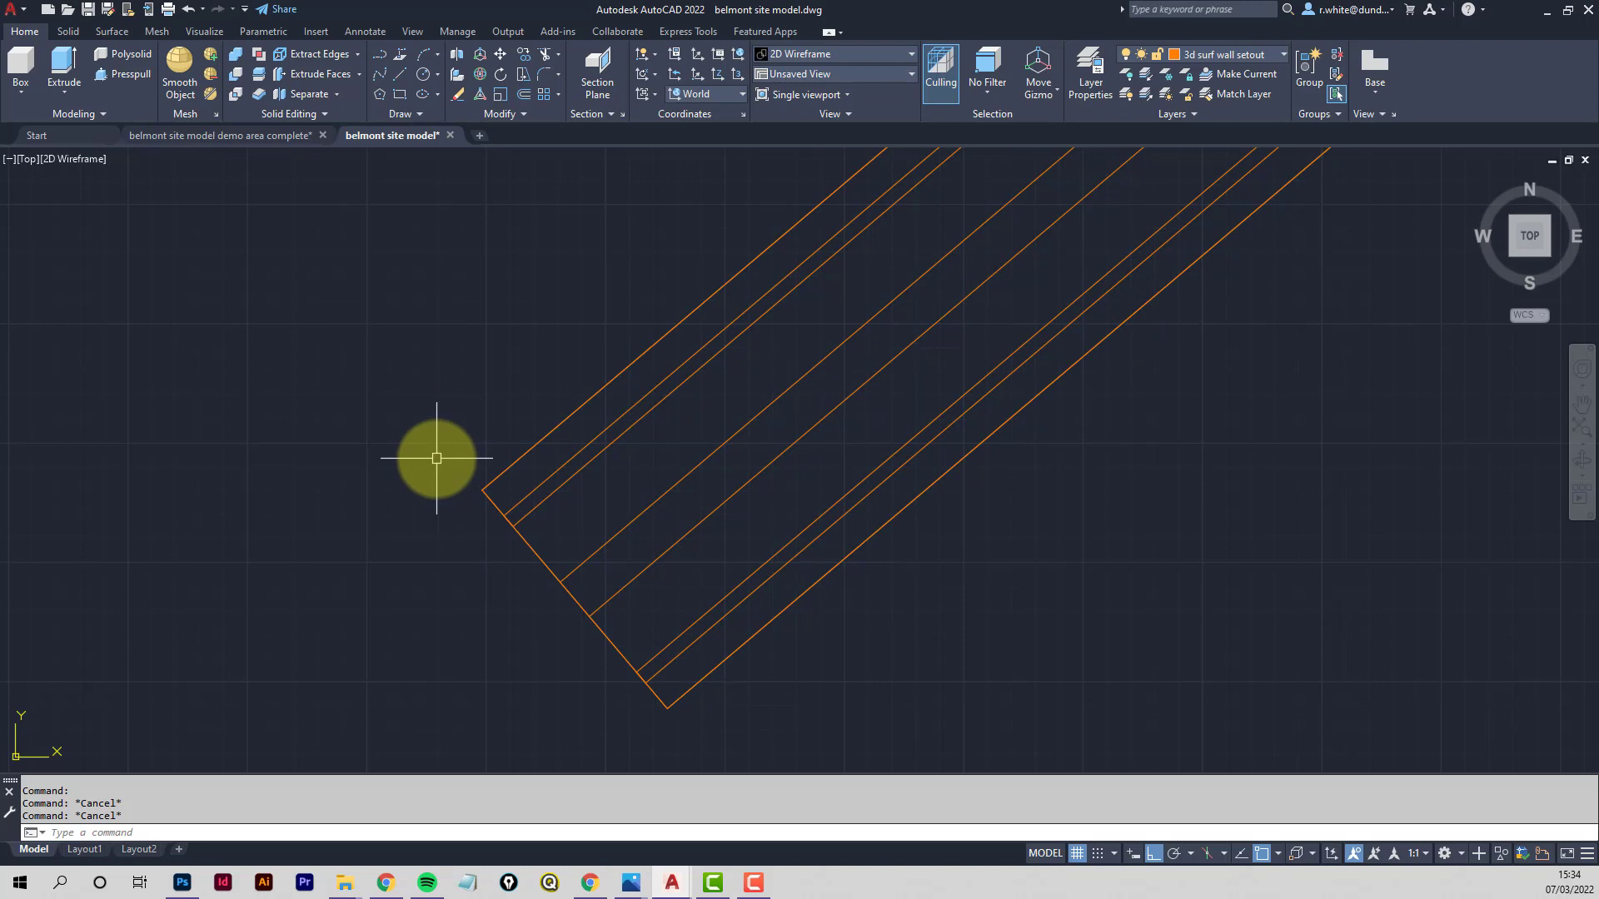
# Examine the end of the long swept wall in plan, checking how its end face and edges align
pyautogui.scroll(-4, 436, 458)
pyautogui.moveTo(314, 397); pyautogui.dragTo(697, 464, button='middle')
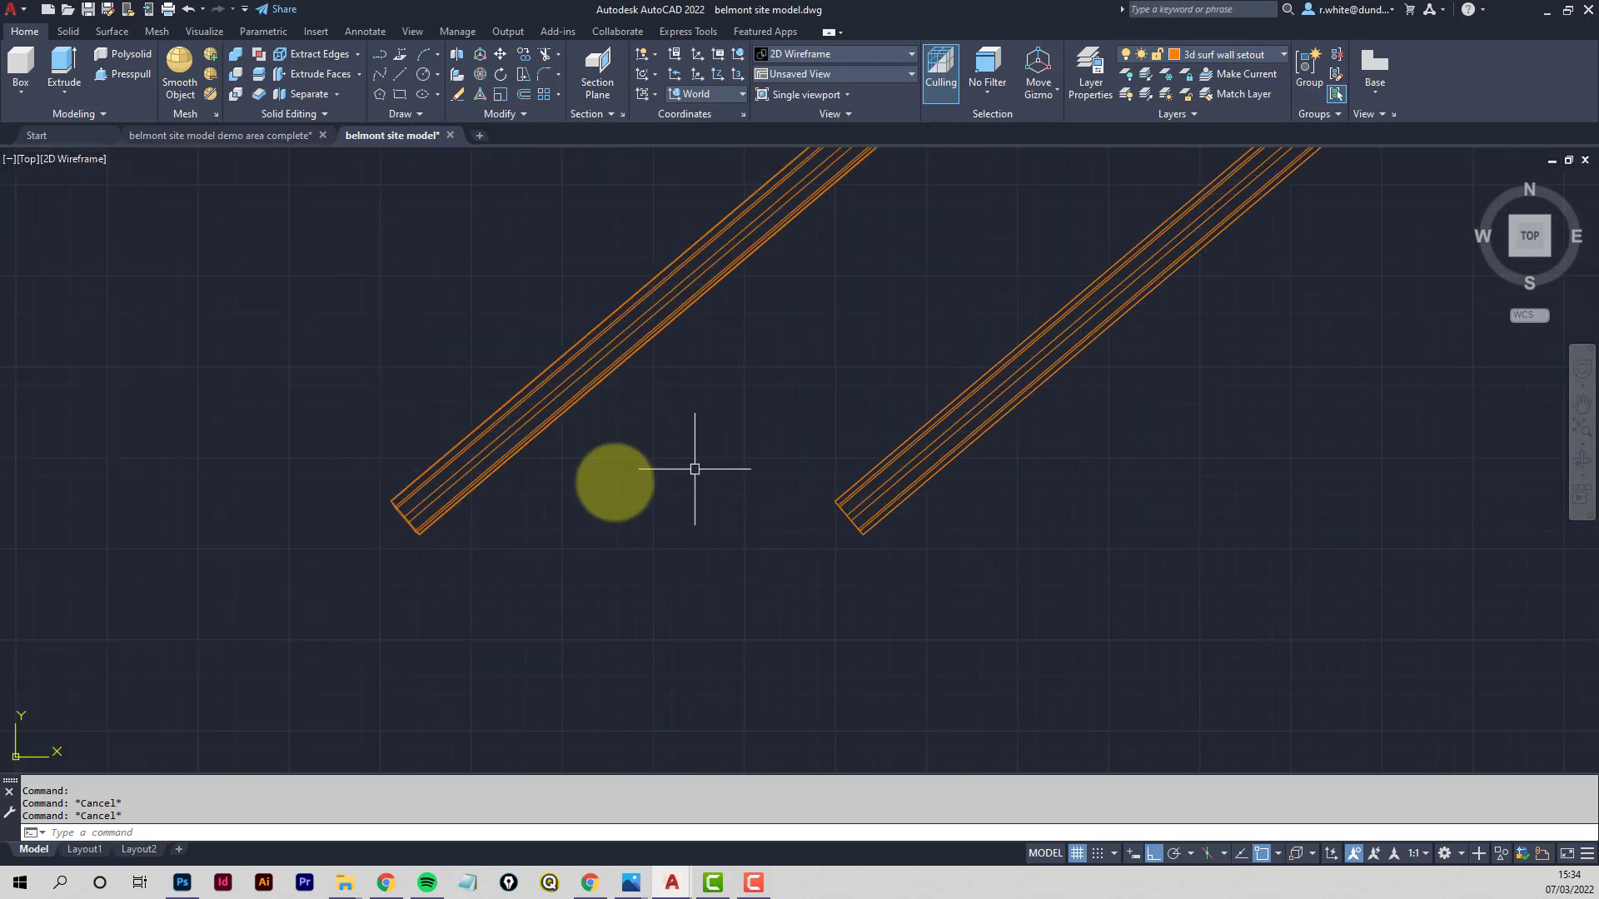
pyautogui.scroll(6, 436, 457)
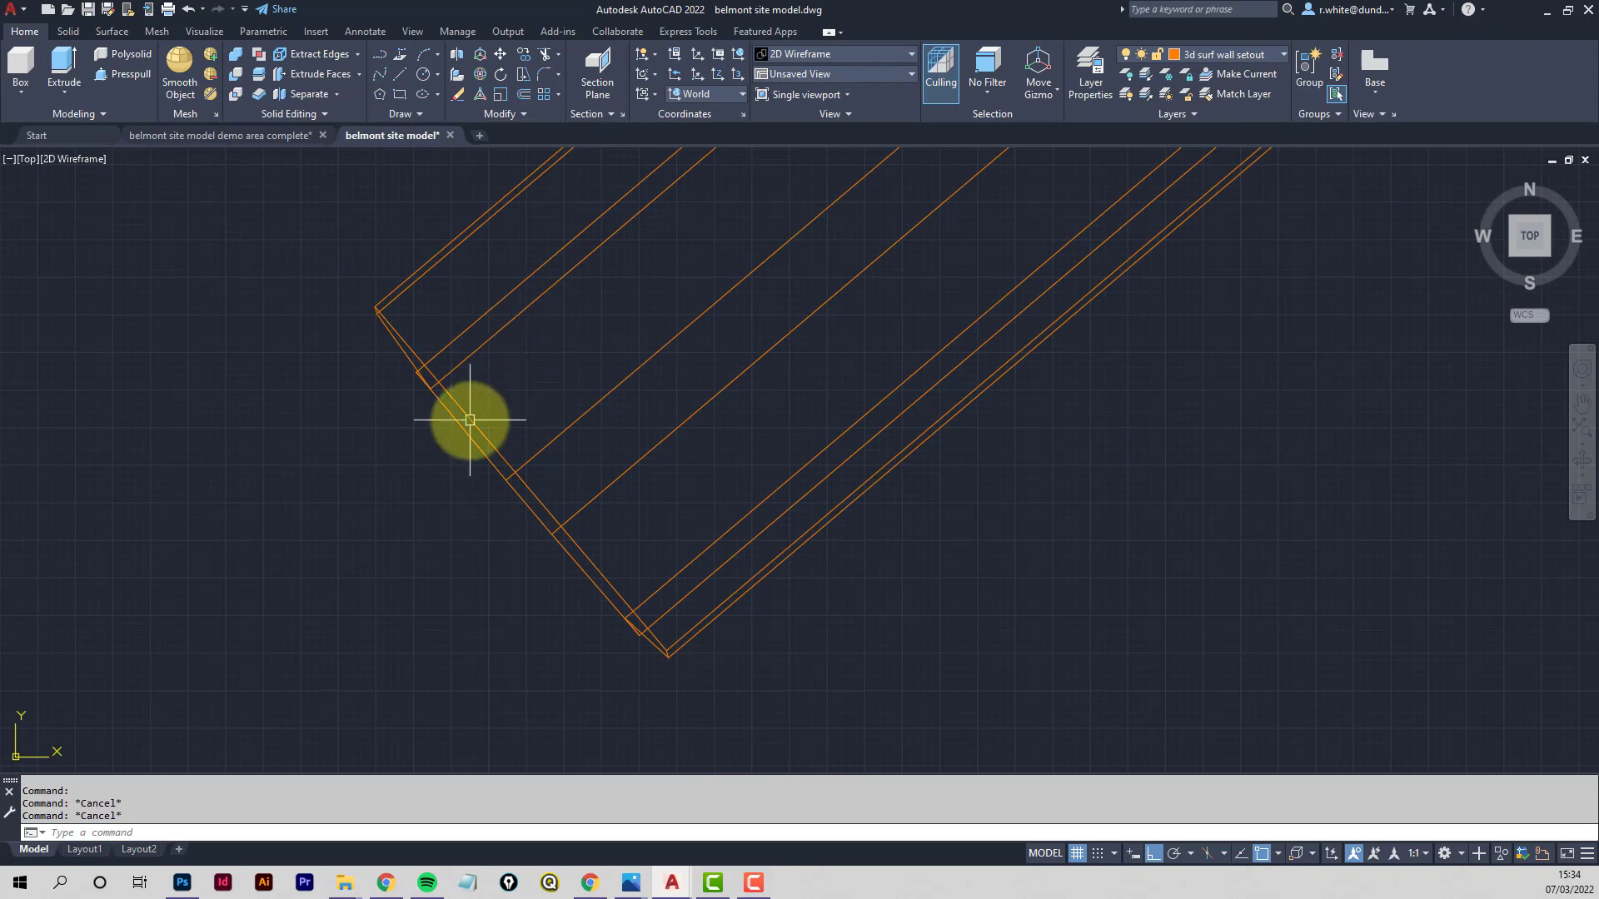
pyautogui.scroll(2, 454, 414)
pyautogui.scroll(-2, 510, 408)
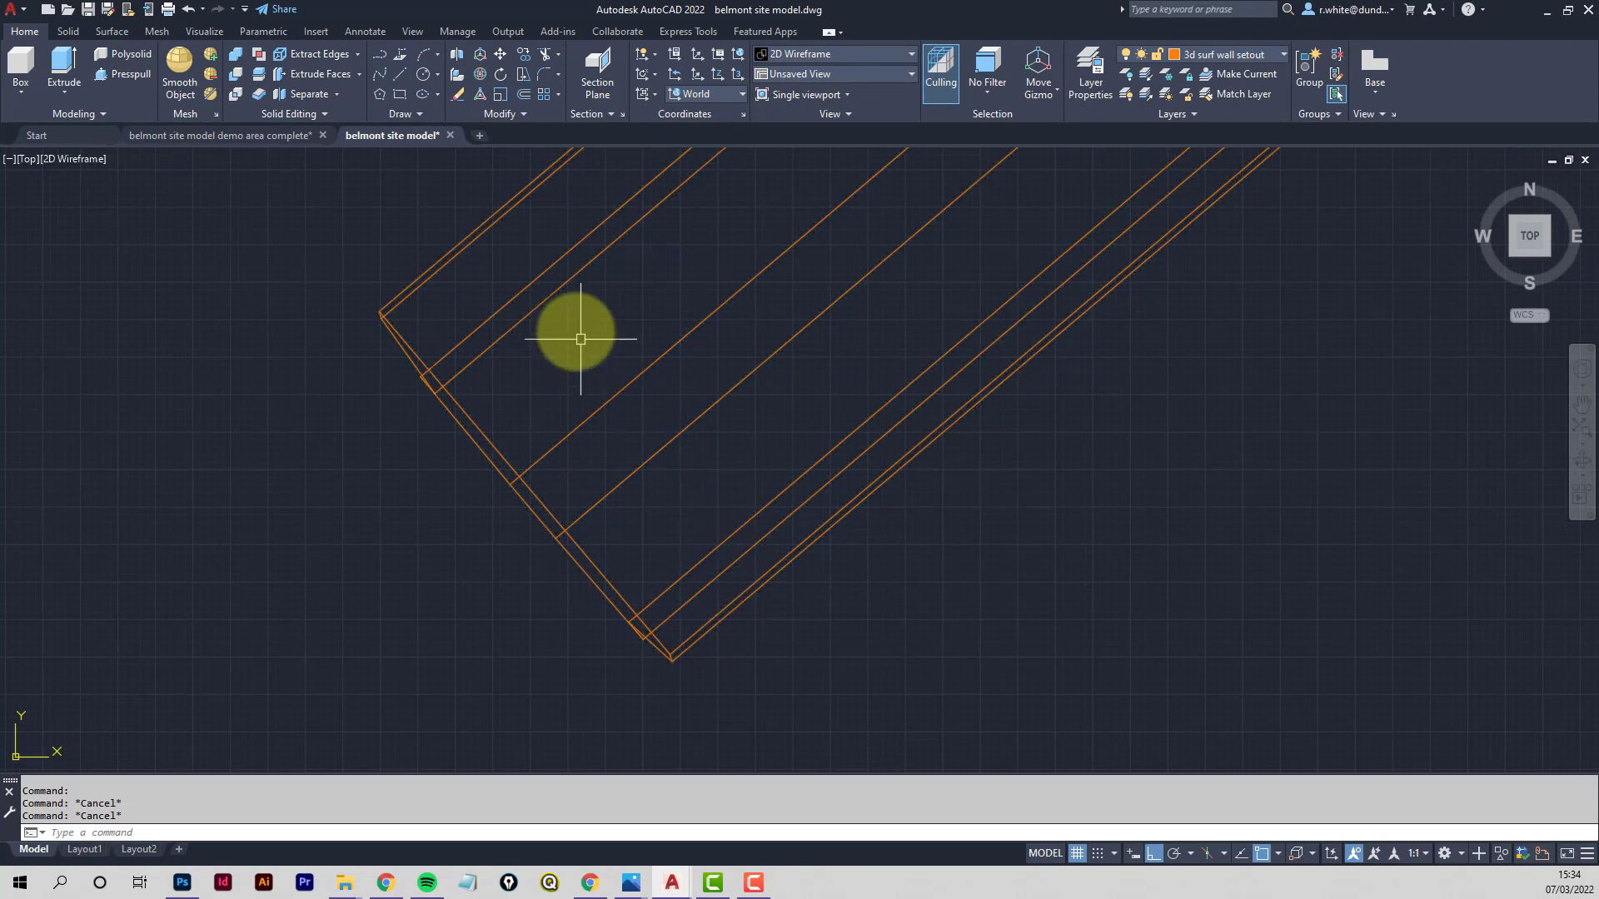
pyautogui.moveTo(558, 364); pyautogui.dragTo(525, 425, button='middle')
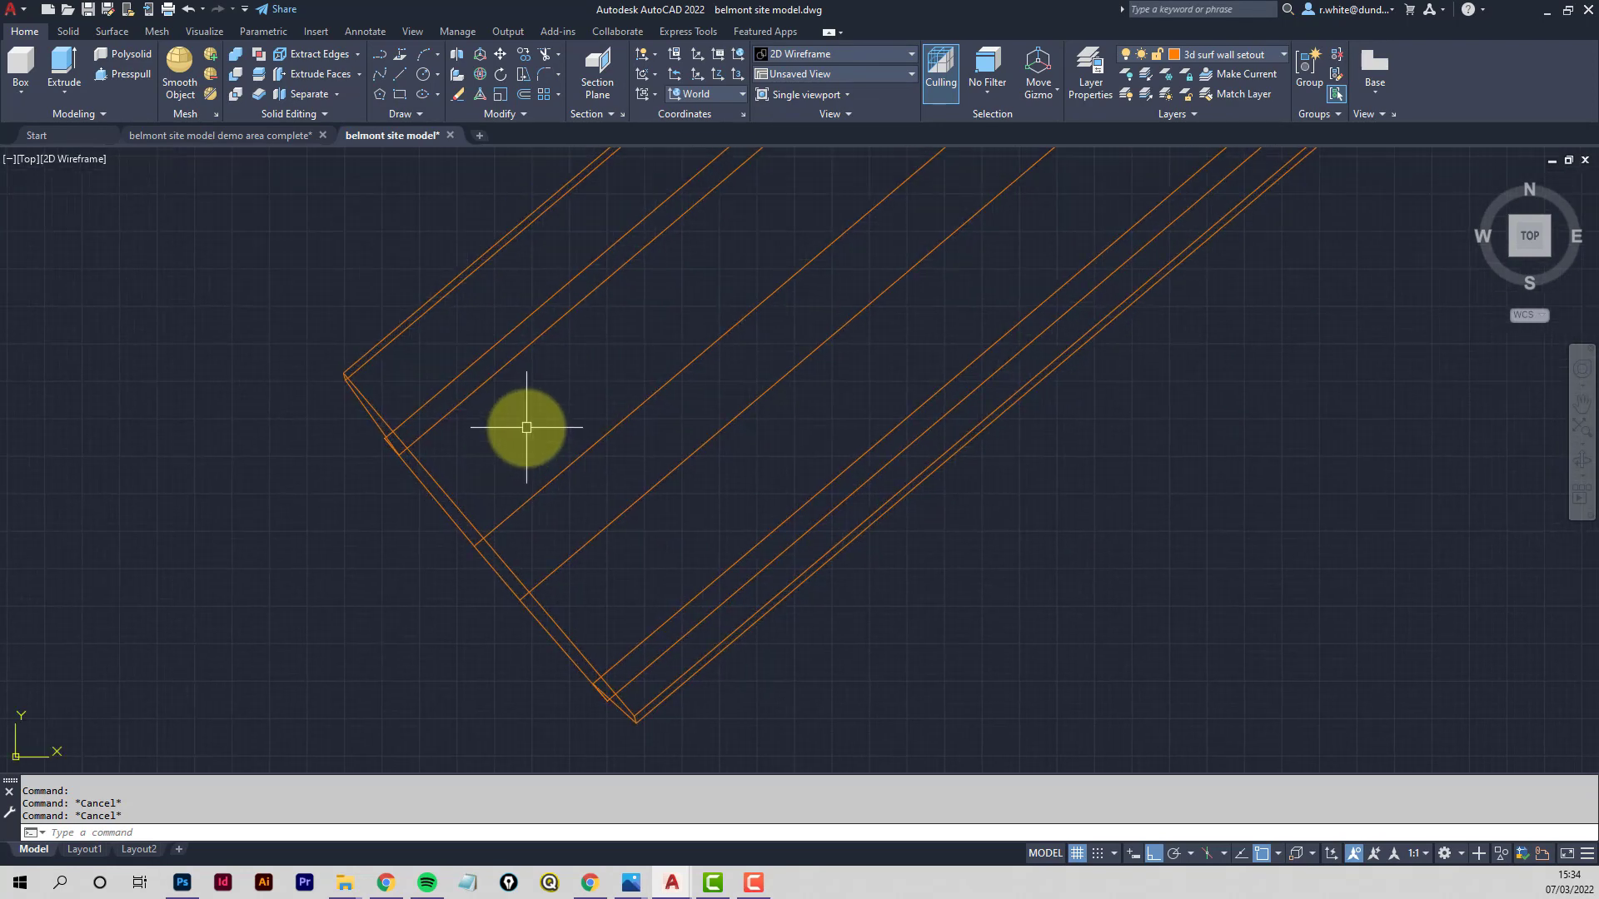
pyautogui.scroll(-2, 533, 424)
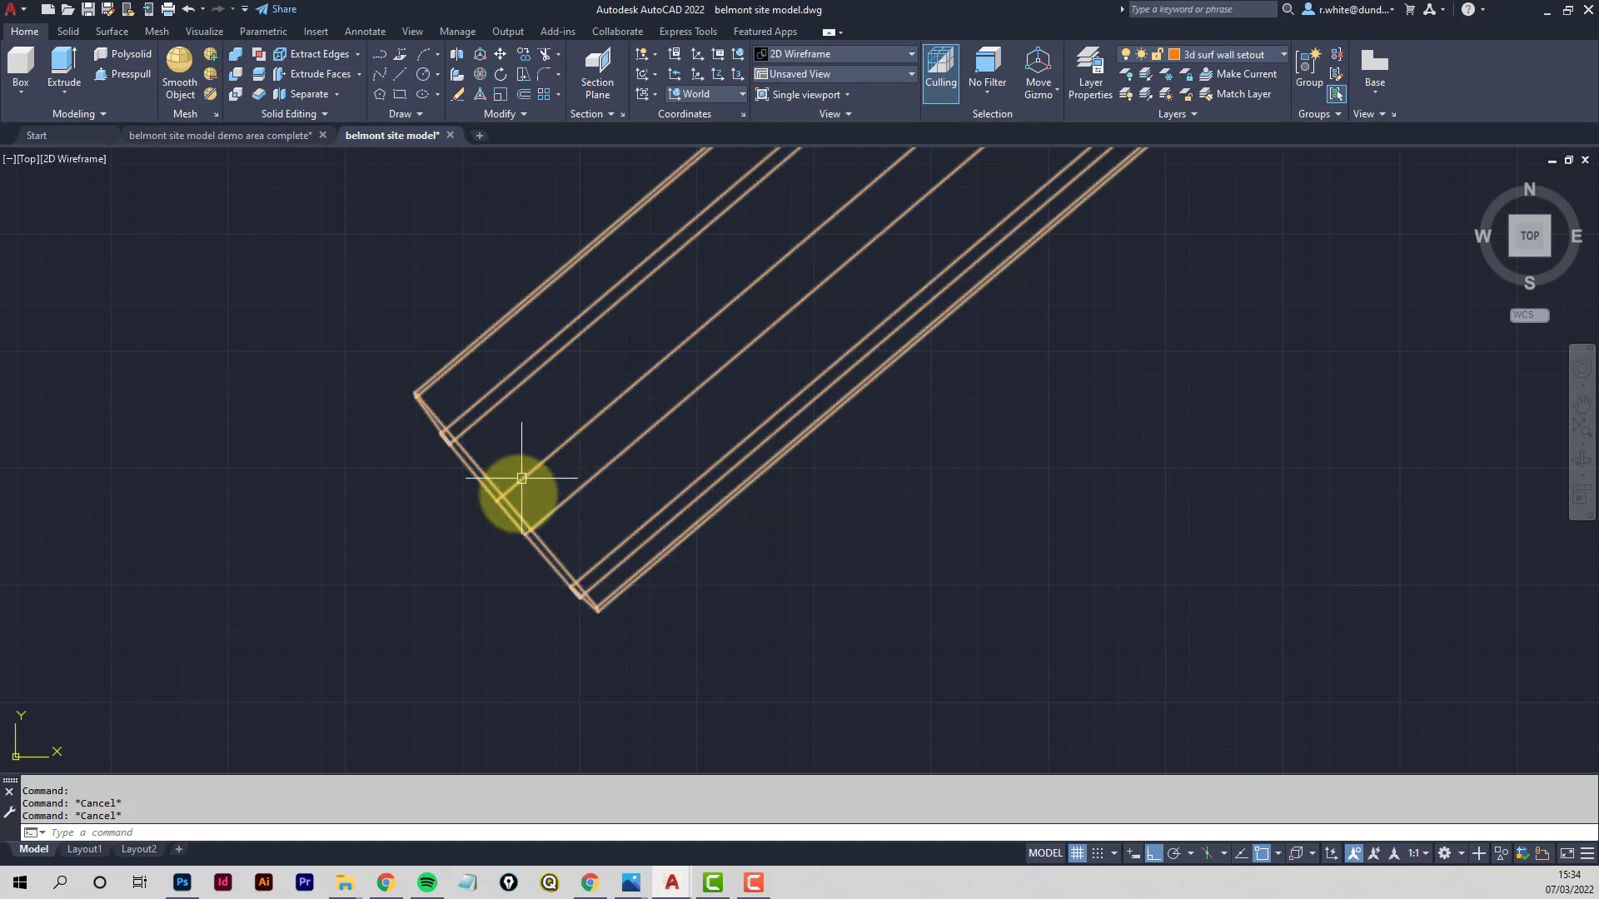
pyautogui.scroll(-2, 571, 403)
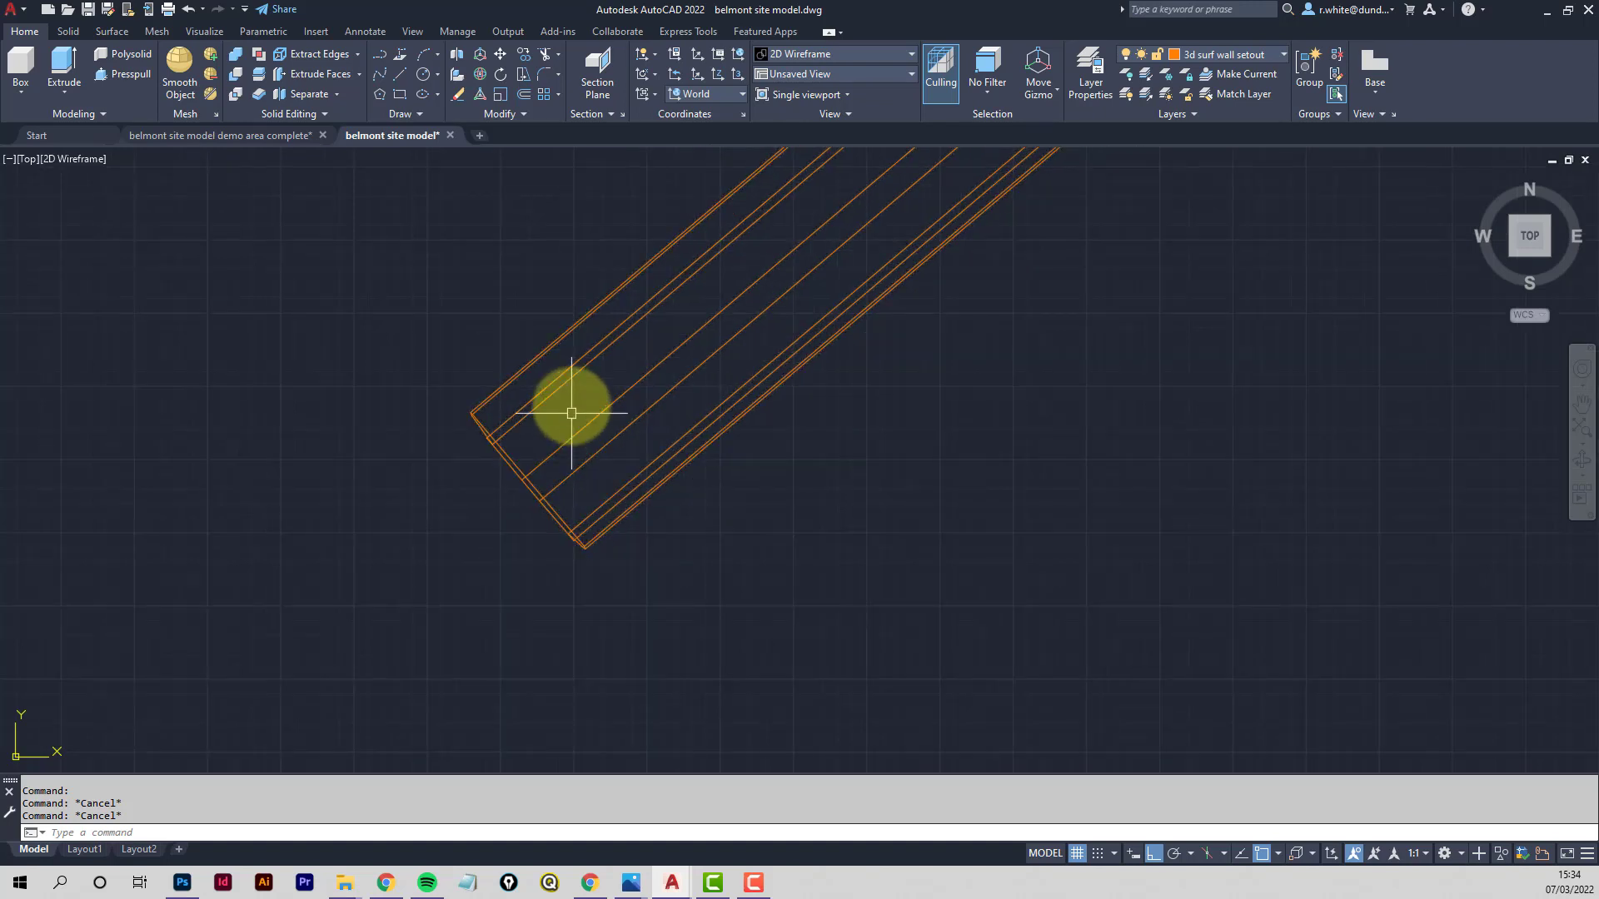
pyautogui.moveTo(572, 403); pyautogui.dragTo(394, 503, button='middle')
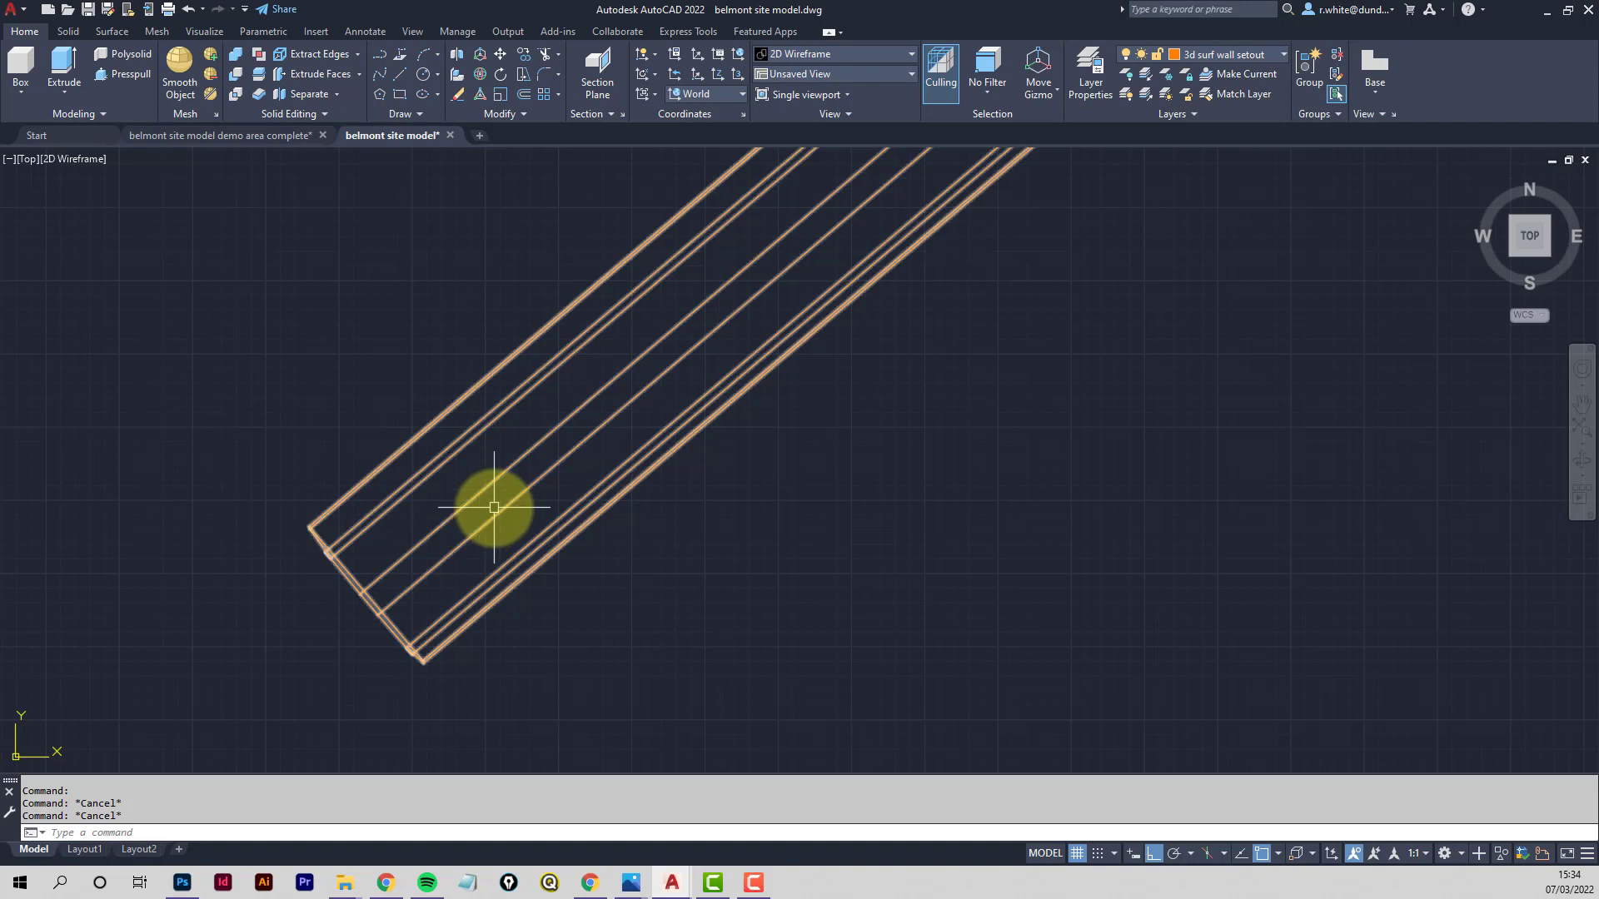
pyautogui.scroll(2, 359, 605)
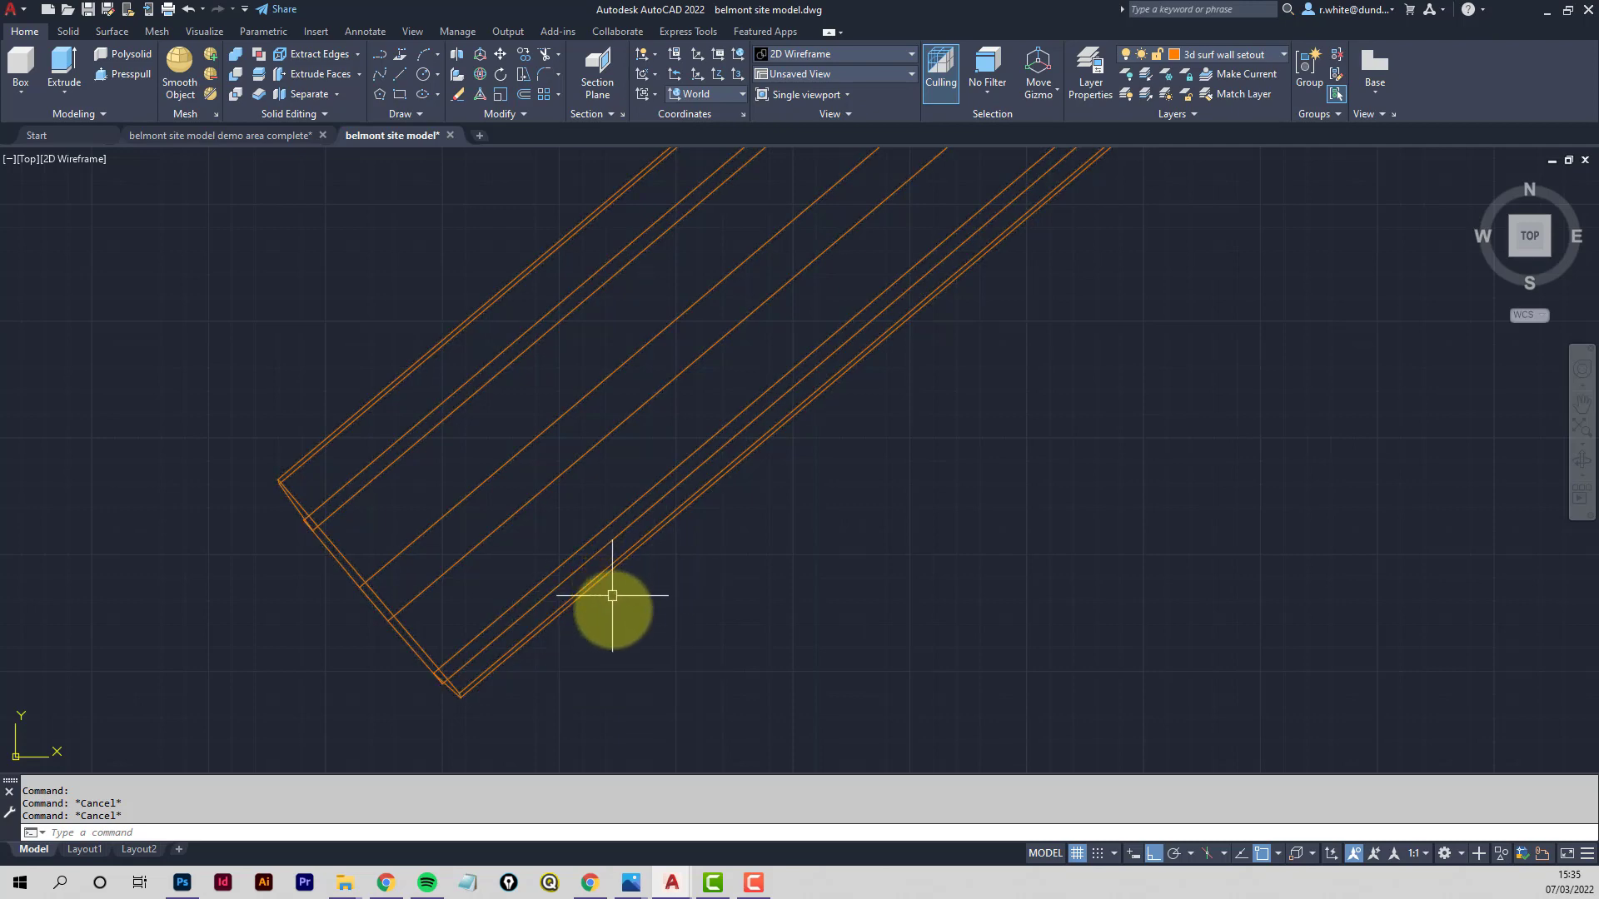
pyautogui.moveTo(612, 643); pyautogui.dragTo(718, 593, button='middle')
pyautogui.scroll(1, 519, 618)
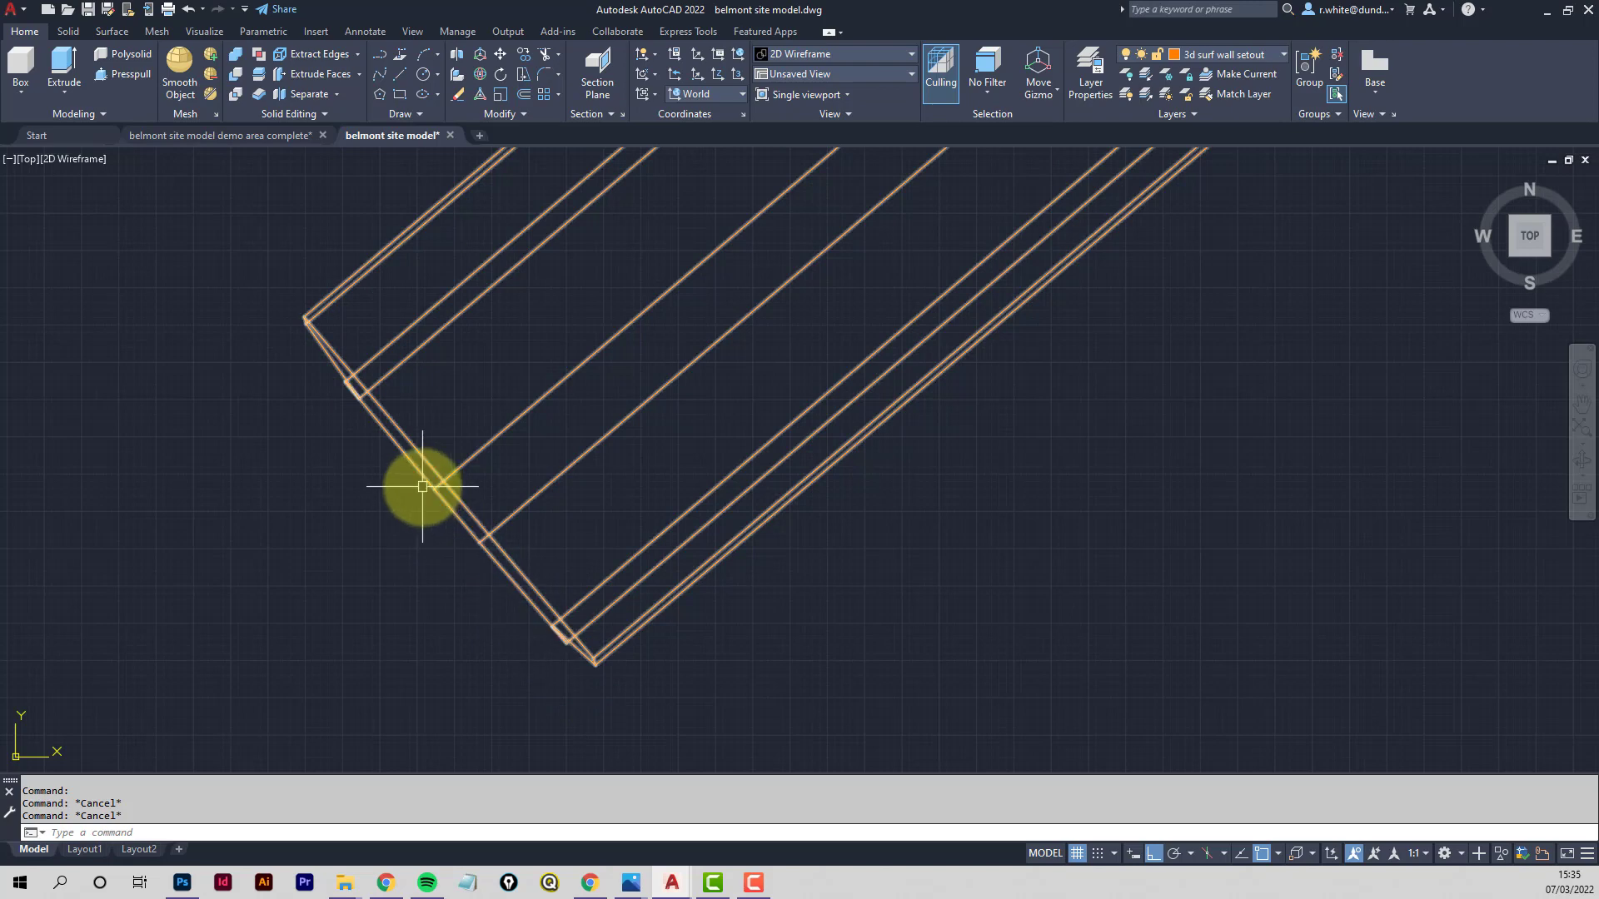
# Examine the wall section beside the road, checking its separate wall and cope profile outlines
pyautogui.scroll(-5, 423, 486)
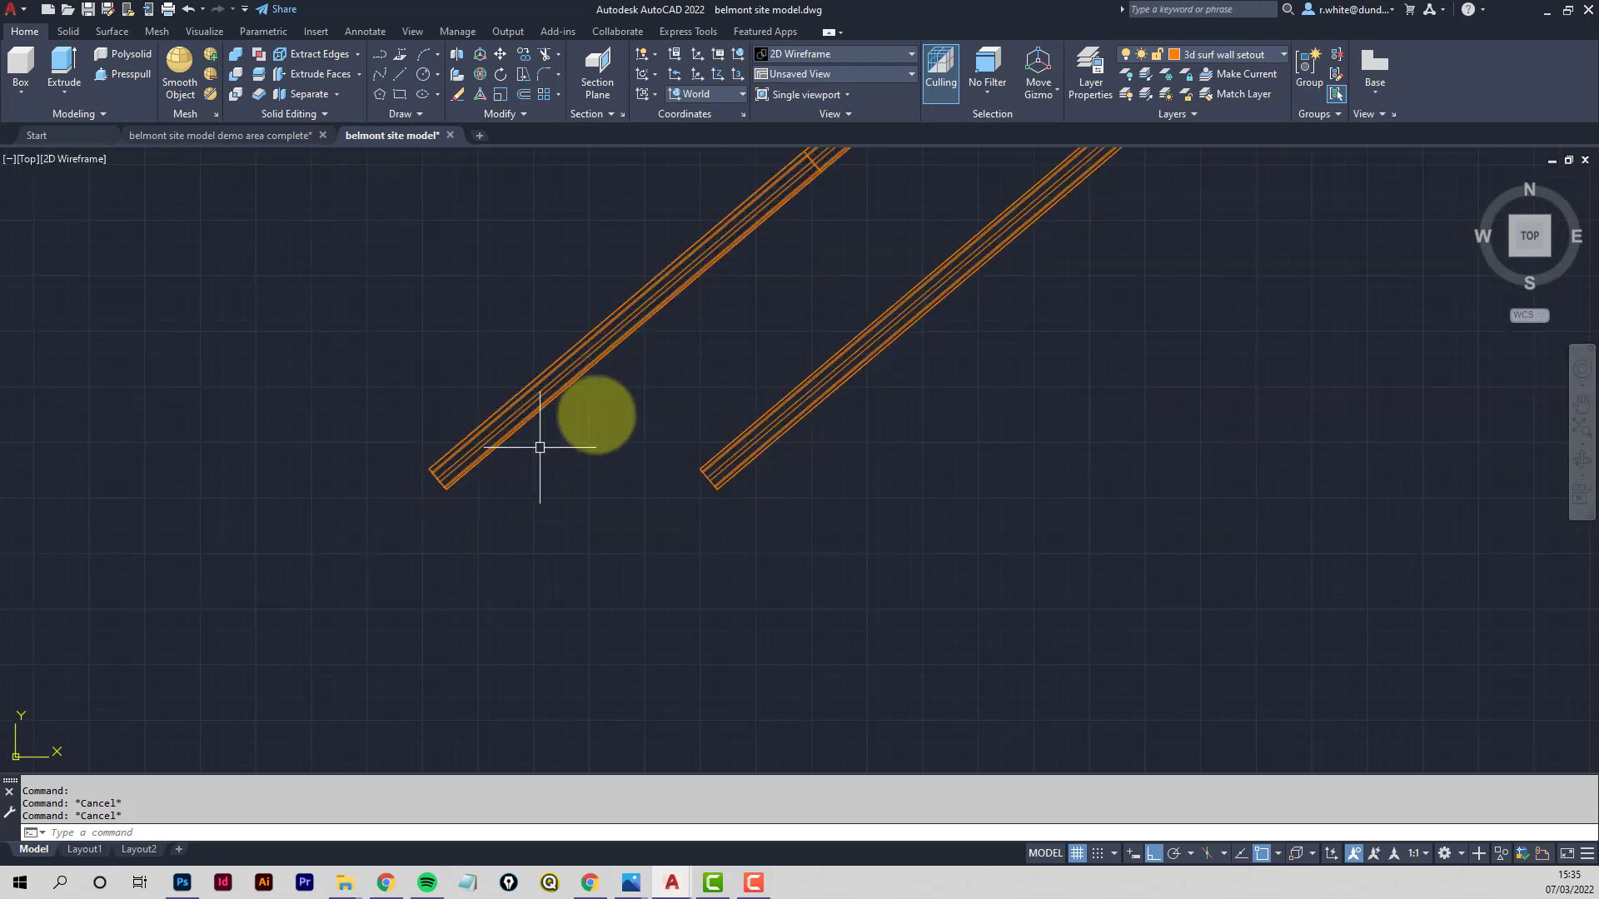
pyautogui.moveTo(764, 359); pyautogui.dragTo(535, 530, button='middle')
pyautogui.scroll(-1, 662, 481)
pyautogui.moveTo(754, 456); pyautogui.dragTo(582, 523, button='middle')
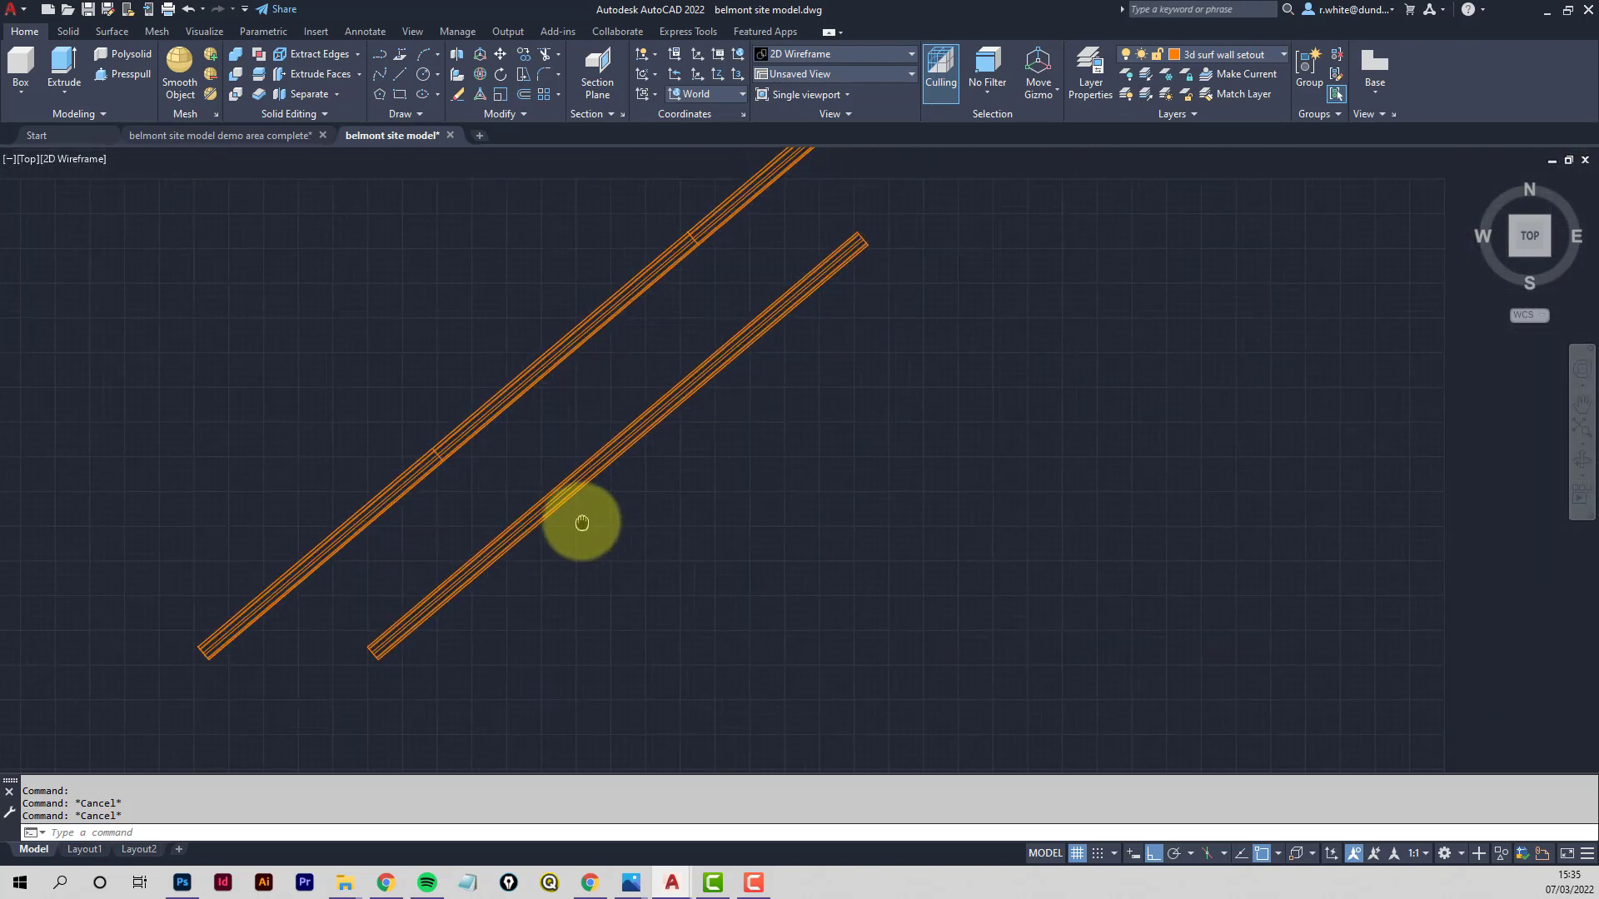
pyautogui.scroll(-4, 603, 500)
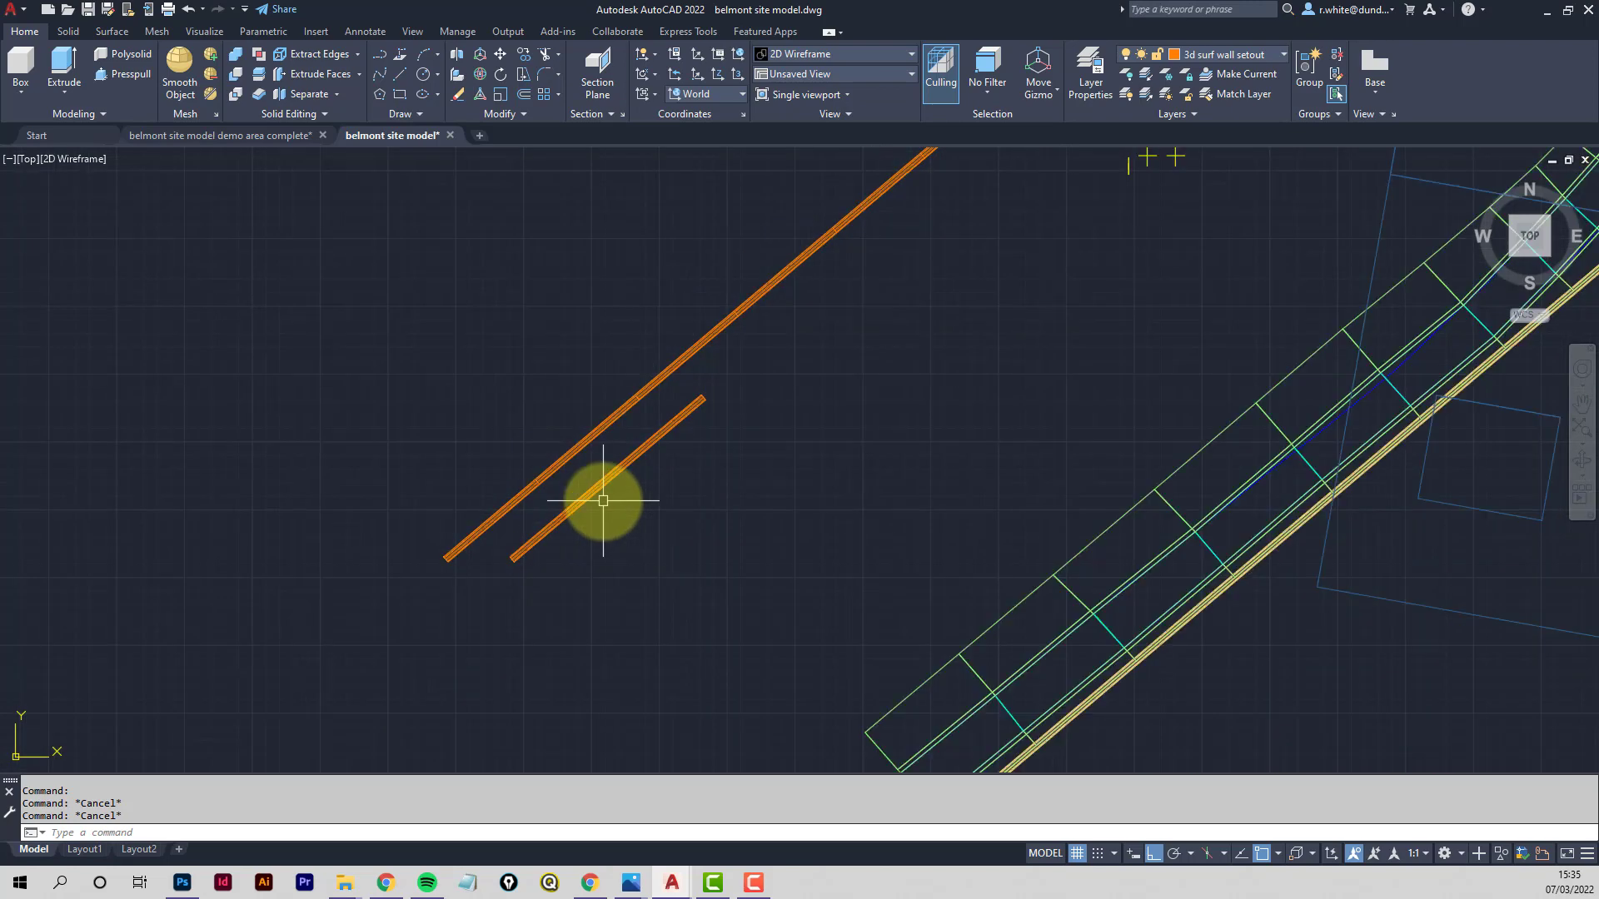
pyautogui.moveTo(869, 502); pyautogui.dragTo(466, 464, button='middle')
pyautogui.scroll(-2, 662, 465)
pyautogui.moveTo(771, 464); pyautogui.dragTo(614, 488, button='middle')
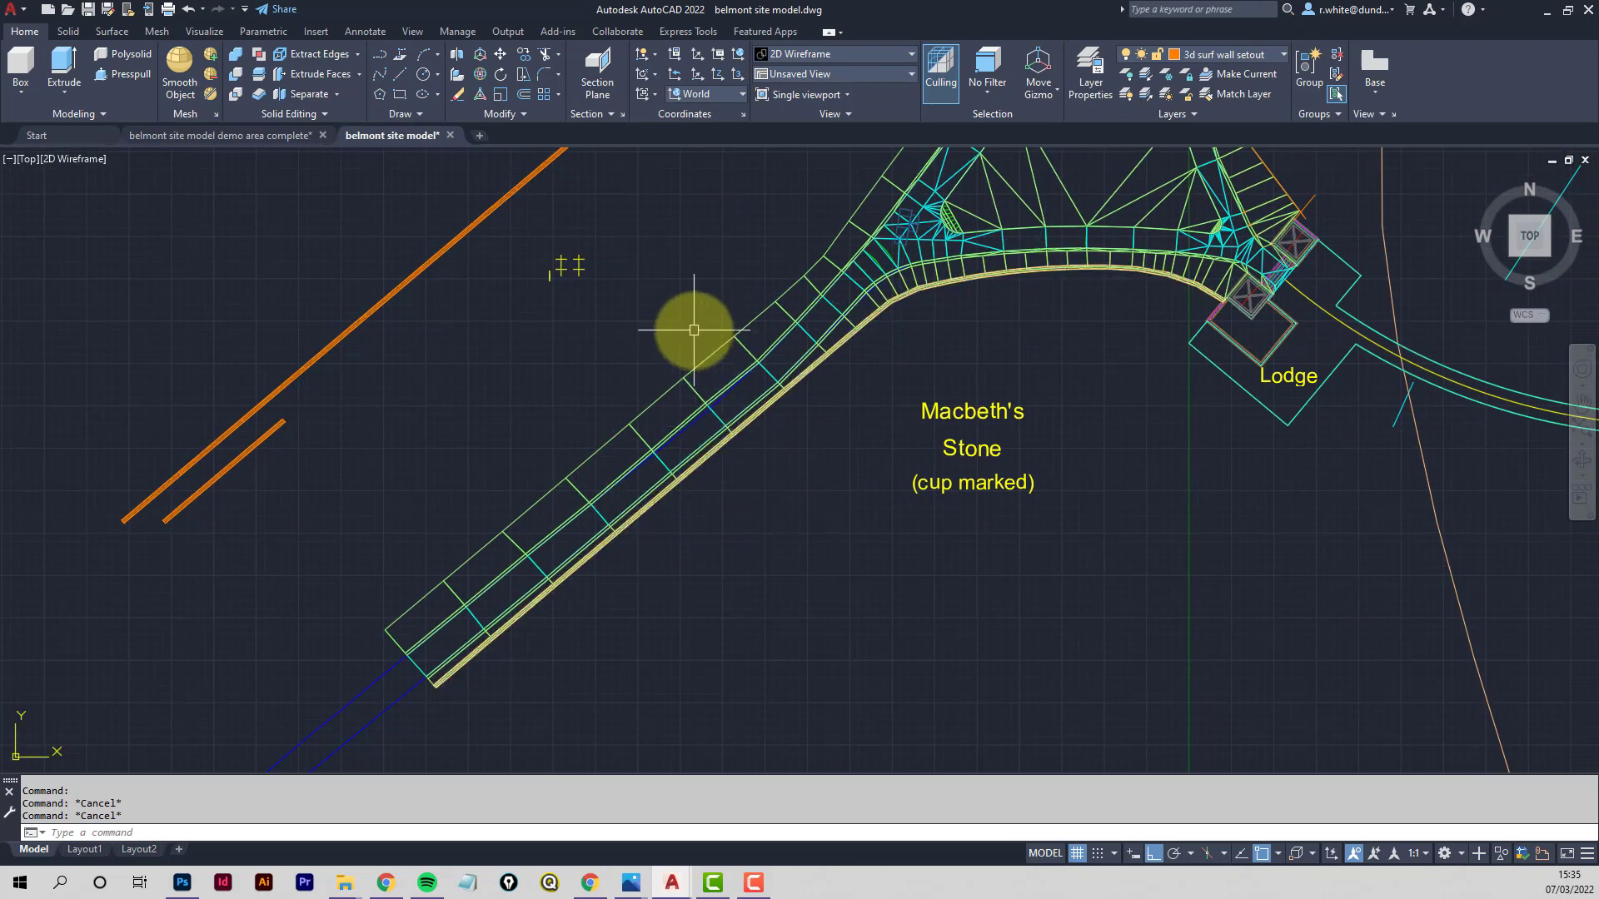
pyautogui.keyDown('shift'); pyautogui.moveTo(692, 328); pyautogui.dragTo(741, 309, button='middle'); pyautogui.keyUp('shift')
pyautogui.scroll(10, 742, 309)
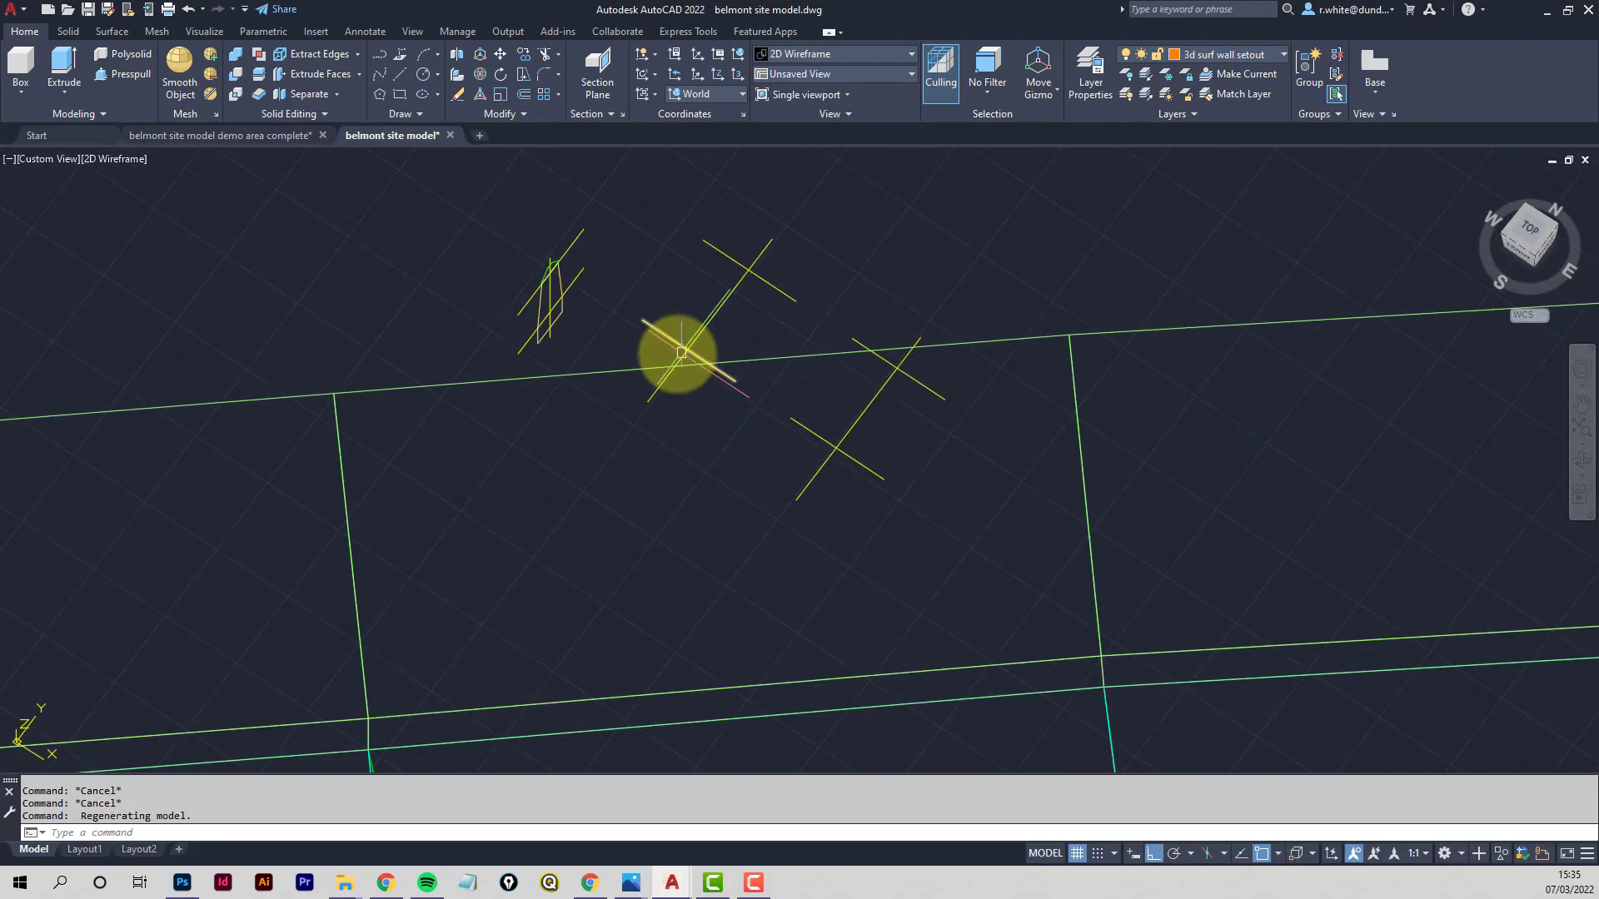
pyautogui.moveTo(607, 313); pyautogui.dragTo(672, 517, button='middle')
pyautogui.moveTo(563, 391); pyautogui.dragTo(610, 467, button='middle')
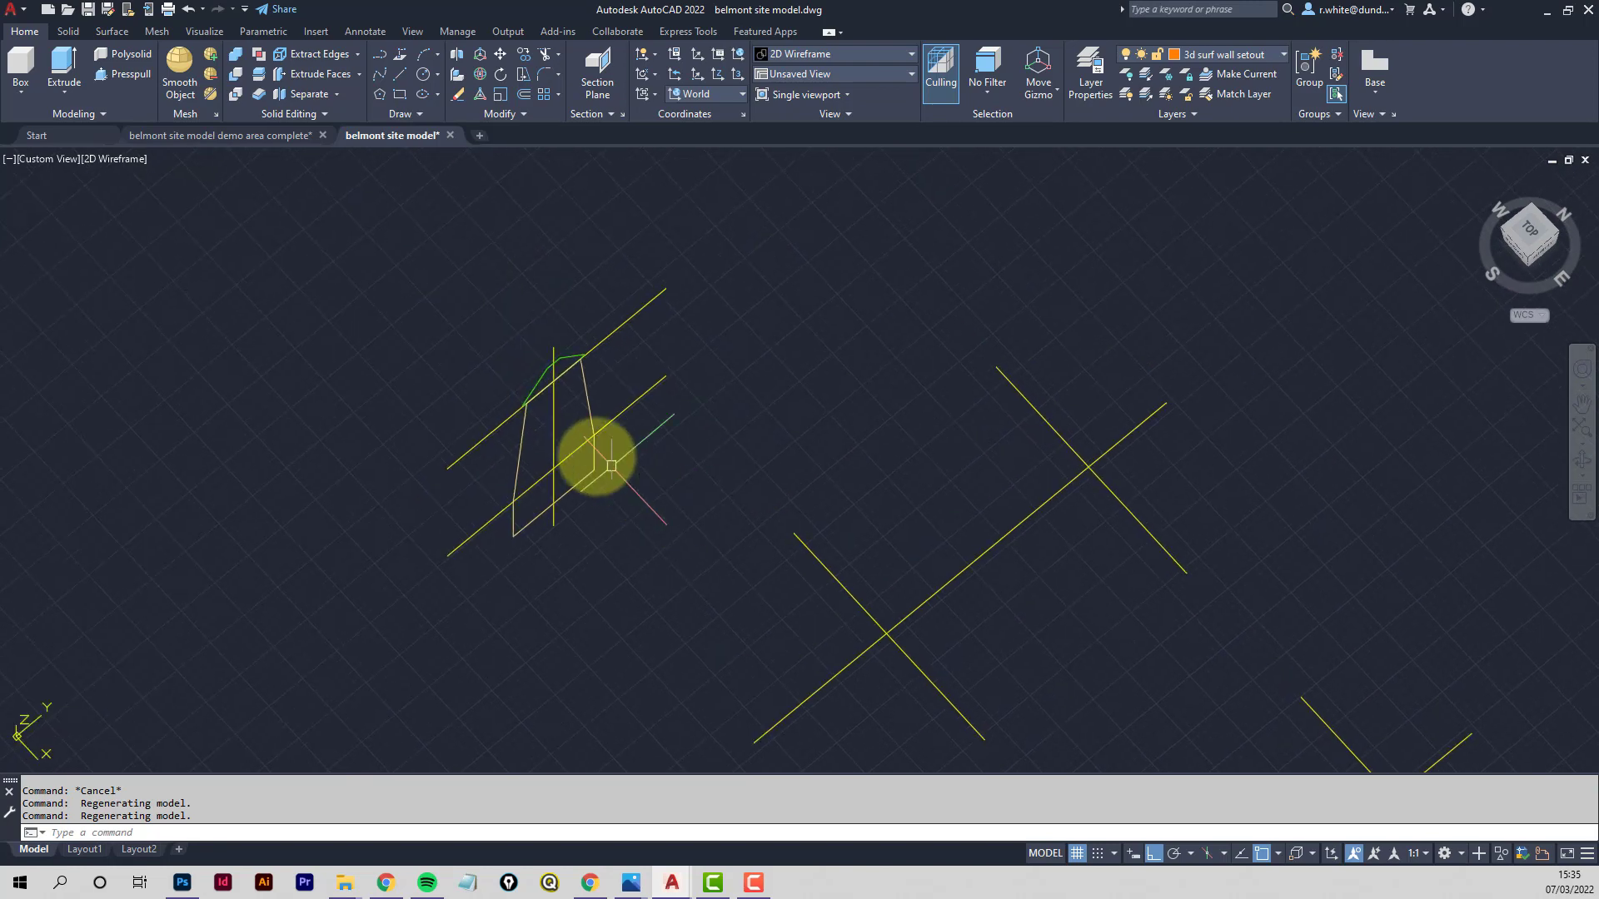
pyautogui.click(588, 402)
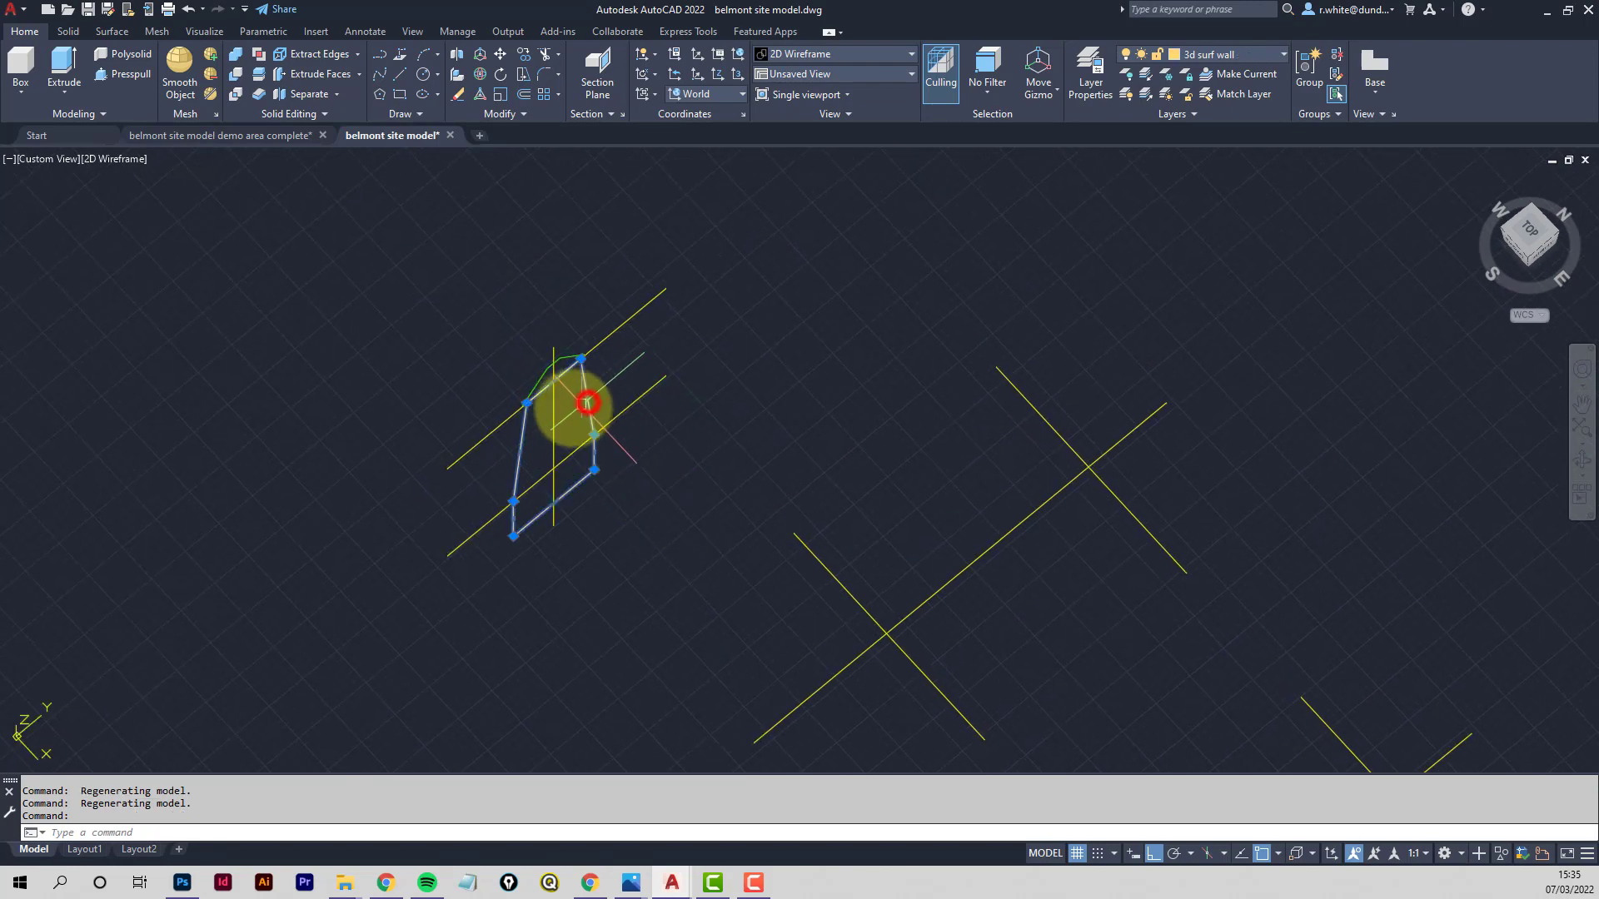
pyautogui.scroll(2, 554, 400)
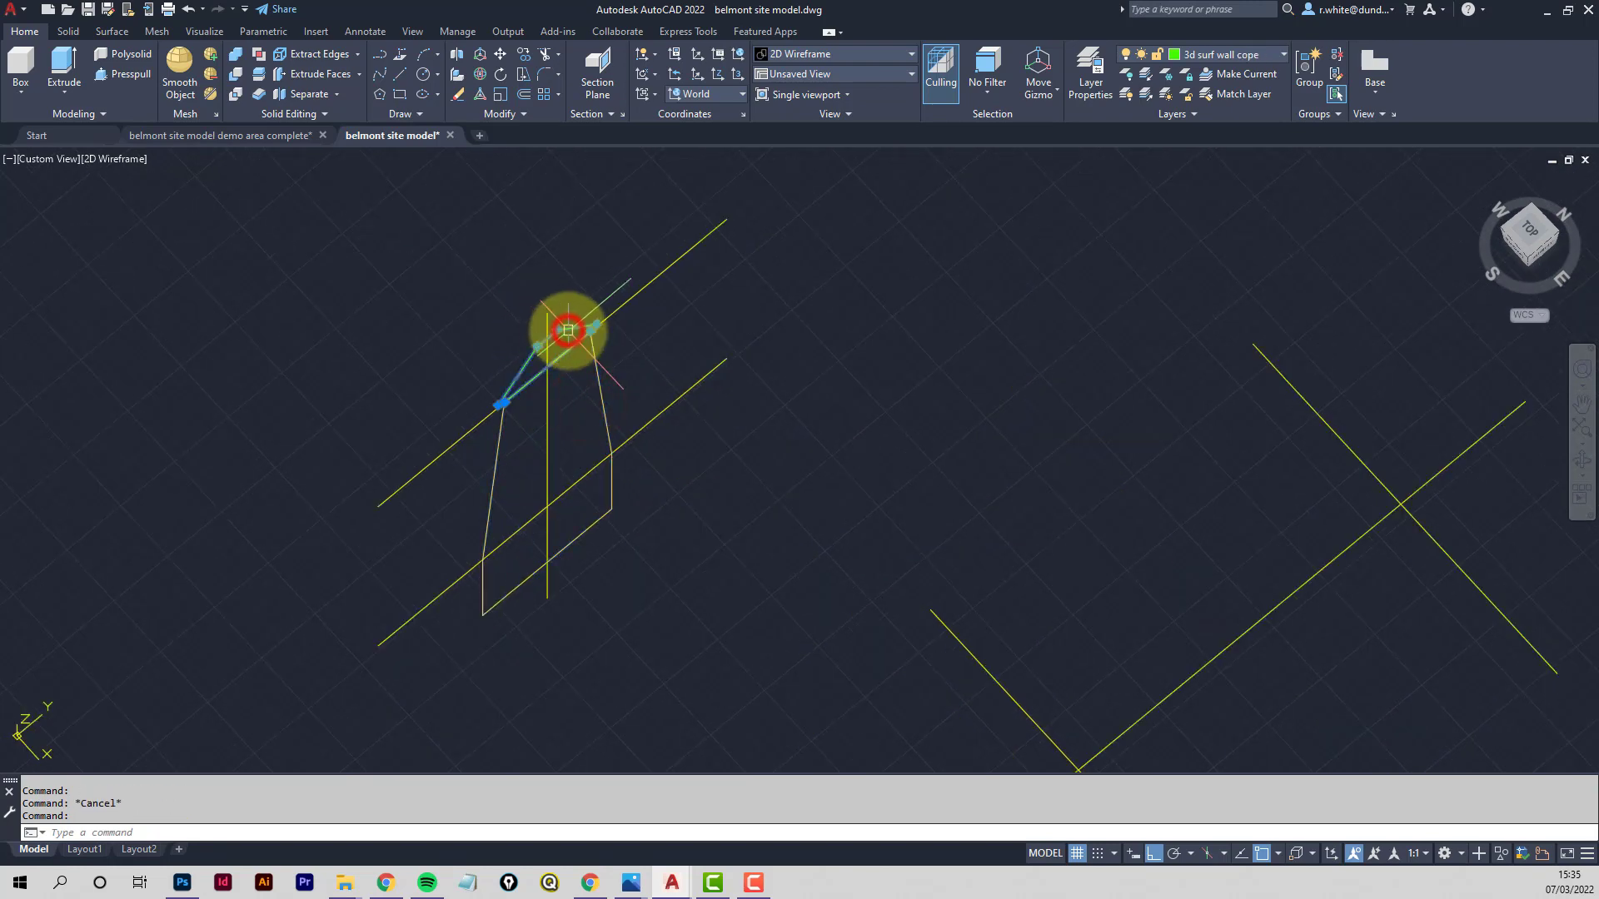
pyautogui.press('Escape')
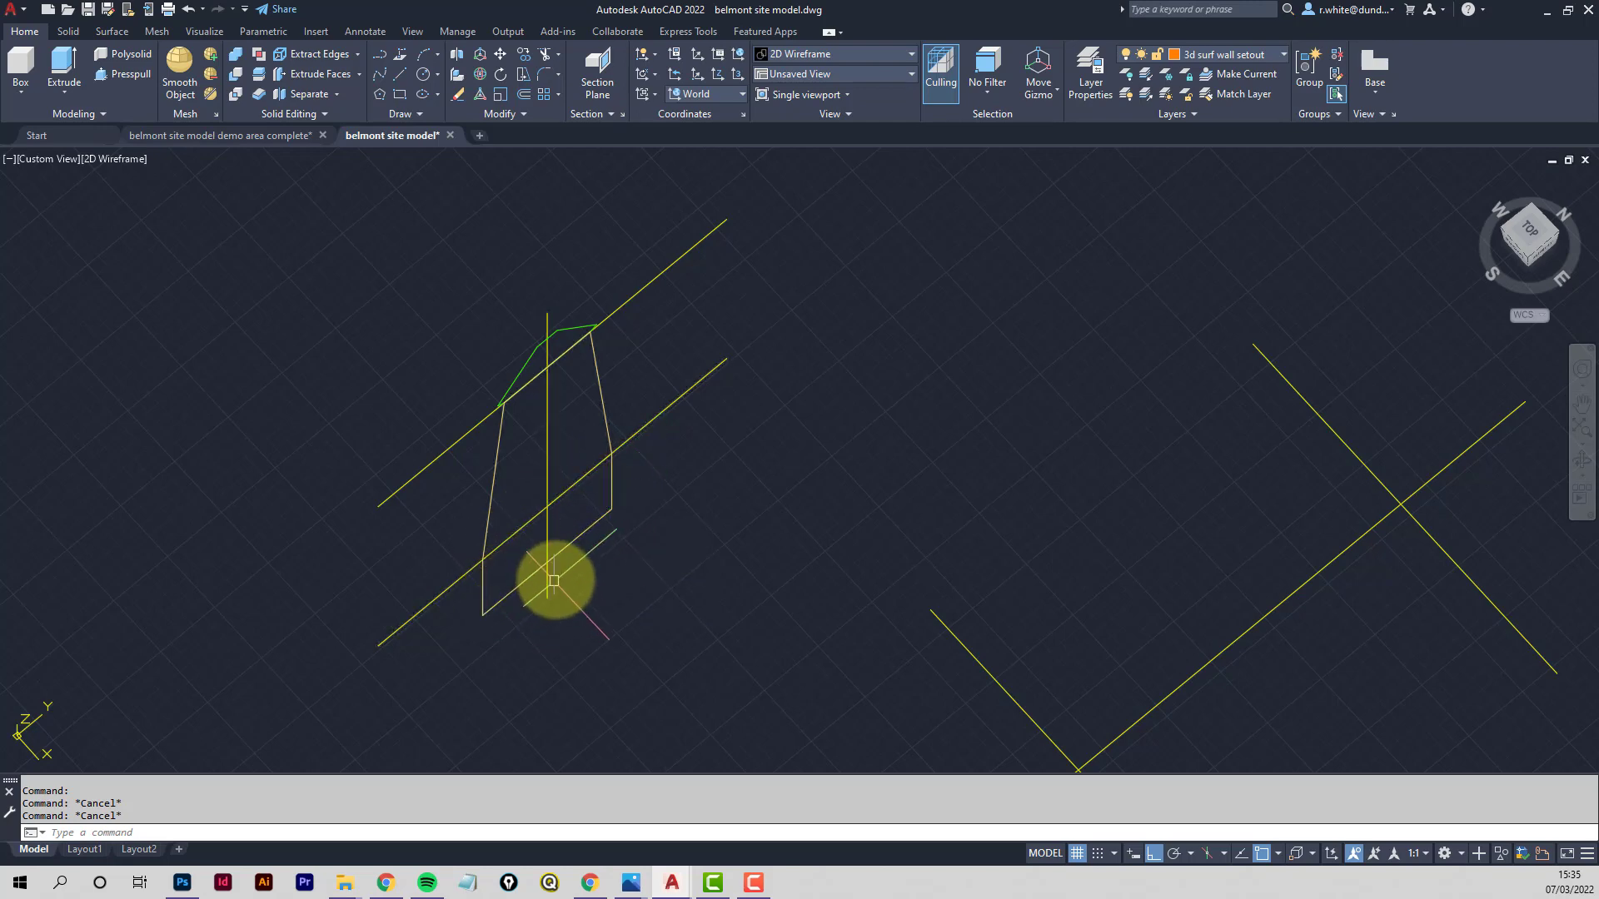
# Examine the upright wall and cope profiles in 3D, checking their orientation and construction line intersections against the UCS axes
pyautogui.keyDown('shift'); pyautogui.moveTo(554, 581); pyautogui.dragTo(483, 543, button='middle'); pyautogui.keyUp('shift')
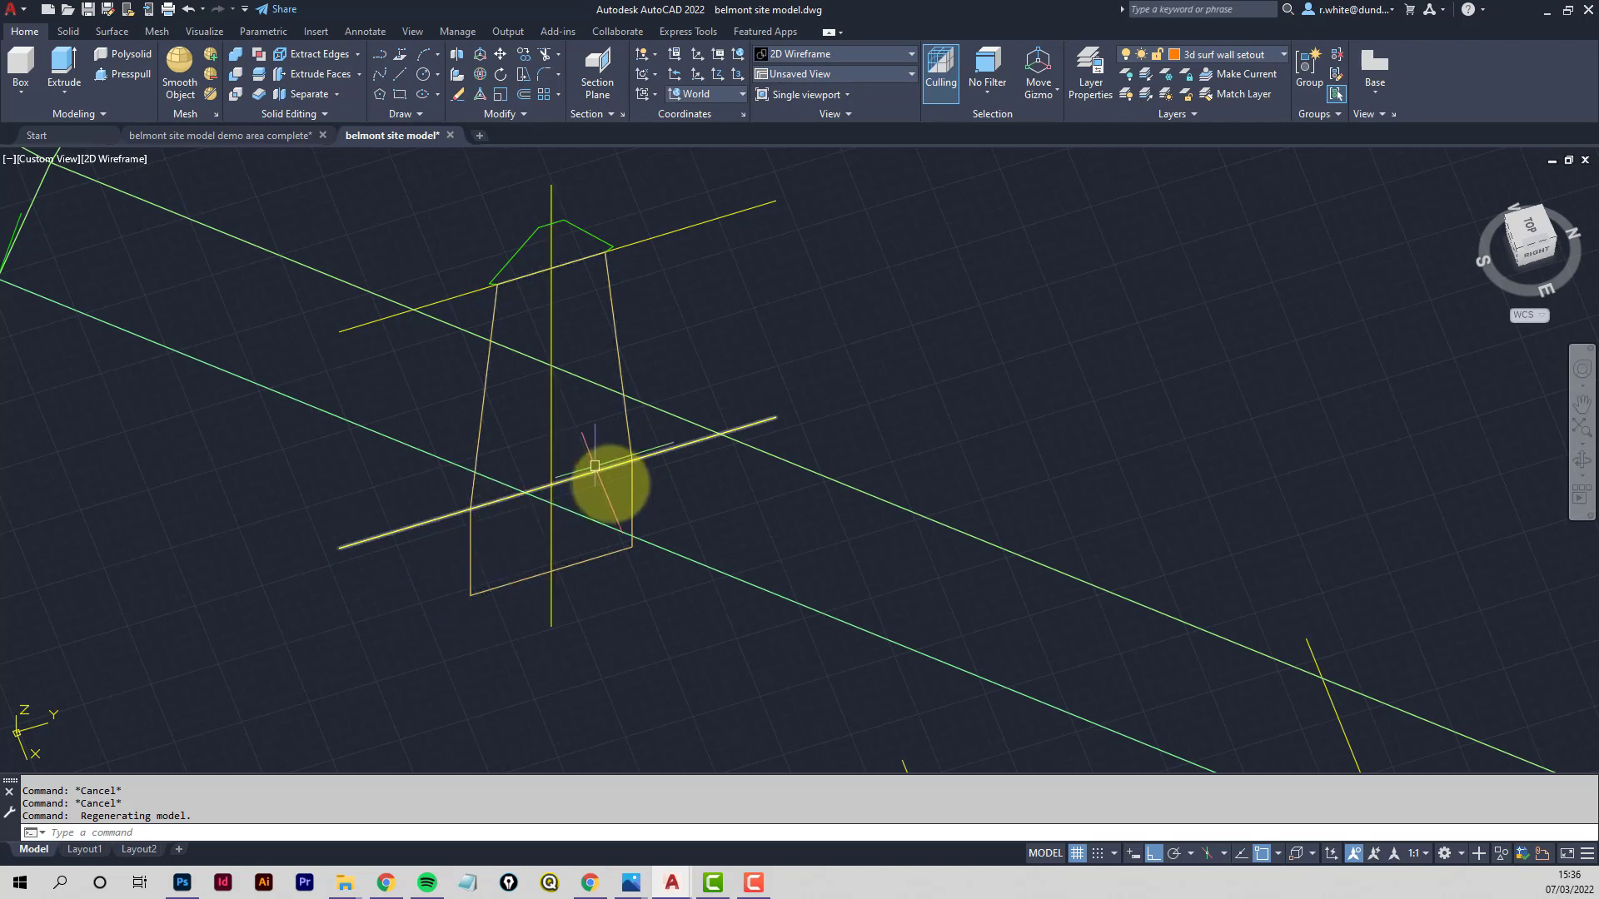
pyautogui.keyDown('shift'); pyautogui.moveTo(597, 487); pyautogui.dragTo(506, 452, button='middle'); pyautogui.keyUp('shift')
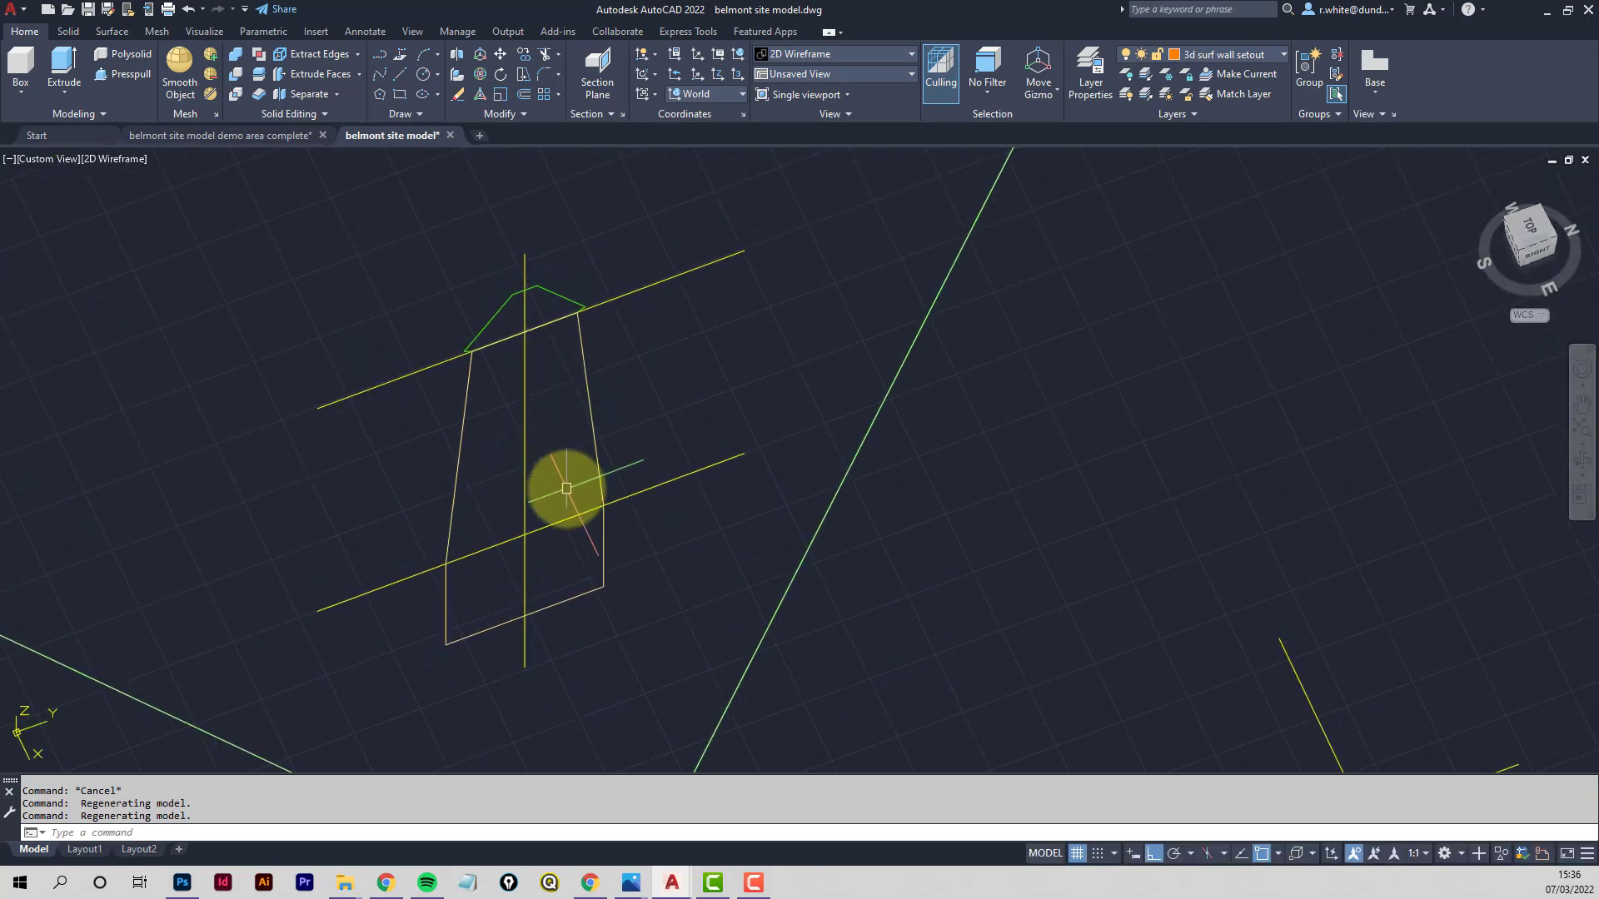
pyautogui.moveTo(544, 541); pyautogui.dragTo(530, 466, button='middle')
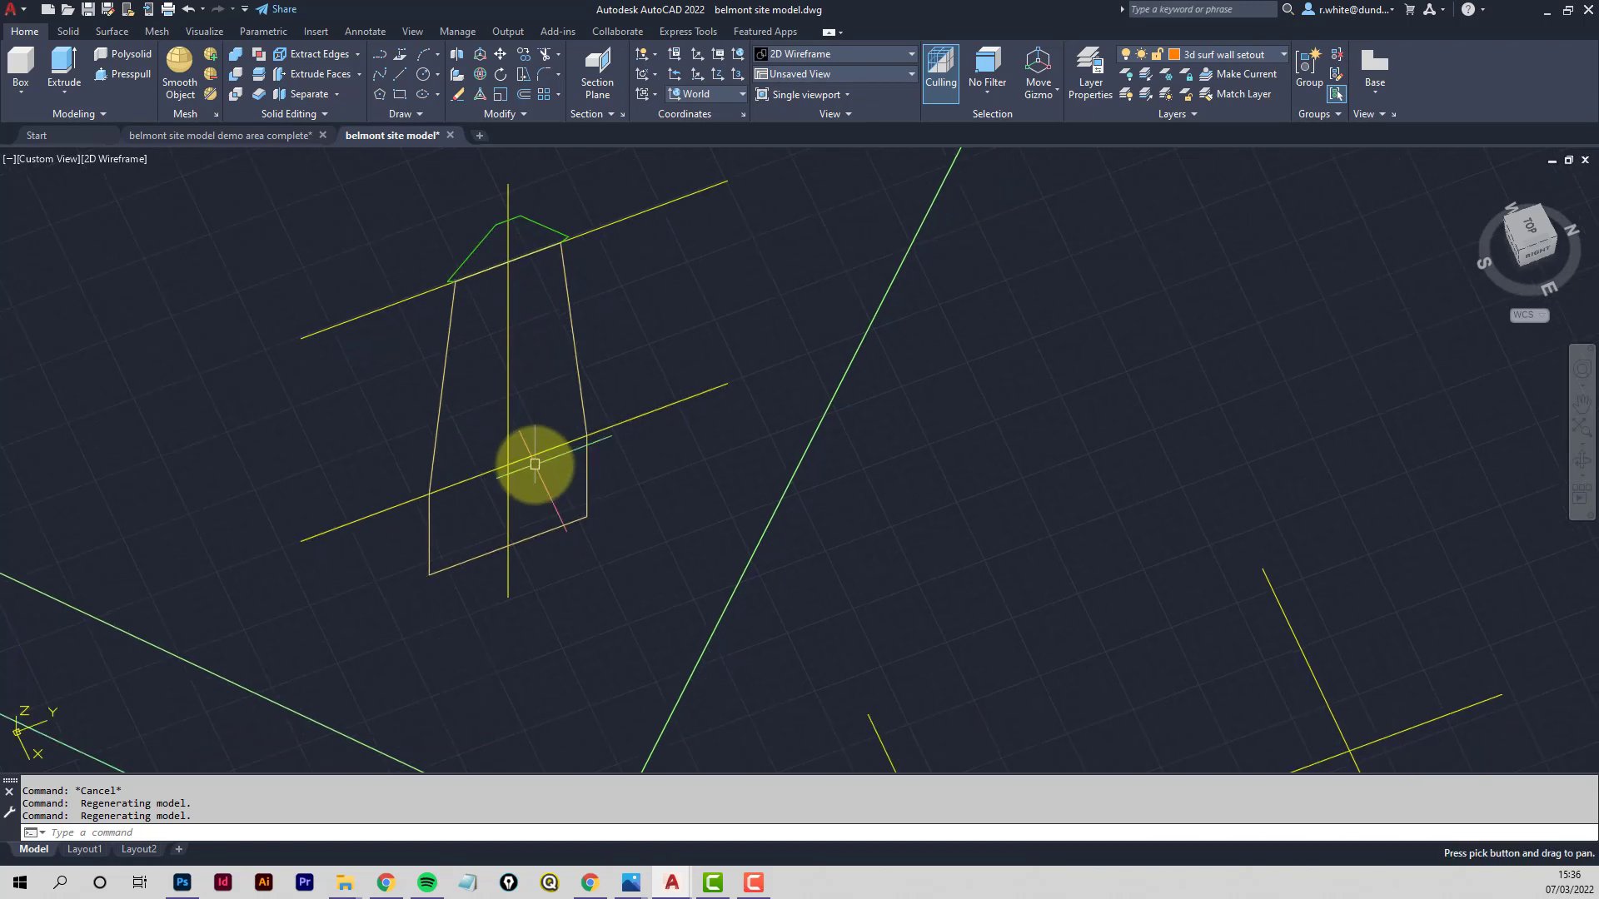
pyautogui.scroll(-1, 524, 498)
pyautogui.moveTo(581, 535); pyautogui.dragTo(606, 553, button='middle')
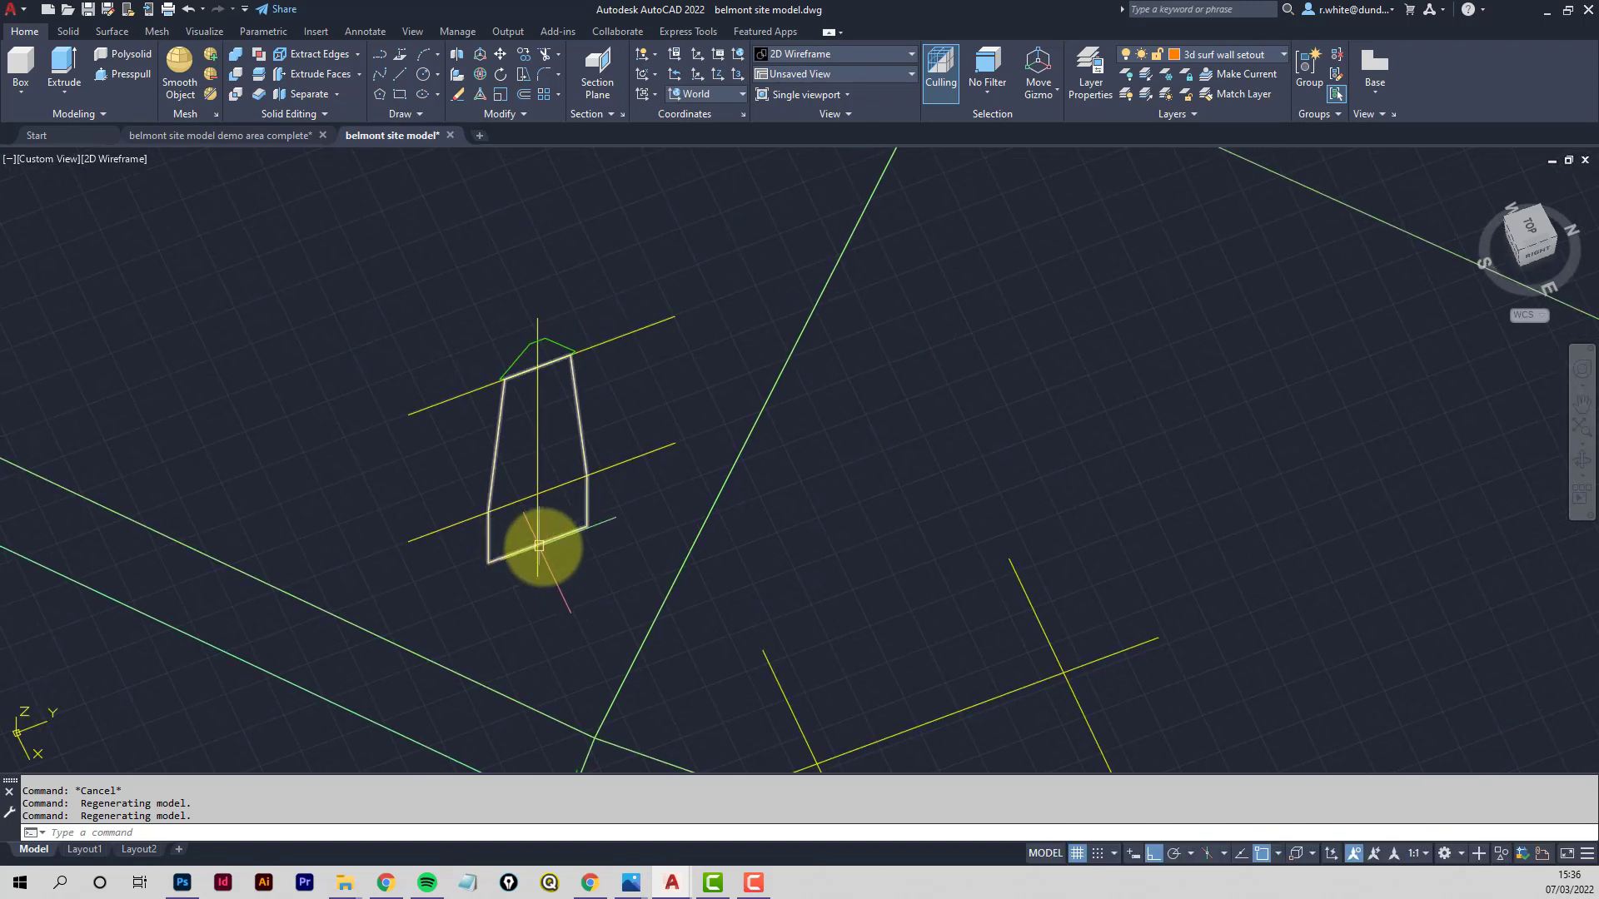
pyautogui.moveTo(498, 539); pyautogui.dragTo(461, 539, button='middle')
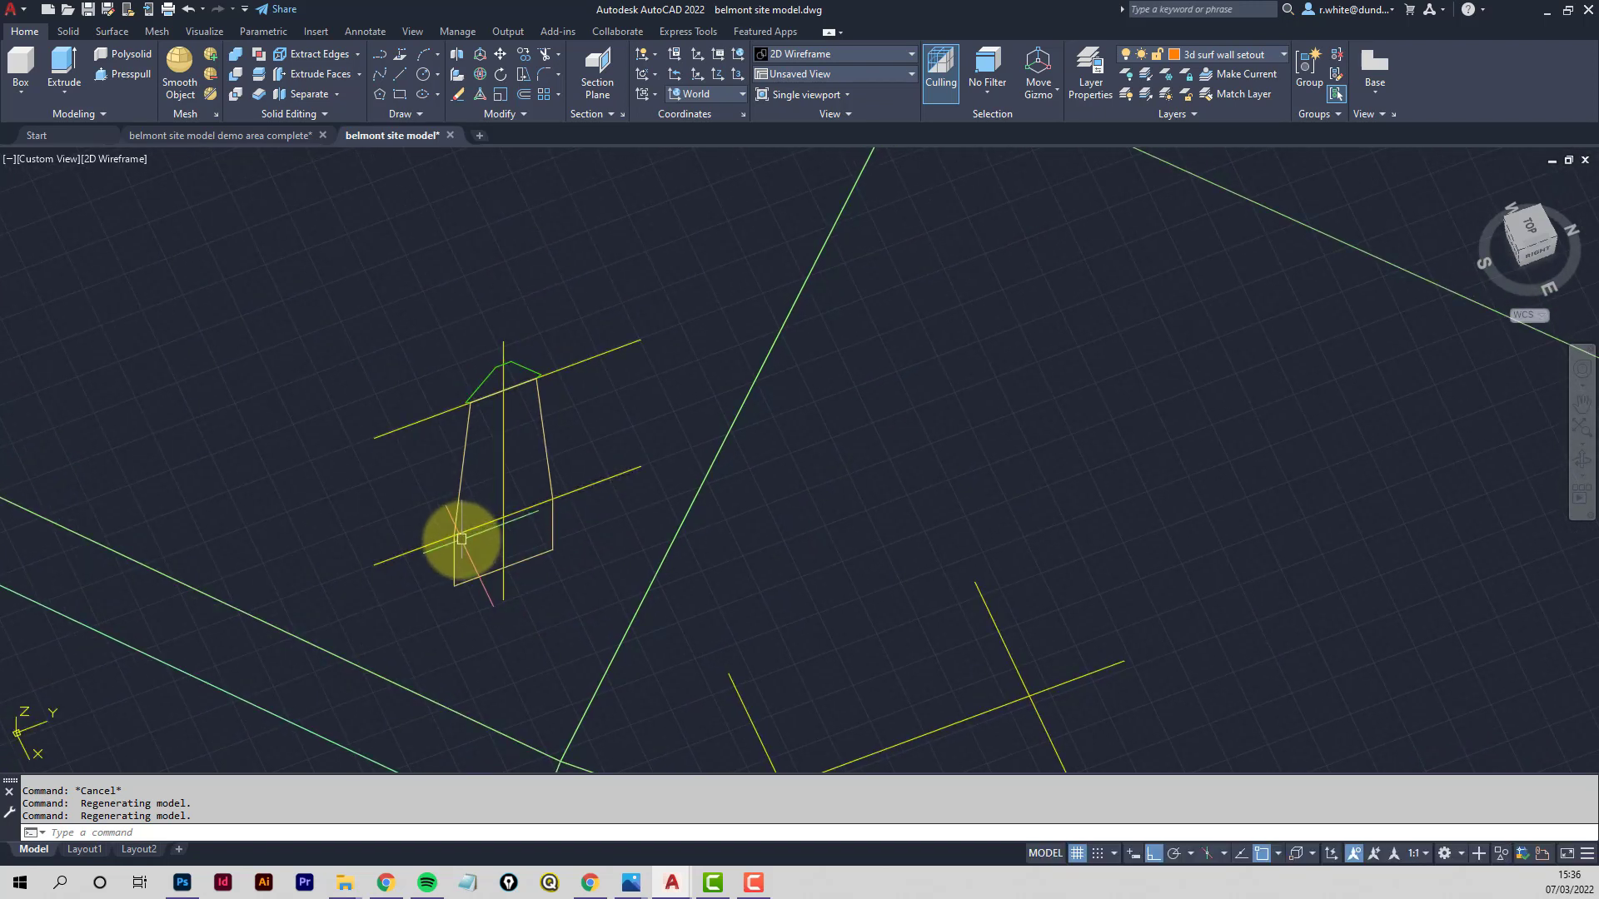
pyautogui.scroll(2, 476, 535)
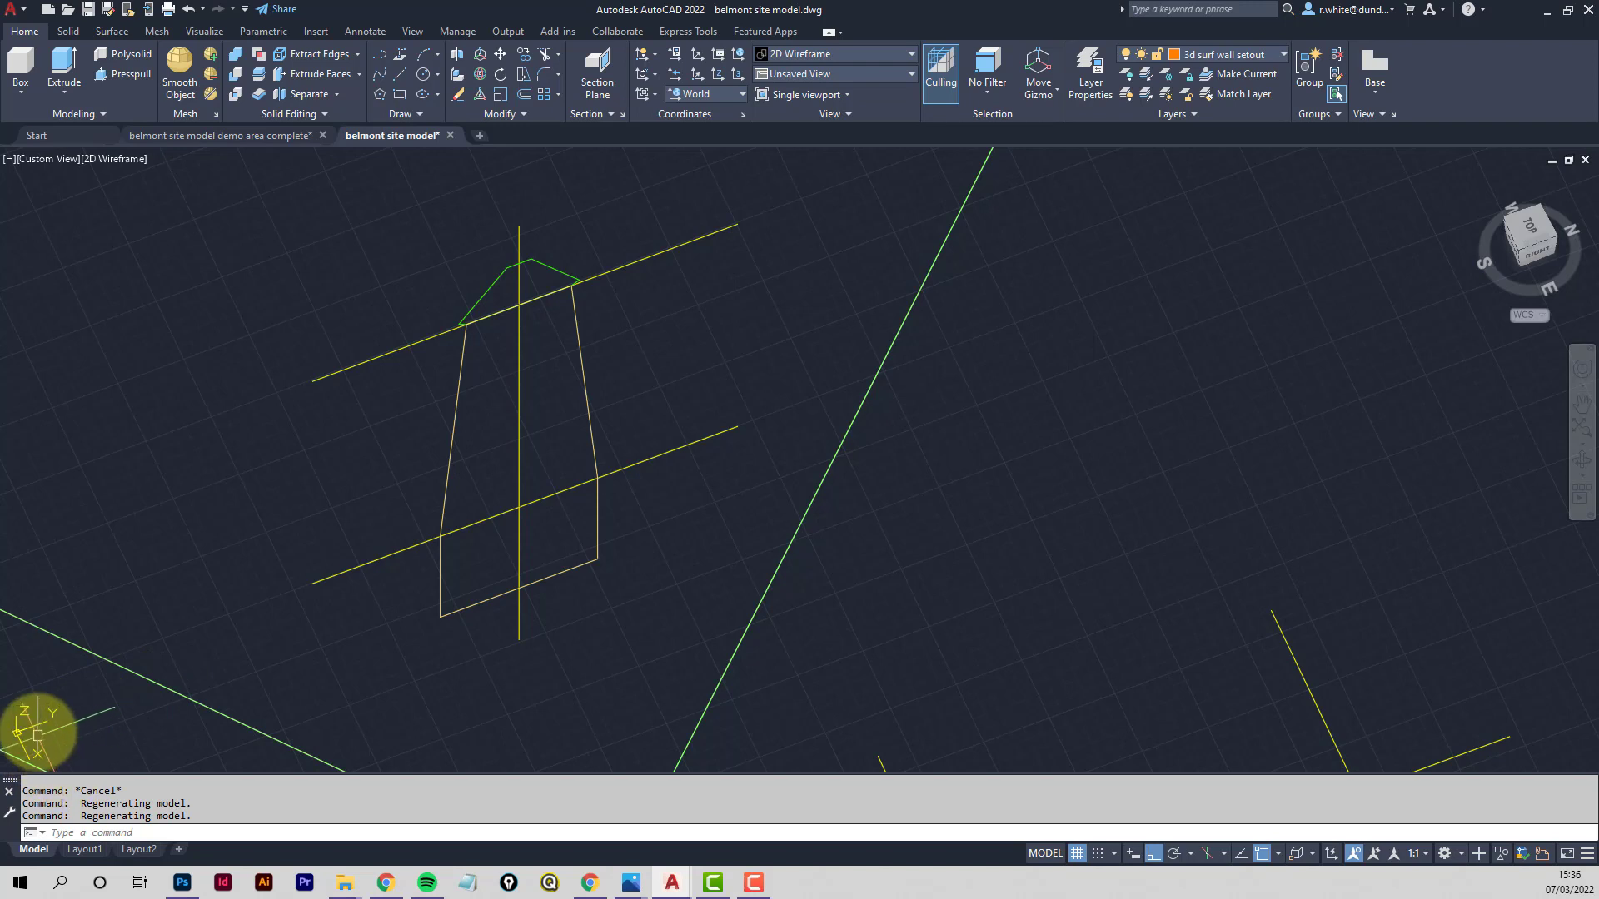
pyautogui.moveTo(635, 446); pyautogui.dragTo(519, 506, button='middle')
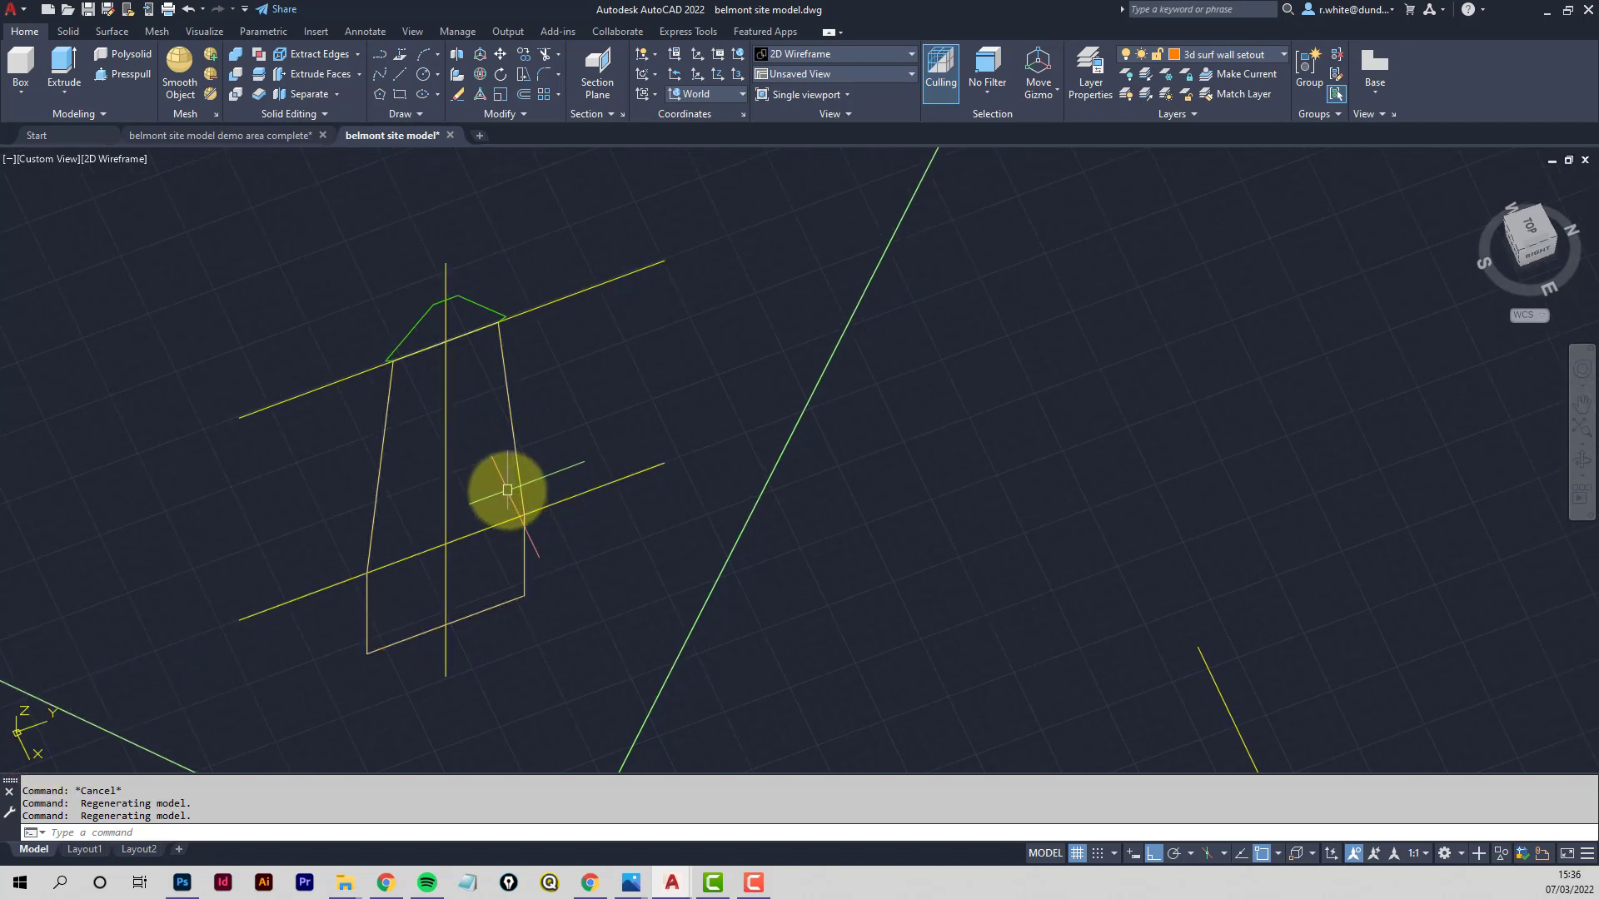
pyautogui.moveTo(505, 462); pyautogui.dragTo(553, 448, button='middle')
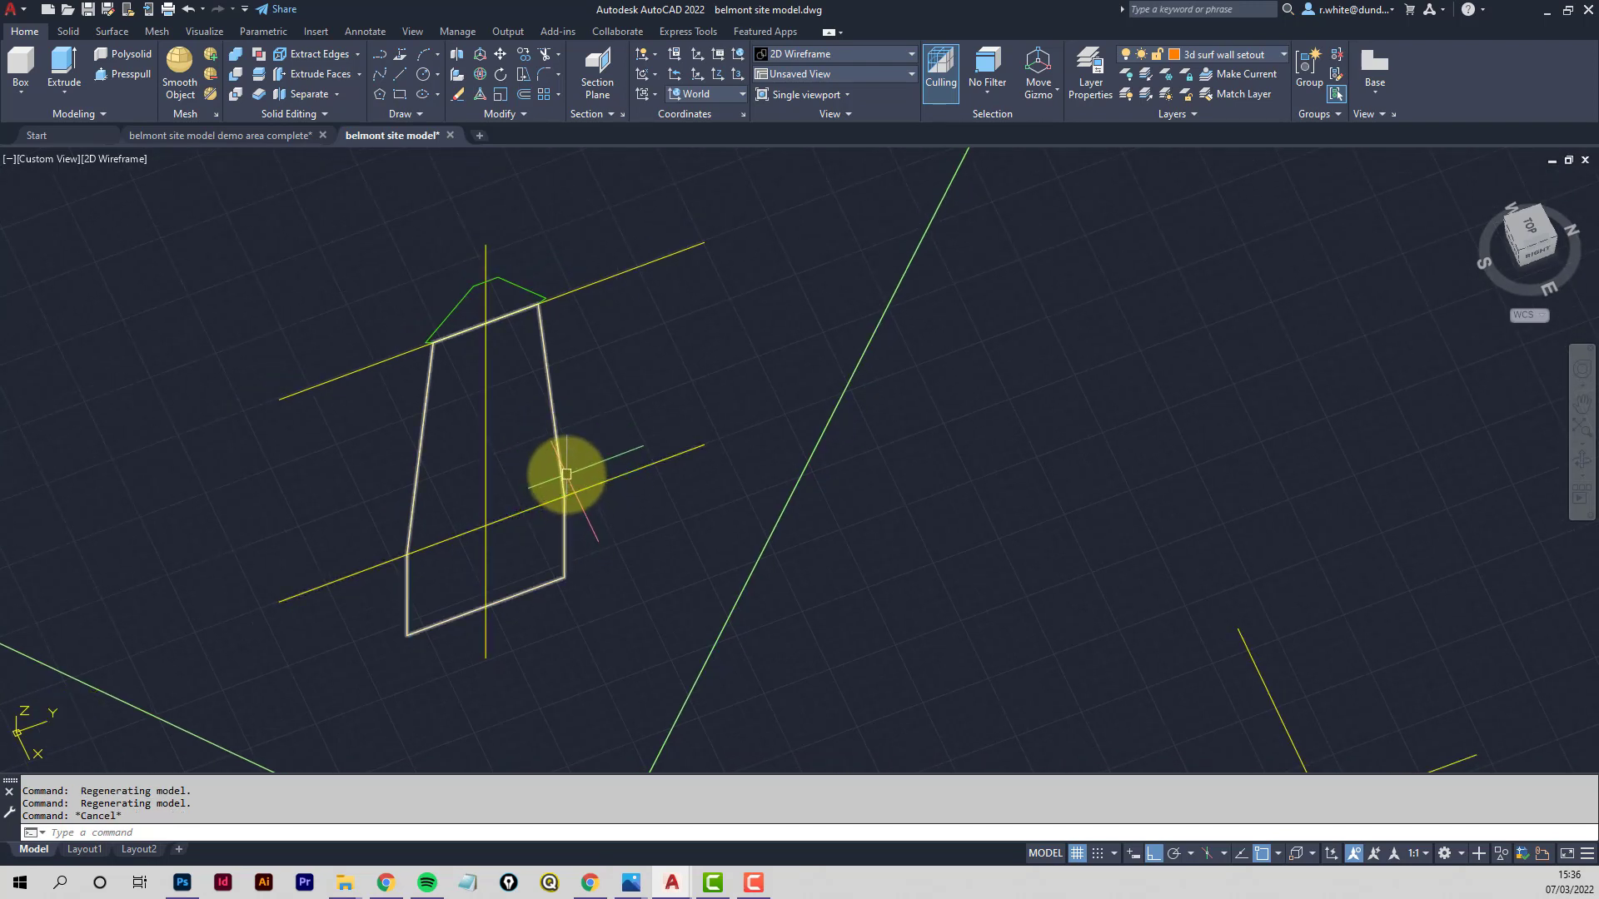
pyautogui.press('Escape')
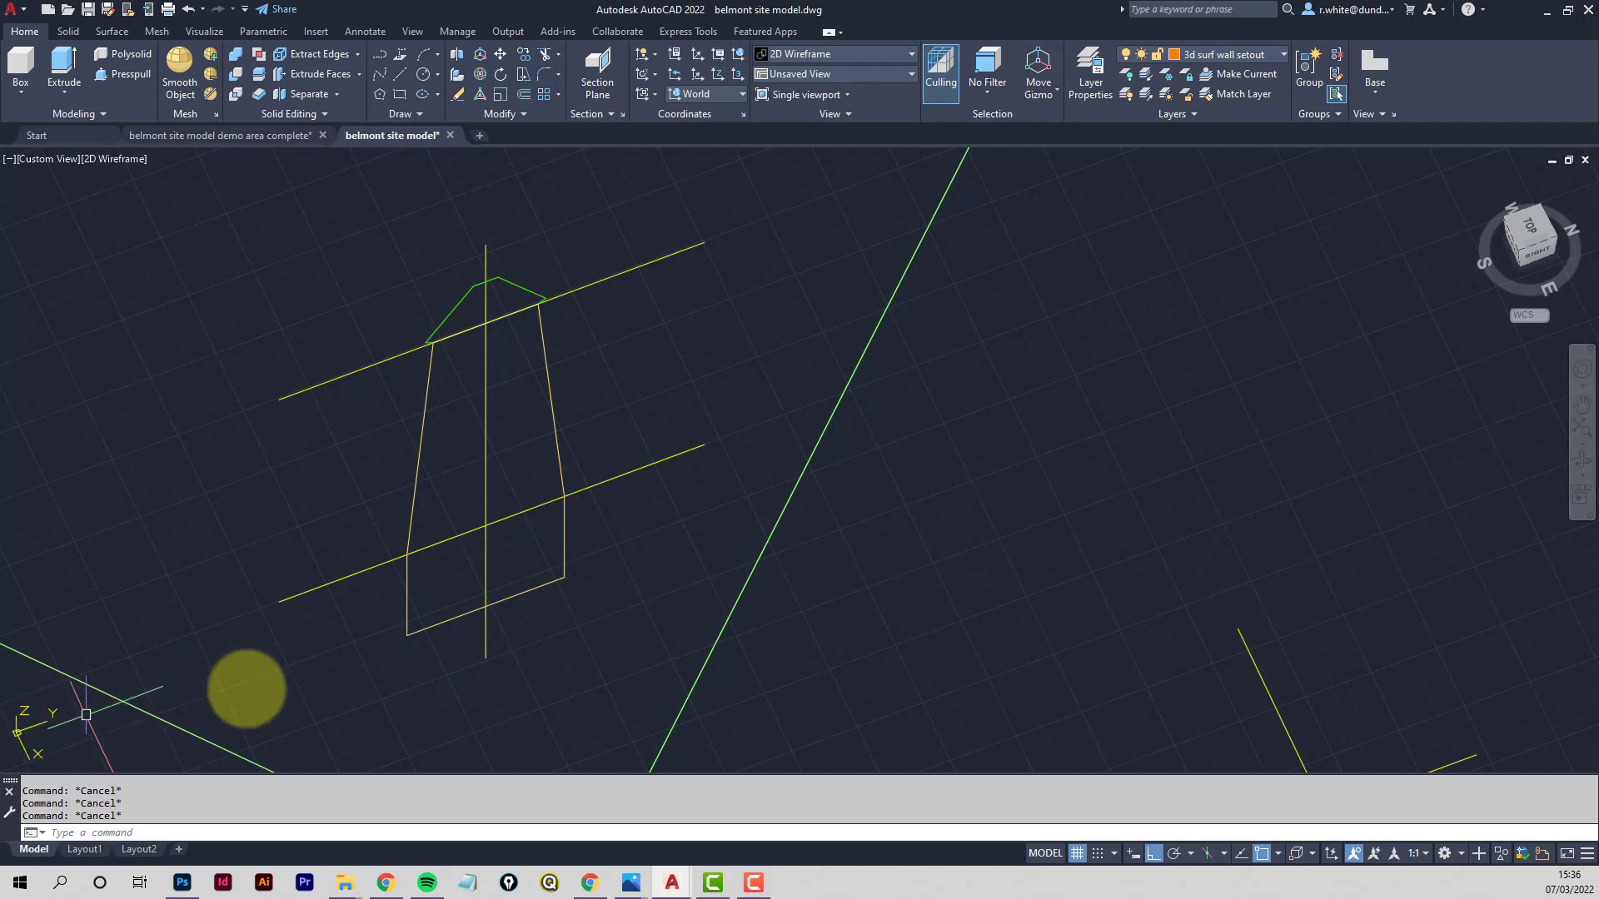
# Start redefining the block wp, with its base point at the intersection of the vertical and lower construction lines in the wall profile
pyautogui.moveTo(478, 535); pyautogui.dragTo(462, 574, button='middle')
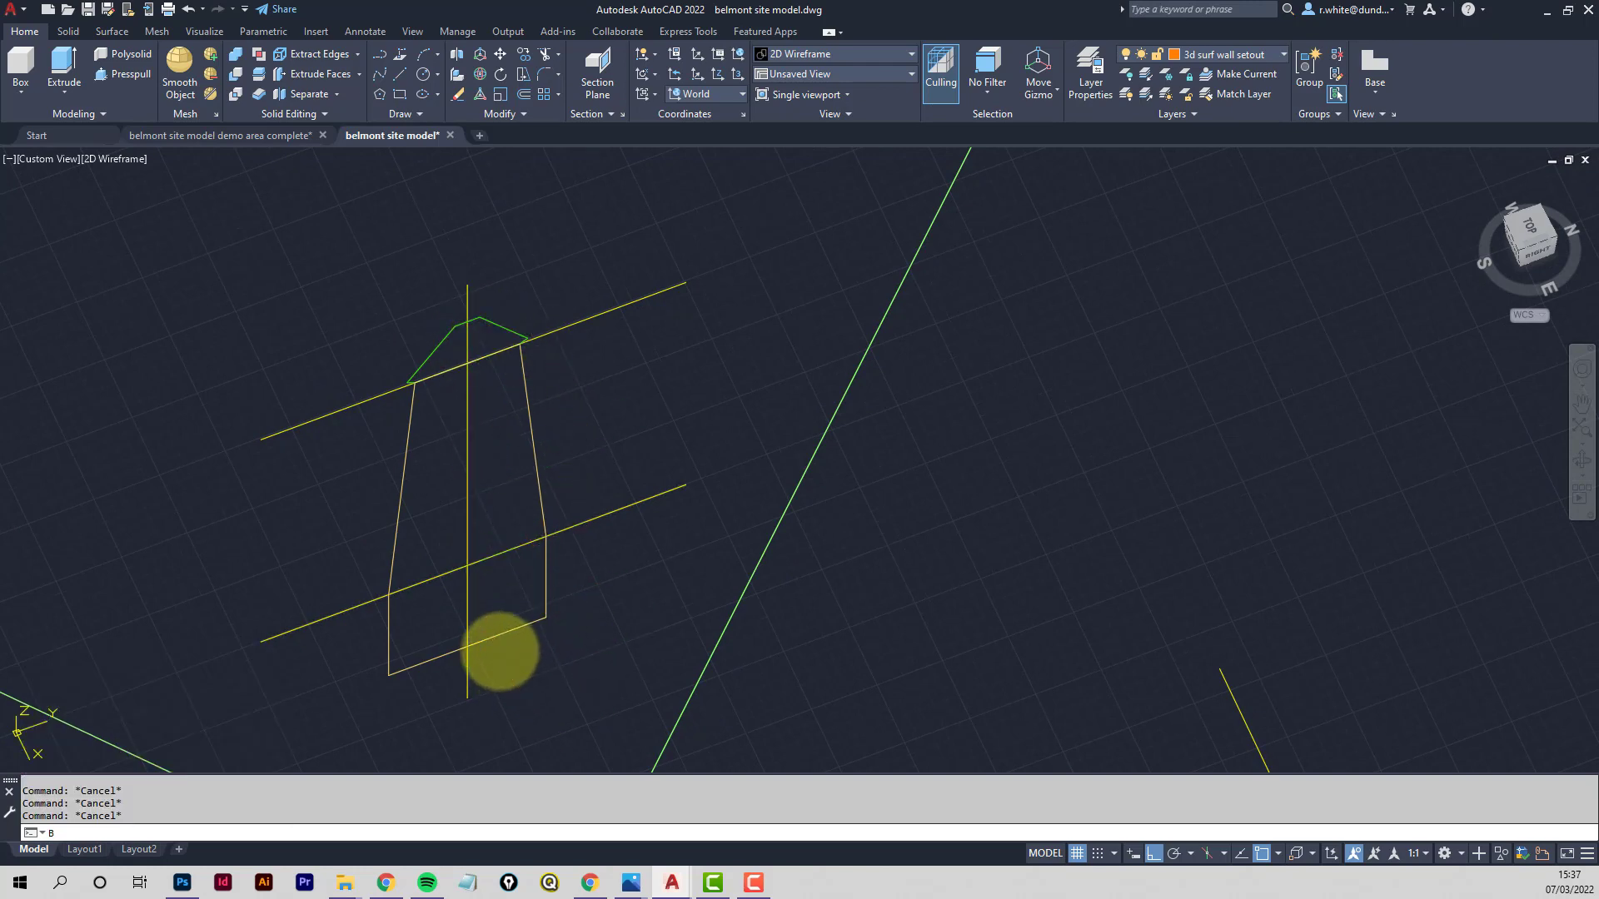
pyautogui.press('Return')
pyautogui.click(1033, 205)
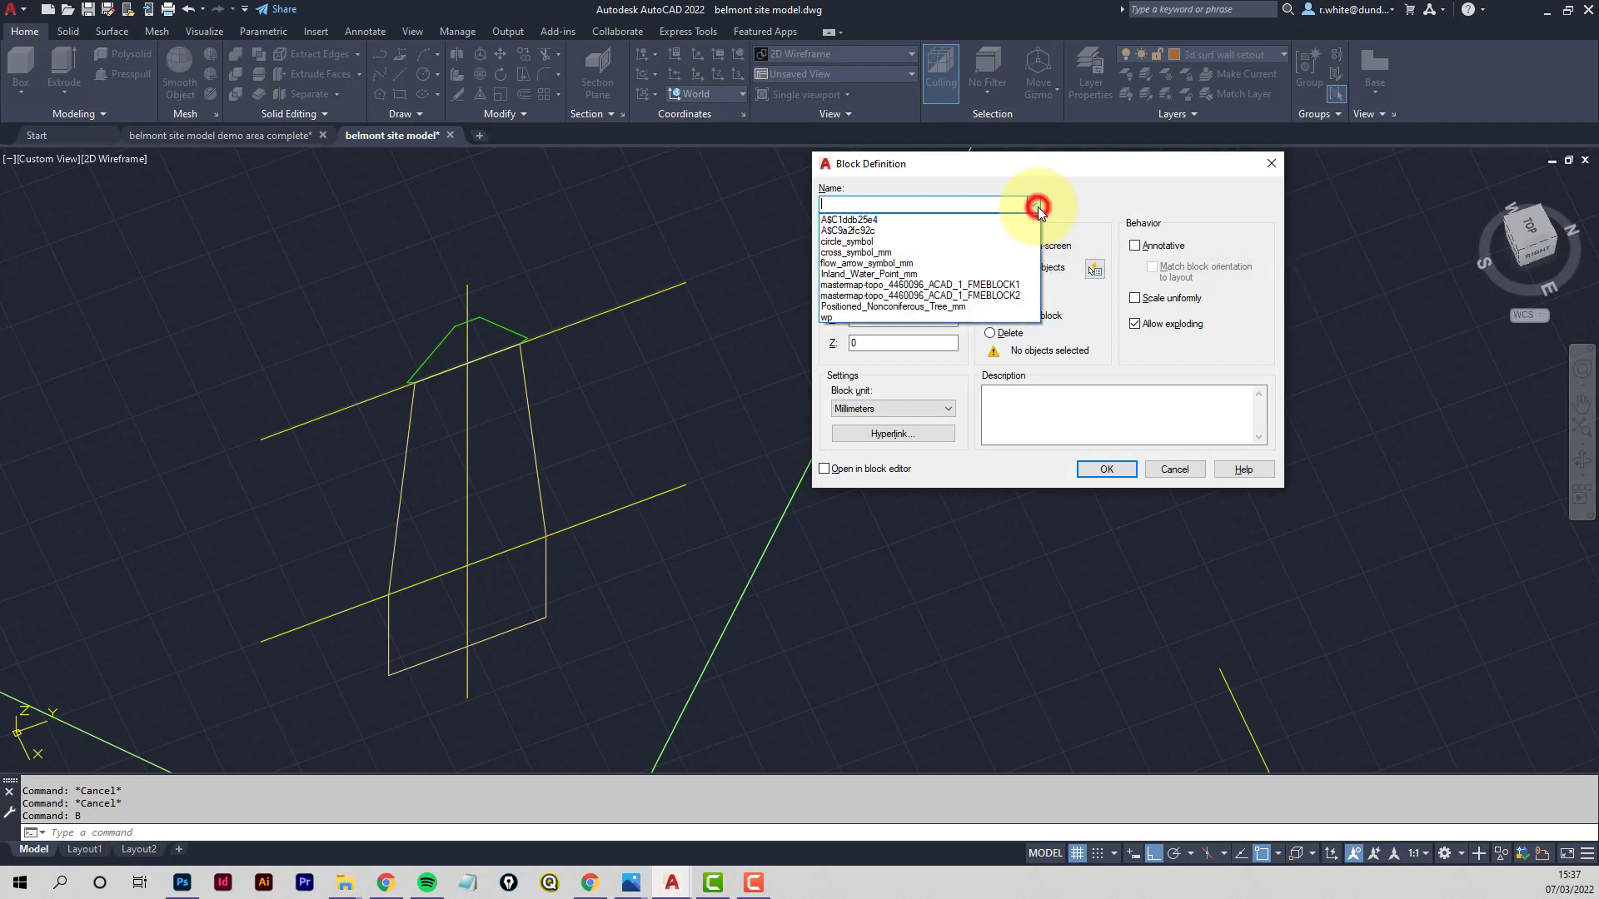
pyautogui.click(831, 317)
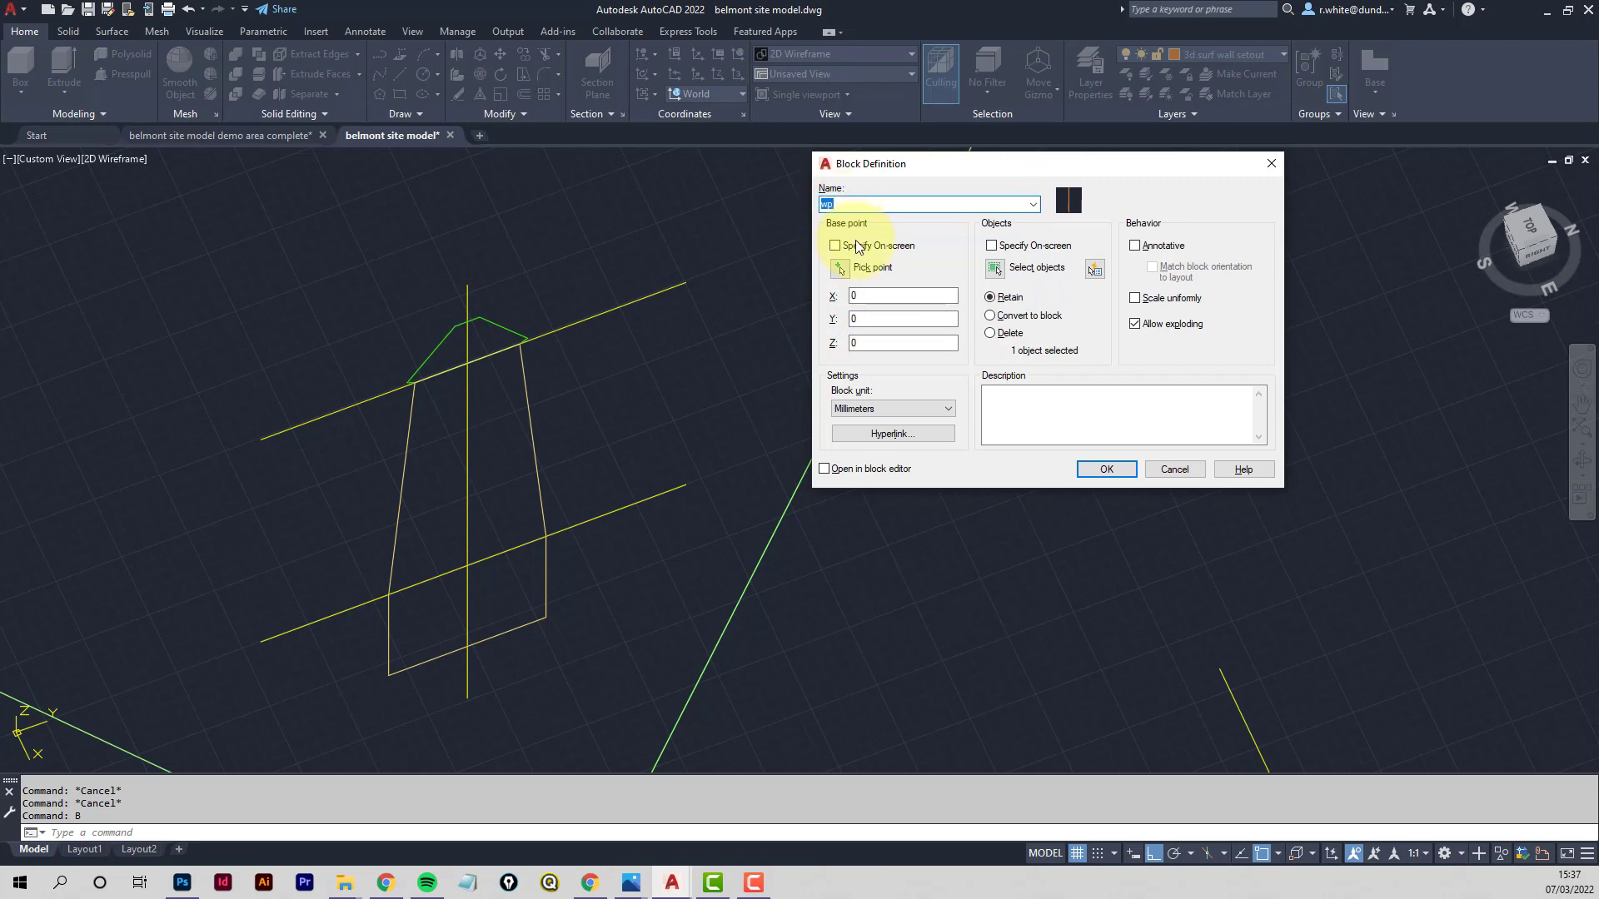
pyautogui.click(839, 268)
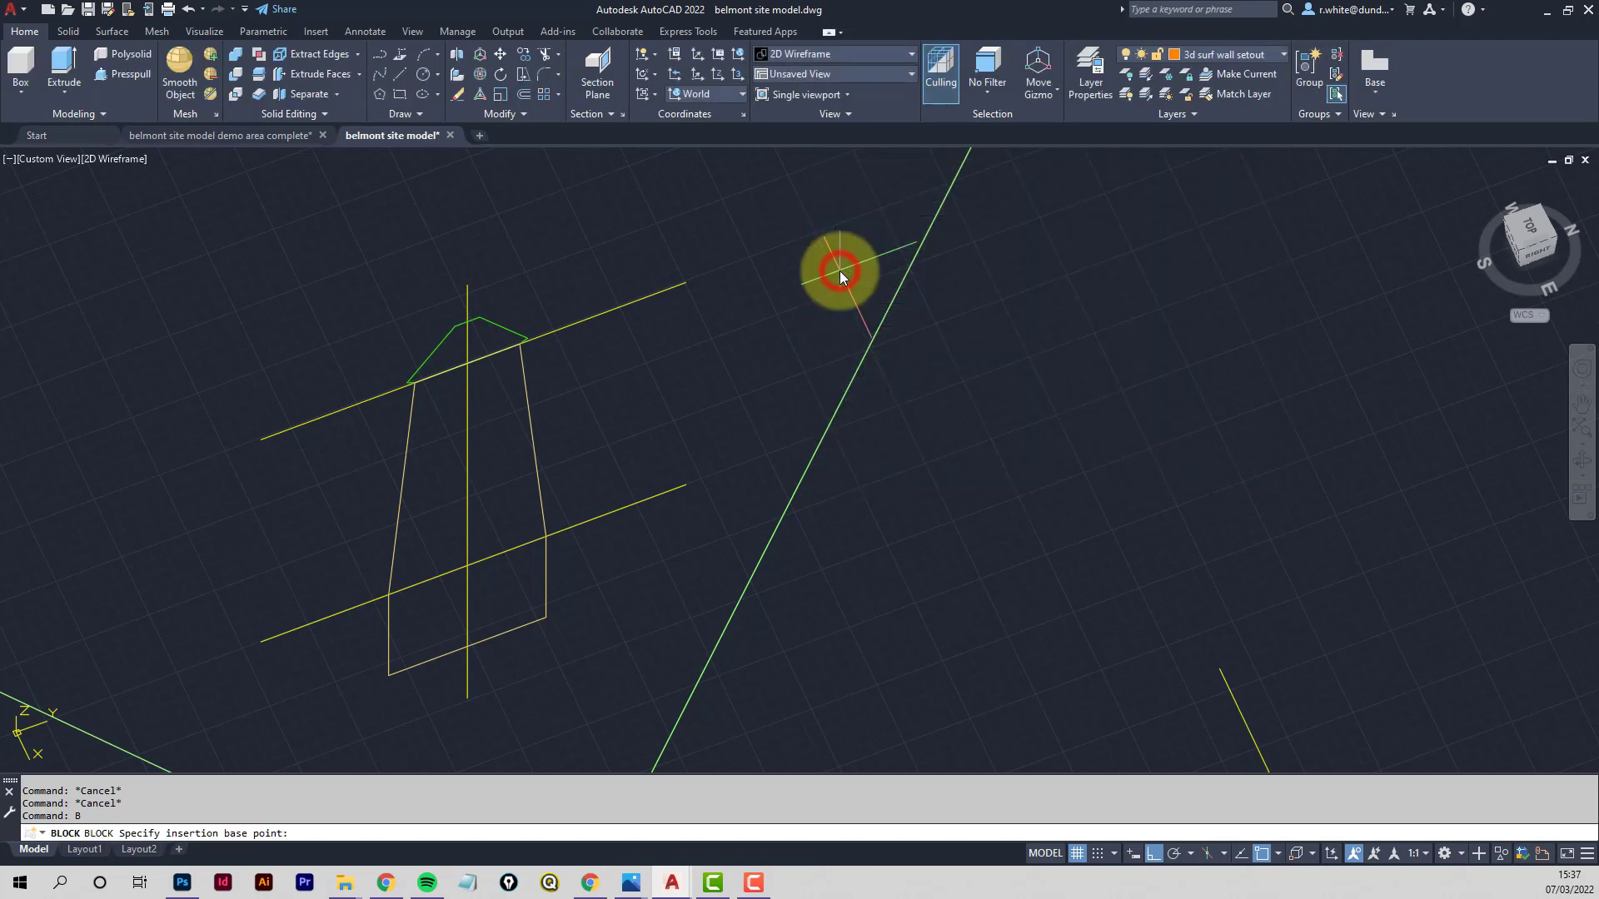
pyautogui.write('in')
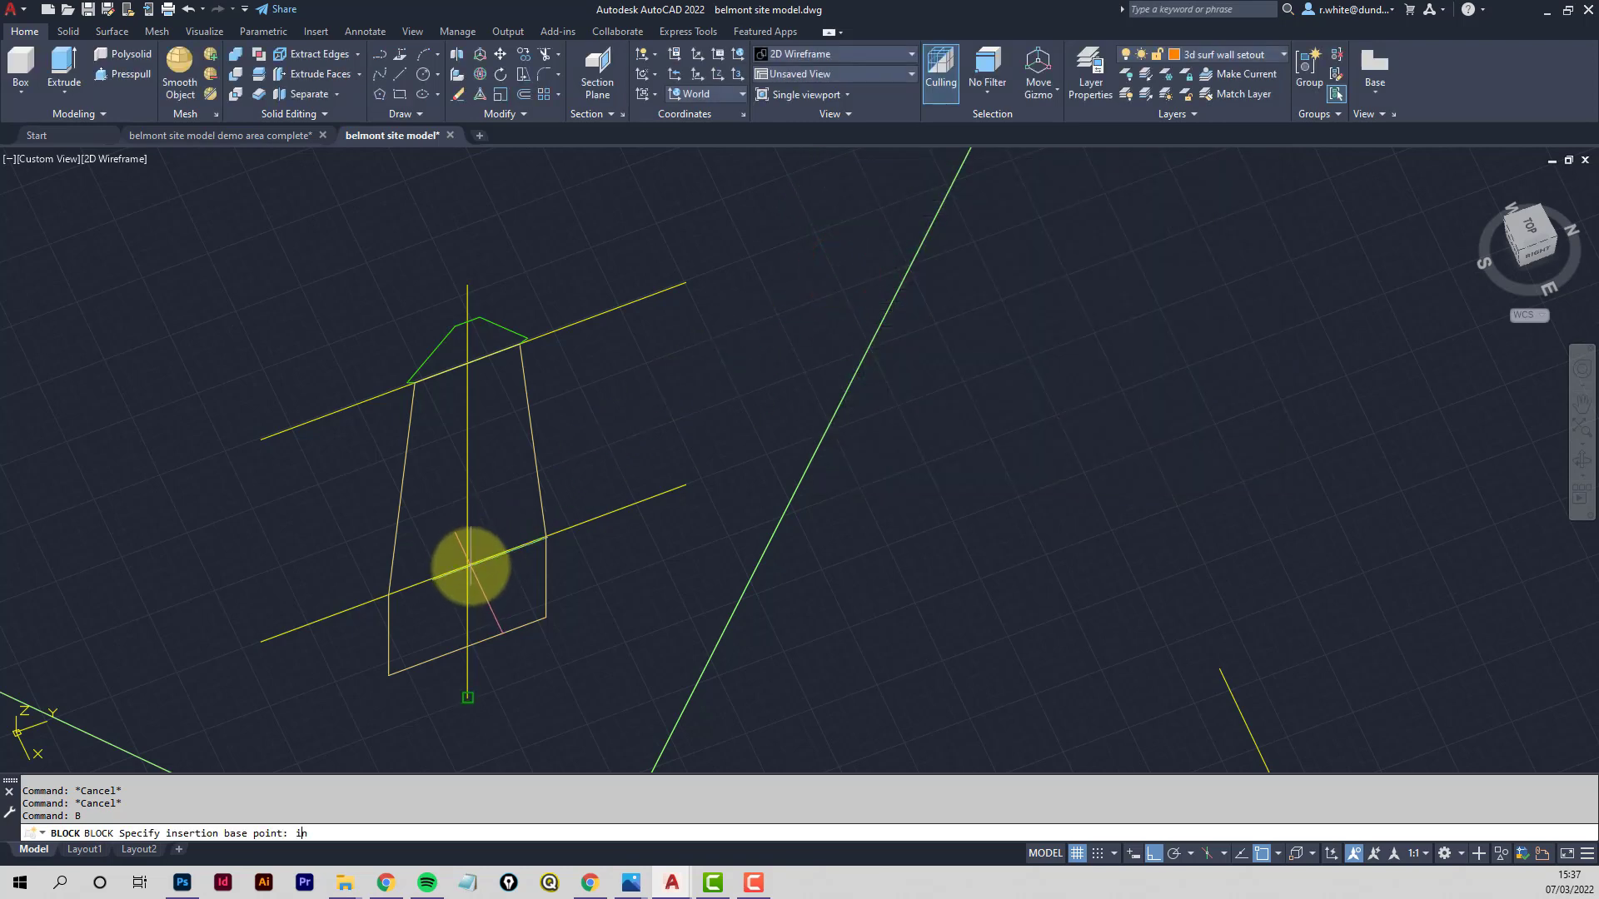
pyautogui.write('t')
pyautogui.press('space')
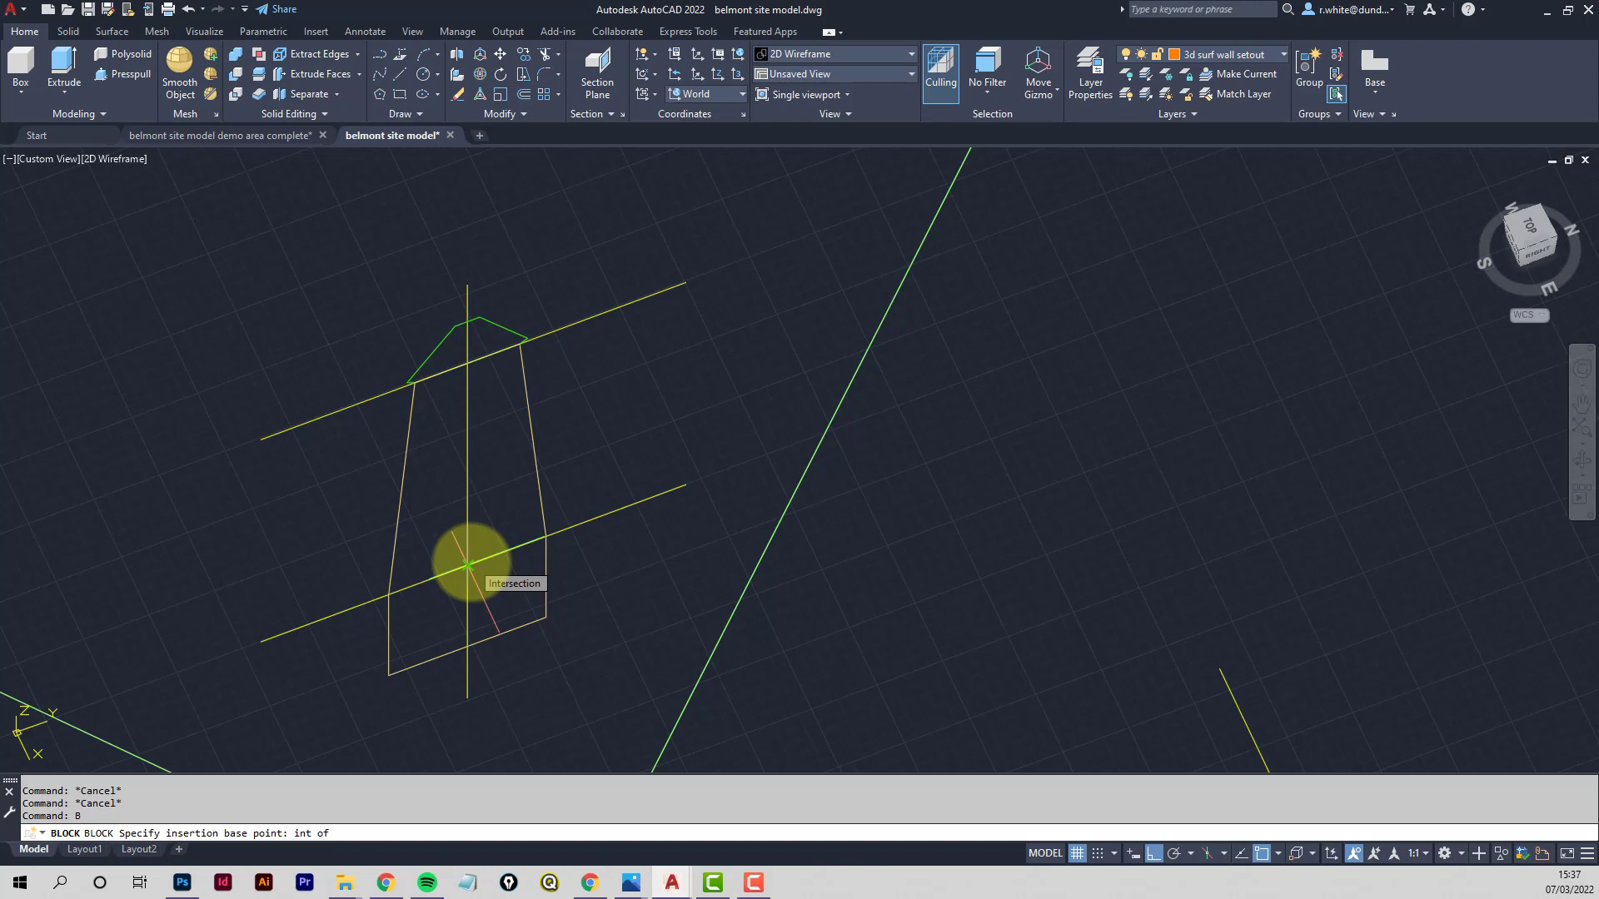
pyautogui.click(467, 566)
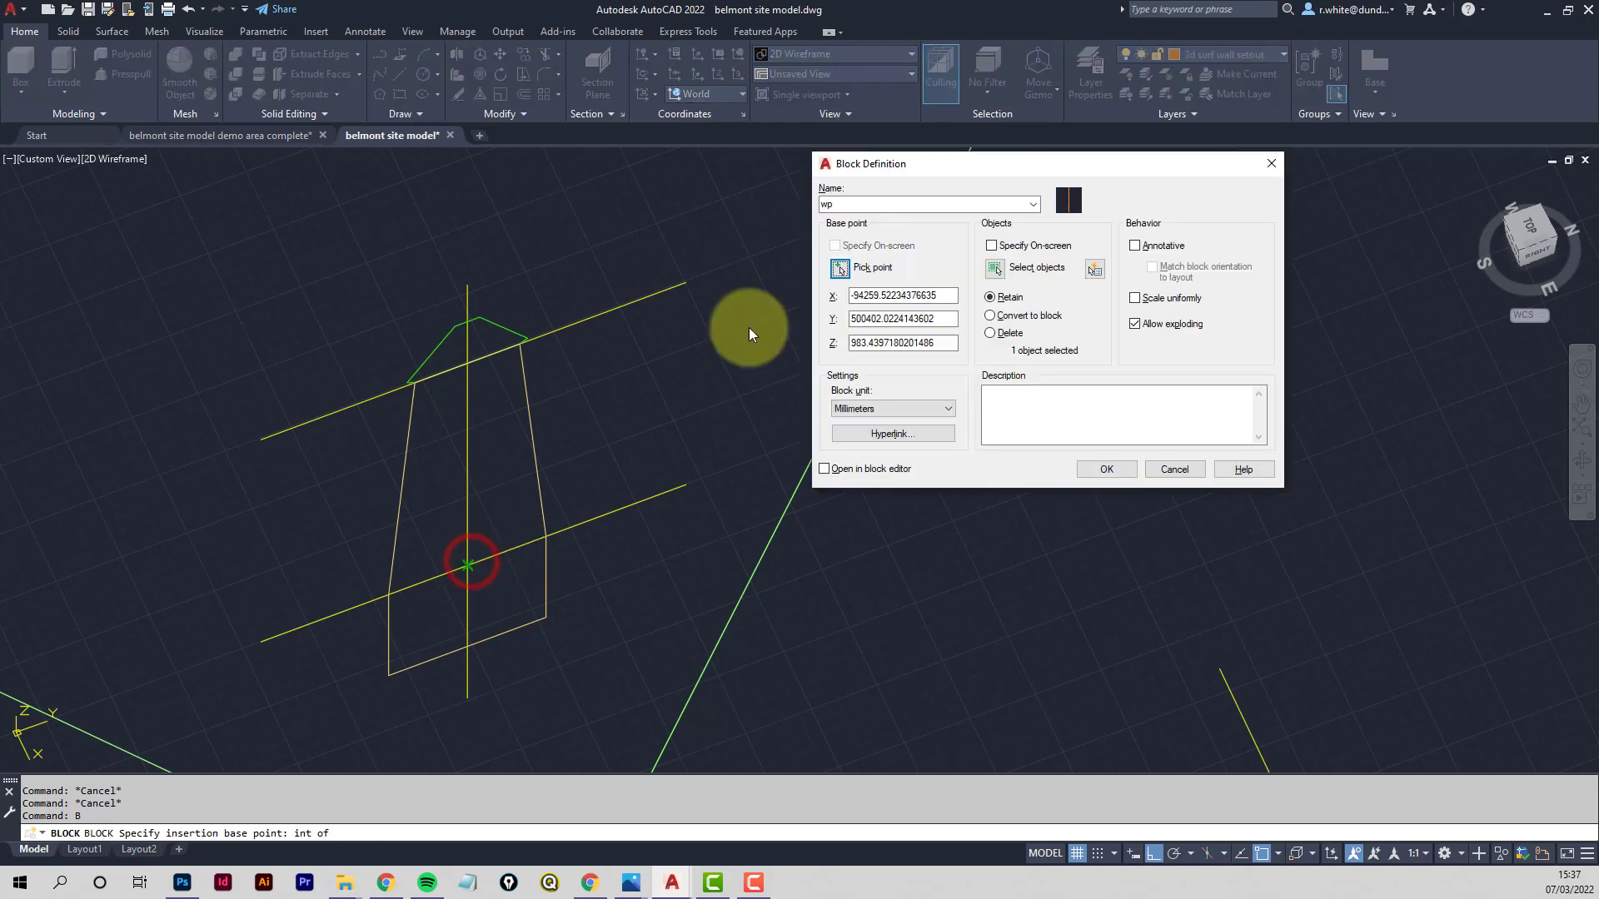
# Use the cope and wall profile outlines as the wp block's objects, retaining the originals, and redefine the block
pyautogui.click(995, 268)
pyautogui.click(497, 323)
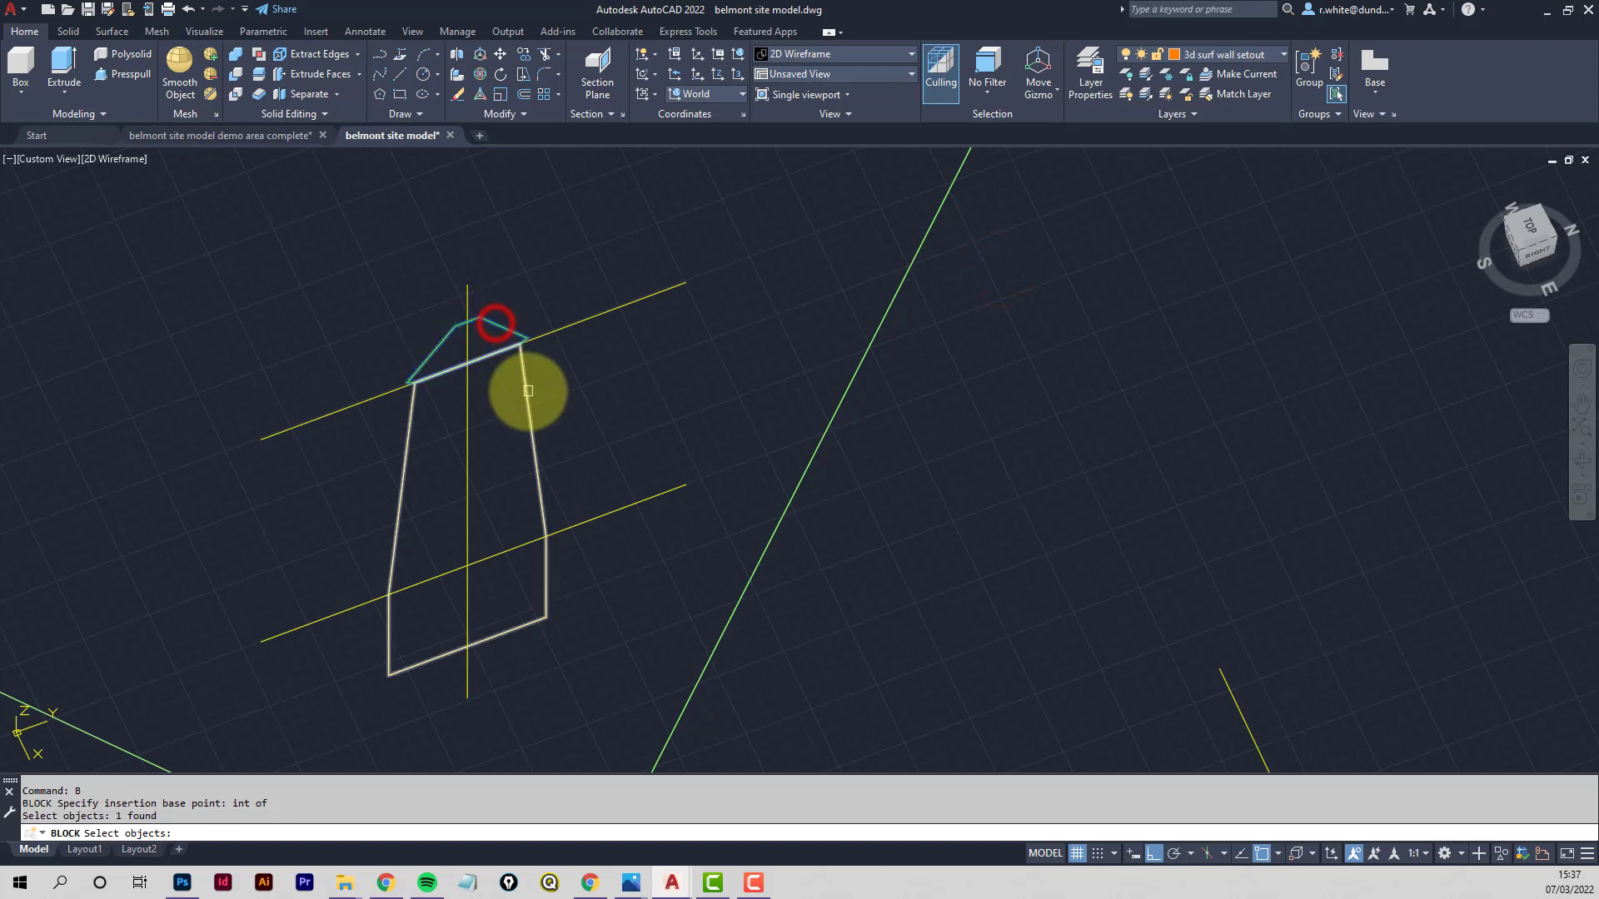
pyautogui.click(529, 393)
pyautogui.press('Return')
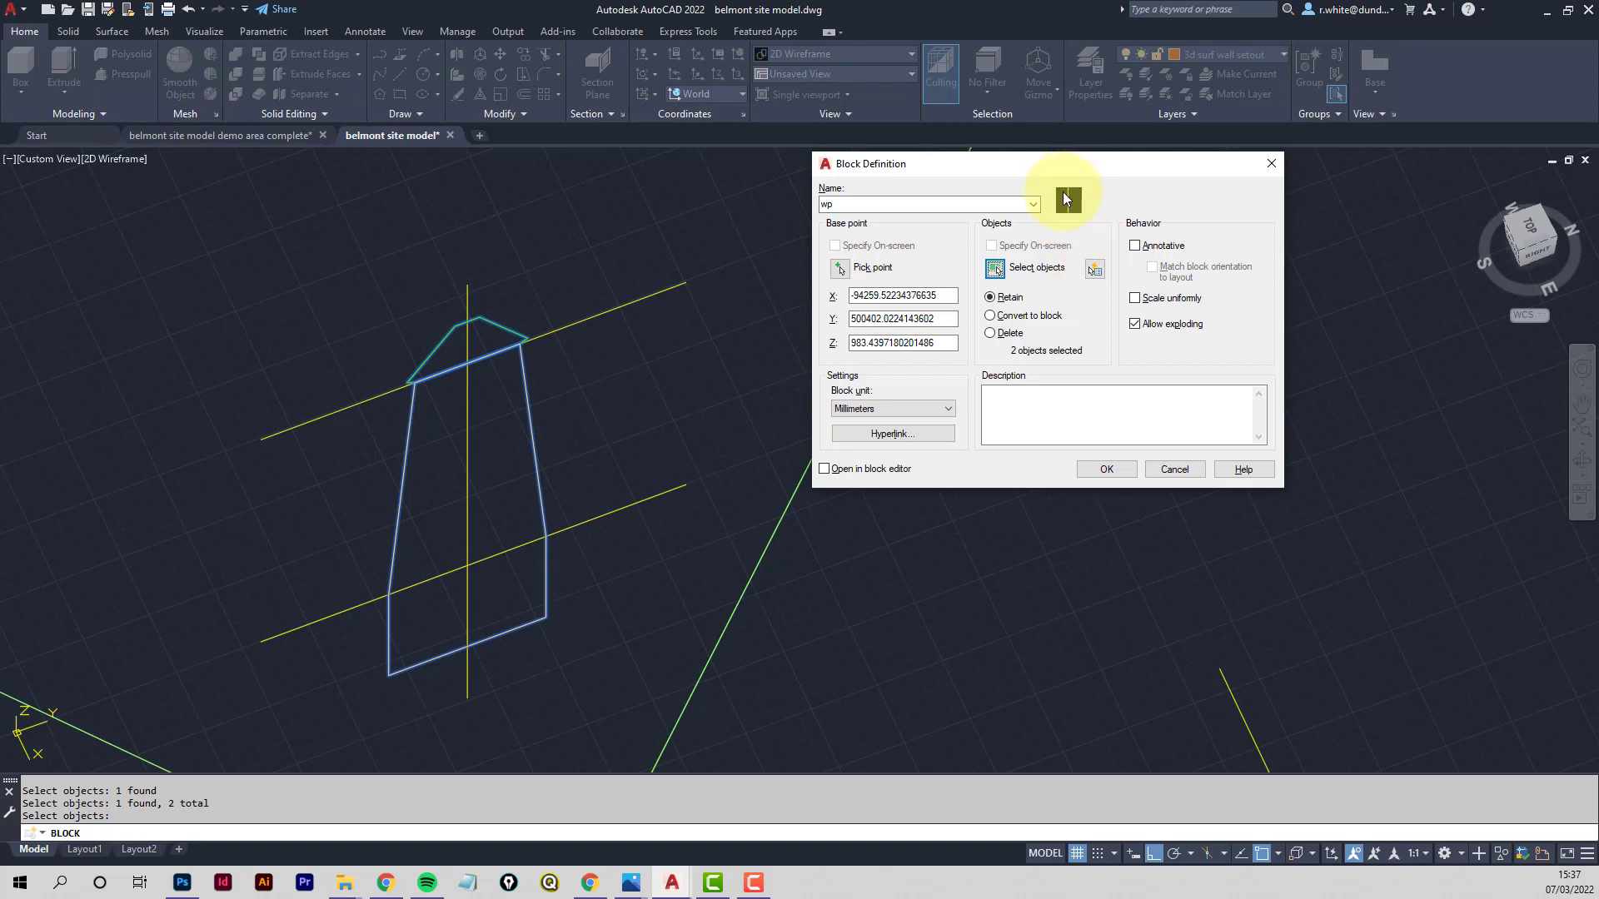
pyautogui.click(1105, 469)
pyautogui.click(833, 451)
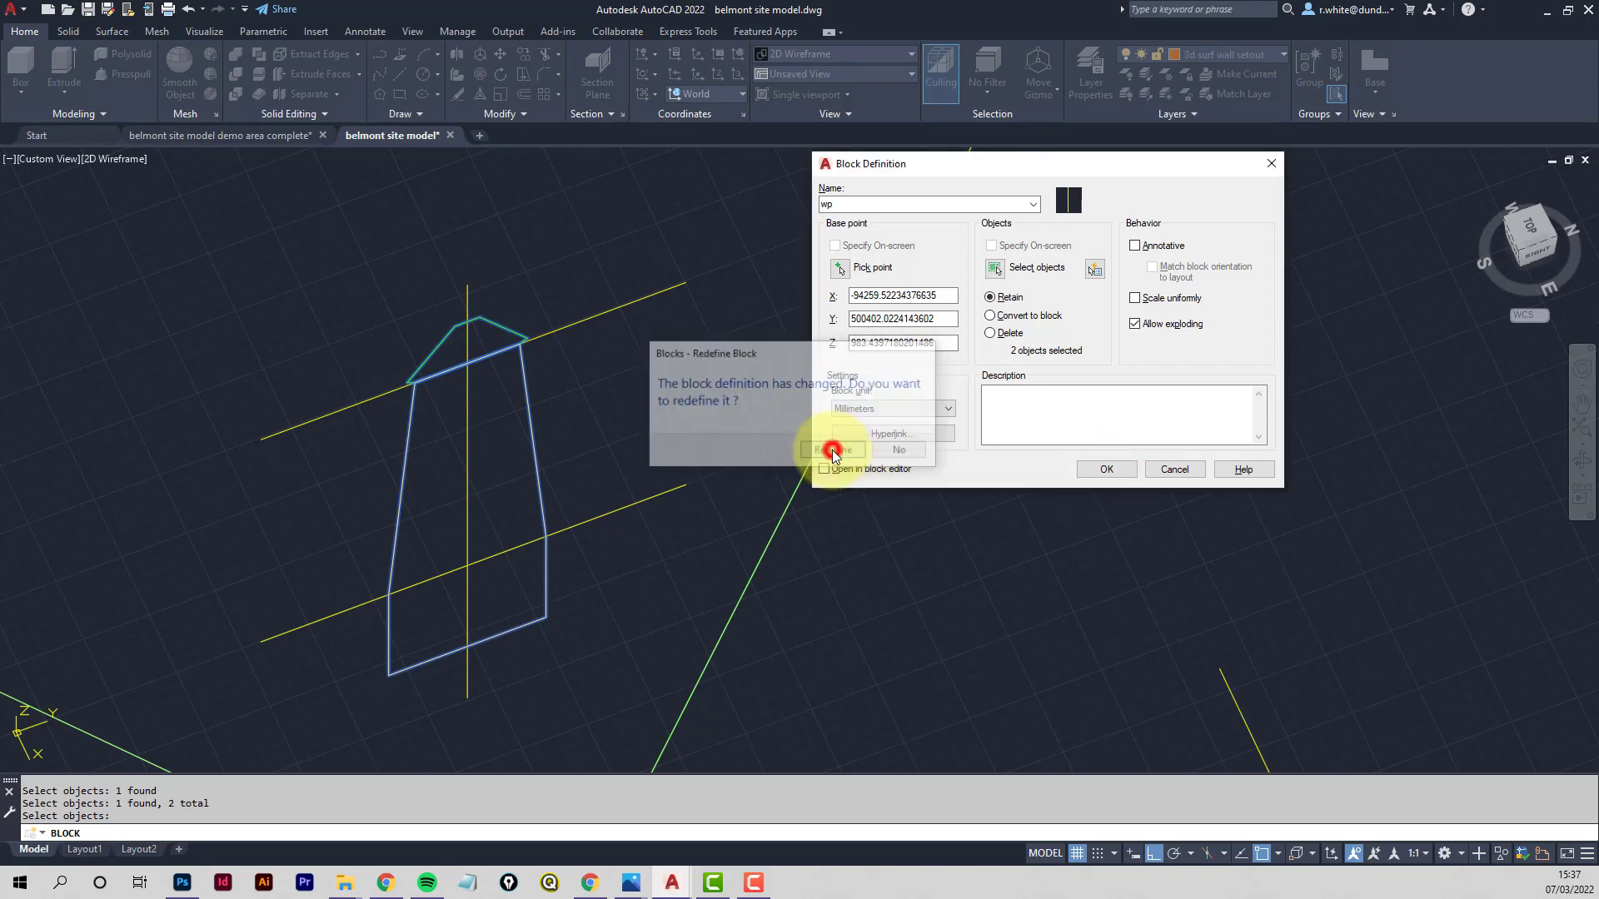
# Examine the orange wall setout line from the gateway tower round the curve to its far end along the road
pyautogui.scroll(-6, 866, 400)
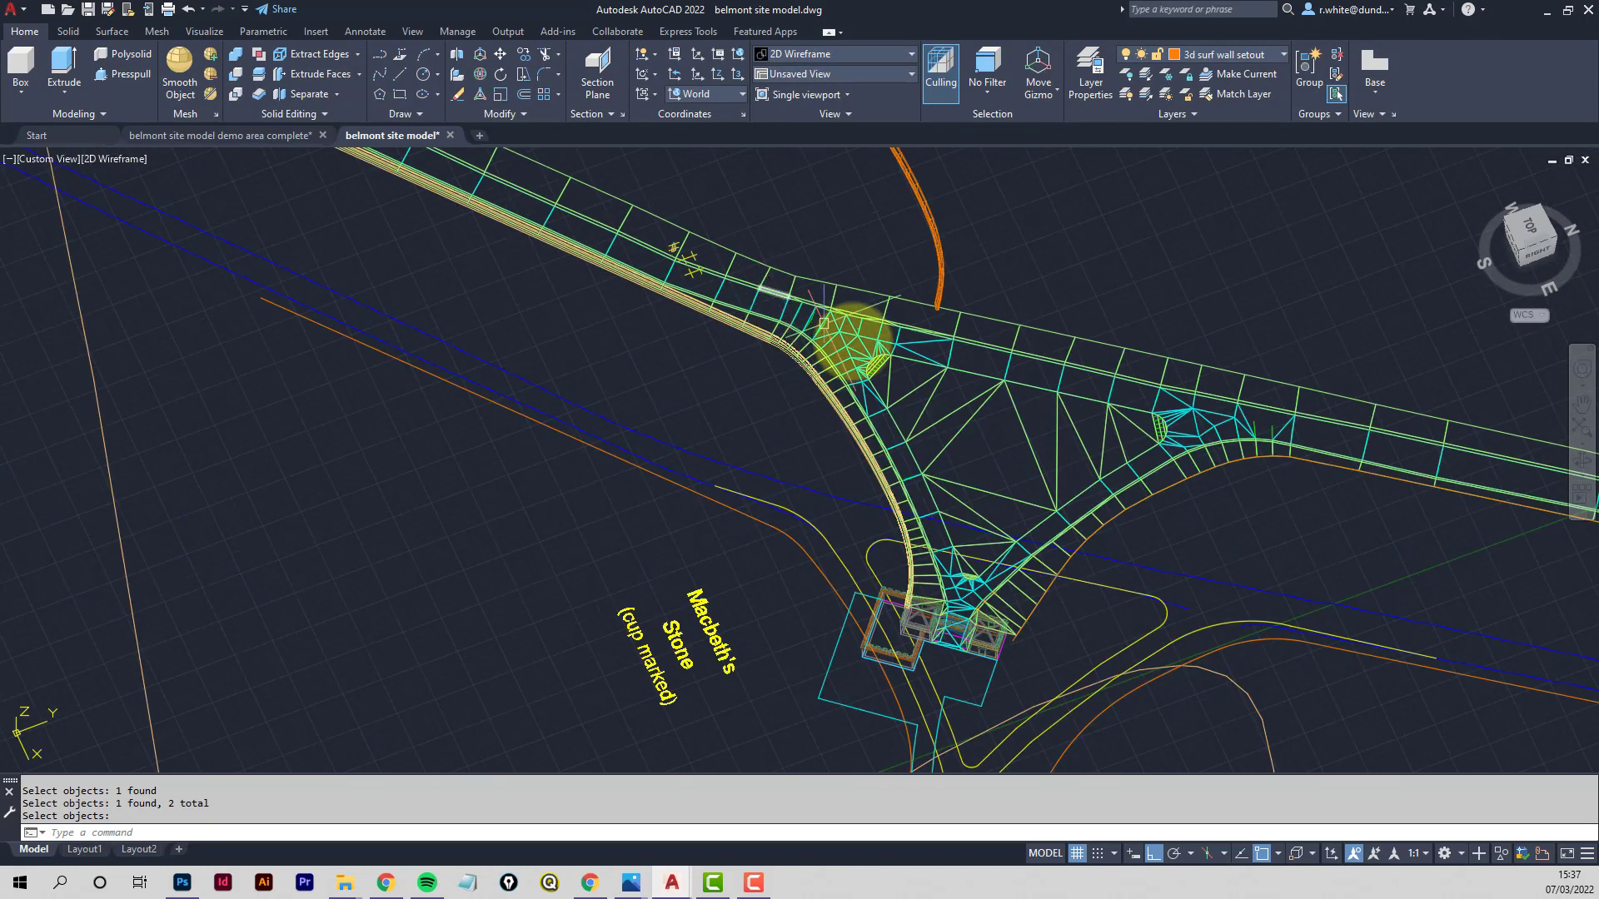
pyautogui.moveTo(853, 341)
pyautogui.keyDown('shift'); pyautogui.mouseDown(button='middle')
pyautogui.moveTo(892, 542)
pyautogui.moveTo(863, 503)
pyautogui.moveTo(881, 573)
pyautogui.mouseUp(button='middle'); pyautogui.keyUp('shift')
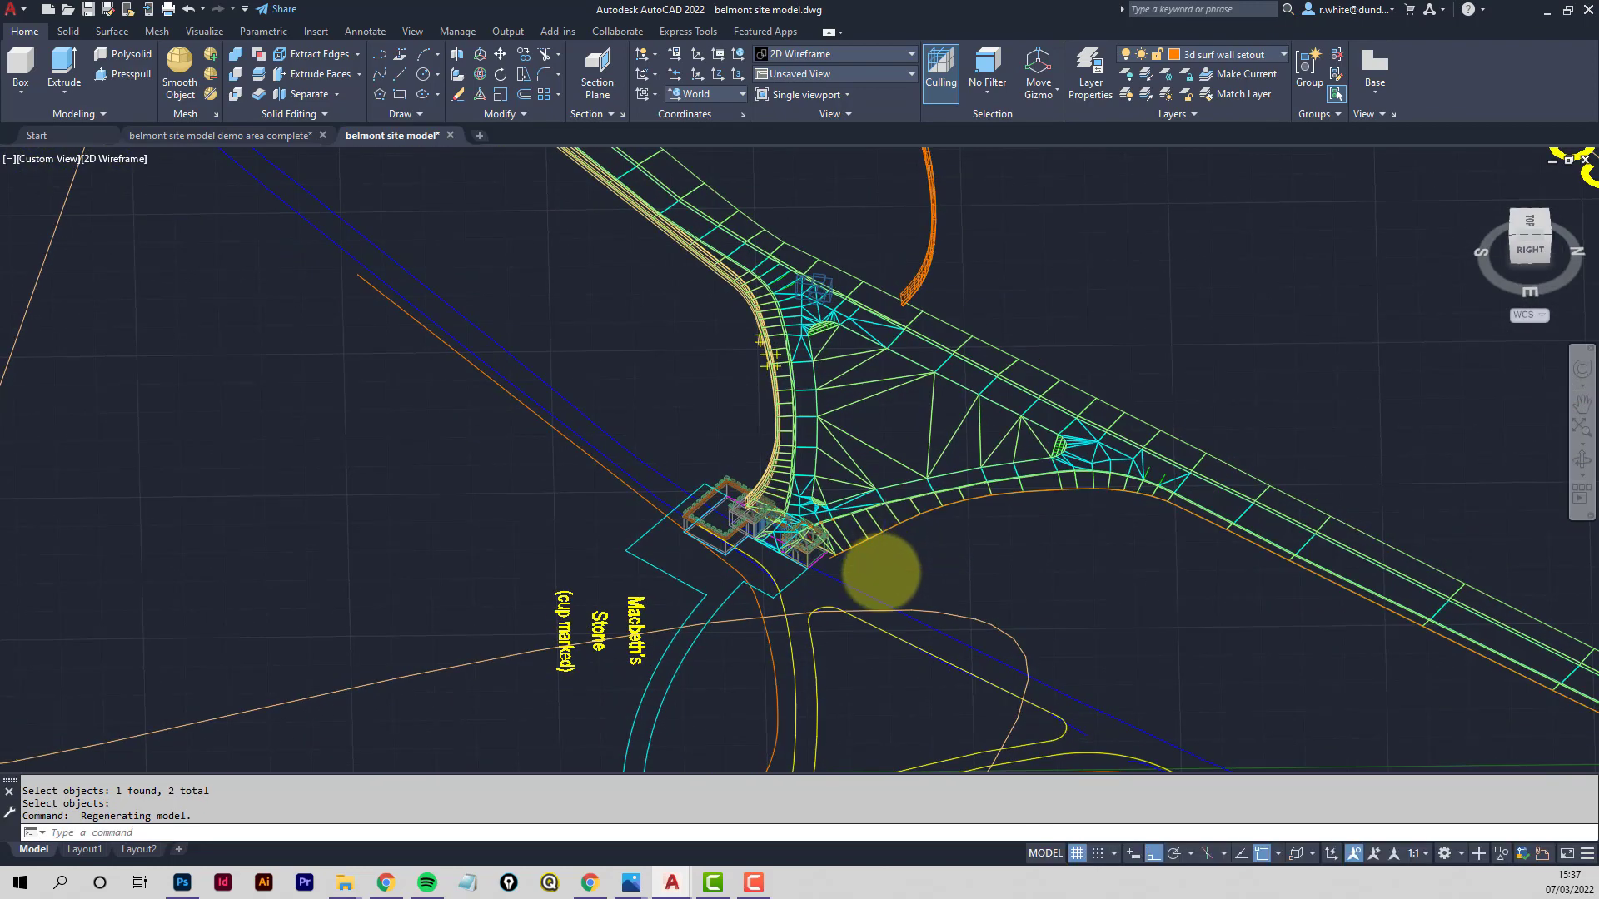
pyautogui.scroll(5, 881, 573)
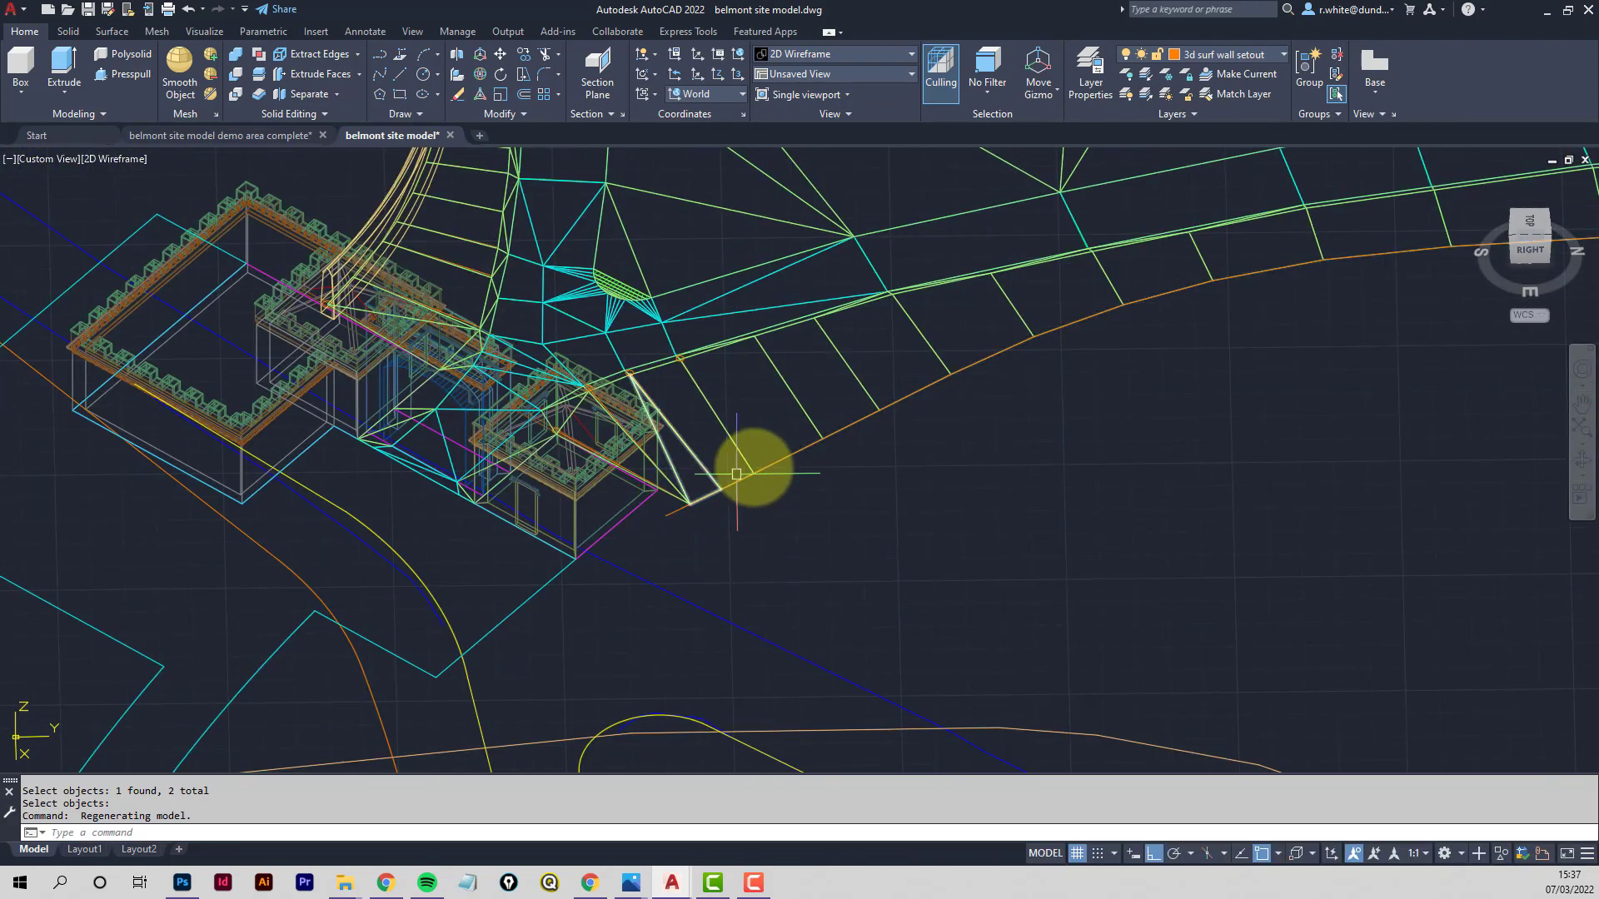
pyautogui.scroll(2, 661, 499)
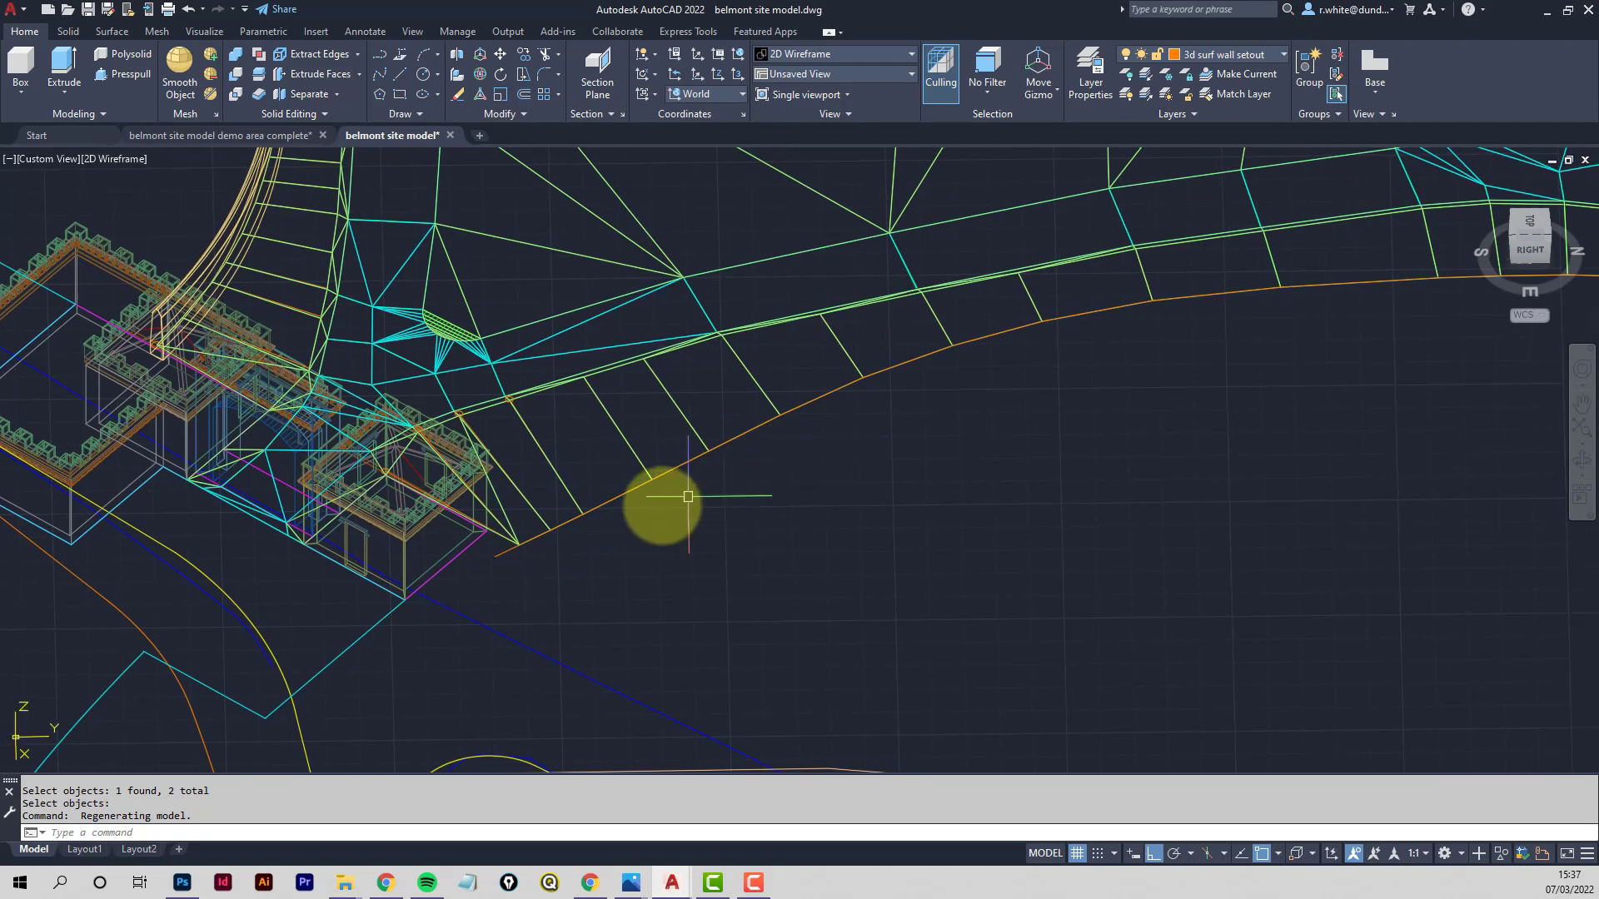
pyautogui.scroll(2, 599, 553)
pyautogui.moveTo(613, 549); pyautogui.dragTo(618, 581, button='middle')
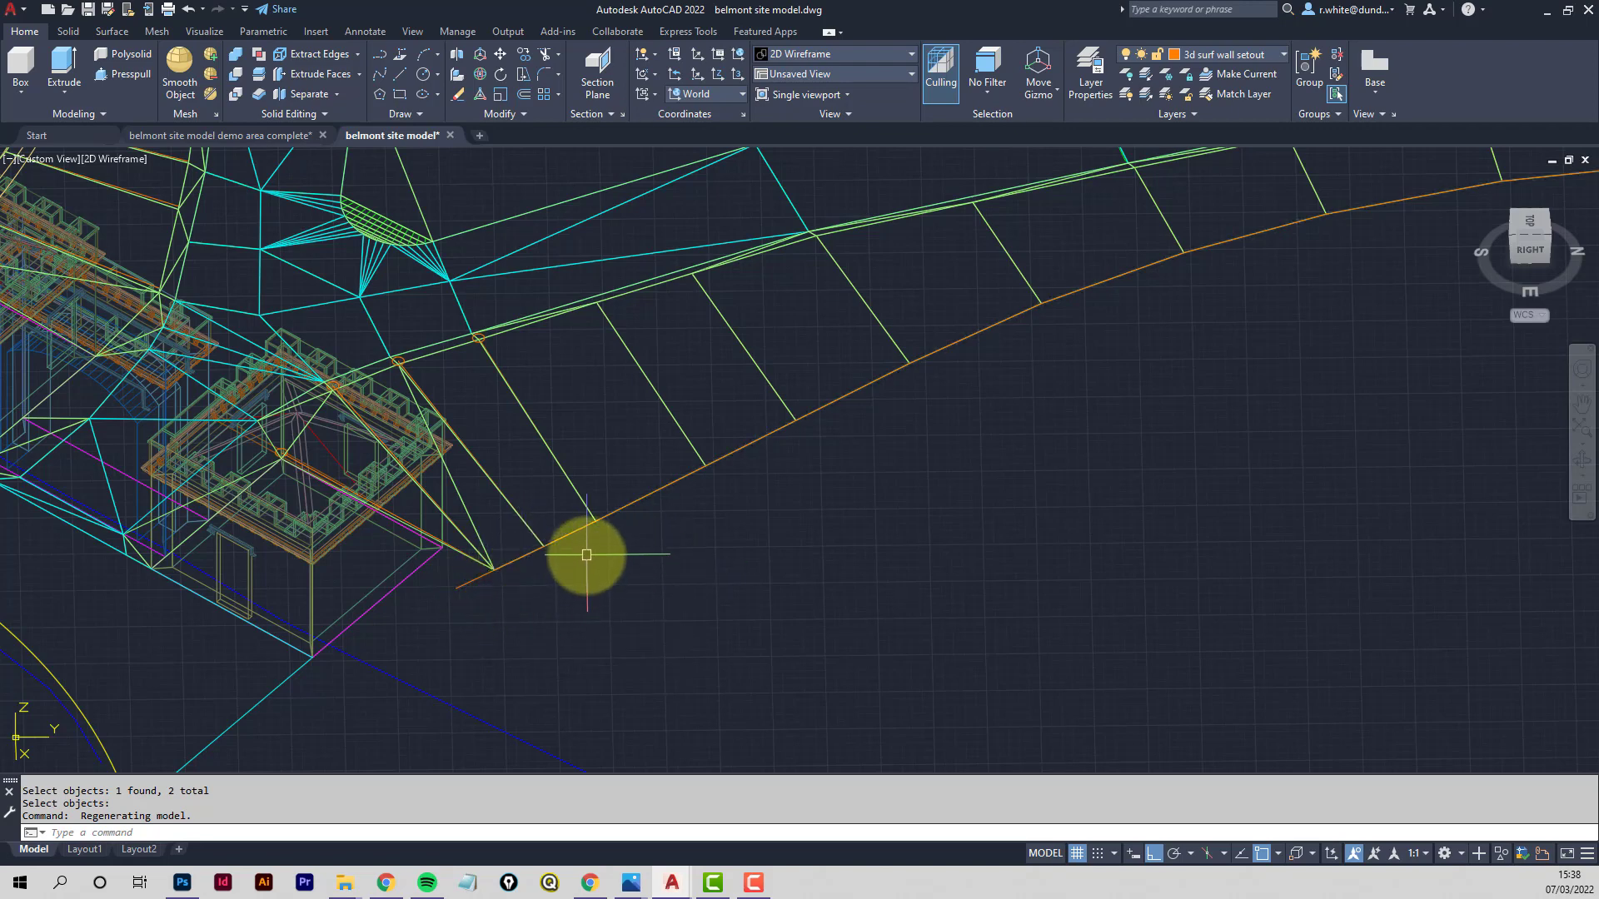
pyautogui.scroll(-1, 585, 553)
pyautogui.scroll(-1, 945, 539)
pyautogui.moveTo(1010, 518); pyautogui.dragTo(545, 388, button='middle')
pyautogui.scroll(-2, 539, 403)
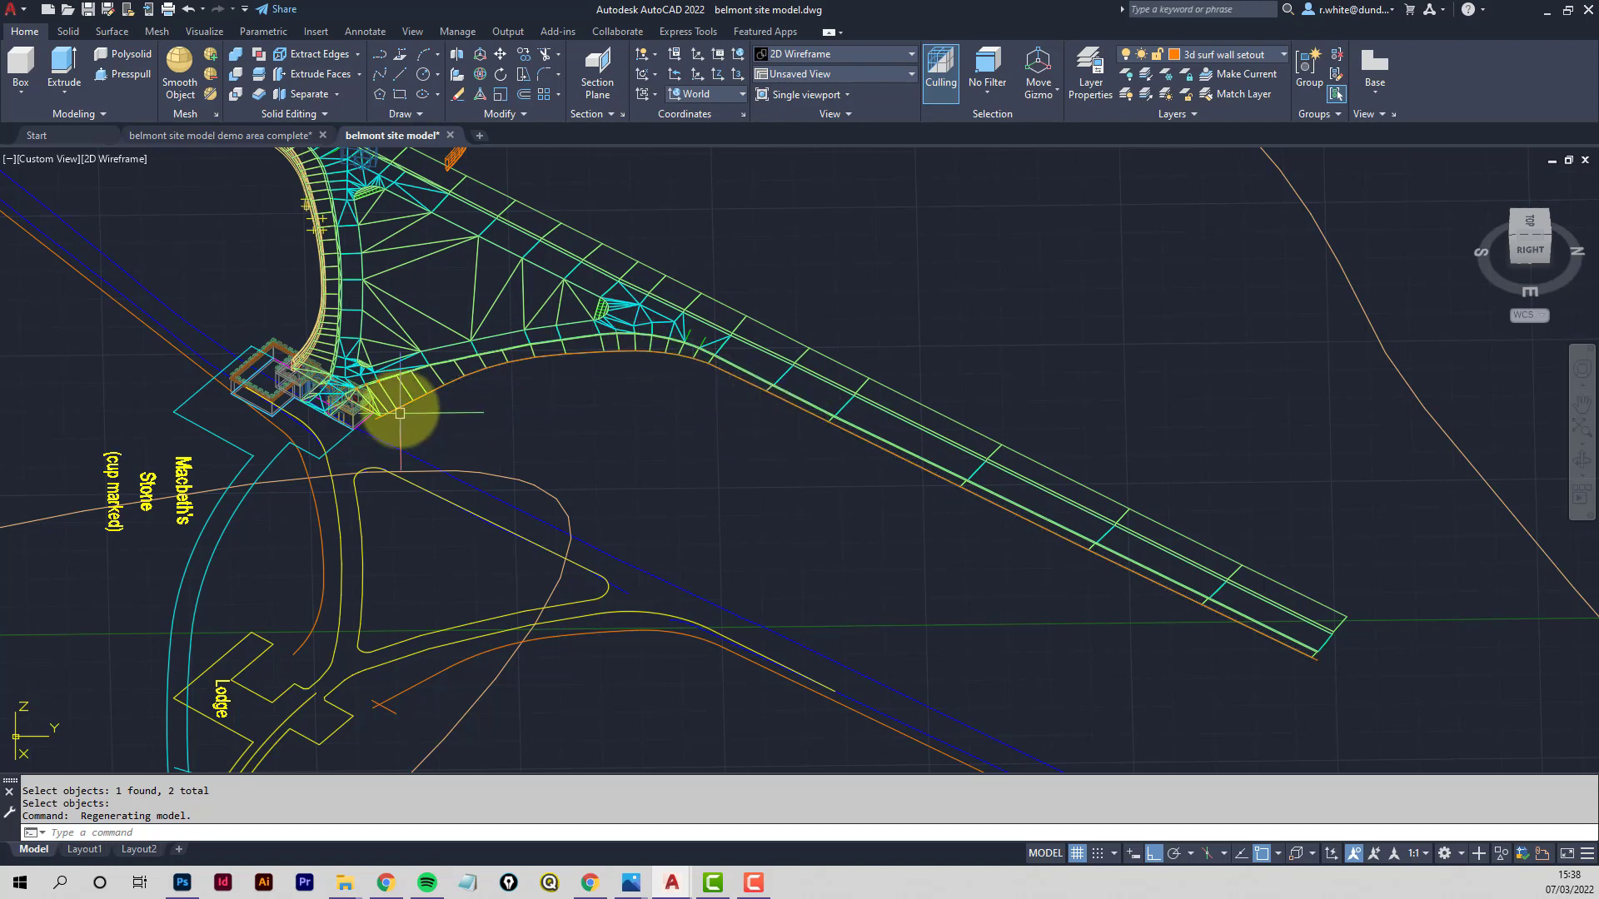
pyautogui.scroll(5, 400, 403)
pyautogui.scroll(2, 377, 465)
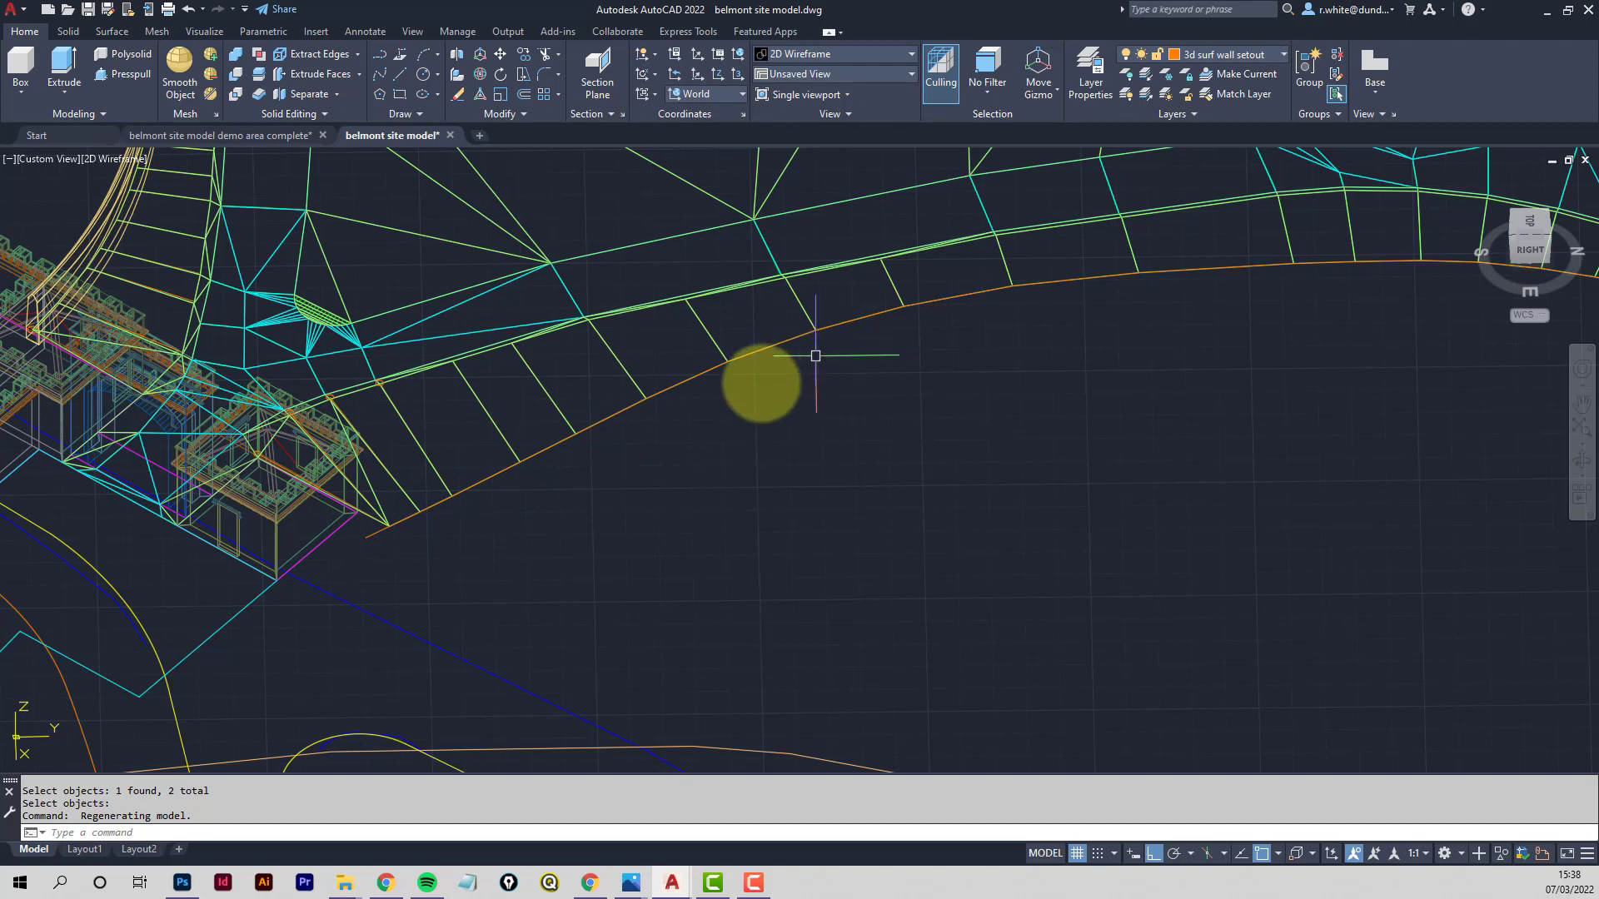
pyautogui.moveTo(708, 391); pyautogui.dragTo(699, 432, button='middle')
pyautogui.press('Escape')
pyautogui.press('Escape')
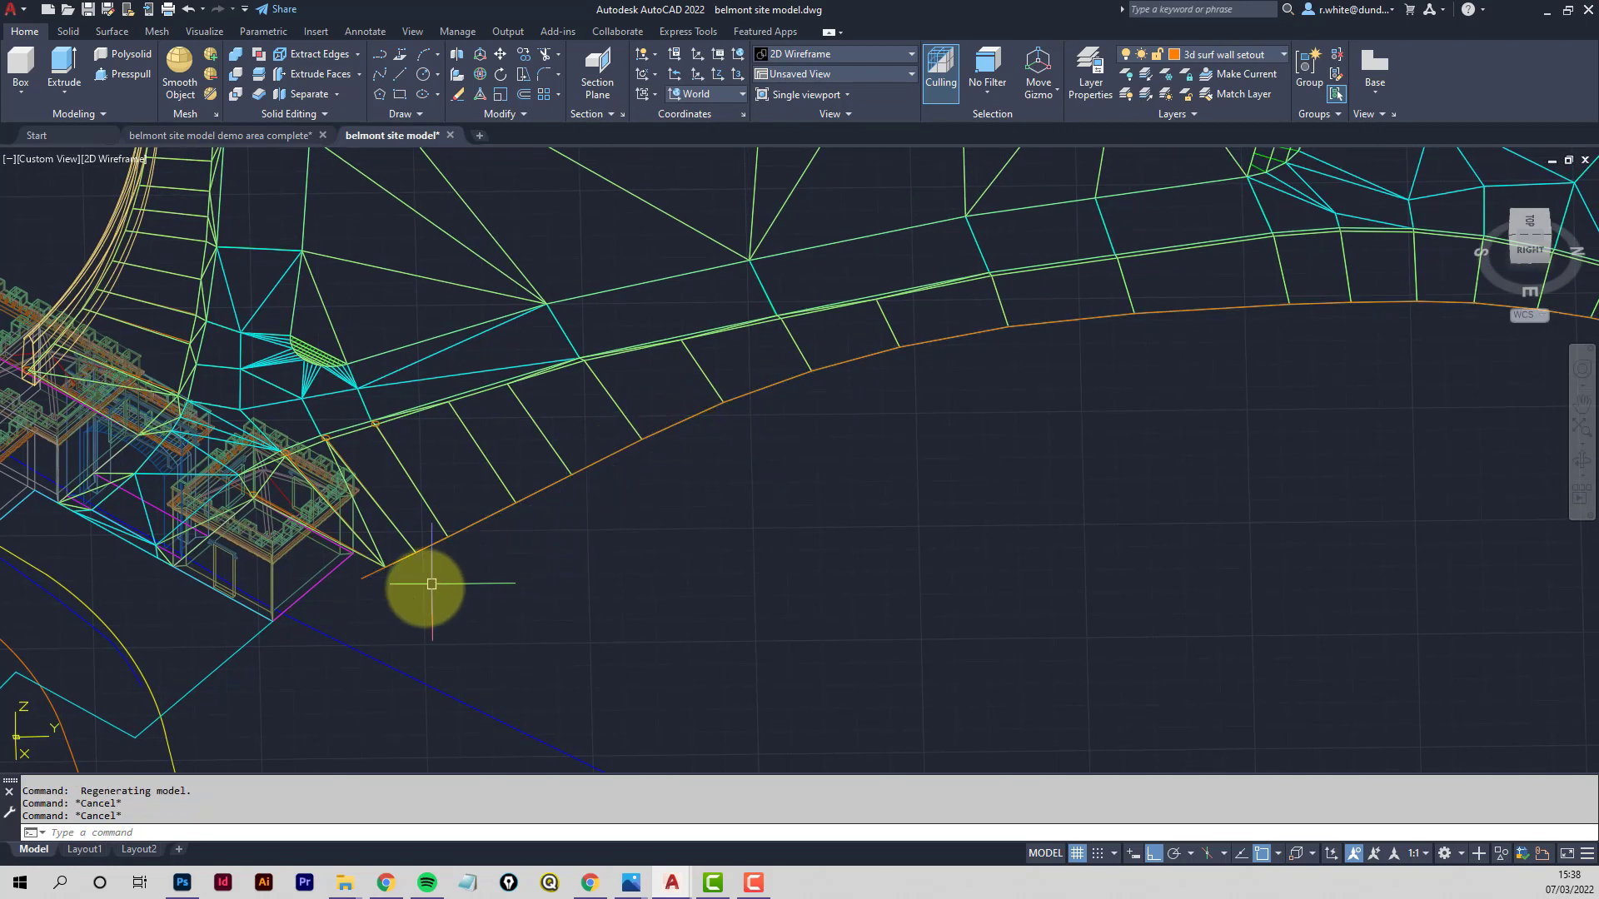
# Use Measure to place the wp block along the curved wall setout line at 3000 intervals, aligned with the line
pyautogui.scroll(3, 379, 598)
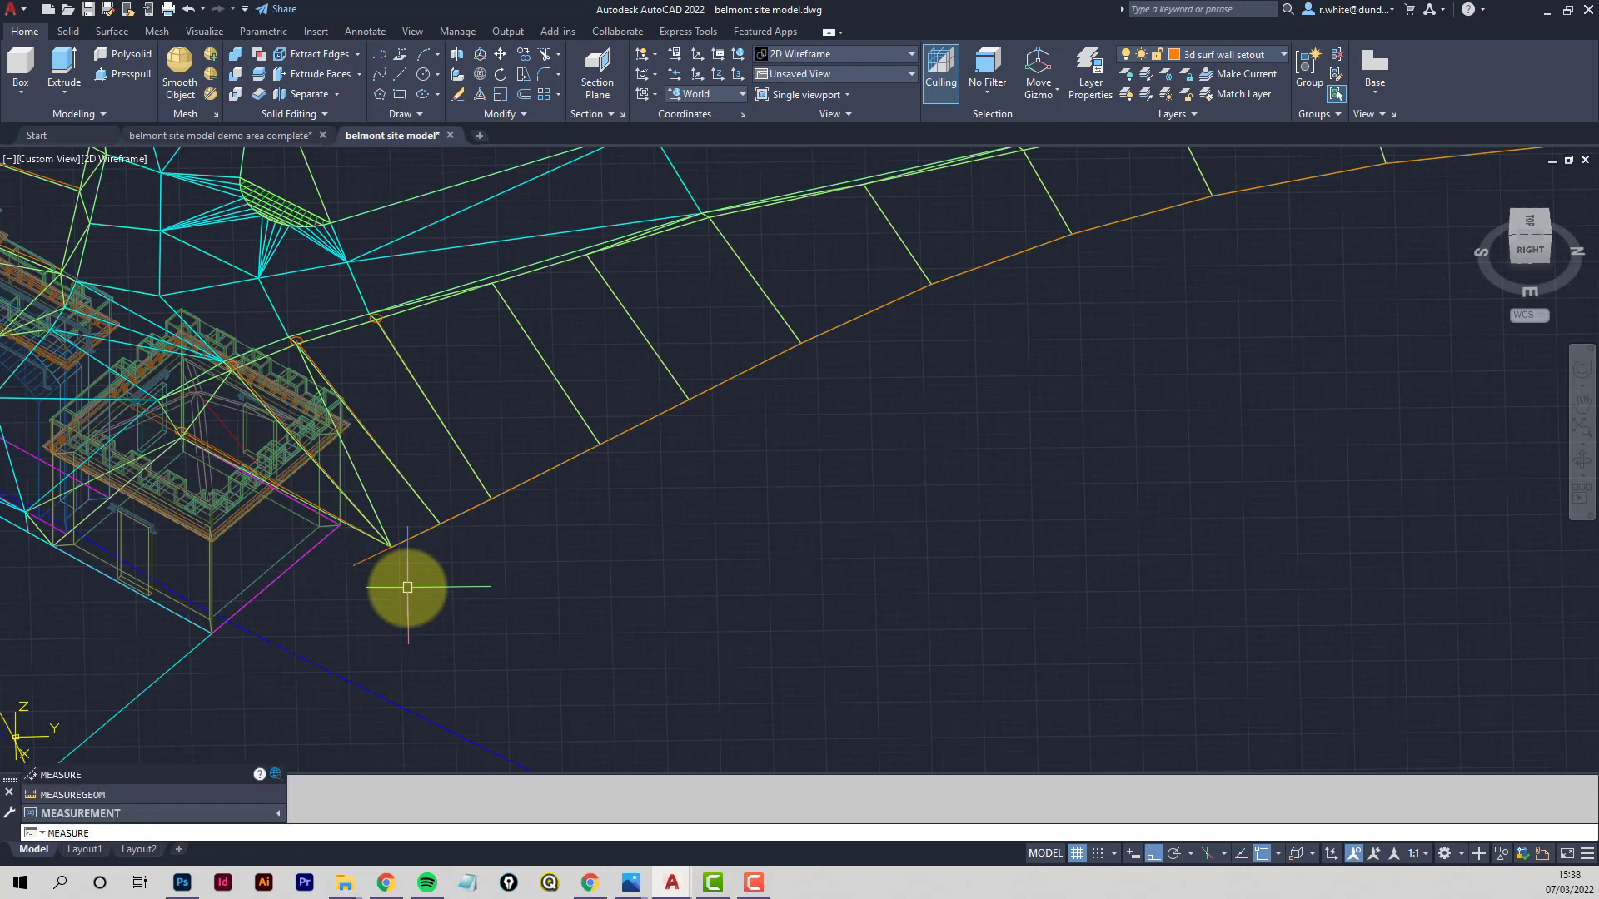
pyautogui.press('Return')
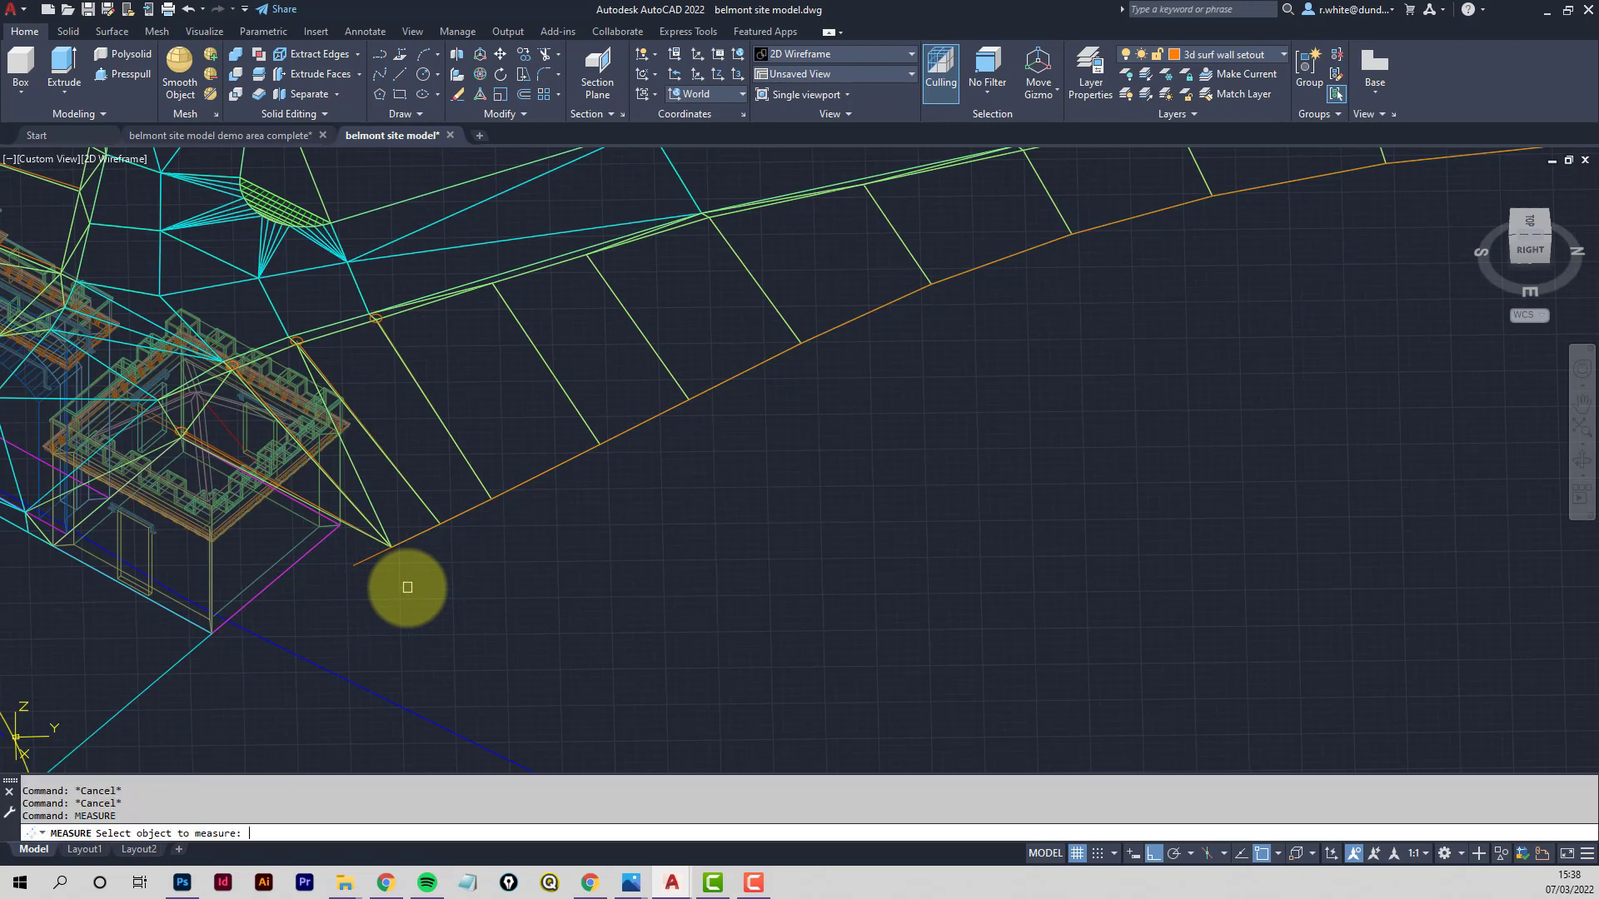
pyautogui.click(371, 557)
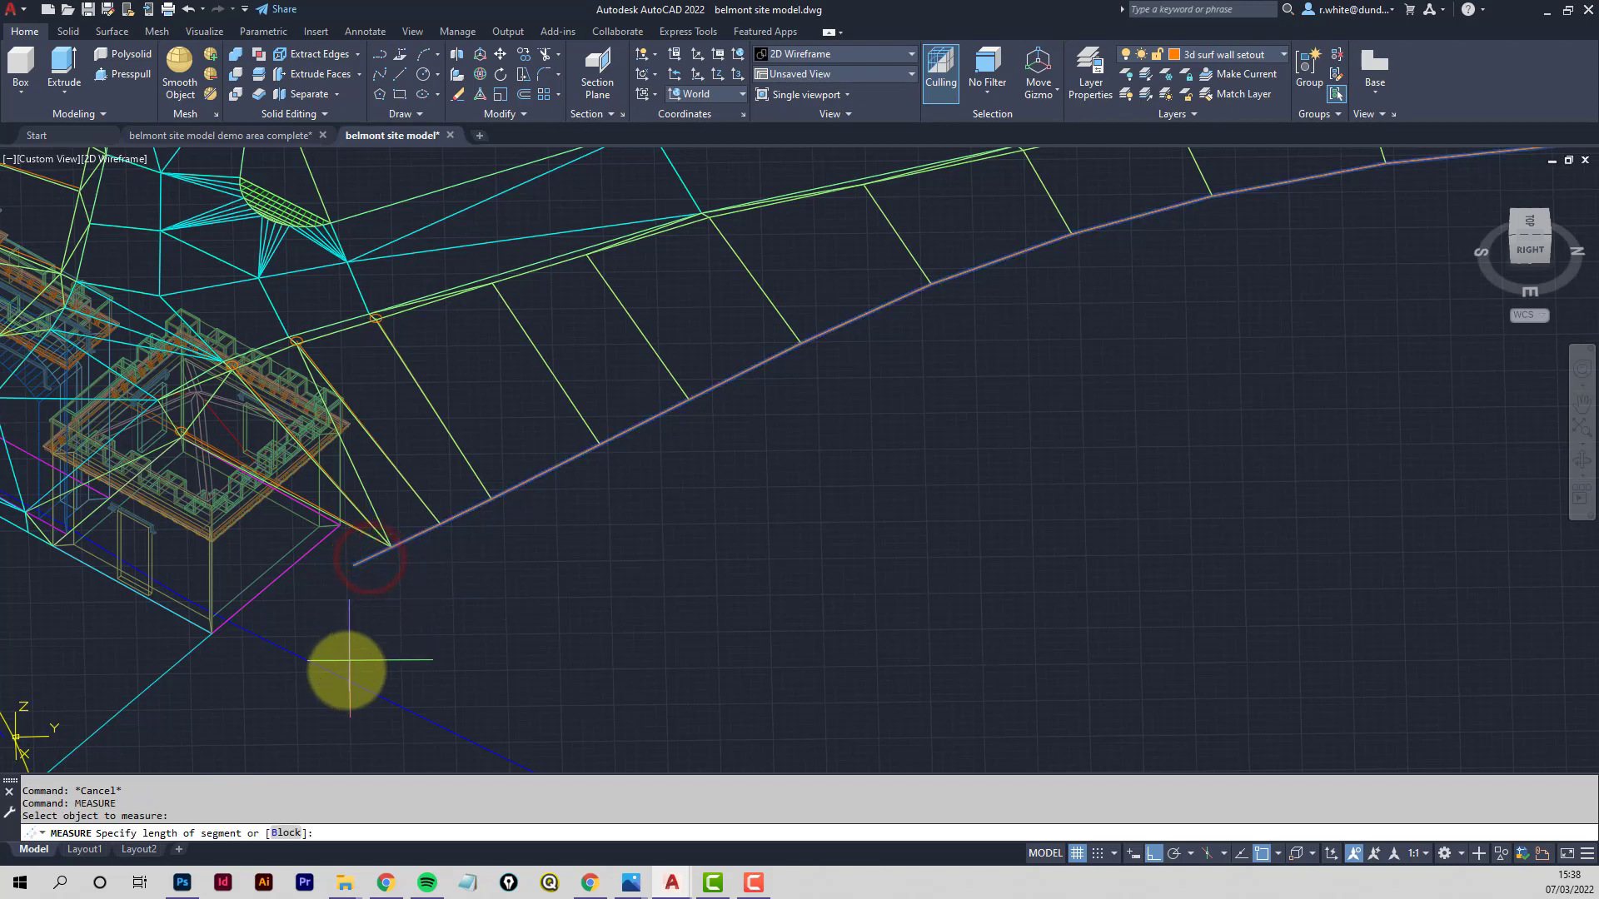
pyautogui.click(285, 833)
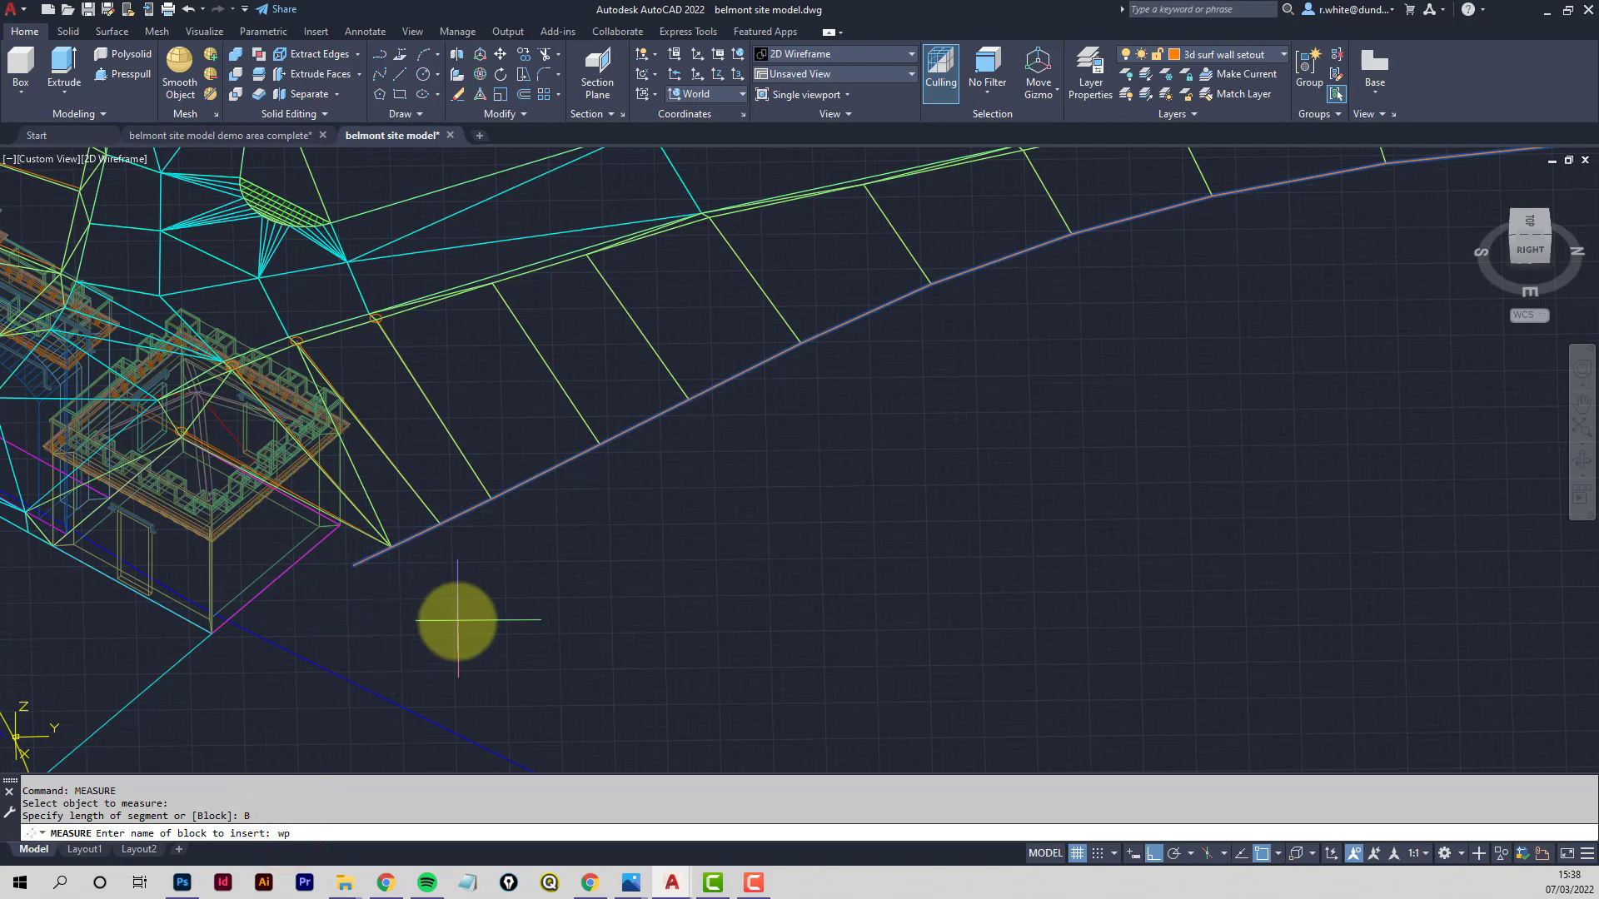
pyautogui.press('Return')
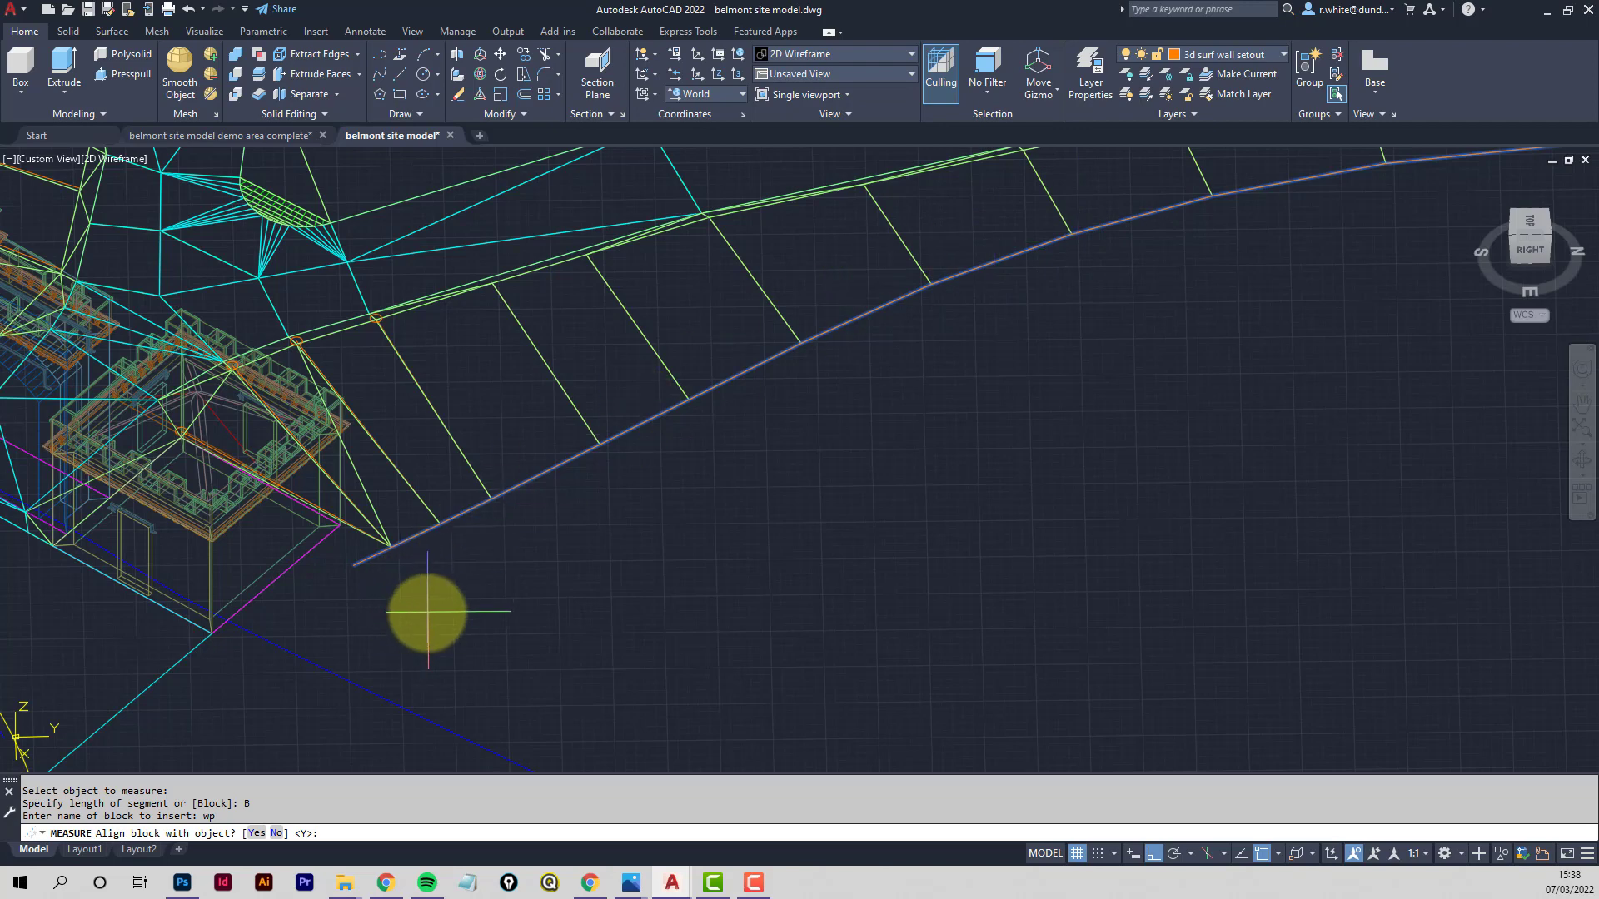
pyautogui.press('Return')
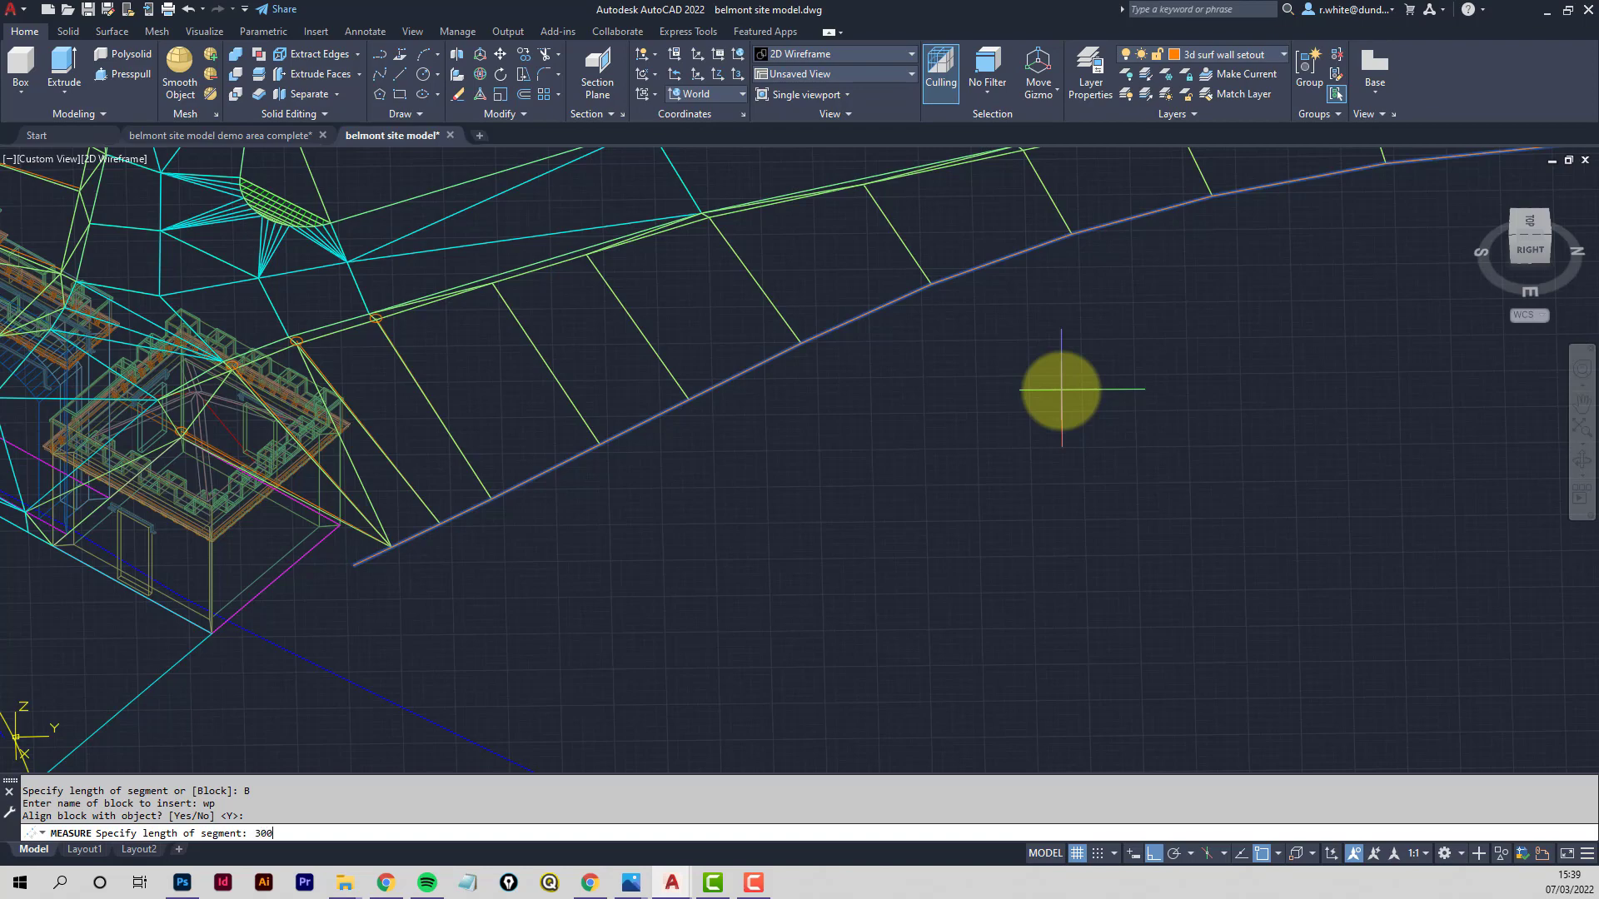
pyautogui.press('Return')
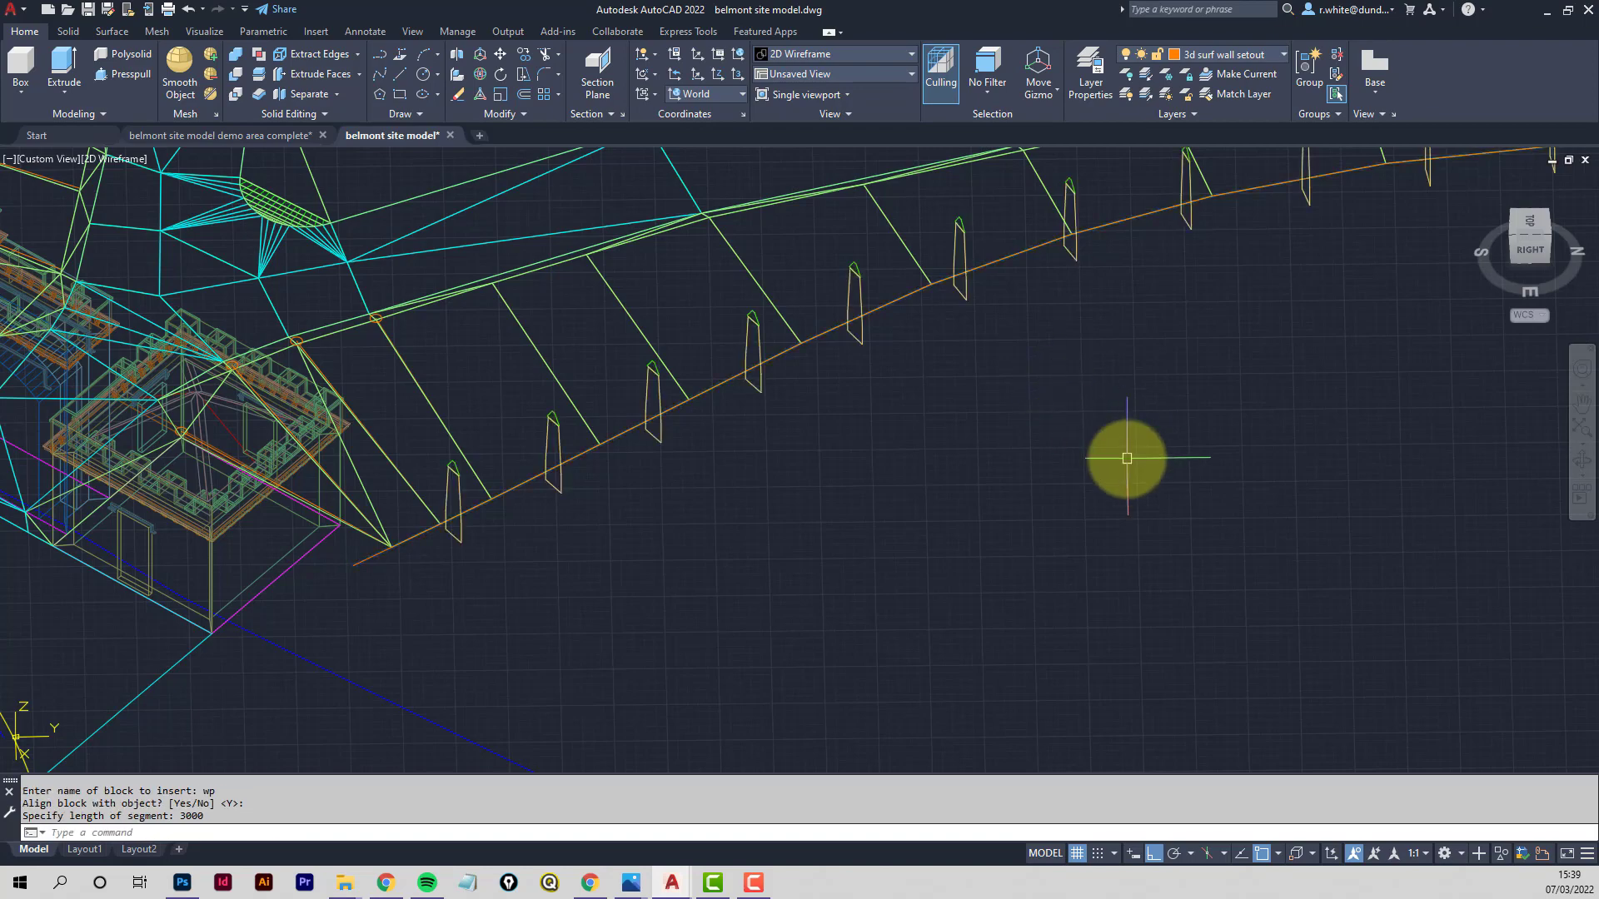
# Copy the first wp profile block from its insertion point to the end of the setout line beside the gateway tower
pyautogui.keyDown('shift'); pyautogui.moveTo(1127, 457); pyautogui.dragTo(650, 498, button='middle'); pyautogui.keyUp('shift')
pyautogui.moveTo(350, 593); pyautogui.dragTo(464, 508, button='middle')
pyautogui.scroll(6, 472, 468)
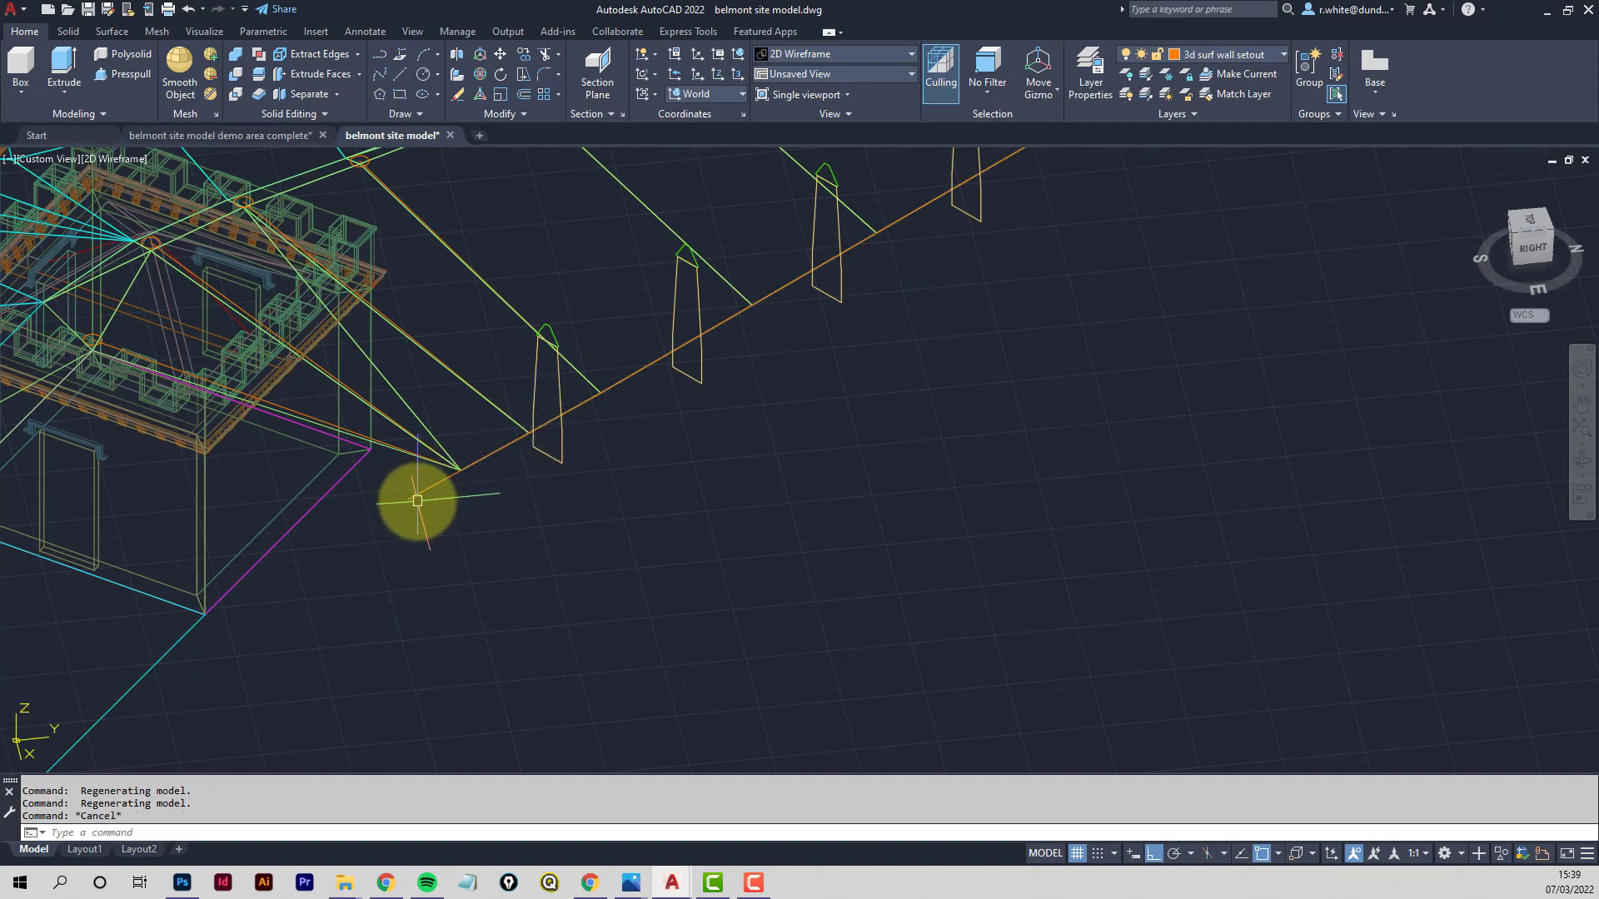
pyautogui.press('Return')
pyautogui.press('Escape')
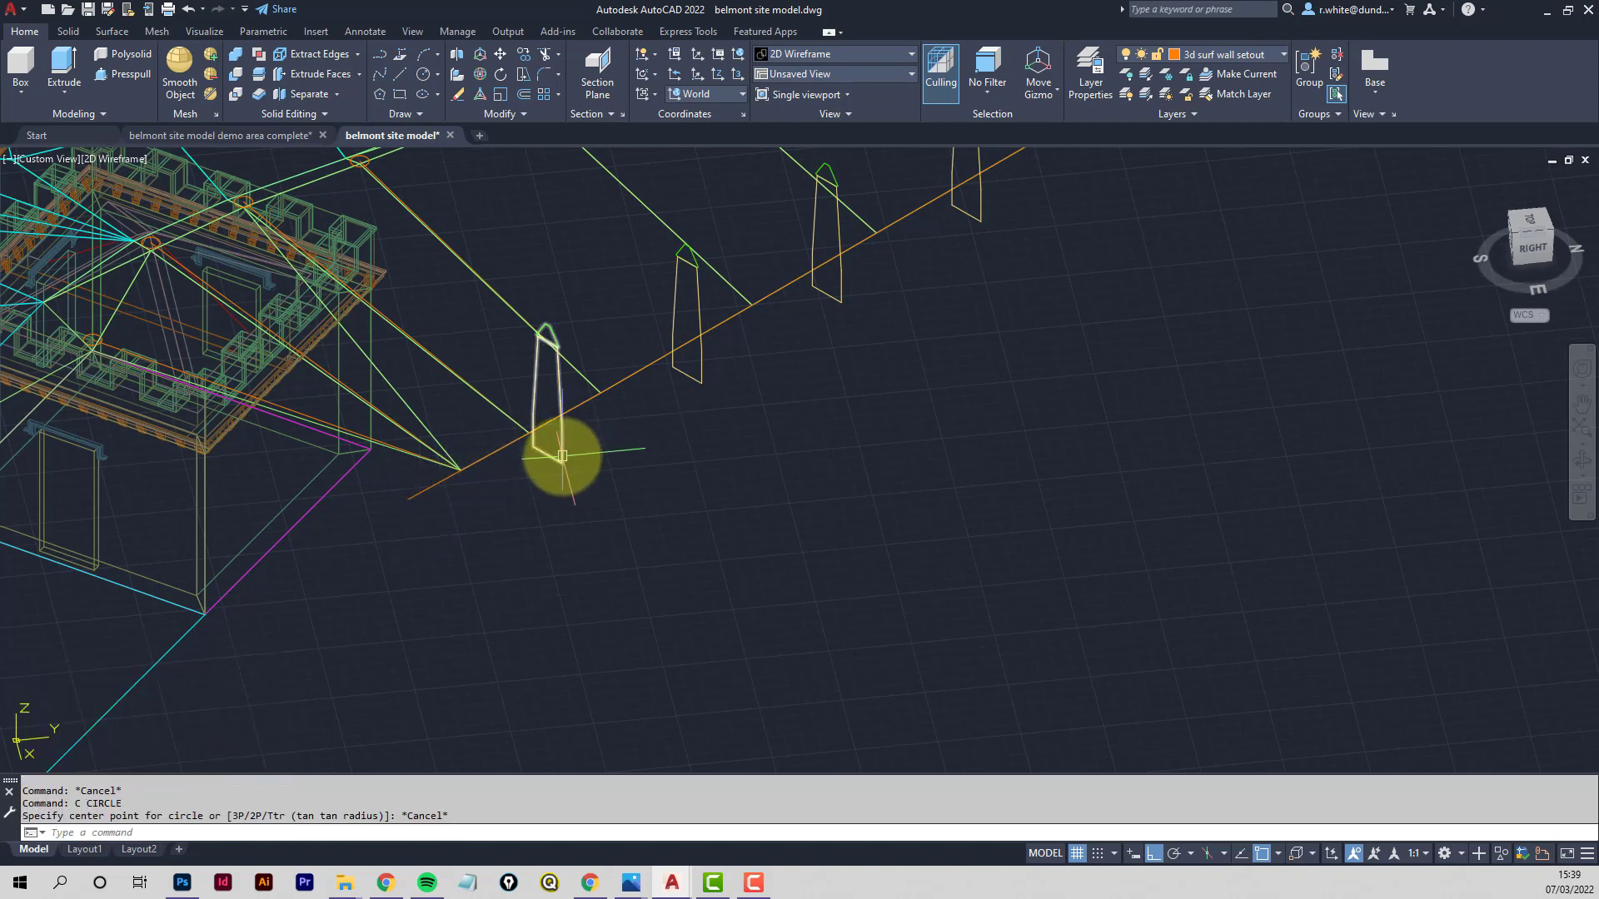
pyautogui.write('co')
pyautogui.press('Return')
pyautogui.click(555, 458)
pyautogui.press('Return')
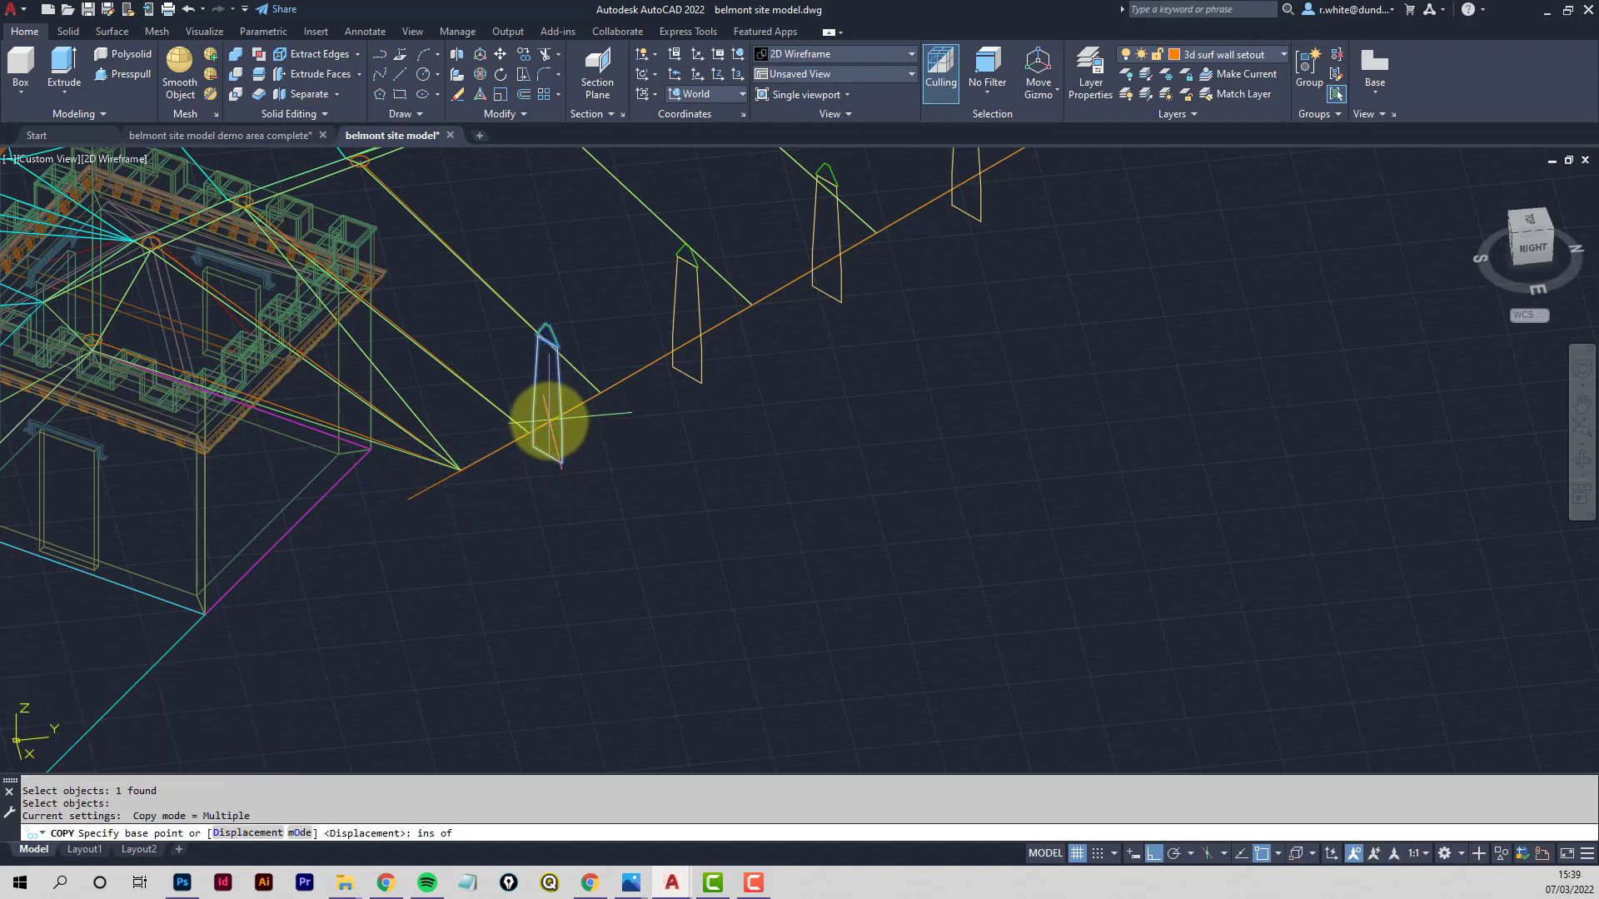
pyautogui.click(548, 423)
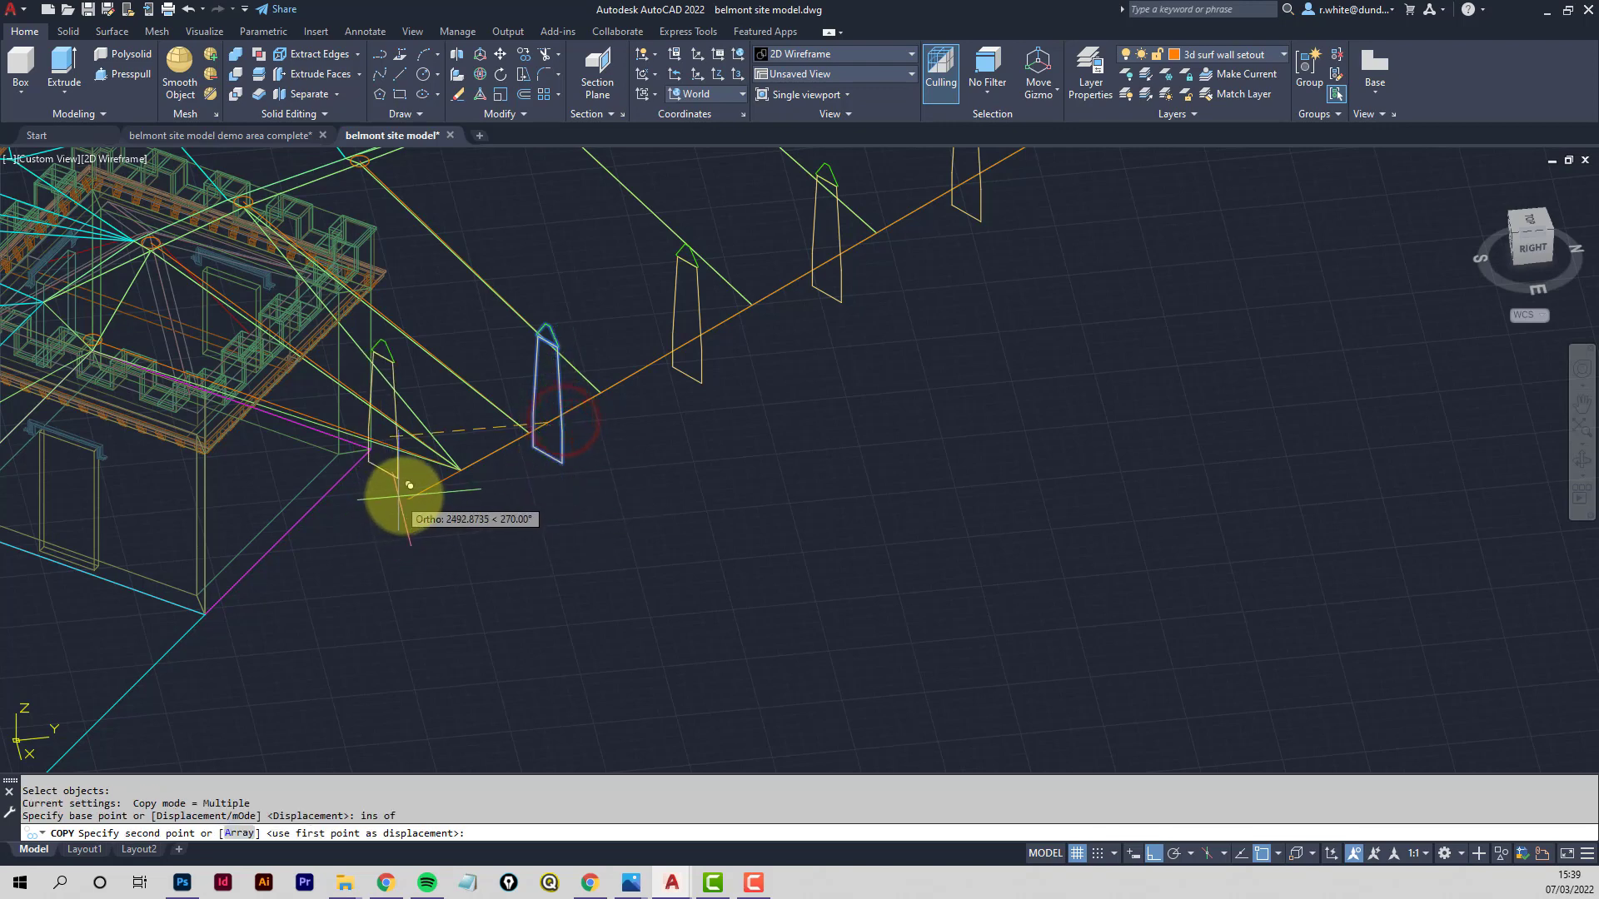
pyautogui.click(408, 498)
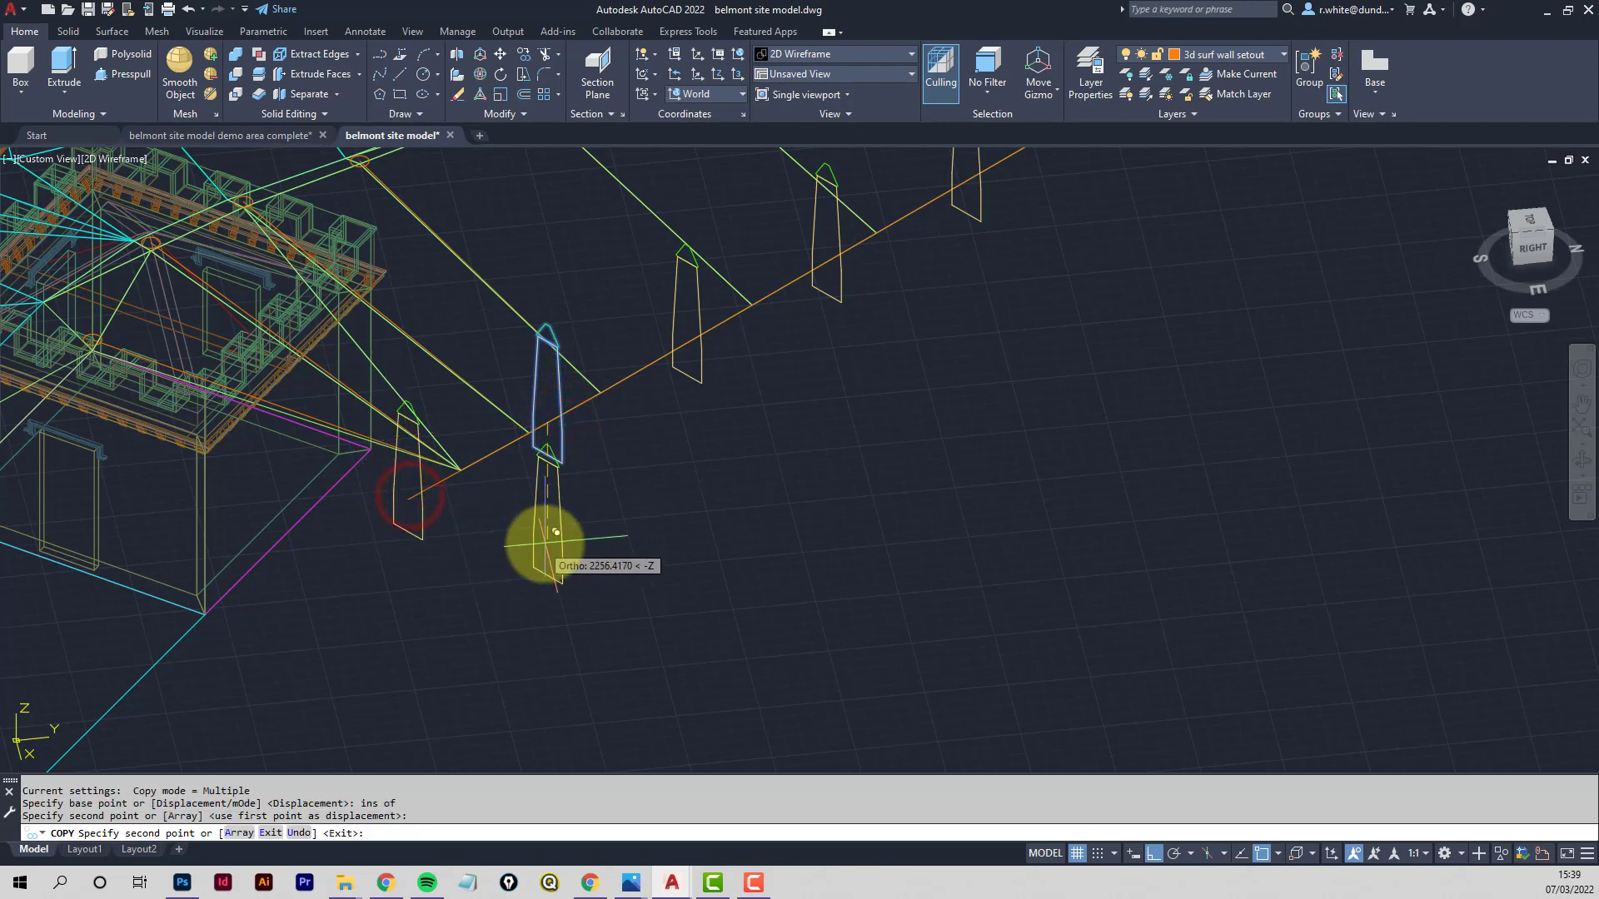
pyautogui.press('Return')
# Use SSX to build a selection set of all wp profile blocks matching one picked along the wall setout line
pyautogui.moveTo(610, 502); pyautogui.dragTo(529, 558, button='middle')
pyautogui.scroll(-2, 576, 545)
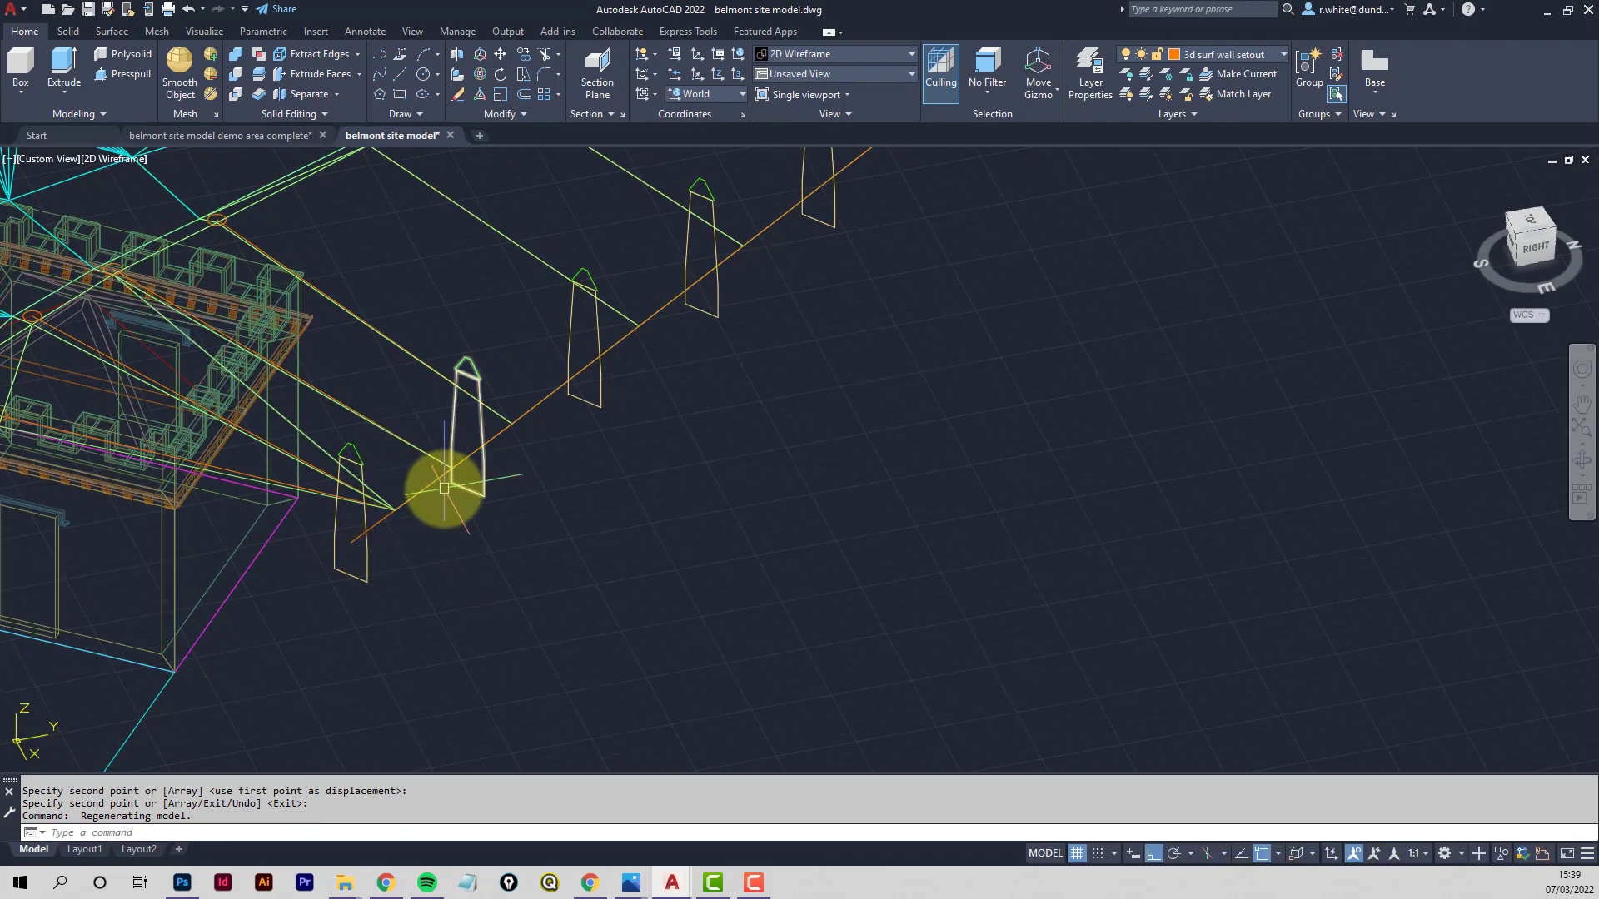
pyautogui.scroll(-3, 658, 412)
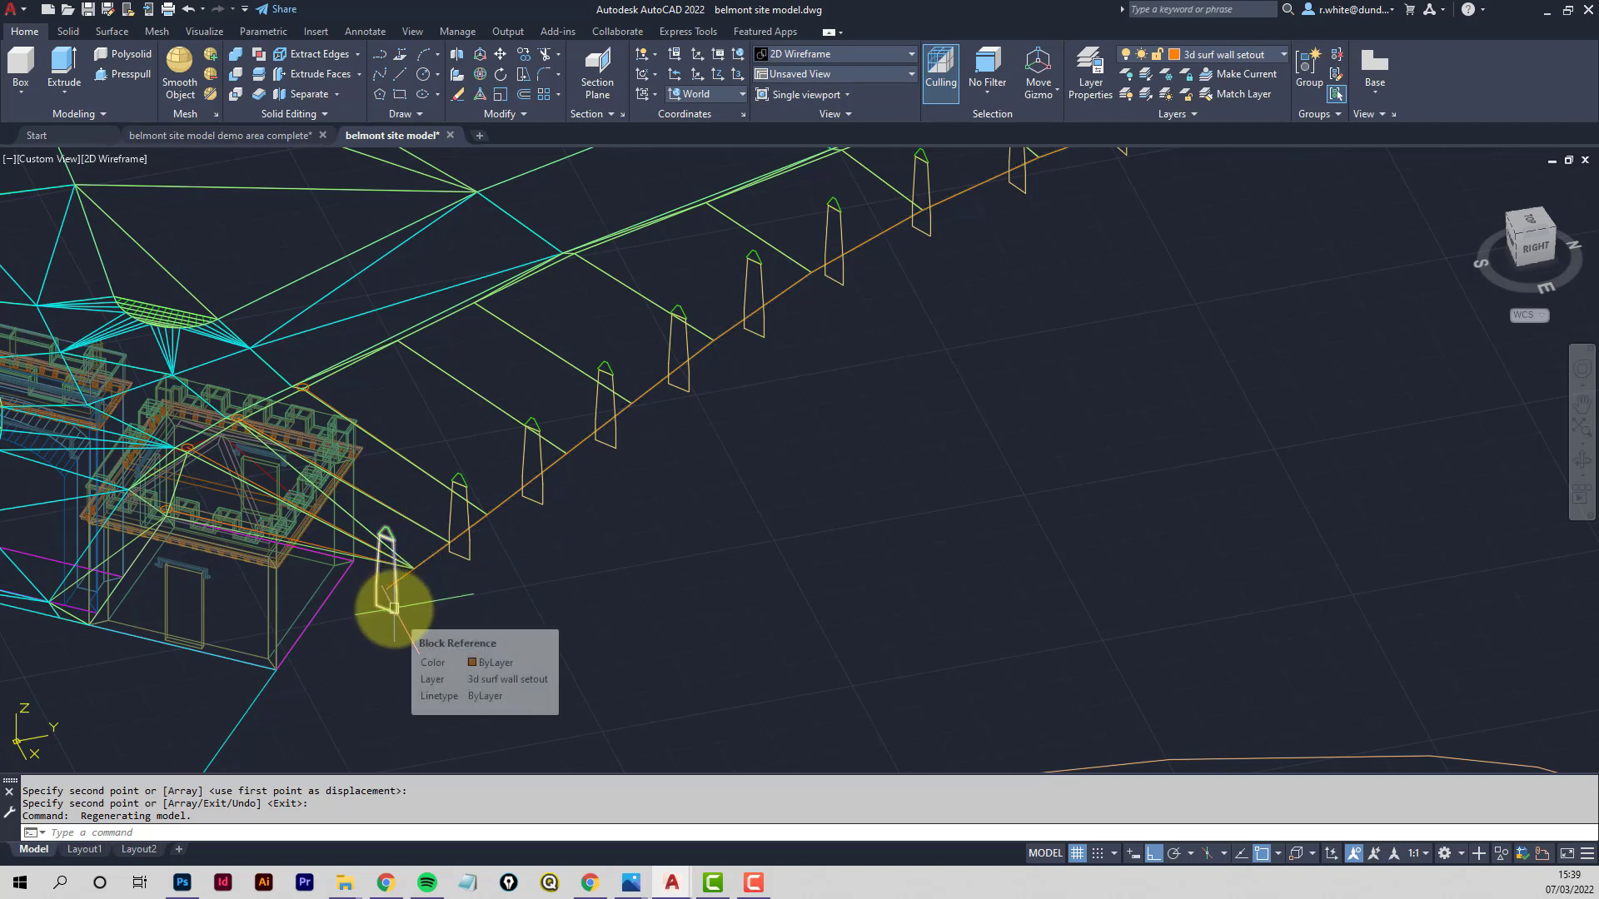
pyautogui.press('Escape')
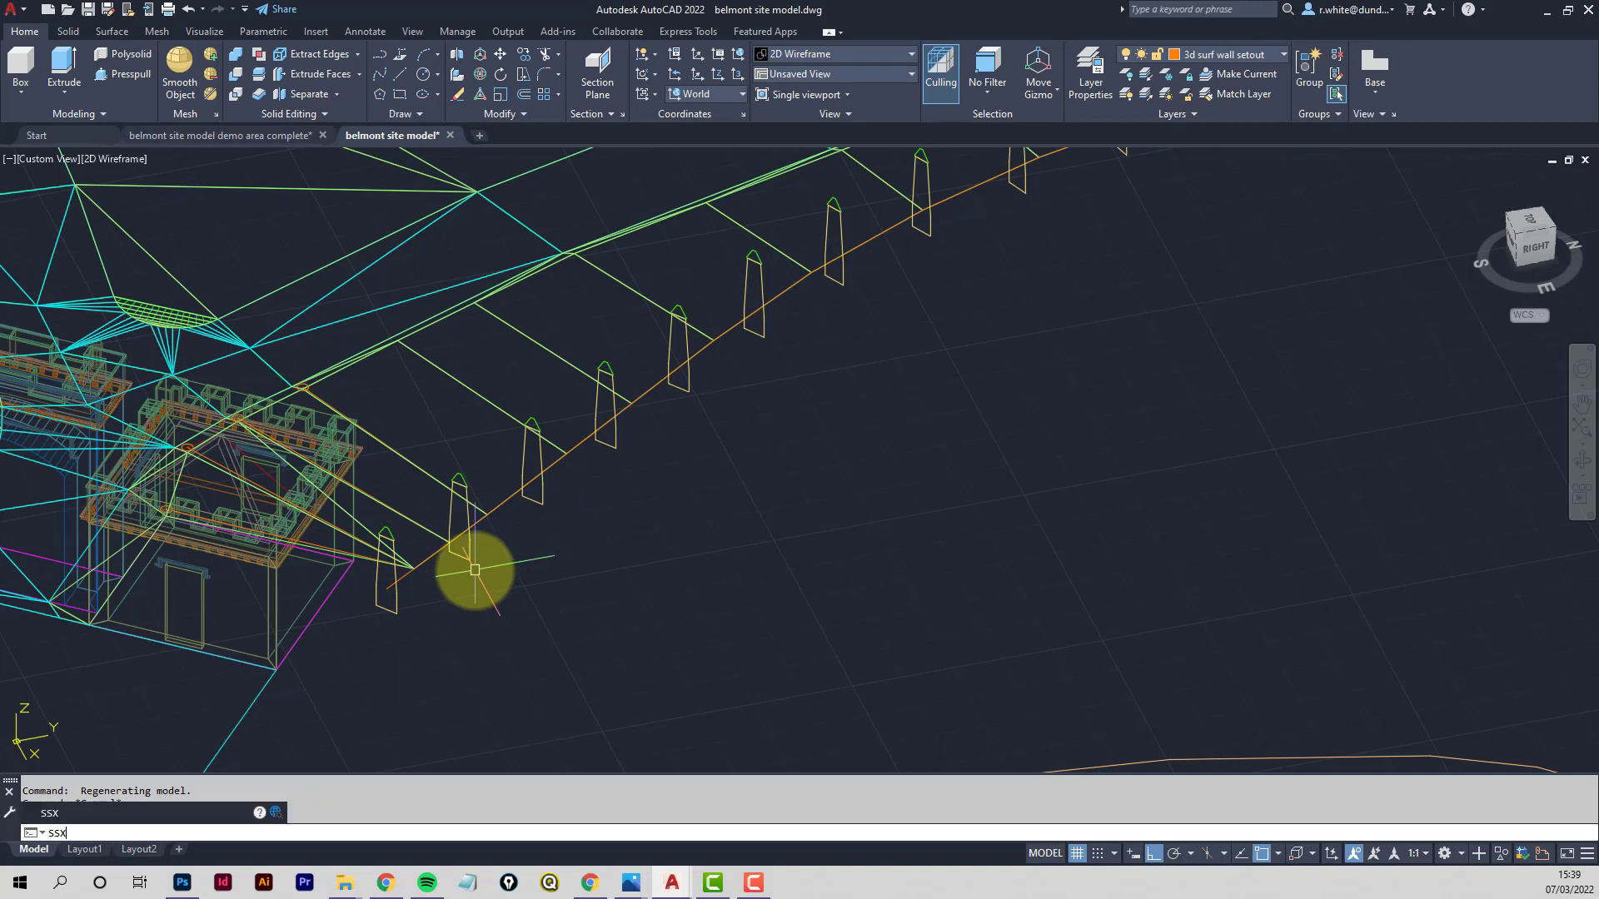
pyautogui.press('Return')
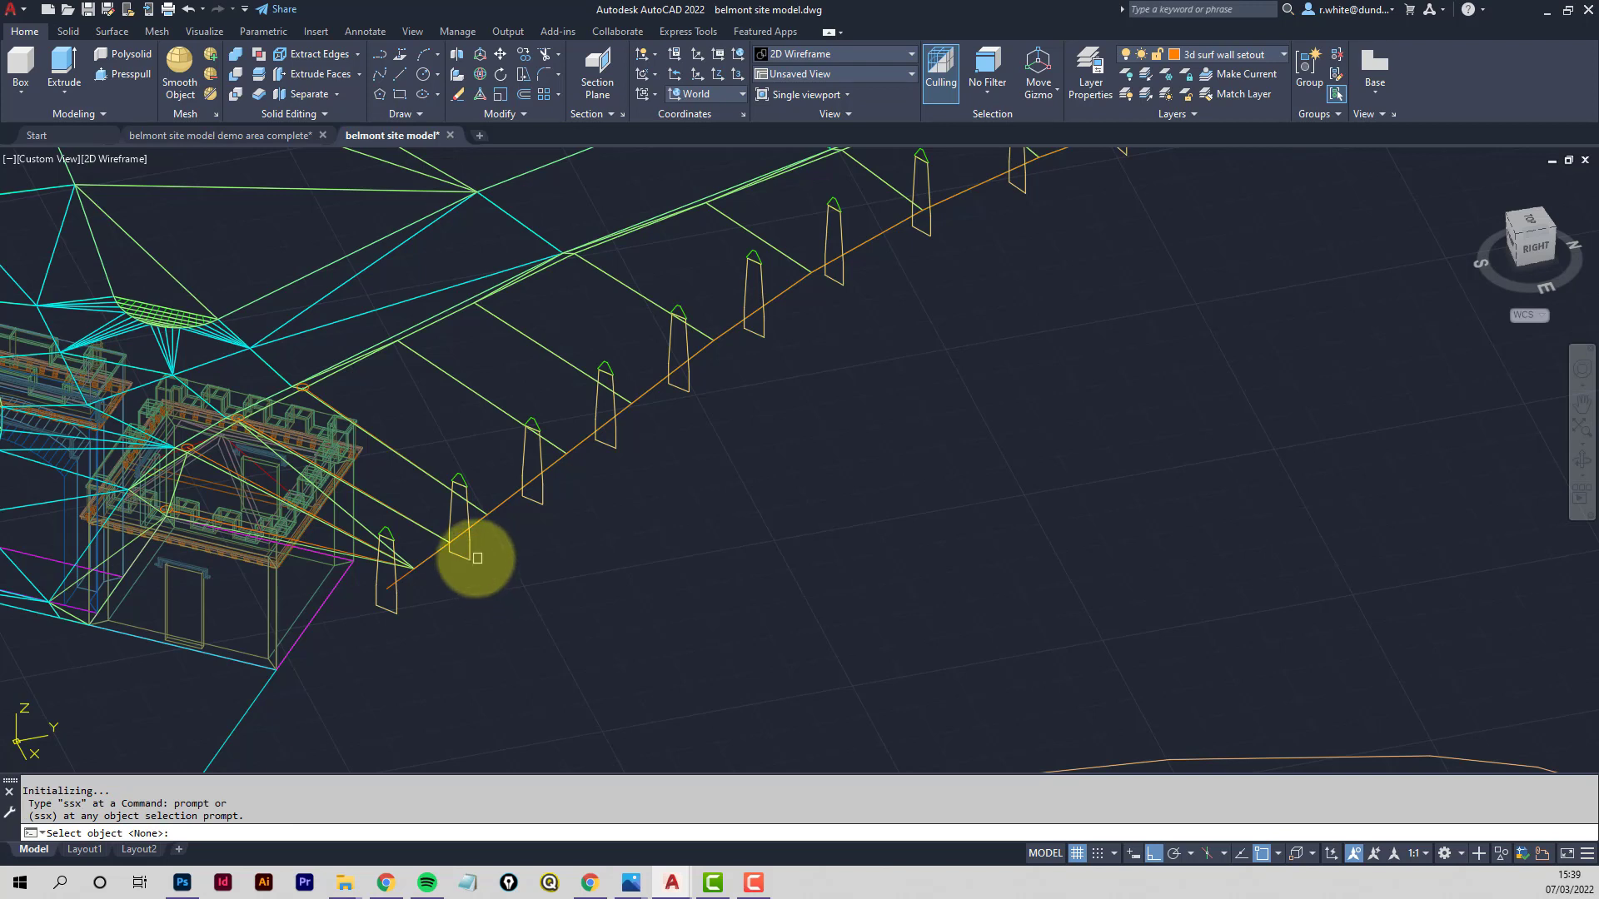
pyautogui.click(468, 557)
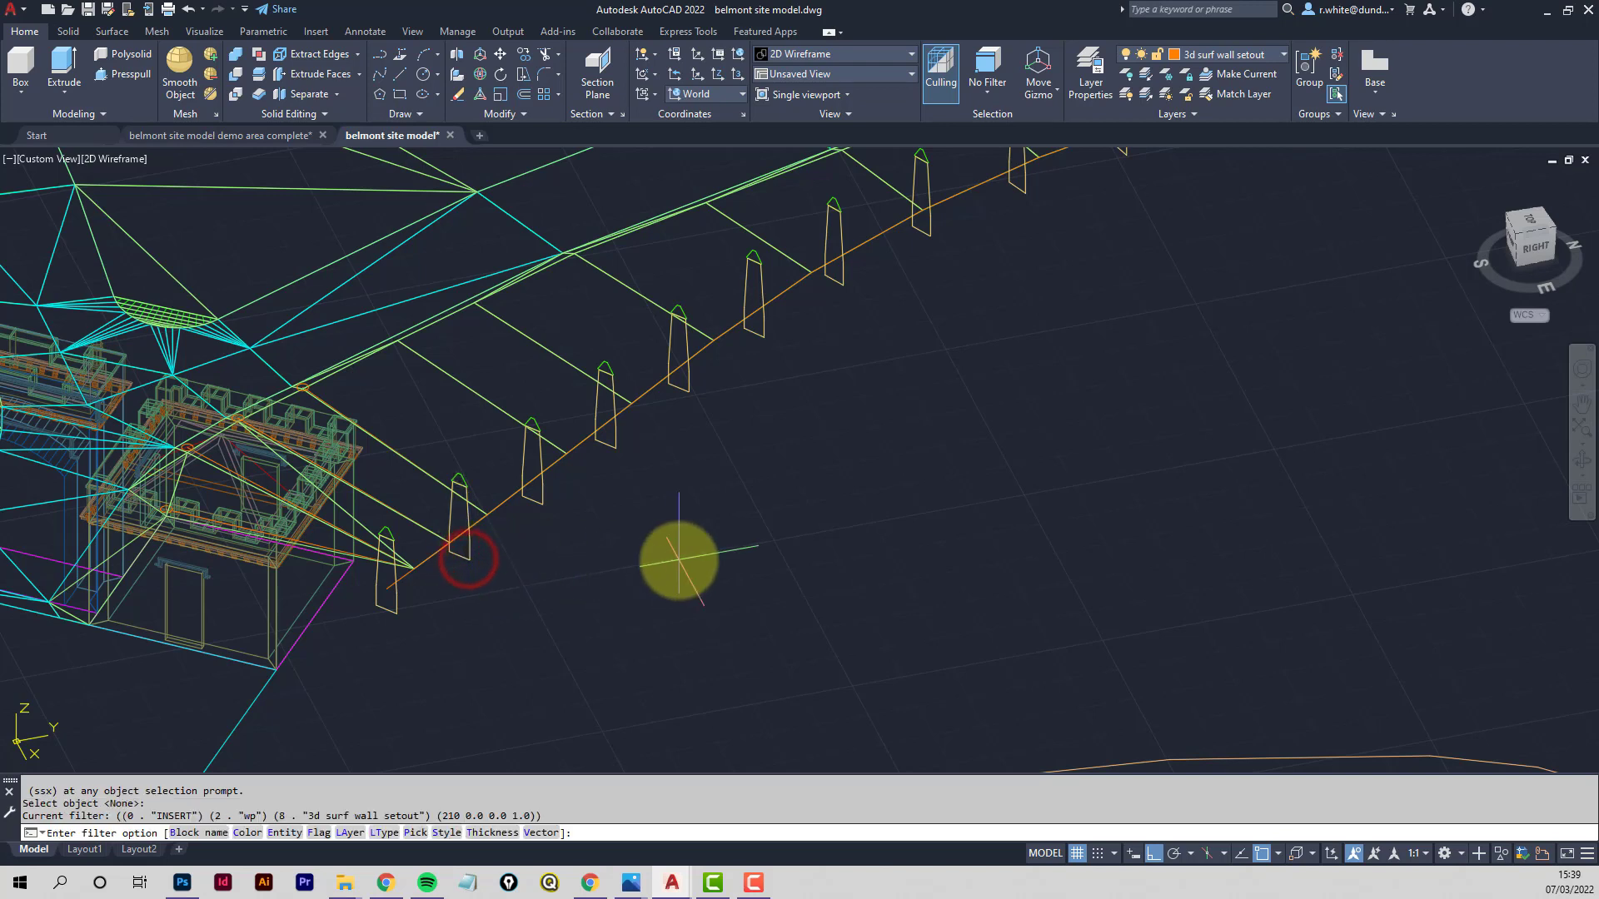
pyautogui.press('Return')
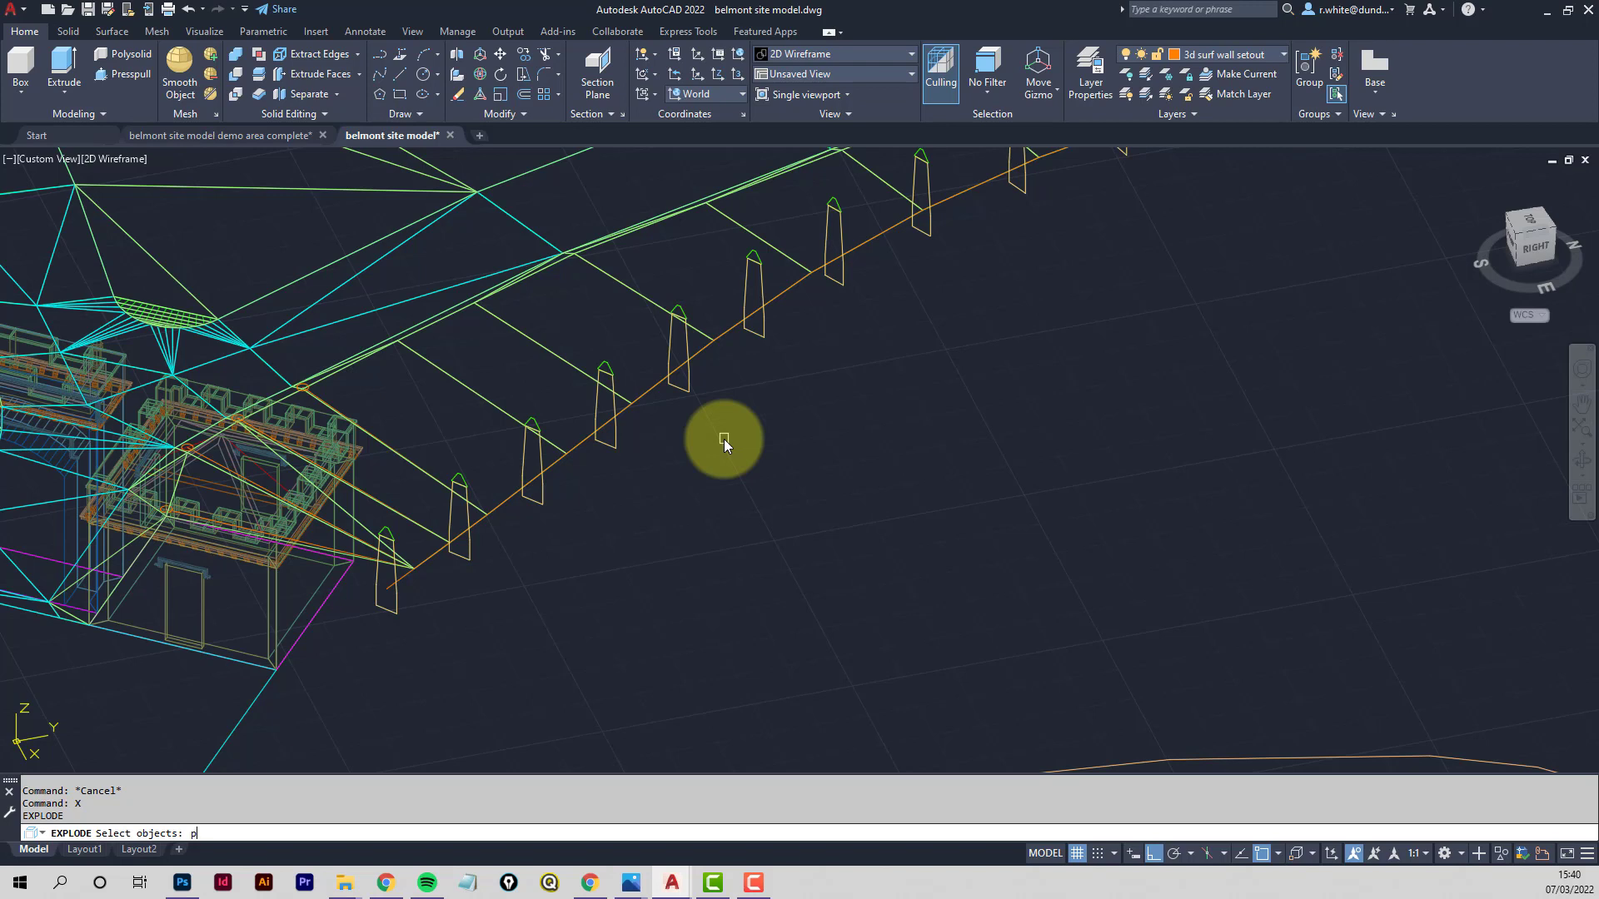
# Explode the previously selected wp blocks and check that the wall outline beside the gateway tower selects separately from its cope
pyautogui.press('Return')
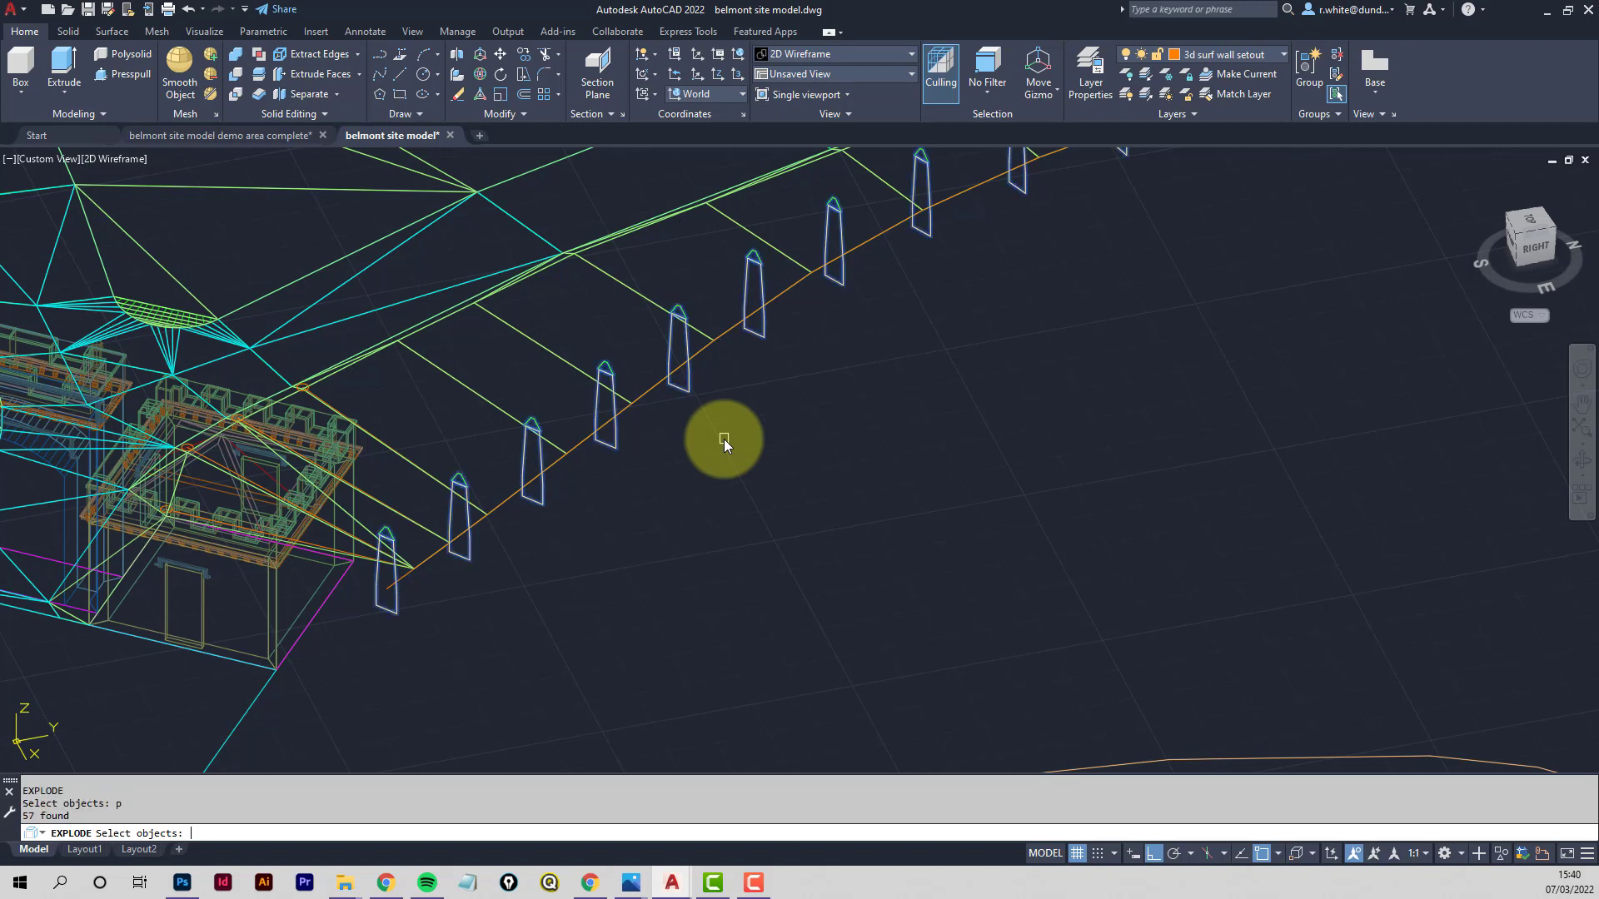
pyautogui.press('Return')
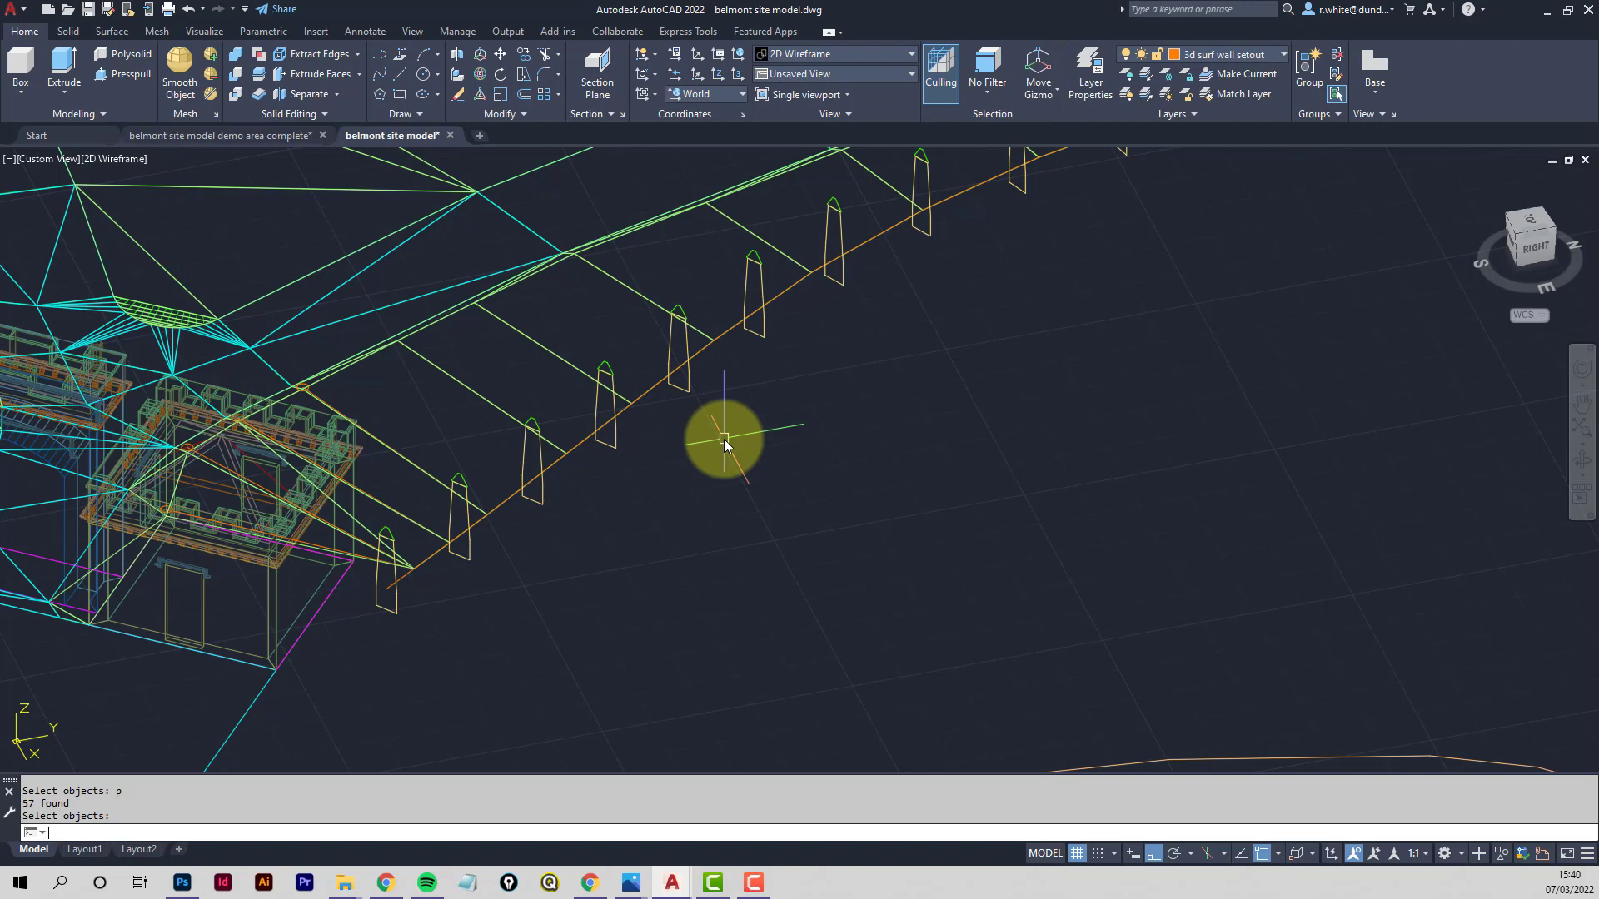
pyautogui.press('Escape')
pyautogui.press('Escape')
pyautogui.scroll(3, 386, 524)
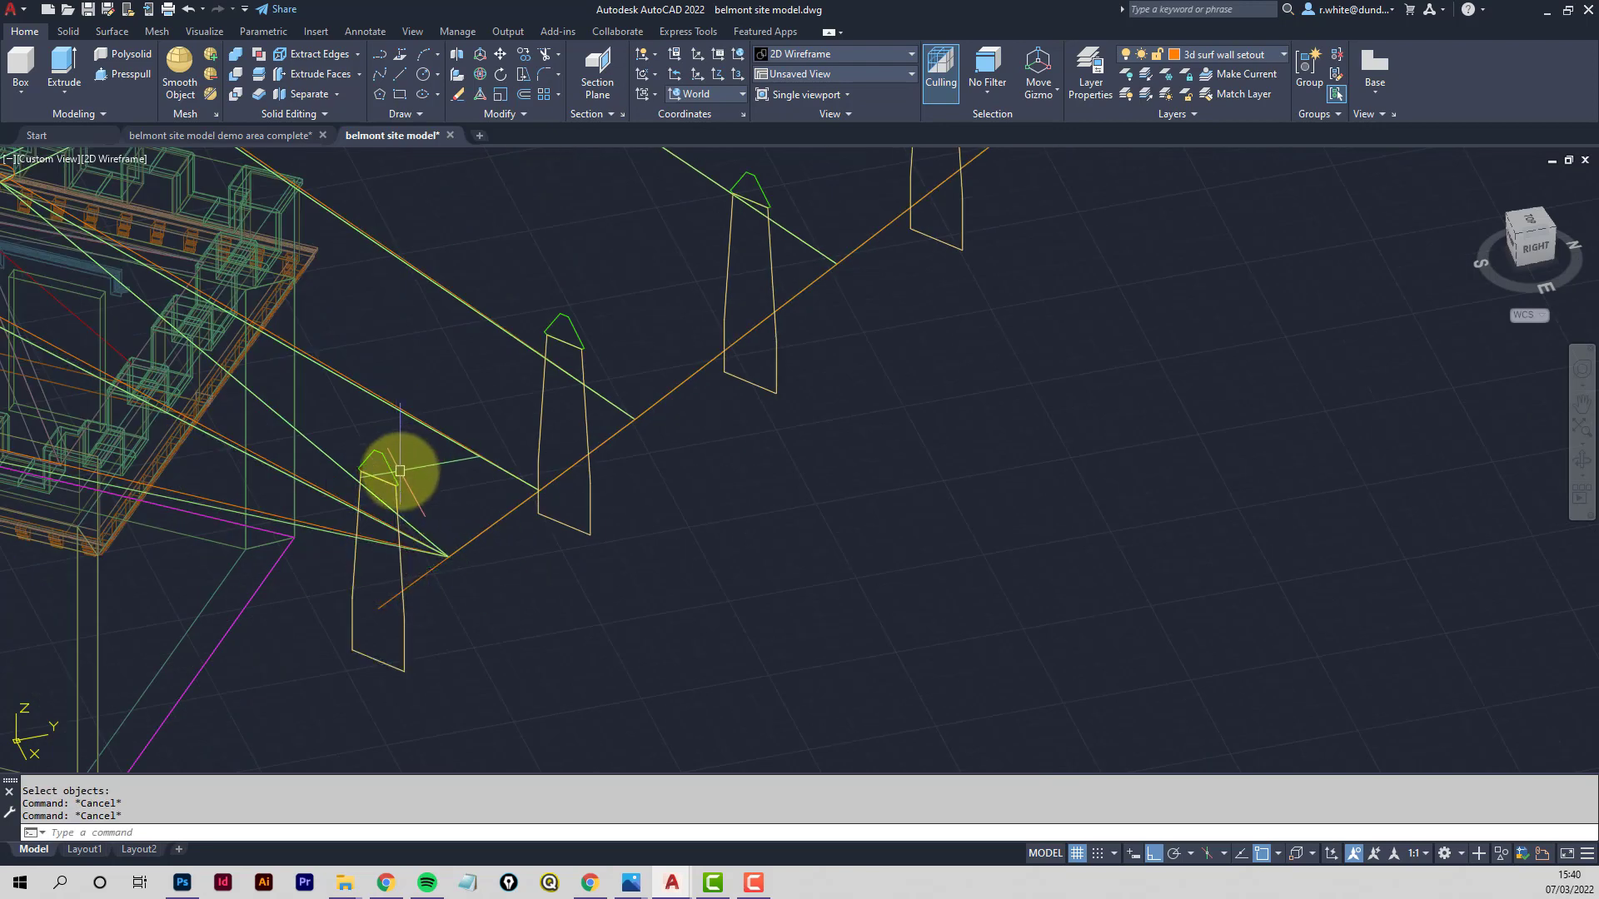
pyautogui.click(398, 504)
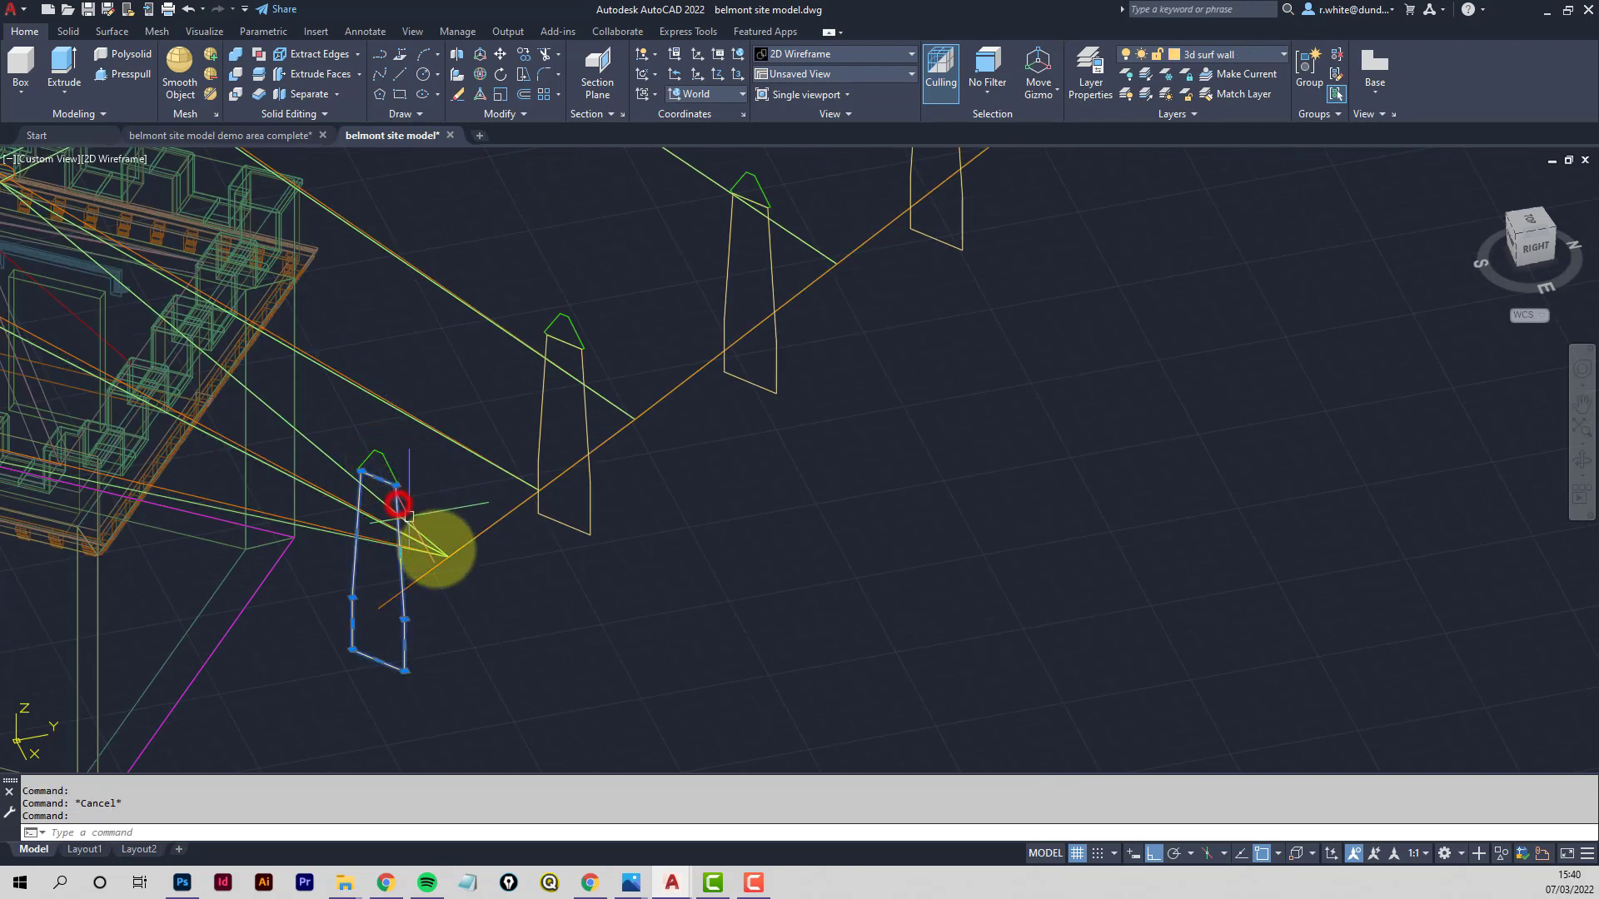
pyautogui.press('Escape')
# Loft the wall outlines in order from the gateway tower to the far end, using every outline round the curve and spaced ones along the straight
pyautogui.scroll(-5, 732, 471)
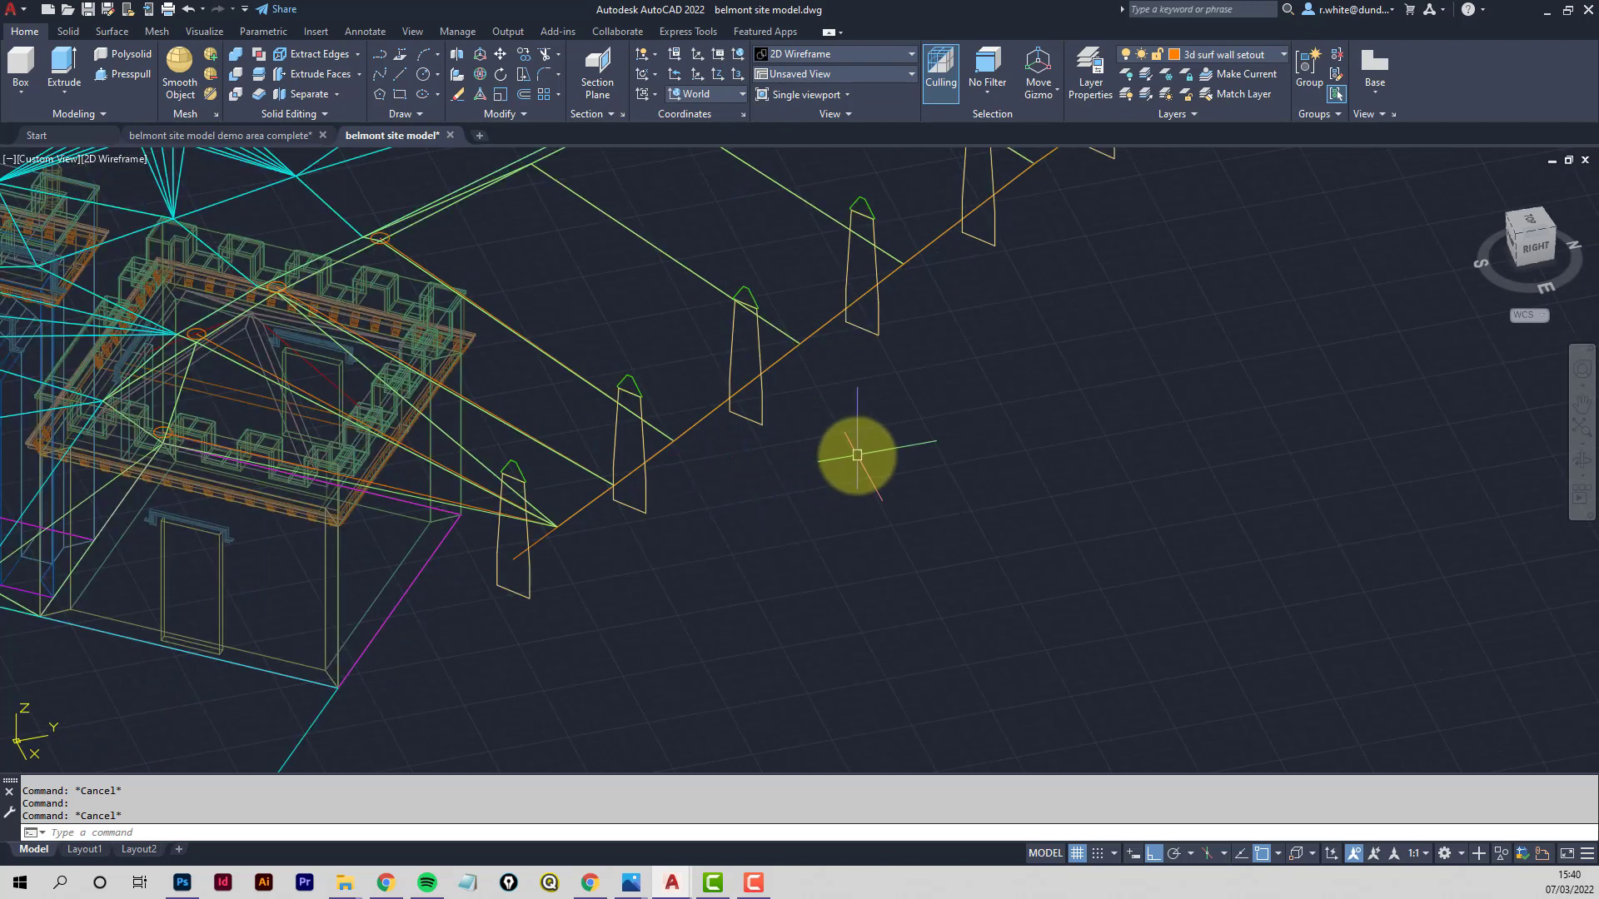
pyautogui.moveTo(779, 466); pyautogui.dragTo(475, 553, button='middle')
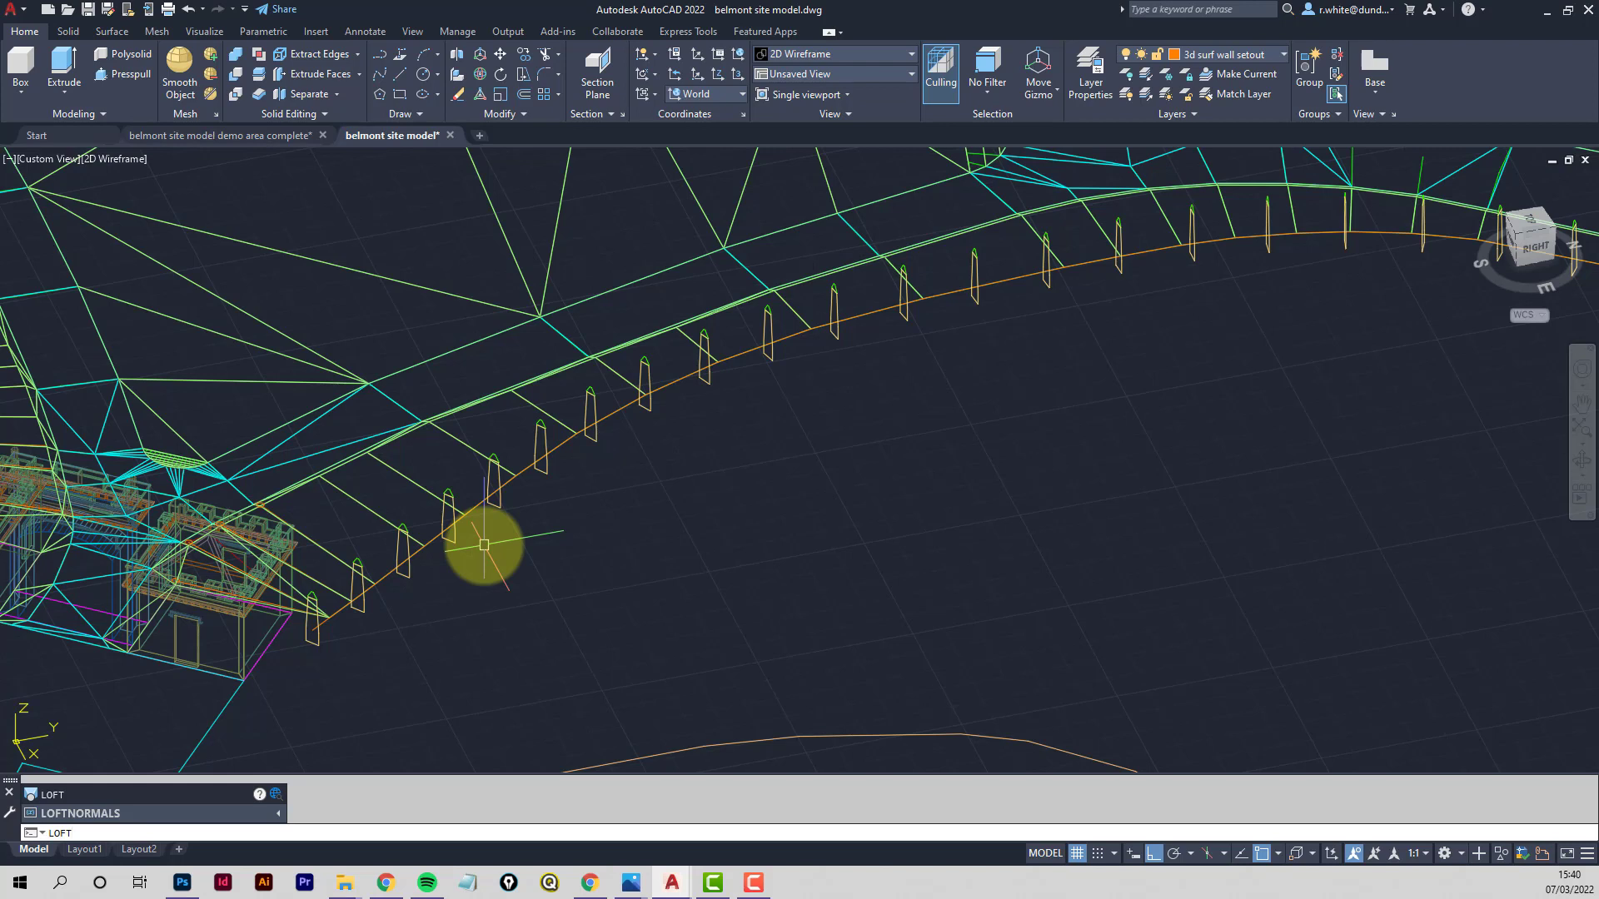
pyautogui.press('Return')
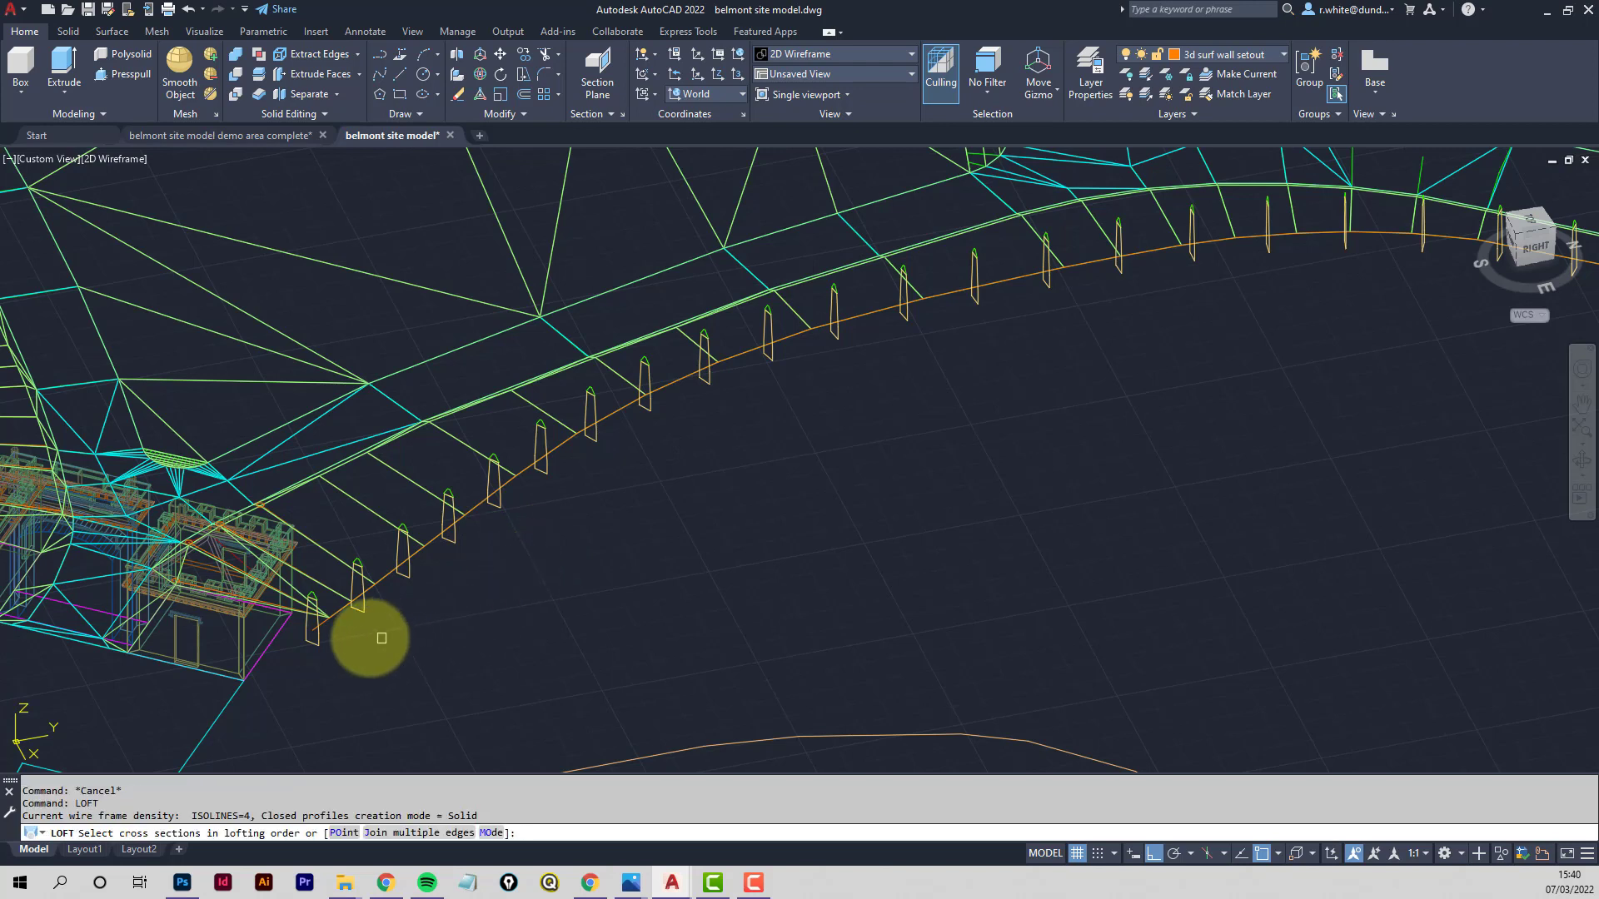
pyautogui.click(315, 639)
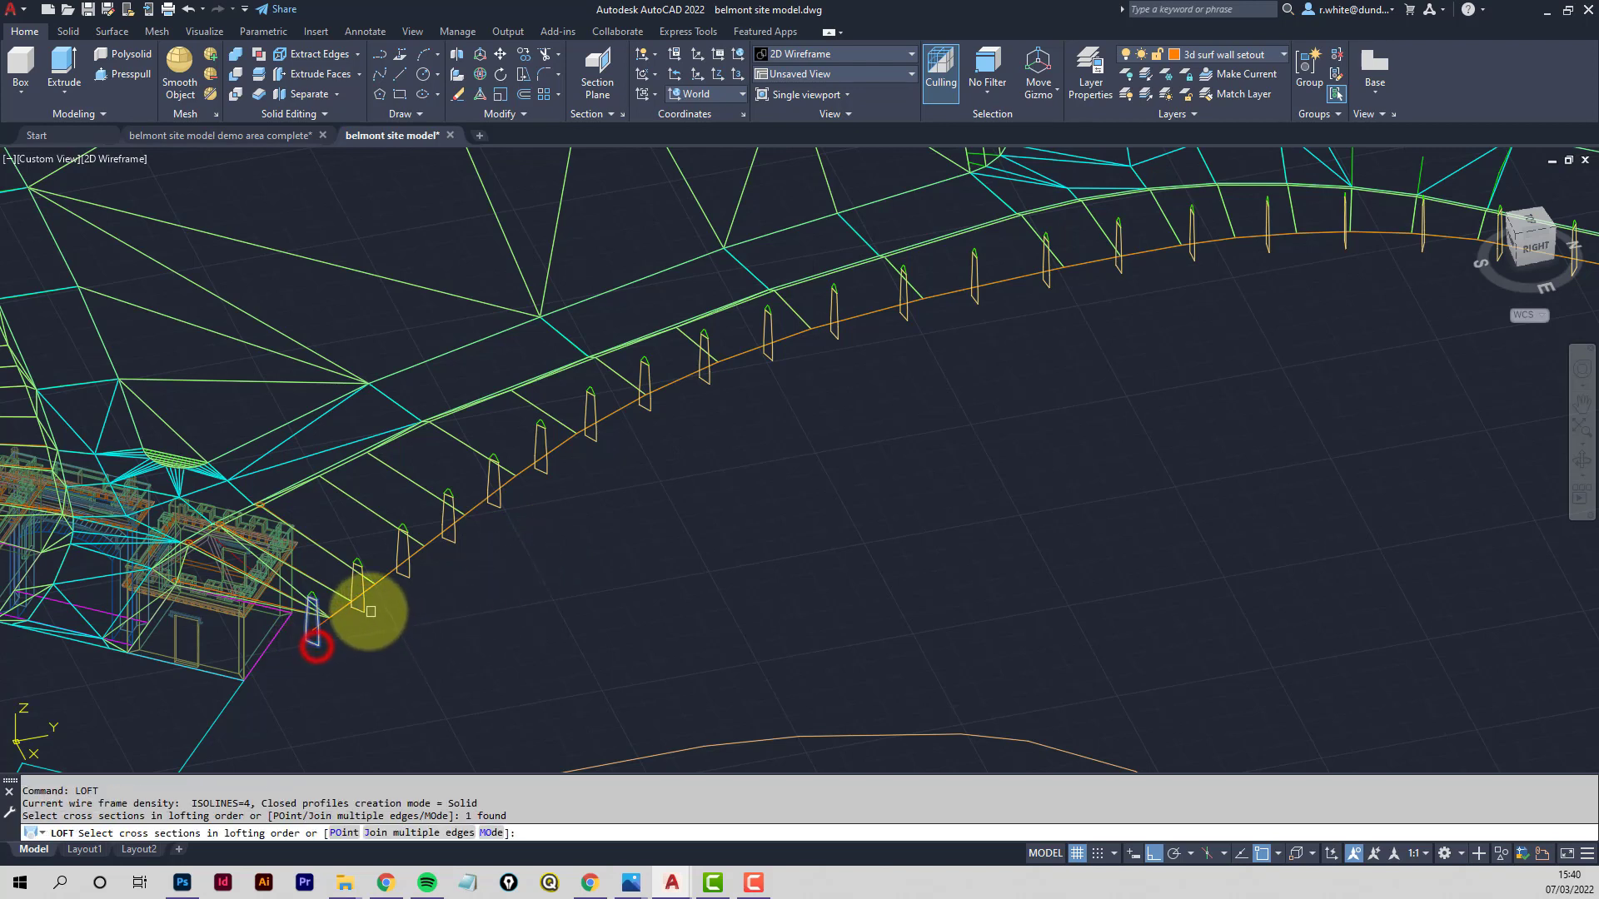
pyautogui.click(358, 604)
pyautogui.click(405, 578)
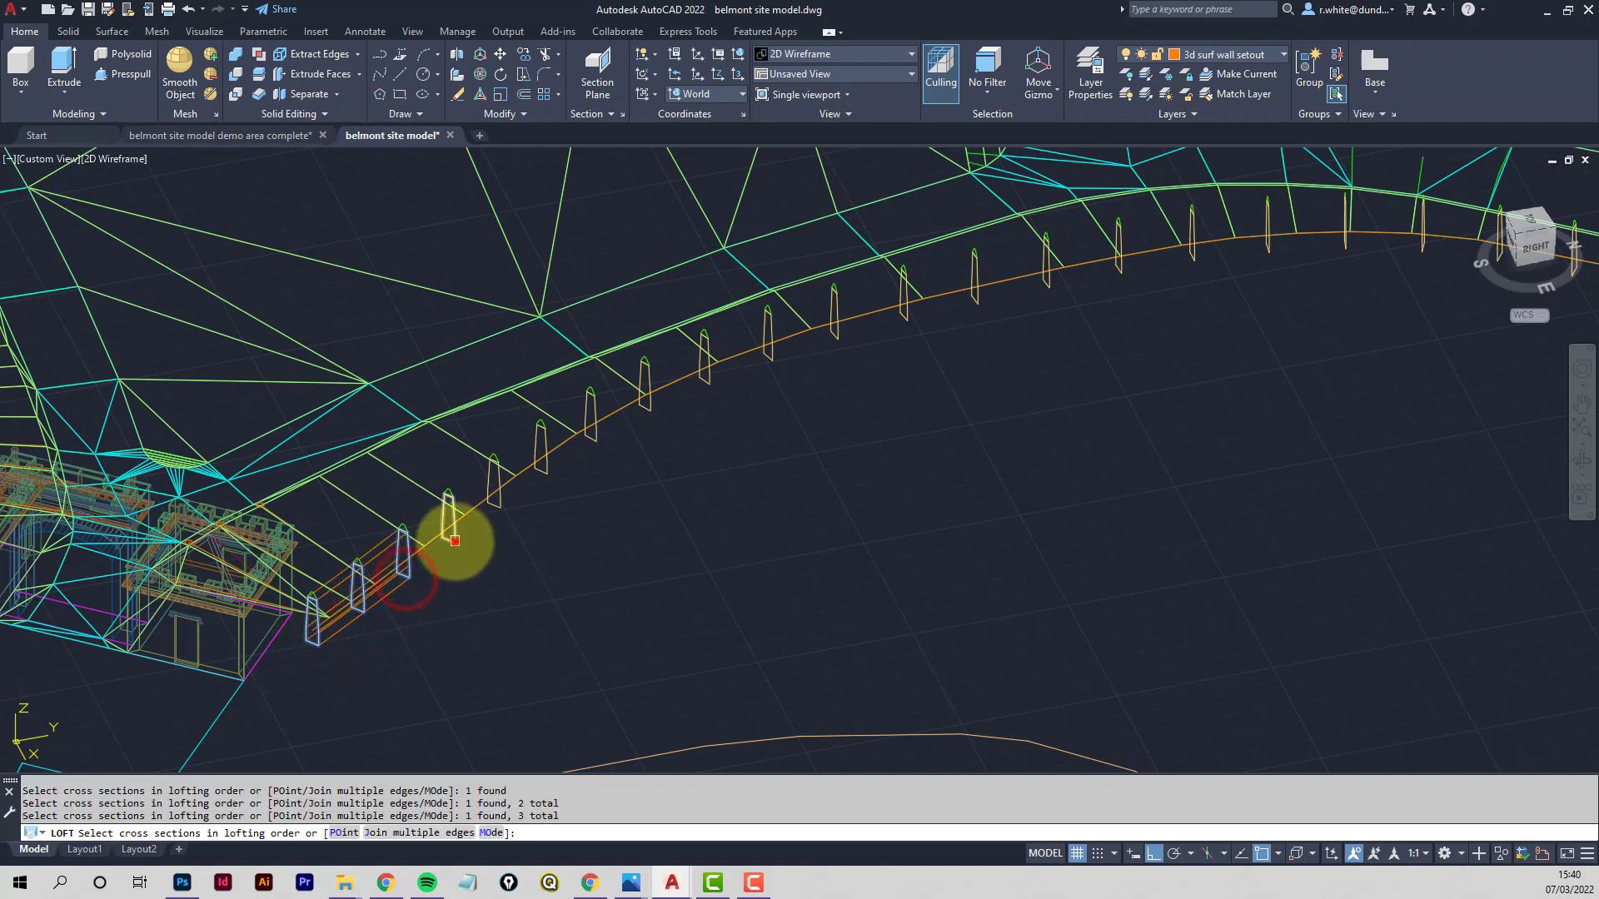
pyautogui.click(454, 542)
pyautogui.click(496, 504)
pyautogui.click(543, 463)
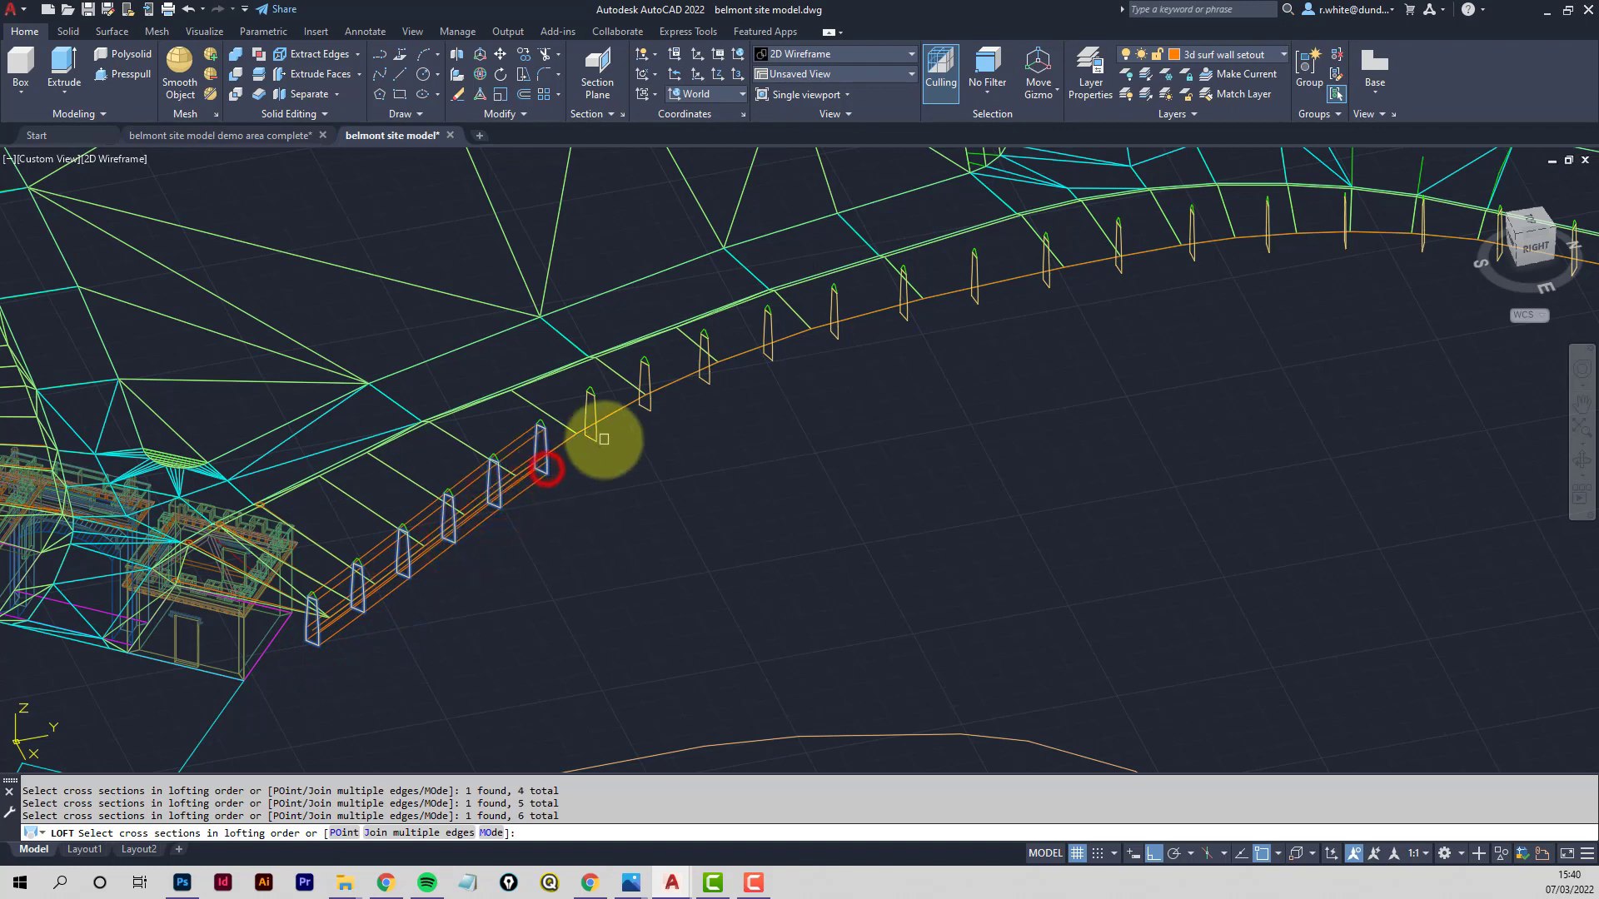
pyautogui.click(596, 435)
pyautogui.click(650, 408)
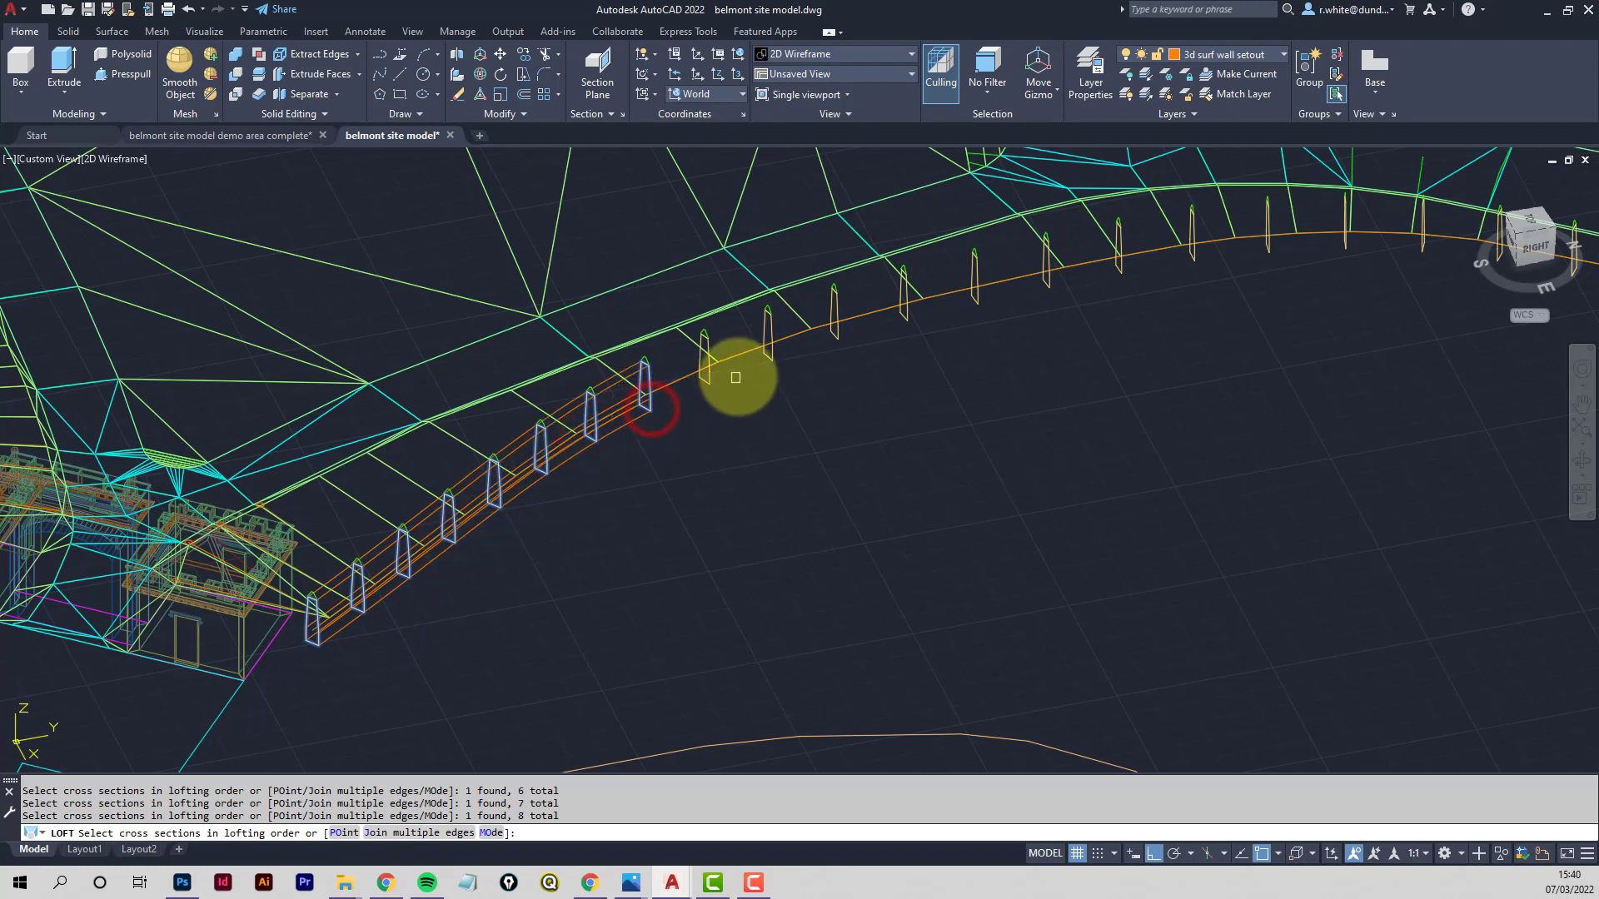
pyautogui.click(706, 385)
pyautogui.click(769, 355)
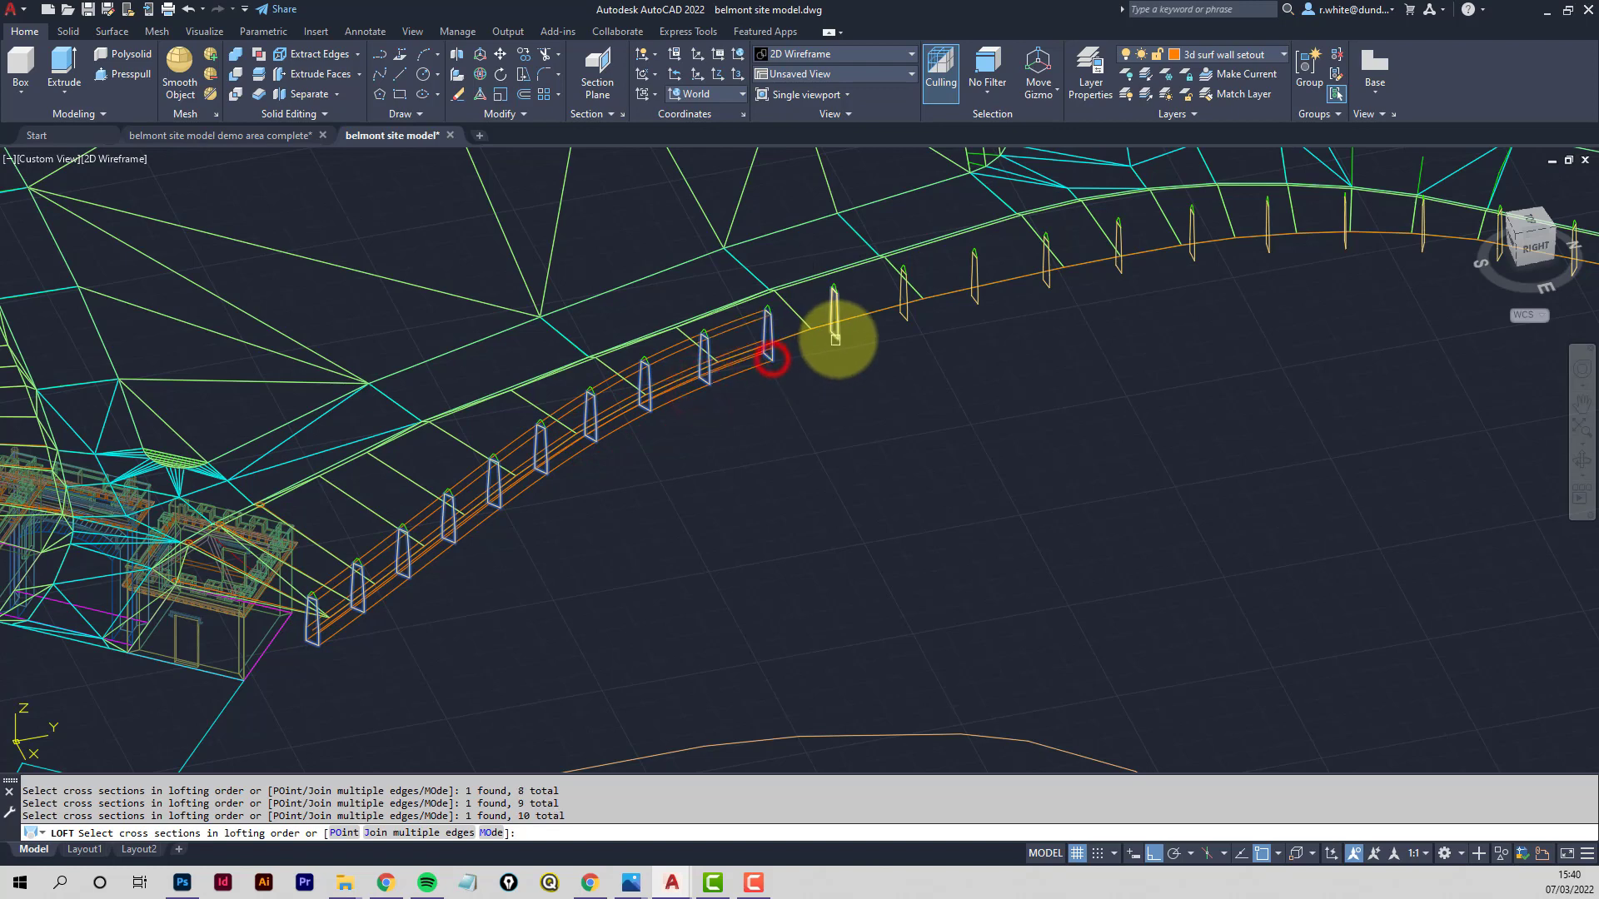
pyautogui.click(836, 335)
pyautogui.click(904, 319)
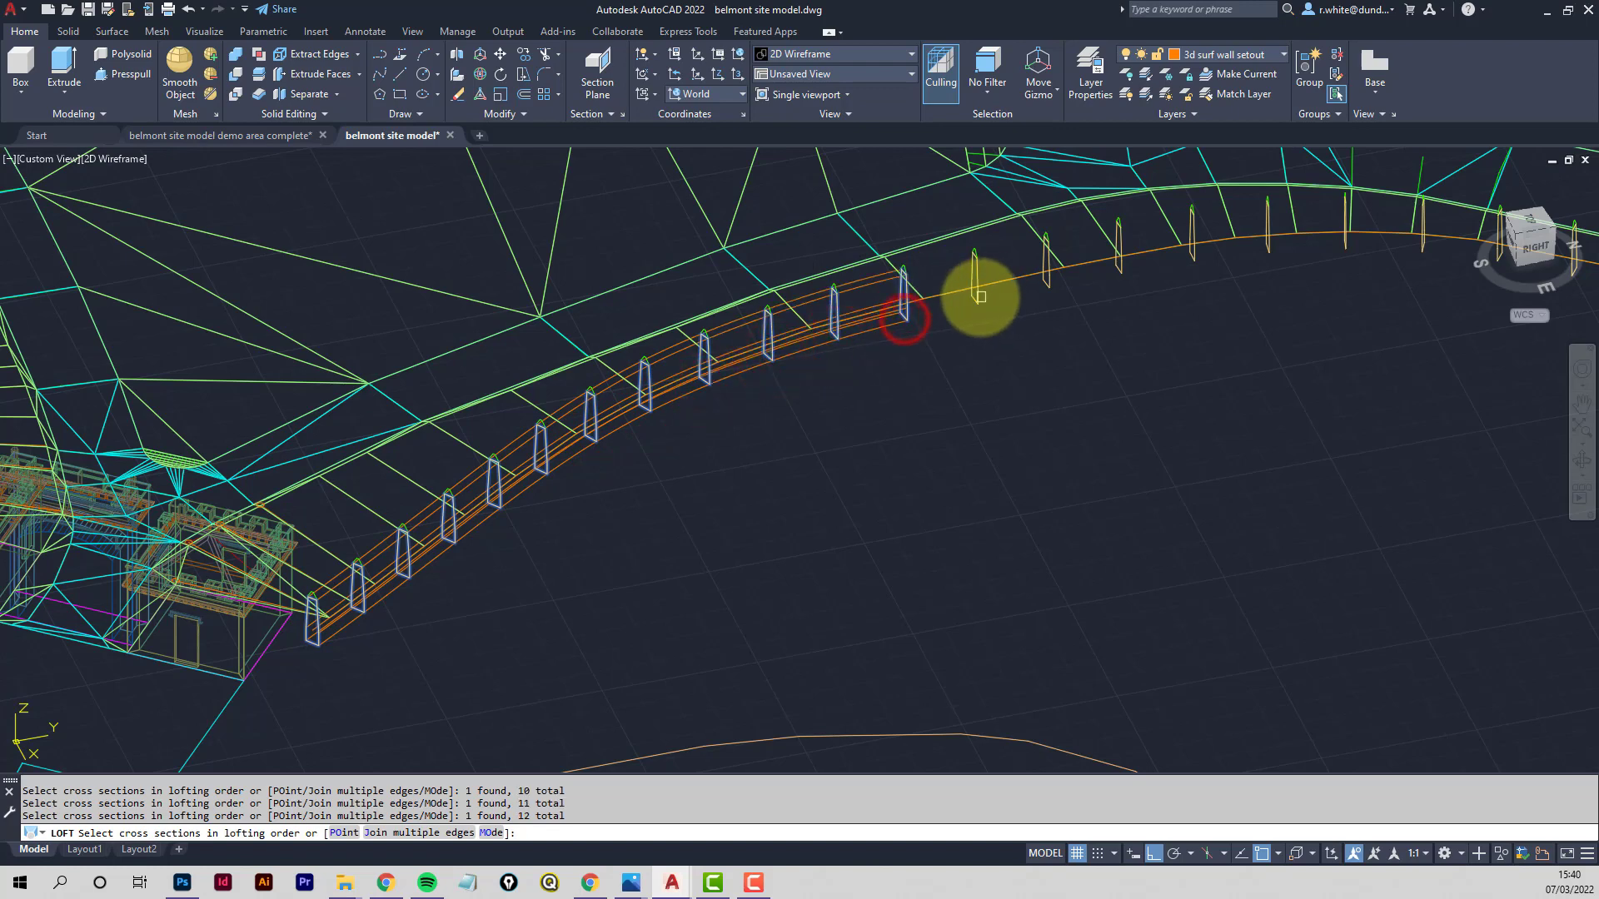
pyautogui.click(975, 293)
pyautogui.click(1047, 284)
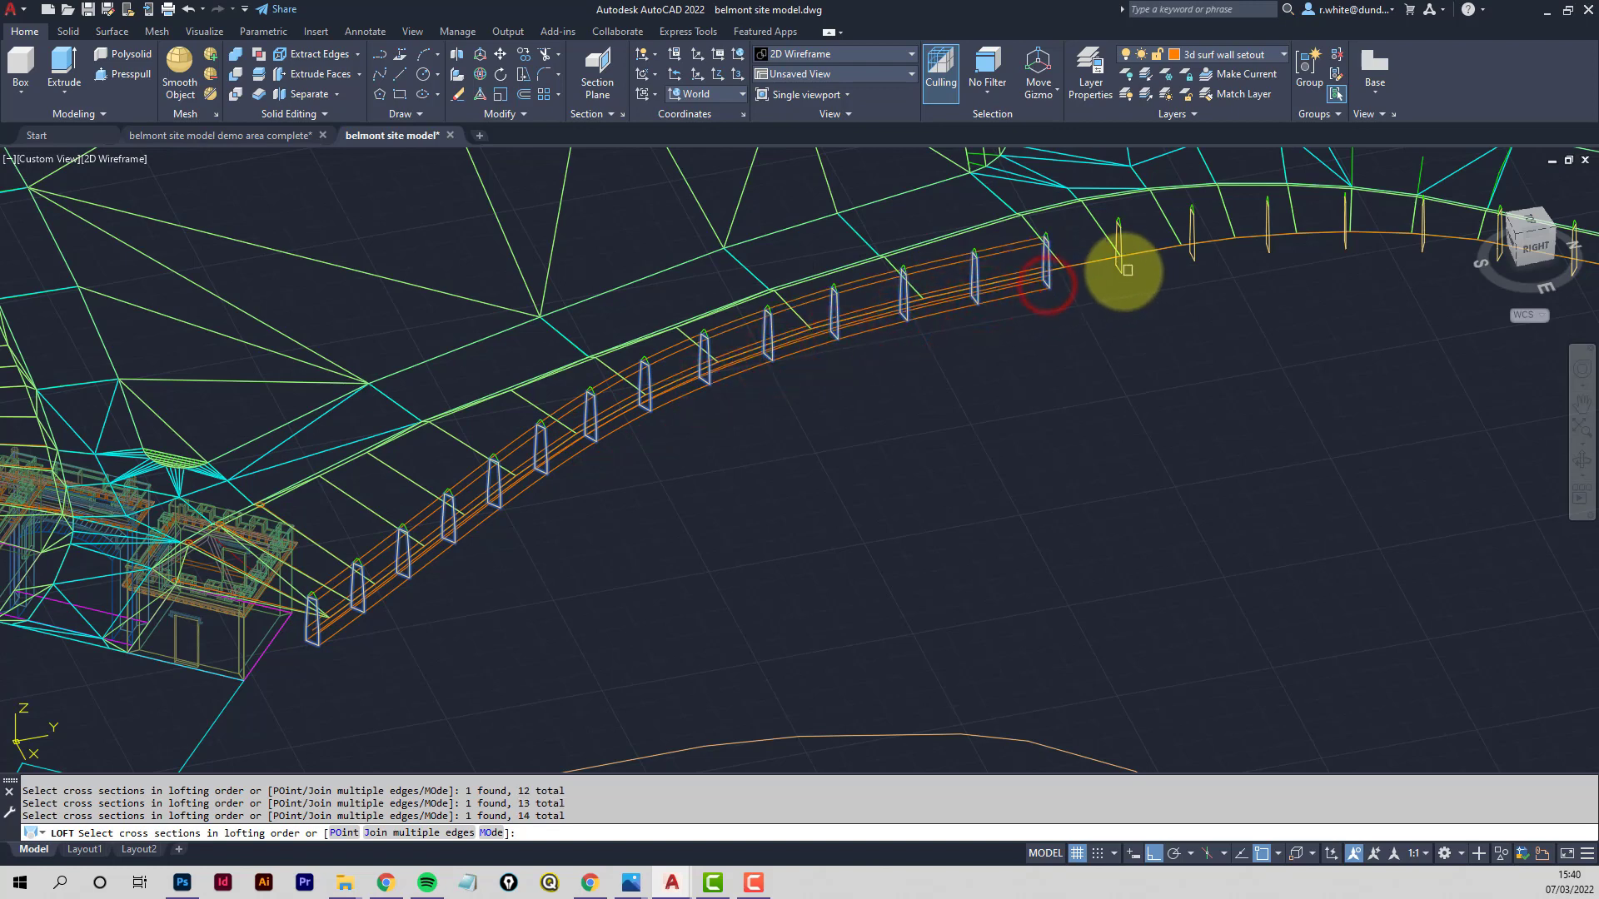
pyautogui.click(1125, 271)
pyautogui.moveTo(1128, 279); pyautogui.dragTo(712, 361, button='middle')
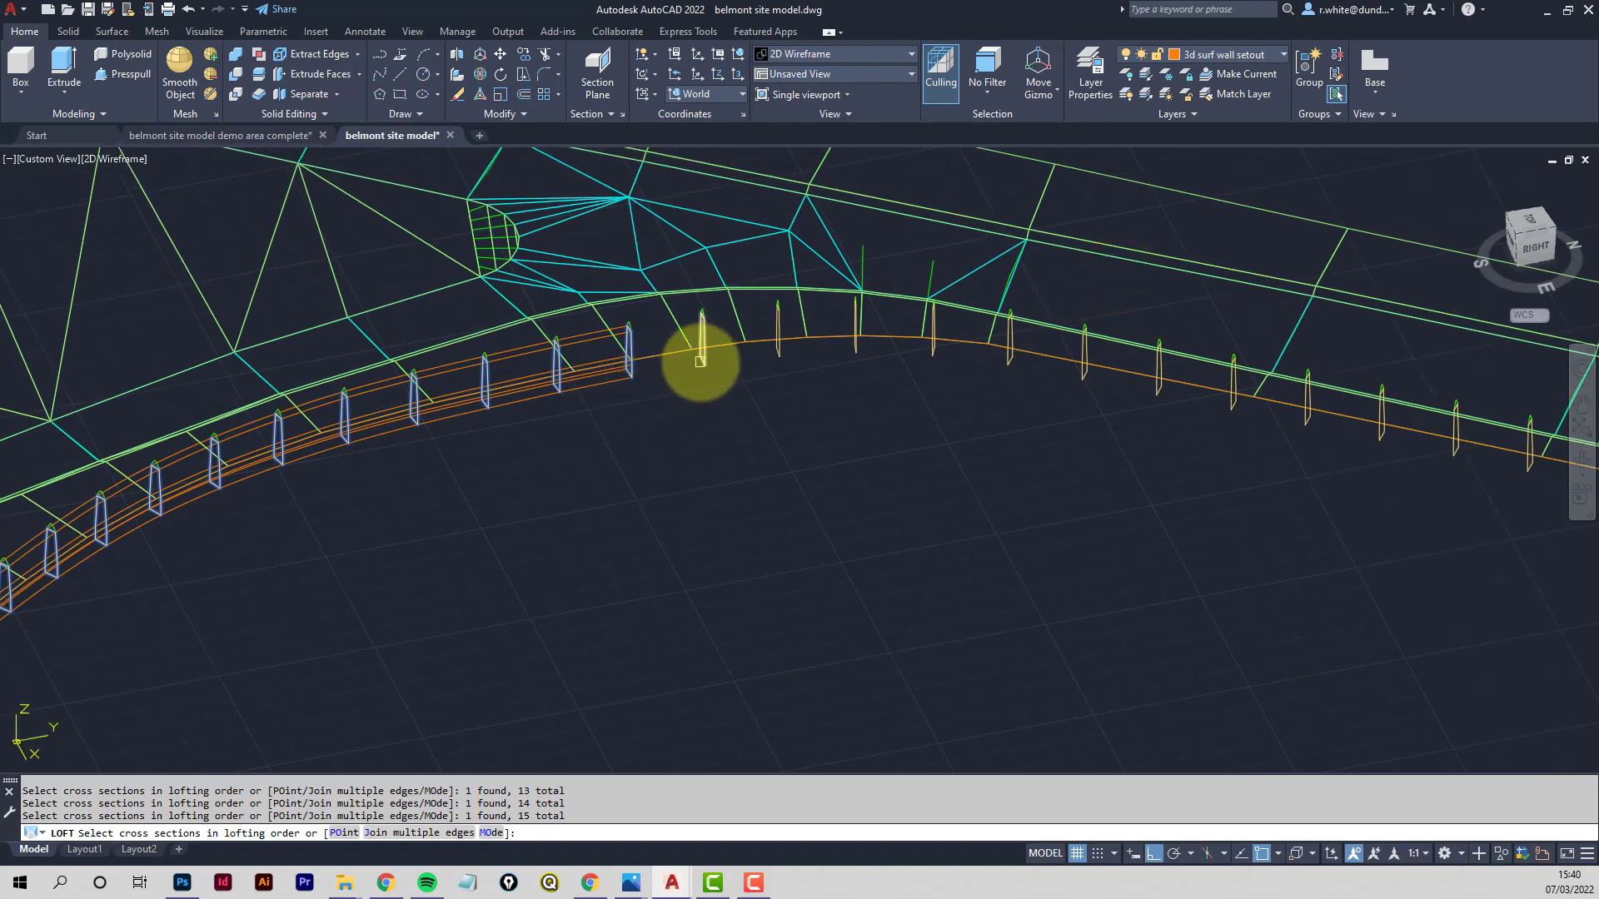
pyautogui.click(699, 361)
pyautogui.click(778, 356)
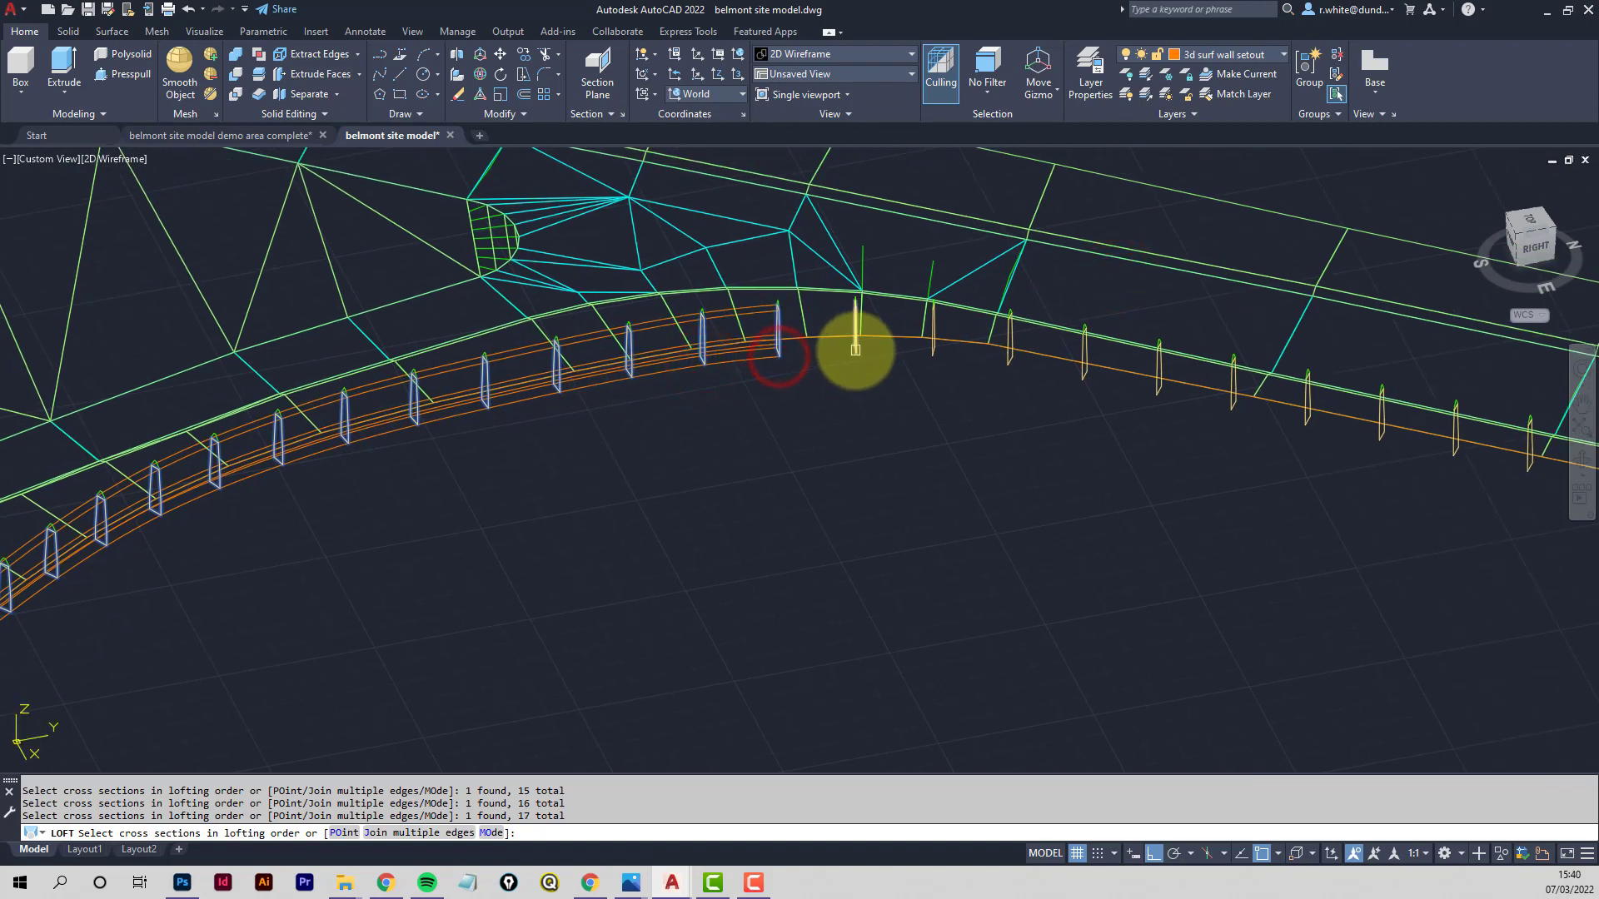
pyautogui.click(856, 350)
pyautogui.click(932, 352)
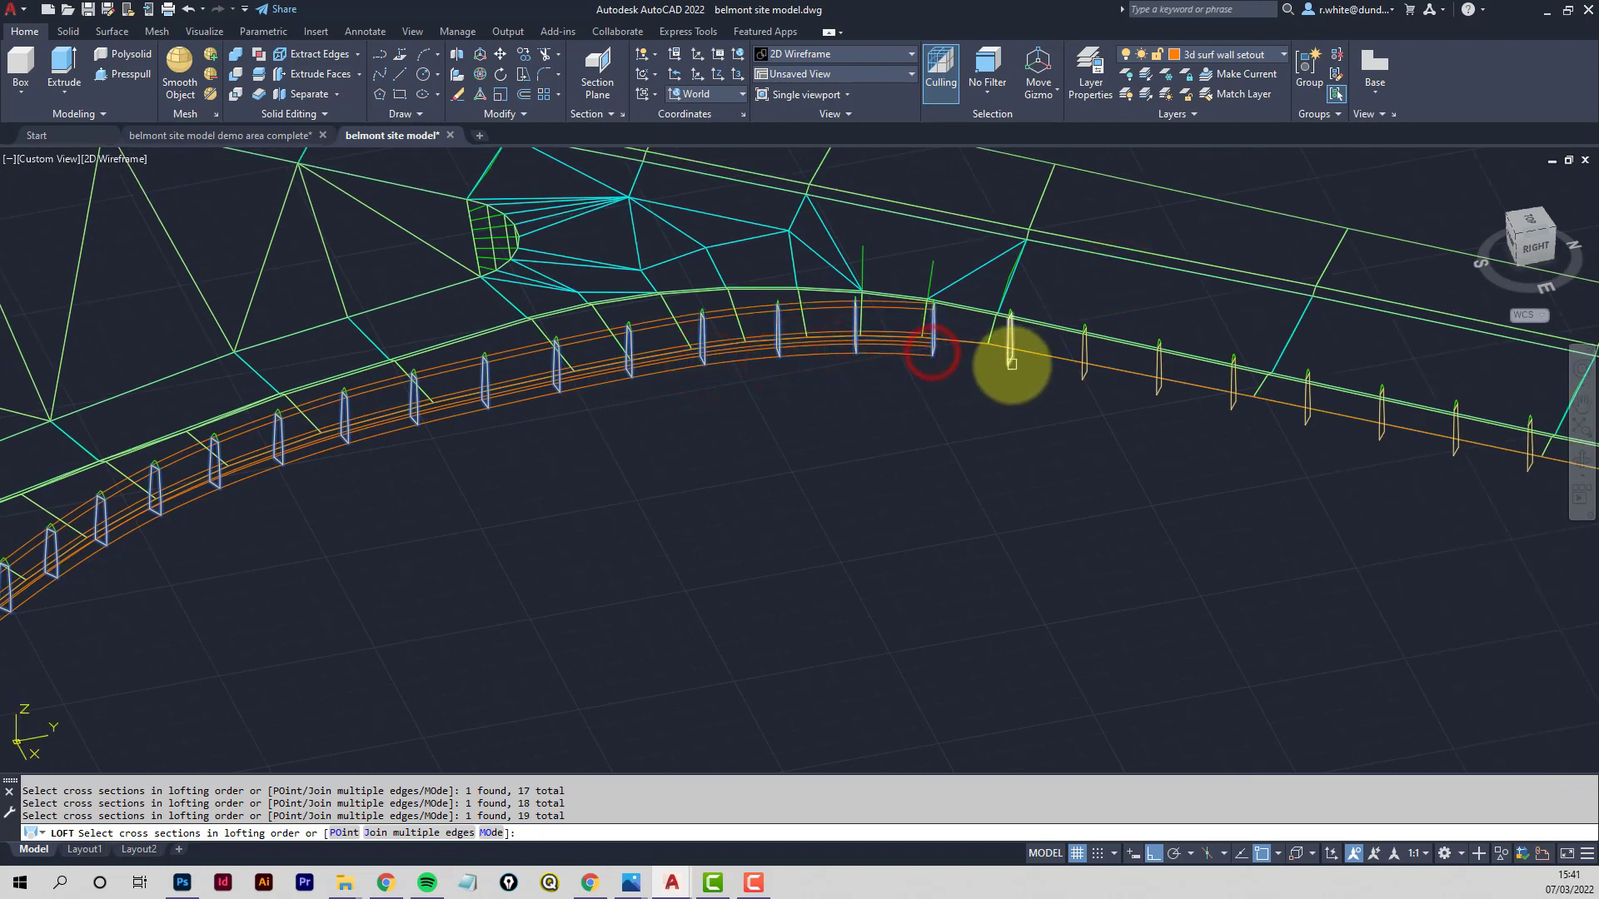
pyautogui.click(1012, 362)
pyautogui.click(1084, 378)
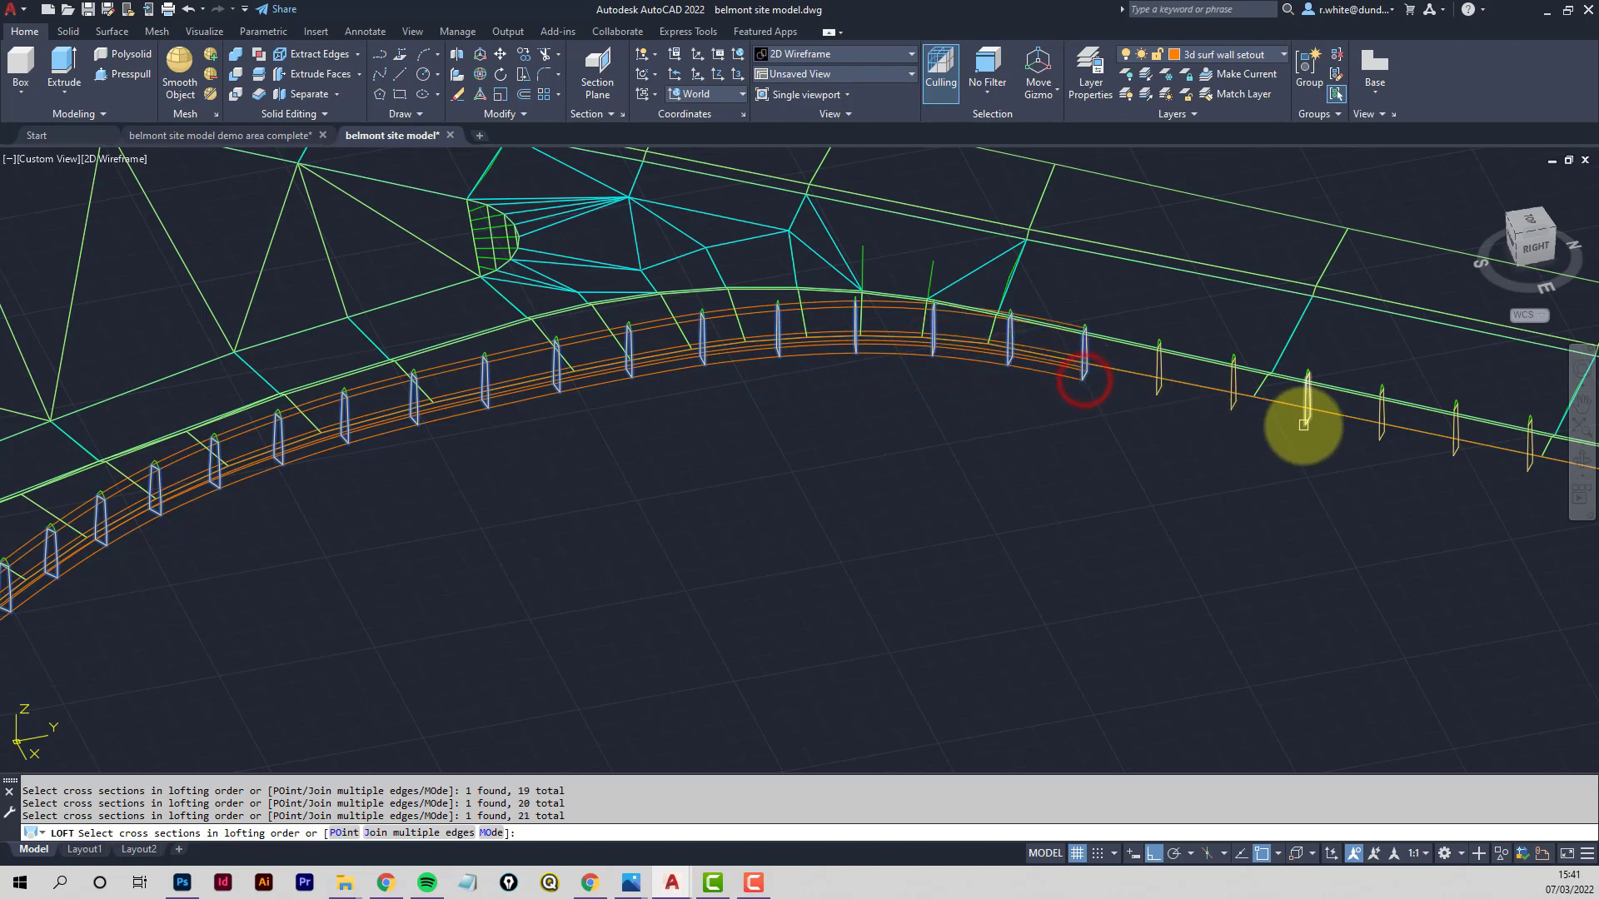
pyautogui.moveTo(1304, 421); pyautogui.dragTo(879, 417, button='middle')
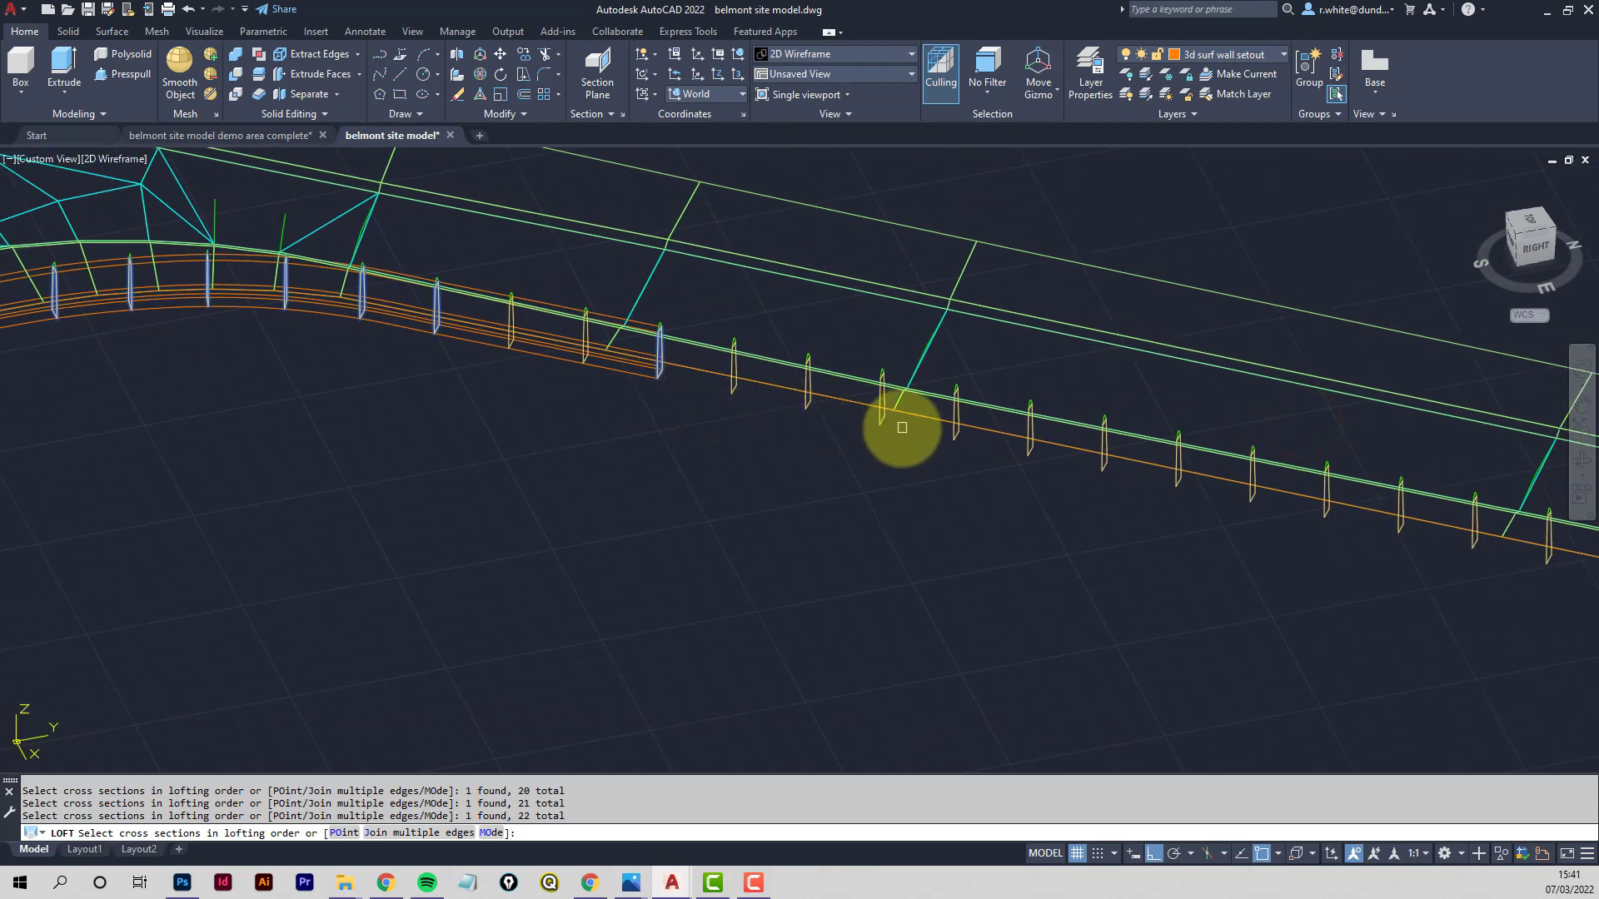
pyautogui.click(883, 426)
pyautogui.click(882, 425)
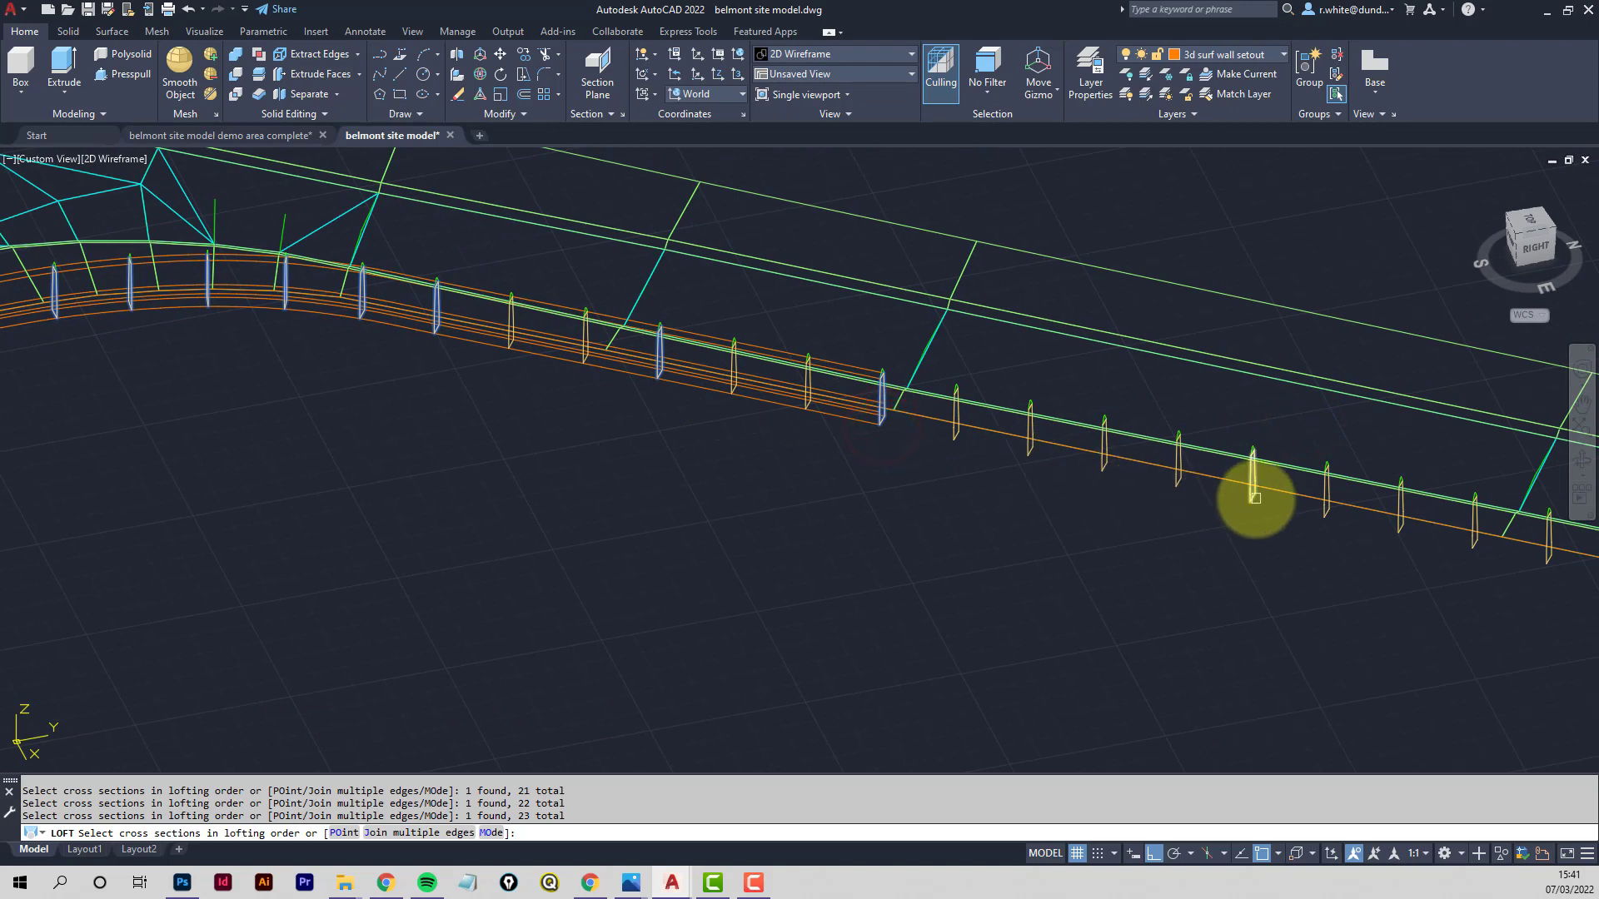
pyautogui.click(1255, 499)
pyautogui.moveTo(1285, 526); pyautogui.dragTo(676, 423, button='middle')
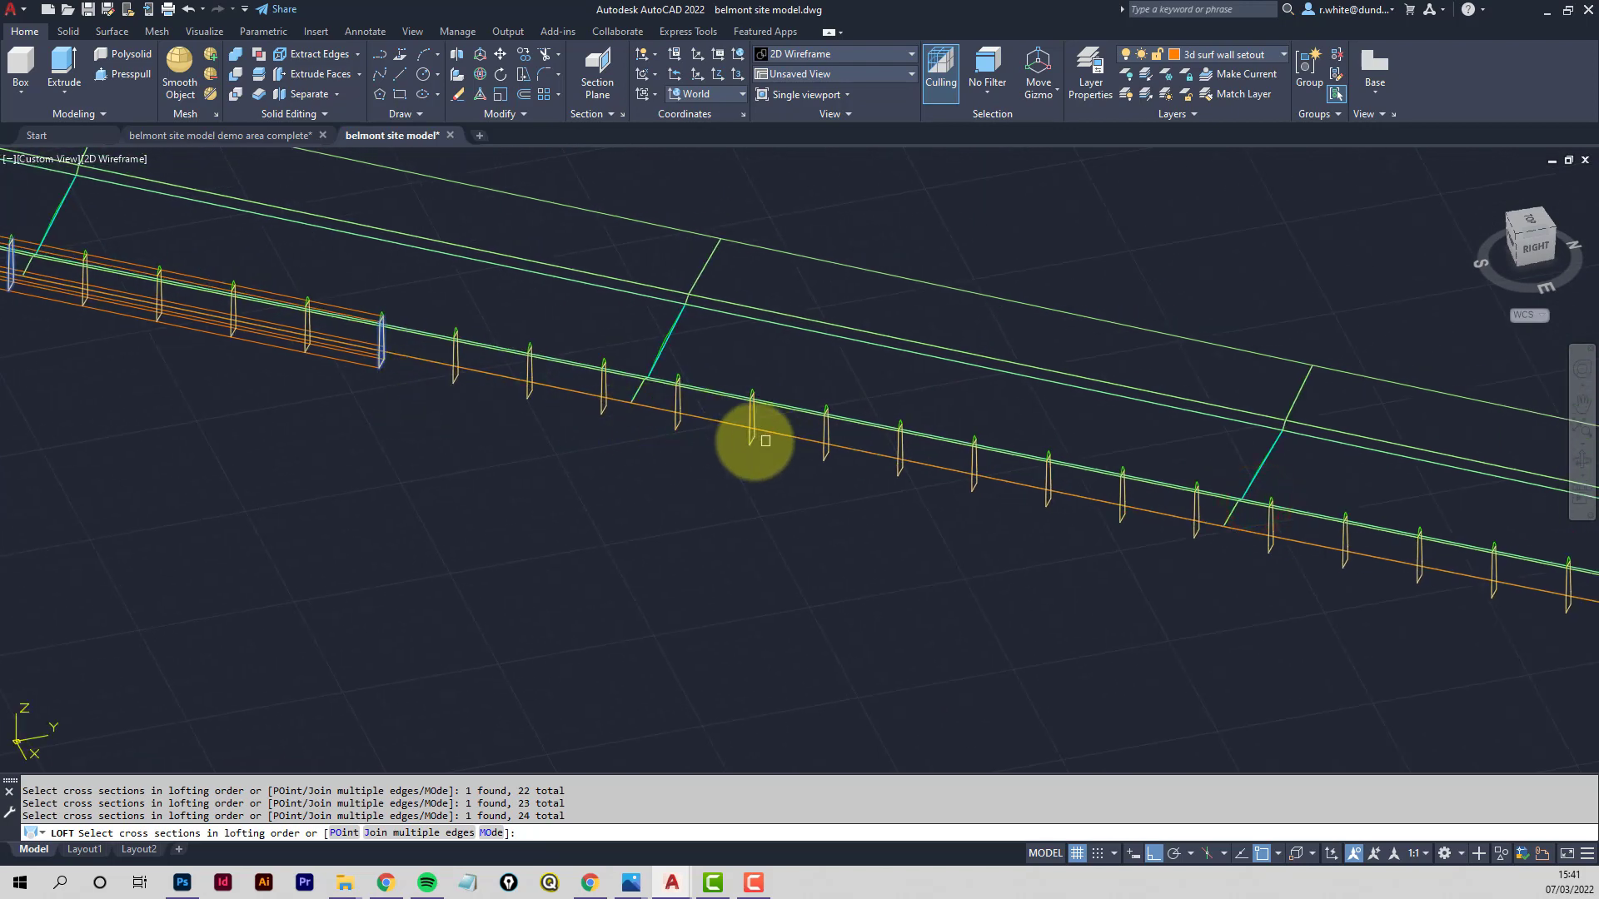
pyautogui.click(753, 438)
pyautogui.click(1192, 534)
pyautogui.moveTo(1013, 501); pyautogui.dragTo(589, 447, button='middle')
pyautogui.click(697, 461)
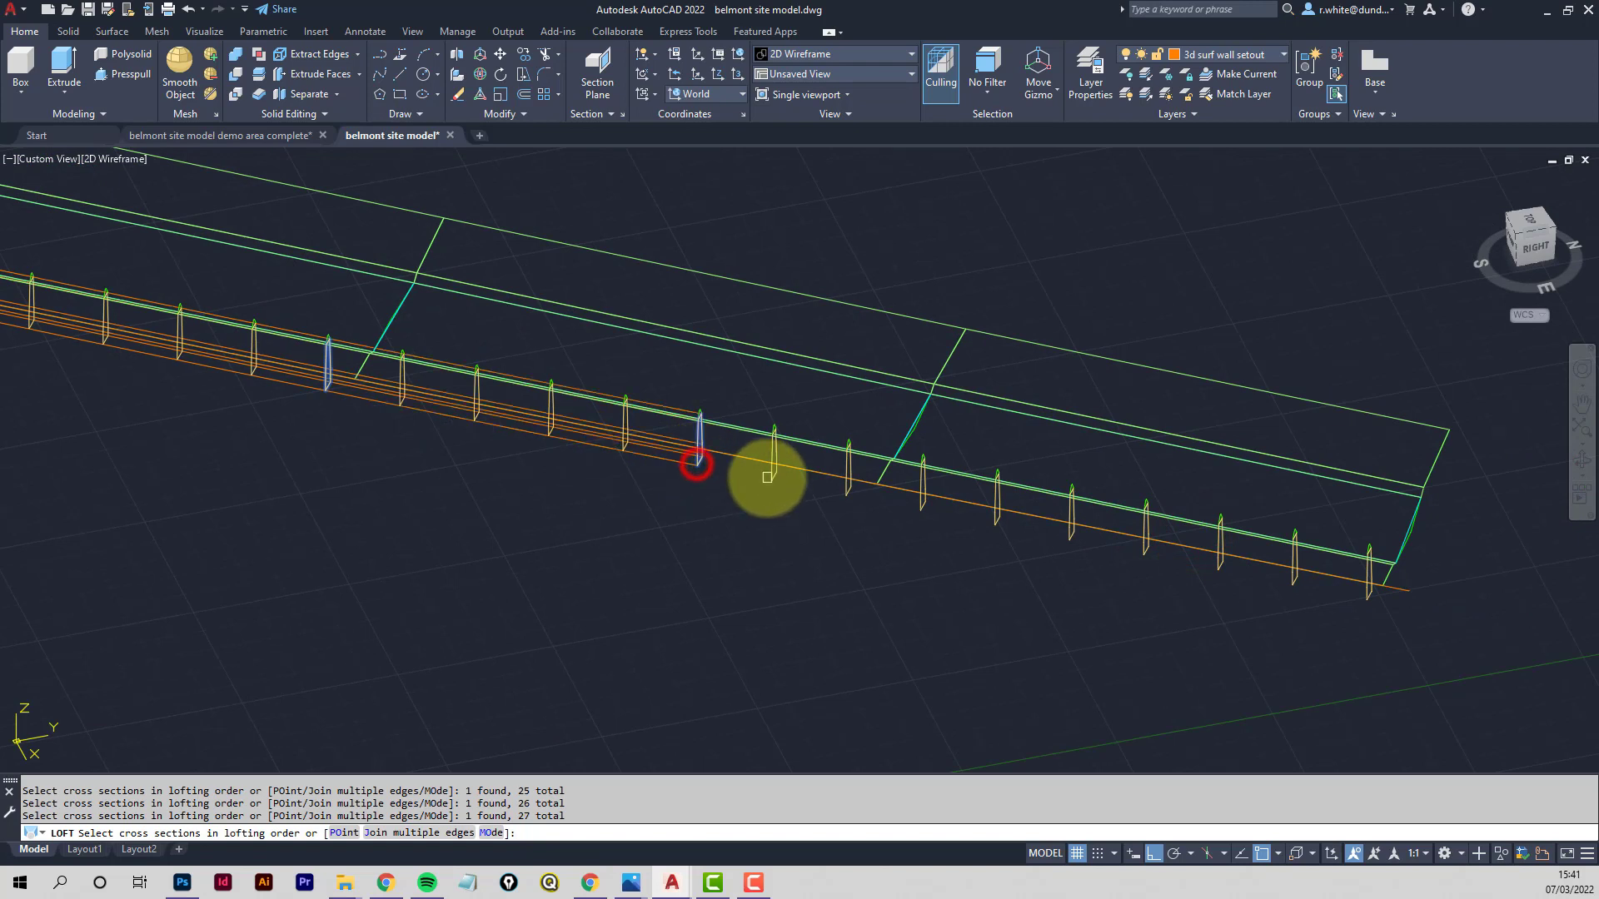
pyautogui.click(993, 520)
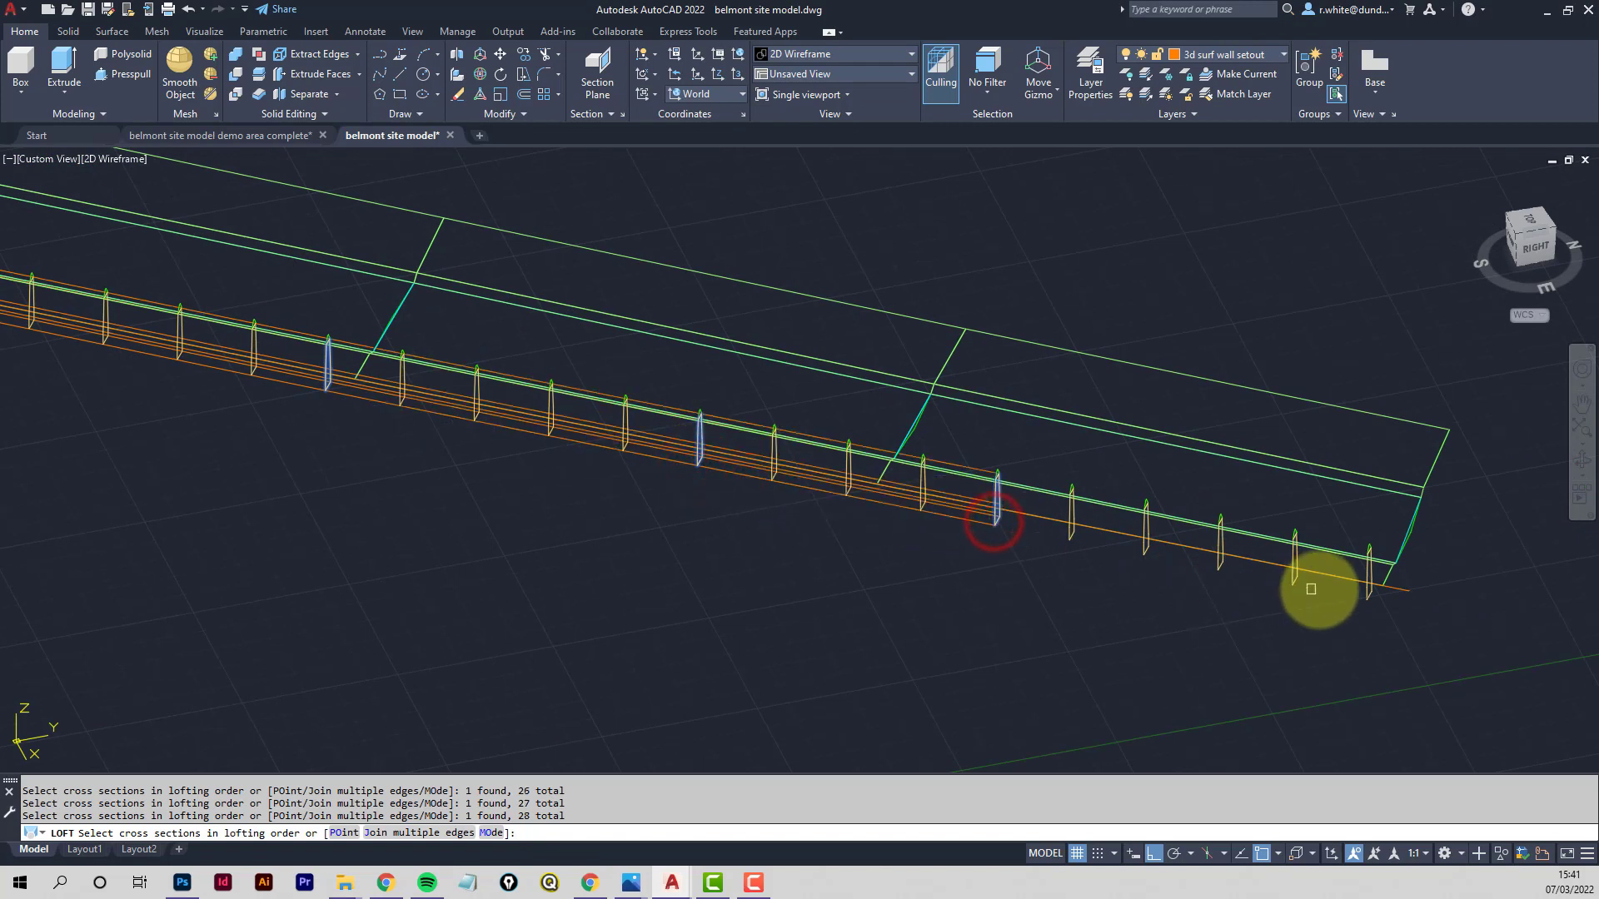
pyautogui.click(1366, 598)
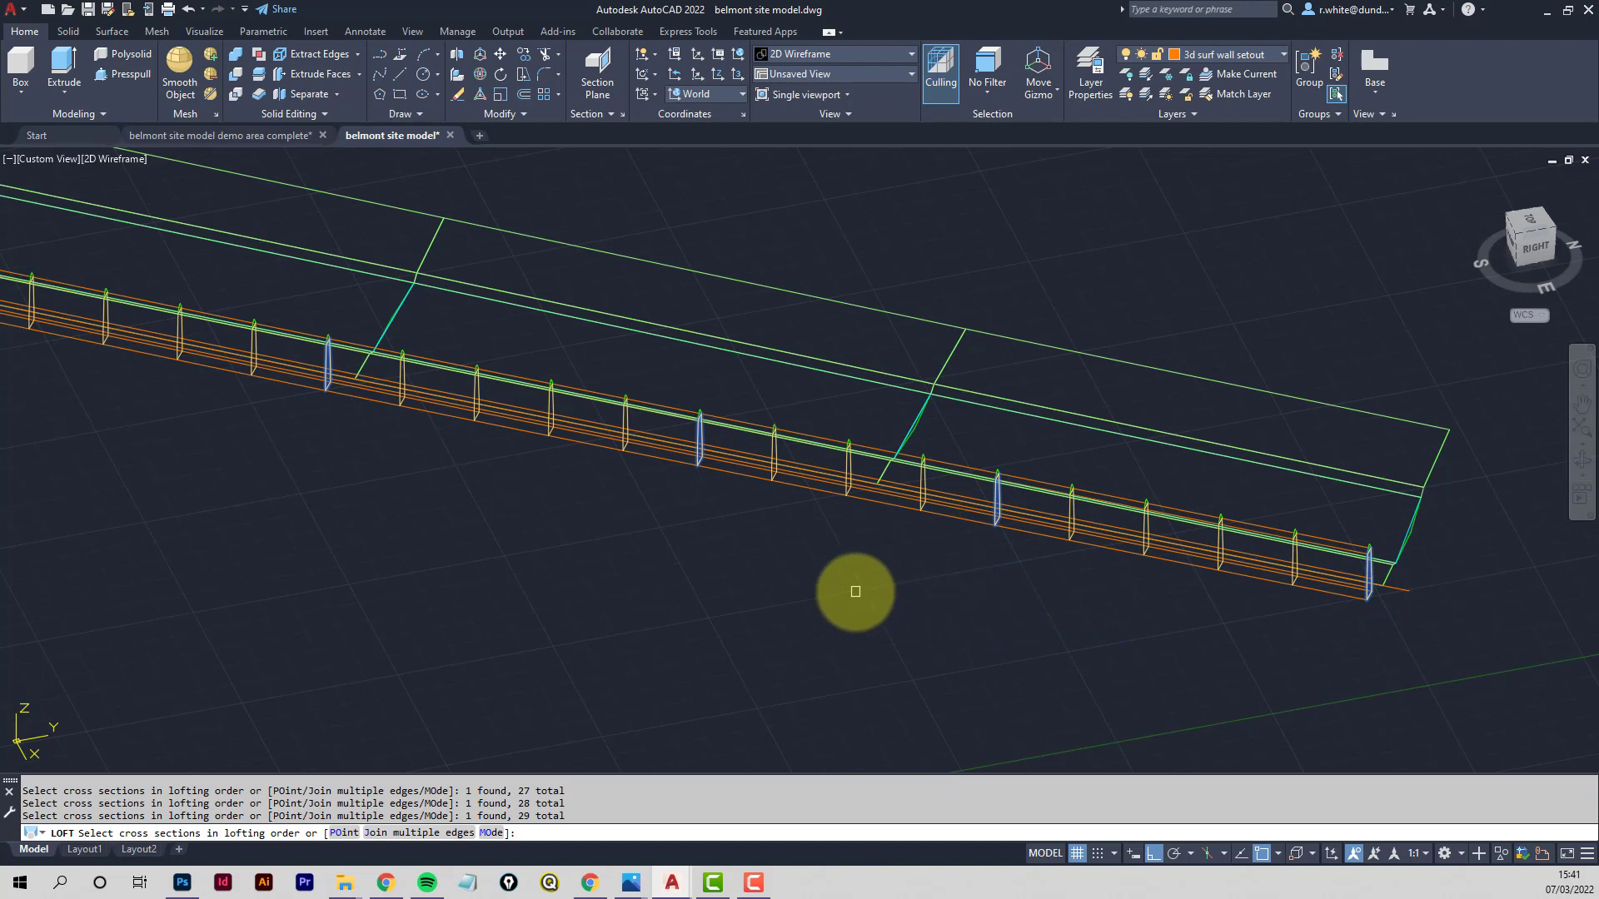
pyautogui.press('Return')
pyautogui.press('Return')
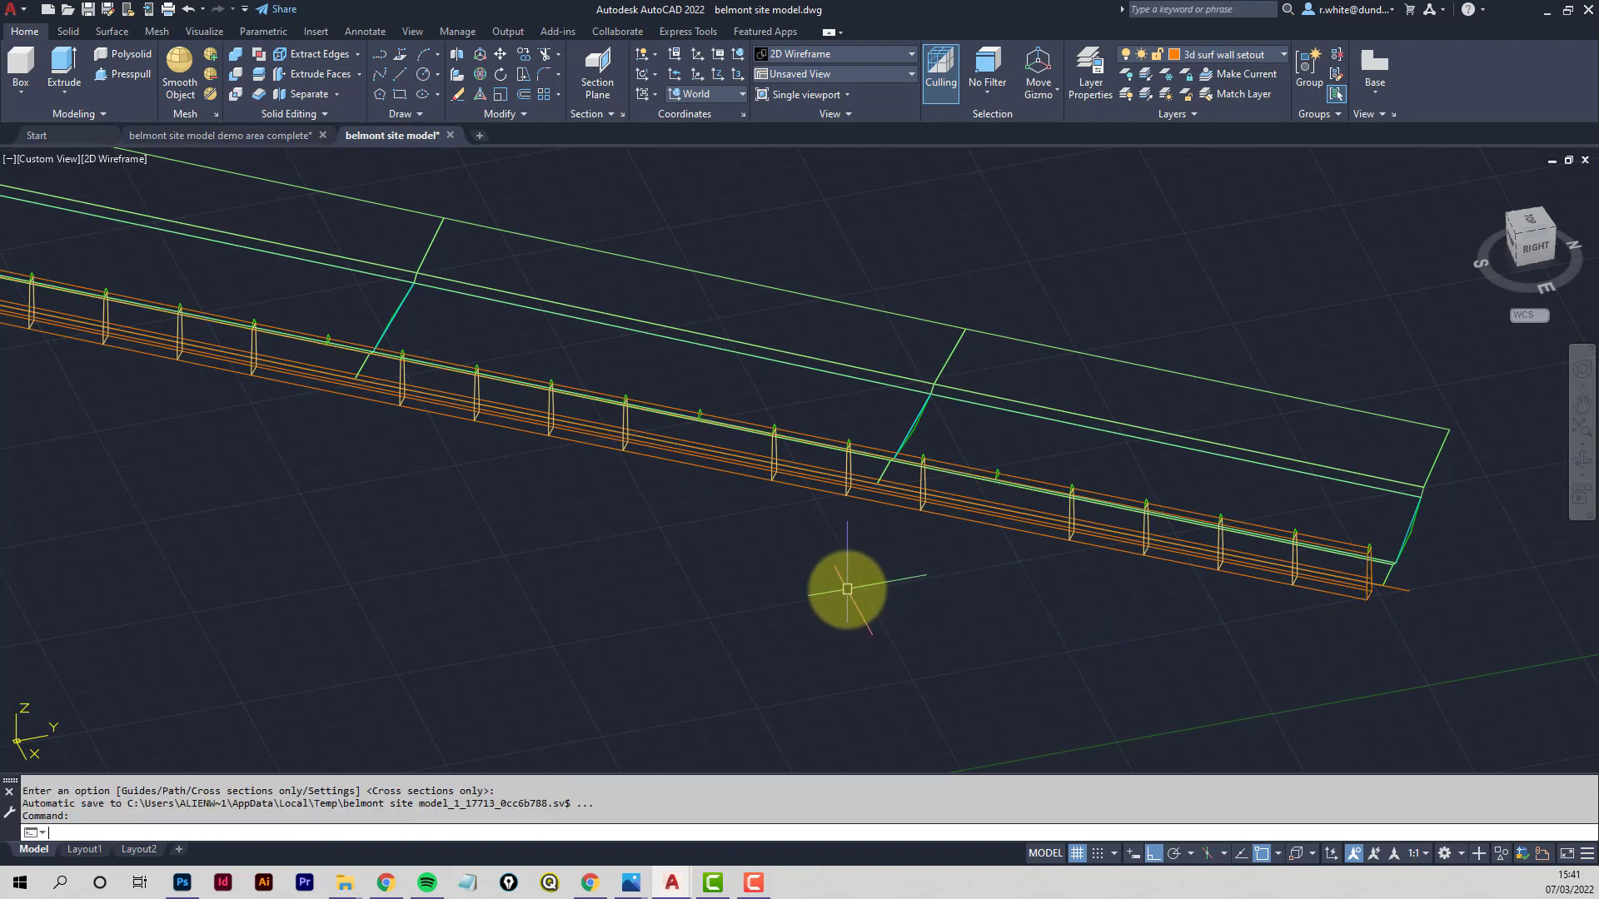
# Match the lofted wall's properties to those of one of the remaining wall profile outlines
pyautogui.scroll(4, 733, 468)
pyautogui.press('Escape')
pyautogui.press('Escape')
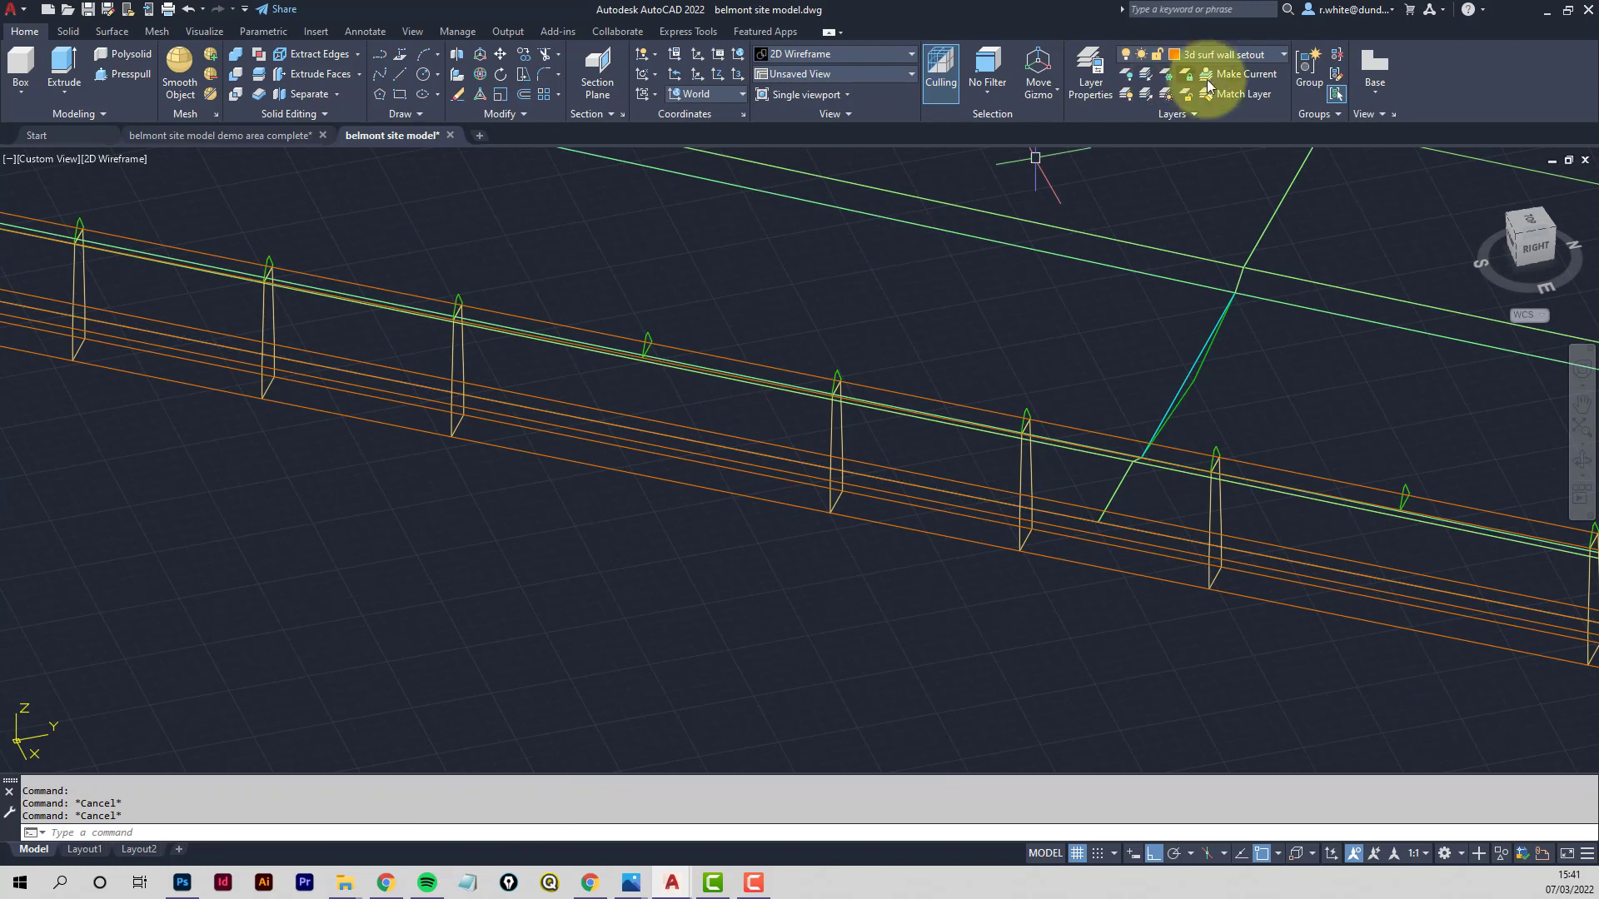
pyautogui.write('ma')
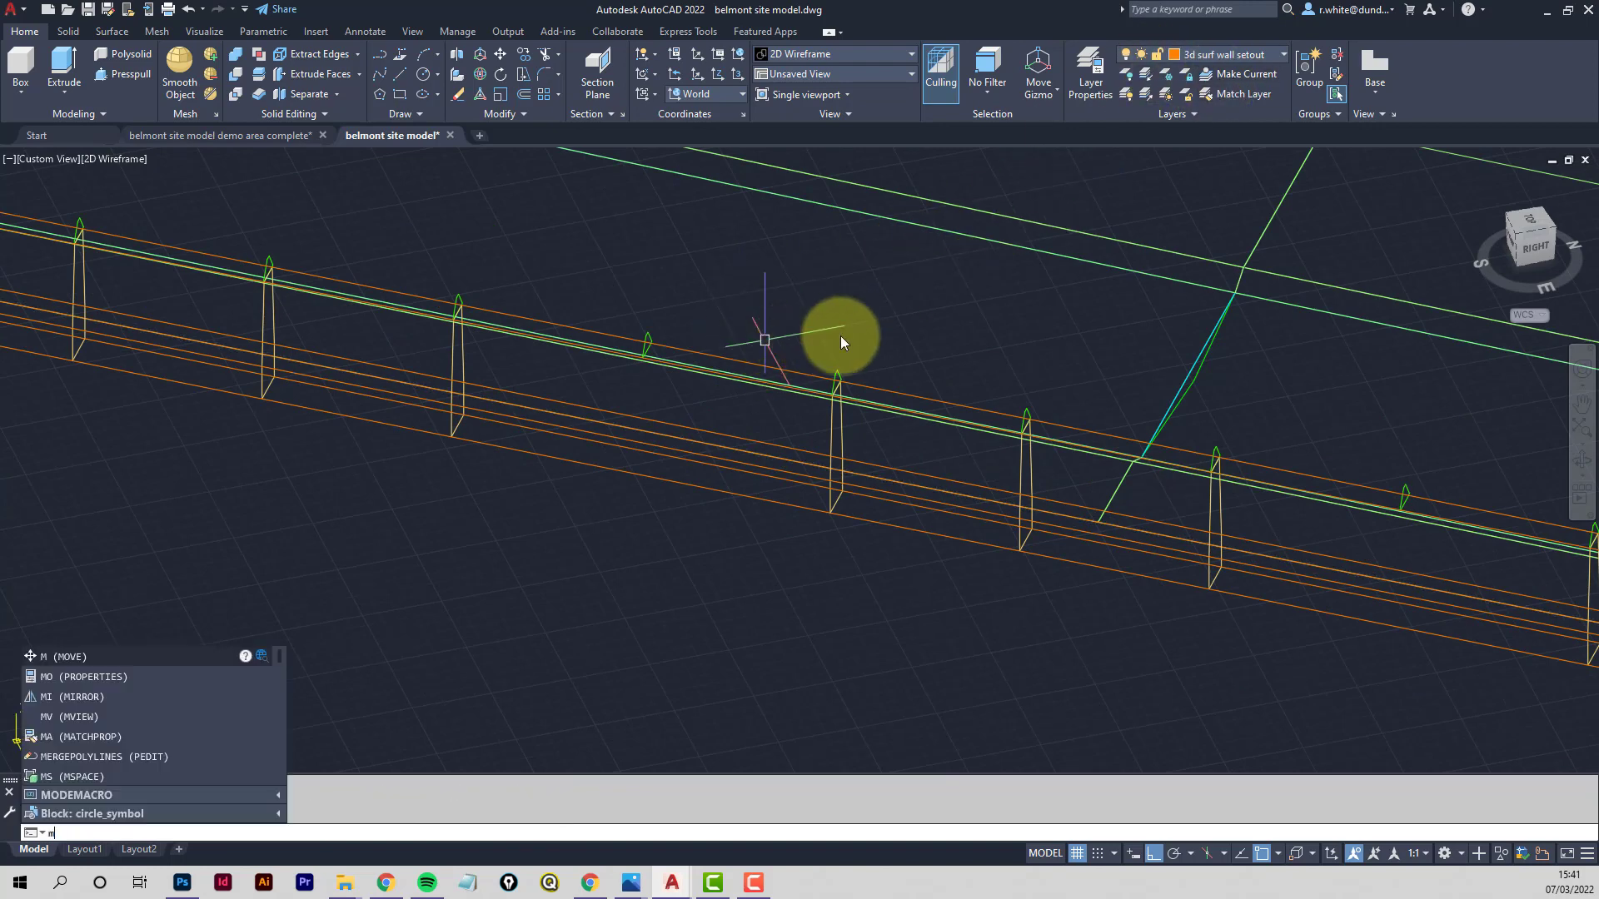
pyautogui.press('Return')
pyautogui.click(842, 439)
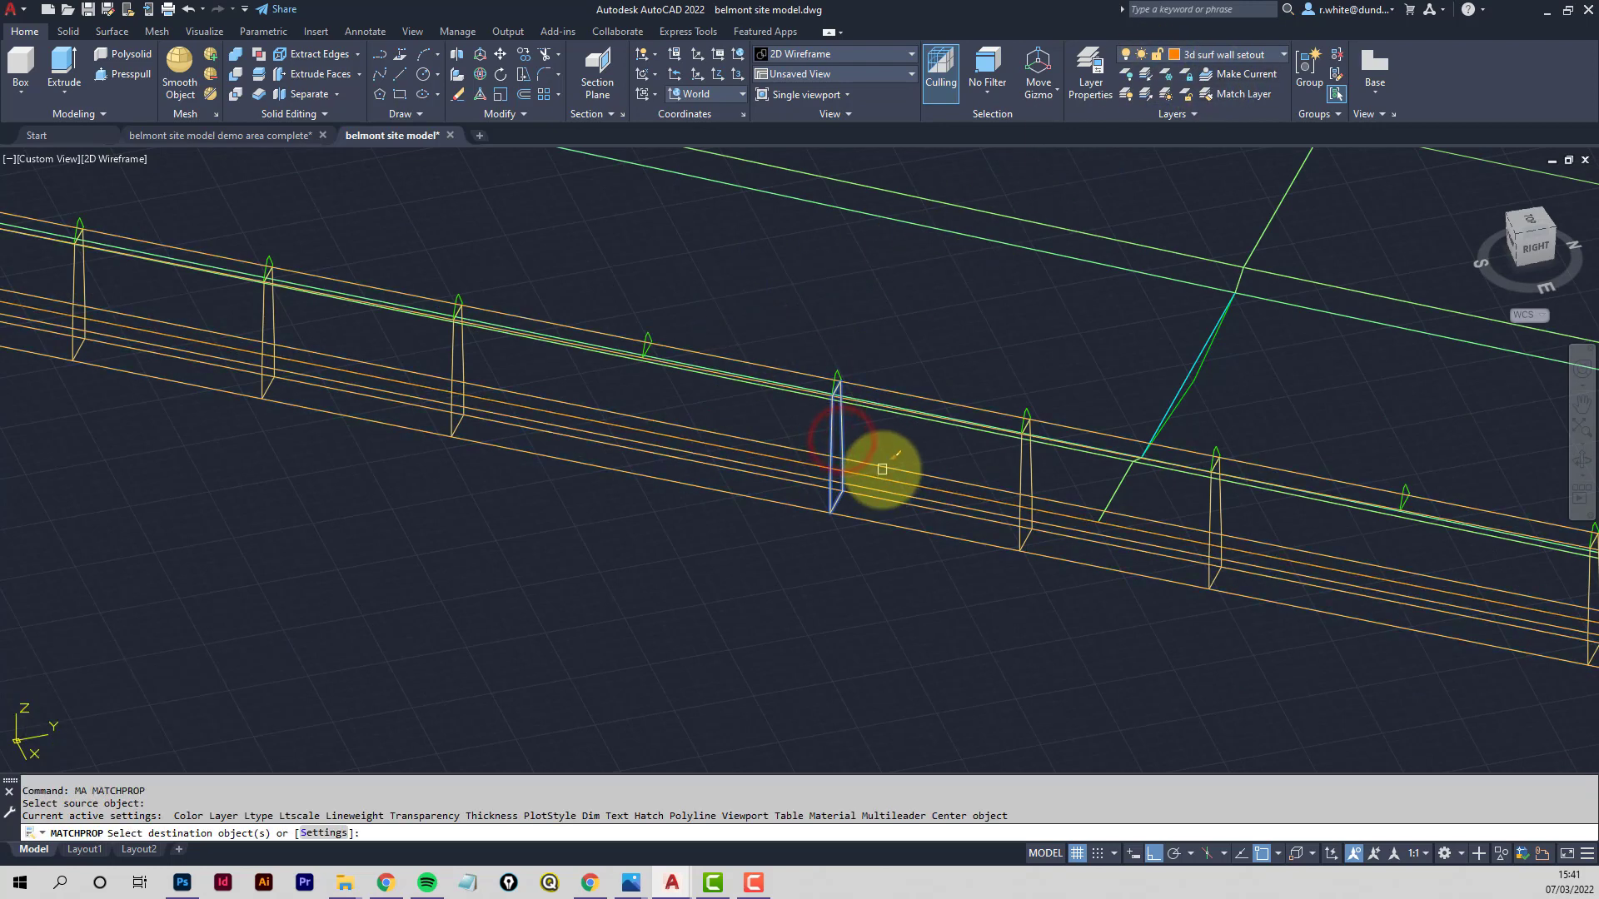
pyautogui.click(883, 469)
pyautogui.press('Escape')
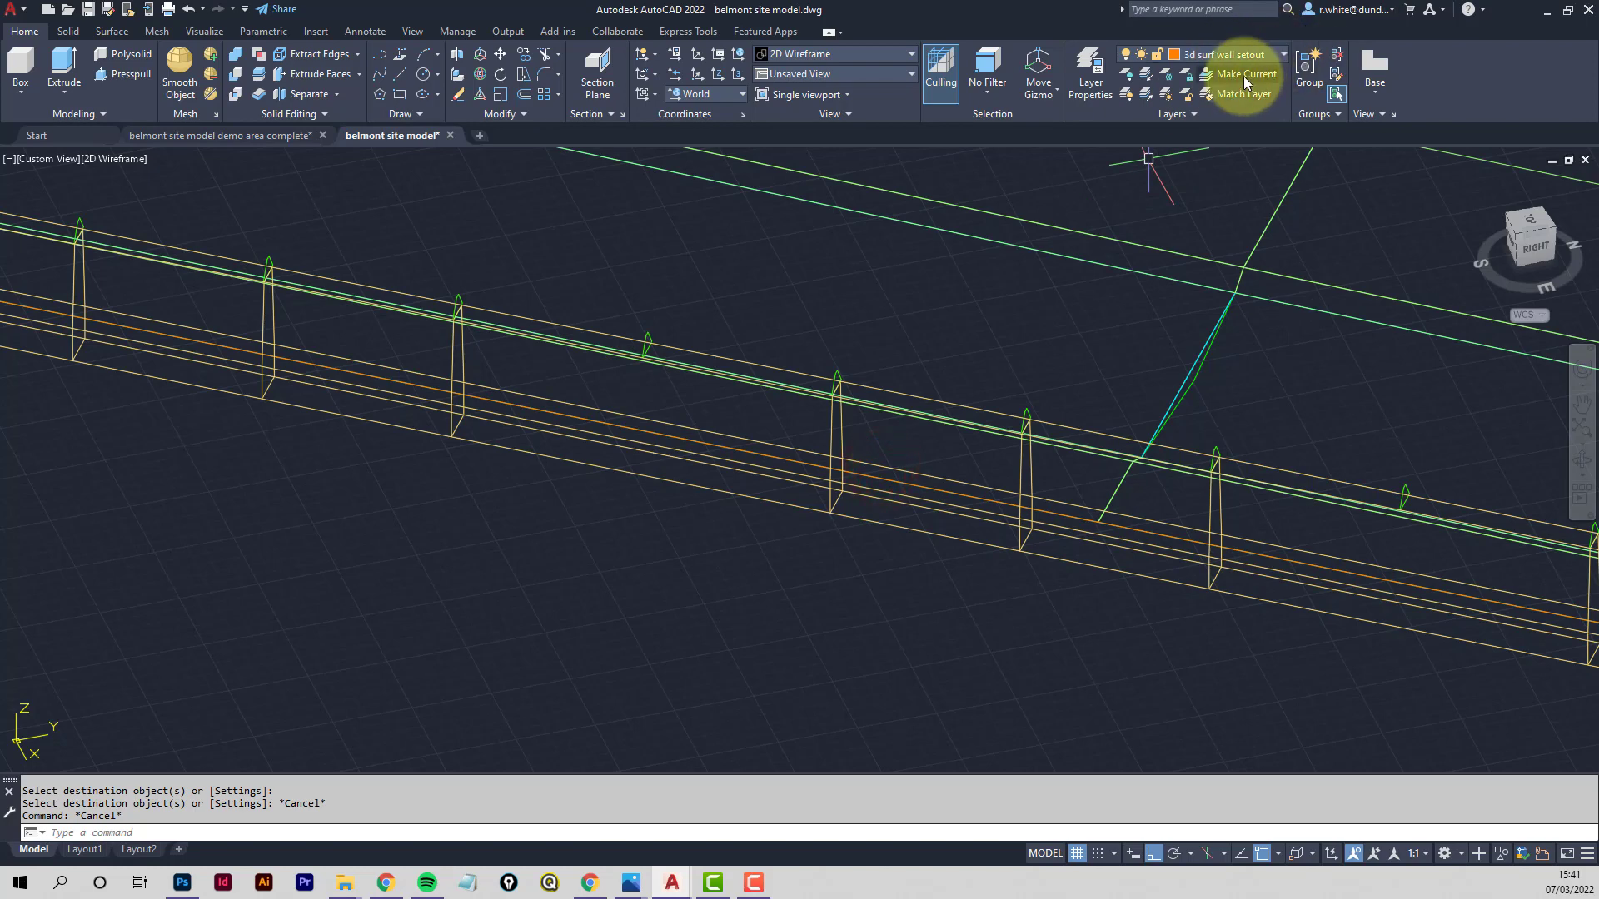
# Make 3d surf wall cope the current layer by picking one of the cope outlines on the straight wall
pyautogui.click(1235, 74)
pyautogui.click(835, 371)
# Loft the cope outlines in order from the gateway tower to the far end, using every outline round the curve and spaced ones along the straight
pyautogui.scroll(-4, 833, 372)
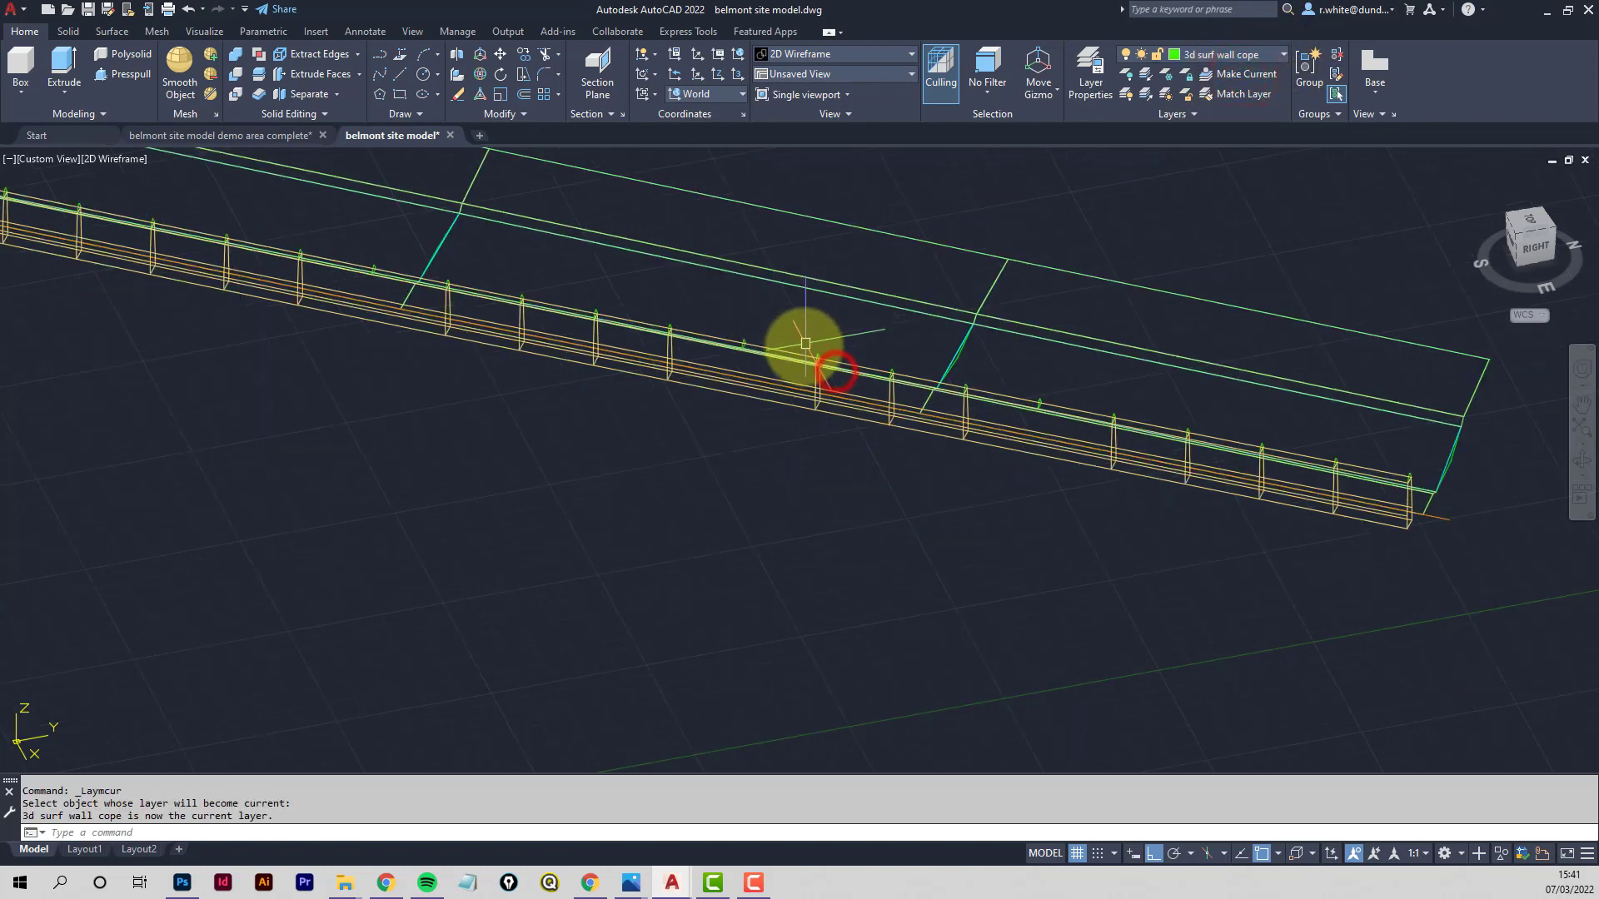
pyautogui.moveTo(382, 407); pyautogui.dragTo(1013, 421, button='middle')
pyautogui.moveTo(278, 362); pyautogui.dragTo(587, 379, button='middle')
pyautogui.scroll(3, 442, 341)
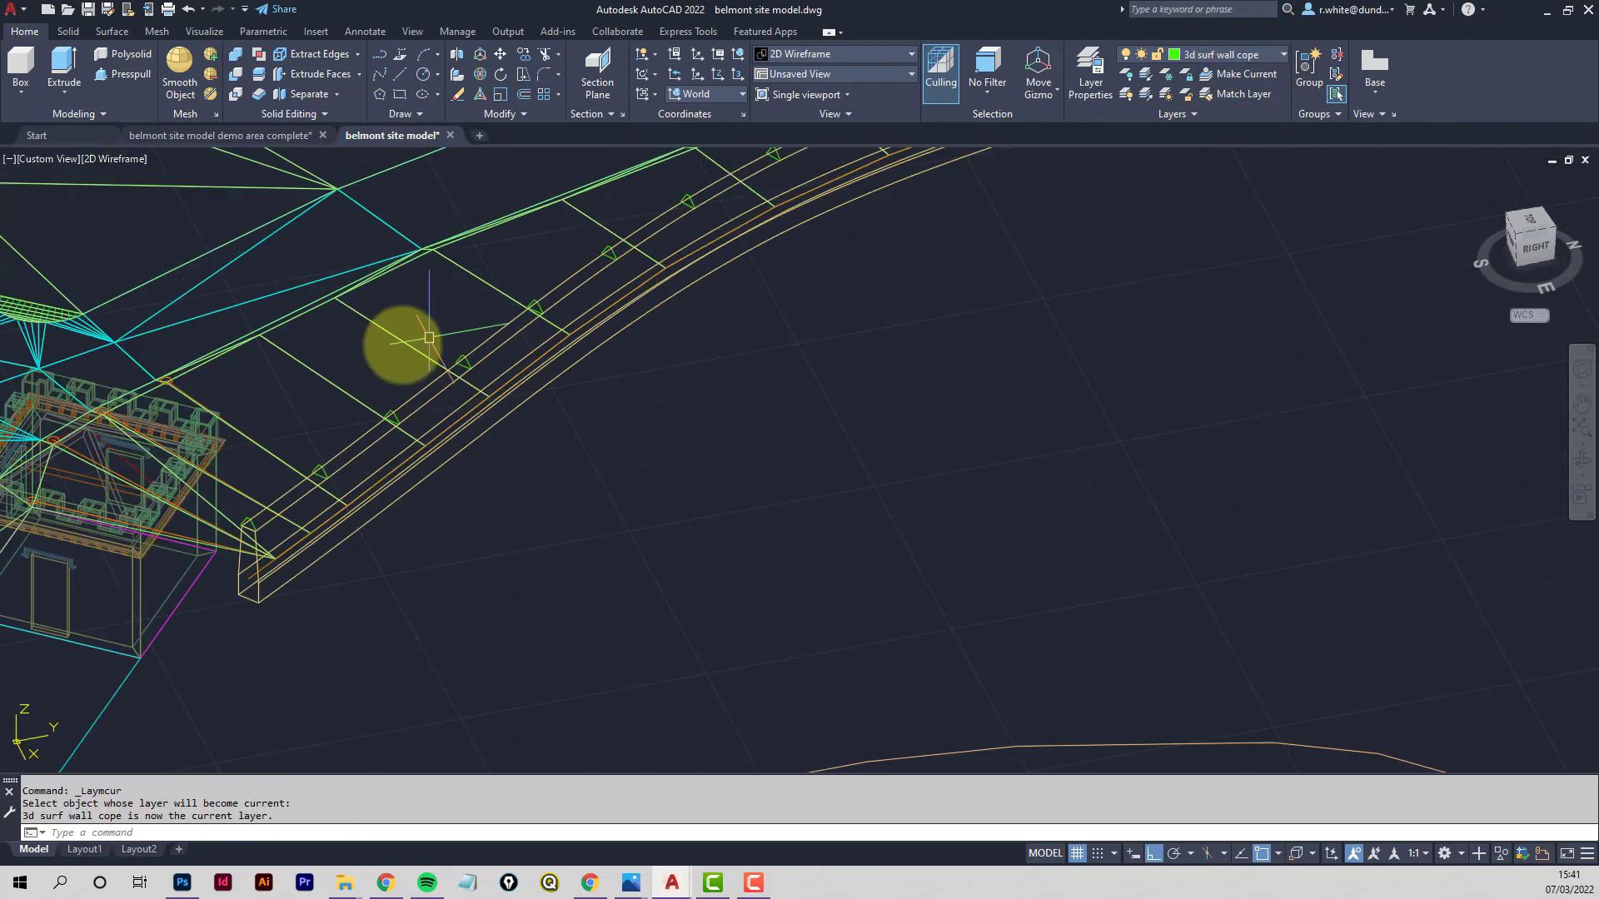
pyautogui.scroll(1, 250, 520)
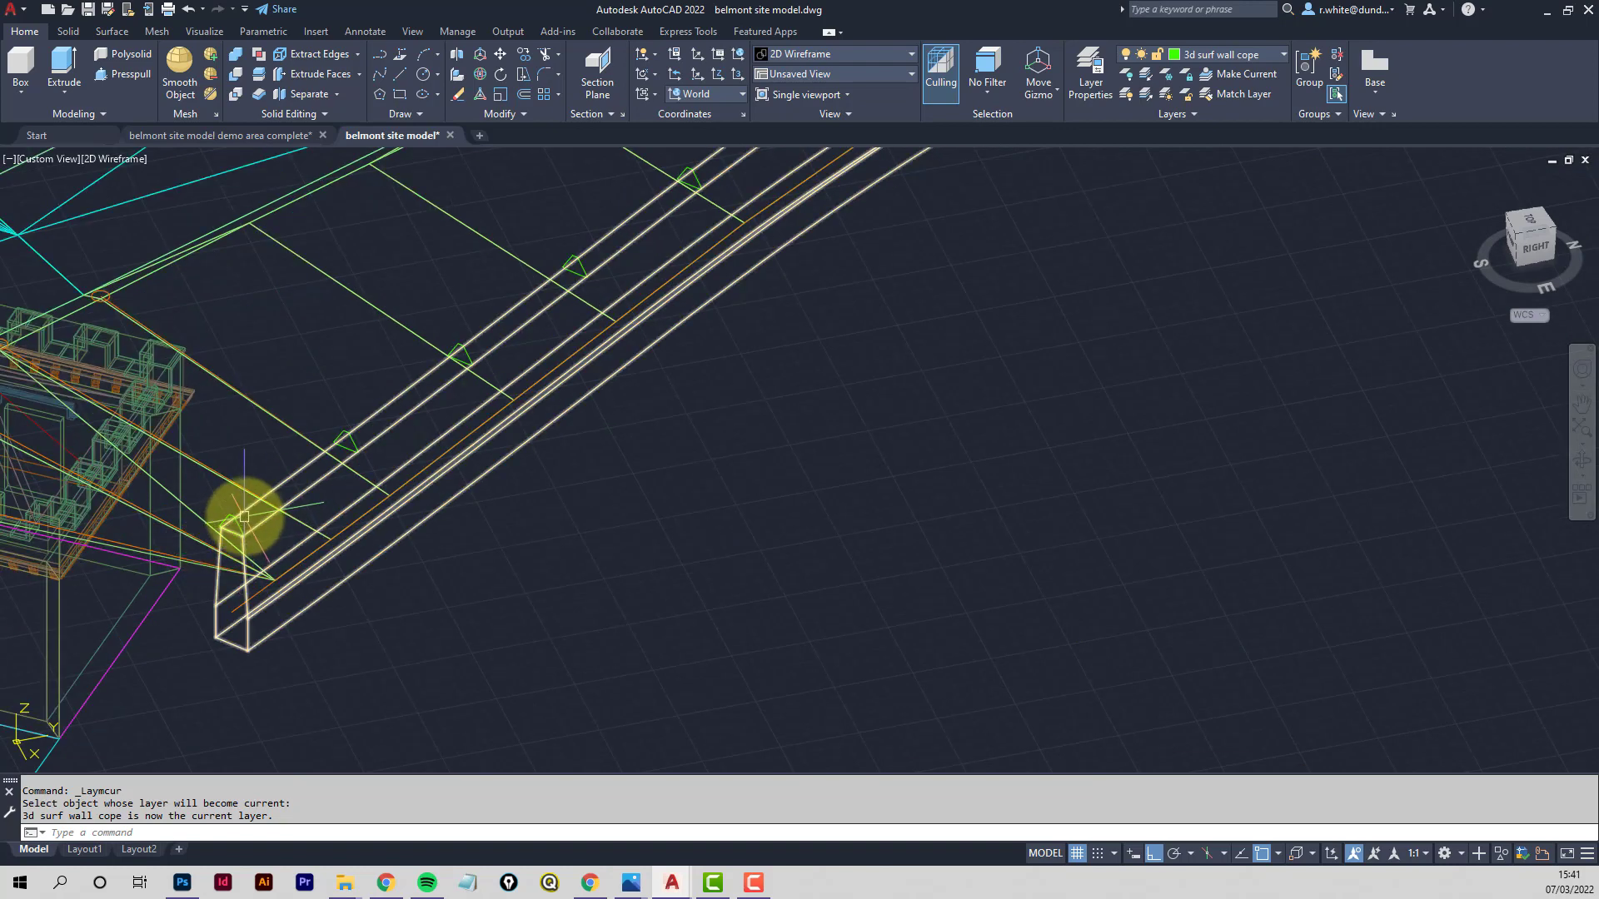
pyautogui.press('Return')
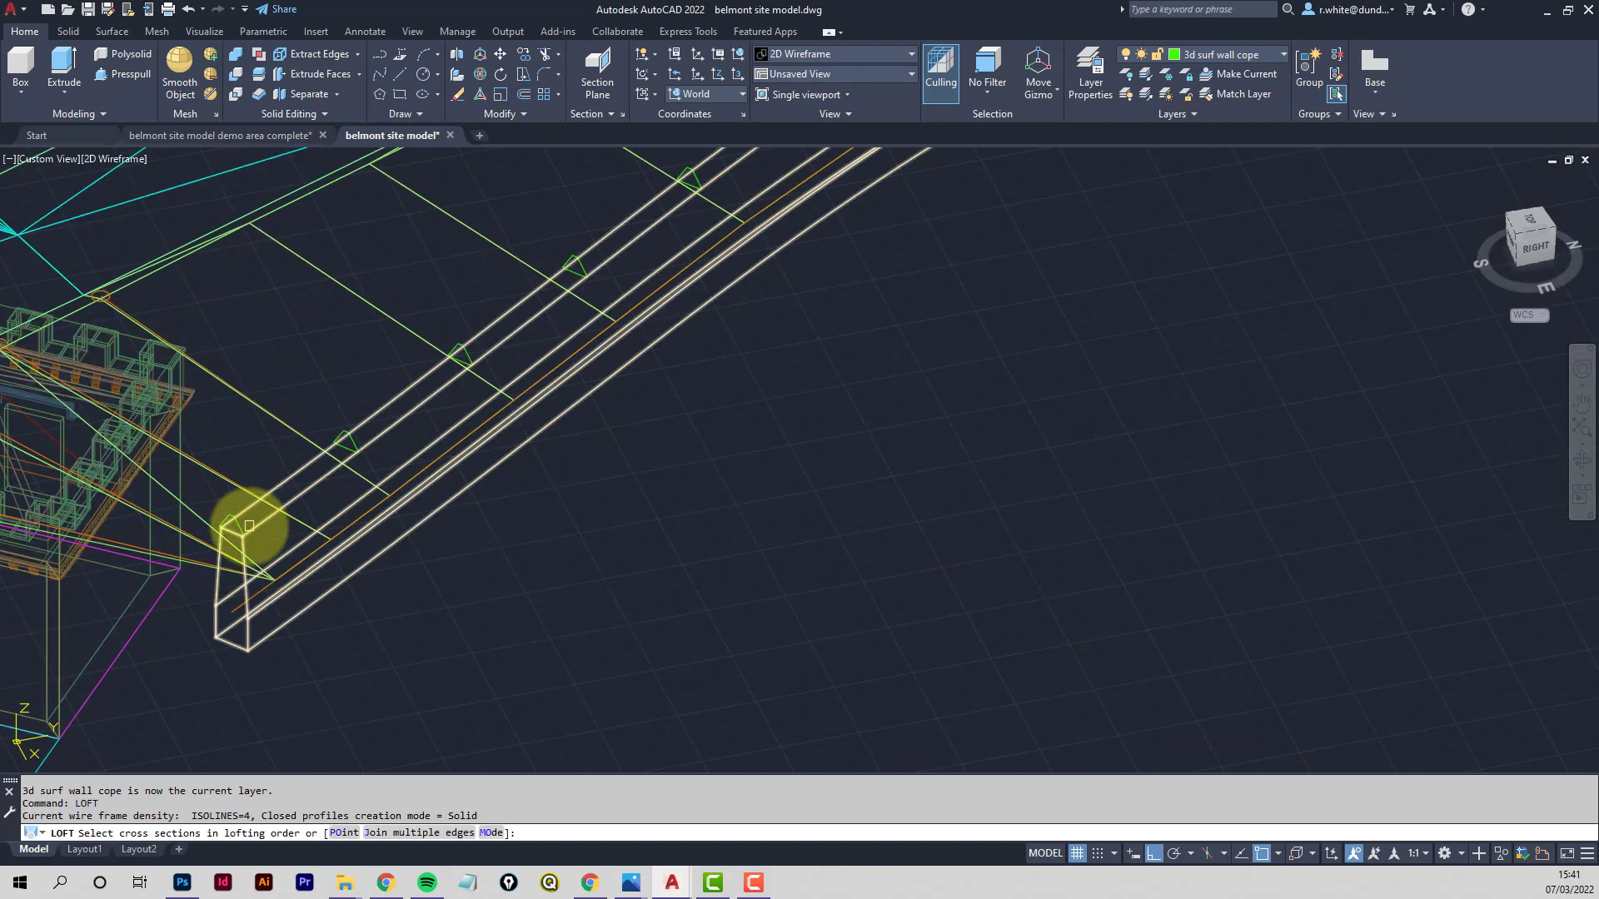
pyautogui.click(225, 515)
pyautogui.click(340, 432)
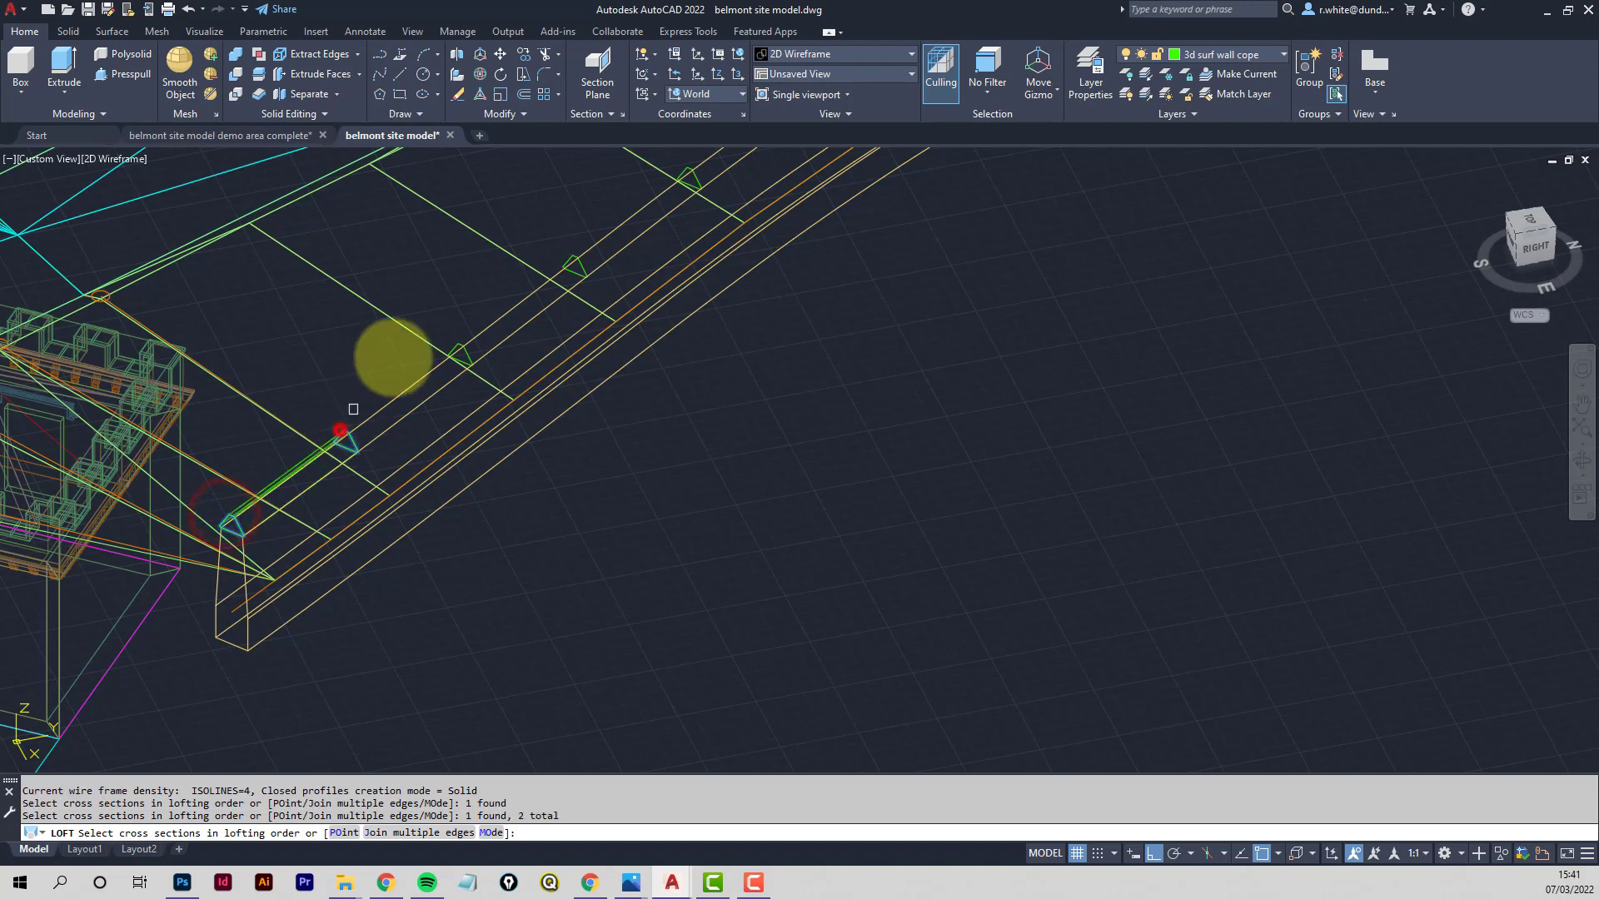
pyautogui.click(454, 340)
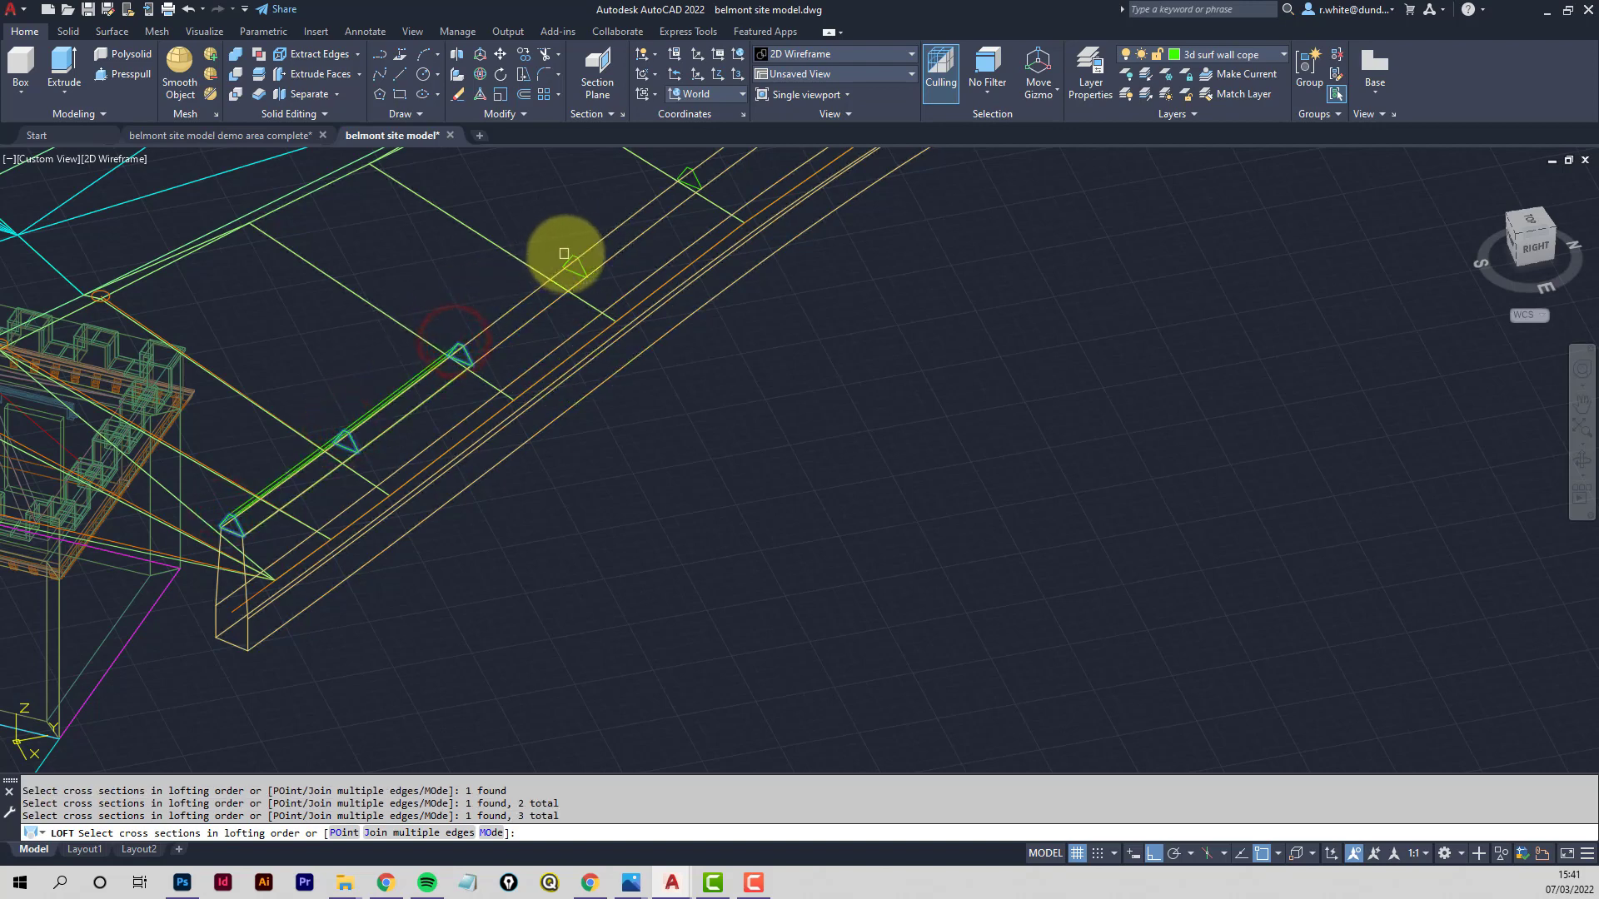
pyautogui.click(567, 254)
pyautogui.scroll(4, 464, 417)
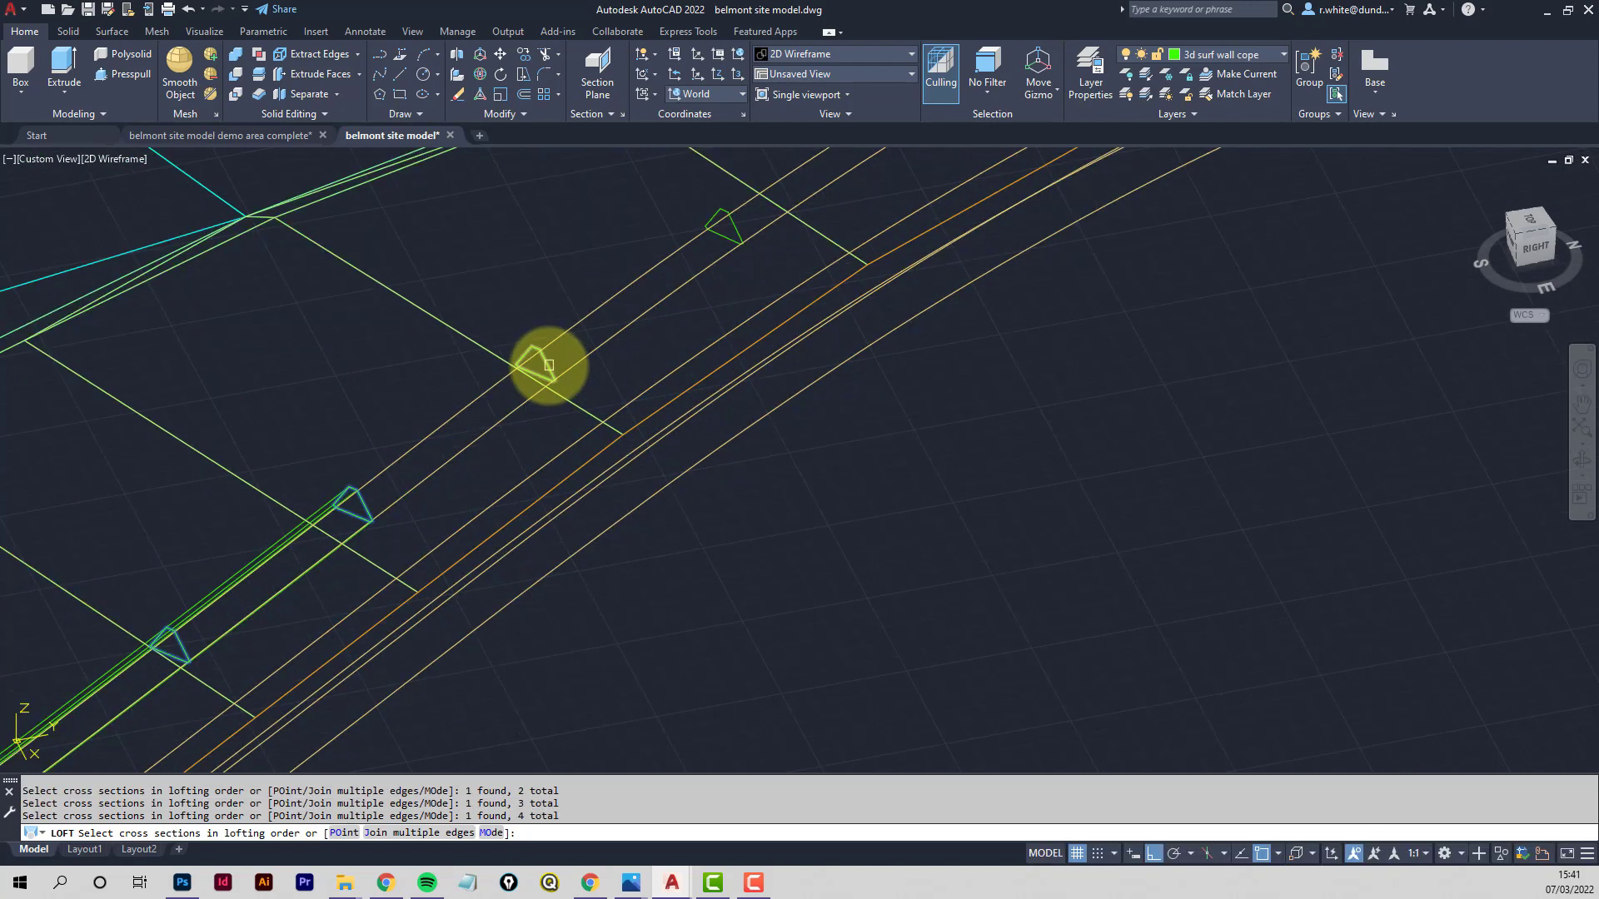
pyautogui.click(547, 368)
pyautogui.click(734, 233)
pyautogui.scroll(-4, 542, 421)
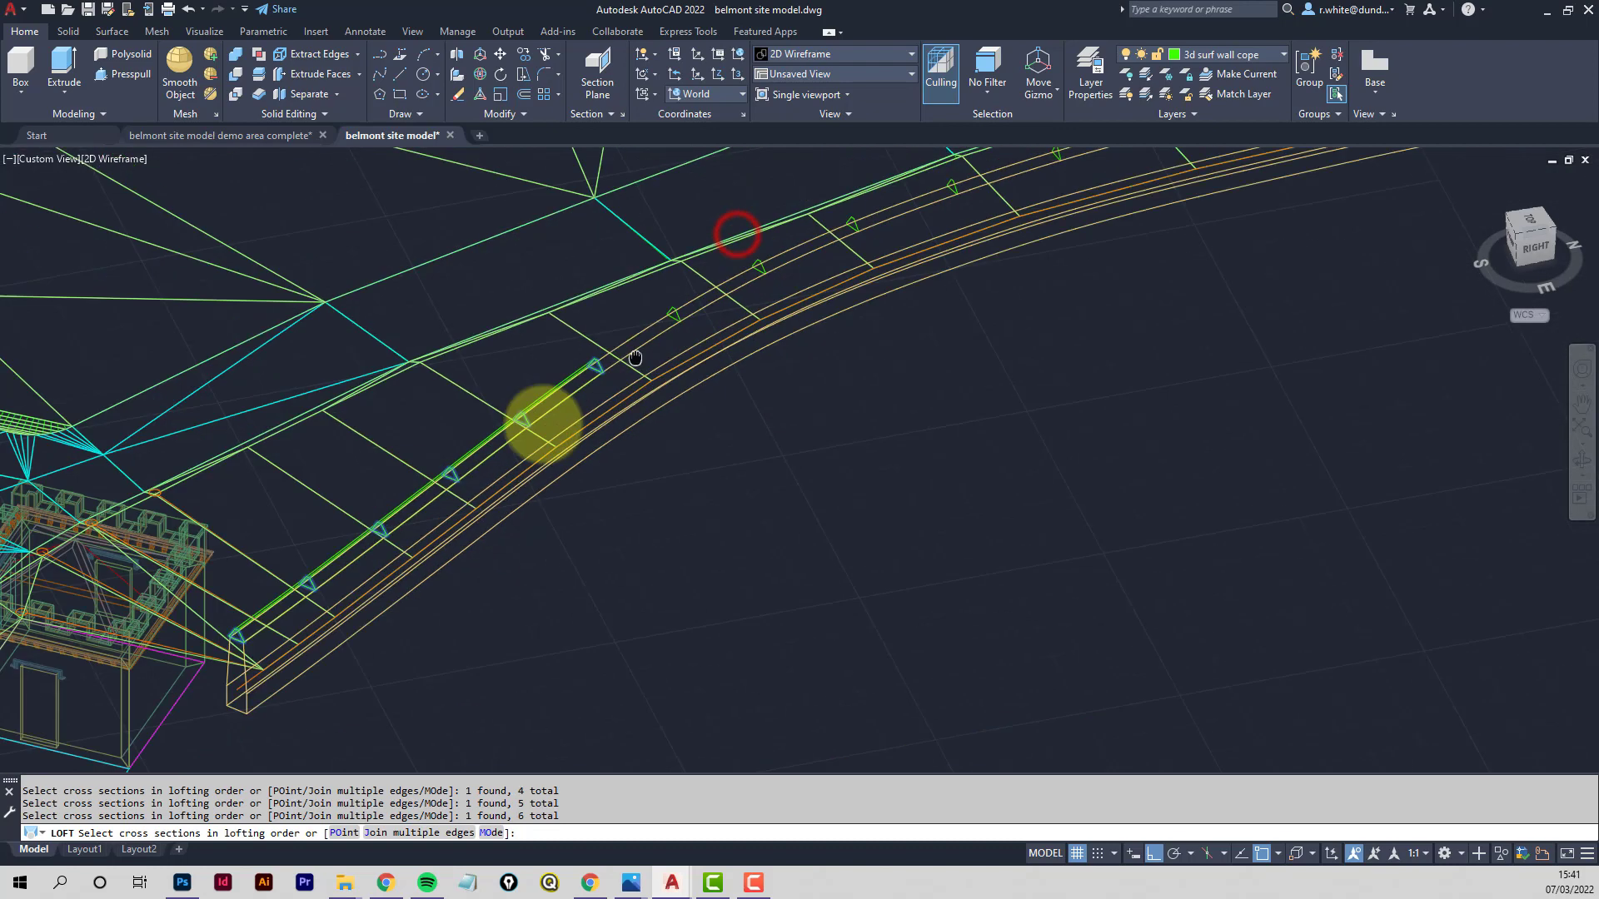
pyautogui.scroll(3, 518, 430)
pyautogui.click(512, 435)
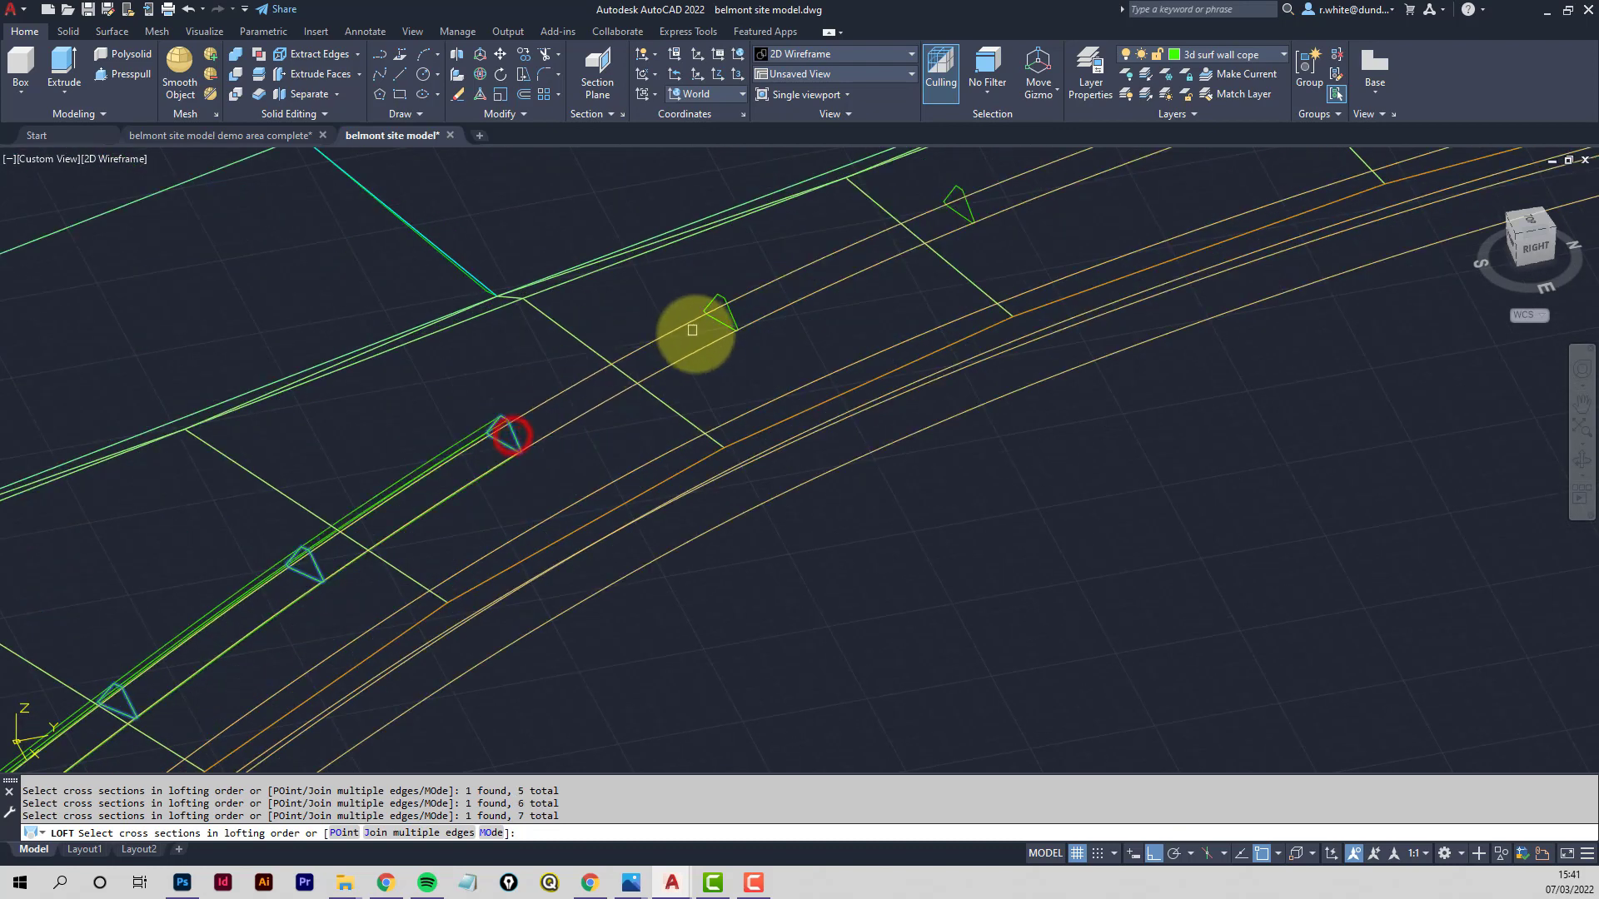
pyautogui.click(731, 314)
pyautogui.click(978, 214)
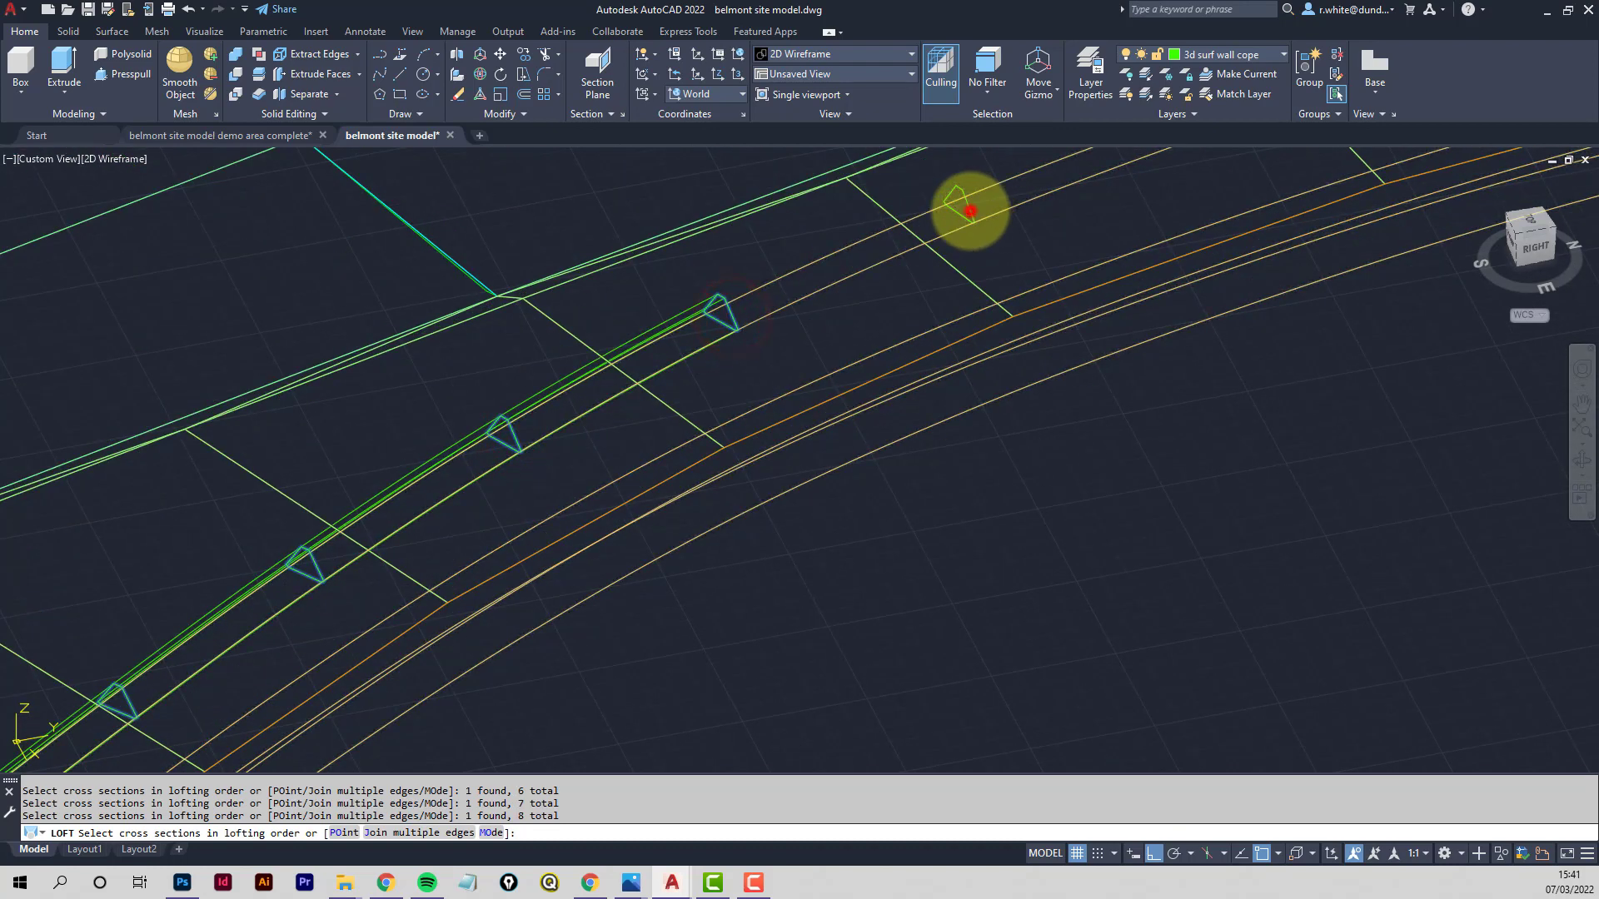
pyautogui.moveTo(1048, 228); pyautogui.dragTo(440, 546, button='middle')
pyautogui.click(629, 437)
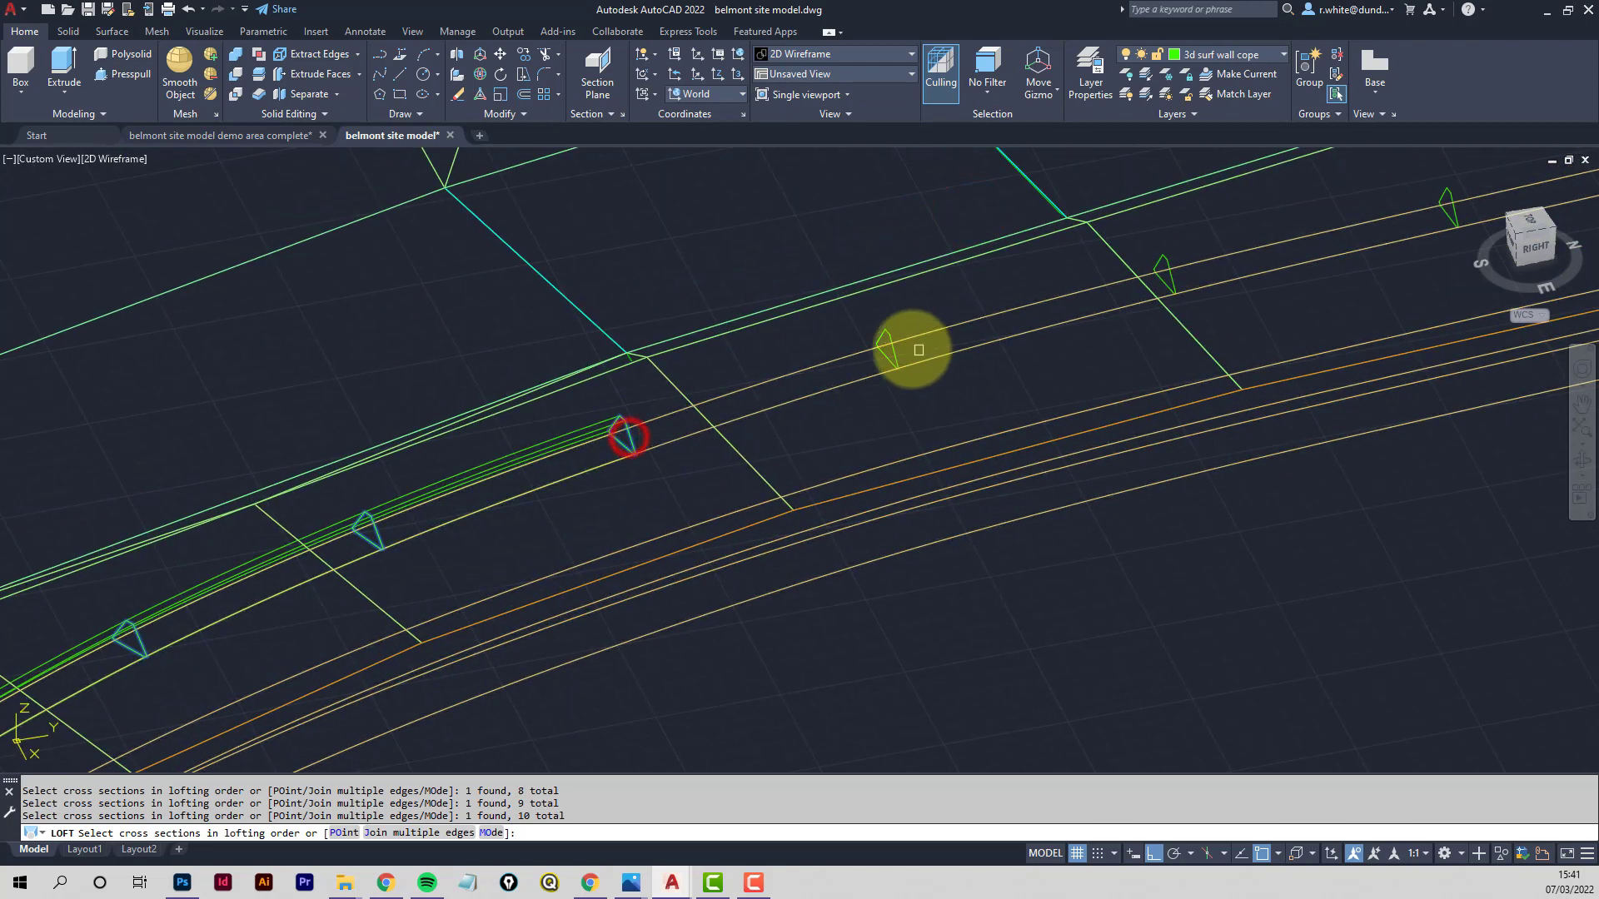
pyautogui.click(892, 352)
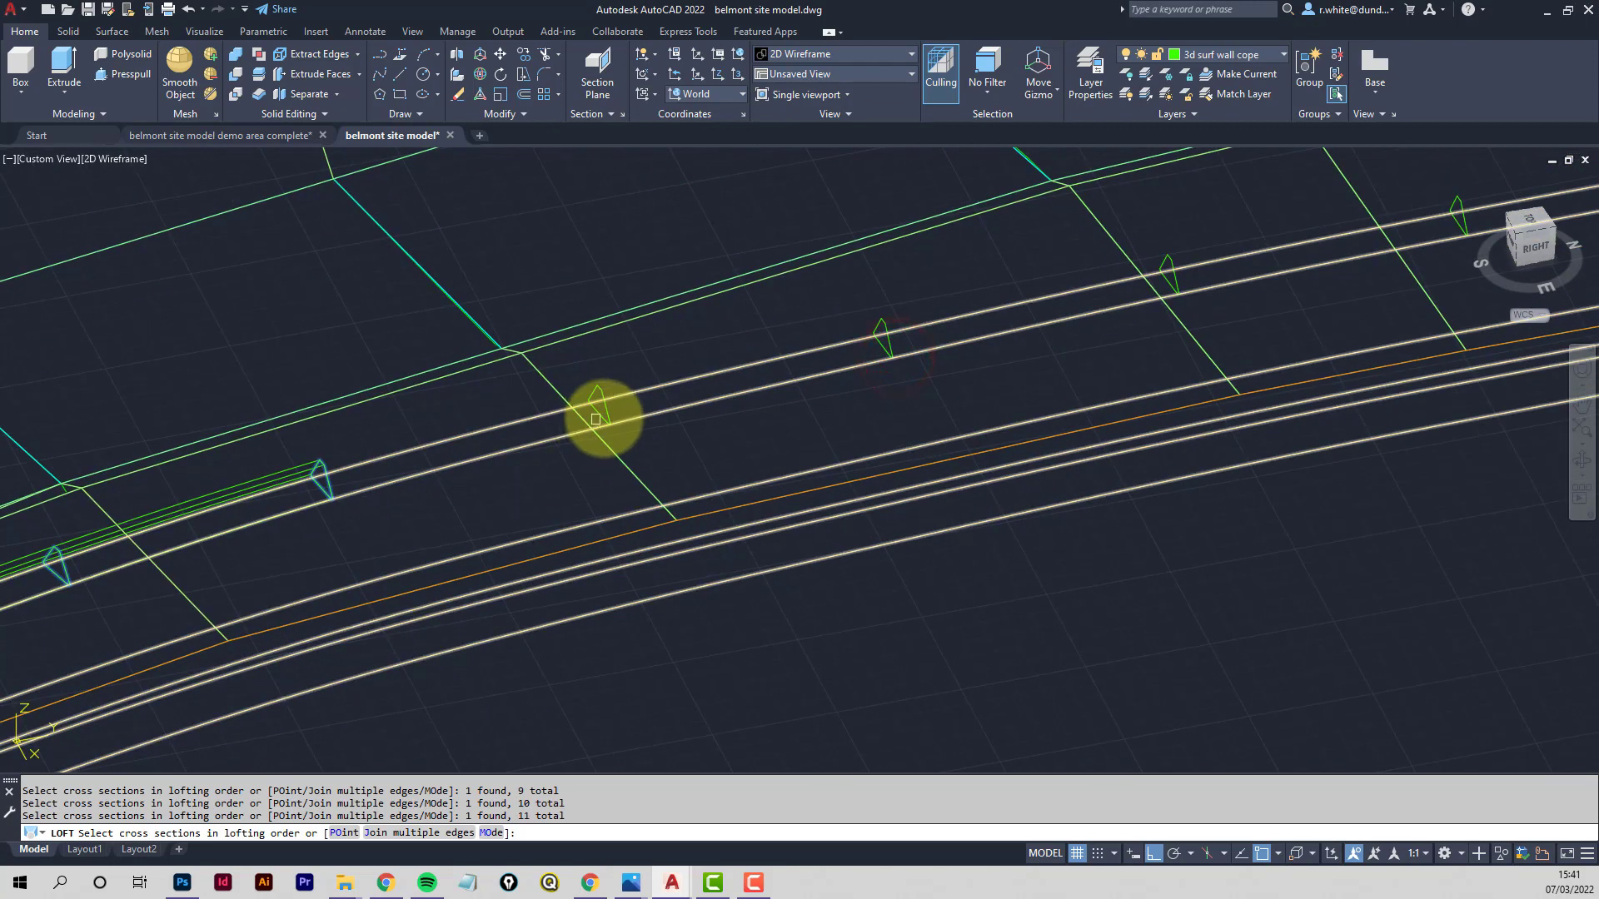
pyautogui.click(603, 409)
pyautogui.click(885, 341)
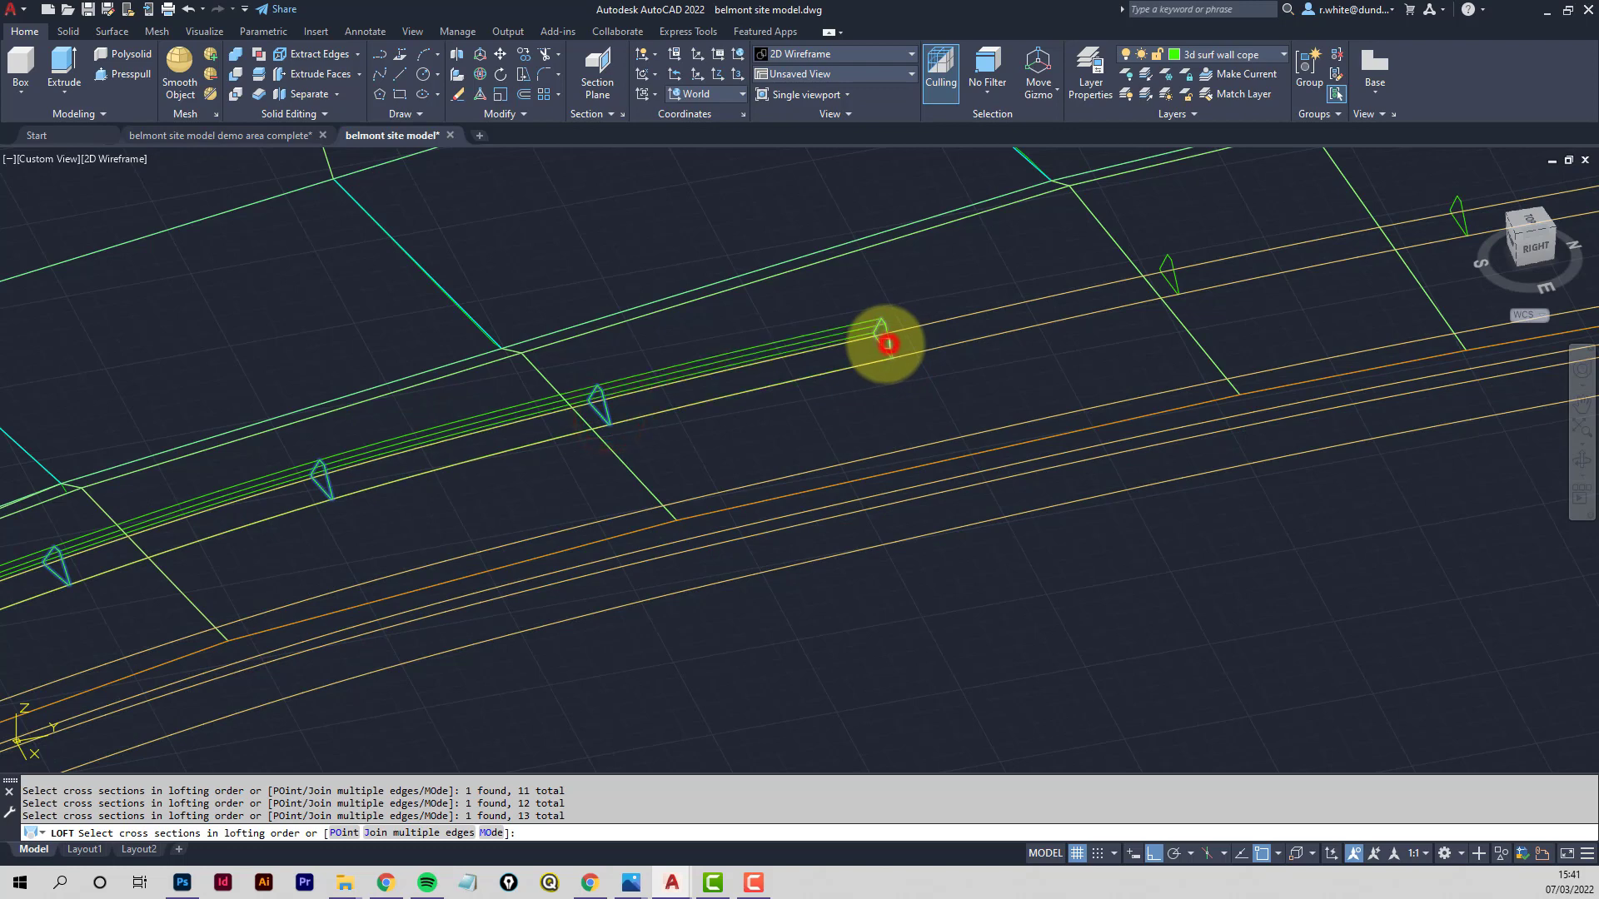
pyautogui.click(1172, 282)
pyautogui.moveTo(1149, 321); pyautogui.dragTo(816, 390, button='middle')
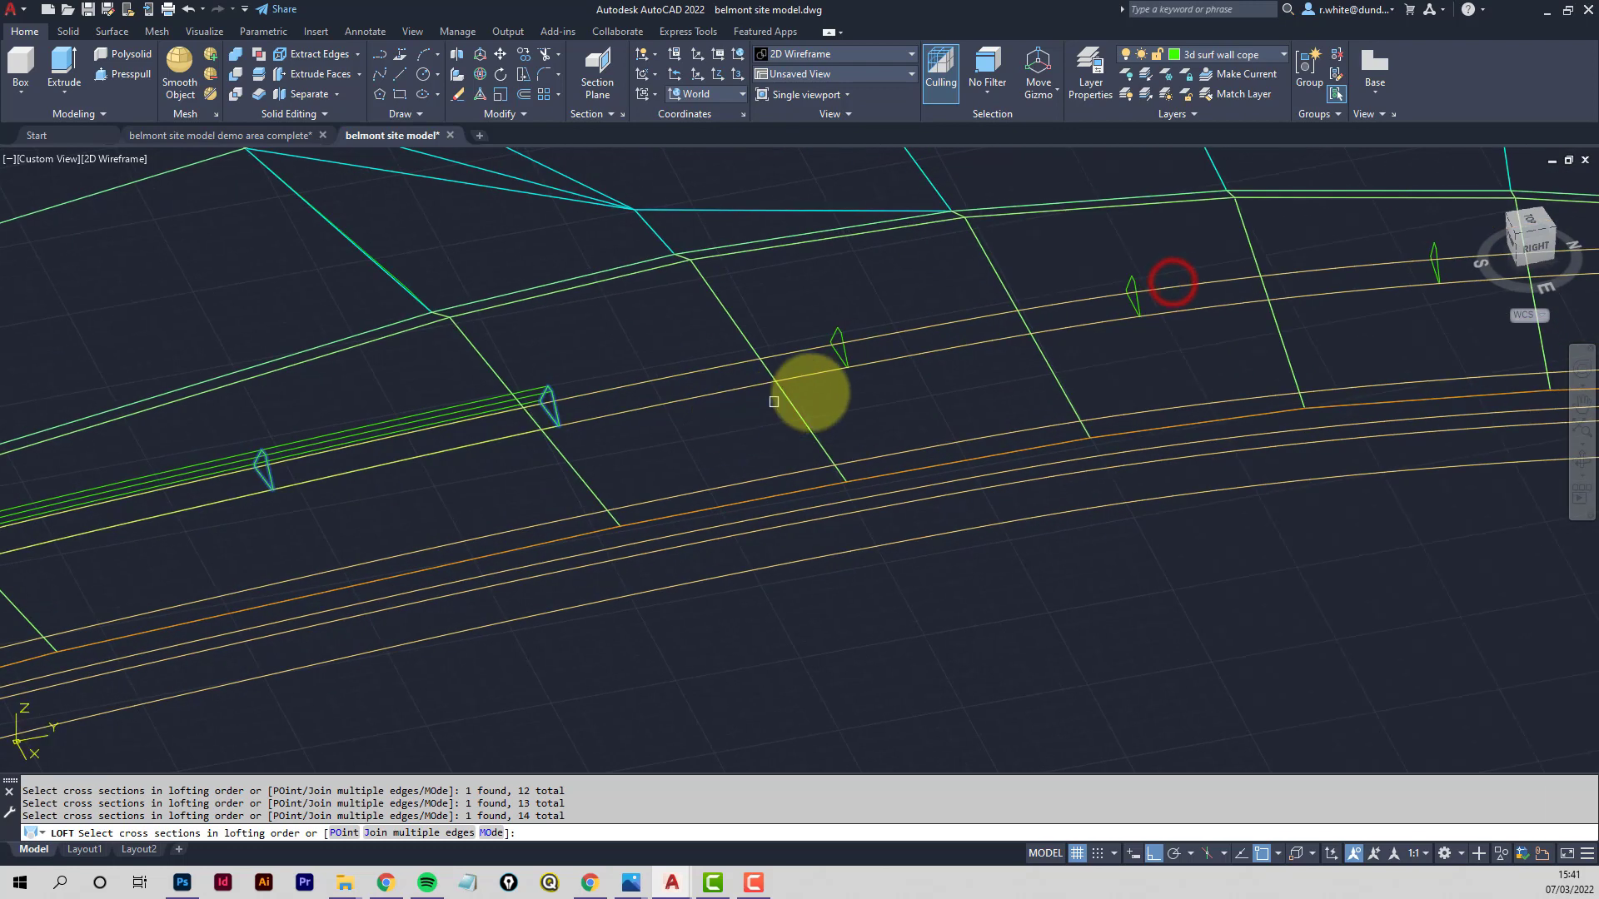
pyautogui.click(844, 353)
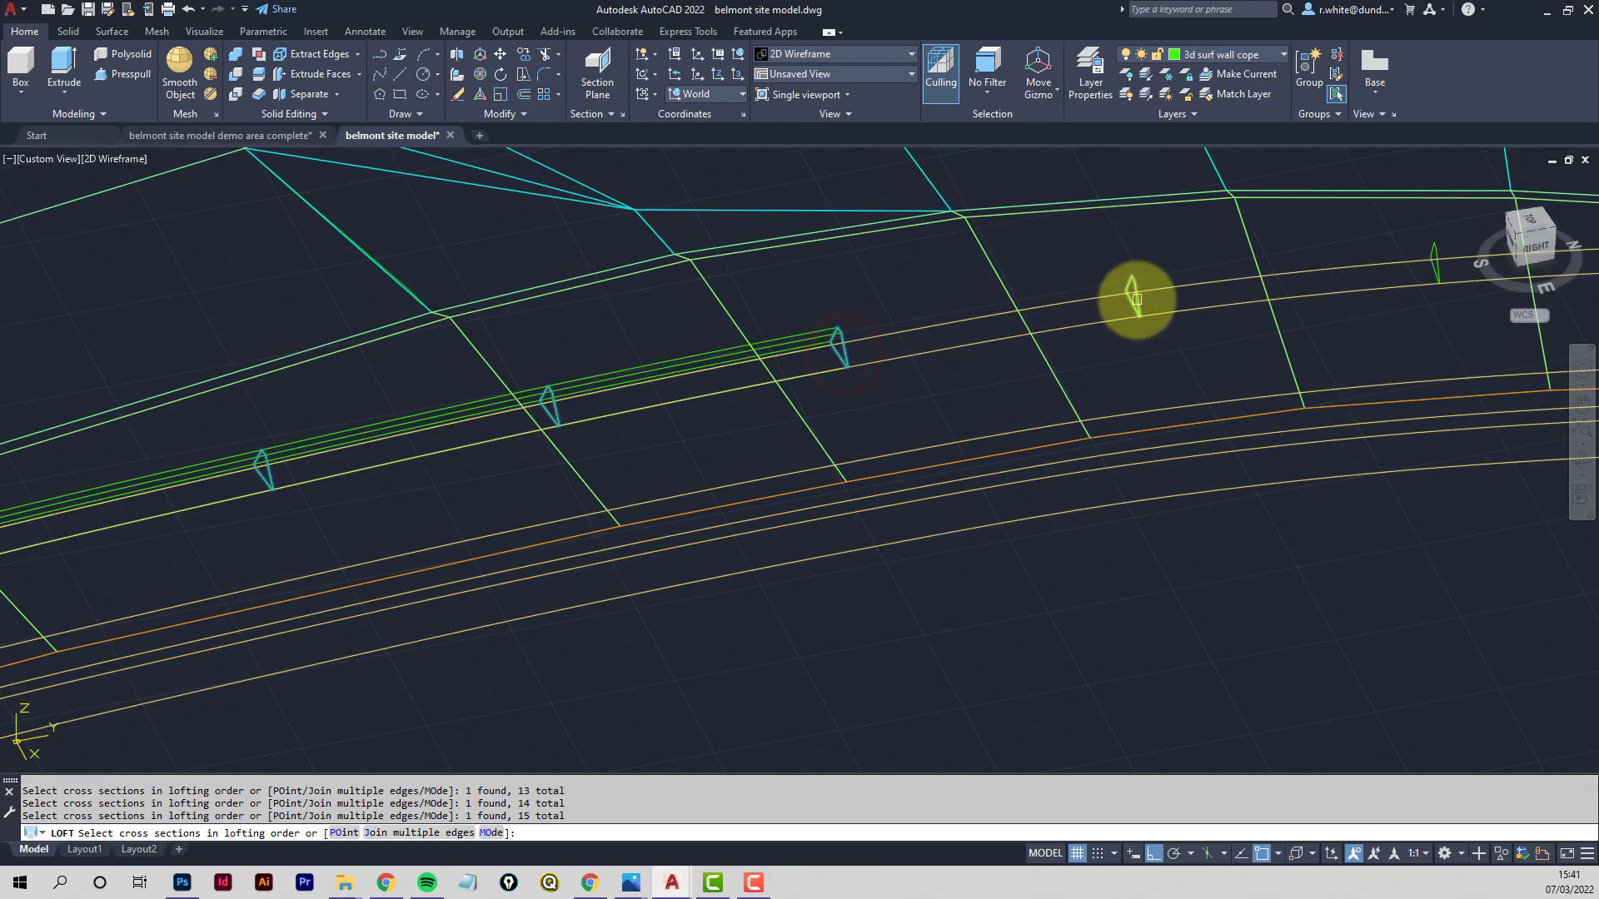
pyautogui.click(1134, 297)
pyautogui.moveTo(1214, 297); pyautogui.dragTo(799, 366, button='middle')
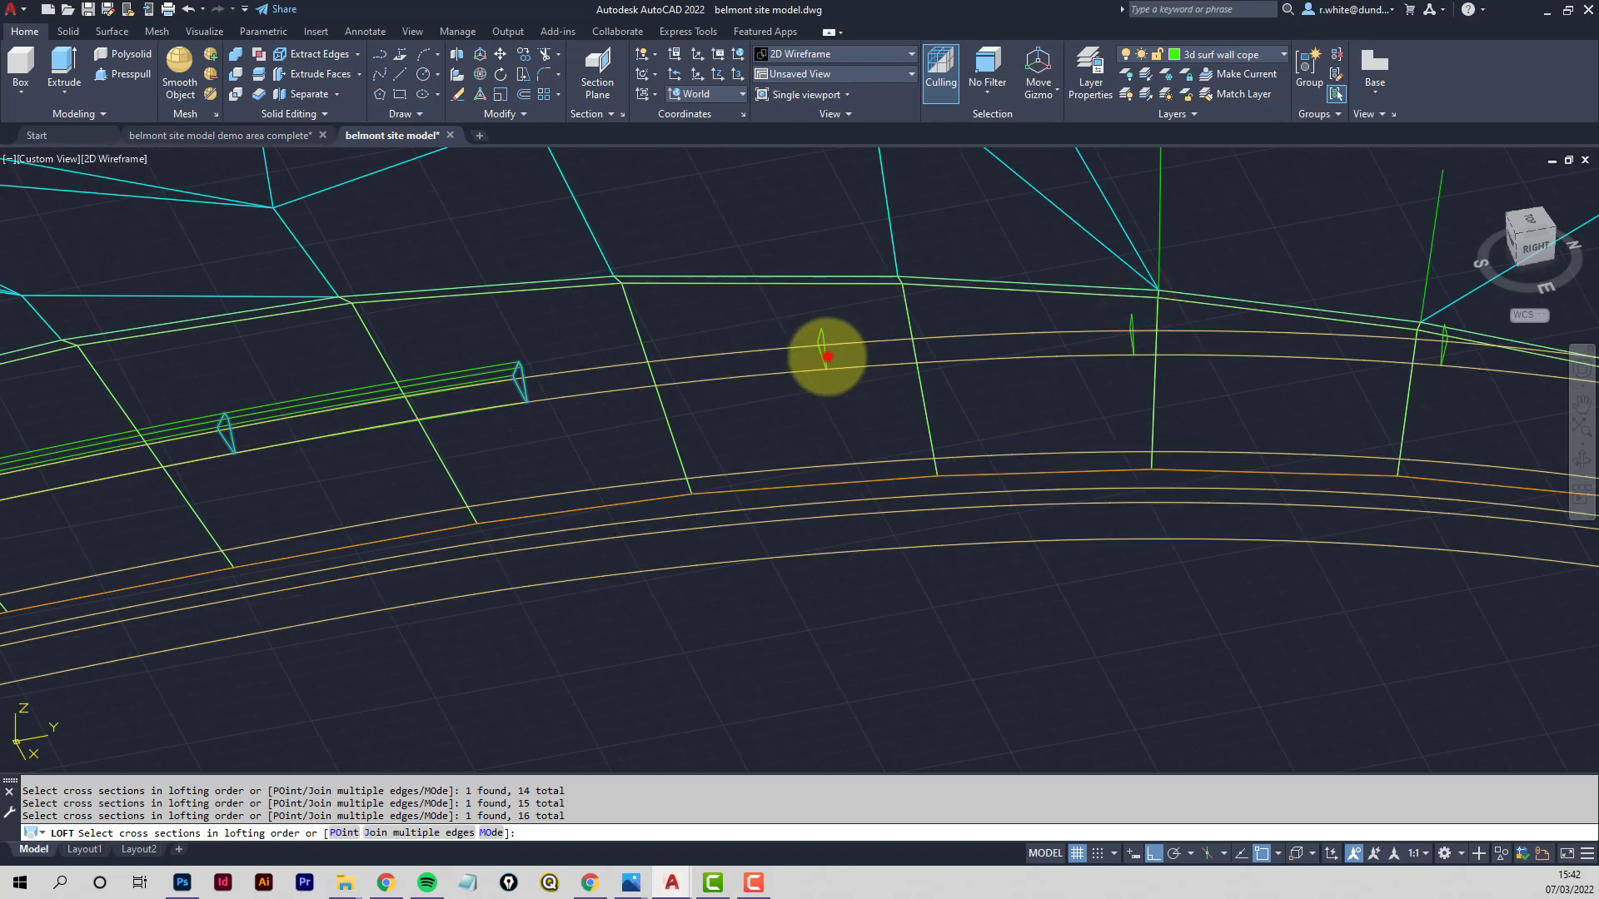
pyautogui.click(827, 357)
pyautogui.click(1136, 342)
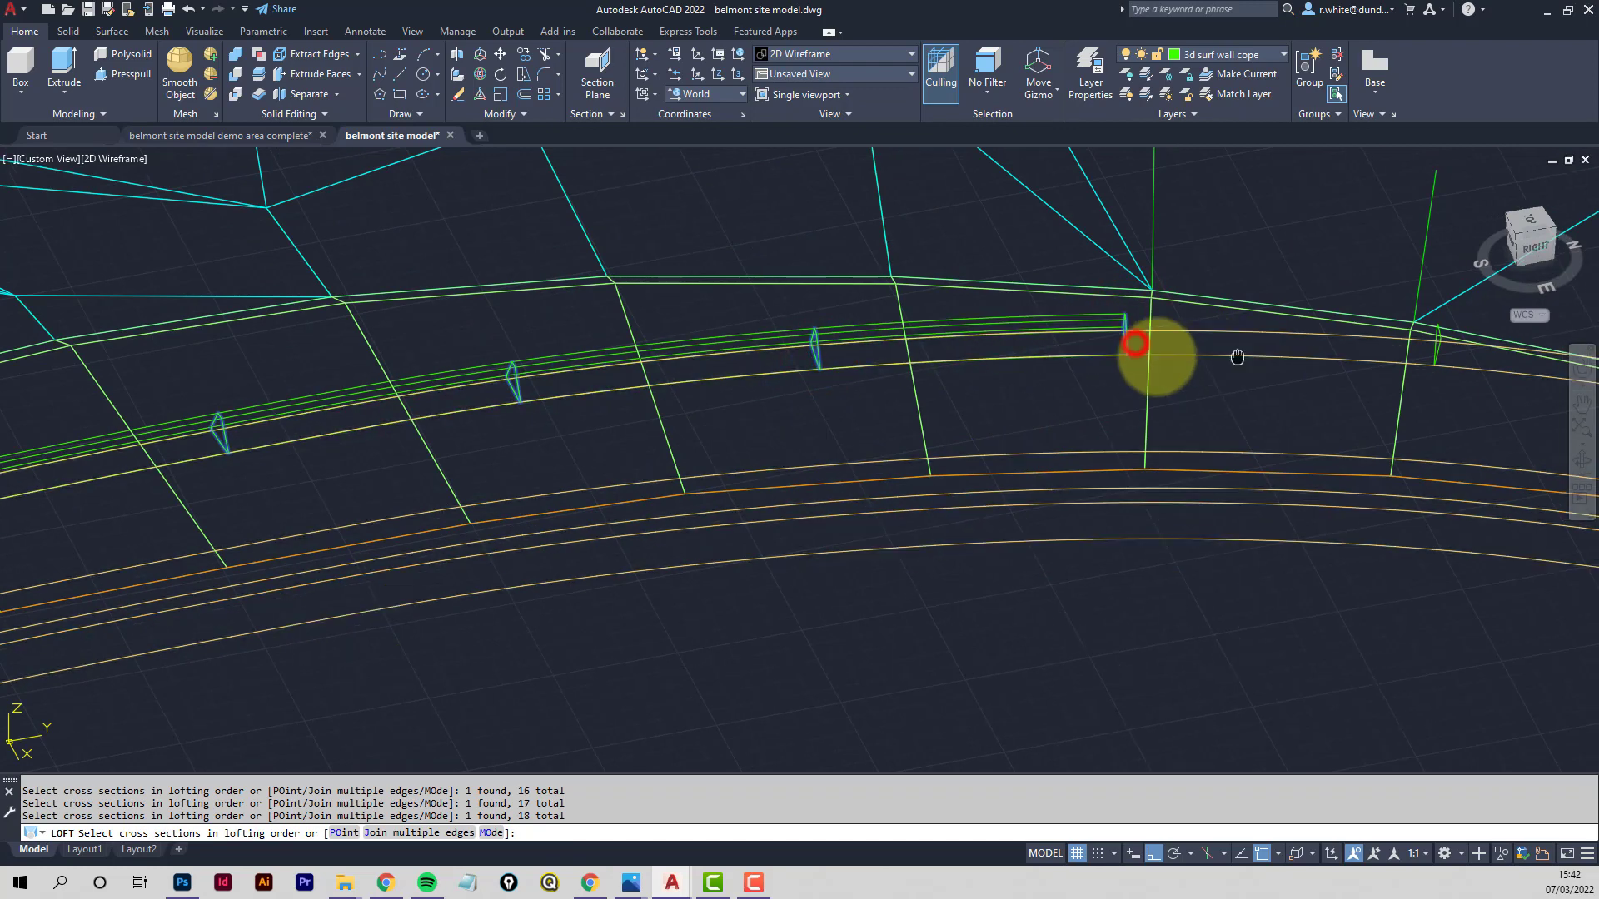
pyautogui.moveTo(1149, 356); pyautogui.dragTo(727, 375, button='middle')
pyautogui.click(729, 378)
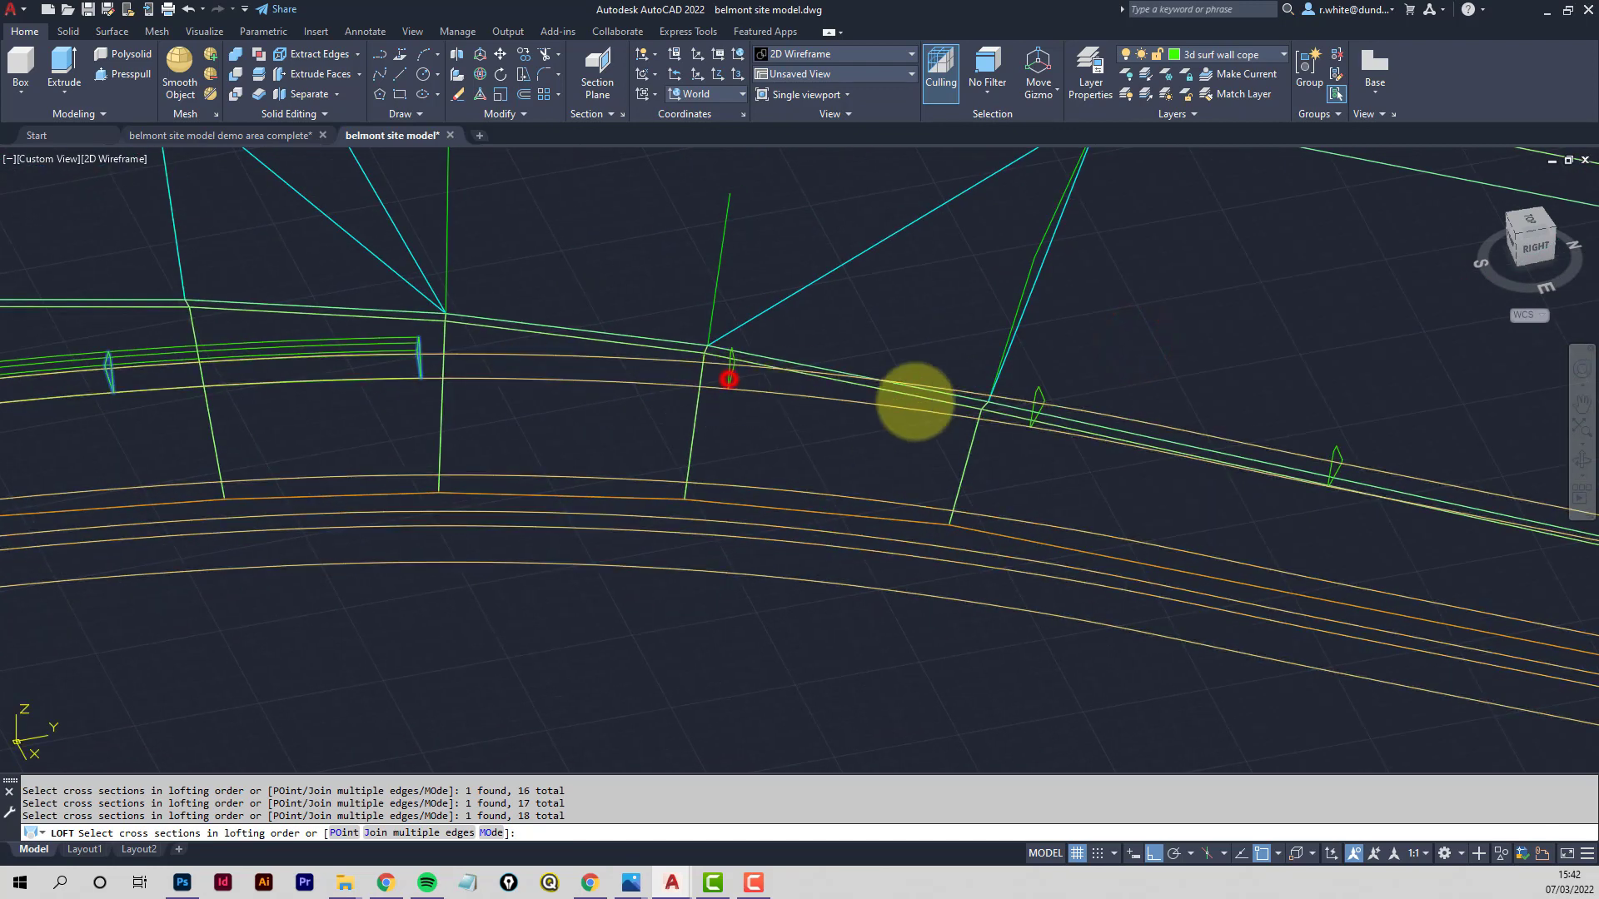
pyautogui.click(1035, 387)
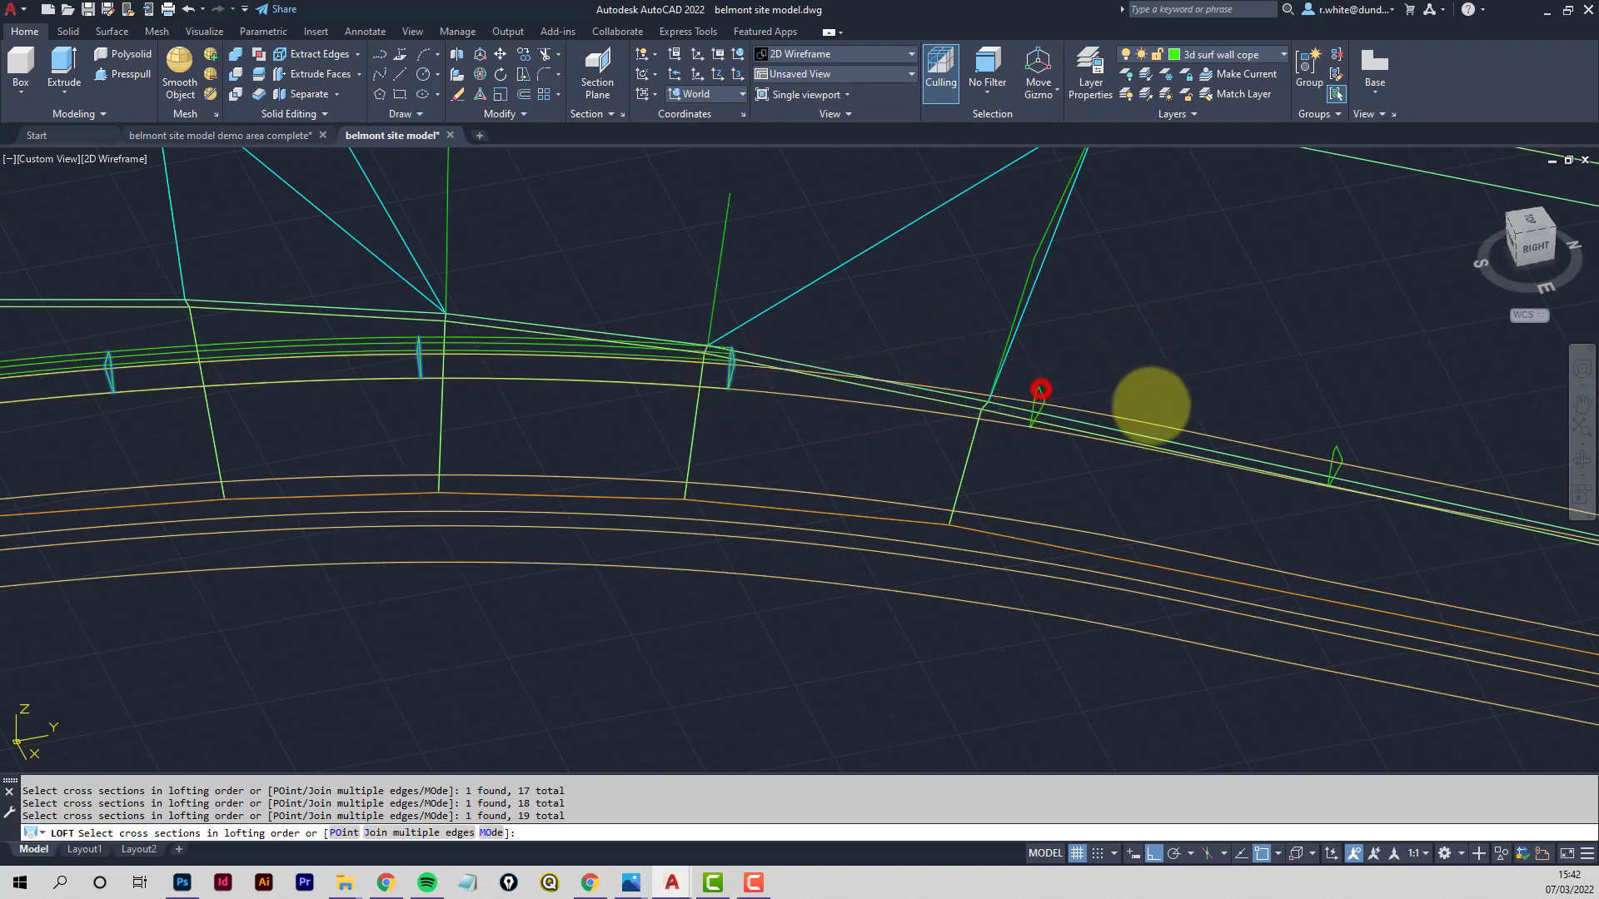
pyautogui.click(1334, 454)
pyautogui.moveTo(1303, 474); pyautogui.dragTo(640, 386, button='middle')
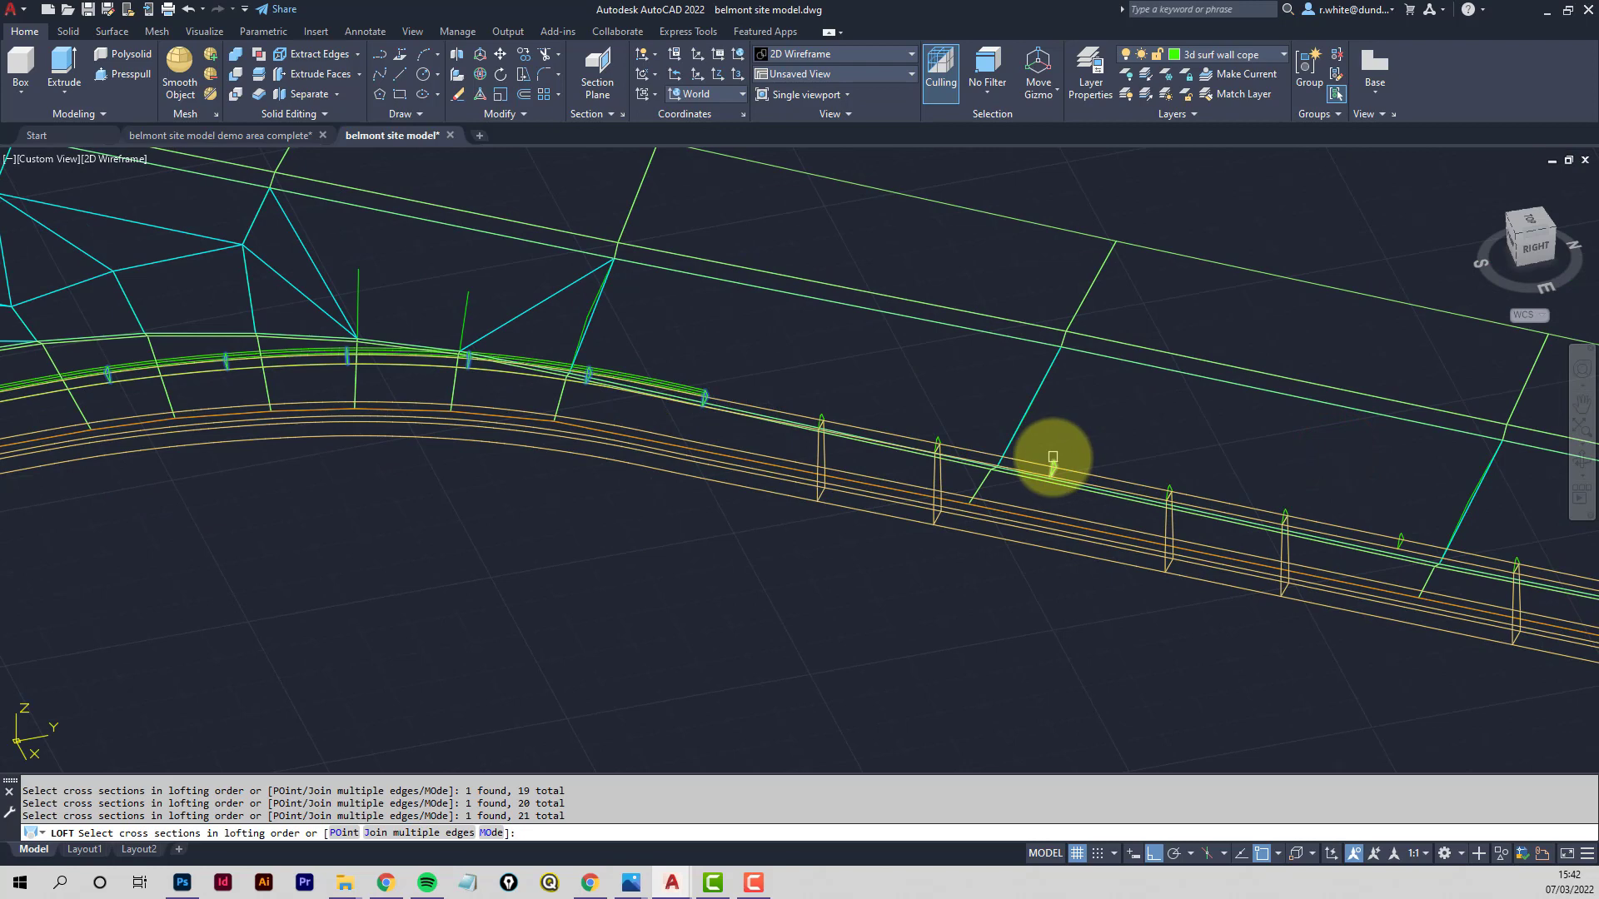
pyautogui.click(1052, 457)
pyautogui.moveTo(1053, 453); pyautogui.dragTo(490, 352, button='middle')
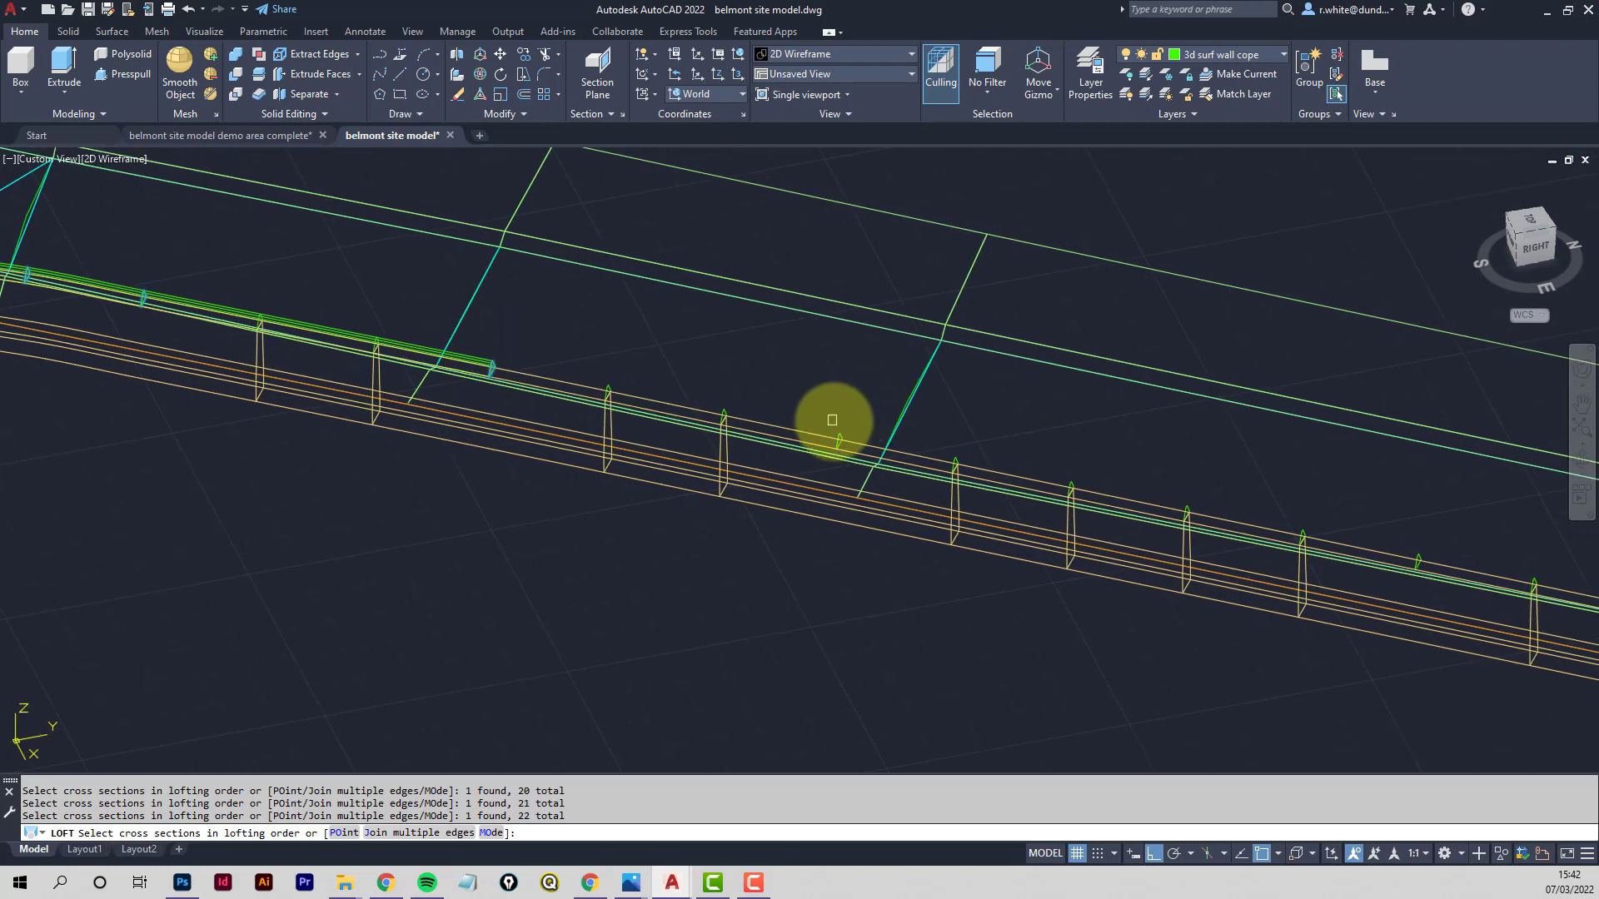
pyautogui.click(837, 431)
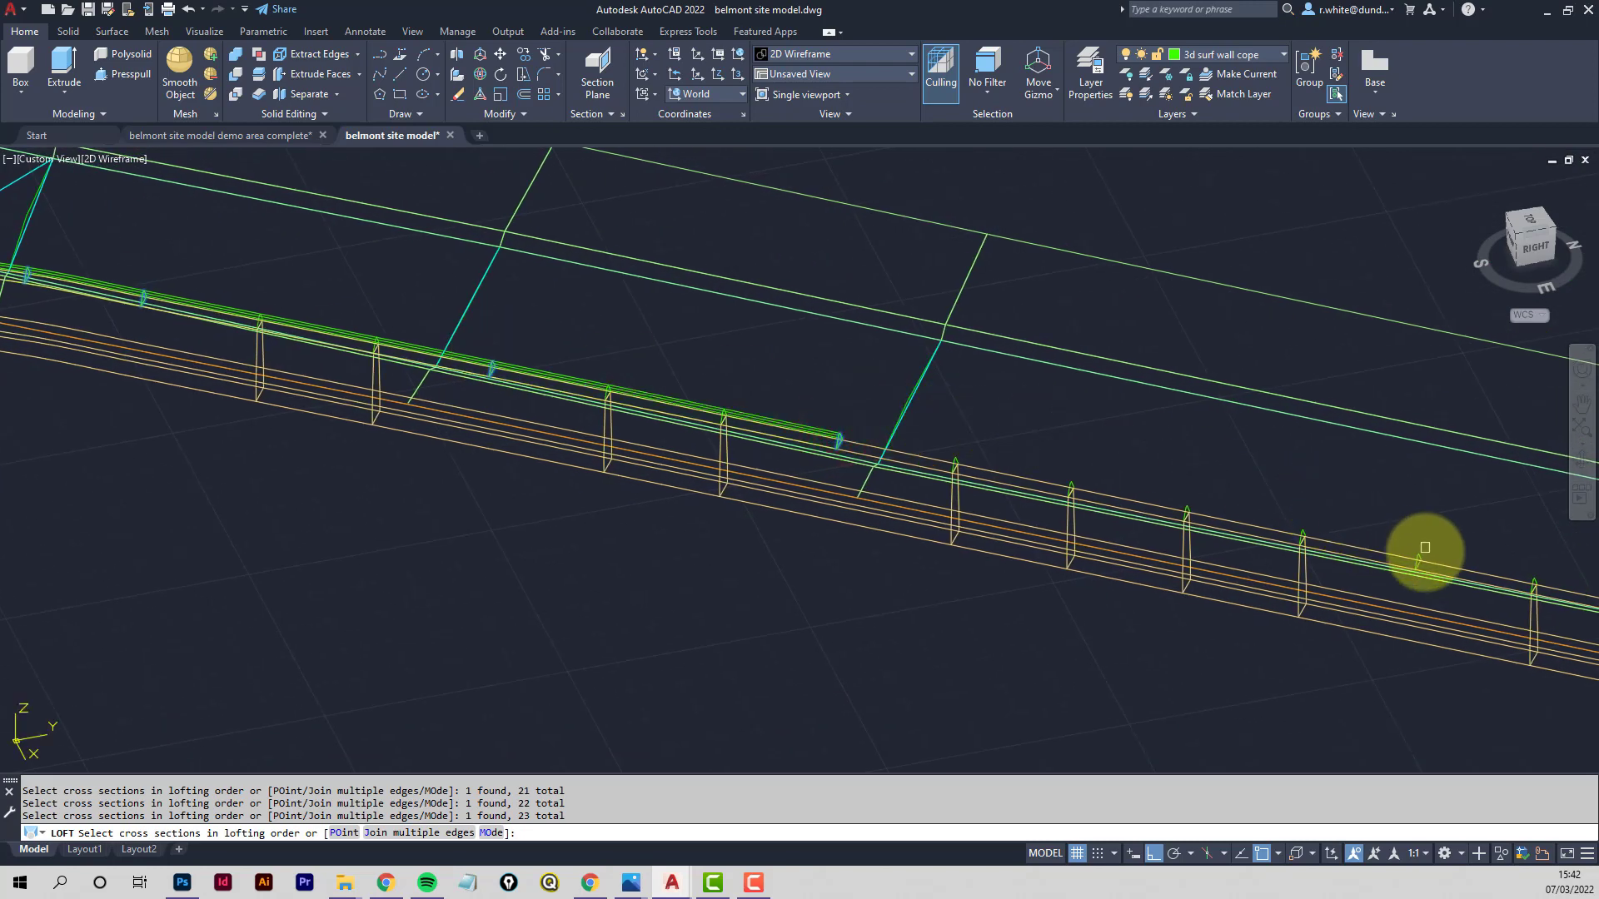
pyautogui.click(1417, 549)
pyautogui.moveTo(1416, 550); pyautogui.dragTo(217, 366, button='middle')
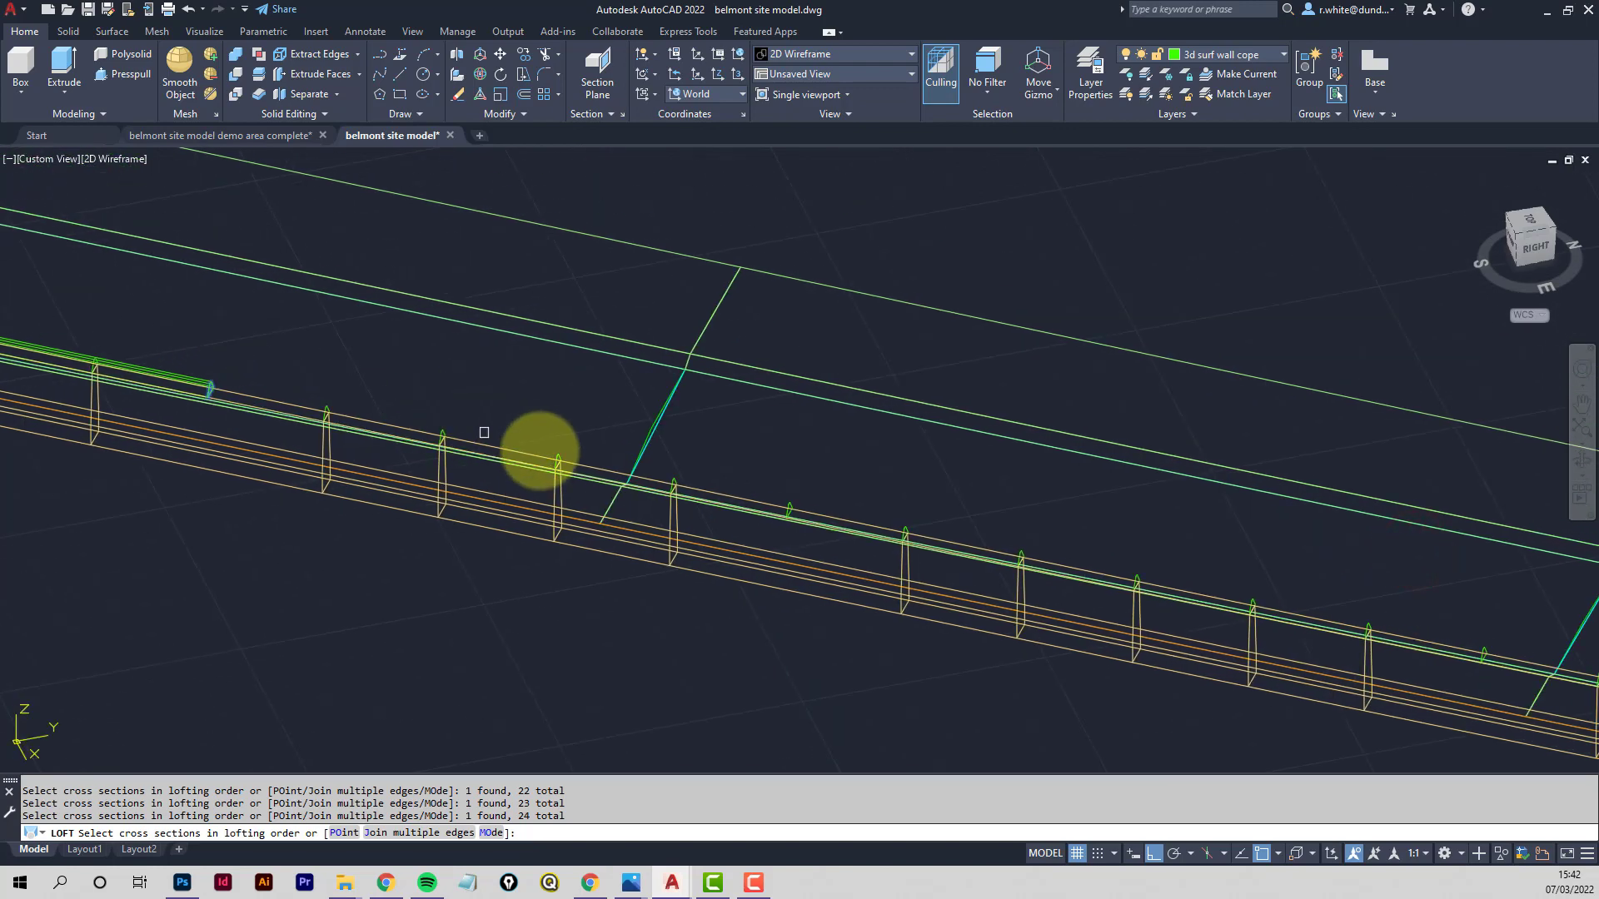
pyautogui.click(792, 501)
pyautogui.moveTo(792, 502); pyautogui.dragTo(371, 357, button='middle')
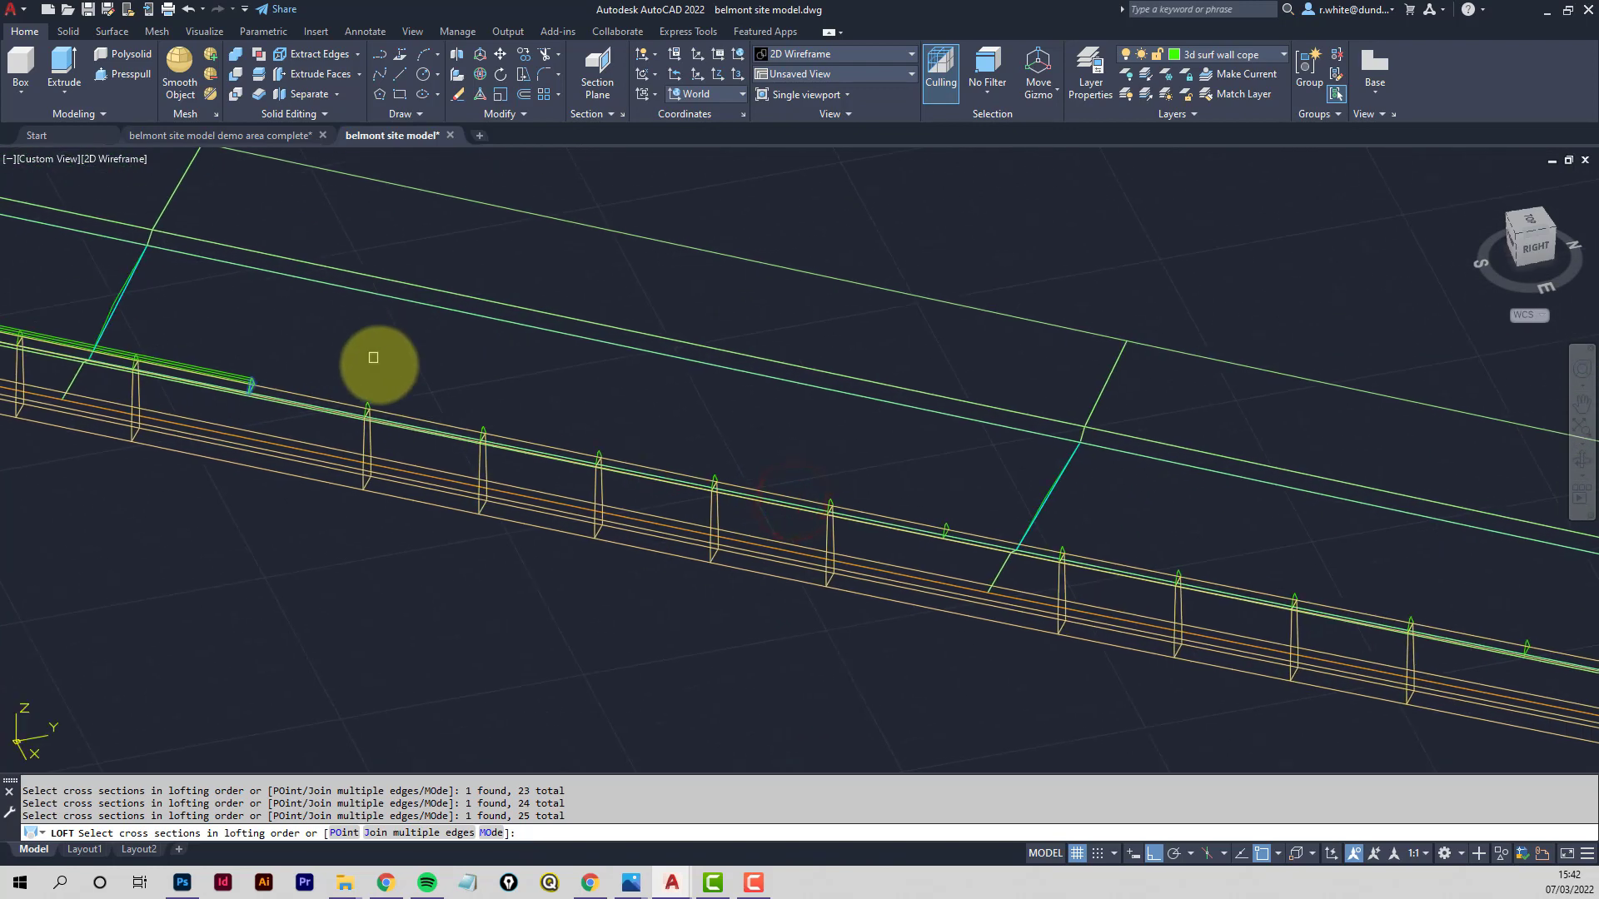
pyautogui.click(945, 518)
pyautogui.moveTo(1196, 497); pyautogui.dragTo(699, 414, button='middle')
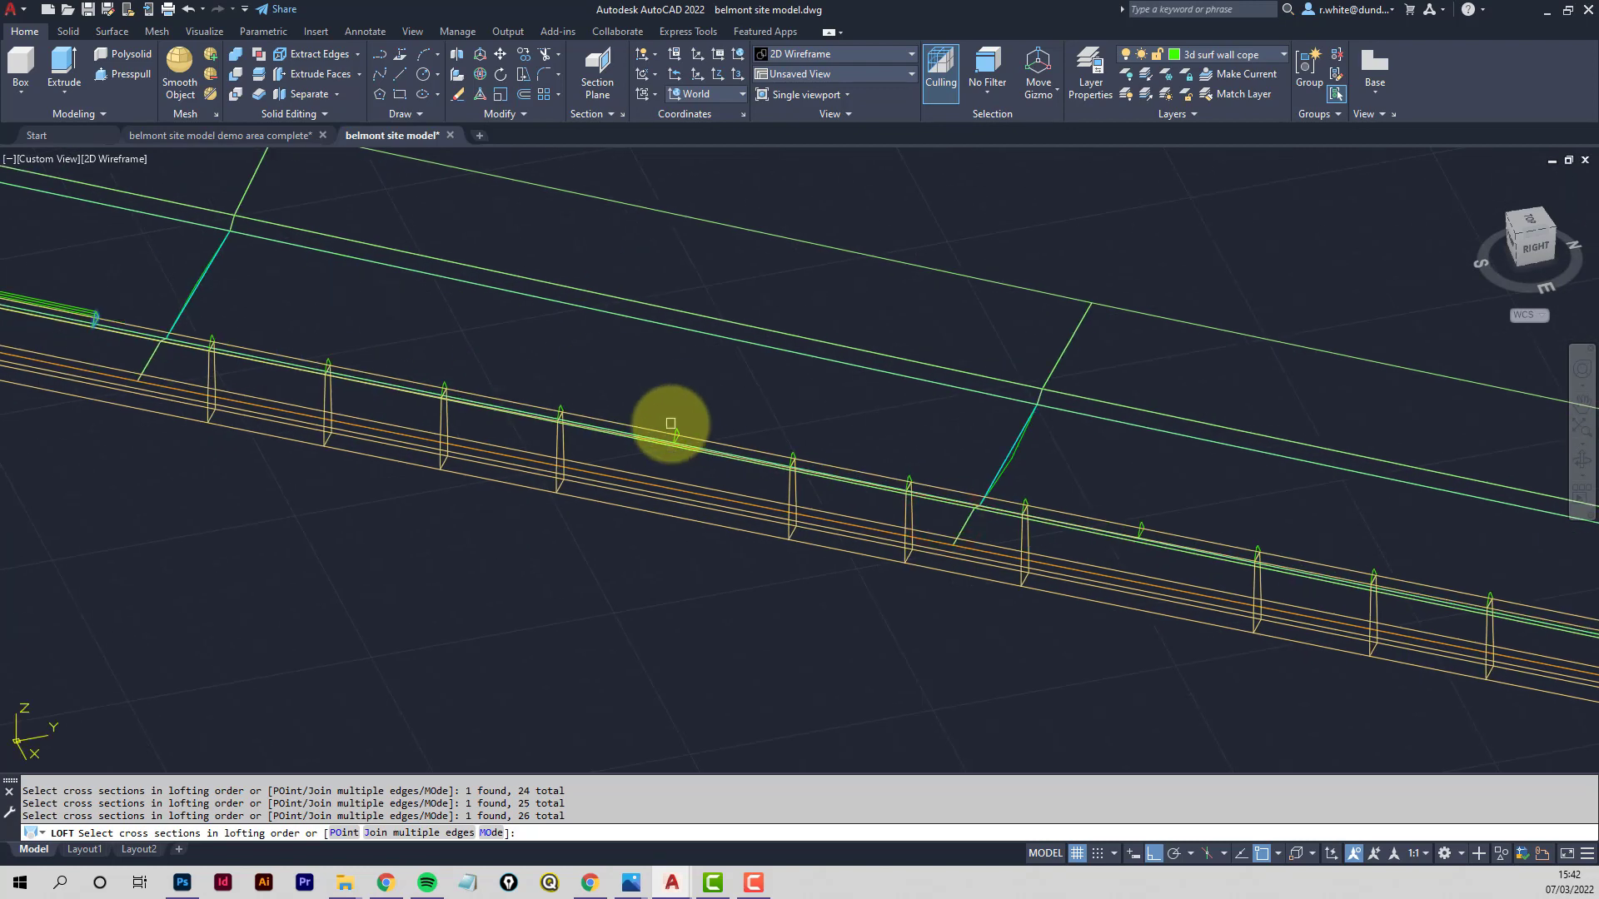
pyautogui.click(674, 427)
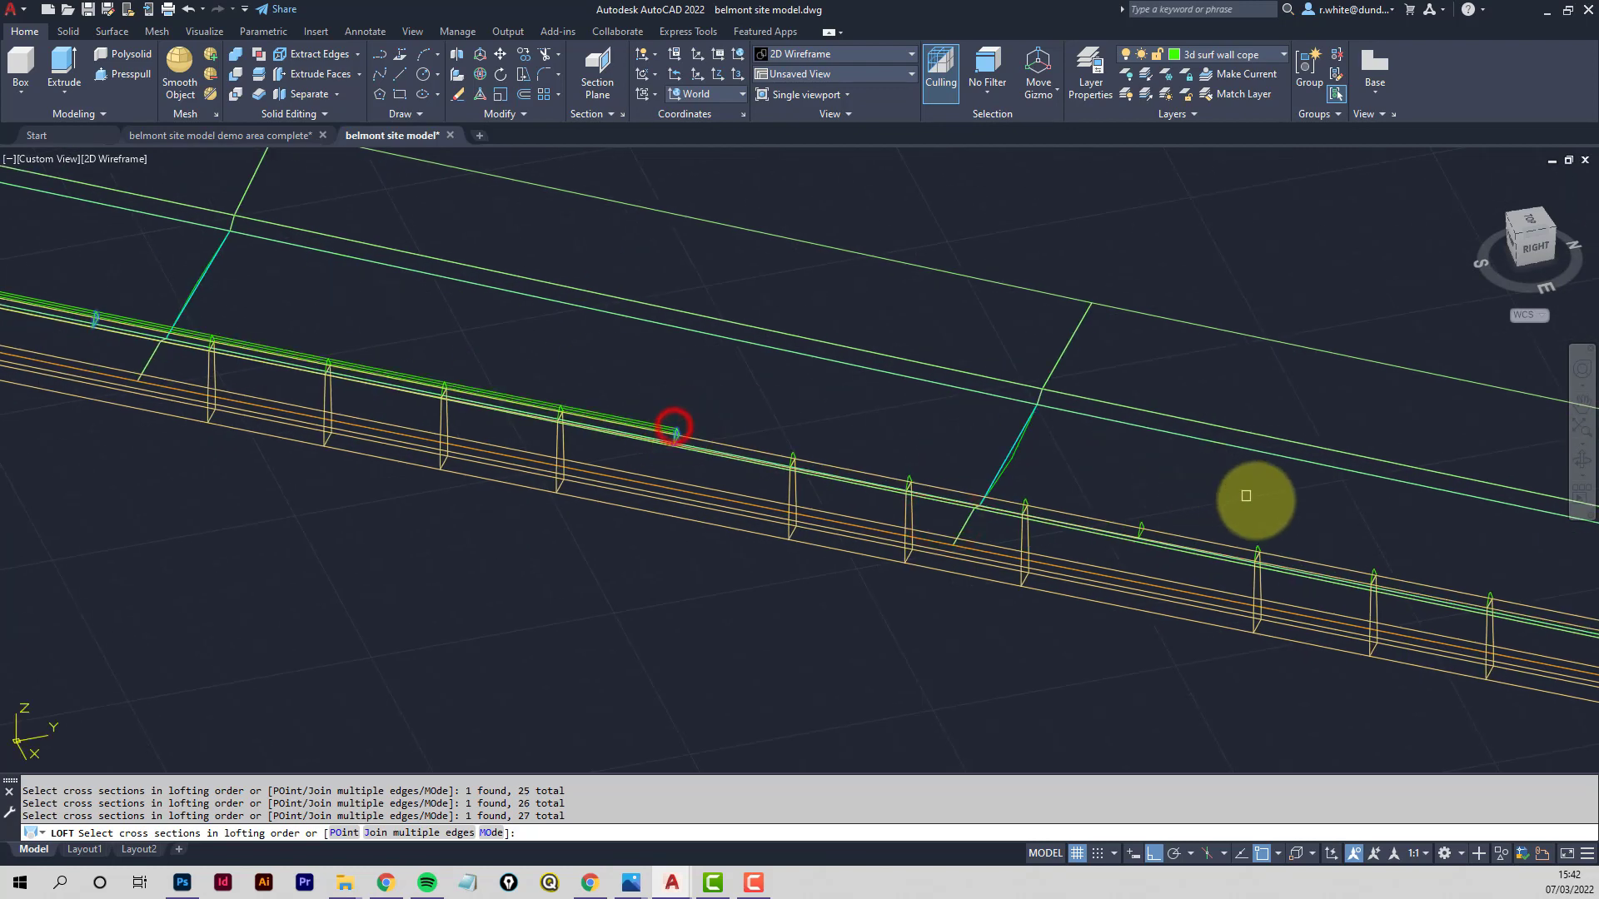
pyautogui.click(1140, 522)
pyautogui.moveTo(1255, 503); pyautogui.dragTo(736, 337, button='middle')
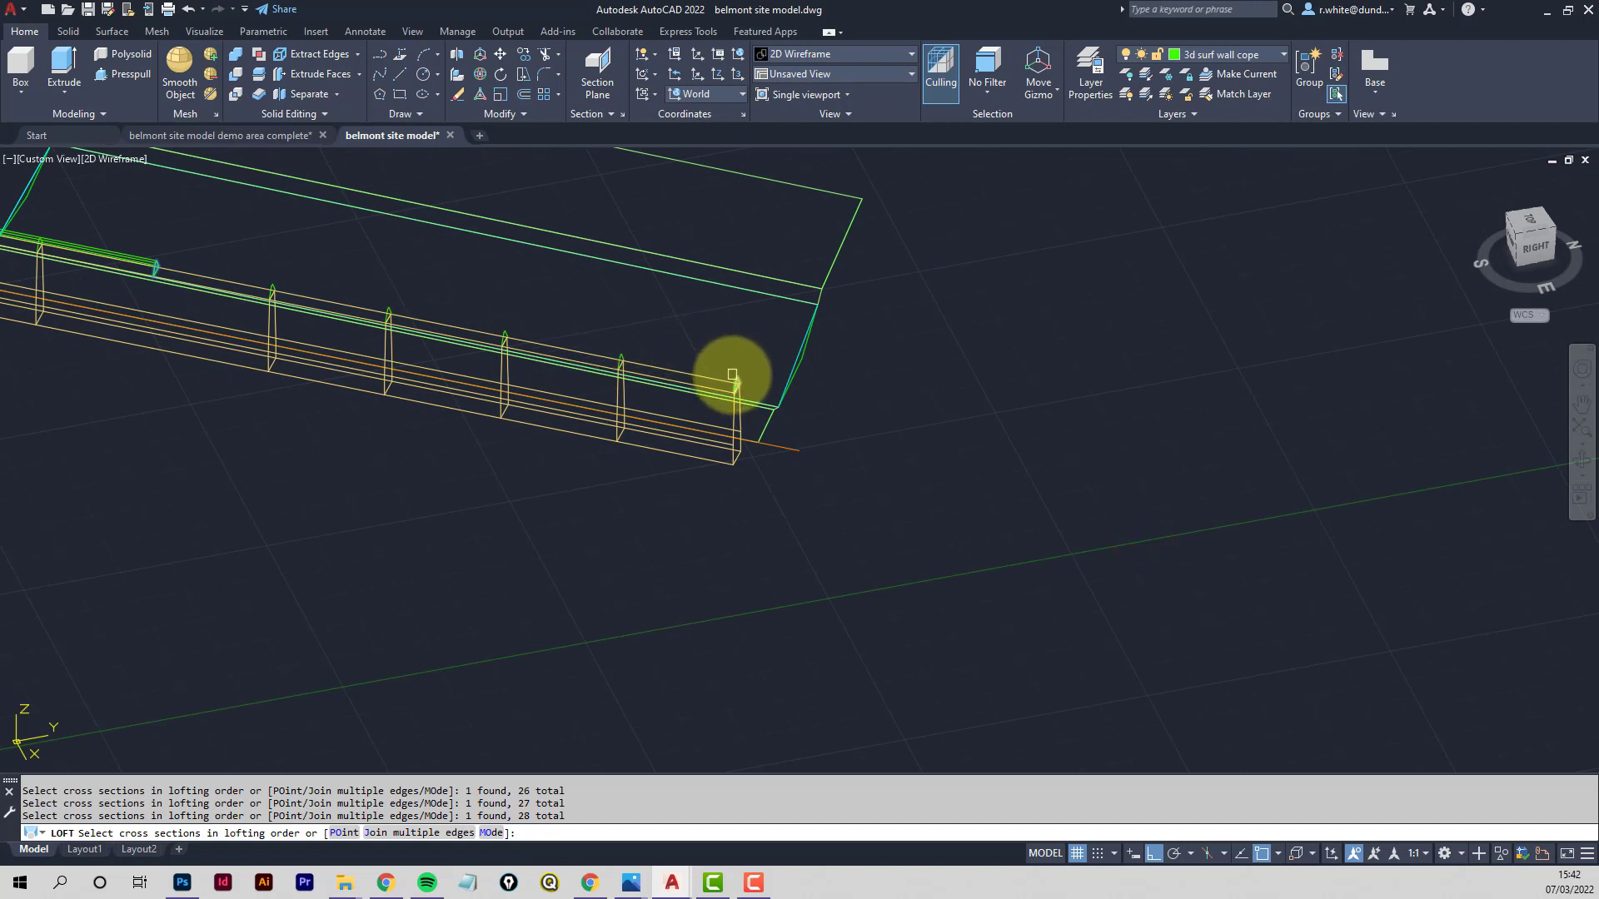
pyautogui.click(733, 374)
pyautogui.press('Return')
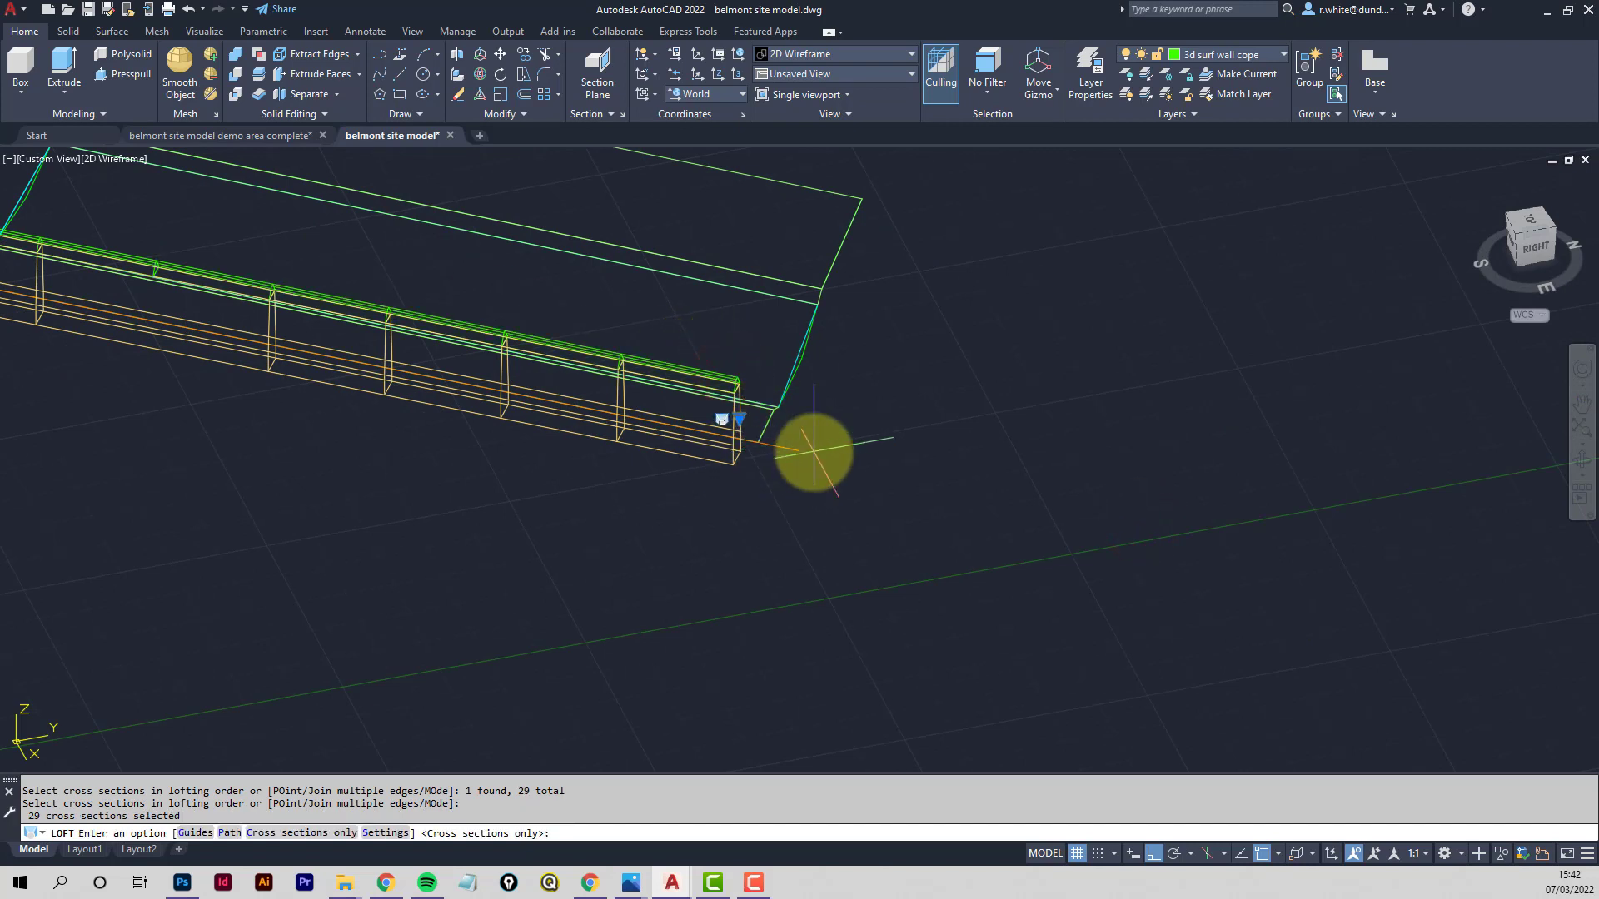
pyautogui.press('Return')
pyautogui.press('Return')
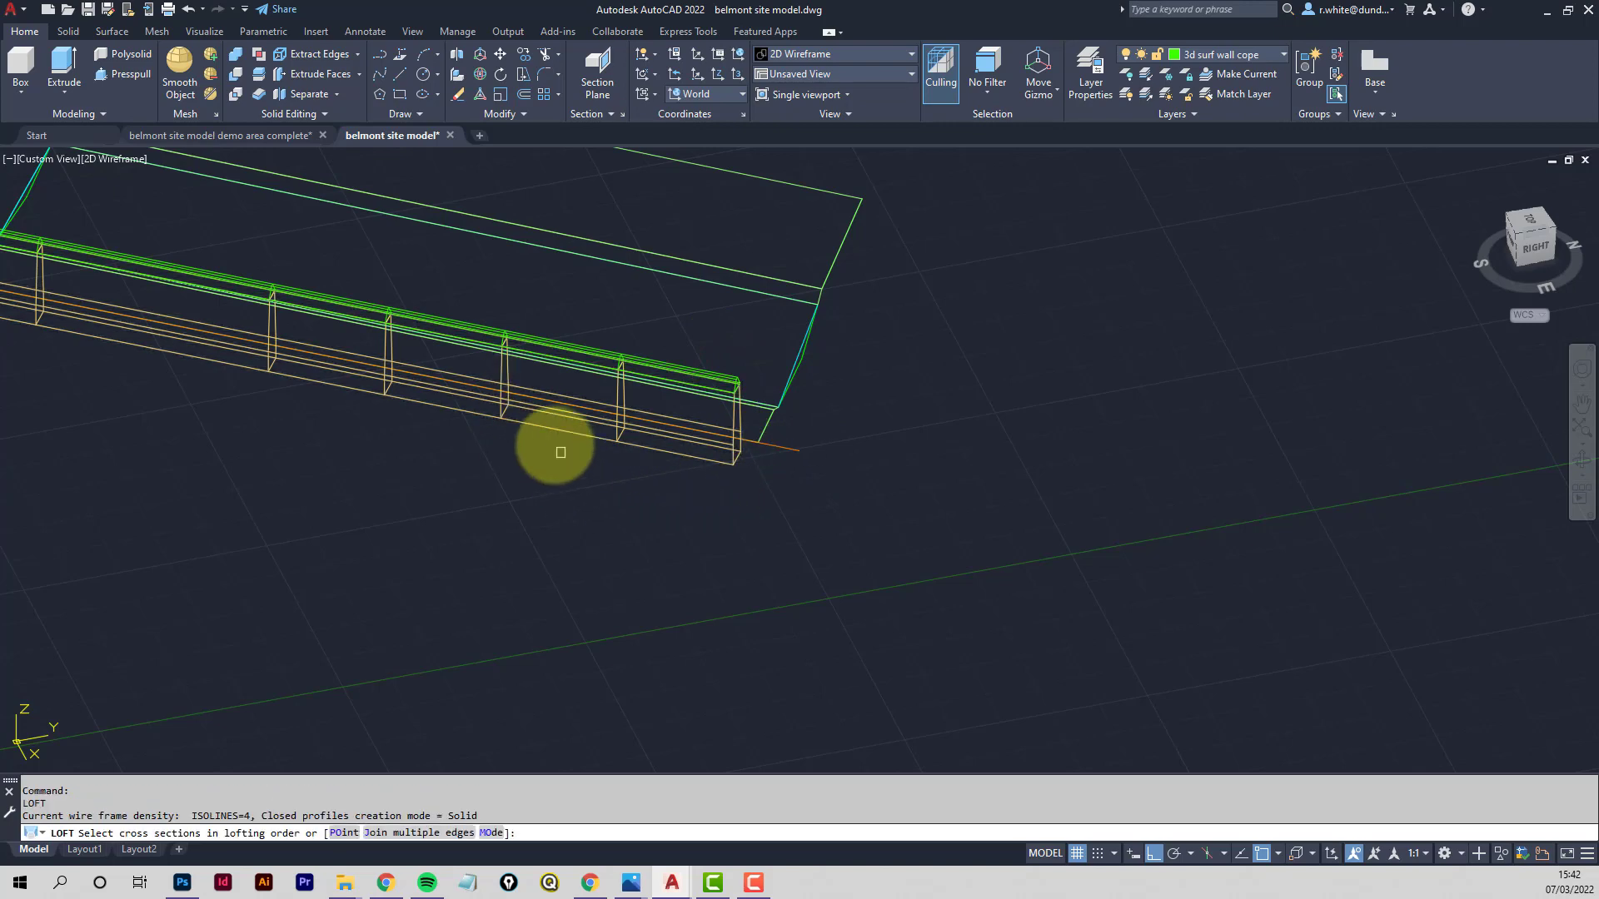
pyautogui.moveTo(452, 424); pyautogui.dragTo(740, 515, button='middle')
pyautogui.press('Escape')
pyautogui.press('Escape')
# Erase the leftover wall and cope outlines near the far end of the straight with a window selection
pyautogui.scroll(-1, 578, 441)
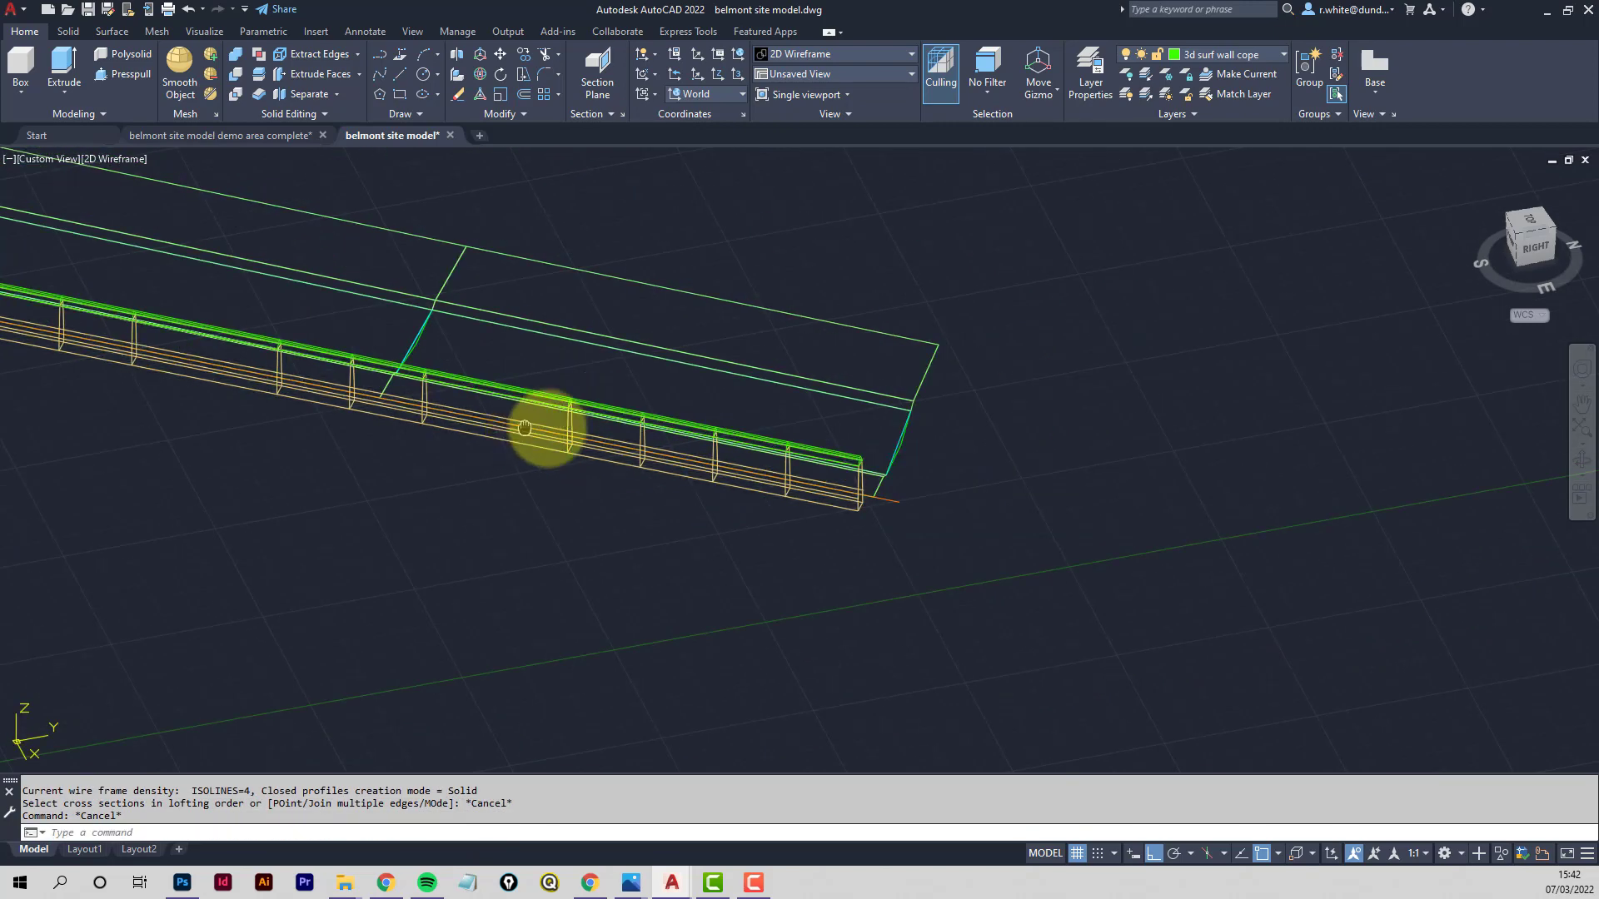
pyautogui.moveTo(524, 429); pyautogui.dragTo(621, 424, button='middle')
pyautogui.write('e')
pyautogui.press('Return')
pyautogui.write('w')
pyautogui.press('Return')
pyautogui.click(644, 377)
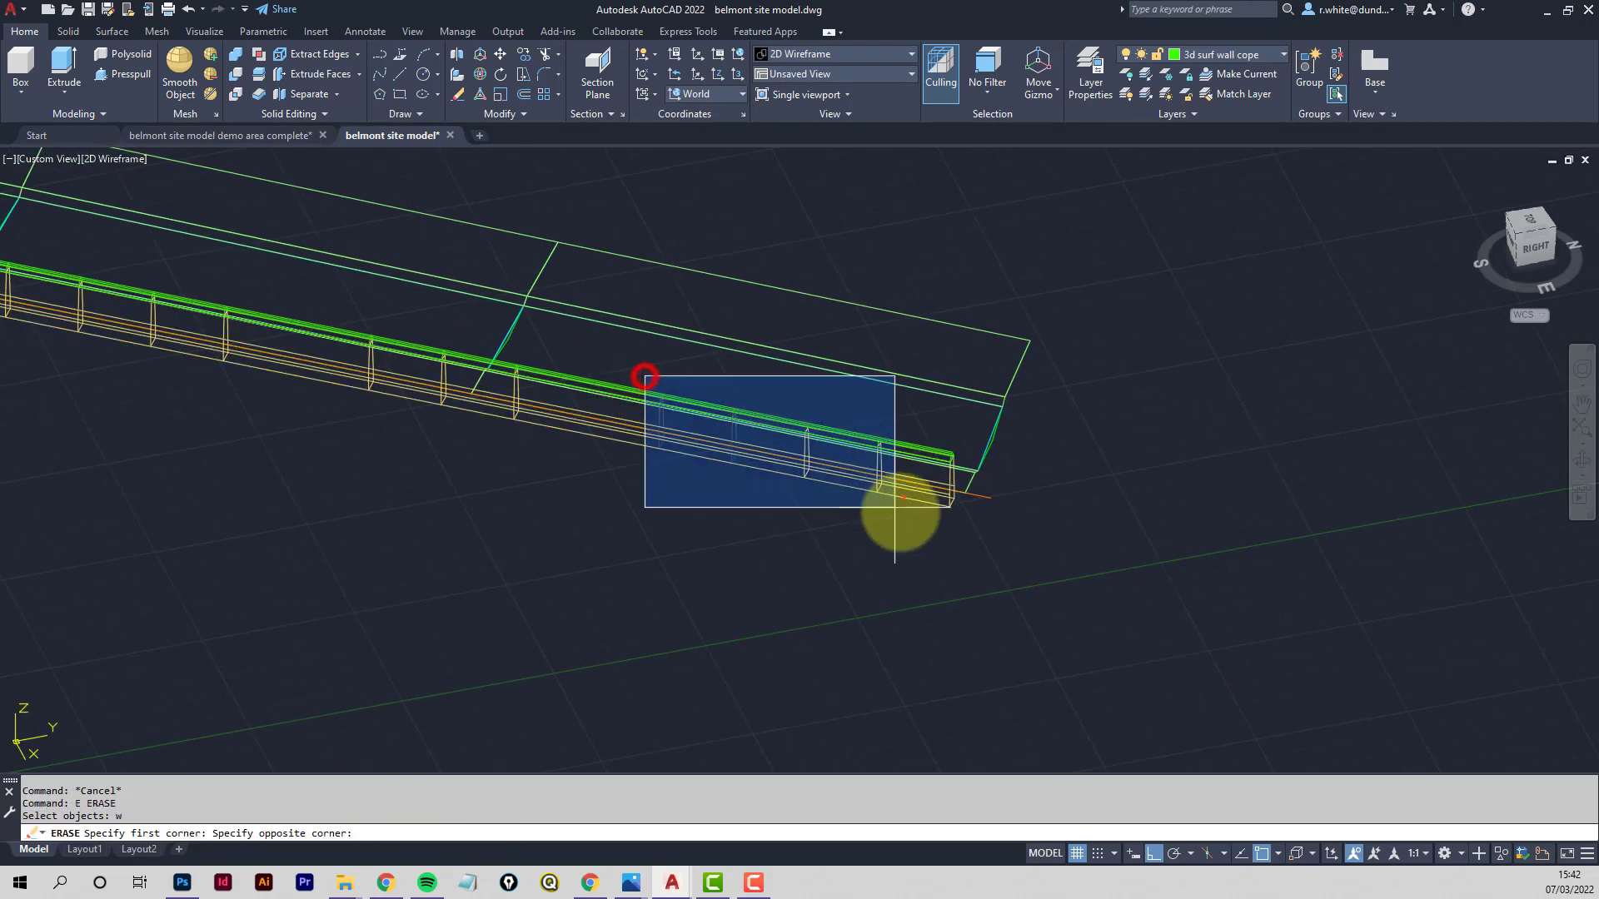
pyautogui.click(903, 523)
pyautogui.press('Return')
pyautogui.moveTo(566, 486); pyautogui.dragTo(1228, 622, button='middle')
pyautogui.press('Escape')
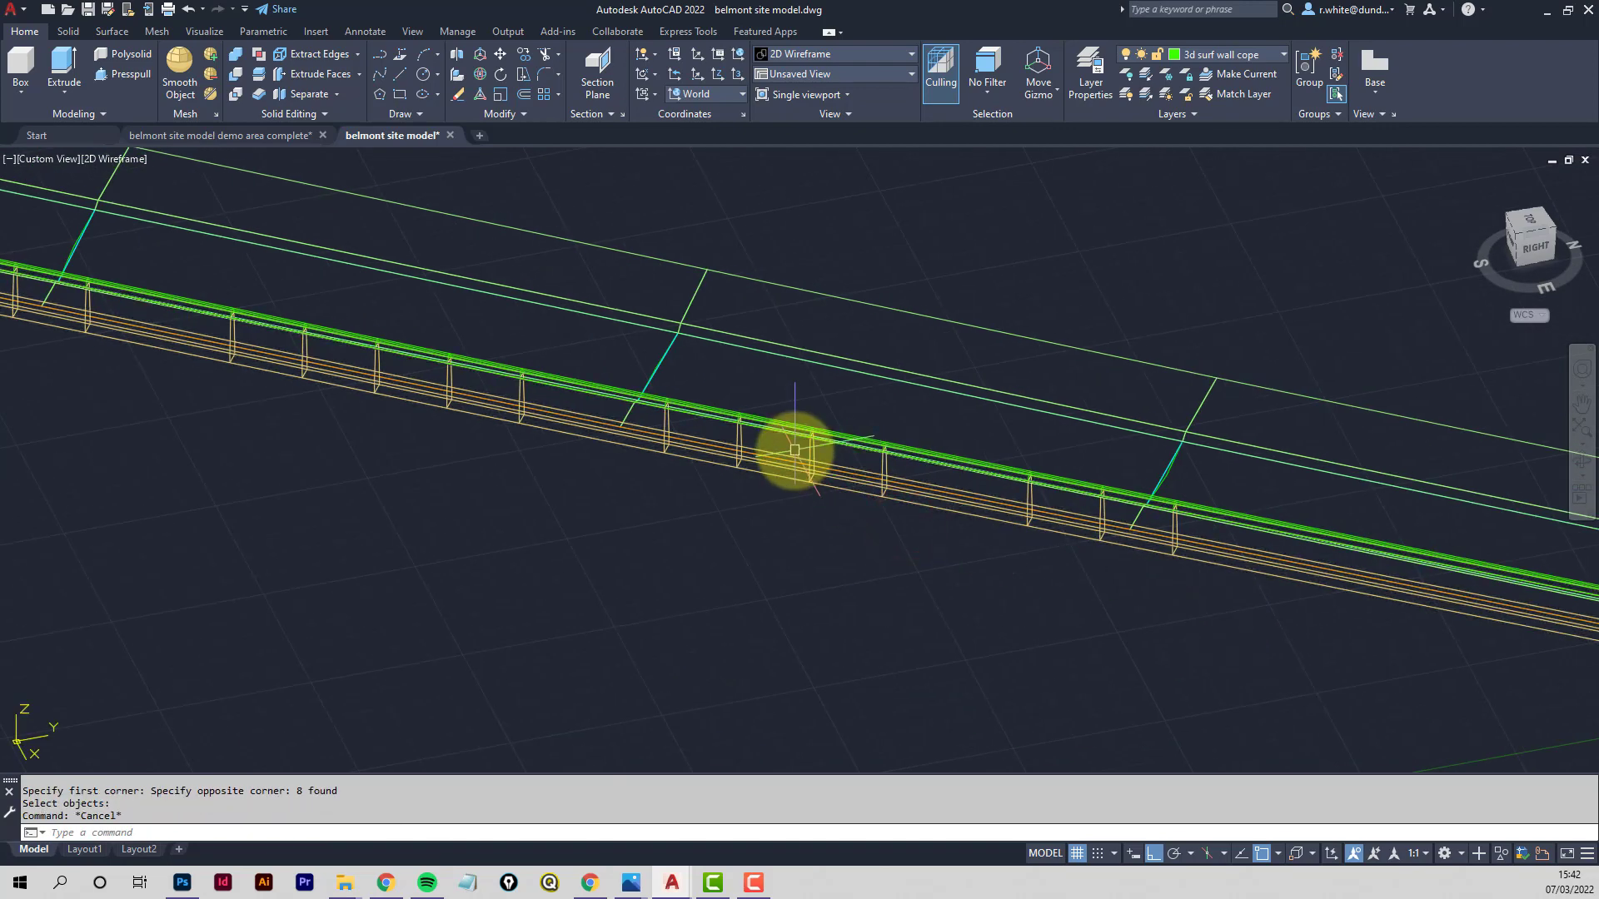
# Window-erase the leftover profile outlines either side of the next surface cross line back towards the gateway
pyautogui.write('e')
pyautogui.press('Return')
pyautogui.write('w')
pyautogui.press('Return')
pyautogui.click(858, 426)
pyautogui.click(1117, 563)
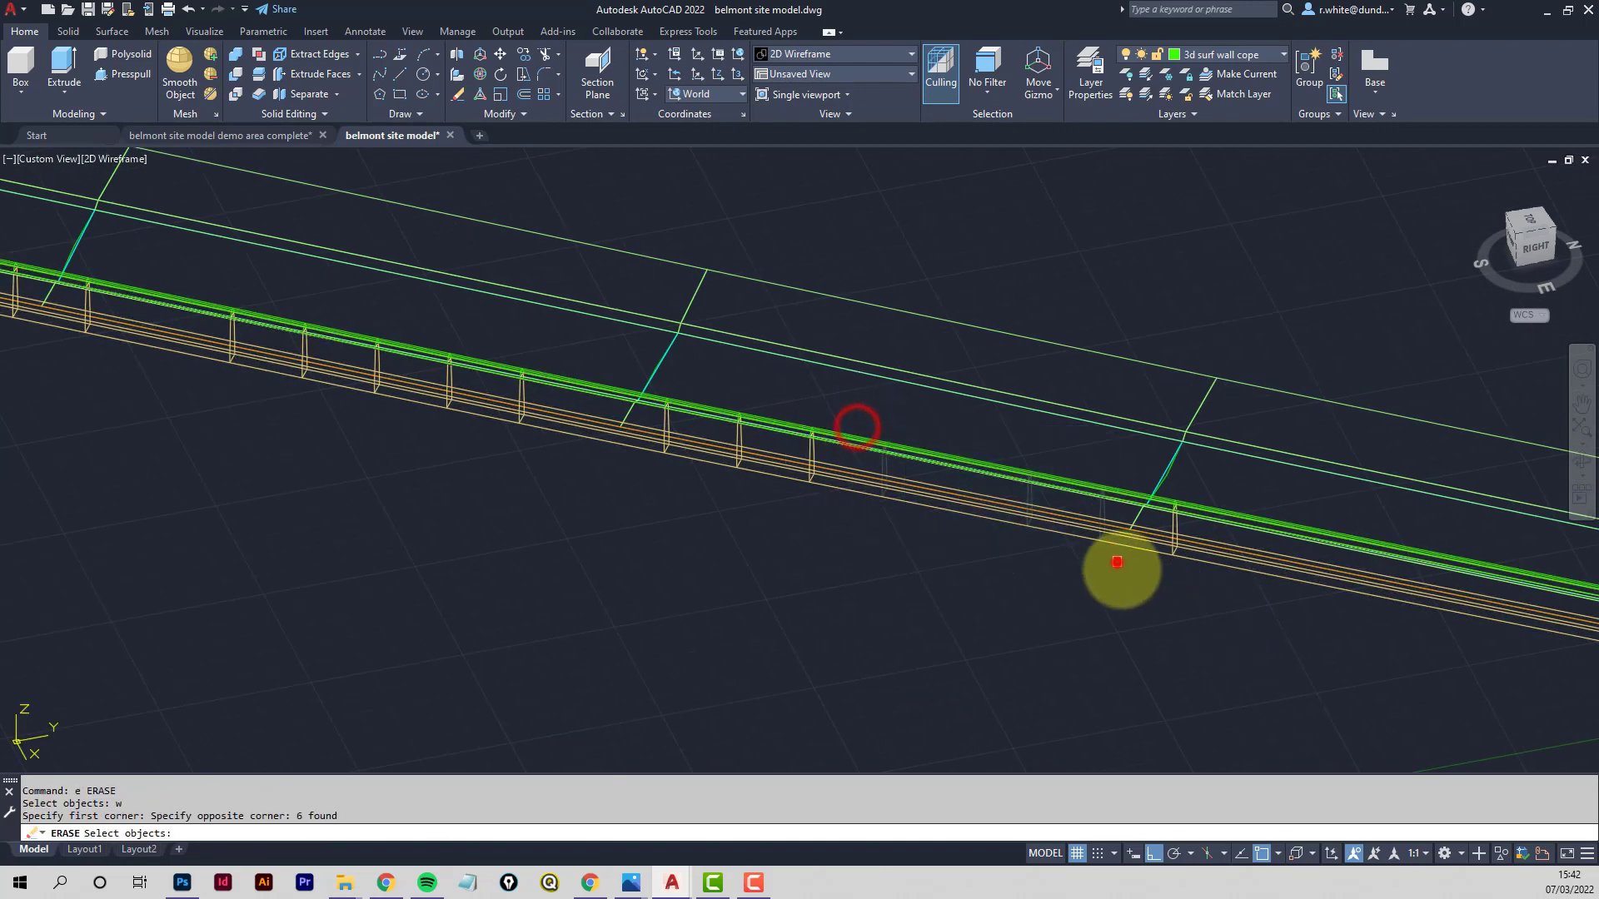
pyautogui.write('w')
pyautogui.press('Return')
pyautogui.click(1211, 499)
pyautogui.press('Return')
# Window-erase the next three leftover wall and cope outlines along the straight, just beyond the surface cross line
pyautogui.press('Return')
pyautogui.write('w')
pyautogui.press('Return')
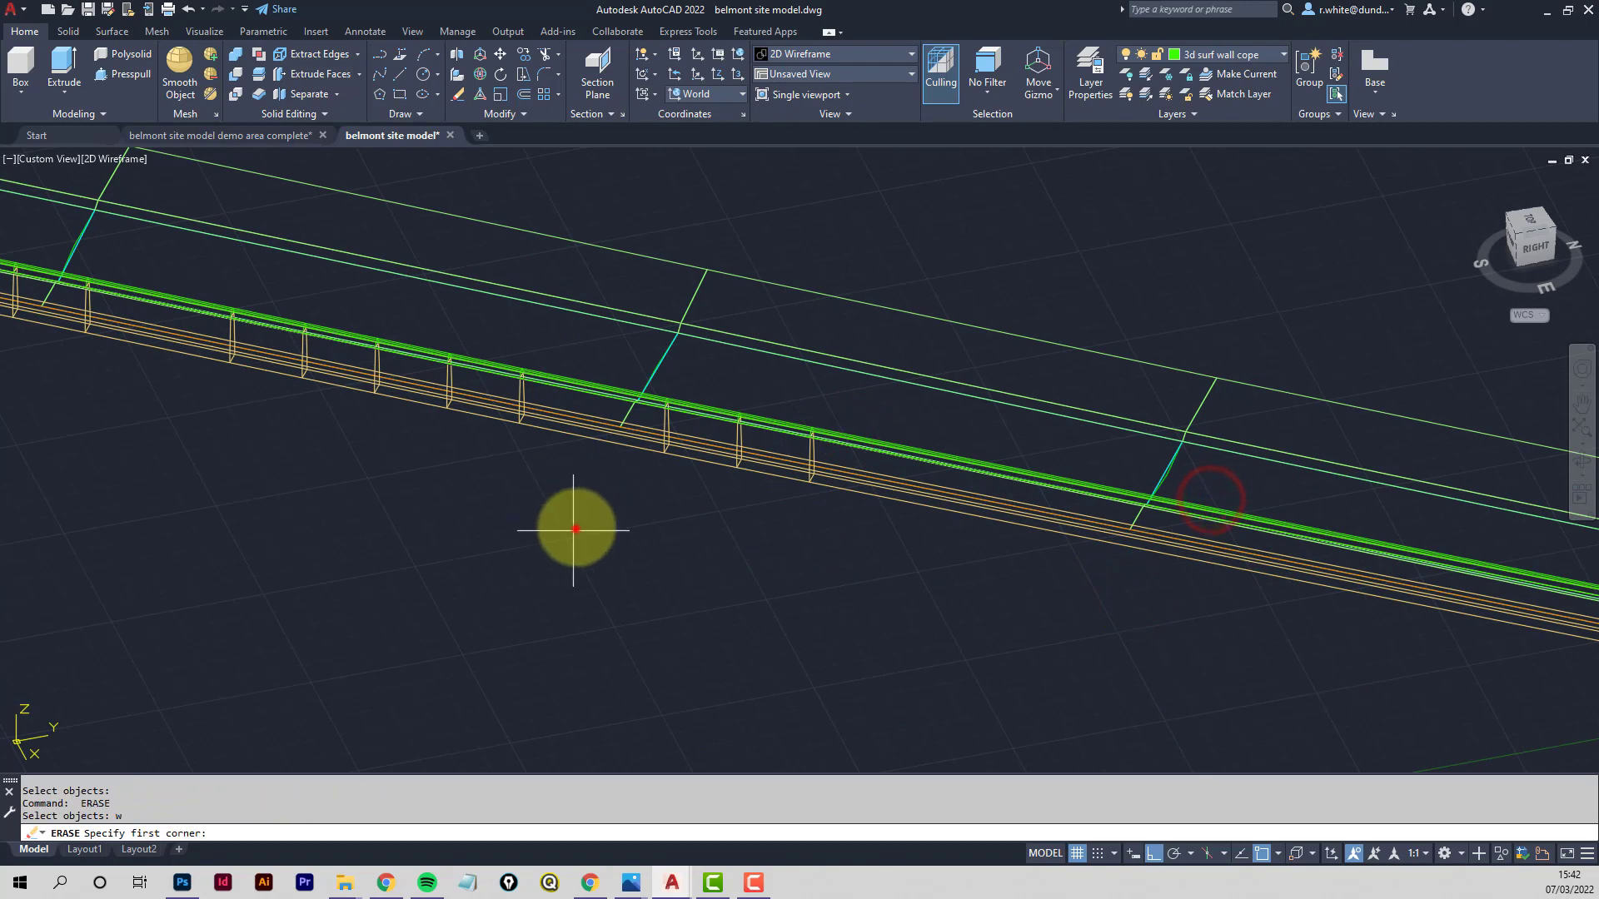
pyautogui.click(575, 529)
pyautogui.click(830, 403)
pyautogui.moveTo(824, 412); pyautogui.dragTo(895, 403, button='middle')
pyautogui.press('Return')
# Window-erase the next run of five leftover profile outlines between two surface cross lines, continuing towards the gateway
pyautogui.press('Return')
pyautogui.write('w')
pyautogui.press('Return')
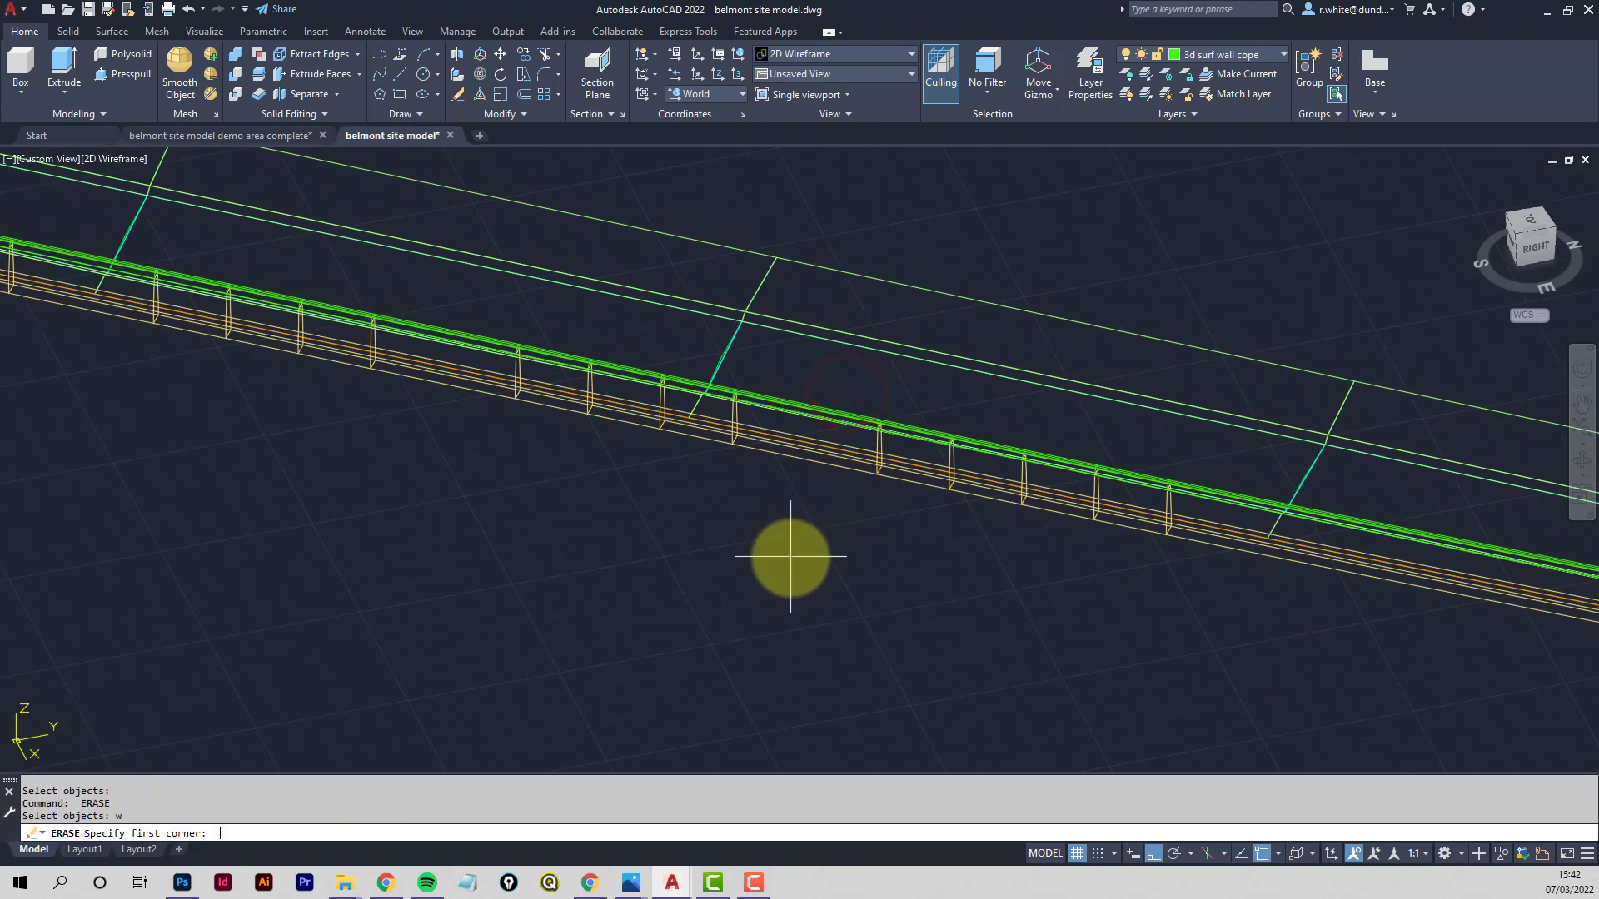
pyautogui.click(792, 557)
pyautogui.click(1196, 366)
pyautogui.moveTo(940, 543); pyautogui.dragTo(750, 528, button='middle')
pyautogui.press('Escape')
# Window-erase the following group of four leftover outlines on the gateway side of the cross line
pyautogui.write('e')
pyautogui.press('Return')
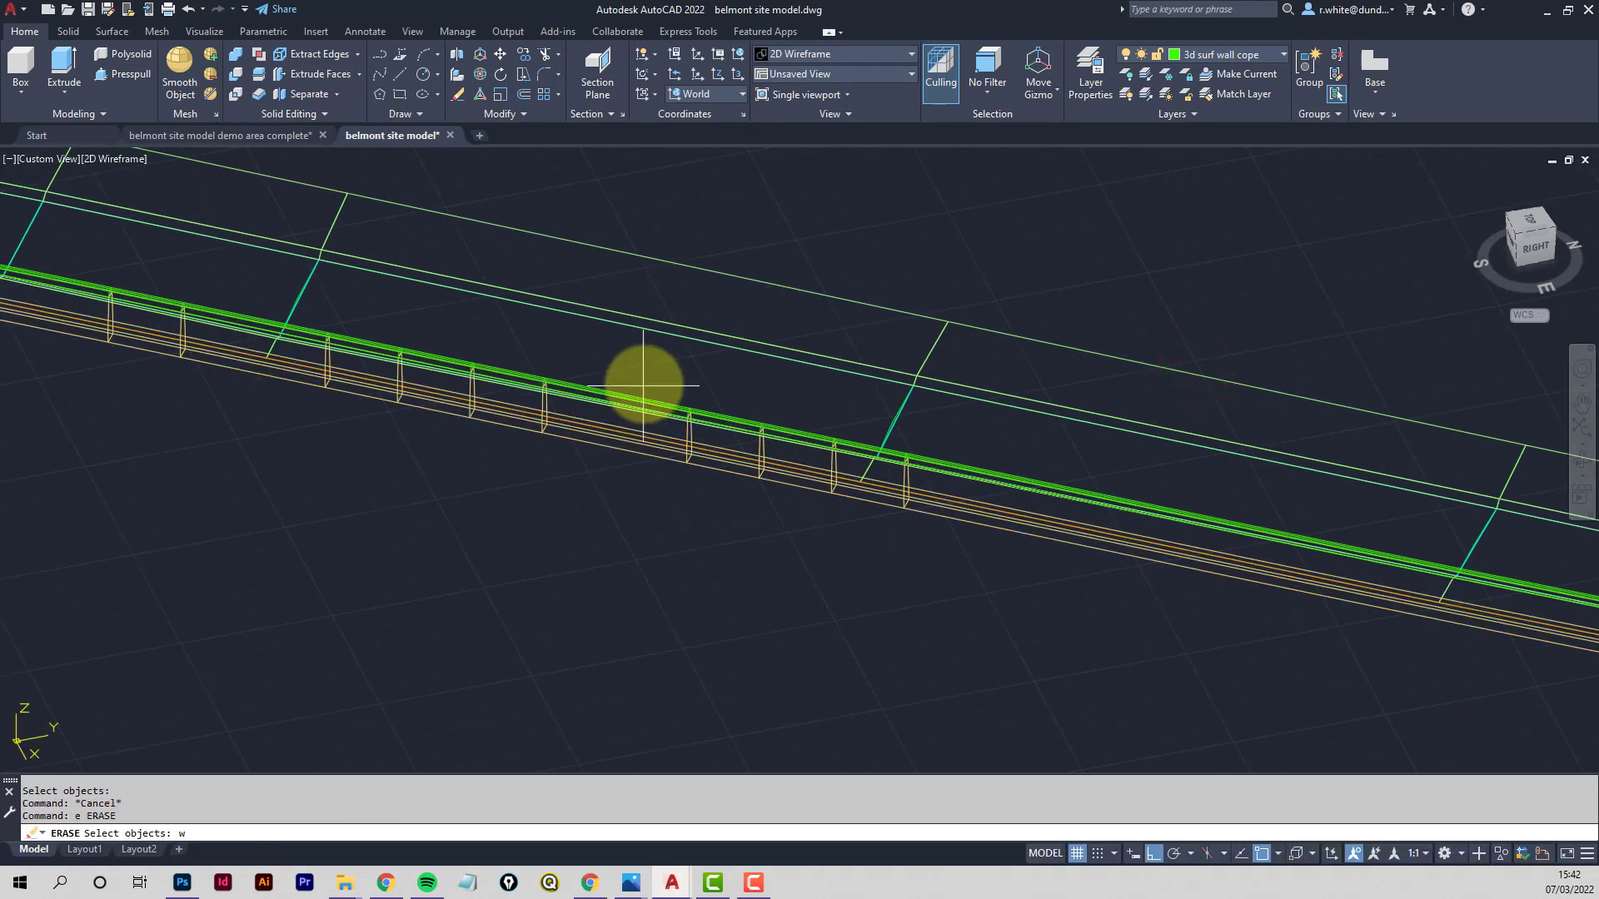
pyautogui.write('w')
pyautogui.press('Return')
pyautogui.click(646, 392)
pyautogui.click(926, 583)
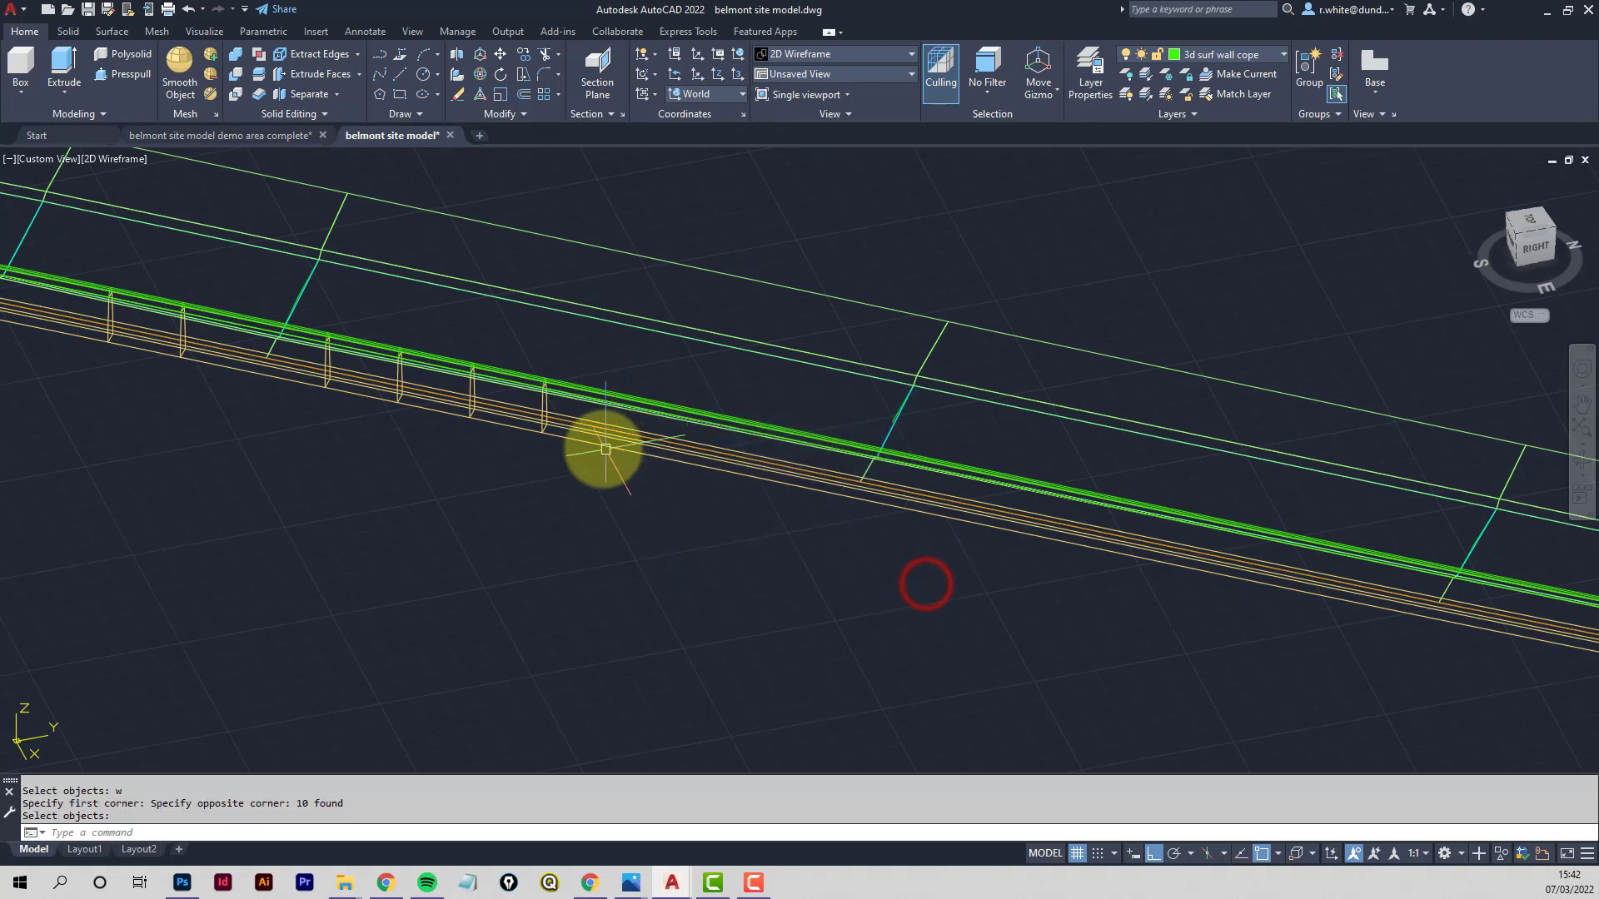
pyautogui.moveTo(600, 447); pyautogui.dragTo(919, 539, button='middle')
pyautogui.press('Return')
# Try to select all matching leftover wall outlines at once with SSX, using one outline as the template
pyautogui.scroll(4, 796, 520)
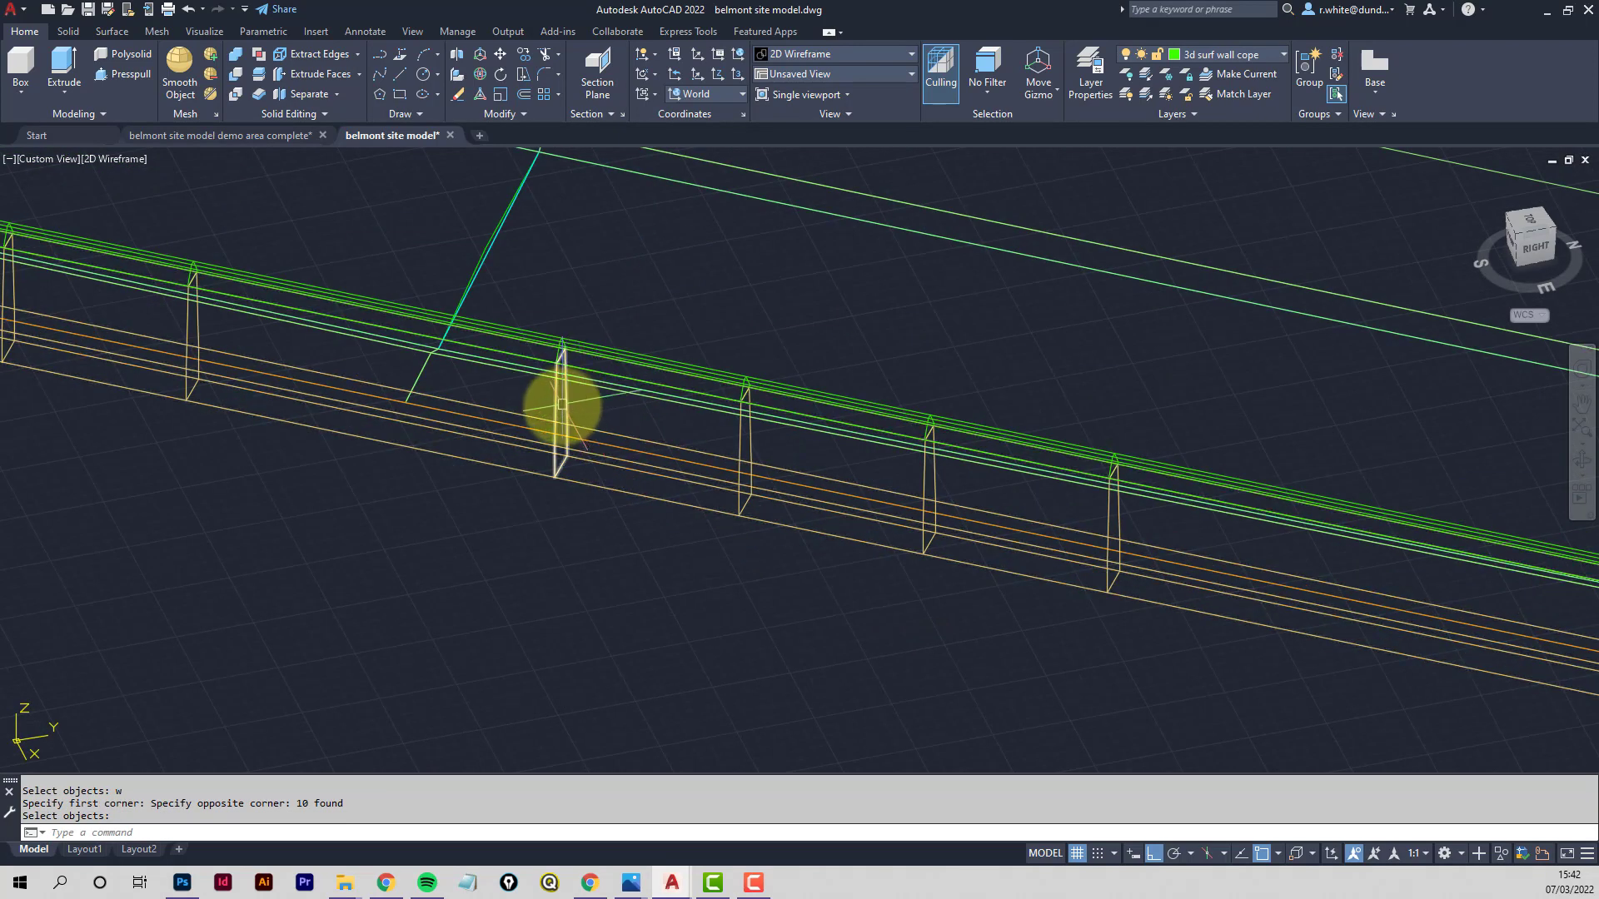
pyautogui.press('Escape')
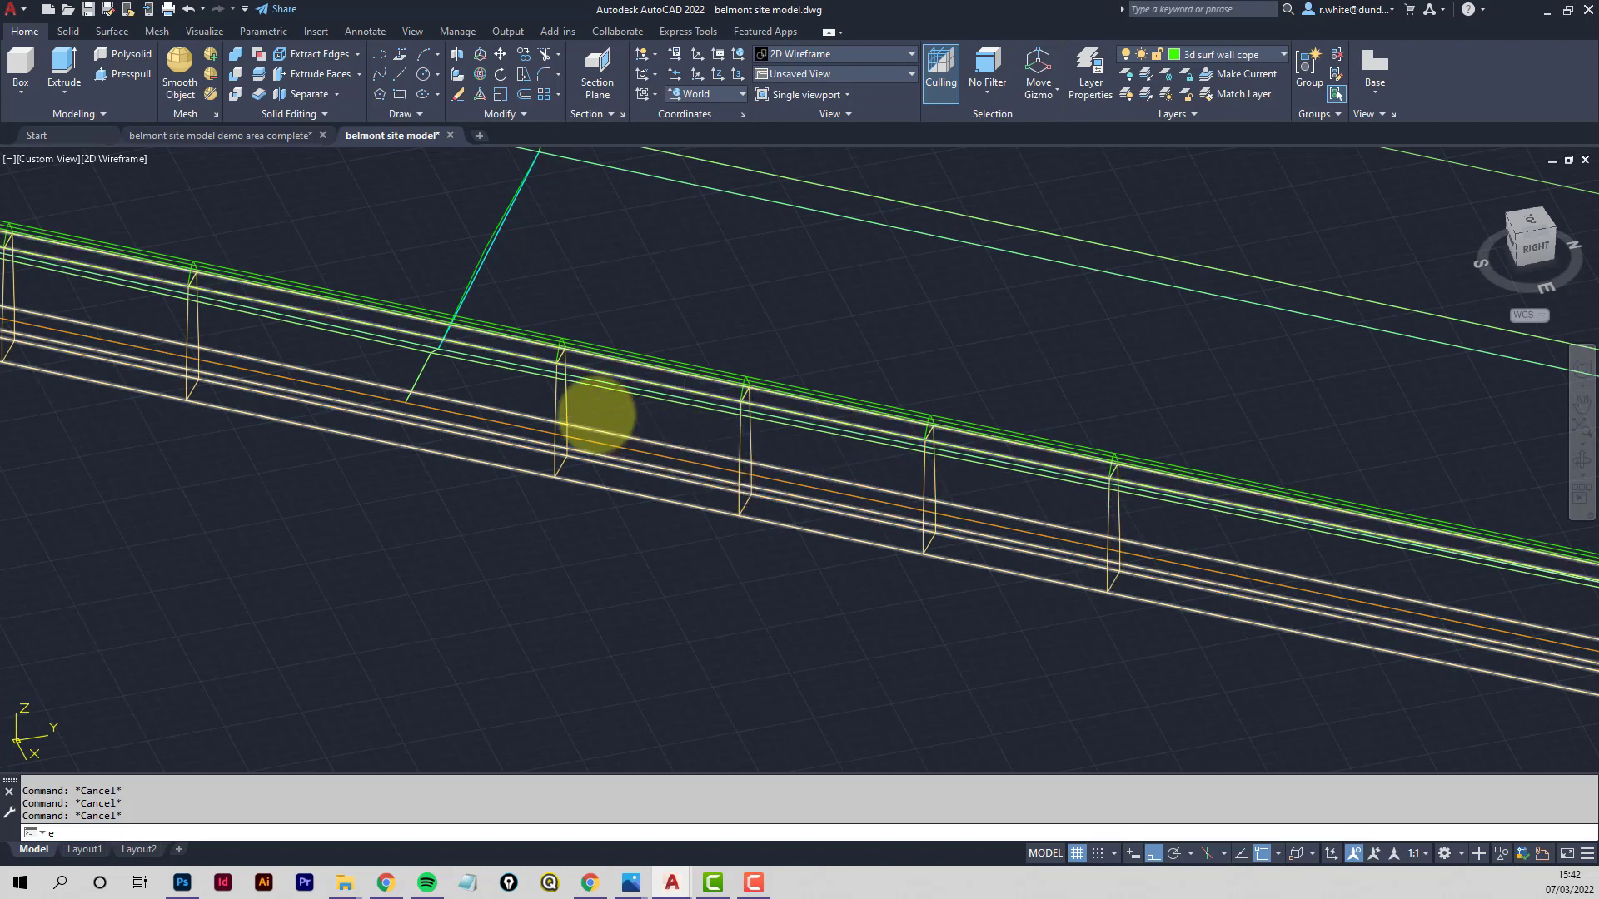
pyautogui.write('e')
pyautogui.press('Return')
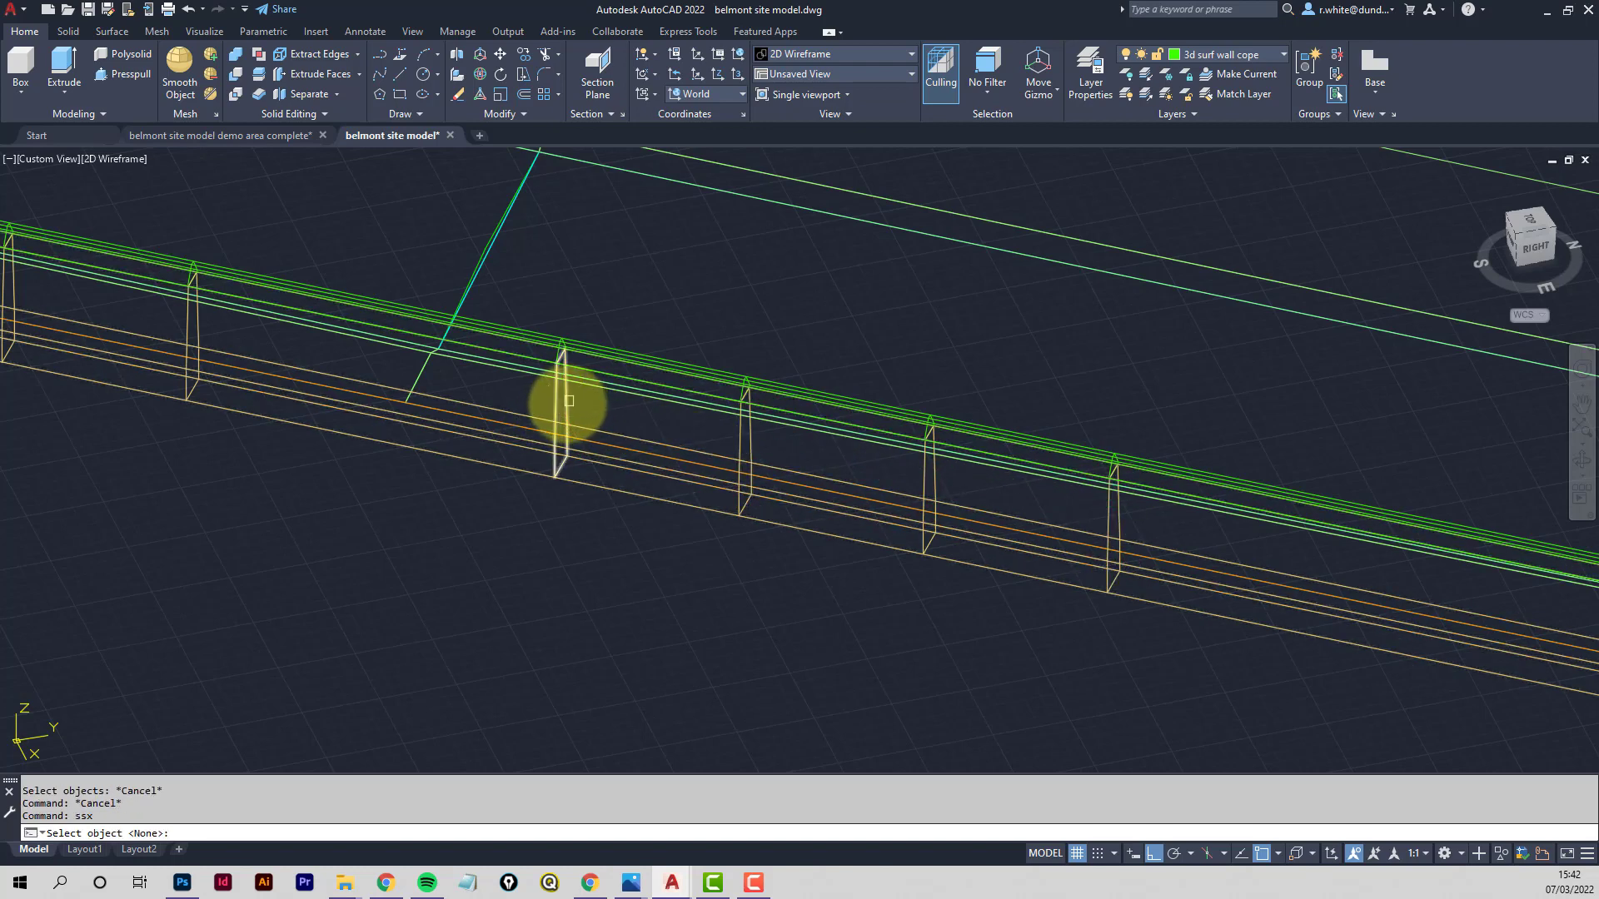
pyautogui.click(567, 408)
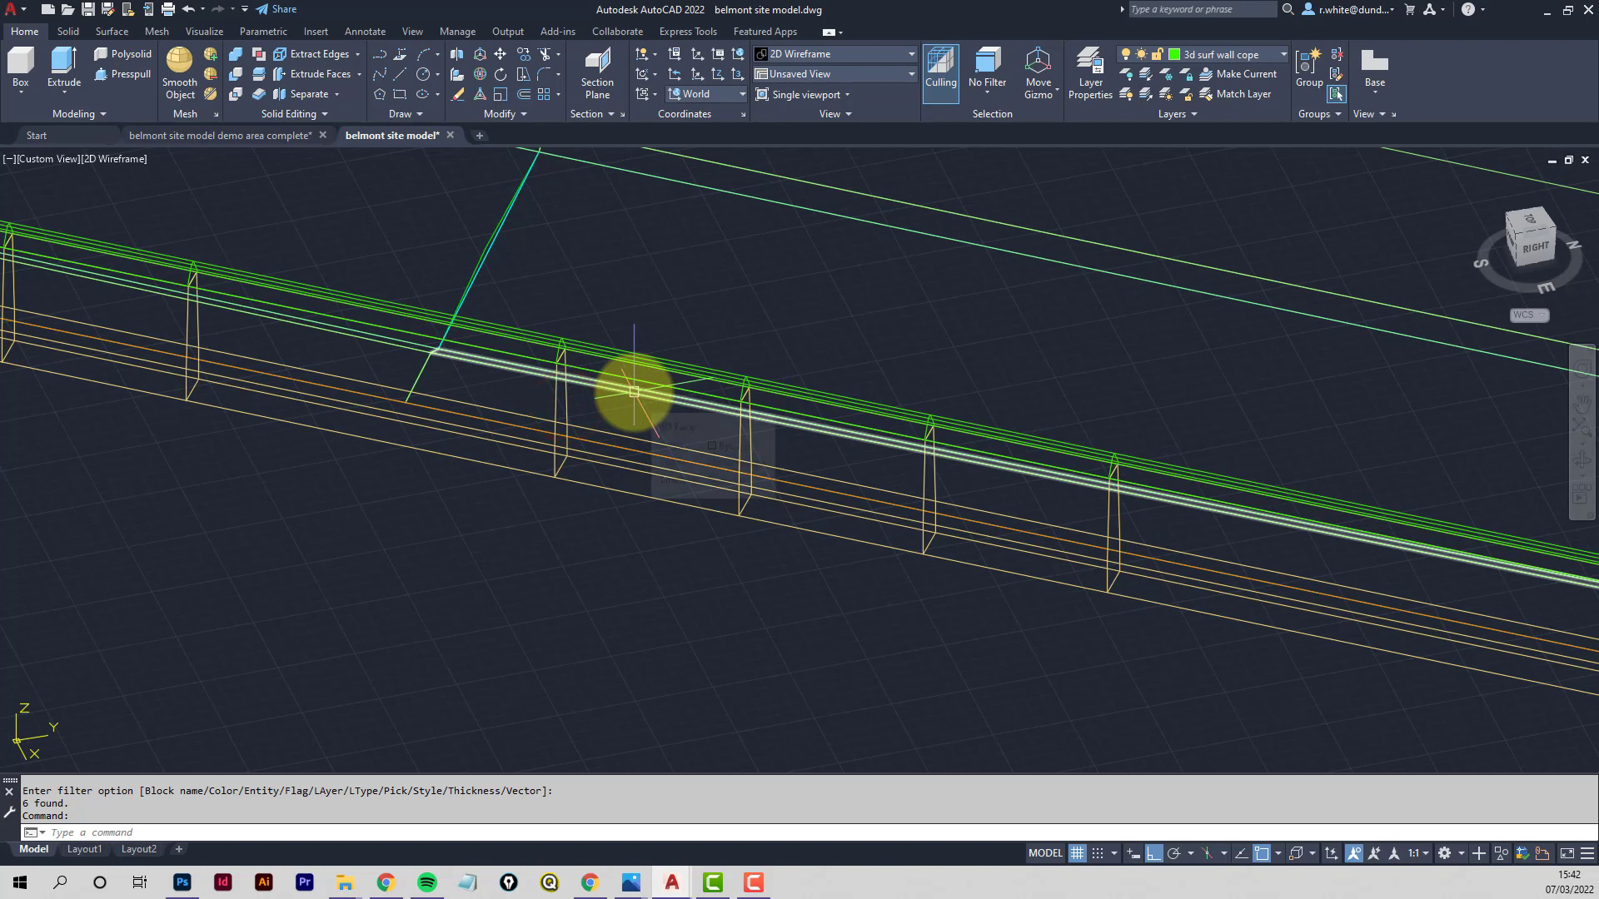
pyautogui.scroll(-4, 635, 391)
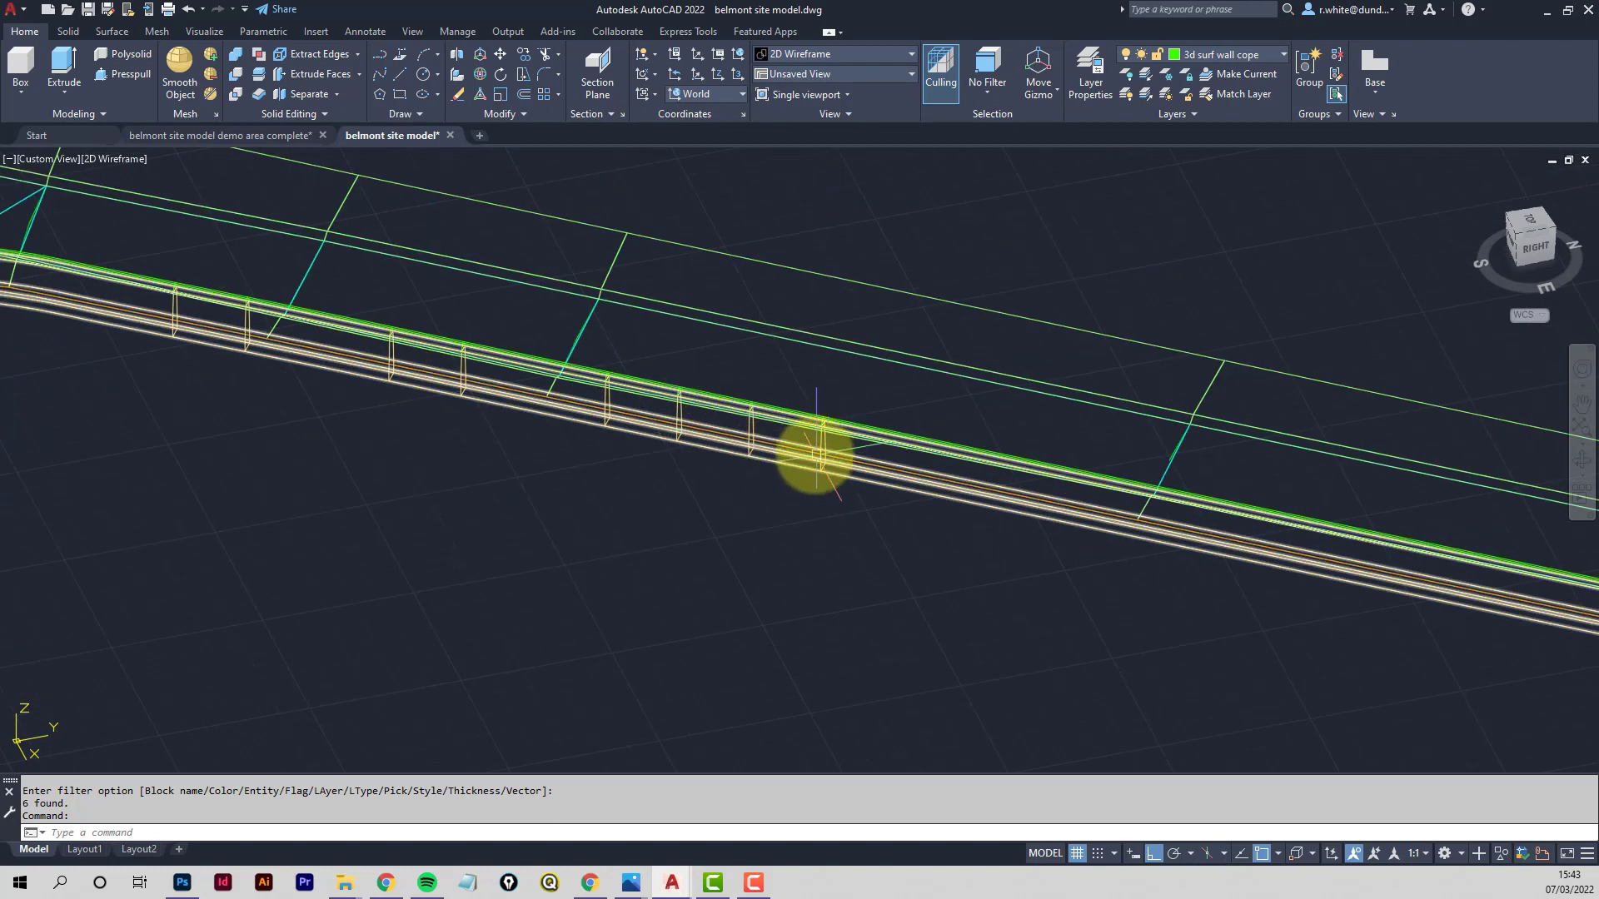
pyautogui.press('Escape')
pyautogui.press('Escape')
# Window-erase the two outlines before the next surface cross line and the four outlines beyond it
pyautogui.scroll(4, 433, 366)
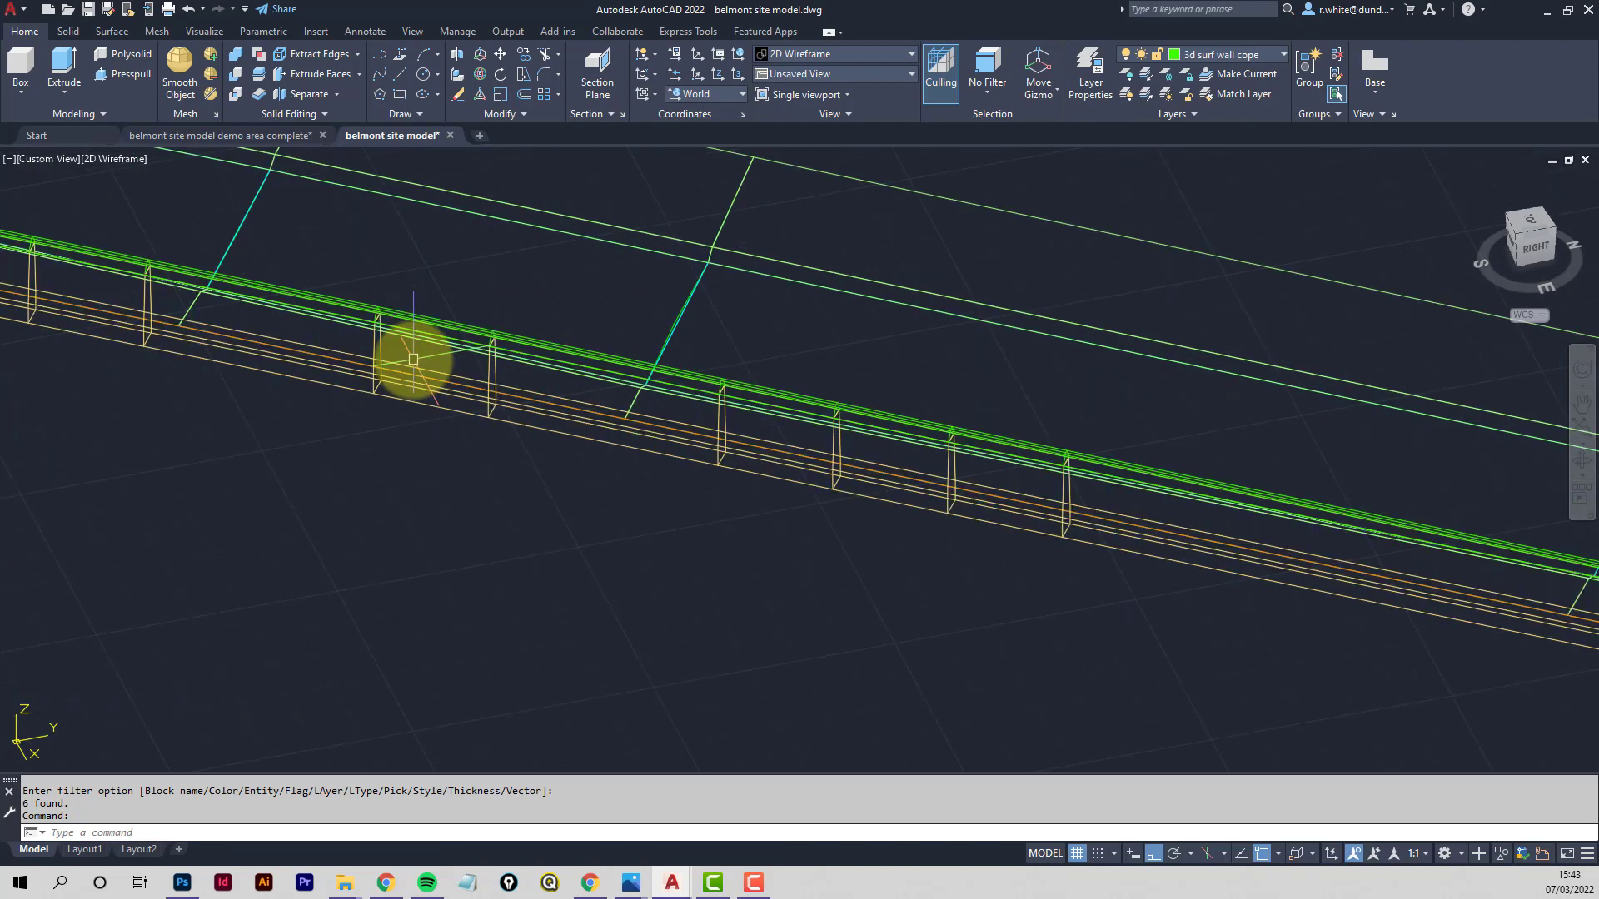
pyautogui.scroll(-4, 475, 374)
pyautogui.write('e')
pyautogui.press('Return')
pyautogui.write('w')
pyautogui.press('Return')
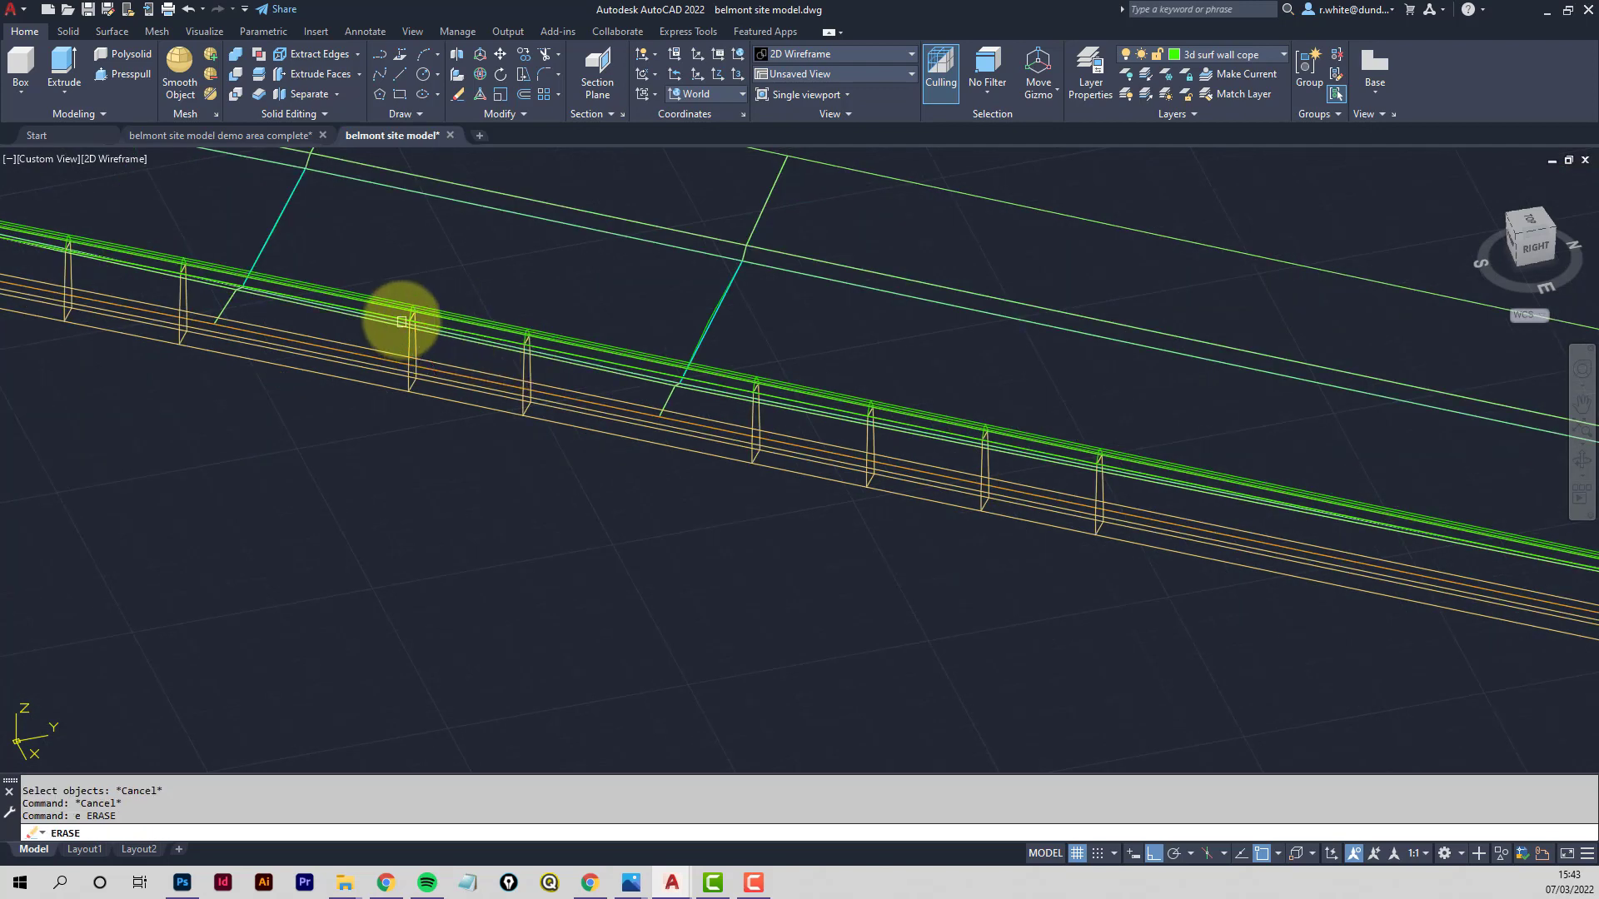
pyautogui.click(388, 294)
pyautogui.click(623, 469)
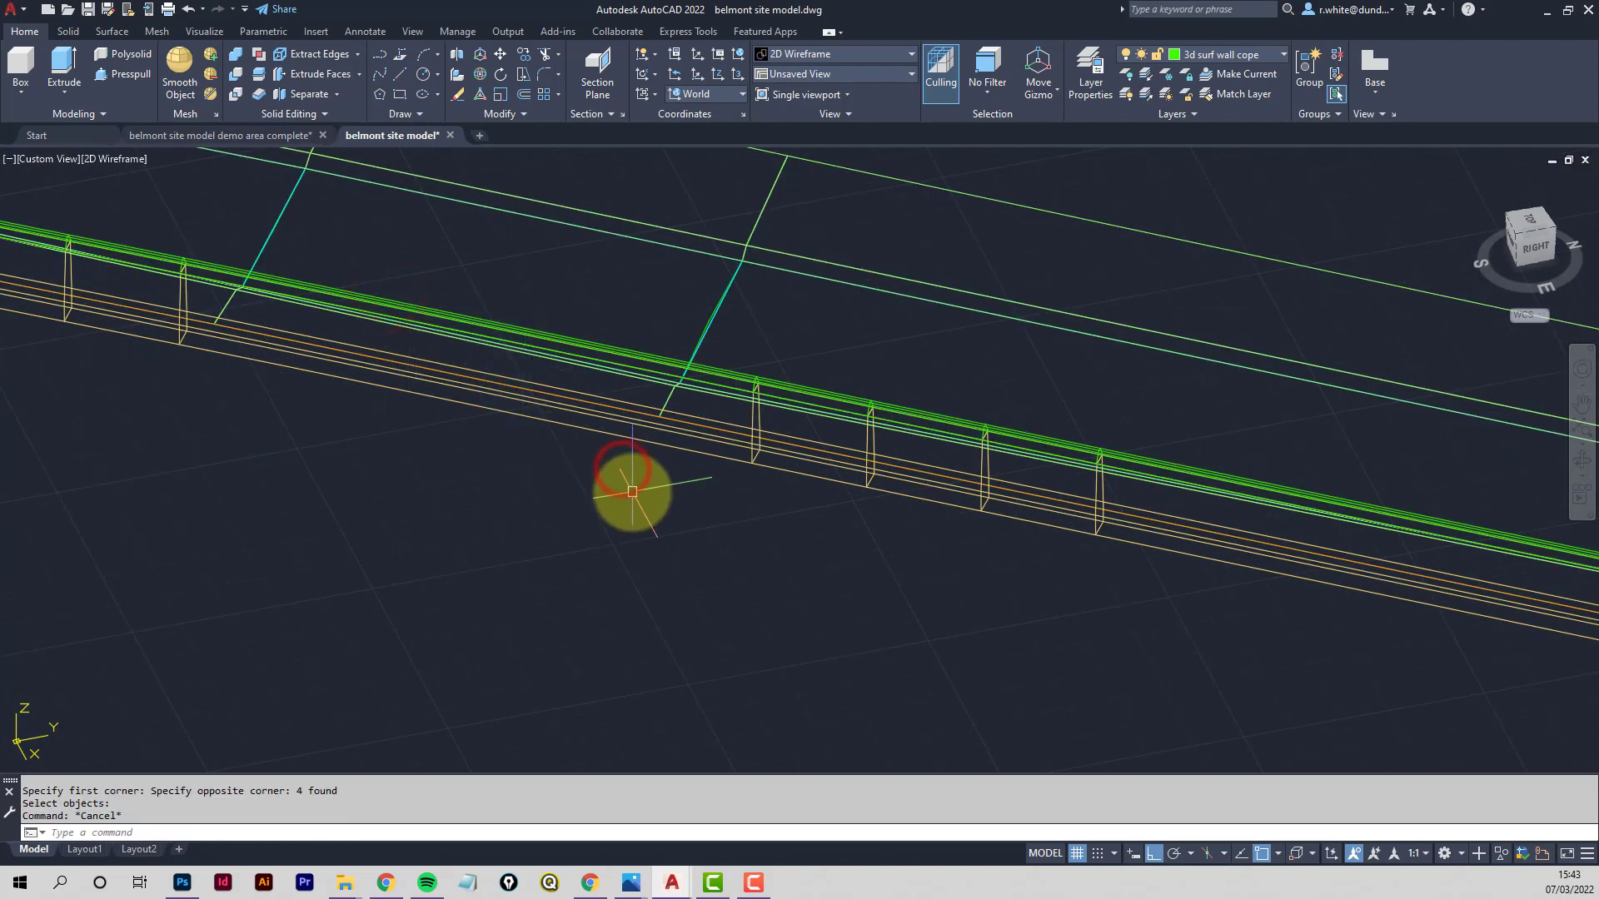
pyautogui.press('Return')
pyautogui.click(719, 536)
pyautogui.click(1159, 365)
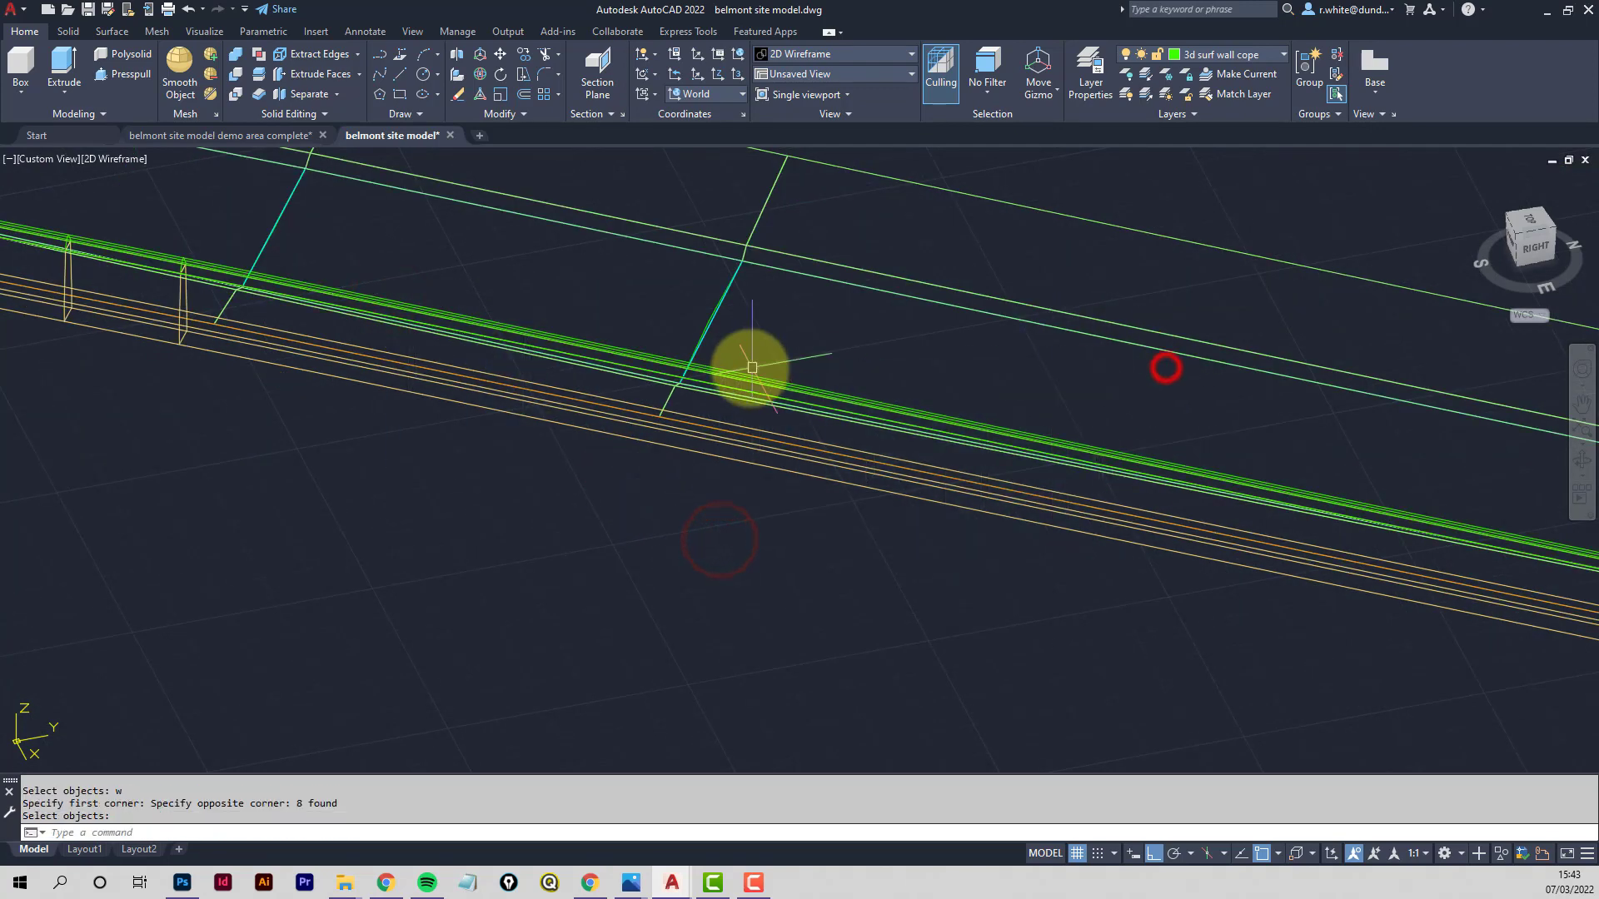
# Window-erase the last two leftover wall and cope outlines where the straight meets the curve
pyautogui.scroll(-5, 1115, 434)
pyautogui.scroll(3, 1115, 435)
pyautogui.press('Escape')
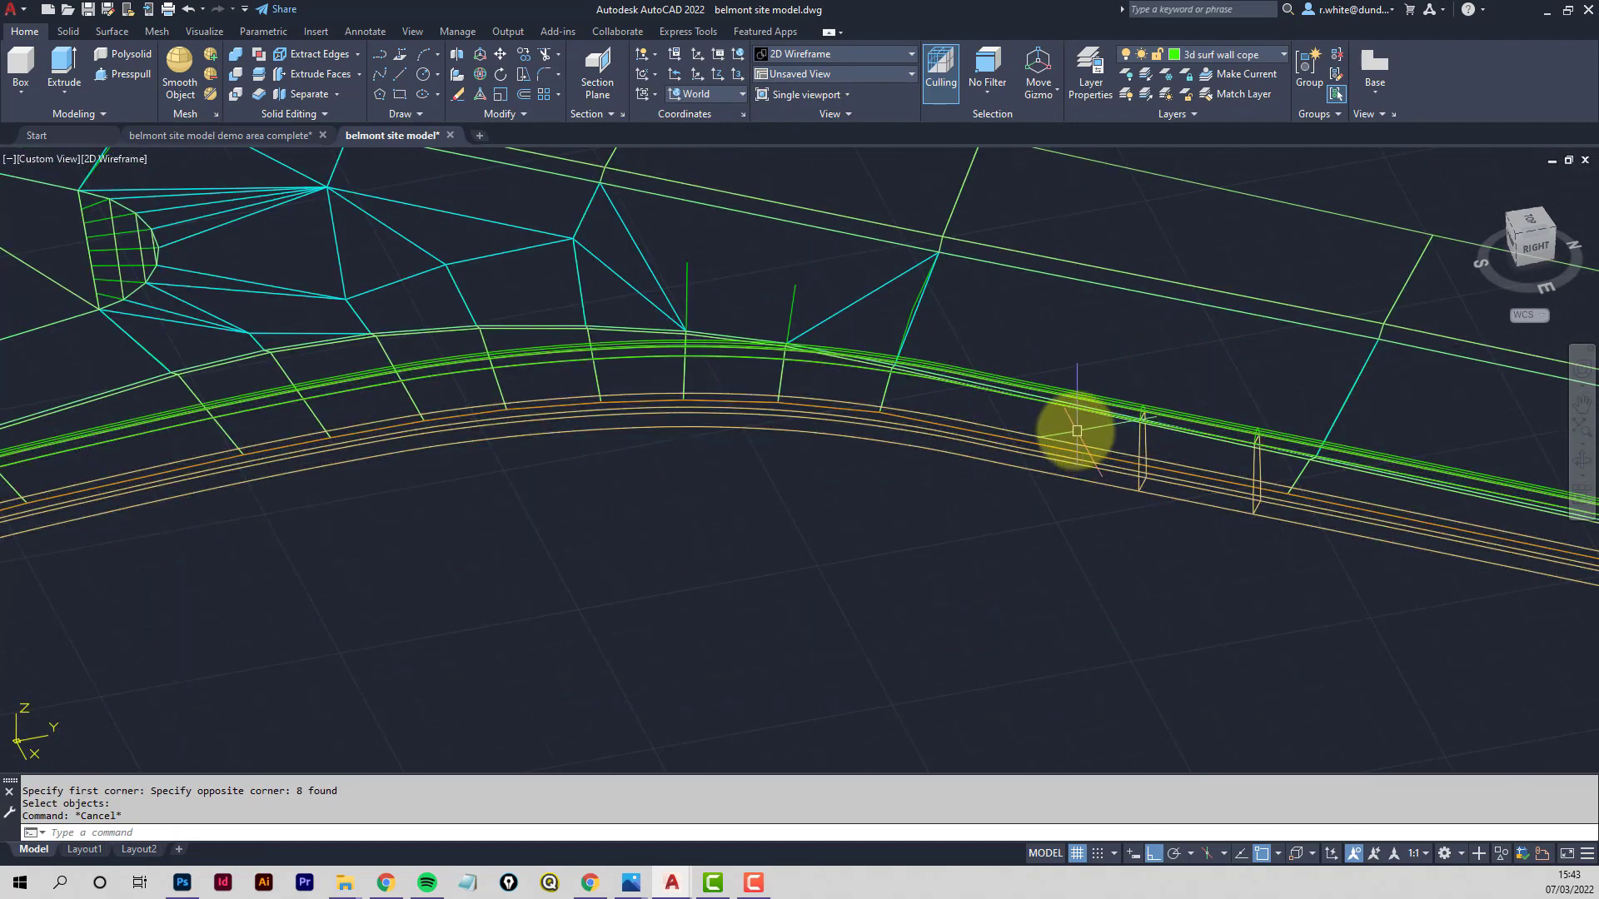
pyautogui.write('w')
pyautogui.press('Return')
pyautogui.click(1088, 368)
pyautogui.click(1275, 563)
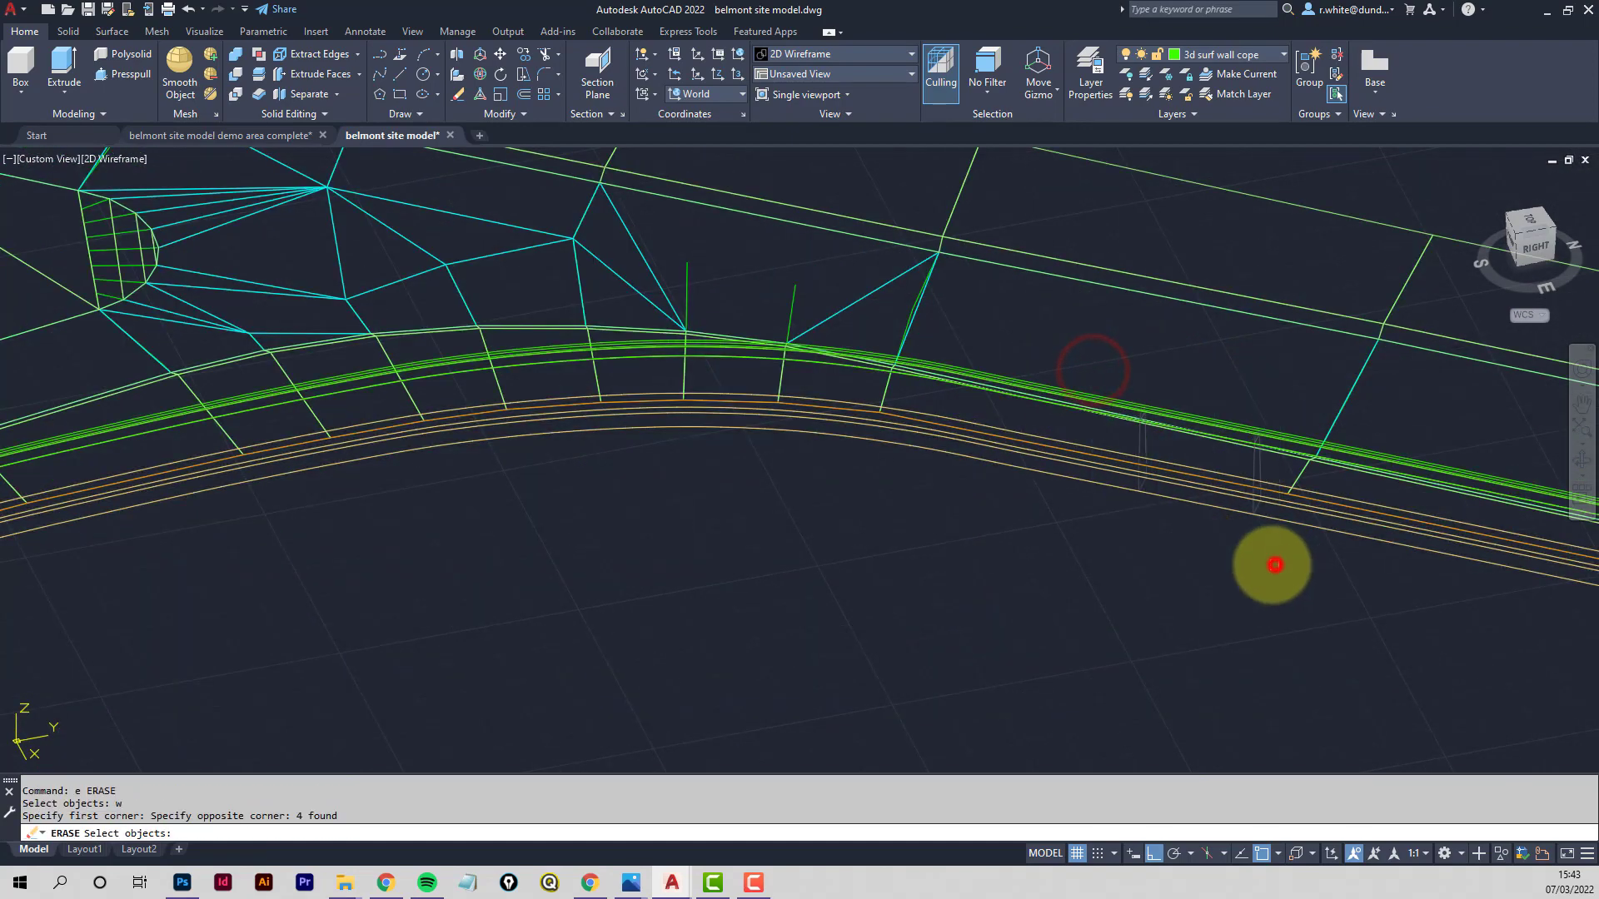
pyautogui.press('Return')
# Switch the viewport to the Shaded with edges visual style and inspect the finished walls around the castle gateway
pyautogui.scroll(-2, 1176, 537)
pyautogui.keyDown('shift'); pyautogui.moveTo(925, 528); pyautogui.dragTo(975, 475, button='middle'); pyautogui.keyUp('shift')
pyautogui.scroll(-2, 1235, 496)
pyautogui.keyDown('shift'); pyautogui.moveTo(812, 474); pyautogui.dragTo(903, 478, button='middle'); pyautogui.keyUp('shift')
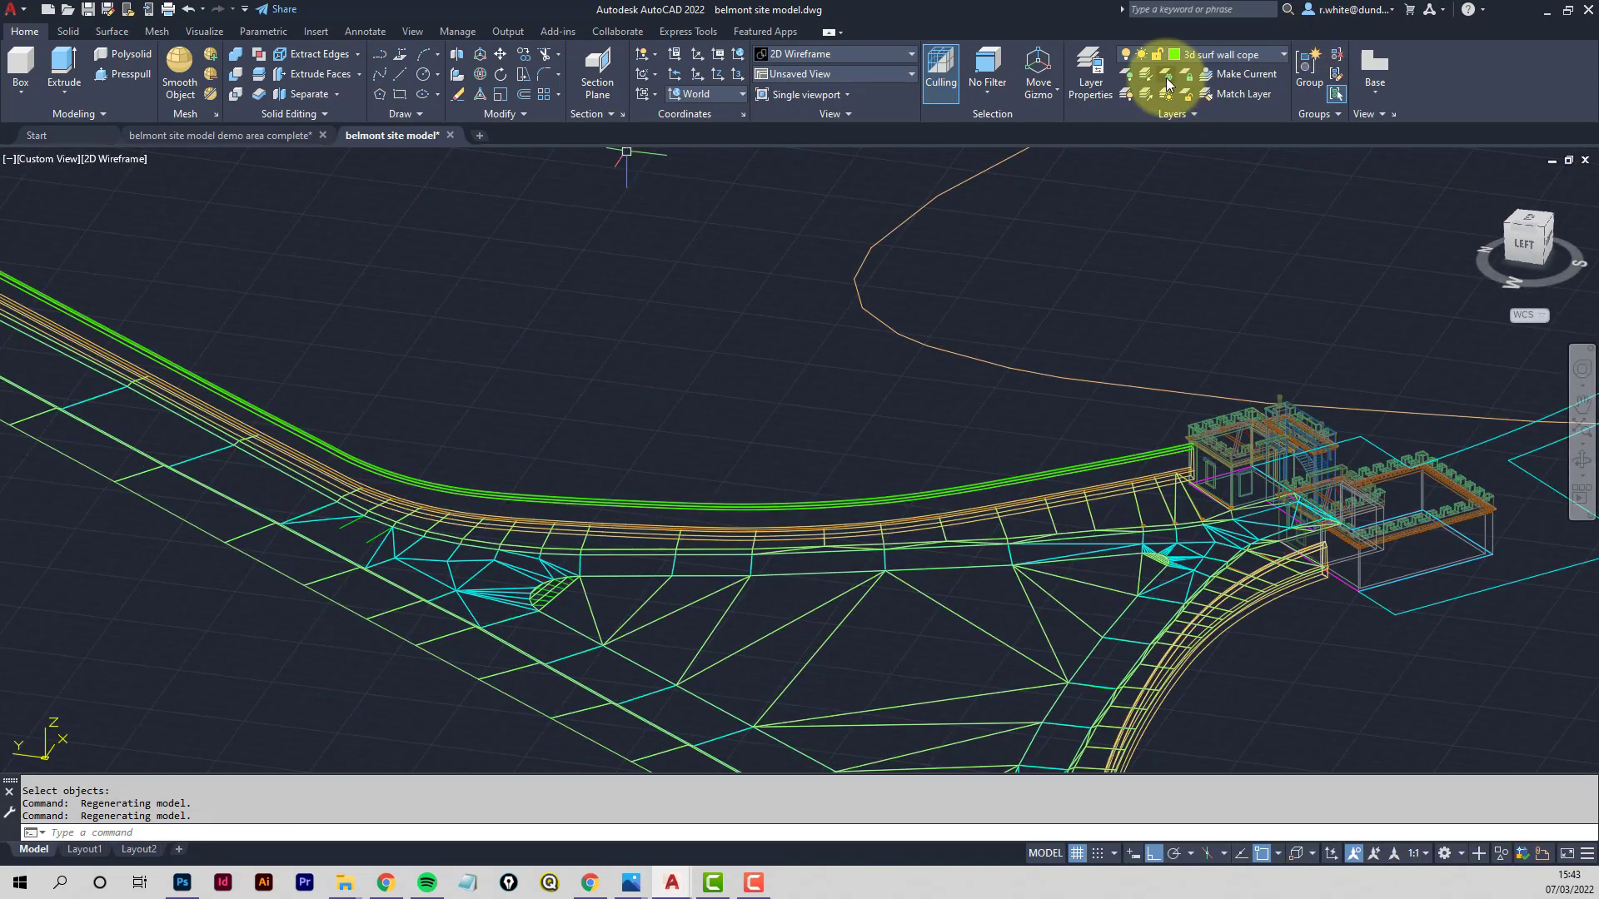
pyautogui.click(109, 159)
pyautogui.click(162, 293)
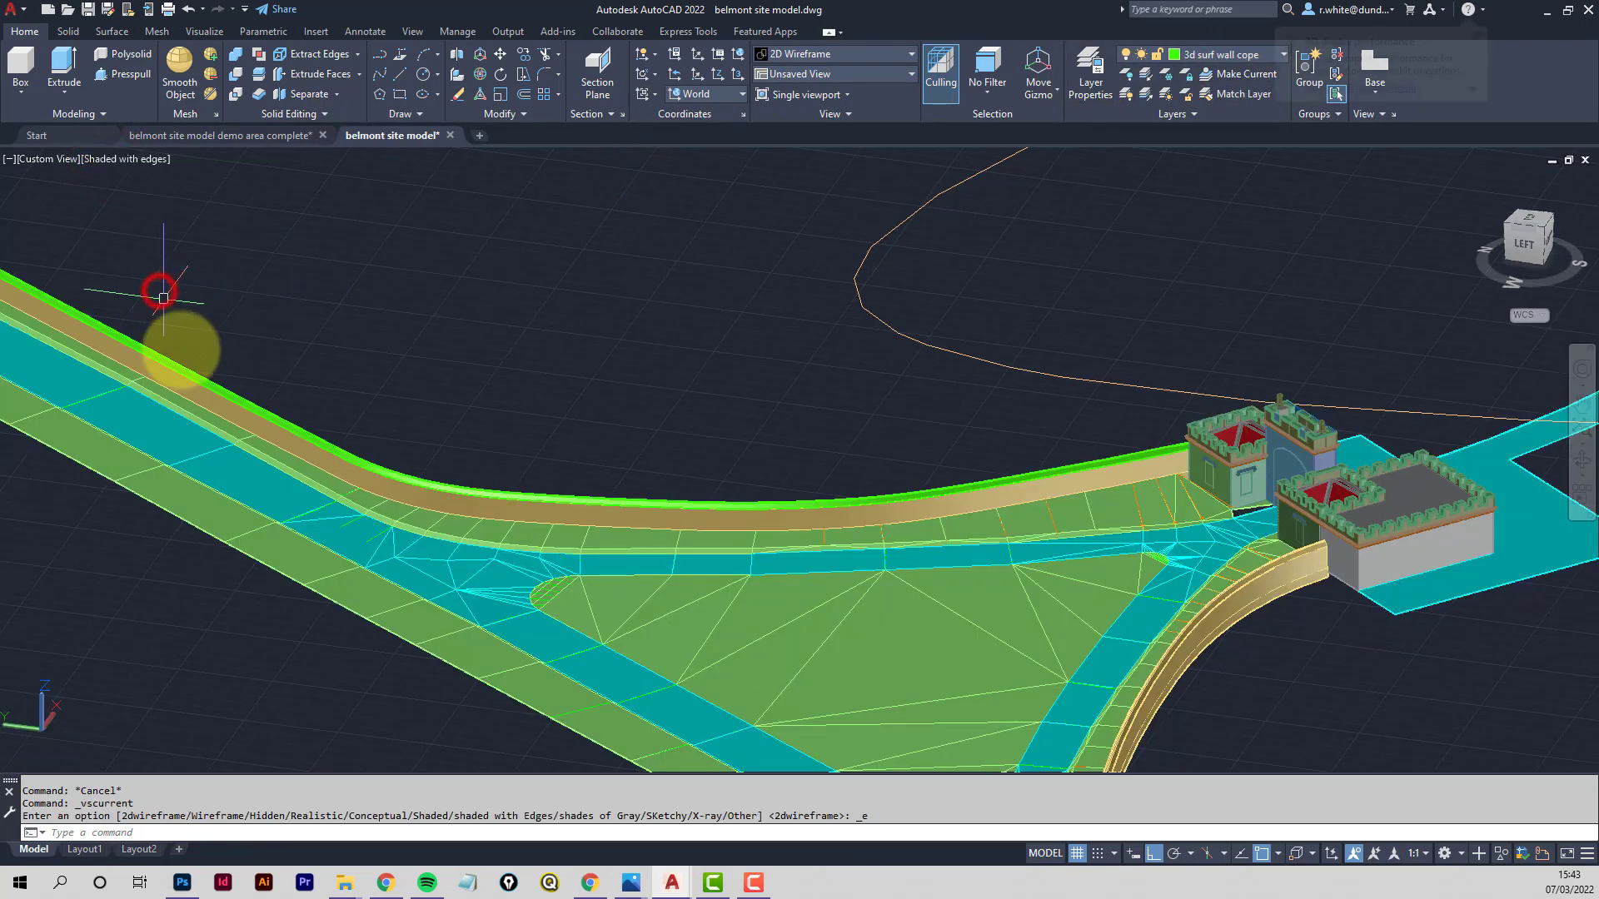
pyautogui.moveTo(528, 511)
pyautogui.keyDown('shift'); pyautogui.mouseDown(button='middle')
pyautogui.moveTo(696, 457)
pyautogui.moveTo(676, 499)
pyautogui.mouseUp(button='middle'); pyautogui.keyUp('shift')
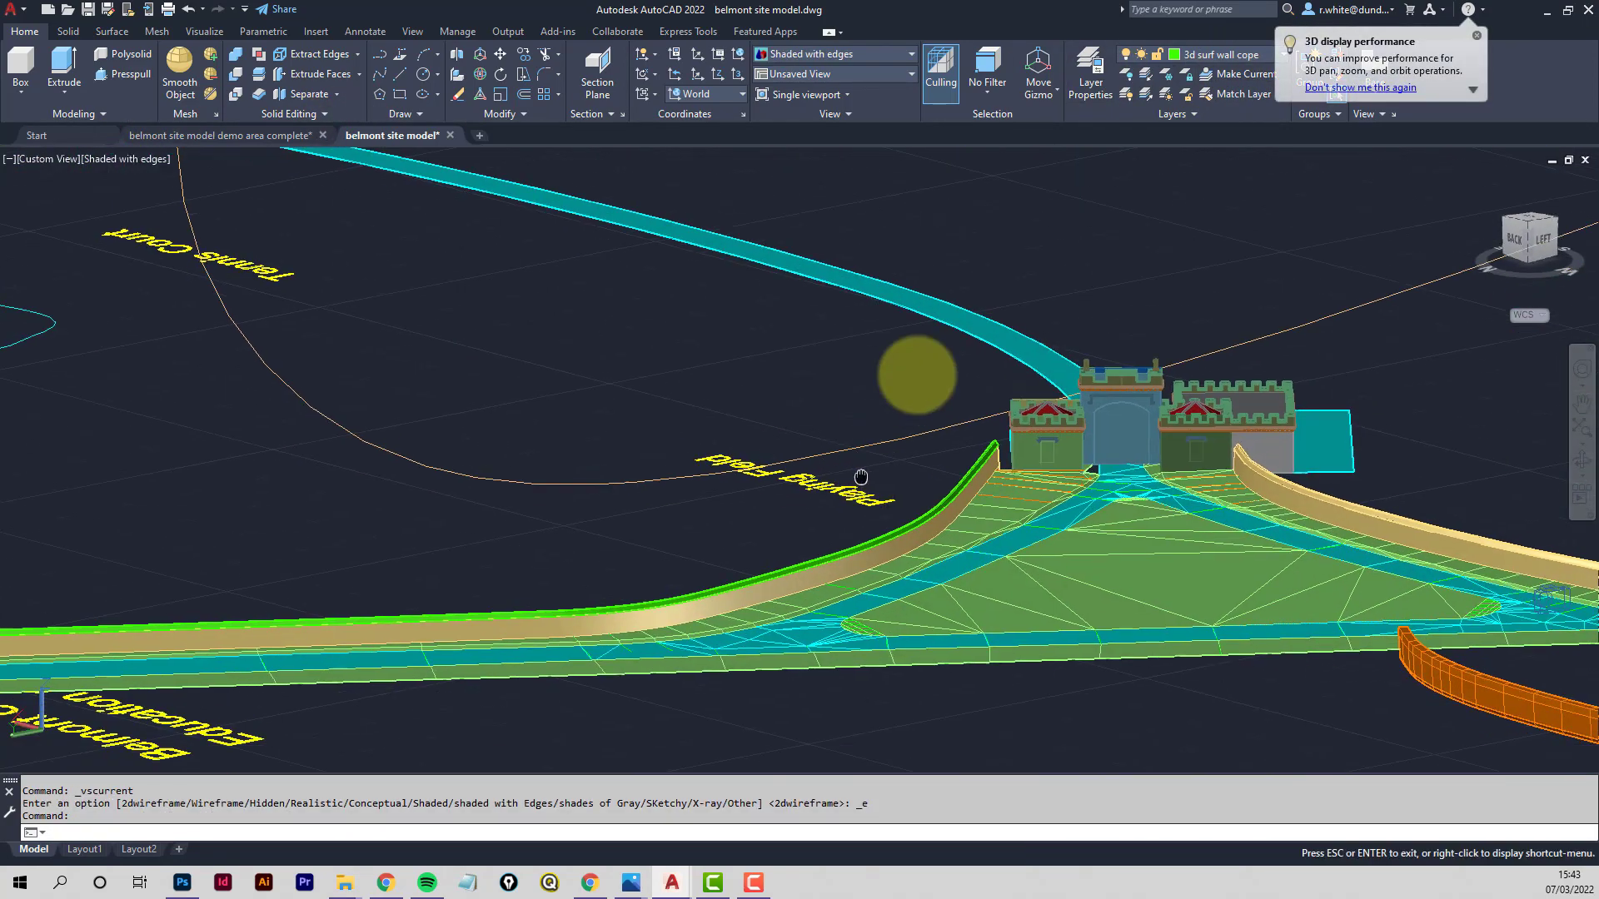
pyautogui.scroll(4, 914, 374)
pyautogui.keyDown('shift'); pyautogui.moveTo(1113, 364); pyautogui.dragTo(674, 450, button='middle'); pyautogui.keyUp('shift')
# Delete the leftover orange wall surfaces below the site near the Lodge and Macbeth's Stone
pyautogui.scroll(-3, 683, 475)
pyautogui.scroll(-4, 568, 430)
pyautogui.moveTo(568, 430); pyautogui.dragTo(892, 404, button='middle')
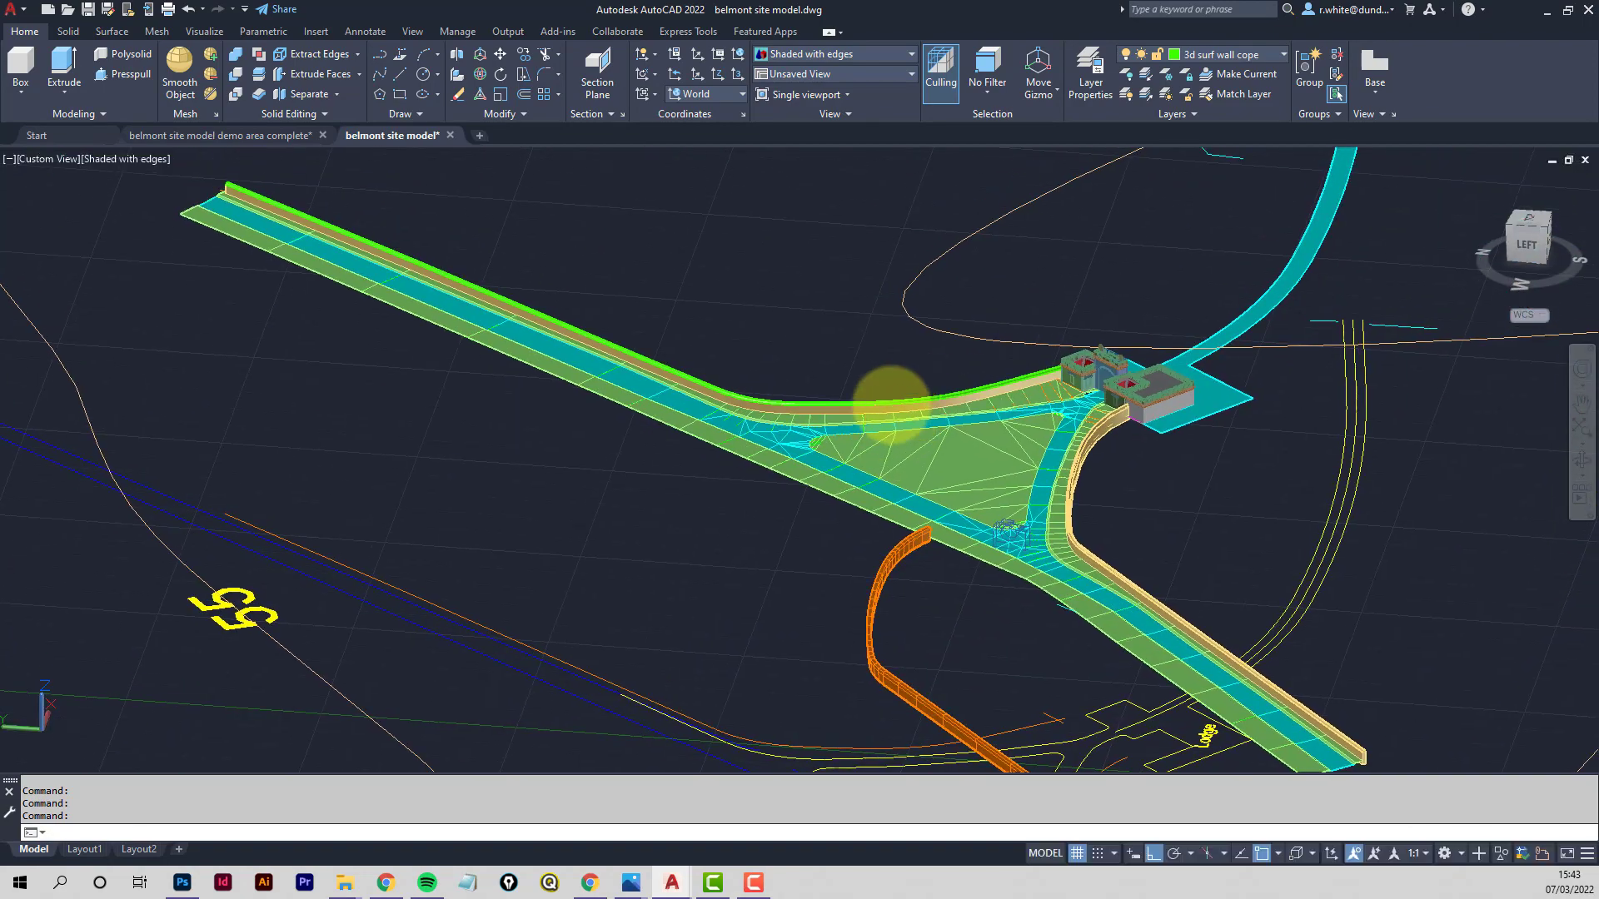
pyautogui.press('Delete')
pyautogui.moveTo(876, 575); pyautogui.dragTo(696, 297, button='middle')
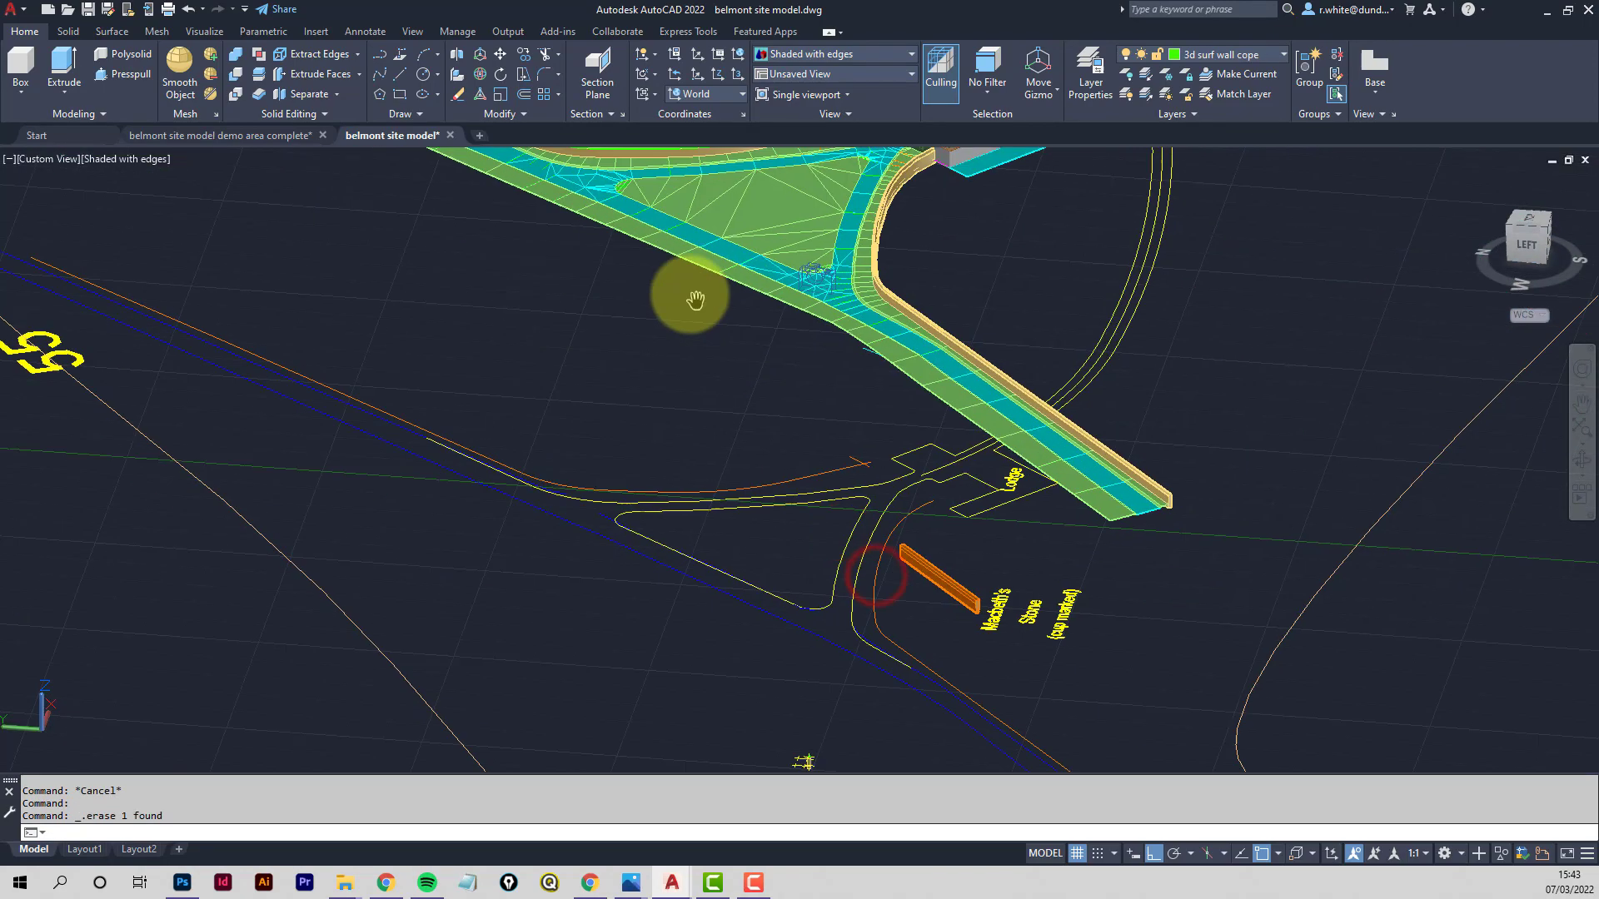
pyautogui.scroll(-2, 930, 427)
pyautogui.moveTo(916, 418); pyautogui.dragTo(924, 611, button='middle')
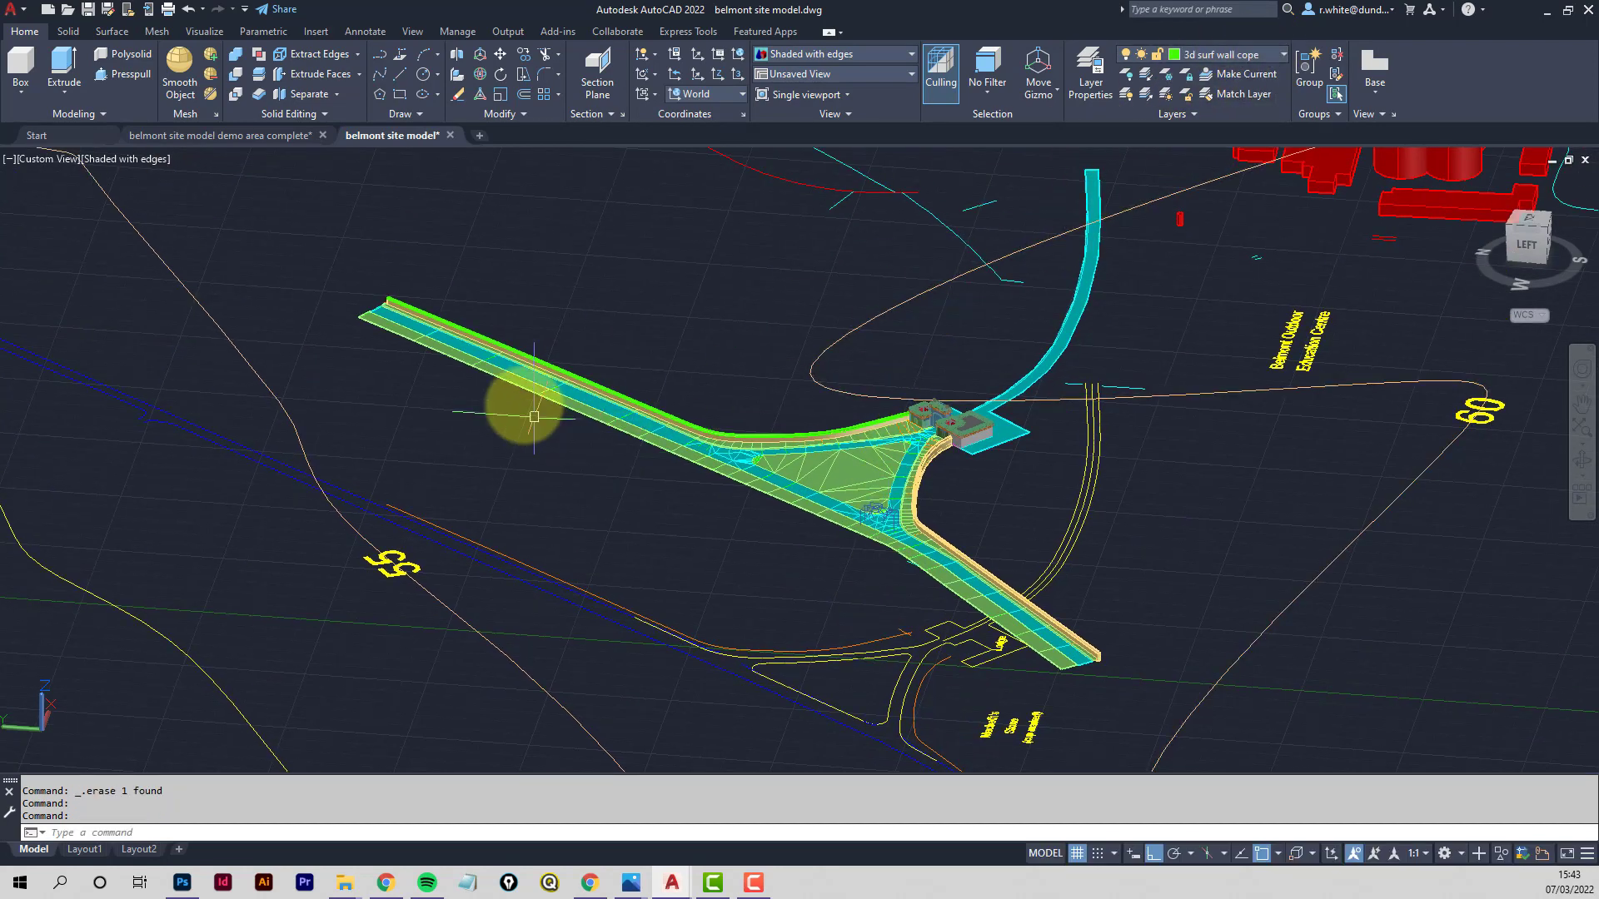
# Turn on the 3d surf fields layer and make it the current layer
pyautogui.click(1274, 52)
pyautogui.scroll(3, 1163, 136)
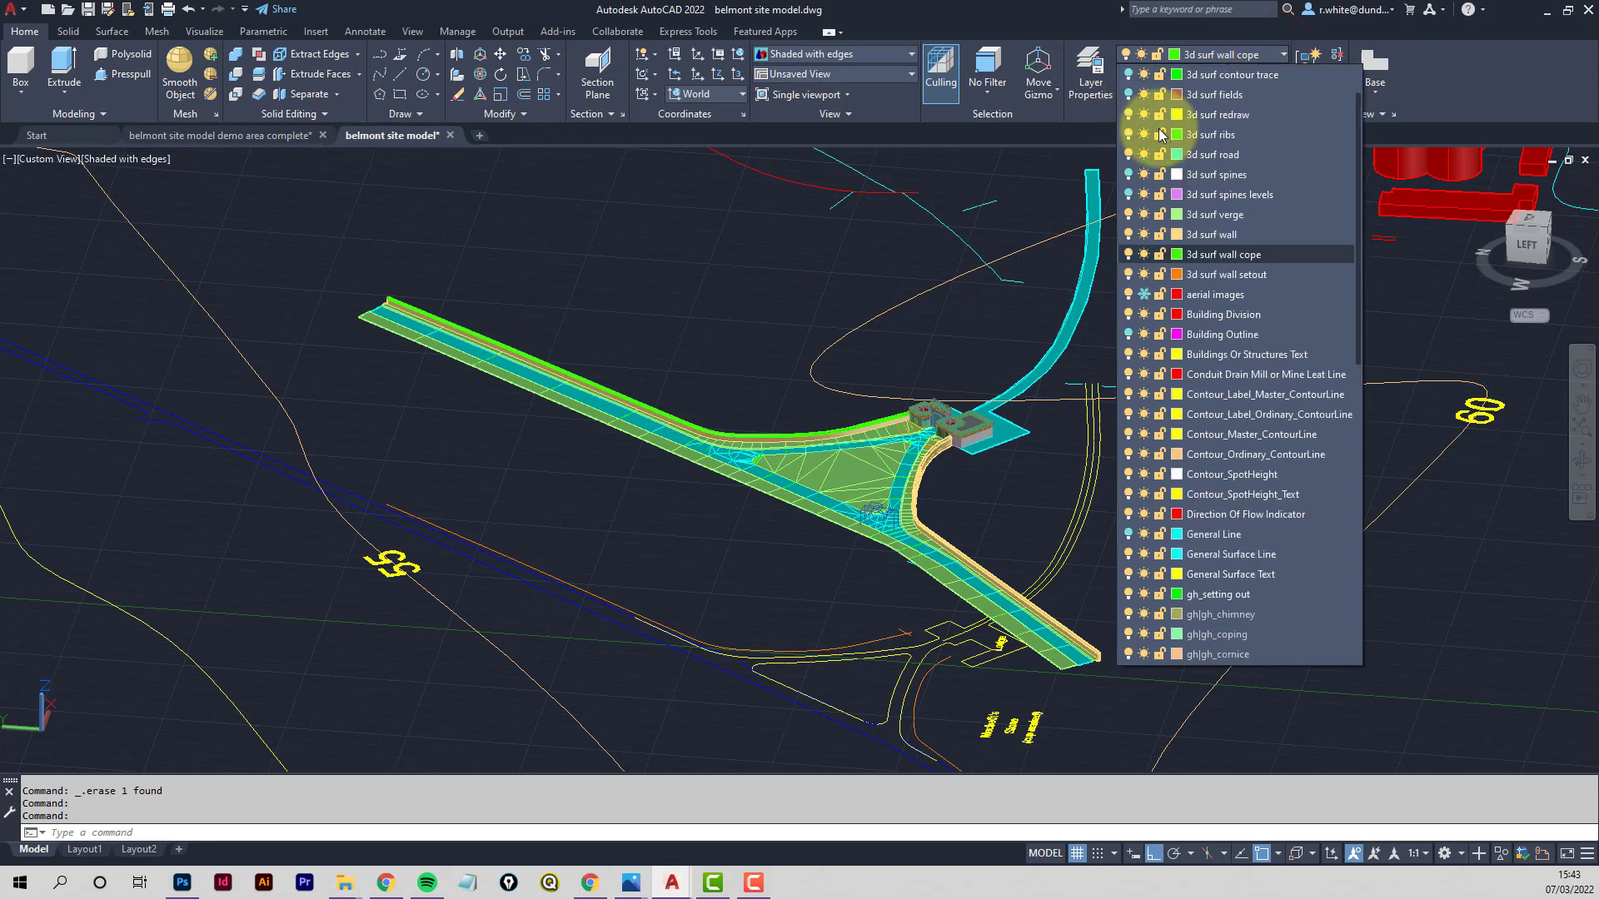
pyautogui.scroll(3, 1163, 135)
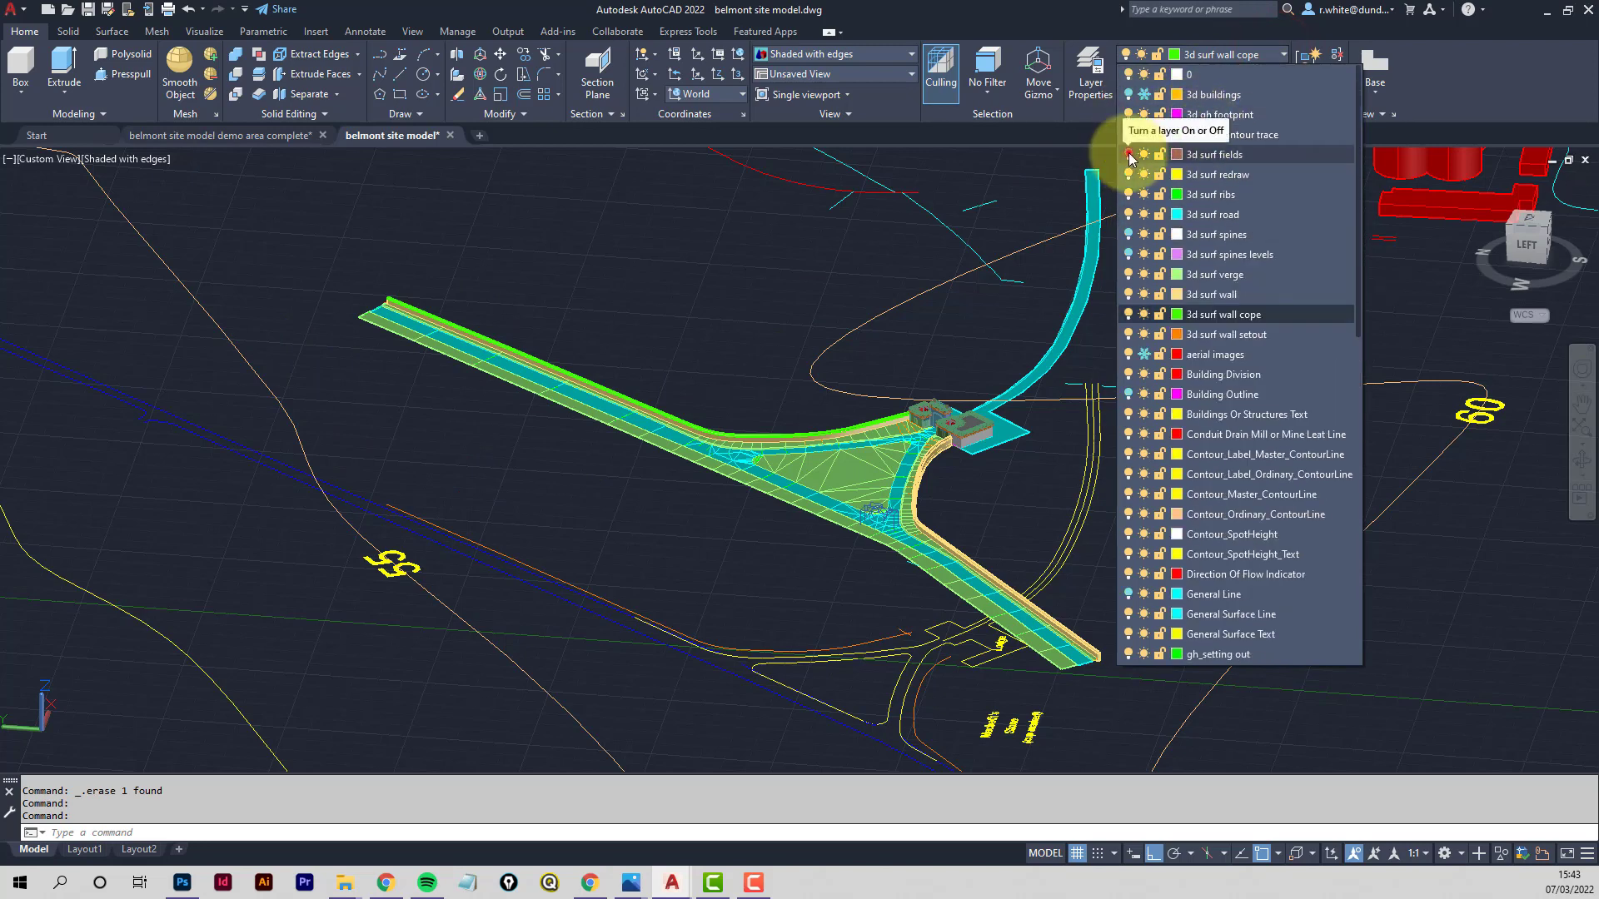
pyautogui.click(1129, 154)
pyautogui.click(1228, 154)
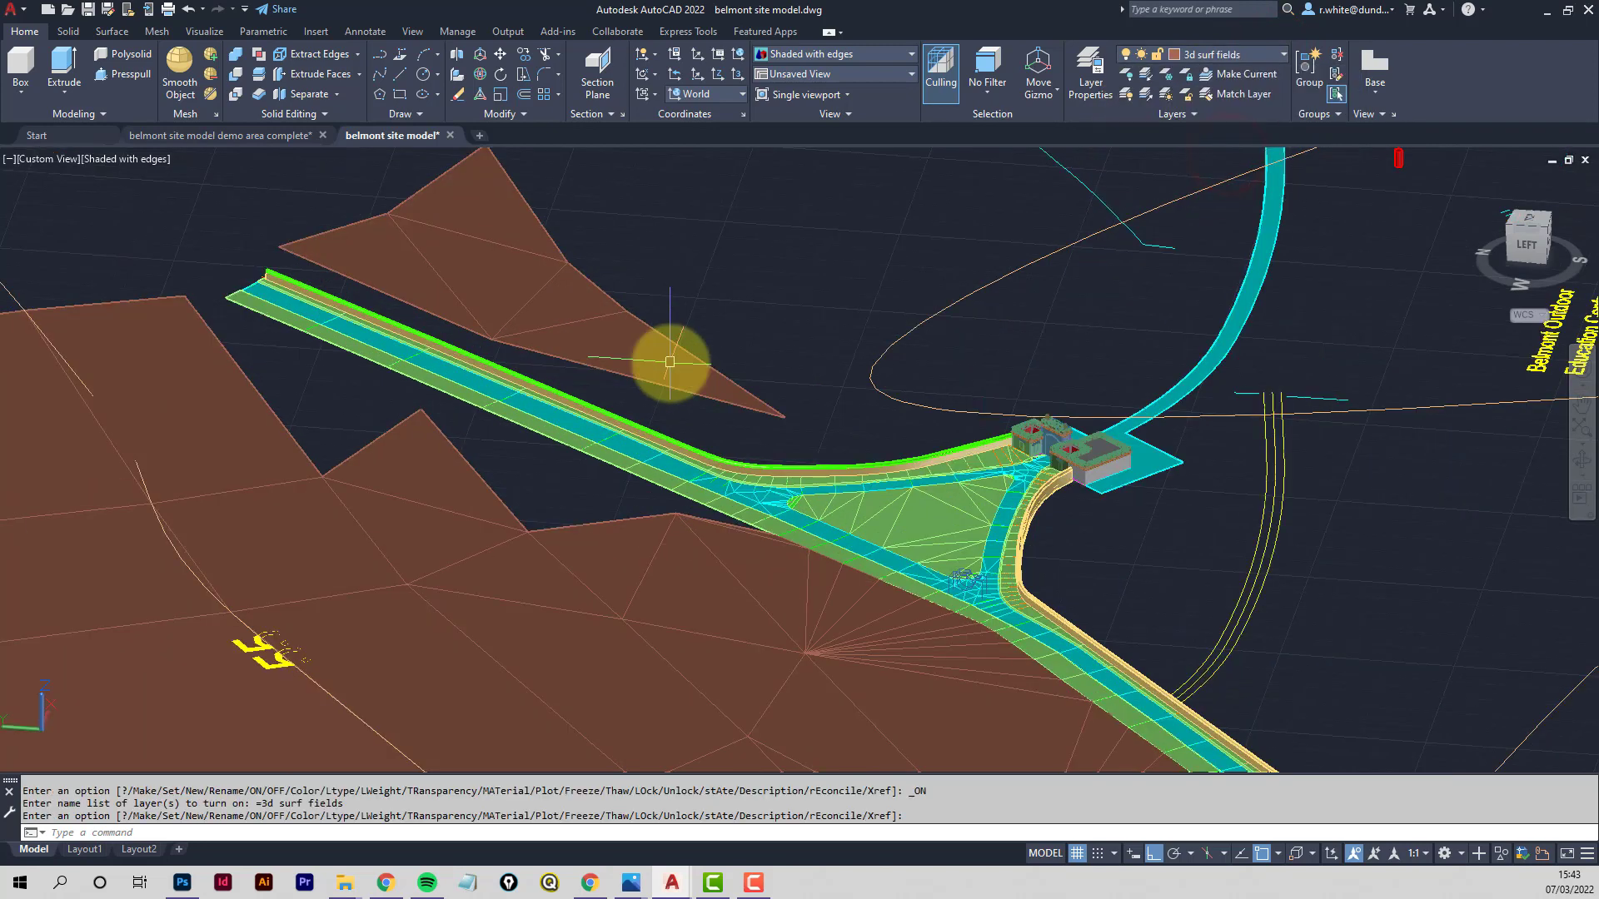
# Examine how the field surface follows the vertices of the 50 contour along its outer edge
pyautogui.moveTo(778, 553)
pyautogui.keyDown('shift'); pyautogui.mouseDown(button='middle')
pyautogui.moveTo(839, 588)
pyautogui.moveTo(678, 589)
pyautogui.moveTo(624, 512)
pyautogui.mouseUp(button='middle'); pyautogui.keyUp('shift')
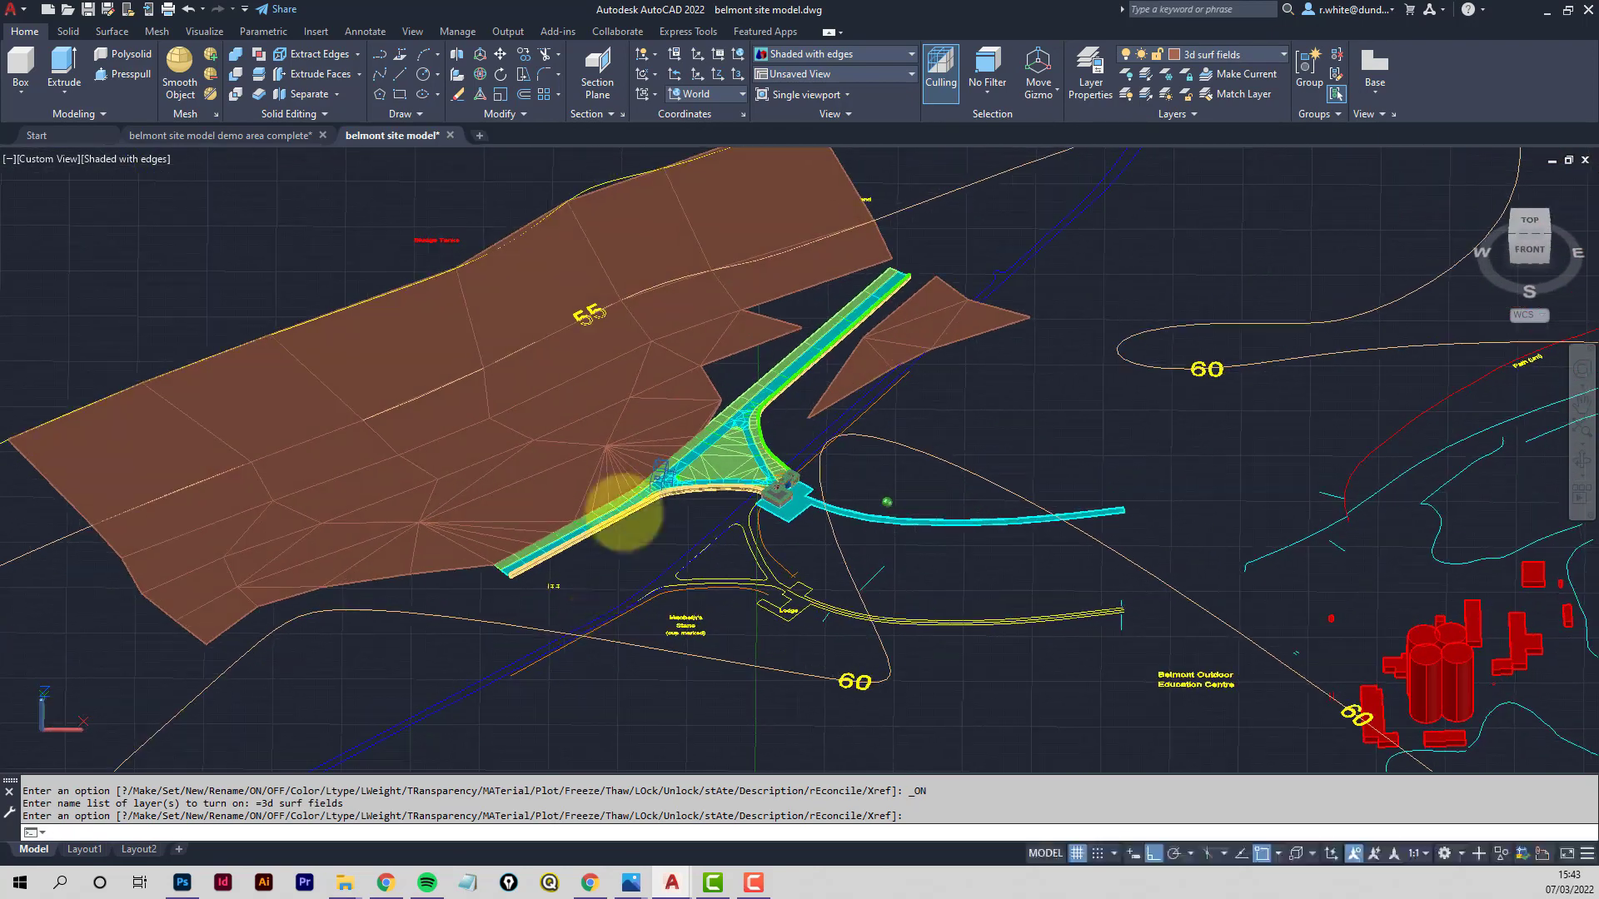
pyautogui.moveTo(690, 398); pyautogui.dragTo(760, 663, button='middle')
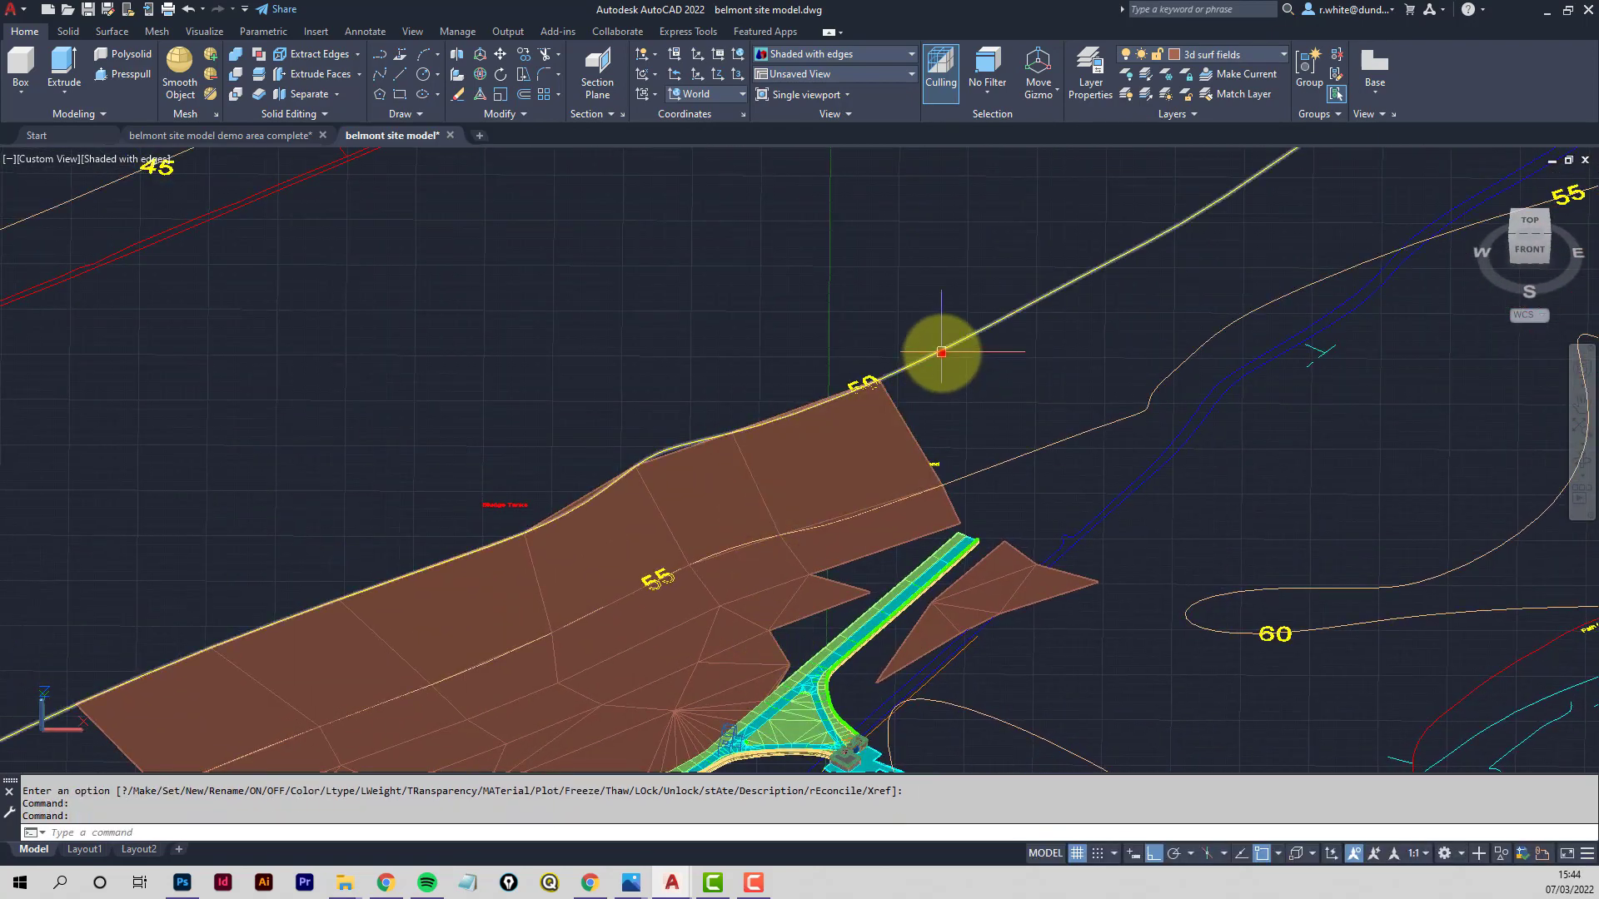
pyautogui.click(941, 352)
pyautogui.scroll(4, 888, 355)
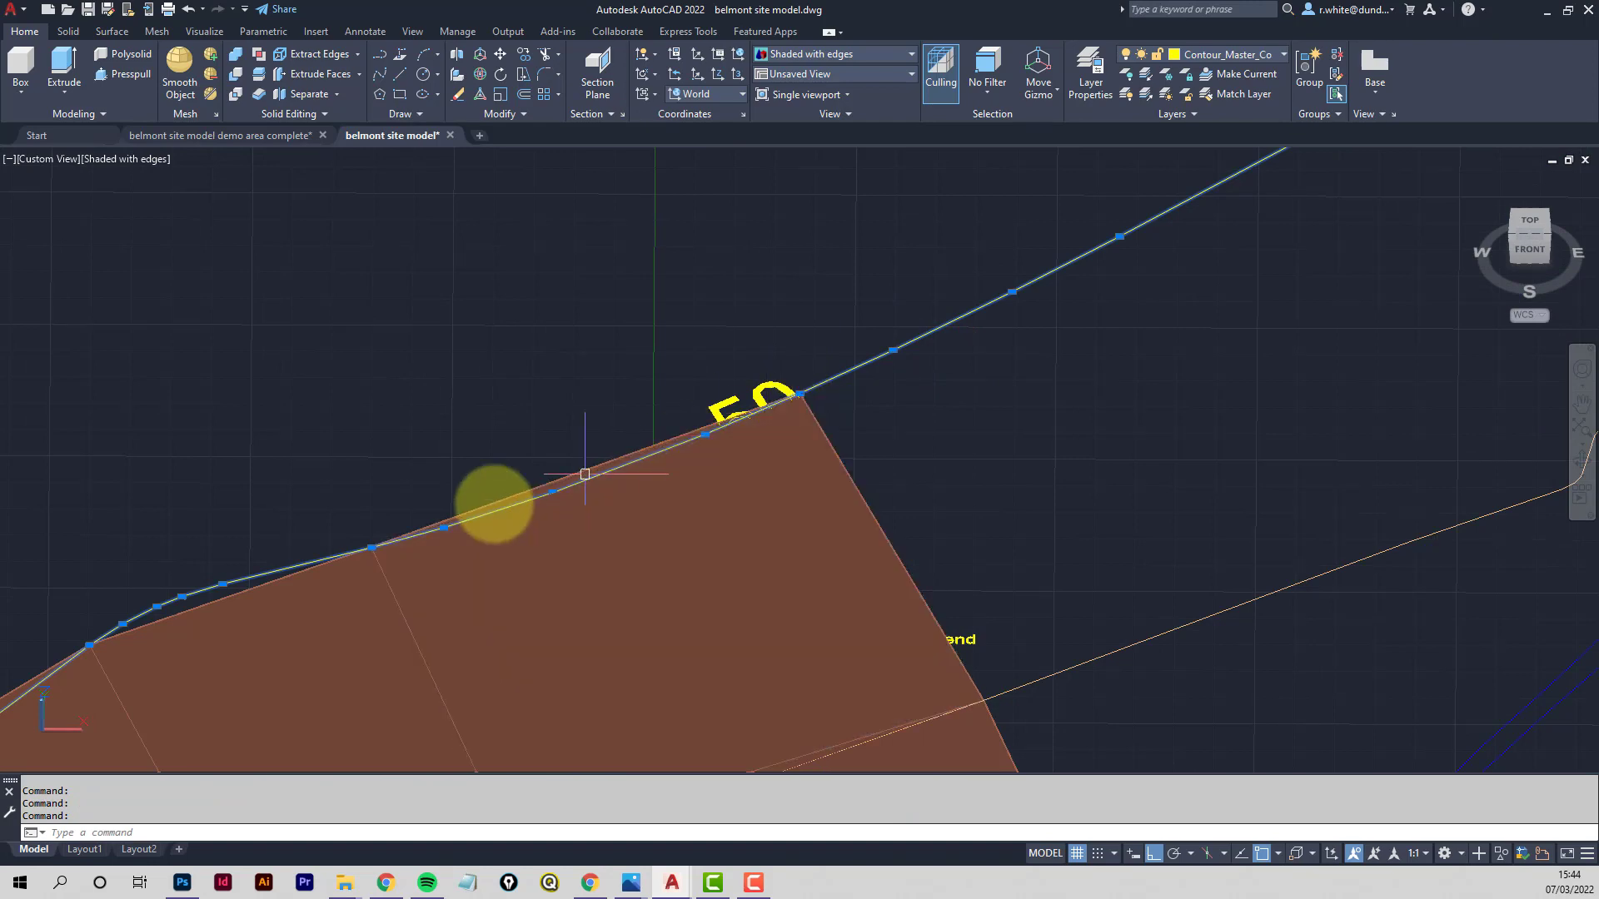
pyautogui.scroll(-3, 250, 572)
pyautogui.moveTo(250, 571); pyautogui.dragTo(901, 291, button='middle')
pyautogui.scroll(-2, 746, 346)
pyautogui.press('Escape')
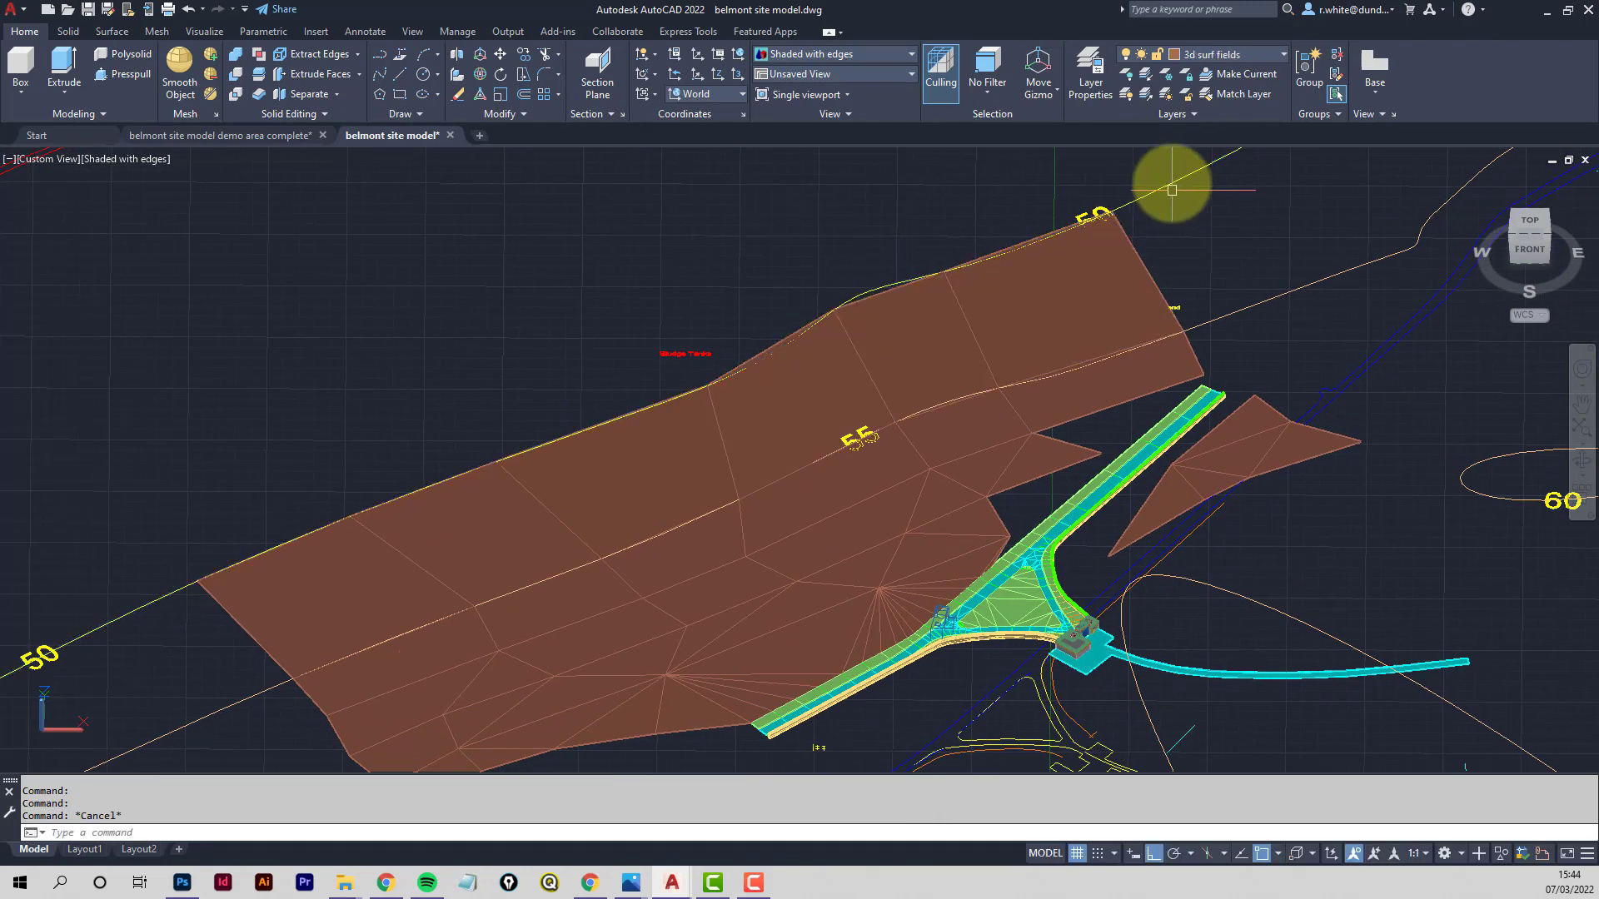
# Examine the 50 and 55 contours together, comparing their vertices beyond the open end of the field surface
pyautogui.moveTo(1160, 177); pyautogui.dragTo(991, 336, button='middle')
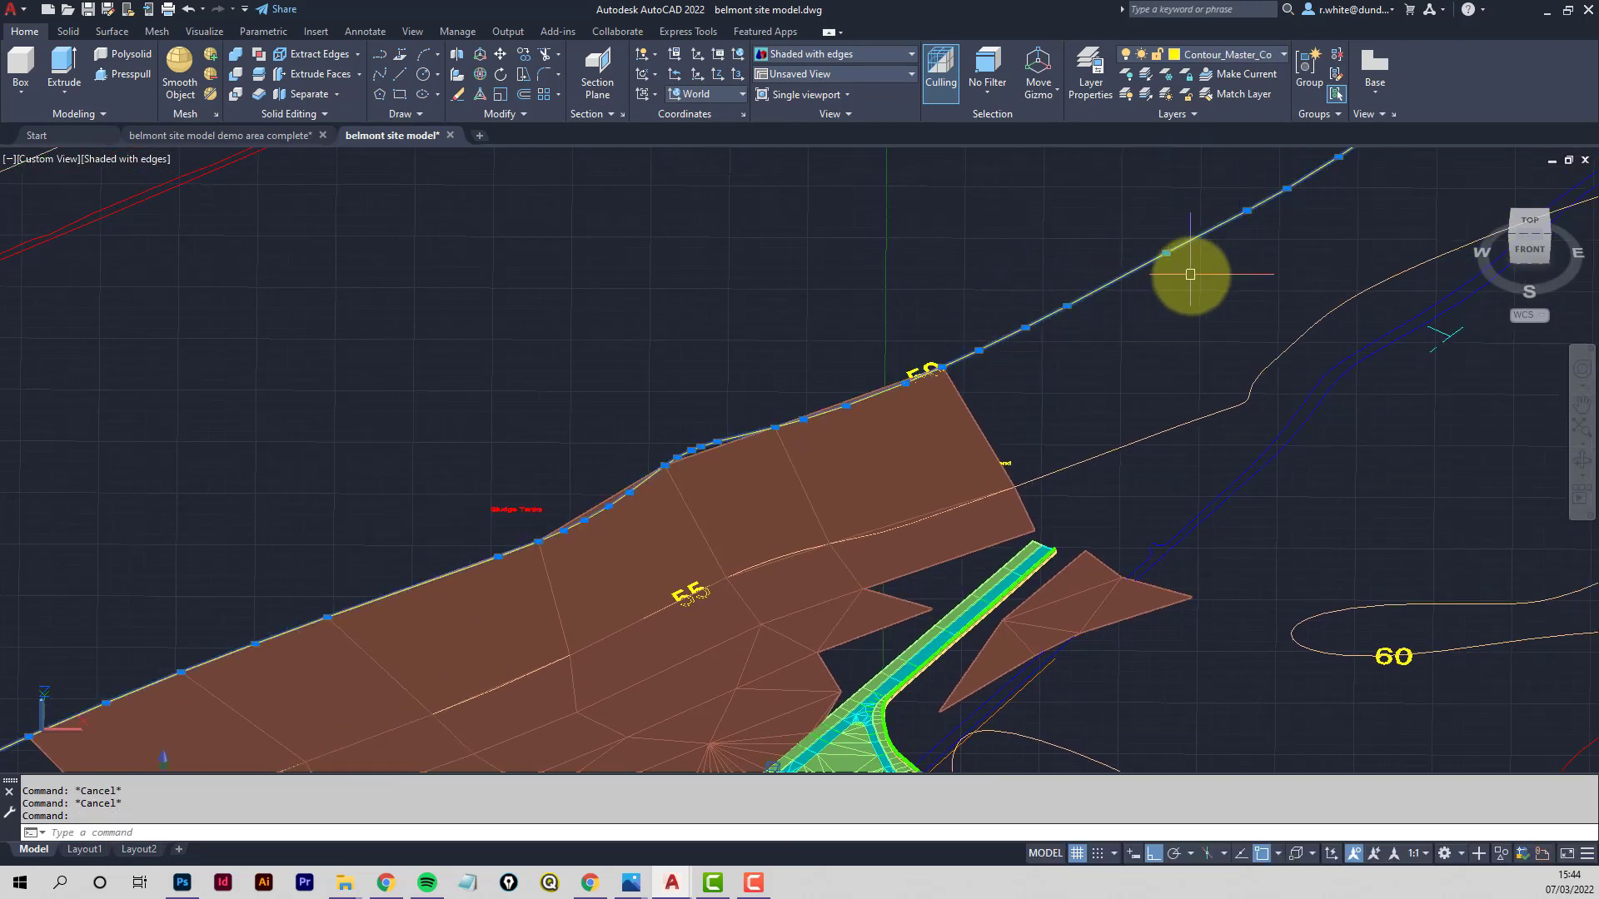
pyautogui.moveTo(1071, 357); pyautogui.dragTo(1135, 306, button='middle')
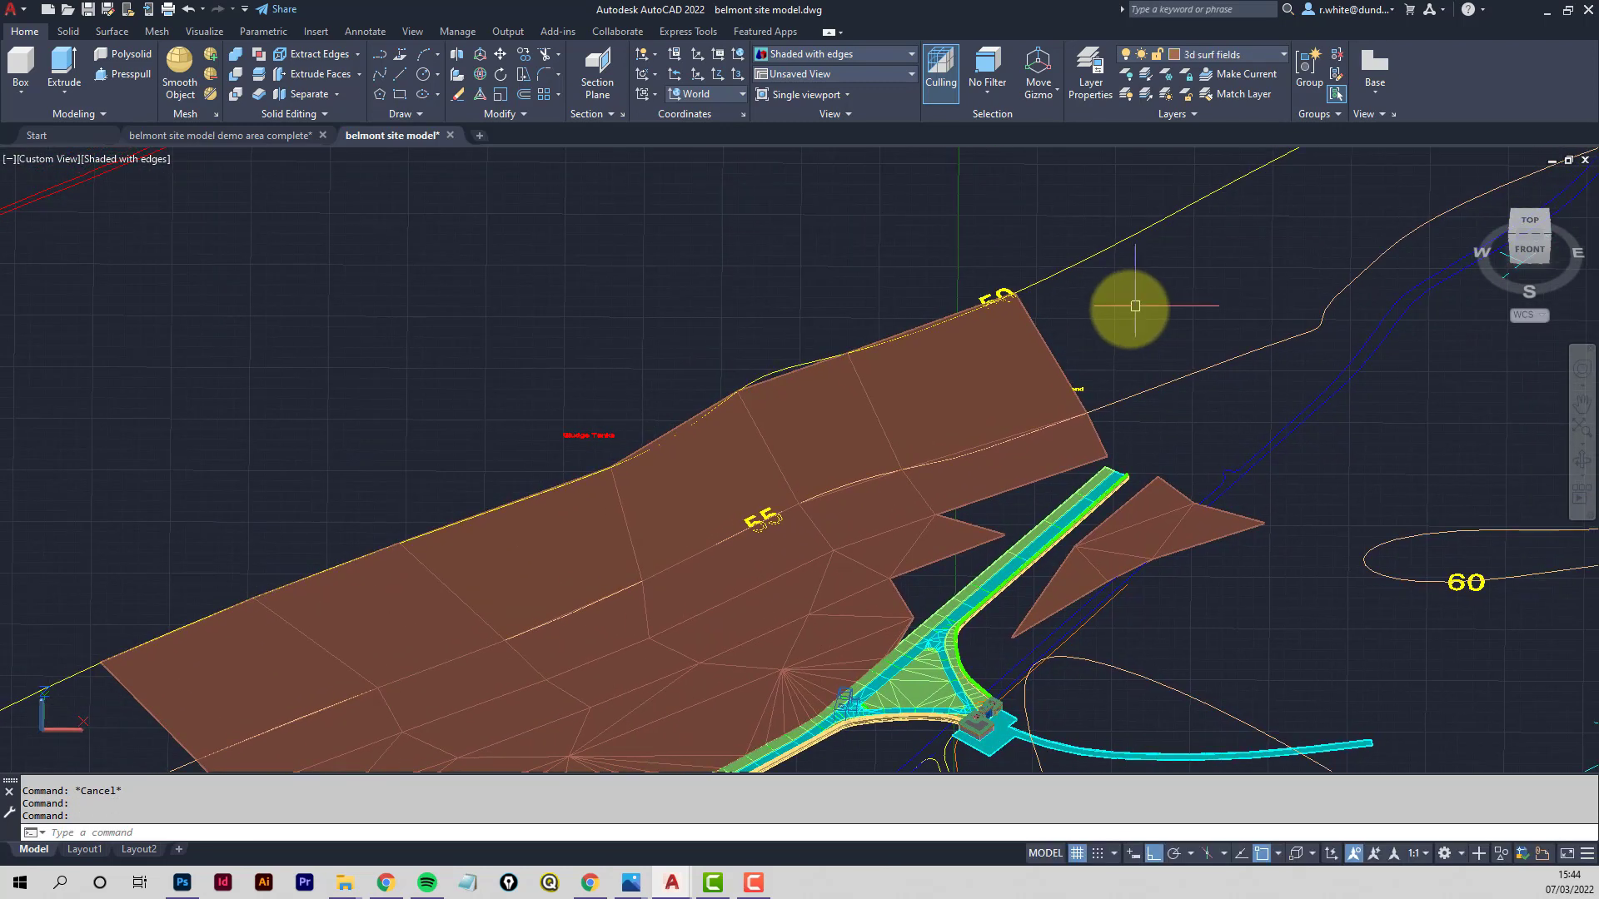
pyautogui.click(1084, 256)
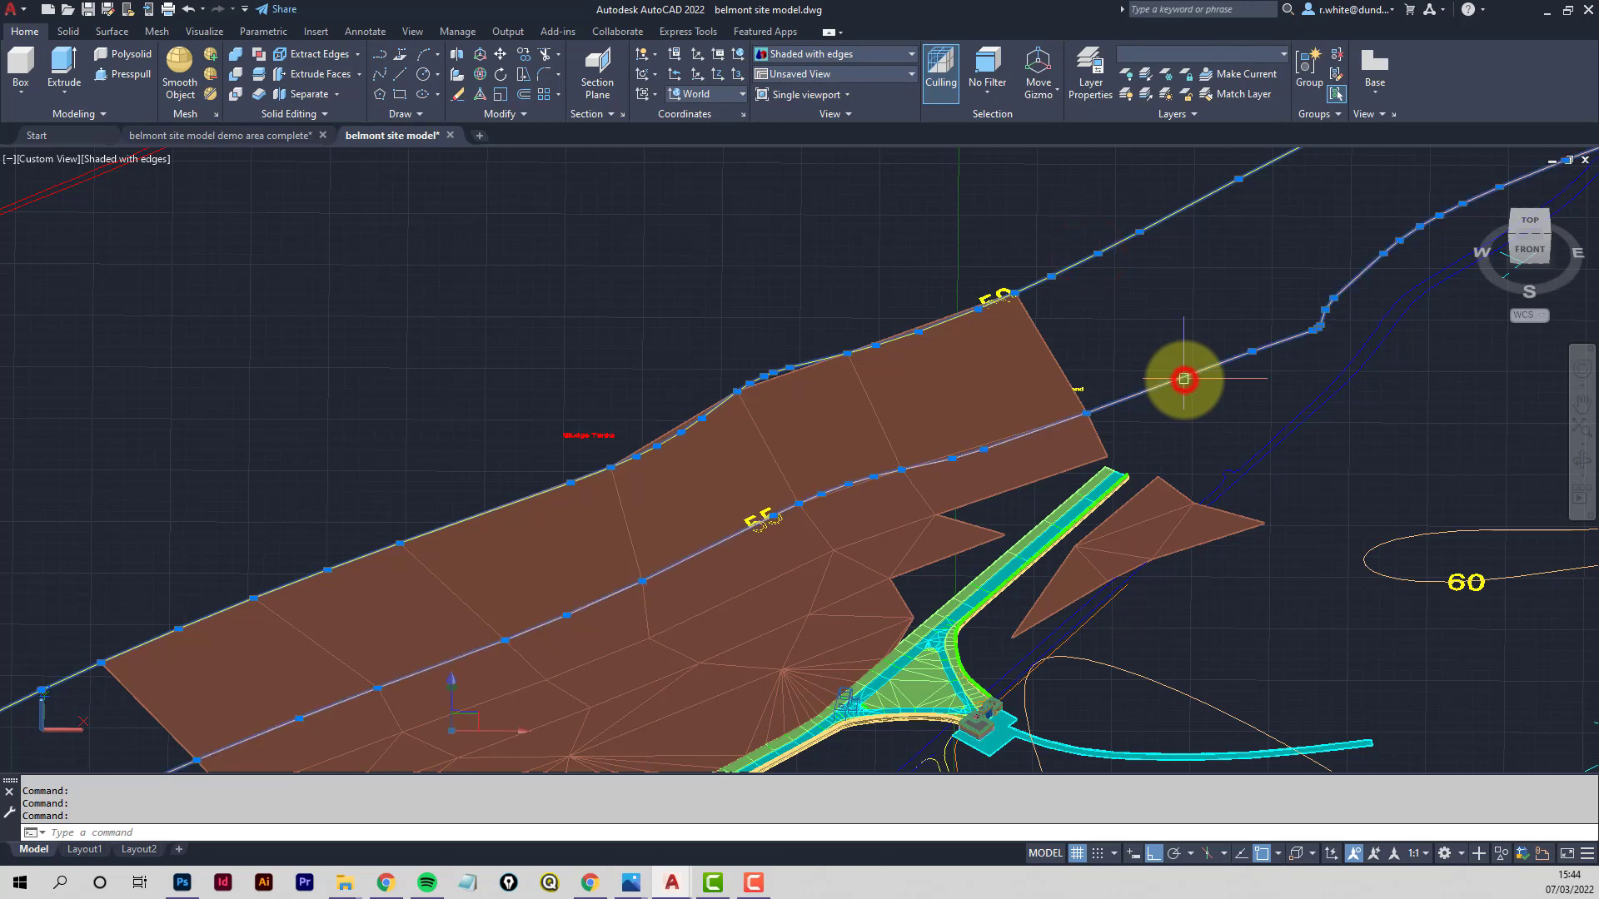
pyautogui.scroll(-4, 1184, 379)
pyautogui.scroll(2, 1102, 373)
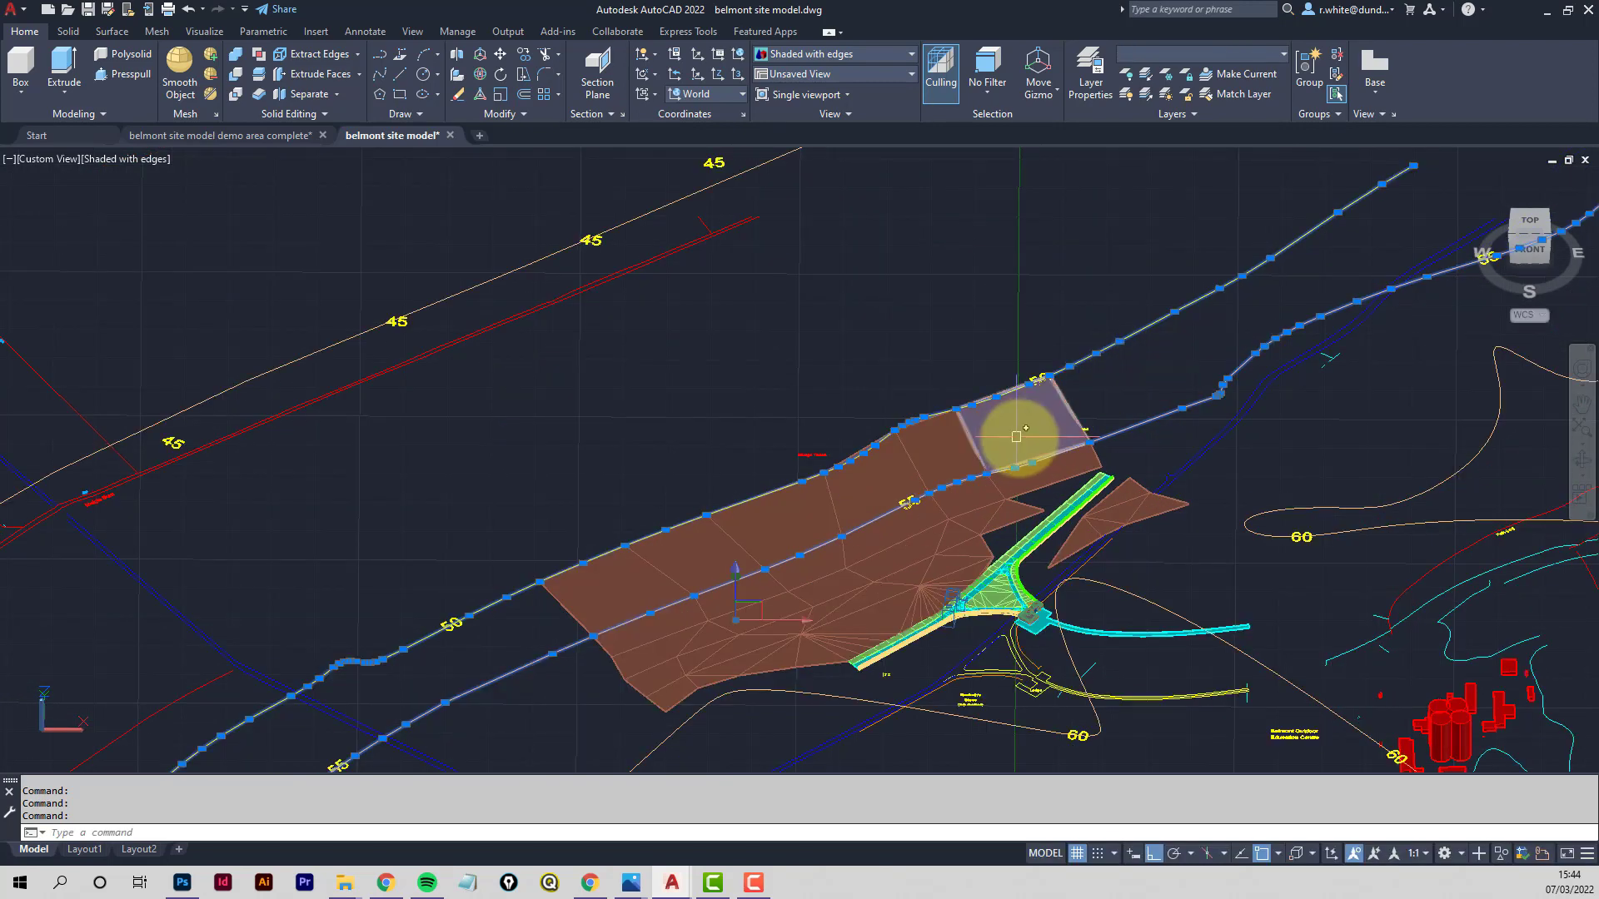
pyautogui.scroll(2, 1083, 385)
pyautogui.scroll(2, 1083, 385)
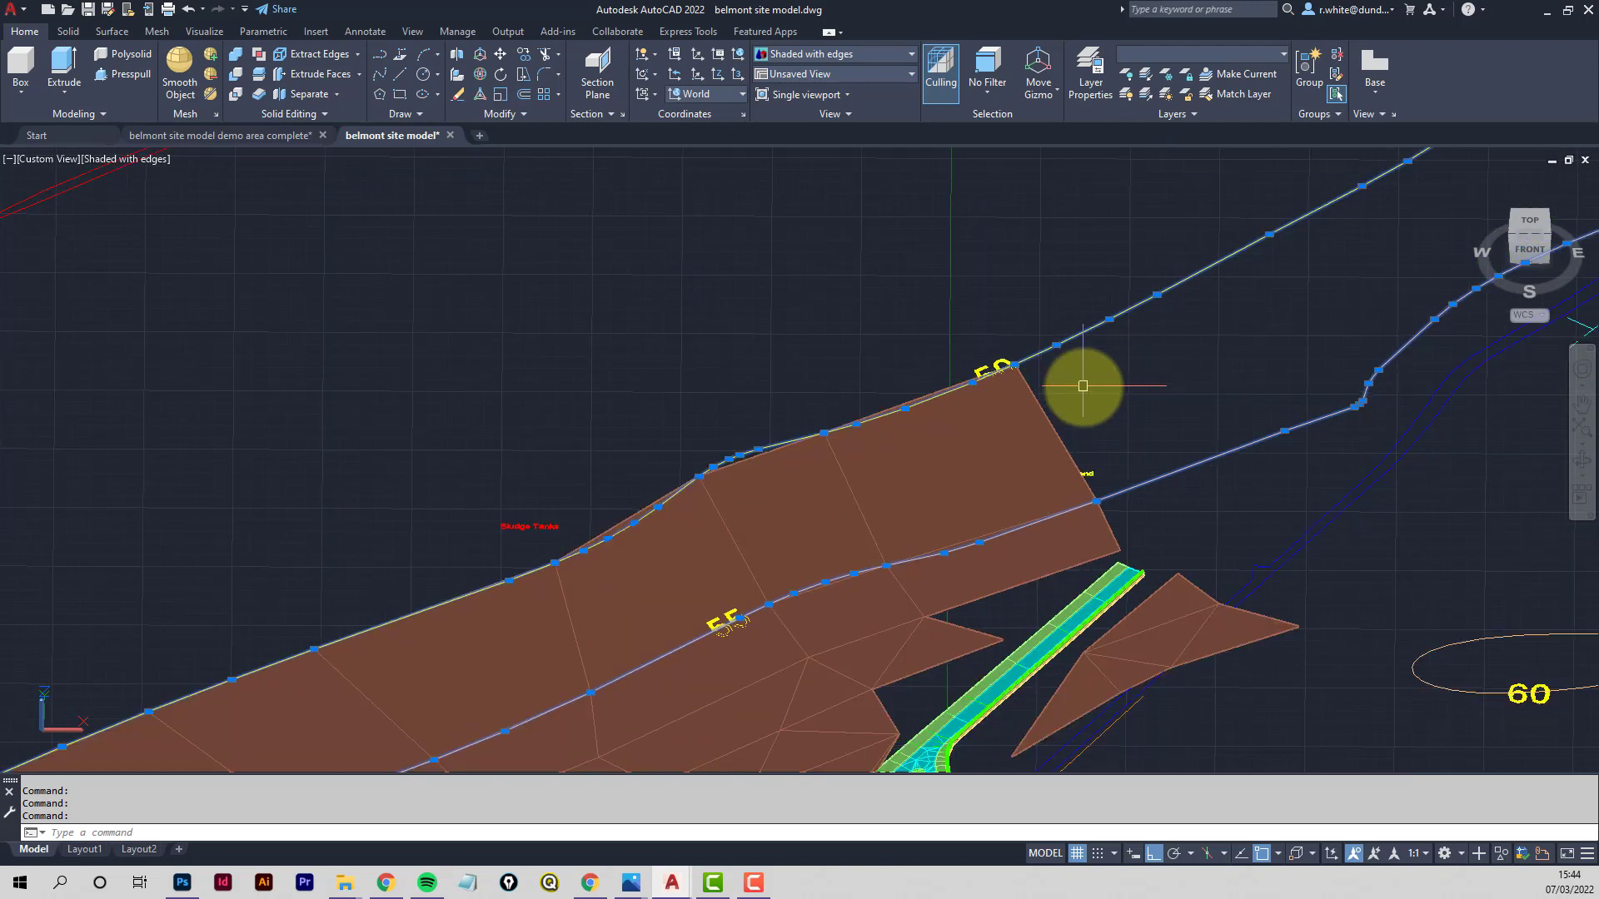
pyautogui.scroll(3, 1283, 418)
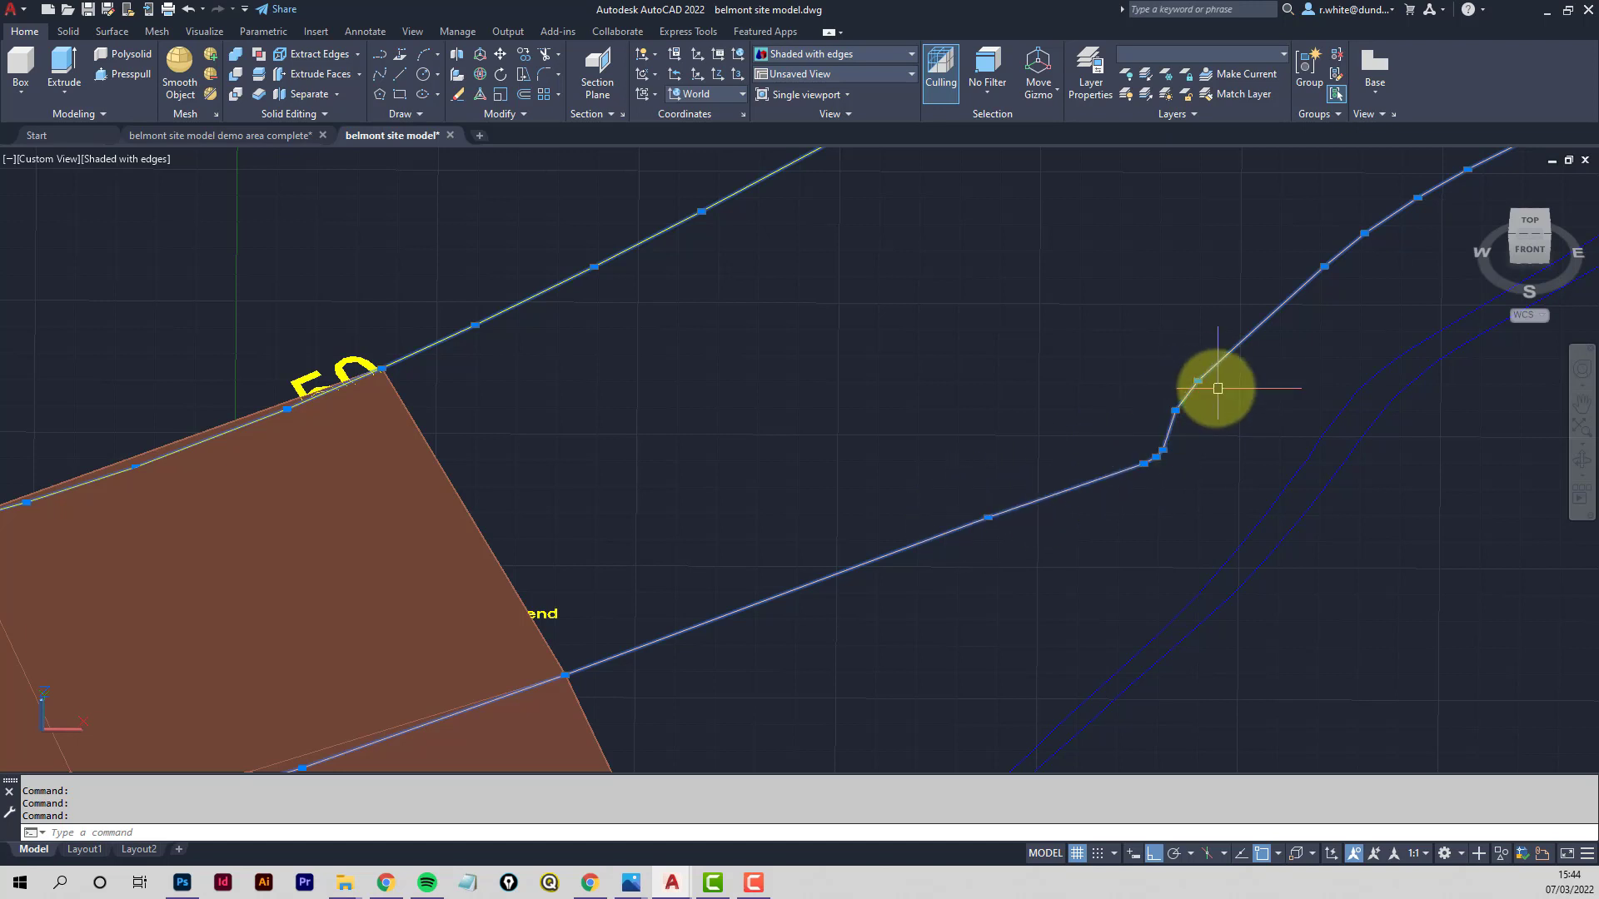
pyautogui.press('Escape')
pyautogui.press('Escape')
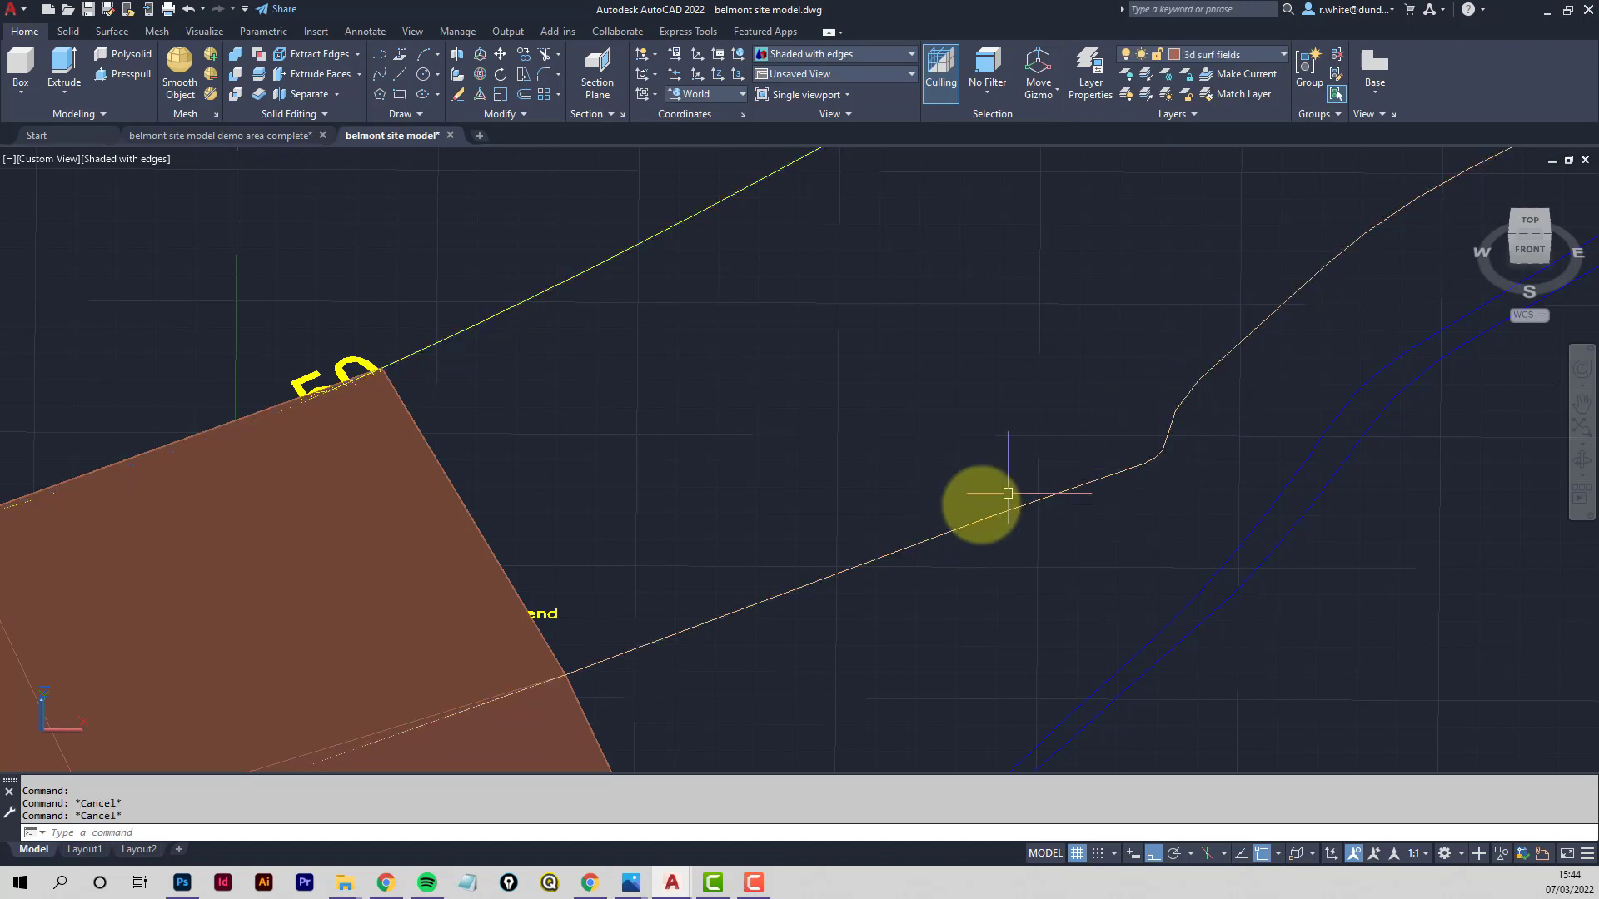
# Create a three-sided 3D face between the main field's corner and two vertices of the adjoining green verge near the road junction
pyautogui.scroll(-6, 1244, 335)
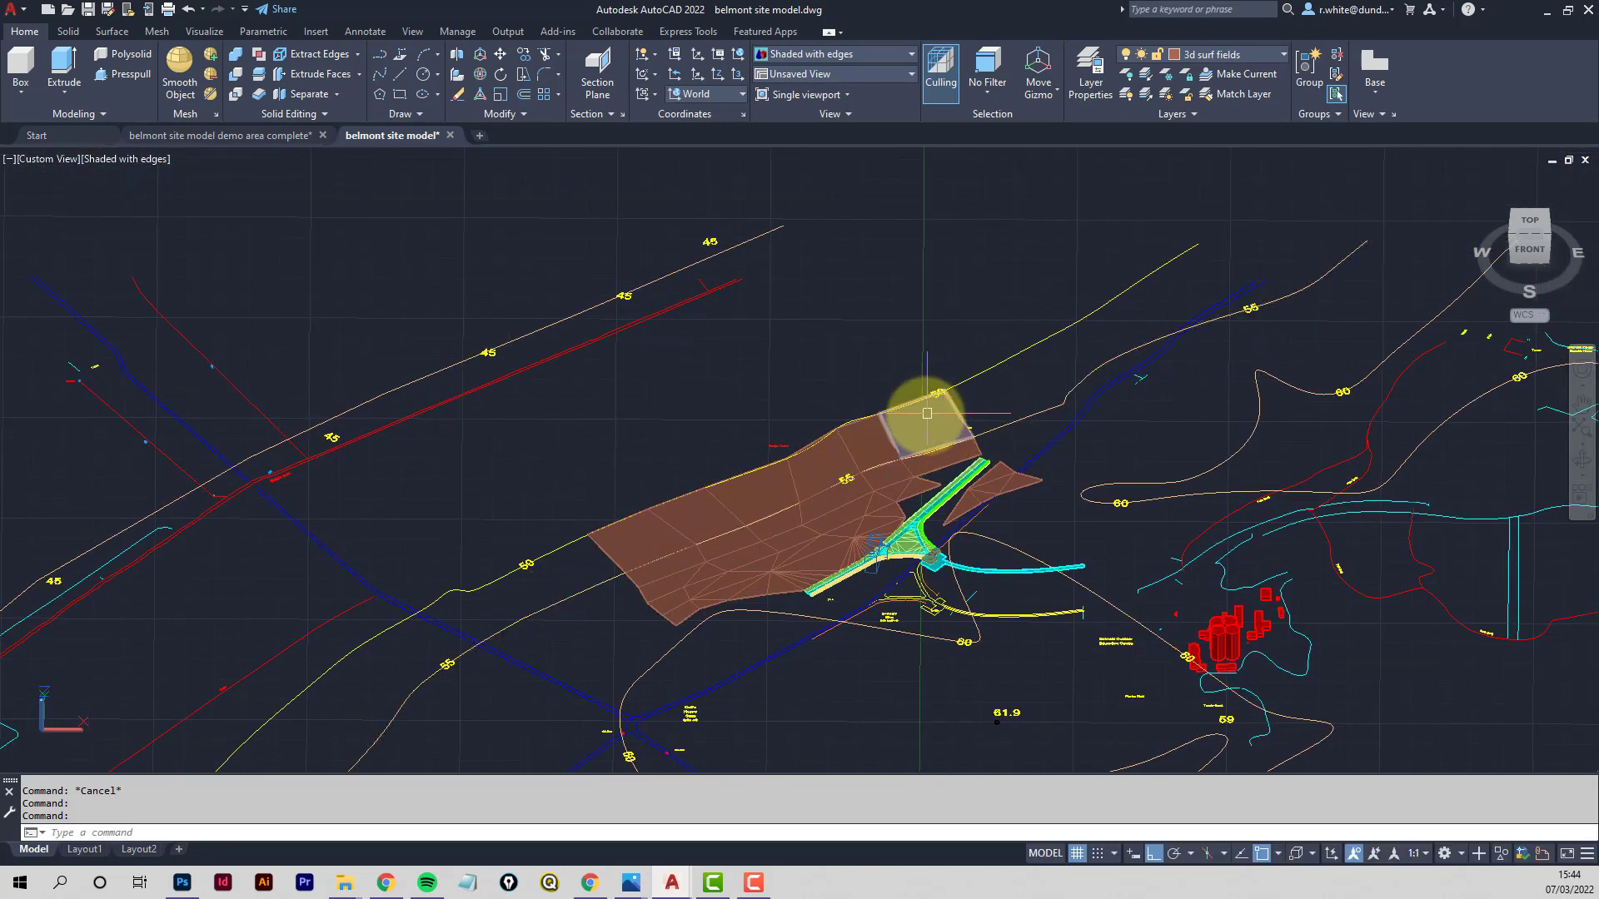
pyautogui.scroll(2, 851, 476)
pyautogui.scroll(5, 949, 499)
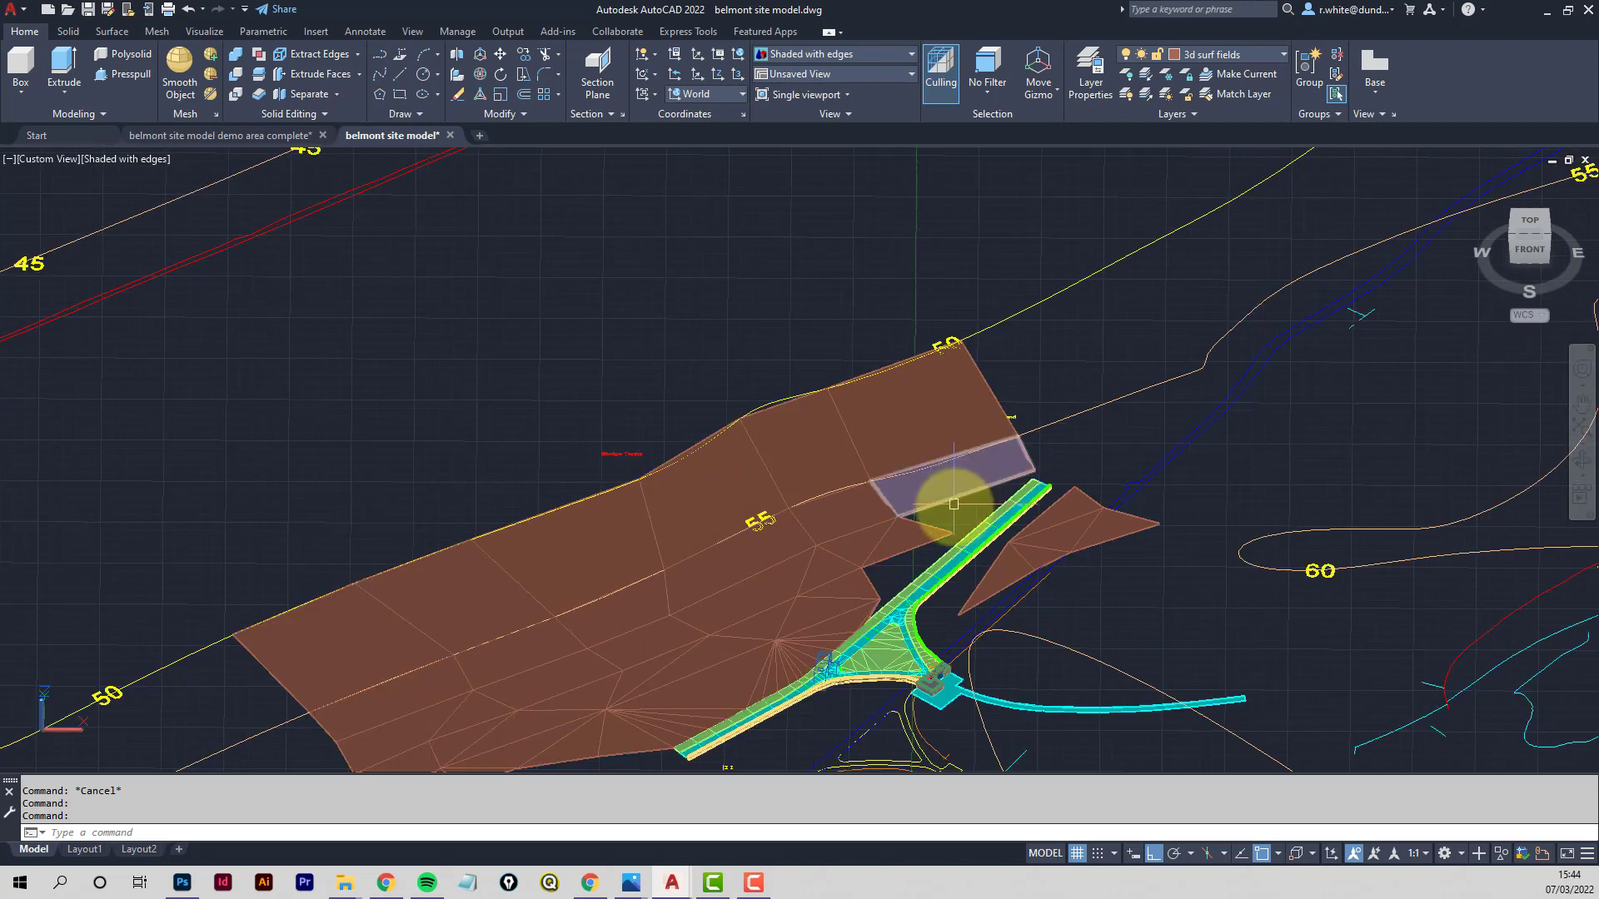
pyautogui.keyDown('shift'); pyautogui.moveTo(890, 498); pyautogui.dragTo(808, 421, button='middle'); pyautogui.keyUp('shift')
pyautogui.write('f')
pyautogui.press('Return')
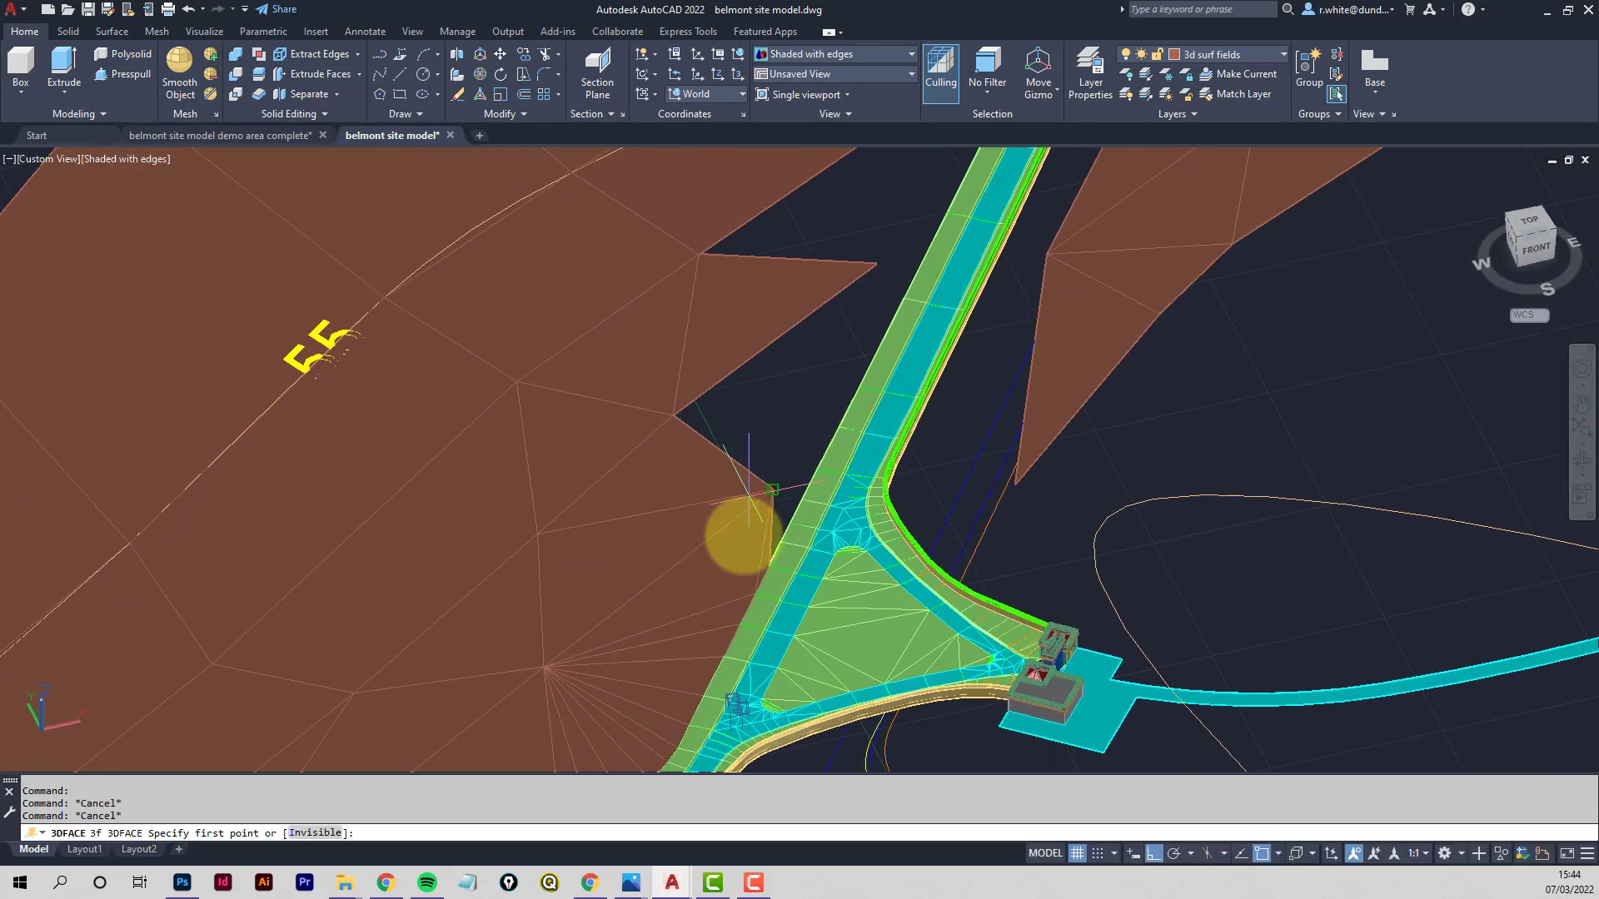
pyautogui.scroll(2, 775, 546)
pyautogui.click(770, 564)
pyautogui.click(799, 532)
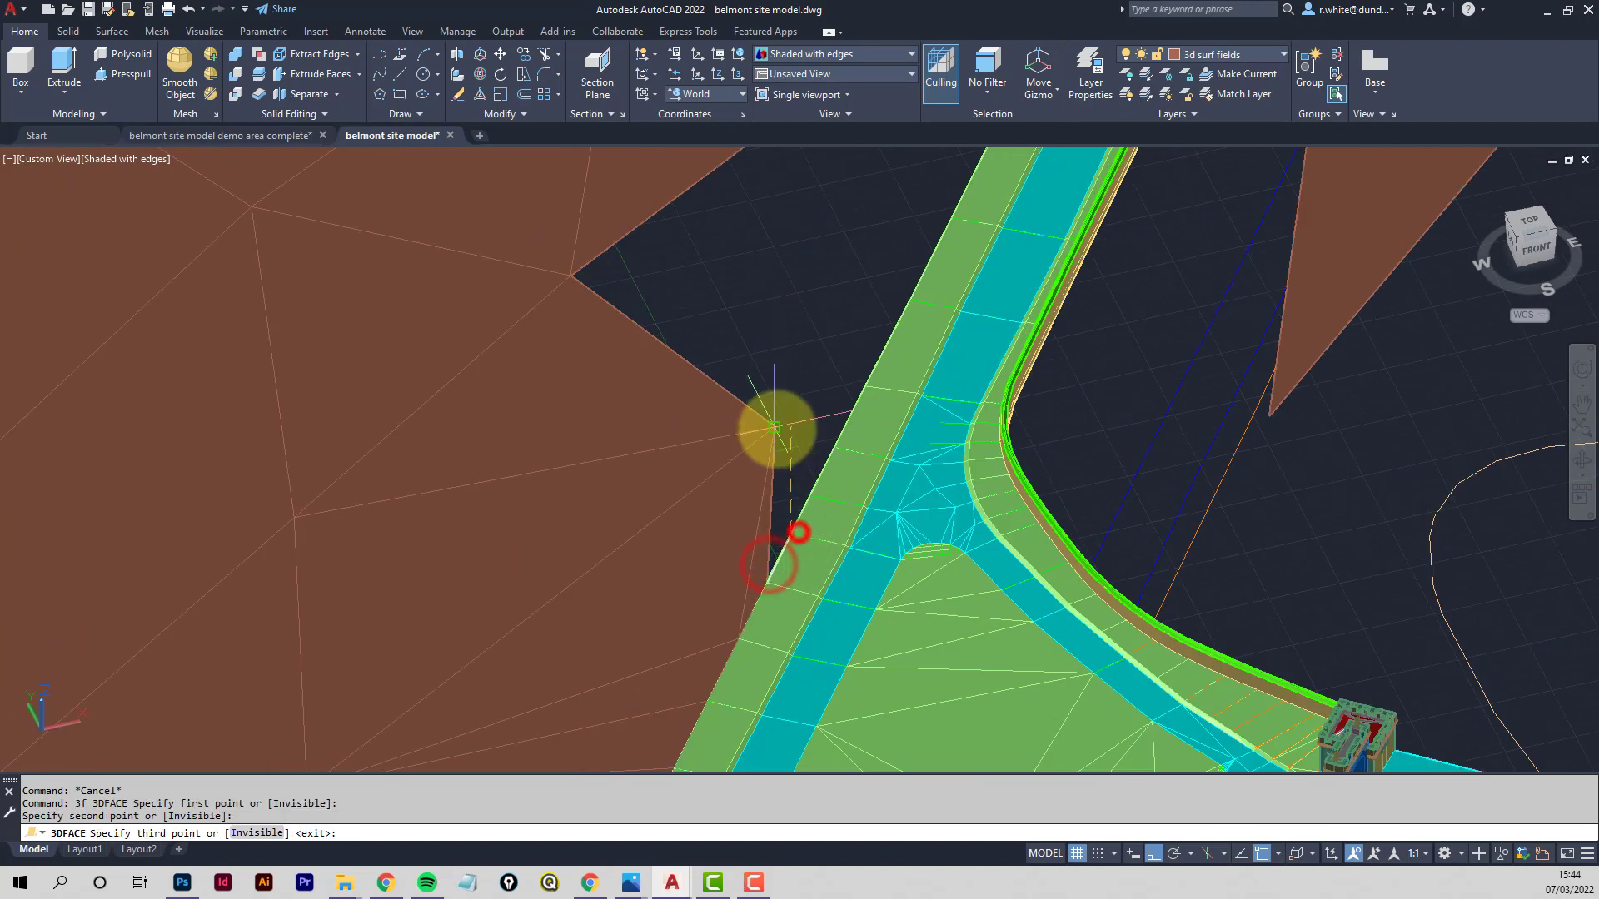
pyautogui.click(775, 429)
pyautogui.press('Return')
# Add two more three-sided 3D faces fanning from the same field corner to successive vertices along the green verge
pyautogui.press('Return')
pyautogui.click(776, 429)
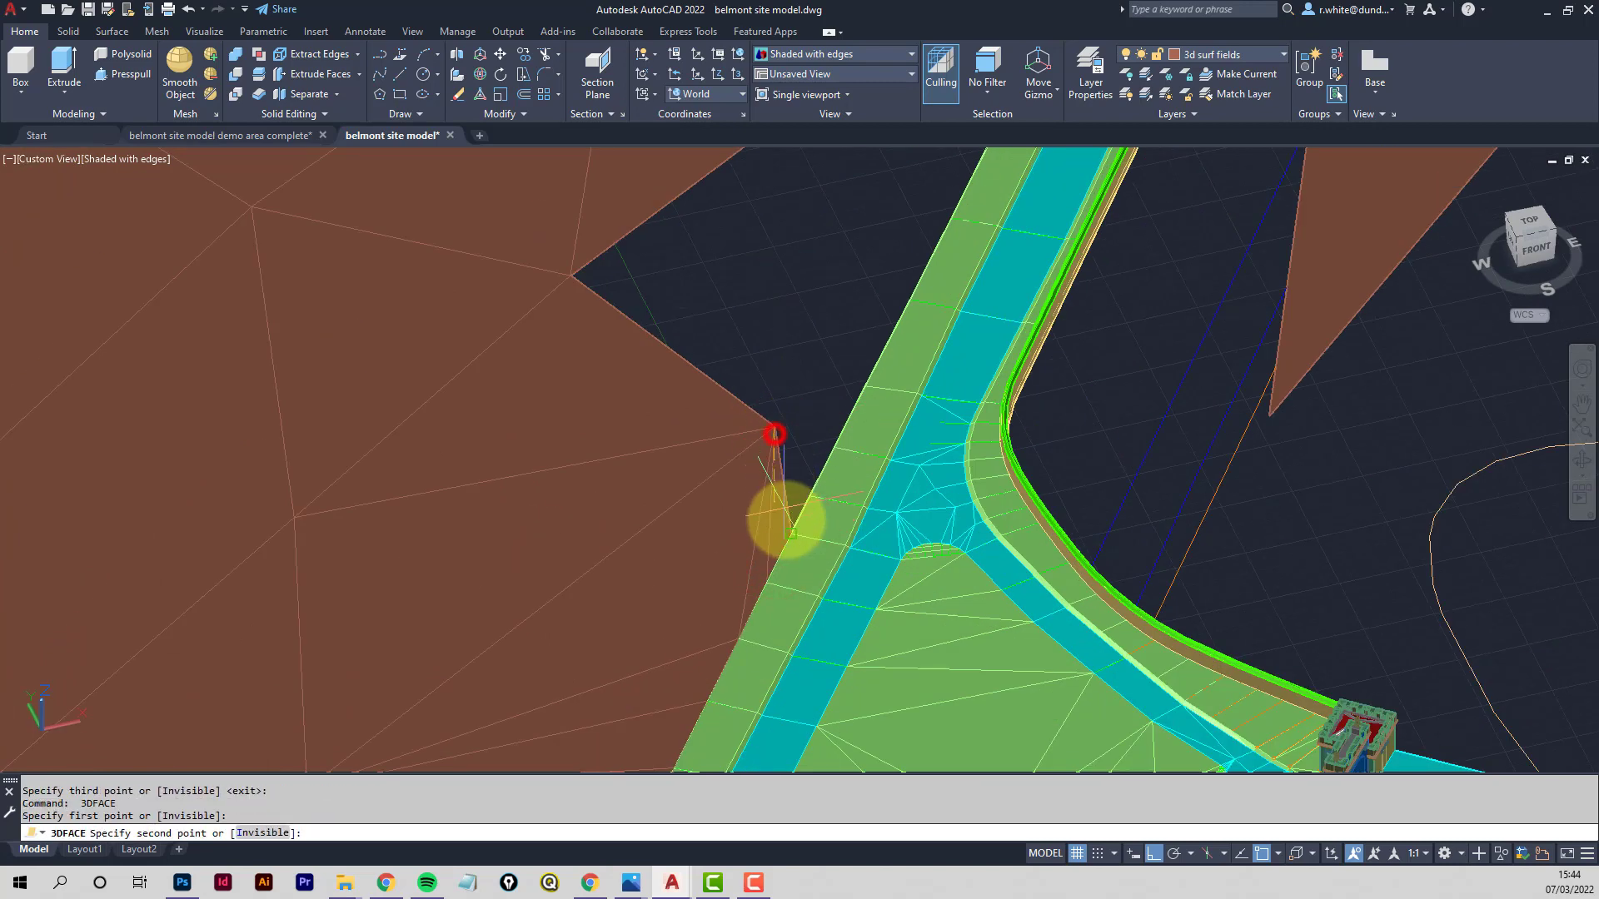
pyautogui.click(785, 528)
pyautogui.click(817, 499)
pyautogui.press('Return')
pyautogui.press('Return')
pyautogui.press('Return')
pyautogui.click(773, 424)
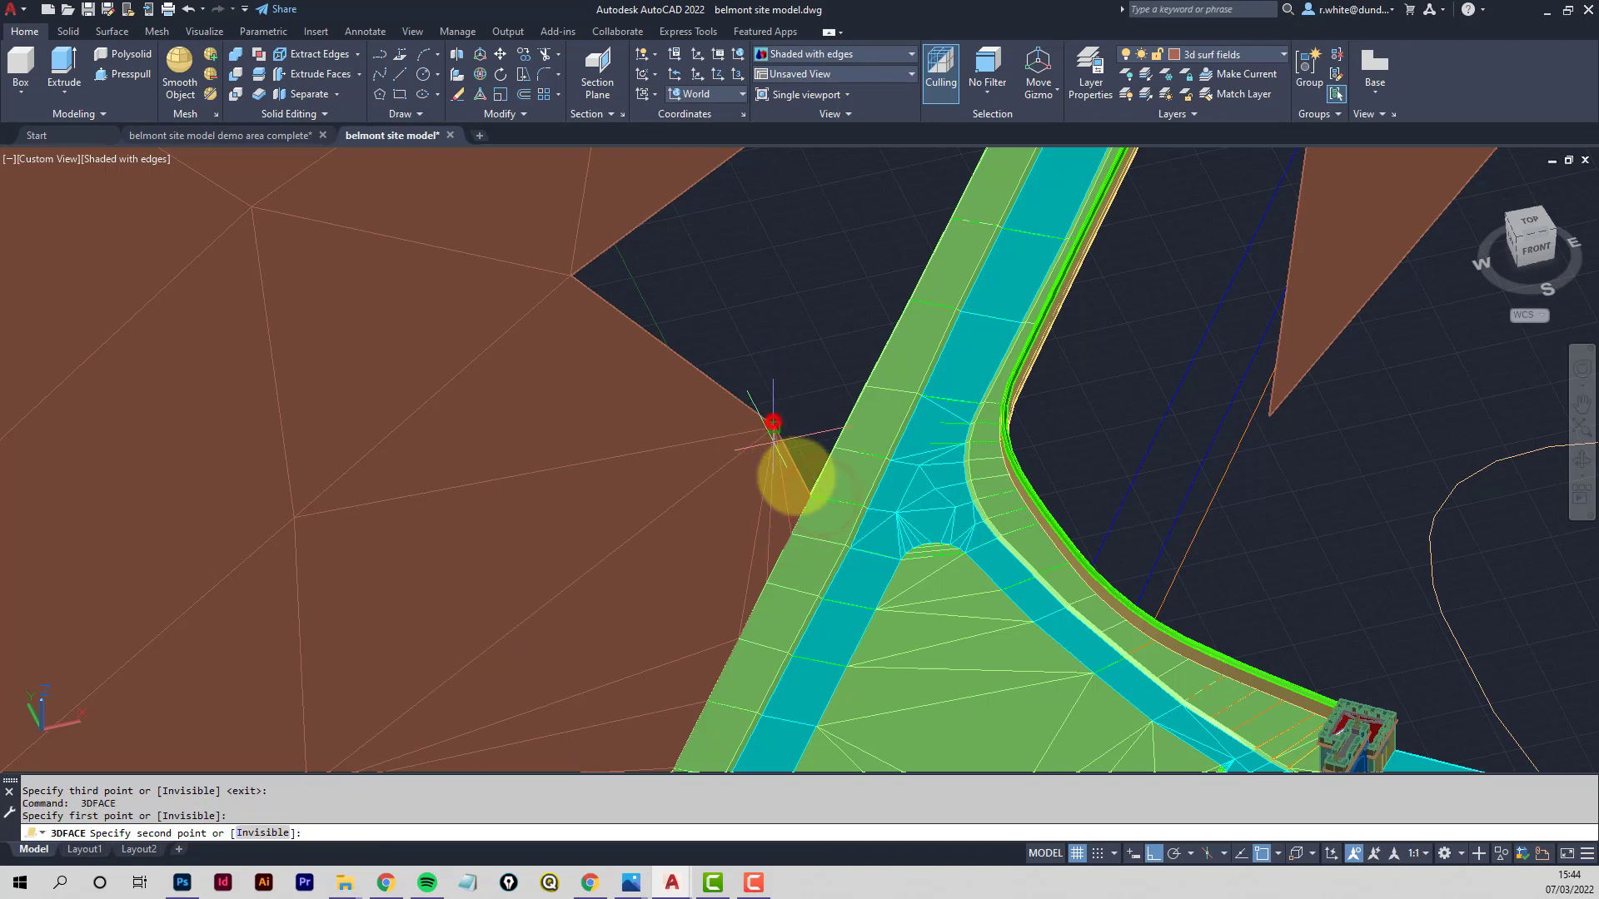
pyautogui.press('Return')
pyautogui.press('Return')
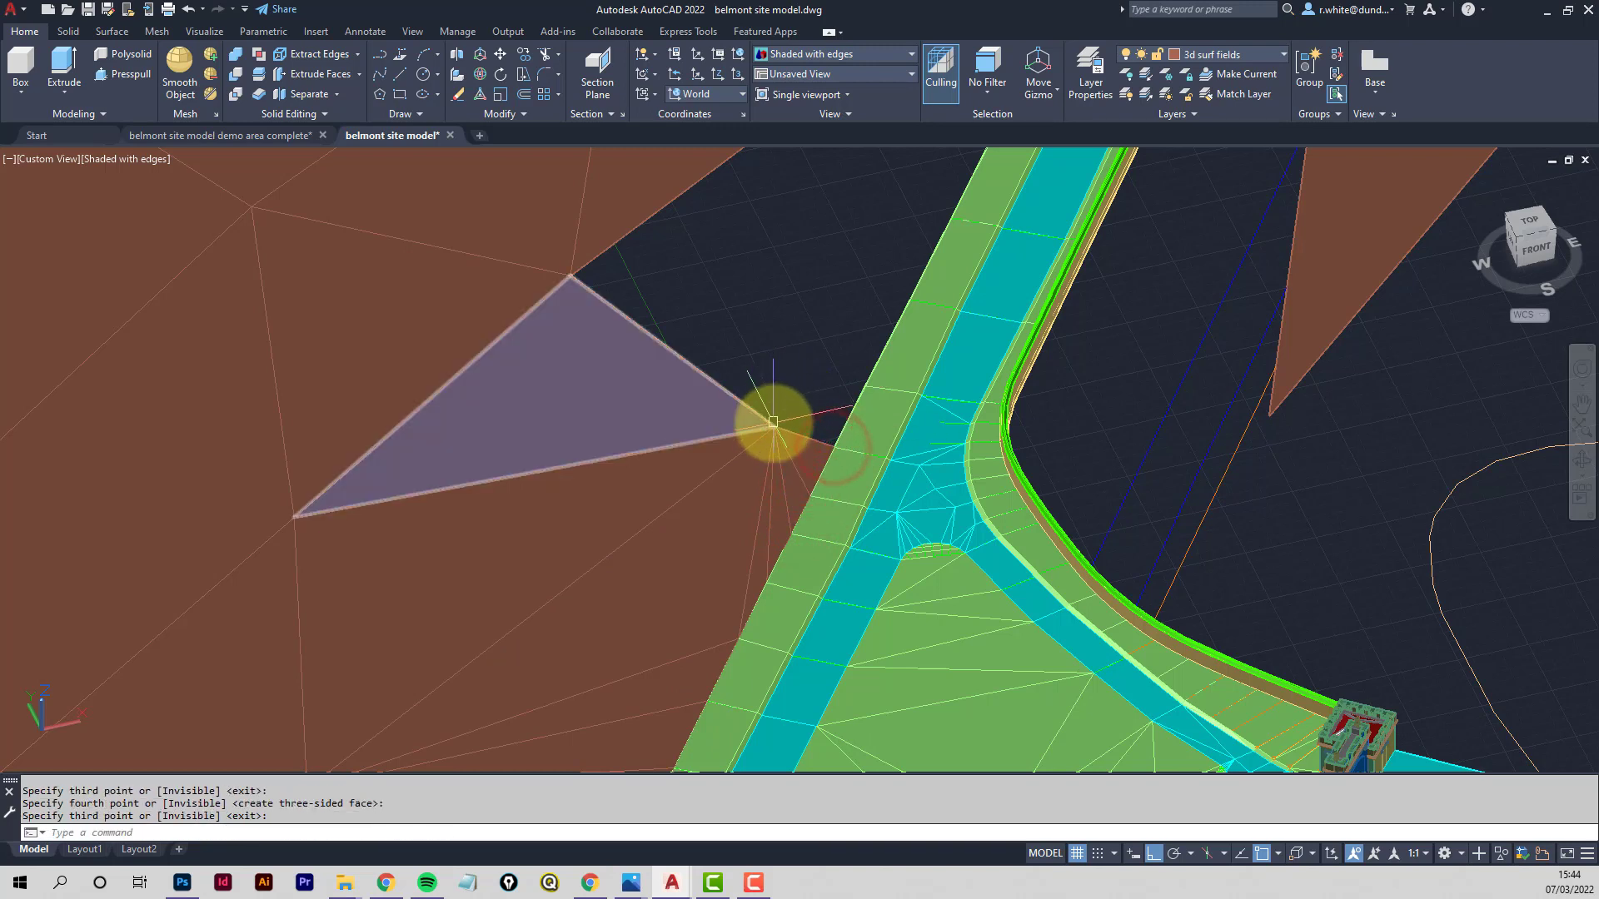
# Extend the fan by one verge vertex, then bridge from there to the inner field vertex with another three-sided face
pyautogui.press('Return')
pyautogui.click(773, 424)
pyautogui.click(833, 446)
pyautogui.click(866, 392)
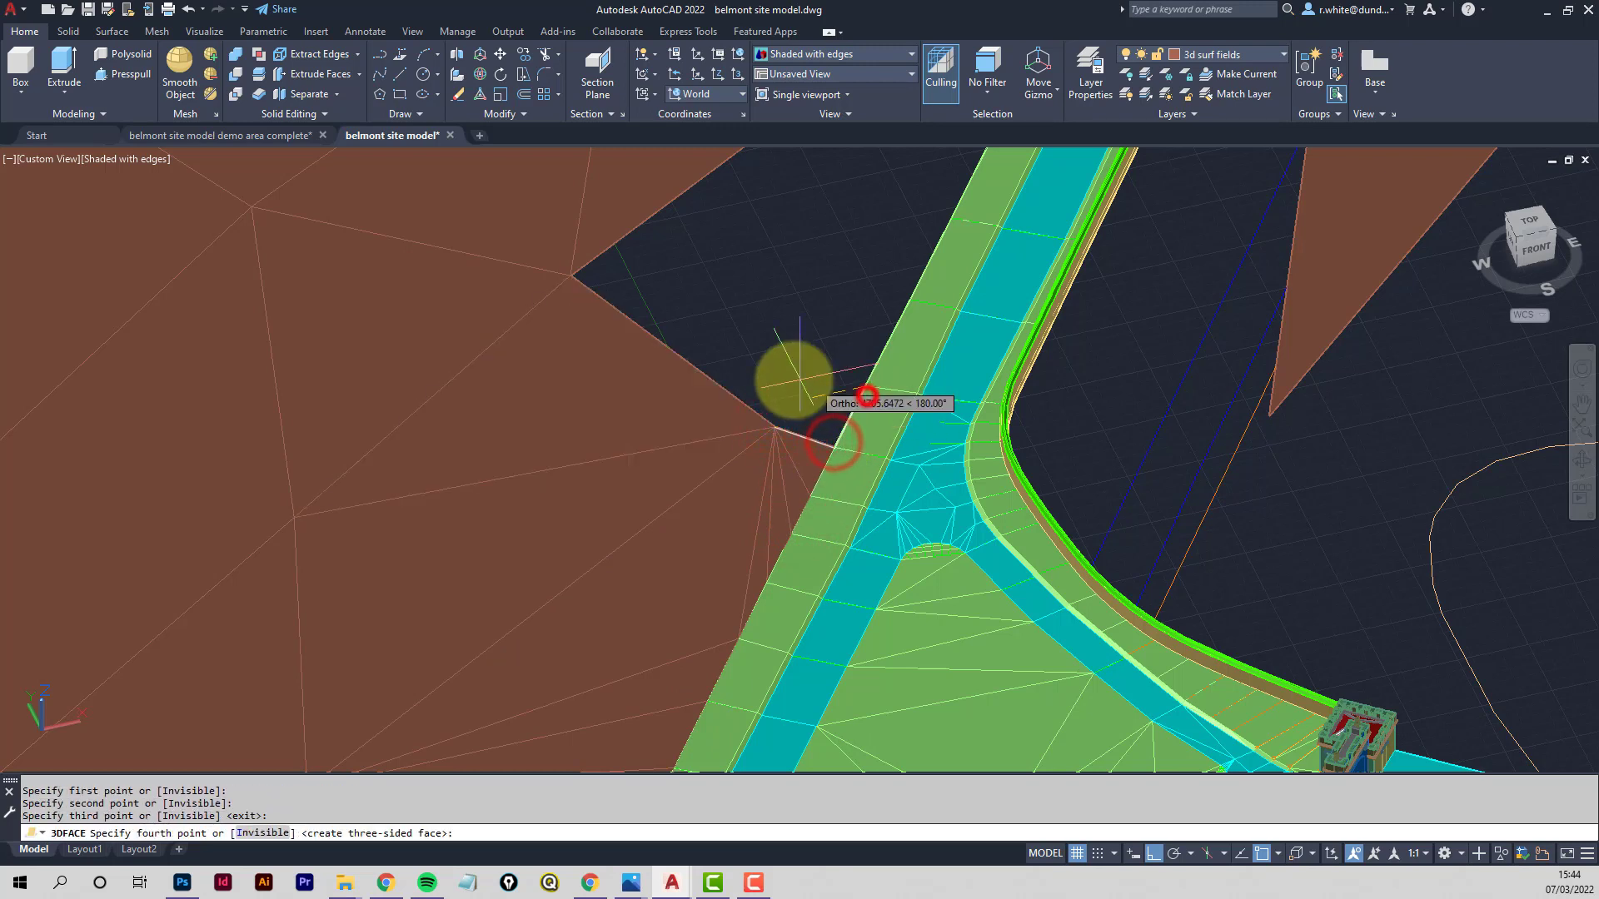
pyautogui.press('Return')
pyautogui.press('Return')
pyautogui.press('Return')
pyautogui.click(567, 275)
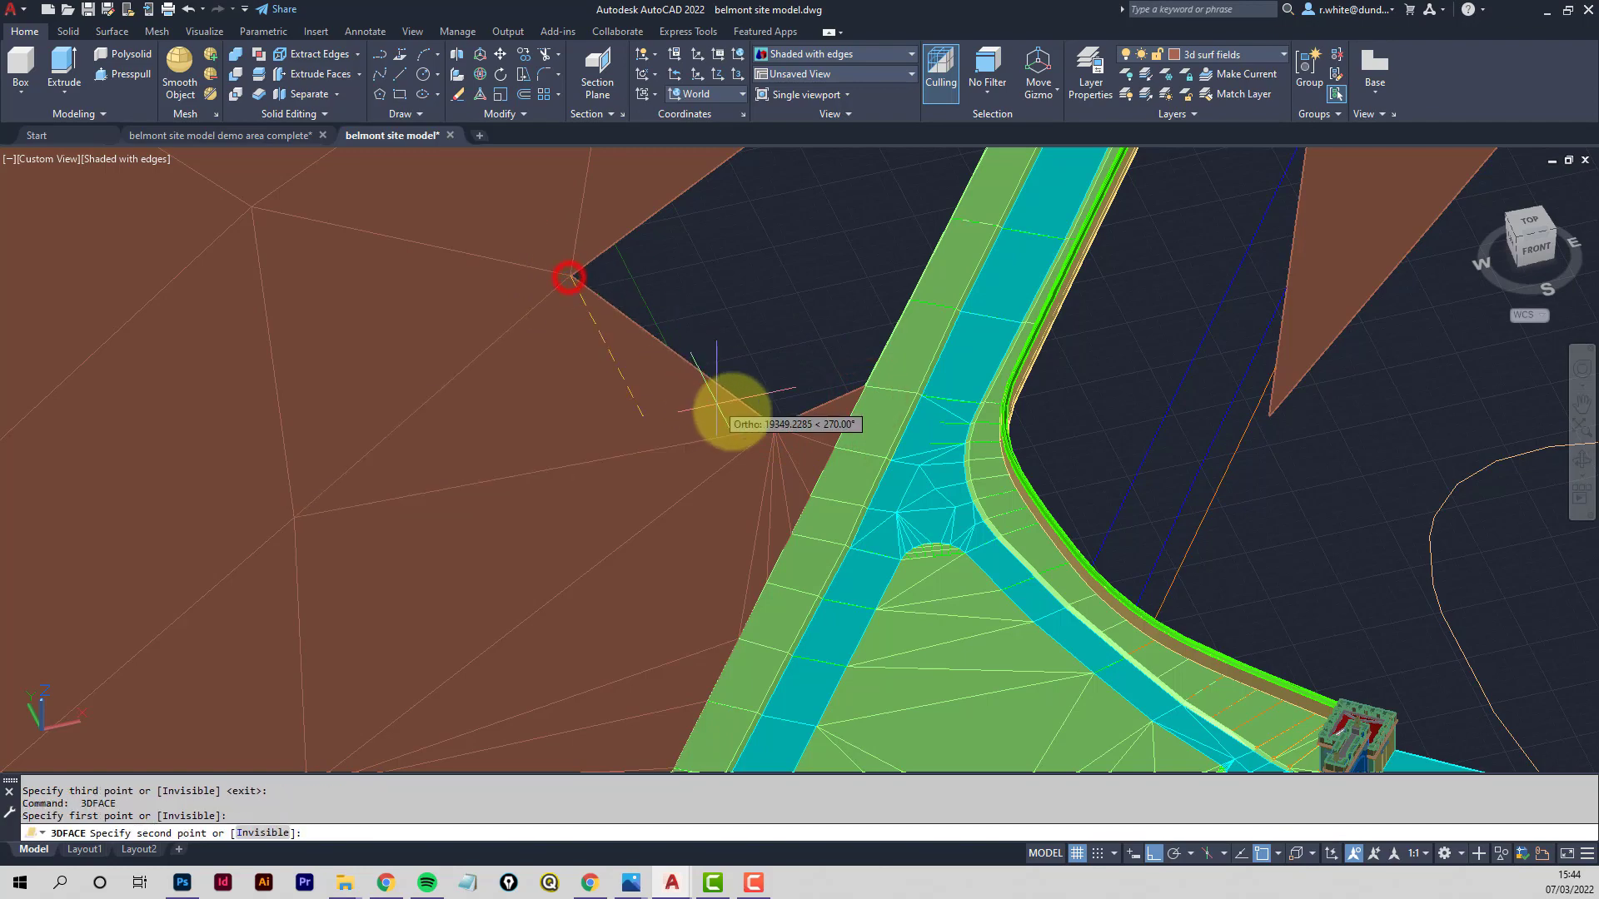
pyautogui.click(747, 414)
pyautogui.click(859, 388)
pyautogui.press('Return')
# Create two three-sided 3D faces from the inner notch vertex of the field to the next vertices along the green verge
pyautogui.keyDown('shift'); pyautogui.moveTo(911, 339); pyautogui.dragTo(951, 290, button='middle'); pyautogui.keyUp('shift')
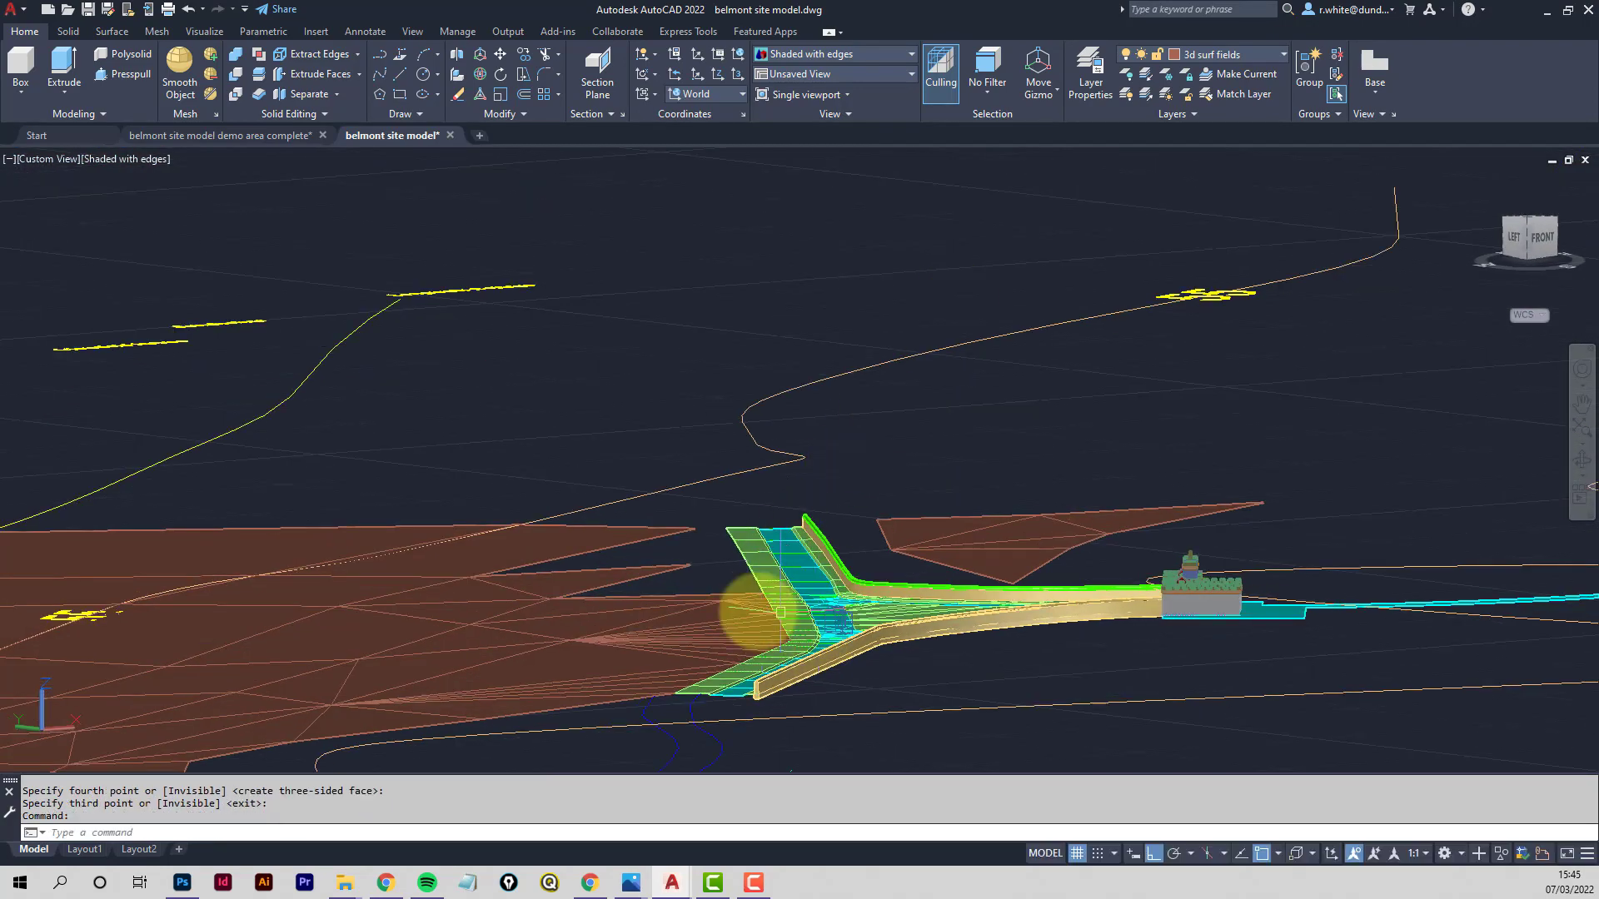
pyautogui.scroll(8, 799, 573)
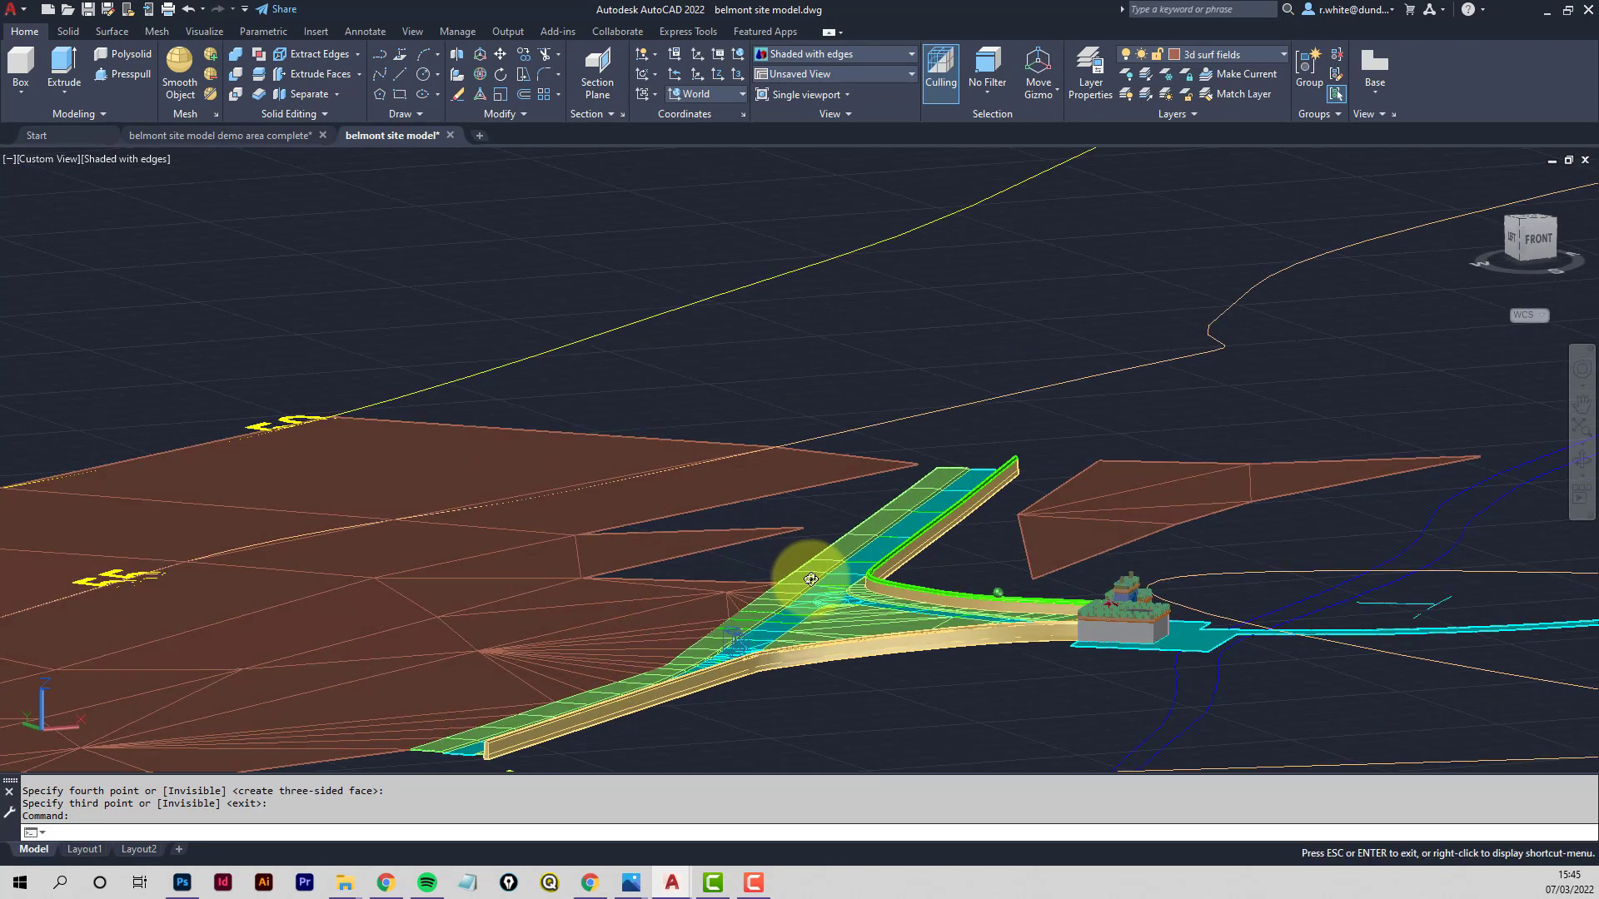
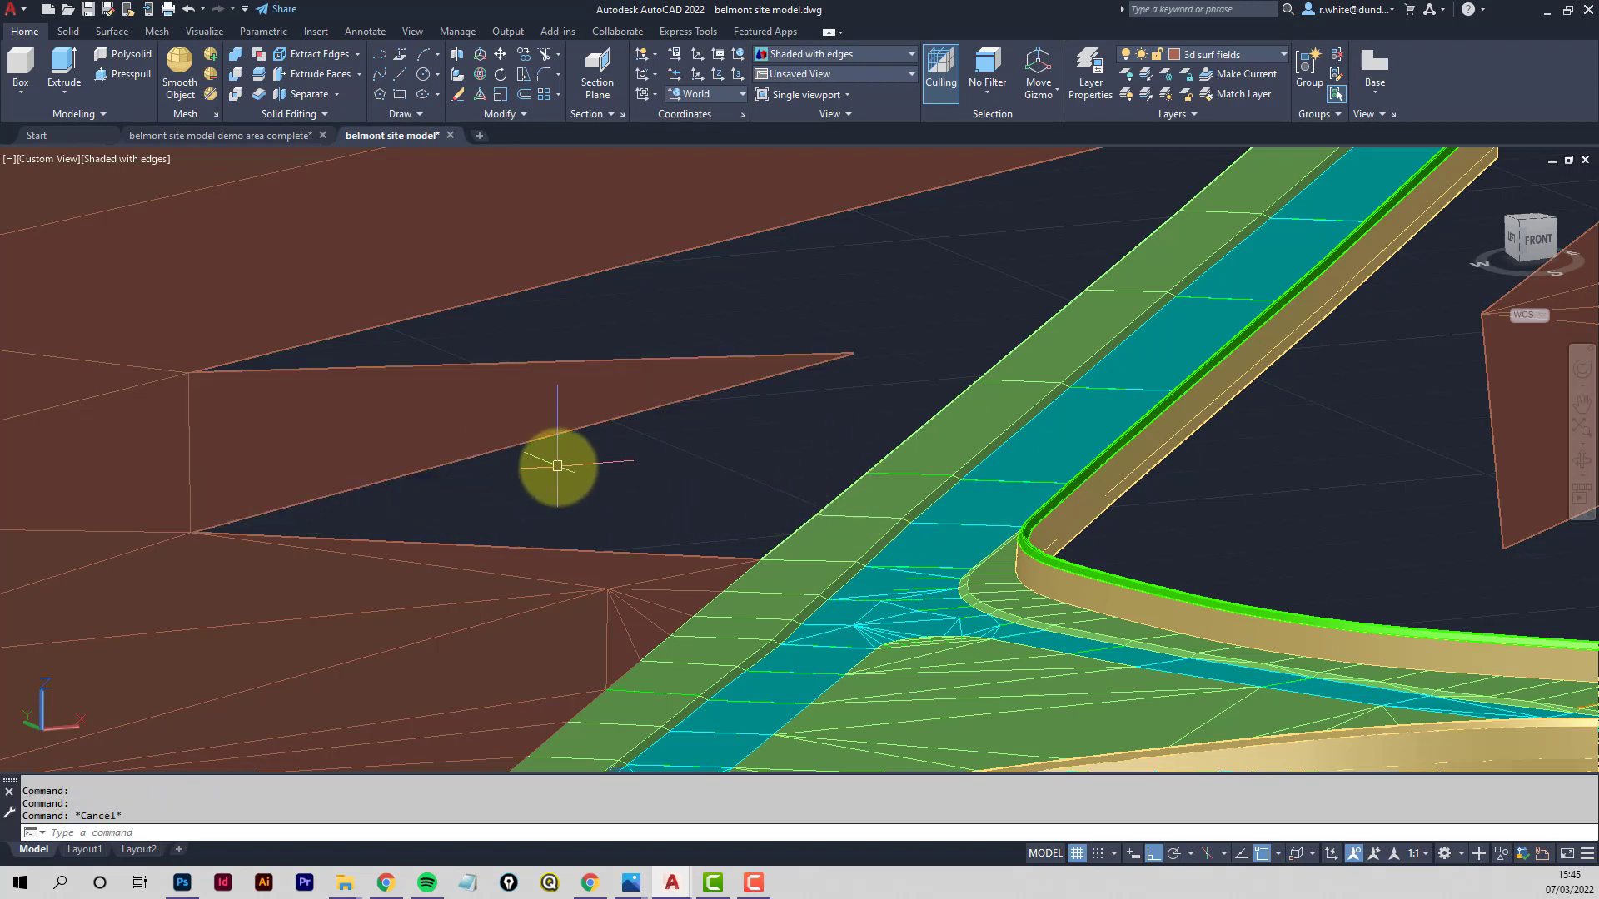
pyautogui.press('Return')
pyautogui.click(234, 532)
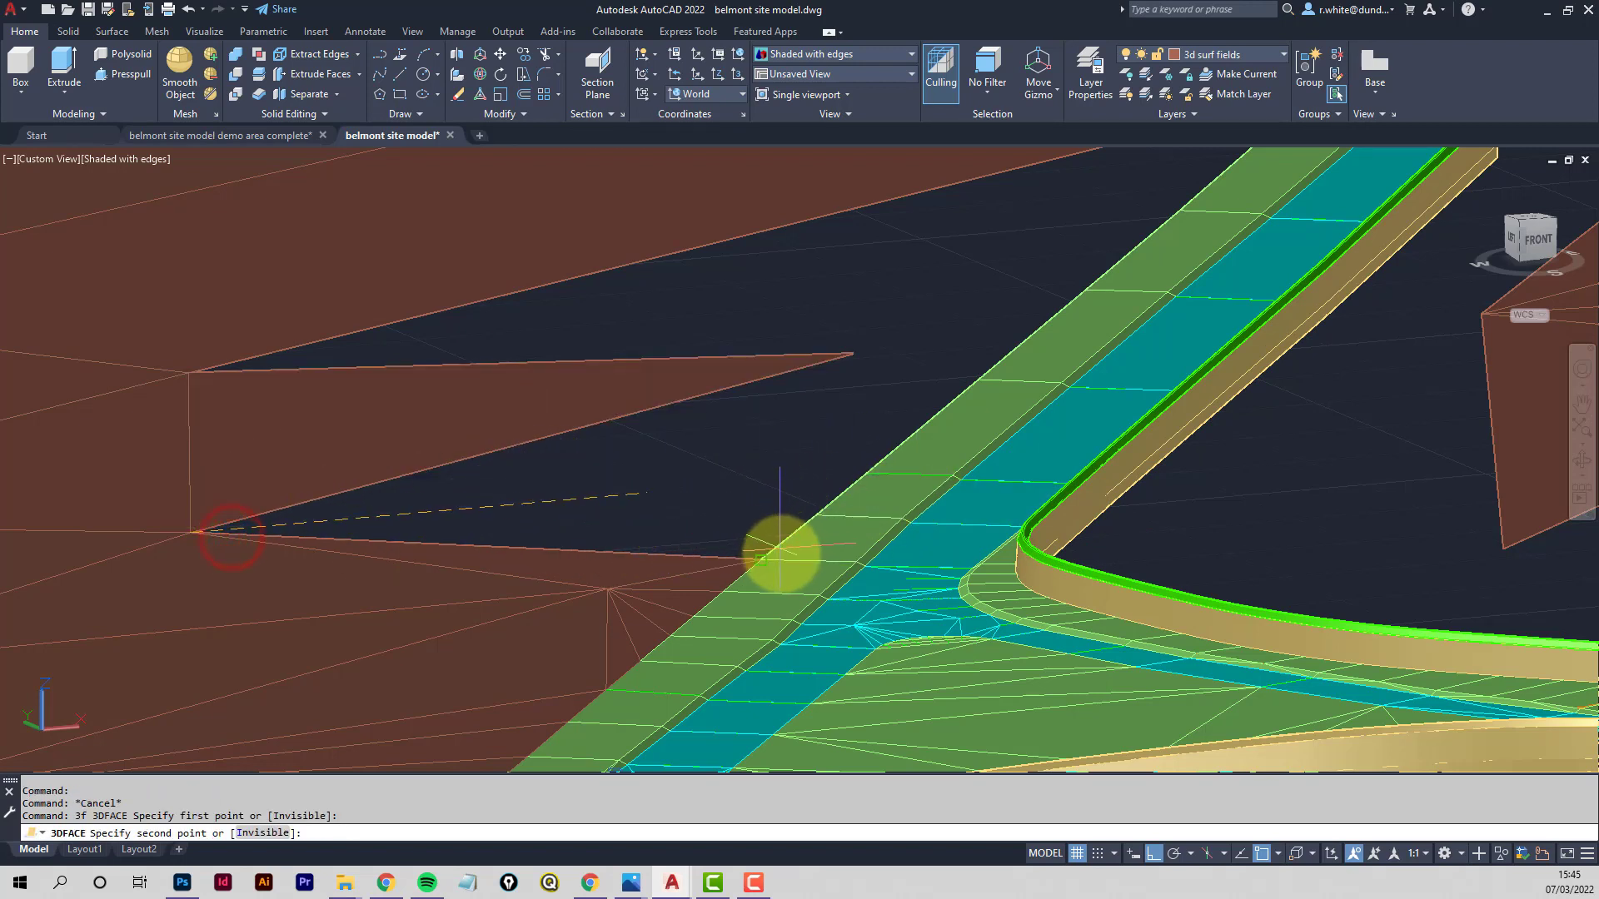
pyautogui.click(780, 556)
pyautogui.click(823, 518)
pyautogui.press('Return')
pyautogui.press('Return')
pyautogui.press('Return')
pyautogui.click(268, 523)
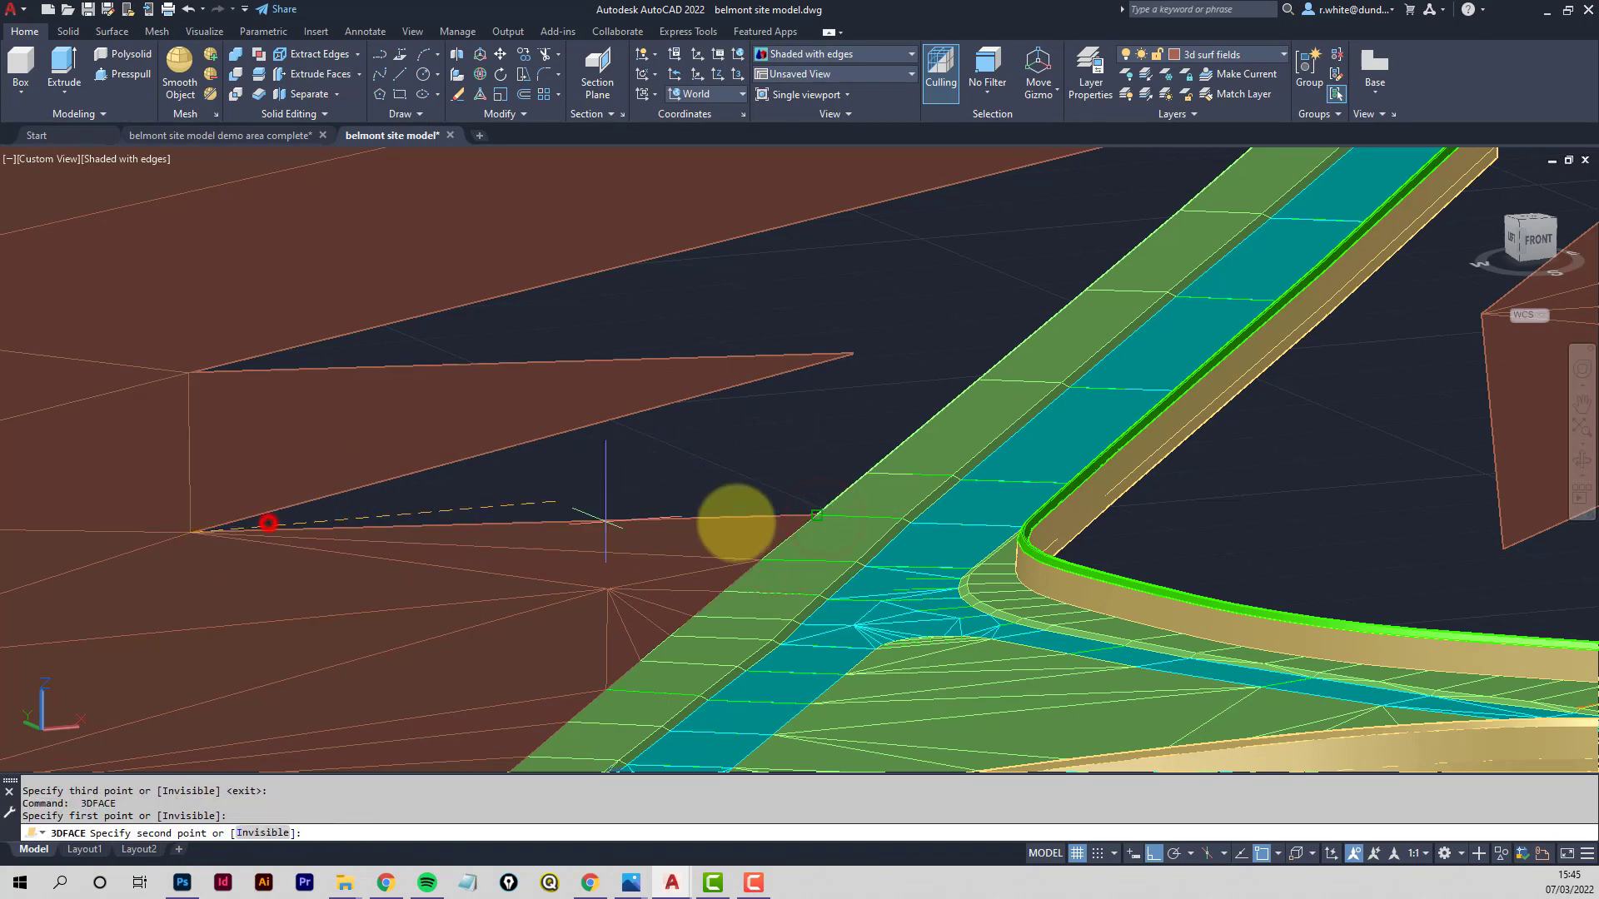
pyautogui.click(795, 518)
pyautogui.click(885, 462)
pyautogui.press('Return')
pyautogui.press('Return')
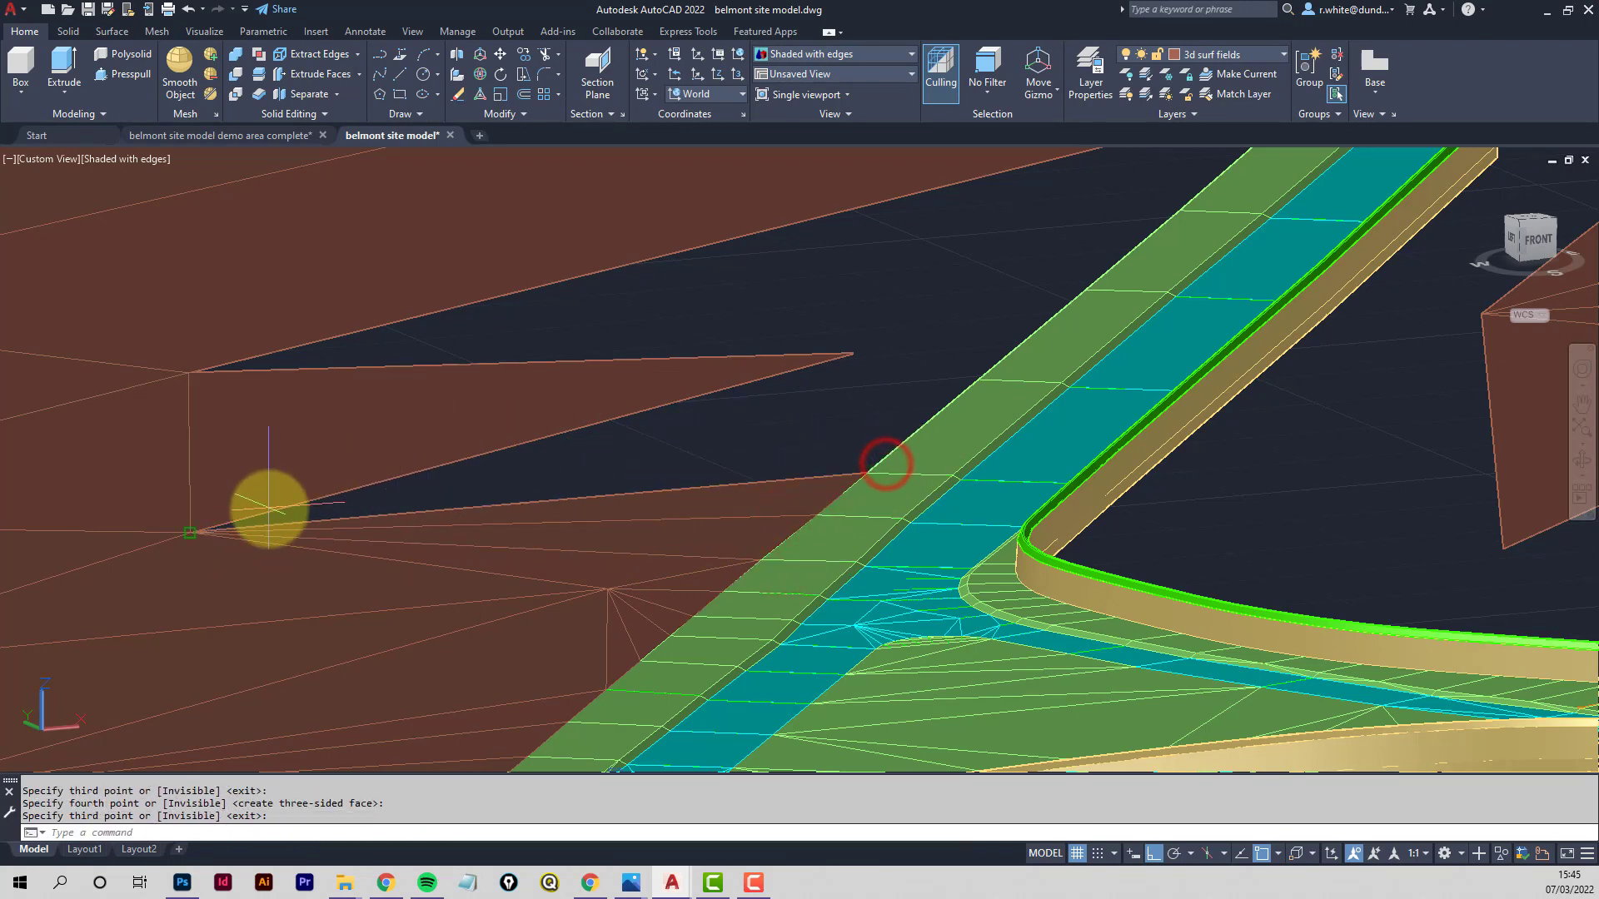
# Close the lower notch with a three-sided 3D face joining its inner vertex, the verge vertex and the tip of the field spike
pyautogui.click(262, 517)
pyautogui.click(862, 481)
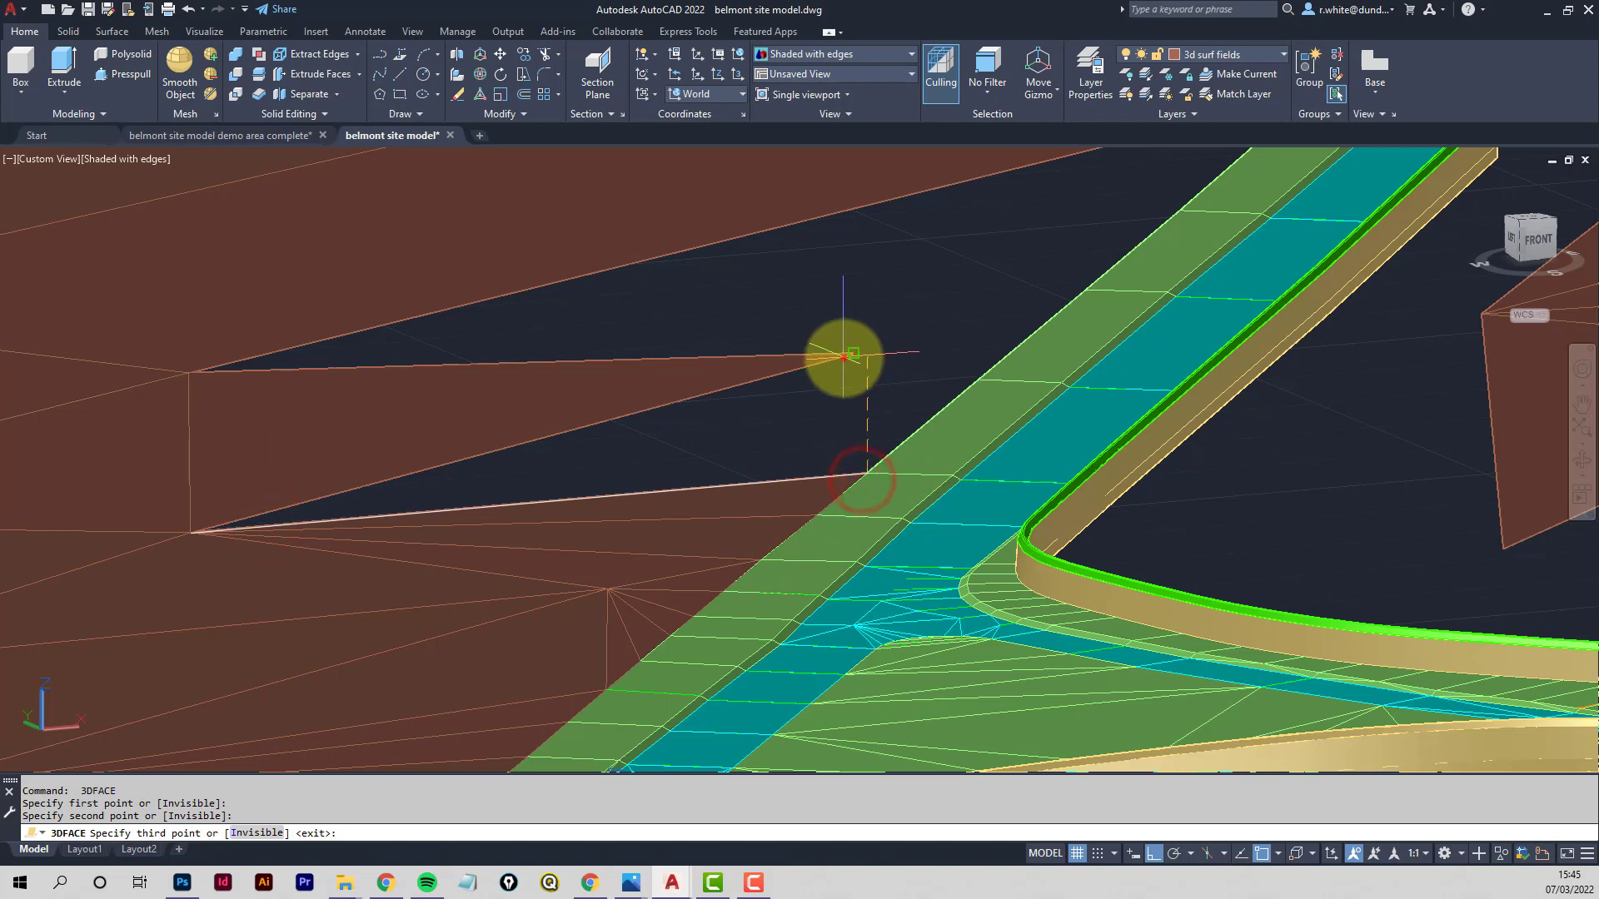
pyautogui.click(844, 357)
pyautogui.press('Return')
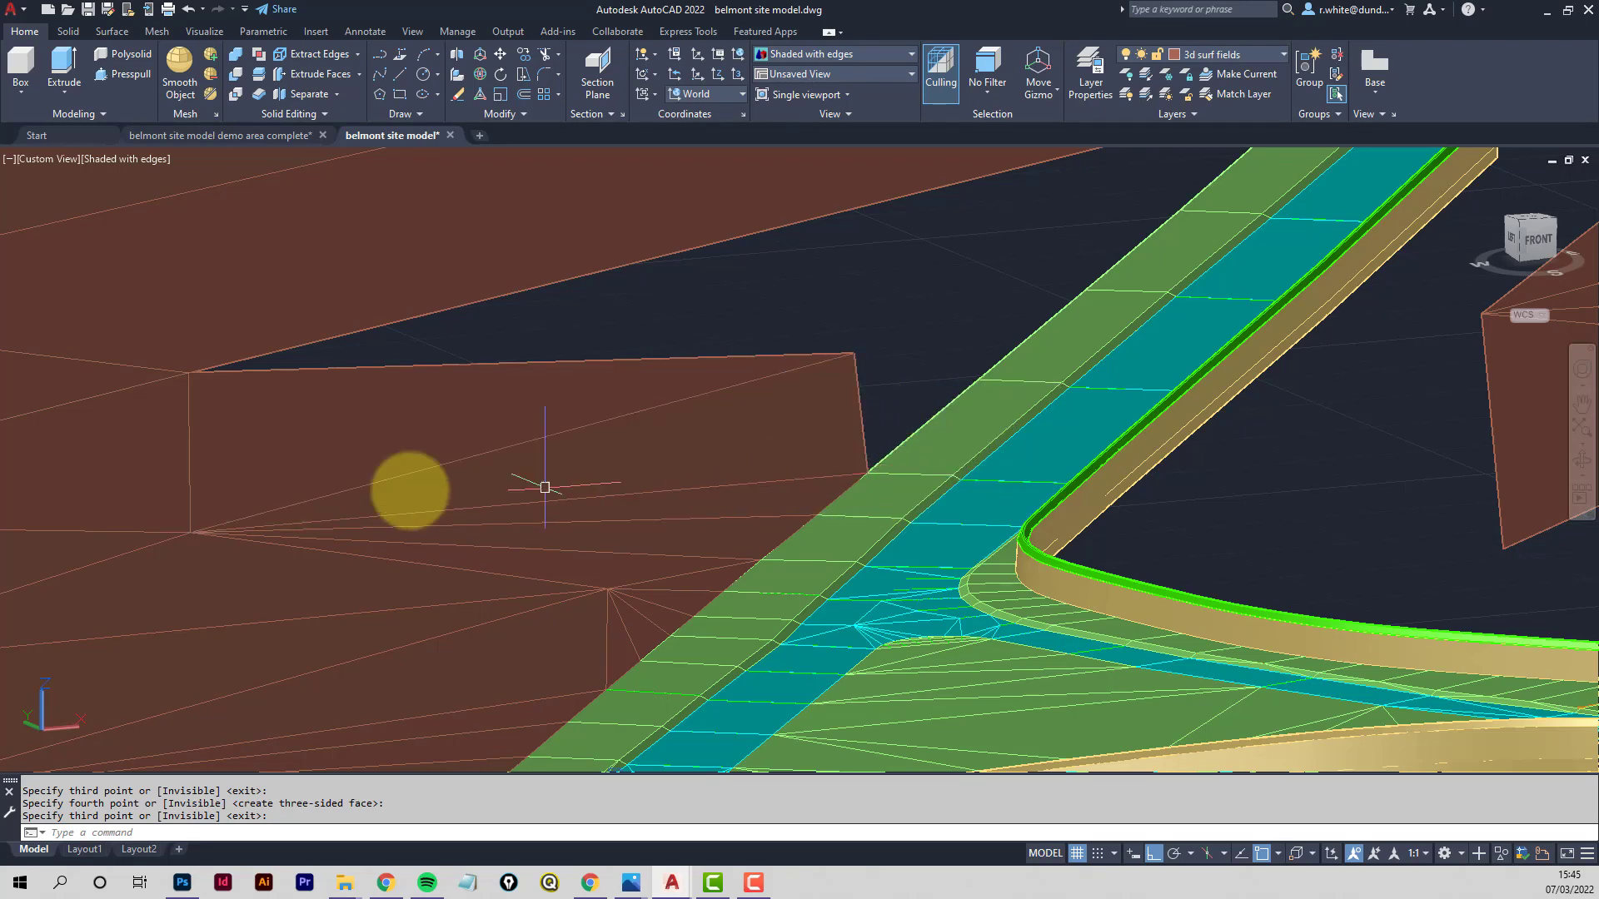
# Create two three-sided 3D faces from the field spike's tip to successive vertices along the green verge
pyautogui.scroll(3, 721, 420)
pyautogui.press('Escape')
pyautogui.press('Return')
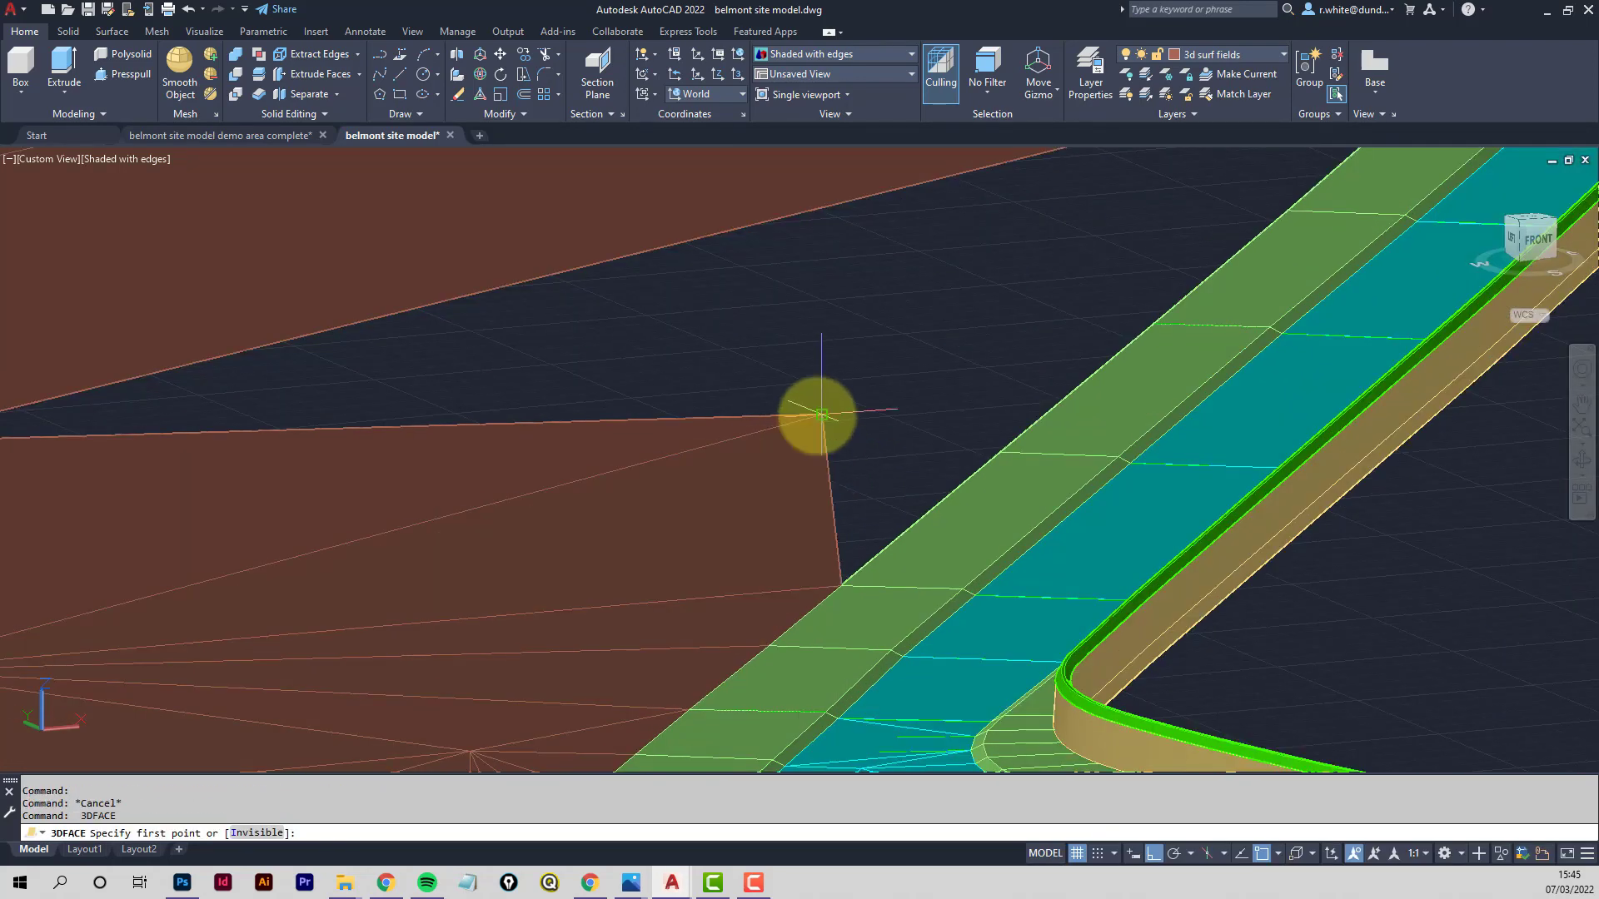
pyautogui.click(817, 416)
pyautogui.click(983, 461)
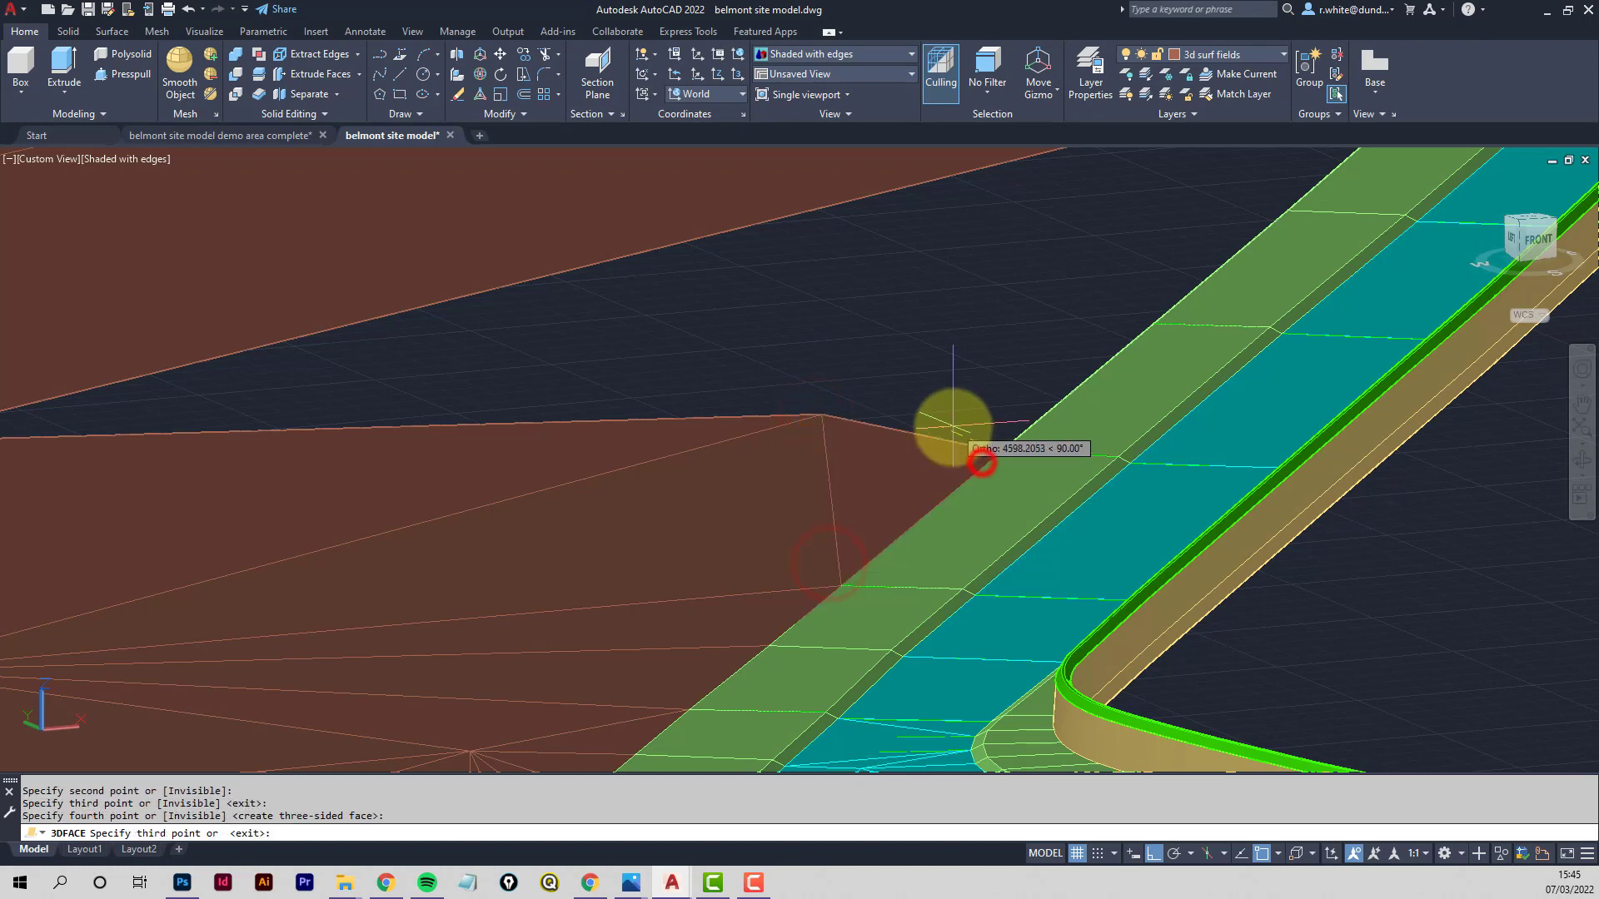
pyautogui.press('Return')
pyautogui.click(817, 416)
pyautogui.click(970, 444)
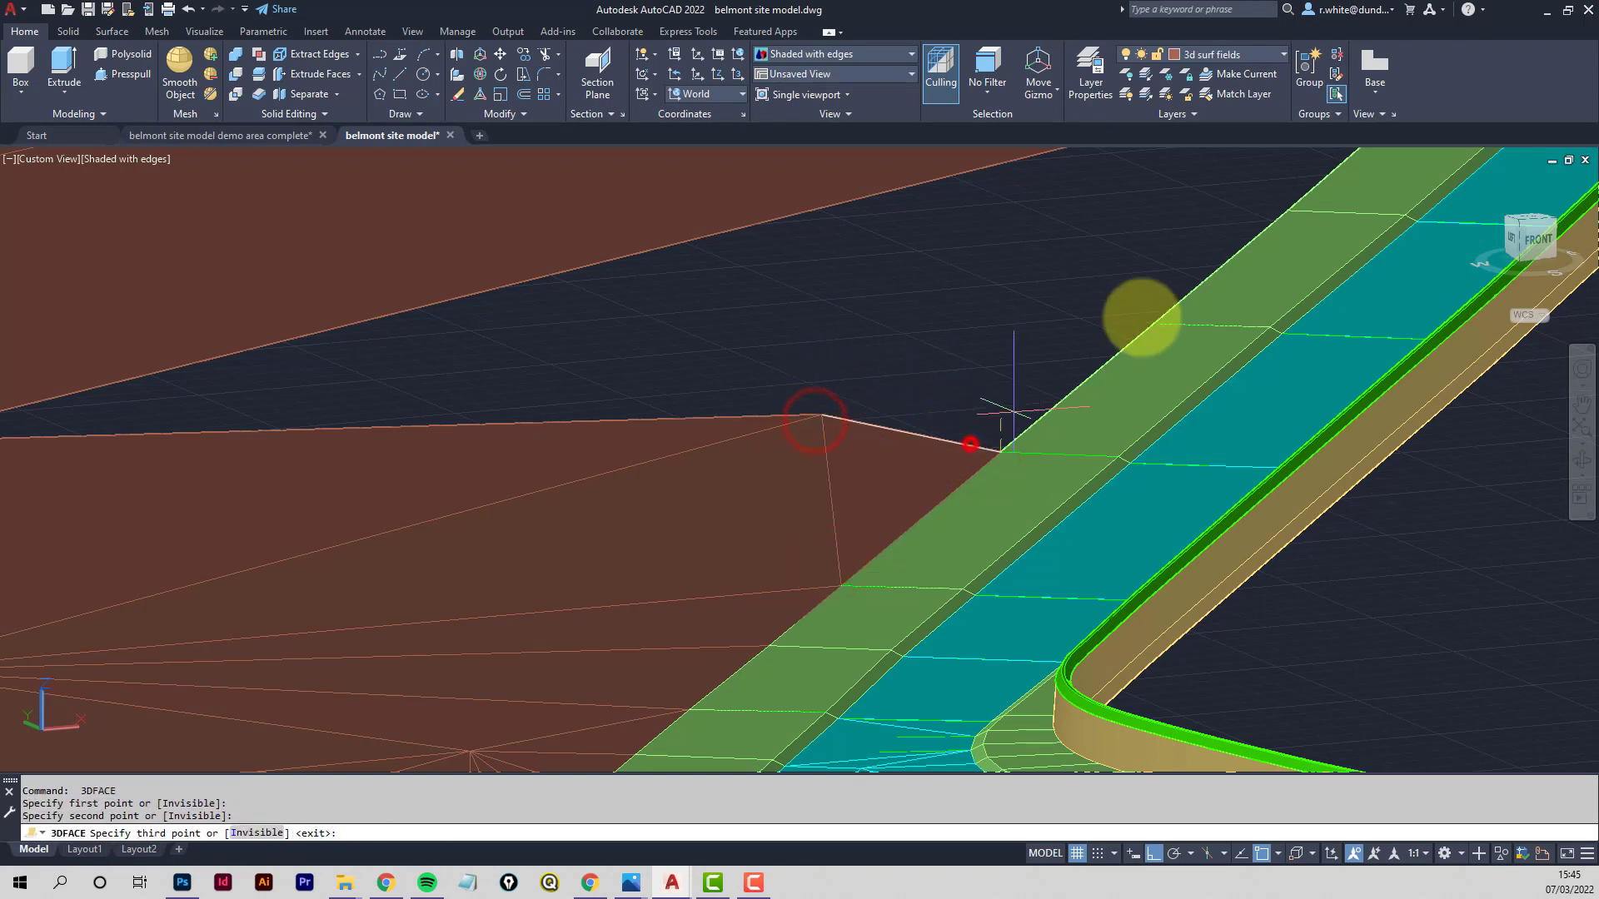
pyautogui.scroll(-5, 1035, 358)
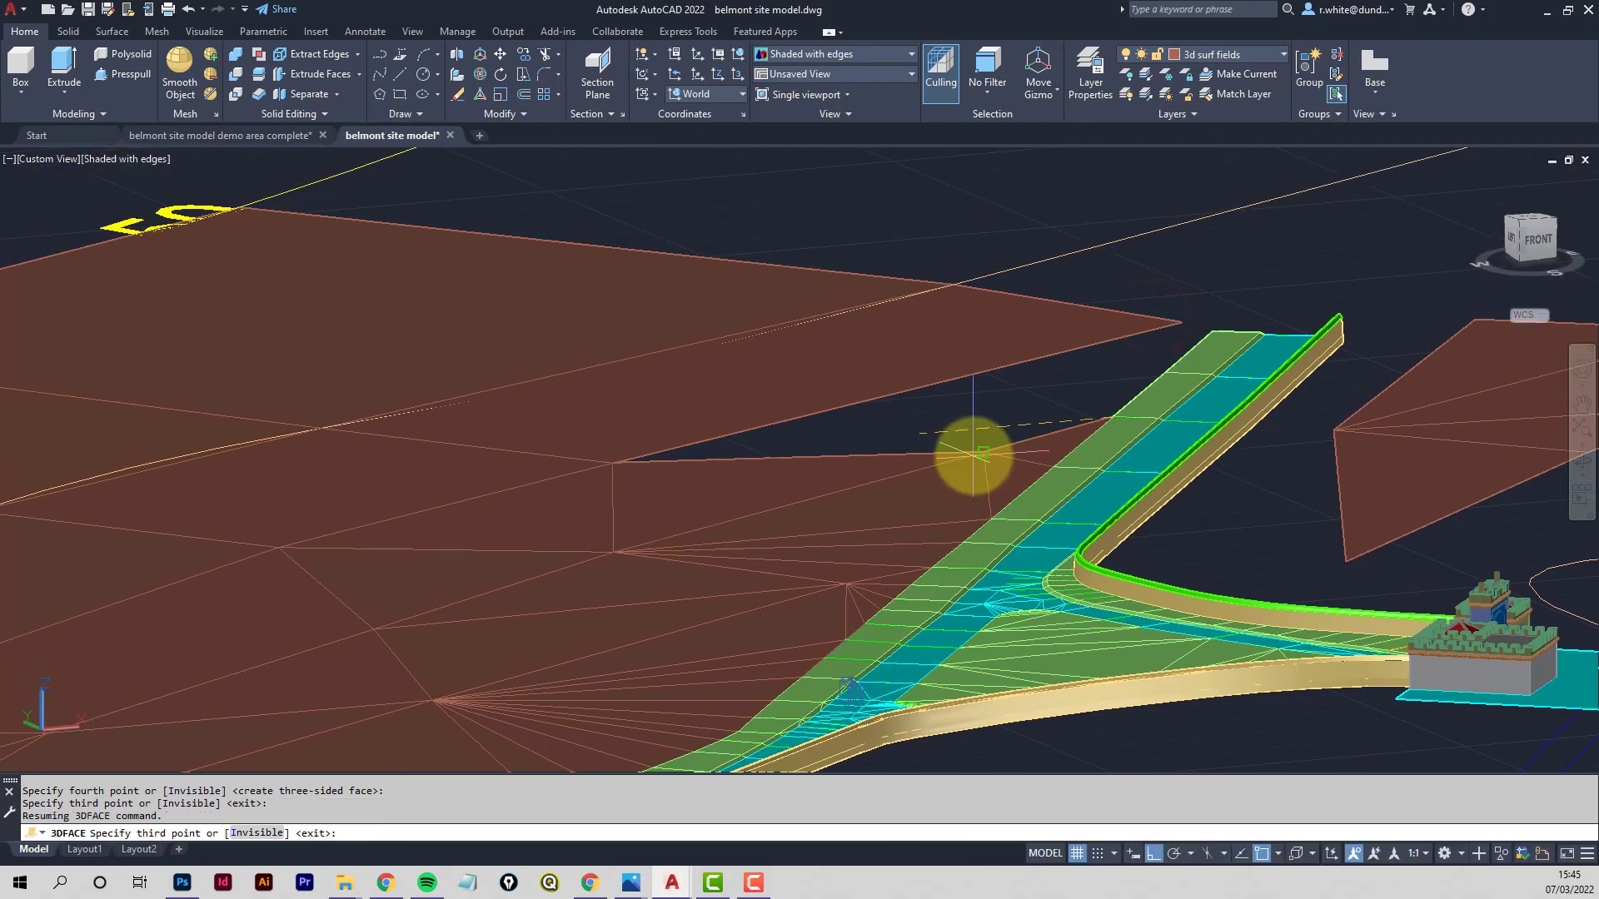
pyautogui.press('Escape')
pyautogui.press('Escape')
# Create a three-sided 3D face joining the field spike's tip, the far field corner and the nearest built verge vertex
pyautogui.press('Return')
pyautogui.click(988, 451)
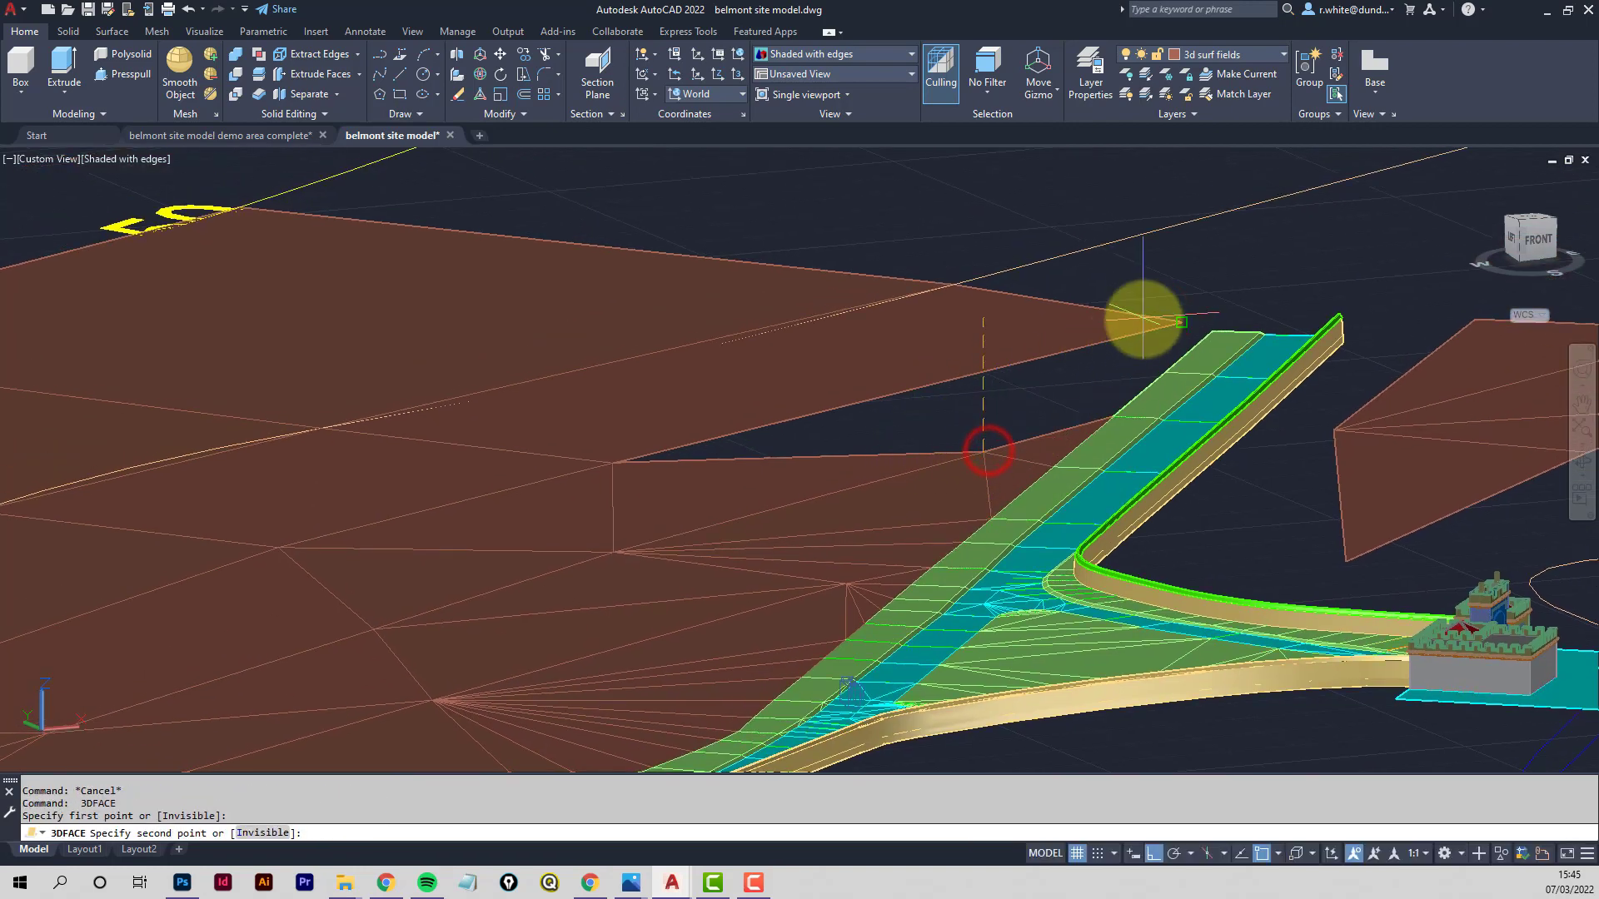
pyautogui.click(1144, 320)
pyautogui.press('Return')
pyautogui.press('Return')
# Fill from the far field corner to the end of the green verge with two three-sided 3D faces
pyautogui.press('Return')
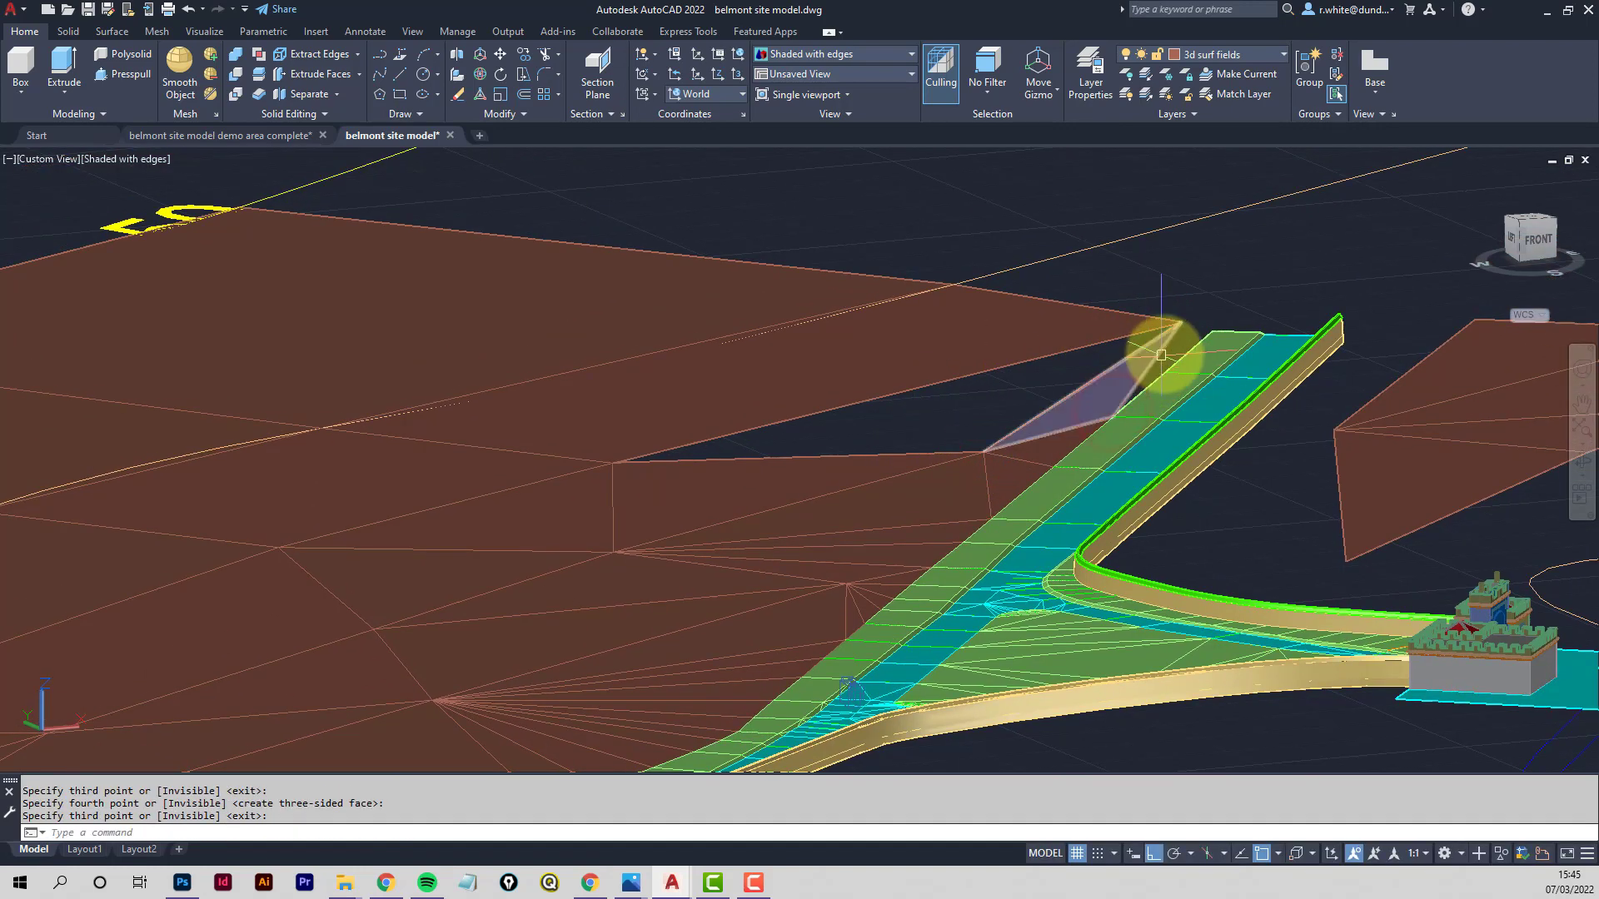
pyautogui.click(1180, 322)
pyautogui.click(1174, 370)
pyautogui.click(1126, 411)
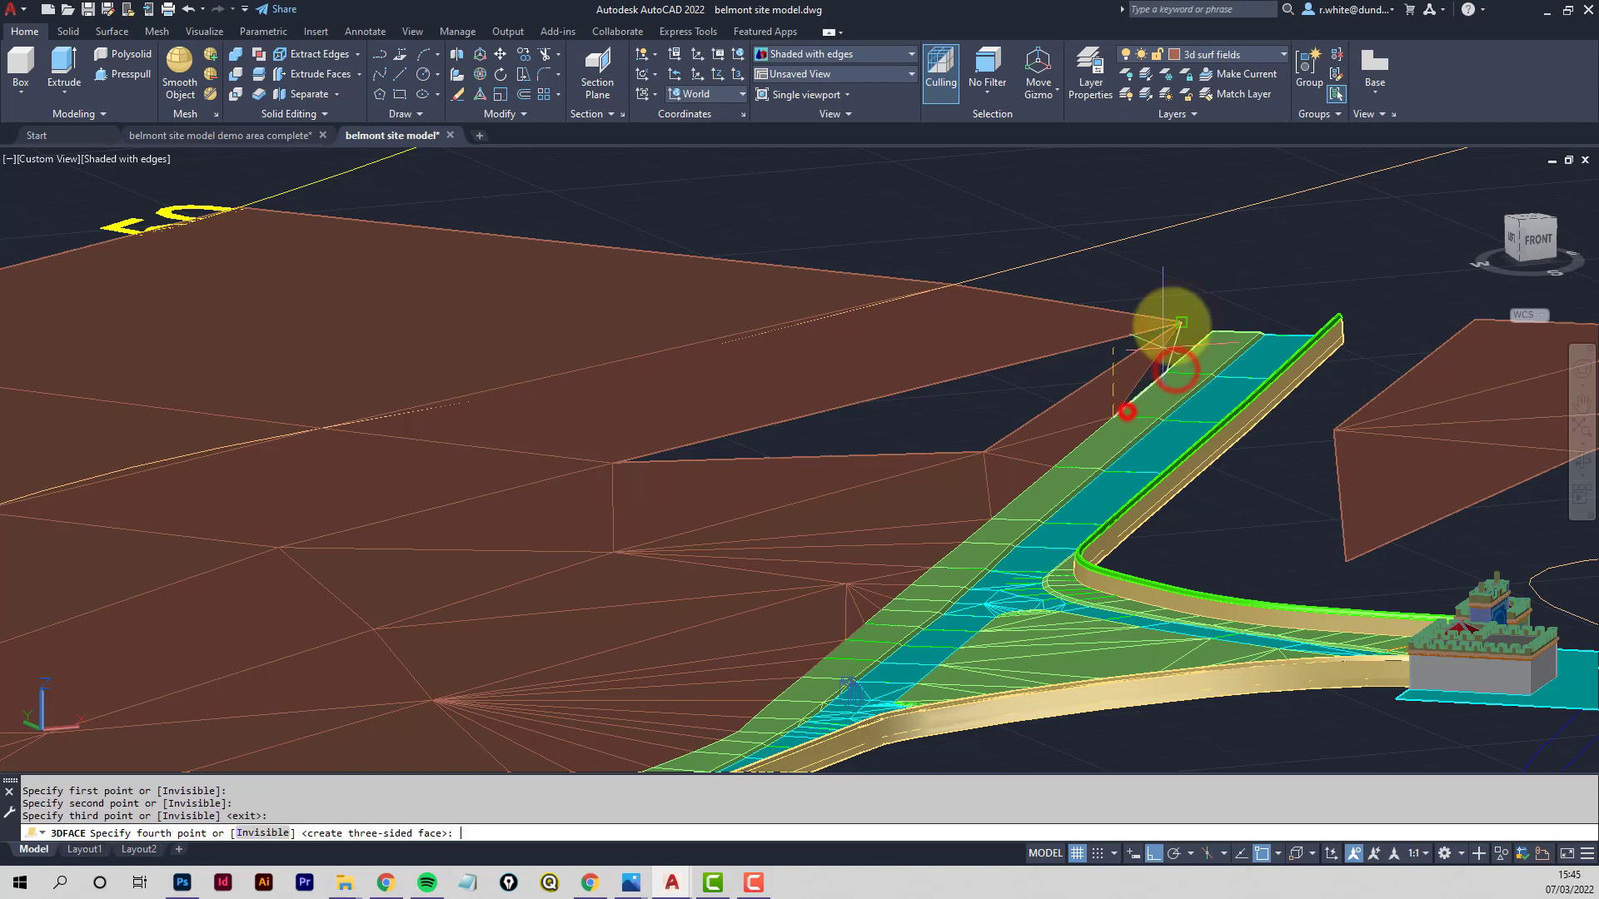
pyautogui.press('Return')
pyautogui.press('Return')
pyautogui.press('Return')
pyautogui.click(1179, 324)
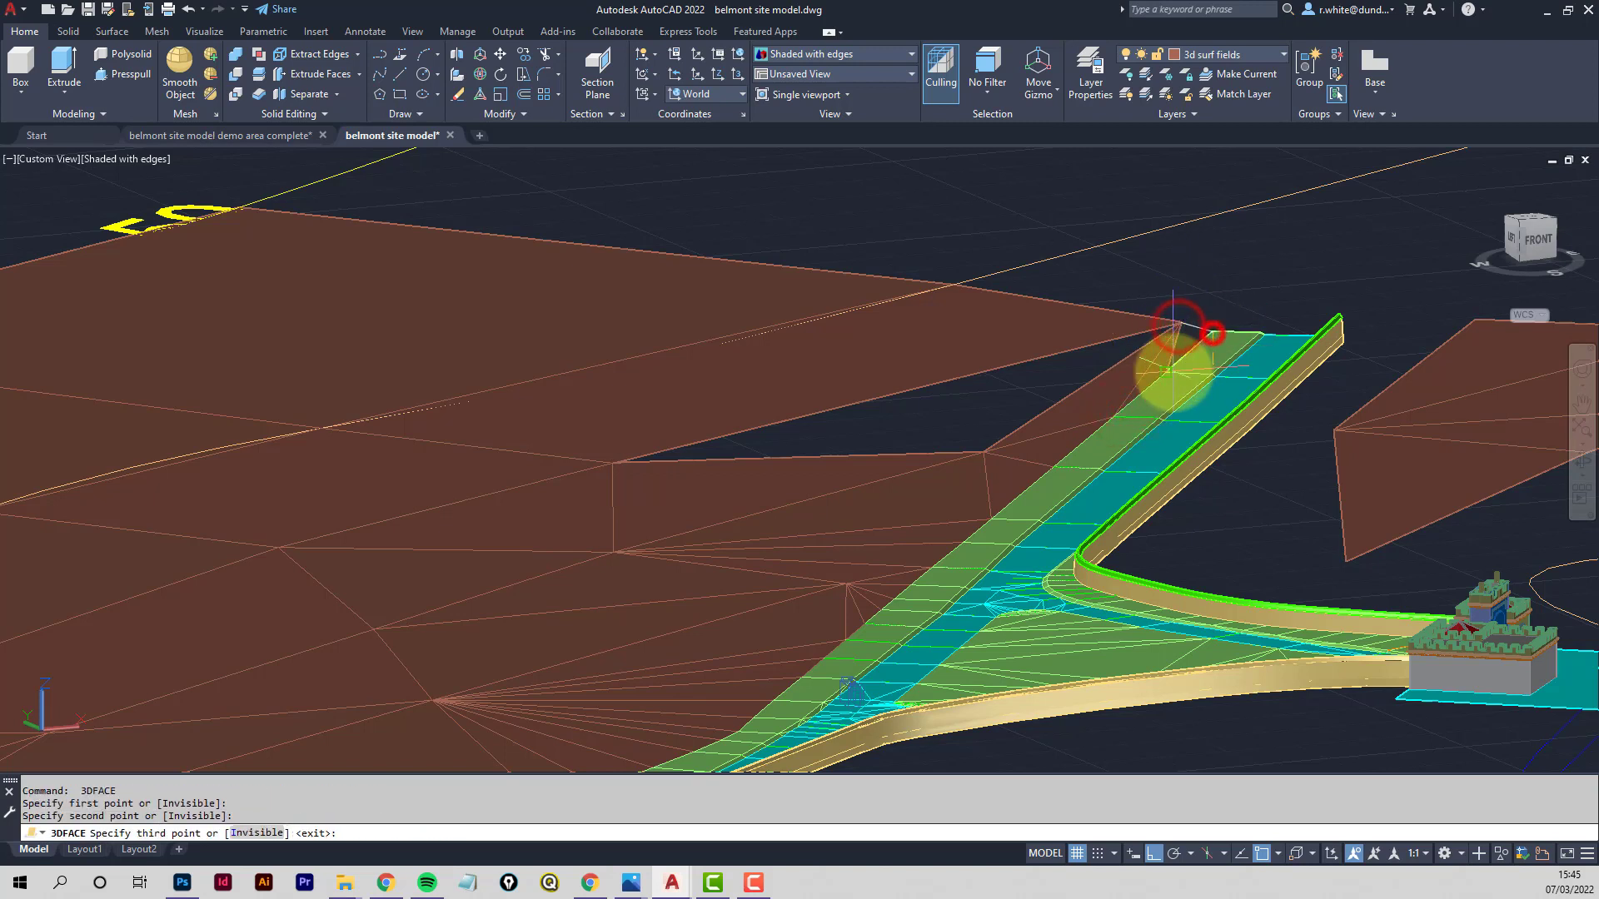
pyautogui.click(1174, 371)
# Fill the remaining triangular gap in the main field with a 3D face joining the far corner, spike tip and inner vertex
pyautogui.click(1167, 324)
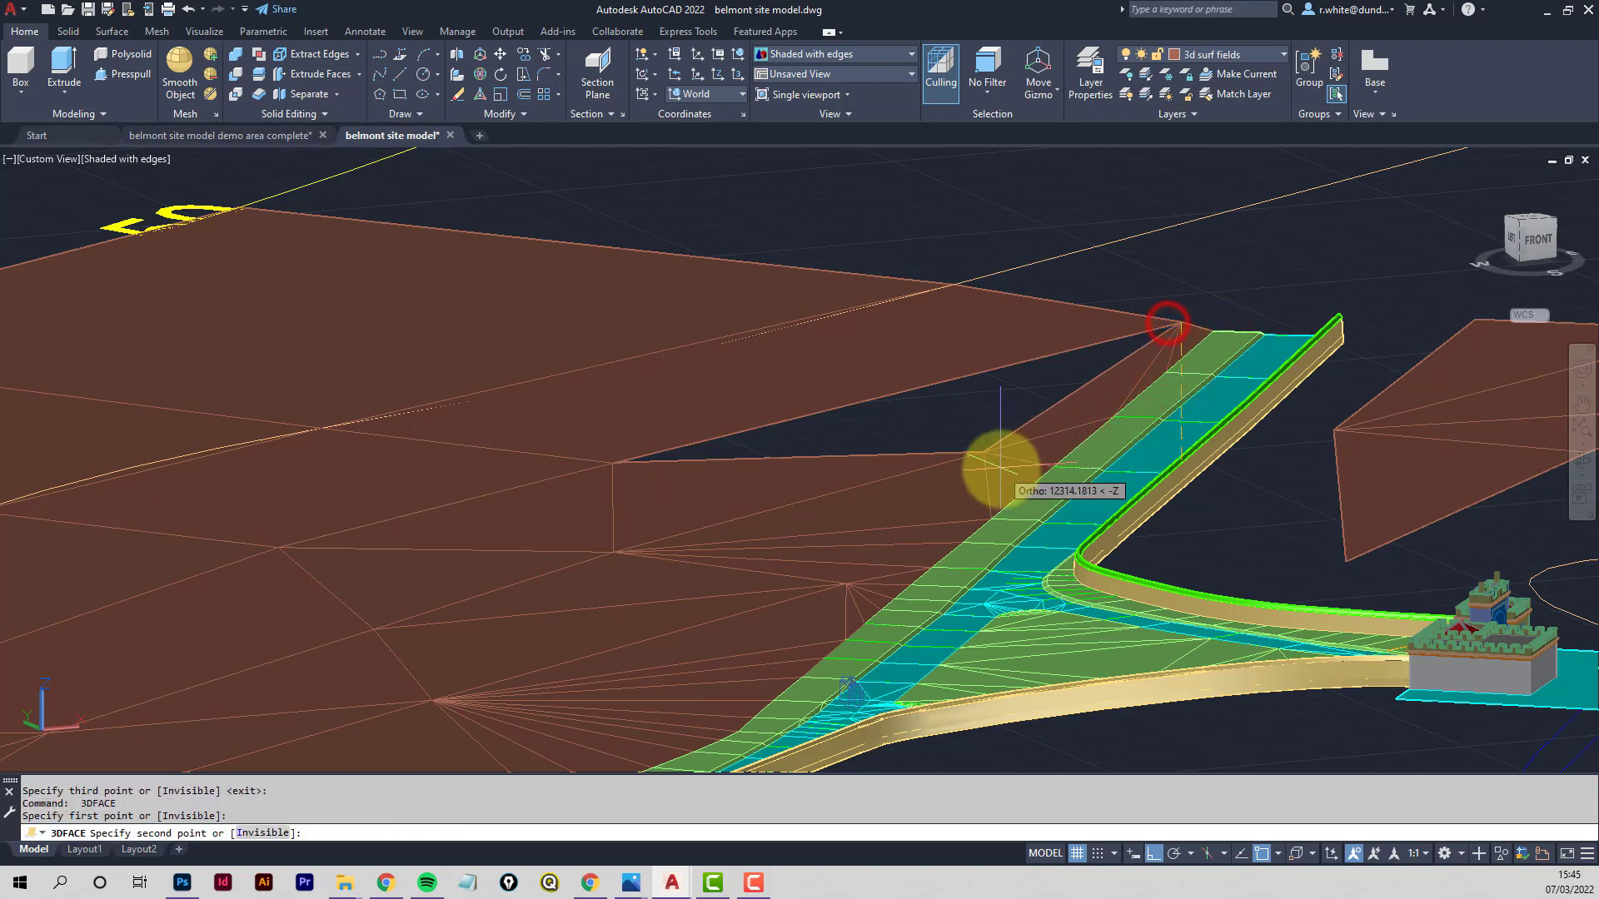
pyautogui.click(981, 455)
pyautogui.click(598, 456)
pyautogui.press('Return')
pyautogui.keyDown('shift'); pyautogui.moveTo(598, 457); pyautogui.dragTo(636, 510, button='middle'); pyautogui.keyUp('shift')
pyautogui.press('Return')
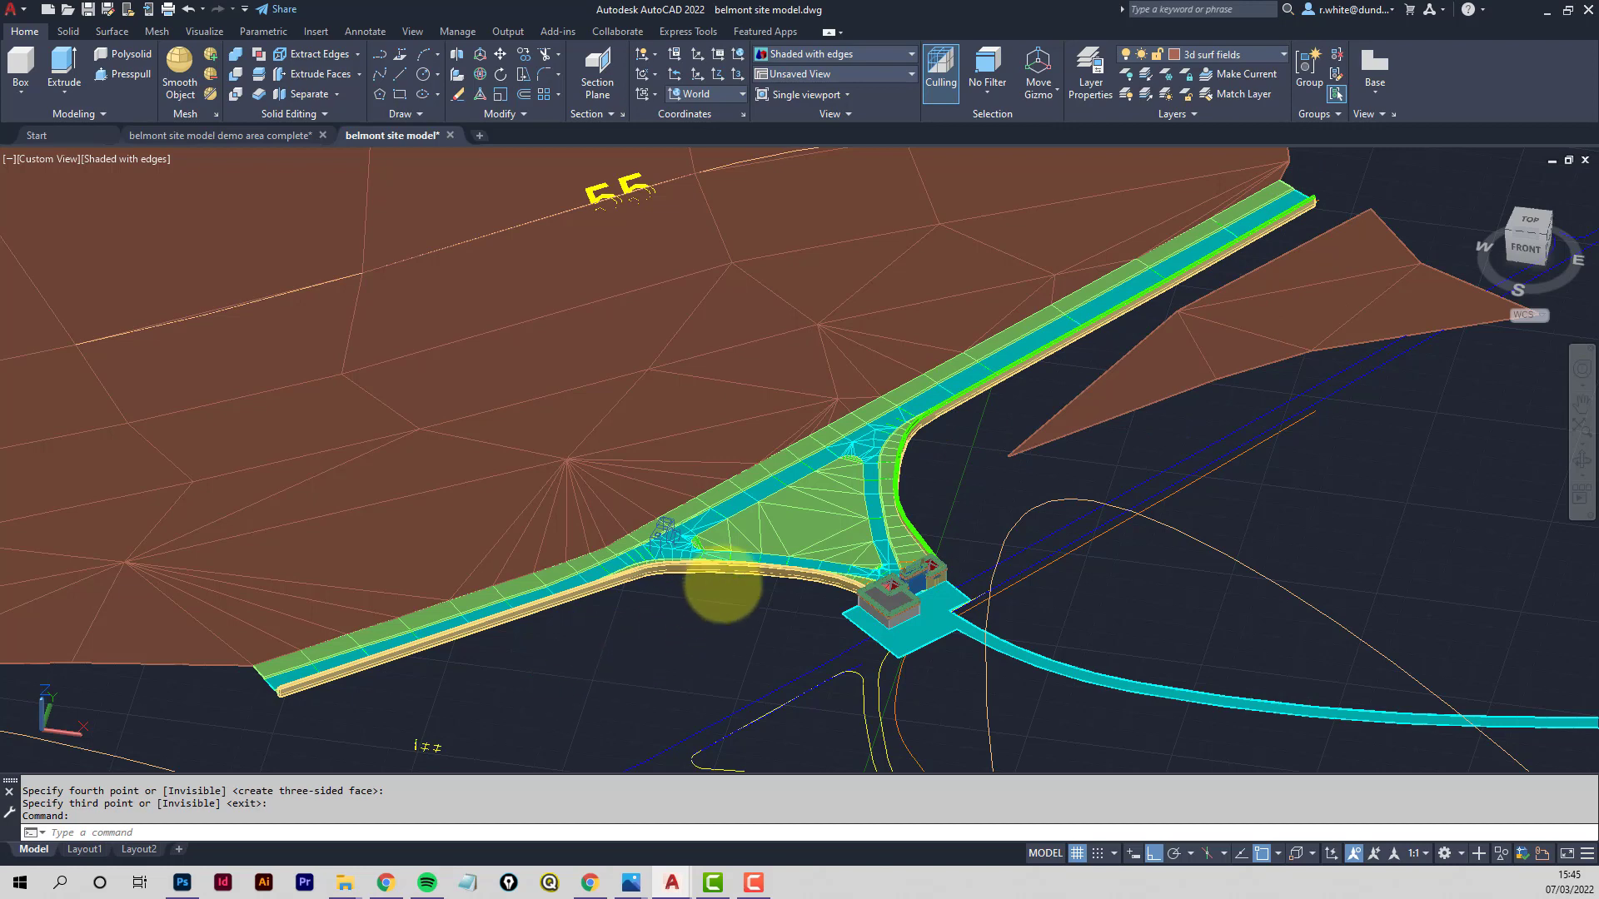
# Turn off the 3d surf wall and 3d surf wall cope layers by picking the boundary wall and its cope
pyautogui.moveTo(721, 582); pyautogui.dragTo(825, 525, button='middle')
pyautogui.scroll(6, 976, 481)
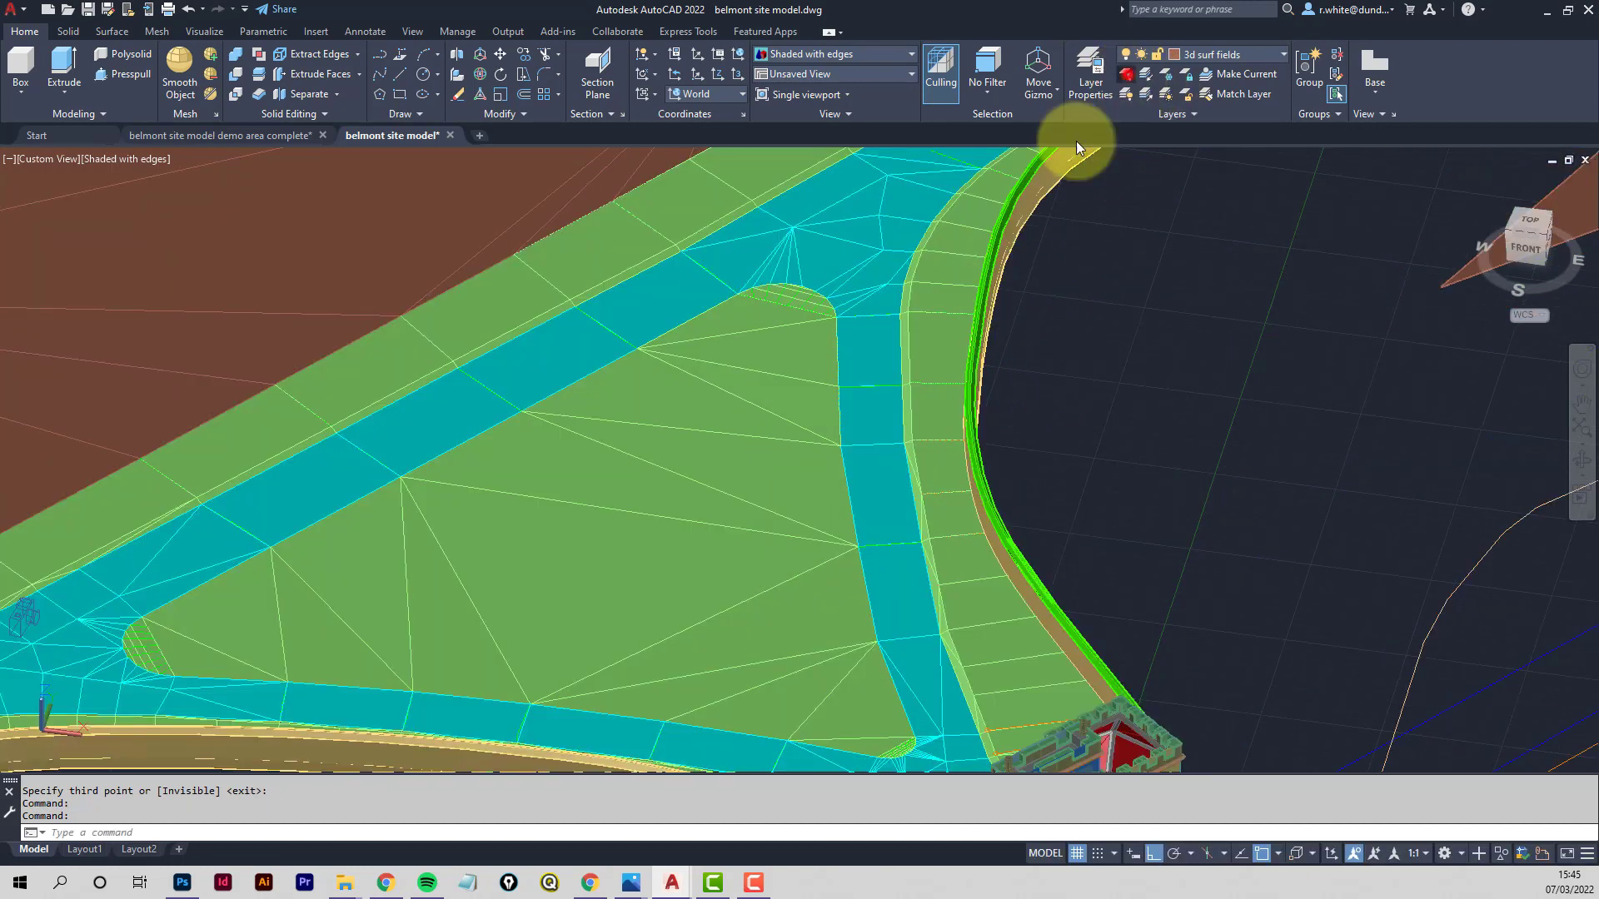
pyautogui.click(1126, 73)
pyautogui.click(1035, 213)
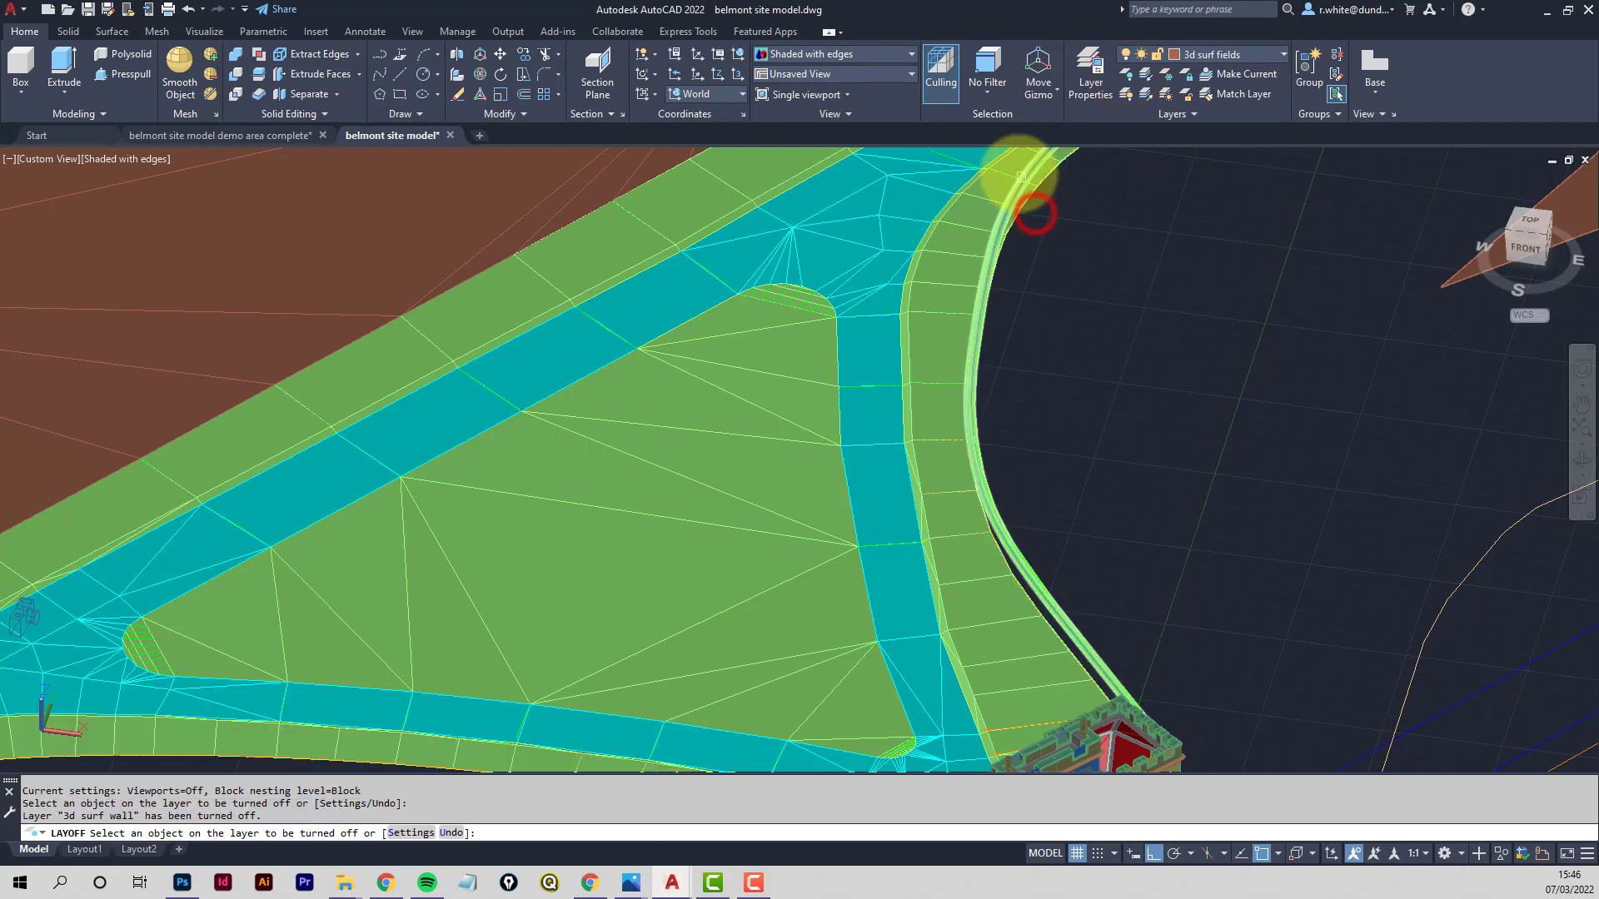
pyautogui.click(1018, 183)
# Create a three-sided 3D face from two verge vertices across the road to the pointed tip of the separate field surface
pyautogui.scroll(-4, 1058, 284)
pyautogui.scroll(5, 1016, 500)
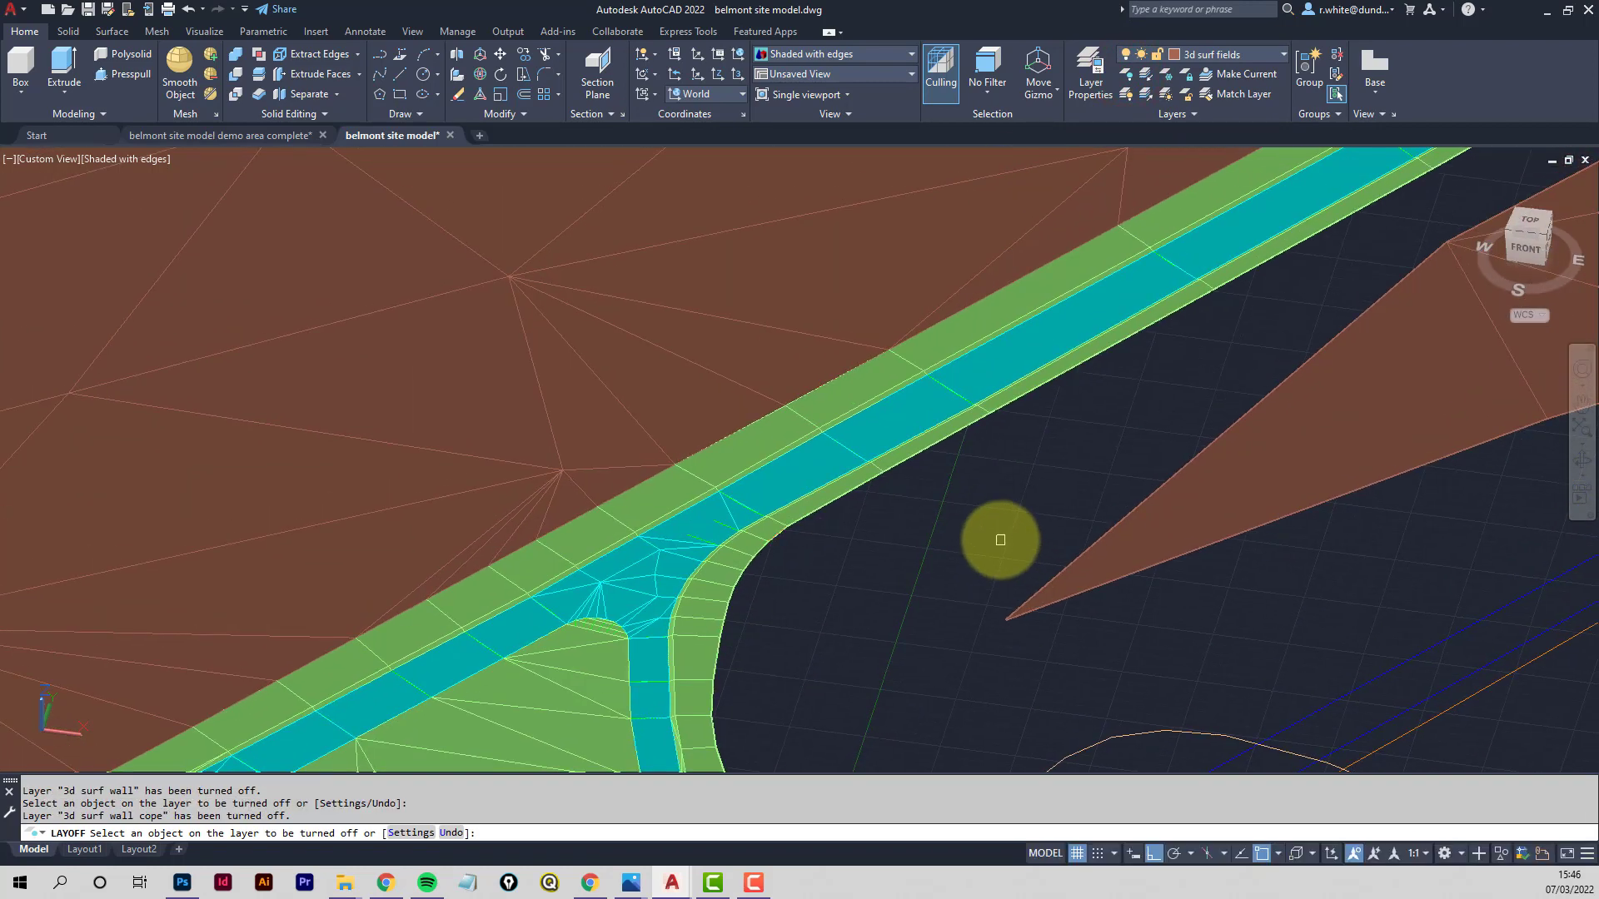
pyautogui.click(883, 474)
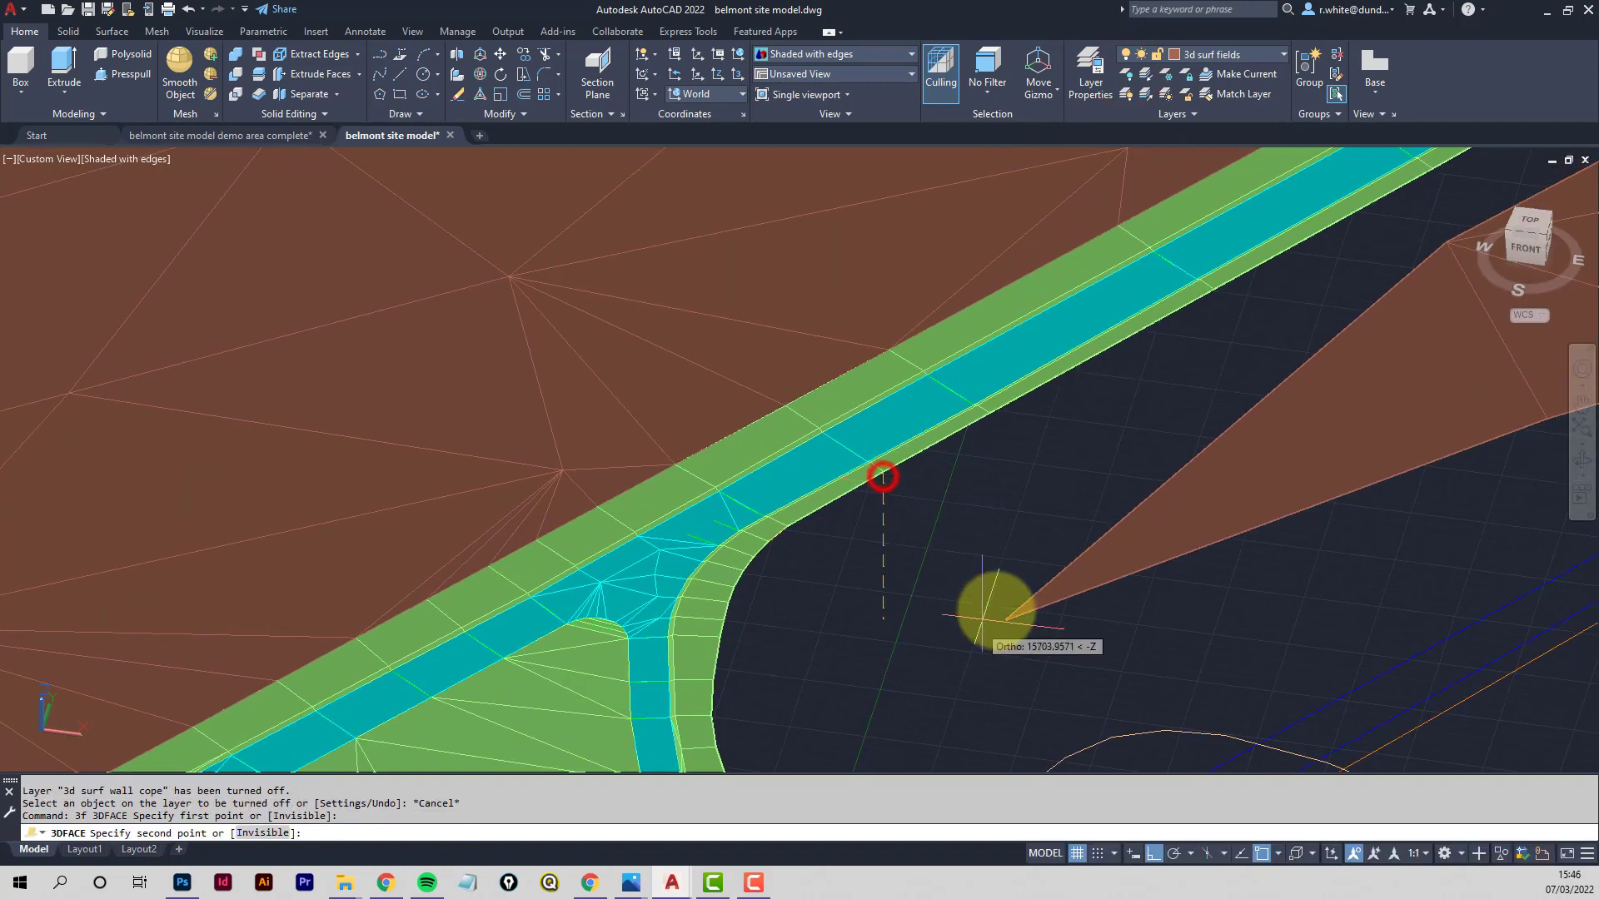
pyautogui.click(1003, 618)
pyautogui.click(986, 415)
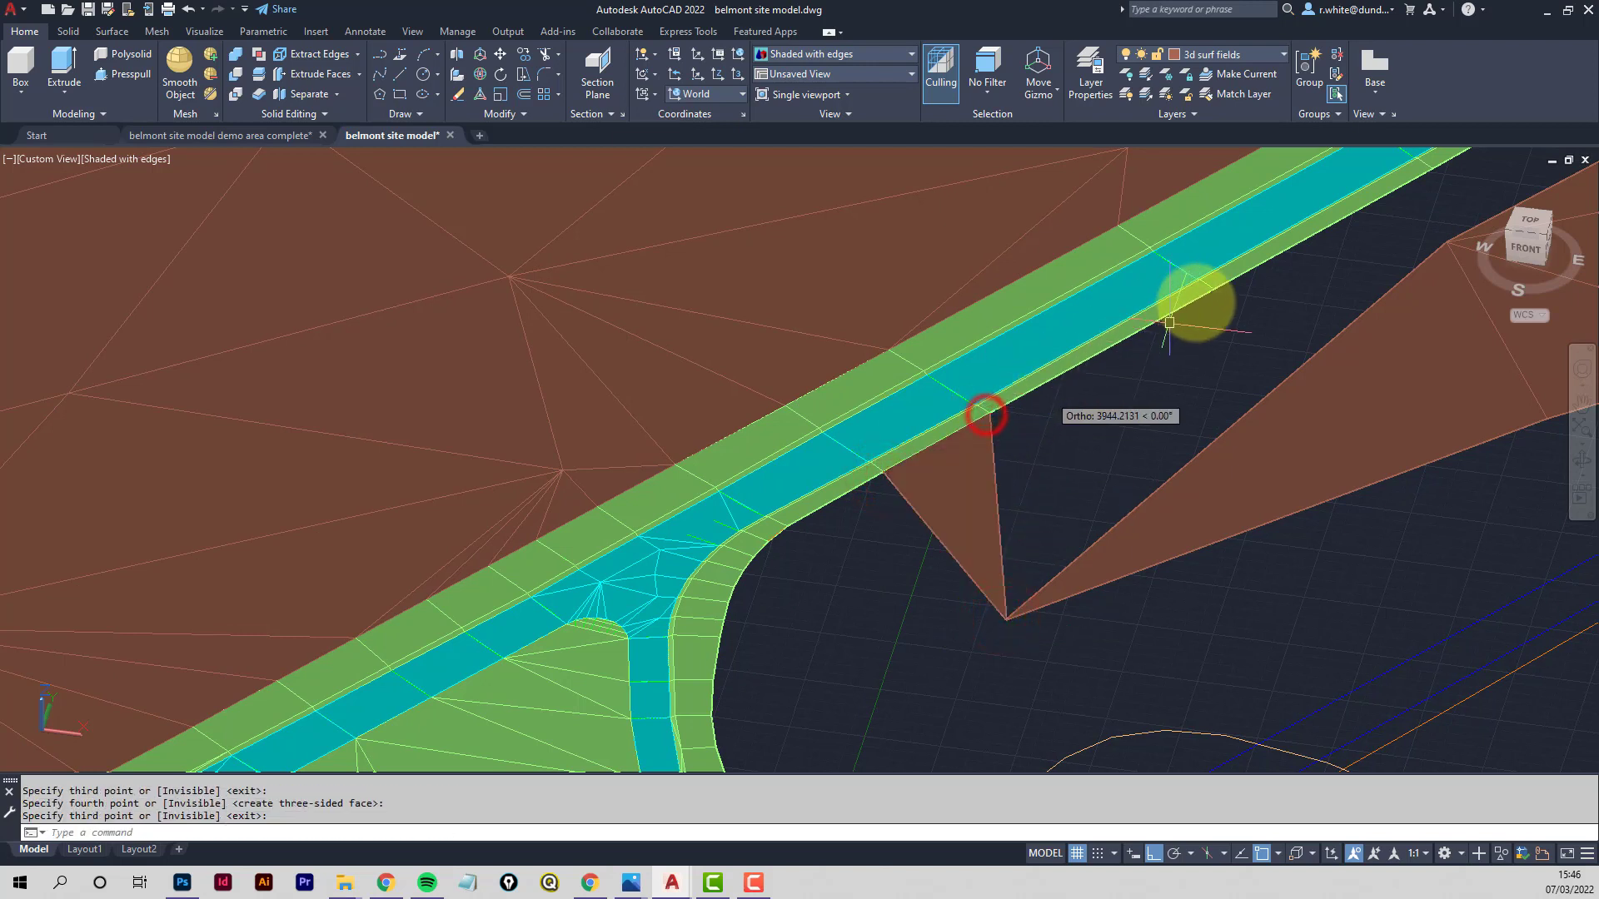
pyautogui.press('Return')
pyautogui.press('Return')
# Create a three-sided 3D face joining the next two vertices along the verge to the pointed tip of the field surface
pyautogui.press('Return')
pyautogui.click(1201, 295)
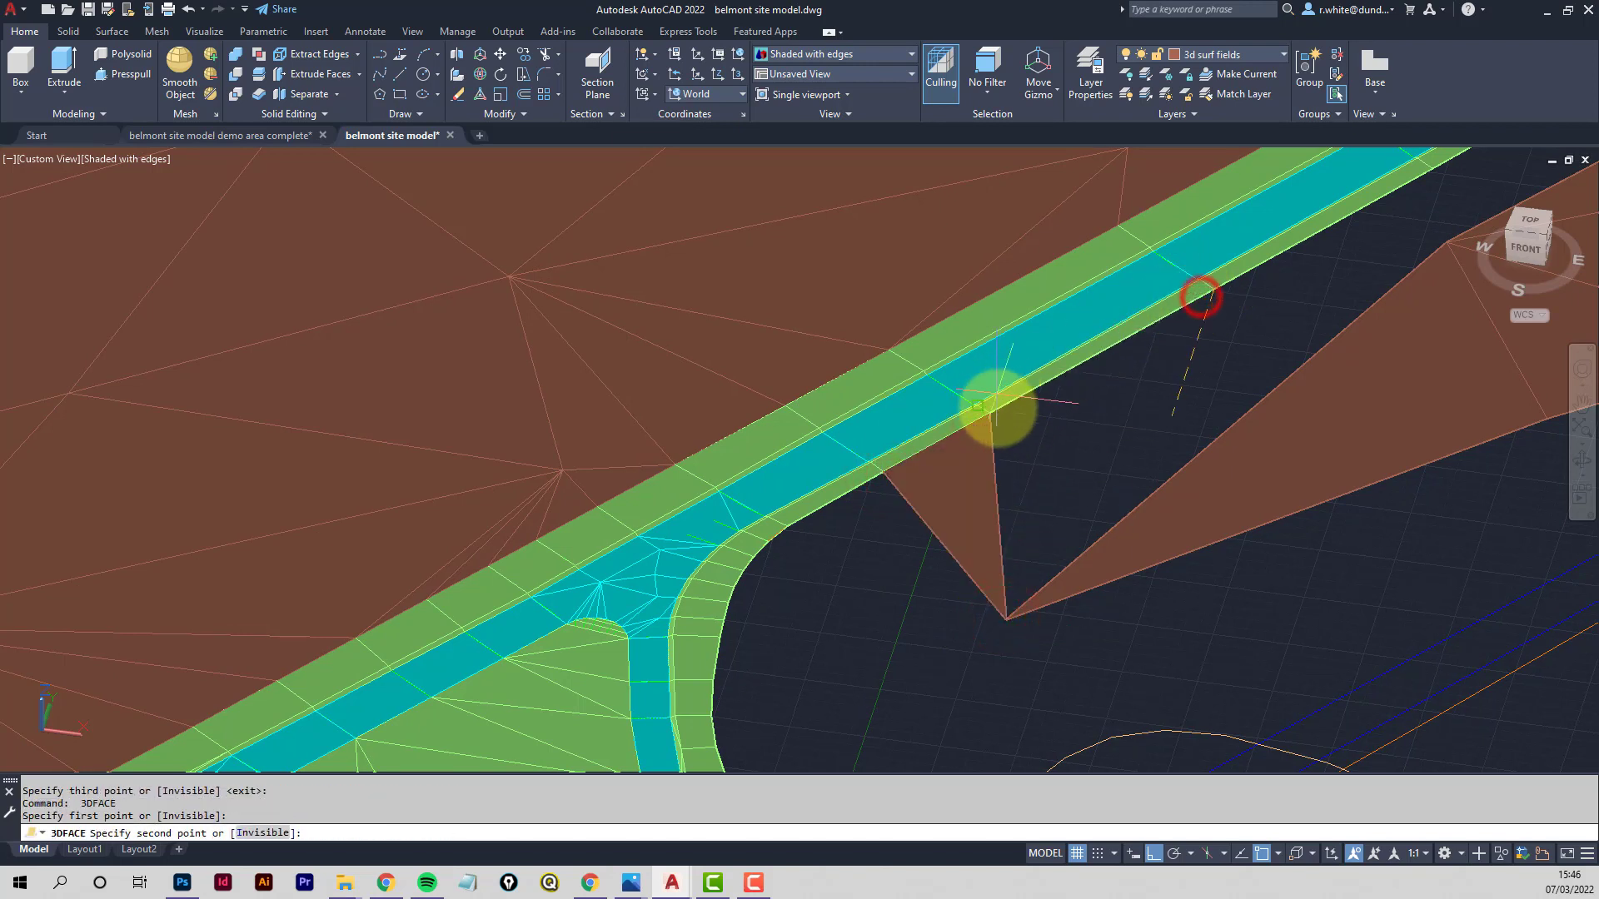
pyautogui.click(993, 412)
pyautogui.click(1006, 618)
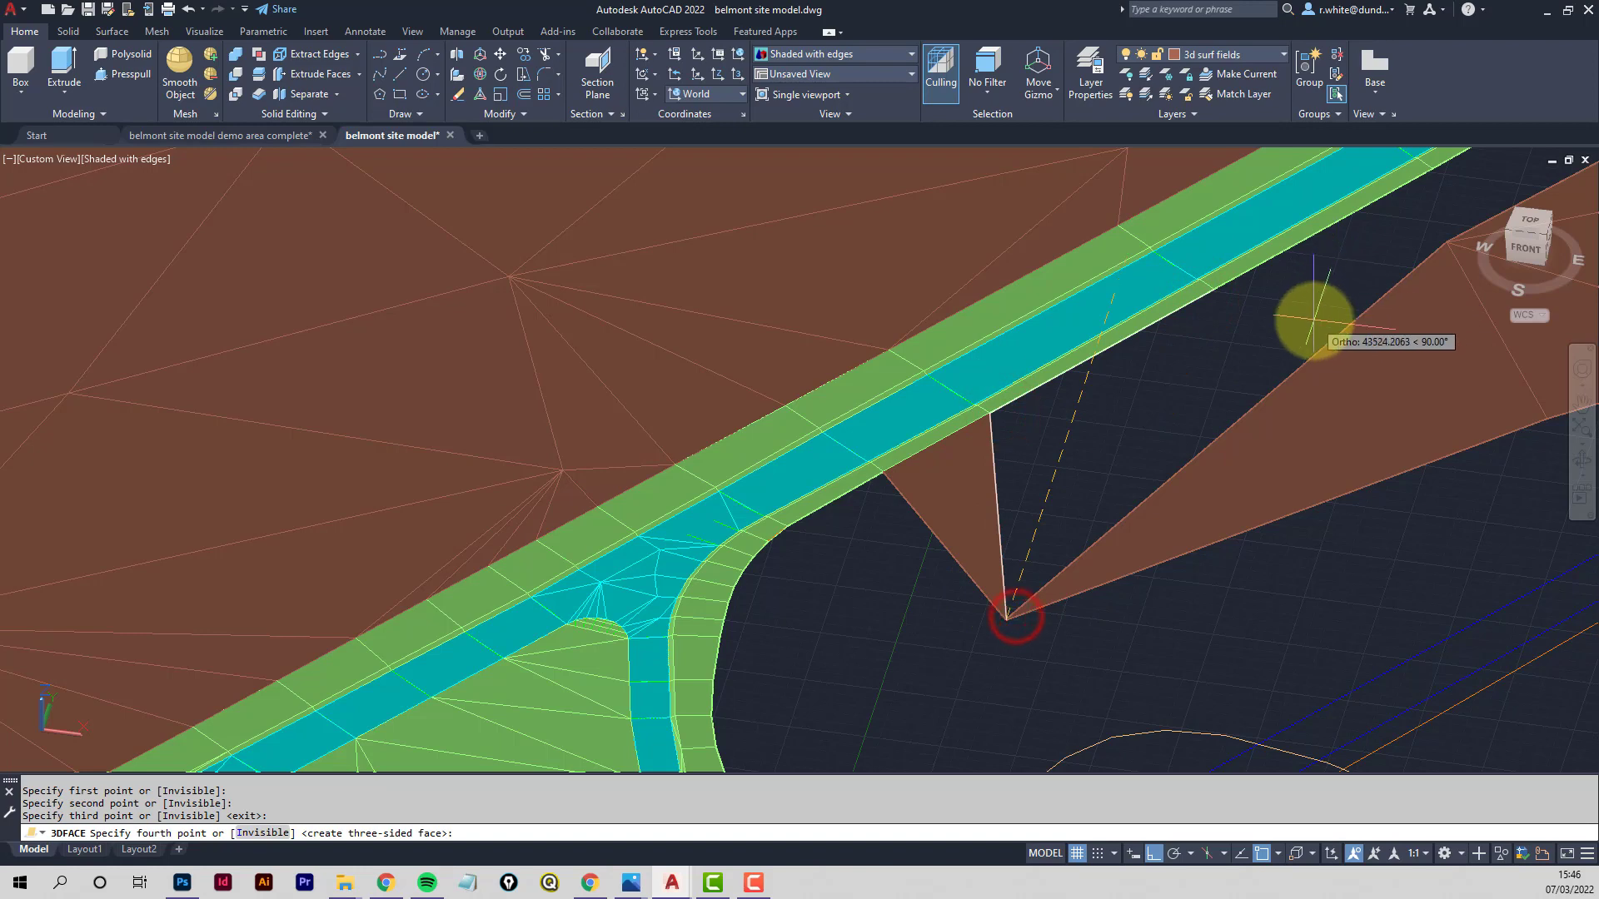
pyautogui.press('Return')
pyautogui.moveTo(1358, 263); pyautogui.dragTo(1060, 428, button='middle')
pyautogui.press('Escape')
# Create a three-sided 3D face from the last filled verge vertex to the field's pointed tip and the next field edge vertex
pyautogui.click(916, 452)
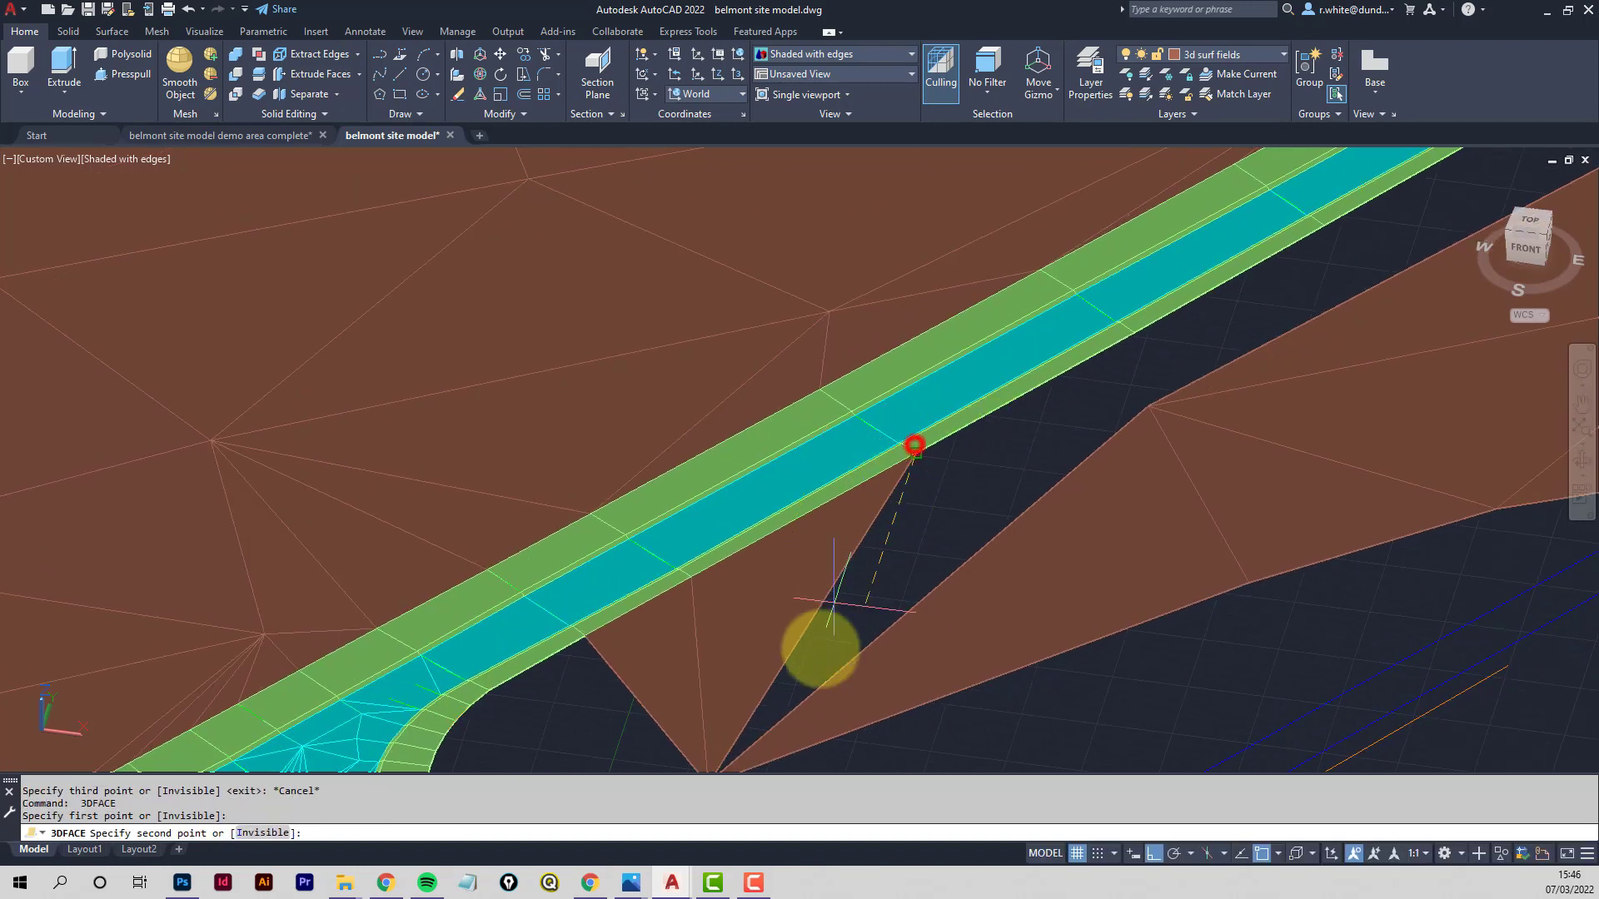
pyautogui.moveTo(756, 728); pyautogui.dragTo(764, 648, button='middle')
pyautogui.click(760, 658)
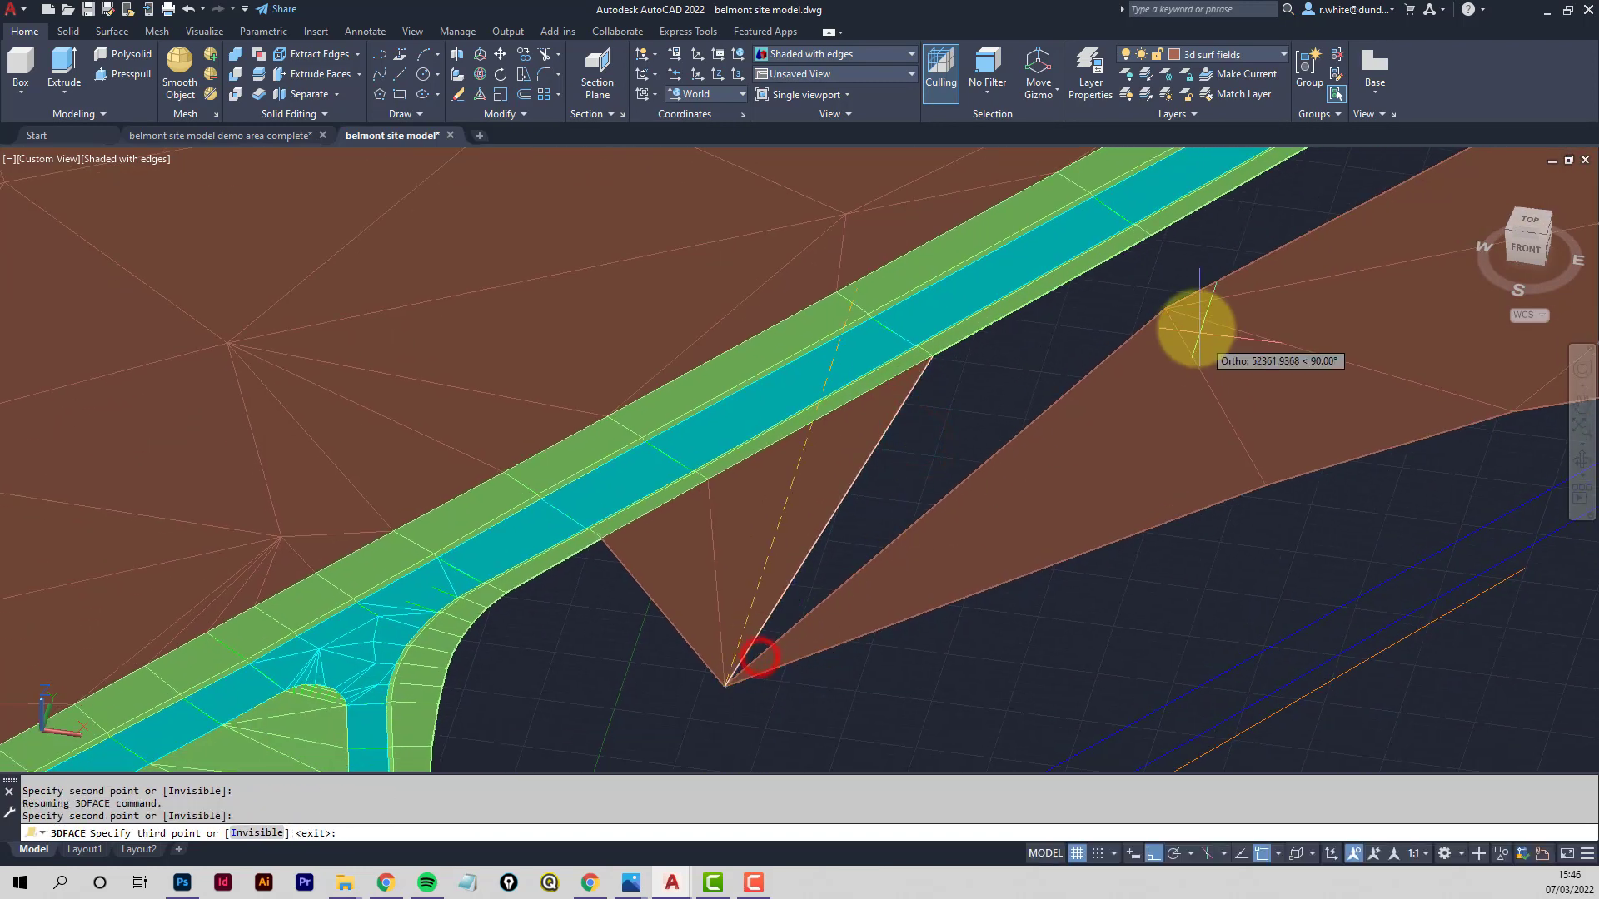
pyautogui.click(1189, 322)
pyautogui.press('Return')
pyautogui.press('Return')
# Fill the adjoining gap with a three-sided 3D face from that verge vertex to the field edge vertex and the following verge vertex
pyautogui.press('Return')
pyautogui.click(957, 360)
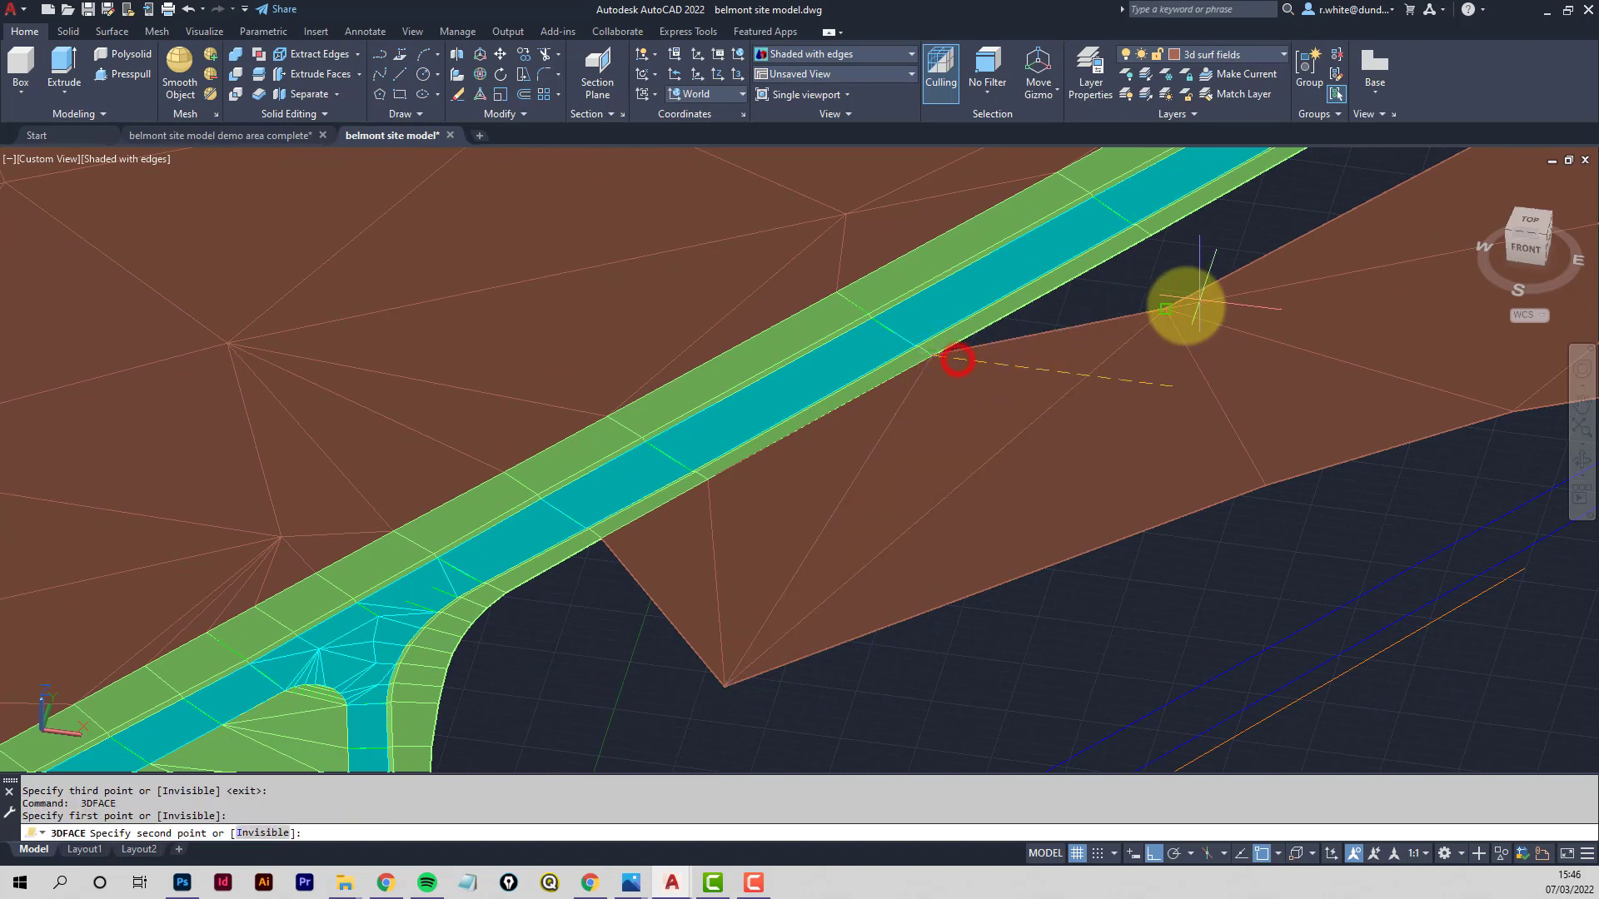
pyautogui.click(1184, 308)
pyautogui.moveTo(1222, 254); pyautogui.dragTo(921, 482, button='middle')
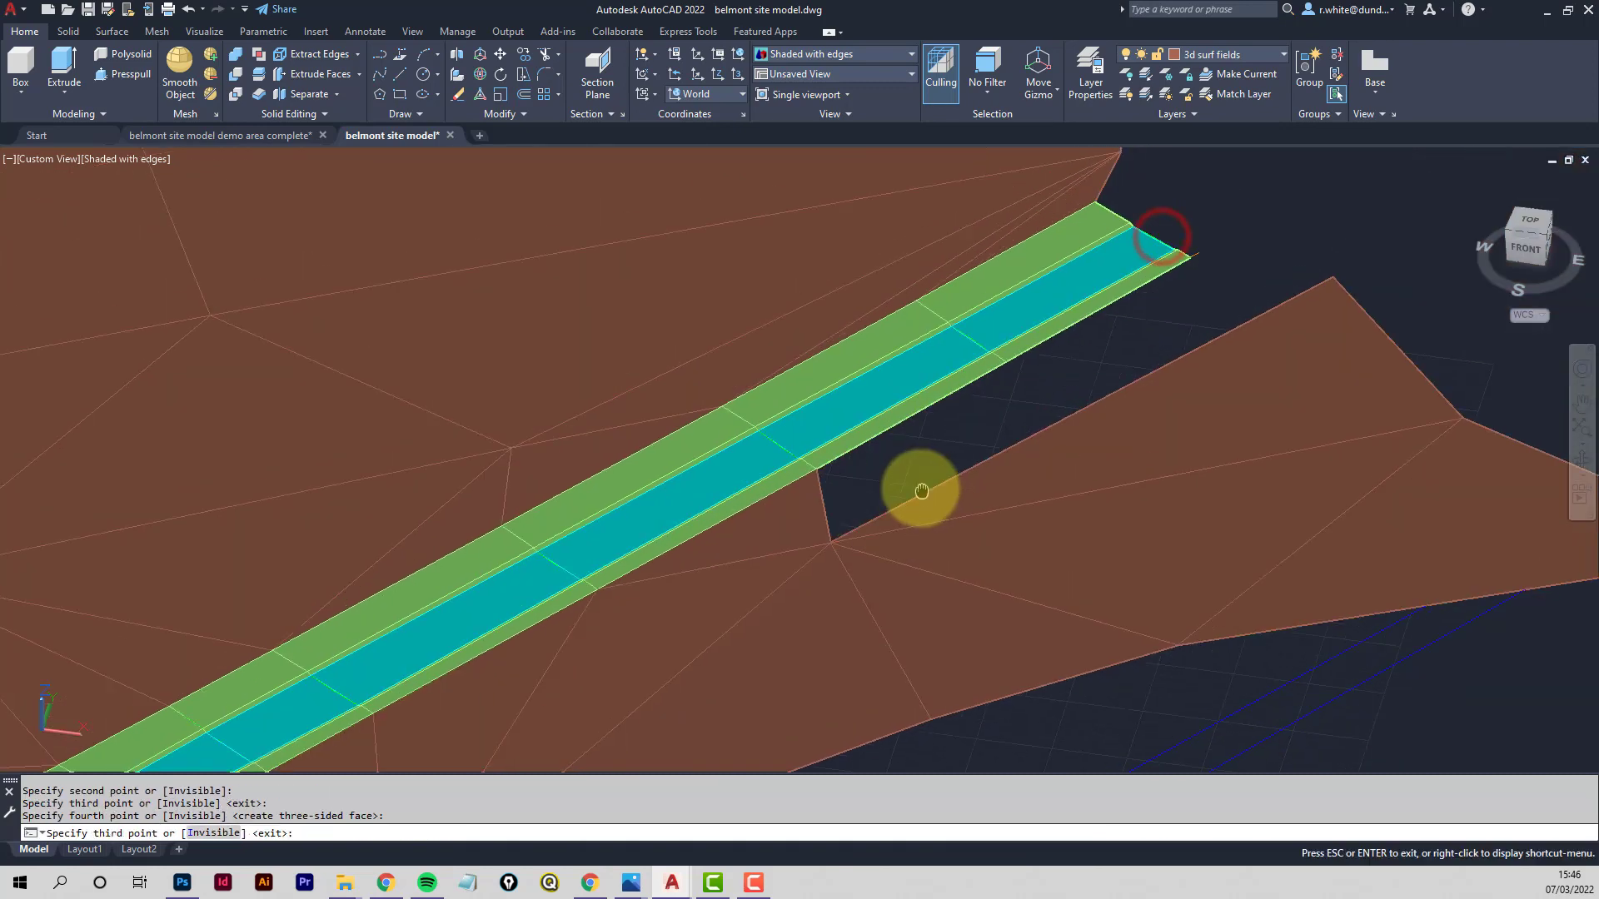
pyautogui.press('Return')
# Create a three-sided 3D face joining the following verge vertex, the field edge vertex and the field's far upper corner
pyautogui.press('Return')
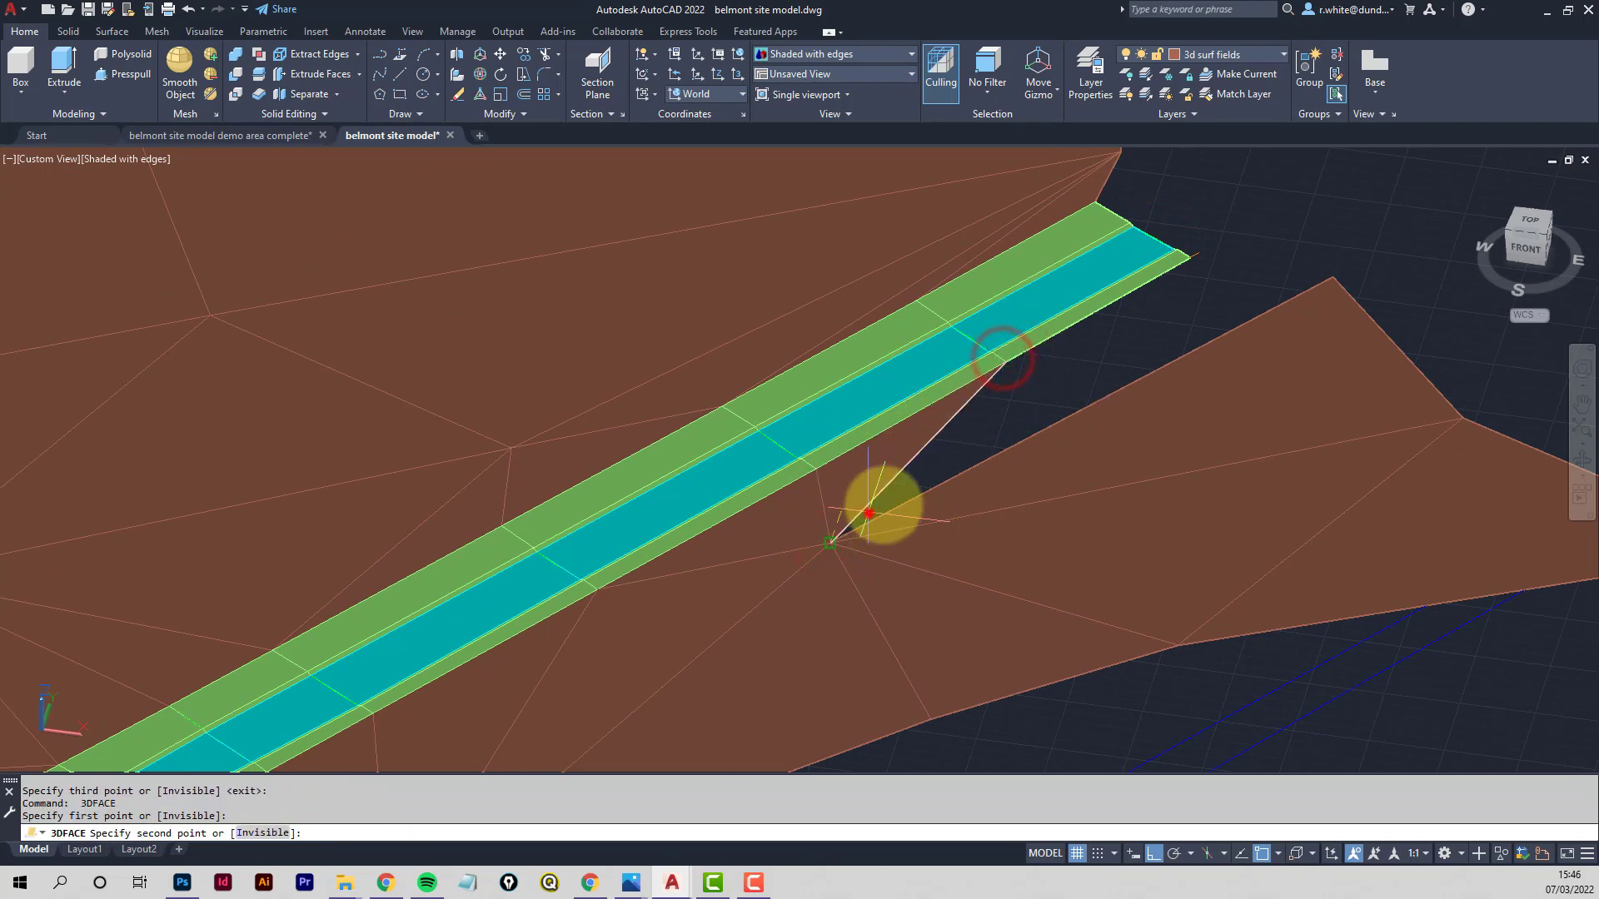
pyautogui.click(869, 512)
pyautogui.click(1337, 274)
pyautogui.press('Return')
pyautogui.press('Return')
# Close the remaining gap with a three-sided 3D face from the verge vertex to the field's far corner and the verge's end point
pyautogui.press('Return')
pyautogui.click(1080, 350)
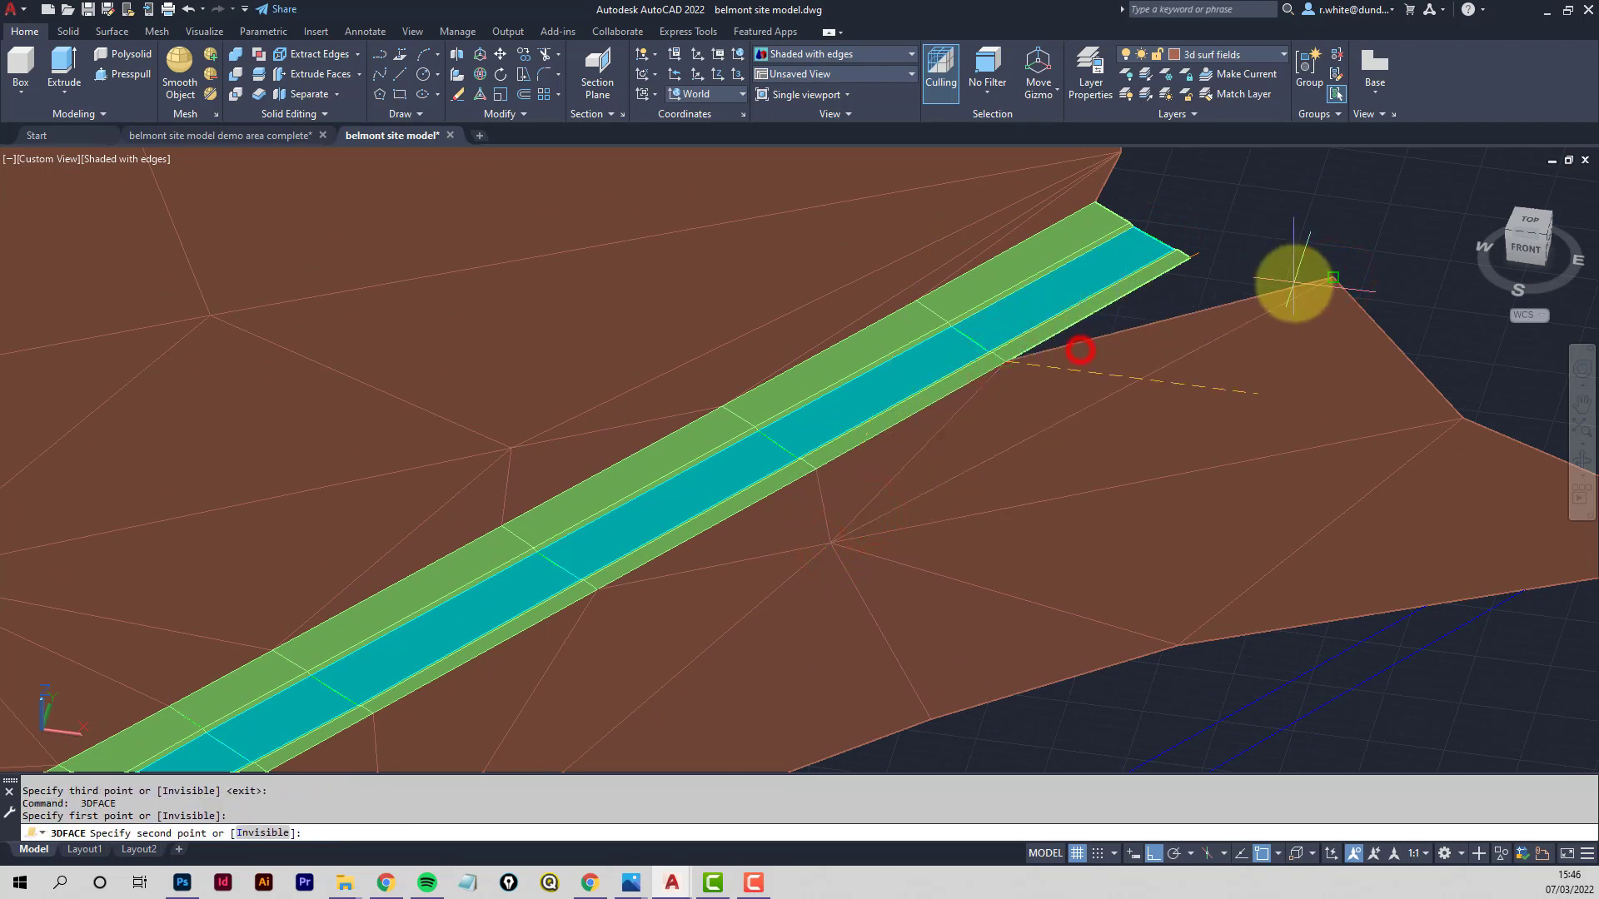
pyautogui.click(1294, 283)
pyautogui.click(1190, 258)
pyautogui.press('Return')
pyautogui.press('Return')
pyautogui.scroll(-4, 1189, 288)
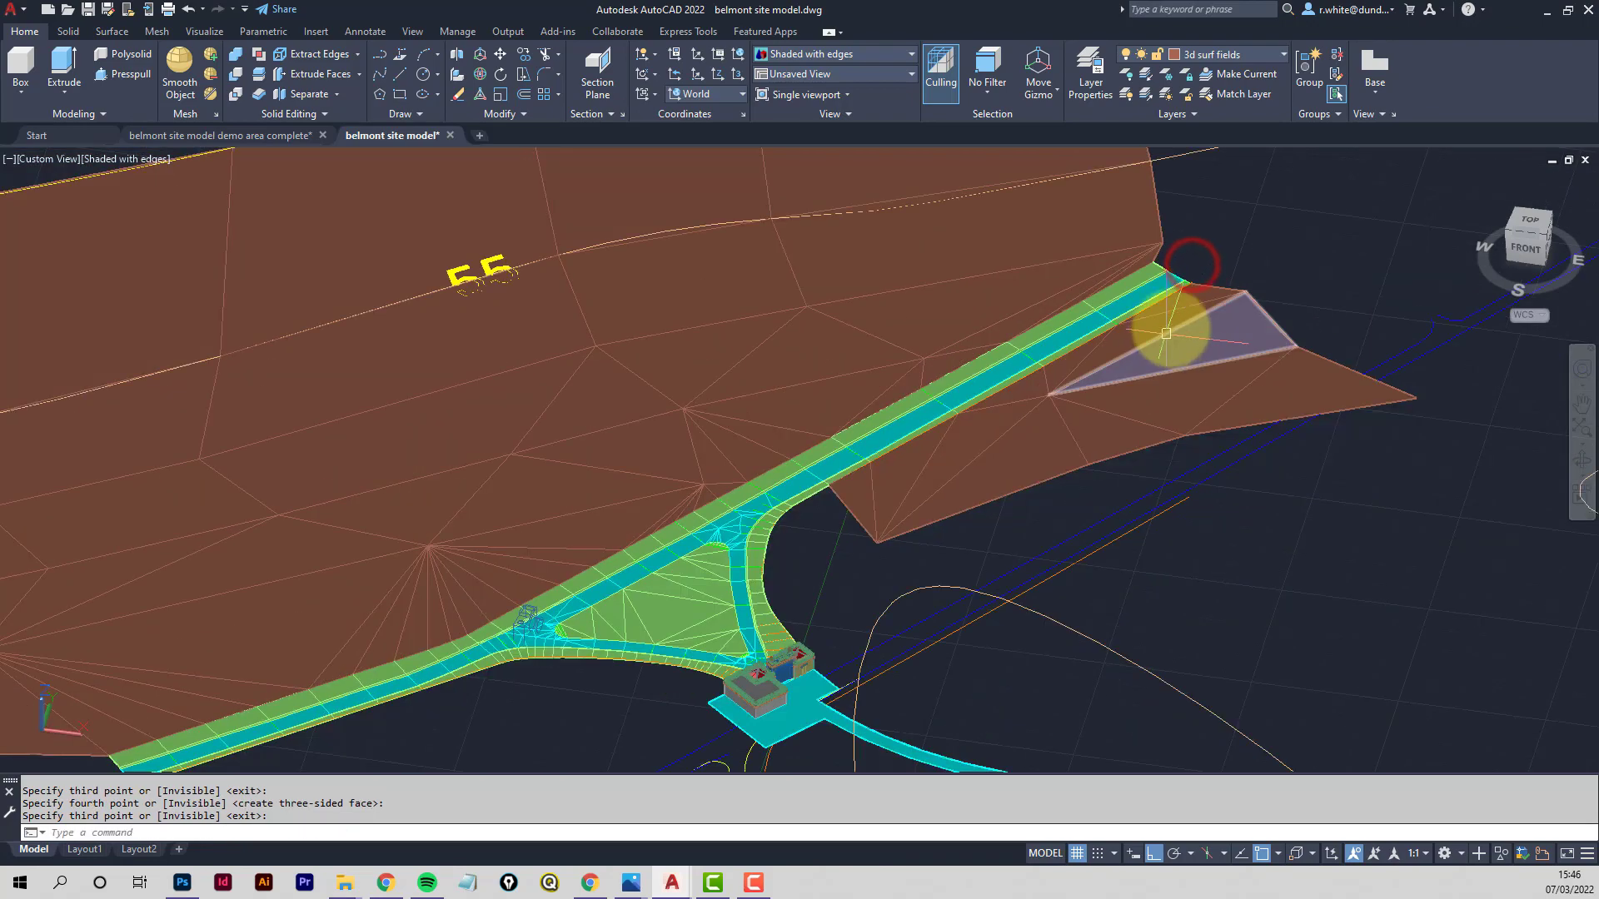
# Examine the completed field surfaces, the surrounding contours and the flat driveway surface running from the gateway
pyautogui.moveTo(1131, 364); pyautogui.dragTo(1096, 332, button='middle')
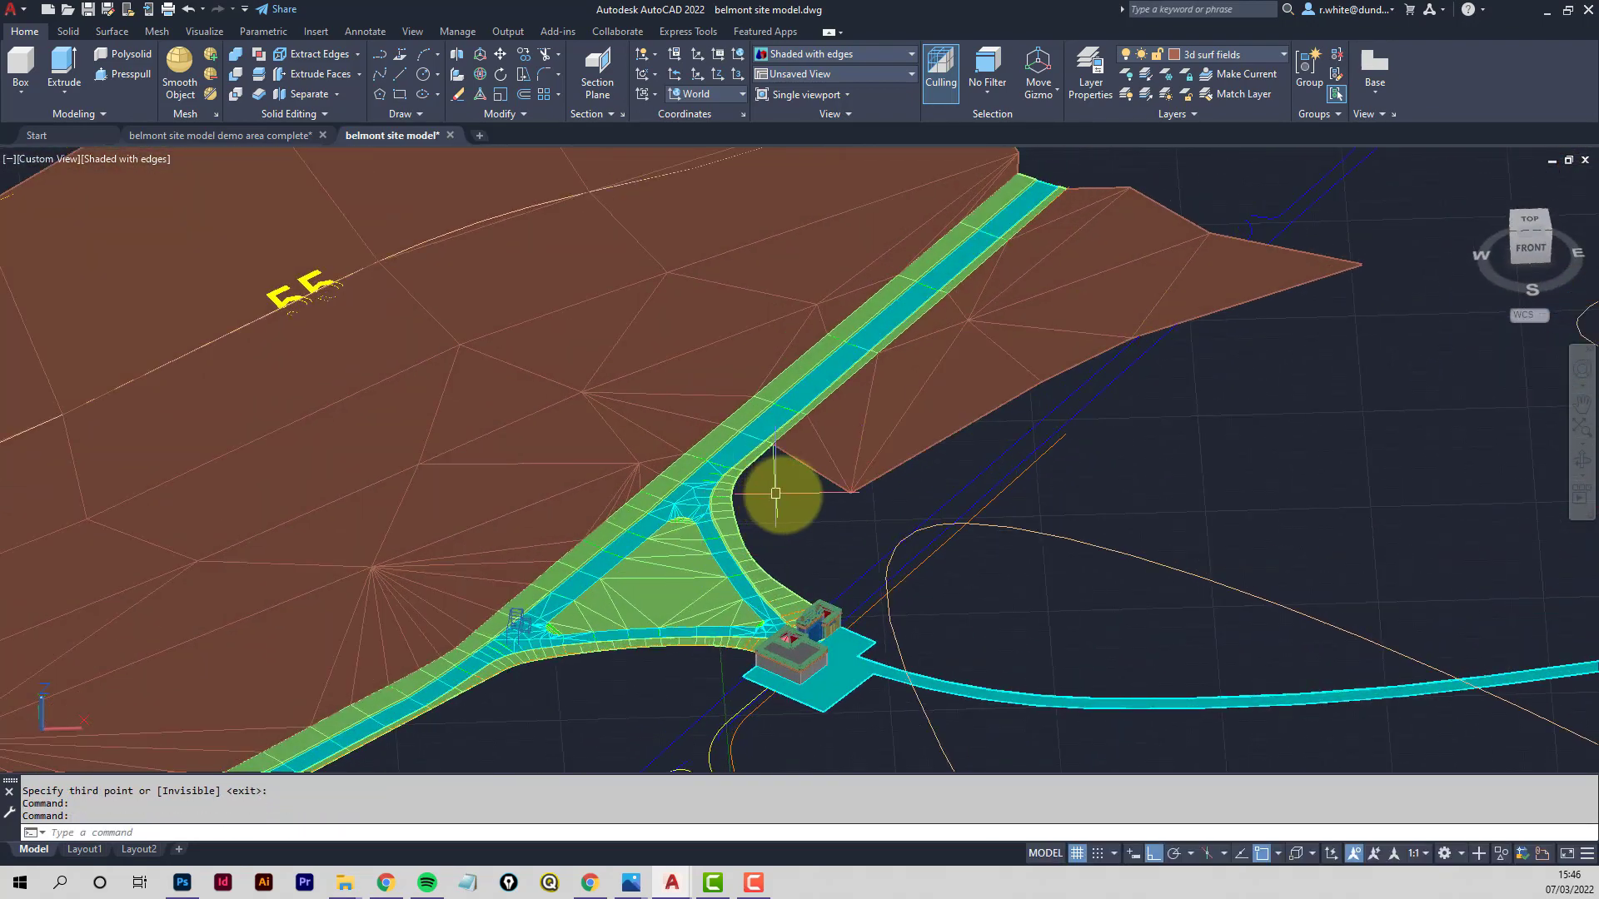
pyautogui.moveTo(780, 492); pyautogui.dragTo(910, 333, button='middle')
pyautogui.scroll(-1, 1046, 337)
pyautogui.scroll(-2, 867, 360)
pyautogui.scroll(-2, 910, 327)
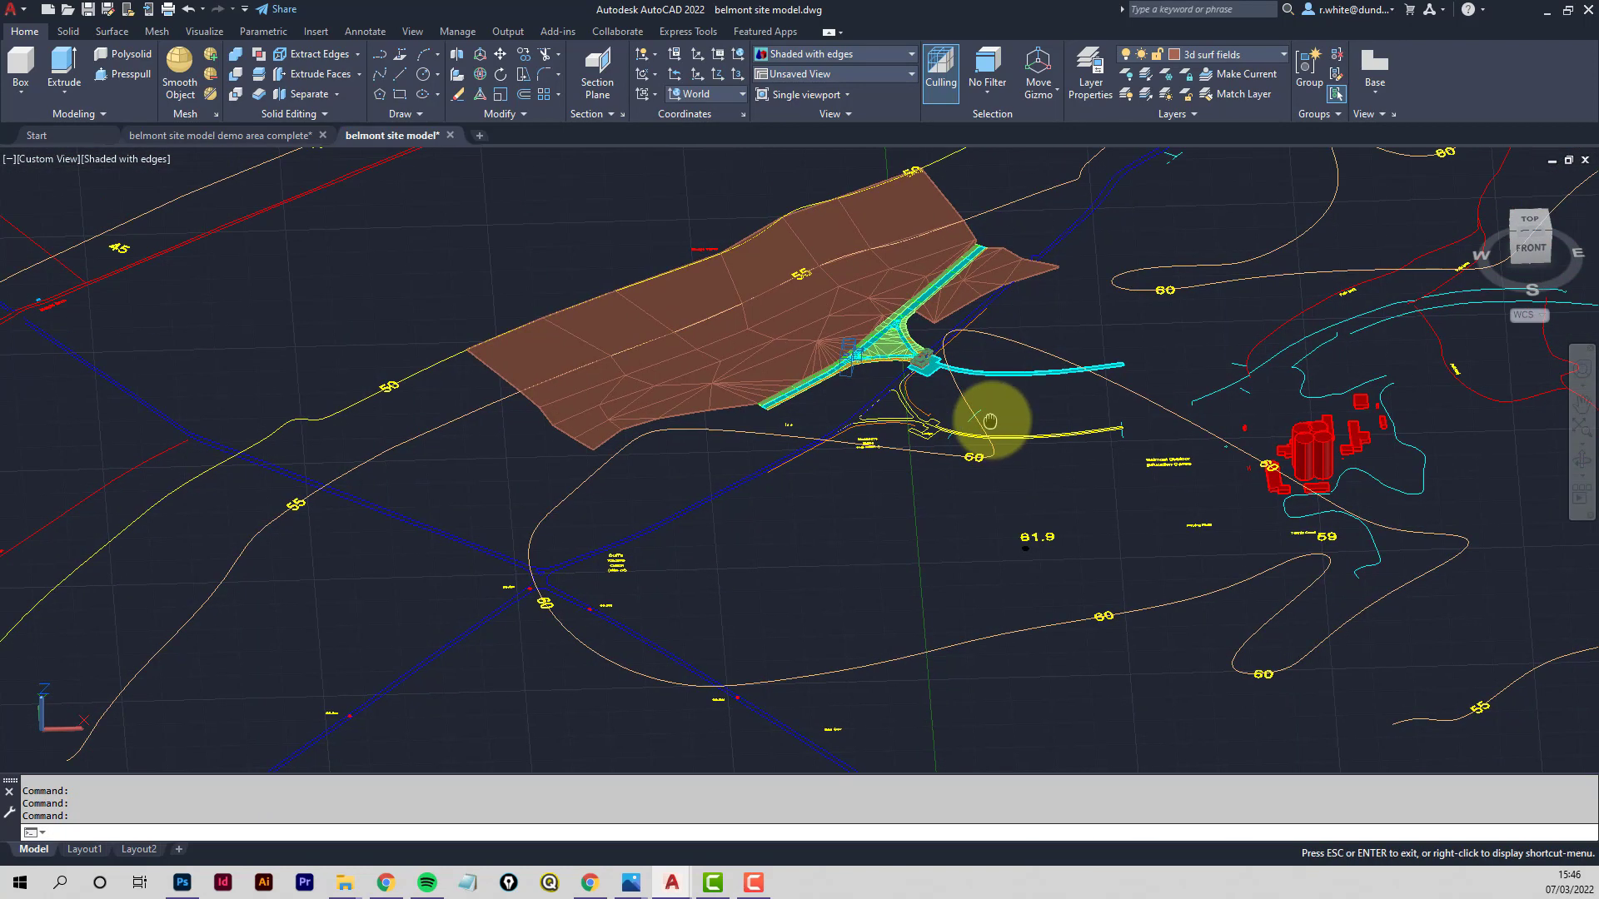
pyautogui.scroll(-2, 966, 453)
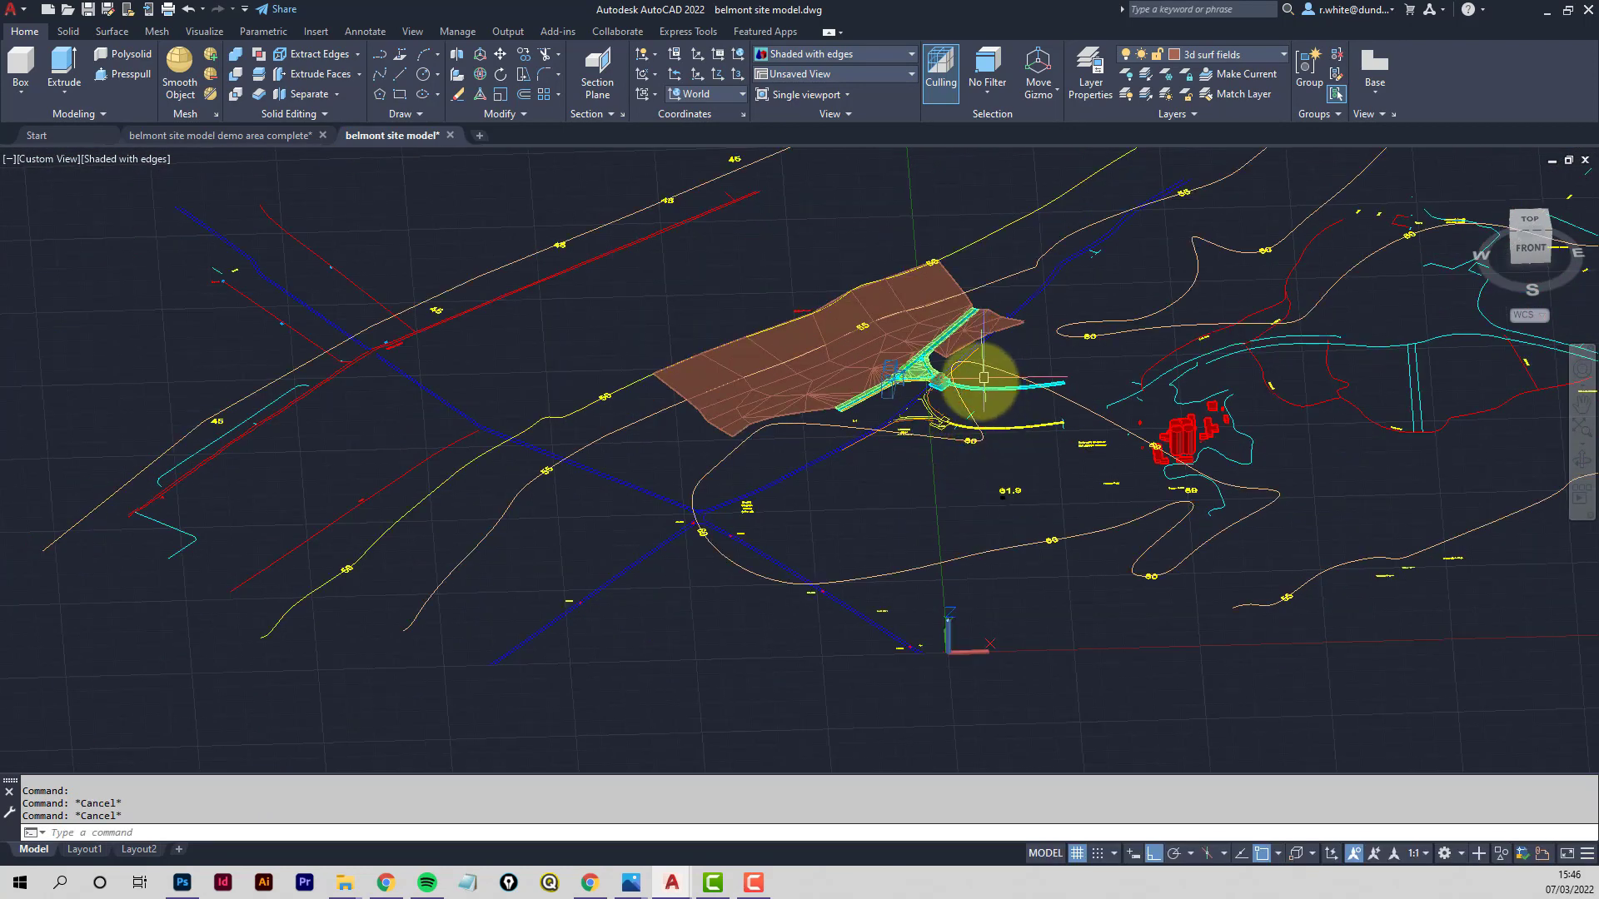
pyautogui.scroll(5, 983, 377)
pyautogui.moveTo(962, 412); pyautogui.dragTo(633, 481, button='middle')
pyautogui.press('Escape')
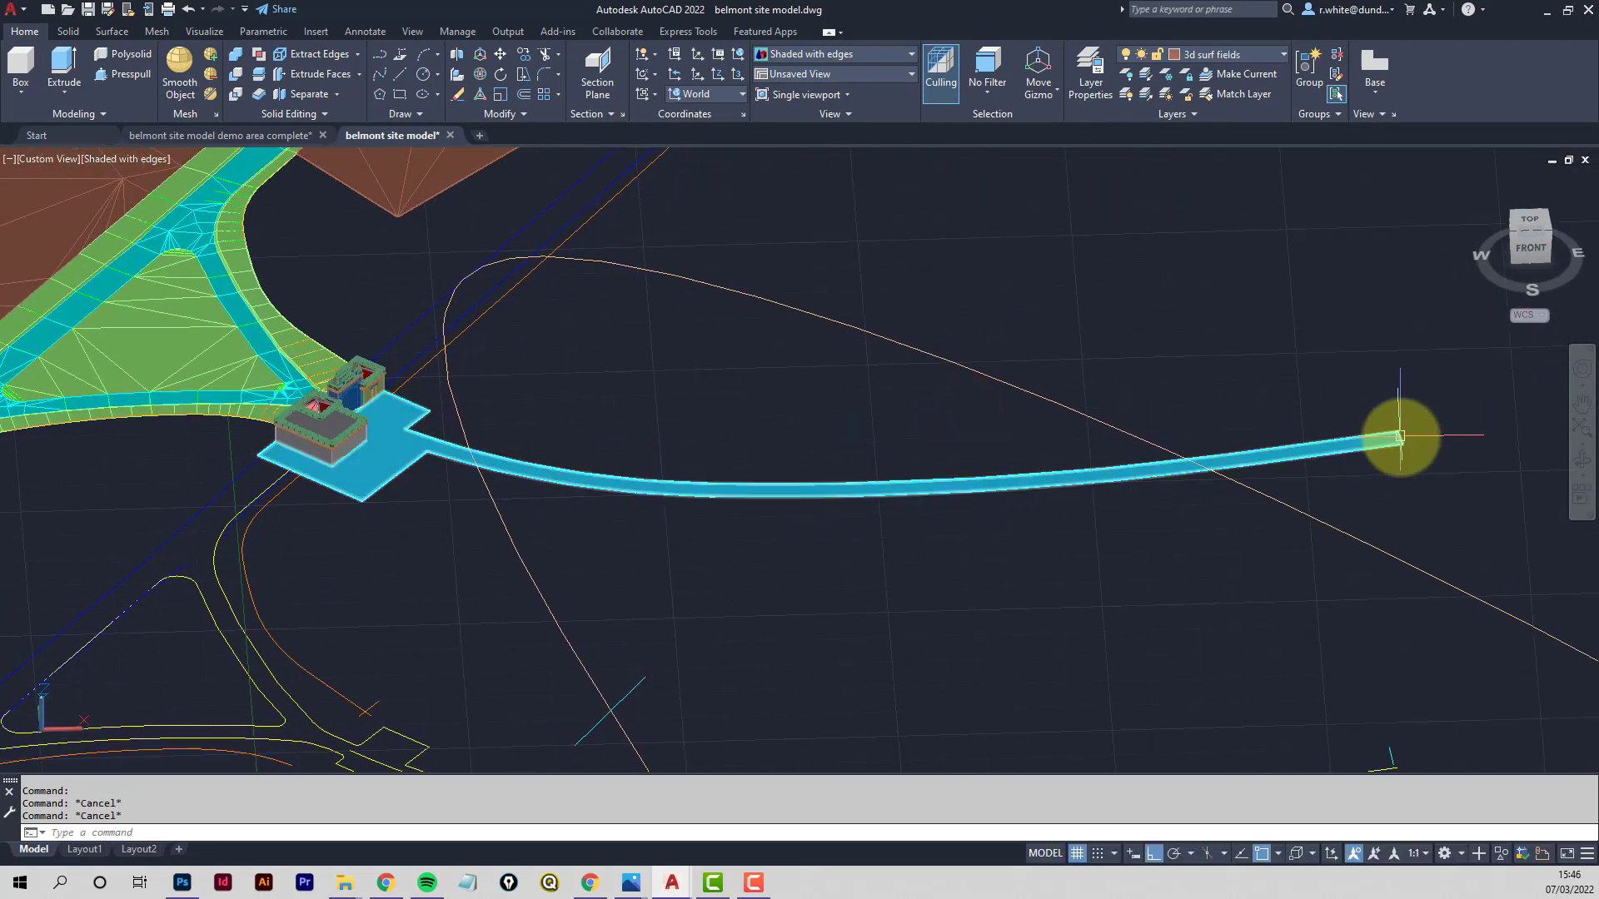
pyautogui.click(1400, 435)
pyautogui.scroll(-3, 1099, 453)
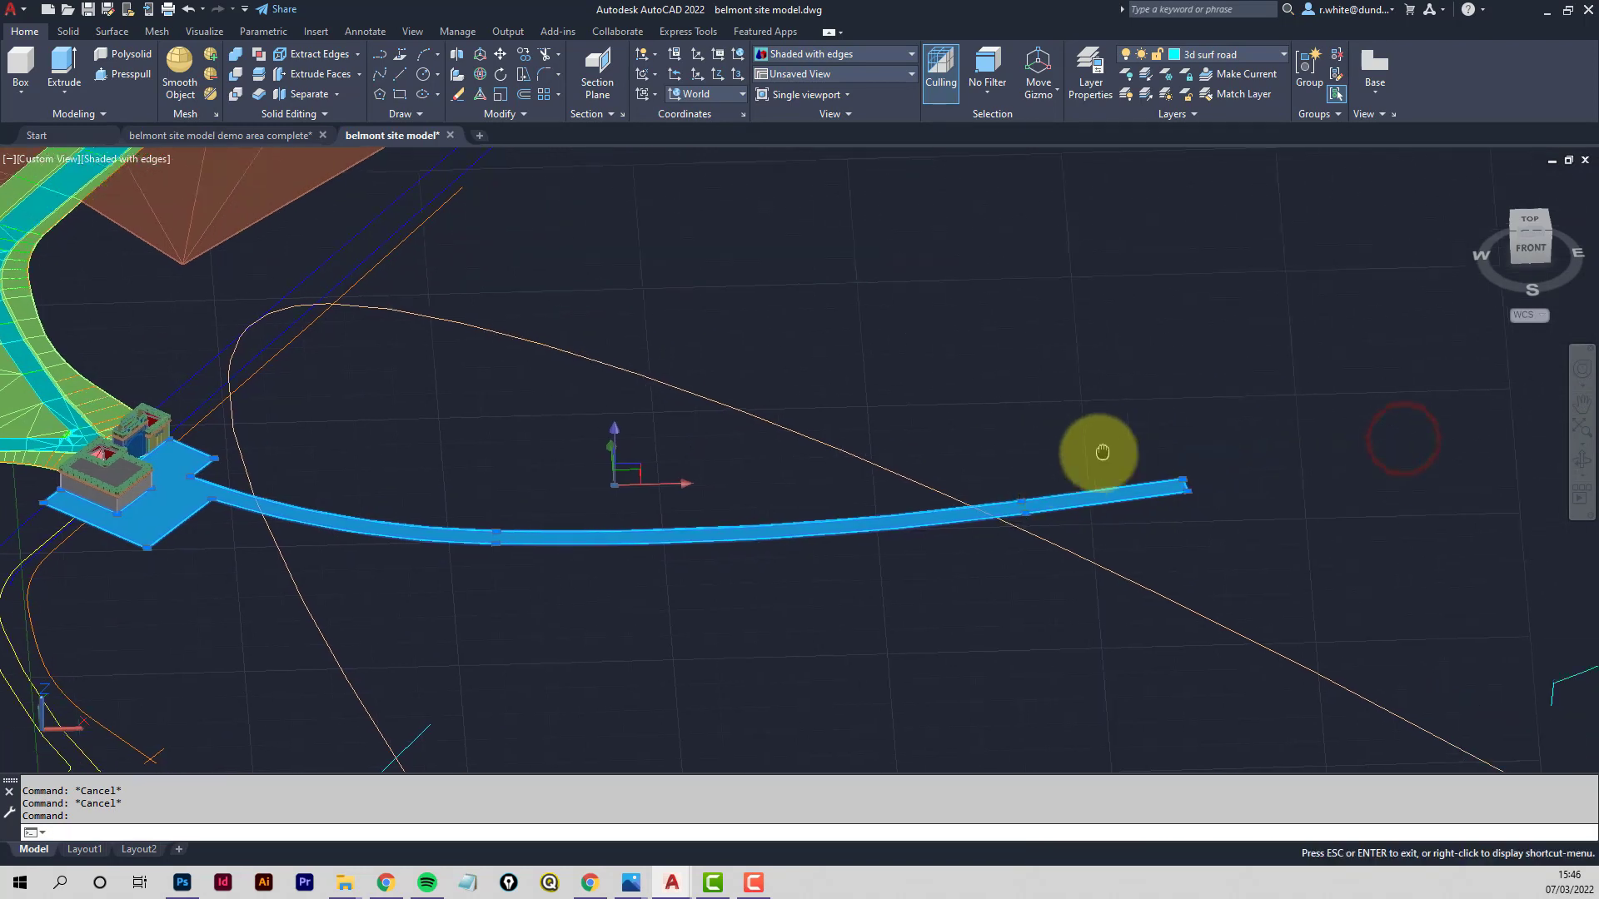
pyautogui.press('Escape')
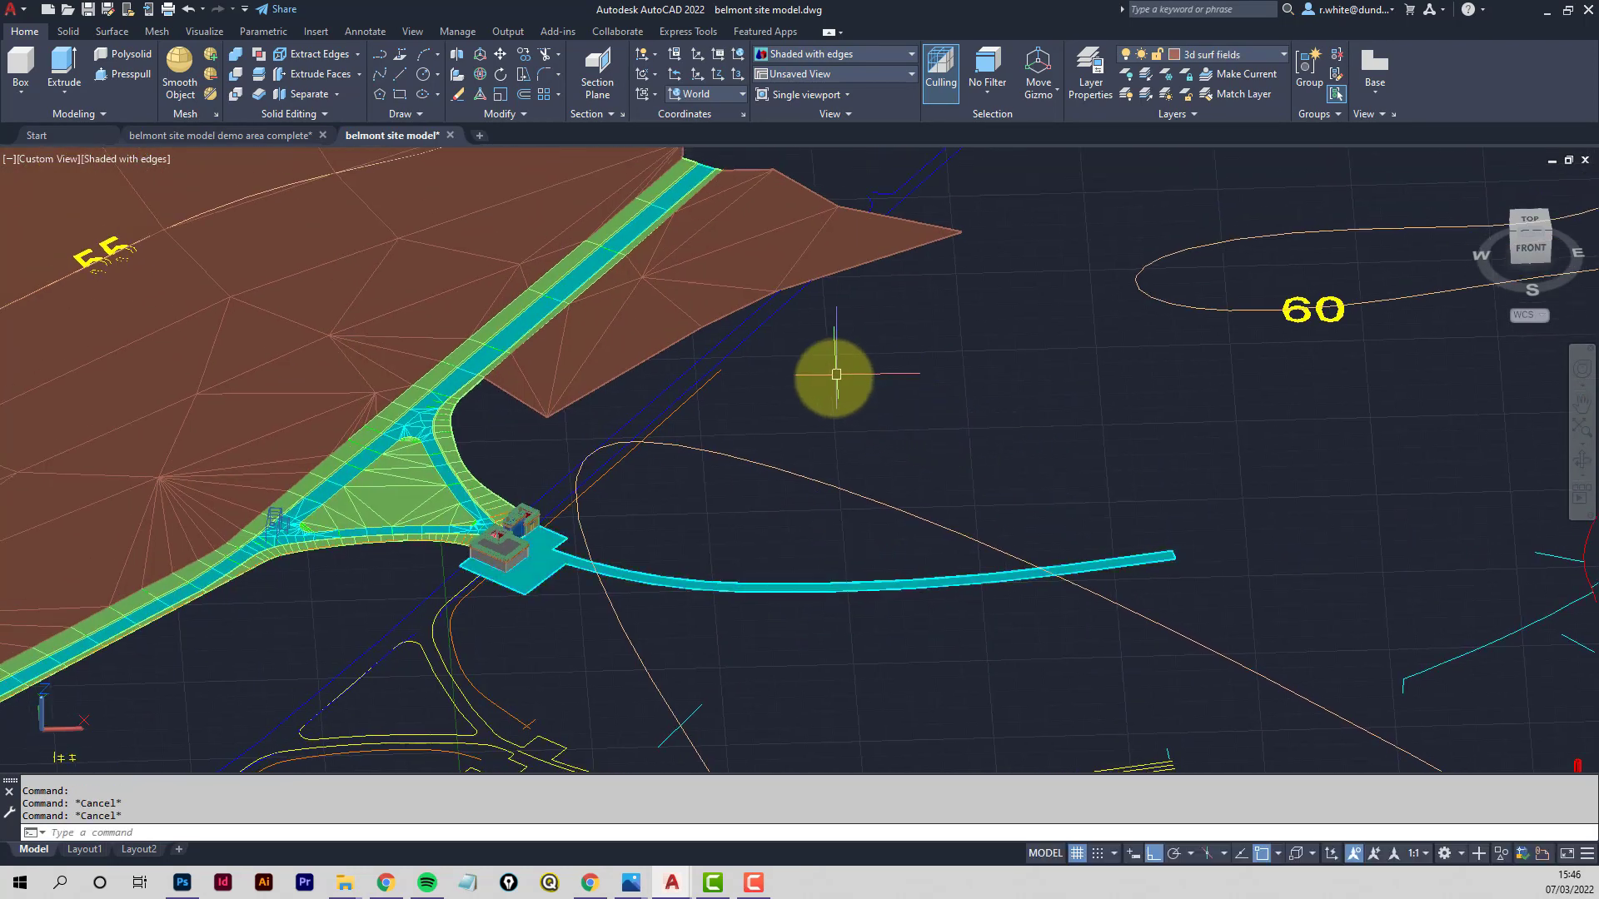
# Draw a closed freeform polyline of arcs with Ortho off in the open area between the field surface and the driveway
pyautogui.write('pl')
pyautogui.press('Return')
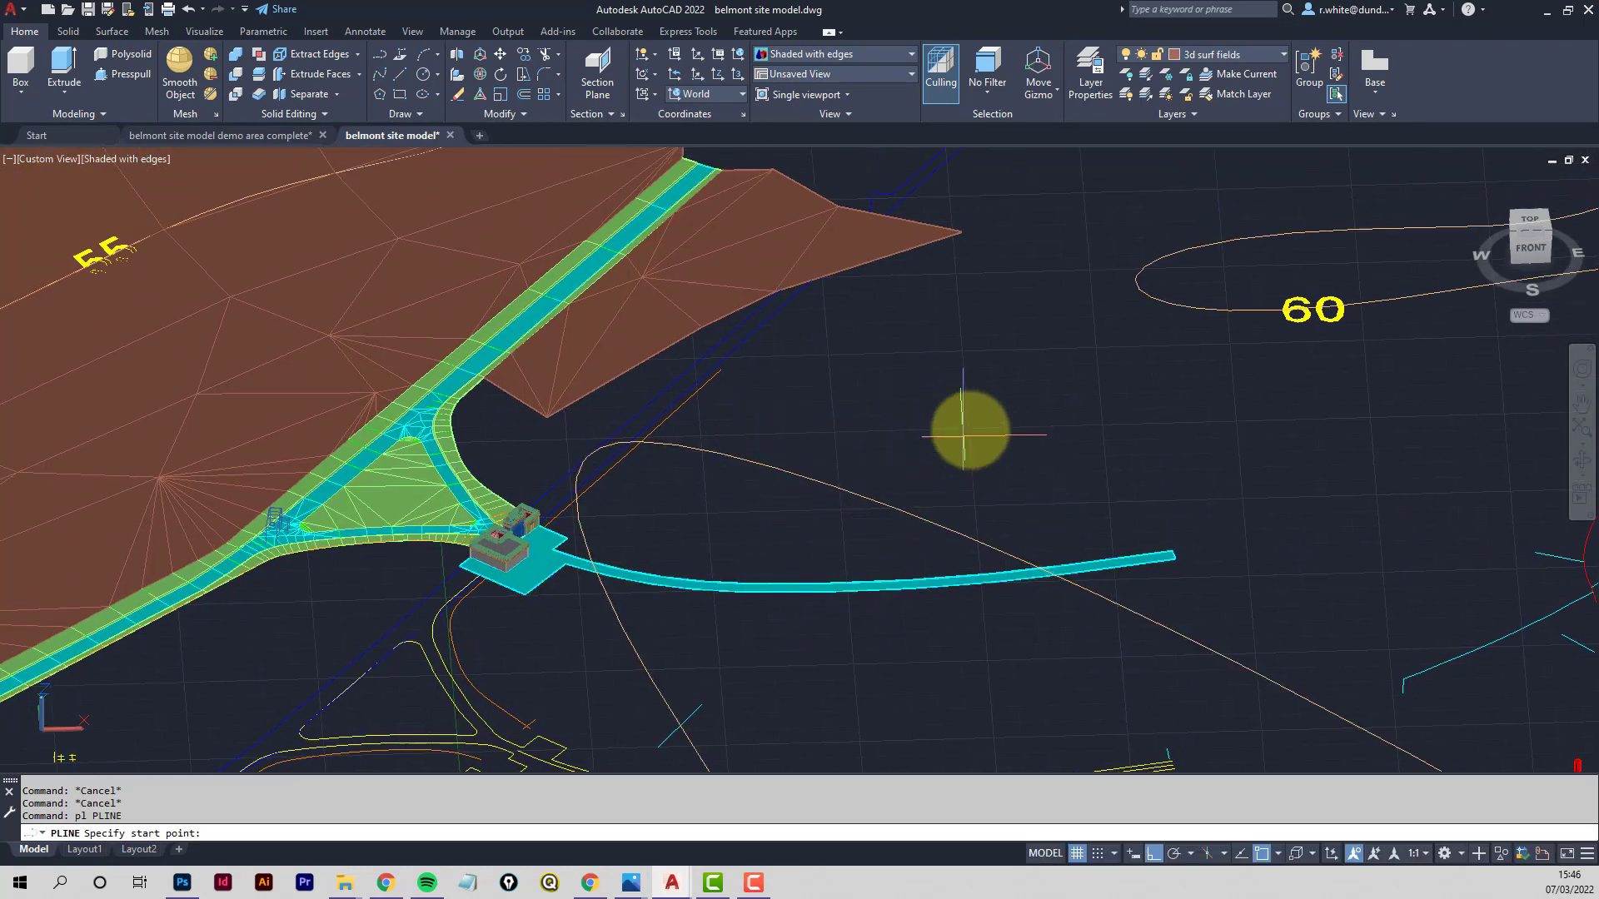
pyautogui.click(1029, 381)
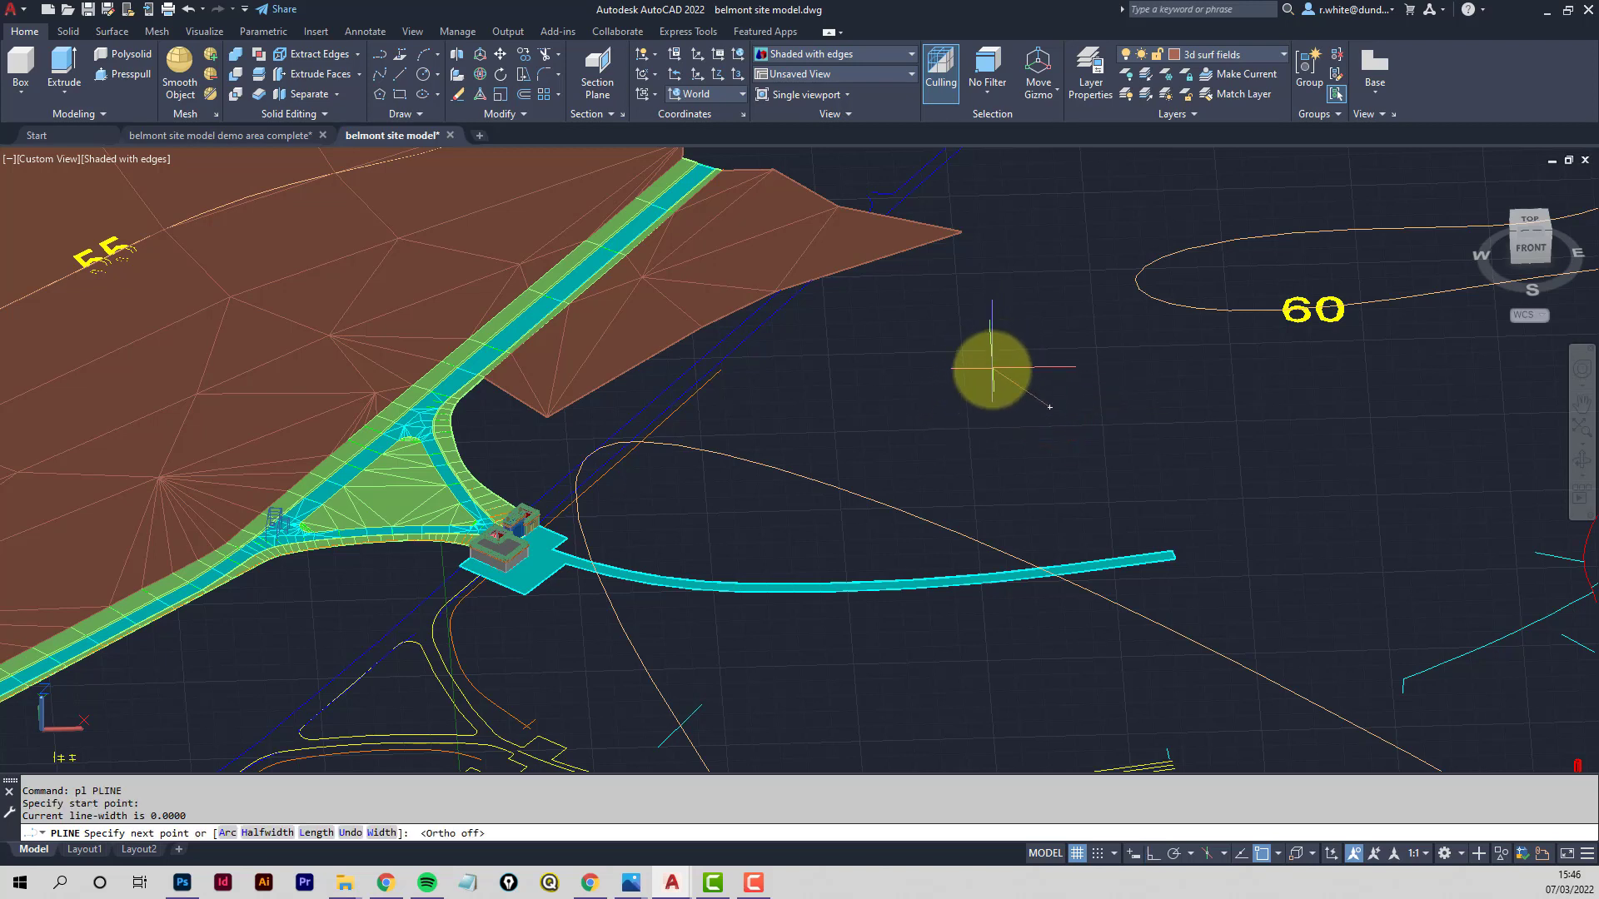
pyautogui.click(991, 380)
pyautogui.write('a')
pyautogui.press('Return')
pyautogui.click(805, 356)
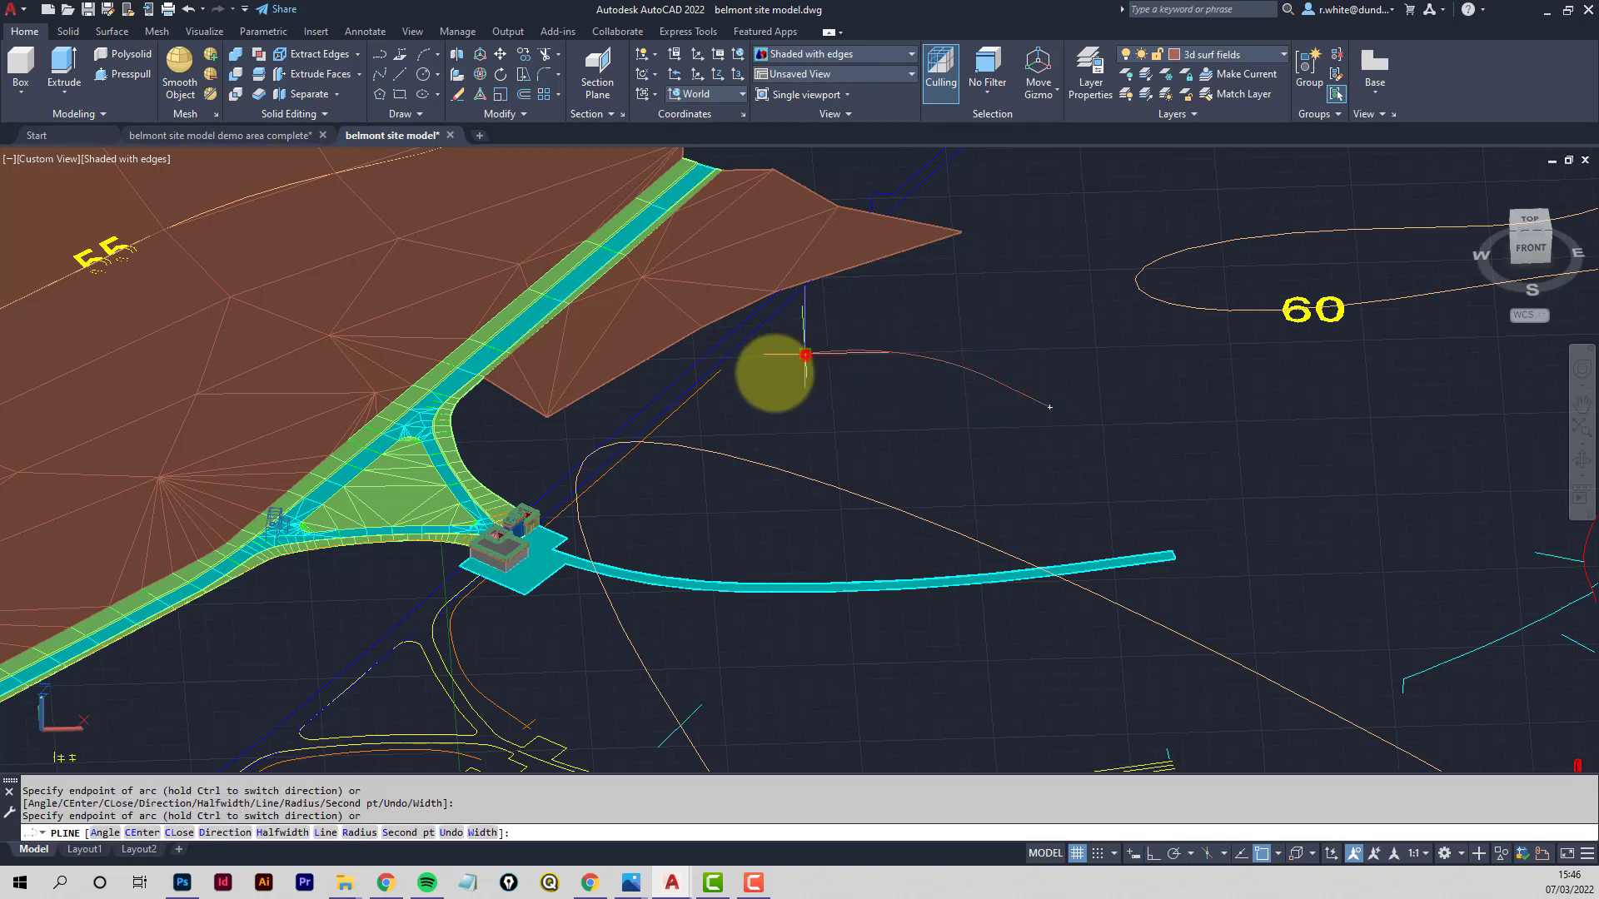
pyautogui.click(816, 527)
pyautogui.click(861, 546)
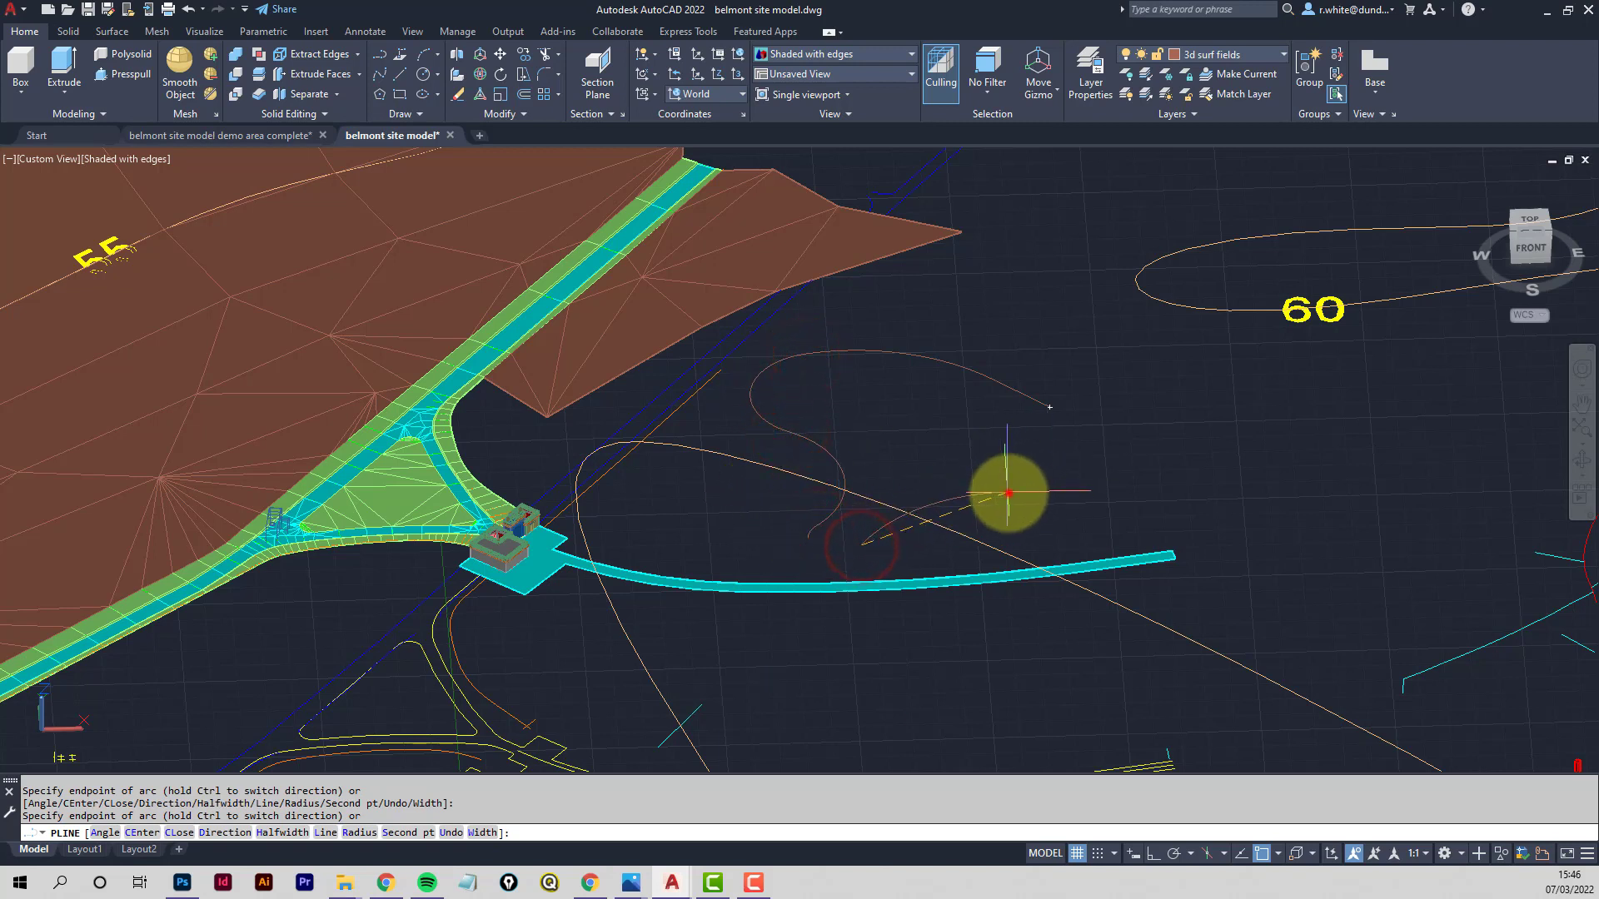
pyautogui.click(1008, 493)
pyautogui.click(1121, 502)
pyautogui.click(1049, 407)
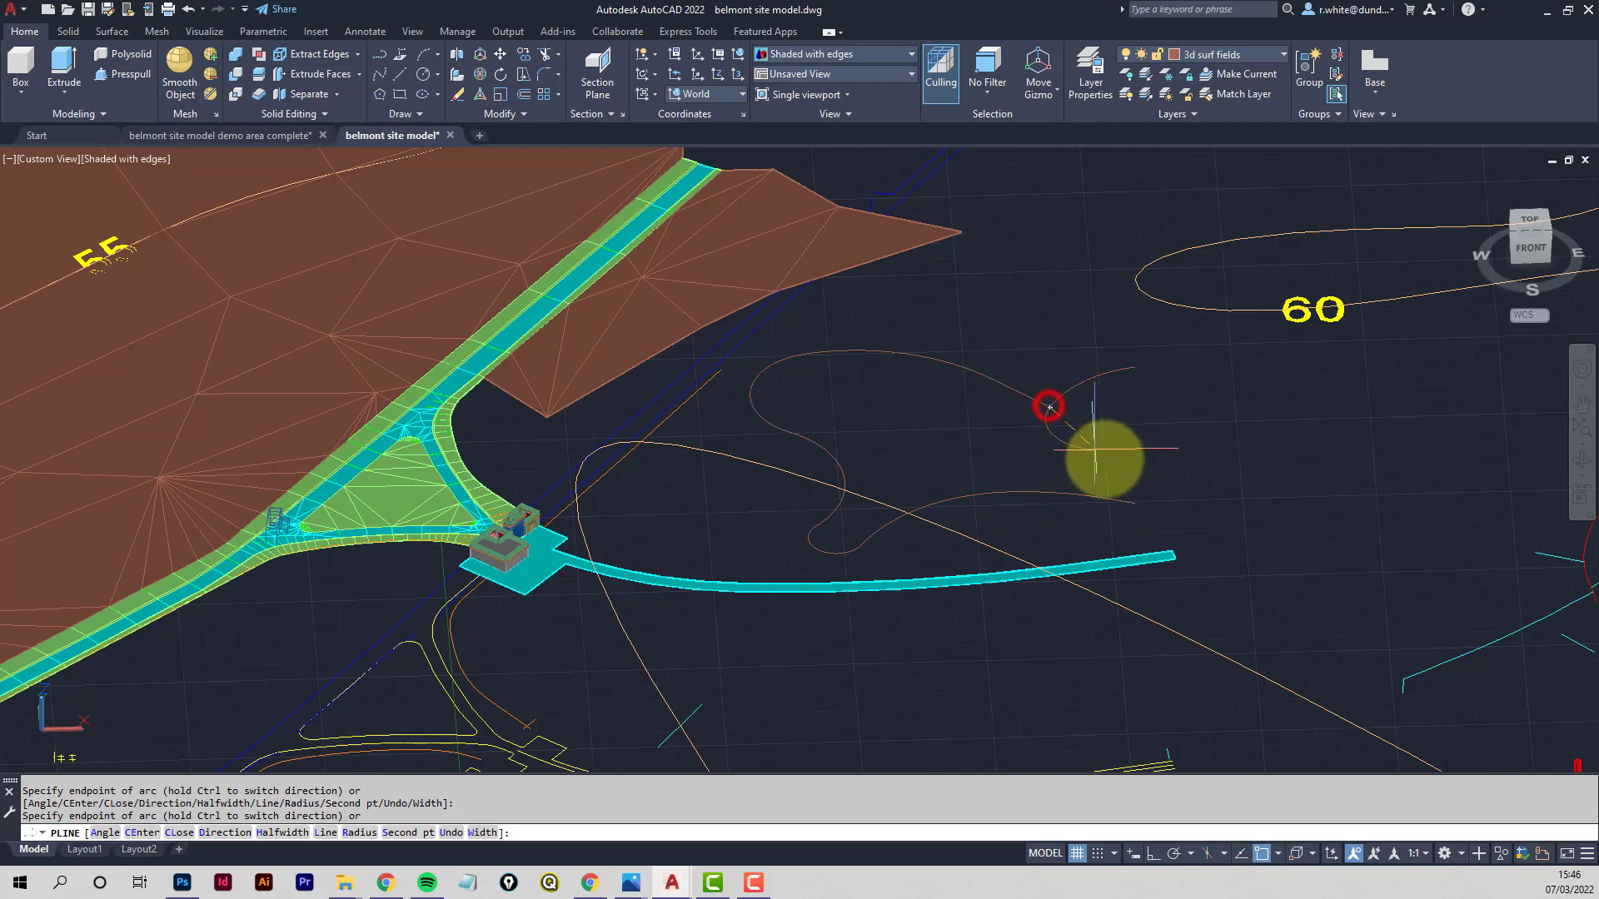
pyautogui.press('Return')
pyautogui.press('Return')
pyautogui.press('Escape')
# Convert the closed freeform polyline into a region
pyautogui.click(1012, 391)
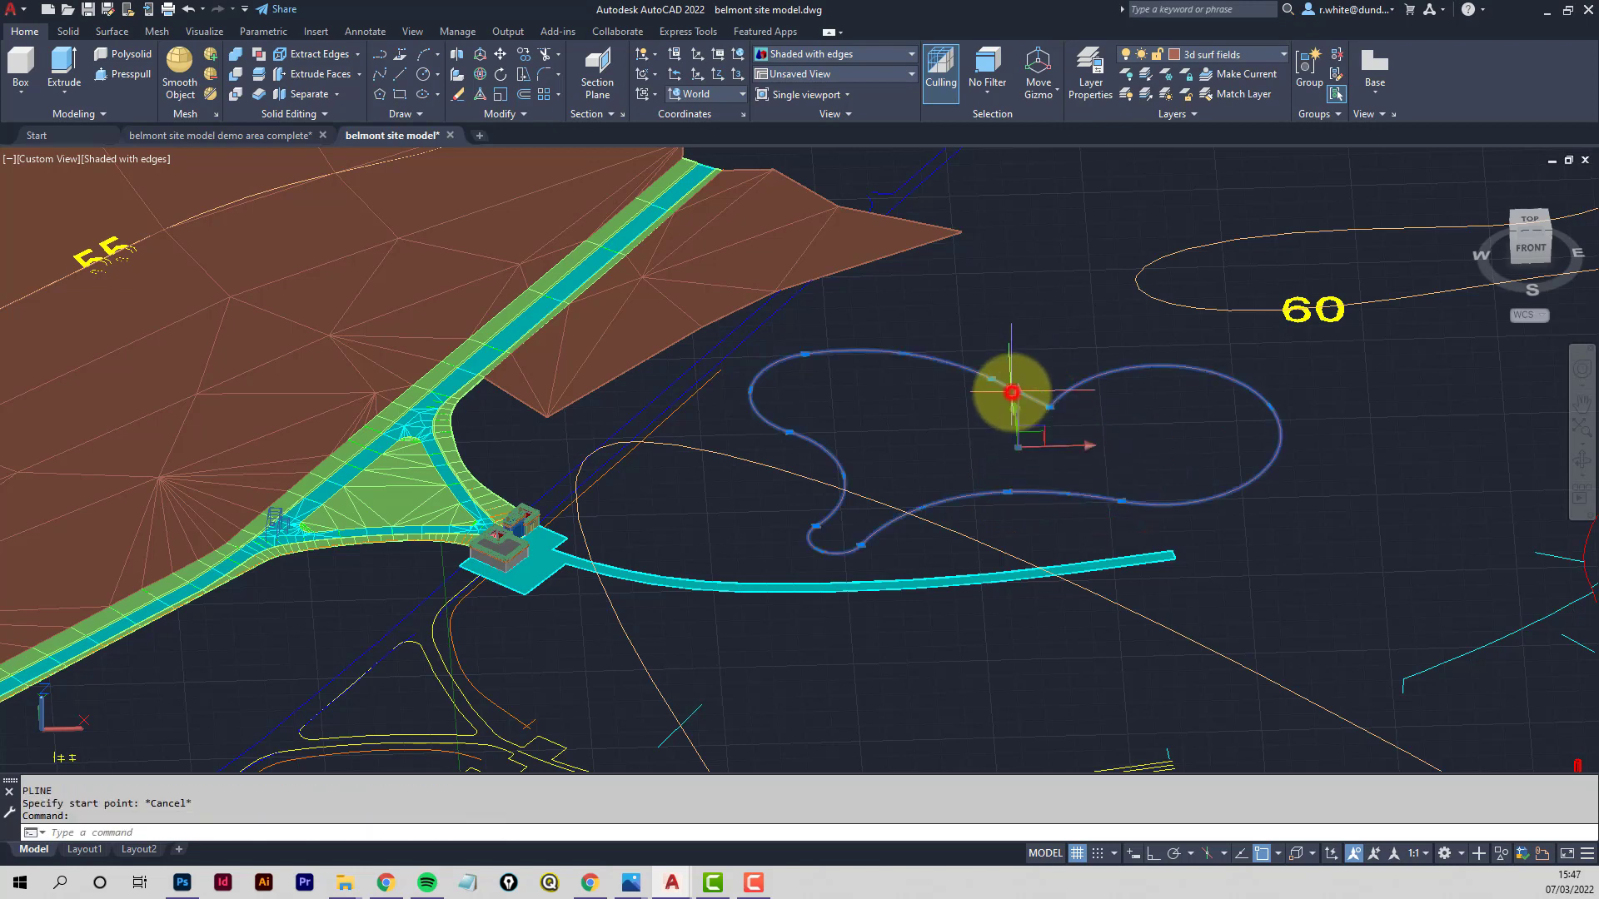
pyautogui.scroll(3, 947, 389)
pyautogui.press('Escape')
pyautogui.press('Escape')
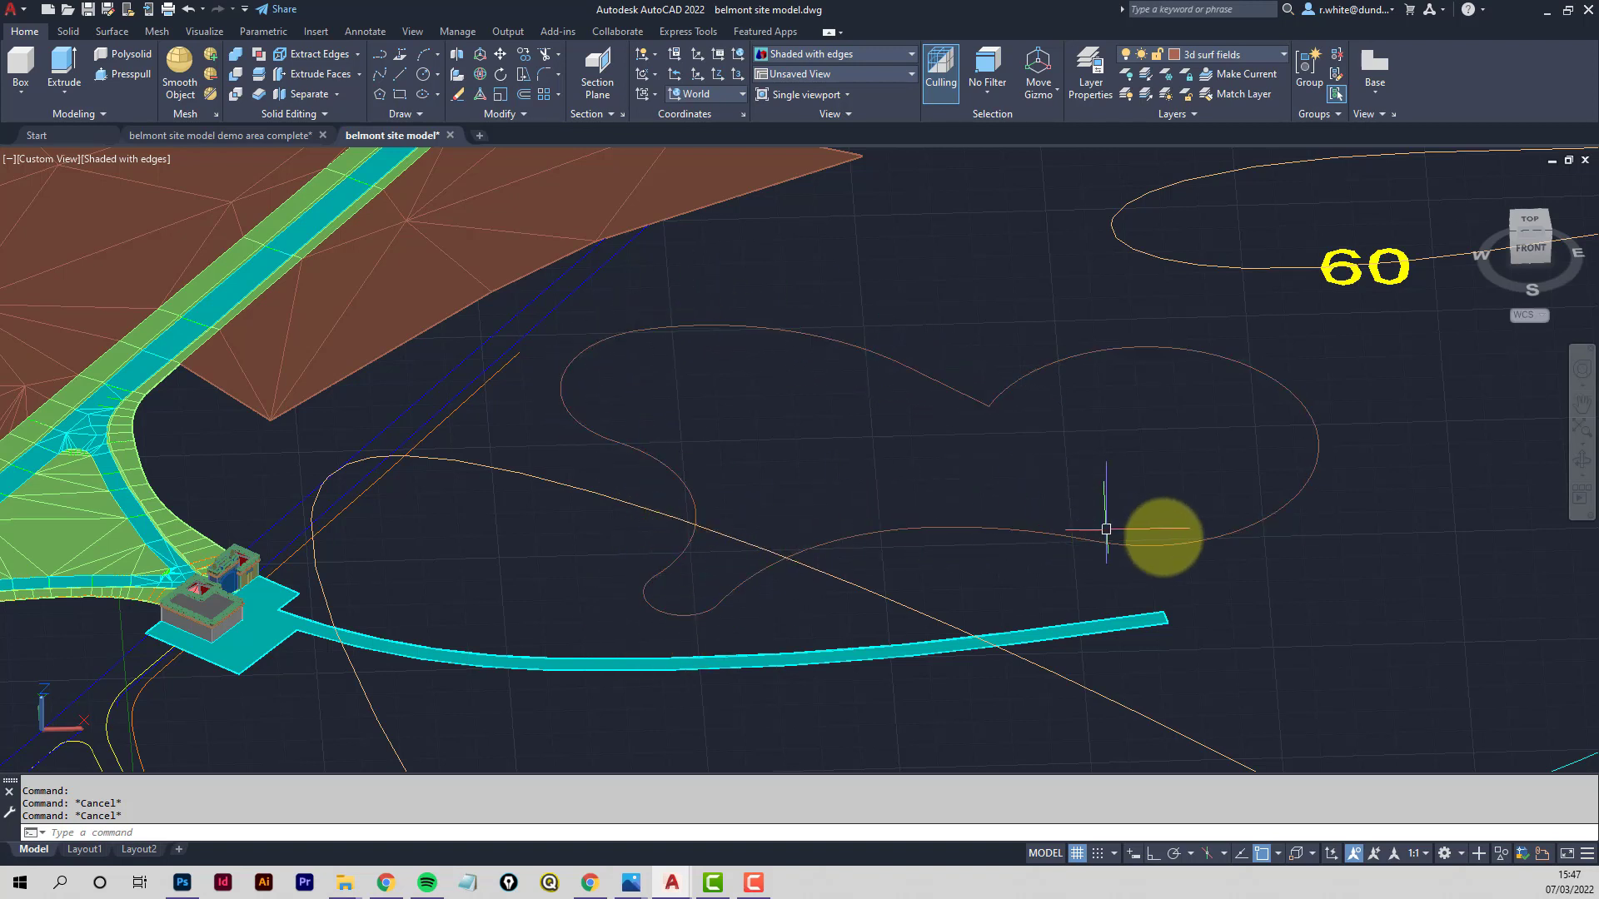
pyautogui.press('Escape')
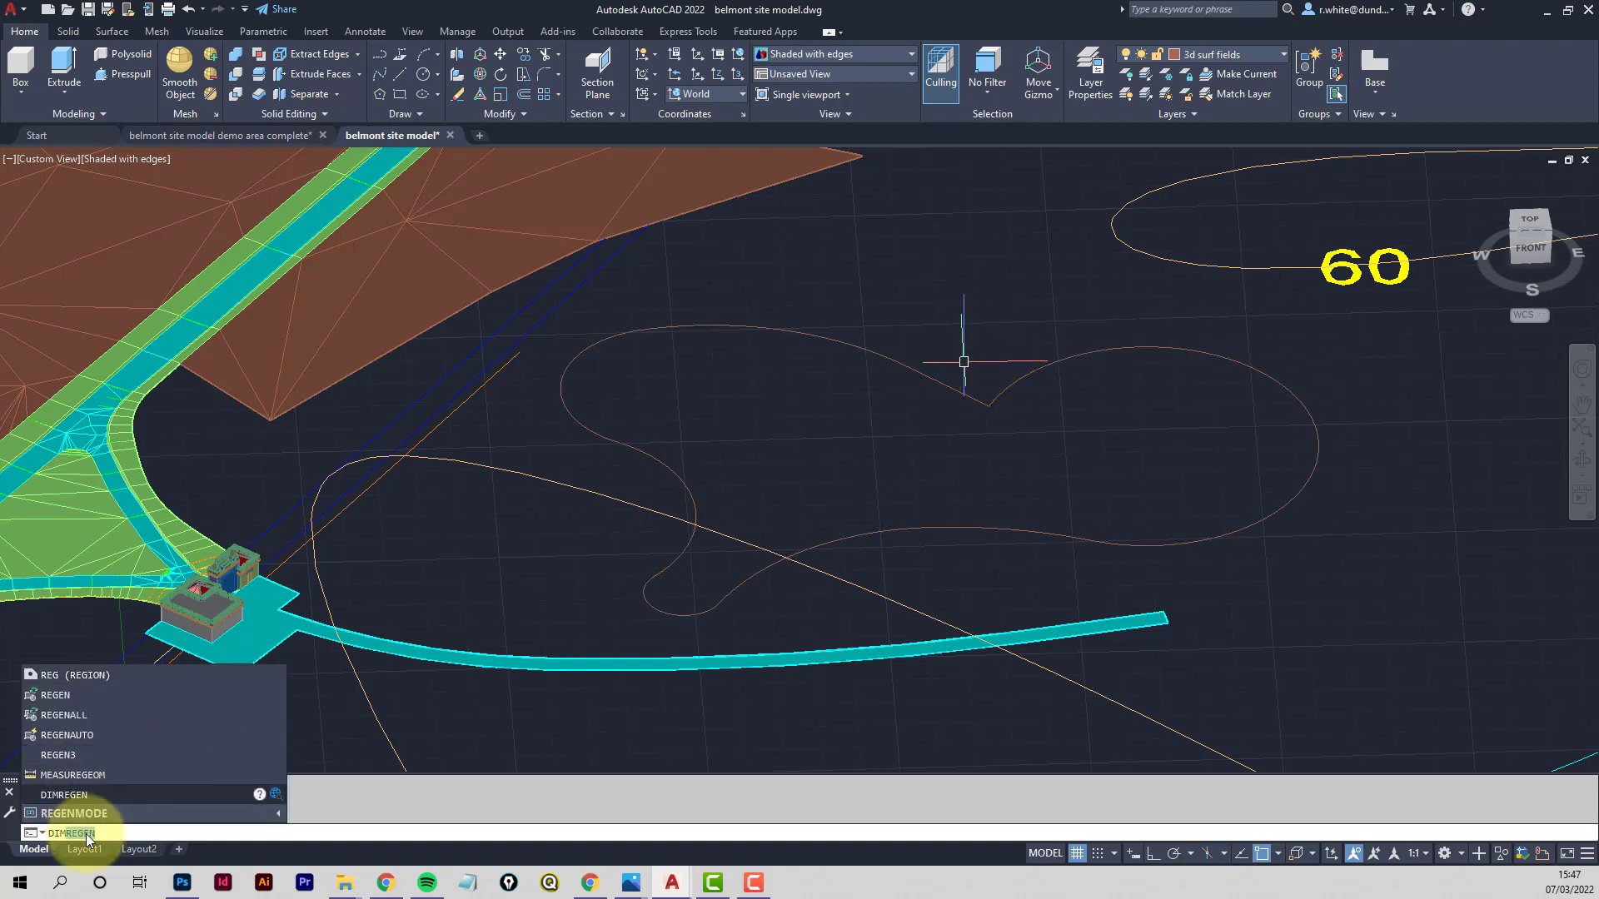
pyautogui.press('Escape')
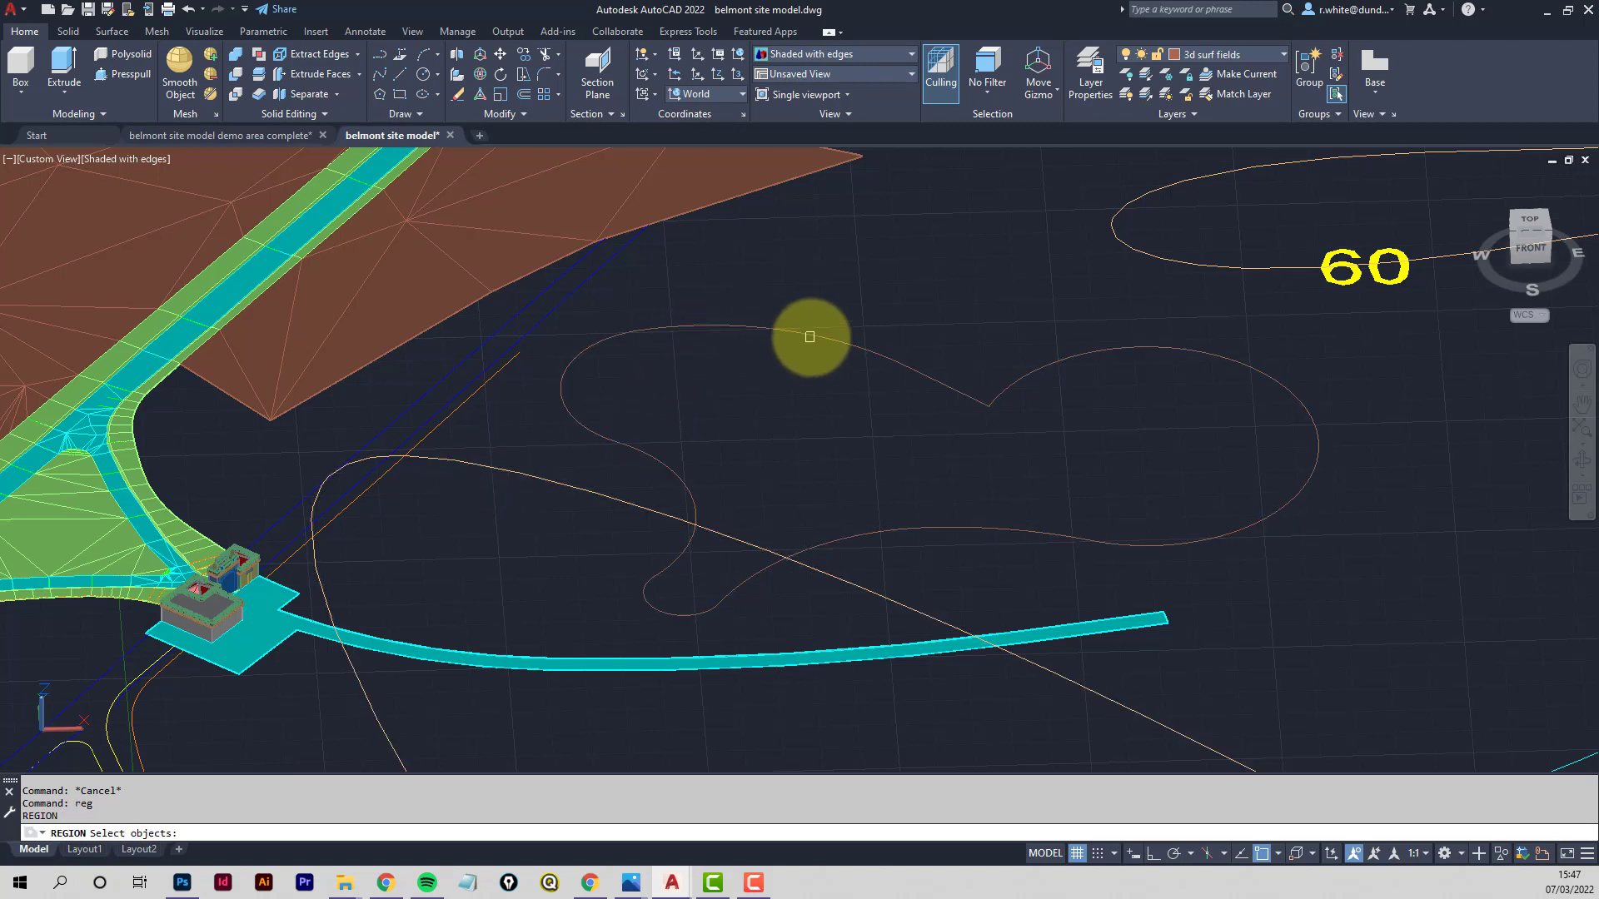
pyautogui.click(811, 338)
pyautogui.press('Return')
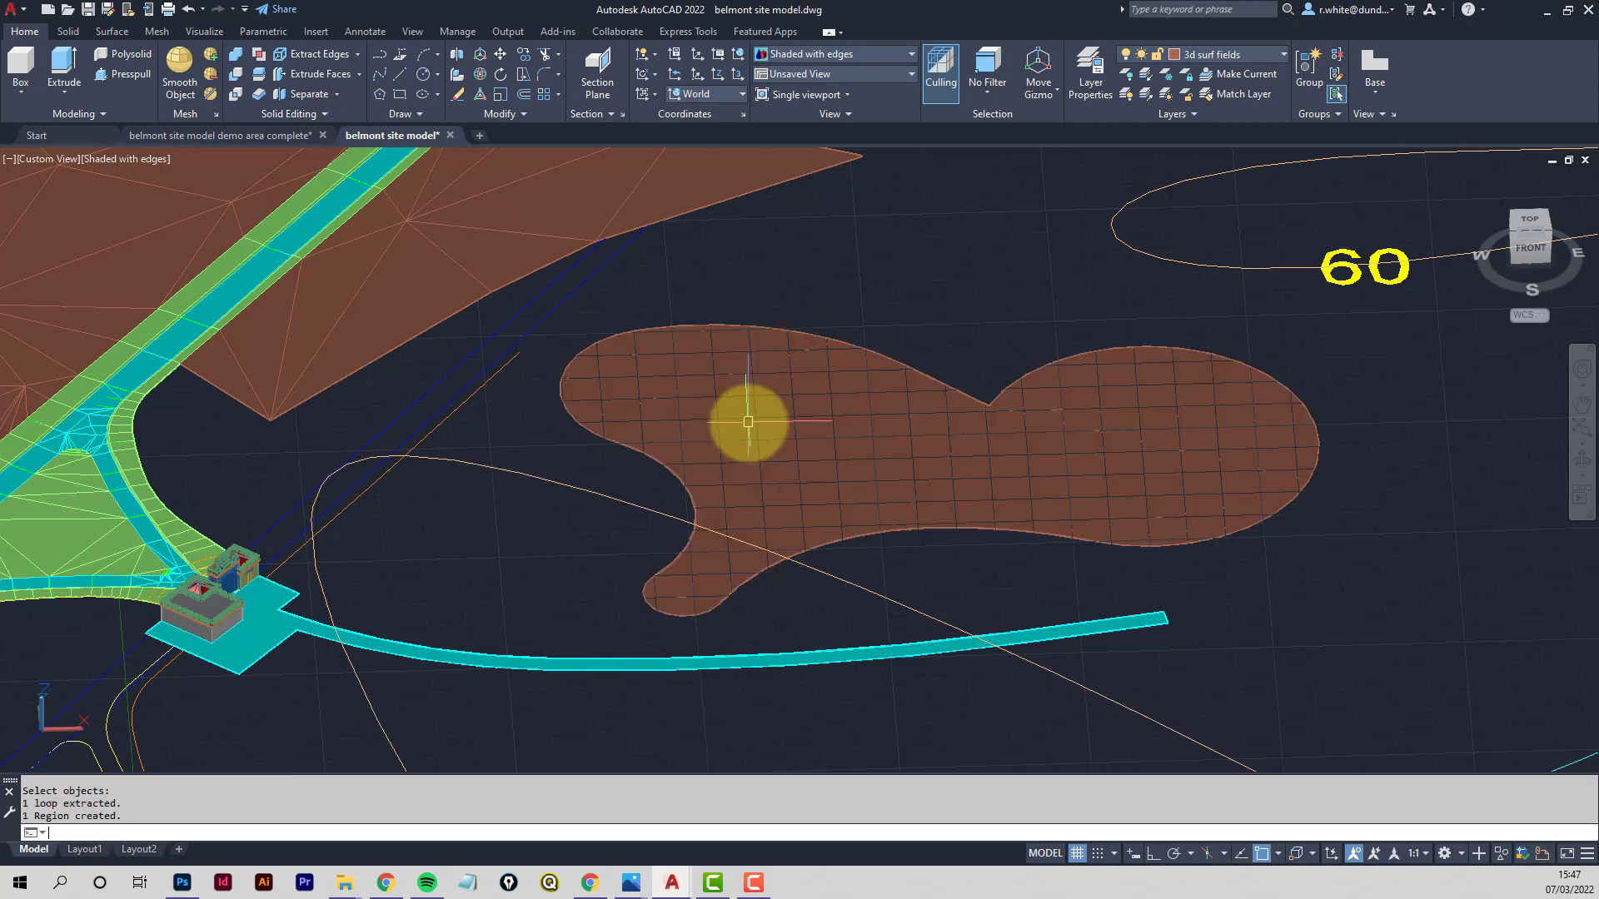
# Compare the freeform region with the driveway surface, and delete the freeform region
pyautogui.keyDown('shift'); pyautogui.moveTo(614, 521); pyautogui.dragTo(772, 444, button='middle'); pyautogui.keyUp('shift')
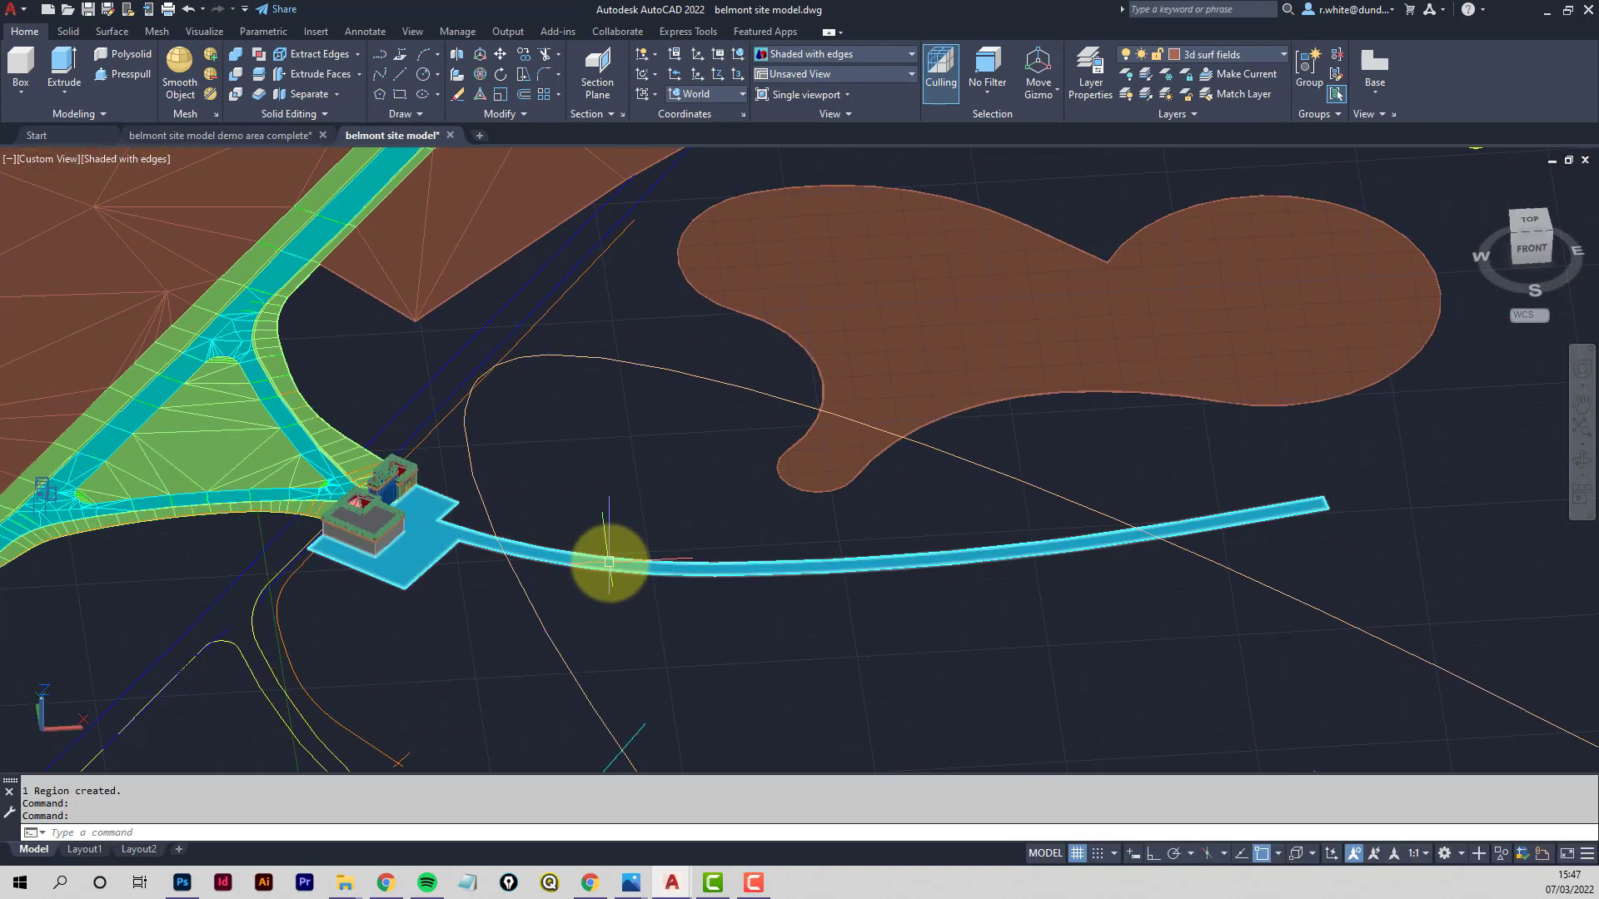
pyautogui.click(609, 563)
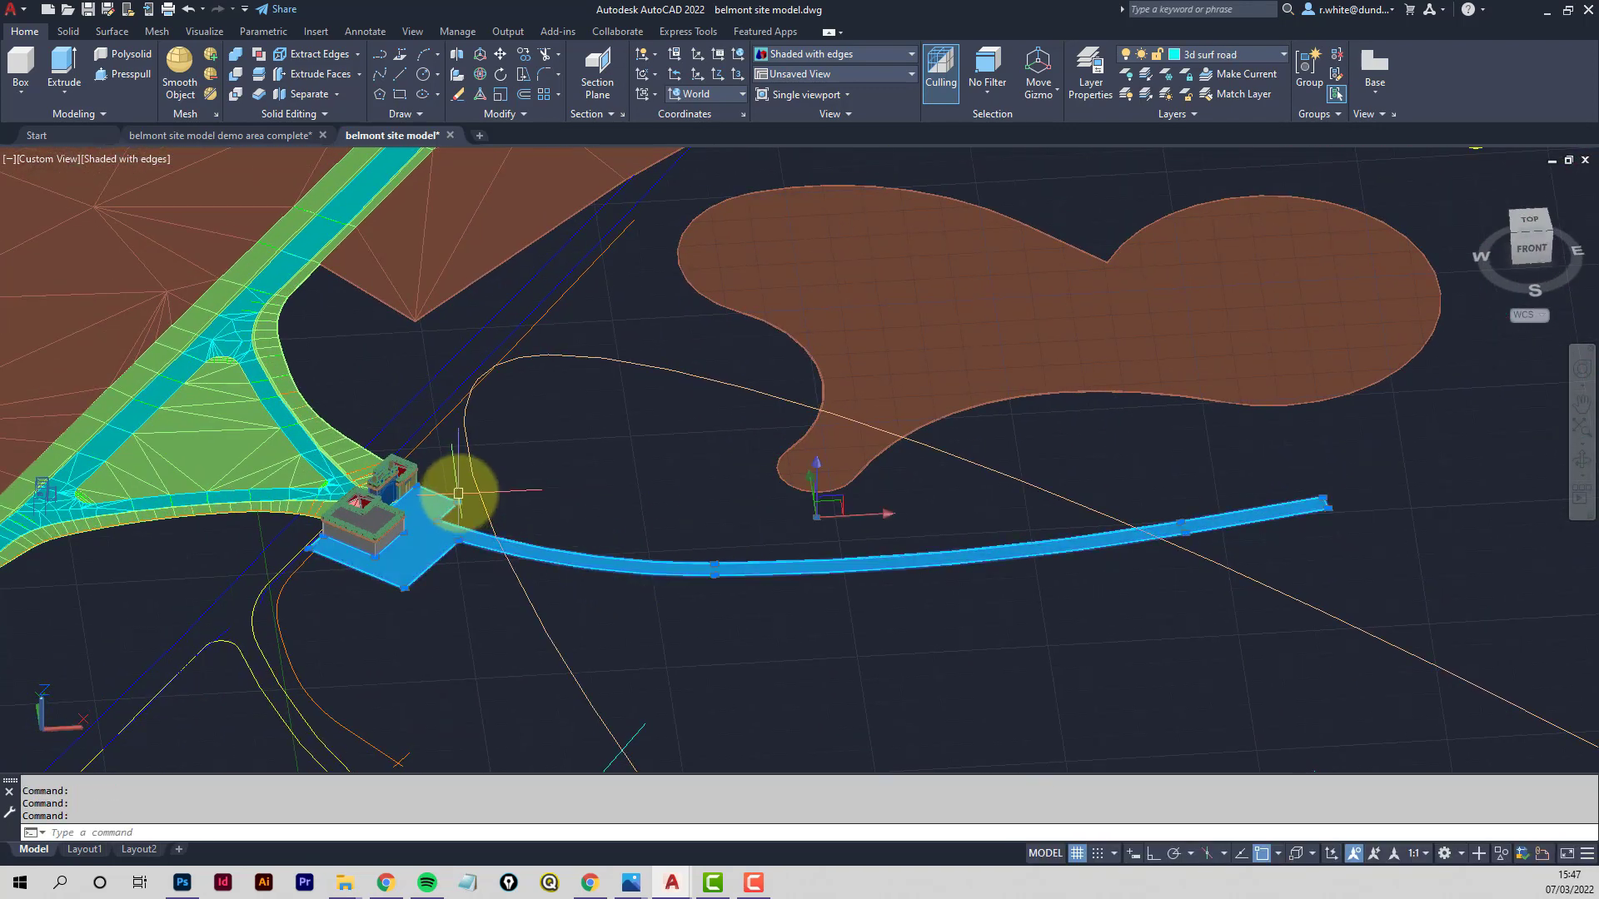
pyautogui.moveTo(464, 500); pyautogui.dragTo(775, 511, button='middle')
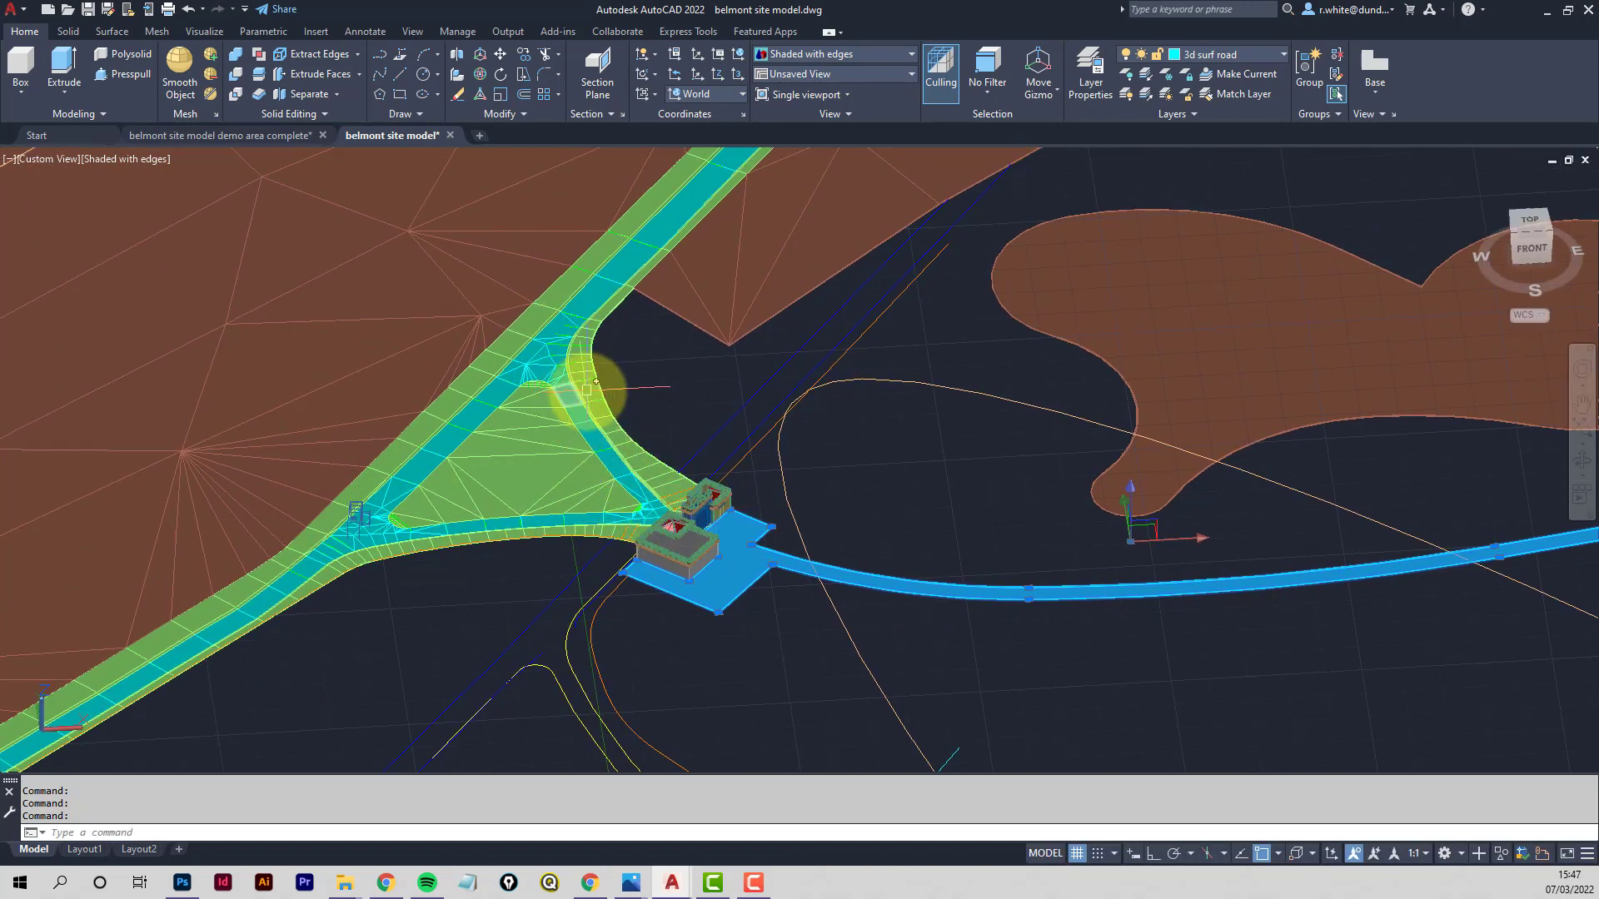
pyautogui.press('Escape')
pyautogui.press('Escape')
pyautogui.moveTo(1014, 403); pyautogui.dragTo(946, 367, button='middle')
pyautogui.click(949, 363)
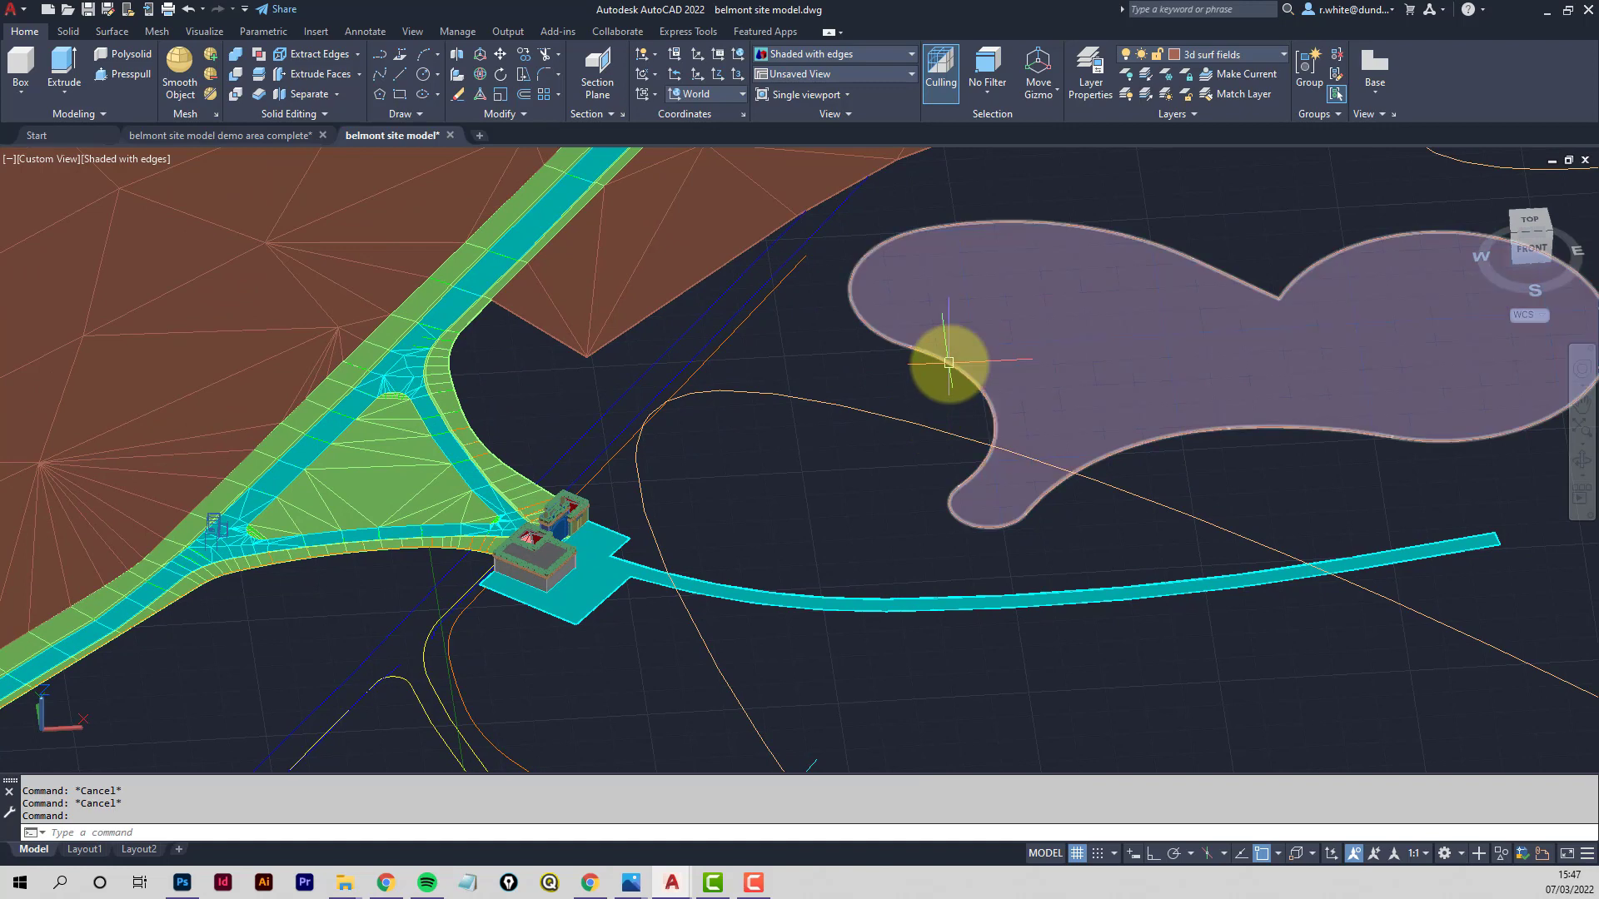
pyautogui.click(949, 363)
pyautogui.press('Delete')
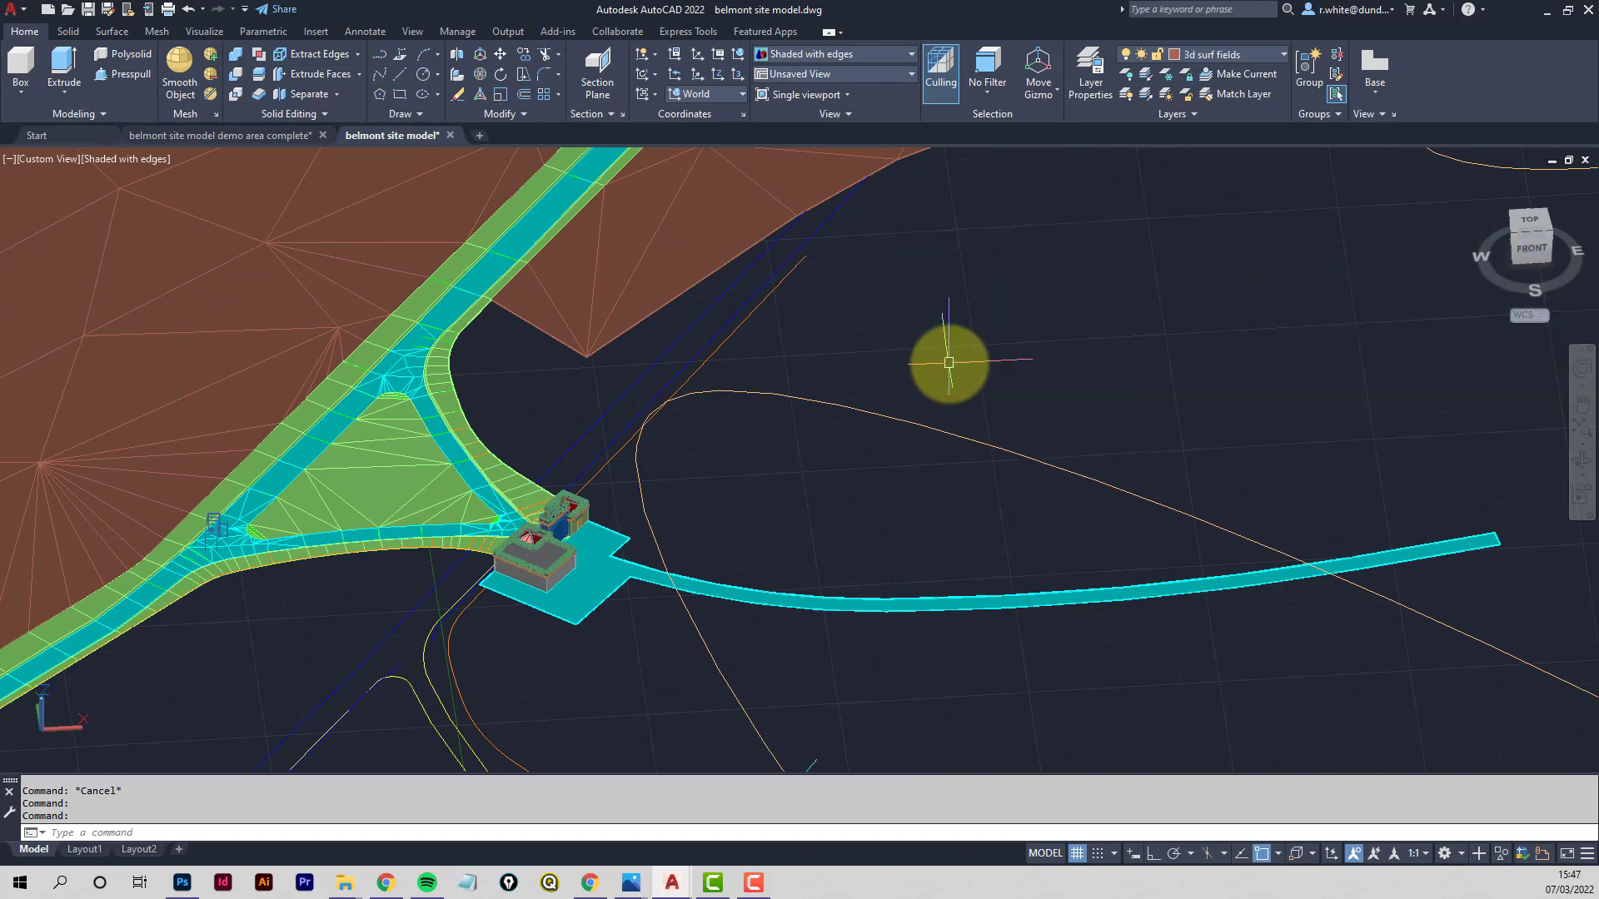
pyautogui.moveTo(686, 392); pyautogui.dragTo(921, 404, button='middle')
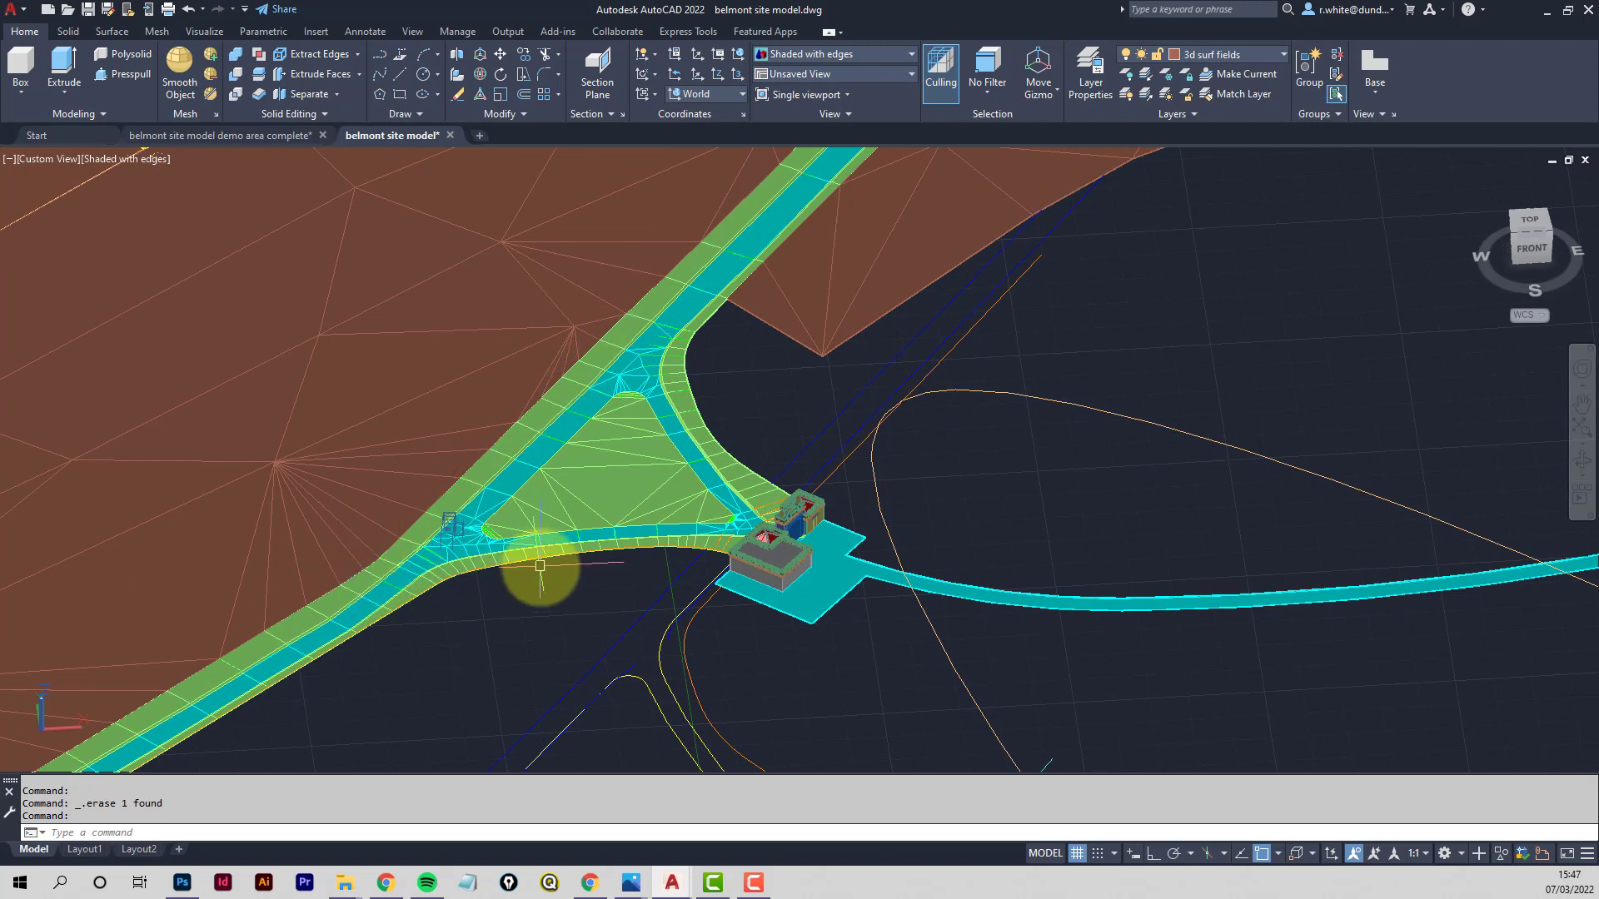
pyautogui.moveTo(693, 527)
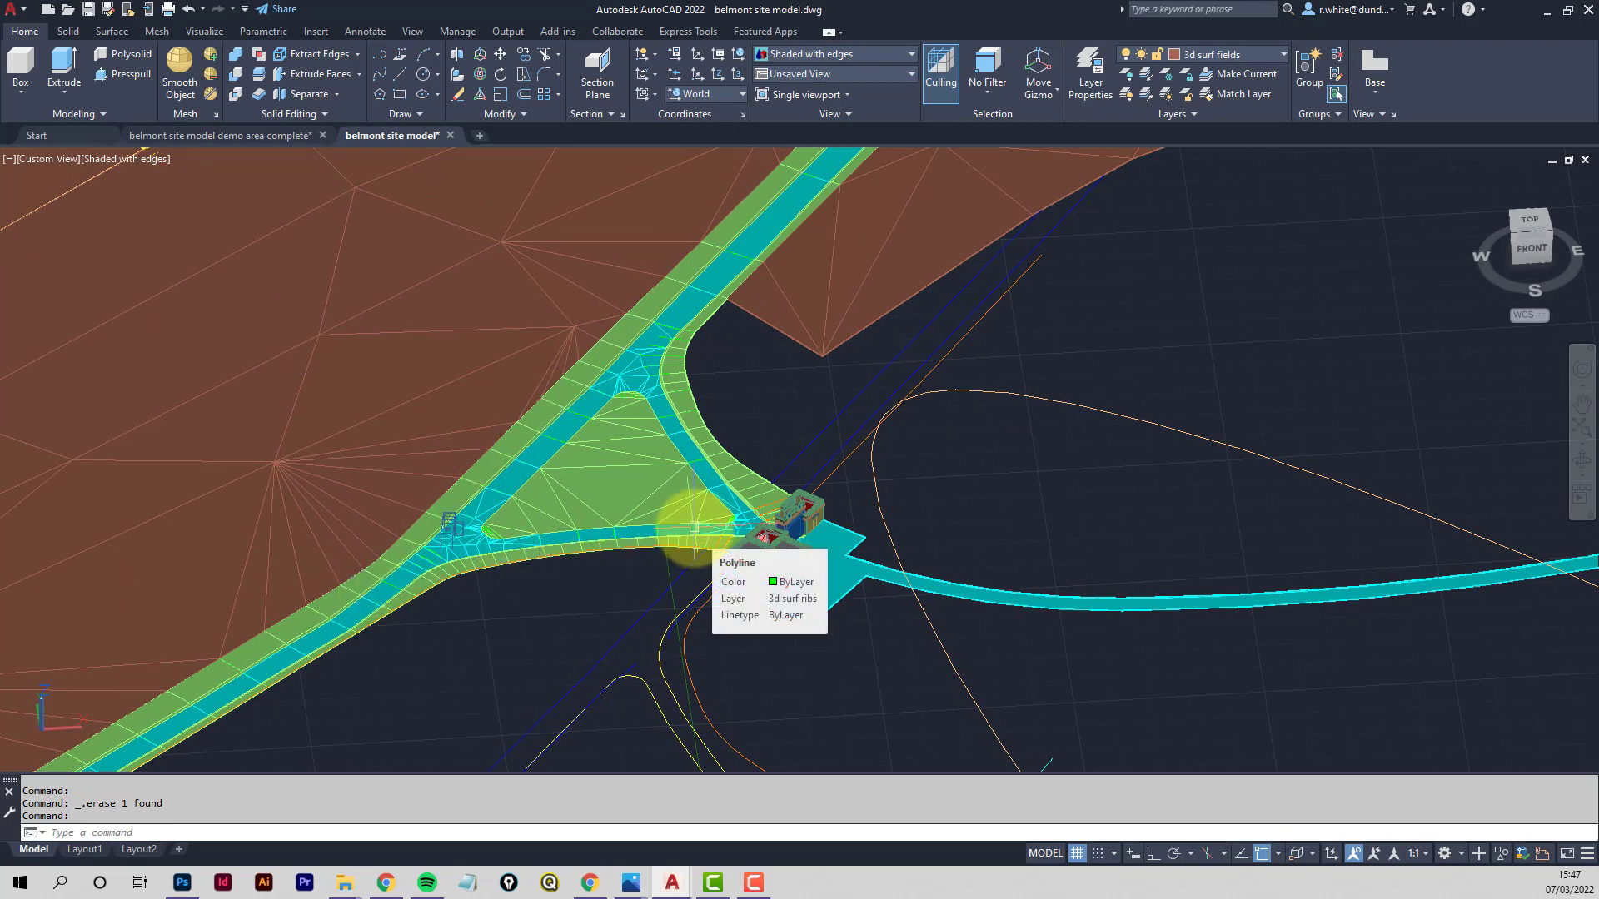
pyautogui.press('Escape')
pyautogui.press('Escape')
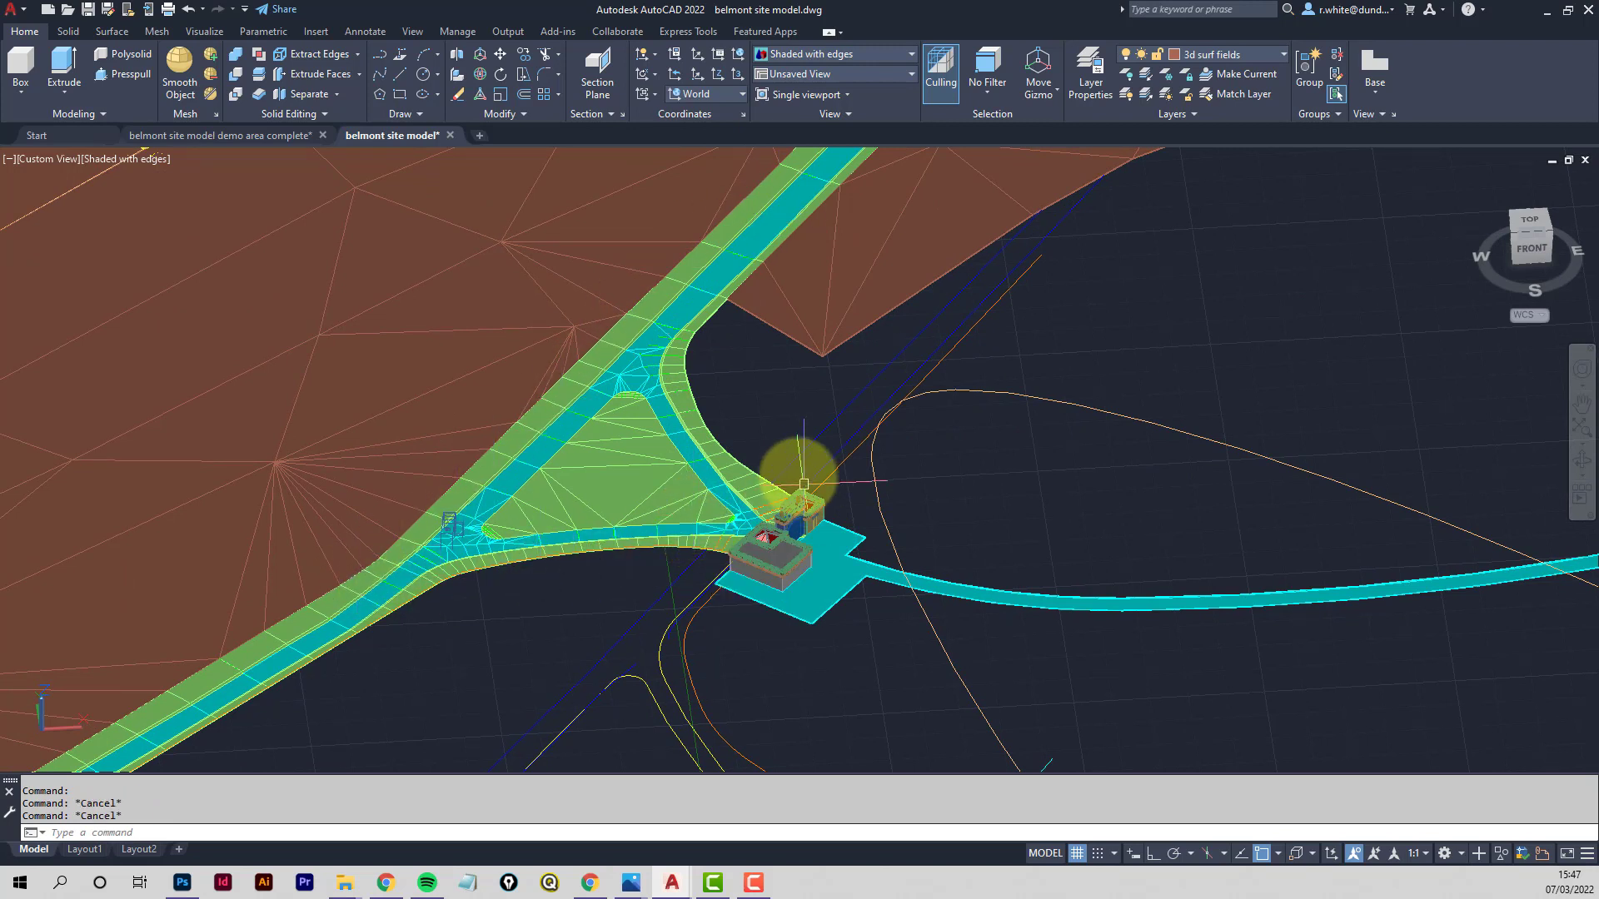